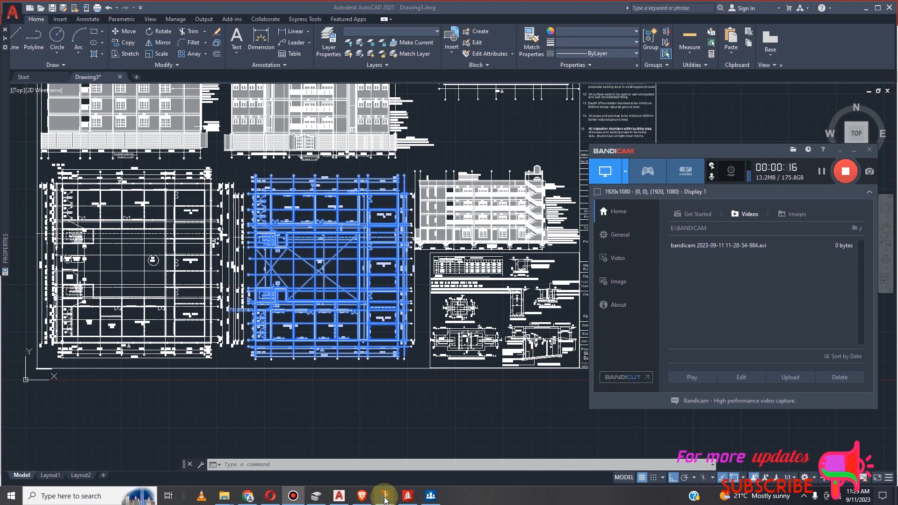
# Switch to STAAD.Pro to view its empty SAMPLE model and return to the AutoCAD drawing.
pyautogui.click(841, 151)
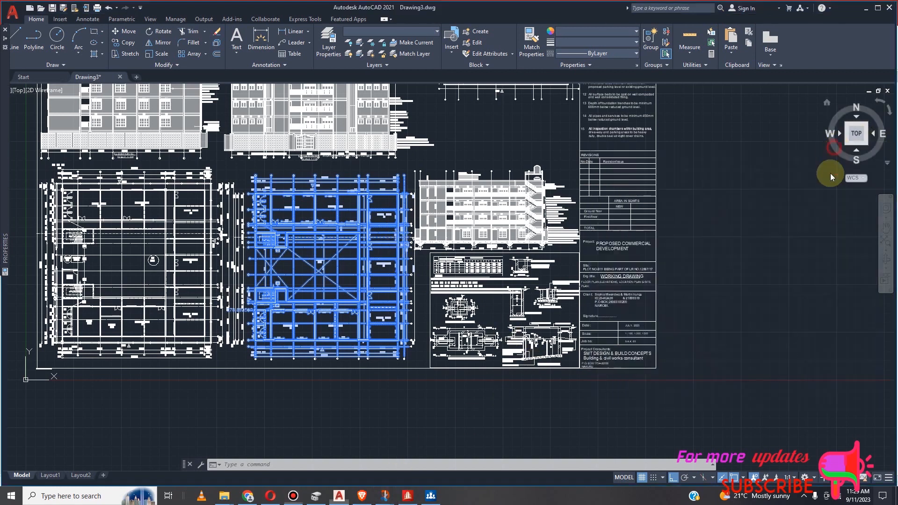
pyautogui.click(411, 498)
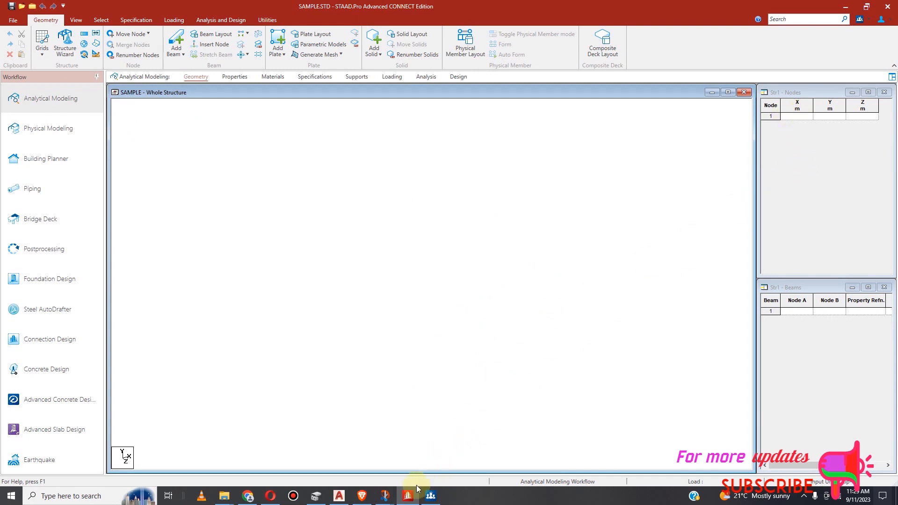
pyautogui.click(338, 496)
# Copy the selected classroom floor plan horizontally to the empty area well to the right of the drawing sheet.
pyautogui.scroll(-1, 443, 268)
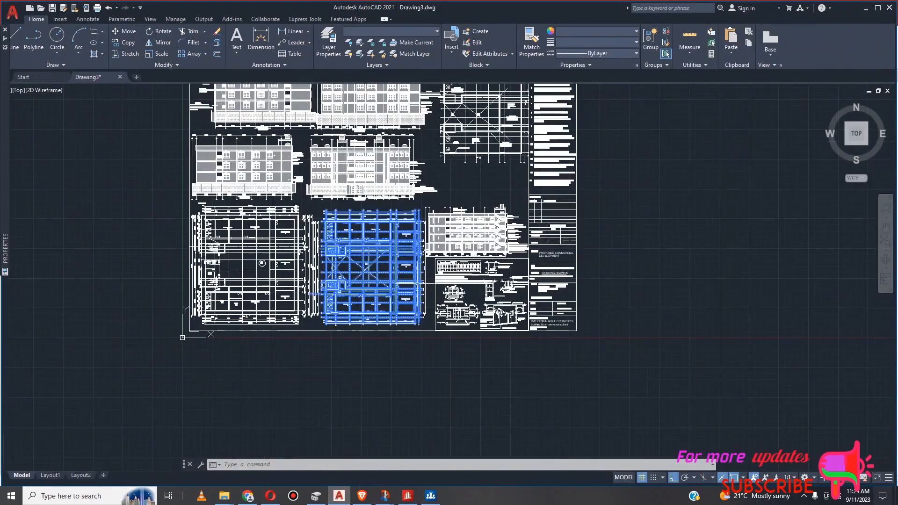
pyautogui.scroll(2, 384, 330)
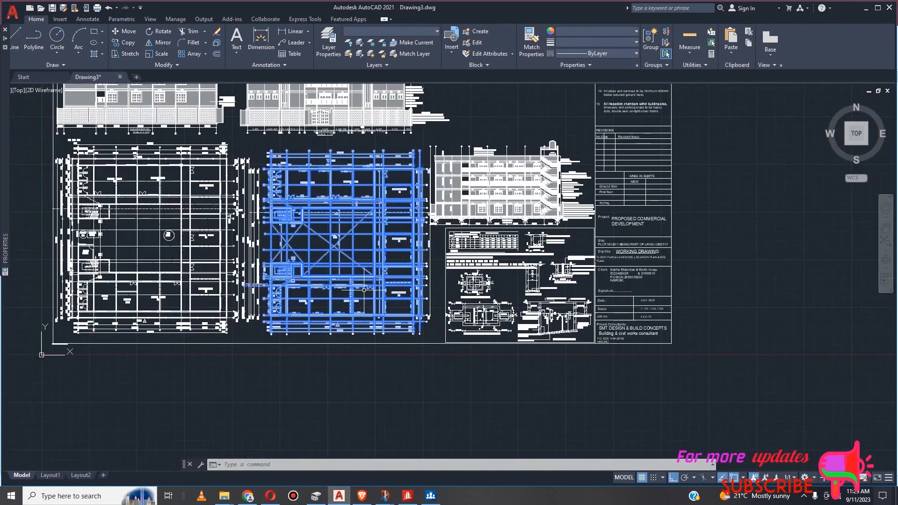
pyautogui.scroll(2, 364, 290)
pyautogui.scroll(2, 276, 286)
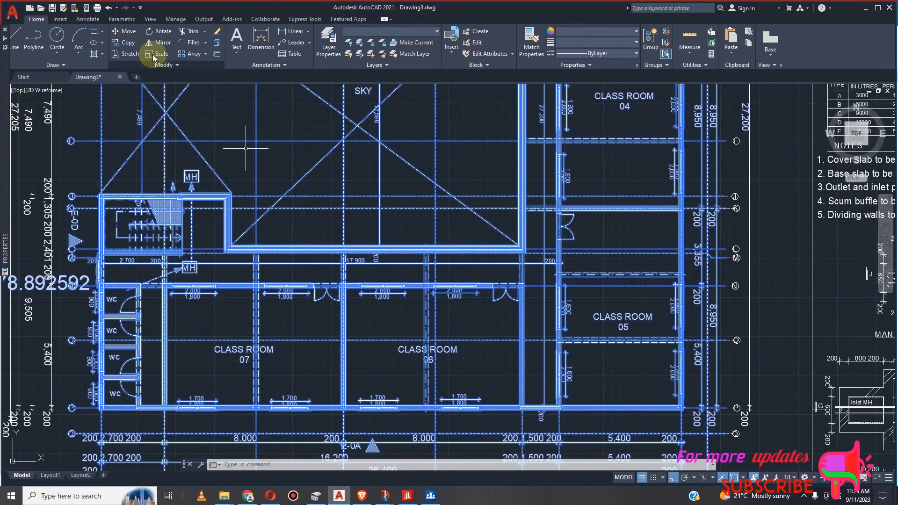
pyautogui.click(124, 42)
pyautogui.scroll(-1, 510, 281)
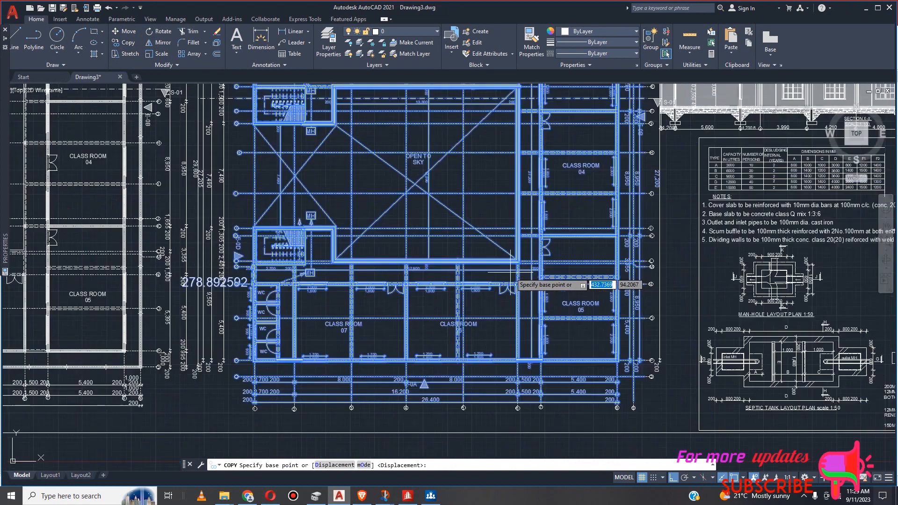
pyautogui.scroll(-2, 457, 346)
pyautogui.click(440, 272)
pyautogui.scroll(-4, 519, 341)
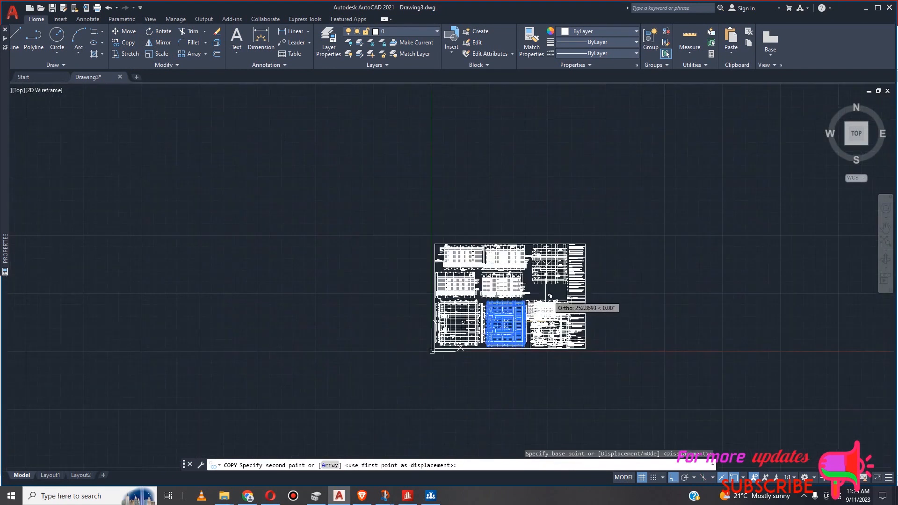
pyautogui.scroll(-4, 498, 379)
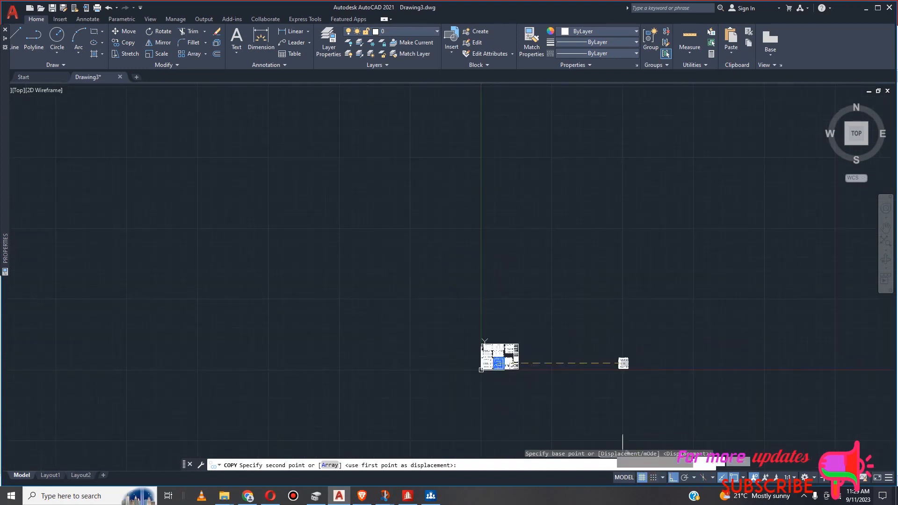
pyautogui.click(690, 361)
pyautogui.scroll(6, 728, 365)
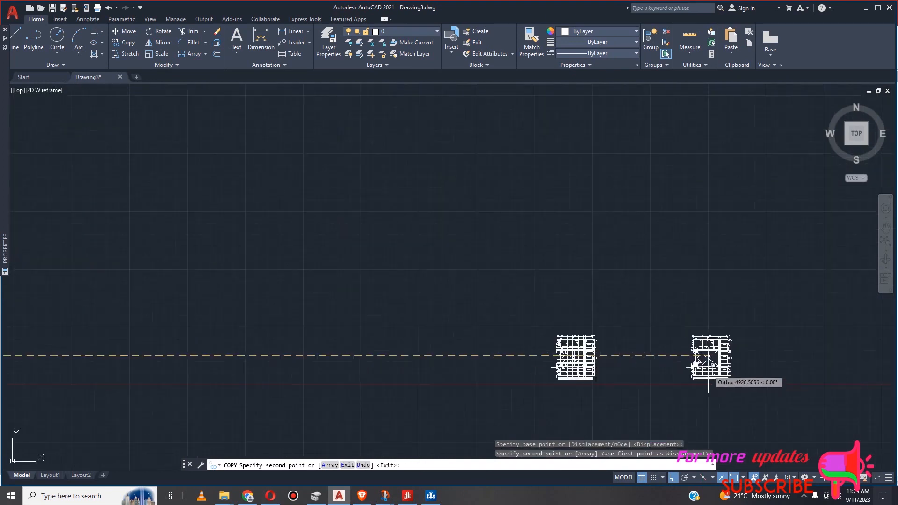
pyautogui.press('Escape')
# Delete the stray 278.892592 text beside the WC rooms of the copied floor plan.
pyautogui.scroll(6, 566, 376)
pyautogui.scroll(3, 391, 263)
pyautogui.scroll(-5, 499, 286)
pyautogui.scroll(8, 513, 331)
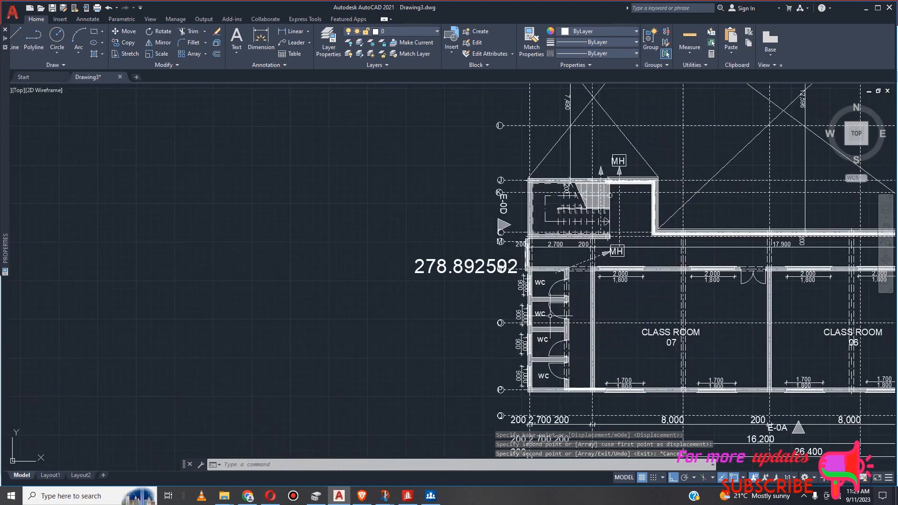
pyautogui.click(352, 207)
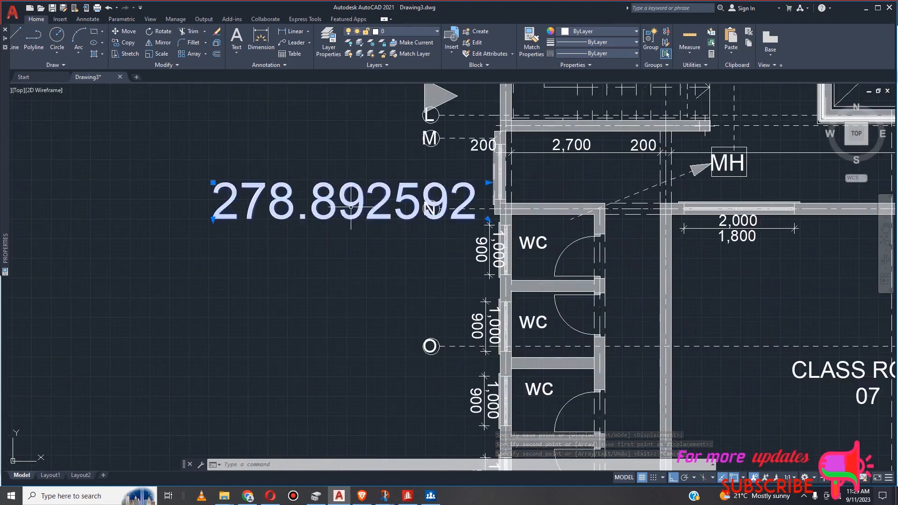
pyautogui.press('Delete')
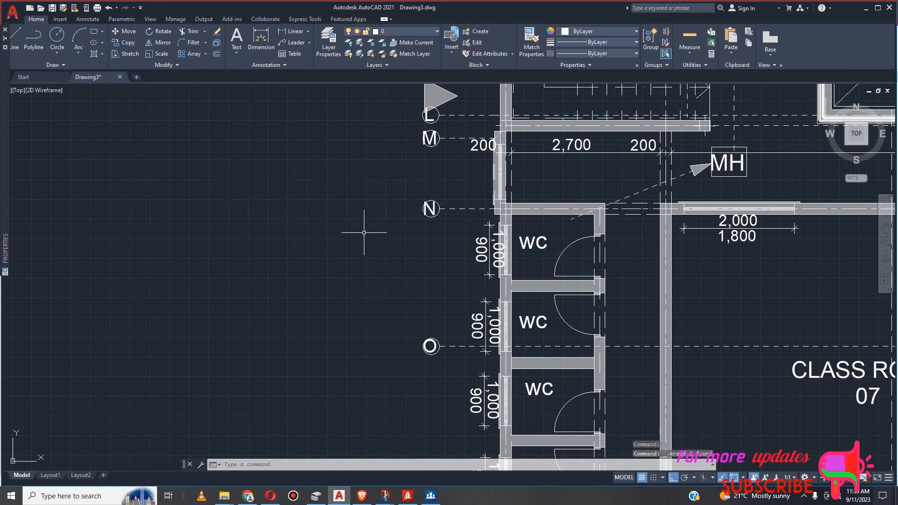
# Run -DWGUNITS with millimeters, decimal format, precision 4, scaling of inserted objects and INSUNITS matching, and cancel the repeated command.
pyautogui.scroll(-4, 311, 190)
pyautogui.scroll(4, 603, 381)
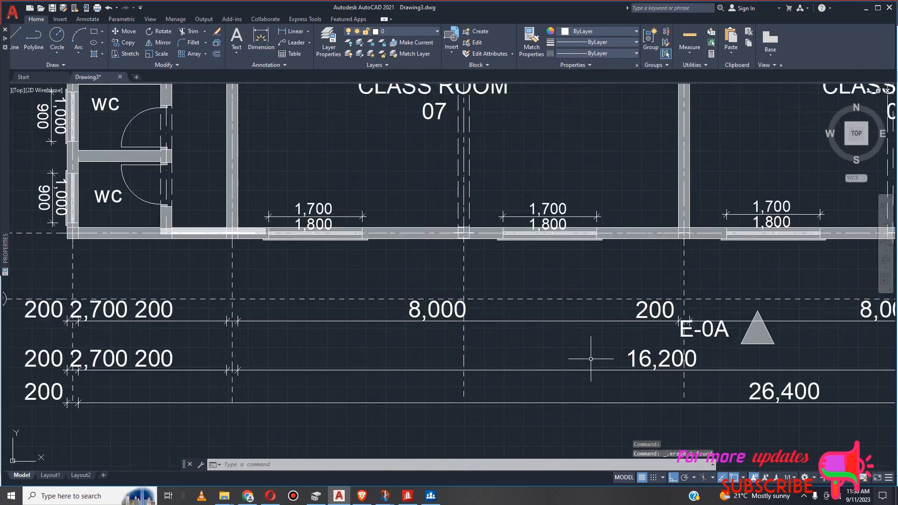
pyautogui.scroll(-3, 477, 290)
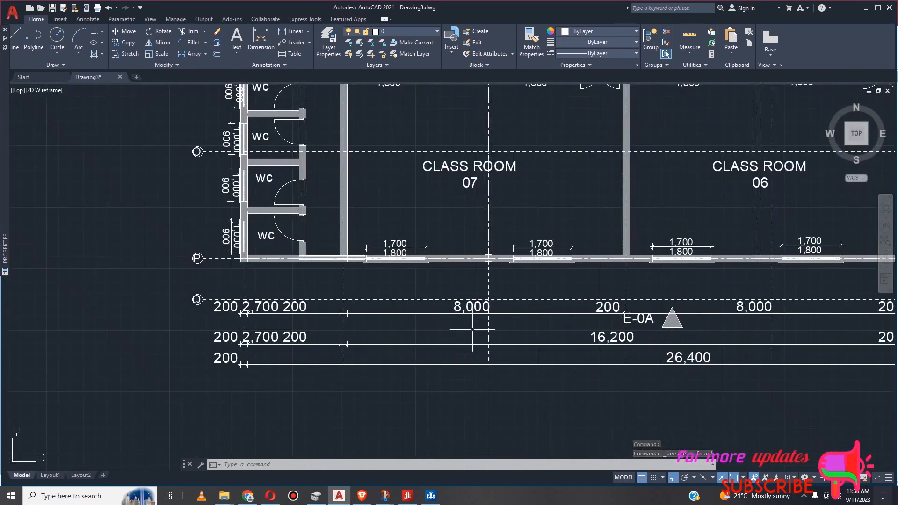
pyautogui.scroll(-3, 381, 267)
pyautogui.scroll(-5, 380, 268)
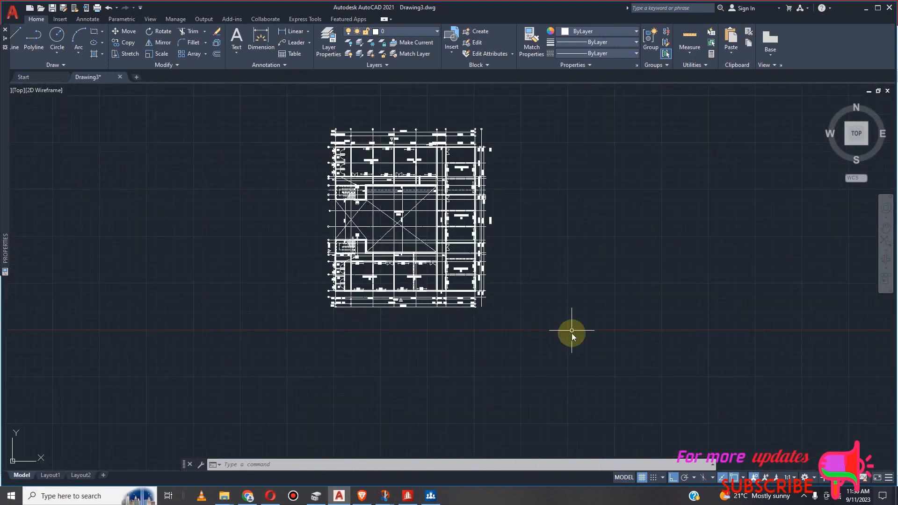
pyautogui.write('D')
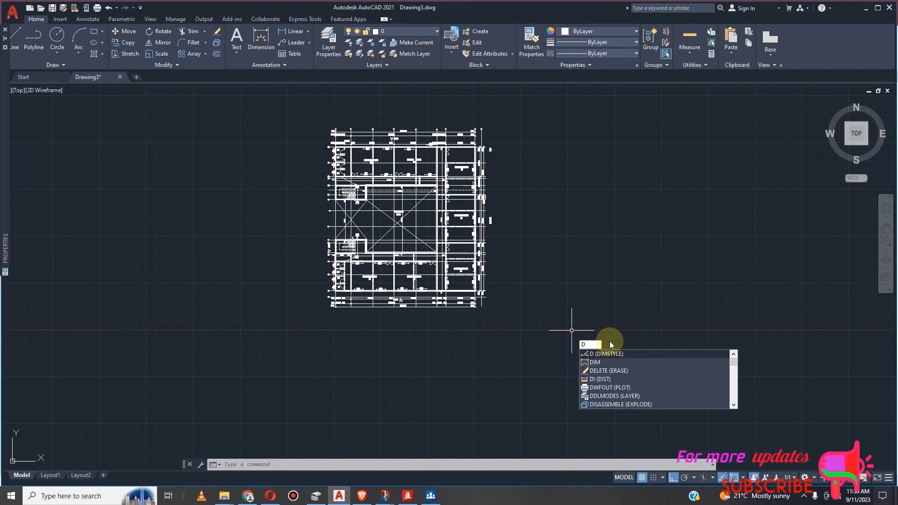
pyautogui.write('WG')
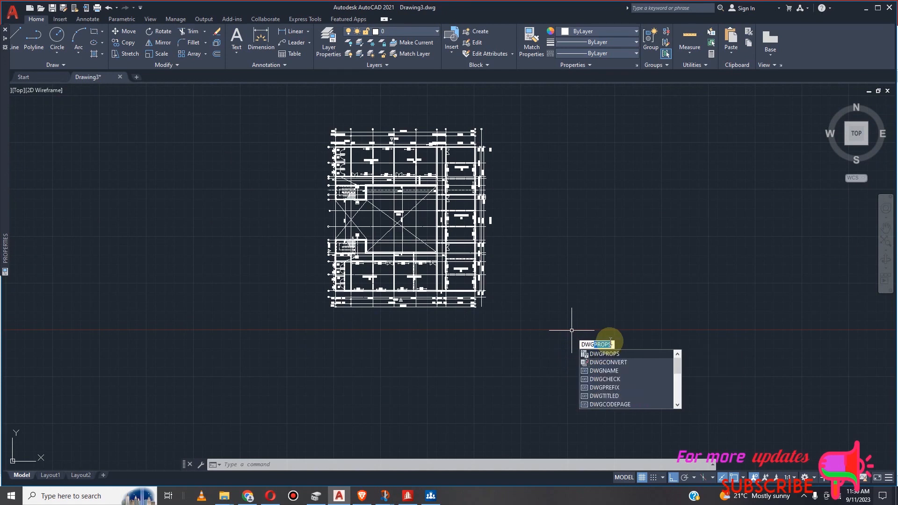
pyautogui.write('UN')
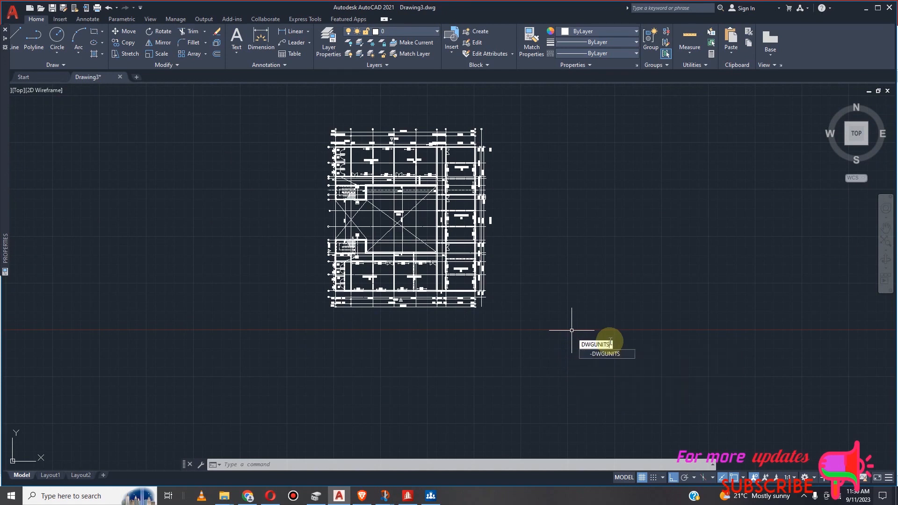
pyautogui.write('ITS')
pyautogui.click(606, 354)
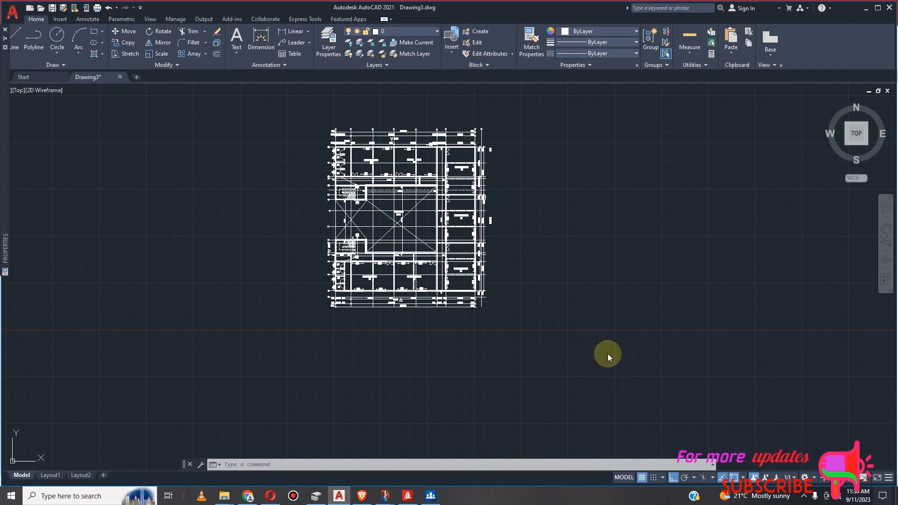
pyautogui.press('Return')
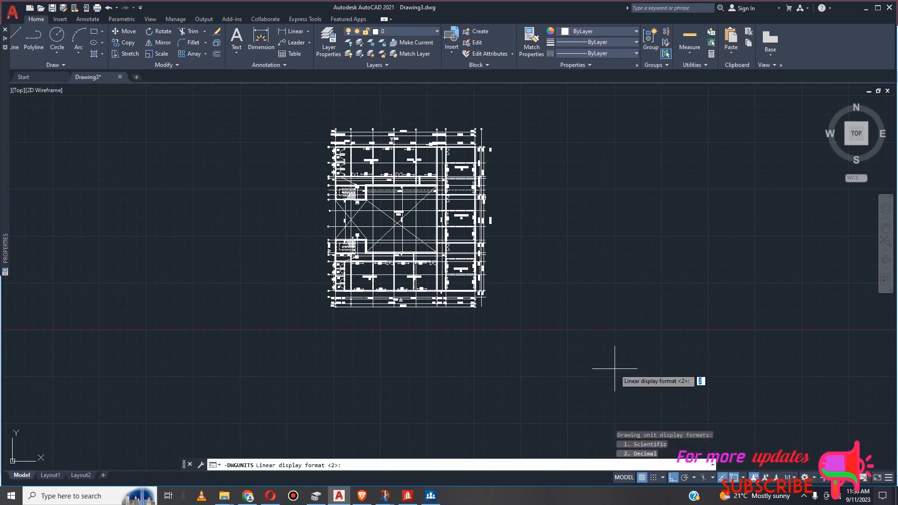
pyautogui.press('Return')
pyautogui.press('Return')
pyautogui.press('Return')
pyautogui.press('Return')
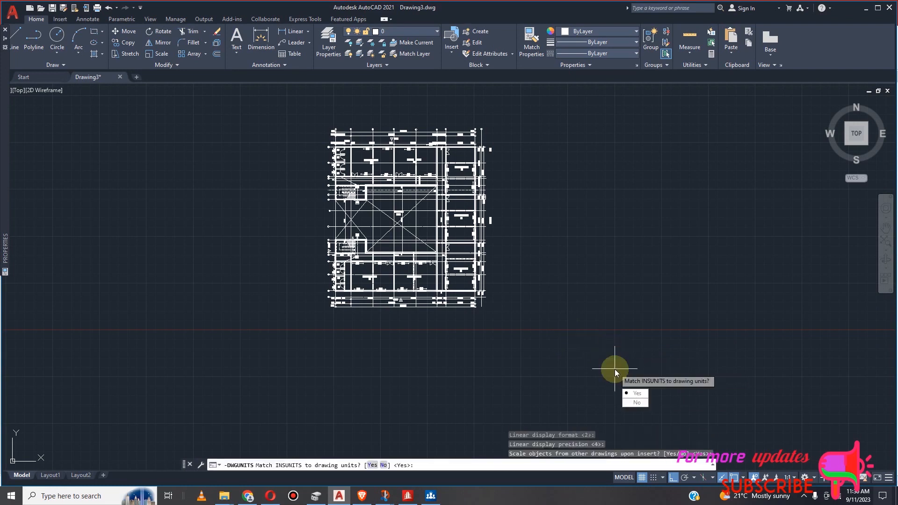
pyautogui.press('Return')
pyautogui.press('Return')
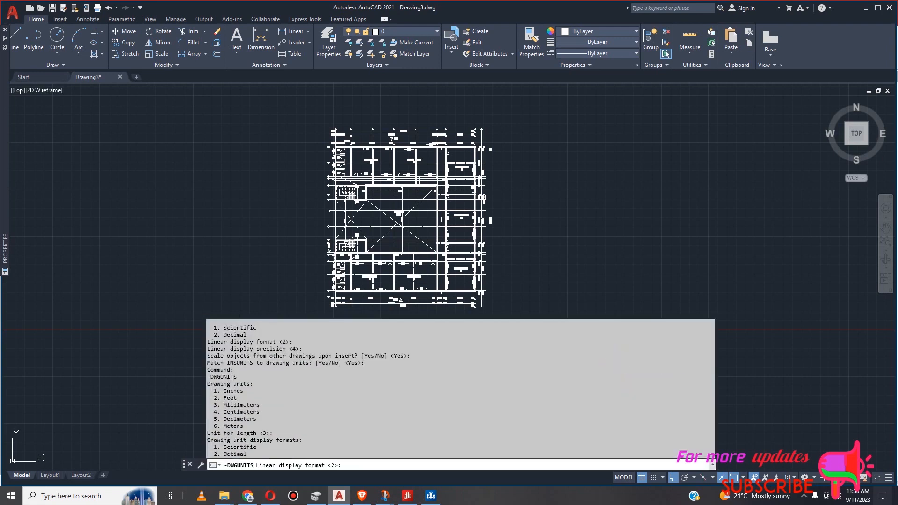
pyautogui.press('Escape')
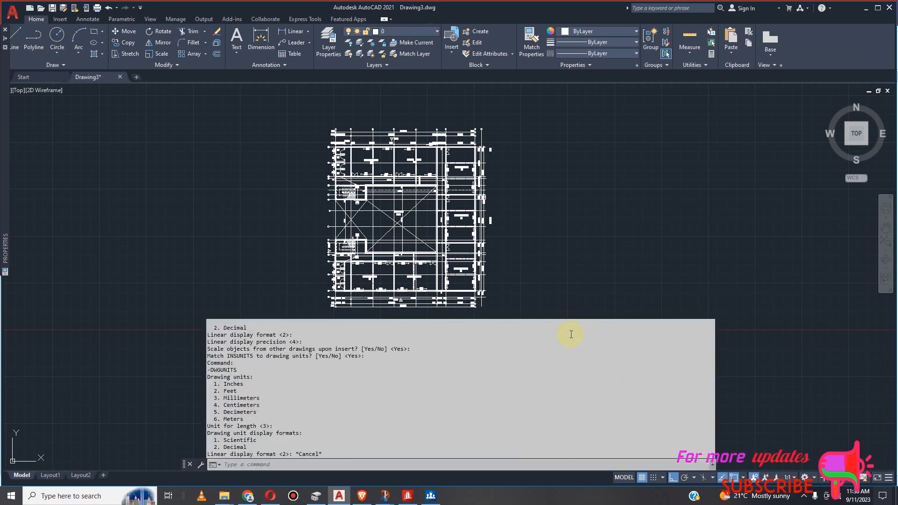
pyautogui.press('Escape')
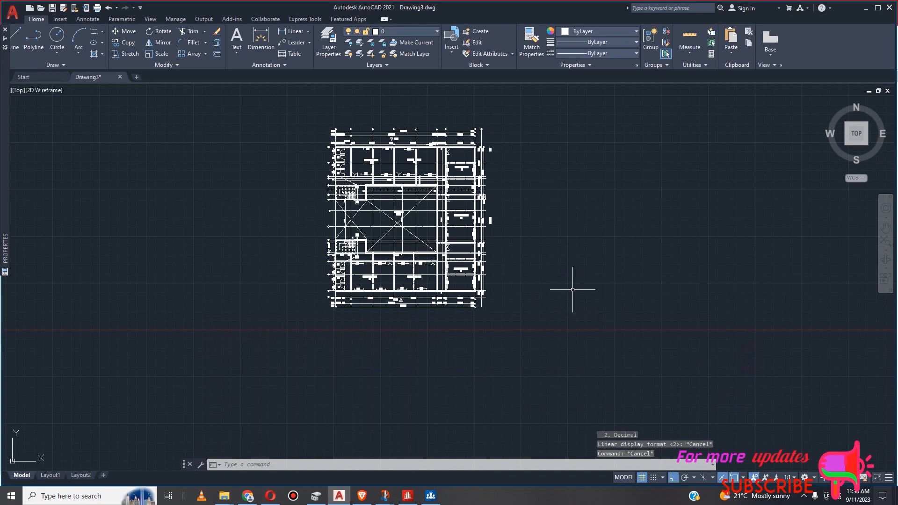
pyautogui.press('Escape')
# Examine the dashed grid lines and dimension strings below Class Rooms 07 and 06 in the copied plan.
pyautogui.scroll(4, 510, 305)
pyautogui.press('Escape')
pyautogui.scroll(-3, 431, 301)
pyautogui.scroll(7, 332, 320)
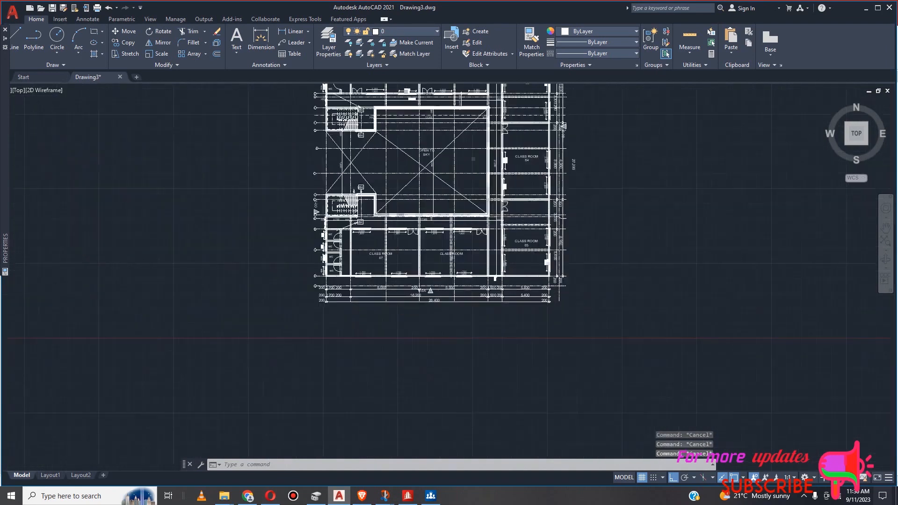
pyautogui.scroll(-2, 475, 269)
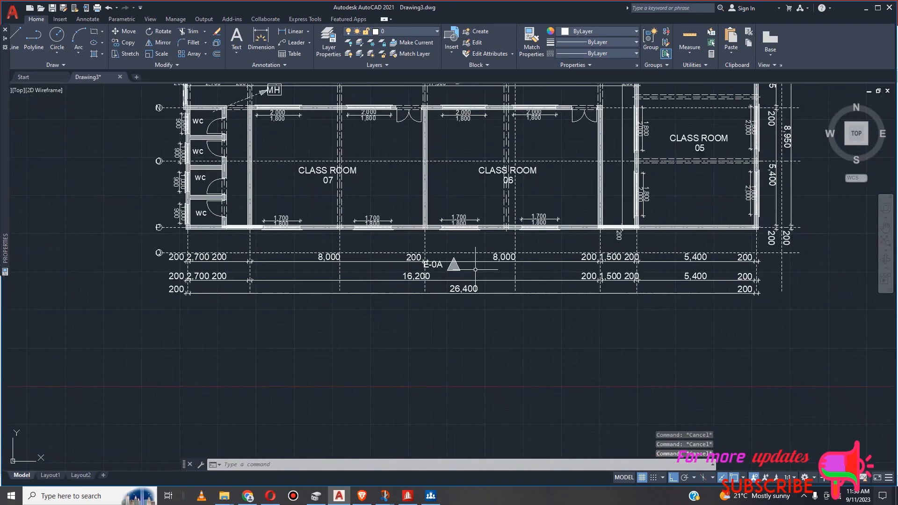
pyautogui.scroll(4, 257, 263)
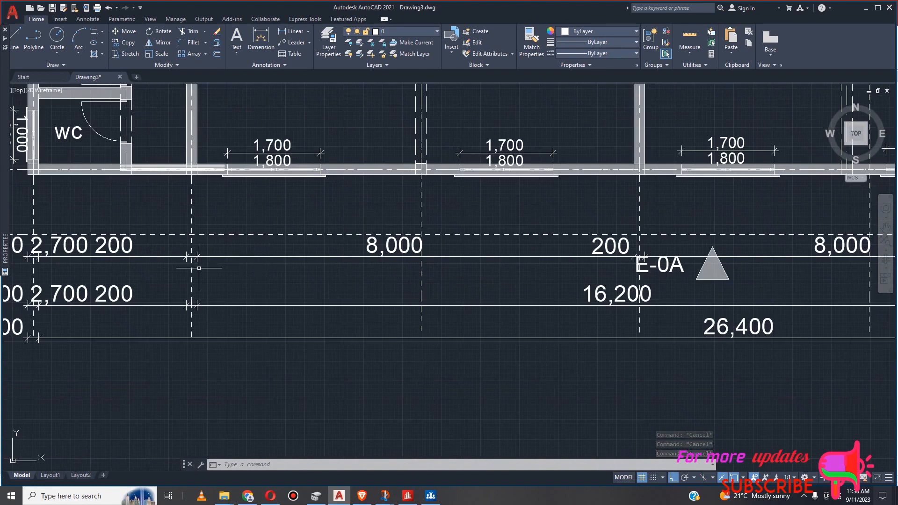
pyautogui.scroll(2, 194, 258)
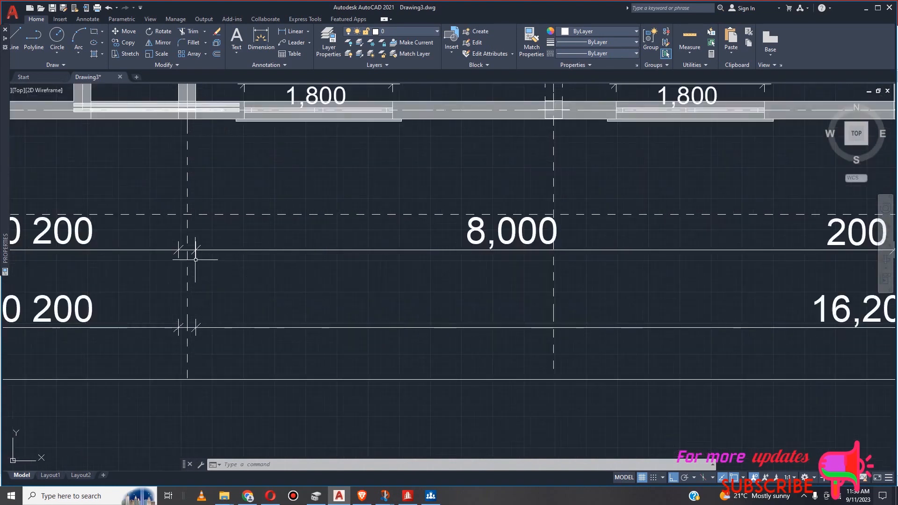
pyautogui.scroll(-3, 553, 110)
pyautogui.scroll(3, 398, 253)
pyautogui.scroll(-3, 394, 252)
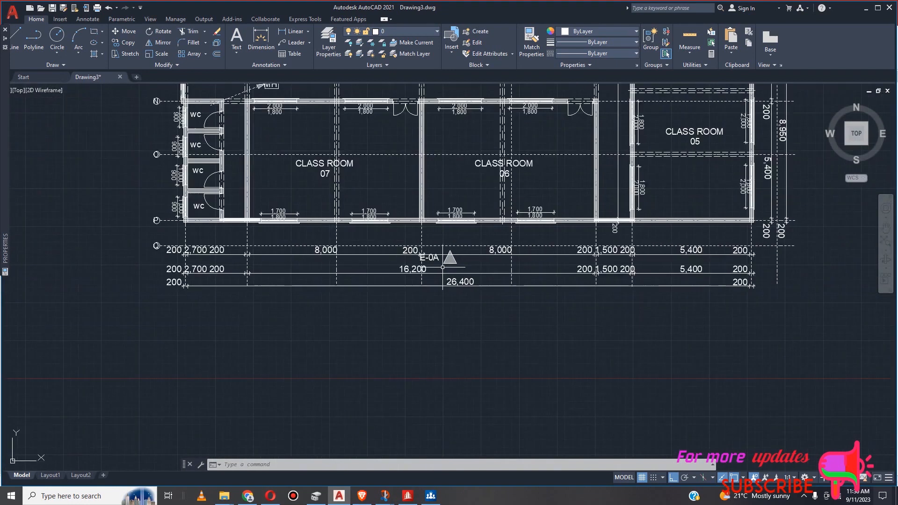
pyautogui.scroll(3, 239, 267)
pyautogui.scroll(3, 239, 267)
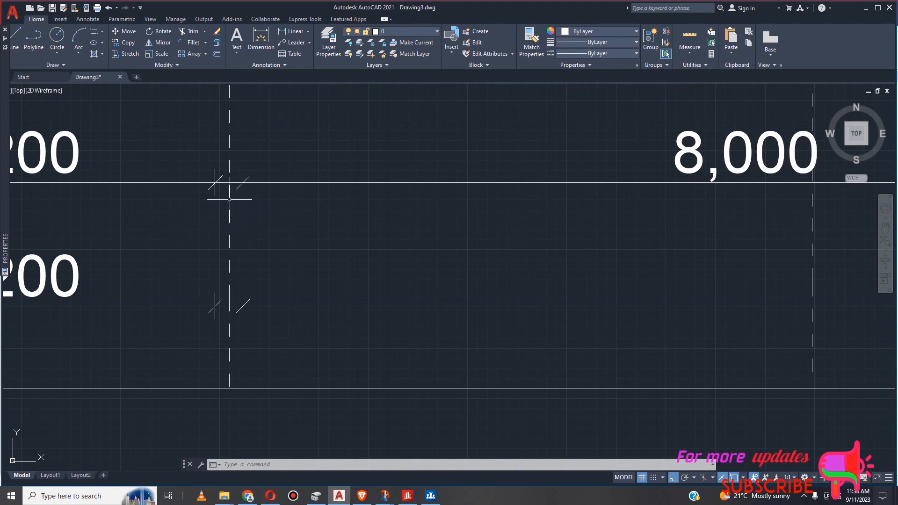
pyautogui.scroll(-4, 232, 199)
pyautogui.scroll(1, 526, 206)
pyautogui.scroll(-1, 510, 209)
pyautogui.scroll(-3, 510, 209)
pyautogui.scroll(3, 399, 211)
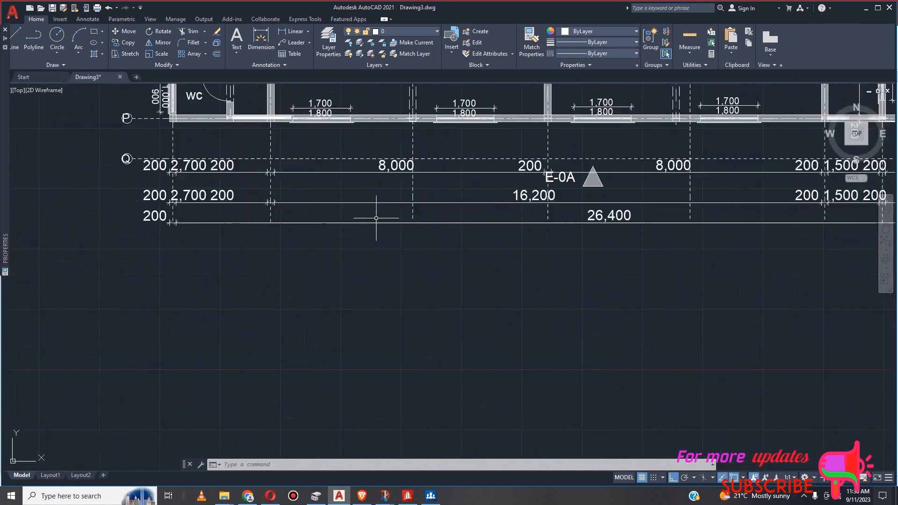
pyautogui.scroll(2, 268, 183)
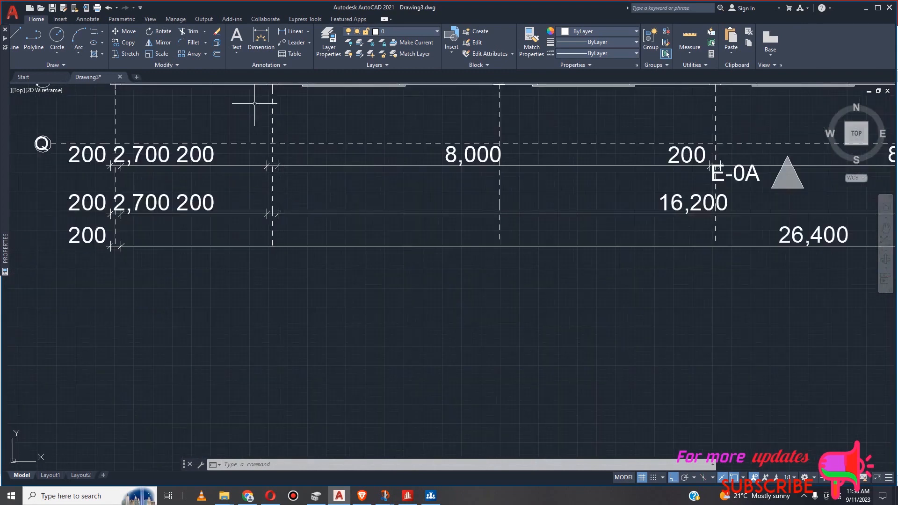
pyautogui.click(261, 40)
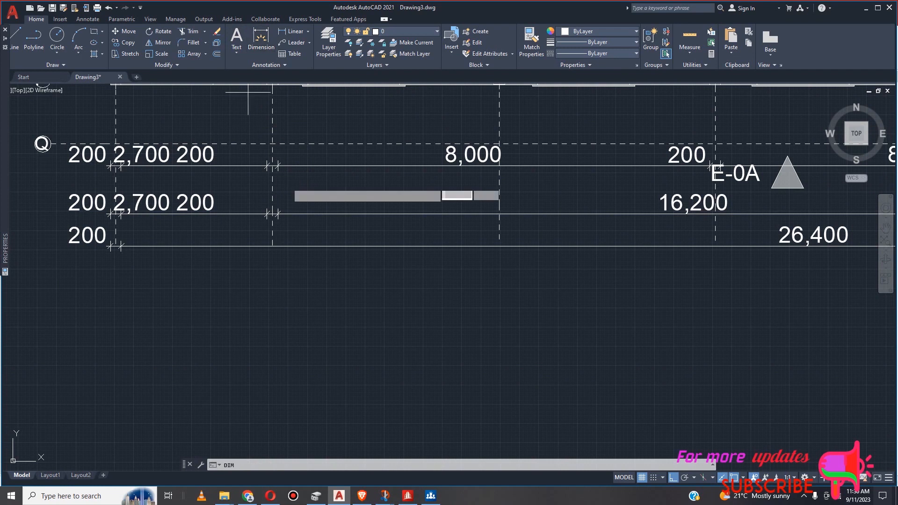
pyautogui.scroll(2, 283, 195)
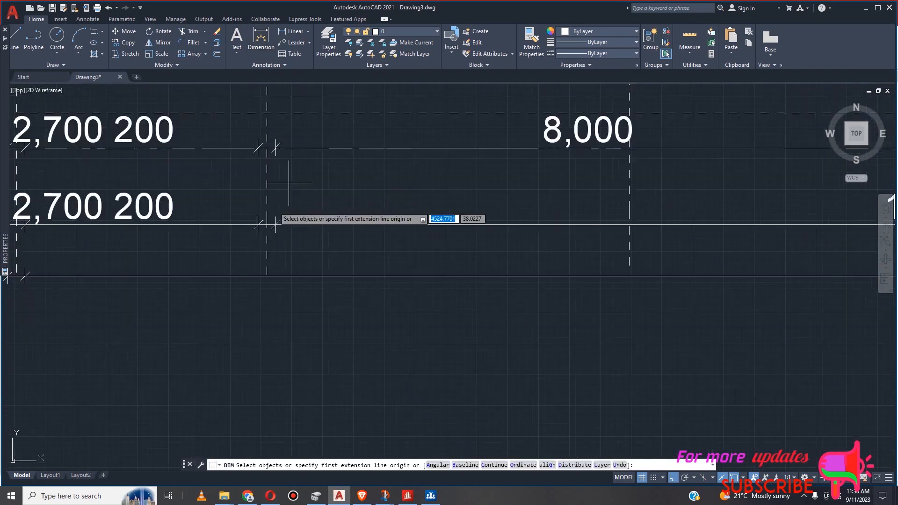
pyautogui.click(267, 190)
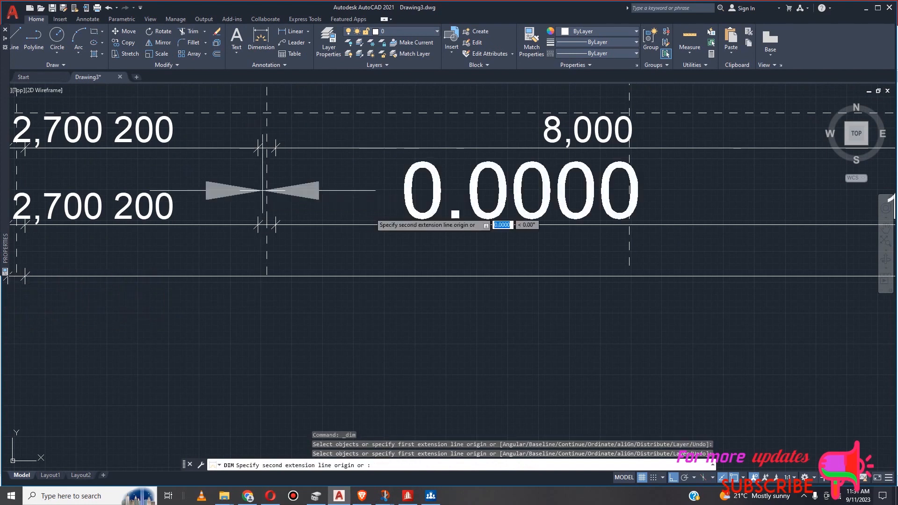
pyautogui.scroll(-2, 436, 220)
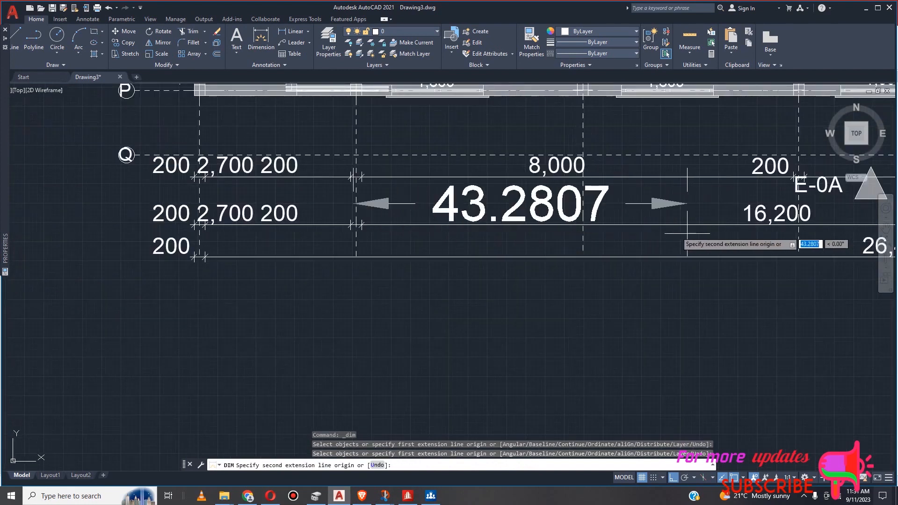
pyautogui.scroll(-4, 632, 229)
pyautogui.scroll(3, 704, 214)
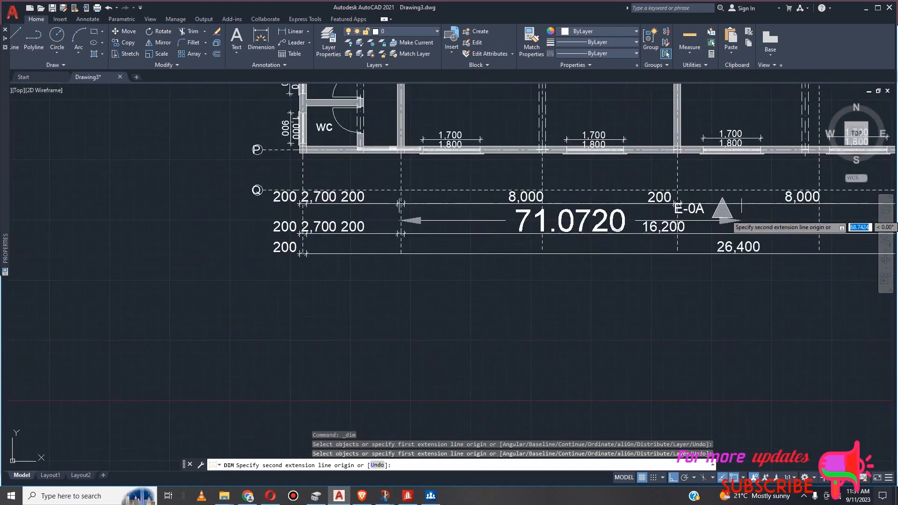
pyautogui.scroll(2, 759, 213)
pyautogui.scroll(4, 760, 213)
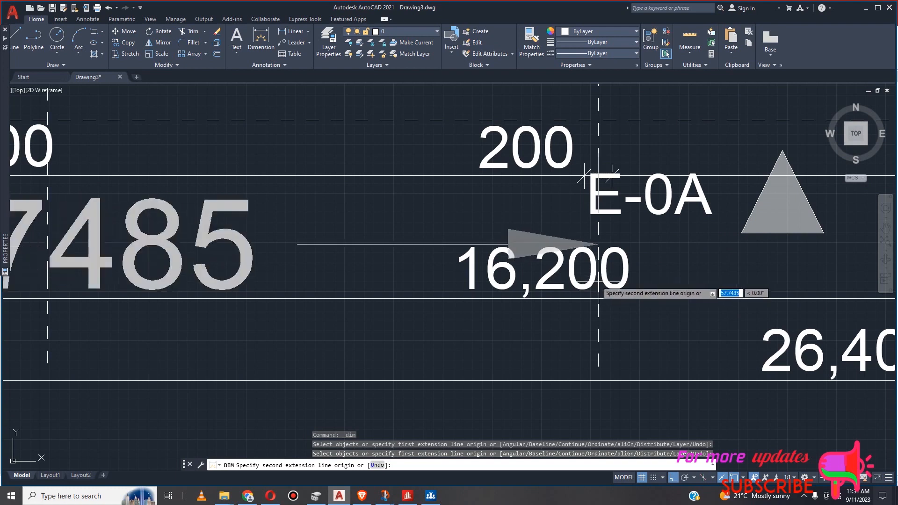
pyautogui.press('Escape')
pyautogui.scroll(-5, 639, 264)
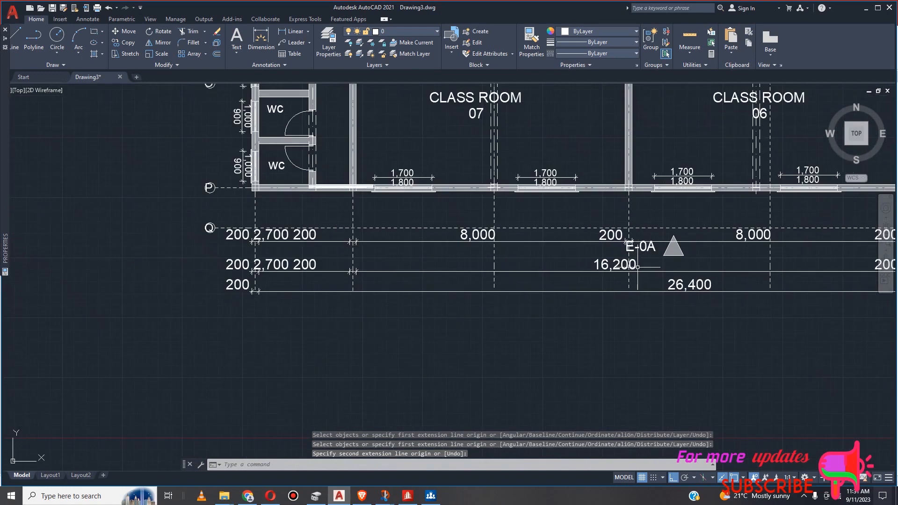
# Add a horizontal linear dimension between the grid-line intersections at Class Room 07's two side walls, placed below the 26,400 dimension strip.
pyautogui.click(293, 31)
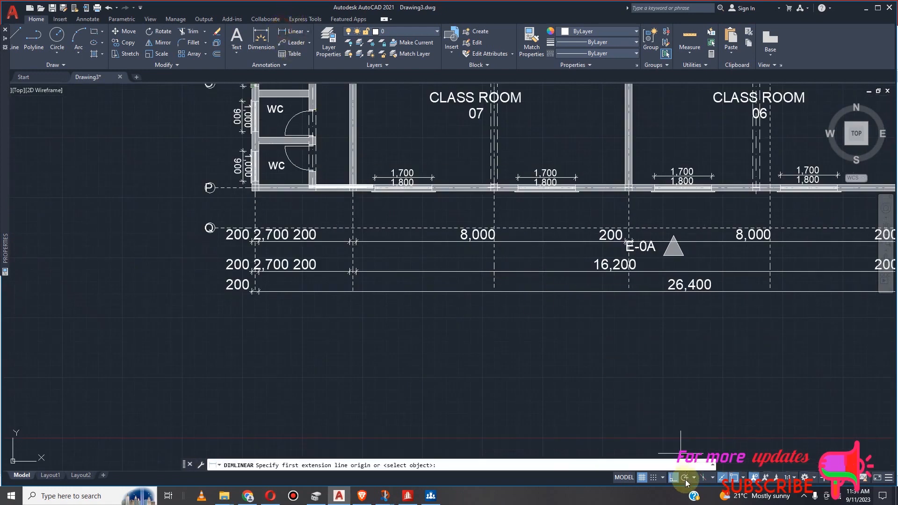
pyautogui.click(742, 478)
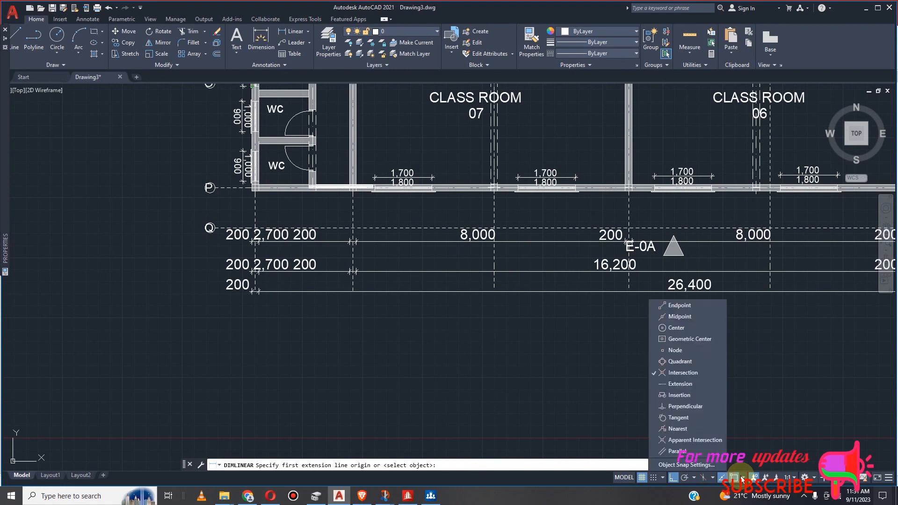
pyautogui.click(772, 394)
pyautogui.scroll(5, 349, 185)
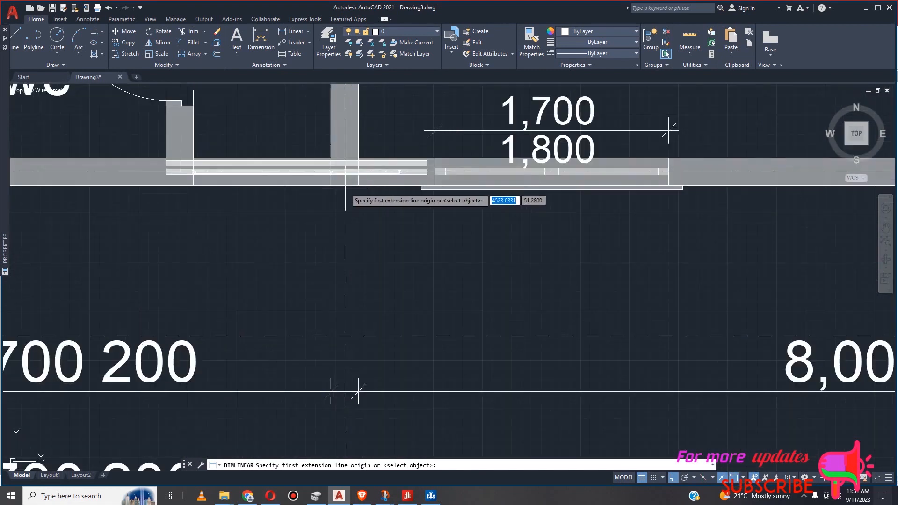
pyautogui.click(345, 185)
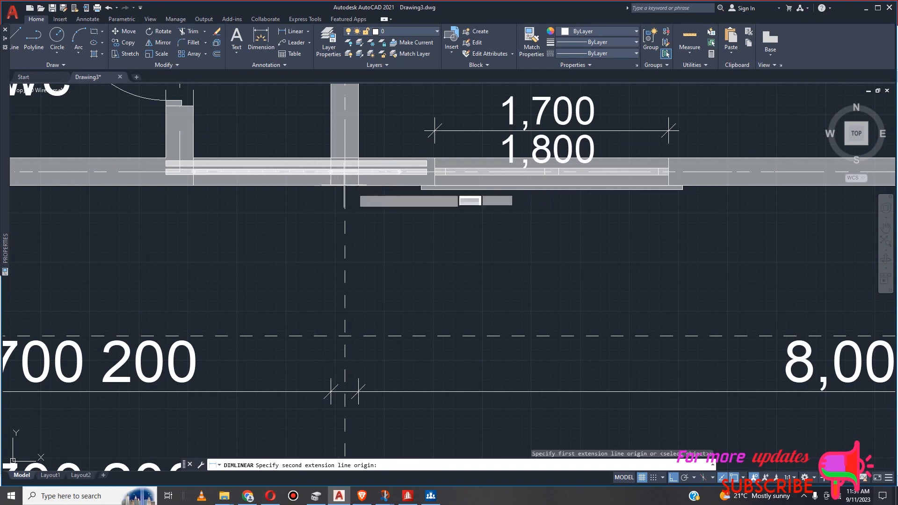
pyautogui.scroll(-4, 349, 187)
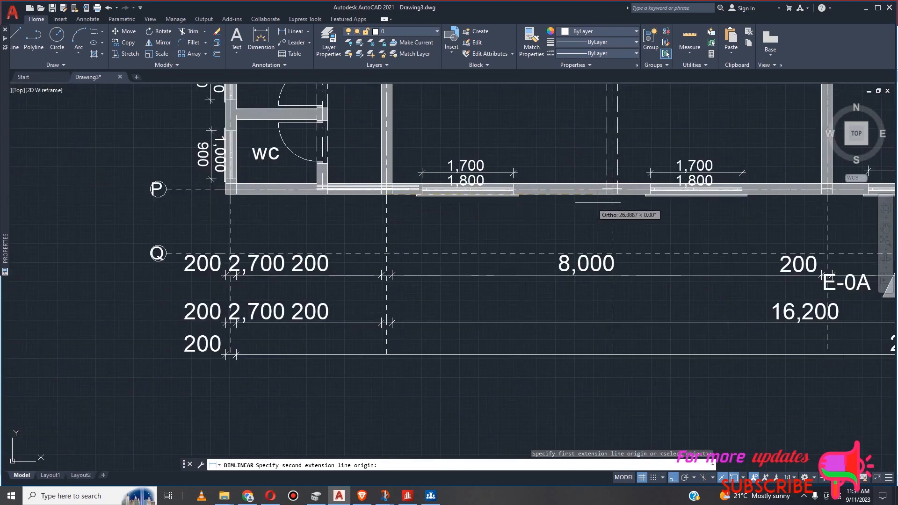
pyautogui.scroll(-4, 598, 203)
pyautogui.scroll(4, 690, 199)
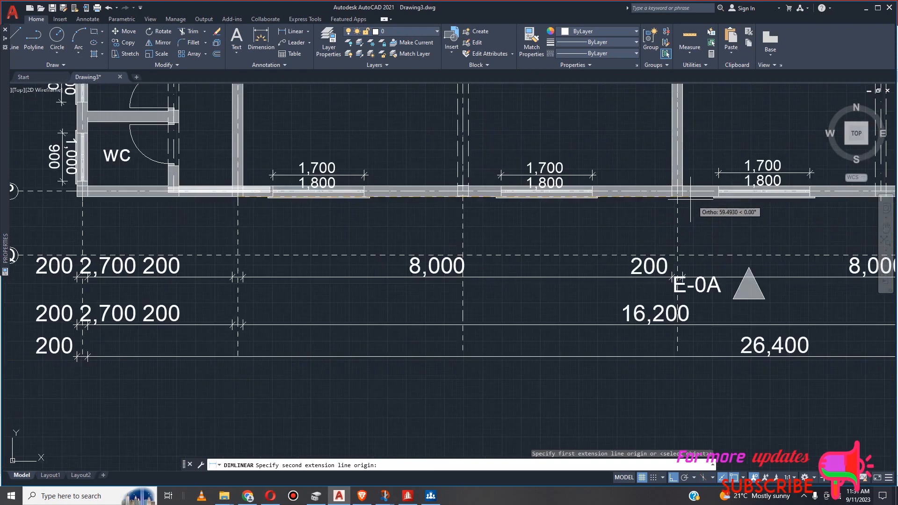
pyautogui.scroll(2, 690, 200)
pyautogui.scroll(2, 673, 196)
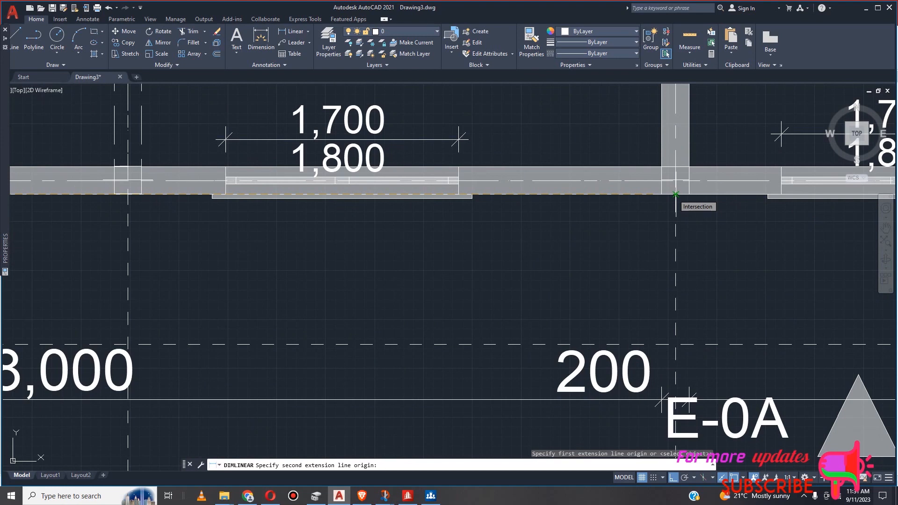
pyautogui.click(676, 194)
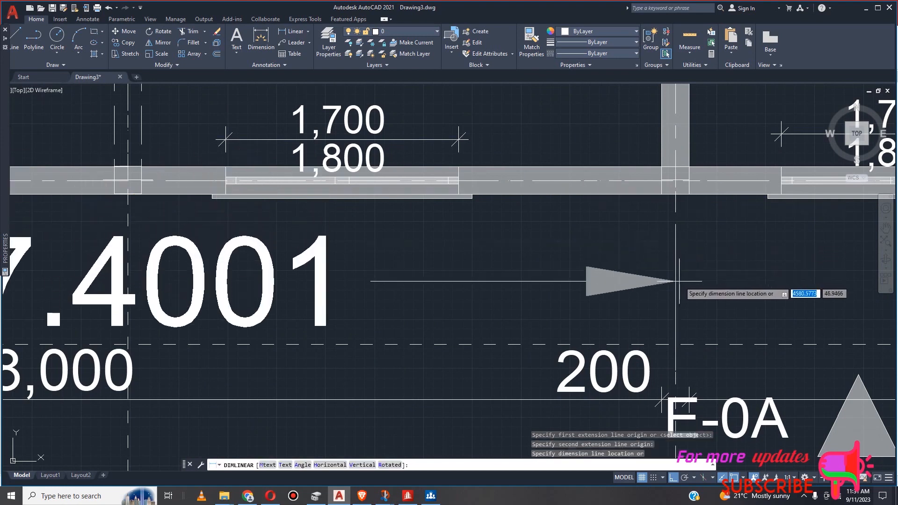
pyautogui.scroll(-4, 679, 281)
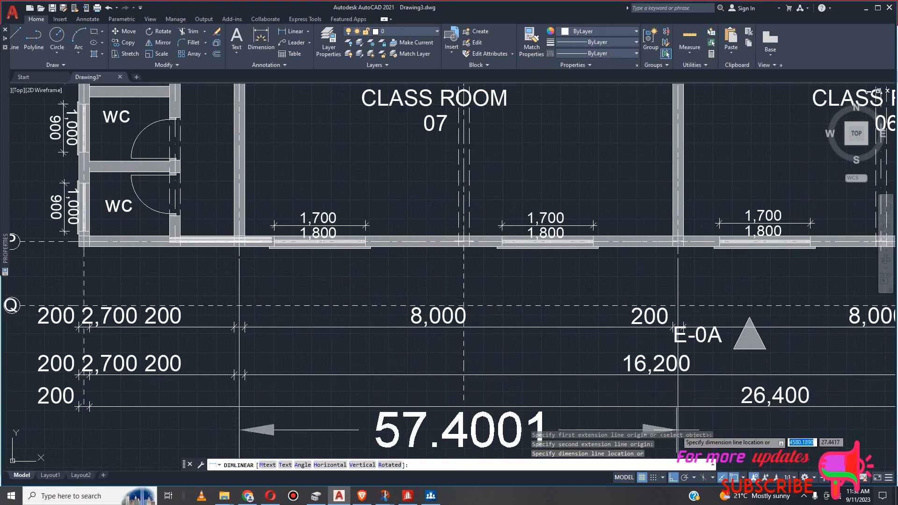
pyautogui.scroll(-2, 677, 426)
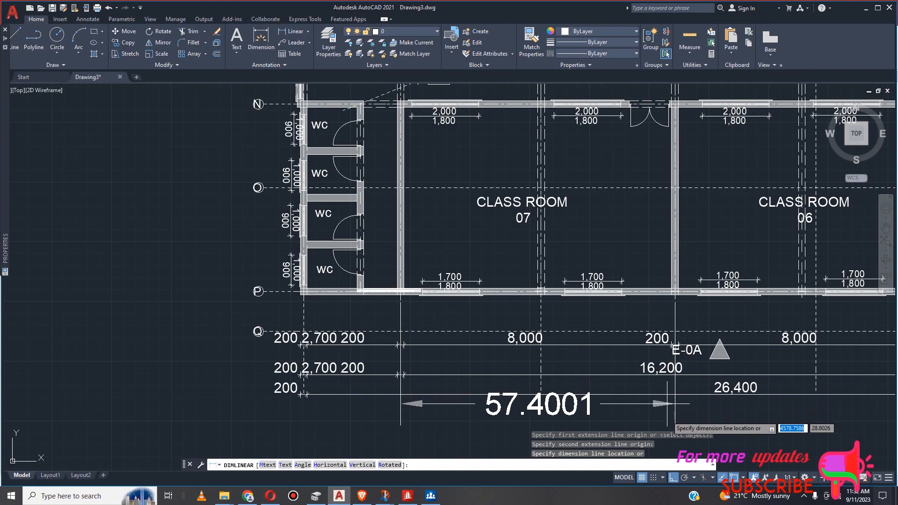
pyautogui.click(675, 418)
pyautogui.scroll(-2, 519, 293)
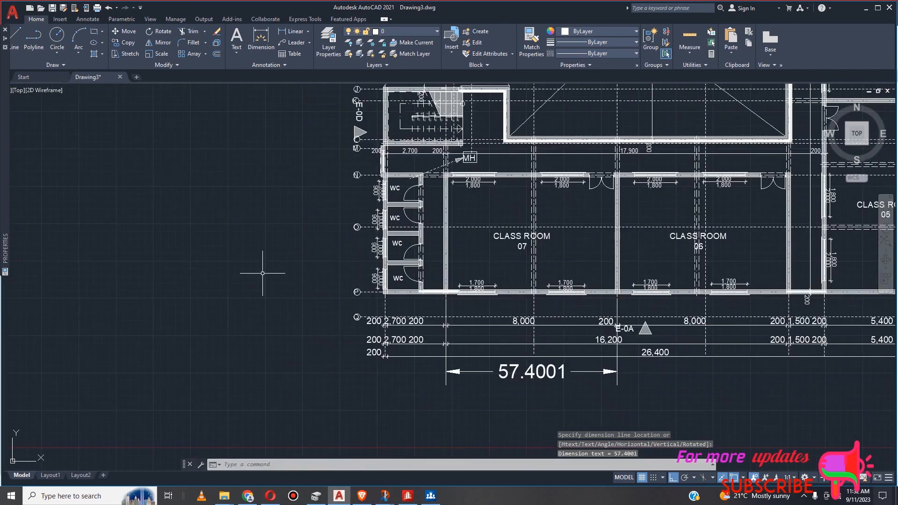
# Calculate the scale factor 8200/57.4001 in the QuickCalc calculator.
pyautogui.scroll(2, 514, 324)
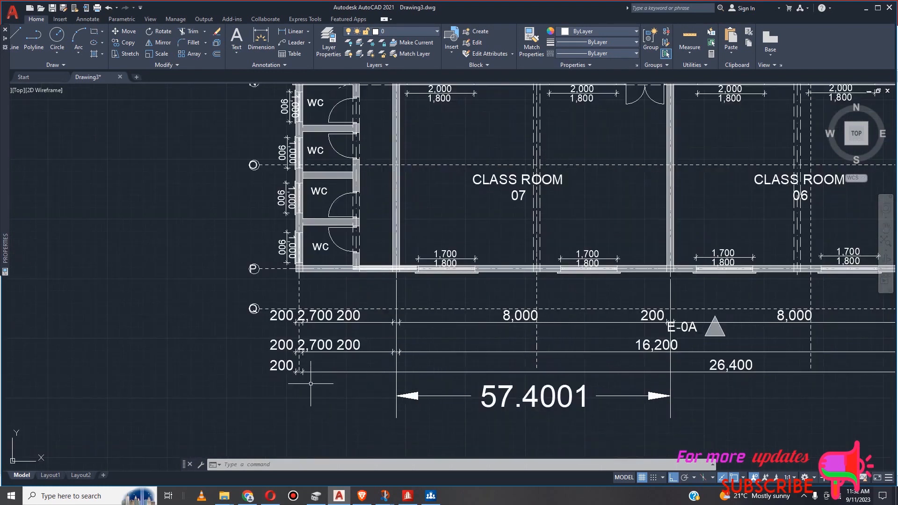
pyautogui.write('c')
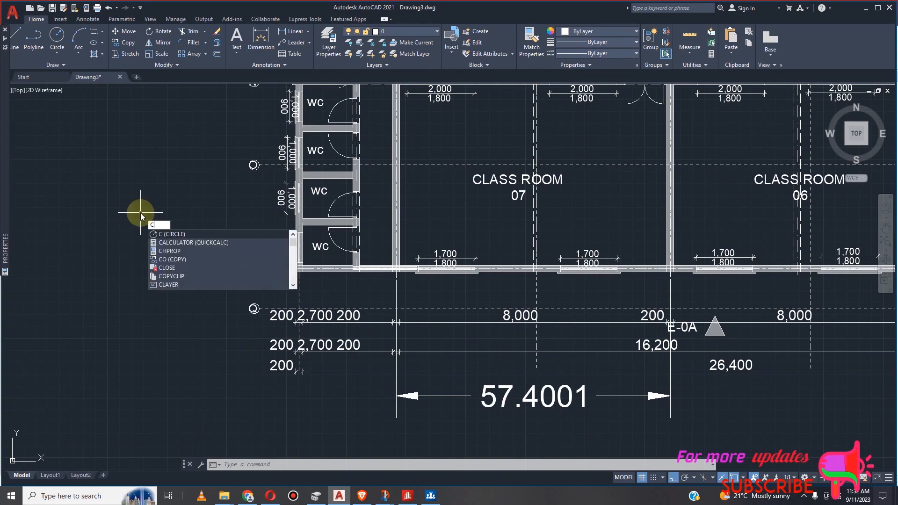
pyautogui.click(194, 243)
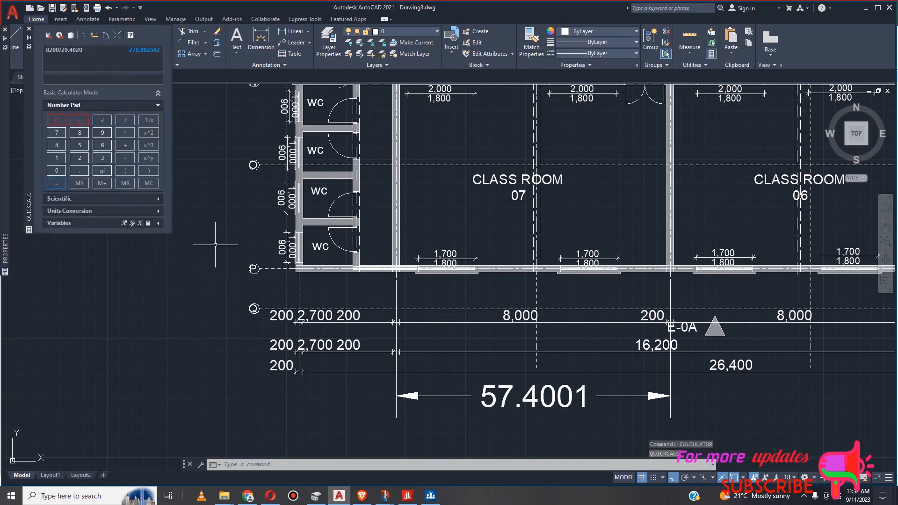
pyautogui.click(64, 80)
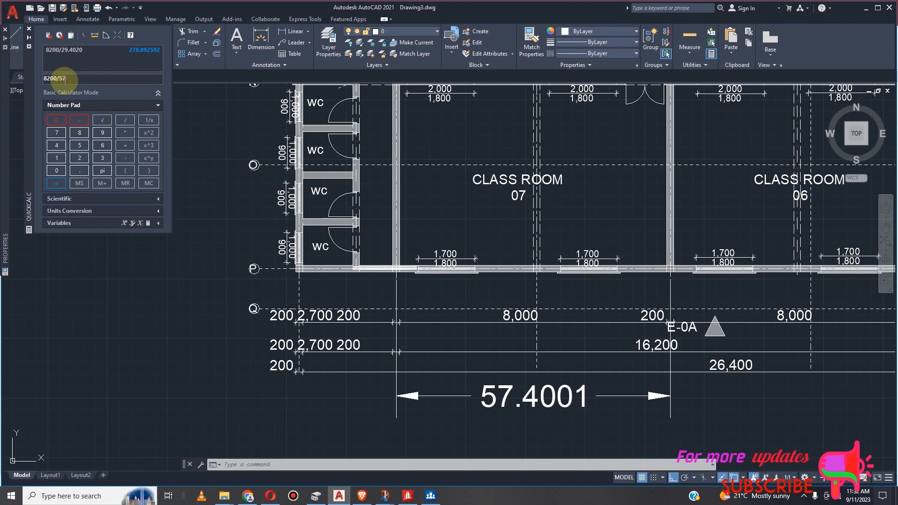
pyautogui.write('.')
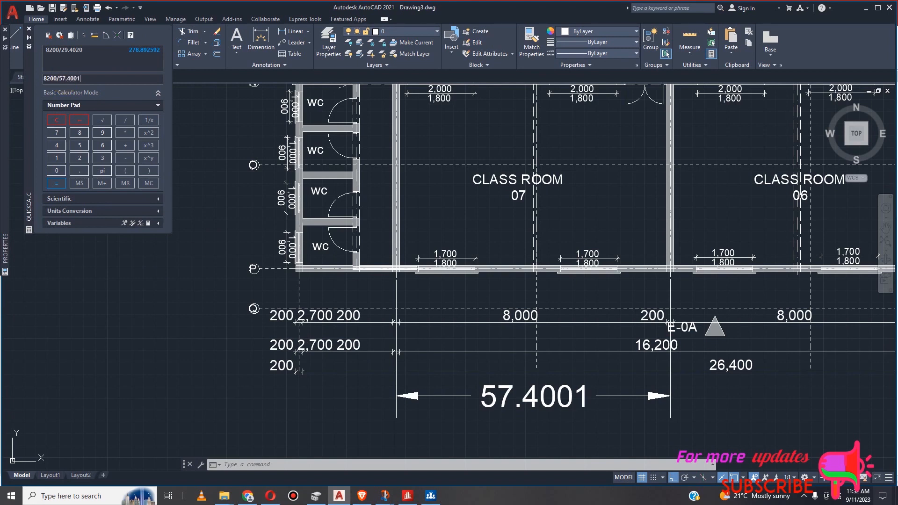
pyautogui.write('4001')
pyautogui.click(57, 183)
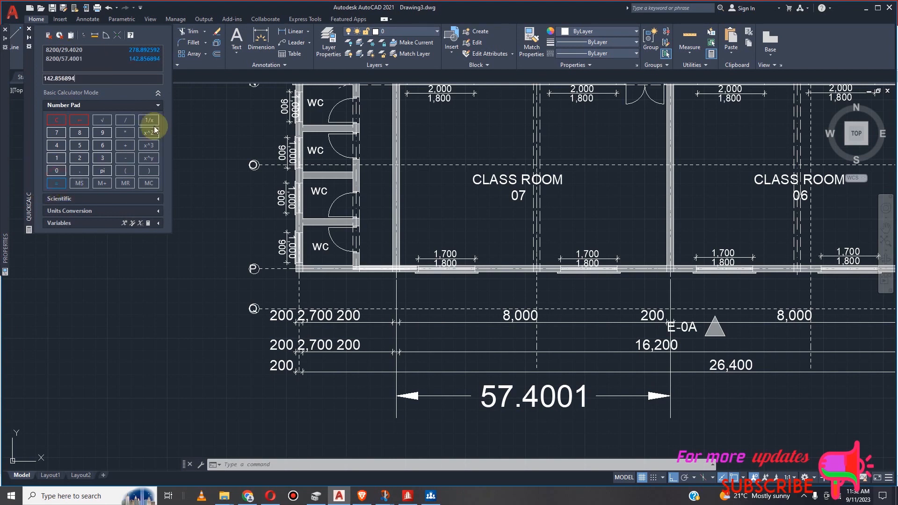
# Copy the division result from the calculator's input area to the clipboard.
pyautogui.moveTo(85, 79); pyautogui.dragTo(45, 80)
pyautogui.rightClick(48, 79)
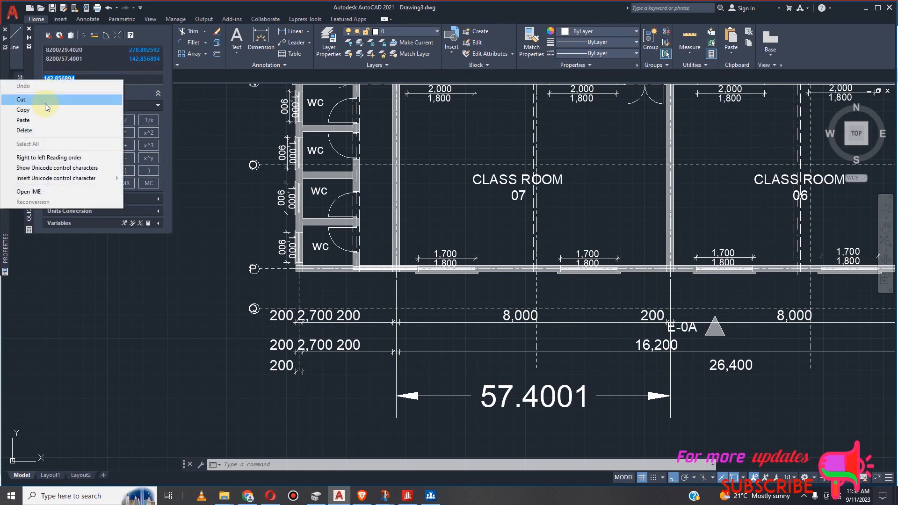
pyautogui.click(44, 96)
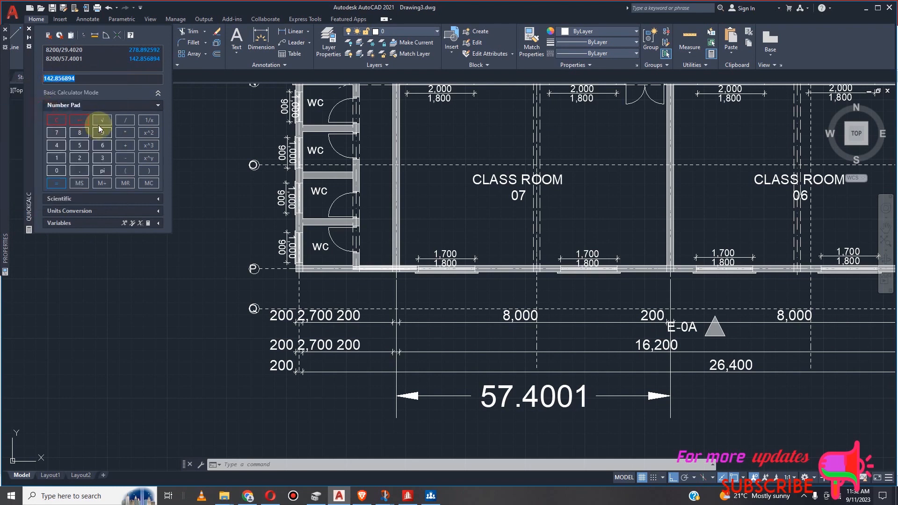
pyautogui.rightClick(57, 79)
pyautogui.click(53, 106)
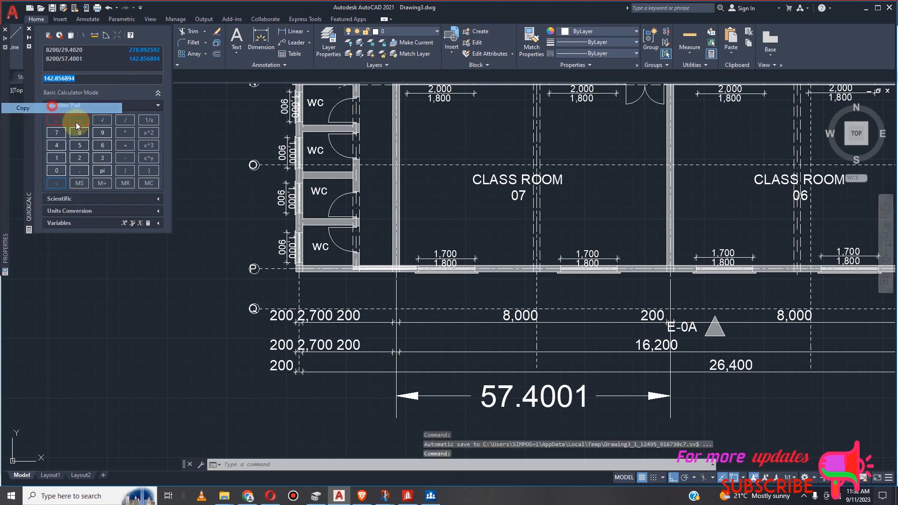
# Close the calculator and scale the whole copied floor plan by a factor of 142.856894 from a base point beside its lower right corner.
pyautogui.scroll(-10, 314, 224)
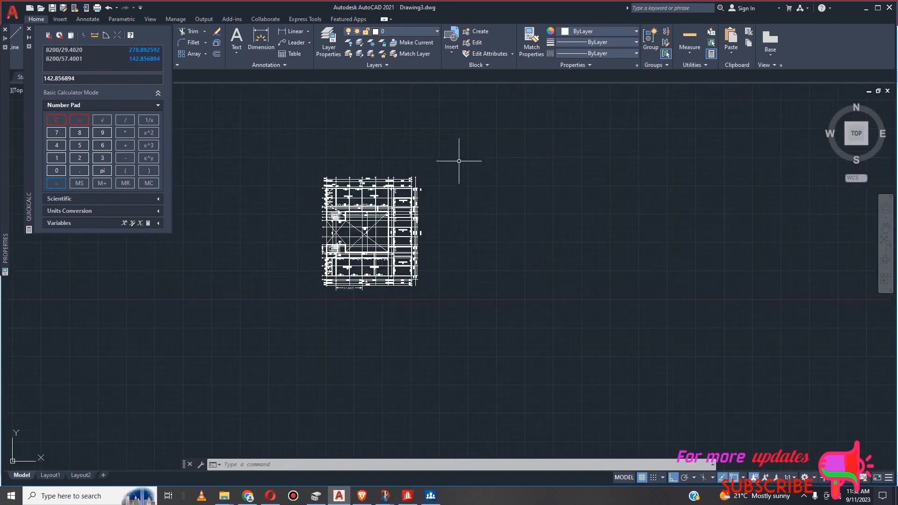
pyautogui.click(459, 150)
pyautogui.click(296, 337)
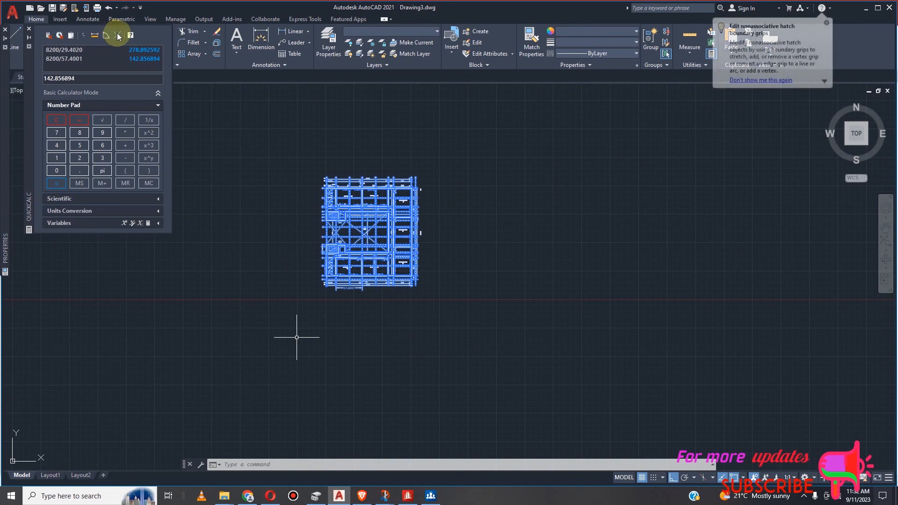
pyautogui.click(29, 28)
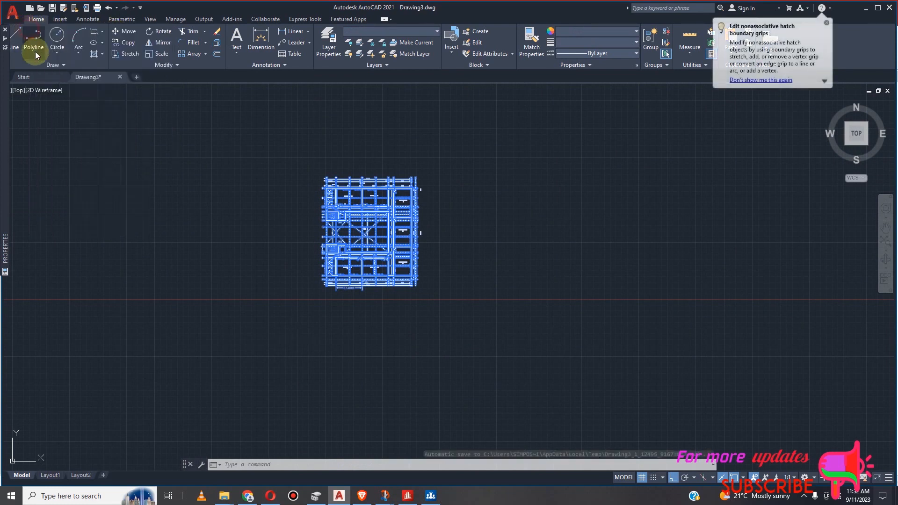
pyautogui.click(159, 54)
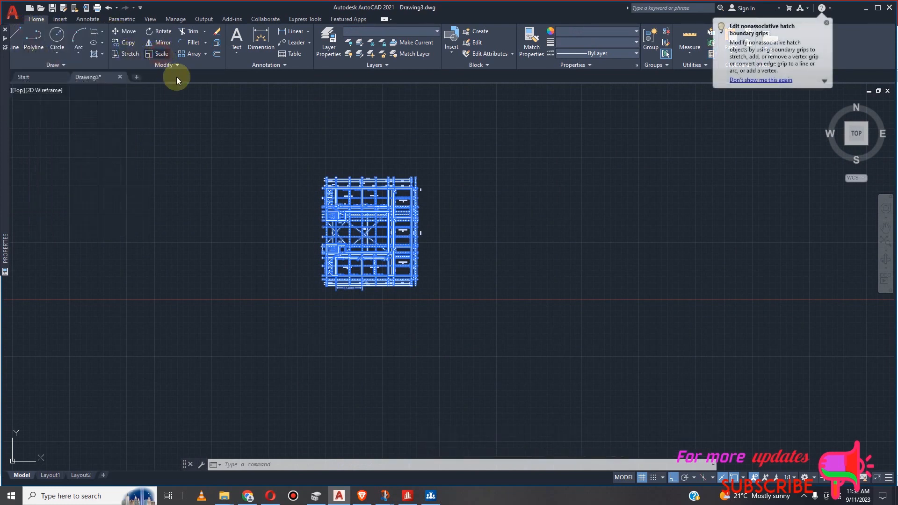
pyautogui.click(423, 280)
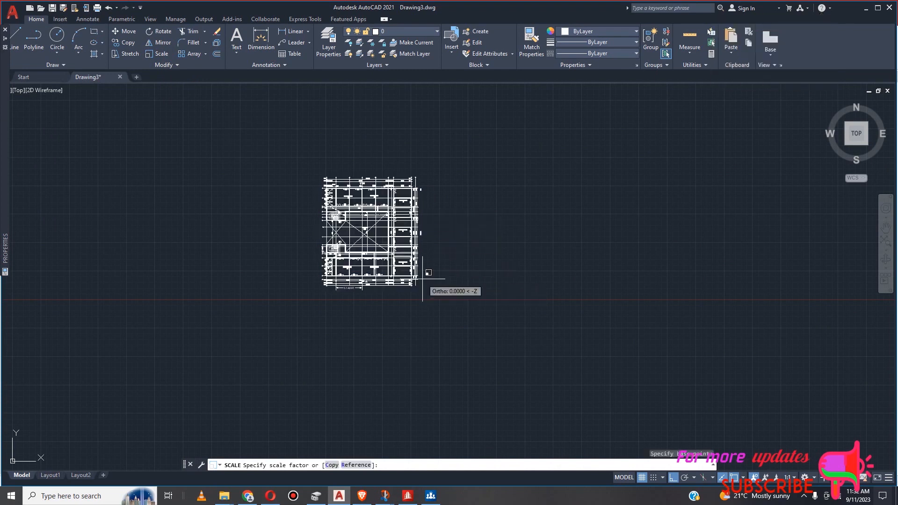
pyautogui.write('2.856894')
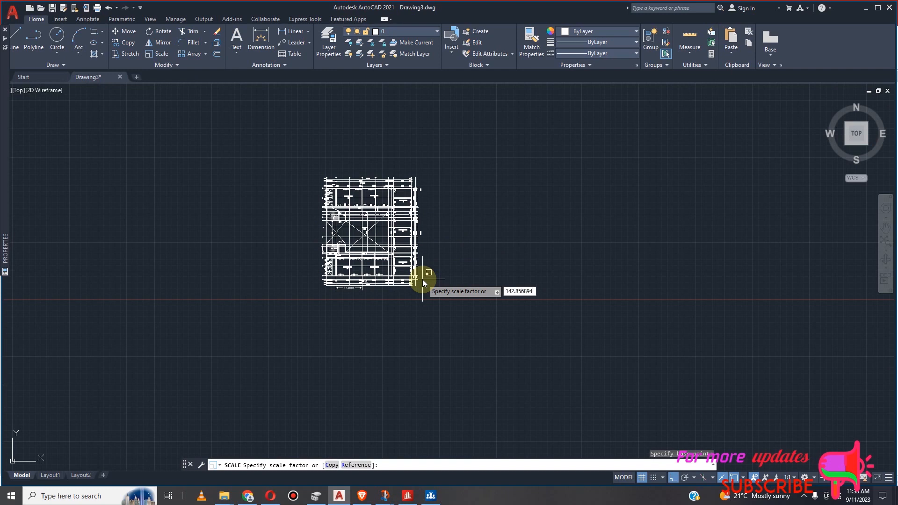
pyautogui.press('Return')
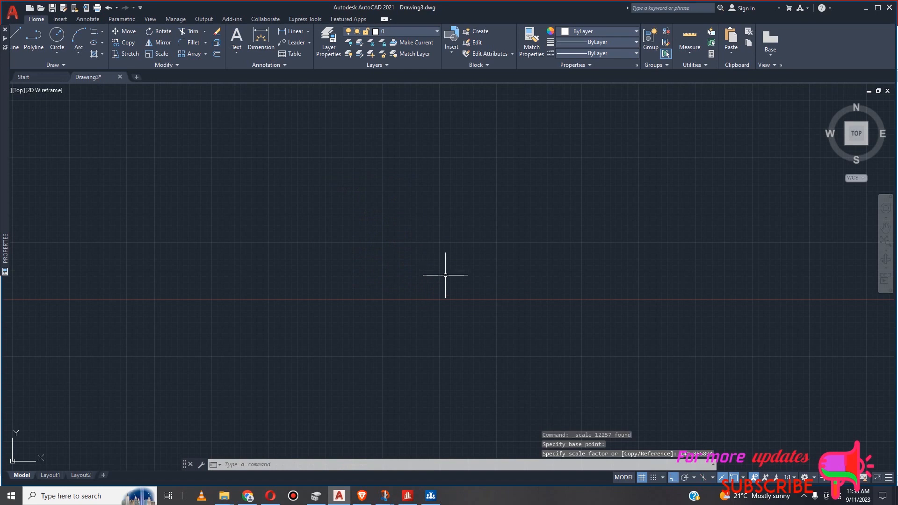
# Examine the scaled floor plan and the linear dimension across Class Room 07 for its new measured length.
pyautogui.scroll(-12, 493, 265)
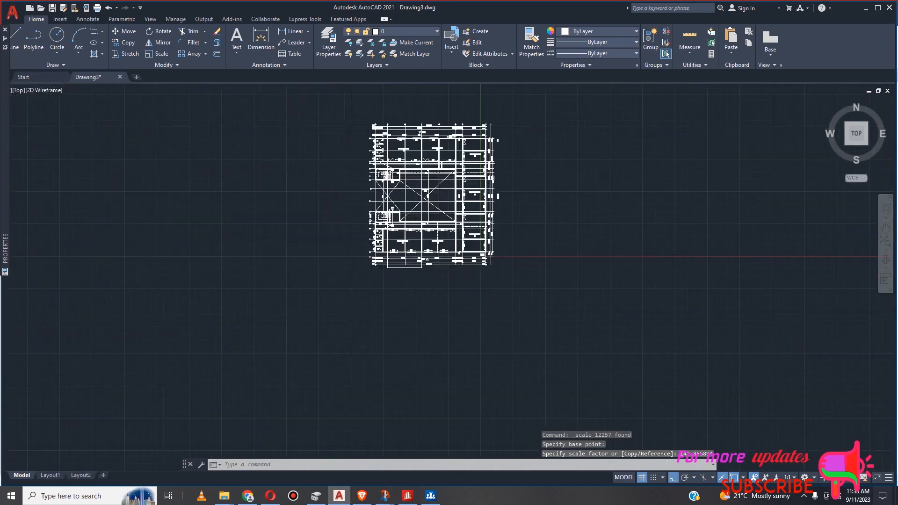
pyautogui.scroll(5, 455, 258)
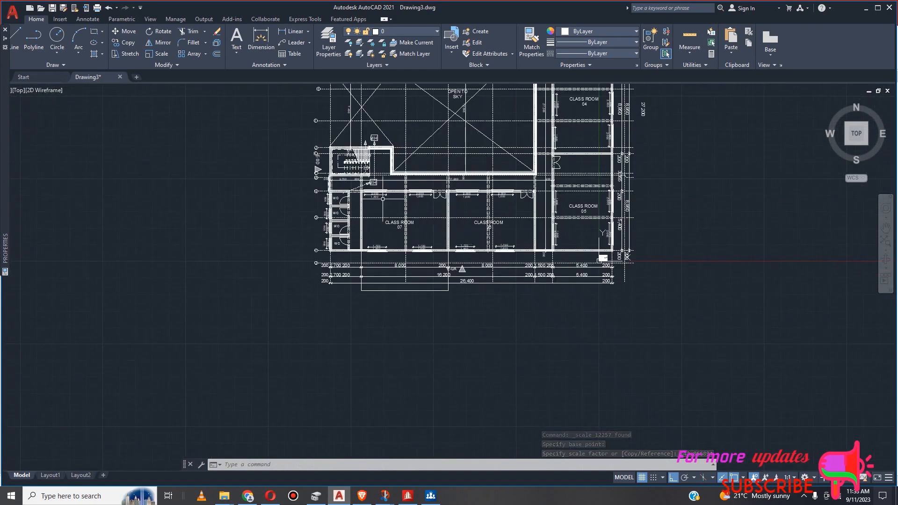
pyautogui.scroll(4, 374, 187)
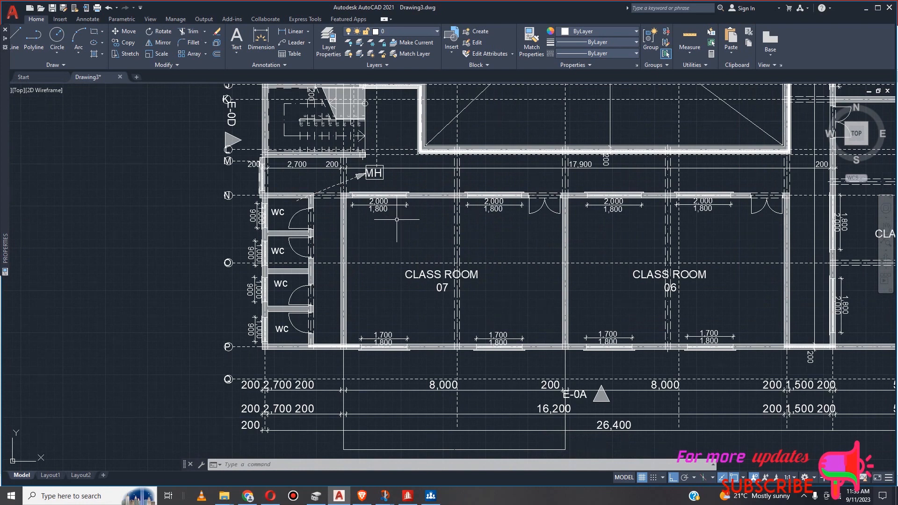
pyautogui.scroll(-3, 421, 290)
pyautogui.scroll(6, 431, 361)
pyautogui.scroll(6, 411, 357)
pyautogui.scroll(3, 382, 362)
pyautogui.scroll(2, 386, 355)
pyautogui.scroll(-2, 409, 353)
pyautogui.scroll(2, 393, 355)
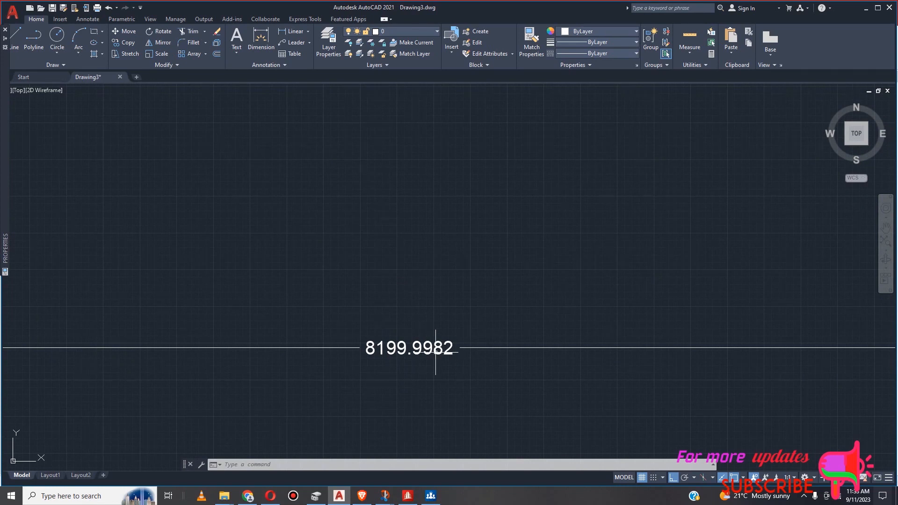
pyautogui.scroll(-3, 421, 355)
pyautogui.scroll(2, 412, 352)
pyautogui.scroll(-5, 413, 334)
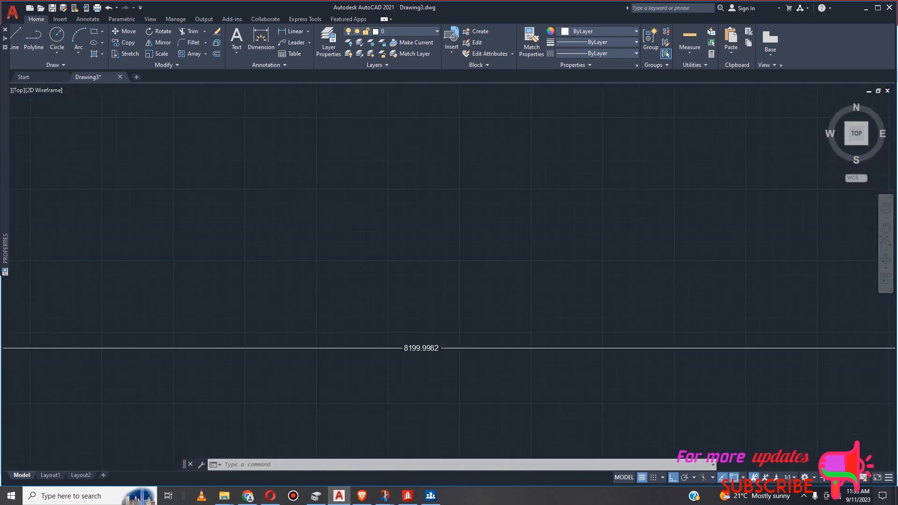
pyautogui.scroll(5, 421, 335)
pyautogui.scroll(-3, 421, 331)
pyautogui.scroll(3, 404, 325)
pyautogui.scroll(5, 405, 324)
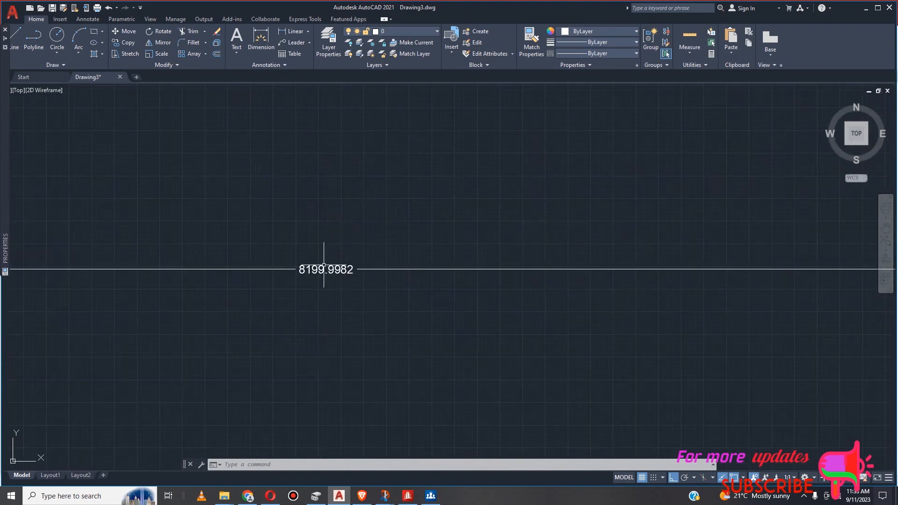
pyautogui.scroll(2, 314, 269)
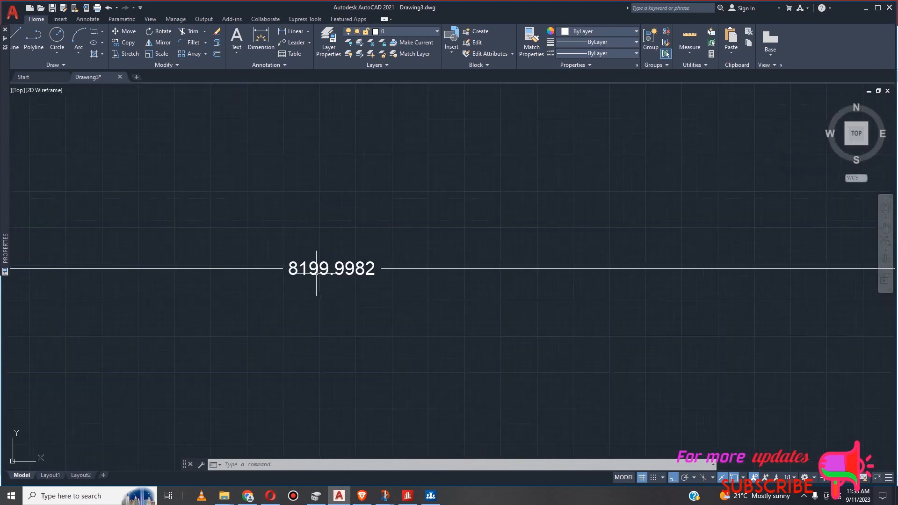
# Open the Standard dimension style for modification and set its linear dimension precision to 0.
pyautogui.write('D')
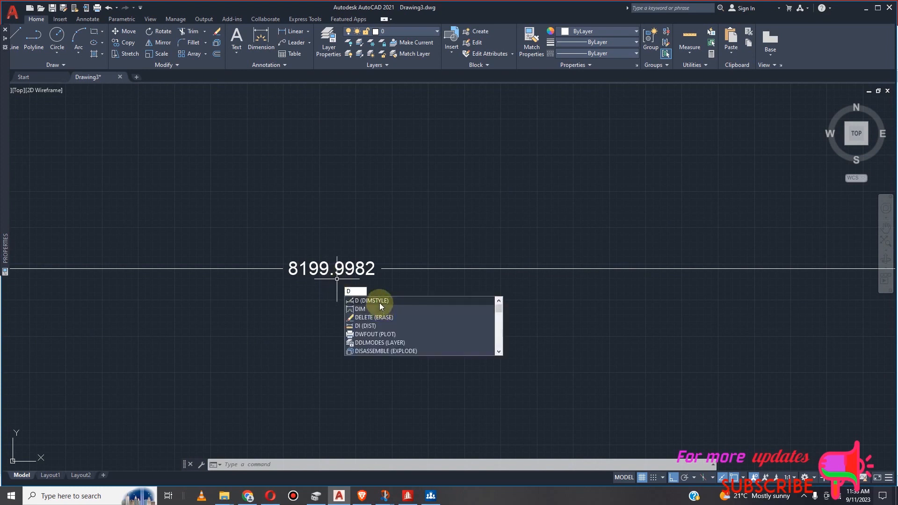
pyautogui.click(379, 301)
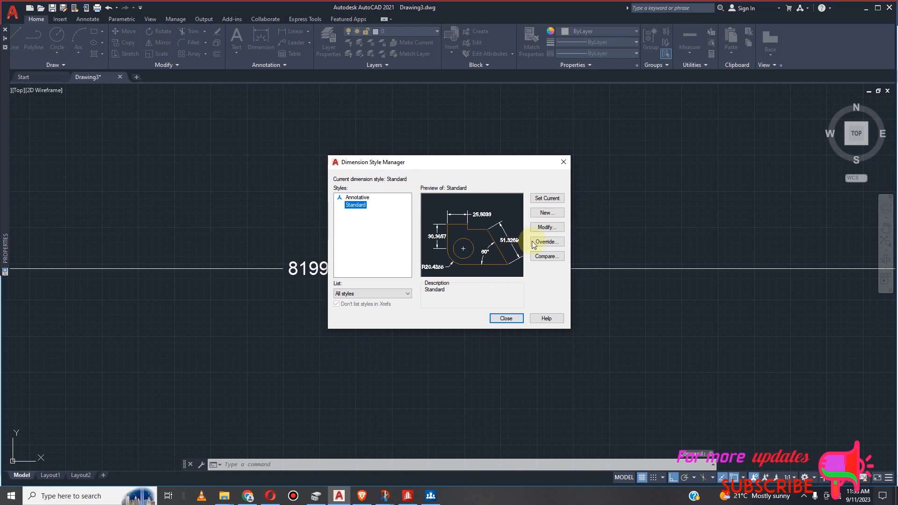
pyautogui.click(549, 213)
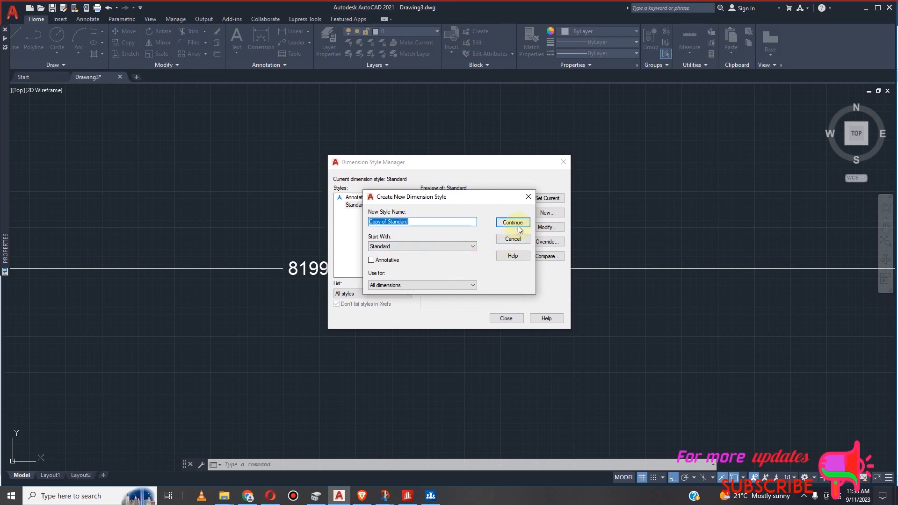
pyautogui.click(531, 201)
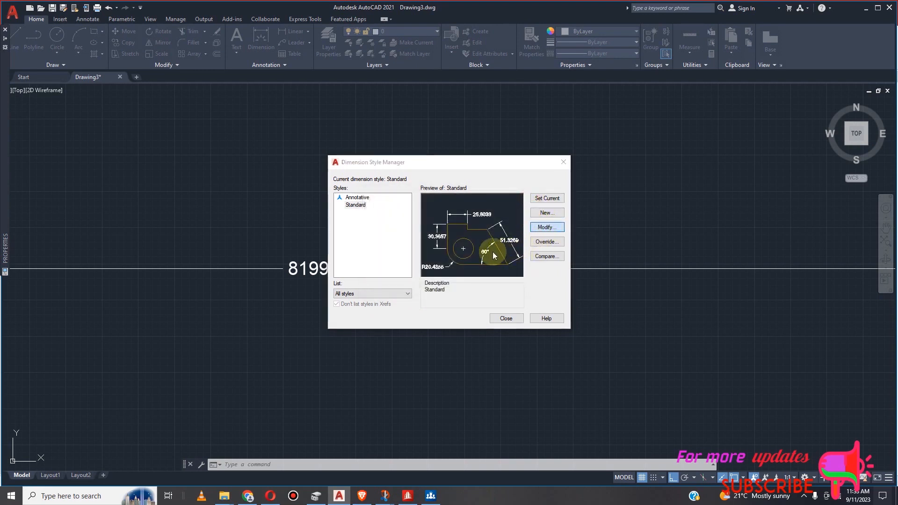
pyautogui.doubleClick(410, 217)
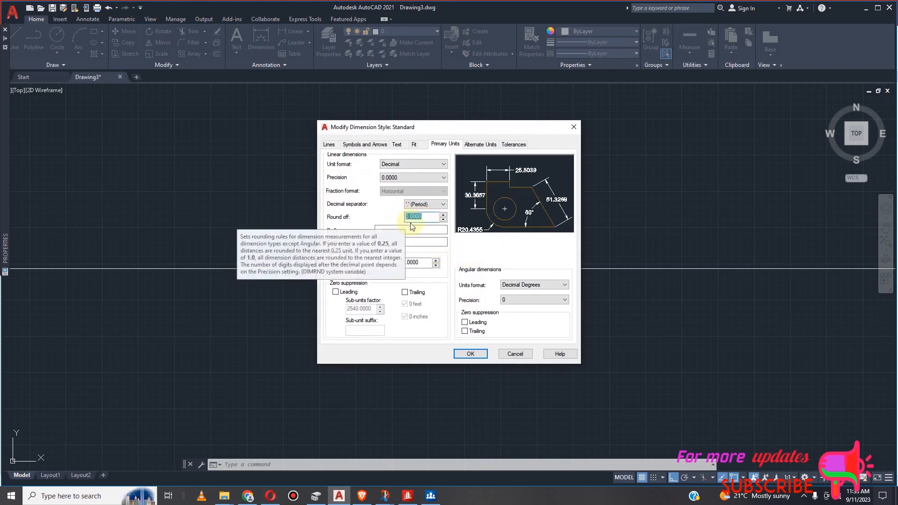
pyautogui.click(435, 178)
pyautogui.click(435, 187)
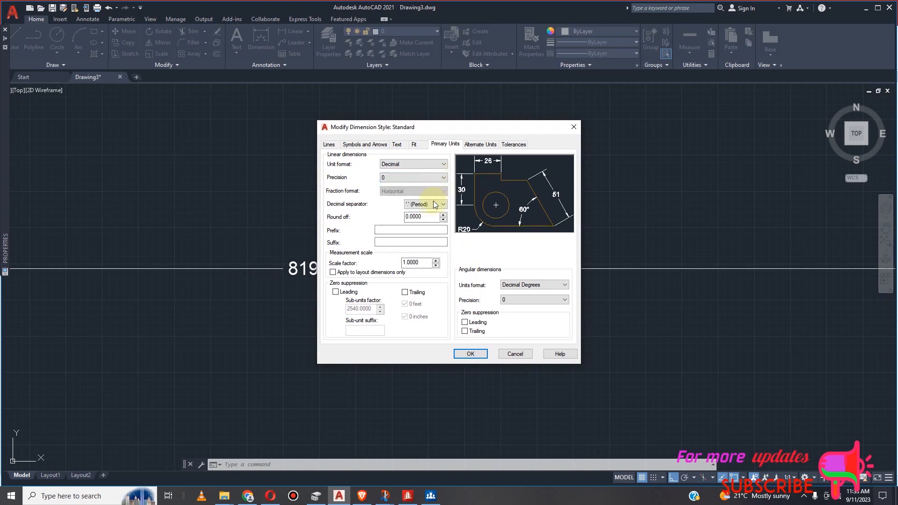
# Set the text height of the Standard dimension style to 550.
pyautogui.click(396, 144)
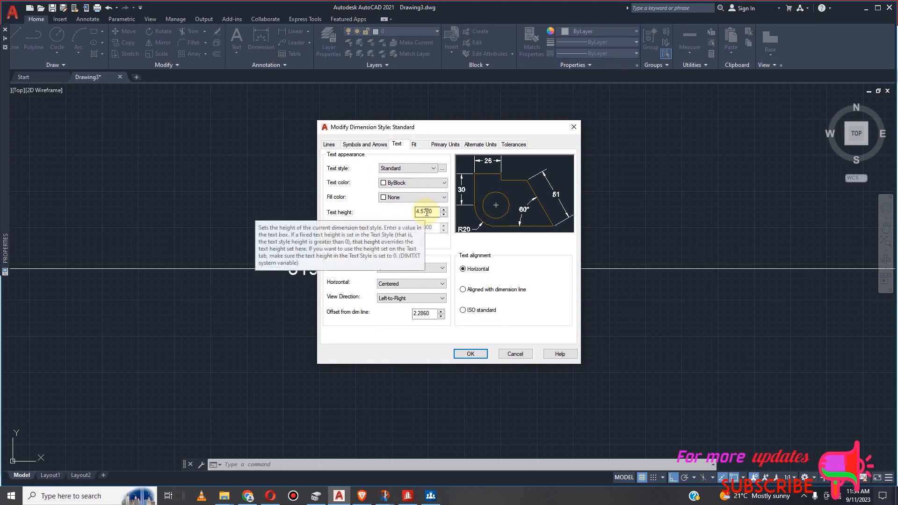
pyautogui.moveTo(434, 212); pyautogui.dragTo(412, 211)
pyautogui.click(432, 211)
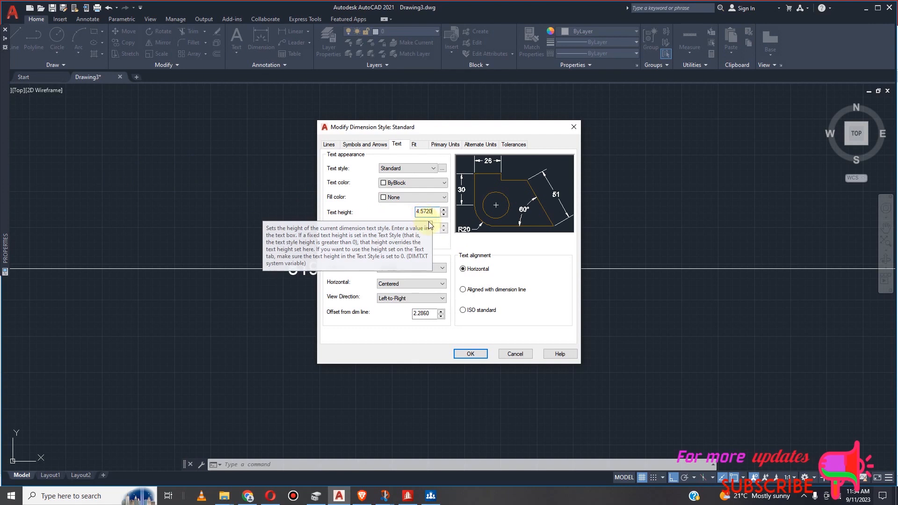
pyautogui.moveTo(437, 211); pyautogui.dragTo(400, 212)
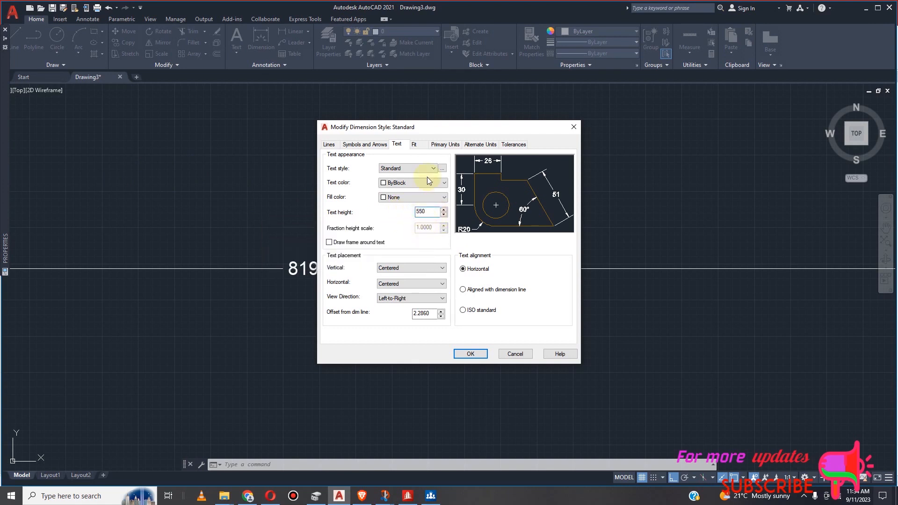
# Set the arrow size of the Standard dimension style to 550, apply the changes and close the Dimension Style Manager.
pyautogui.click(373, 147)
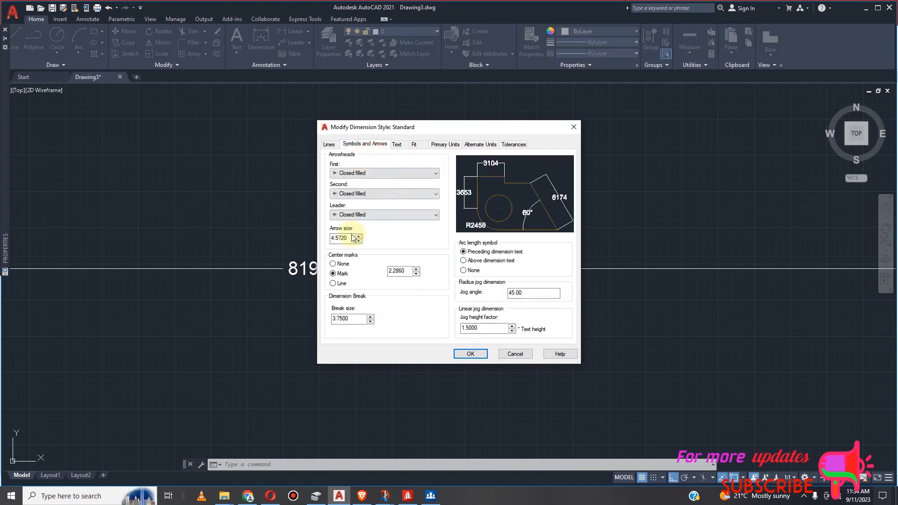
pyautogui.moveTo(354, 238); pyautogui.dragTo(332, 239)
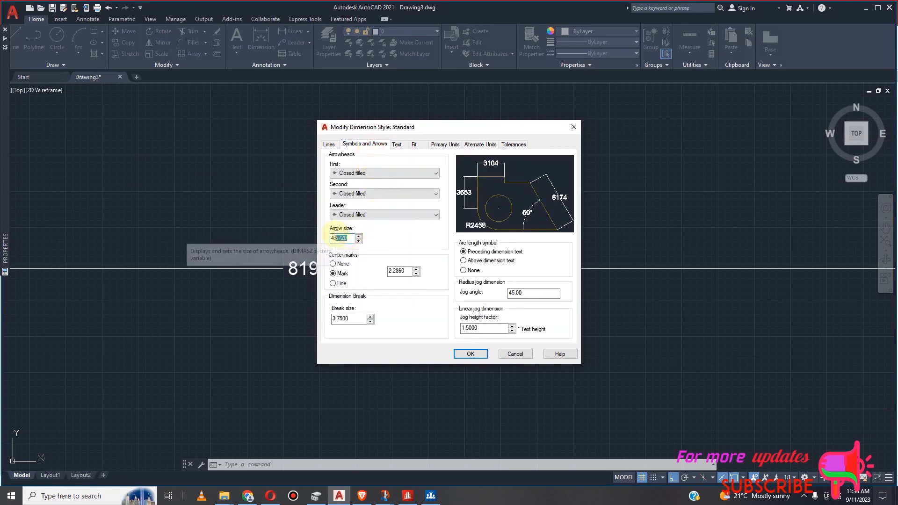
pyautogui.write('550')
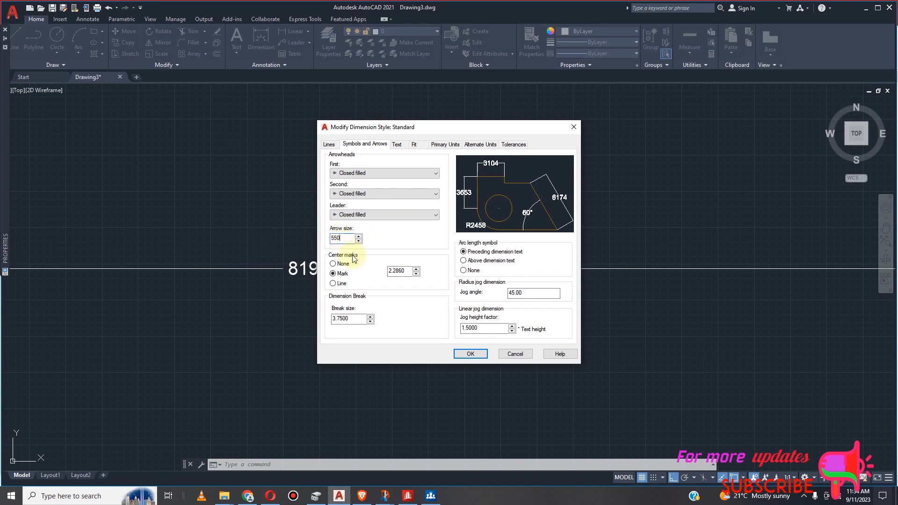
pyautogui.click(446, 145)
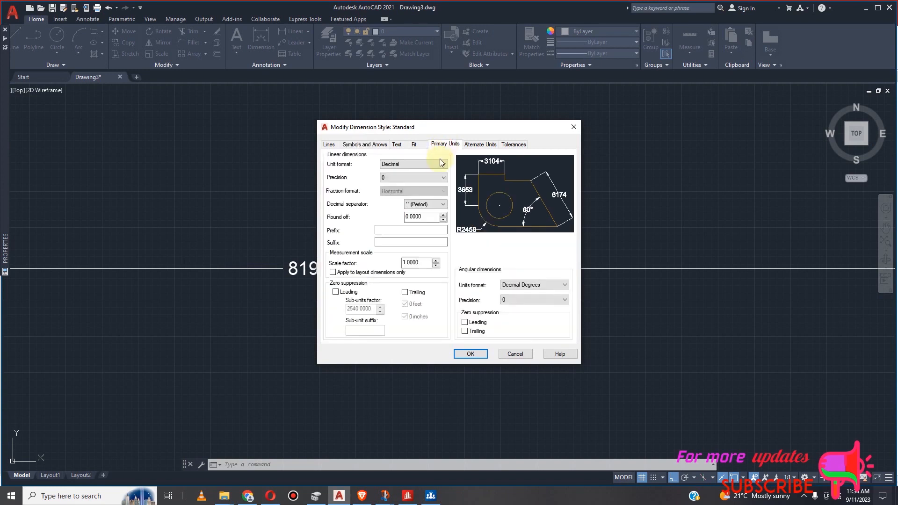
pyautogui.click(480, 144)
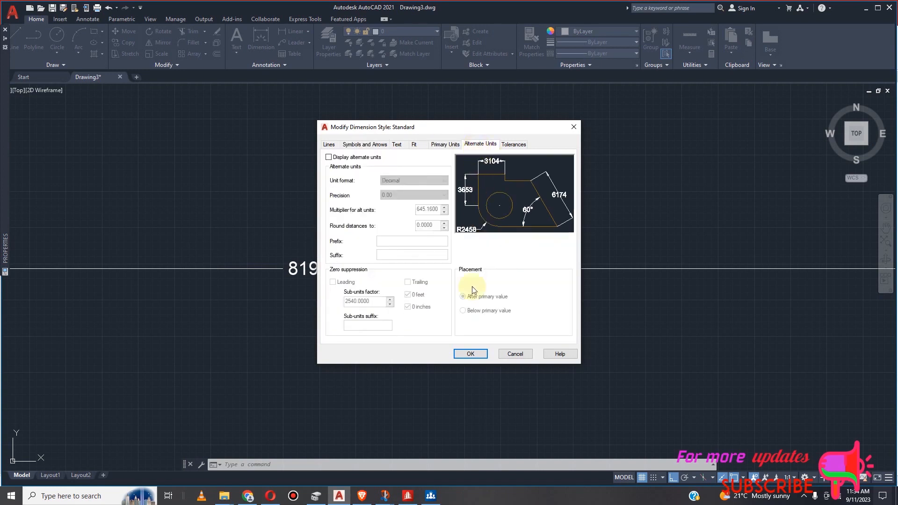
pyautogui.click(470, 355)
pyautogui.click(511, 317)
# Compare the restyled dimension below Class Room 07 with the plan's original dimension strips and the surrounding grid lines.
pyautogui.scroll(-10, 473, 266)
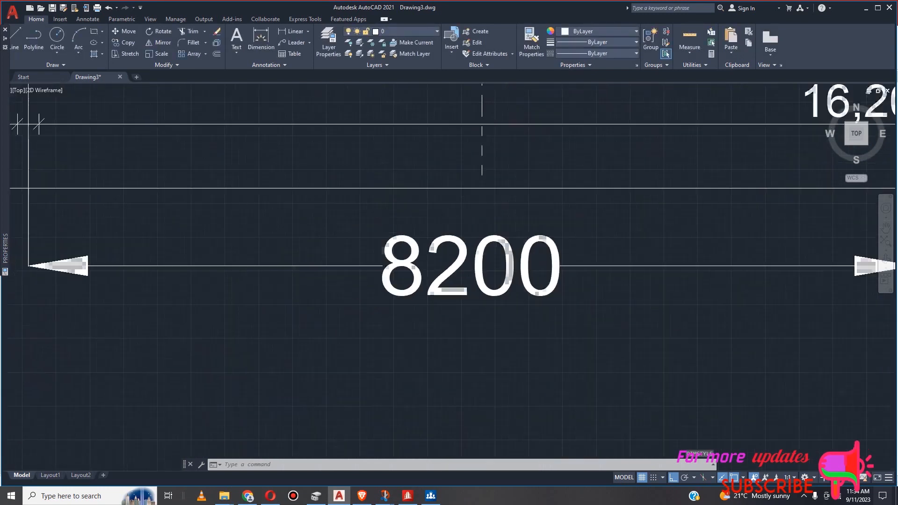
pyautogui.scroll(-5, 450, 278)
pyautogui.scroll(3, 450, 278)
pyautogui.scroll(-3, 451, 278)
pyautogui.scroll(4, 450, 278)
pyautogui.scroll(5, 423, 281)
pyautogui.scroll(-7, 412, 283)
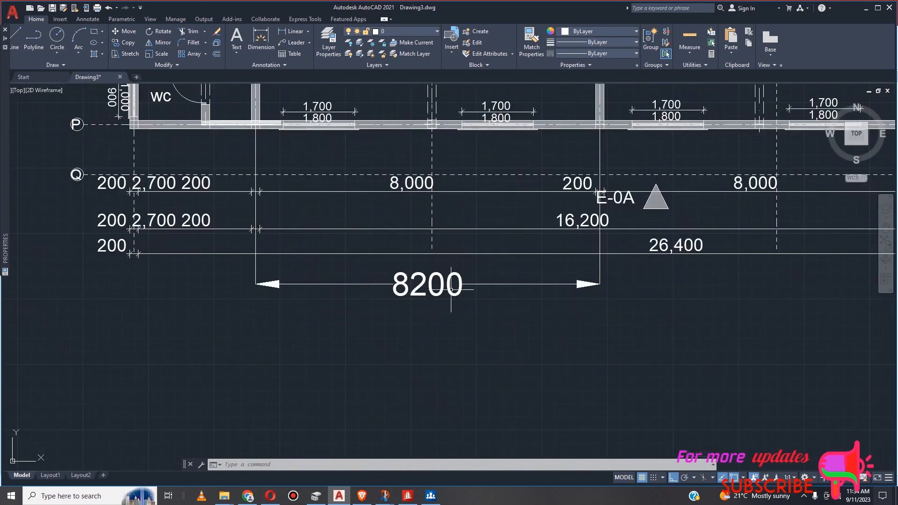
pyautogui.scroll(-4, 418, 306)
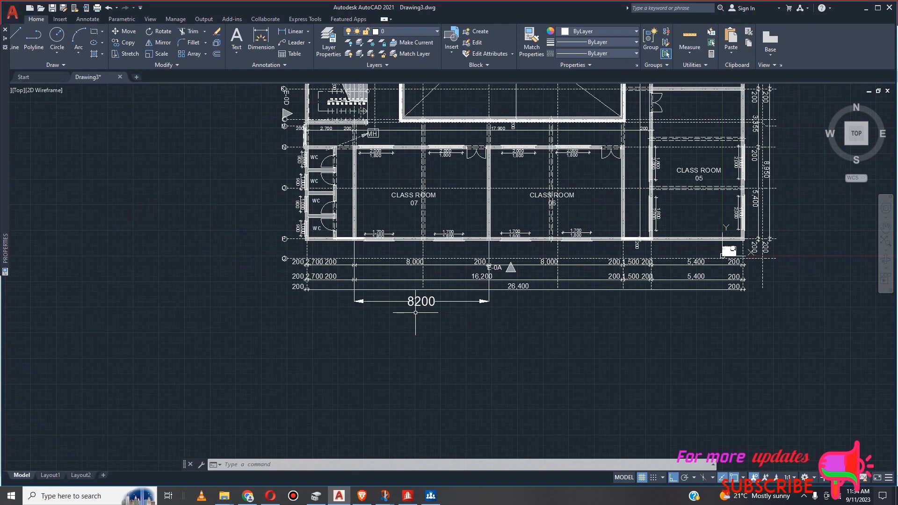
pyautogui.scroll(2, 423, 305)
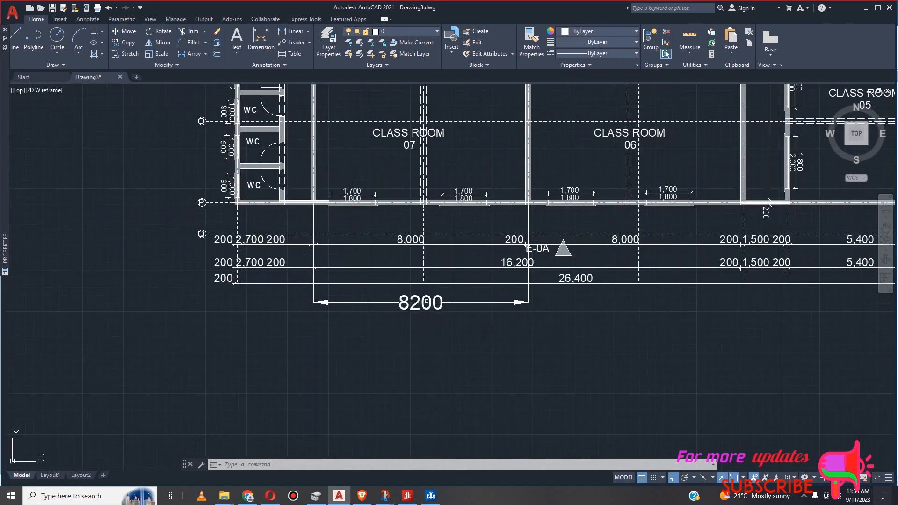
pyautogui.scroll(4, 427, 305)
pyautogui.scroll(-2, 419, 323)
pyautogui.scroll(2, 432, 312)
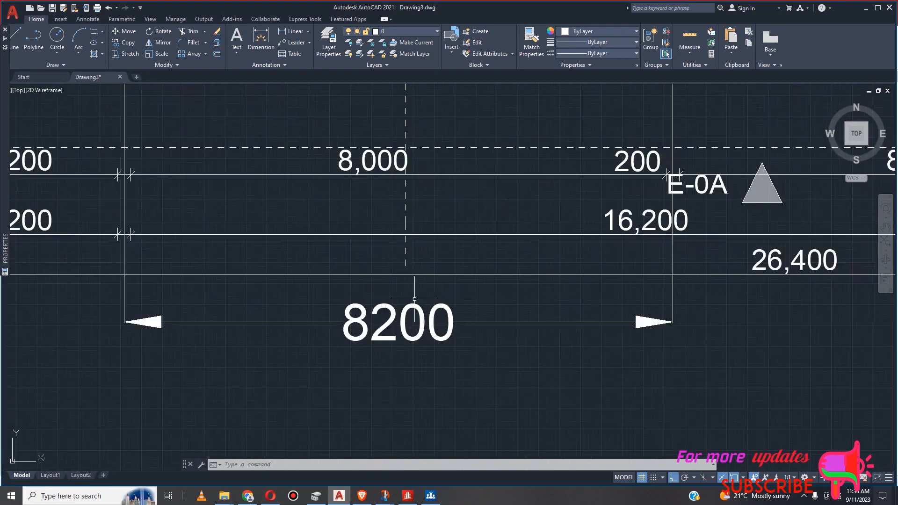
pyautogui.scroll(-4, 387, 344)
pyautogui.scroll(-3, 381, 345)
pyautogui.scroll(-1, 383, 352)
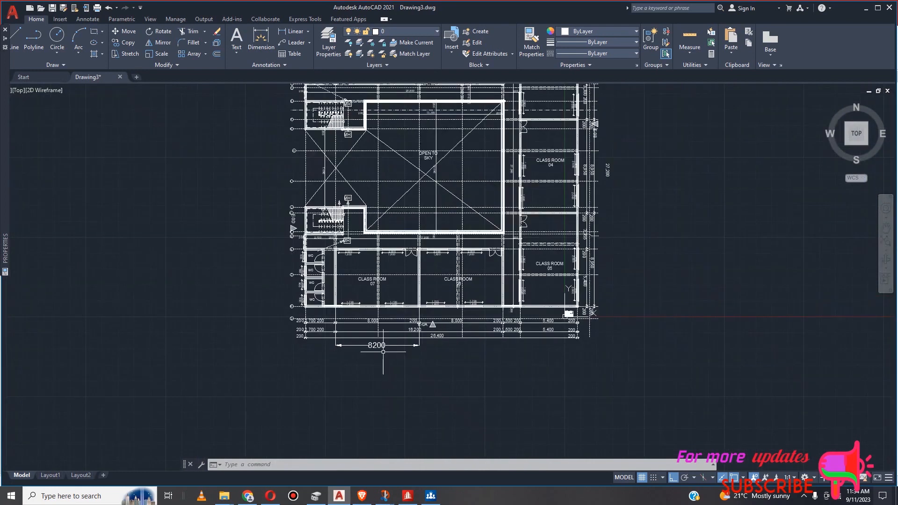
pyautogui.scroll(2, 372, 346)
pyautogui.scroll(2, 375, 351)
pyautogui.scroll(-2, 370, 354)
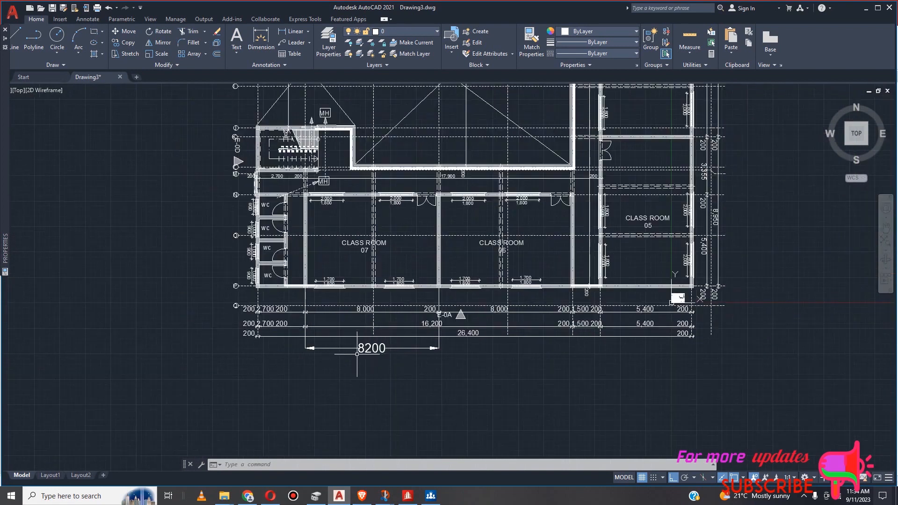
pyautogui.scroll(3, 441, 345)
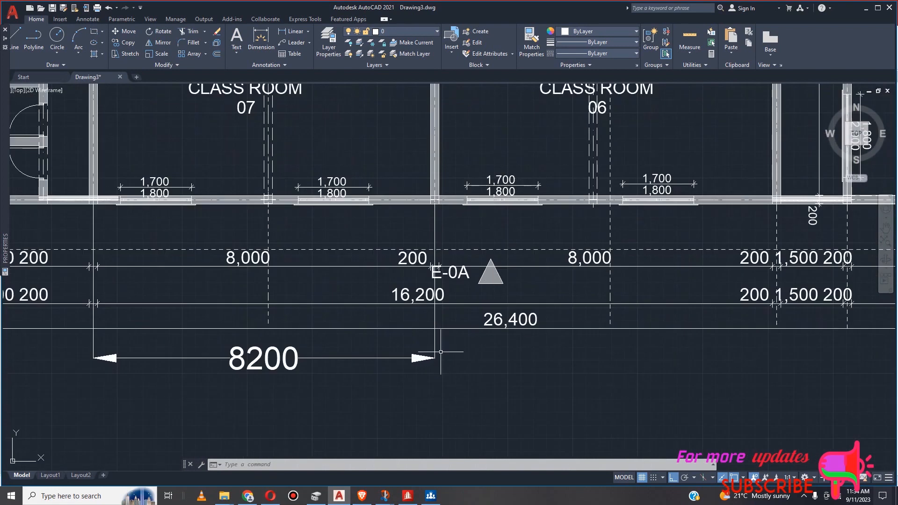
pyautogui.scroll(-2, 441, 352)
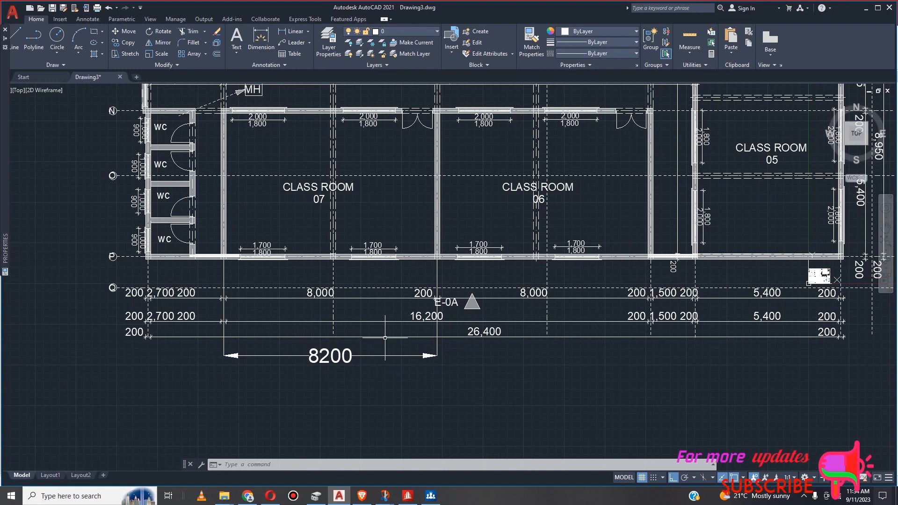
pyautogui.scroll(-4, 381, 338)
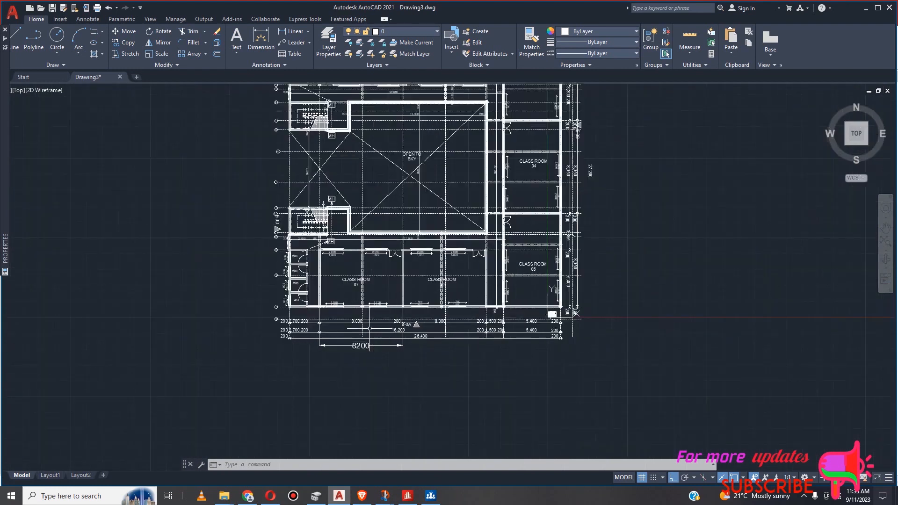
pyautogui.scroll(3, 369, 329)
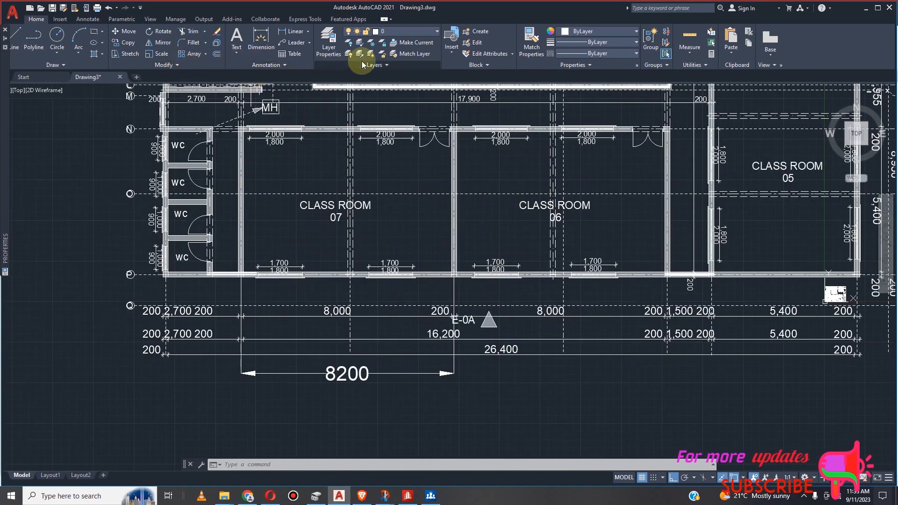
# Turn off the PDF_Text layer using one of the dimension texts below Class Room 07, and end the layer-off command.
pyautogui.scroll(-4, 348, 301)
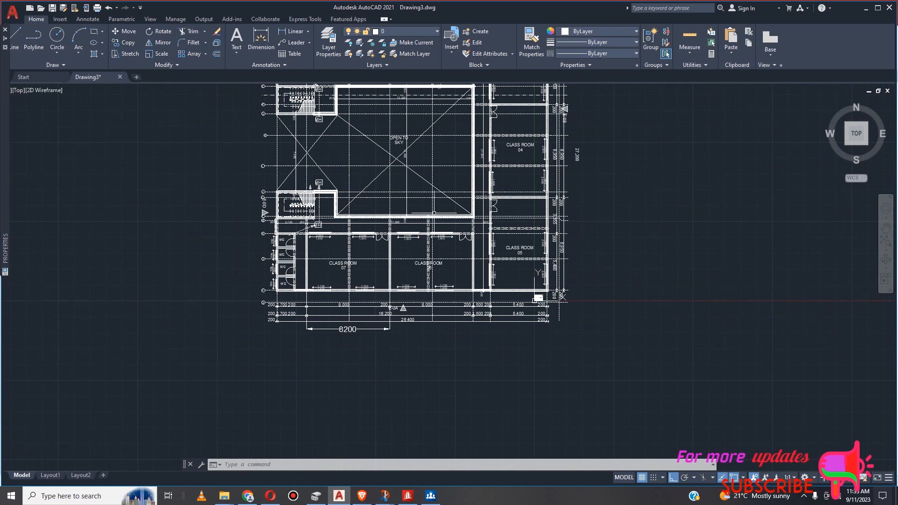
pyautogui.scroll(4, 386, 113)
pyautogui.scroll(-4, 430, 234)
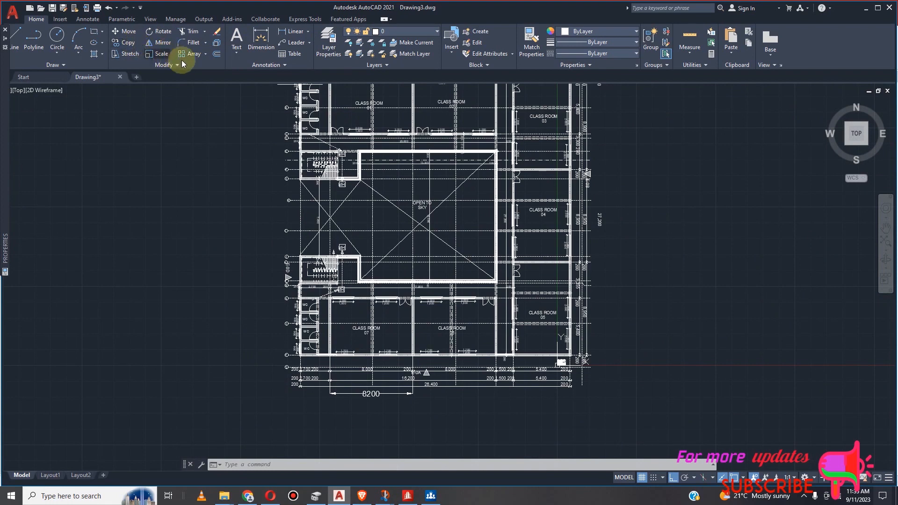
pyautogui.click(349, 43)
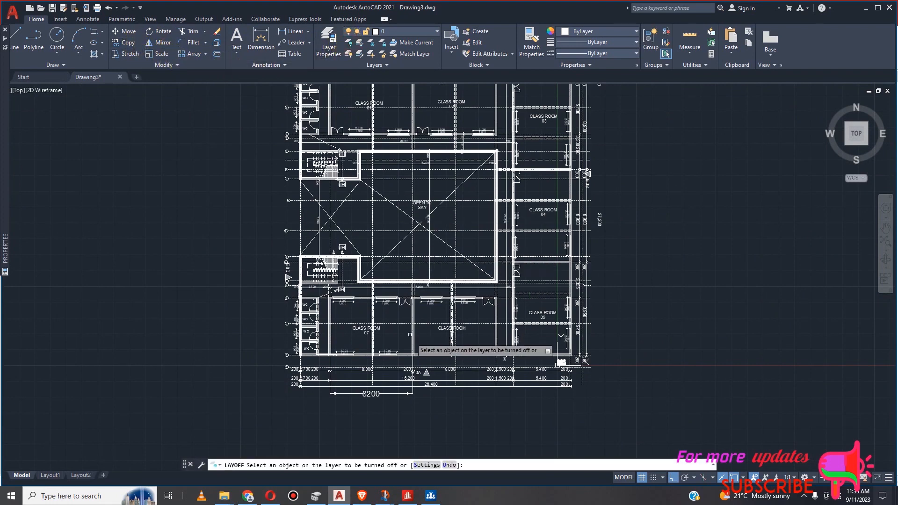
pyautogui.scroll(4, 388, 358)
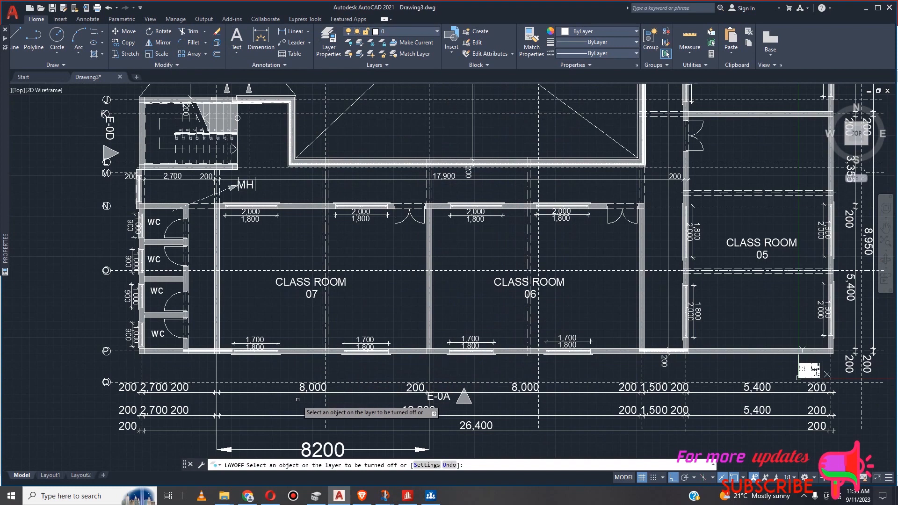
pyautogui.click(312, 386)
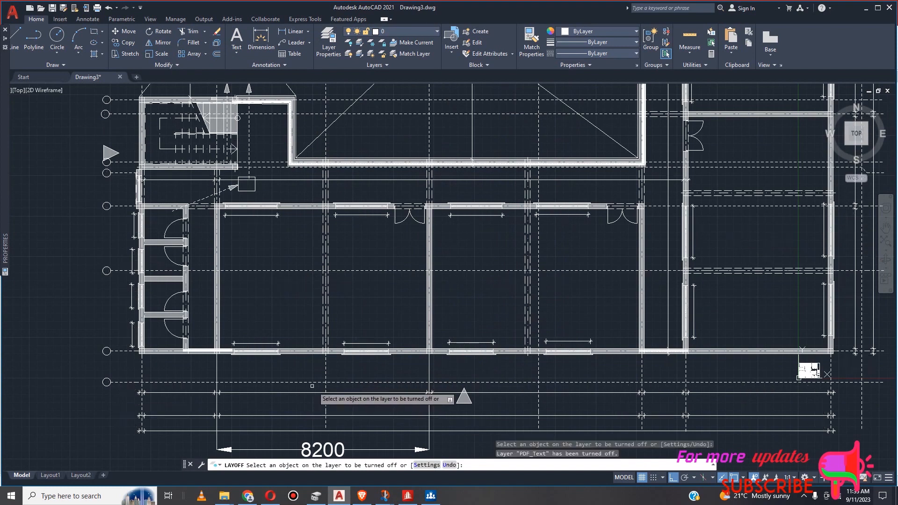
pyautogui.scroll(-2, 347, 385)
pyautogui.scroll(-2, 380, 337)
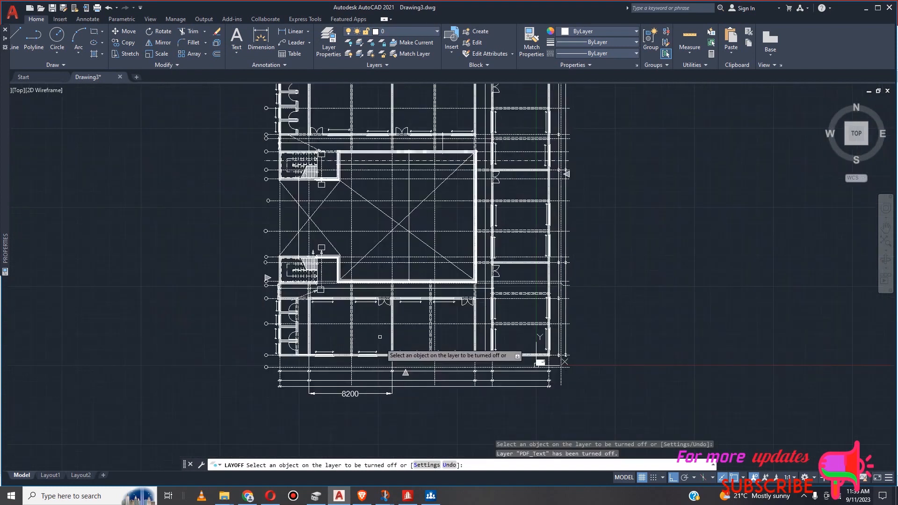
pyautogui.scroll(2, 418, 213)
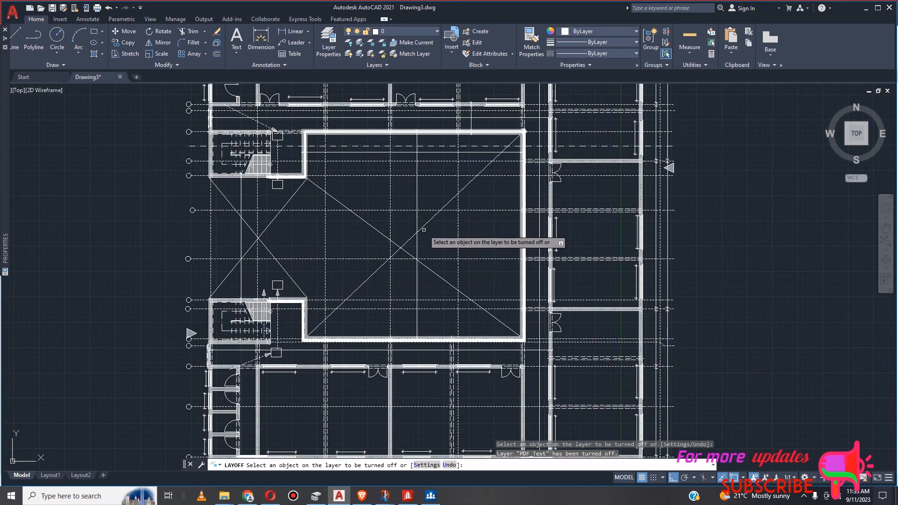
pyautogui.scroll(-4, 420, 234)
pyautogui.scroll(4, 449, 147)
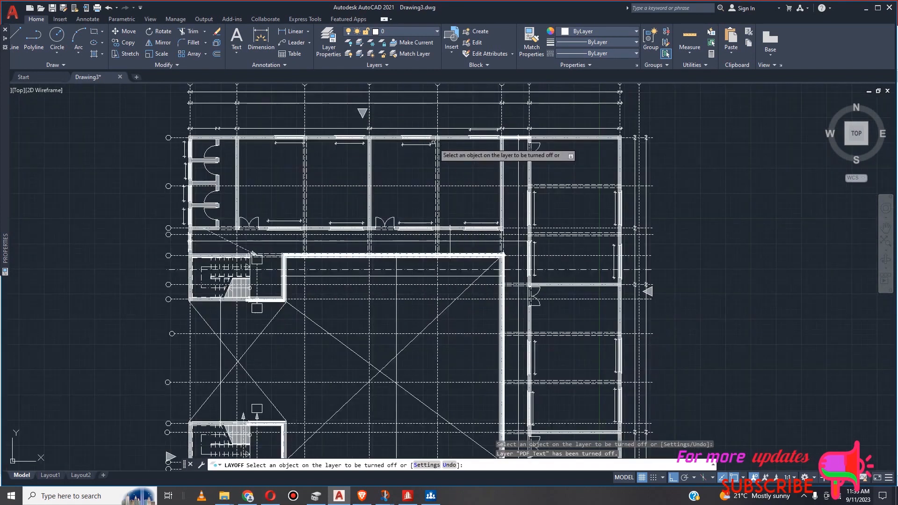
pyautogui.press('Escape')
# Erase the two outermost dimension lines above the plan and the upper two dimension lines below the lower class rooms.
pyautogui.scroll(-2, 454, 148)
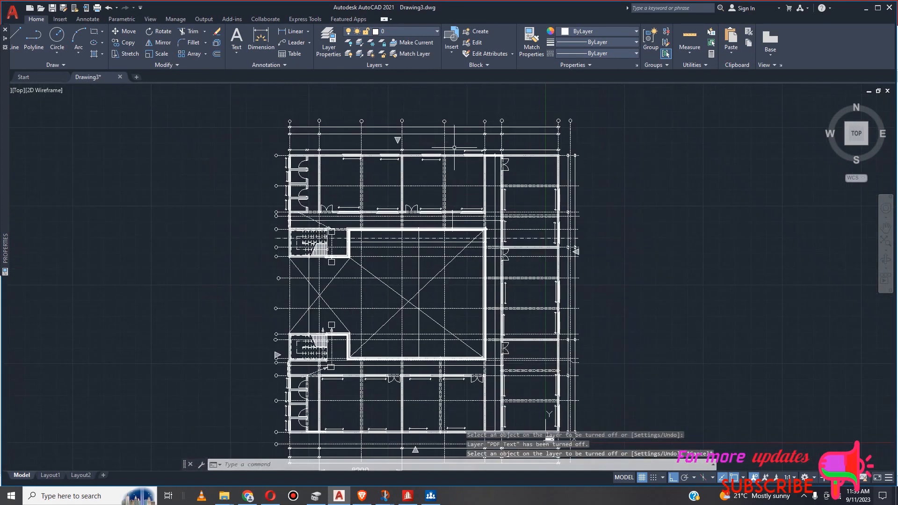
pyautogui.click(425, 126)
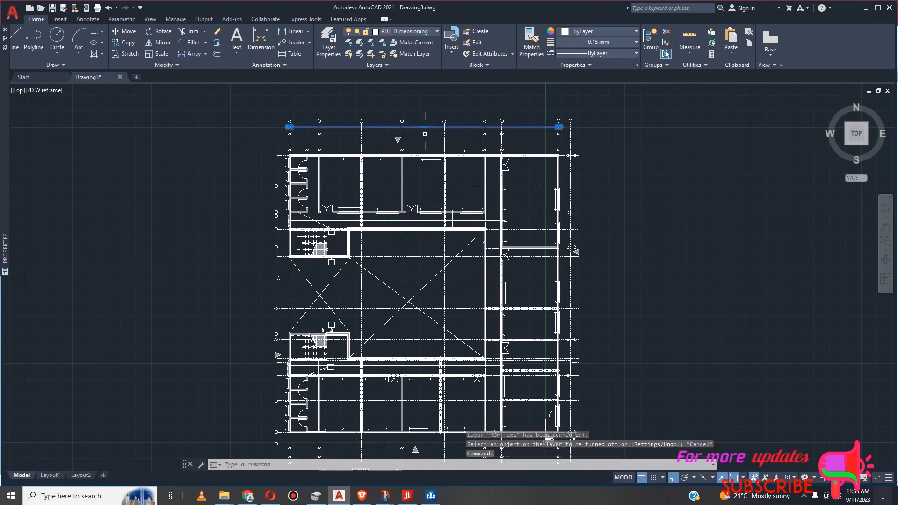
pyautogui.click(424, 134)
pyautogui.scroll(-4, 441, 152)
pyautogui.scroll(6, 412, 275)
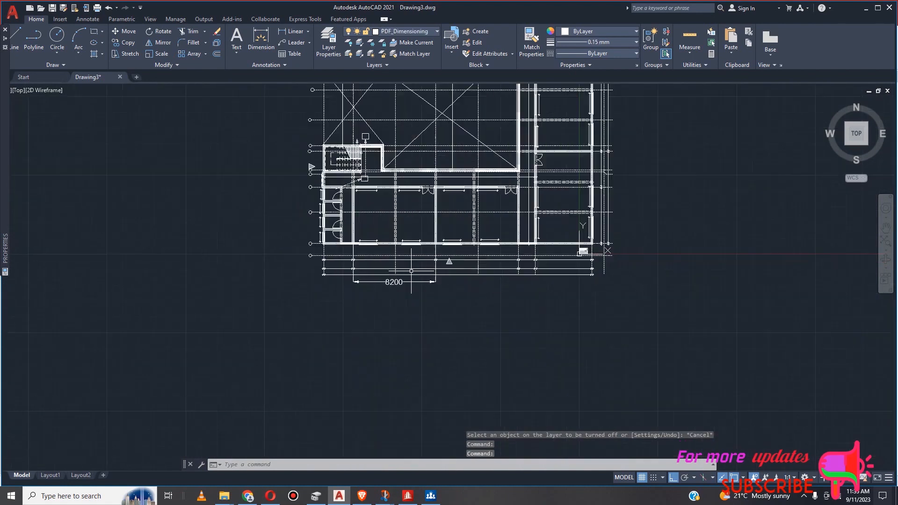
pyautogui.scroll(2, 380, 279)
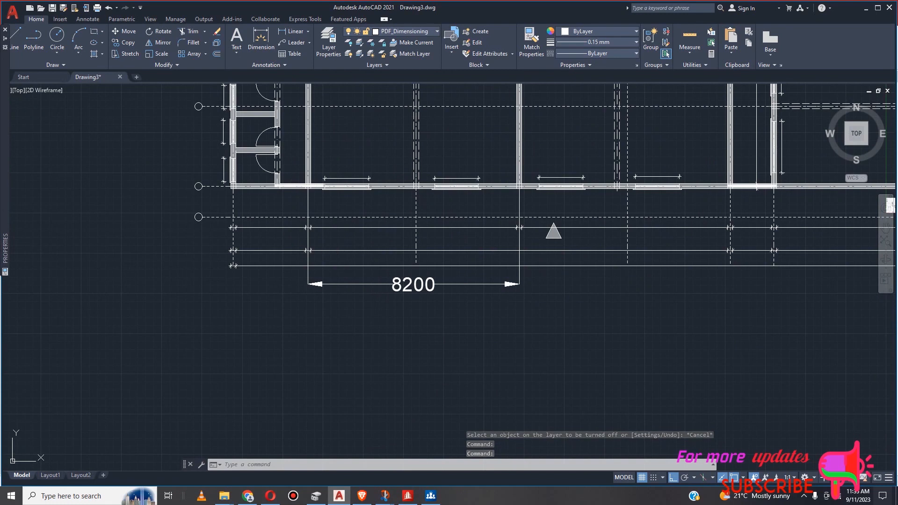
pyautogui.click(345, 251)
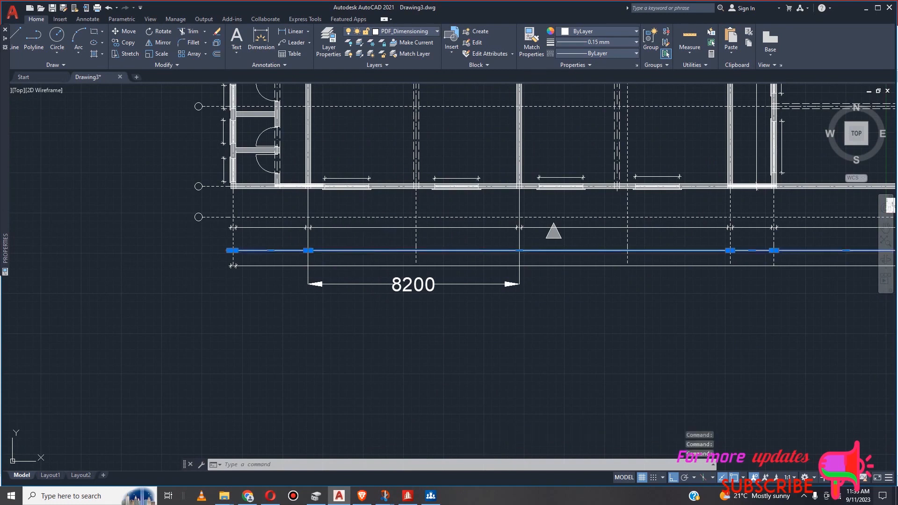
pyautogui.click(367, 233)
pyautogui.click(362, 229)
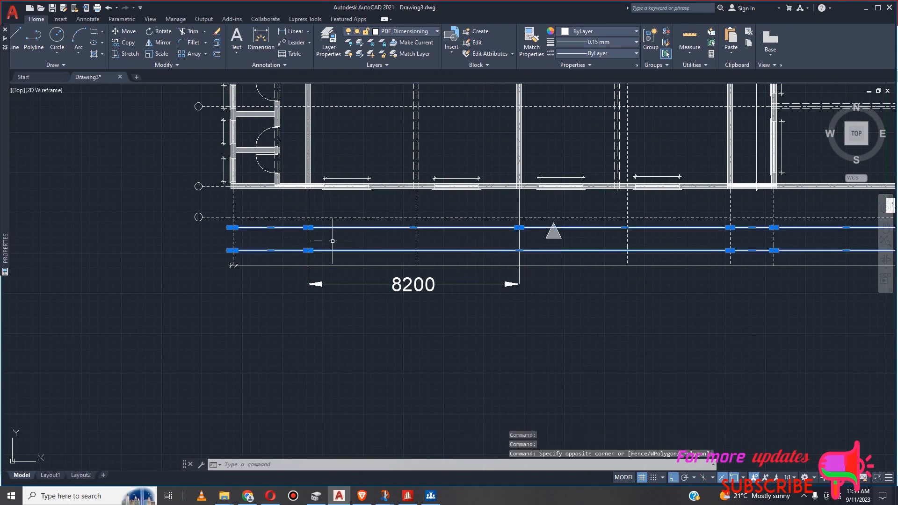
pyautogui.press('Delete')
# Select everything similar to a remaining dimension tick on the PDF_Dimensioning layer, check the selection across the plan and erase it.
pyautogui.scroll(5, 323, 239)
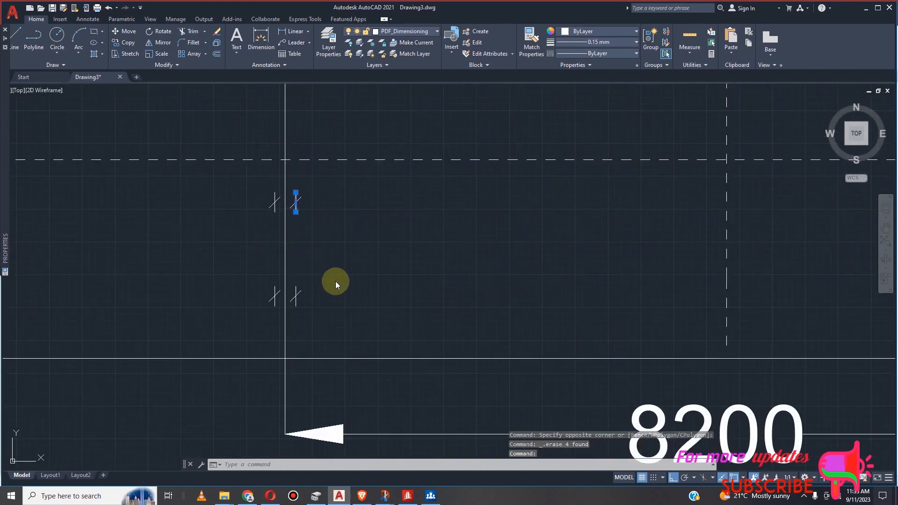
pyautogui.rightClick(356, 280)
pyautogui.click(372, 370)
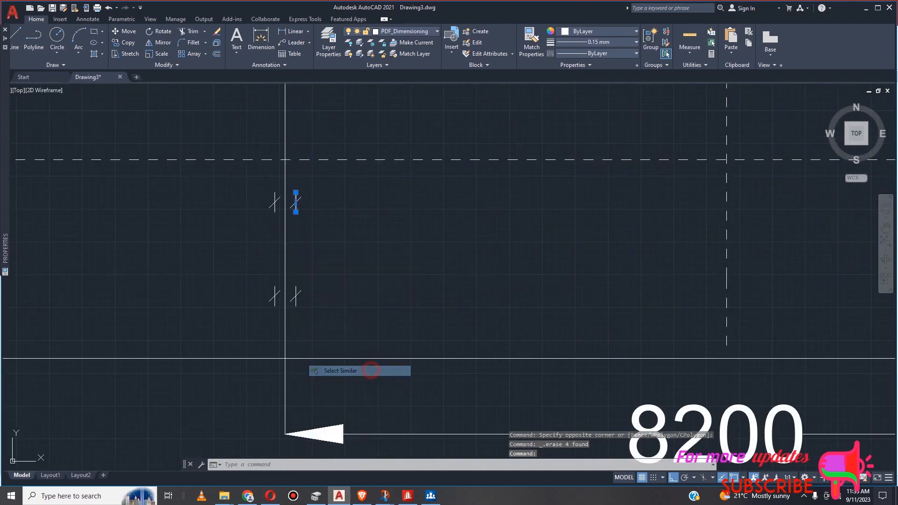
pyautogui.scroll(-6, 430, 262)
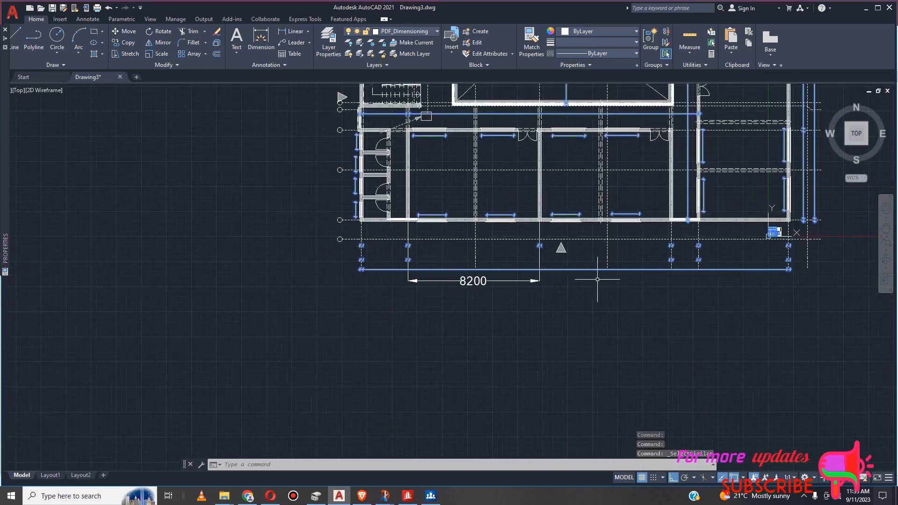
pyautogui.scroll(-2, 598, 283)
pyautogui.scroll(4, 543, 230)
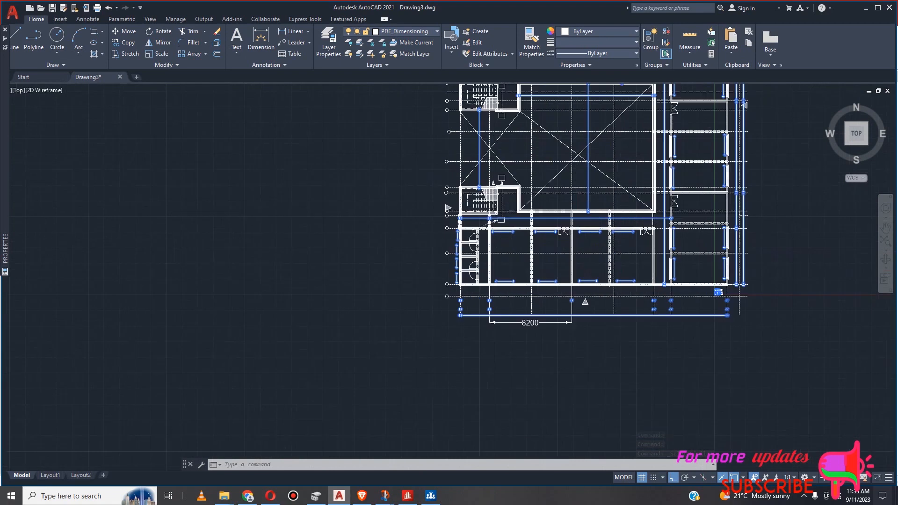
pyautogui.scroll(-4, 332, 263)
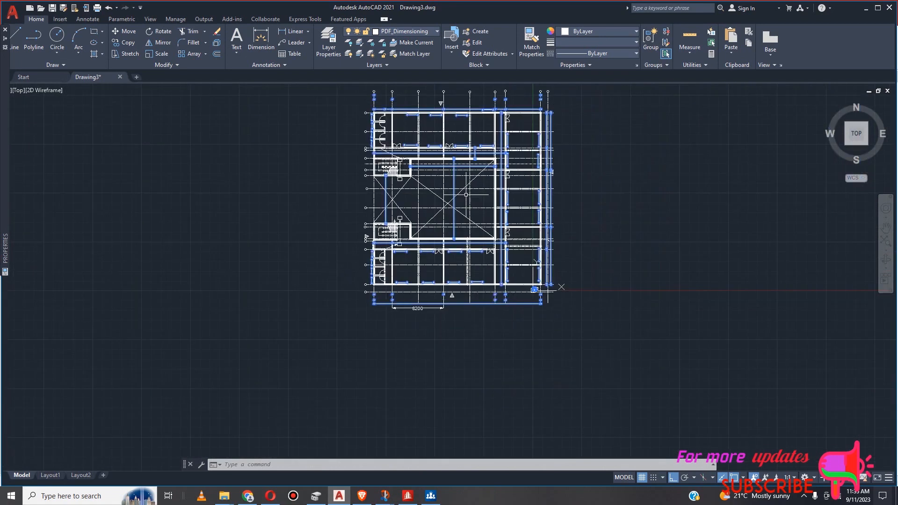
pyautogui.scroll(5, 448, 154)
pyautogui.scroll(1, 412, 136)
pyautogui.scroll(-2, 405, 182)
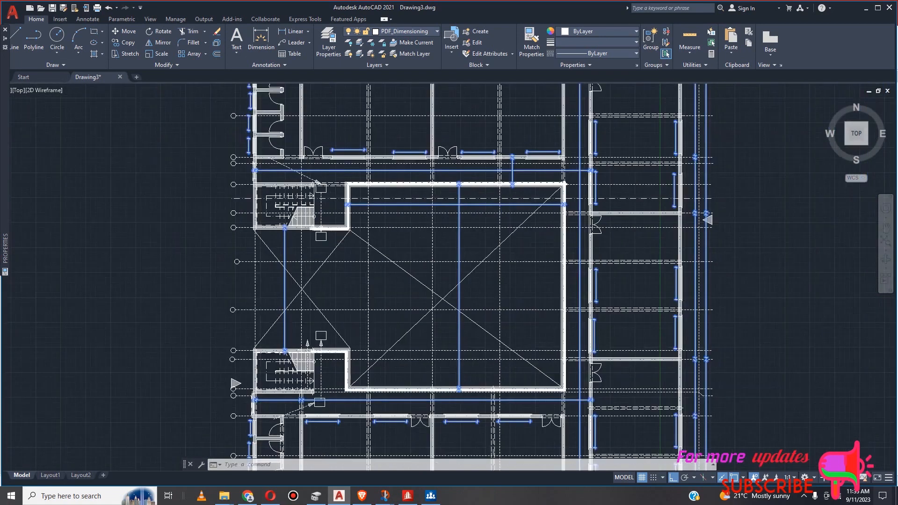
pyautogui.scroll(1, 346, 122)
pyautogui.scroll(1, 374, 180)
pyautogui.scroll(-1, 375, 180)
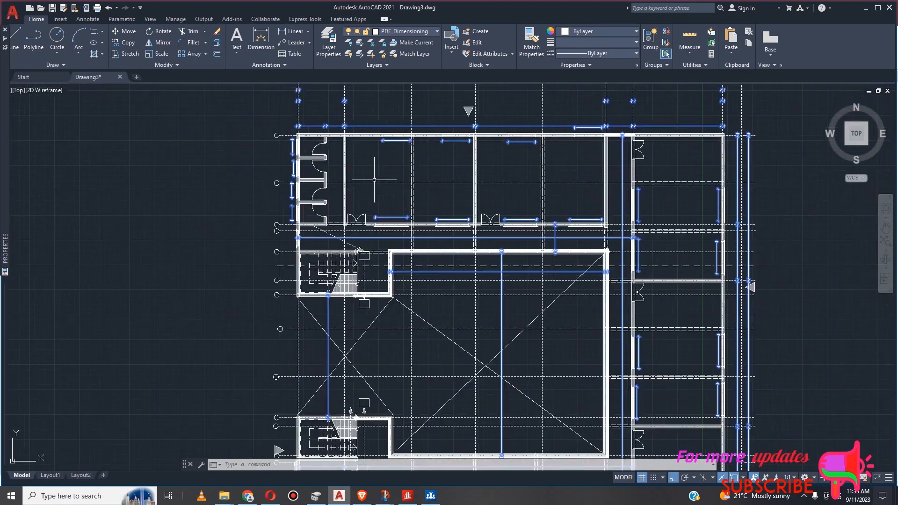
pyautogui.scroll(2, 350, 105)
pyautogui.scroll(4, 412, 264)
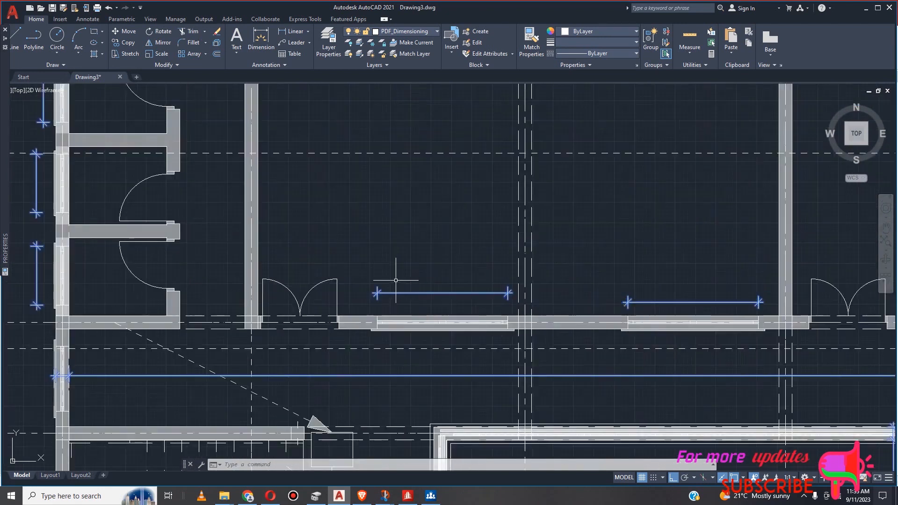
pyautogui.scroll(-10, 388, 289)
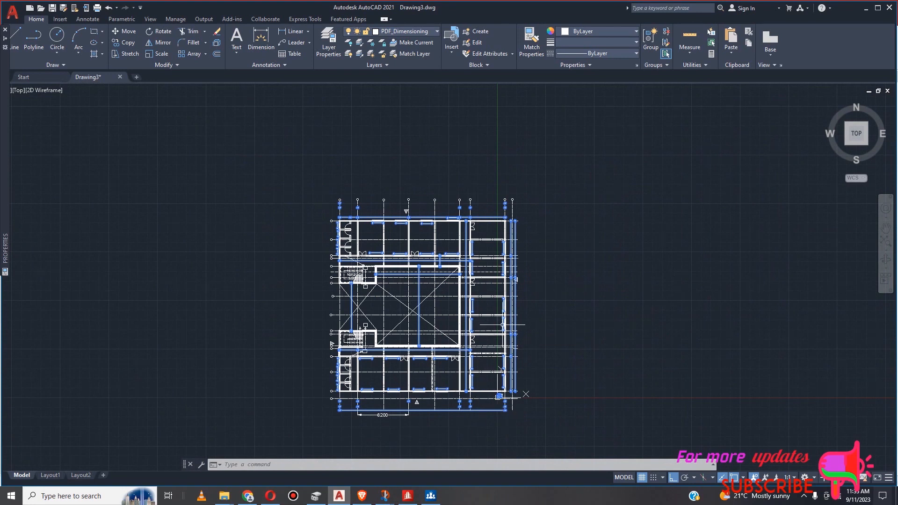
pyautogui.press('Delete')
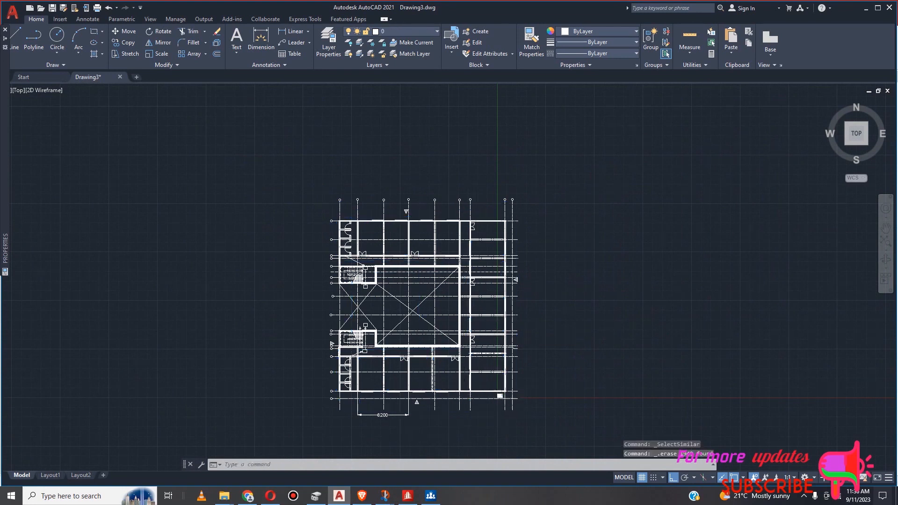
# Erase the 8200 dimension below the lower class rooms.
pyautogui.scroll(4, 407, 409)
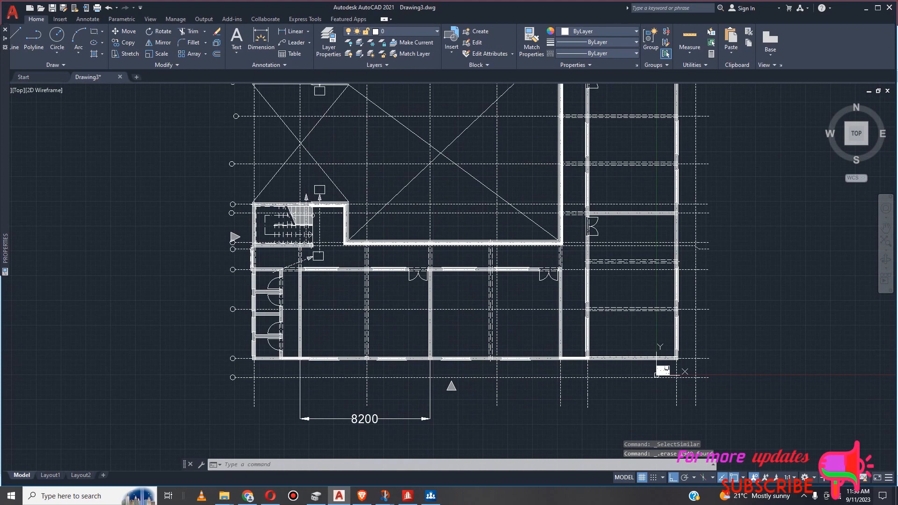
pyautogui.click(387, 402)
pyautogui.click(332, 441)
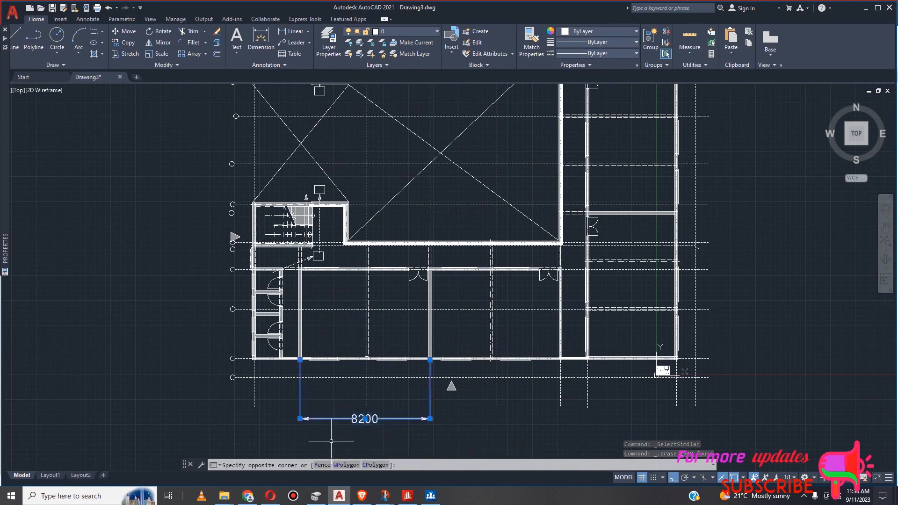
pyautogui.press('Delete')
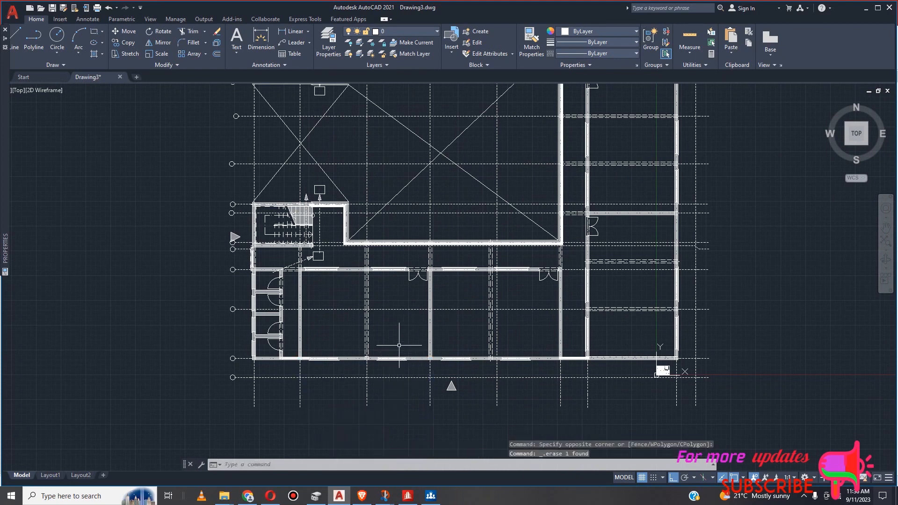
pyautogui.click(262, 38)
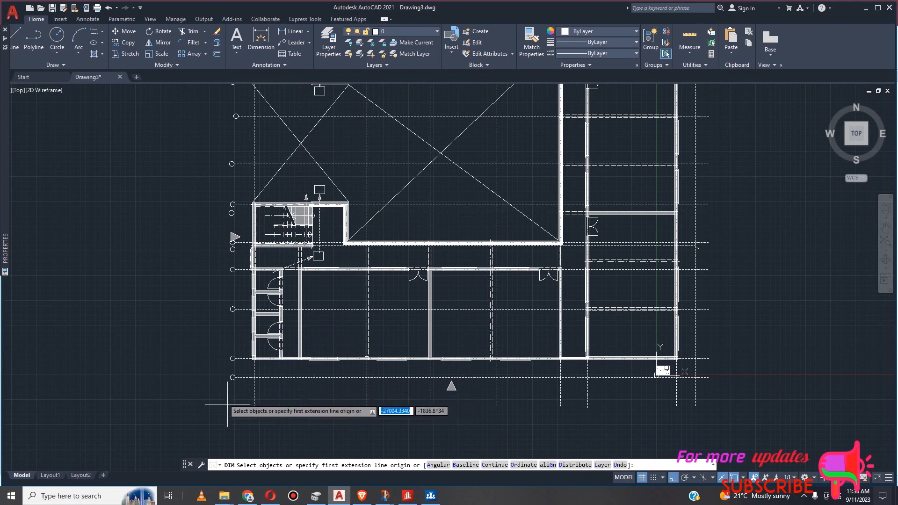
pyautogui.scroll(2, 226, 401)
pyautogui.scroll(2, 291, 376)
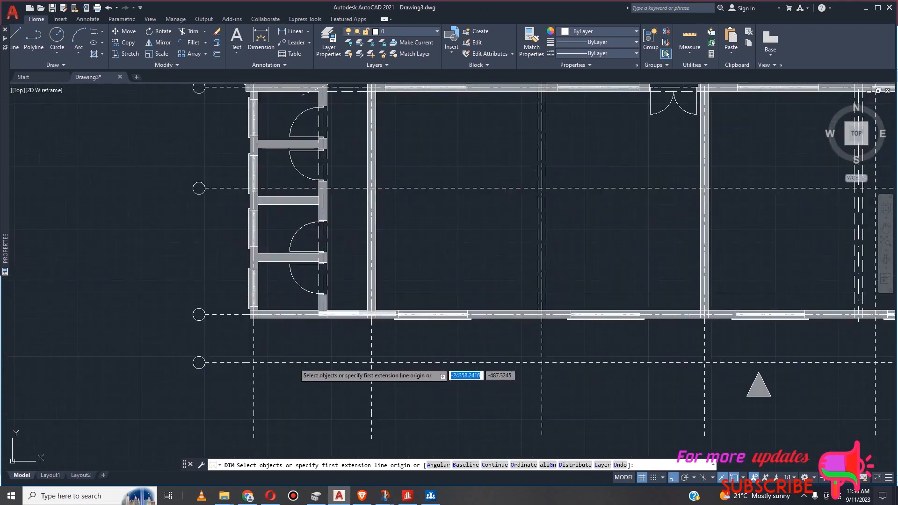
pyautogui.press('Return')
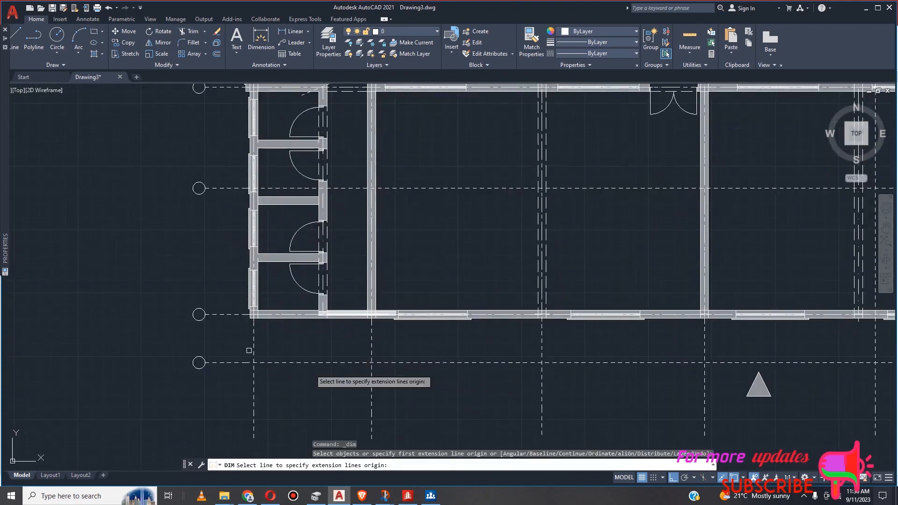
pyautogui.press('Escape')
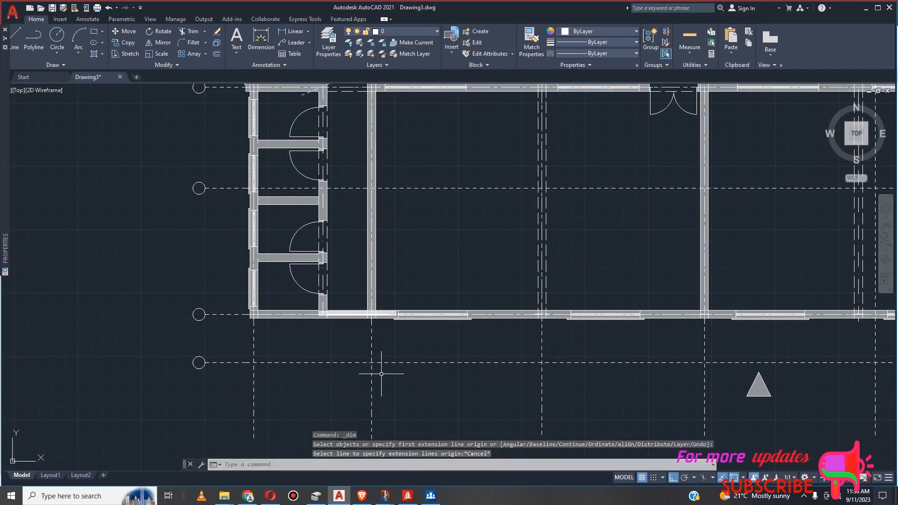
pyautogui.click(373, 370)
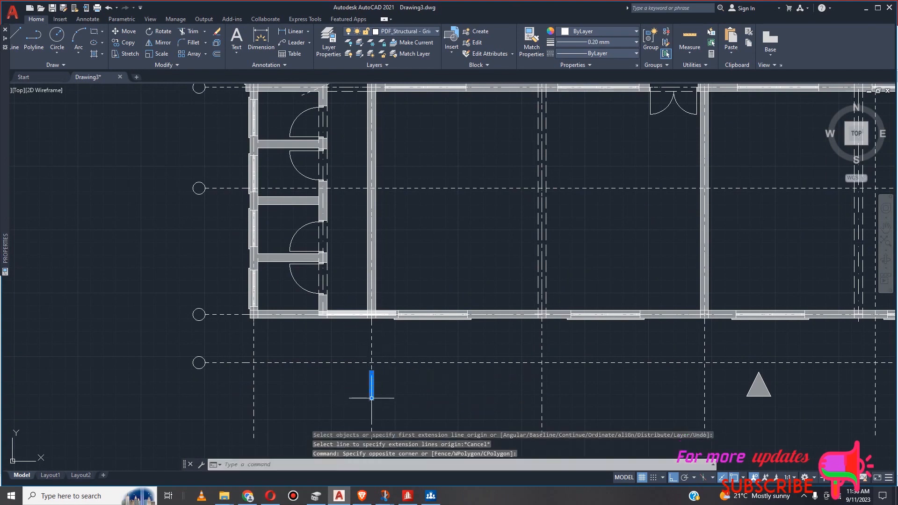
pyautogui.press('Escape')
pyautogui.scroll(-5, 355, 358)
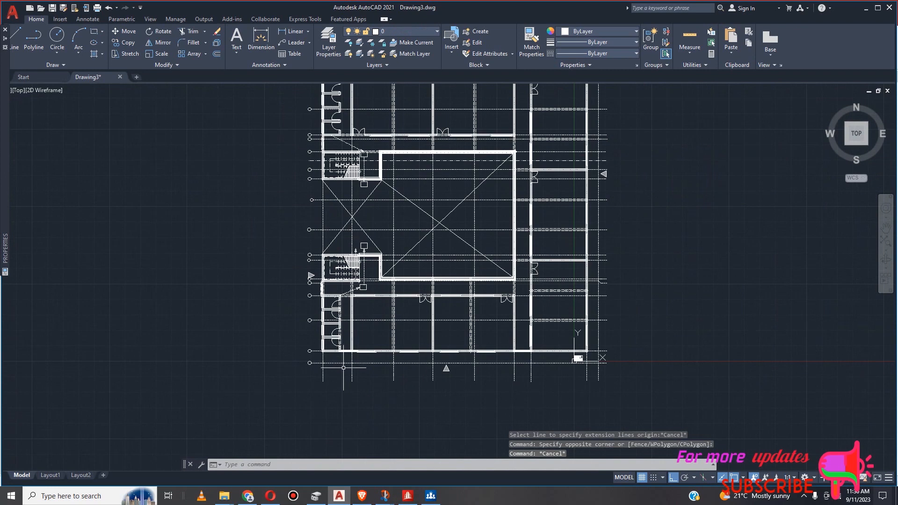
pyautogui.scroll(-2, 348, 372)
pyautogui.scroll(6, 375, 374)
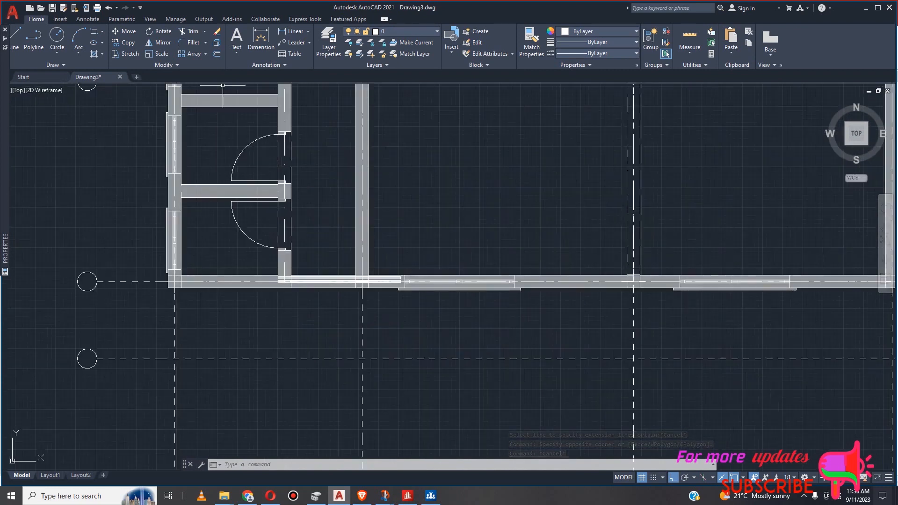
pyautogui.click(293, 31)
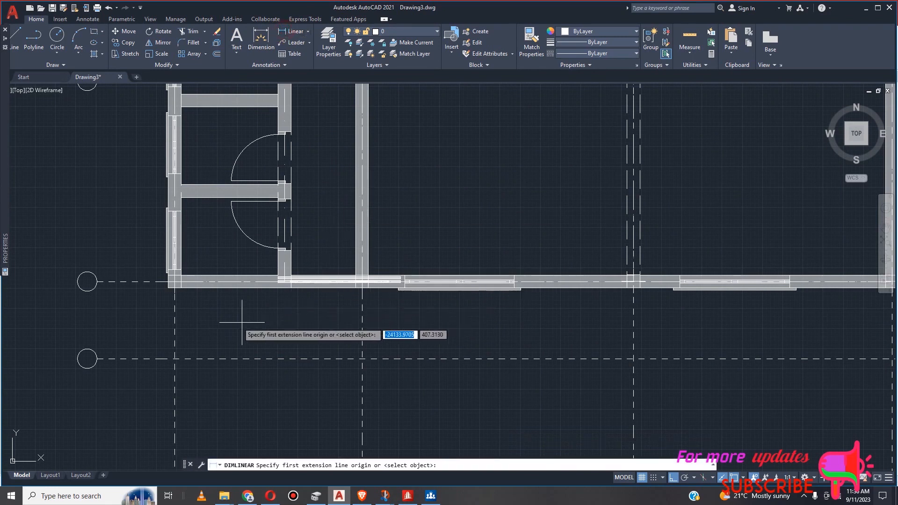
pyautogui.scroll(4, 201, 294)
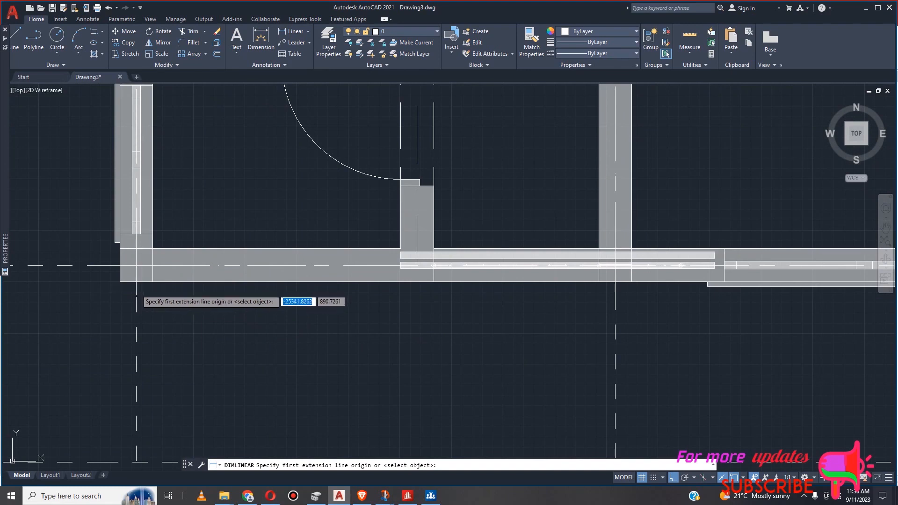
pyautogui.click(136, 294)
pyautogui.press('Escape')
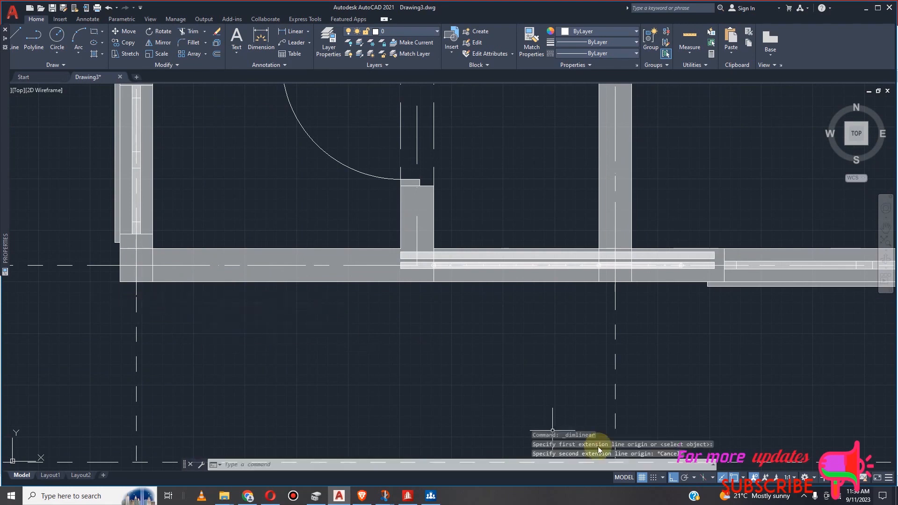
pyautogui.click(743, 478)
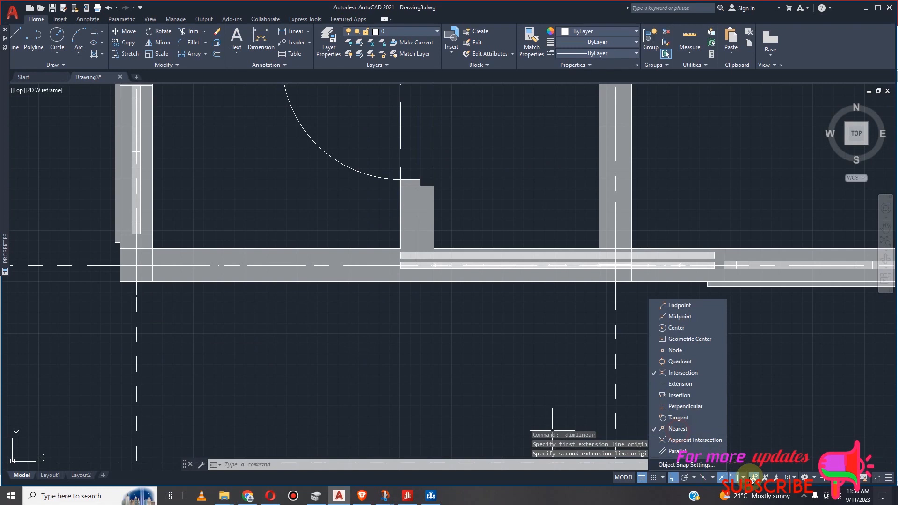
pyautogui.click(744, 477)
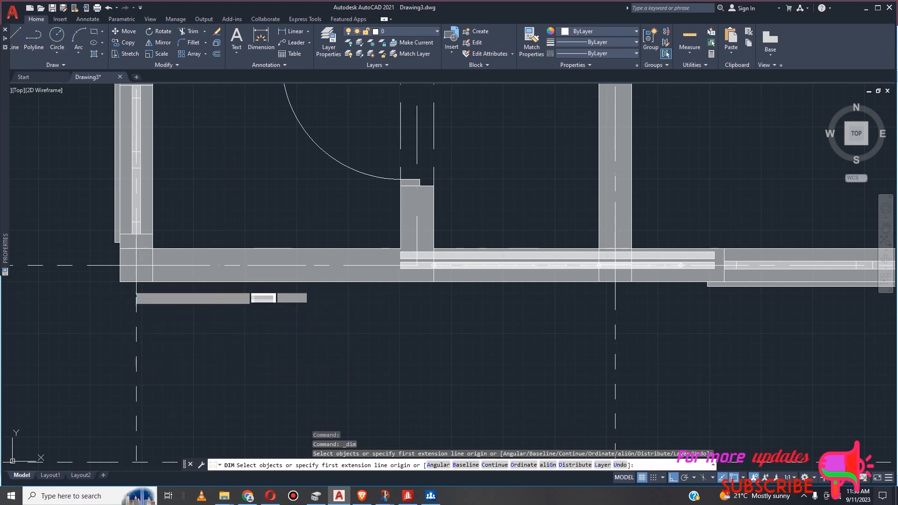
pyautogui.click(129, 286)
pyautogui.press('Escape')
pyautogui.click(261, 32)
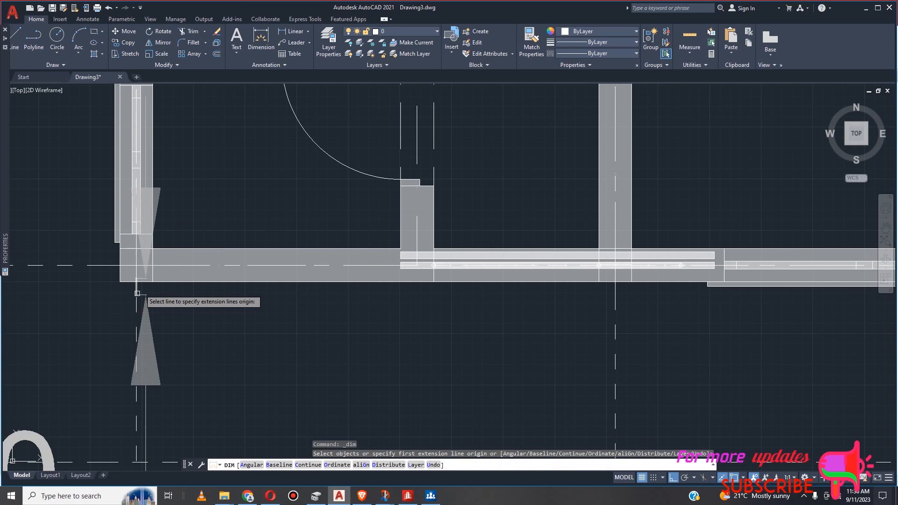
pyautogui.click(137, 283)
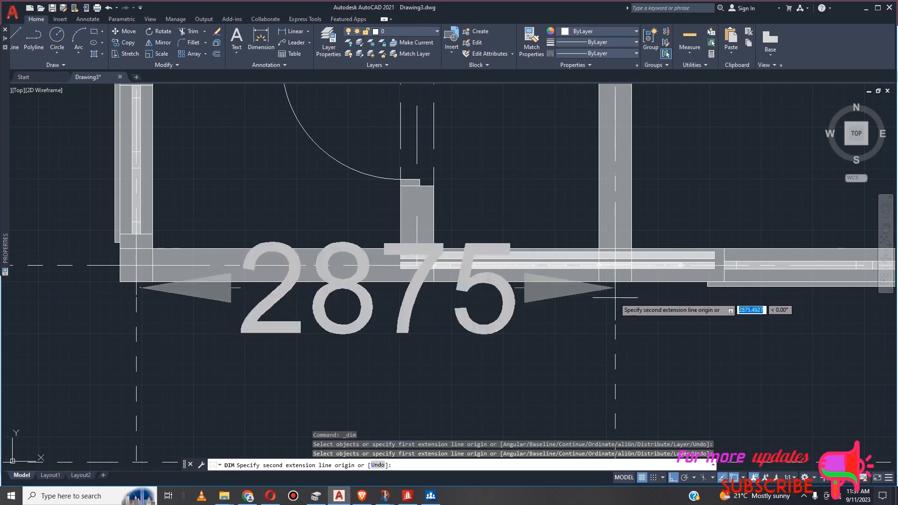
pyautogui.press('Escape')
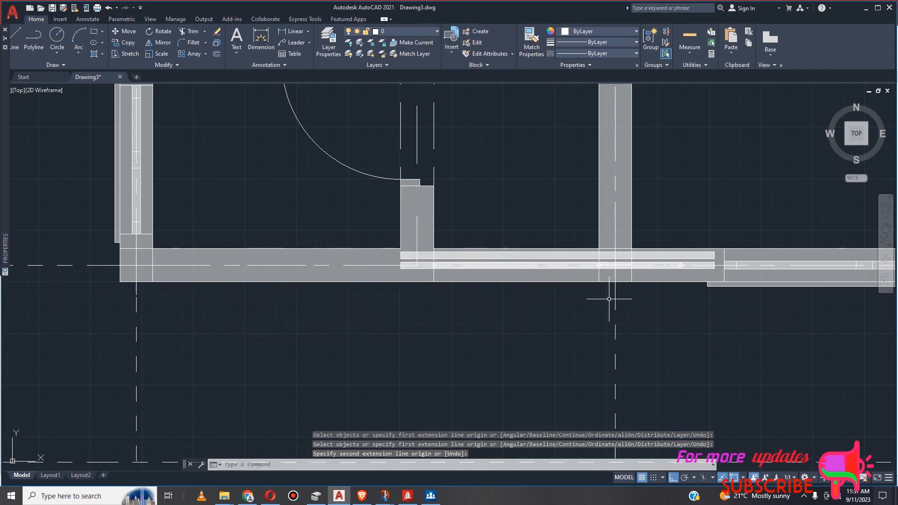
# Add a horizontal linear dimension between the two westernmost vertical grid lines, placed just below the toilet block's south wall.
pyautogui.click(279, 32)
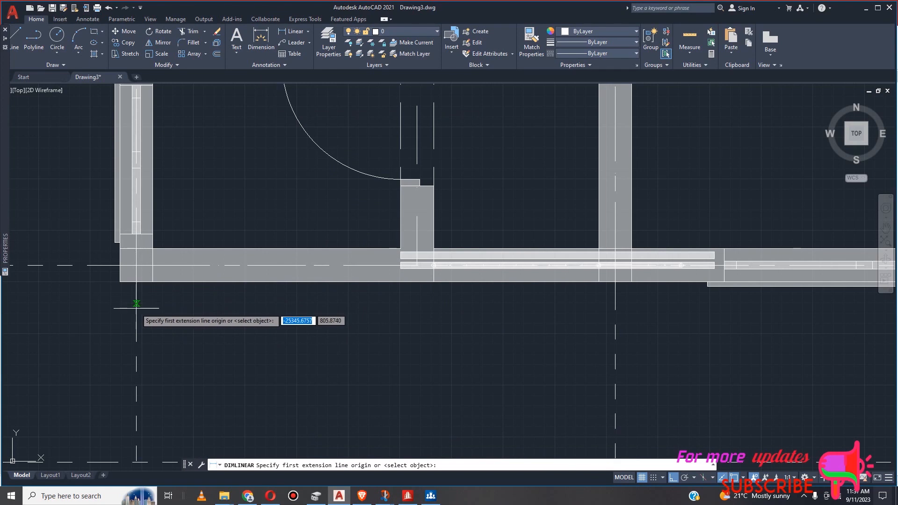
pyautogui.click(137, 308)
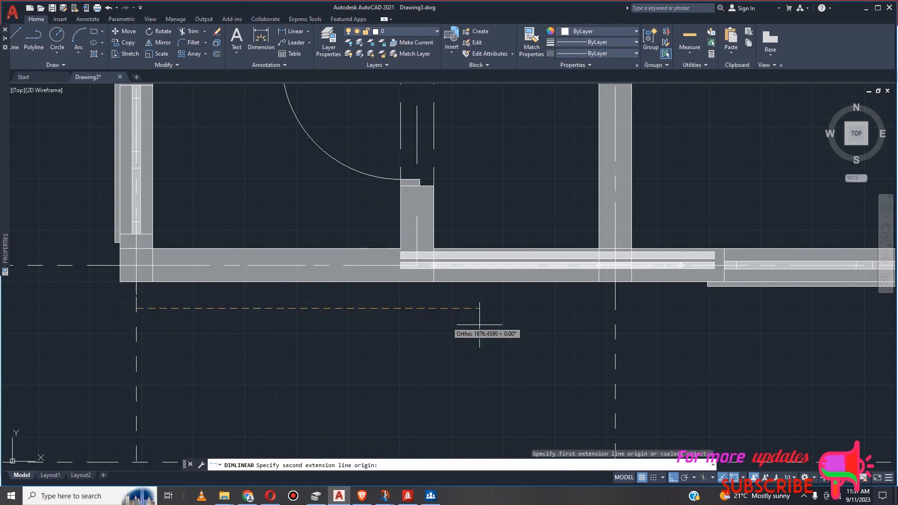
pyautogui.click(615, 309)
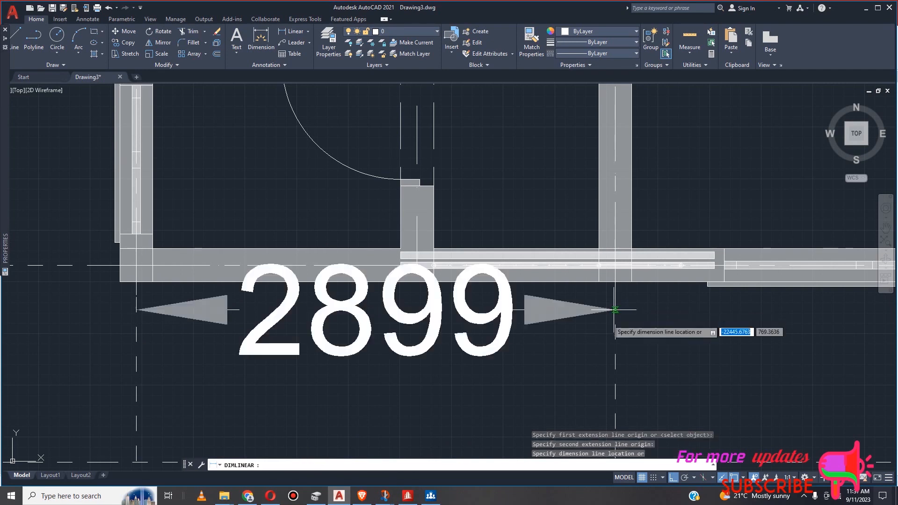
pyautogui.scroll(-3, 613, 319)
pyautogui.scroll(4, 602, 323)
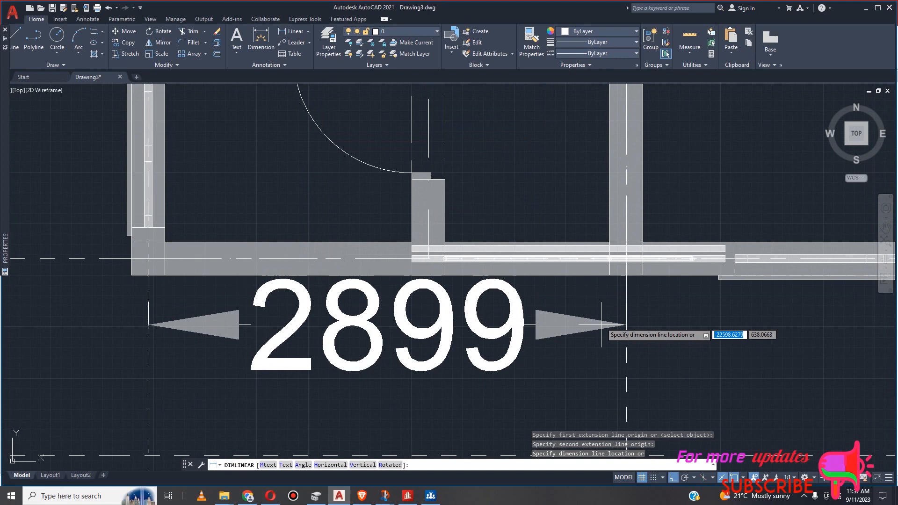
pyautogui.scroll(5, 608, 322)
pyautogui.scroll(-3, 618, 323)
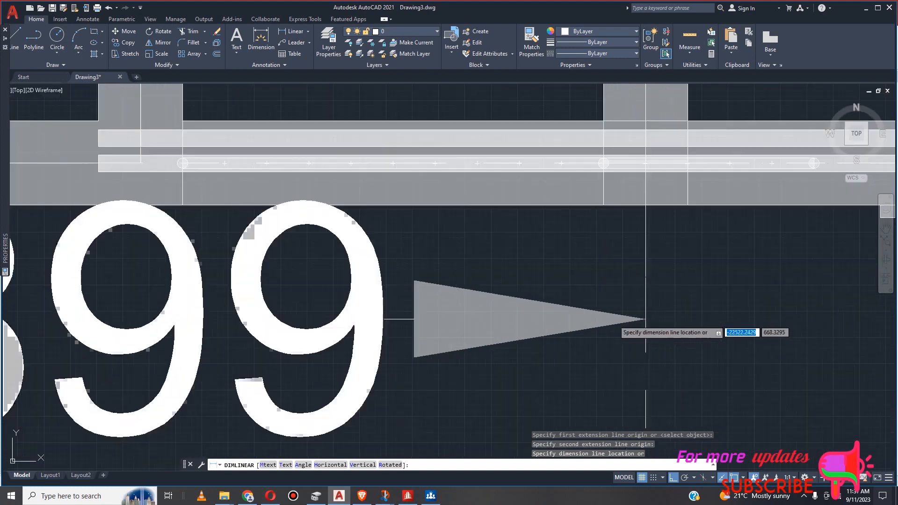
pyautogui.scroll(-4, 624, 323)
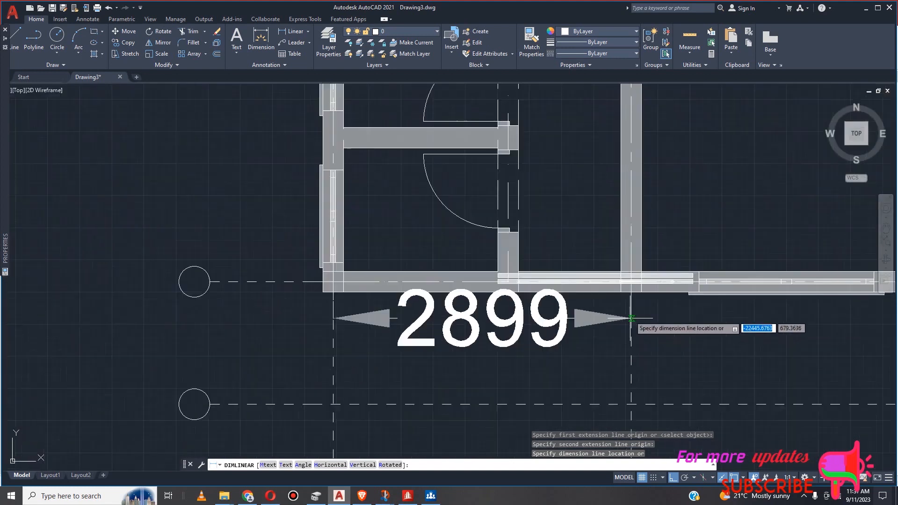
pyautogui.scroll(4, 633, 319)
pyautogui.scroll(-4, 635, 323)
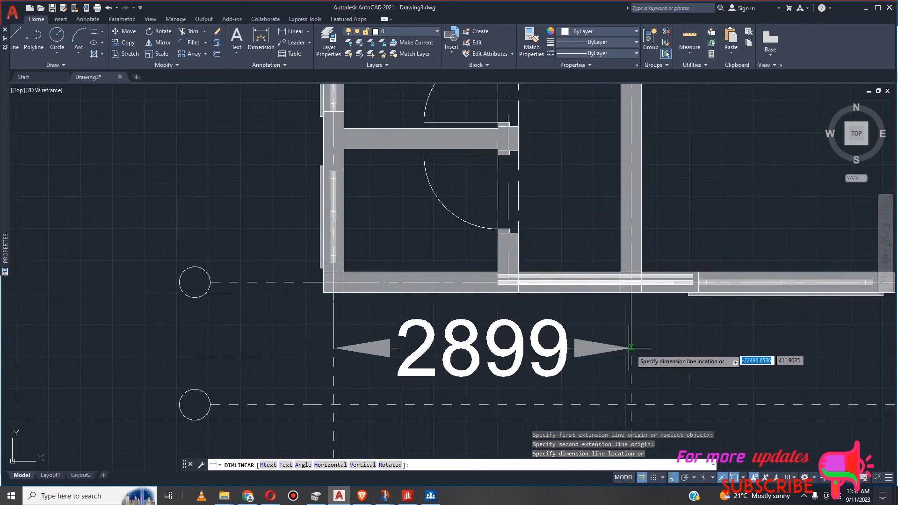
pyautogui.scroll(4, 633, 351)
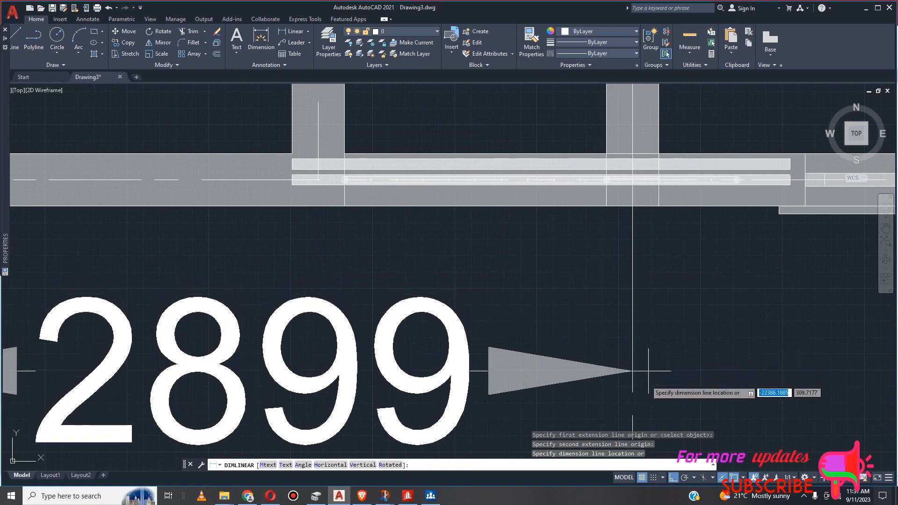
pyautogui.click(633, 373)
pyautogui.scroll(-3, 622, 357)
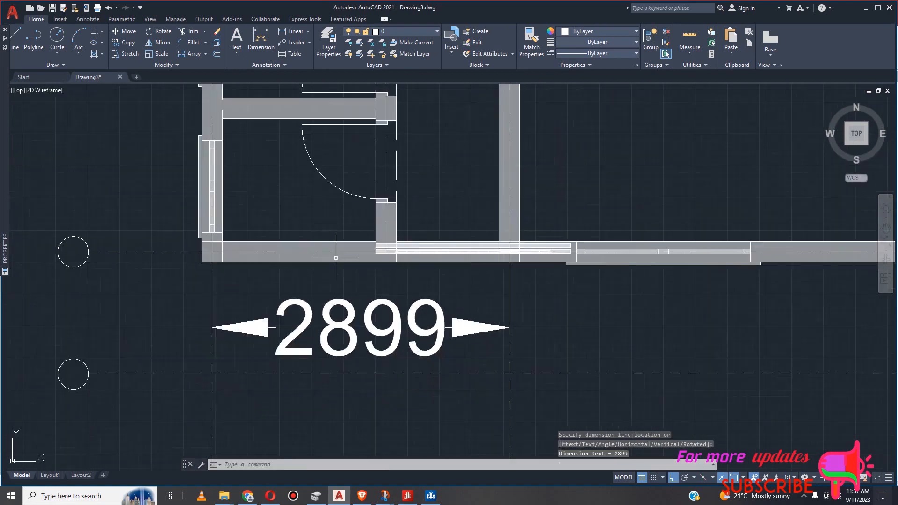
# Continue the dimension chain eastwards from the toilet block's dimension to the next two vertical grid lines below the first lower class room.
pyautogui.click(92, 20)
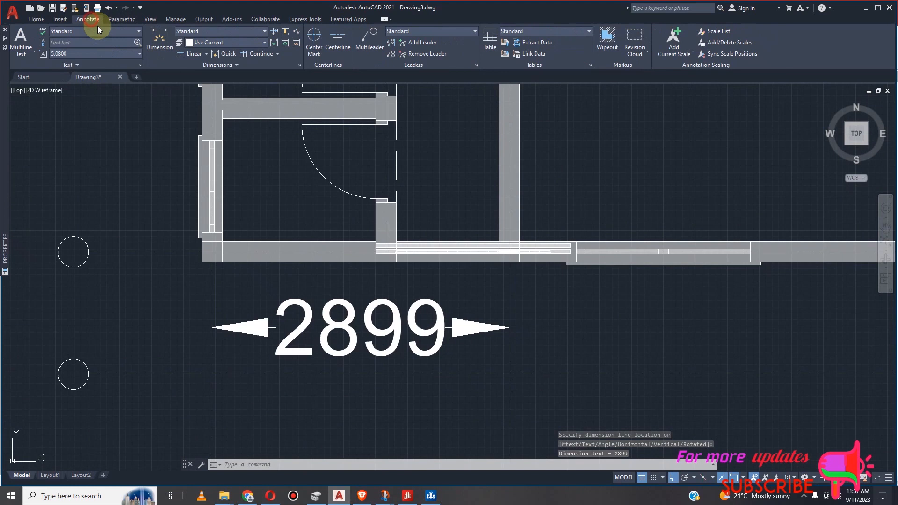
pyautogui.click(244, 54)
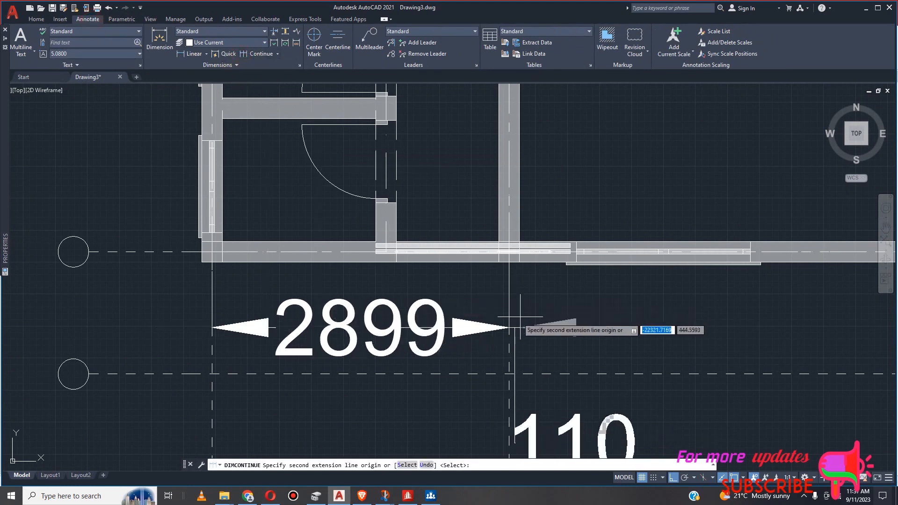
pyautogui.scroll(-6, 522, 310)
pyautogui.scroll(5, 526, 310)
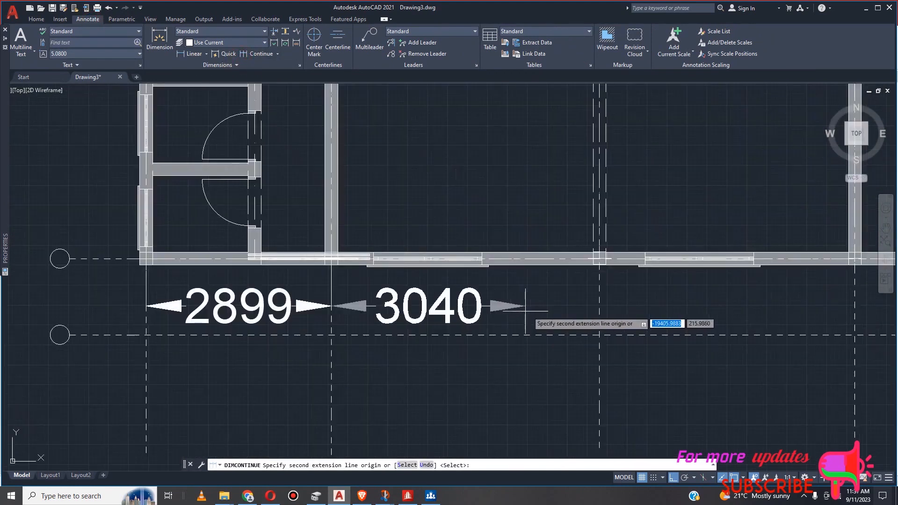
pyautogui.scroll(2, 525, 310)
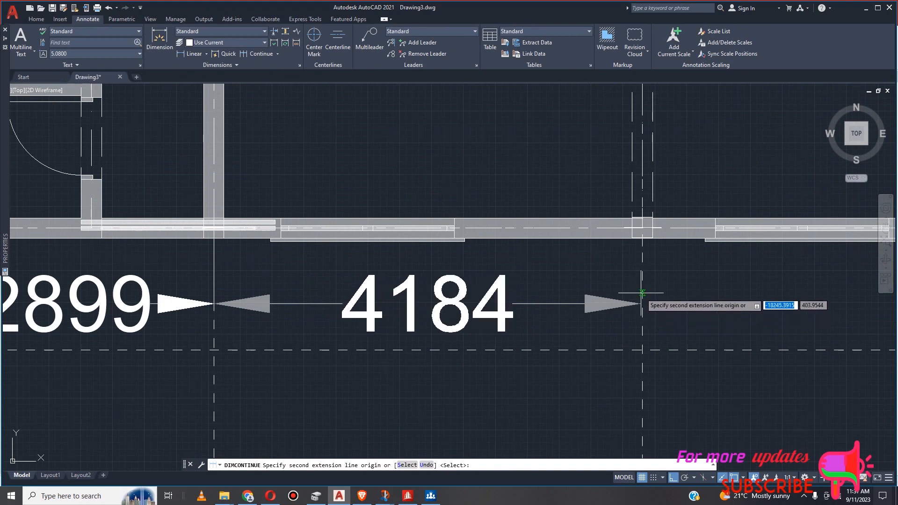
pyautogui.click(643, 302)
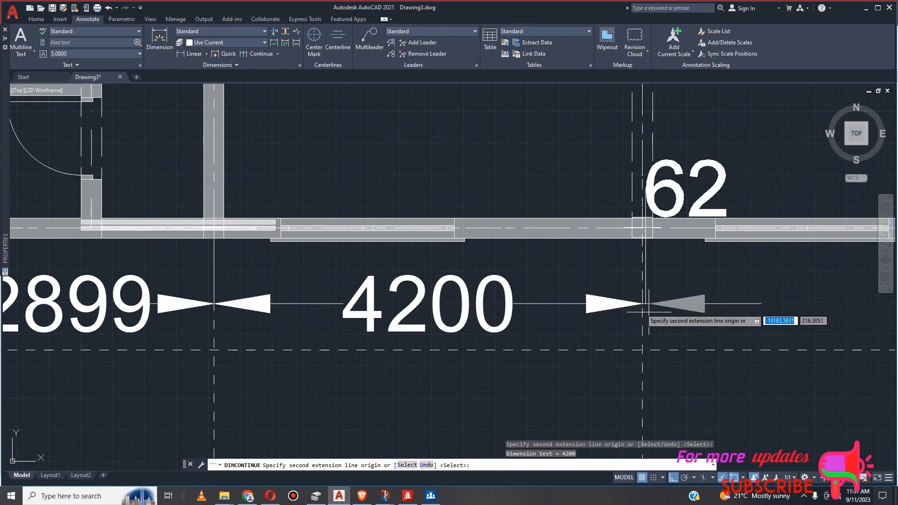
pyautogui.scroll(-3, 646, 304)
pyautogui.scroll(3, 721, 302)
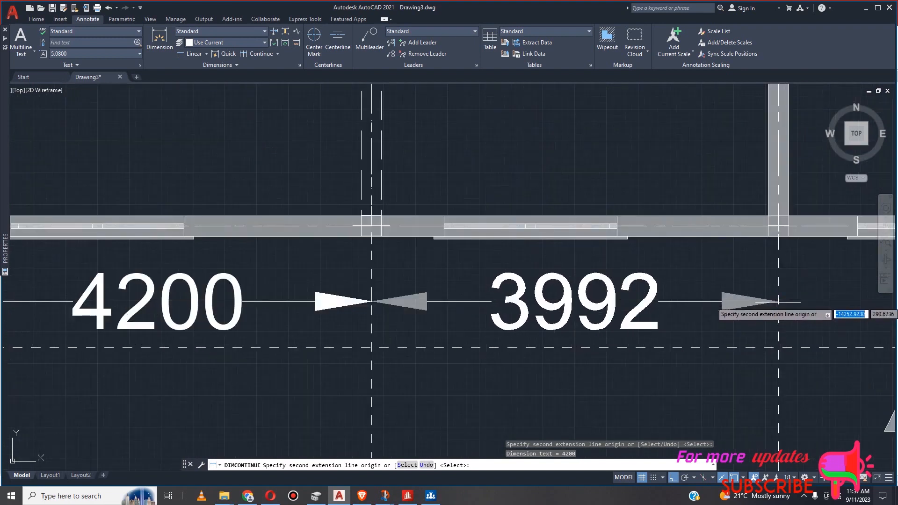
pyautogui.click(779, 302)
# Extend the continued dimensions to the two vertical grid lines below the second lower class room, ending at its east wall.
pyautogui.scroll(-5, 749, 305)
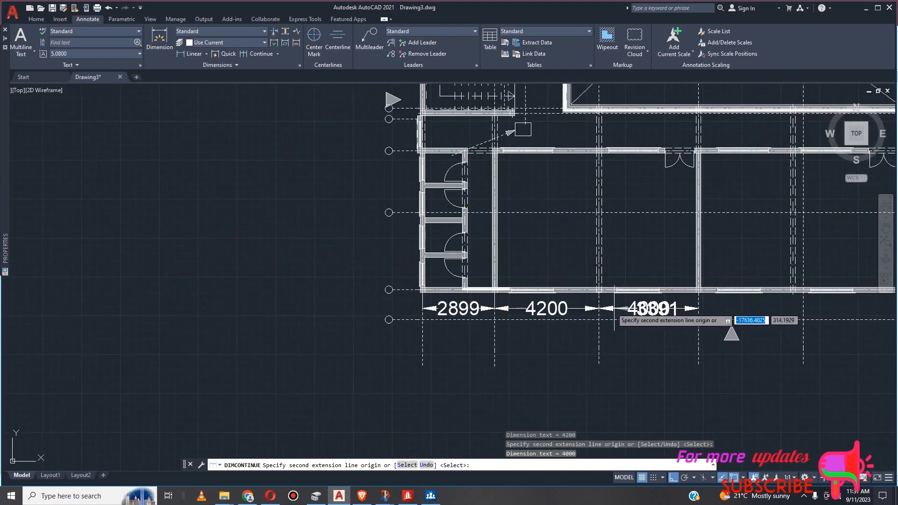
pyautogui.scroll(-3, 614, 308)
pyautogui.scroll(5, 655, 307)
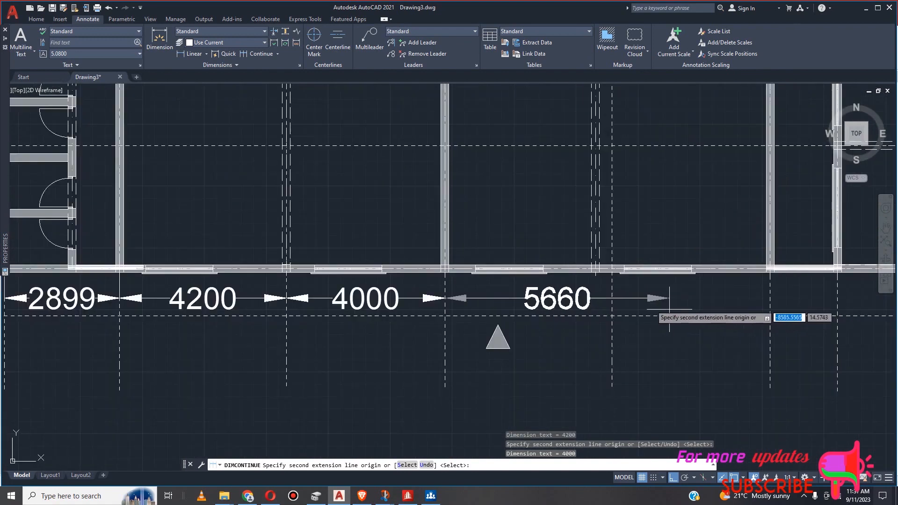
pyautogui.scroll(4, 669, 309)
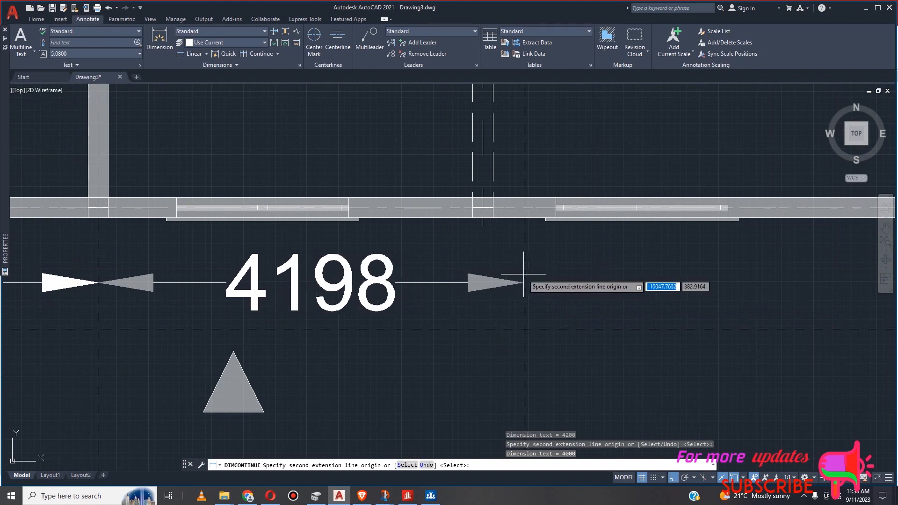
pyautogui.click(526, 276)
pyautogui.scroll(-1, 532, 281)
pyautogui.scroll(-4, 533, 284)
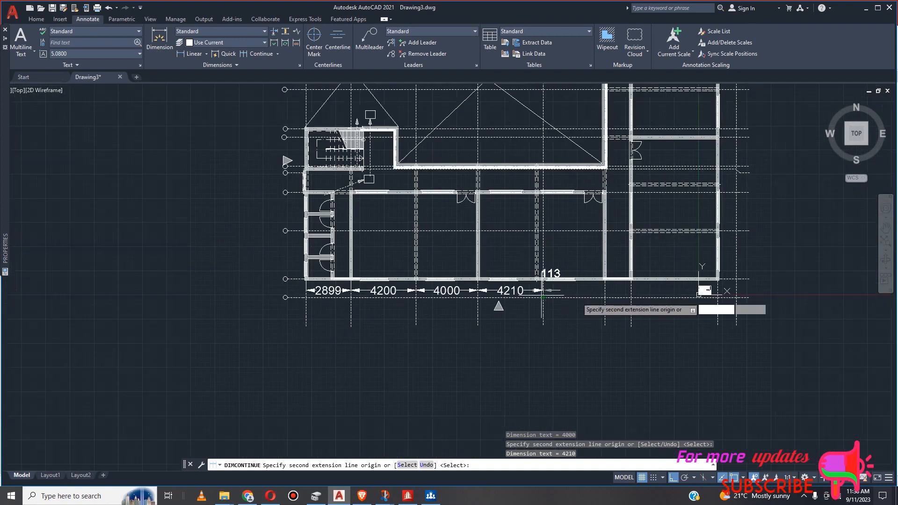
pyautogui.scroll(4, 611, 291)
pyautogui.scroll(4, 633, 290)
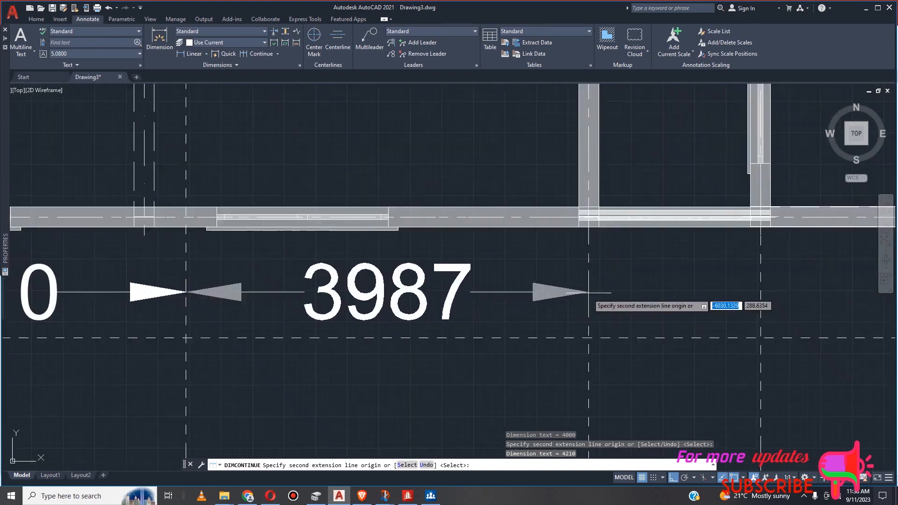
pyautogui.click(589, 268)
# Continue the dimension chain eastwards across the narrow corridor to the grid line on the east block's west wall.
pyautogui.scroll(-4, 587, 274)
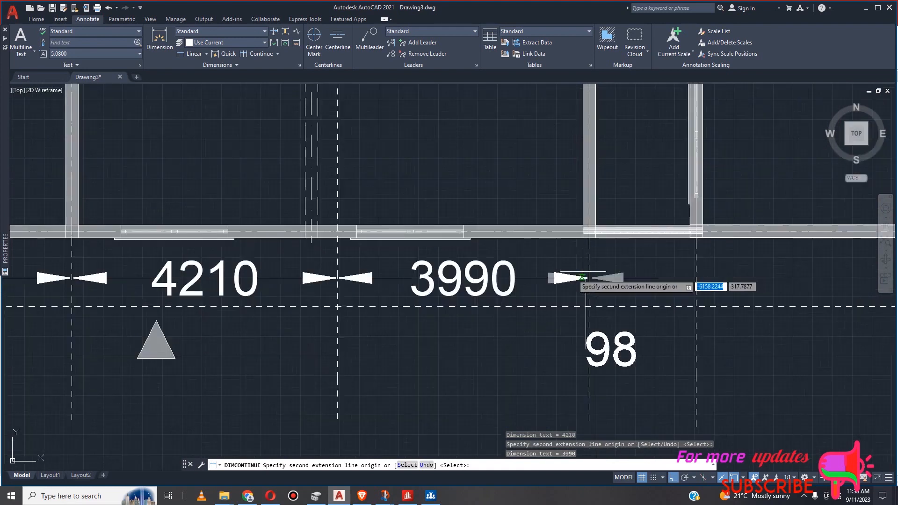
pyautogui.scroll(-4, 583, 278)
pyautogui.scroll(8, 632, 277)
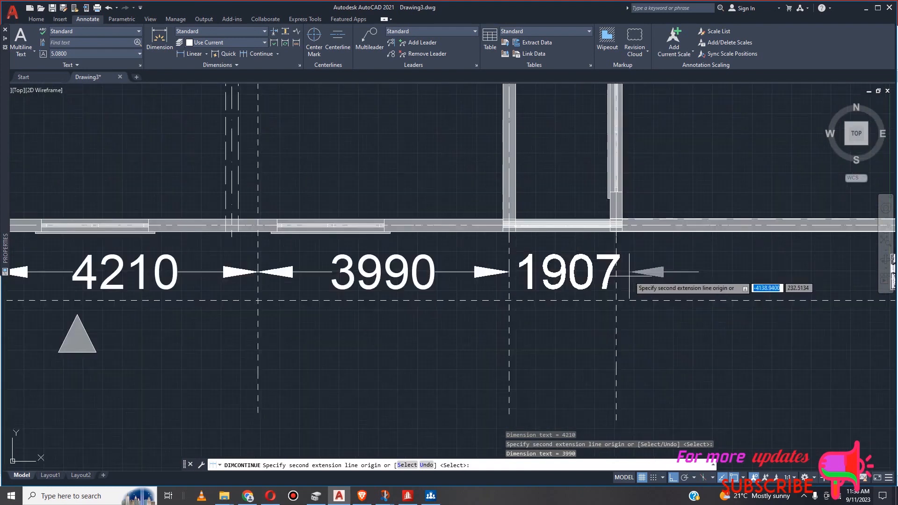
pyautogui.click(625, 247)
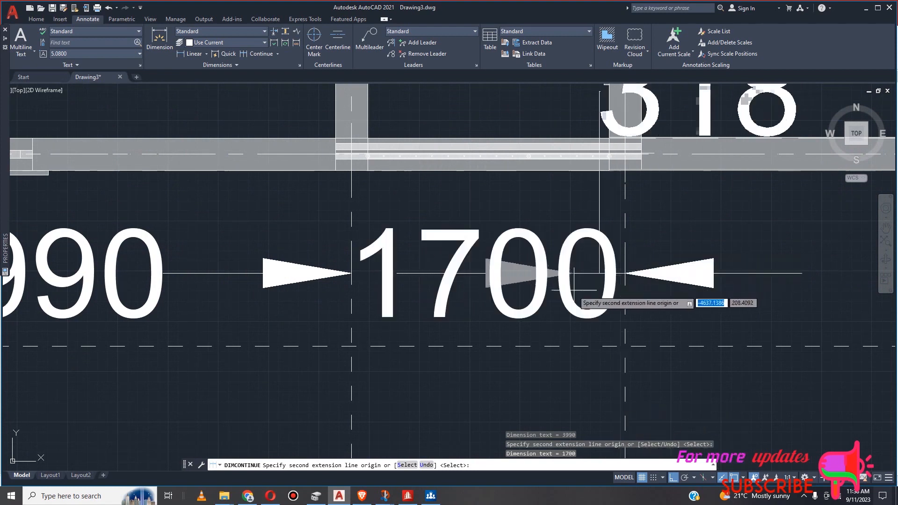
pyautogui.scroll(-7, 625, 246)
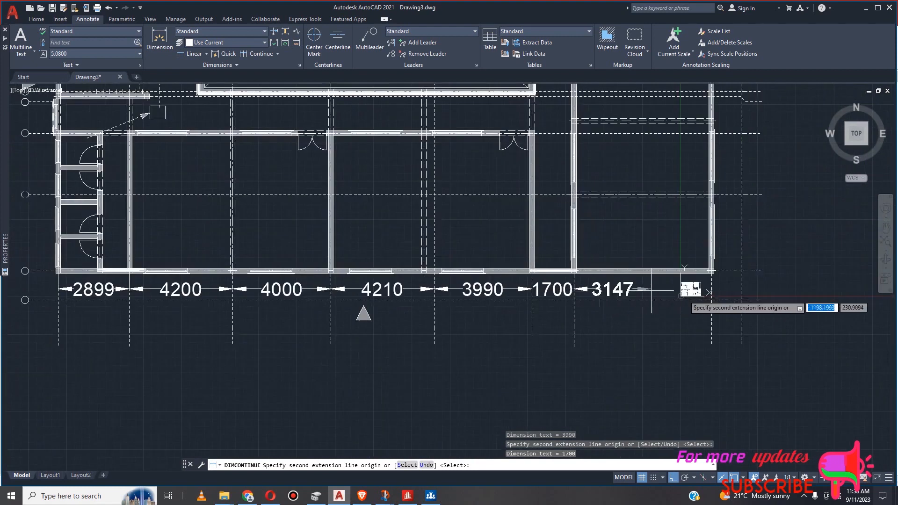
pyautogui.scroll(4, 683, 285)
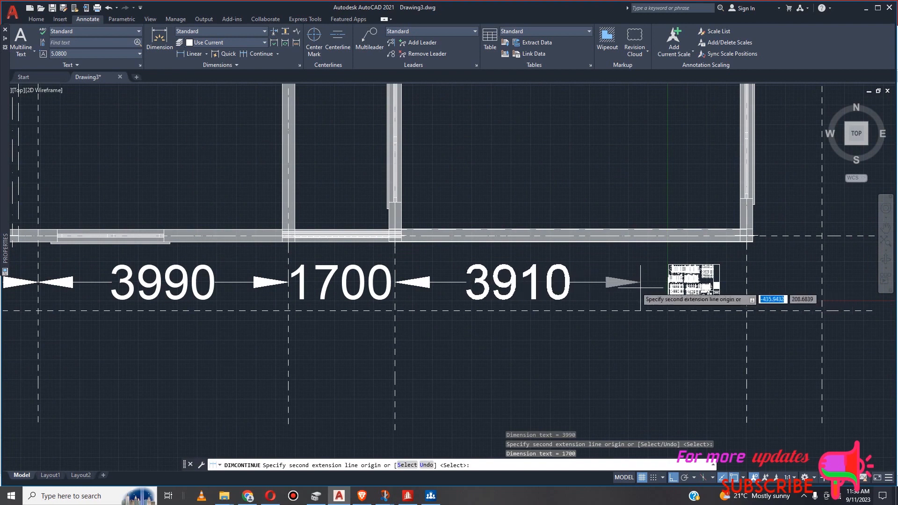
pyautogui.press('Escape')
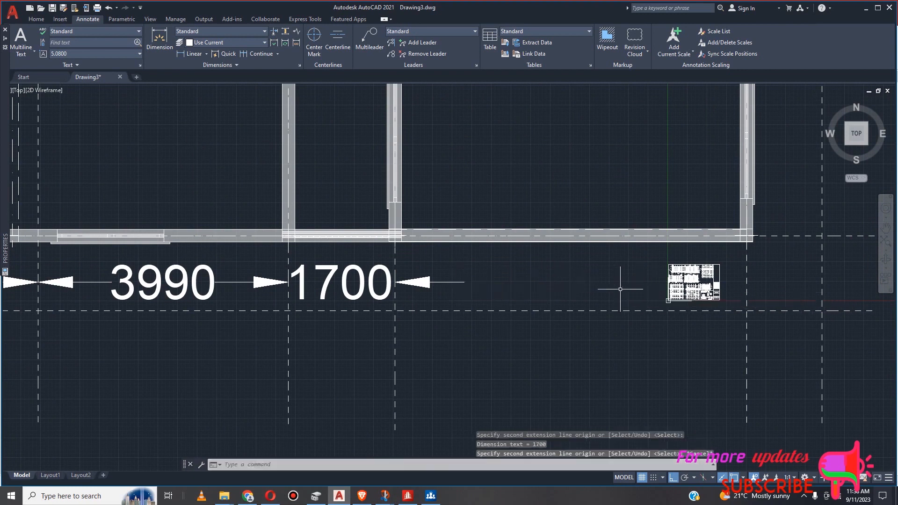
# Move the miniature drawing sheet from near the origin straight down, well clear of the floor plan.
pyautogui.scroll(4, 702, 285)
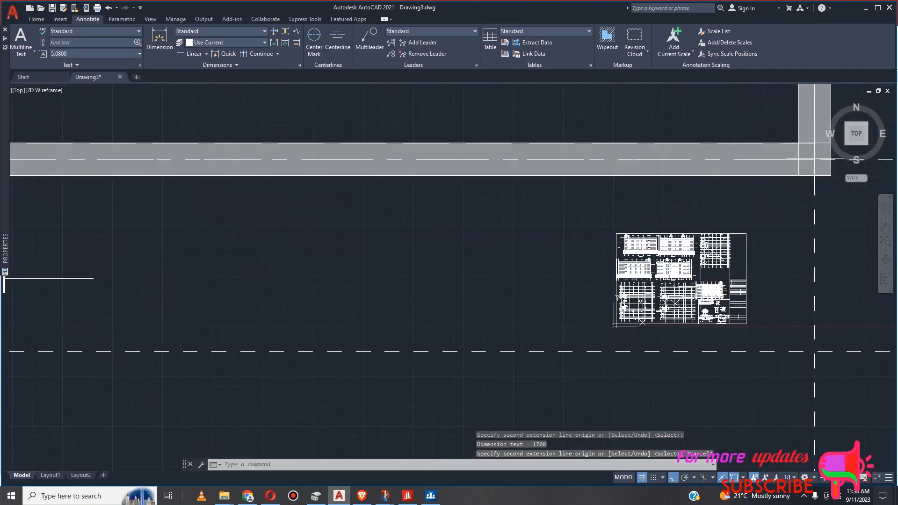
pyautogui.scroll(4, 701, 285)
pyautogui.scroll(-4, 565, 270)
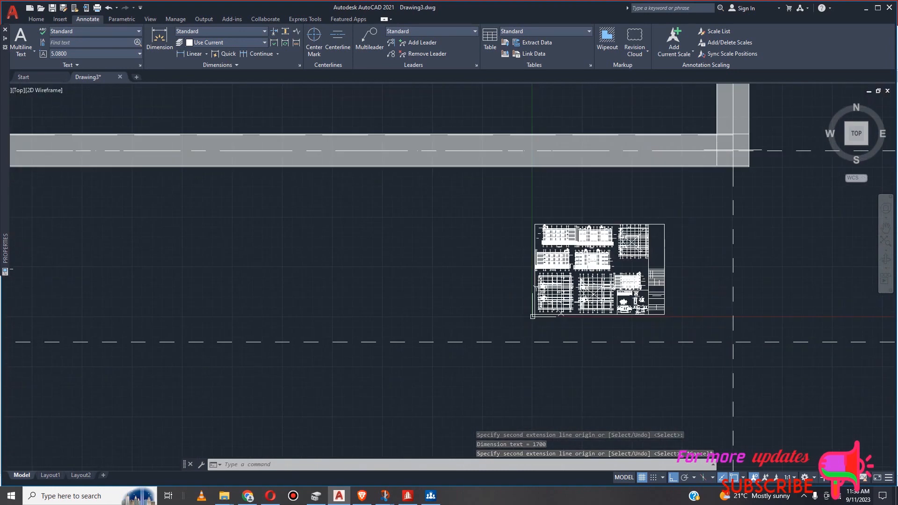
pyautogui.click(683, 197)
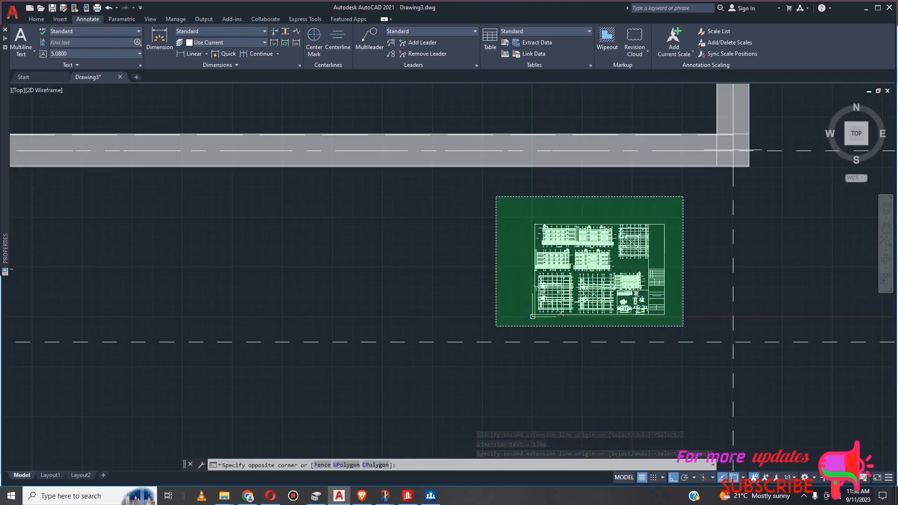
pyautogui.click(496, 326)
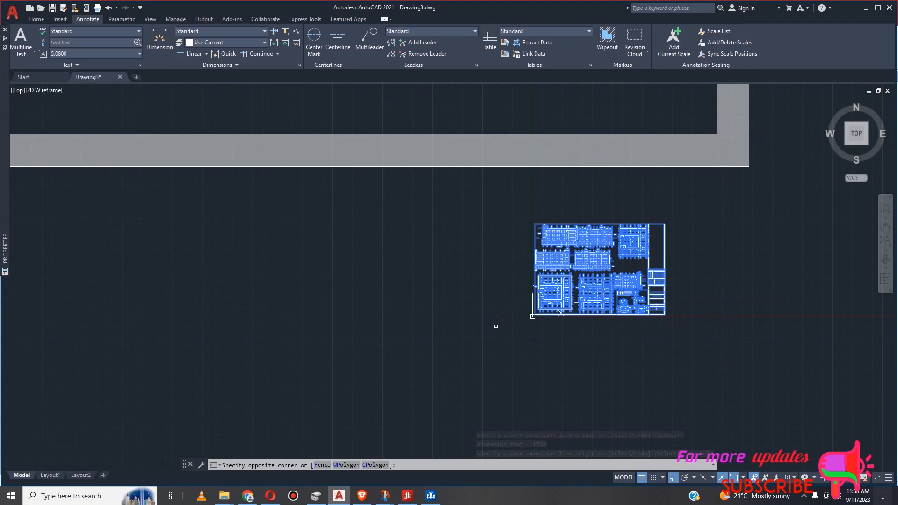
pyautogui.click(36, 20)
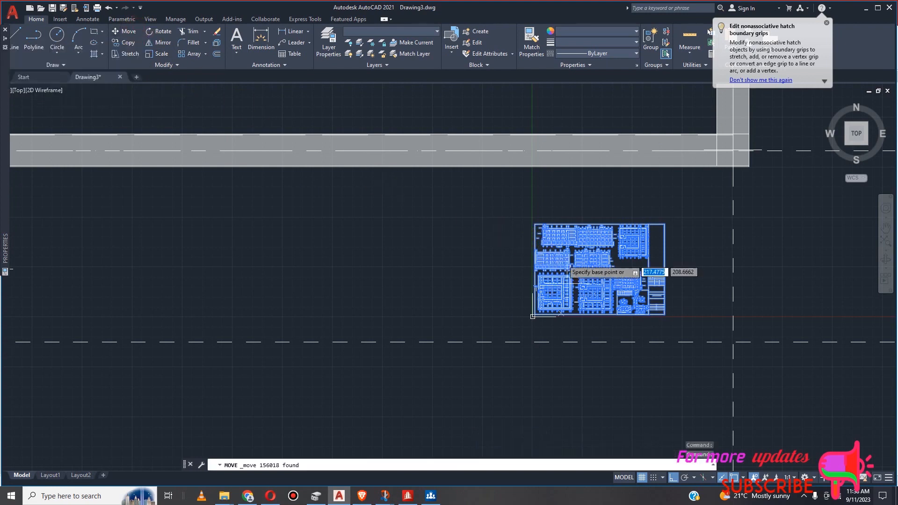
pyautogui.click(533, 317)
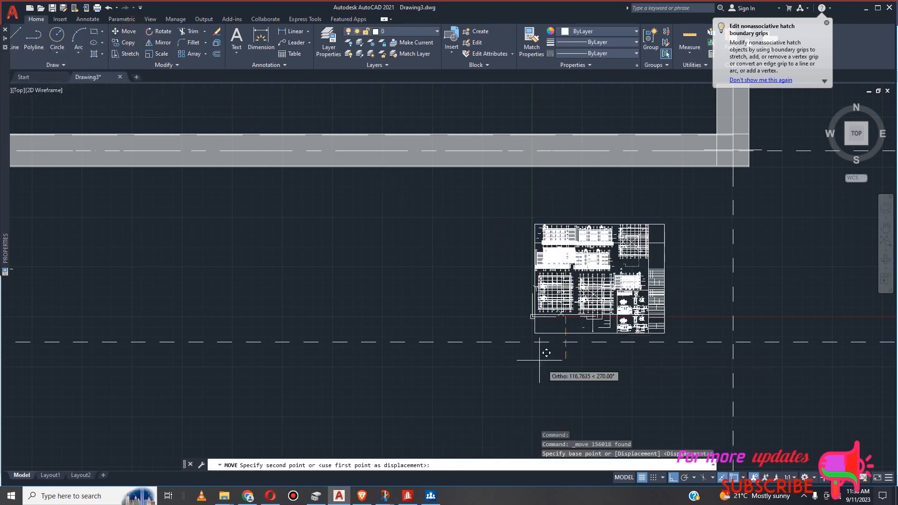
pyautogui.scroll(-4, 543, 358)
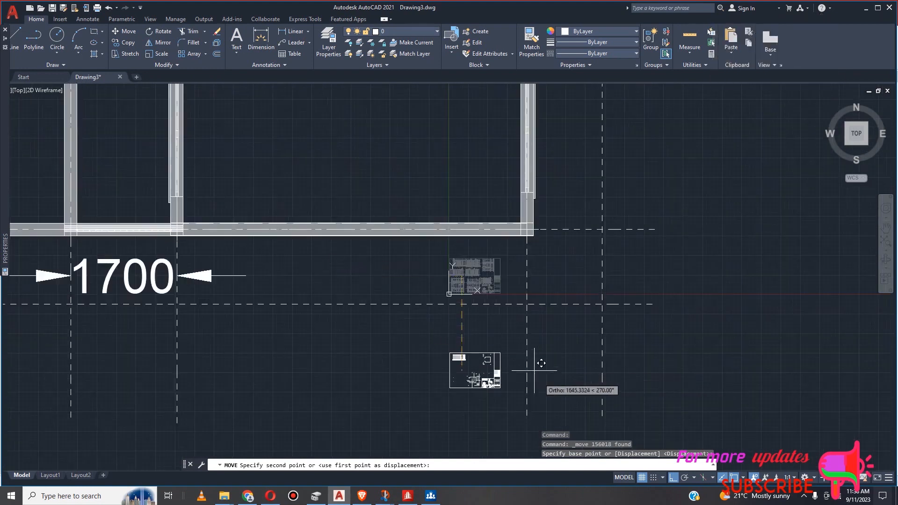
pyautogui.scroll(-10, 538, 374)
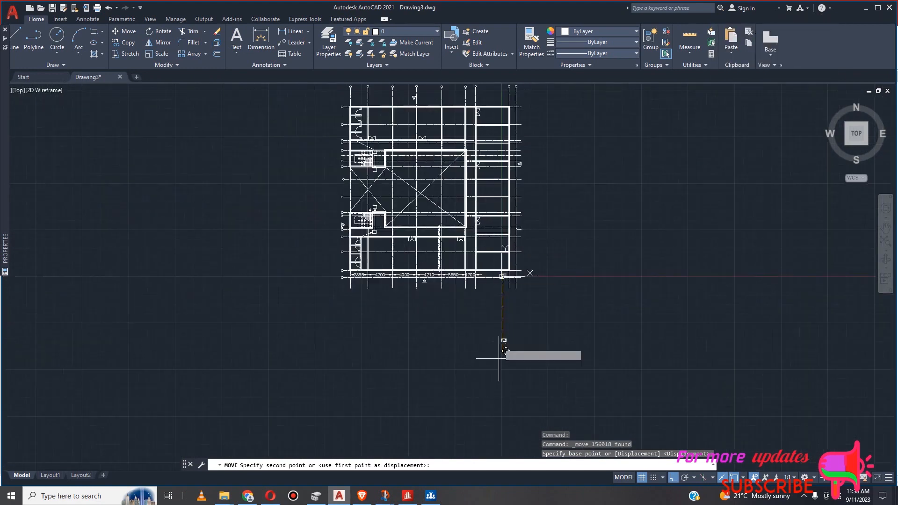
pyautogui.click(504, 443)
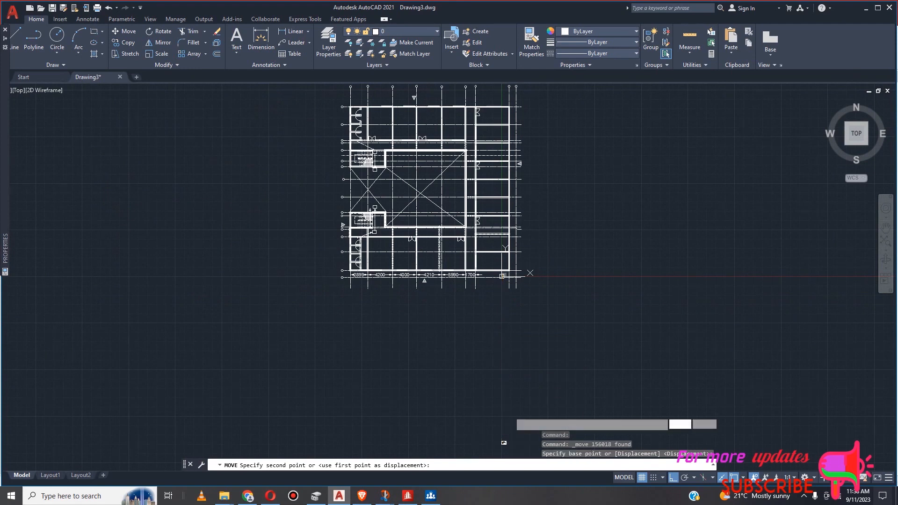
pyautogui.press('Escape')
pyautogui.scroll(2, 544, 382)
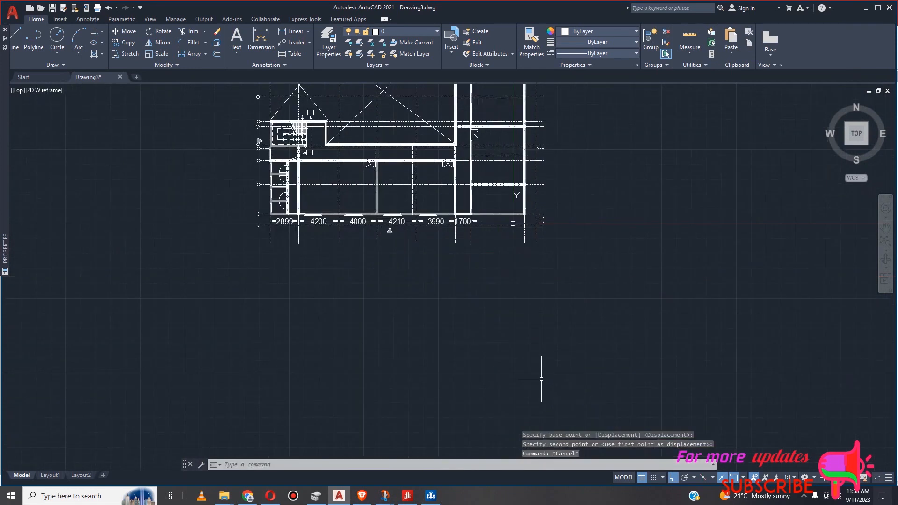
# Try to continue the dimension chain from the corridor dimension to the grid line on the east block's outer wall.
pyautogui.scroll(6, 473, 219)
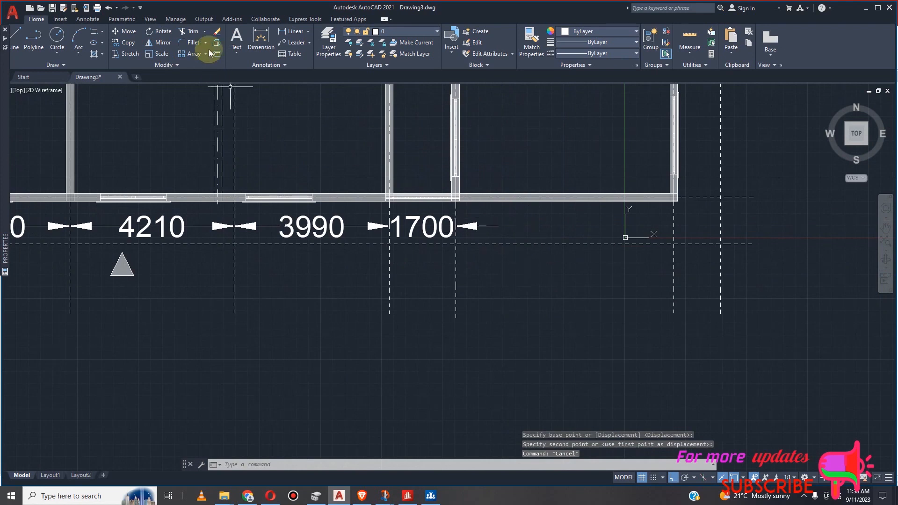
pyautogui.click(88, 20)
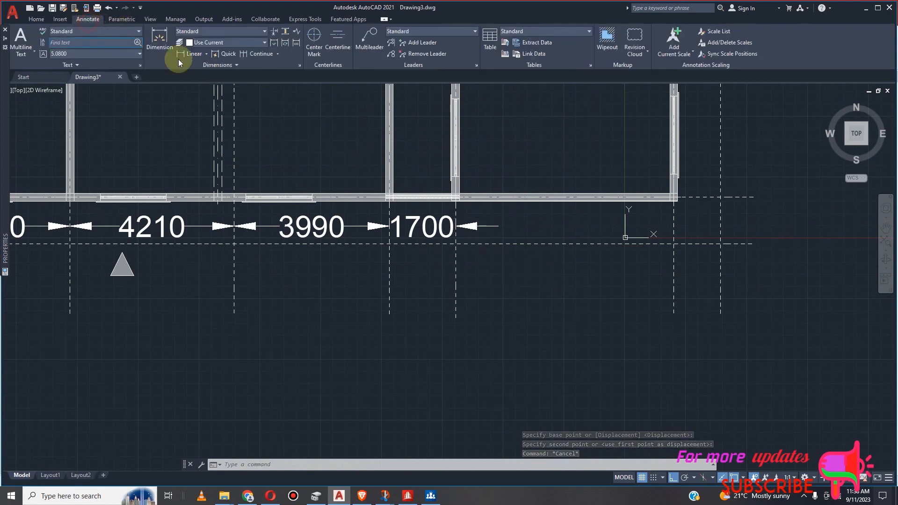
pyautogui.click(246, 54)
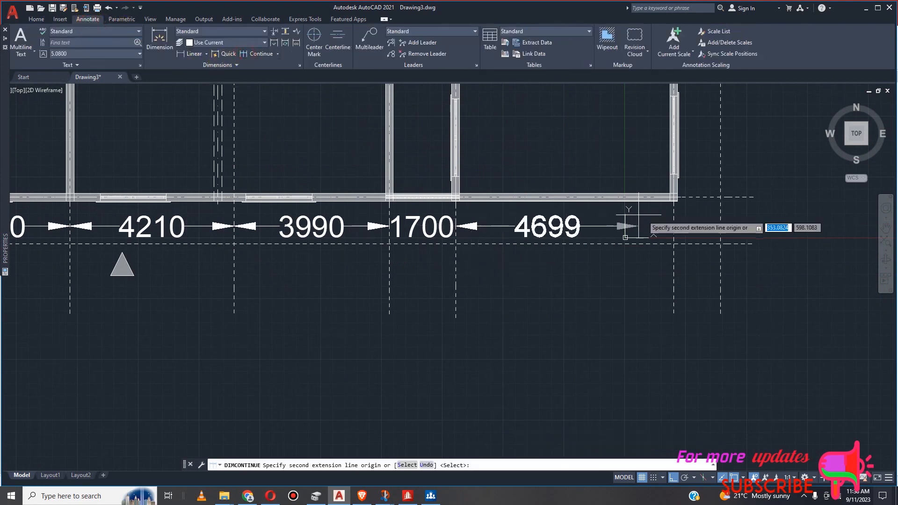
pyautogui.scroll(1, 684, 231)
pyautogui.scroll(1, 672, 224)
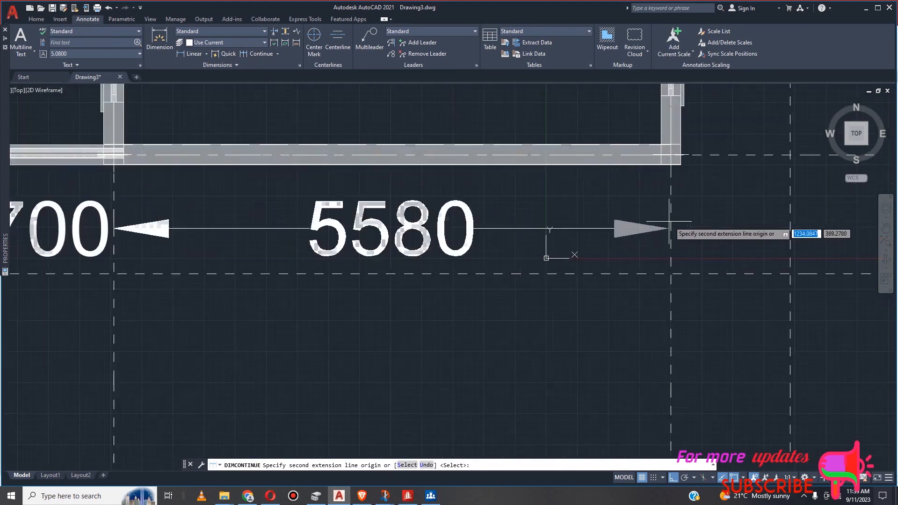
pyautogui.click(671, 221)
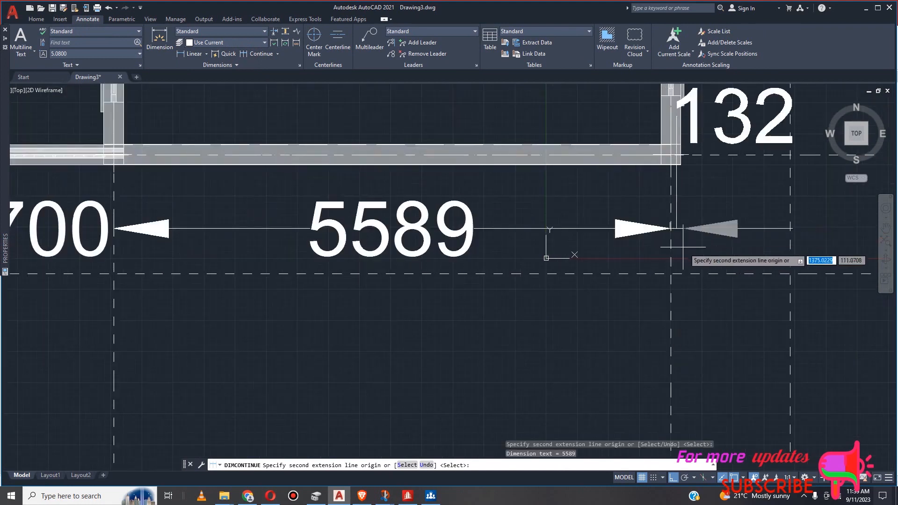
pyautogui.scroll(2, 683, 247)
pyautogui.press('Escape')
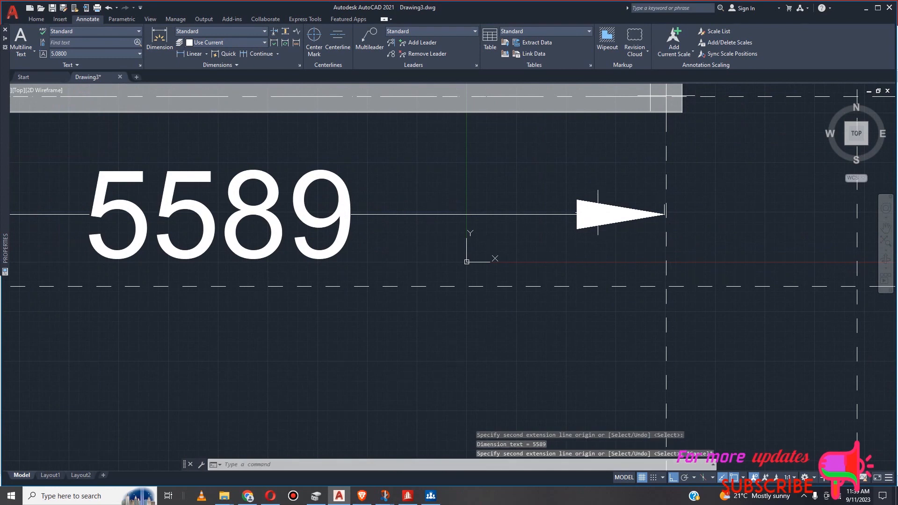
# Erase the dimension just placed below the east block.
pyautogui.click(550, 214)
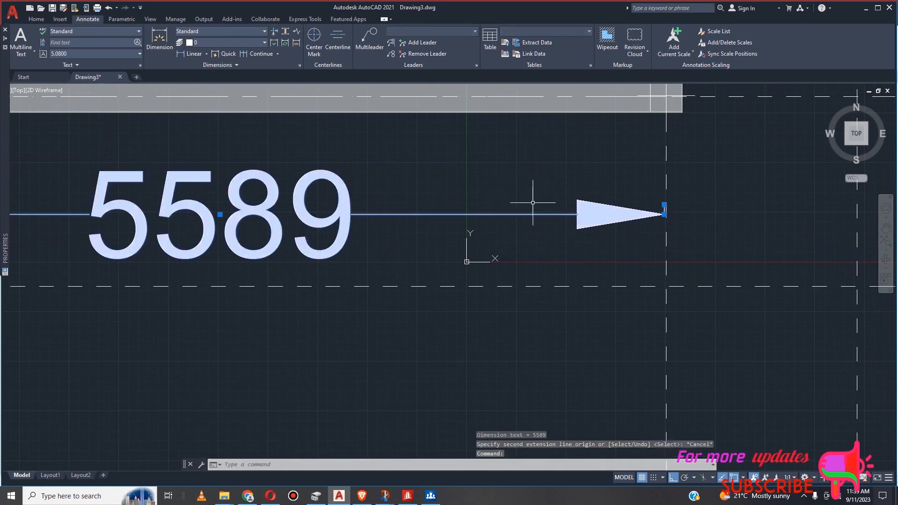
pyautogui.press('Delete')
pyautogui.scroll(-2, 586, 199)
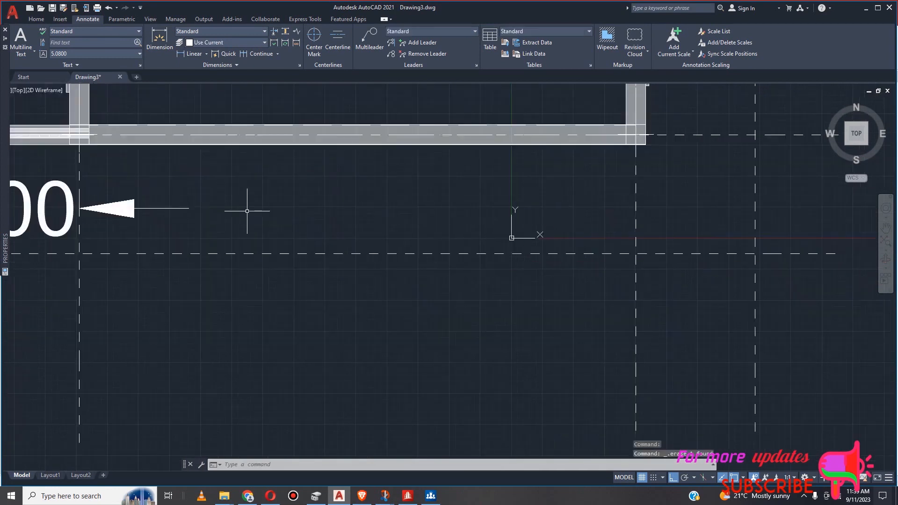
# Continue the chain from the 1700 corridor dimension to the grid line on the east block's outer wall, snapping exactly onto that line.
pyautogui.scroll(-2, 254, 215)
pyautogui.click(245, 51)
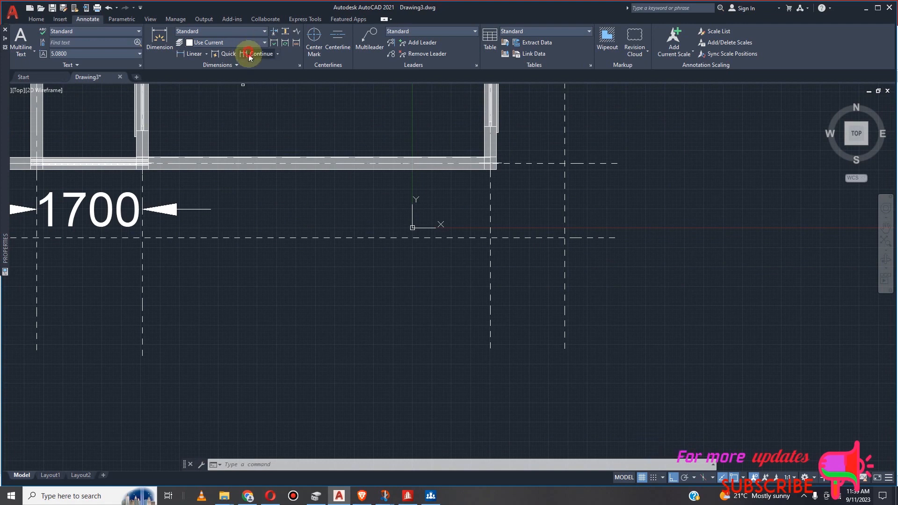
pyautogui.click(188, 207)
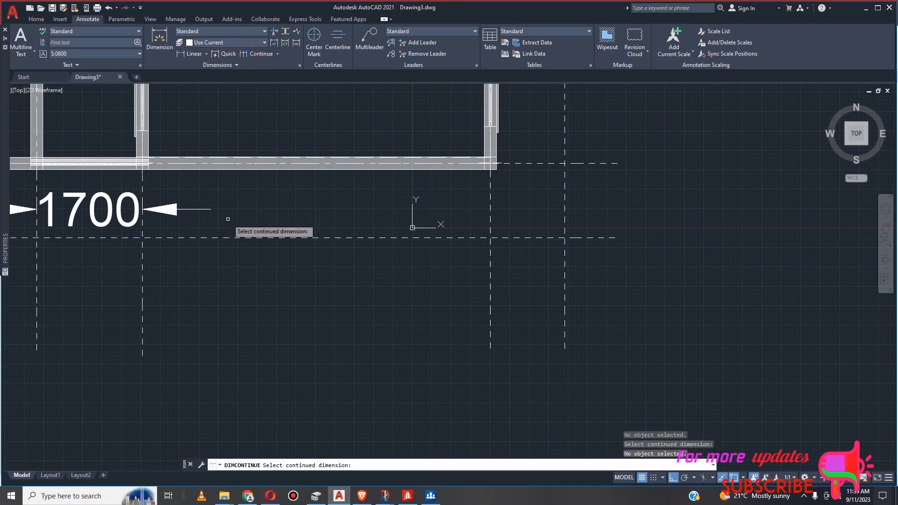
pyautogui.click(117, 217)
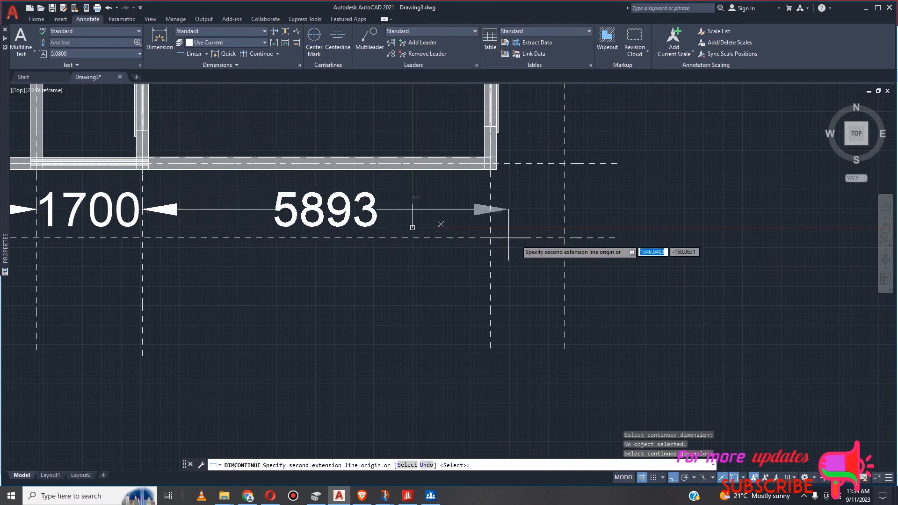
pyautogui.scroll(8, 481, 201)
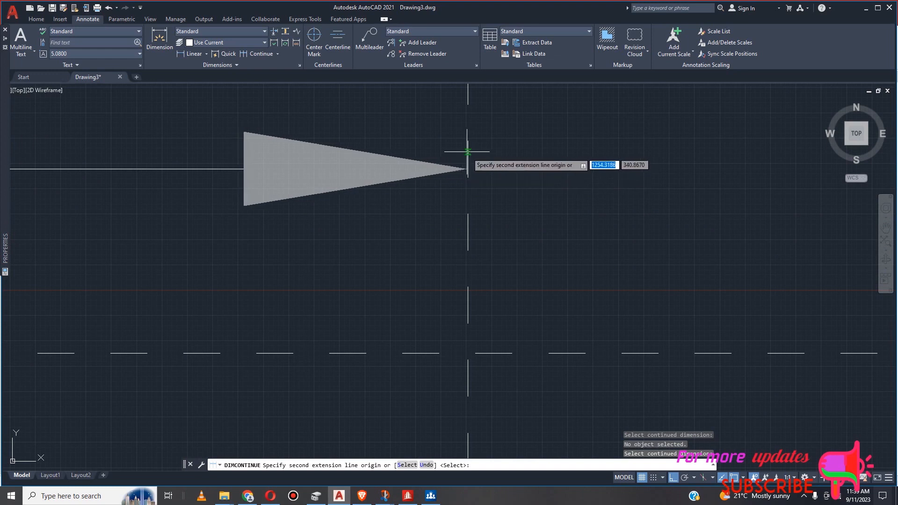
pyautogui.click(467, 152)
pyautogui.scroll(-3, 472, 175)
pyautogui.scroll(-5, 503, 183)
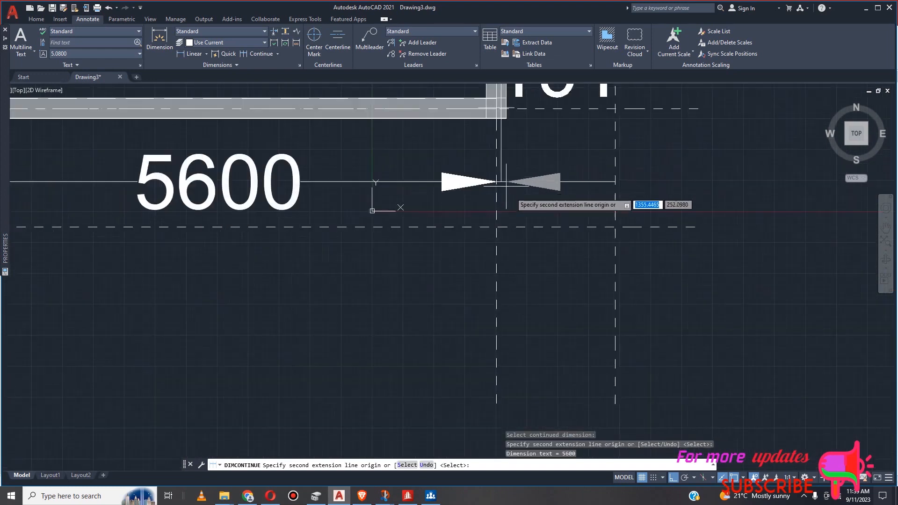
pyautogui.press('Escape')
# Place a vertical linear dimension outside the east block, from the south wall's grid line to the first beam grid line north of it.
pyautogui.scroll(-2, 568, 234)
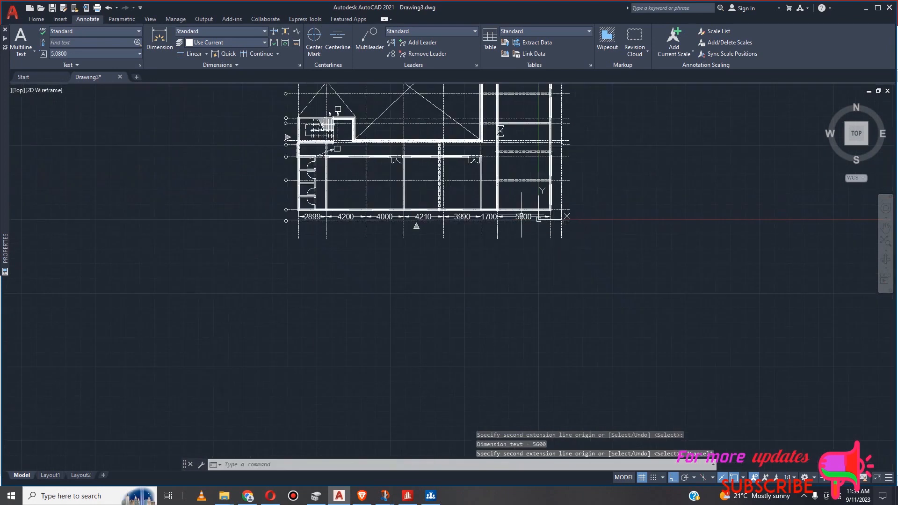
pyautogui.scroll(-2, 467, 230)
pyautogui.scroll(7, 524, 206)
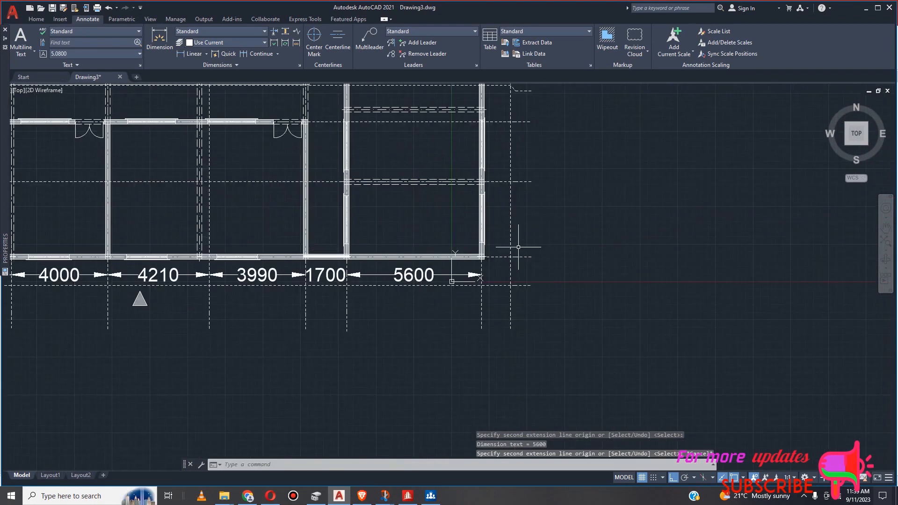
pyautogui.scroll(2, 514, 243)
pyautogui.scroll(2, 491, 274)
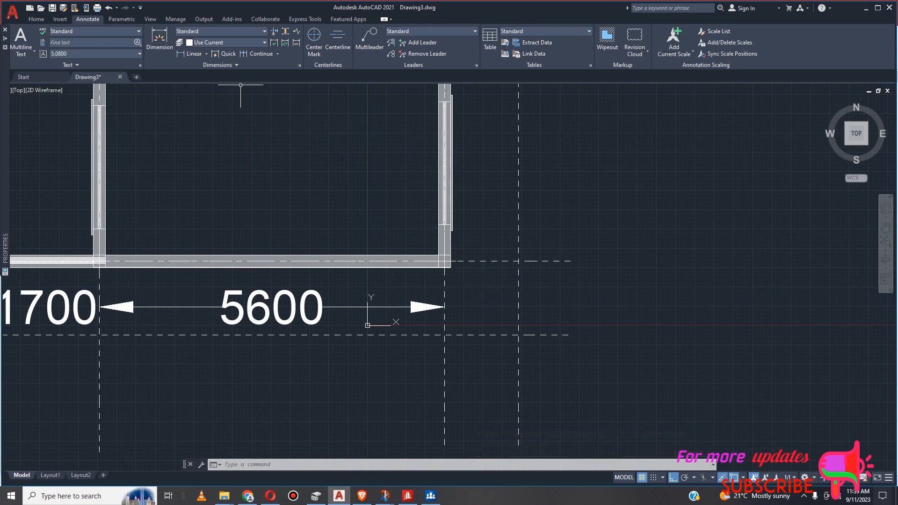
pyautogui.click(189, 53)
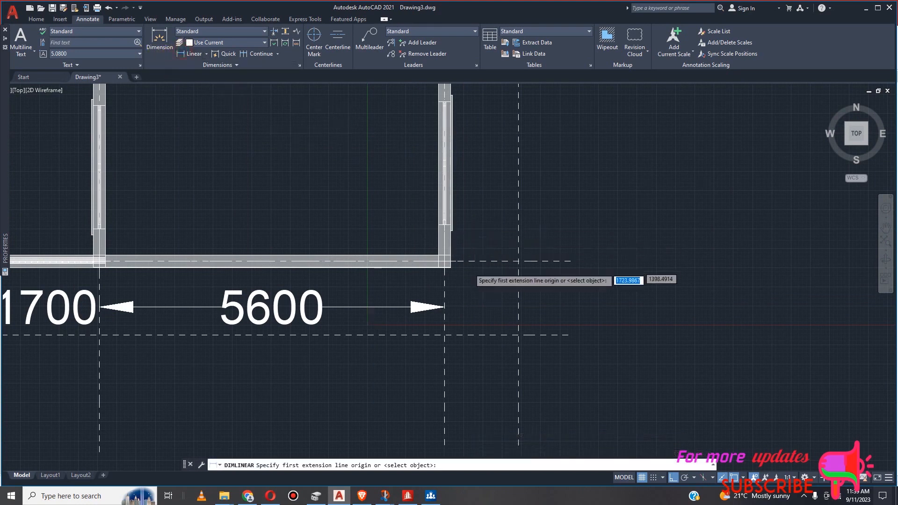
pyautogui.scroll(2, 465, 261)
pyautogui.scroll(2, 472, 257)
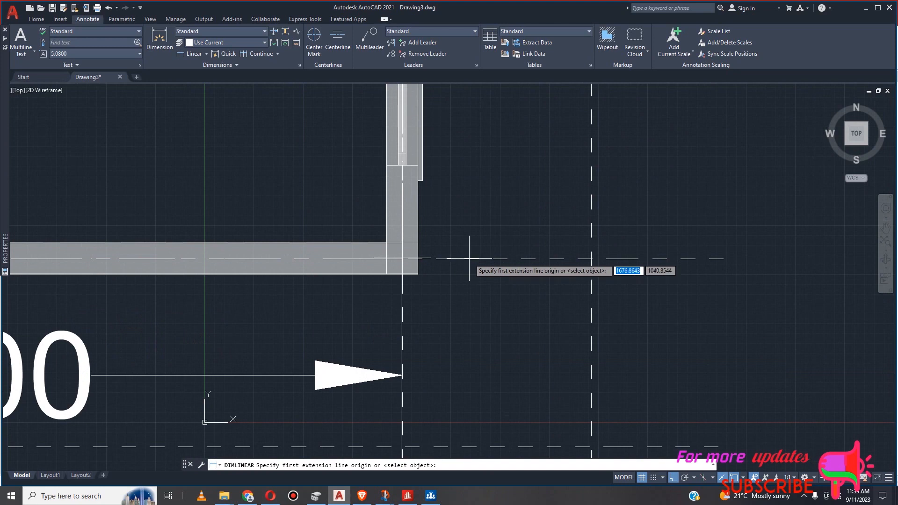
pyautogui.click(470, 259)
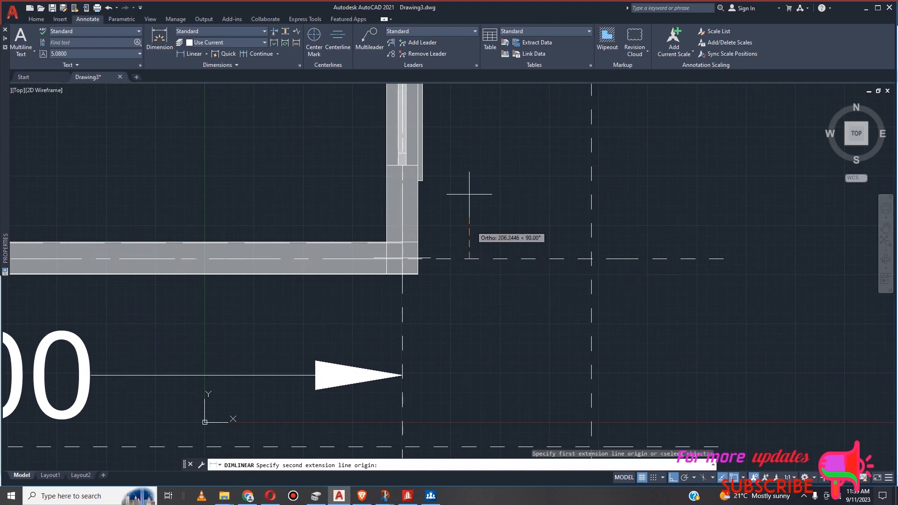
pyautogui.scroll(-2, 473, 187)
pyautogui.scroll(-1, 472, 176)
pyautogui.scroll(-2, 475, 197)
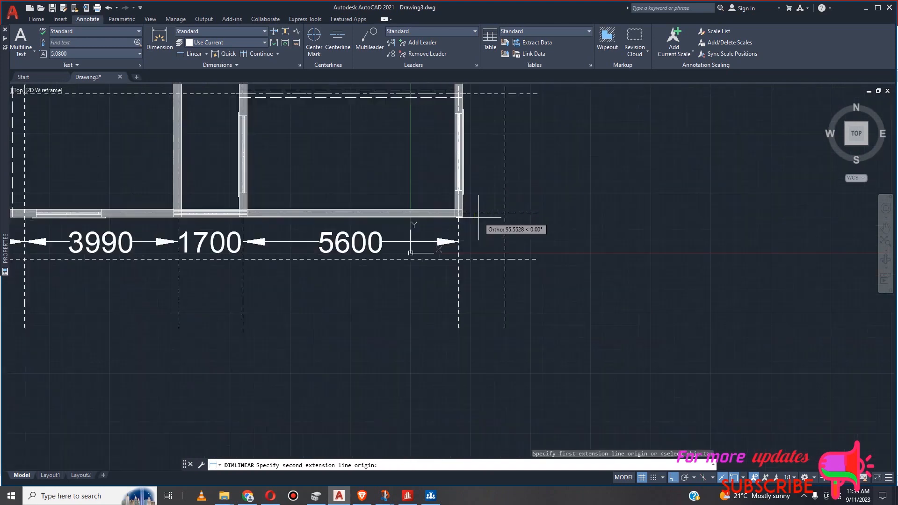
pyautogui.scroll(-2, 478, 216)
pyautogui.scroll(6, 477, 139)
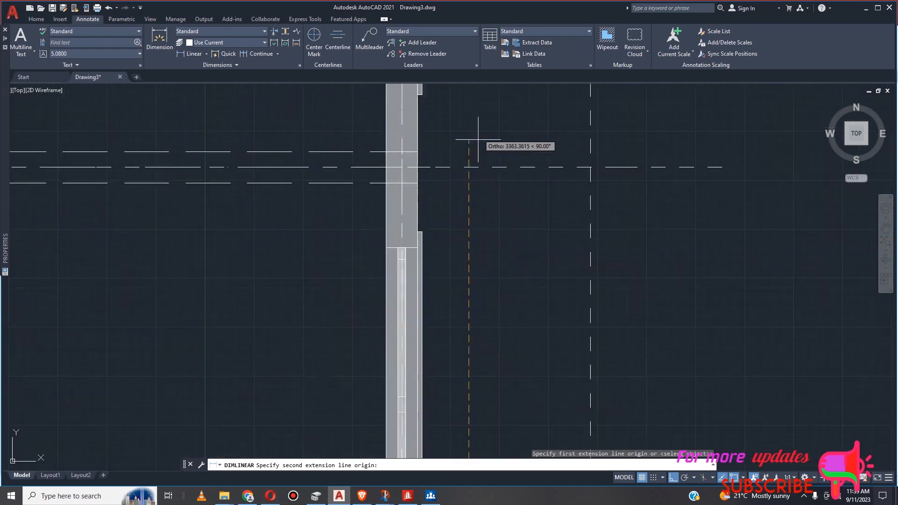
pyautogui.click(469, 167)
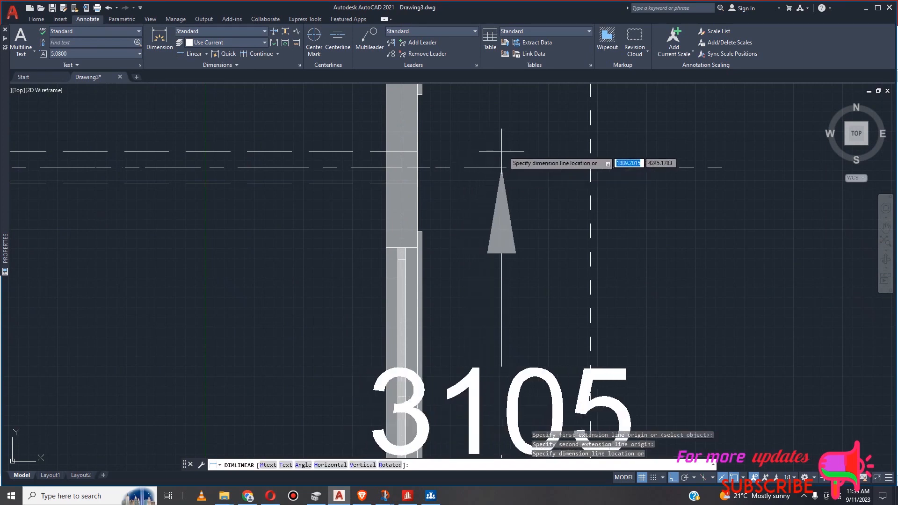
pyautogui.click(704, 141)
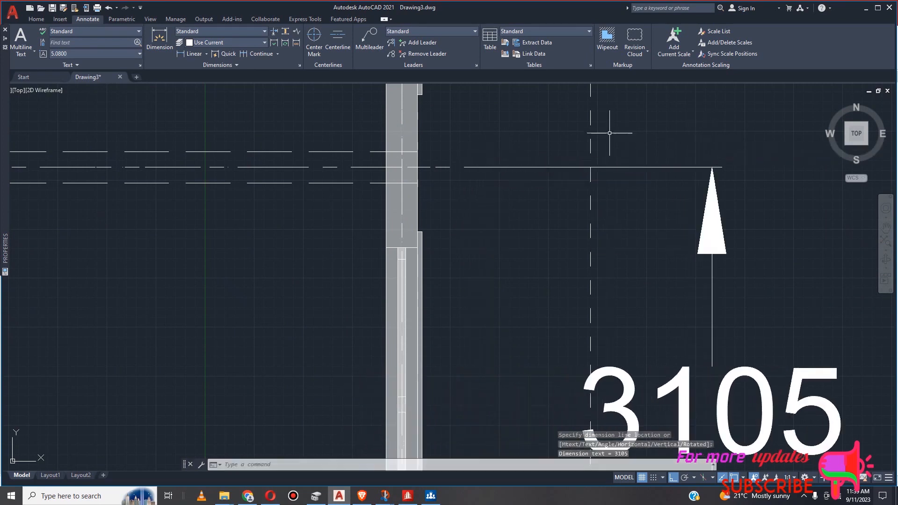
# Erase the westernmost dimension of the horizontal chain along the south wall.
pyautogui.scroll(-2, 563, 154)
pyautogui.scroll(-4, 523, 213)
pyautogui.scroll(-6, 357, 271)
pyautogui.scroll(4, 152, 286)
pyautogui.scroll(6, 164, 286)
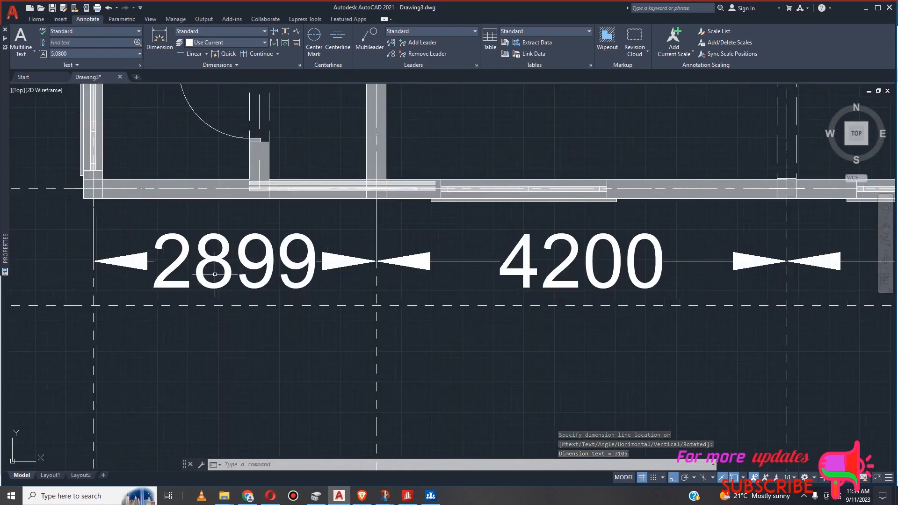
pyautogui.click(222, 275)
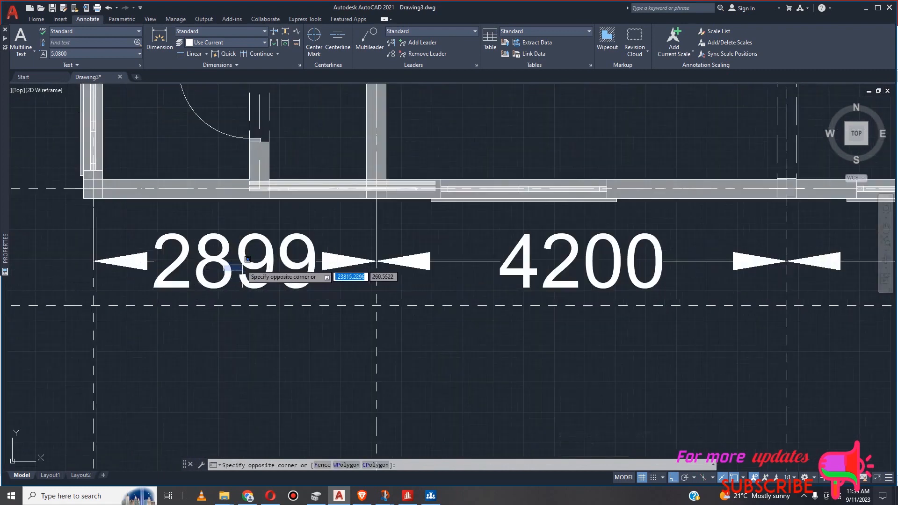
pyautogui.press('Escape')
pyautogui.click(216, 263)
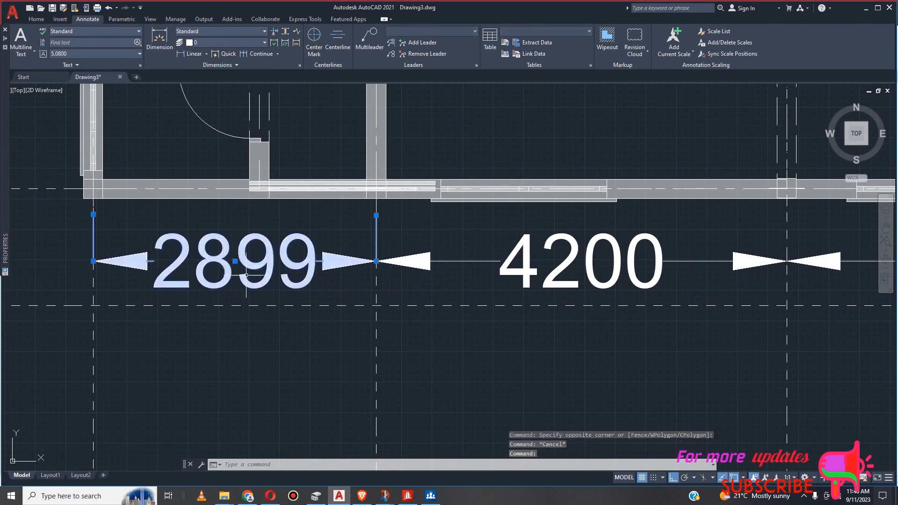
pyautogui.press('Delete')
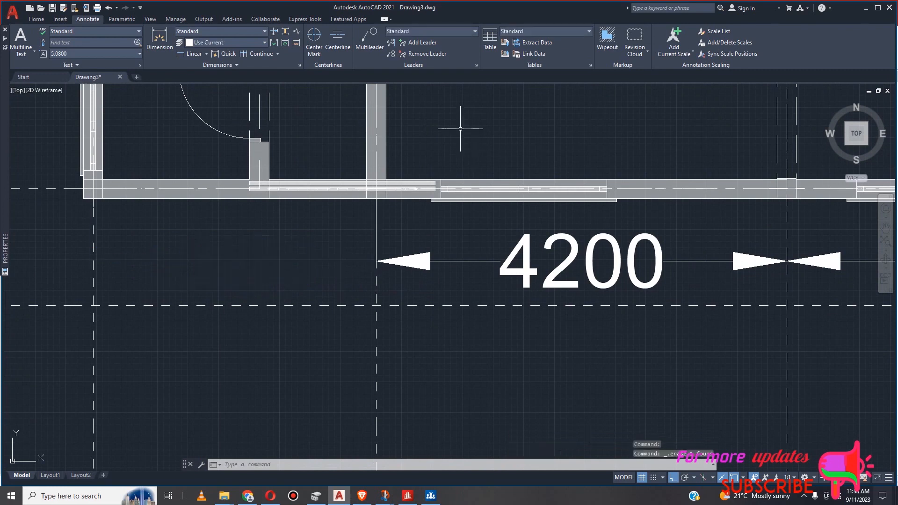
pyautogui.click(250, 53)
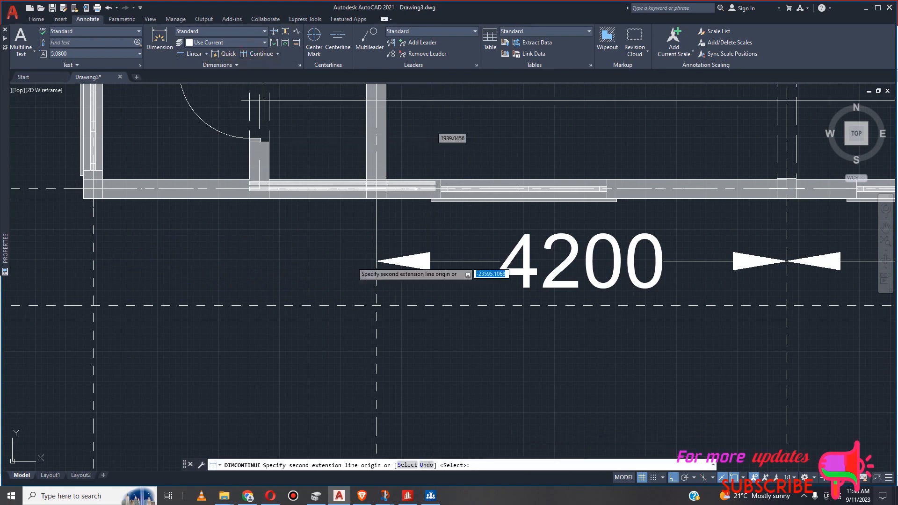
pyautogui.scroll(-4, 328, 279)
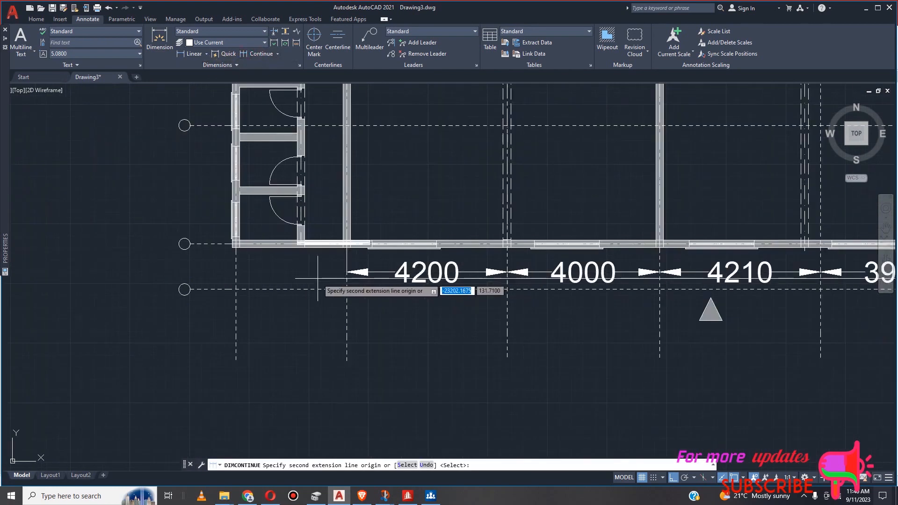
pyautogui.press('Escape')
# Continue the vertical chain from the first east-side dimension north to the centreline of the east block's second beam.
pyautogui.scroll(-4, 224, 310)
pyautogui.scroll(8, 749, 253)
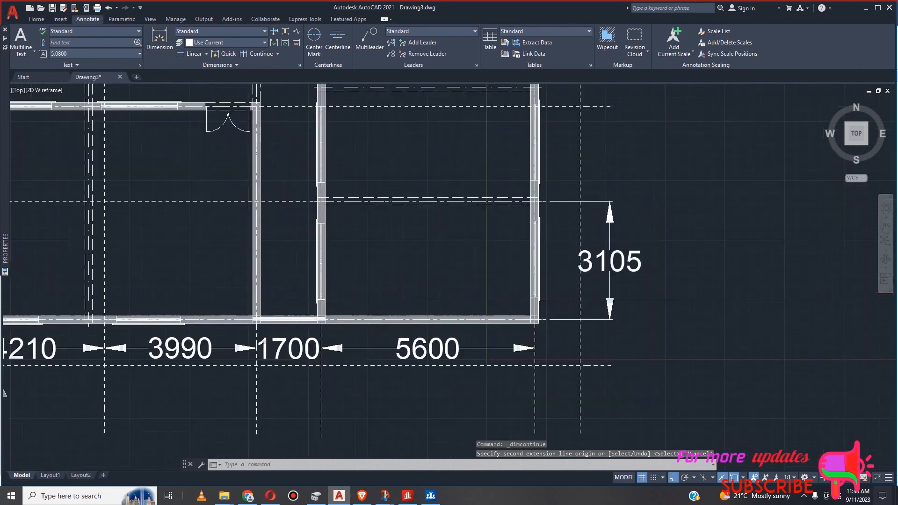
pyautogui.click(247, 55)
pyautogui.scroll(-5, 494, 262)
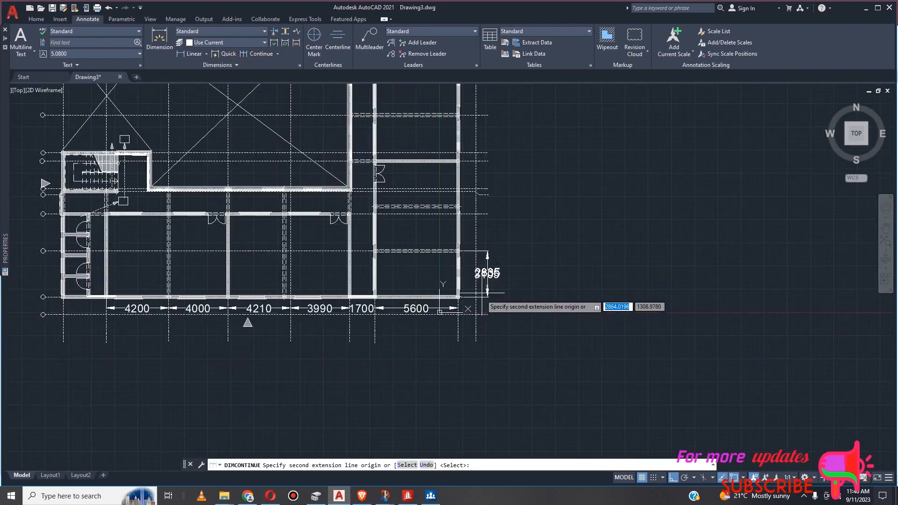
pyautogui.scroll(3, 489, 213)
pyautogui.scroll(4, 488, 211)
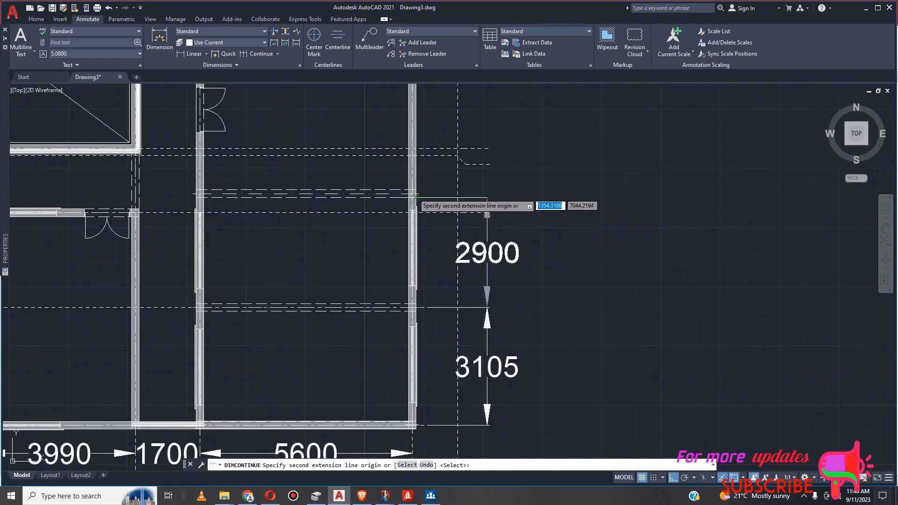
pyautogui.scroll(2, 419, 201)
pyautogui.scroll(3, 415, 192)
pyautogui.scroll(2, 412, 191)
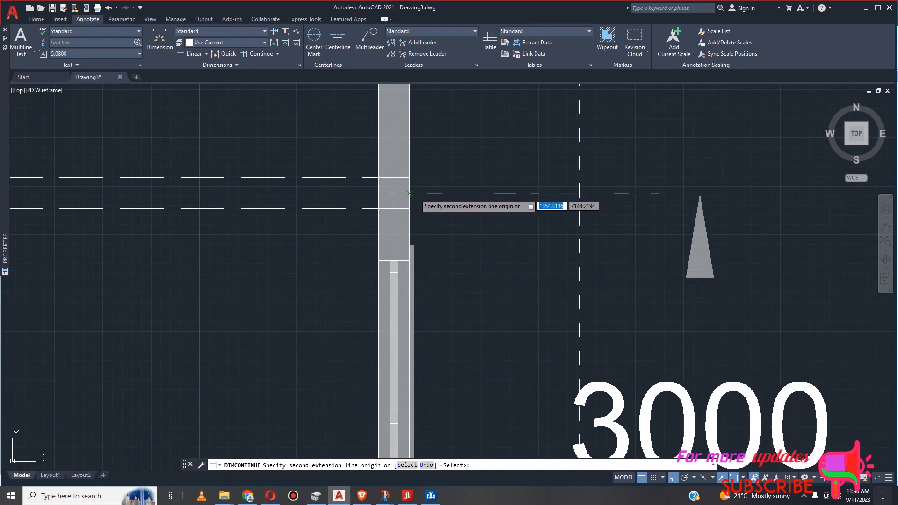
pyautogui.click(420, 193)
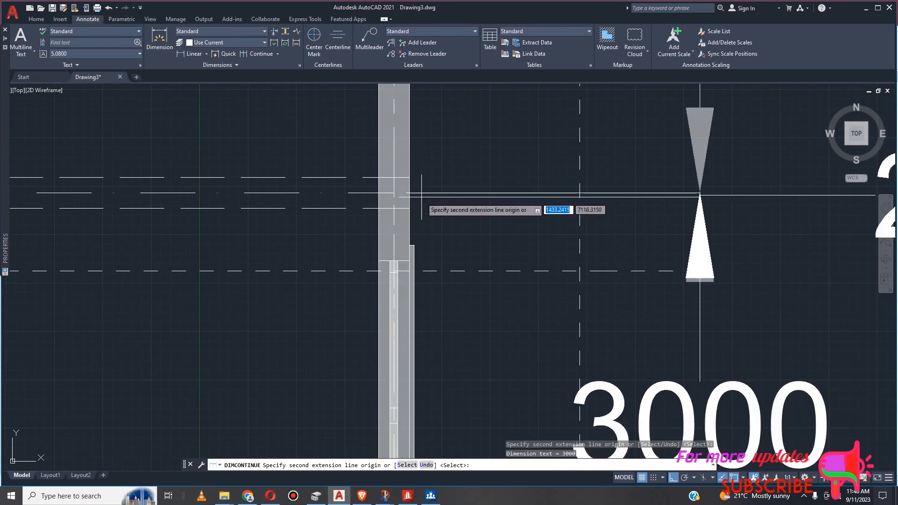
# Continue the east-side chain north from the second beam to the grid line of the first cross wall.
pyautogui.scroll(-3, 421, 195)
pyautogui.scroll(-5, 417, 201)
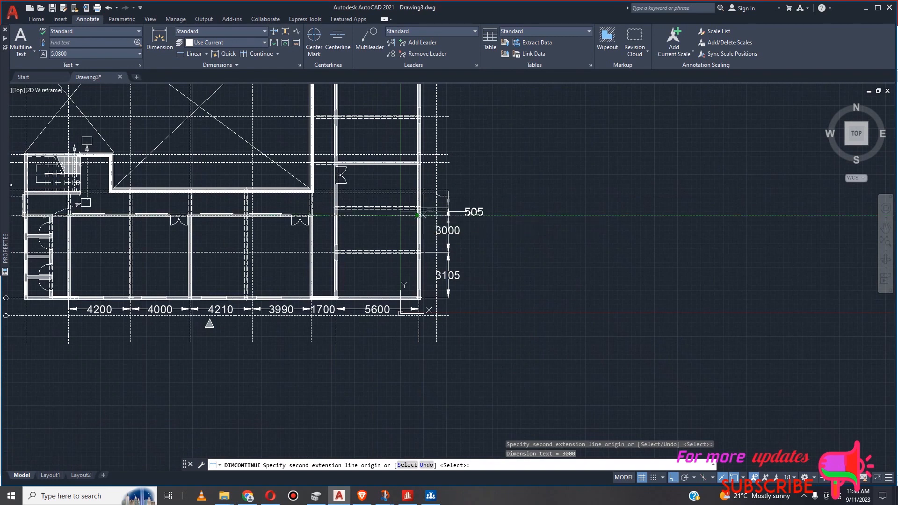
pyautogui.scroll(6, 418, 168)
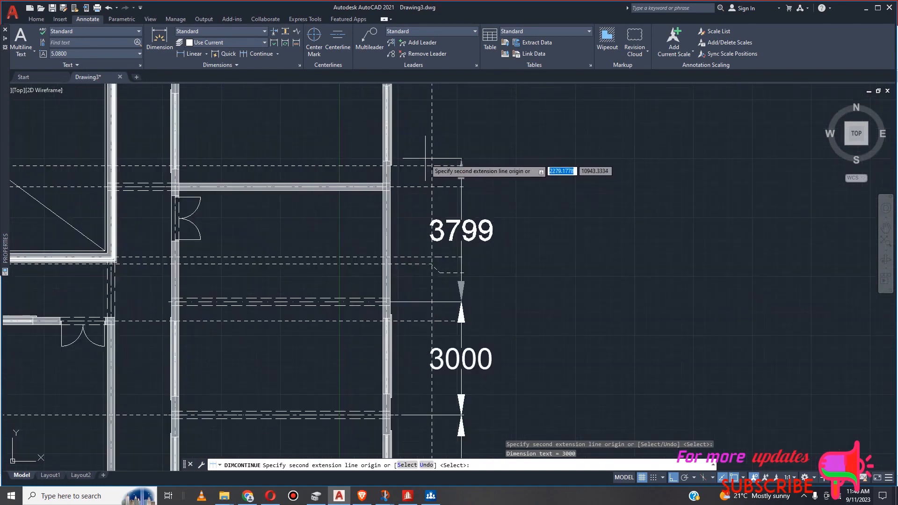
pyautogui.scroll(4, 397, 186)
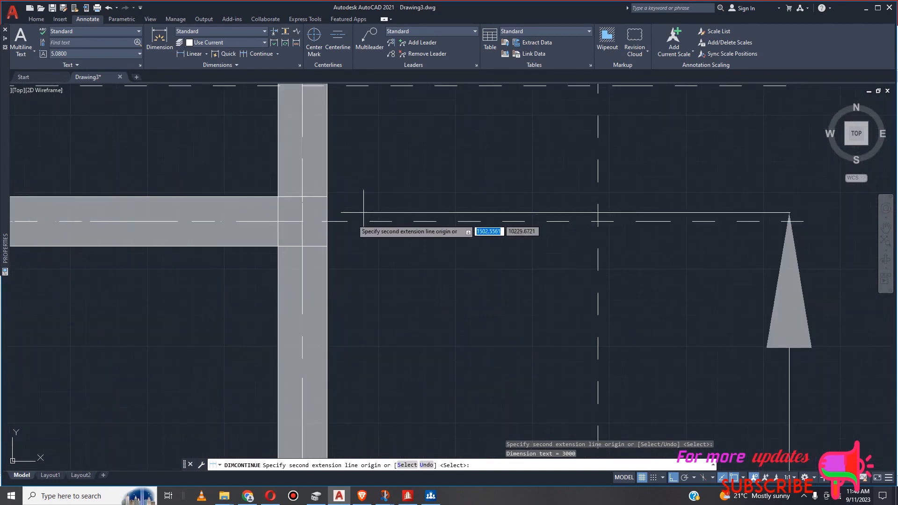
pyautogui.click(338, 221)
# Continue the east-side chain from the first cross wall to the grid line of the first beam north of it.
pyautogui.scroll(-6, 374, 262)
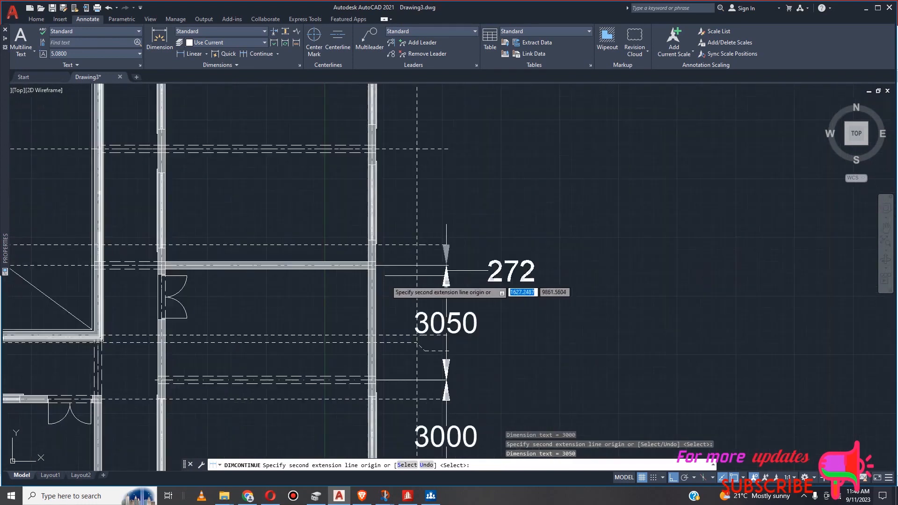
pyautogui.scroll(-5, 387, 276)
pyautogui.scroll(5, 389, 233)
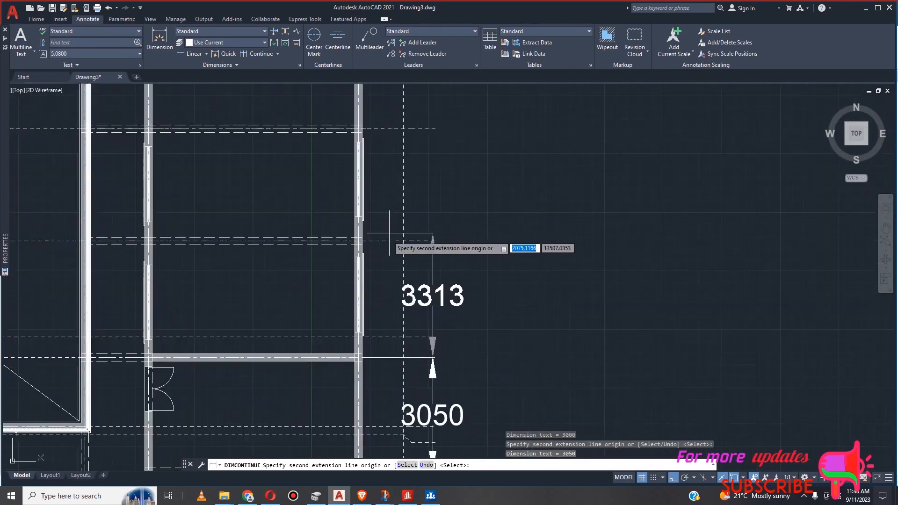
pyautogui.scroll(6, 375, 239)
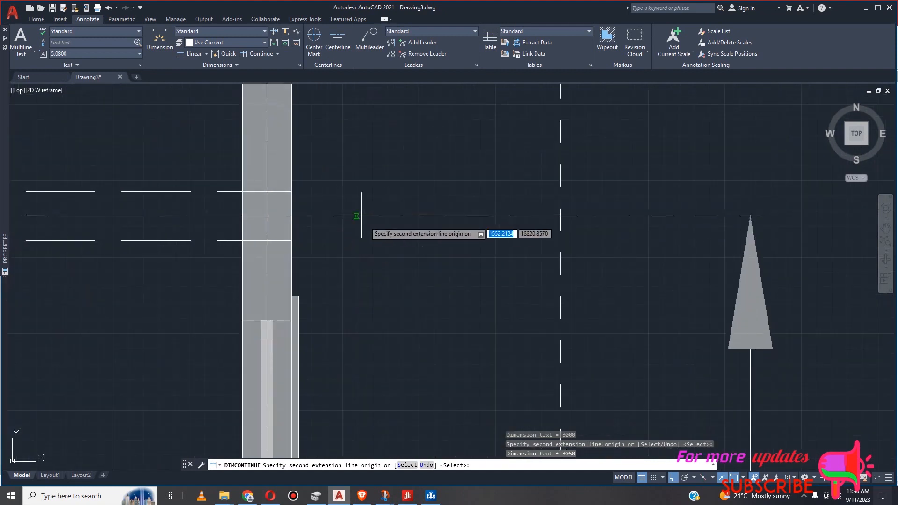
pyautogui.scroll(-4, 368, 222)
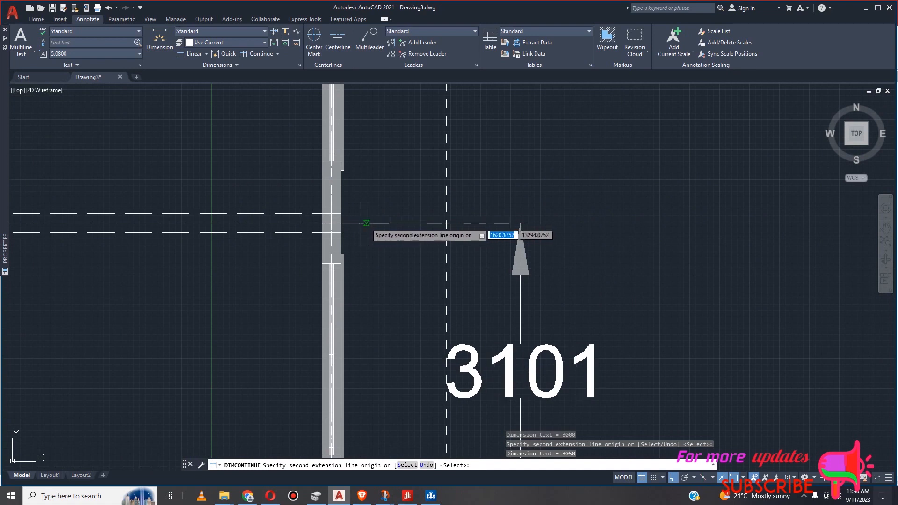
pyautogui.click(366, 223)
# Extend the east-side chain by one more bay, to the grid line of the second beam north of the first cross wall.
pyautogui.scroll(-8, 374, 234)
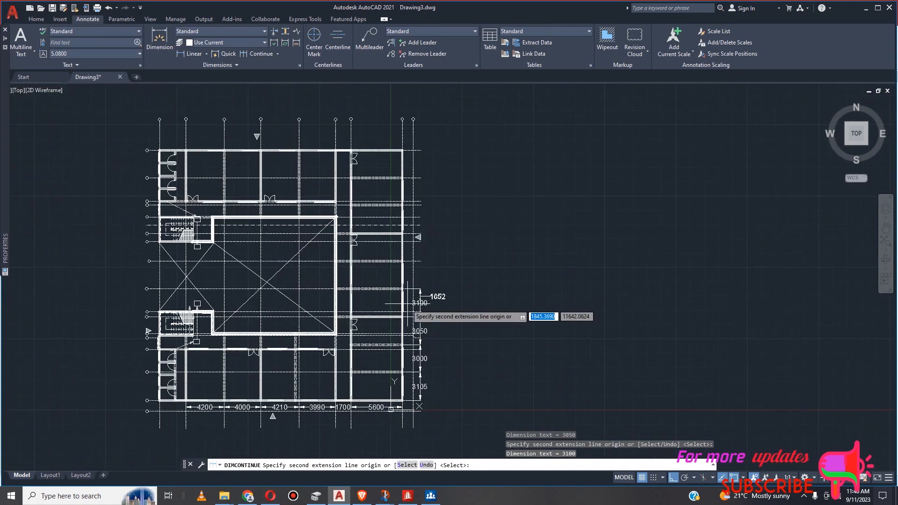
pyautogui.scroll(8, 410, 309)
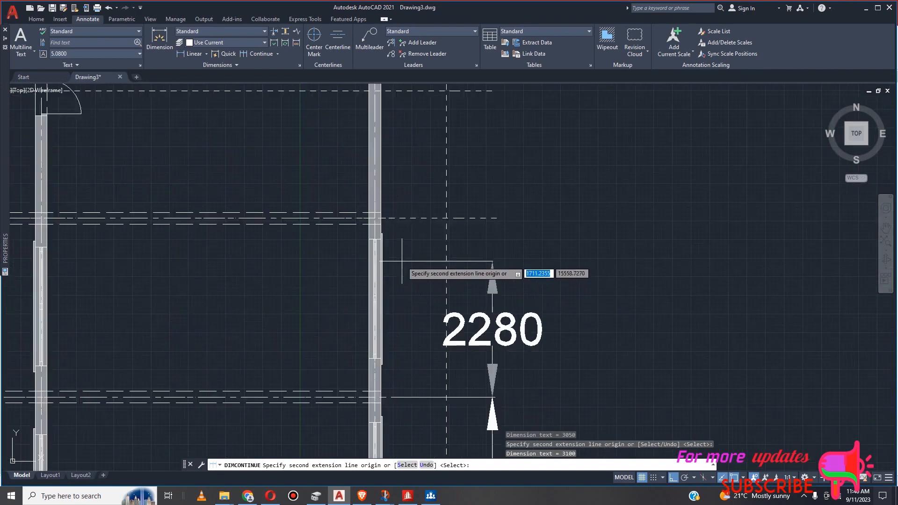
pyautogui.scroll(4, 413, 218)
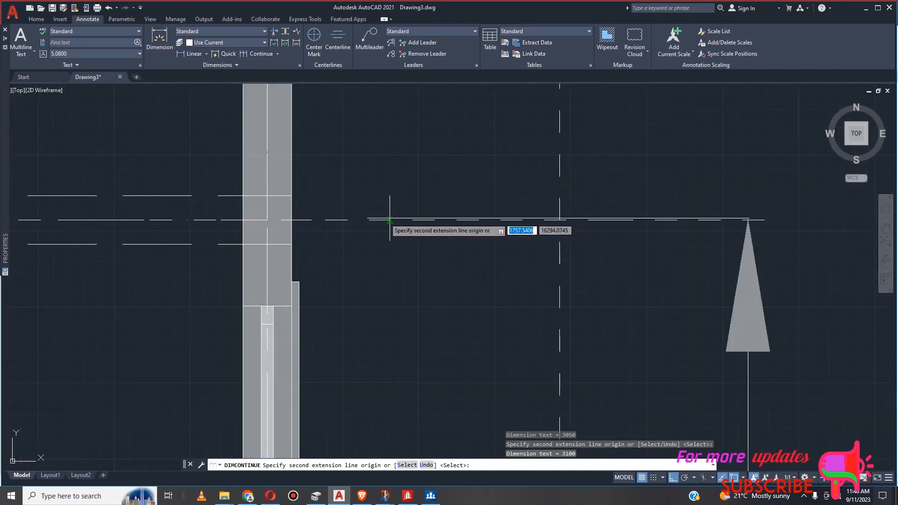
pyautogui.click(380, 220)
# Continue the east-side chain to the grid line of the second cross wall, beside the triangular marker, and check its endpoint up close.
pyautogui.scroll(-8, 384, 224)
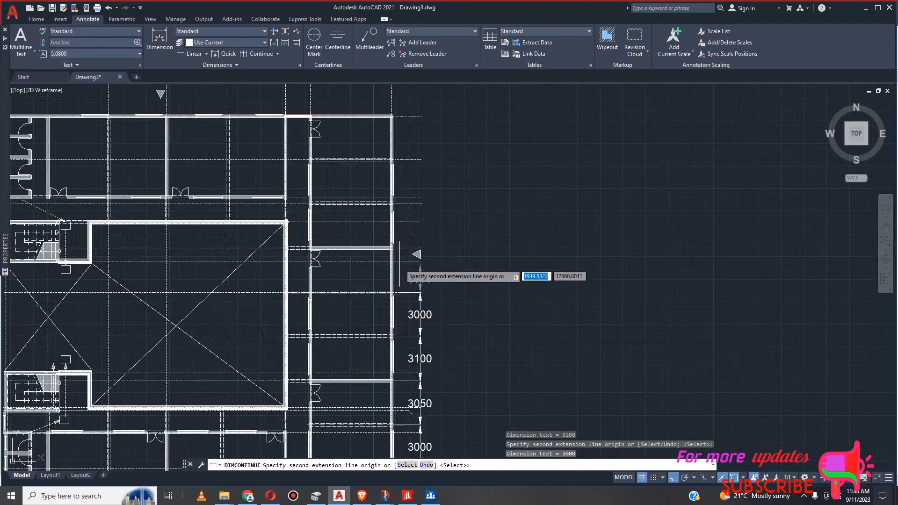
pyautogui.scroll(8, 400, 264)
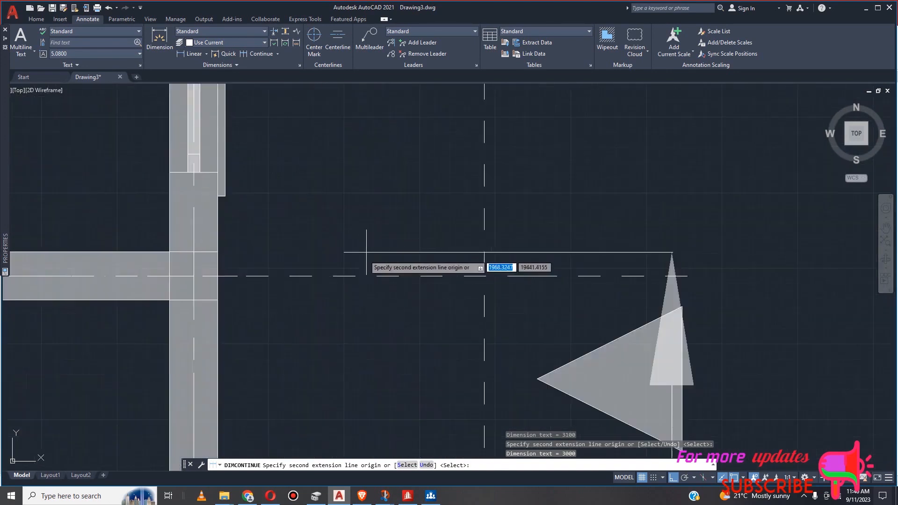
pyautogui.click(343, 277)
pyautogui.scroll(-4, 358, 280)
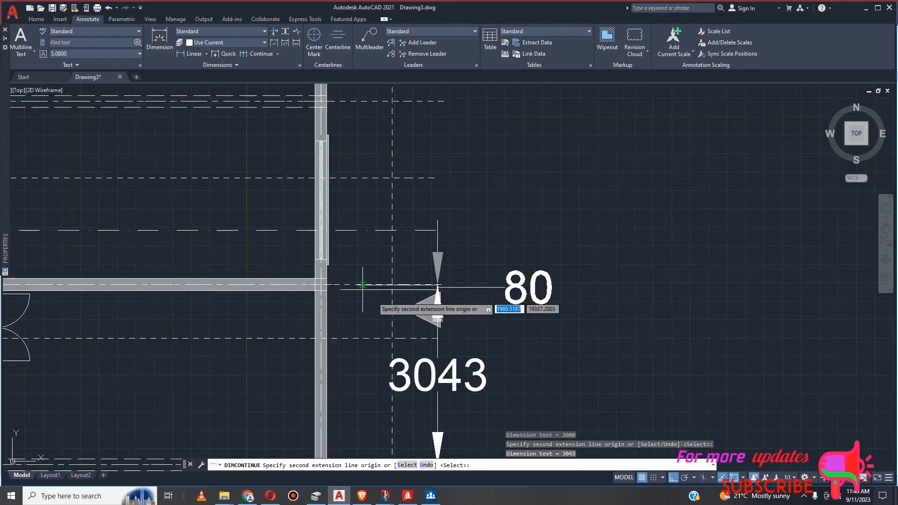
pyautogui.scroll(2, 365, 298)
pyautogui.scroll(7, 376, 302)
pyautogui.scroll(-3, 389, 294)
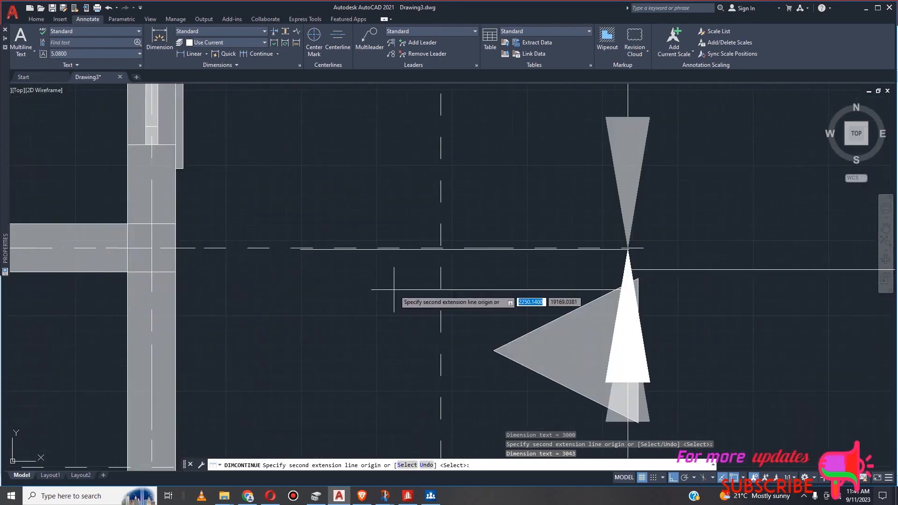
# Stop the chained dimensioning, check the last endpoint up close and delete the dimension ending at the second cross wall on the east side.
pyautogui.press('Escape')
pyautogui.scroll(5, 329, 258)
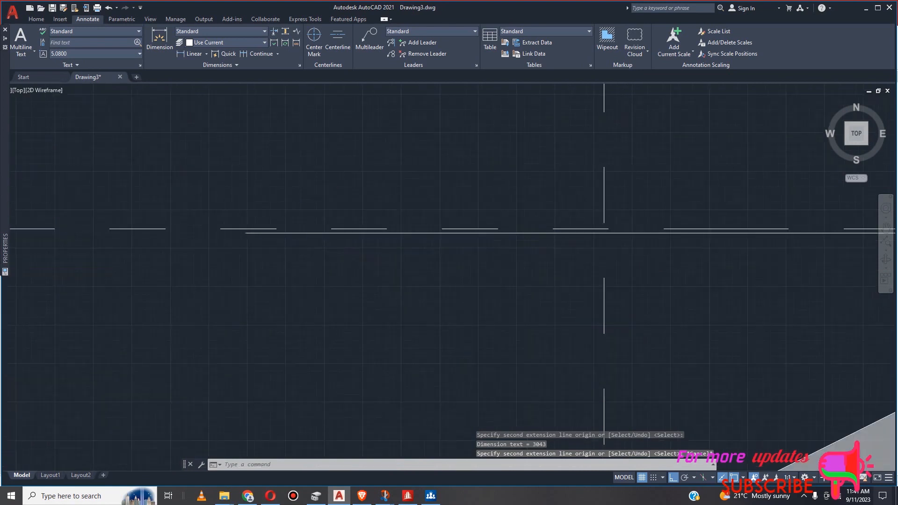
pyautogui.scroll(3, 281, 239)
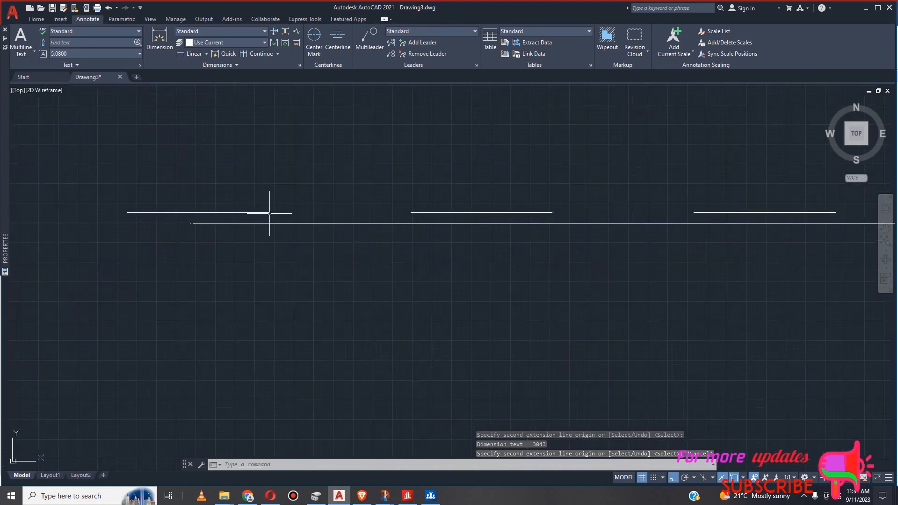
pyautogui.scroll(5, 295, 227)
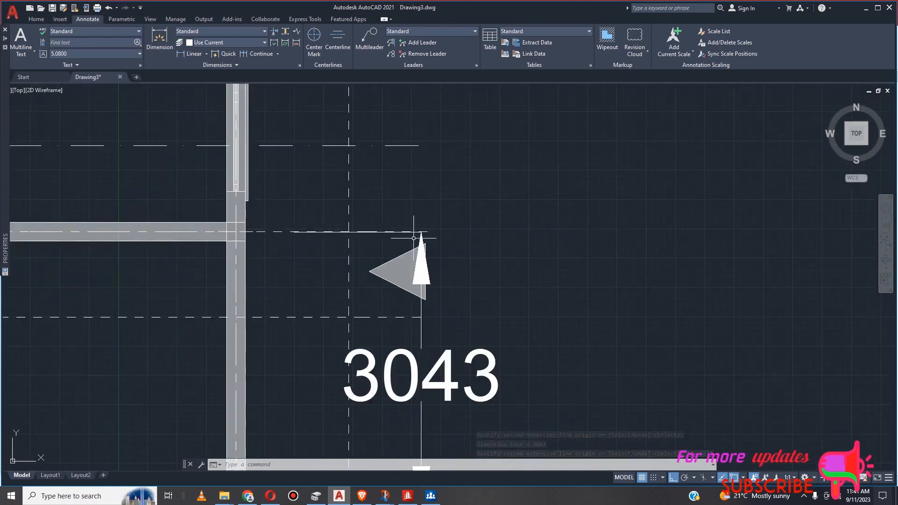
pyautogui.click(471, 312)
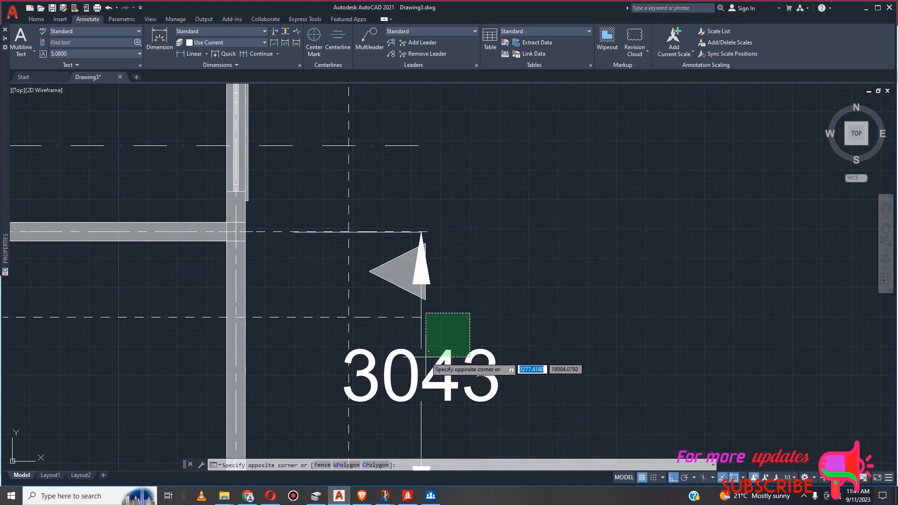
pyautogui.click(436, 377)
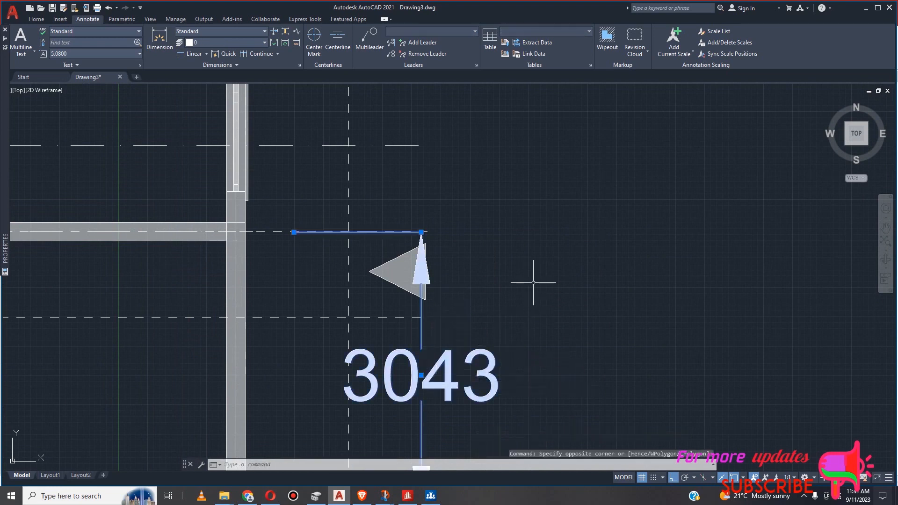
pyautogui.press('Delete')
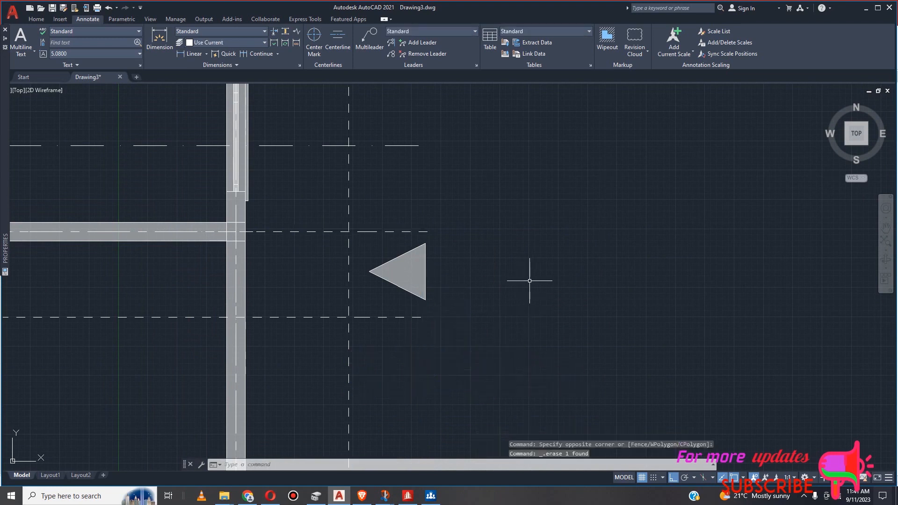
# Continue the south-side chain west from the 4200 dimension to the grid line of the westernmost wall.
pyautogui.click(265, 54)
pyautogui.scroll(-2, 477, 274)
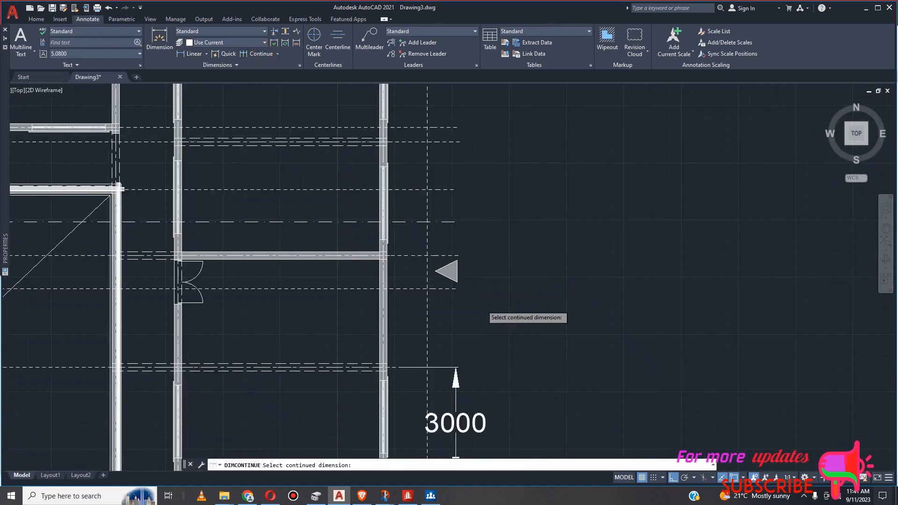
pyautogui.scroll(-10, 590, 230)
pyautogui.scroll(6, 464, 318)
pyautogui.scroll(4, 426, 286)
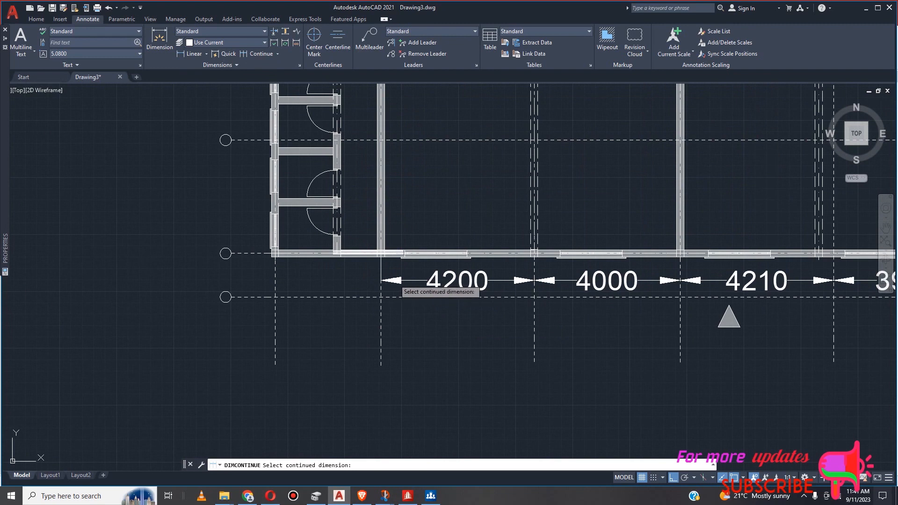
pyautogui.click(426, 281)
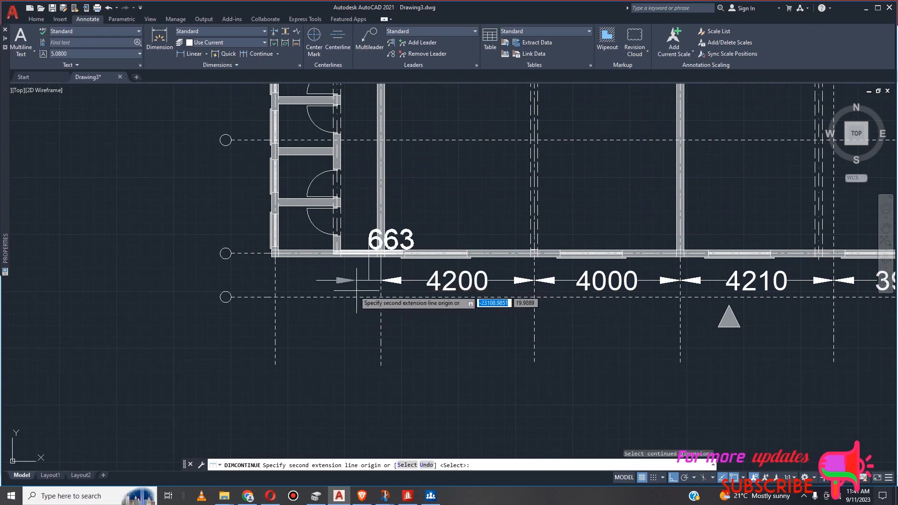
pyautogui.scroll(5, 222, 281)
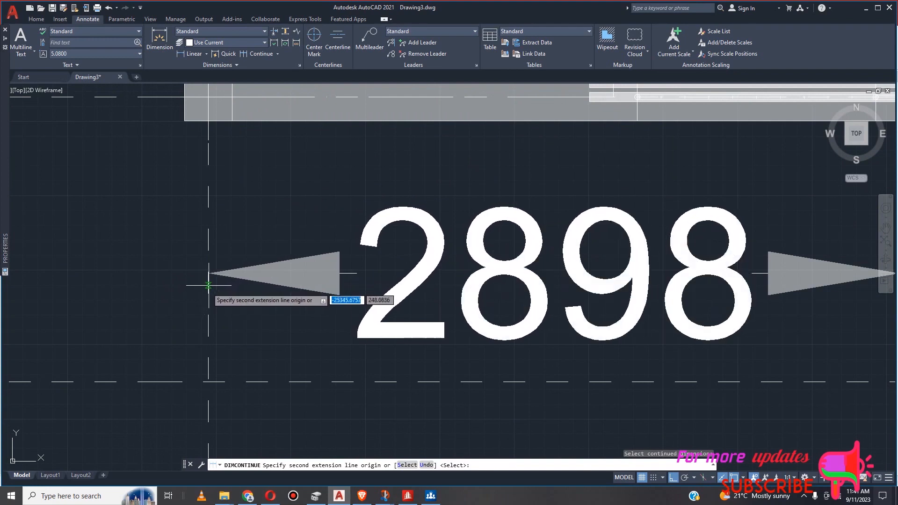
pyautogui.click(208, 286)
pyautogui.scroll(-8, 327, 283)
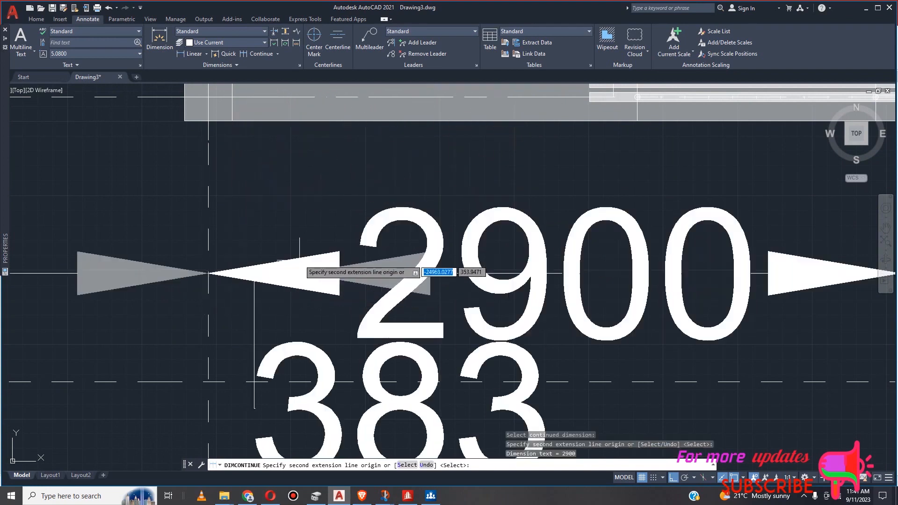
pyautogui.press('Escape')
pyautogui.scroll(-5, 345, 305)
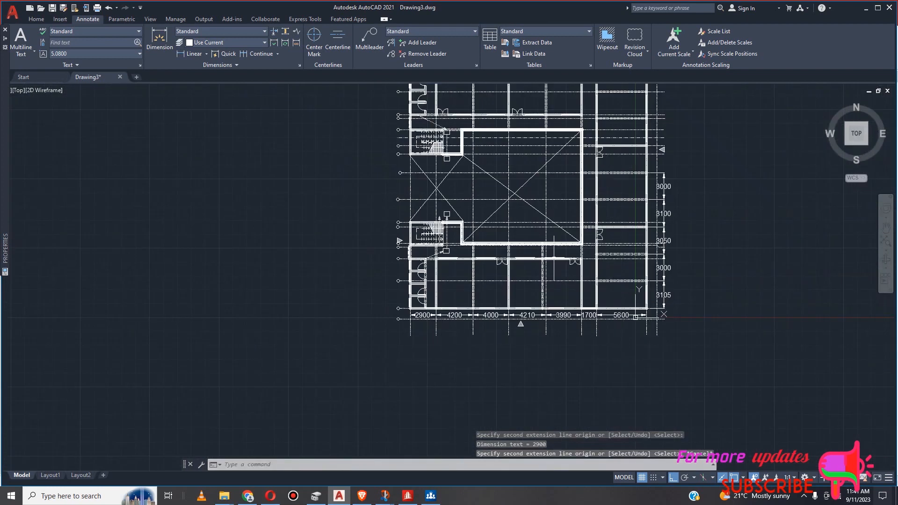
pyautogui.scroll(-3, 492, 329)
pyautogui.scroll(10, 545, 333)
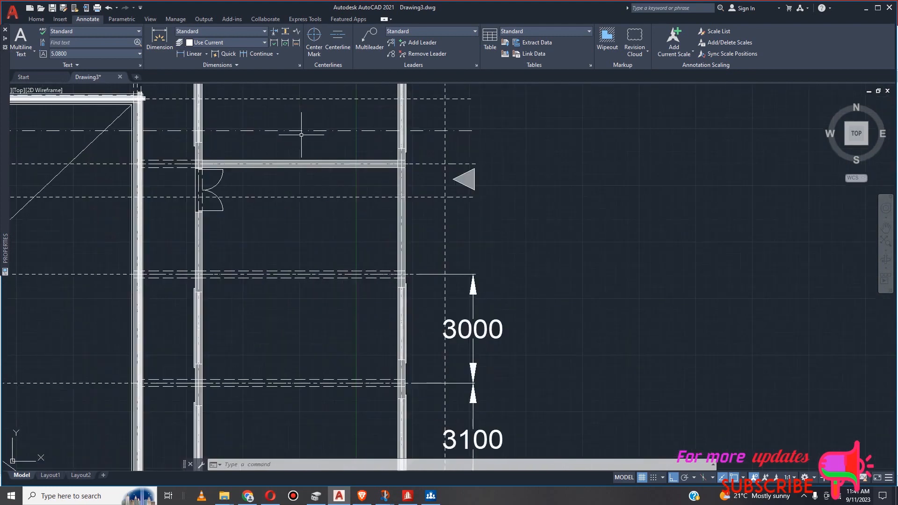
pyautogui.click(248, 54)
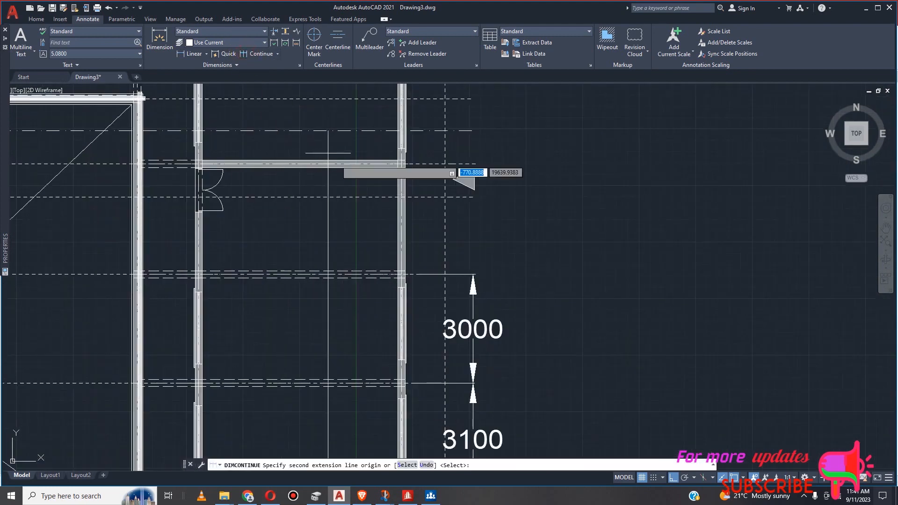
pyautogui.press('Escape')
pyautogui.scroll(-6, 561, 246)
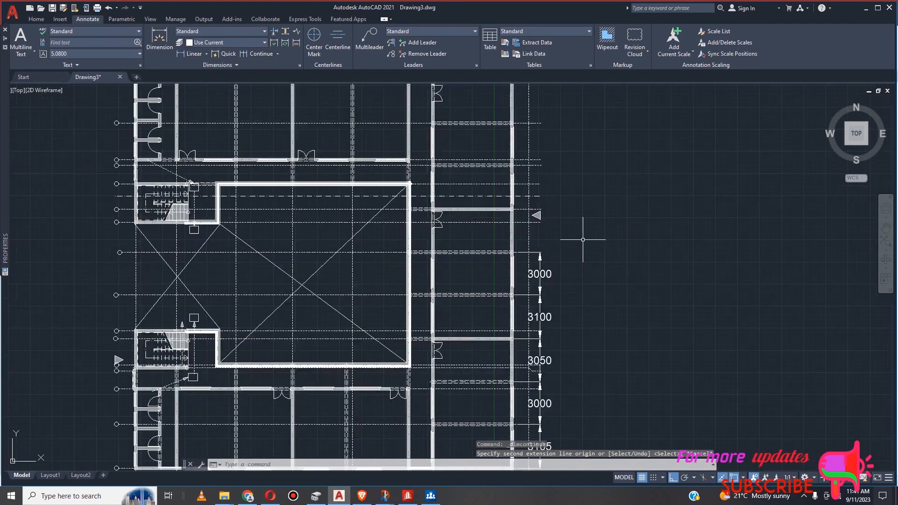
pyautogui.scroll(7, 306, 418)
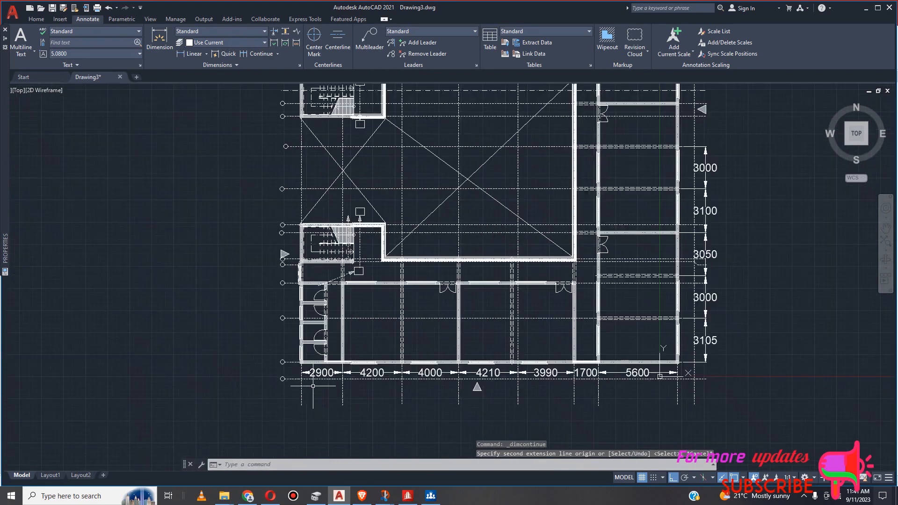
# Place a stray continued dimension west of the south-side chain's last grid line and delete it.
pyautogui.click(247, 54)
pyautogui.scroll(3, 254, 358)
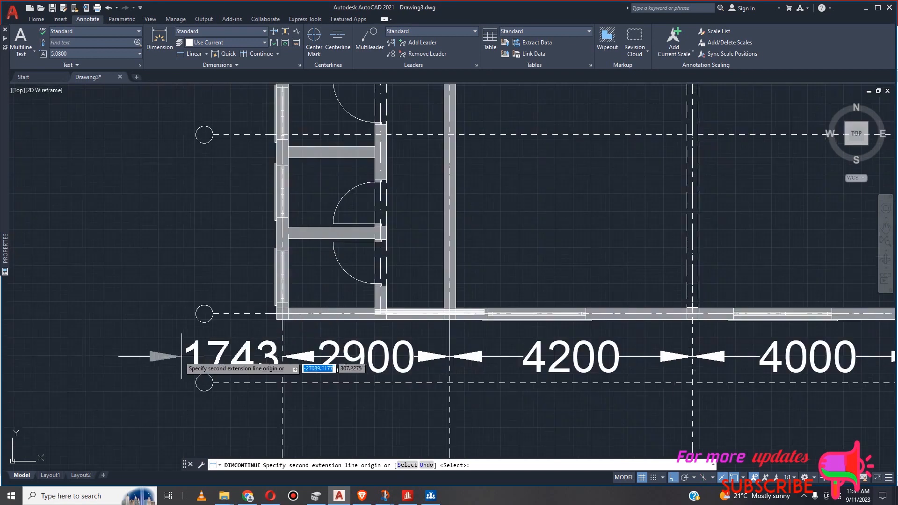
pyautogui.click(172, 372)
pyautogui.press('Escape')
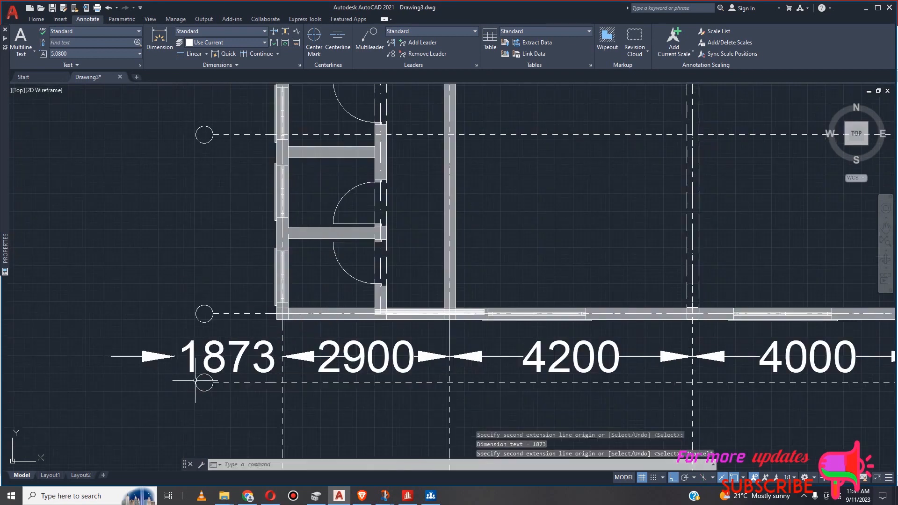
pyautogui.click(236, 339)
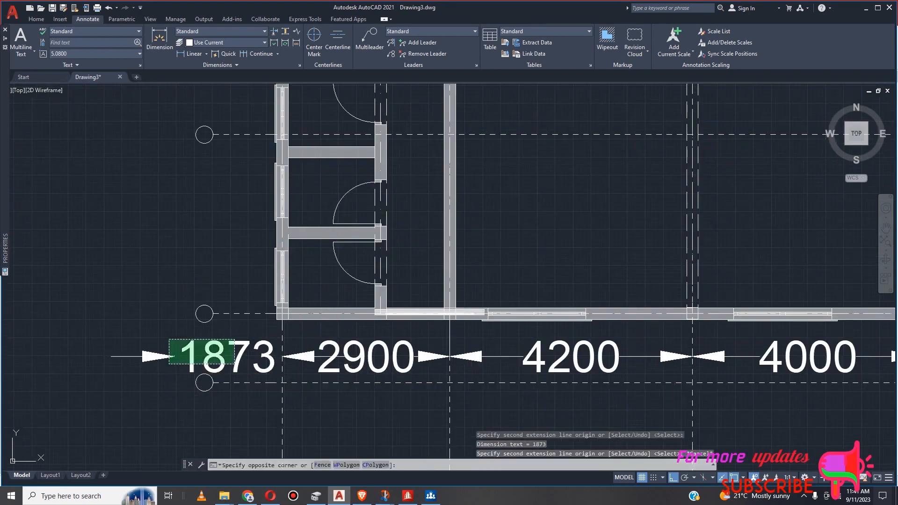
pyautogui.click(169, 364)
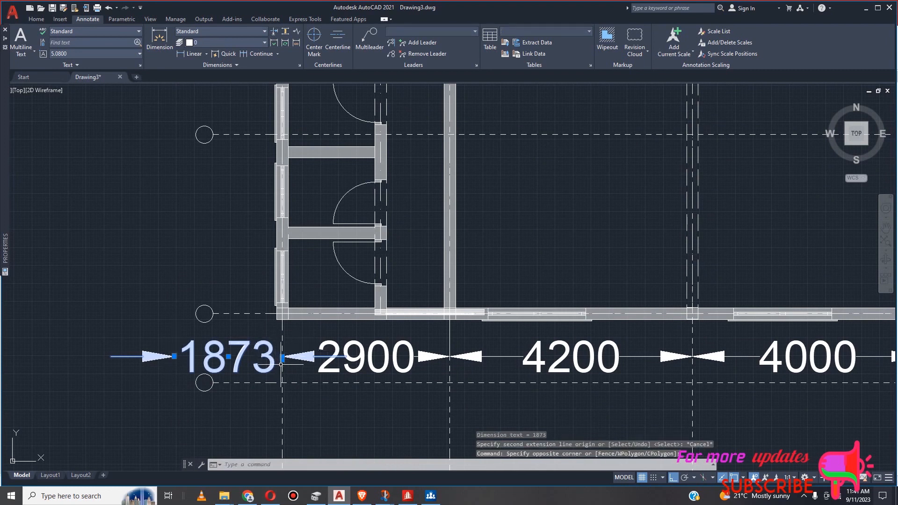
pyautogui.press('Delete')
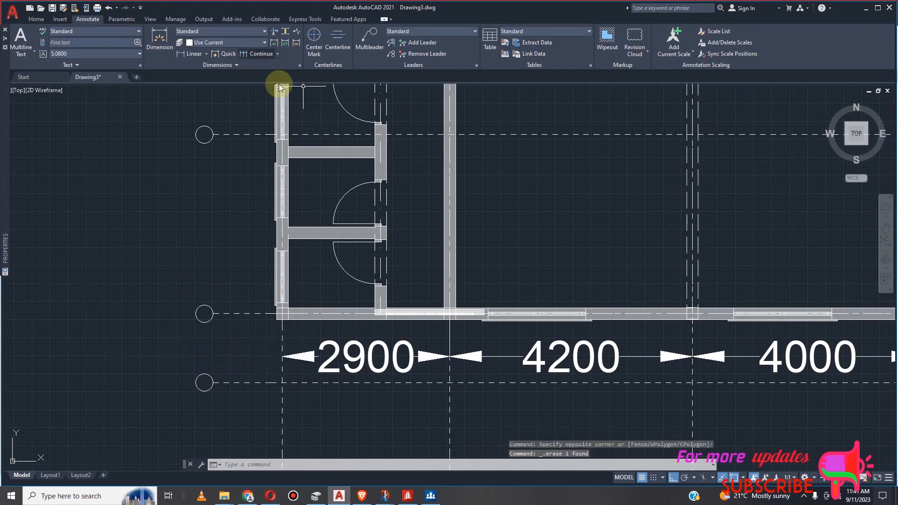
# Continue the east-side chain from its northernmost 3000 dimension to the grid line of the second cross wall, beside the triangular marker.
pyautogui.click(256, 54)
pyautogui.scroll(-10, 290, 365)
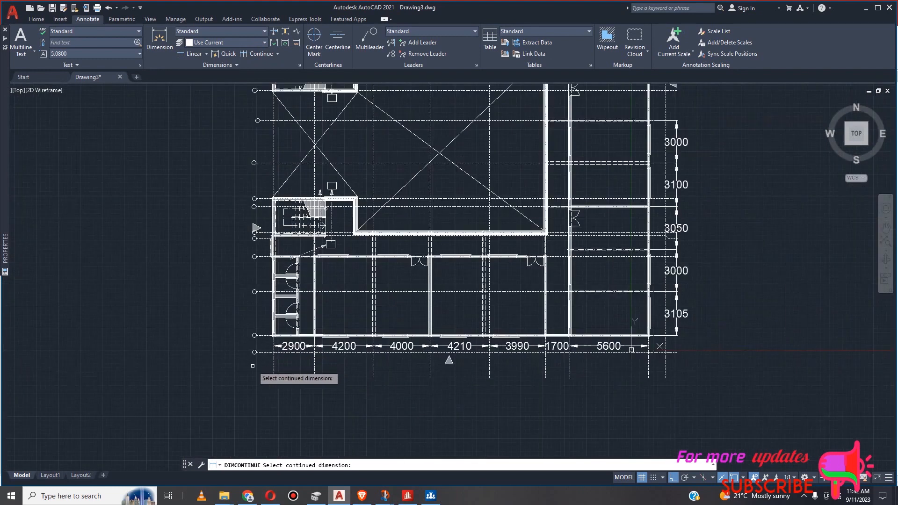
pyautogui.scroll(10, 517, 327)
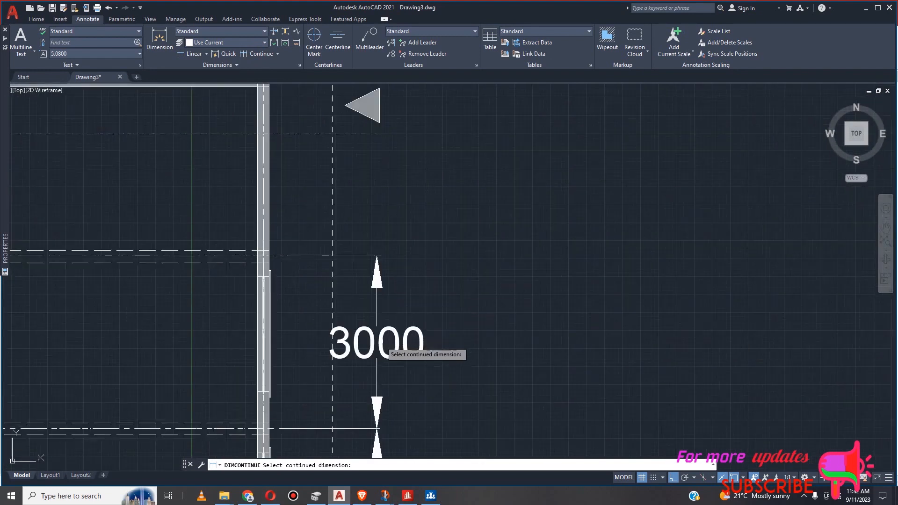
pyautogui.click(388, 349)
pyautogui.scroll(-3, 405, 262)
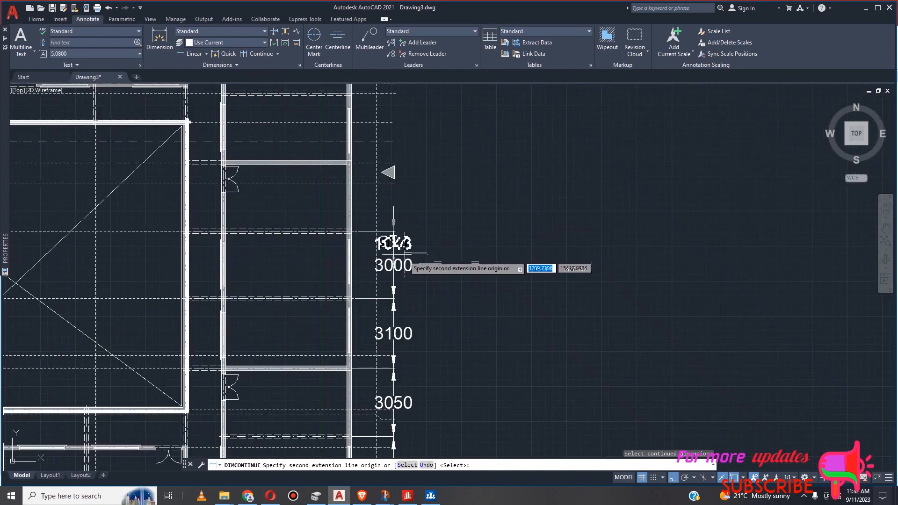
pyautogui.scroll(5, 378, 174)
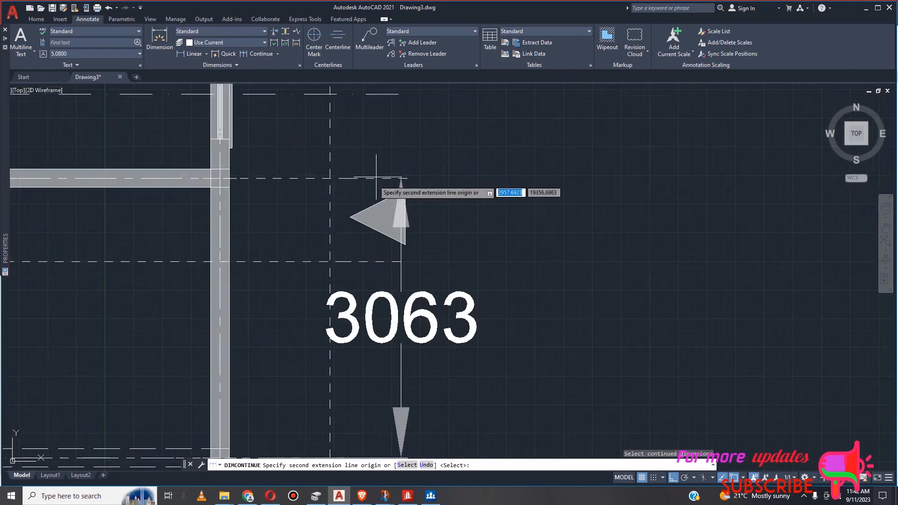
pyautogui.scroll(2, 384, 175)
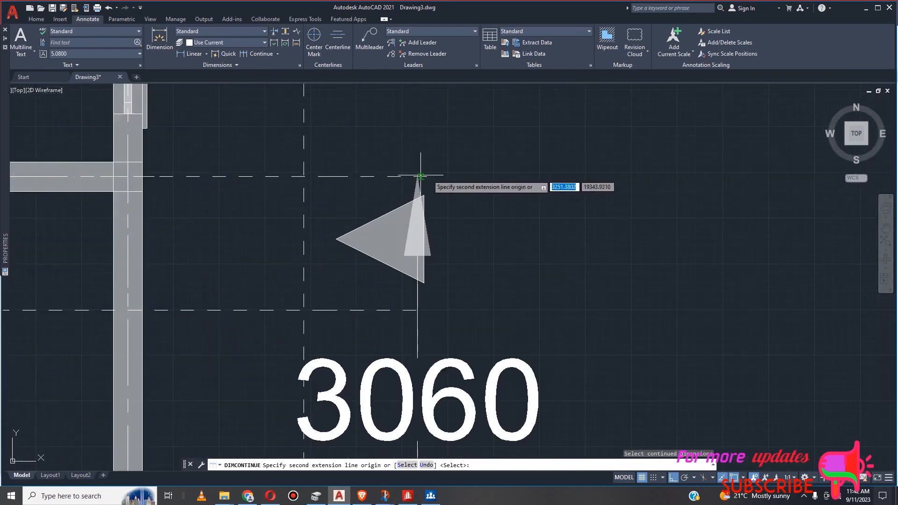
pyautogui.scroll(2, 421, 176)
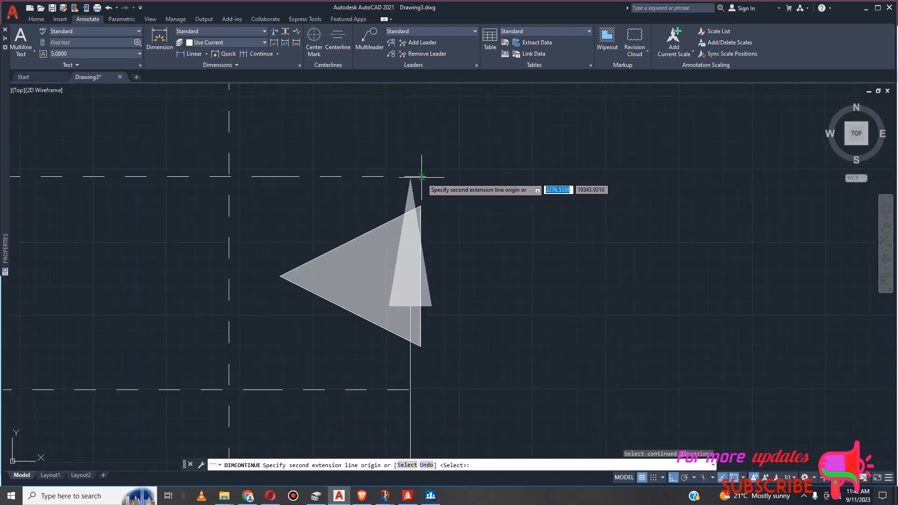
pyautogui.scroll(-8, 422, 177)
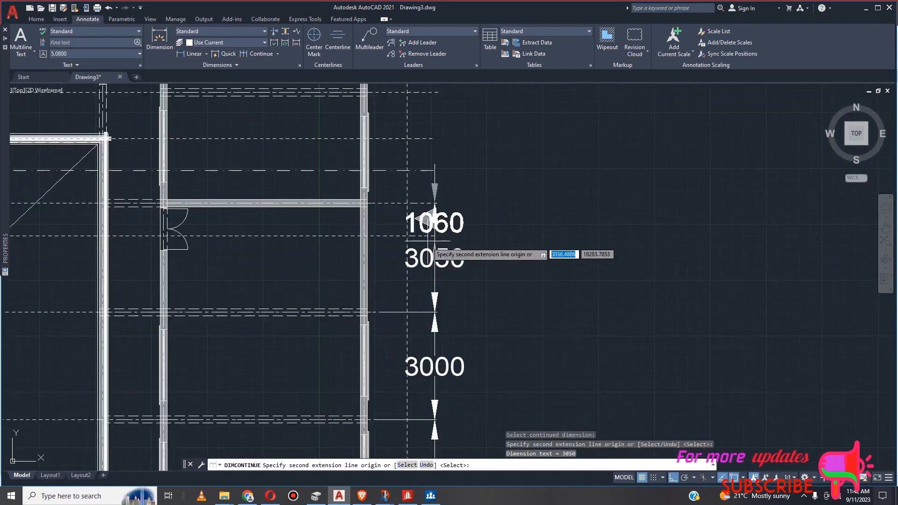
# Try to continue the east-side chain from the second cross wall to the courtyard's north wall grid line, and delete that dimension.
pyautogui.scroll(3, 423, 197)
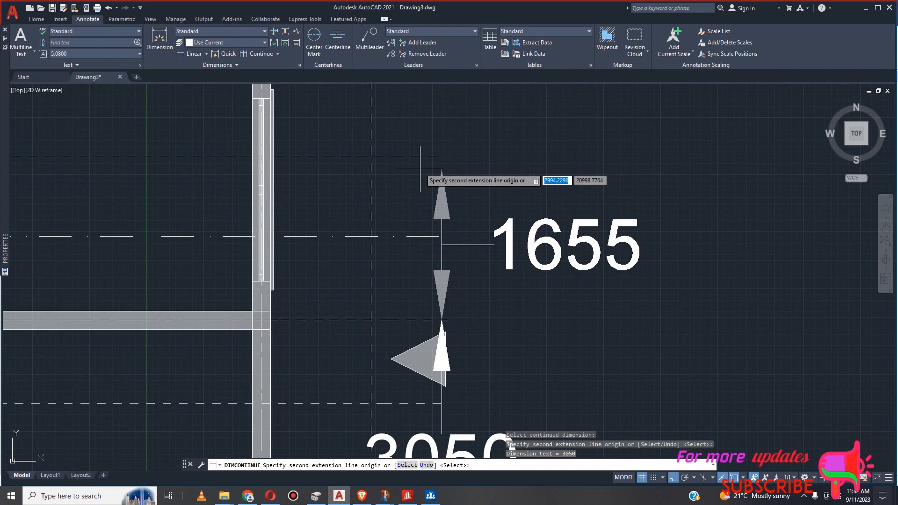
pyautogui.scroll(2, 421, 150)
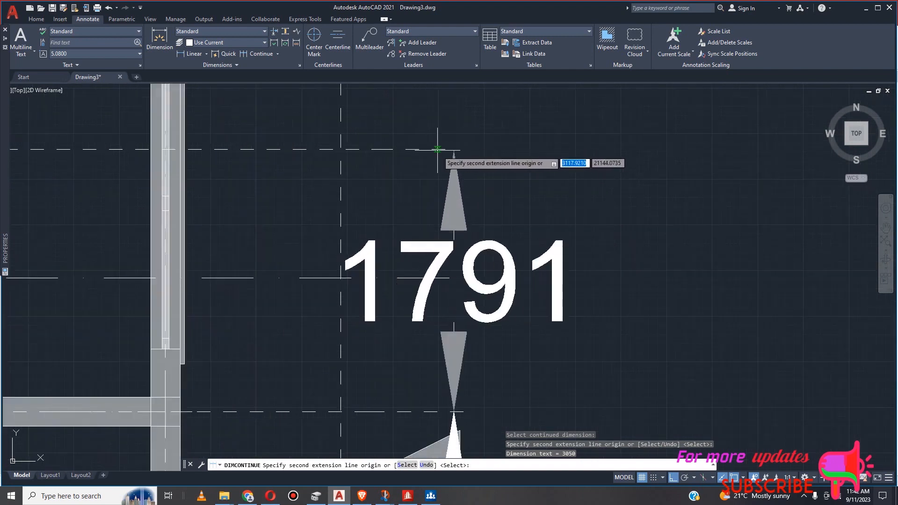
pyautogui.click(451, 156)
pyautogui.scroll(-10, 451, 156)
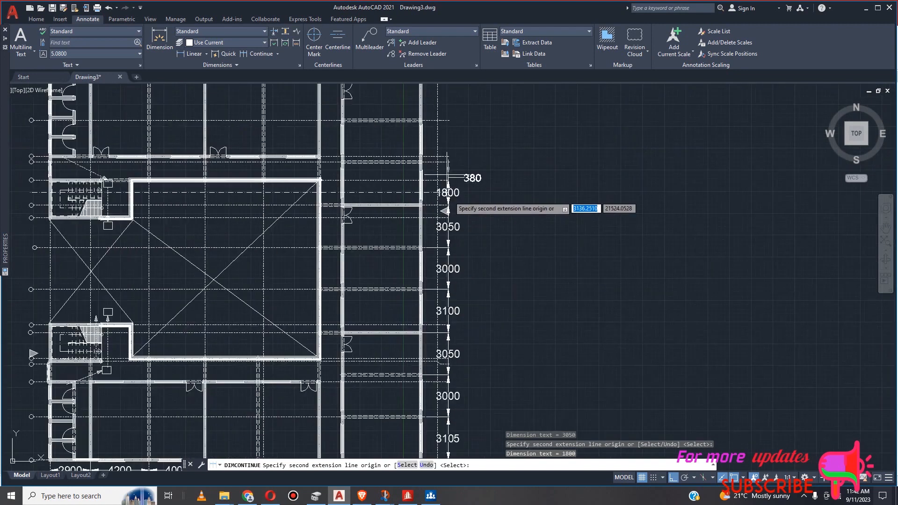
pyautogui.press('Escape')
pyautogui.scroll(8, 441, 193)
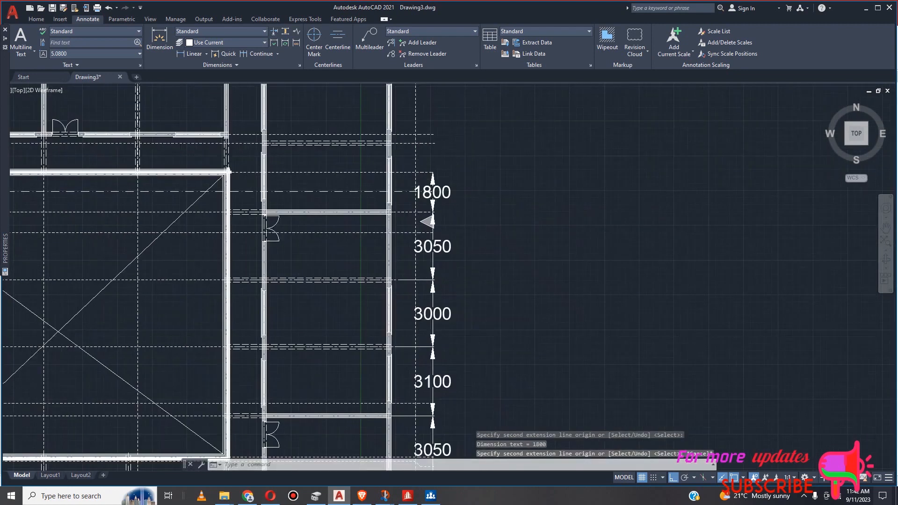
pyautogui.click(469, 182)
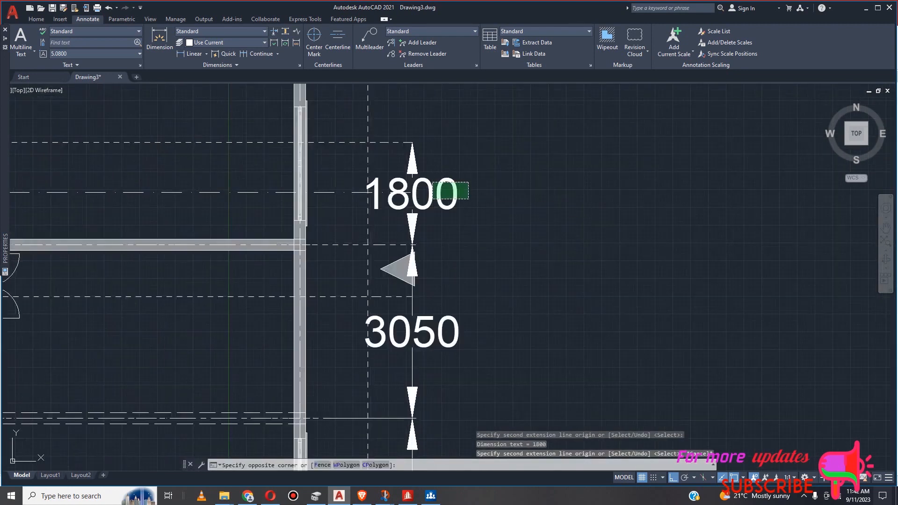
pyautogui.click(451, 199)
pyautogui.press('Delete')
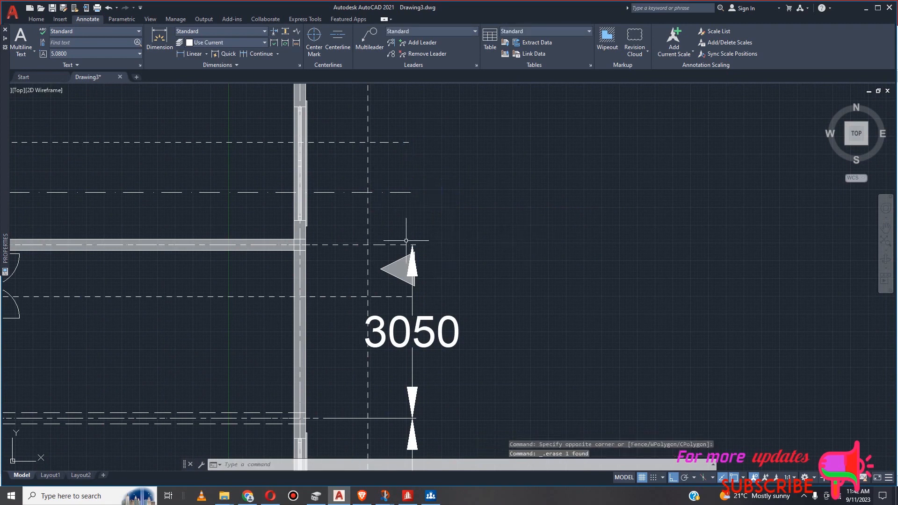
# Continue the east-side chain from the 3050 dimension beside the triangular marker to the first dashed beam's grid line north of the second cross wall.
pyautogui.click(258, 55)
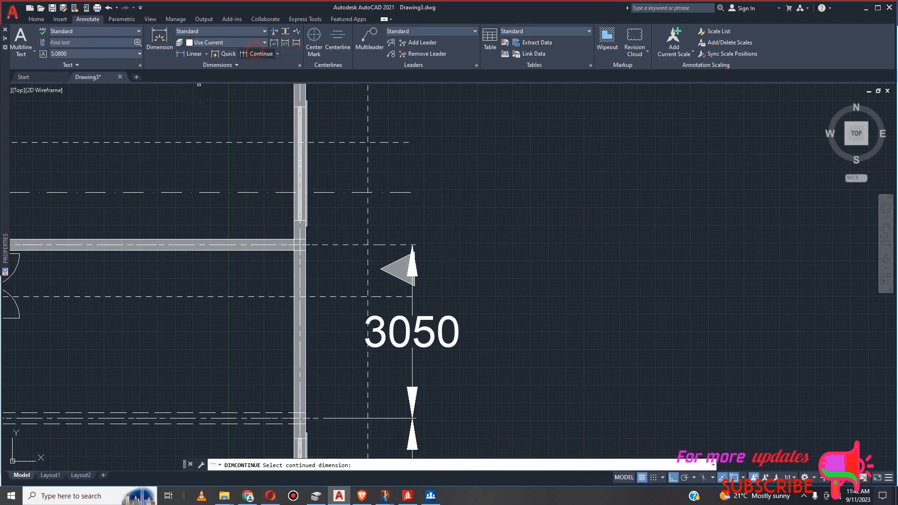
pyautogui.click(420, 323)
pyautogui.scroll(-5, 422, 170)
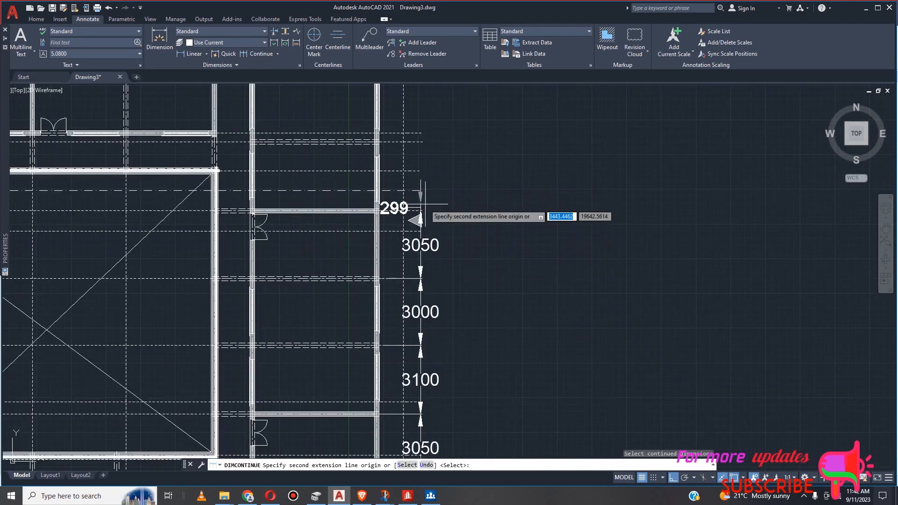
pyautogui.scroll(4, 410, 133)
pyautogui.scroll(2, 410, 134)
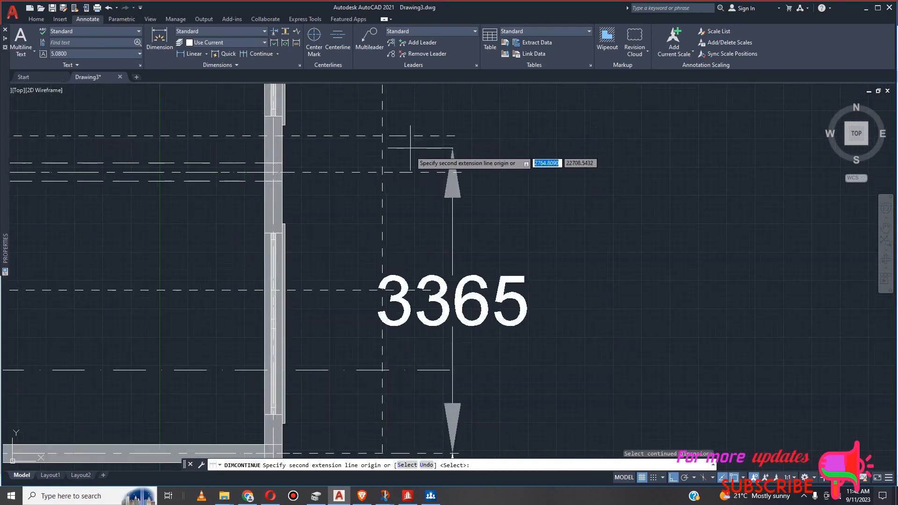
pyautogui.click(410, 175)
# Extend the east-side chain north to the centre line of the second dashed beam above the second cross wall.
pyautogui.scroll(-2, 452, 266)
pyautogui.scroll(-2, 452, 267)
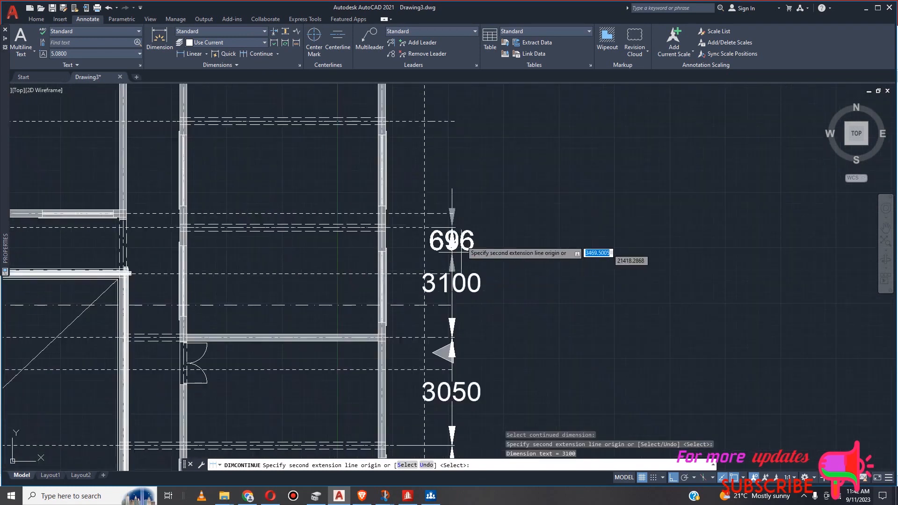
pyautogui.scroll(3, 431, 116)
pyautogui.scroll(2, 431, 116)
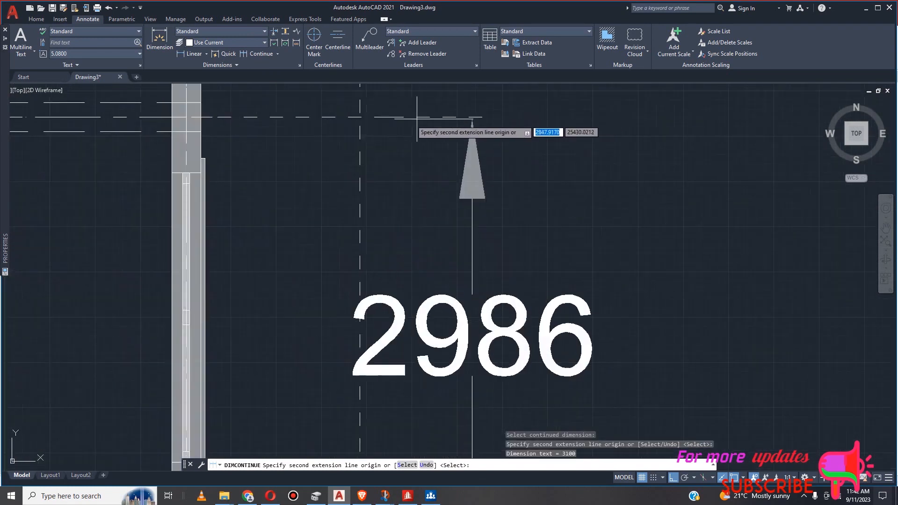
pyautogui.click(385, 117)
# Finish the east-side dimension chain at the grid line of the building's north outer wall.
pyautogui.scroll(-2, 429, 228)
pyautogui.scroll(-4, 429, 228)
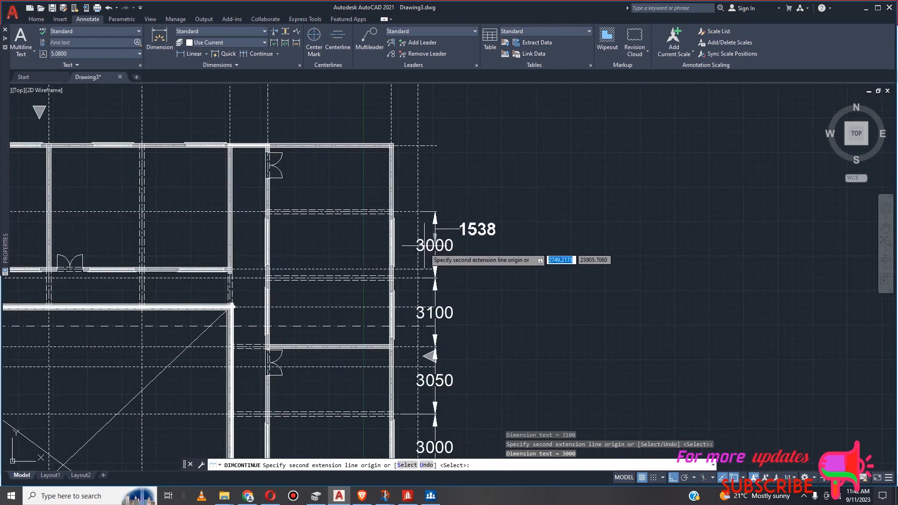
pyautogui.scroll(2, 422, 204)
pyautogui.scroll(3, 412, 202)
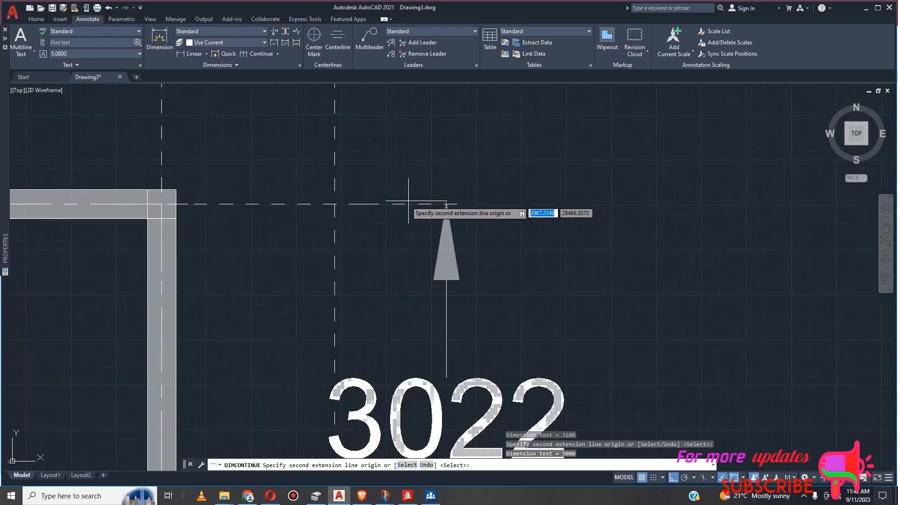
pyautogui.scroll(2, 401, 202)
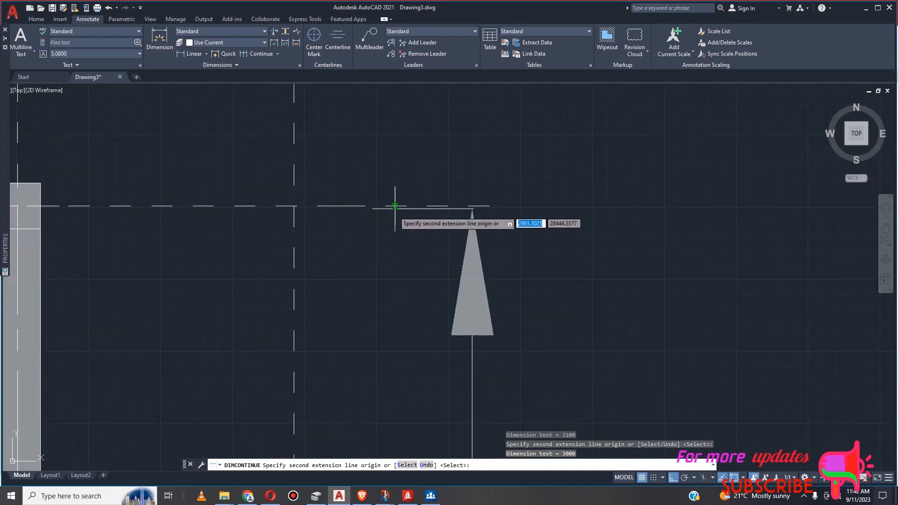
pyautogui.scroll(-5, 396, 206)
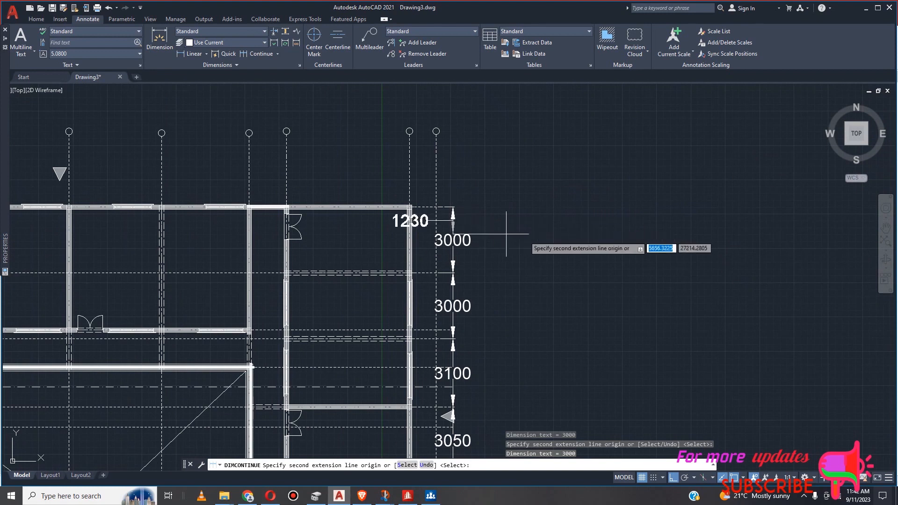
pyautogui.press('Escape')
# Examine the toilets, staircase and corridor grid lines in the south-west corner of the plan.
pyautogui.scroll(-6, 533, 183)
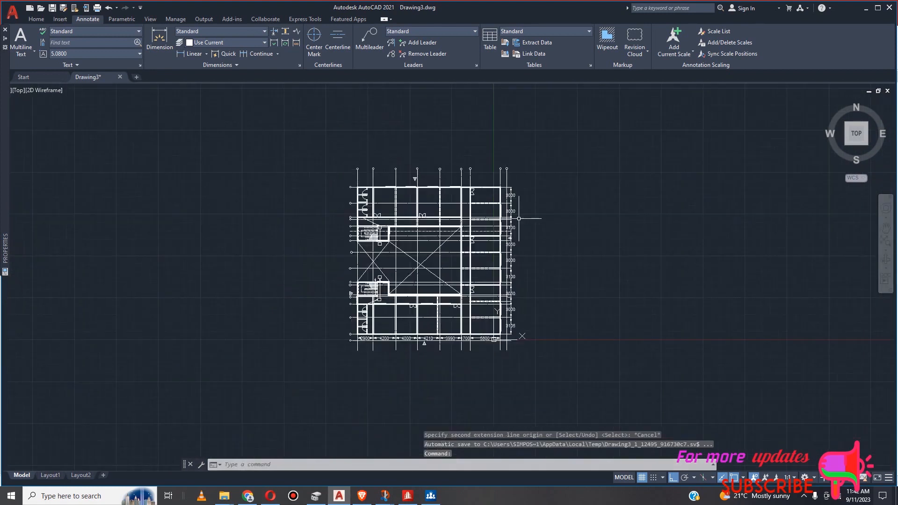
pyautogui.scroll(2, 482, 341)
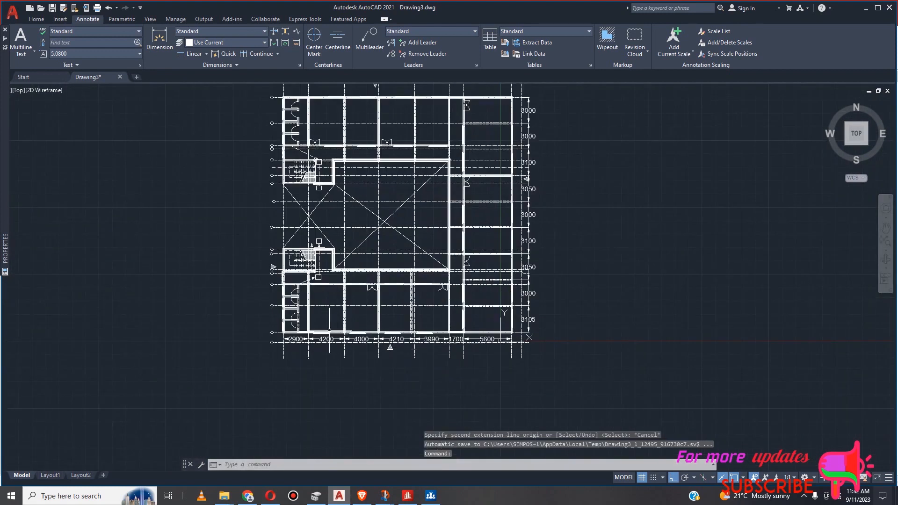
pyautogui.scroll(3, 287, 327)
pyautogui.scroll(4, 281, 332)
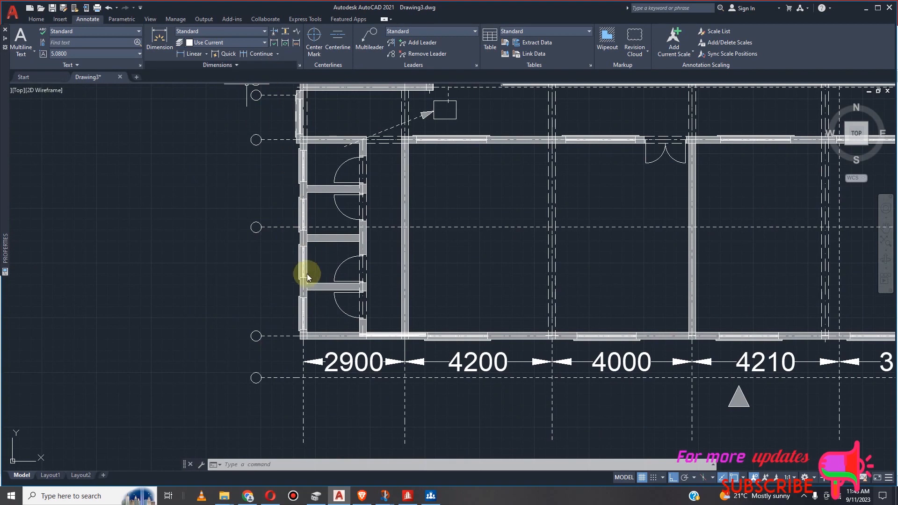
pyautogui.scroll(-4, 301, 251)
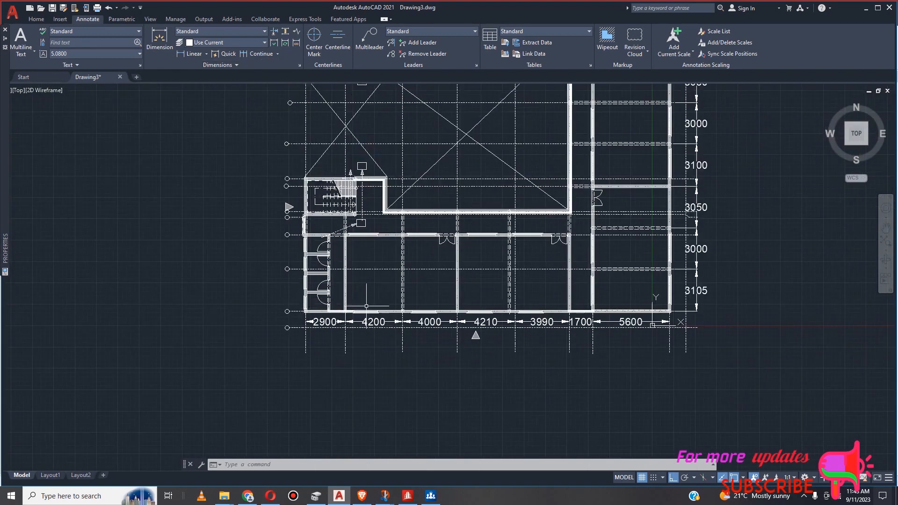
pyautogui.scroll(4, 314, 223)
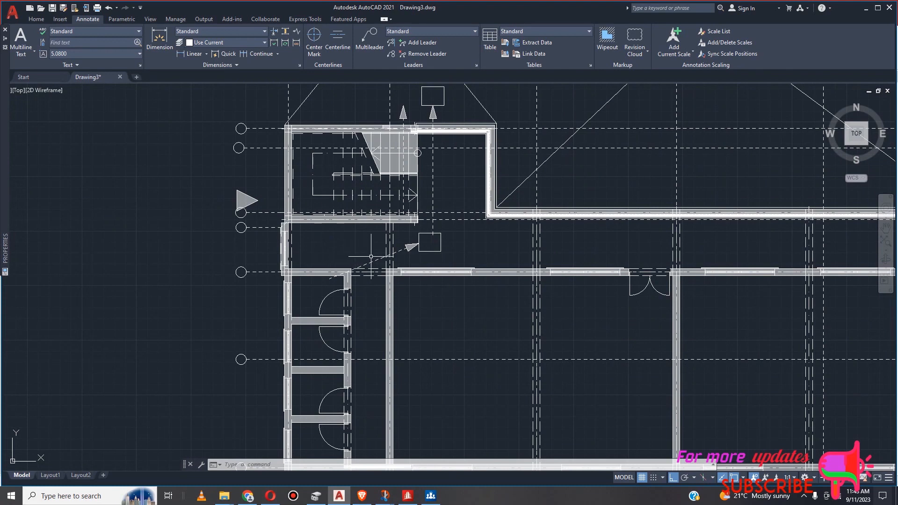
pyautogui.scroll(-4, 378, 259)
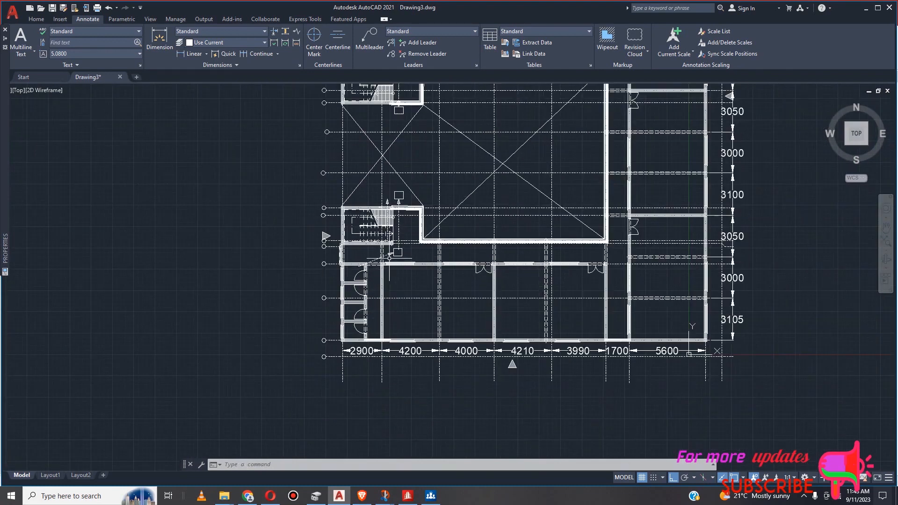
pyautogui.scroll(4, 333, 259)
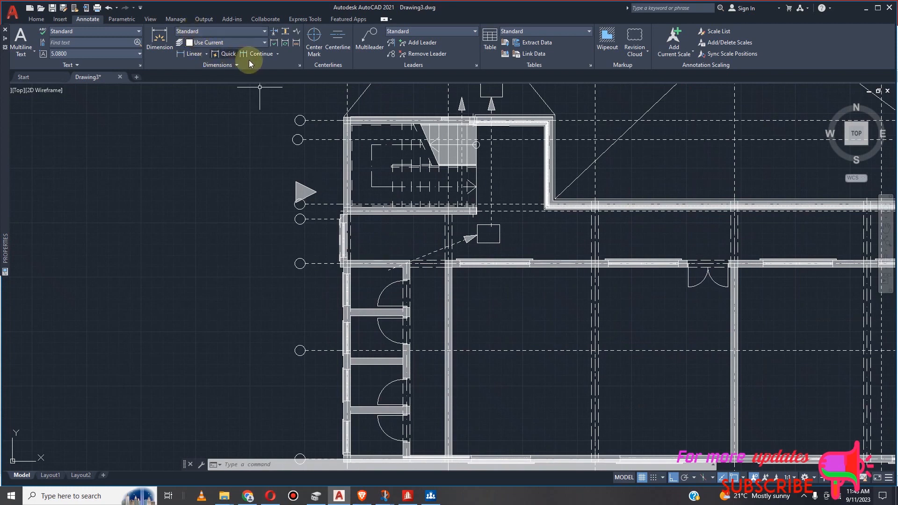
# Check the completed east-side and south-side dimension chains against the grid lines across the whole plan.
pyautogui.scroll(-4, 265, 194)
pyautogui.scroll(-4, 265, 194)
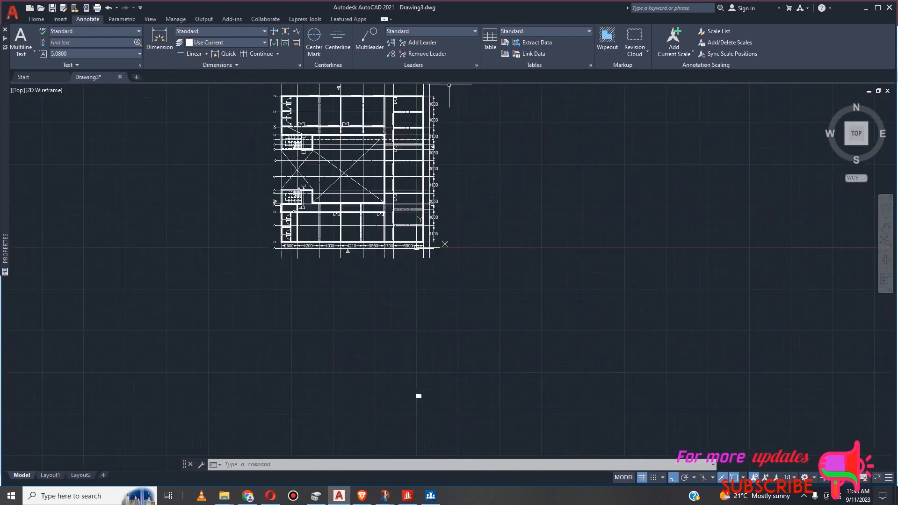
pyautogui.scroll(2, 445, 223)
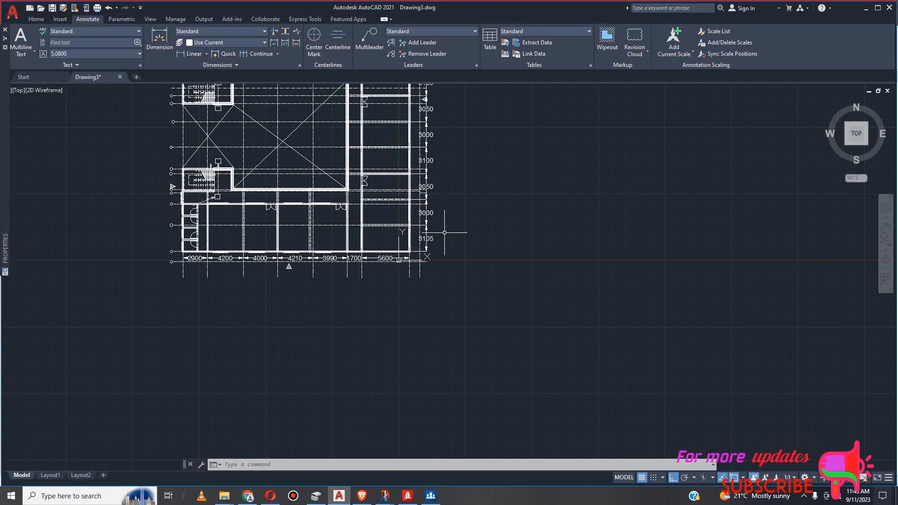
pyautogui.scroll(-1, 445, 233)
pyautogui.scroll(1, 450, 154)
pyautogui.scroll(2, 457, 175)
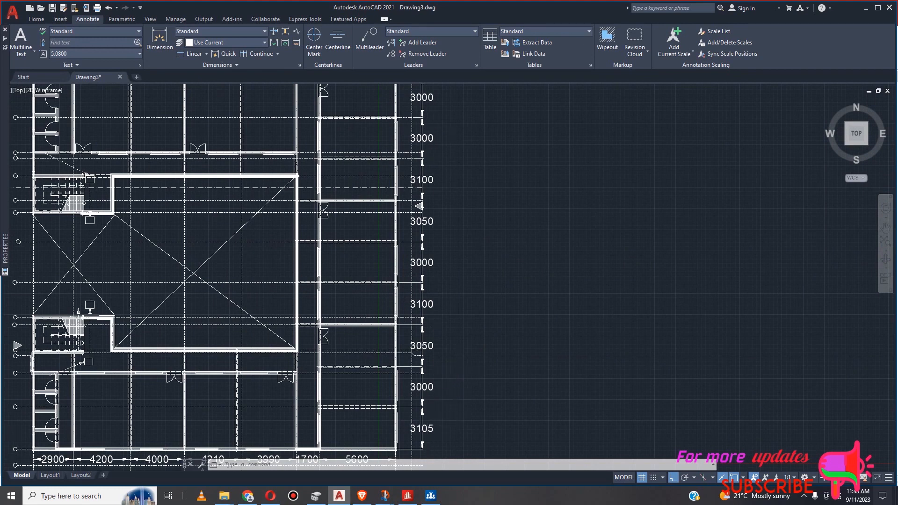
pyautogui.scroll(-2, 421, 185)
pyautogui.scroll(2, 431, 140)
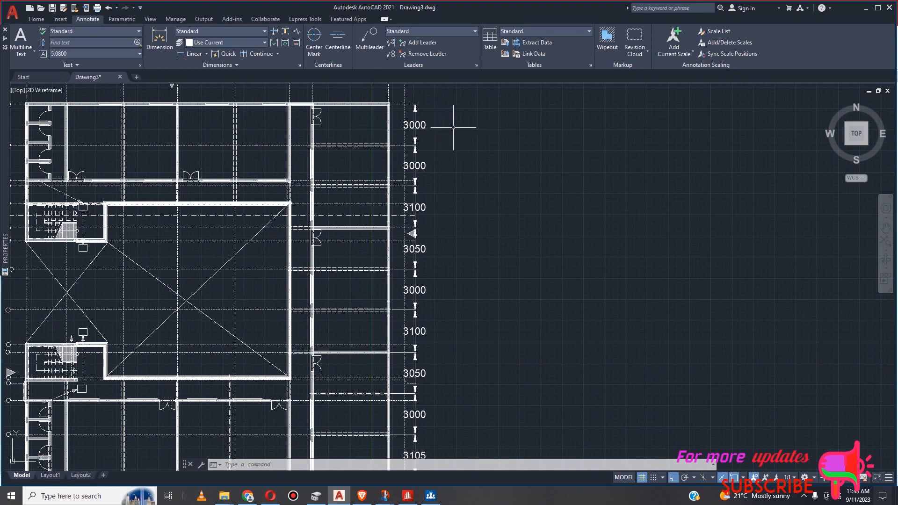
pyautogui.scroll(-2, 441, 149)
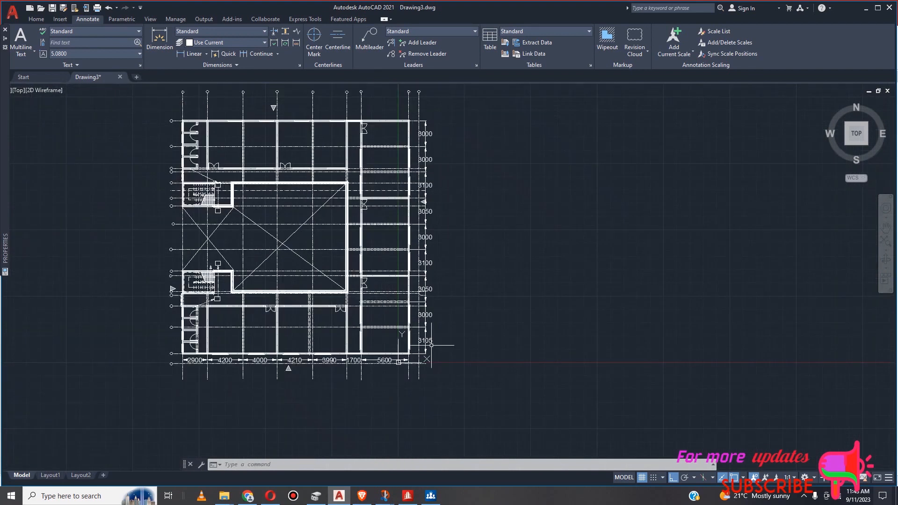
pyautogui.scroll(2, 431, 345)
pyautogui.scroll(-3, 435, 349)
pyautogui.scroll(2, 438, 237)
pyautogui.scroll(3, 437, 247)
pyautogui.scroll(-4, 457, 228)
pyautogui.scroll(2, 440, 227)
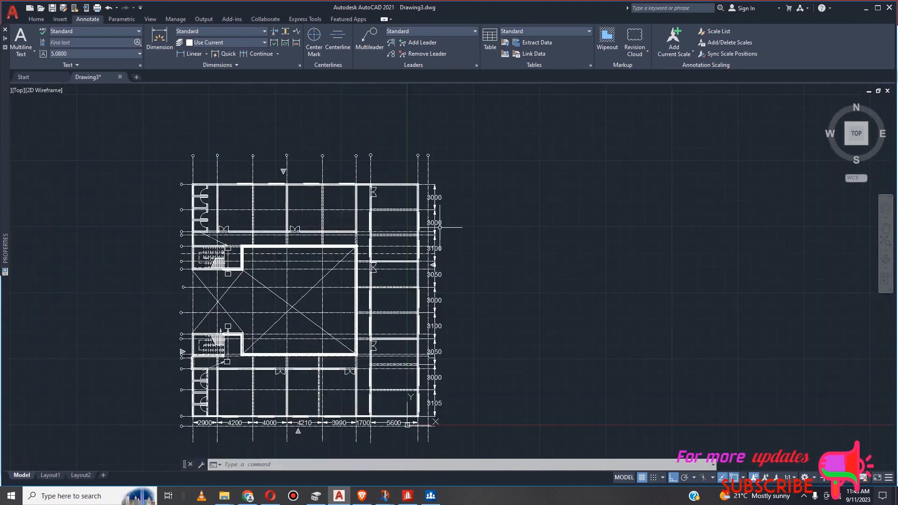
pyautogui.scroll(-3, 440, 227)
pyautogui.scroll(3, 443, 253)
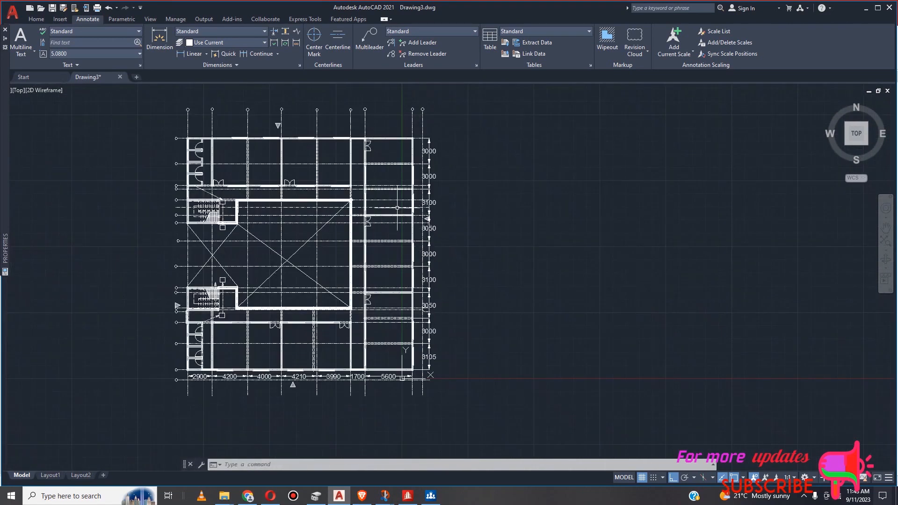
pyautogui.scroll(4, 374, 261)
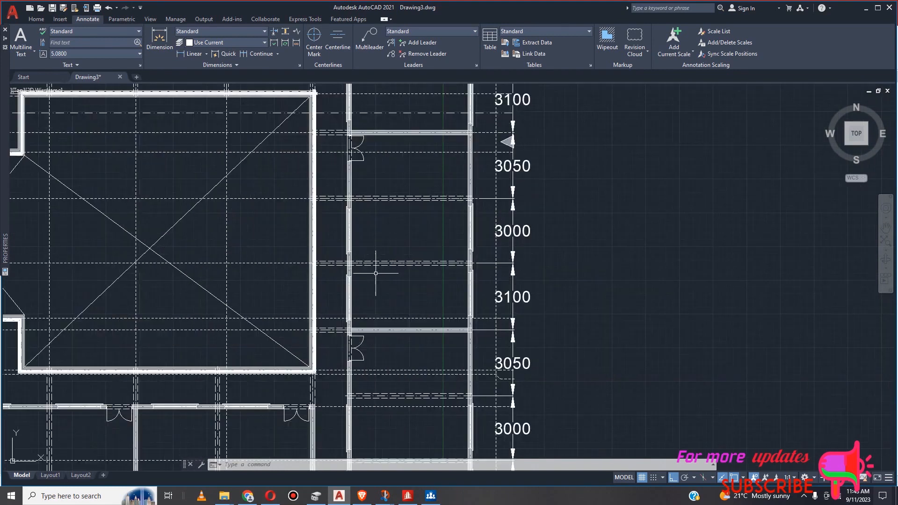
pyautogui.scroll(-2, 515, 282)
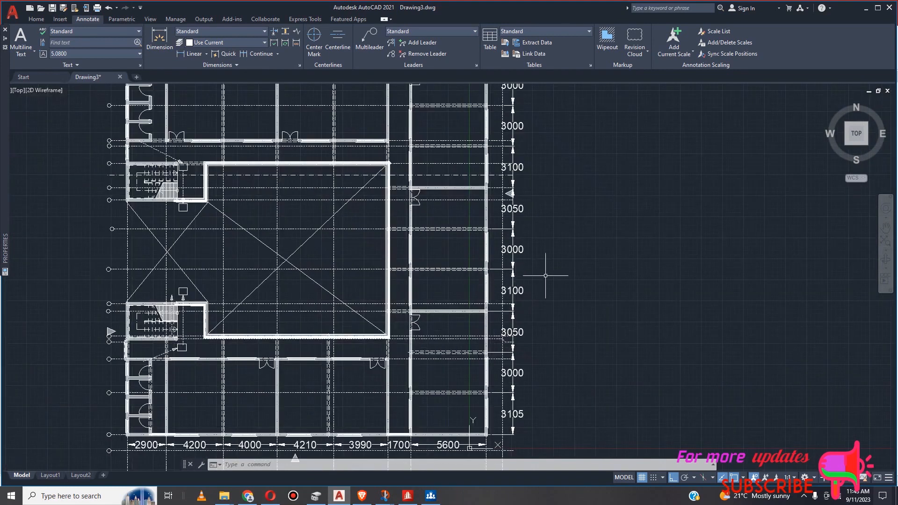
pyautogui.scroll(-2, 546, 276)
pyautogui.scroll(2, 311, 267)
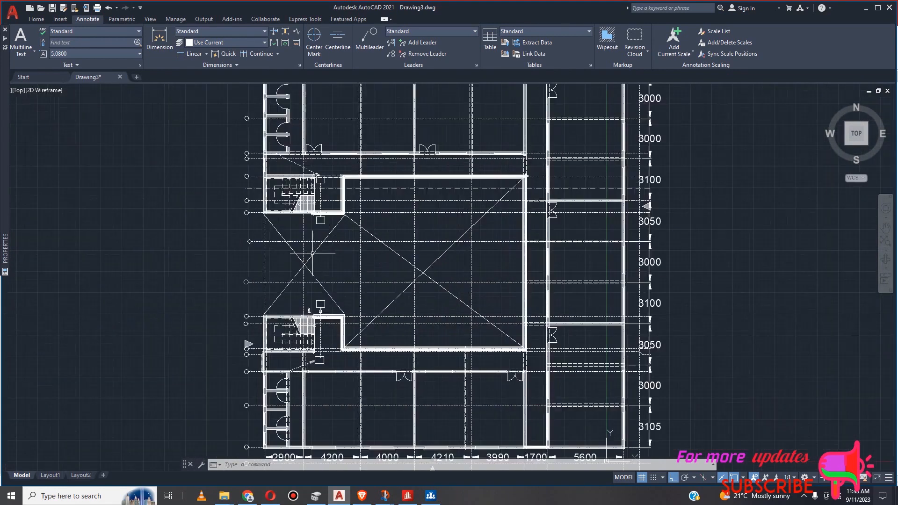
# Delete the crossed diagonal lines spanning the courtyard and the opening between the two staircases.
pyautogui.click(421, 271)
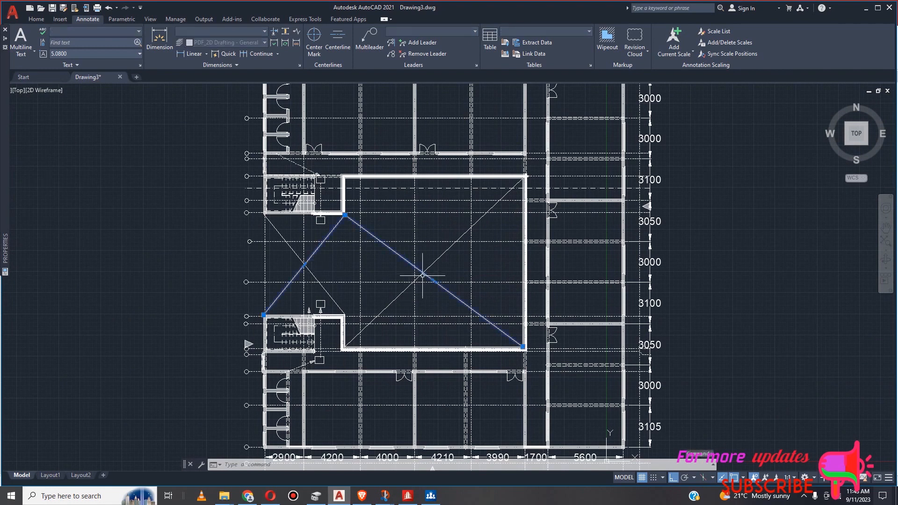
pyautogui.click(405, 291)
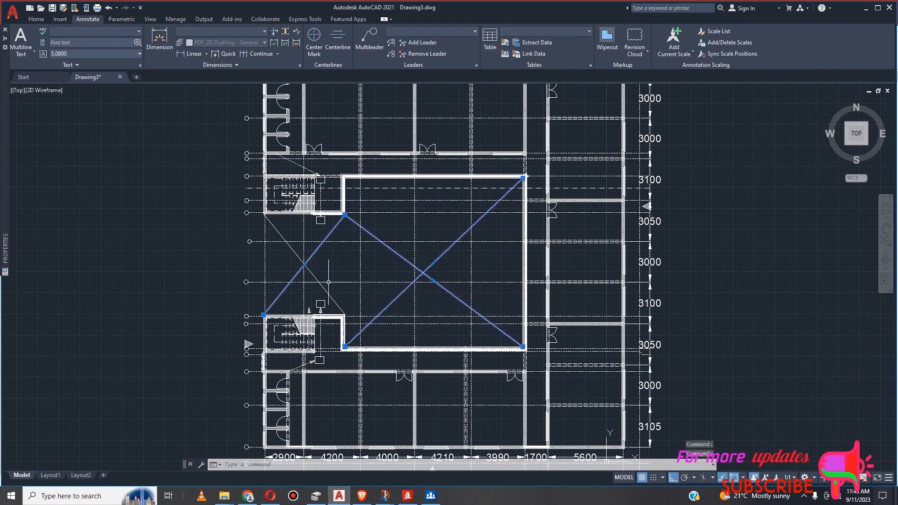
pyautogui.click(323, 291)
pyautogui.click(328, 292)
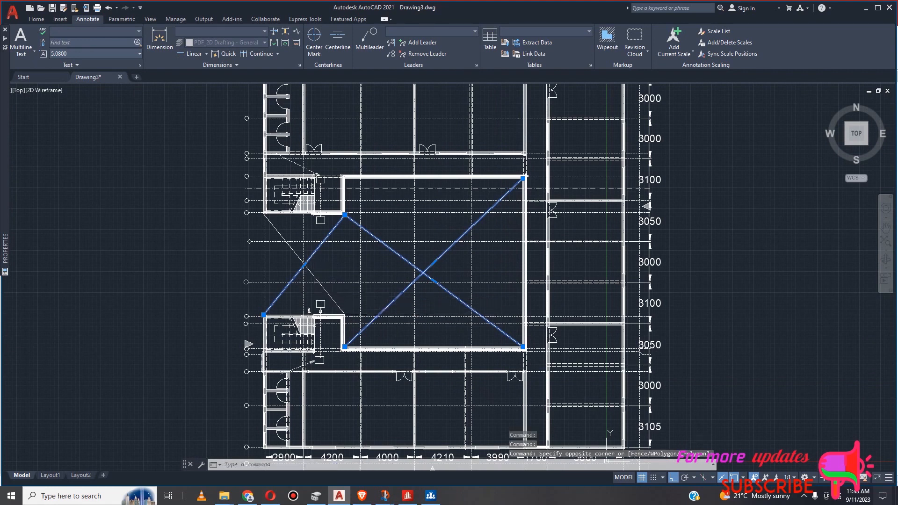
pyautogui.press('Delete')
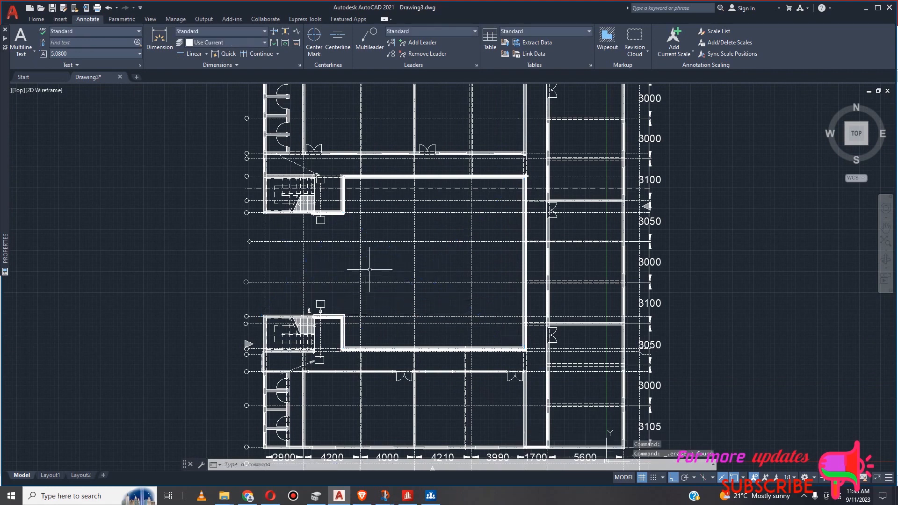
# Review the courtyard, the east wing and the overall dimensioned floor plan.
pyautogui.scroll(-5, 369, 270)
pyautogui.scroll(7, 387, 257)
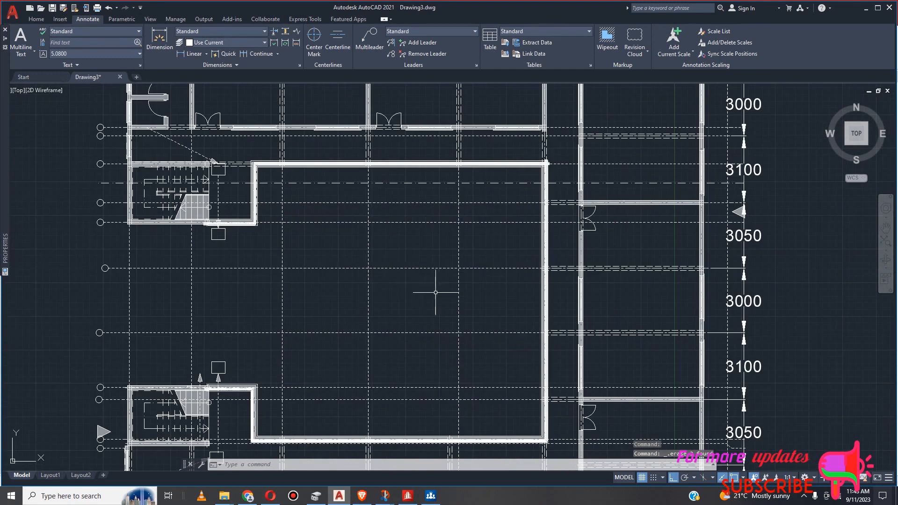
pyautogui.scroll(-2, 587, 293)
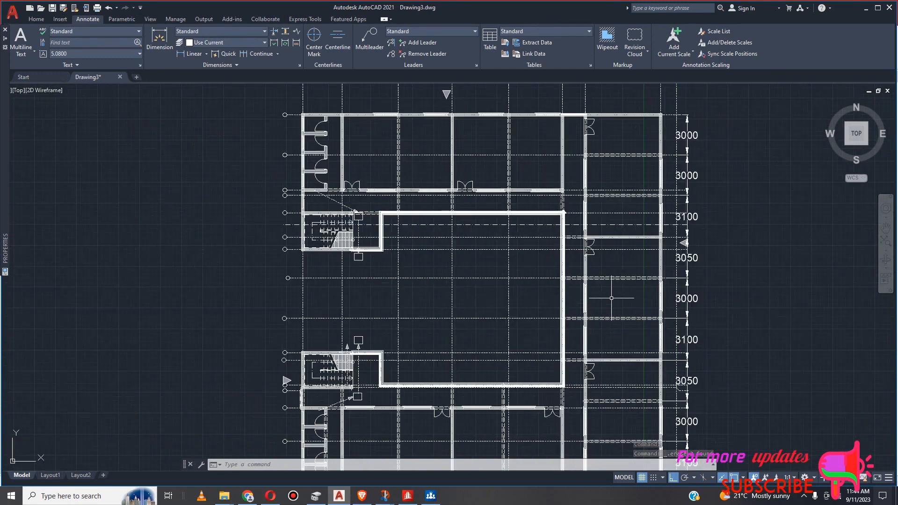
pyautogui.scroll(-1, 621, 298)
pyautogui.scroll(1, 613, 308)
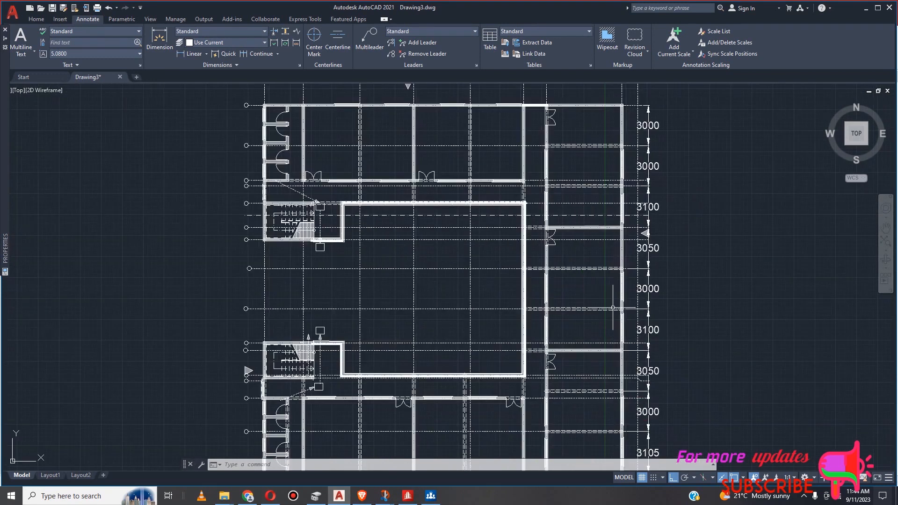
pyautogui.scroll(-2, 613, 307)
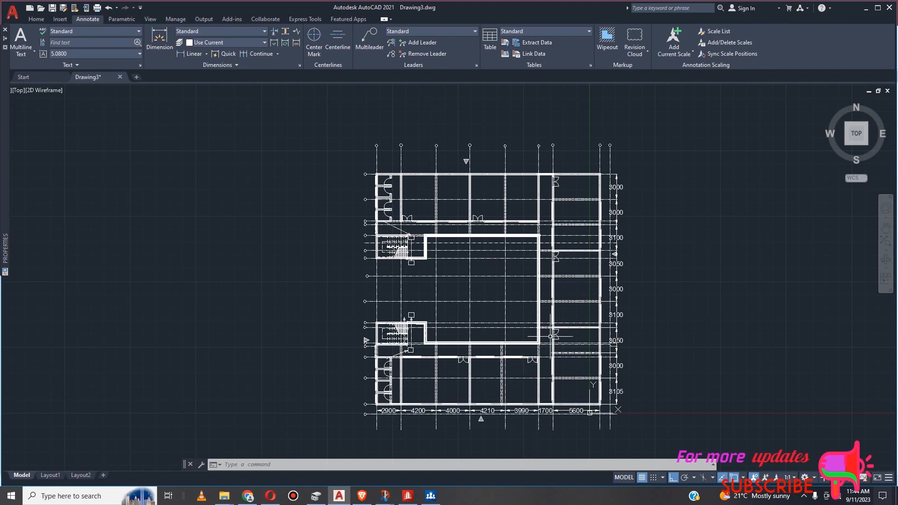
pyautogui.scroll(2, 601, 270)
pyautogui.scroll(-2, 597, 266)
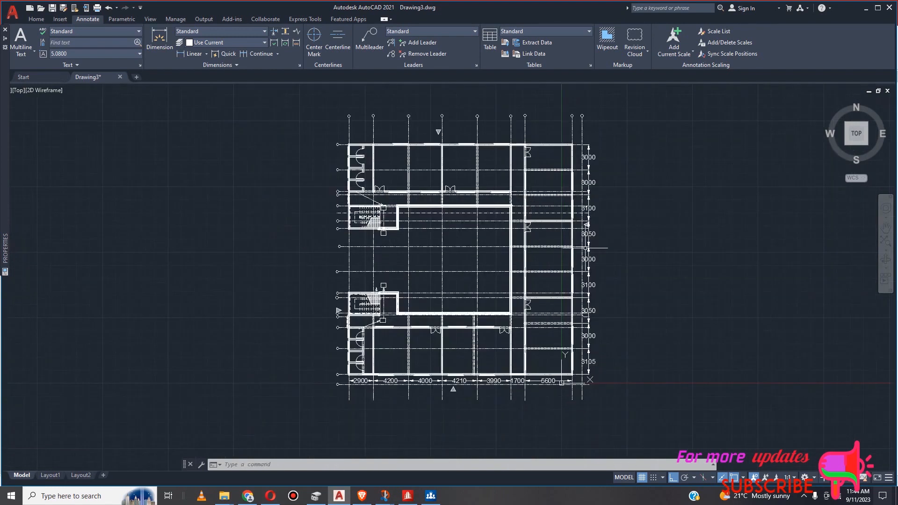
# Compare the spacings in the east-side vertical dimension chain, from the 3105 bay in the south to the northern bays.
pyautogui.scroll(2, 606, 262)
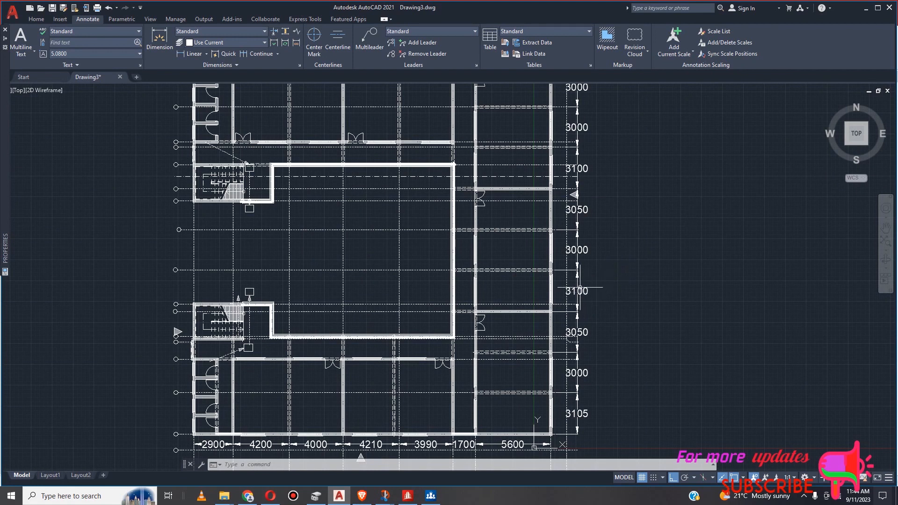
pyautogui.scroll(-2, 577, 273)
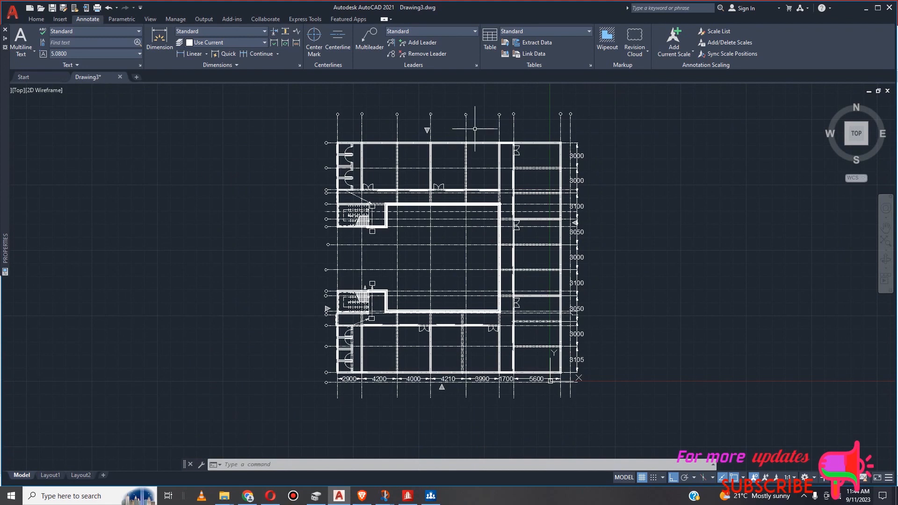
pyautogui.scroll(4, 579, 167)
pyautogui.scroll(-4, 571, 169)
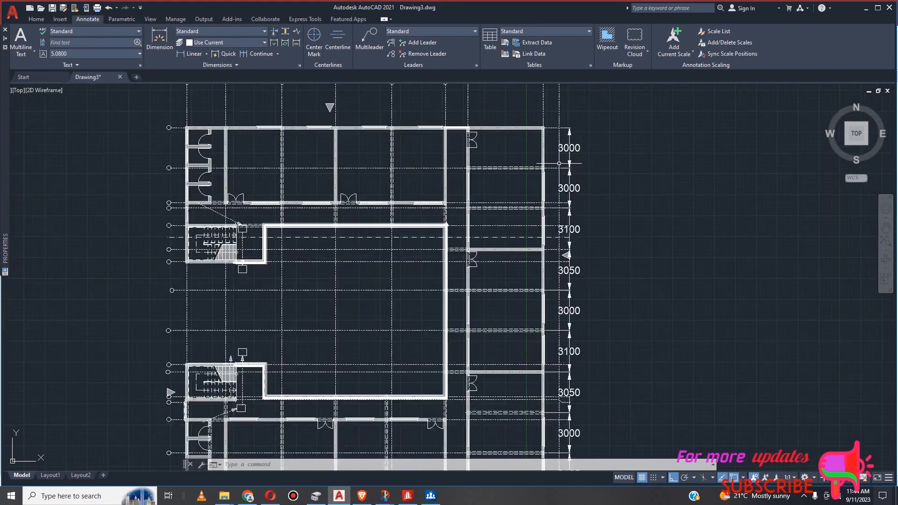
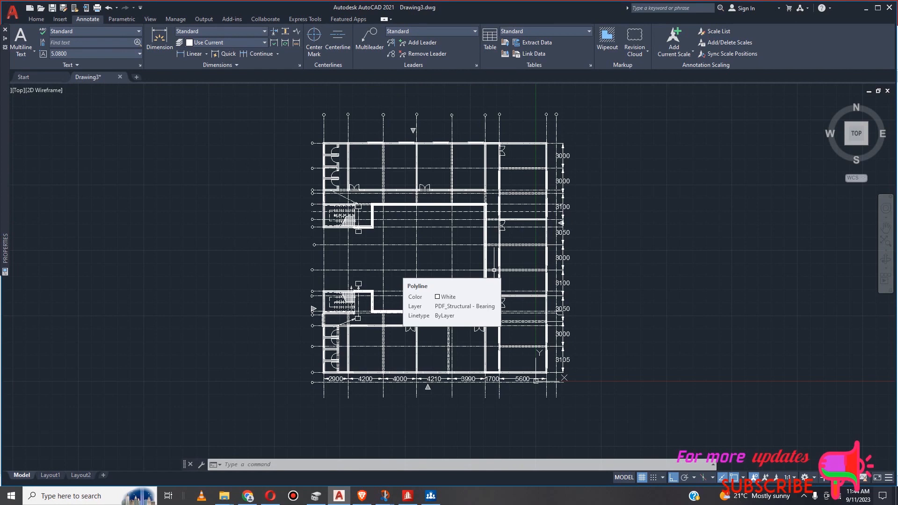
pyautogui.scroll(3, 591, 359)
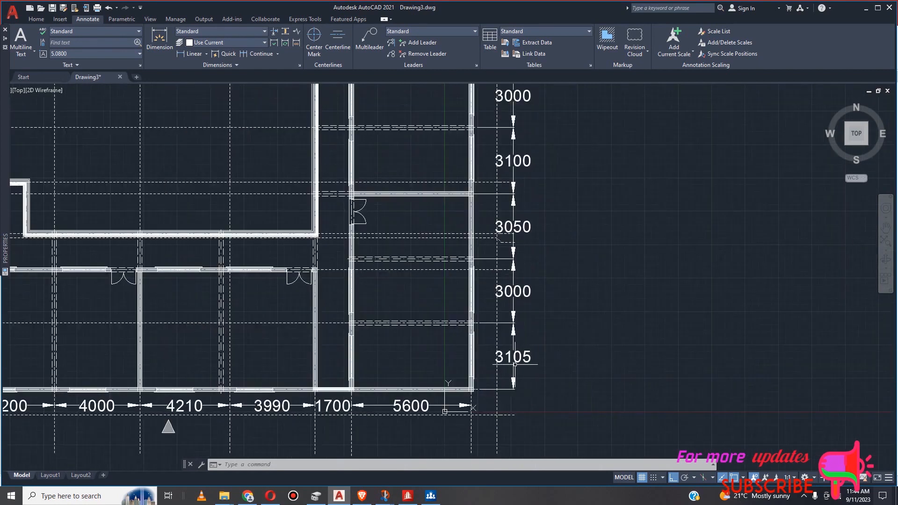
pyautogui.scroll(1, 515, 364)
pyautogui.scroll(-4, 541, 371)
pyautogui.scroll(-2, 625, 264)
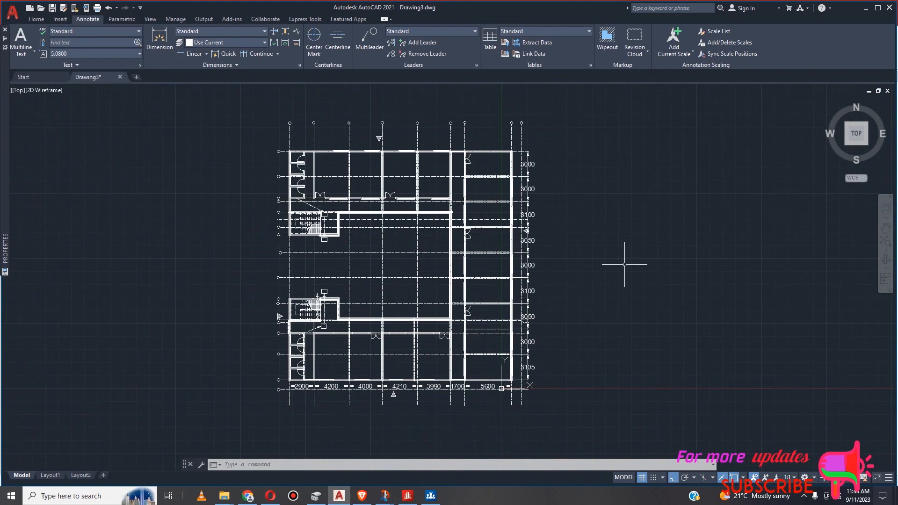
pyautogui.scroll(2, 567, 267)
pyautogui.scroll(-2, 552, 288)
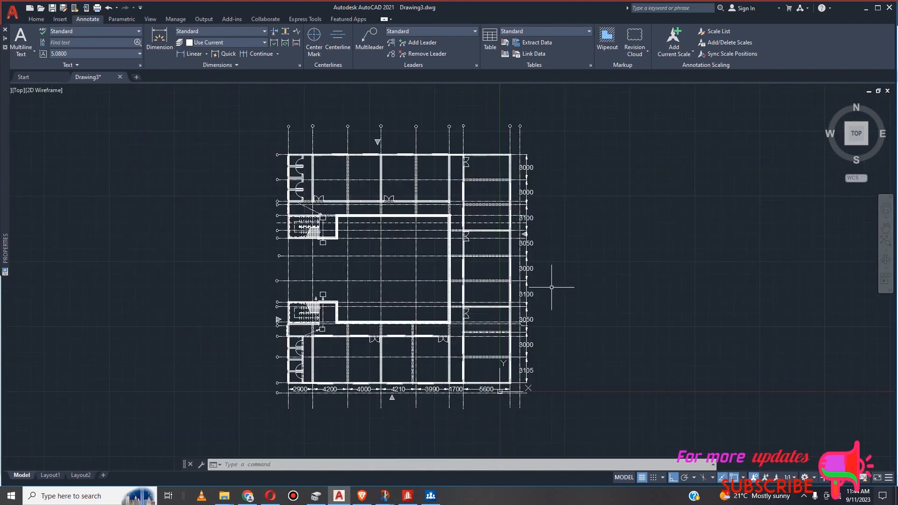
pyautogui.scroll(2, 571, 225)
pyautogui.scroll(-2, 571, 183)
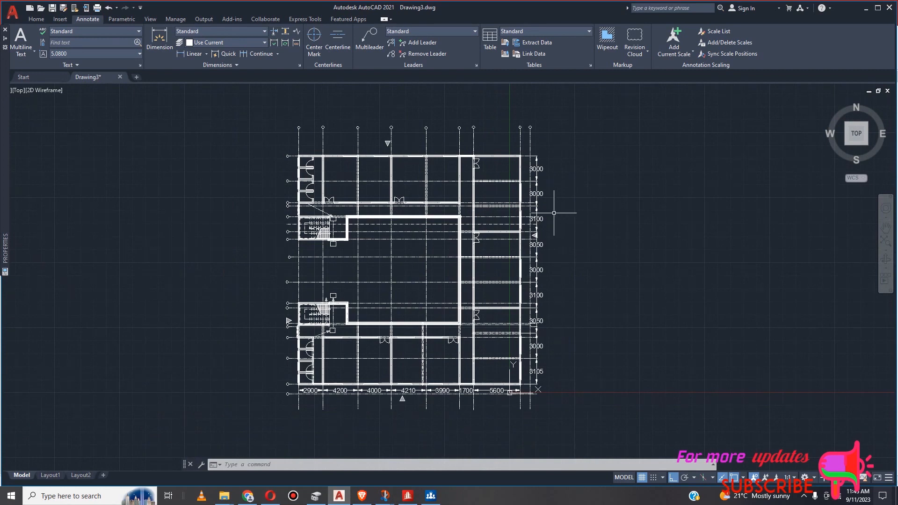
pyautogui.scroll(4, 551, 223)
pyautogui.scroll(-2, 571, 218)
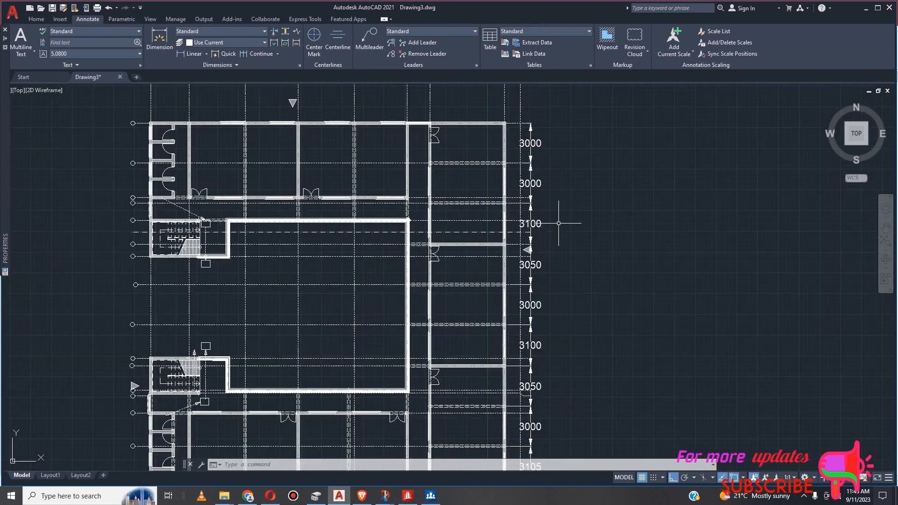
# Place a multiline text note reading 3050 just east of the northern 3100 dimension.
pyautogui.scroll(4, 546, 205)
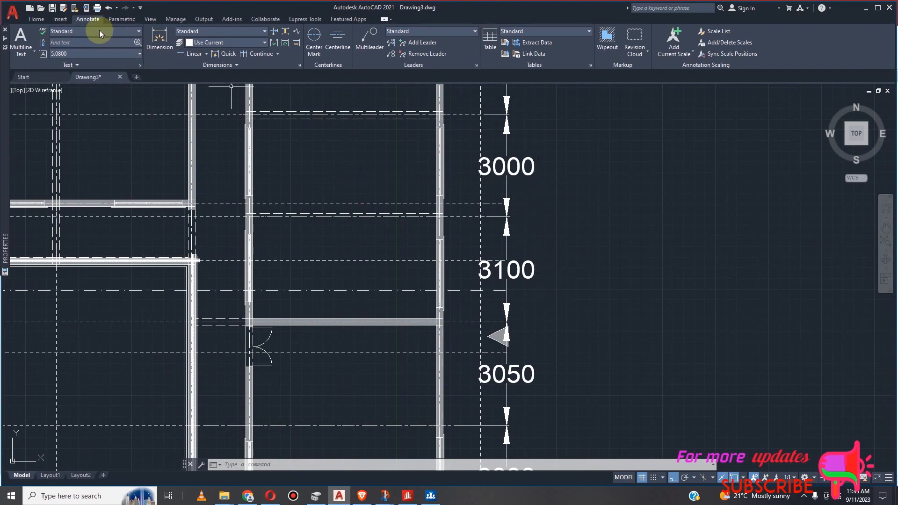
pyautogui.click(21, 40)
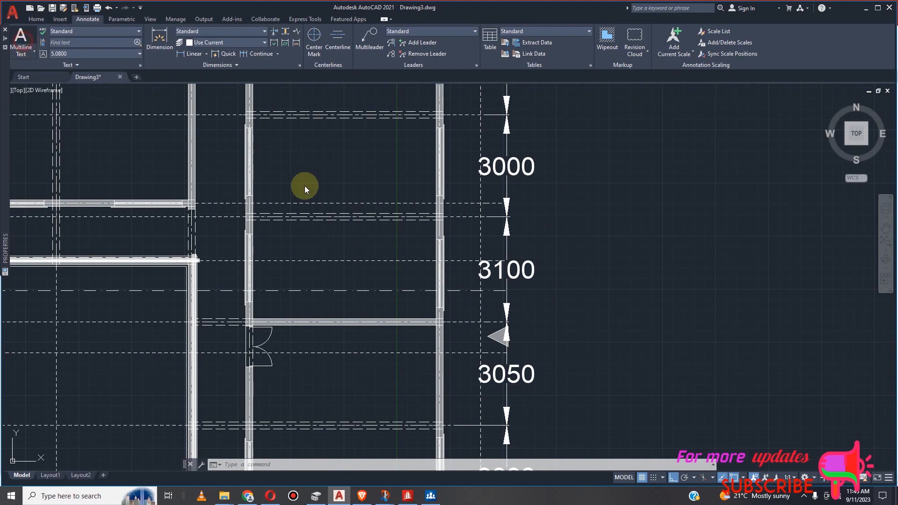
pyautogui.scroll(-4, 499, 270)
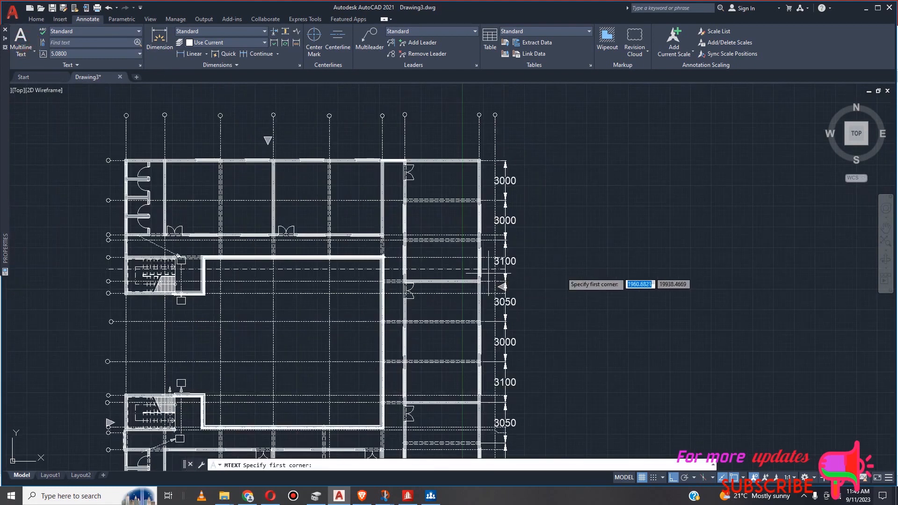
pyautogui.scroll(3, 570, 265)
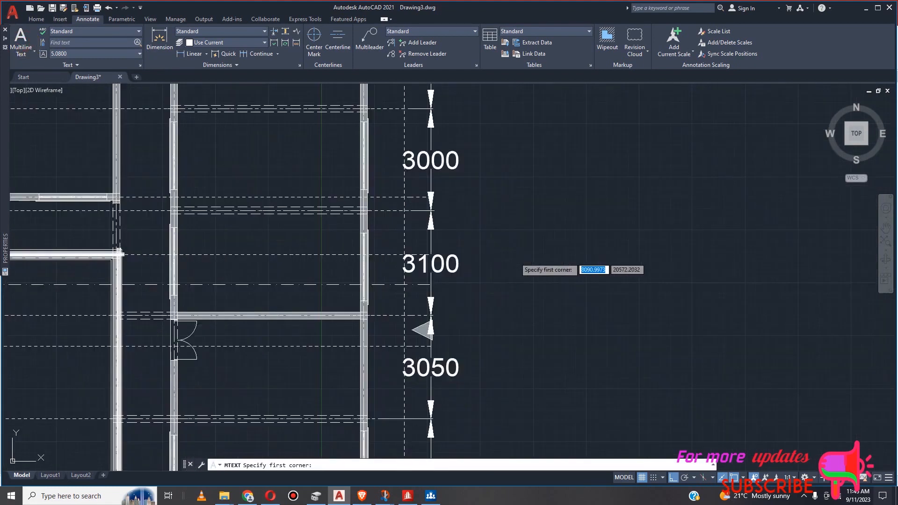
pyautogui.scroll(2, 515, 258)
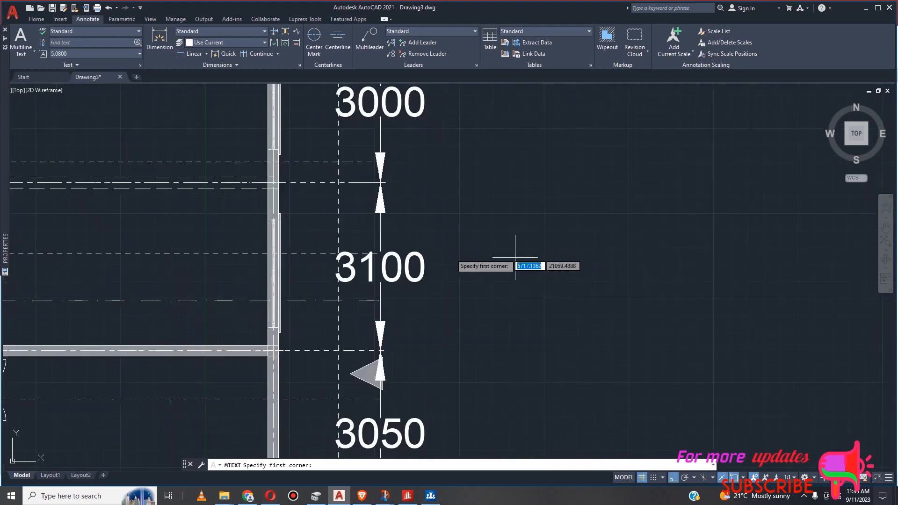
pyautogui.click(437, 249)
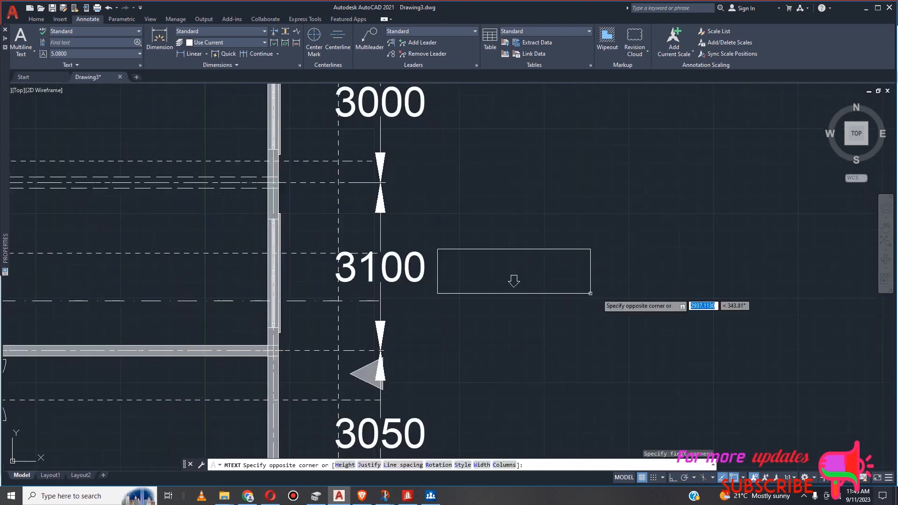
pyautogui.click(601, 296)
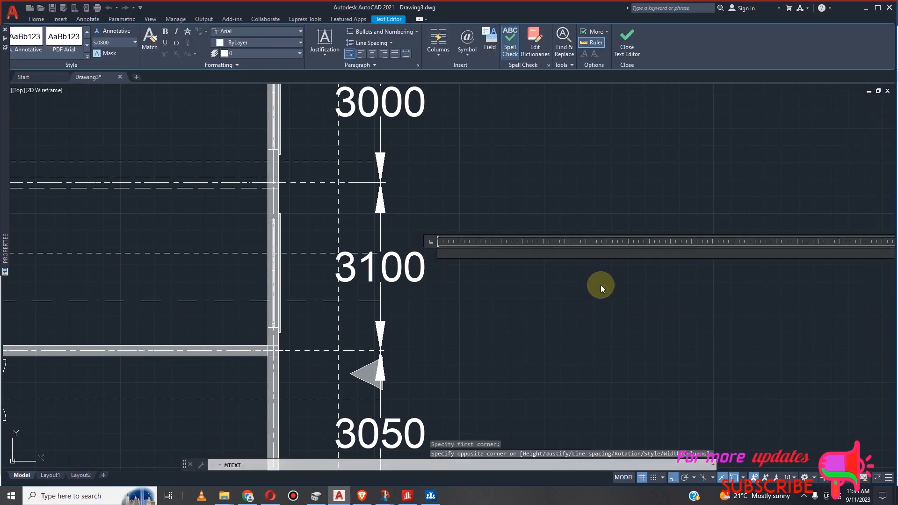
pyautogui.write('3050')
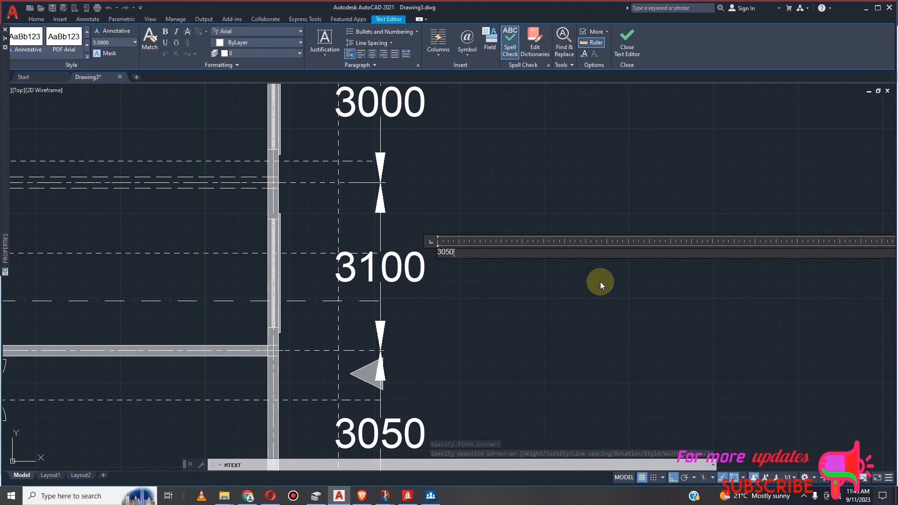
pyautogui.click(597, 189)
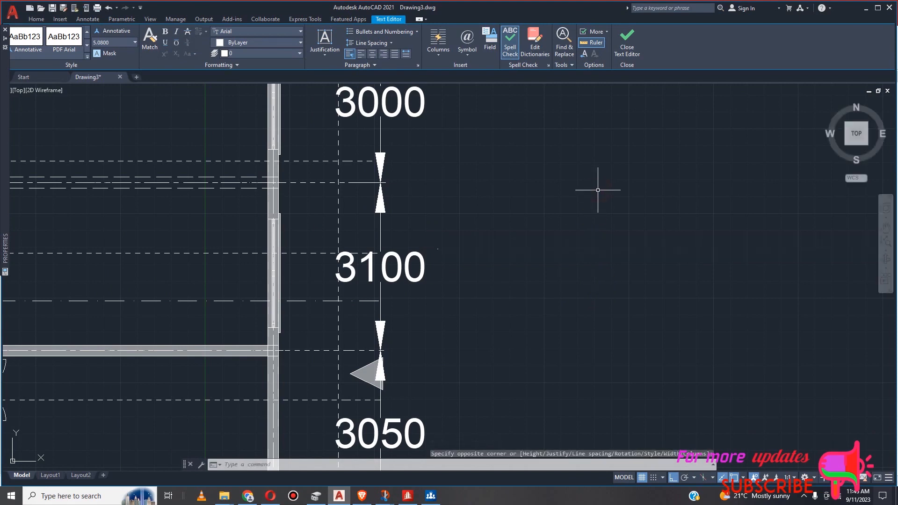
# Set the text height of the 3050 note to 300.
pyautogui.scroll(2, 430, 249)
pyautogui.scroll(3, 430, 248)
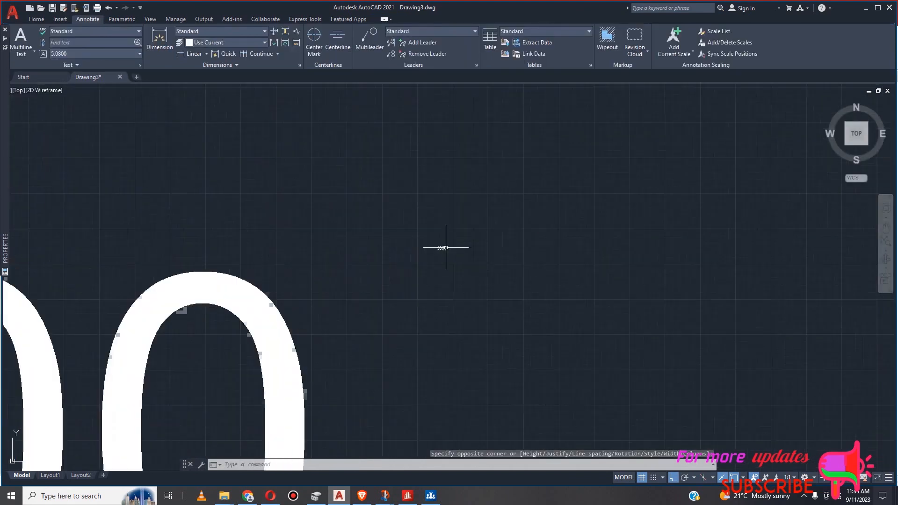
pyautogui.scroll(-6, 446, 250)
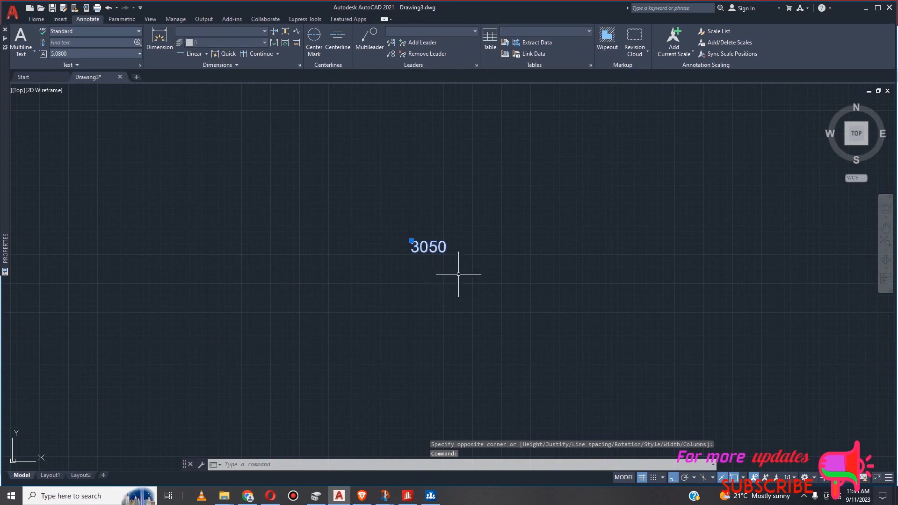
pyautogui.click(459, 264)
pyautogui.rightClick(459, 265)
pyautogui.click(488, 258)
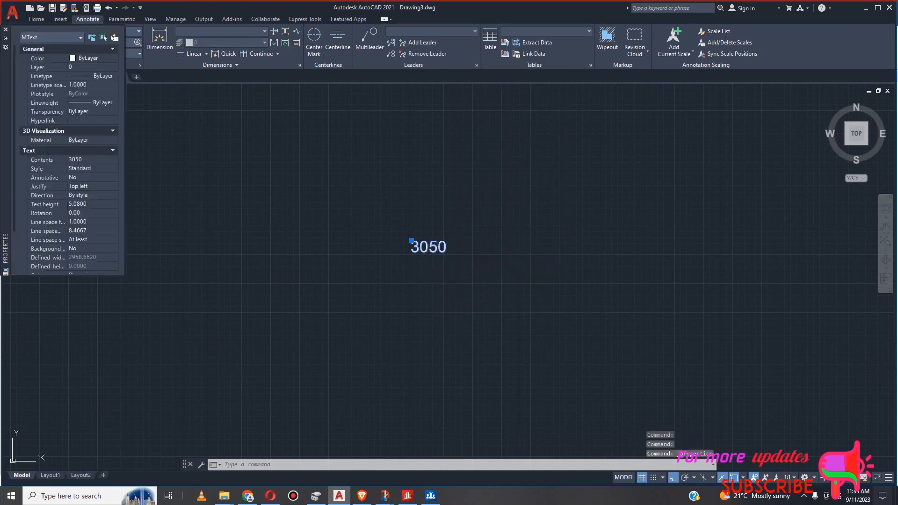
pyautogui.click(75, 205)
pyautogui.write('300')
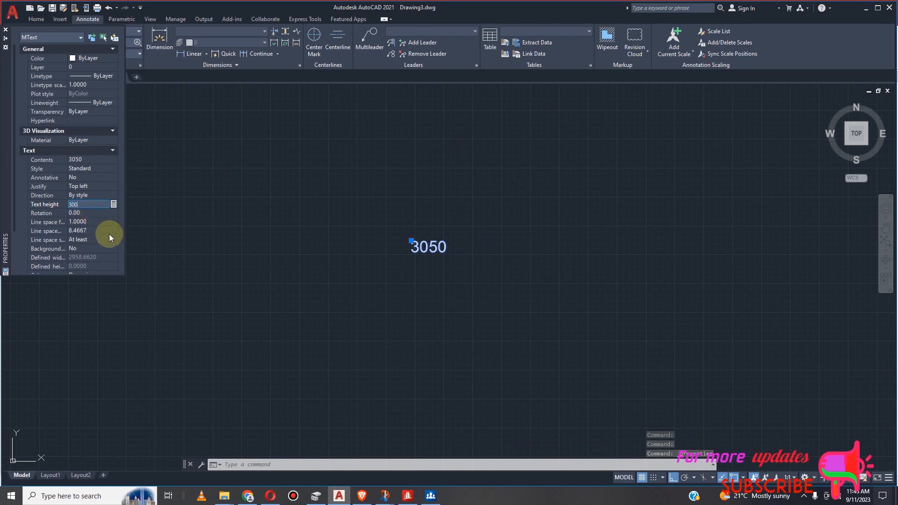
pyautogui.press('Return')
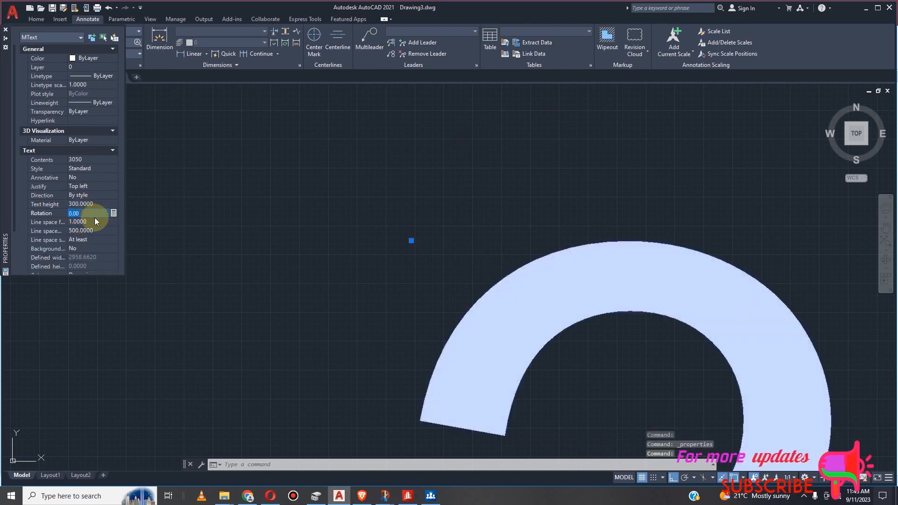
pyautogui.scroll(-8, 281, 201)
pyautogui.scroll(-2, 427, 267)
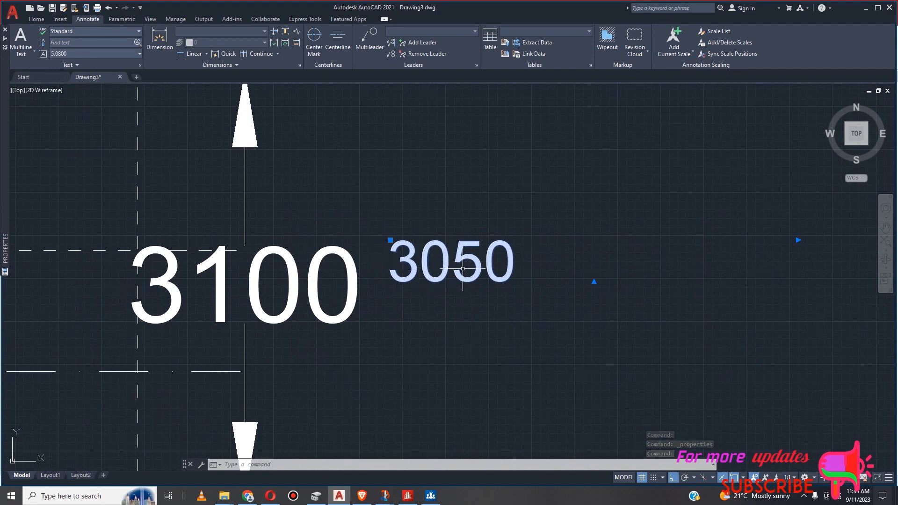
pyautogui.scroll(-2, 462, 264)
pyautogui.press('Escape')
# Move the 3050 note straight down to line up with the adjacent 3100 dimension text, and turn Ortho off.
pyautogui.click(431, 252)
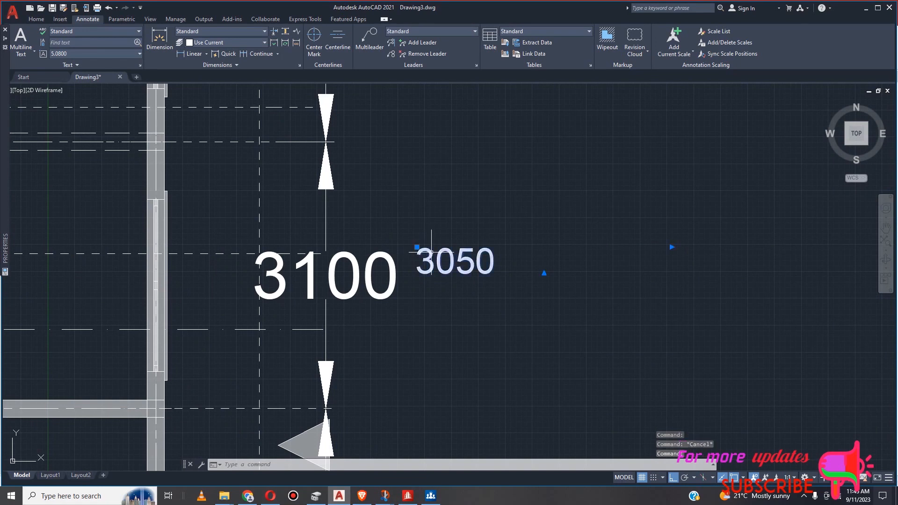
pyautogui.click(36, 19)
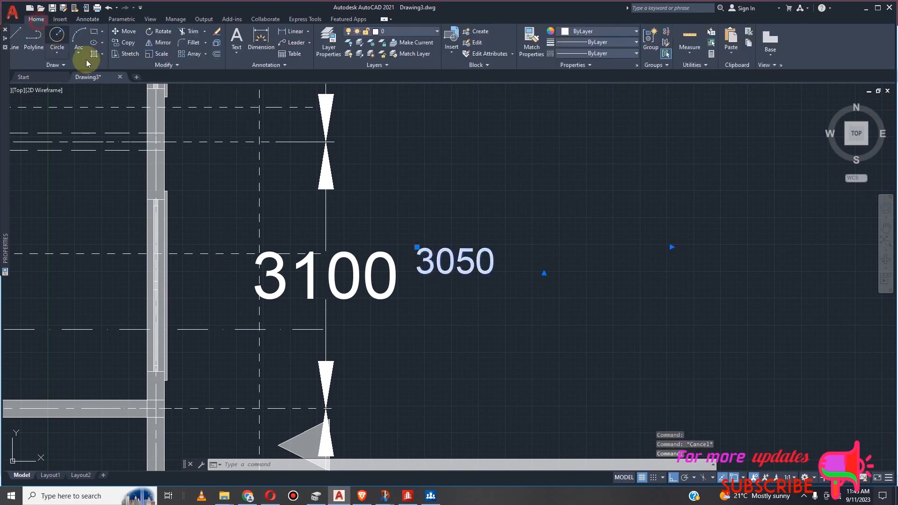
pyautogui.click(129, 31)
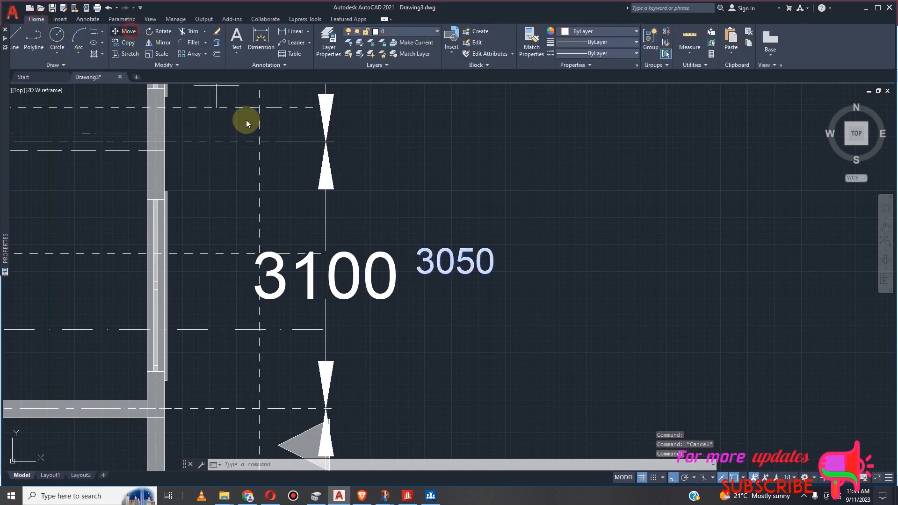
pyautogui.click(462, 249)
pyautogui.click(460, 269)
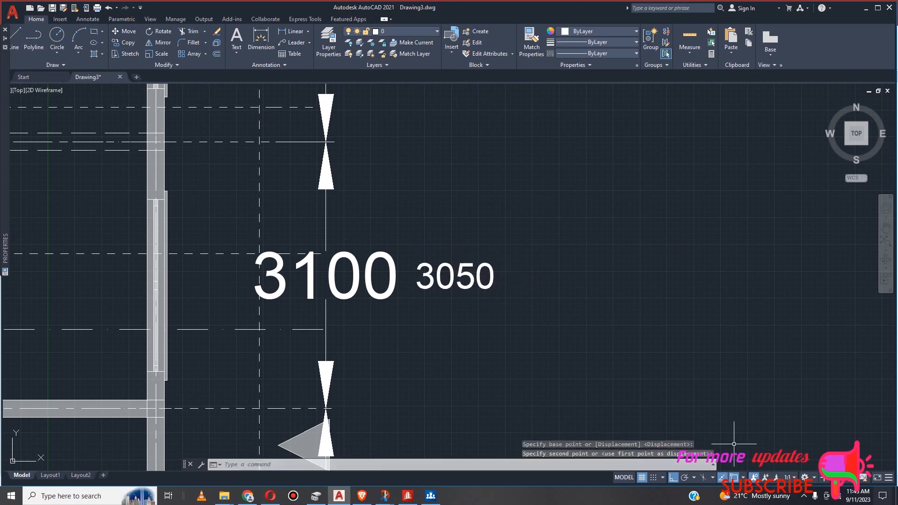
pyautogui.press('F8')
# Review the 3050 note beside the 3100 dimension against the other spacings of the east-side chain.
pyautogui.scroll(-3, 535, 211)
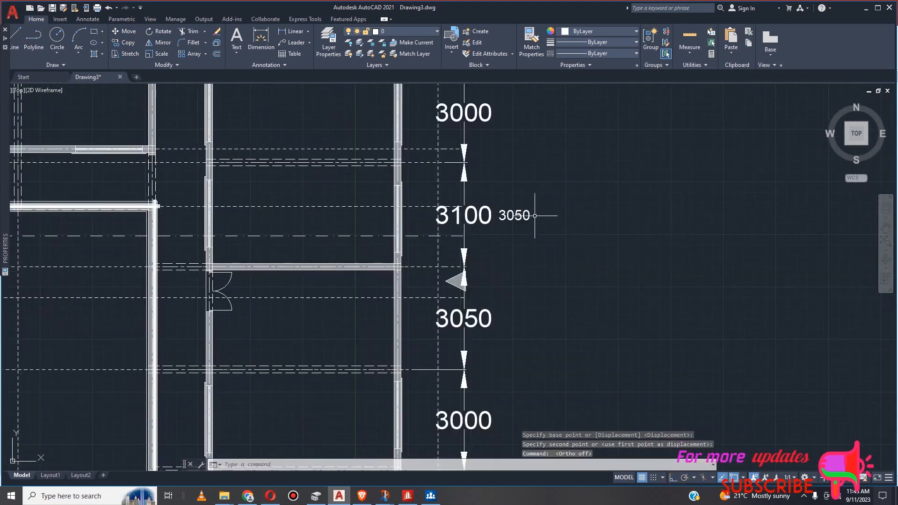
pyautogui.scroll(-4, 537, 276)
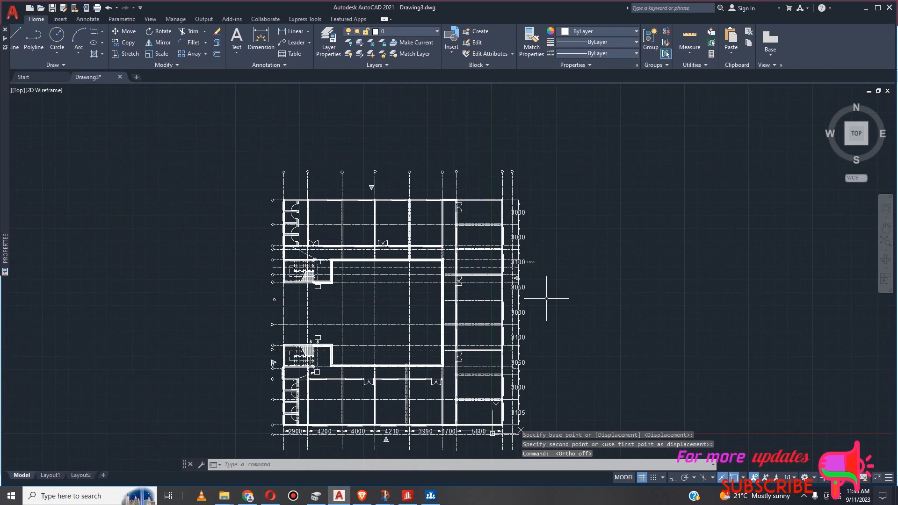
pyautogui.scroll(4, 529, 253)
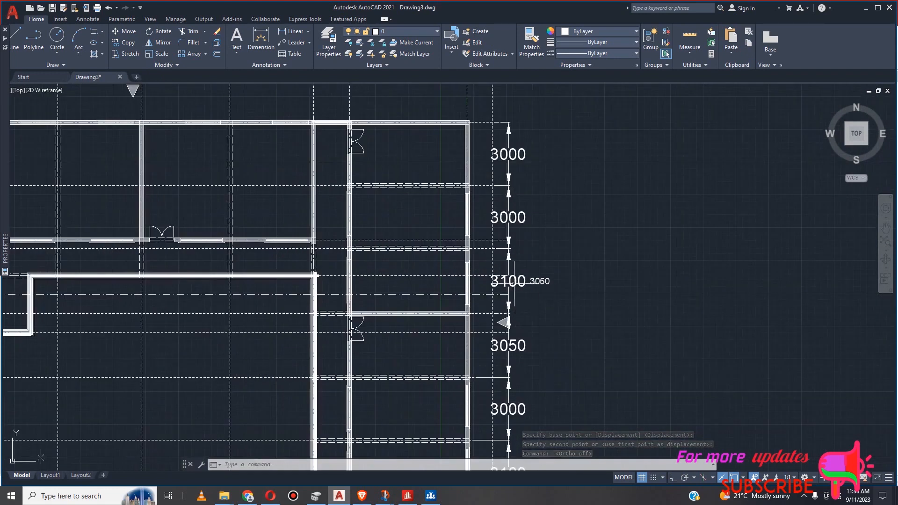
pyautogui.scroll(-3, 532, 176)
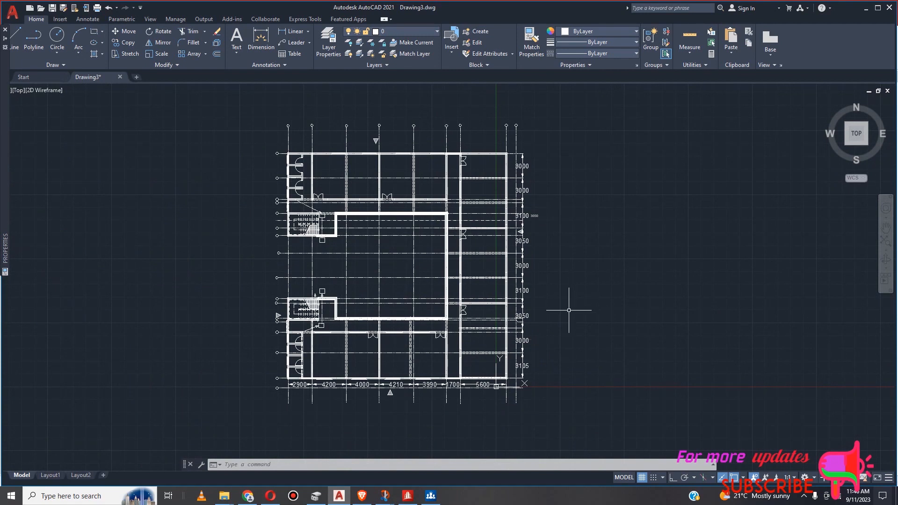
pyautogui.scroll(4, 538, 213)
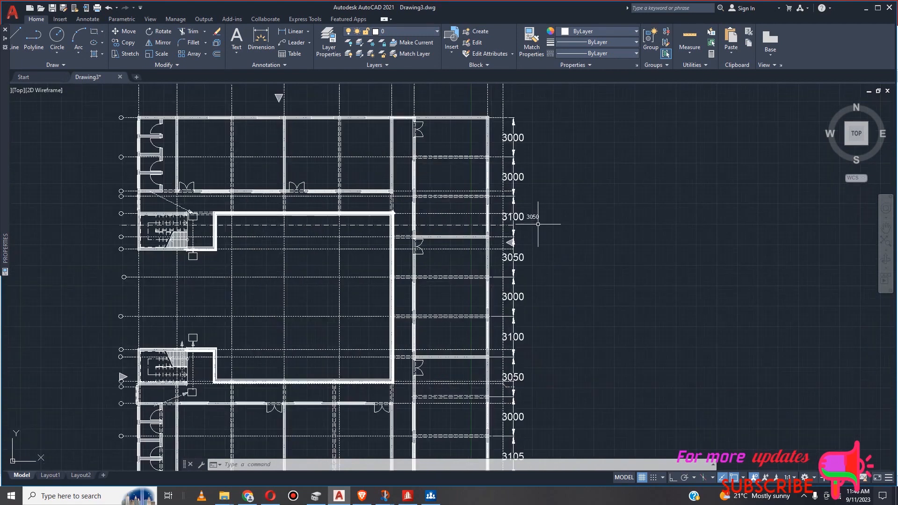
pyautogui.scroll(-2, 542, 213)
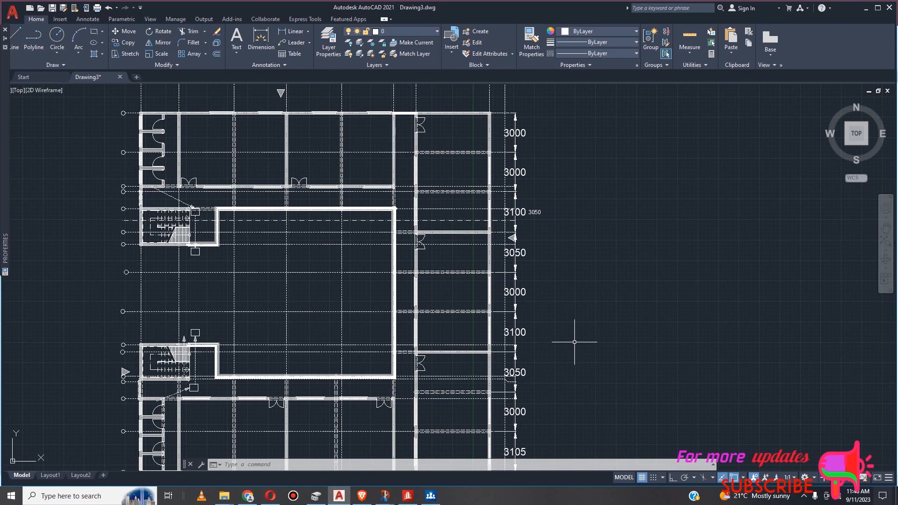
pyautogui.scroll(2, 545, 213)
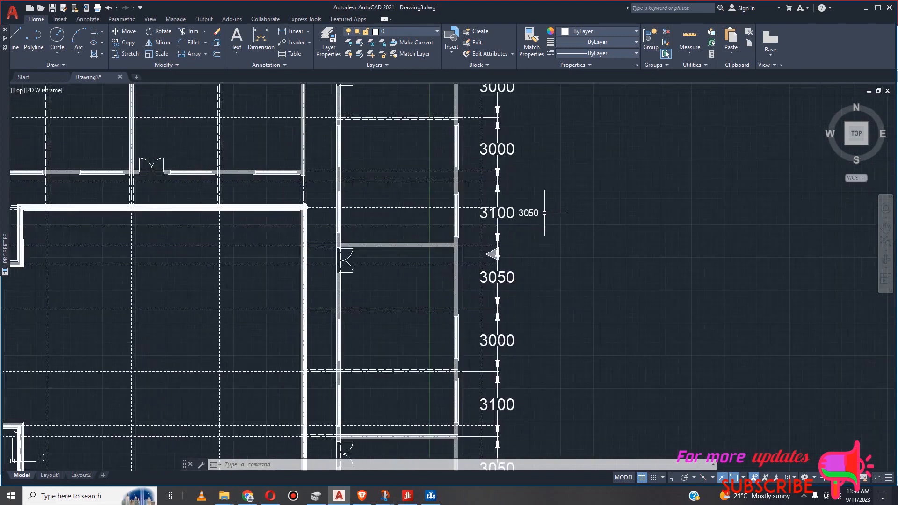
# Examine the whole floor plan and the east-side dimension chain down to the southern 3105 spacing.
pyautogui.scroll(-3, 532, 211)
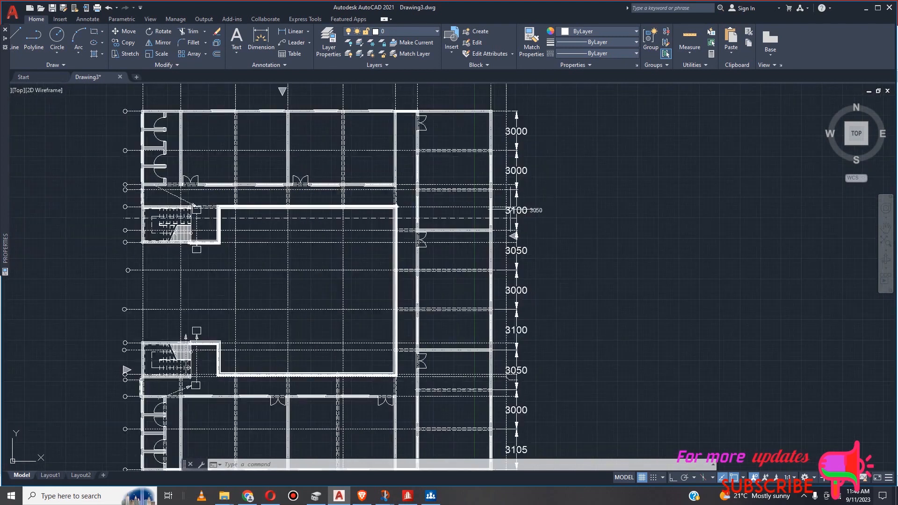
pyautogui.scroll(1, 565, 208)
pyautogui.scroll(-3, 564, 208)
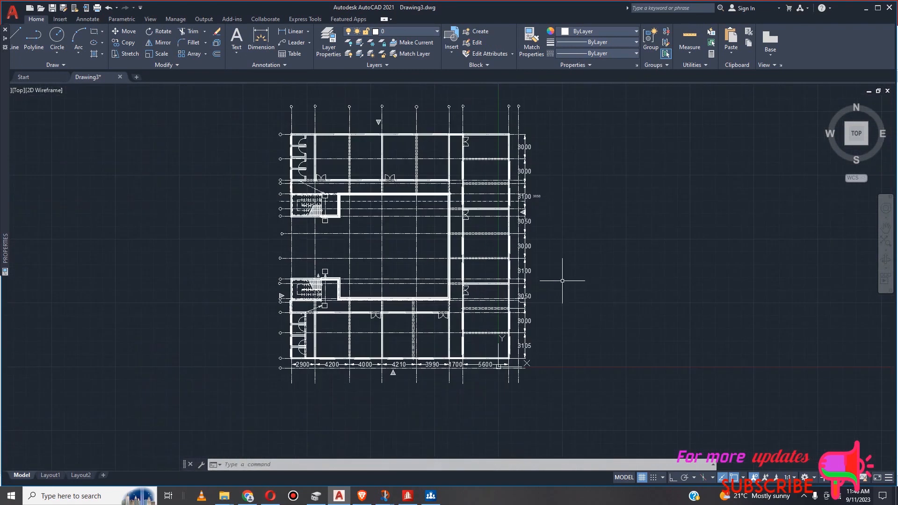
pyautogui.scroll(2, 534, 317)
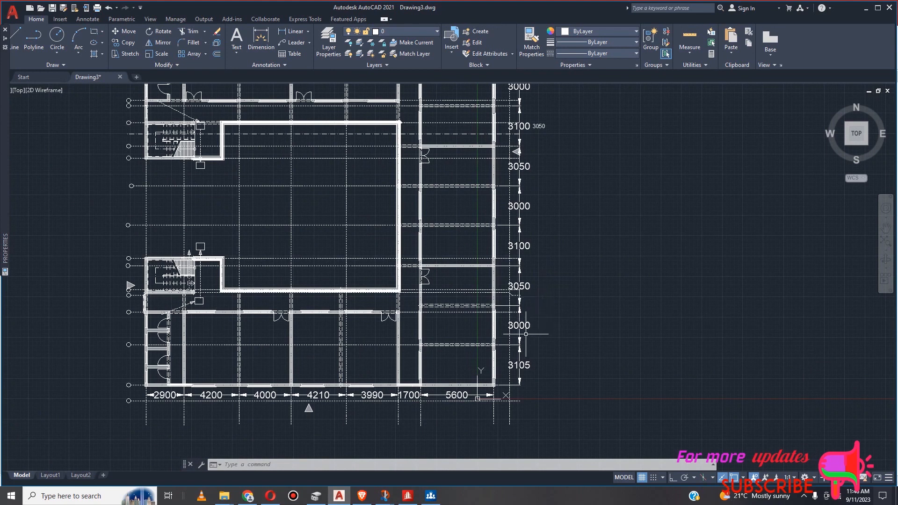
pyautogui.scroll(-2, 534, 359)
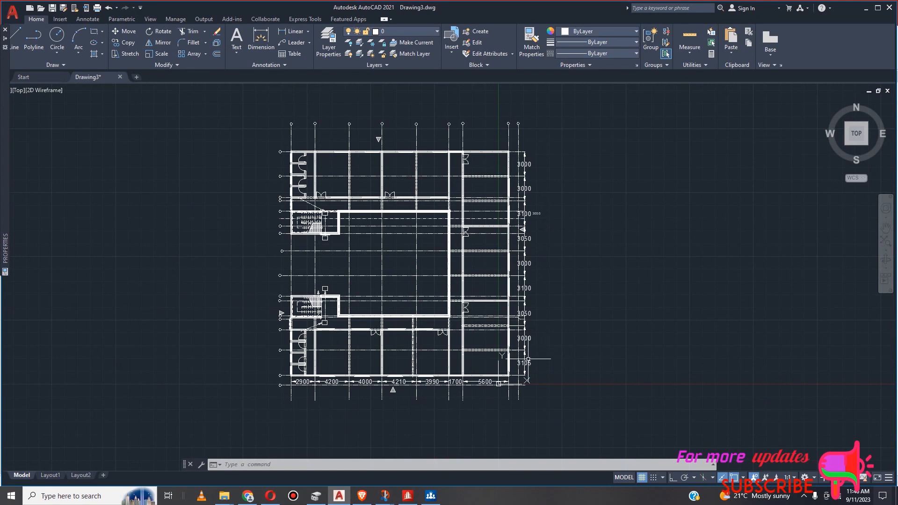
pyautogui.scroll(2, 531, 364)
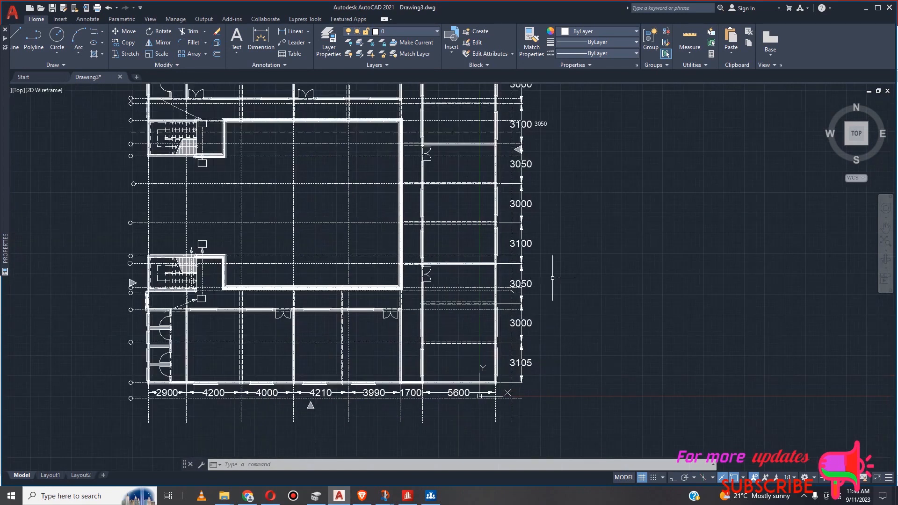
pyautogui.moveTo(555, 122); pyautogui.dragTo(556, 142, button='middle')
pyautogui.scroll(-2, 556, 195)
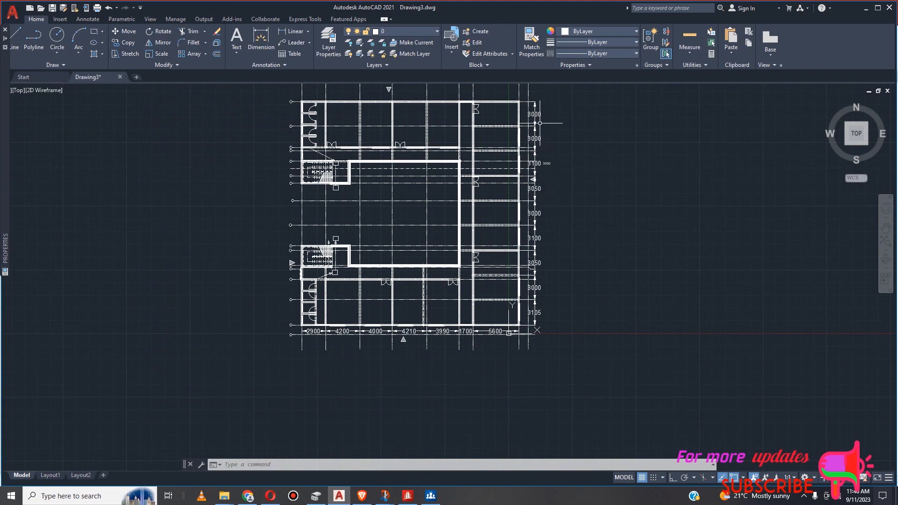
pyautogui.scroll(2, 541, 322)
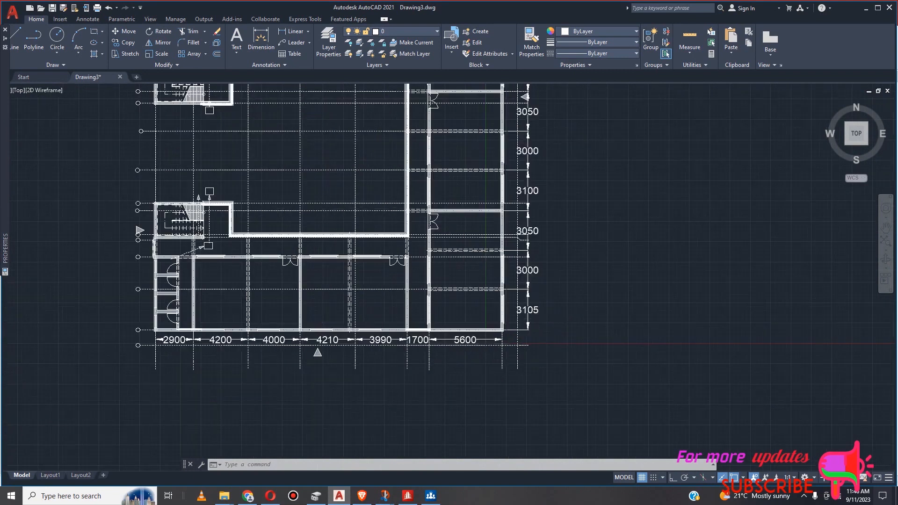
pyautogui.scroll(4, 537, 313)
pyautogui.scroll(-6, 557, 255)
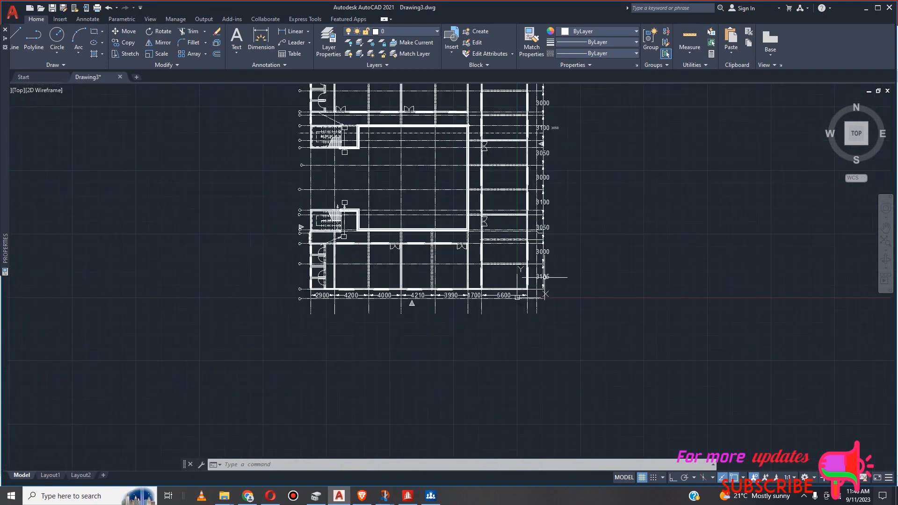
# Turn Ortho on and copy the 3050 note straight down to sit beside the southernmost 3105 dimension.
pyautogui.scroll(4, 555, 135)
pyautogui.click(551, 134)
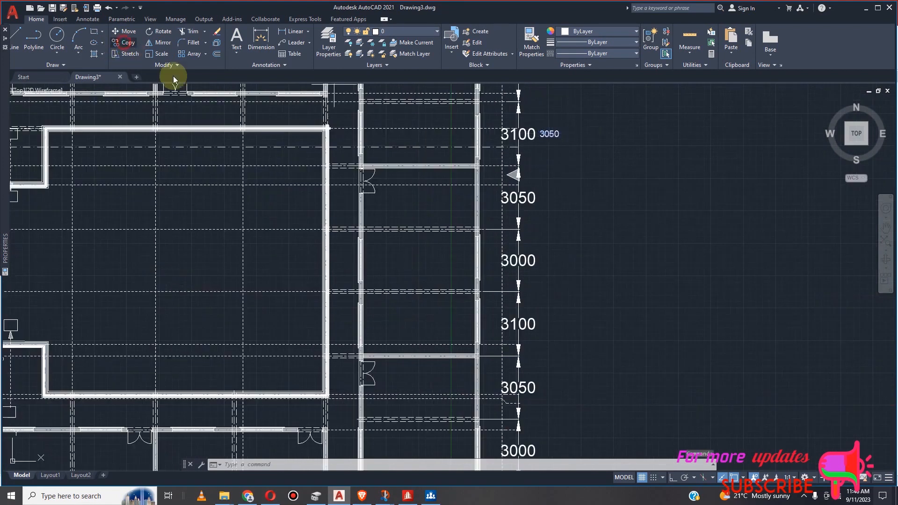
pyautogui.click(125, 43)
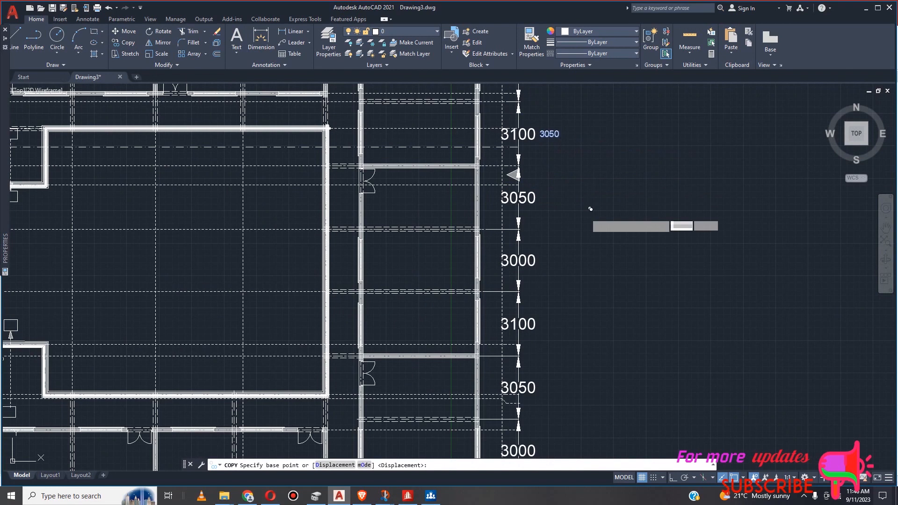
pyautogui.click(554, 140)
pyautogui.scroll(-5, 608, 253)
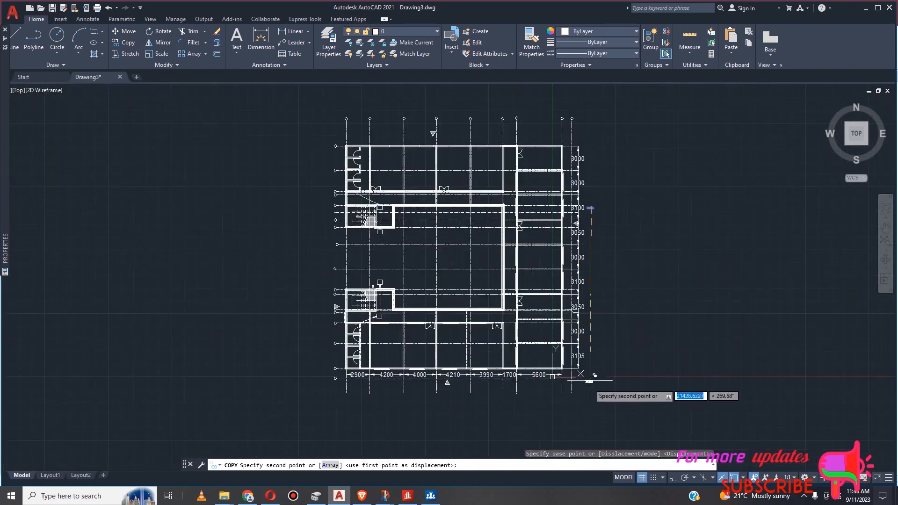
pyautogui.scroll(4, 601, 370)
pyautogui.scroll(-2, 608, 365)
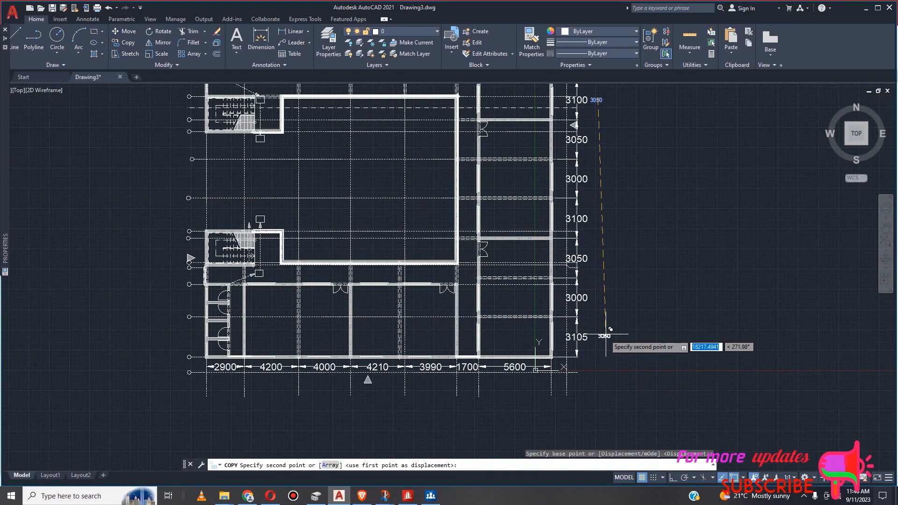
pyautogui.scroll(2, 598, 339)
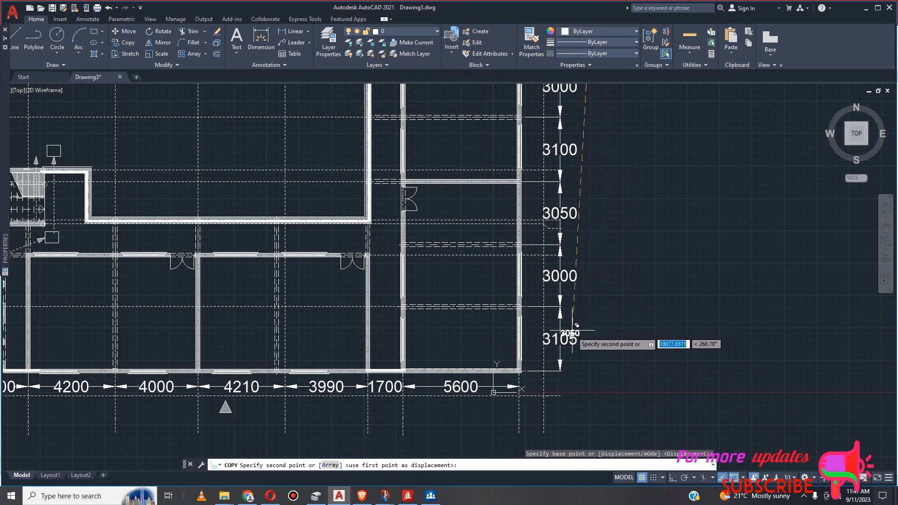
pyautogui.click(674, 478)
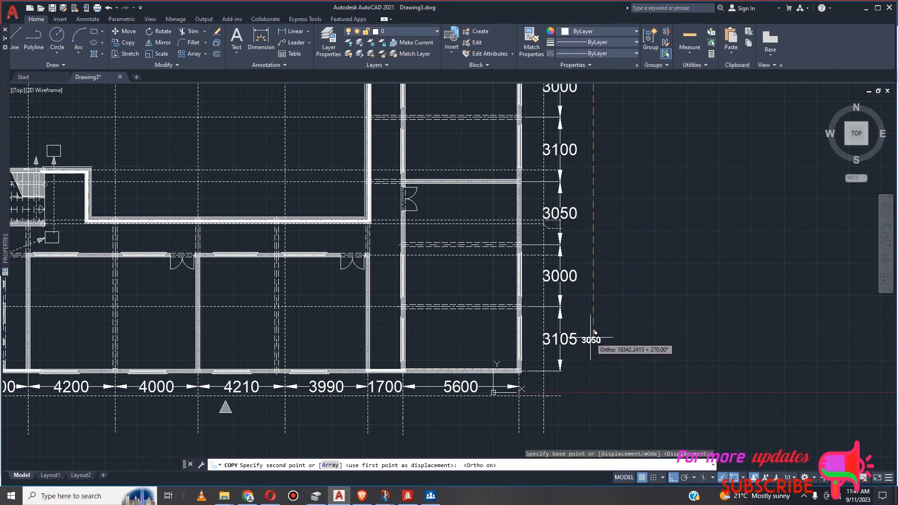
pyautogui.click(591, 337)
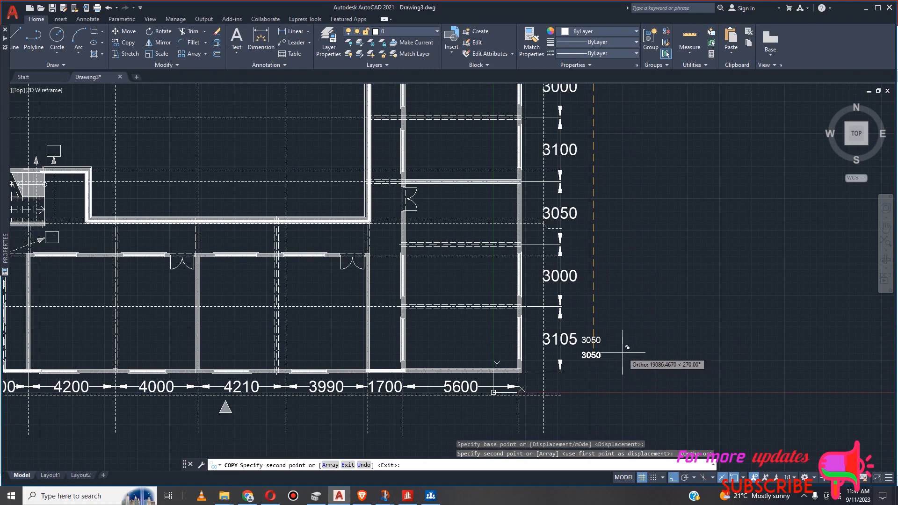
pyautogui.press('Escape')
# Examine the undimensioned west-side grid lines around both staircases in relation to the whole plan.
pyautogui.scroll(4, 630, 351)
pyautogui.scroll(-10, 577, 358)
pyautogui.scroll(9, 441, 317)
pyautogui.scroll(-3, 327, 272)
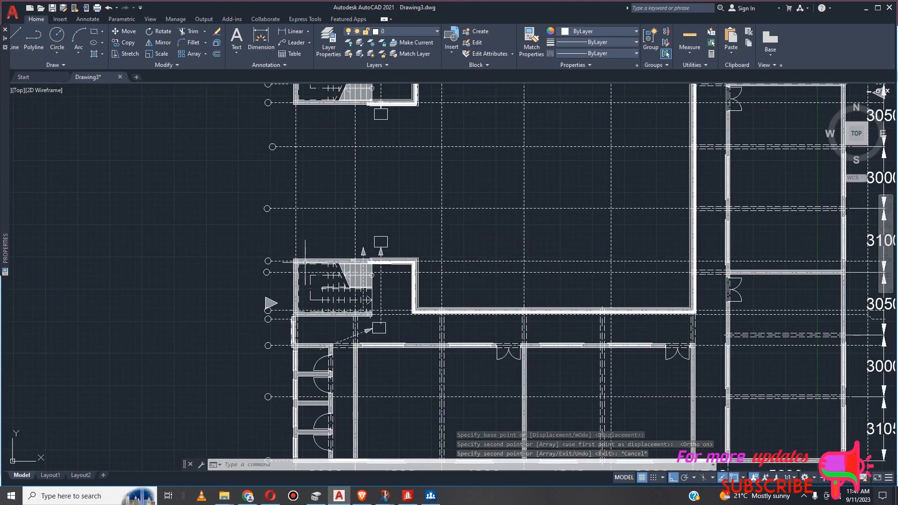
pyautogui.scroll(4, 306, 261)
pyautogui.scroll(-4, 300, 302)
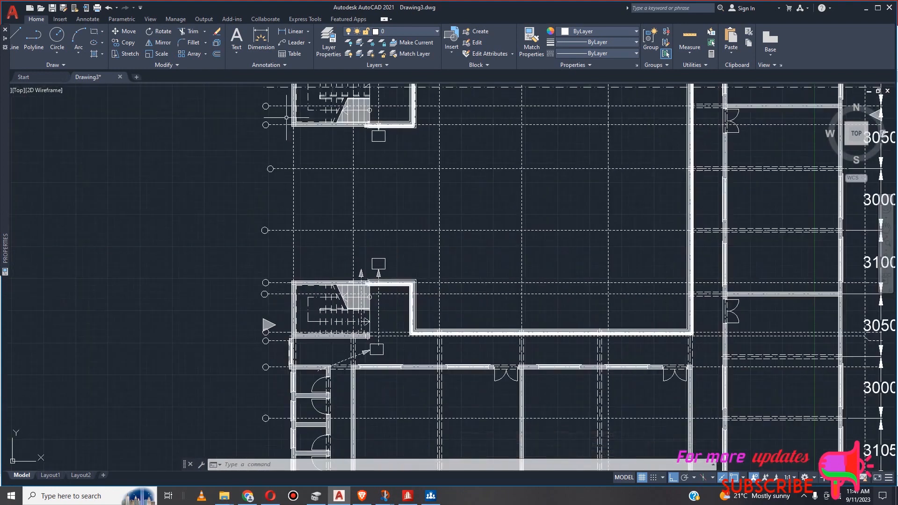
pyautogui.scroll(-2, 291, 131)
pyautogui.scroll(2, 280, 100)
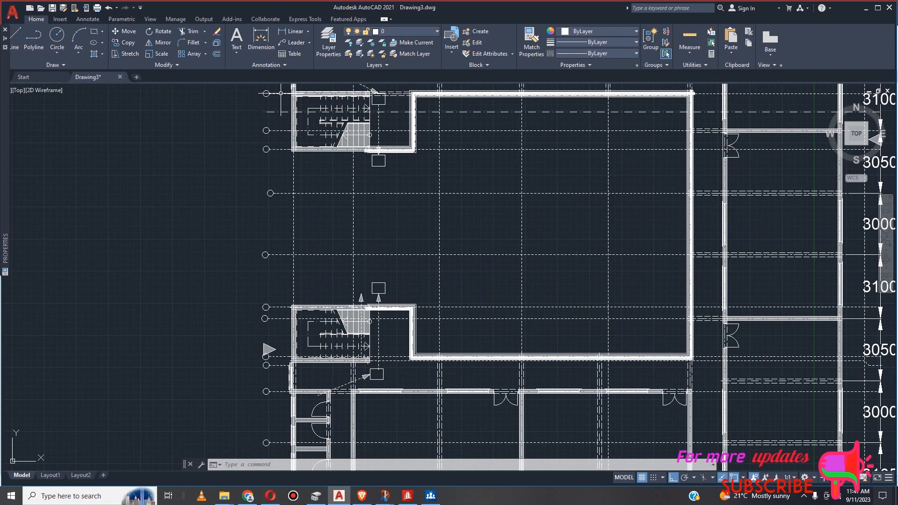
pyautogui.scroll(2, 281, 93)
pyautogui.scroll(-2, 290, 143)
pyautogui.scroll(-4, 311, 179)
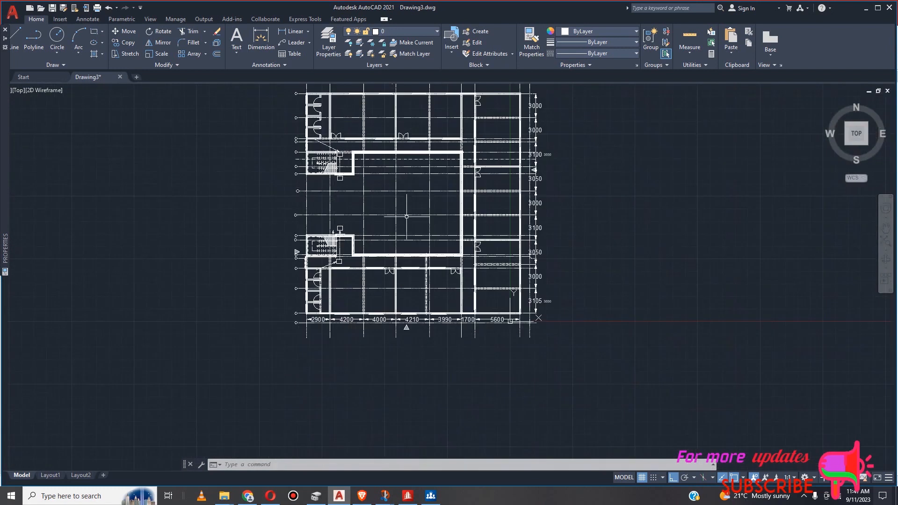
# Create a new text style named ARIAL BOLD.
pyautogui.scroll(4, 577, 276)
pyautogui.scroll(2, 524, 328)
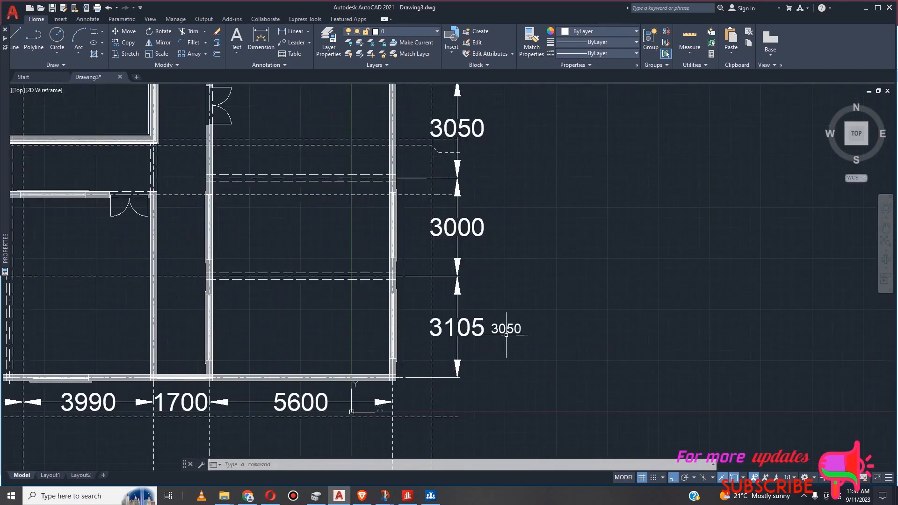
pyautogui.scroll(2, 494, 333)
pyautogui.click(514, 325)
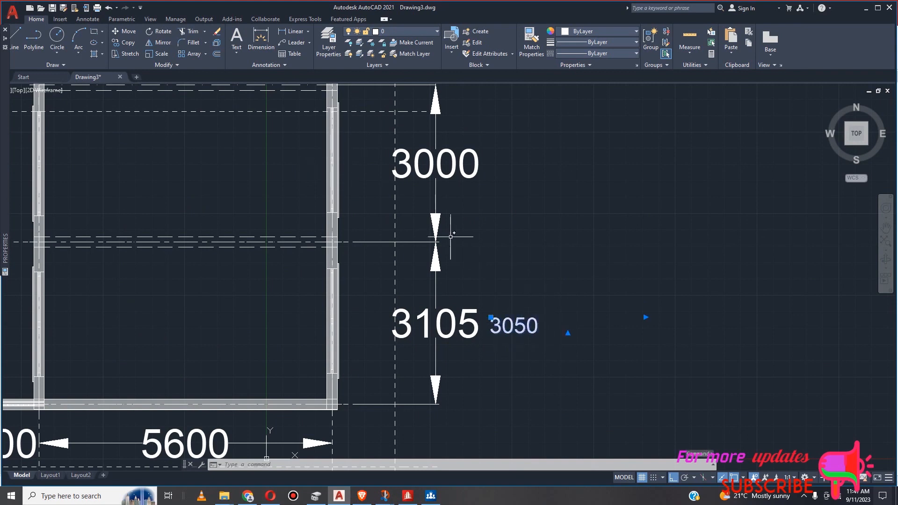
pyautogui.click(89, 18)
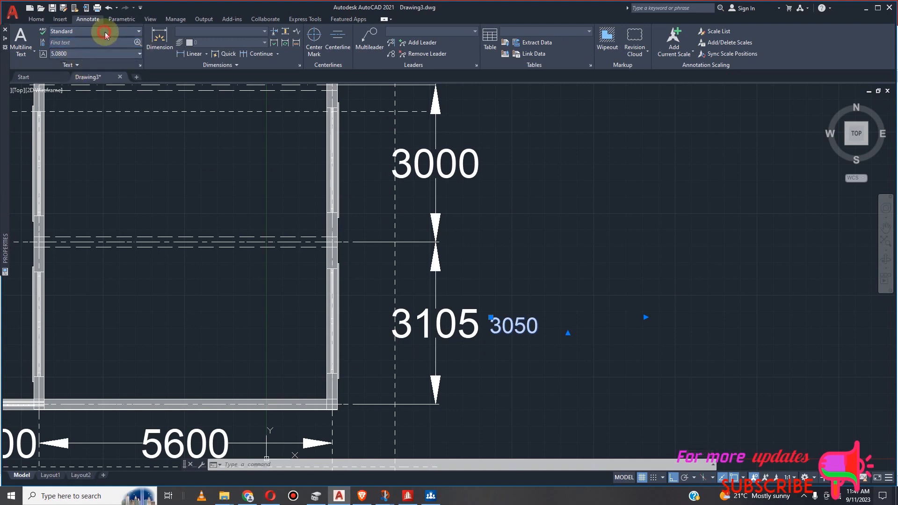
pyautogui.click(106, 35)
pyautogui.click(52, 78)
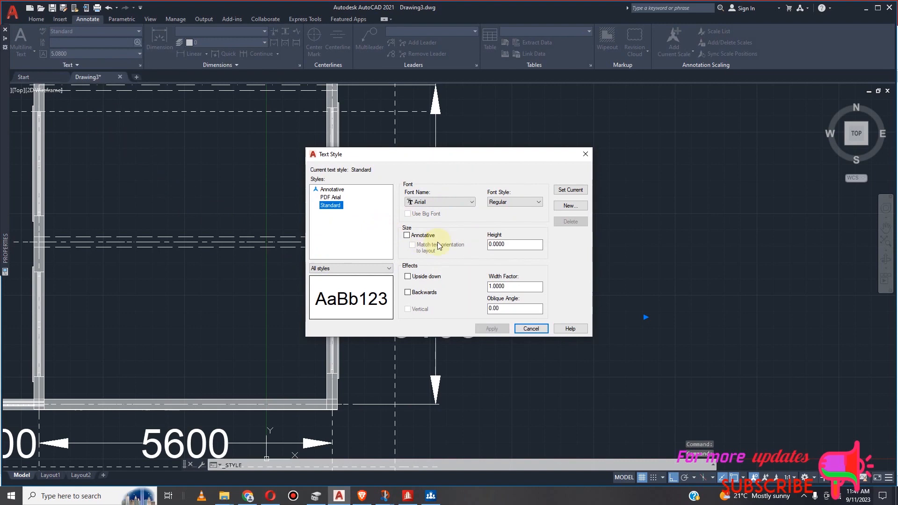
pyautogui.click(571, 205)
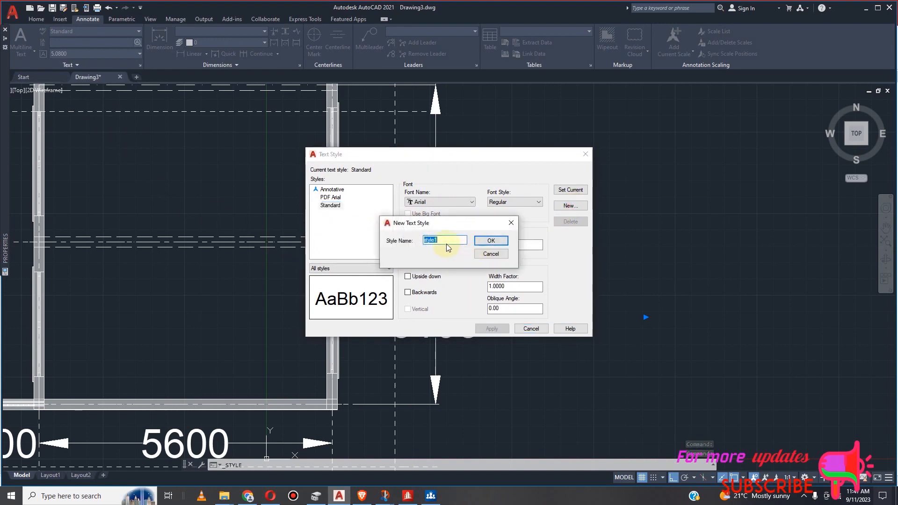
pyautogui.write('ARIAL BOLD')
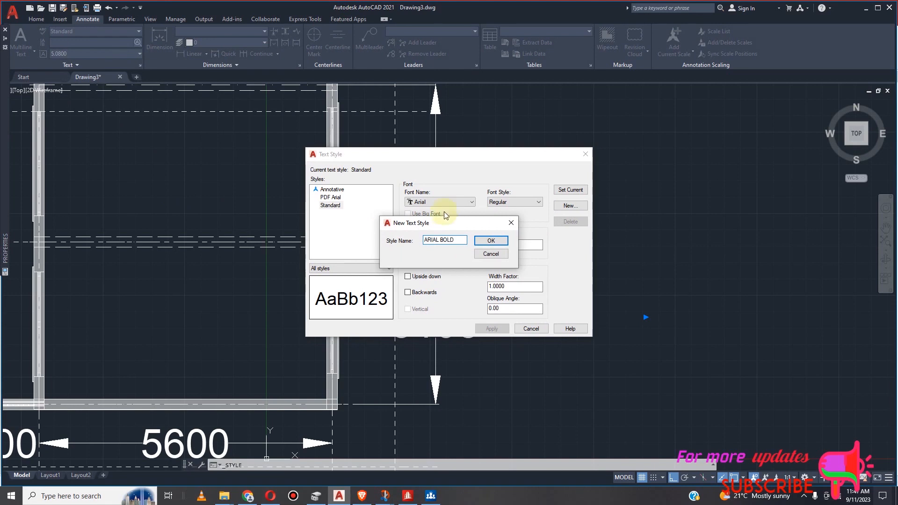
pyautogui.click(491, 241)
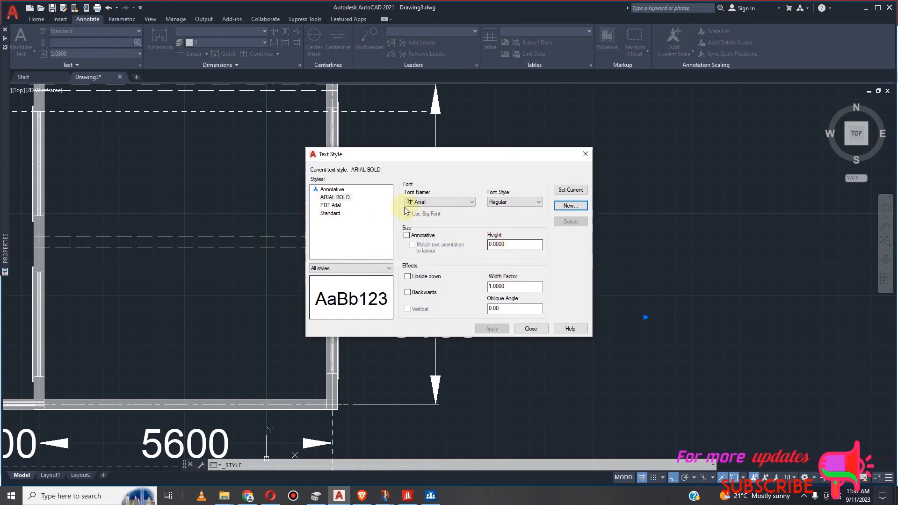
# Give the ARIAL BOLD text style the Arial font in Bold and close the style settings.
pyautogui.click(461, 205)
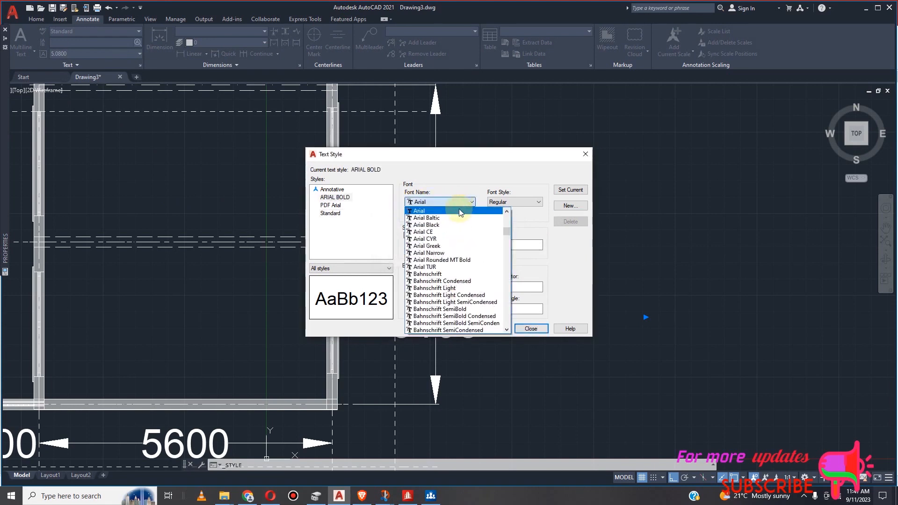
pyautogui.click(459, 209)
pyautogui.click(524, 202)
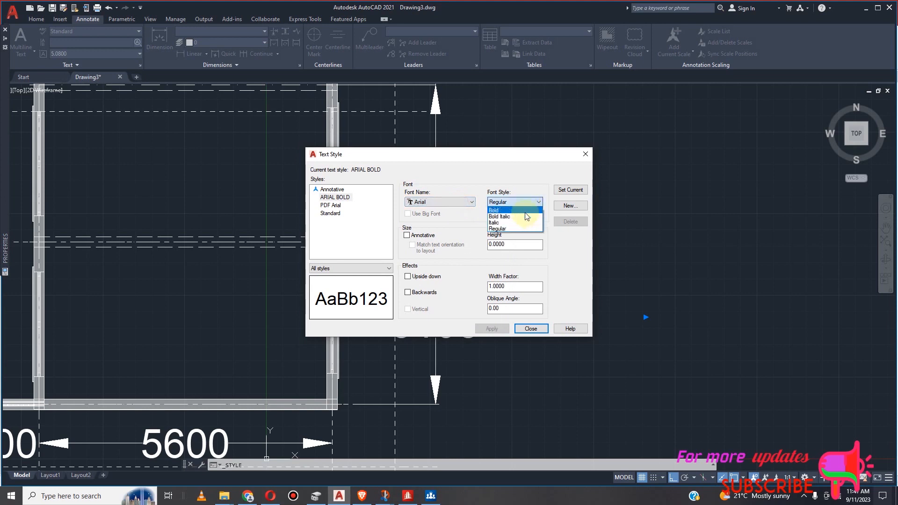
pyautogui.click(520, 210)
pyautogui.click(528, 329)
# Assign the ARIAL BOLD text style to the 3050 note beside the southernmost 3105 dimension.
pyautogui.scroll(-5, 565, 306)
pyautogui.scroll(6, 568, 266)
pyautogui.click(547, 247)
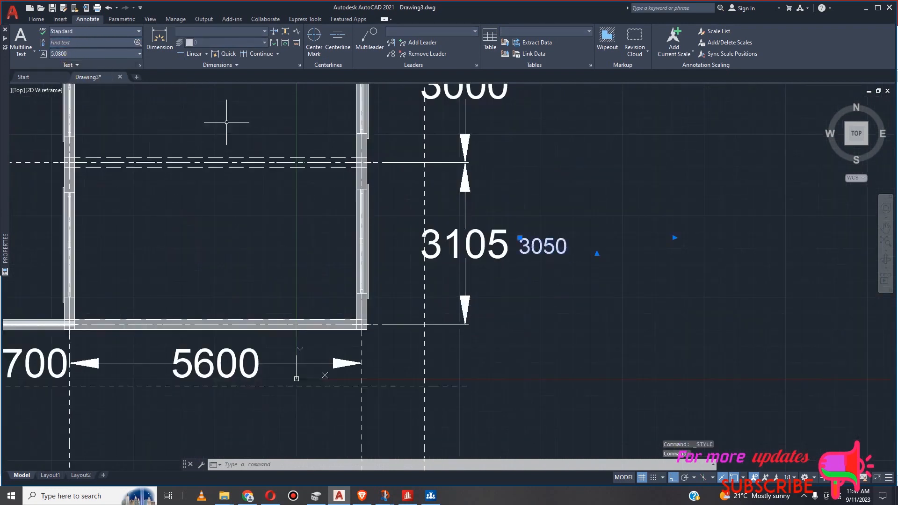
pyautogui.rightClick(601, 259)
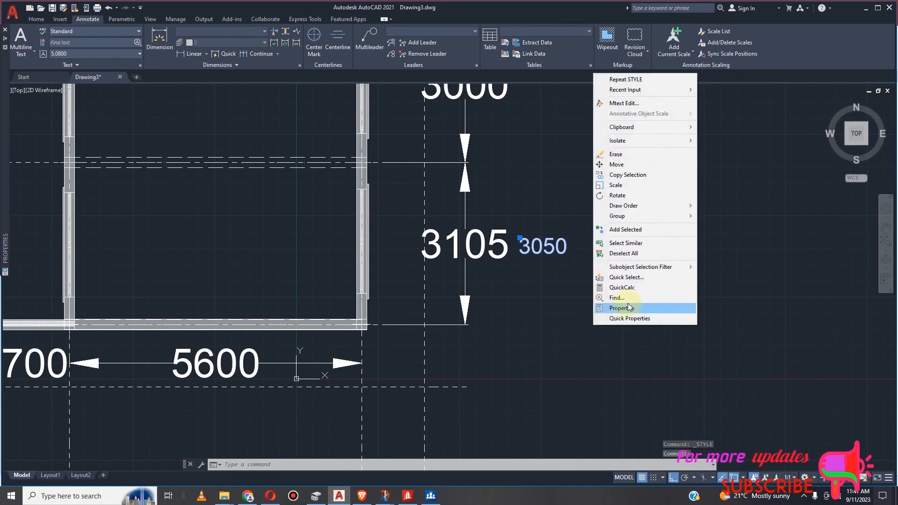
pyautogui.click(608, 308)
pyautogui.scroll(-2, 88, 190)
pyautogui.scroll(2, 91, 181)
pyautogui.click(94, 167)
pyautogui.click(97, 167)
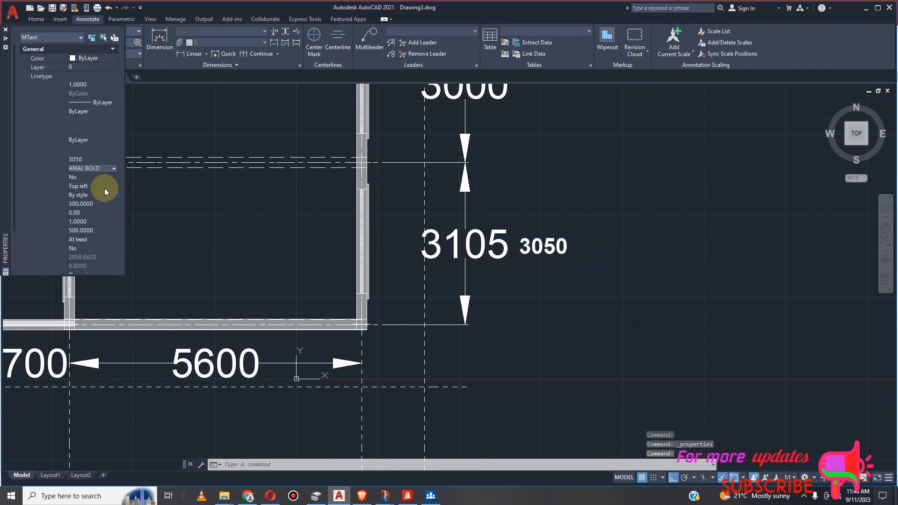
pyautogui.scroll(3, 557, 255)
pyautogui.scroll(-3, 557, 255)
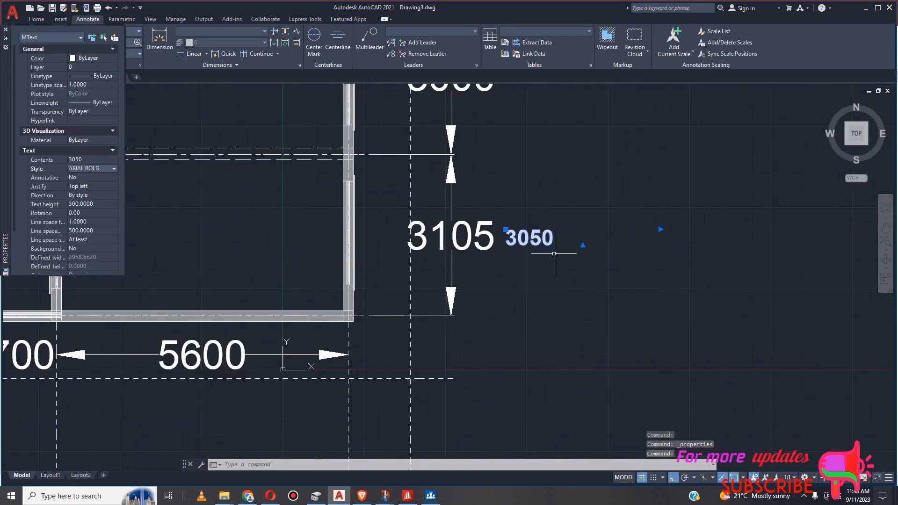
pyautogui.press('Escape')
# Move the bold 3050 note straight east, clear of the southernmost 3105 dimension.
pyautogui.scroll(-2, 564, 262)
pyautogui.click(543, 249)
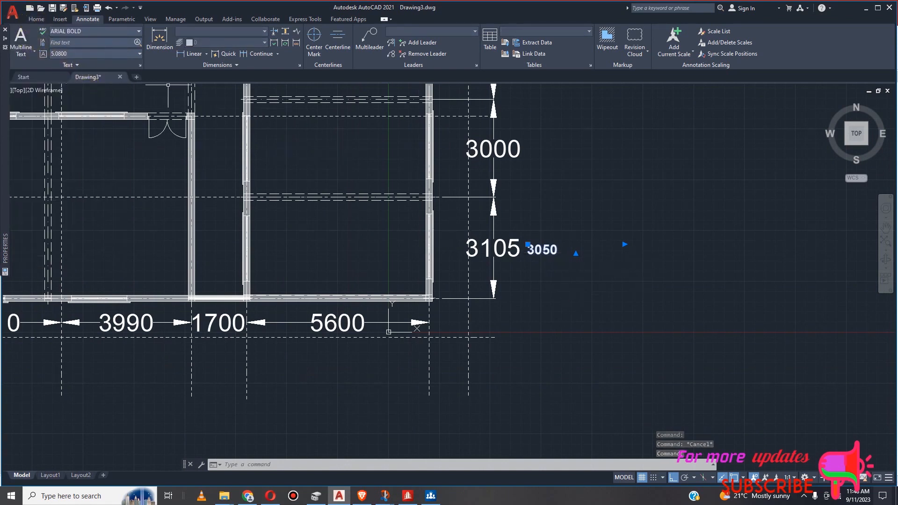
pyautogui.click(36, 19)
pyautogui.press('Escape')
pyautogui.click(128, 33)
pyautogui.click(548, 248)
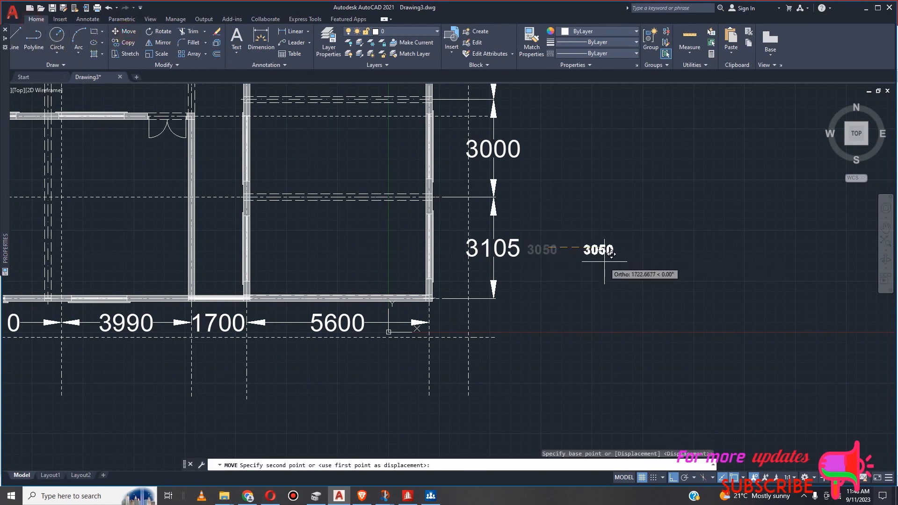
pyautogui.click(600, 247)
pyautogui.scroll(-4, 484, 291)
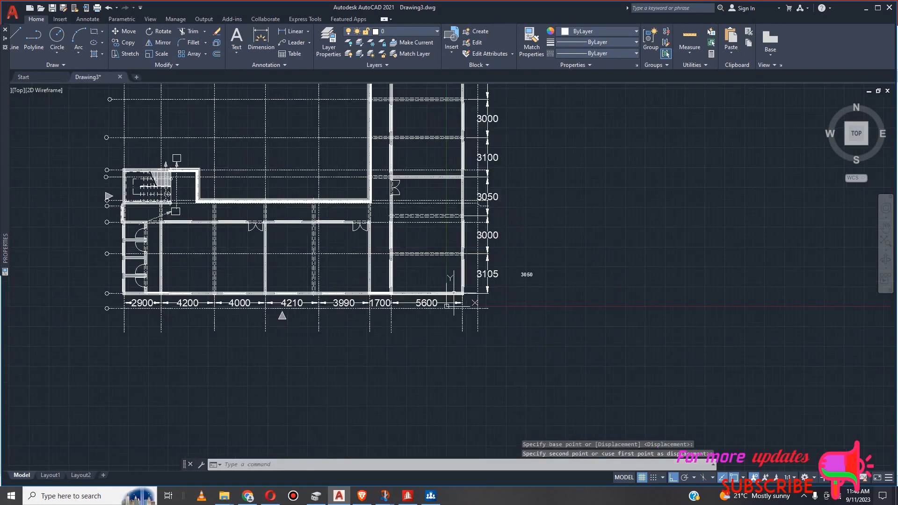
# Set the text height of the bold 3050 note east of the southernmost 3105 dimension to 600.
pyautogui.scroll(4, 519, 286)
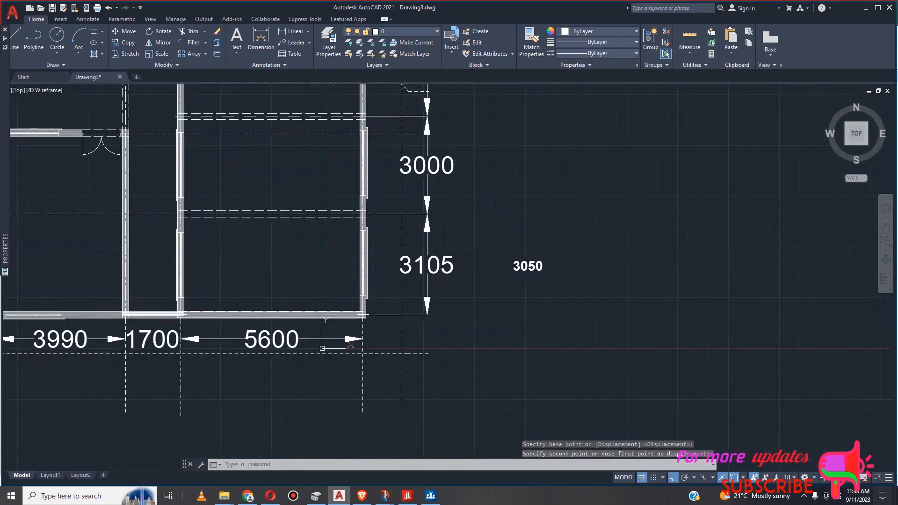
pyautogui.click(538, 266)
pyautogui.rightClick(534, 304)
pyautogui.click(569, 333)
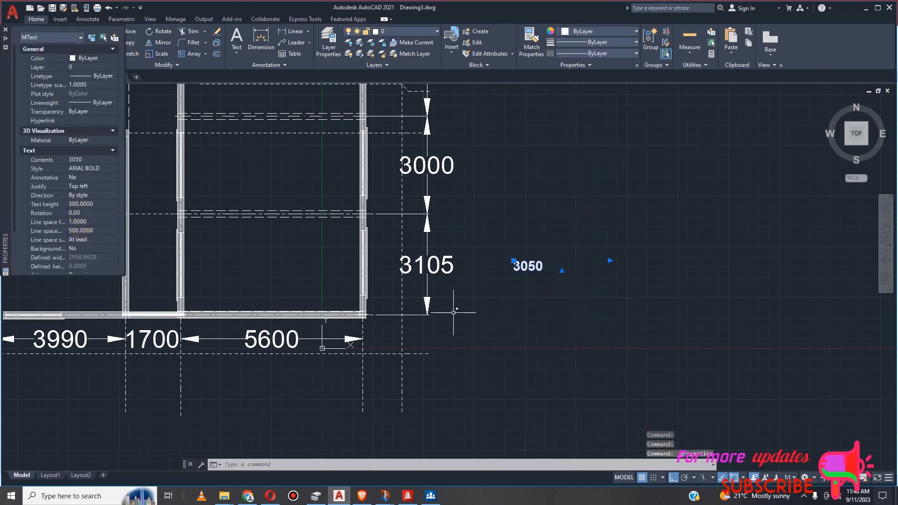
pyautogui.hotkey('ctrl', '1')
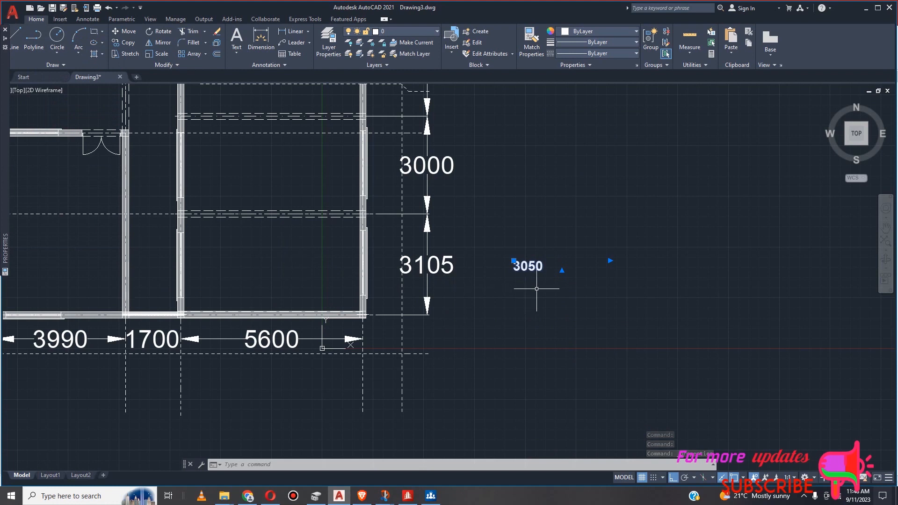
pyautogui.rightClick(533, 304)
pyautogui.click(567, 275)
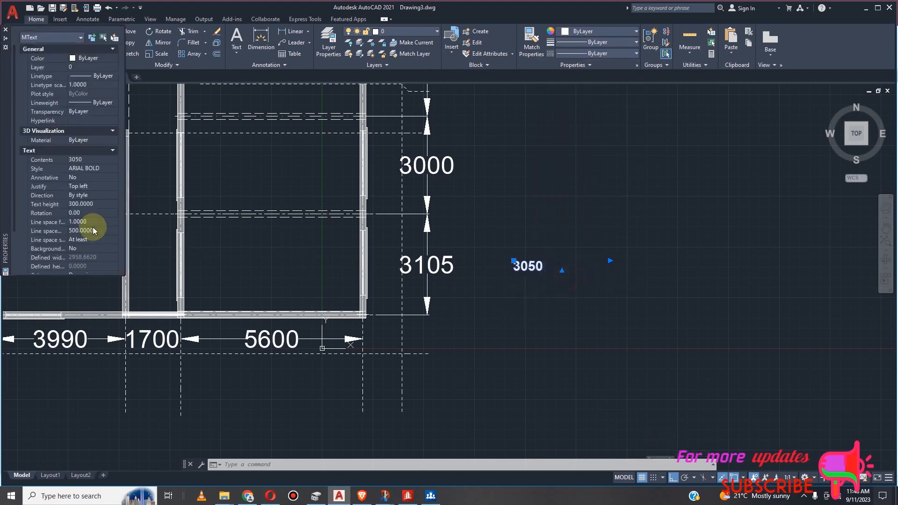
pyautogui.scroll(-3, 93, 230)
pyautogui.click(85, 151)
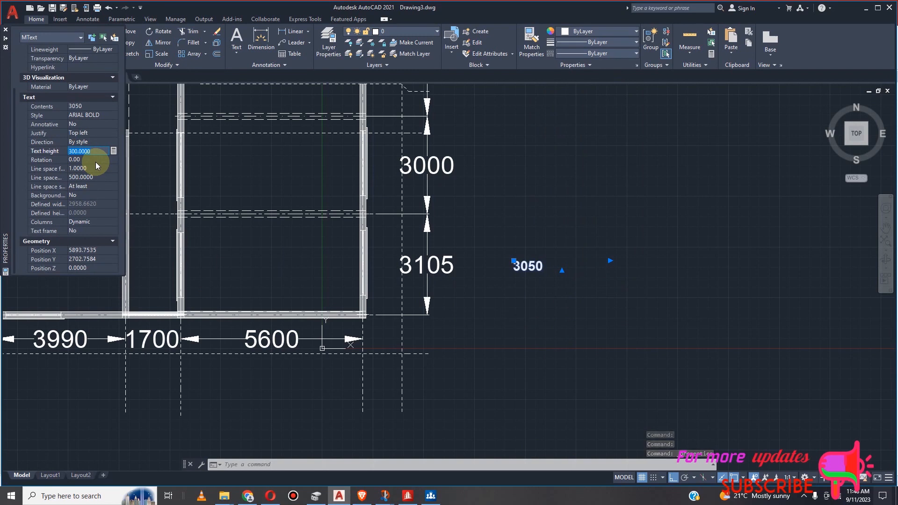
pyautogui.write('600')
pyautogui.click(96, 160)
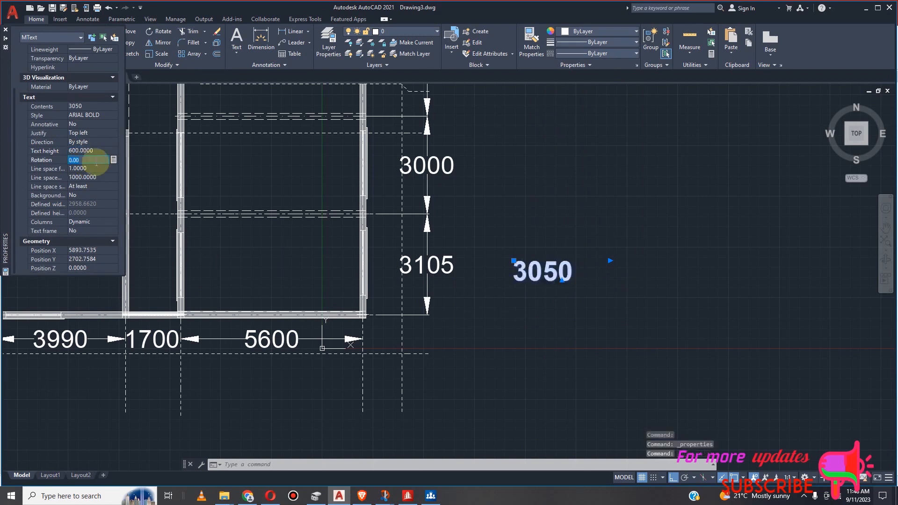
# Move the bold 3050 text horizontally so it sits close beside the 3105 dimension.
pyautogui.click(559, 289)
pyautogui.press('Escape')
pyautogui.press('Escape')
pyautogui.scroll(3, 559, 274)
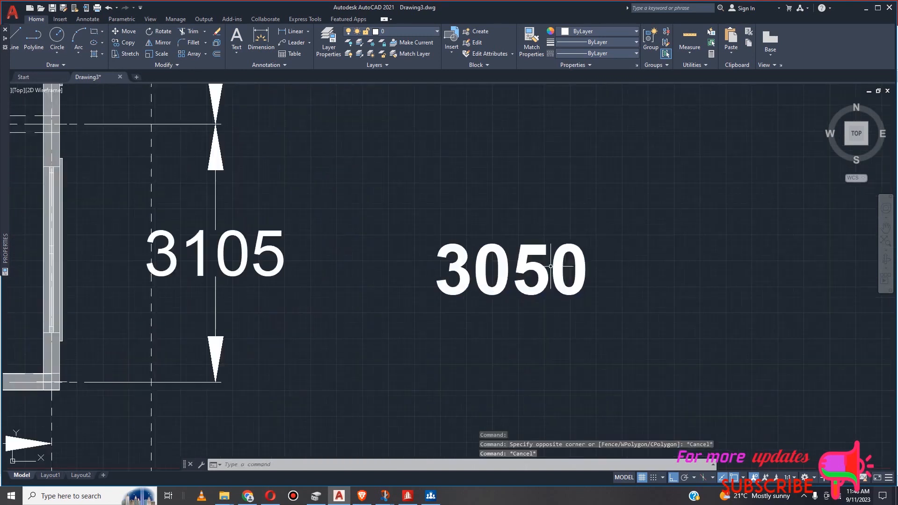
pyautogui.click(562, 281)
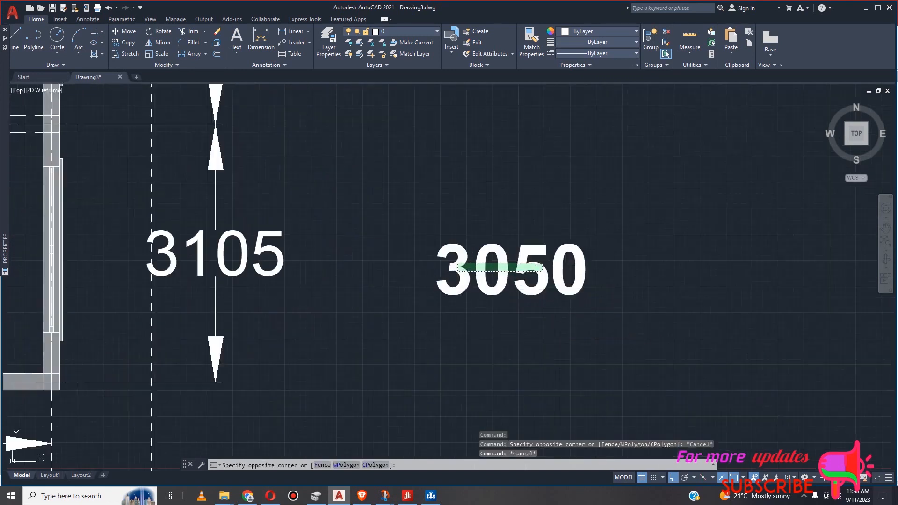
pyautogui.click(435, 253)
pyautogui.click(124, 32)
pyautogui.click(486, 278)
pyautogui.click(416, 237)
# Copy the bold 3050 text straight up to sit beside the uppermost 3000 dimension of the vertical chain.
pyautogui.scroll(-3, 478, 375)
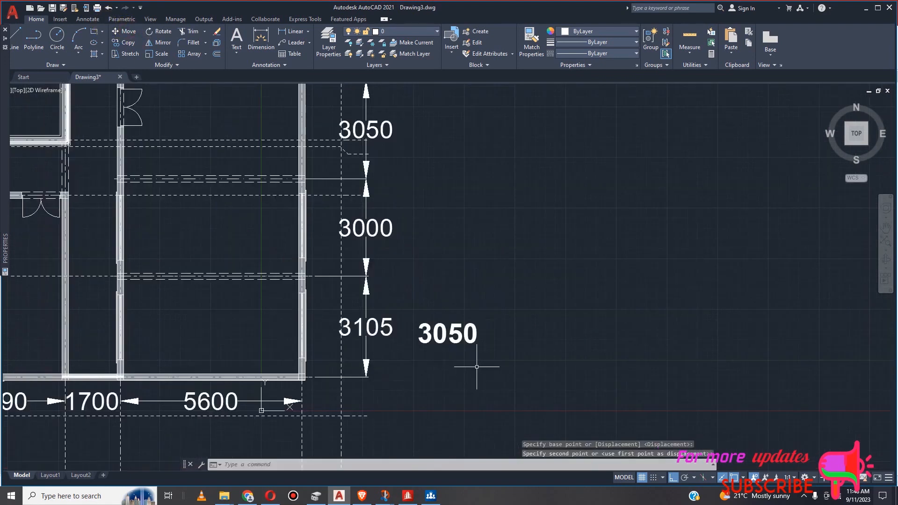
pyautogui.scroll(-2, 470, 373)
pyautogui.scroll(-4, 517, 361)
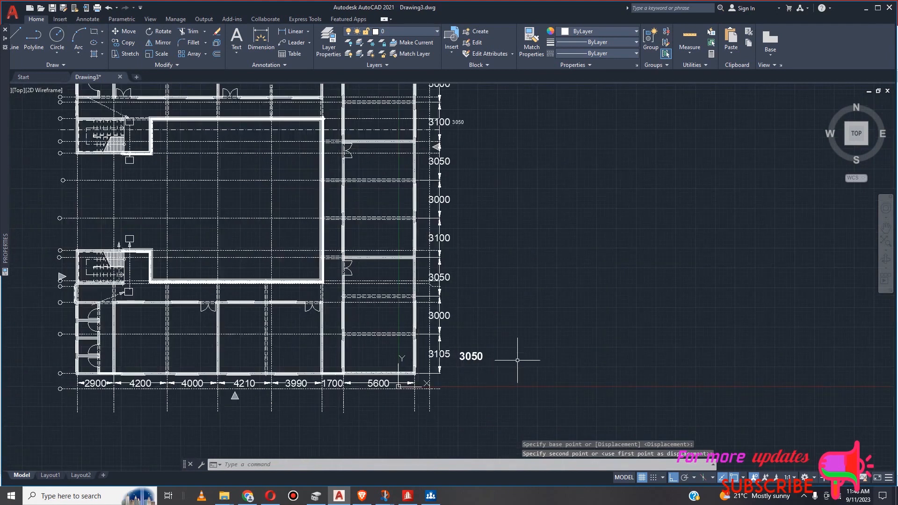
pyautogui.scroll(-3, 526, 321)
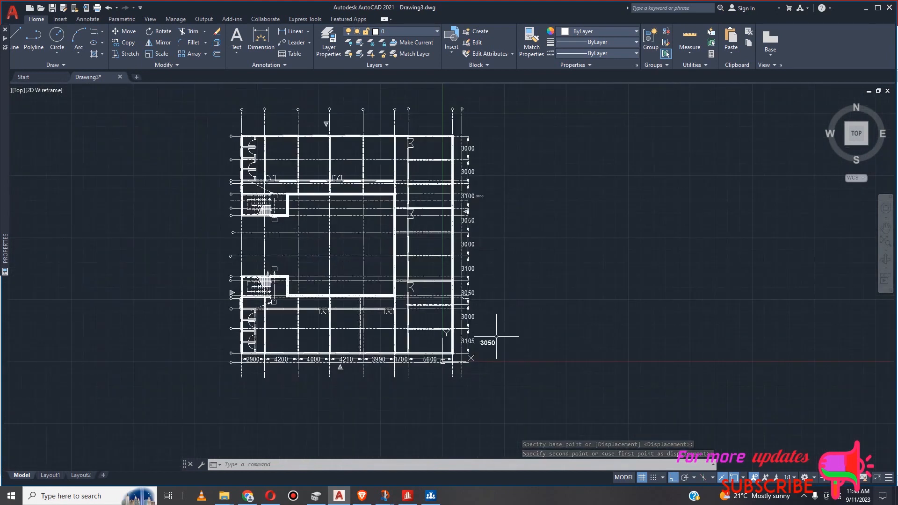
pyautogui.scroll(2, 494, 335)
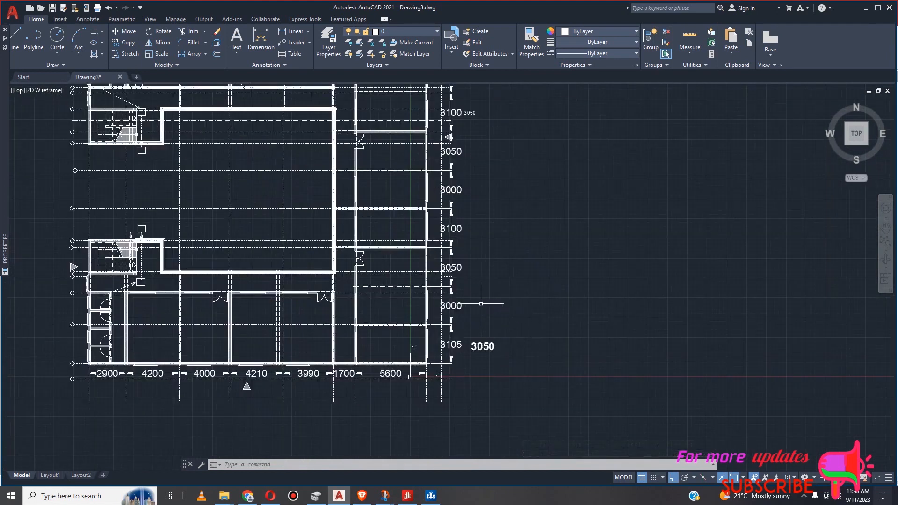
pyautogui.scroll(-2, 475, 322)
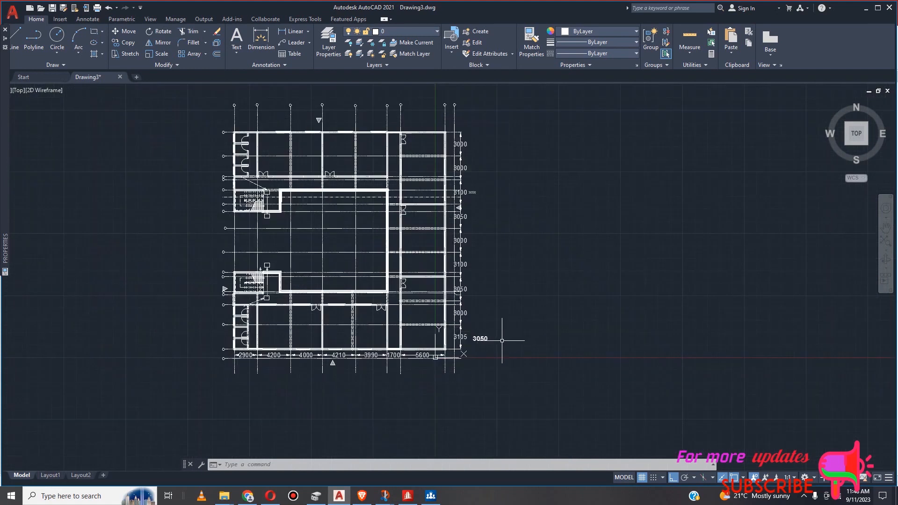
pyautogui.scroll(2, 486, 201)
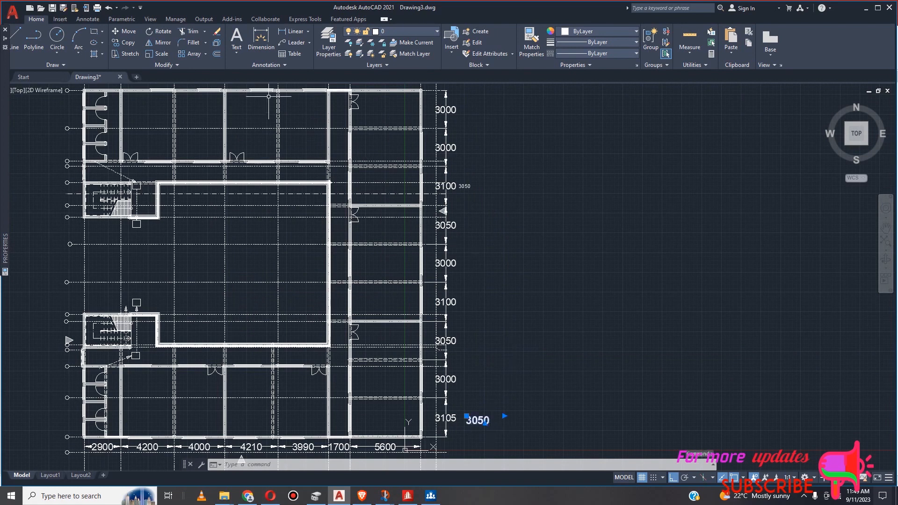
pyautogui.click(119, 41)
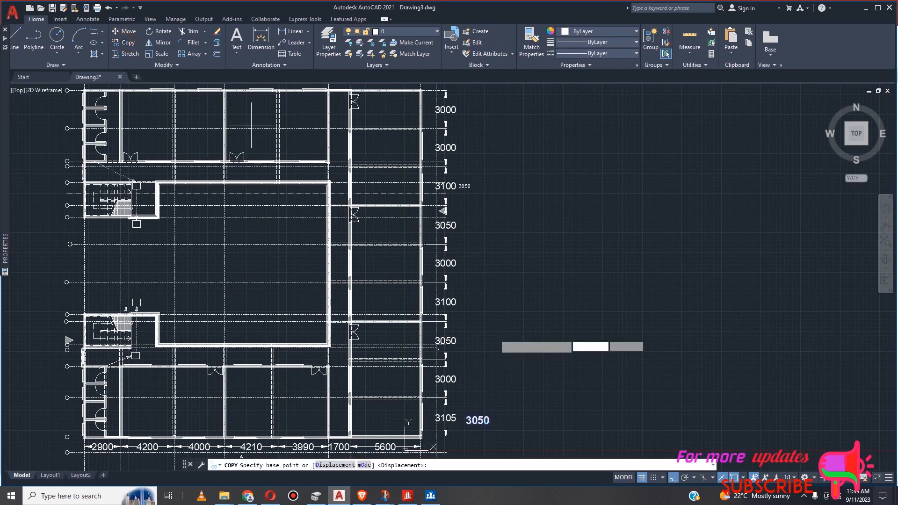
pyautogui.click(480, 420)
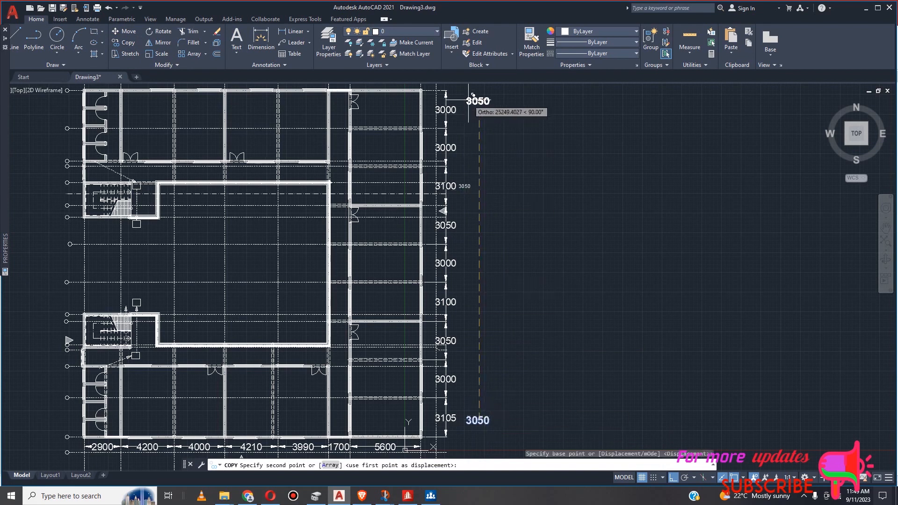
pyautogui.click(474, 104)
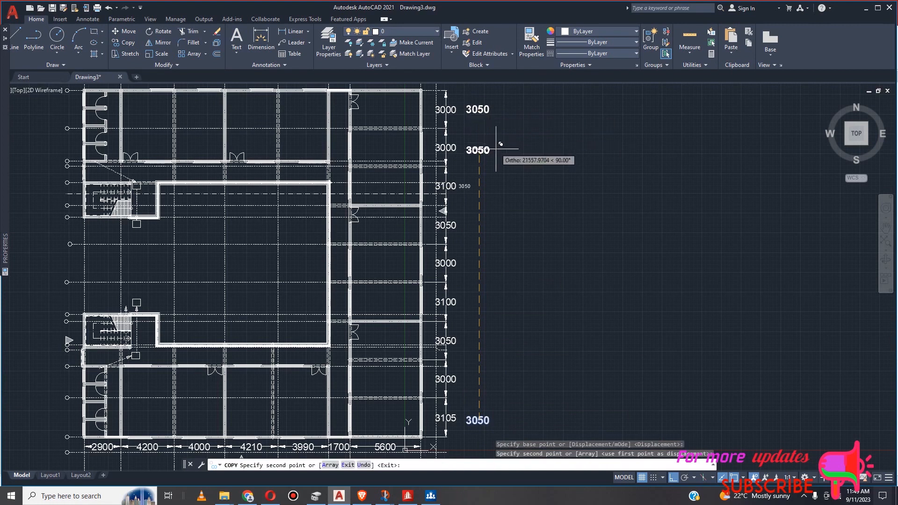
pyautogui.press('Escape')
# Examine the vertical dimension chain and the 3050 texts beside it, comparing their size and legibility at different zoom levels.
pyautogui.scroll(-2, 489, 176)
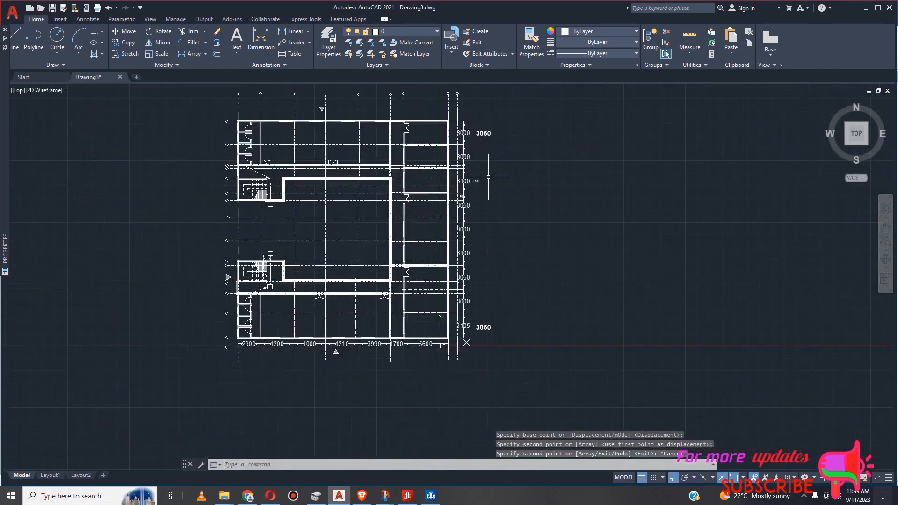
pyautogui.scroll(4, 446, 318)
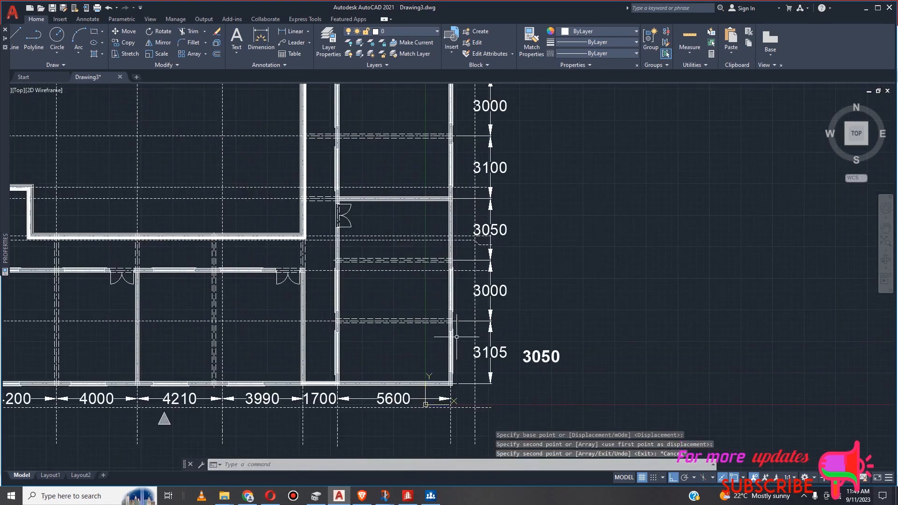
pyautogui.scroll(-6, 456, 337)
pyautogui.scroll(6, 500, 334)
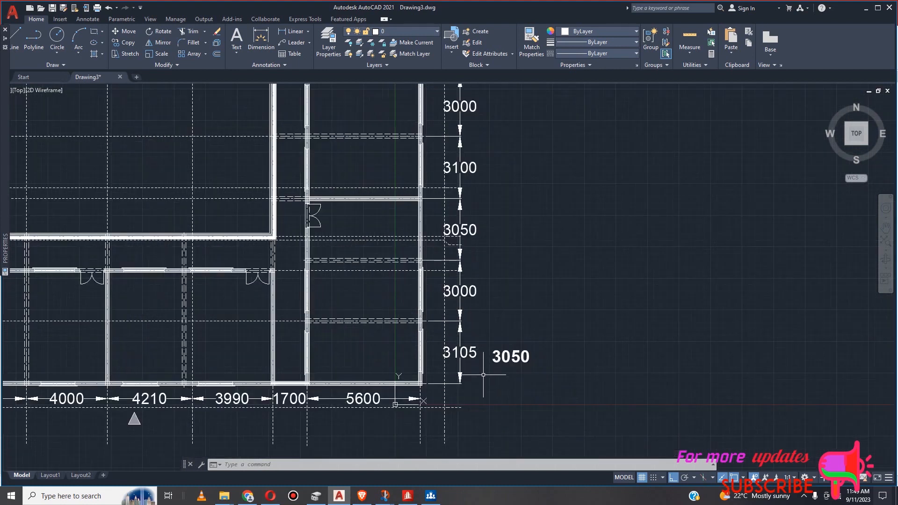
pyautogui.scroll(-2, 484, 375)
pyautogui.scroll(2, 481, 320)
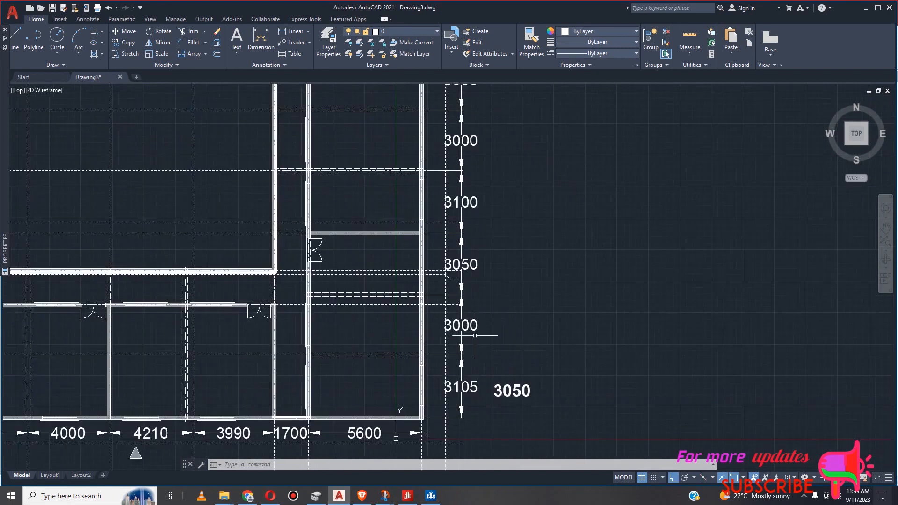
pyautogui.scroll(-2, 466, 346)
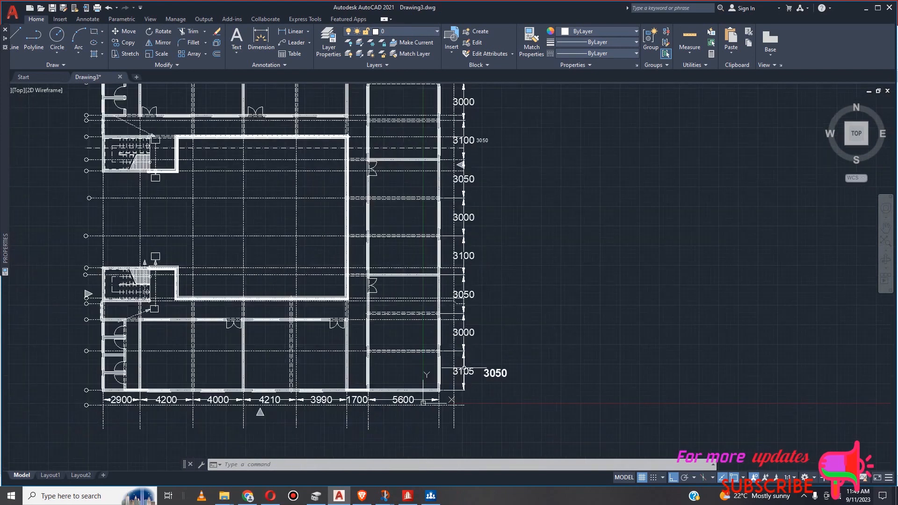
pyautogui.scroll(2, 464, 367)
pyautogui.scroll(-2, 473, 369)
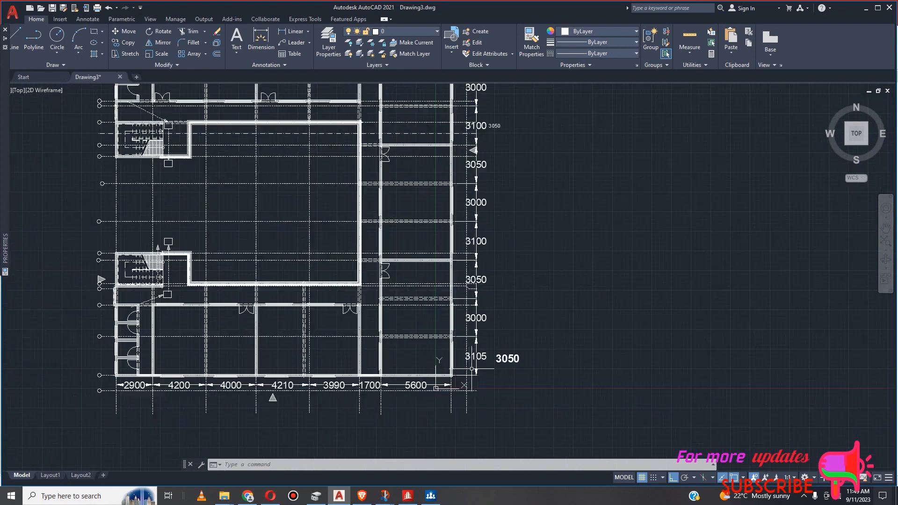
pyautogui.scroll(-4, 444, 384)
pyautogui.scroll(6, 509, 238)
pyautogui.scroll(-3, 470, 261)
pyautogui.scroll(2, 423, 262)
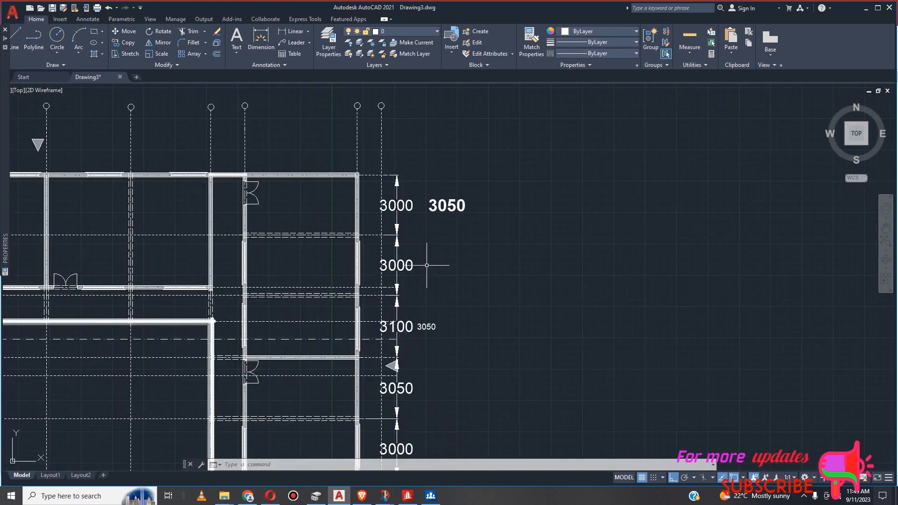
pyautogui.scroll(-2, 450, 206)
pyautogui.scroll(2, 443, 241)
pyautogui.scroll(-4, 450, 192)
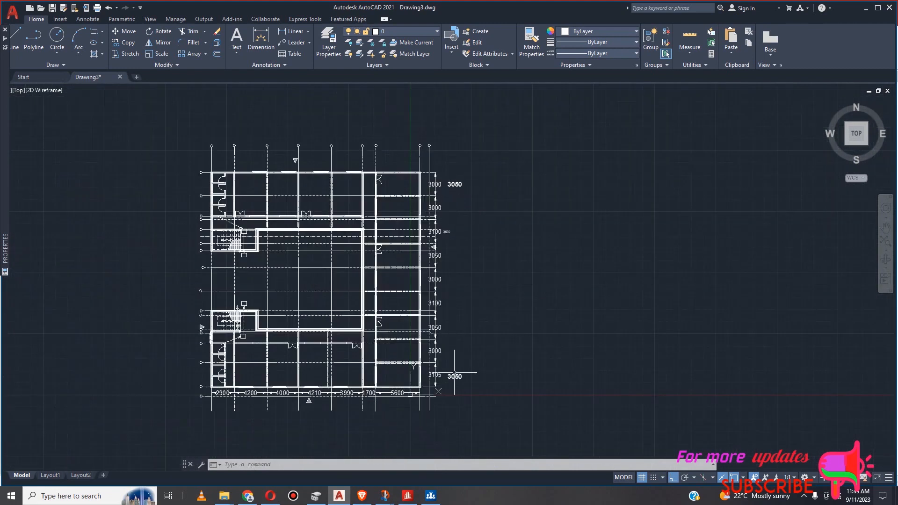
pyautogui.scroll(4, 455, 372)
pyautogui.scroll(-3, 465, 349)
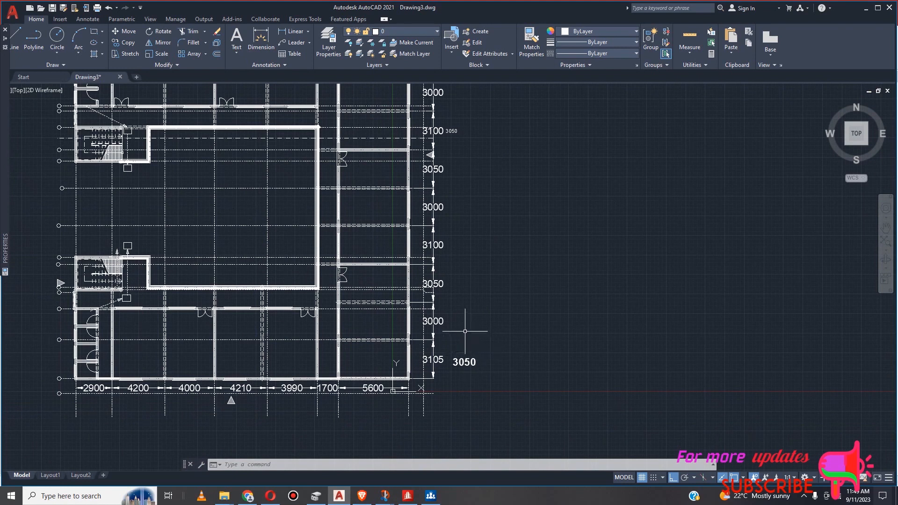
pyautogui.scroll(-2, 449, 333)
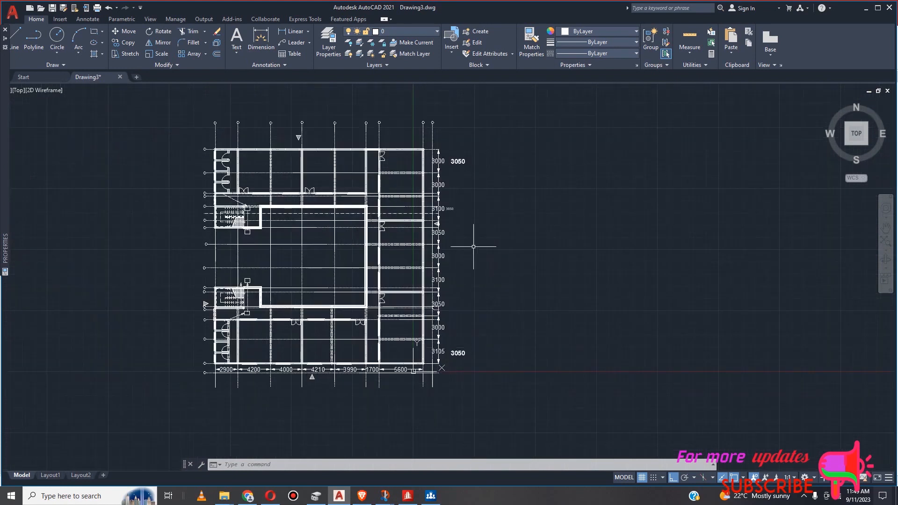
pyautogui.scroll(2, 455, 187)
pyautogui.scroll(-2, 475, 222)
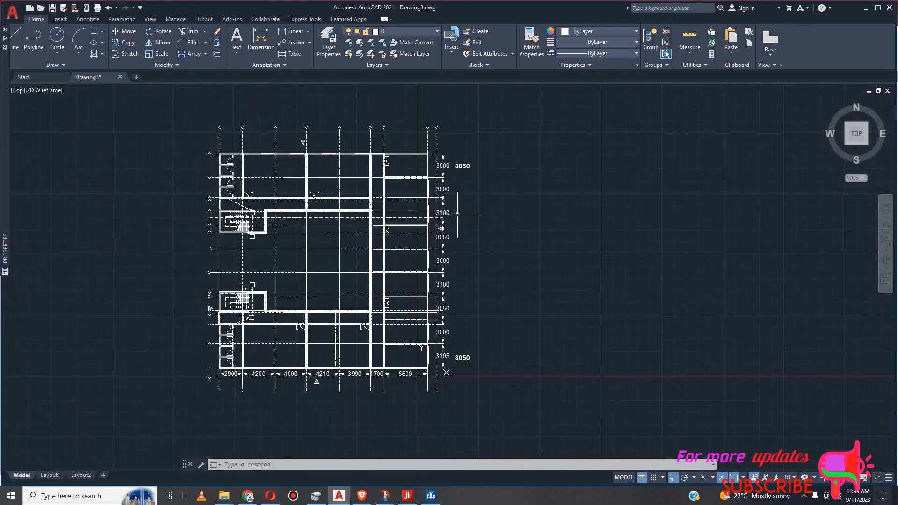
pyautogui.scroll(2, 454, 215)
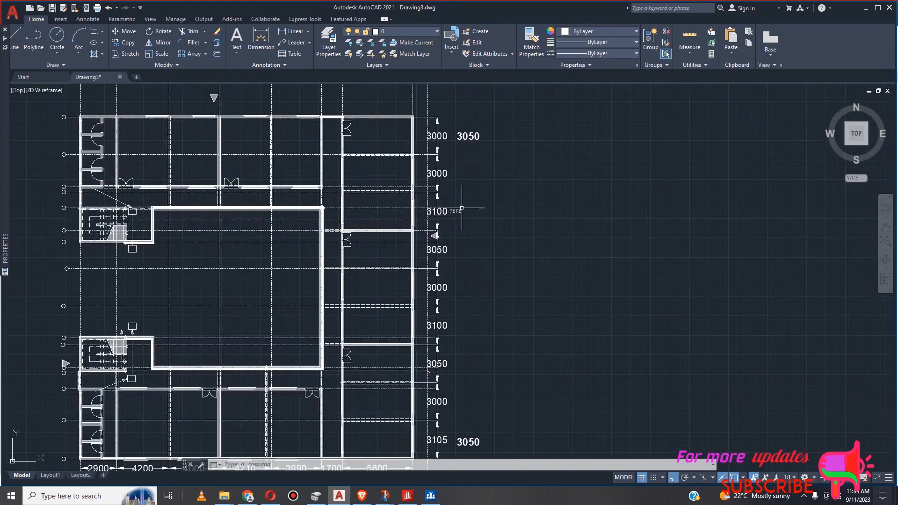
pyautogui.scroll(-2, 467, 202)
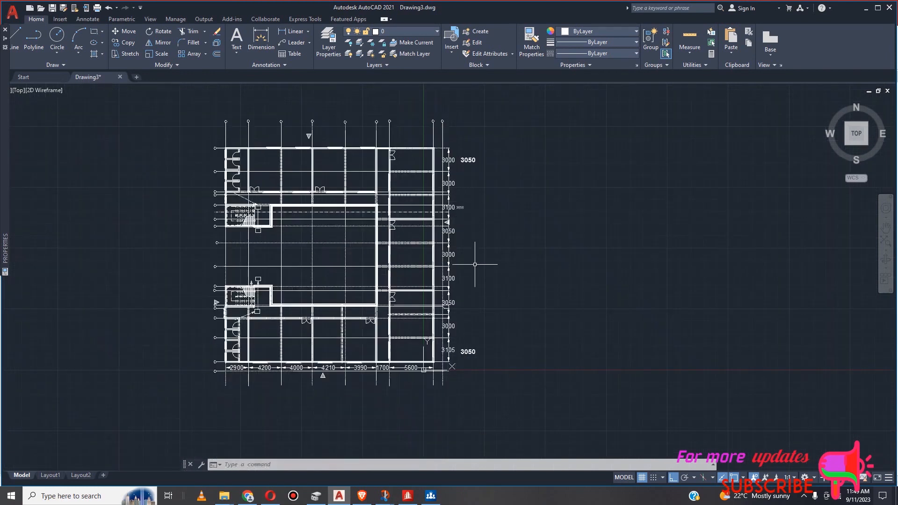
# Match the properties of the bold 3050 text beside the uppermost 3000 dimension onto the small 3050 text beside the upper 3100 dimension.
pyautogui.scroll(5, 469, 212)
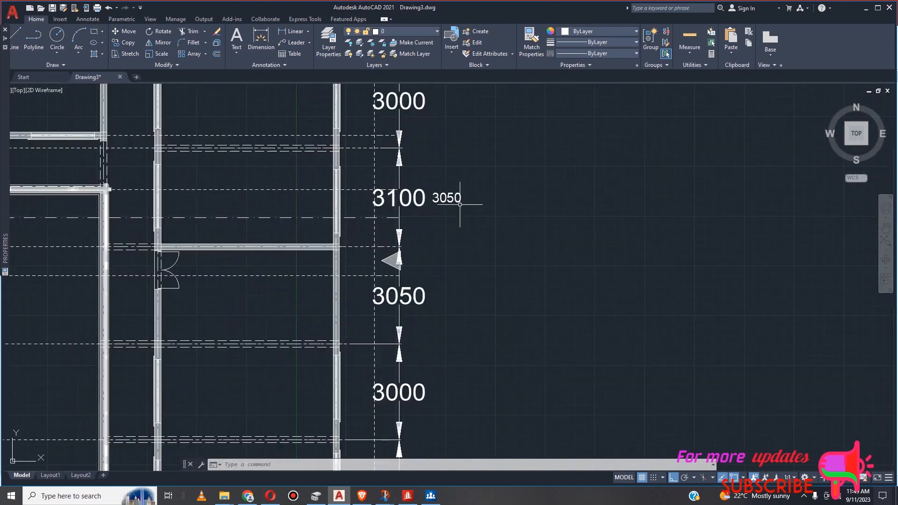
pyautogui.click(532, 41)
pyautogui.scroll(-4, 484, 246)
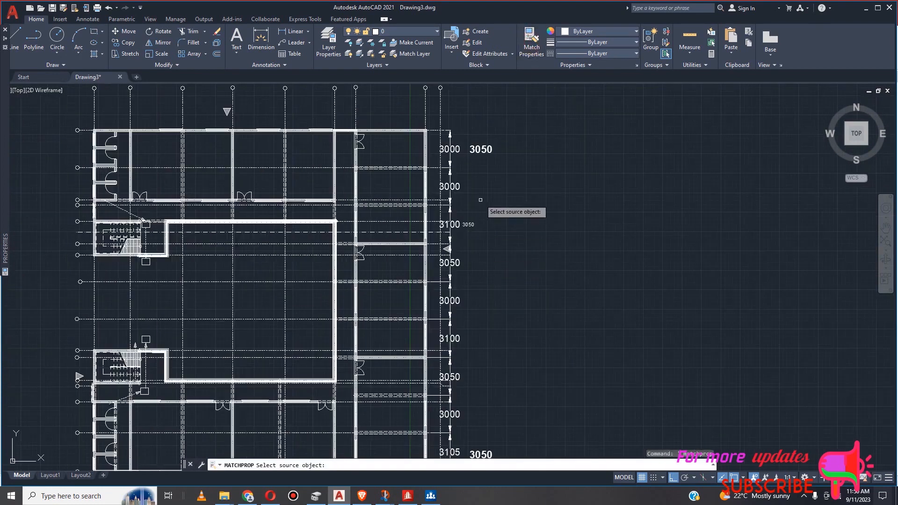
pyautogui.click(487, 150)
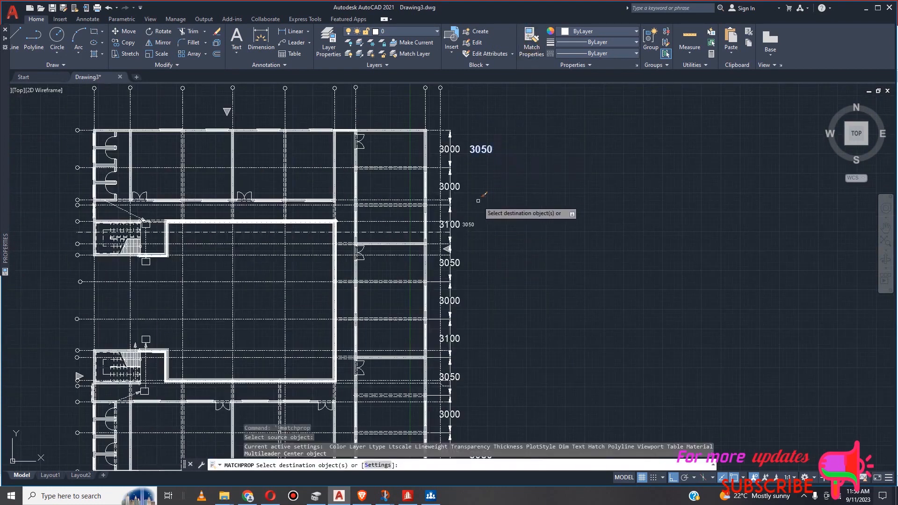
pyautogui.click(468, 225)
pyautogui.scroll(-4, 488, 236)
pyautogui.press('Escape')
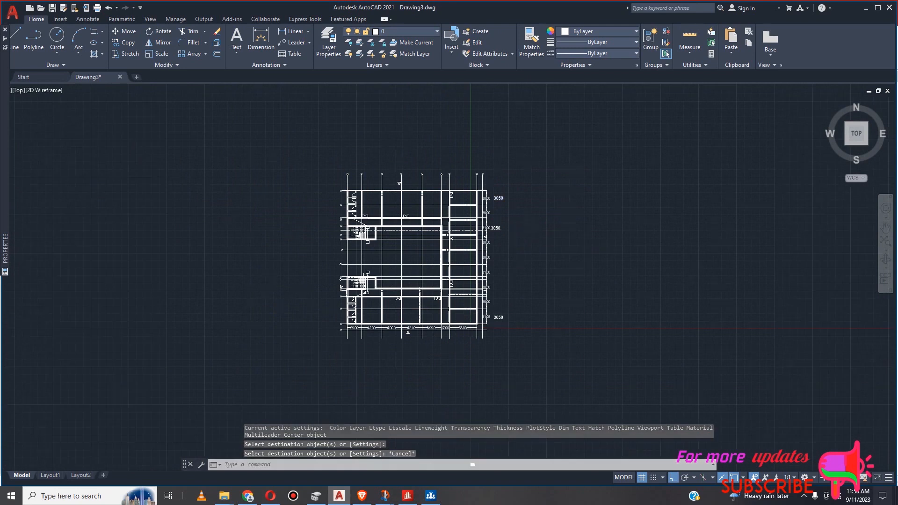
# Copy the matched 3050 text beside the upper 3100 dimension straight down to the lower 3100 dimension.
pyautogui.scroll(4, 489, 236)
pyautogui.scroll(2, 489, 220)
pyautogui.scroll(-2, 493, 194)
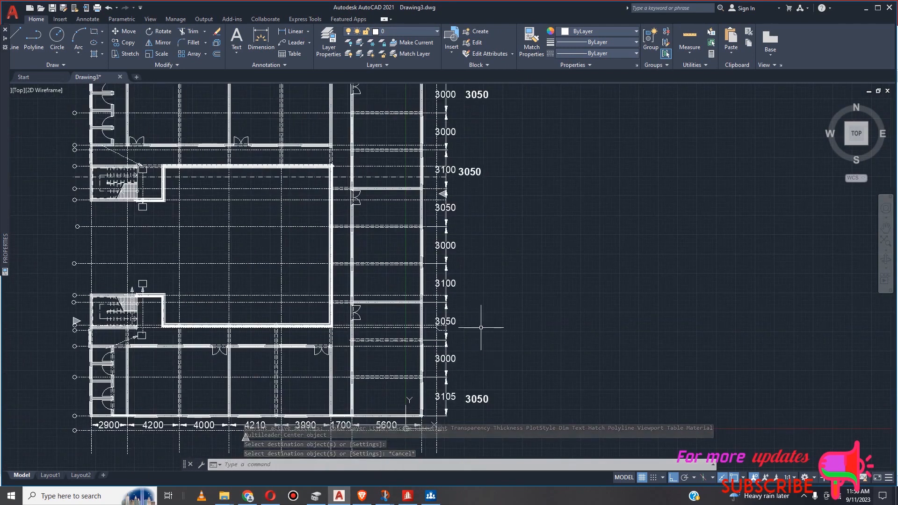
pyautogui.scroll(-2, 485, 331)
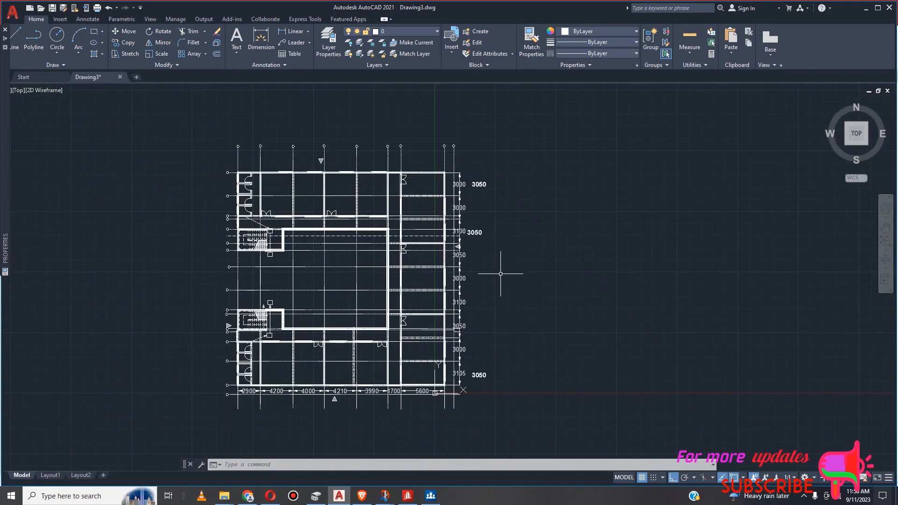
pyautogui.scroll(2, 490, 314)
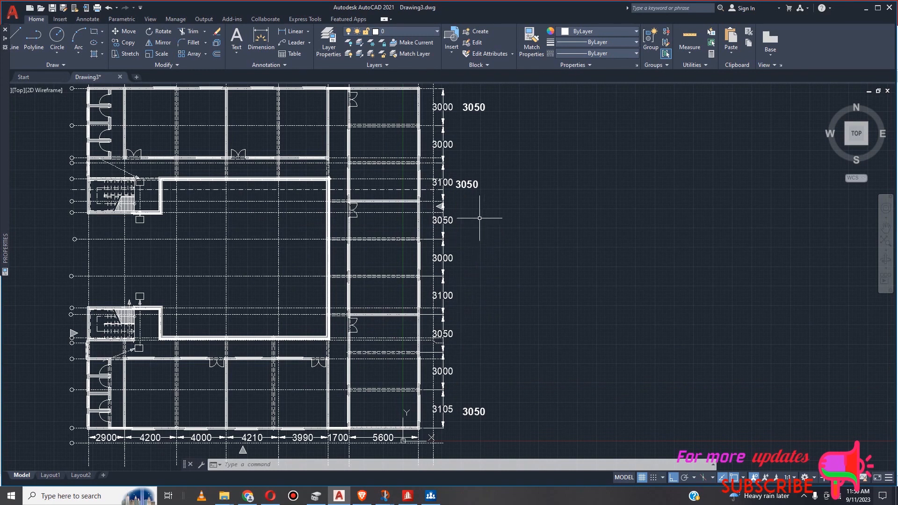
pyautogui.click(468, 184)
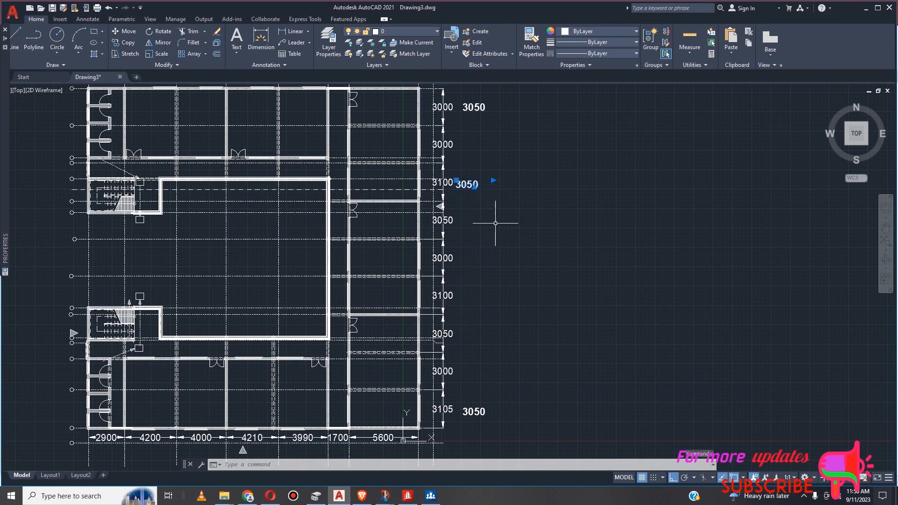
pyautogui.click(122, 42)
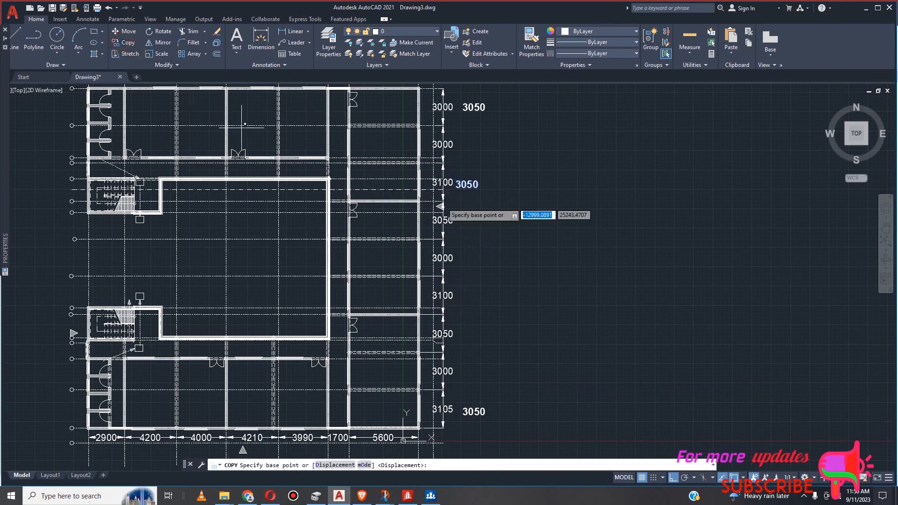
pyautogui.click(480, 182)
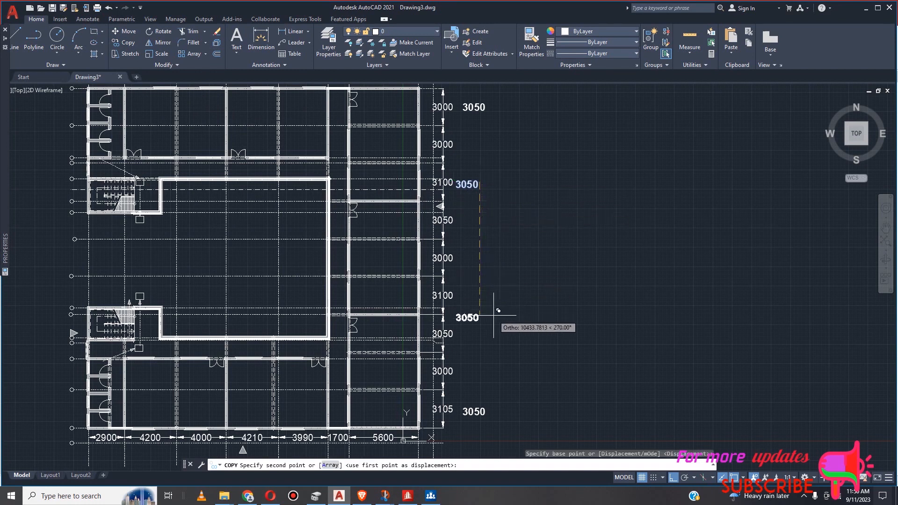
pyautogui.click(493, 283)
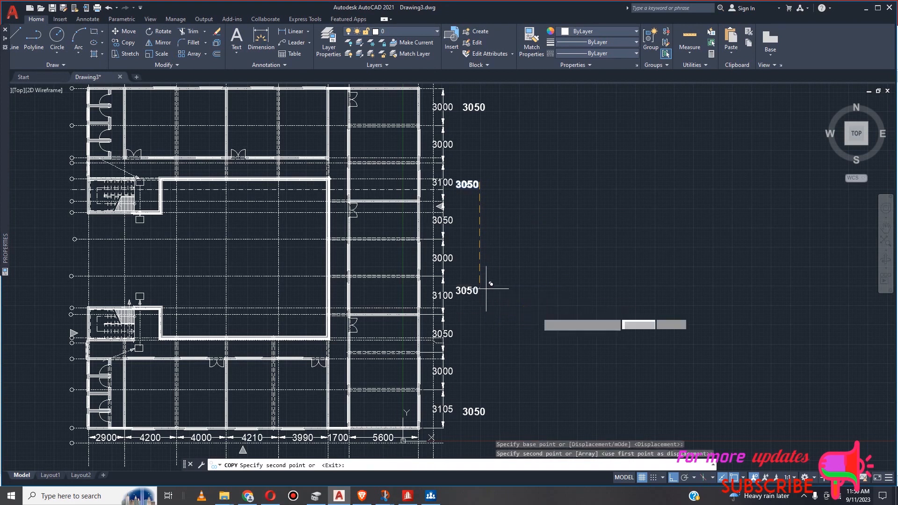
# Review the whole floor plan and the placement of the four 3050 texts along its vertical dimension chain at different zoom levels.
pyautogui.press('Escape')
pyautogui.scroll(-2, 536, 288)
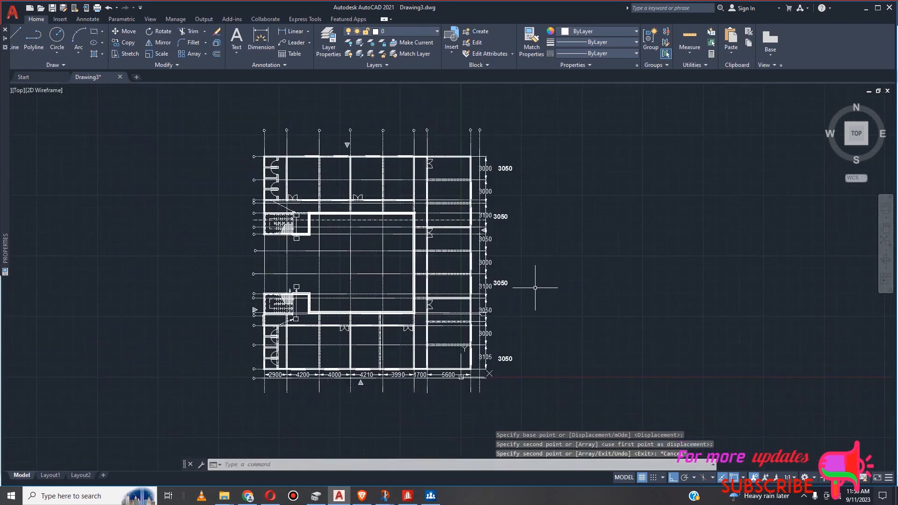
pyautogui.scroll(2, 522, 163)
pyautogui.scroll(2, 491, 187)
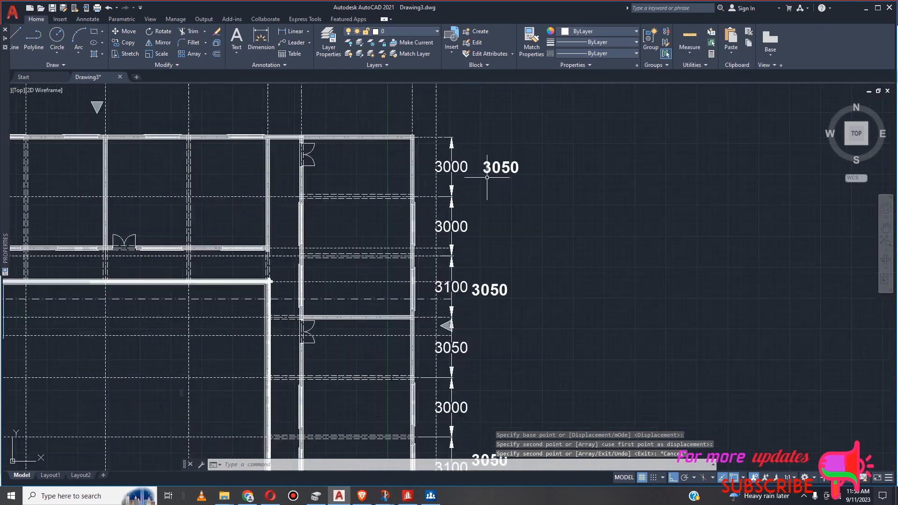
pyautogui.scroll(-2, 518, 186)
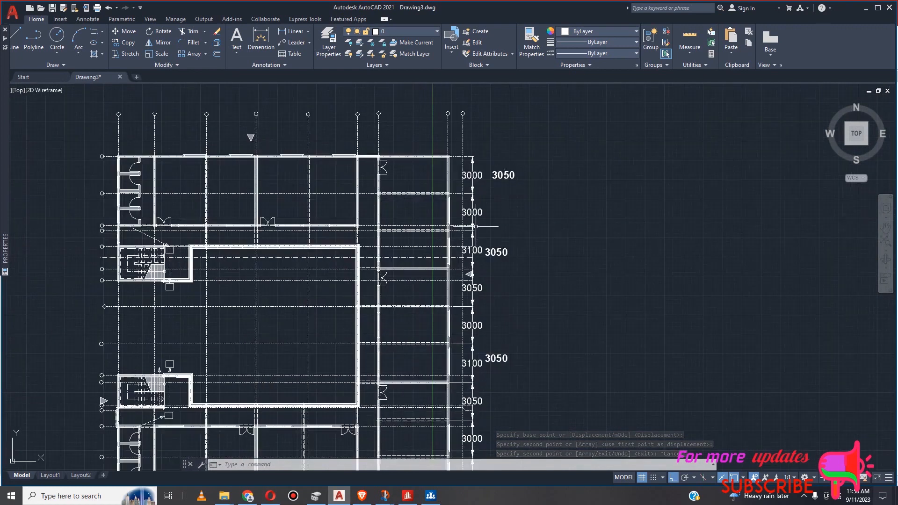
pyautogui.scroll(-2, 485, 207)
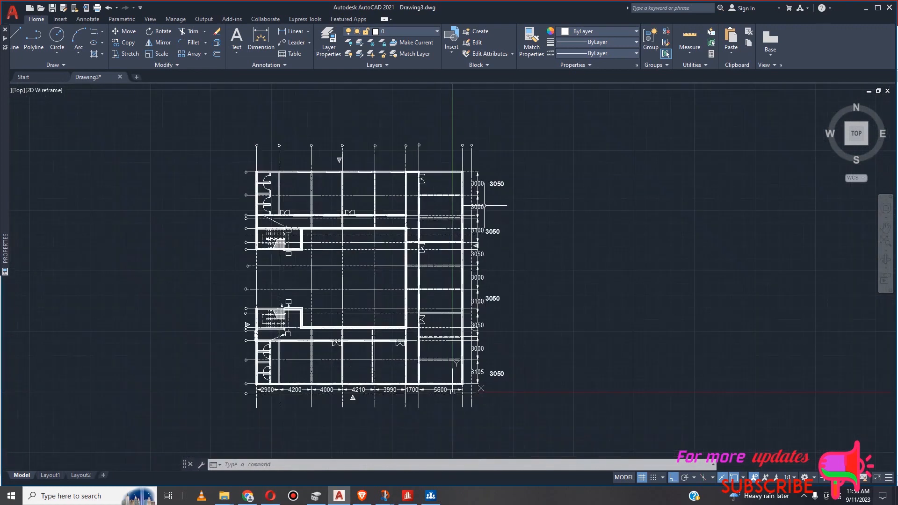
pyautogui.scroll(2, 488, 235)
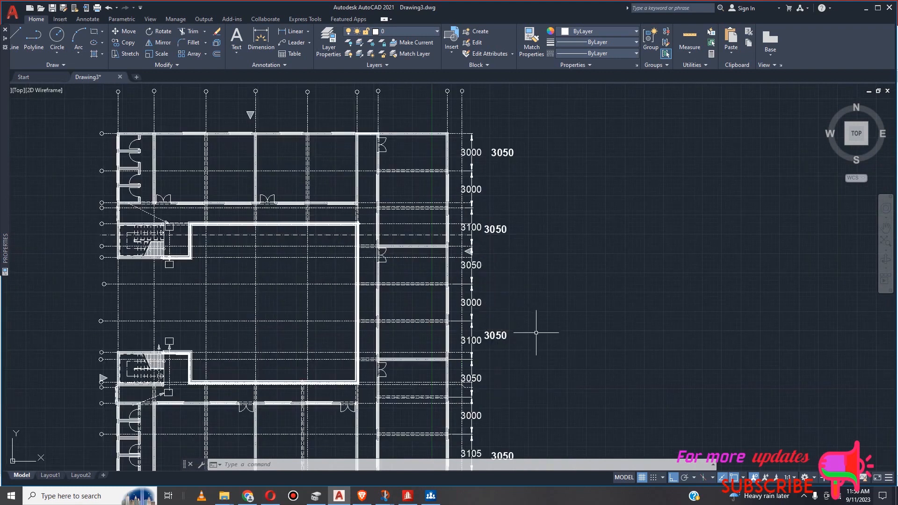
pyautogui.scroll(-2, 535, 341)
pyautogui.scroll(2, 526, 402)
pyautogui.scroll(-2, 519, 382)
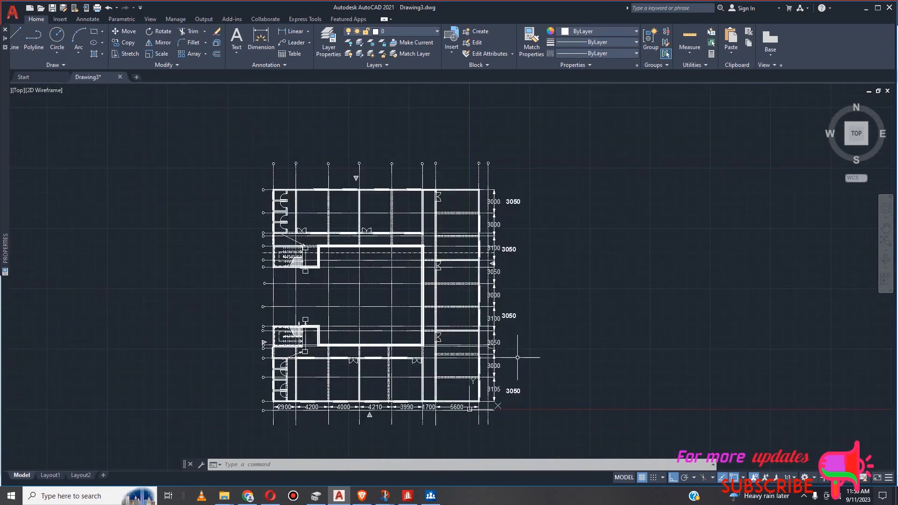
pyautogui.scroll(3, 464, 274)
pyautogui.scroll(-3, 505, 222)
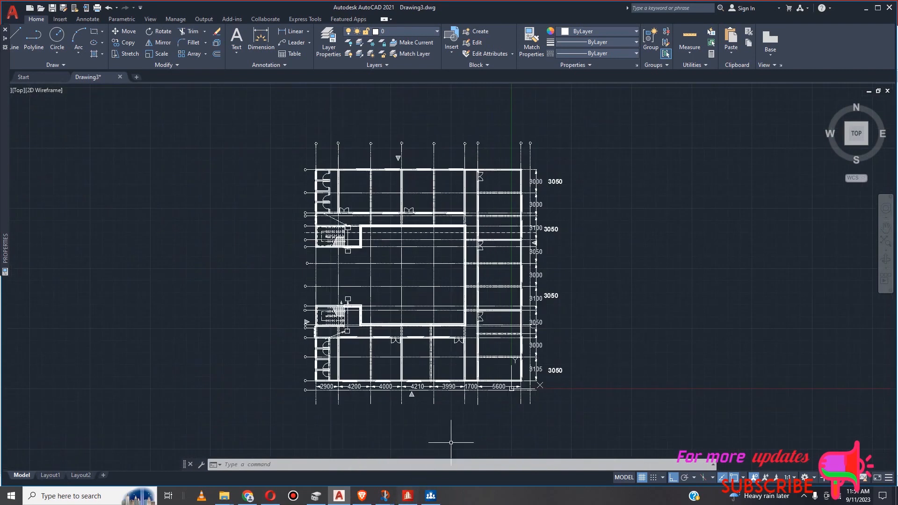
pyautogui.scroll(4, 478, 243)
pyautogui.scroll(-2, 458, 229)
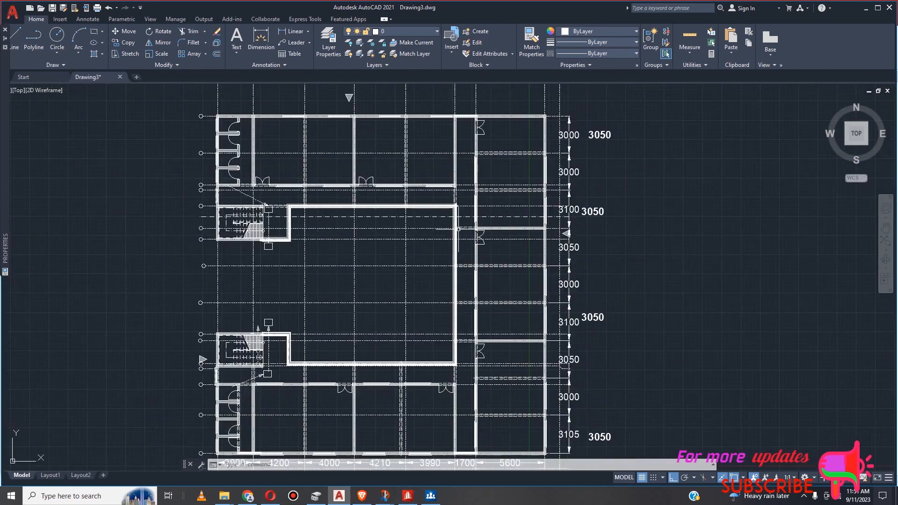
# Copy the short vertical line at the corridor wall junction above the double door straight across to the courtyard's right-hand wall.
pyautogui.scroll(8, 459, 227)
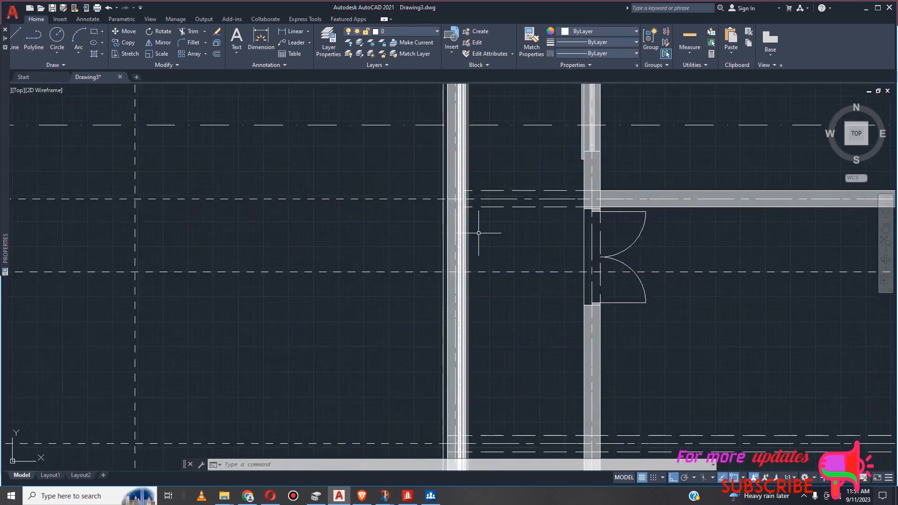
pyautogui.scroll(4, 579, 216)
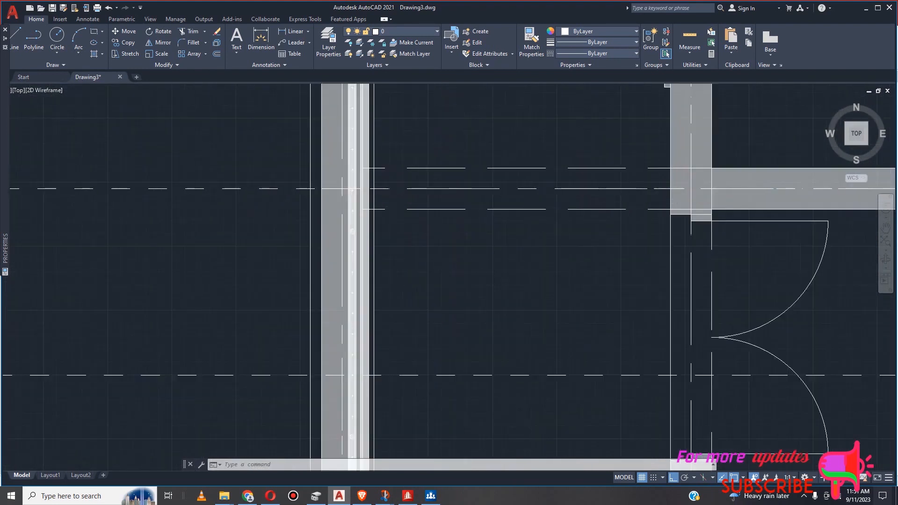
pyautogui.scroll(2, 669, 179)
pyautogui.click(669, 191)
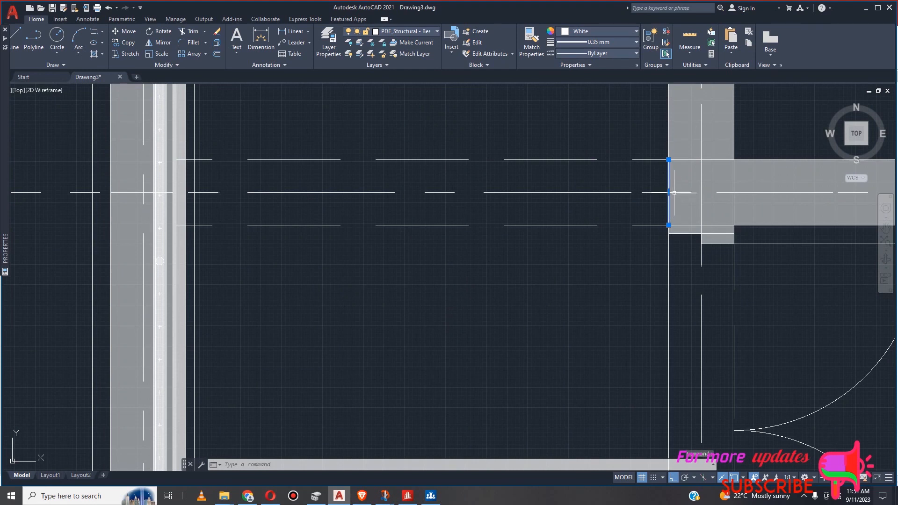
pyautogui.scroll(-4, 607, 178)
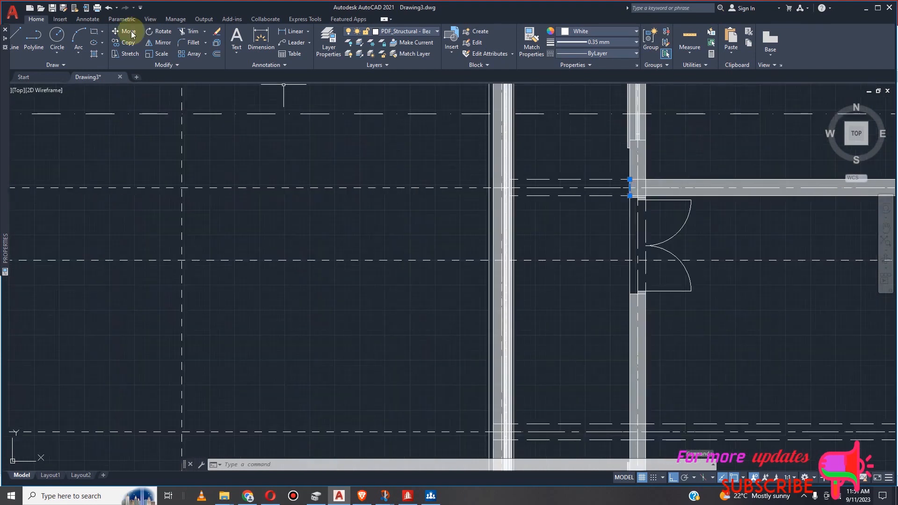
pyautogui.click(127, 42)
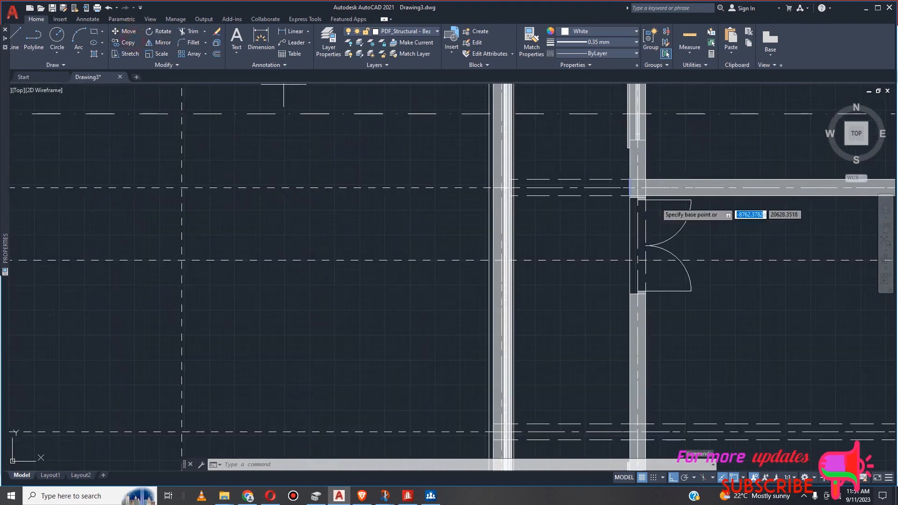
pyautogui.scroll(3, 627, 189)
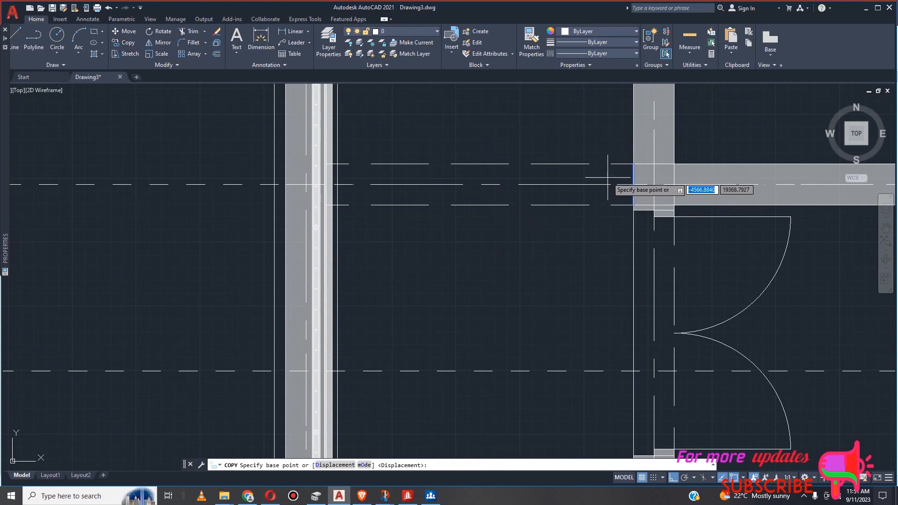
pyautogui.click(633, 184)
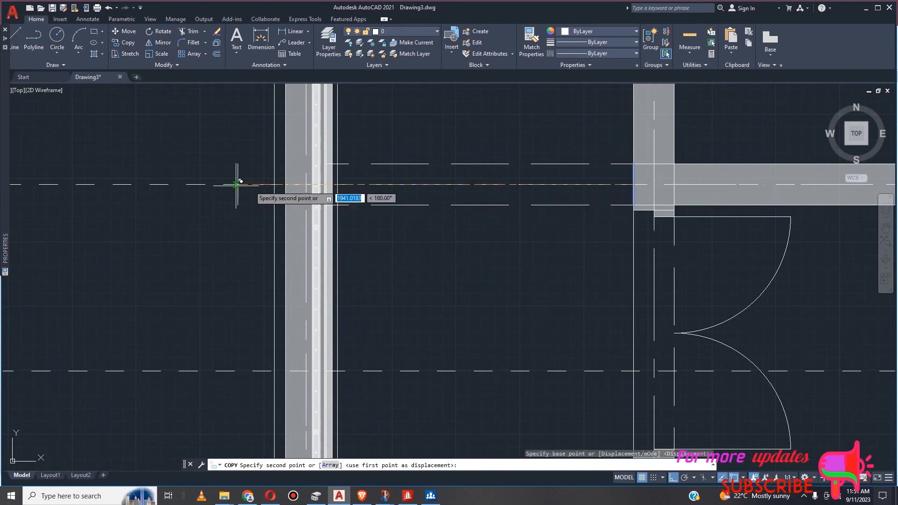
pyautogui.click(288, 183)
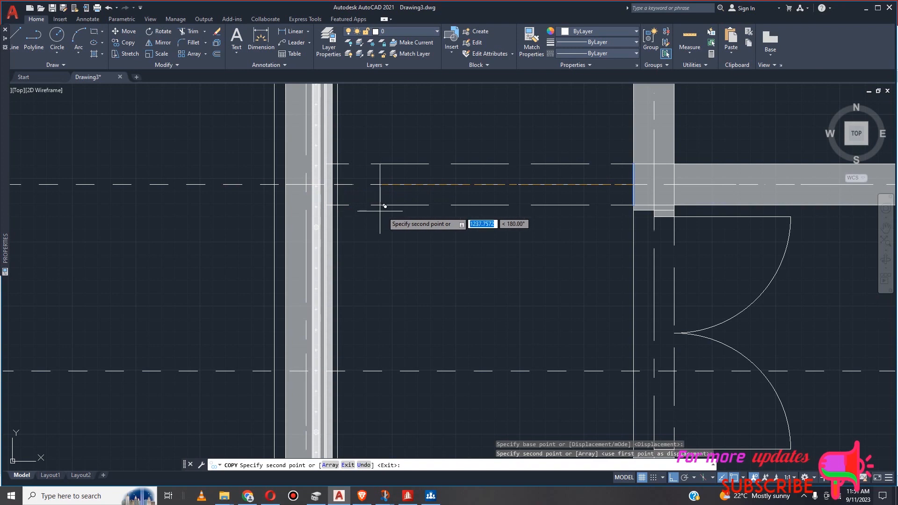
pyautogui.press('Escape')
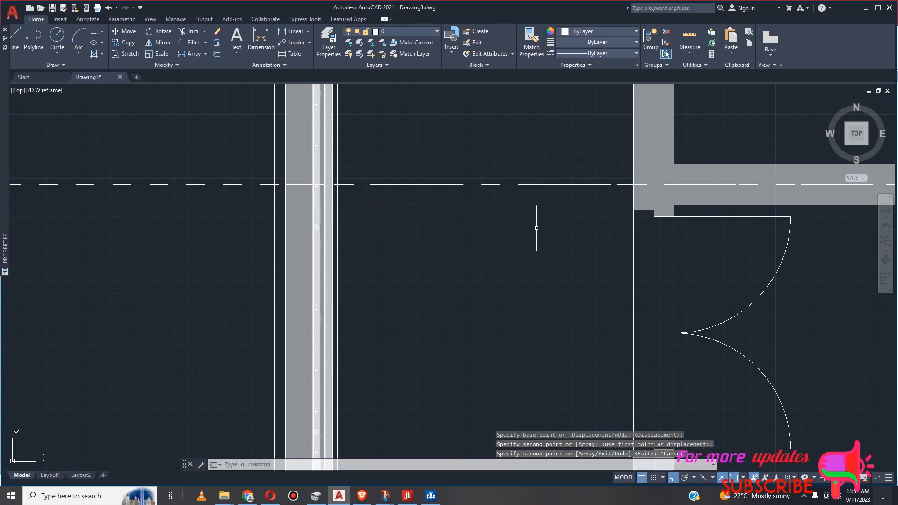
# Copy the thin horizontal strip at the wall end above the double door straight across onto the courtyard's right-hand wall.
pyautogui.click(647, 209)
pyautogui.press('Escape')
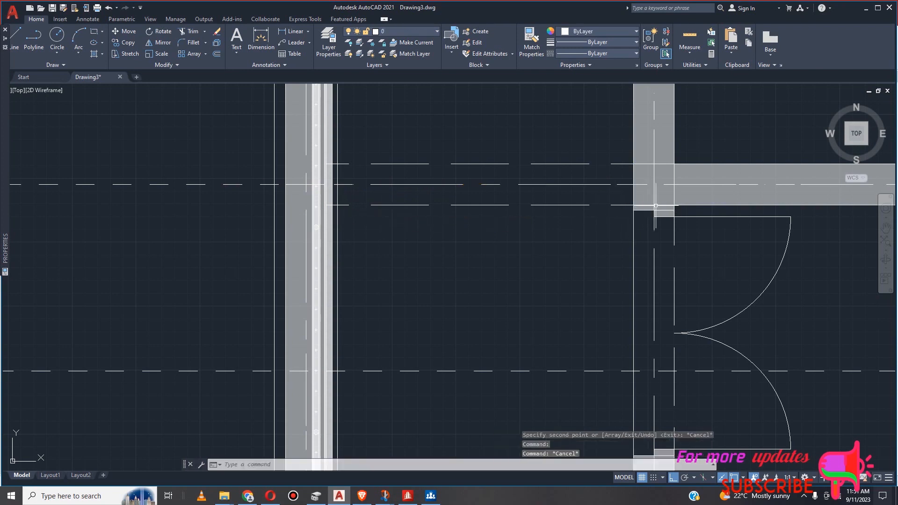
pyautogui.click(652, 210)
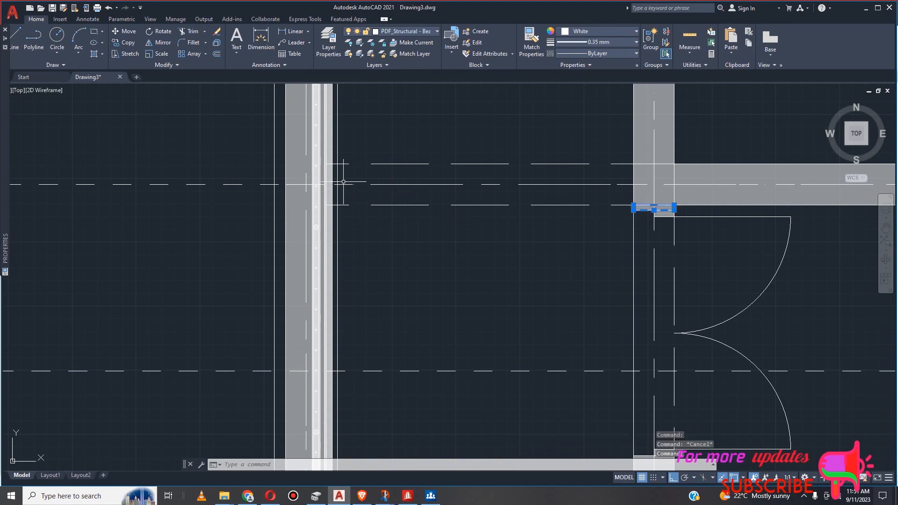
pyautogui.click(125, 42)
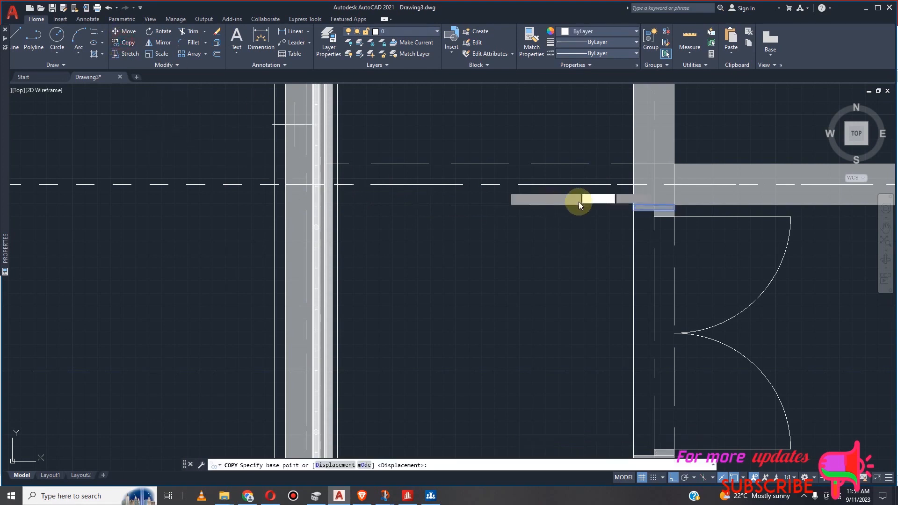
pyautogui.click(635, 205)
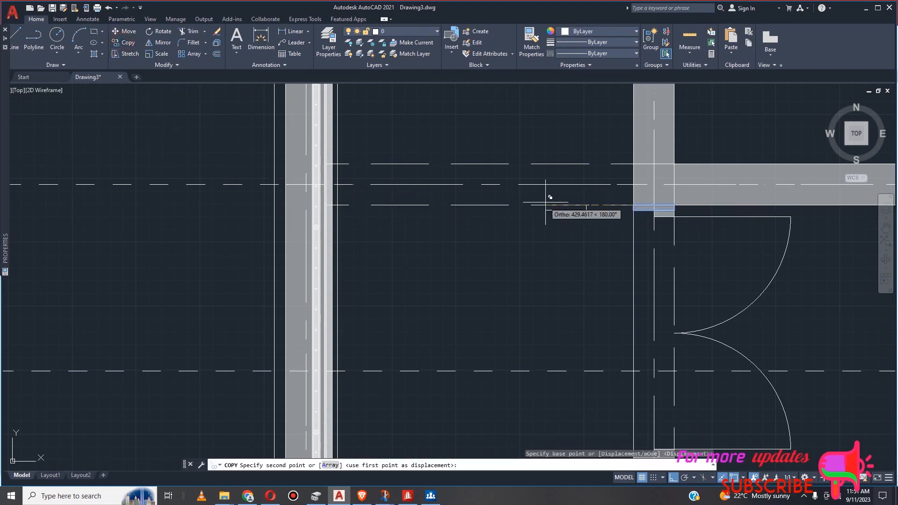
pyautogui.click(293, 198)
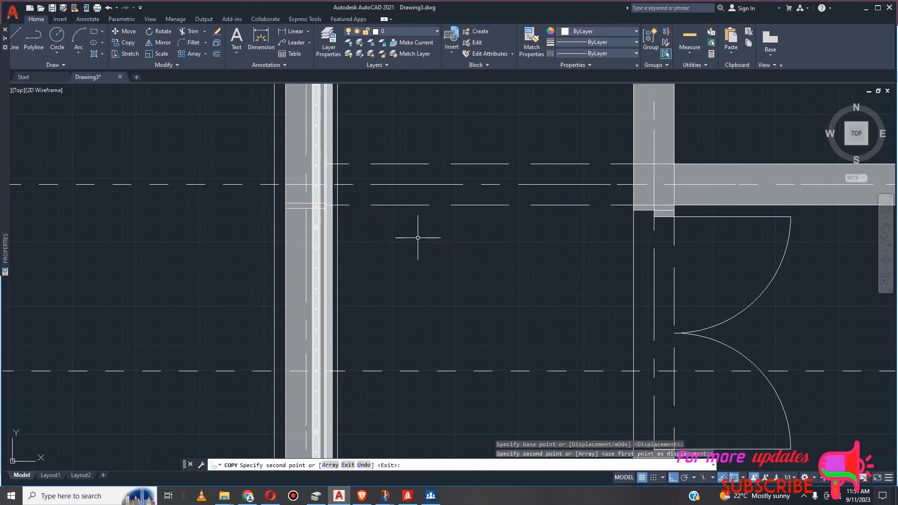
pyautogui.press('Escape')
# Inspect the copied strip on the courtyard wall and its alignment with the dashed beam lines.
pyautogui.scroll(-2, 398, 236)
pyautogui.scroll(2, 344, 211)
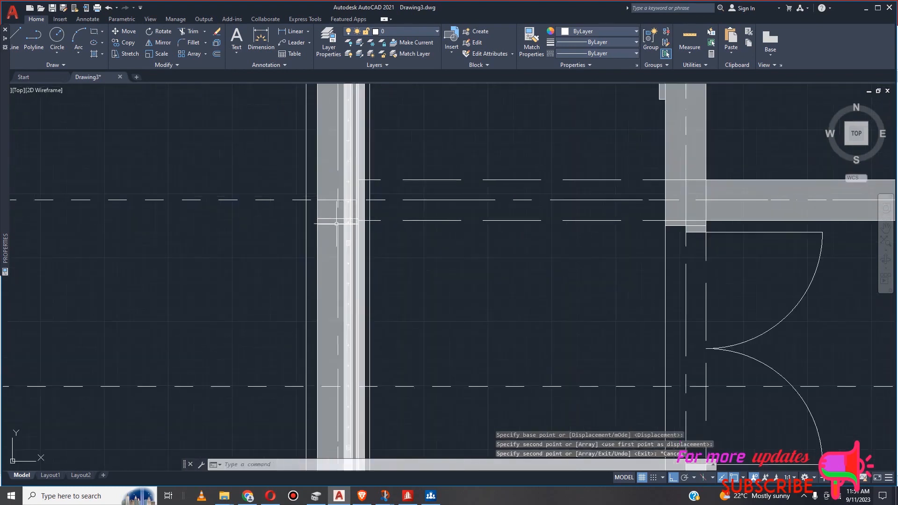
pyautogui.scroll(2, 336, 224)
pyautogui.scroll(-2, 369, 241)
pyautogui.scroll(4, 333, 222)
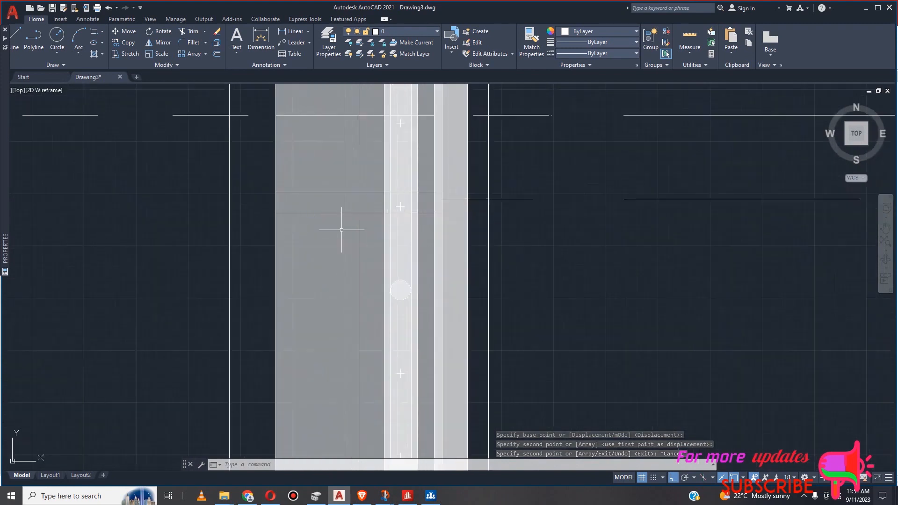
pyautogui.click(318, 213)
pyautogui.press('Escape')
pyautogui.scroll(-3, 365, 229)
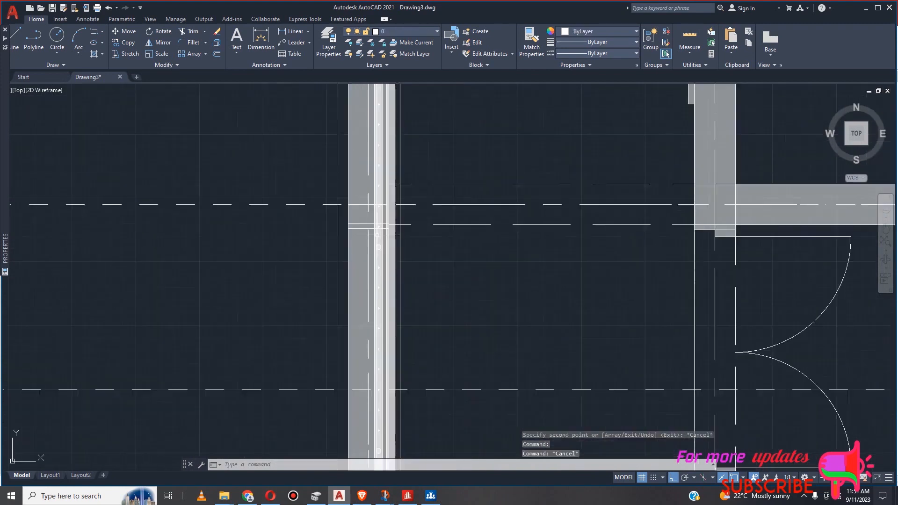
# Draw a polyline segment about 10,190 units straight up from the upper stairwell's outer lower-left corner to the building's outer upper-left corner.
pyautogui.scroll(-10, 377, 230)
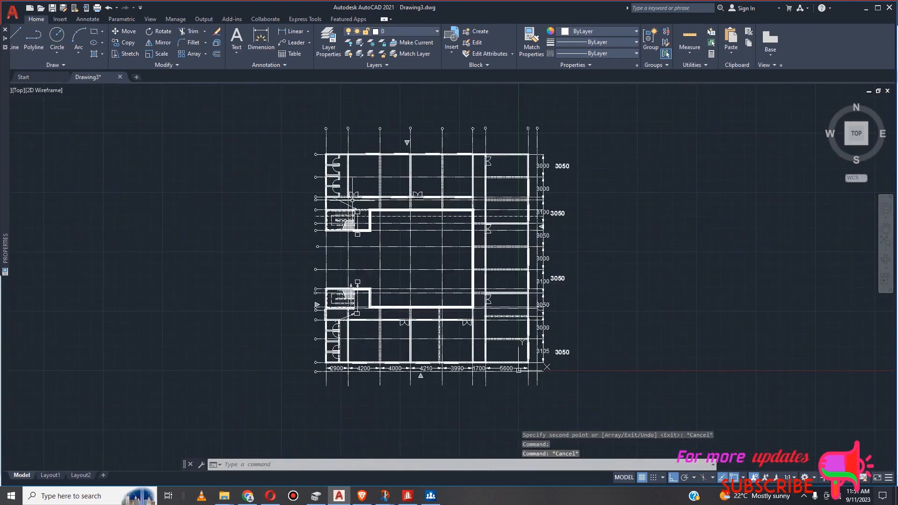
pyautogui.click(34, 41)
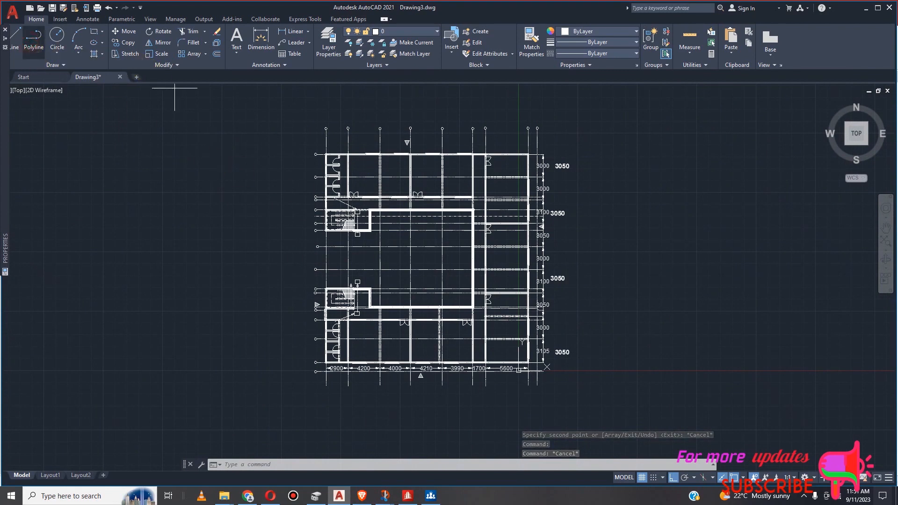
pyautogui.scroll(2, 336, 234)
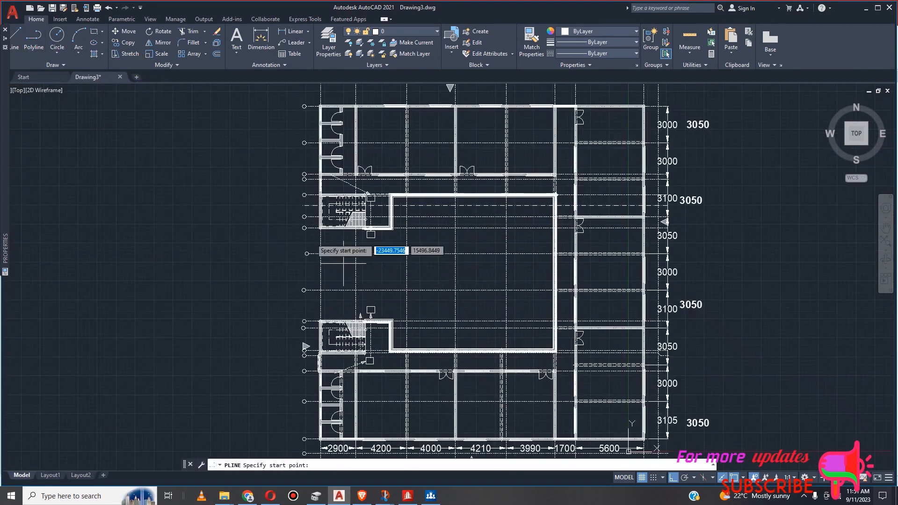
pyautogui.scroll(5, 305, 223)
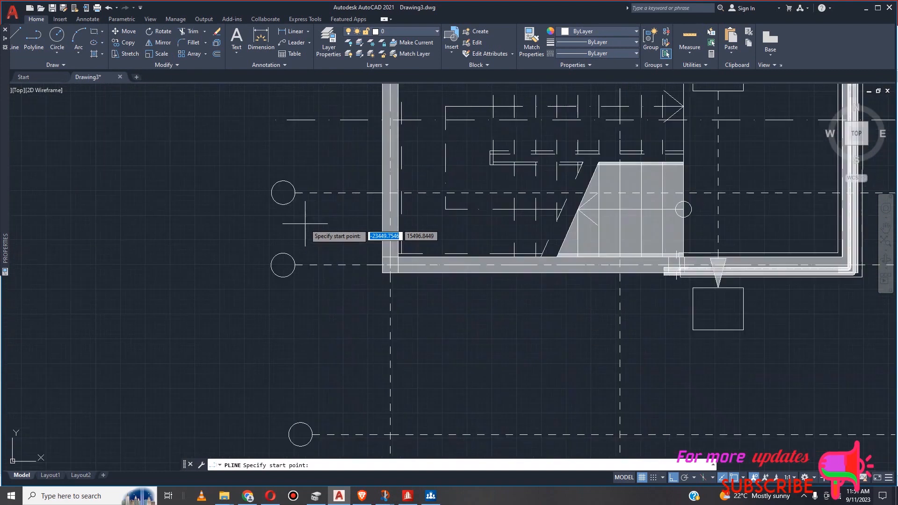
pyautogui.click(383, 270)
pyautogui.scroll(-2, 382, 271)
pyautogui.scroll(-1, 382, 271)
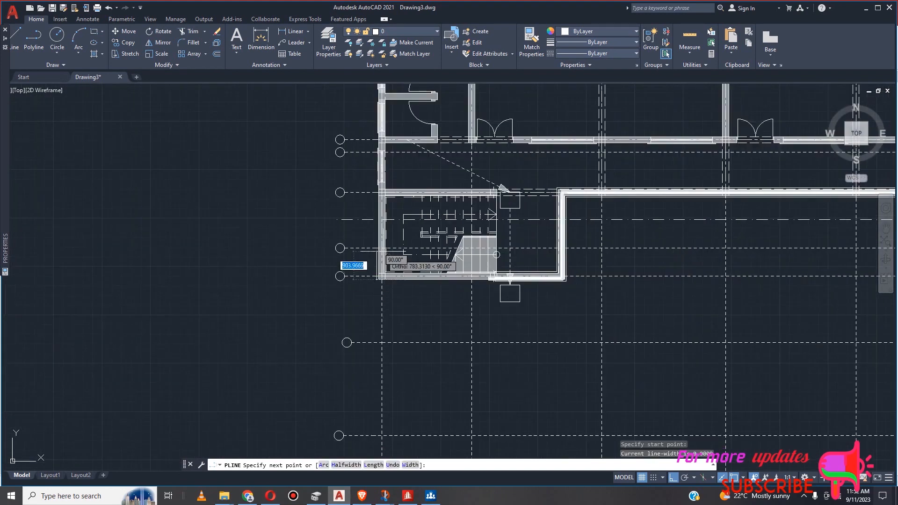
pyautogui.scroll(-3, 382, 269)
pyautogui.scroll(1, 374, 262)
pyautogui.scroll(4, 383, 218)
pyautogui.scroll(2, 380, 193)
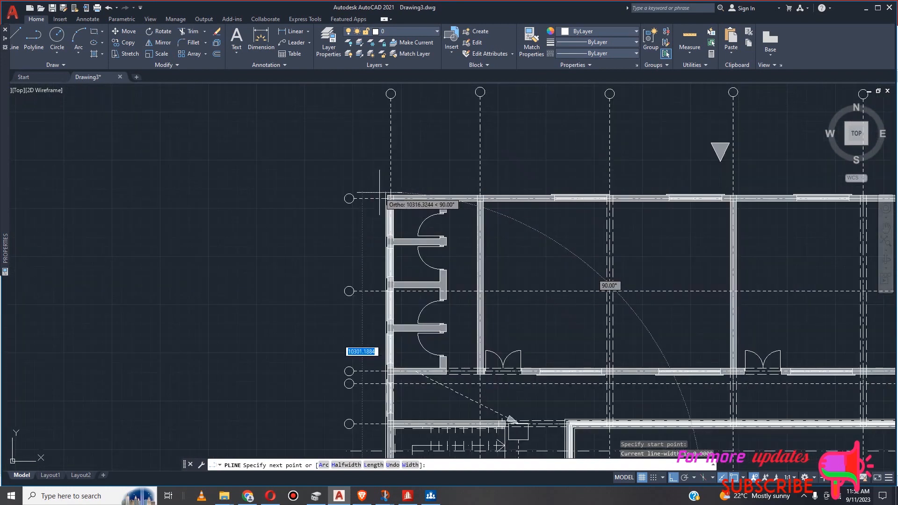
pyautogui.scroll(3, 382, 194)
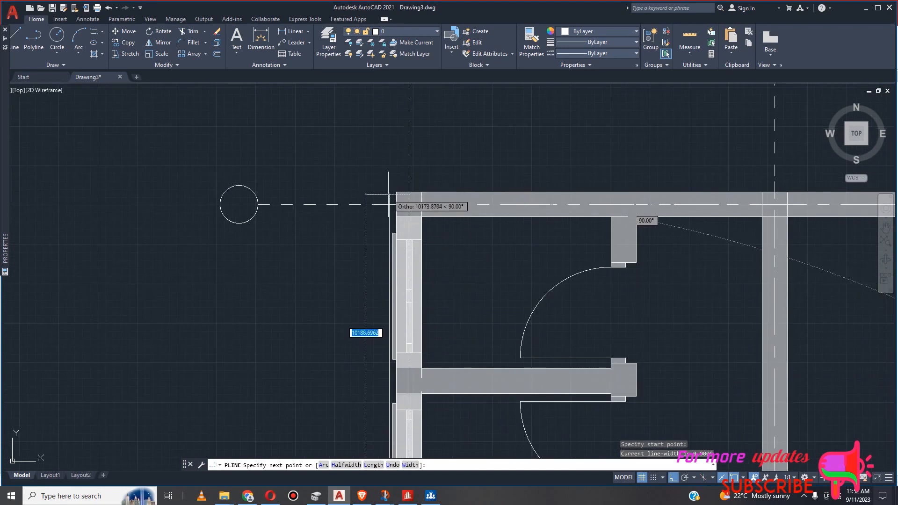
pyautogui.click(389, 194)
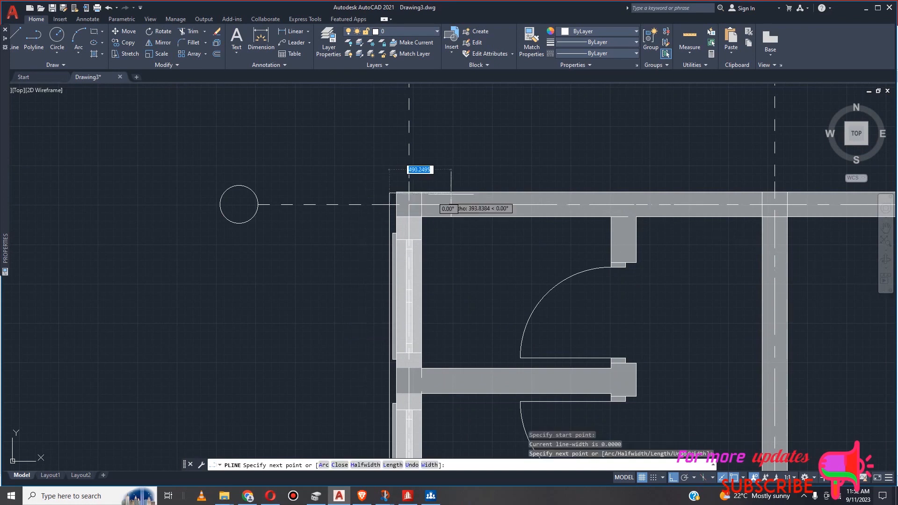
# Continue the outline polyline about 26,880 units right along the outer top wall to the building's outer upper-right corner.
pyautogui.scroll(-8, 494, 200)
pyautogui.scroll(-2, 428, 190)
pyautogui.scroll(6, 556, 192)
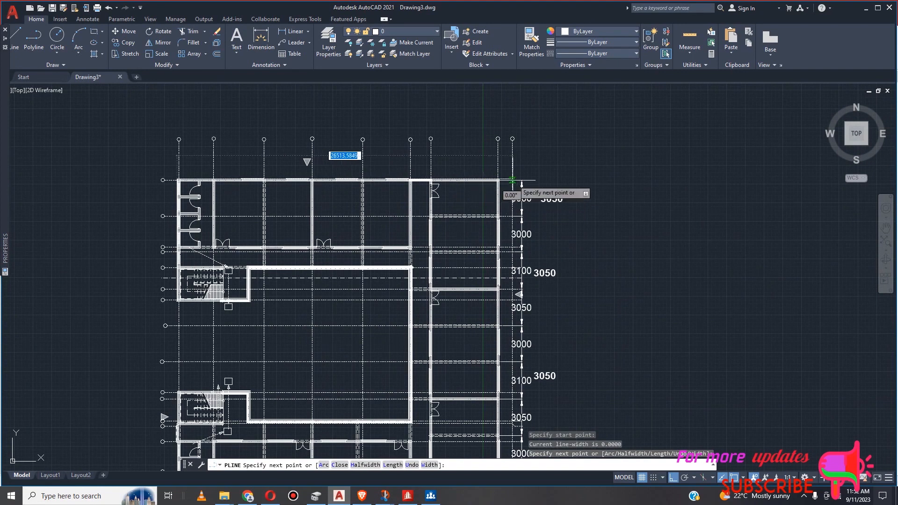
pyautogui.scroll(2, 497, 181)
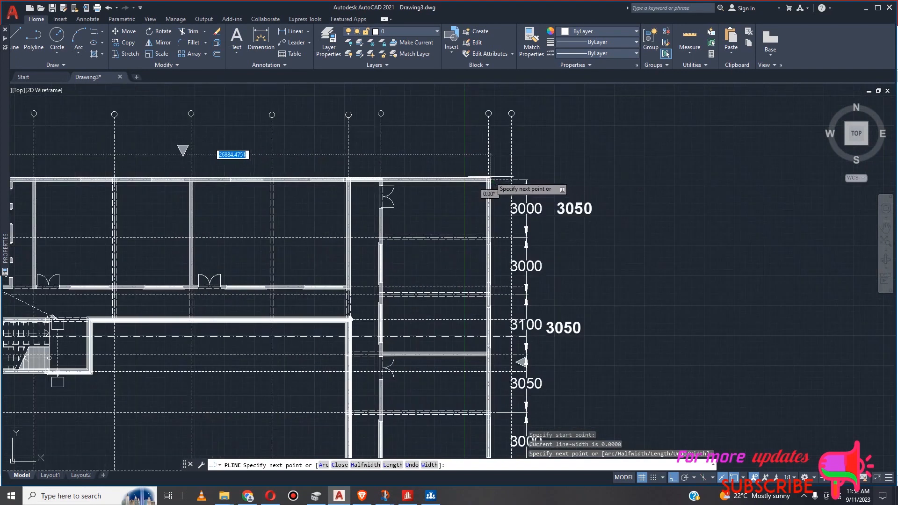
pyautogui.click(491, 179)
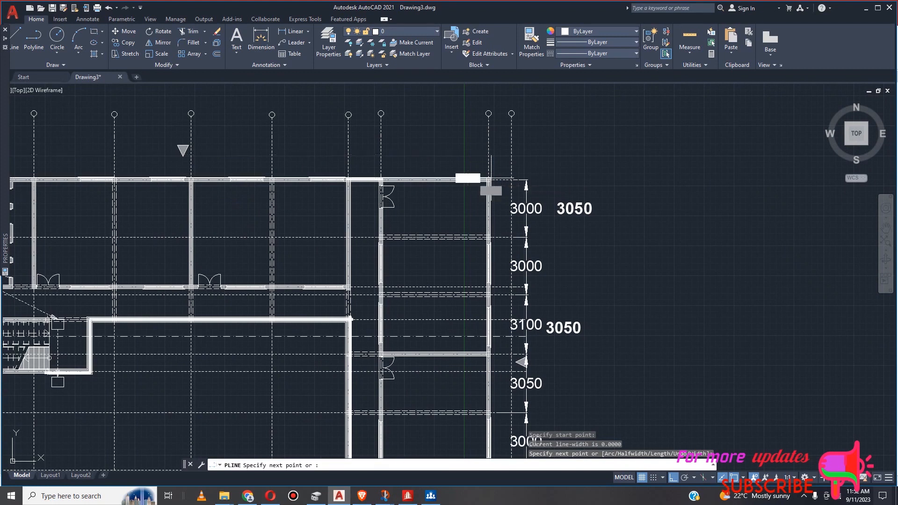
# Extend the polyline about 9,260 units down the right outer wall and about 7,400 units left along the cross wall's lower face to the courtyard wall.
pyautogui.scroll(2, 509, 362)
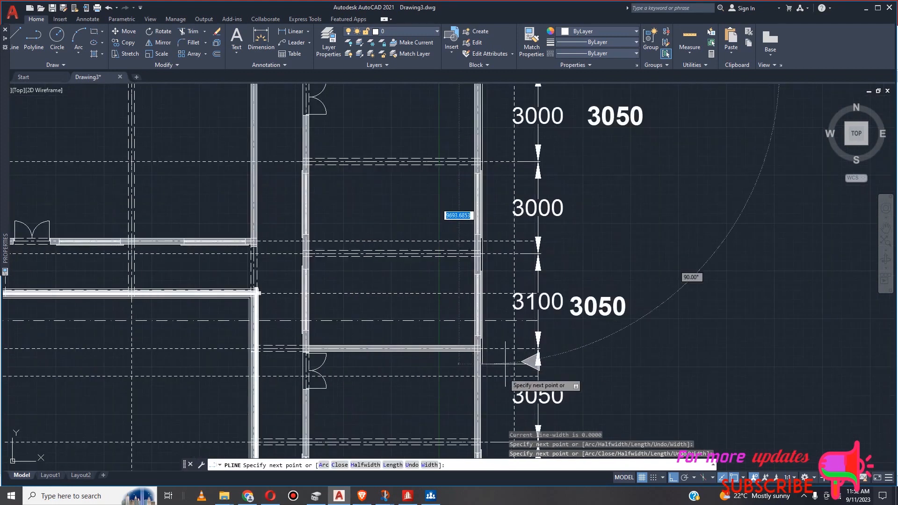
pyautogui.scroll(4, 505, 370)
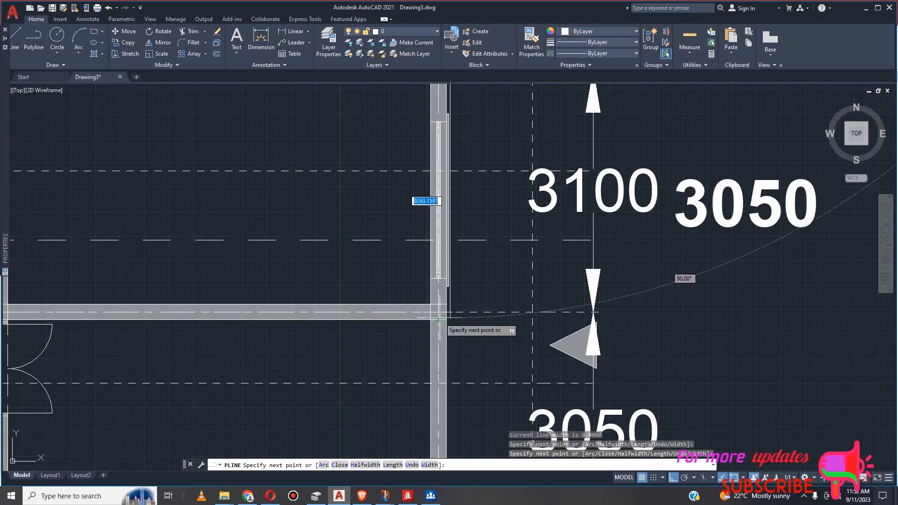
pyautogui.scroll(-5, 434, 318)
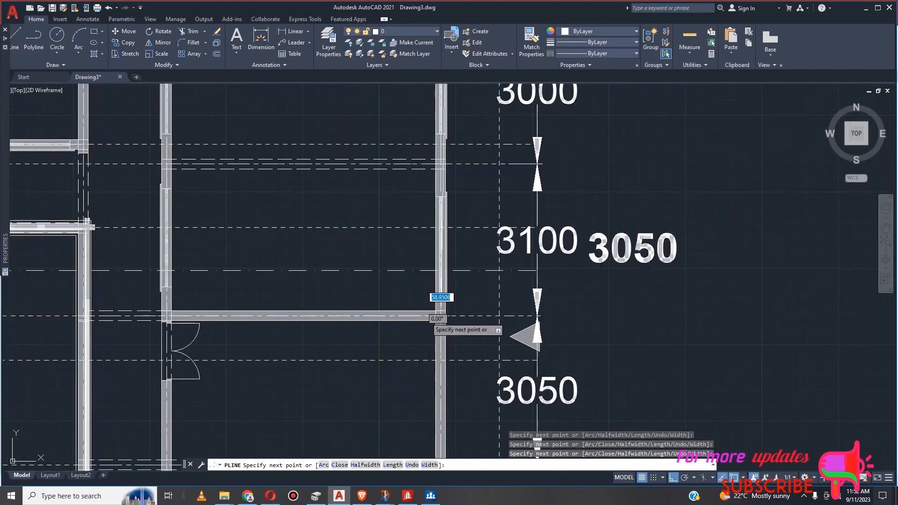
pyautogui.scroll(6, 288, 322)
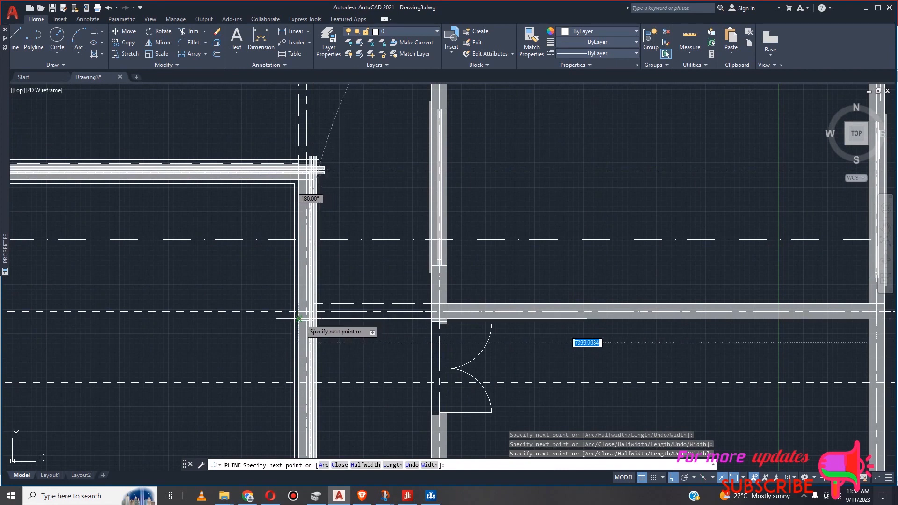
pyautogui.click(299, 312)
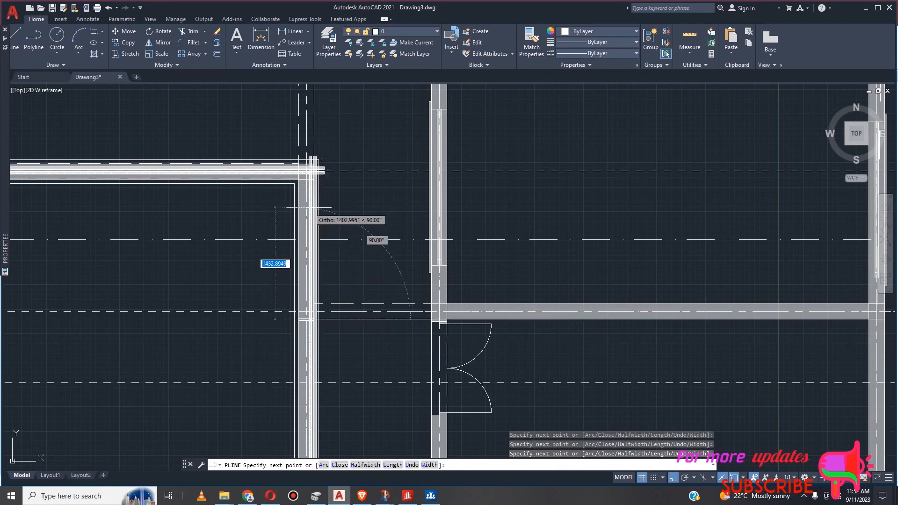
# Run the polyline about 1,790 units straight up the courtyard's right-hand wall to the courtyard's inner upper-right corner.
pyautogui.scroll(-4, 305, 184)
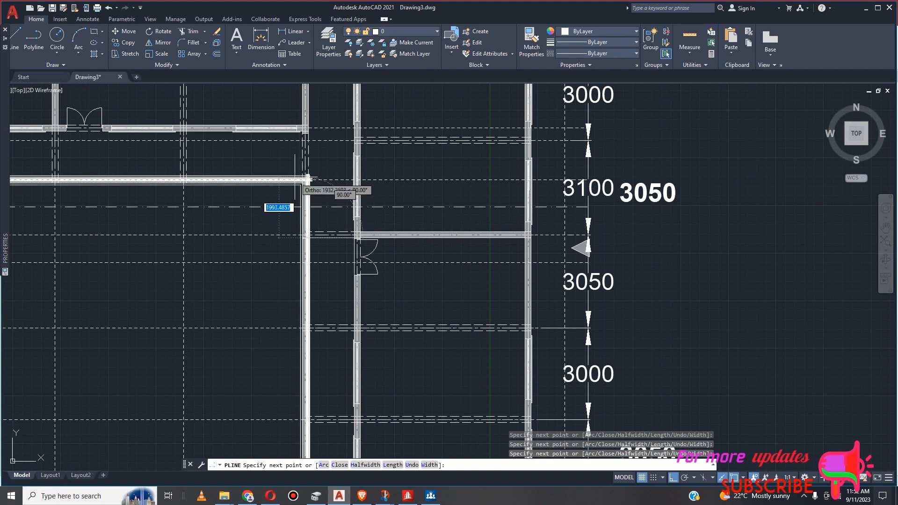
pyautogui.scroll(2, 307, 178)
pyautogui.scroll(2, 305, 187)
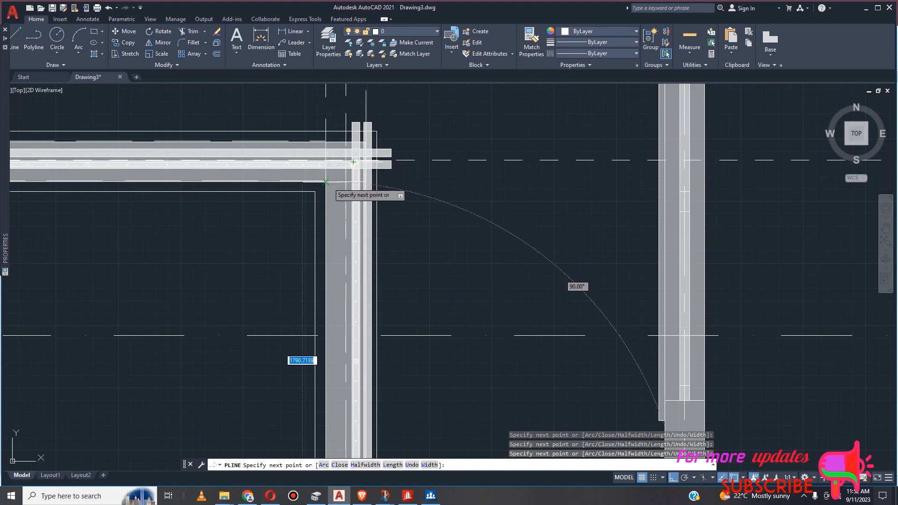
pyautogui.scroll(-3, 351, 194)
pyautogui.click(354, 202)
# Extend the polyline about 13,240 units left along the courtyard's top wall and about 2,730 units down to the upper stairwell block's outer lower-right corner.
pyautogui.scroll(-3, 353, 203)
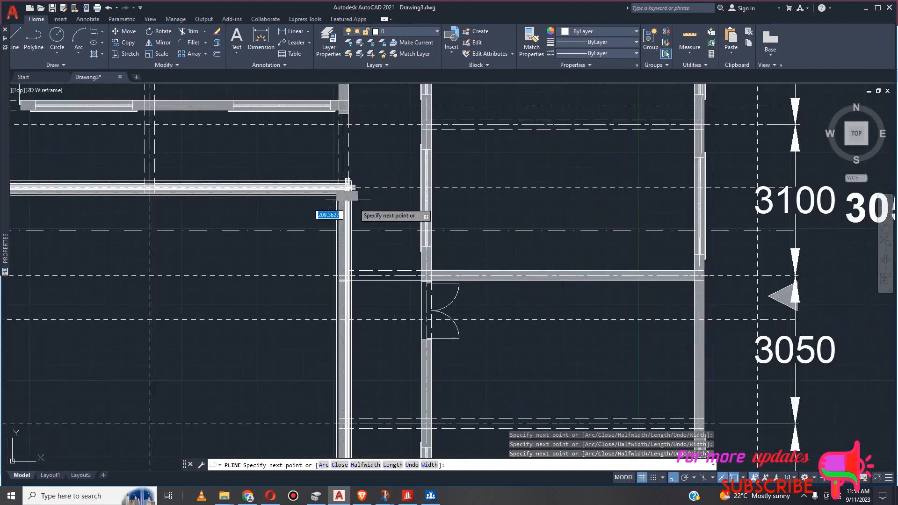
pyautogui.scroll(-4, 368, 210)
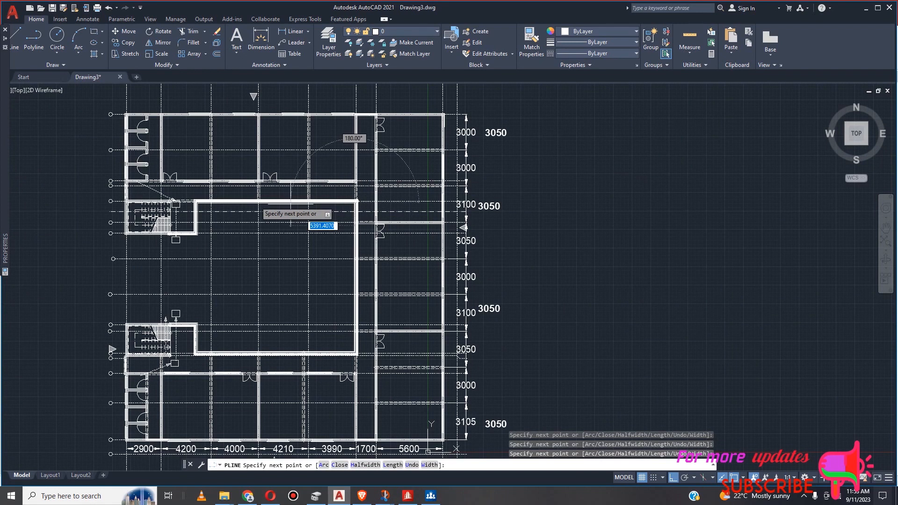
pyautogui.scroll(5, 204, 202)
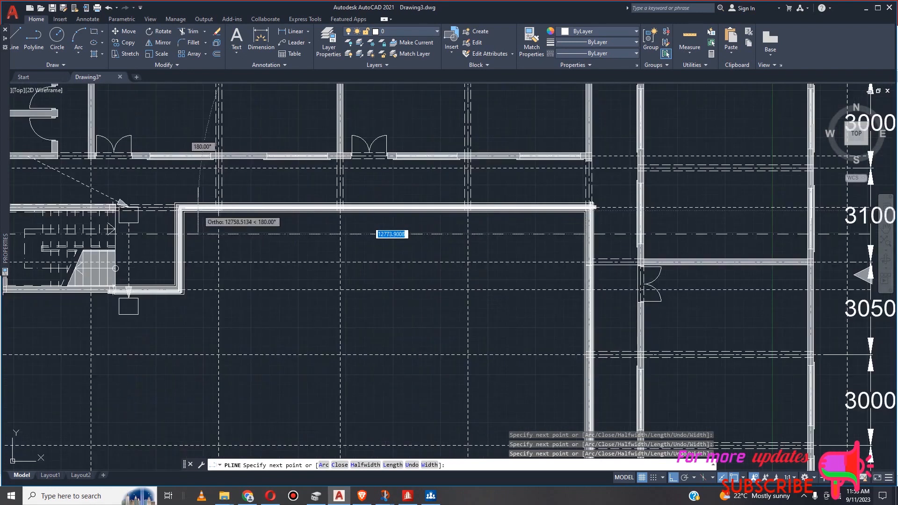
pyautogui.scroll(5, 202, 205)
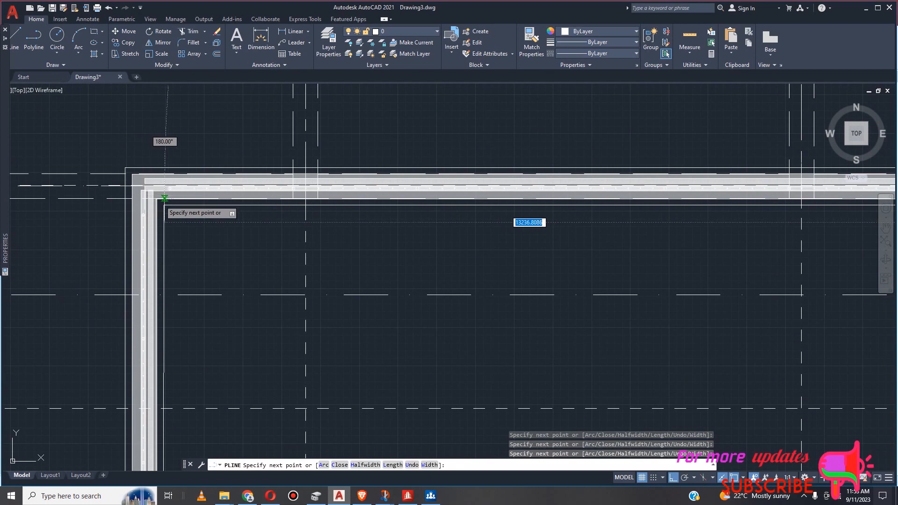
pyautogui.scroll(-5, 164, 262)
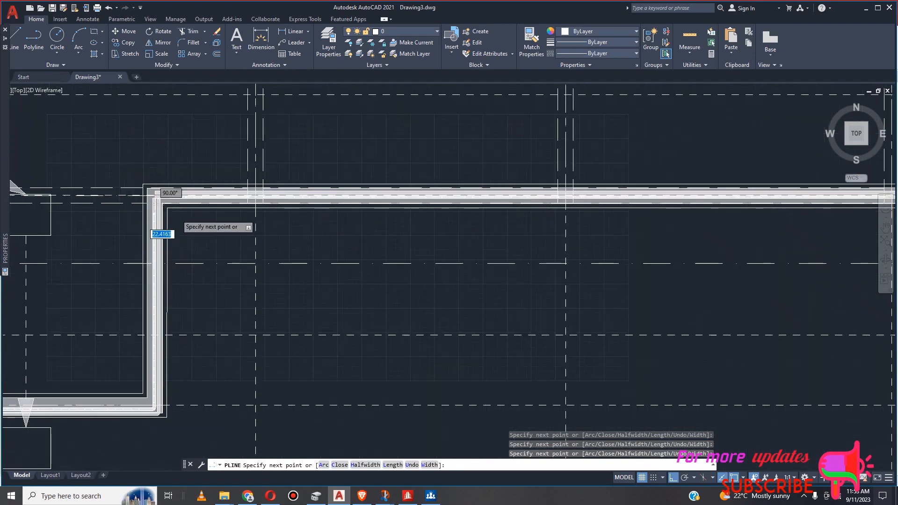
pyautogui.scroll(5, 164, 262)
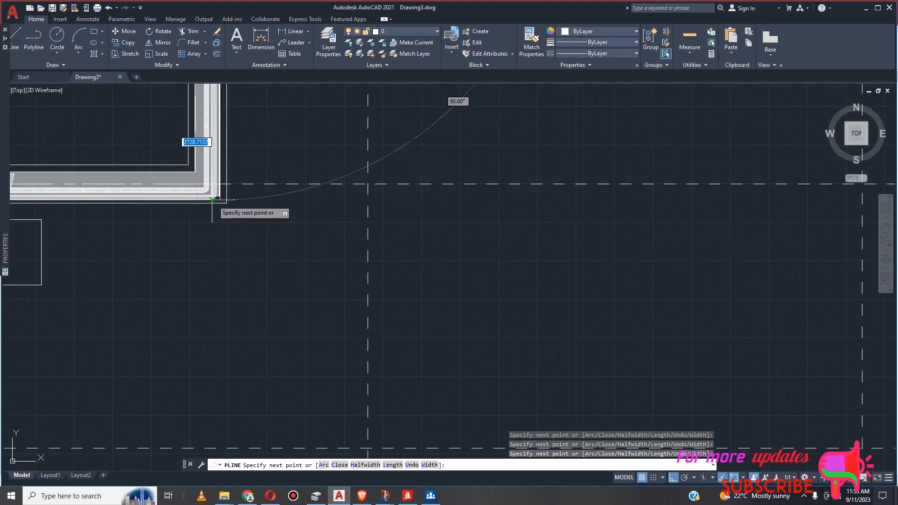
pyautogui.click(213, 204)
# Finish the outline with a segment about 5,940 units left along the stairwell's lower wall to the polyline's start point, and end the polyline.
pyautogui.scroll(-3, 220, 206)
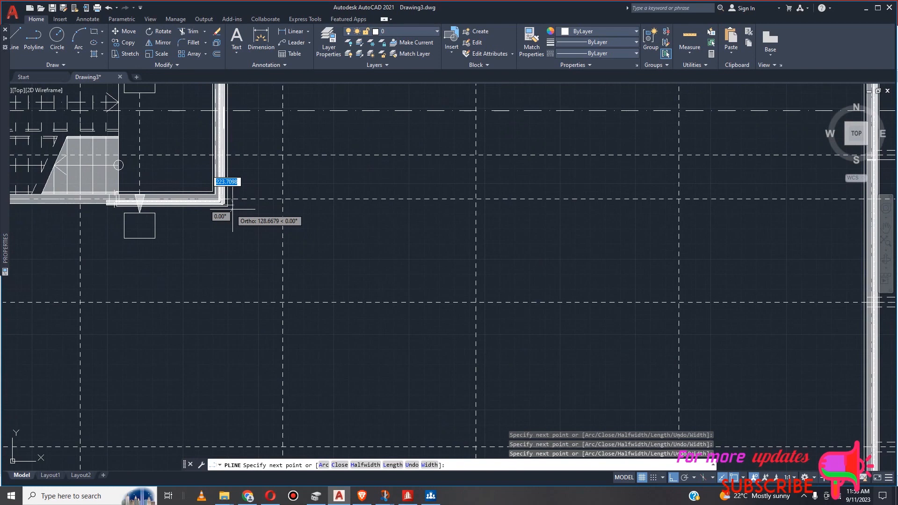
pyautogui.scroll(-2, 232, 210)
pyautogui.scroll(2, 7, 208)
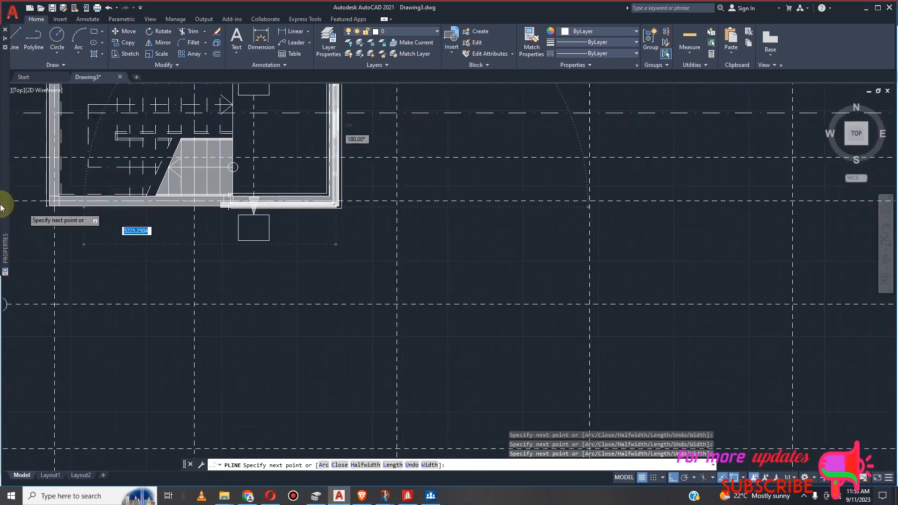
pyautogui.scroll(2, 7, 206)
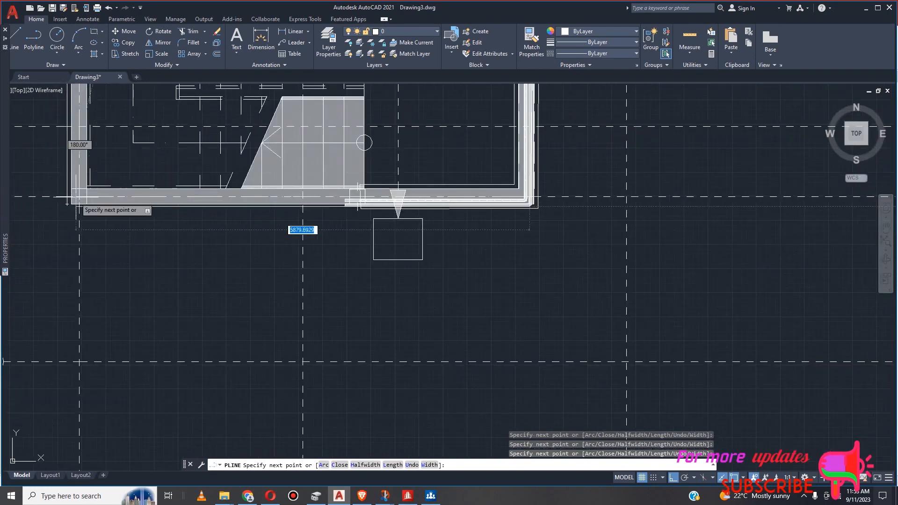
pyautogui.scroll(2, 69, 204)
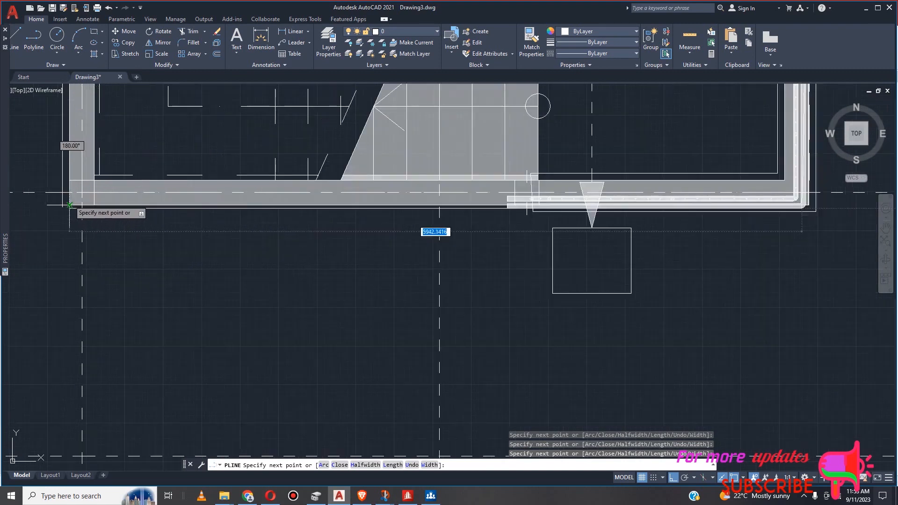
pyautogui.scroll(2, 69, 205)
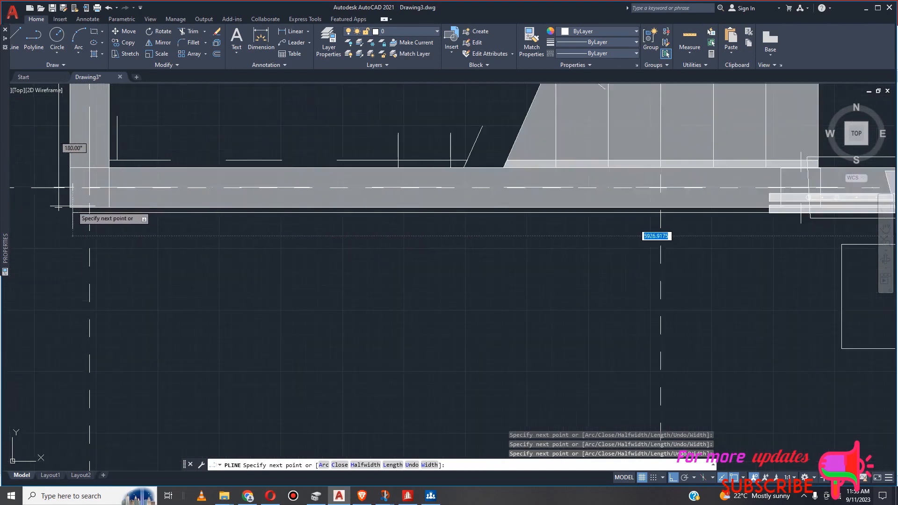
pyautogui.click(70, 206)
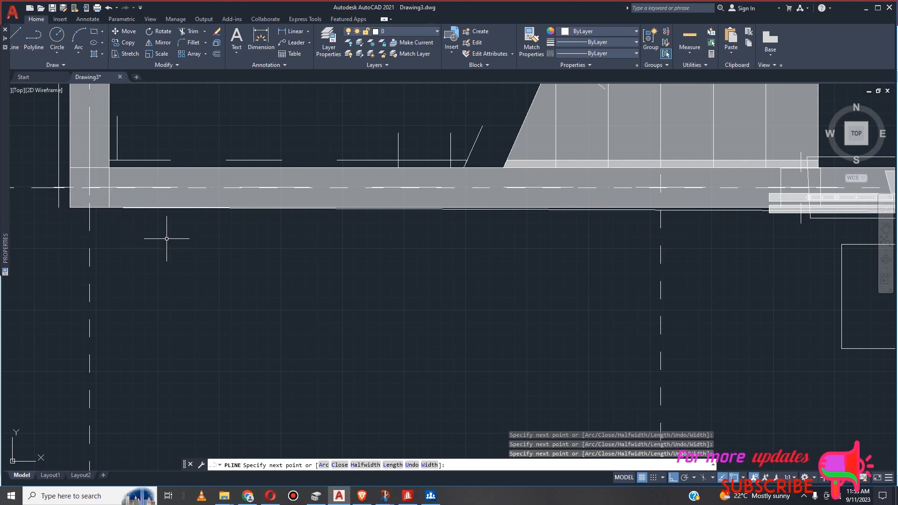
pyautogui.press('Escape')
# Select the traced outline polyline around the building's upper wing at its outer left wall.
pyautogui.scroll(-5, 426, 276)
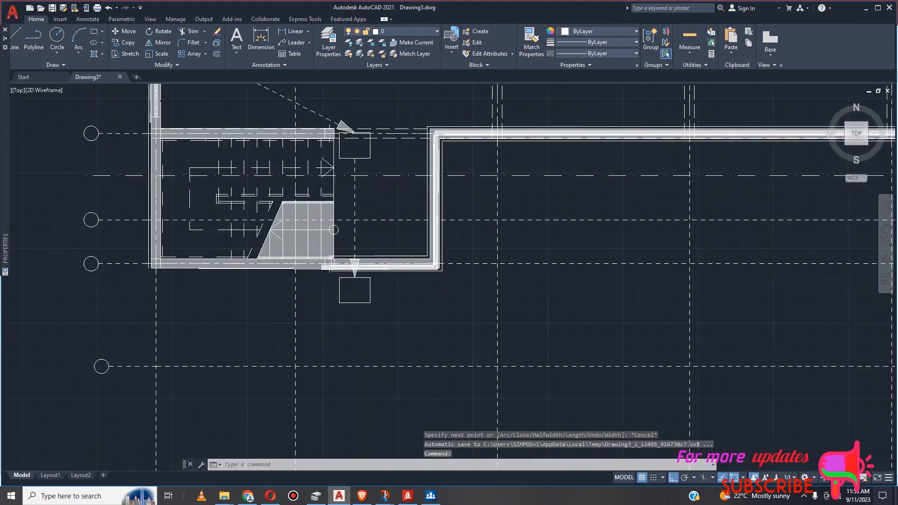
pyautogui.scroll(4, 441, 266)
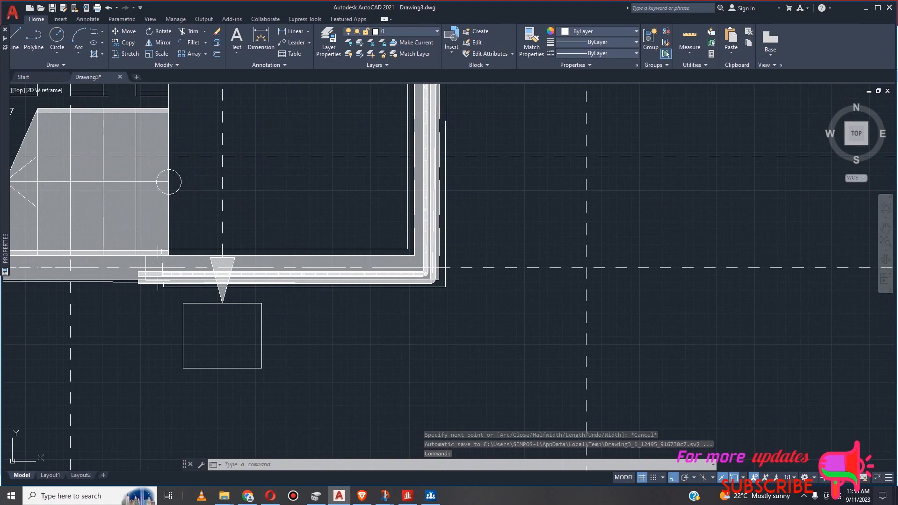
pyautogui.click(440, 223)
pyautogui.scroll(-6, 420, 275)
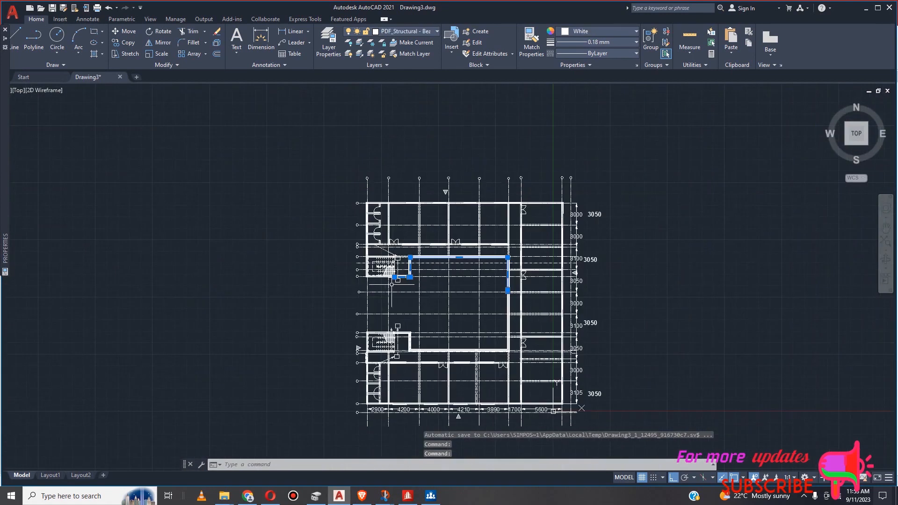
pyautogui.press('Escape')
pyautogui.scroll(10, 369, 201)
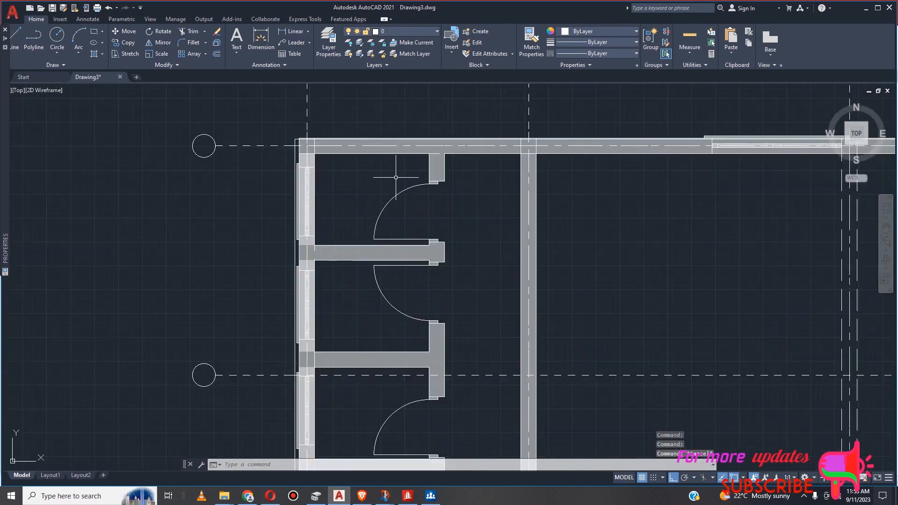
pyautogui.click(296, 158)
pyautogui.scroll(-8, 296, 157)
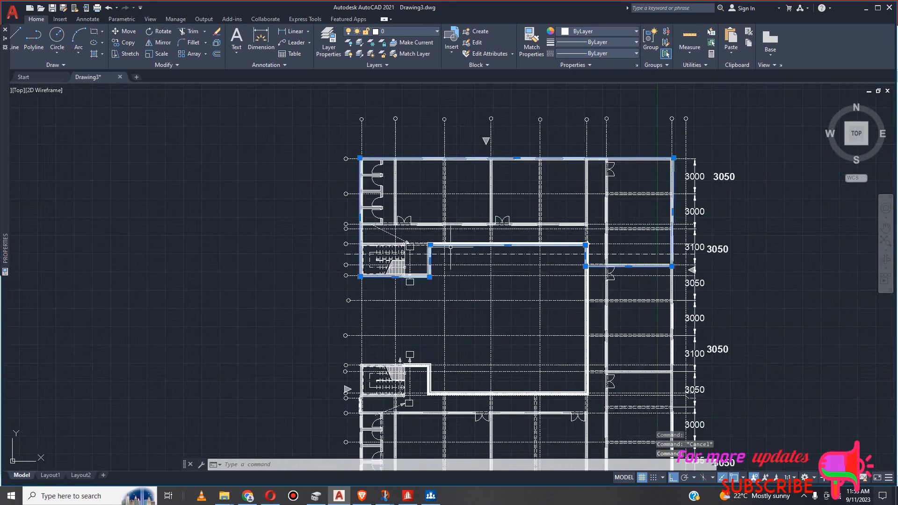
# Examine the selected outline's course around the upper wing and its relation to the rest of the floor plan.
pyautogui.scroll(-4, 449, 248)
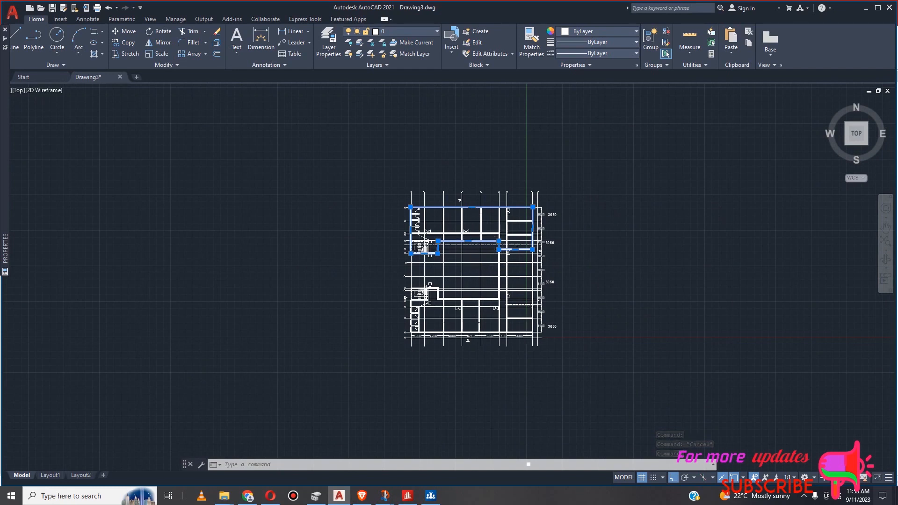
pyautogui.scroll(2, 467, 233)
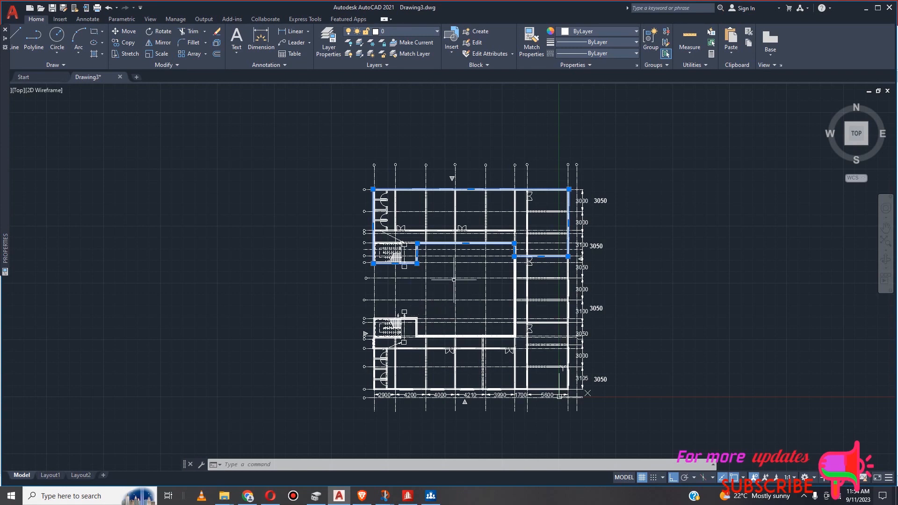
pyautogui.scroll(-2, 454, 285)
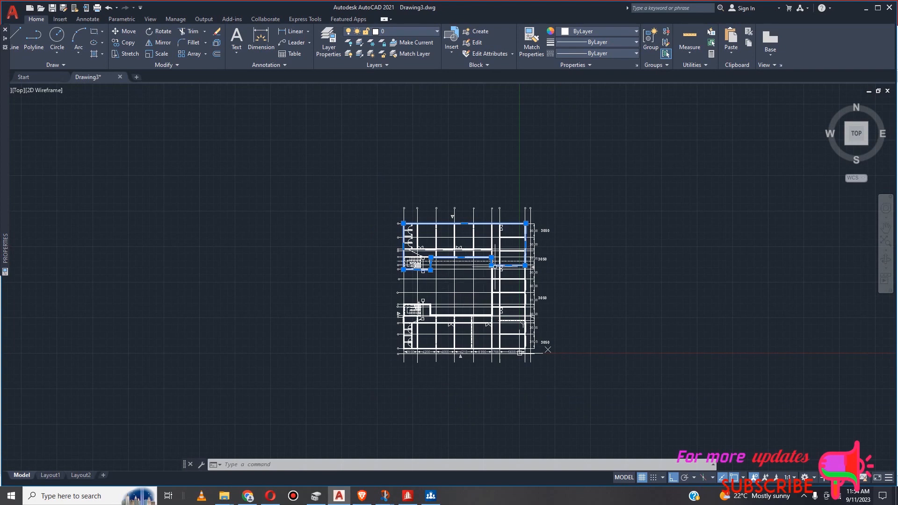
pyautogui.scroll(4, 493, 251)
pyautogui.scroll(-4, 449, 241)
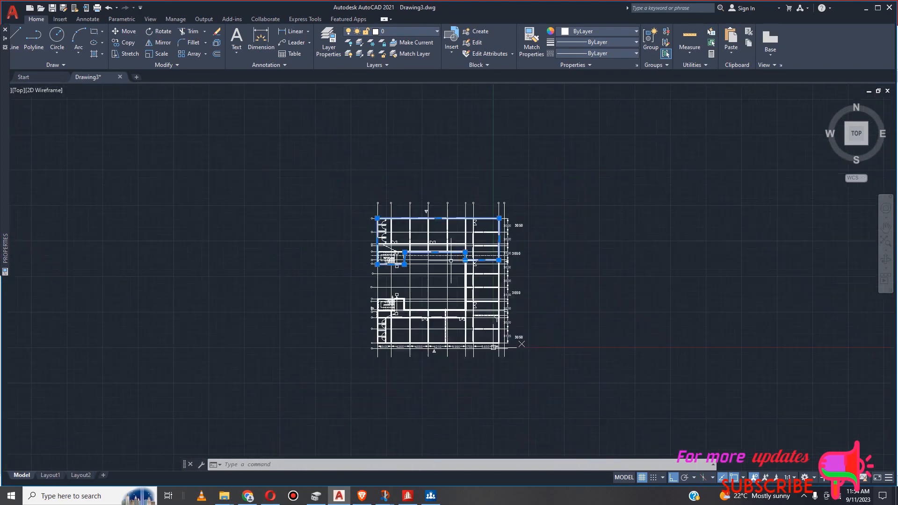
pyautogui.scroll(2, 472, 264)
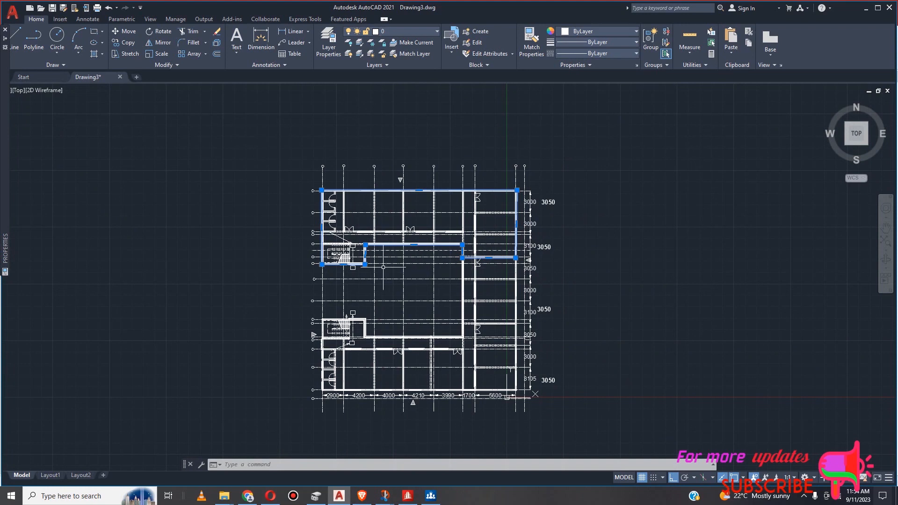
pyautogui.scroll(2, 388, 268)
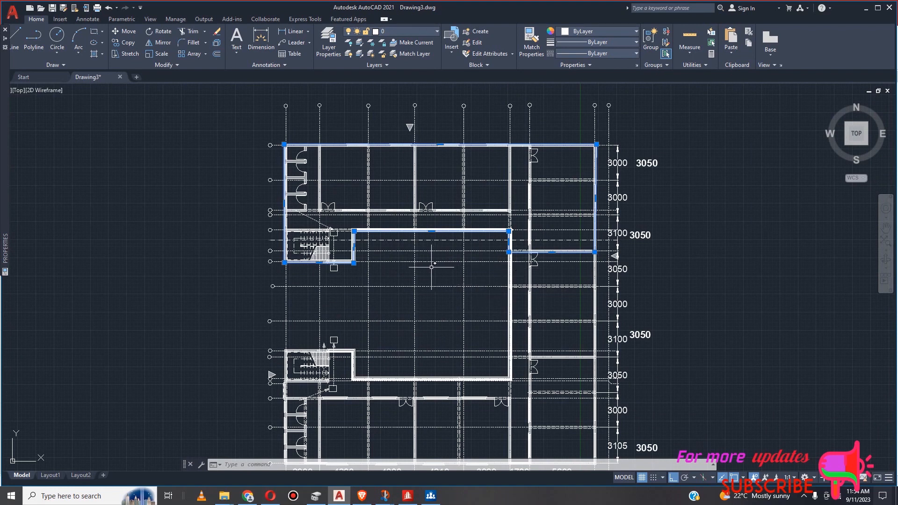
pyautogui.scroll(2, 431, 263)
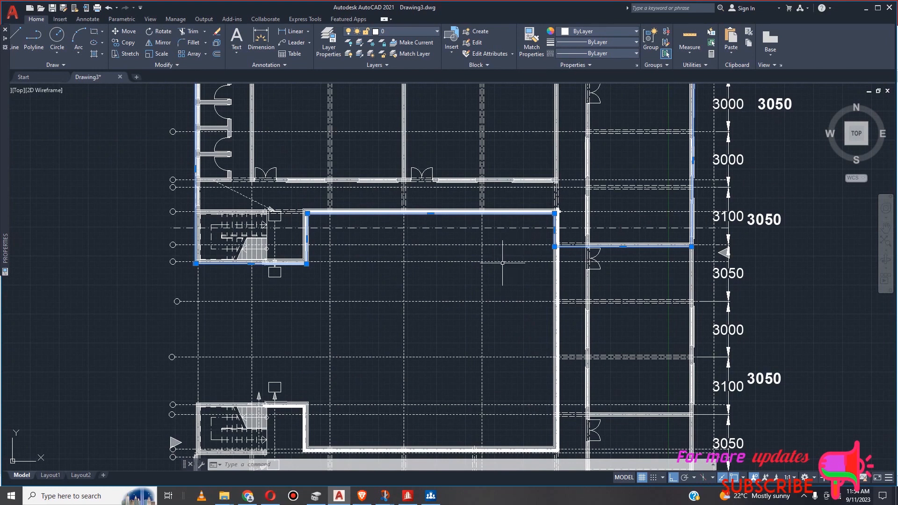
pyautogui.scroll(-2, 471, 258)
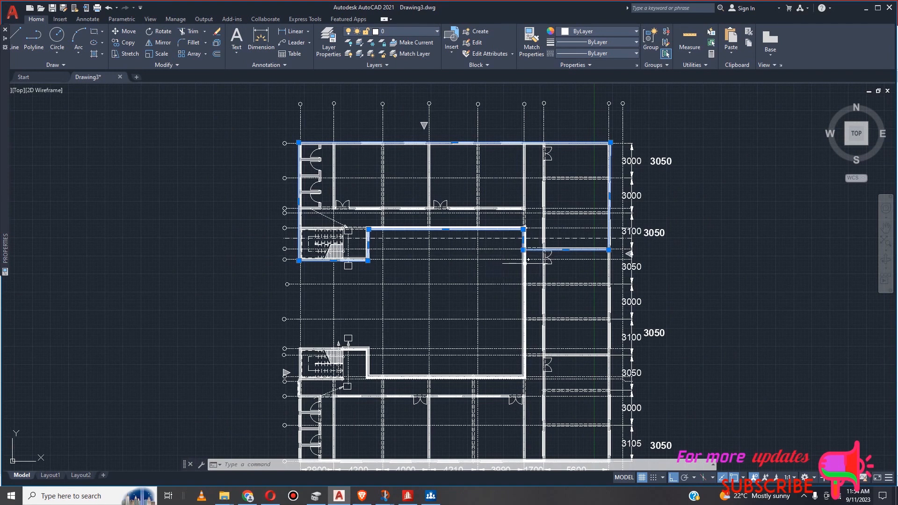
# Erase the upper wing's rooms, walls, grid segments and stairwell contents from the outer left wall to just short of the right-hand corridor.
pyautogui.click(219, 109)
pyautogui.click(232, 119)
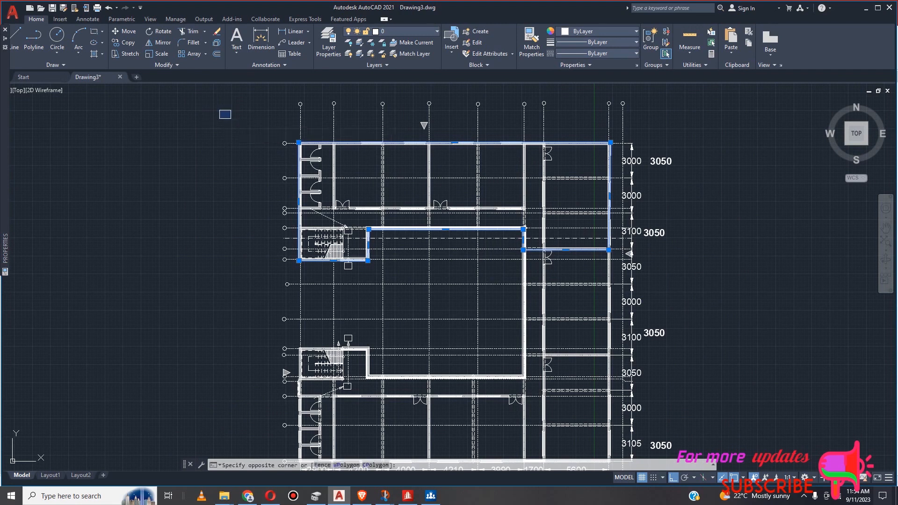
pyautogui.click(291, 134)
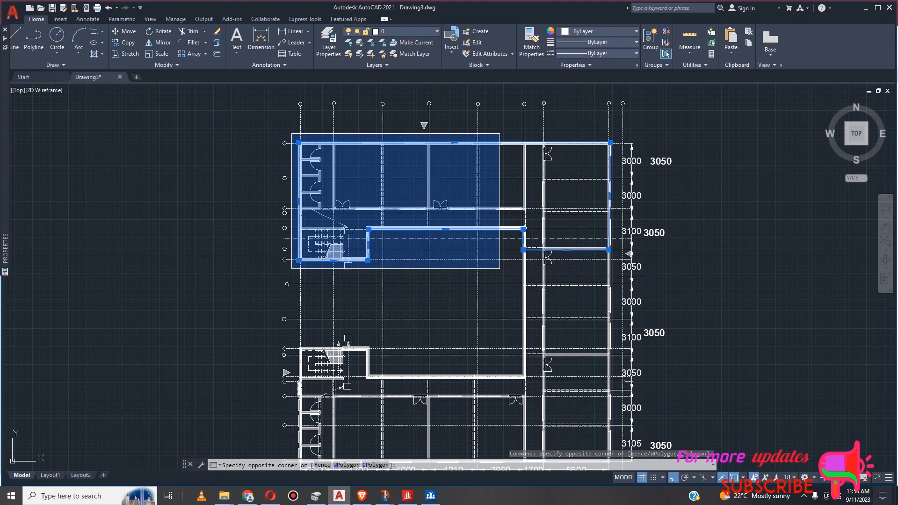
pyautogui.click(498, 269)
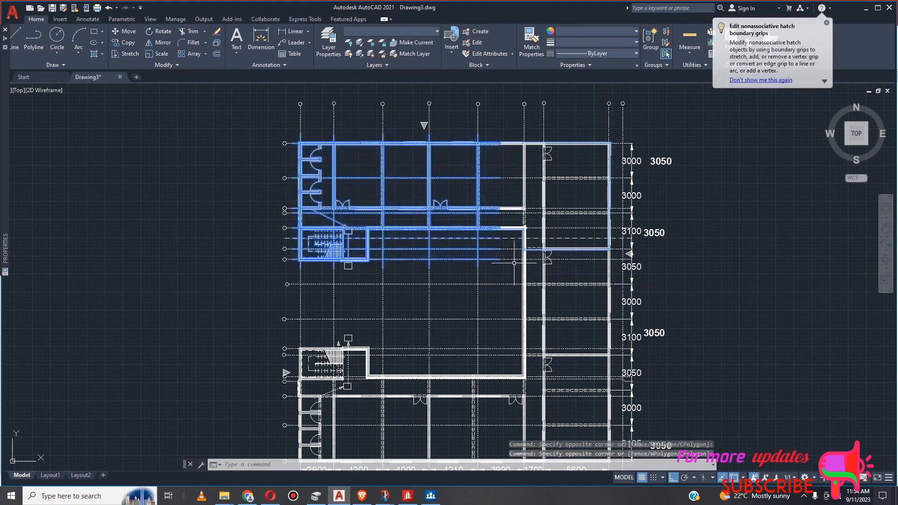
pyautogui.press('Delete')
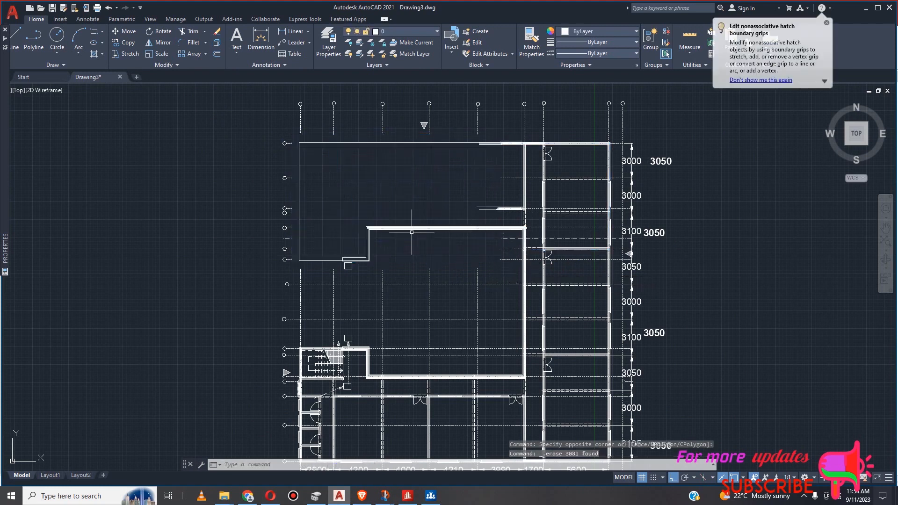
# Erase the outlines crossing the upper stairwell's lower wall, including the traced upper-wing polyline and the small square marker.
pyautogui.click(400, 246)
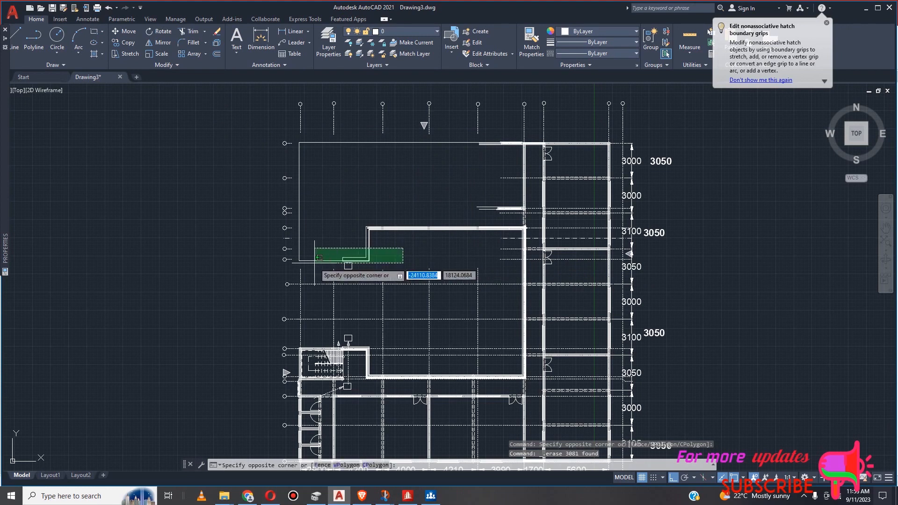
pyautogui.click(312, 263)
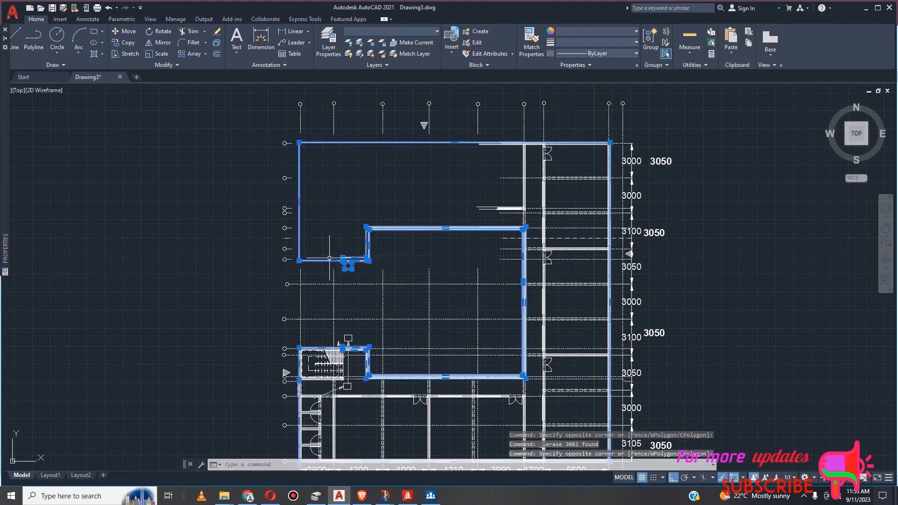
pyautogui.press('Delete')
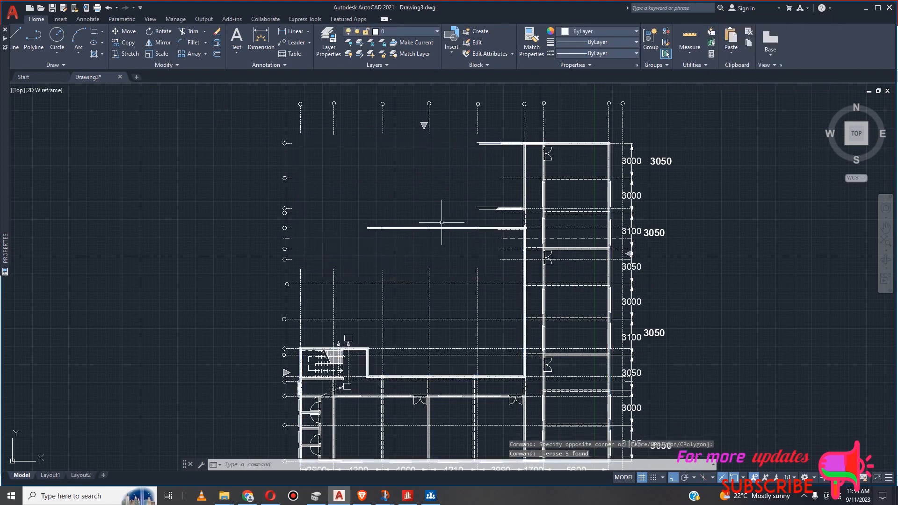
# Erase the leftover line segments along the courtyard's top wall.
pyautogui.click(359, 221)
pyautogui.click(475, 240)
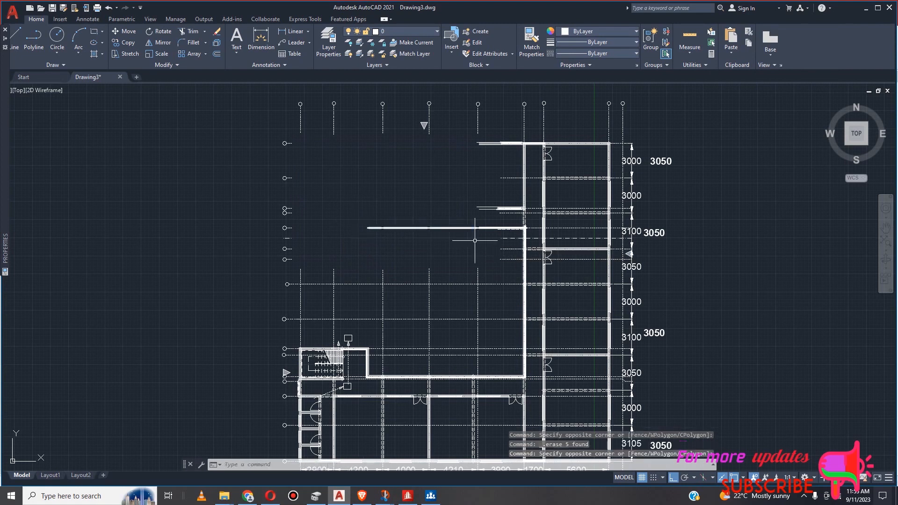
pyautogui.click(457, 210)
pyautogui.click(397, 245)
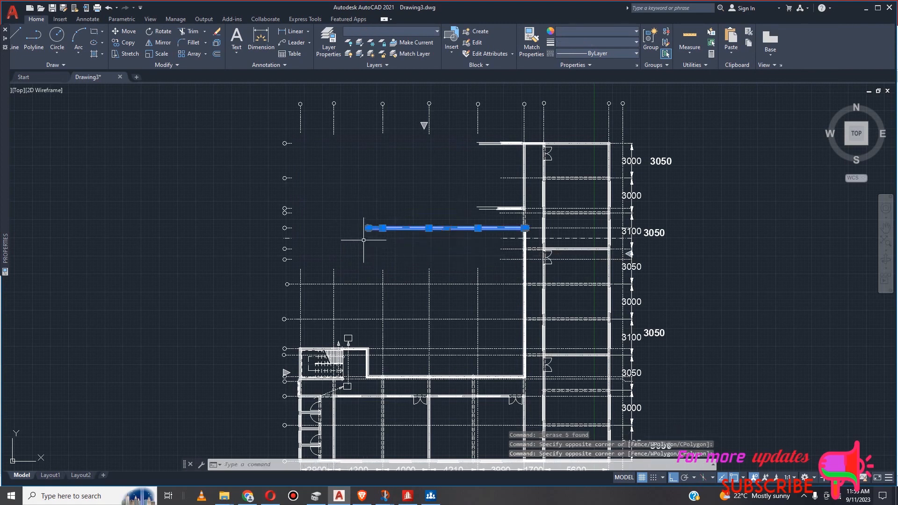
pyautogui.press('Delete')
# Erase the corridor and right-hand room objects enclosed above the upper cross wall, together with the wall stubs beside them.
pyautogui.scroll(2, 535, 238)
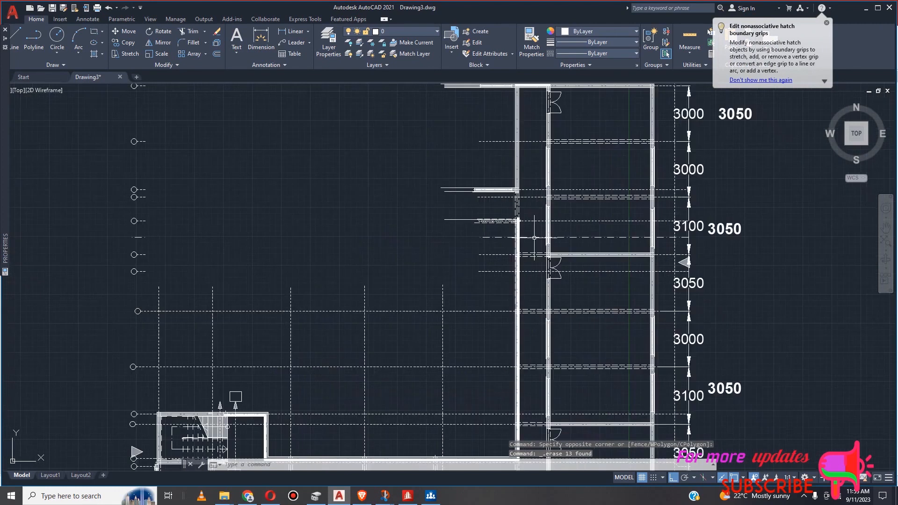
pyautogui.scroll(-2, 511, 236)
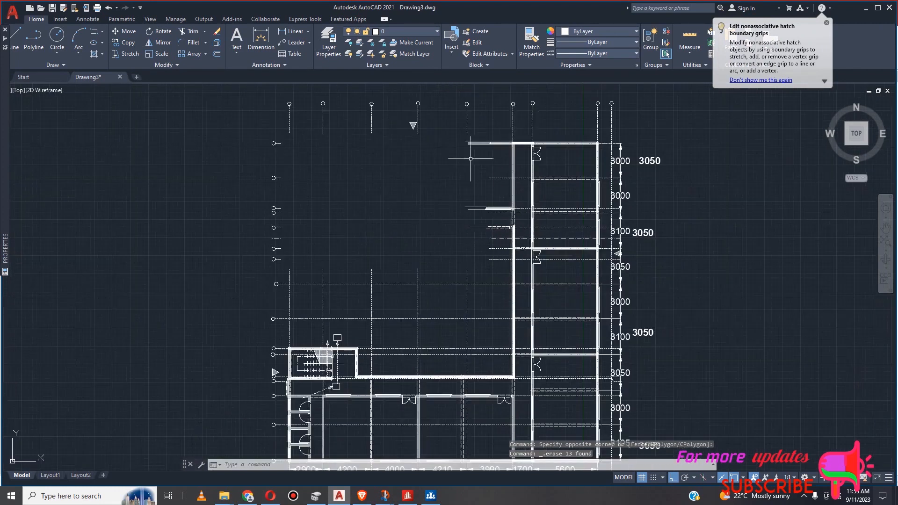
pyautogui.click(446, 131)
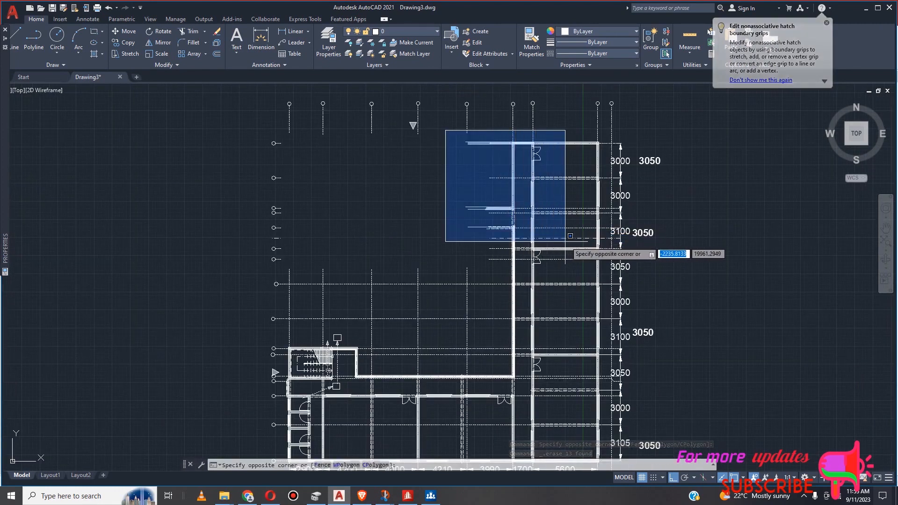
pyautogui.scroll(2, 577, 244)
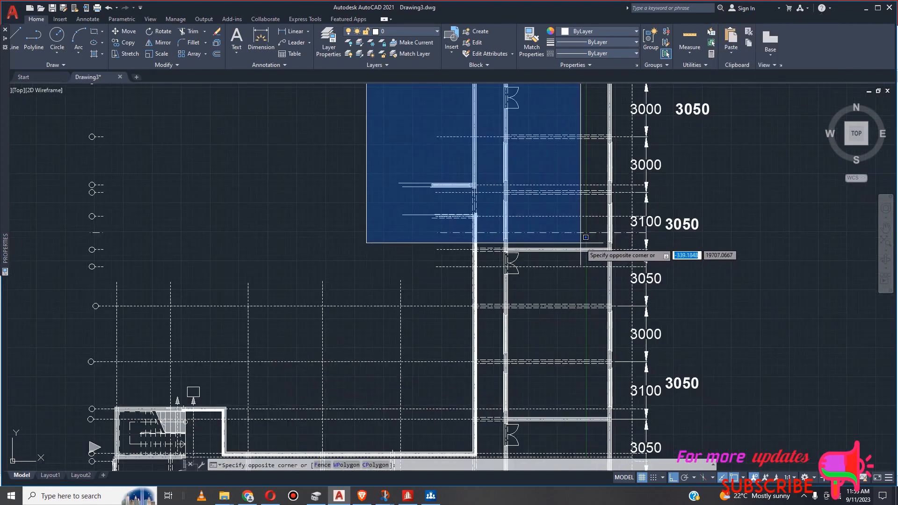
pyautogui.click(614, 240)
pyautogui.scroll(-4, 604, 253)
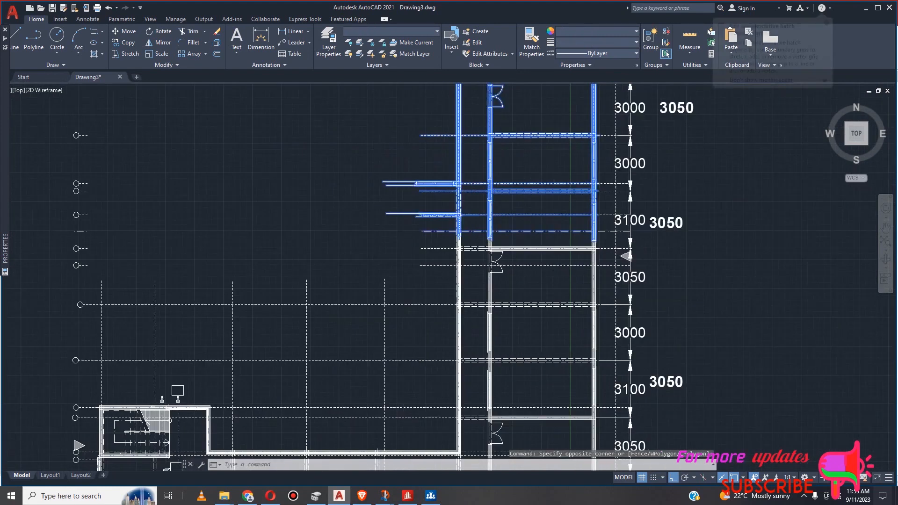
pyautogui.scroll(2, 587, 246)
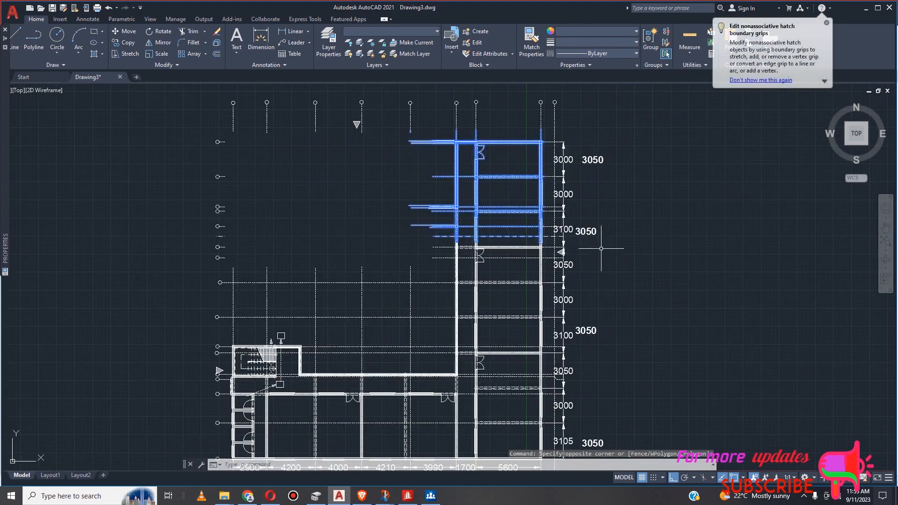
pyautogui.press('Delete')
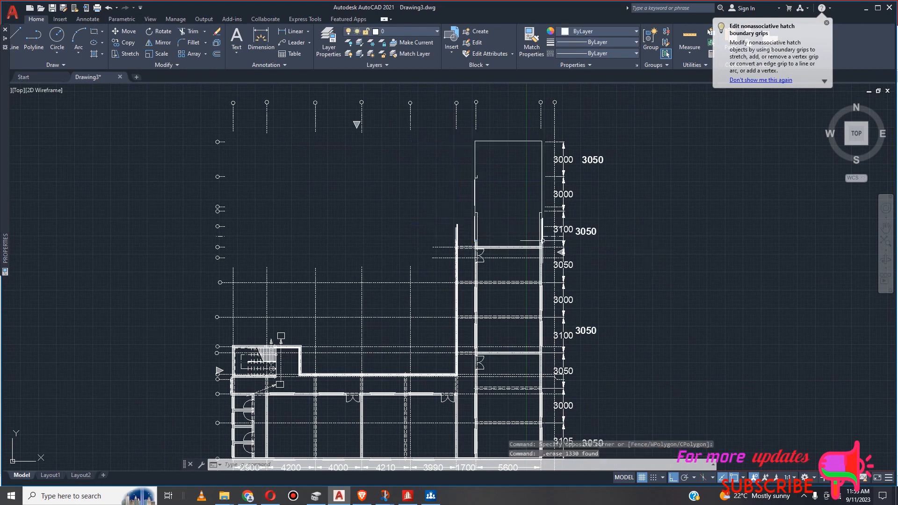
pyautogui.scroll(4, 531, 235)
pyautogui.click(366, 156)
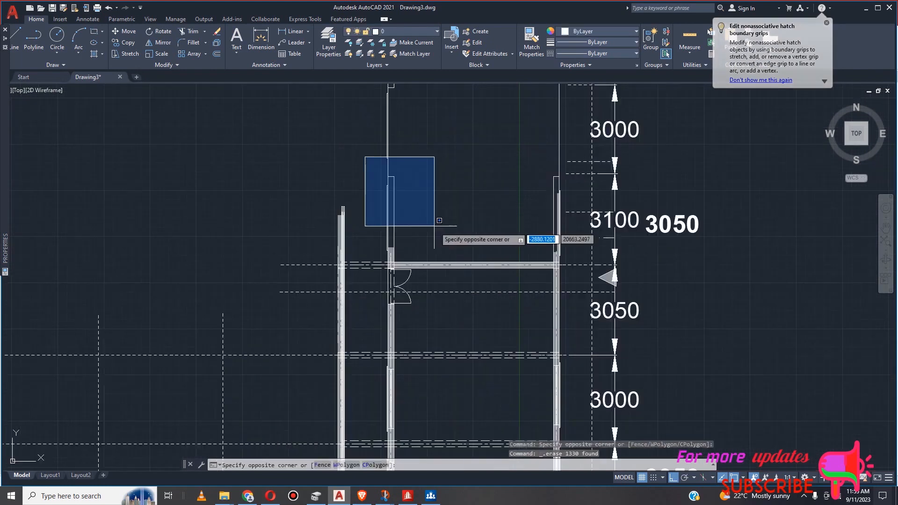
pyautogui.click(438, 230)
pyautogui.scroll(4, 421, 227)
pyautogui.scroll(-5, 421, 227)
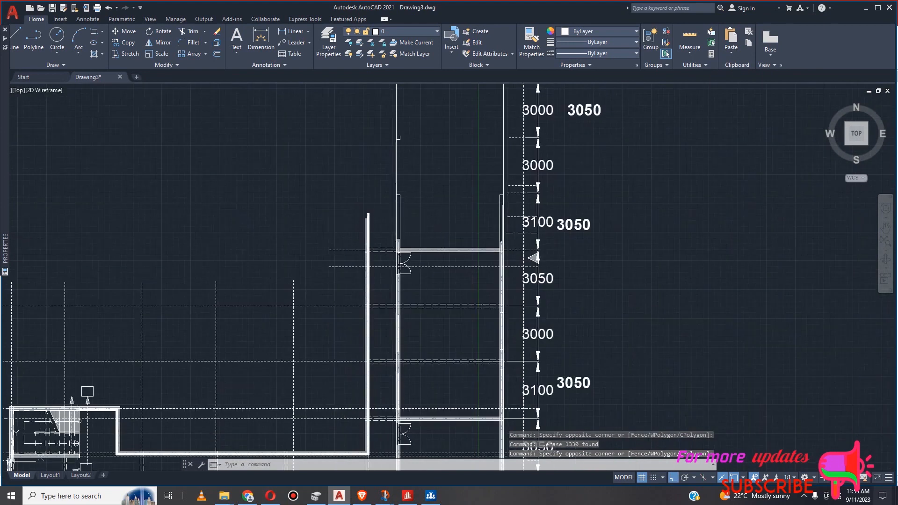
pyautogui.click(403, 213)
pyautogui.click(401, 222)
pyautogui.scroll(-6, 401, 207)
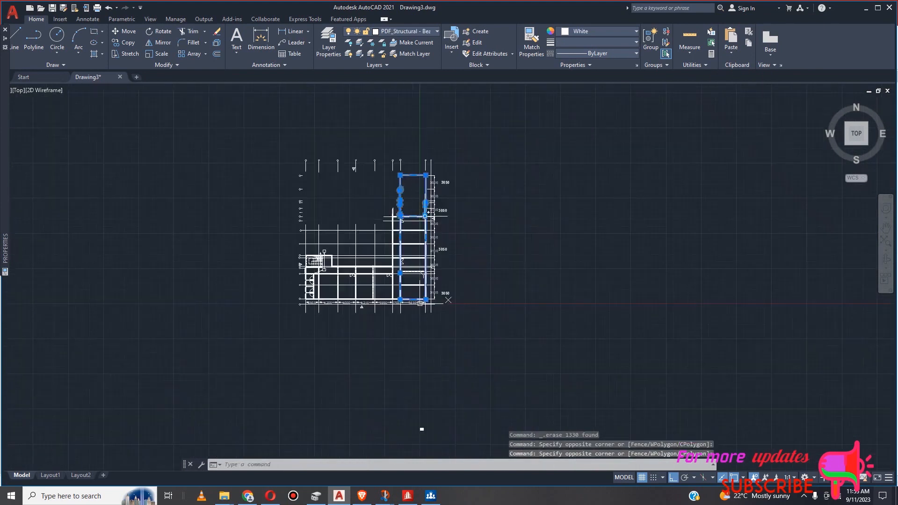
pyautogui.scroll(5, 426, 212)
pyautogui.press('Escape')
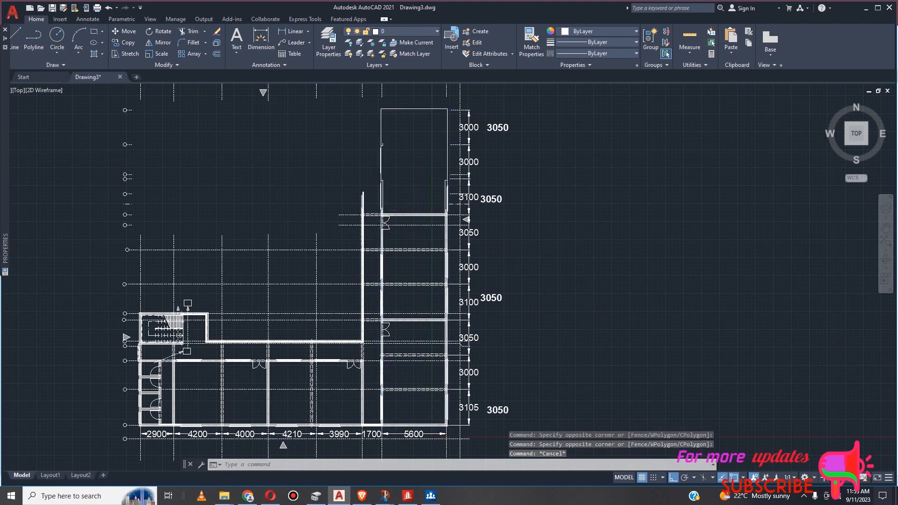
# Draw a horizontal construction line through the upper edge of the cross wall above the double door.
pyautogui.scroll(4, 409, 210)
pyautogui.write('pl')
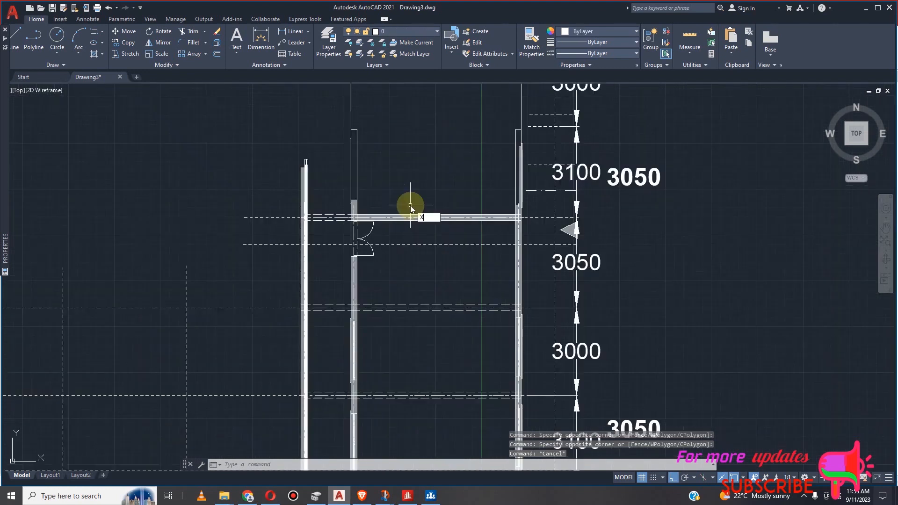
pyautogui.press('Return')
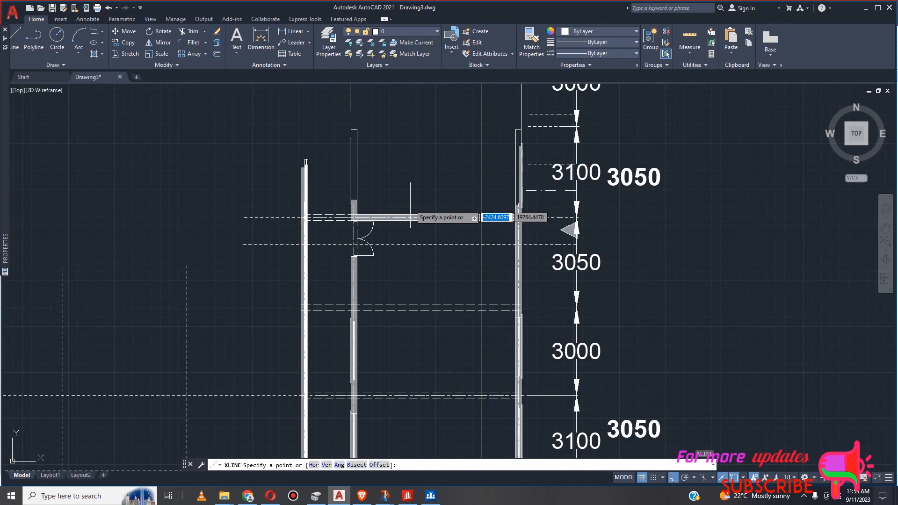
pyautogui.press('Escape')
pyautogui.press('Escape')
pyautogui.write('xl')
pyautogui.press('Return')
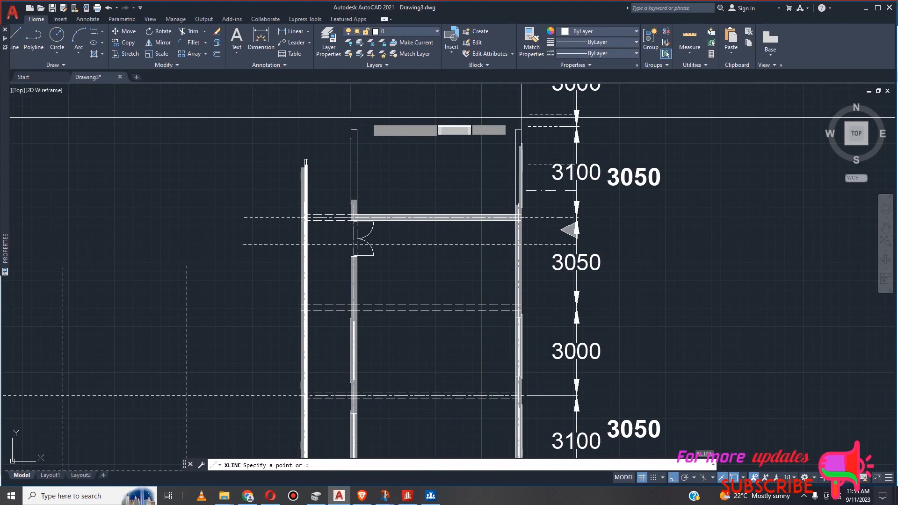
pyautogui.write('h')
pyautogui.press('Return')
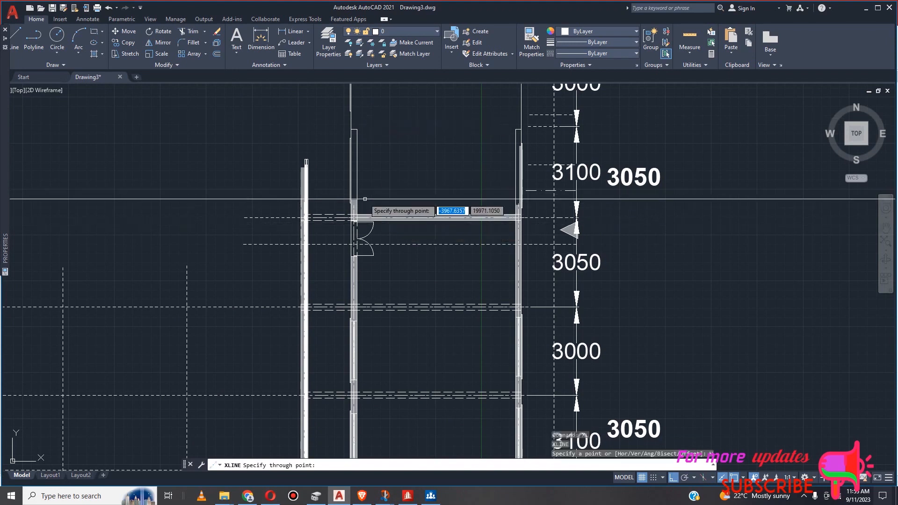
pyautogui.scroll(2, 381, 210)
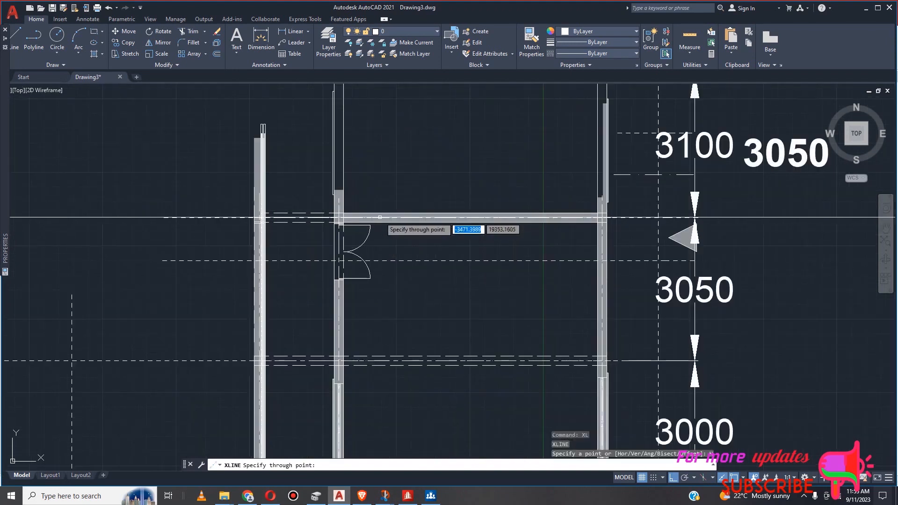
pyautogui.click(383, 213)
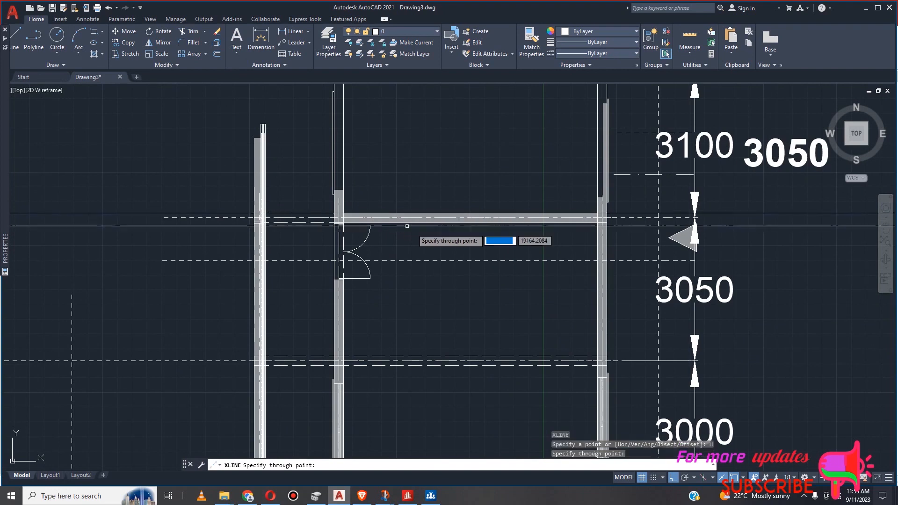
pyautogui.press('Escape')
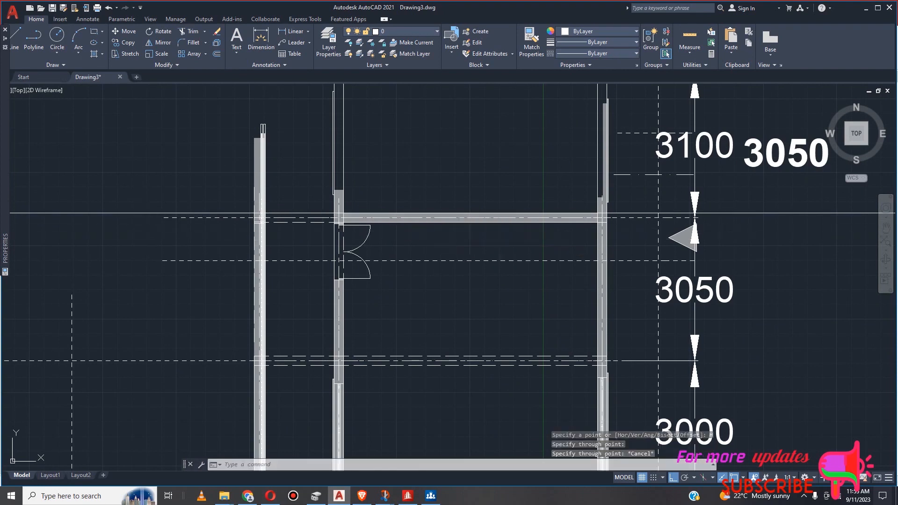
# Trim the leftover wall lines above the cross wall, using the horizontal construction line as the cutting edge.
pyautogui.click(140, 201)
pyautogui.click(80, 241)
pyautogui.scroll(-4, 262, 280)
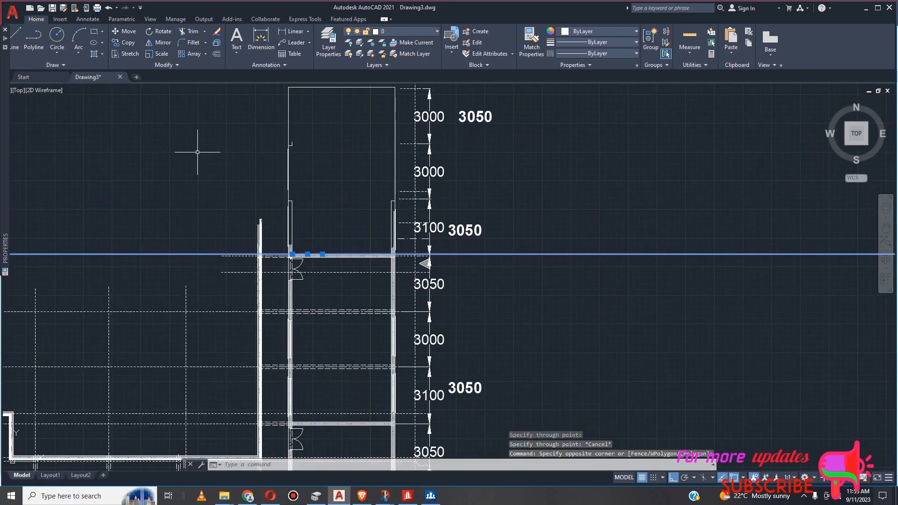
pyautogui.click(190, 31)
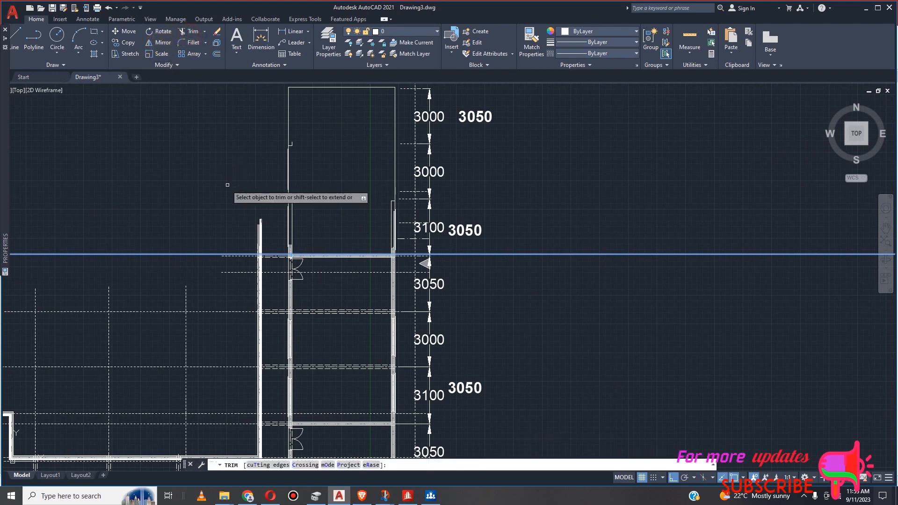
pyautogui.moveTo(215, 183); pyautogui.dragTo(630, 174)
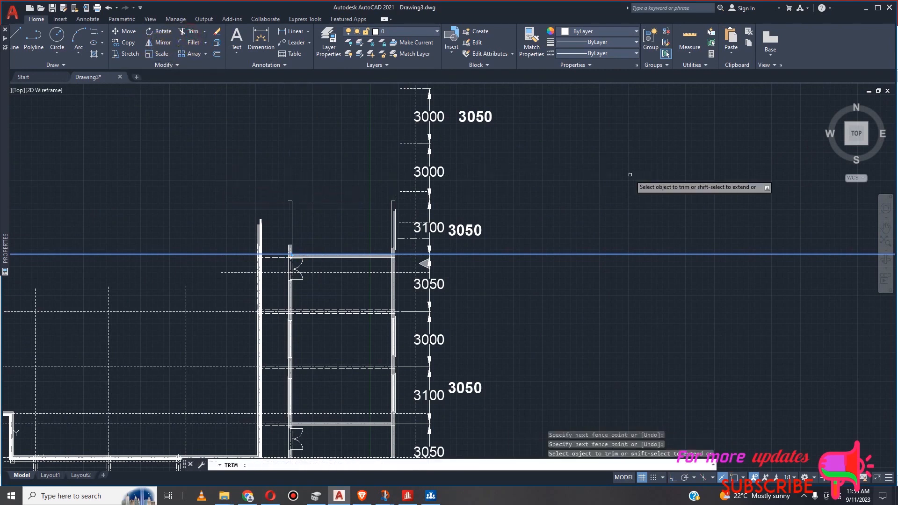
pyautogui.moveTo(231, 240)
pyautogui.mouseDown()
pyautogui.moveTo(477, 237)
pyautogui.moveTo(528, 247)
pyautogui.mouseUp()
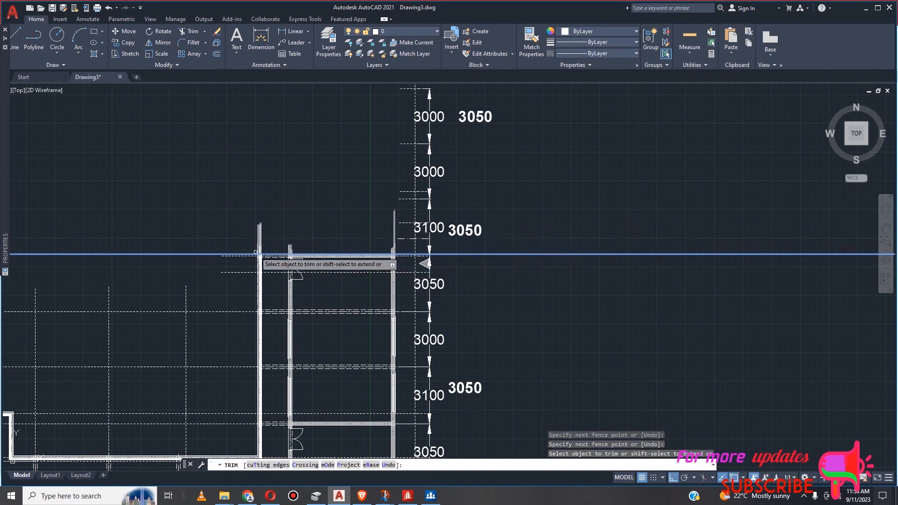
pyautogui.moveTo(241, 246); pyautogui.dragTo(403, 243)
pyautogui.moveTo(475, 242); pyautogui.dragTo(476, 243)
pyautogui.scroll(-6, 479, 201)
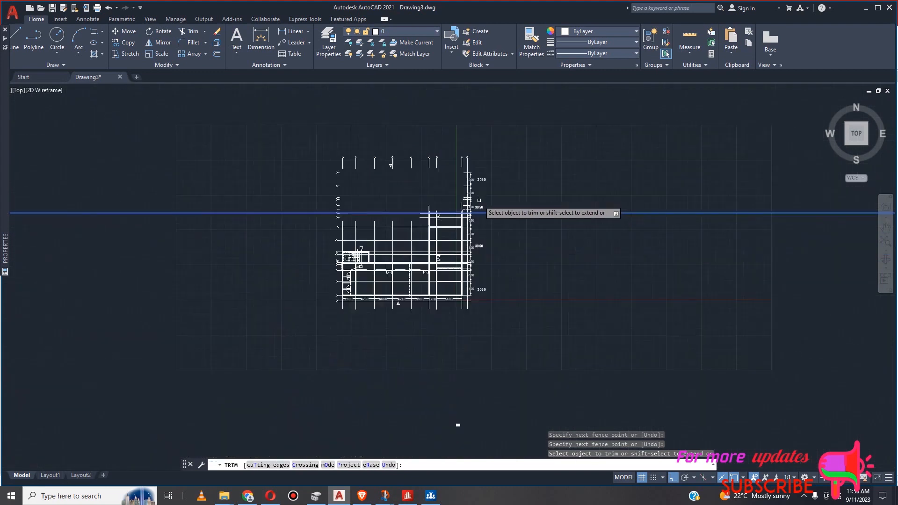
pyautogui.scroll(5, 479, 201)
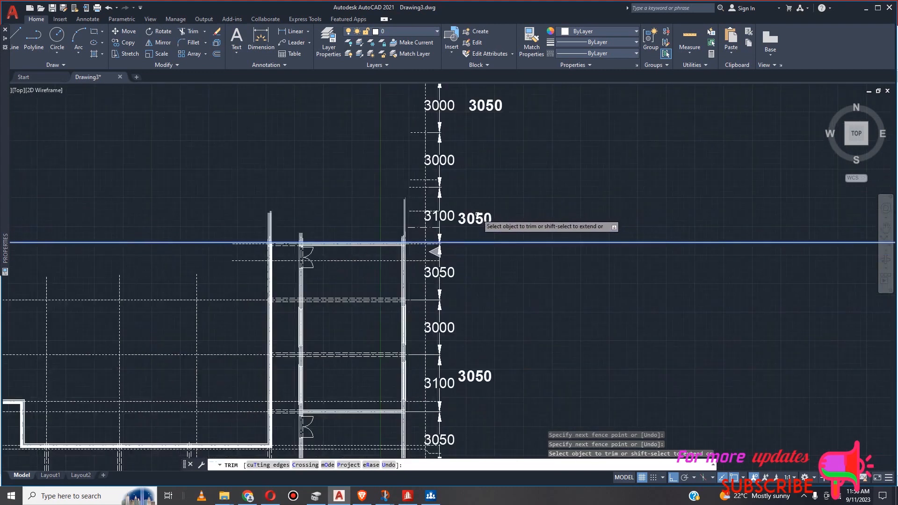
pyautogui.press('Escape')
# Erase the grid bubbles, grid line ends, markers and dimensions lying above the horizontal construction line.
pyautogui.scroll(-2, 483, 208)
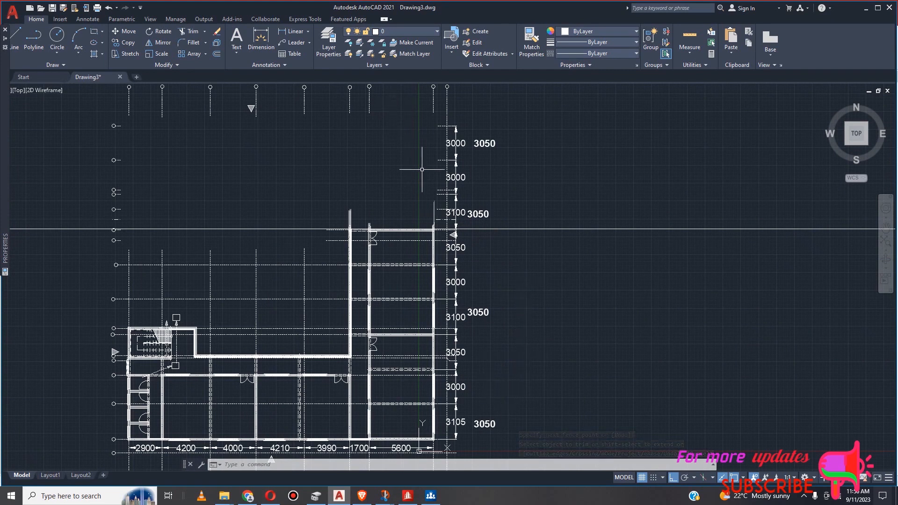
pyautogui.scroll(-2, 427, 181)
pyautogui.click(165, 126)
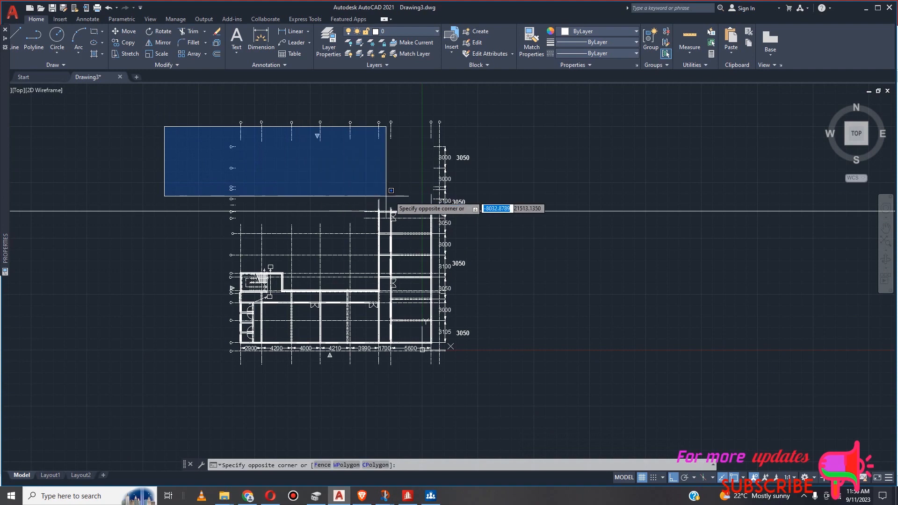
pyautogui.click(496, 203)
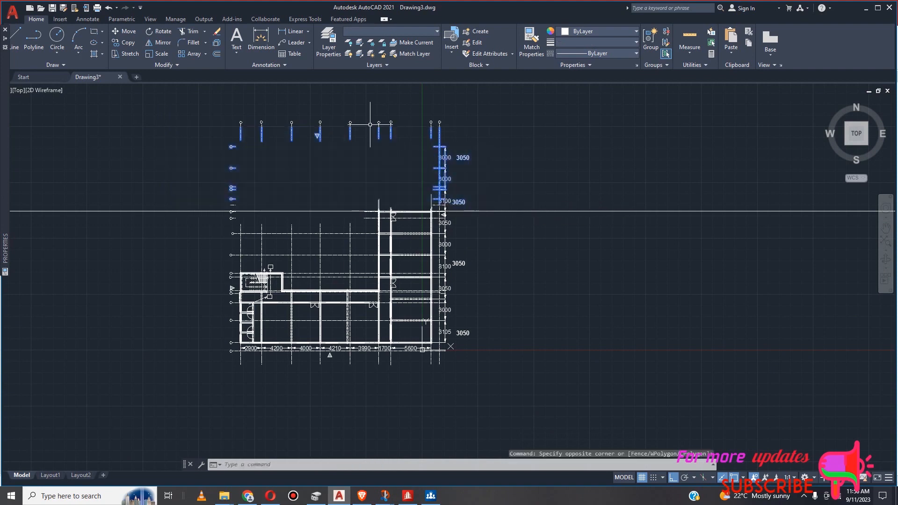
pyautogui.click(230, 110)
pyautogui.click(525, 148)
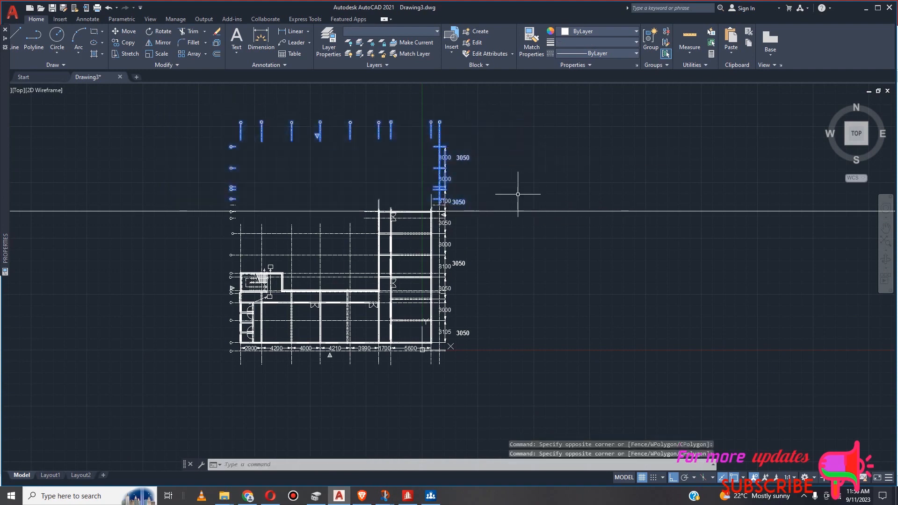
pyautogui.press('Delete')
pyautogui.scroll(2, 435, 204)
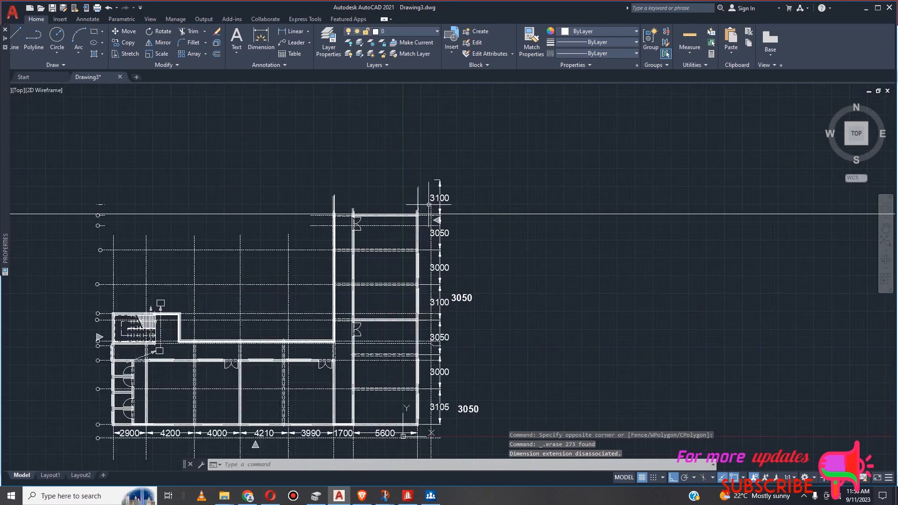
pyautogui.click(394, 188)
pyautogui.click(533, 209)
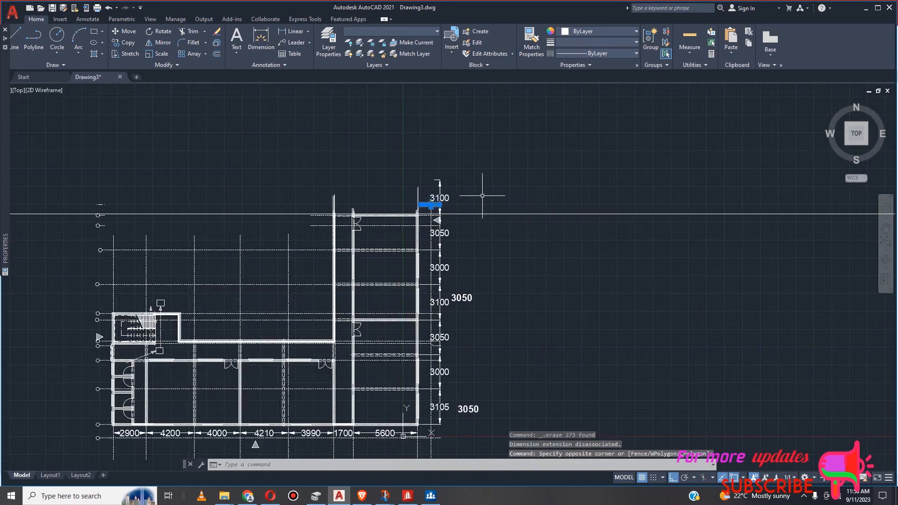
pyautogui.click(457, 179)
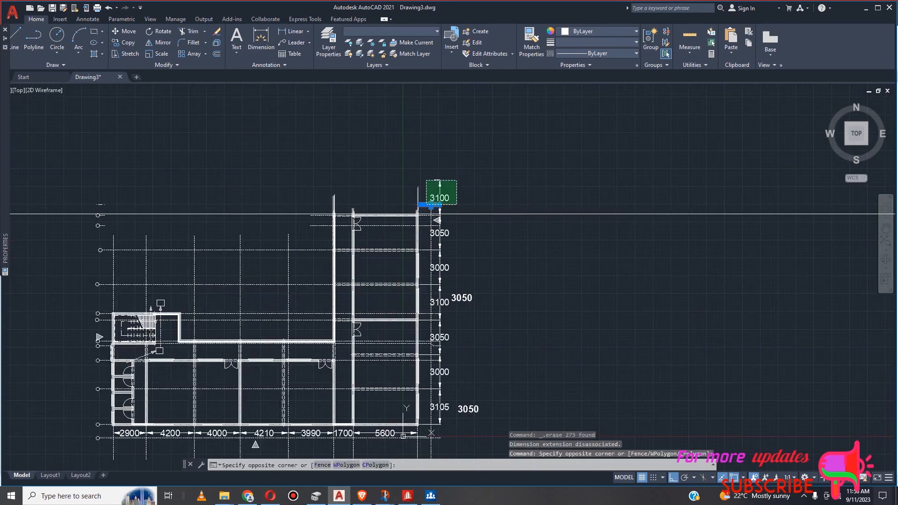
pyautogui.click(427, 205)
pyautogui.scroll(2, 449, 209)
pyautogui.scroll(2, 447, 208)
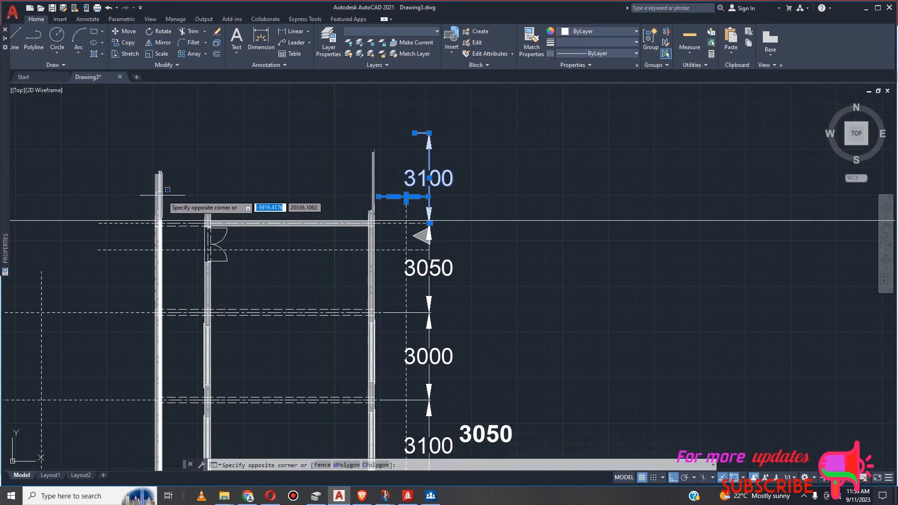
pyautogui.click(181, 184)
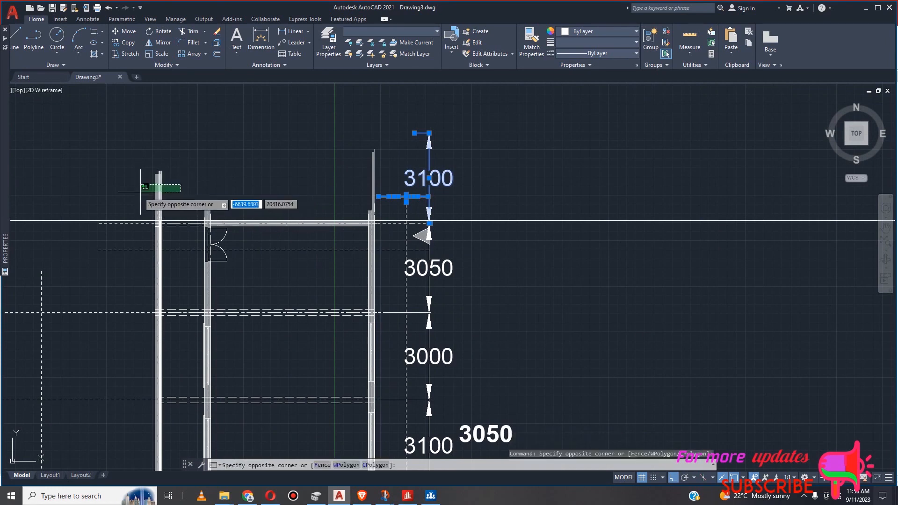
pyautogui.click(140, 192)
pyautogui.scroll(-2, 232, 200)
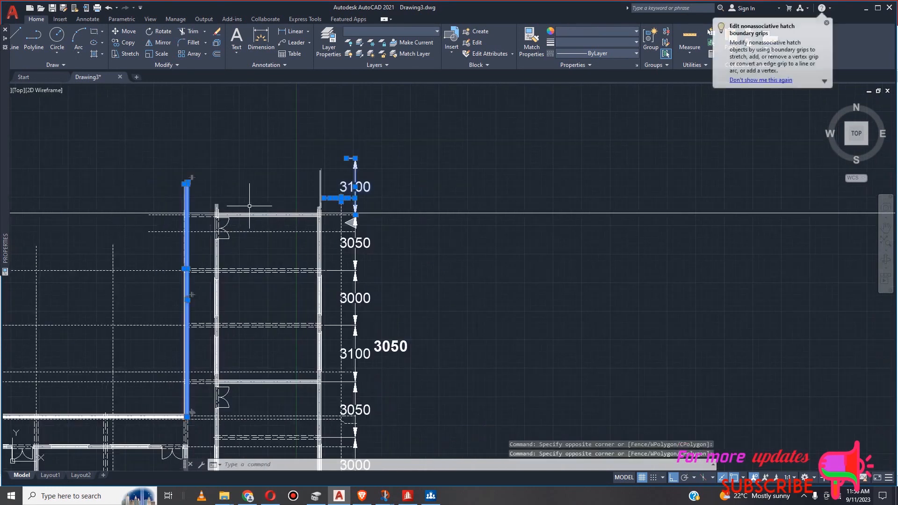
pyautogui.press('Escape')
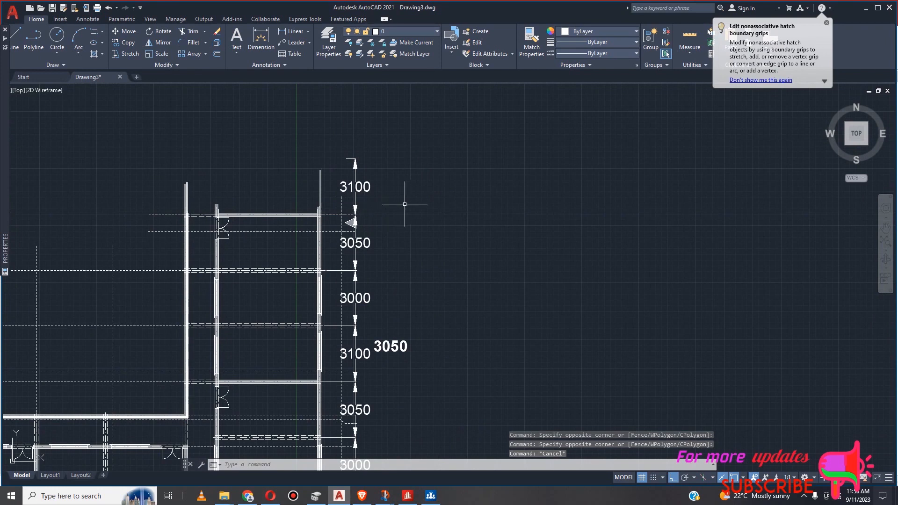
# Erase the leftover 3100 dimension above the construction line beside the right-hand wing.
pyautogui.click(395, 168)
pyautogui.click(325, 196)
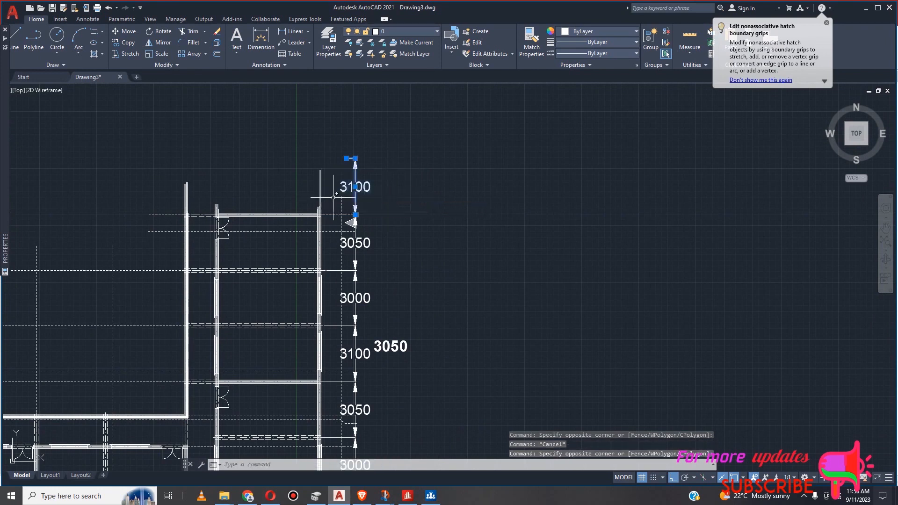
pyautogui.press('Delete')
# Erase the two uppermost grid bubbles on the plan's left side, along with the short dash beside the upper one.
pyautogui.scroll(-4, 347, 183)
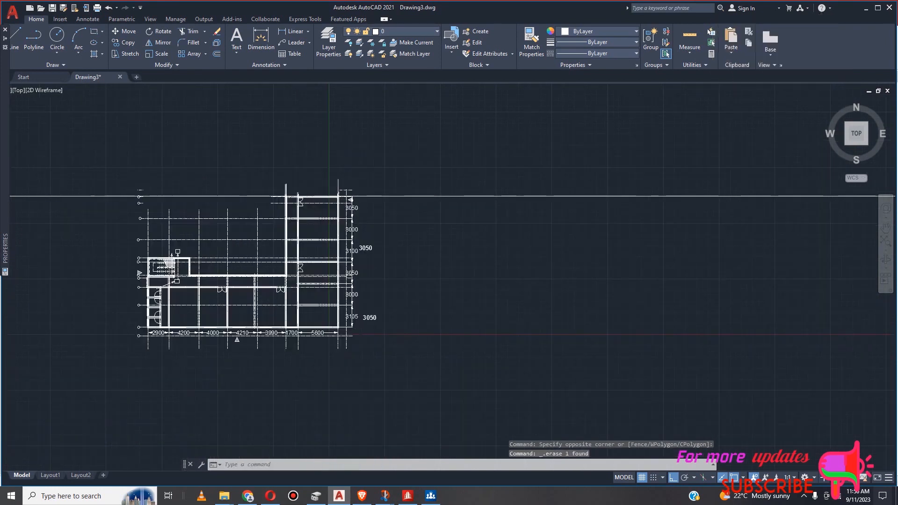
pyautogui.scroll(1, 487, 190)
pyautogui.scroll(-3, 538, 188)
pyautogui.scroll(4, 357, 195)
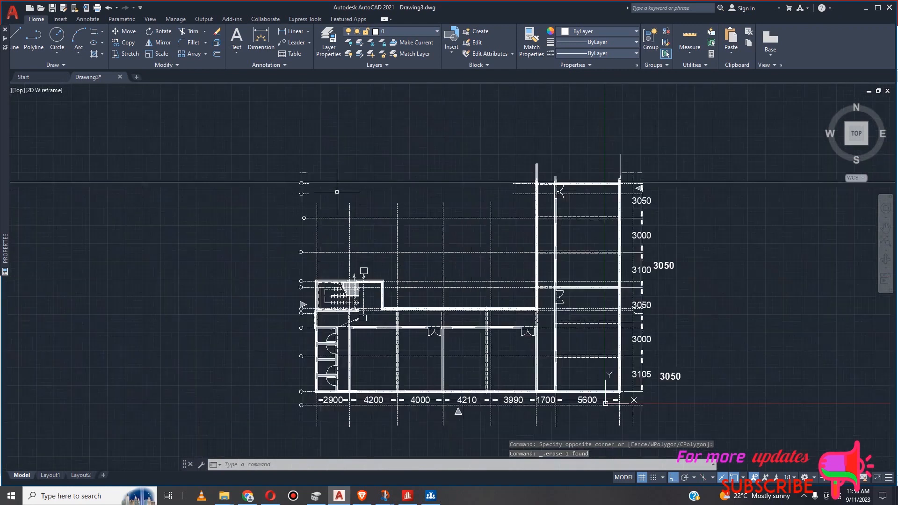
pyautogui.click(301, 194)
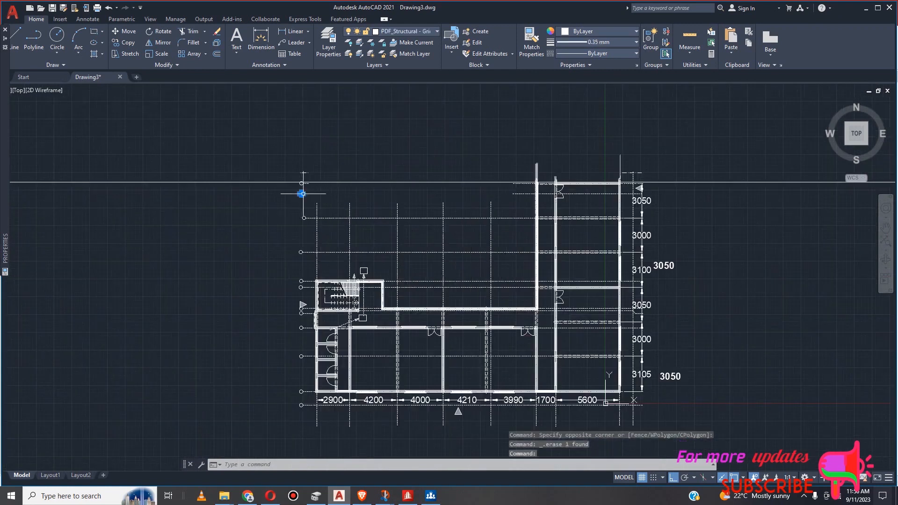
pyautogui.click(306, 194)
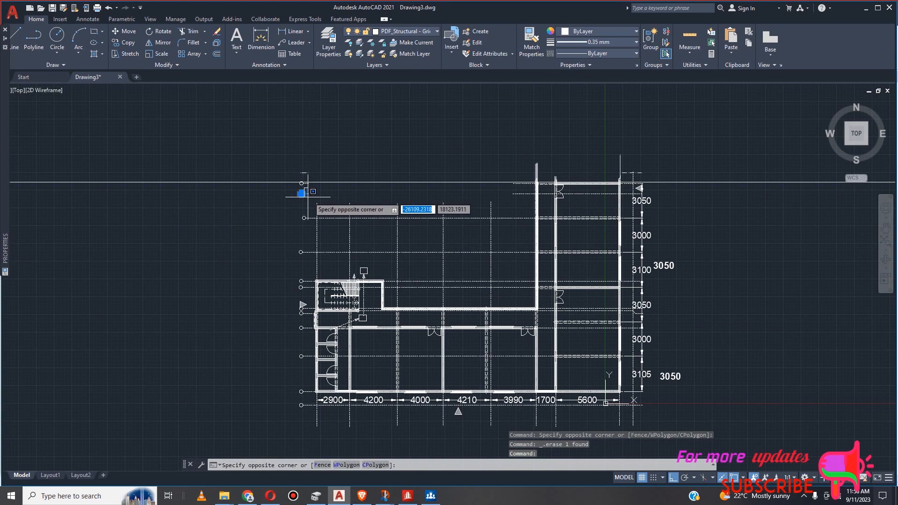
pyautogui.click(304, 185)
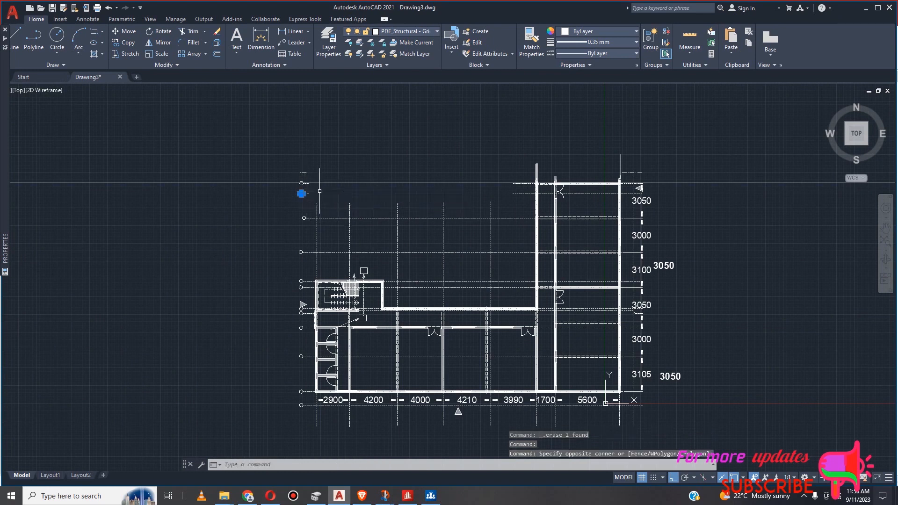
pyautogui.scroll(4, 320, 191)
pyautogui.click(280, 172)
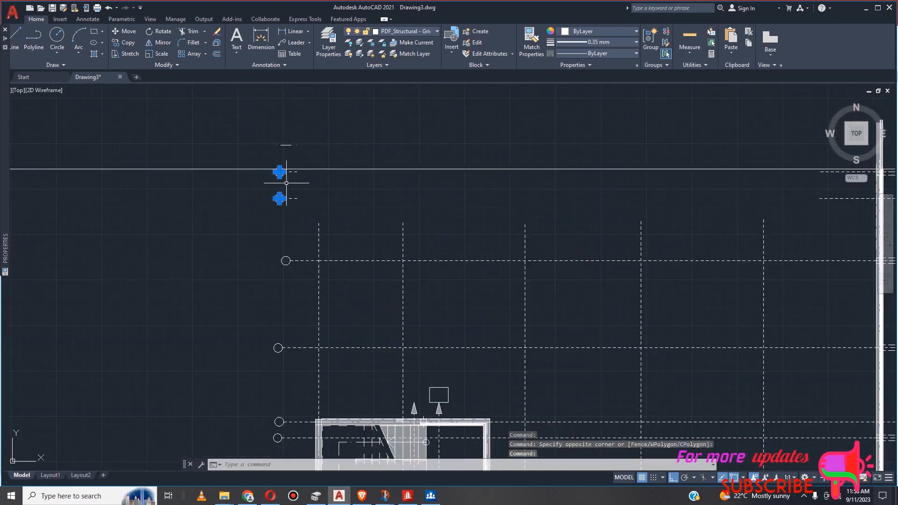
pyautogui.click(290, 173)
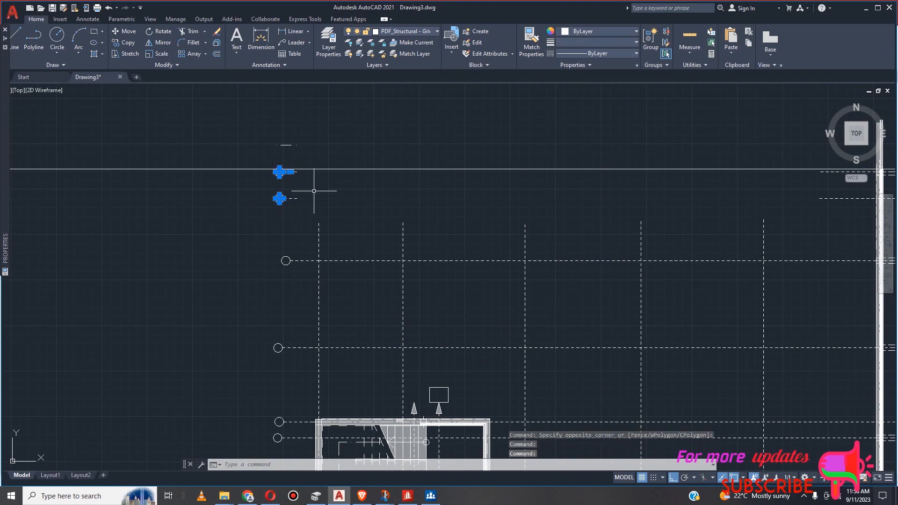
pyautogui.press('Delete')
# Select all grid lines similar to the leftmost vertical one and set their linetype to Continuous.
pyautogui.scroll(-3, 324, 187)
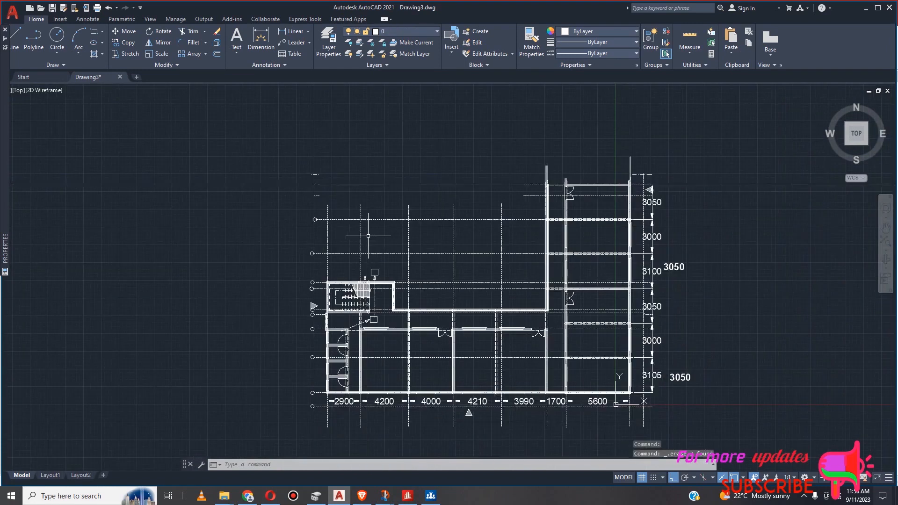
pyautogui.scroll(3, 359, 237)
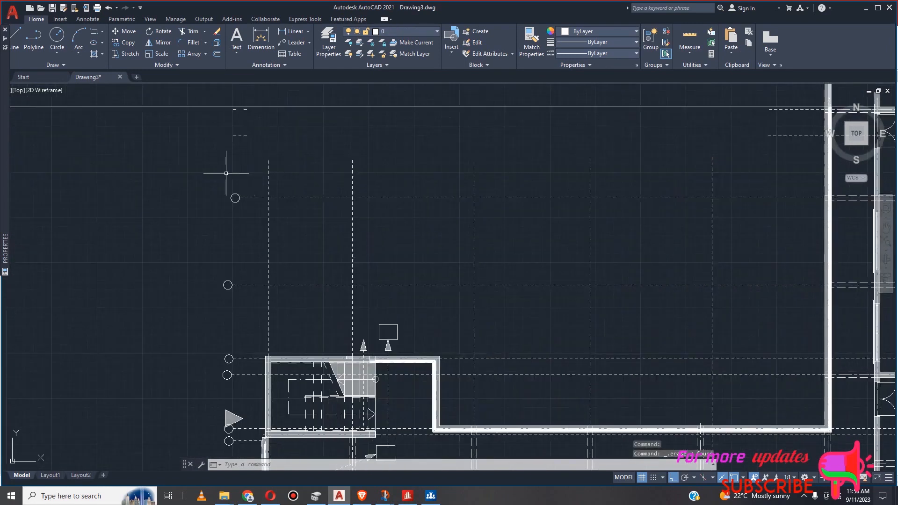
pyautogui.click(270, 189)
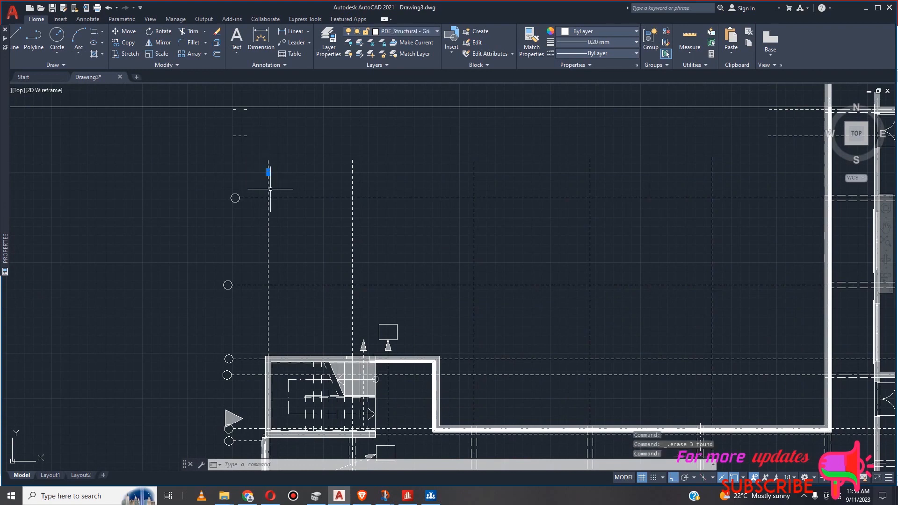
pyautogui.rightClick(272, 186)
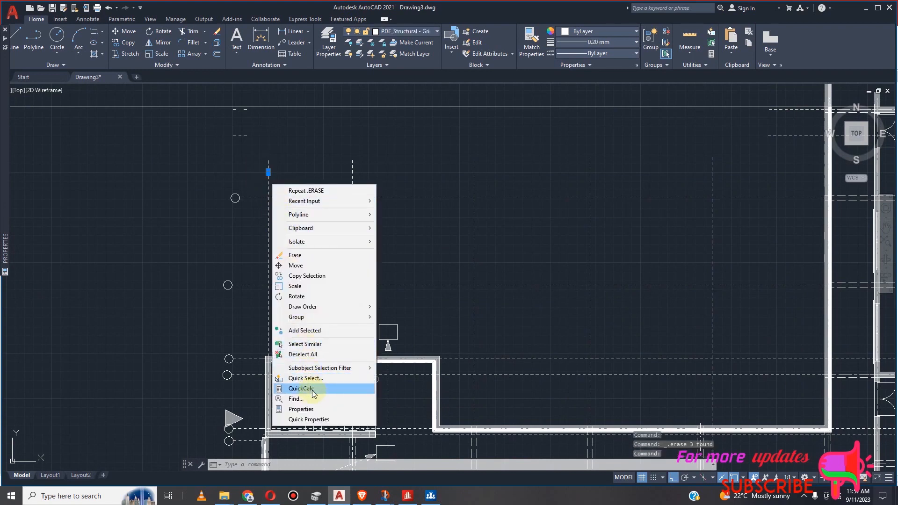
pyautogui.click(317, 345)
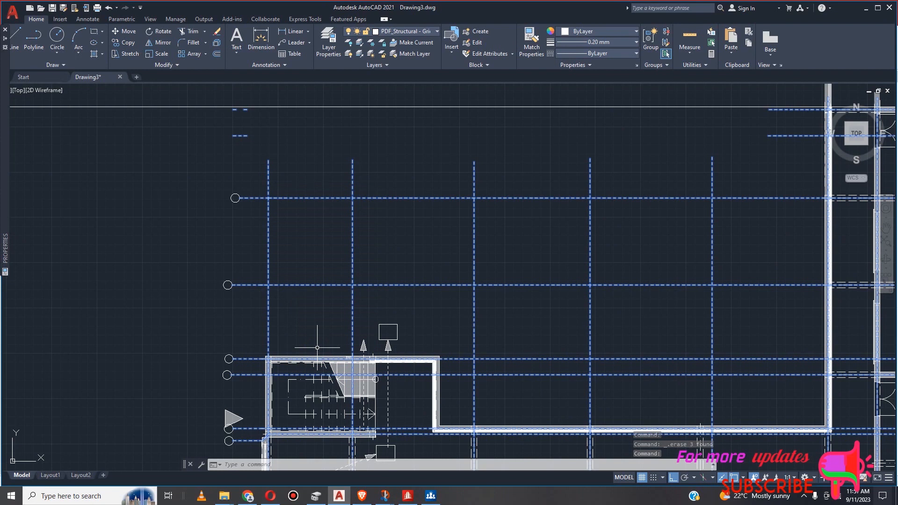
pyautogui.scroll(-2, 413, 300)
pyautogui.scroll(-3, 450, 217)
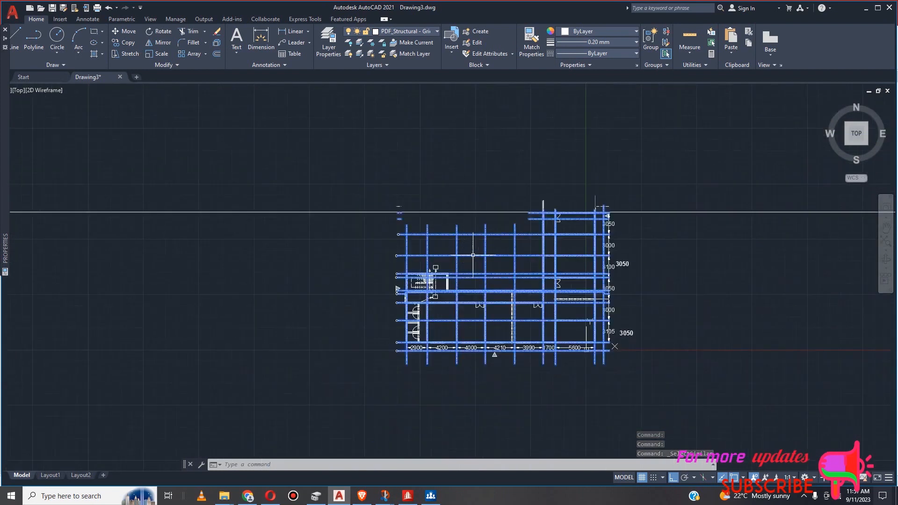
pyautogui.scroll(2, 473, 318)
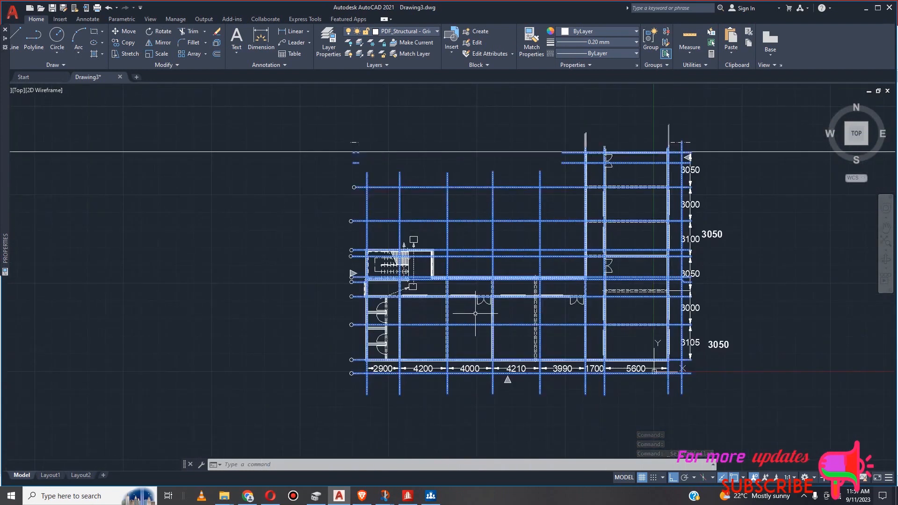
pyautogui.click(624, 42)
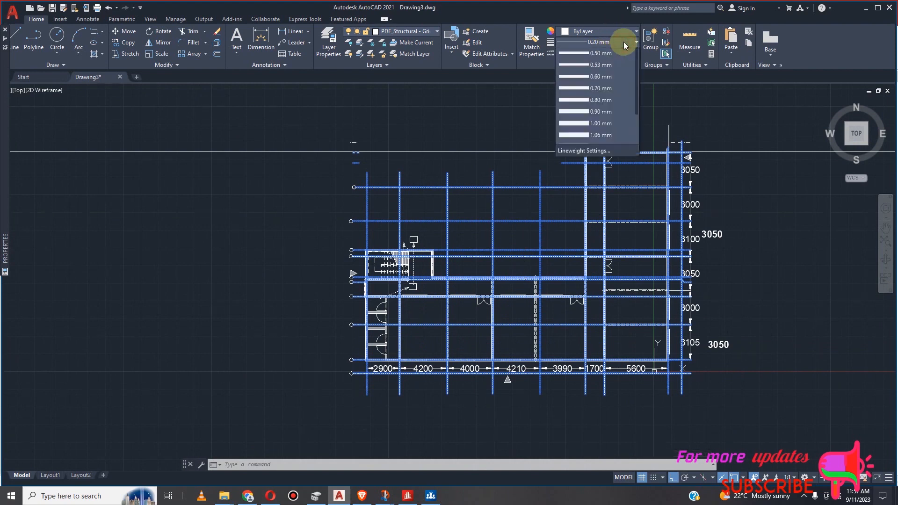
pyautogui.click(624, 41)
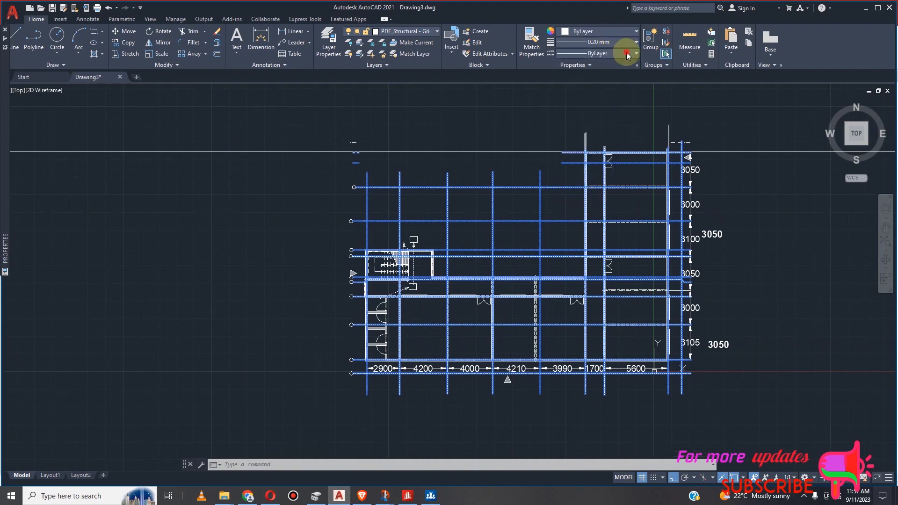
pyautogui.click(627, 52)
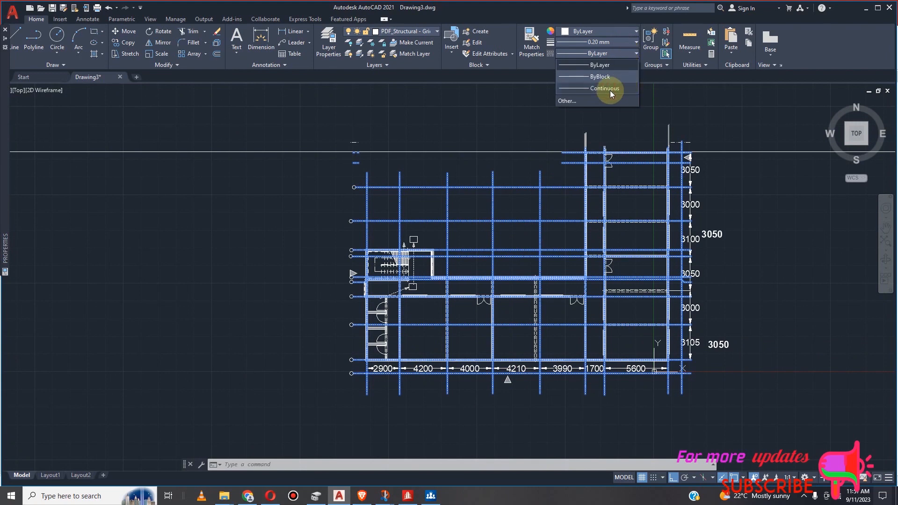
pyautogui.click(596, 88)
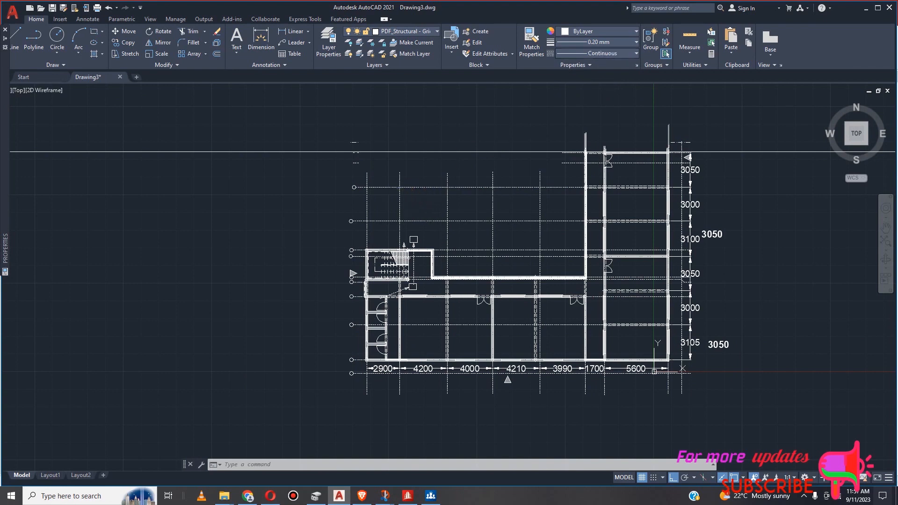
# Join all the selected similar grid lines across the plan into polylines and clear the selection.
pyautogui.scroll(2, 402, 200)
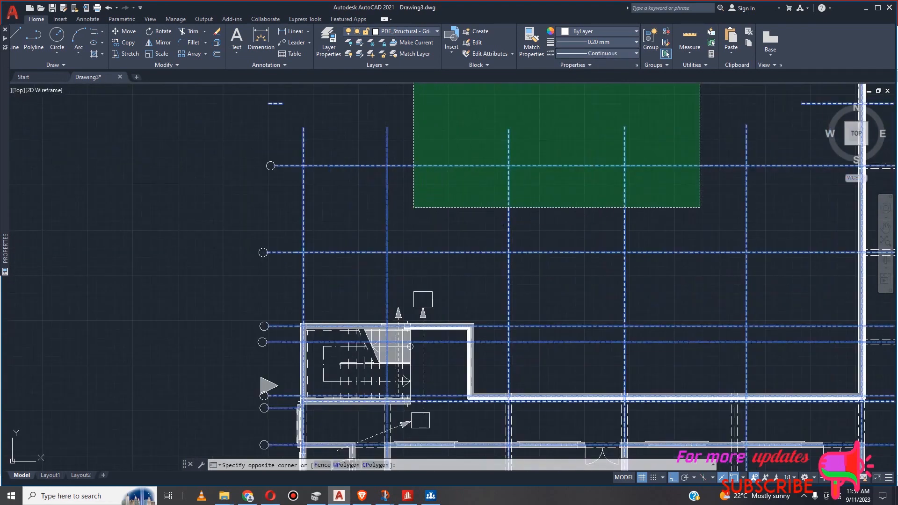
pyautogui.press('Escape')
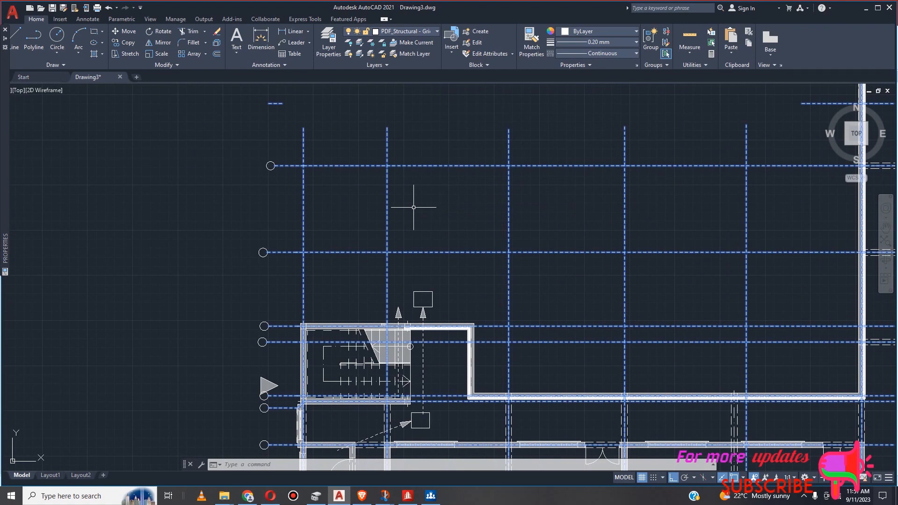
pyautogui.scroll(-7, 571, 399)
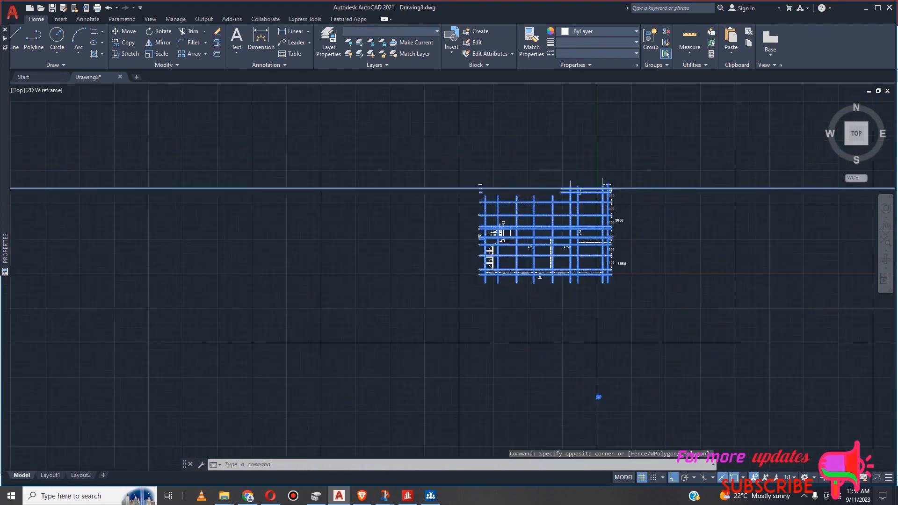
pyautogui.scroll(4, 493, 196)
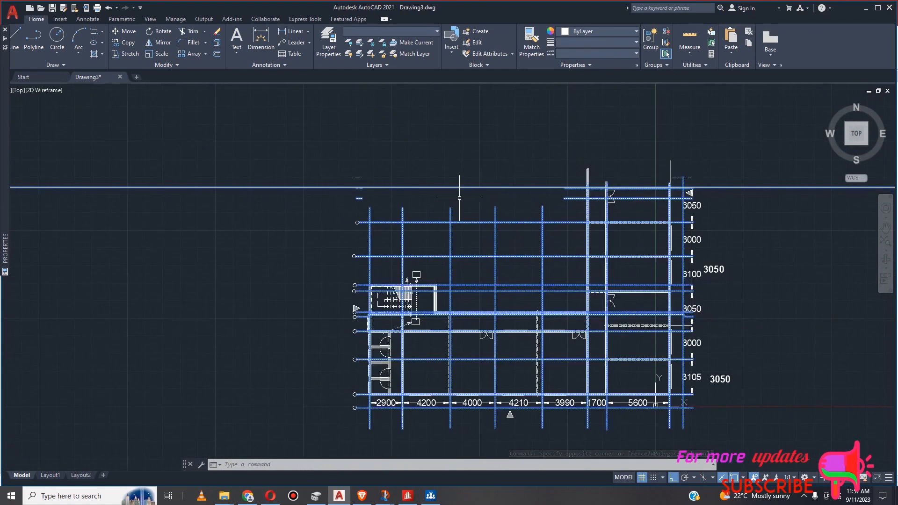
pyautogui.write('j')
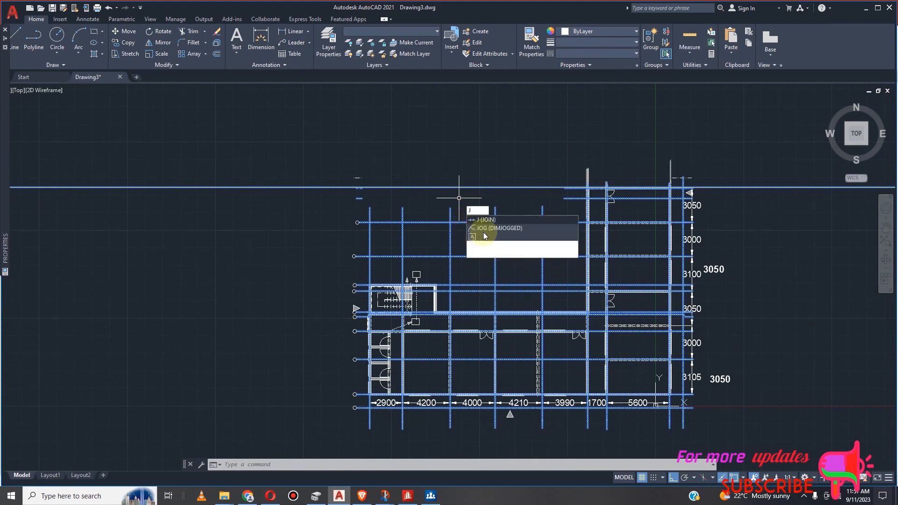
pyautogui.click(488, 220)
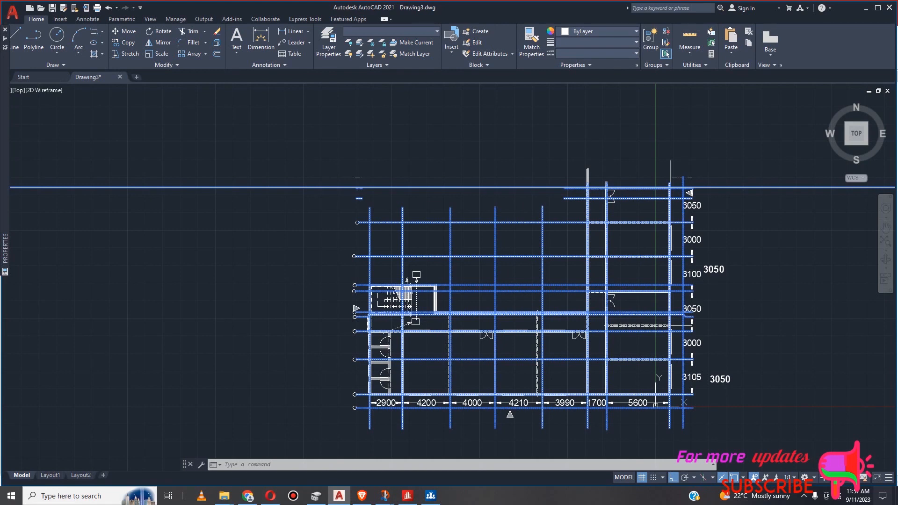
pyautogui.write('J')
pyautogui.press('Return')
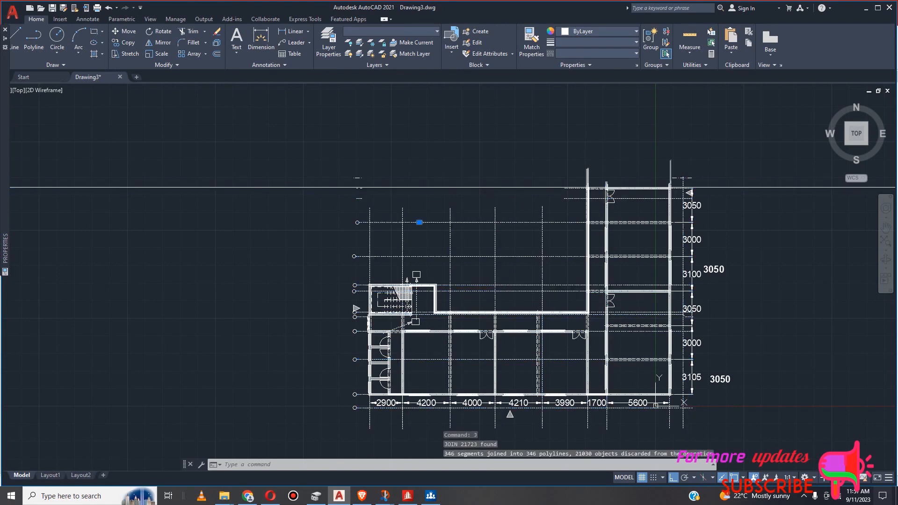
pyautogui.click(343, 244)
pyautogui.press('Escape')
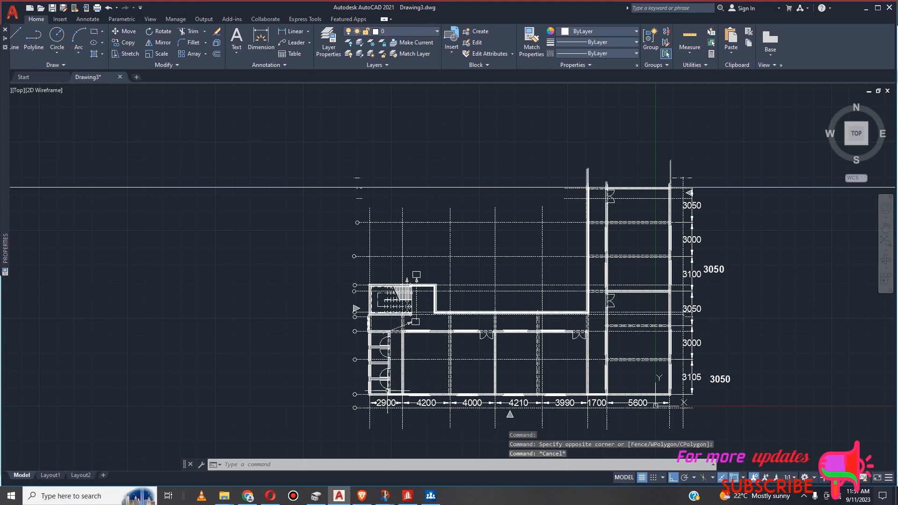
pyautogui.scroll(4, 377, 397)
pyautogui.scroll(4, 334, 398)
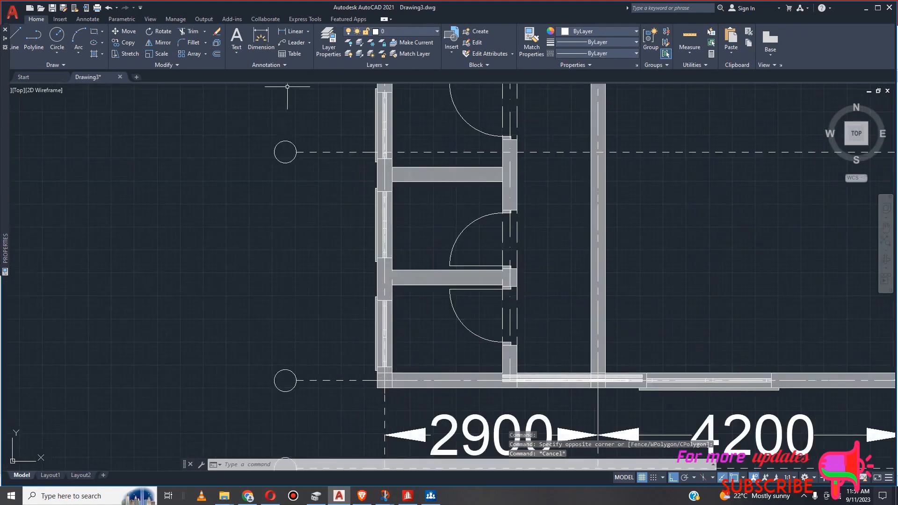
pyautogui.click(291, 31)
pyautogui.scroll(-4, 401, 340)
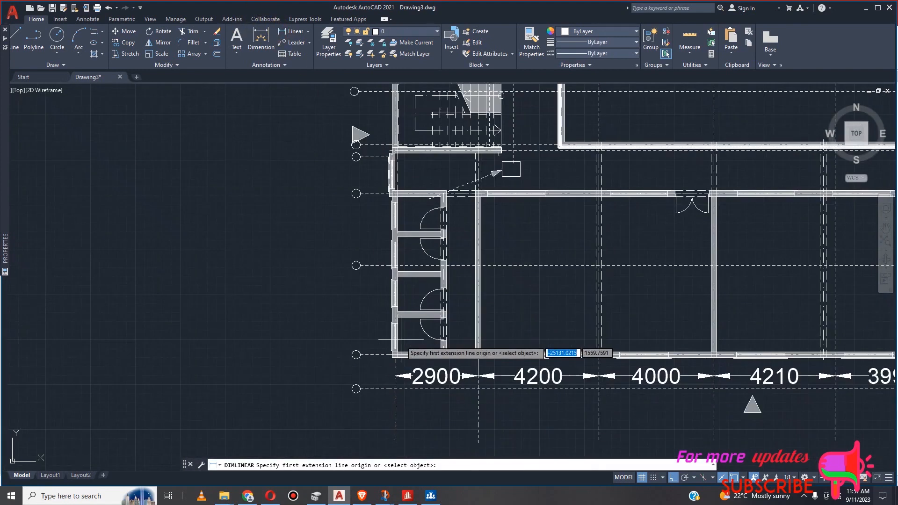
pyautogui.scroll(-2, 401, 342)
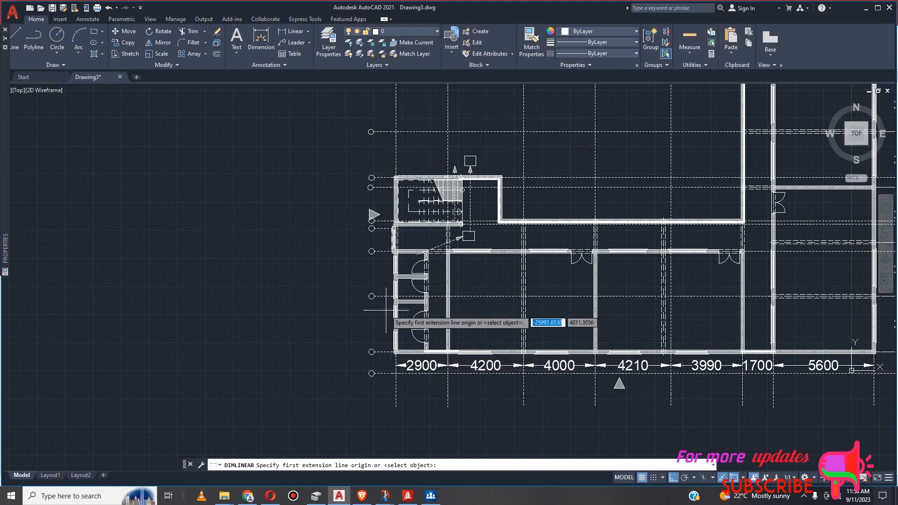
pyautogui.scroll(4, 401, 365)
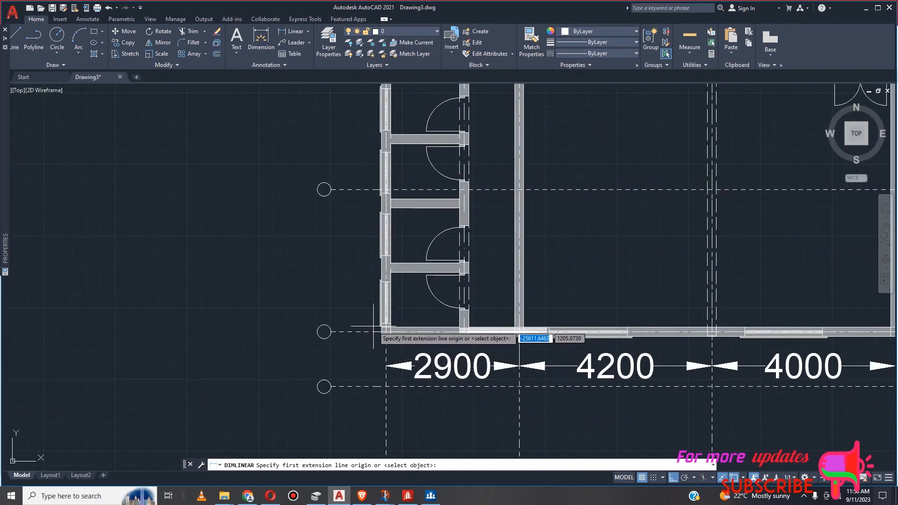
pyautogui.press('F8')
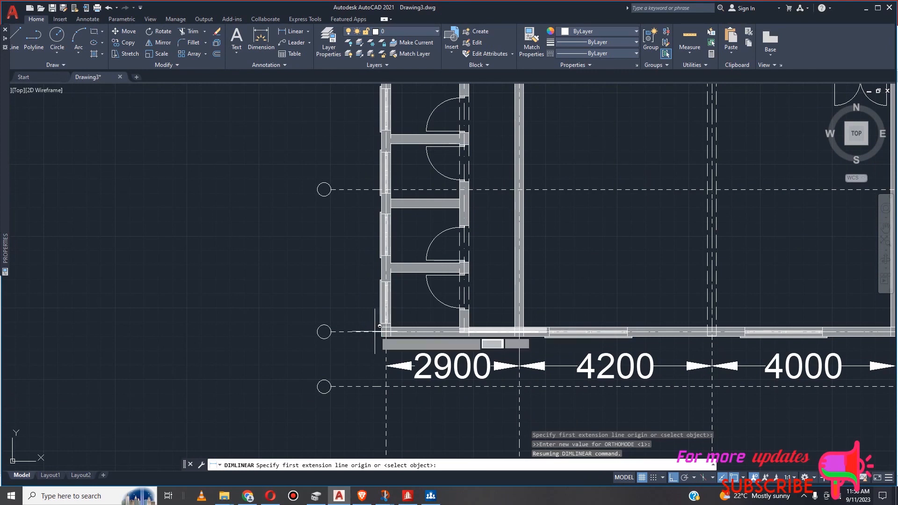
pyautogui.click(376, 331)
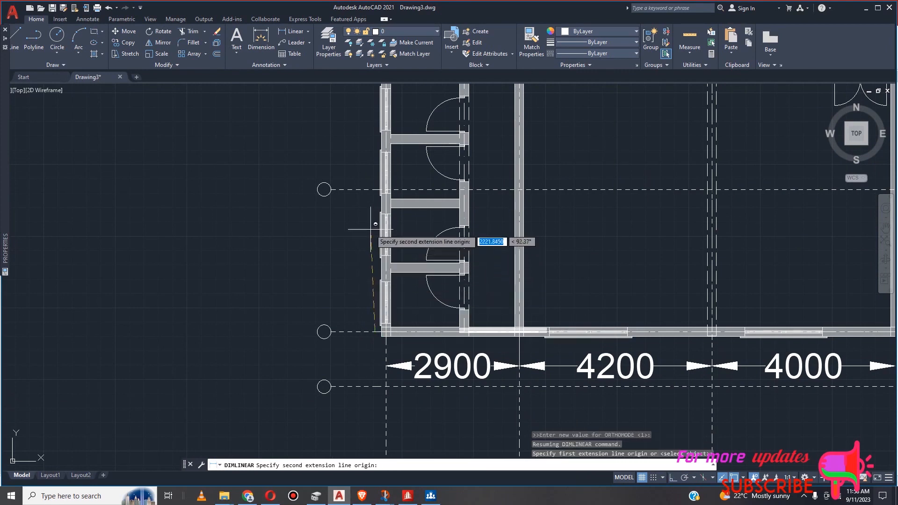
pyautogui.click(673, 478)
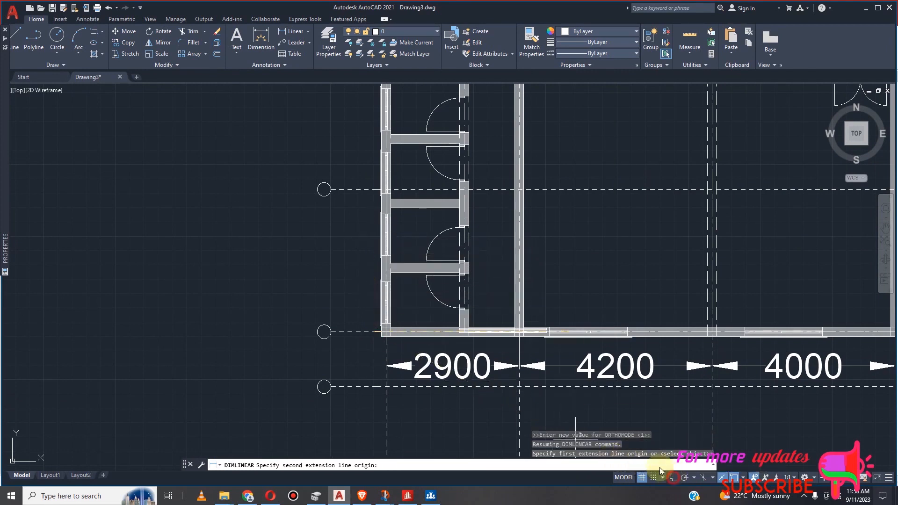
pyautogui.scroll(-4, 368, 260)
pyautogui.scroll(7, 363, 134)
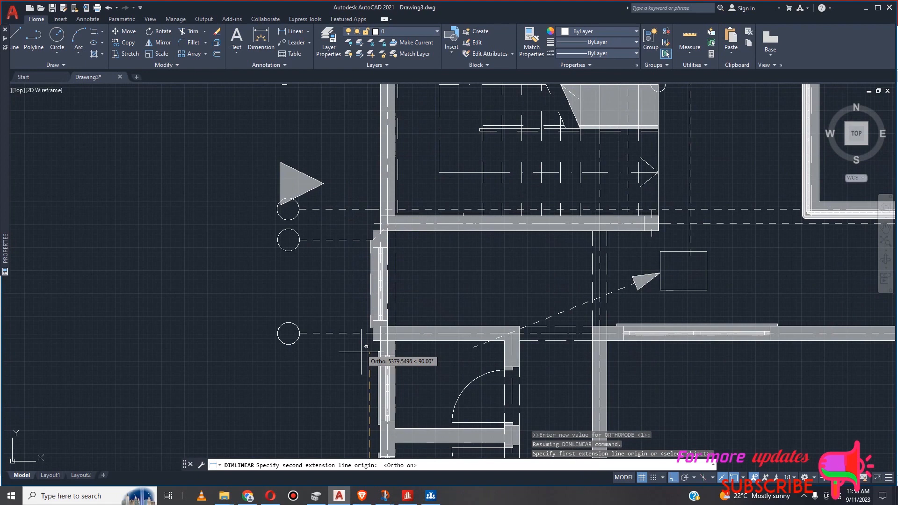
pyautogui.scroll(4, 367, 347)
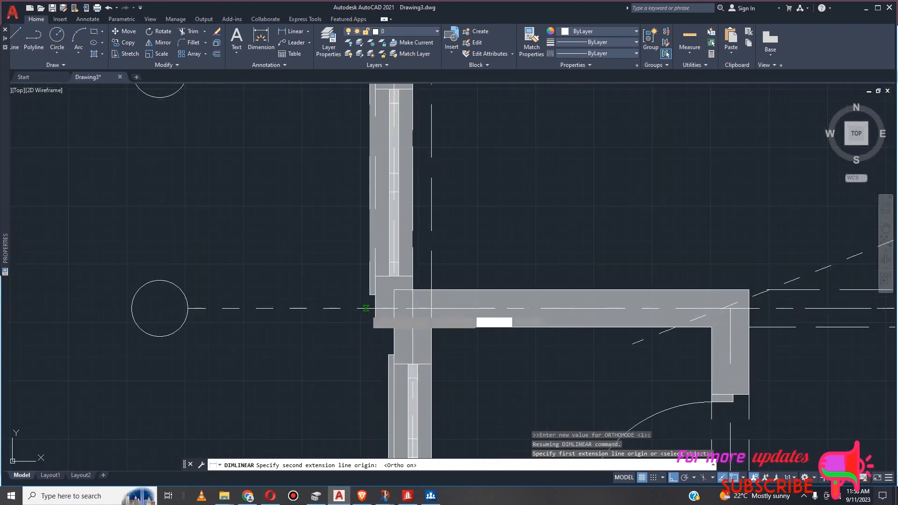
pyautogui.click(364, 308)
pyautogui.scroll(-5, 356, 300)
pyautogui.scroll(-4, 306, 287)
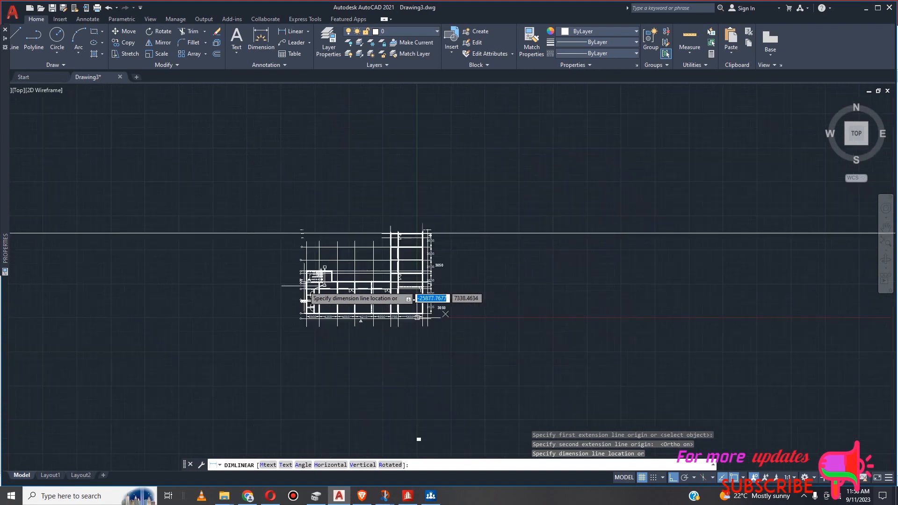
pyautogui.scroll(8, 288, 303)
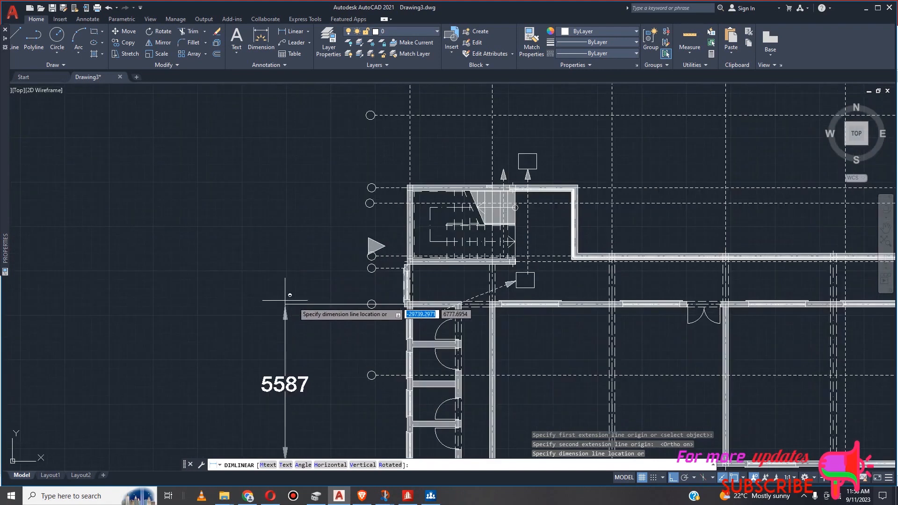
pyautogui.scroll(-2, 299, 305)
pyautogui.scroll(4, 310, 305)
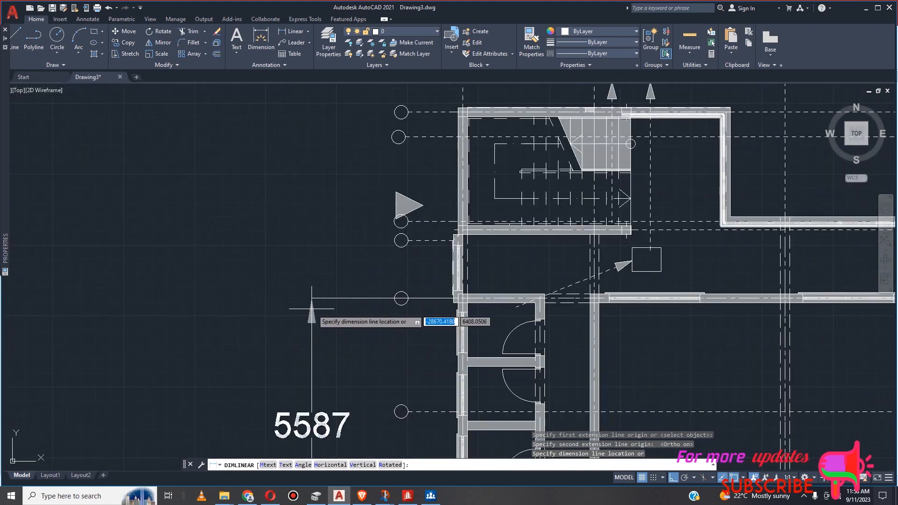
pyautogui.scroll(-6, 359, 278)
pyautogui.press('Escape')
pyautogui.click(348, 285)
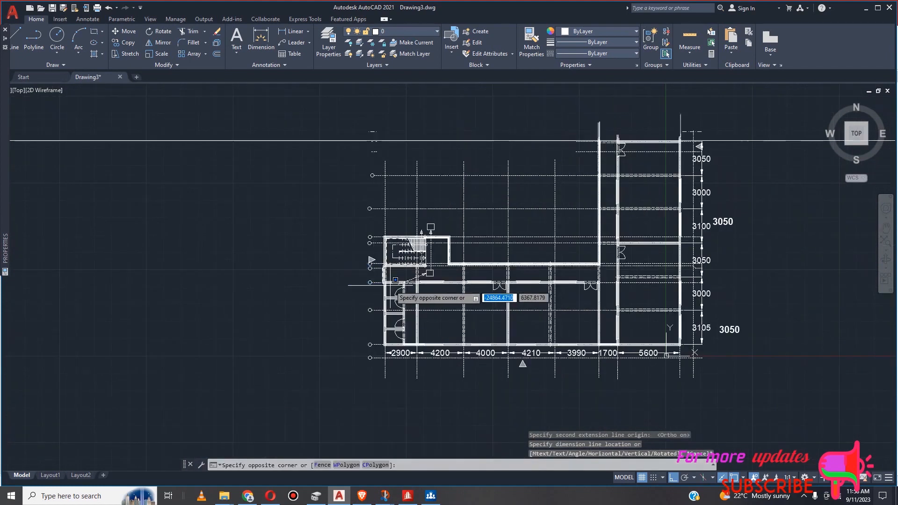
pyautogui.press('Escape')
# Add a vertical linear dimension left of the small rooms, from the bottom wall's grid line to the grid line along their upper wall.
pyautogui.scroll(4, 355, 326)
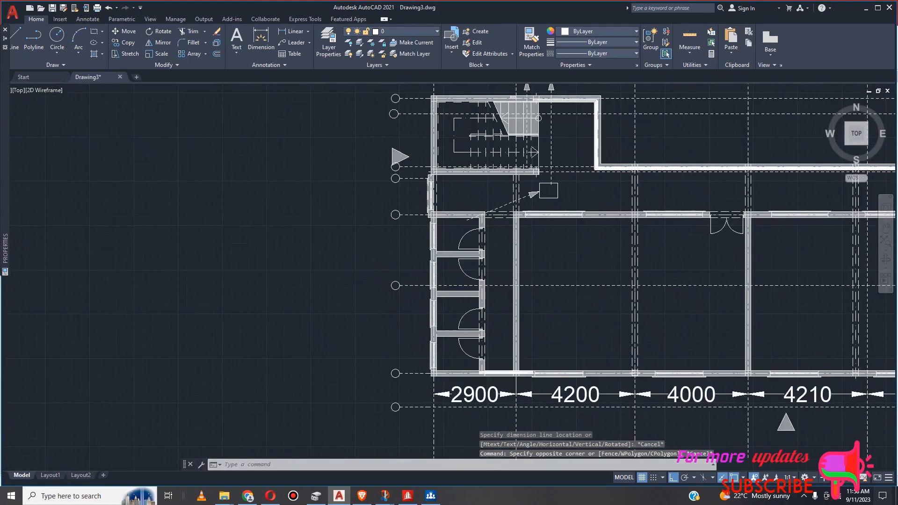
pyautogui.scroll(2, 421, 383)
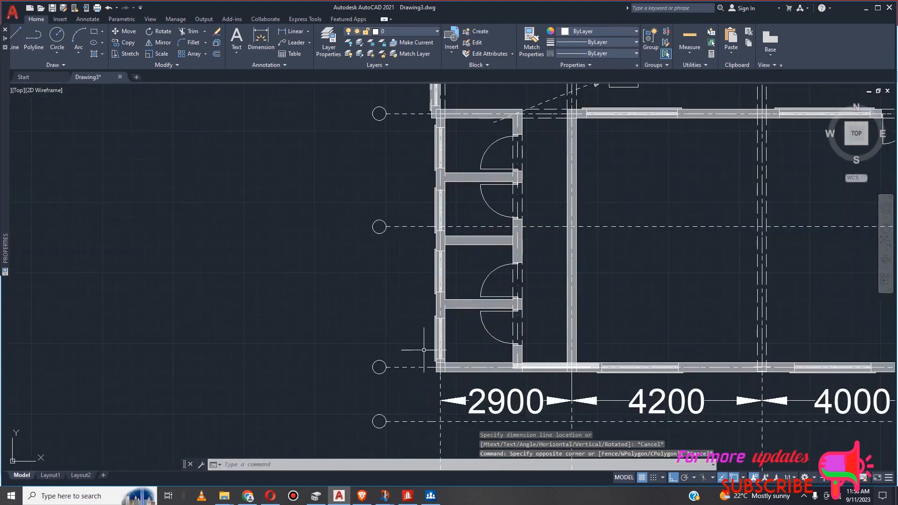
pyautogui.click(294, 31)
pyautogui.scroll(2, 428, 375)
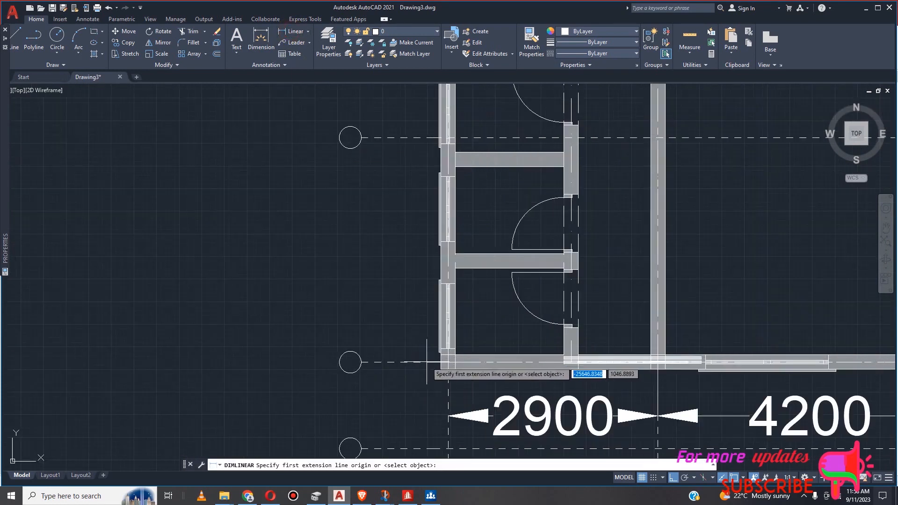
pyautogui.click(430, 362)
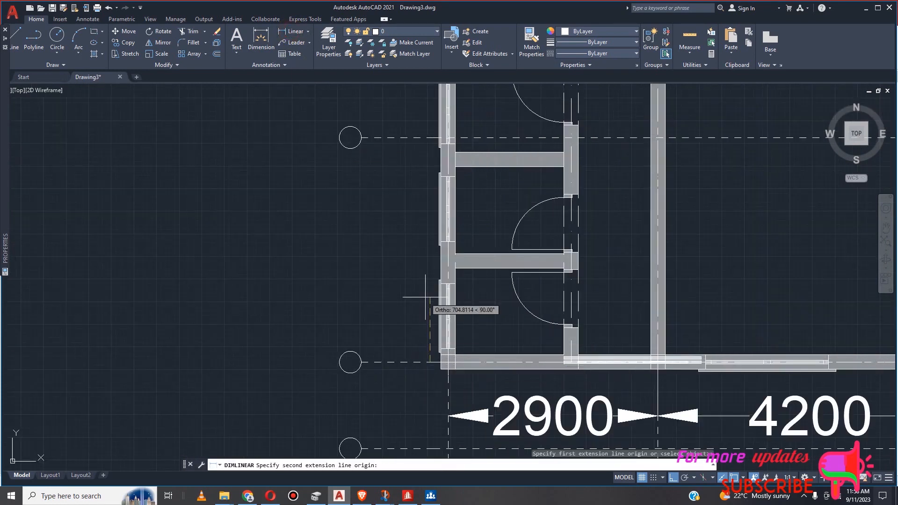
pyautogui.scroll(-2, 423, 275)
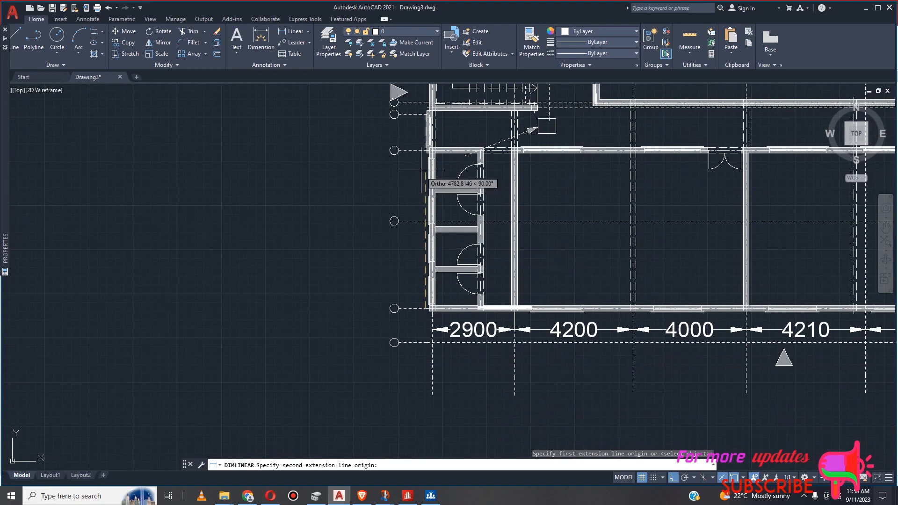
pyautogui.scroll(2, 420, 182)
pyautogui.scroll(2, 412, 154)
pyautogui.scroll(4, 414, 150)
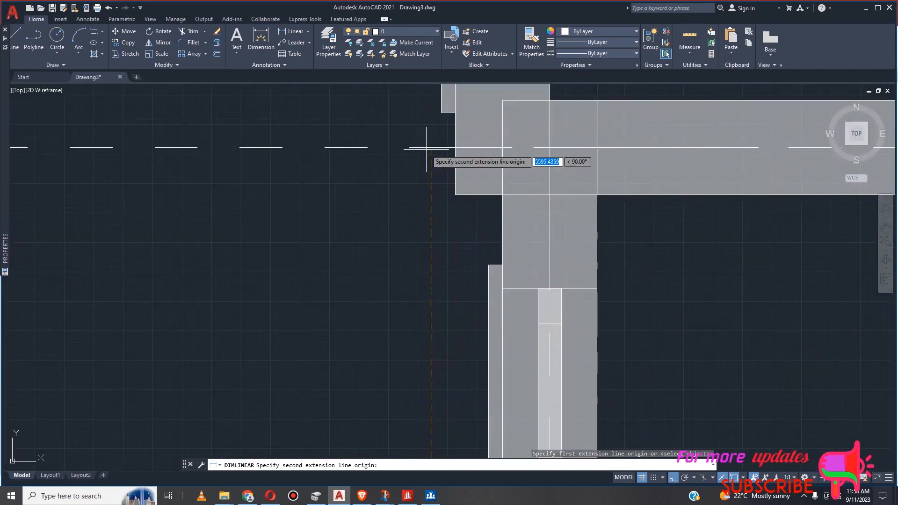
pyautogui.click(424, 147)
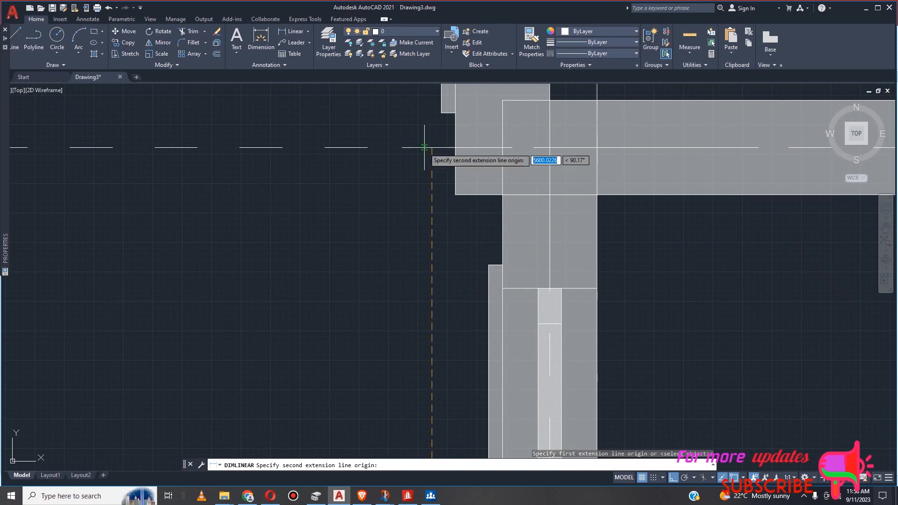
pyautogui.click(297, 150)
pyautogui.scroll(-10, 412, 179)
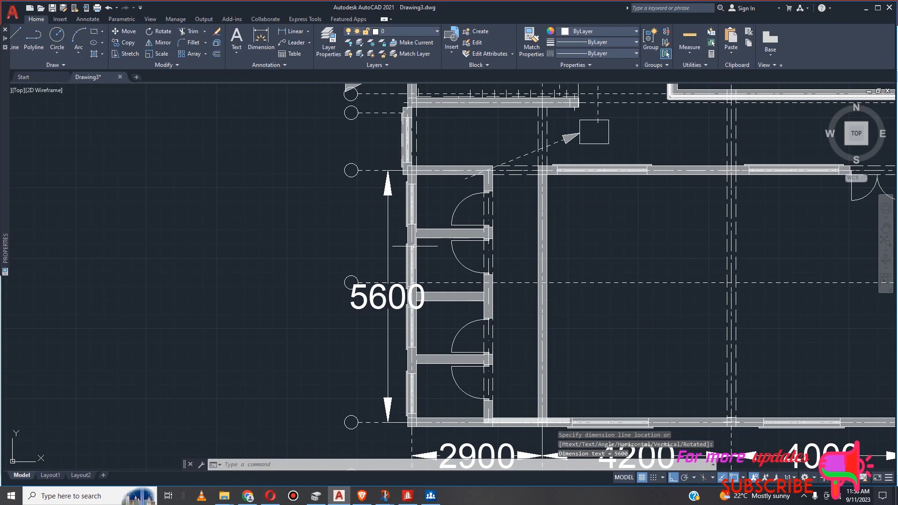
# Continue the left-side dimension chain from the small rooms' upper grid line up to the grid line at the staircase's lower wall.
pyautogui.scroll(3, 412, 179)
pyautogui.scroll(-5, 414, 281)
pyautogui.scroll(-2, 428, 276)
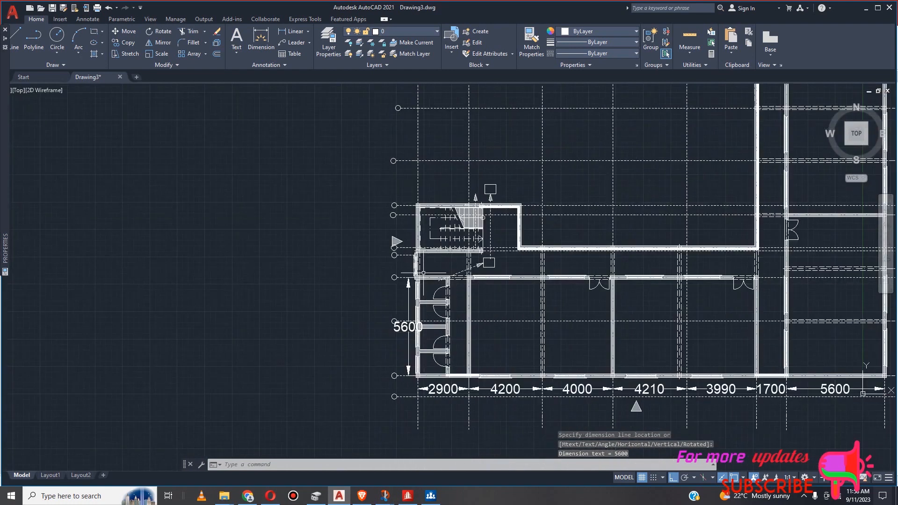
pyautogui.scroll(6, 428, 276)
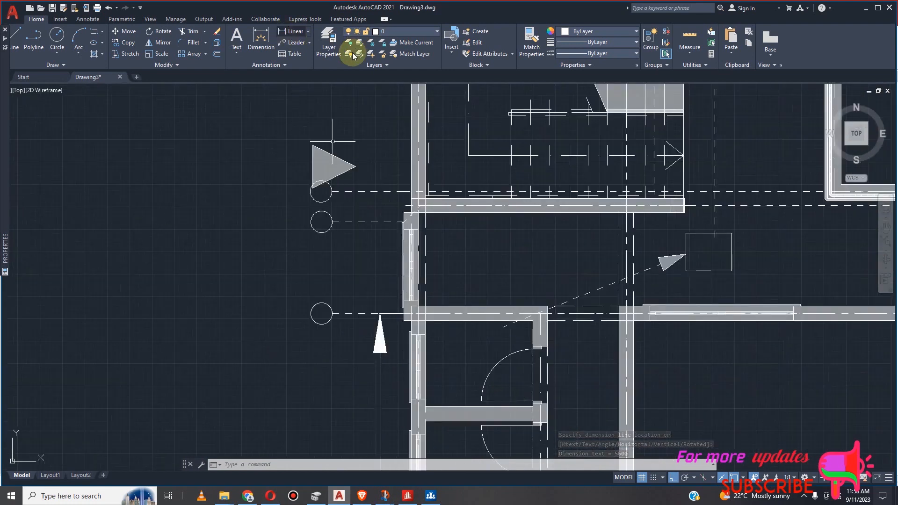
pyautogui.click(87, 18)
pyautogui.click(253, 54)
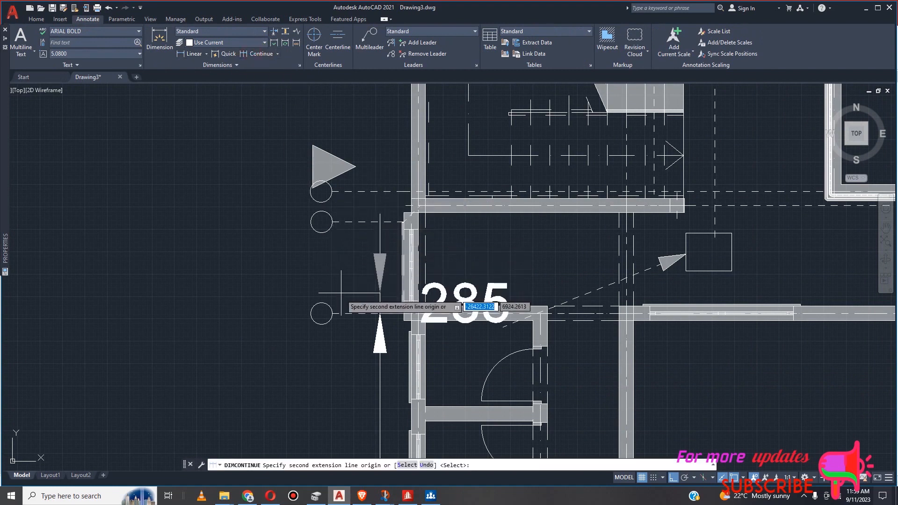
pyautogui.scroll(2, 341, 294)
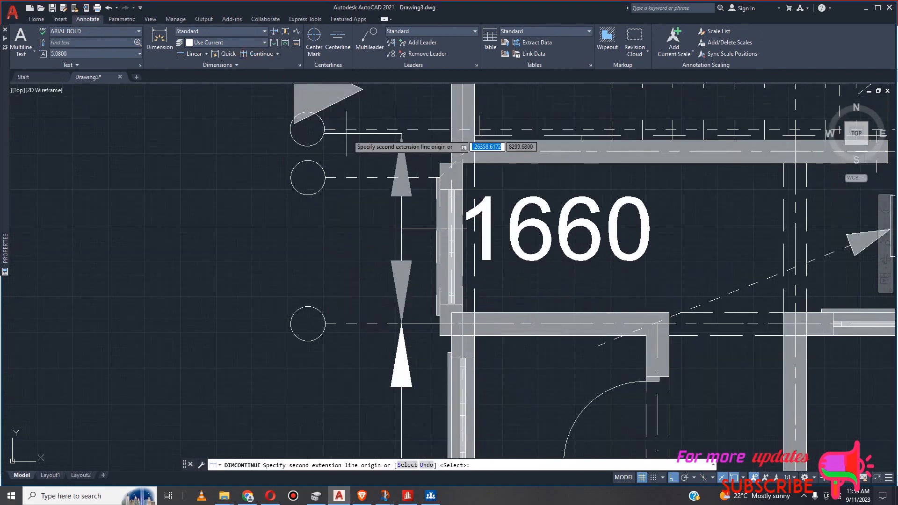
pyautogui.scroll(-4, 346, 136)
pyautogui.scroll(-2, 330, 196)
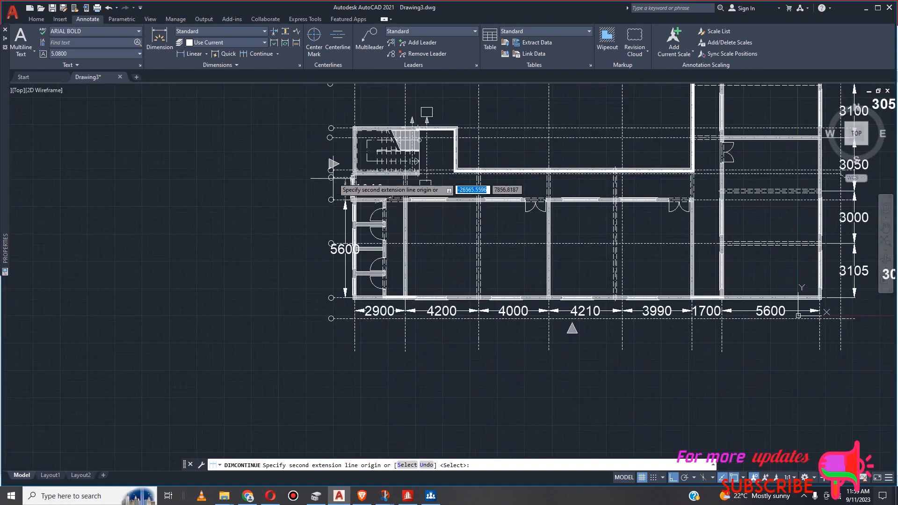
pyautogui.scroll(5, 331, 177)
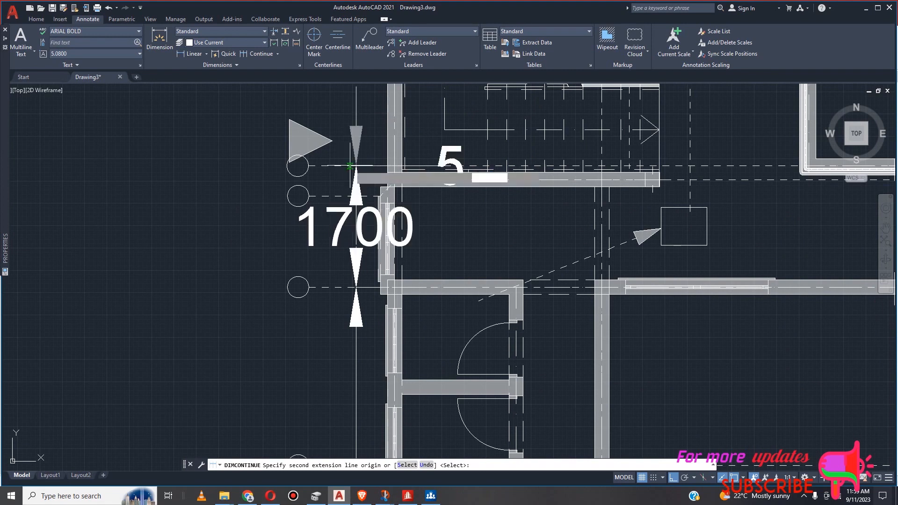
# Continue the dimension chain up to the grid line along the staircase's upper wall and end the command.
pyautogui.scroll(-5, 318, 184)
pyautogui.scroll(3, 333, 165)
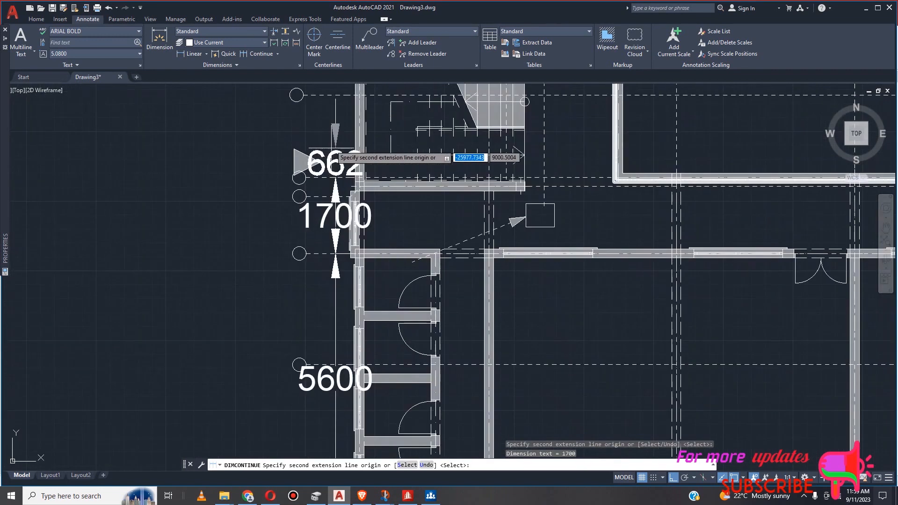
pyautogui.scroll(-6, 341, 197)
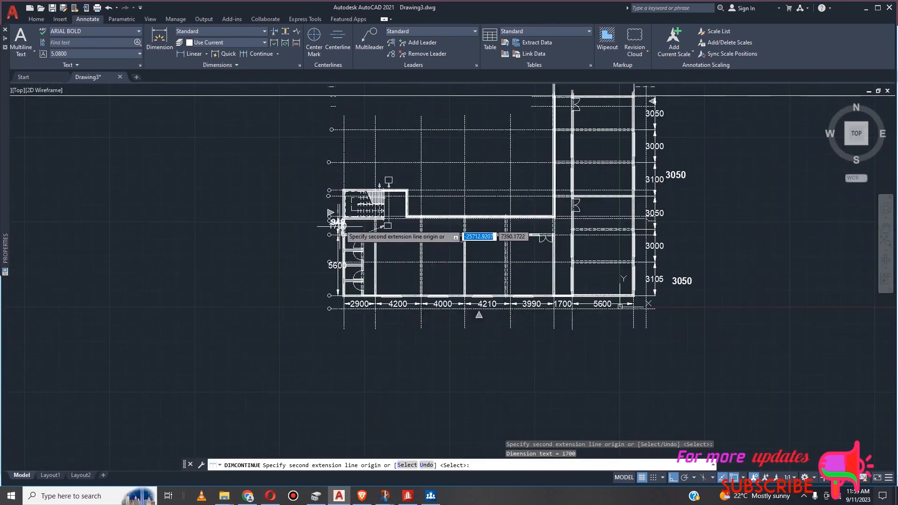
pyautogui.scroll(7, 340, 254)
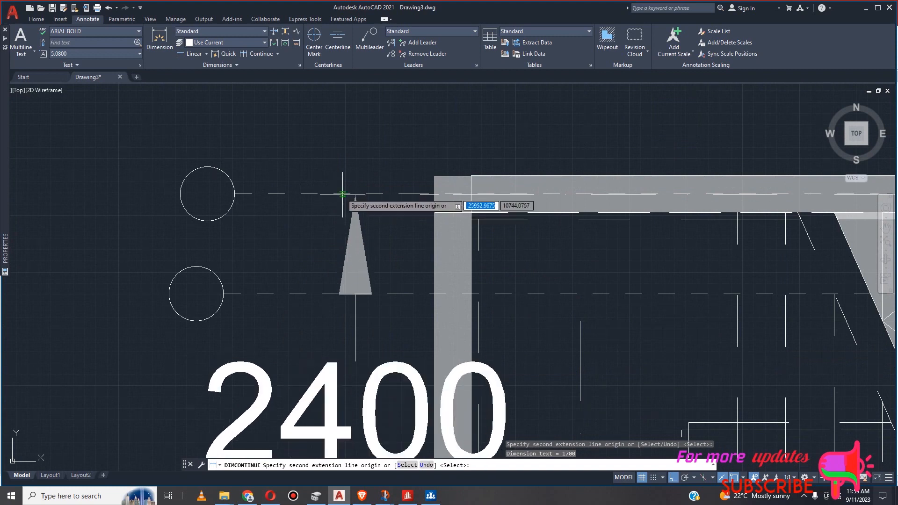
pyautogui.click(342, 194)
pyautogui.scroll(-5, 342, 194)
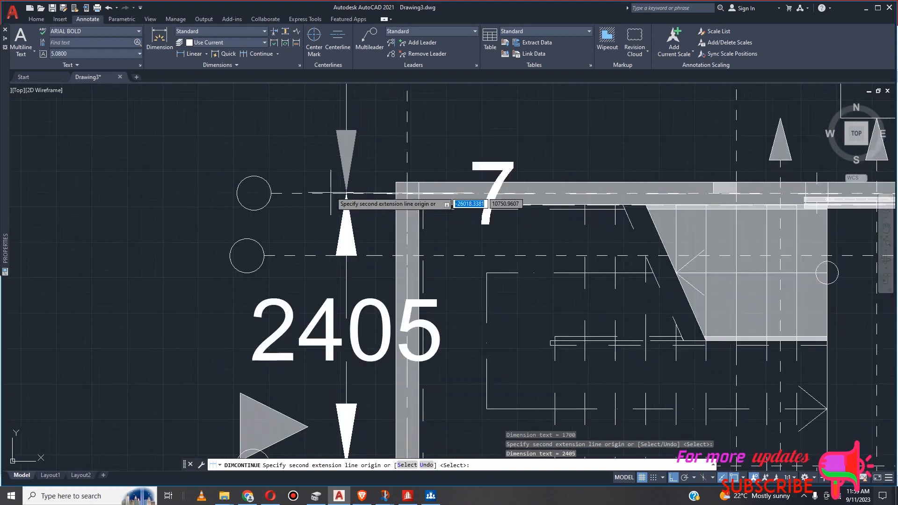
pyautogui.press('Escape')
pyautogui.scroll(-6, 354, 204)
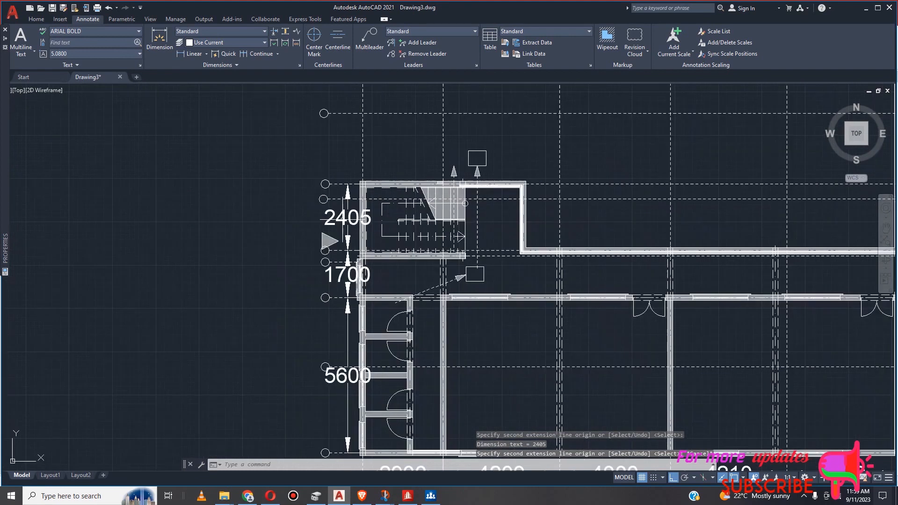
# Select all grid line dashes similar to one dash of a vertical grid line above the plan.
pyautogui.scroll(3, 366, 276)
pyautogui.scroll(-4, 366, 276)
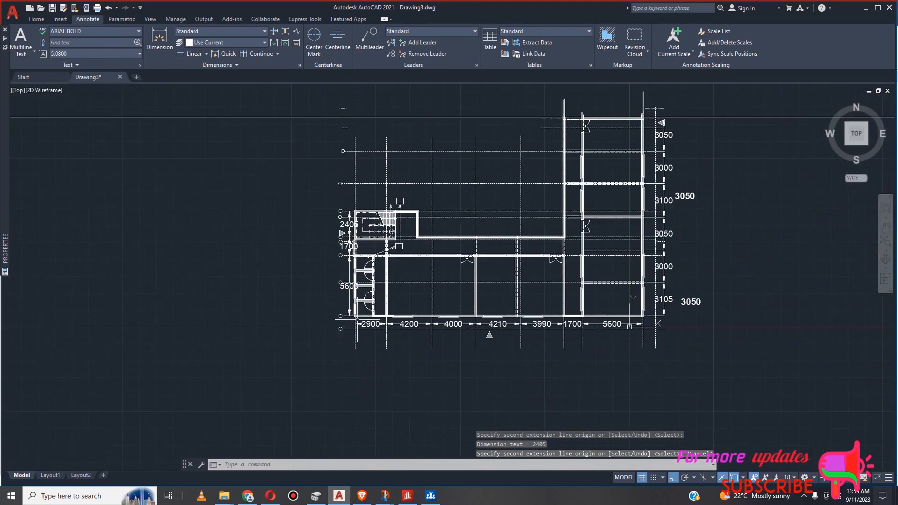
pyautogui.scroll(2, 455, 153)
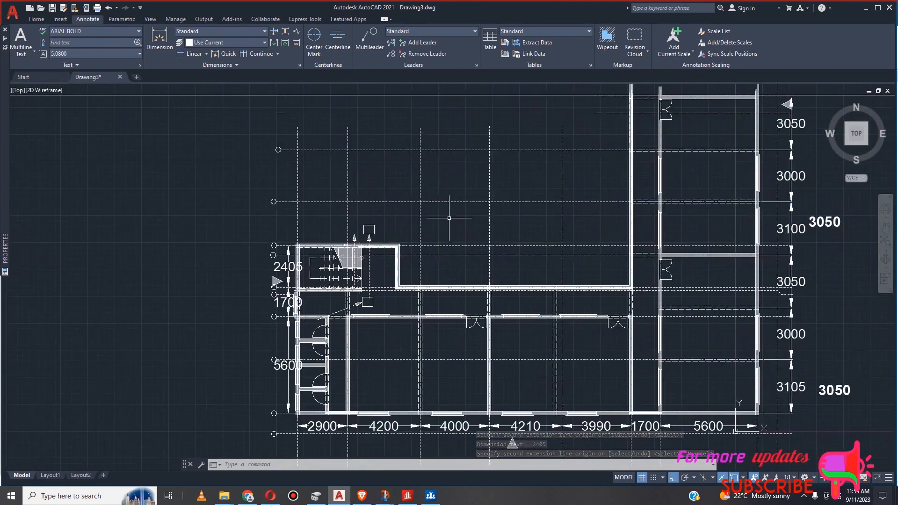
pyautogui.scroll(-4, 412, 306)
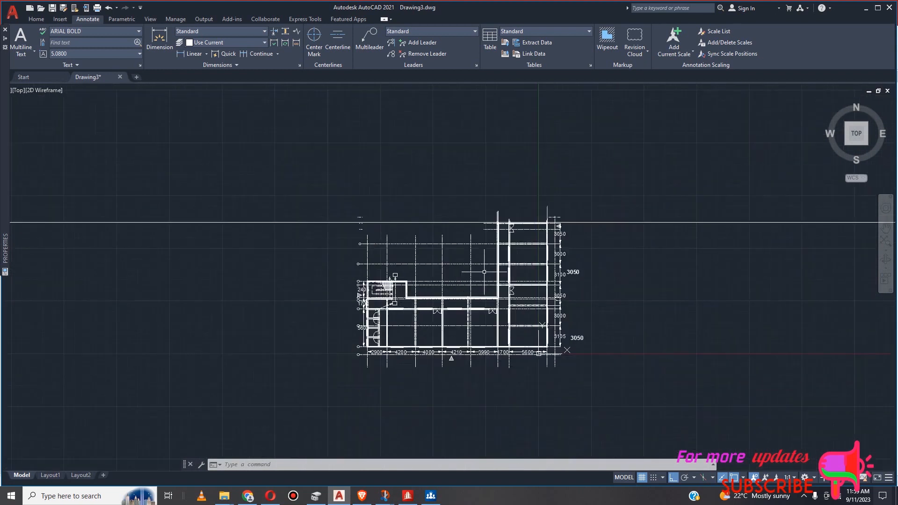
pyautogui.scroll(4, 368, 275)
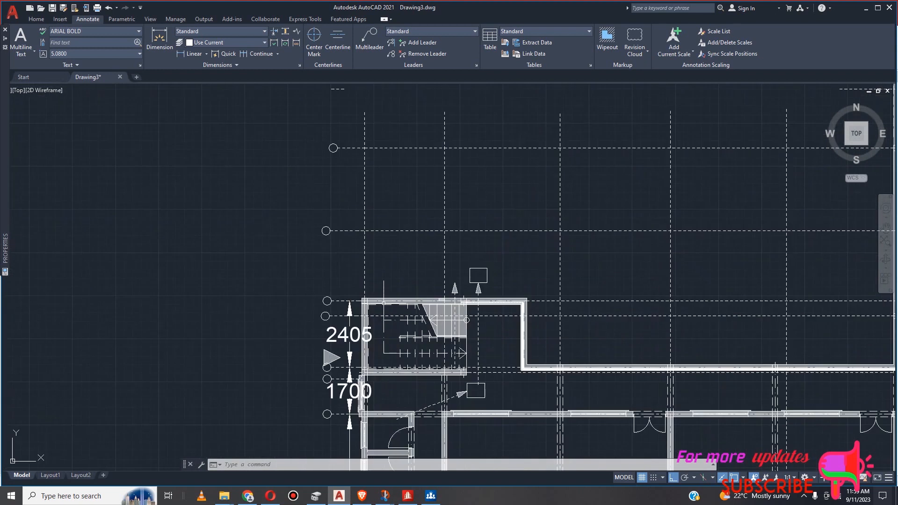
pyautogui.scroll(-1, 384, 303)
pyautogui.scroll(-3, 400, 218)
pyautogui.scroll(4, 403, 235)
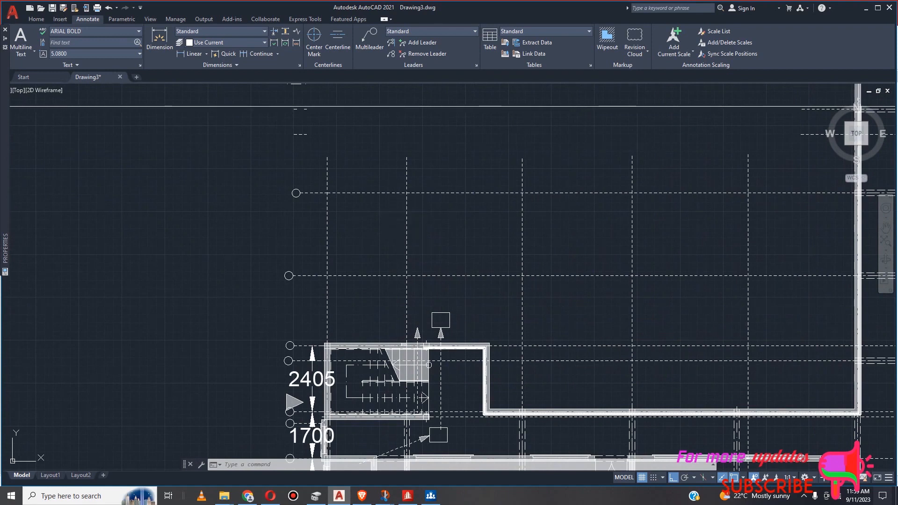
pyautogui.scroll(5, 404, 221)
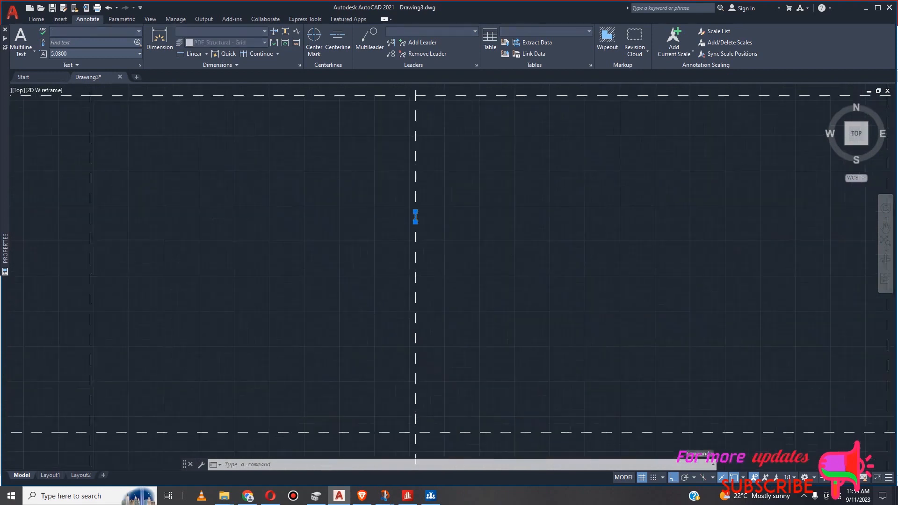
pyautogui.rightClick(466, 236)
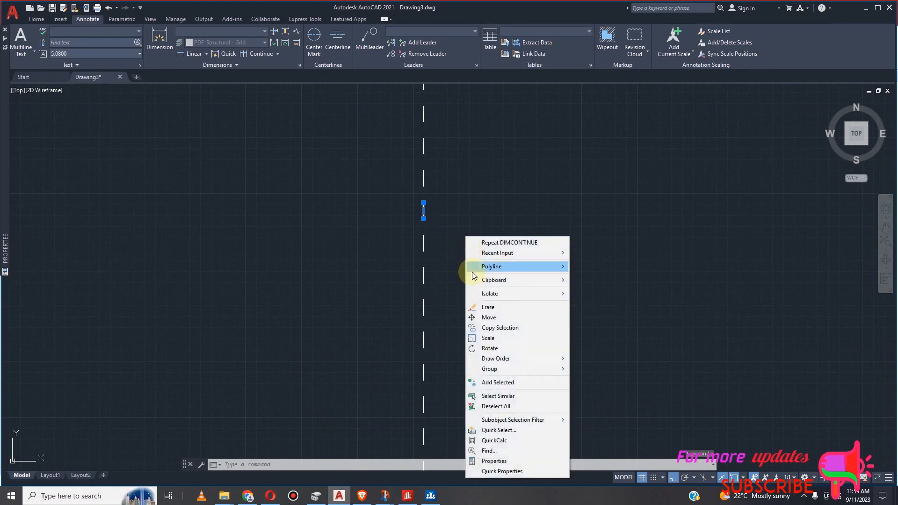
pyautogui.click(515, 399)
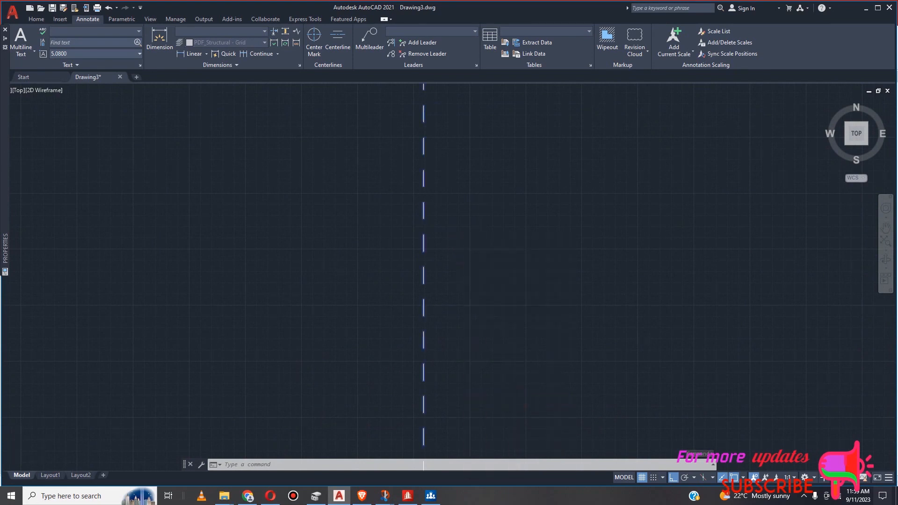
pyautogui.scroll(-6, 402, 168)
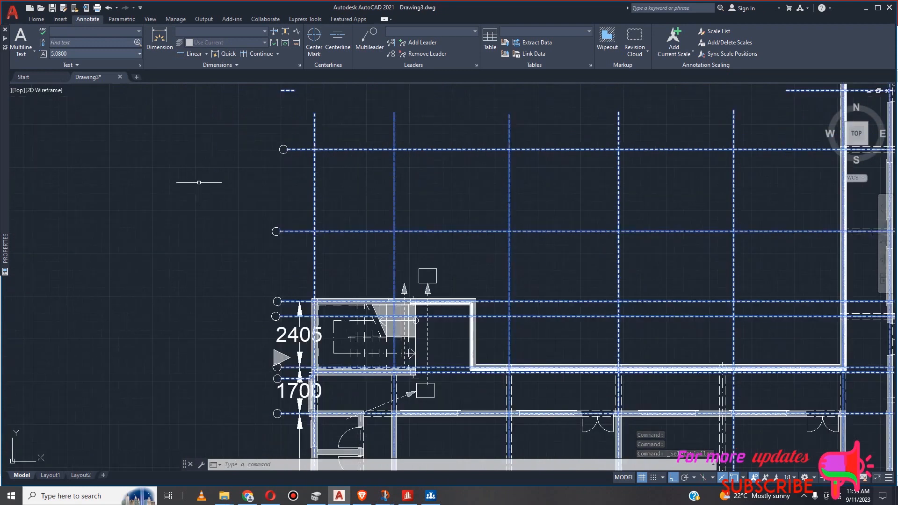
# Extend a dash of the second vertical grid line above the staircase, using a short fence across it.
pyautogui.write('E')
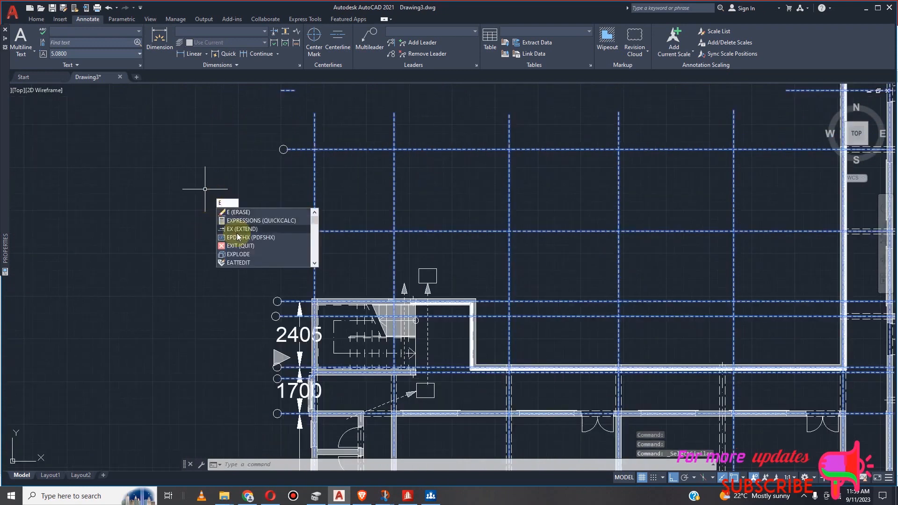
pyautogui.click(241, 229)
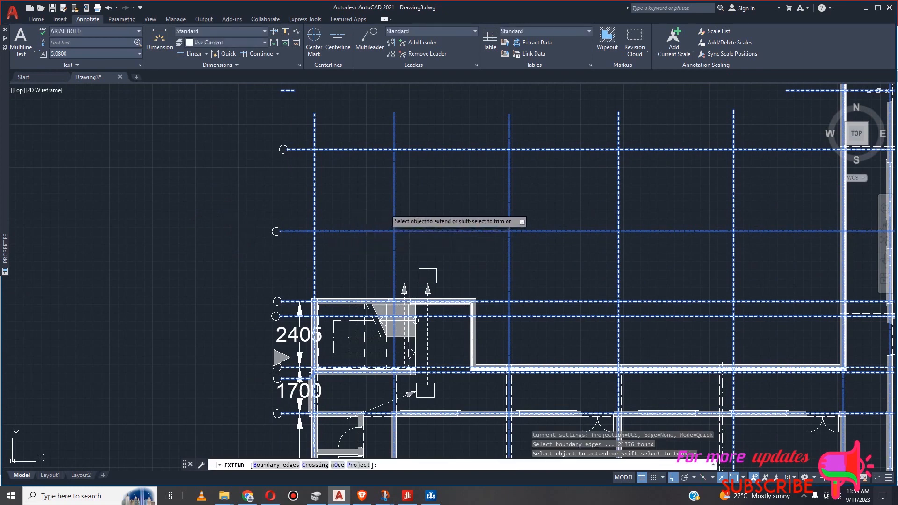
pyautogui.click(385, 209)
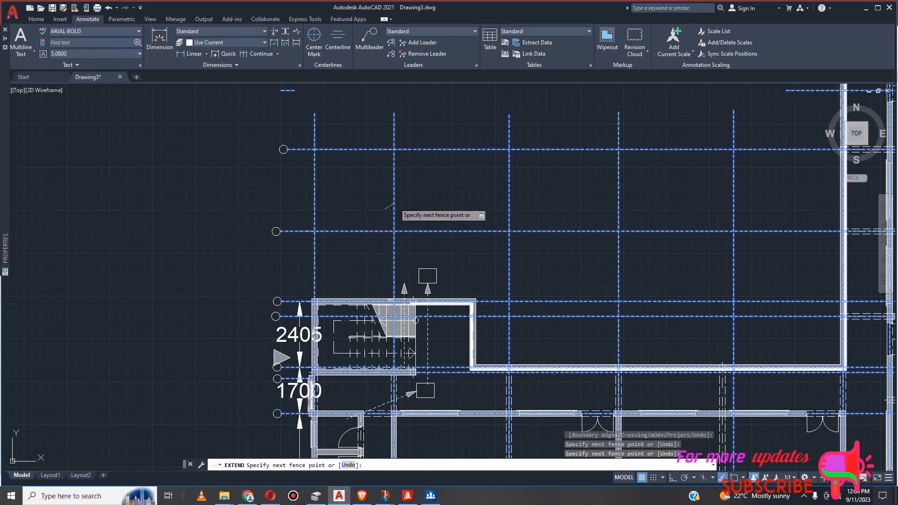
pyautogui.press('Return')
pyautogui.scroll(4, 394, 210)
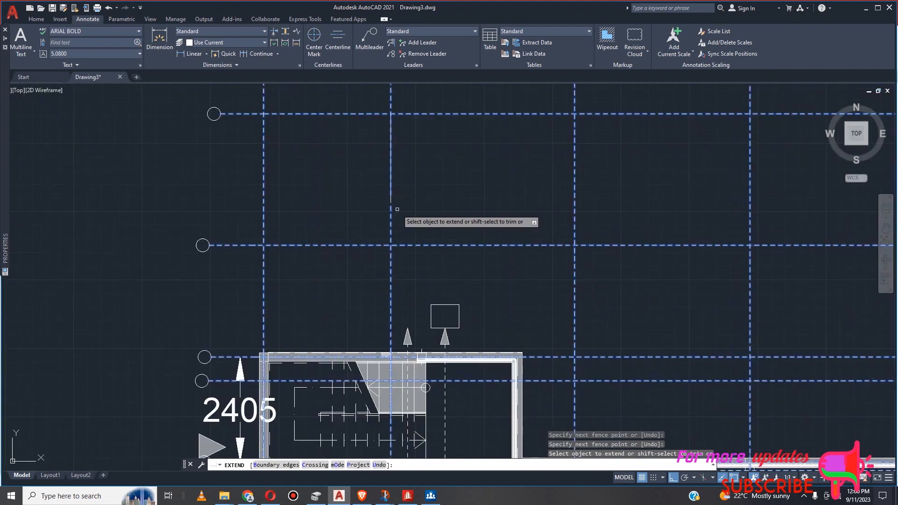
pyautogui.scroll(1, 391, 210)
pyautogui.scroll(1, 403, 215)
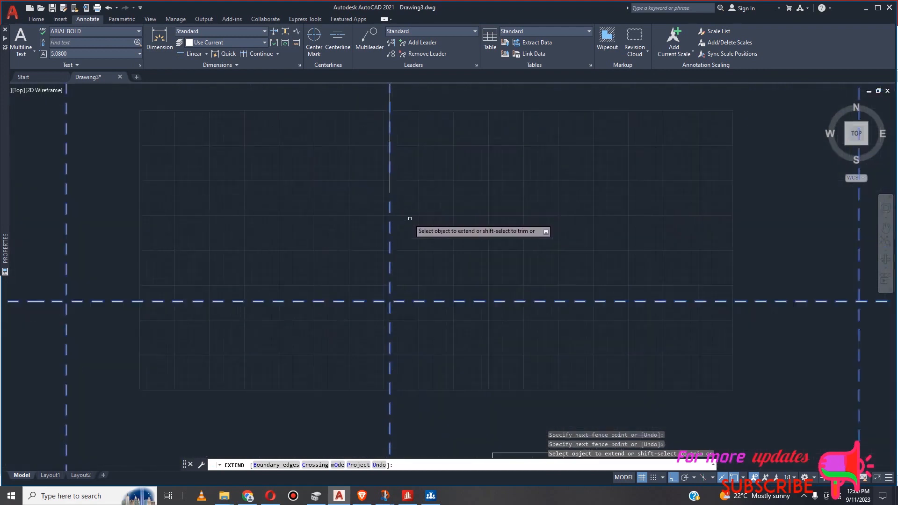
pyautogui.scroll(-2, 407, 211)
pyautogui.scroll(-2, 374, 182)
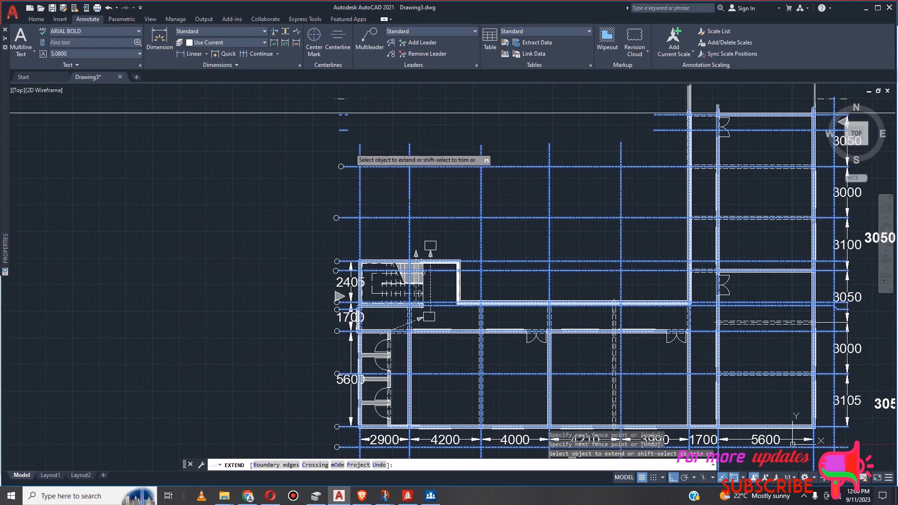
# Try to extend the dashes of the first three vertical grid lines above the staircase with one long freehand fence.
pyautogui.click(349, 143)
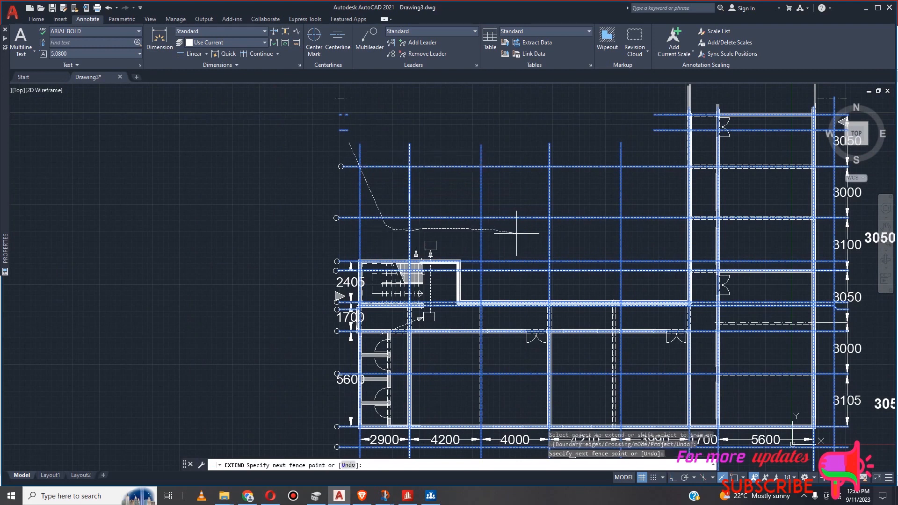
pyautogui.press('Return')
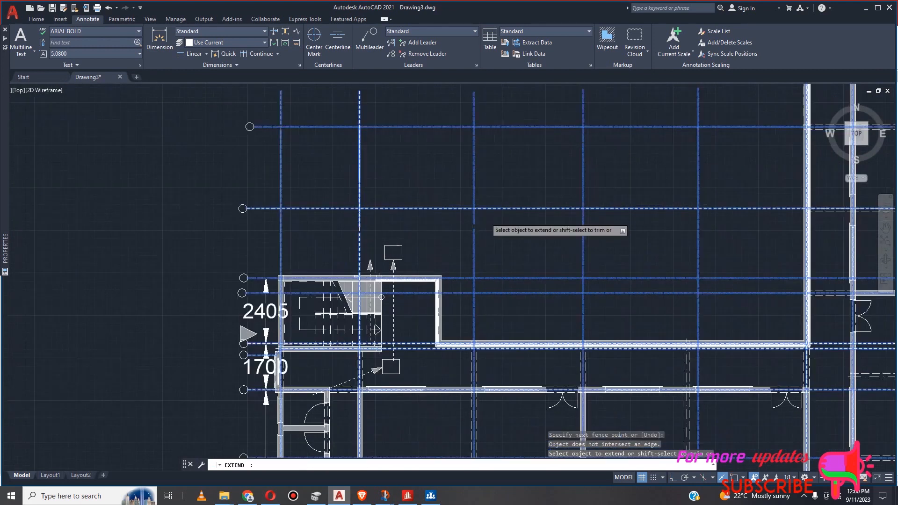
pyautogui.scroll(5, 471, 243)
pyautogui.scroll(-6, 503, 262)
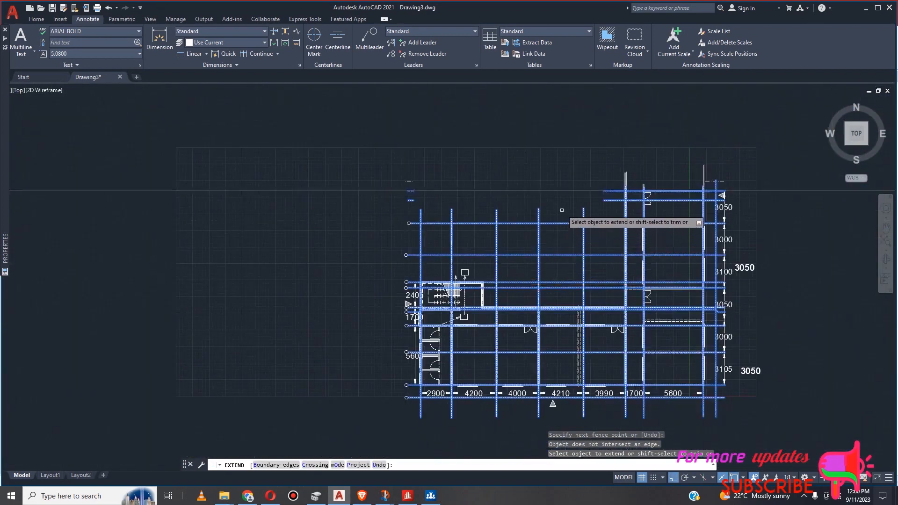
# Extend a dash of the fifth vertical grid line in the open area above the plan with a fence across it.
pyautogui.click(565, 209)
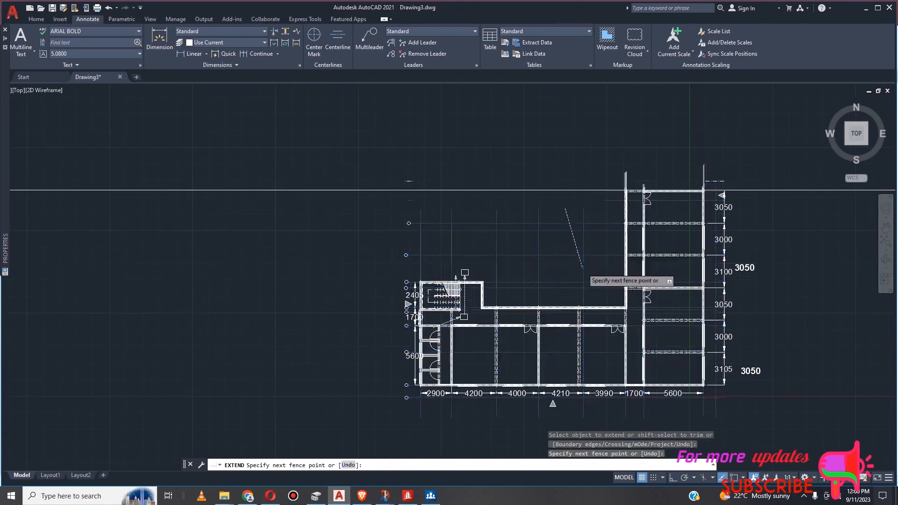
pyautogui.scroll(2, 582, 269)
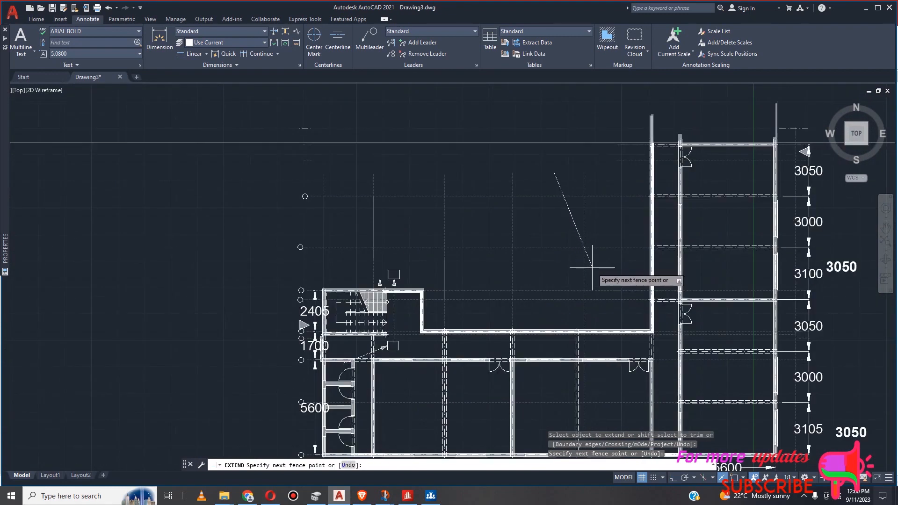
pyautogui.press('Return')
pyautogui.scroll(5, 579, 245)
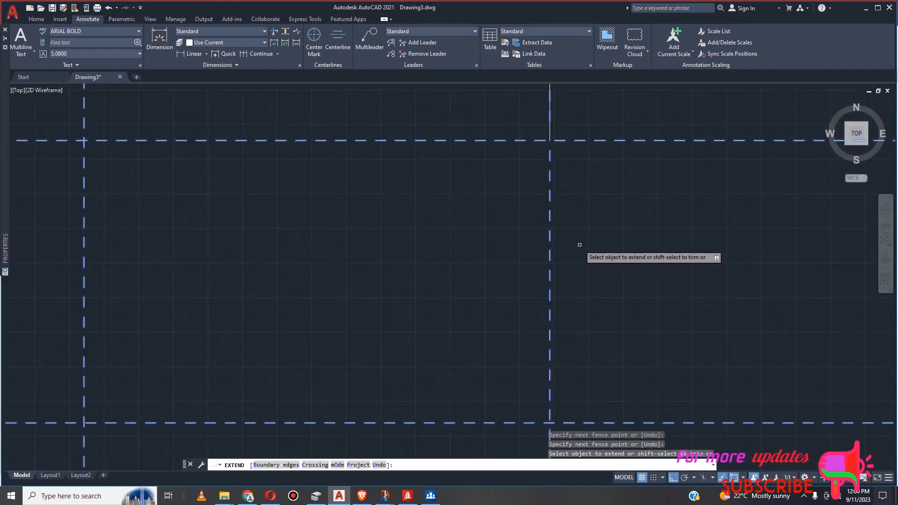
pyautogui.scroll(-7, 580, 246)
pyautogui.scroll(2, 548, 254)
pyautogui.scroll(5, 547, 249)
pyautogui.scroll(-3, 561, 273)
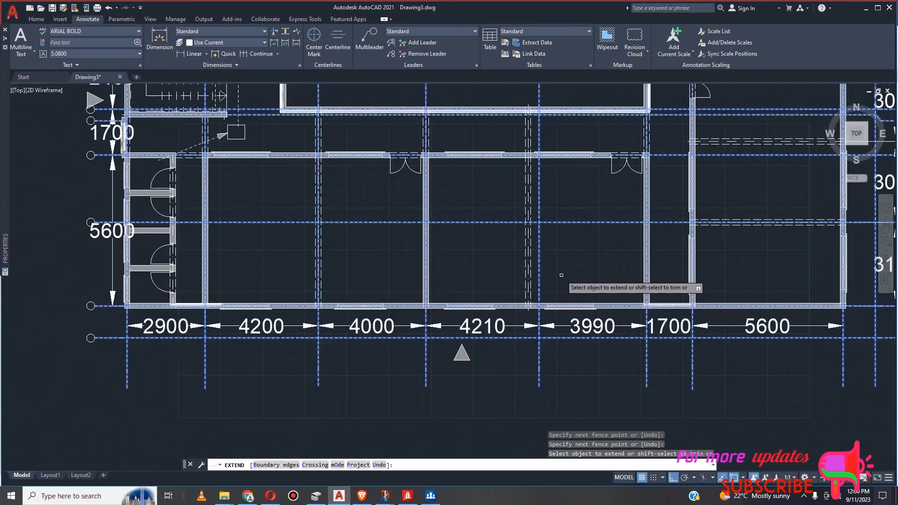
pyautogui.scroll(-1, 560, 274)
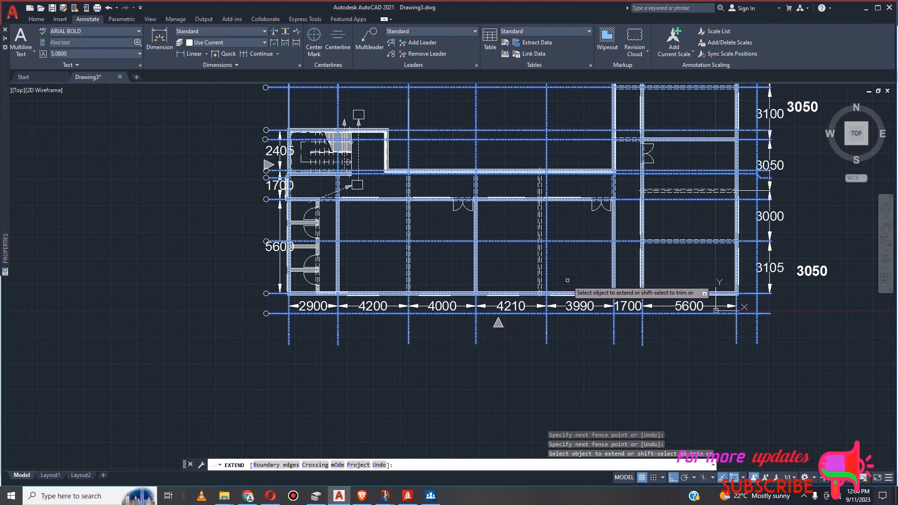
pyautogui.scroll(2, 567, 280)
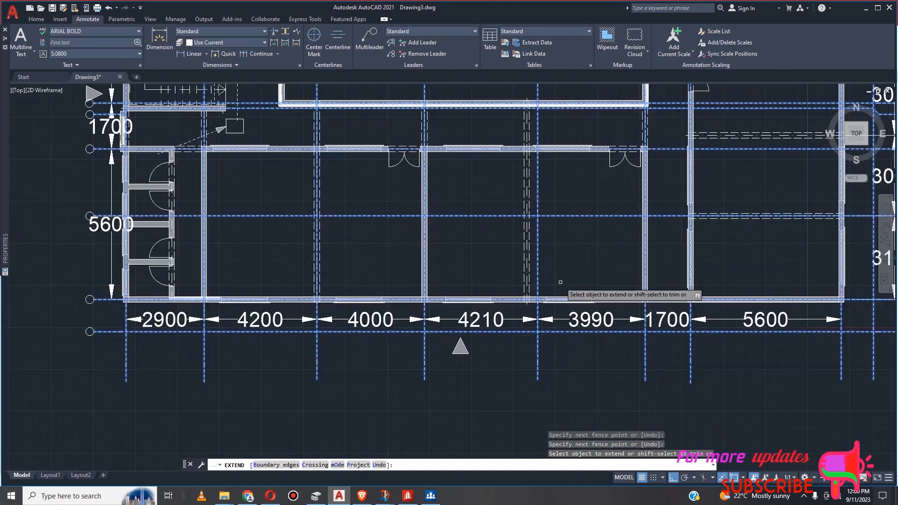
# Leave the Extend command and examine the dashed grid lines across the whole floor plan.
pyautogui.scroll(-2, 561, 282)
pyautogui.press('Escape')
pyautogui.scroll(-2, 564, 287)
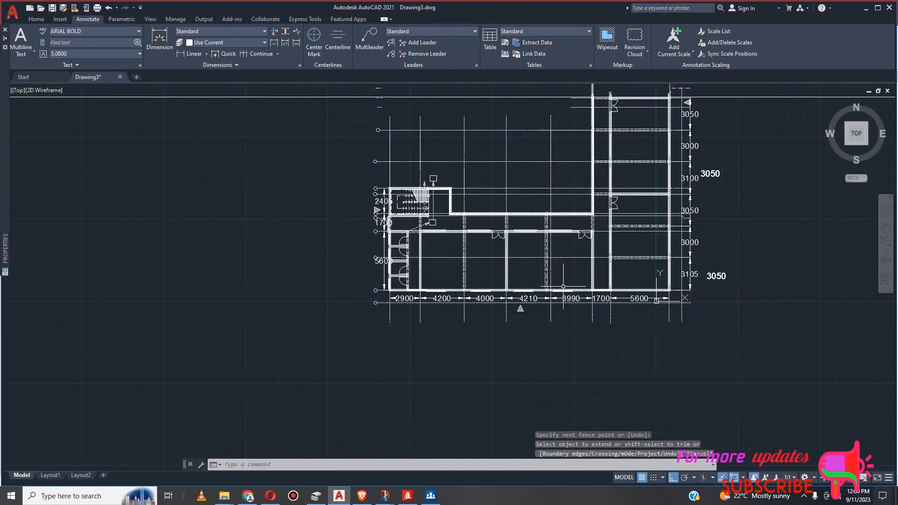
pyautogui.scroll(5, 553, 285)
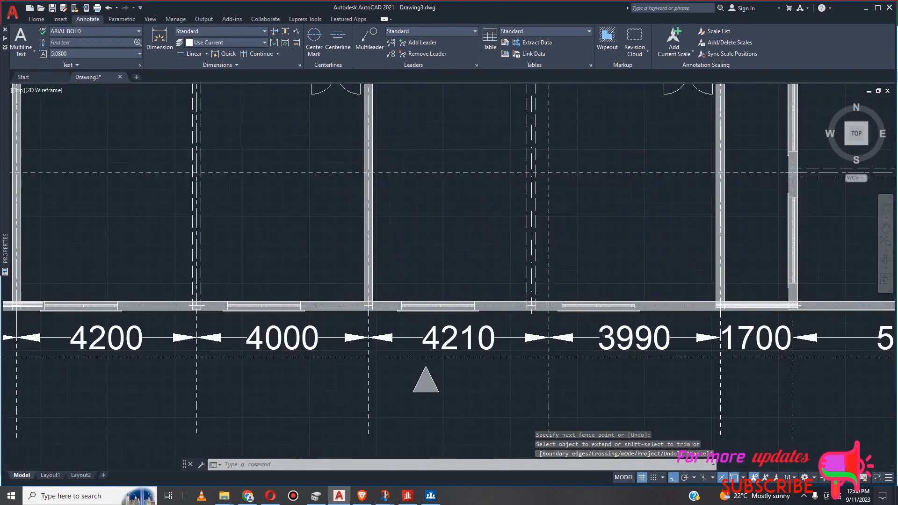
pyautogui.scroll(-4, 539, 292)
pyautogui.scroll(-2, 516, 283)
pyautogui.scroll(8, 495, 281)
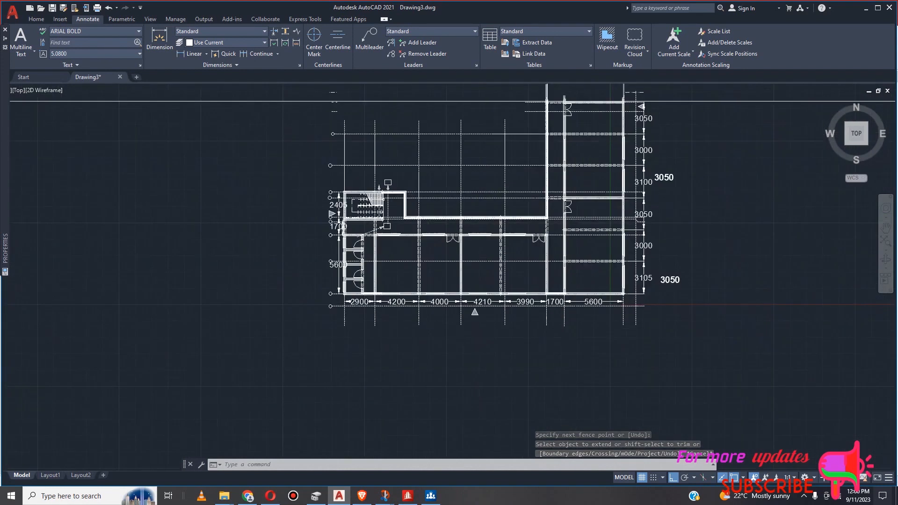
pyautogui.scroll(-4, 491, 290)
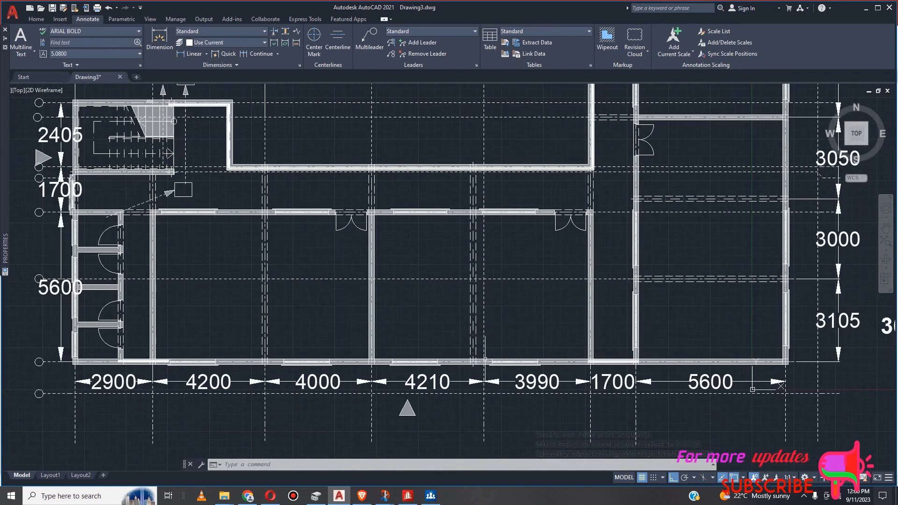
pyautogui.scroll(-4, 477, 342)
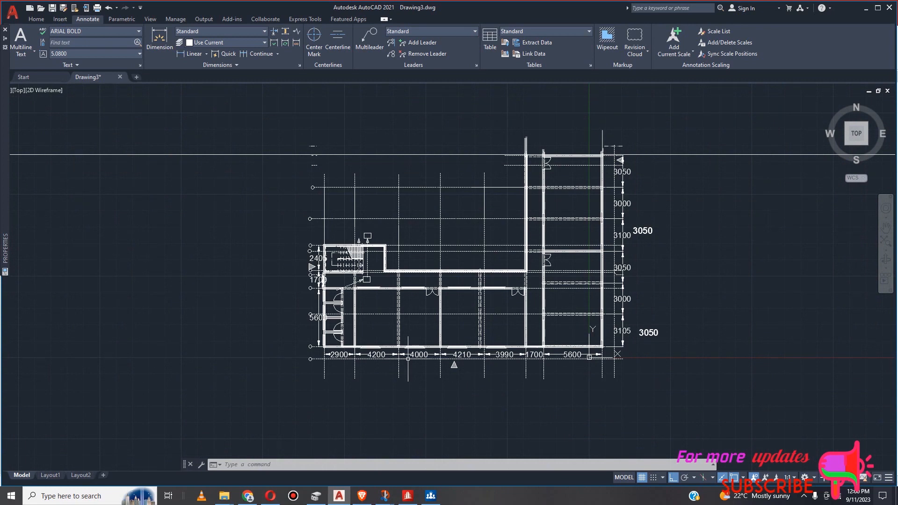
pyautogui.scroll(2, 500, 191)
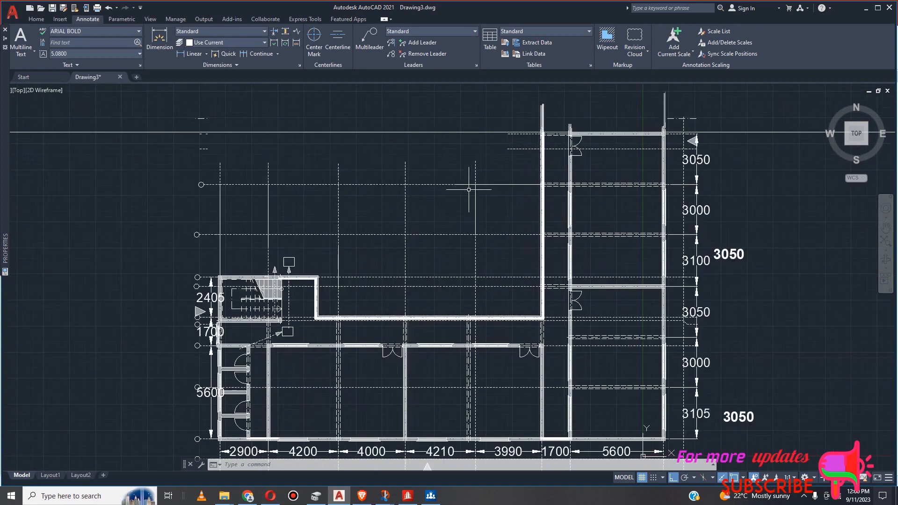
# Draw vertical construction lines with XLINE through the first two dashed vertical grid lines, at both ends of the 2900 dimension.
pyautogui.press('BackSpace')
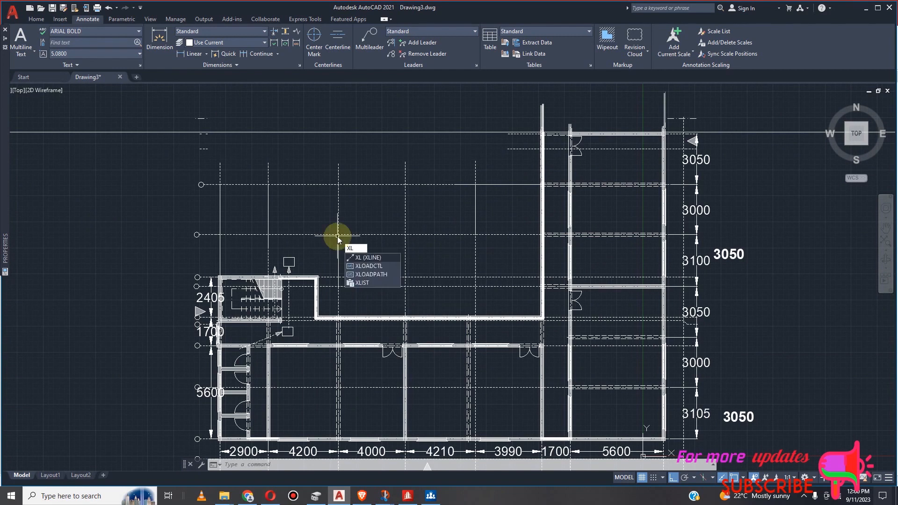
pyautogui.press('Return')
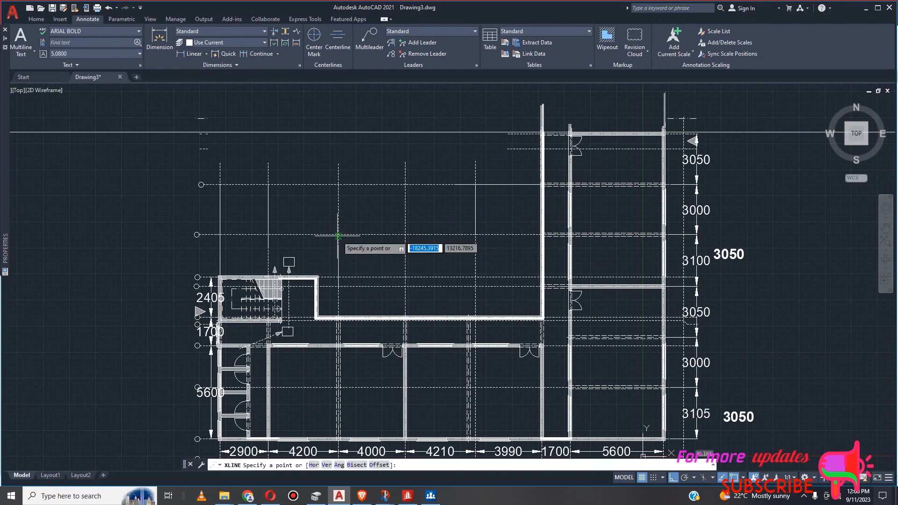
pyautogui.write('v')
pyautogui.press('Return')
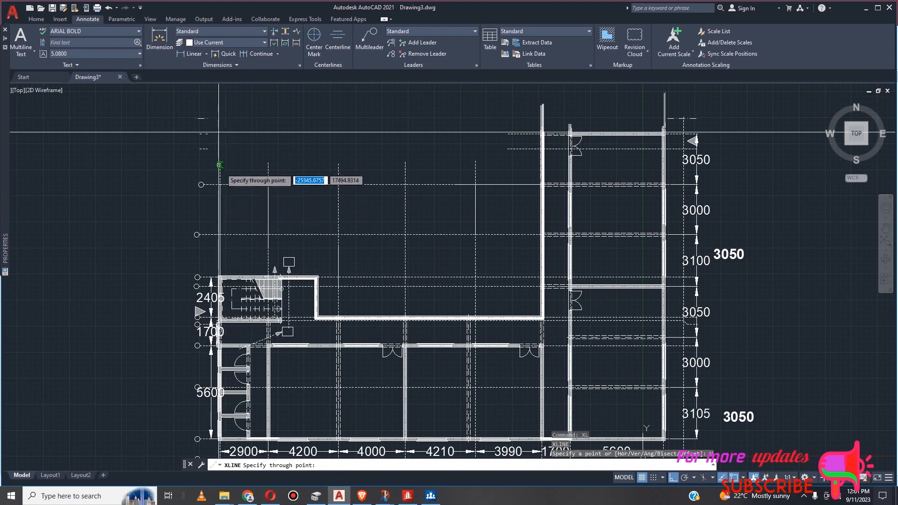
pyautogui.click(220, 167)
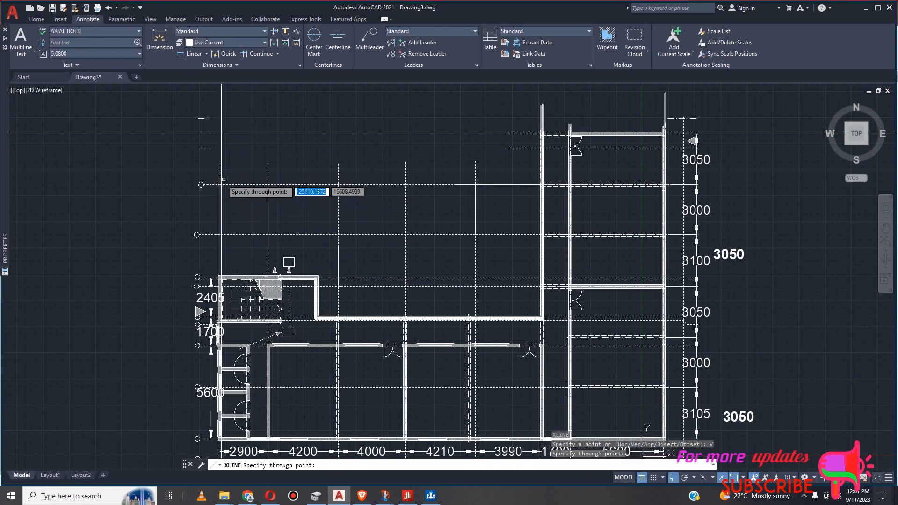
pyautogui.scroll(3, 220, 178)
pyautogui.scroll(6, 221, 177)
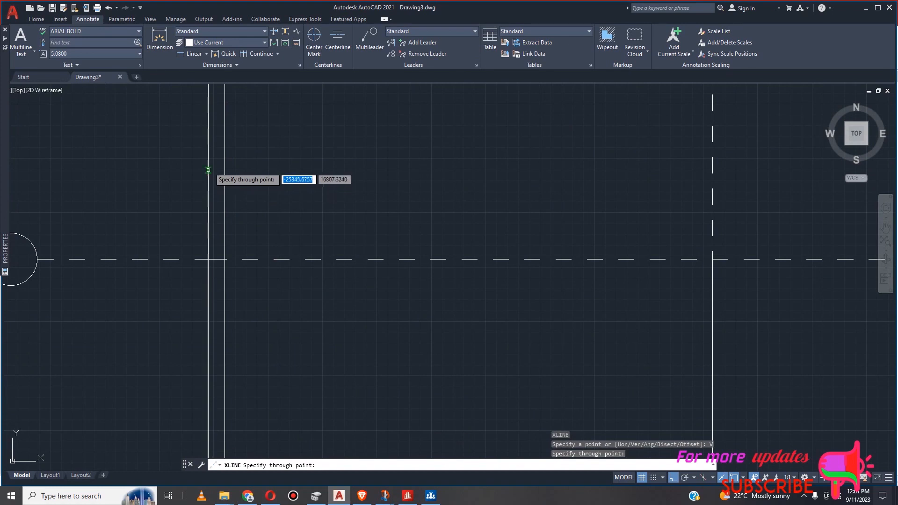
pyautogui.click(209, 167)
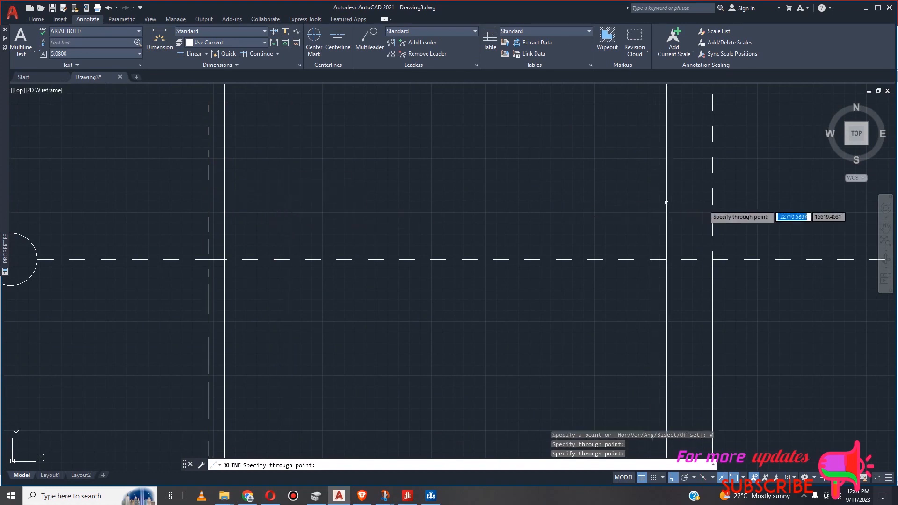
pyautogui.click(714, 163)
# Draw vertical construction lines through the third, fourth and fifth dashed grid lines above the plan.
pyautogui.scroll(-8, 488, 193)
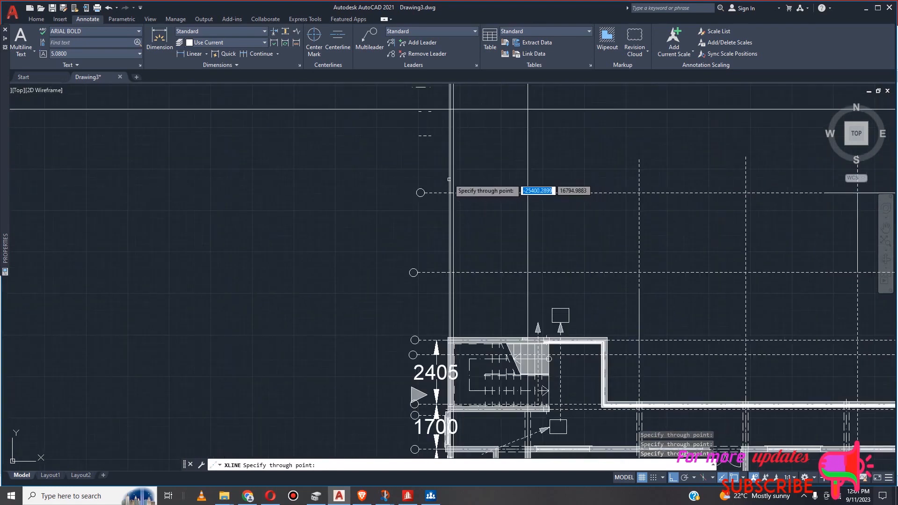
pyautogui.scroll(4, 606, 231)
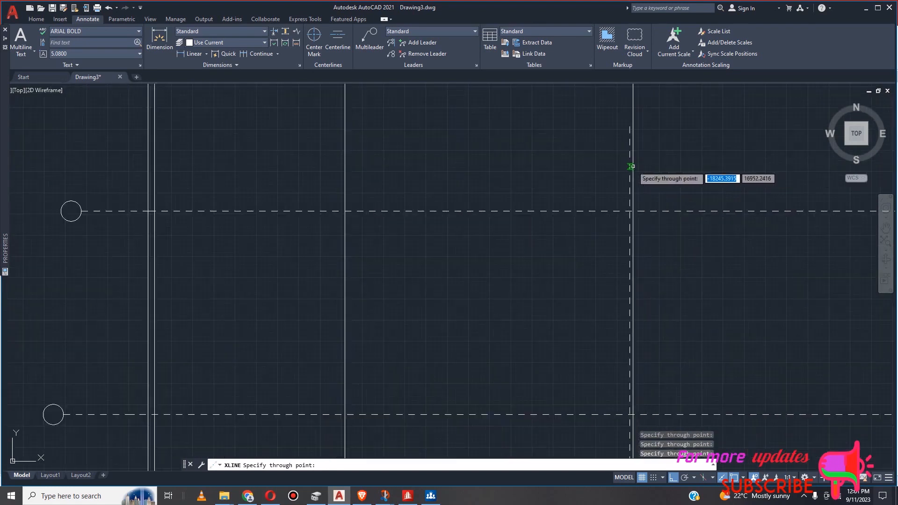
pyautogui.scroll(-8, 489, 171)
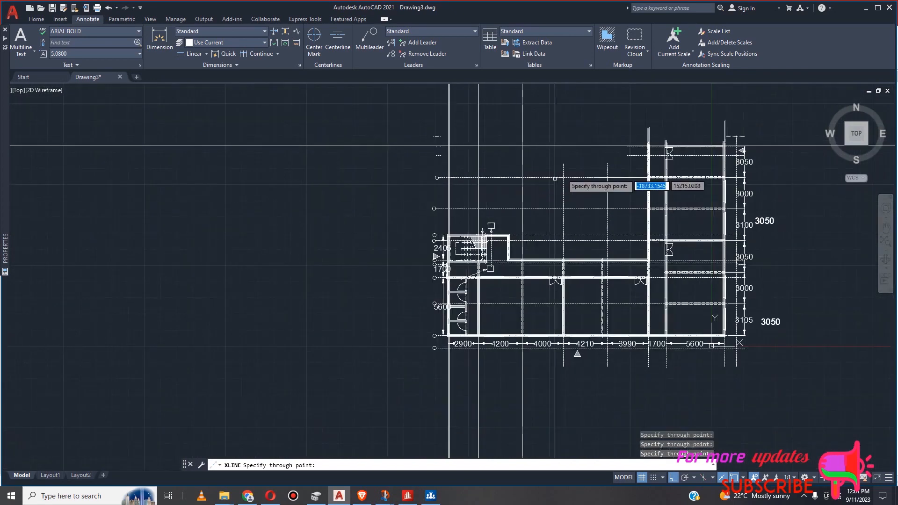
pyautogui.scroll(6, 566, 169)
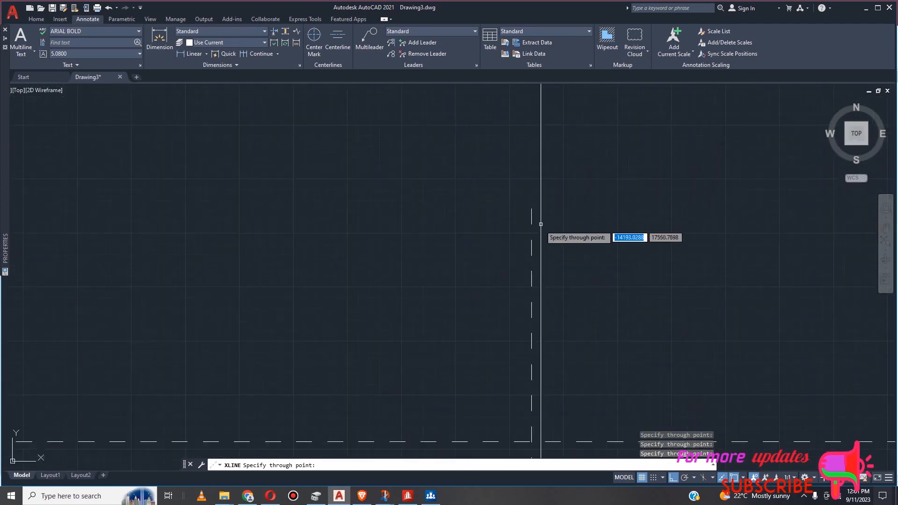
pyautogui.scroll(-5, 468, 225)
pyautogui.scroll(4, 501, 218)
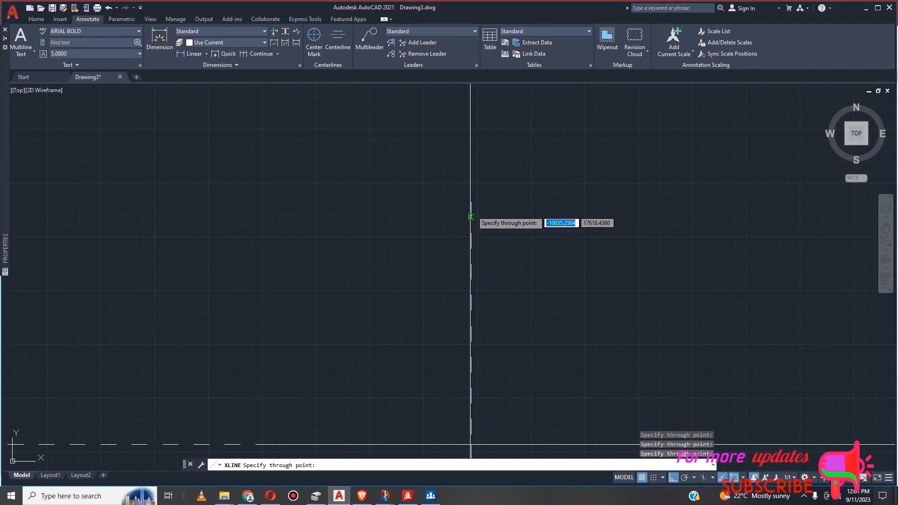
# Place vertical construction lines on the two dashed grid lines at either end of the 1700 dimension below the plan.
pyautogui.scroll(-3, 467, 220)
pyautogui.scroll(-3, 466, 222)
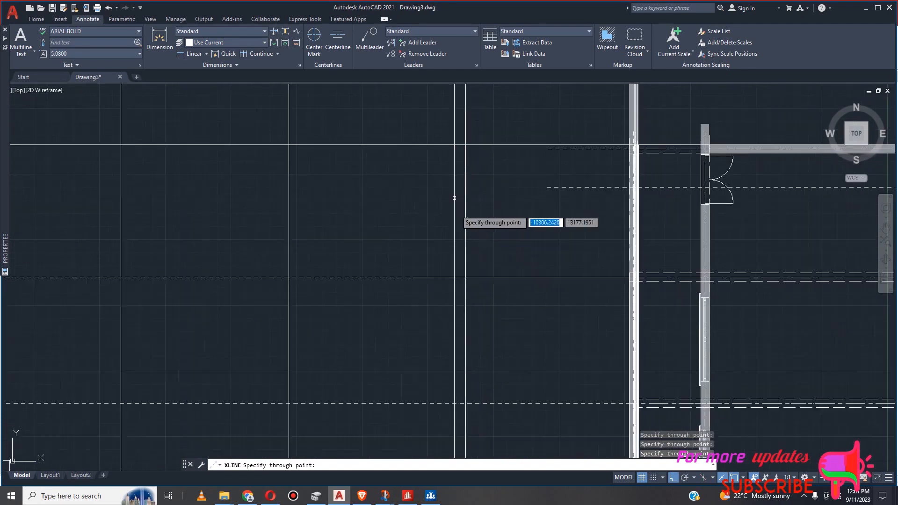
pyautogui.scroll(-3, 542, 193)
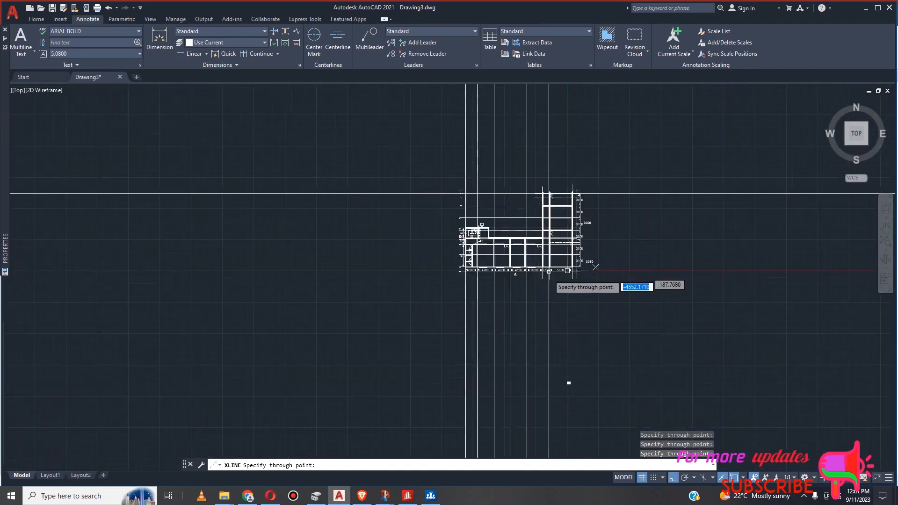
pyautogui.scroll(5, 543, 296)
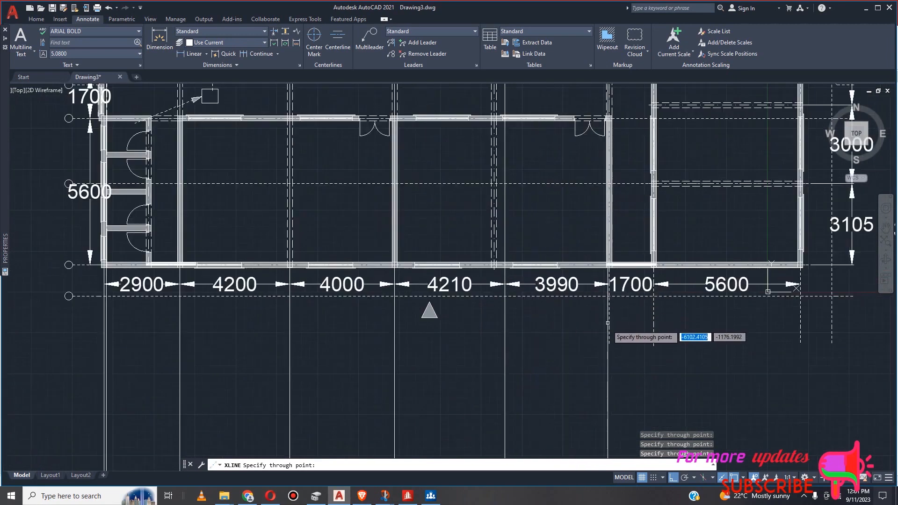
pyautogui.scroll(2, 609, 320)
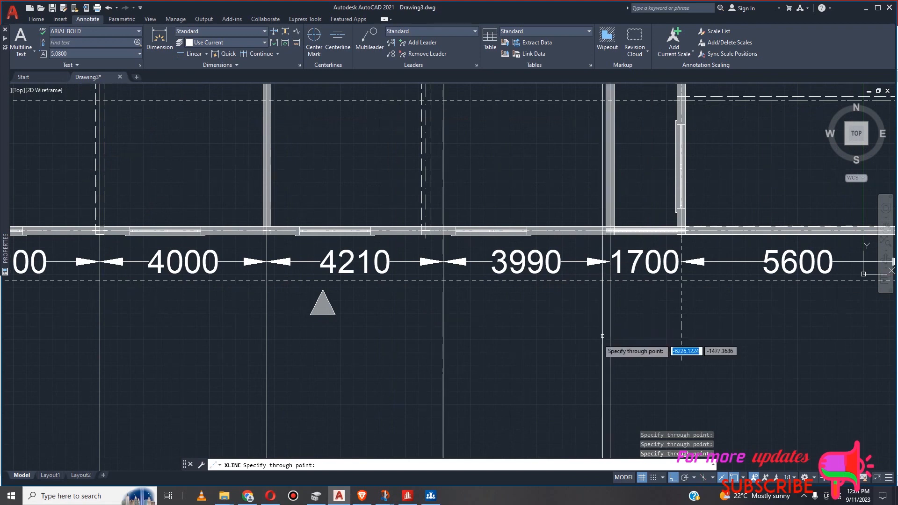
pyautogui.scroll(-4, 613, 328)
pyautogui.scroll(5, 627, 342)
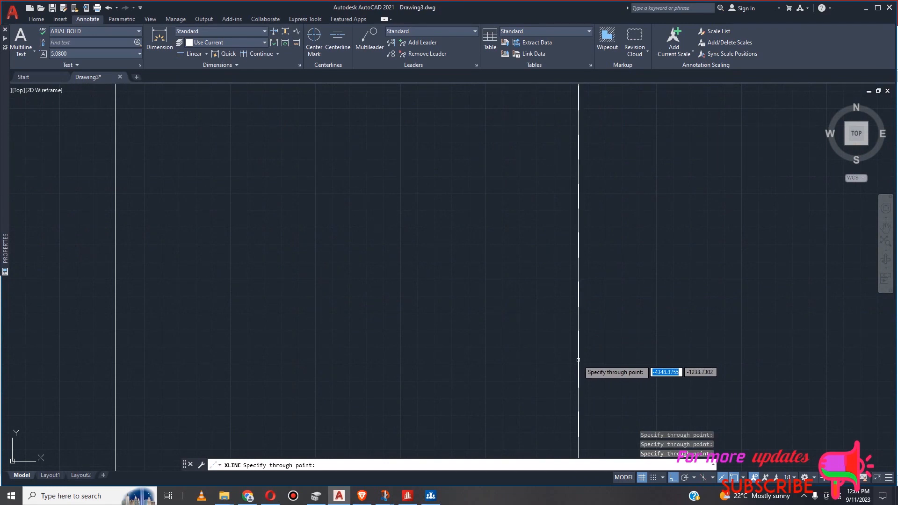
# Place a vertical construction line on the dashed grid line at the right end of the 5600 dimension and finish the command.
pyautogui.scroll(-3, 541, 326)
pyautogui.scroll(-3, 538, 325)
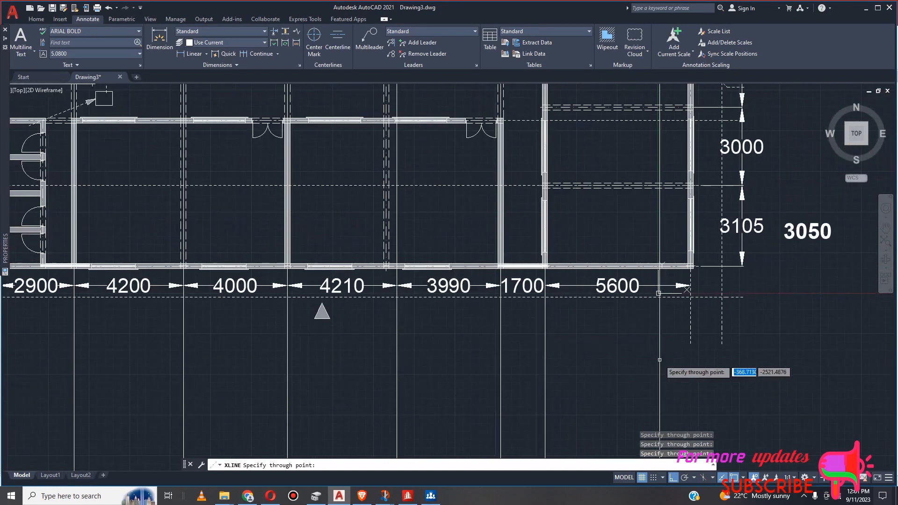
pyautogui.scroll(3, 695, 346)
pyautogui.scroll(2, 695, 355)
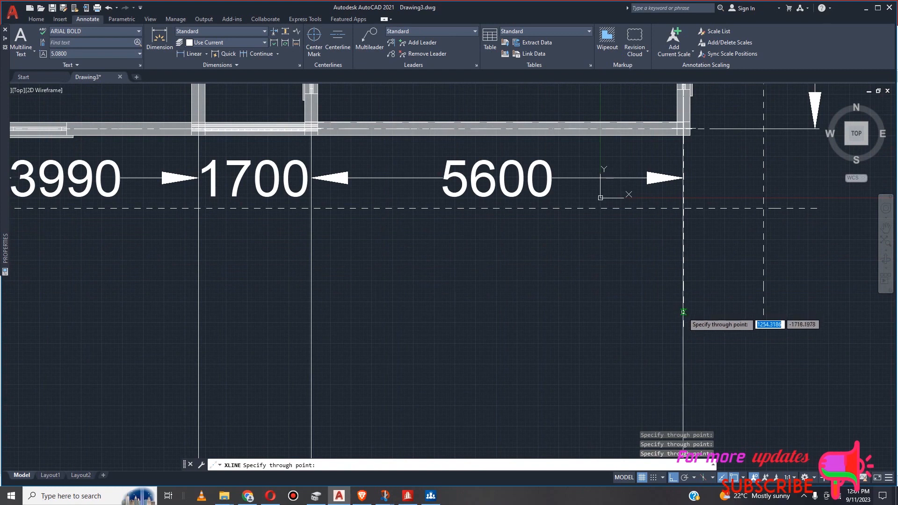
pyautogui.scroll(-3, 683, 313)
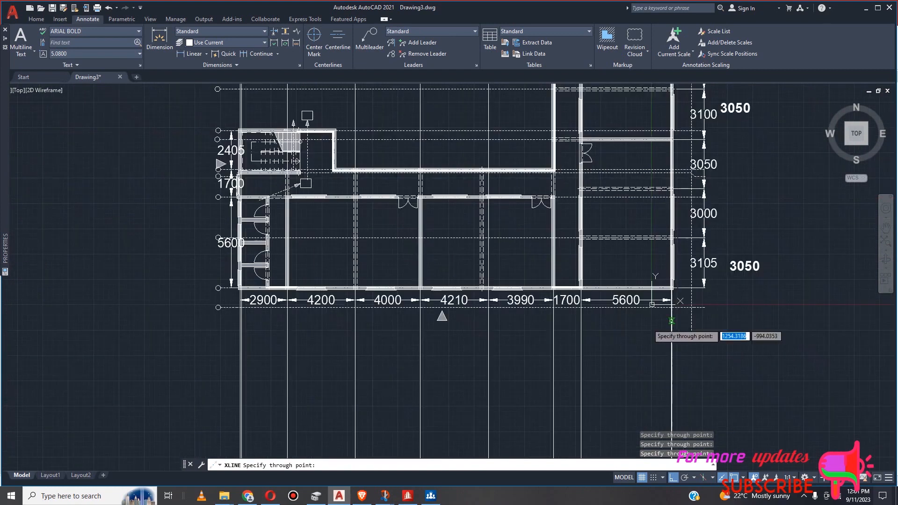
pyautogui.scroll(-5, 692, 327)
pyautogui.press('Escape')
# Delete the surplus vertical construction line running just beside the first grid line.
pyautogui.scroll(4, 573, 349)
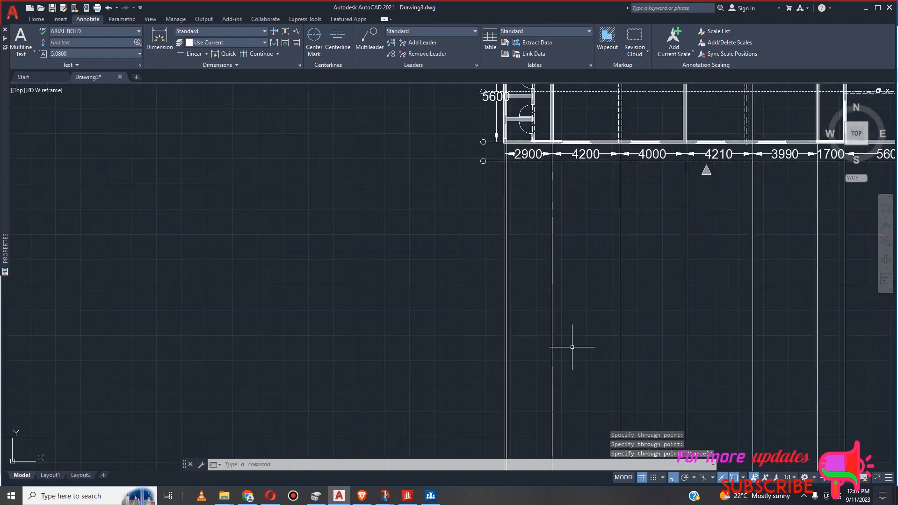
pyautogui.scroll(3, 508, 314)
pyautogui.click(502, 321)
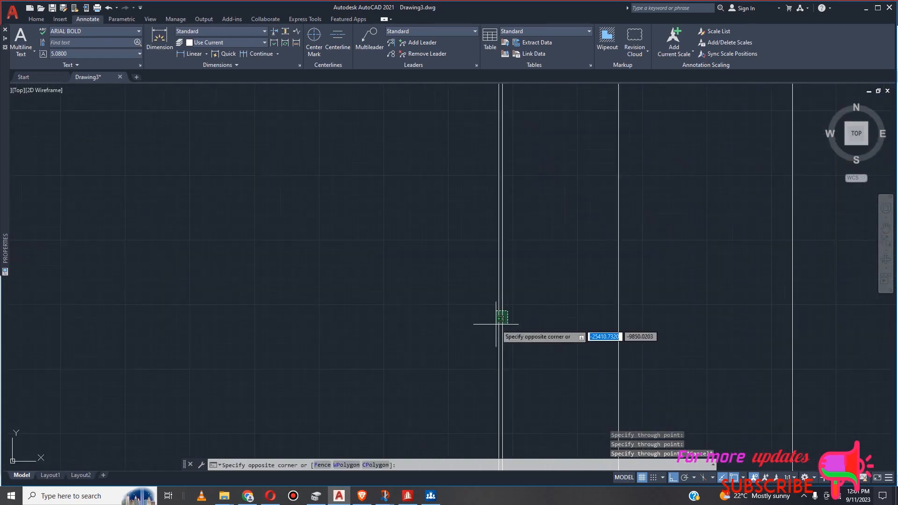
pyautogui.scroll(5, 502, 320)
pyautogui.press('Escape')
pyautogui.scroll(-4, 494, 356)
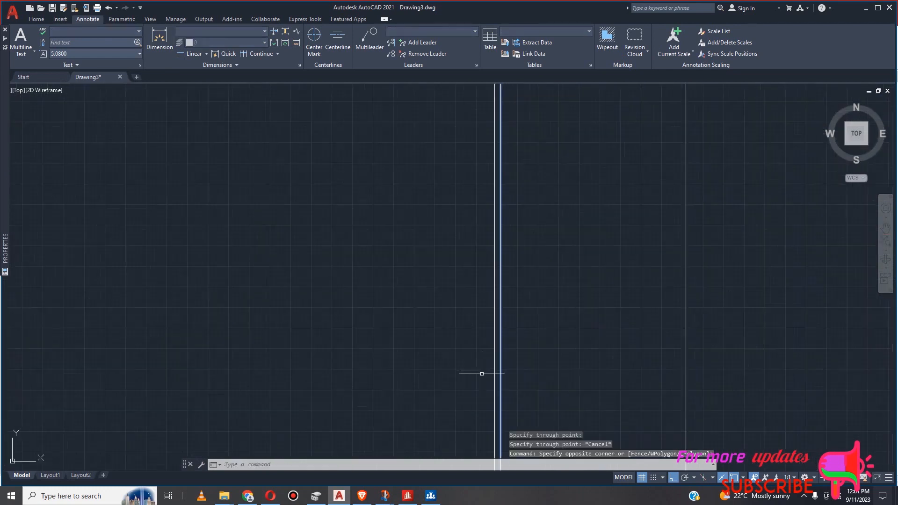
pyautogui.click(477, 376)
pyautogui.press('Delete')
# Start horizontal construction lines and place the first on the dashed grid line at the lower end of the vertical 5600 dimension.
pyautogui.scroll(-6, 473, 382)
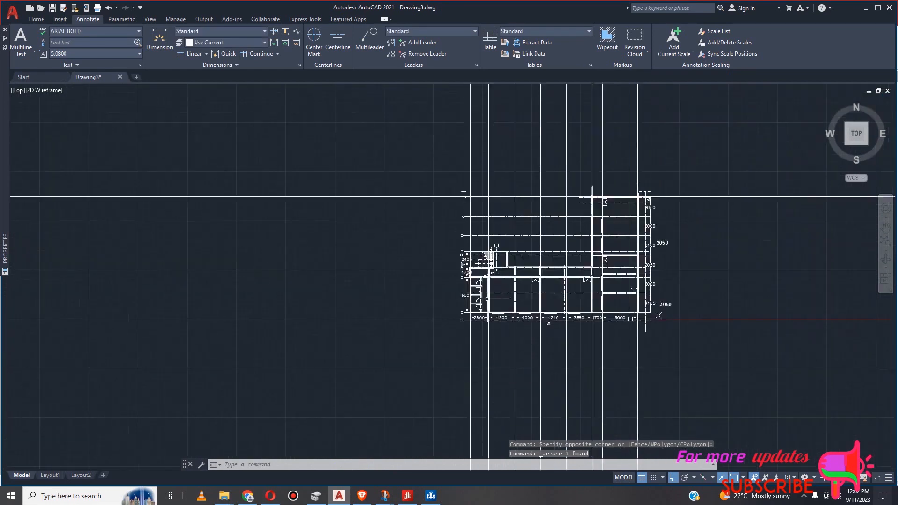
pyautogui.scroll(6, 481, 288)
pyautogui.scroll(-2, 474, 318)
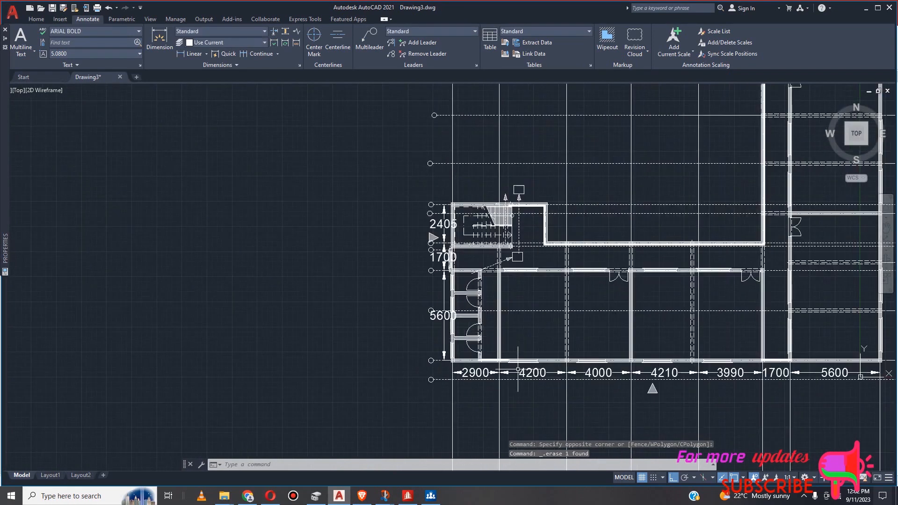
pyautogui.scroll(4, 697, 381)
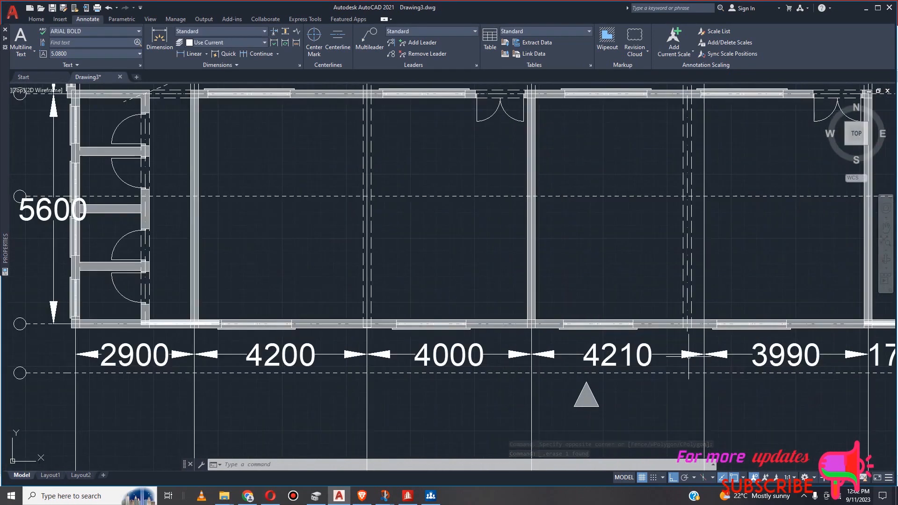
pyautogui.scroll(-6, 689, 354)
pyautogui.scroll(10, 676, 338)
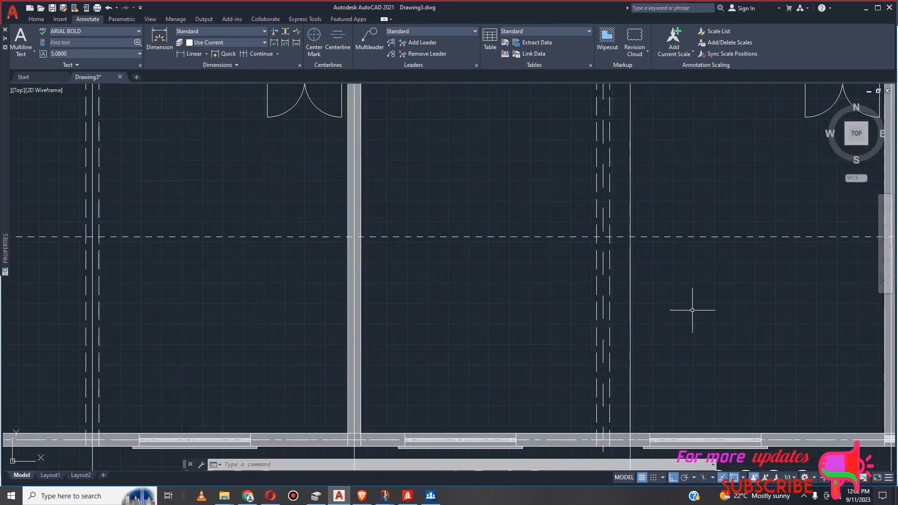
pyautogui.press('Return')
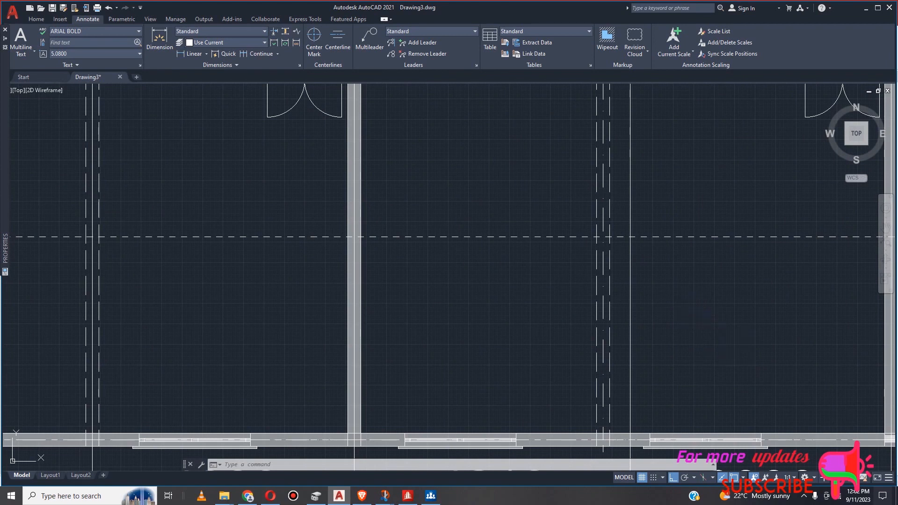
pyautogui.write('H')
pyautogui.press('Return')
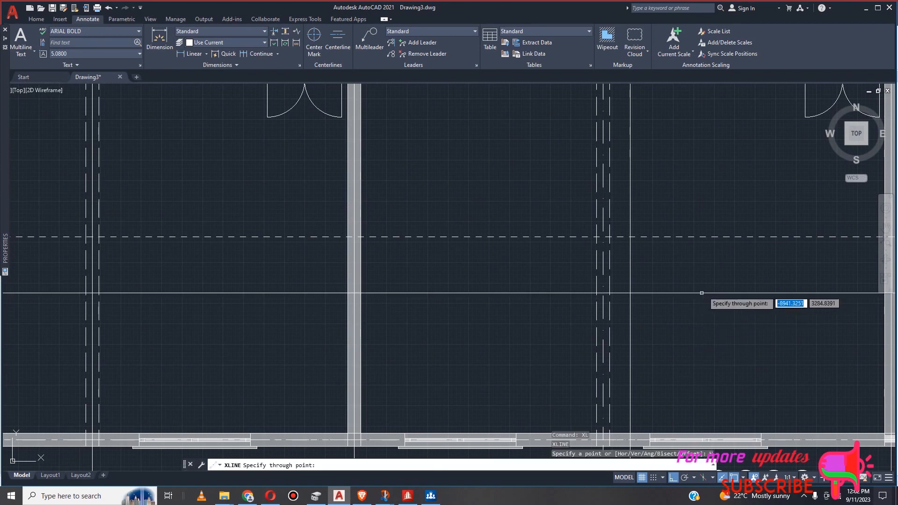
pyautogui.scroll(-4, 710, 311)
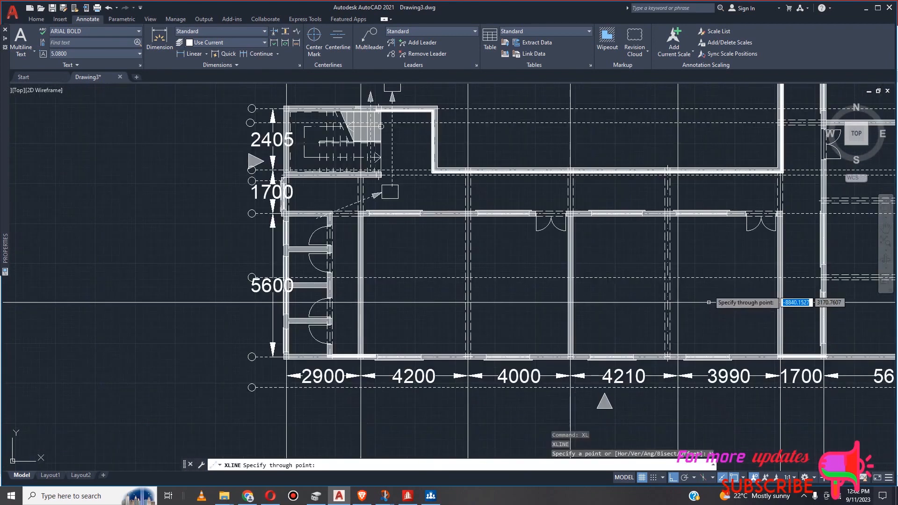
pyautogui.scroll(3, 279, 374)
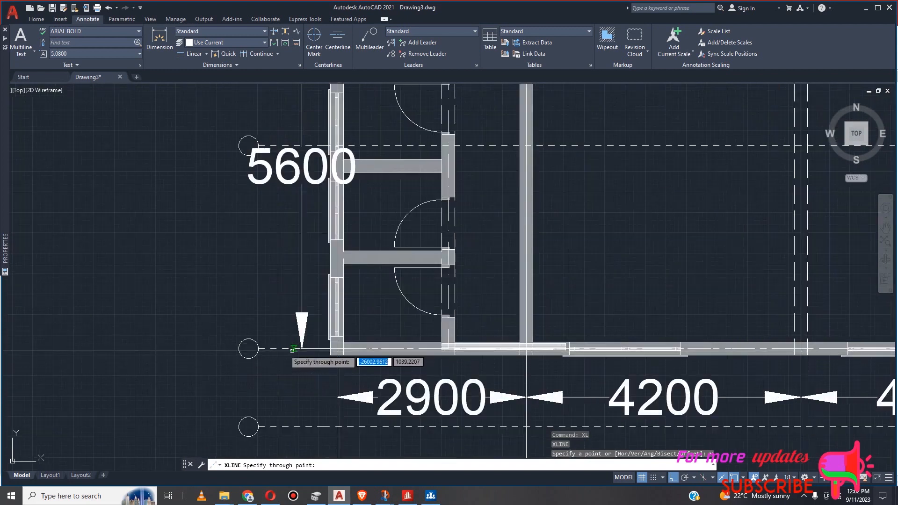
pyautogui.click(282, 349)
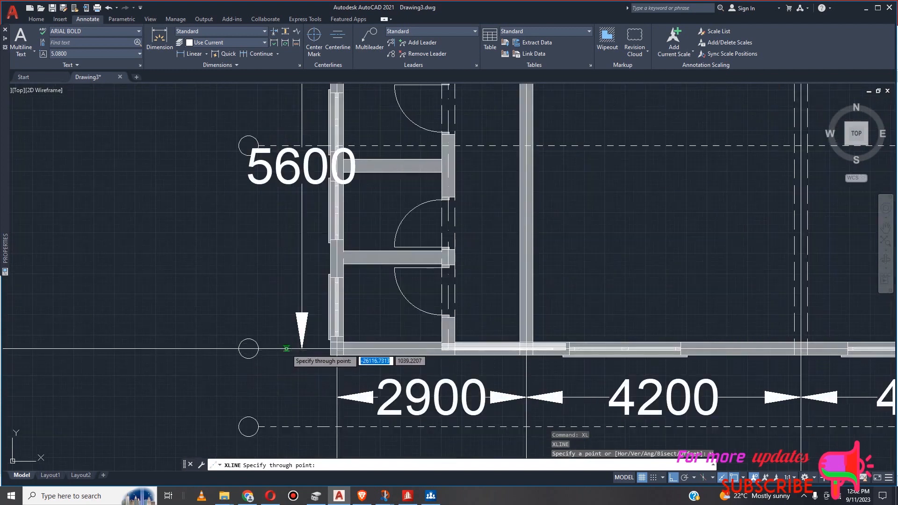
# Place horizontal construction lines through the dashed grid line crossing the middle of the vertical 5600 dimension and the one at its upper end.
pyautogui.scroll(-2, 295, 376)
pyautogui.scroll(2, 290, 231)
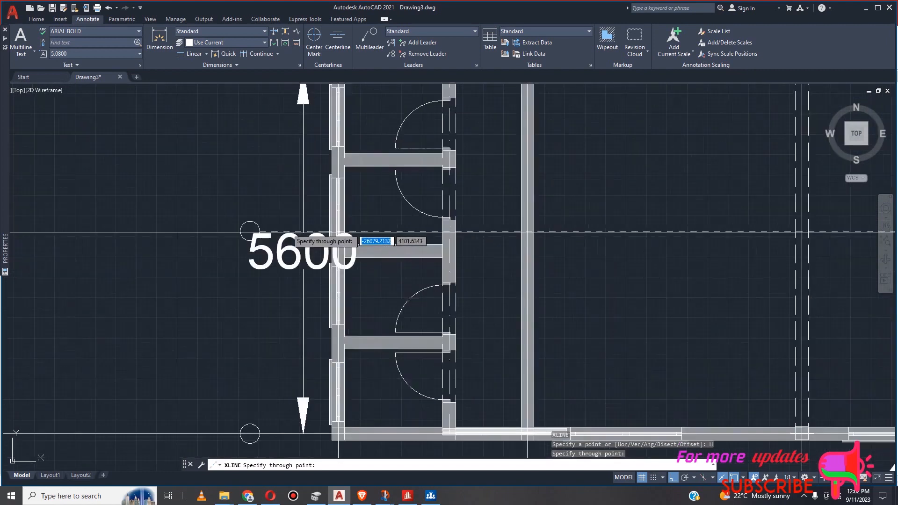
pyautogui.scroll(4, 275, 229)
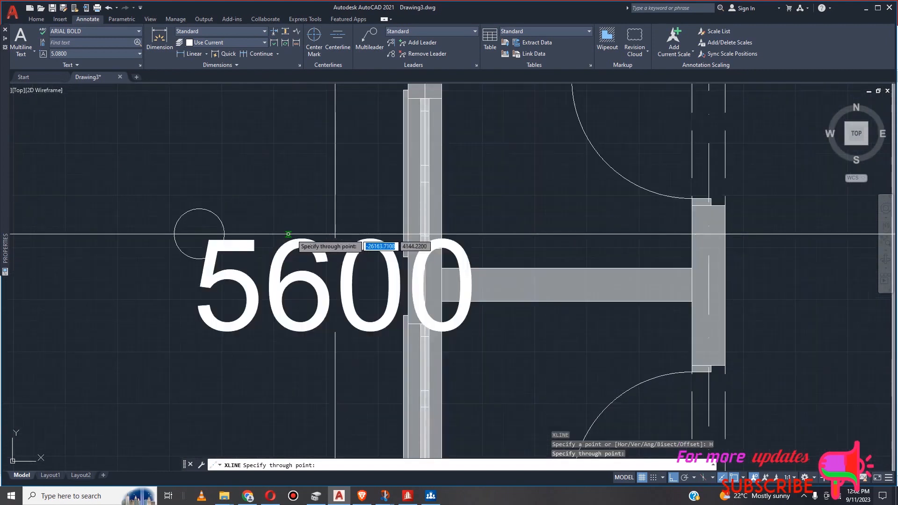
pyautogui.scroll(-5, 291, 234)
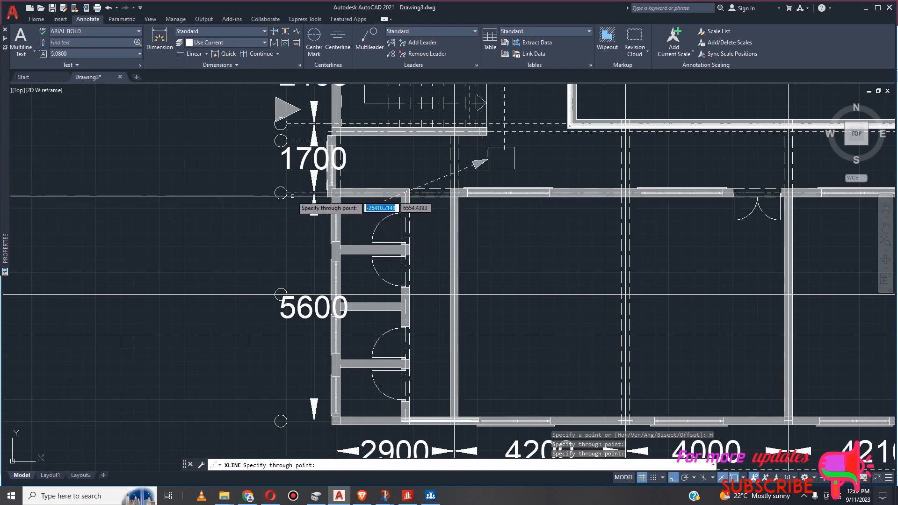
pyautogui.scroll(5, 291, 196)
pyautogui.click(312, 186)
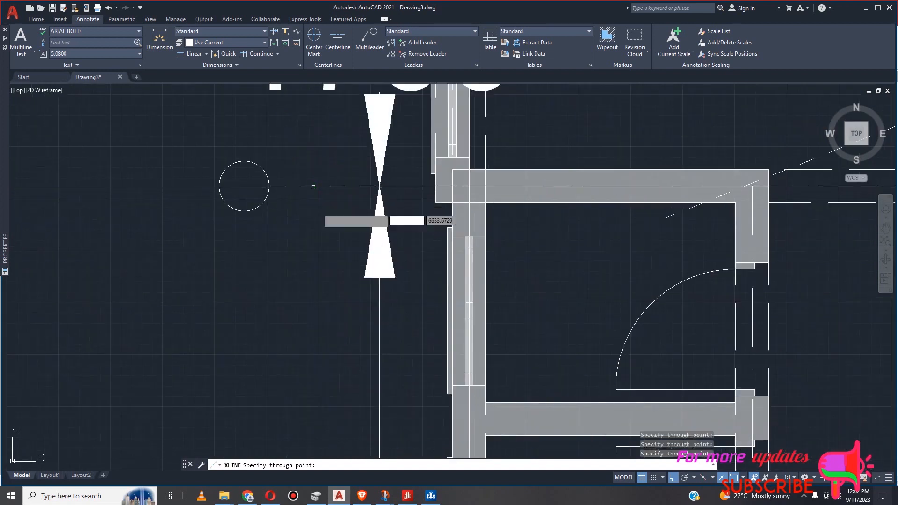
# Place another horizontal construction line exactly on the dashed grid line where the 5600 and 1700 dimensions meet.
pyautogui.scroll(-5, 333, 281)
pyautogui.scroll(5, 322, 247)
pyautogui.scroll(2, 326, 249)
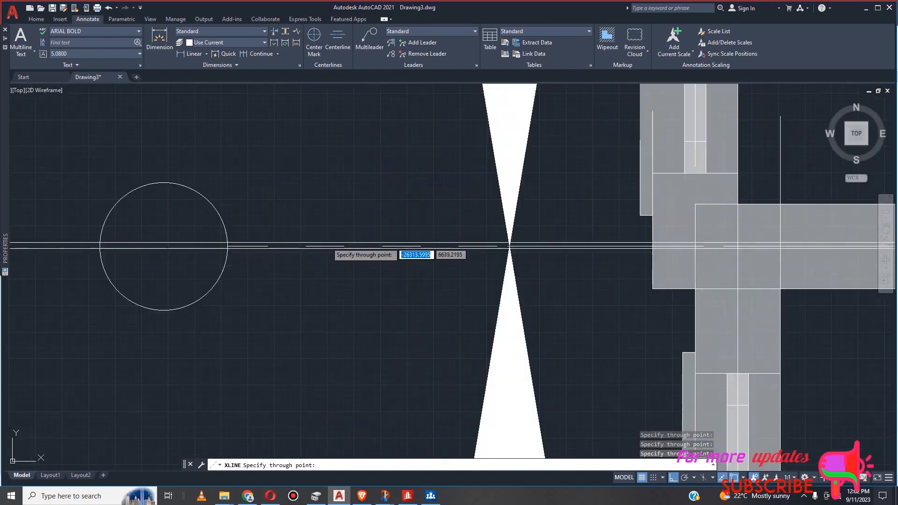
pyautogui.scroll(2, 327, 250)
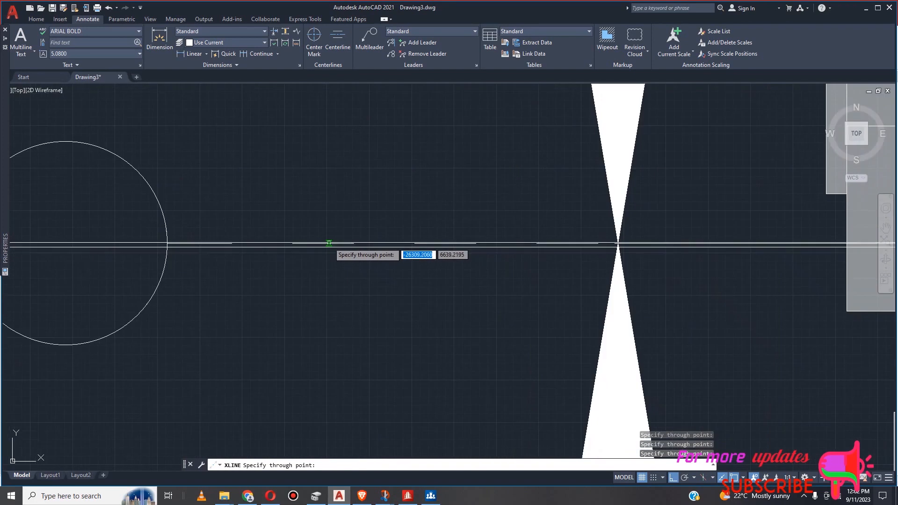
# Place horizontal construction lines on the two closely spaced dashed grid lines near the upper end of the vertical 1700 dimension.
pyautogui.scroll(-8, 357, 322)
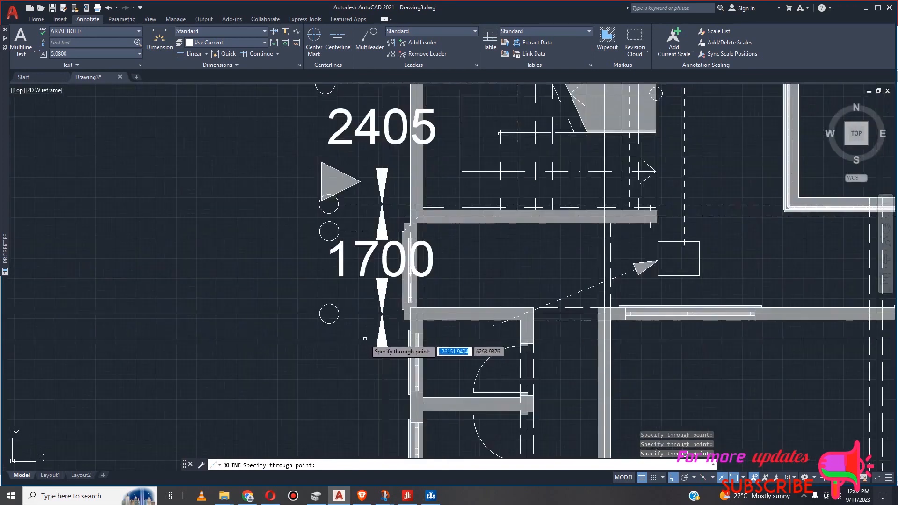
pyautogui.scroll(5, 334, 248)
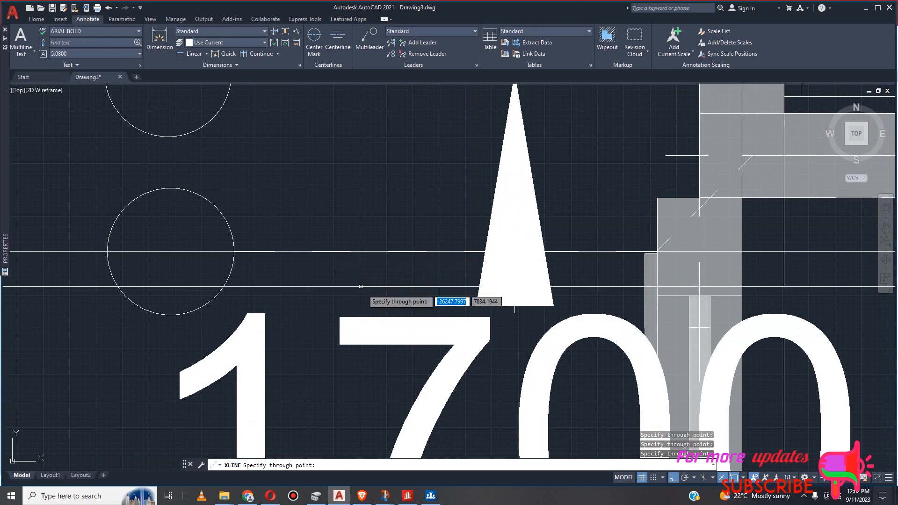
pyautogui.scroll(-4, 361, 280)
pyautogui.scroll(8, 360, 257)
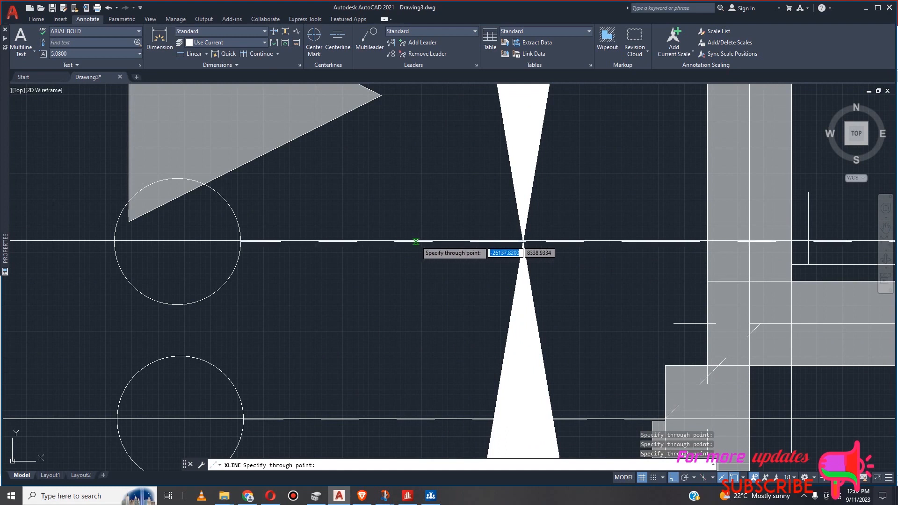
pyautogui.scroll(-4, 431, 322)
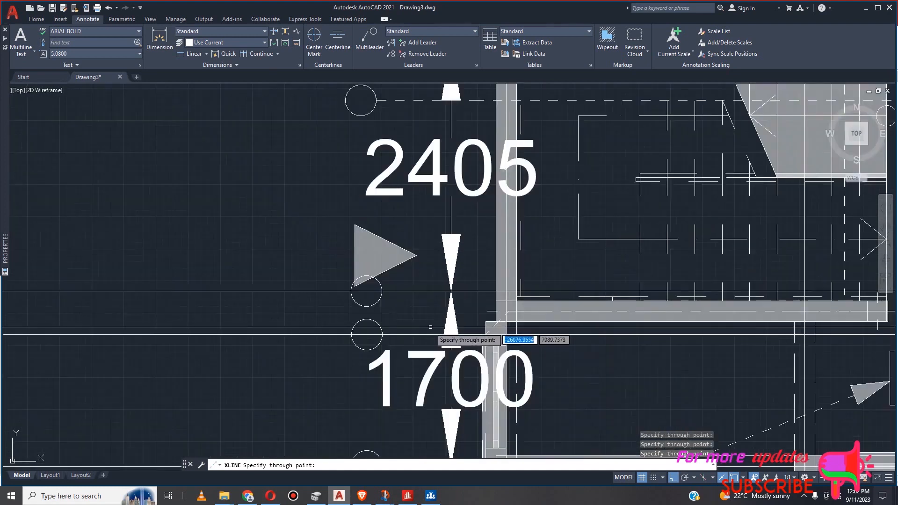
# Place horizontal construction lines on the two dashed grid lines near the upper end of the vertical 2405 dimension.
pyautogui.scroll(-5, 430, 322)
pyautogui.scroll(8, 428, 271)
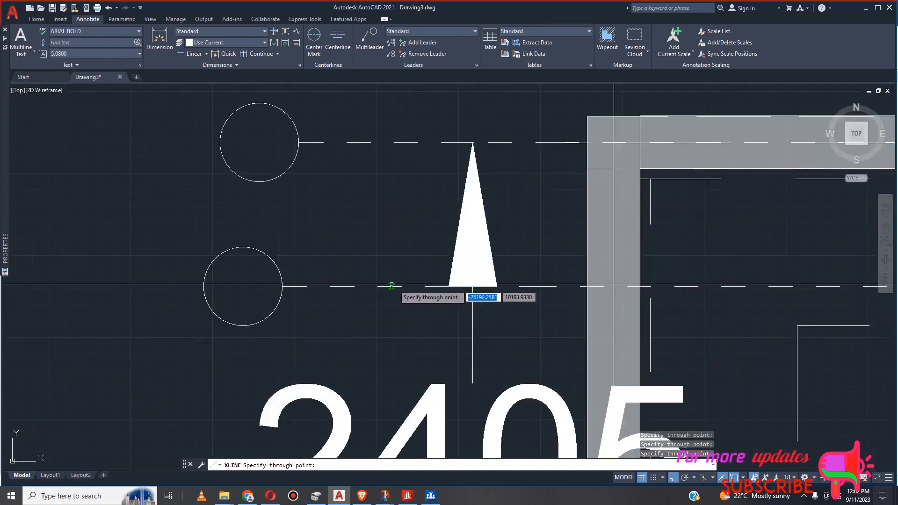
pyautogui.click(391, 286)
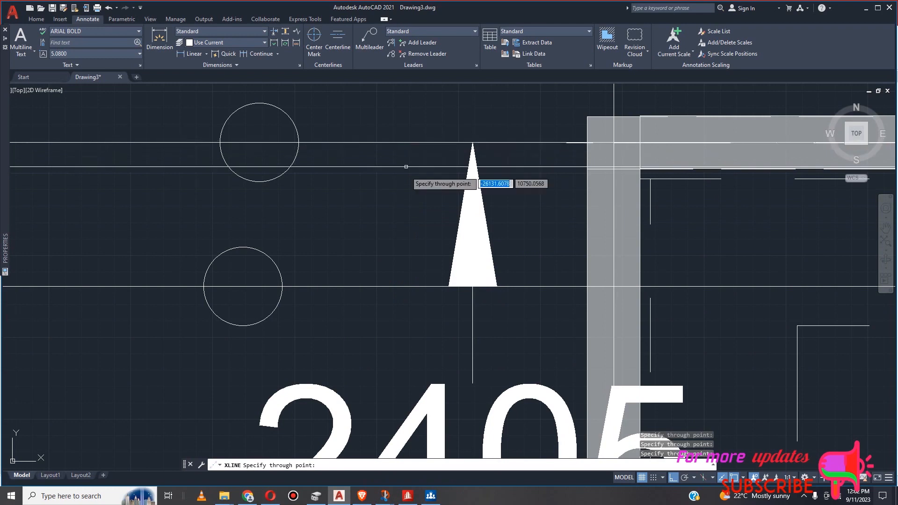
# Place horizontal construction lines on the next two dashed grid lines above the staircase, starting at their grid bubbles.
pyautogui.scroll(-10, 471, 198)
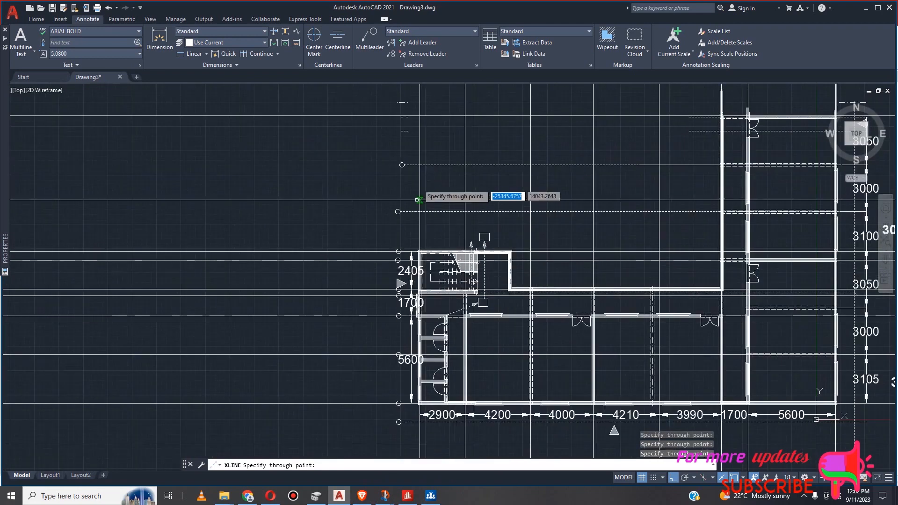
pyautogui.scroll(6, 418, 185)
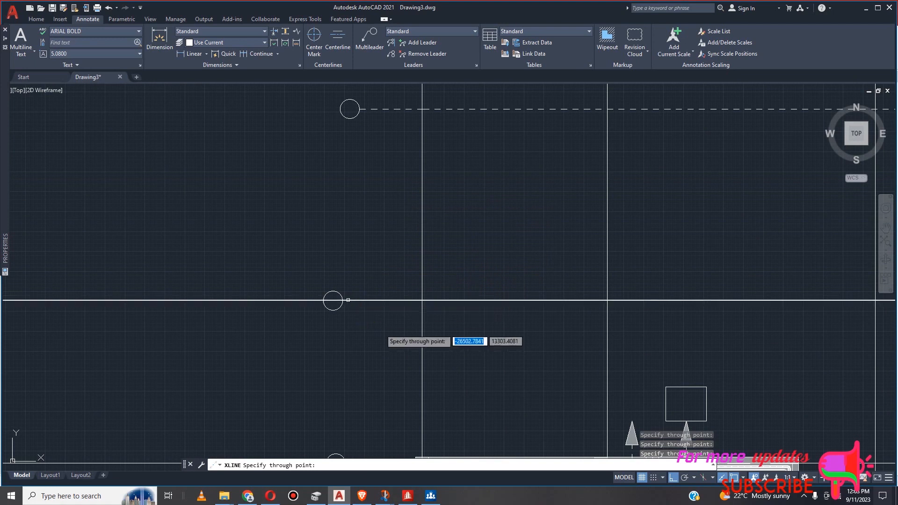
pyautogui.scroll(-3, 365, 292)
pyautogui.scroll(5, 376, 259)
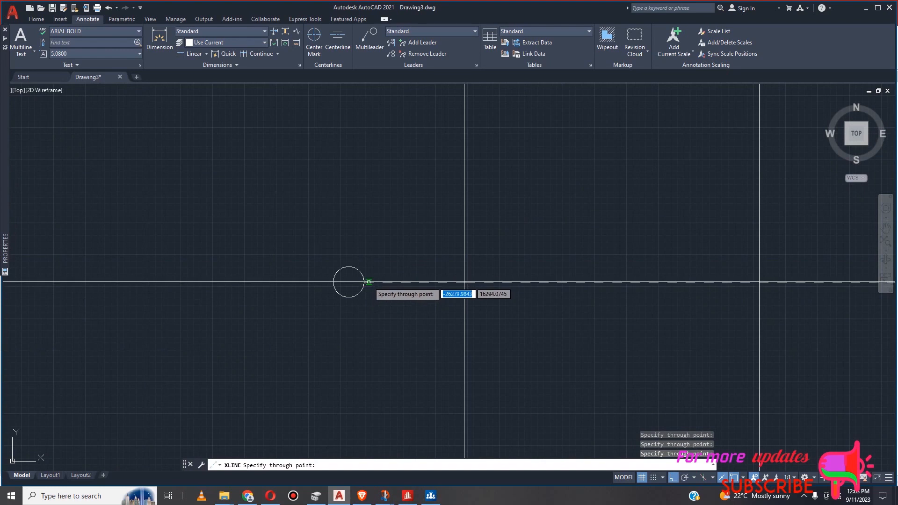
pyautogui.scroll(-3, 382, 326)
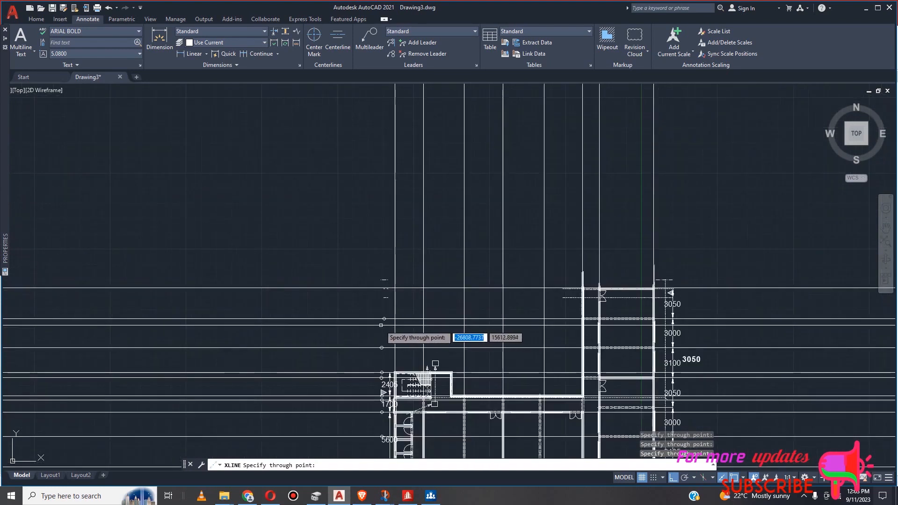
# Place a horizontal construction line on the upper dashed grid line beside the right wing's top wall and finish the command.
pyautogui.scroll(2, 547, 313)
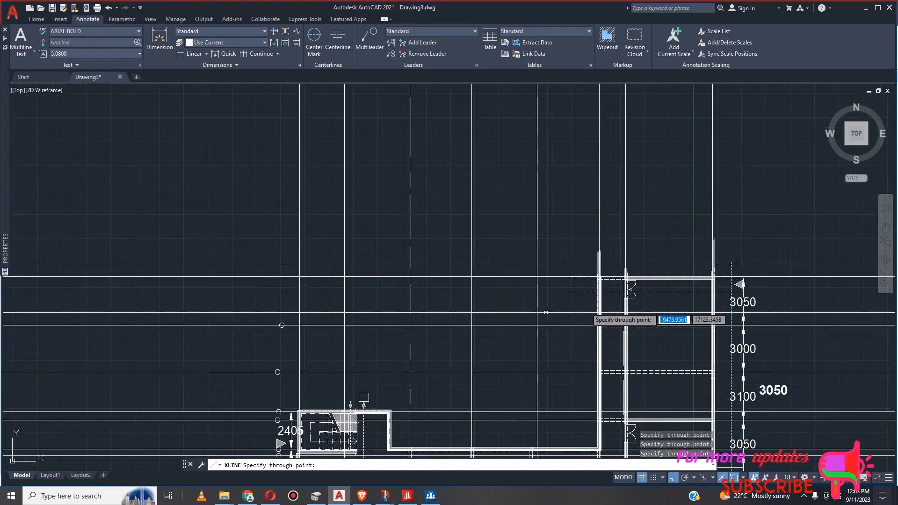
pyautogui.scroll(4, 546, 313)
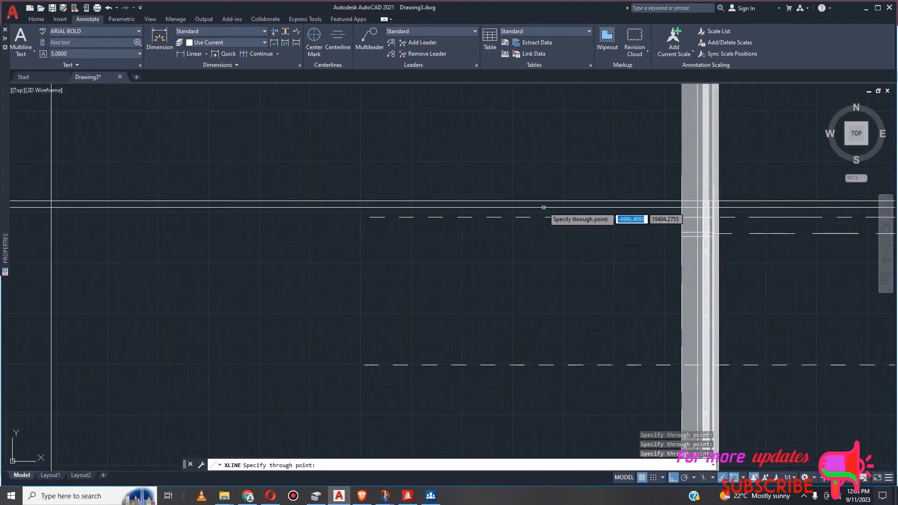
pyautogui.click(556, 217)
pyautogui.scroll(-5, 552, 243)
pyautogui.press('Escape')
pyautogui.scroll(-6, 582, 192)
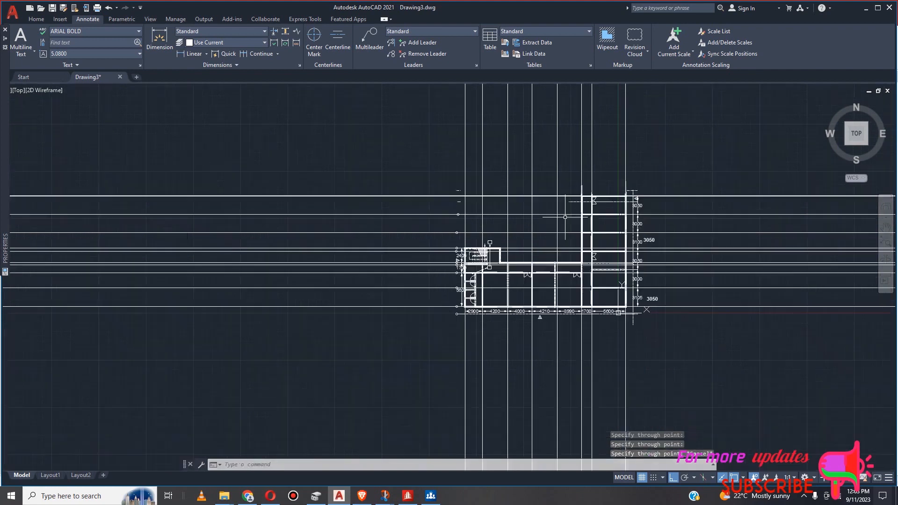
# Delete the lower of the two nearly overlapping horizontal construction lines at the grid bubble between the vertical 1700 and 5600 dimensions.
pyautogui.scroll(5, 467, 306)
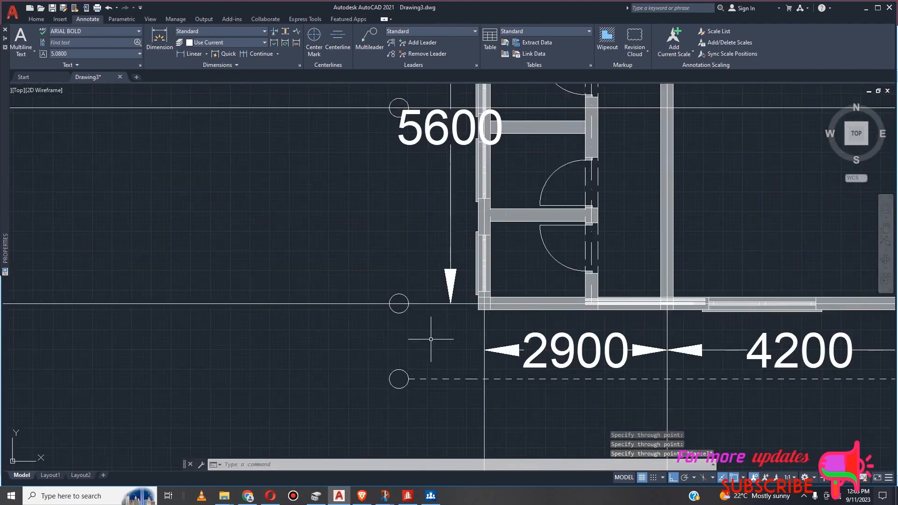
pyautogui.scroll(-2, 436, 332)
pyautogui.scroll(4, 449, 319)
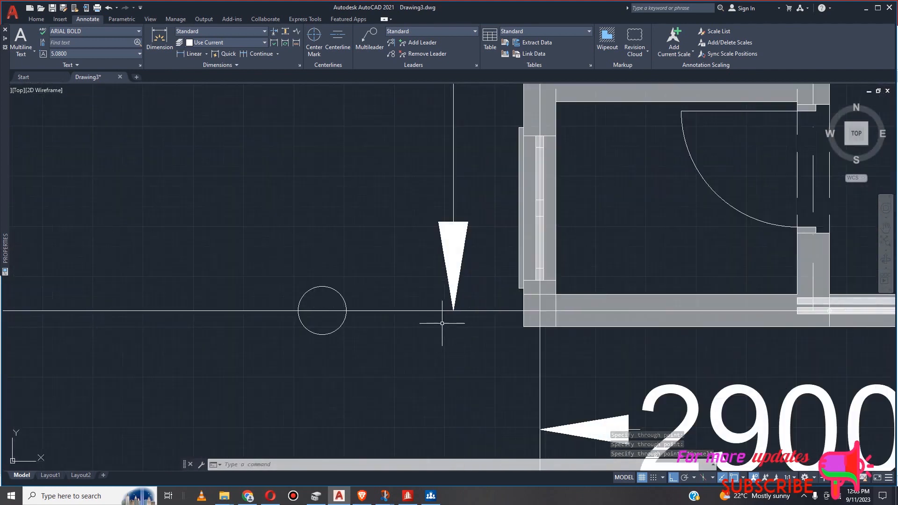
pyautogui.scroll(-3, 445, 319)
pyautogui.scroll(3, 432, 201)
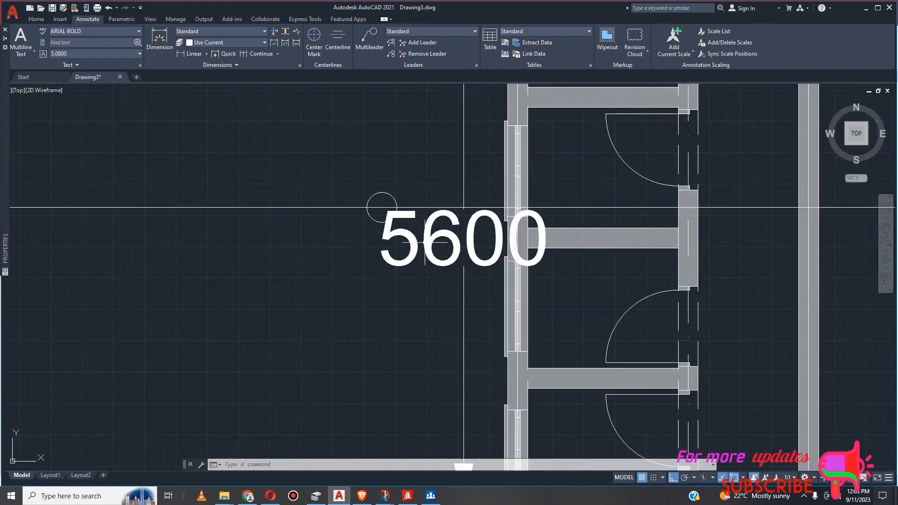
pyautogui.scroll(-5, 477, 246)
pyautogui.scroll(6, 431, 199)
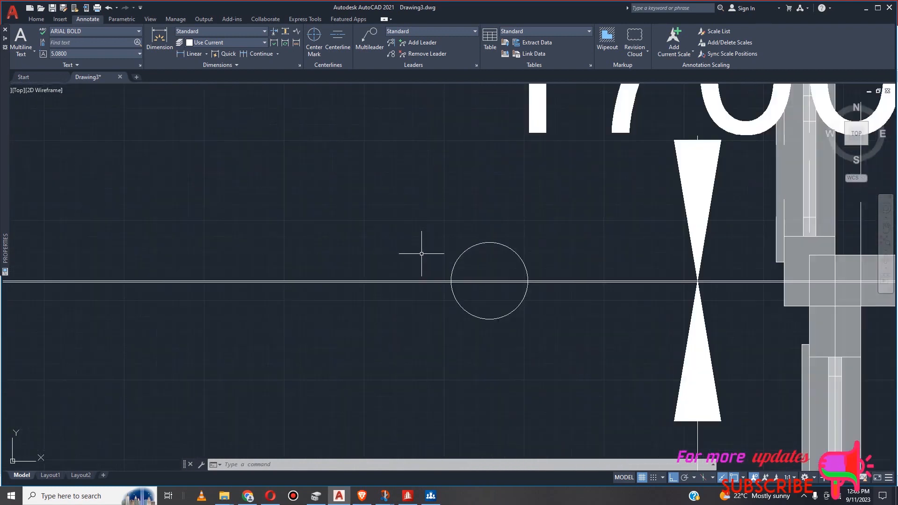
pyautogui.scroll(-5, 474, 283)
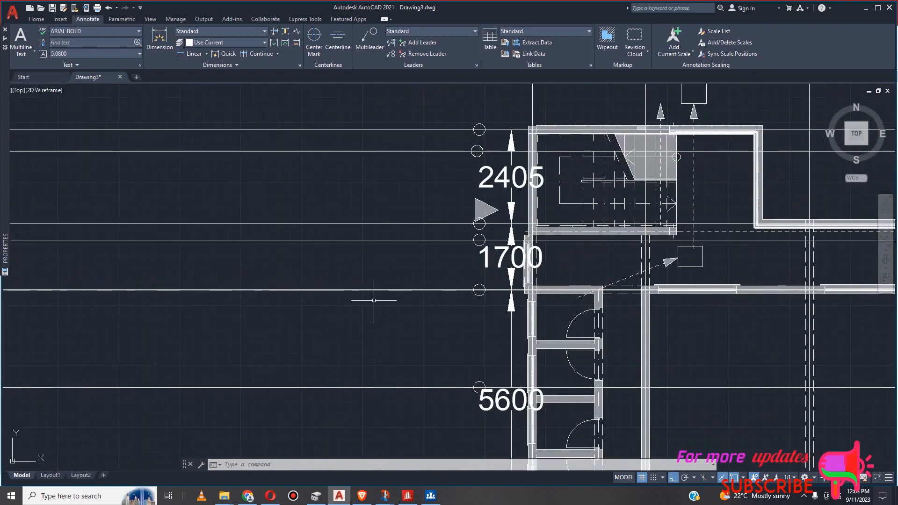
pyautogui.scroll(5, 438, 296)
pyautogui.scroll(6, 710, 277)
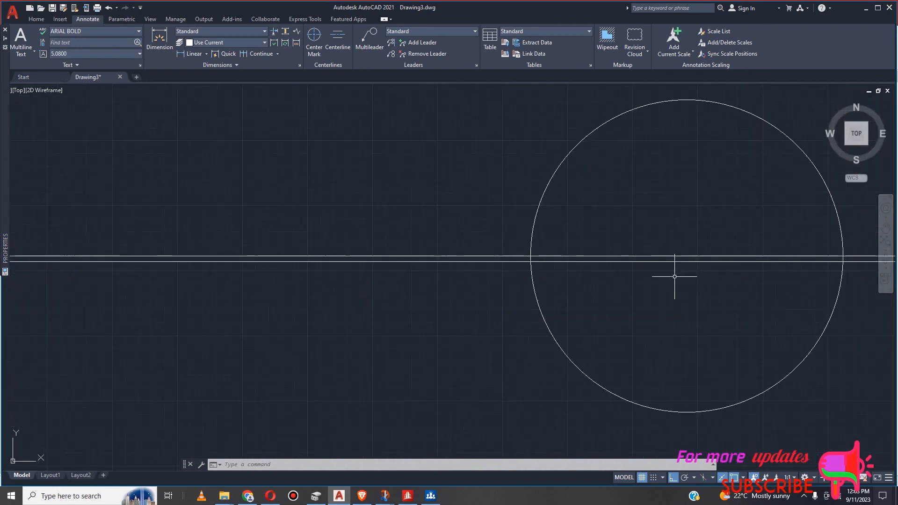
pyautogui.scroll(-4, 468, 273)
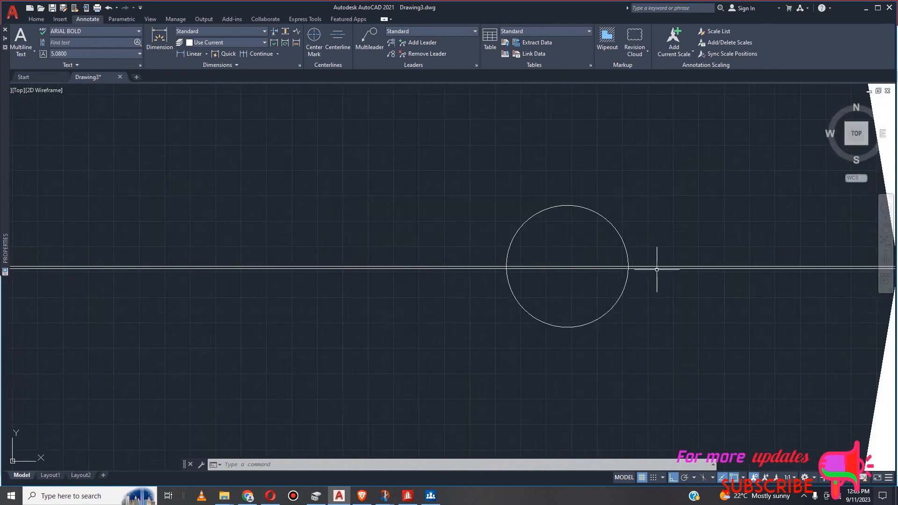
pyautogui.scroll(2, 657, 270)
pyautogui.click(375, 268)
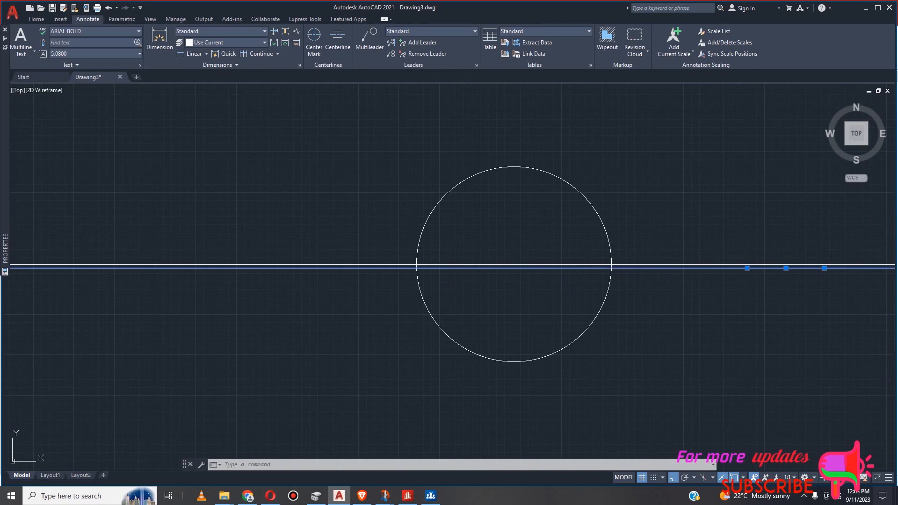
pyautogui.scroll(-4, 375, 283)
pyautogui.scroll(-4, 342, 292)
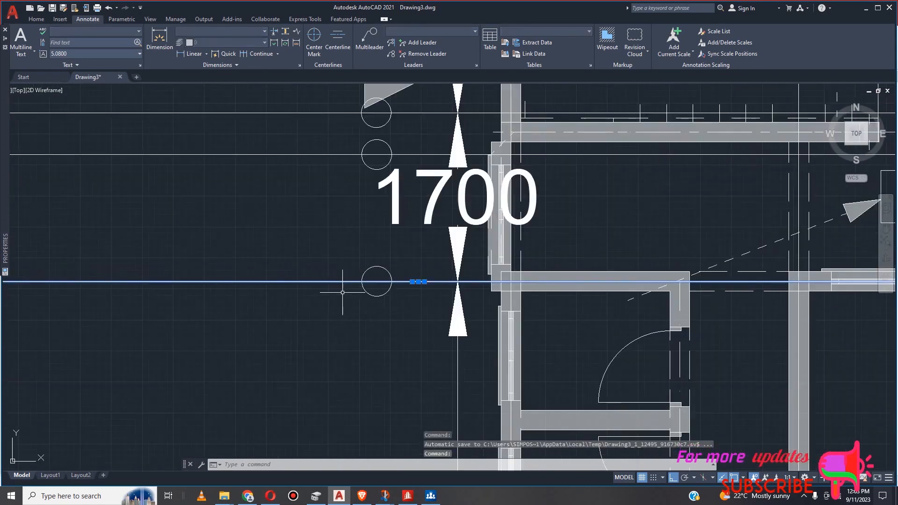
pyautogui.press('Delete')
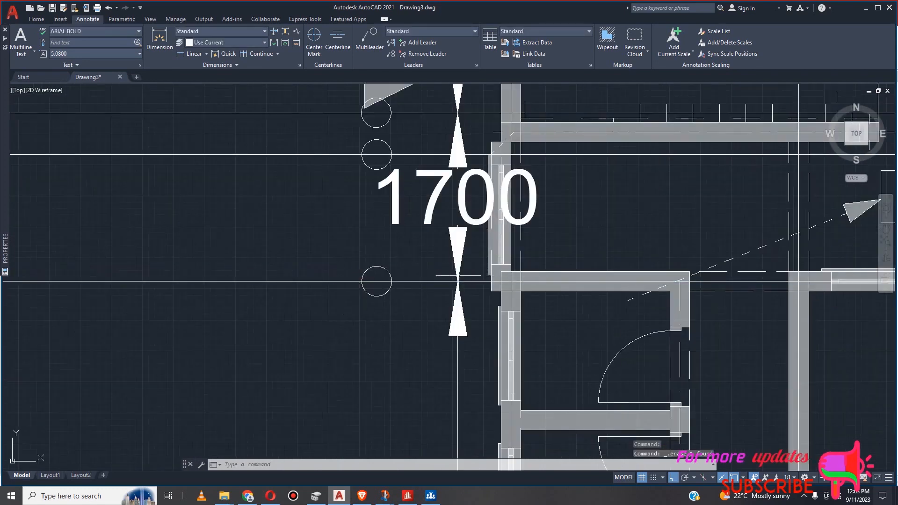
# Examine how the vertical construction lines align with the walls, dashed beams and horizontal dimension chain along the bottom of the plan.
pyautogui.scroll(2, 459, 276)
pyautogui.scroll(-6, 328, 253)
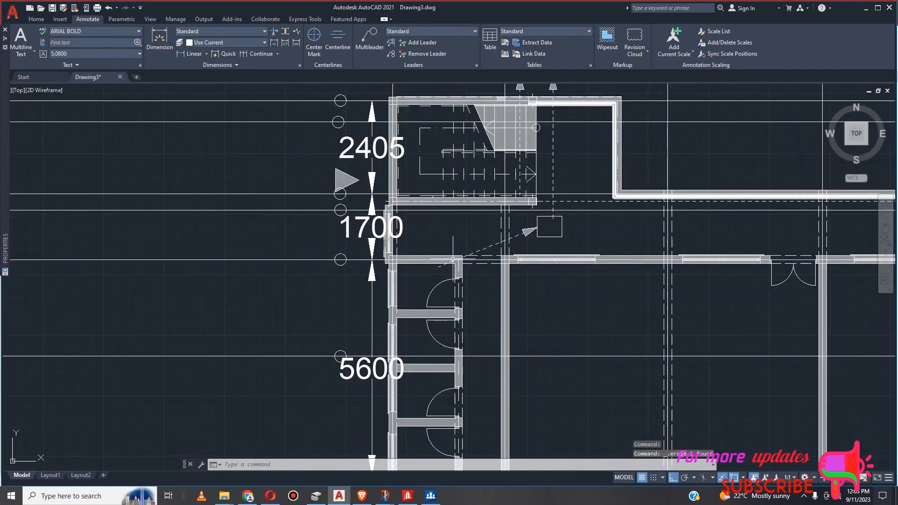
pyautogui.scroll(4, 737, 342)
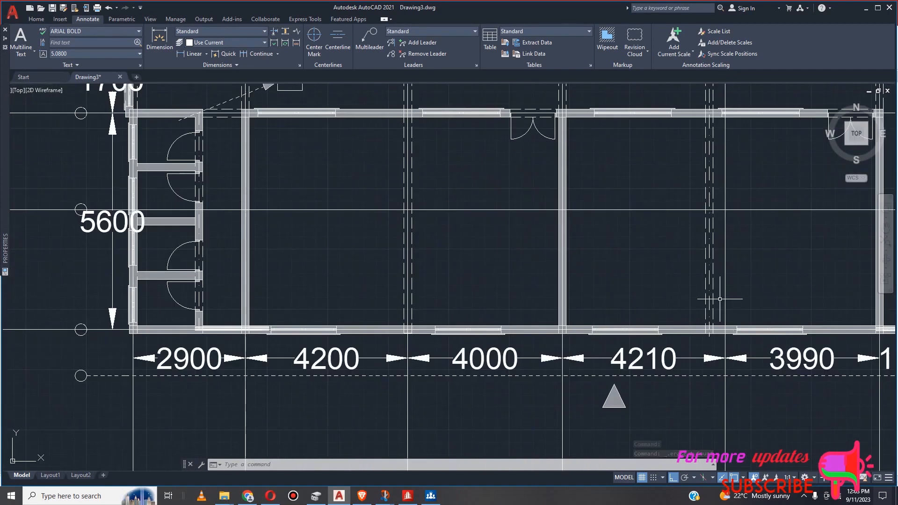
pyautogui.scroll(-6, 673, 294)
pyautogui.scroll(2, 687, 354)
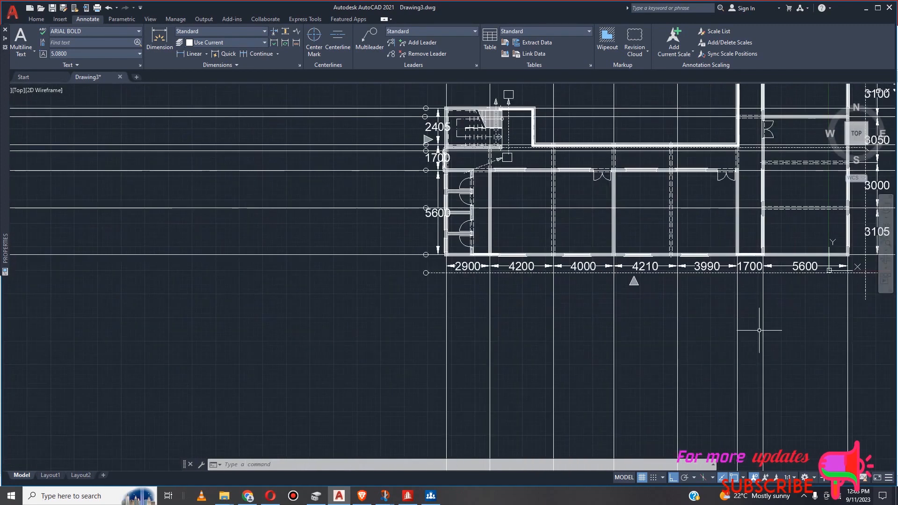
pyautogui.scroll(-2, 641, 337)
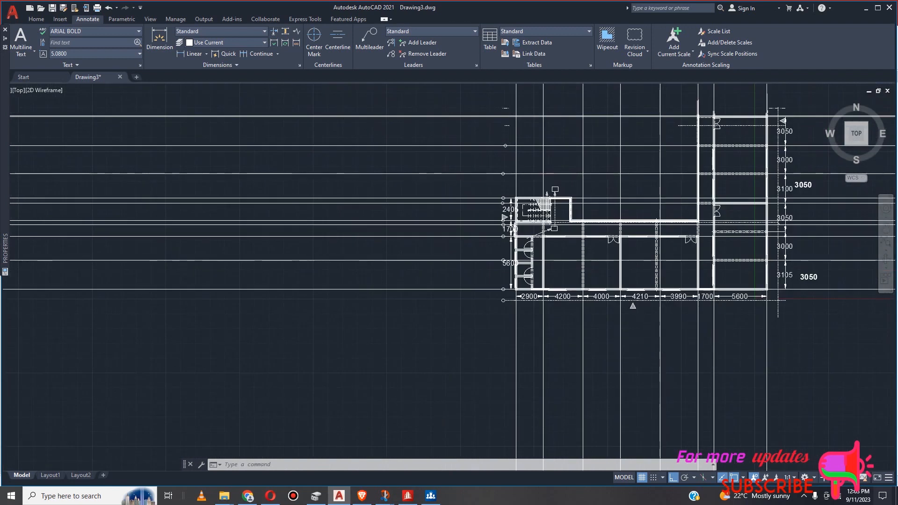
pyautogui.scroll(4, 662, 313)
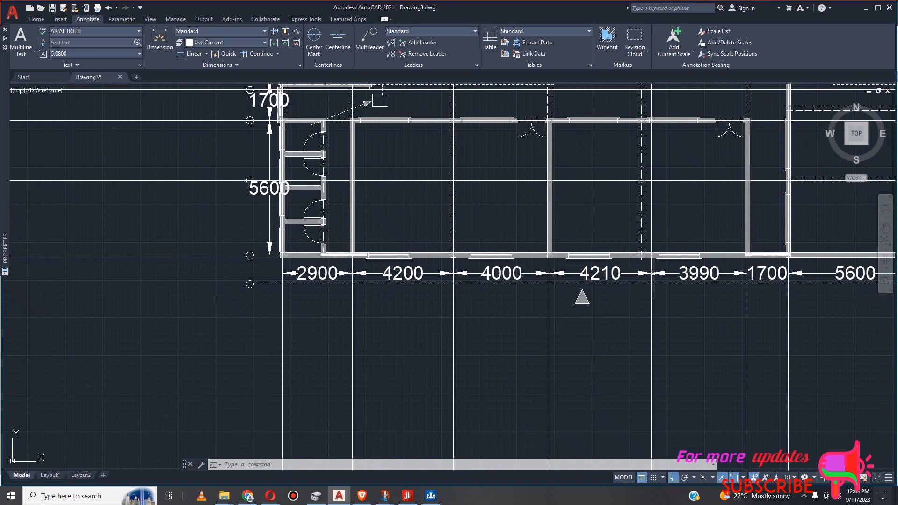
pyautogui.scroll(2, 654, 273)
pyautogui.scroll(-4, 634, 256)
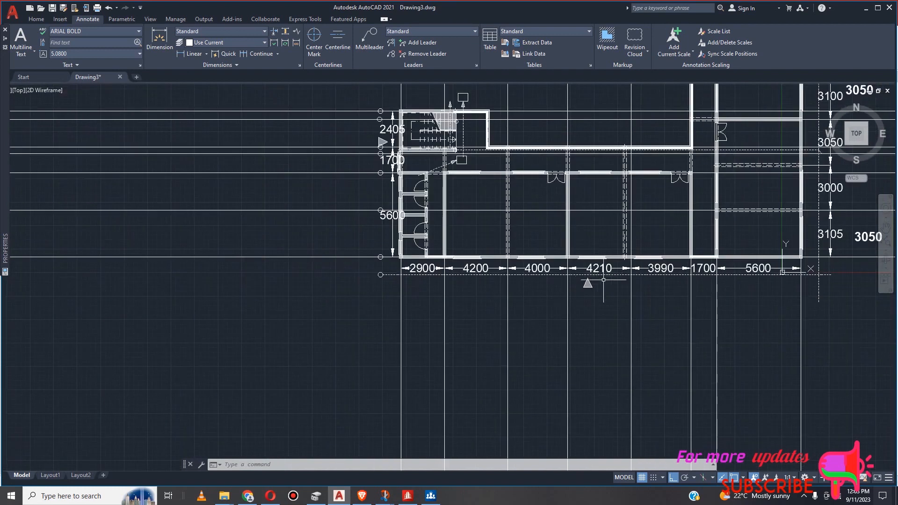
pyautogui.scroll(2, 623, 236)
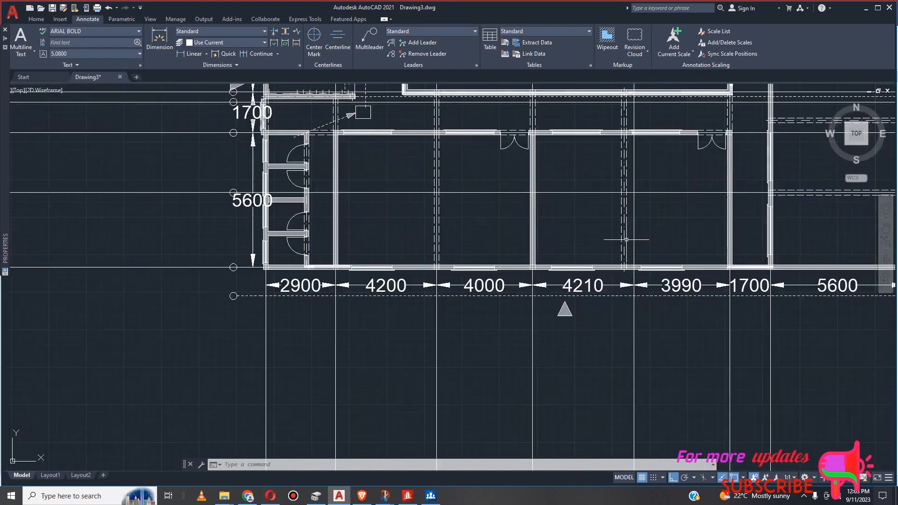
# Place vertical construction lines at the dashed beam near the shared end of the 4210 and 3990 dimensions, with one on its centreline.
pyautogui.scroll(-4, 596, 276)
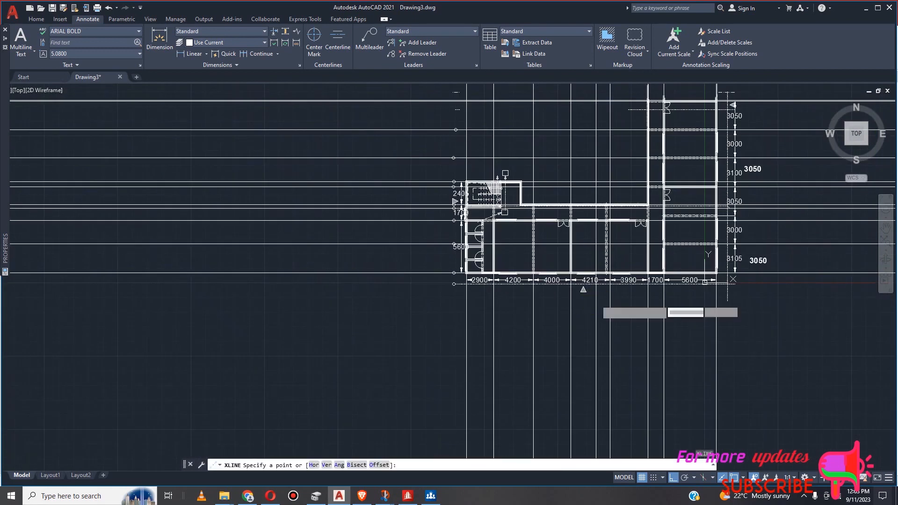
pyautogui.click(596, 300)
pyautogui.scroll(7, 585, 265)
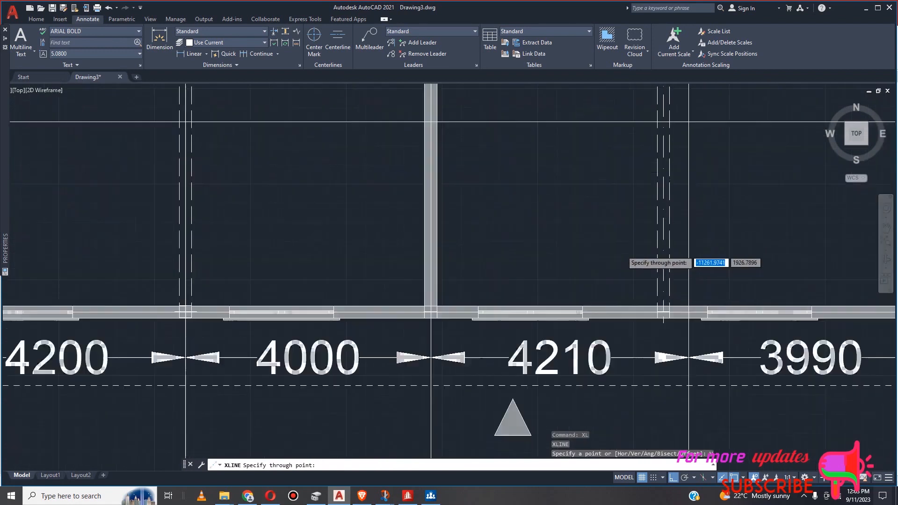
pyautogui.click(693, 292)
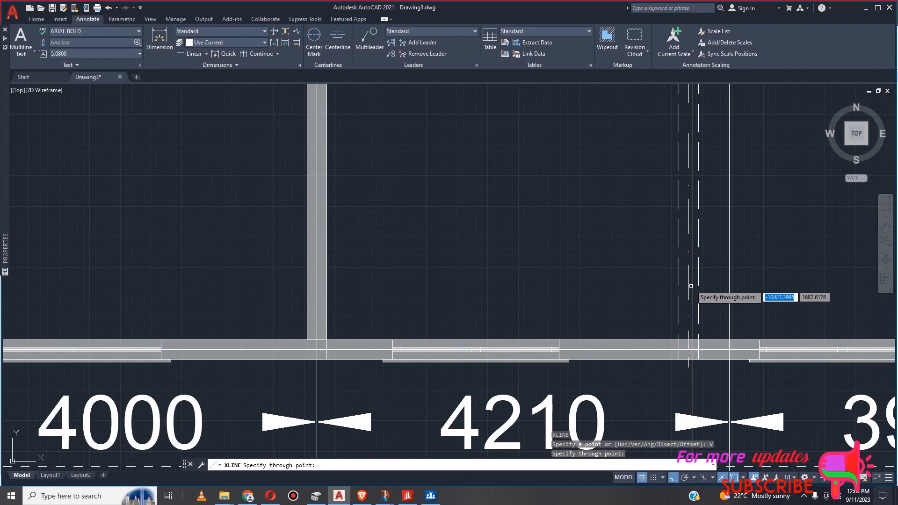
pyautogui.click(689, 293)
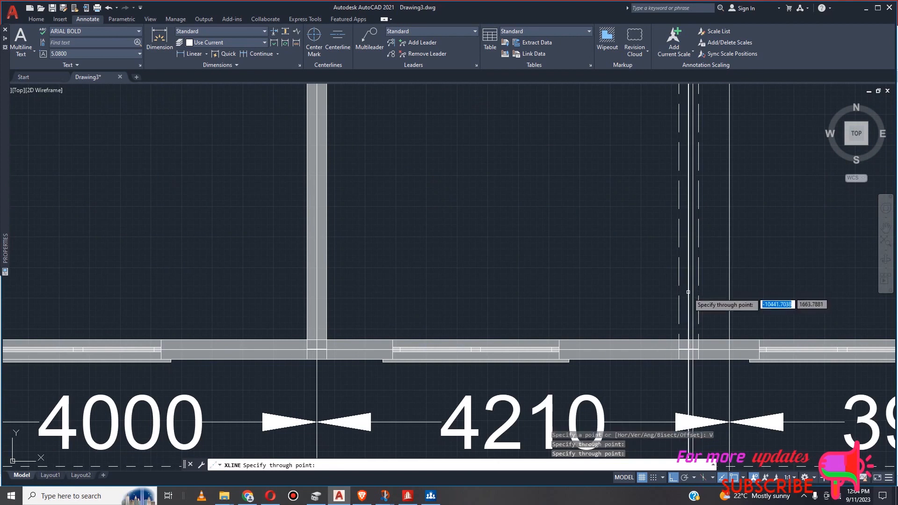
pyautogui.press('Escape')
# Delete the misplaced vertical construction line just beside the dashed beam's centreline, keeping the one on the centreline.
pyautogui.scroll(2, 695, 321)
pyautogui.scroll(2, 696, 321)
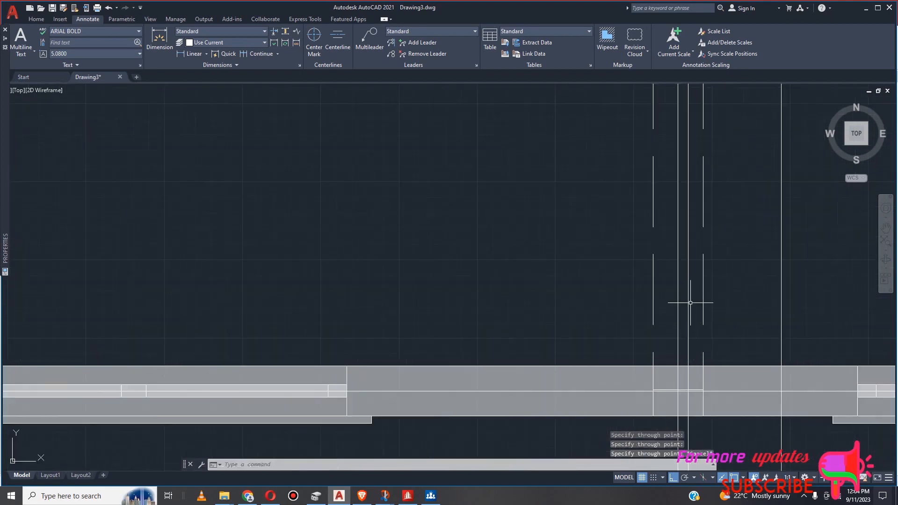
pyautogui.click(688, 305)
pyautogui.press('Delete')
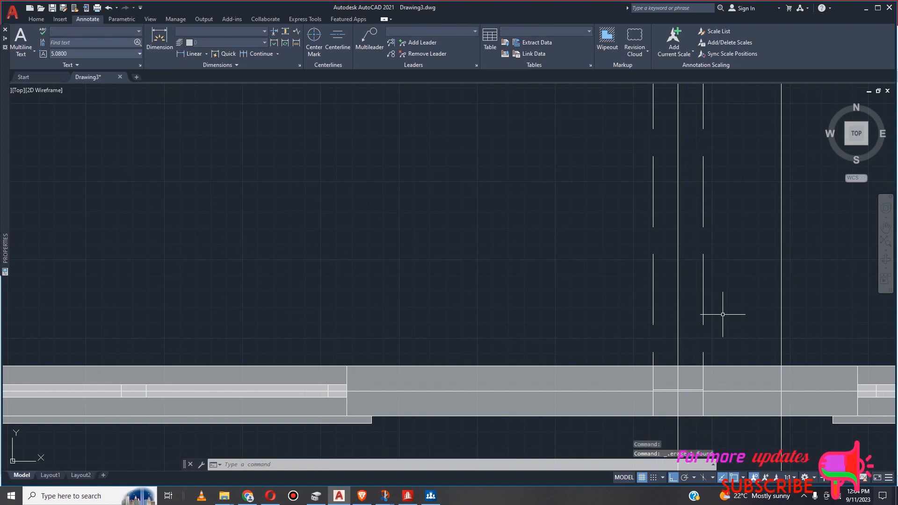
# Delete the old vertical construction line passing through the shared end of the 4210 and 3990 dimensions, including its overlapping objects.
pyautogui.scroll(-5, 519, 228)
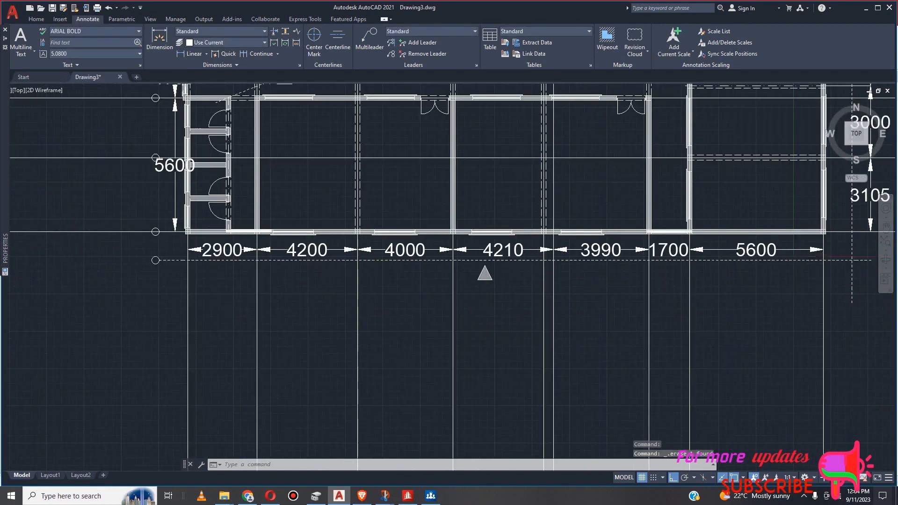
pyautogui.scroll(2, 557, 262)
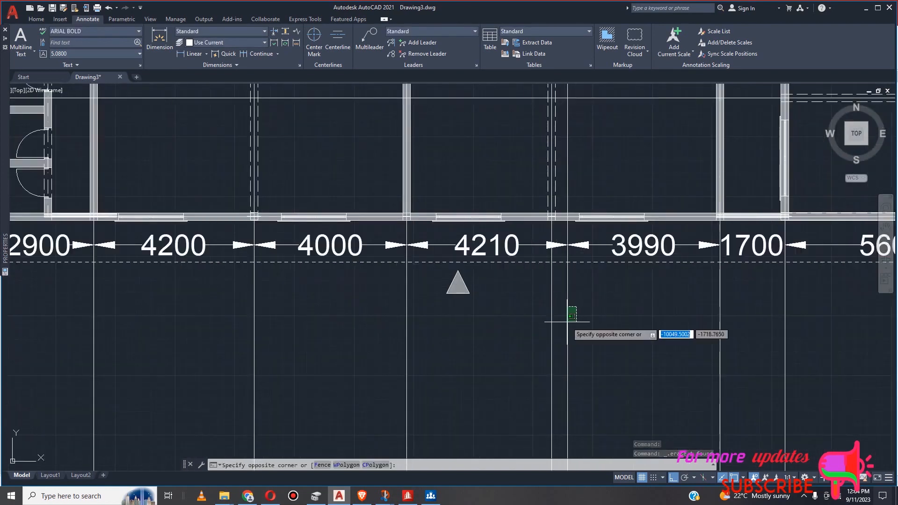
pyautogui.click(566, 300)
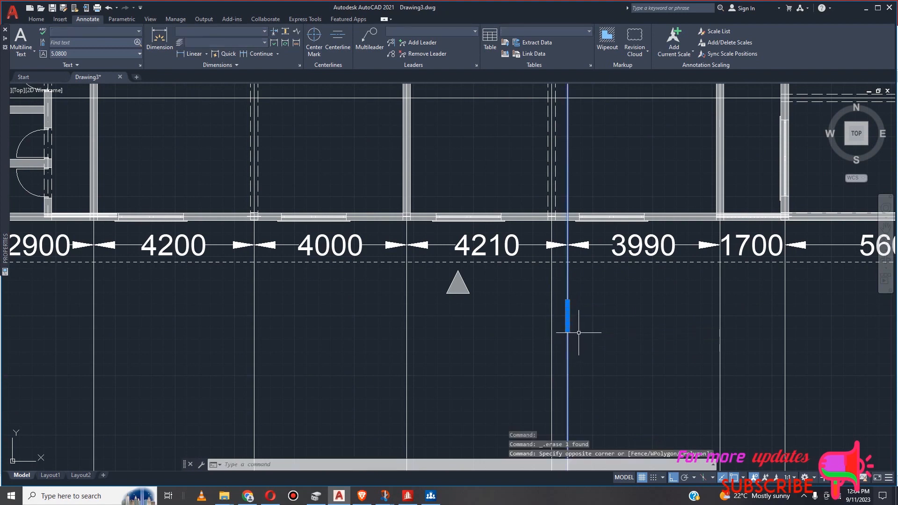
pyautogui.click(579, 333)
pyautogui.press('Delete')
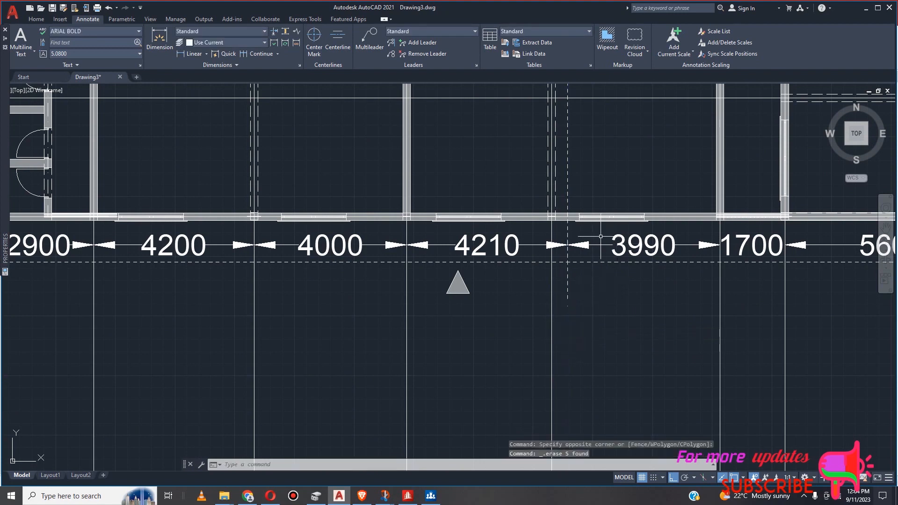
# Delete the 4210 and 3990 dimensions below the bottom wall using a crossing selection at their shared end.
pyautogui.click(601, 236)
pyautogui.click(564, 259)
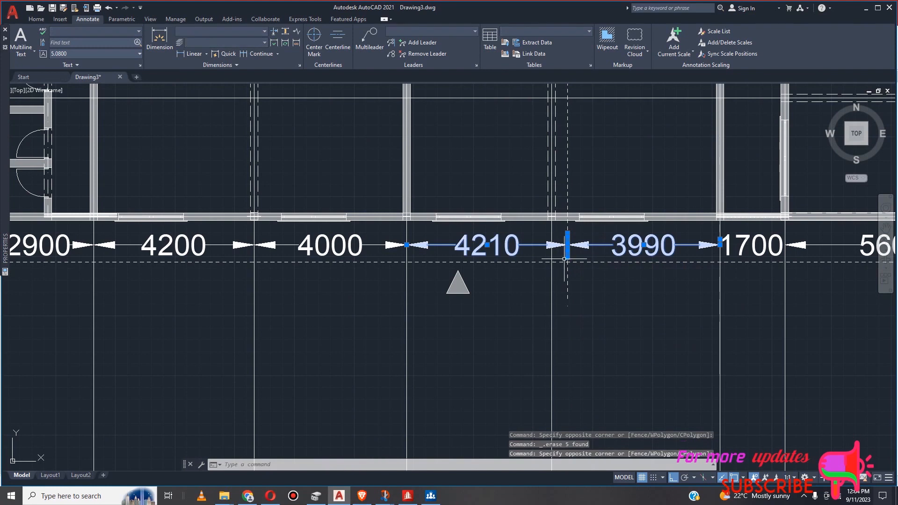
pyautogui.press('Delete')
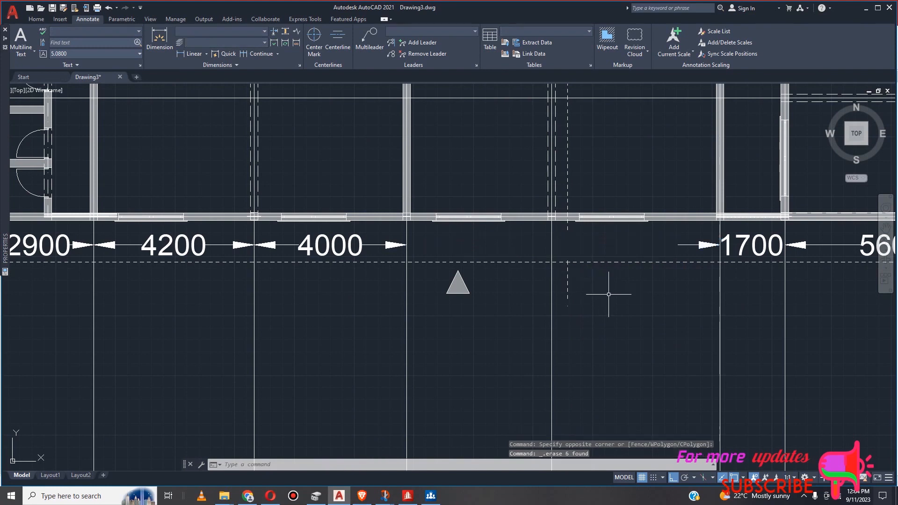
pyautogui.click(245, 54)
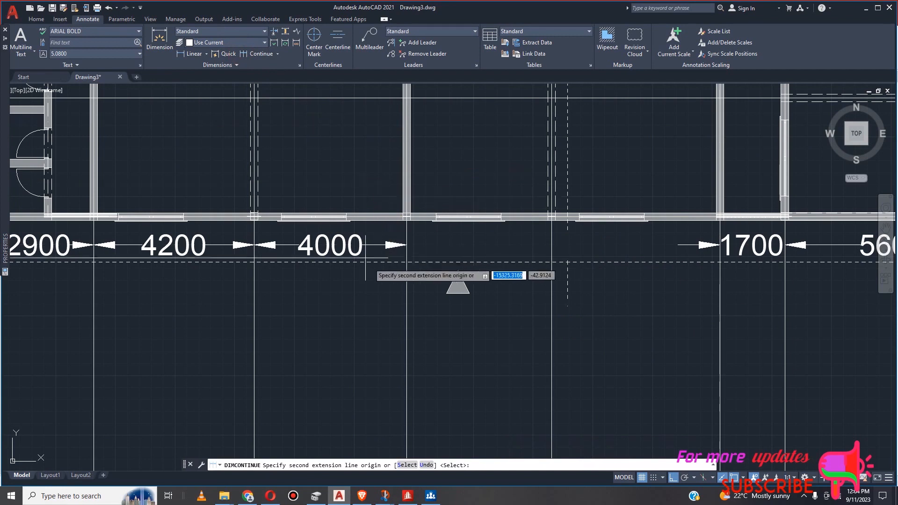
pyautogui.scroll(-5, 383, 281)
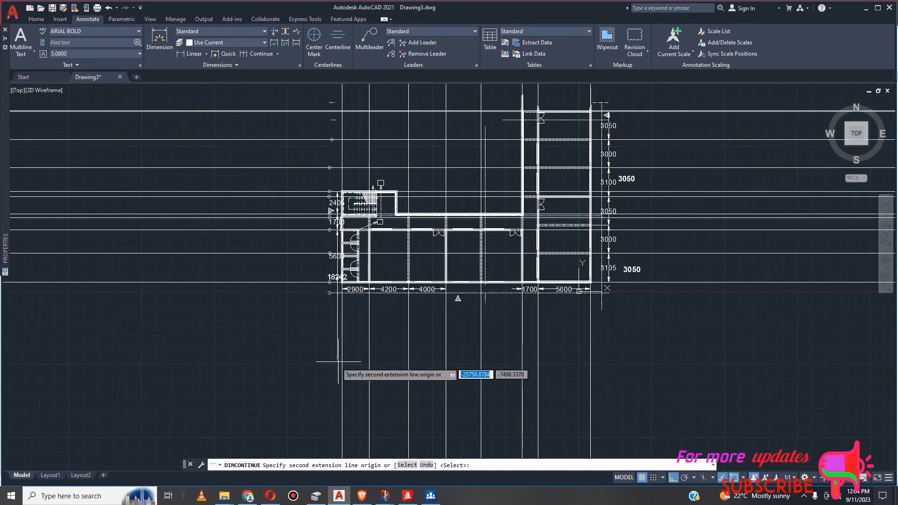
pyautogui.click(319, 172)
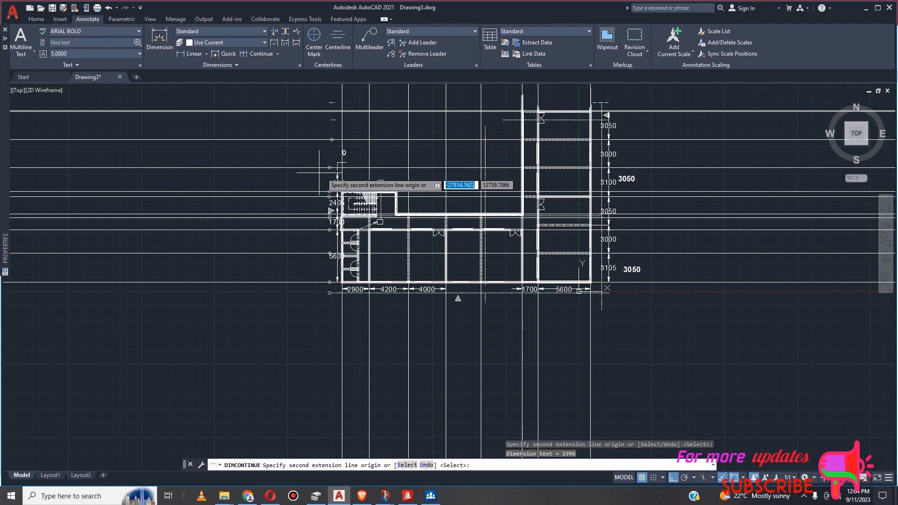
pyautogui.press('Escape')
pyautogui.scroll(2, 351, 190)
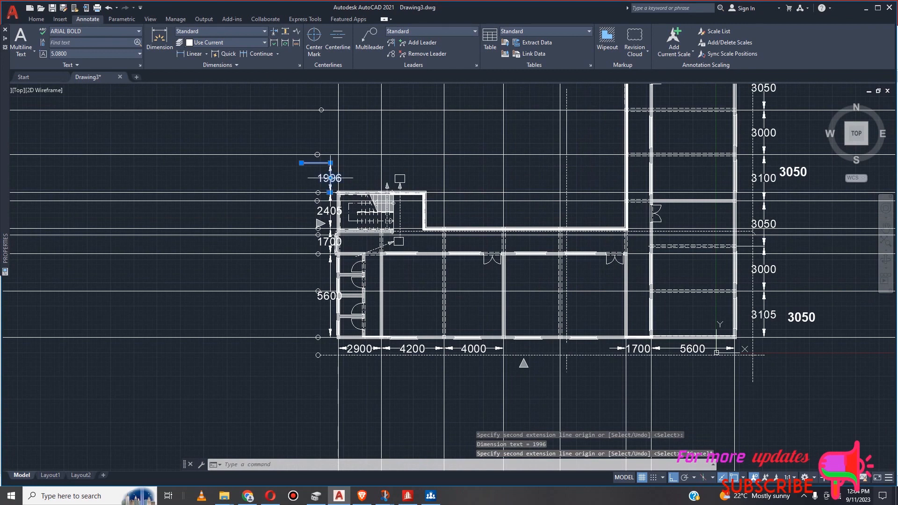
pyautogui.press('Delete')
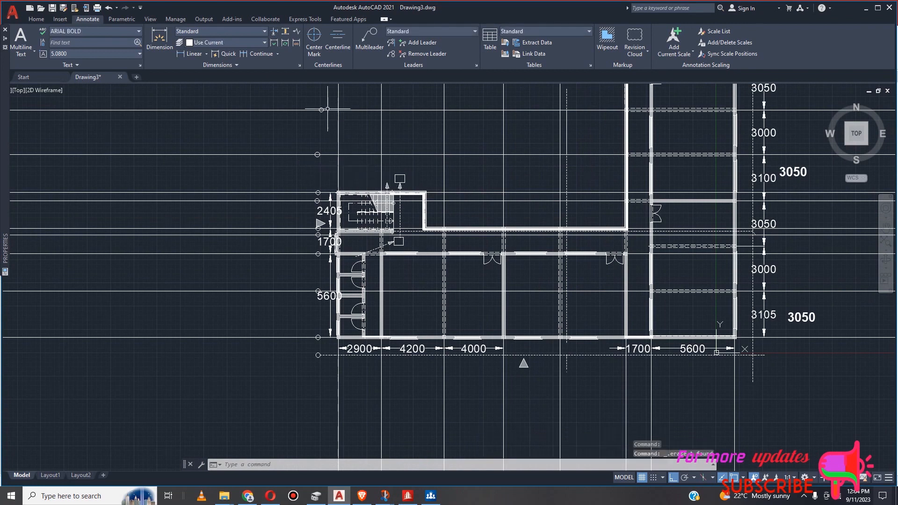
# Continue the dimension chain below the bottom wall from the 4000 dimension to the dashed beam's centreline and on to the start of the 1700 dimension.
pyautogui.click(243, 54)
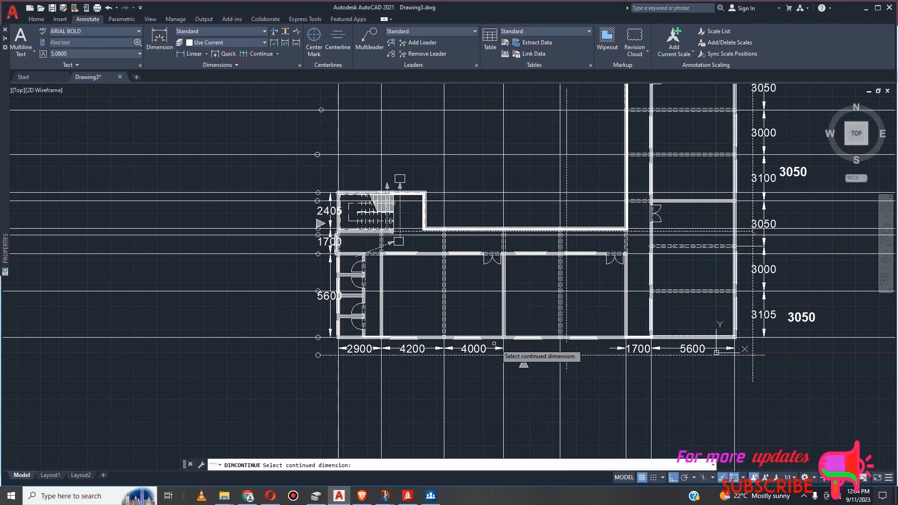
pyautogui.scroll(4, 503, 351)
pyautogui.click(452, 349)
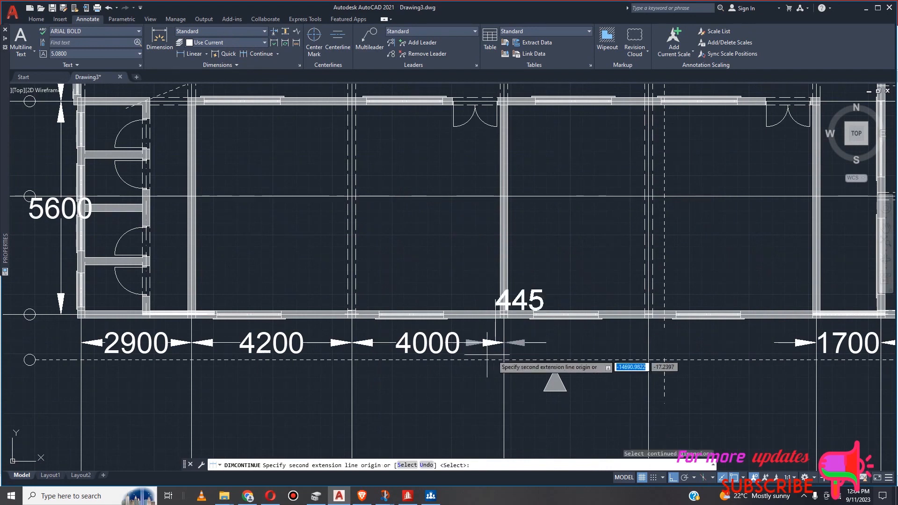
pyautogui.click(650, 330)
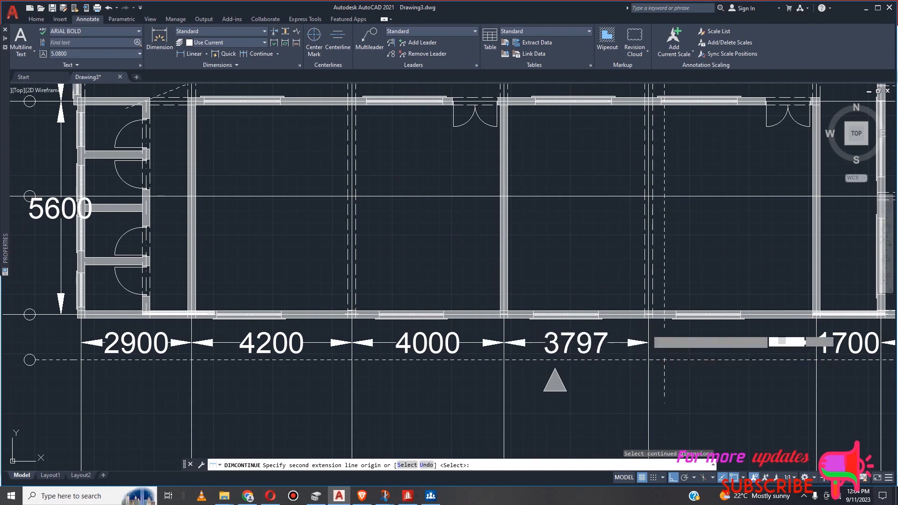
pyautogui.scroll(2, 662, 338)
pyautogui.scroll(-5, 660, 337)
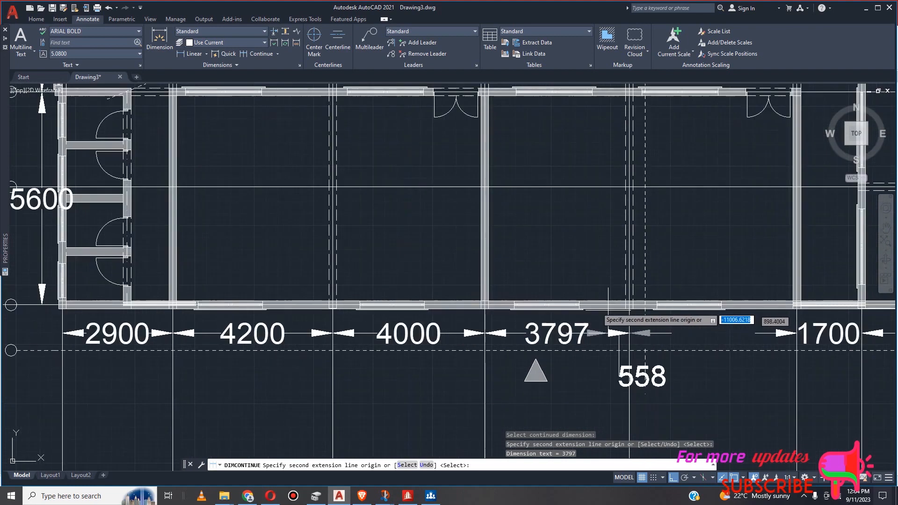
pyautogui.scroll(2, 712, 327)
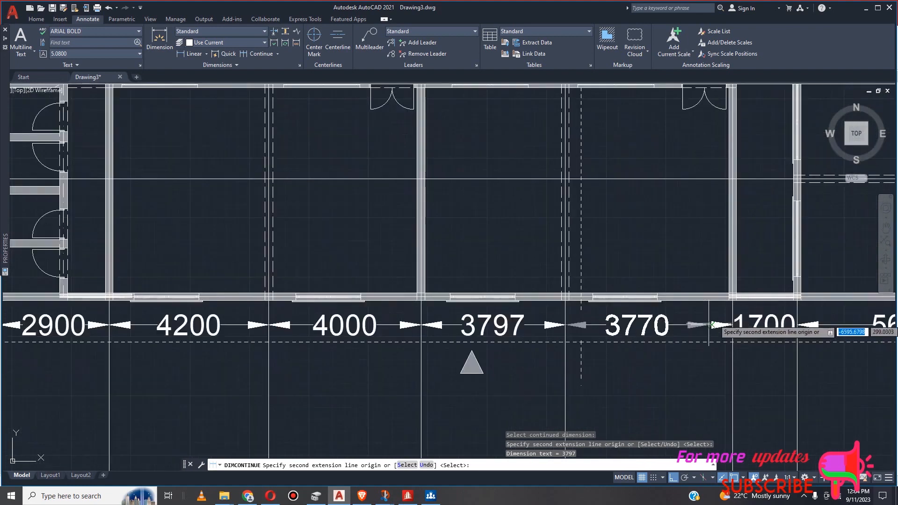
pyautogui.scroll(2, 710, 324)
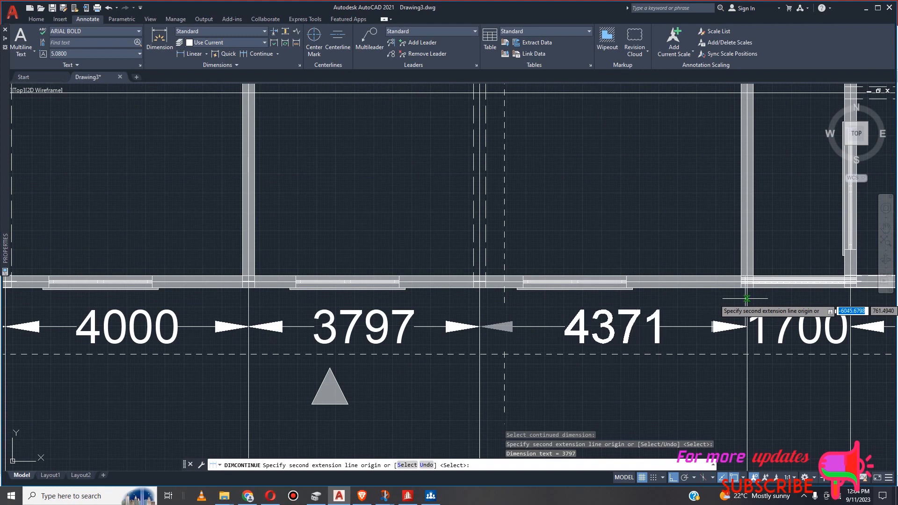
pyautogui.click(748, 298)
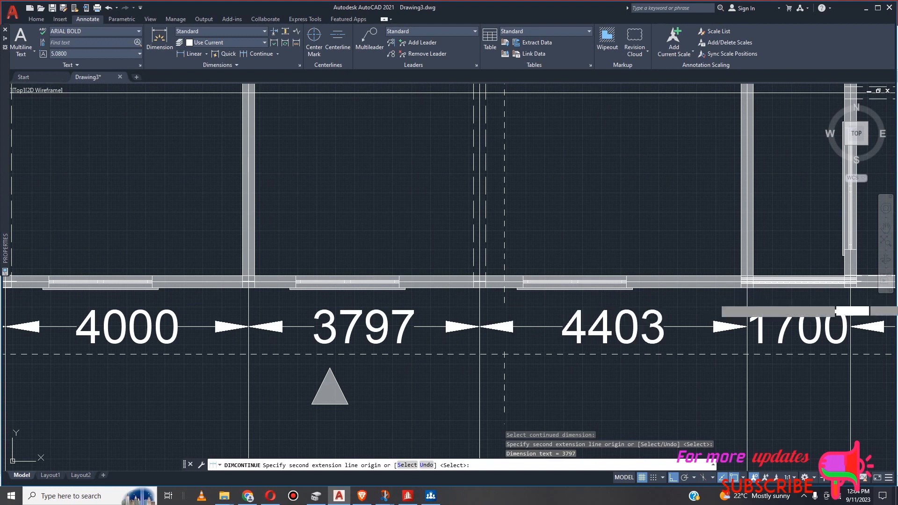
pyautogui.scroll(-6, 748, 300)
pyautogui.press('Escape')
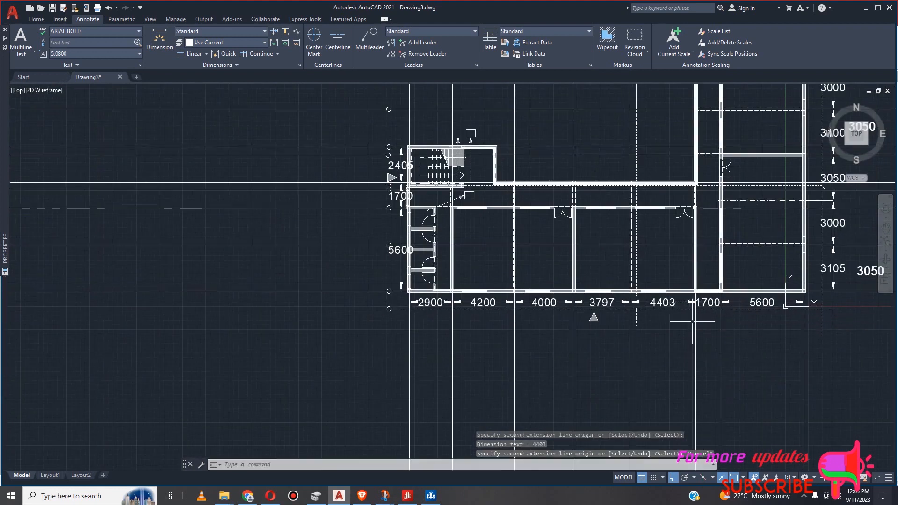
# Examine the completed dimension chain below the bottom wall and compare the bay spacings on either side of the dashed beam.
pyautogui.scroll(4, 669, 309)
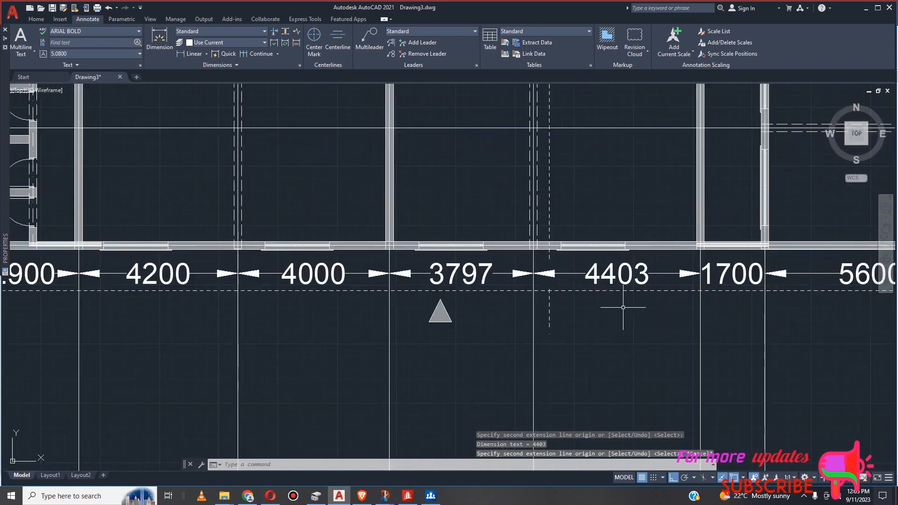
pyautogui.scroll(-2, 623, 308)
pyautogui.scroll(1, 447, 290)
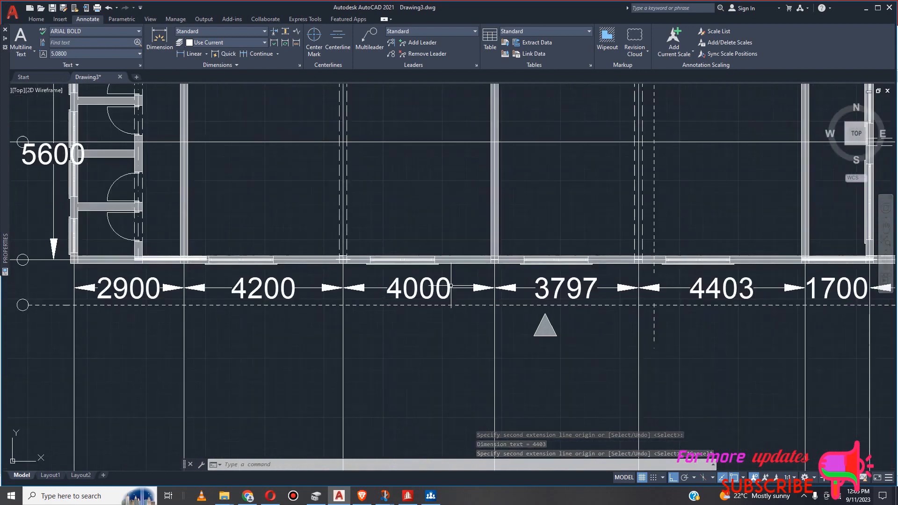
pyautogui.scroll(-1, 439, 293)
pyautogui.scroll(2, 438, 293)
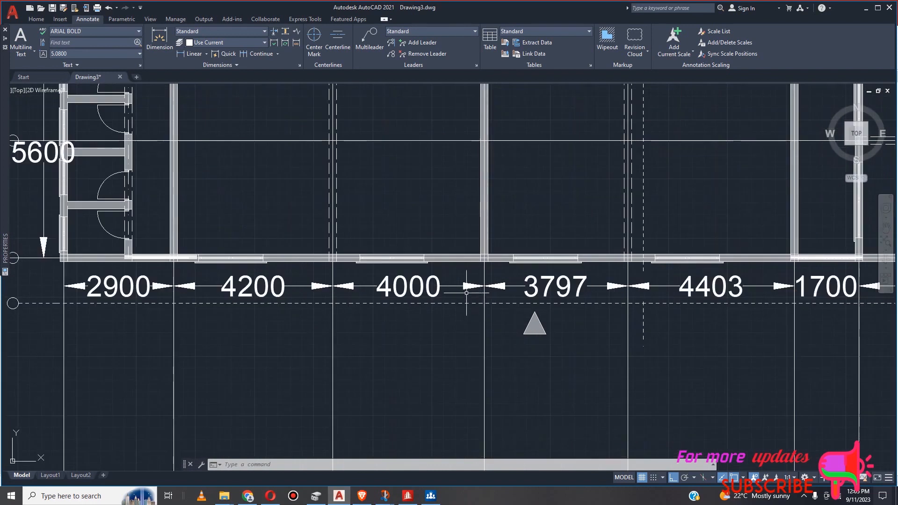
pyautogui.scroll(-4, 444, 292)
pyautogui.scroll(2, 551, 295)
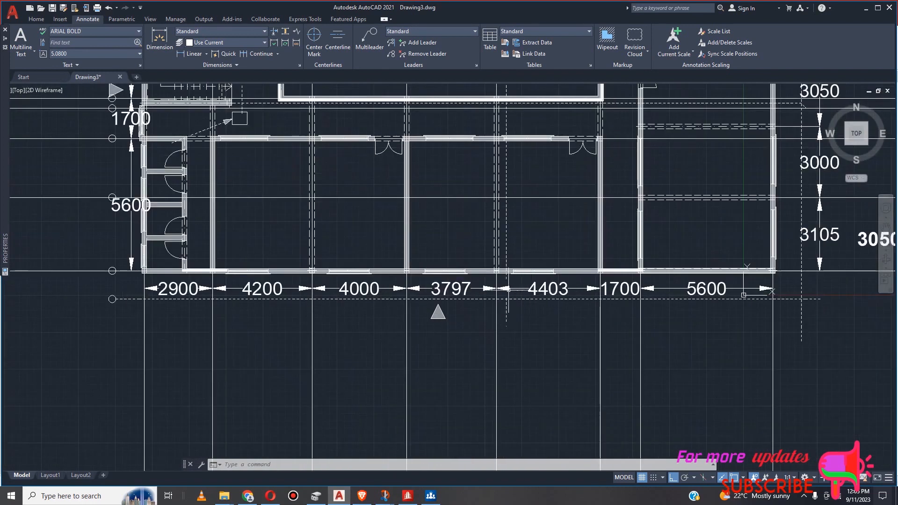
pyautogui.scroll(2, 512, 290)
pyautogui.scroll(-4, 505, 291)
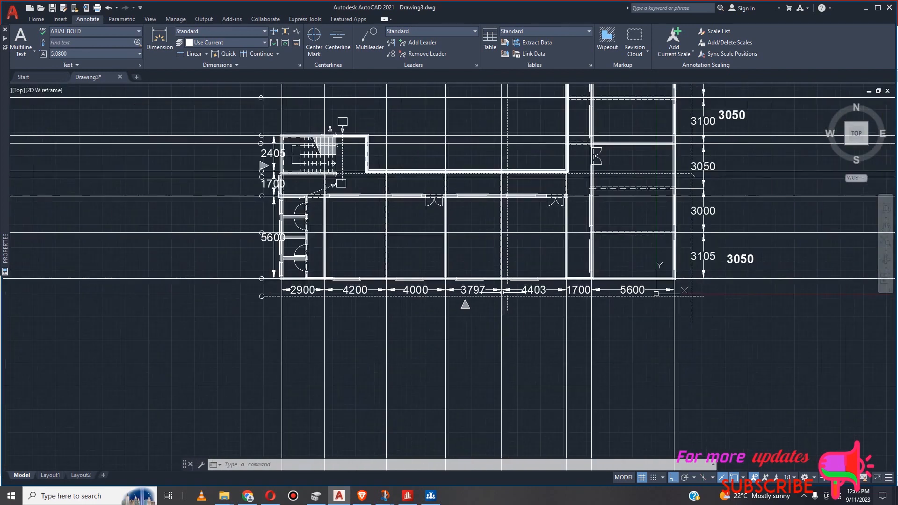
pyautogui.scroll(3, 520, 294)
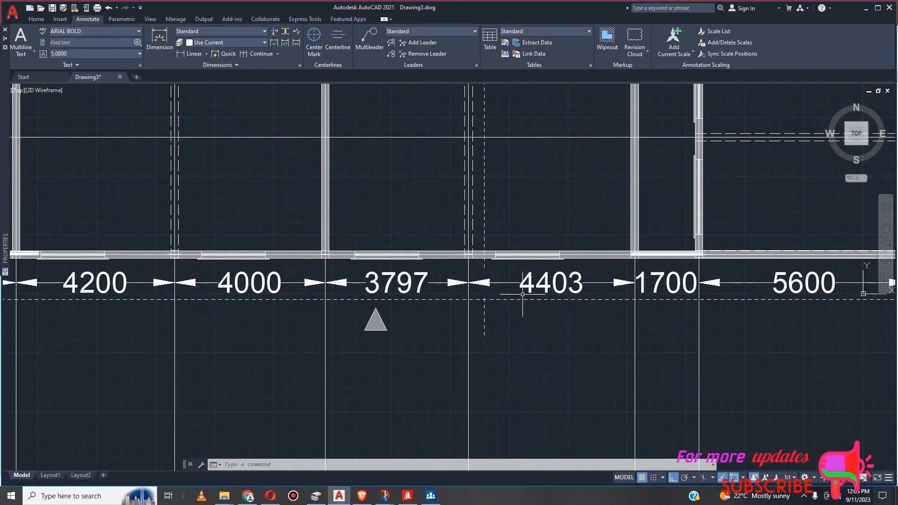
pyautogui.scroll(-2, 524, 295)
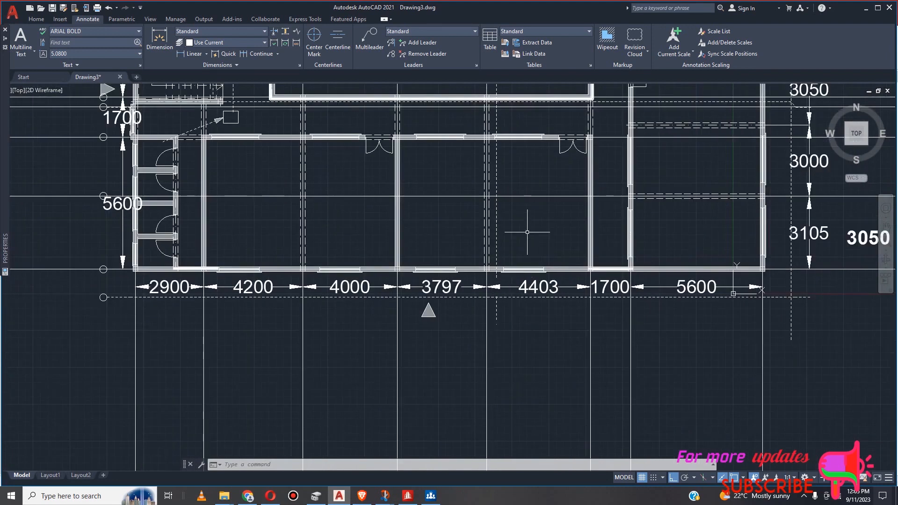
pyautogui.scroll(-4, 484, 223)
pyautogui.scroll(-3, 500, 222)
pyautogui.scroll(8, 478, 247)
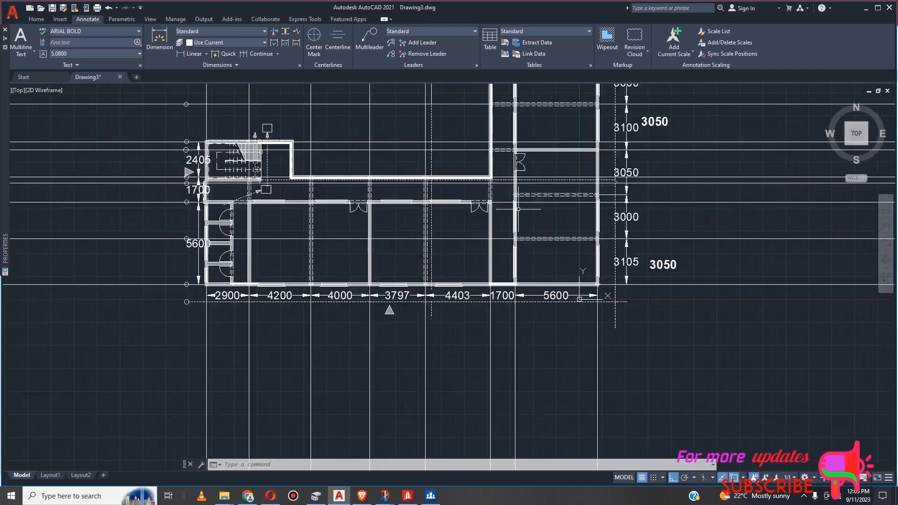
pyautogui.scroll(-4, 478, 247)
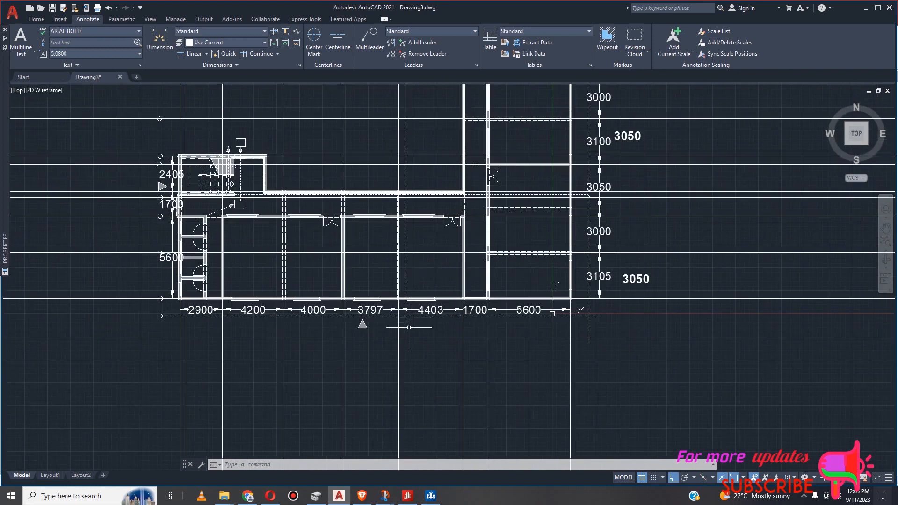
pyautogui.scroll(4, 410, 327)
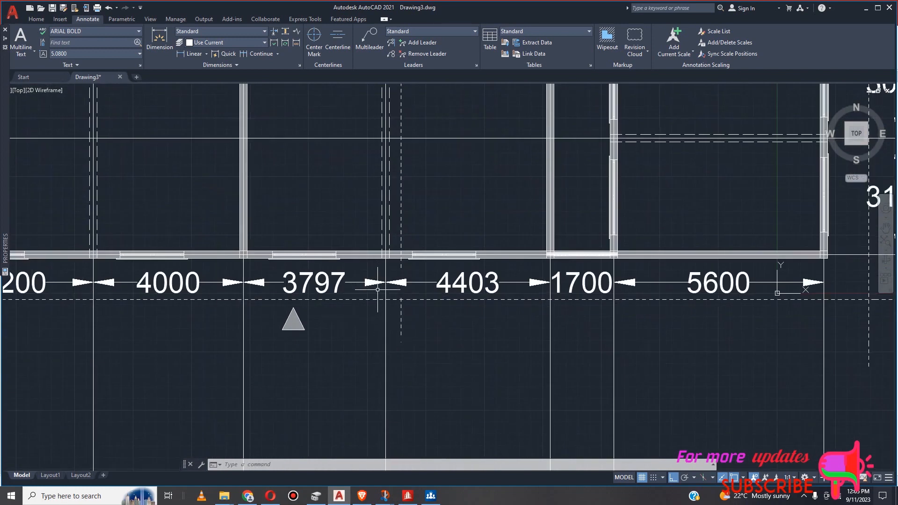
pyautogui.scroll(-6, 412, 297)
pyautogui.scroll(6, 411, 255)
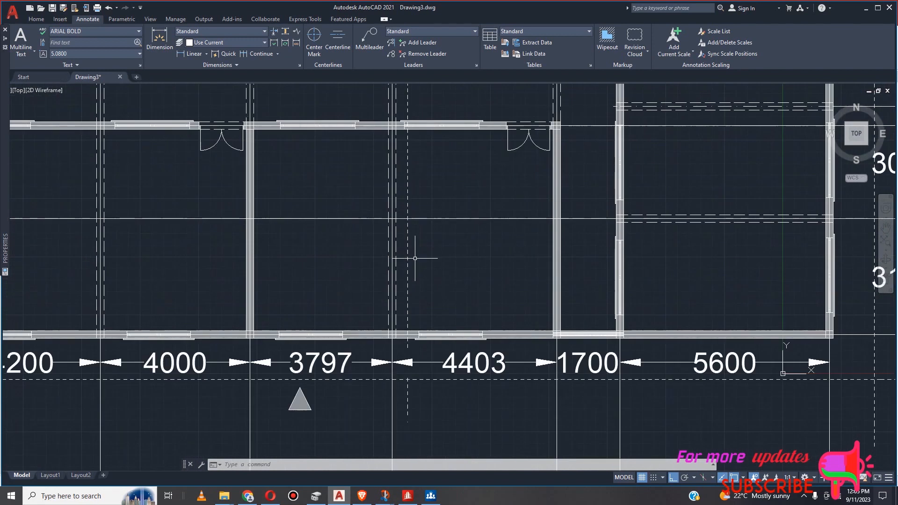
# Select the lower dashes on both edges of the beam between the 3797 and 4403 dimensions, leaving the centreline construction line unselected.
pyautogui.scroll(2, 391, 270)
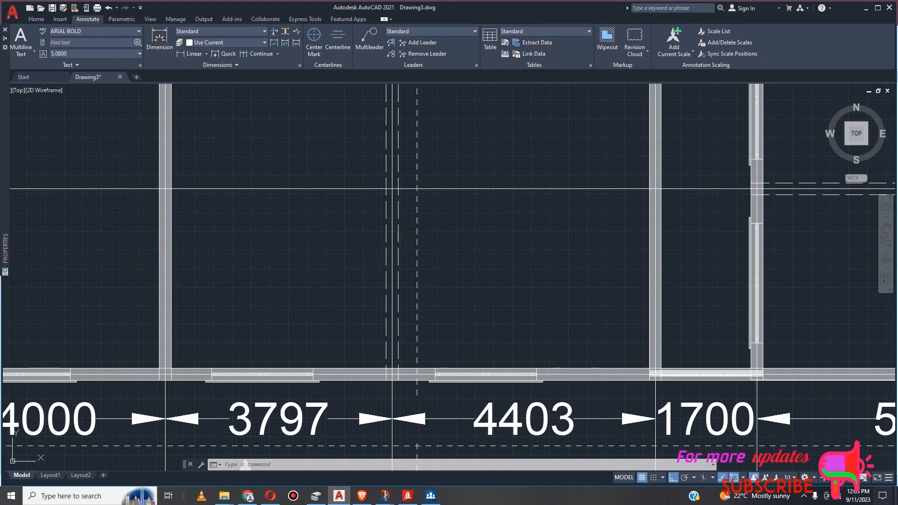
pyautogui.click(389, 239)
pyautogui.click(381, 294)
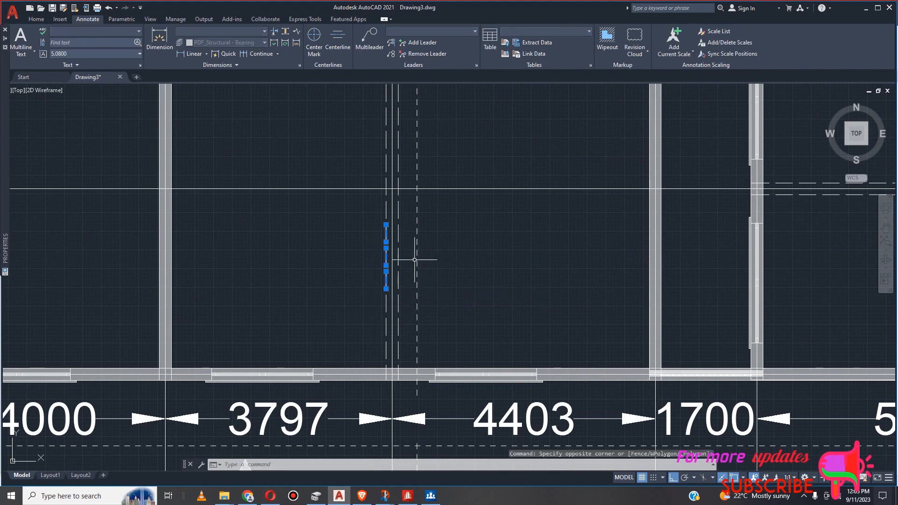
pyautogui.click(403, 234)
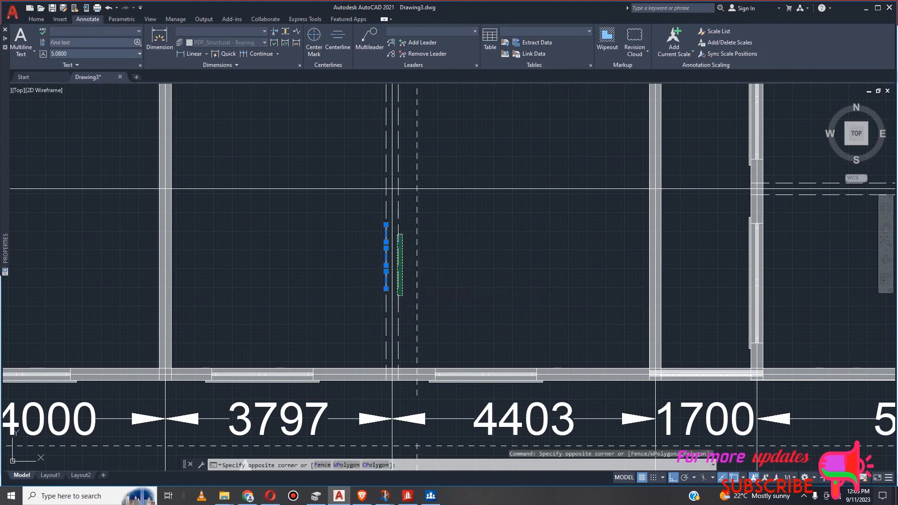
pyautogui.click(395, 312)
pyautogui.click(404, 328)
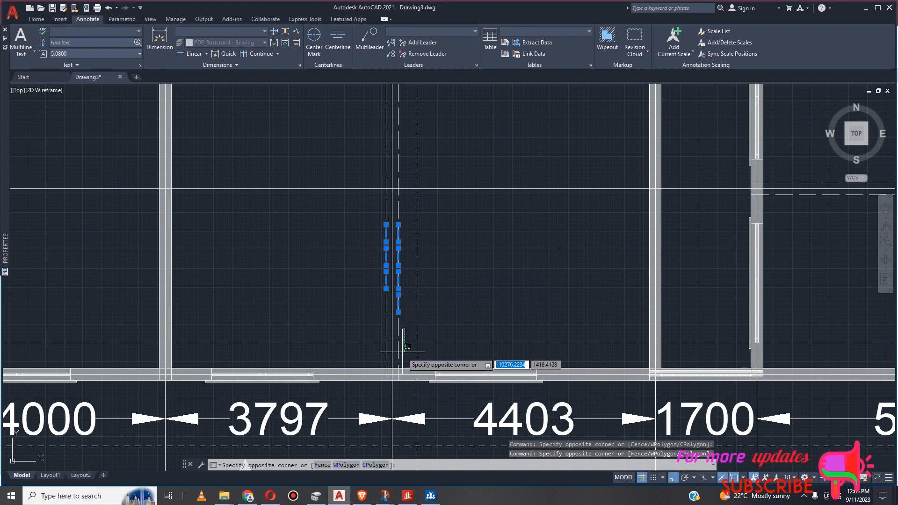
pyautogui.click(398, 355)
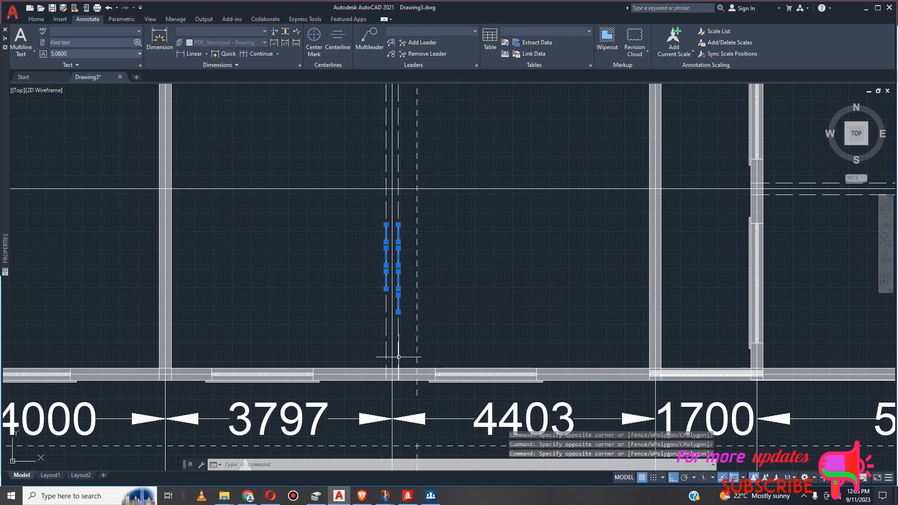
pyautogui.click(403, 330)
pyautogui.click(397, 348)
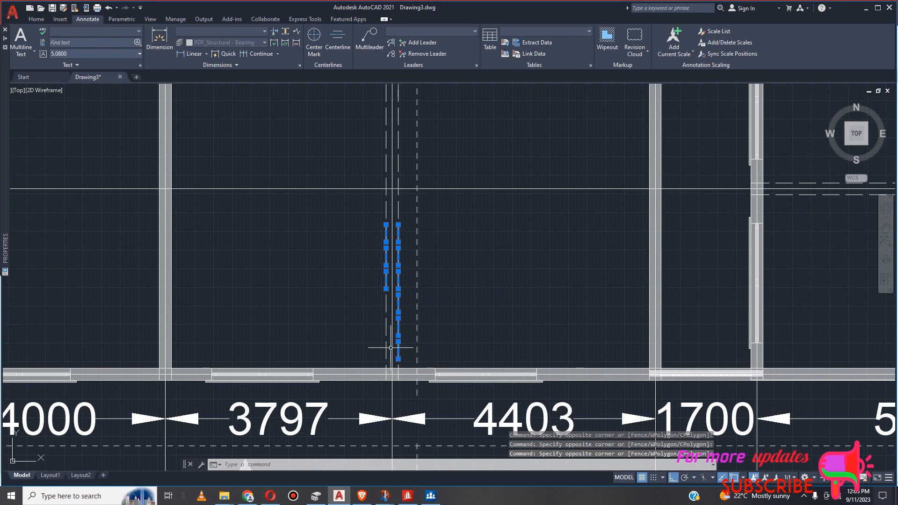
pyautogui.click(395, 361)
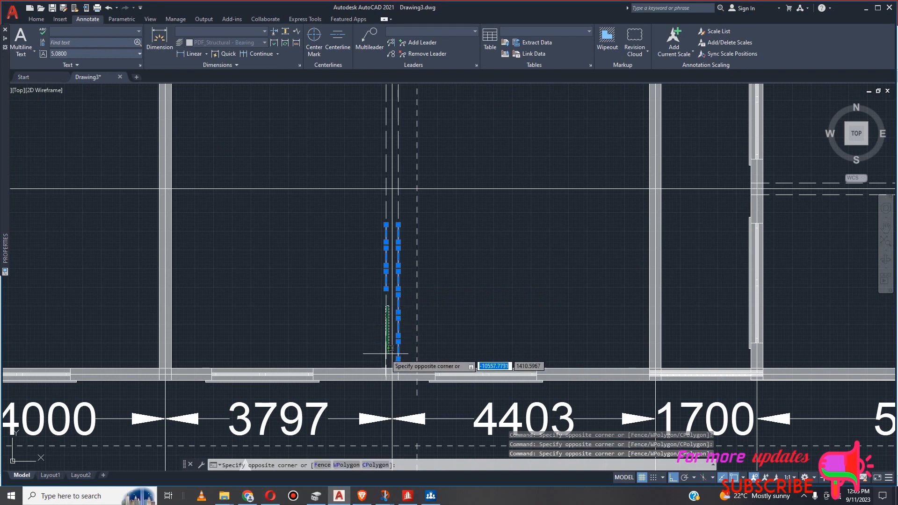
pyautogui.click(378, 324)
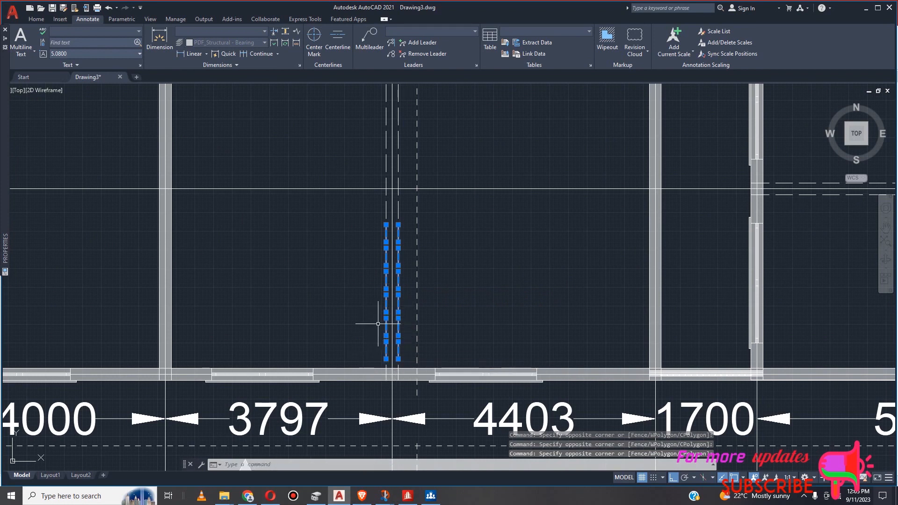
# Add the dashes on both beam edges at and just below the horizontal construction line crossing the room to the selection.
pyautogui.scroll(4, 384, 195)
pyautogui.click(395, 190)
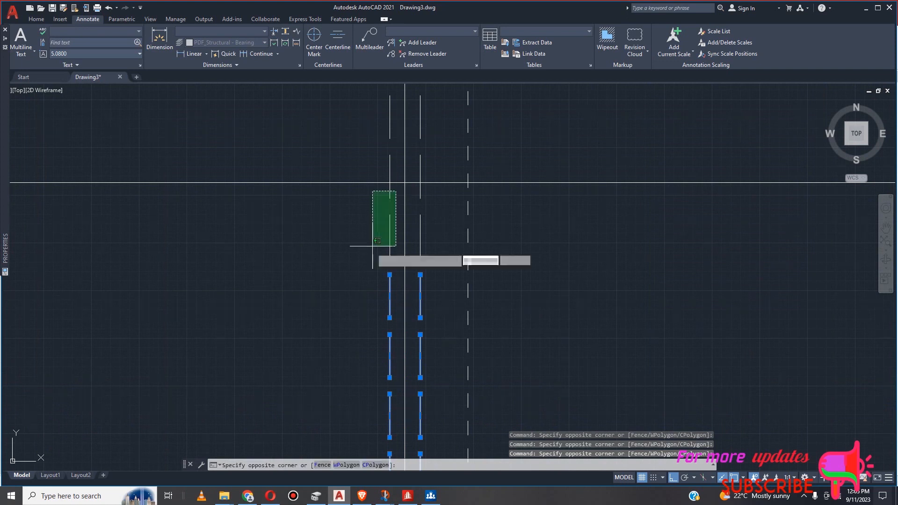
pyautogui.click(370, 262)
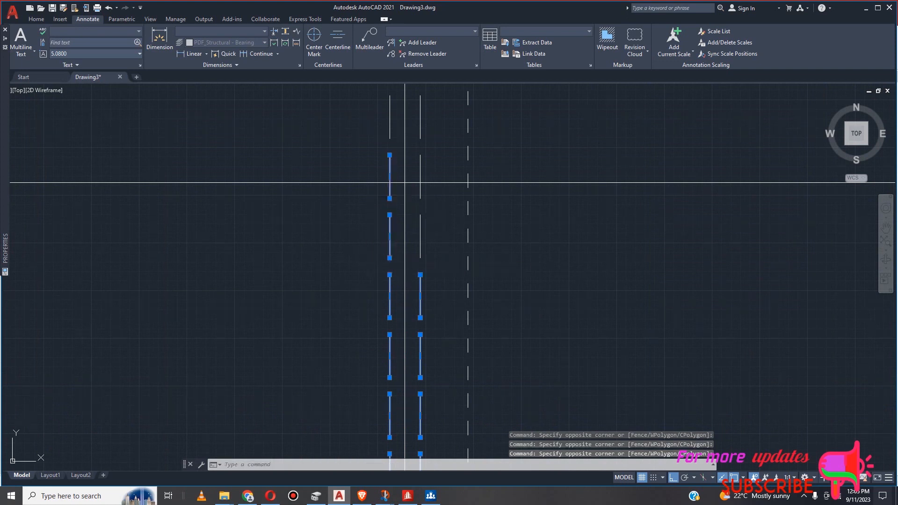
pyautogui.click(430, 190)
pyautogui.click(412, 258)
pyautogui.scroll(-3, 413, 257)
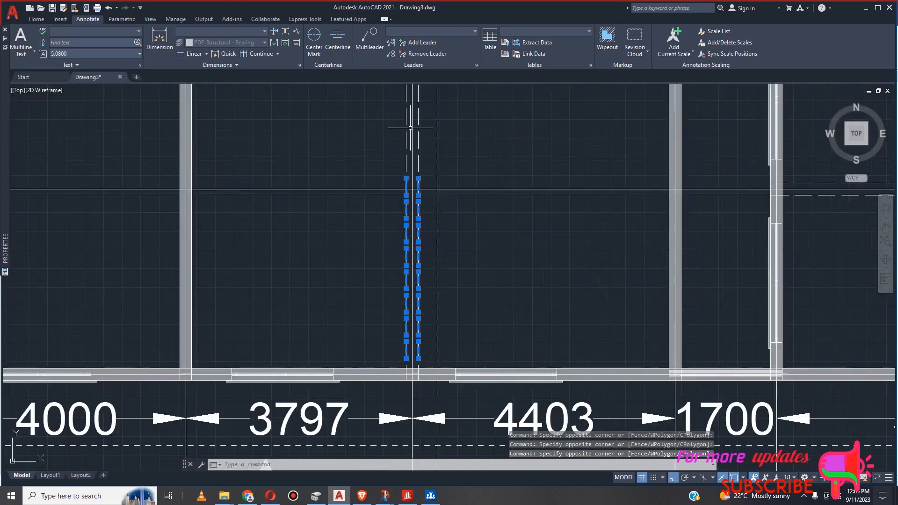
# Add the remaining upper dashes on the beam's left edge, up to the room's top wall, to the selection.
pyautogui.scroll(-4, 410, 127)
pyautogui.scroll(8, 404, 120)
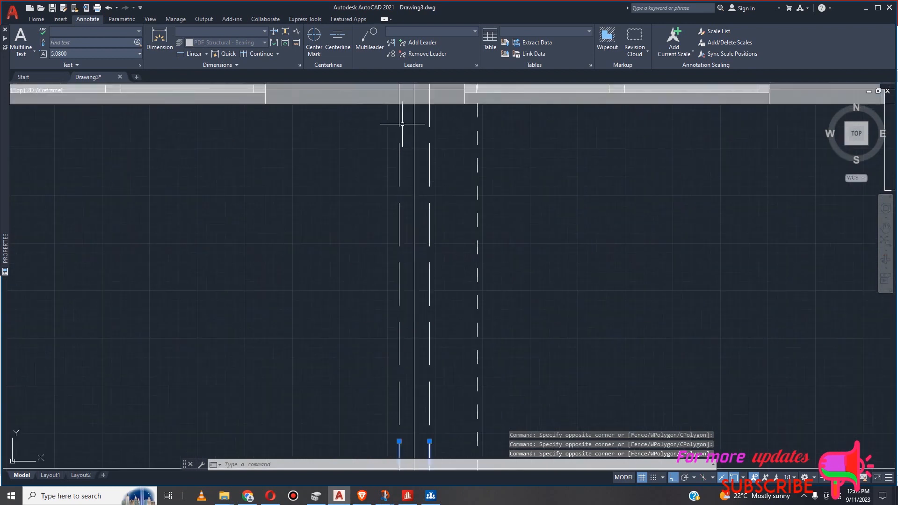
pyautogui.click(403, 124)
pyautogui.click(395, 413)
pyautogui.scroll(-5, 387, 379)
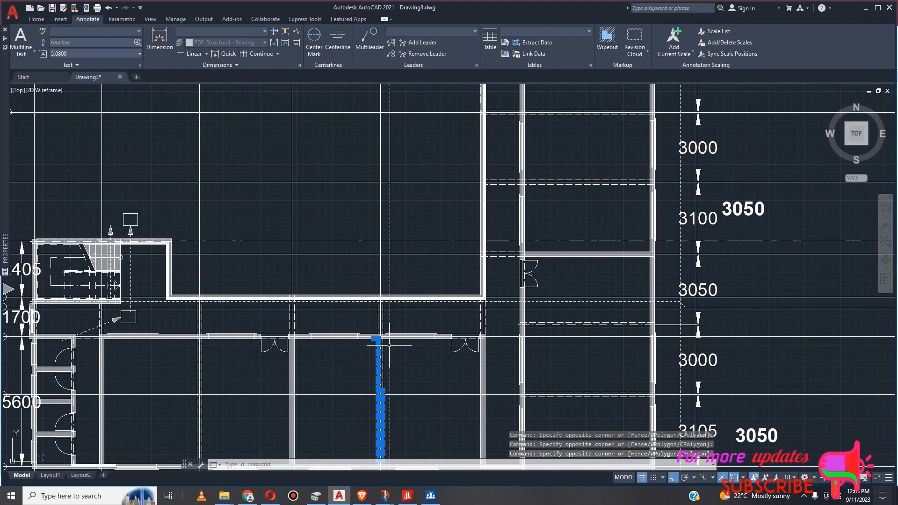
# Add the upper dashes on the beam's right edge below the room's top wall to the selection, including the skipped dash.
pyautogui.scroll(8, 388, 346)
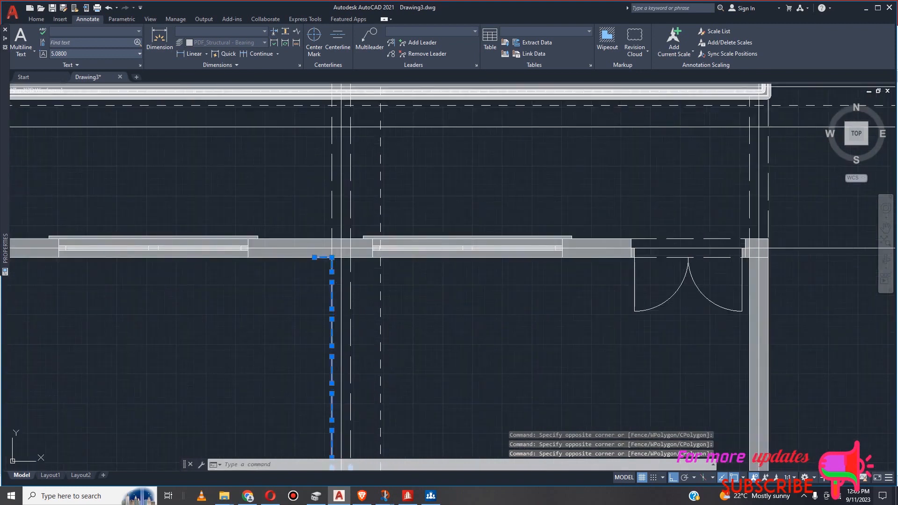
pyautogui.click(359, 265)
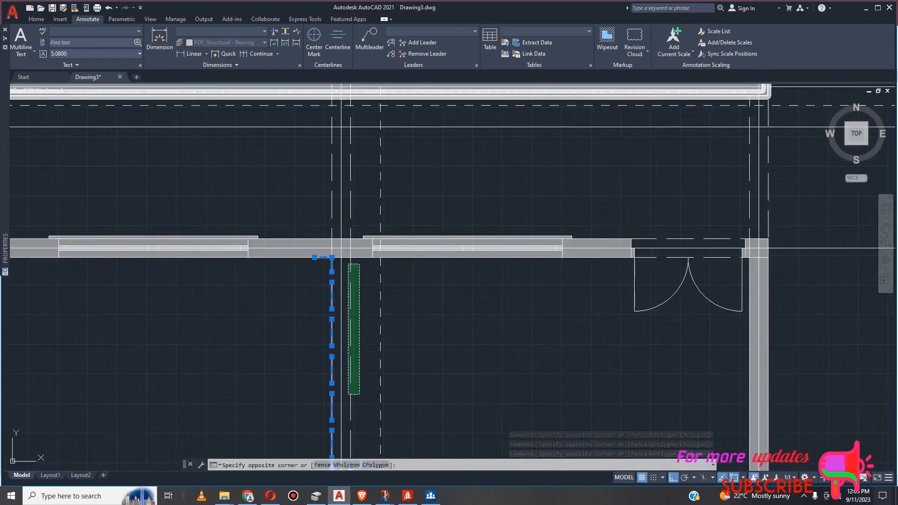
pyautogui.click(348, 394)
pyautogui.scroll(-5, 356, 374)
pyautogui.scroll(5, 364, 351)
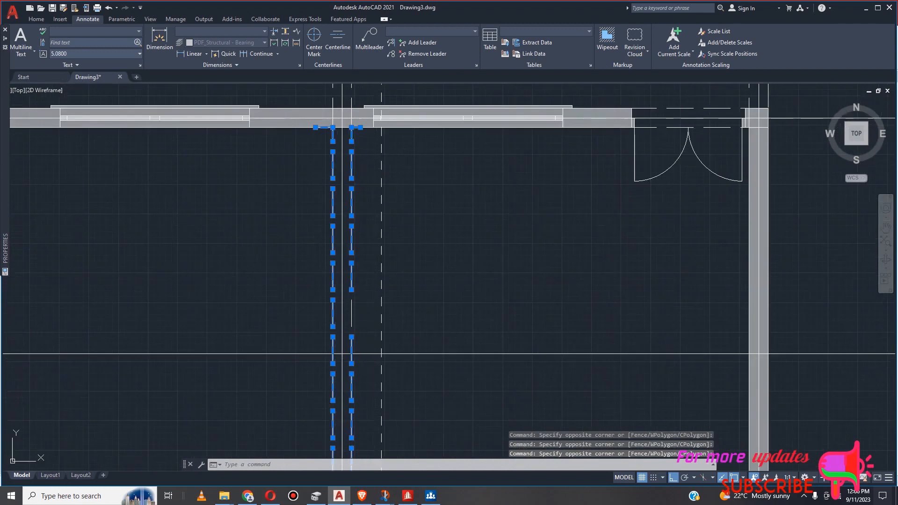
pyautogui.click(360, 301)
pyautogui.click(345, 330)
pyautogui.scroll(-4, 364, 348)
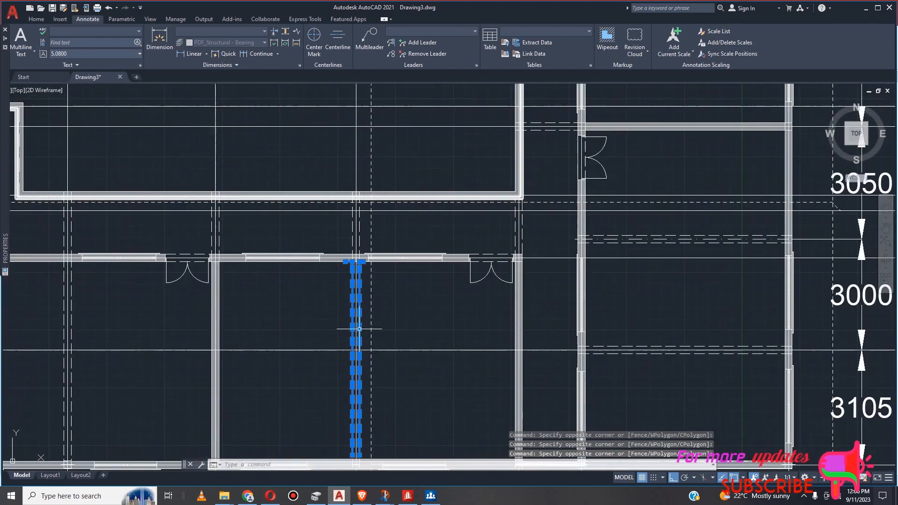
# Add the dashes on both beam edges in the corridor above the room's top wall to the selection, leaving the centreline out.
pyautogui.scroll(7, 351, 219)
pyautogui.click(361, 218)
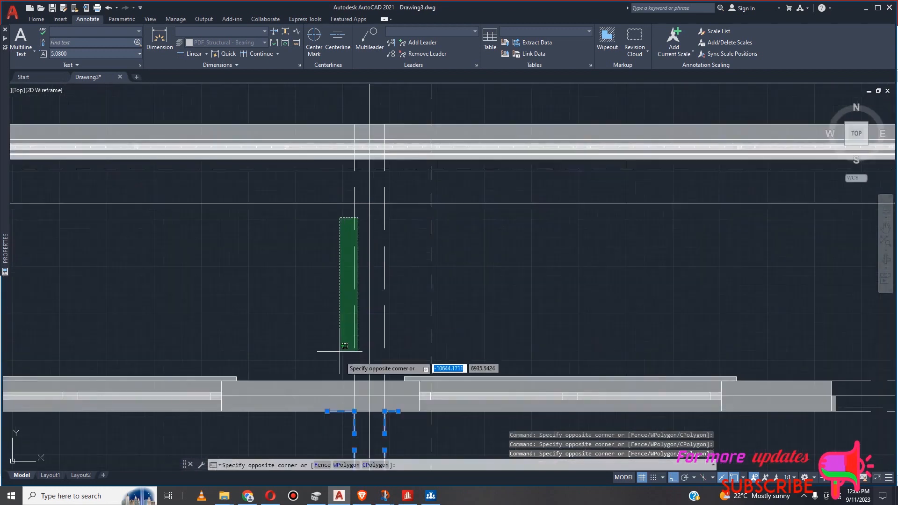
pyautogui.click(342, 373)
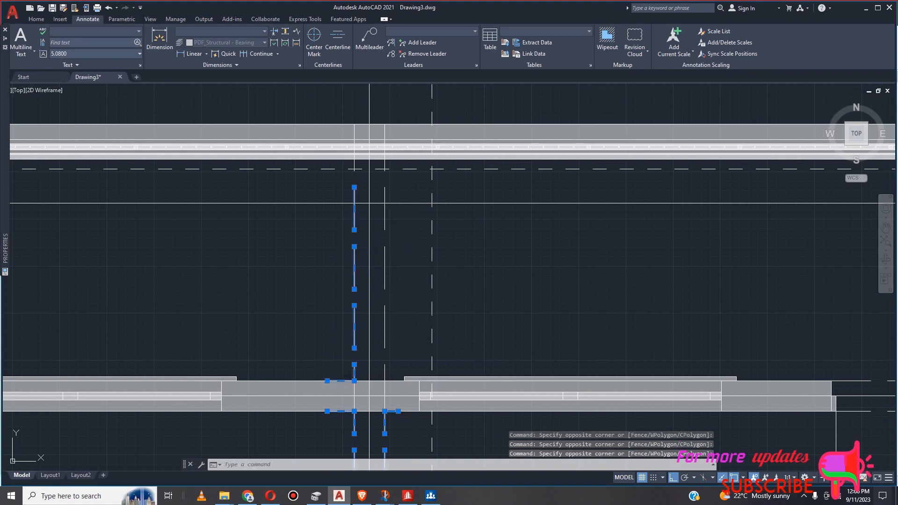
pyautogui.click(392, 215)
pyautogui.click(374, 368)
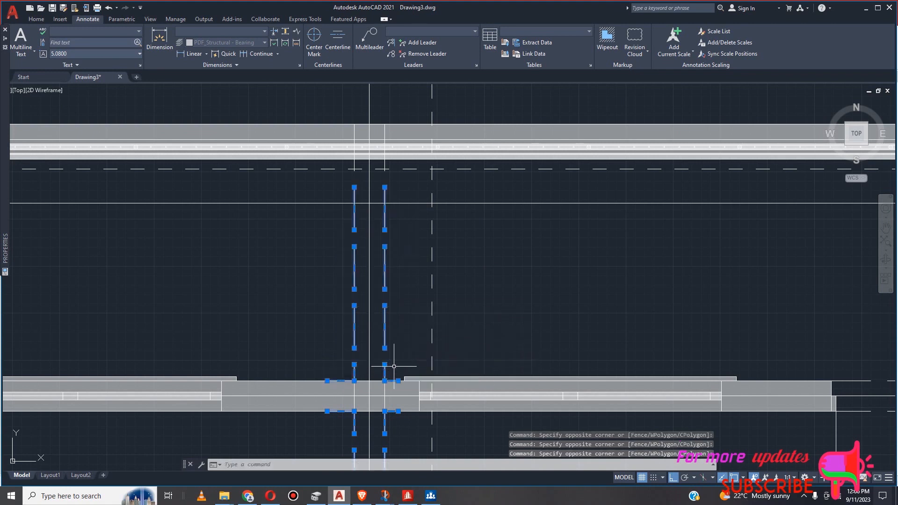
# Move the selected beam dashes horizontally from the centreline construction line to the dashed vertical line on its right.
pyautogui.click(45, 21)
pyautogui.click(123, 31)
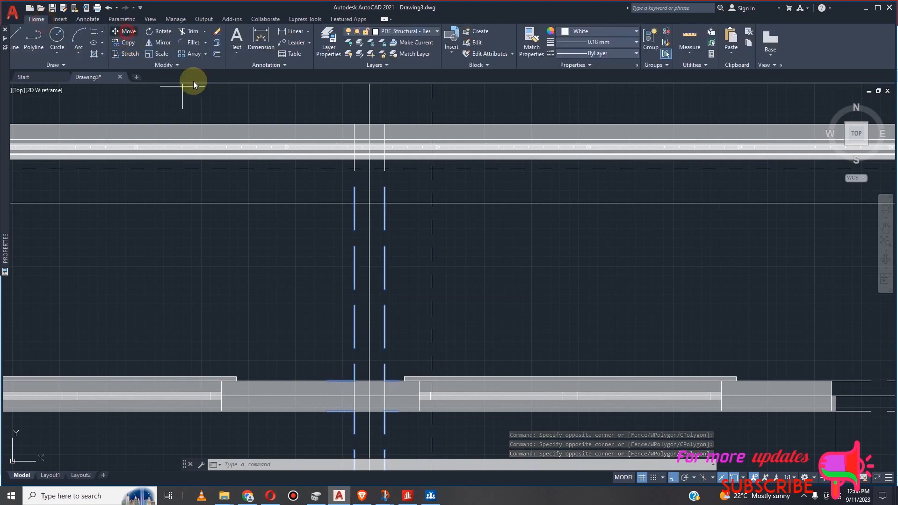
pyautogui.scroll(-4, 275, 129)
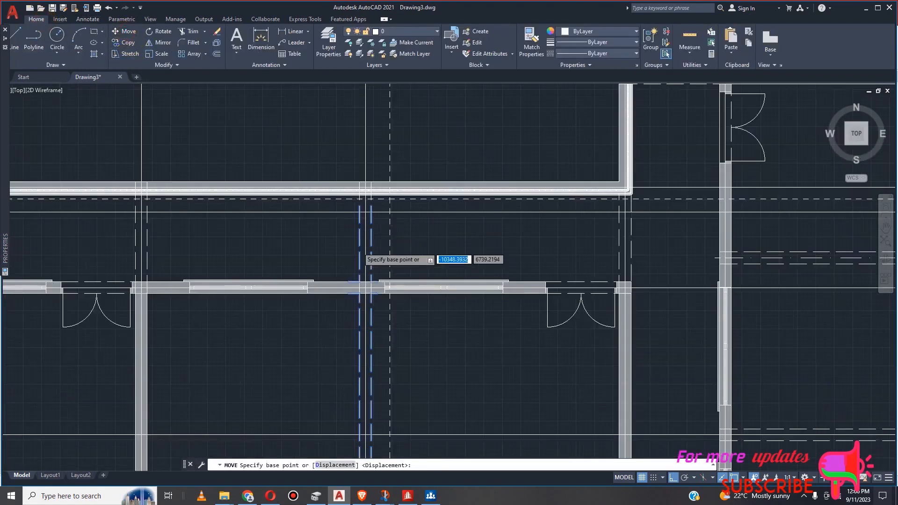
pyautogui.scroll(6, 357, 235)
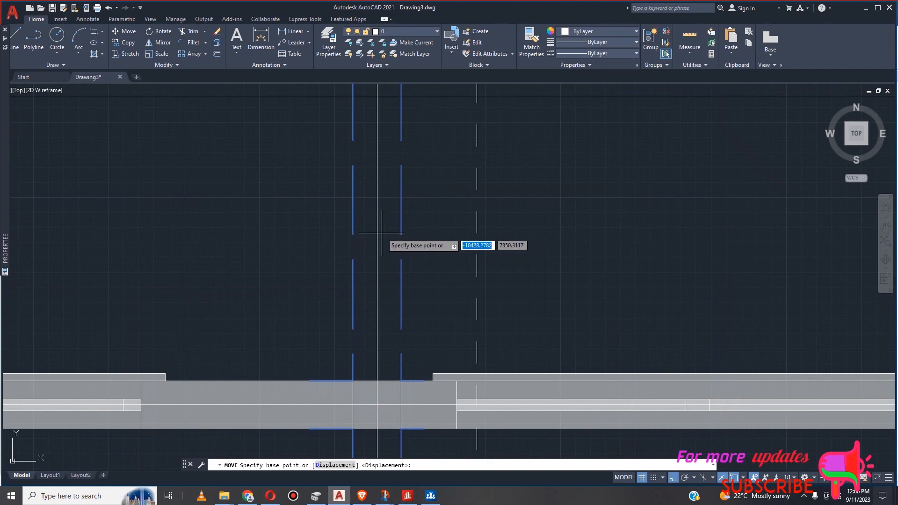
pyautogui.click(377, 222)
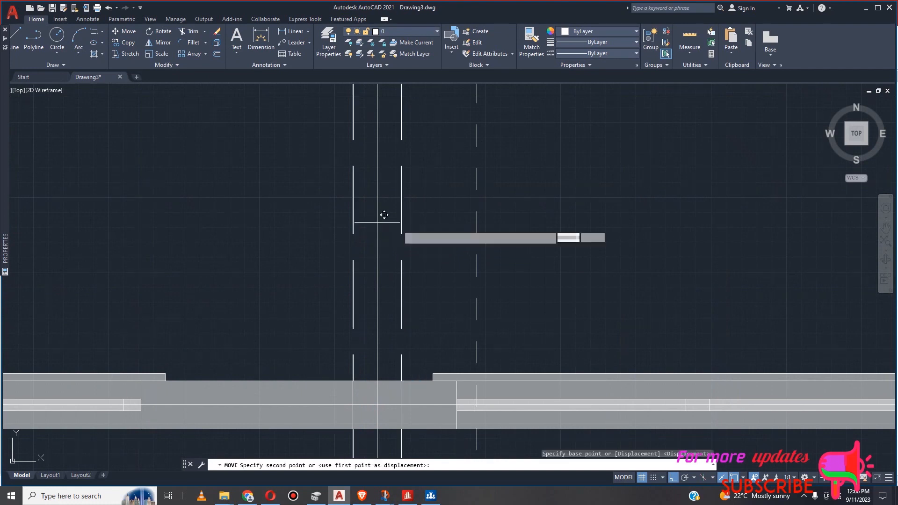
pyautogui.click(478, 213)
pyautogui.scroll(-4, 487, 209)
pyautogui.scroll(-6, 486, 209)
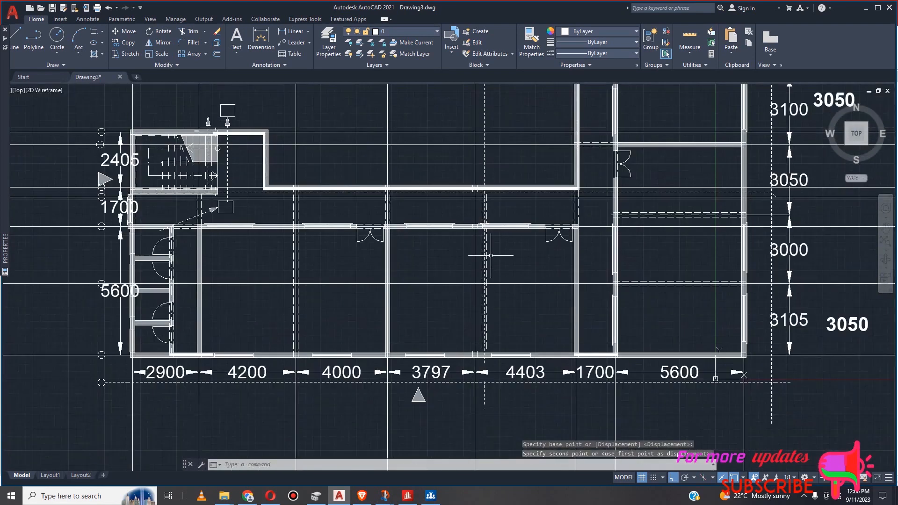
# Move the vertical construction line between the 3797 and 4403 dimensions onto the dashed vertical line midway between the relocated beam edges.
pyautogui.scroll(6, 487, 372)
pyautogui.click(448, 224)
pyautogui.click(429, 238)
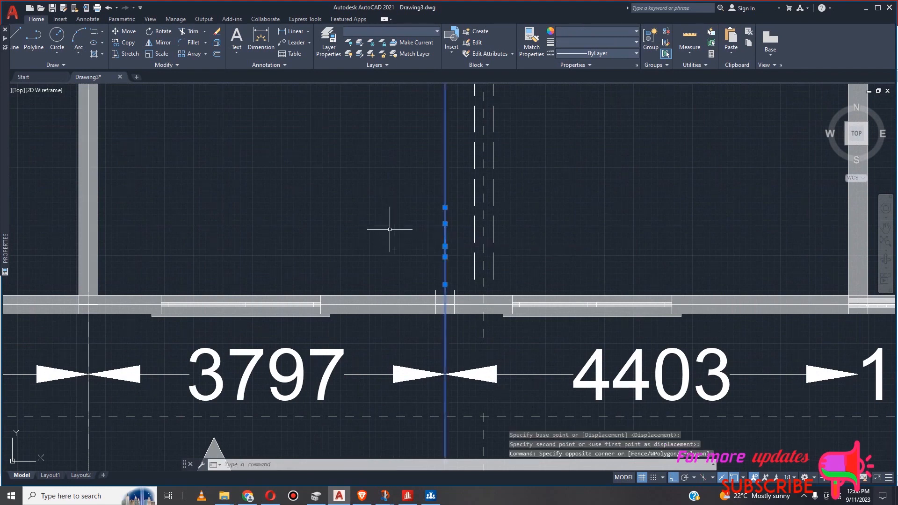
pyautogui.click(127, 31)
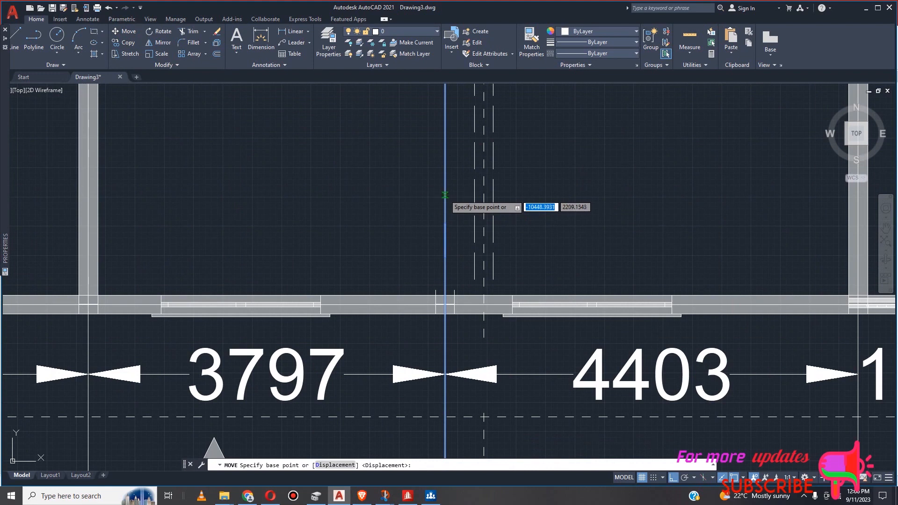
pyautogui.click(445, 194)
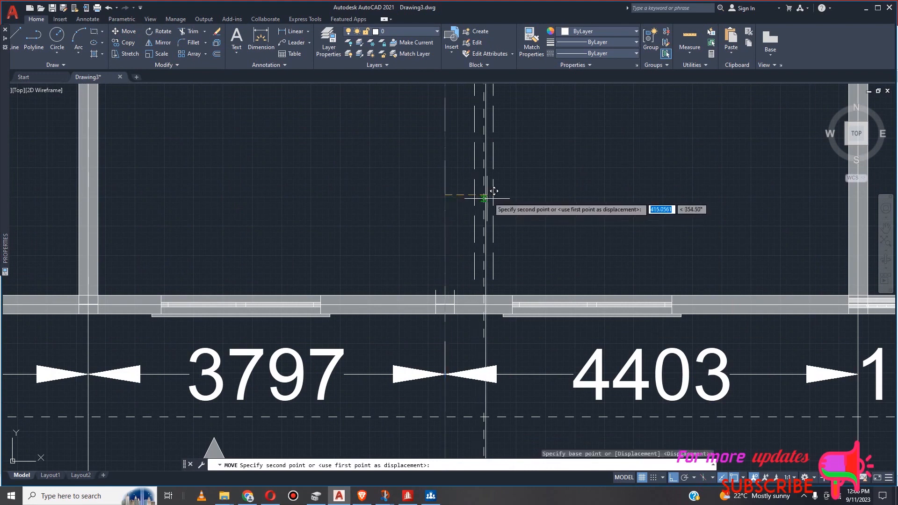
pyautogui.scroll(2, 491, 191)
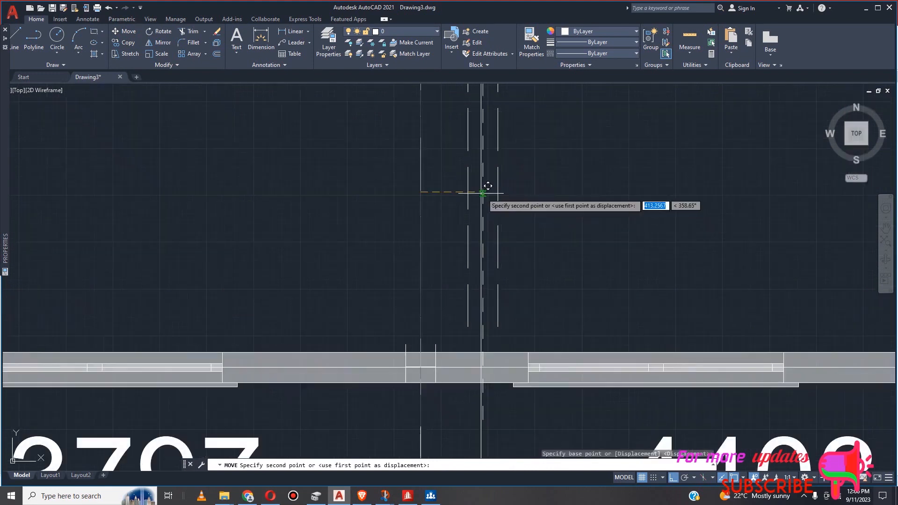
pyautogui.scroll(-2, 489, 186)
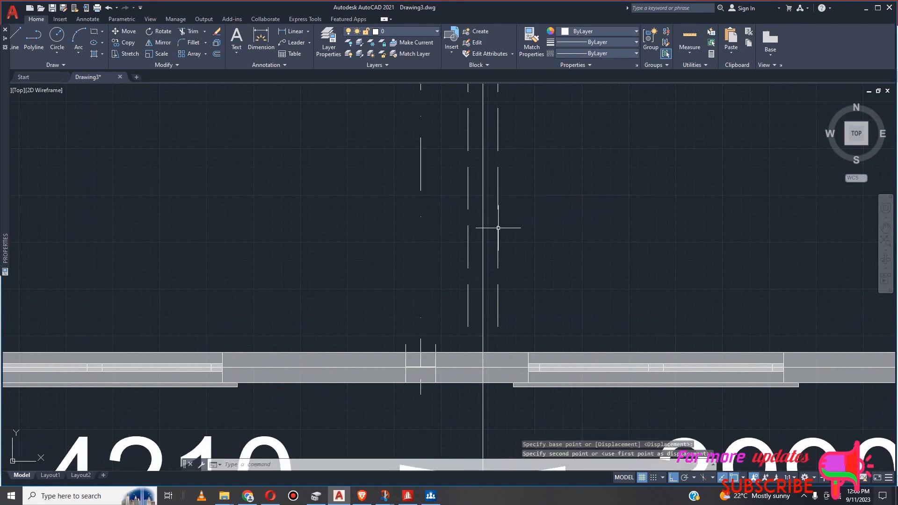
# Examine the column grid lines along the plan's lower wall and how far the grid lines extend beyond the plan.
pyautogui.press('Escape')
pyautogui.scroll(-5, 496, 218)
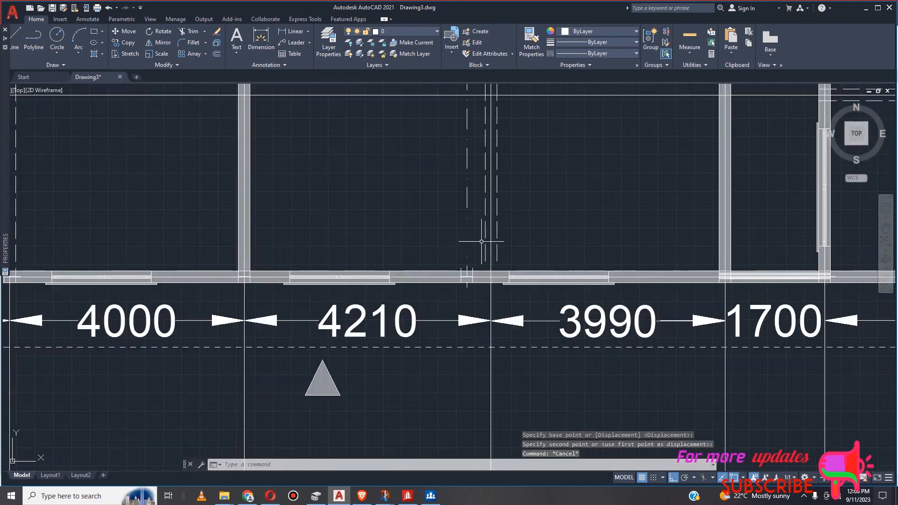
pyautogui.scroll(2, 458, 315)
pyautogui.scroll(-8, 464, 313)
pyautogui.scroll(6, 411, 314)
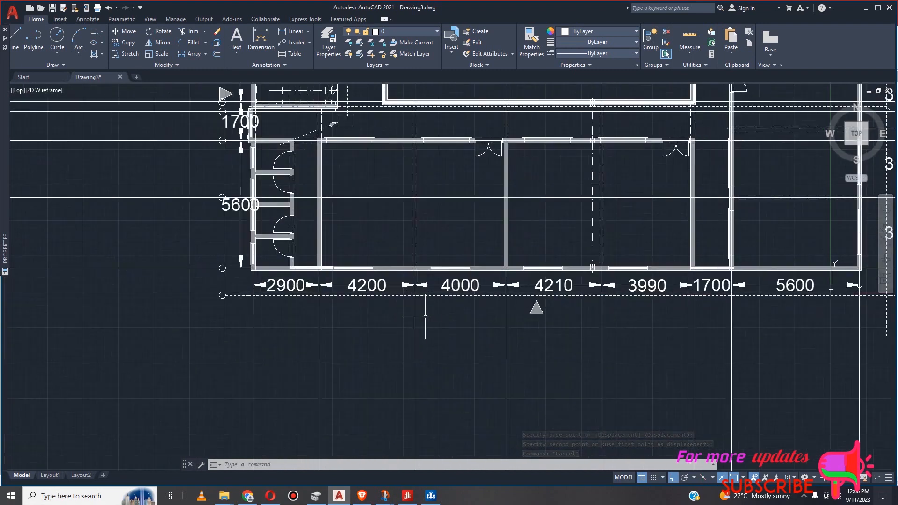
pyautogui.scroll(-6, 417, 313)
pyautogui.scroll(2, 468, 198)
pyautogui.scroll(-4, 436, 262)
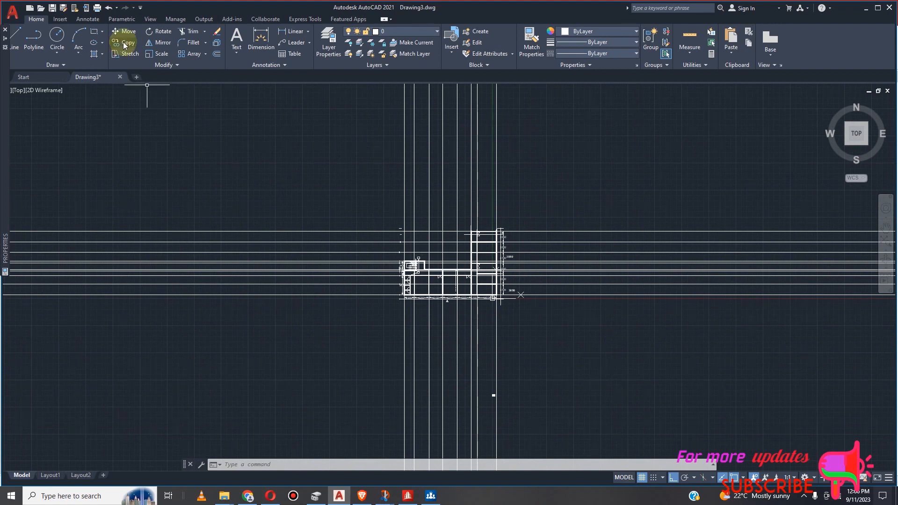
pyautogui.click(95, 32)
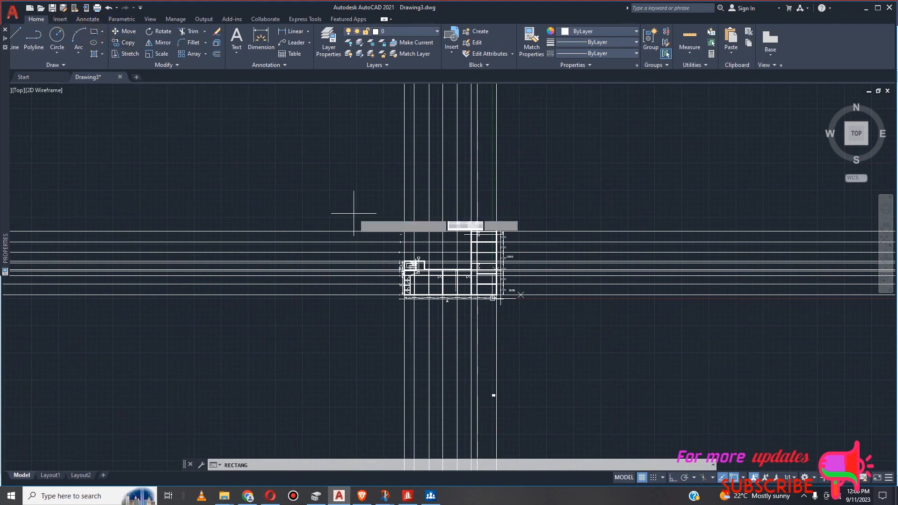
pyautogui.click(340, 192)
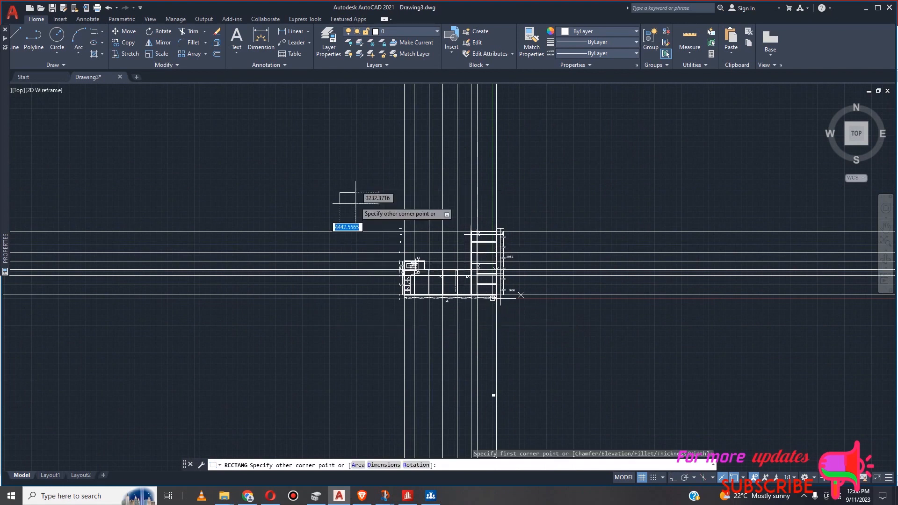
pyautogui.press('Escape')
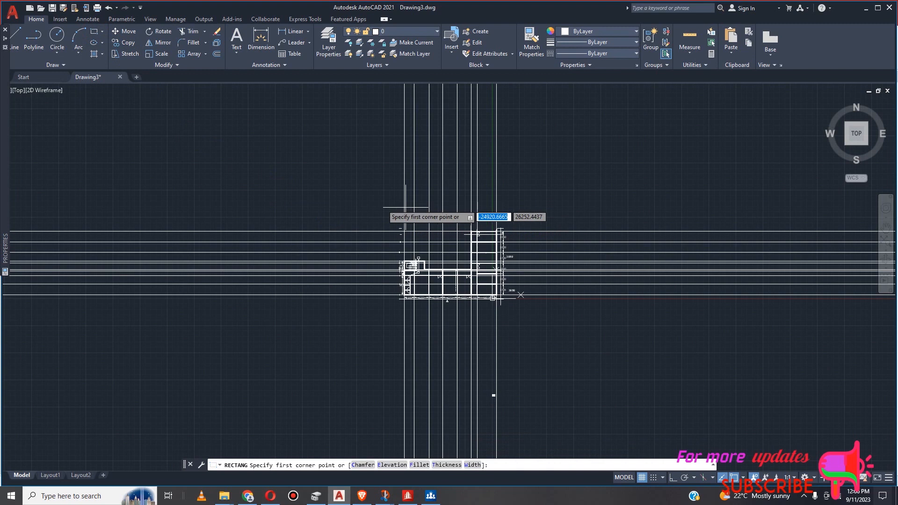
# Draw a rectangle around the whole floor plan, enclosing its dimensions and grid bubbles, as a trimming boundary.
pyautogui.click(382, 224)
pyautogui.click(382, 220)
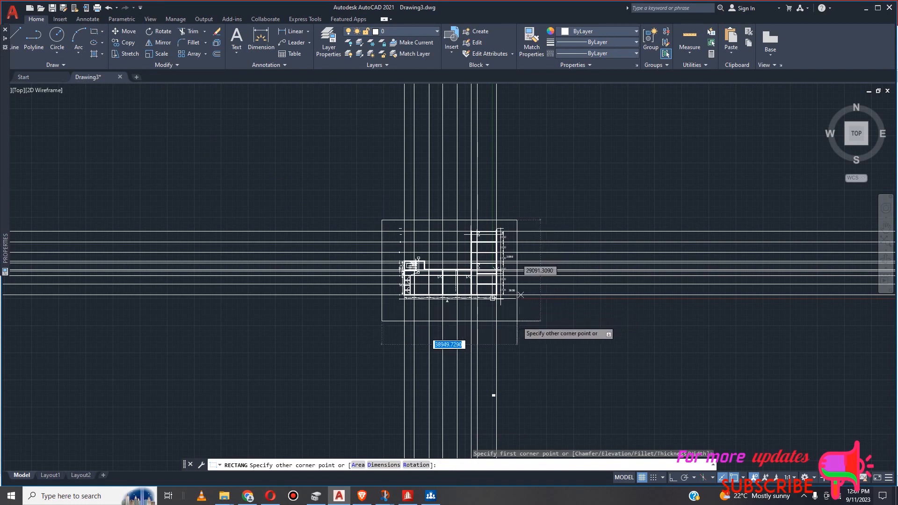
pyautogui.click(528, 316)
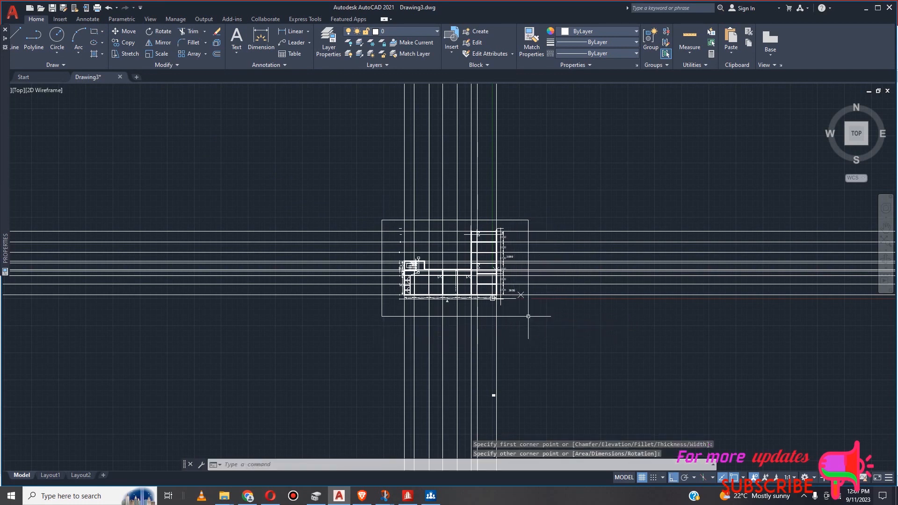
# Trim all vertical grid lines above the boundary rectangle with a fence across them.
pyautogui.scroll(4, 383, 219)
pyautogui.click(391, 203)
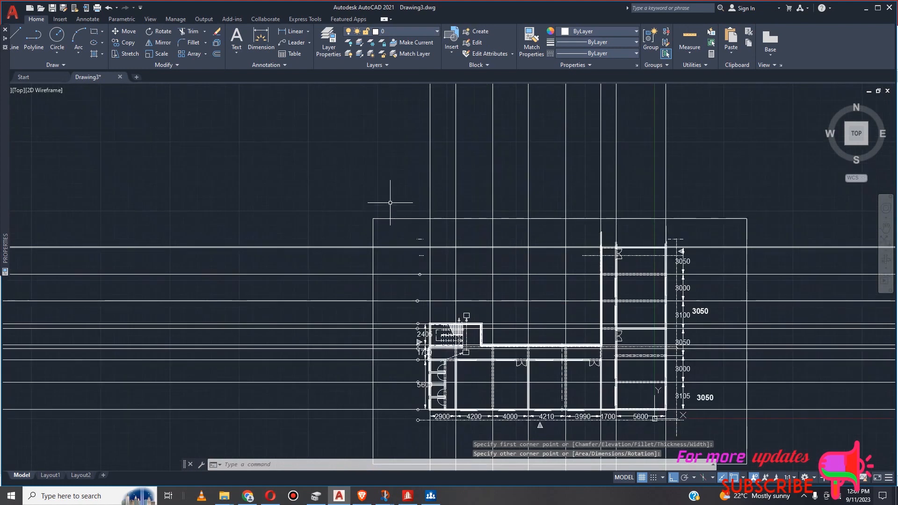
pyautogui.click(372, 231)
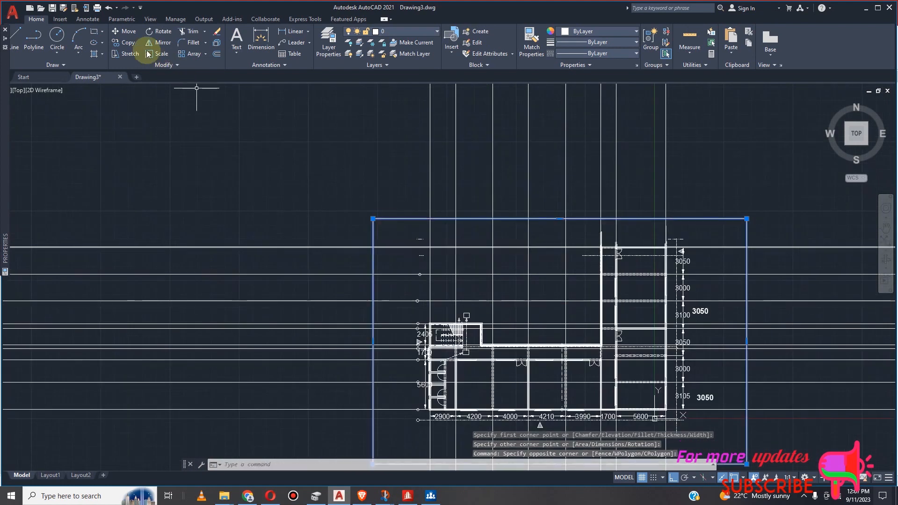
pyautogui.click(191, 33)
pyautogui.moveTo(217, 129)
pyautogui.mouseDown()
pyautogui.moveTo(372, 150)
pyautogui.moveTo(783, 147)
pyautogui.mouseUp()
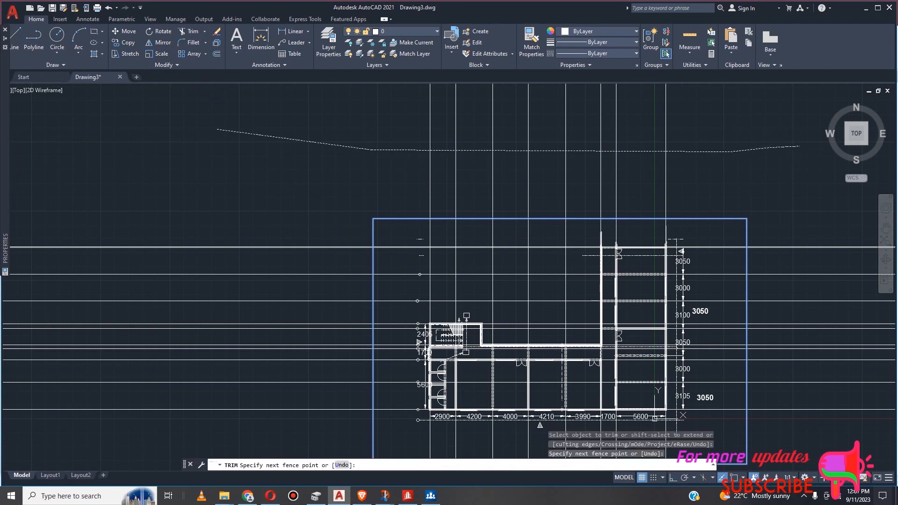
pyautogui.moveTo(800, 147); pyautogui.dragTo(800, 146)
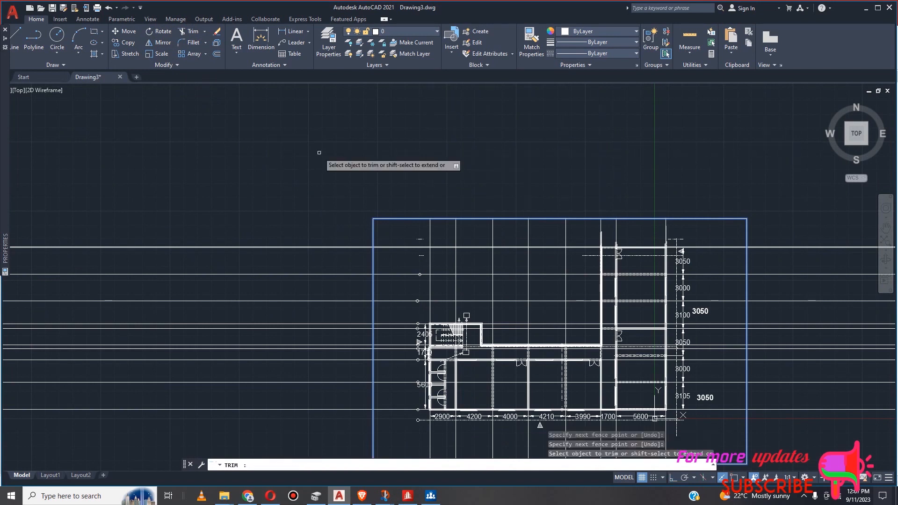
# Trim the grid lines extending beyond the rectangle's left, right and lower sides and end the Trim command.
pyautogui.moveTo(226, 191)
pyautogui.mouseDown()
pyautogui.moveTo(257, 415)
pyautogui.moveTo(248, 433)
pyautogui.mouseUp()
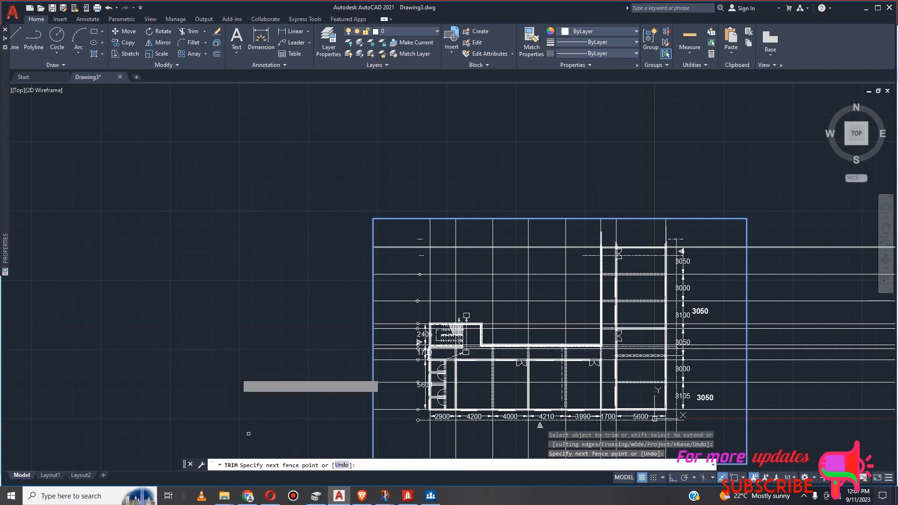
pyautogui.scroll(-3, 241, 259)
pyautogui.moveTo(516, 230)
pyautogui.mouseDown()
pyautogui.moveTo(488, 372)
pyautogui.moveTo(499, 388)
pyautogui.mouseUp()
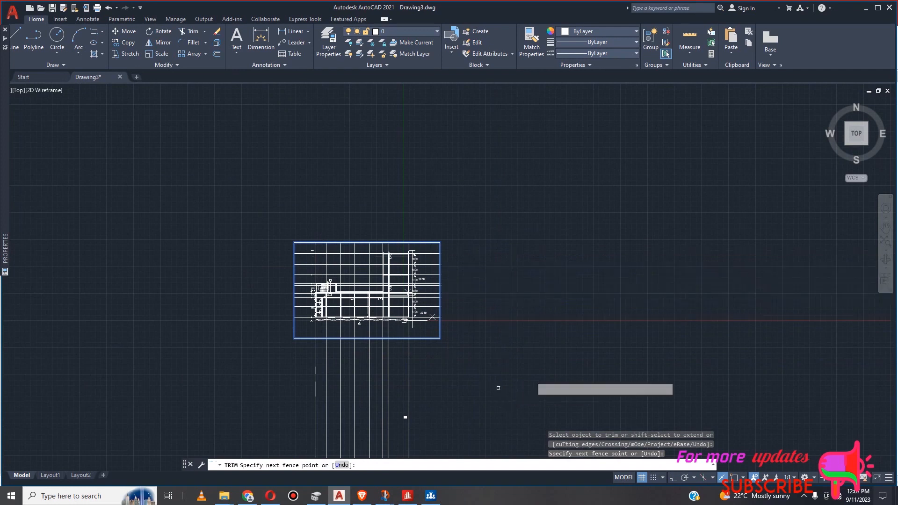
pyautogui.click(488, 383)
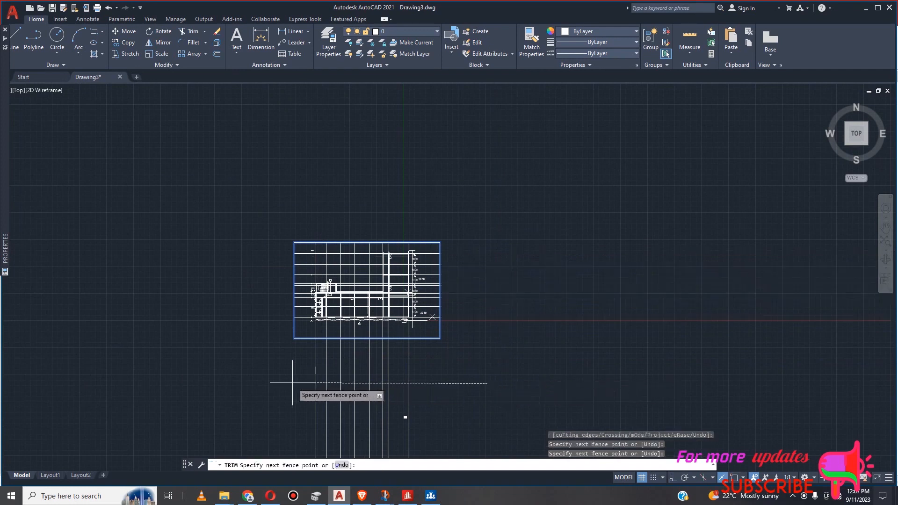
pyautogui.press('Return')
pyautogui.scroll(4, 401, 276)
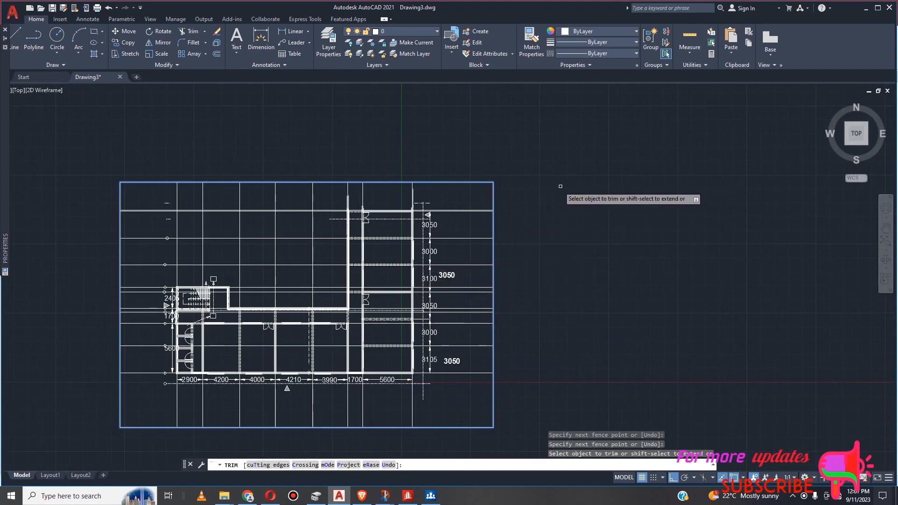
pyautogui.scroll(4, 487, 212)
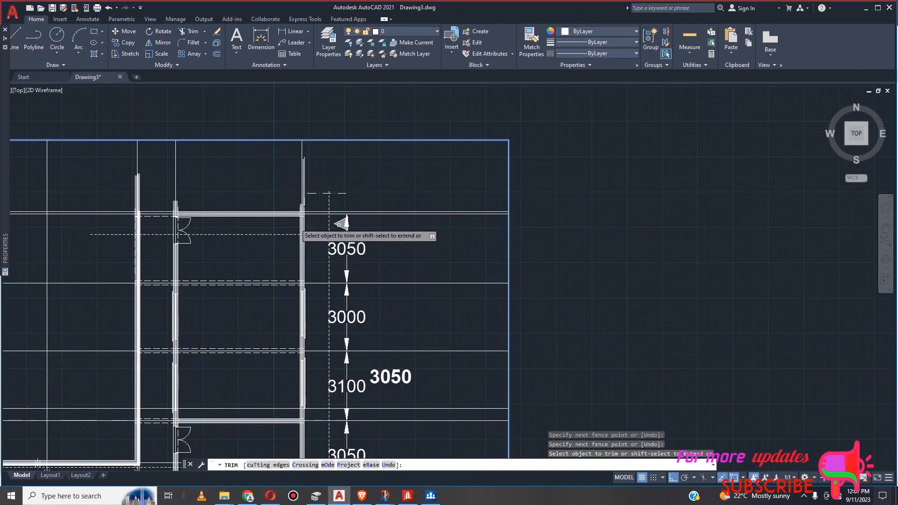
pyautogui.scroll(2, 262, 226)
pyautogui.scroll(-5, 544, 234)
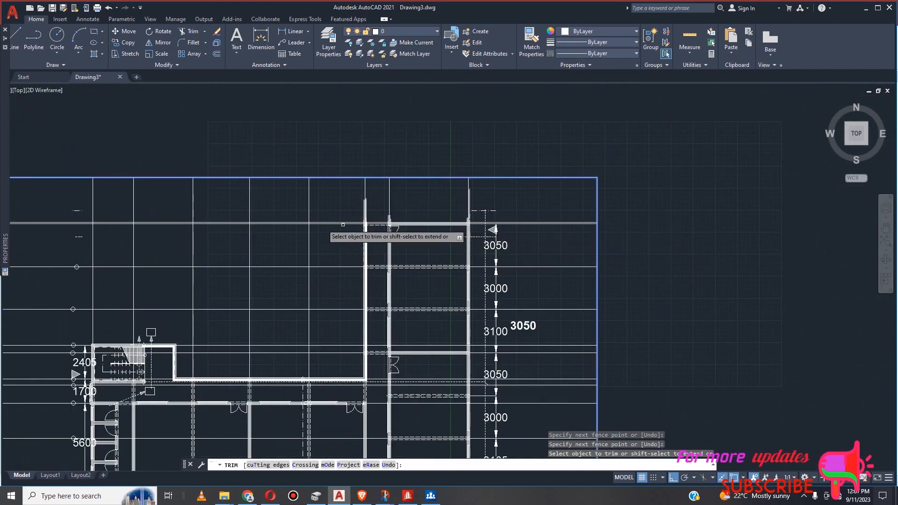
pyautogui.scroll(2, 417, 236)
pyautogui.scroll(-6, 459, 169)
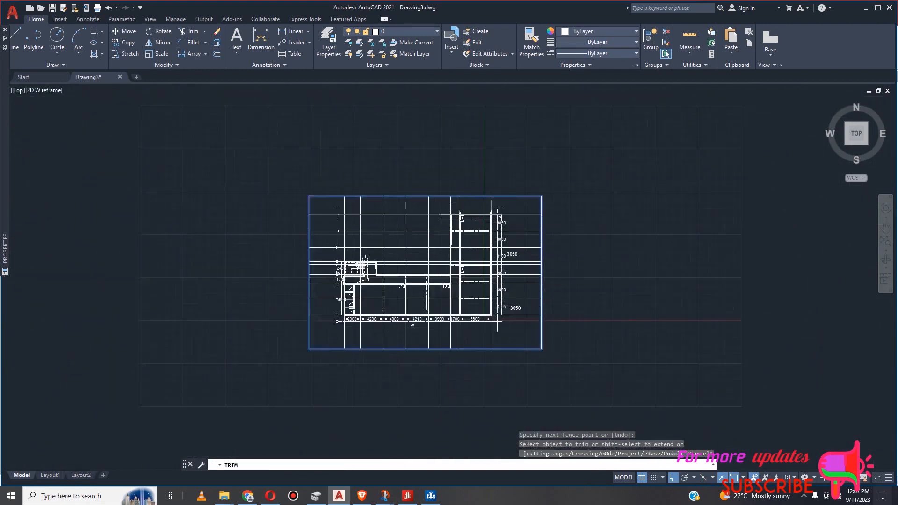
pyautogui.press('Escape')
# Delete the upper of the two closely spaced horizontal grid lines at the plan's top wall.
pyautogui.scroll(8, 434, 229)
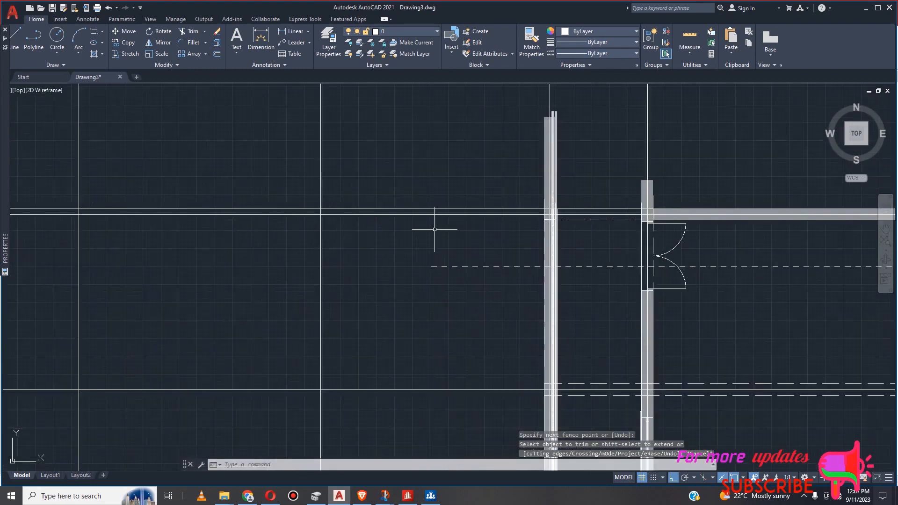
pyautogui.scroll(-5, 580, 215)
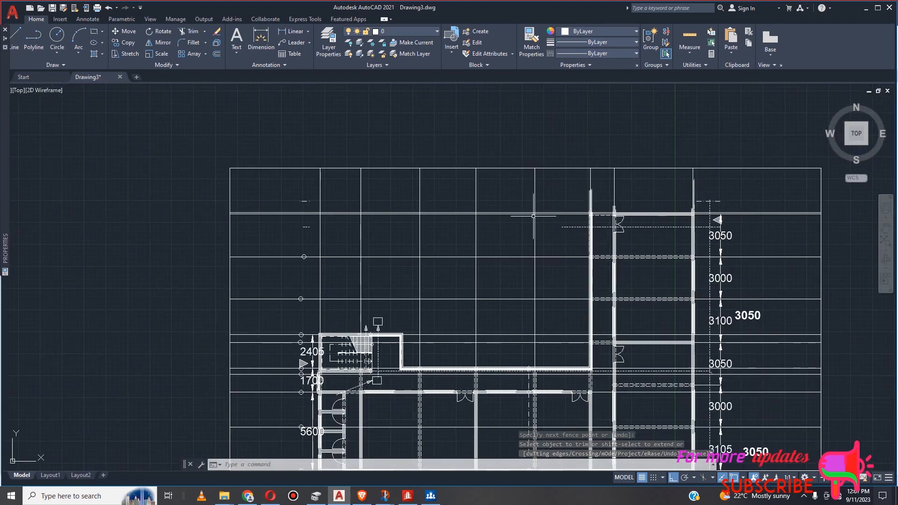
pyautogui.scroll(3, 272, 214)
pyautogui.scroll(-5, 273, 214)
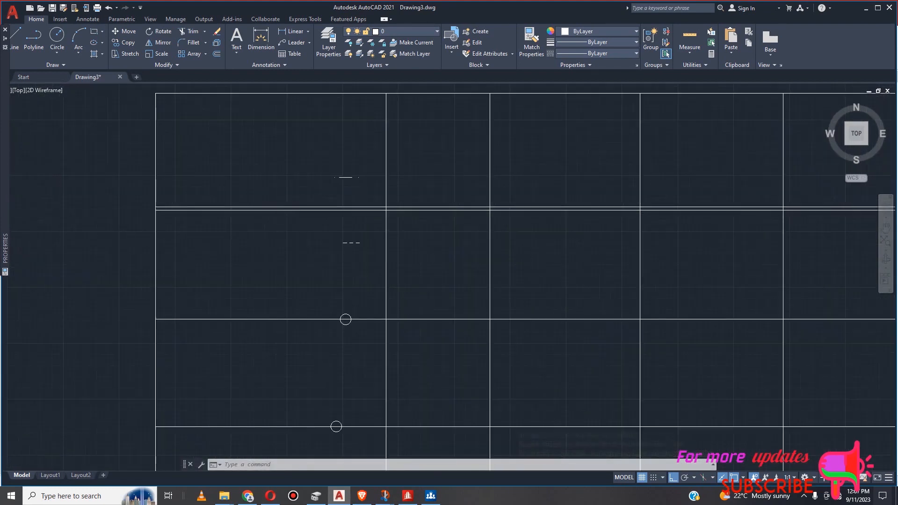
pyautogui.scroll(3, 528, 219)
pyautogui.scroll(2, 595, 209)
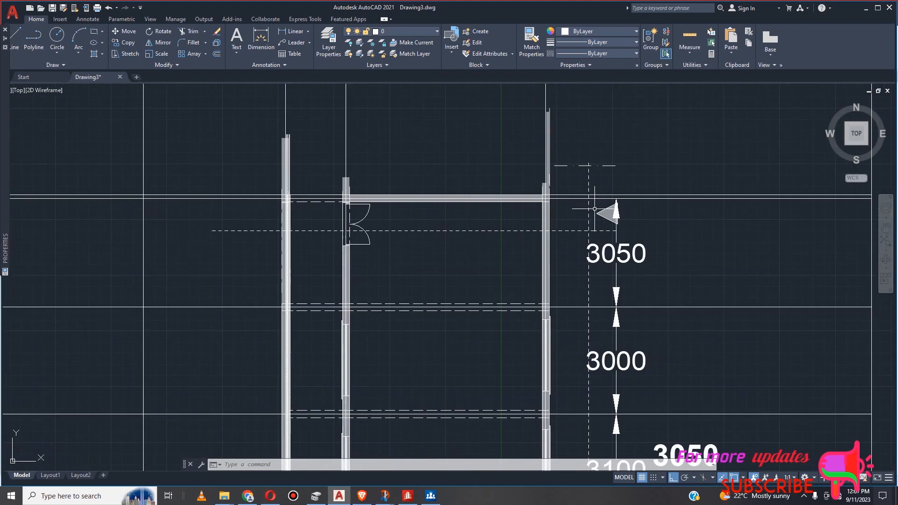
pyautogui.click(661, 196)
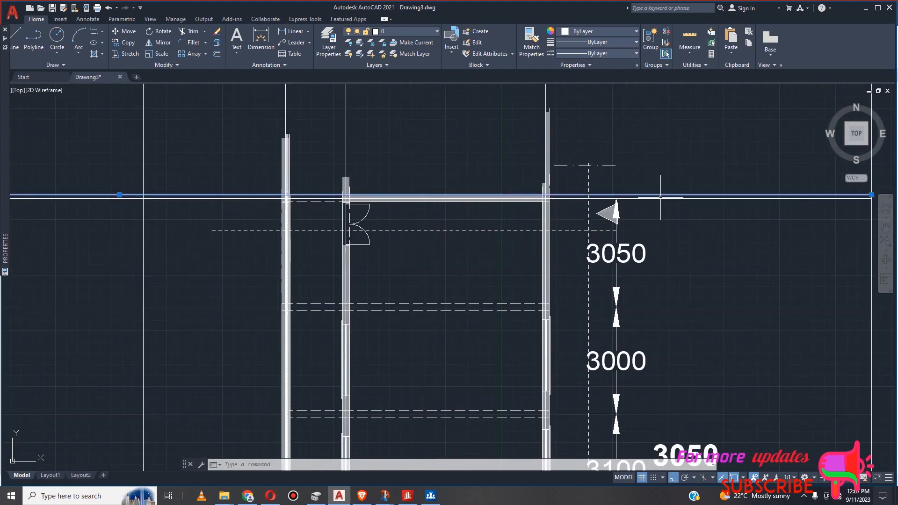
pyautogui.press('Delete')
# Delete the boundary rectangle around the floor plan.
pyautogui.scroll(-8, 515, 445)
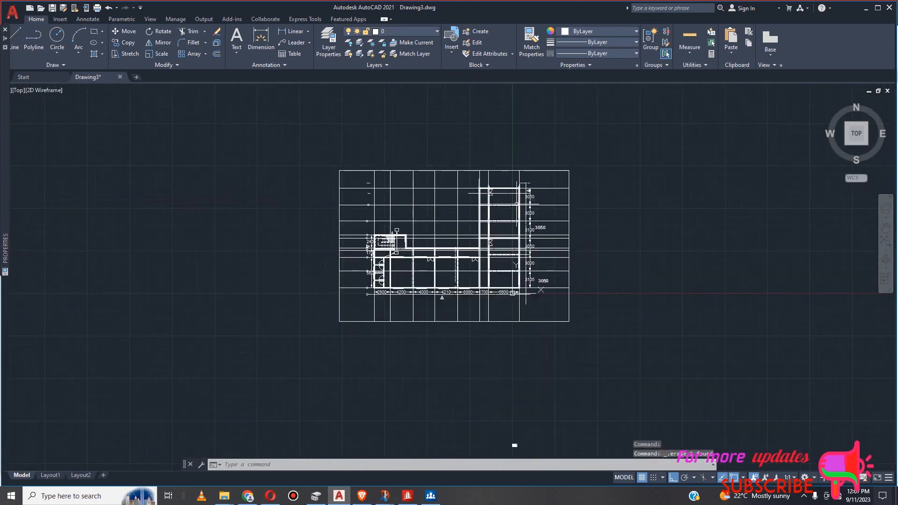
pyautogui.click(585, 164)
pyautogui.click(545, 187)
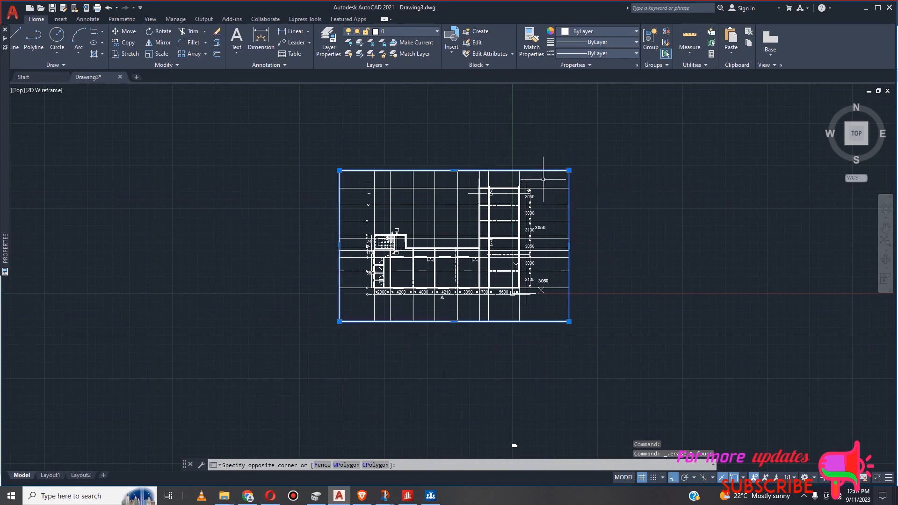
pyautogui.press('Delete')
# Examine the trimmed grid lines, grid bubbles and spacing dimensions across the floor plan.
pyautogui.scroll(3, 427, 183)
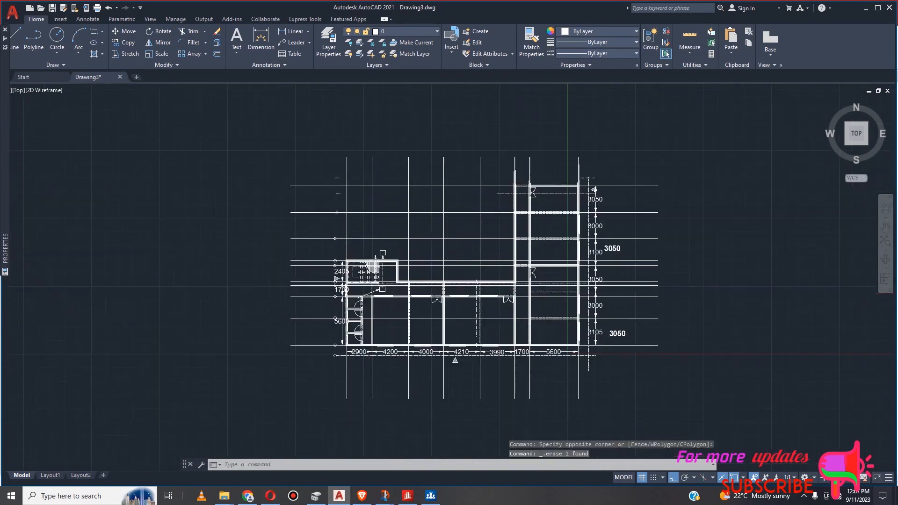
pyautogui.scroll(5, 383, 226)
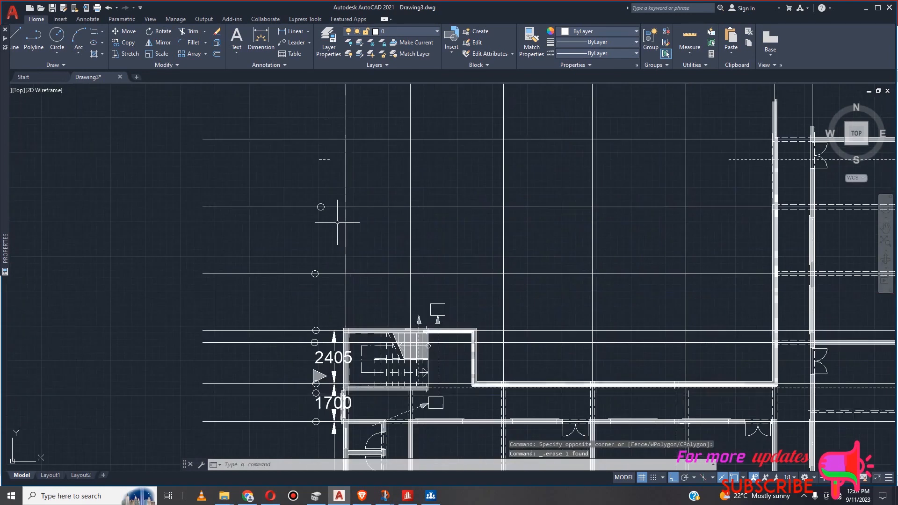
pyautogui.scroll(-4, 381, 164)
pyautogui.scroll(-4, 401, 219)
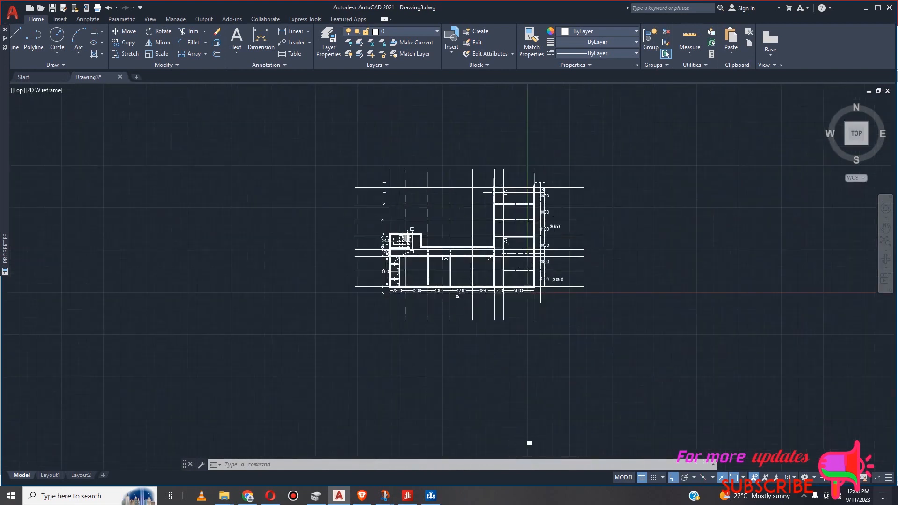
pyautogui.scroll(4, 594, 208)
pyautogui.scroll(3, 554, 236)
pyautogui.scroll(-3, 567, 251)
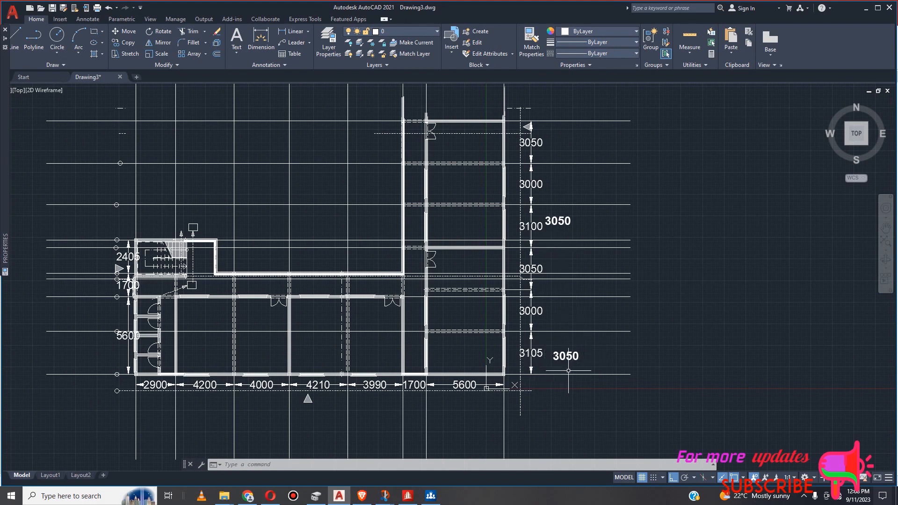
pyautogui.scroll(-2, 523, 361)
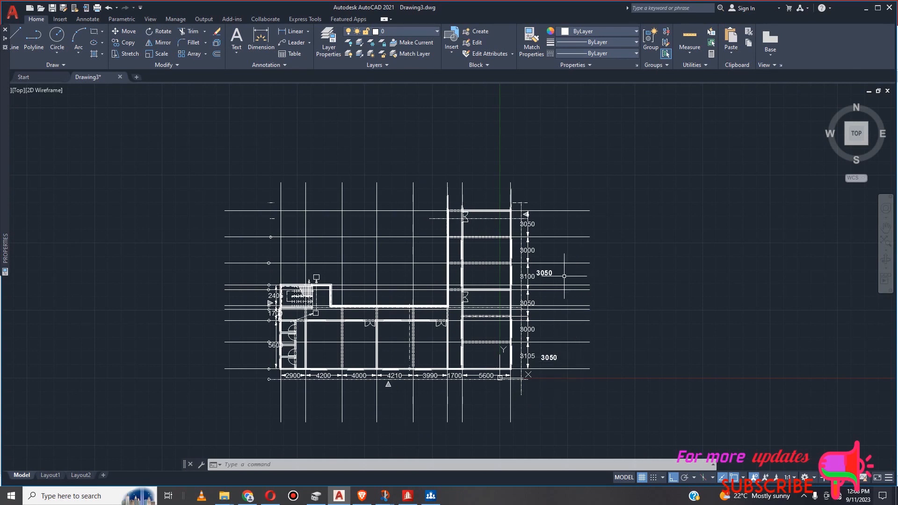
pyautogui.scroll(5, 565, 276)
pyautogui.scroll(-5, 587, 245)
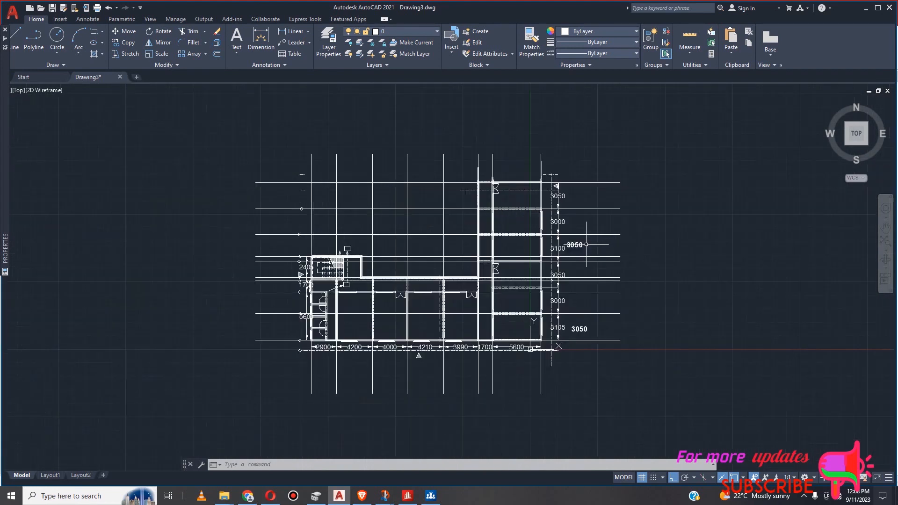
pyautogui.scroll(4, 576, 211)
pyautogui.scroll(-2, 570, 225)
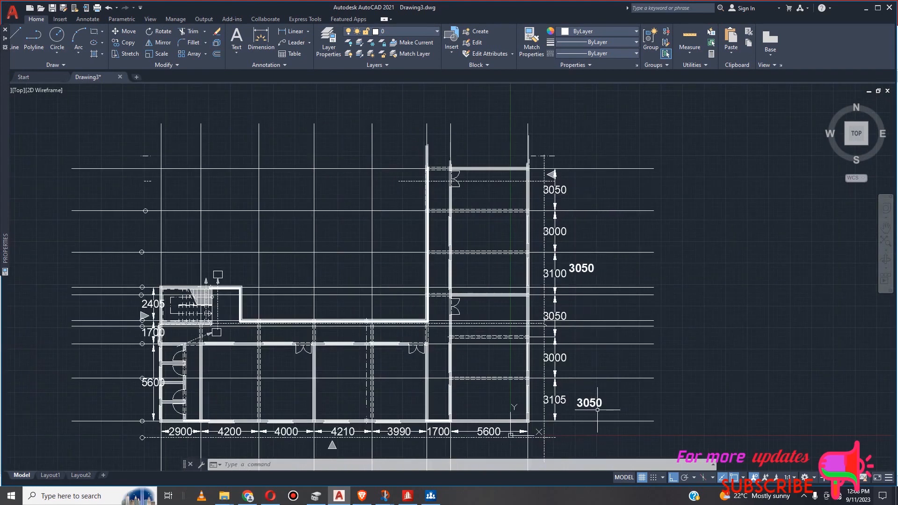
pyautogui.scroll(-2, 536, 369)
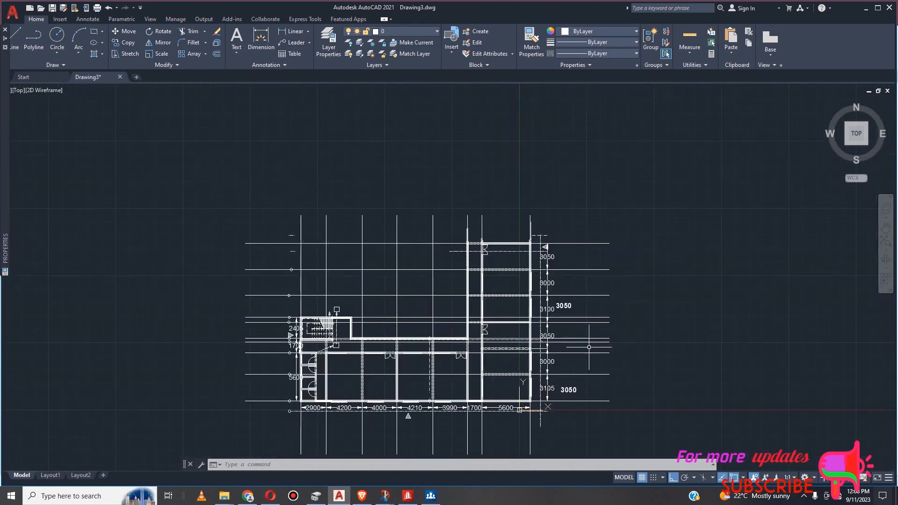
pyautogui.scroll(2, 416, 301)
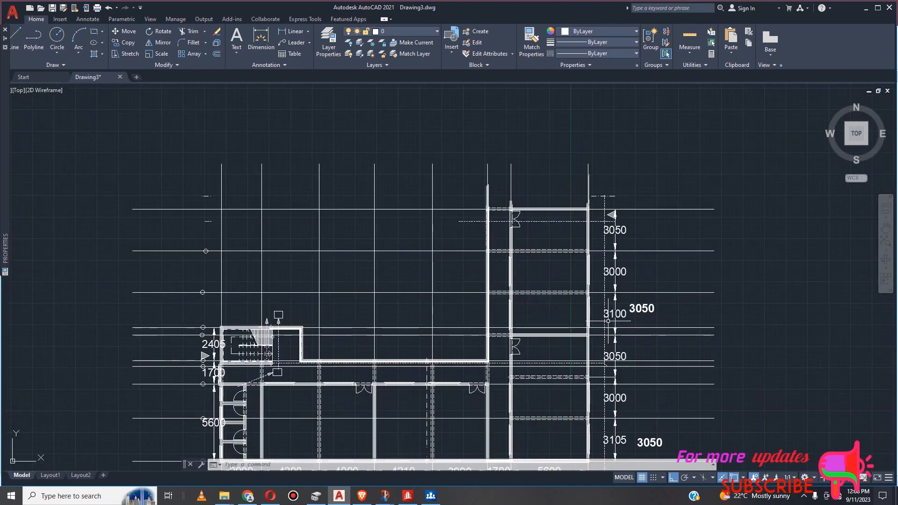
pyautogui.scroll(2, 202, 342)
pyautogui.scroll(2, 201, 335)
pyautogui.scroll(-2, 330, 281)
pyautogui.scroll(-3, 359, 260)
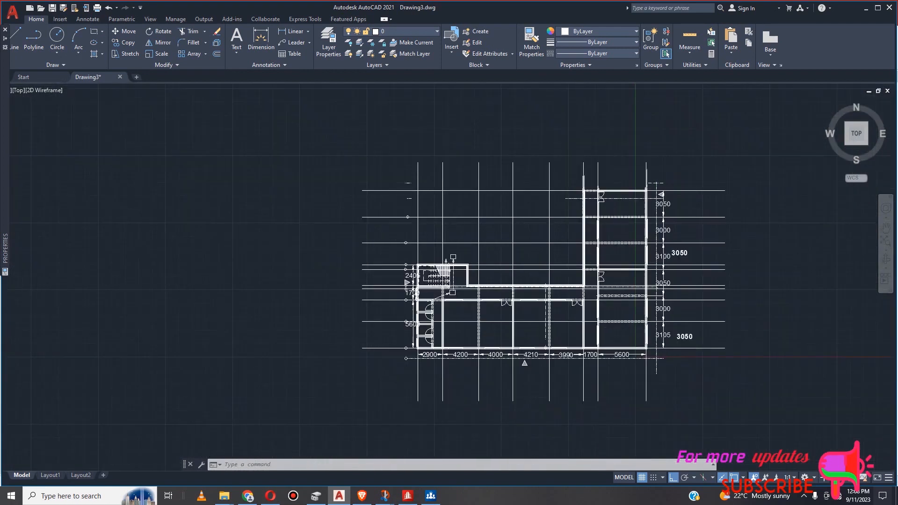
# Place the single-line text "0,0" near the grid's upper-left corner, about 4257 high and rotated about 351°.
pyautogui.scroll(2, 474, 219)
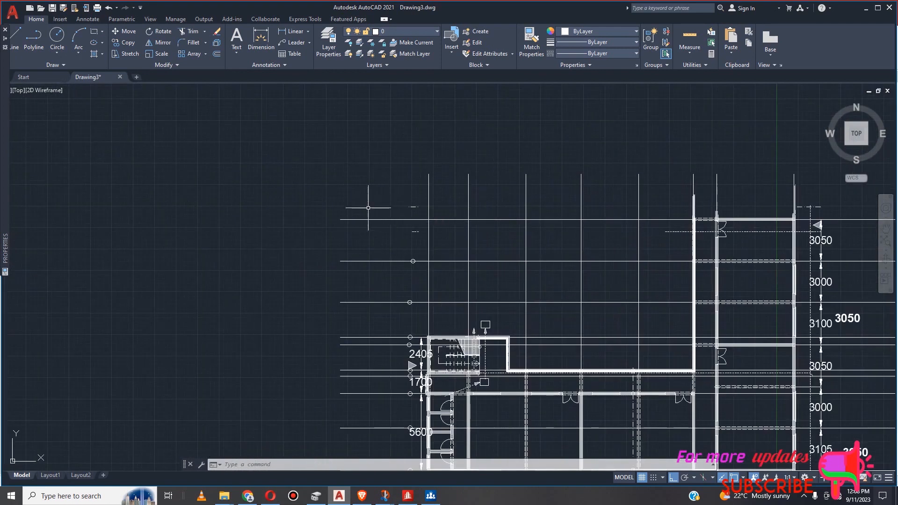
pyautogui.click(83, 20)
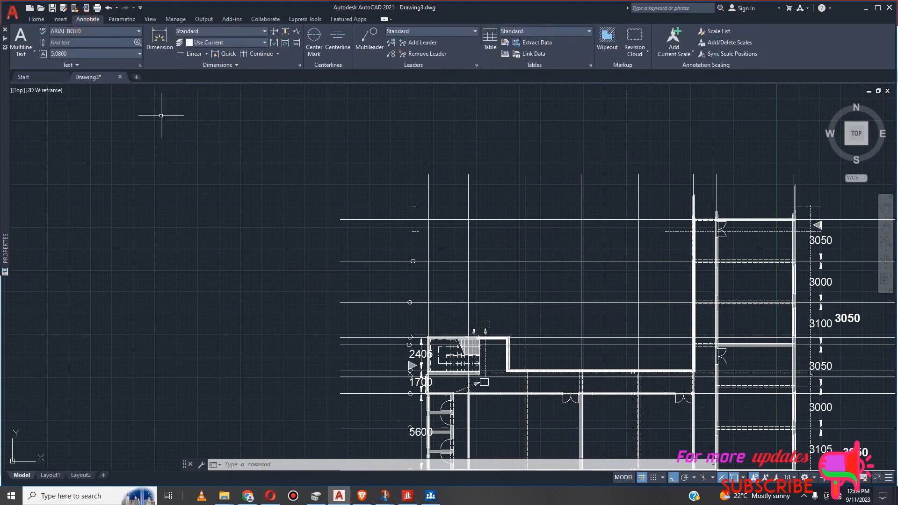
pyautogui.click(22, 51)
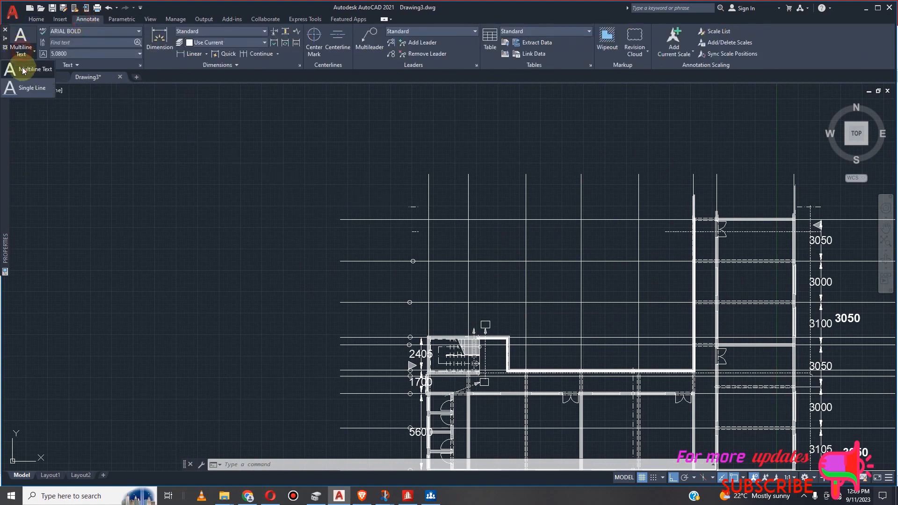
pyautogui.click(36, 93)
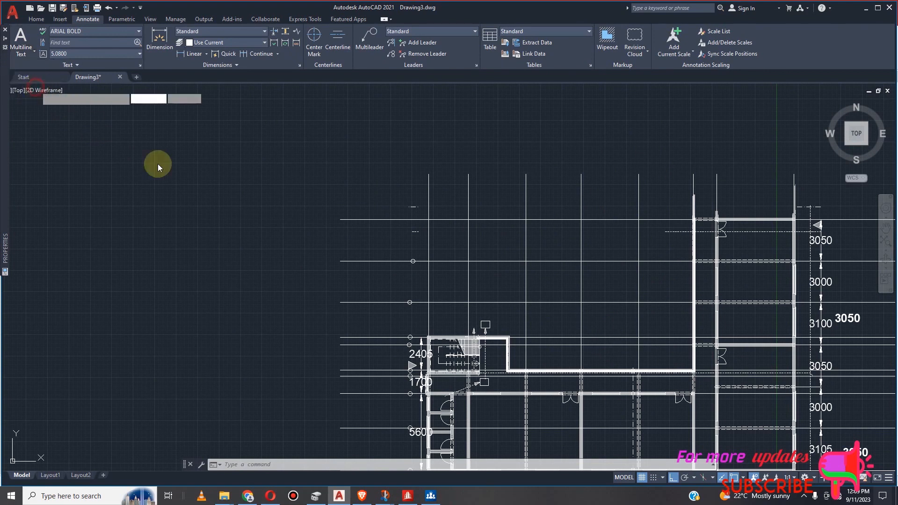
pyautogui.click(359, 199)
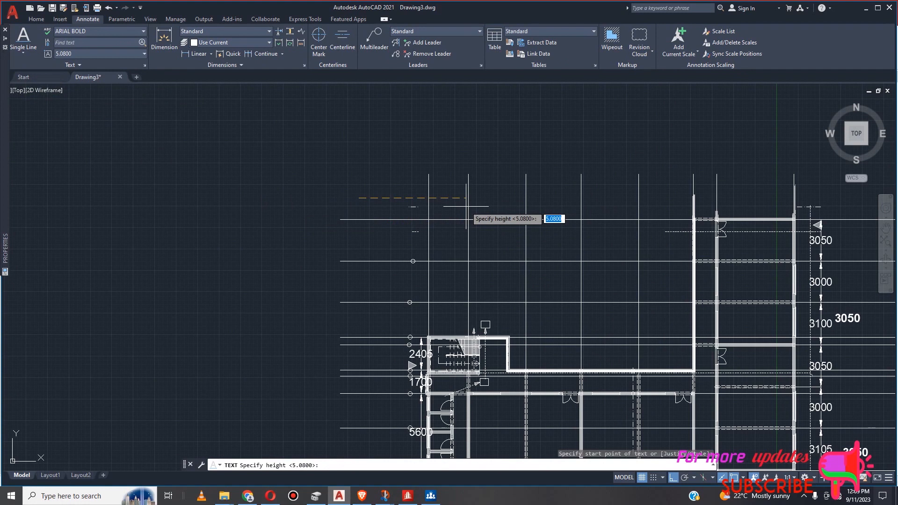
pyautogui.press('Return')
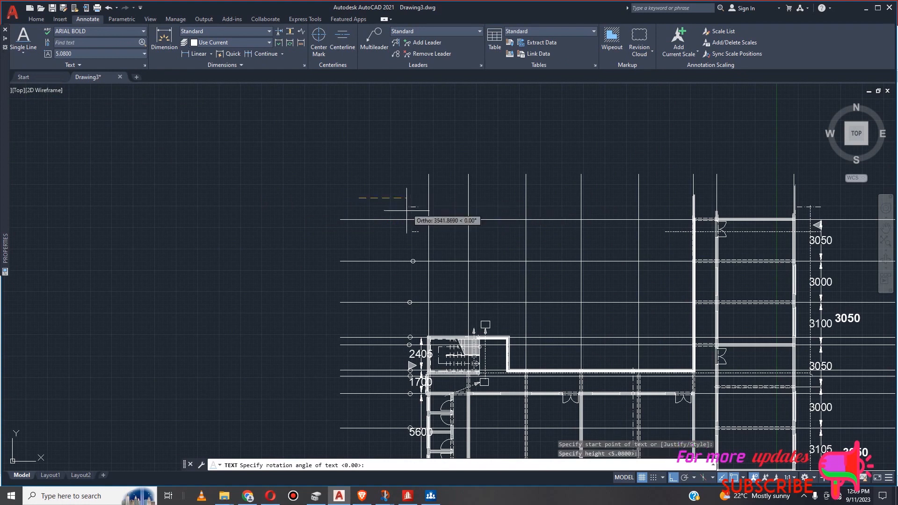
pyautogui.press('Return')
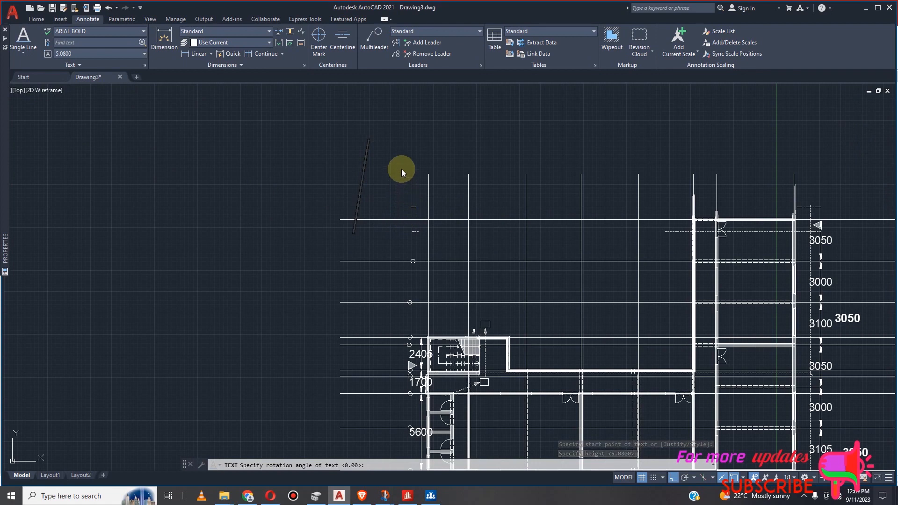
pyautogui.write('0')
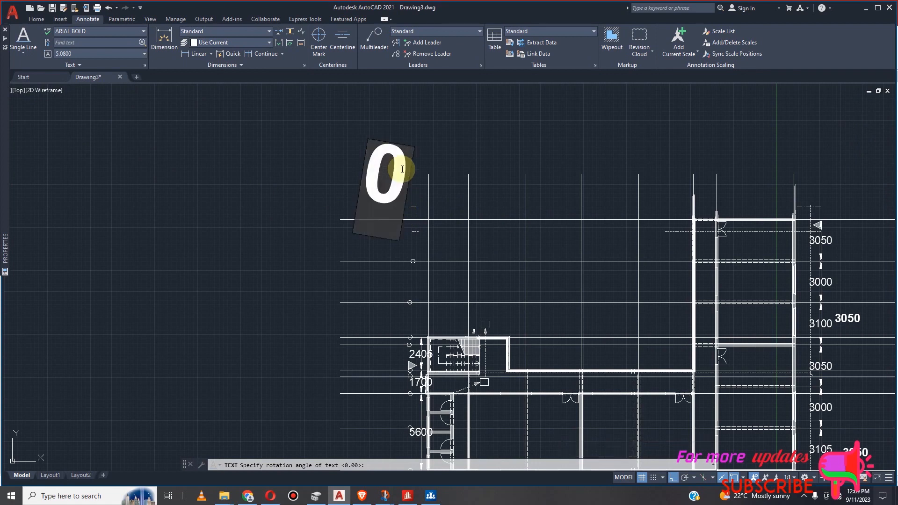
pyautogui.write(',0')
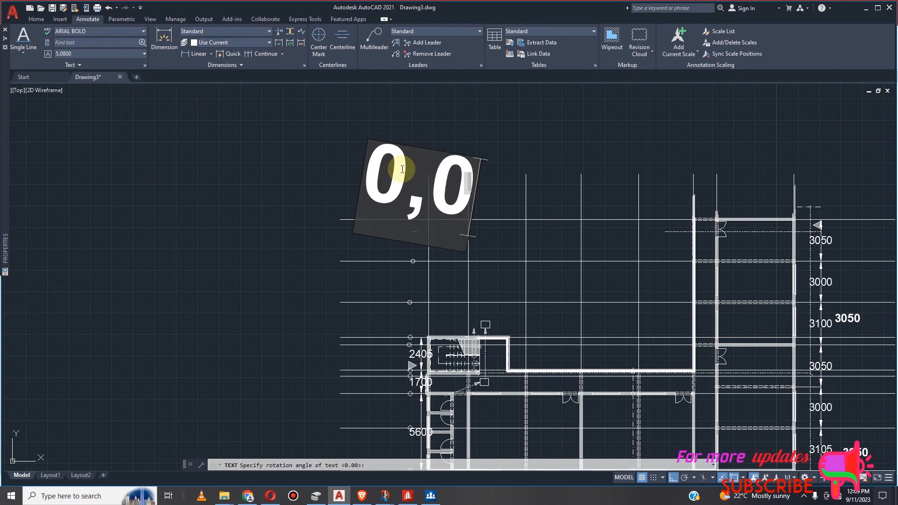
pyautogui.click(507, 153)
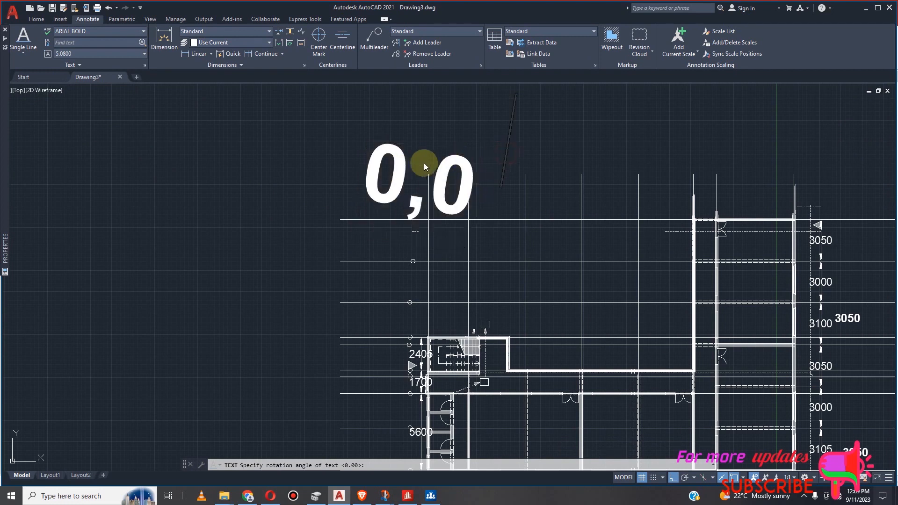
pyautogui.scroll(-7, 424, 162)
pyautogui.scroll(4, 426, 179)
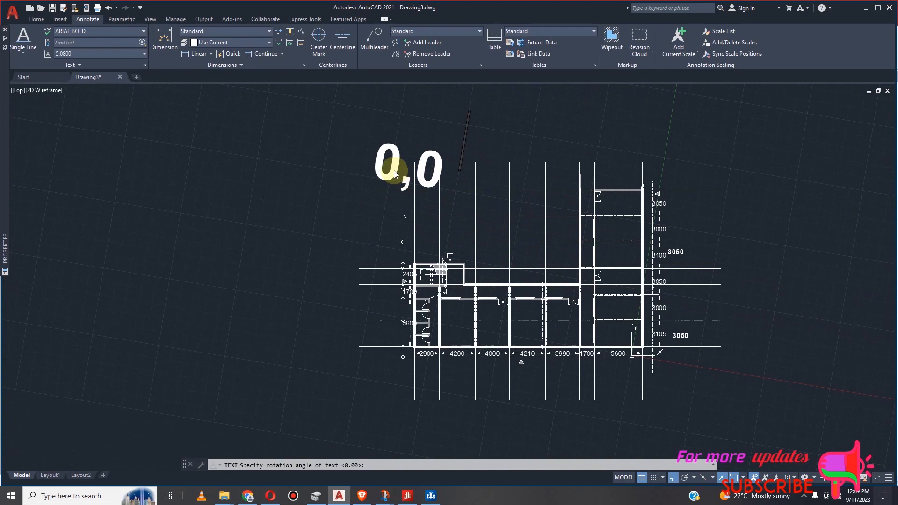
pyautogui.press('Escape')
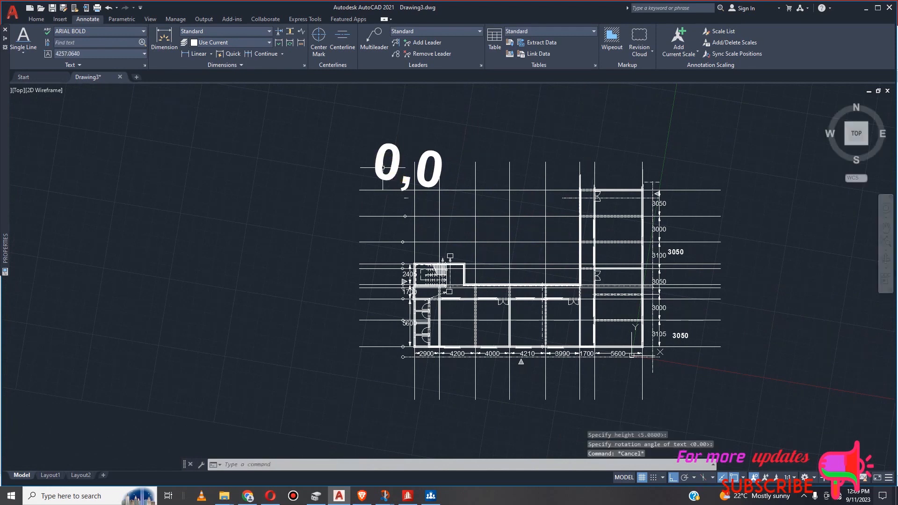
# Set the rotation of the "0,0" text to 0 in its properties.
pyautogui.click(372, 174)
pyautogui.rightClick(256, 324)
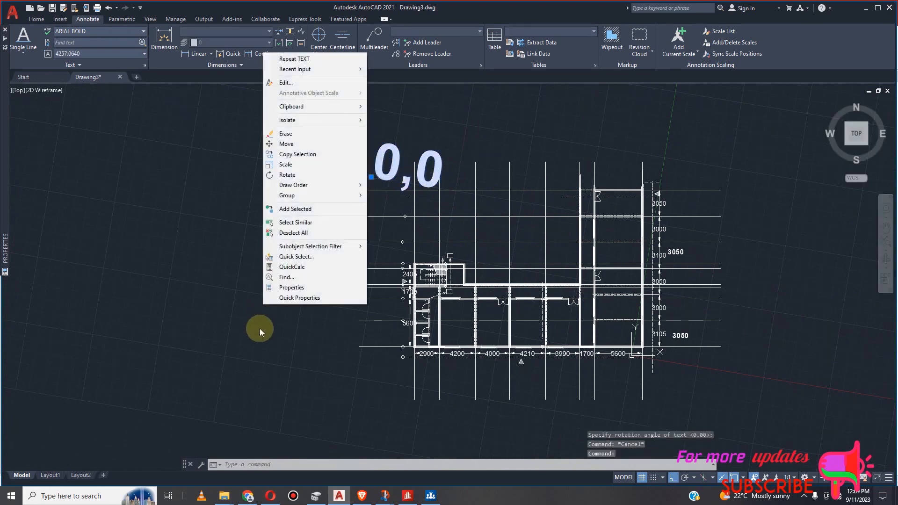
pyautogui.click(304, 288)
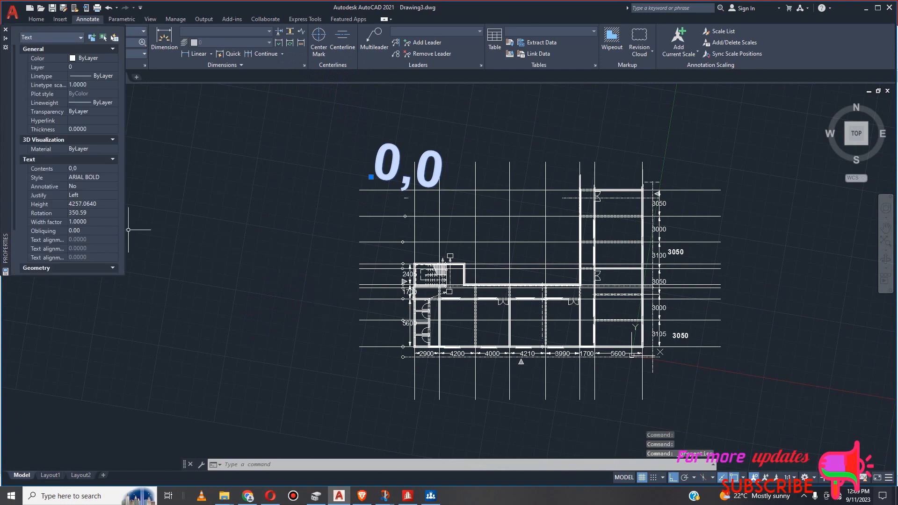
pyautogui.click(85, 214)
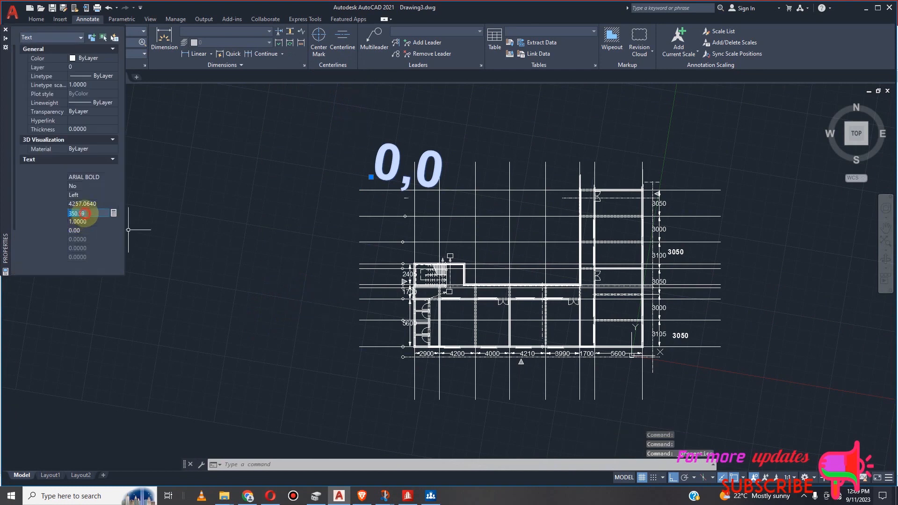
pyautogui.write('0')
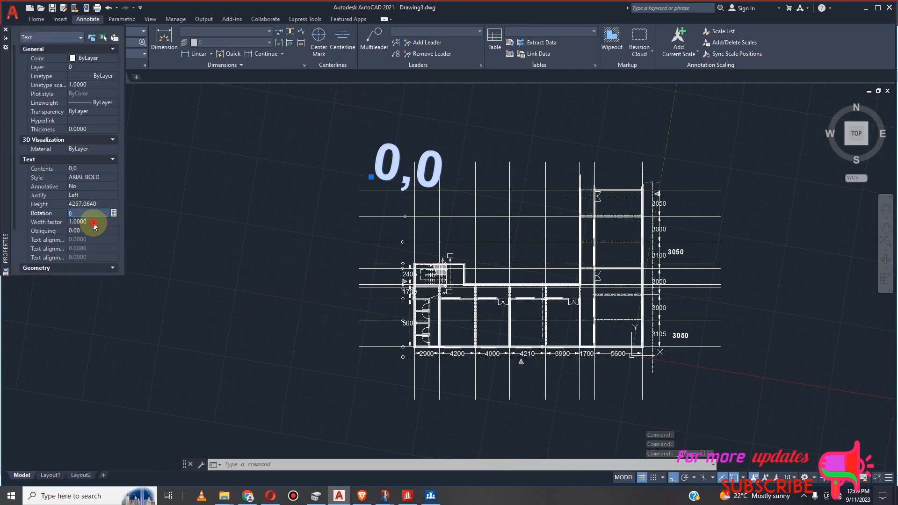
pyautogui.click(89, 222)
pyautogui.hotkey('ctrl', '1')
pyautogui.scroll(-2, 309, 255)
pyautogui.scroll(4, 367, 215)
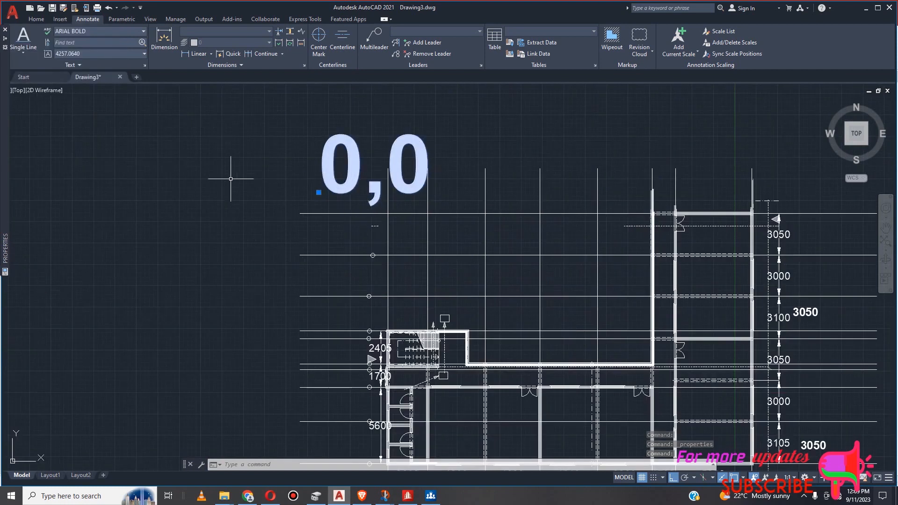
# Set the height of the "0,0" text to 400.
pyautogui.rightClick(196, 214)
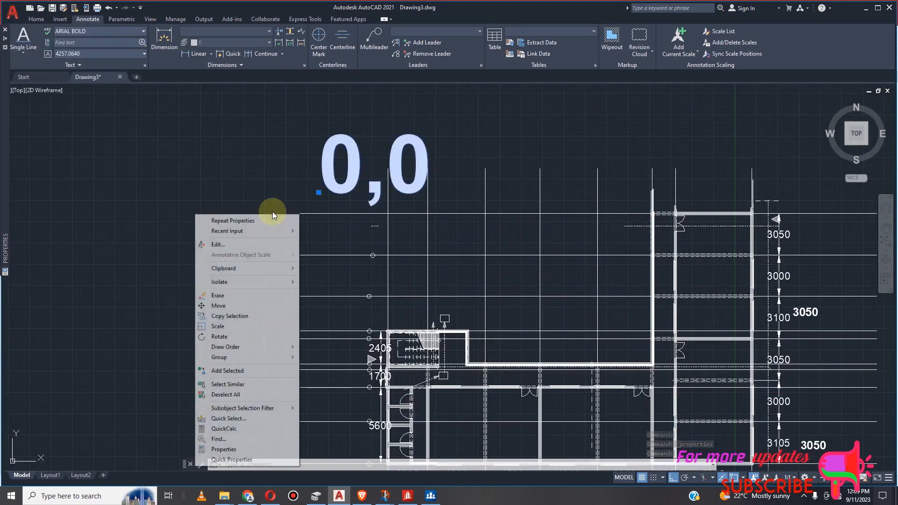
pyautogui.click(233, 449)
pyautogui.click(92, 206)
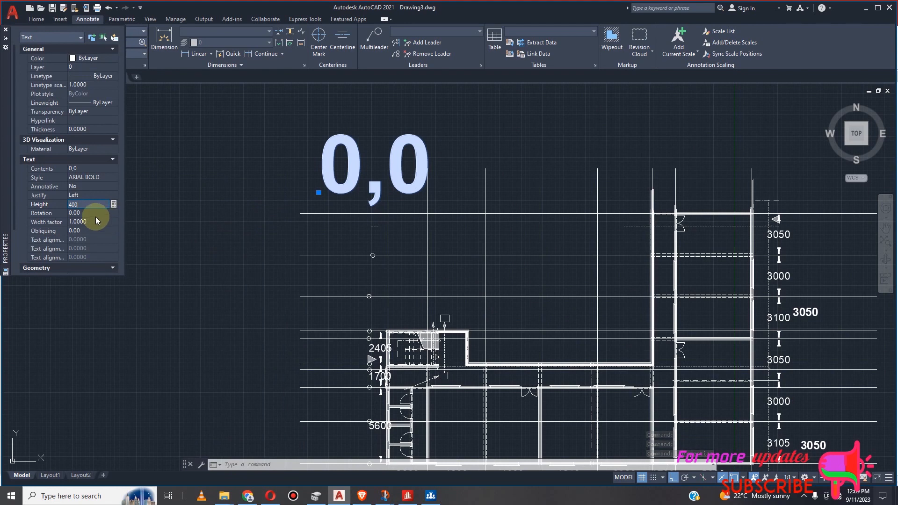
pyautogui.press('Return')
pyautogui.hotkey('ctrl', '1')
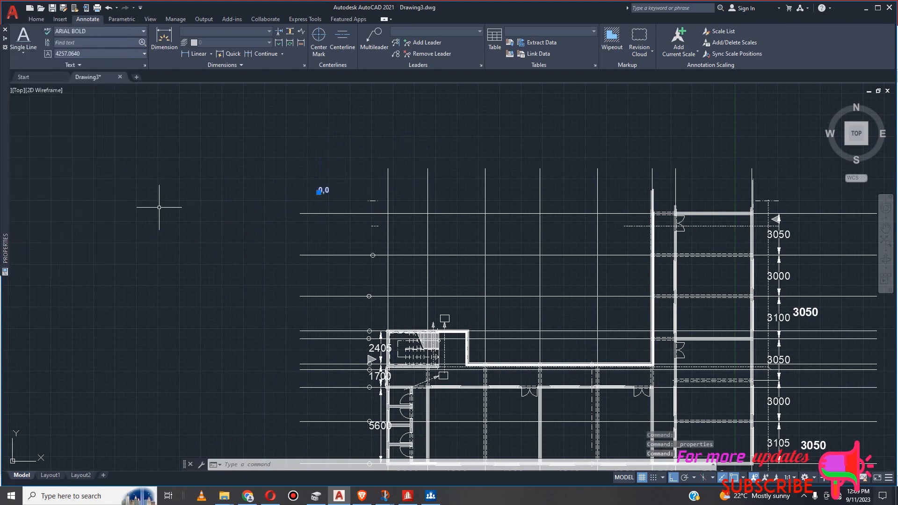
# Set the height of the "0,0" text to 650 and clear the selection.
pyautogui.rightClick(322, 204)
pyautogui.click(375, 439)
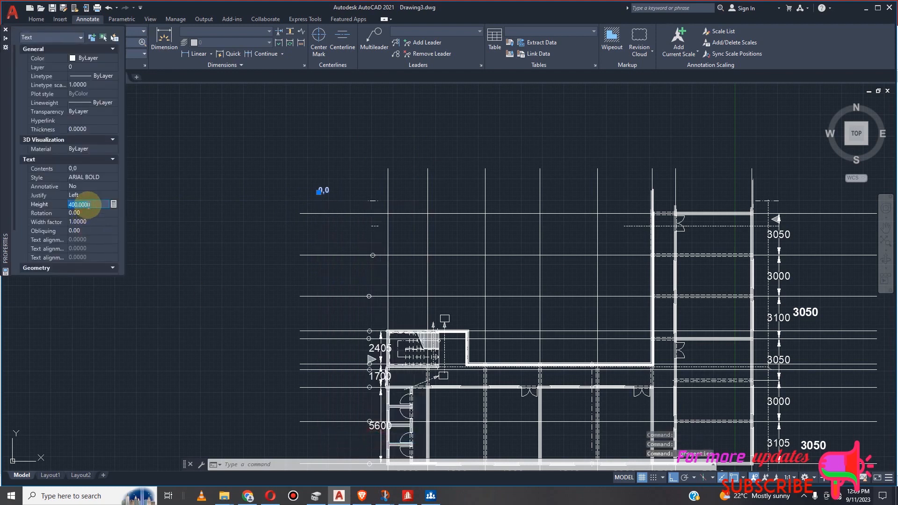
pyautogui.write('650')
pyautogui.click(96, 213)
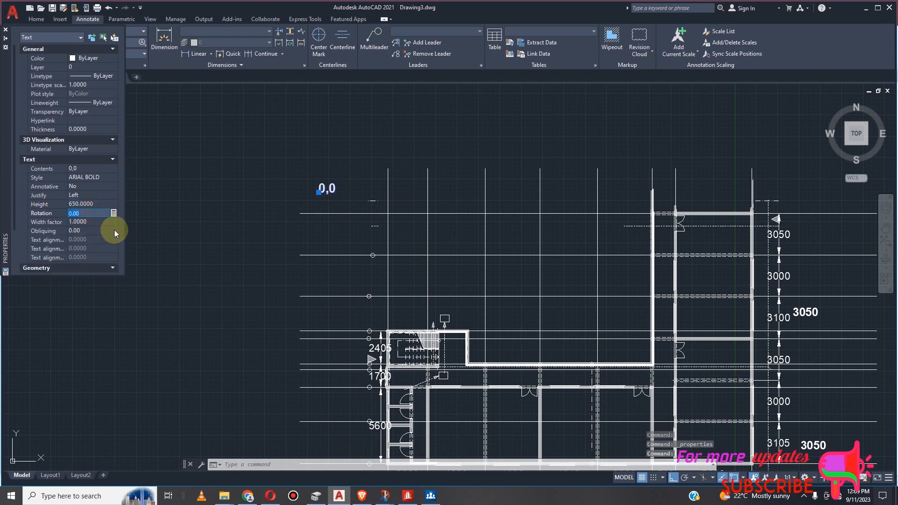
pyautogui.scroll(-4, 341, 246)
pyautogui.scroll(6, 342, 236)
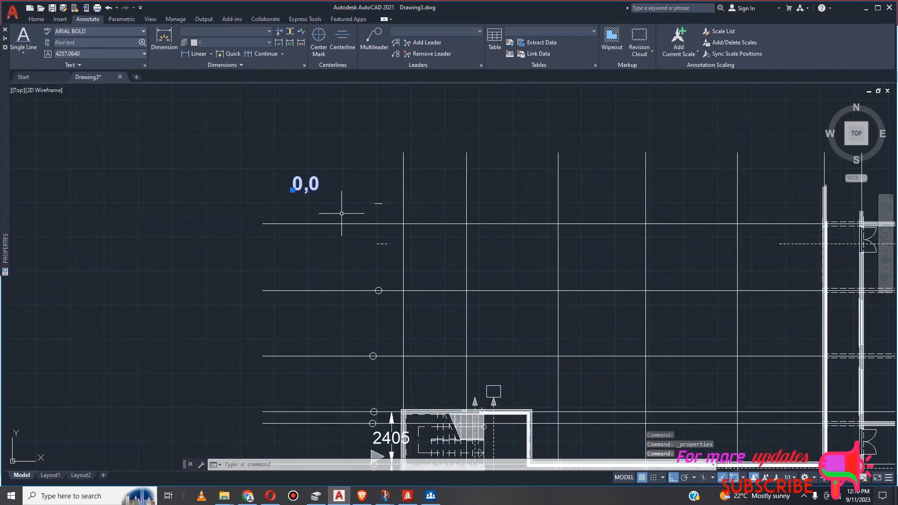
pyautogui.press('Escape')
# Move the "0,0" text, with Ortho turned off, beside the crossing of the leftmost vertical and topmost horizontal grid lines.
pyautogui.click(324, 169)
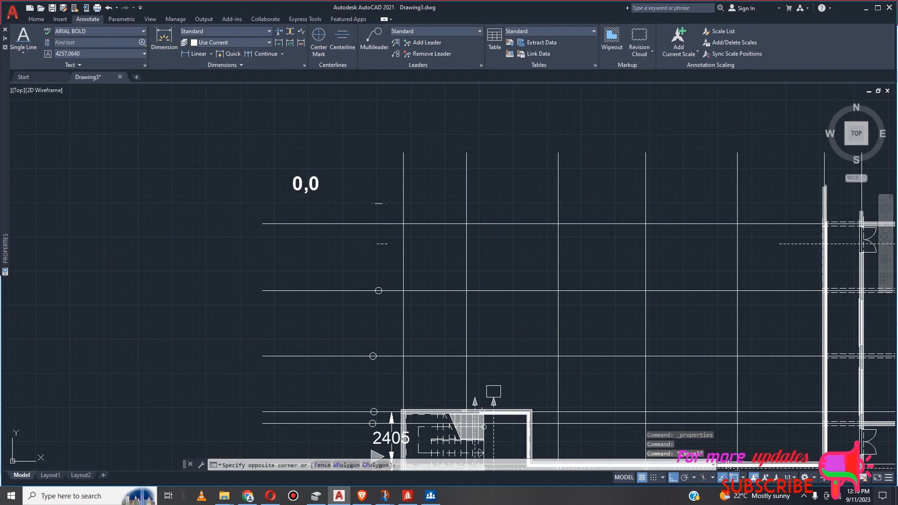
pyautogui.click(280, 182)
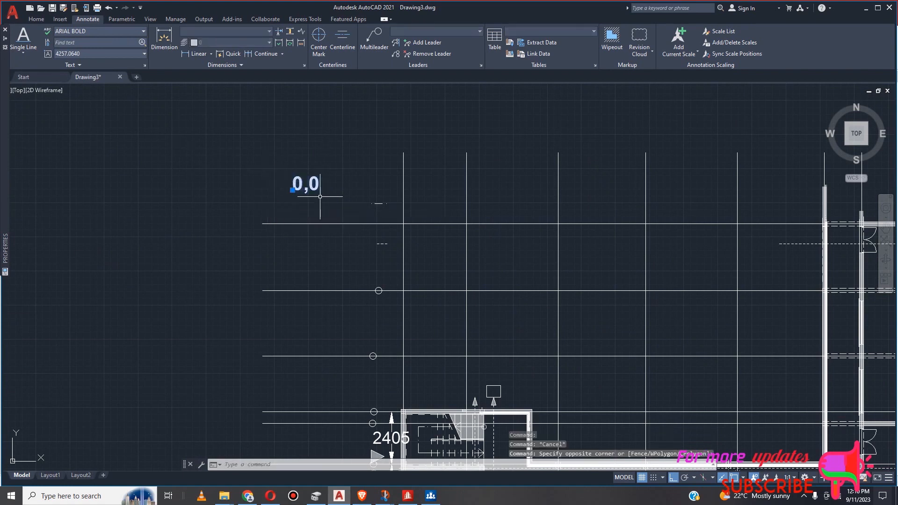
pyautogui.scroll(4, 320, 197)
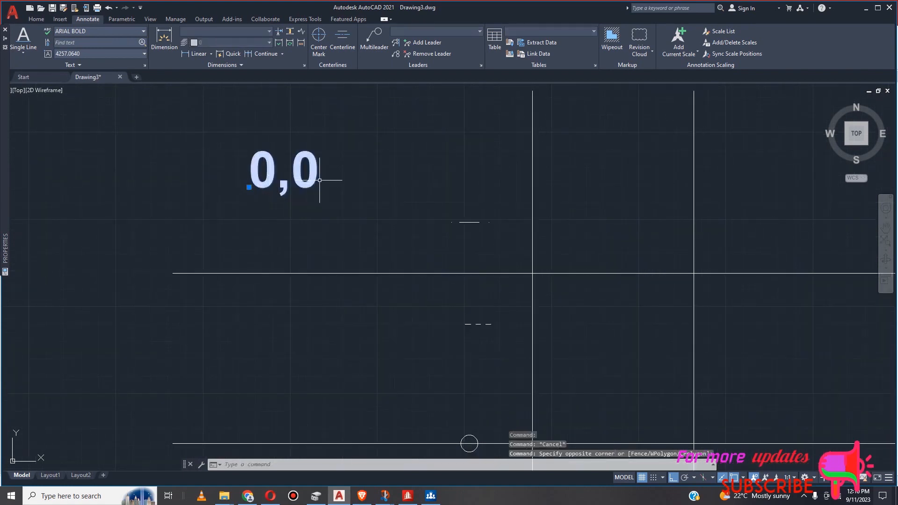
pyautogui.scroll(-5, 345, 187)
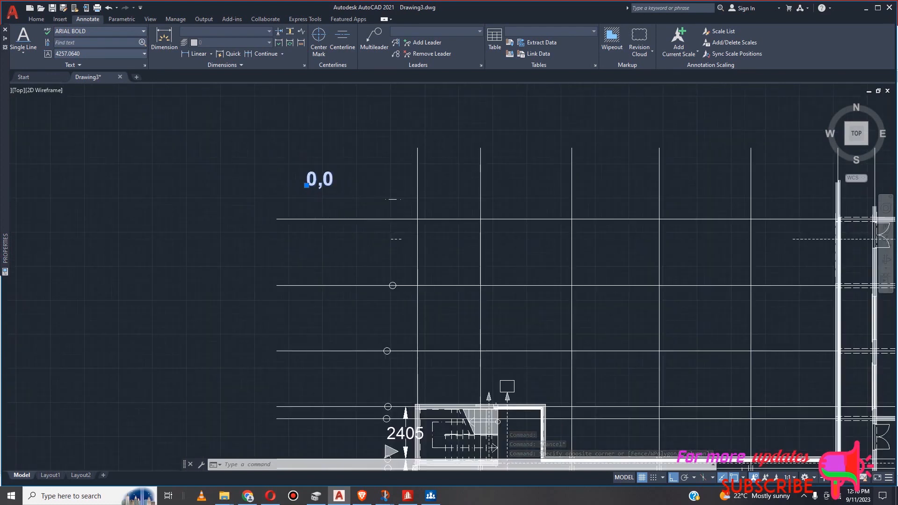
pyautogui.scroll(-3, 307, 194)
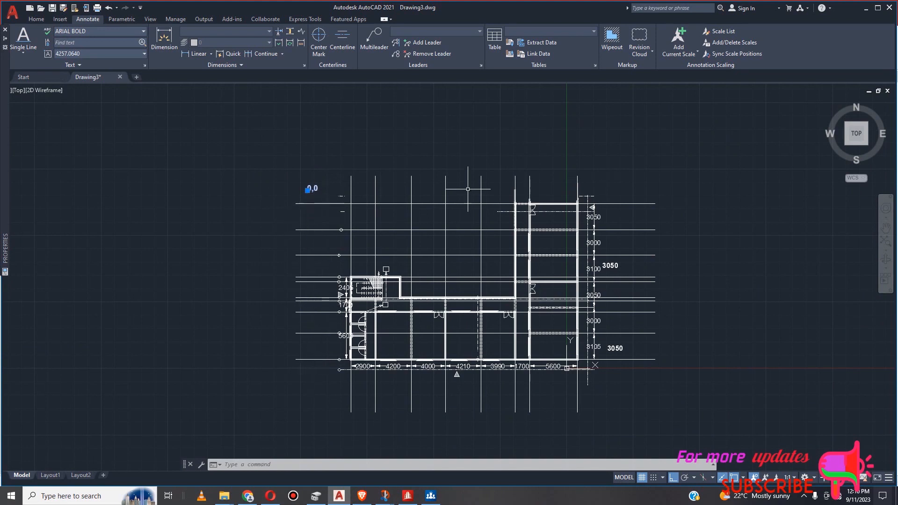
pyautogui.scroll(4, 339, 185)
pyautogui.click(35, 18)
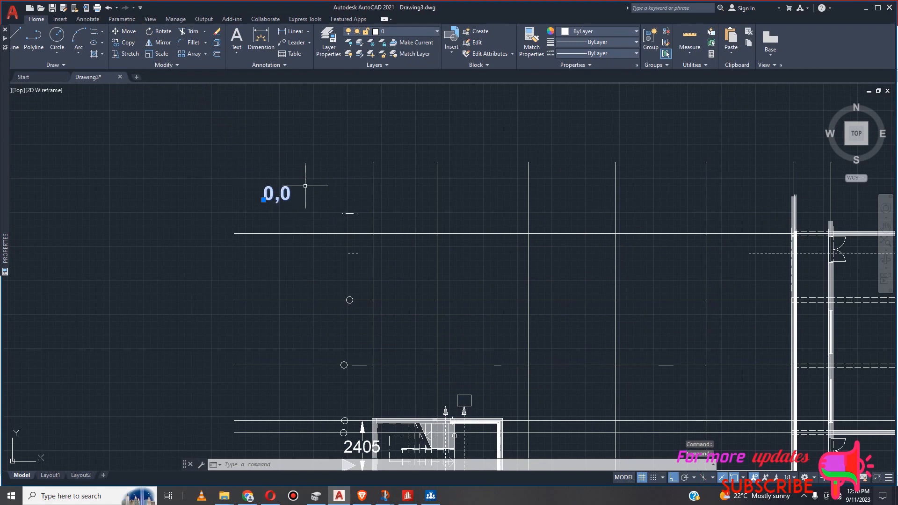
pyautogui.press('Escape')
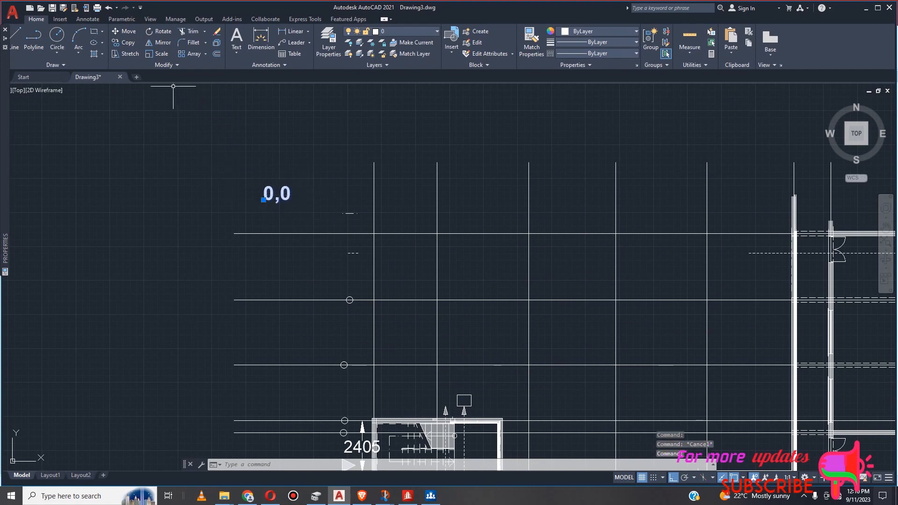
pyautogui.click(124, 32)
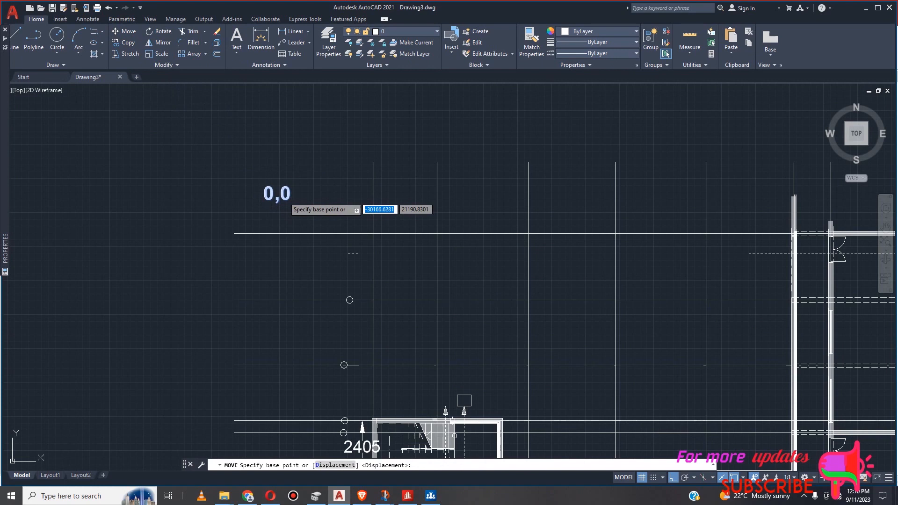
pyautogui.click(284, 197)
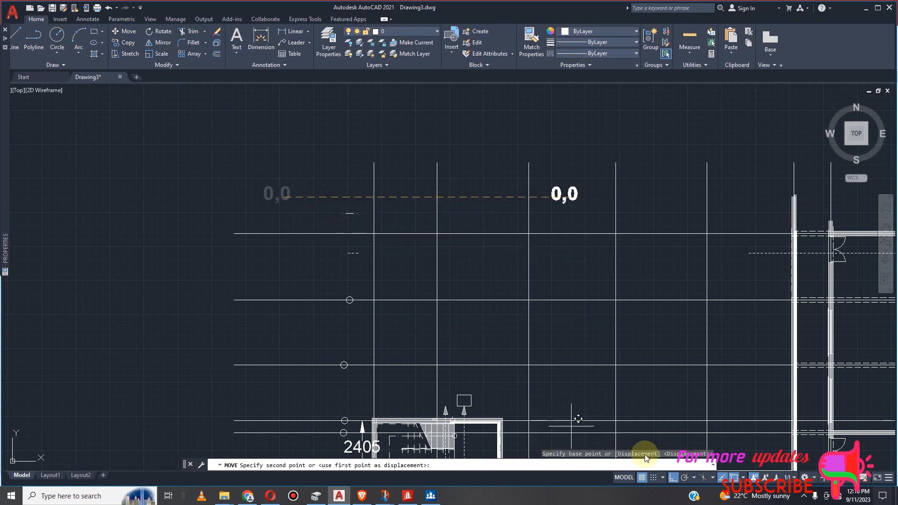
pyautogui.click(672, 477)
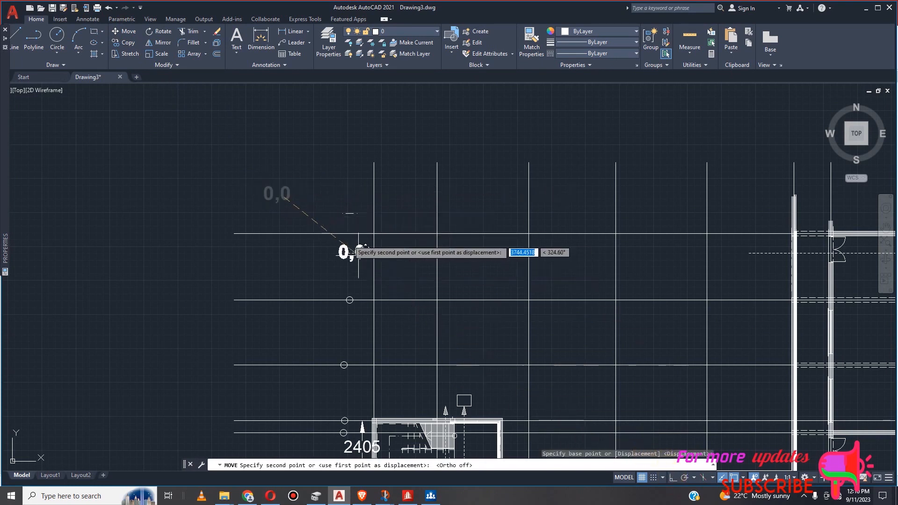
pyautogui.click(368, 217)
pyautogui.scroll(-3, 377, 216)
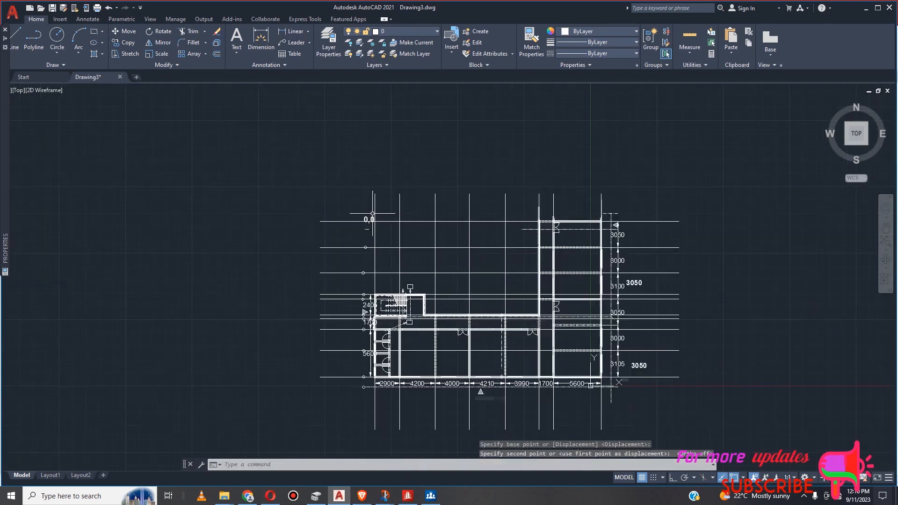
# Copy the "0,0" text from the topmost grid line to outside the upper-left corner of the staircase block.
pyautogui.scroll(4, 416, 247)
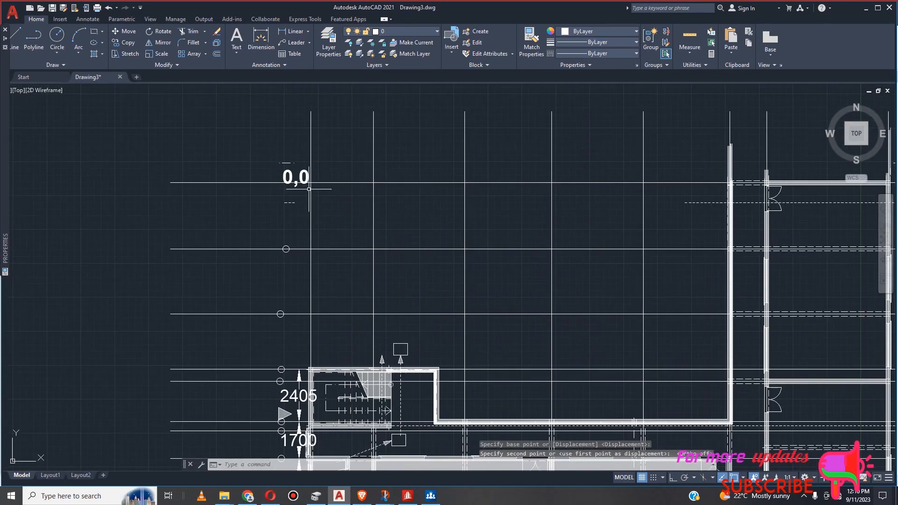
pyautogui.scroll(4, 309, 189)
pyautogui.click(264, 160)
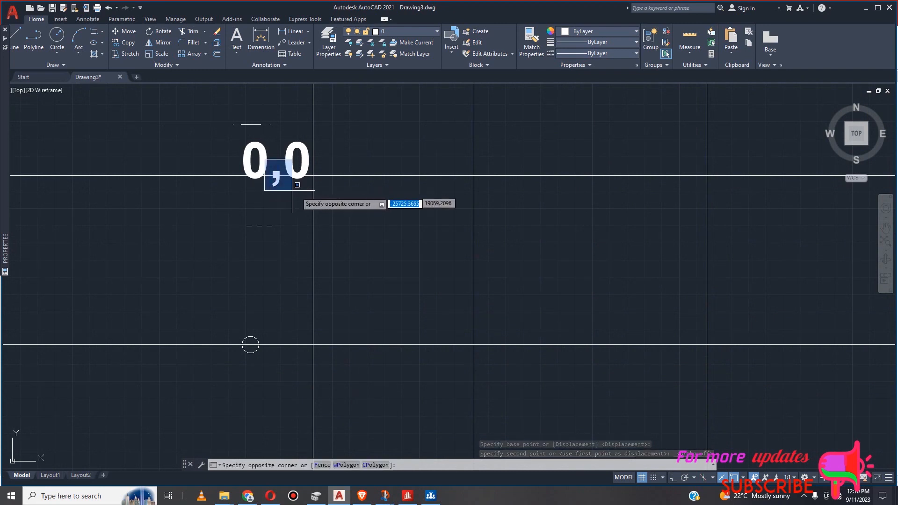
pyautogui.click(253, 157)
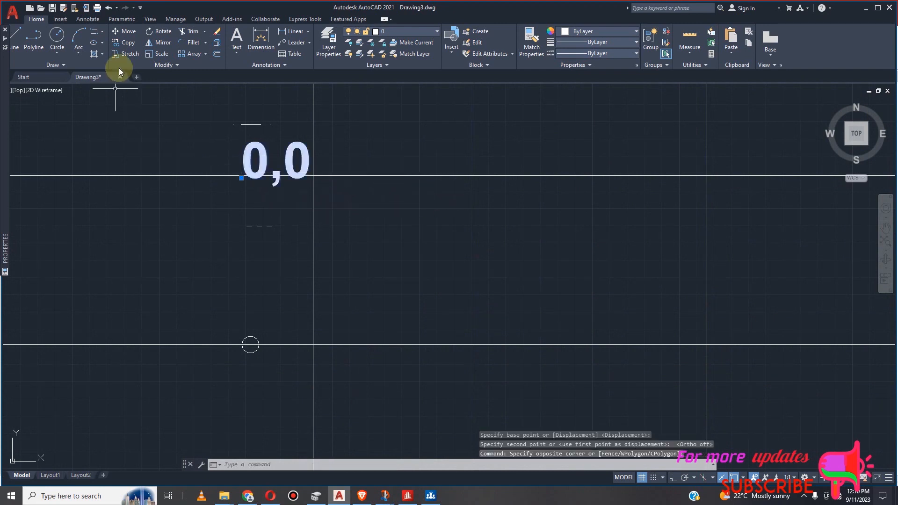
pyautogui.click(135, 45)
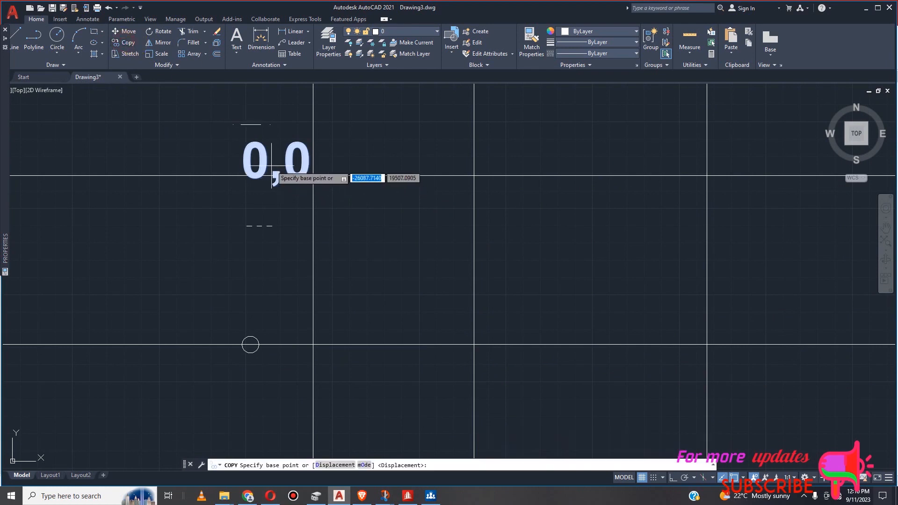
pyautogui.click(274, 174)
pyautogui.scroll(-4, 356, 223)
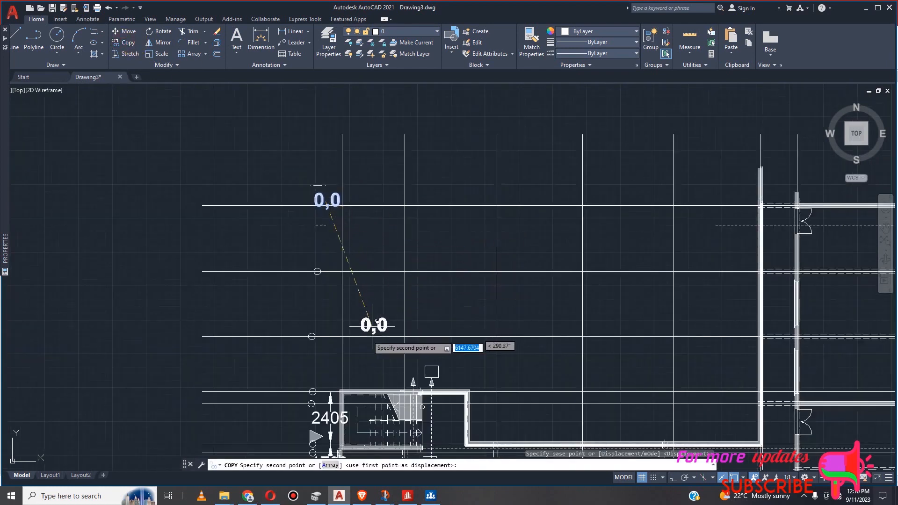
pyautogui.scroll(2, 340, 385)
pyautogui.scroll(2, 332, 278)
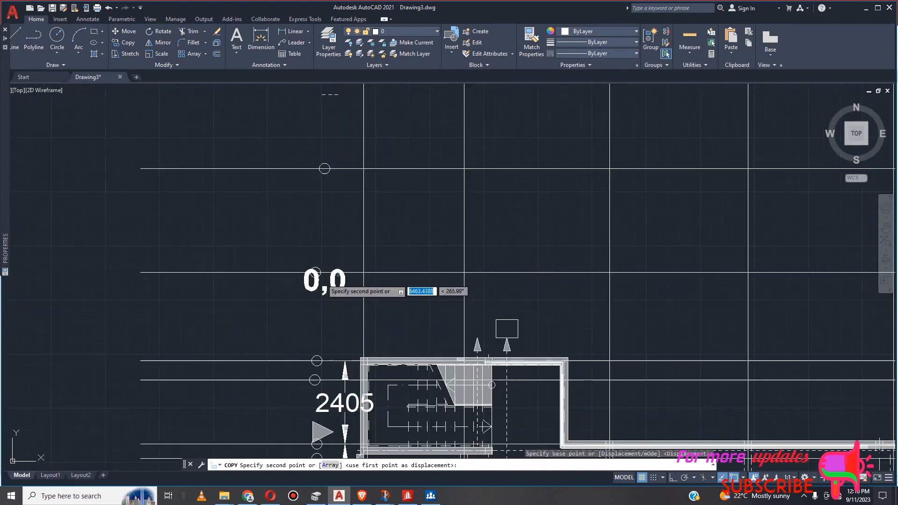
pyautogui.scroll(-2, 349, 236)
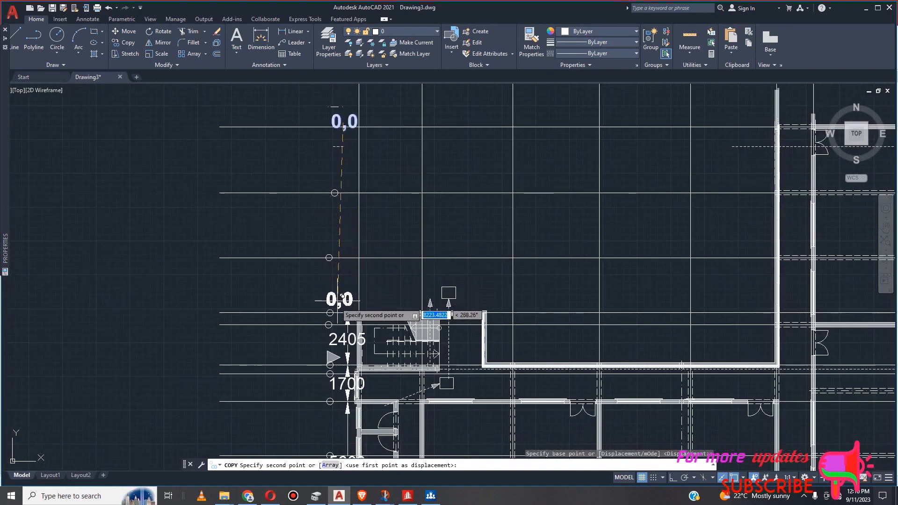
pyautogui.click(305, 304)
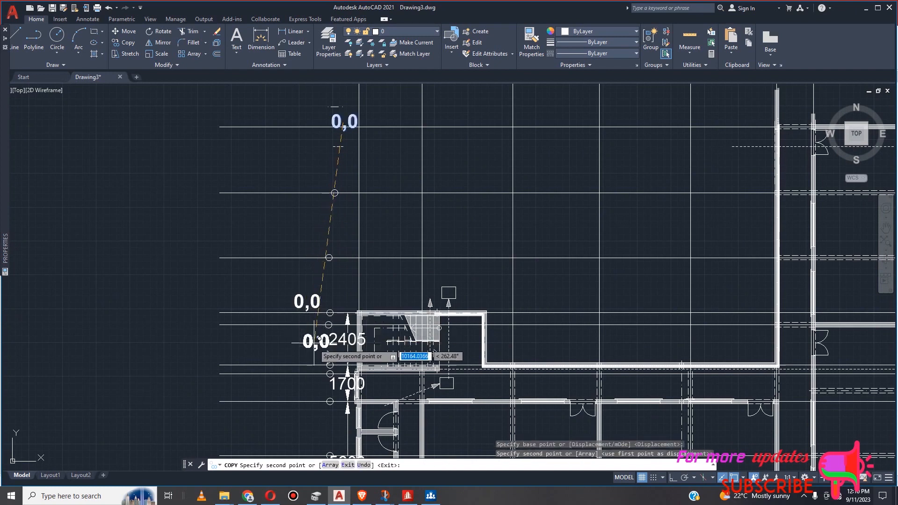
# Place two more "0,0" copies, beside the staircase block's lower wall line and beside the bottommost grid line, and end copying.
pyautogui.scroll(4, 309, 365)
pyautogui.scroll(-3, 315, 351)
pyautogui.scroll(2, 322, 336)
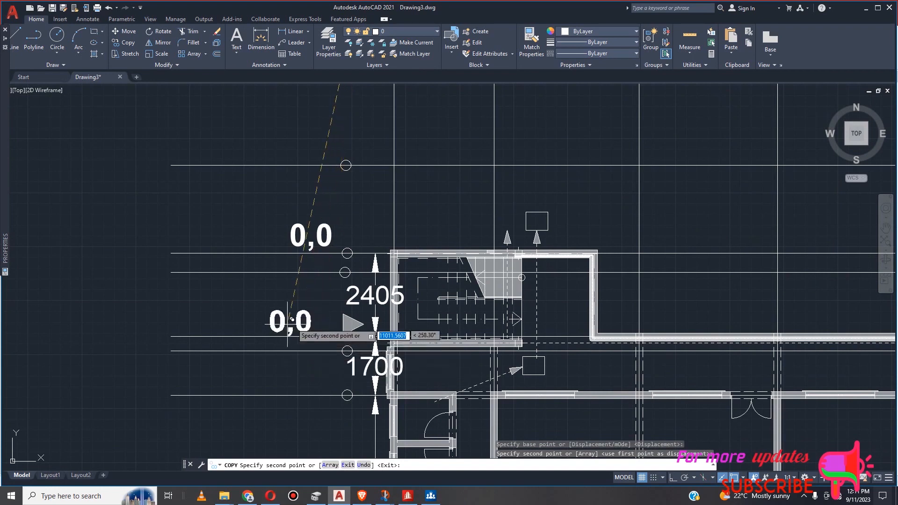
pyautogui.click(308, 323)
pyautogui.scroll(-6, 307, 323)
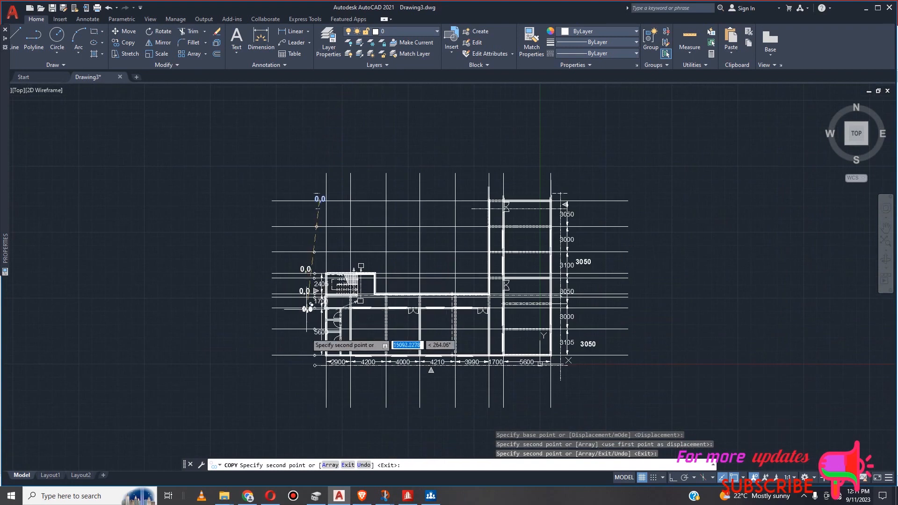
pyautogui.scroll(3, 309, 327)
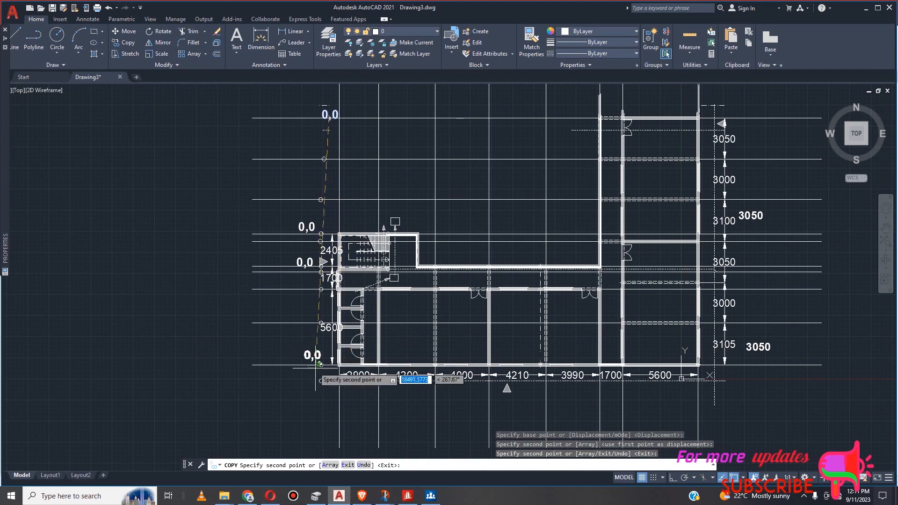
pyautogui.scroll(2, 309, 356)
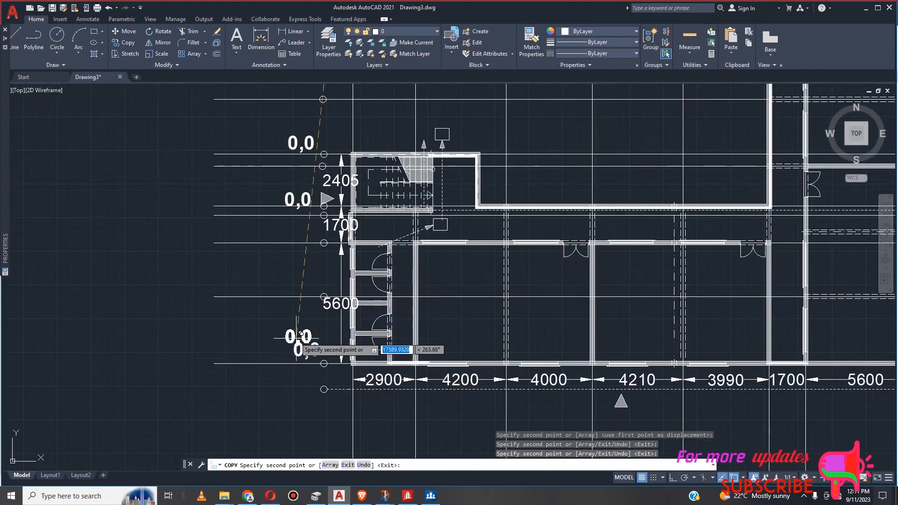
pyautogui.click(307, 349)
pyautogui.press('Escape')
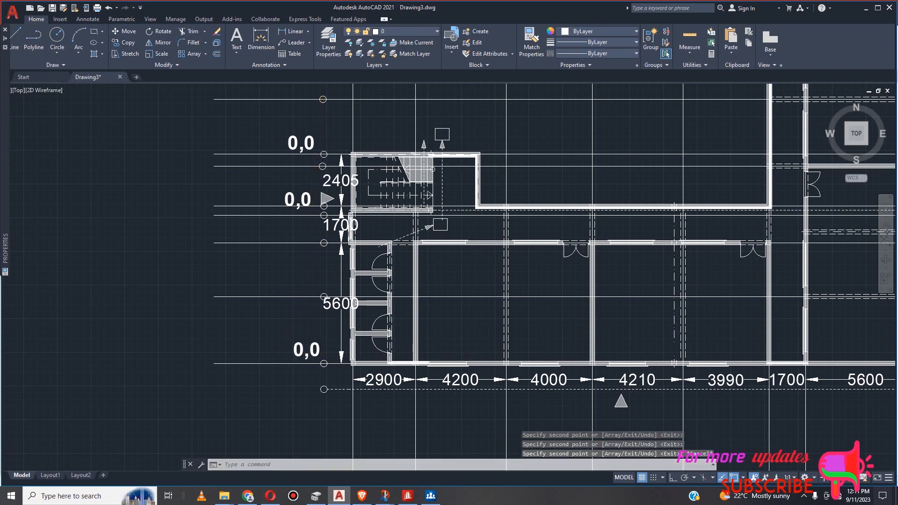
# Open the quick calculator and add the upper bay spacings as 3050+3000+3050.
pyautogui.scroll(-4, 339, 337)
pyautogui.scroll(2, 349, 268)
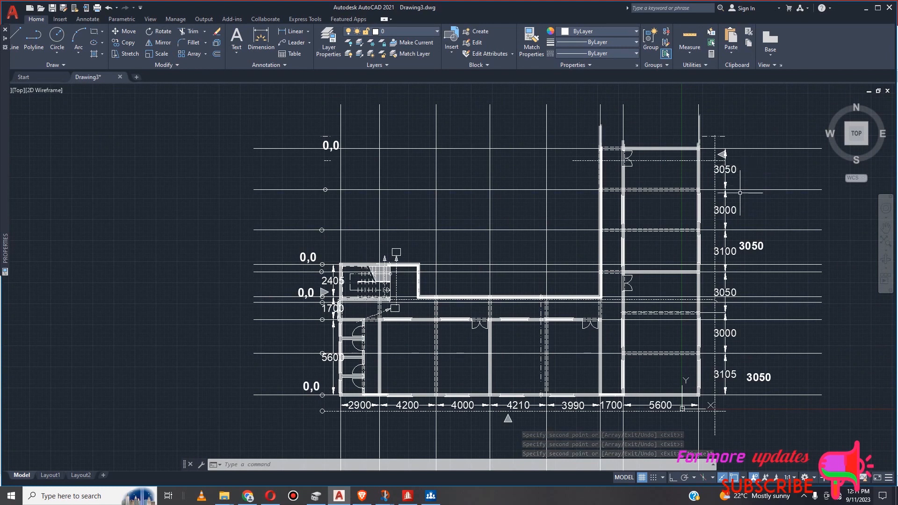
pyautogui.click(71, 140)
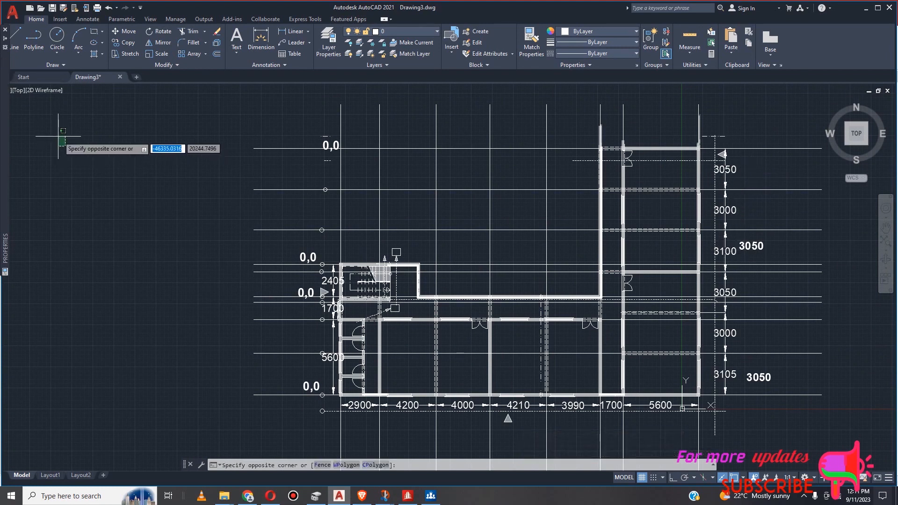
pyautogui.press('Escape')
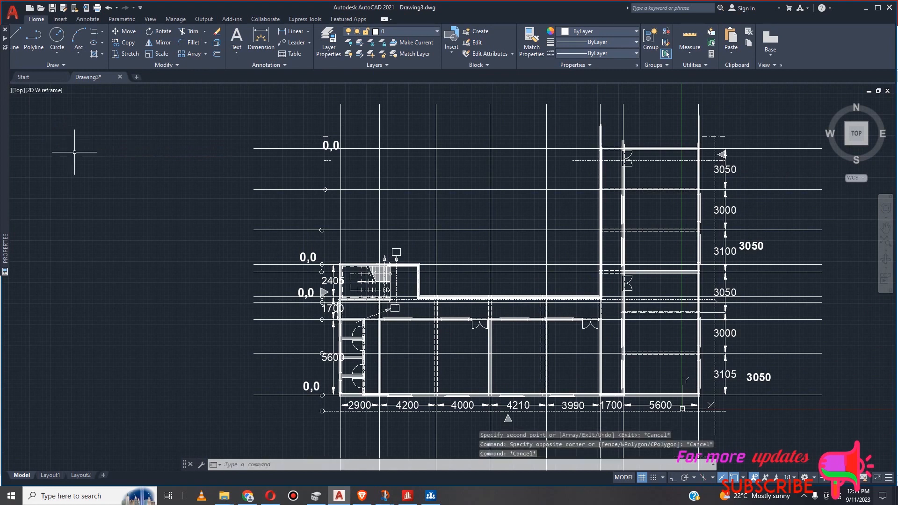
pyautogui.write('C')
pyautogui.click(133, 184)
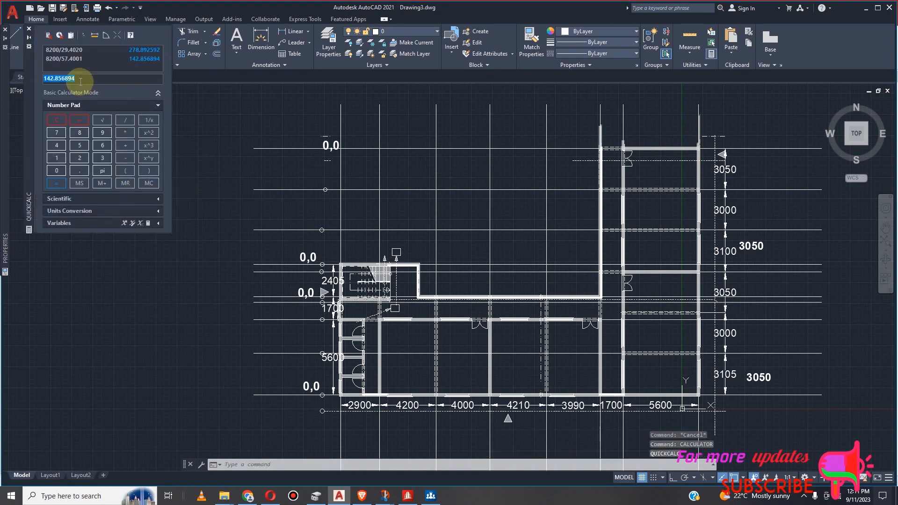
pyautogui.write('3050')
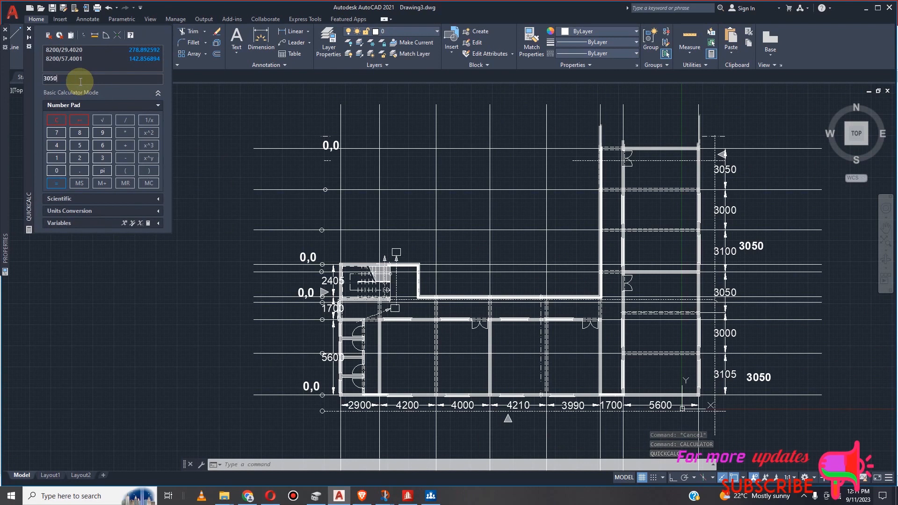
pyautogui.write('+3000+3050')
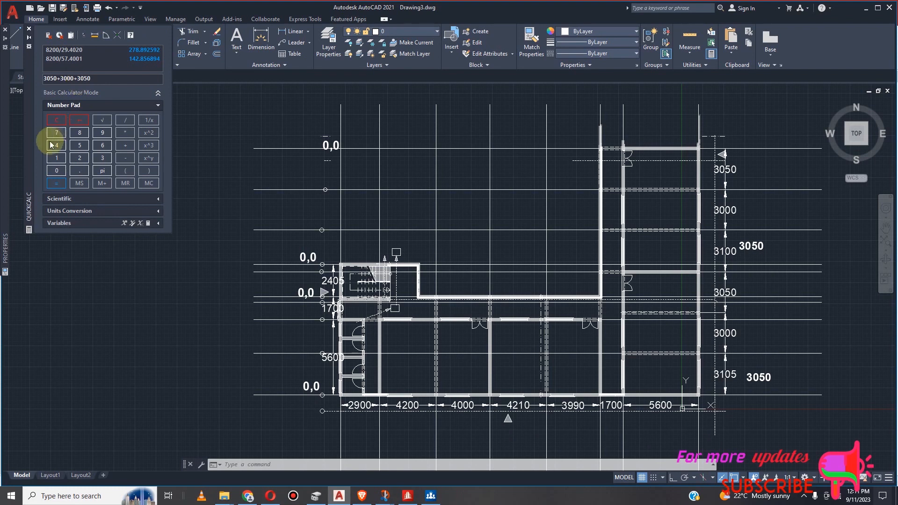
pyautogui.click(52, 183)
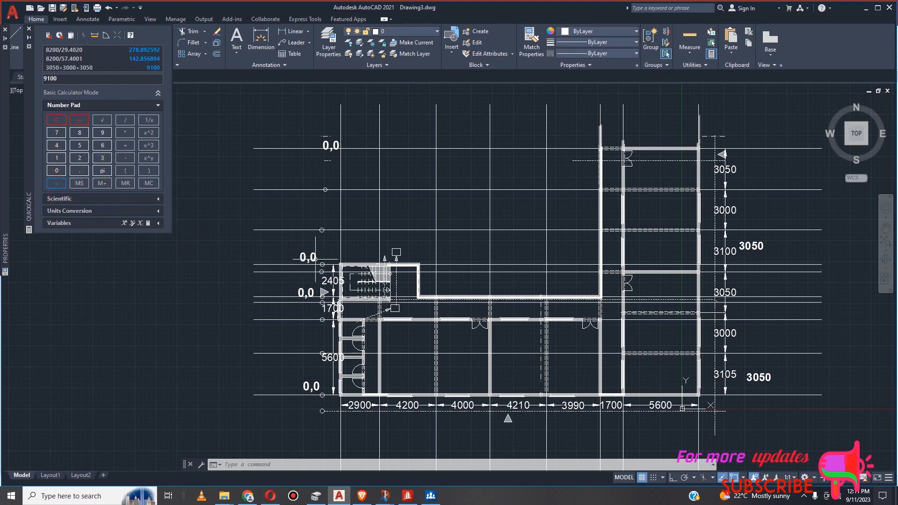
# Change the "0,0" label at the staircase block's upper wall line to "0,9100".
pyautogui.scroll(2, 312, 268)
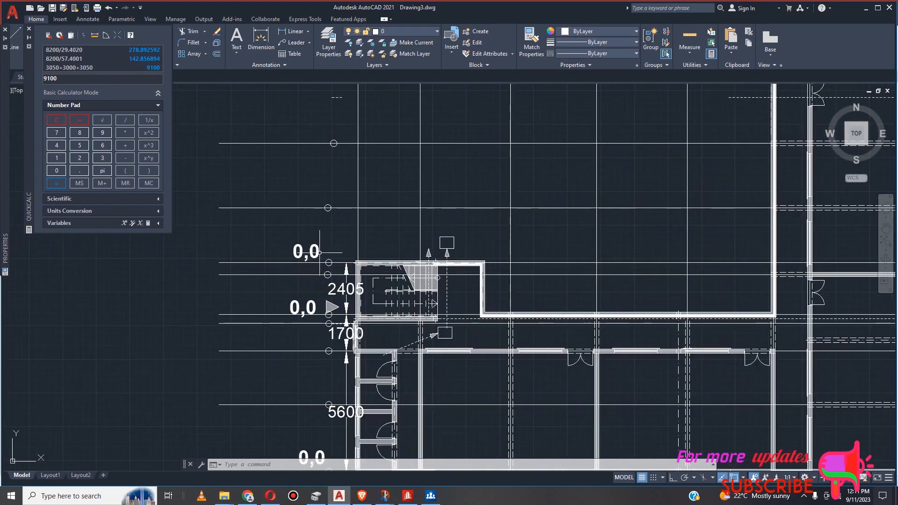
pyautogui.doubleClick(319, 253)
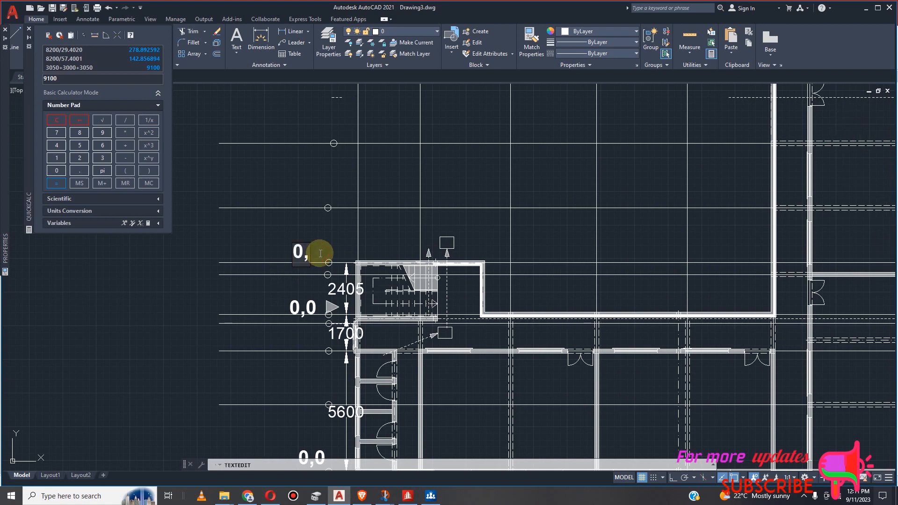
pyautogui.write('0,9100')
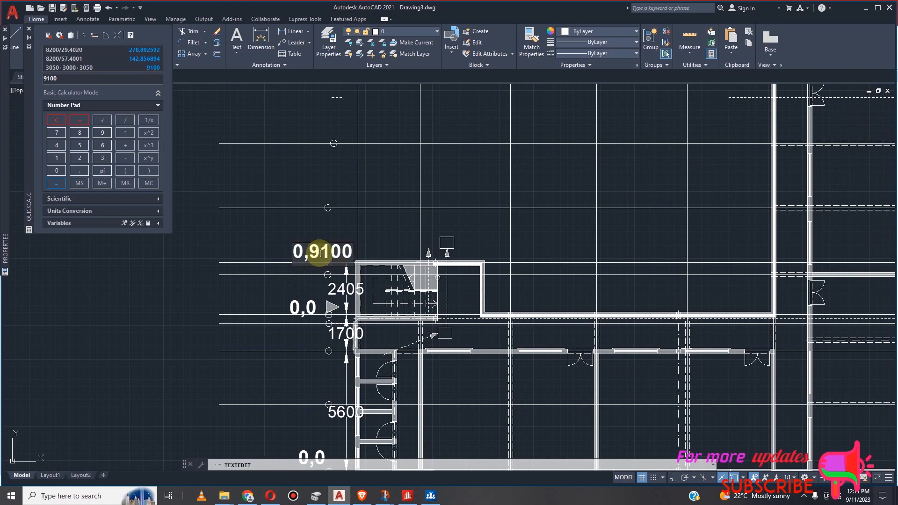
pyautogui.click(289, 300)
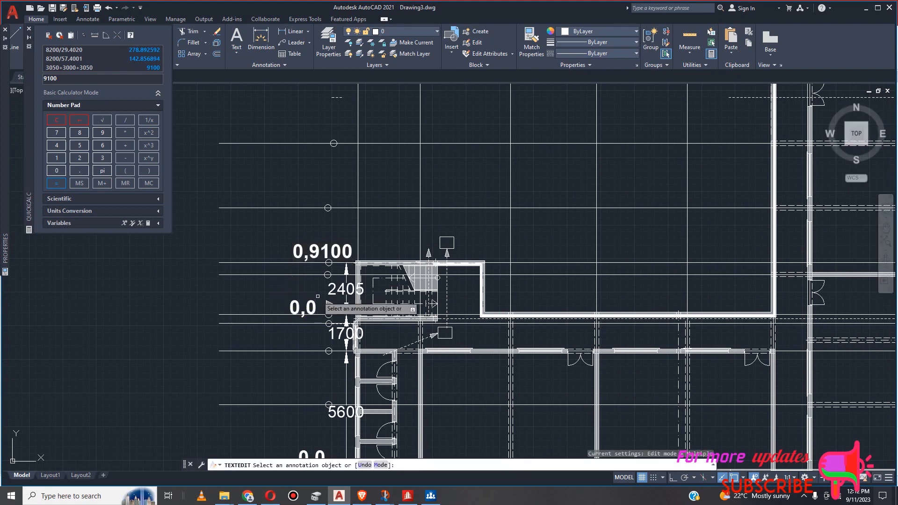
# Add the staircase bay spacing in the calculator as 9100+2405.
pyautogui.scroll(-4, 318, 290)
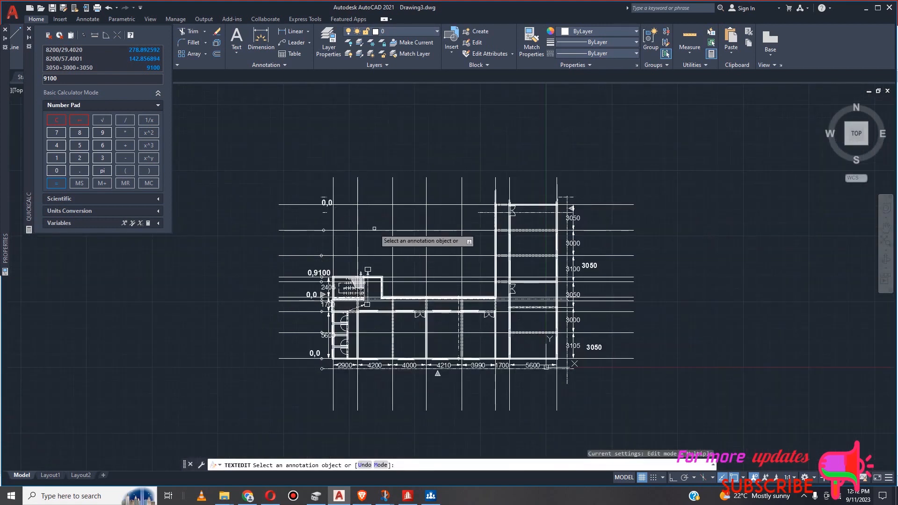
pyautogui.scroll(4, 319, 297)
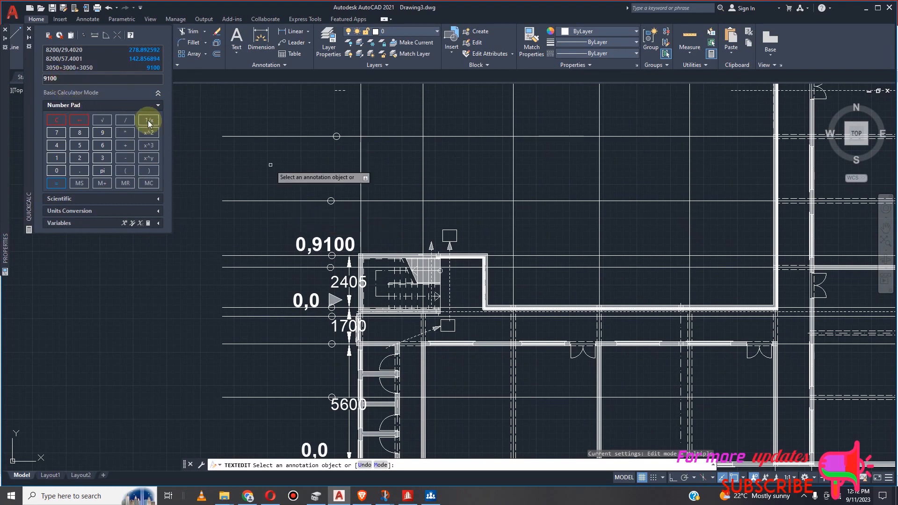
pyautogui.click(75, 78)
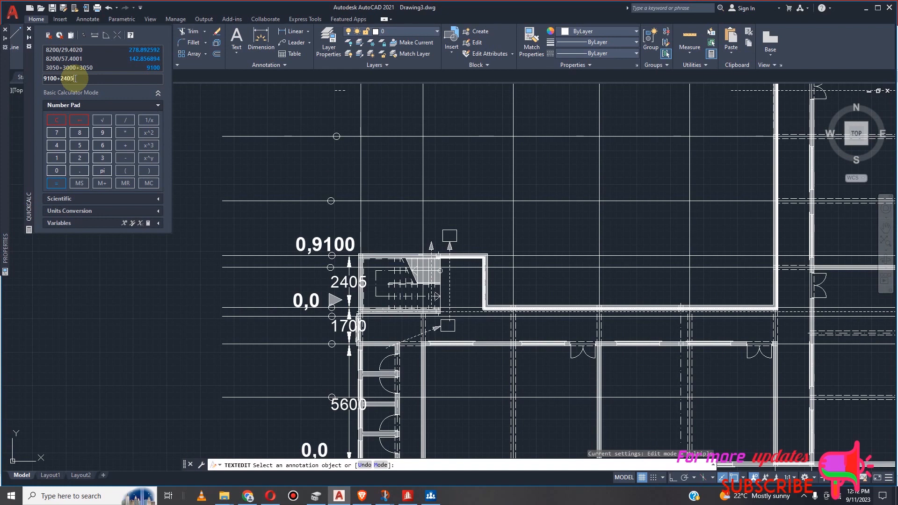
pyautogui.click(53, 183)
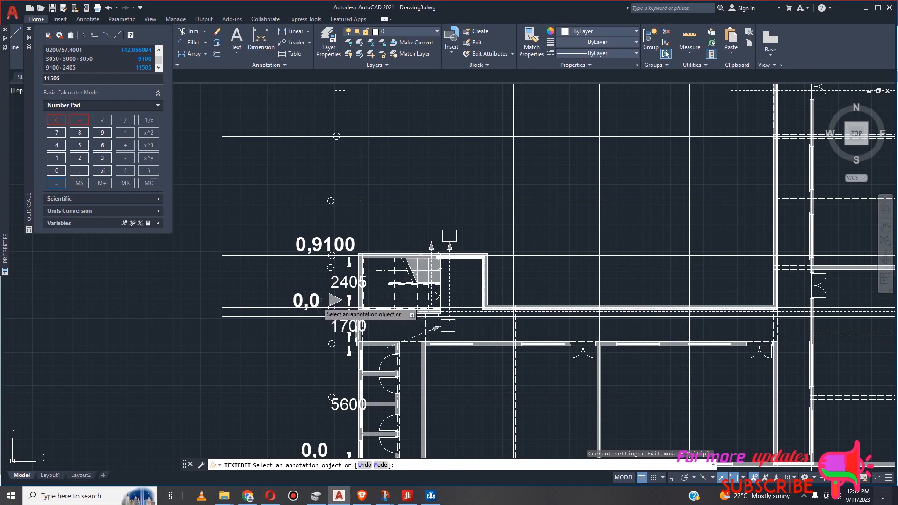
# Change the "0,0" label at the staircase block's lower wall line to "0,11505".
pyautogui.click(320, 305)
pyautogui.press('BackSpace')
pyautogui.write('11')
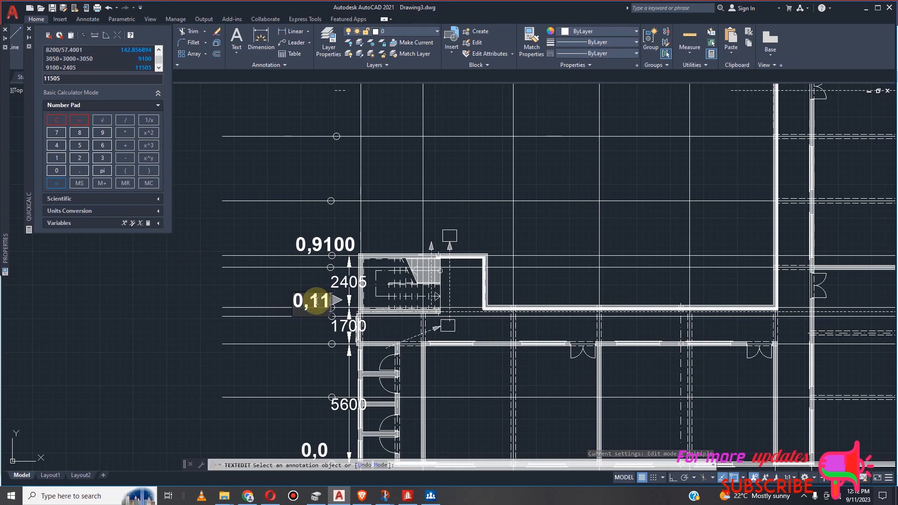
pyautogui.write('505')
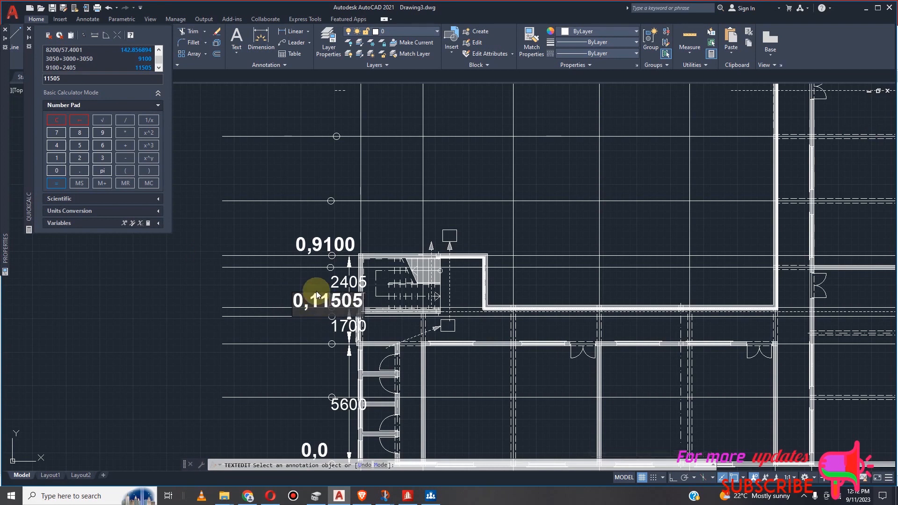
pyautogui.click(276, 273)
# Add the lowest bay spacing in the calculator as 11505+5600.
pyautogui.scroll(4, 351, 316)
pyautogui.scroll(-2, 389, 270)
pyautogui.scroll(-2, 390, 271)
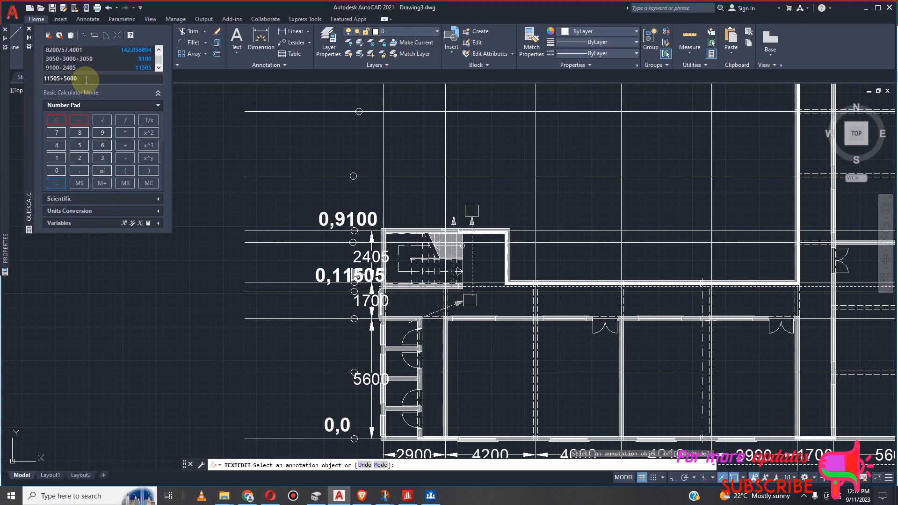
pyautogui.click(56, 183)
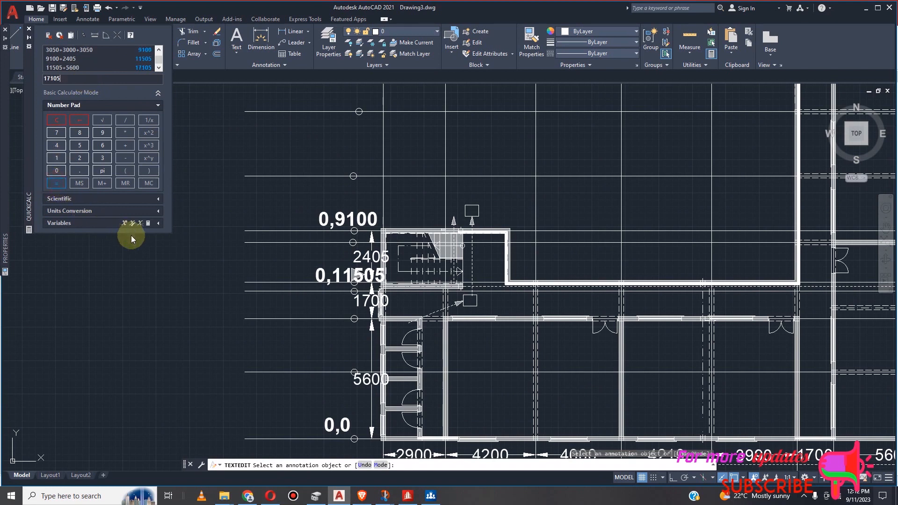
# Change the "0,0" label at the bottommost grid line to "0,17105".
pyautogui.click(348, 426)
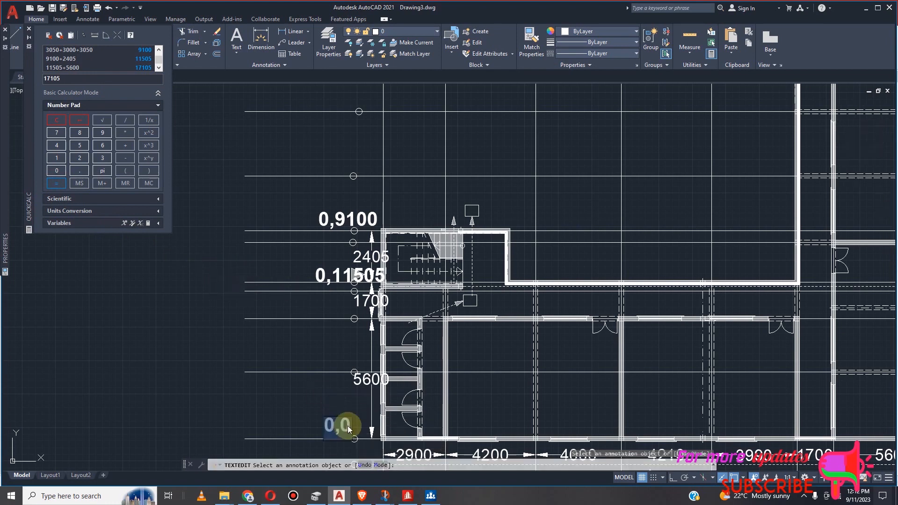
pyautogui.write('0,17105')
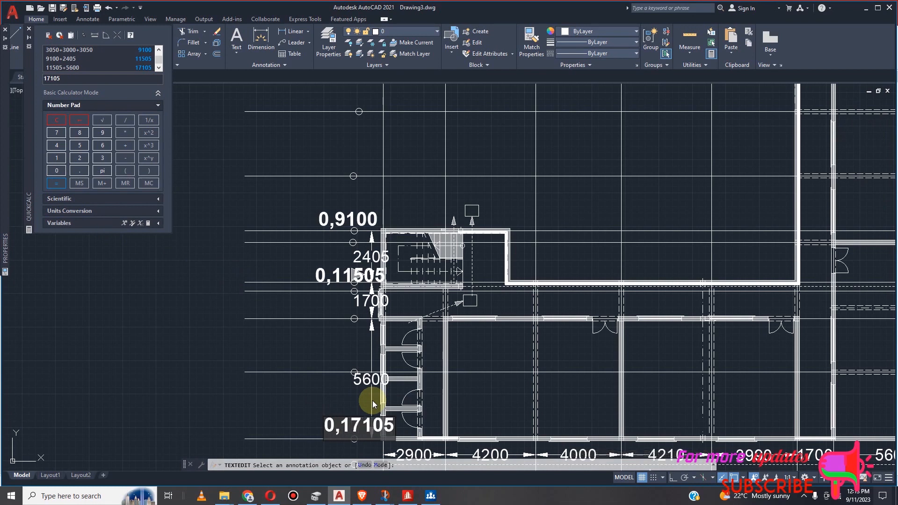
pyautogui.click(142, 264)
pyautogui.scroll(-3, 223, 332)
pyautogui.scroll(4, 266, 324)
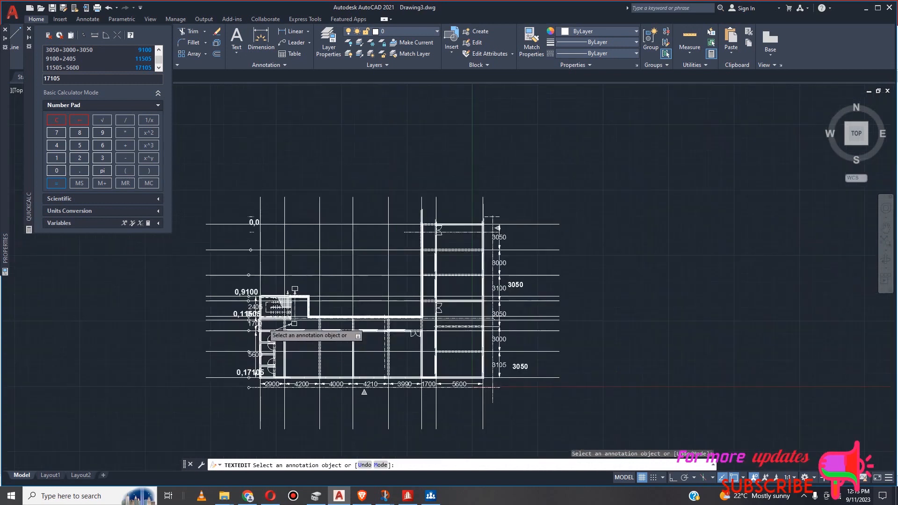
# Enclose the origin label at the upper-left grid intersection in parentheses as "(0,0)".
pyautogui.scroll(2, 251, 167)
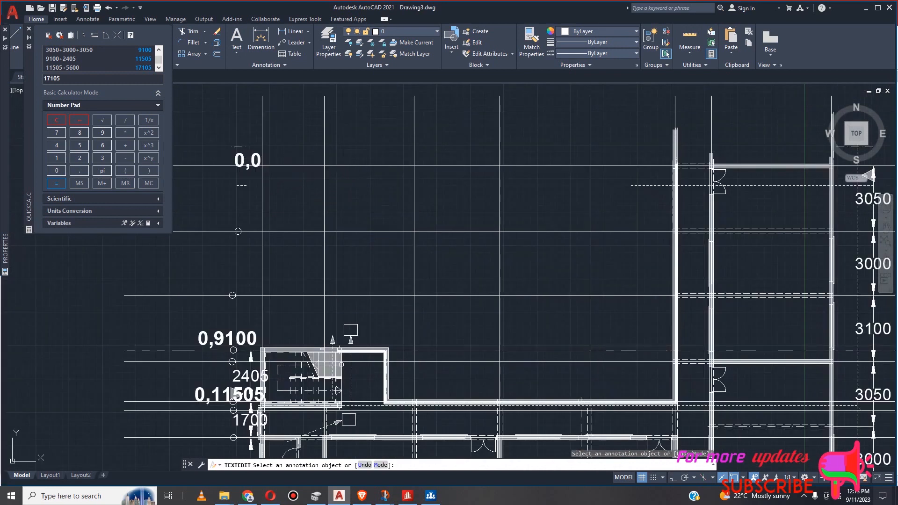
pyautogui.click(249, 161)
pyautogui.click(261, 161)
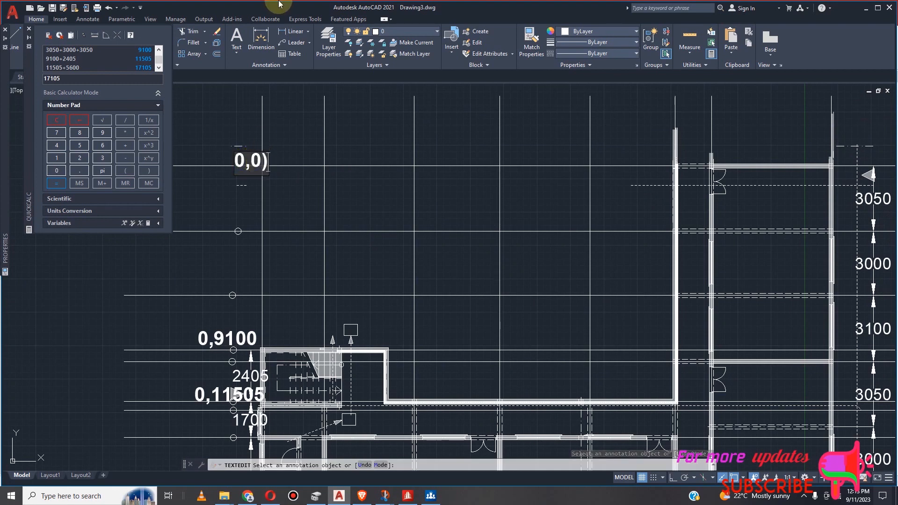
pyautogui.click(235, 163)
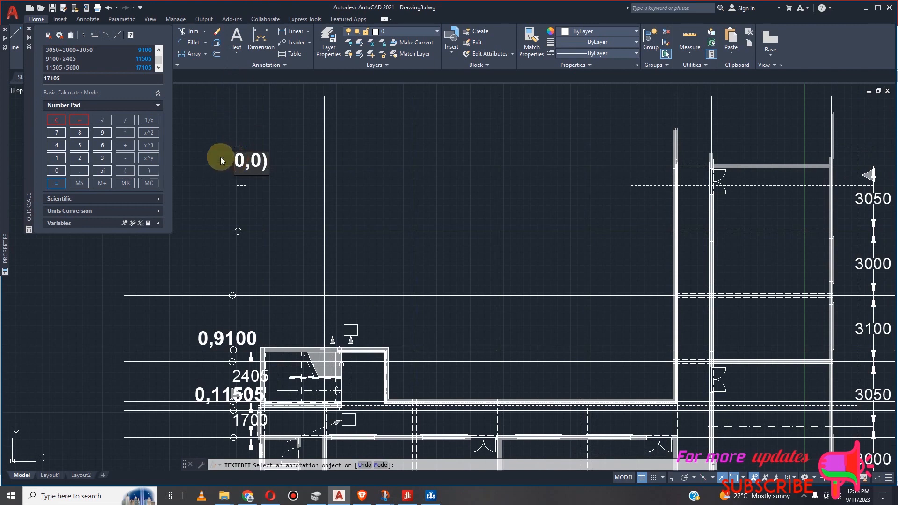
pyautogui.write('(')
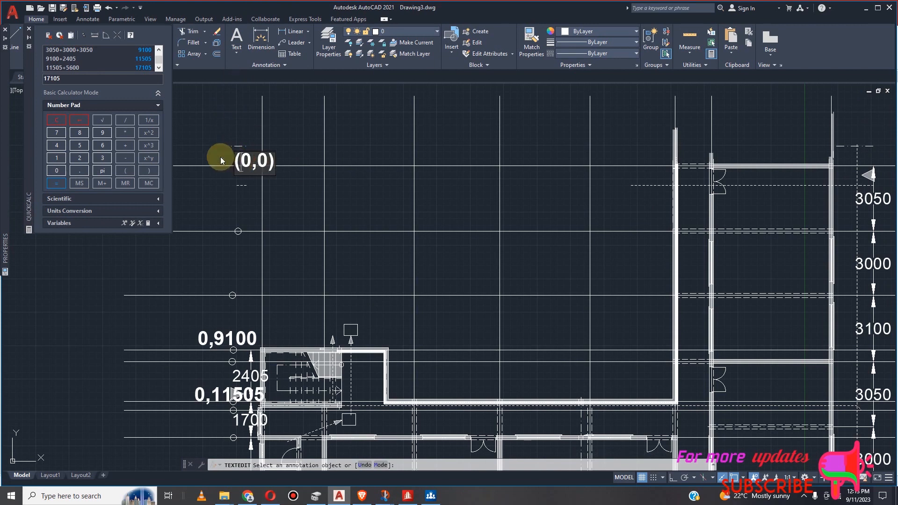
# Enclose the label at the staircase block's upper wall line in parentheses as "(0,9100)".
pyautogui.click(201, 337)
pyautogui.click(201, 343)
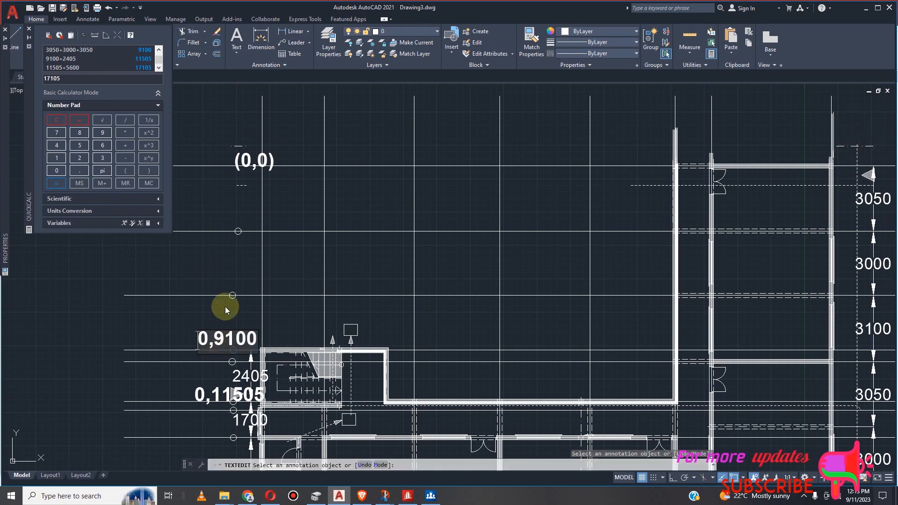
pyautogui.write('(')
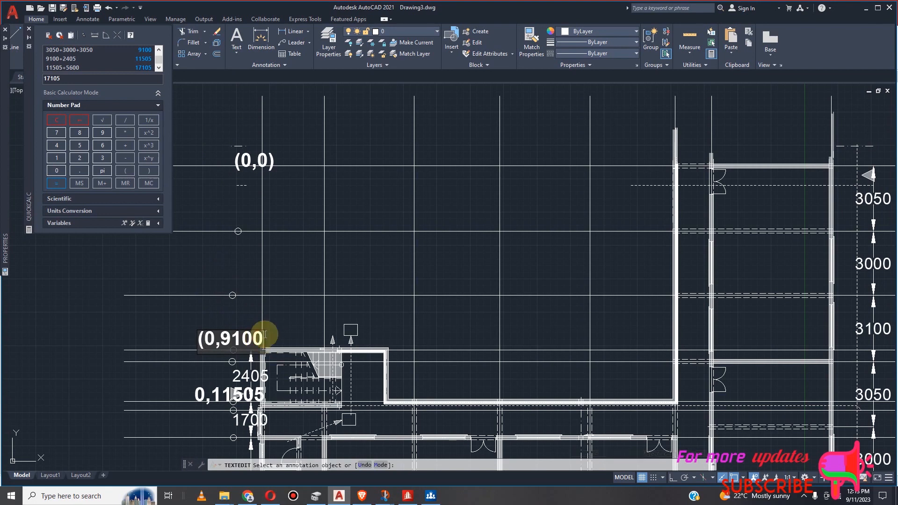
# Enclose the label at the staircase block's lower wall line in parentheses as "(0,11505)".
pyautogui.scroll(-2, 192, 358)
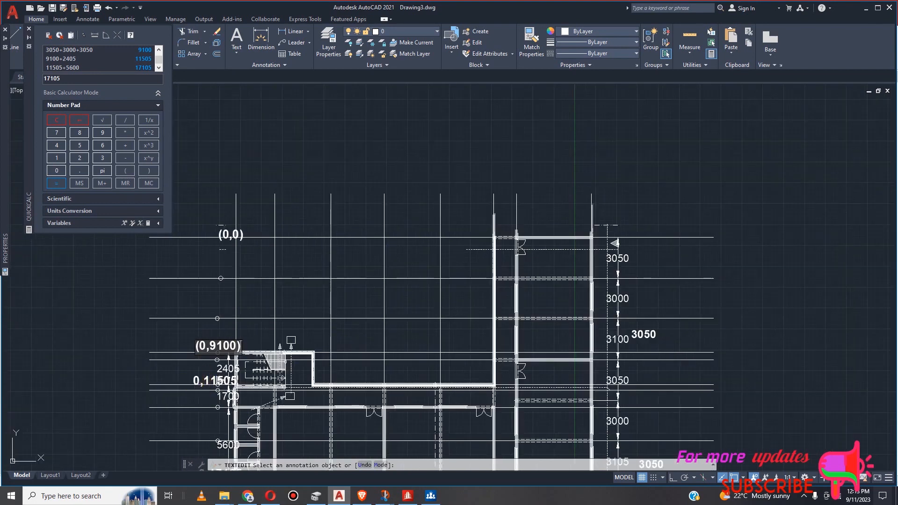
pyautogui.click(197, 380)
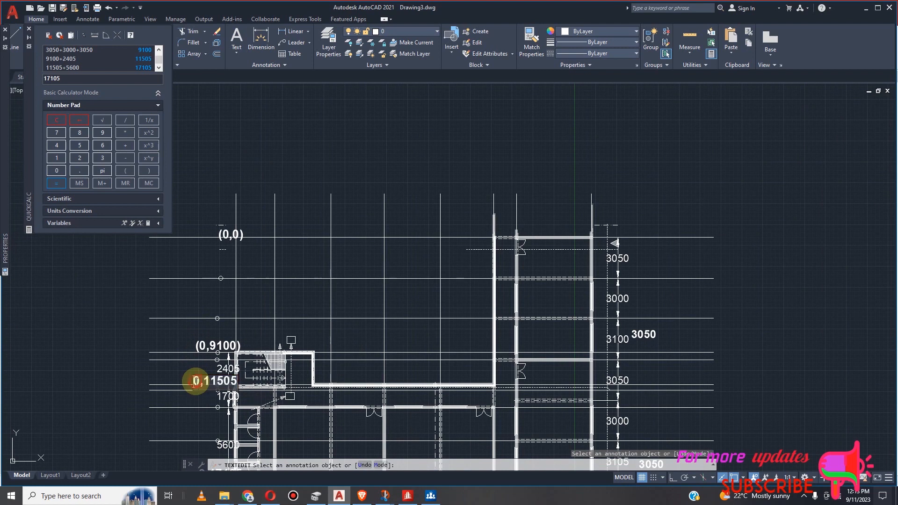
pyautogui.press('Home')
pyautogui.write('(')
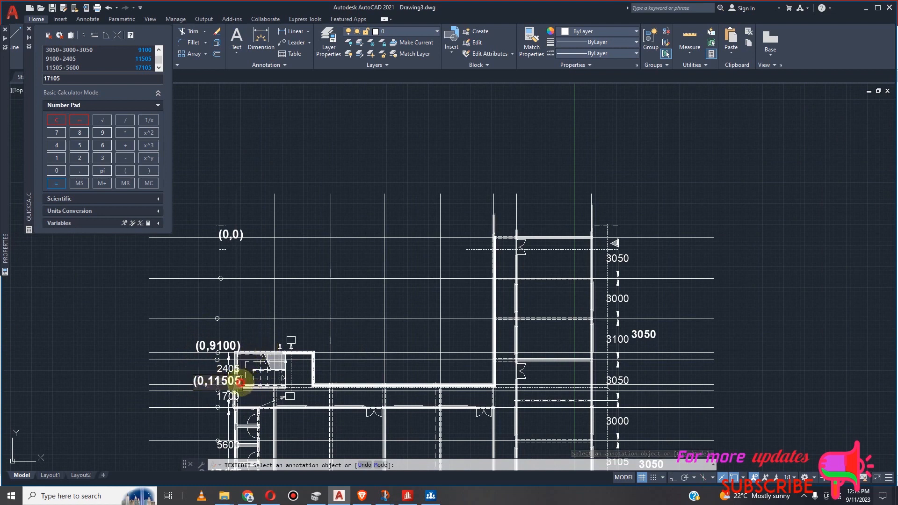
pyautogui.click(241, 382)
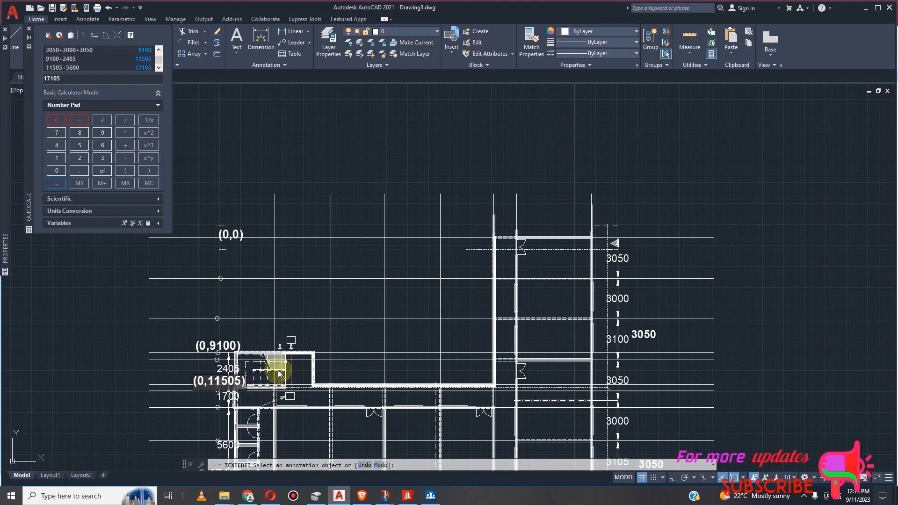
# Try to enclose the bottommost grid line's label in parentheses as "(0,17105)".
pyautogui.scroll(-3, 287, 379)
pyautogui.scroll(5, 281, 235)
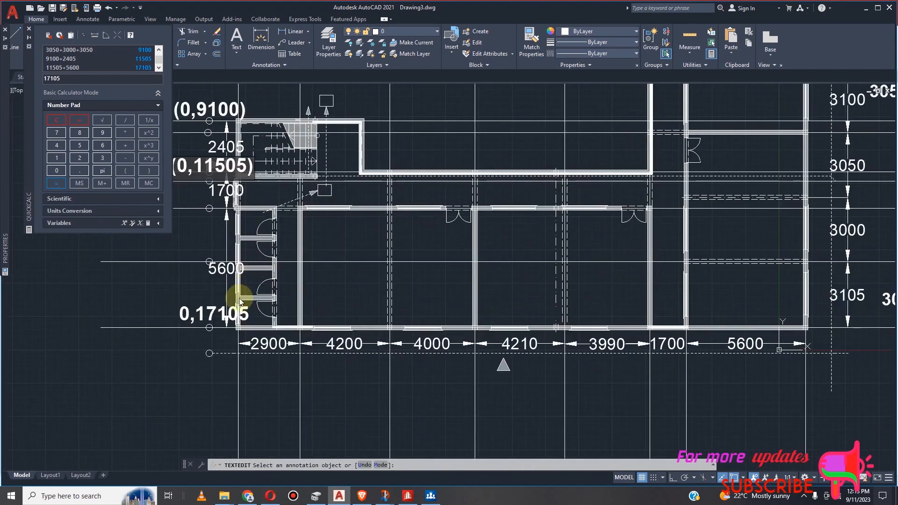
pyautogui.click(186, 320)
pyautogui.click(183, 320)
pyautogui.write('(')
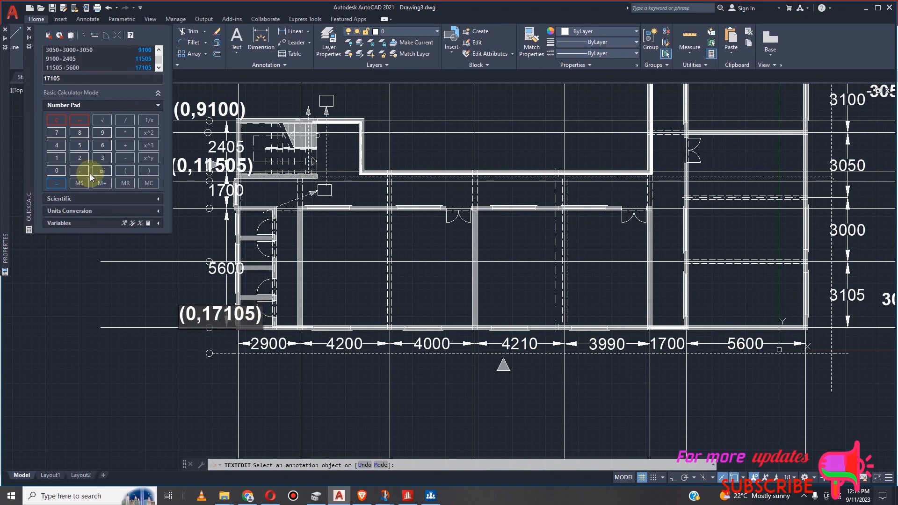
# Examine the bay dimensions and grid lines along the right wing of the floor plan.
pyautogui.scroll(-4, 255, 332)
pyautogui.scroll(4, 238, 260)
pyautogui.scroll(-2, 238, 260)
pyautogui.scroll(-2, 381, 243)
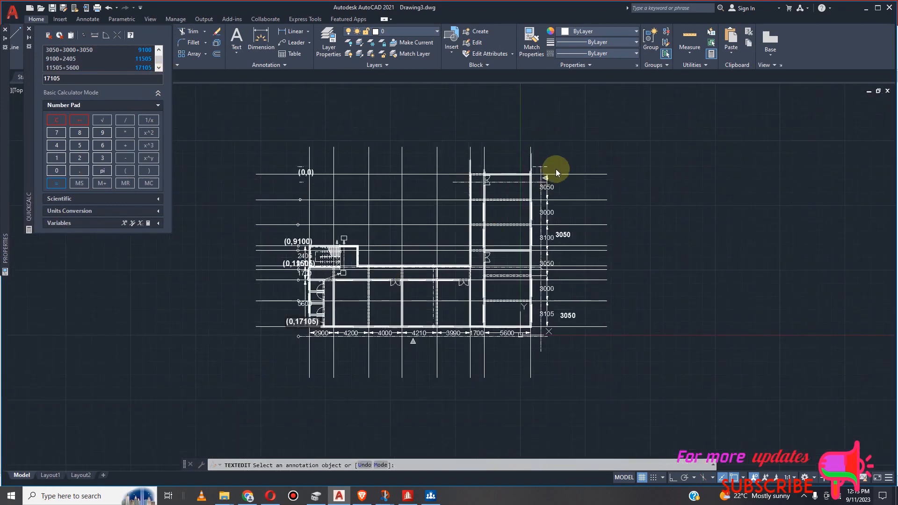
pyautogui.scroll(4, 544, 187)
pyautogui.scroll(-2, 515, 172)
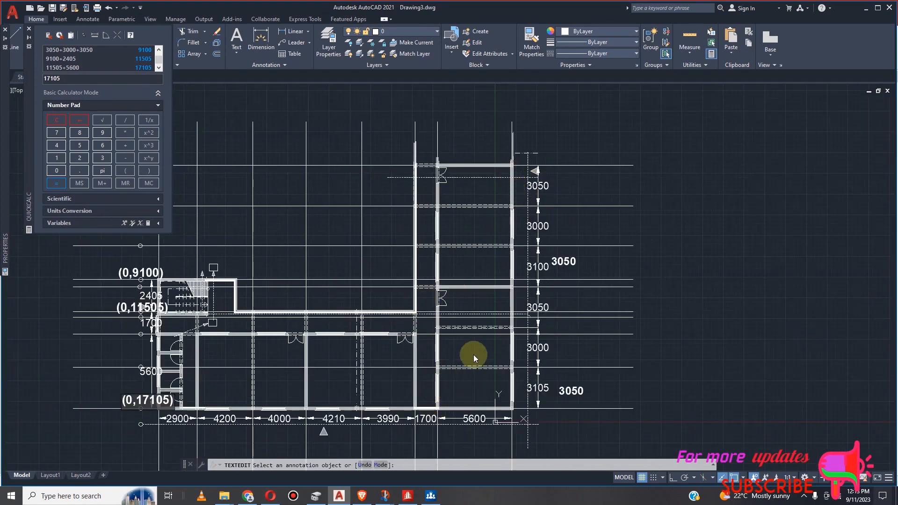
pyautogui.scroll(2, 524, 336)
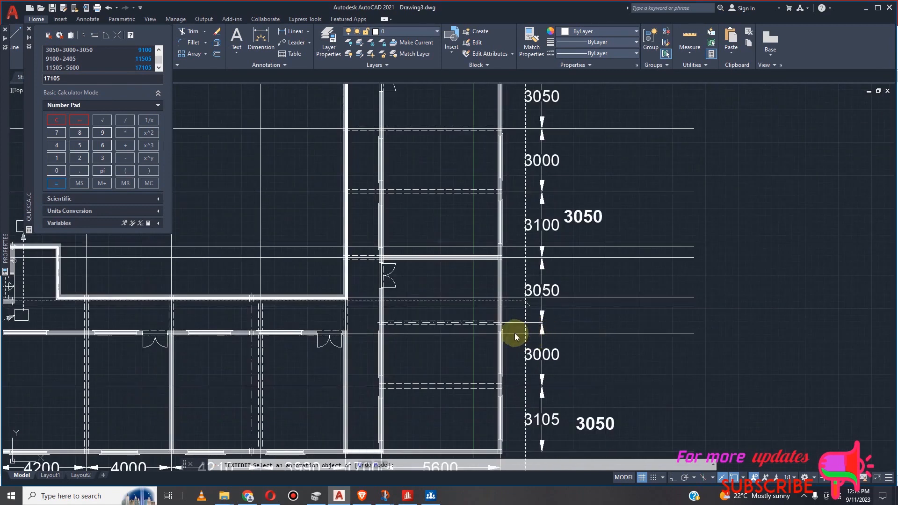
pyautogui.scroll(-3, 515, 333)
pyautogui.scroll(4, 487, 331)
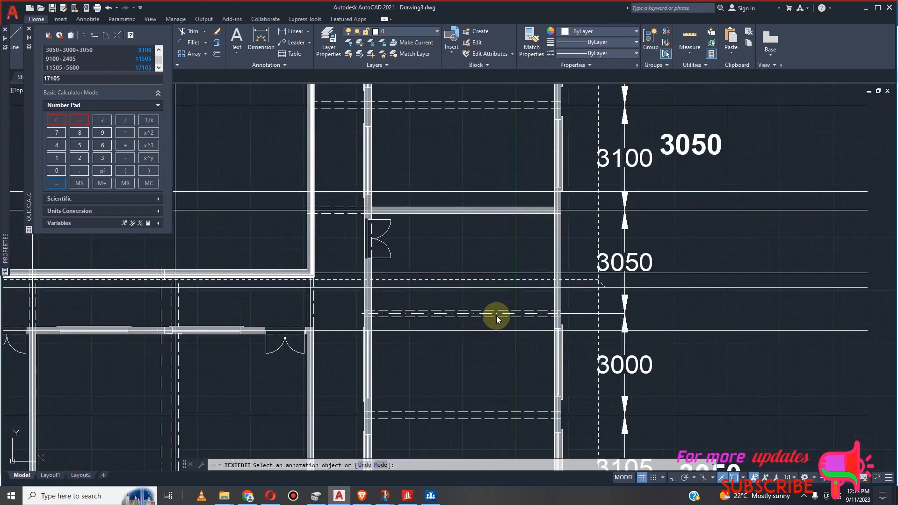
pyautogui.scroll(-2, 496, 316)
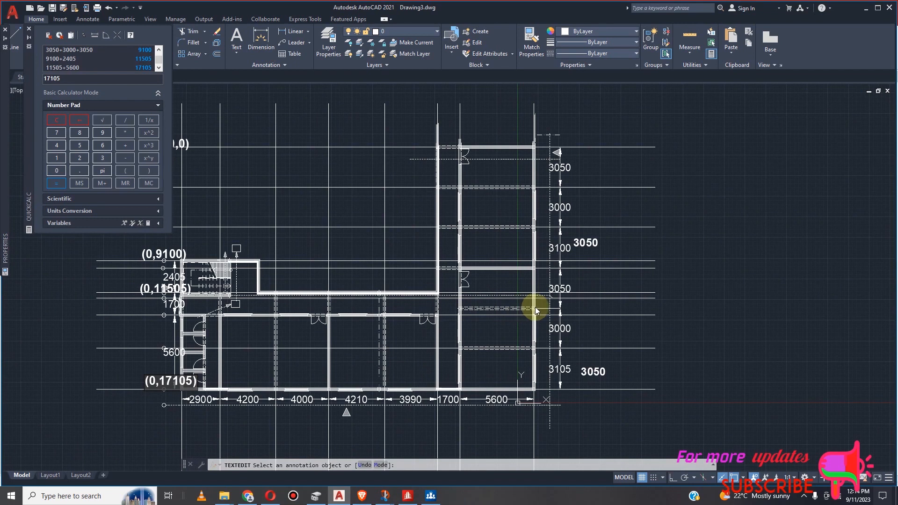
pyautogui.scroll(4, 536, 309)
pyautogui.scroll(-2, 587, 294)
pyautogui.scroll(-2, 549, 307)
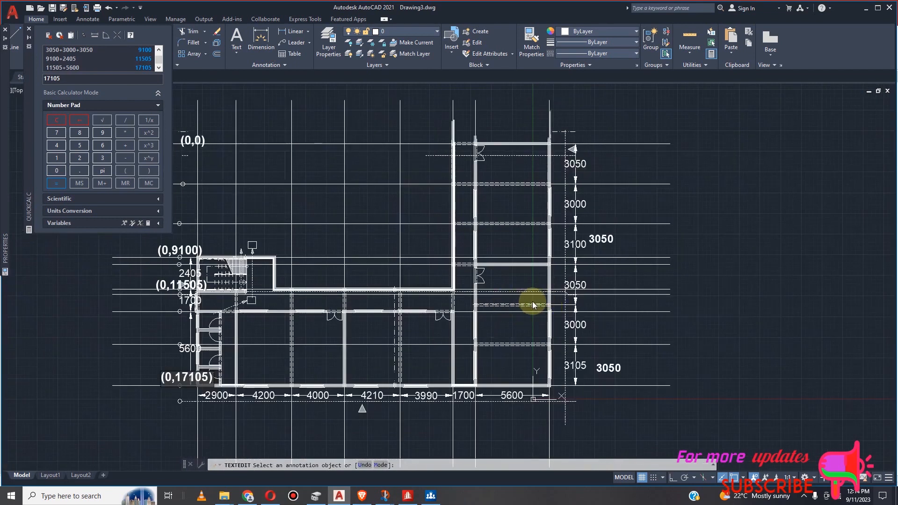
pyautogui.write('XL')
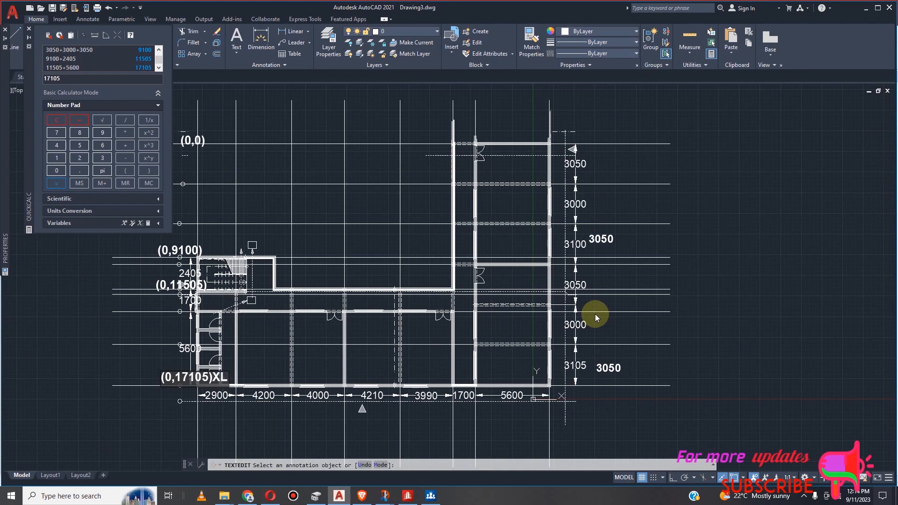
pyautogui.click(595, 314)
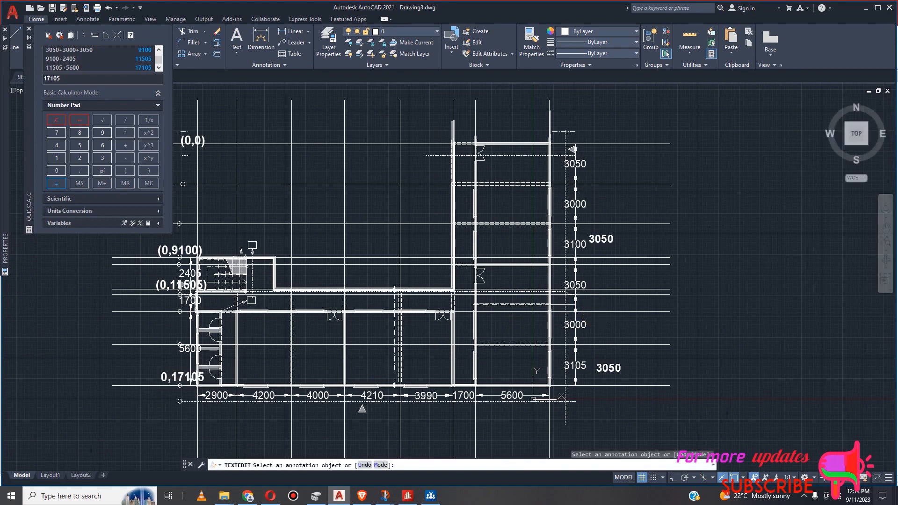
pyautogui.click(165, 380)
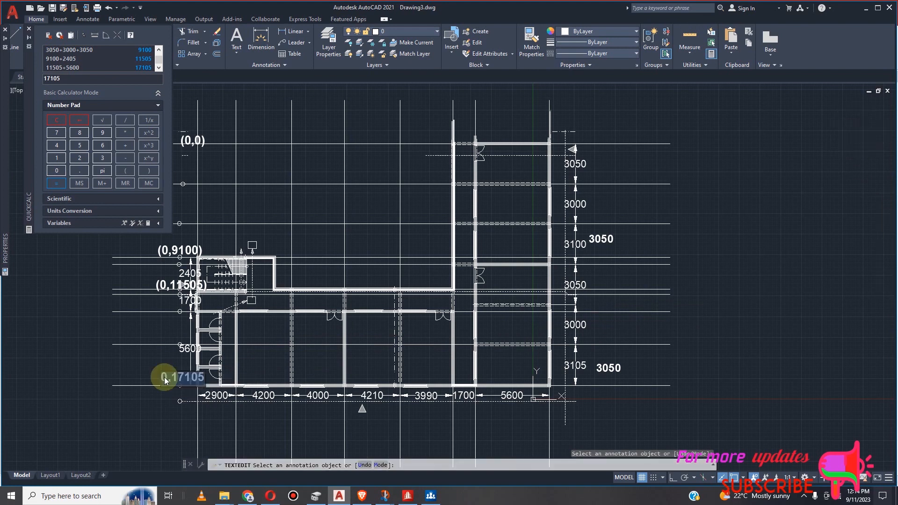
pyautogui.click(218, 338)
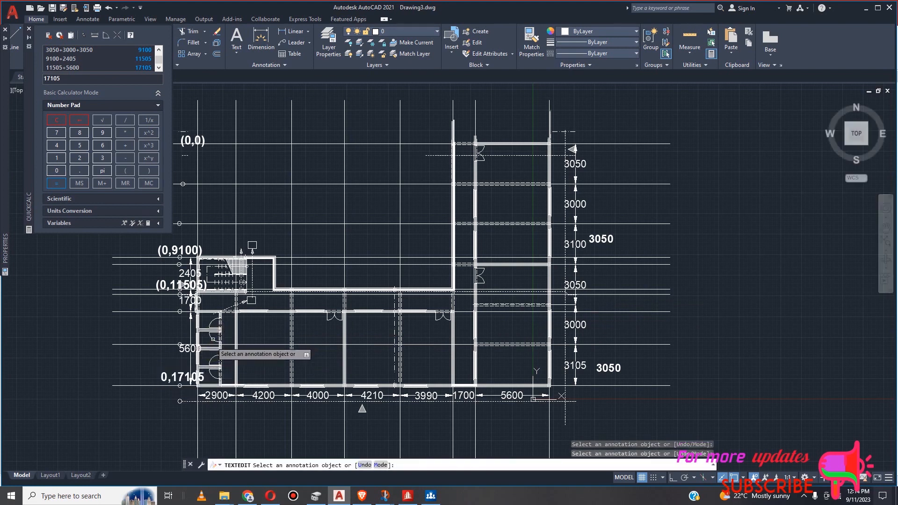
# Reopen the bottommost grid line's label, enclose it in parentheses as "(0,17105)", and end text editing.
pyautogui.click(162, 379)
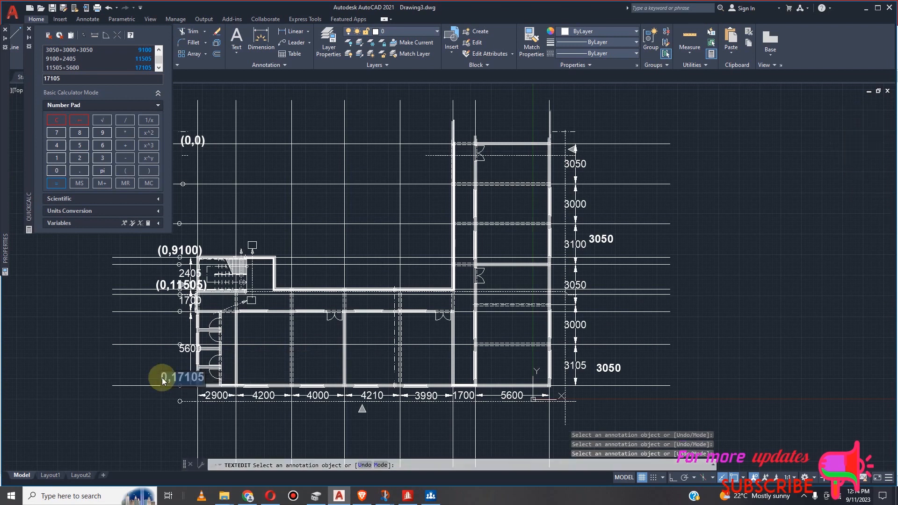
pyautogui.click(162, 377)
pyautogui.write('(')
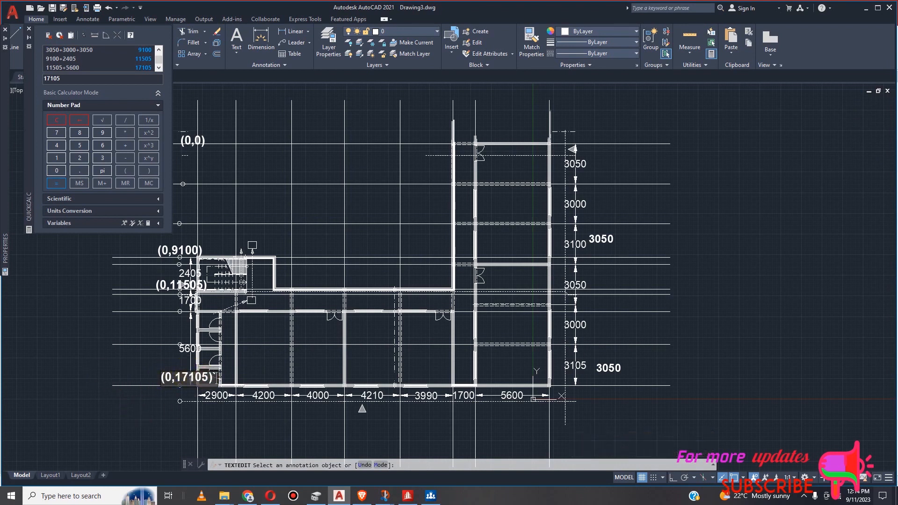
pyautogui.click(103, 372)
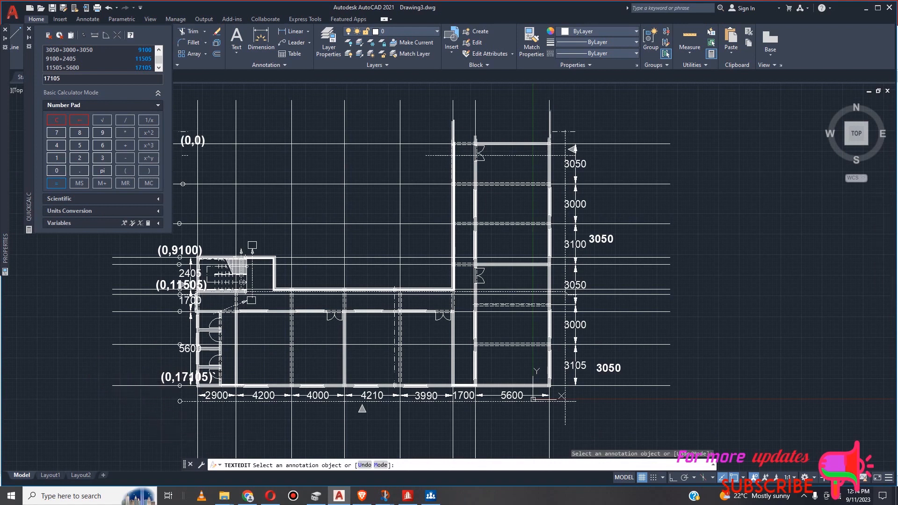
pyautogui.press('Escape')
pyautogui.press('Escape')
# Copy the "(0,0)" label from the origin intersection to the top grid line at the right wing's outer wall.
pyautogui.scroll(-4, 357, 275)
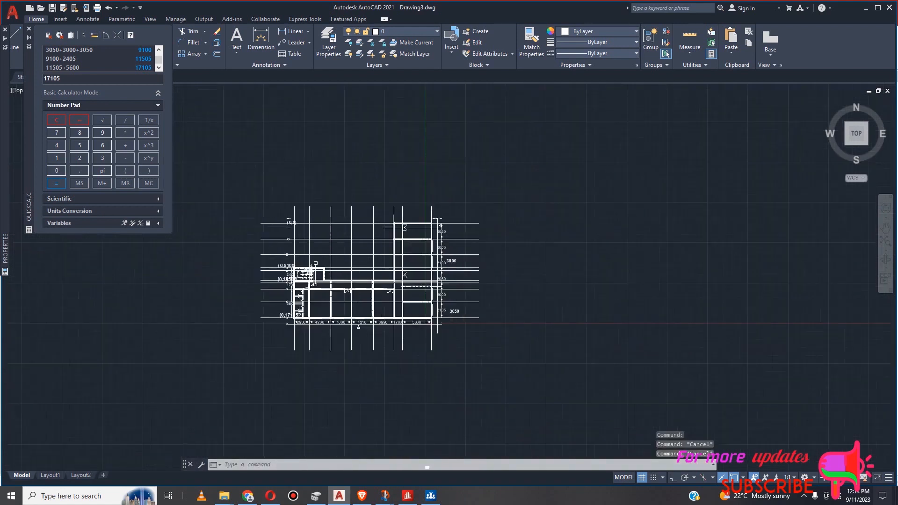
pyautogui.scroll(4, 300, 226)
pyautogui.scroll(4, 262, 220)
pyautogui.scroll(-2, 262, 220)
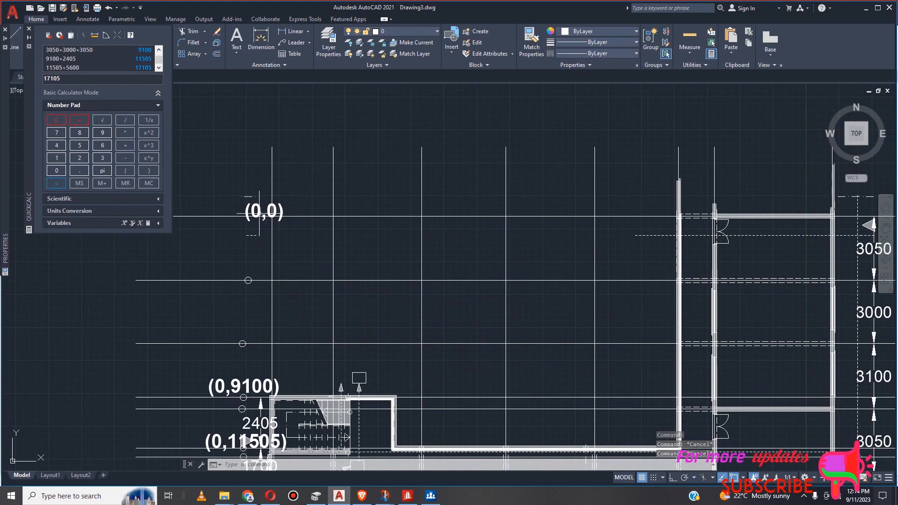
pyautogui.scroll(2, 259, 213)
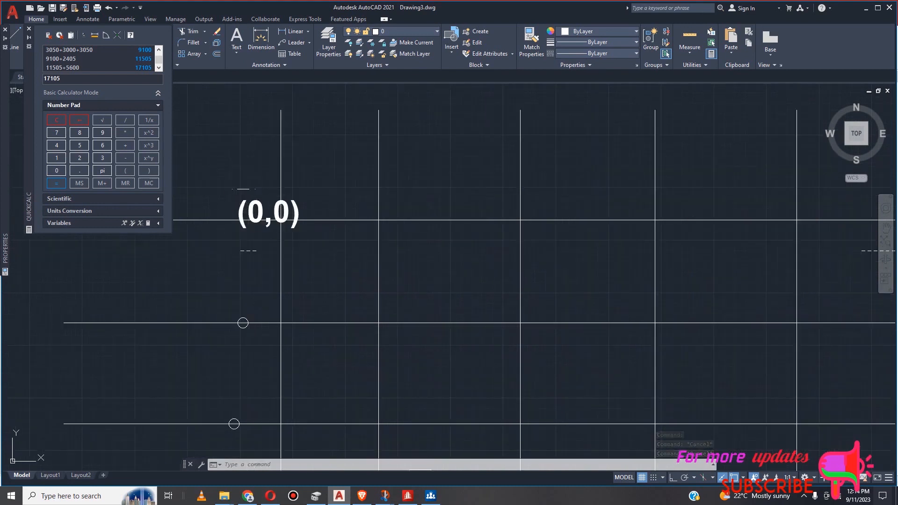
pyautogui.press('Escape')
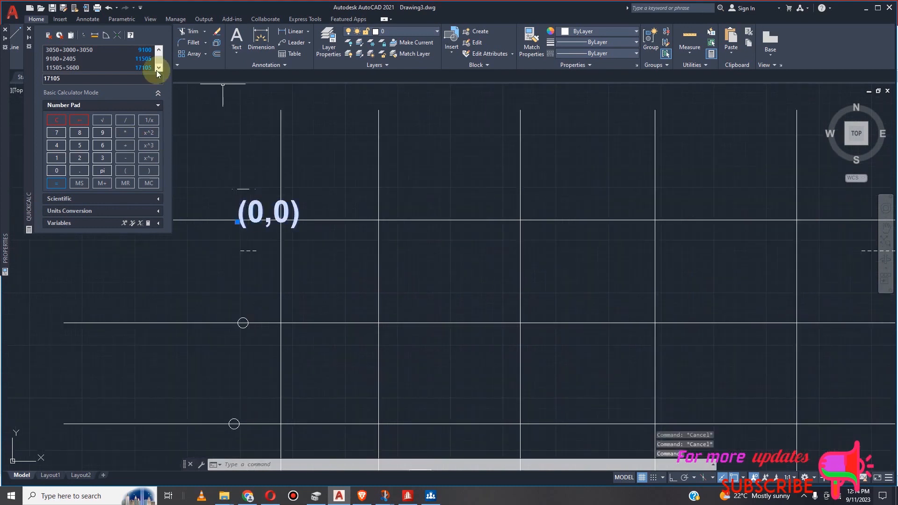
pyautogui.write('c')
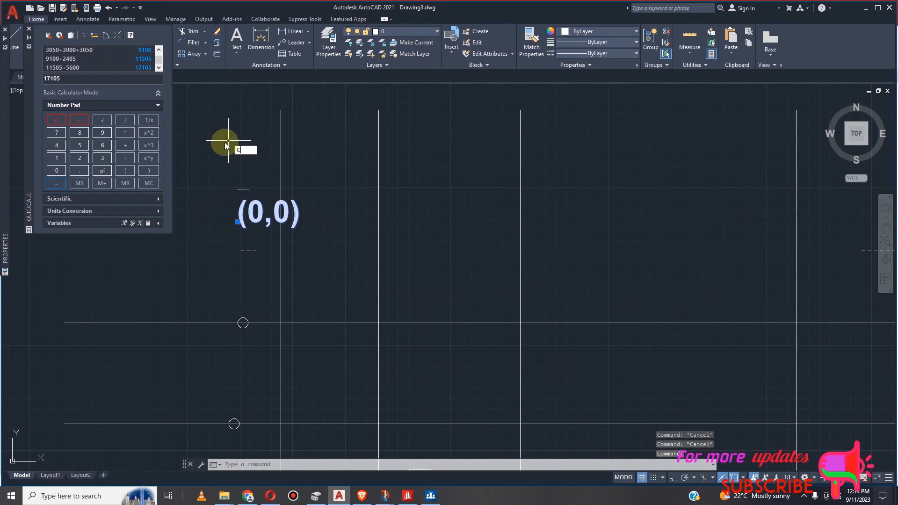
pyautogui.click(264, 185)
pyautogui.click(281, 220)
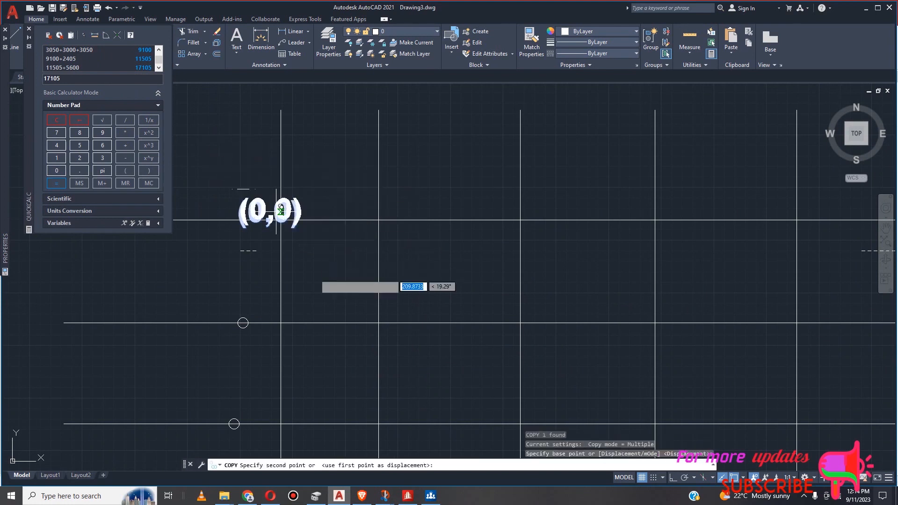
pyautogui.scroll(-5, 281, 286)
pyautogui.scroll(6, 511, 254)
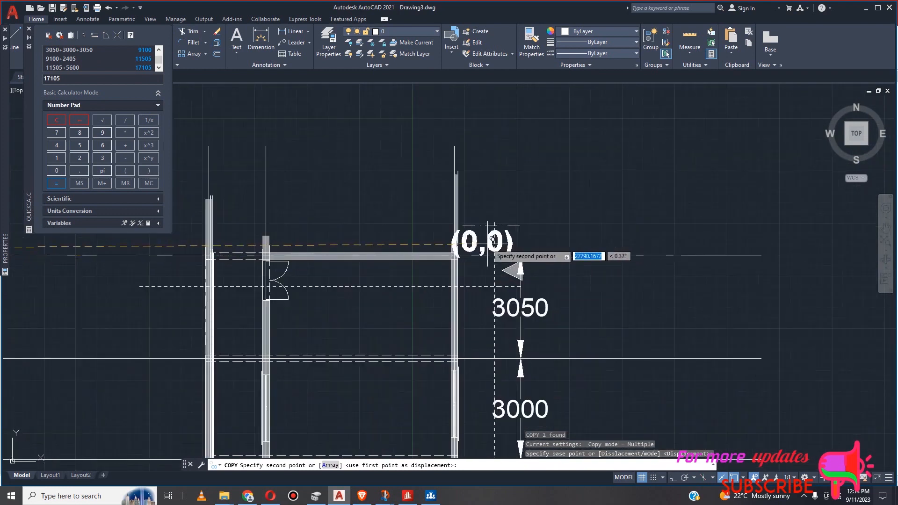
pyautogui.click(544, 243)
pyautogui.scroll(-2, 555, 202)
pyautogui.press('Escape')
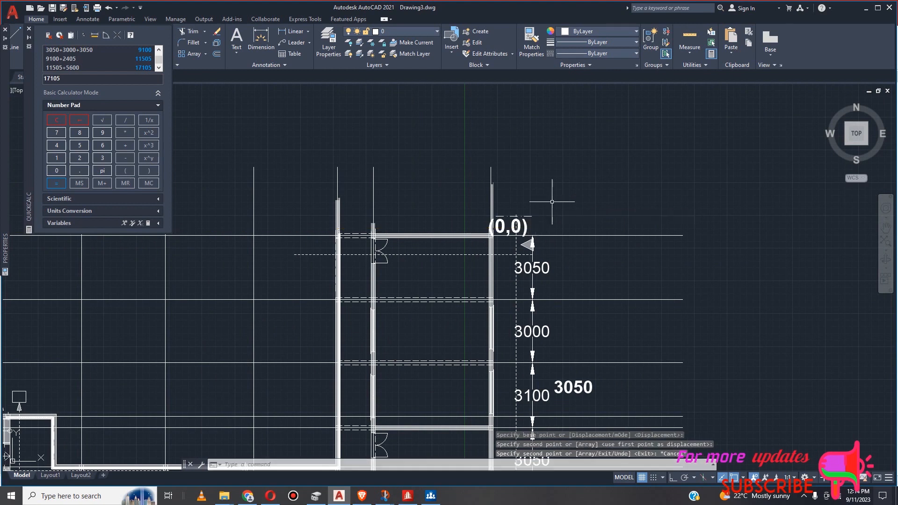
pyautogui.scroll(-4, 552, 192)
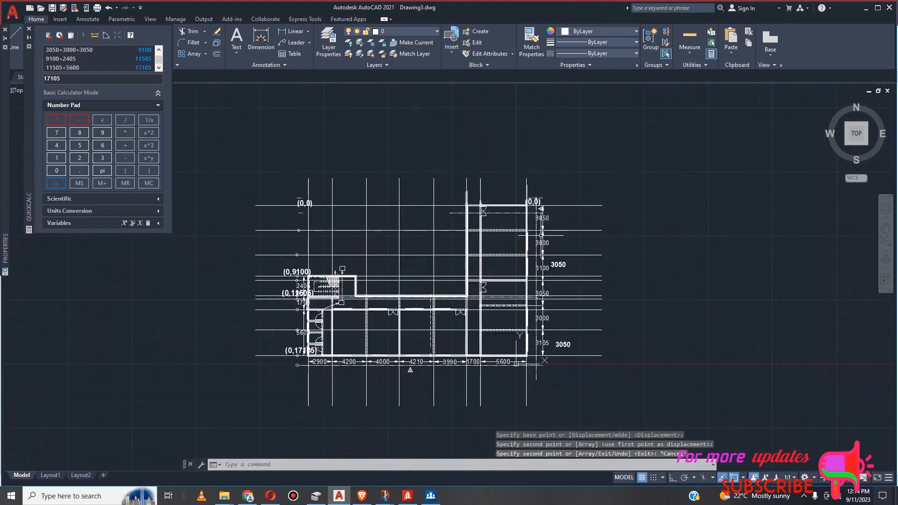
pyautogui.scroll(4, 552, 207)
pyautogui.scroll(-2, 526, 178)
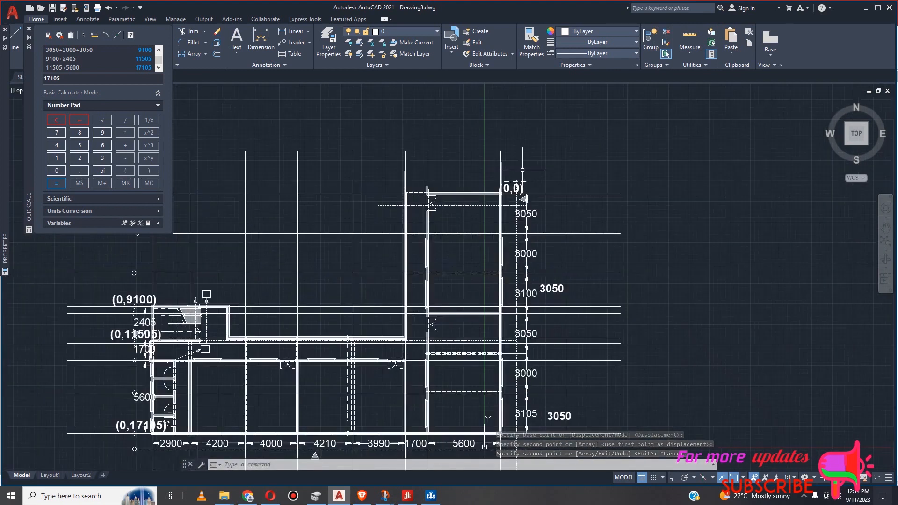
# Draw a horizontal construction line through the middle of the right wing's dashed beam between the lower 3050 and 3000 bays.
pyautogui.scroll(-2, 497, 221)
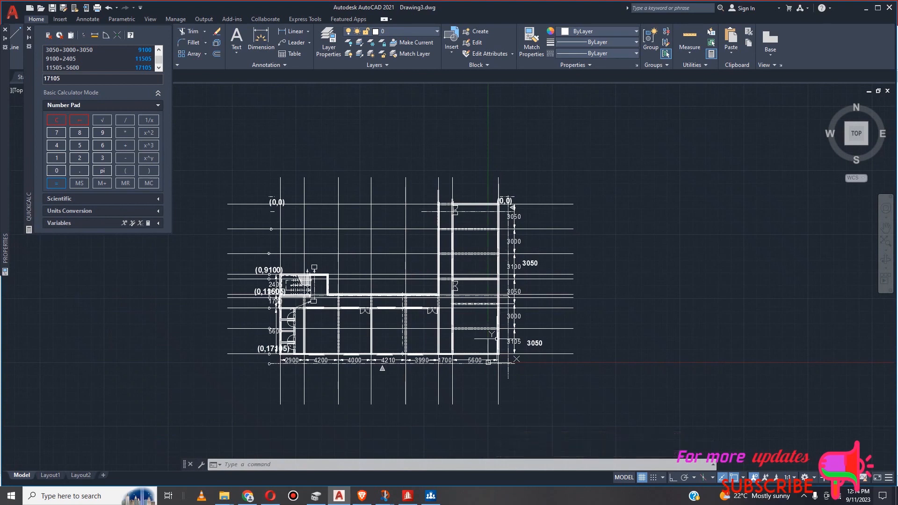
pyautogui.scroll(4, 468, 318)
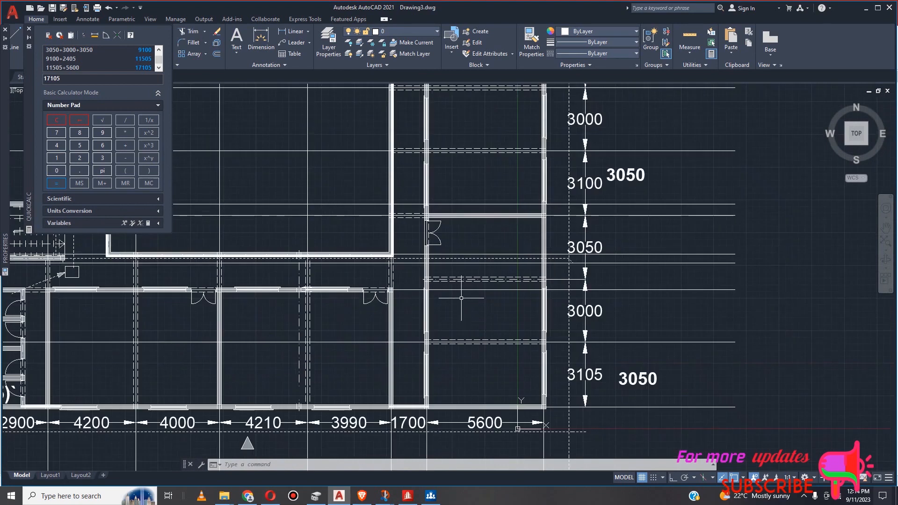
pyautogui.scroll(-2, 460, 298)
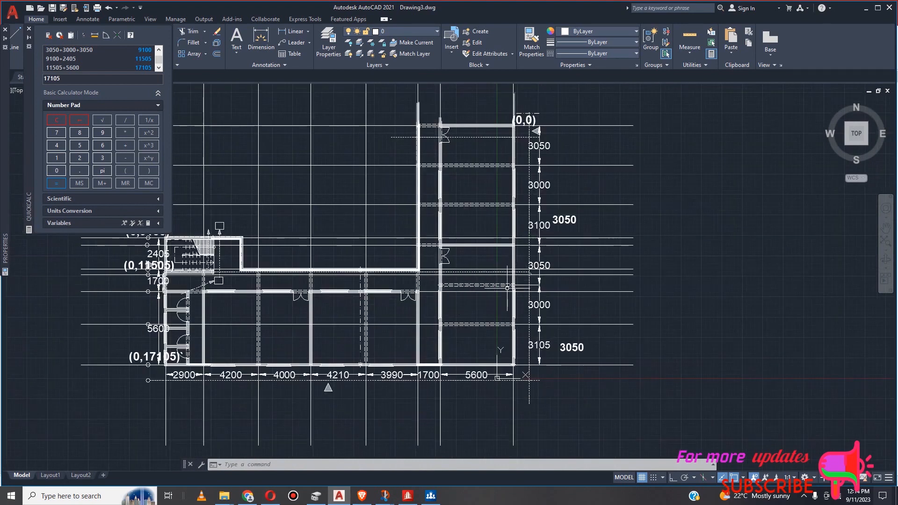
pyautogui.write('x')
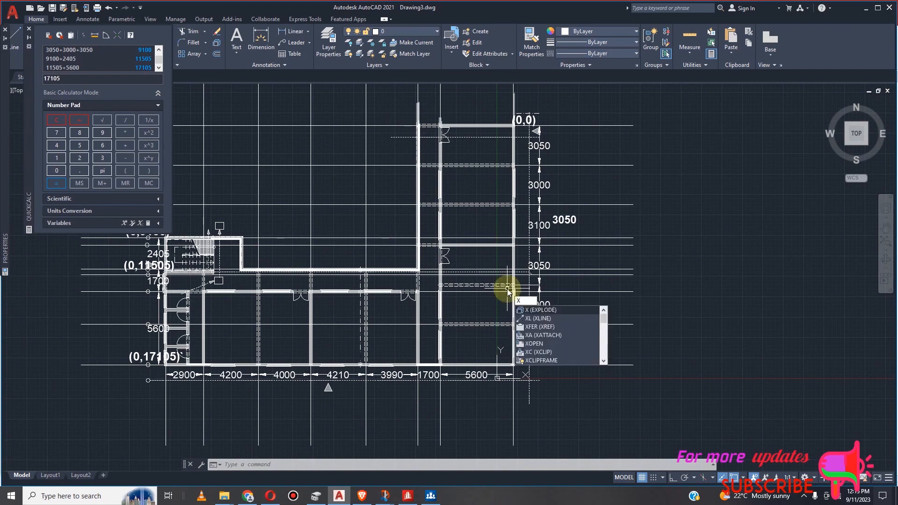
pyautogui.write('l')
pyautogui.press('Return')
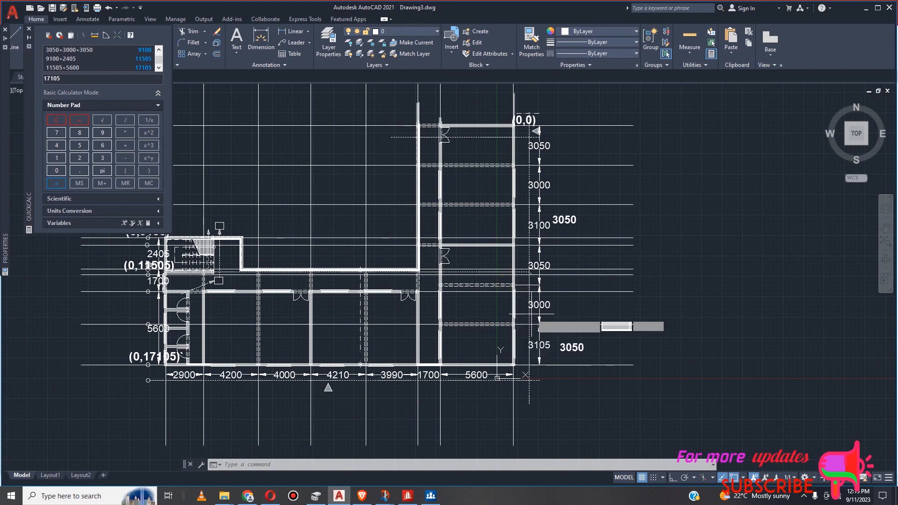
pyautogui.write('h')
pyautogui.press('Return')
pyautogui.scroll(4, 473, 291)
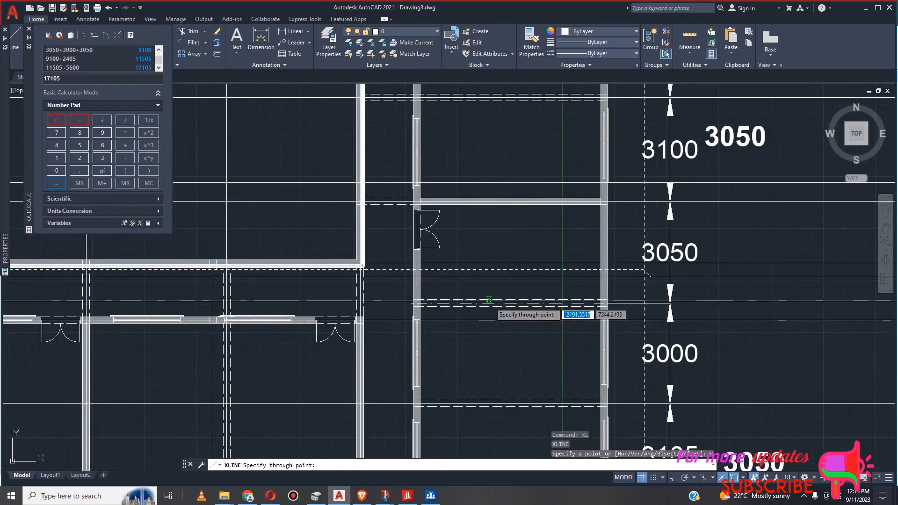
pyautogui.scroll(4, 489, 306)
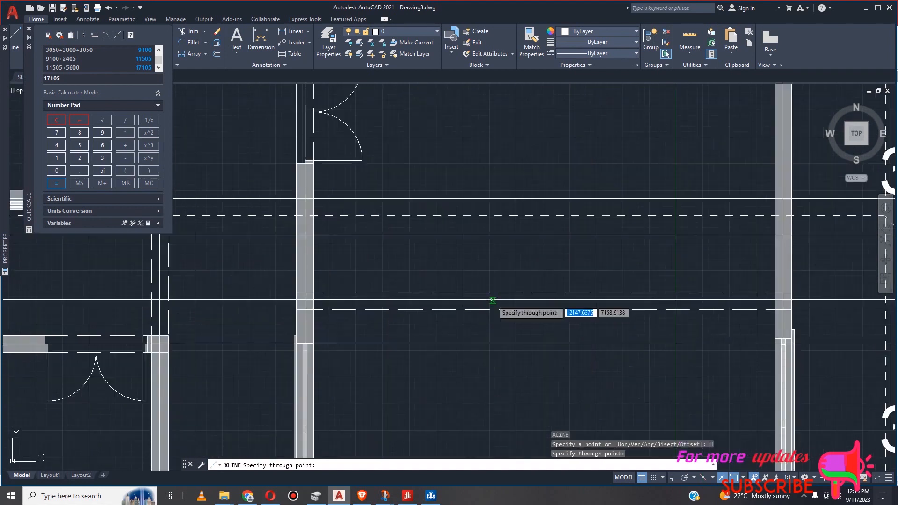
pyautogui.press('Escape')
# Calculate the sum 2900+4200+4000+3990+1700+5600 from the horizontal bay dimensions.
pyautogui.scroll(-2, 519, 300)
pyautogui.scroll(-5, 747, 244)
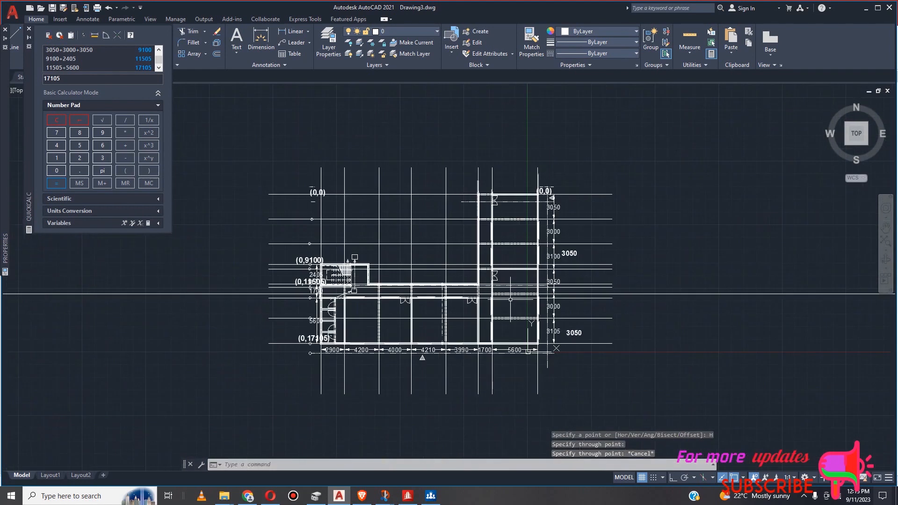
pyautogui.scroll(3, 557, 190)
pyautogui.scroll(-5, 557, 190)
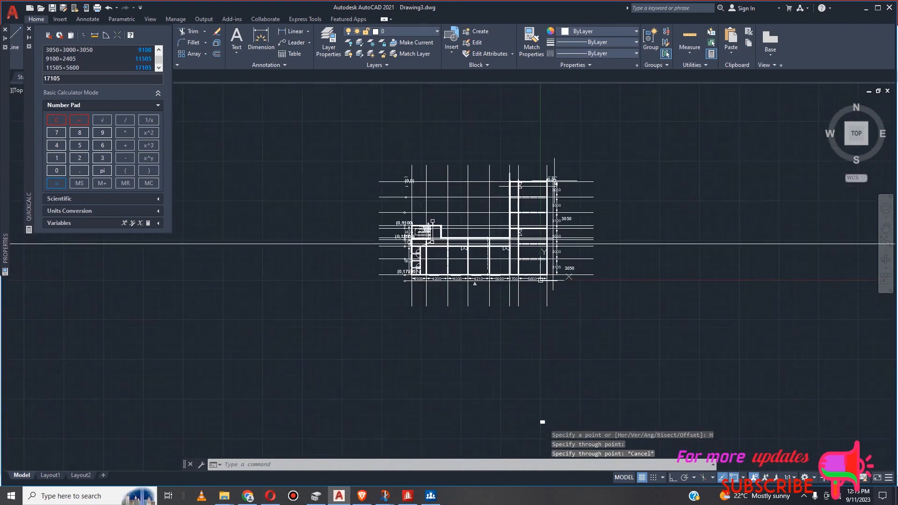
pyautogui.scroll(2, 583, 264)
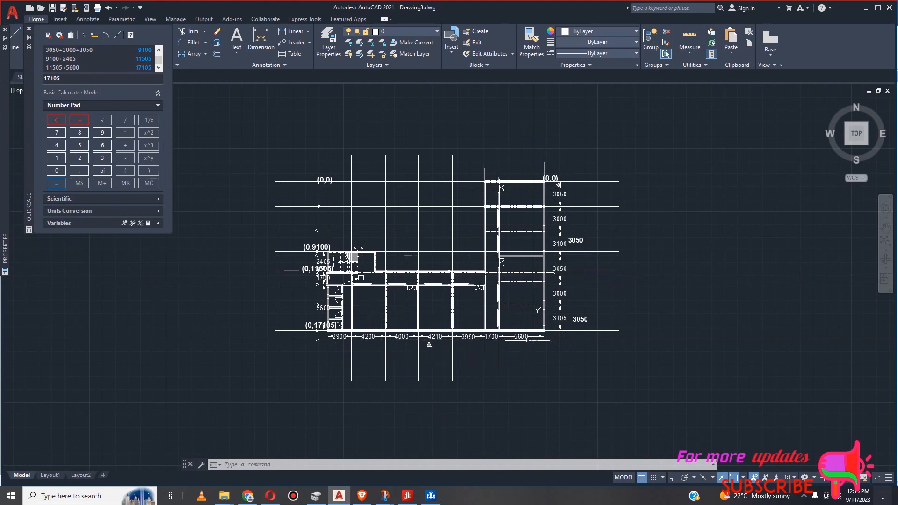
pyautogui.doubleClick(60, 79)
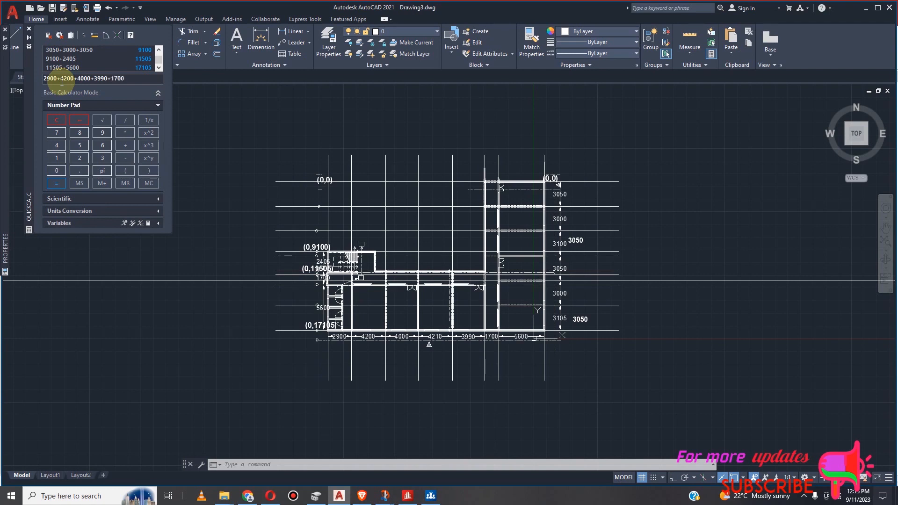
pyautogui.write('+5600')
pyautogui.press('Return')
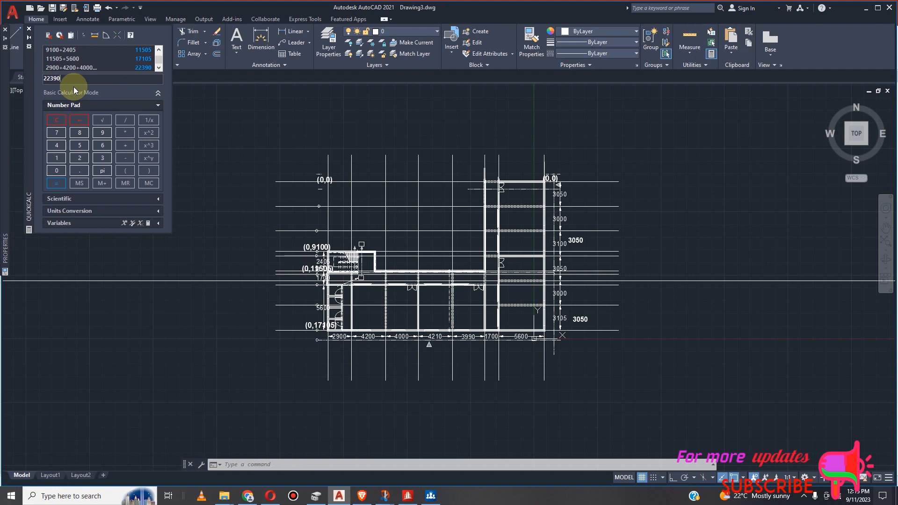
# Calculate the plan's full width as 2900+4200+4000+4210+3990+1700+5600, including the 4210 bay.
pyautogui.doubleClick(65, 77)
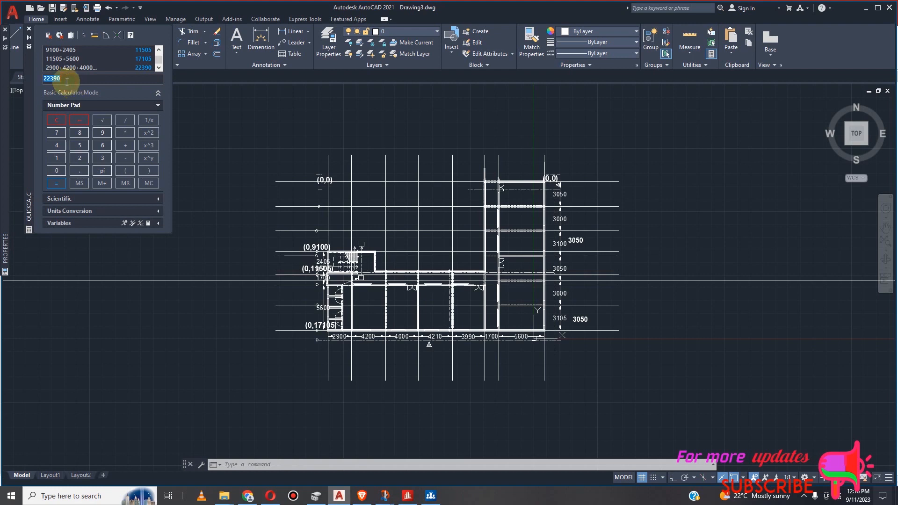
pyautogui.click(61, 51)
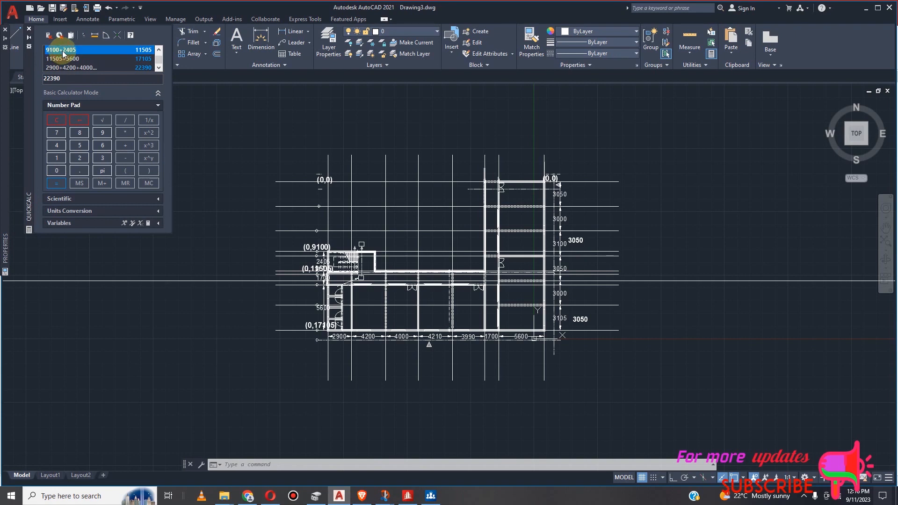
pyautogui.click(64, 78)
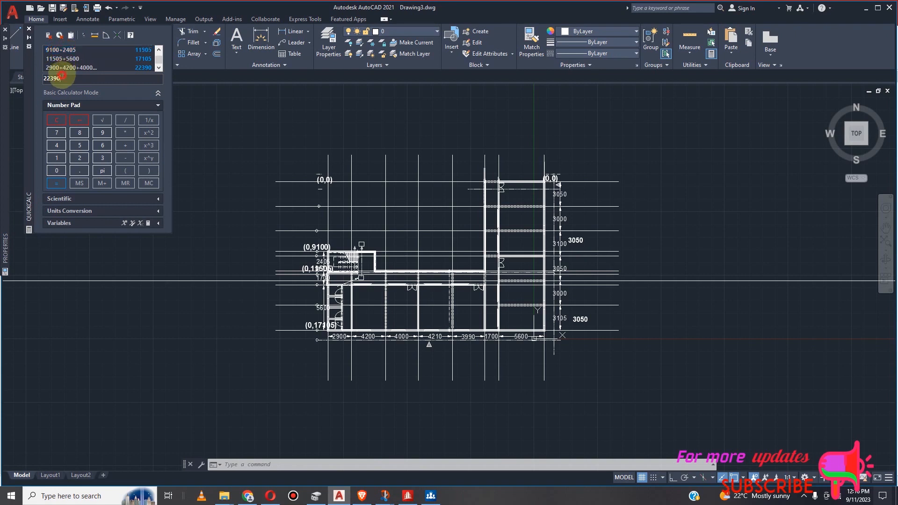
pyautogui.doubleClick(50, 79)
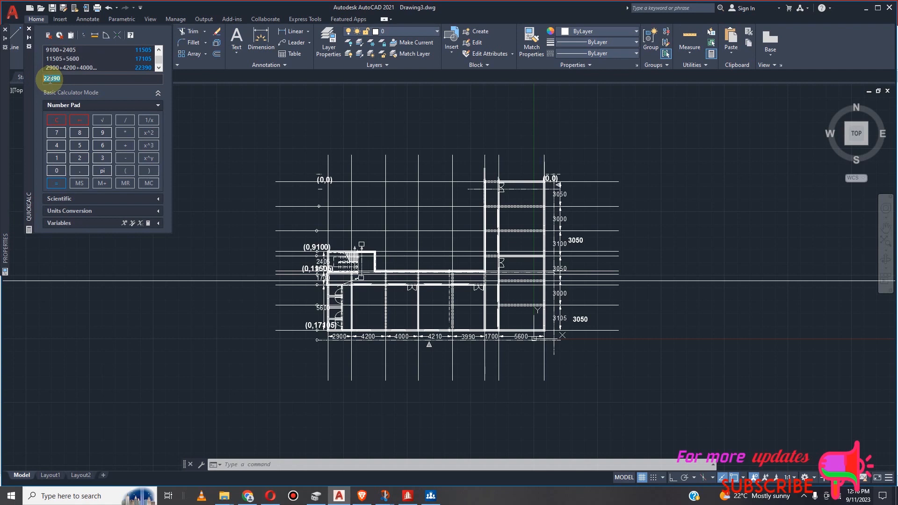
pyautogui.write('2900+4200')
pyautogui.write('00')
pyautogui.write('0+4210+3990')
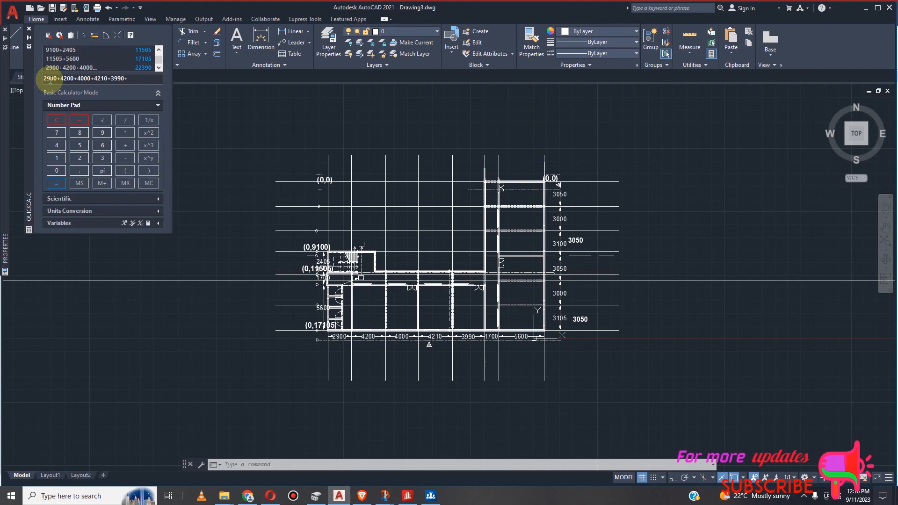
pyautogui.write('+1700')
pyautogui.write('+5600')
pyautogui.click(56, 182)
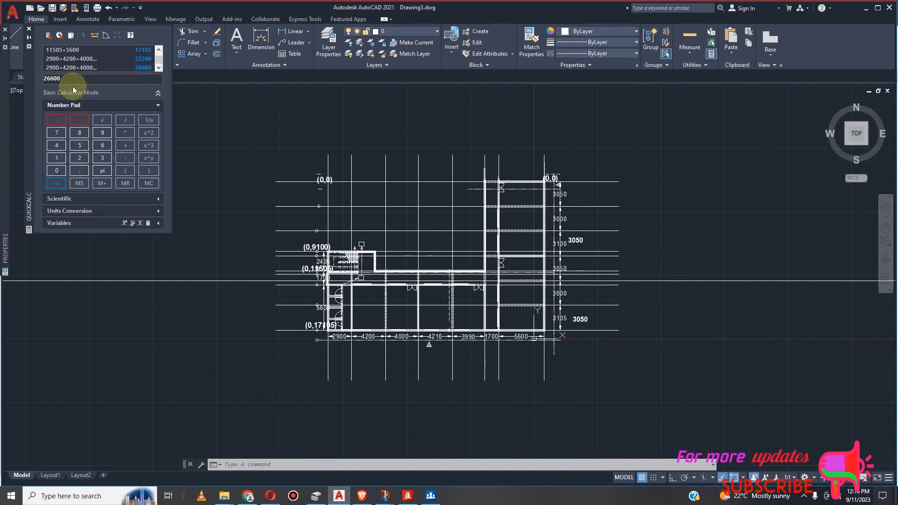
# Copy the calculated total into the first coordinate of the right wing's top label so it reads "(26600,0)", and end text editing.
pyautogui.doubleClick(49, 78)
pyautogui.rightClick(45, 77)
pyautogui.click(43, 106)
pyautogui.scroll(10, 543, 178)
pyautogui.scroll(-8, 542, 166)
pyautogui.scroll(6, 540, 150)
pyautogui.click(538, 155)
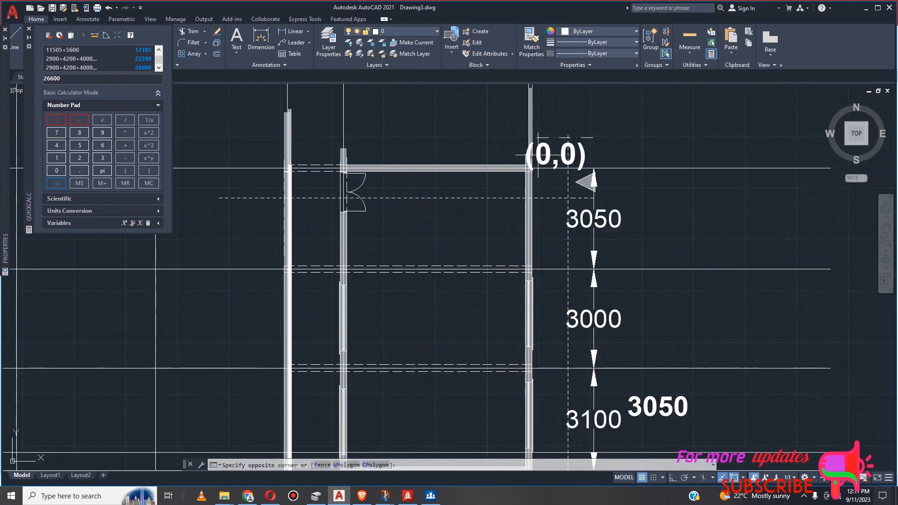
pyautogui.click(539, 155)
pyautogui.click(544, 159)
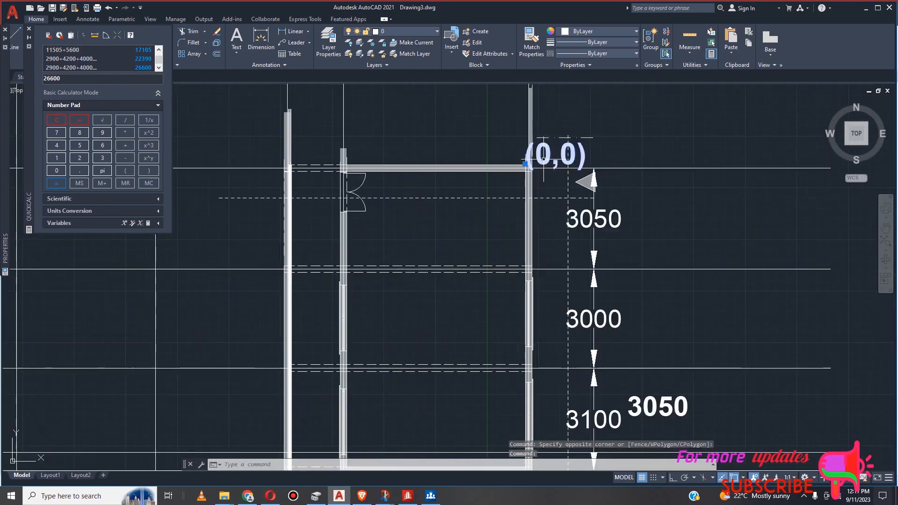
pyautogui.doubleClick(543, 158)
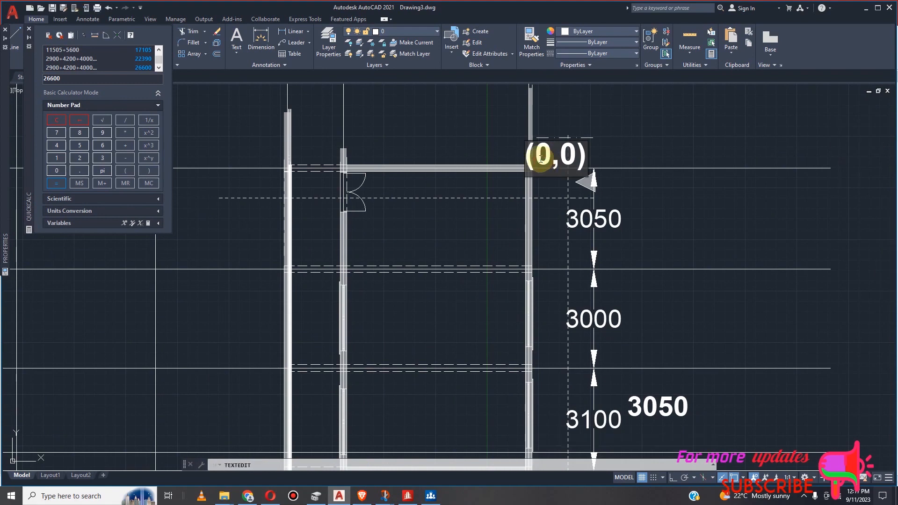
pyautogui.press('BackSpace')
pyautogui.hotkey('ctrl', 'v')
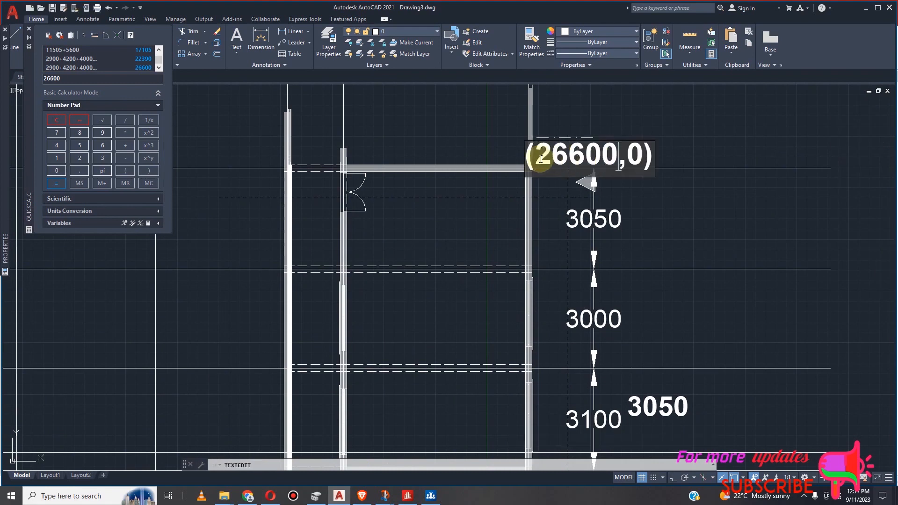
pyautogui.press('Return')
pyautogui.scroll(-6, 541, 159)
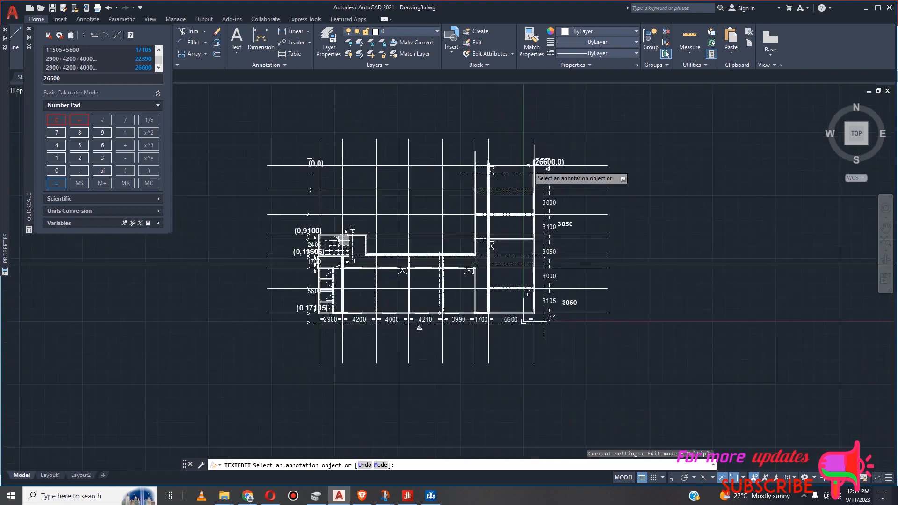
pyautogui.scroll(6, 561, 173)
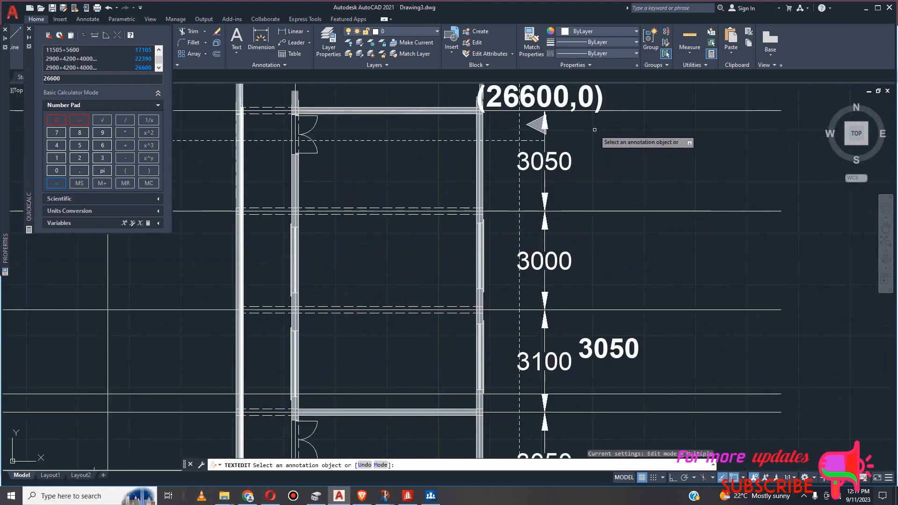
pyautogui.scroll(-4, 592, 138)
pyautogui.press('Escape')
# Copy the "(26600,0)" label down to the first two grid lines below it along the right wing's outer wall.
pyautogui.scroll(2, 587, 117)
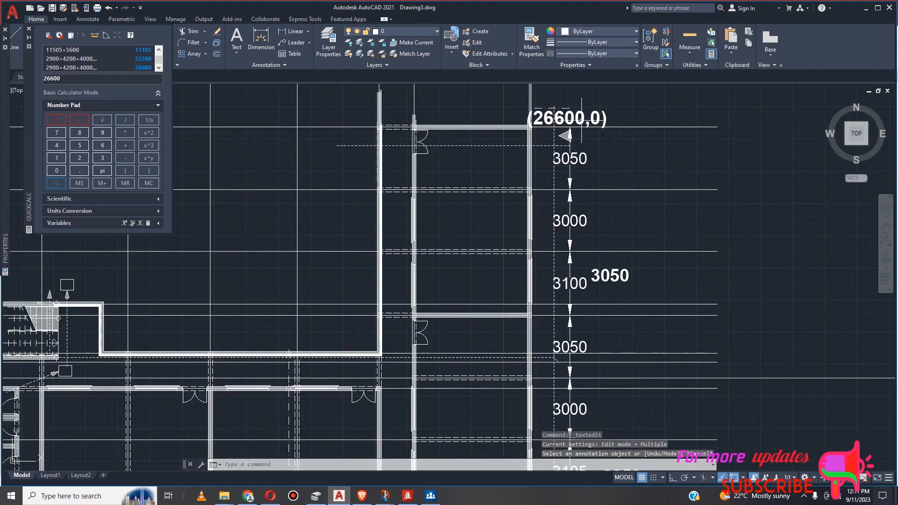
pyautogui.click(588, 115)
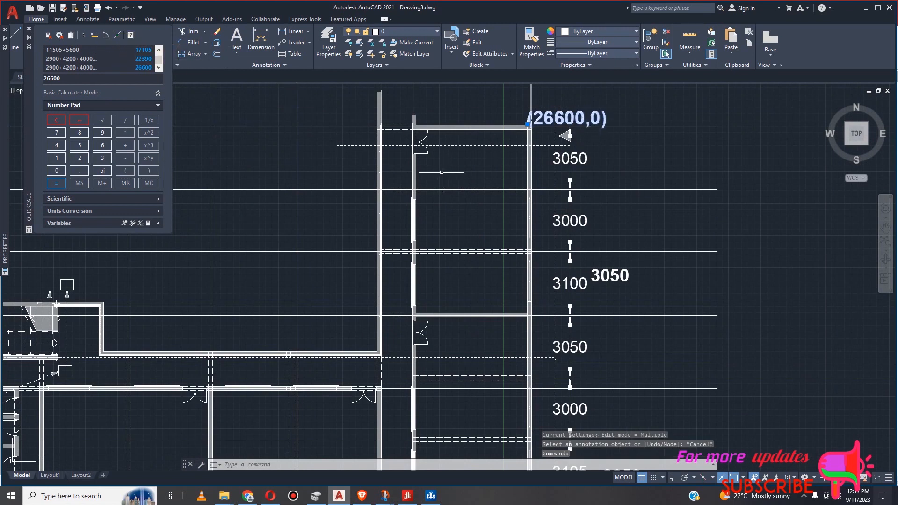
pyautogui.write('c')
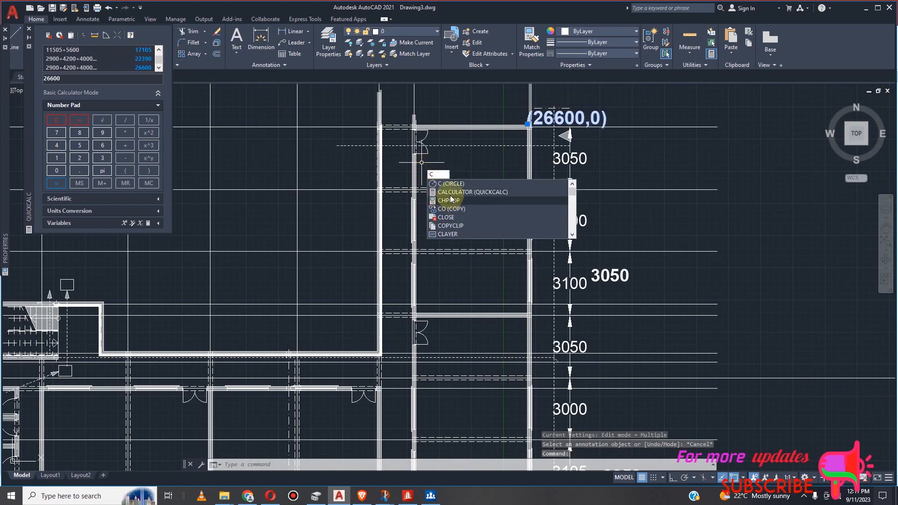
pyautogui.click(451, 209)
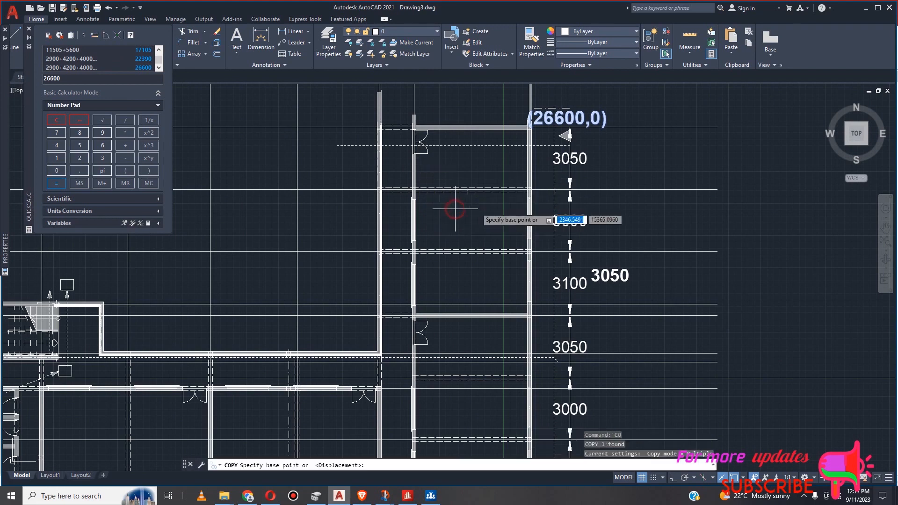
pyautogui.click(579, 128)
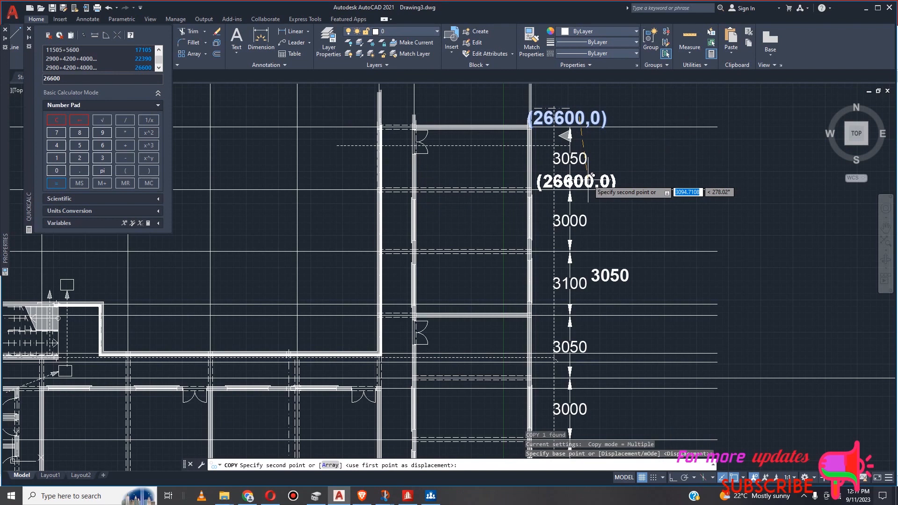
pyautogui.click(589, 186)
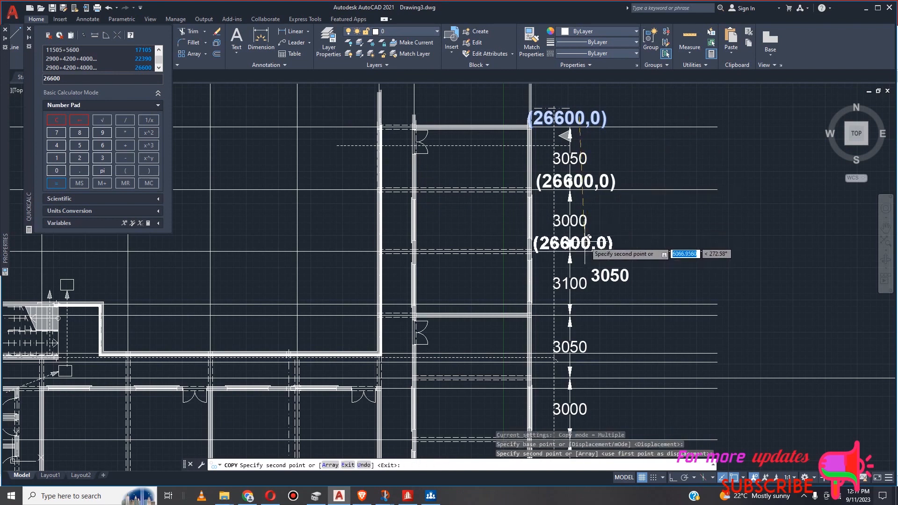
pyautogui.click(585, 242)
# Copy the "(26600,0)" label to the remaining four grid lines down the right wing's outer wall to its bottom corner, and end copying.
pyautogui.scroll(-3, 580, 210)
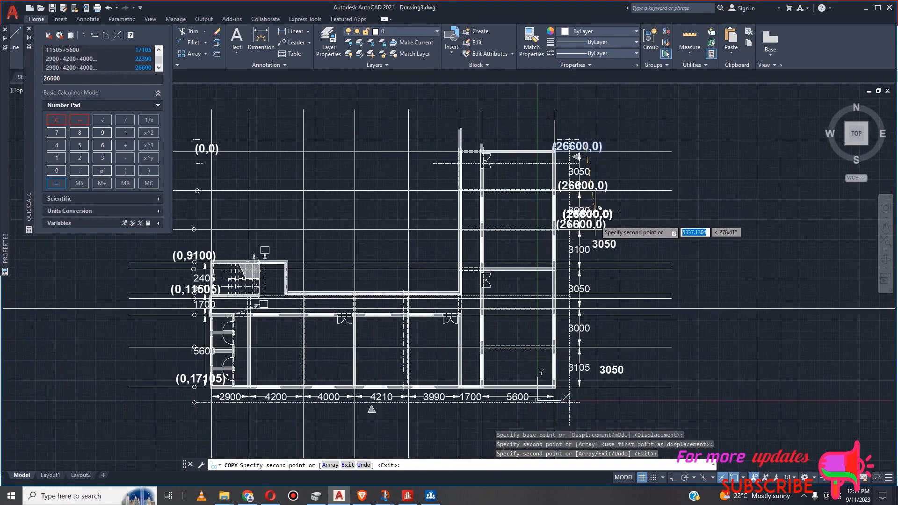
pyautogui.scroll(5, 591, 259)
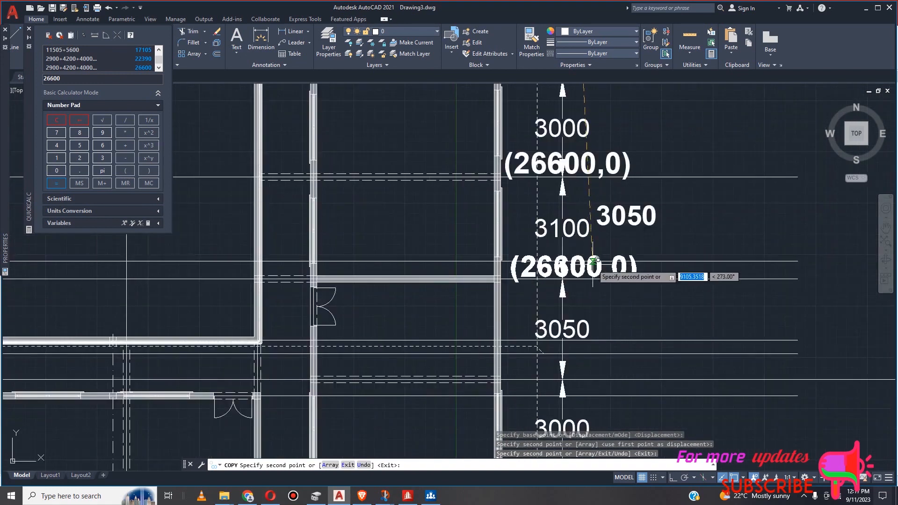
pyautogui.scroll(-3, 594, 252)
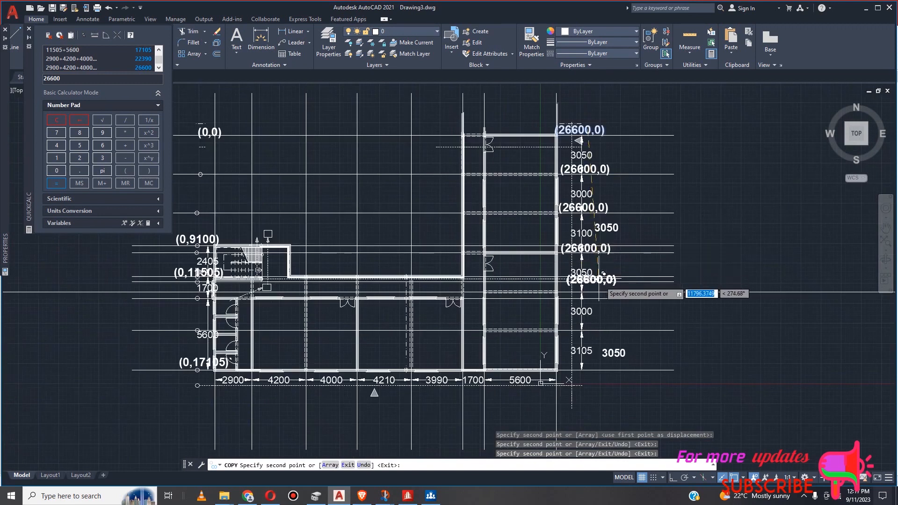
pyautogui.scroll(2, 580, 280)
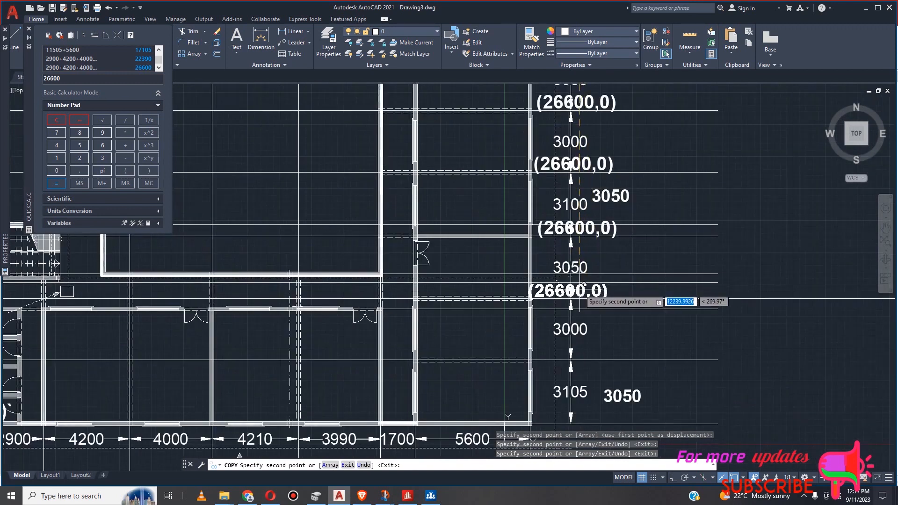
pyautogui.click(582, 286)
pyautogui.click(584, 343)
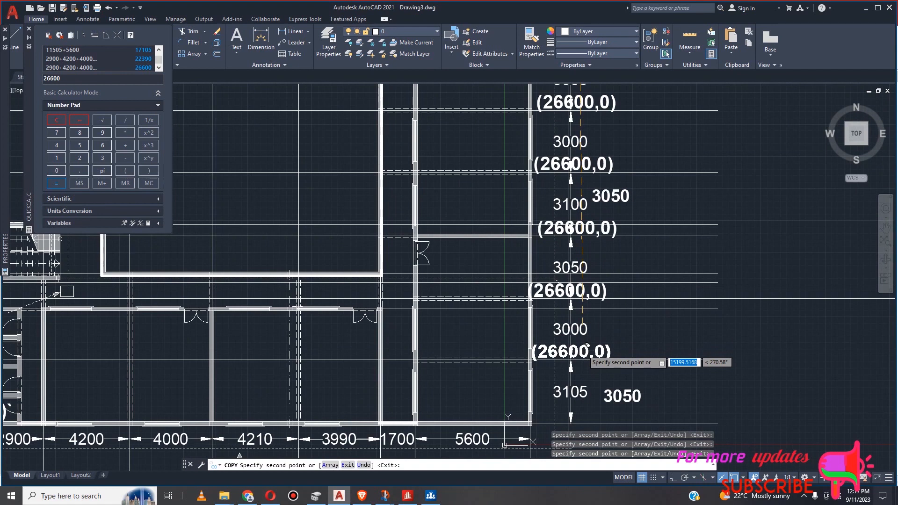
pyautogui.scroll(-4, 578, 286)
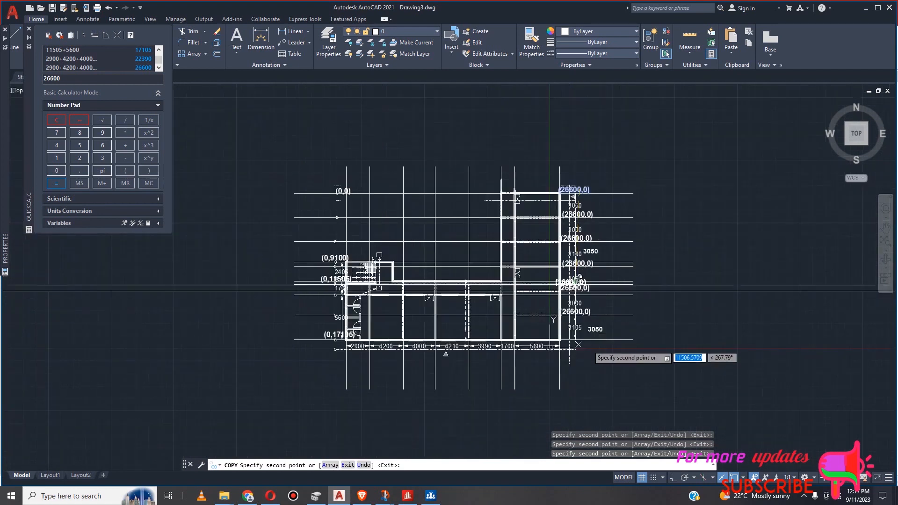
pyautogui.scroll(3, 597, 322)
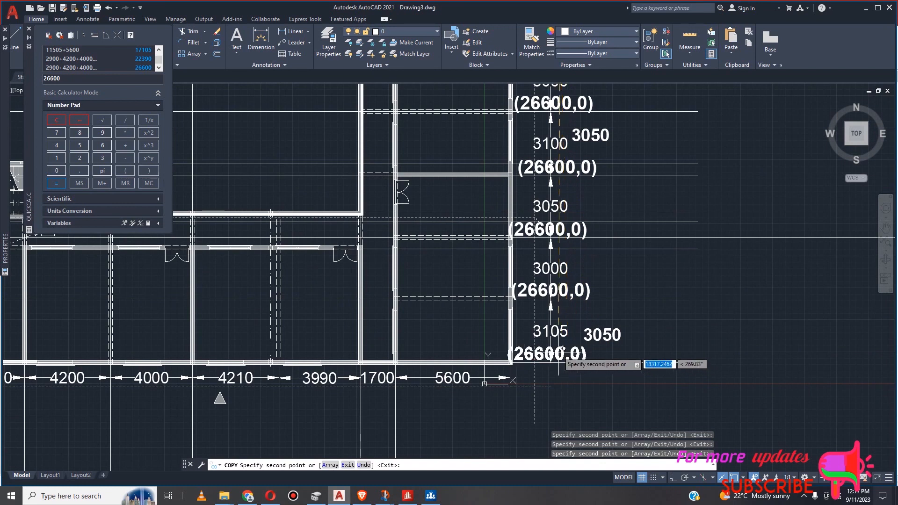
pyautogui.press('Escape')
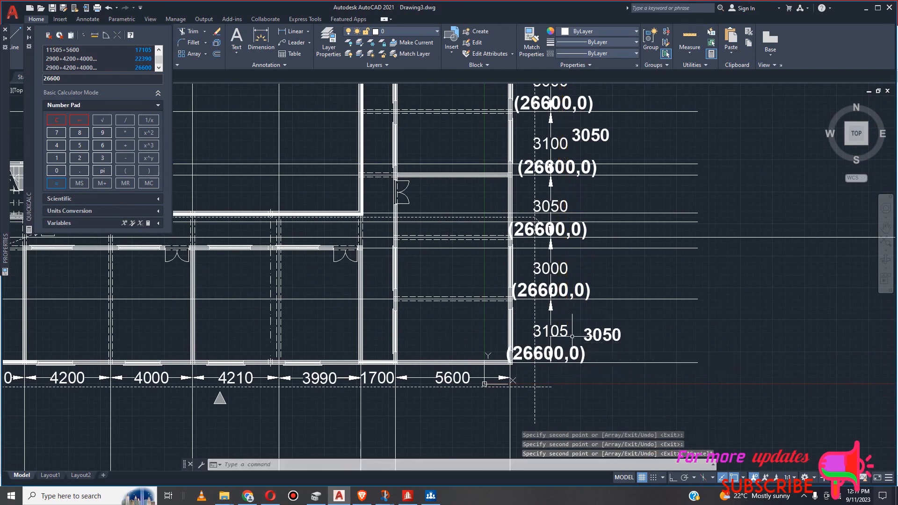
# Change the text of the lowest vertical bay dimension beside the right wing to 3050.
pyautogui.scroll(4, 563, 330)
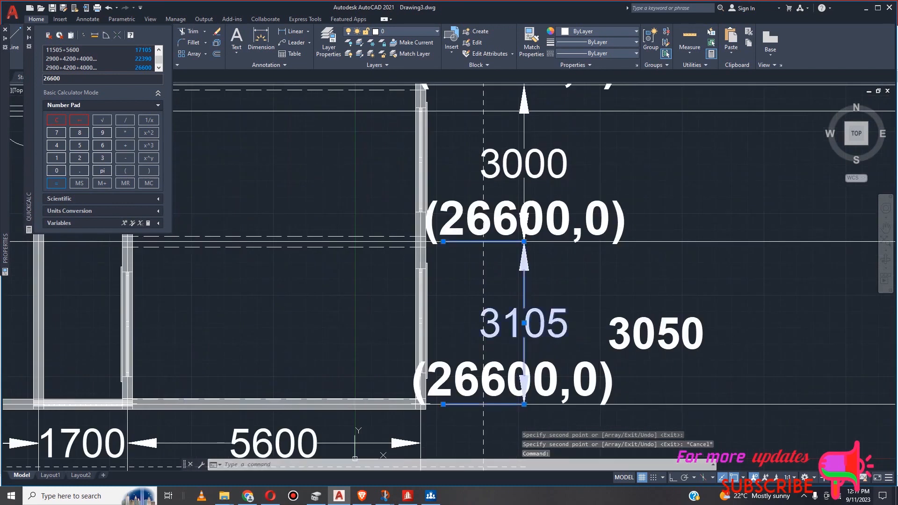
pyautogui.doubleClick(558, 321)
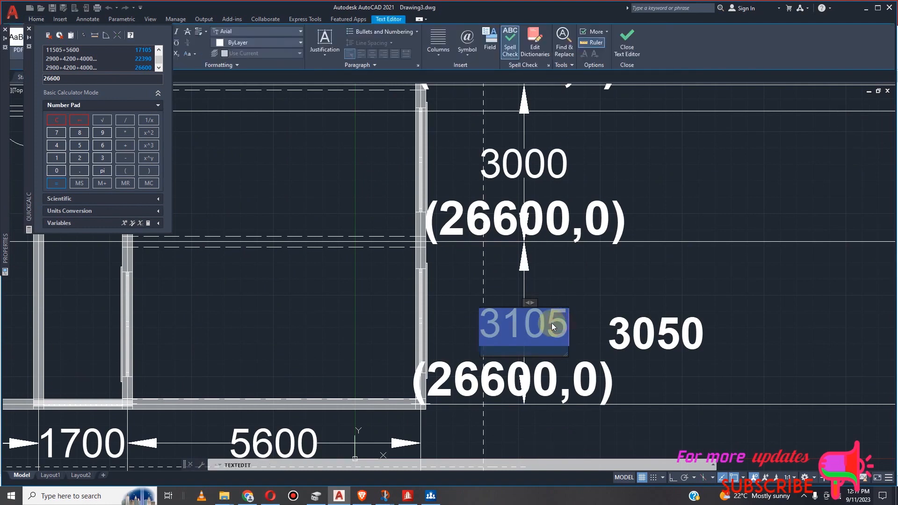
pyautogui.click(546, 323)
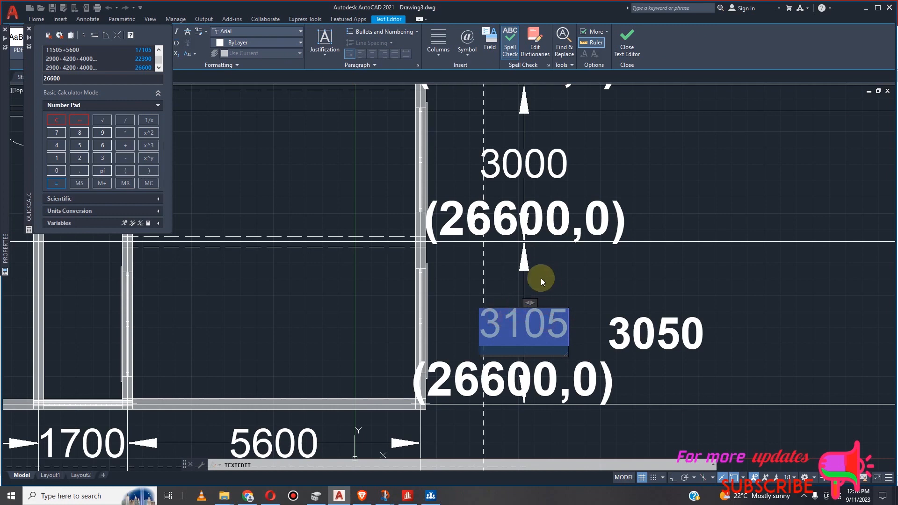
pyautogui.write('0')
pyautogui.press('BackSpace')
pyautogui.write('3050')
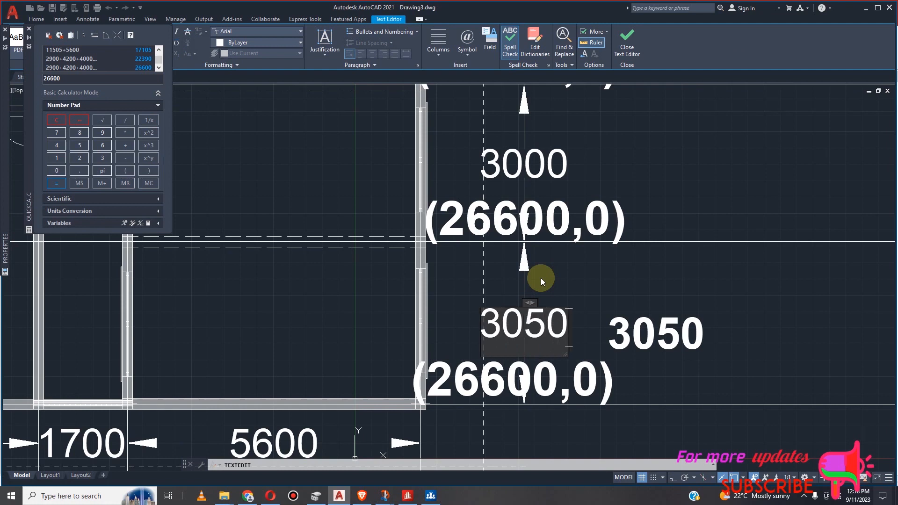
pyautogui.click(604, 270)
# Change the text of the third vertical bay dimension from the top of the right wing to 3050.
pyautogui.scroll(-6, 579, 319)
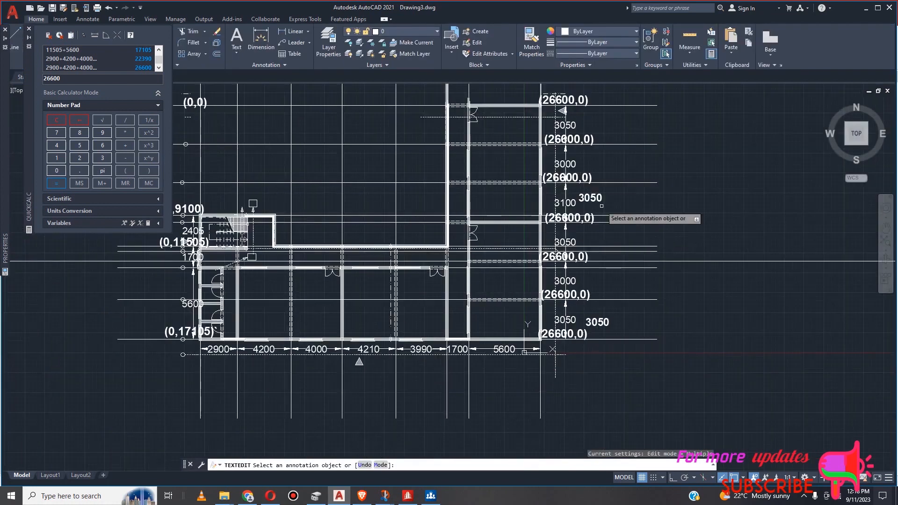
pyautogui.scroll(4, 602, 206)
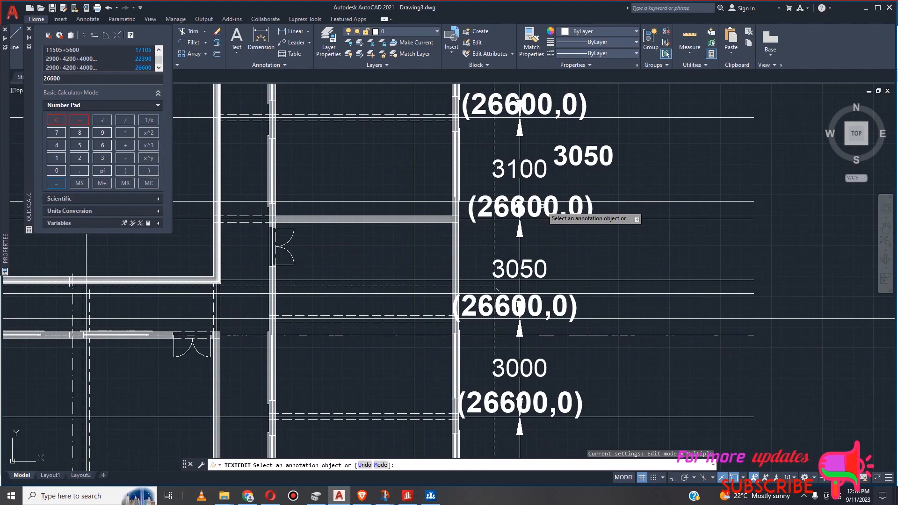
pyautogui.click(540, 173)
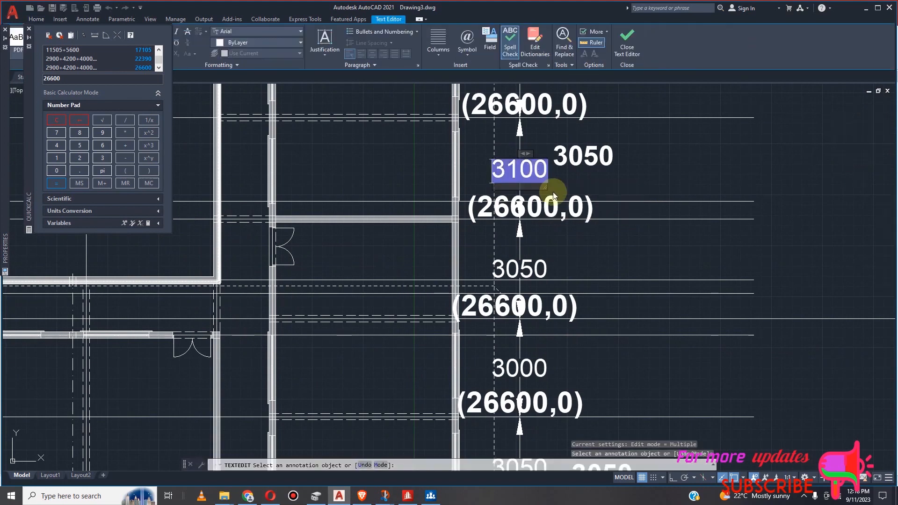
pyautogui.write('3050')
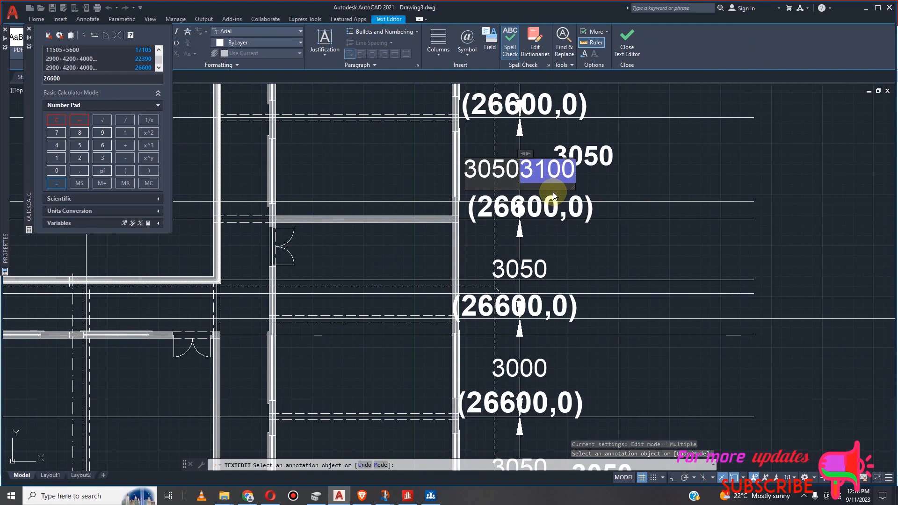
pyautogui.press('Delete')
# Examine the vertical bay dimensions and coordinate labels along the right wing's outer wall.
pyautogui.scroll(-2, 552, 255)
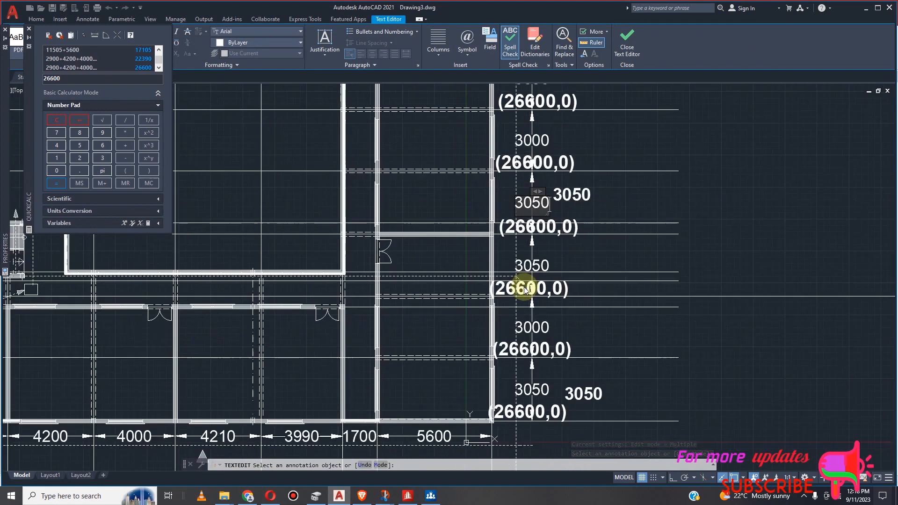
pyautogui.scroll(-2, 525, 288)
pyautogui.scroll(2, 575, 184)
pyautogui.scroll(-3, 576, 184)
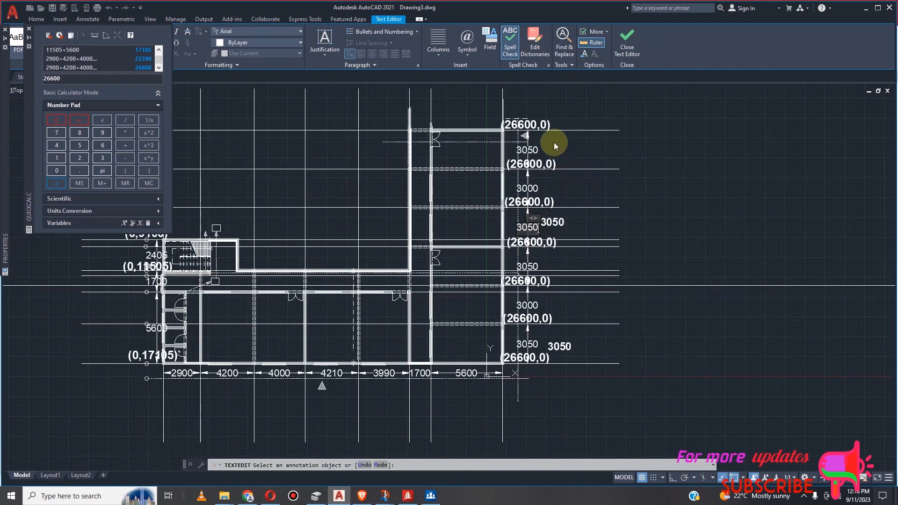
pyautogui.scroll(3, 542, 127)
pyautogui.scroll(-3, 564, 178)
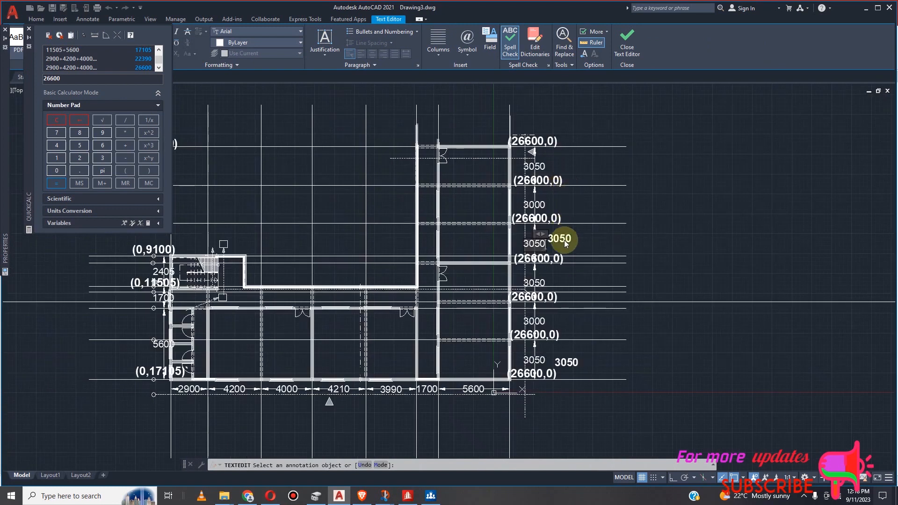
pyautogui.scroll(2, 559, 262)
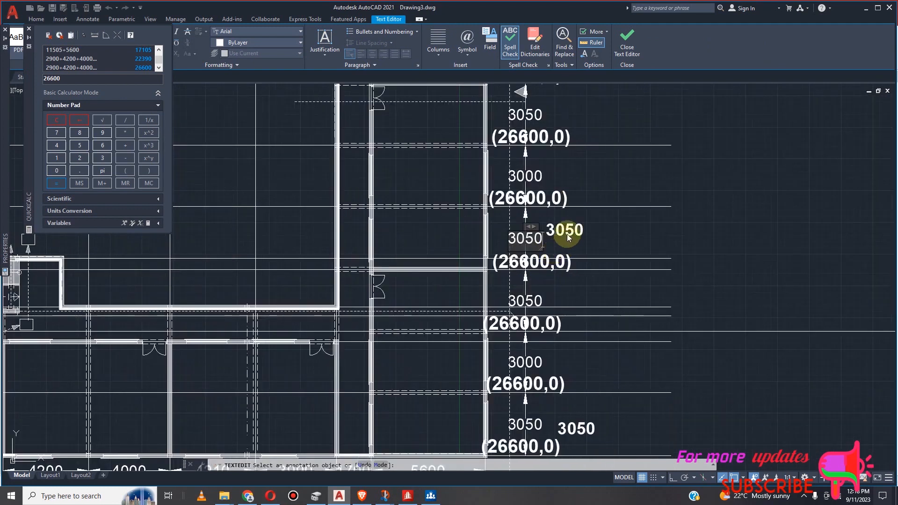
pyautogui.scroll(-2, 567, 240)
pyautogui.scroll(2, 568, 240)
pyautogui.scroll(-2, 571, 235)
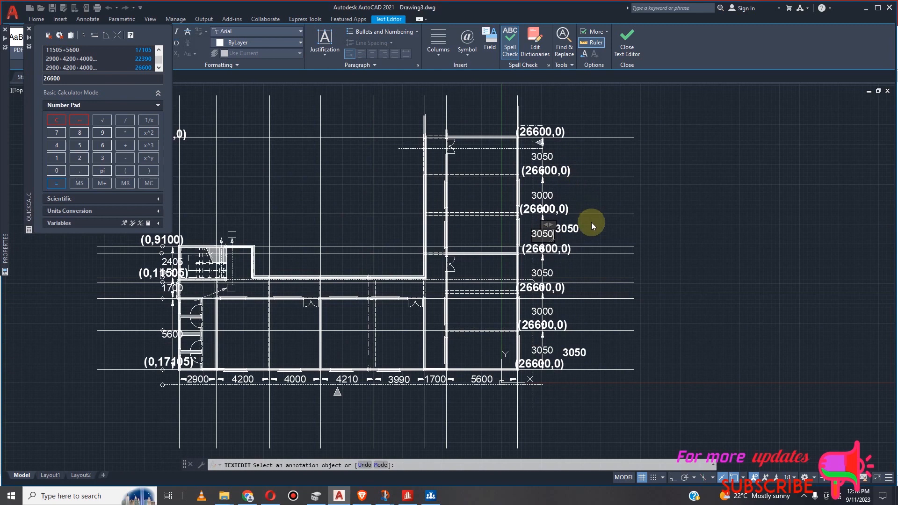
# End text editing and delete the two loose bold "3050" notes beside the right wing's vertical dimensions.
pyautogui.click(580, 240)
pyautogui.press('Escape')
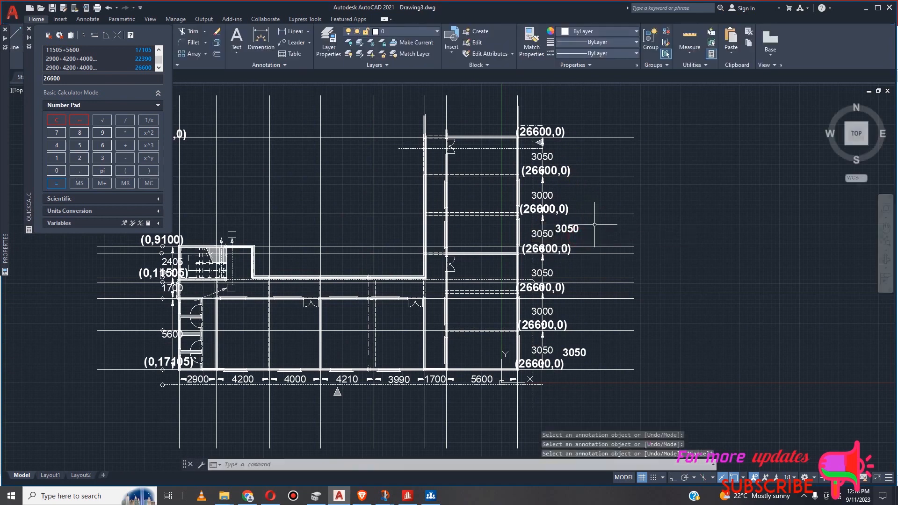
pyautogui.scroll(3, 584, 236)
pyautogui.click(567, 228)
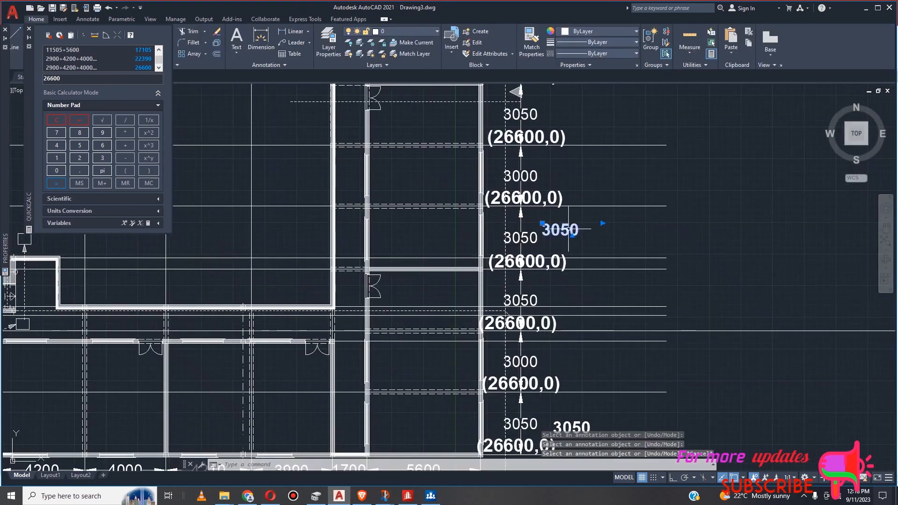
pyautogui.scroll(-3, 589, 228)
pyautogui.scroll(-3, 620, 210)
pyautogui.scroll(3, 608, 301)
pyautogui.click(609, 301)
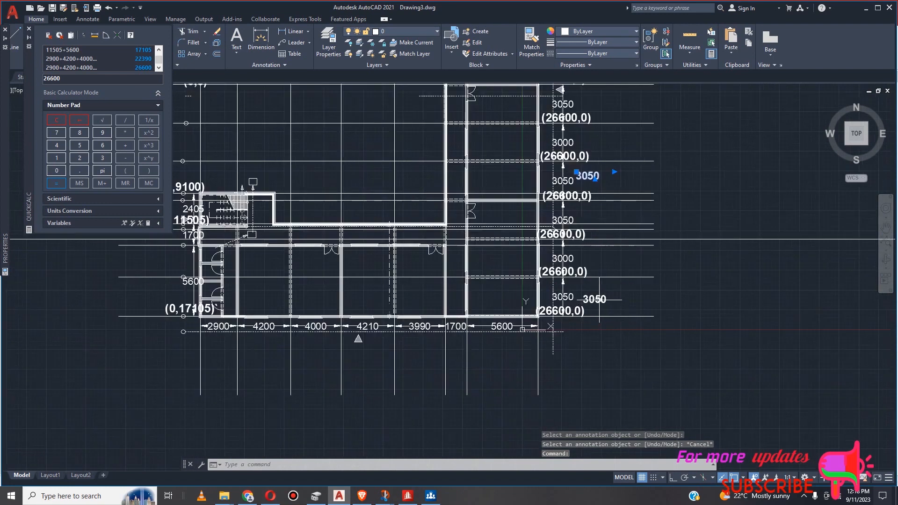
pyautogui.press('Delete')
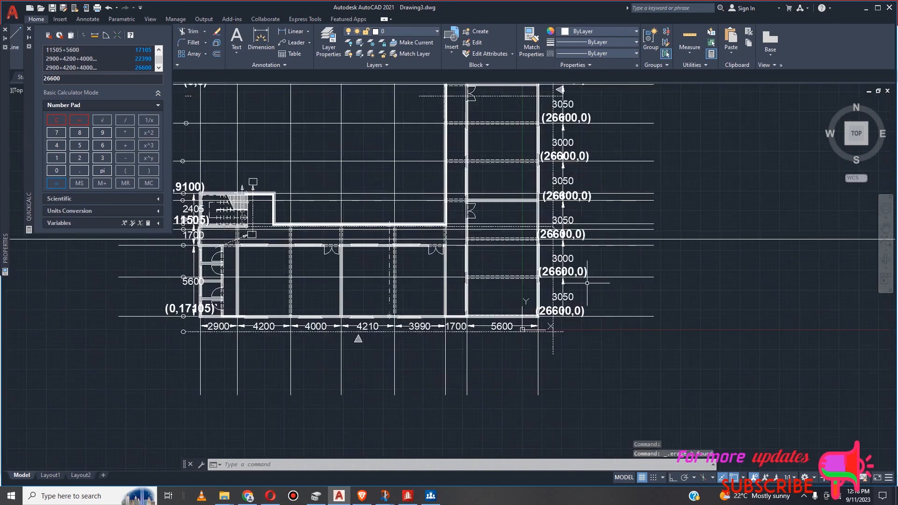
# Edit the label at the first grid line below the right wing's top corner to read "(26600,3050)".
pyautogui.scroll(-4, 606, 277)
pyautogui.scroll(4, 605, 277)
pyautogui.scroll(2, 572, 240)
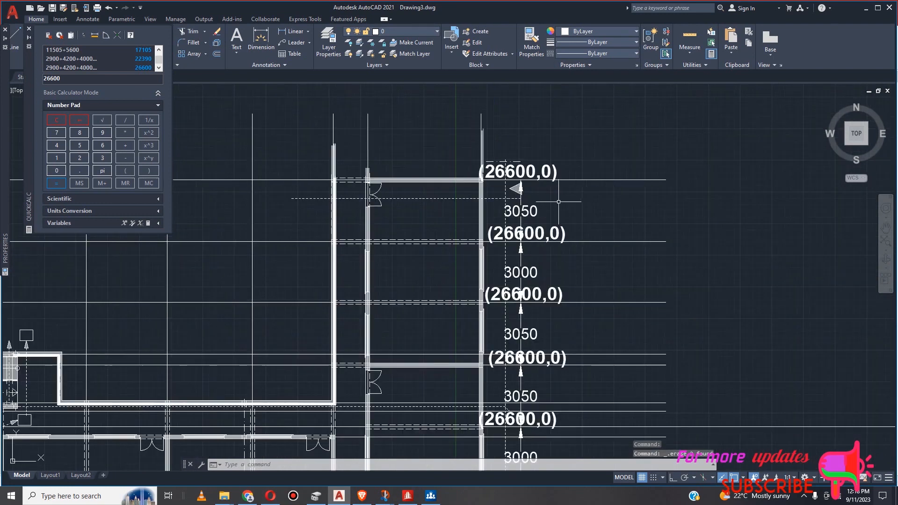
pyautogui.scroll(3, 547, 236)
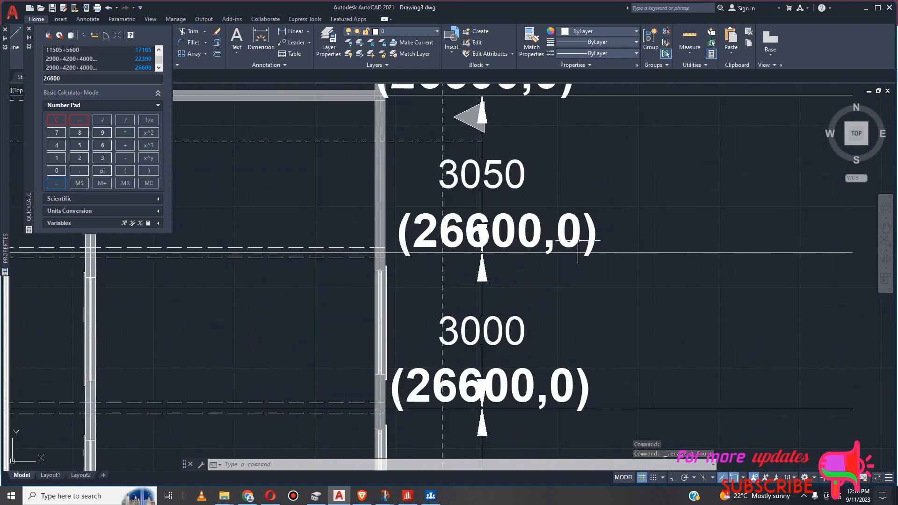
pyautogui.click(578, 241)
pyautogui.doubleClick(580, 241)
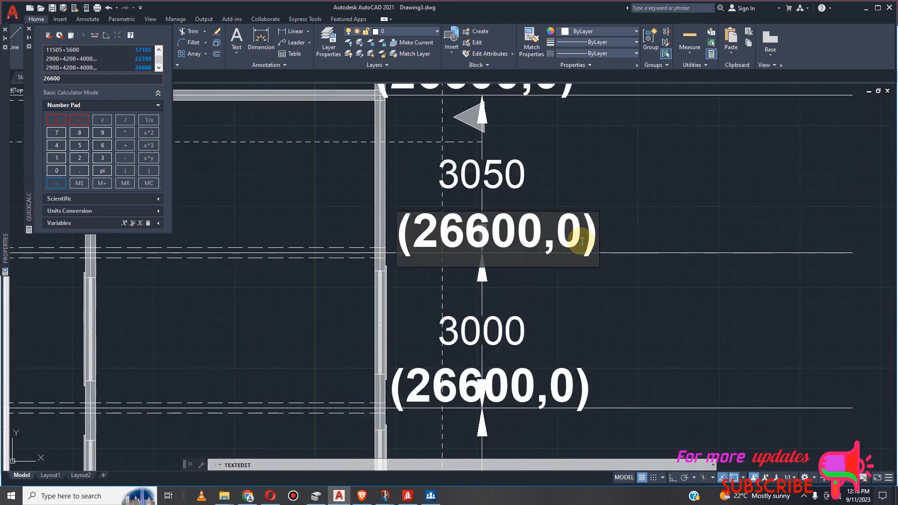
pyautogui.press('BackSpace')
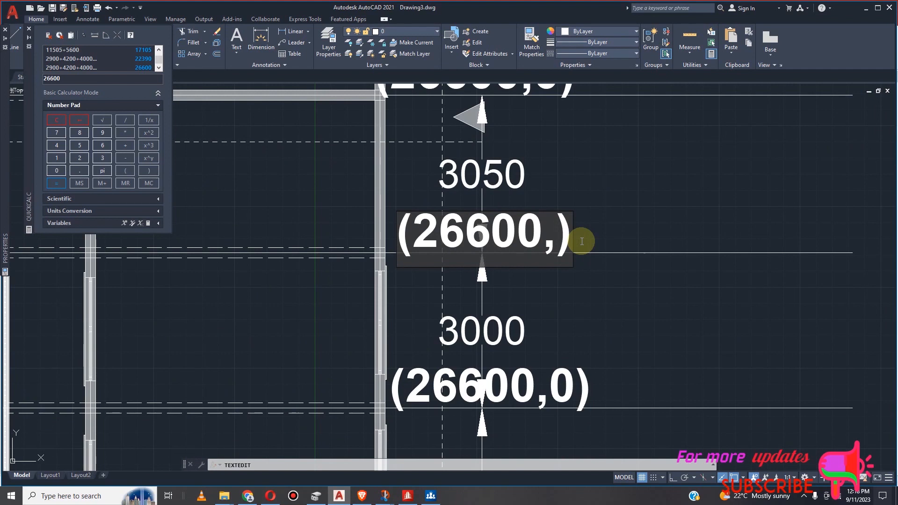
pyautogui.write('3050')
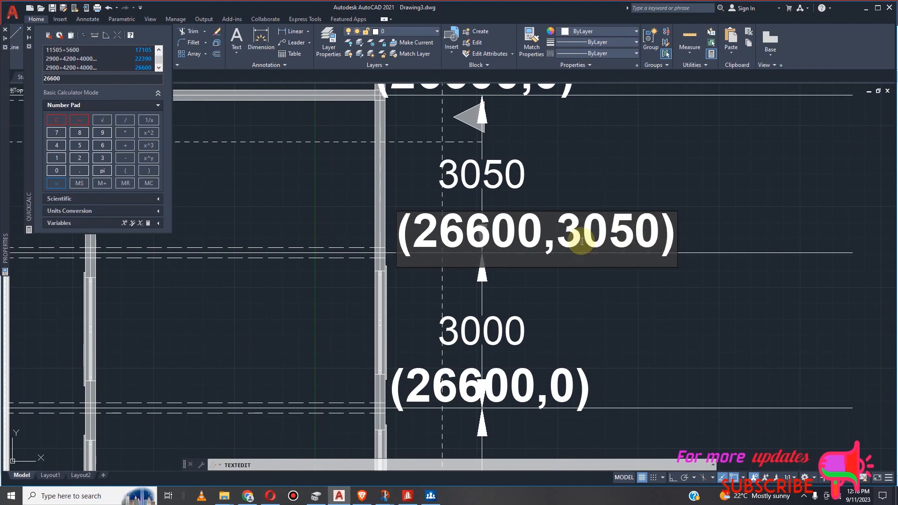
pyautogui.click(572, 388)
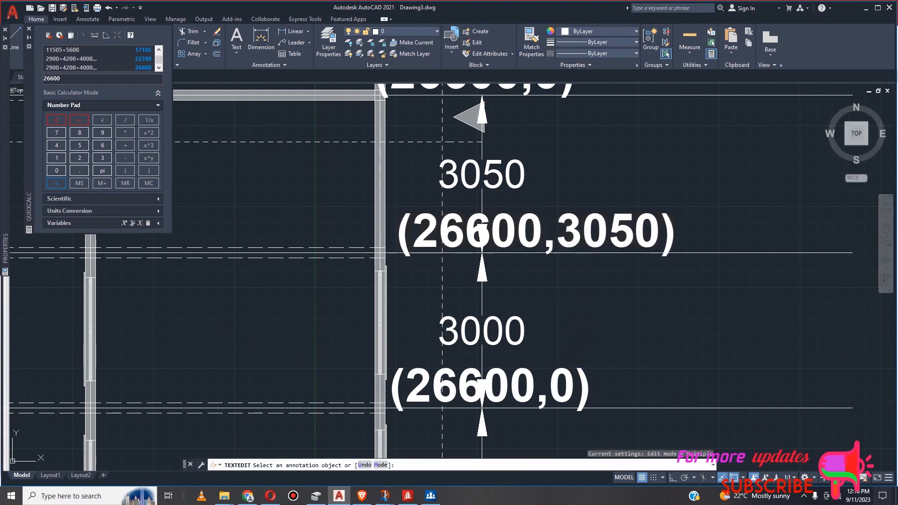
# Edit the label at the second grid line below the right wing's top corner to read "(26600,6050)".
pyautogui.click(573, 388)
pyautogui.click(574, 388)
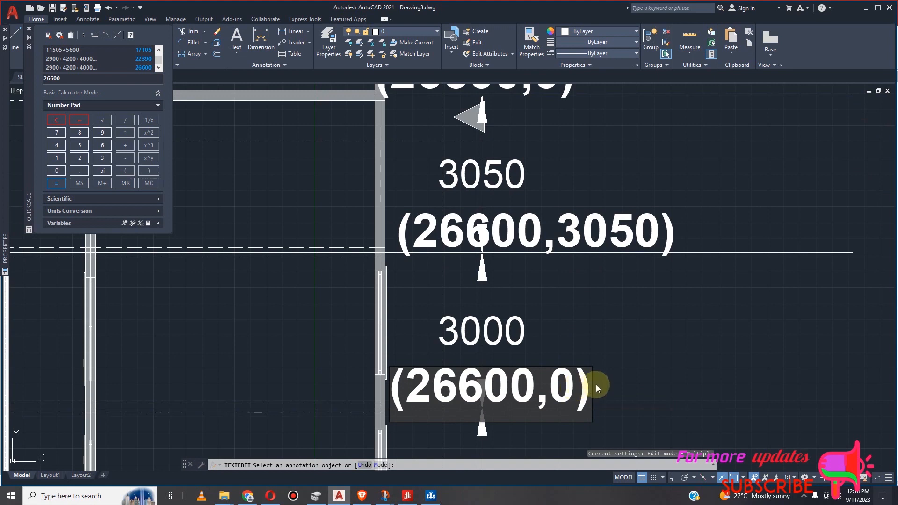
pyautogui.press('BackSpace')
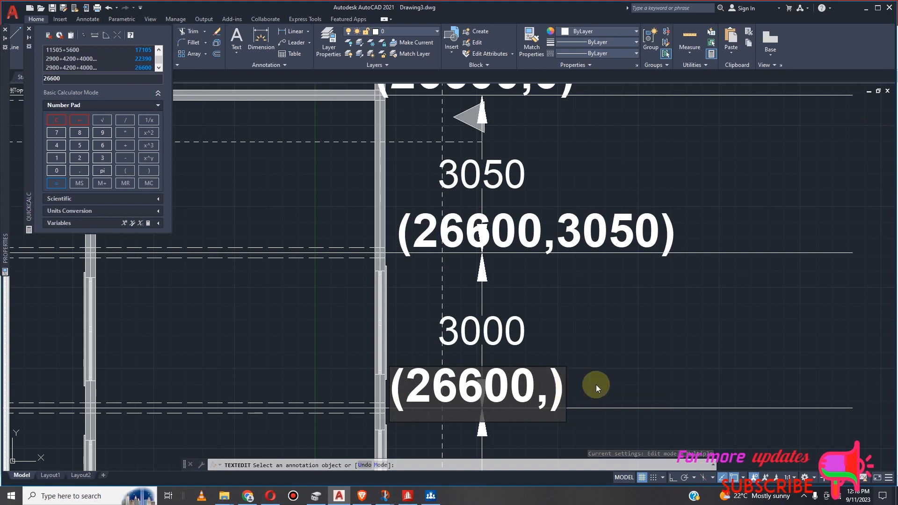
pyautogui.write('6050')
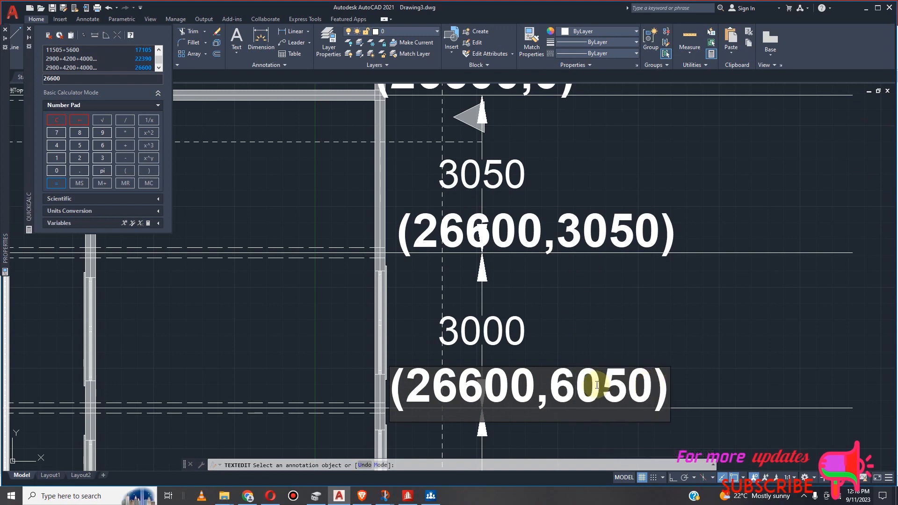
pyautogui.click(565, 280)
pyautogui.scroll(-8, 573, 309)
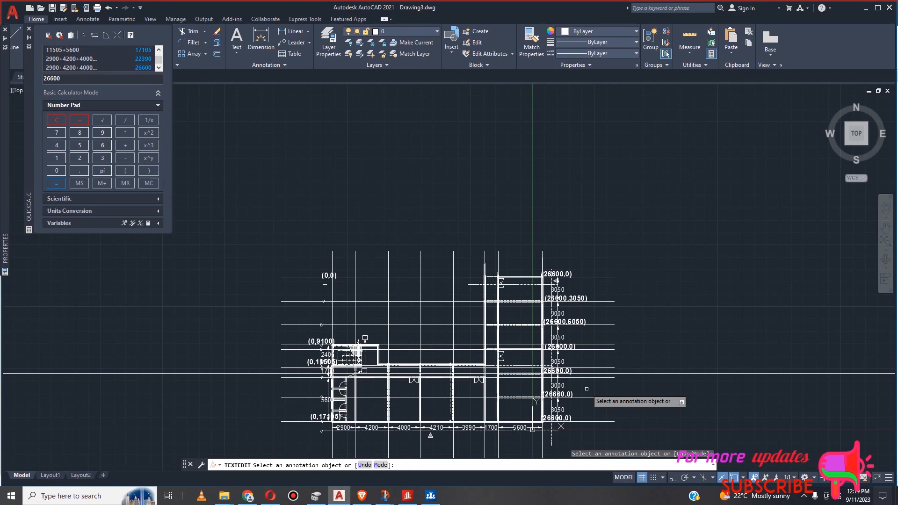
# Calculate 6050+3050 in the calculator for the y-value at the right wing's third grid line below the top corner.
pyautogui.scroll(6, 587, 389)
pyautogui.scroll(-4, 616, 279)
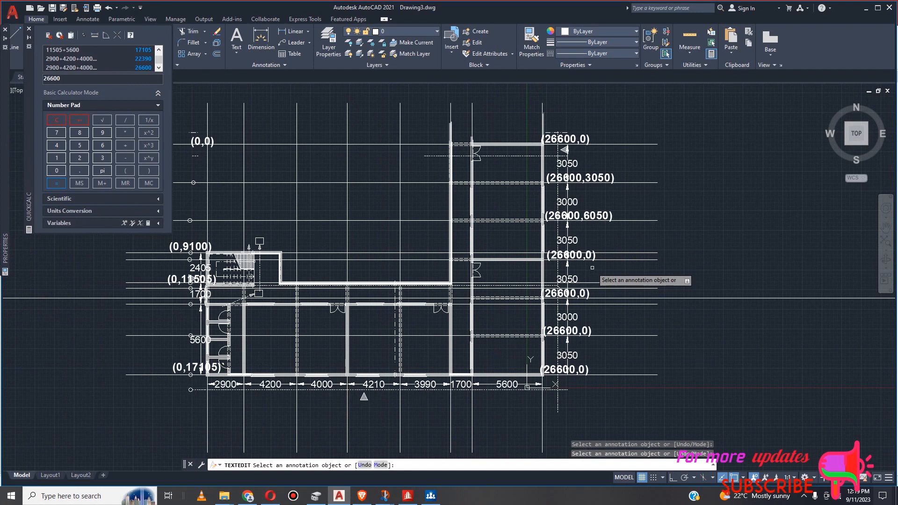
pyautogui.scroll(2, 593, 268)
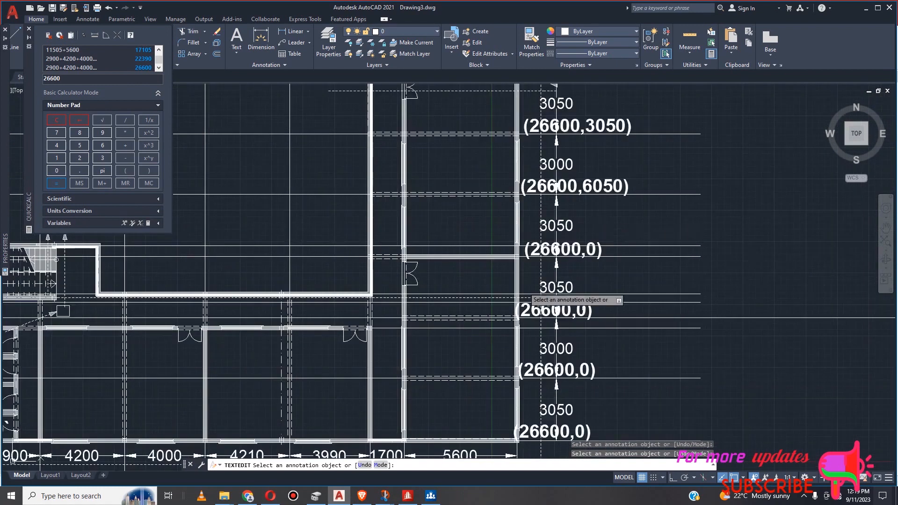
pyautogui.doubleClick(71, 81)
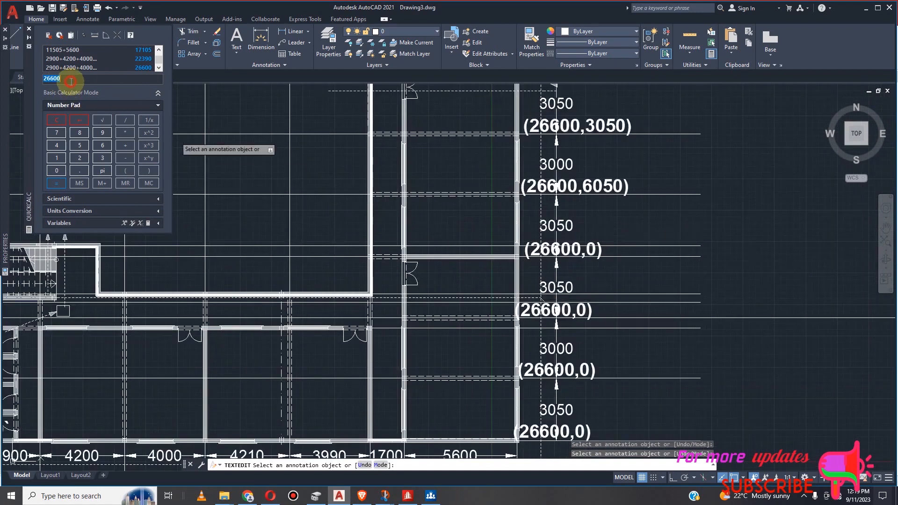
pyautogui.write('6050')
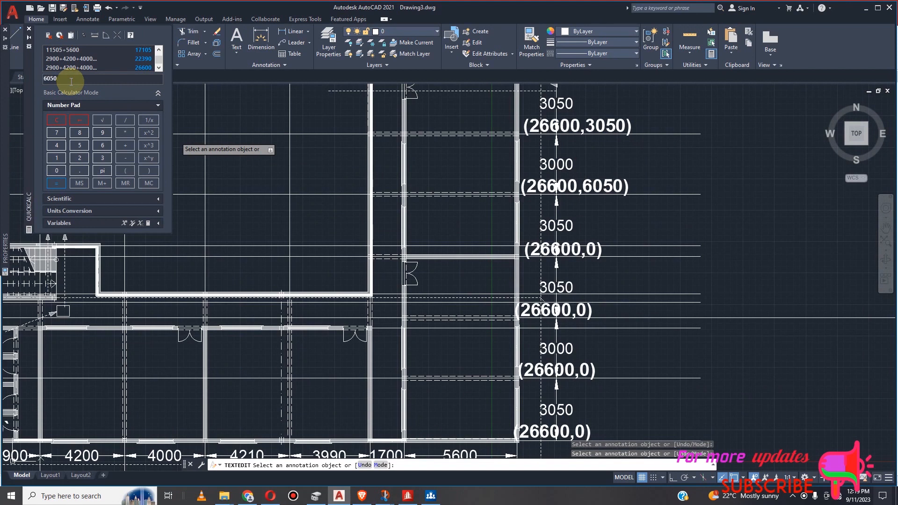
pyautogui.write('+3050')
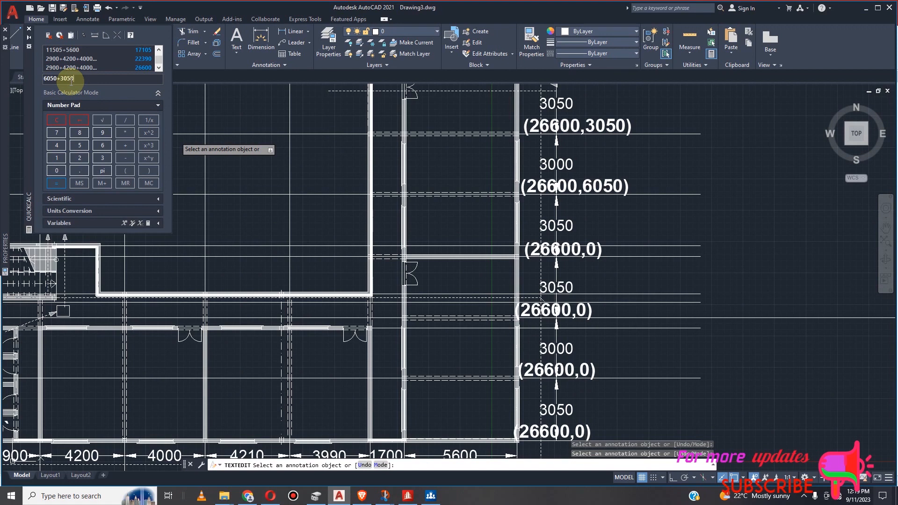
pyautogui.click(52, 182)
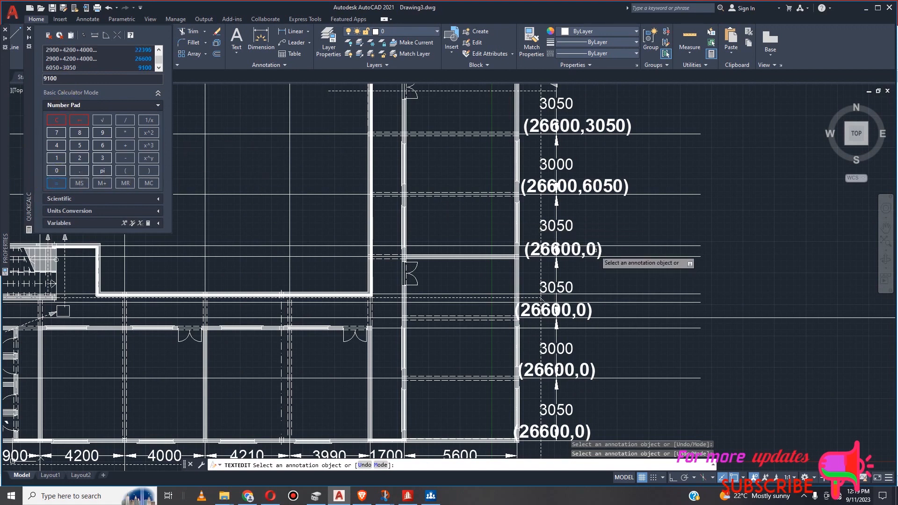
# Edit the label at the third grid line below the right wing's top corner to read "(26600,9100)".
pyautogui.click(595, 252)
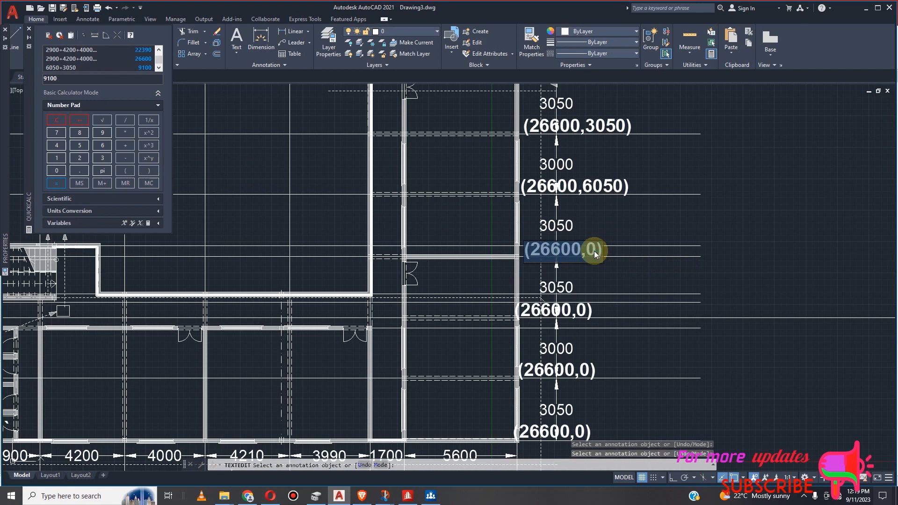
pyautogui.click(594, 251)
pyautogui.press('BackSpace')
pyautogui.write('9100')
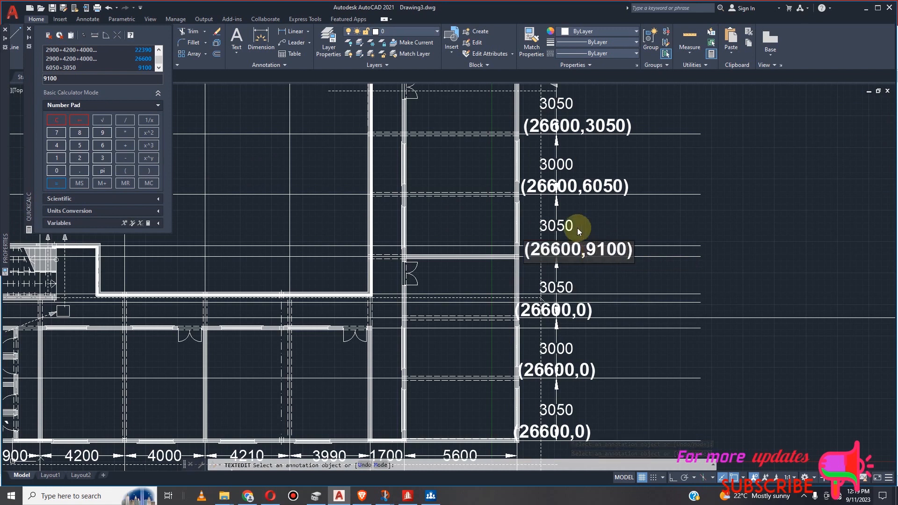
pyautogui.click(605, 267)
# Enter the sum 9100+3050 in the calculator and edit the label at the right wing's fourth grid line to read "(26600,12150)".
pyautogui.click(65, 79)
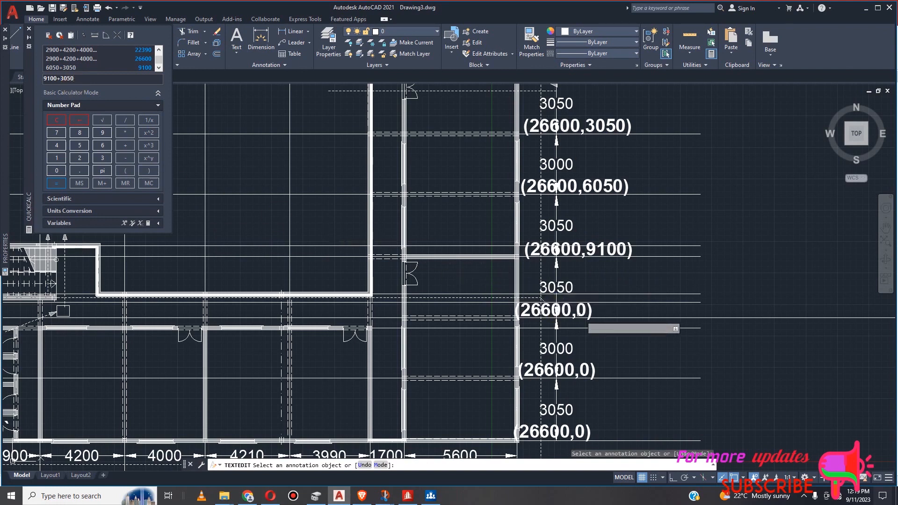
pyautogui.click(586, 312)
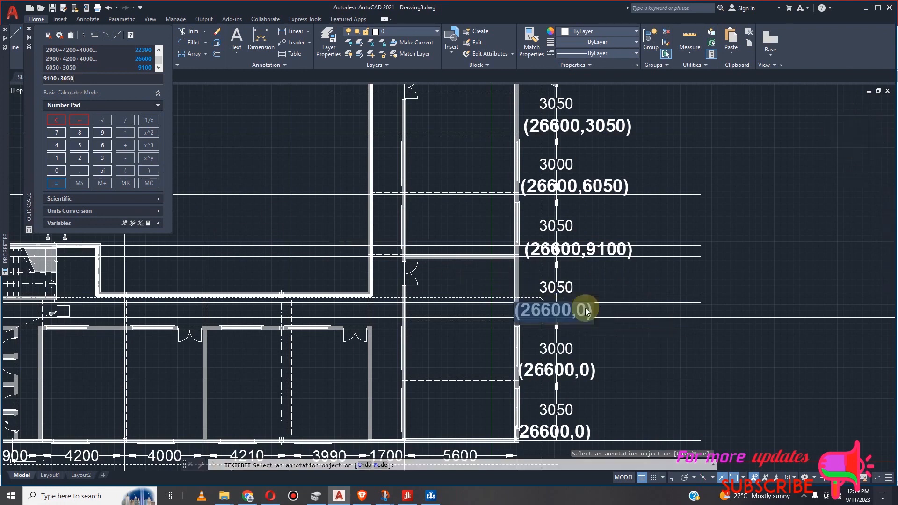
pyautogui.click(587, 312)
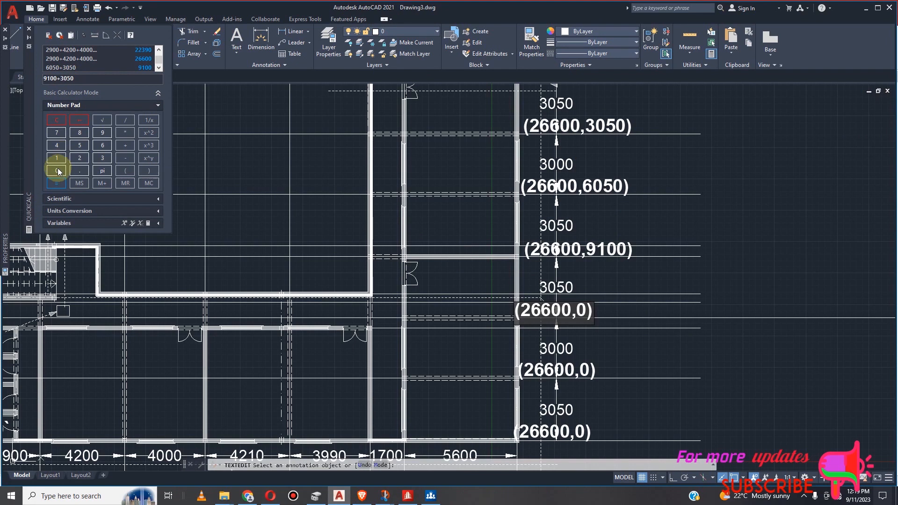
pyautogui.click(55, 182)
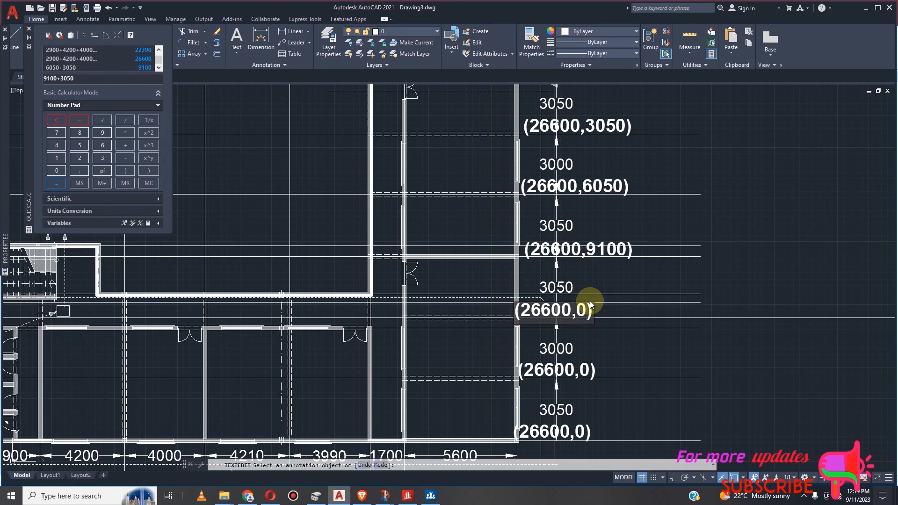
pyautogui.press('BackSpace')
pyautogui.write('121')
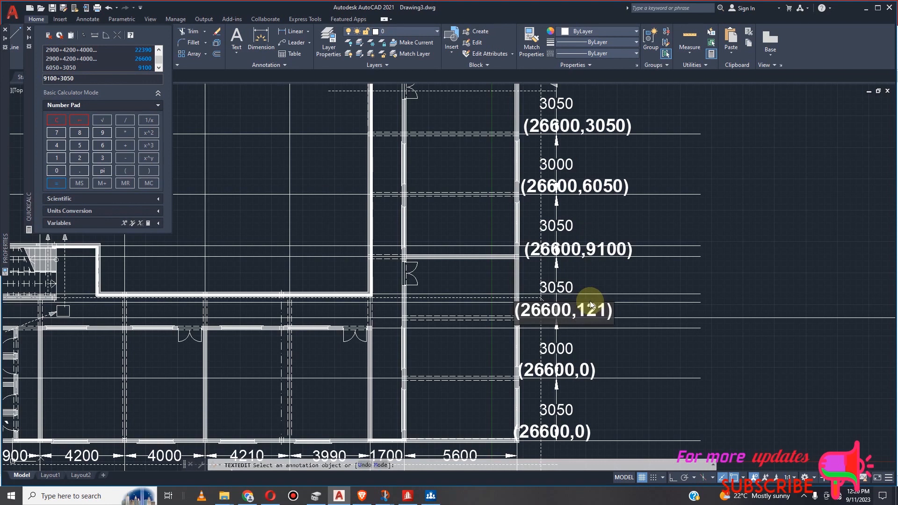
pyautogui.write('50')
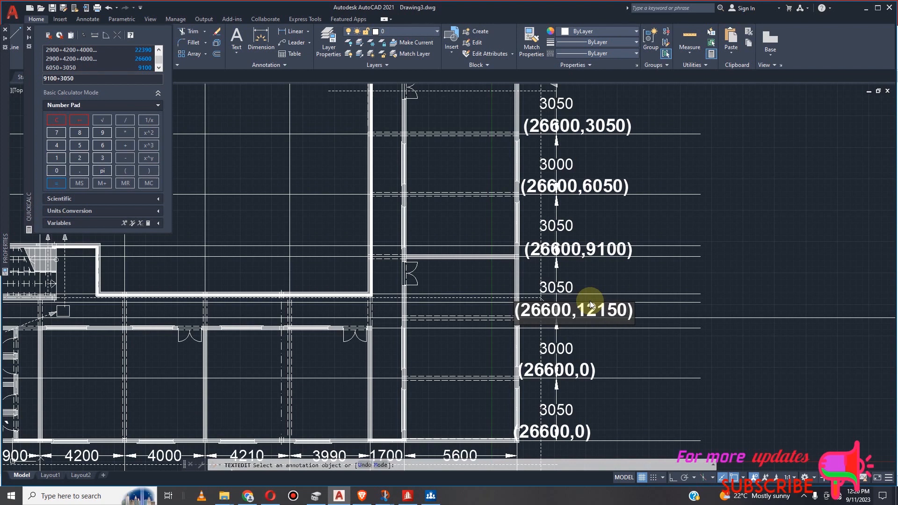
# Close the calculator and end text editing, then reopen the calculator and evaluate 9100+3050.
pyautogui.click(29, 28)
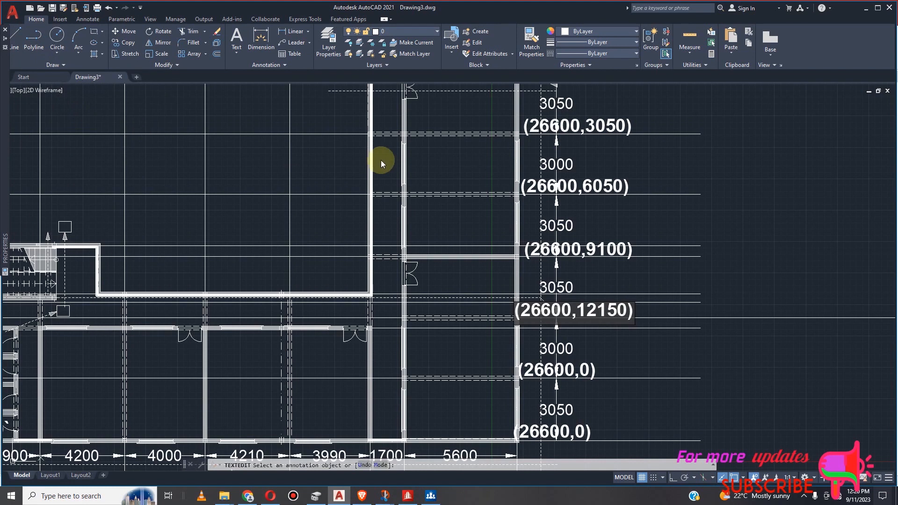
pyautogui.click(84, 115)
pyautogui.click(84, 114)
pyautogui.write('C')
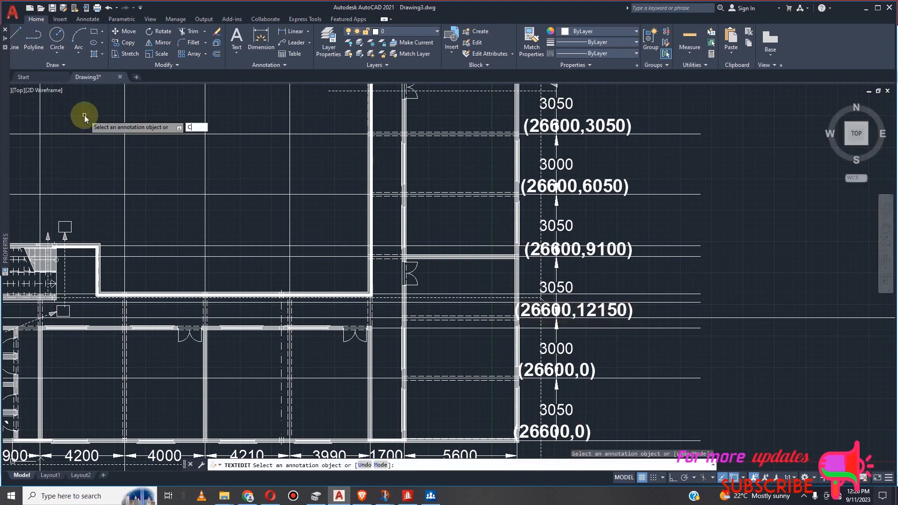
pyautogui.press('Escape')
pyautogui.press('Escape')
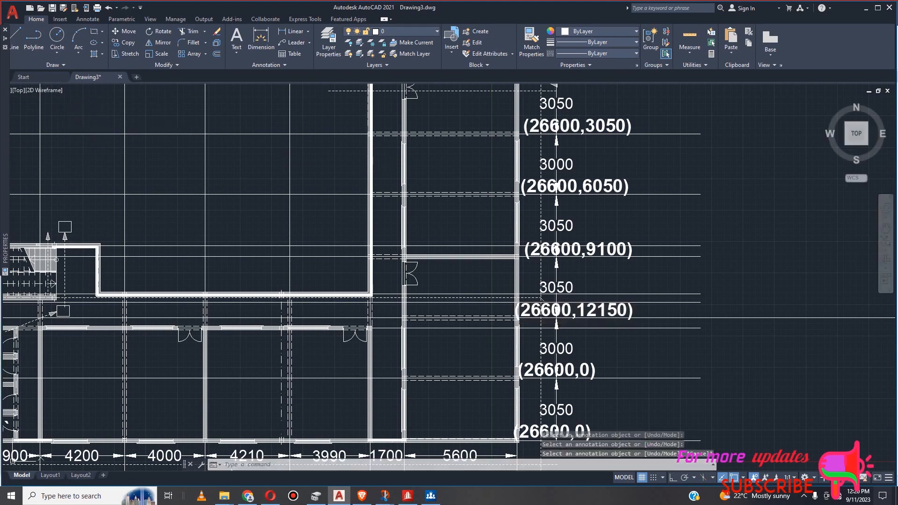
pyautogui.write('c')
pyautogui.click(134, 151)
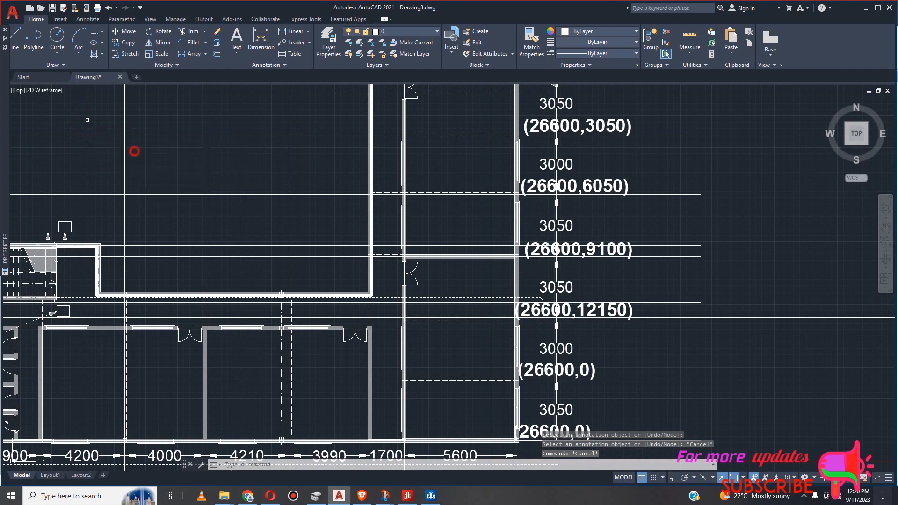
pyautogui.click(61, 183)
# Calculate 12150+3000 in the calculator for the y-value at the right wing's fifth grid line below the top corner.
pyautogui.scroll(-2, 607, 268)
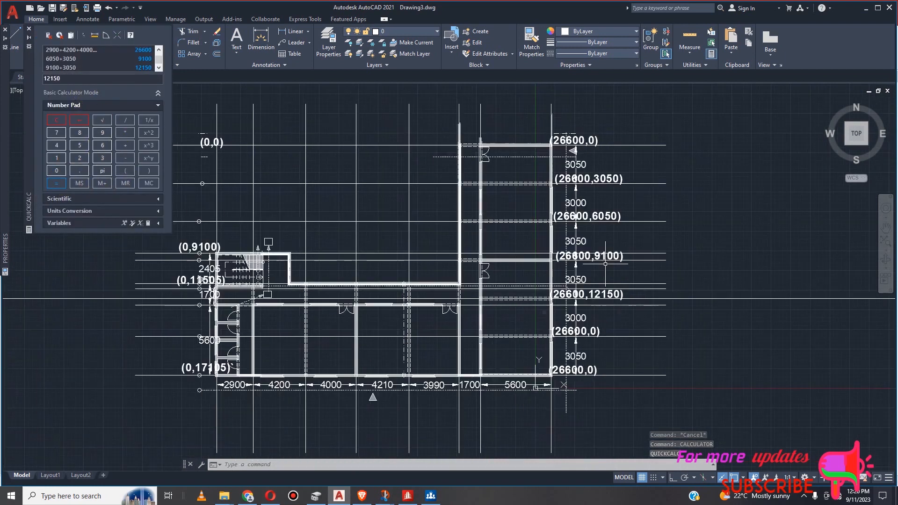
pyautogui.click(67, 80)
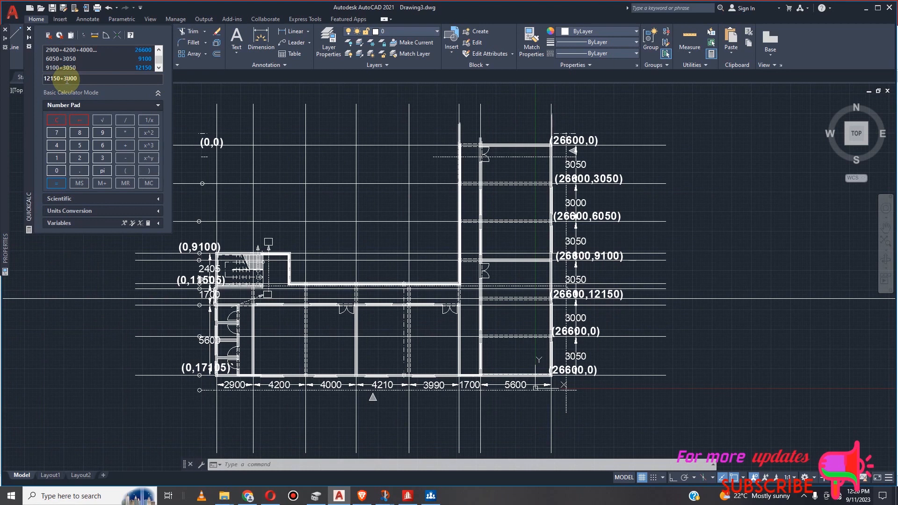
pyautogui.click(56, 185)
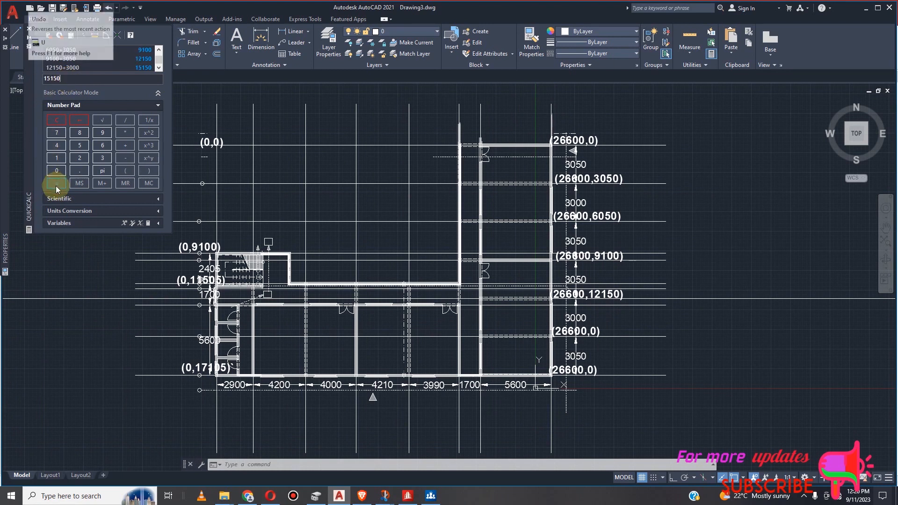
# Edit the label at the fifth grid line below the right wing's top corner to read "(26600,15150)".
pyautogui.scroll(4, 589, 330)
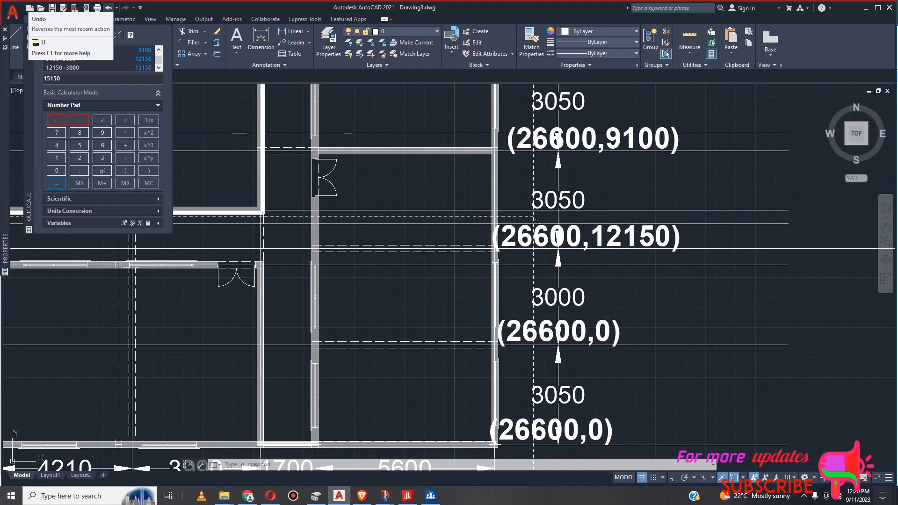
pyautogui.click(608, 334)
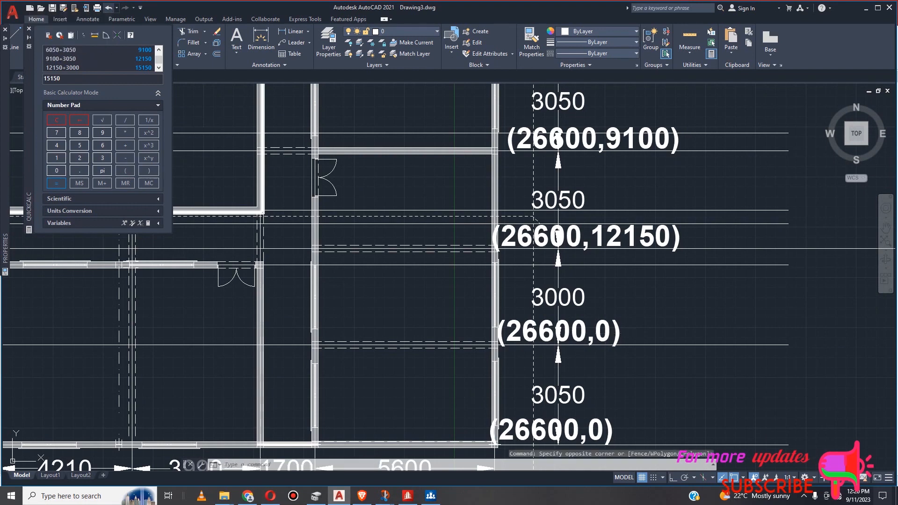
pyautogui.click(604, 332)
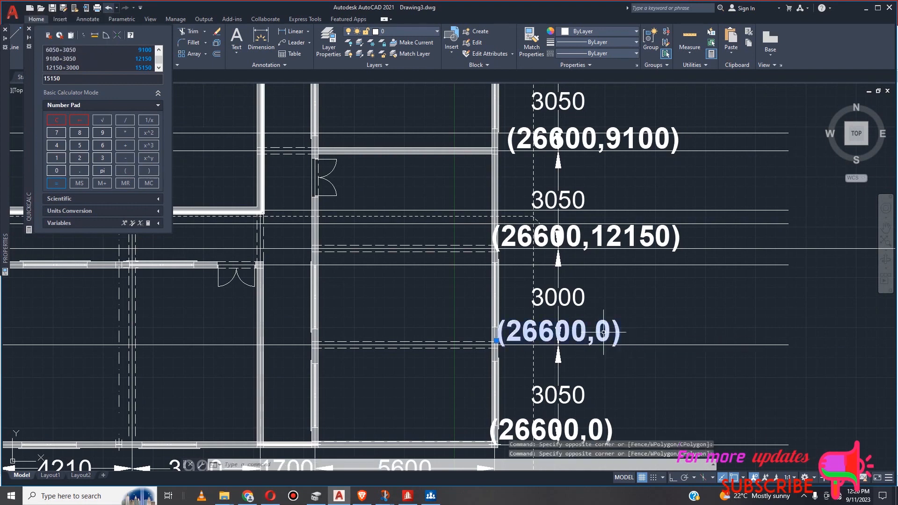
pyautogui.doubleClick(604, 332)
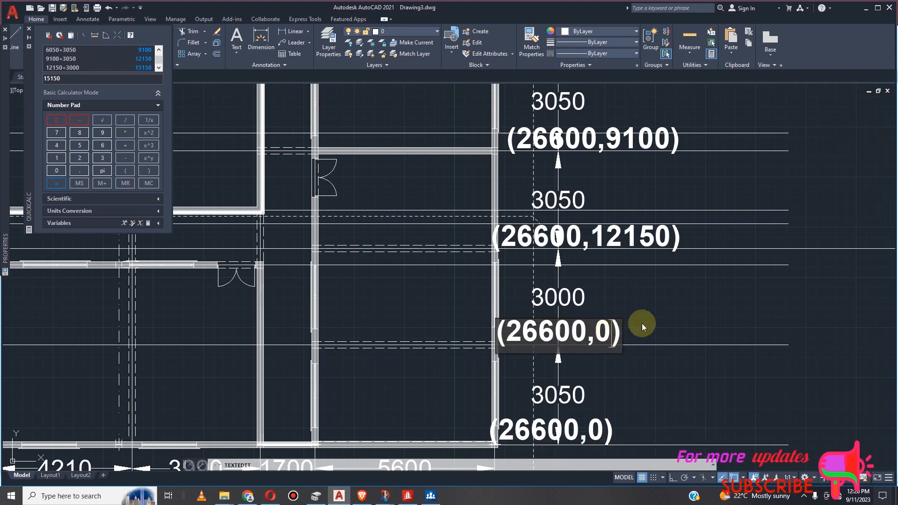
pyautogui.press('BackSpace')
pyautogui.write('15')
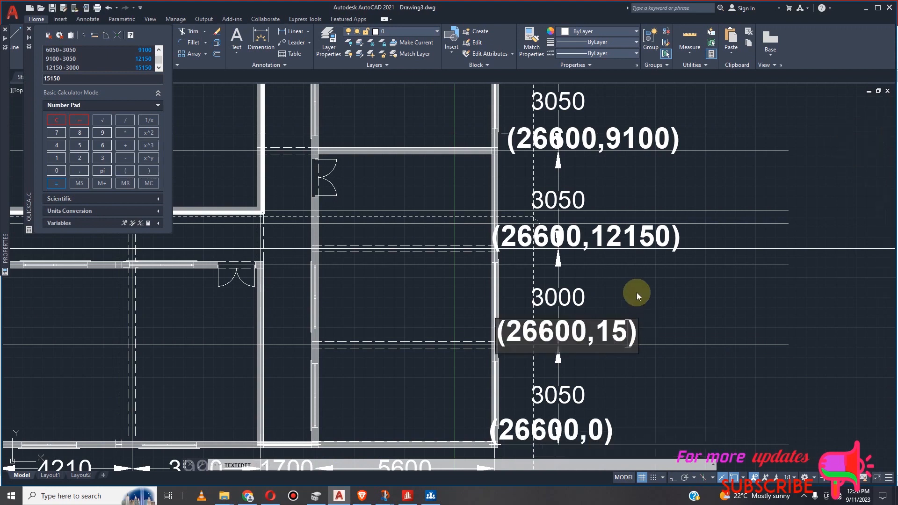
pyautogui.write('1')
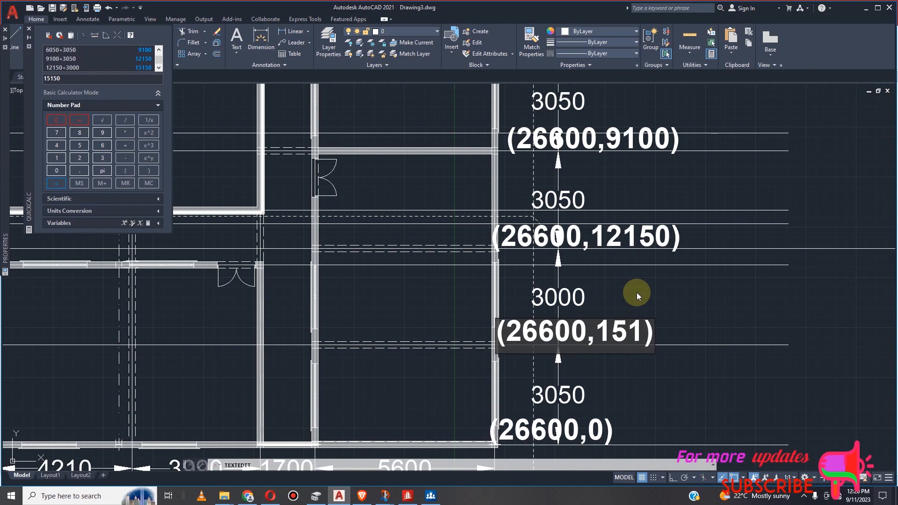
pyautogui.write('50')
# Finish the label edit and calculate 15150+3050 in the calculator for the y-value at the right wing's bottom corner.
pyautogui.scroll(-2, 588, 276)
pyautogui.scroll(-2, 587, 276)
pyautogui.scroll(4, 604, 337)
pyautogui.click(611, 332)
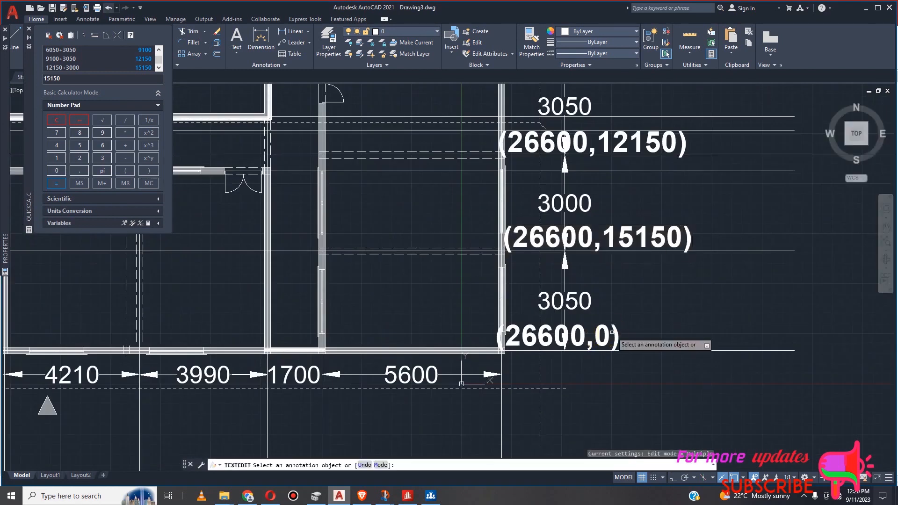
pyautogui.click(67, 78)
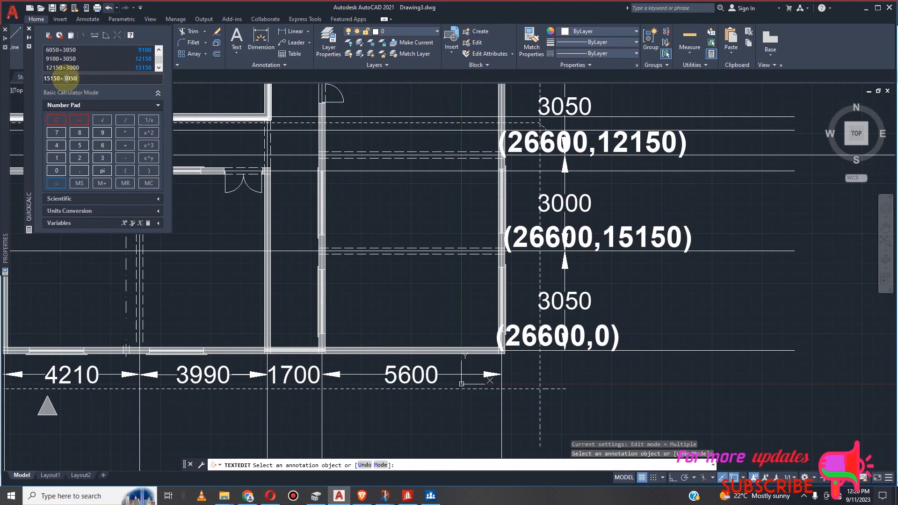
pyautogui.write('+3050')
pyautogui.click(55, 183)
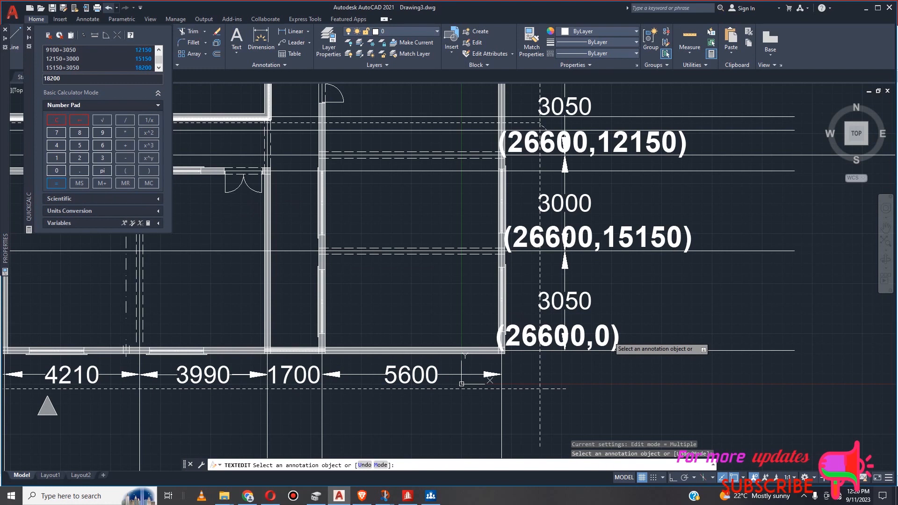
# Edit the label at the right wing's bottom corner to read "(26600,18200)".
pyautogui.click(610, 340)
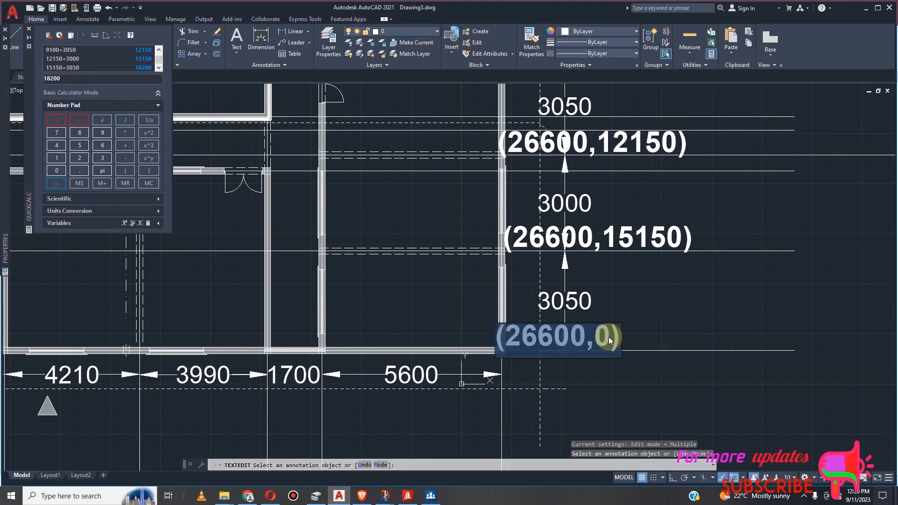
pyautogui.click(608, 337)
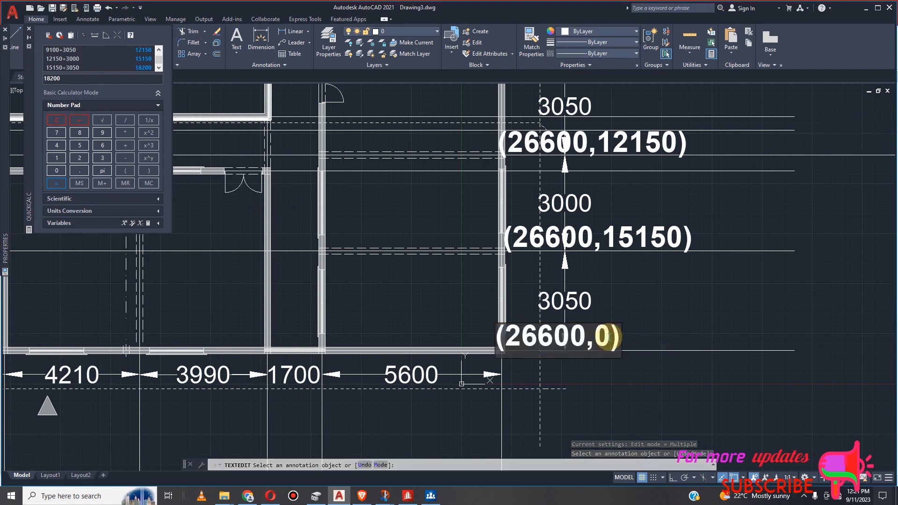
pyautogui.press('BackSpace')
pyautogui.write('1')
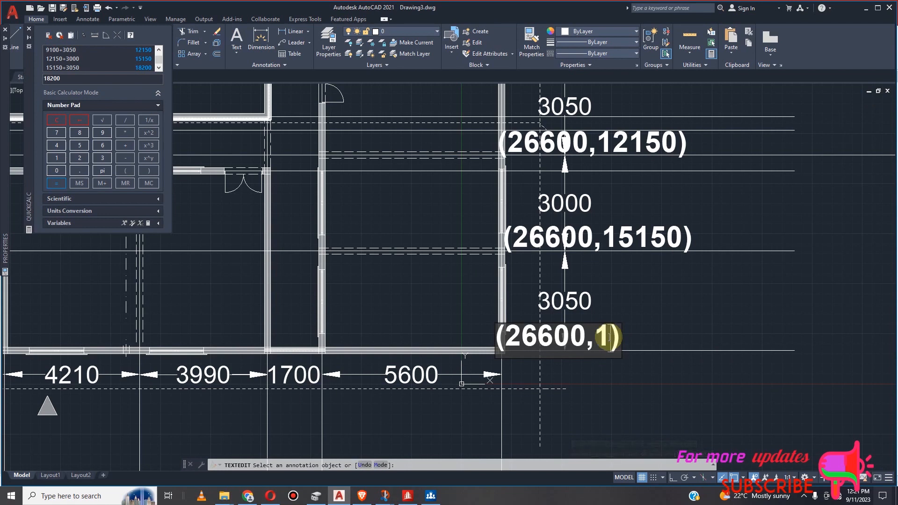
pyautogui.write('8')
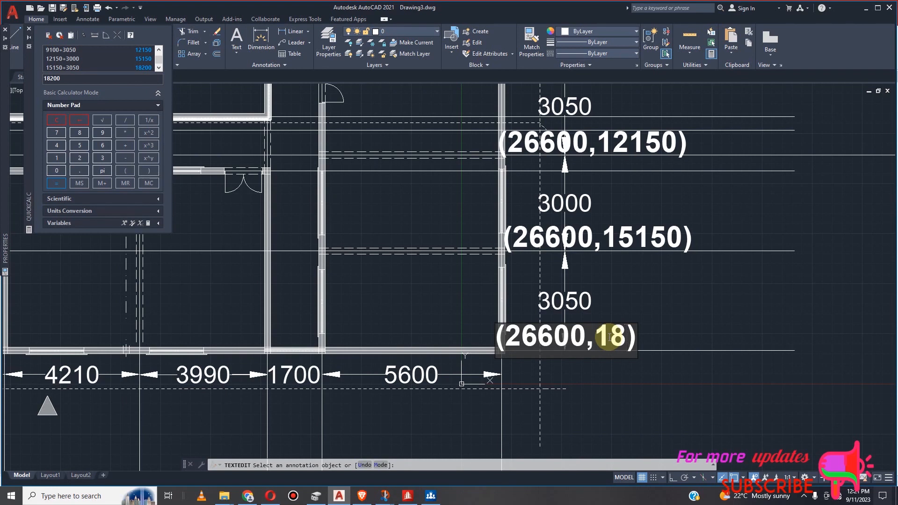
pyautogui.write('200')
pyautogui.click(647, 299)
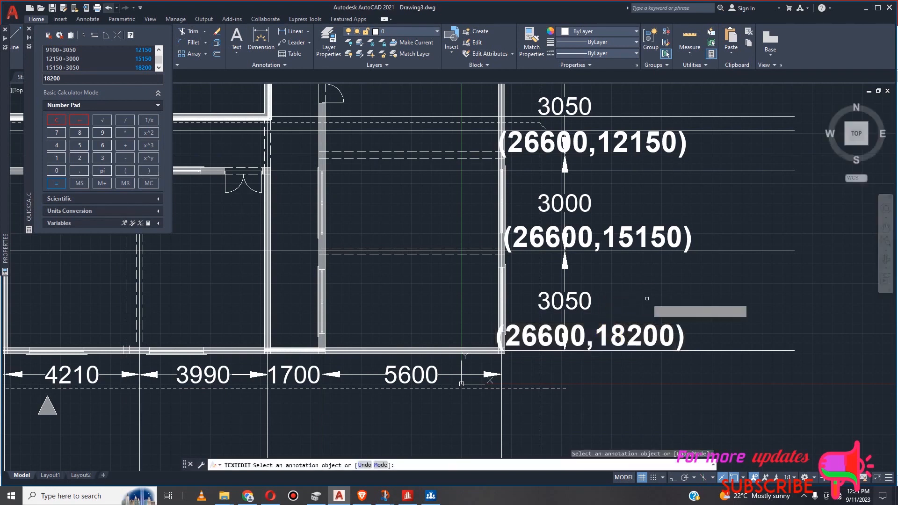
# Select the label at the right wing's bottom corner and examine the left-side labels and grid lines against the right wing's.
pyautogui.press('Escape')
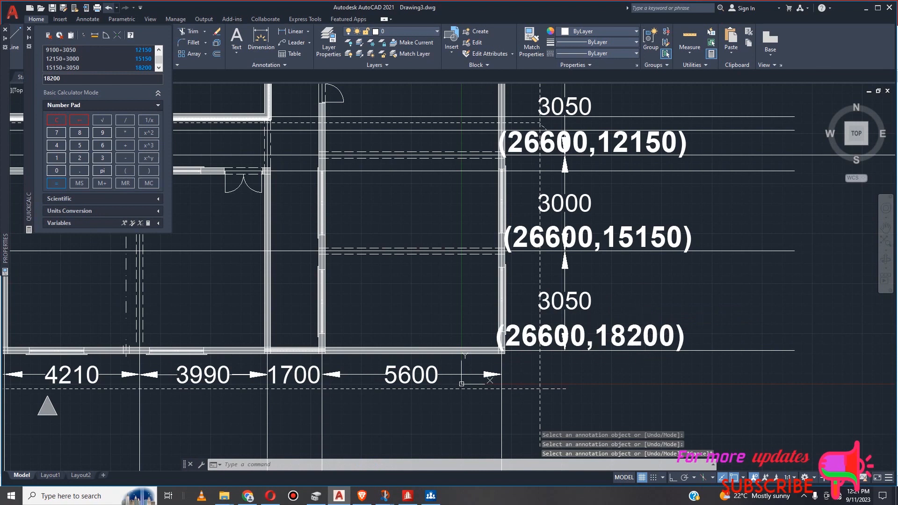
pyautogui.click(634, 333)
pyautogui.scroll(-3, 664, 255)
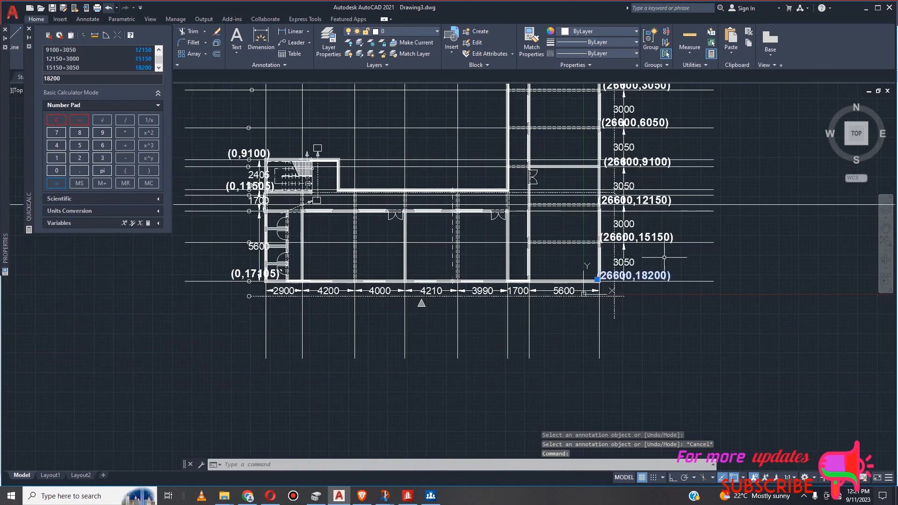
pyautogui.scroll(3, 665, 255)
pyautogui.scroll(-1, 678, 267)
pyautogui.scroll(1, 694, 281)
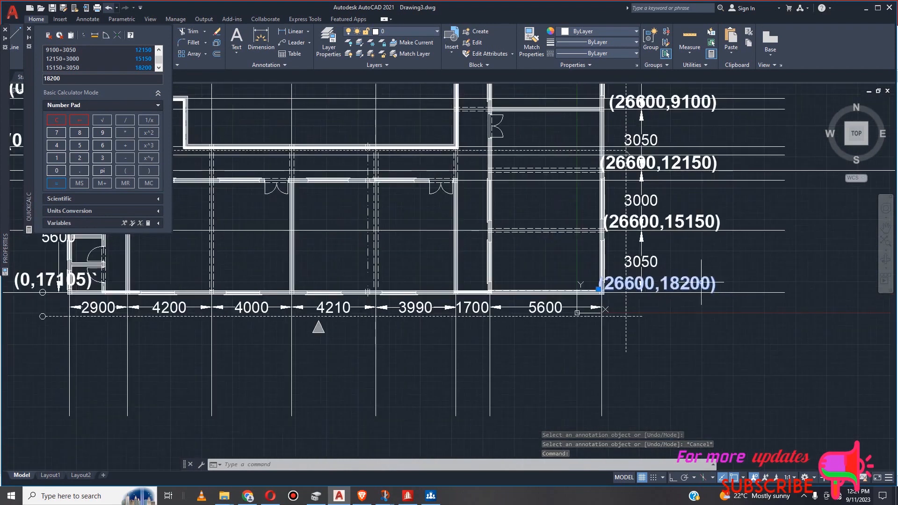
pyautogui.scroll(-2, 721, 288)
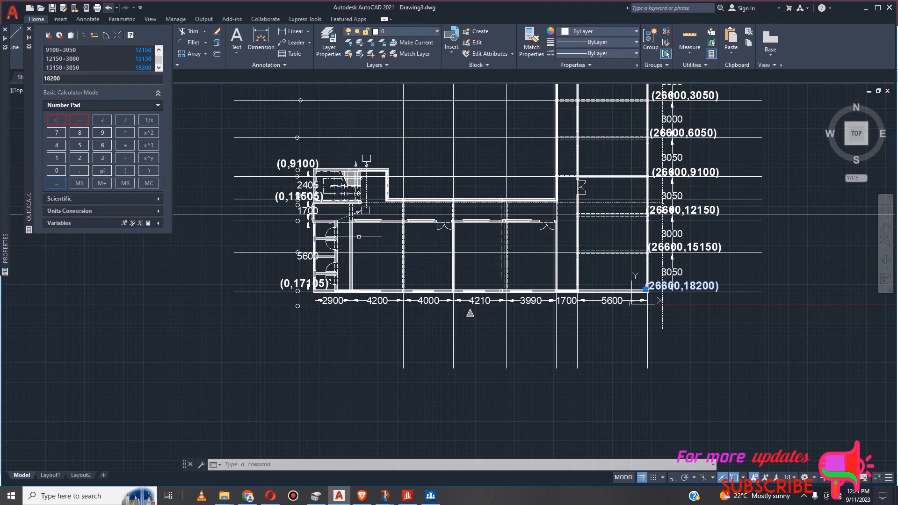
pyautogui.scroll(2, 313, 218)
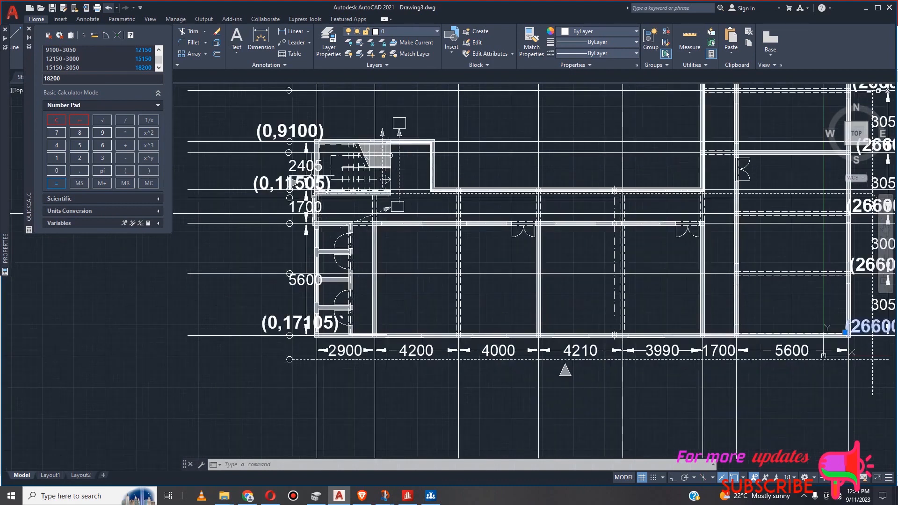
pyautogui.scroll(-2, 300, 159)
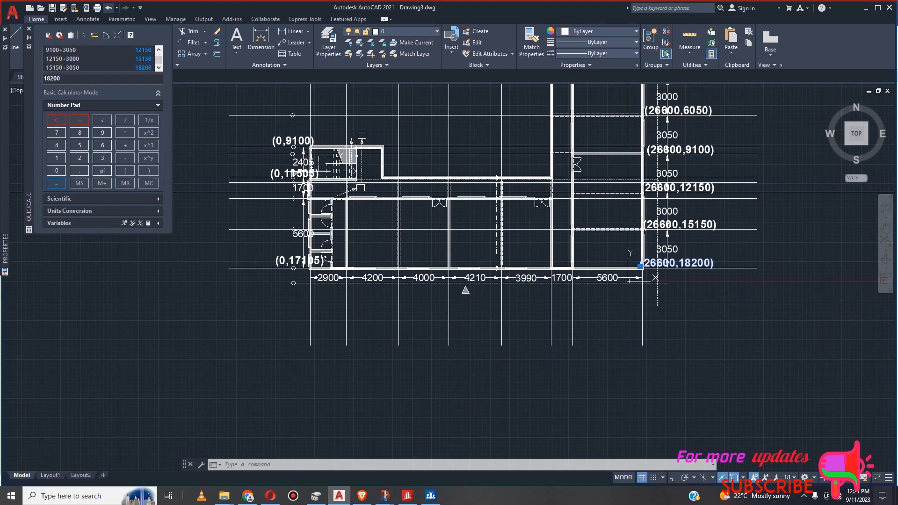
pyautogui.scroll(2, 307, 263)
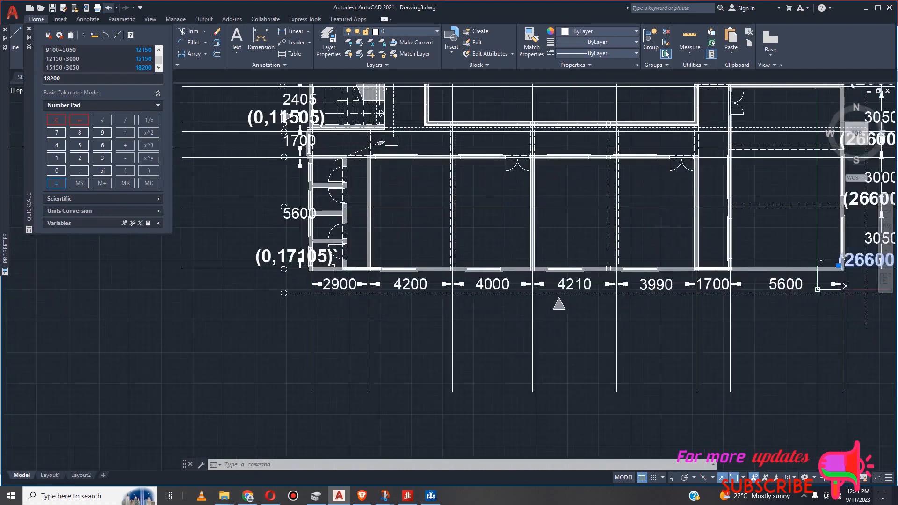
pyautogui.scroll(2, 309, 262)
pyautogui.scroll(-2, 336, 257)
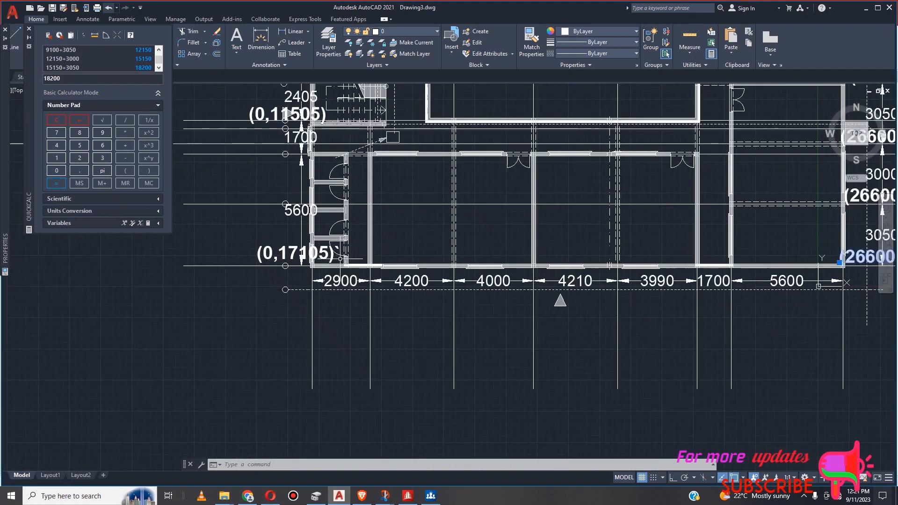
pyautogui.scroll(-2, 323, 200)
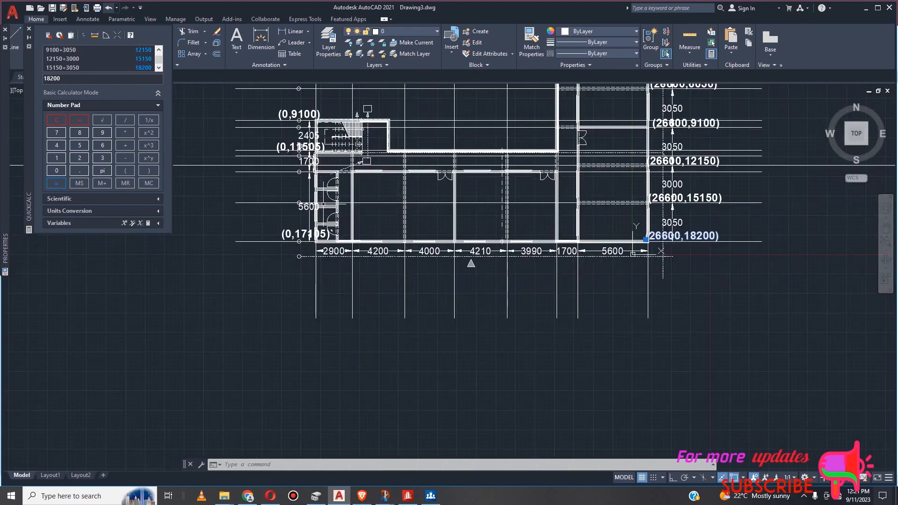
pyautogui.scroll(2, 322, 134)
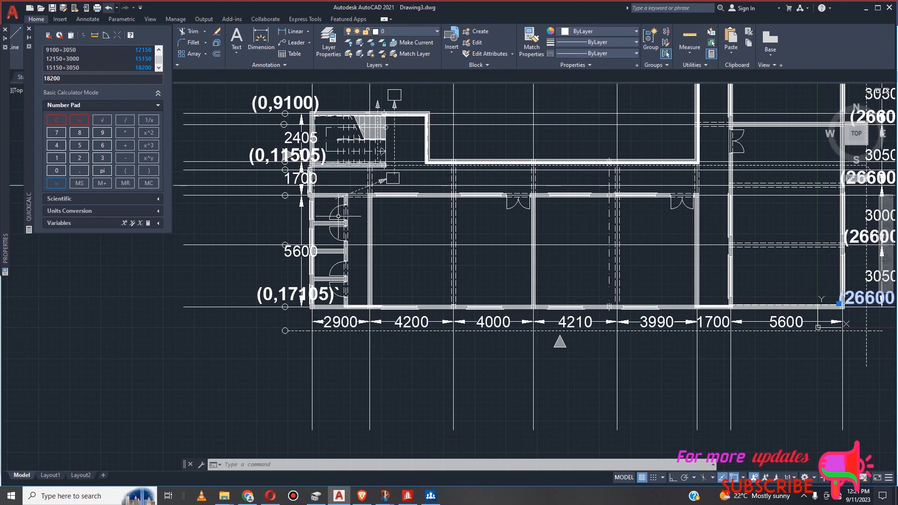
pyautogui.scroll(-2, 336, 219)
pyautogui.scroll(2, 326, 225)
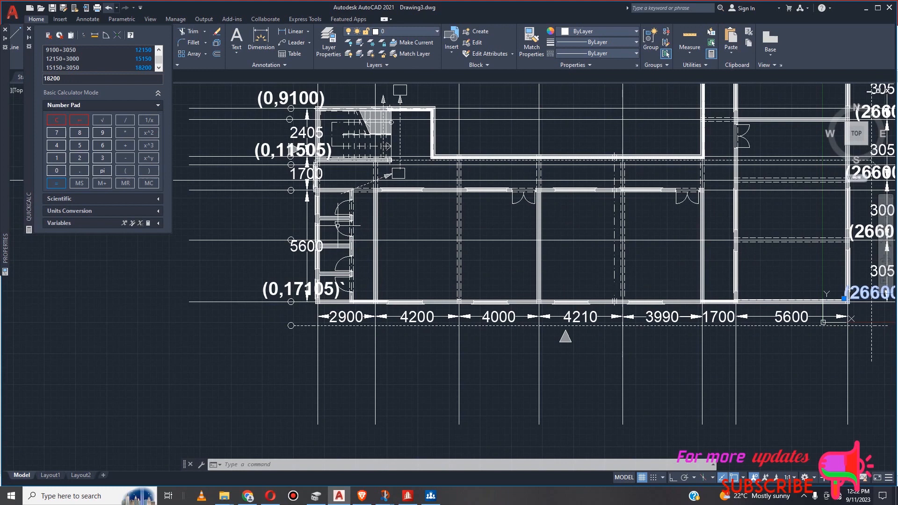
pyautogui.scroll(-2, 337, 226)
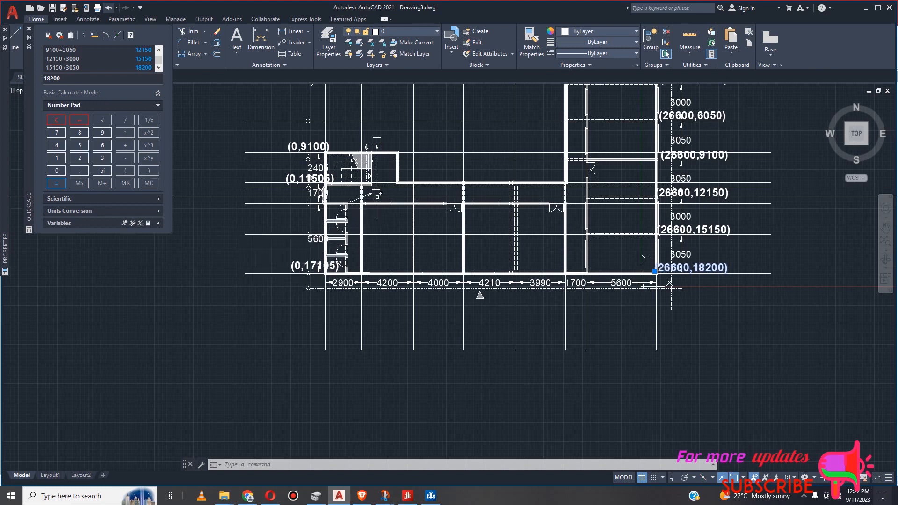
pyautogui.scroll(-2, 354, 198)
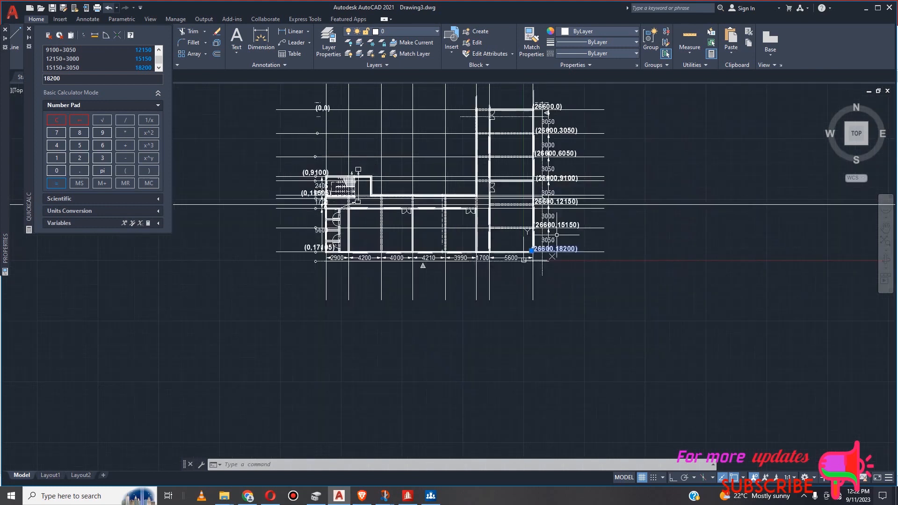
pyautogui.scroll(2, 583, 188)
pyautogui.scroll(-2, 583, 188)
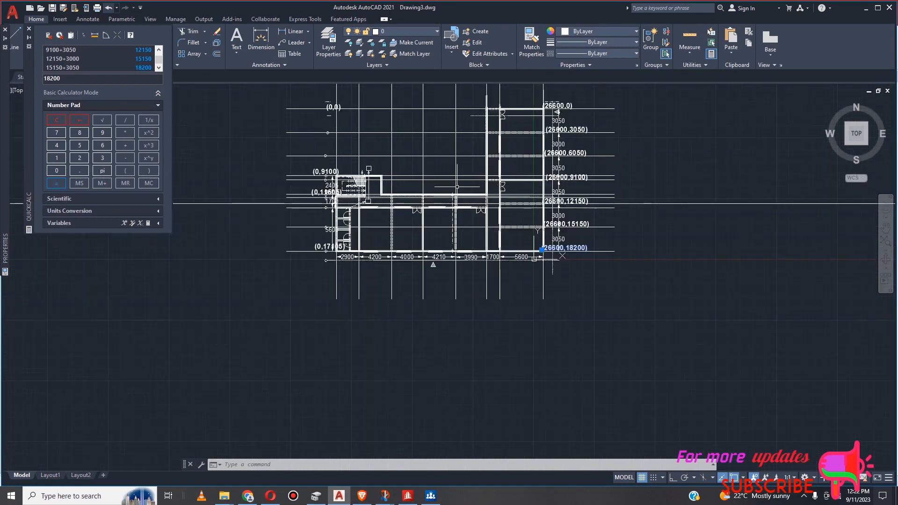
pyautogui.scroll(2, 367, 203)
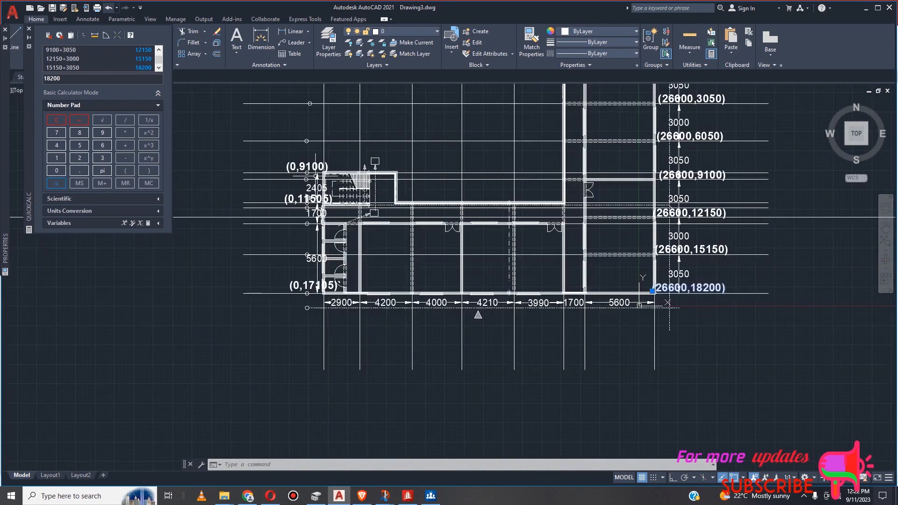
# Delete the left-side labels "(0,9100)" and "(0,11505)" together with the selected label at the right wing's bottom corner.
pyautogui.scroll(2, 311, 175)
pyautogui.click(304, 162)
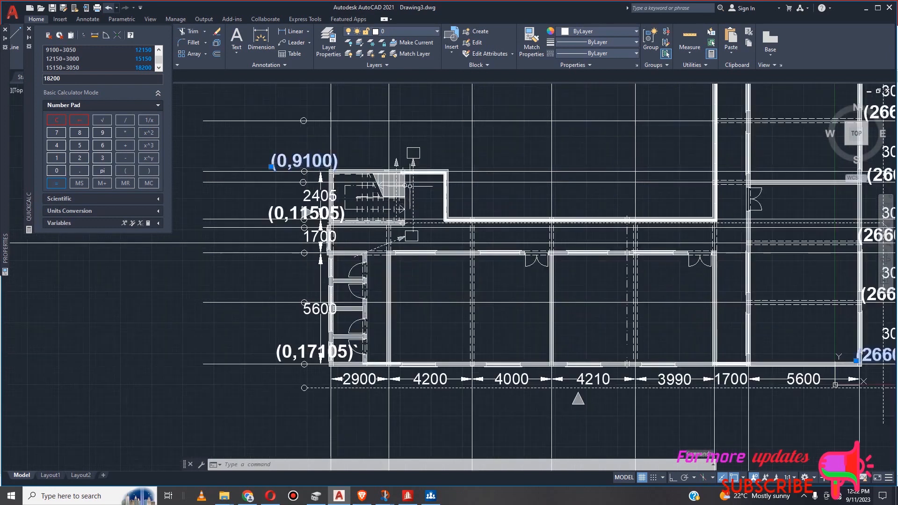
pyautogui.press('Delete')
pyautogui.scroll(-5, 397, 211)
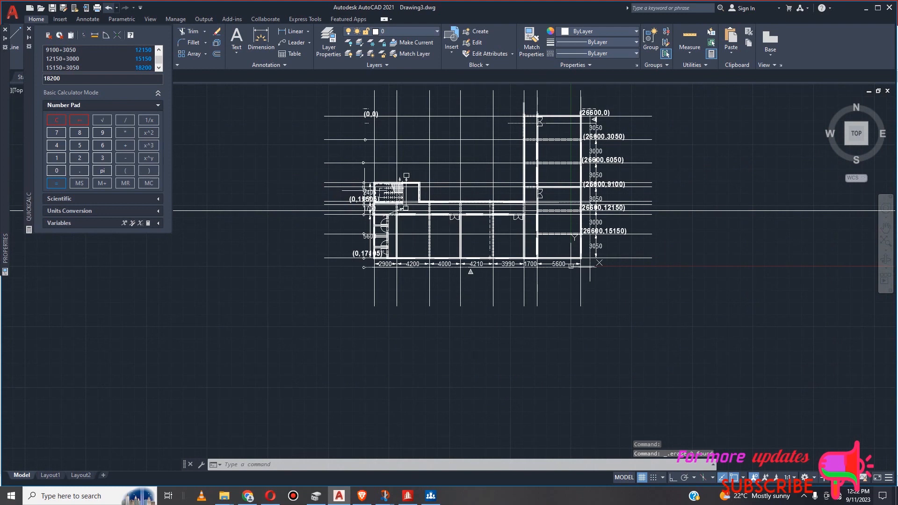
pyautogui.scroll(4, 365, 192)
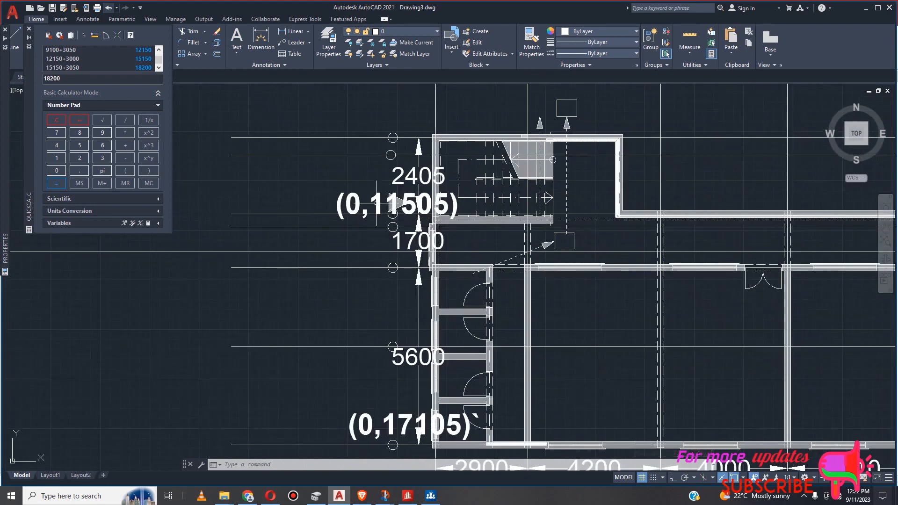
pyautogui.click(374, 211)
pyautogui.press('Delete')
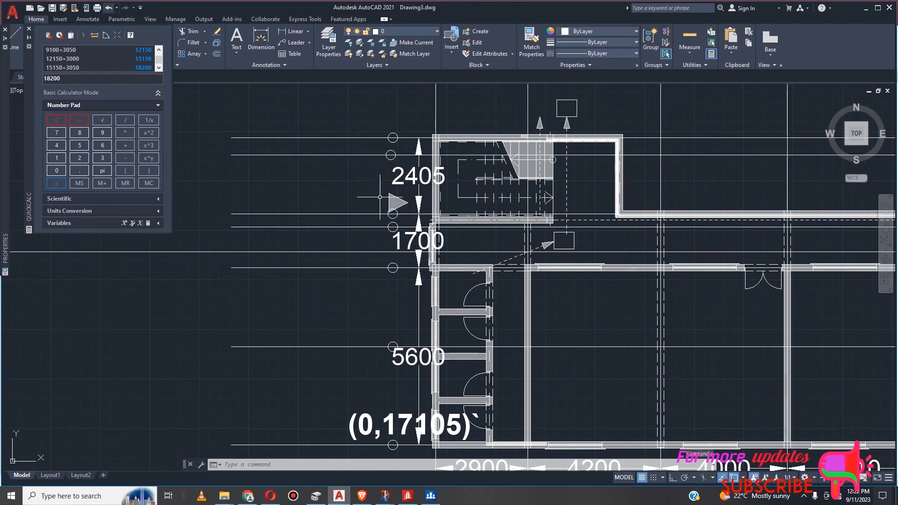
# Copy the "(26600,15150)" label down to the right wing's bottom corner.
pyautogui.scroll(-4, 456, 300)
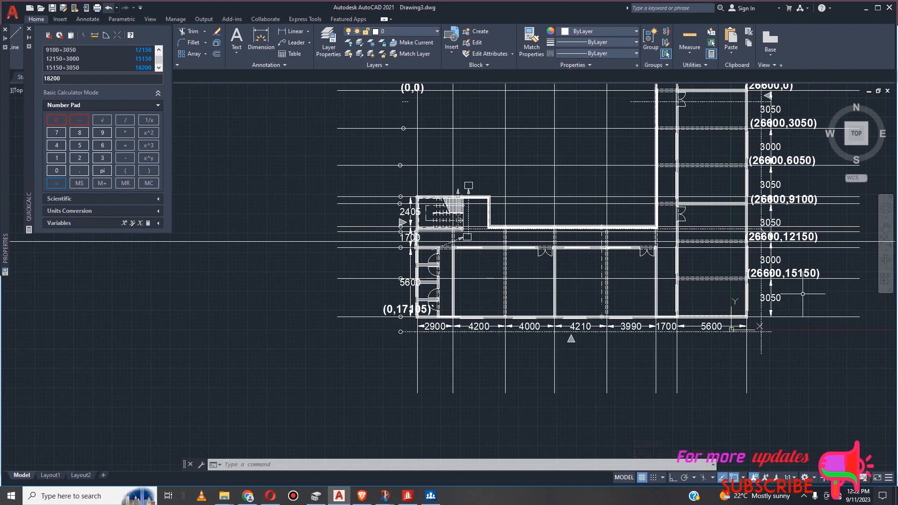
pyautogui.scroll(3, 803, 273)
pyautogui.scroll(-5, 730, 276)
pyautogui.scroll(3, 660, 278)
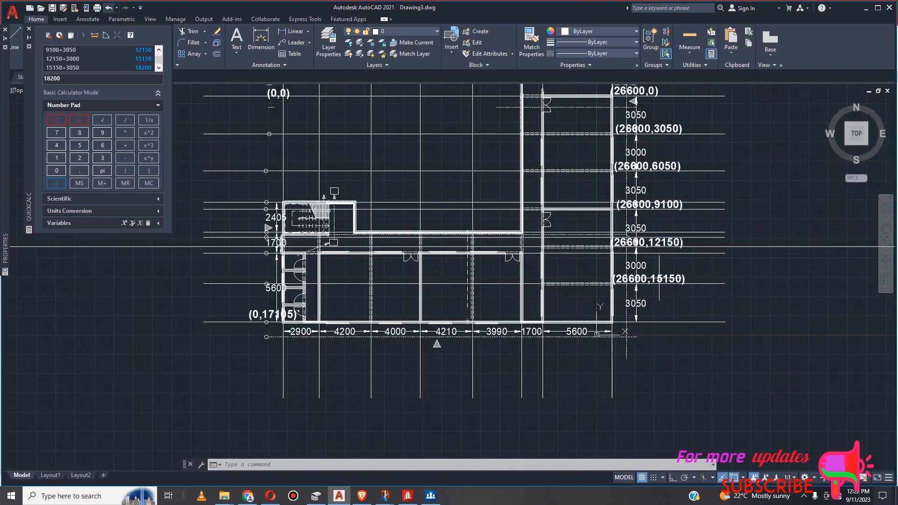
pyautogui.click(660, 281)
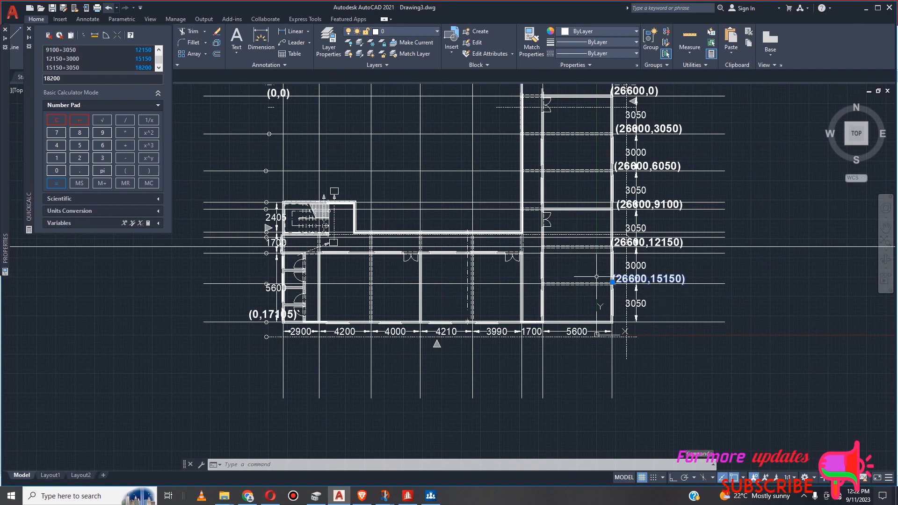
pyautogui.write('c')
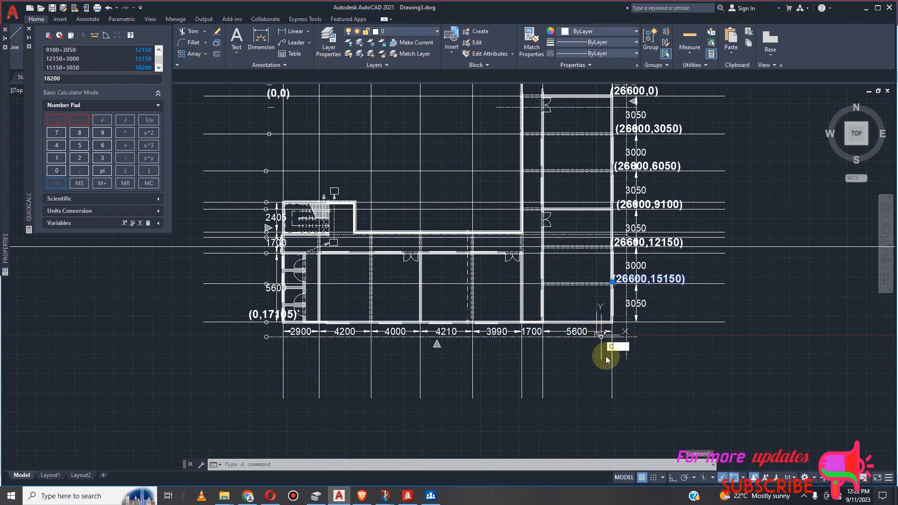
pyautogui.write('o')
pyautogui.press('Return')
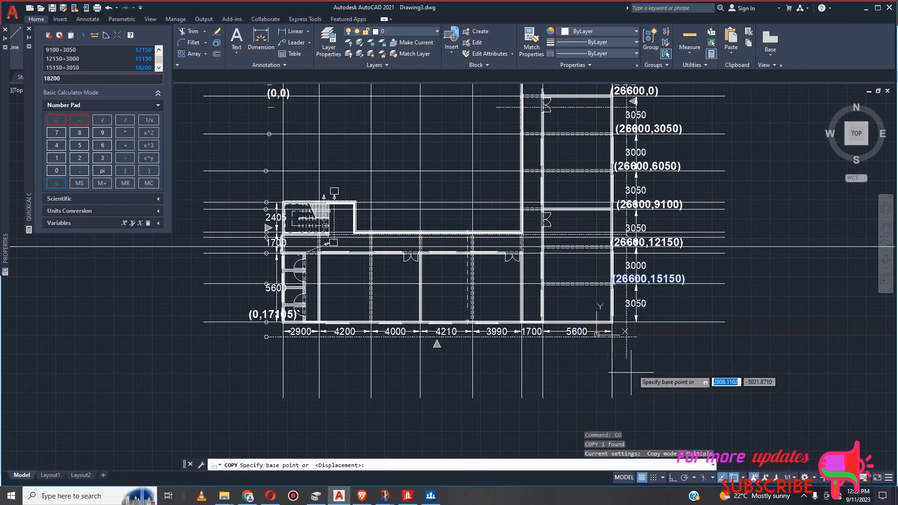
pyautogui.click(667, 286)
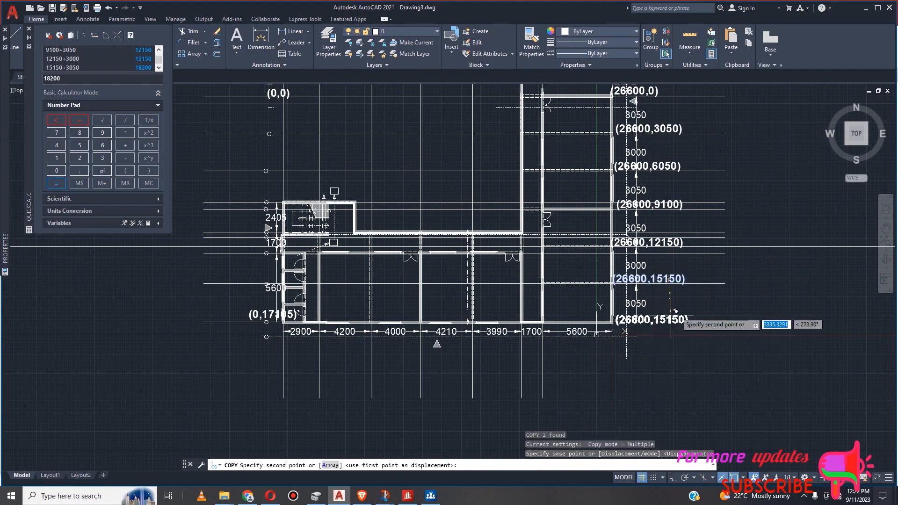
pyautogui.click(682, 306)
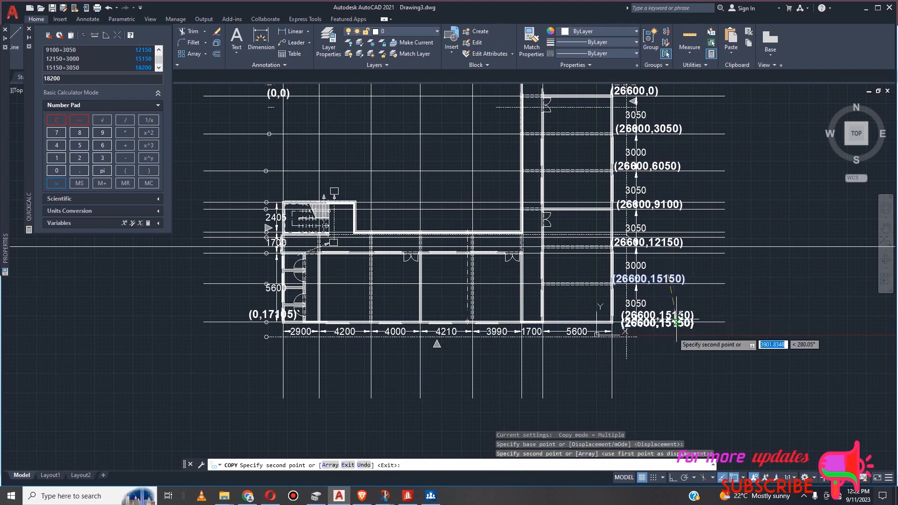
pyautogui.press('Escape')
# Edit the copied label at the right wing's bottom corner to read "(26600,18200)" and finish text editing.
pyautogui.scroll(2, 699, 333)
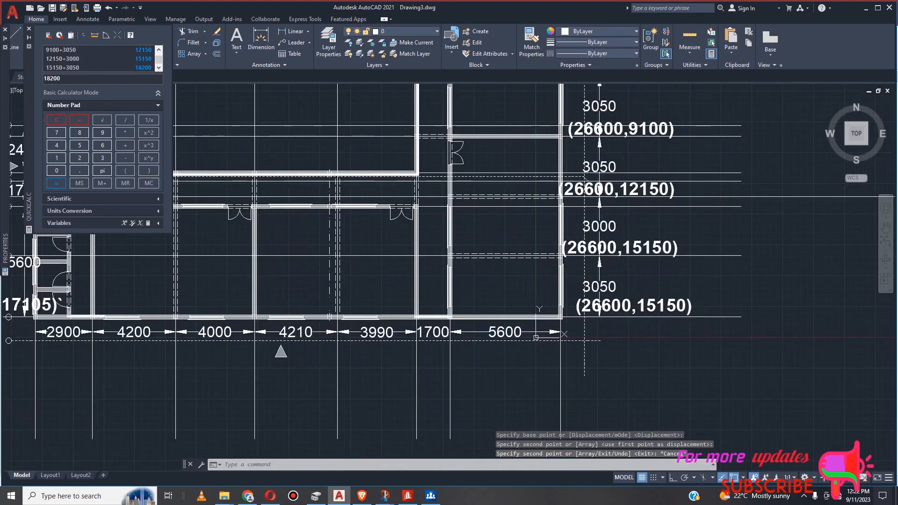
pyautogui.doubleClick(682, 306)
pyautogui.click(684, 308)
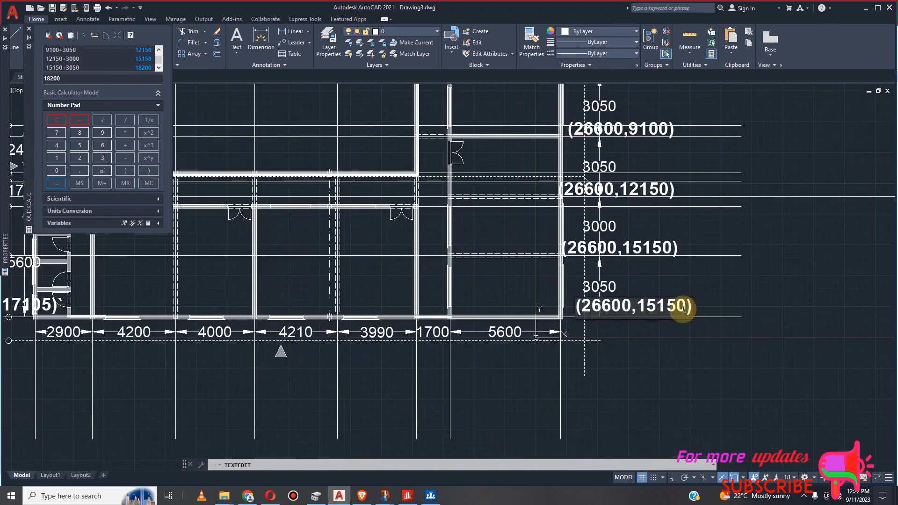
pyautogui.press('BackSpace')
pyautogui.press('BackSpace')
pyautogui.press('BackSpace')
pyautogui.press('BackSpace')
pyautogui.press('BackSpace')
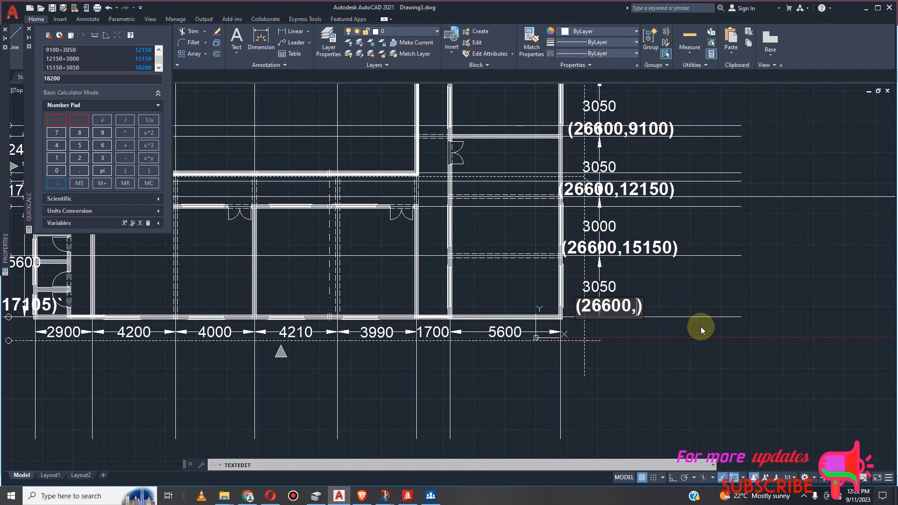
pyautogui.write('18200')
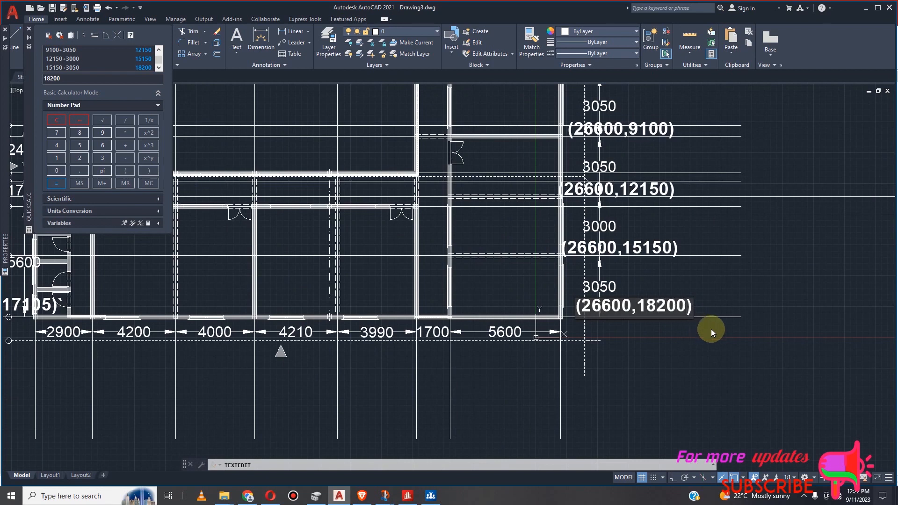
pyautogui.click(711, 331)
pyautogui.scroll(-3, 724, 307)
pyautogui.press('Escape')
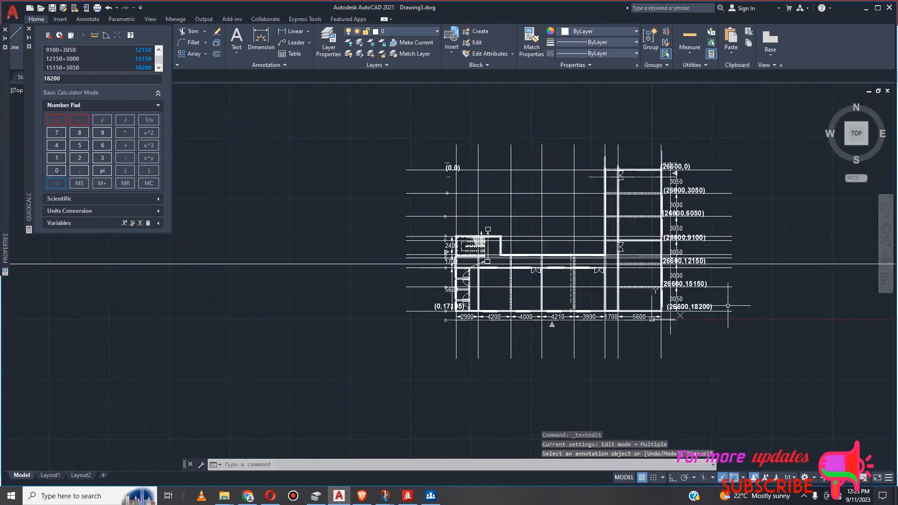
# Copy the "(26600,18200)" label to the plan's bottom-left corner and delete the old "(0,17105)" label there.
pyautogui.scroll(2, 718, 311)
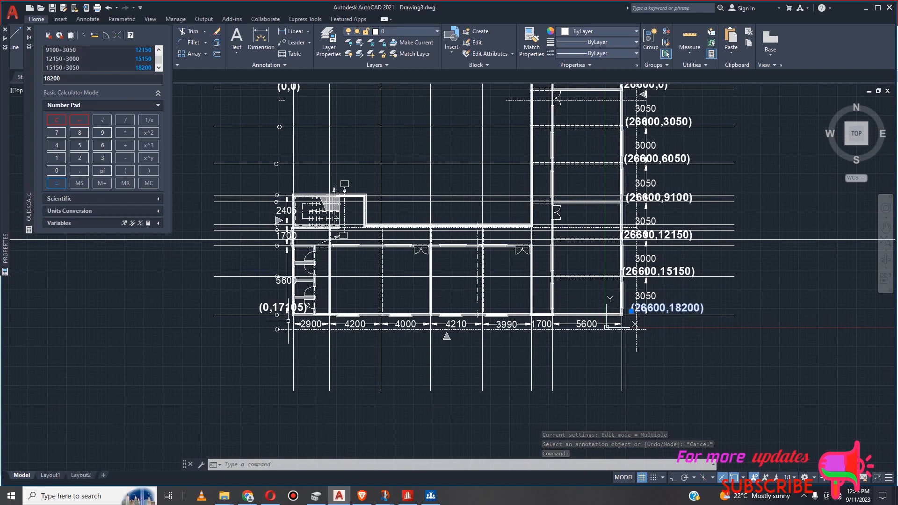
pyautogui.scroll(-2, 660, 323)
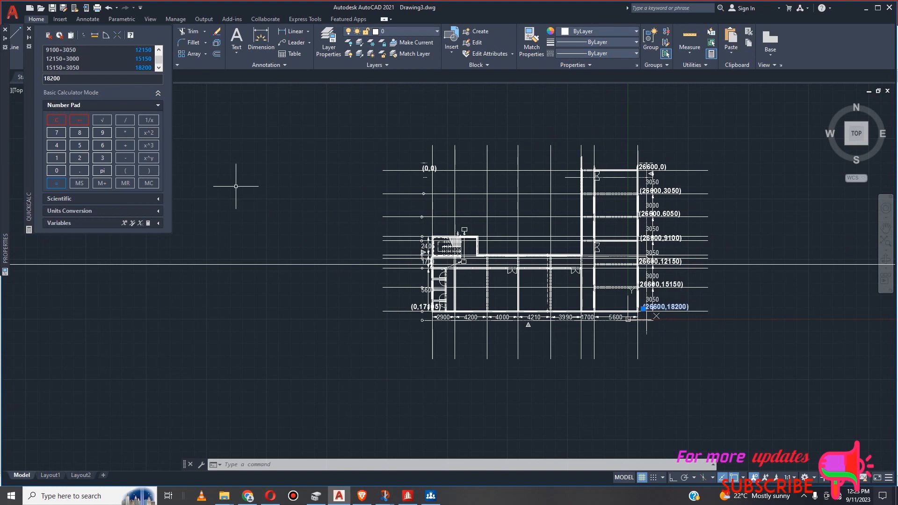
pyautogui.write('c')
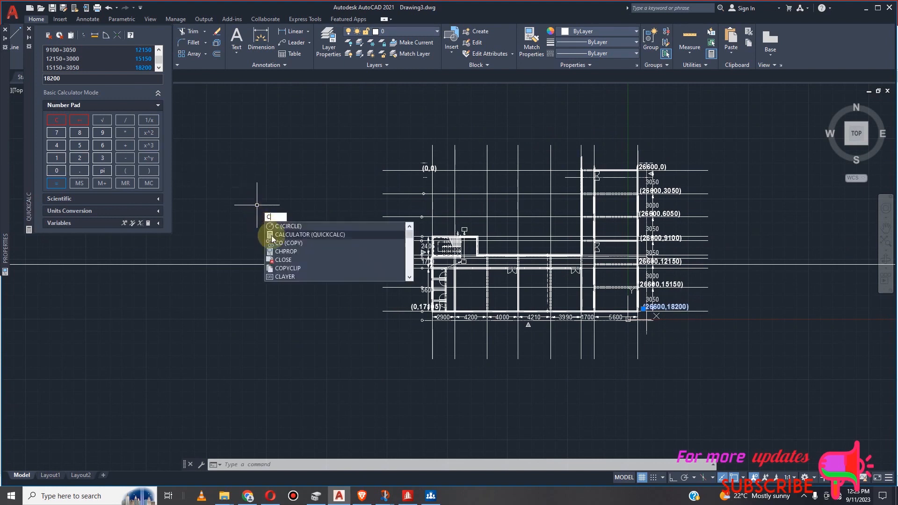
pyautogui.click(297, 244)
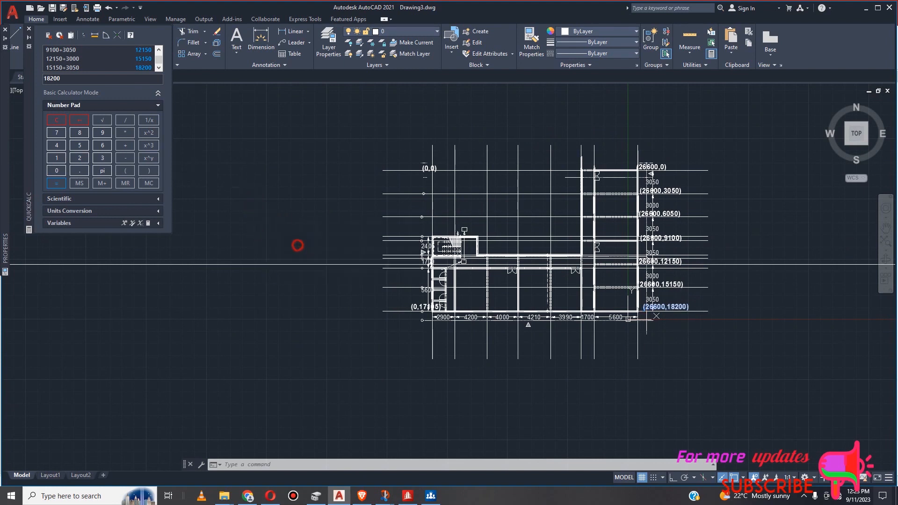
pyautogui.scroll(4, 710, 305)
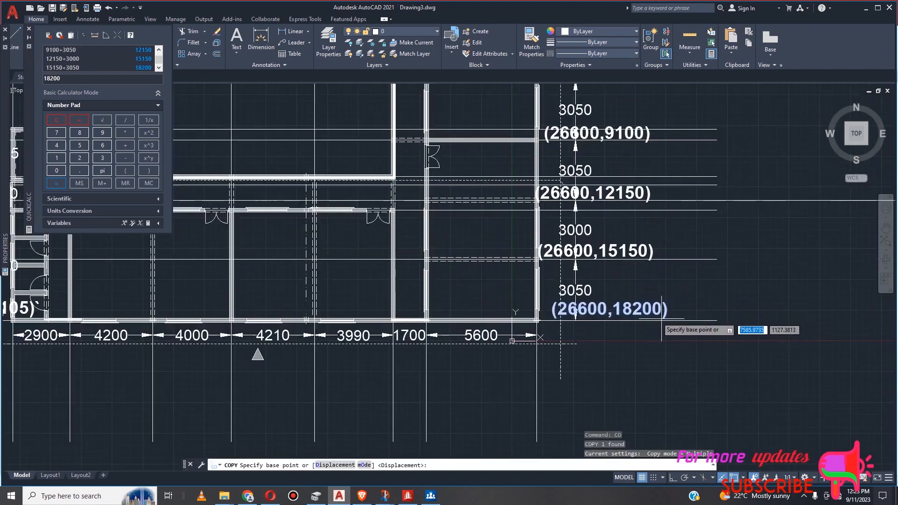
pyautogui.click(646, 310)
pyautogui.scroll(-6, 732, 318)
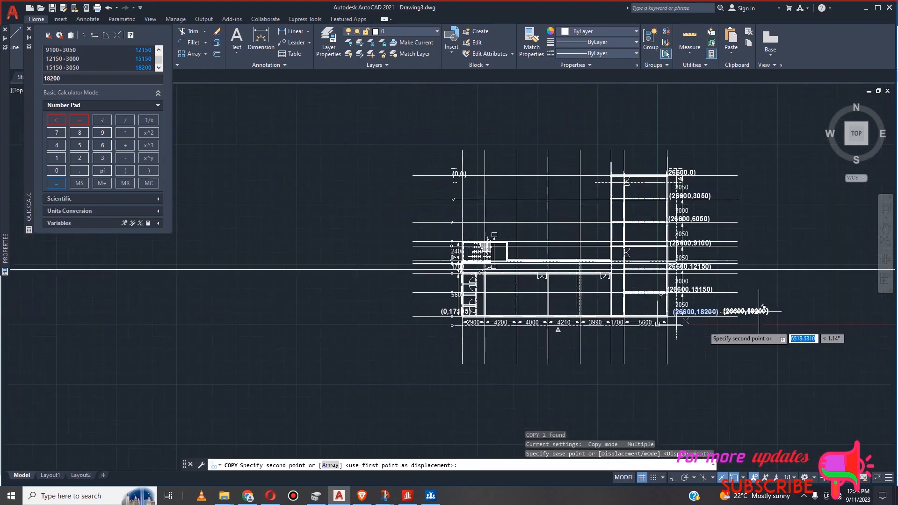
pyautogui.scroll(5, 554, 306)
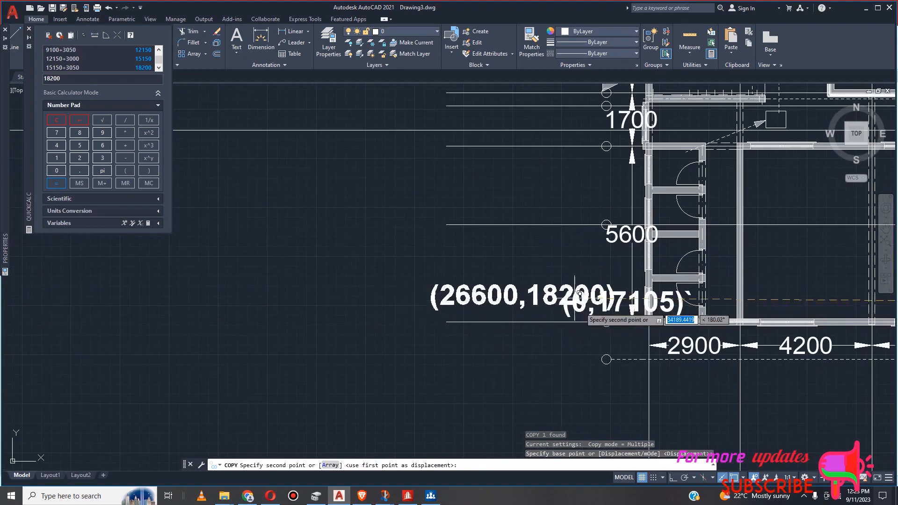
pyautogui.click(580, 322)
pyautogui.press('Escape')
pyautogui.click(678, 306)
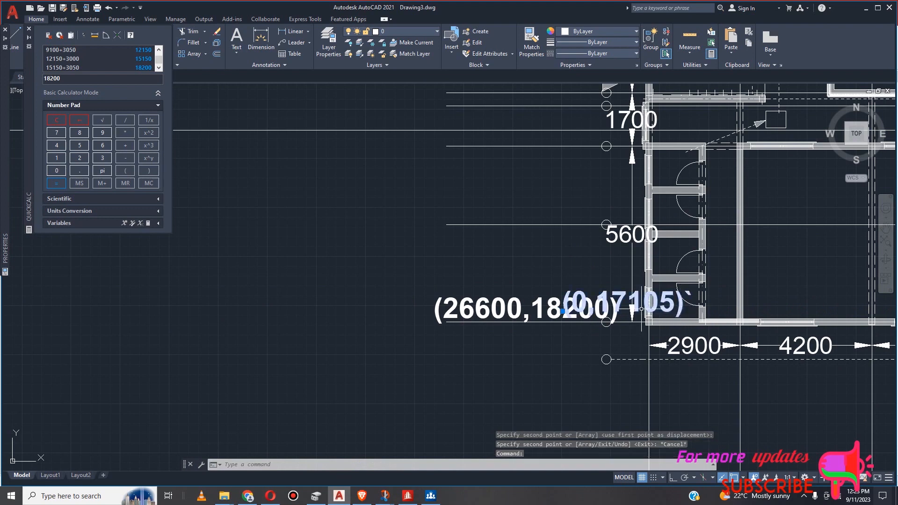
pyautogui.press('Delete')
# Copy the label at the bottom-left corner up to the grid line at the upper end of the 5600 dimension.
pyautogui.scroll(-4, 578, 272)
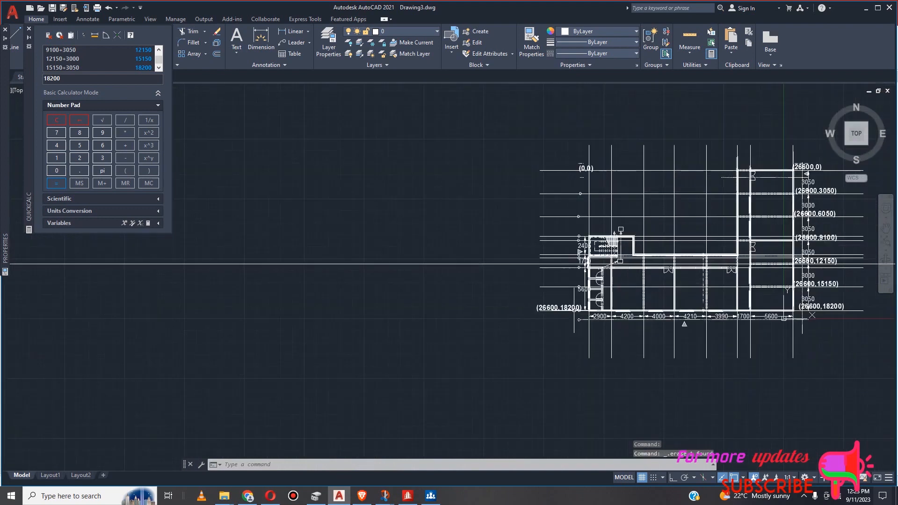
pyautogui.scroll(4, 585, 281)
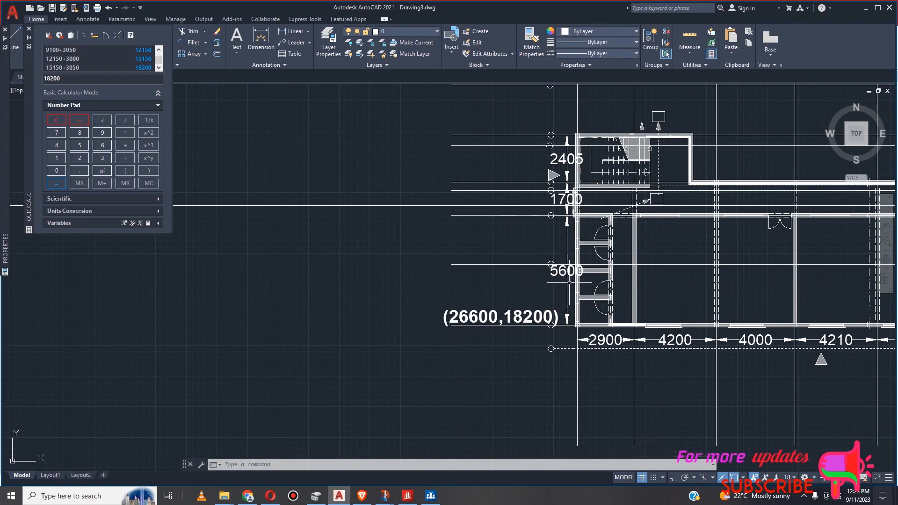
pyautogui.click(526, 317)
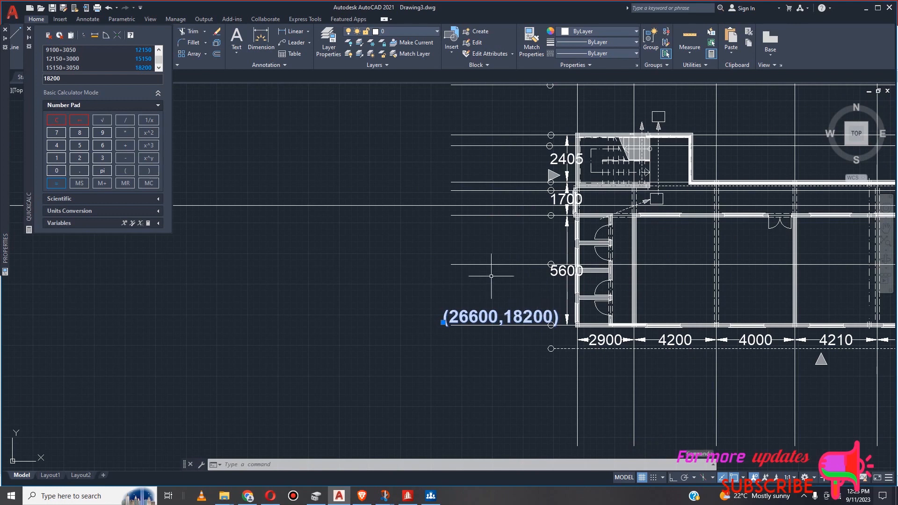
pyautogui.write('C')
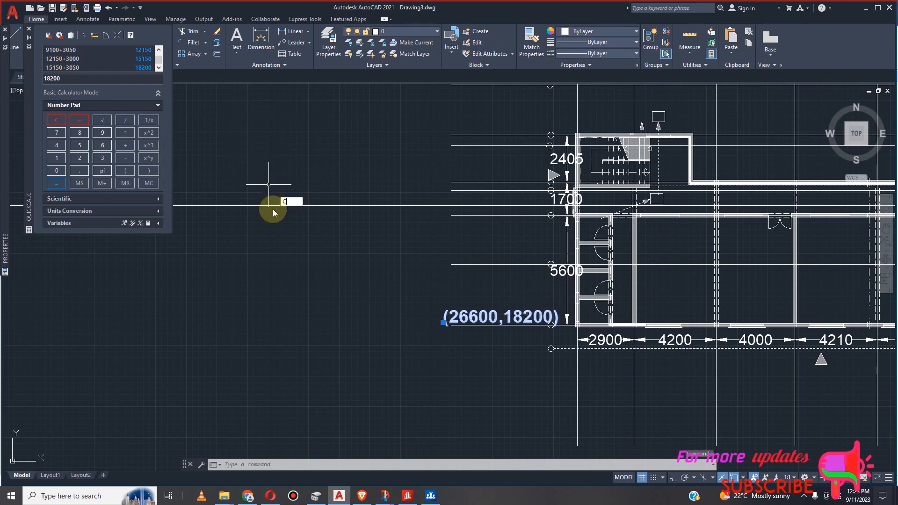
pyautogui.write('O')
pyautogui.press('Return')
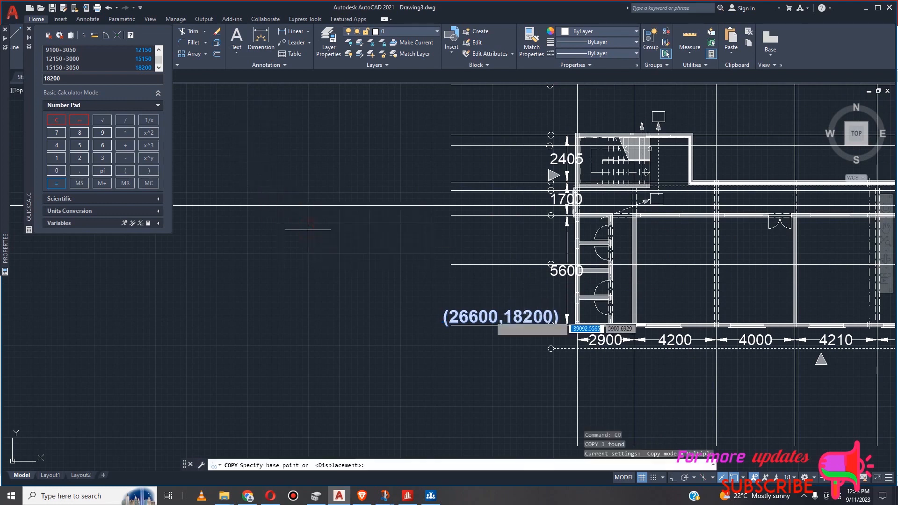
pyautogui.click(480, 313)
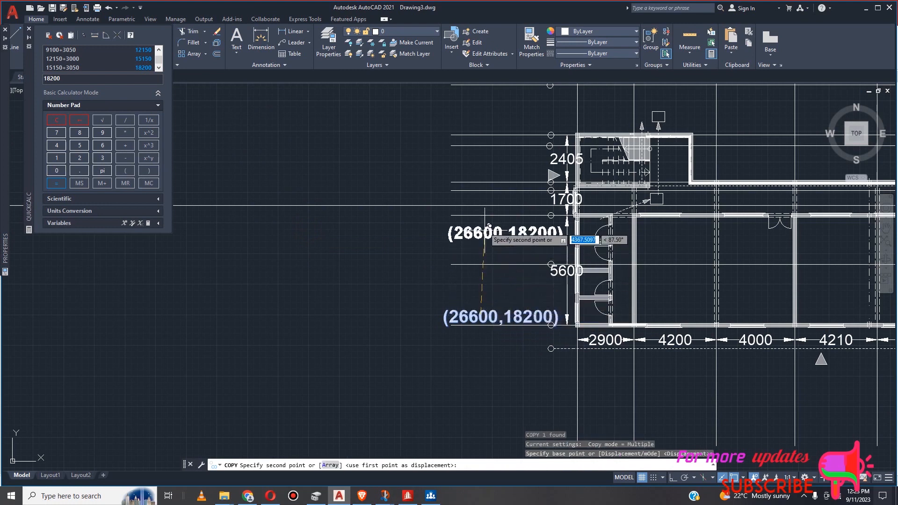
pyautogui.scroll(2, 482, 206)
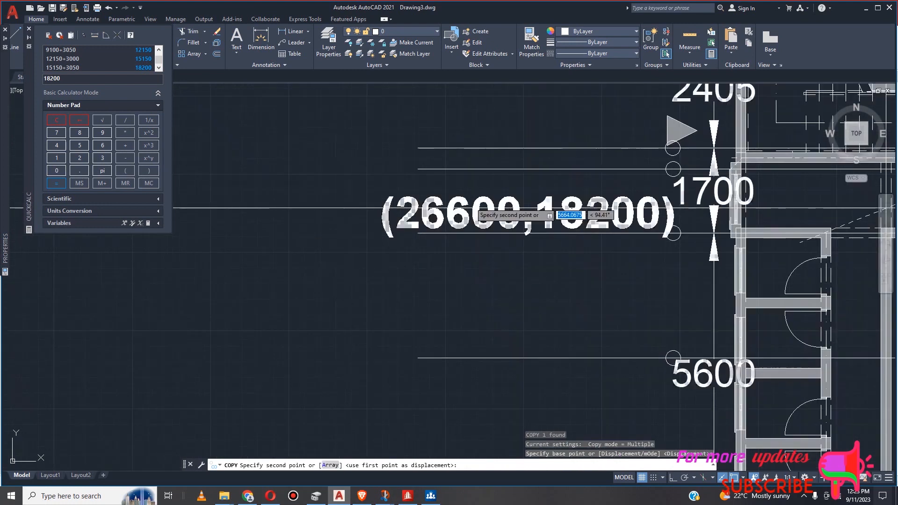
pyautogui.click(481, 208)
pyautogui.press('Escape')
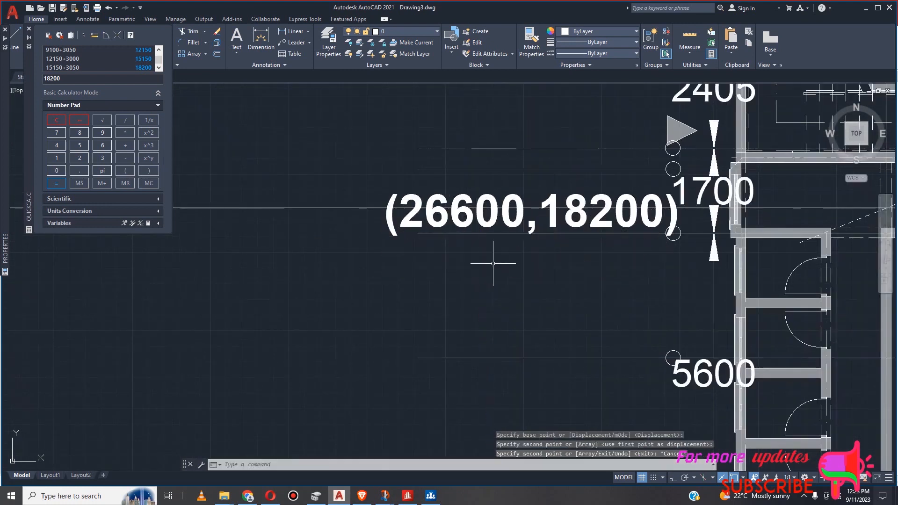
# Change the x-coordinate to 0 in both left-side "(26600,18200)" labels and finish text editing.
pyautogui.scroll(-4, 475, 216)
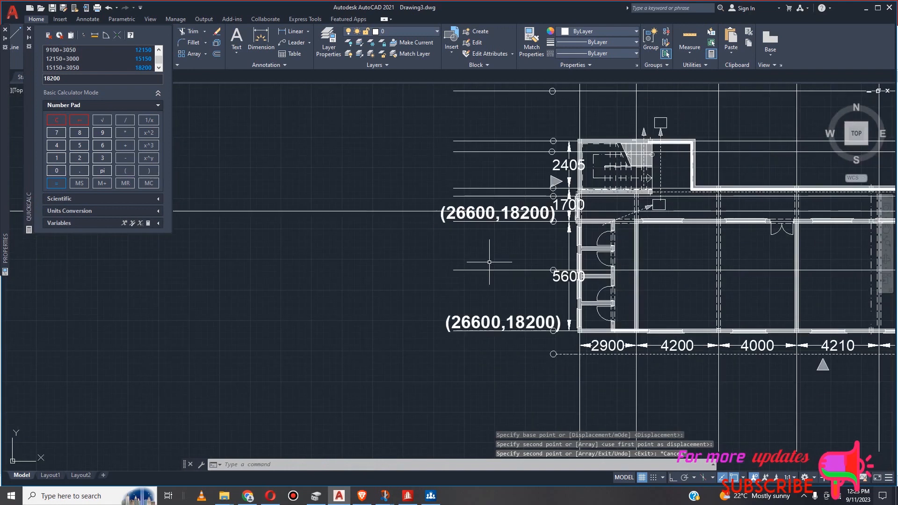
pyautogui.doubleClick(480, 319)
pyautogui.doubleClick(480, 319)
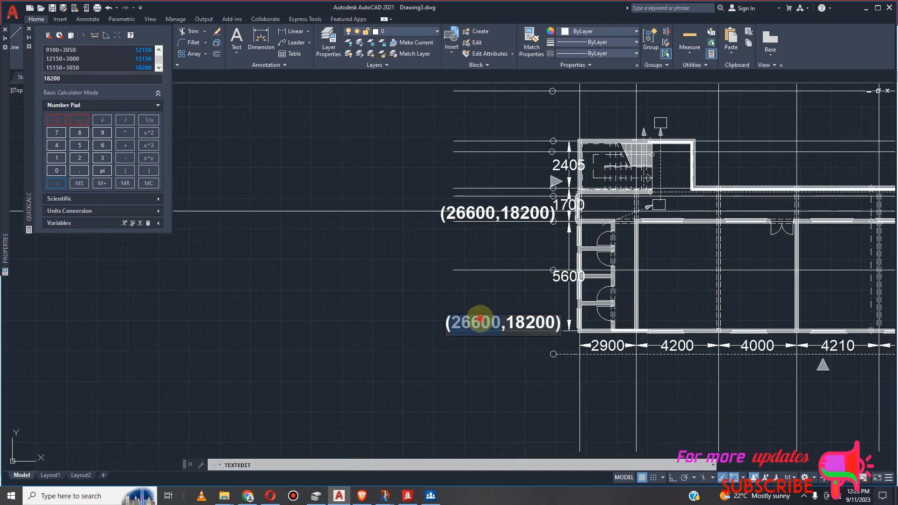
pyautogui.write('0')
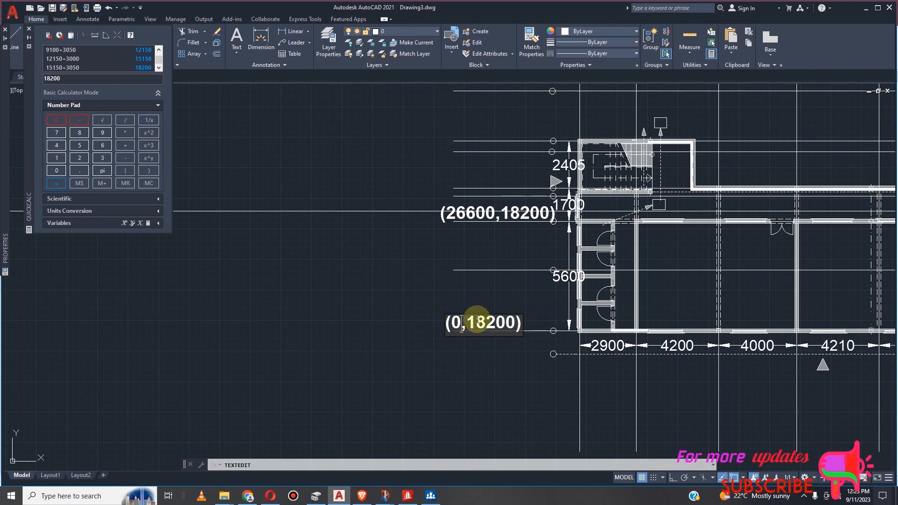
pyautogui.click(478, 215)
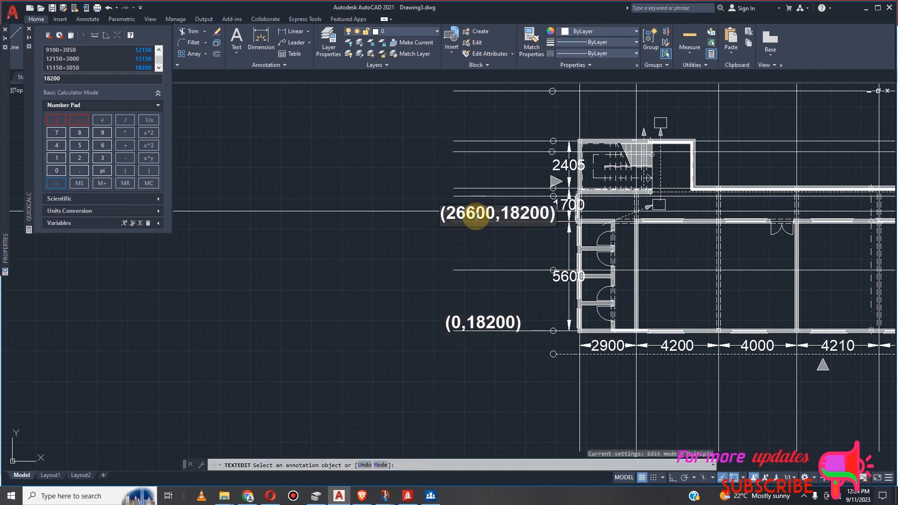
pyautogui.doubleClick(476, 216)
pyautogui.write('0')
pyautogui.rightClick(488, 245)
pyautogui.press('Escape')
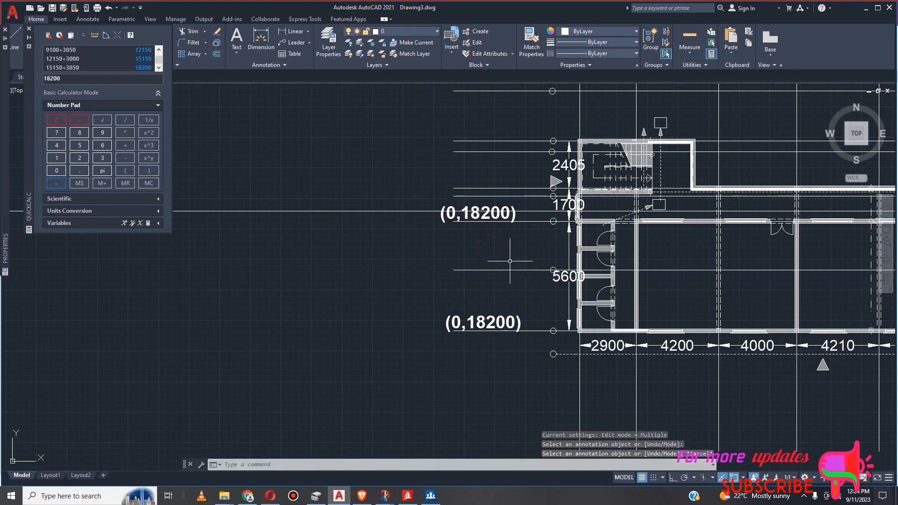
# Calculate 18200-5600 in the calculator for the upper left-side label's y-coordinate.
pyautogui.scroll(-2, 510, 261)
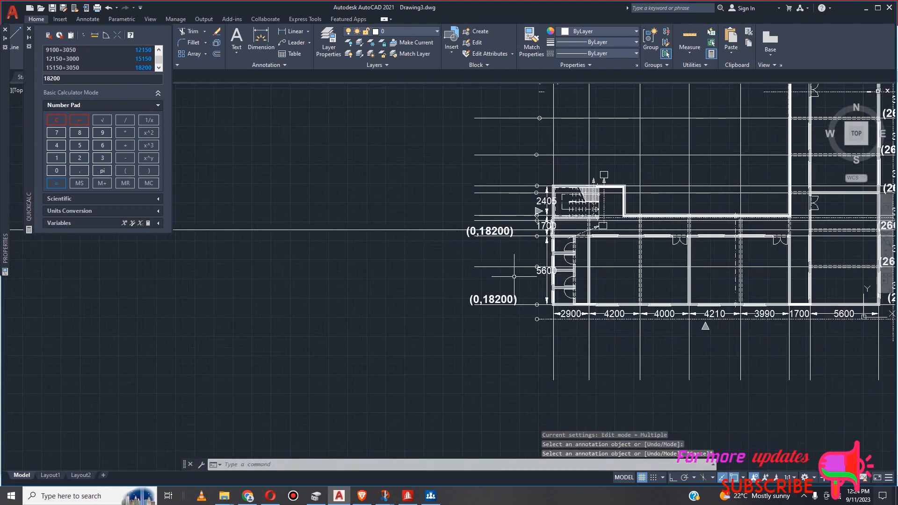
pyautogui.click(77, 82)
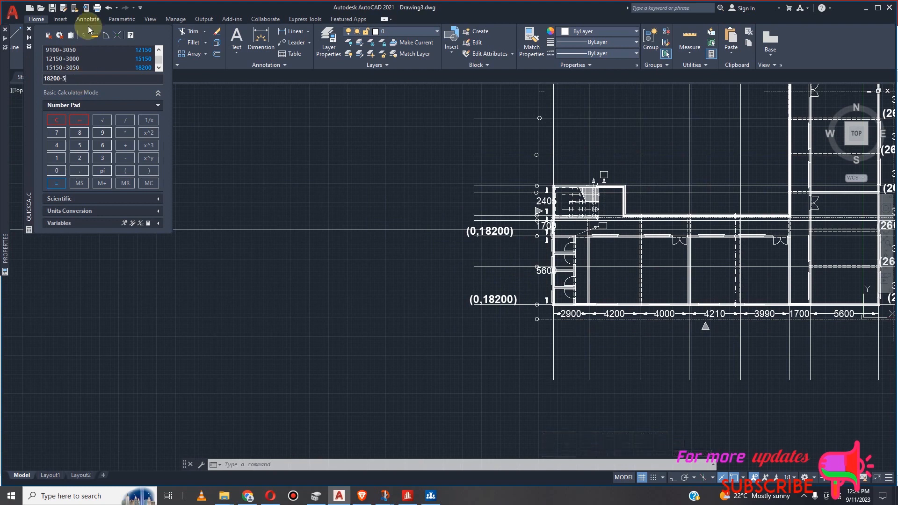
pyautogui.write('-5600')
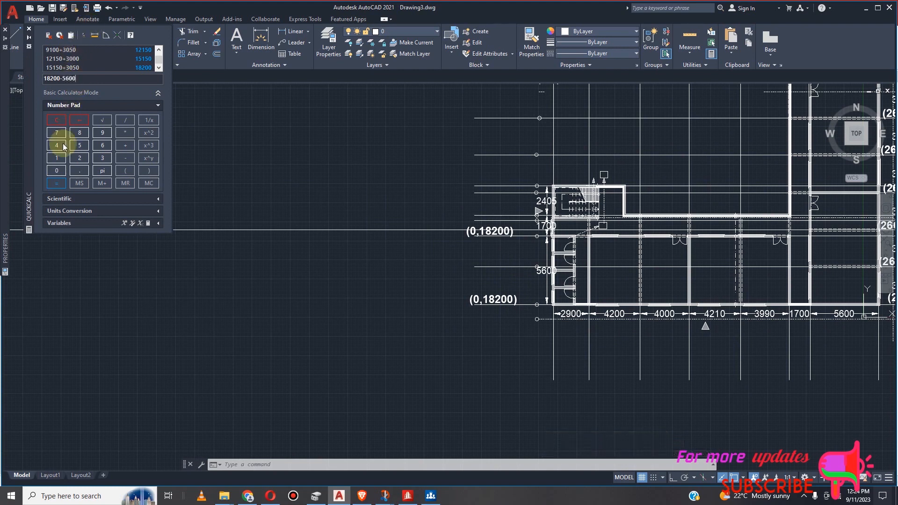
pyautogui.click(57, 183)
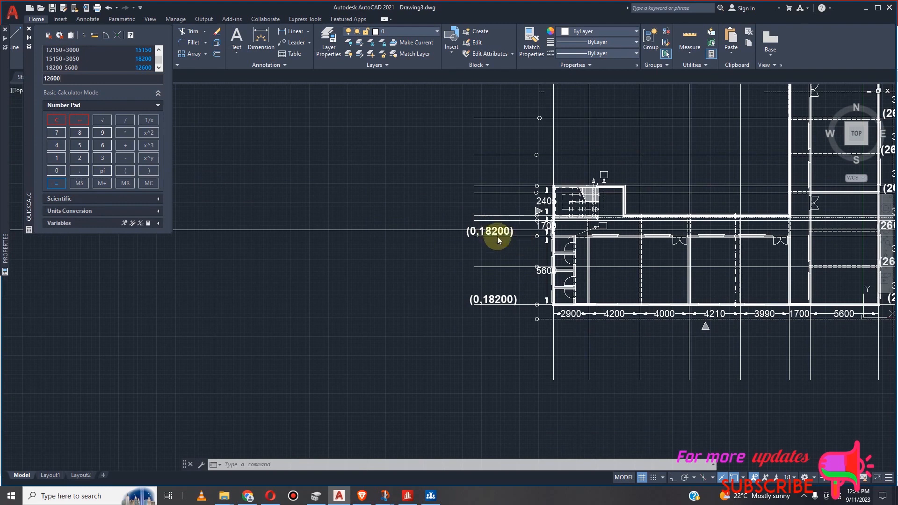
# Edit the upper left-side label to read "(0,12600)" and finish text editing.
pyautogui.scroll(2, 492, 234)
pyautogui.scroll(-7, 500, 235)
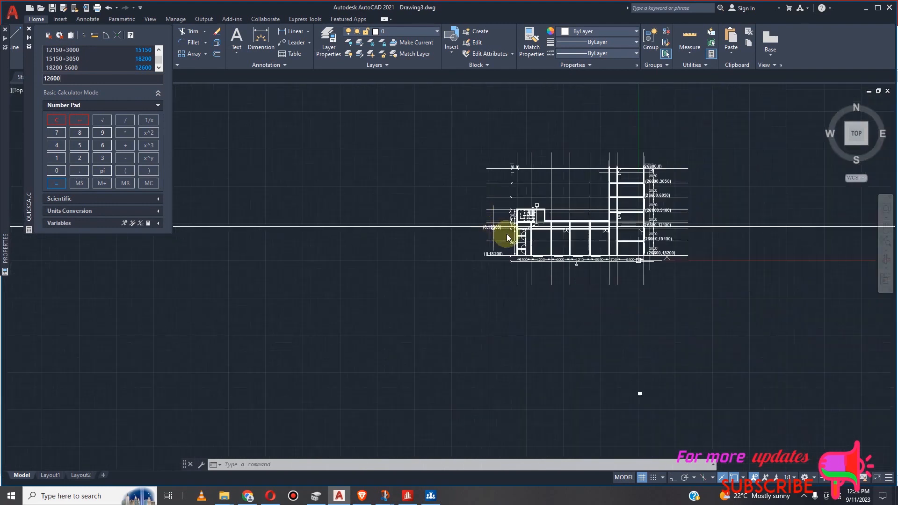
pyautogui.scroll(1, 505, 238)
pyautogui.scroll(4, 465, 220)
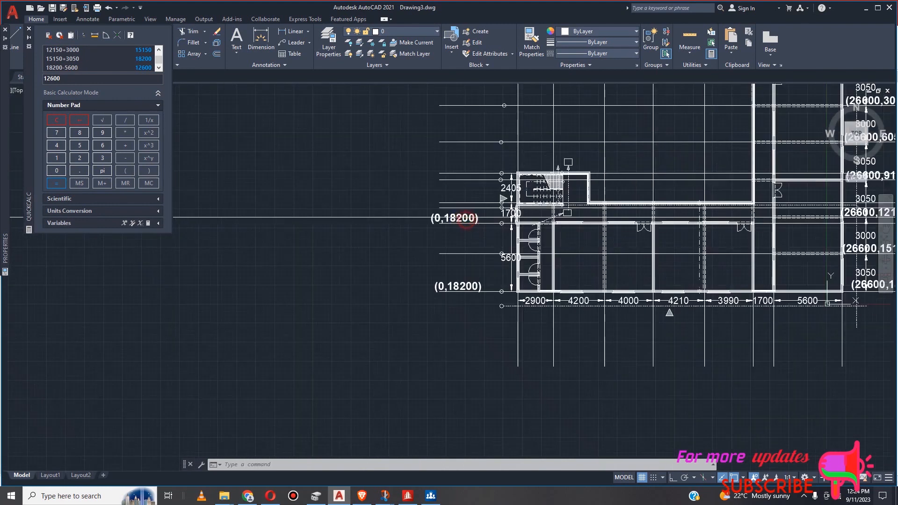
pyautogui.scroll(2, 465, 219)
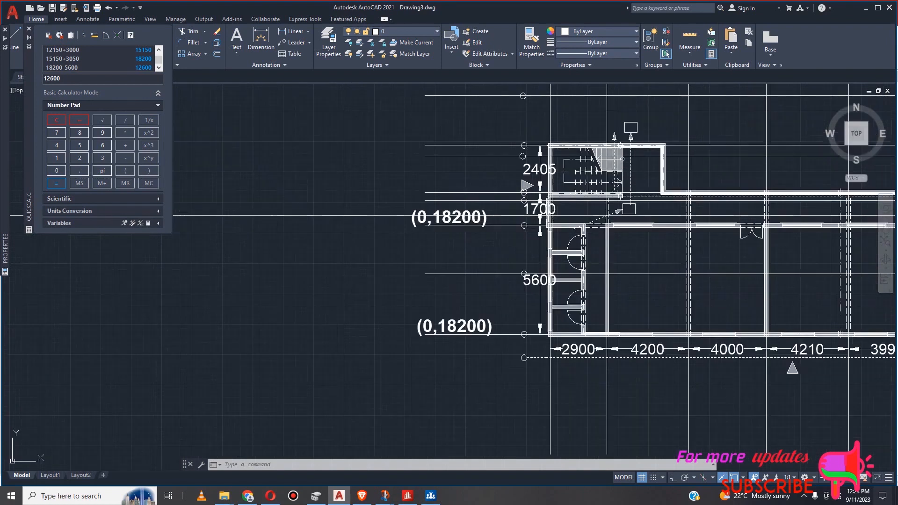
pyautogui.doubleClick(462, 218)
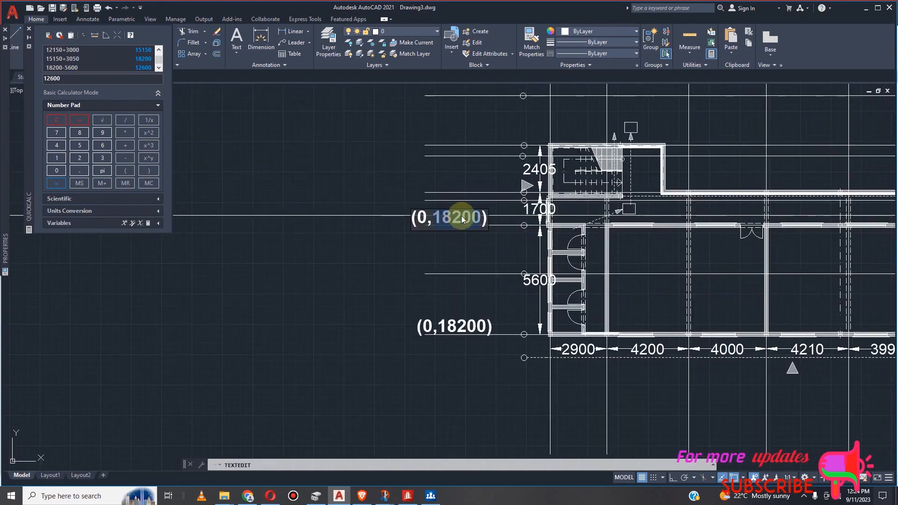
pyautogui.write('12600')
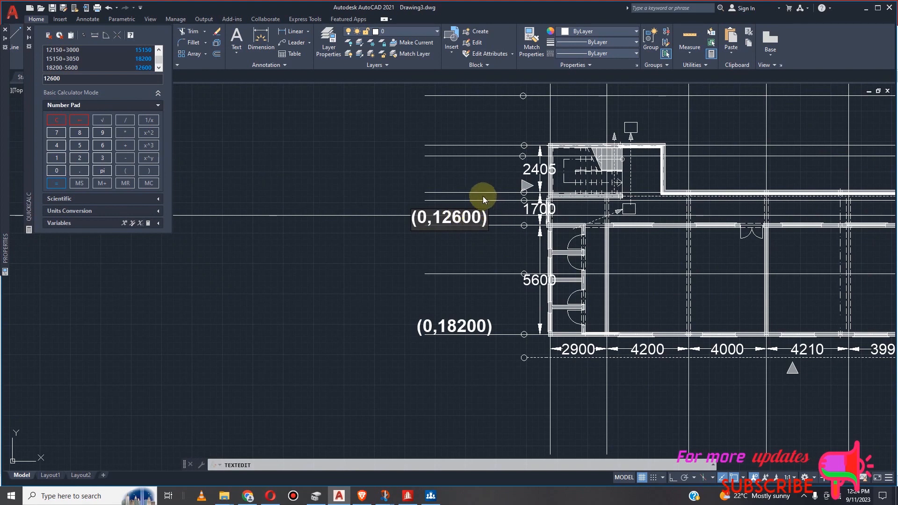
pyautogui.click(384, 204)
pyautogui.scroll(-4, 467, 216)
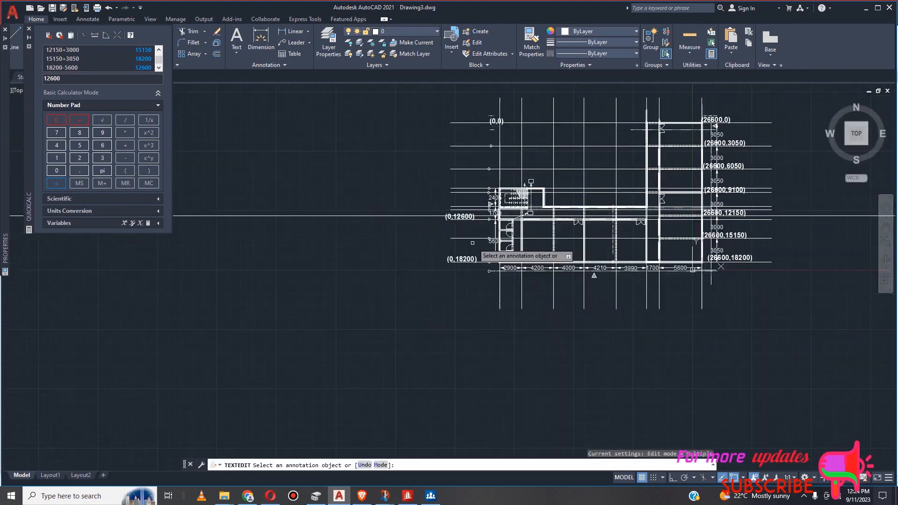
pyautogui.press('Escape')
# Copy the left-side "(0,12600)" label up to the grid lines at the upper ends of the 1700 and 2405 dimensions.
pyautogui.scroll(4, 494, 237)
pyautogui.scroll(-2, 494, 237)
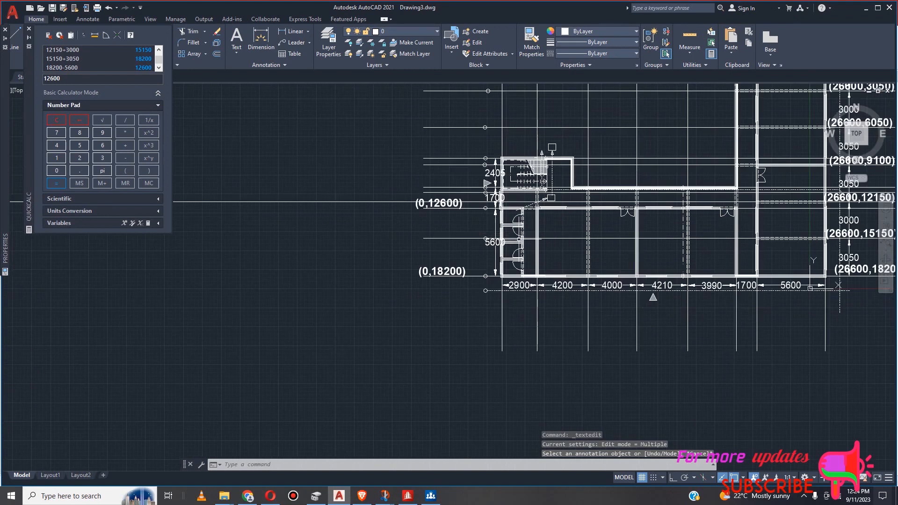
pyautogui.scroll(4, 430, 204)
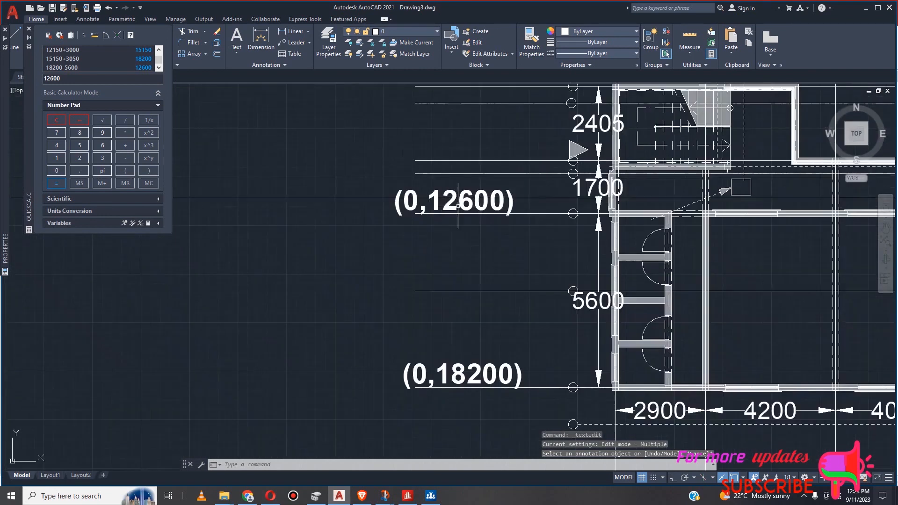
pyautogui.click(463, 206)
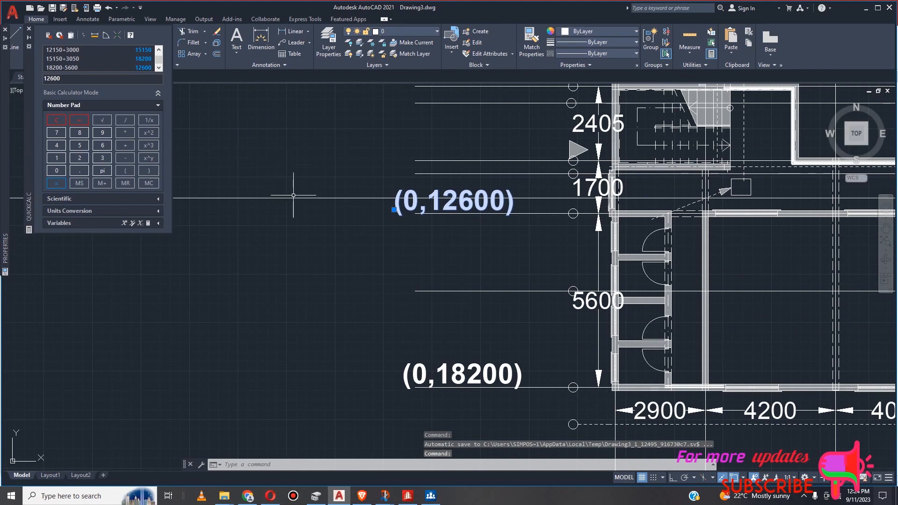
pyautogui.write('o')
pyautogui.press('Return')
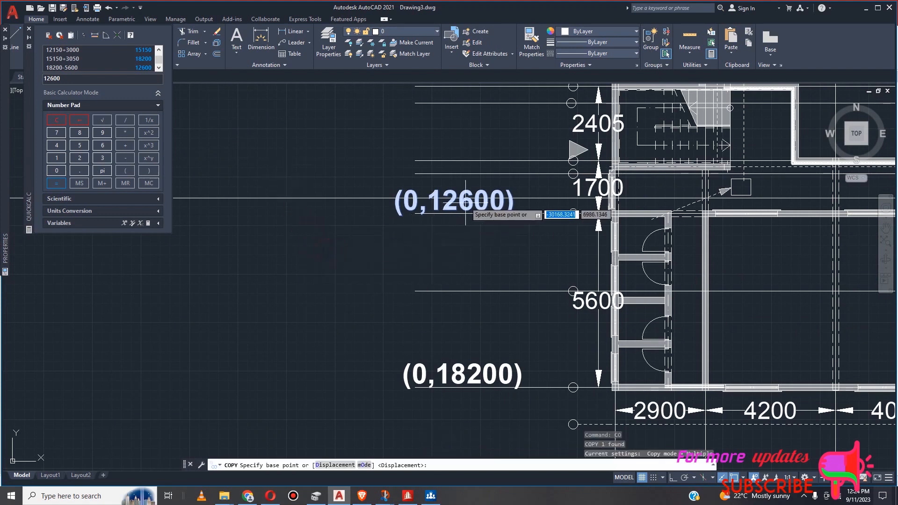
pyautogui.click(471, 200)
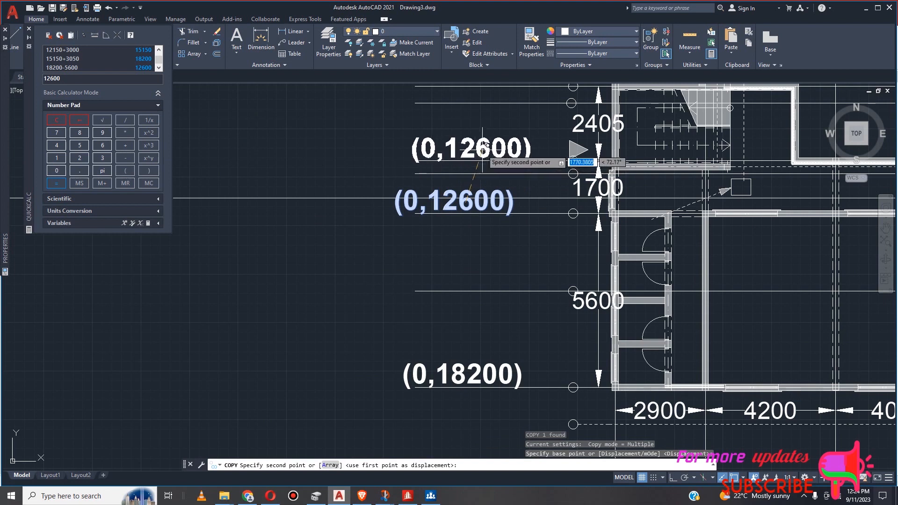
pyautogui.click(484, 145)
pyautogui.scroll(-4, 511, 235)
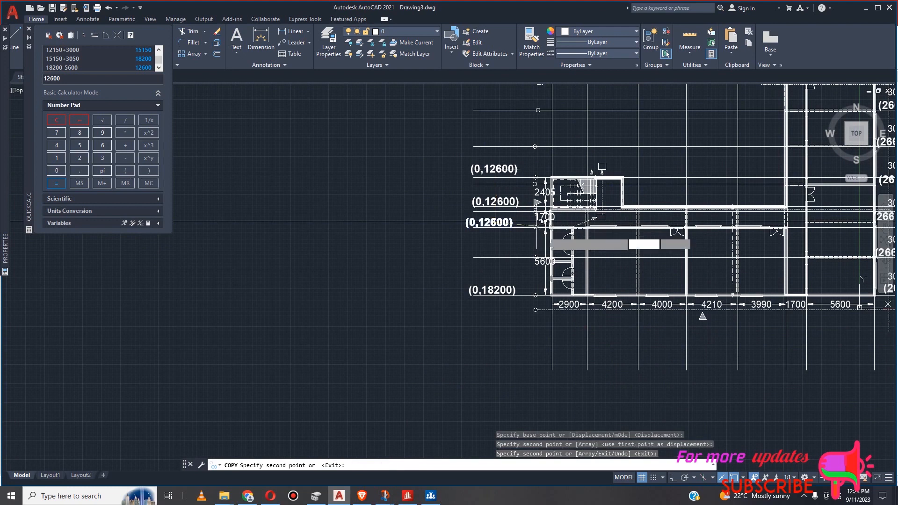
pyautogui.press('Escape')
# Calculate 12600-1700 in the calculator for the y-coordinate of the label above the 1700 dimension.
pyautogui.scroll(4, 527, 212)
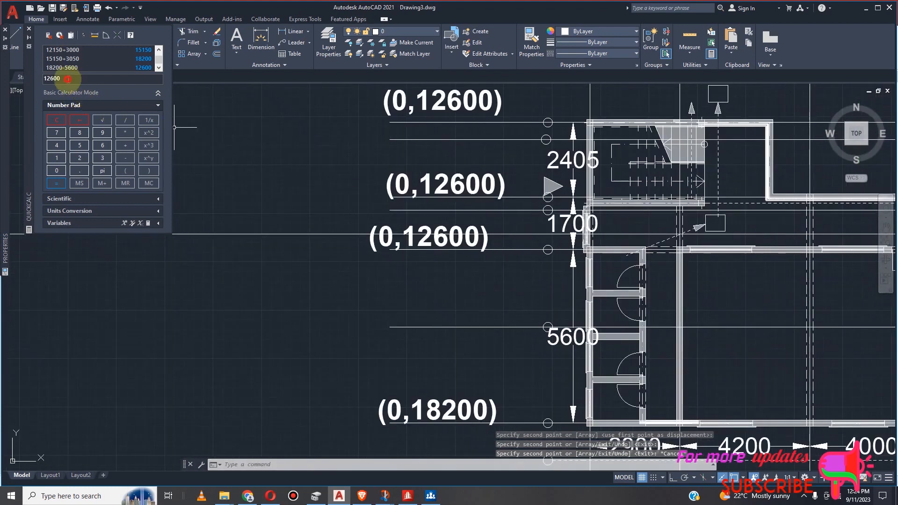
pyautogui.write('-1')
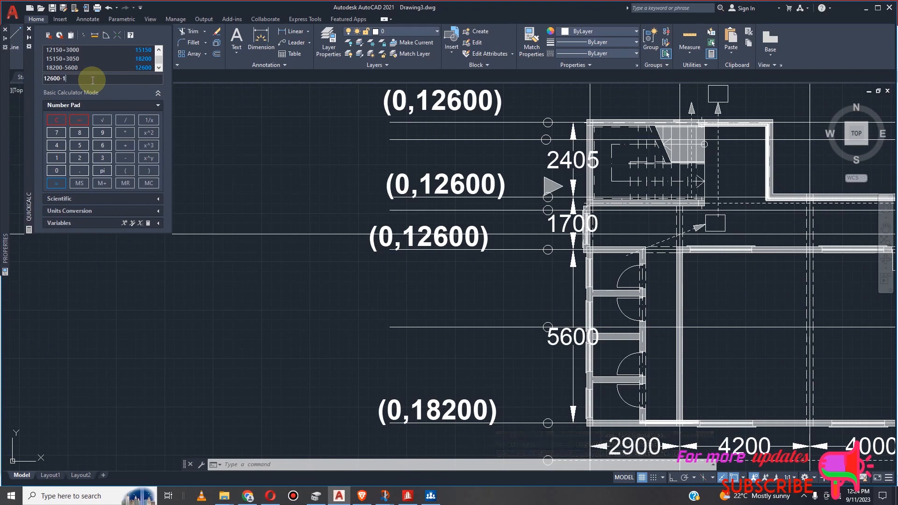
pyautogui.write('700')
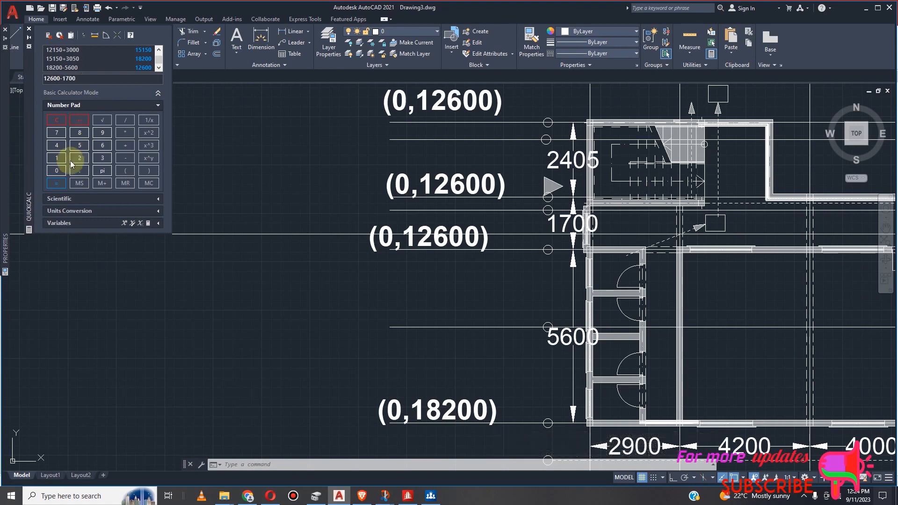
pyautogui.click(61, 181)
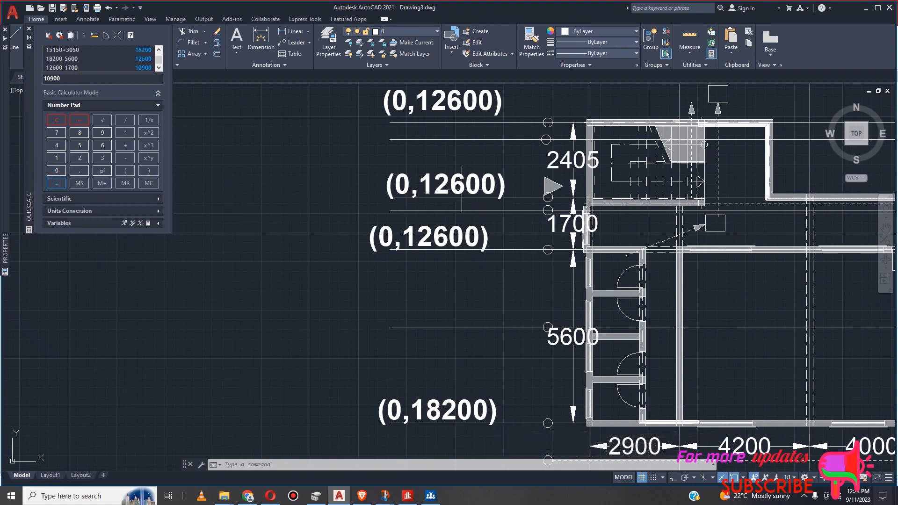
# Edit the label at the upper end of the 1700 dimension to read "(0,10900)".
pyautogui.doubleClick(486, 187)
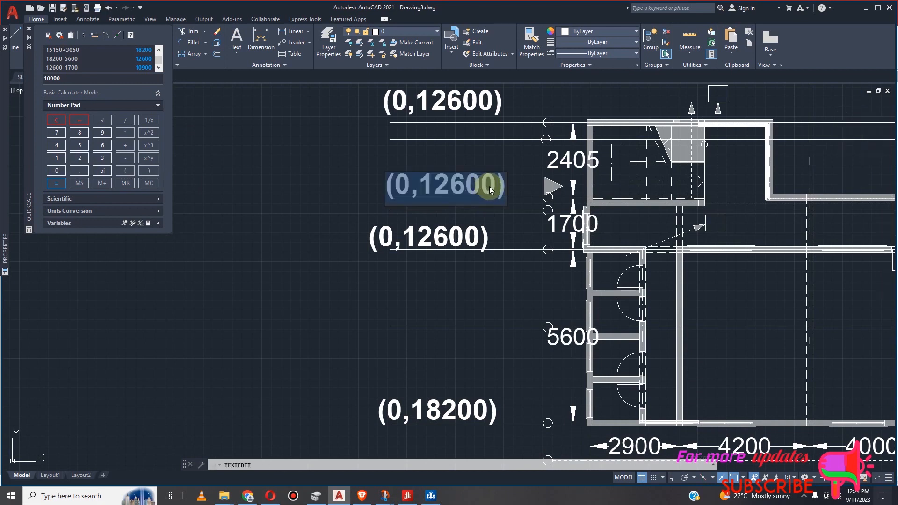
pyautogui.click(489, 186)
pyautogui.press('BackSpace')
pyautogui.press('BackSpace')
pyautogui.press('BackSpace')
pyautogui.press('BackSpace')
pyautogui.press('BackSpace')
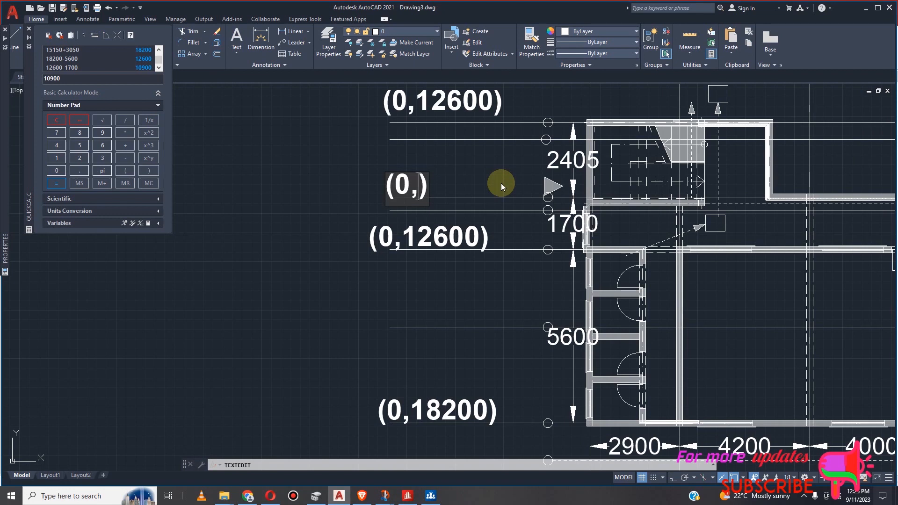
pyautogui.write('19')
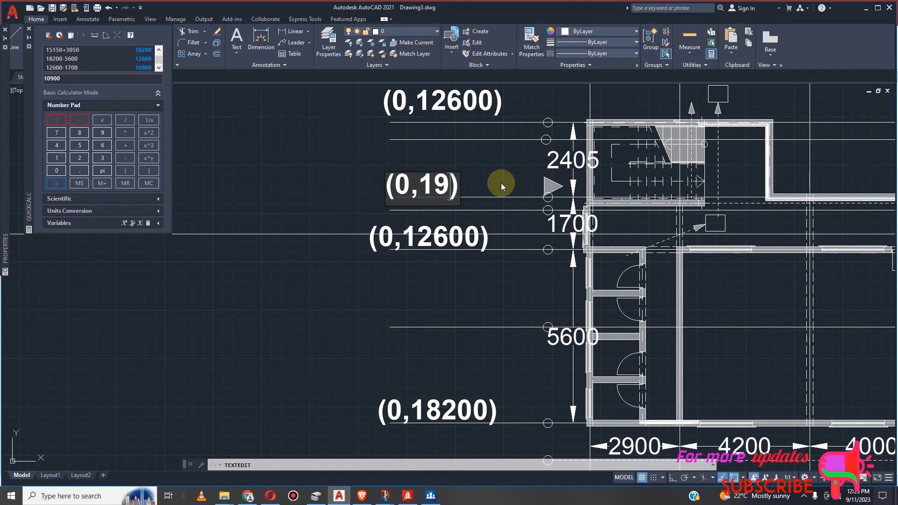
pyautogui.press('BackSpace')
pyautogui.write('0900')
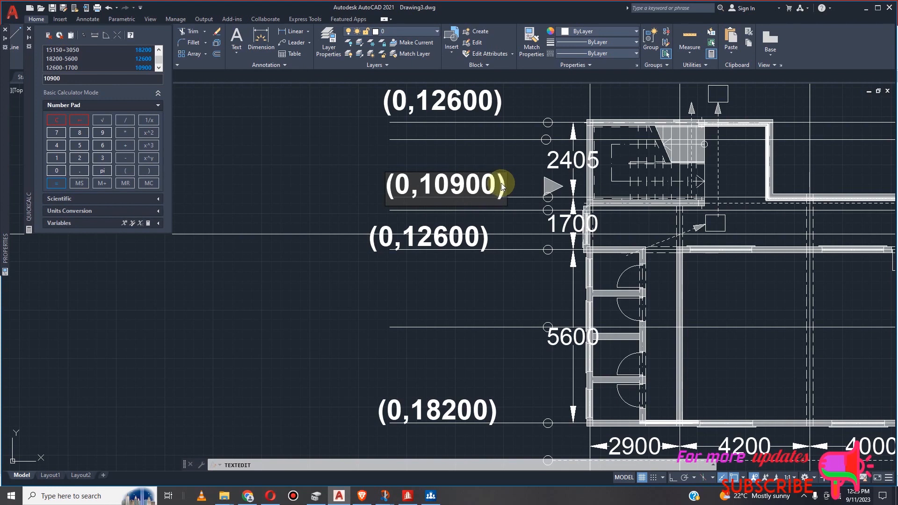
pyautogui.press('Return')
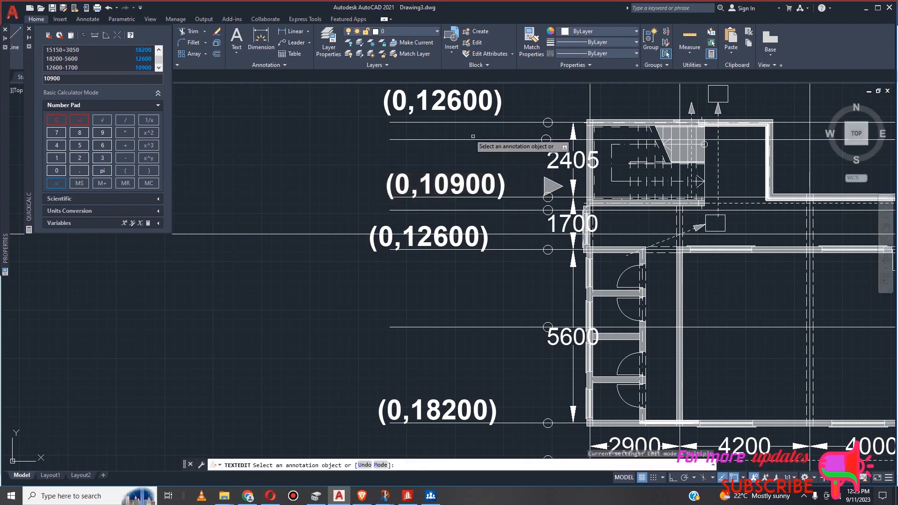
# Calculate 10900-2405 and edit the label at the upper end of the 2405 dimension to read "(0,8495)".
pyautogui.click(58, 78)
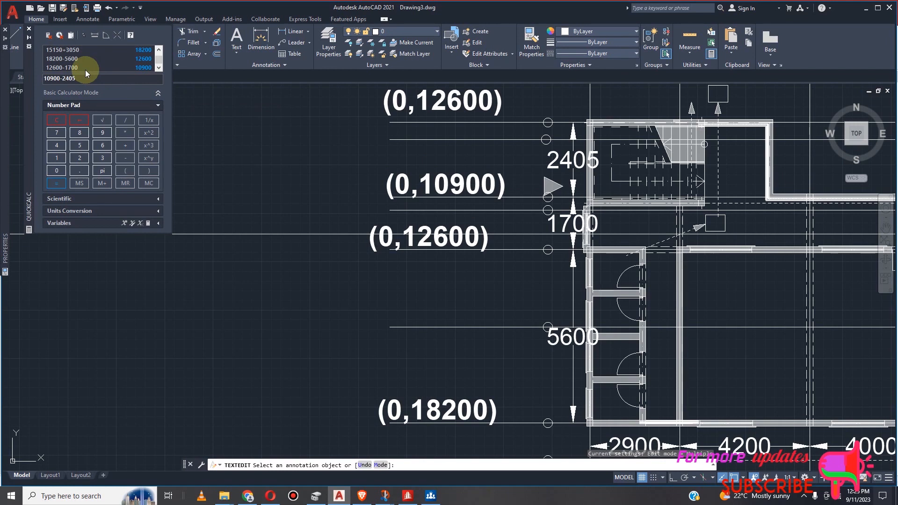
pyautogui.click(57, 184)
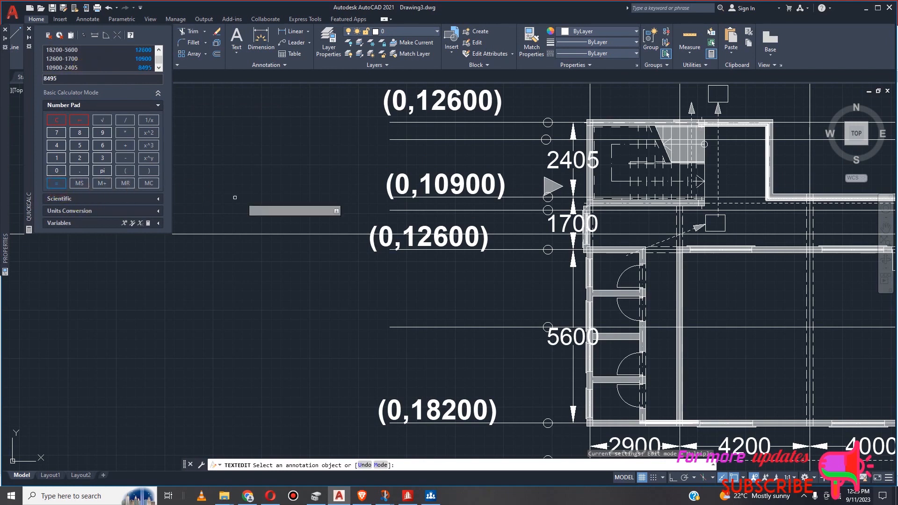
pyautogui.click(472, 102)
pyautogui.doubleClick(473, 103)
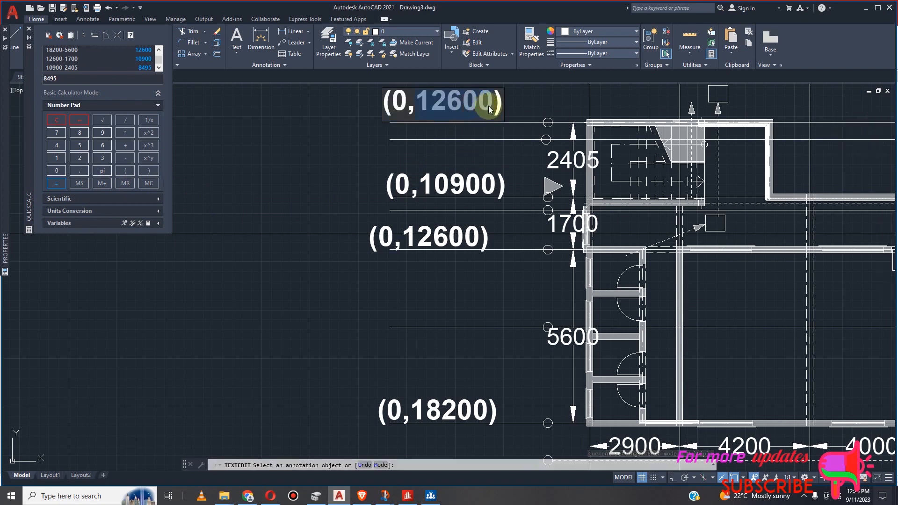
pyautogui.write('849')
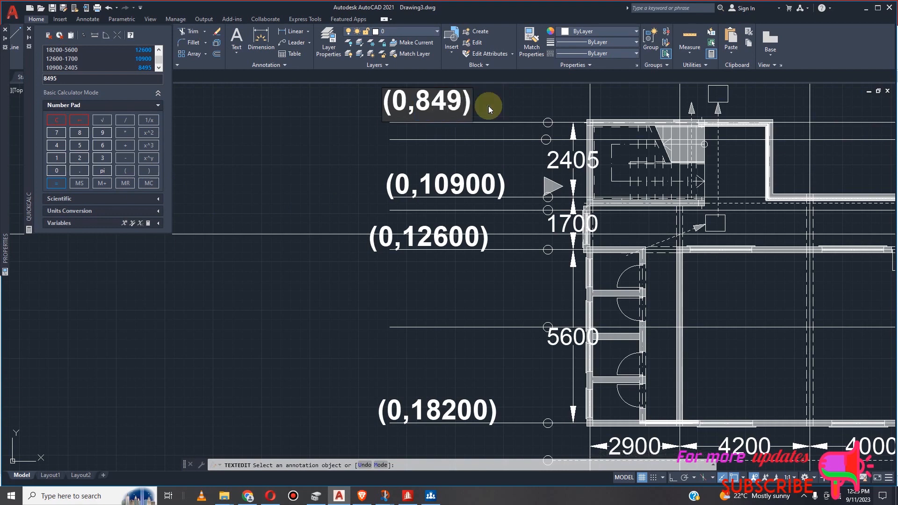
pyautogui.press('Return')
# Examine the left-side coordinate labels against the grid lines and the rest of the floor plan, and leave text editing.
pyautogui.scroll(-6, 502, 193)
pyautogui.scroll(-2, 485, 217)
pyautogui.scroll(6, 495, 206)
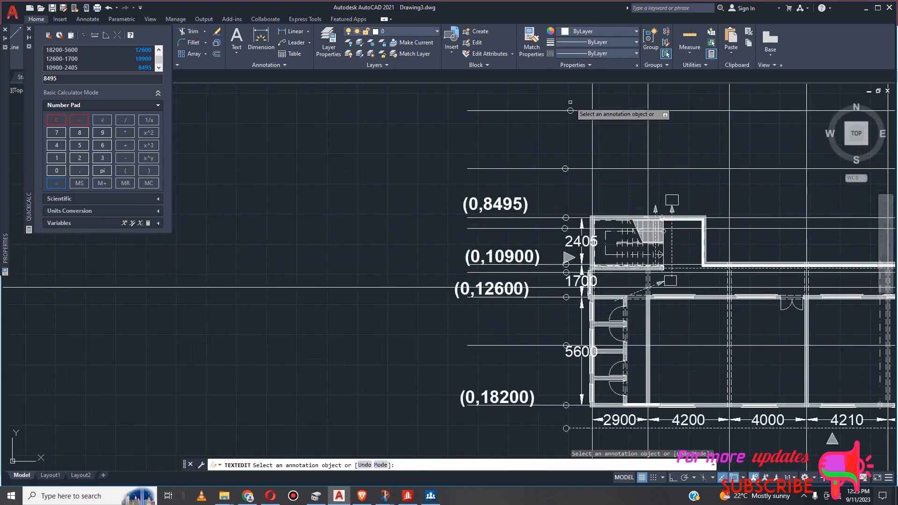
pyautogui.scroll(-4, 571, 122)
pyautogui.scroll(2, 579, 94)
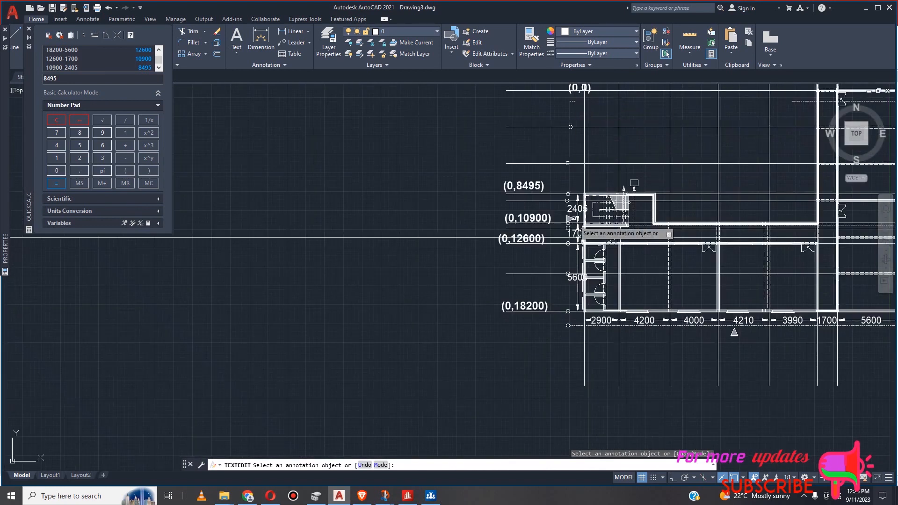
pyautogui.scroll(-4, 569, 225)
pyautogui.scroll(2, 585, 168)
pyautogui.scroll(3, 562, 201)
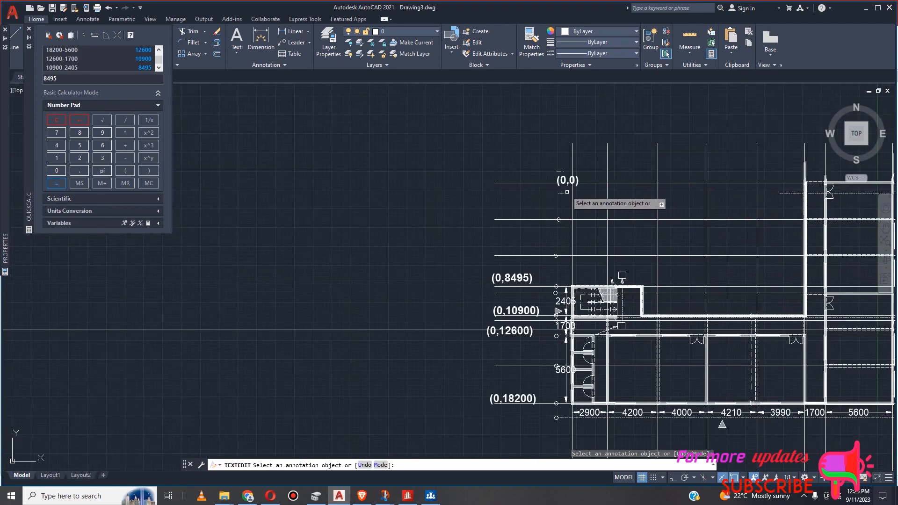
pyautogui.scroll(-4, 621, 328)
pyautogui.scroll(4, 599, 253)
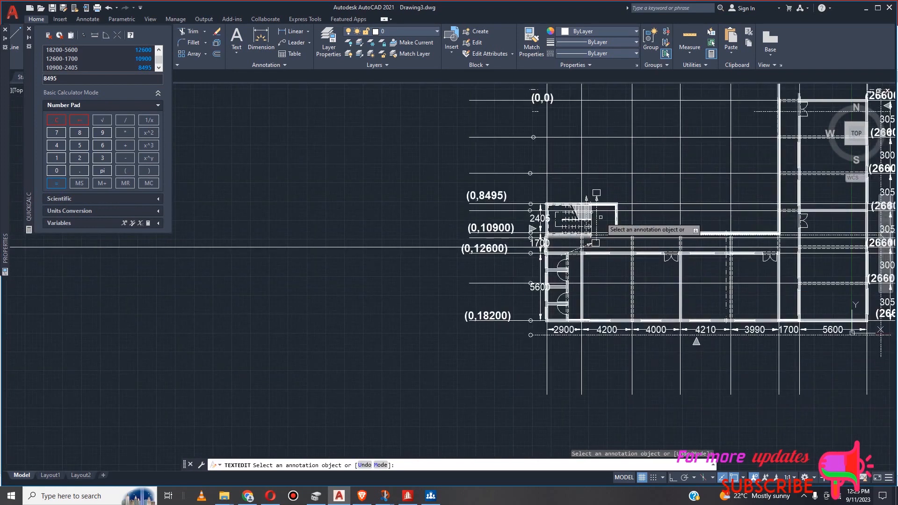
pyautogui.scroll(2, 593, 262)
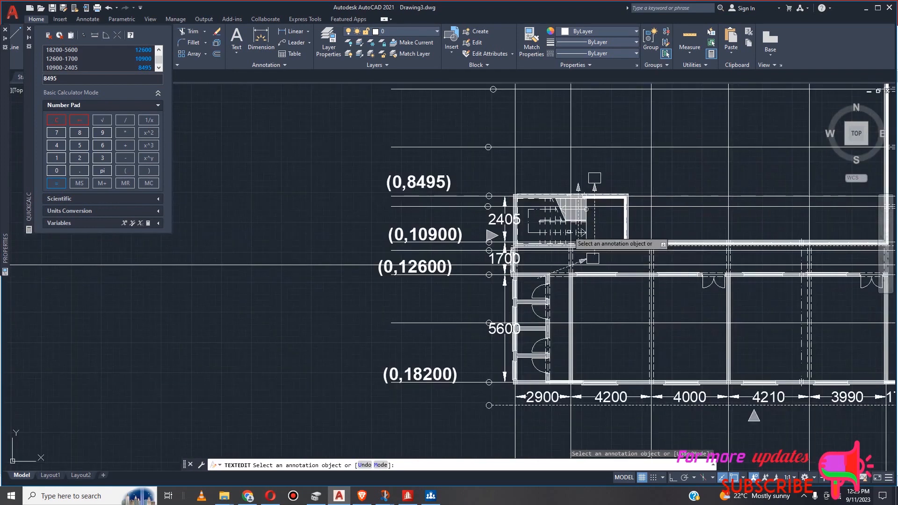
pyautogui.scroll(2, 601, 215)
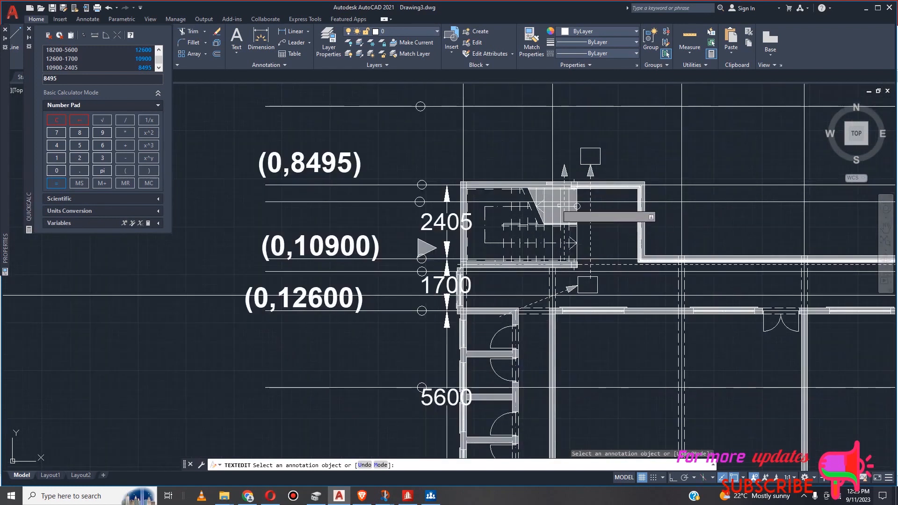
pyautogui.scroll(-4, 601, 215)
pyautogui.scroll(4, 565, 222)
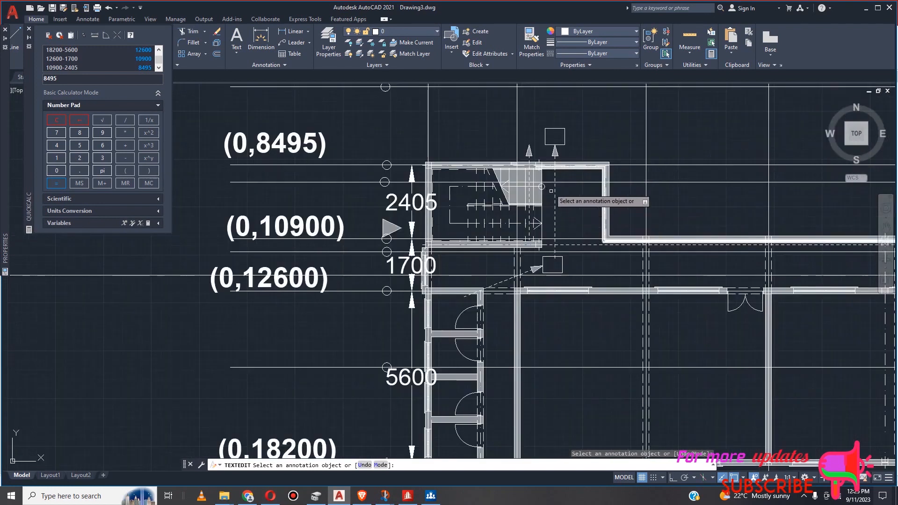
pyautogui.press('Escape')
pyautogui.scroll(-2, 533, 197)
pyautogui.scroll(-2, 536, 199)
pyautogui.press('Escape')
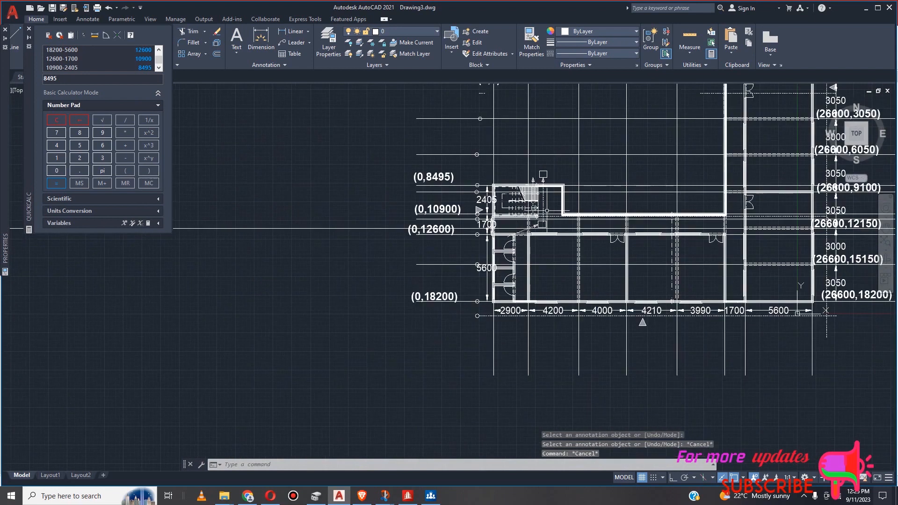
pyautogui.scroll(4, 532, 256)
pyautogui.scroll(-2, 493, 329)
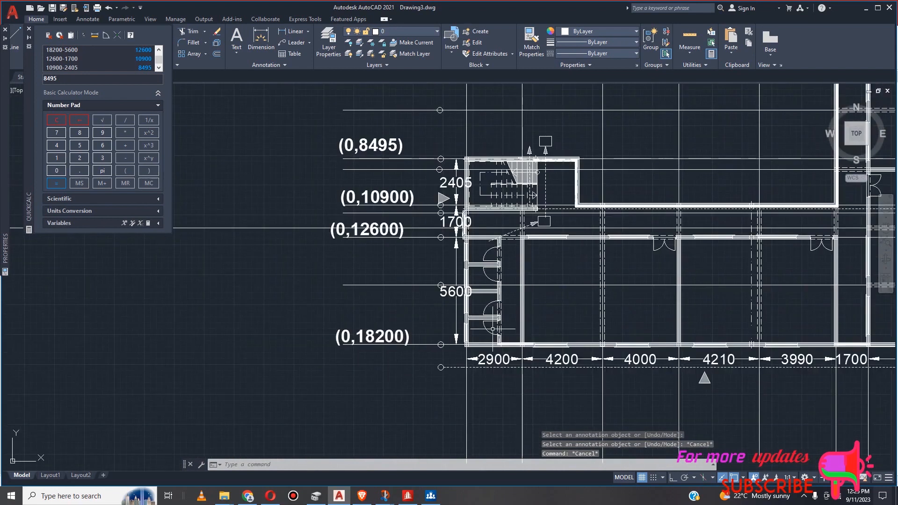
pyautogui.scroll(-2, 534, 331)
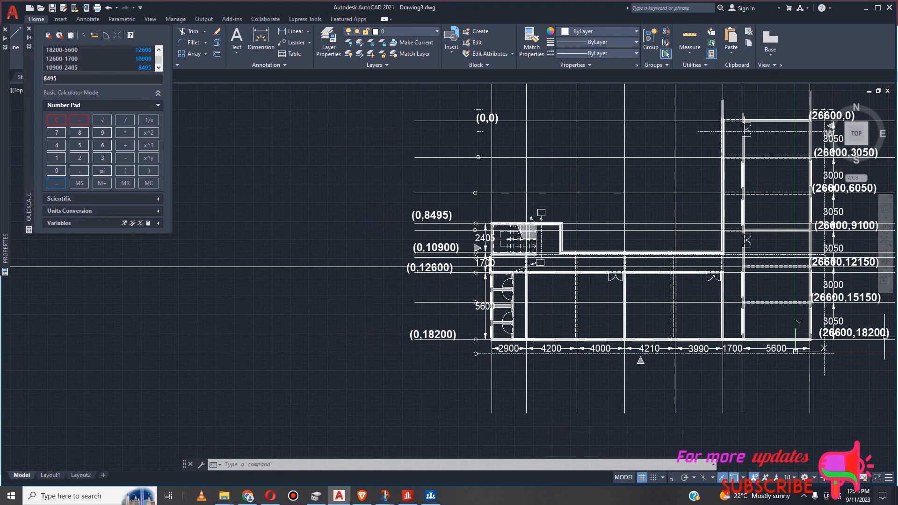
# Copy the "(0,18200)" label to the six grid intersections along the plan's lower edge, between the 2900 and 5600 dimensions.
pyautogui.scroll(2, 825, 348)
pyautogui.scroll(-2, 796, 350)
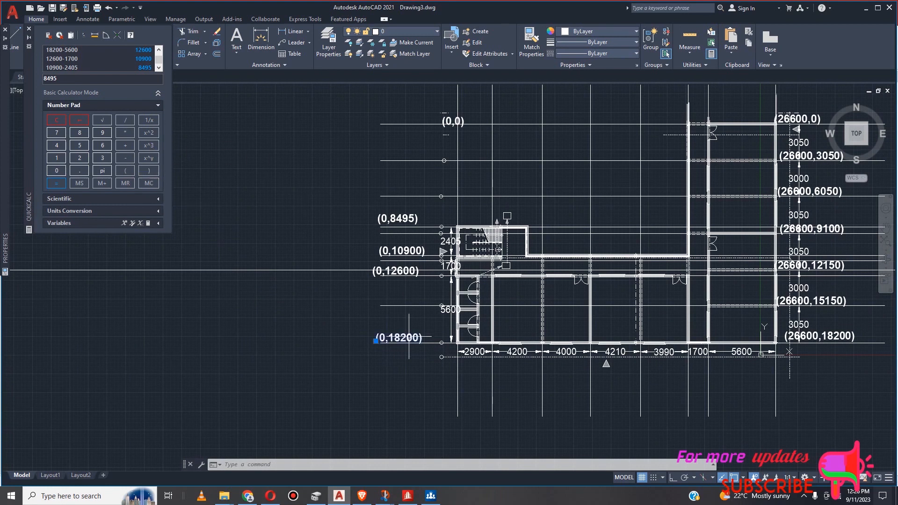
pyautogui.write('c')
pyautogui.click(275, 224)
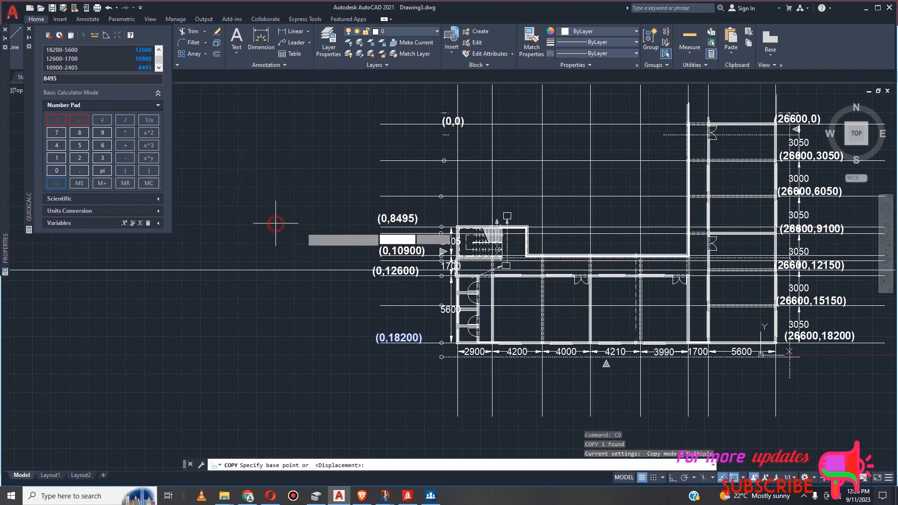
pyautogui.click(413, 330)
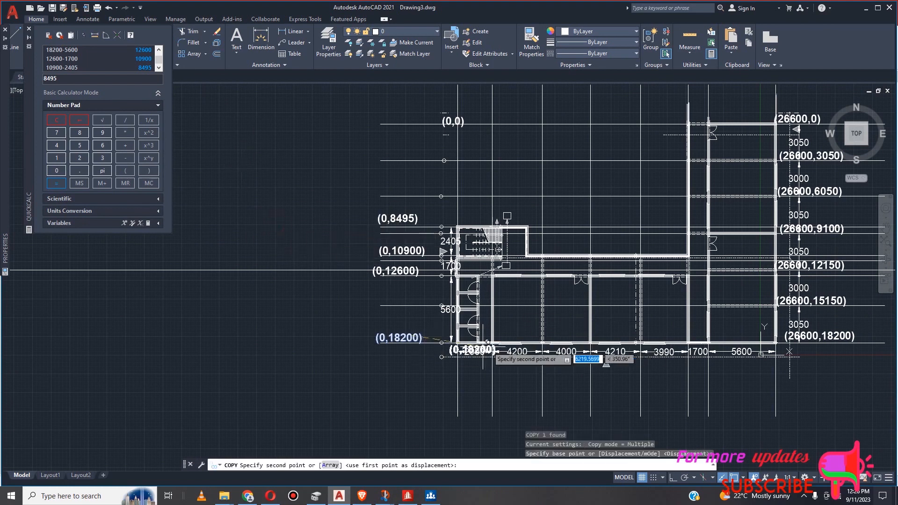
pyautogui.scroll(2, 557, 342)
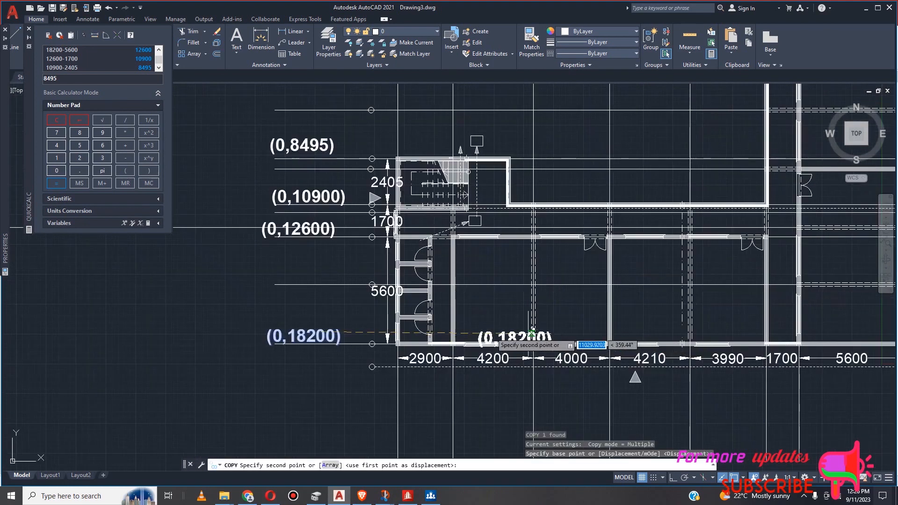
pyautogui.scroll(2, 515, 333)
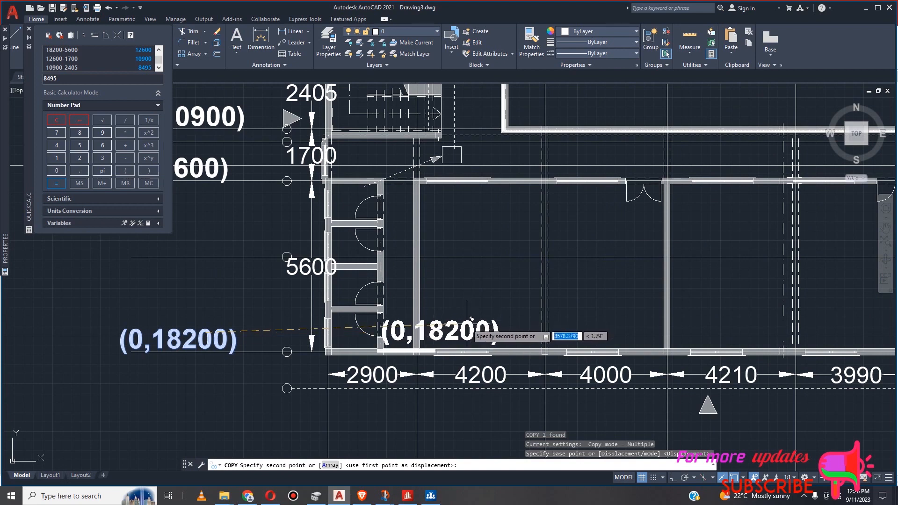
pyautogui.click(467, 323)
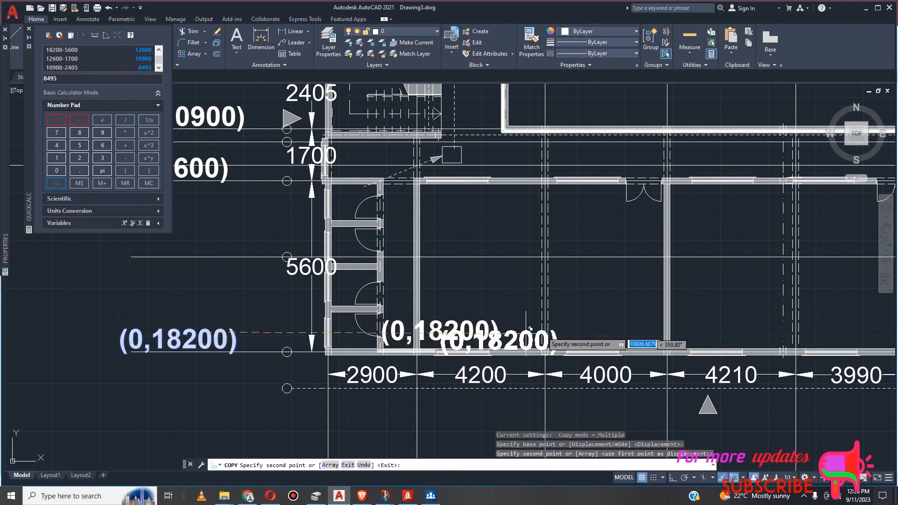
pyautogui.click(589, 323)
pyautogui.scroll(-2, 585, 328)
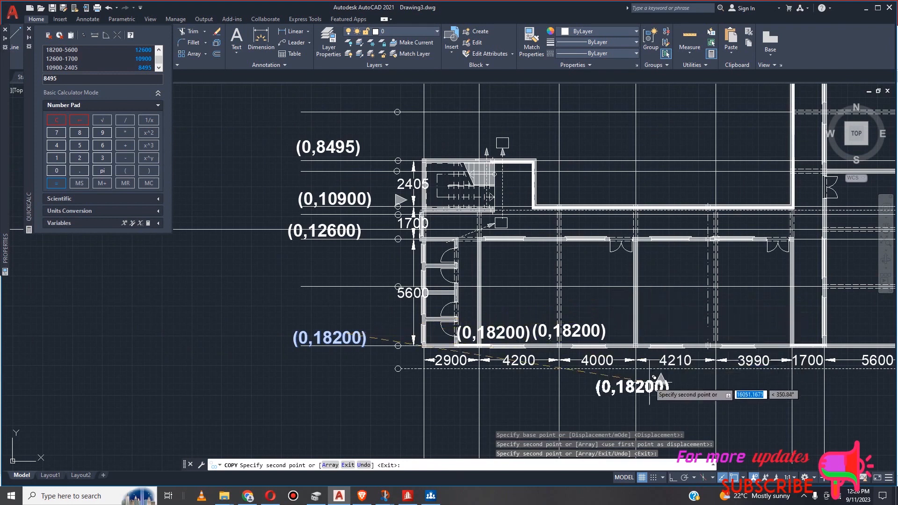
pyautogui.click(654, 377)
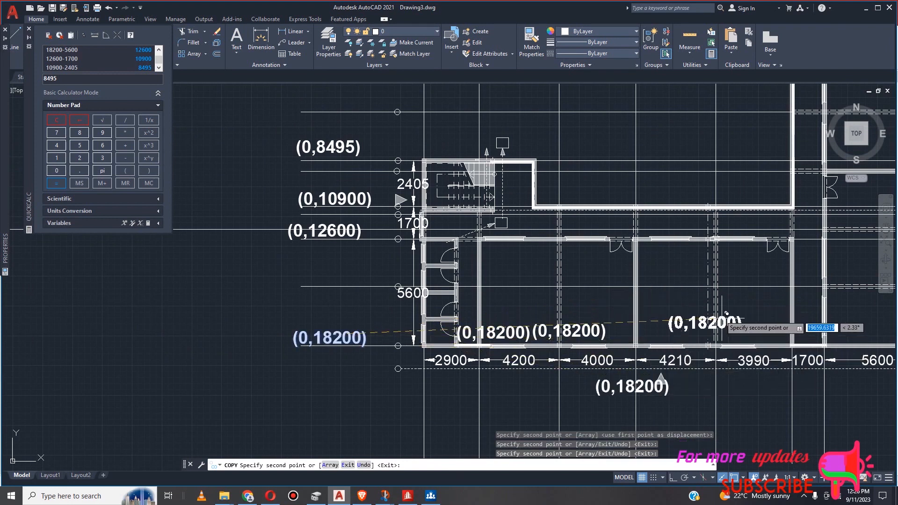
pyautogui.click(728, 328)
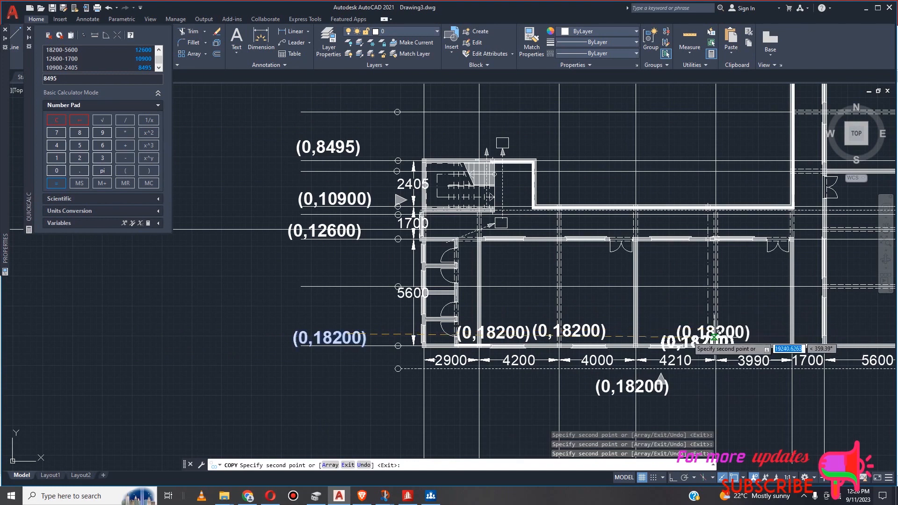
pyautogui.scroll(-2, 475, 350)
pyautogui.scroll(2, 674, 371)
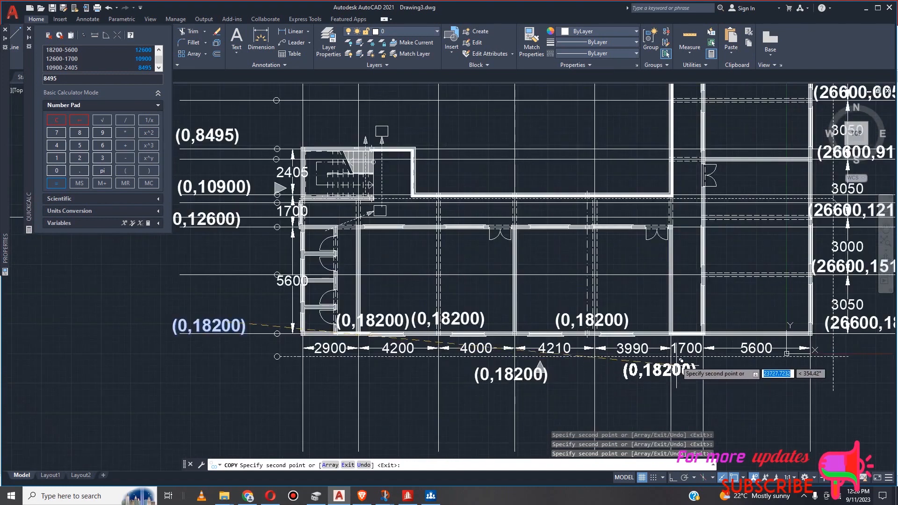
pyautogui.click(745, 311)
pyautogui.press('Escape')
# Move the first copied "(0,18200)" label below the dimension line, beside the grid line between the 2900 and 4200 dimensions.
pyautogui.scroll(2, 384, 322)
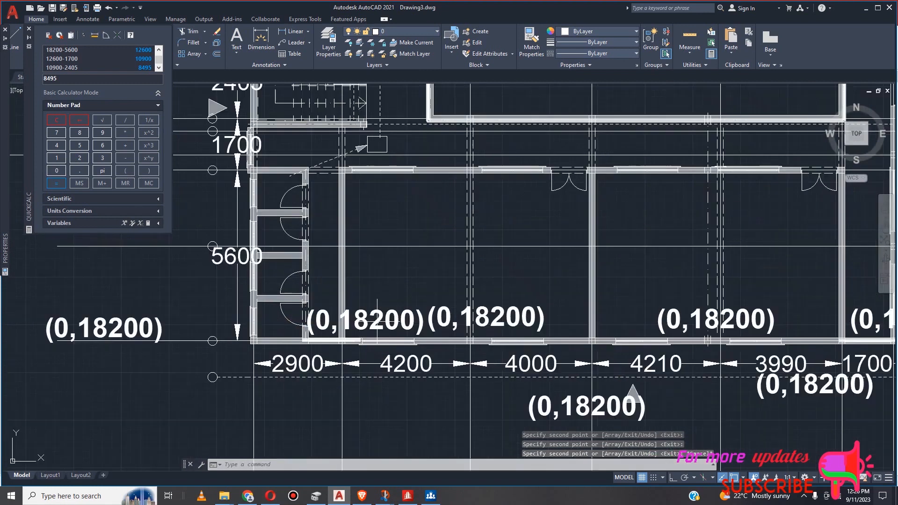
pyautogui.click(376, 318)
pyautogui.write('M')
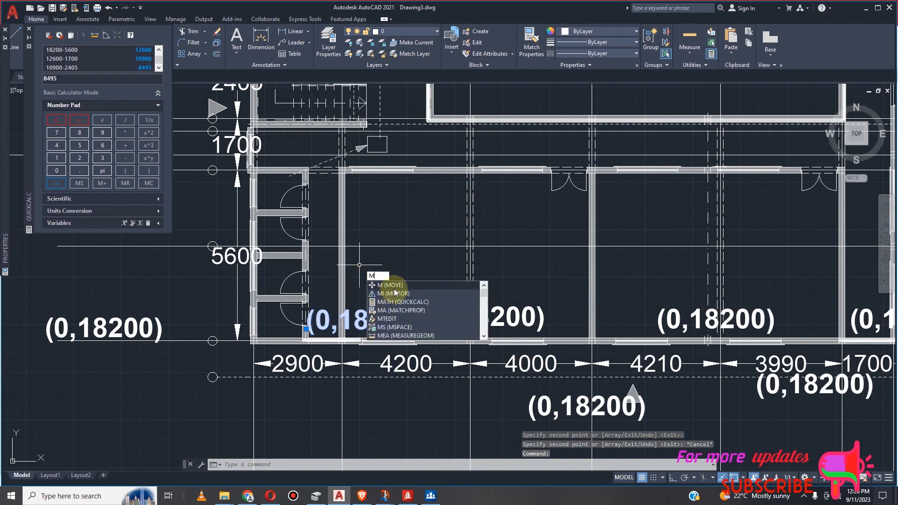
pyautogui.press('Return')
pyautogui.click(379, 315)
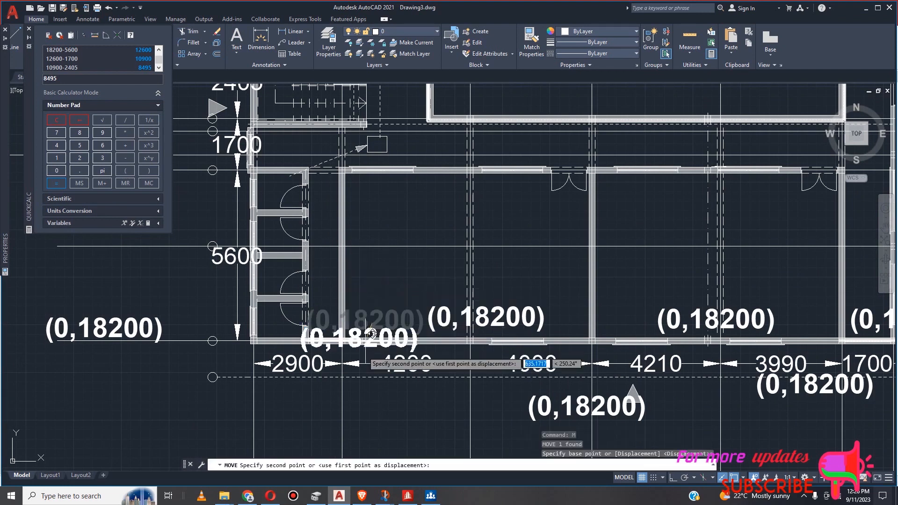
pyautogui.click(360, 375)
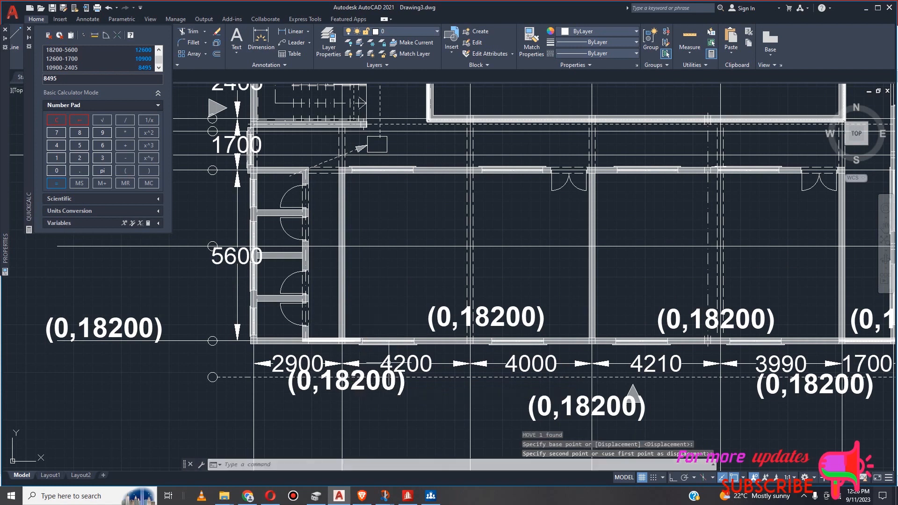
# Edit the moved label between the 2900 and 4200 dimensions to read "(2900,18200)".
pyautogui.scroll(-2, 391, 312)
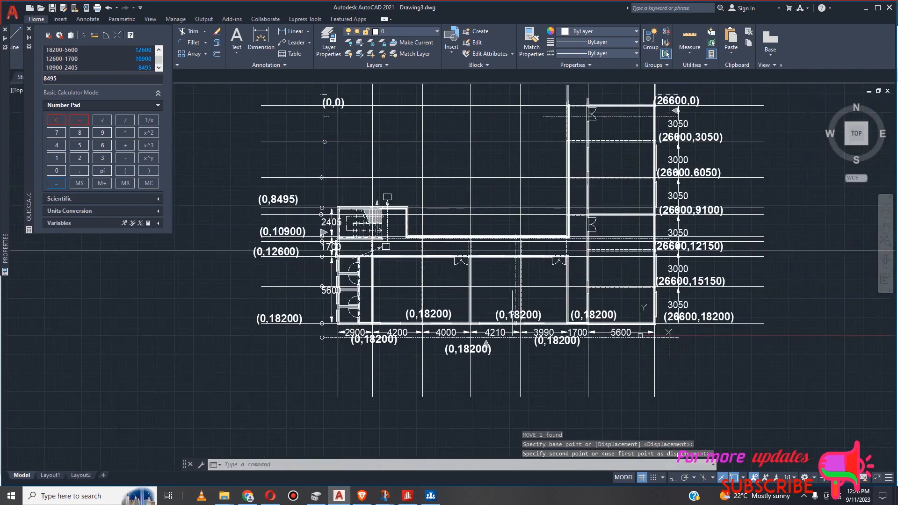
pyautogui.scroll(5, 350, 350)
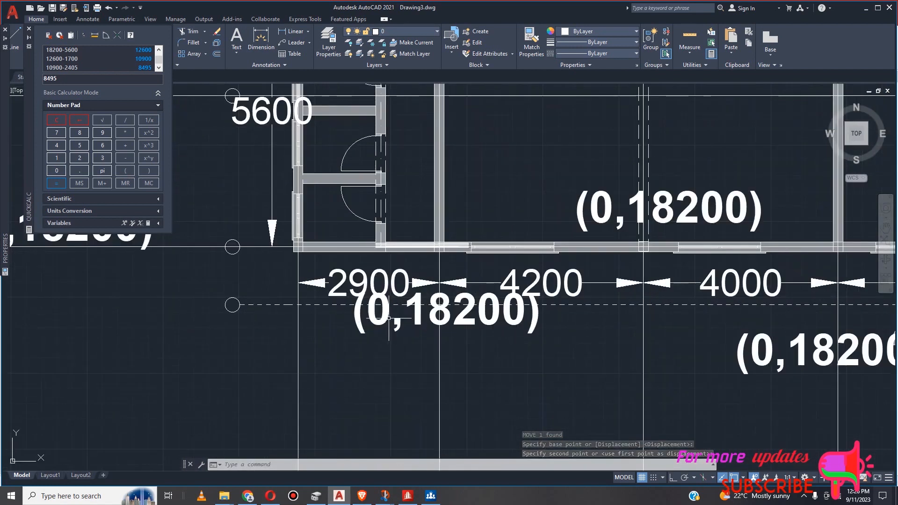
pyautogui.click(387, 316)
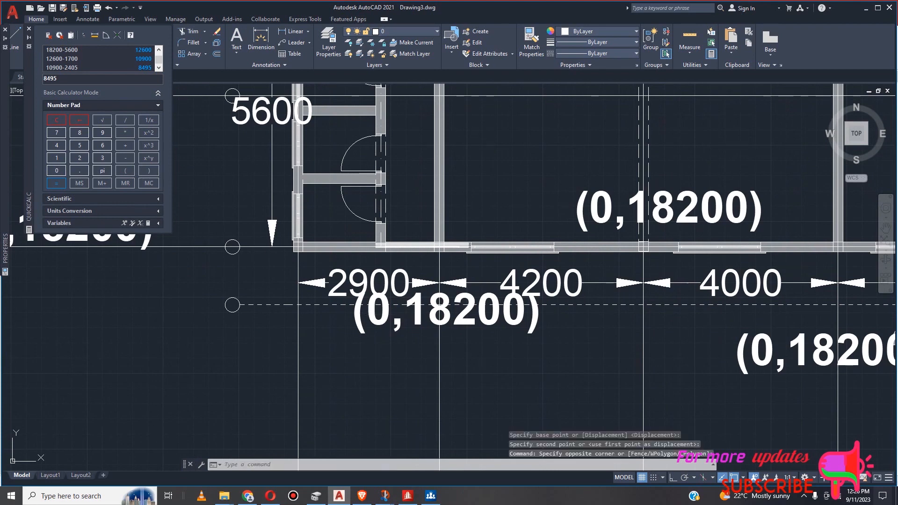
pyautogui.press('Escape')
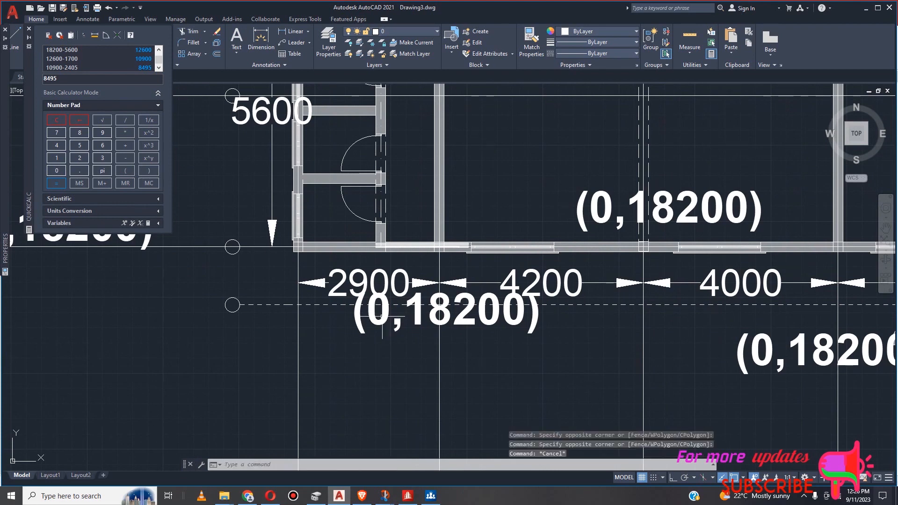
pyautogui.doubleClick(383, 318)
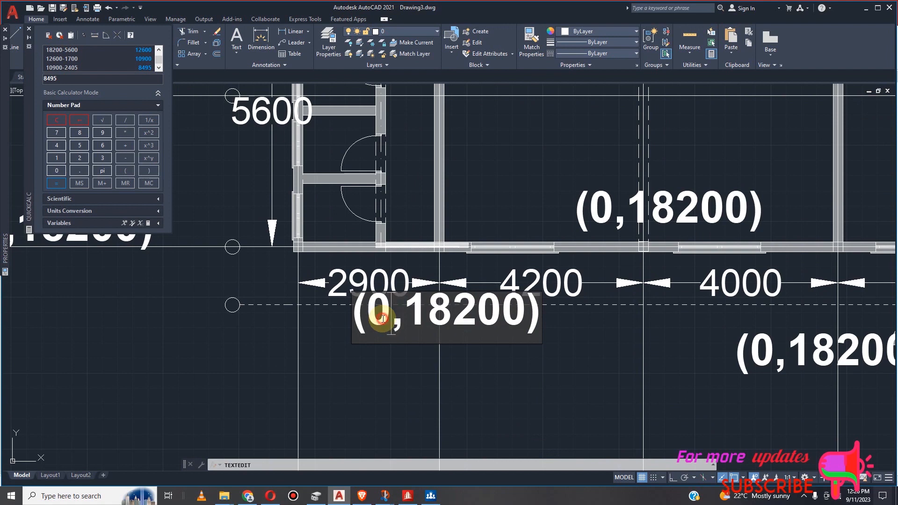
pyautogui.press('BackSpace')
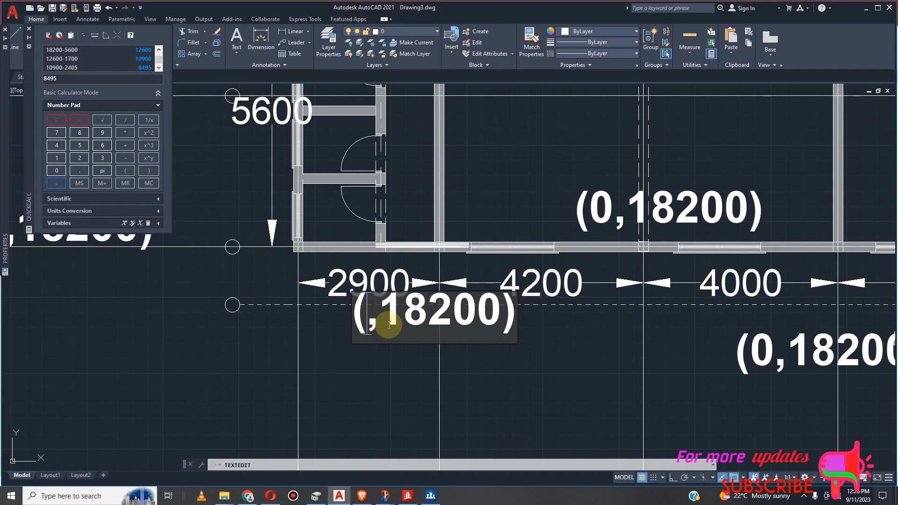
pyautogui.write('2900')
pyautogui.click(507, 449)
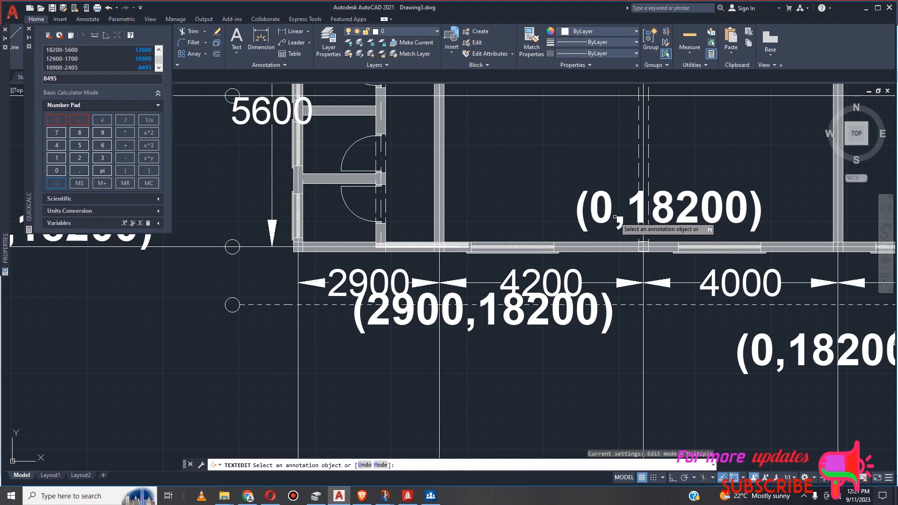
pyautogui.doubleClick(599, 208)
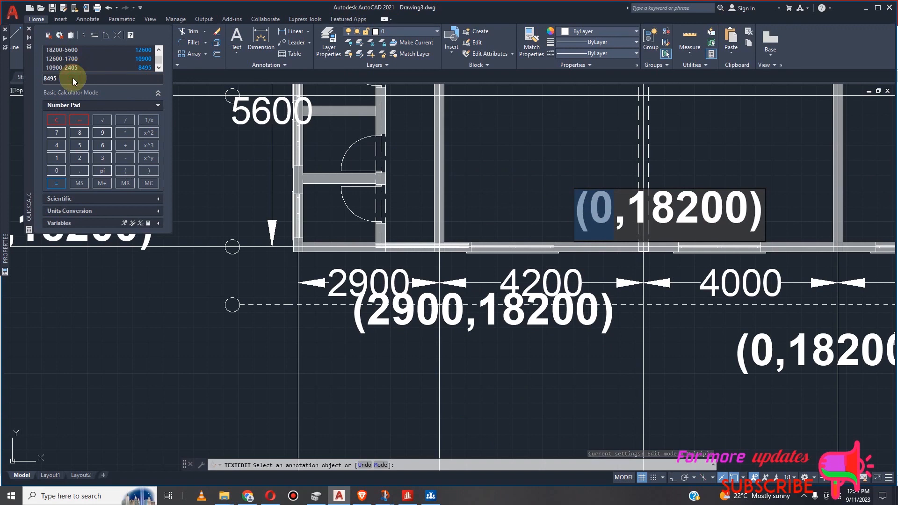
pyautogui.click(52, 79)
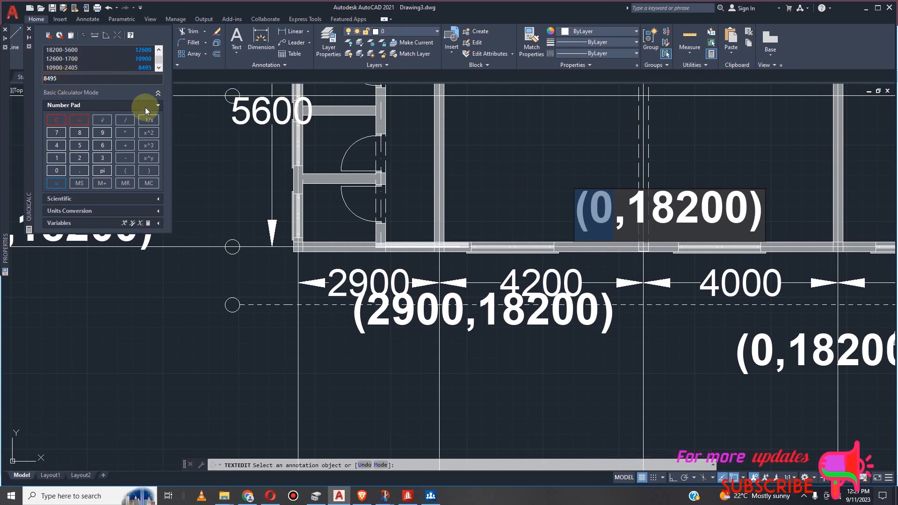
pyautogui.click(29, 28)
pyautogui.click(106, 148)
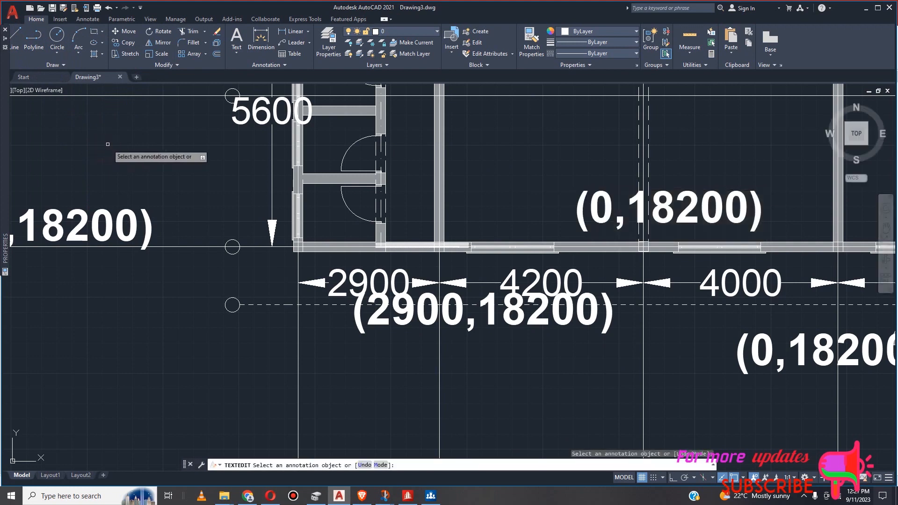
pyautogui.press('Escape')
pyautogui.write('c')
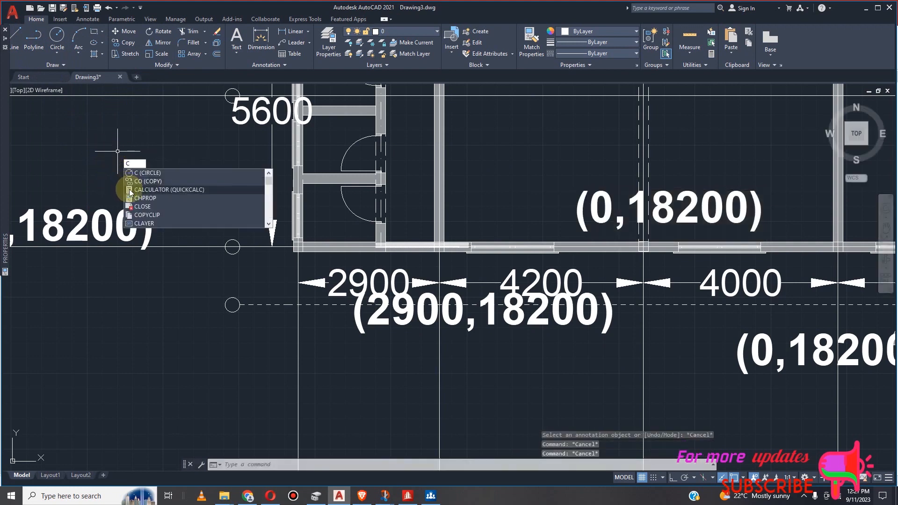
pyautogui.click(173, 190)
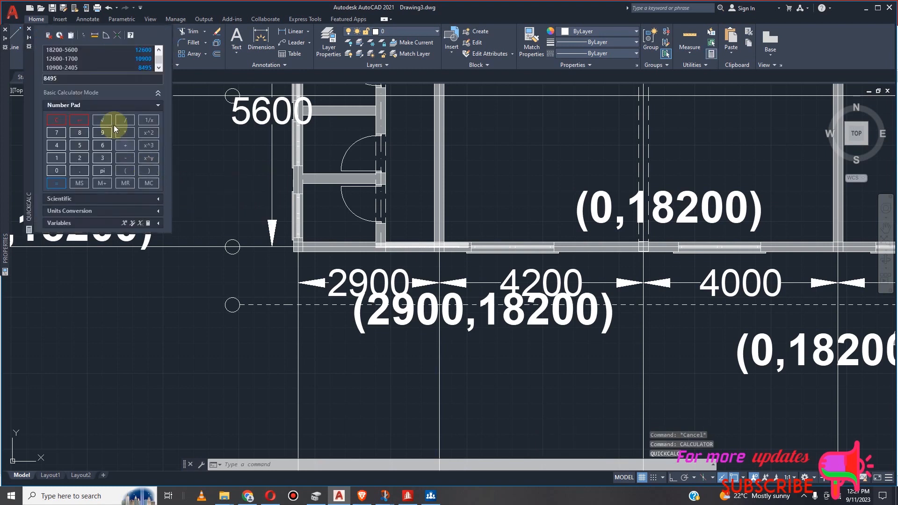
# Calculate 2900+4200 in the calculator for the x-coordinate of the grid line between the 4200 and 4000 dimensions.
pyautogui.moveTo(70, 83); pyautogui.dragTo(36, 79)
pyautogui.write('2900+4200')
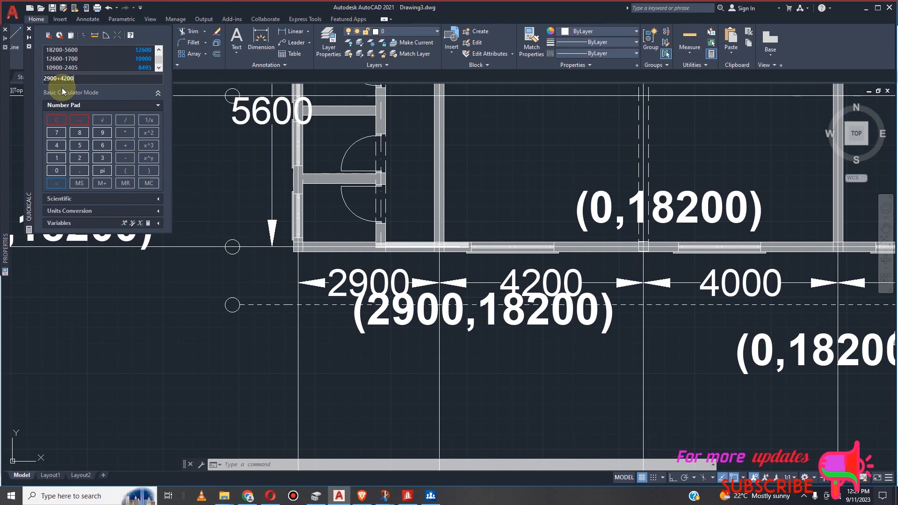
pyautogui.click(49, 184)
# Edit the label at the grid line between the 4200 and 4000 dimensions to read "(7100,18200)".
pyautogui.click(607, 219)
pyautogui.click(607, 214)
pyautogui.click(607, 214)
pyautogui.click(608, 214)
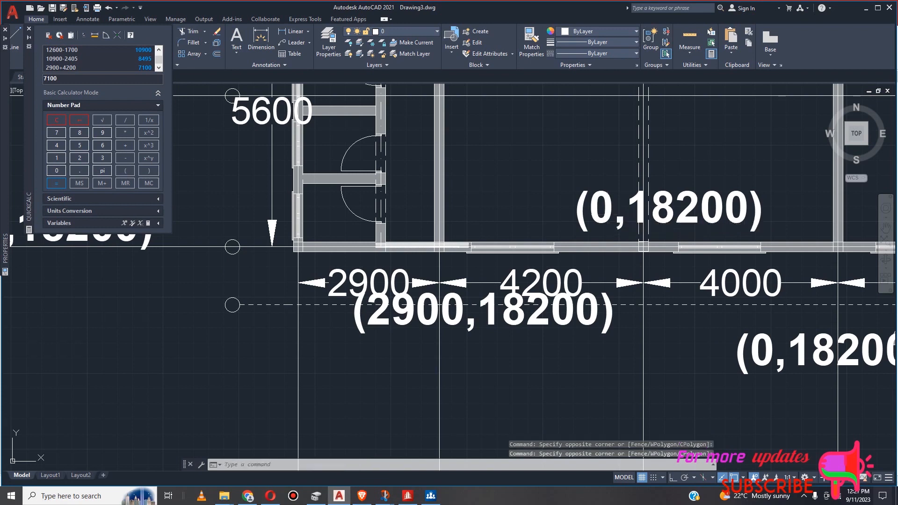
pyautogui.doubleClick(605, 223)
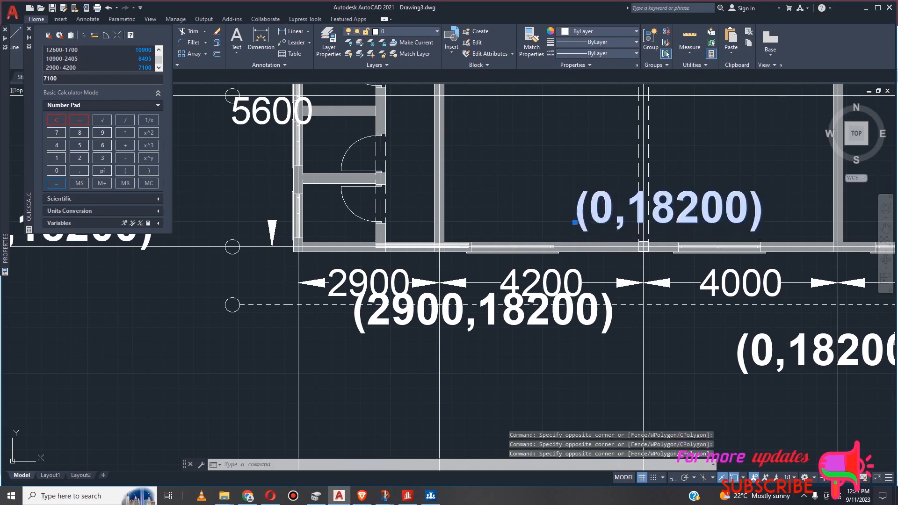
pyautogui.doubleClick(611, 216)
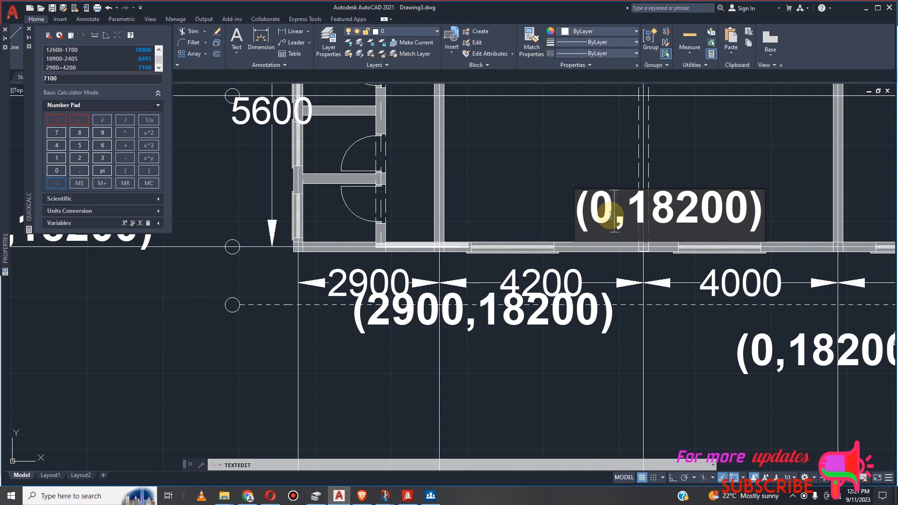
pyautogui.press('BackSpace')
pyautogui.write('7100')
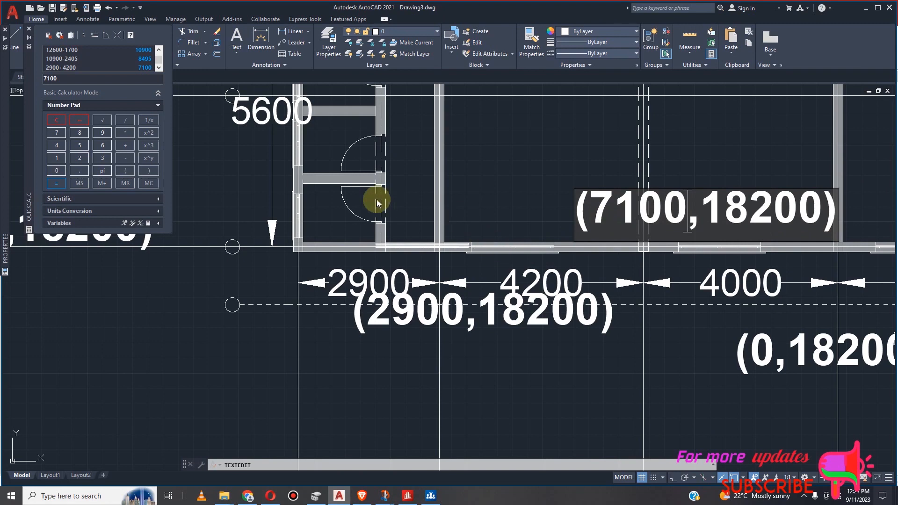
pyautogui.scroll(-2, 389, 198)
pyautogui.click(629, 299)
# Leave text editing and calculate 7100+4000 for the x-coordinate of the grid line between the 4000 and 4210 dimensions.
pyautogui.click(630, 299)
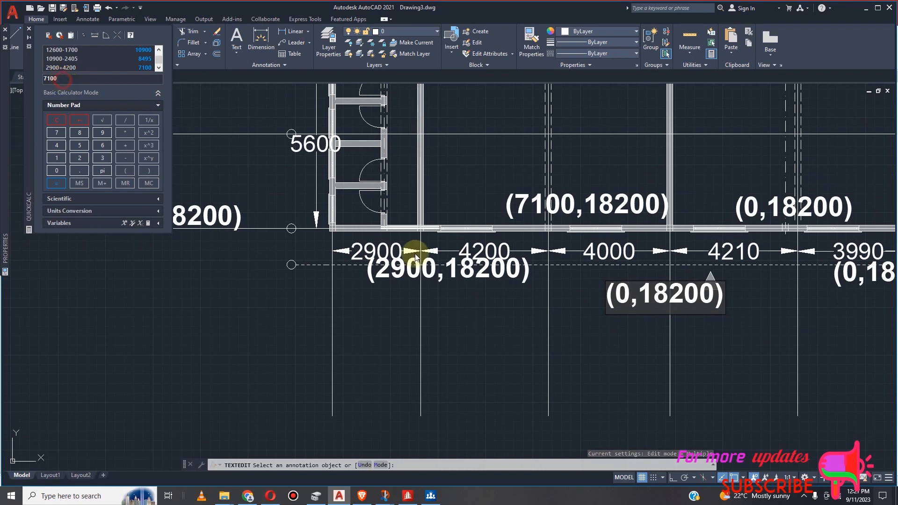
pyautogui.click(638, 351)
pyautogui.press('Escape')
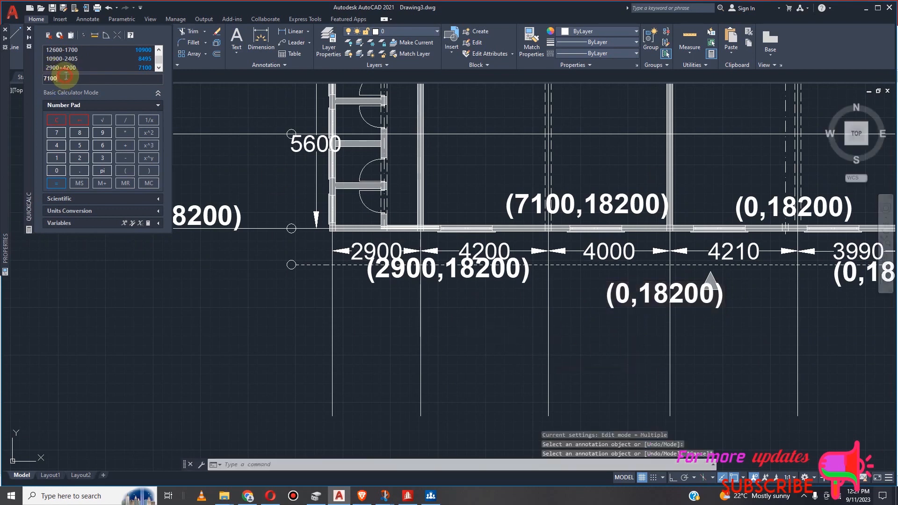
pyautogui.write('4000')
pyautogui.press('Return')
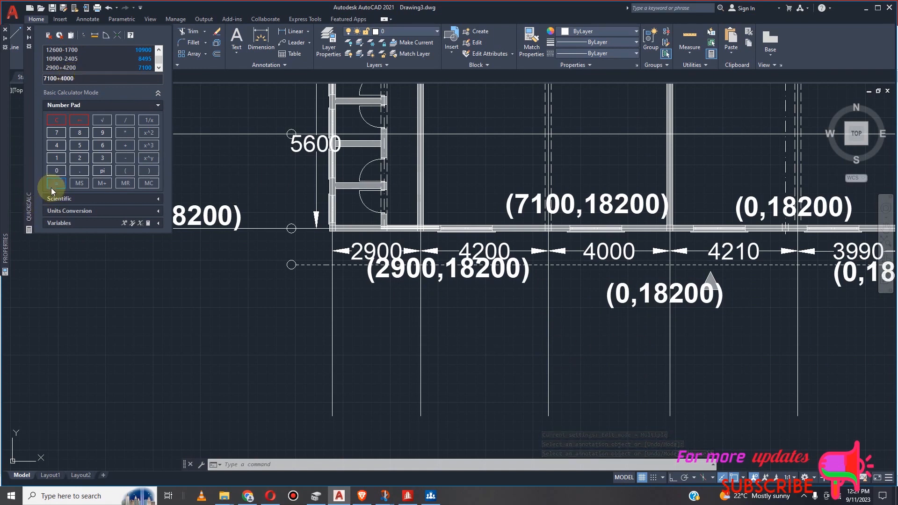
# Edit the label at the grid line between the 4000 and 4210 dimensions to read "(11100,18200)".
pyautogui.doubleClick(627, 300)
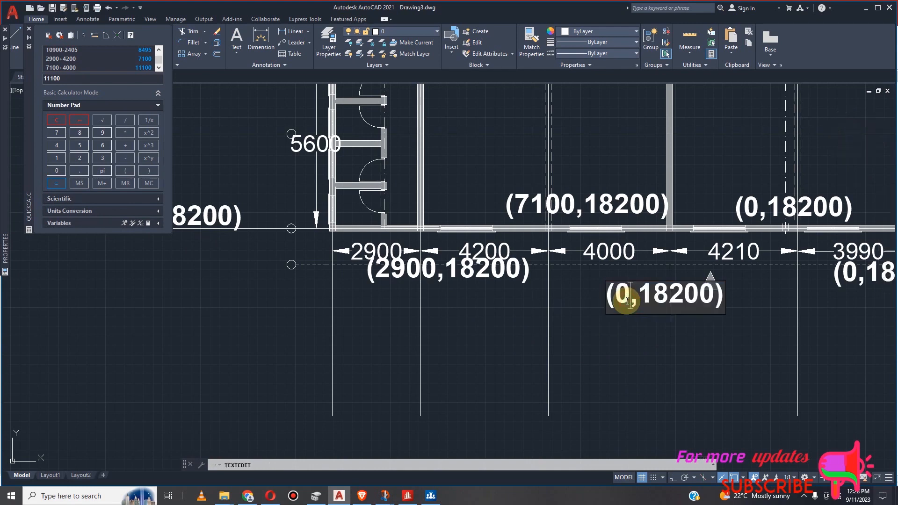
pyautogui.write('11100')
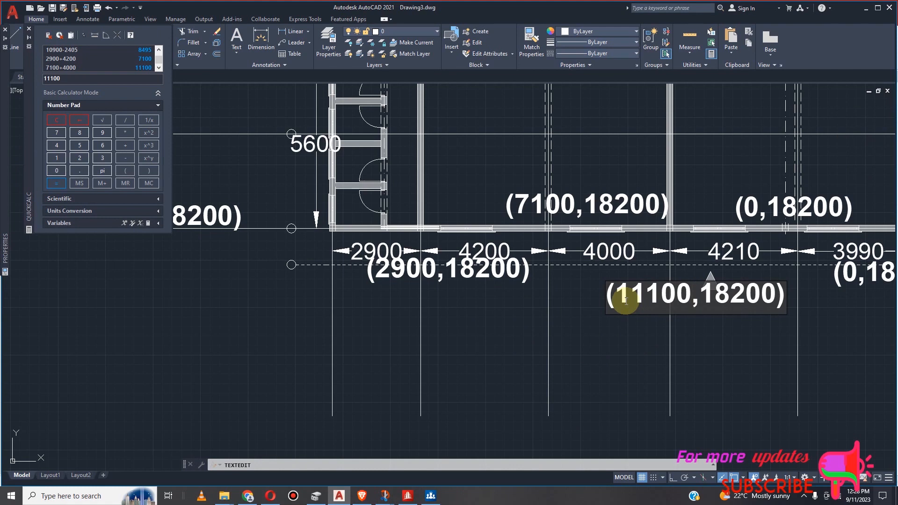
pyautogui.click(657, 348)
# Calculate 11100+4210 in the calculator for the x-coordinate of the grid line between the 4210 and 3990 dimensions.
pyautogui.click(76, 79)
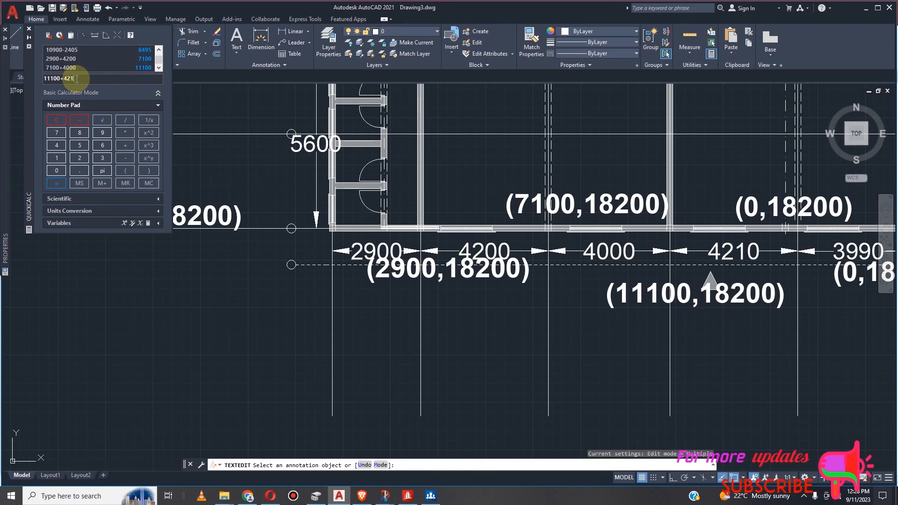
pyautogui.click(55, 183)
pyautogui.scroll(-2, 65, 312)
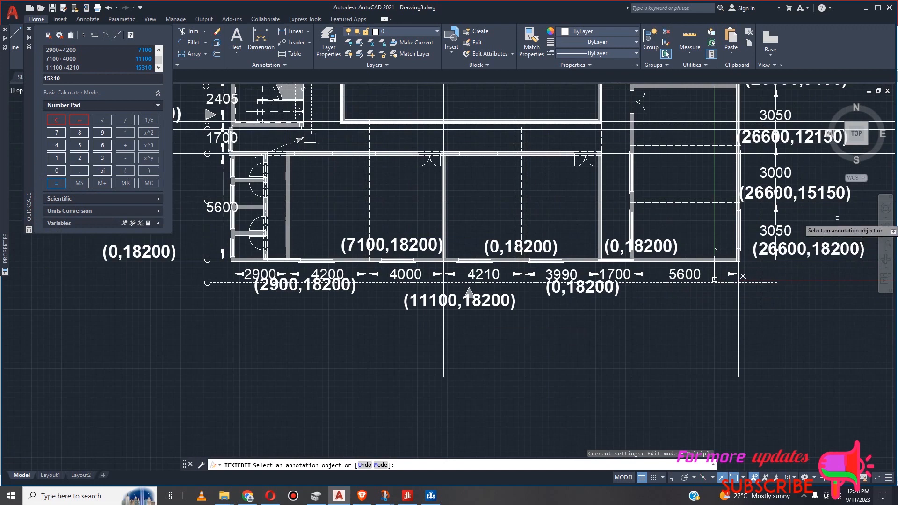
# Change the lower coordinate label at the end of the 4210 bay to (15310,18200).
pyautogui.scroll(1, 495, 247)
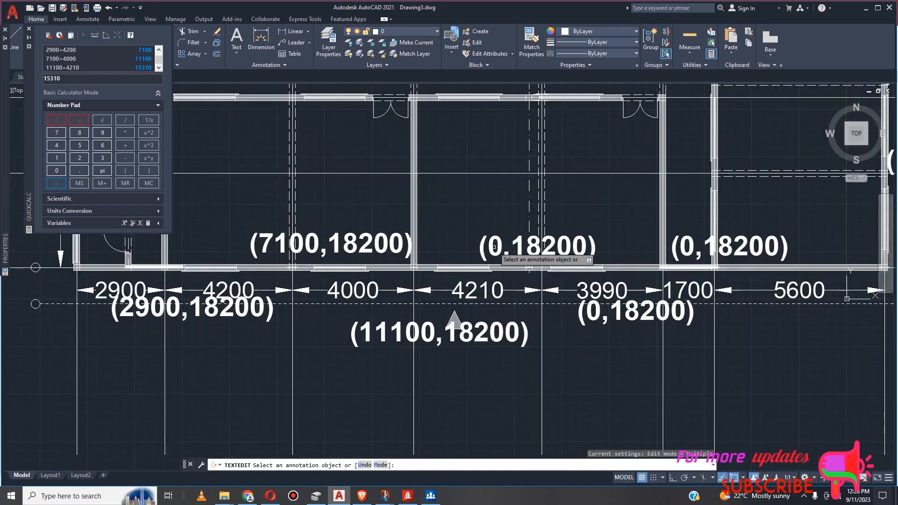
pyautogui.click(498, 243)
pyautogui.click(499, 242)
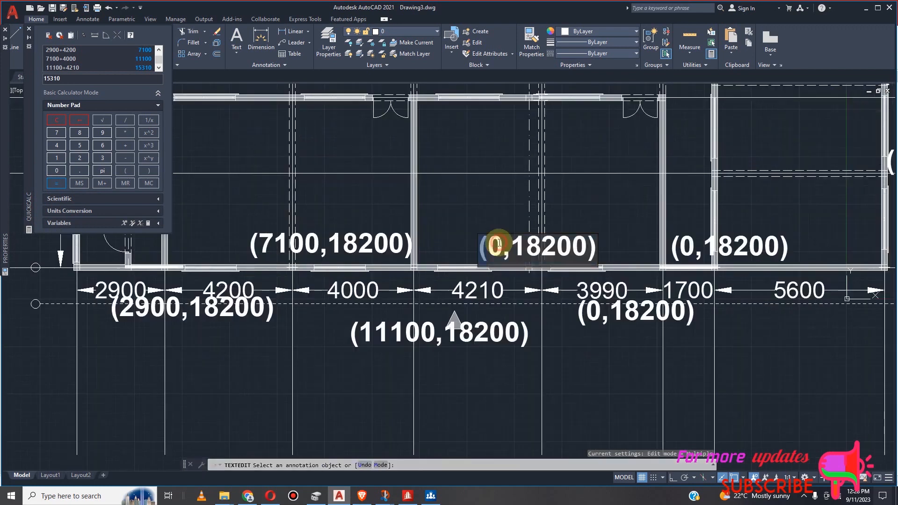
pyautogui.press('BackSpace')
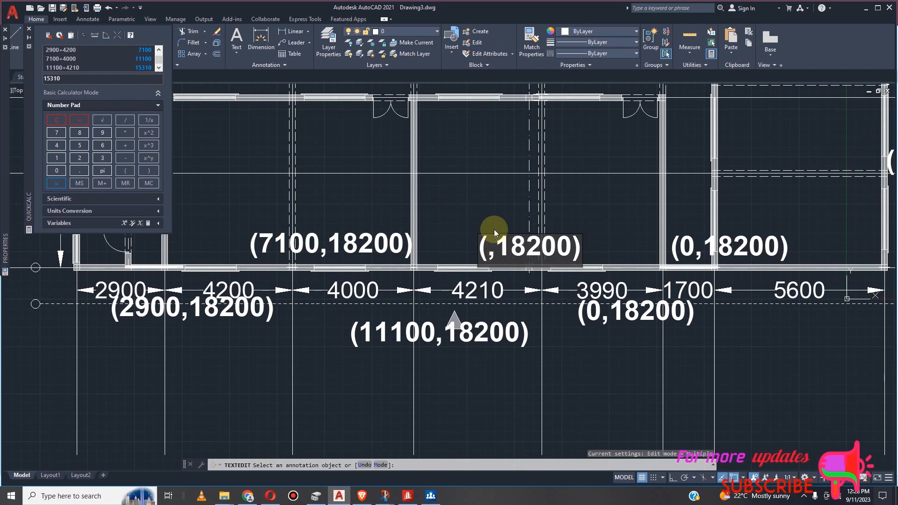
pyautogui.write('15')
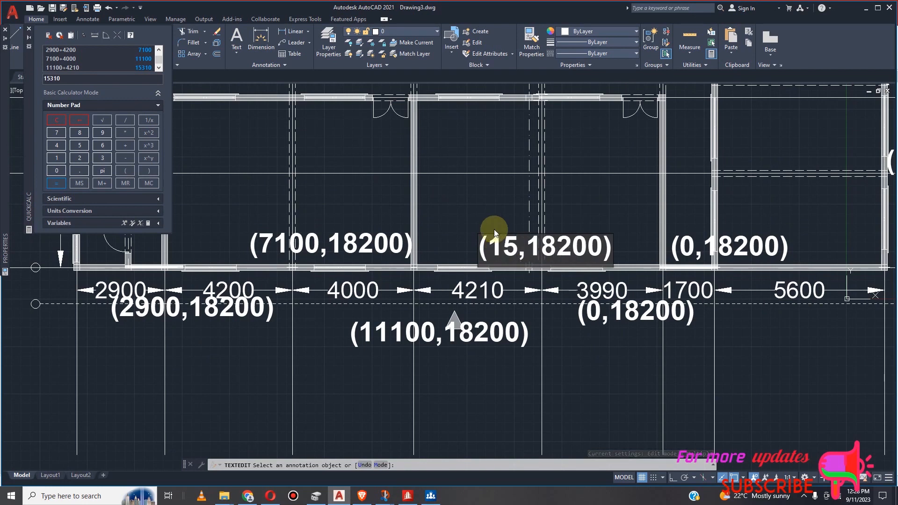
pyautogui.write('310')
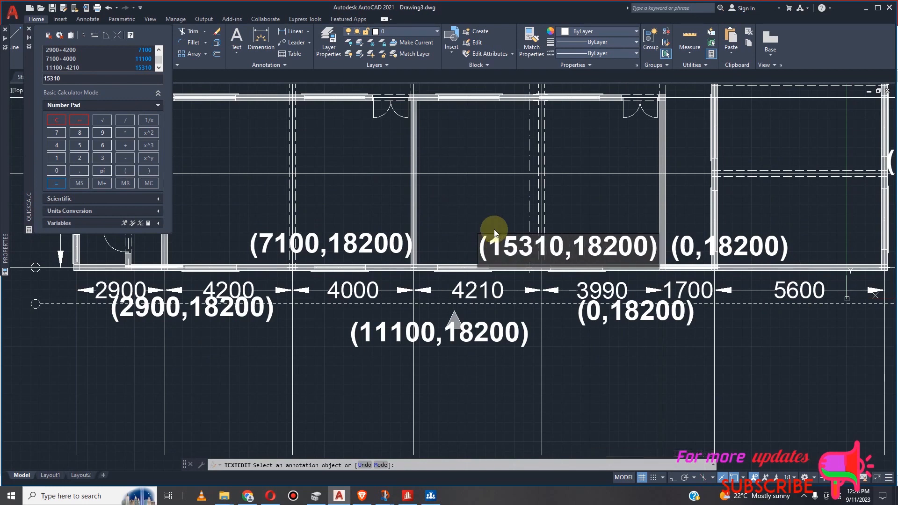
pyautogui.click(474, 201)
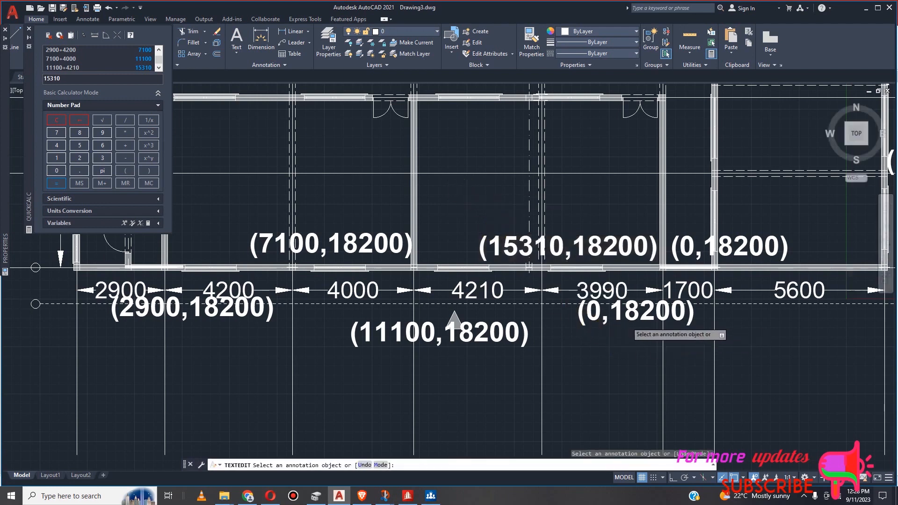
# Calculate 15310+3990 in the calculator for the next grid line's X coordinate.
pyautogui.scroll(-1, 622, 323)
pyautogui.scroll(1, 624, 322)
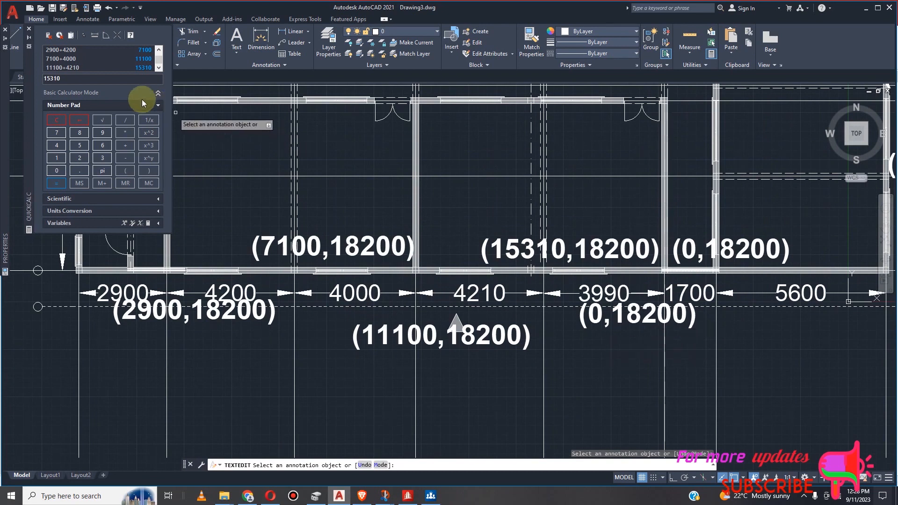
pyautogui.click(91, 79)
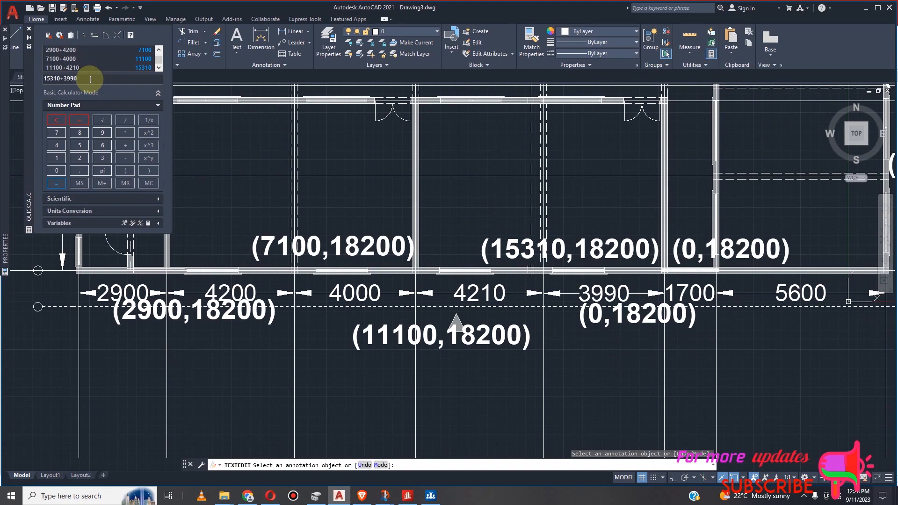
pyautogui.click(57, 183)
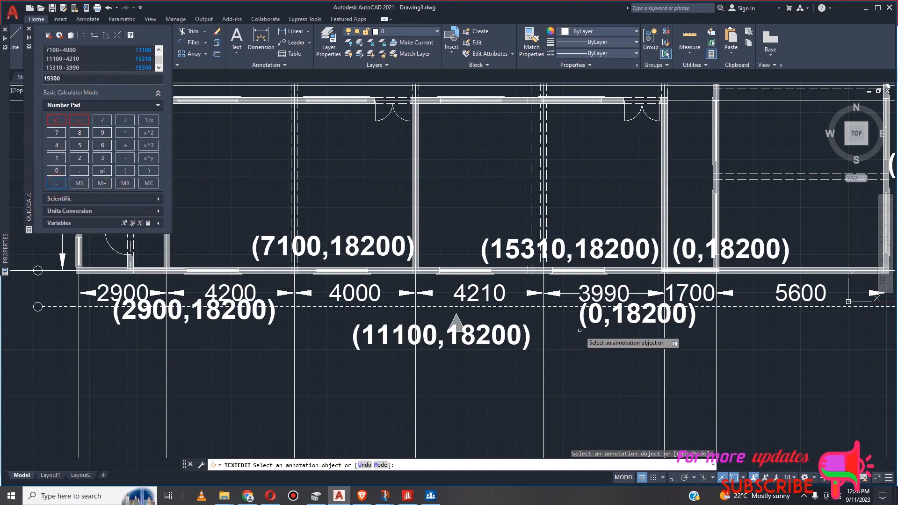
# Change the coordinate label below the 3990 dimension to (19300,18200).
pyautogui.click(596, 319)
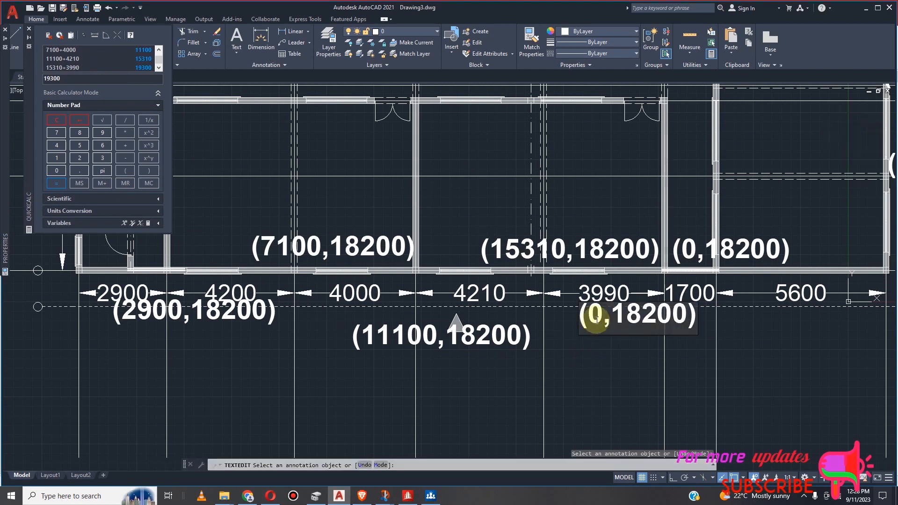
pyautogui.press('Delete')
pyautogui.write('19300')
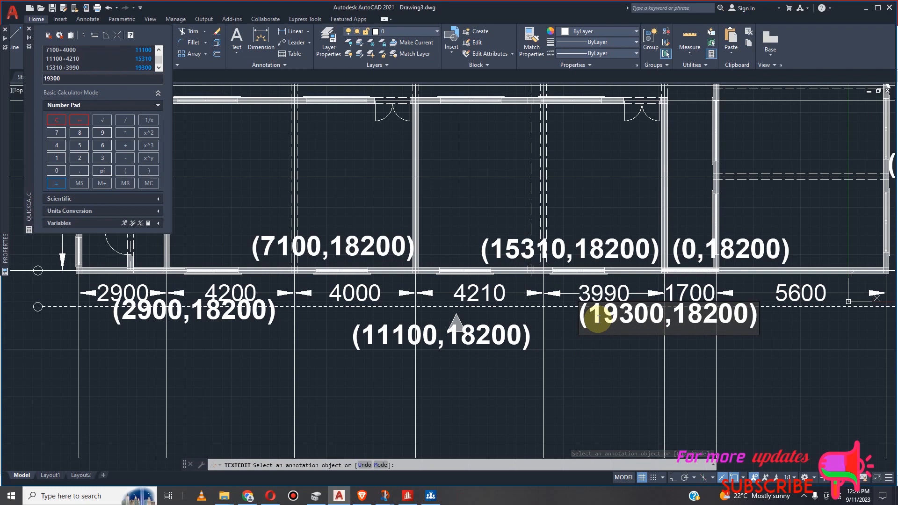
pyautogui.click(711, 241)
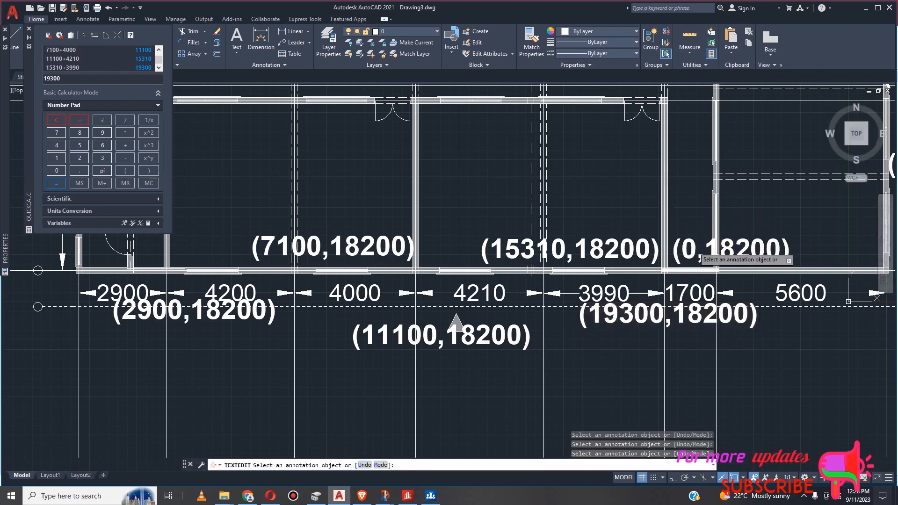
# Calculate 19300+1700 in the calculator for the grid line at the end of the 1700 bay.
pyautogui.click(73, 79)
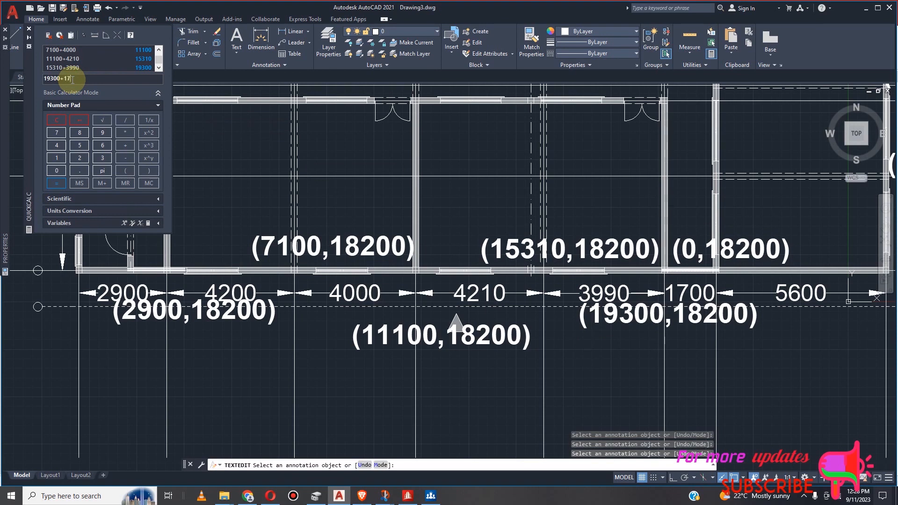
pyautogui.click(56, 183)
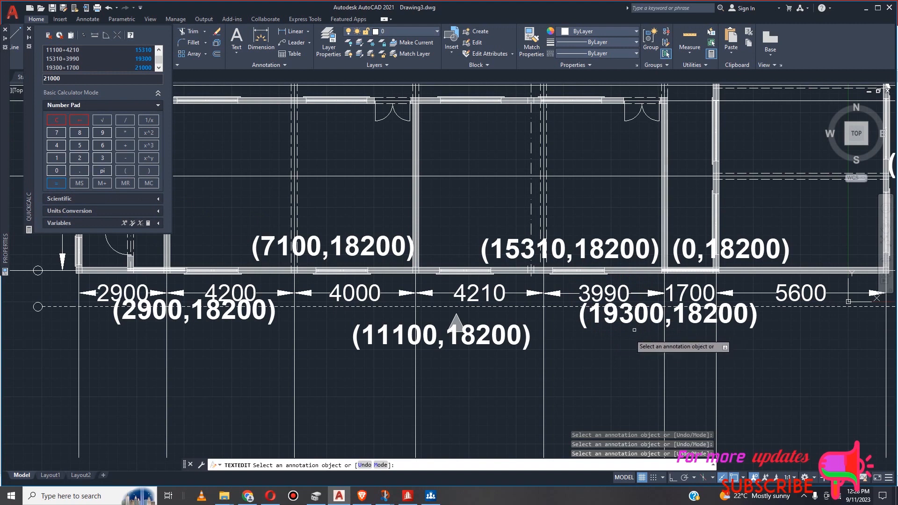
pyautogui.click(692, 255)
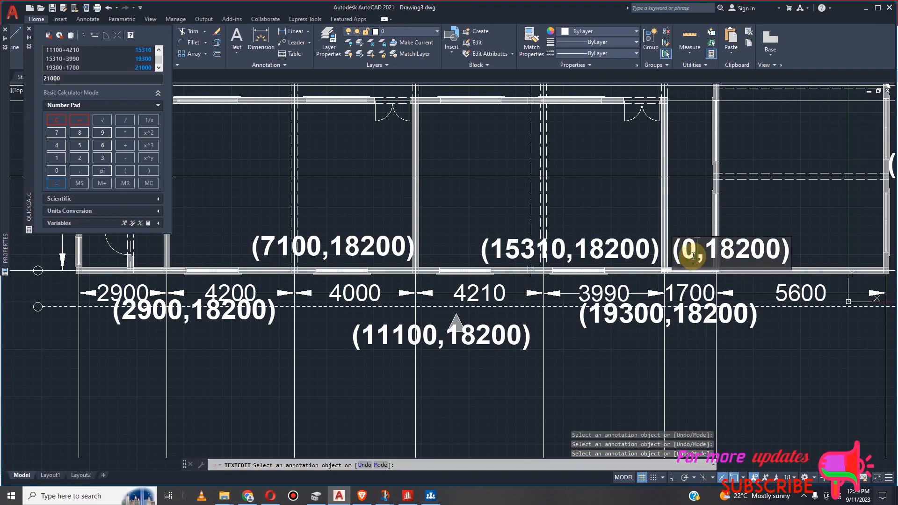
pyautogui.press('BackSpace')
pyautogui.write('2100')
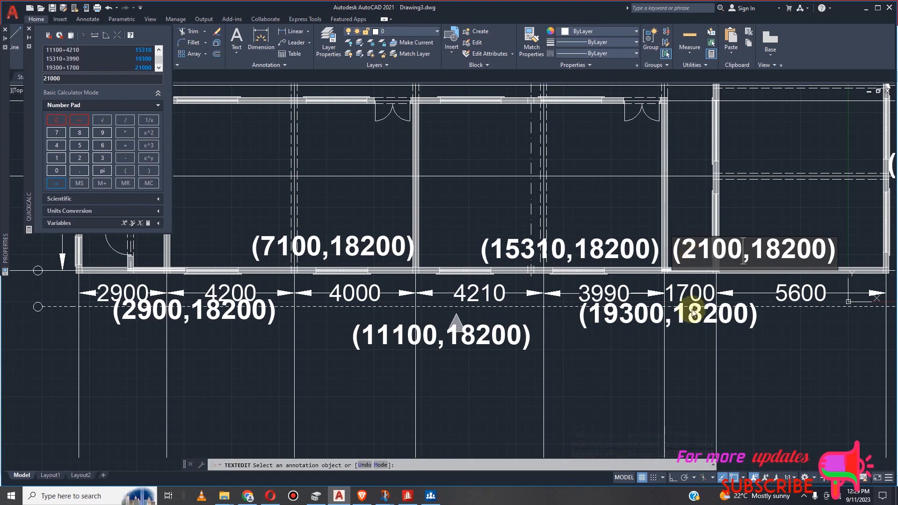
pyautogui.scroll(-2, 655, 257)
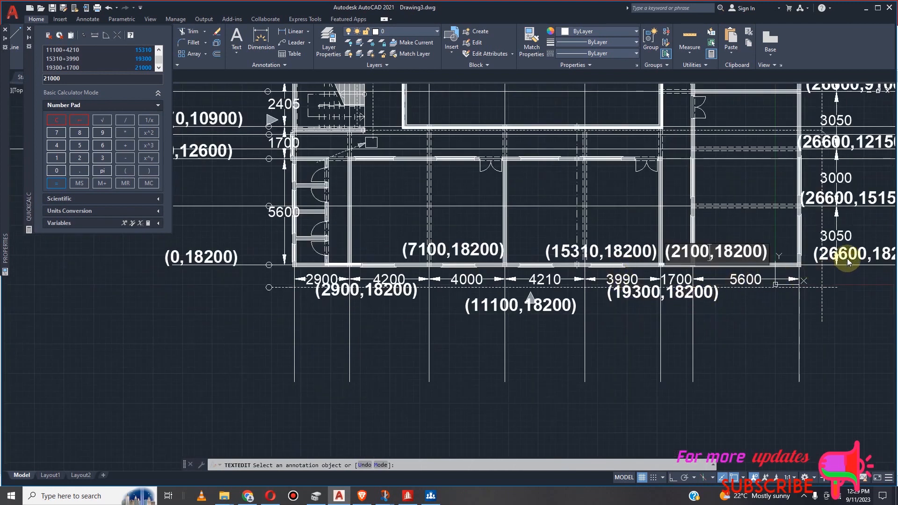
pyautogui.scroll(-2, 844, 261)
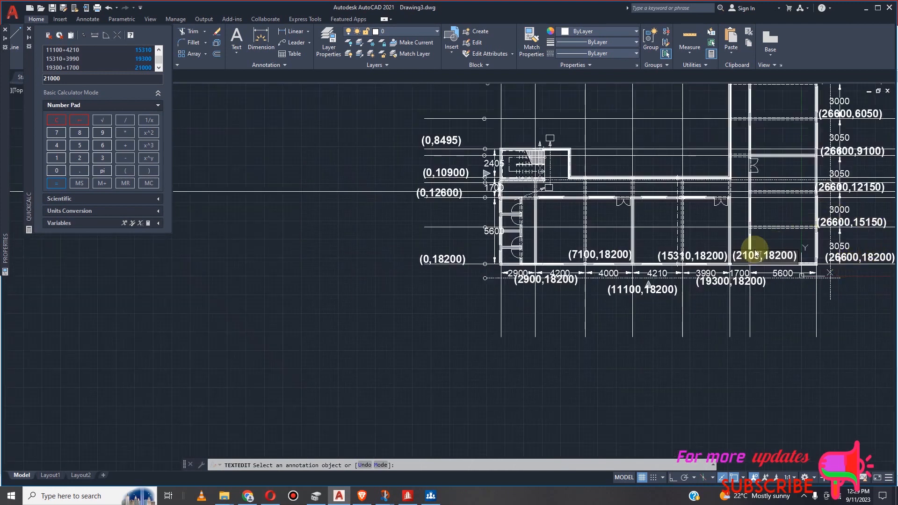
pyautogui.press('Escape')
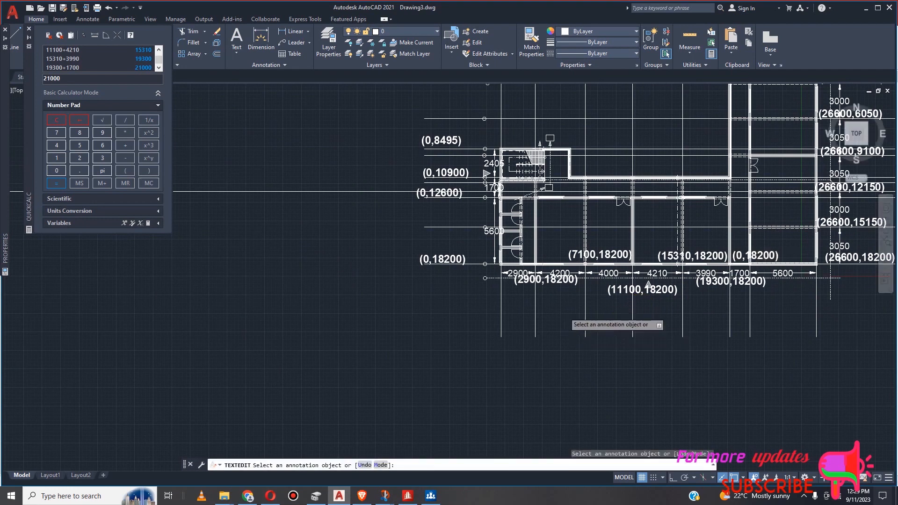
pyautogui.moveTo(565, 319); pyautogui.dragTo(569, 321, button='middle')
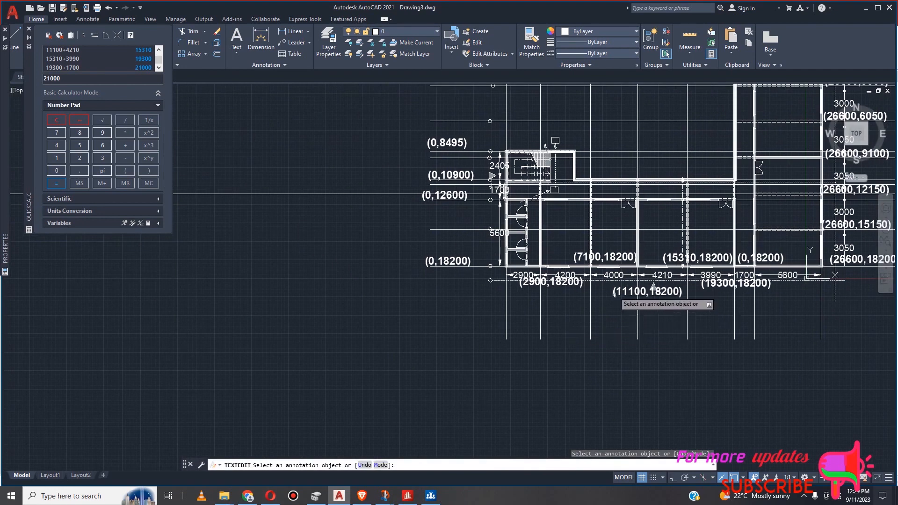
pyautogui.press('Escape')
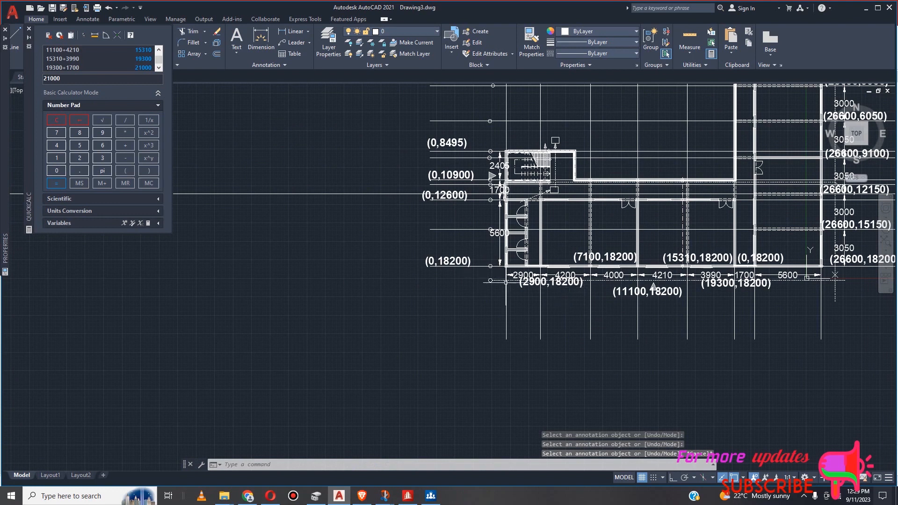
# Copy the six coordinate labels along the plan's lower edge about 5900 units up, beside the upper walls of the lower rooms.
pyautogui.click(557, 283)
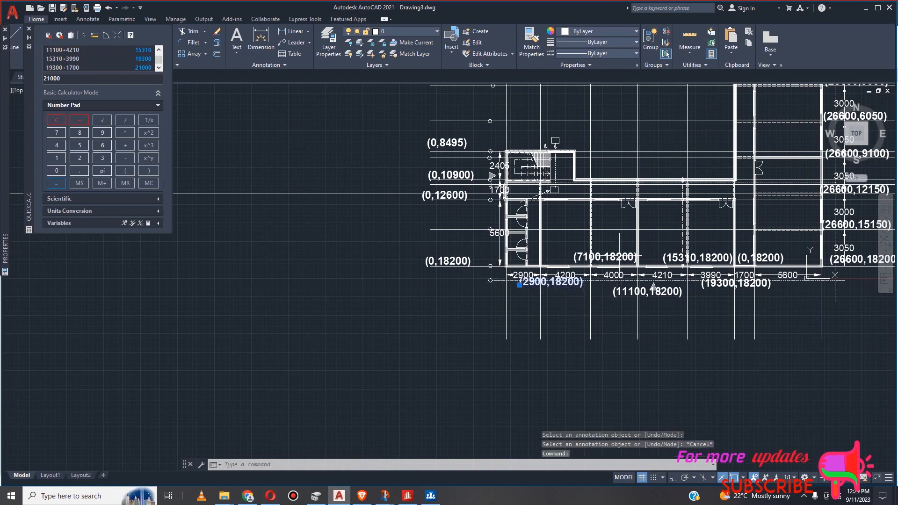
pyautogui.click(606, 257)
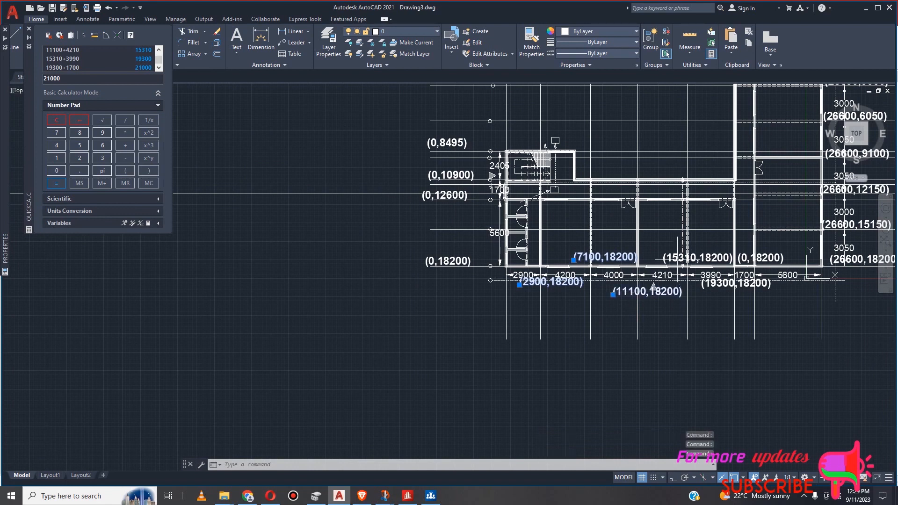
pyautogui.click(677, 258)
pyautogui.click(733, 284)
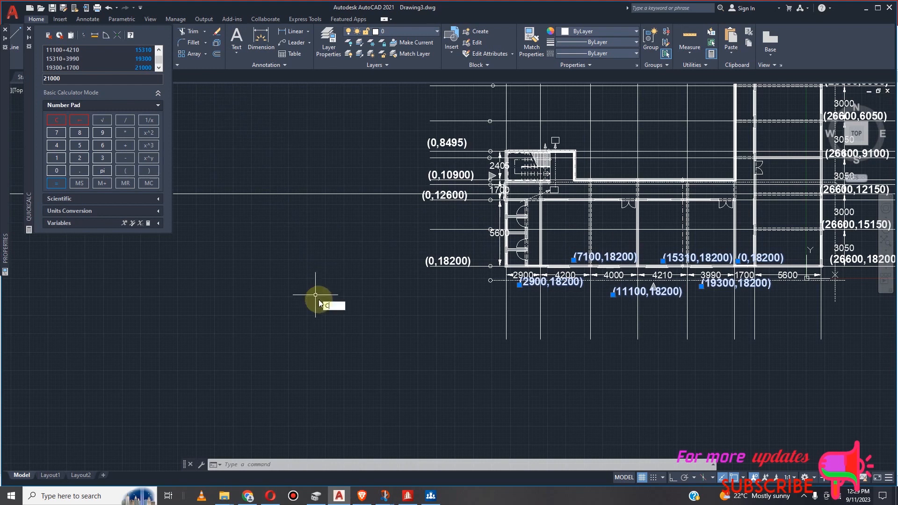
pyautogui.write('o')
pyautogui.press('Return')
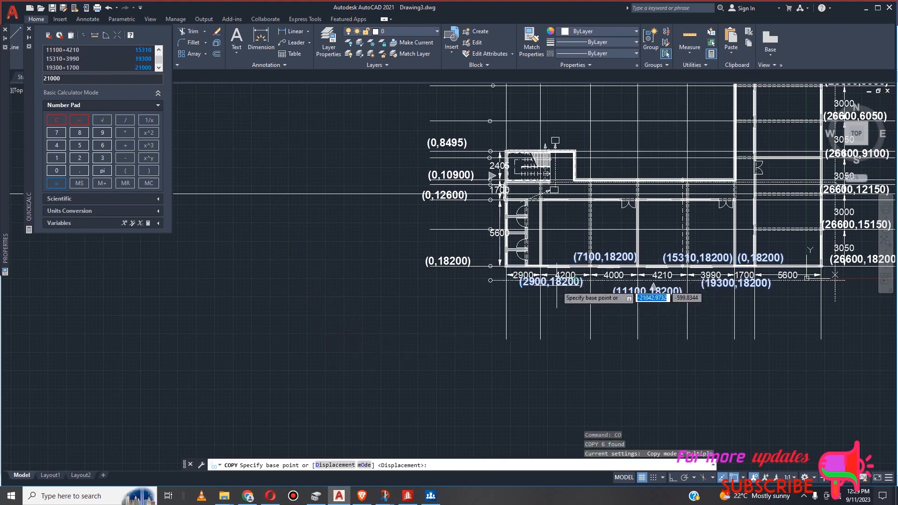
pyautogui.click(540, 291)
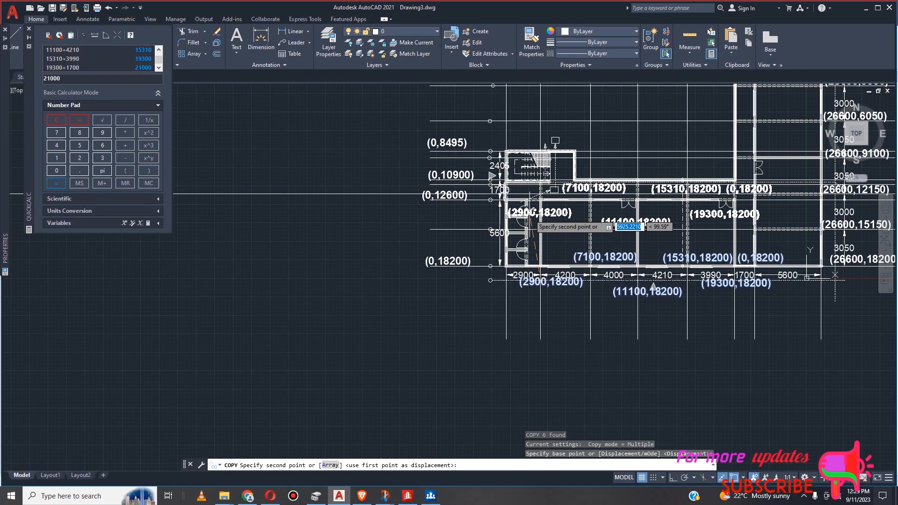
pyautogui.click(534, 212)
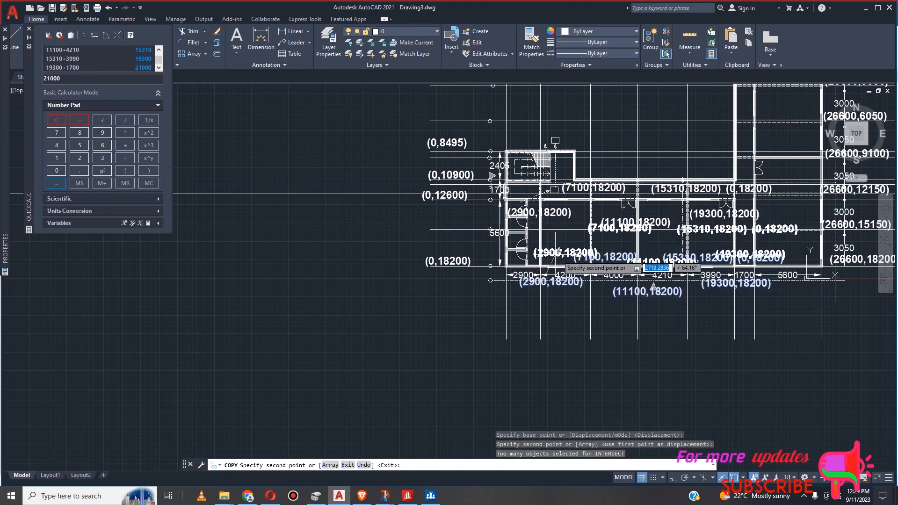
pyautogui.press('Escape')
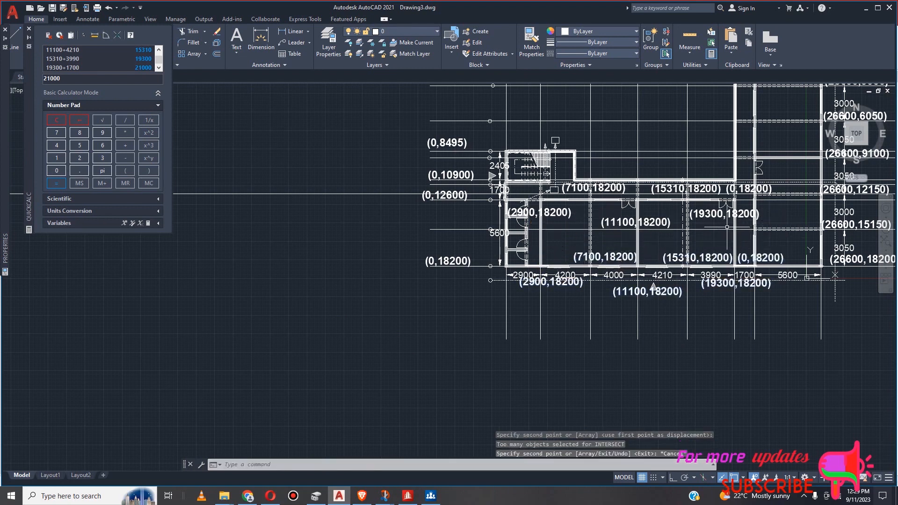
# Change the lower-edge coordinate label above the 1700 dimension to (21000,18200).
pyautogui.scroll(4, 716, 220)
pyautogui.scroll(-2, 745, 204)
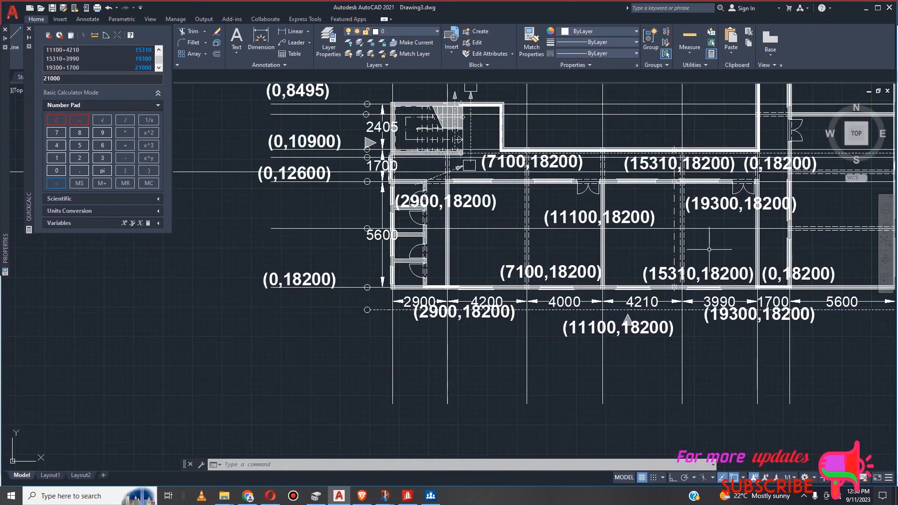
pyautogui.scroll(-2, 601, 270)
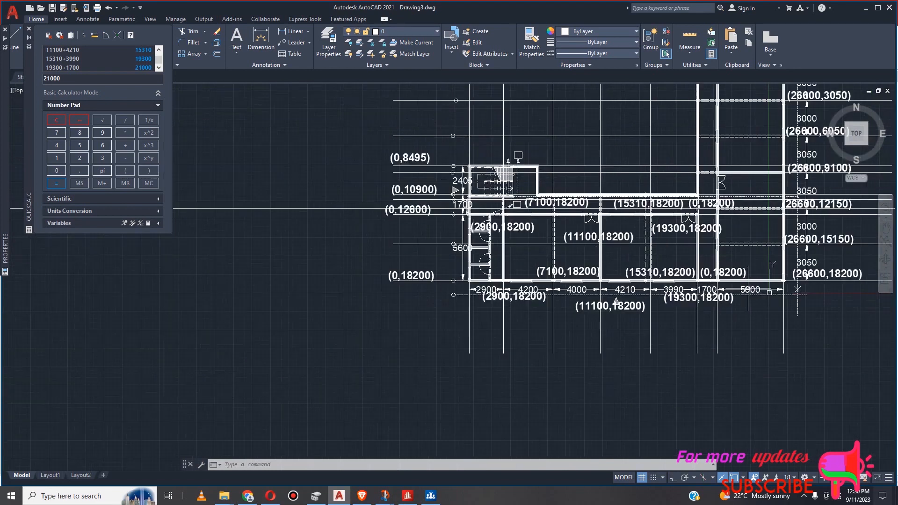
pyautogui.scroll(4, 733, 278)
pyautogui.doubleClick(692, 272)
pyautogui.click(672, 270)
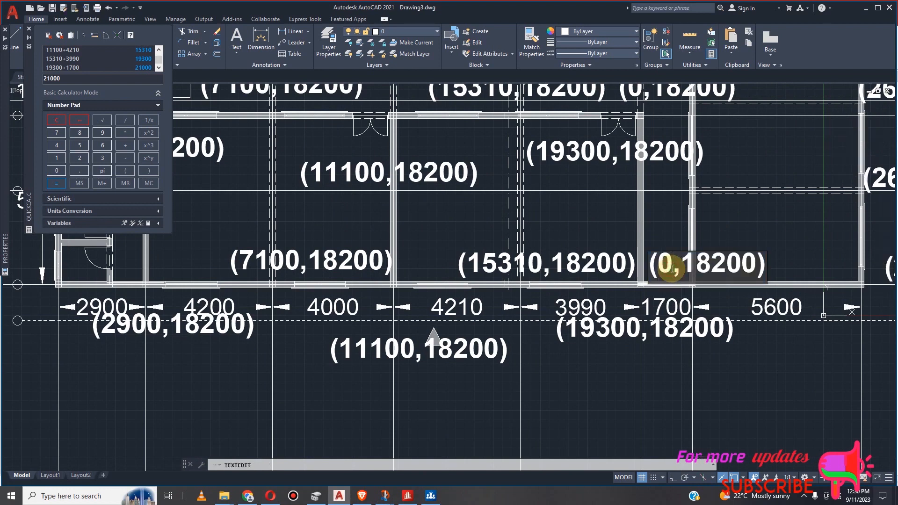
pyautogui.press('BackSpace')
pyautogui.write('2100')
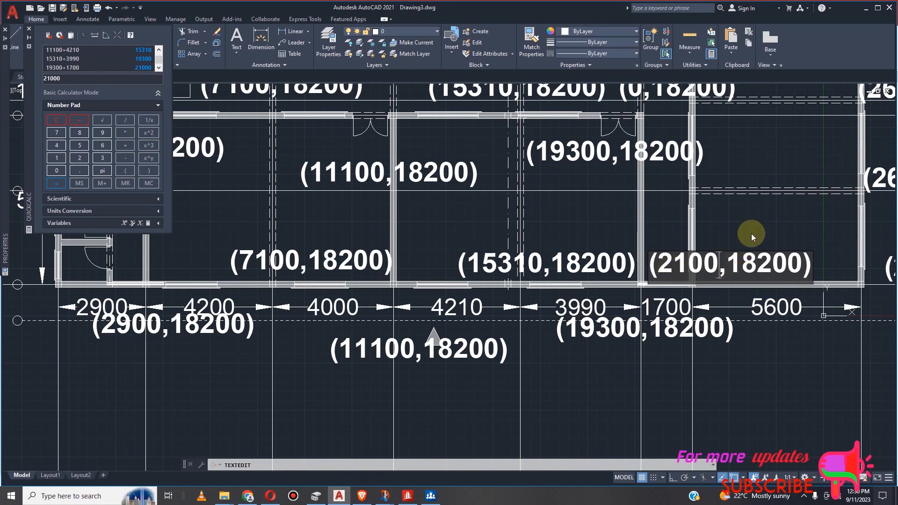
pyautogui.write('0')
pyautogui.click(742, 220)
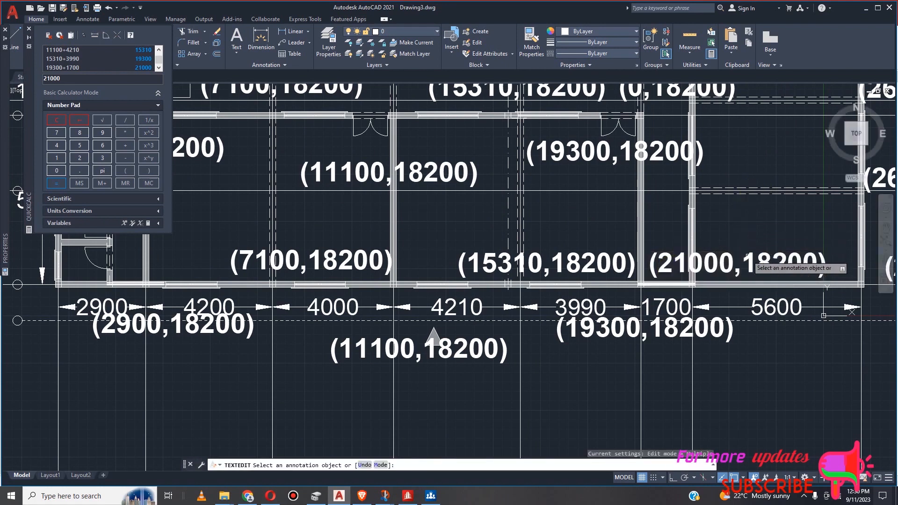
pyautogui.scroll(-4, 751, 301)
pyautogui.scroll(4, 754, 305)
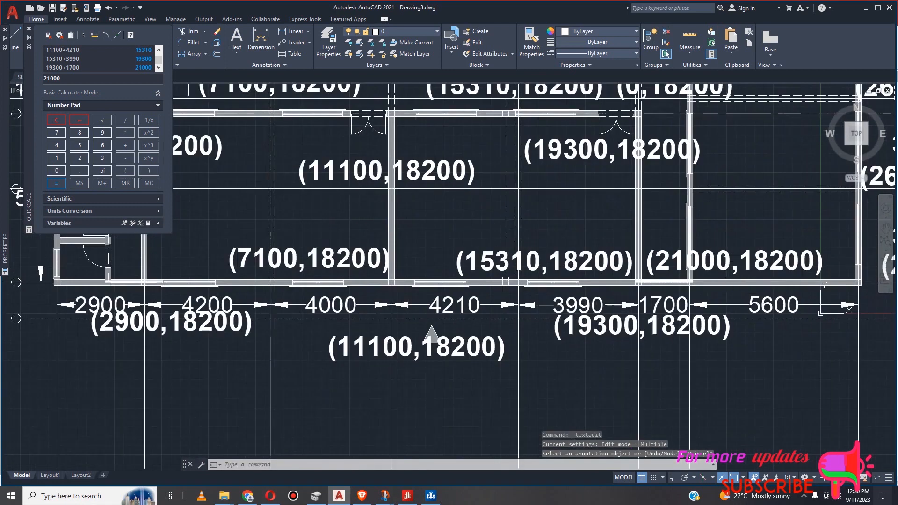
pyautogui.scroll(-2, 668, 137)
pyautogui.scroll(3, 670, 92)
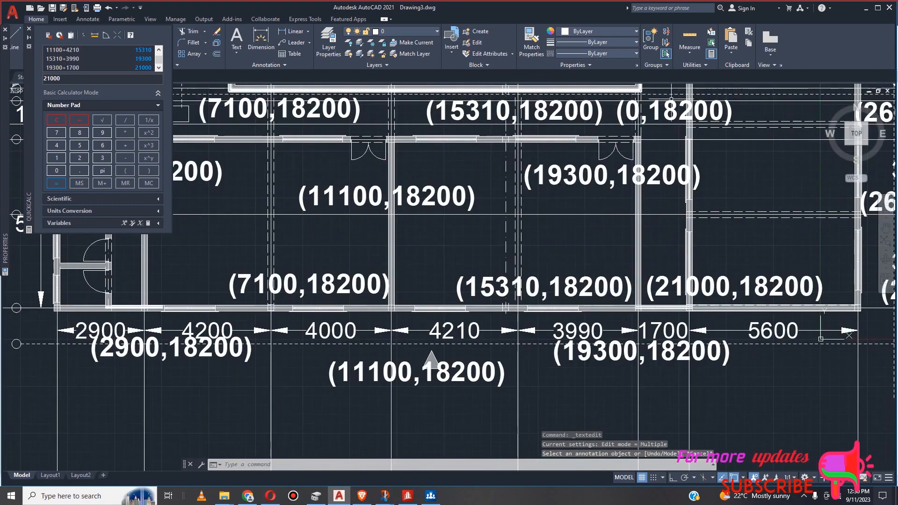
# Change the X value of the (0,18200) label near the plan's inner corner to 21000.
pyautogui.scroll(-3, 674, 132)
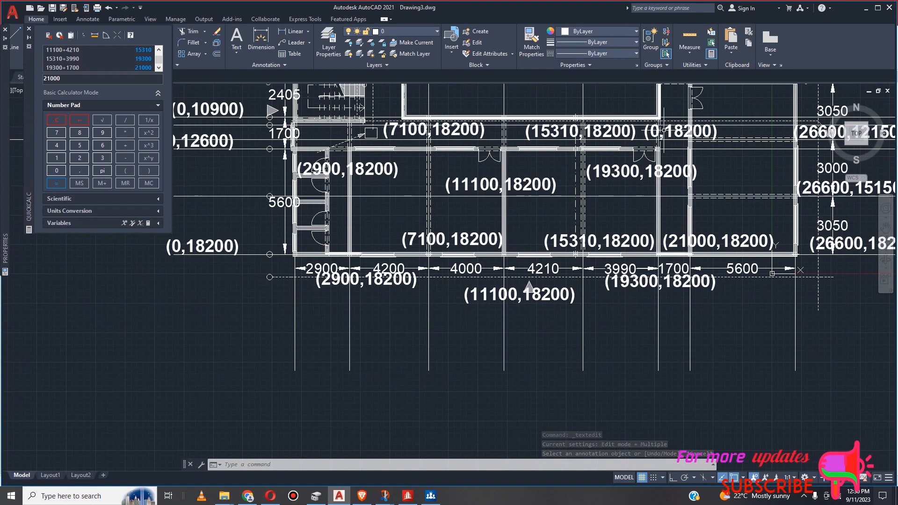
pyautogui.scroll(2, 660, 130)
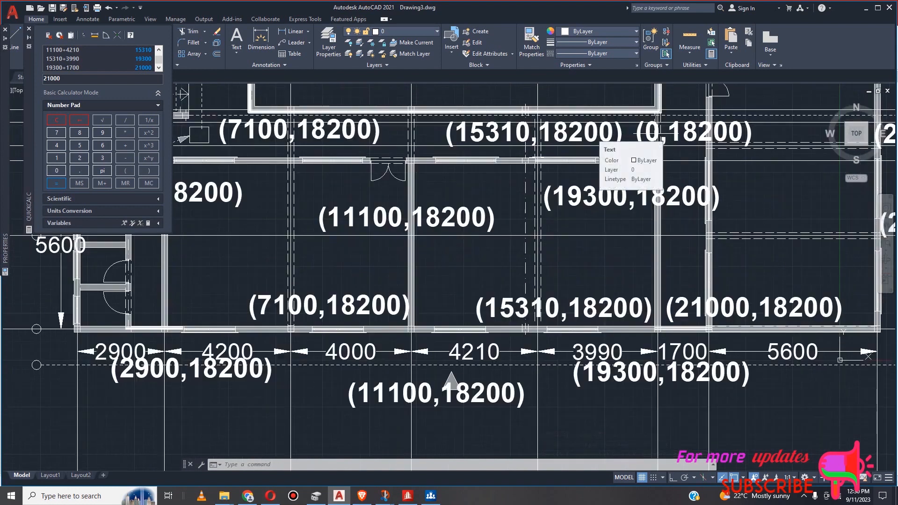
pyautogui.doubleClick(649, 136)
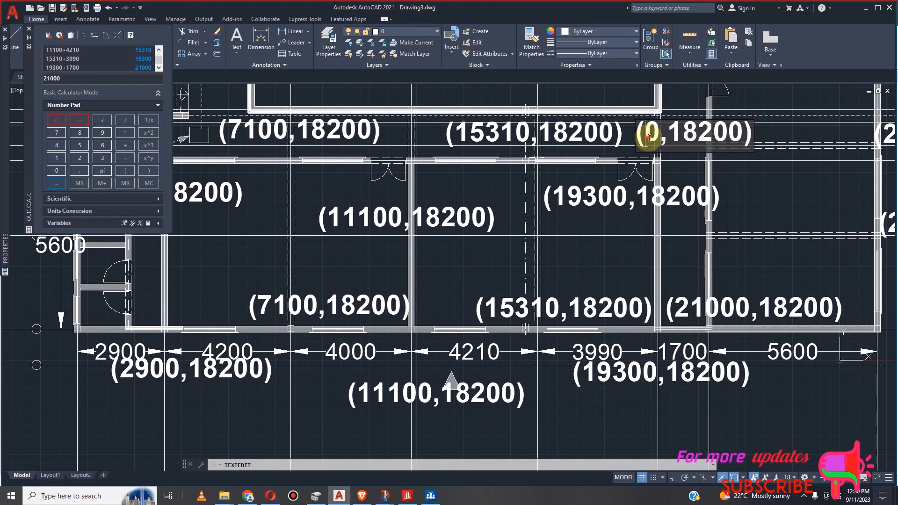
pyautogui.doubleClick(652, 135)
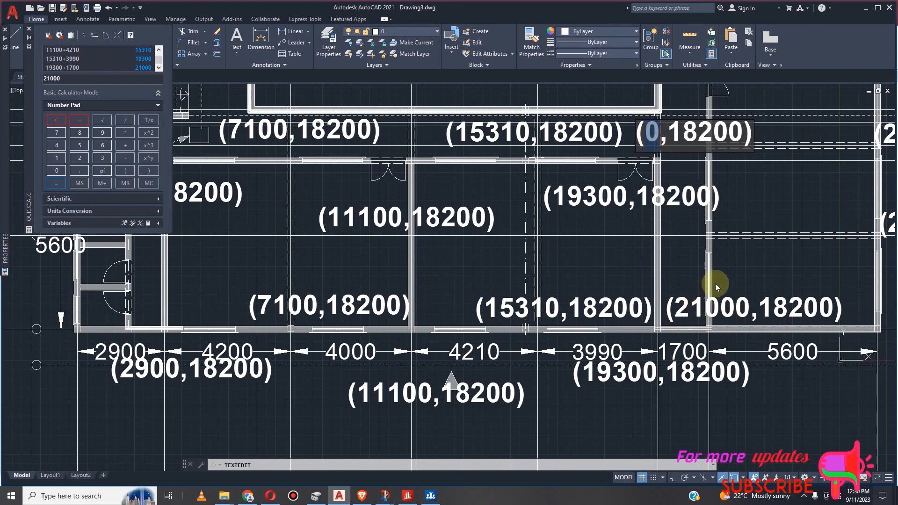
pyautogui.write('2100')
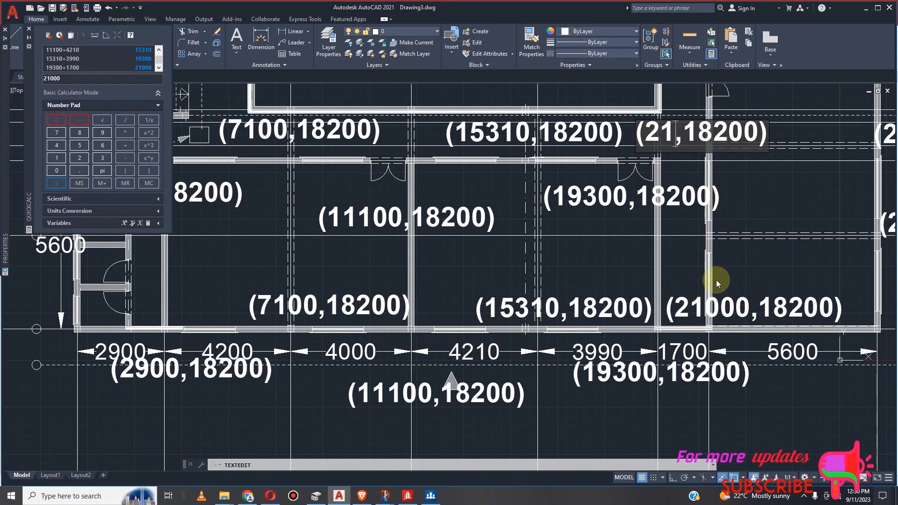
pyautogui.write('0')
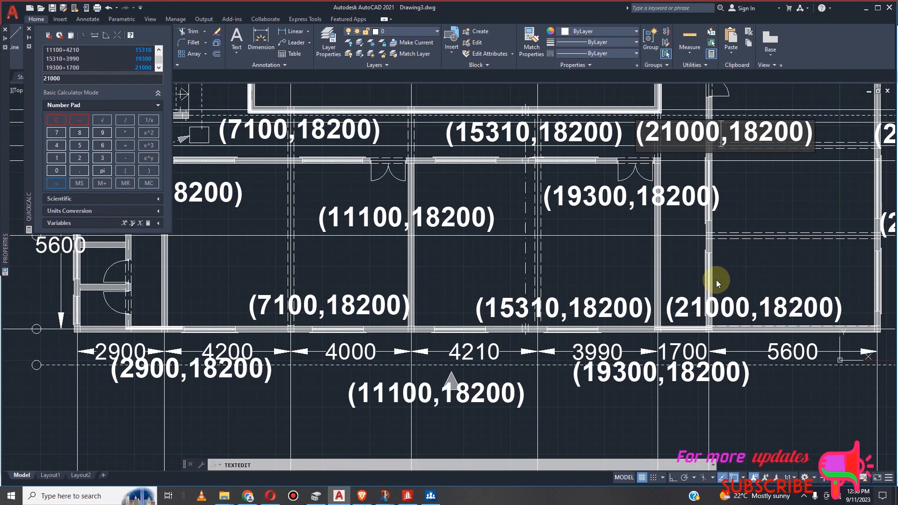
# Set the Y value of the label near the plan's inner corner to 12150, matching the adjacent row, and finish text editing.
pyautogui.scroll(-4, 655, 307)
pyautogui.scroll(4, 763, 250)
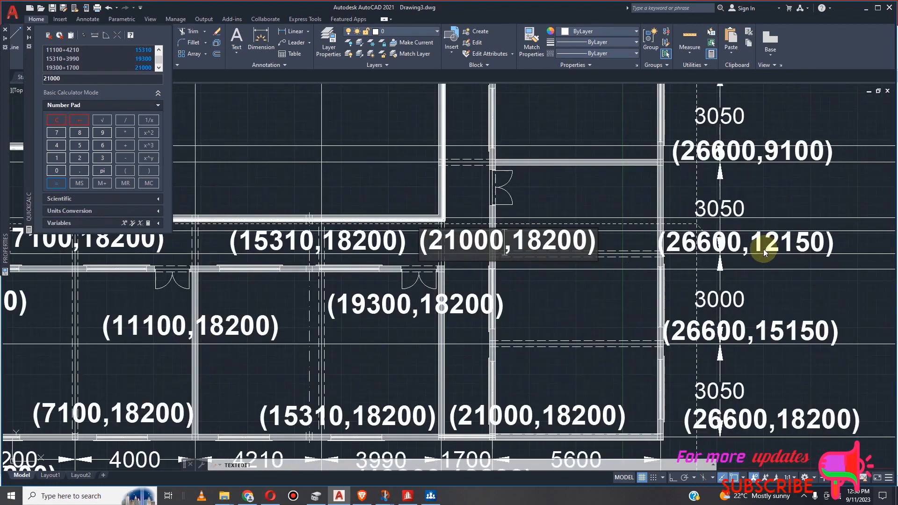
pyautogui.click(585, 246)
pyautogui.press('BackSpace')
pyautogui.press('BackSpace')
pyautogui.press('BackSpace')
pyautogui.press('BackSpace')
pyautogui.press('BackSpace')
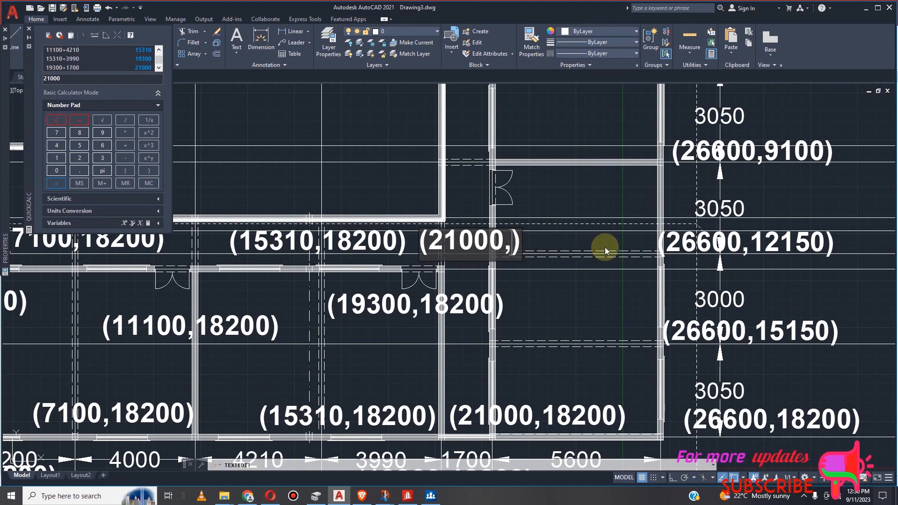
pyautogui.write('12150')
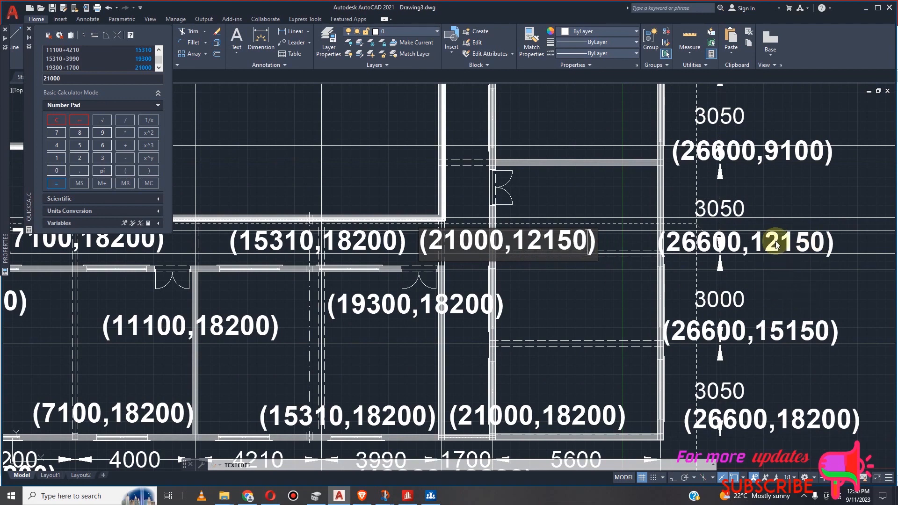
pyautogui.click(537, 285)
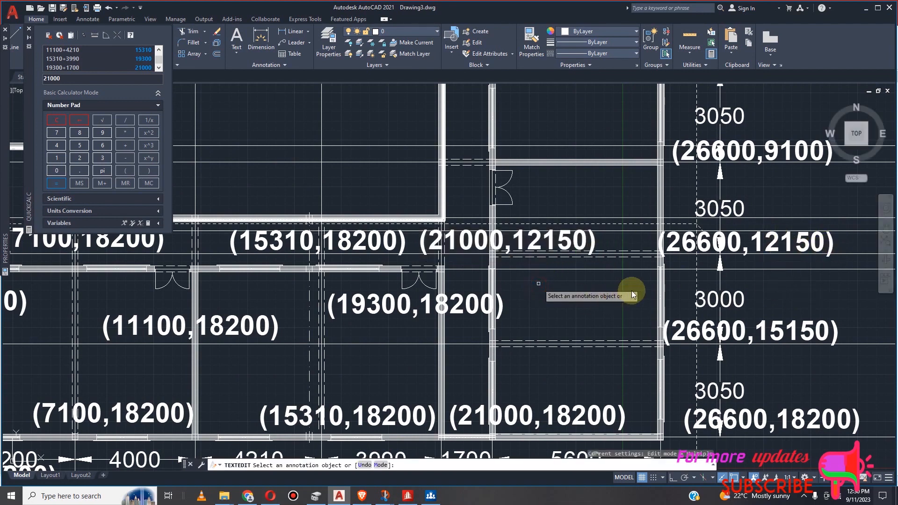
pyautogui.scroll(-2, 632, 290)
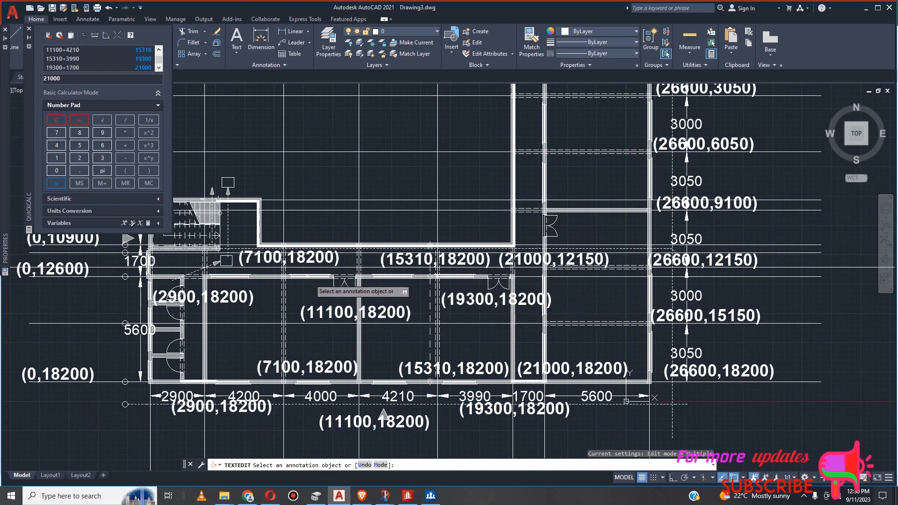
pyautogui.scroll(-2, 449, 297)
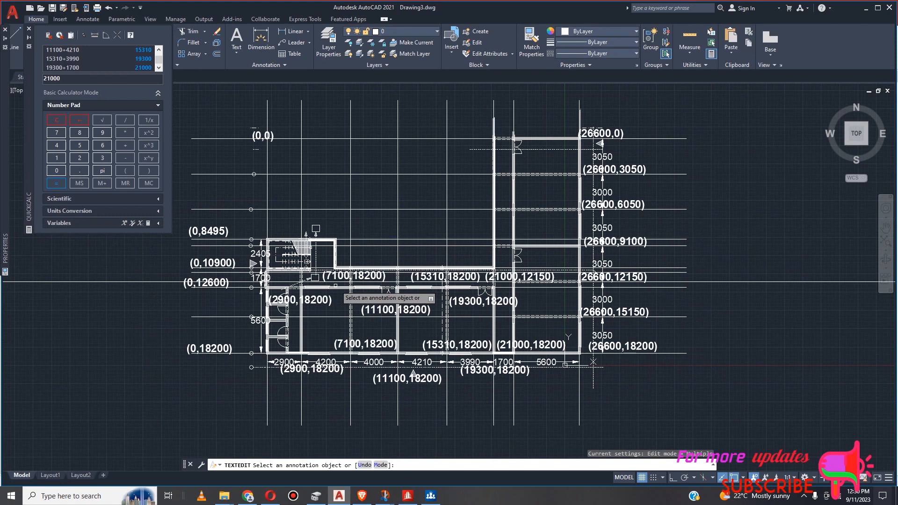
pyautogui.scroll(4, 336, 285)
pyautogui.press('Escape')
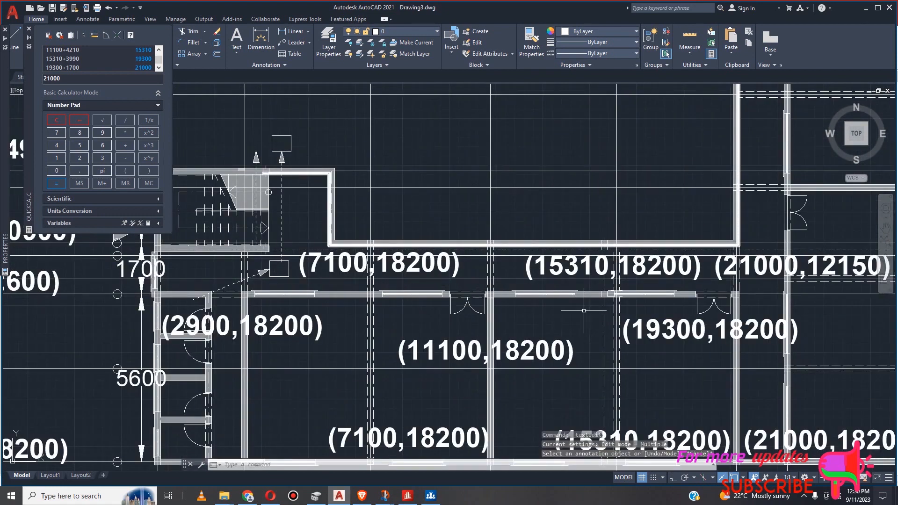
pyautogui.press('Escape')
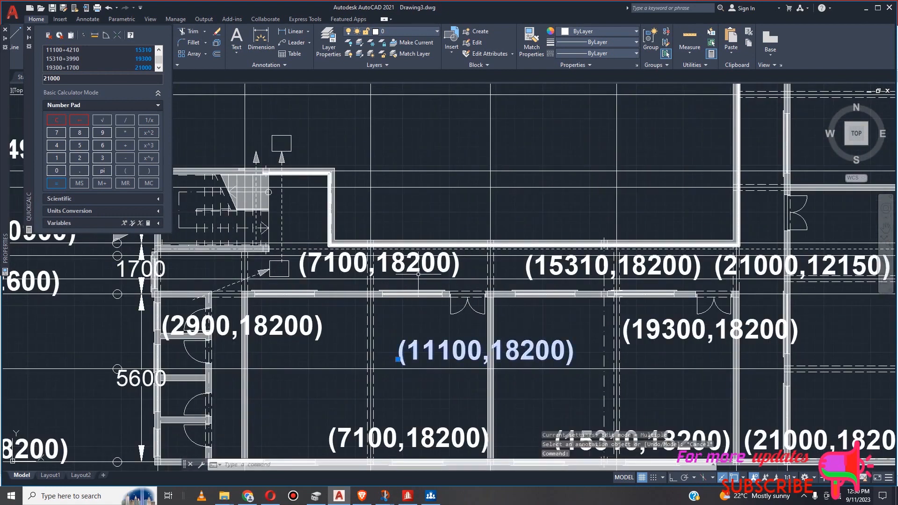
# Close the calculator and move the upper (11100,18200) label up to just below the upper wall of the lower rooms.
pyautogui.click(29, 28)
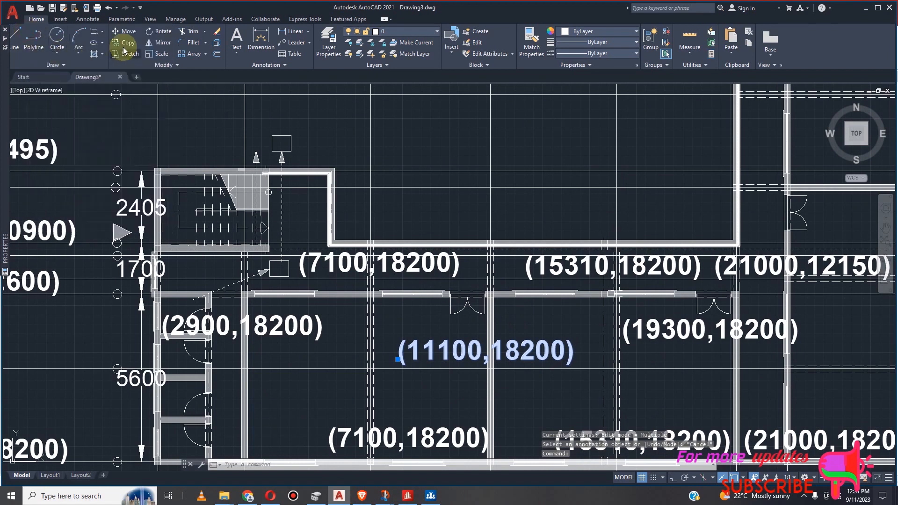
pyautogui.click(124, 30)
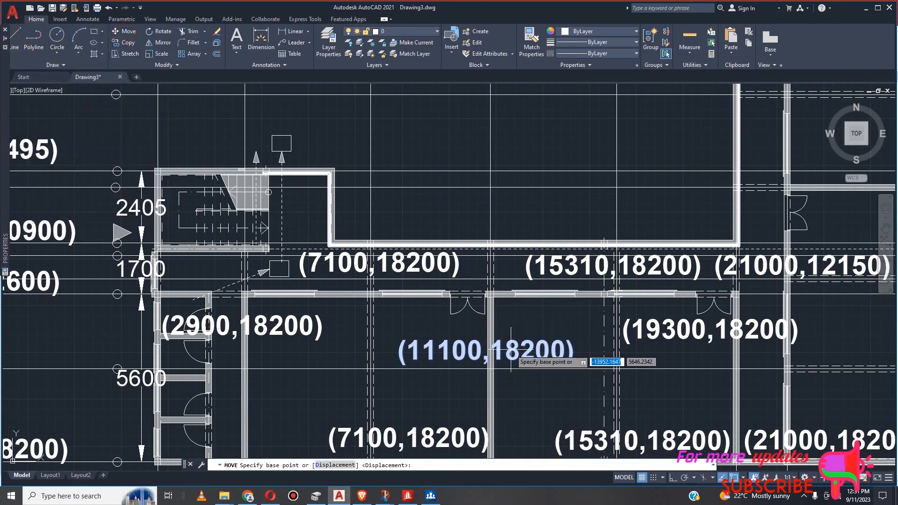
pyautogui.click(512, 350)
pyautogui.click(517, 310)
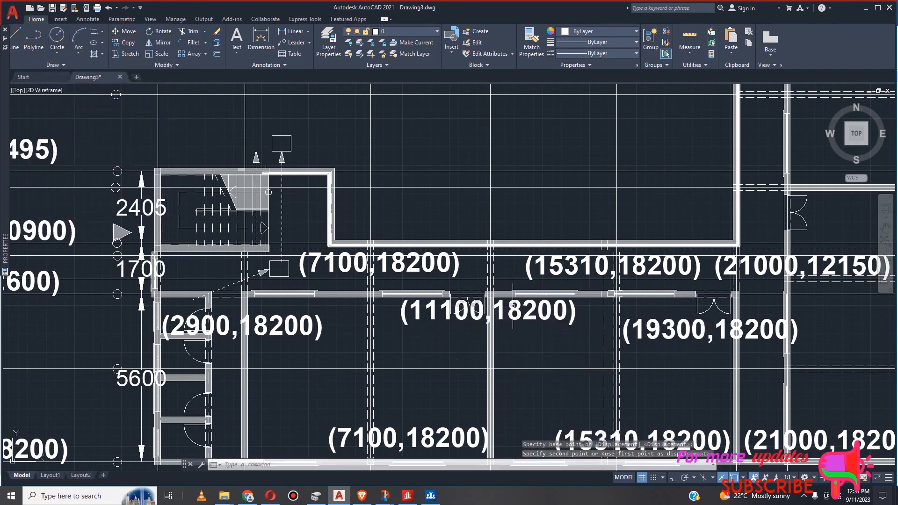
# Move the upper (2900,18200) label slightly up, closer to the upper wall of the toilet rooms.
pyautogui.click(192, 327)
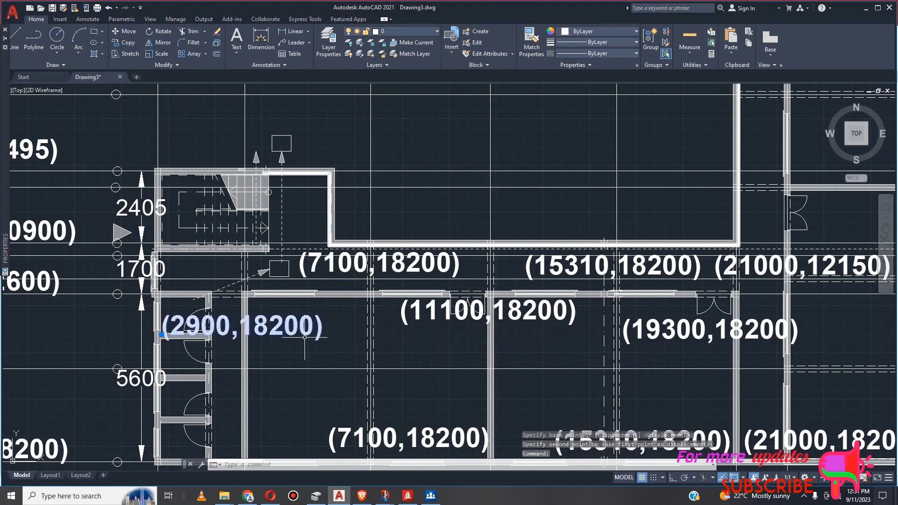
pyautogui.click(131, 34)
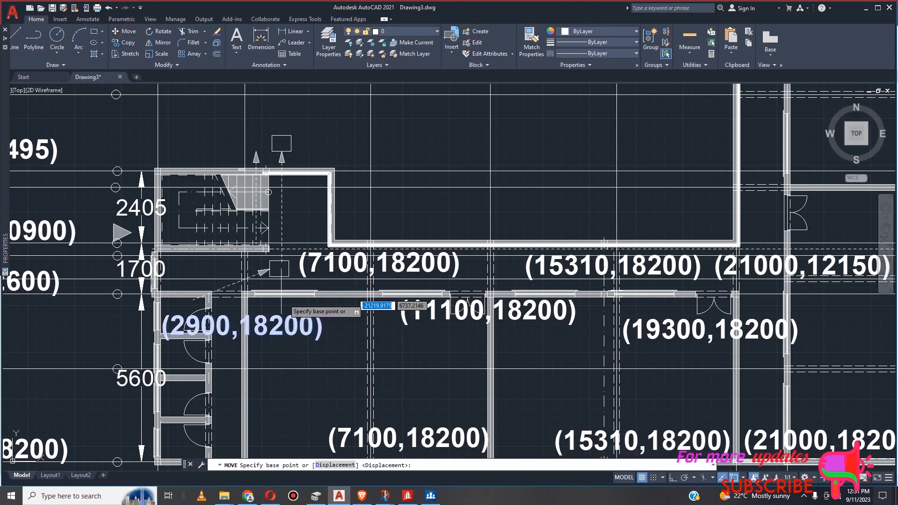
pyautogui.click(293, 324)
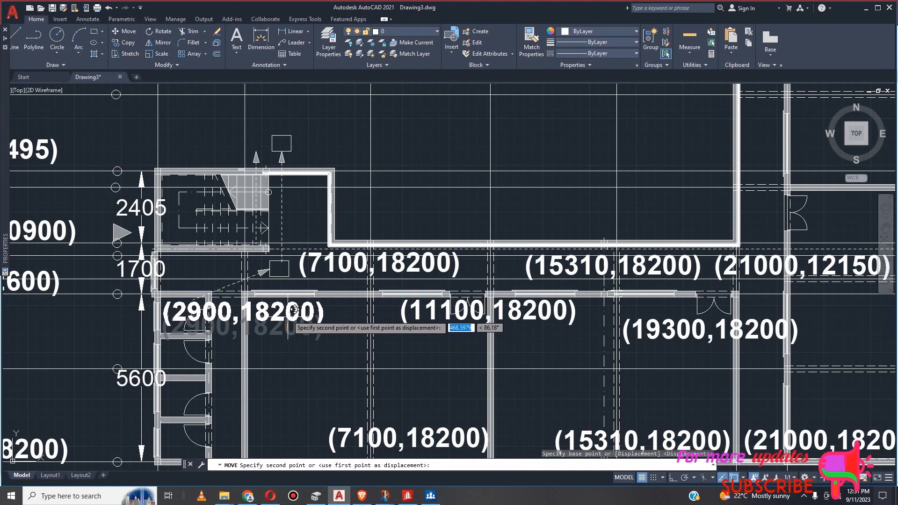
pyautogui.click(295, 307)
pyautogui.scroll(-1, 322, 353)
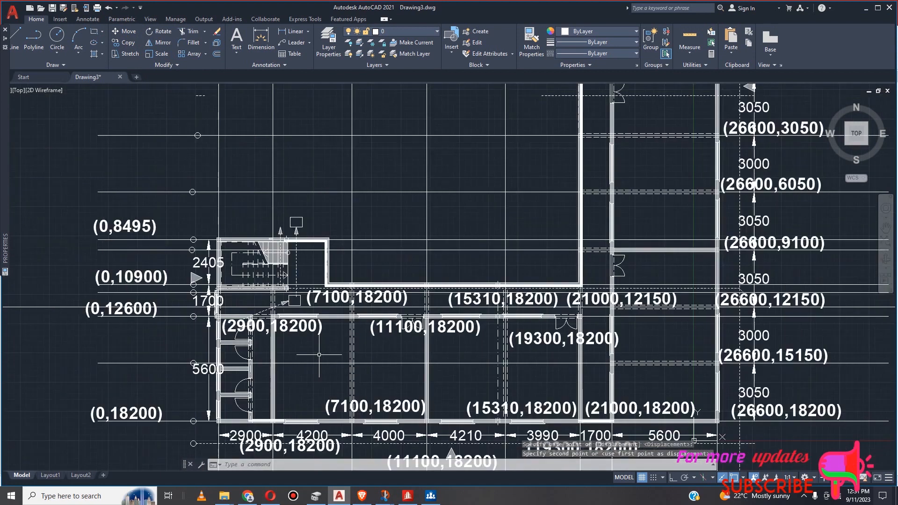
# Move the upper (7100,18200) label about 475 units down within the corridor, closer to the upper wall of the lower rooms.
pyautogui.scroll(2, 416, 298)
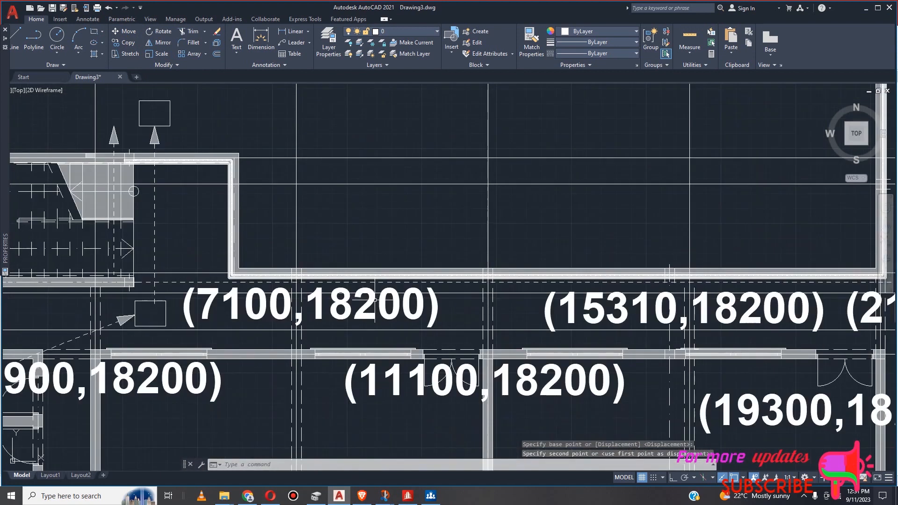
pyautogui.click(366, 325)
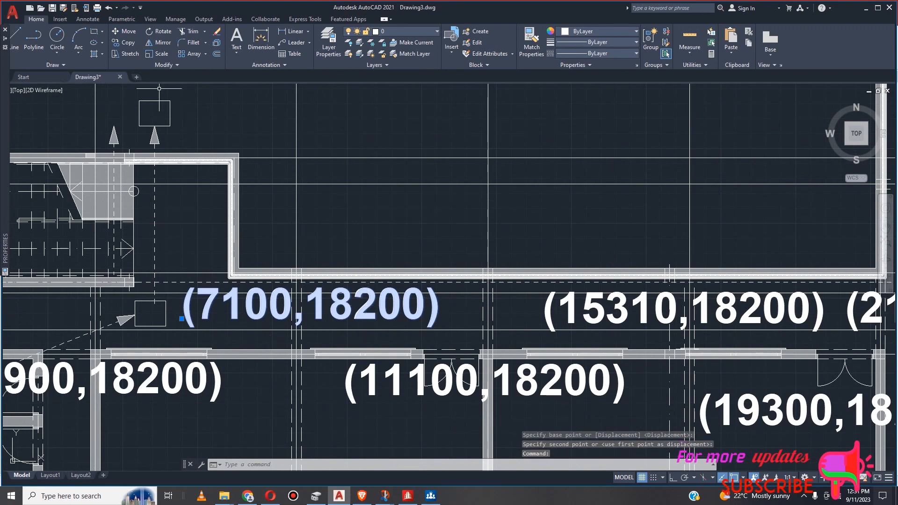
pyautogui.click(124, 32)
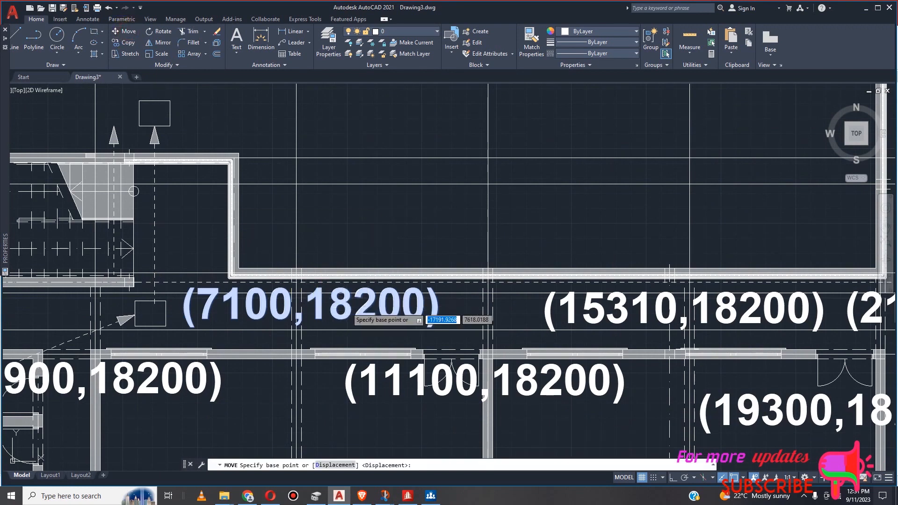
pyautogui.click(353, 300)
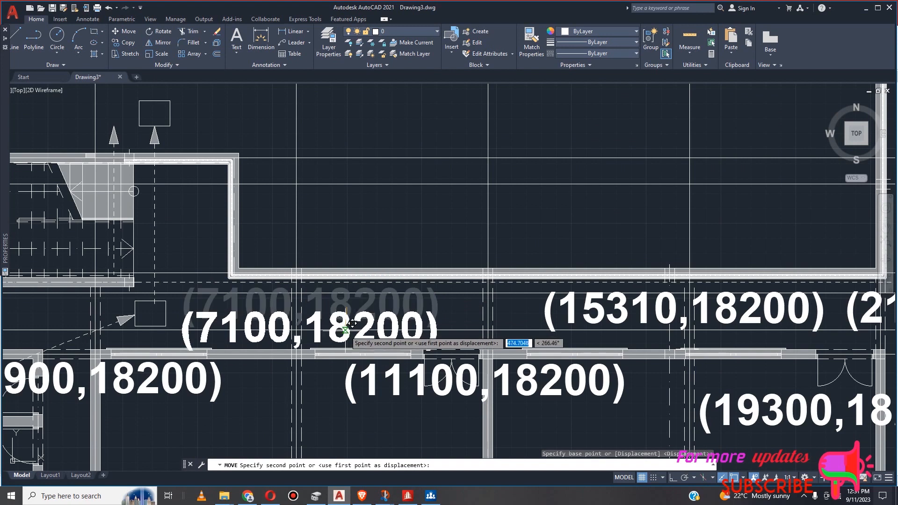
pyautogui.click(353, 322)
pyautogui.scroll(-4, 329, 316)
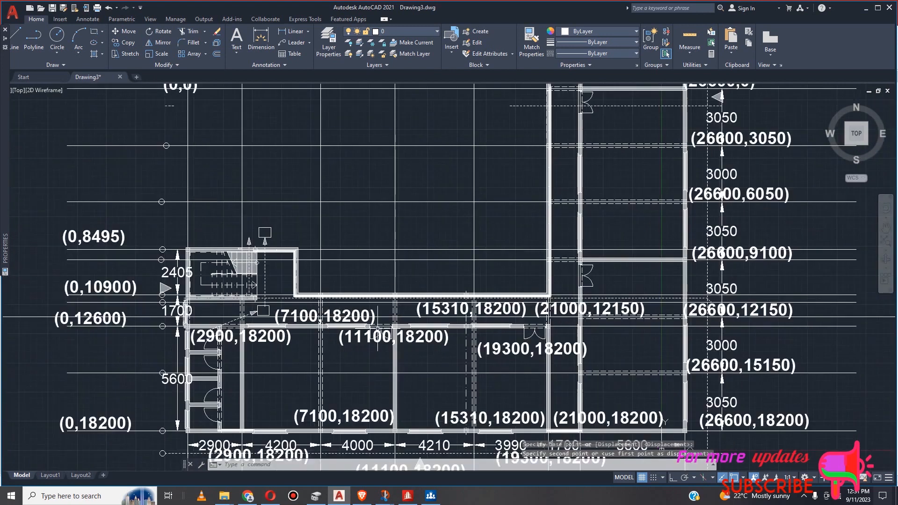
# Move the upper (15310,18200) label slightly down within the corridor to sit just above the upper wall of the lower rooms.
pyautogui.scroll(4, 378, 326)
pyautogui.click(359, 310)
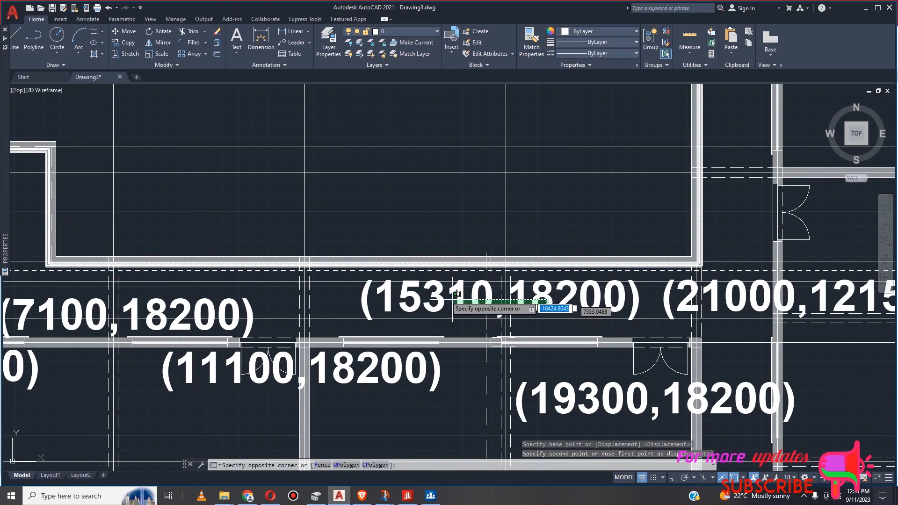
pyautogui.click(531, 296)
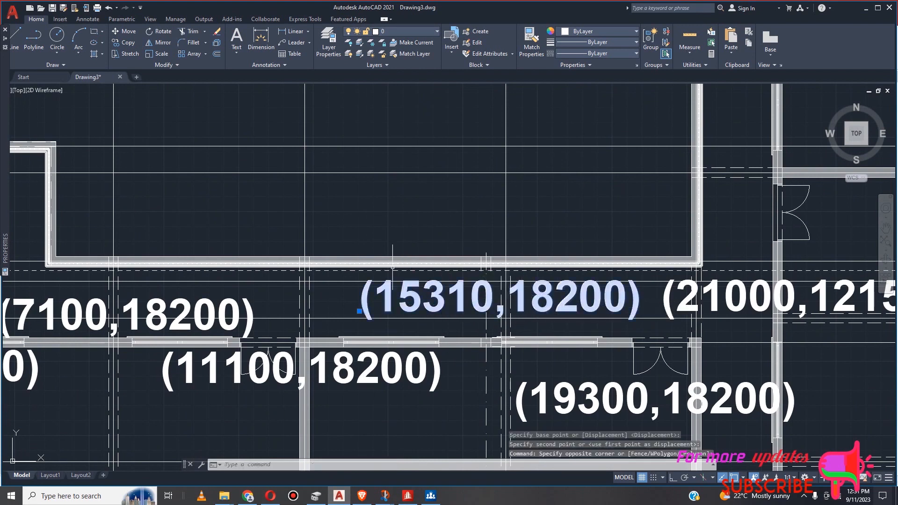
pyautogui.click(129, 32)
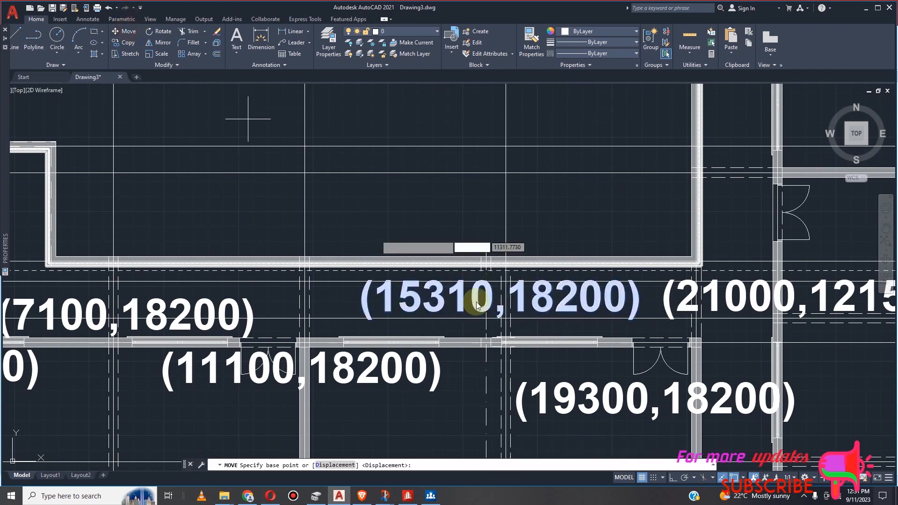
pyautogui.click(551, 293)
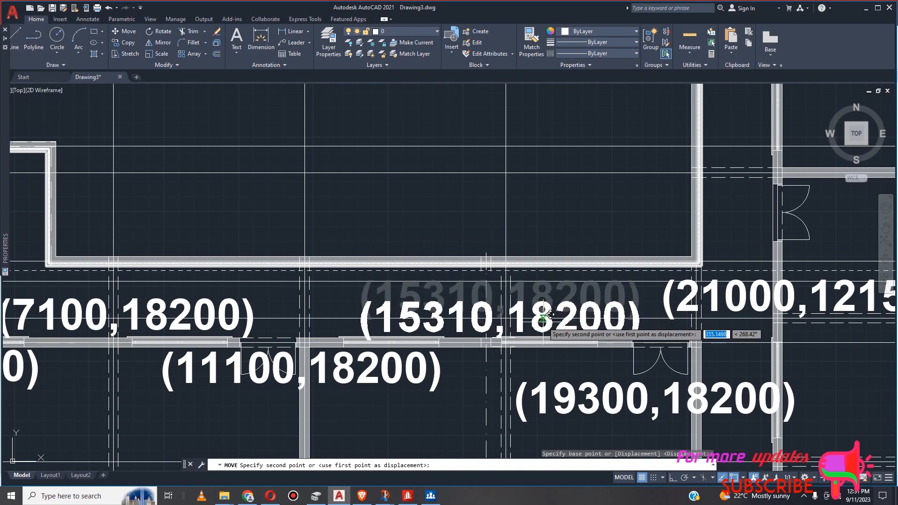
pyautogui.click(543, 318)
pyautogui.scroll(-2, 428, 325)
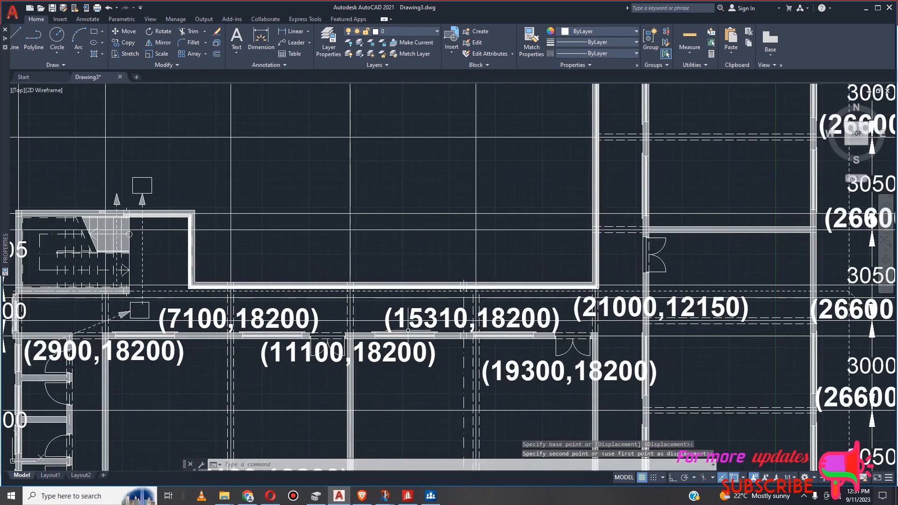
# Move the upper (19300,18200) label up to just below the upper wall of the lower rooms, level with the (11100,18200) label.
pyautogui.scroll(4, 628, 317)
pyautogui.scroll(-4, 571, 305)
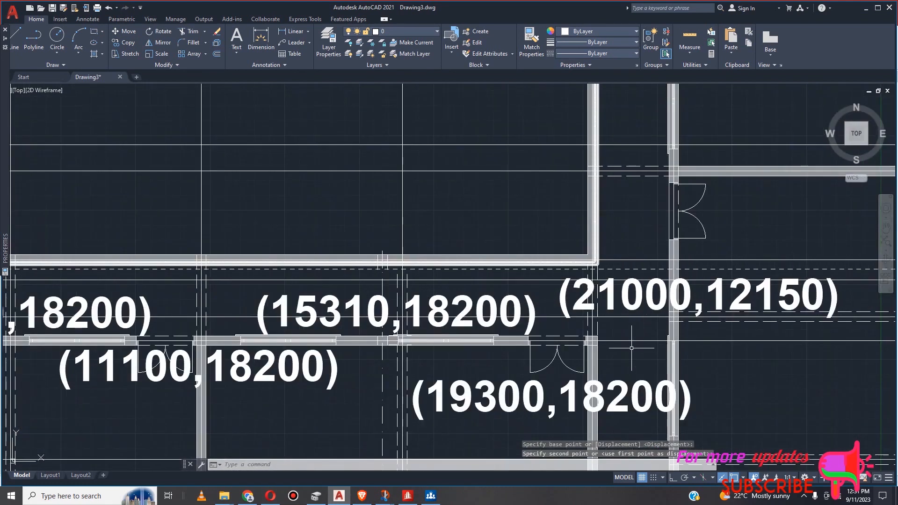
pyautogui.click(524, 380)
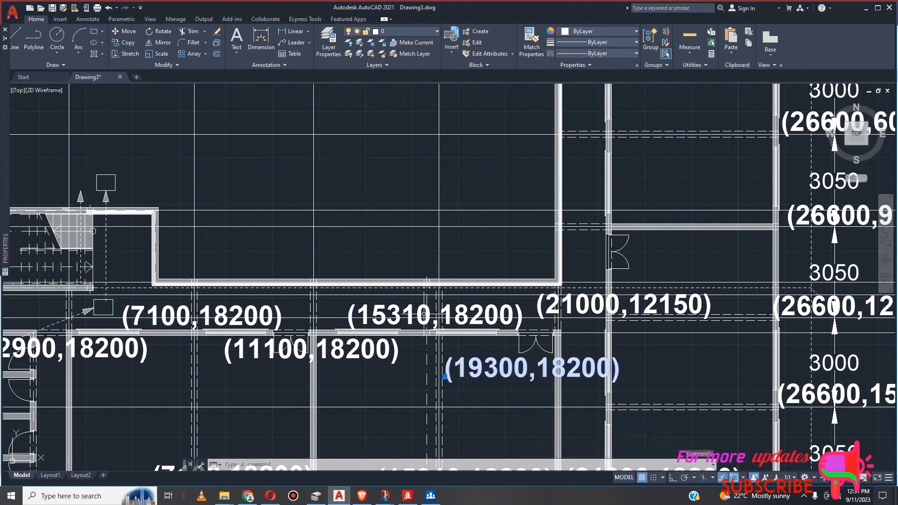
pyautogui.click(125, 31)
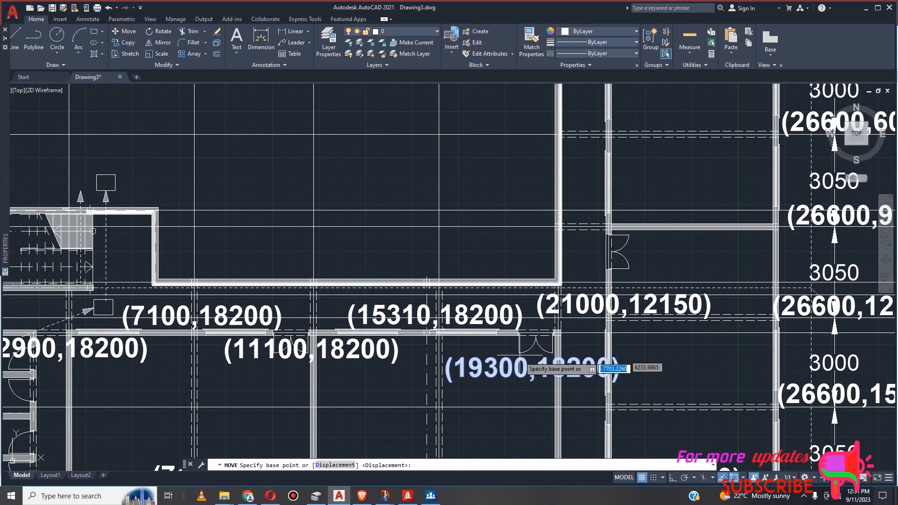
pyautogui.click(522, 369)
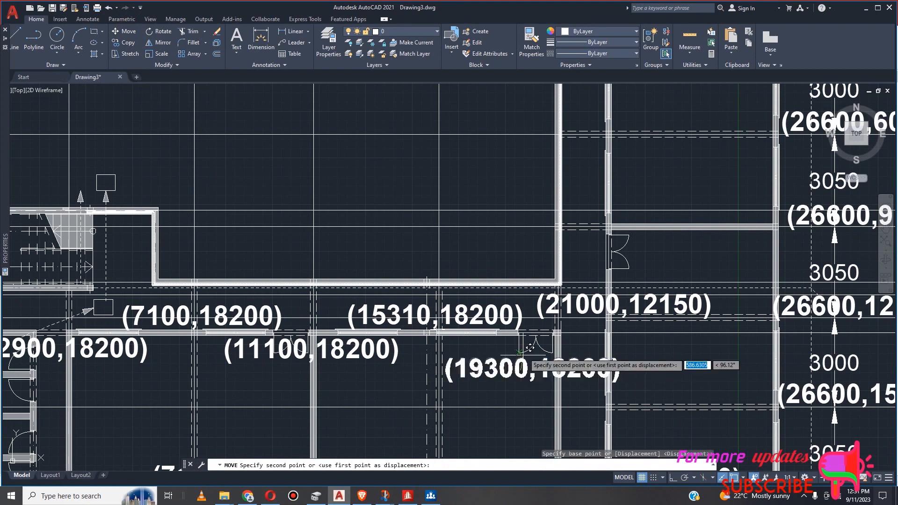
pyautogui.click(524, 351)
pyautogui.scroll(-2, 531, 362)
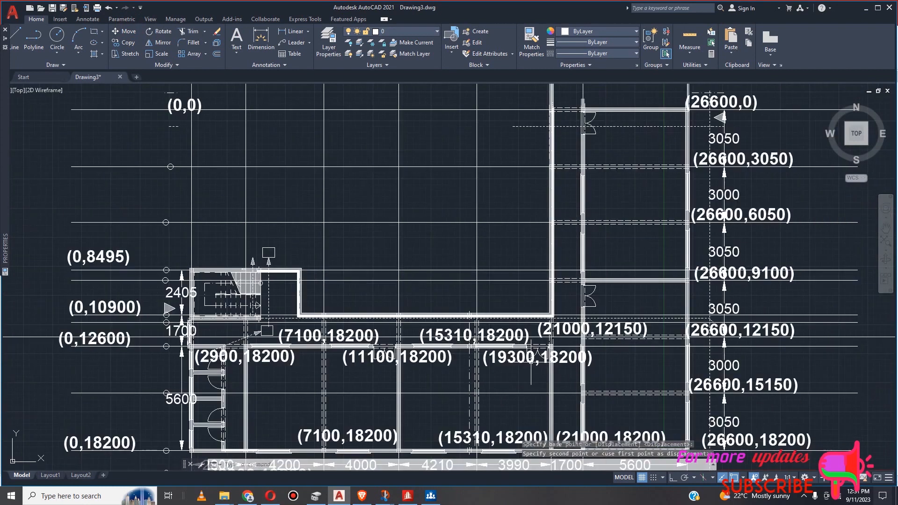
# Set the Y coordinate of the upper (2900,18200) label to 12600.
pyautogui.scroll(2, 272, 373)
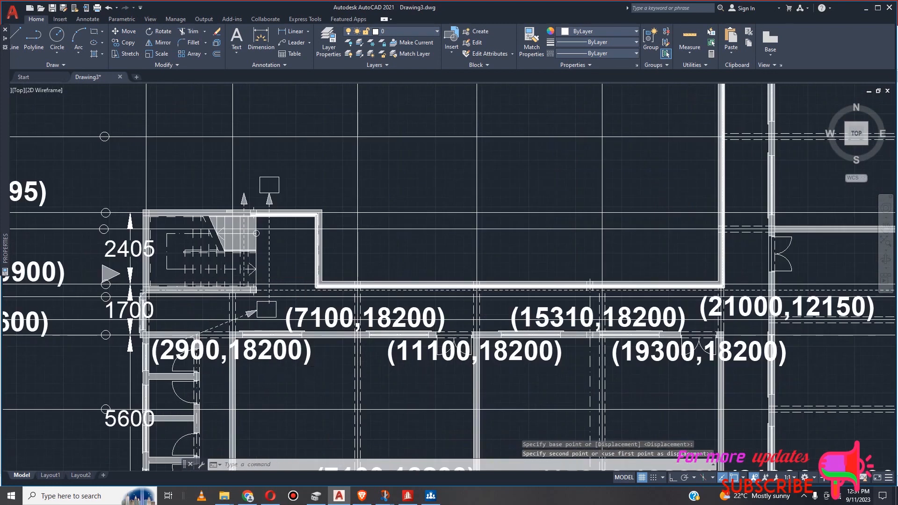
pyautogui.scroll(-2, 276, 369)
pyautogui.scroll(2, 281, 370)
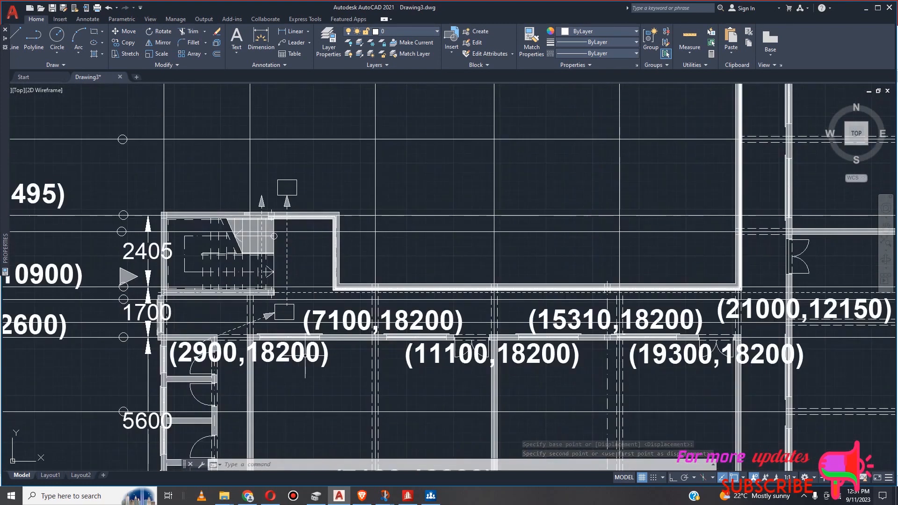
pyautogui.scroll(-3, 286, 367)
pyautogui.scroll(3, 290, 362)
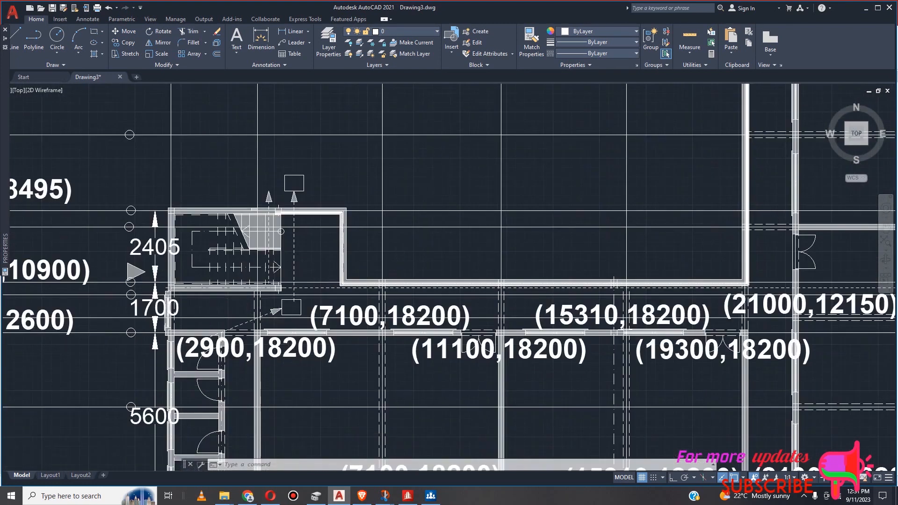
pyautogui.scroll(-2, 327, 354)
pyautogui.scroll(2, 309, 352)
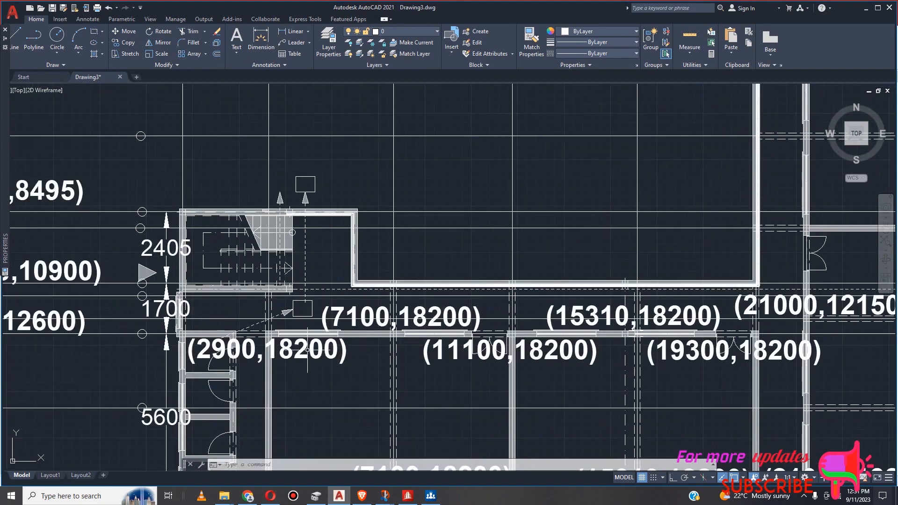
pyautogui.click(305, 351)
pyautogui.click(303, 352)
pyautogui.doubleClick(301, 354)
pyautogui.doubleClick(301, 353)
pyautogui.write('126')
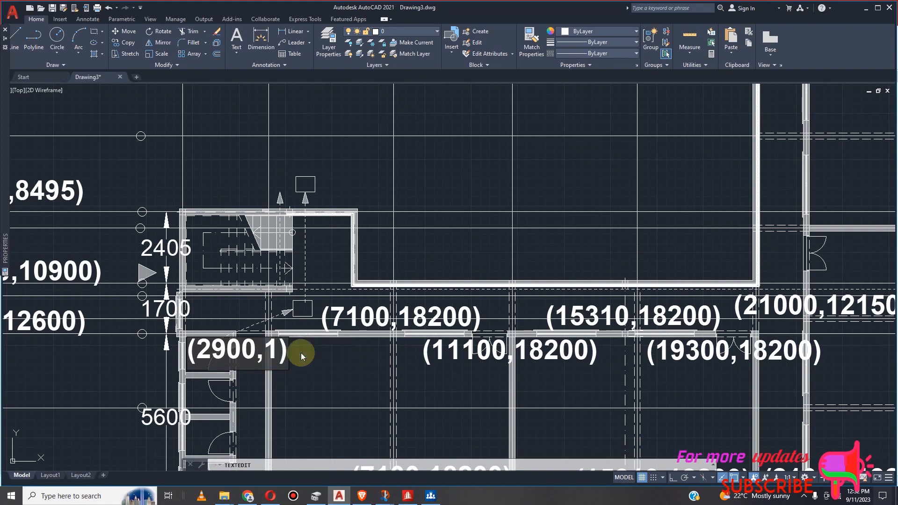
pyautogui.write('00')
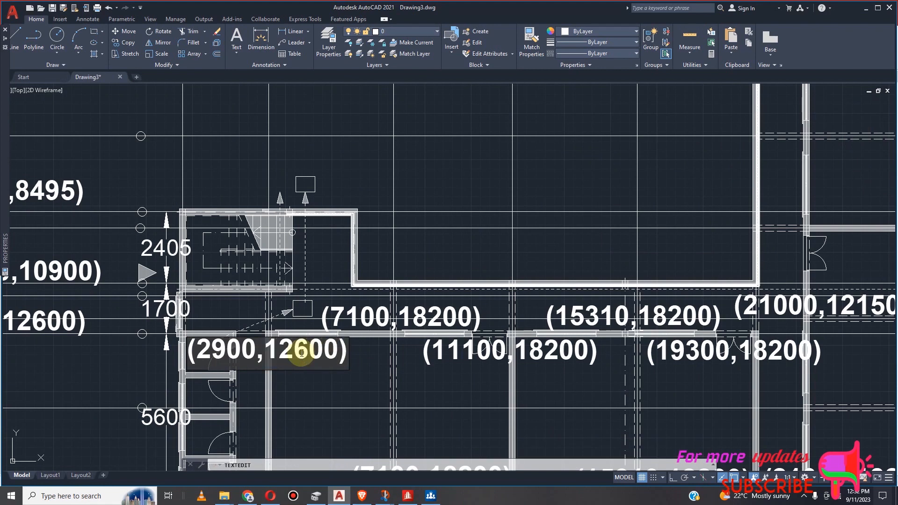
# Copy the 12600 value from the (2900,12600) label and paste it as the Y coordinate of the upper 7100 label.
pyautogui.doubleClick(302, 353)
pyautogui.rightClick(301, 354)
pyautogui.click(340, 244)
pyautogui.click(423, 313)
pyautogui.click(424, 313)
pyautogui.doubleClick(424, 313)
pyautogui.rightClick(426, 313)
pyautogui.click(454, 362)
# Paste 12600 as the Y coordinate of the upper 11100 label.
pyautogui.click(546, 356)
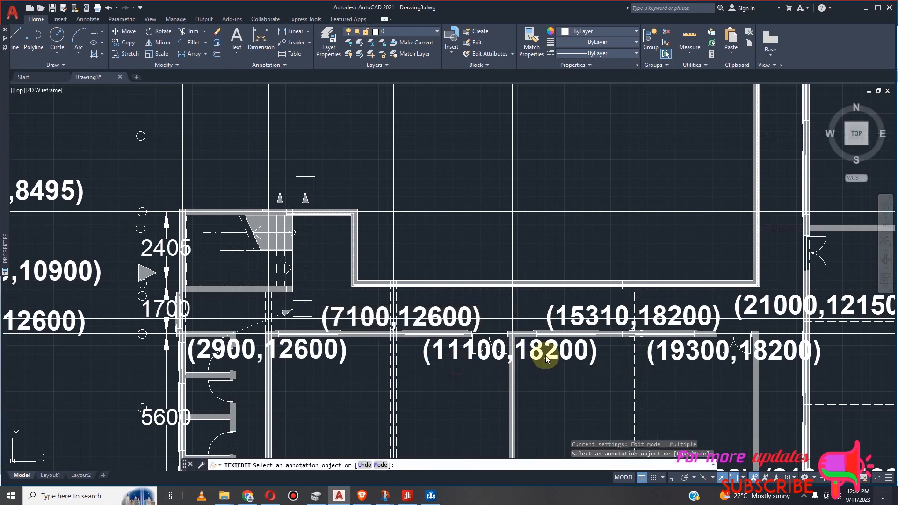
pyautogui.click(552, 357)
pyautogui.doubleClick(552, 357)
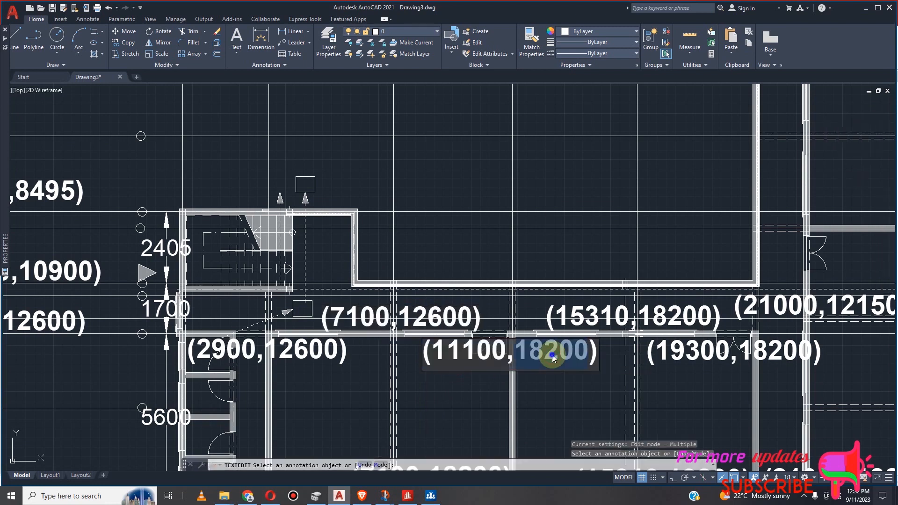
pyautogui.rightClick(552, 357)
pyautogui.click(575, 258)
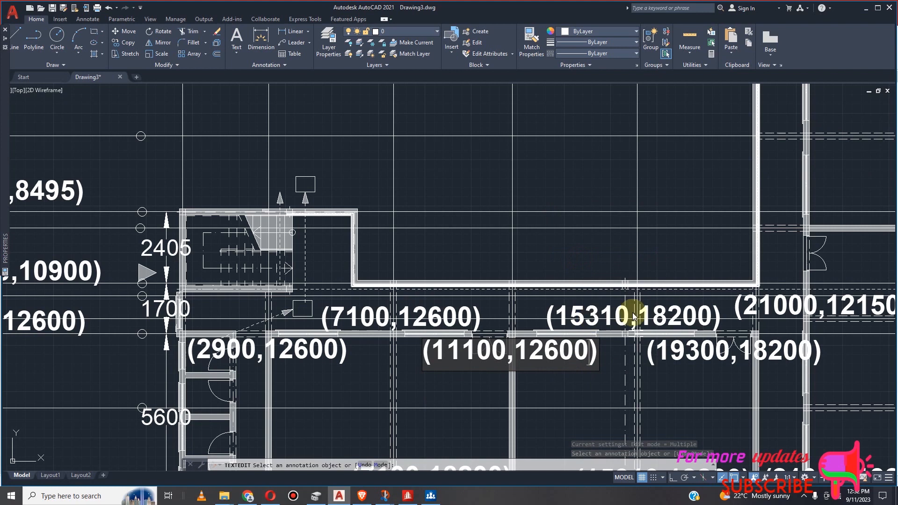
# Replace the Y coordinate of the upper 15310 label with the copied 12600.
pyautogui.click(674, 312)
pyautogui.click(679, 312)
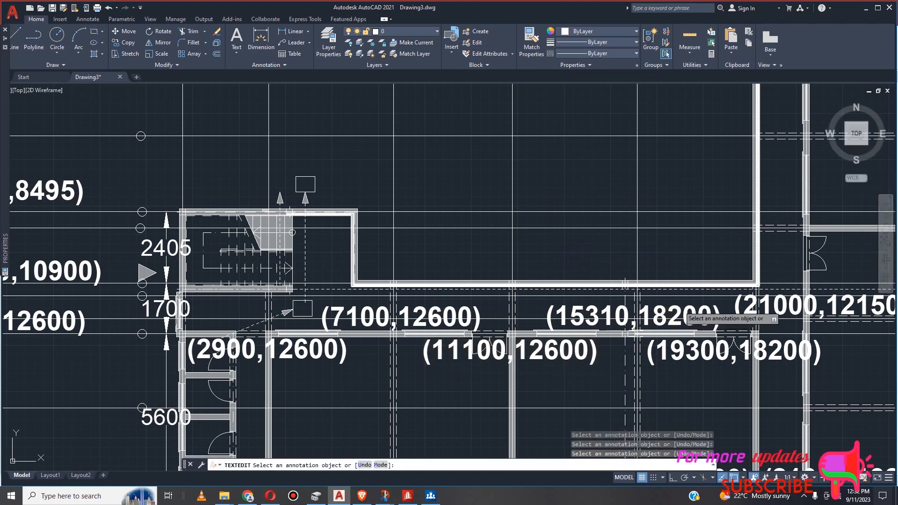
pyautogui.click(680, 309)
pyautogui.doubleClick(681, 309)
pyautogui.click(681, 309)
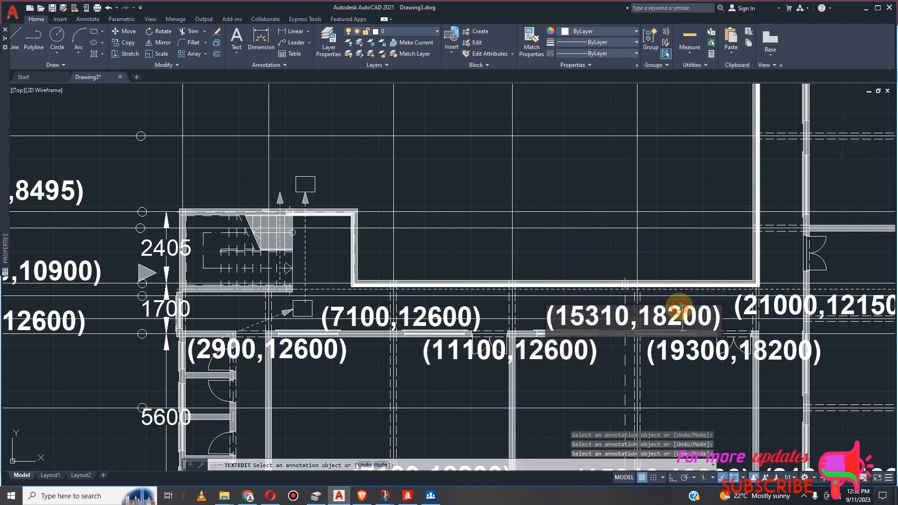
pyautogui.doubleClick(681, 307)
pyautogui.rightClick(679, 307)
pyautogui.click(714, 358)
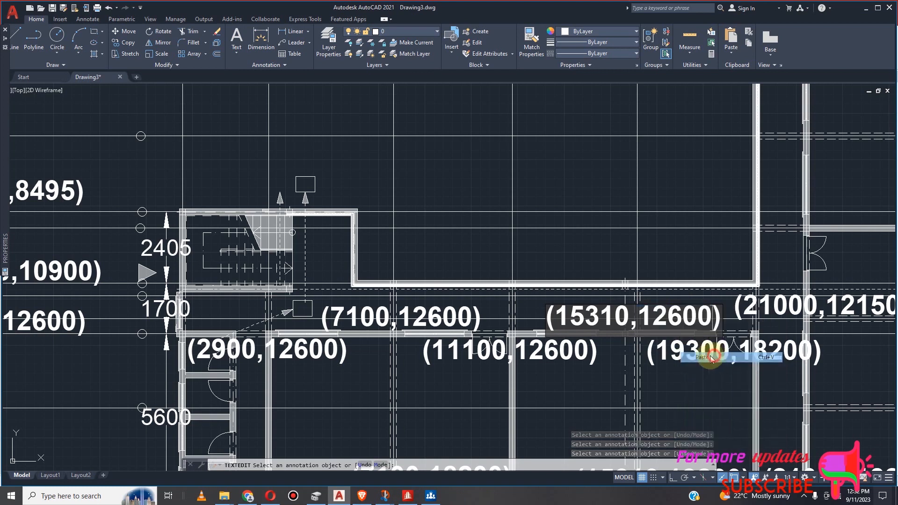
# Paste 12600 as the Y coordinate of the upper 19300 label and finish the text editing.
pyautogui.click(772, 356)
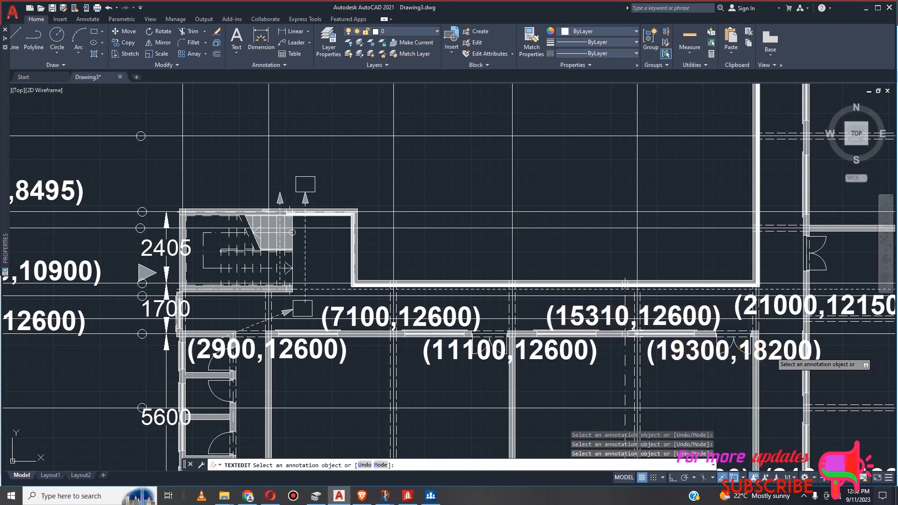
pyautogui.doubleClick(775, 358)
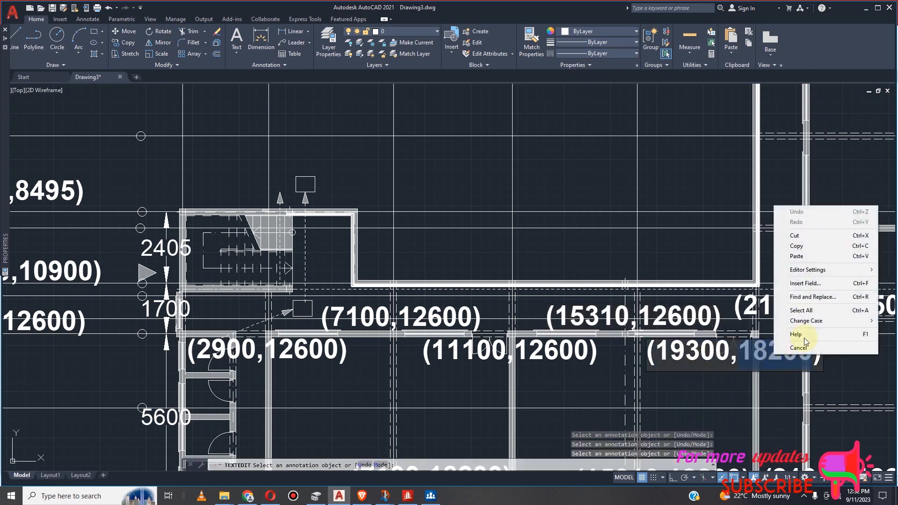
pyautogui.click(797, 257)
pyautogui.scroll(-3, 607, 355)
pyautogui.scroll(4, 538, 346)
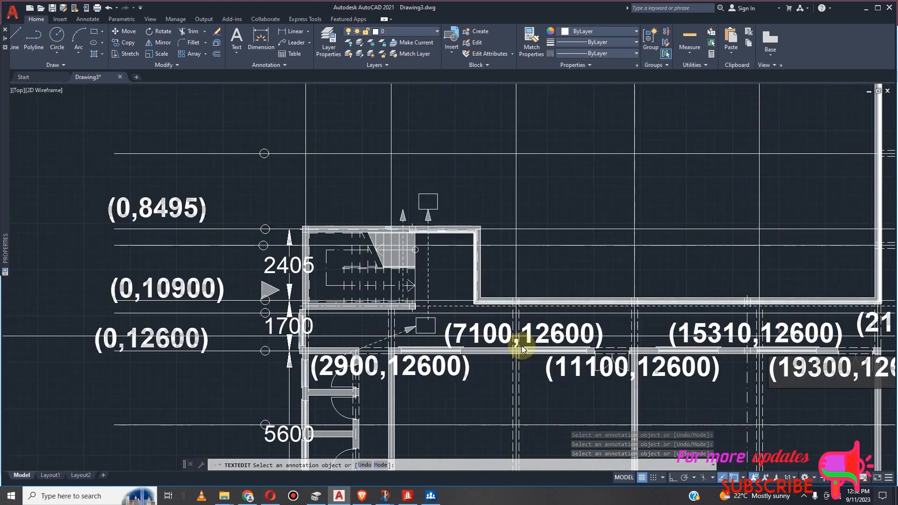
pyautogui.scroll(-2, 426, 329)
pyautogui.scroll(2, 397, 321)
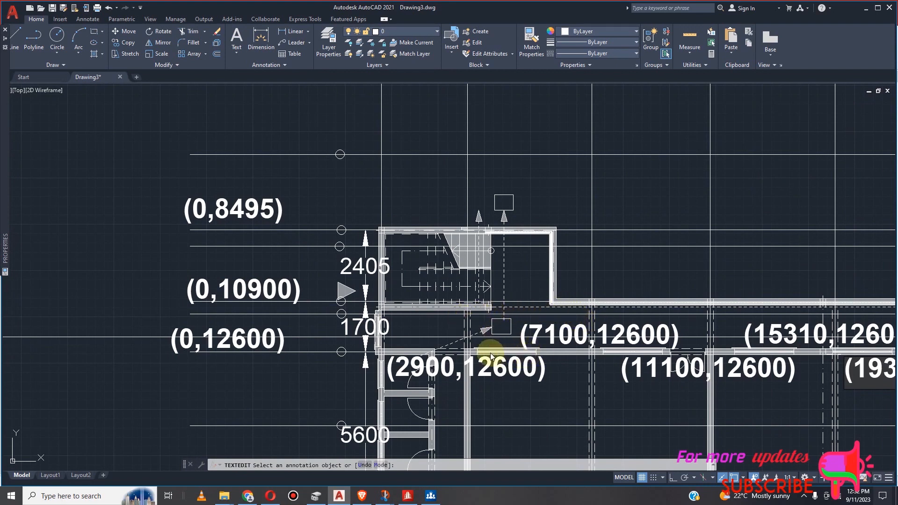
pyautogui.scroll(-2, 455, 348)
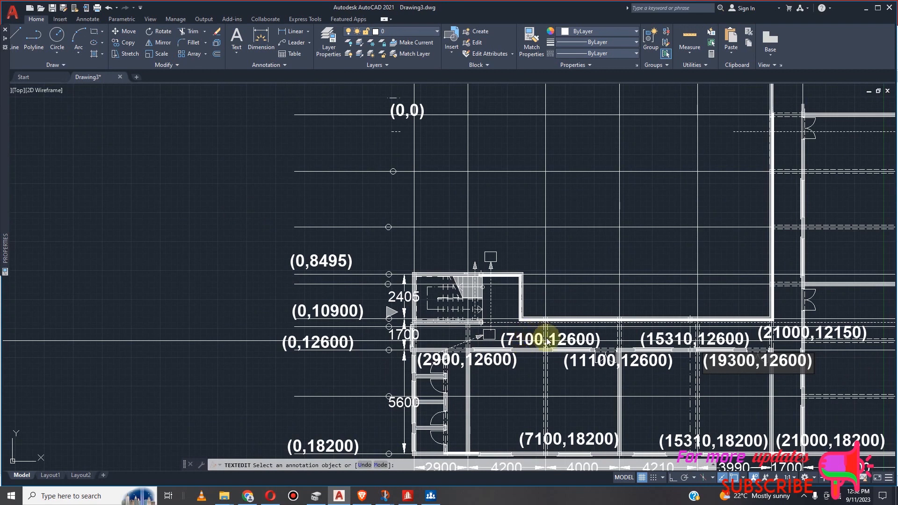
pyautogui.rightClick(658, 382)
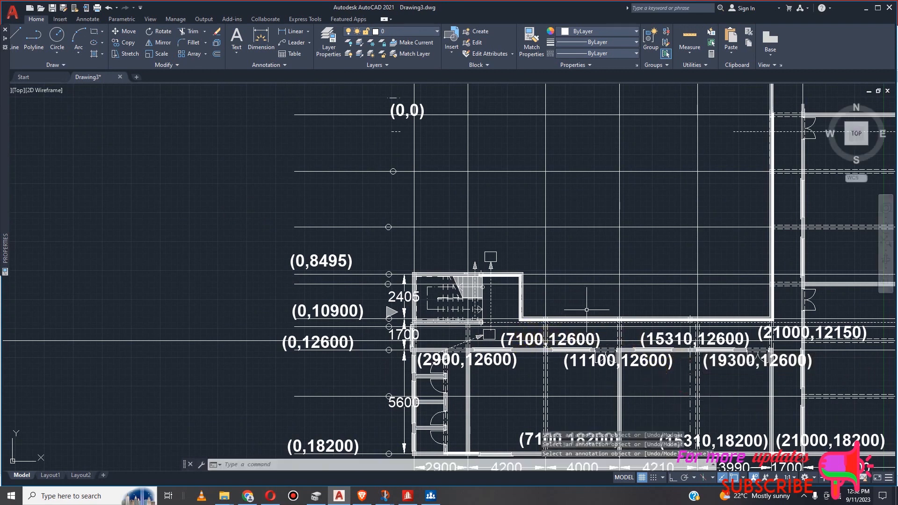
# Copy the five labels with Y coordinate 12600 (X 2900 to 19300) upward, beside the upper wall line of the corridor.
pyautogui.scroll(-2, 587, 310)
pyautogui.scroll(2, 802, 323)
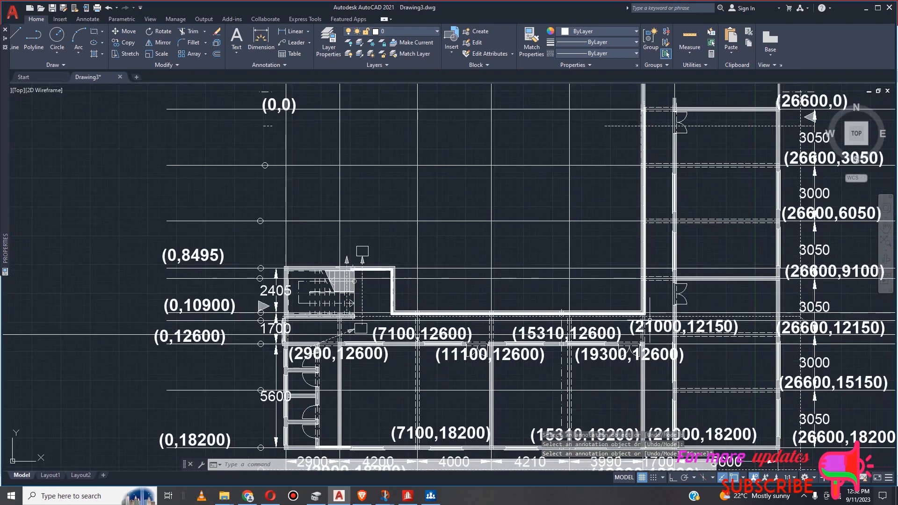
pyautogui.scroll(-2, 569, 335)
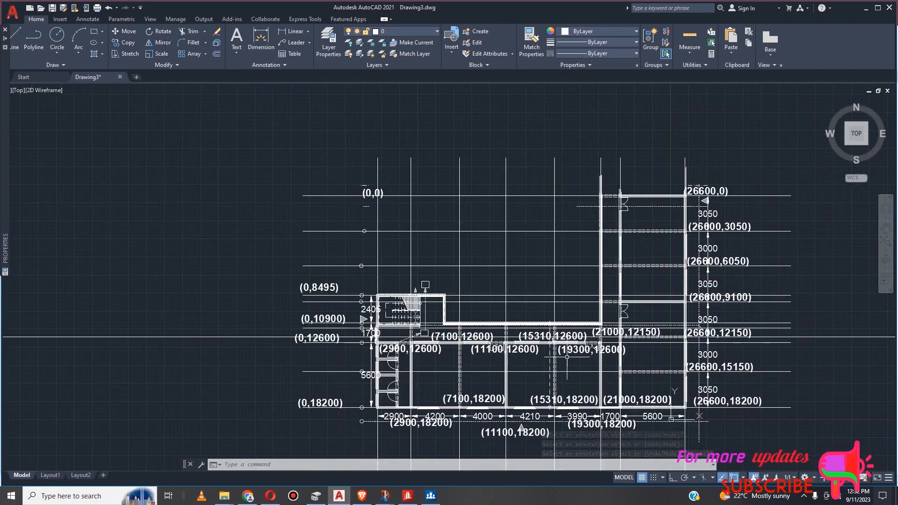
pyautogui.scroll(3, 585, 331)
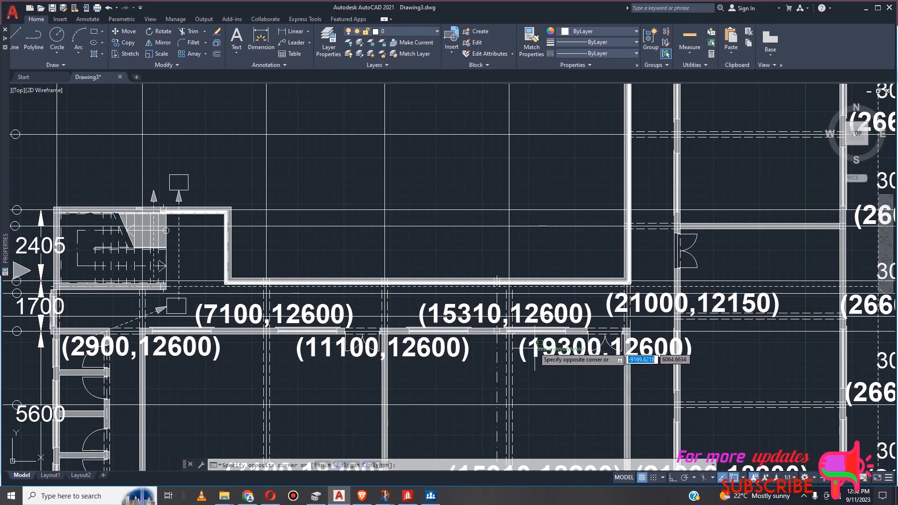
pyautogui.click(518, 356)
pyautogui.click(544, 316)
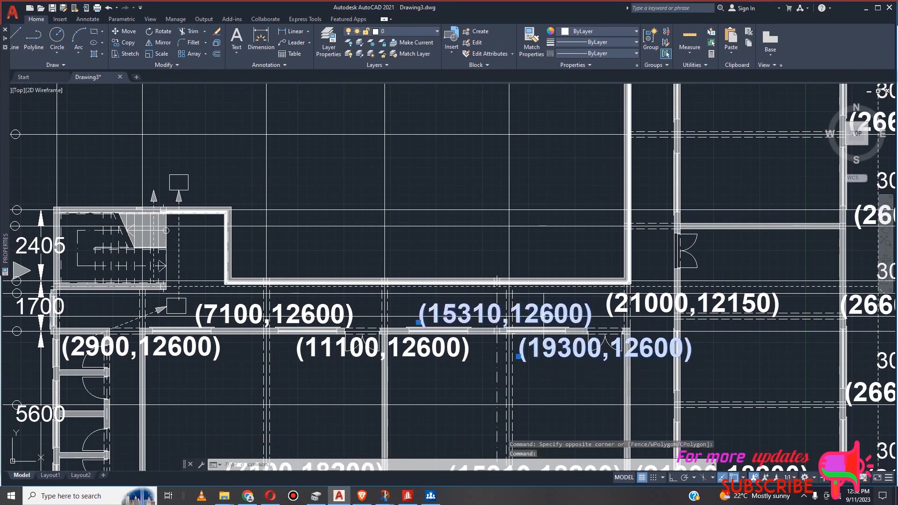
pyautogui.scroll(-2, 554, 365)
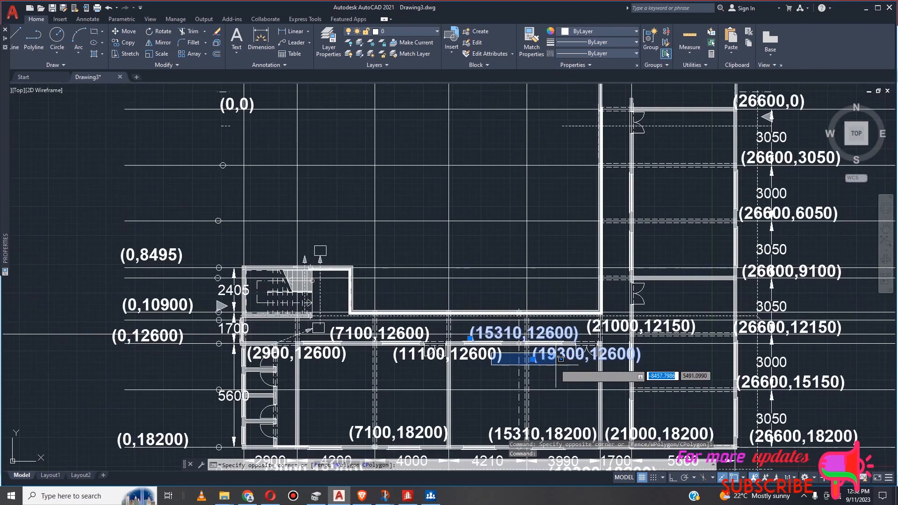
pyautogui.click(481, 359)
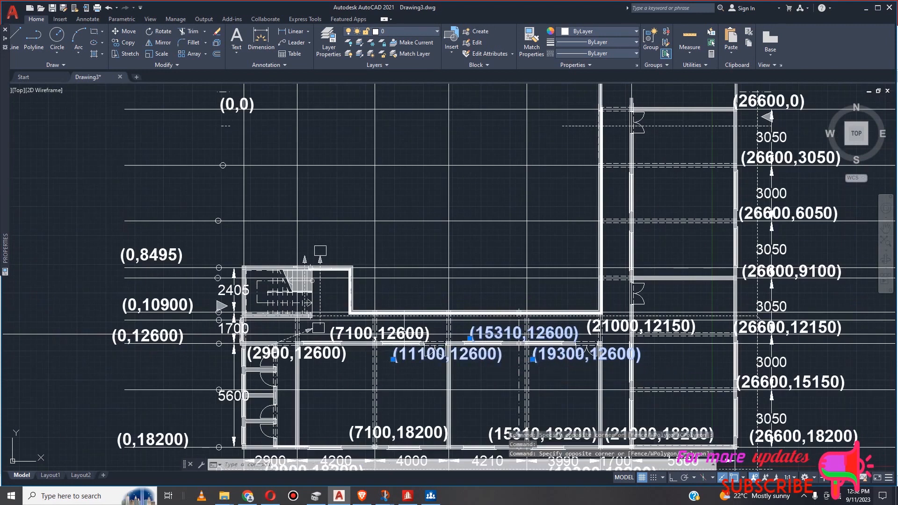
pyautogui.click(514, 363)
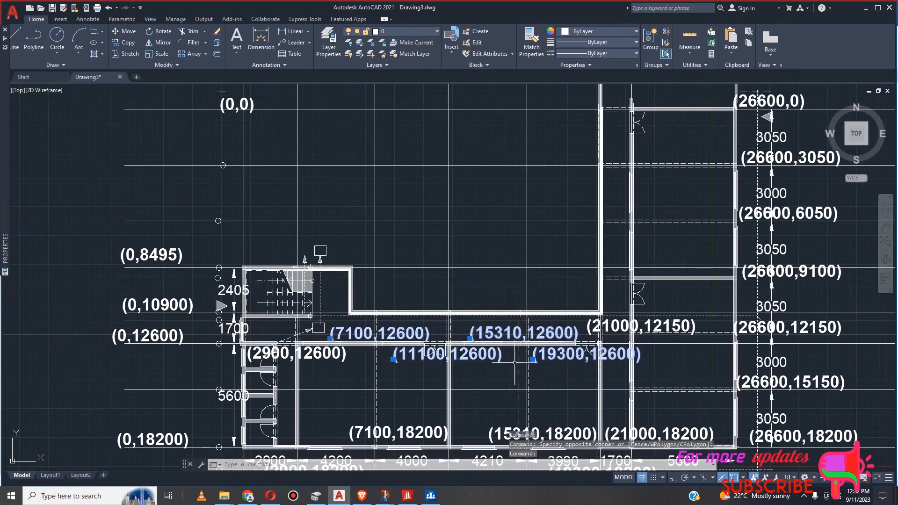
pyautogui.click(330, 356)
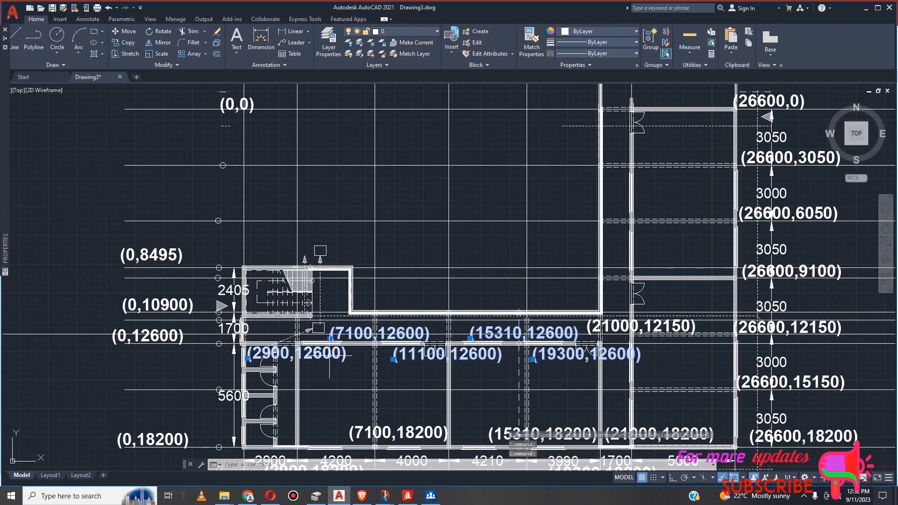
pyautogui.click(128, 42)
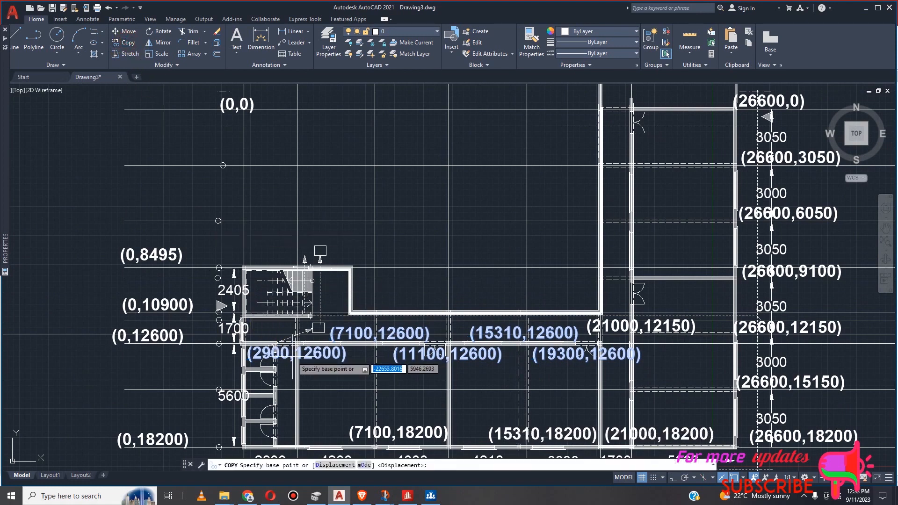
pyautogui.scroll(2, 298, 353)
pyautogui.click(297, 351)
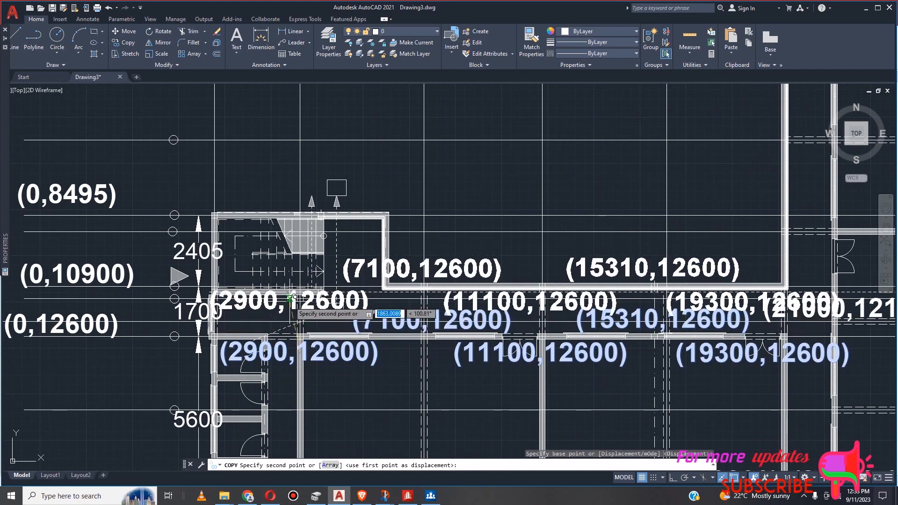
pyautogui.click(292, 298)
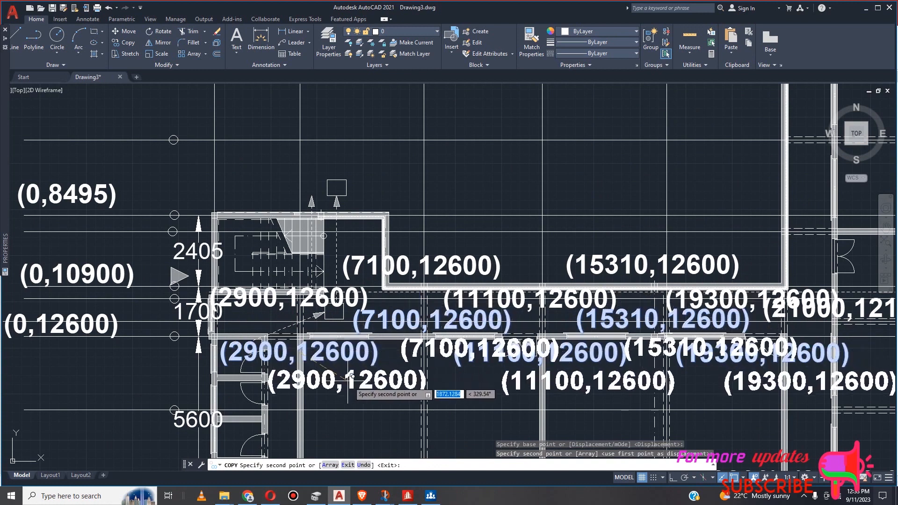
pyautogui.press('Escape')
pyautogui.scroll(-1, 411, 347)
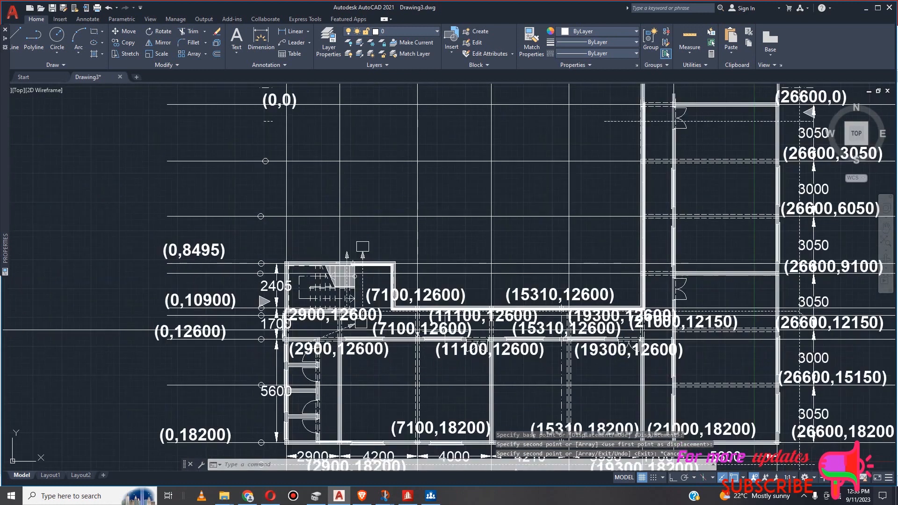
# Change the Y coordinate of the uppermost 2900 label beside the corridor's upper wall to 10900.
pyautogui.scroll(1, 314, 330)
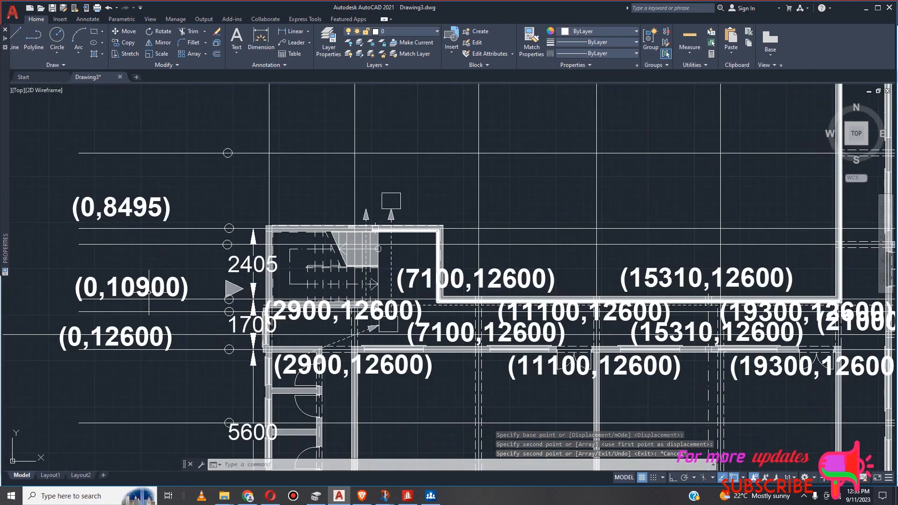
pyautogui.scroll(2, 381, 317)
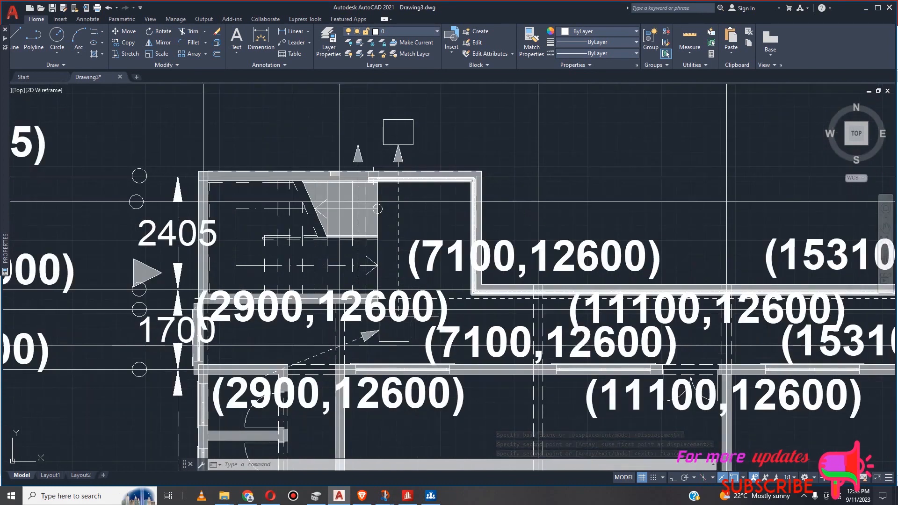
pyautogui.doubleClick(415, 311)
pyautogui.doubleClick(417, 315)
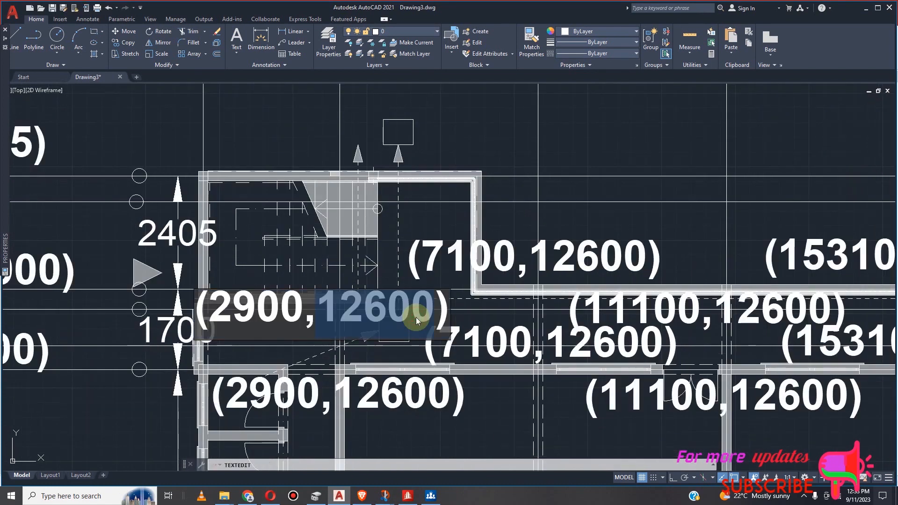
pyautogui.write('10')
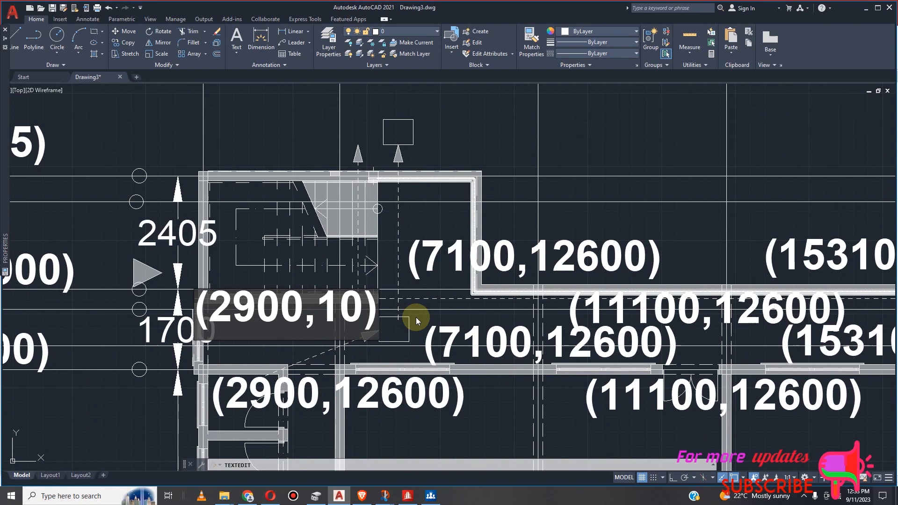
pyautogui.write('600')
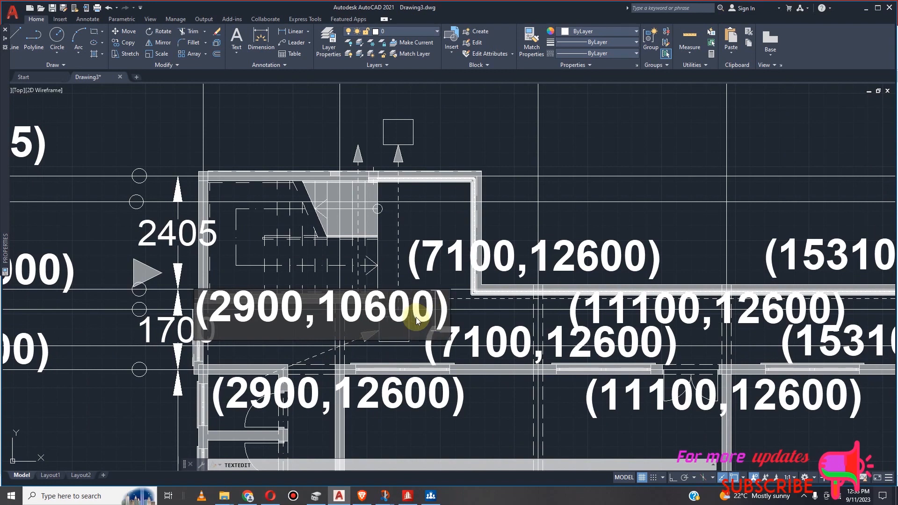
pyautogui.scroll(-3, 455, 306)
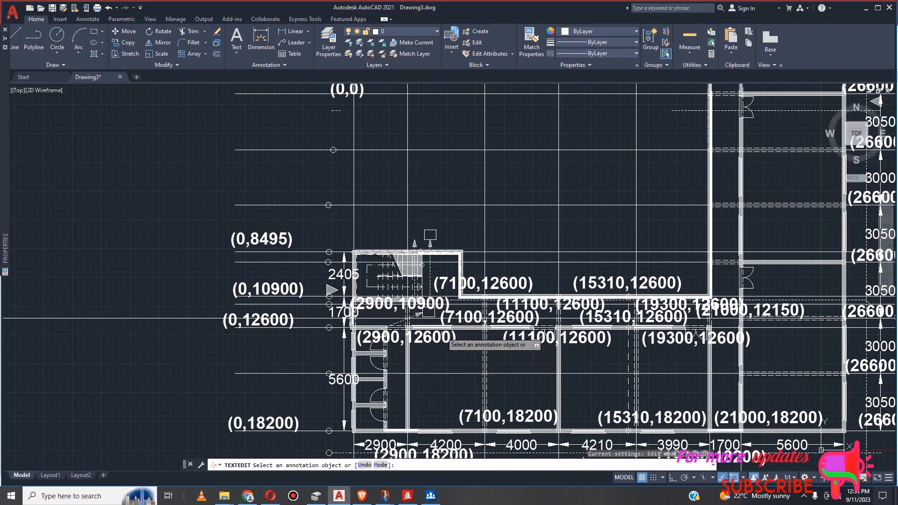
# Copy the Y coordinate 10900 from the text of the edited 2900 label.
pyautogui.scroll(2, 426, 304)
pyautogui.click(424, 306)
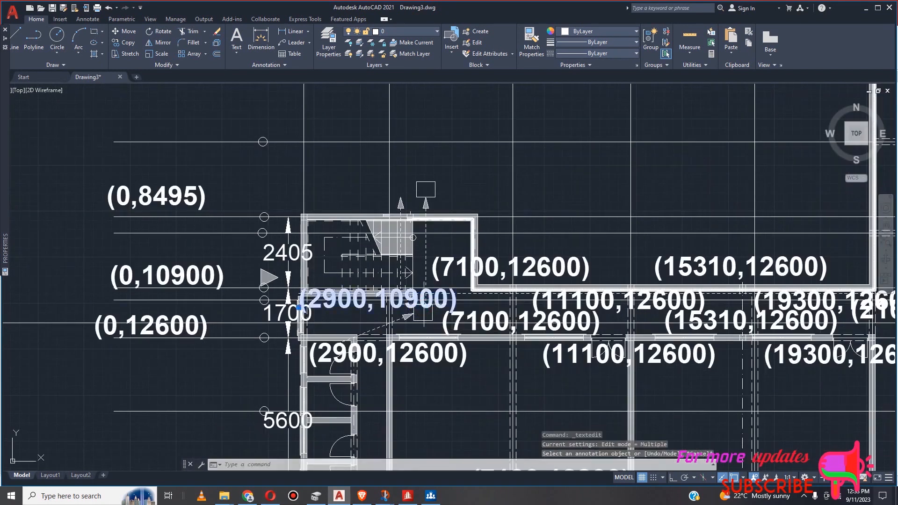
pyautogui.click(420, 307)
pyautogui.doubleClick(421, 304)
pyautogui.rightClick(423, 304)
pyautogui.click(451, 345)
# Replace the Y coordinate of the uppermost 7100 label with the copied 10900.
pyautogui.click(541, 269)
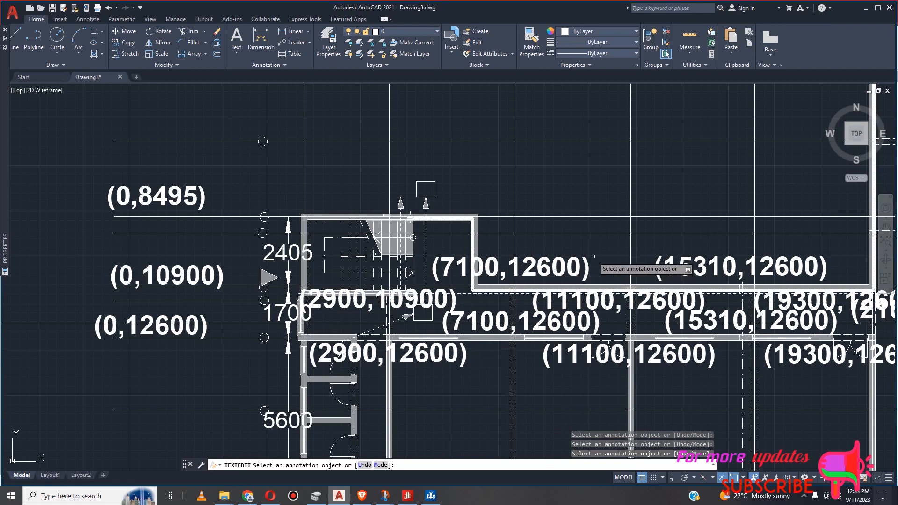
pyautogui.click(580, 280)
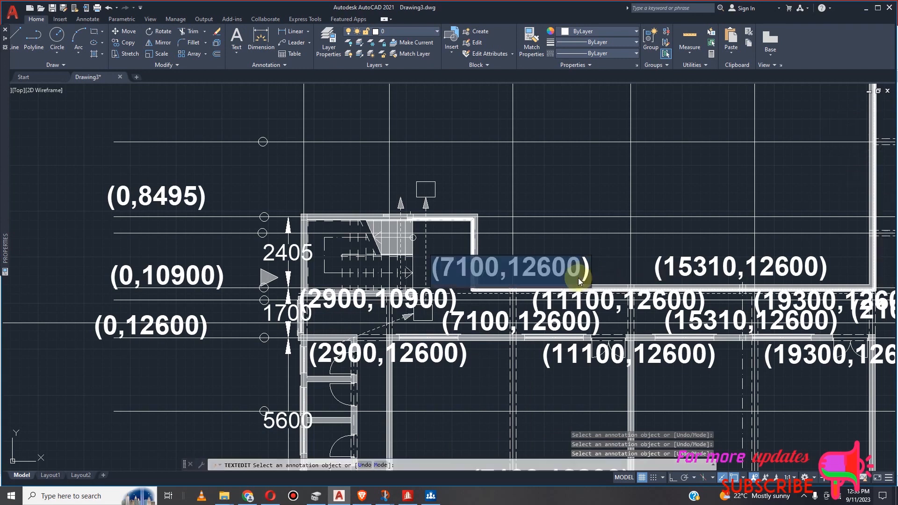
pyautogui.doubleClick(576, 275)
pyautogui.rightClick(575, 274)
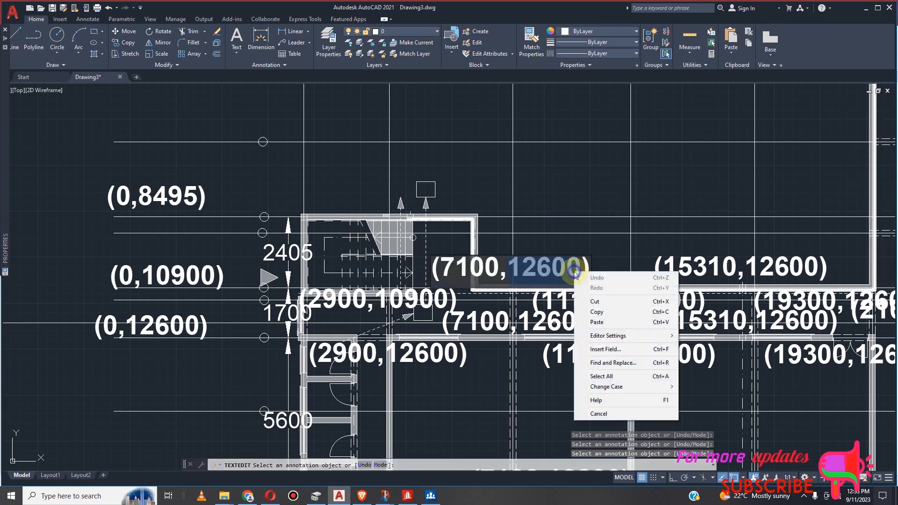
pyautogui.click(603, 323)
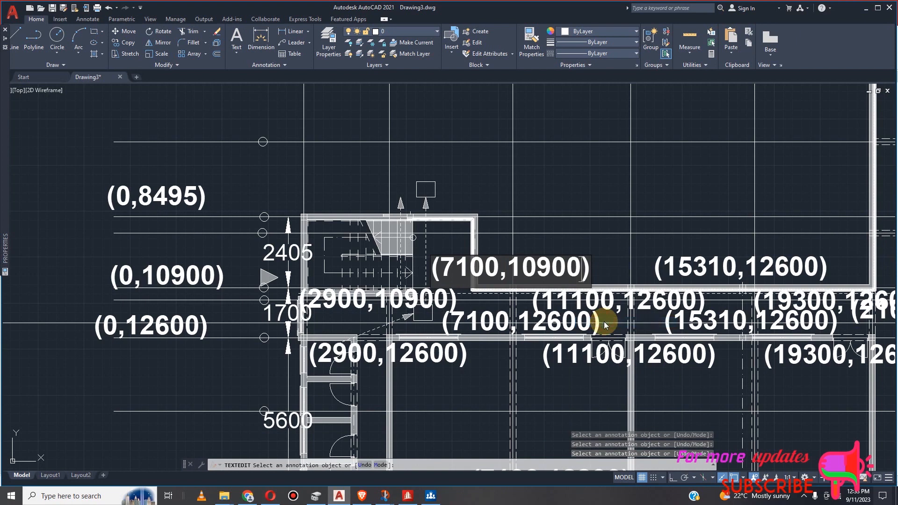
# Paste 10900 over the Y coordinate of the uppermost 11100 label.
pyautogui.click(660, 301)
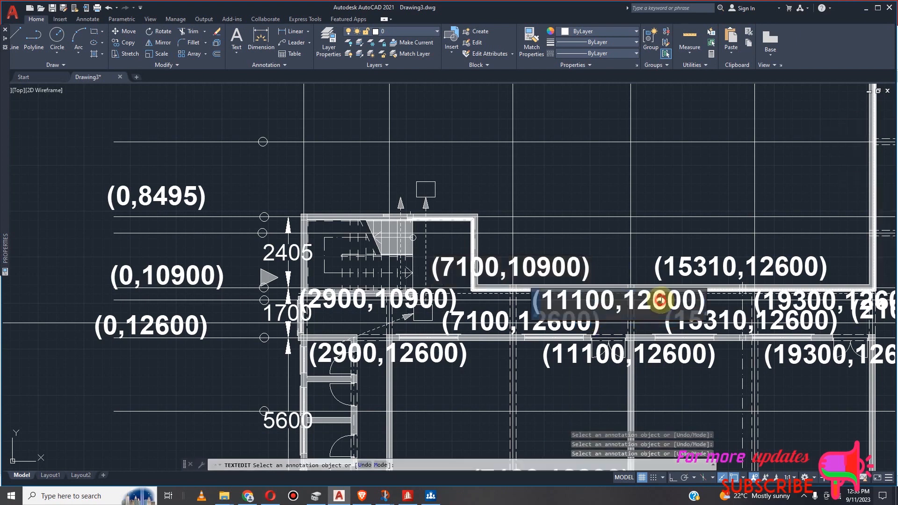
pyautogui.doubleClick(661, 301)
pyautogui.rightClick(661, 302)
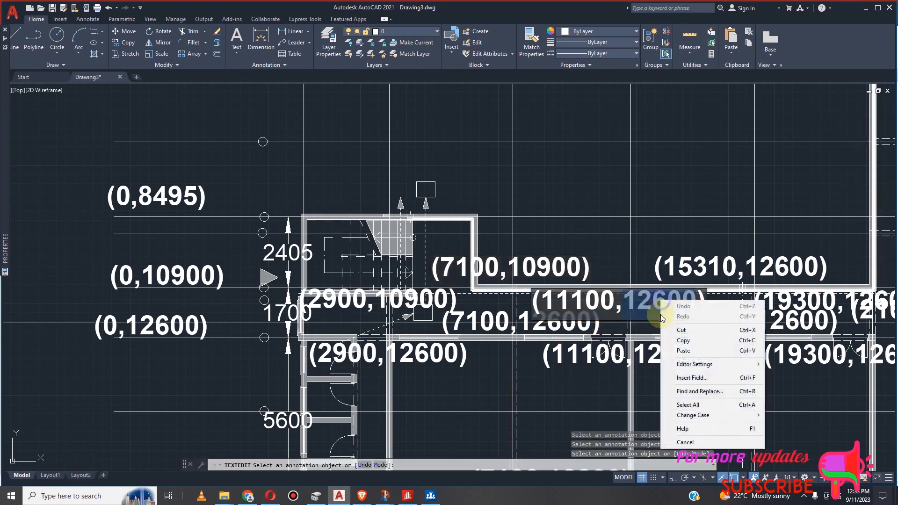
pyautogui.click(688, 350)
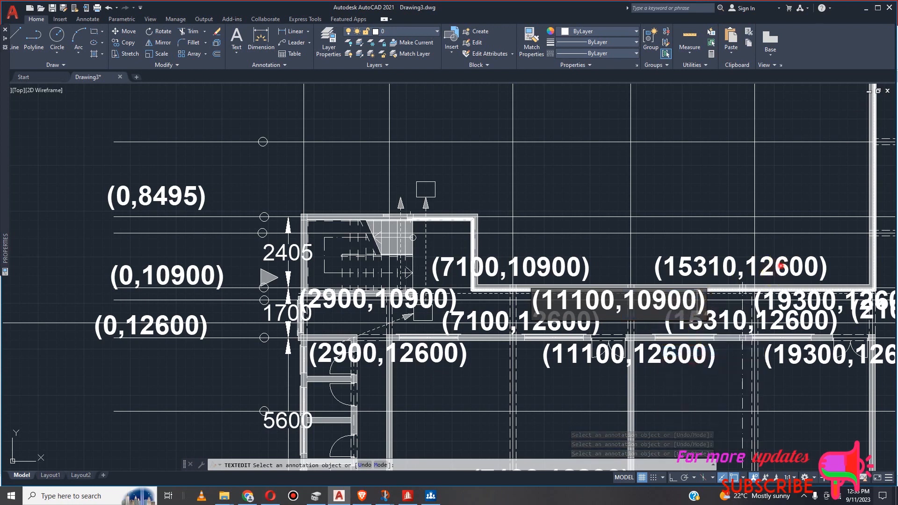
# Replace the Y coordinate of the uppermost 15310 label with the copied 10900.
pyautogui.click(779, 269)
pyautogui.click(781, 269)
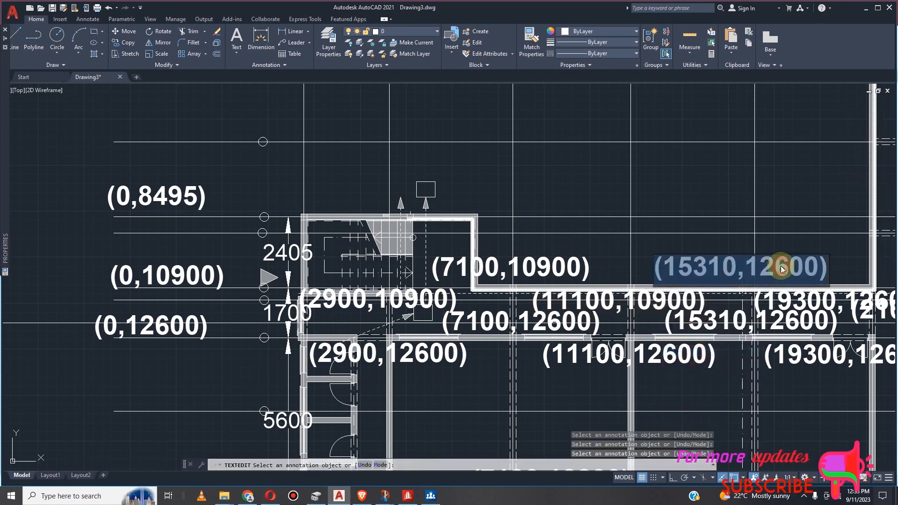
pyautogui.doubleClick(771, 270)
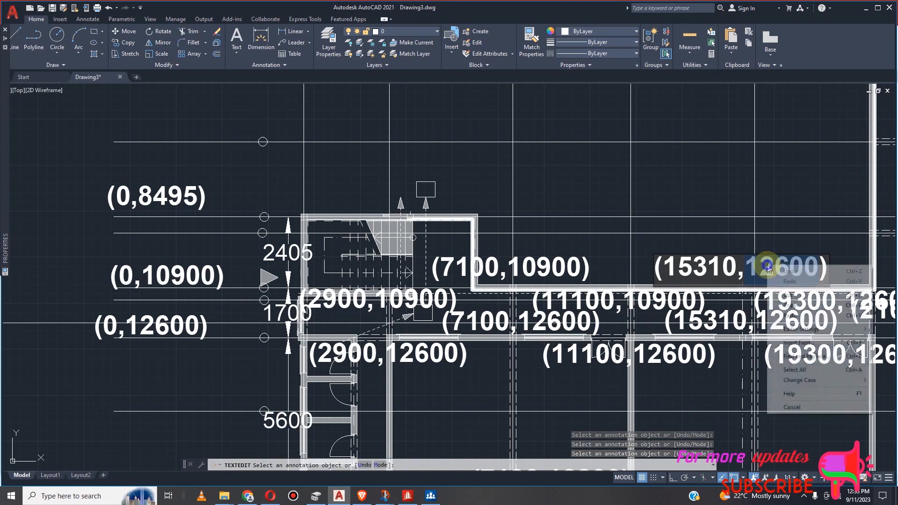
pyautogui.rightClick(770, 269)
pyautogui.click(791, 315)
# Paste 10900 as the Y coordinate of the uppermost 19300 label and finish the text editing.
pyautogui.scroll(-4, 557, 261)
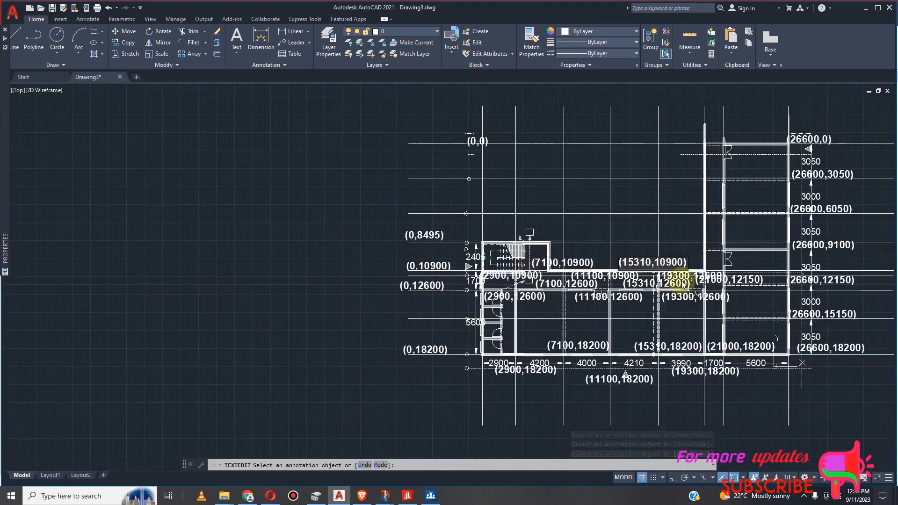
pyautogui.scroll(4, 692, 277)
pyautogui.scroll(4, 683, 284)
pyautogui.scroll(-4, 686, 283)
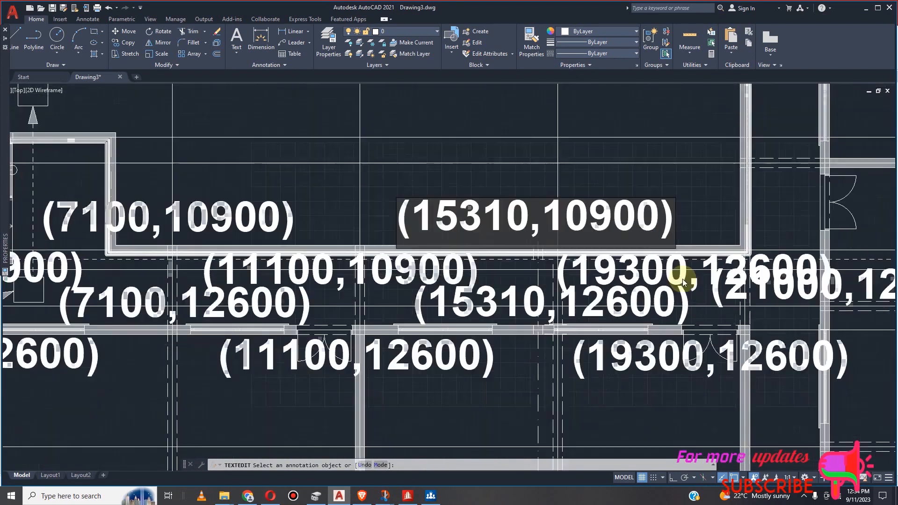
pyautogui.scroll(-3, 706, 289)
pyautogui.scroll(5, 709, 285)
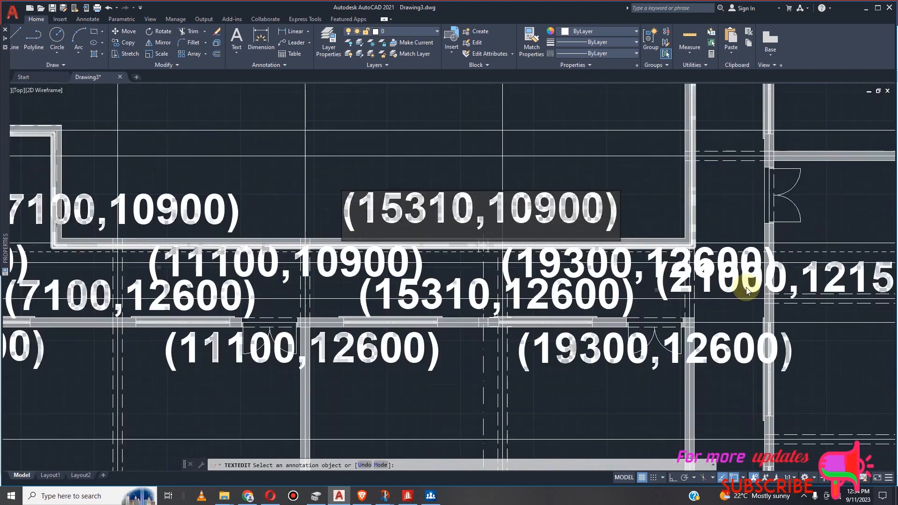
pyautogui.click(706, 255)
pyautogui.click(706, 254)
pyautogui.doubleClick(706, 253)
pyautogui.click(705, 255)
pyautogui.click(705, 255)
pyautogui.click(689, 259)
pyautogui.tripleClick(688, 258)
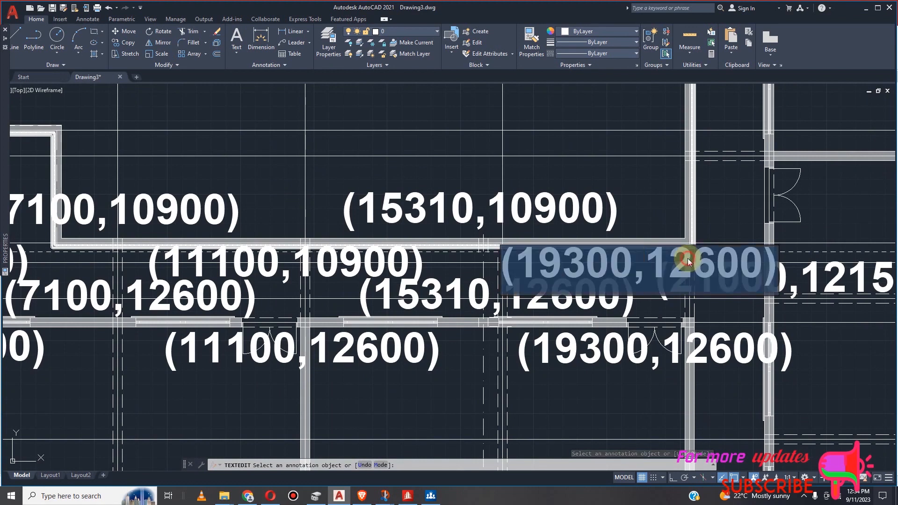
pyautogui.doubleClick(688, 258)
pyautogui.rightClick(688, 258)
pyautogui.click(711, 309)
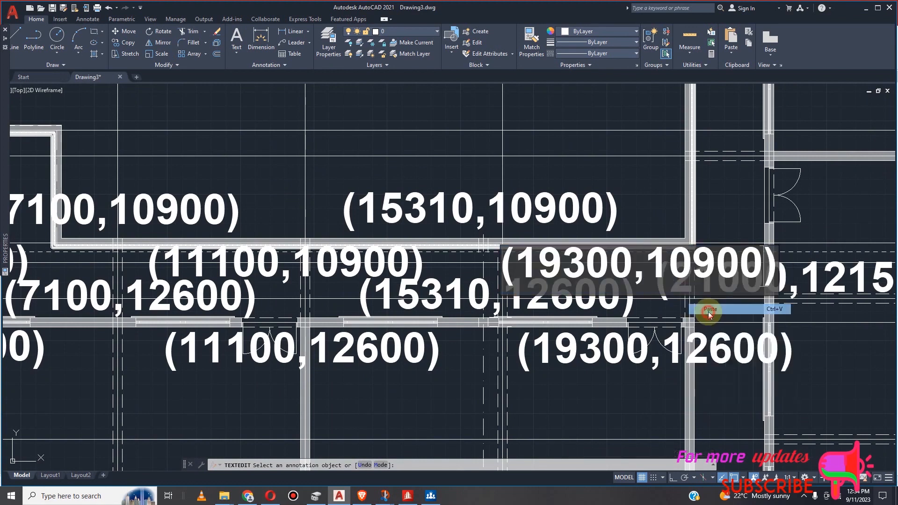
pyautogui.click(711, 241)
pyautogui.scroll(-4, 719, 290)
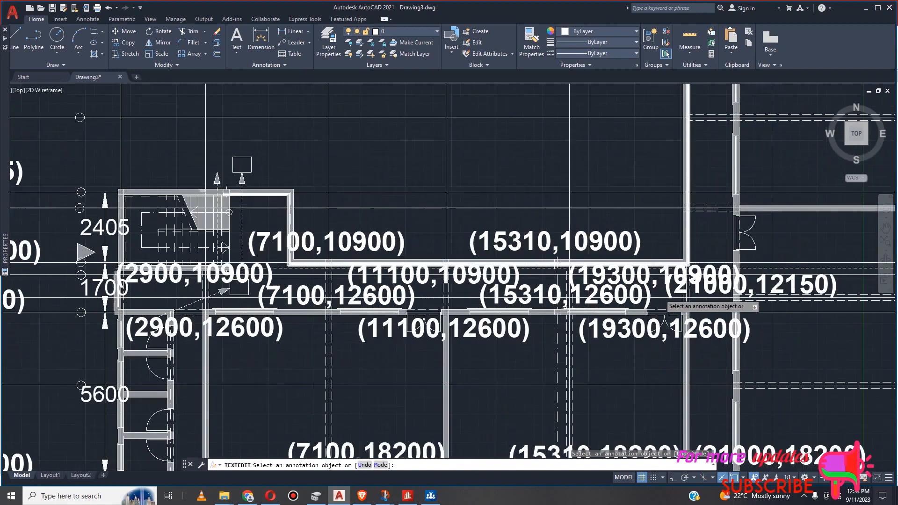
pyautogui.press('Escape')
# Move the (21000,12150) label right and slightly down, clear of the (19300,10900) label.
pyautogui.scroll(4, 724, 311)
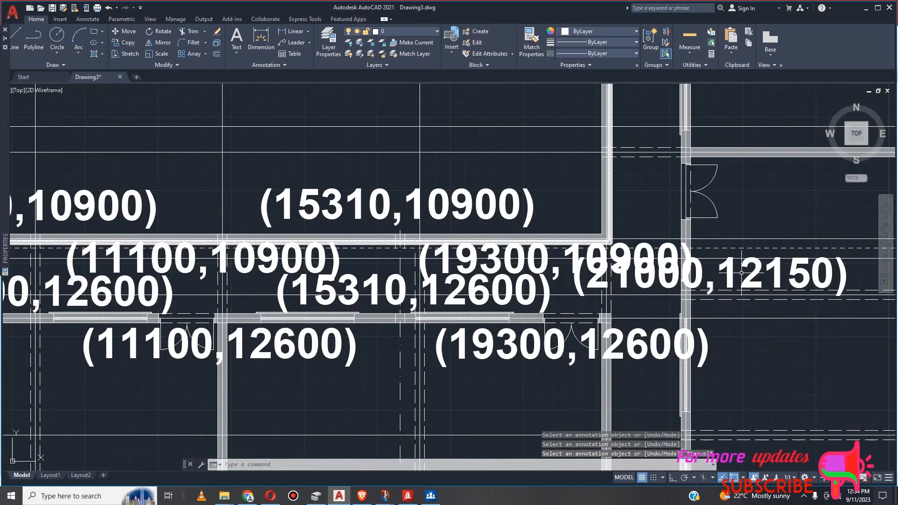
pyautogui.click(726, 278)
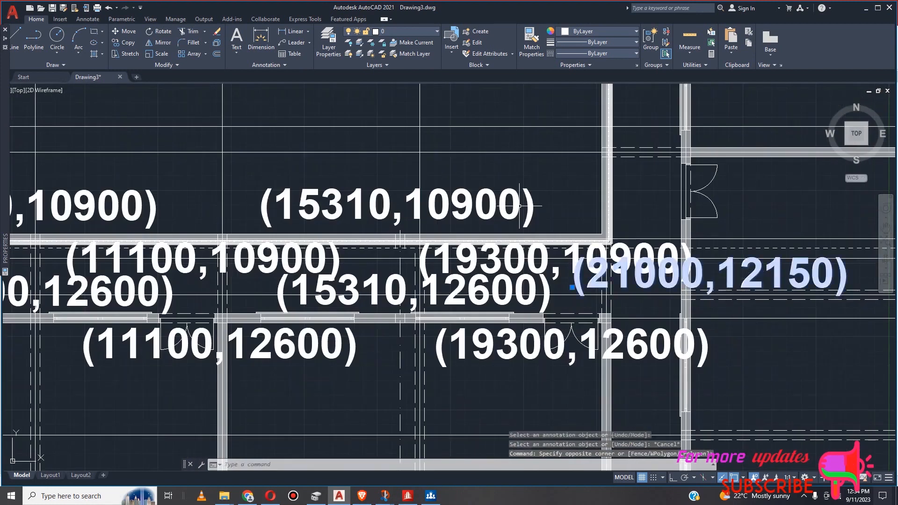
pyautogui.click(125, 31)
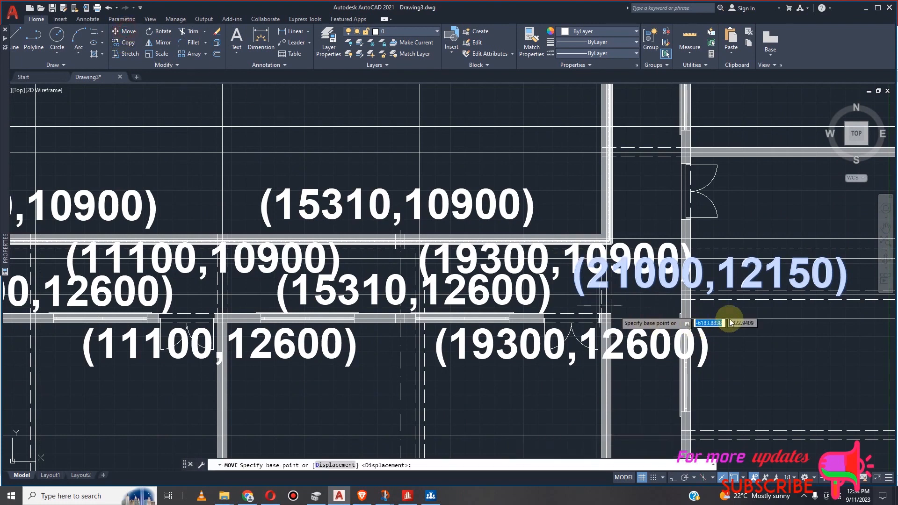
pyautogui.click(744, 277)
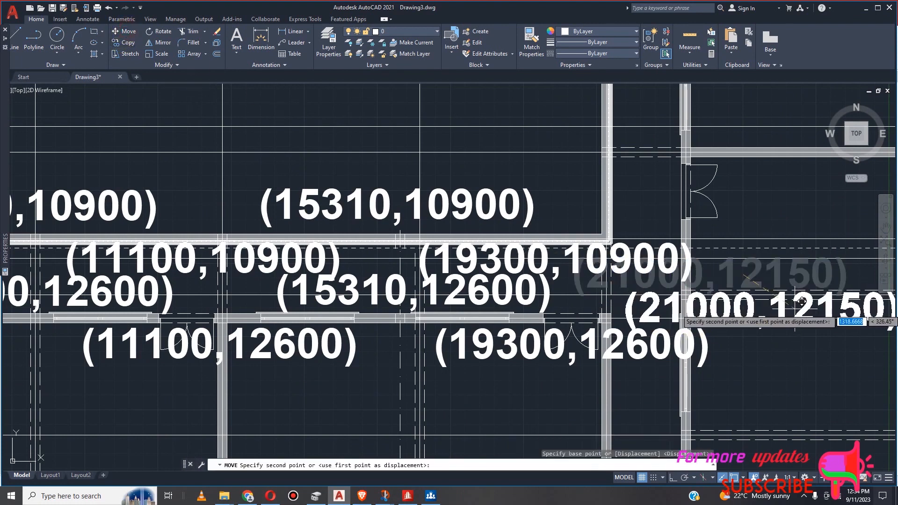
pyautogui.click(817, 302)
pyautogui.scroll(-4, 598, 285)
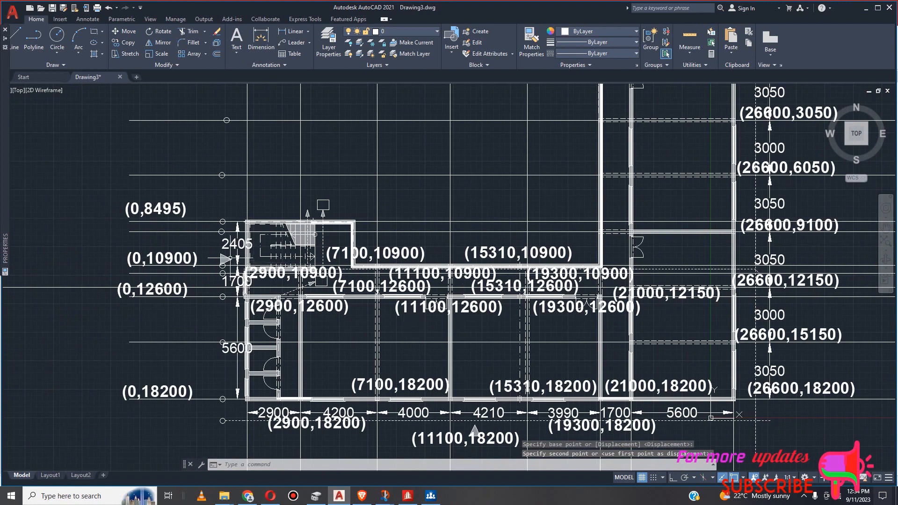
# Examine the grid intersections around the staircase block and the coordinate labels along the corridor.
pyautogui.scroll(4, 284, 268)
pyautogui.scroll(-4, 284, 268)
pyautogui.scroll(2, 284, 268)
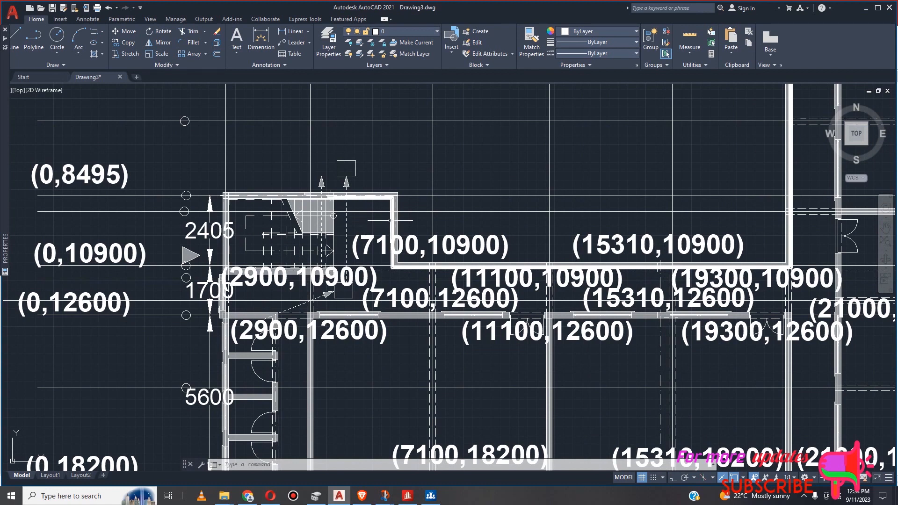
pyautogui.scroll(2, 361, 219)
pyautogui.scroll(2, 407, 202)
pyautogui.scroll(-4, 413, 191)
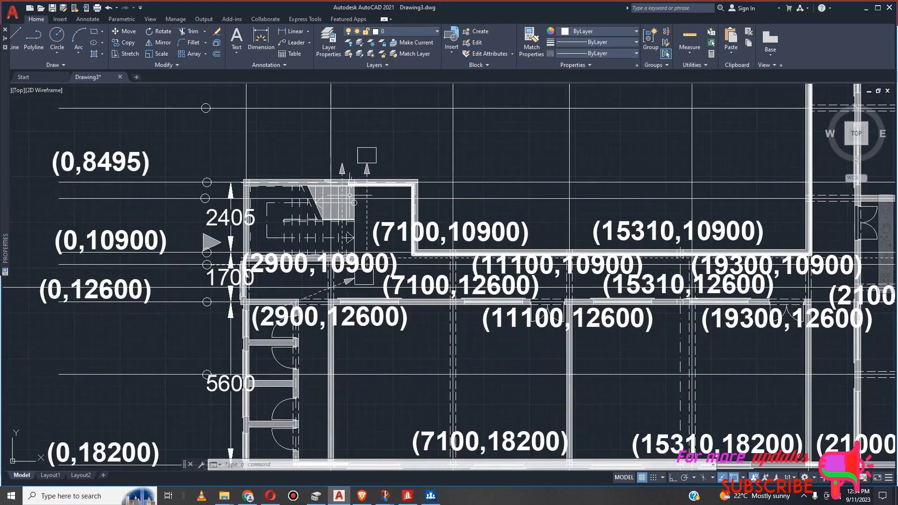
pyautogui.scroll(4, 355, 195)
pyautogui.scroll(-2, 383, 190)
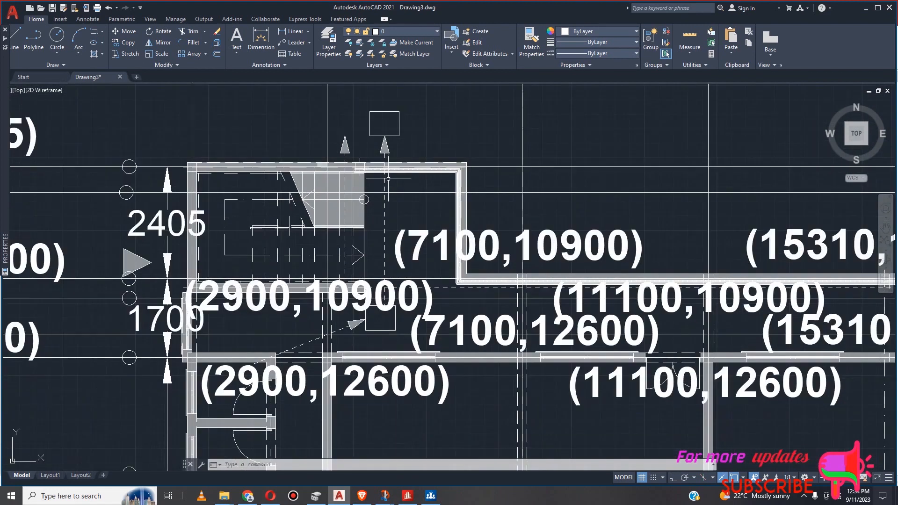
pyautogui.scroll(-2, 372, 197)
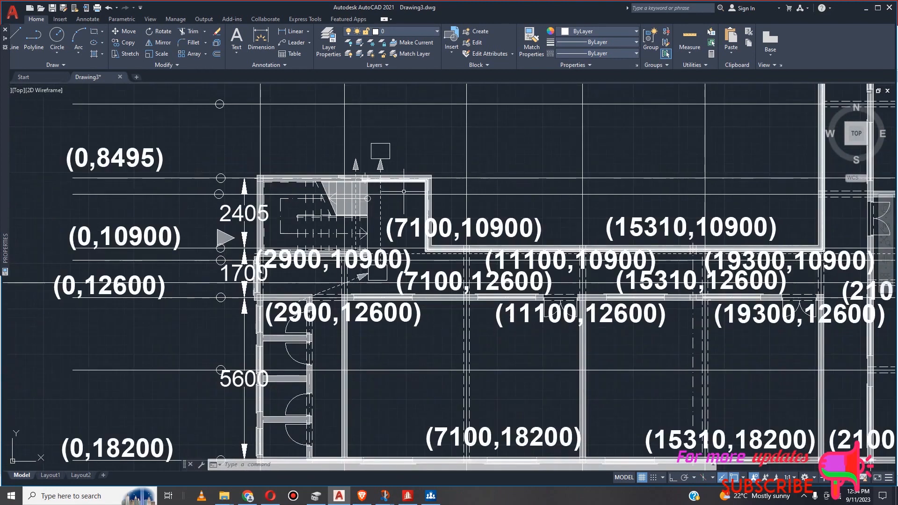
pyautogui.scroll(-2, 427, 191)
pyautogui.scroll(2, 466, 271)
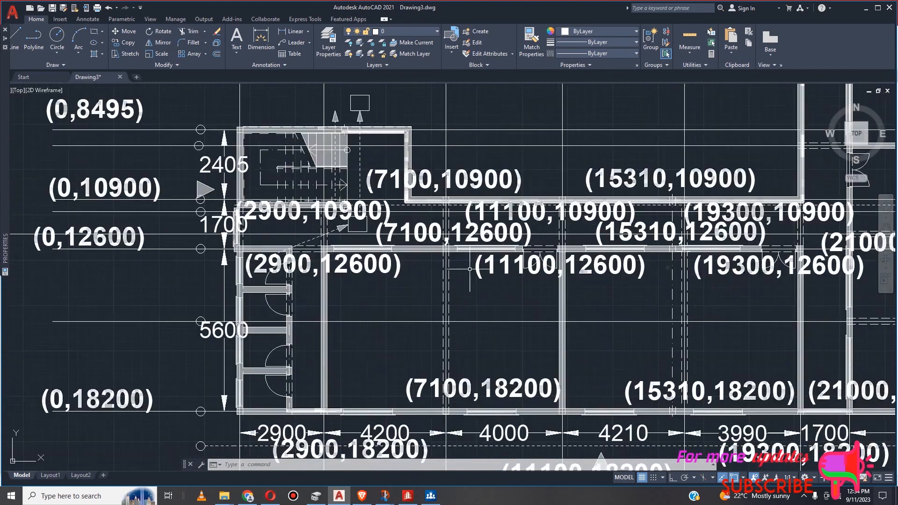
pyautogui.scroll(2, 398, 127)
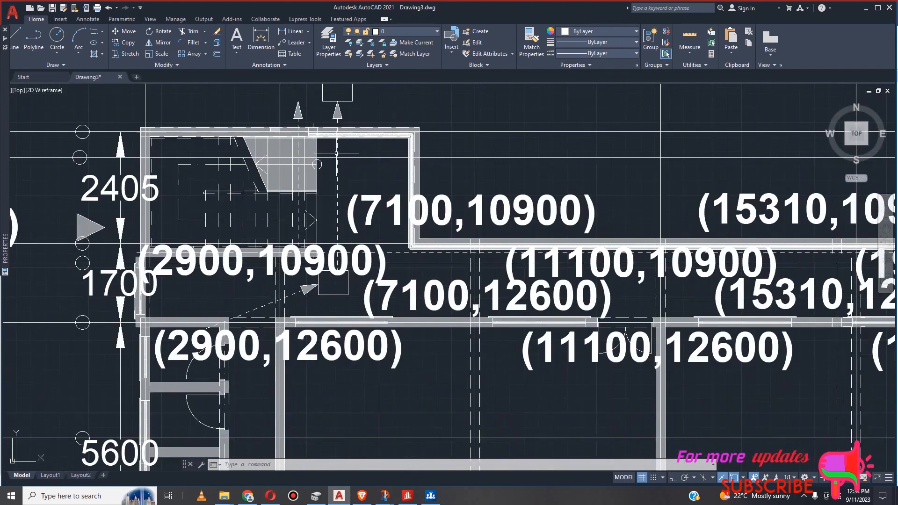
pyautogui.scroll(2, 337, 153)
pyautogui.scroll(-2, 356, 160)
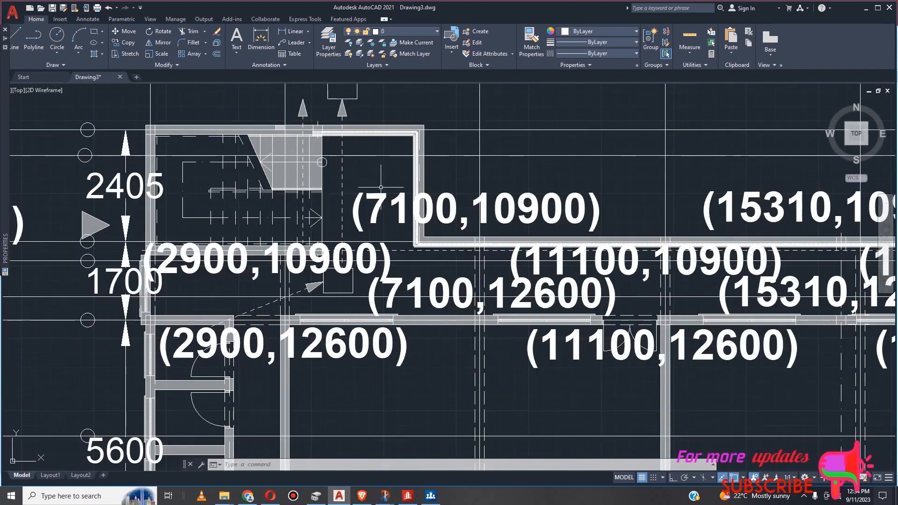
pyautogui.scroll(2, 353, 175)
pyautogui.scroll(-2, 431, 193)
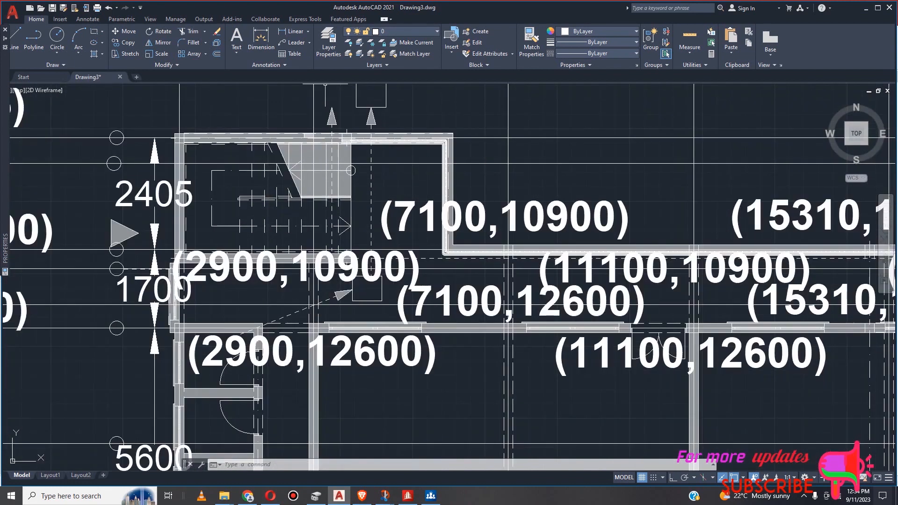
pyautogui.click(291, 31)
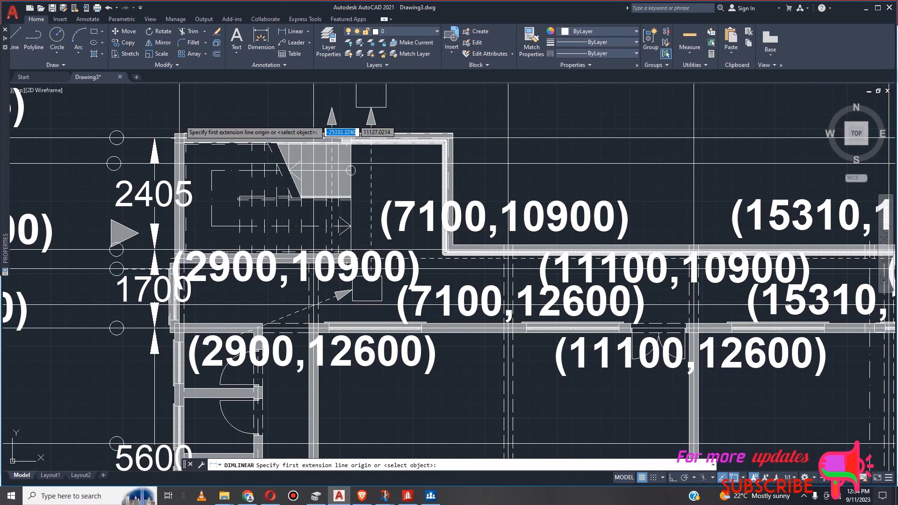
pyautogui.click(180, 120)
pyautogui.scroll(2, 322, 127)
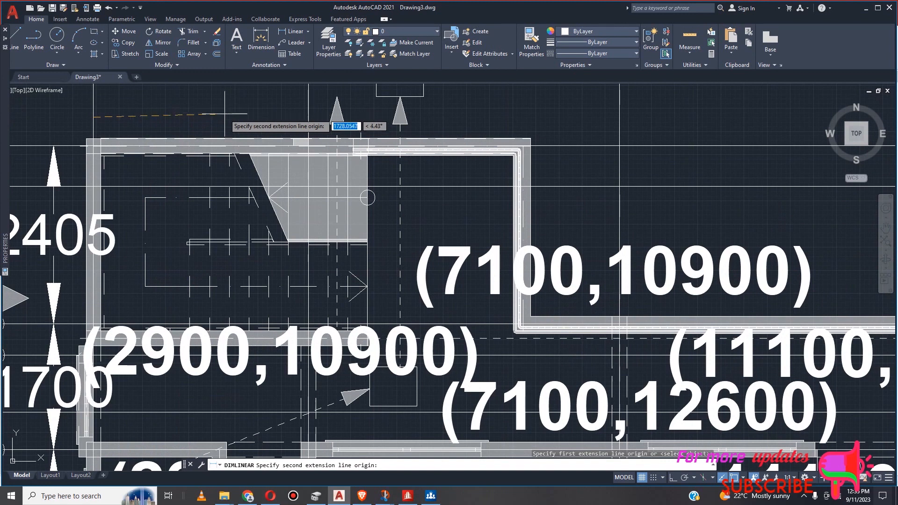
pyautogui.press('Escape')
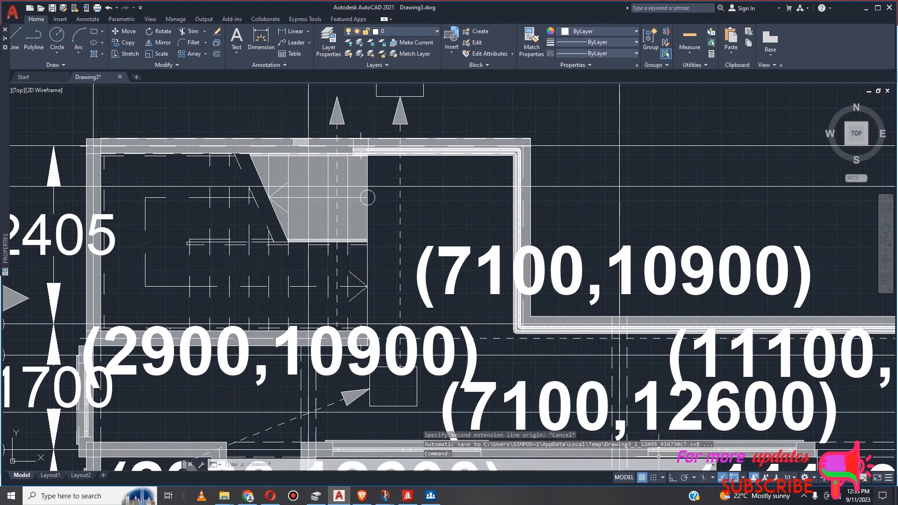
# Turn on Ortho mode.
pyautogui.click(674, 480)
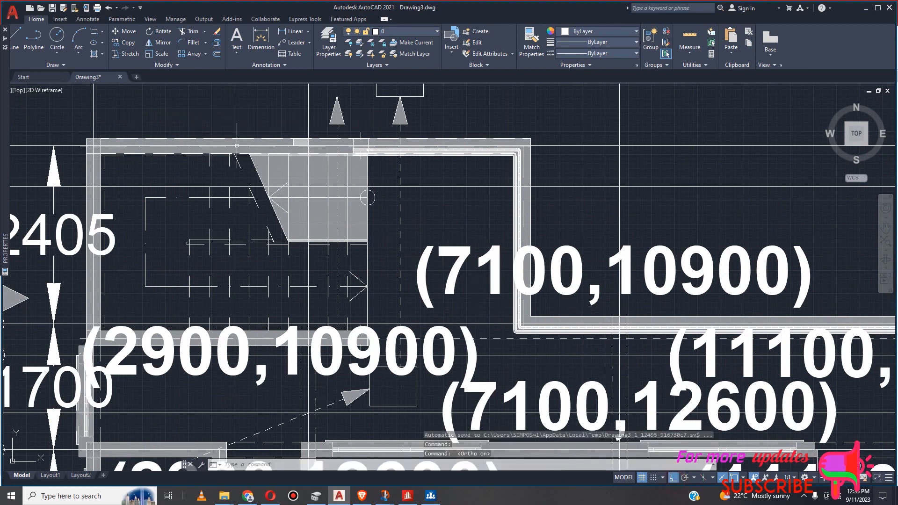
pyautogui.click(293, 31)
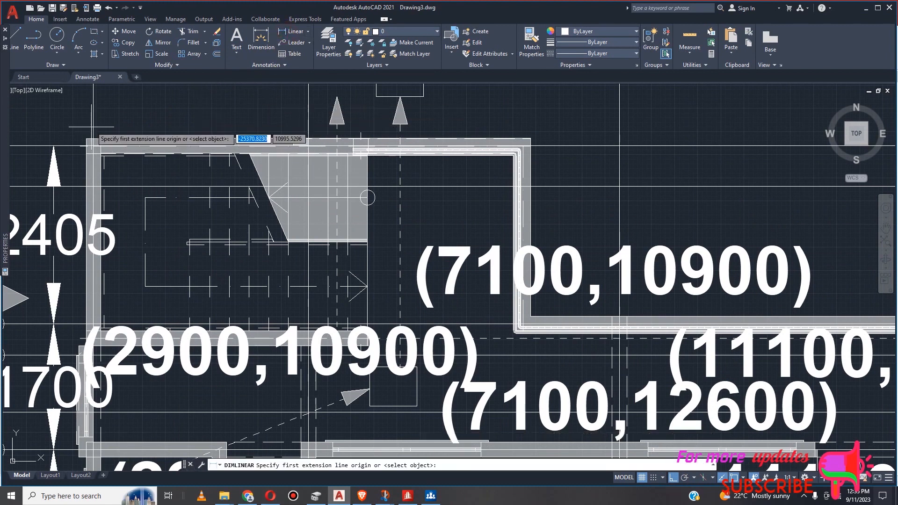
pyautogui.click(95, 126)
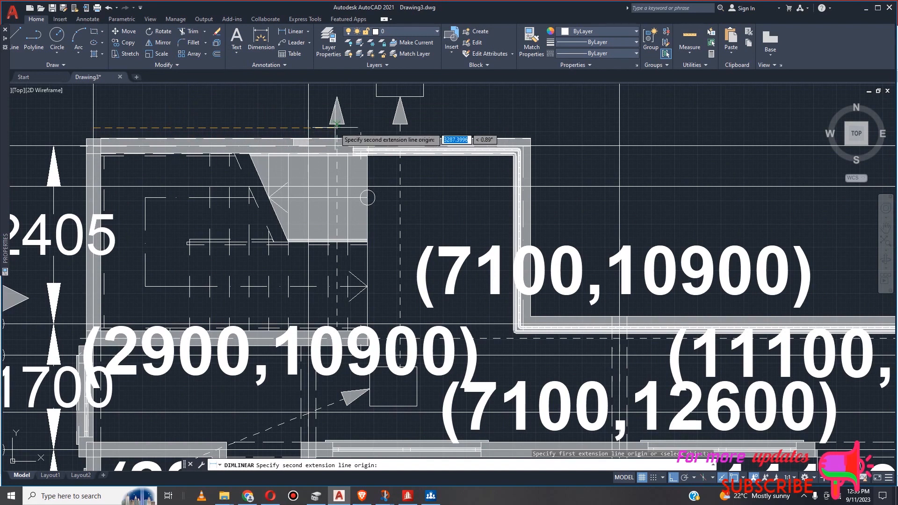
pyautogui.scroll(4, 336, 125)
pyautogui.scroll(4, 335, 126)
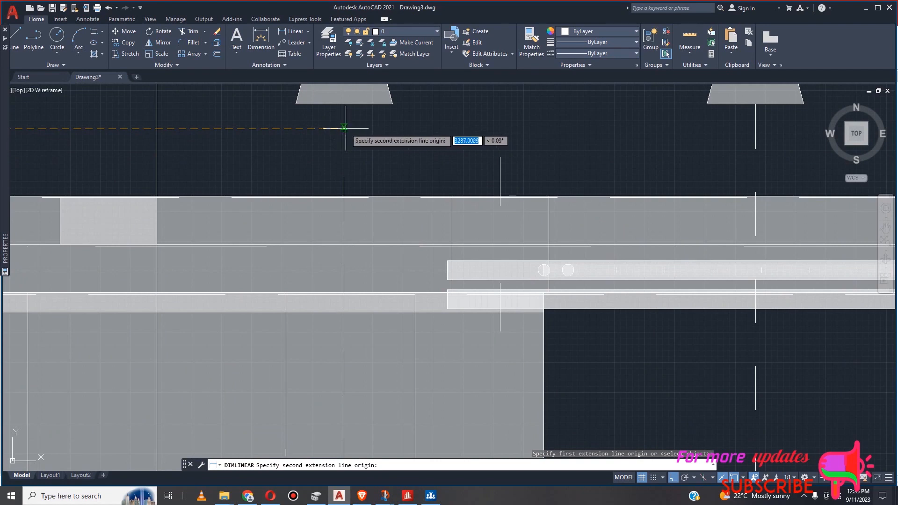
pyautogui.click(345, 128)
pyautogui.scroll(-2, 346, 131)
pyautogui.scroll(5, 356, 136)
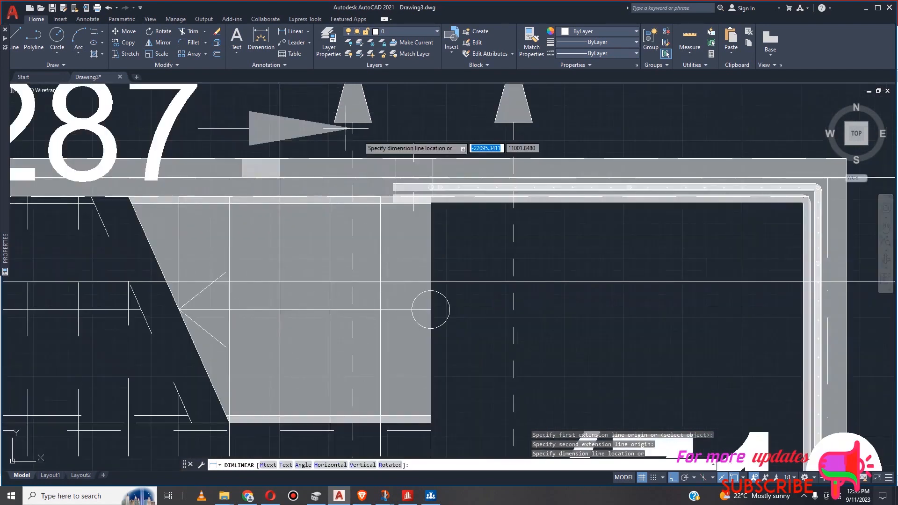
pyautogui.scroll(-2, 355, 137)
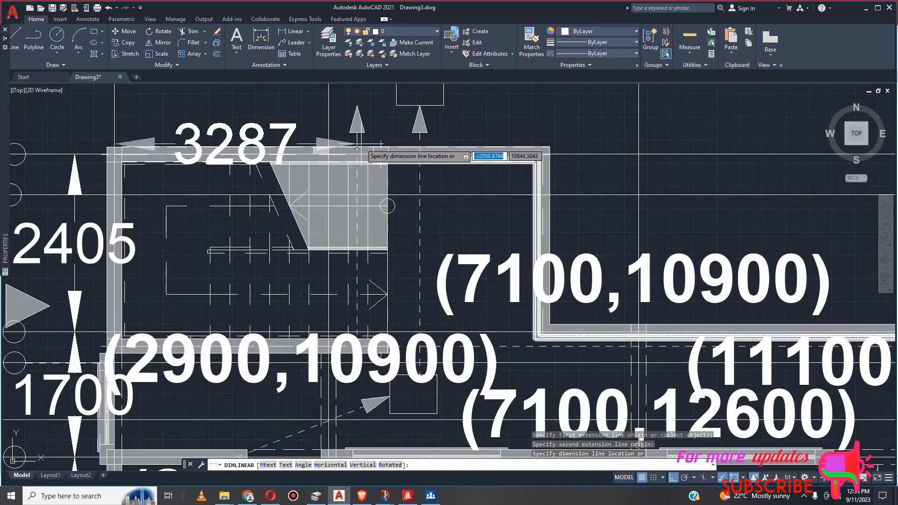
pyautogui.press('Escape')
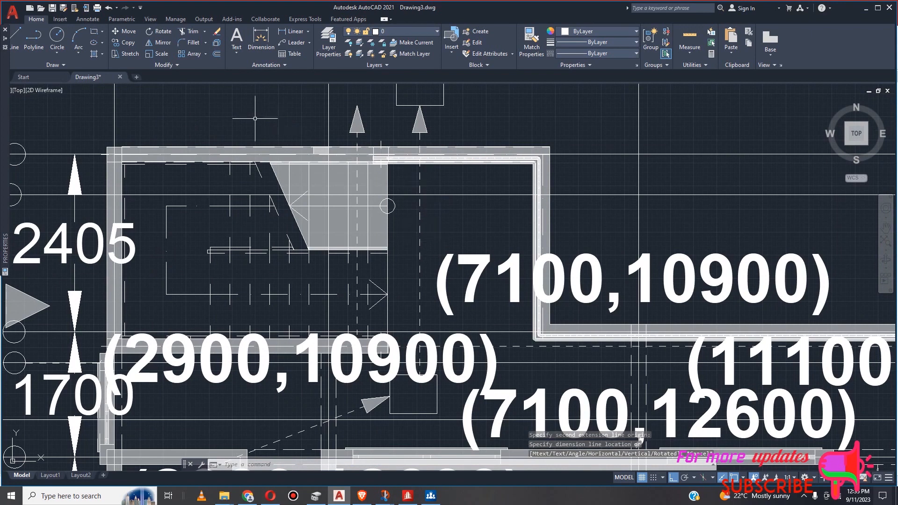
# Add a horizontal linear dimension above the staircase block, from the leftmost grid line to the farther of the two dashed section lines.
pyautogui.click(290, 32)
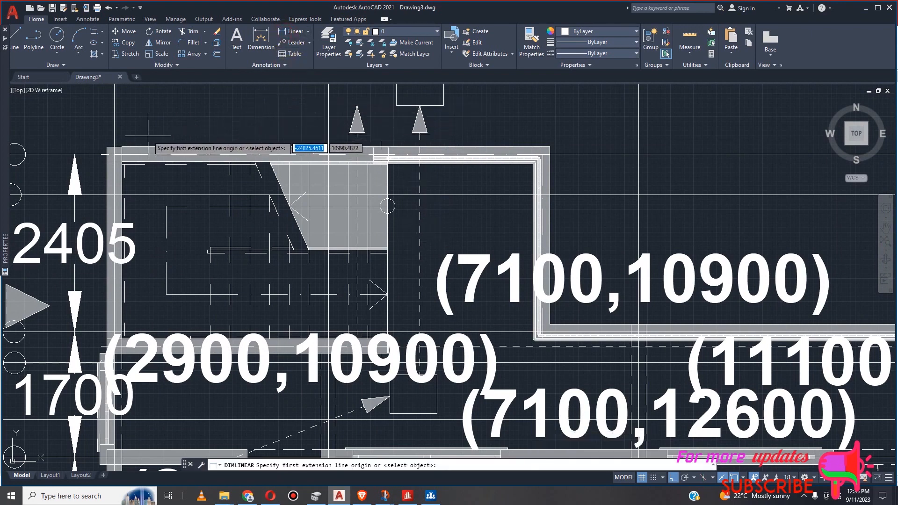
pyautogui.click(114, 137)
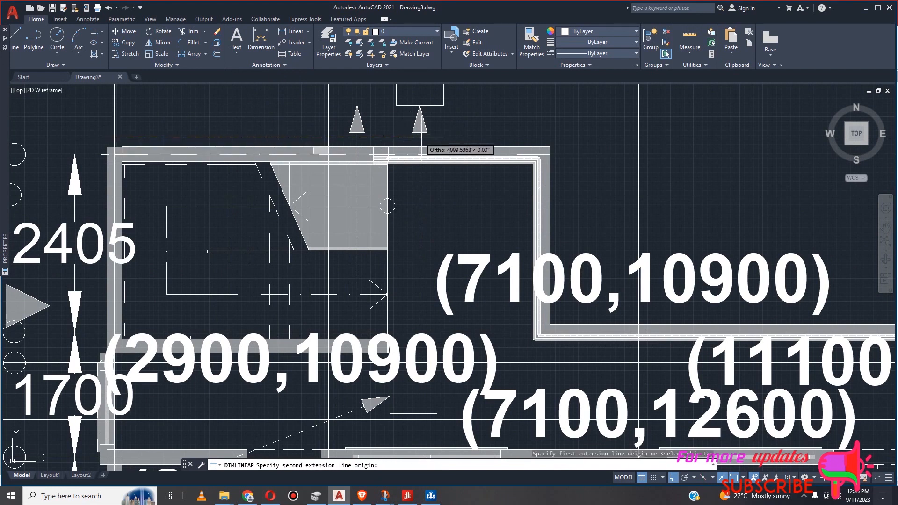
pyautogui.scroll(4, 420, 137)
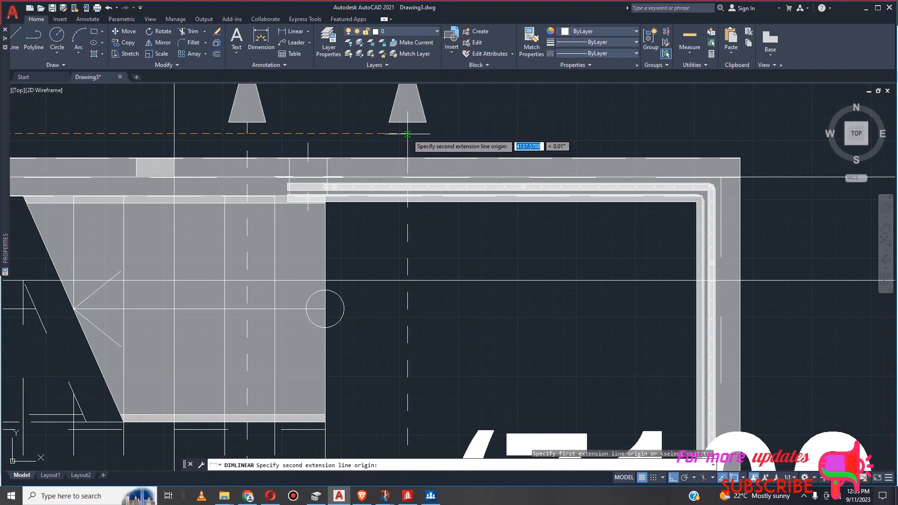
pyautogui.click(407, 135)
pyautogui.scroll(-4, 407, 135)
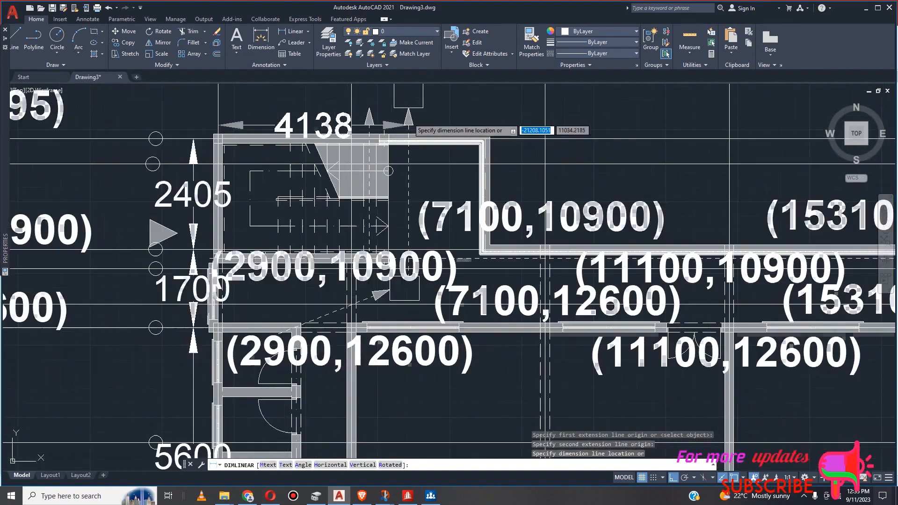
pyautogui.click(400, 89)
pyautogui.scroll(-2, 402, 144)
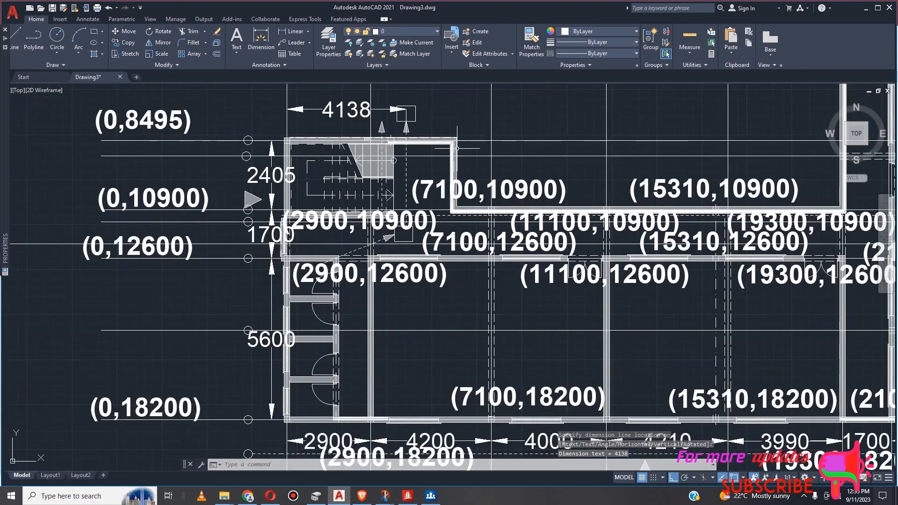
# Dimension the staircase block's width from the leftmost grid line to its right wall's centre, placing it above the section-line dimension.
pyautogui.scroll(4, 452, 143)
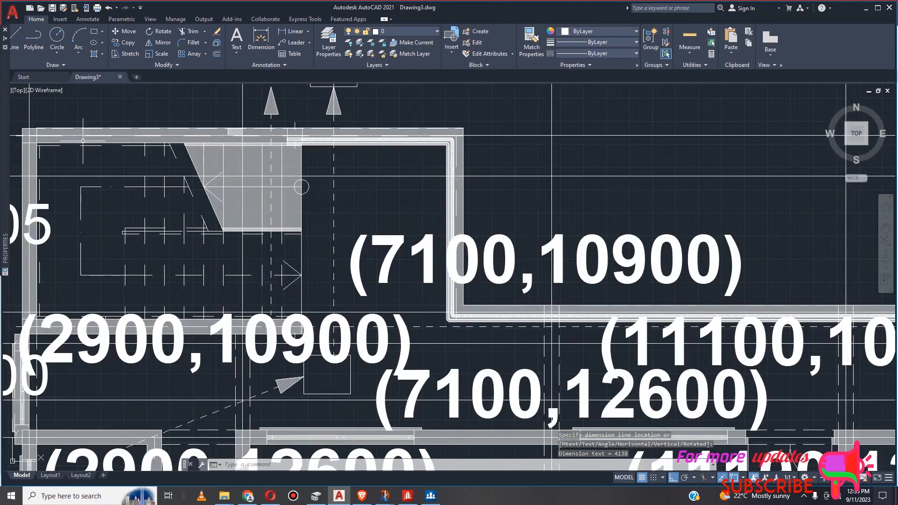
pyautogui.click(290, 30)
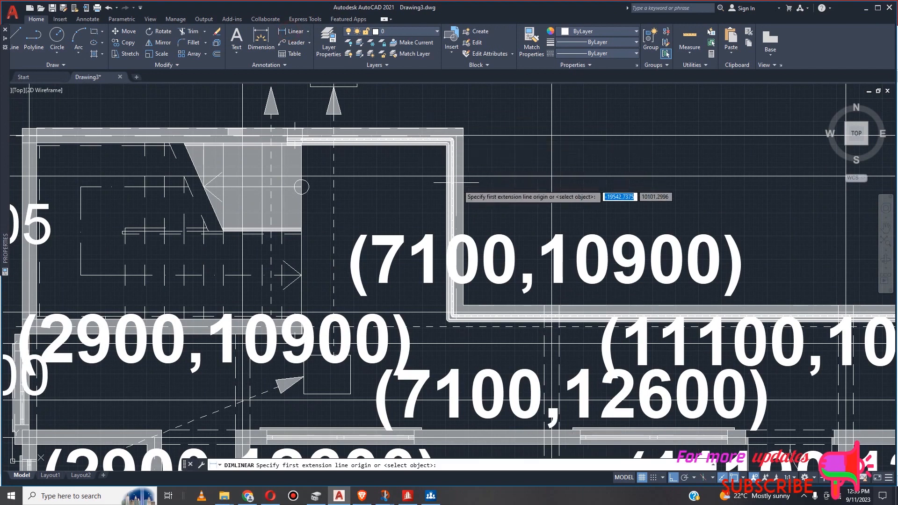
pyautogui.scroll(-2, 463, 197)
pyautogui.scroll(4, 192, 171)
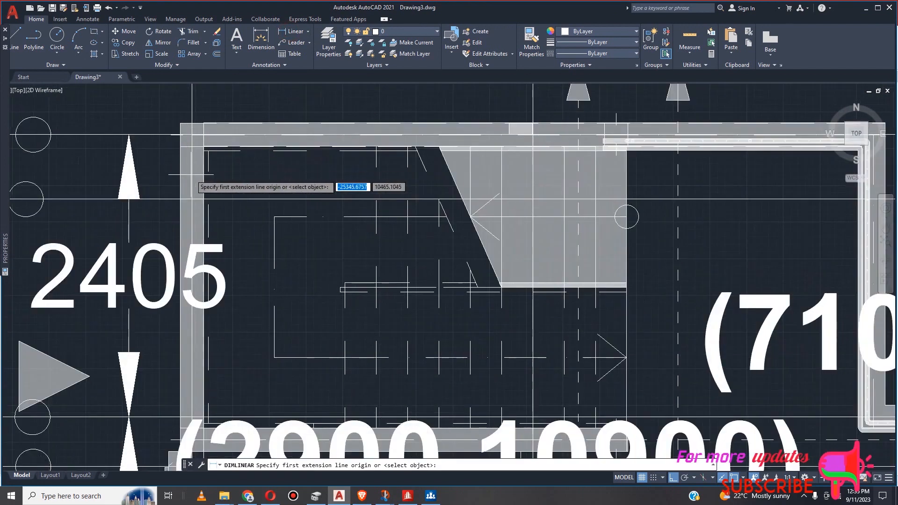
pyautogui.click(192, 175)
pyautogui.scroll(-4, 305, 183)
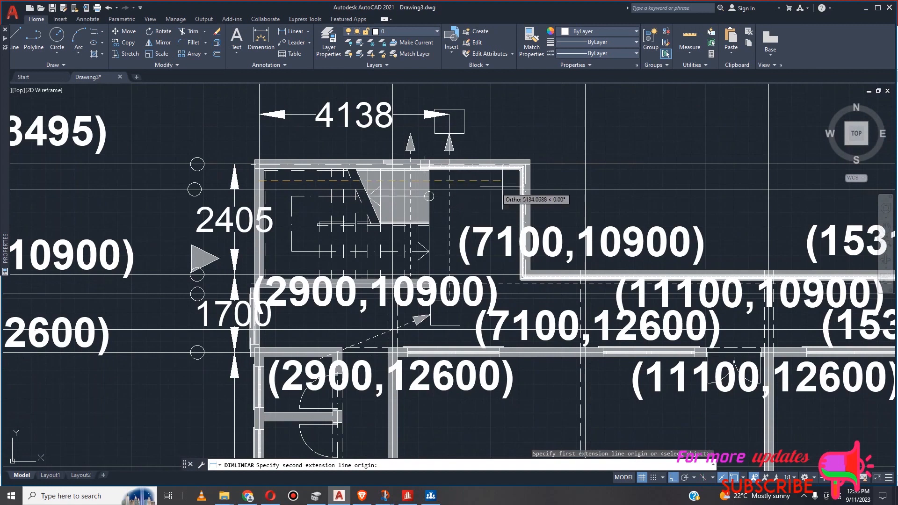
pyautogui.scroll(4, 498, 189)
pyautogui.scroll(2, 548, 175)
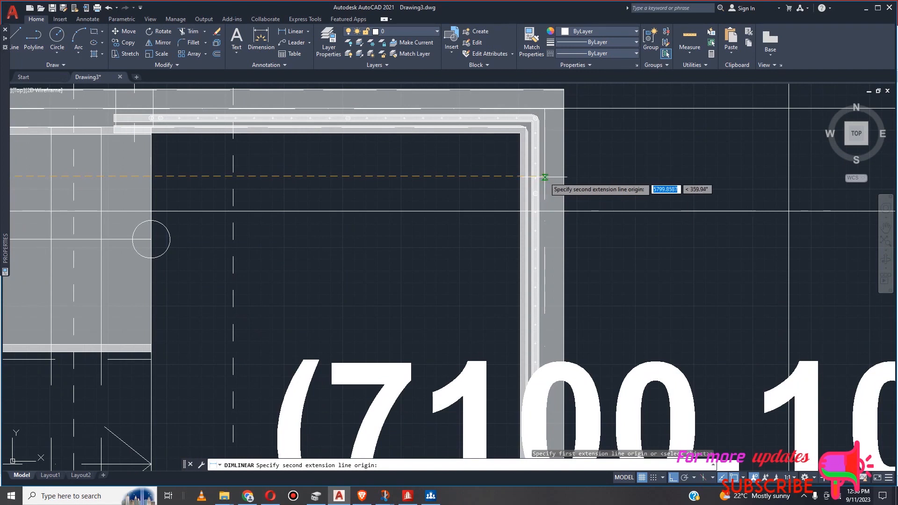
pyautogui.click(545, 177)
pyautogui.scroll(-5, 543, 174)
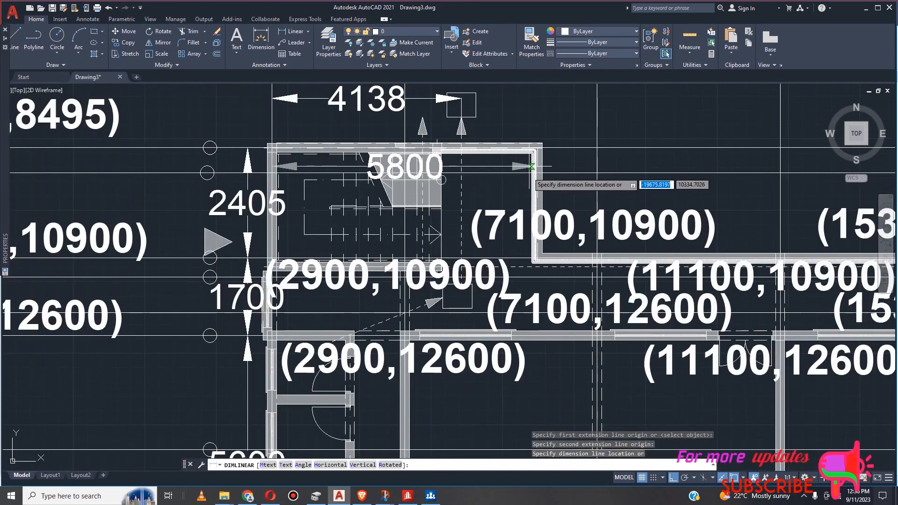
pyautogui.scroll(-2, 532, 166)
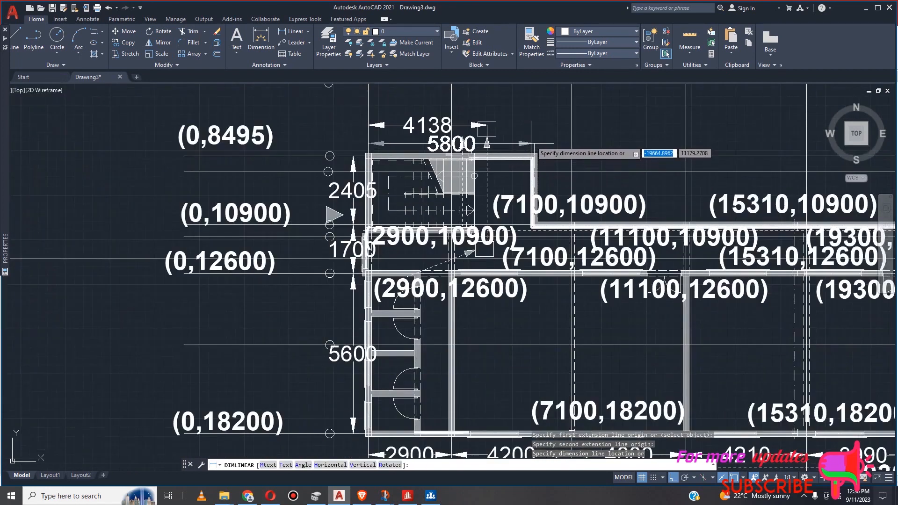
pyautogui.click(527, 95)
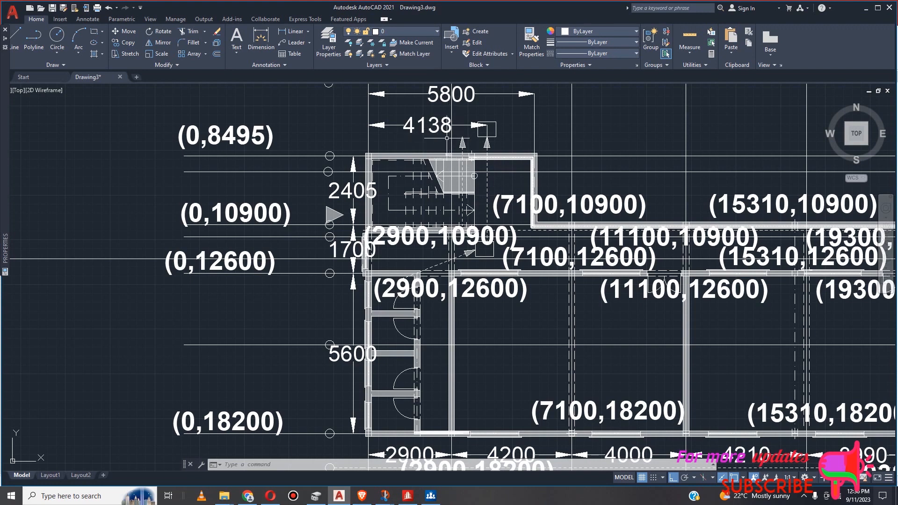
# Override the text of the lower dimension above the staircase block with 4100 and finish the text editing.
pyautogui.scroll(2, 477, 193)
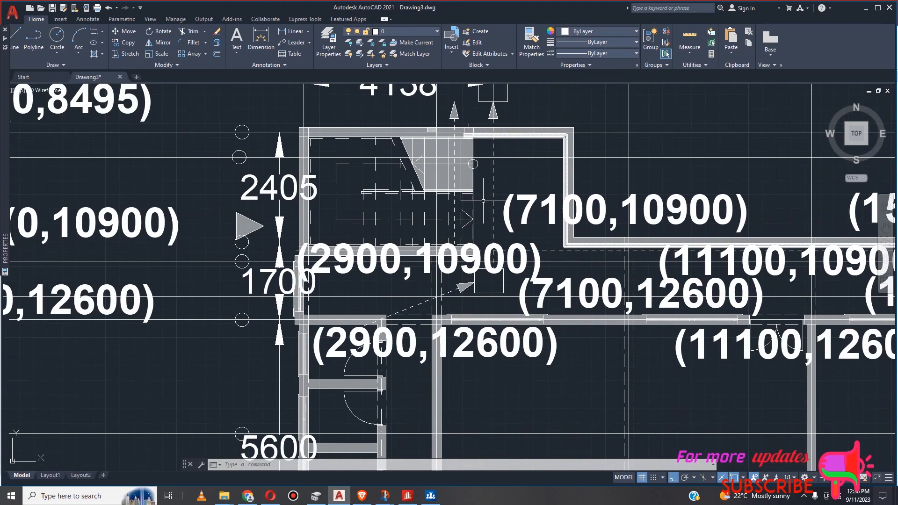
pyautogui.scroll(-2, 488, 203)
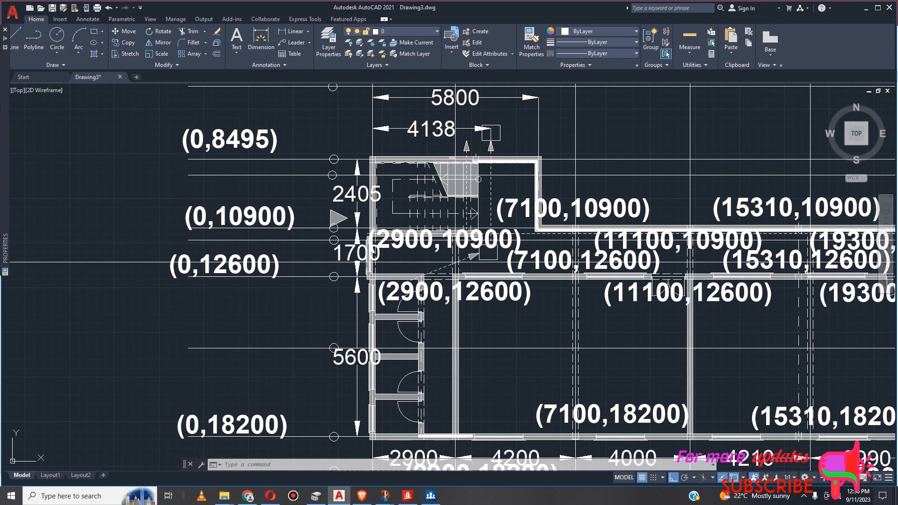
pyautogui.doubleClick(472, 146)
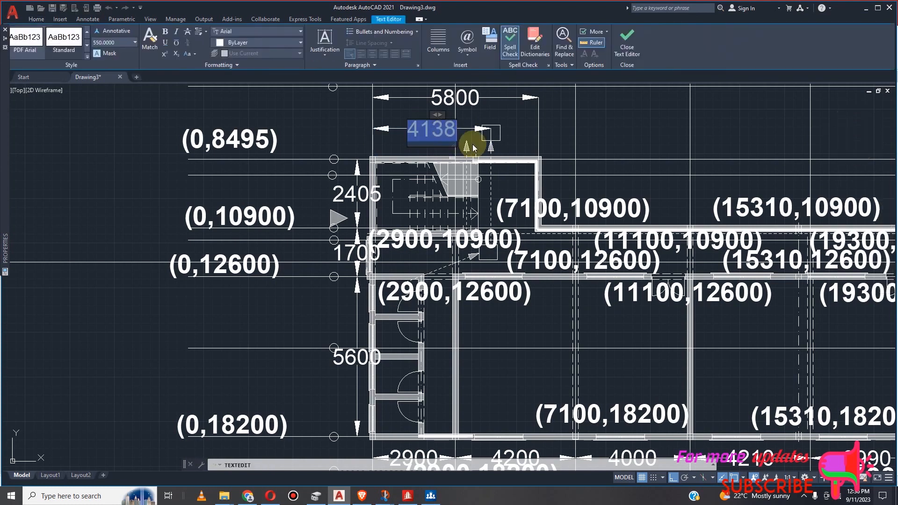
pyautogui.write('4100')
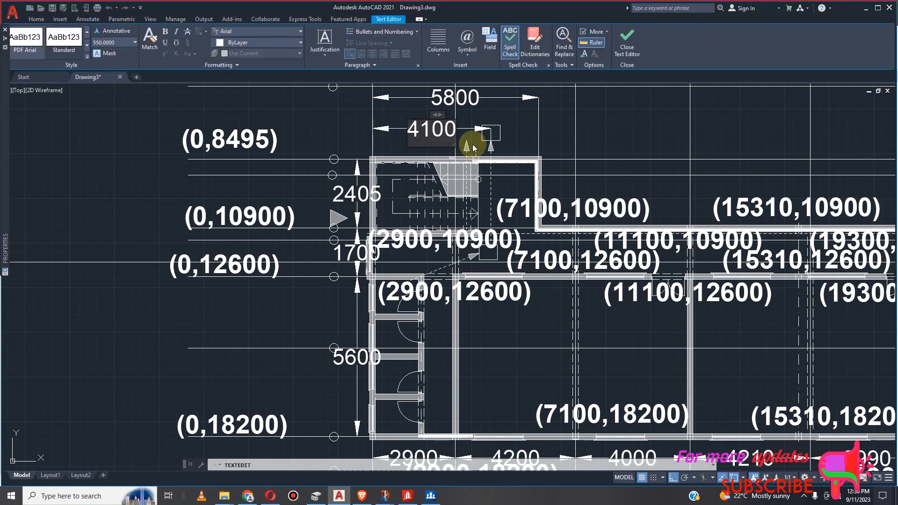
pyautogui.click(568, 126)
pyautogui.scroll(-2, 496, 155)
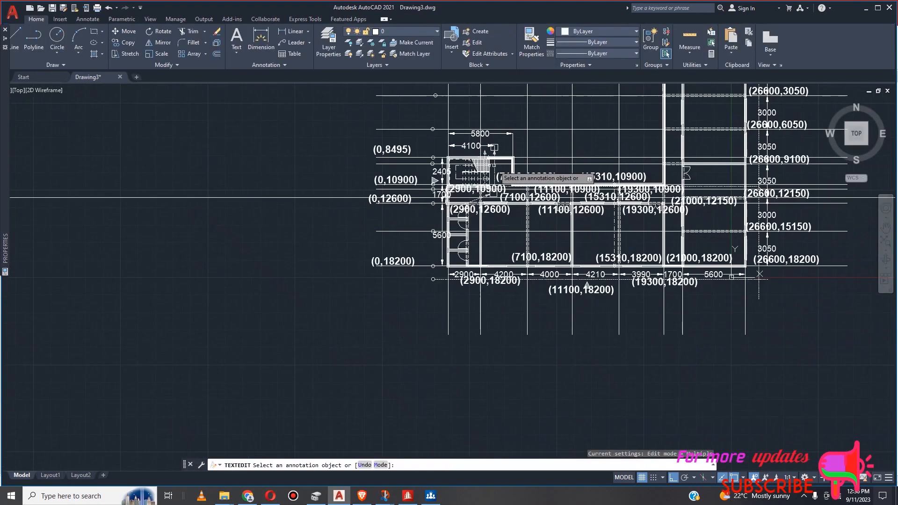
pyautogui.press('Escape')
# Examine the staircase block's dimensions and the surrounding coordinate labels, including the (0,10900) label on the left grid line.
pyautogui.scroll(4, 503, 155)
pyautogui.scroll(-1, 408, 110)
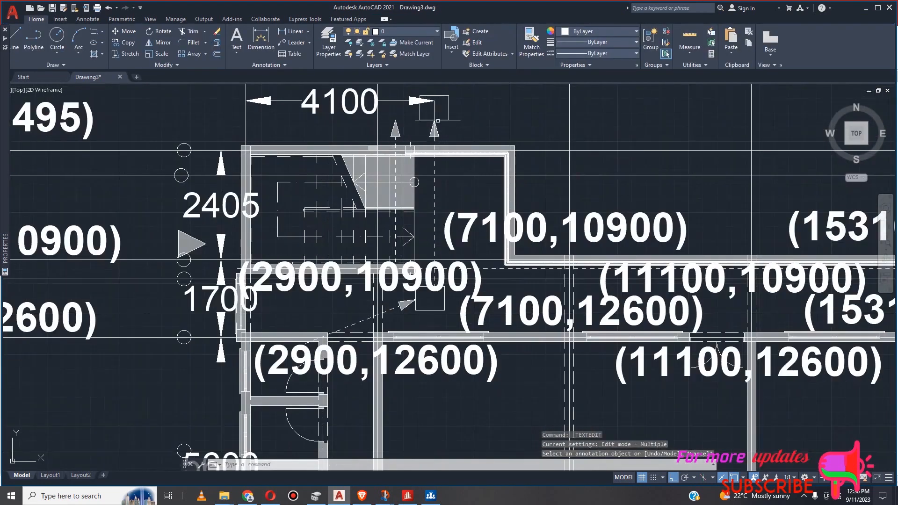
pyautogui.scroll(1, 373, 94)
pyautogui.scroll(-3, 438, 199)
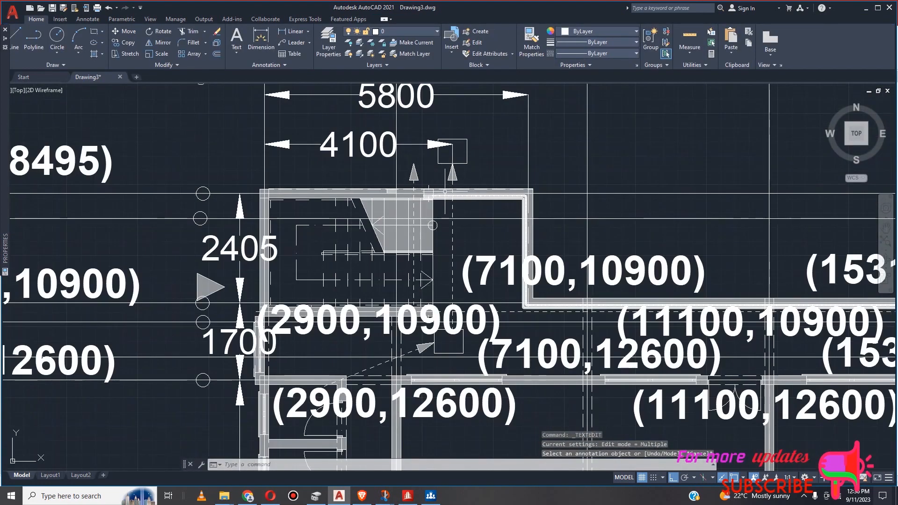
pyautogui.scroll(-1, 448, 219)
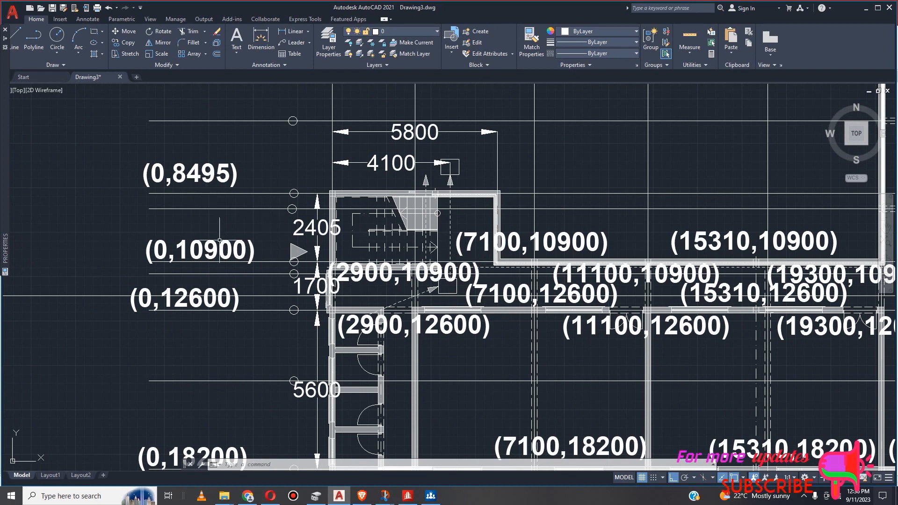
pyautogui.click(250, 252)
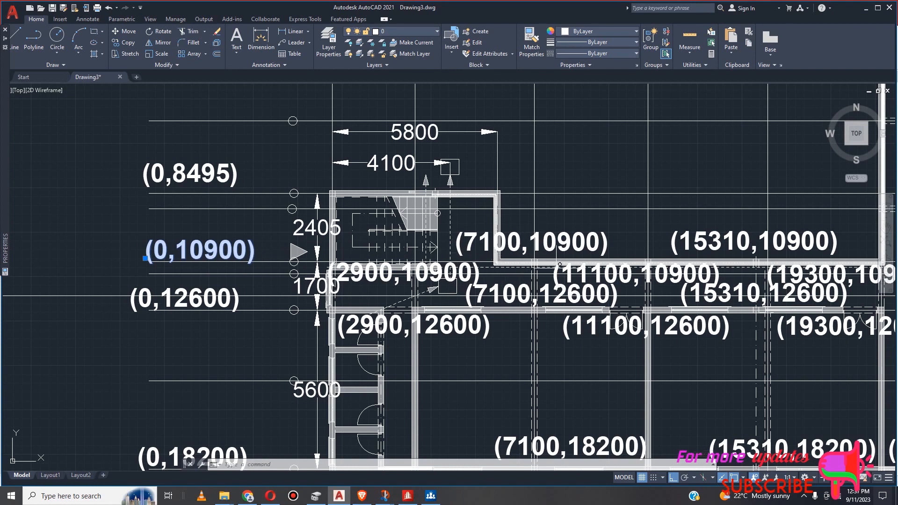
pyautogui.scroll(-4, 530, 231)
pyautogui.scroll(5, 577, 248)
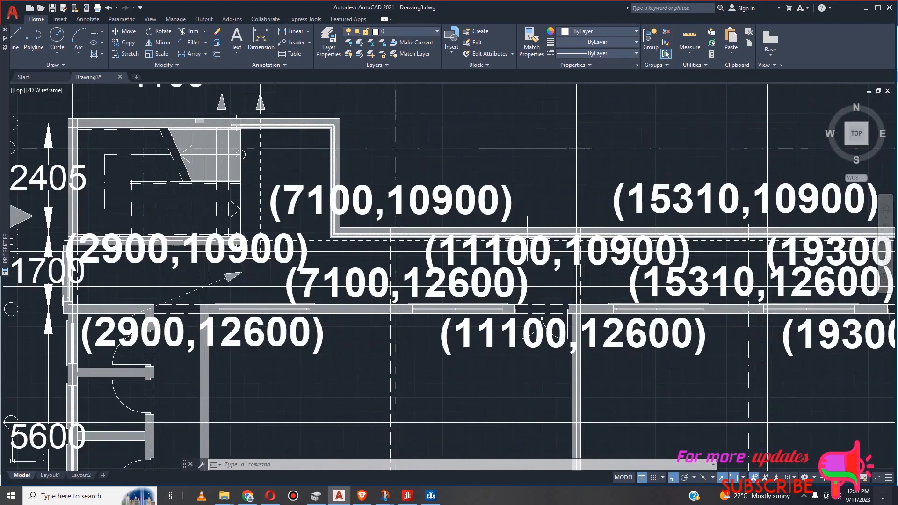
pyautogui.scroll(-5, 518, 230)
pyautogui.press('Escape')
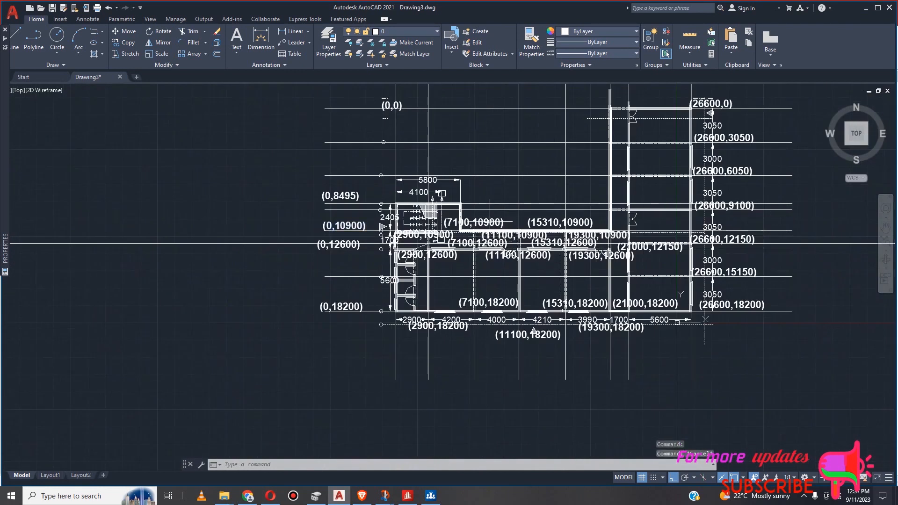
# Select all coordinate labels similar to (7100,10900) and set their text height to 400, then clear the selection.
pyautogui.click(489, 223)
pyautogui.rightClick(490, 223)
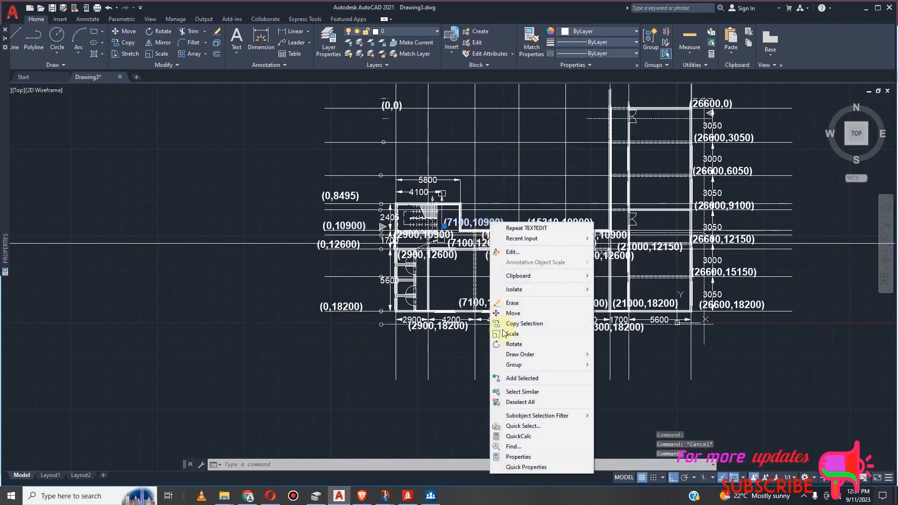
pyautogui.click(523, 392)
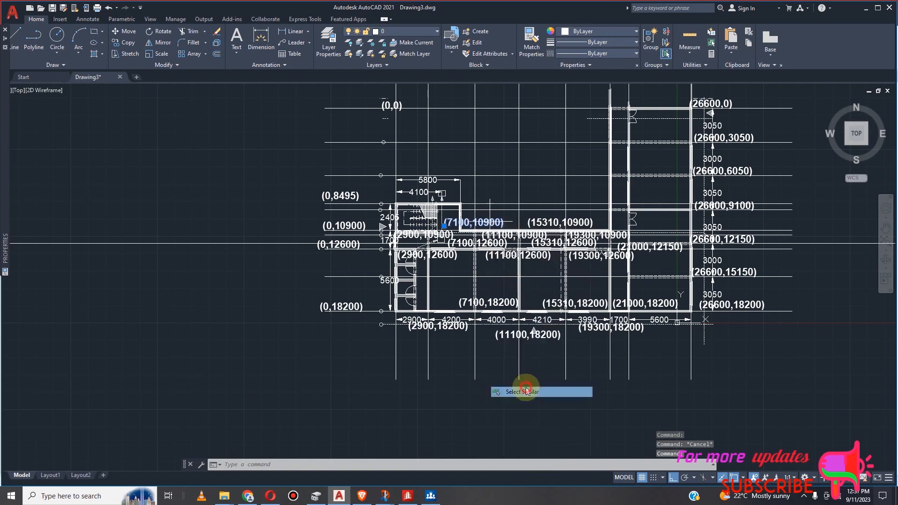
pyautogui.rightClick(177, 200)
pyautogui.click(233, 399)
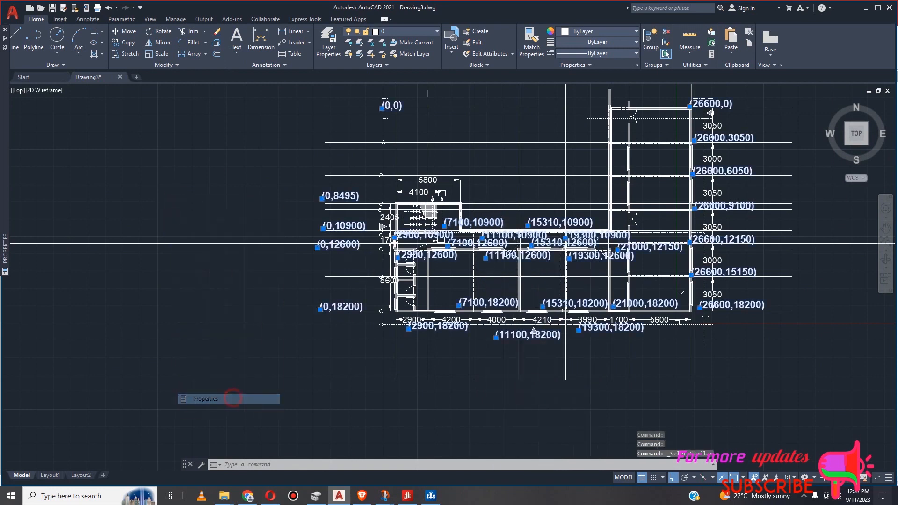
pyautogui.click(89, 205)
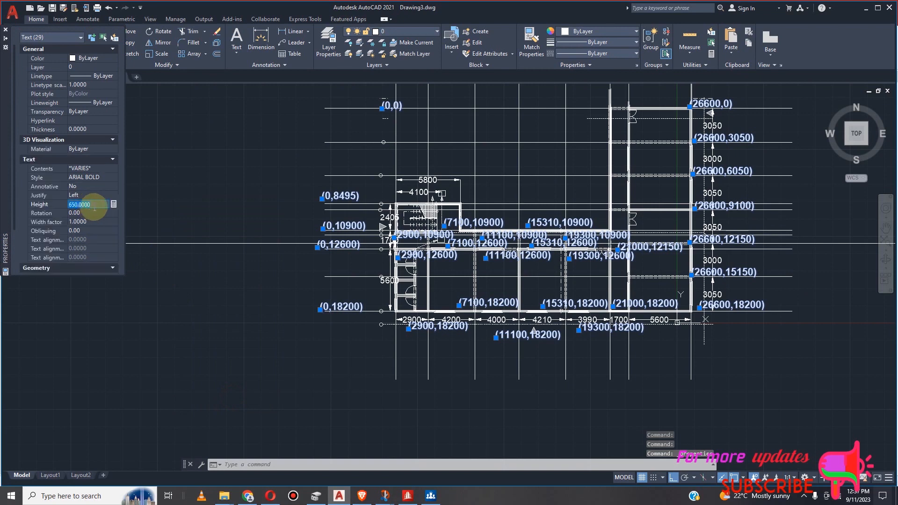
pyautogui.write('4')
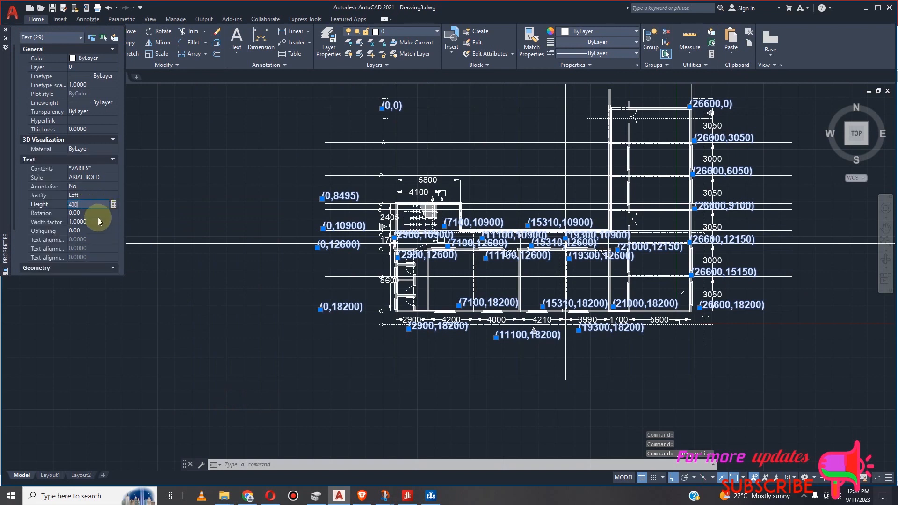
pyautogui.click(93, 214)
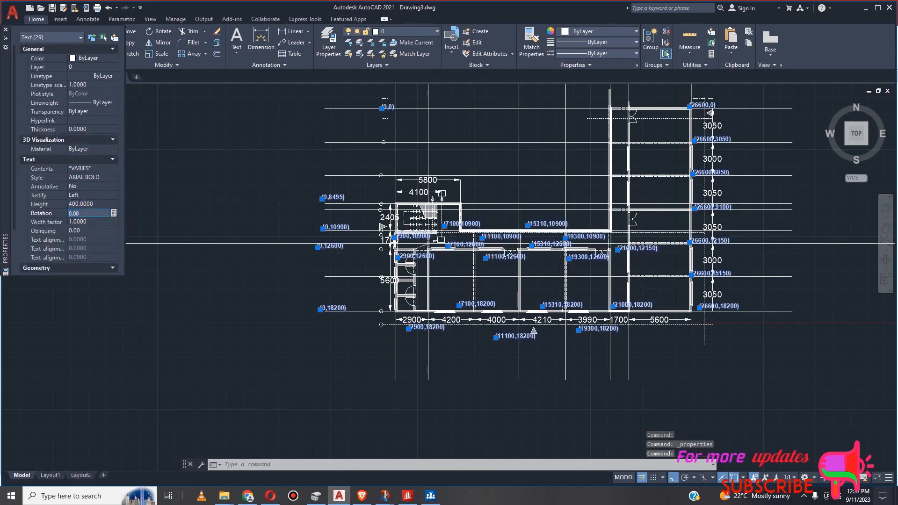
pyautogui.scroll(4, 470, 225)
pyautogui.press('Escape')
pyautogui.press('Escape')
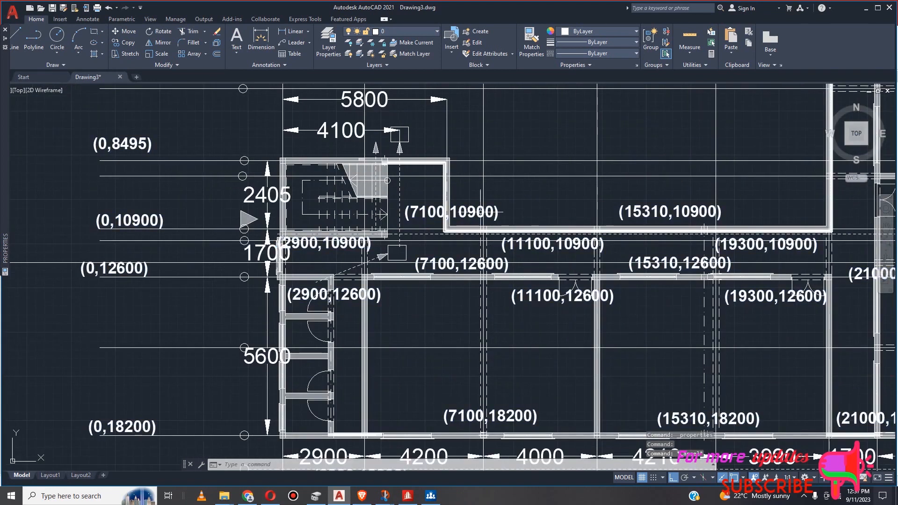
# Move the (7100,10900), (11100,10900) and (2900,10900) labels together diagonally down and to the right, toward the corridor.
pyautogui.scroll(-3, 469, 225)
pyautogui.scroll(6, 467, 220)
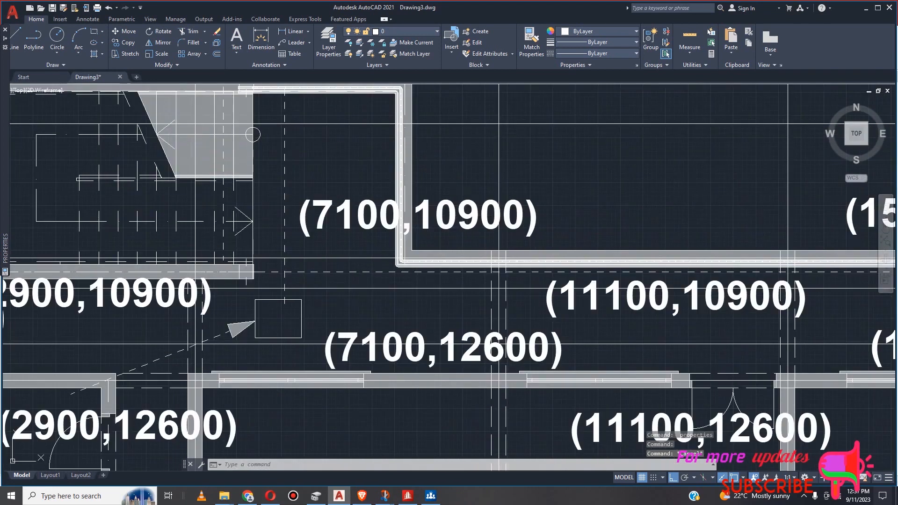
pyautogui.click(459, 217)
pyautogui.scroll(-4, 479, 202)
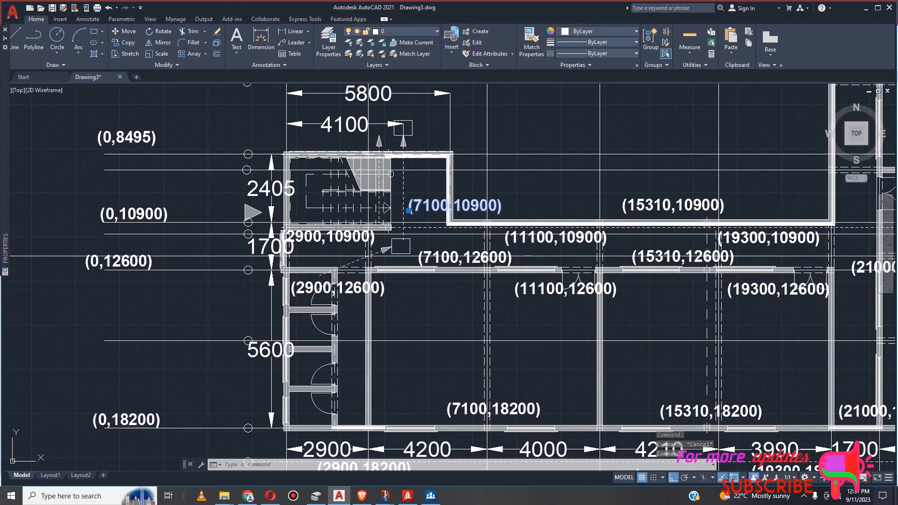
pyautogui.click(548, 241)
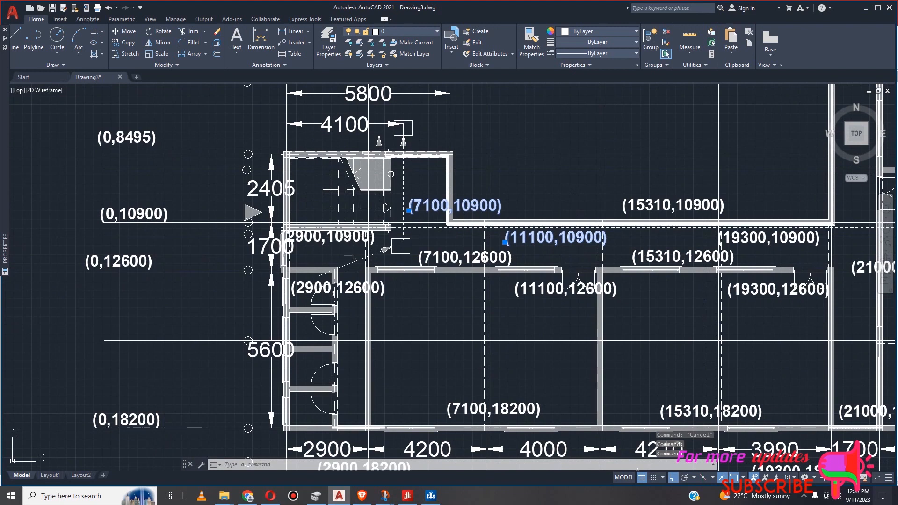
pyautogui.click(369, 234)
pyautogui.click(125, 31)
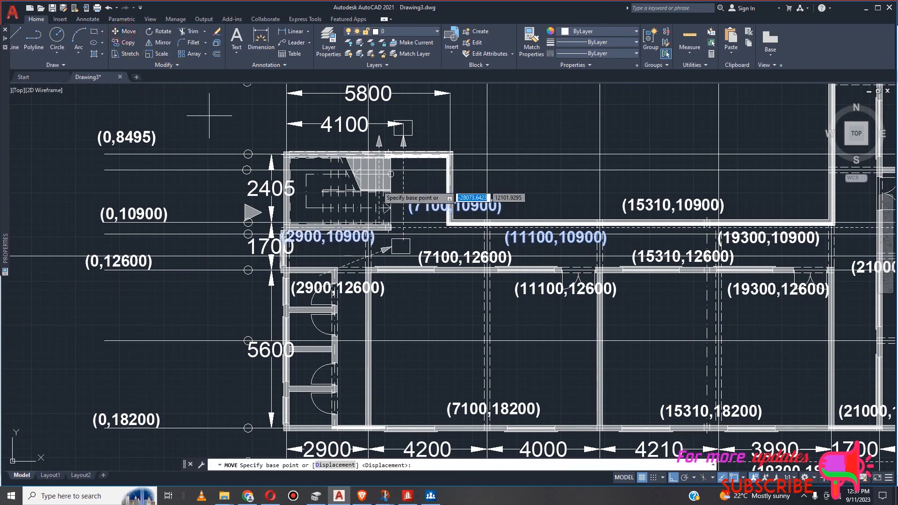
pyautogui.click(474, 202)
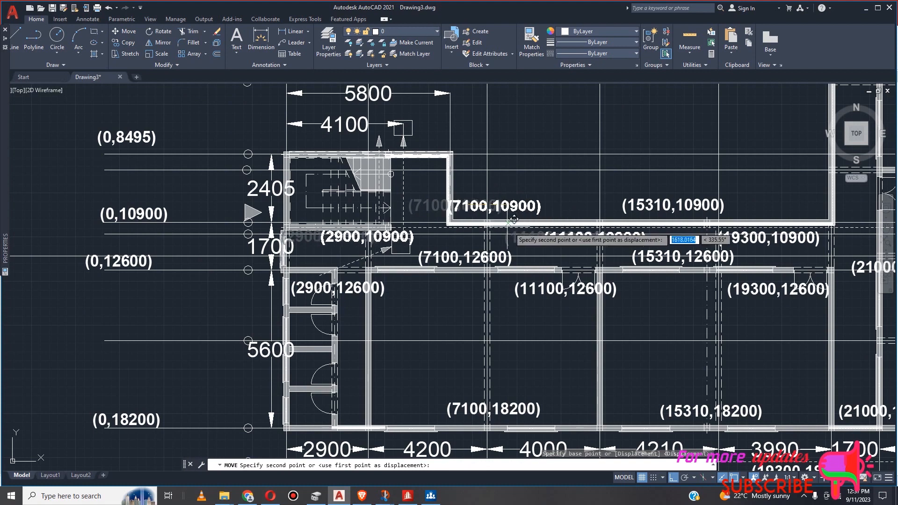
pyautogui.click(513, 237)
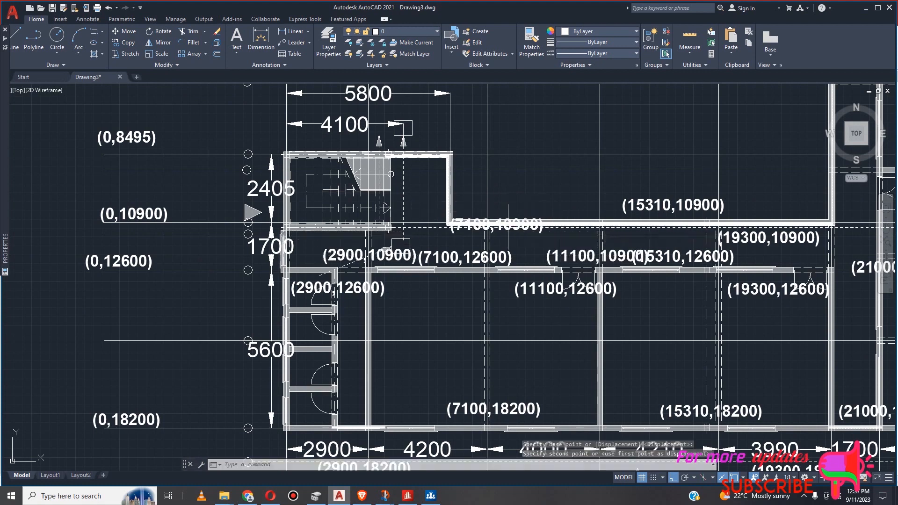
# Move the (11100,10900) and (2900,10900) labels straight up, clear of the 12600 labels in the corridor.
pyautogui.click(579, 257)
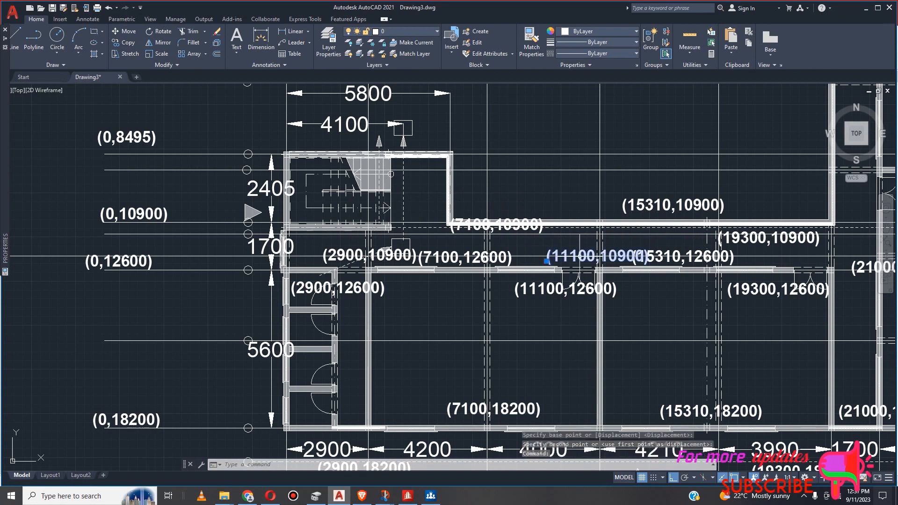
pyautogui.click(394, 255)
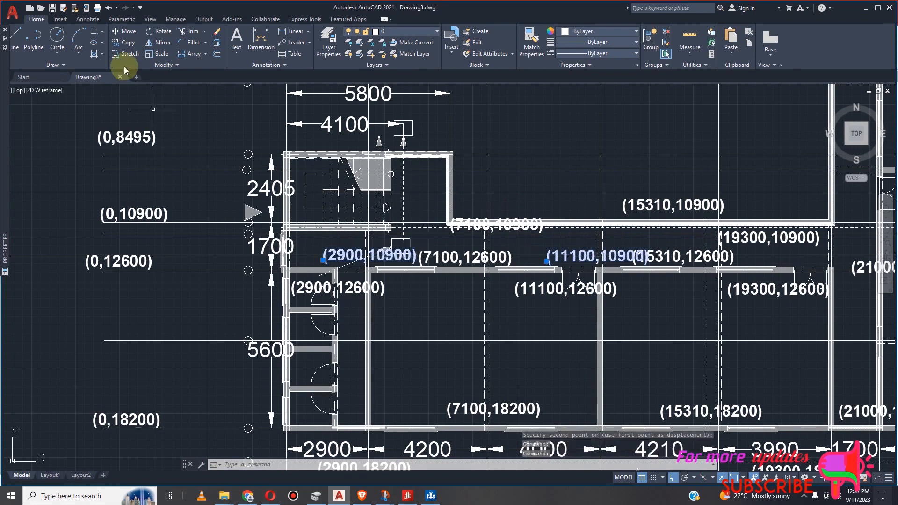
pyautogui.click(125, 31)
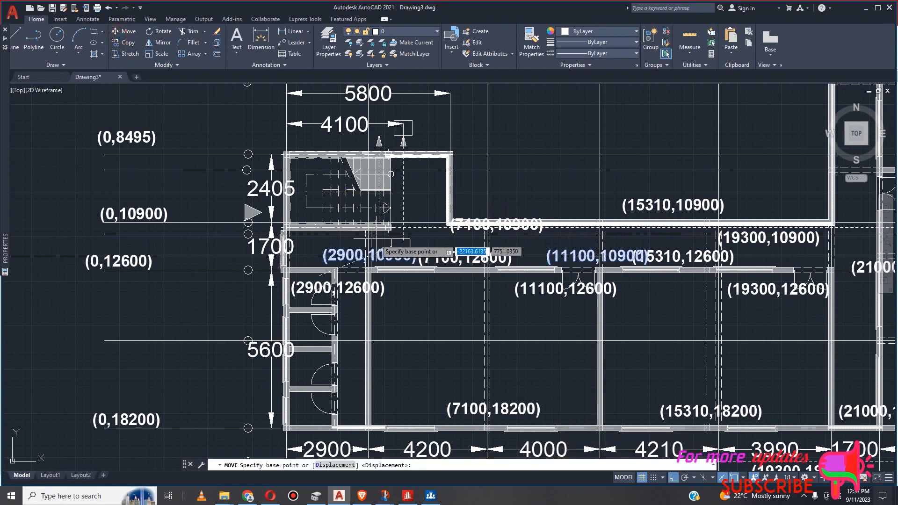
pyautogui.click(384, 251)
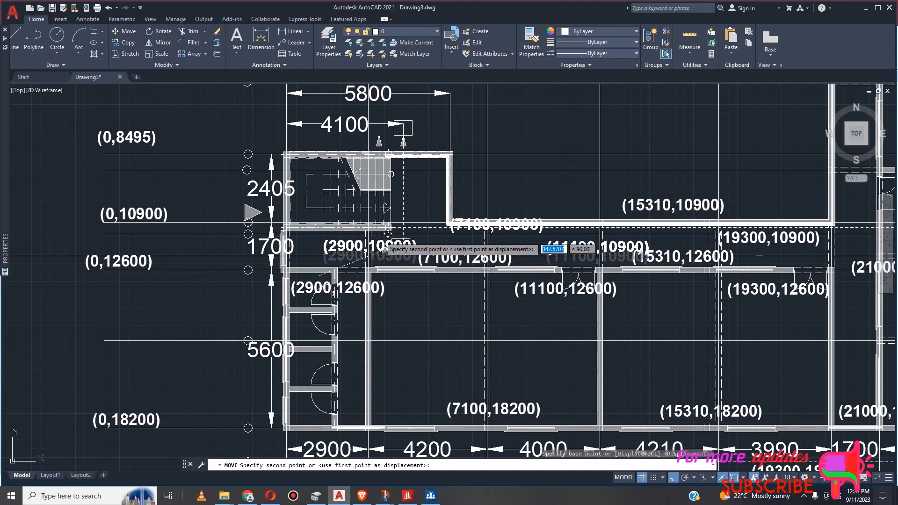
pyautogui.click(389, 226)
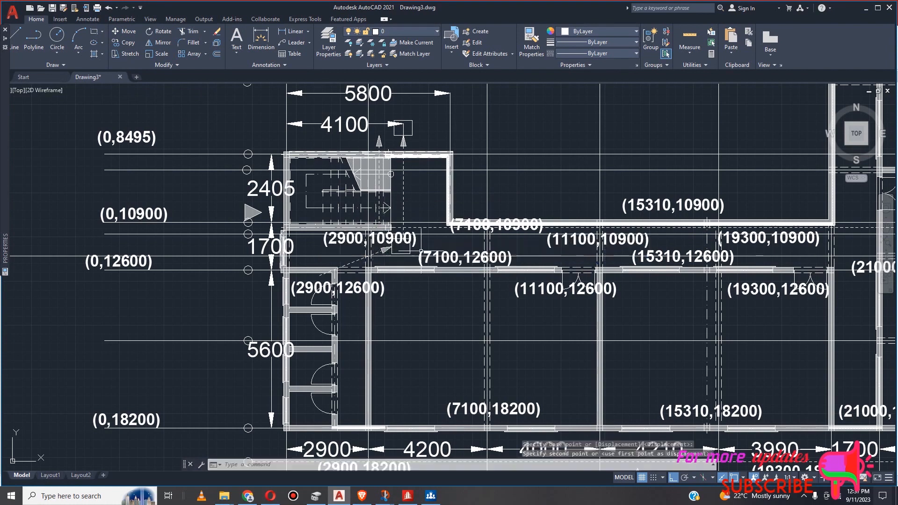
# Move the (7100,10900) label down off the wall line into the corridor.
pyautogui.click(479, 235)
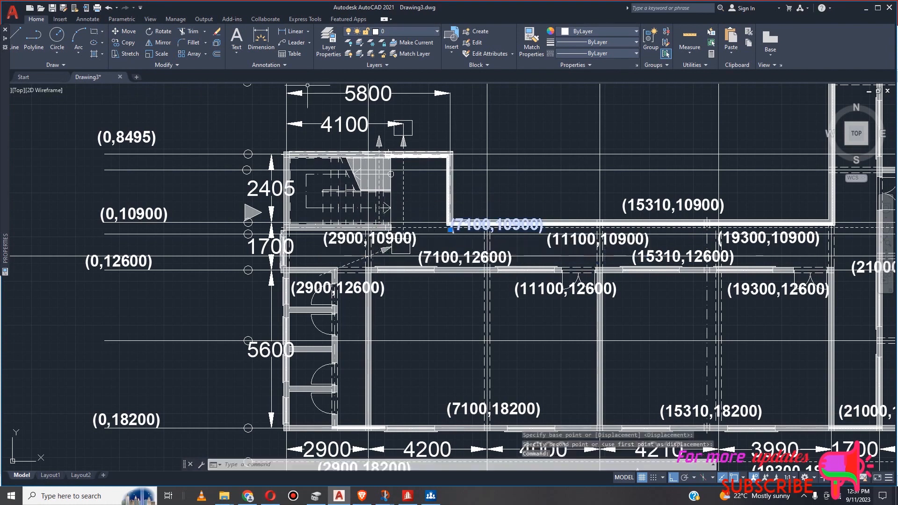
pyautogui.click(124, 32)
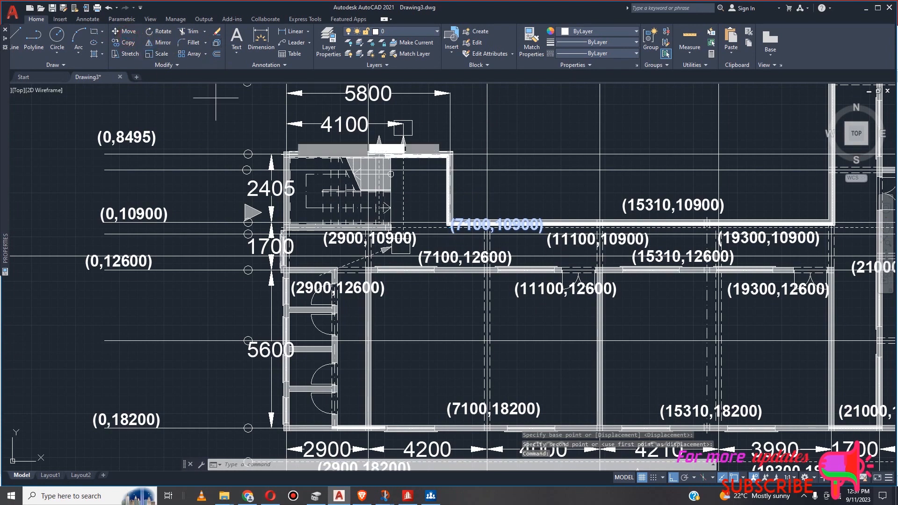
pyautogui.click(473, 224)
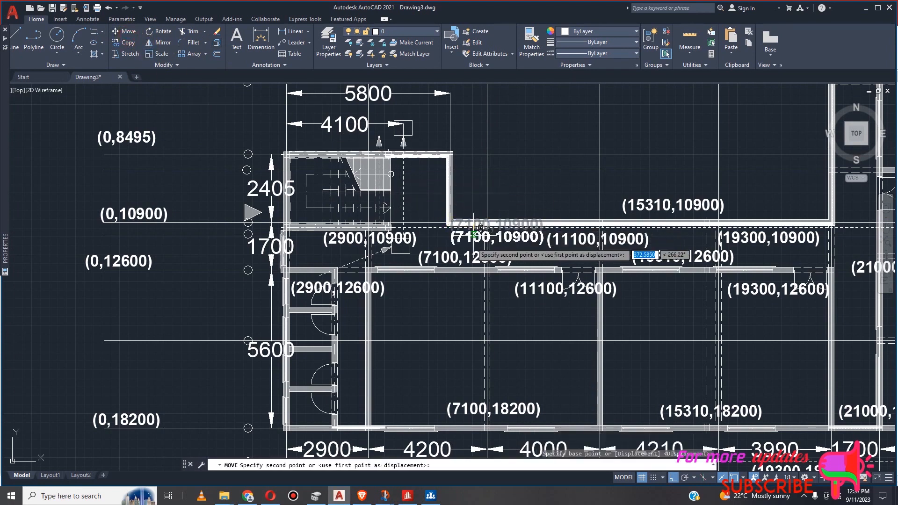
pyautogui.click(474, 232)
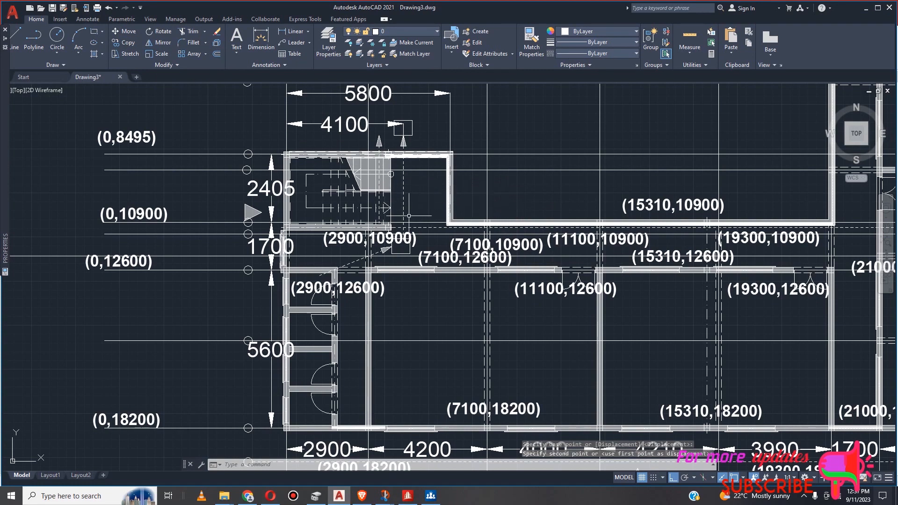
# Copy the (0,10900) label from the left grid line to the staircase's lower end and to the staircase block's lower-right wall corner.
pyautogui.click(148, 213)
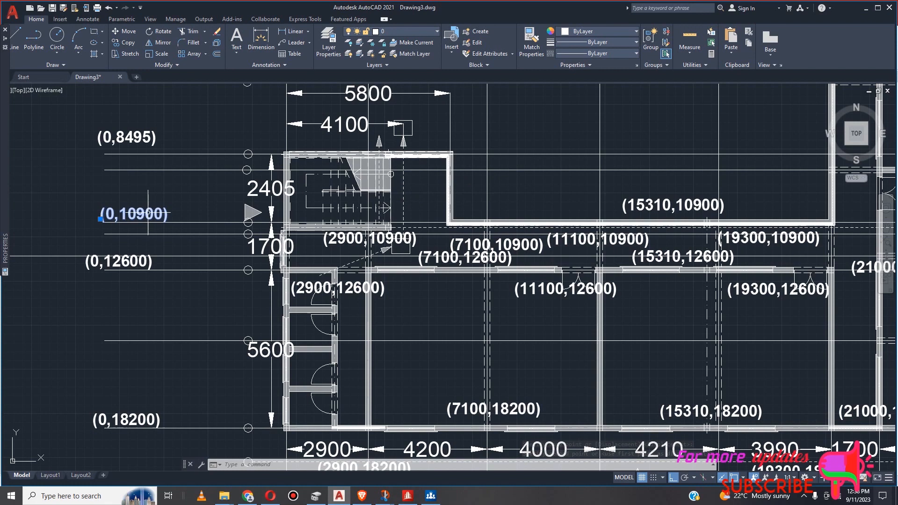
pyautogui.click(125, 42)
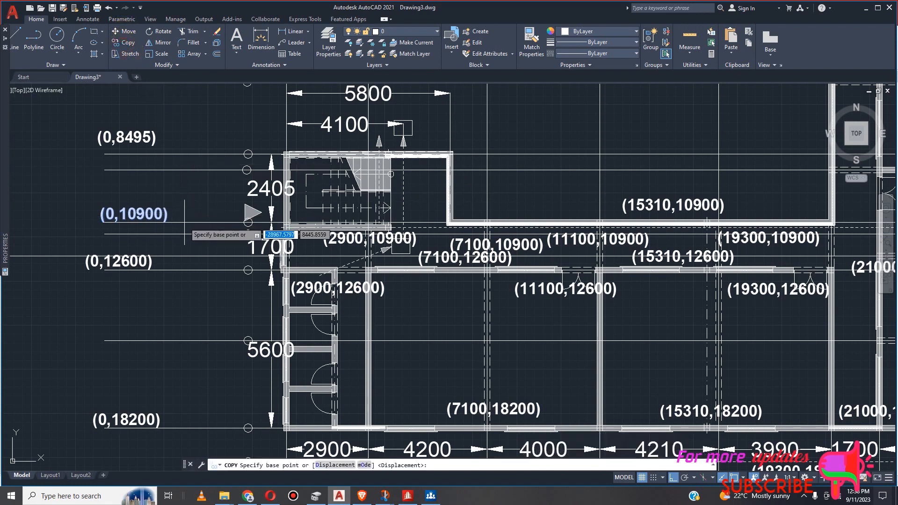
pyautogui.click(148, 213)
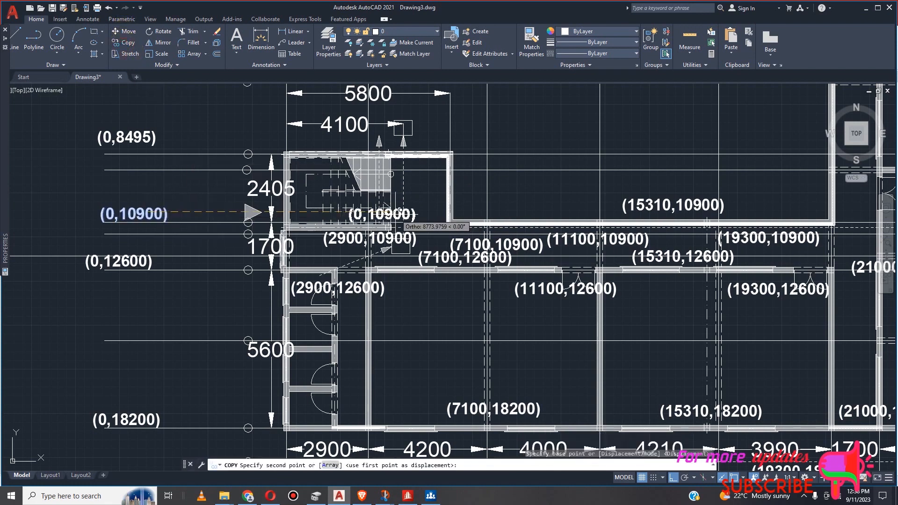
pyautogui.click(416, 223)
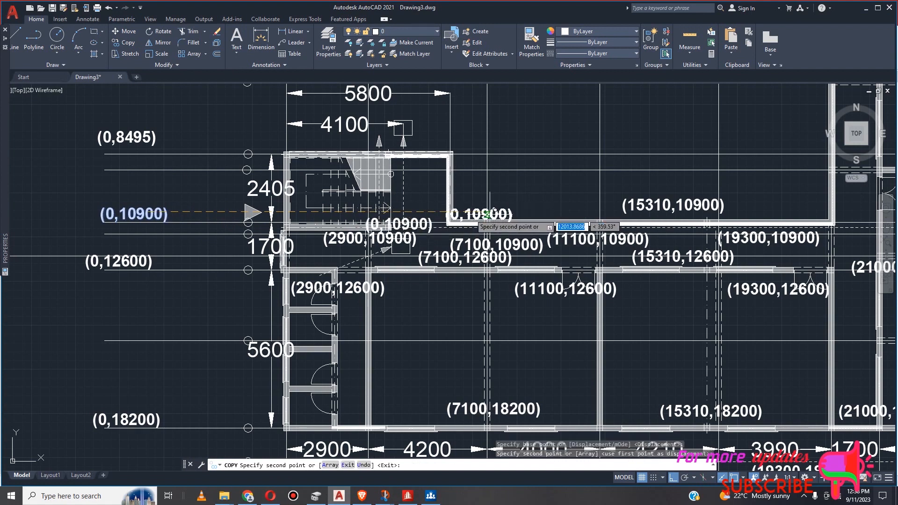
pyautogui.click(466, 220)
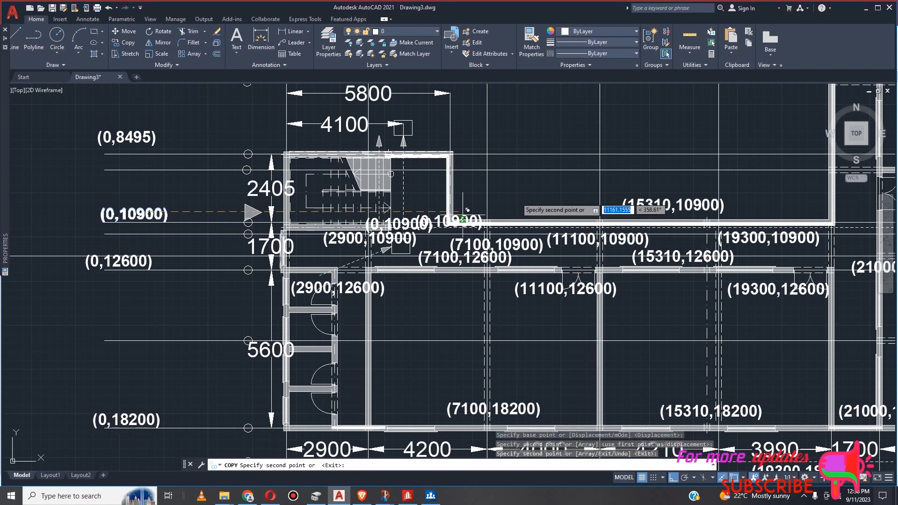
# Turn off the Intersection and Nearest object snaps and end the label copying.
pyautogui.click(744, 478)
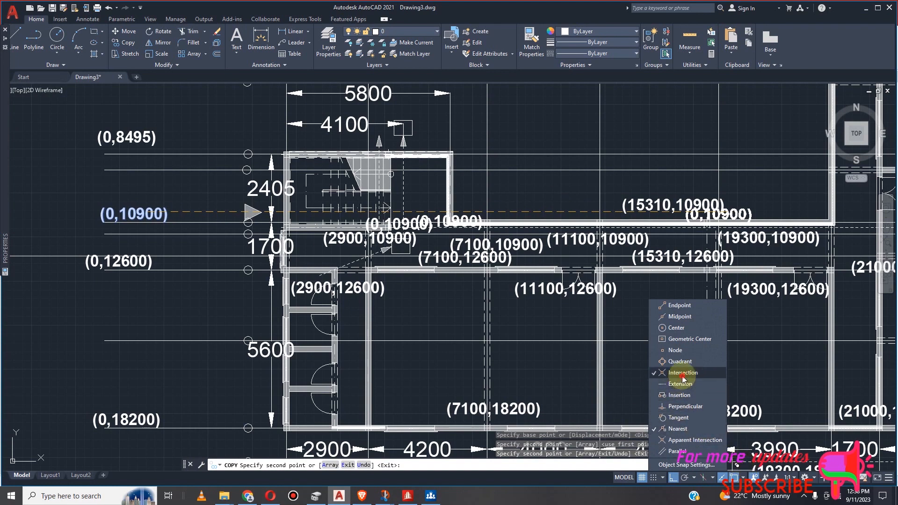
pyautogui.click(684, 429)
pyautogui.scroll(4, 453, 229)
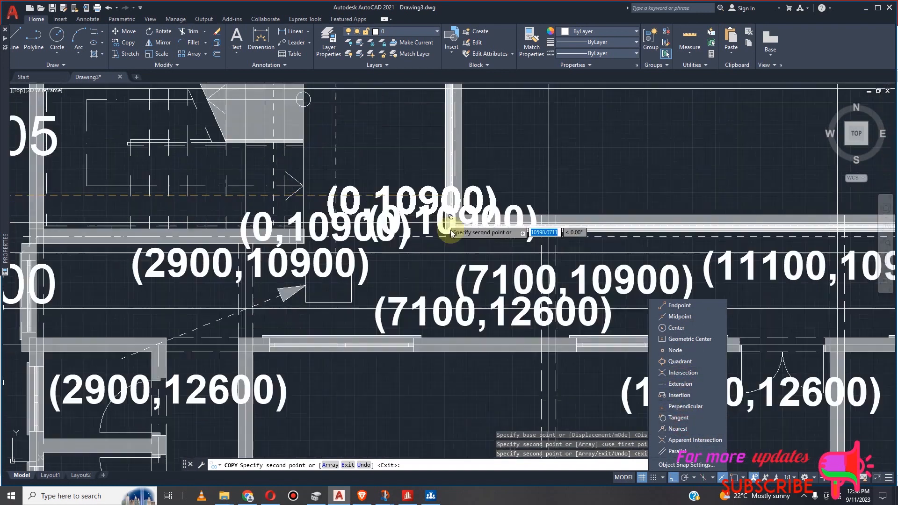
pyautogui.click(742, 479)
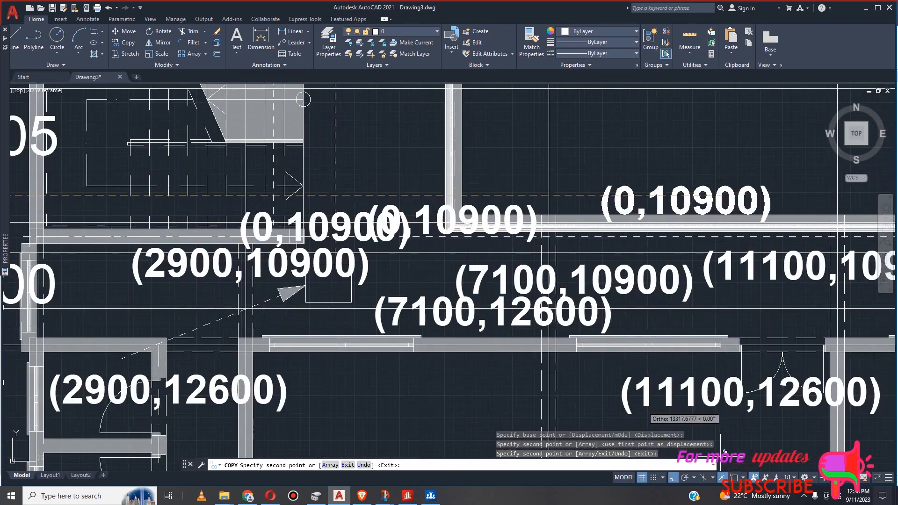
pyautogui.press('Escape')
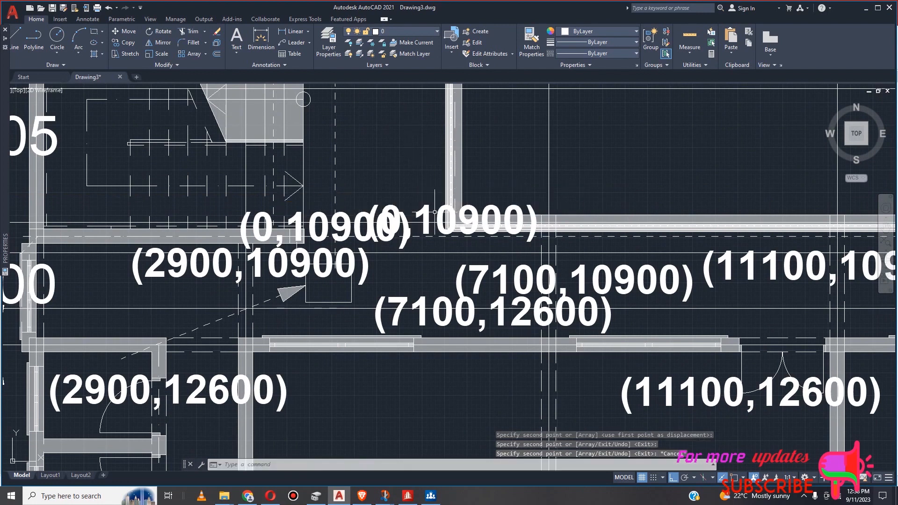
# Turn off Ortho mode and move the (0,10900) label at the staircase block's lower-right wall corner diagonally up and right, above the wall line.
pyautogui.click(436, 215)
pyautogui.click(421, 210)
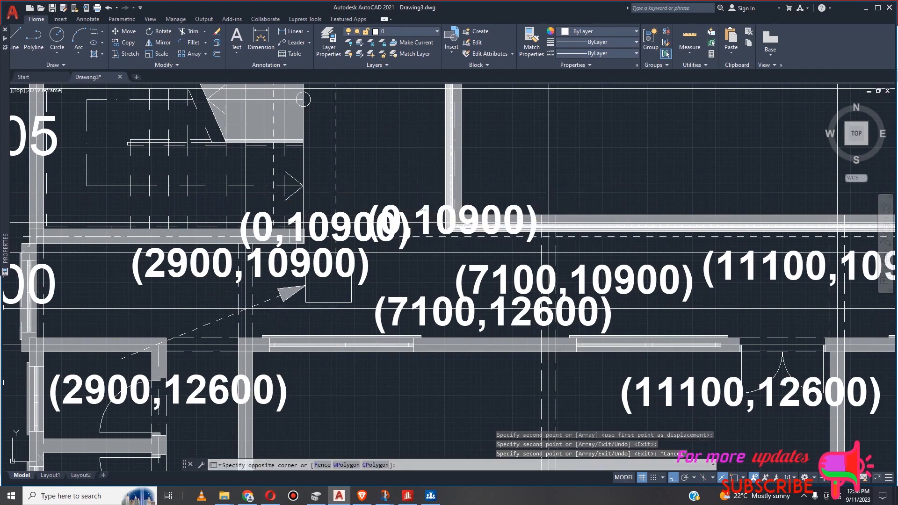
pyautogui.click(125, 31)
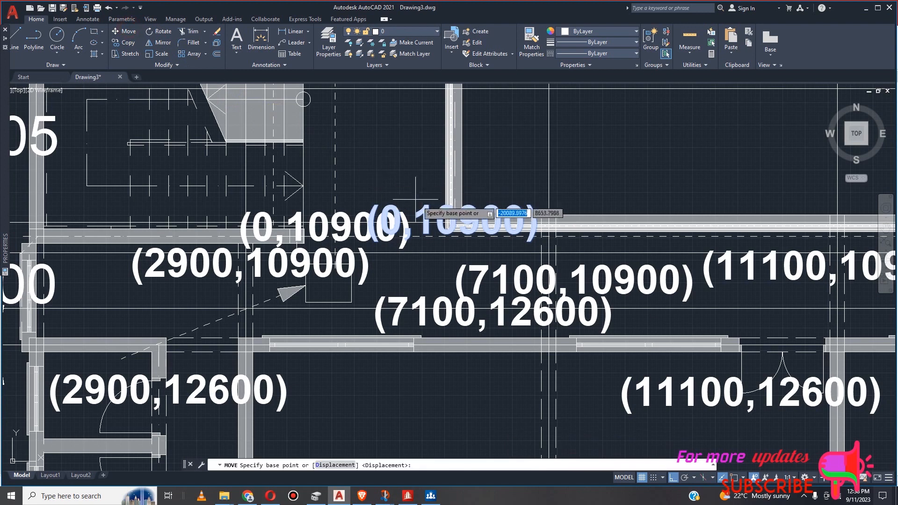
pyautogui.click(433, 215)
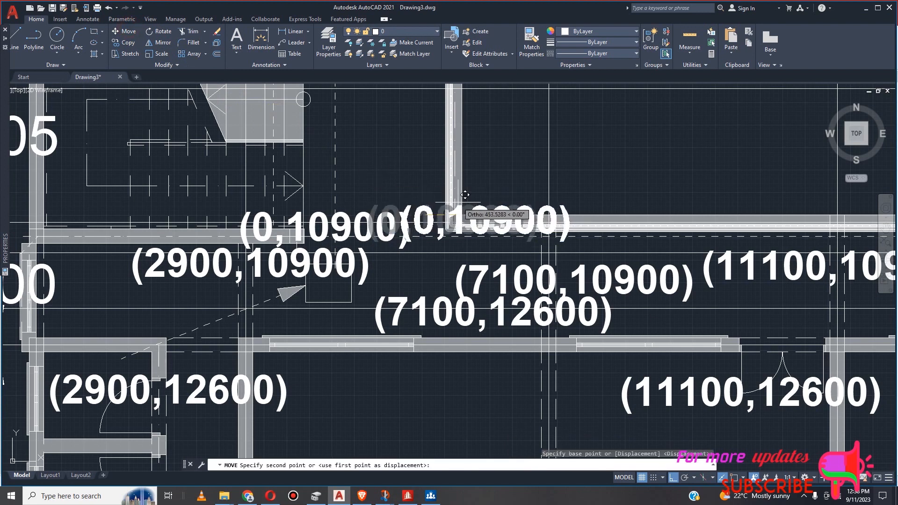
pyautogui.click(673, 477)
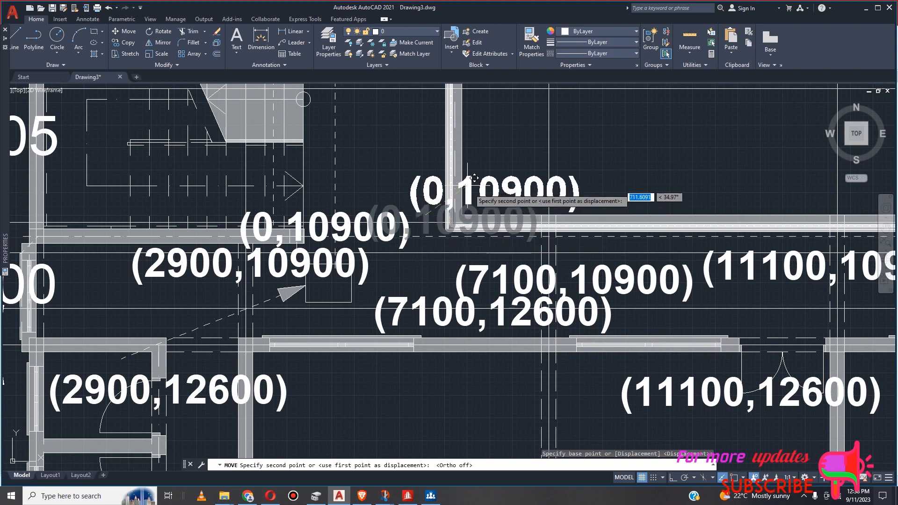
pyautogui.click(603, 177)
# Move the (0,10900) label at the staircase's lower end up above the wall and left, clear of the neighbouring label.
pyautogui.click(380, 236)
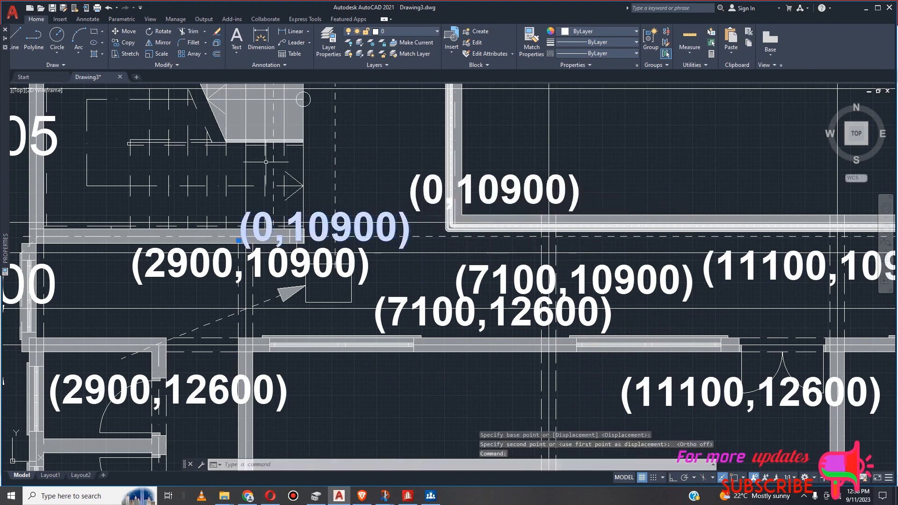
pyautogui.click(126, 31)
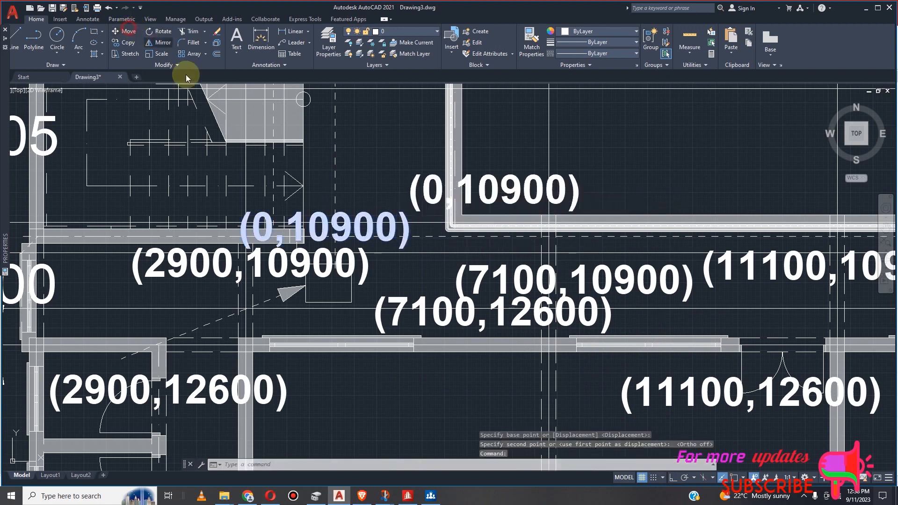
pyautogui.click(320, 218)
pyautogui.click(318, 194)
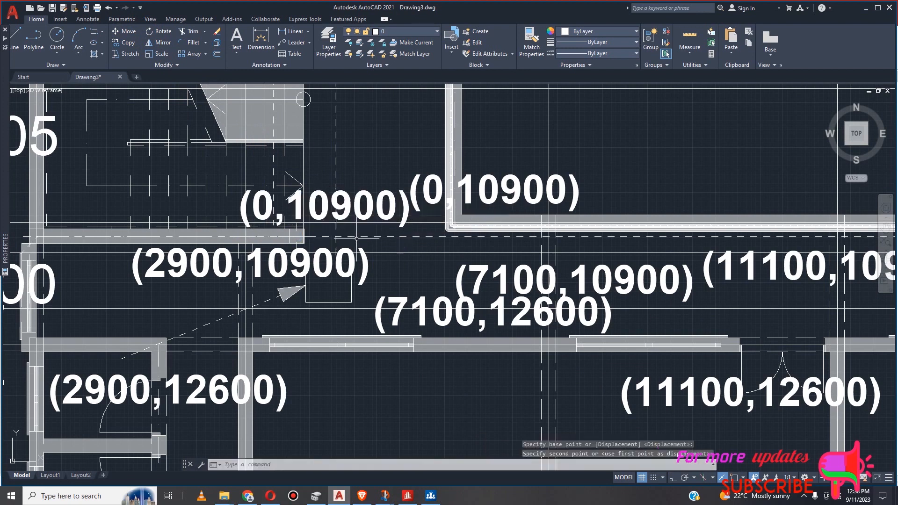
pyautogui.scroll(-2, 446, 213)
pyautogui.scroll(4, 455, 199)
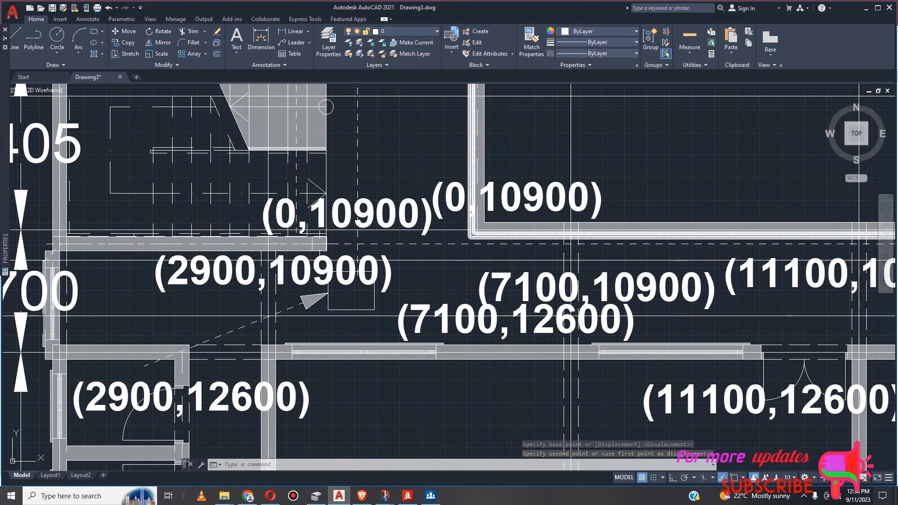
pyautogui.click(362, 212)
pyautogui.click(123, 31)
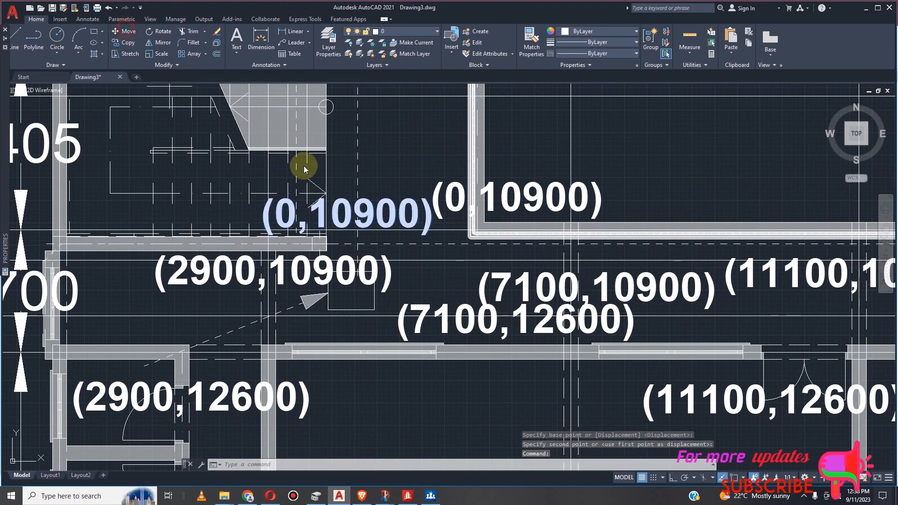
pyautogui.click(384, 208)
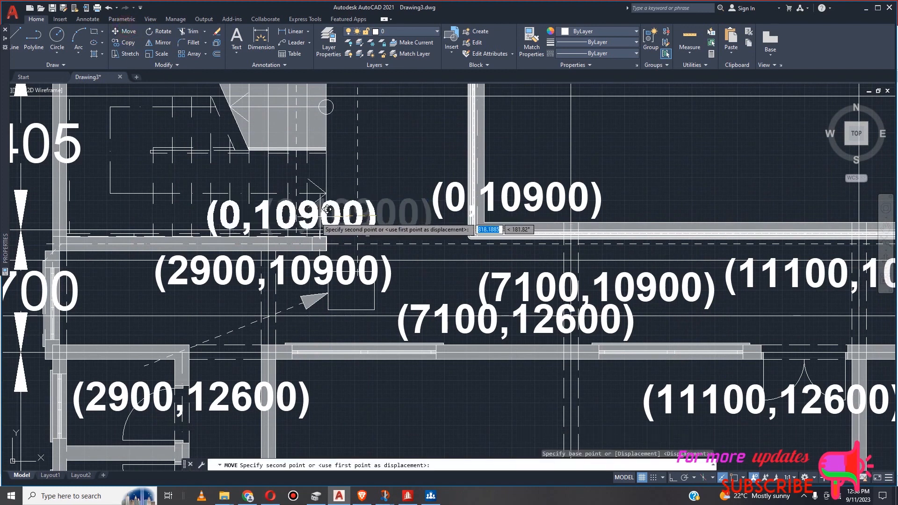
pyautogui.click(309, 209)
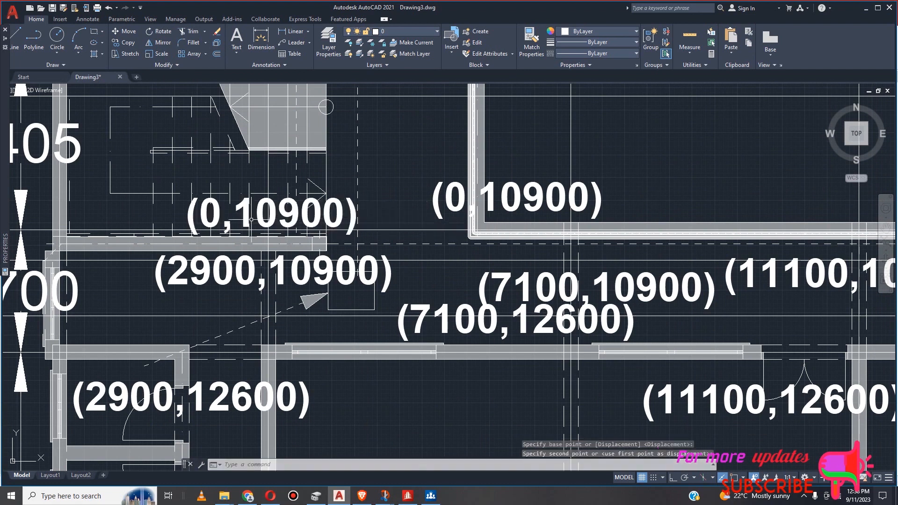
# Change the X value of the (0,10900) label at the staircase's lower end to 4100.
pyautogui.doubleClick(218, 210)
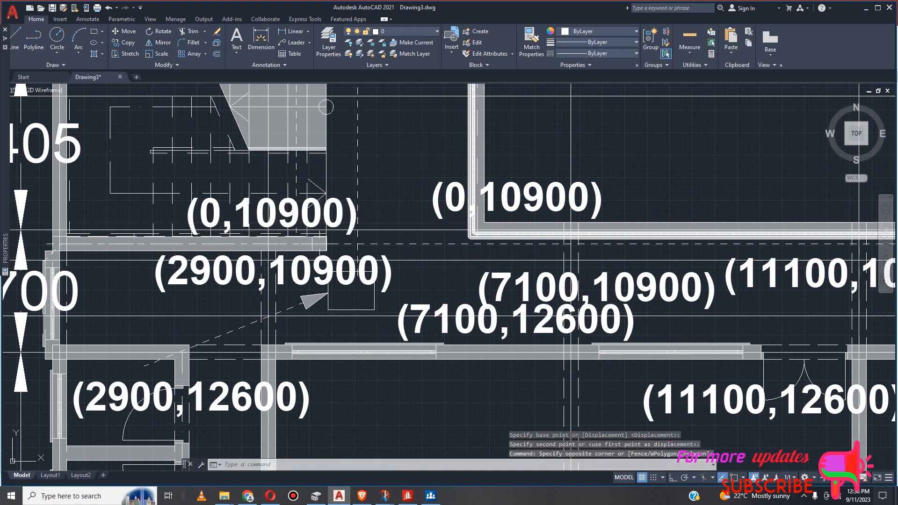
pyautogui.click(219, 211)
pyautogui.doubleClick(219, 215)
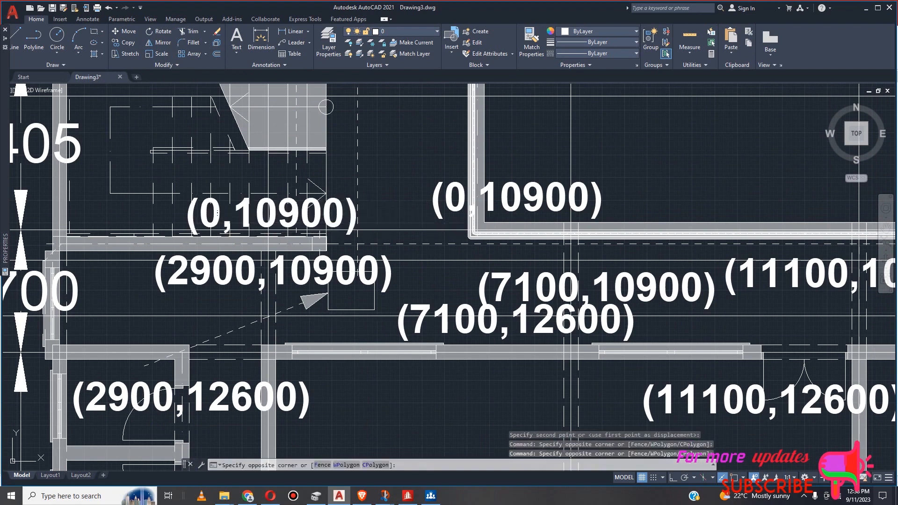
pyautogui.click(219, 217)
pyautogui.press('Escape')
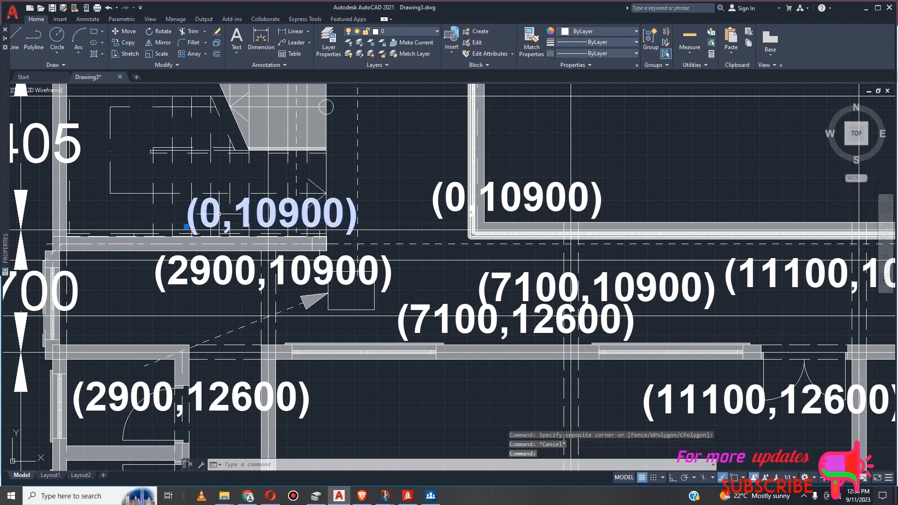
pyautogui.doubleClick(219, 216)
pyautogui.click(220, 217)
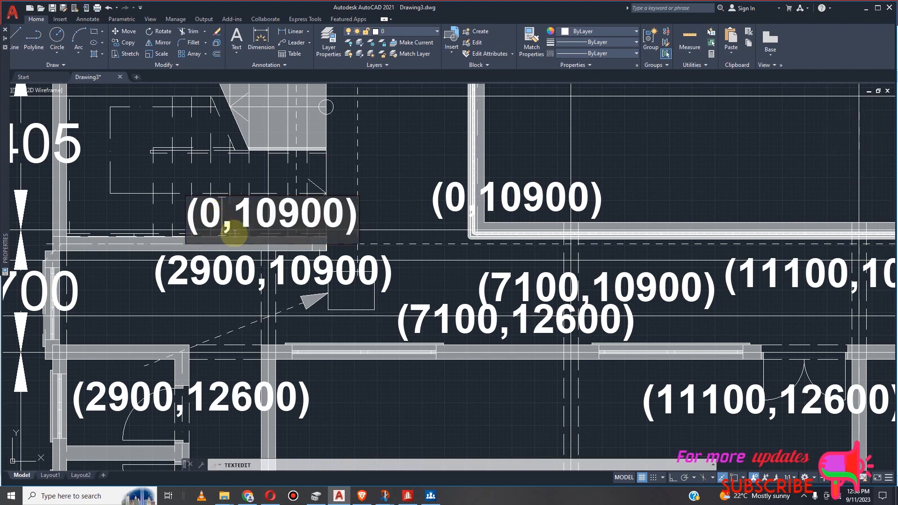
pyautogui.press('BackSpace')
pyautogui.write('4100')
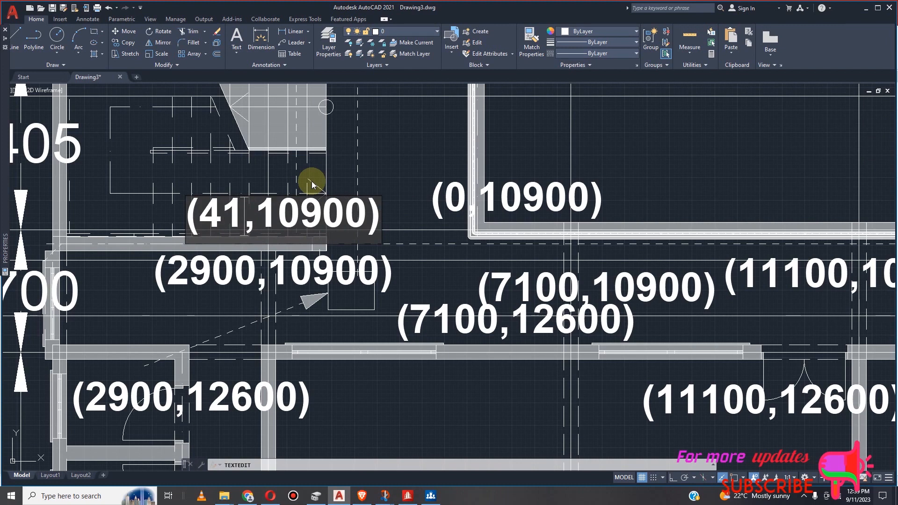
pyautogui.click(438, 185)
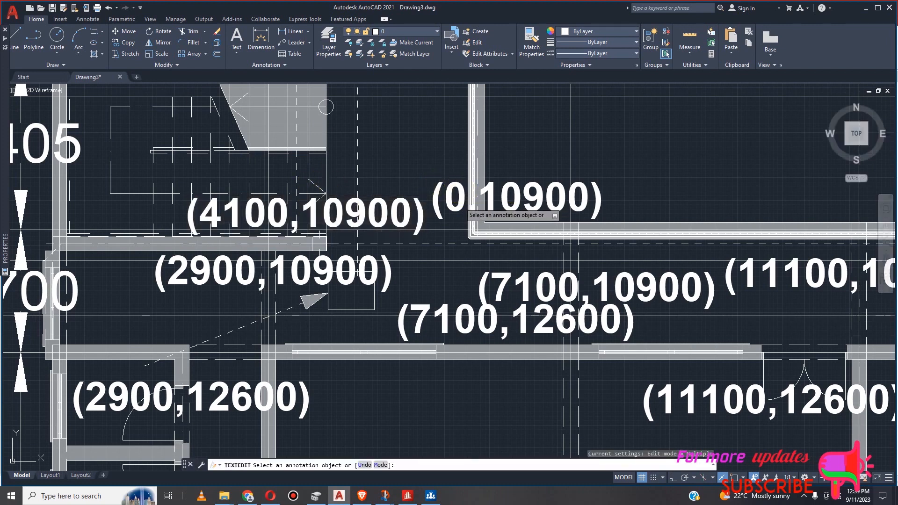
# Change the X value of the (0,10900) label at the staircase block's lower-right wall corner to 5800 and end text editing.
pyautogui.click(458, 206)
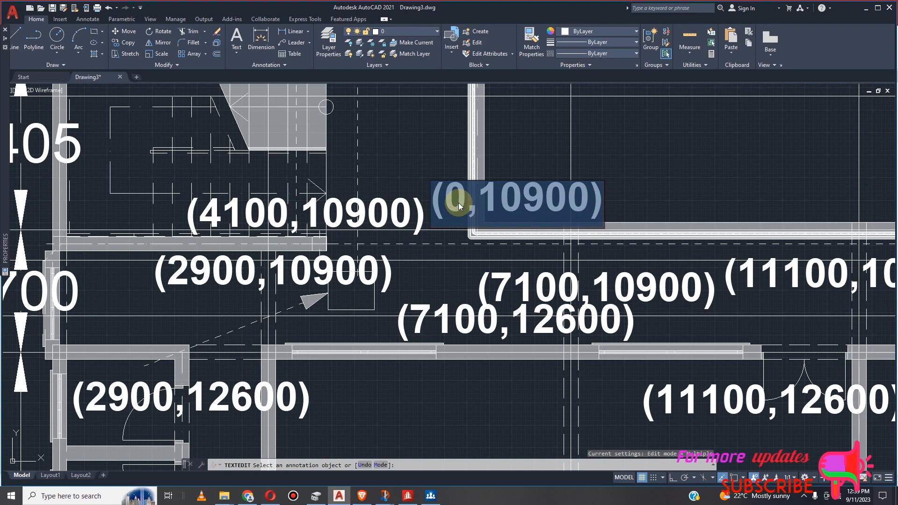
pyautogui.click(460, 207)
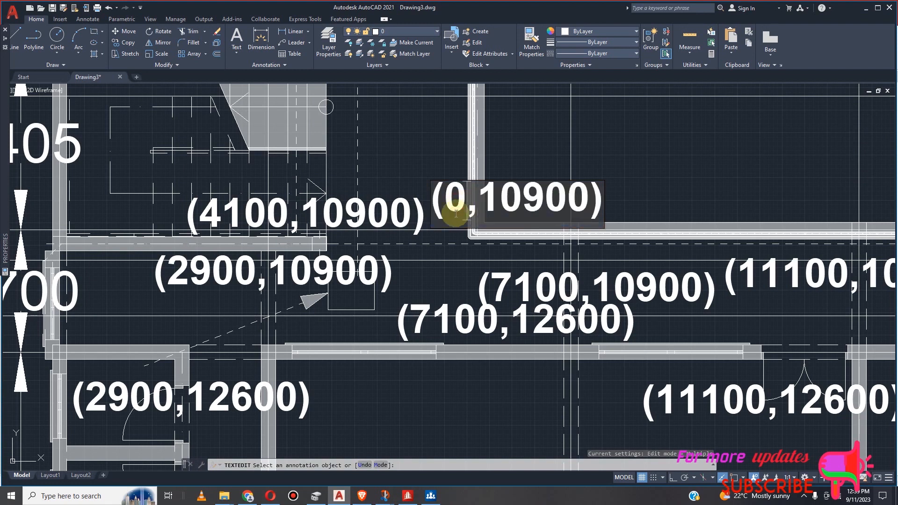
pyautogui.press('BackSpace')
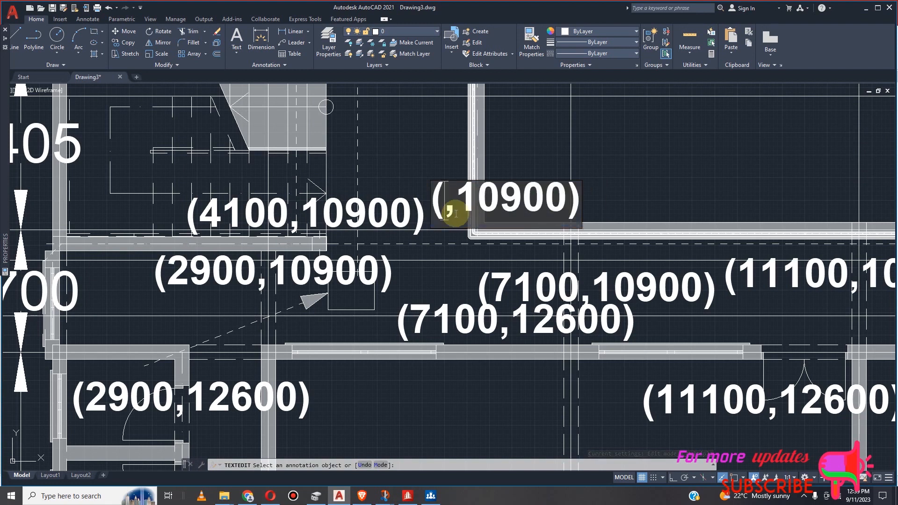
pyautogui.write('5800')
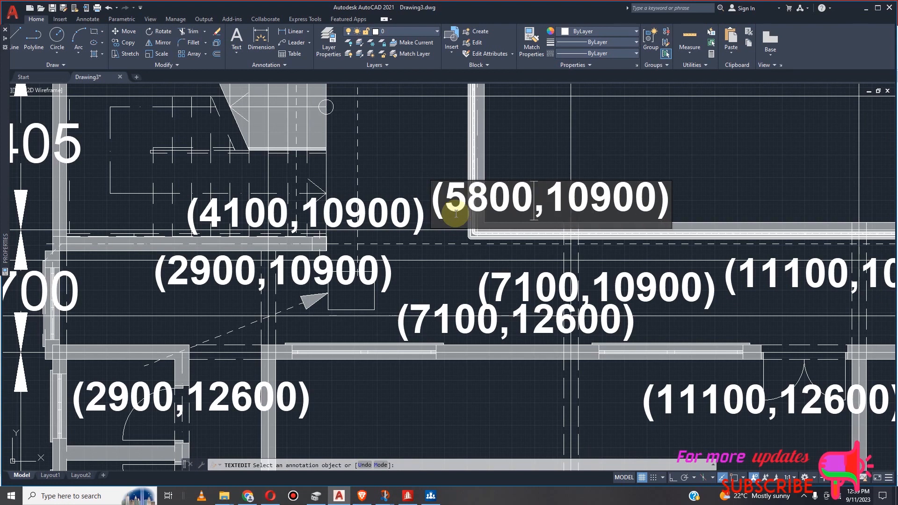
pyautogui.click(453, 174)
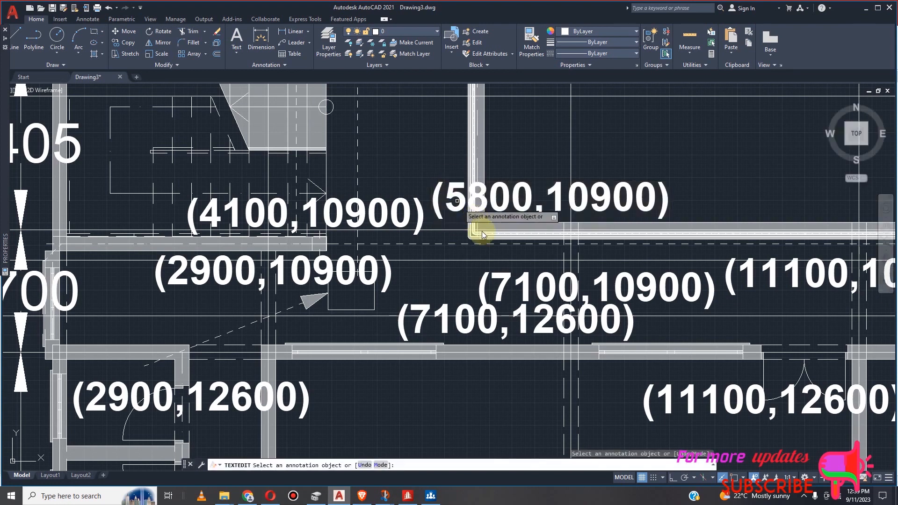
pyautogui.scroll(-2, 477, 230)
pyautogui.scroll(-3, 439, 248)
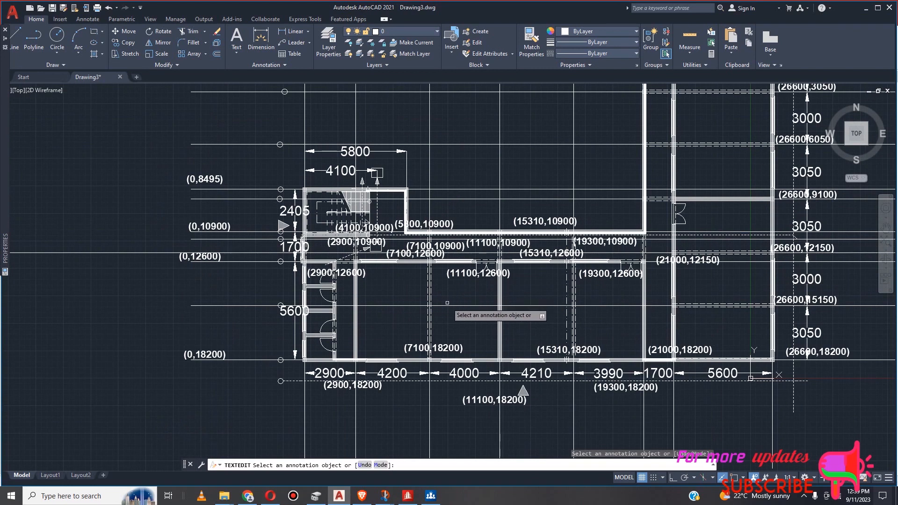
pyautogui.scroll(4, 449, 272)
pyautogui.scroll(-2, 457, 310)
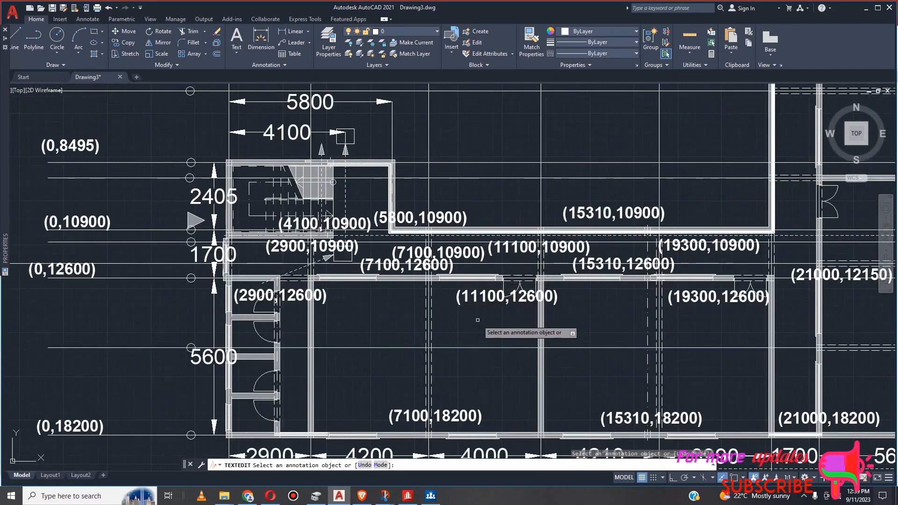
pyautogui.scroll(-2, 478, 320)
pyautogui.scroll(2, 330, 231)
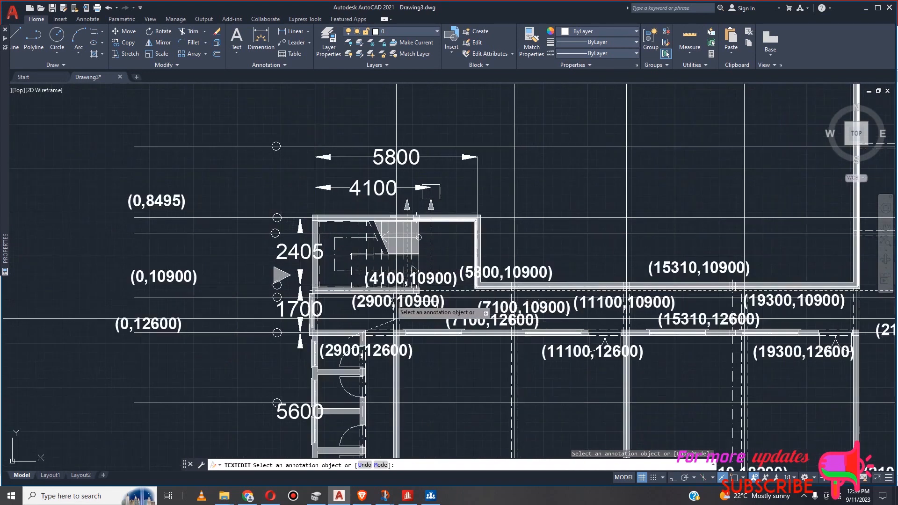
pyautogui.press('Escape')
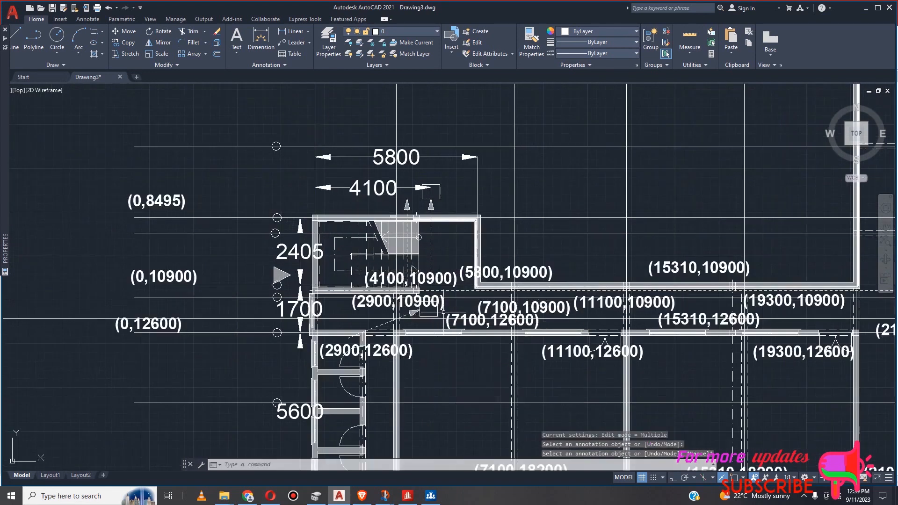
# Copy the (4100,10900) and (5800,10900) labels together up to just above the staircase block's top wall.
pyautogui.click(456, 281)
pyautogui.click(537, 269)
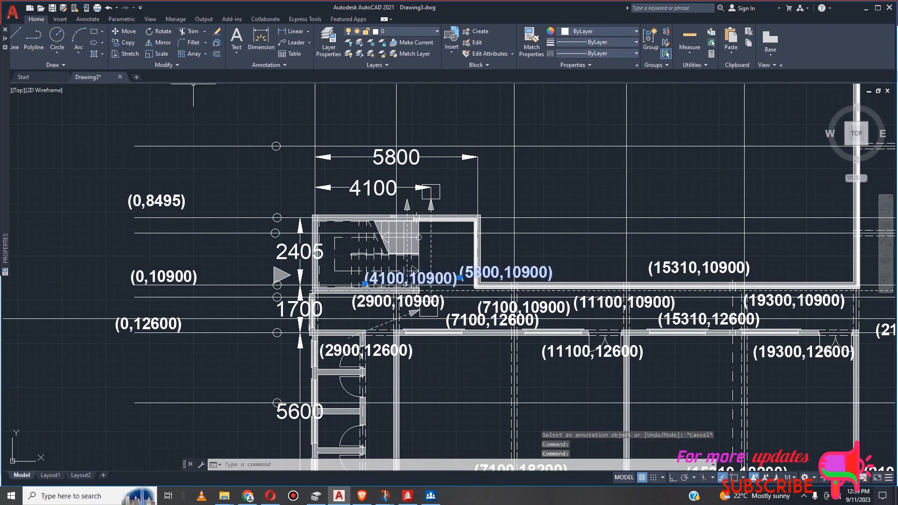
pyautogui.click(130, 49)
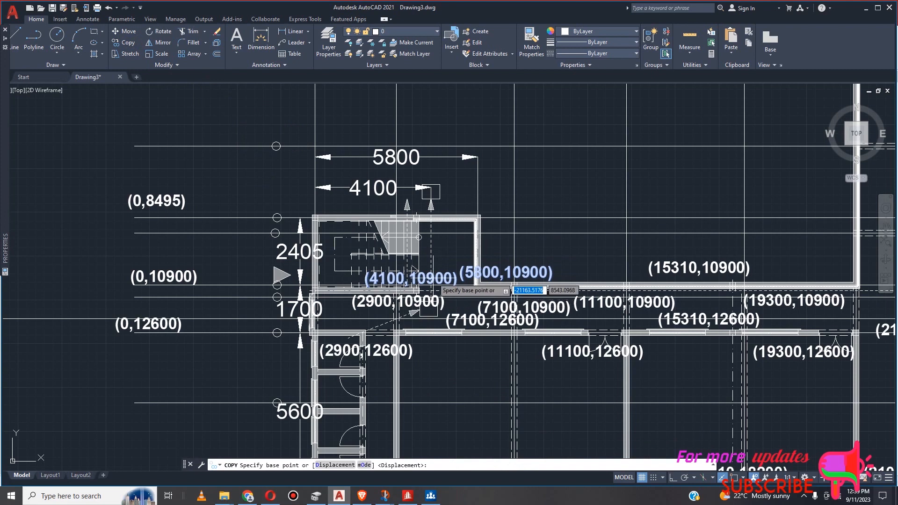
pyautogui.click(439, 272)
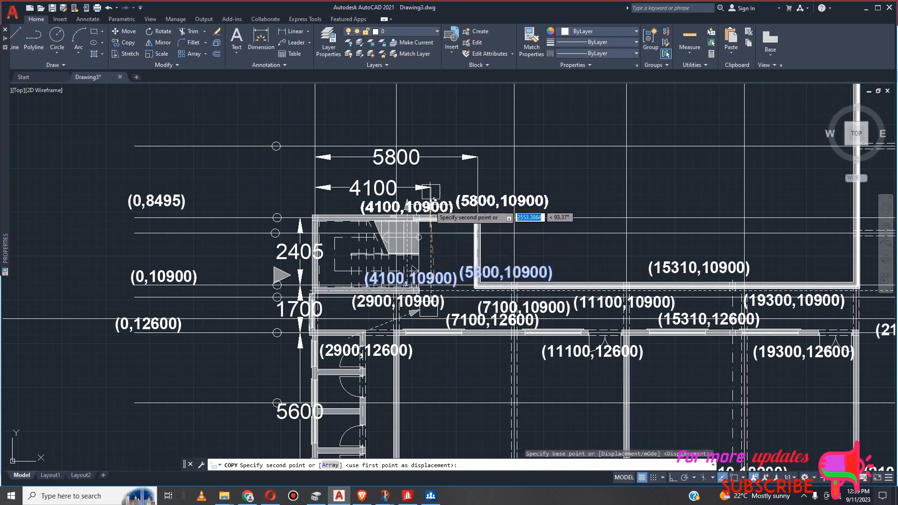
pyautogui.click(435, 201)
pyautogui.press('Escape')
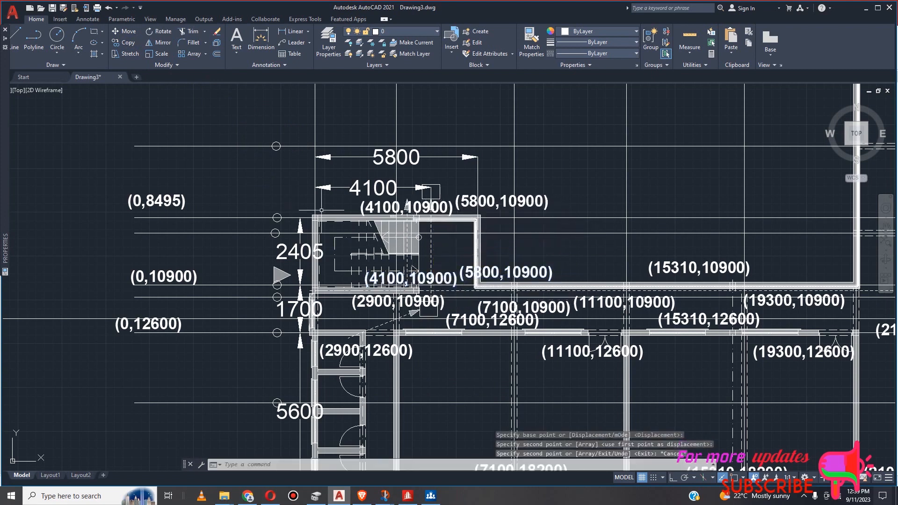
# Change the Y value of the (4100,10900) label above the staircase block's top wall to 8495.
pyautogui.moveTo(446, 223); pyautogui.dragTo(477, 226, button='middle')
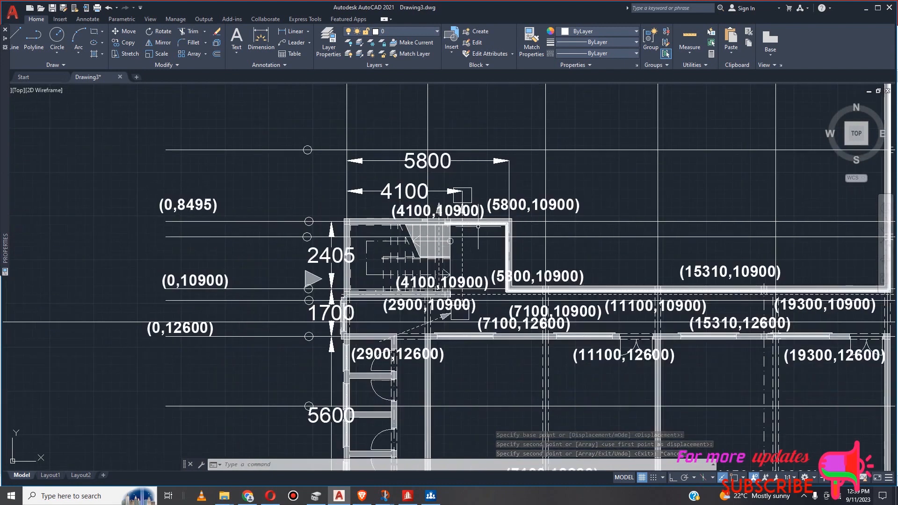
pyautogui.scroll(2, 479, 226)
pyautogui.click(474, 204)
pyautogui.click(474, 204)
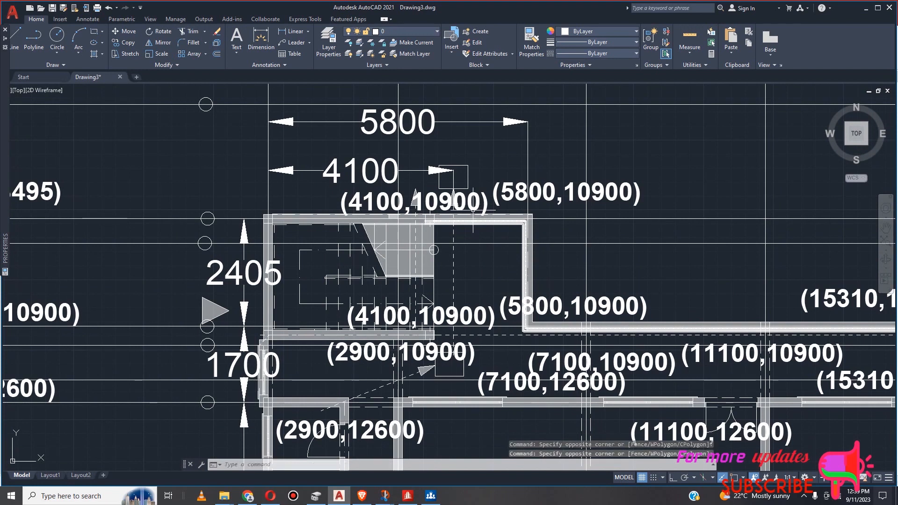
pyautogui.click(473, 209)
pyautogui.doubleClick(473, 210)
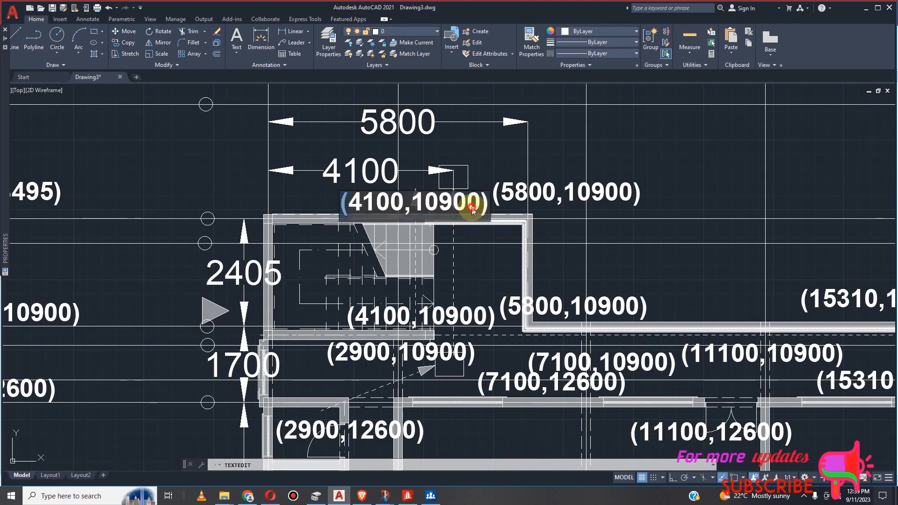
pyautogui.doubleClick(472, 207)
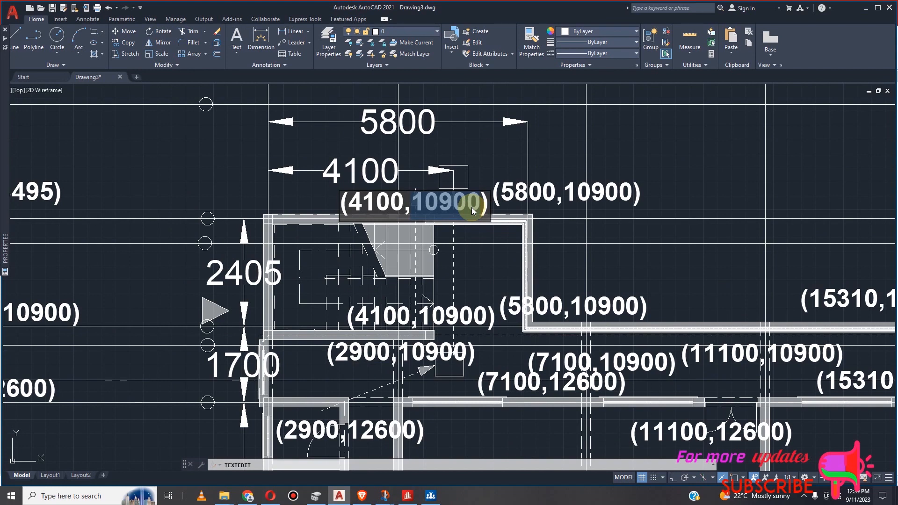
pyautogui.write('84')
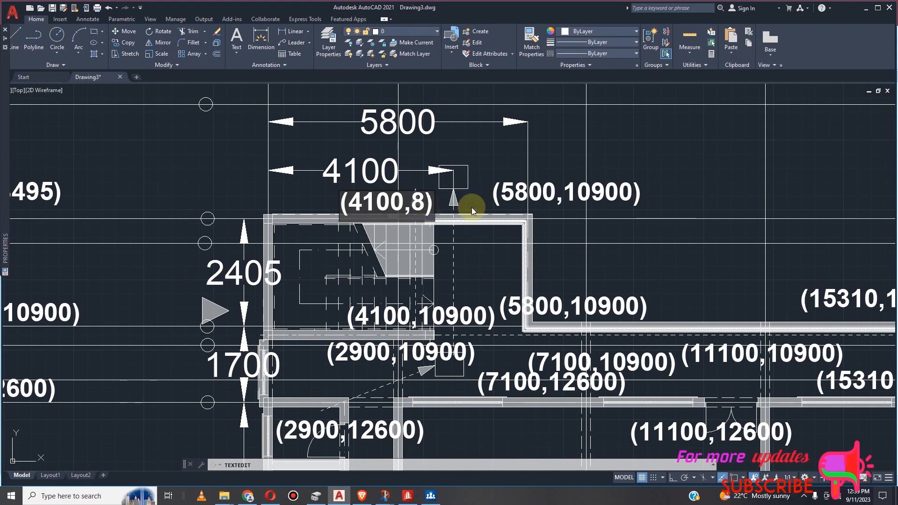
pyautogui.write('95')
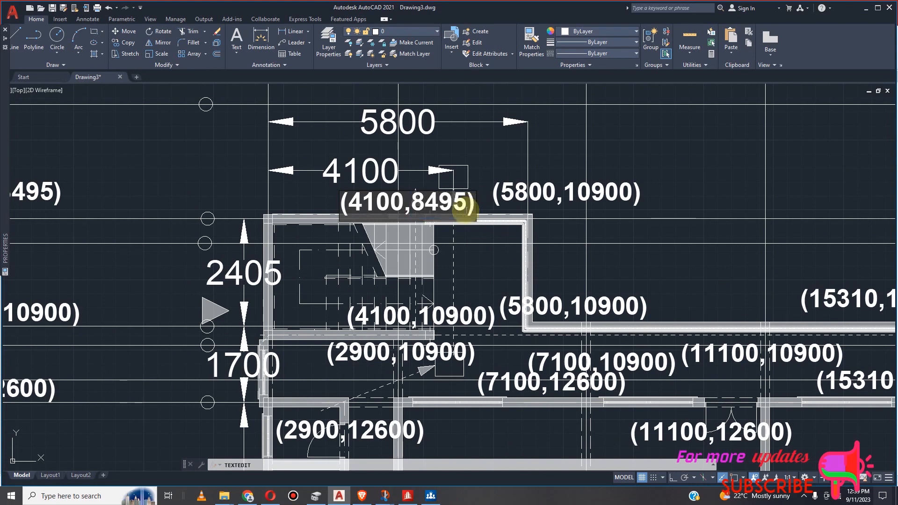
# Copy the 8495 value into the Y position of the (5800,10900) label above the staircase's top wall and end text editing.
pyautogui.doubleClick(437, 202)
pyautogui.rightClick(437, 201)
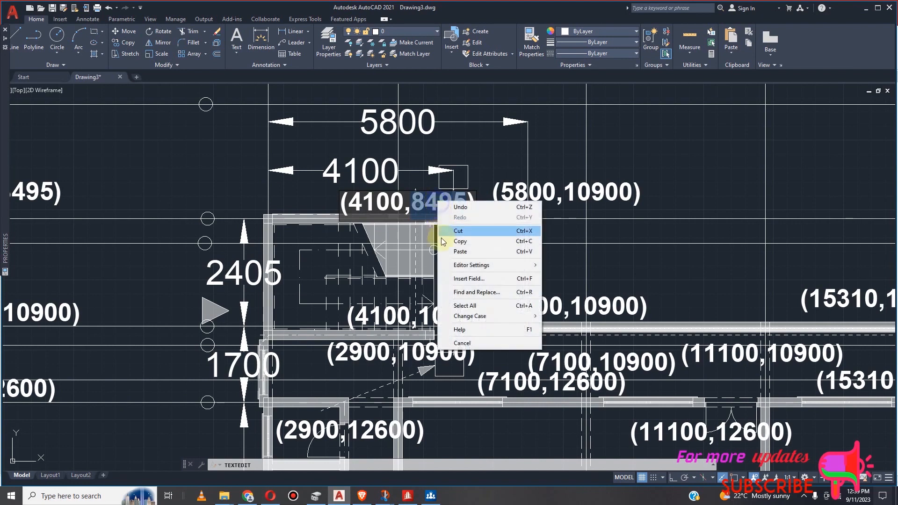
pyautogui.click(468, 242)
pyautogui.click(569, 223)
pyautogui.doubleClick(601, 200)
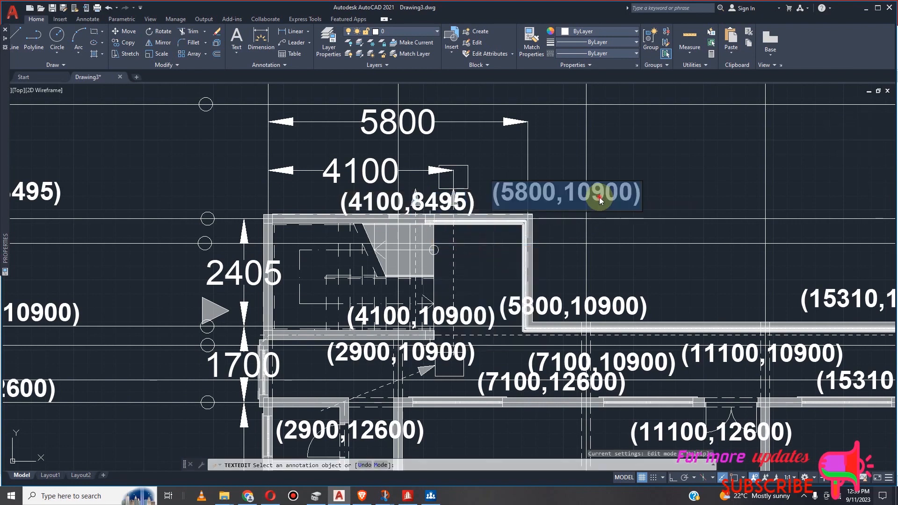
pyautogui.rightClick(601, 200)
pyautogui.click(630, 243)
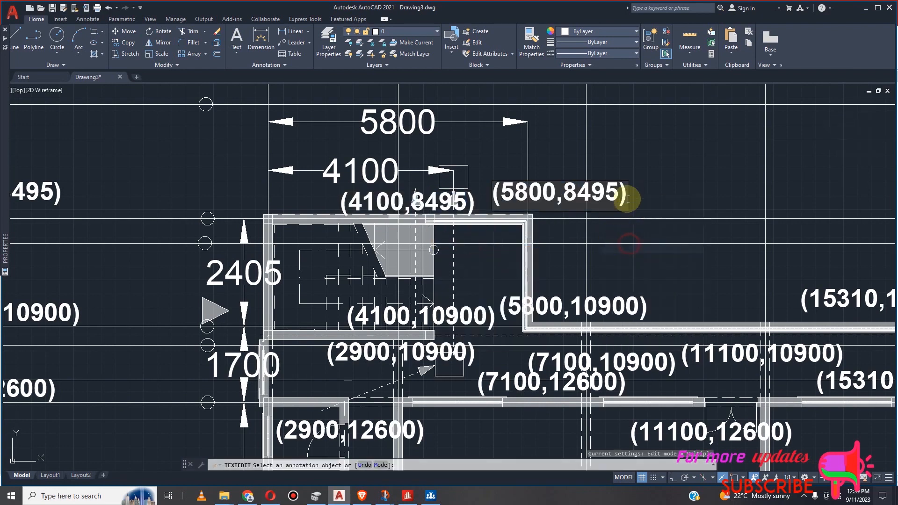
pyautogui.click(627, 204)
pyautogui.scroll(-9, 615, 194)
pyautogui.press('Escape')
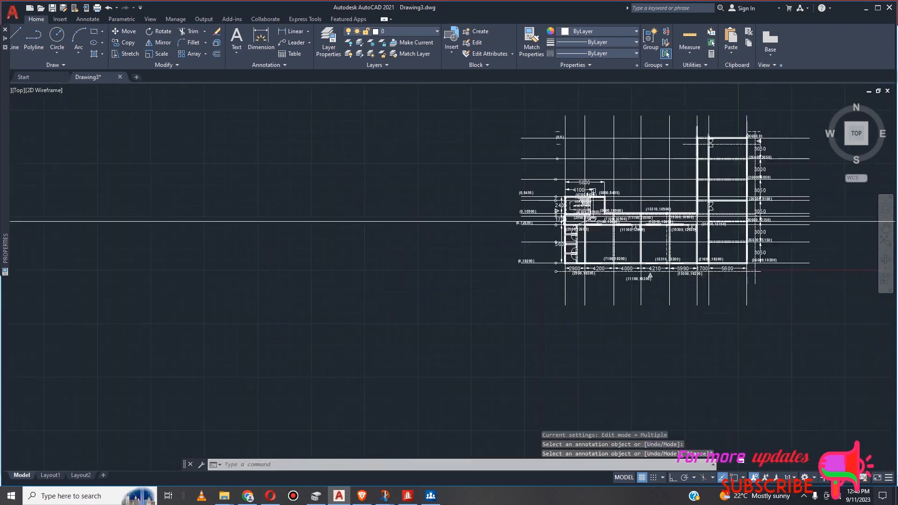
pyautogui.scroll(2, 672, 198)
pyautogui.scroll(2, 665, 235)
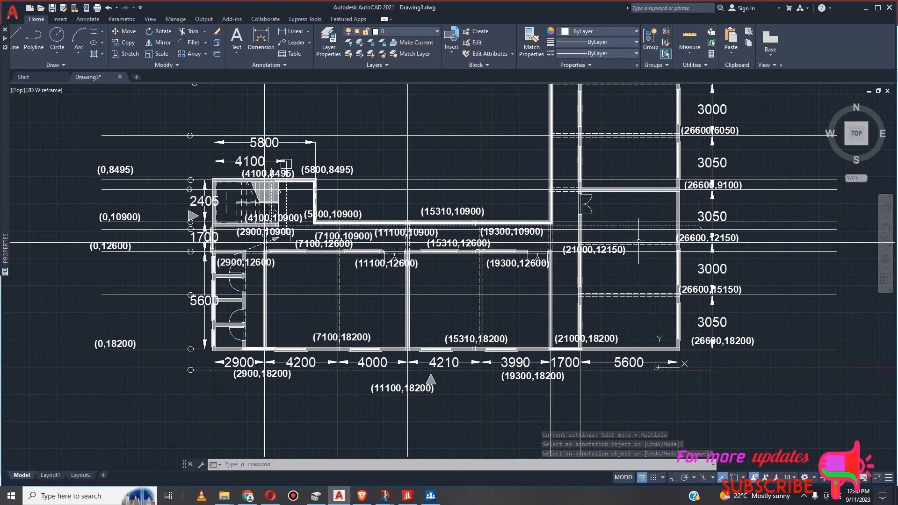
pyautogui.scroll(-2, 623, 233)
pyautogui.scroll(5, 666, 110)
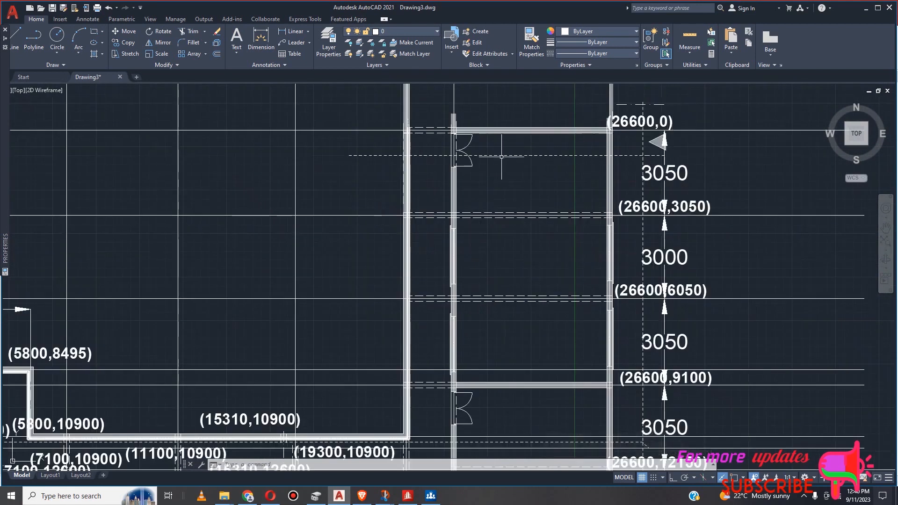
pyautogui.scroll(-2, 504, 158)
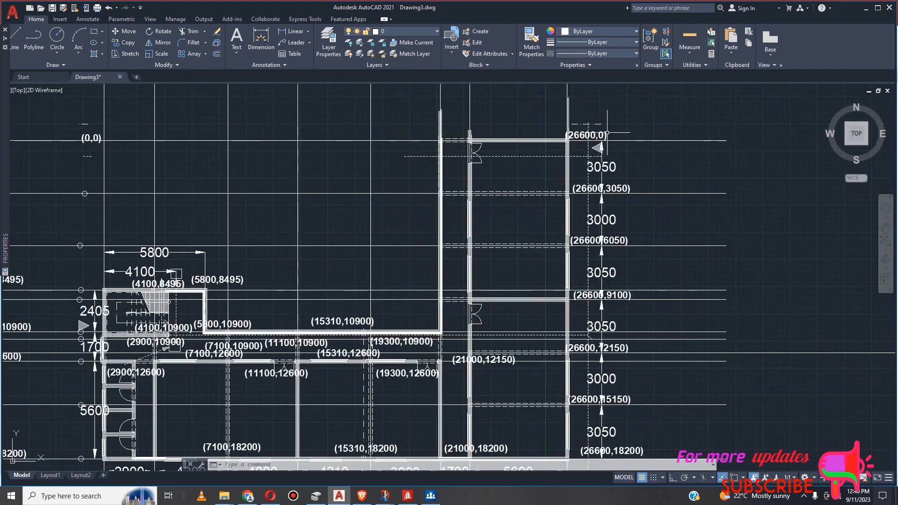
pyautogui.click(621, 188)
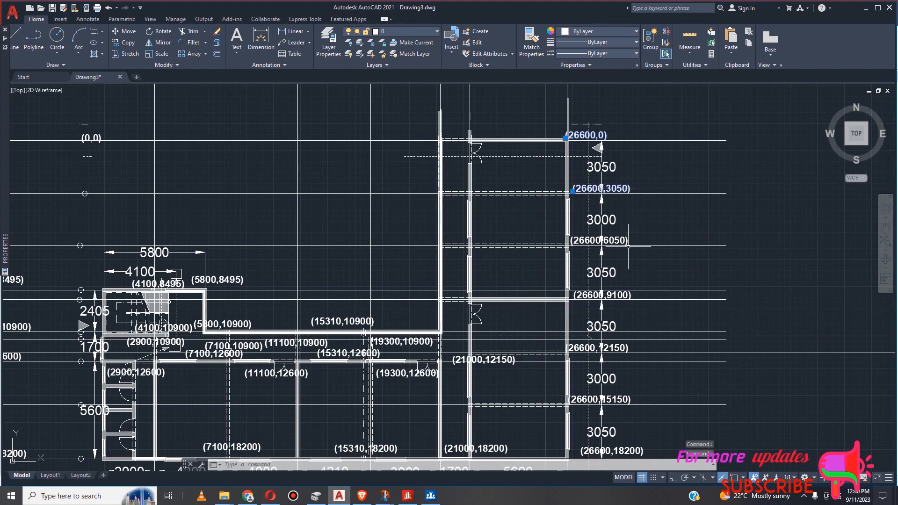
pyautogui.click(625, 240)
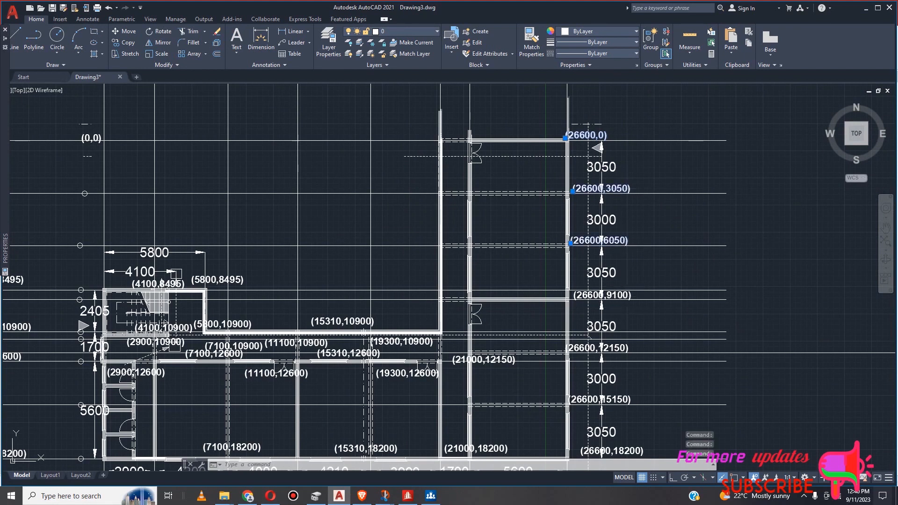
pyautogui.scroll(5, 638, 378)
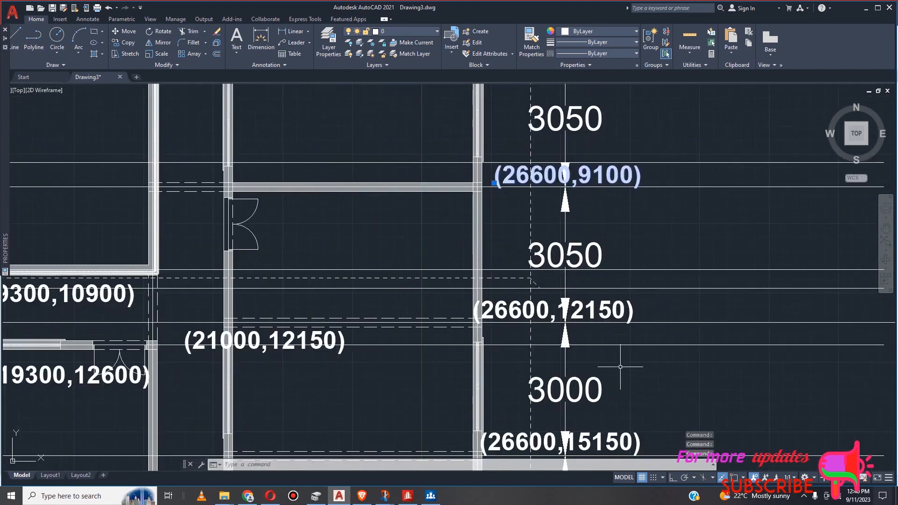
pyautogui.click(619, 313)
pyautogui.scroll(-2, 649, 275)
pyautogui.click(625, 296)
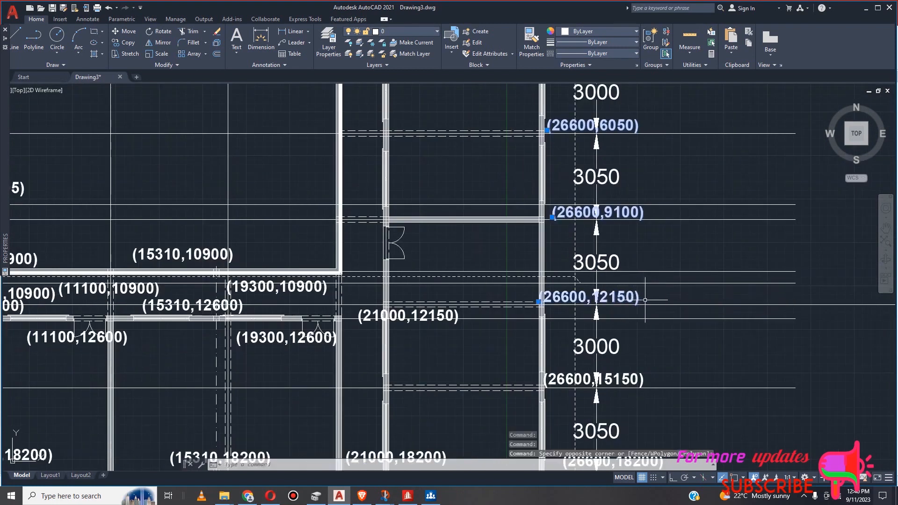
pyautogui.press('Escape')
# Copy the (26600,0), (26600,3050), (26600,6050) and (26600,9100) labels together to the two vertical walls on the wing's left side.
pyautogui.scroll(-4, 645, 292)
pyautogui.scroll(4, 642, 248)
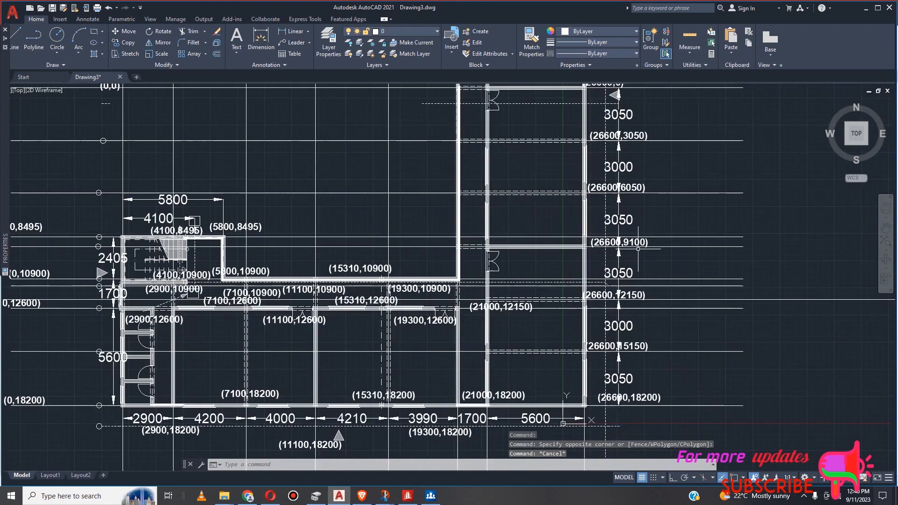
pyautogui.click(641, 237)
pyautogui.scroll(-4, 646, 266)
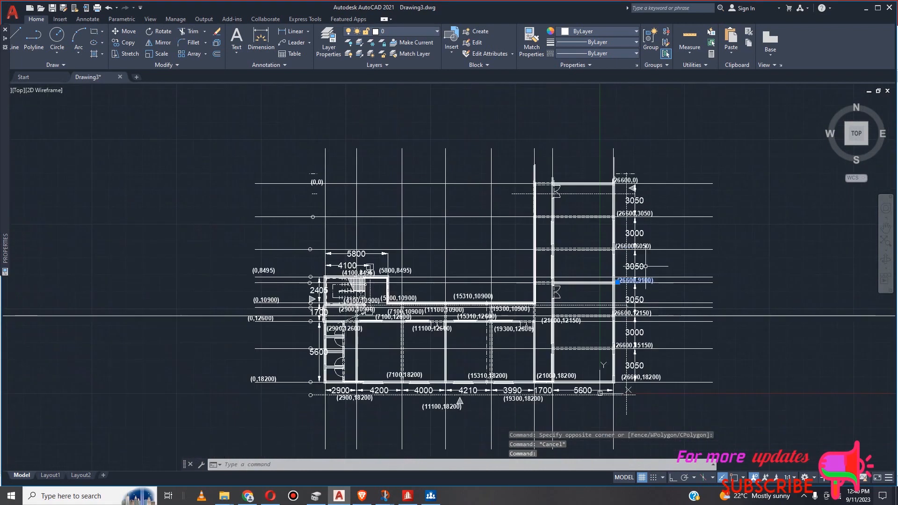
pyautogui.click(649, 243)
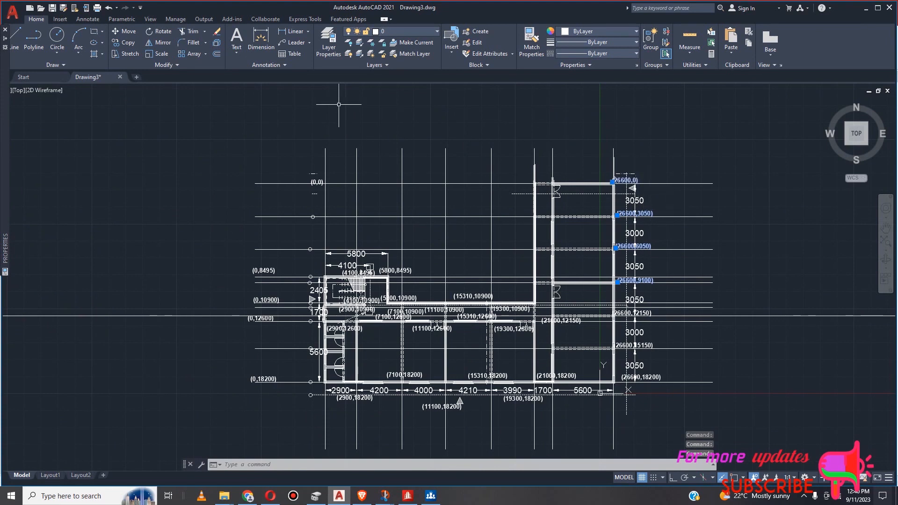
pyautogui.click(126, 43)
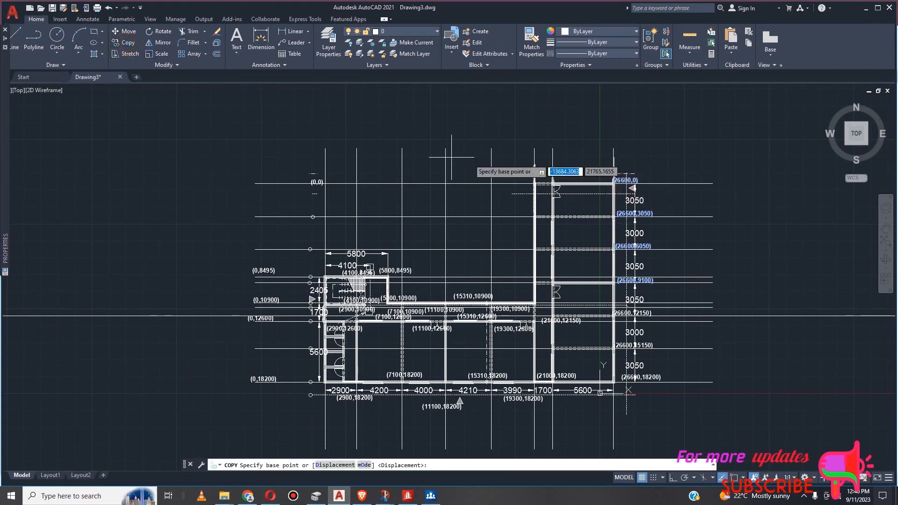
pyautogui.click(630, 186)
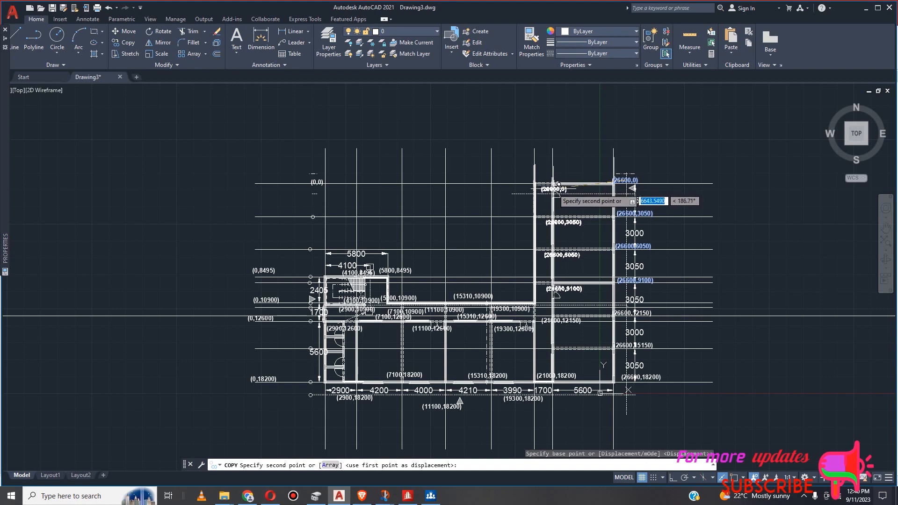
pyautogui.click(558, 194)
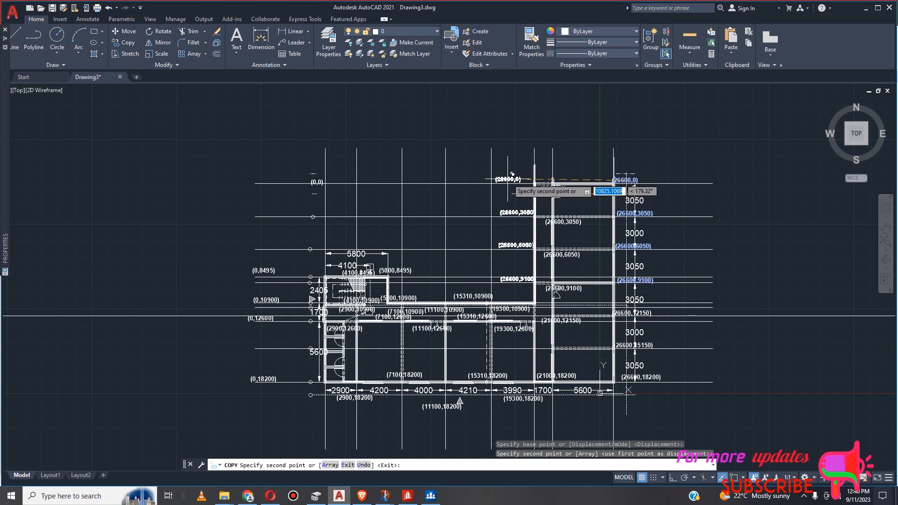
pyautogui.click(510, 180)
pyautogui.press('Escape')
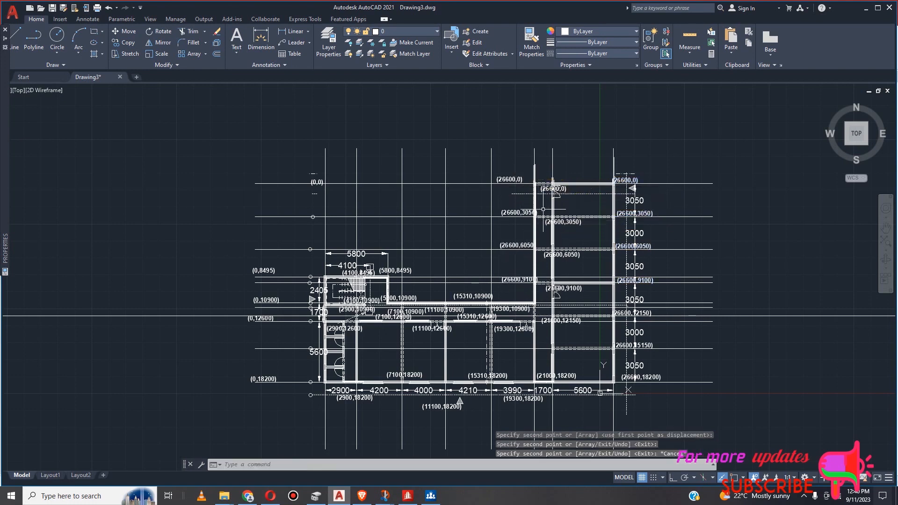
# Examine the copied labels along the wing's vertical walls and the existing labels on the same gridlines.
pyautogui.scroll(4, 533, 203)
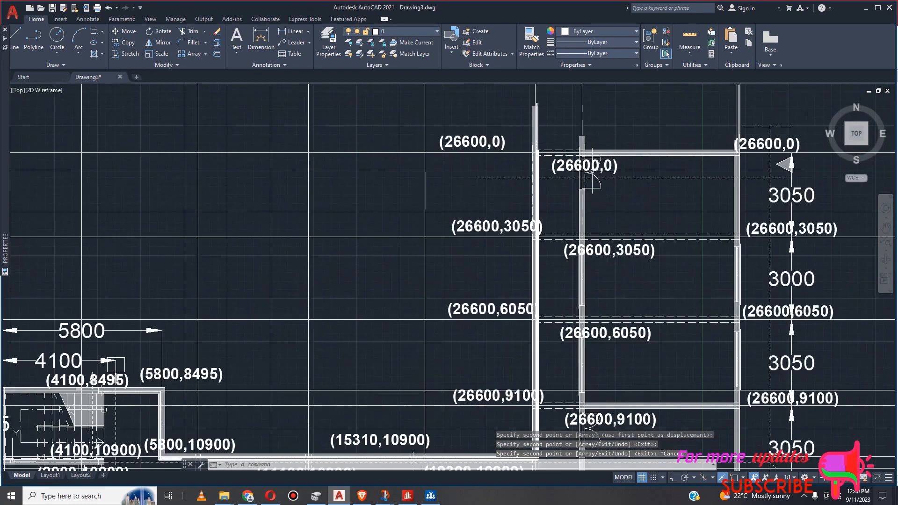
pyautogui.scroll(-4, 591, 163)
pyautogui.scroll(4, 596, 194)
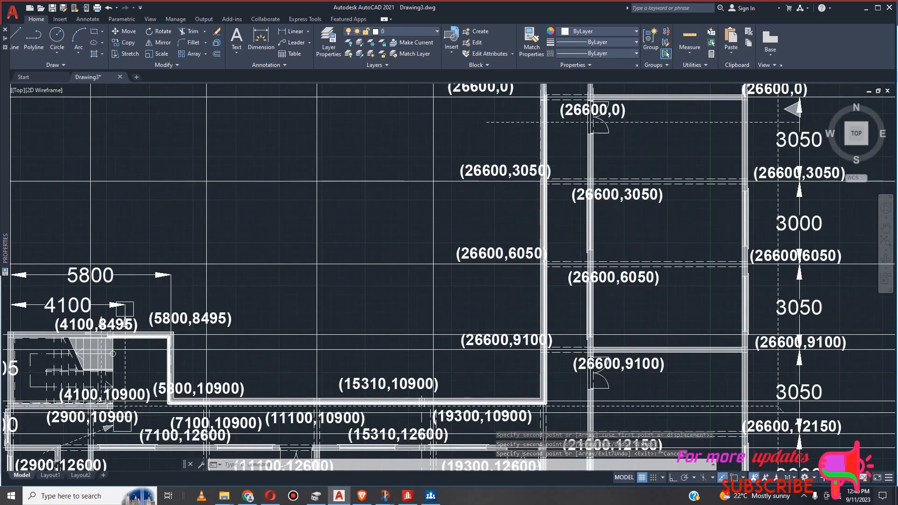
pyautogui.scroll(-4, 591, 180)
pyautogui.scroll(2, 592, 188)
pyautogui.scroll(-3, 603, 206)
pyautogui.scroll(3, 618, 220)
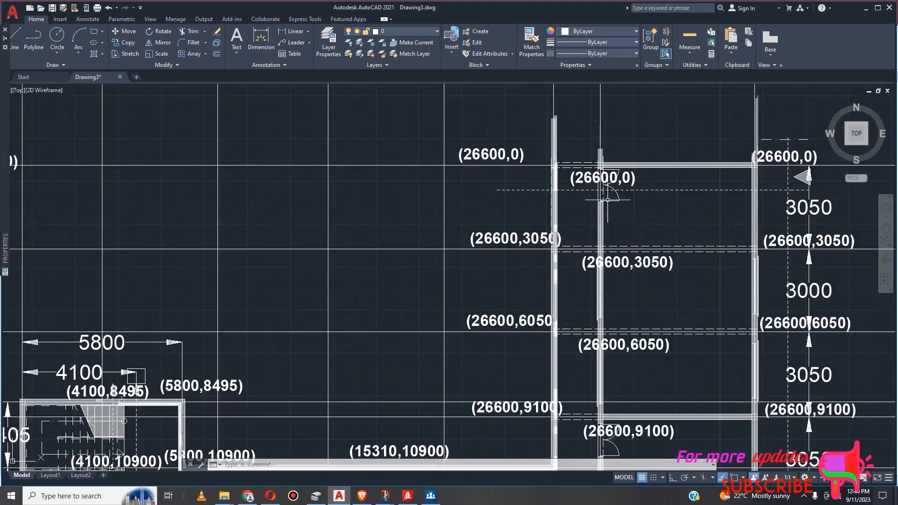
pyautogui.scroll(-3, 627, 407)
pyautogui.scroll(3, 613, 411)
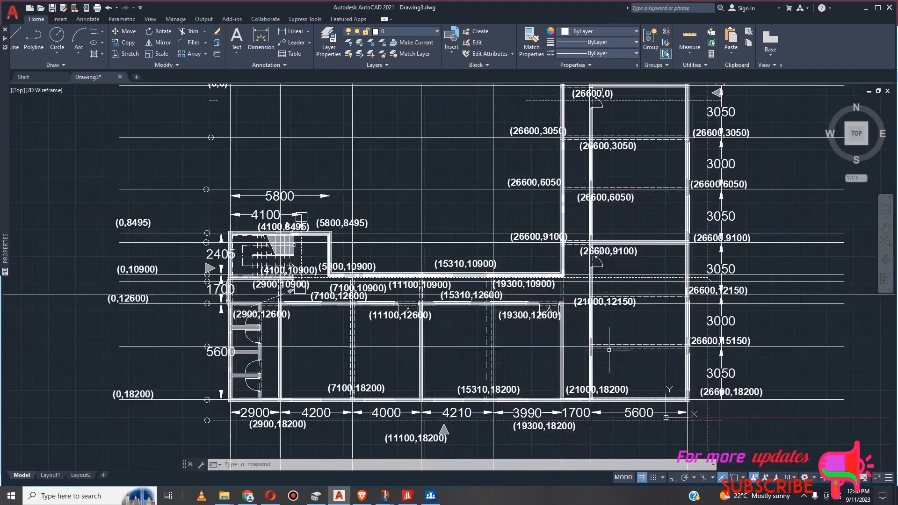
# Copy the X value 21000 from the (21000,12150) label into the (26600,9100) label above it on the same wall.
pyautogui.scroll(2, 604, 262)
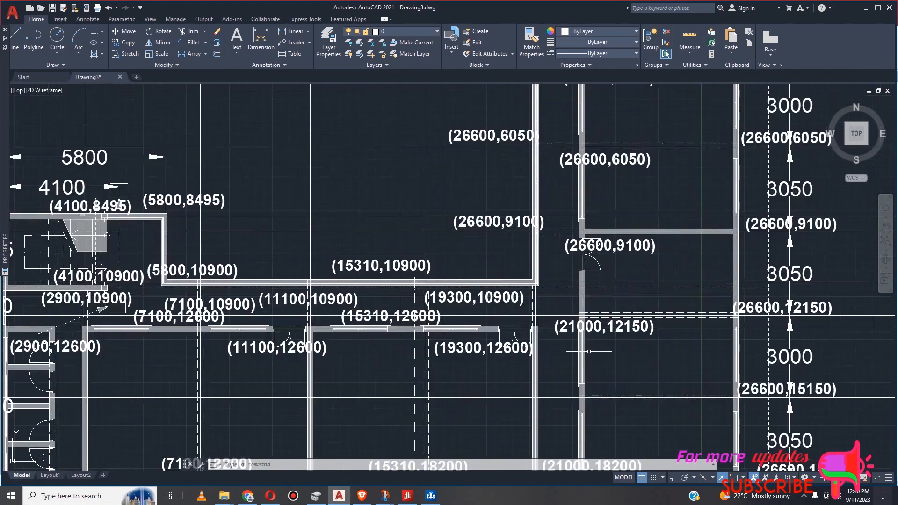
pyautogui.doubleClick(591, 332)
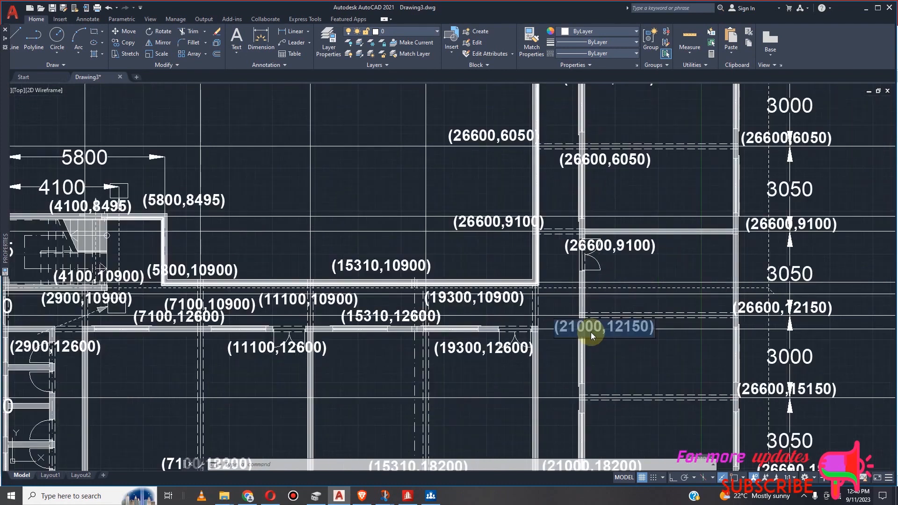
pyautogui.doubleClick(591, 332)
pyautogui.rightClick(591, 333)
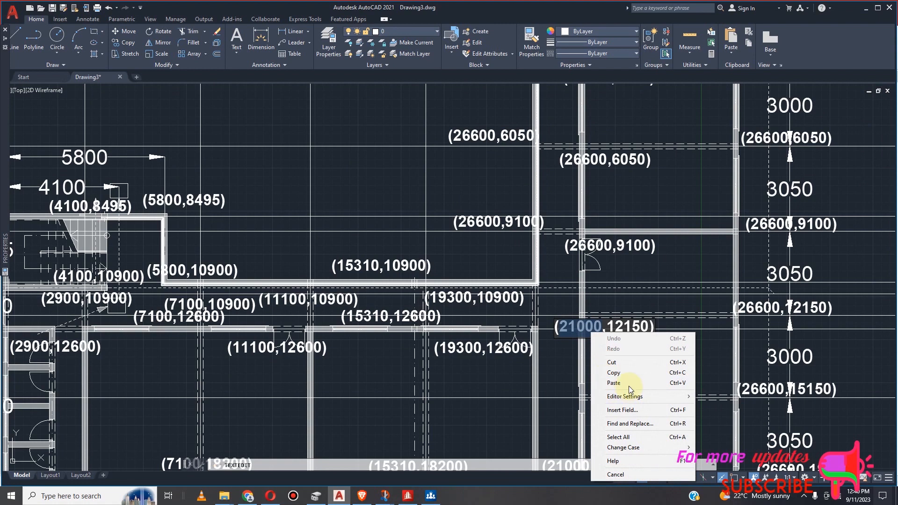
pyautogui.click(624, 376)
pyautogui.click(593, 264)
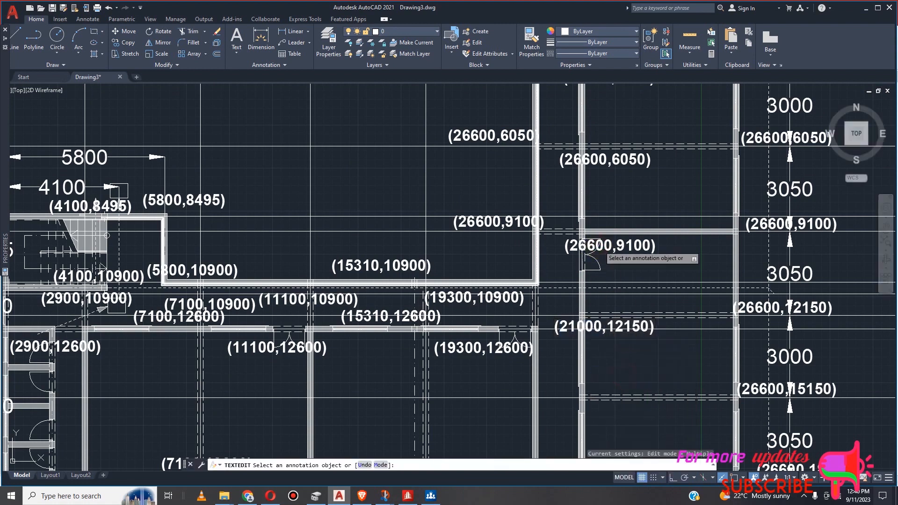
pyautogui.click(602, 255)
pyautogui.rightClick(603, 255)
pyautogui.click(629, 299)
# Replace the X value of the (26600,6050) label on the wing's inner wall with the copied 21000.
pyautogui.click(592, 162)
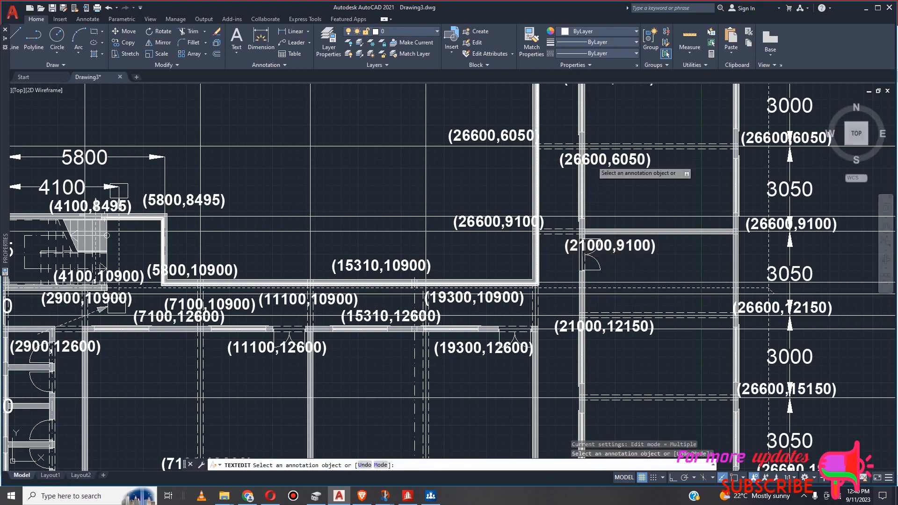
pyautogui.doubleClick(592, 161)
pyautogui.rightClick(591, 161)
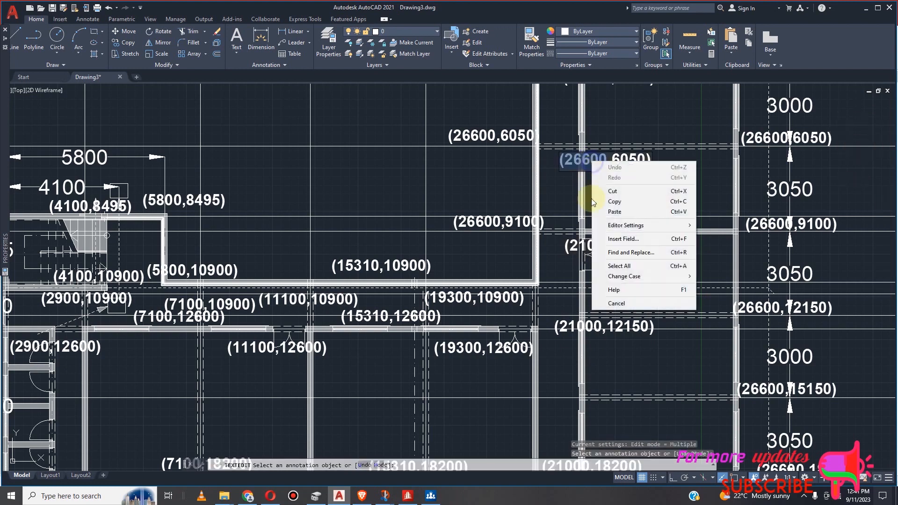
pyautogui.click(588, 160)
pyautogui.rightClick(588, 160)
pyautogui.click(617, 205)
pyautogui.scroll(-4, 608, 238)
pyautogui.scroll(4, 611, 206)
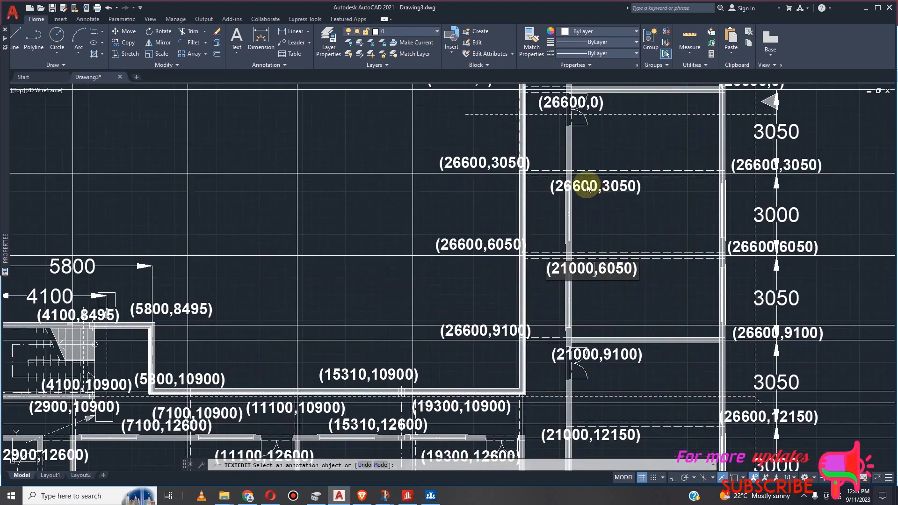
pyautogui.doubleClick(588, 187)
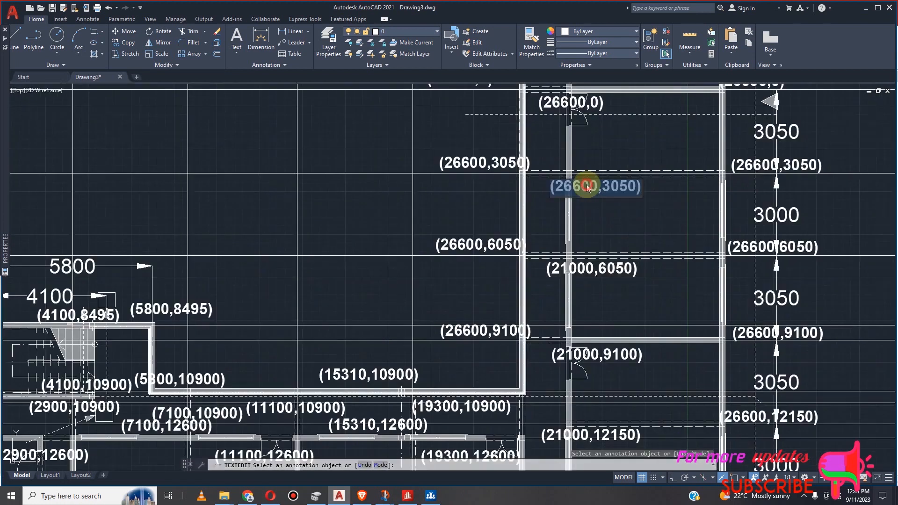
pyautogui.rightClick(588, 187)
pyautogui.click(610, 235)
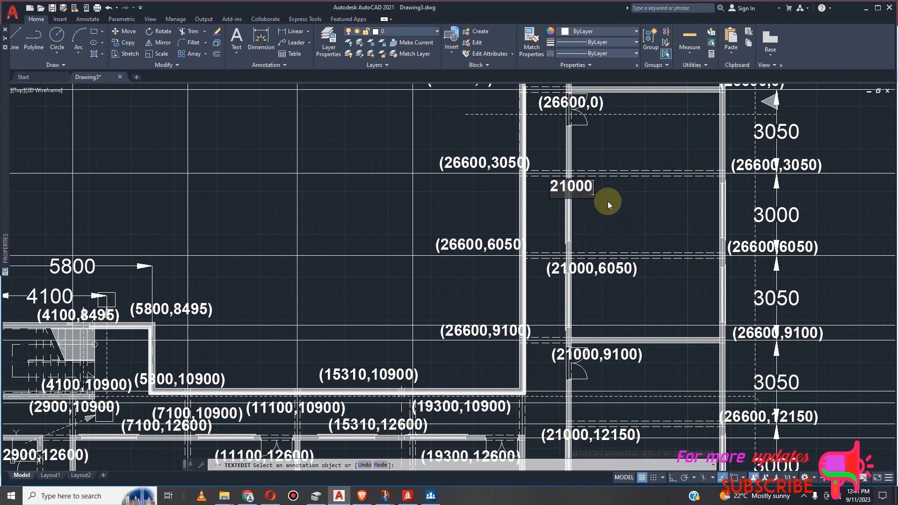
pyautogui.press('Escape')
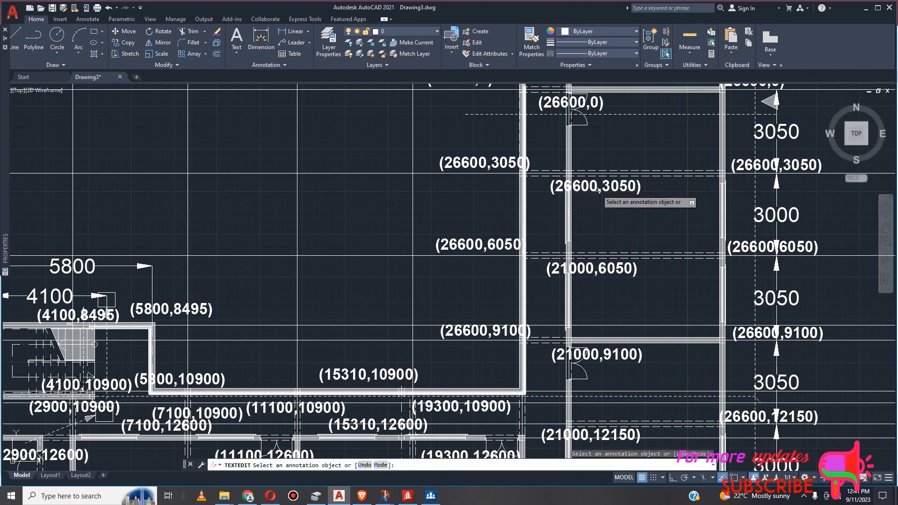
# Replace only the X value of the (26600,3050) label on the wing's inner wall with the copied 21000.
pyautogui.click(591, 187)
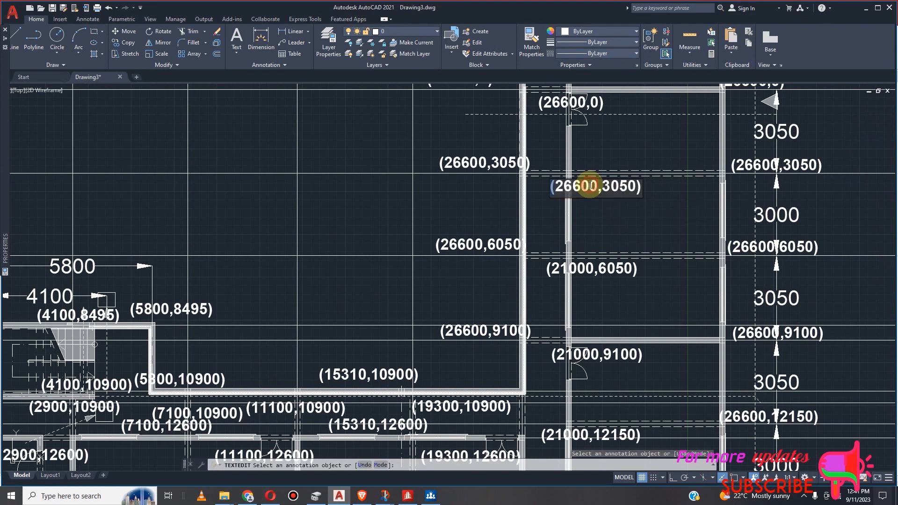
pyautogui.rightClick(590, 188)
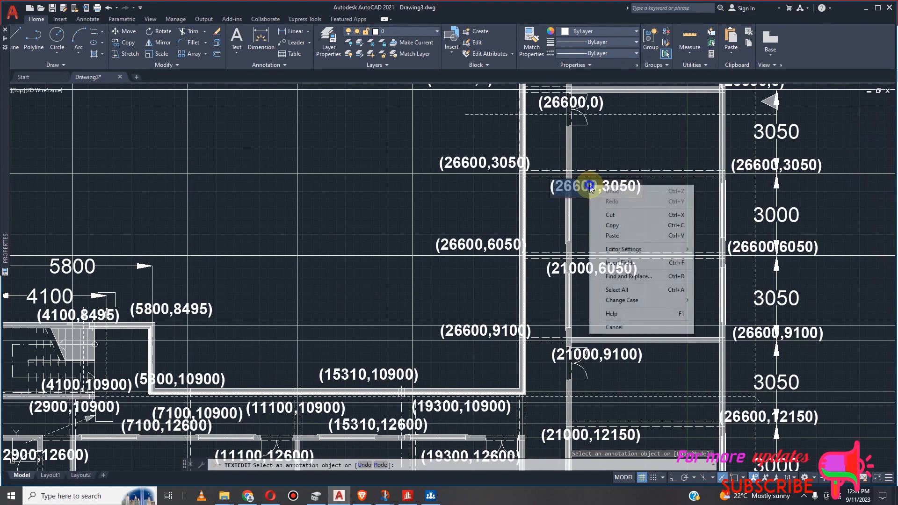
pyautogui.click(610, 234)
# Replace the X value of the (26600,0) label beside the wing's uppermost door with the copied 21000.
pyautogui.scroll(-2, 607, 233)
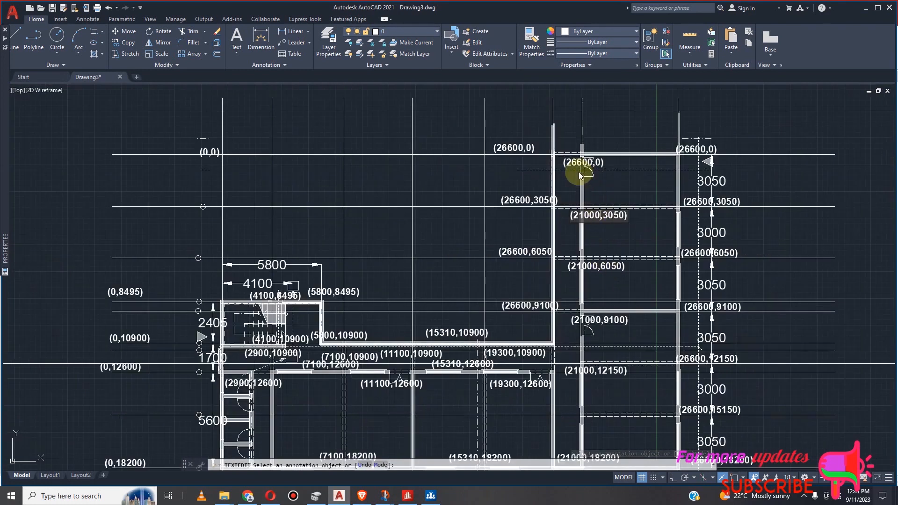
pyautogui.scroll(4, 579, 176)
pyautogui.doubleClick(575, 150)
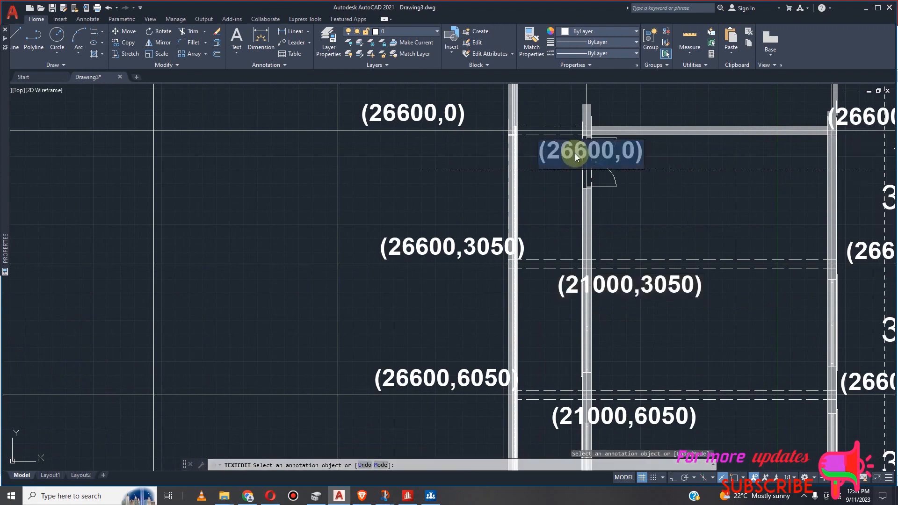
pyautogui.rightClick(576, 154)
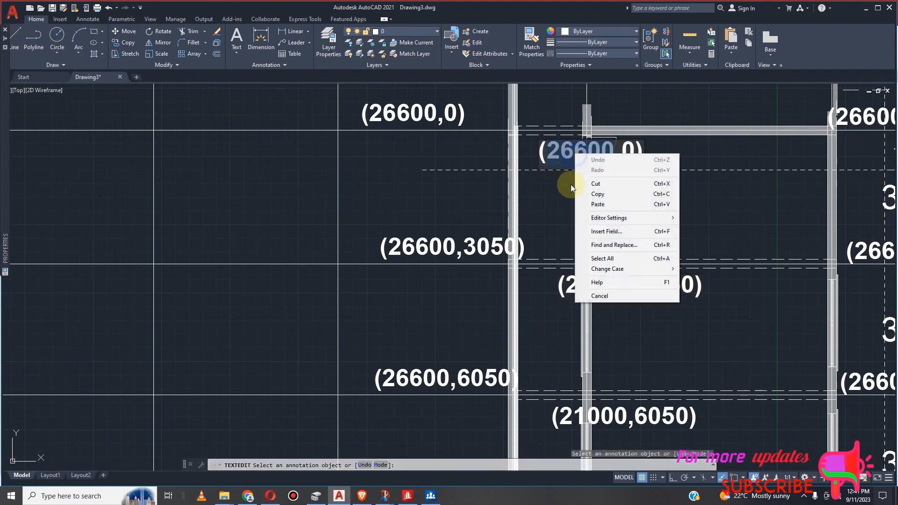
pyautogui.click(598, 204)
# Copy the X value 19300 from the (19300,18200) label below the plan's bottom dimension line.
pyautogui.scroll(-4, 597, 161)
pyautogui.scroll(-2, 618, 378)
pyautogui.scroll(5, 500, 361)
pyautogui.doubleClick(497, 357)
pyautogui.rightClick(497, 357)
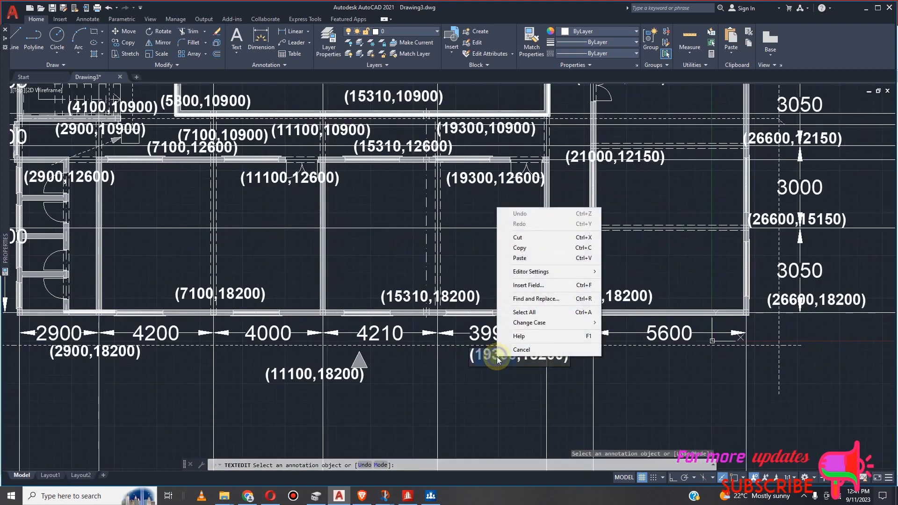
pyautogui.click(513, 248)
# Replace the X value of the (26600,9100) label on the corridor's left wall with the copied 19300.
pyautogui.scroll(-4, 556, 401)
pyautogui.scroll(5, 554, 311)
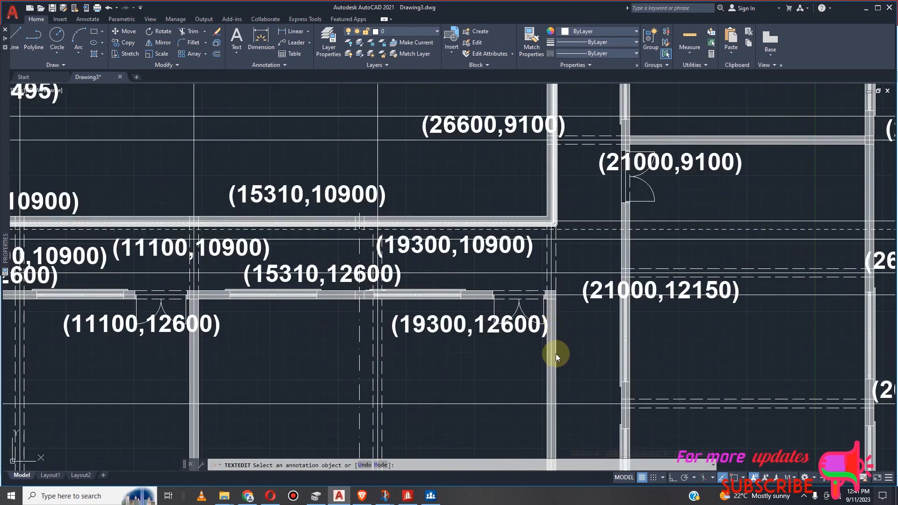
pyautogui.scroll(-2, 574, 360)
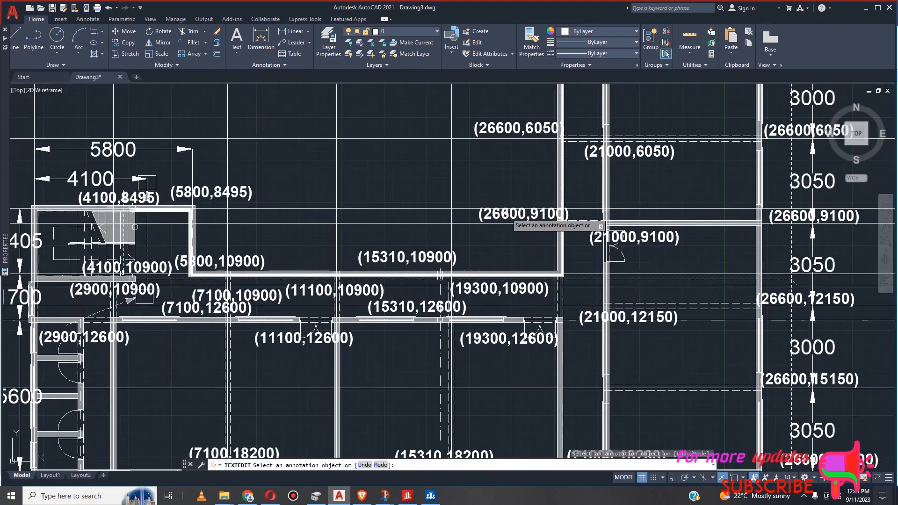
pyautogui.click(506, 214)
pyautogui.doubleClick(506, 214)
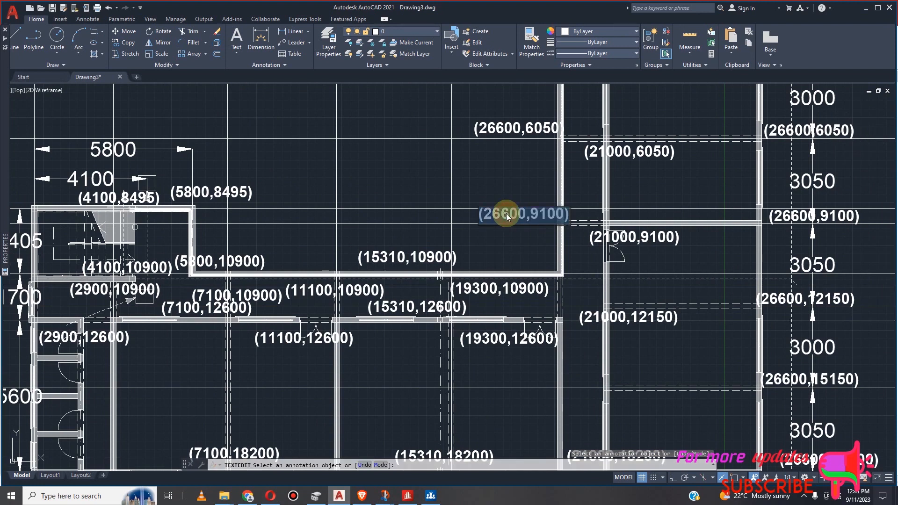
pyautogui.rightClick(506, 214)
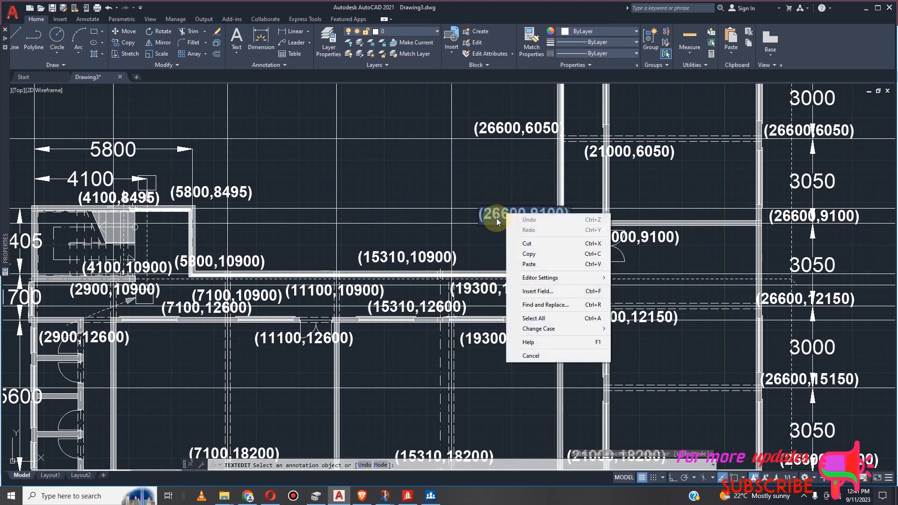
pyautogui.click(496, 218)
pyautogui.doubleClick(497, 220)
pyautogui.rightClick(497, 220)
pyautogui.click(520, 270)
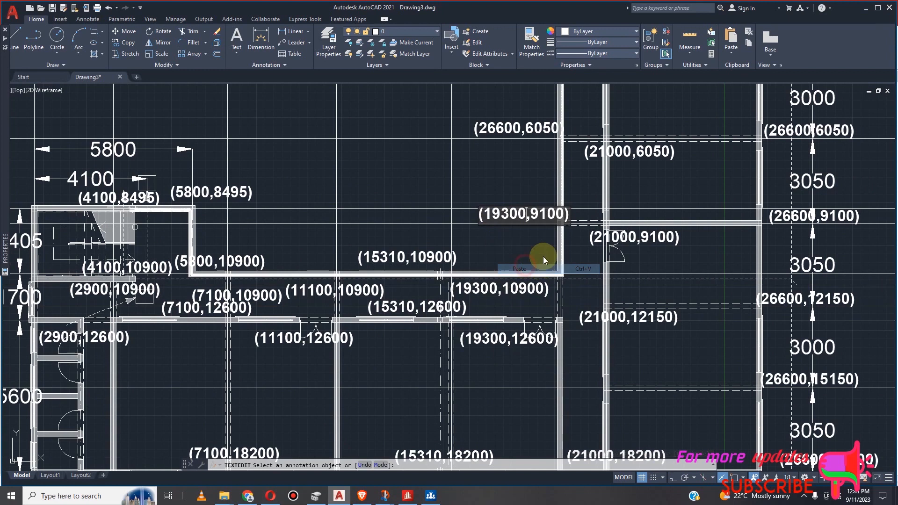
# Replace the X value of the (26600,6050) label on the corridor's left wall with the copied 19300.
pyautogui.click(514, 124)
pyautogui.click(513, 126)
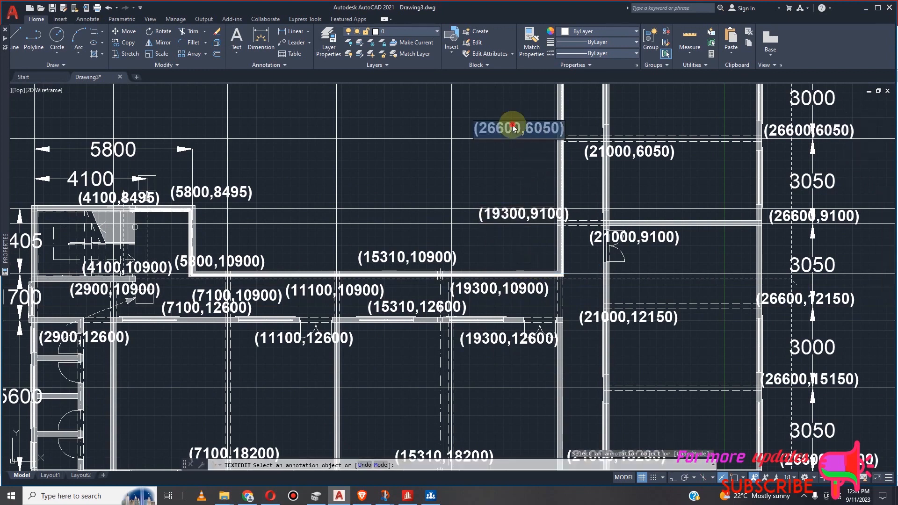
pyautogui.doubleClick(514, 127)
pyautogui.rightClick(513, 126)
pyautogui.click(534, 176)
# Replace the X value of the (26600,3050) label on the corridor's left wall with the copied 19300.
pyautogui.scroll(-5, 577, 283)
pyautogui.scroll(5, 566, 195)
pyautogui.click(545, 192)
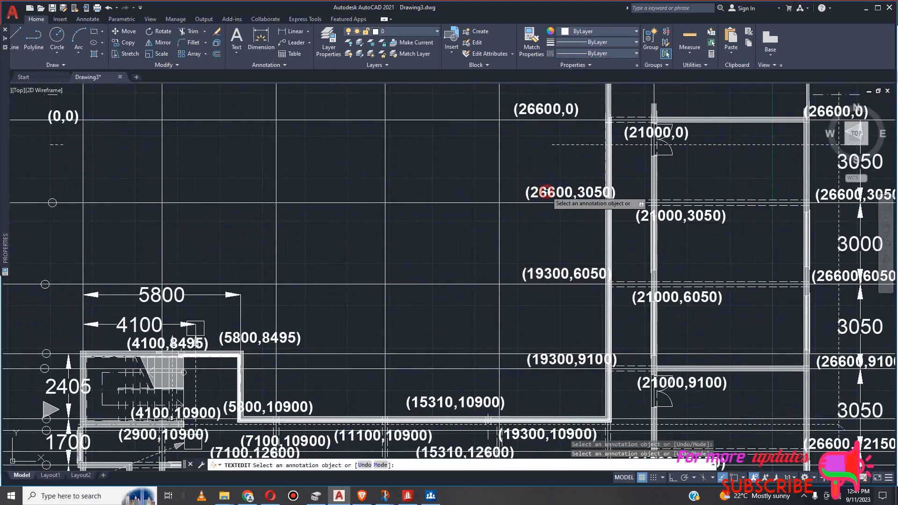
pyautogui.click(547, 192)
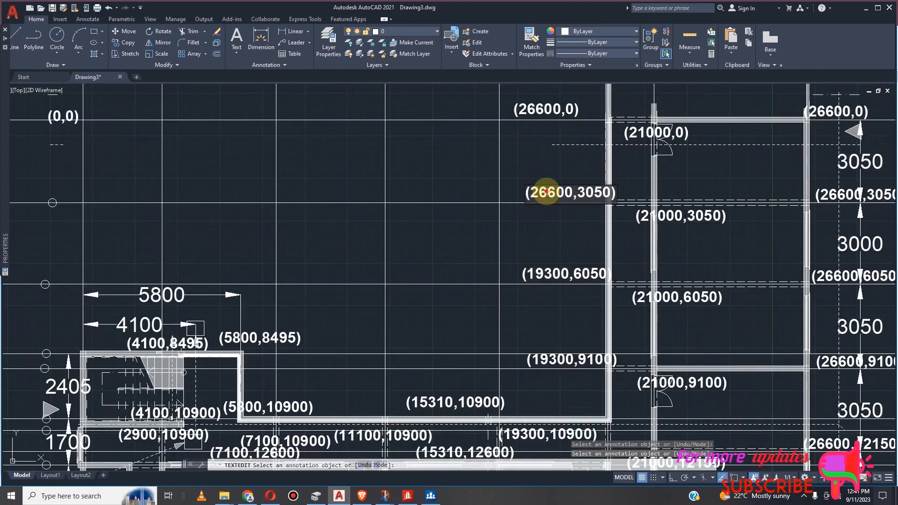
pyautogui.rightClick(546, 192)
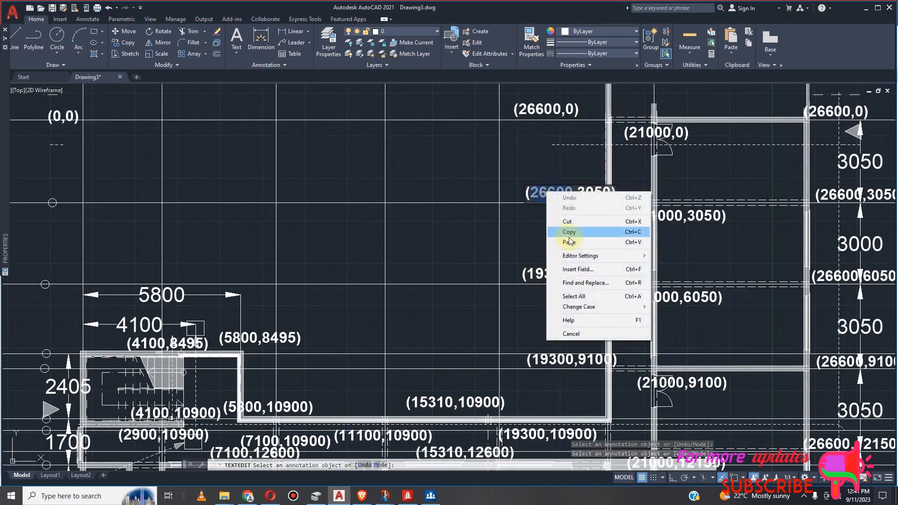
pyautogui.click(574, 239)
# Replace the X value of the (26600,0) label at the top of the corridor's left wall with the copied 19300.
pyautogui.click(543, 111)
pyautogui.click(543, 111)
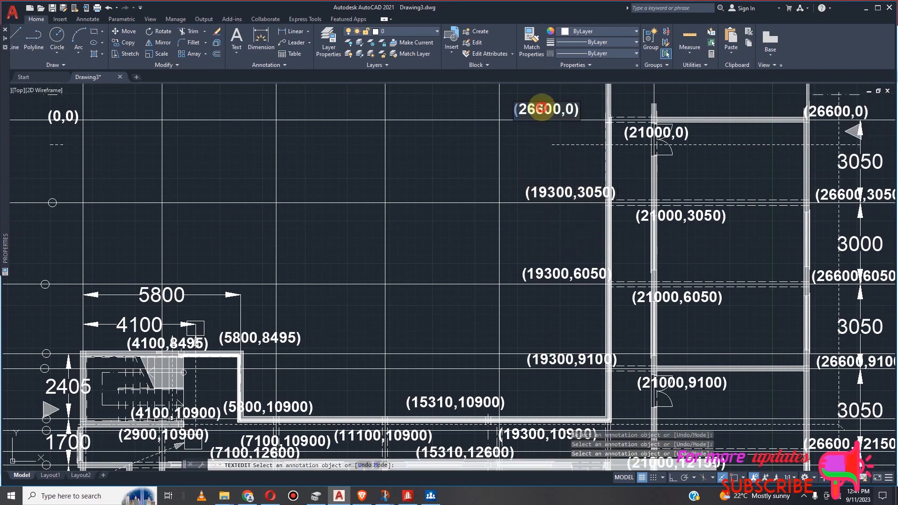
pyautogui.doubleClick(542, 111)
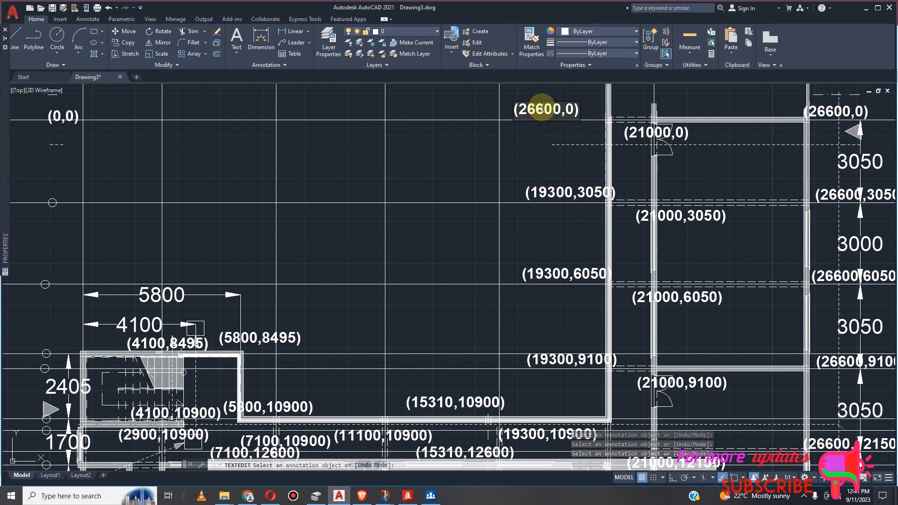
pyautogui.rightClick(543, 110)
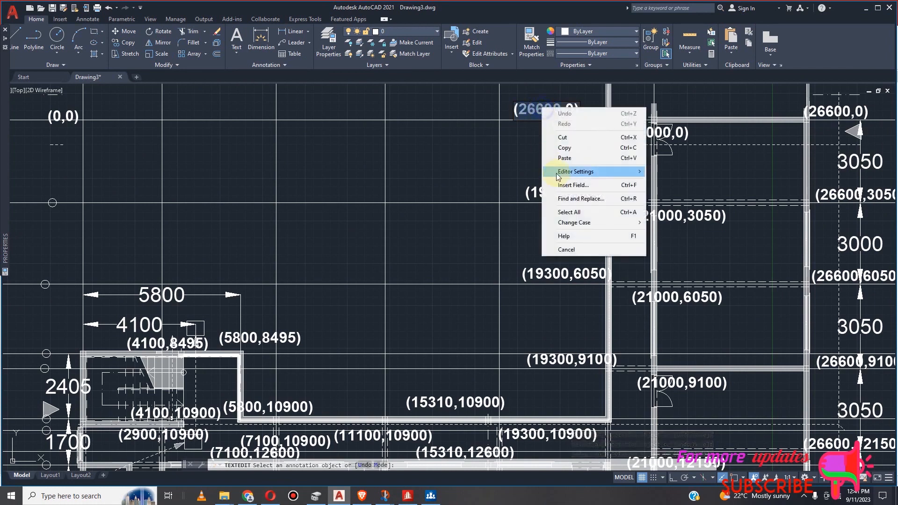
pyautogui.click(568, 169)
# Examine the labels along the wing and corridor walls for unlabelled grid intersections, then end text editing.
pyautogui.scroll(-4, 576, 221)
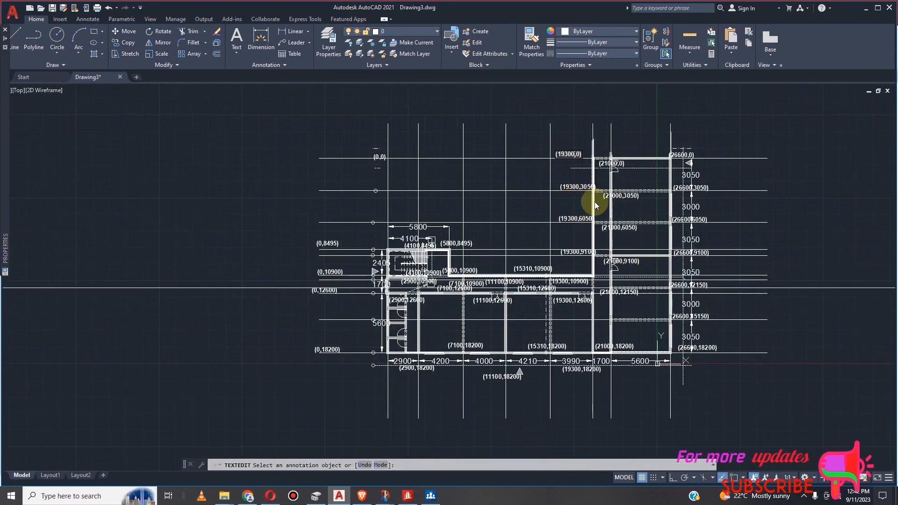
pyautogui.scroll(-3, 666, 234)
pyautogui.scroll(8, 627, 258)
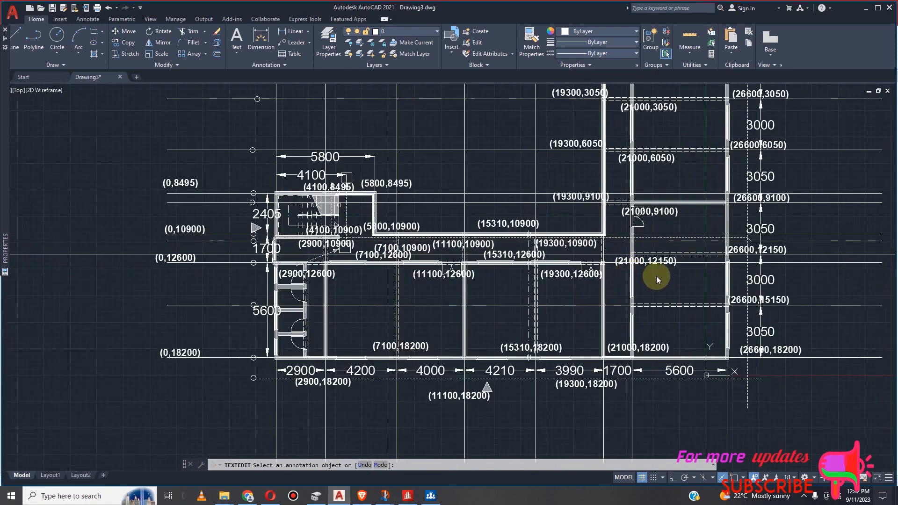
pyautogui.scroll(2, 662, 254)
pyautogui.scroll(-2, 655, 259)
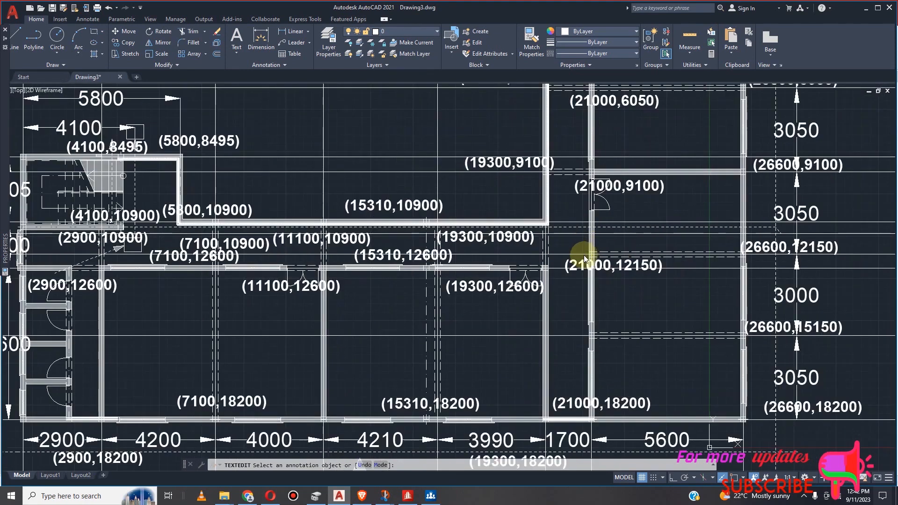
pyautogui.scroll(-4, 578, 259)
pyautogui.scroll(3, 636, 256)
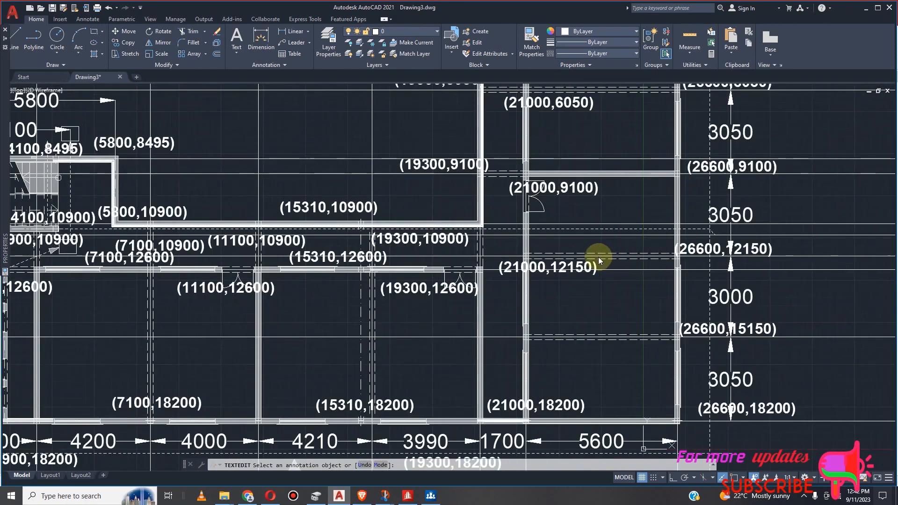
pyautogui.scroll(-3, 532, 240)
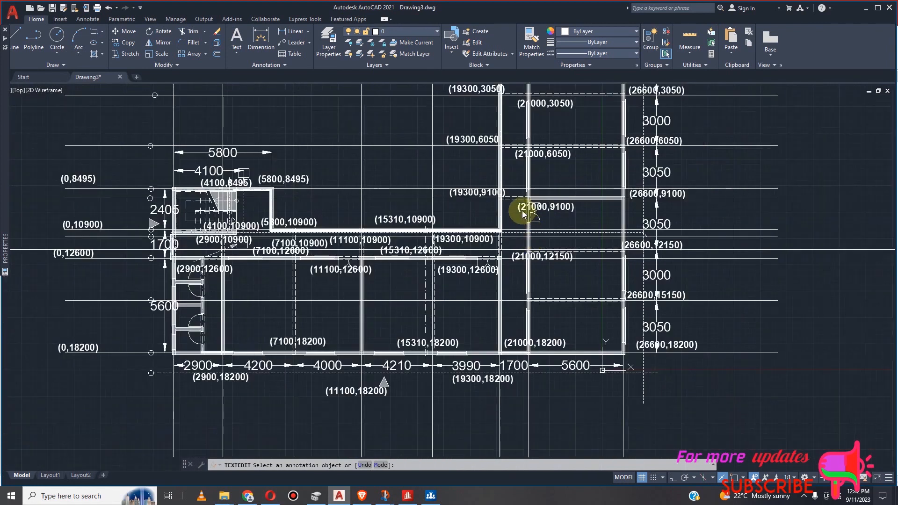
pyautogui.scroll(3, 526, 210)
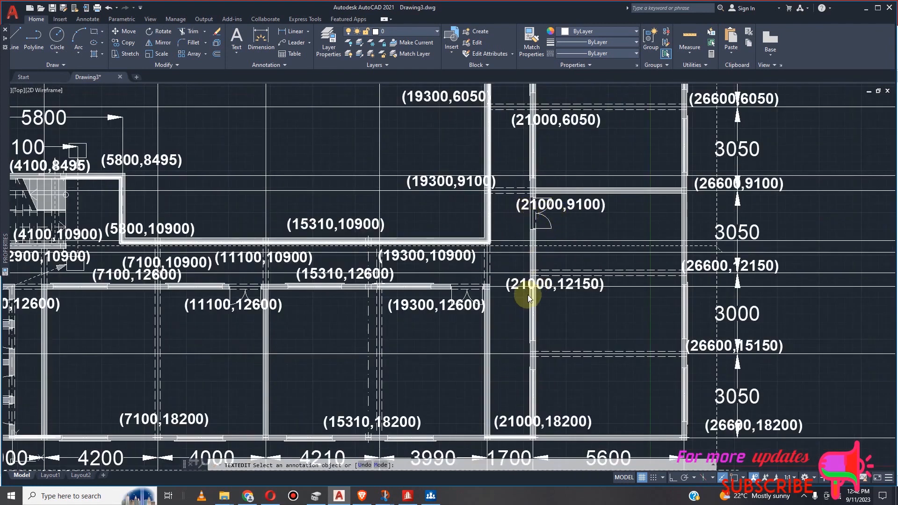
pyautogui.scroll(4, 515, 254)
pyautogui.scroll(-2, 516, 240)
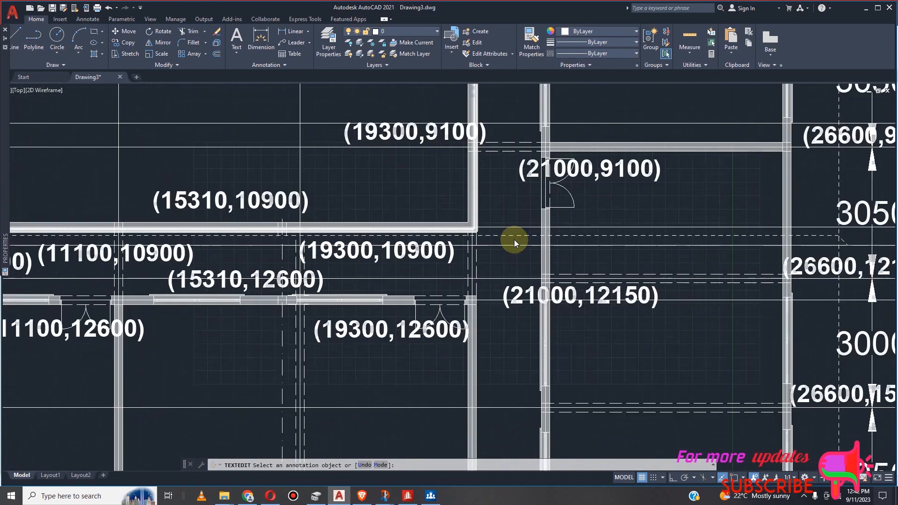
pyautogui.scroll(-4, 536, 247)
pyautogui.scroll(4, 520, 279)
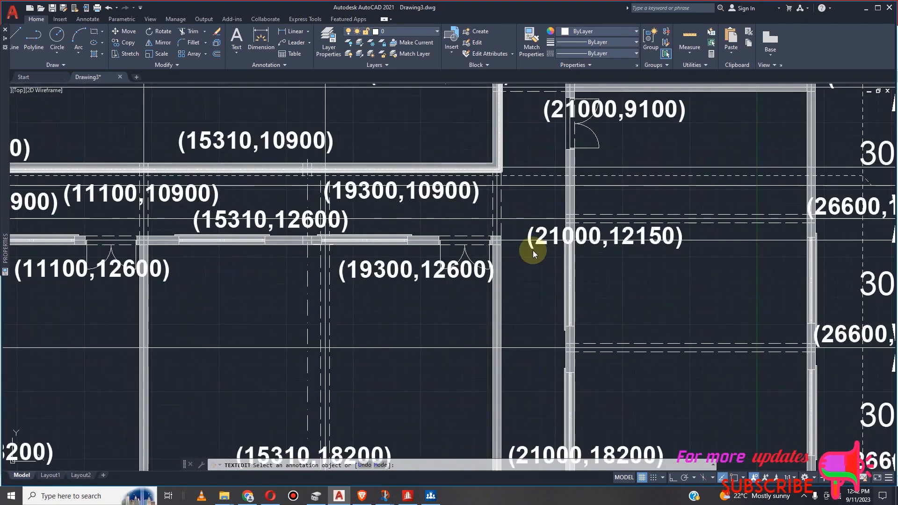
pyautogui.scroll(-2, 533, 263)
pyautogui.scroll(2, 564, 232)
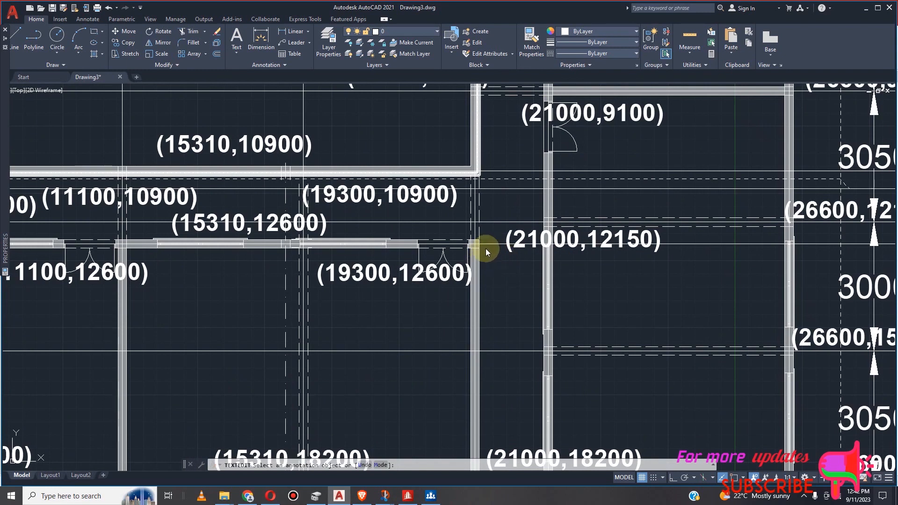
pyautogui.scroll(-2, 470, 245)
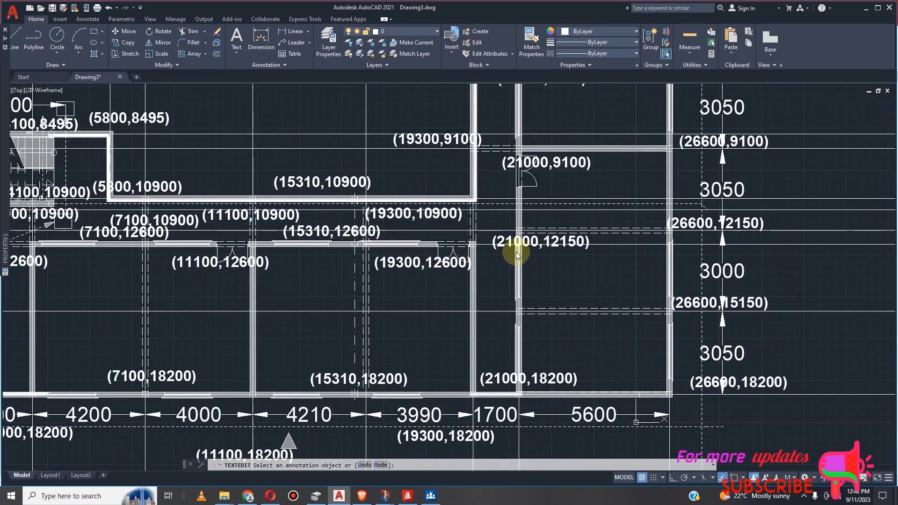
pyautogui.press('Escape')
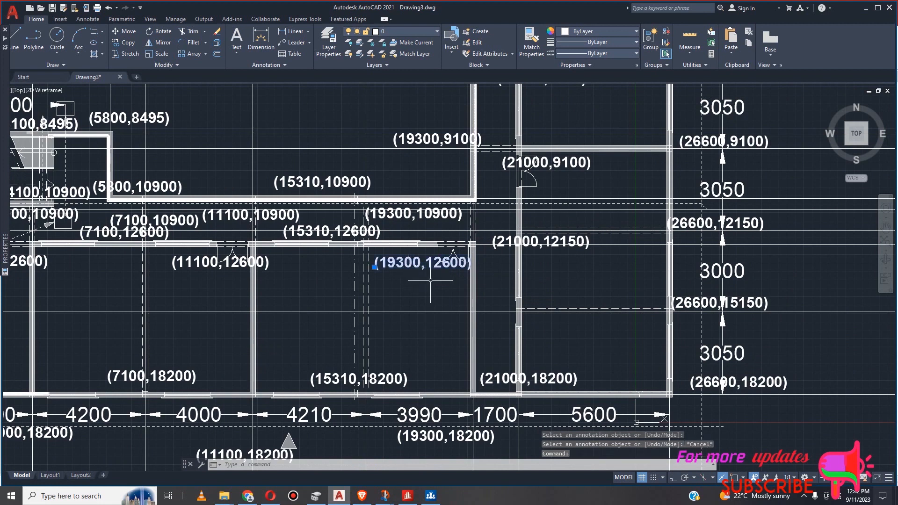
# Copy the (19300,12600) label horizontally to the wing's inner wall, just below the (21000,12150) label.
pyautogui.click(124, 42)
pyautogui.click(445, 276)
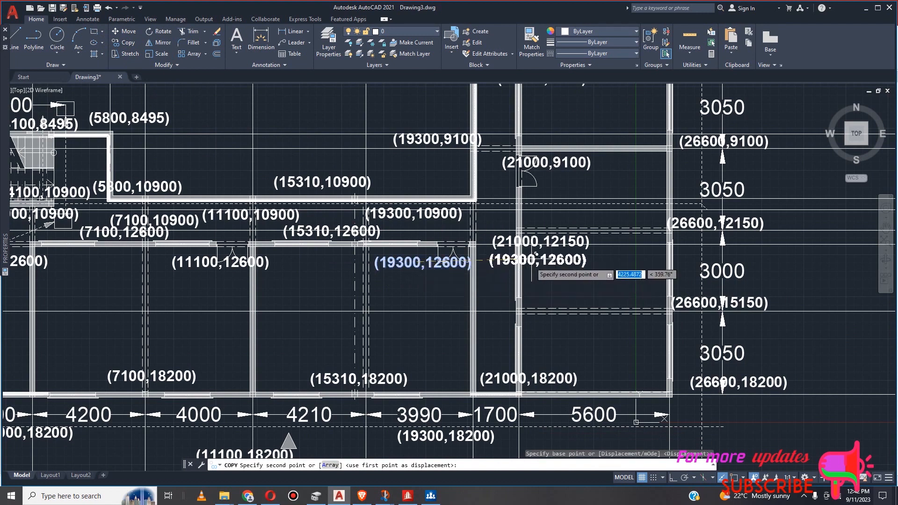
pyautogui.click(537, 274)
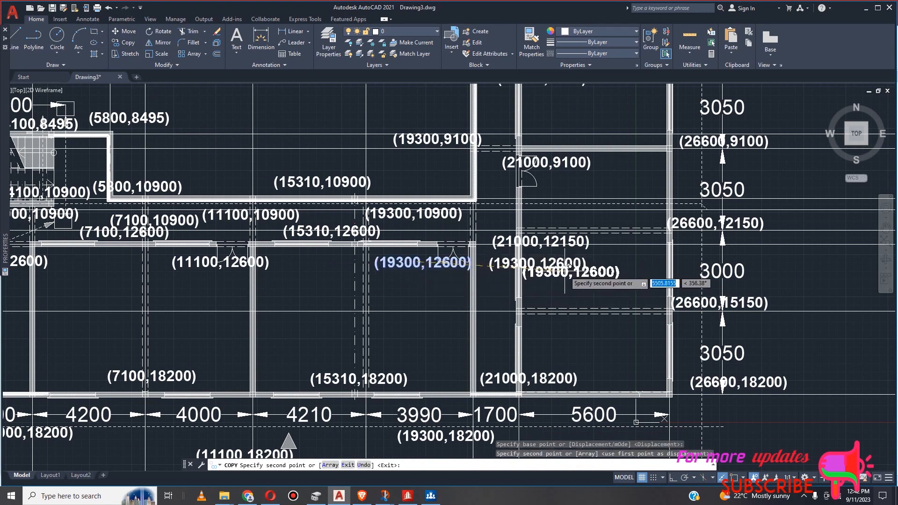
pyautogui.press('Escape')
pyautogui.scroll(3, 496, 276)
pyautogui.scroll(-5, 535, 277)
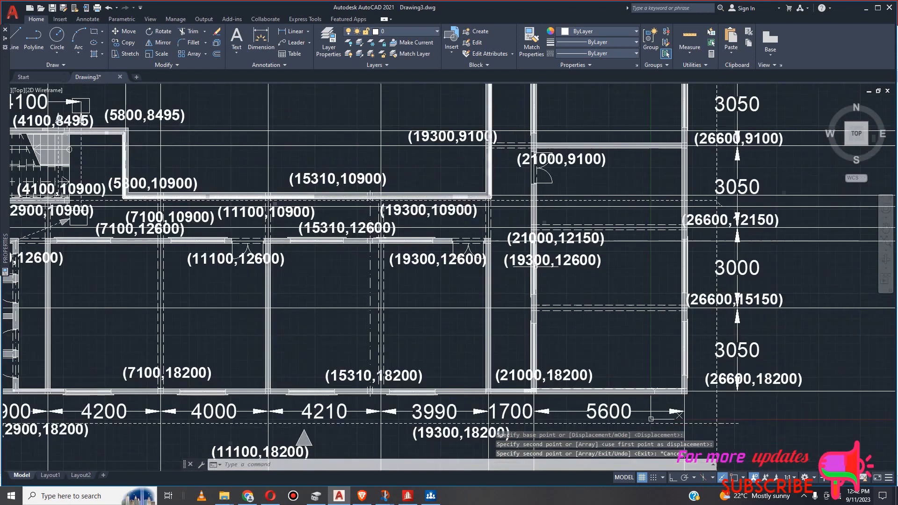
# Change the X value of the copied (19300,12600) label on the wing's inner wall to 21000.
pyautogui.scroll(4, 527, 269)
pyautogui.click(527, 256)
pyautogui.doubleClick(532, 256)
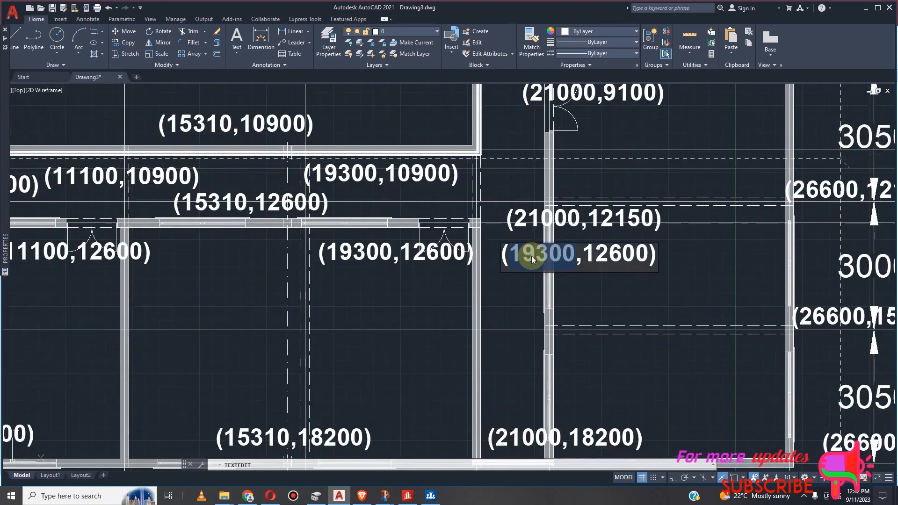
pyautogui.write('2100')
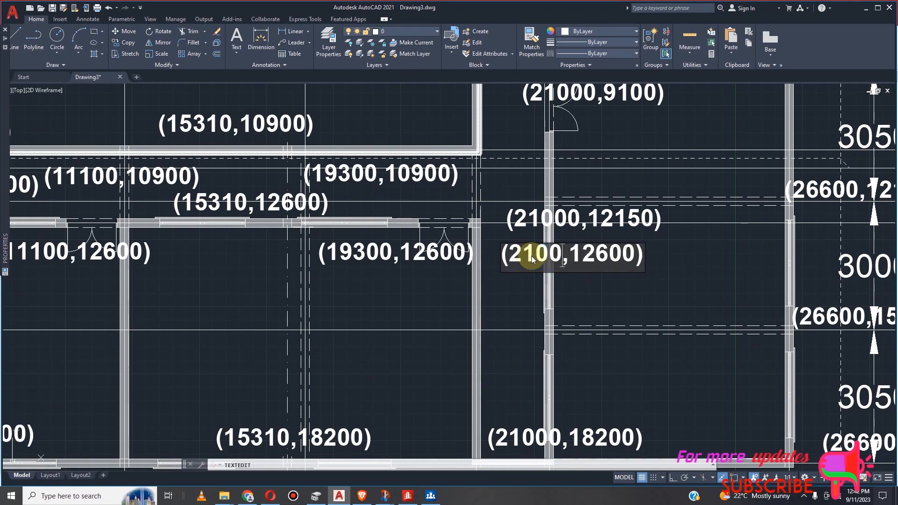
pyautogui.write('0')
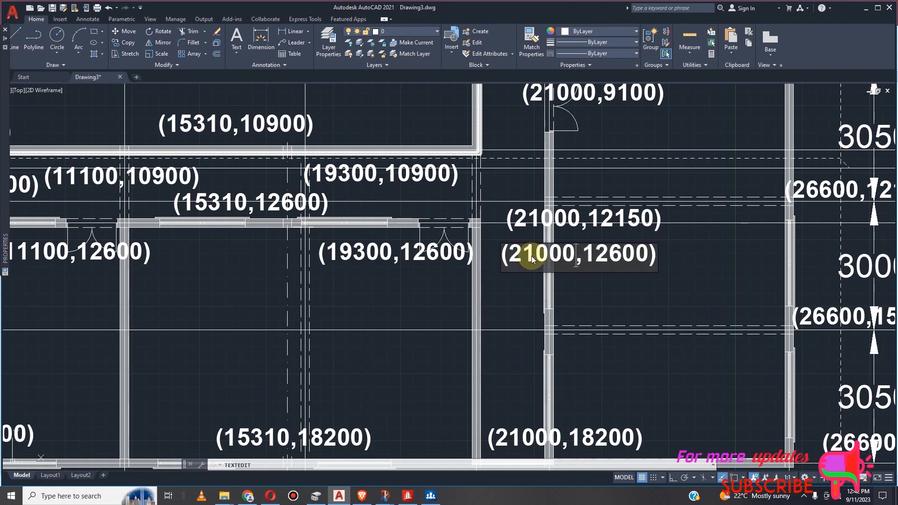
pyautogui.click(764, 255)
# Examine the coordinate labels across the whole floor plan for intersections that are still unlabelled.
pyautogui.scroll(-3, 639, 272)
pyautogui.scroll(-2, 609, 281)
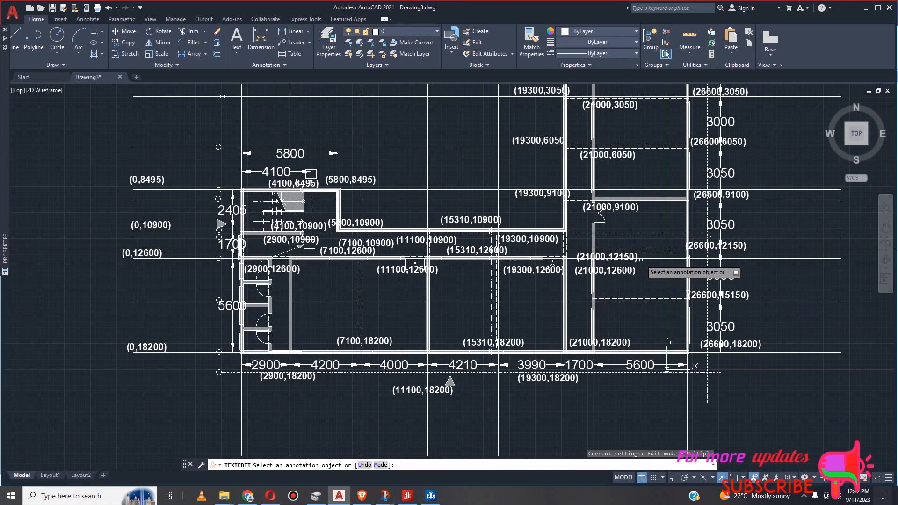
pyautogui.scroll(2, 645, 248)
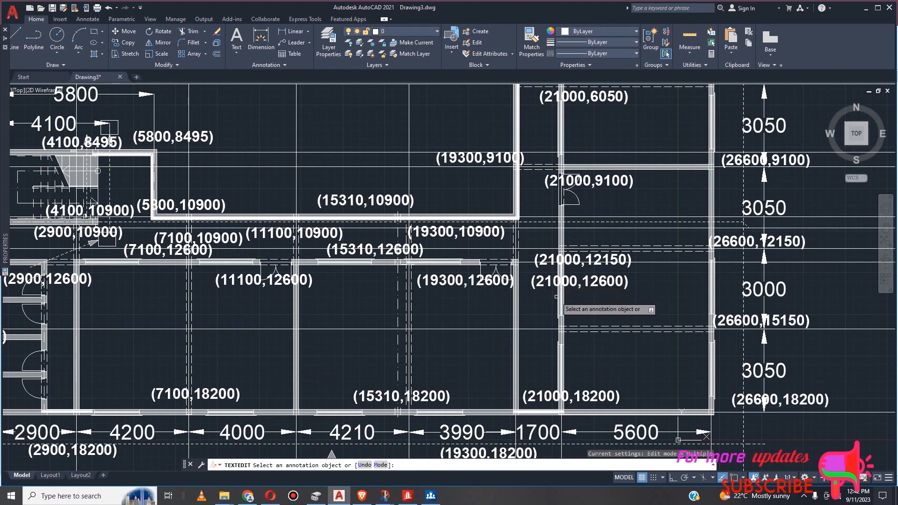
pyautogui.scroll(-3, 564, 299)
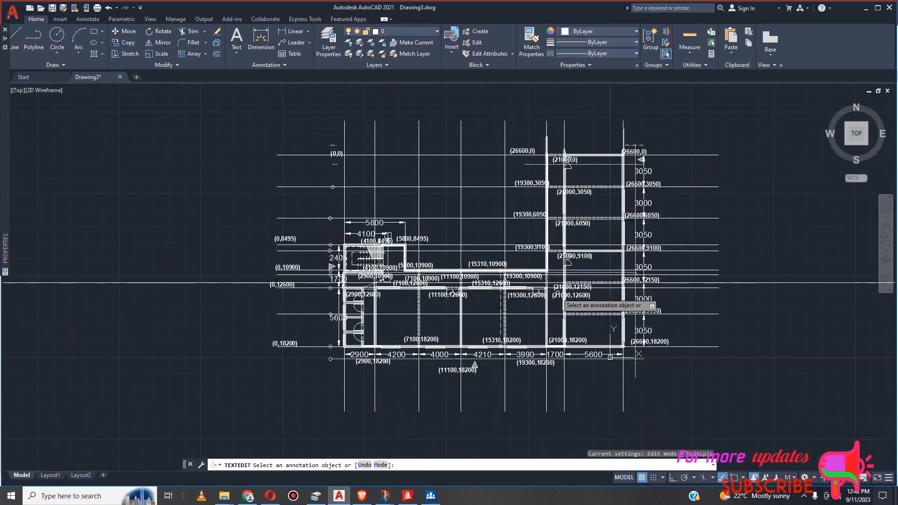
pyautogui.scroll(-2, 576, 288)
pyautogui.scroll(4, 576, 335)
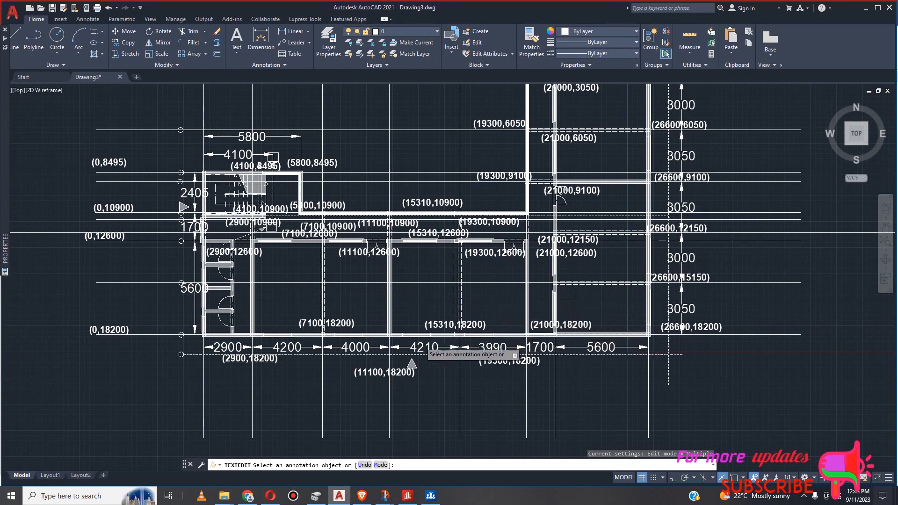
pyautogui.scroll(-5, 415, 338)
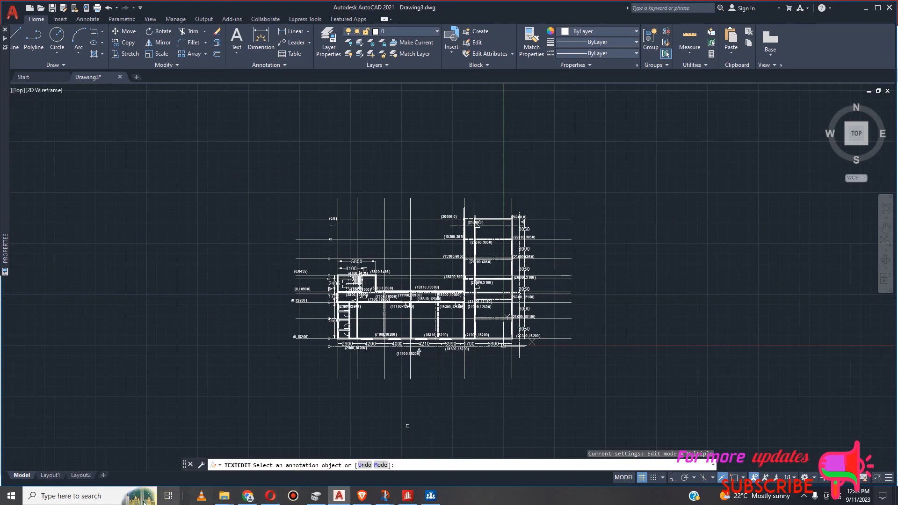
# Try to launch Excel through the system search.
pyautogui.click(79, 496)
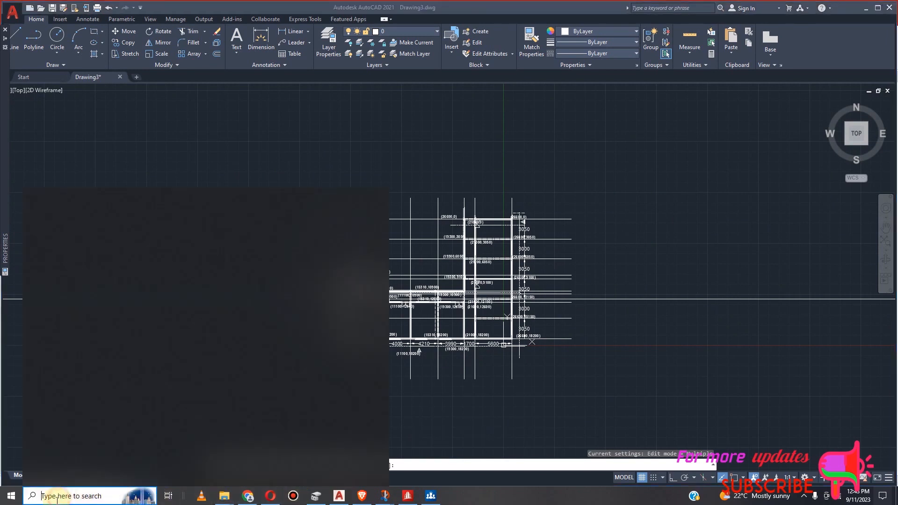
pyautogui.write('EXCE')
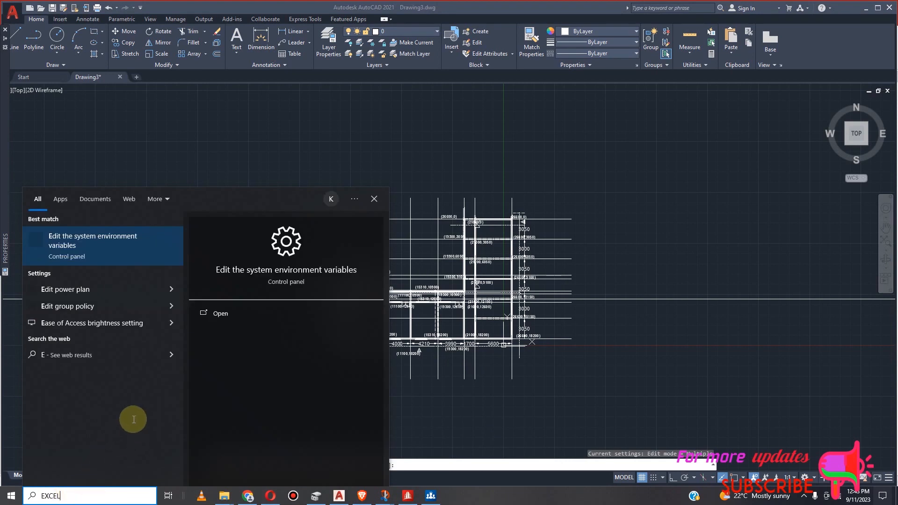
pyautogui.write('L')
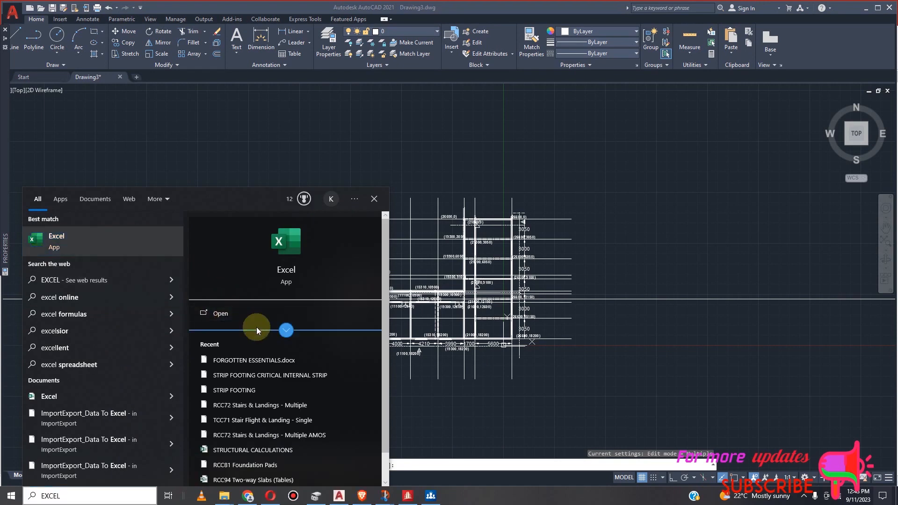
pyautogui.press('Return')
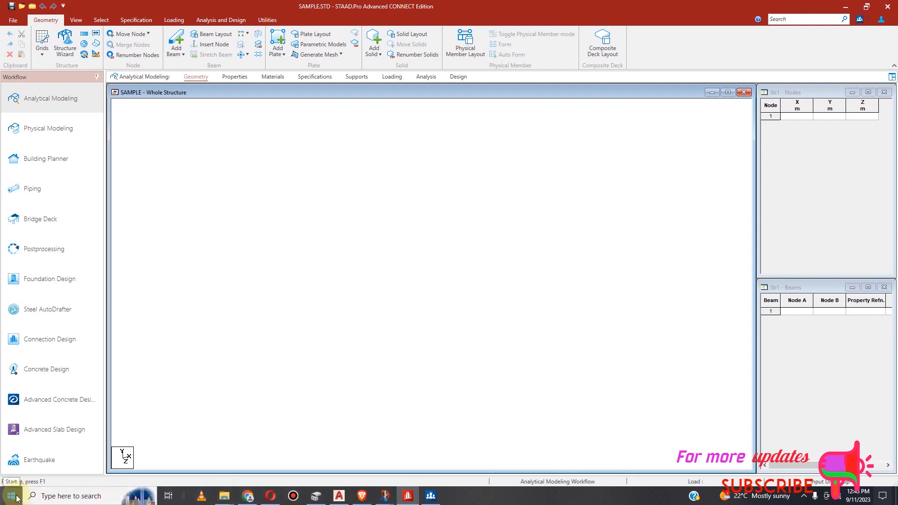
# Find and launch Excel through the system search, and create a blank workbook.
pyautogui.click(66, 499)
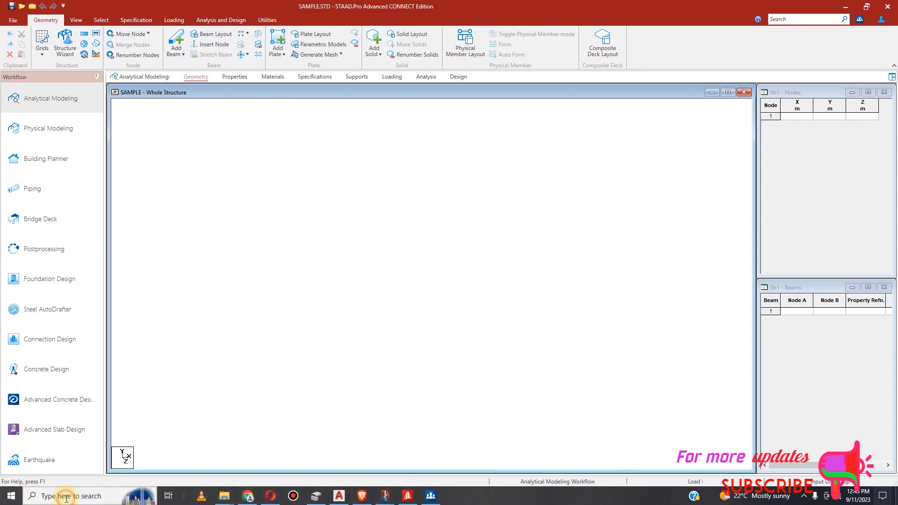
pyautogui.write('Excel')
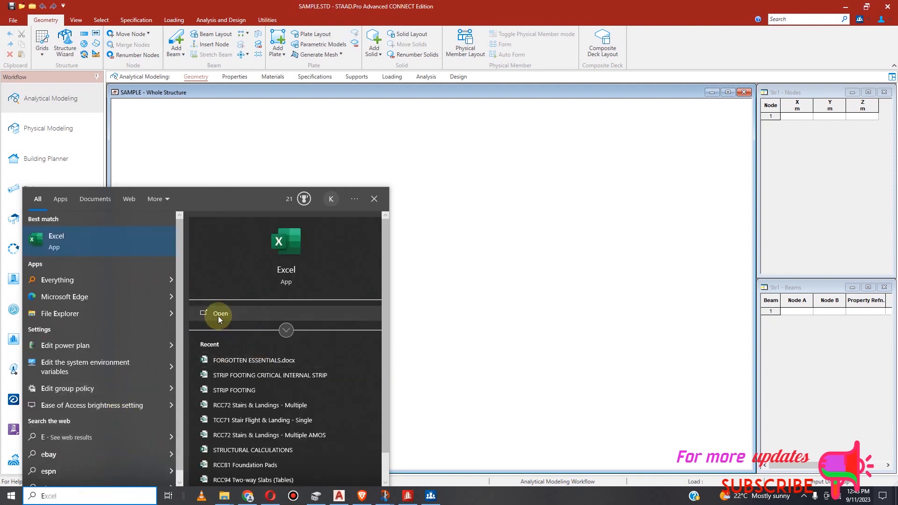
pyautogui.click(218, 319)
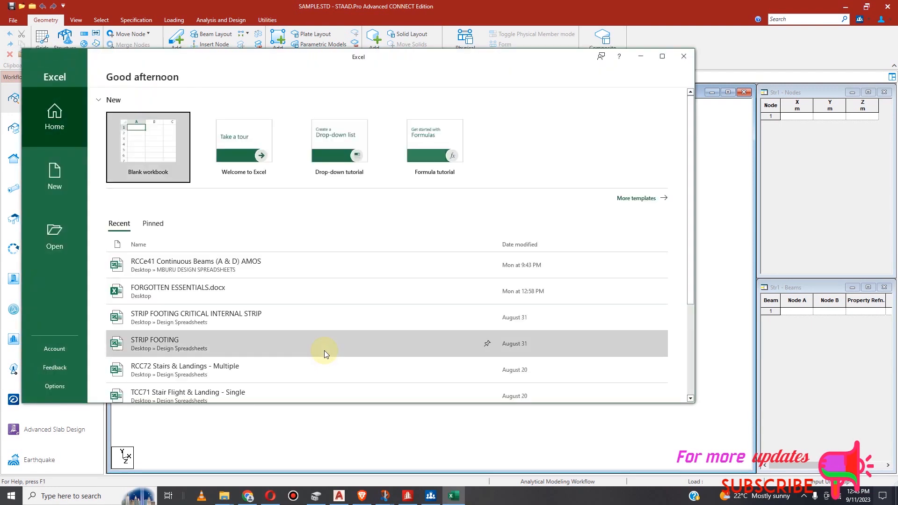
pyautogui.click(158, 146)
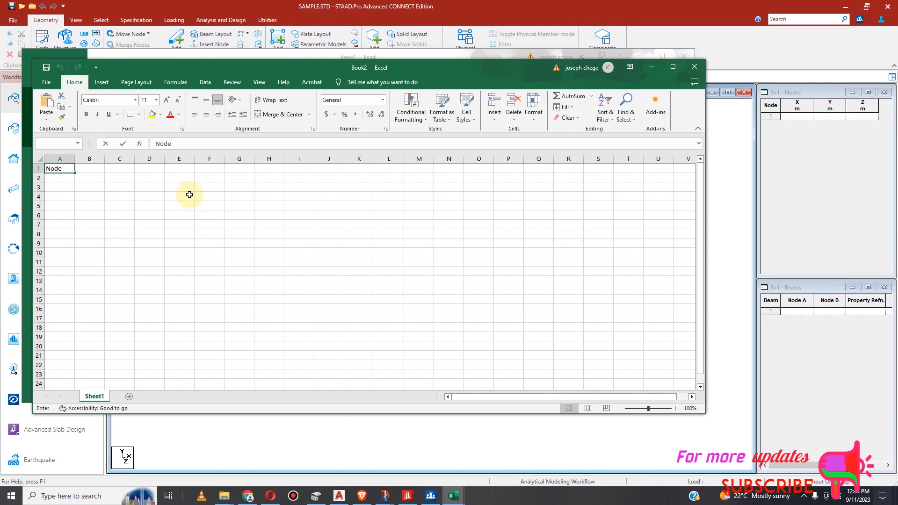
# Enter the column headers Node, x, y and z in cells A1 to D1.
pyautogui.click(39, 178)
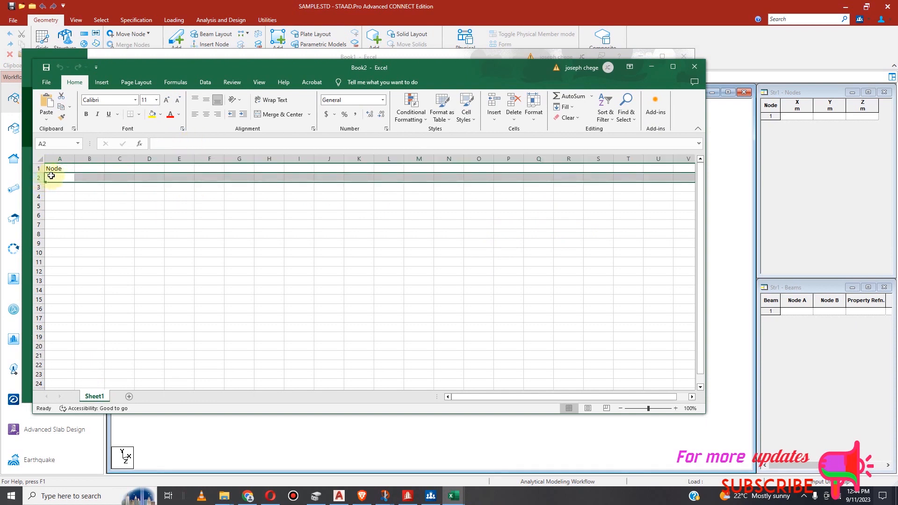
pyautogui.click(97, 166)
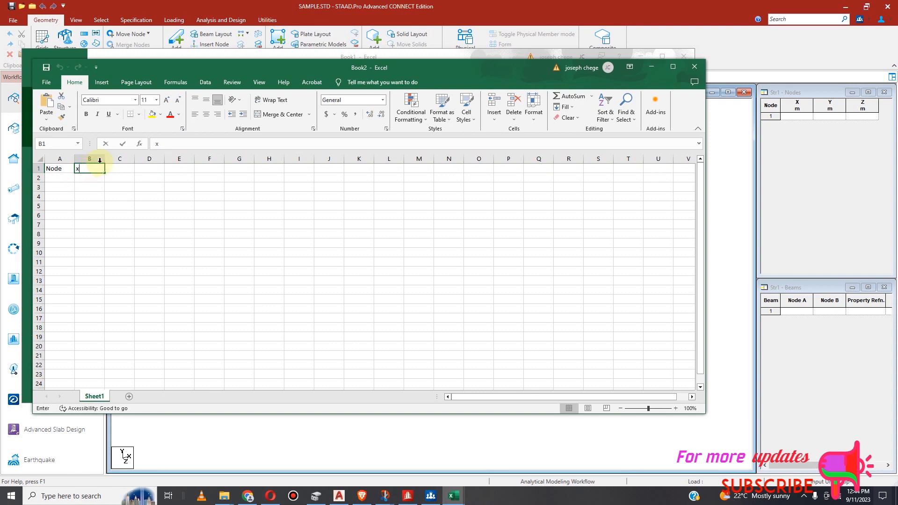
pyautogui.click(131, 170)
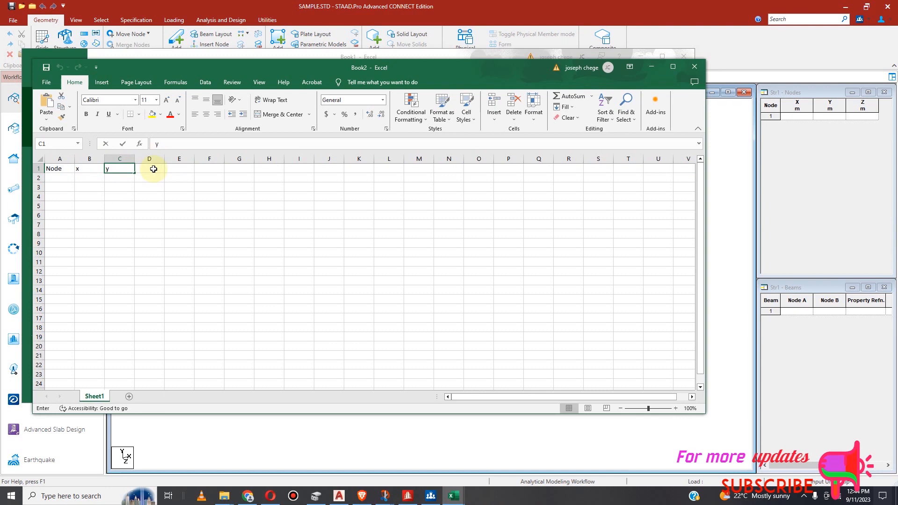
pyautogui.click(154, 169)
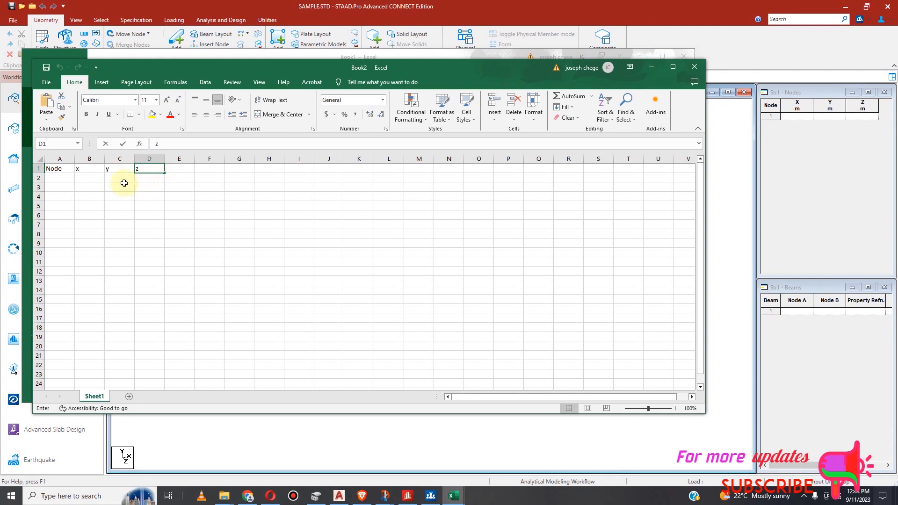
# Start the node numbering with 1 in cell A2 and 2 in cell A3.
pyautogui.click(62, 178)
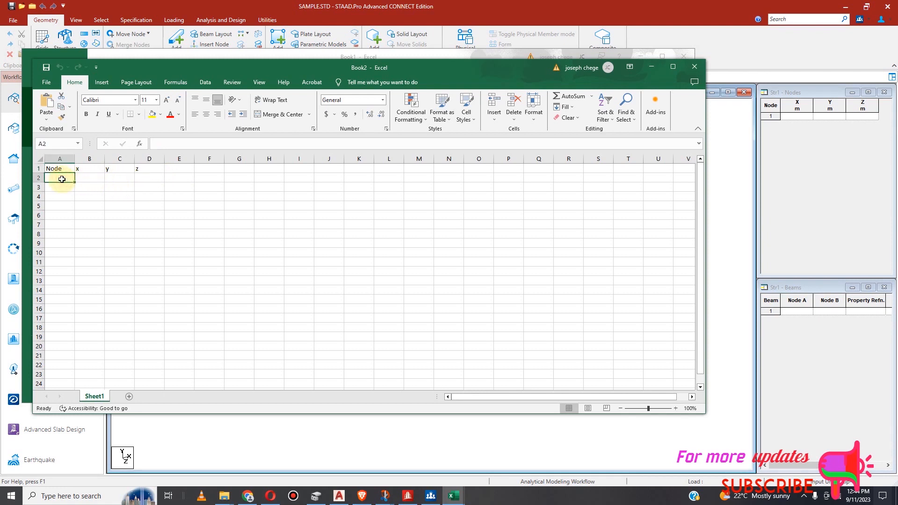
pyautogui.click(61, 186)
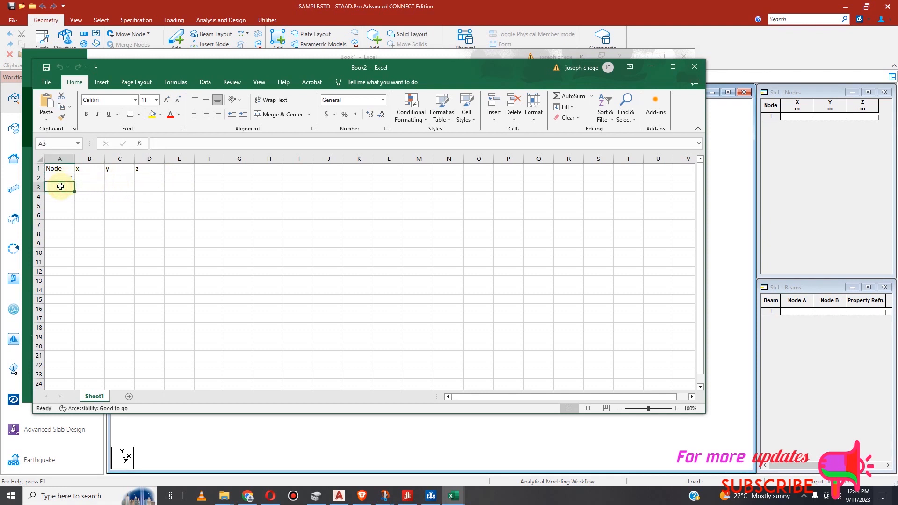
pyautogui.write('2')
pyautogui.click(63, 196)
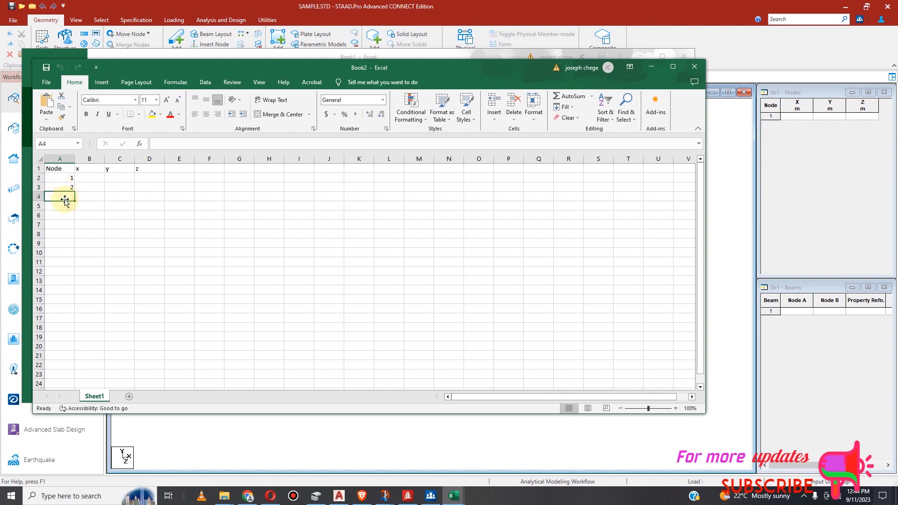
# Extend the node number series down column A to 43.
pyautogui.click(63, 179)
pyautogui.moveTo(62, 178); pyautogui.dragTo(68, 383)
pyautogui.scroll(-2, 141, 200)
pyautogui.scroll(-2, 141, 199)
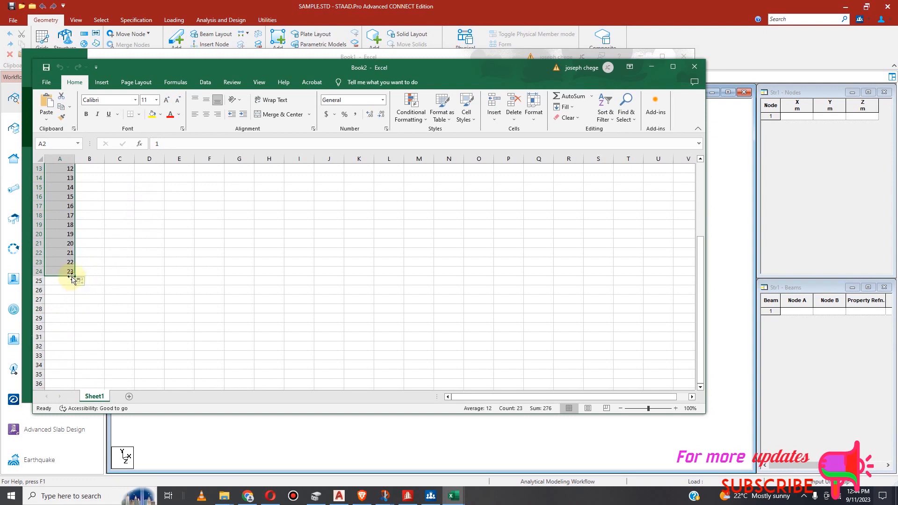
pyautogui.moveTo(74, 275); pyautogui.dragTo(75, 384)
pyautogui.scroll(-2, 145, 244)
pyautogui.scroll(-1, 145, 245)
pyautogui.moveTo(75, 303); pyautogui.dragTo(78, 378)
pyautogui.scroll(6, 141, 272)
pyautogui.scroll(1, 146, 215)
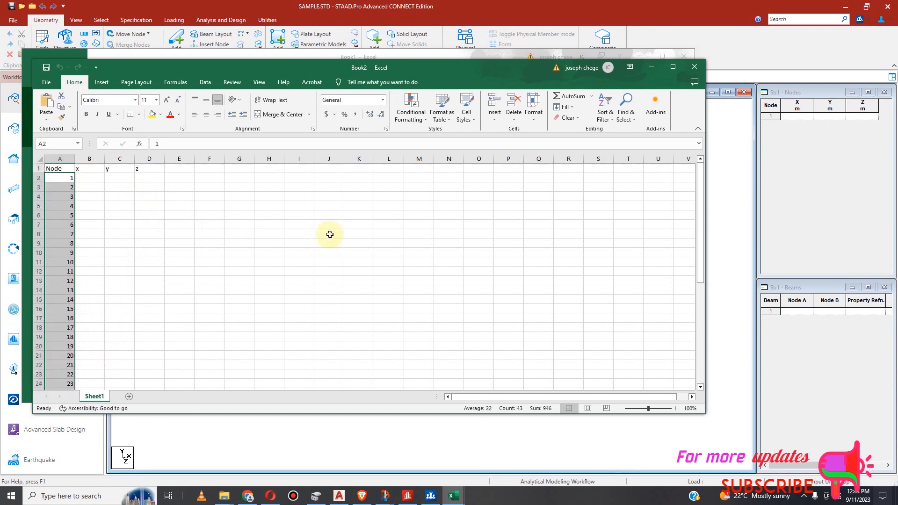
# Arrange the windows side by side, with the Excel workbook on the right and AutoCAD narrowed to the left part of the screen.
pyautogui.moveTo(546, 69); pyautogui.dragTo(857, 57)
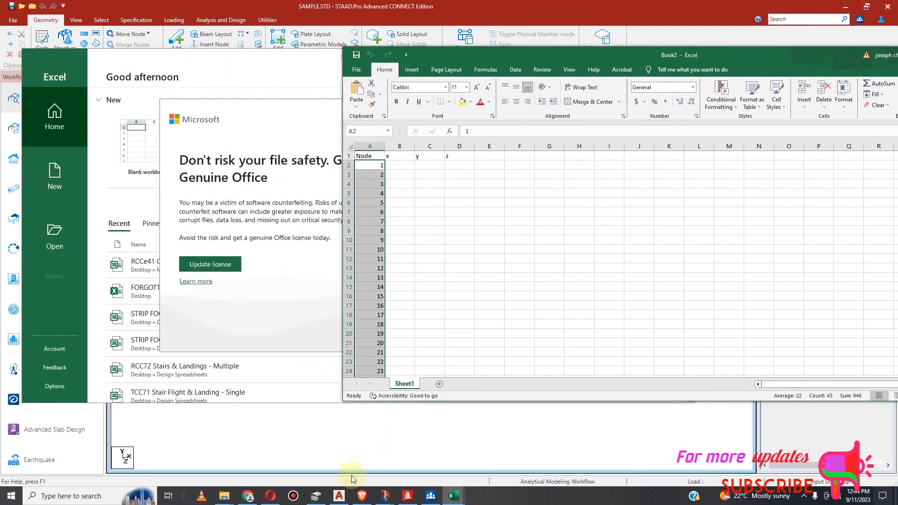
pyautogui.click(339, 496)
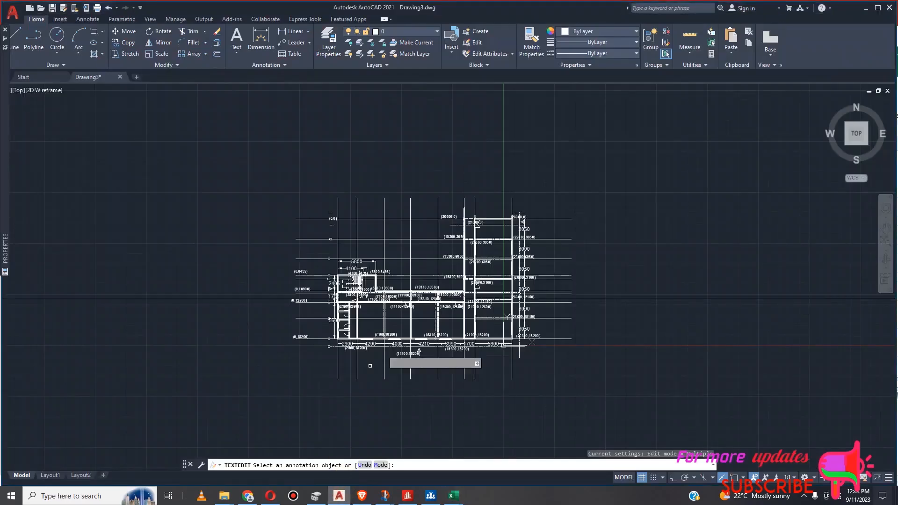
pyautogui.click(878, 7)
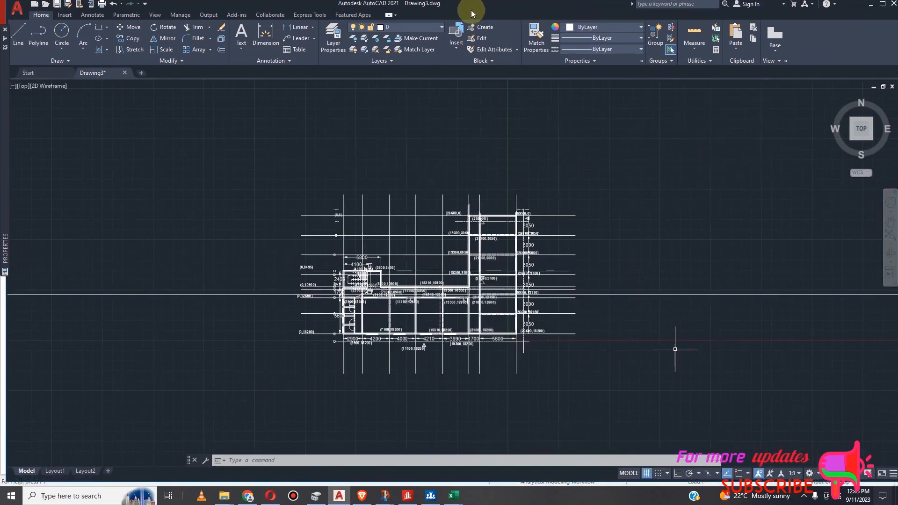
pyautogui.doubleClick(470, 10)
pyautogui.moveTo(477, 14); pyautogui.dragTo(437, 17)
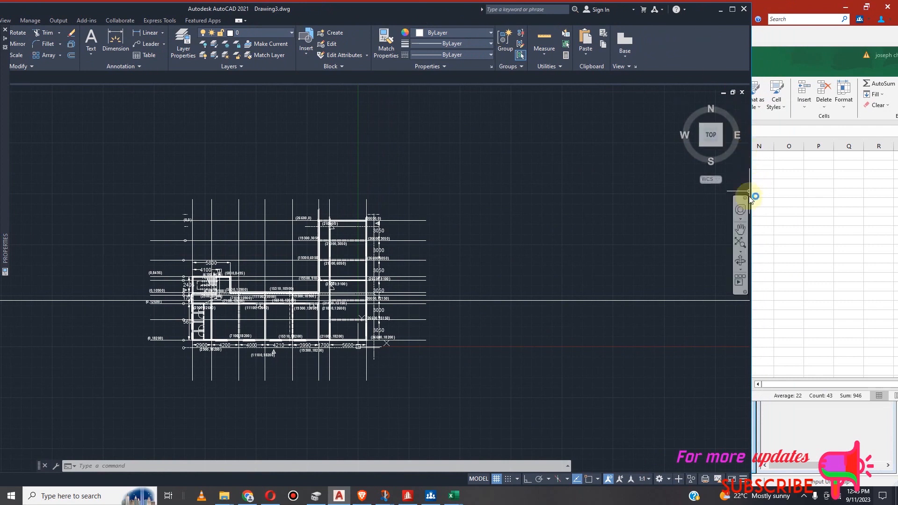
pyautogui.moveTo(750, 174); pyautogui.dragTo(507, 188)
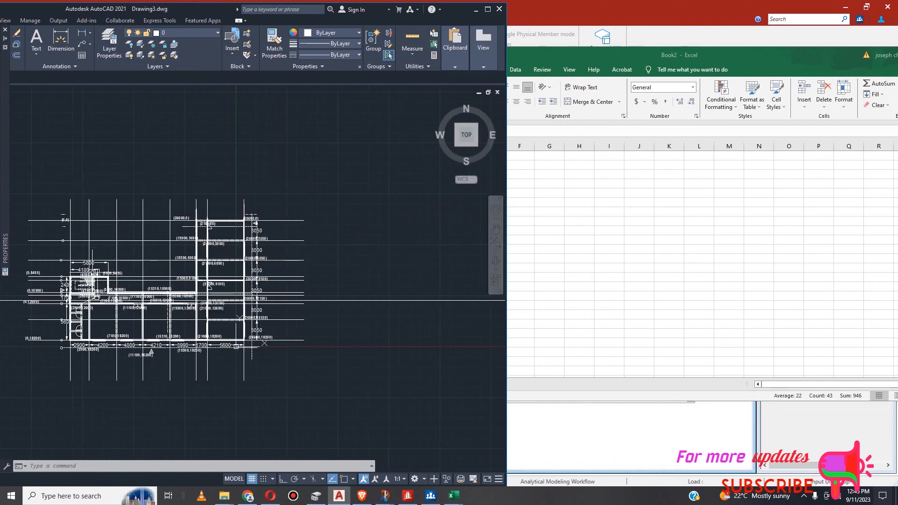
# Examine the coordinate labels on the floor plan in the narrowed AutoCAD window, from the origin to the right wing.
pyautogui.scroll(2, 29, 300)
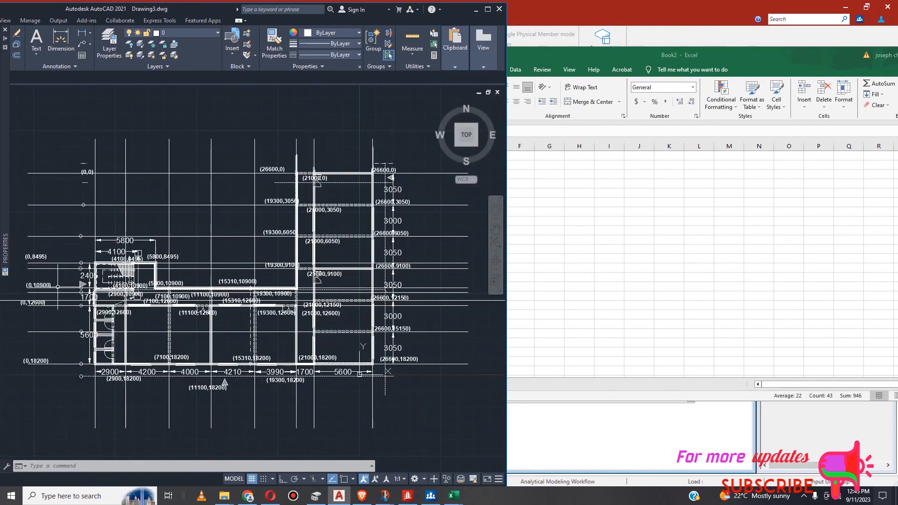
pyautogui.scroll(5, 58, 286)
pyautogui.scroll(-6, 165, 280)
pyautogui.scroll(3, 143, 267)
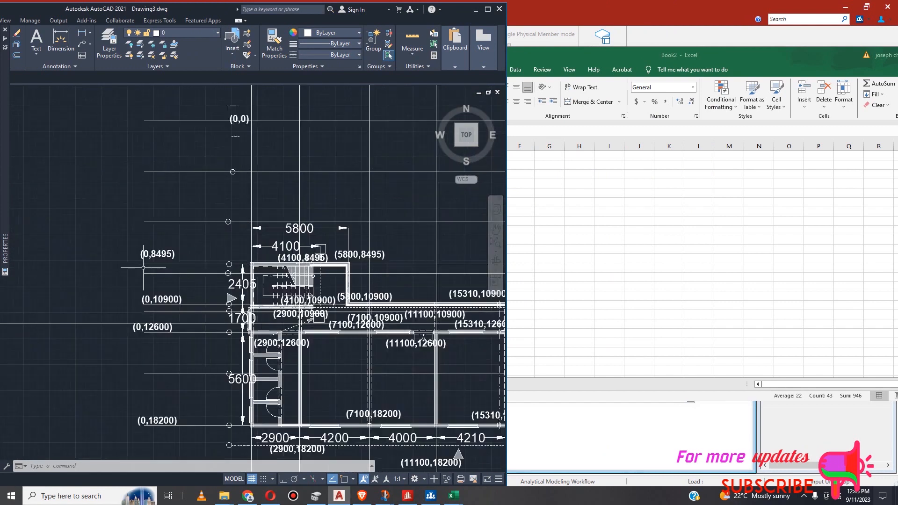
pyautogui.scroll(-4, 252, 323)
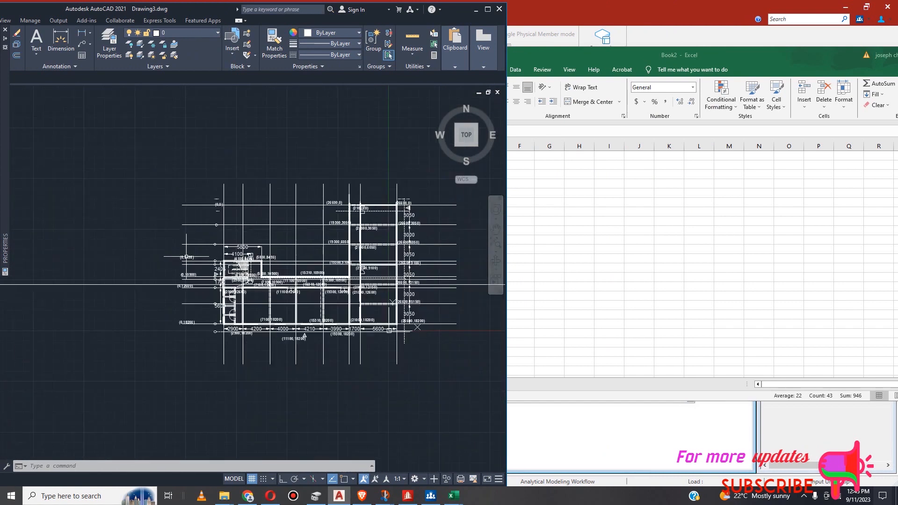
pyautogui.scroll(2, 410, 208)
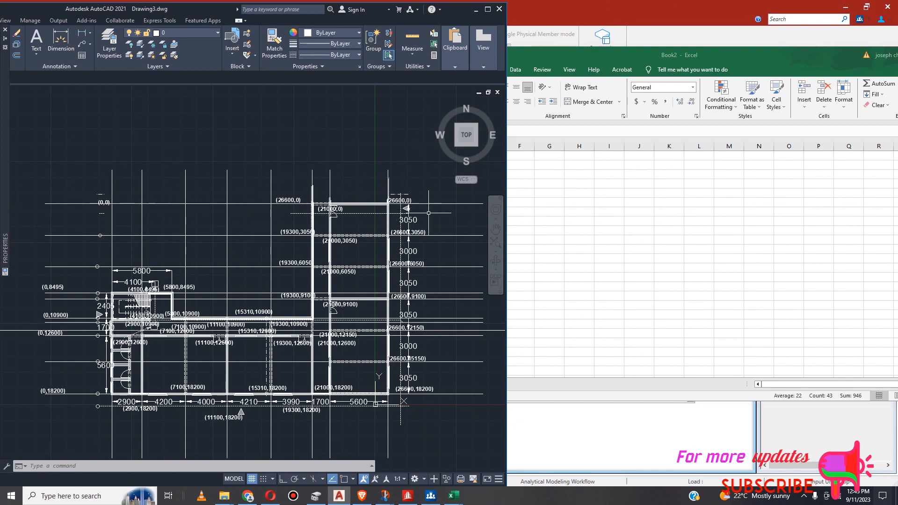
pyautogui.scroll(-2, 93, 304)
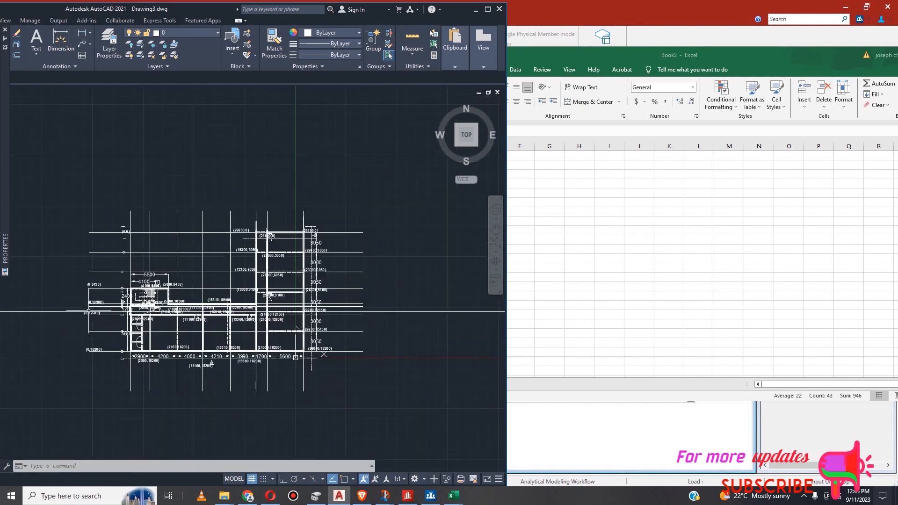
pyautogui.scroll(4, 92, 300)
pyautogui.click(107, 250)
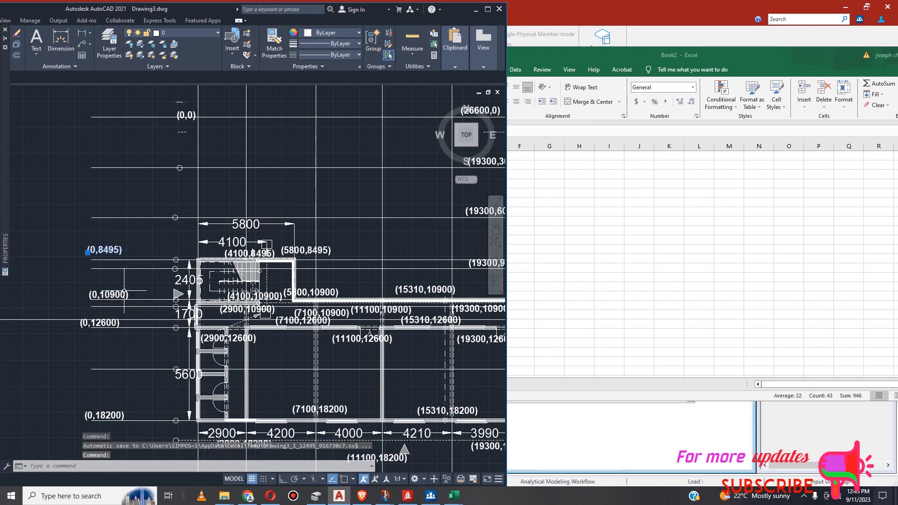
pyautogui.scroll(-6, 255, 283)
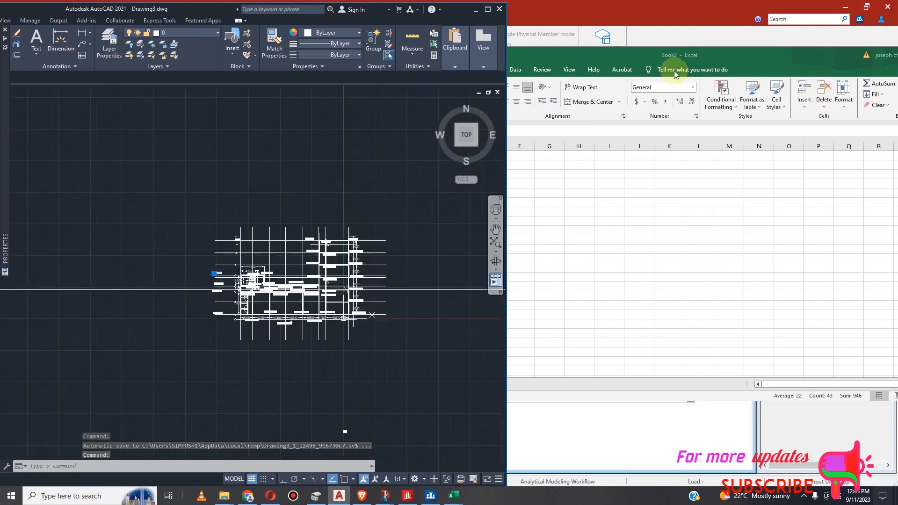
# Dock the Book2 workbook along the right side of the screen, narrow it, and bring the AutoCAD drawing back beside it.
pyautogui.click(820, 35)
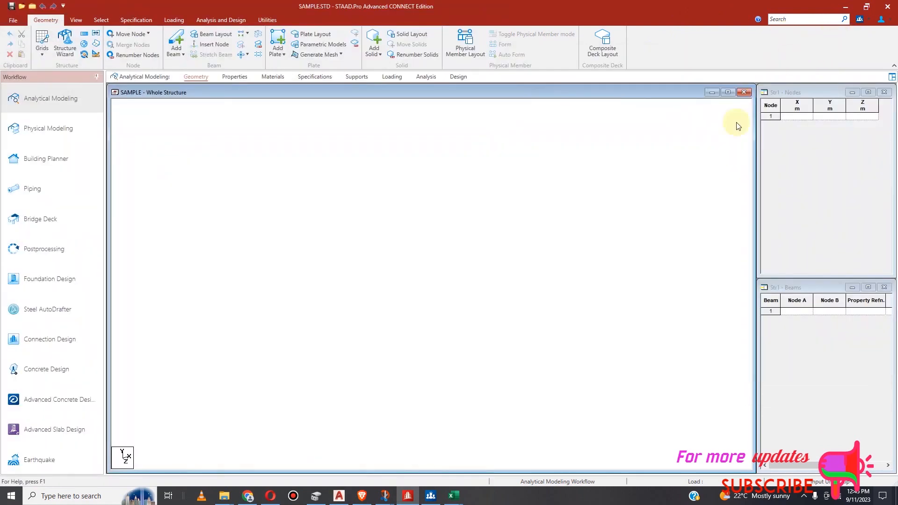
pyautogui.moveTo(453, 495)
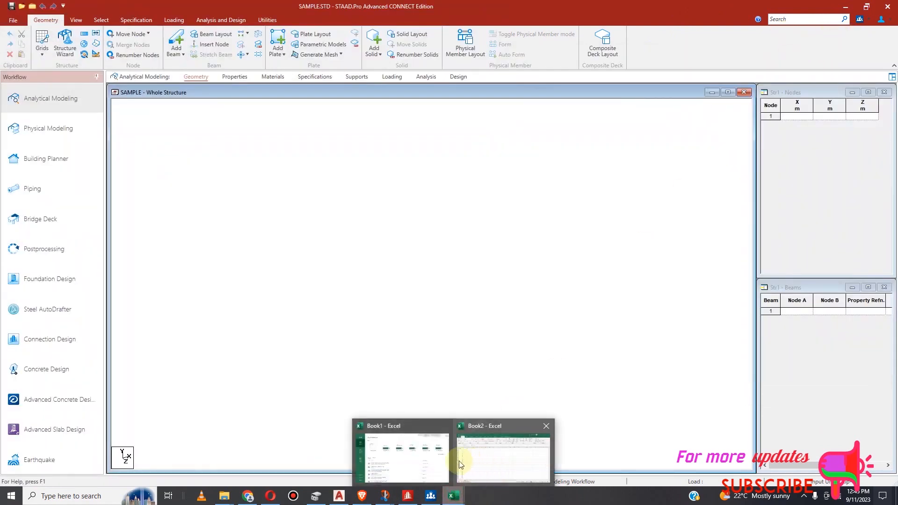
pyautogui.click(466, 465)
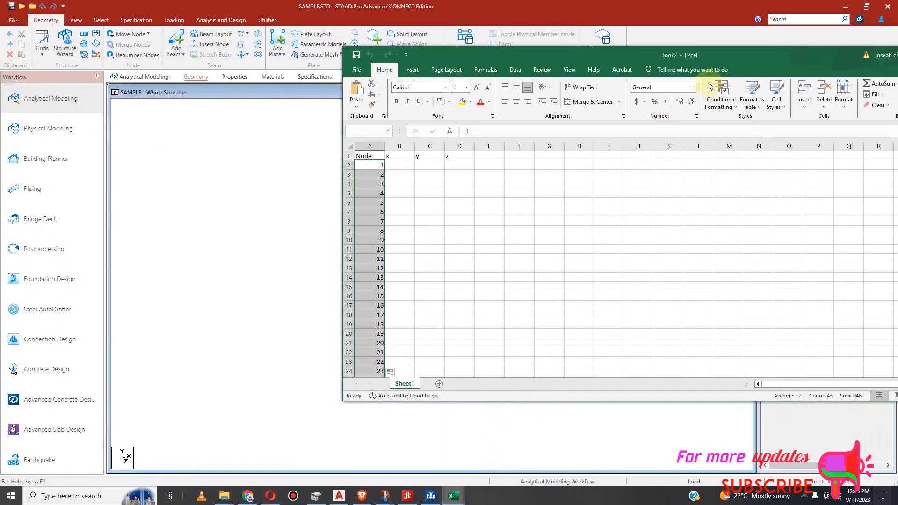
pyautogui.moveTo(752, 61); pyautogui.dragTo(897, 51)
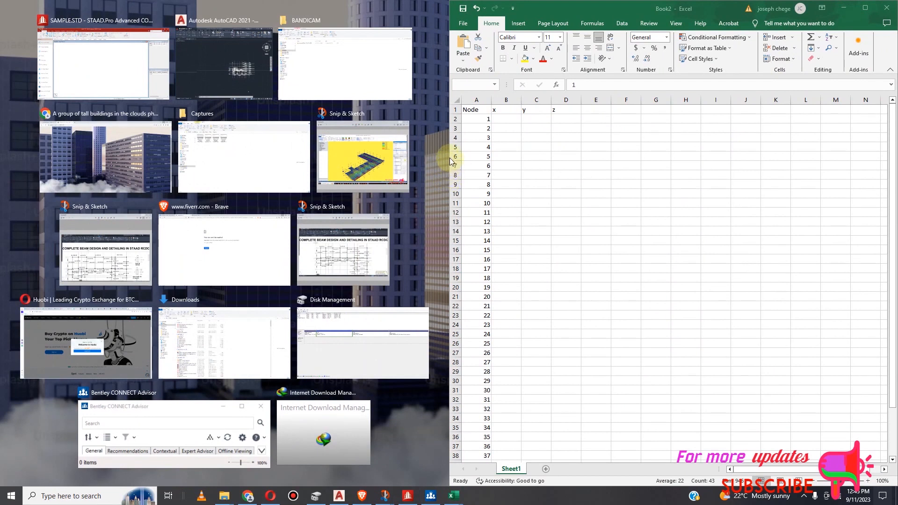
pyautogui.moveTo(449, 158); pyautogui.dragTo(537, 155)
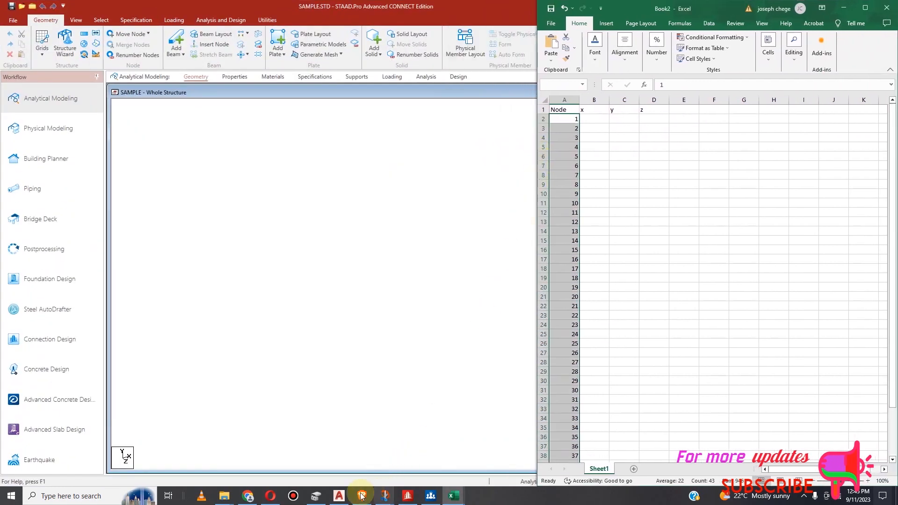
pyautogui.click(341, 497)
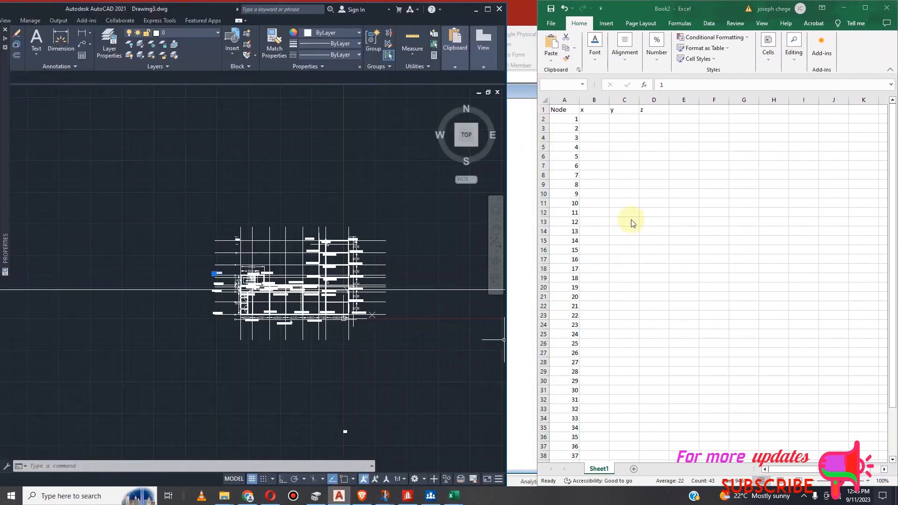
# Enter 26600 as the x value of node 1 in cell B2, read from the right wing's upper corner label.
pyautogui.scroll(2, 344, 320)
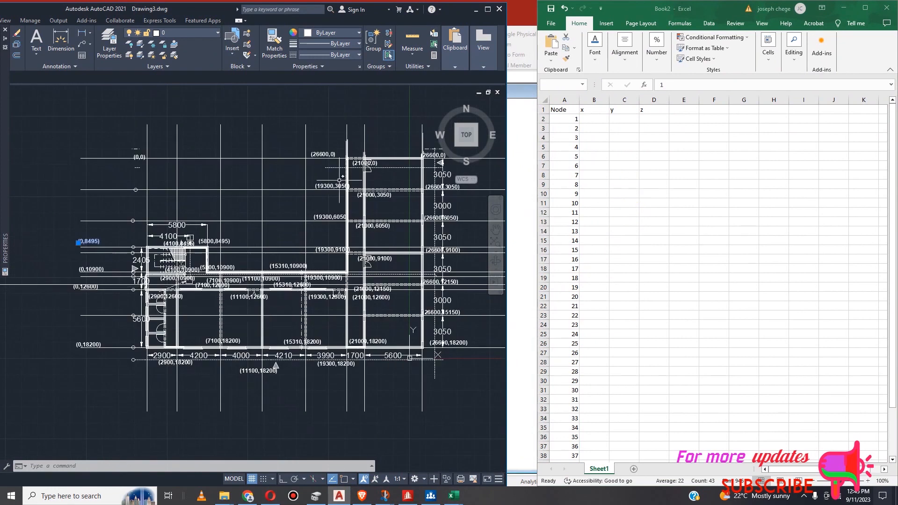
pyautogui.scroll(4, 383, 163)
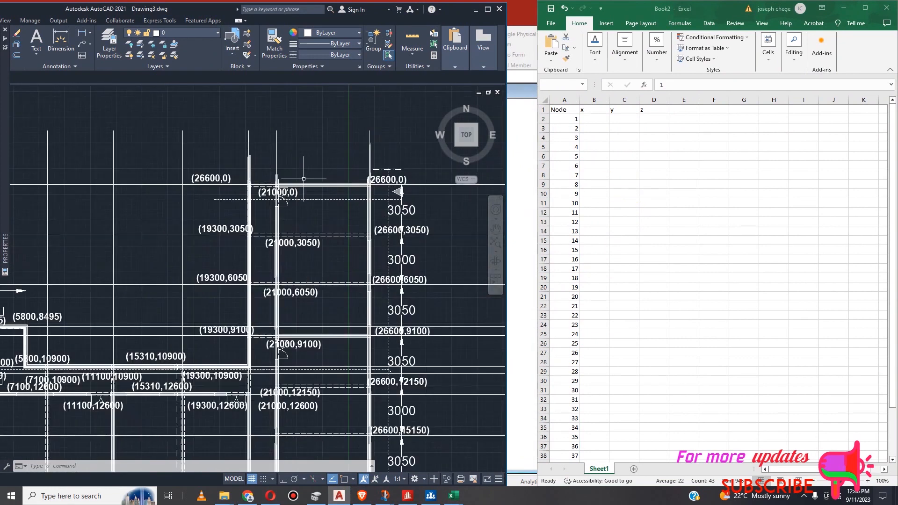
pyautogui.scroll(2, 286, 180)
pyautogui.scroll(-2, 168, 222)
pyautogui.click(601, 119)
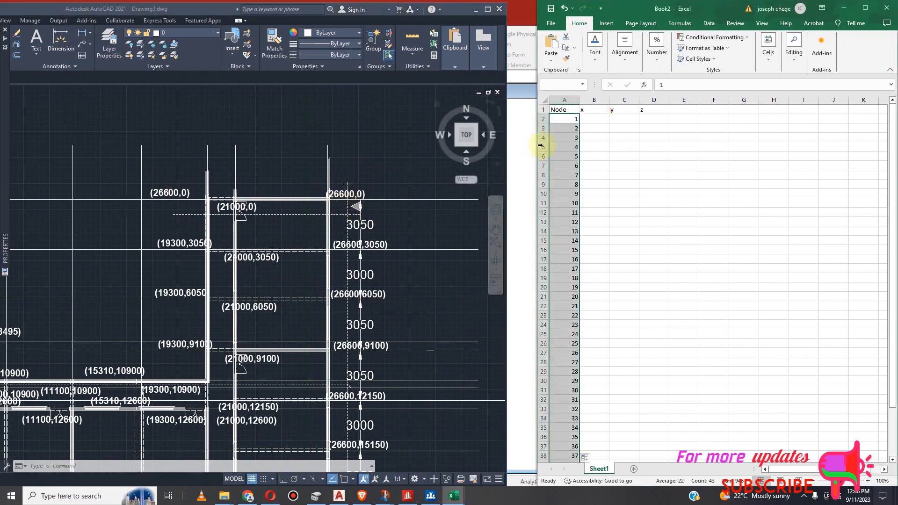
pyautogui.click(593, 119)
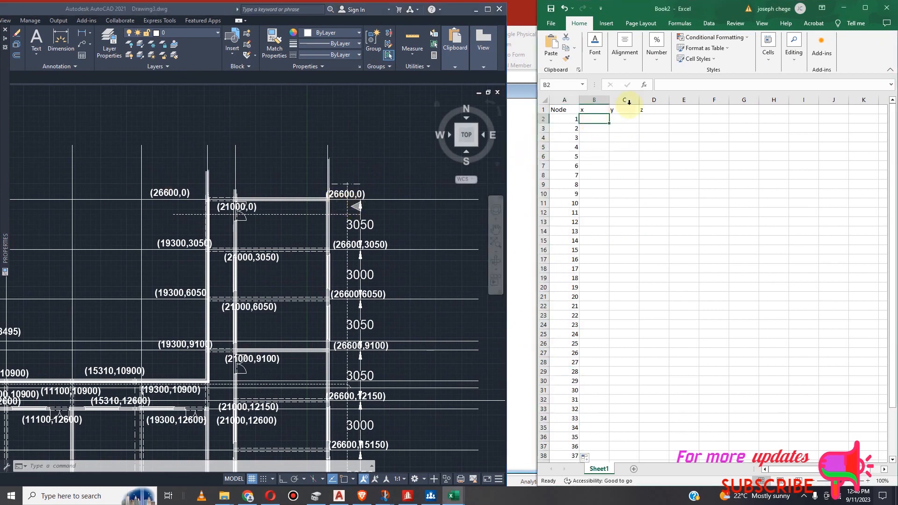
pyautogui.write('26600')
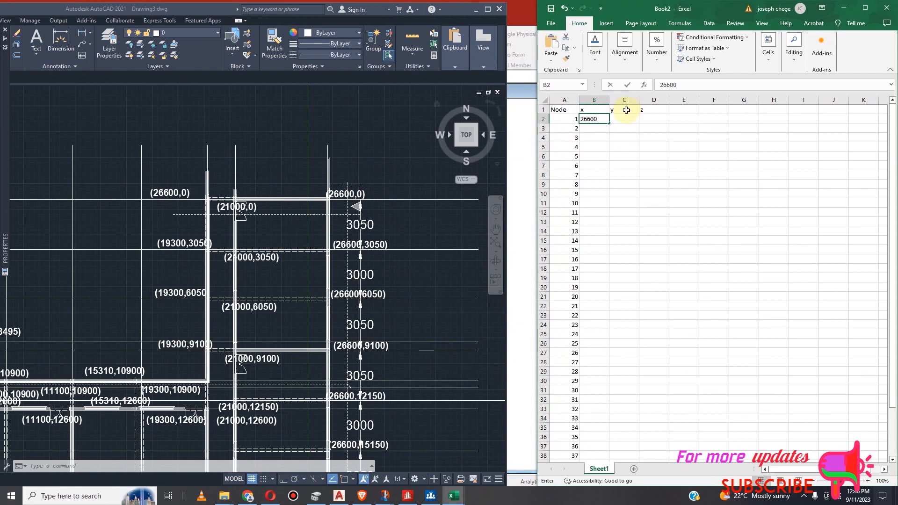
pyautogui.click(622, 119)
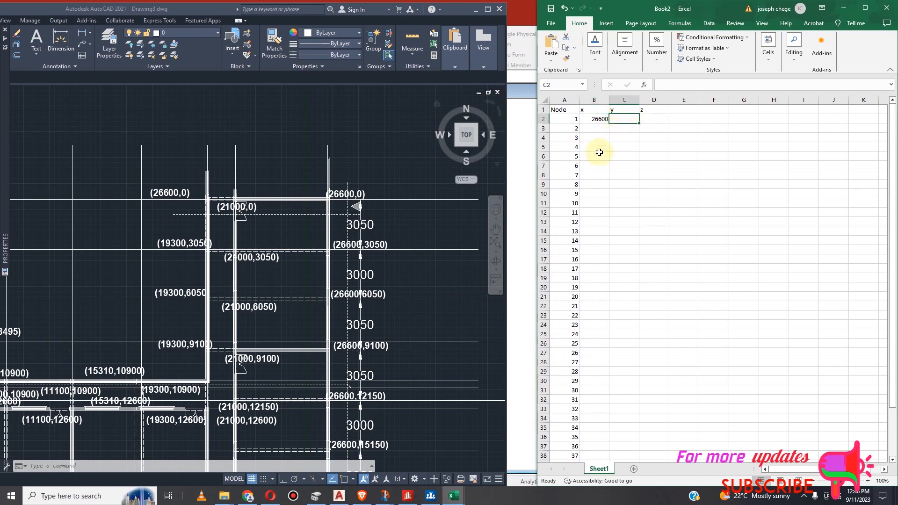
pyautogui.click(172, 196)
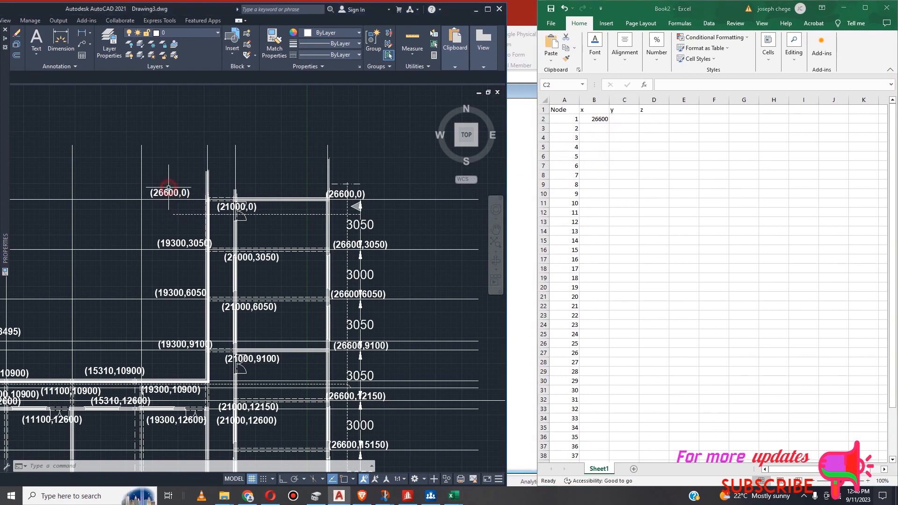
pyautogui.click(171, 195)
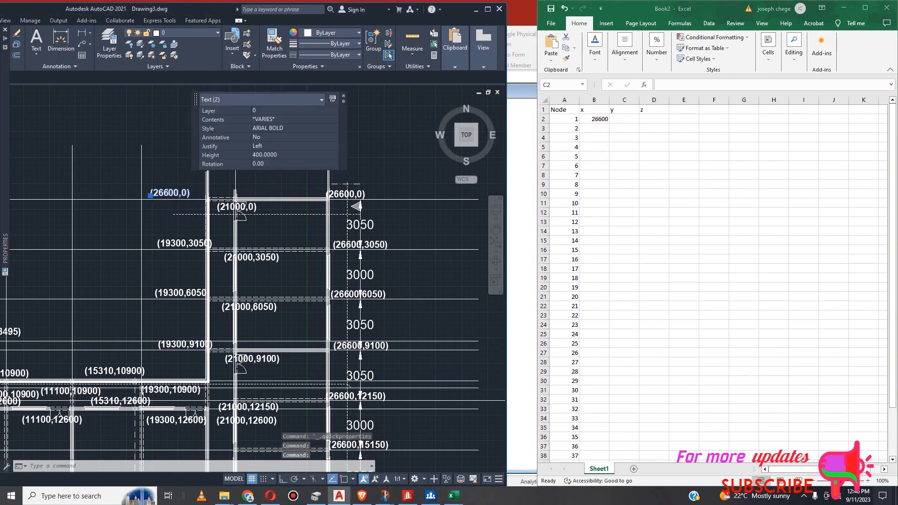
pyautogui.doubleClick(172, 195)
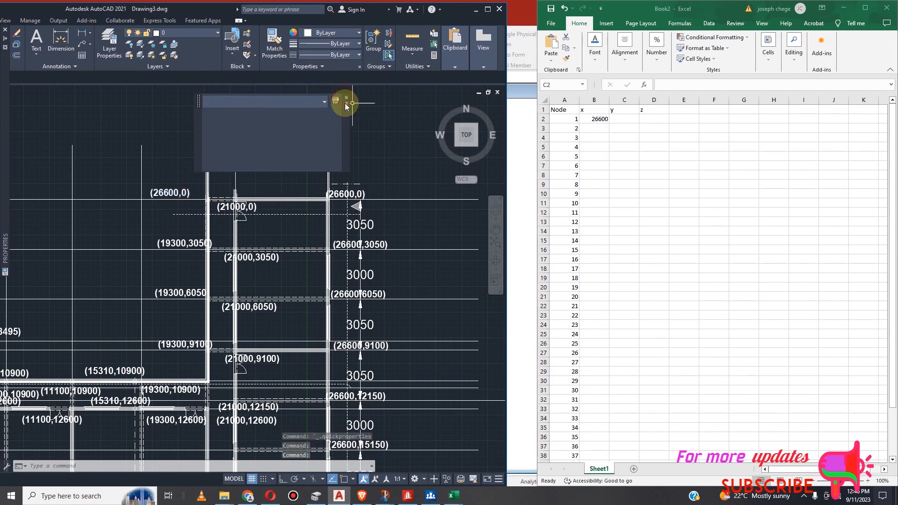
pyautogui.press('Escape')
pyautogui.press('Escape')
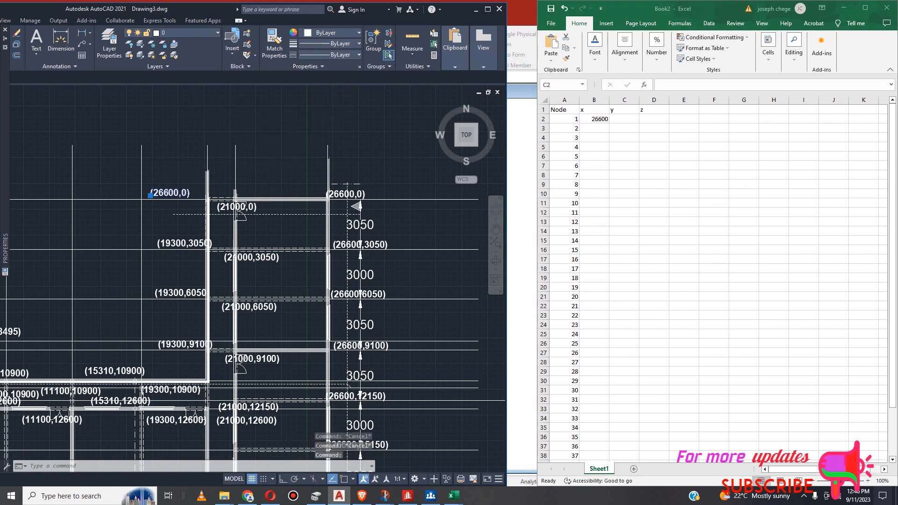
# Correct the coordinate label at the right wing's upper-left grid intersection to (19300,0).
pyautogui.doubleClick(168, 194)
pyautogui.click(167, 193)
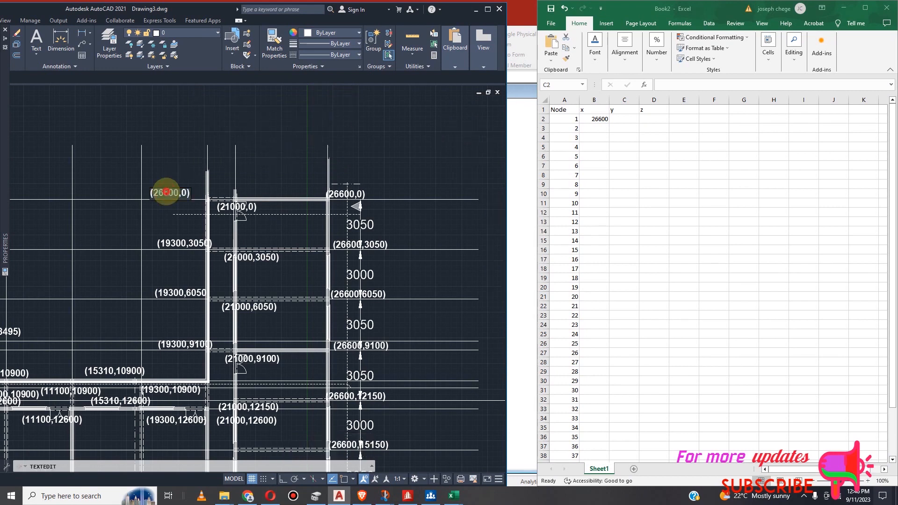
pyautogui.write('19')
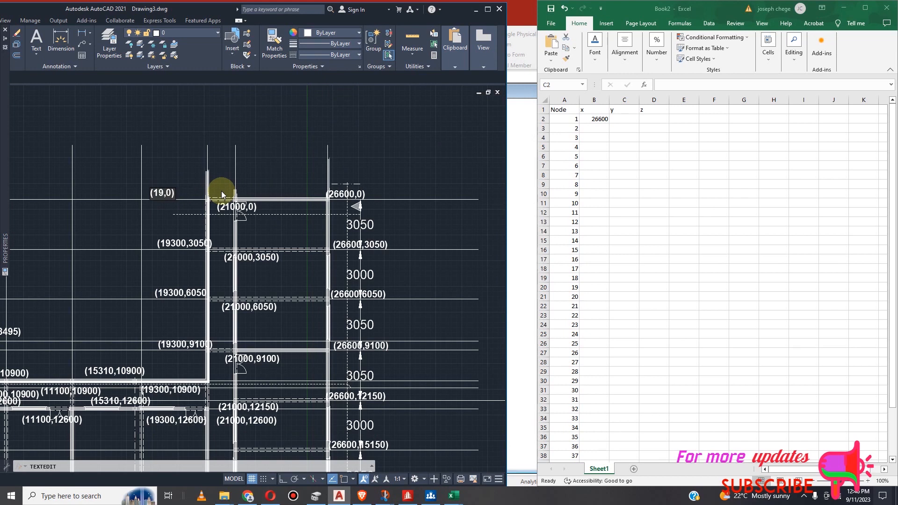
pyautogui.write('300')
pyautogui.click(265, 153)
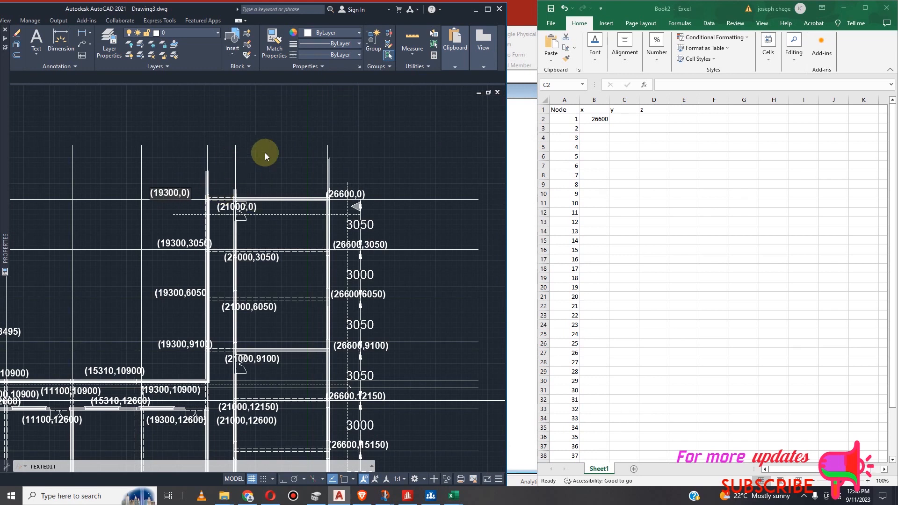
# Maximize the AutoCAD window, end the text editing, and save the drawing to the Desktop as SAMPLE in AutoCAD 2018 Drawing format.
pyautogui.scroll(-2, 303, 154)
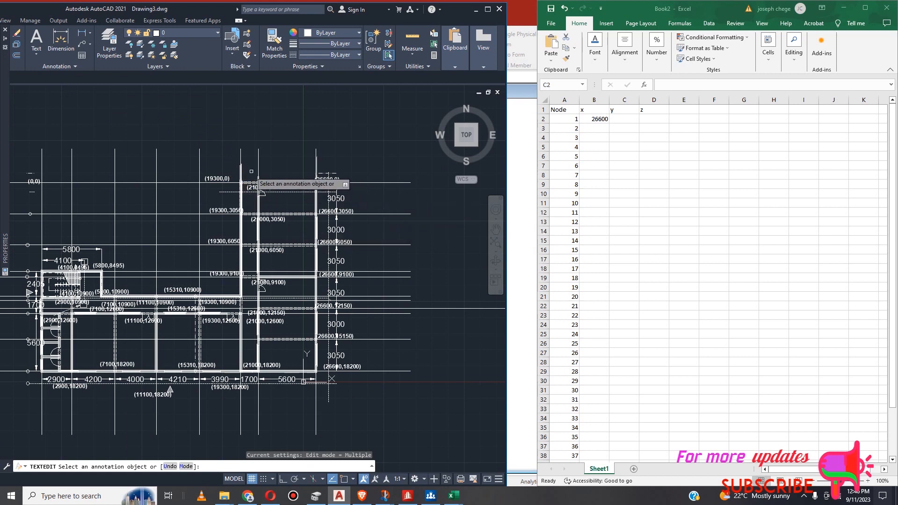
pyautogui.scroll(3, 227, 183)
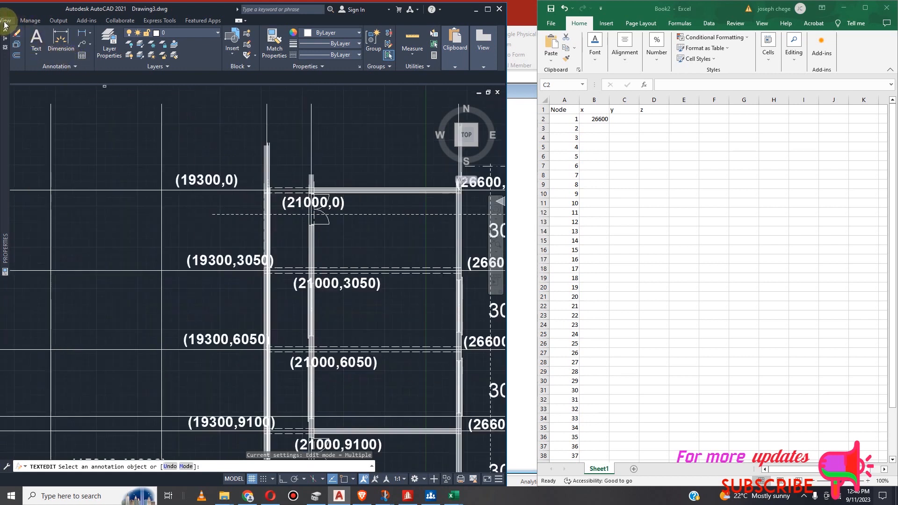
pyautogui.click(487, 9)
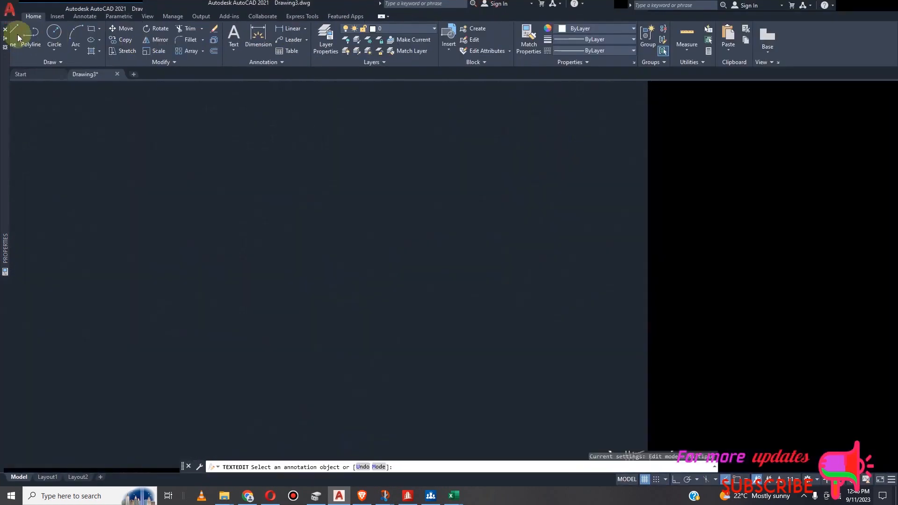
pyautogui.click(10, 12)
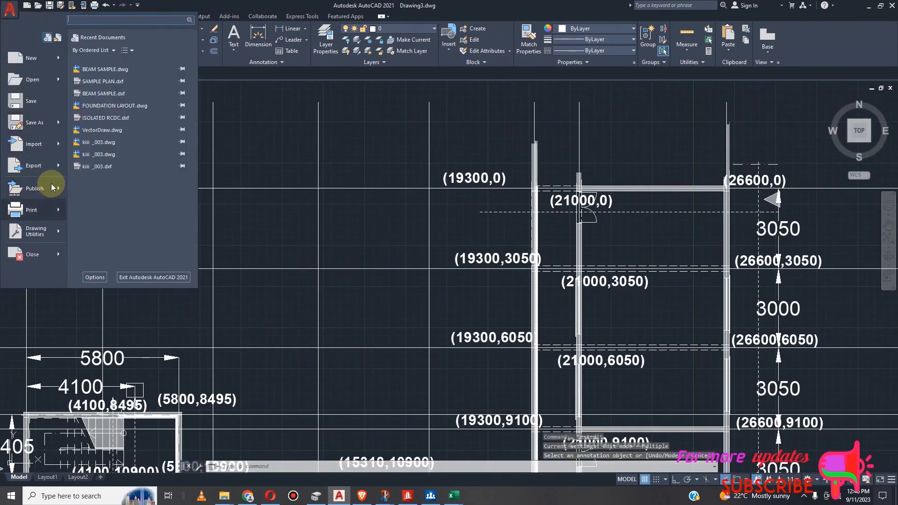
pyautogui.press('Escape')
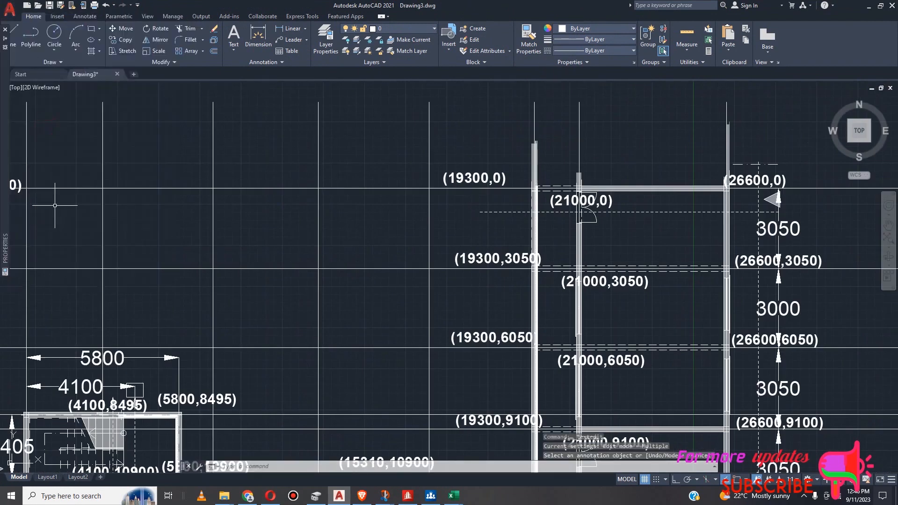
pyautogui.hotkey('ctrl', 'shift', 's')
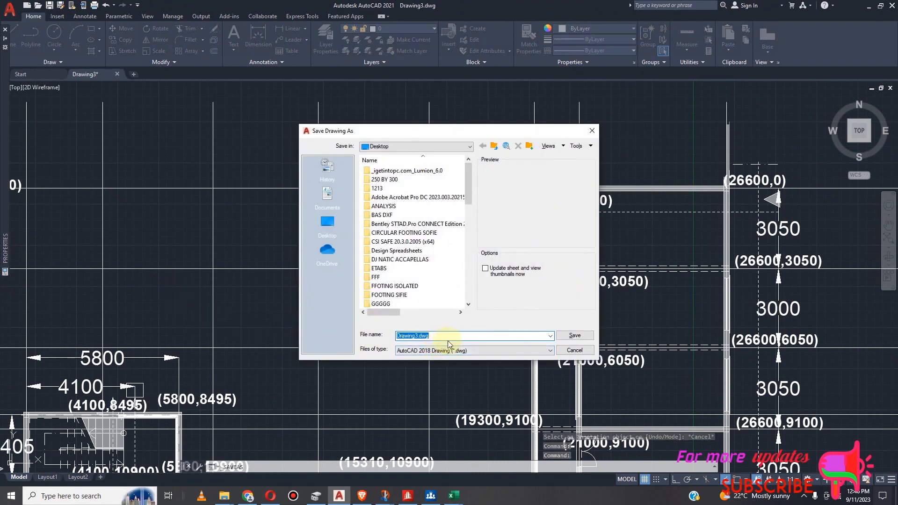
pyautogui.write('S')
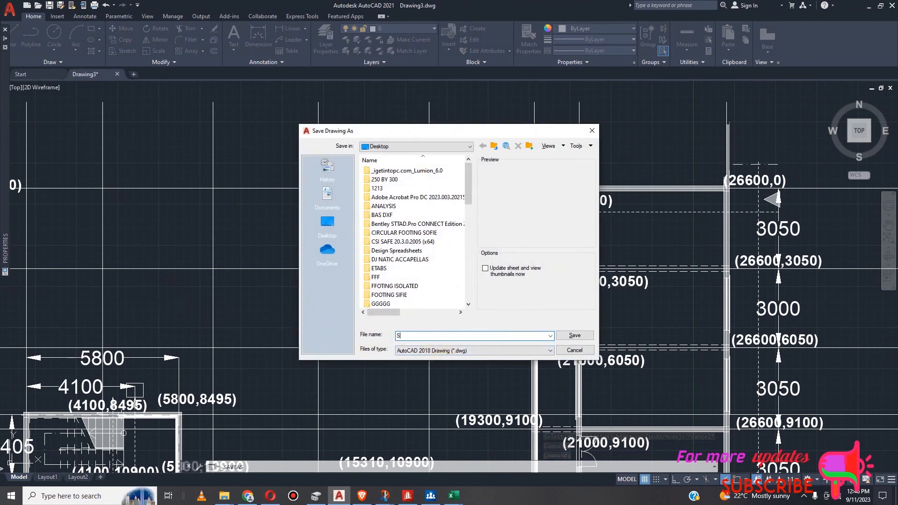
pyautogui.write('AMPLE')
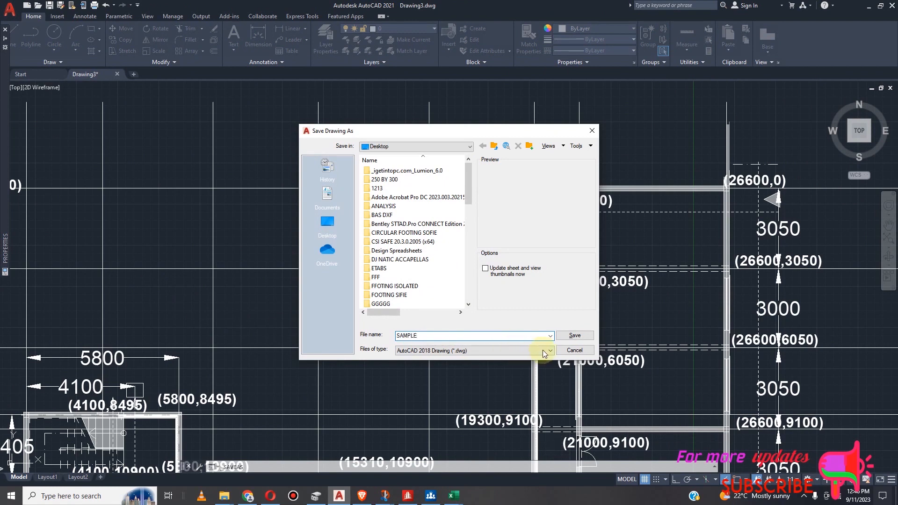
pyautogui.click(575, 336)
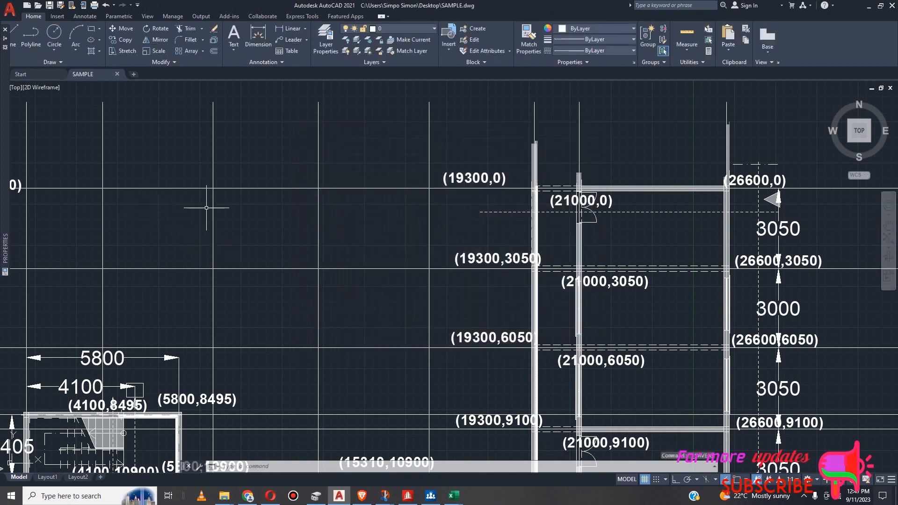
pyautogui.scroll(-4, 206, 208)
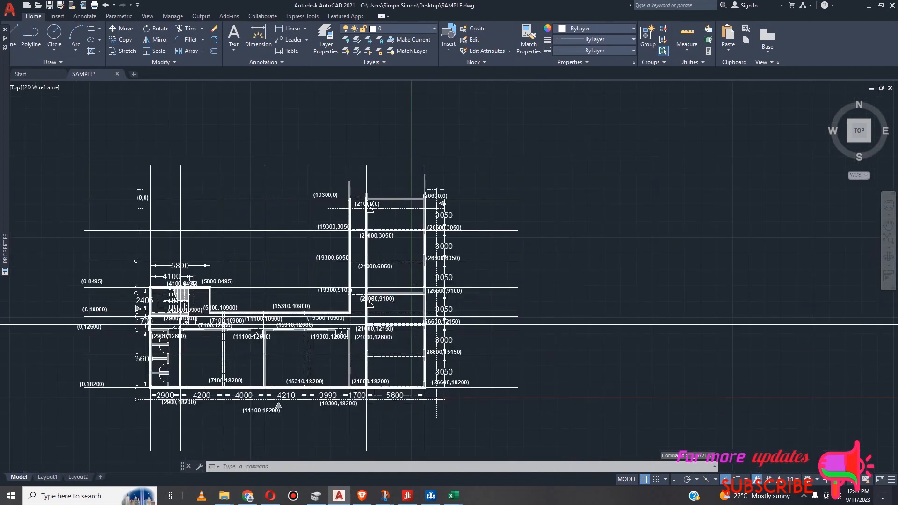
pyautogui.scroll(2, 385, 409)
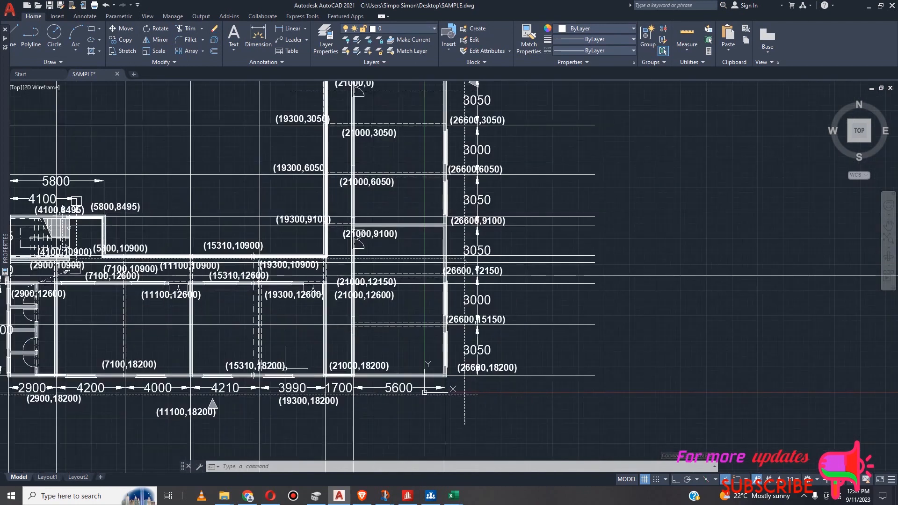
pyautogui.scroll(-2, 306, 387)
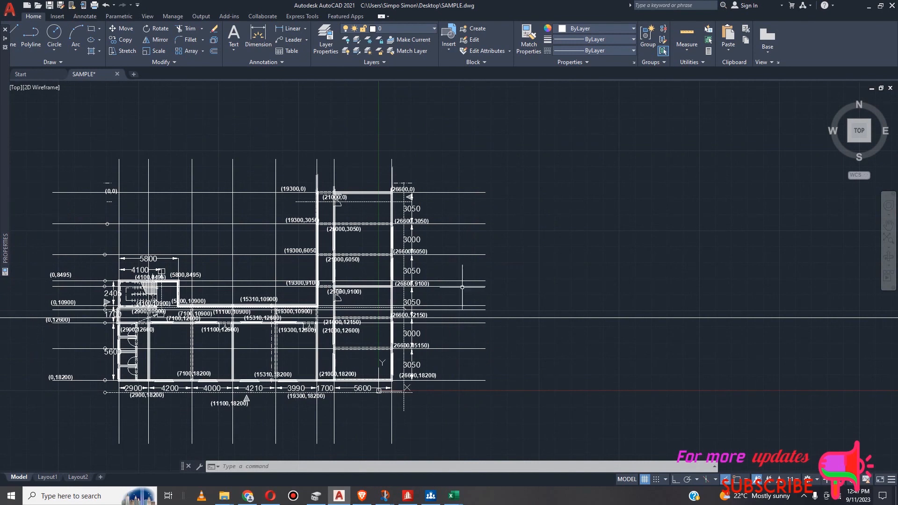
# Restore the AutoCAD floor plan to a smaller window beside the Excel node sheet so both can be read together.
pyautogui.click(880, 5)
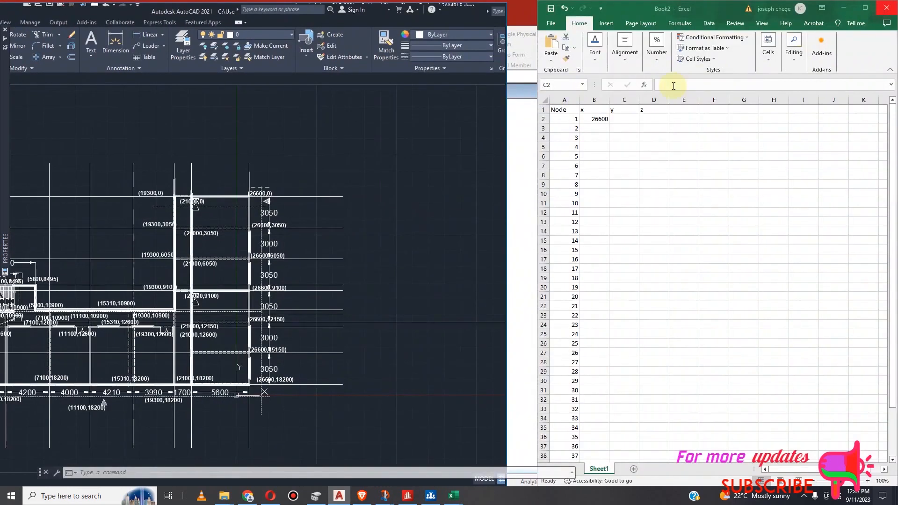
pyautogui.click(599, 118)
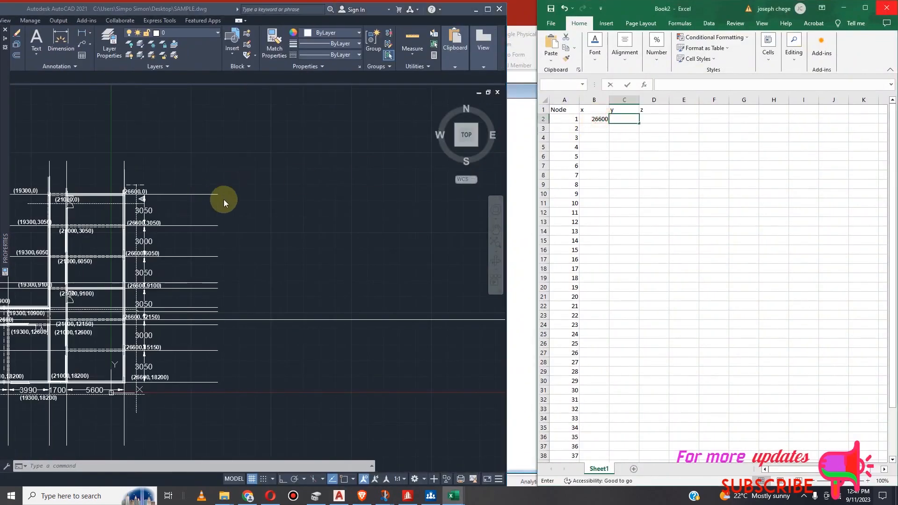
pyautogui.scroll(-2, 305, 236)
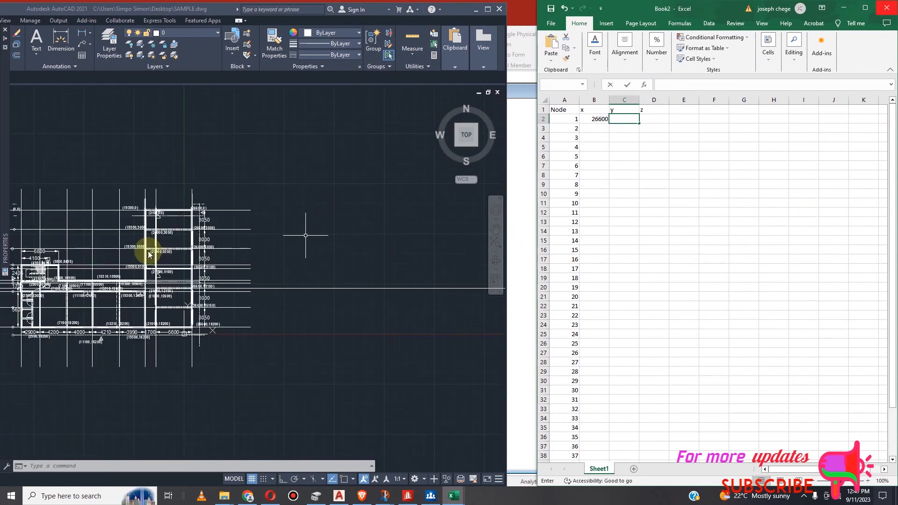
pyautogui.scroll(2, 140, 247)
pyautogui.scroll(3, 88, 232)
pyautogui.scroll(-7, 88, 232)
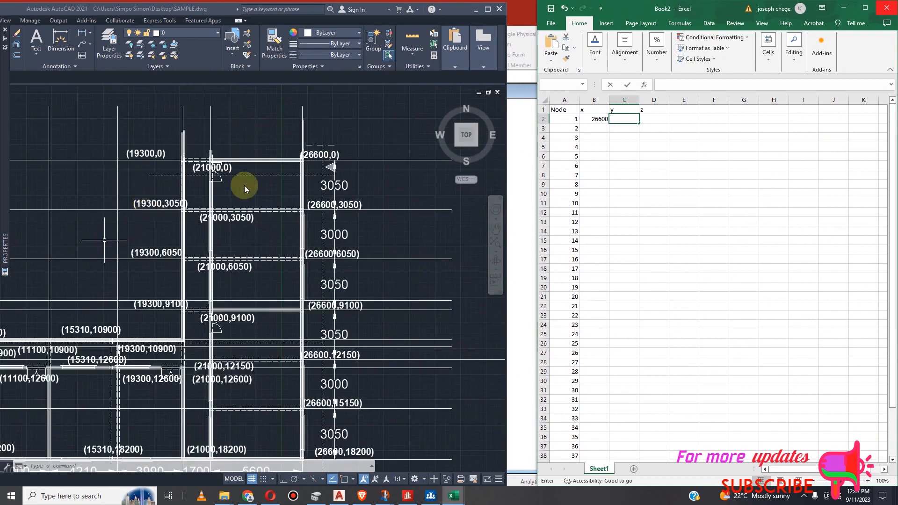
# Set node 1's coordinates to x 19300, y 0 and z 0, replacing the existing x value.
pyautogui.doubleClick(601, 118)
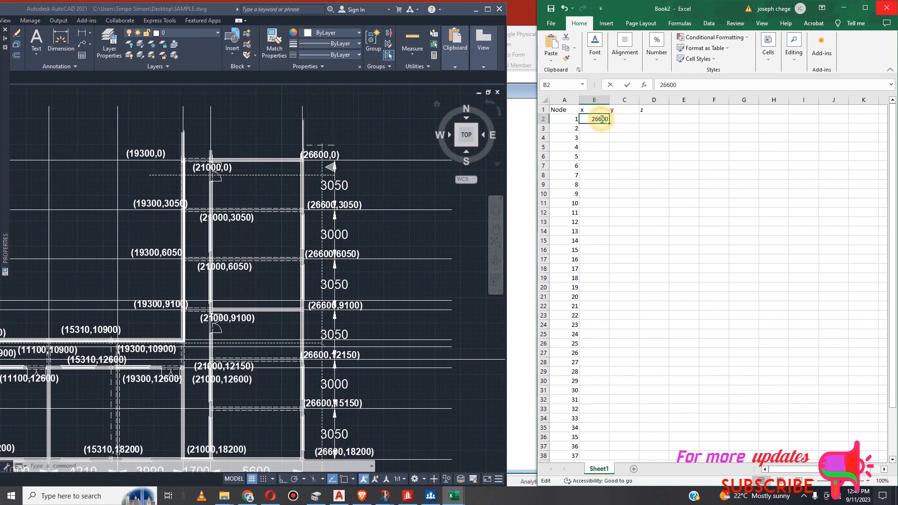
pyautogui.click(605, 118)
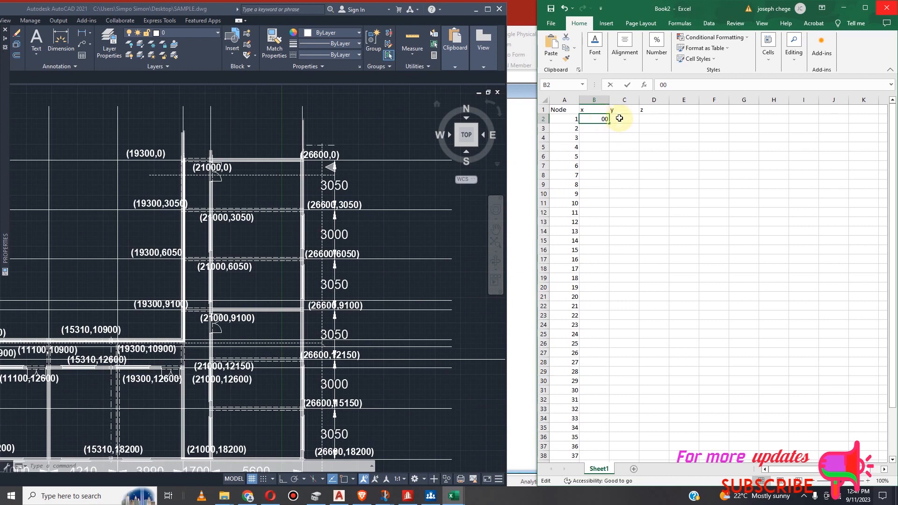
pyautogui.click(625, 120)
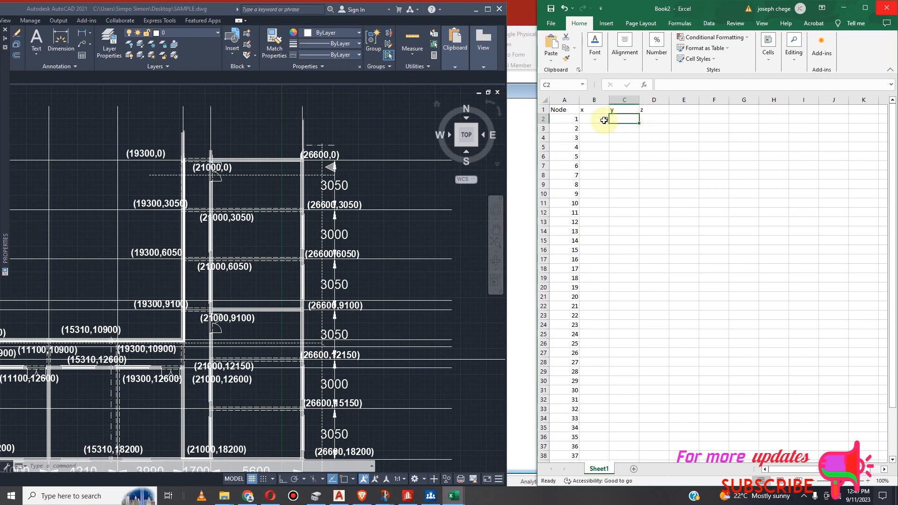
pyautogui.doubleClick(605, 120)
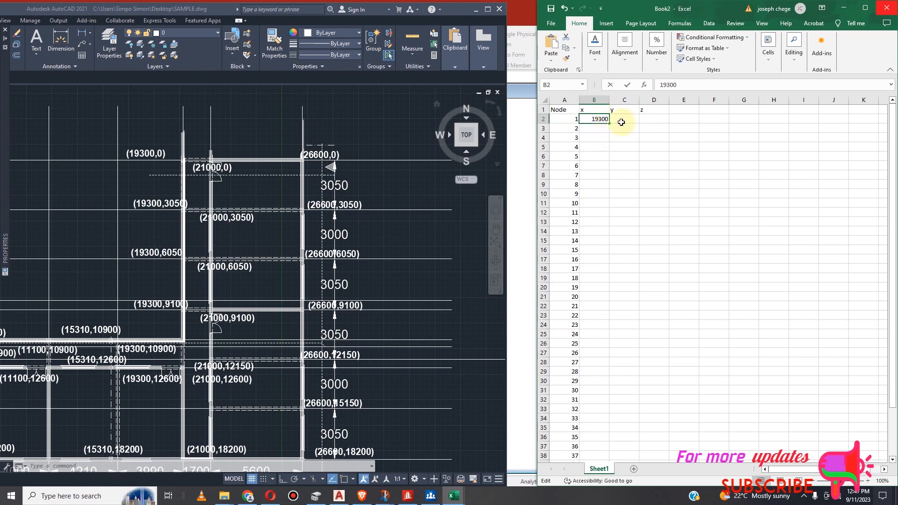
pyautogui.click(630, 119)
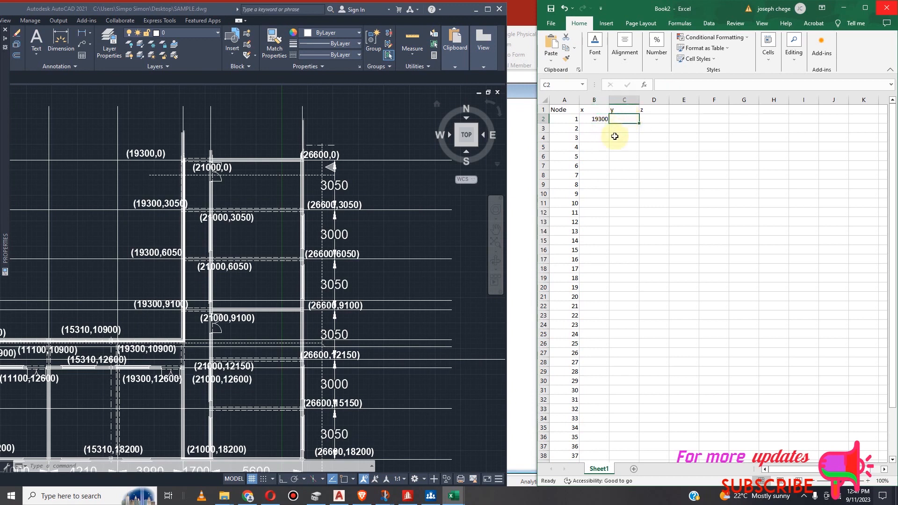
pyautogui.write('0')
pyautogui.click(653, 118)
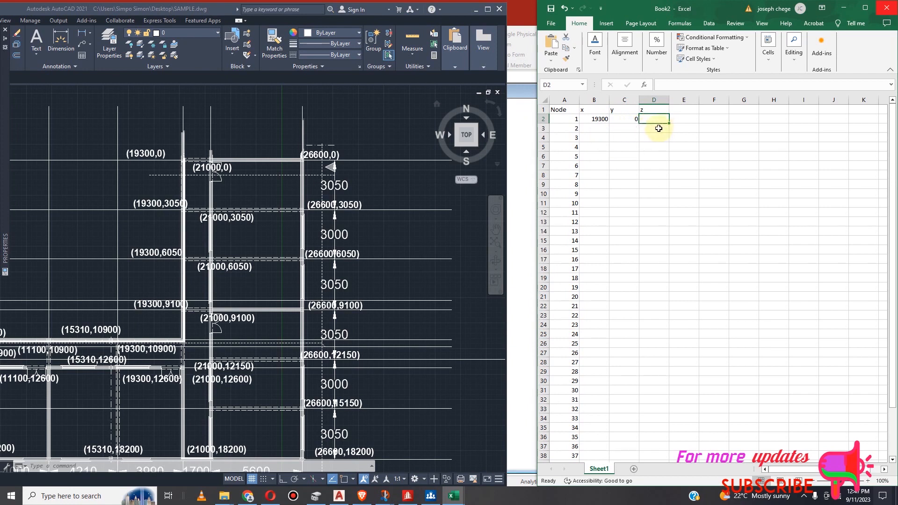
pyautogui.write('0')
# Fill node 1's y value of 0 down the y column for all the listed nodes.
pyautogui.click(625, 120)
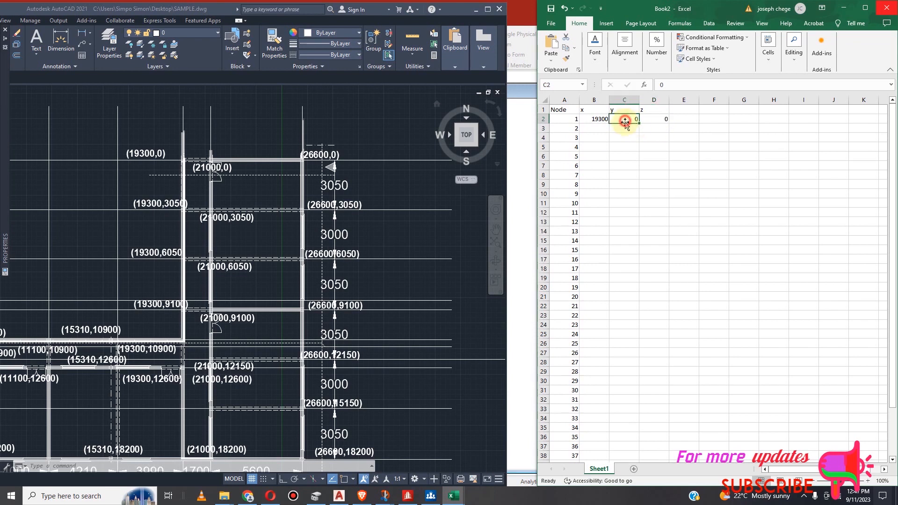
pyautogui.moveTo(639, 123); pyautogui.dragTo(624, 397)
pyautogui.scroll(5, 634, 424)
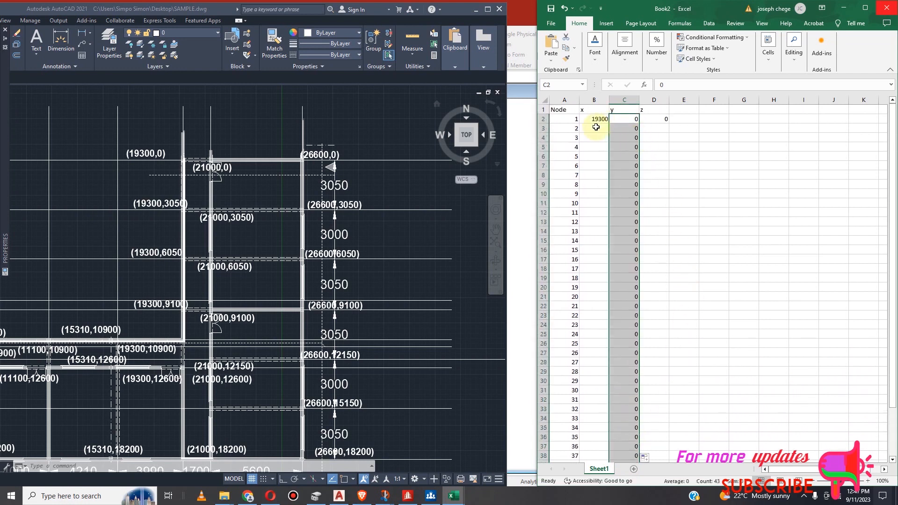
# Enter node 2's coordinates from the plan: x 21000 and z 0.
pyautogui.click(594, 128)
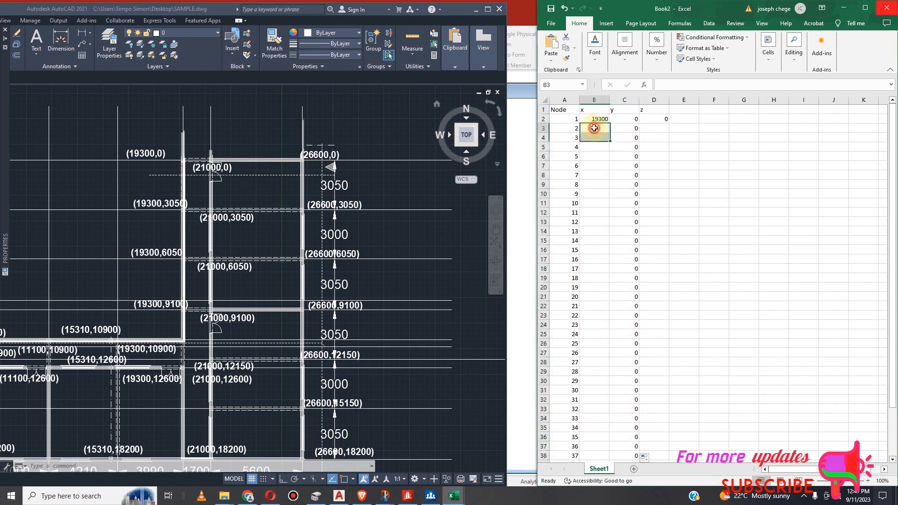
pyautogui.write('21')
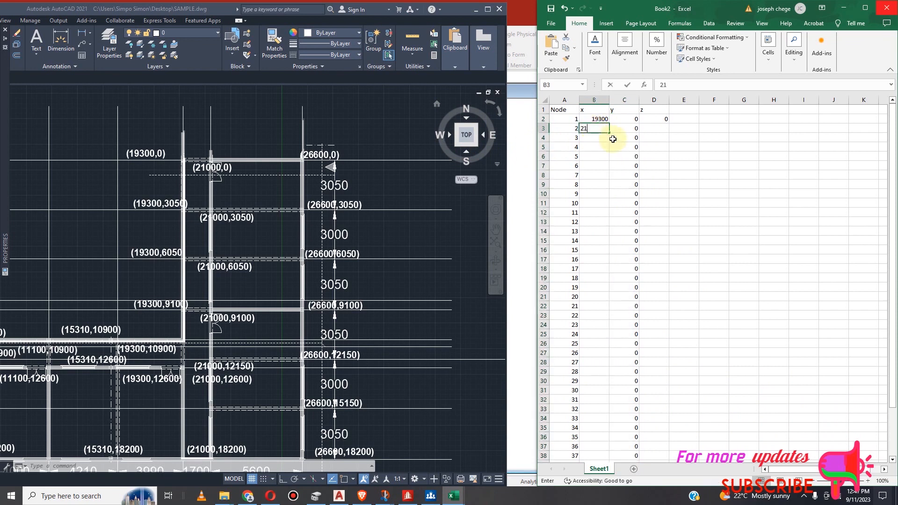
pyautogui.write('000')
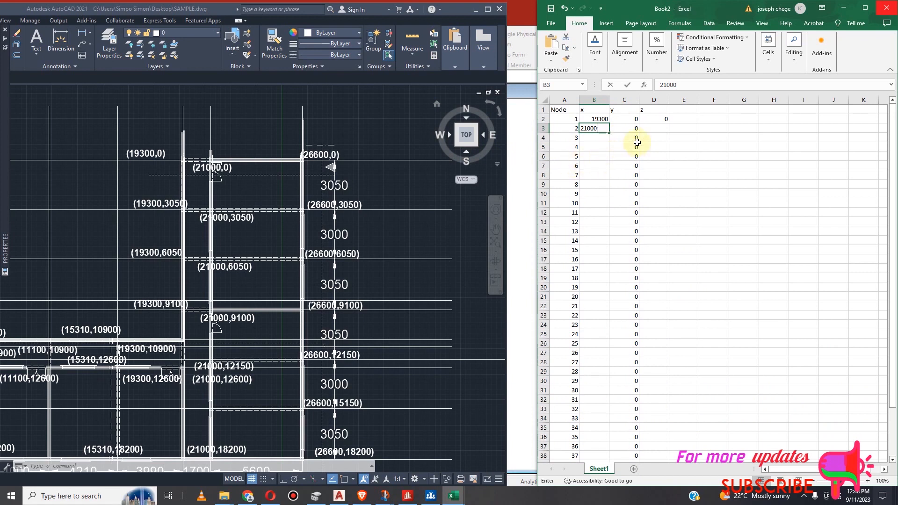
pyautogui.click(650, 131)
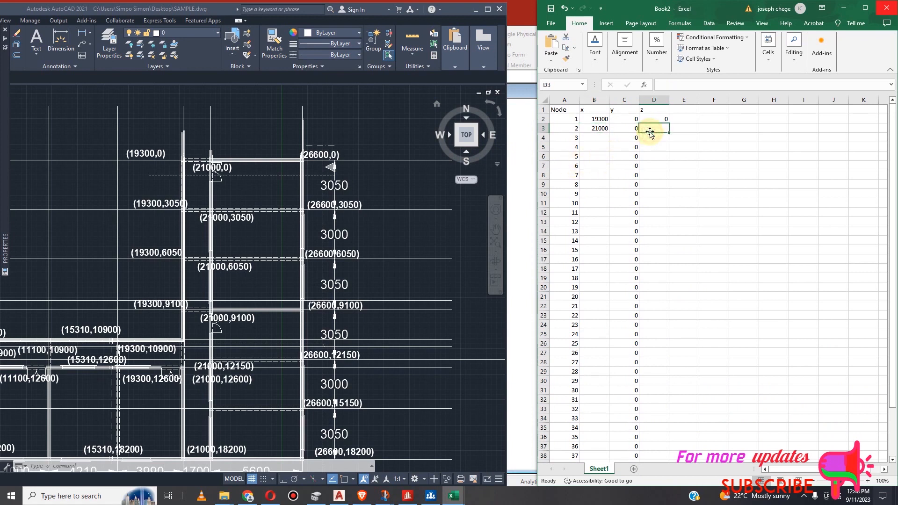
pyautogui.write('0')
# Enter node 3's coordinates from the plan: x 26600 and z 0.
pyautogui.click(593, 139)
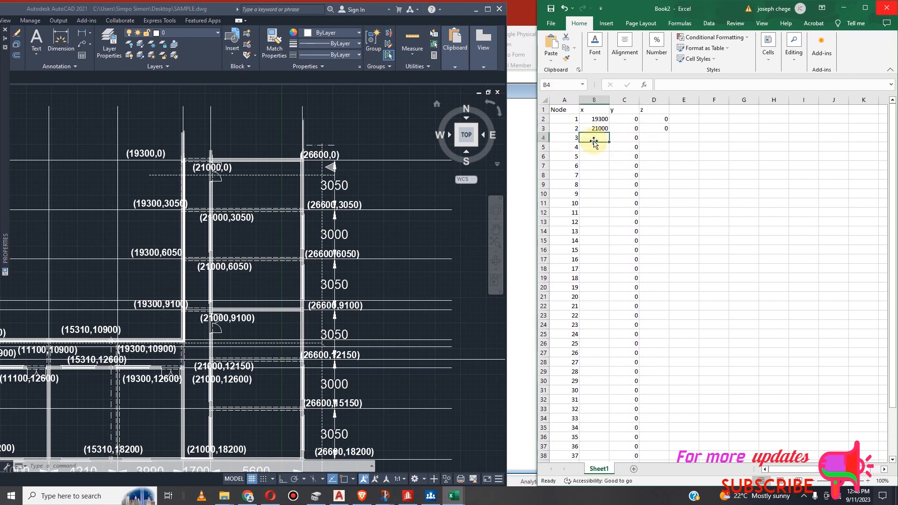
pyautogui.write('26600')
pyautogui.click(662, 136)
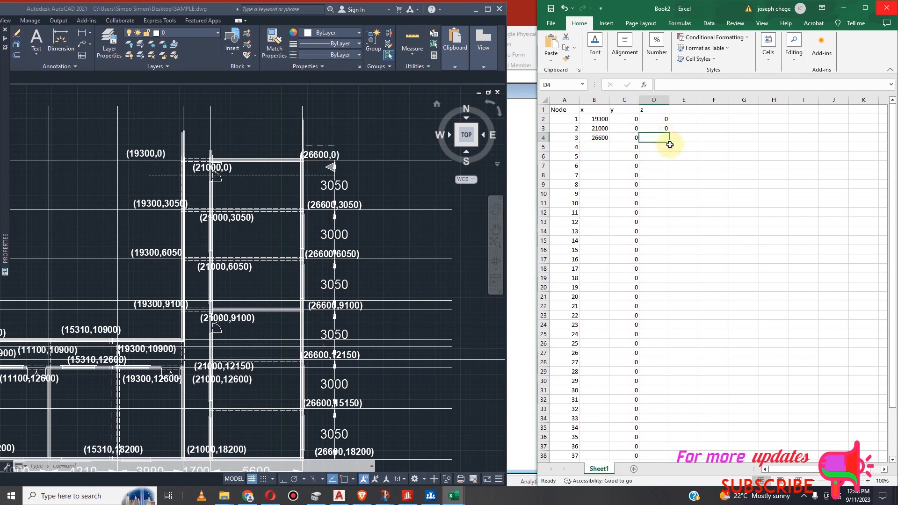
pyautogui.write('0')
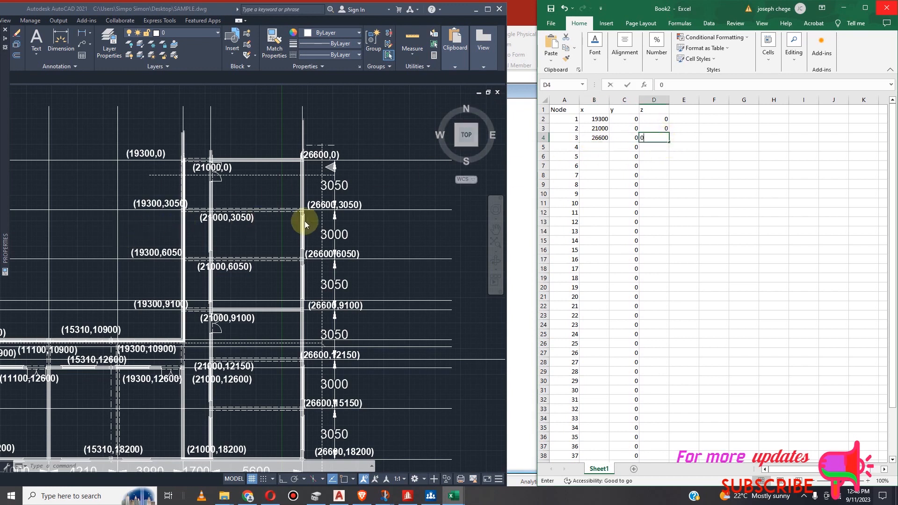
# Enter node 4's coordinates from the second labelled row of the plan: x 19300 and z 3050.
pyautogui.click(586, 149)
pyautogui.scroll(-5, 362, 223)
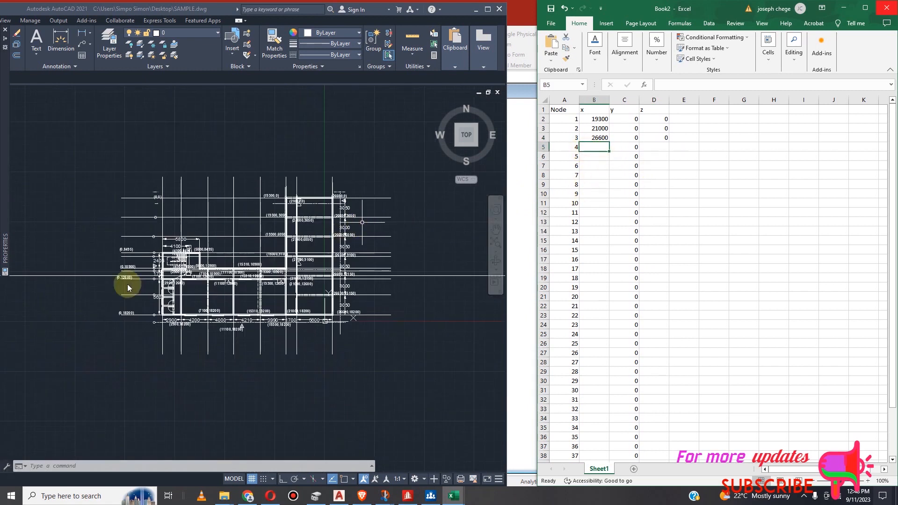
pyautogui.scroll(3, 127, 299)
pyautogui.scroll(-2, 181, 201)
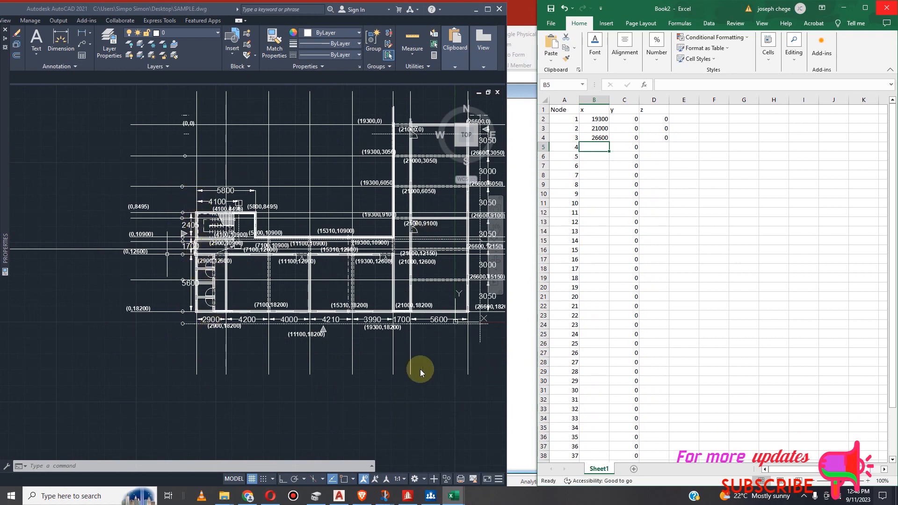
pyautogui.scroll(-2, 131, 330)
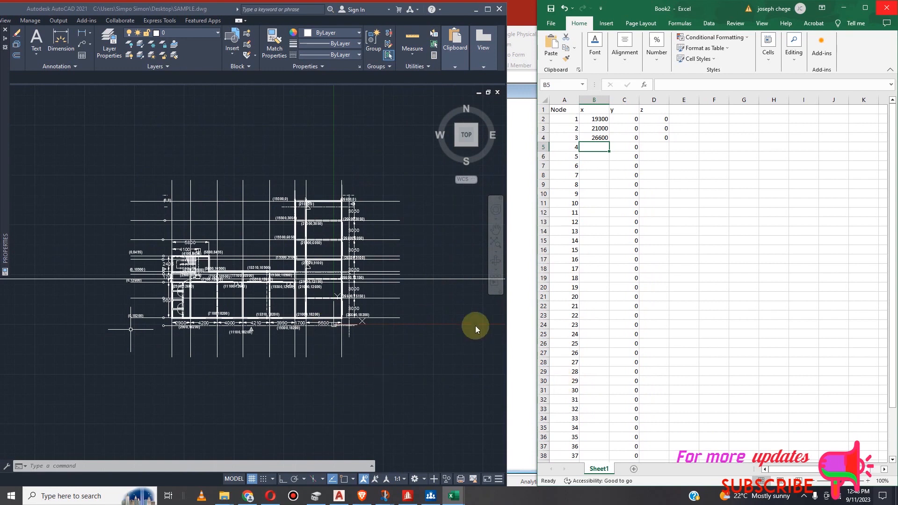
pyautogui.scroll(2, 325, 248)
pyautogui.scroll(4, 325, 220)
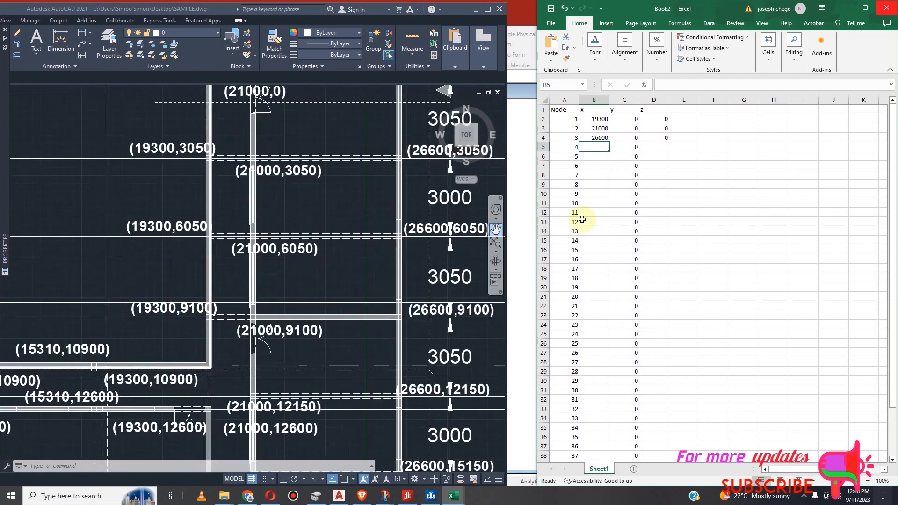
pyautogui.scroll(-2, 390, 186)
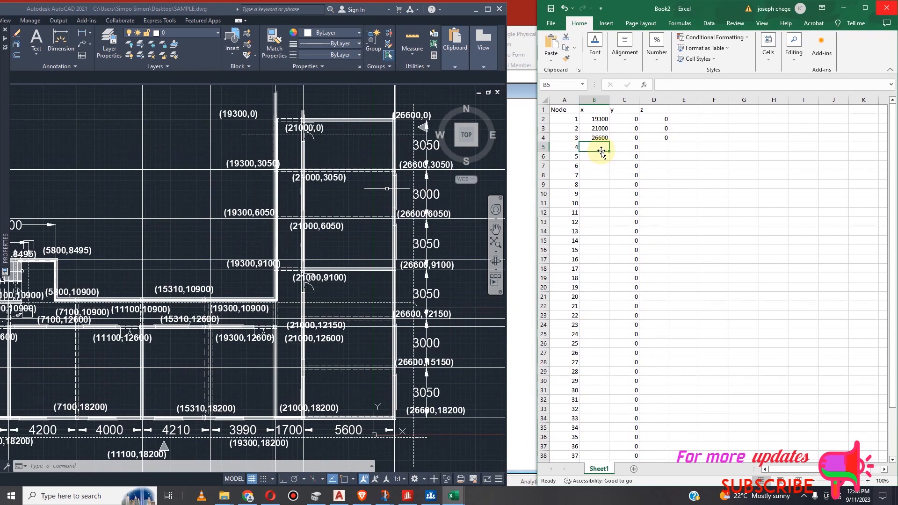
pyautogui.write('19300')
pyautogui.click(654, 148)
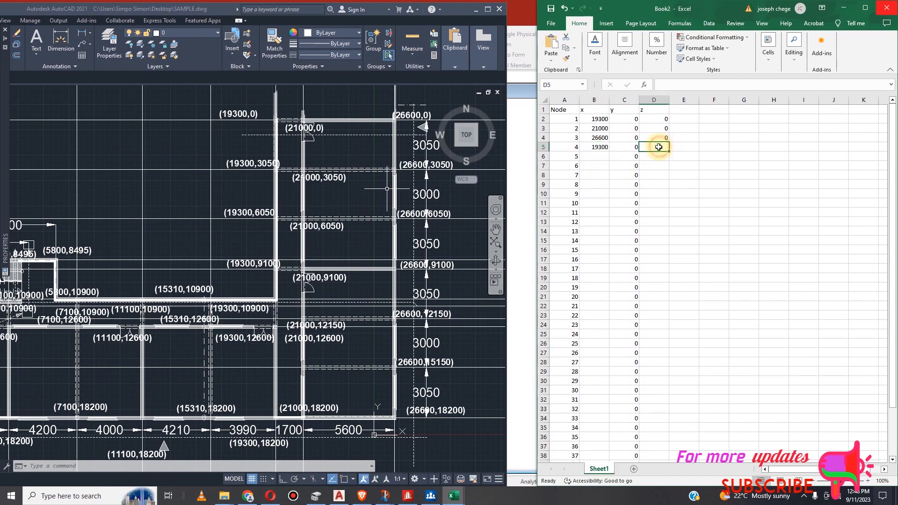
pyautogui.write('3050')
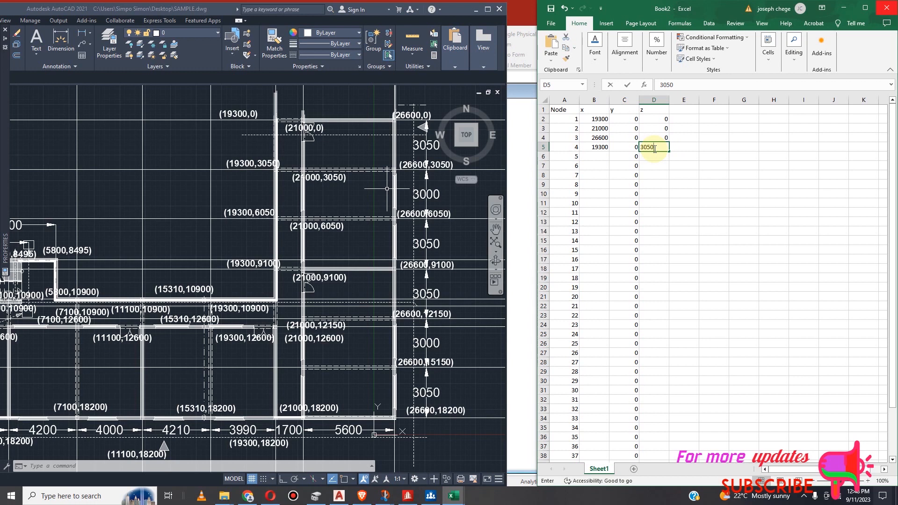
# Enter x 21000 for node 5 and x 26600 for node 6, giving both nodes a z of 3050.
pyautogui.click(598, 160)
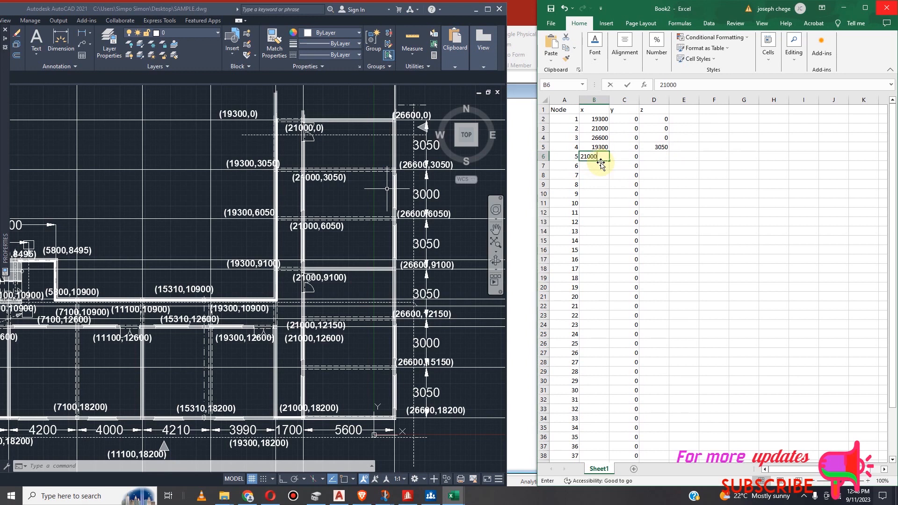
pyautogui.write('21000')
pyautogui.click(656, 160)
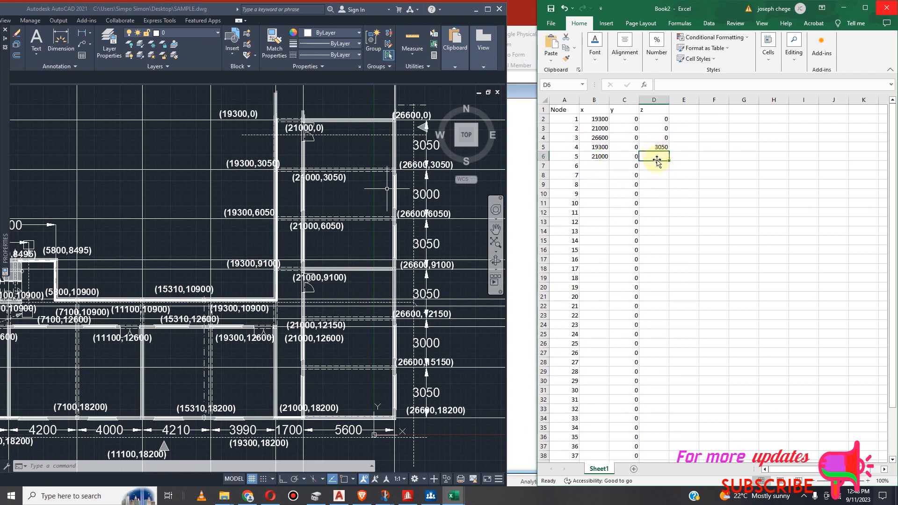
pyautogui.write('3050')
pyautogui.click(594, 166)
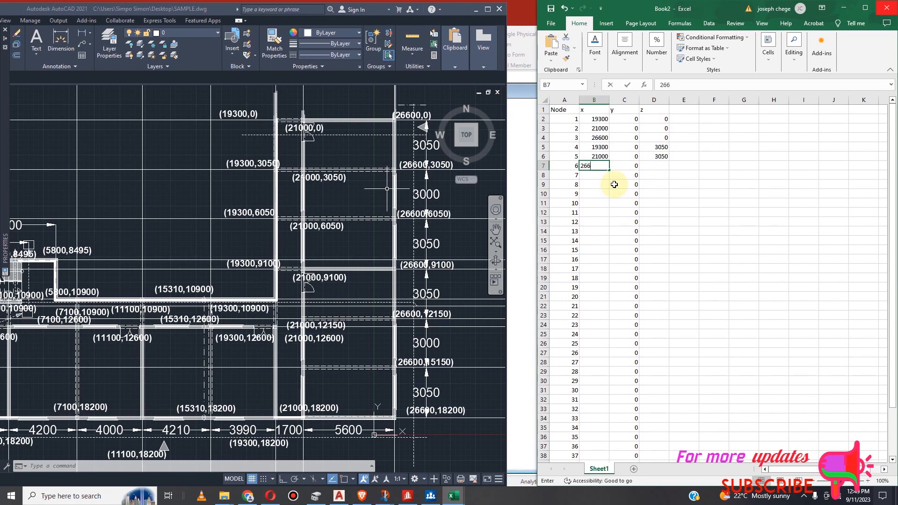
pyautogui.click(663, 157)
pyautogui.moveTo(667, 162); pyautogui.dragTo(668, 169)
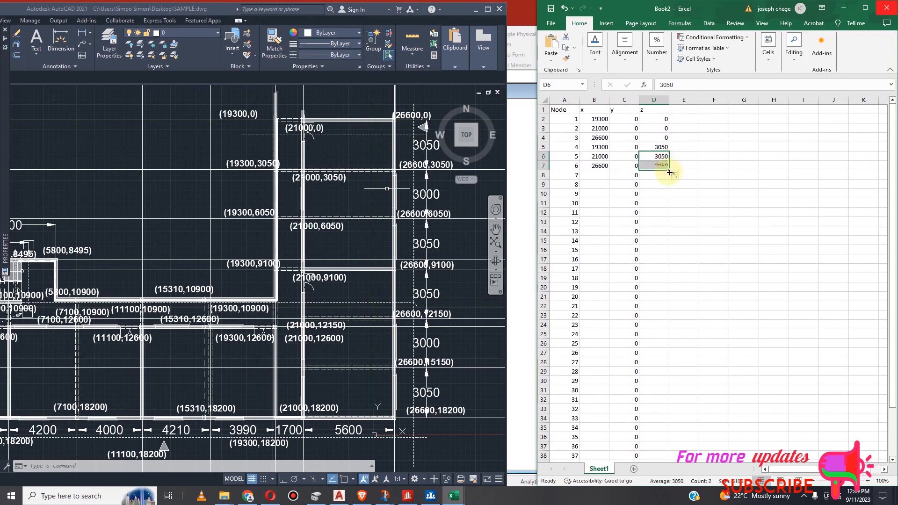
# Enter node 7's coordinates from the third labelled row of the plan: x 19300 and z 6050.
pyautogui.click(590, 174)
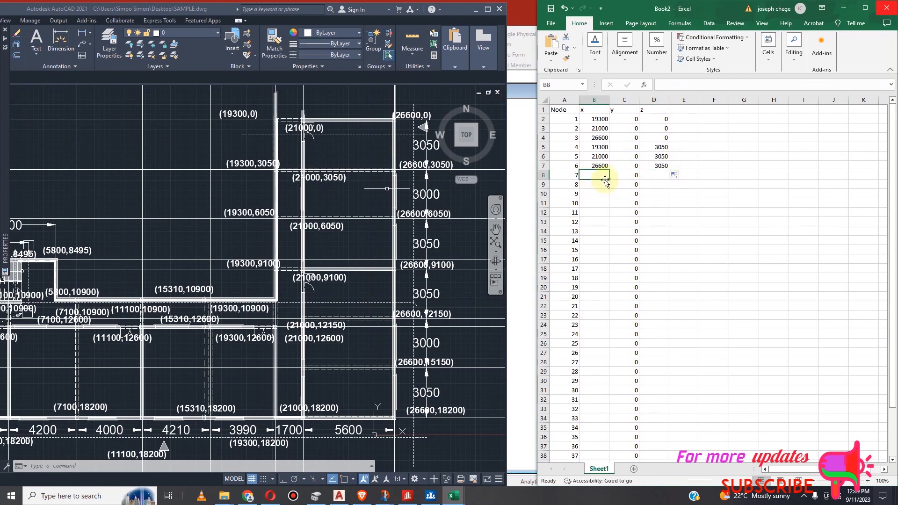
pyautogui.write('19300')
pyautogui.click(653, 179)
pyautogui.write('6050')
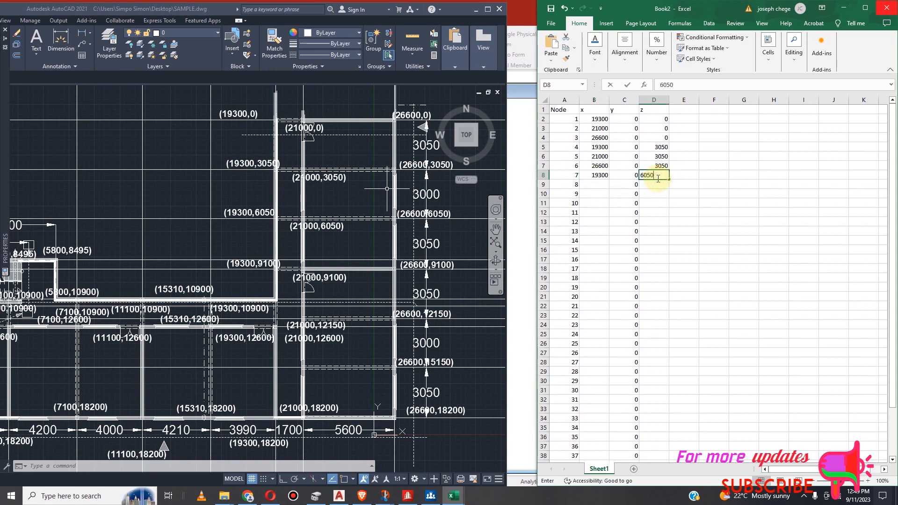
# Enter node 8's x coordinate from the third labelled row of the plan as 21000, correcting any mistyped characters.
pyautogui.click(595, 184)
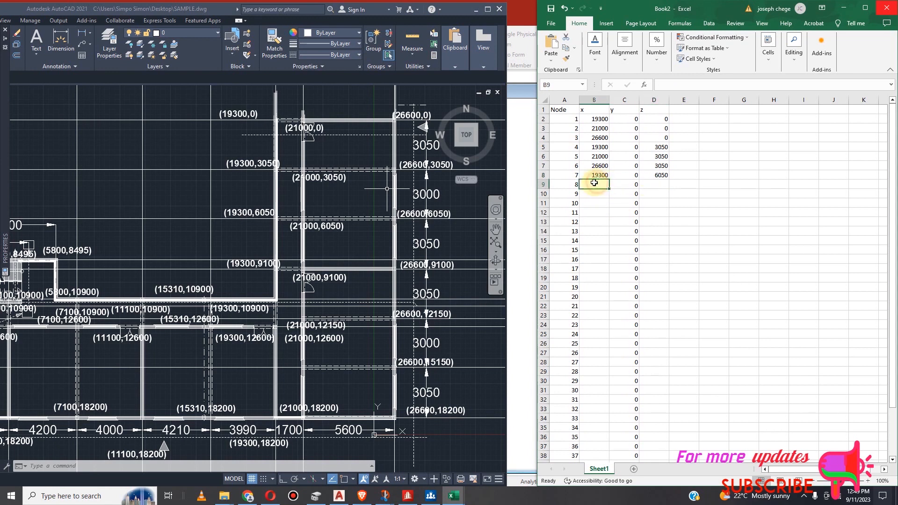
pyautogui.write('2')
pyautogui.write('199')
pyautogui.press('BackSpace')
pyautogui.press('BackSpace')
pyautogui.press('BackSpace')
pyautogui.write('000-')
pyautogui.click(664, 184)
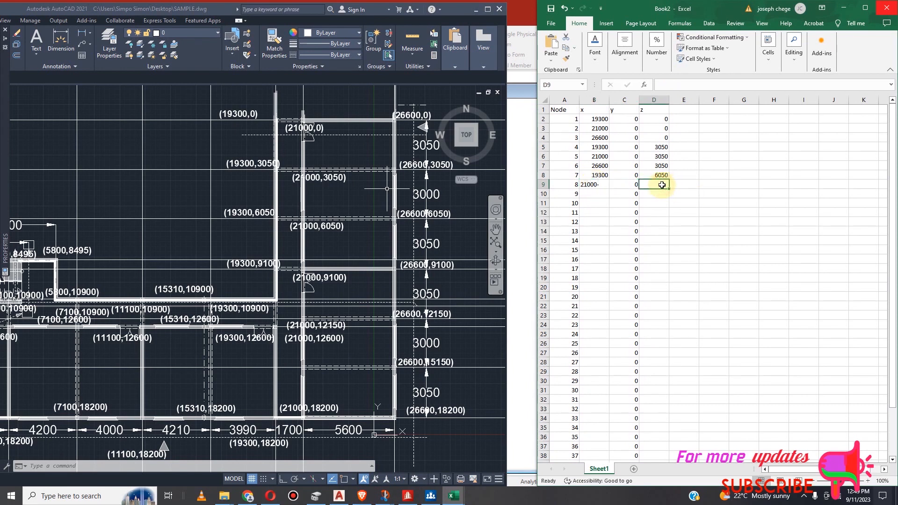
pyautogui.click(595, 185)
pyautogui.doubleClick(601, 185)
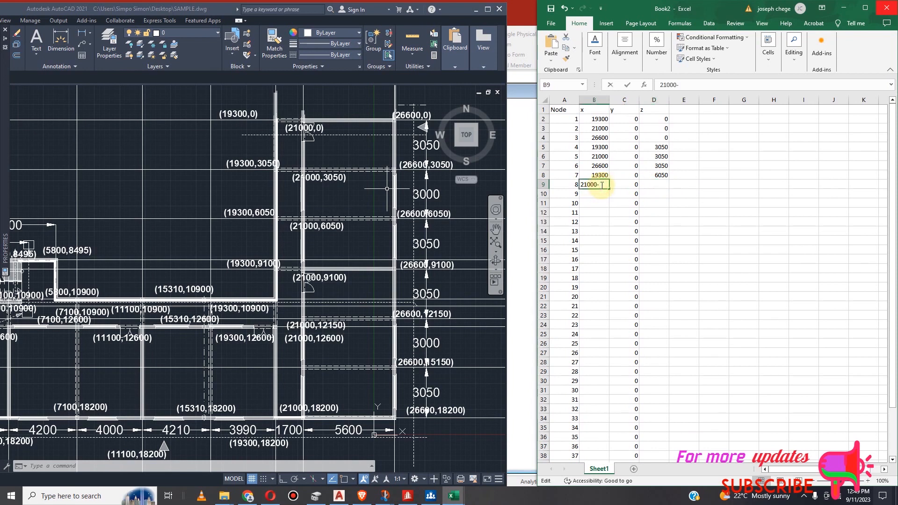
pyautogui.click(651, 187)
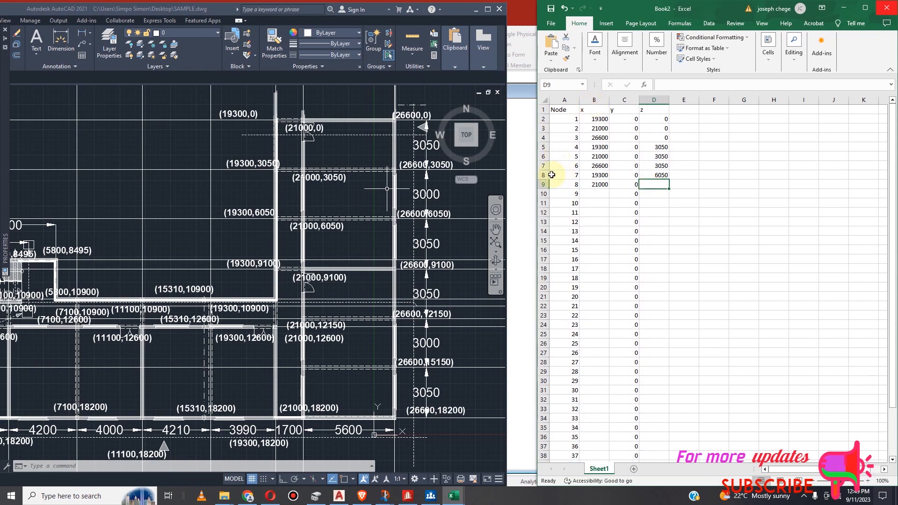
# Enter x 26600 for node 9 and fill node 7's z of 6050 down to nodes 8 and 9.
pyautogui.click(592, 194)
pyautogui.write('2')
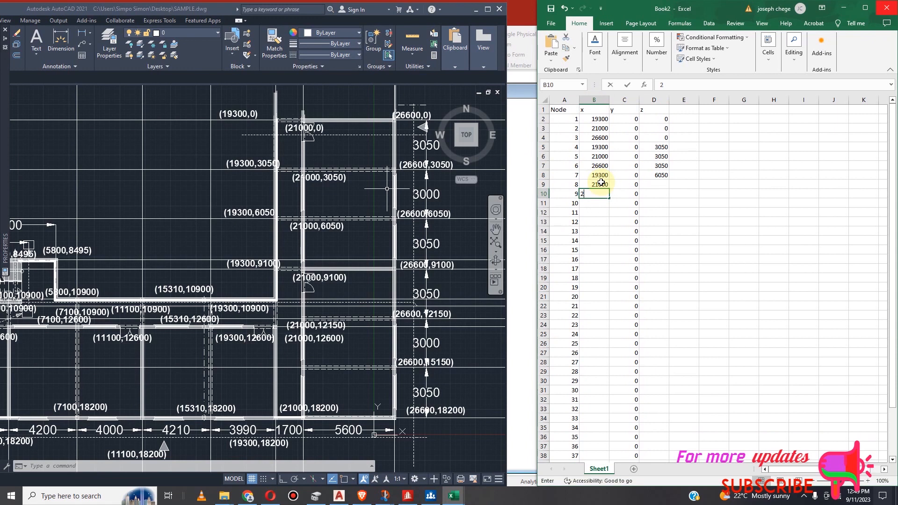
pyautogui.write('6600')
pyautogui.click(666, 179)
pyautogui.moveTo(670, 181); pyautogui.dragTo(667, 199)
# Enter node 10's coordinates from the label beside the plan's staircase: x 0 and z 8495.
pyautogui.click(599, 202)
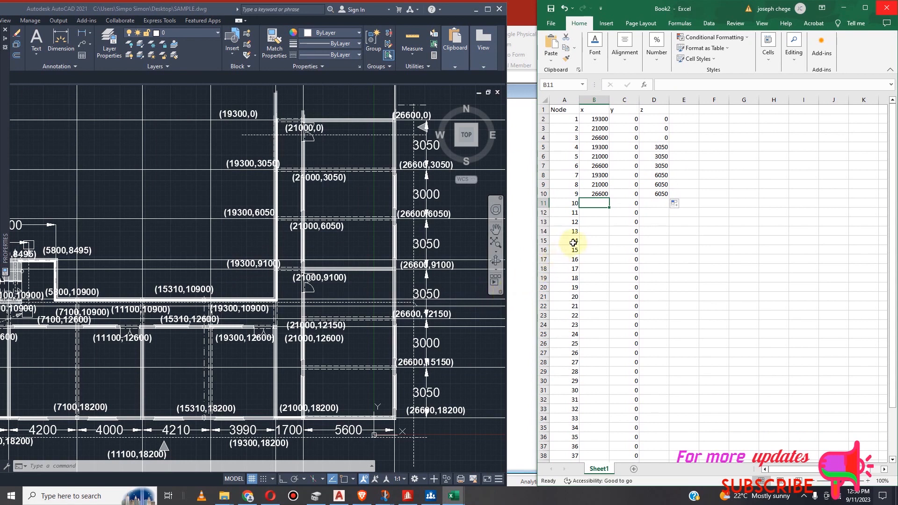
pyautogui.scroll(-2, 353, 238)
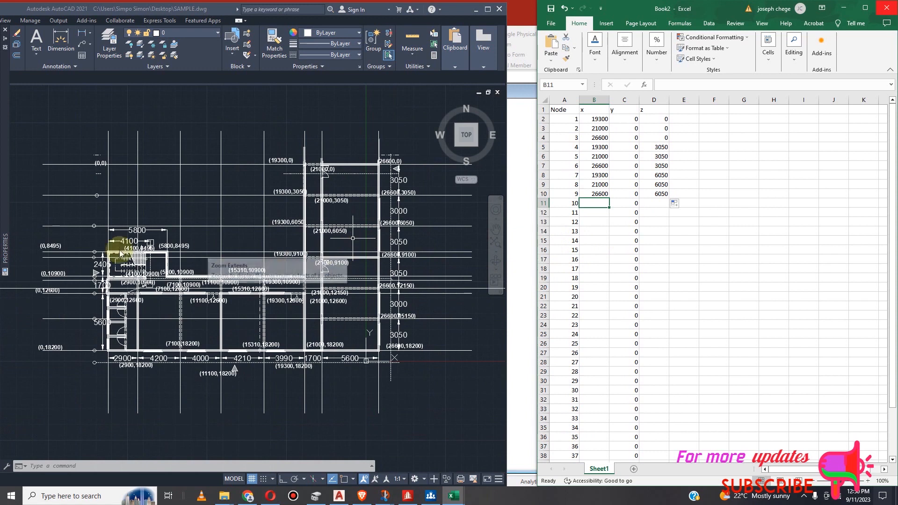
pyautogui.scroll(2, 101, 252)
pyautogui.scroll(-1, 235, 257)
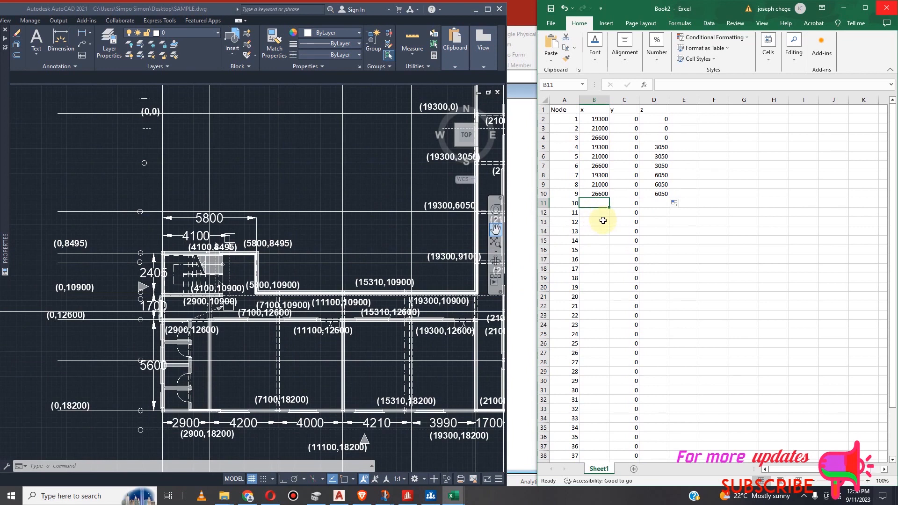
pyautogui.write('0')
pyautogui.click(662, 212)
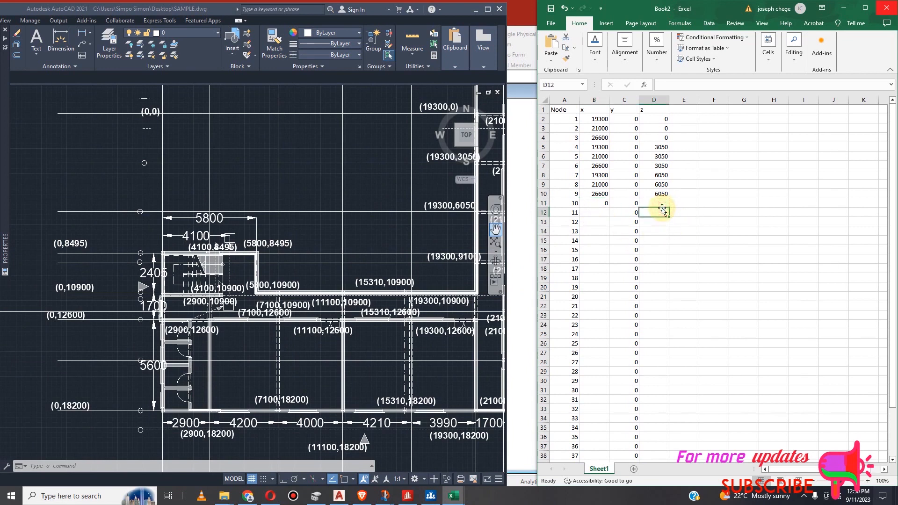
pyautogui.click(662, 203)
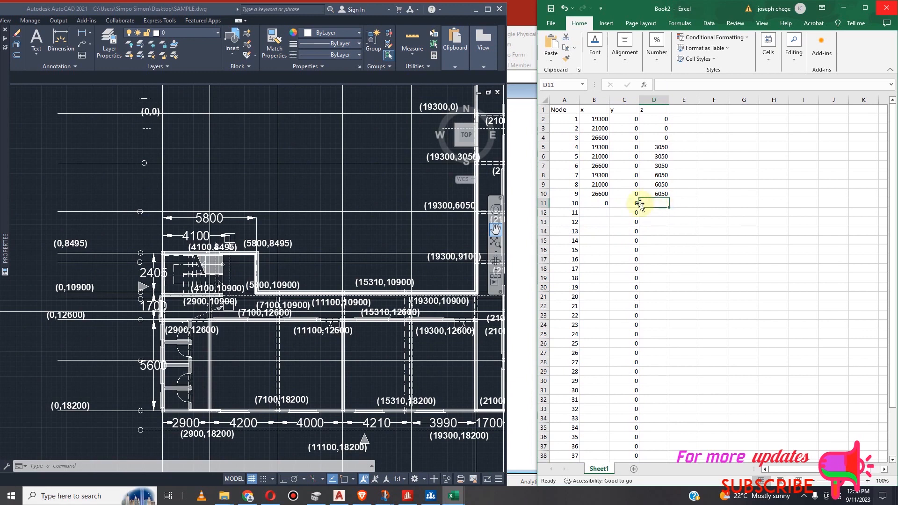
pyautogui.write('8495')
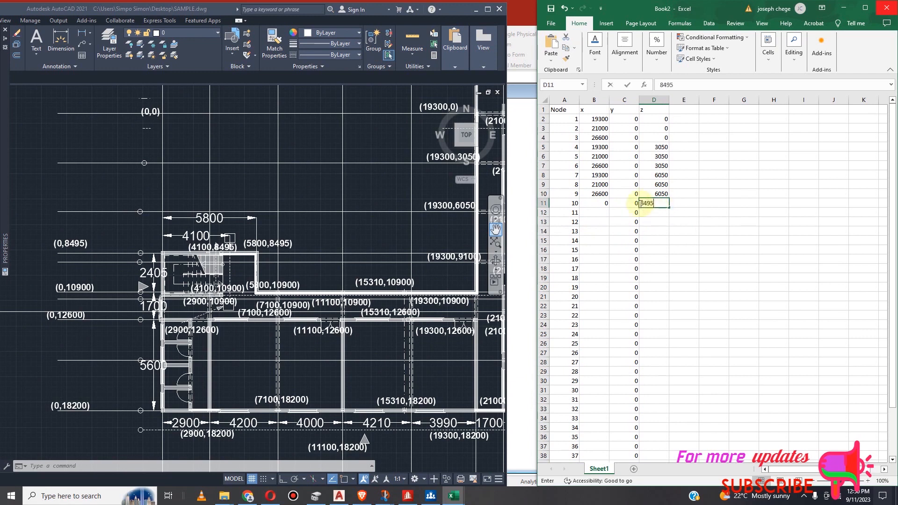
# Enter x 4100 for node 11 and 5800 for node 12, and fill the z of 8495 down to both.
pyautogui.click(597, 213)
pyautogui.write('4100')
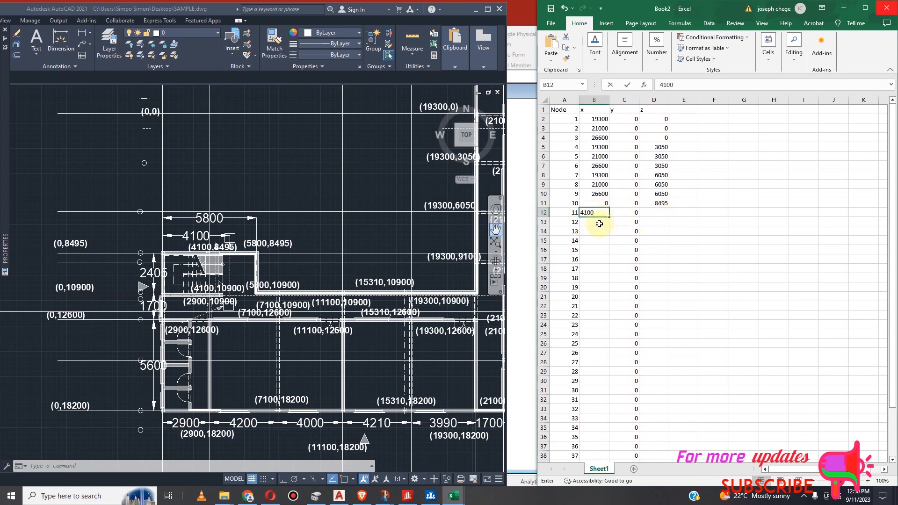
pyautogui.click(596, 223)
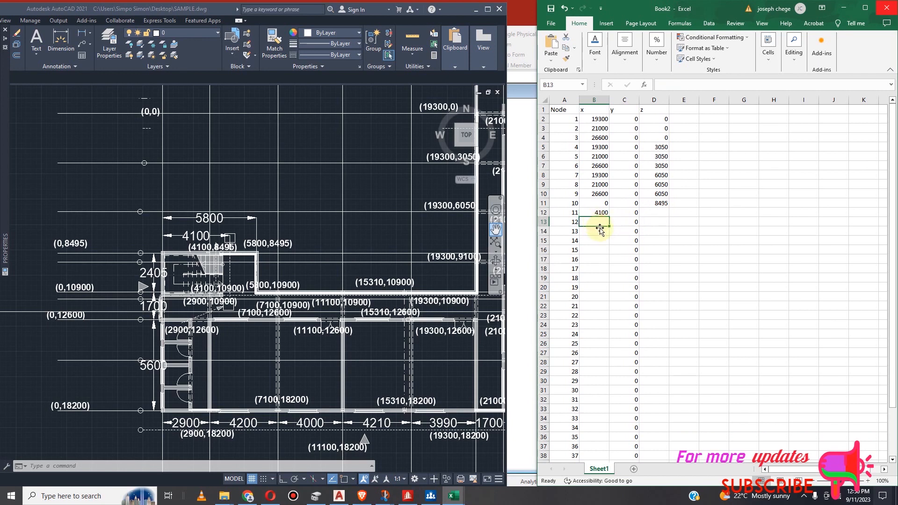
pyautogui.write('5800')
pyautogui.press('BackSpace')
pyautogui.click(659, 205)
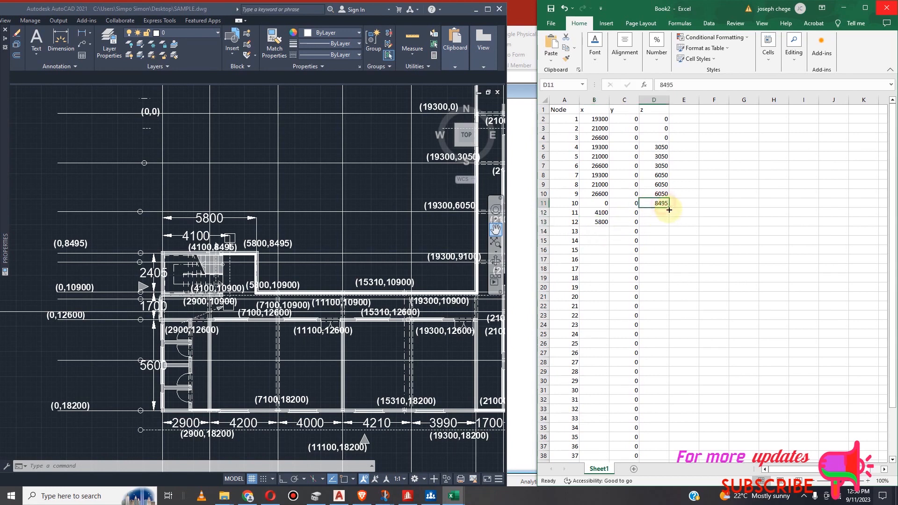
pyautogui.moveTo(669, 210); pyautogui.dragTo(669, 225)
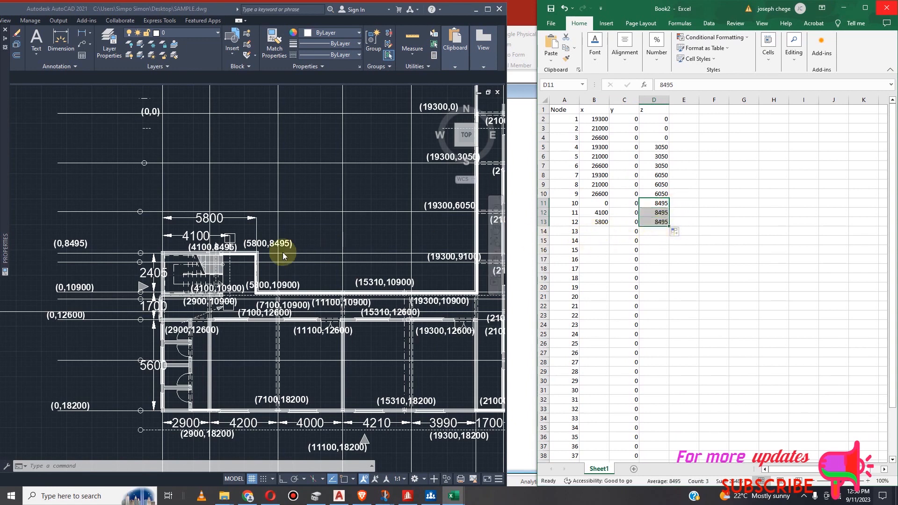
# Enter node 13's coordinates from the next labelled row of the plan: x 19300 and z 9100.
pyautogui.scroll(-2, 314, 253)
pyautogui.scroll(-2, 139, 261)
pyautogui.scroll(4, 327, 261)
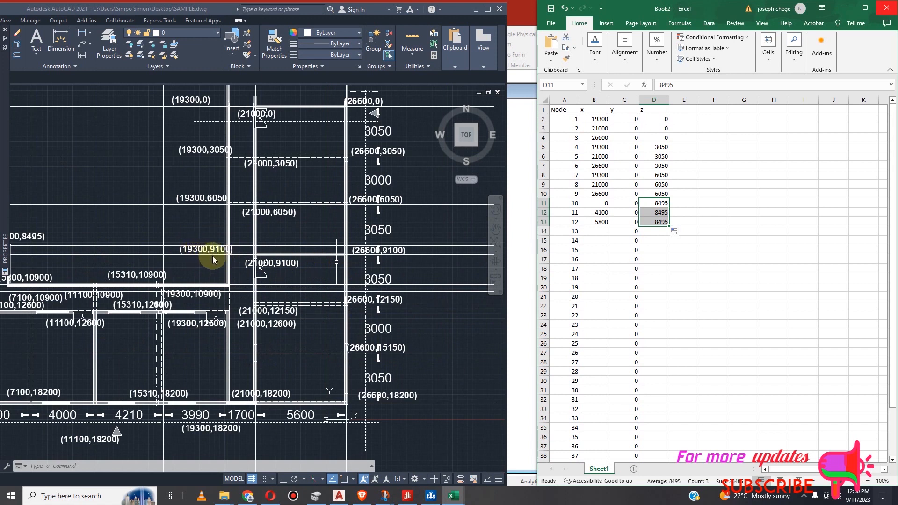
pyautogui.click(598, 233)
pyautogui.write('19')
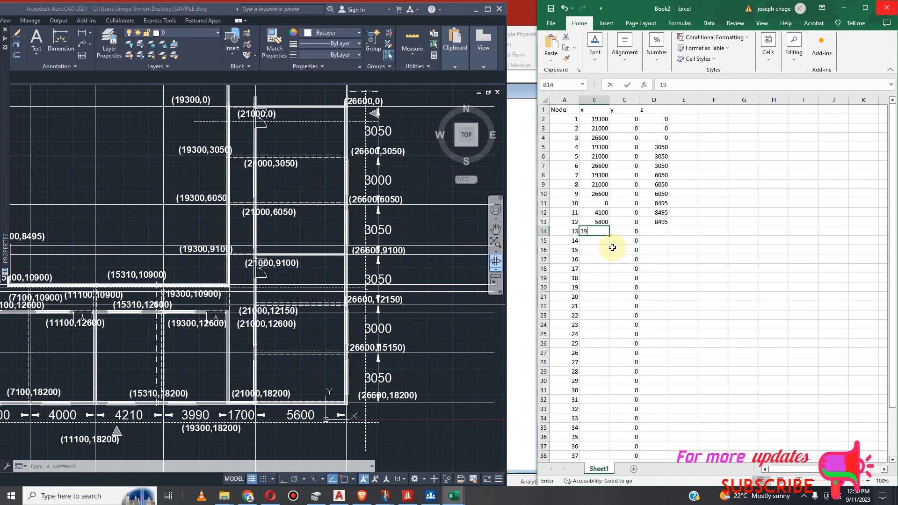
pyautogui.write('300')
pyautogui.click(657, 232)
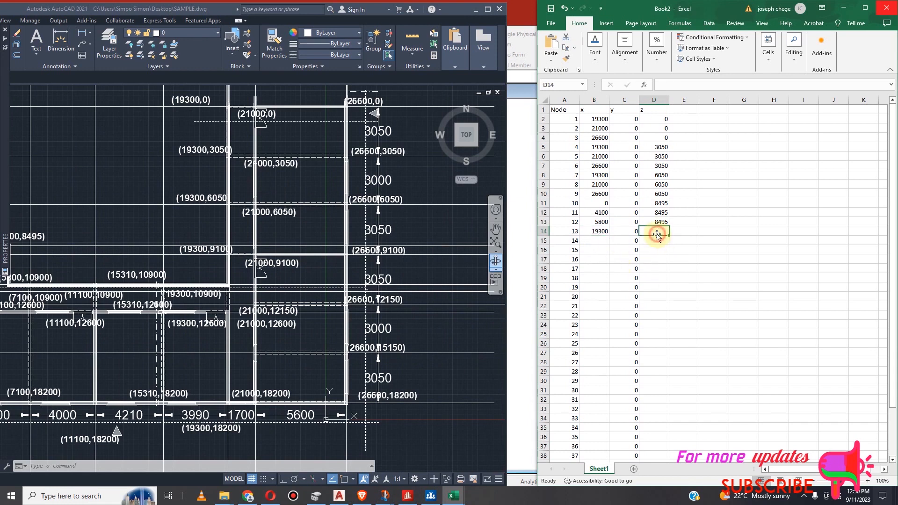
pyautogui.write('9100')
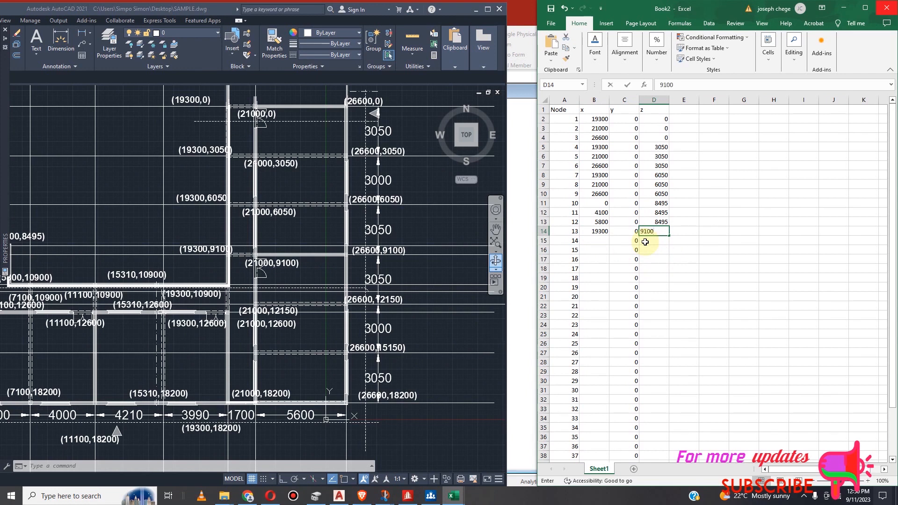
# Enter x 21000 for node 14 and 26600 for node 15, and fill the z of 9100 down to both.
pyautogui.click(594, 241)
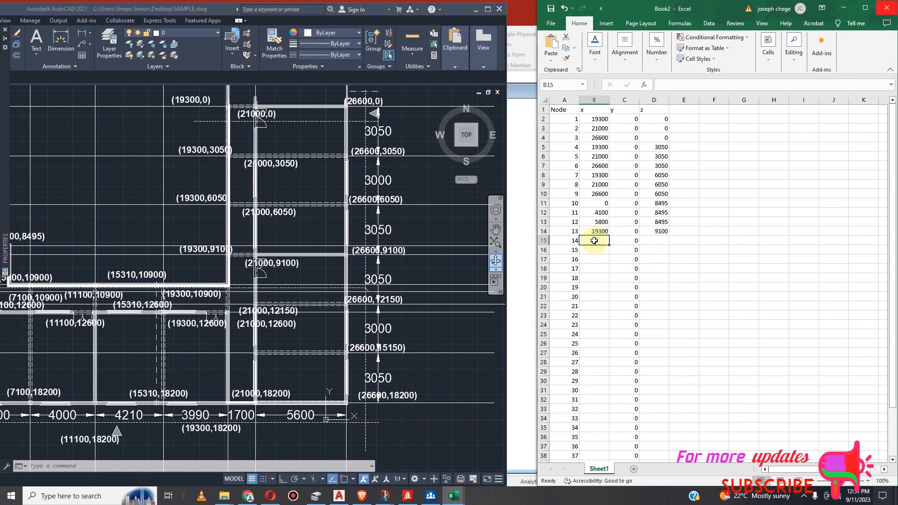
pyautogui.write('21000')
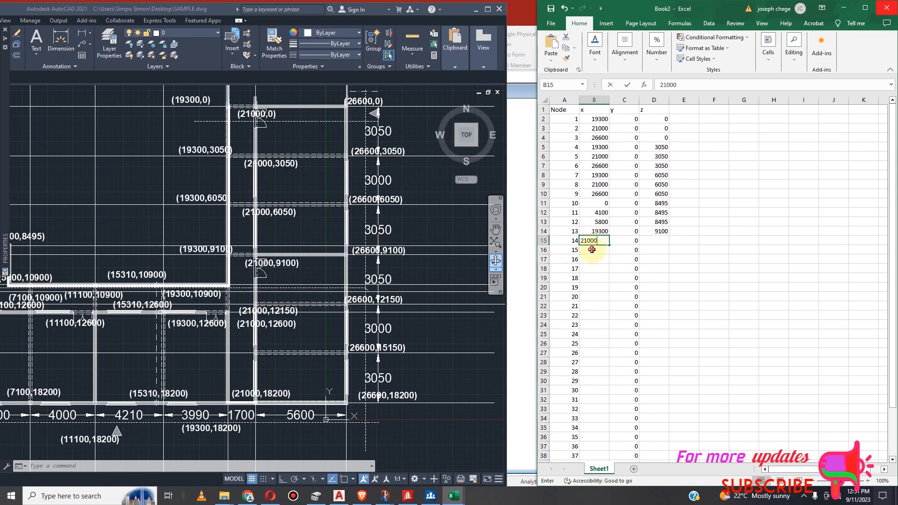
pyautogui.click(585, 251)
pyautogui.write('26')
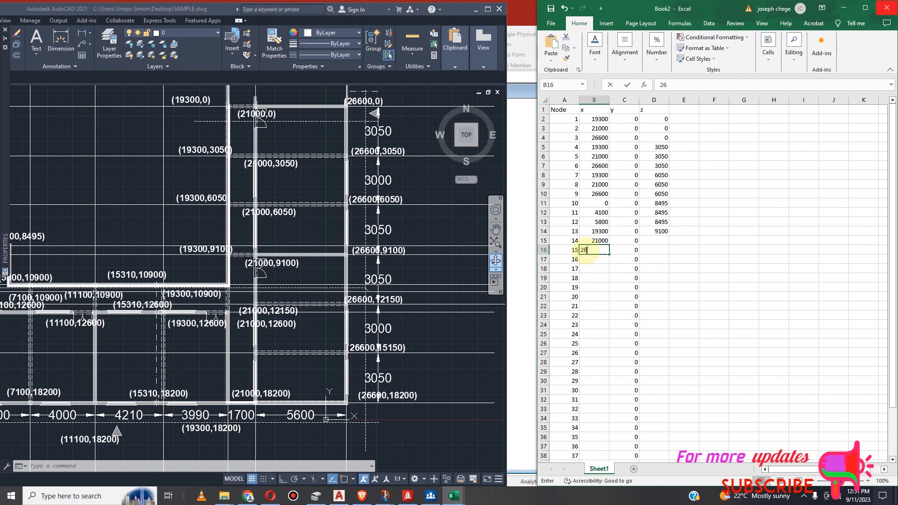
pyautogui.write('600')
pyautogui.click(651, 240)
pyautogui.click(664, 233)
pyautogui.moveTo(669, 236); pyautogui.dragTo(669, 253)
# Enter node 16's coordinates from the start of the plan's next labelled row: x 0 and z 10900.
pyautogui.scroll(-1, 307, 243)
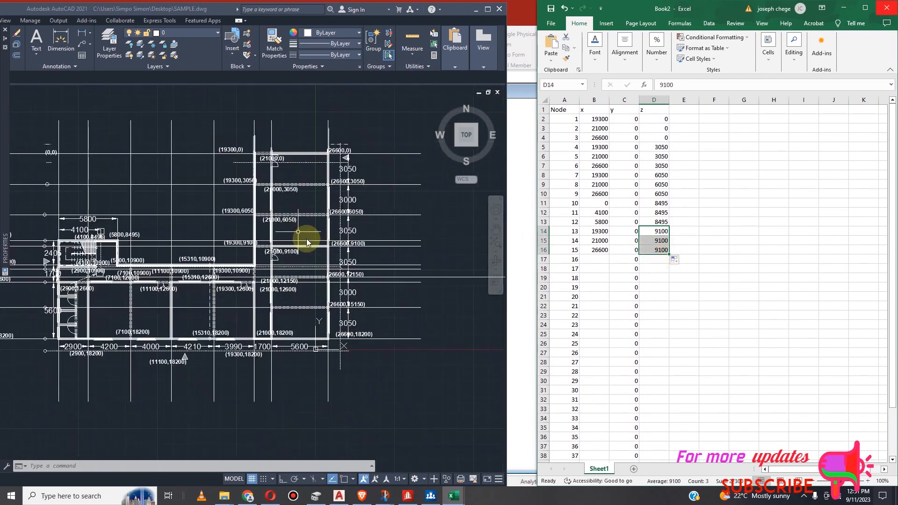
pyautogui.scroll(-1, 355, 250)
pyautogui.scroll(4, 258, 258)
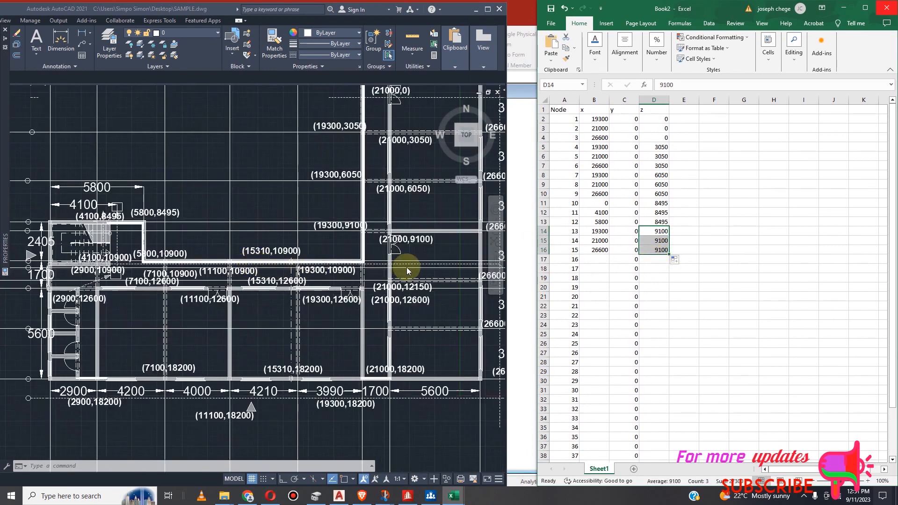
pyautogui.scroll(-3, 406, 267)
pyautogui.scroll(3, 192, 268)
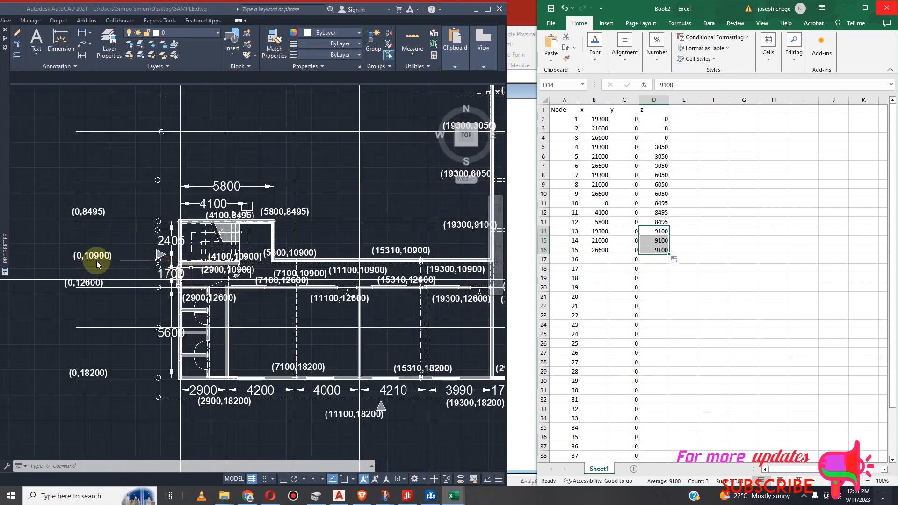
pyautogui.scroll(-3, 451, 272)
pyautogui.scroll(3, 159, 256)
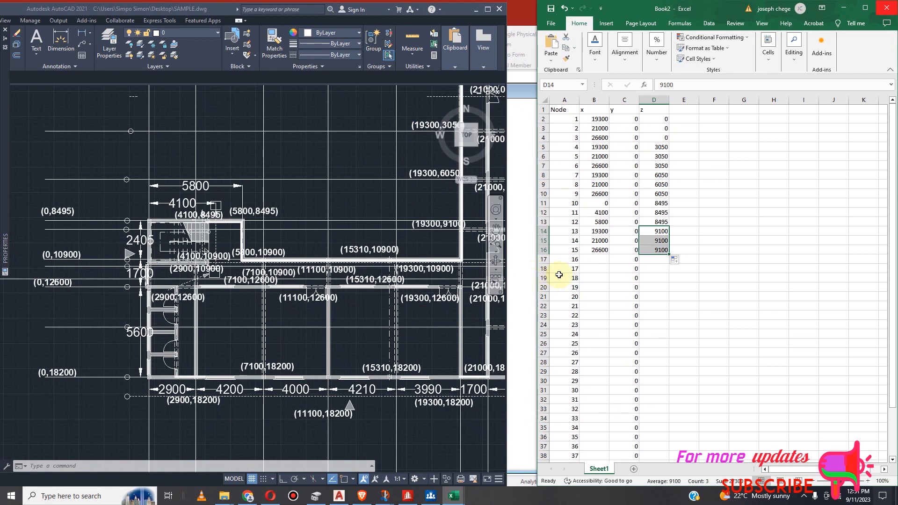
pyautogui.click(594, 261)
pyautogui.write('0')
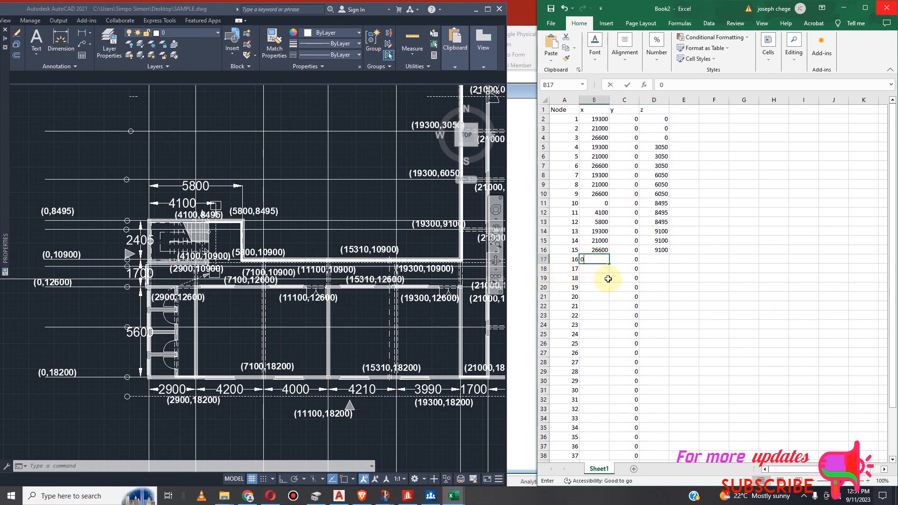
pyautogui.click(655, 263)
pyautogui.write('10900')
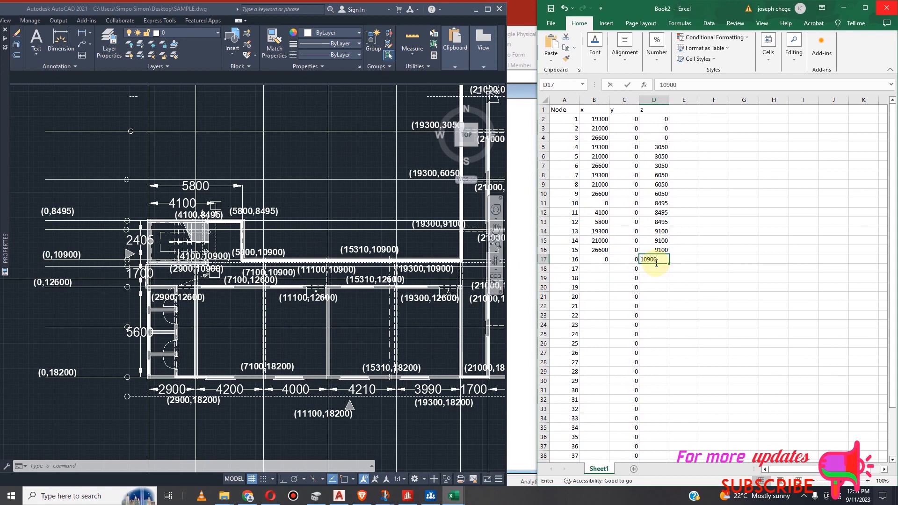
# Enter the x coordinates of nodes 17 to 20 from the plan's 10900 row: 4100, 5800, 2900 and 7100.
pyautogui.click(586, 266)
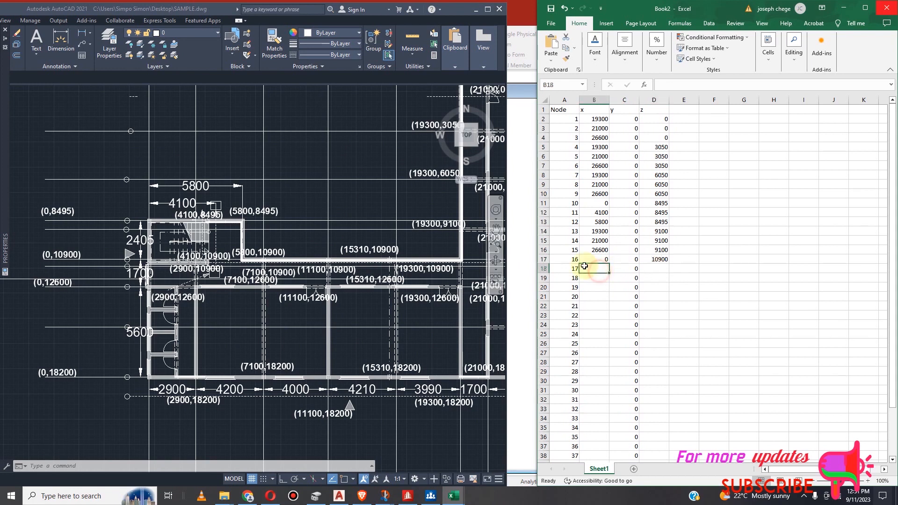
pyautogui.write('41000')
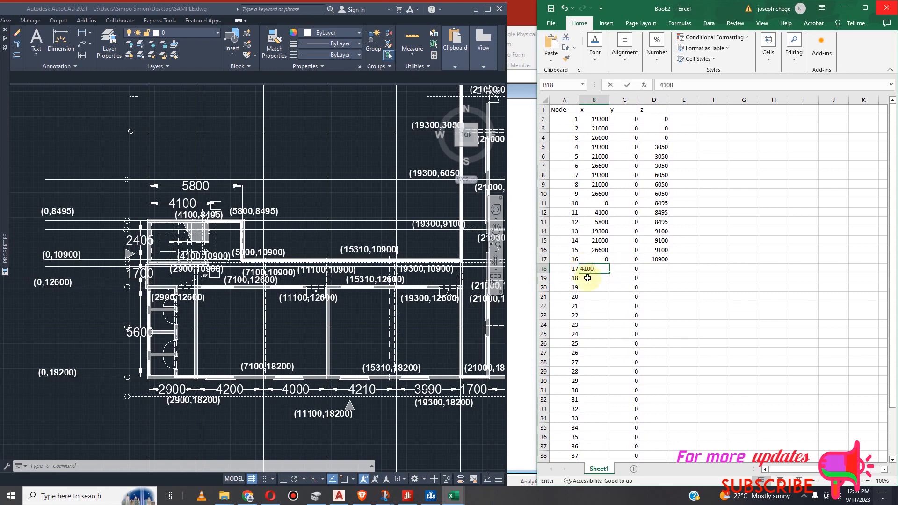
pyautogui.click(597, 282)
pyautogui.write('5800')
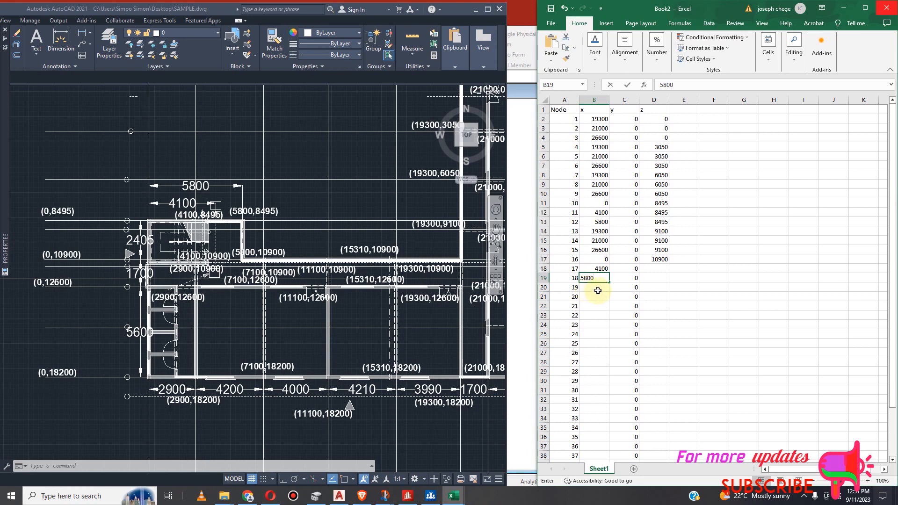
pyautogui.click(587, 289)
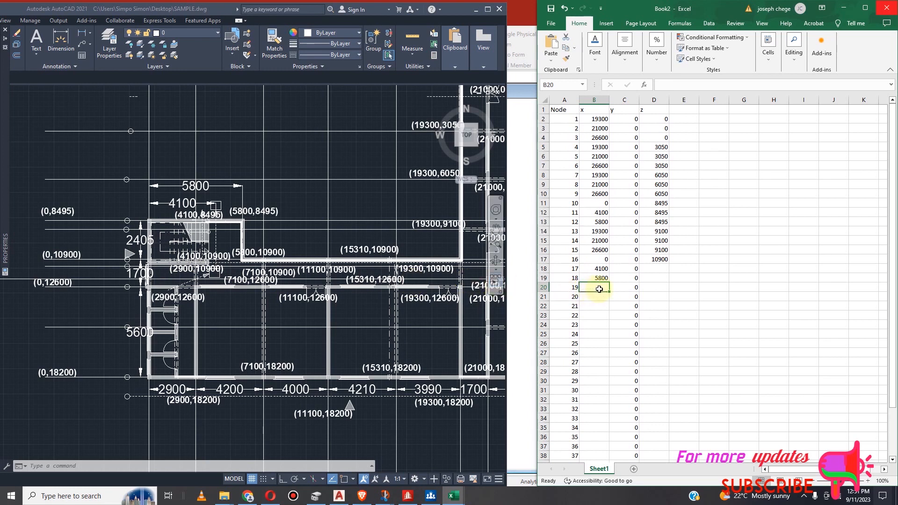
pyautogui.write('2900')
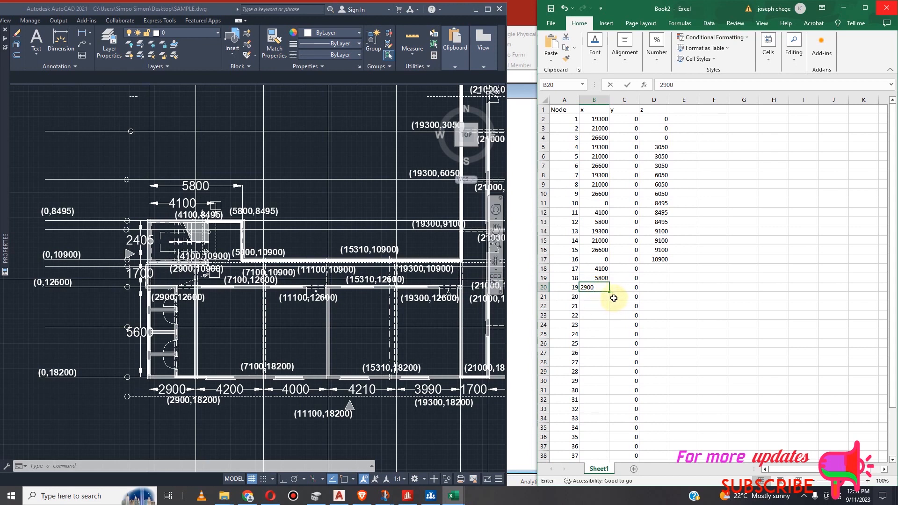
pyautogui.click(591, 297)
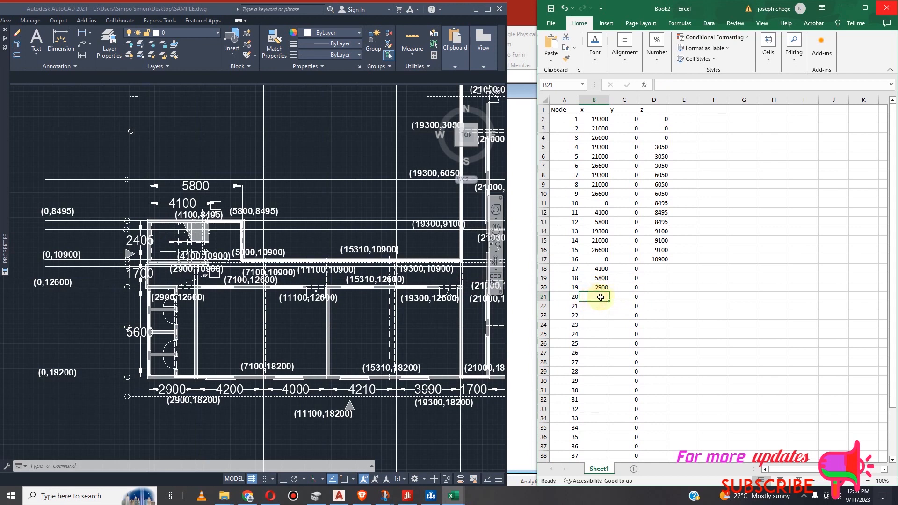
pyautogui.write('7100')
pyautogui.click(600, 307)
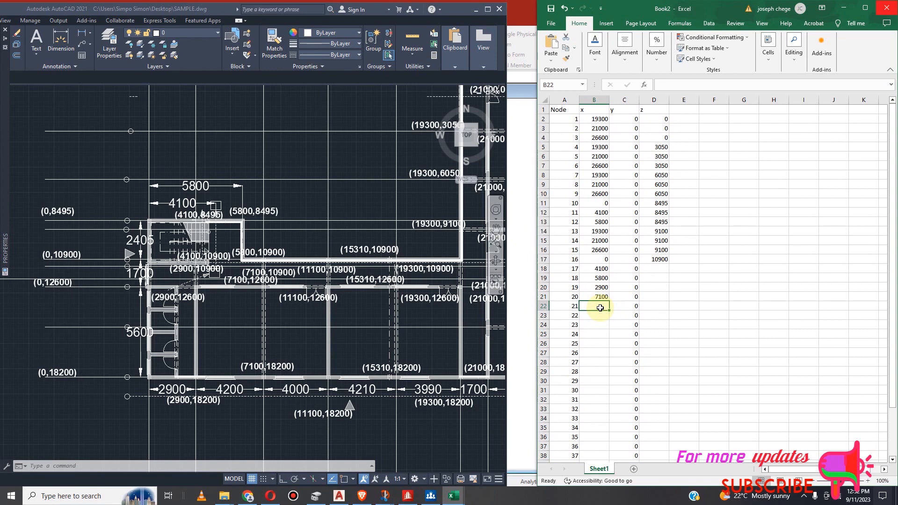
# Enter x 11100, 15310 and 19300 for nodes 21 to 23, and fill the z of 10900 down from node 16 to node 23.
pyautogui.write('11100')
pyautogui.click(596, 317)
pyautogui.write('1')
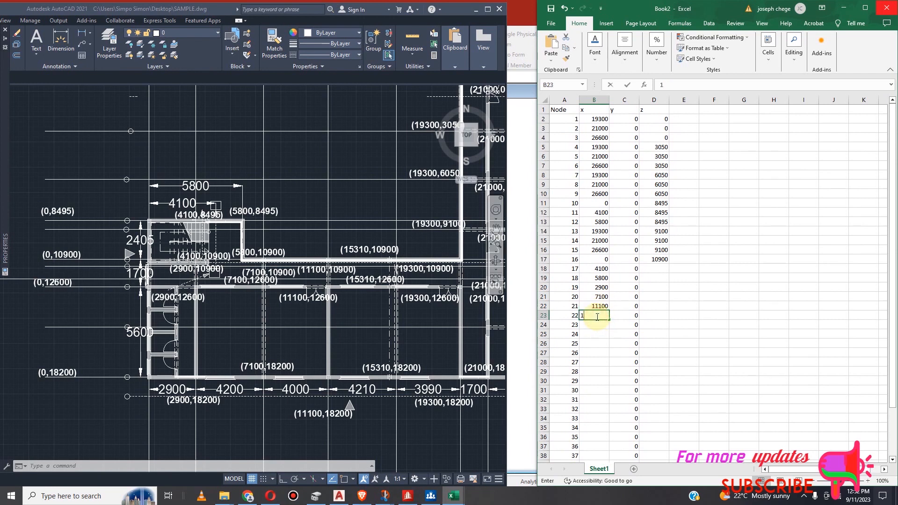
pyautogui.write('5310')
pyautogui.click(599, 324)
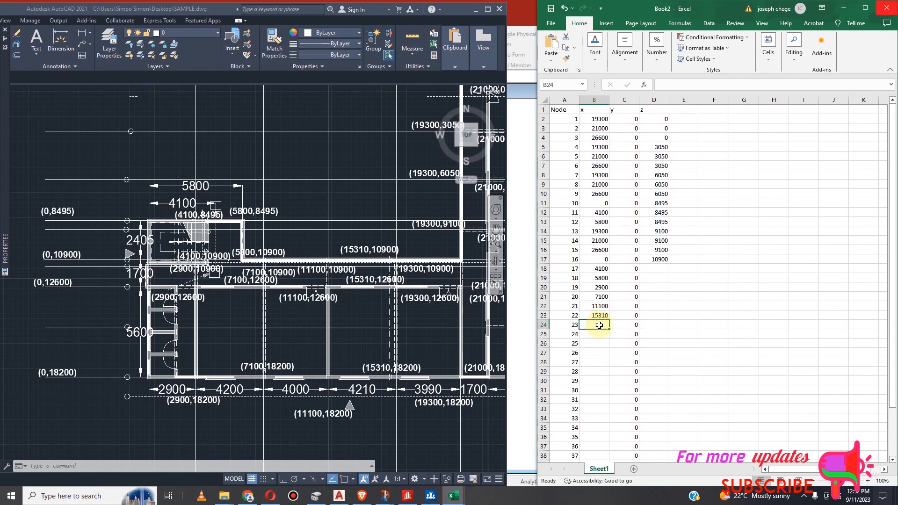
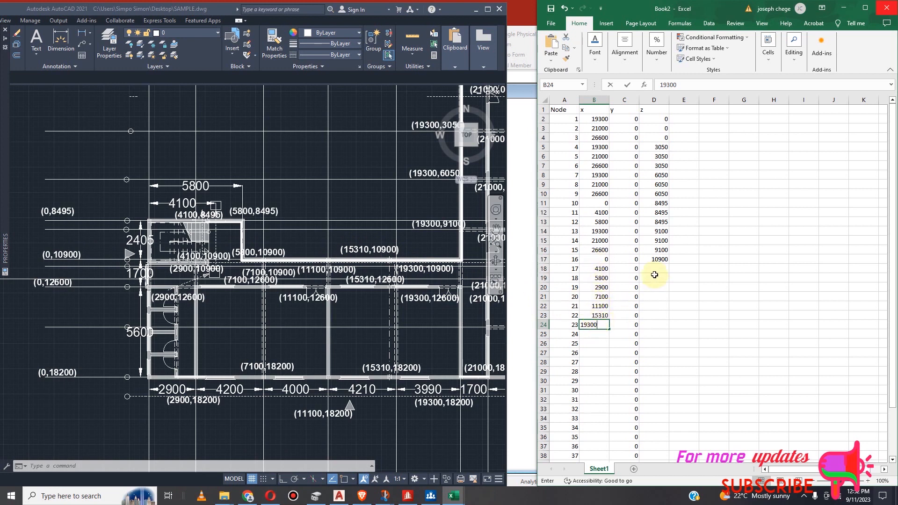
pyautogui.click(657, 260)
pyautogui.moveTo(670, 264); pyautogui.dragTo(670, 329)
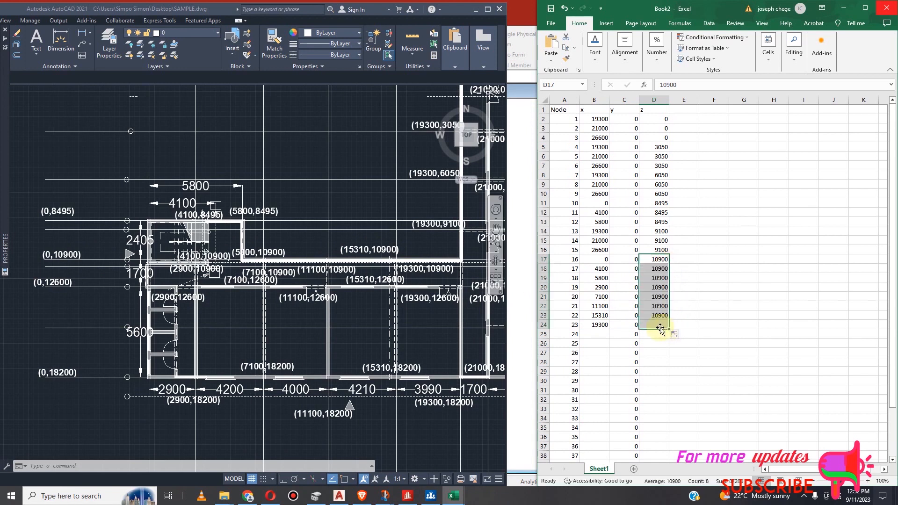
# Enter node 24's coordinates from the plan's next labelled row: x 21000 and z 12150.
pyautogui.scroll(-3, 185, 283)
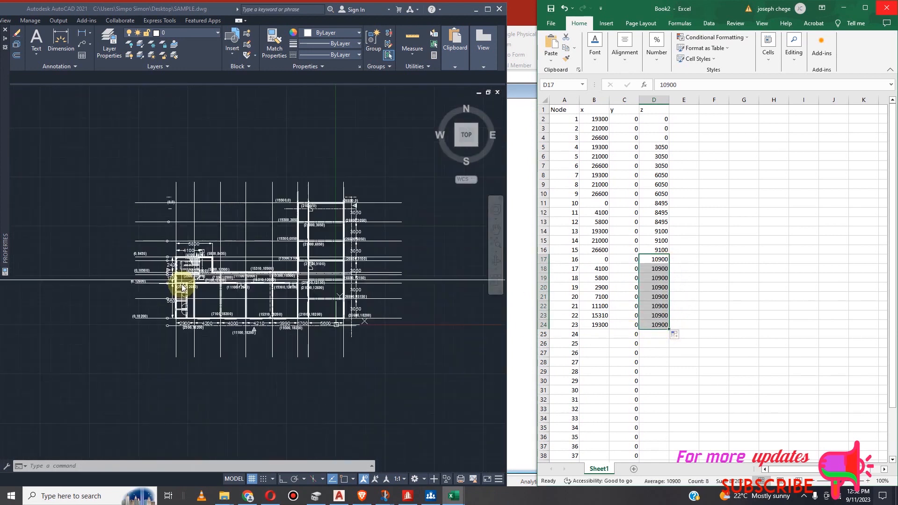
pyautogui.scroll(6, 313, 286)
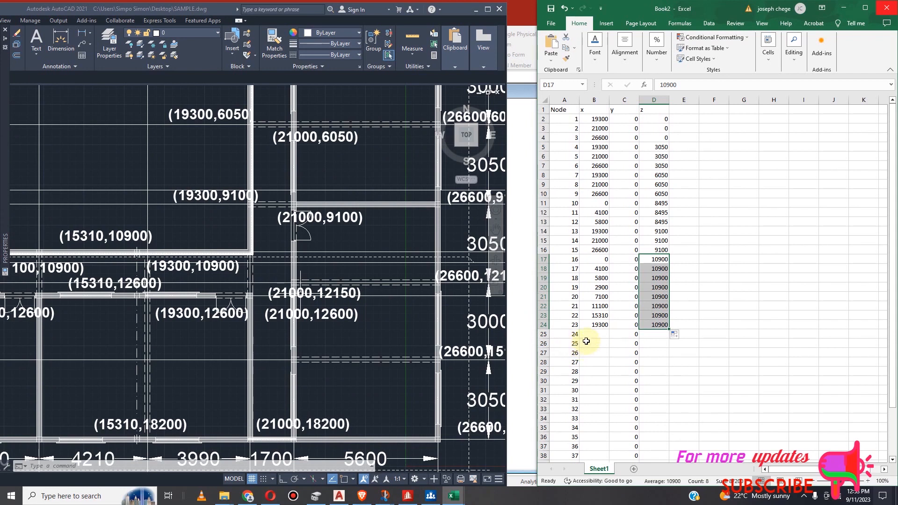
pyautogui.click(599, 334)
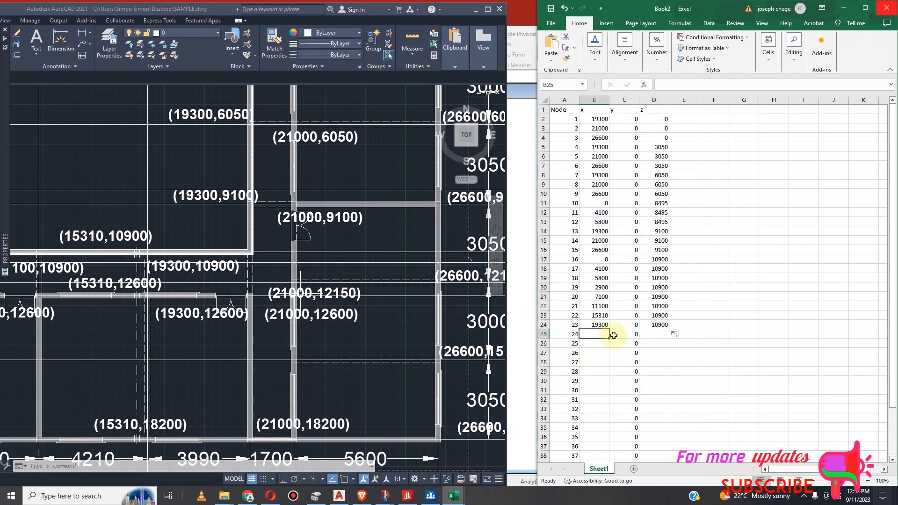
pyautogui.write('21000')
pyautogui.click(656, 335)
pyautogui.write('1')
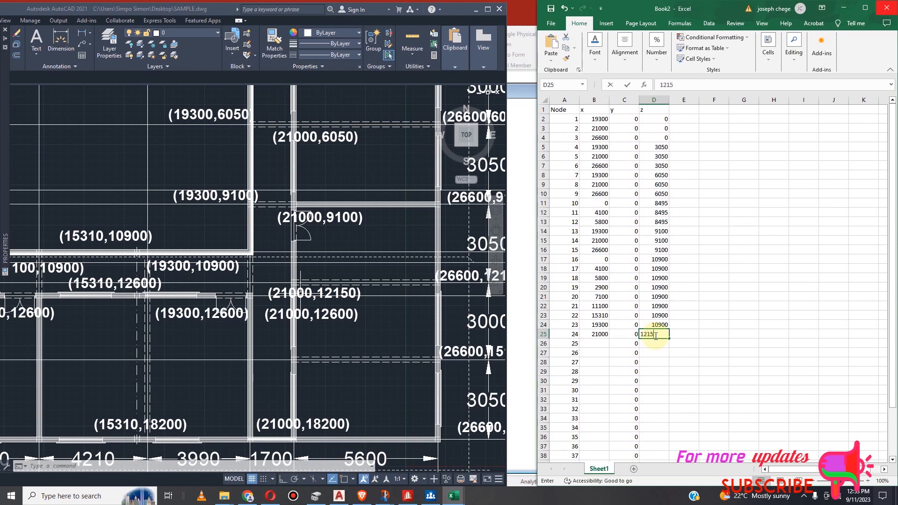
# Enter x 26600 for node 25 and fill node 24's z of 12150 down to it.
pyautogui.scroll(-2, 390, 308)
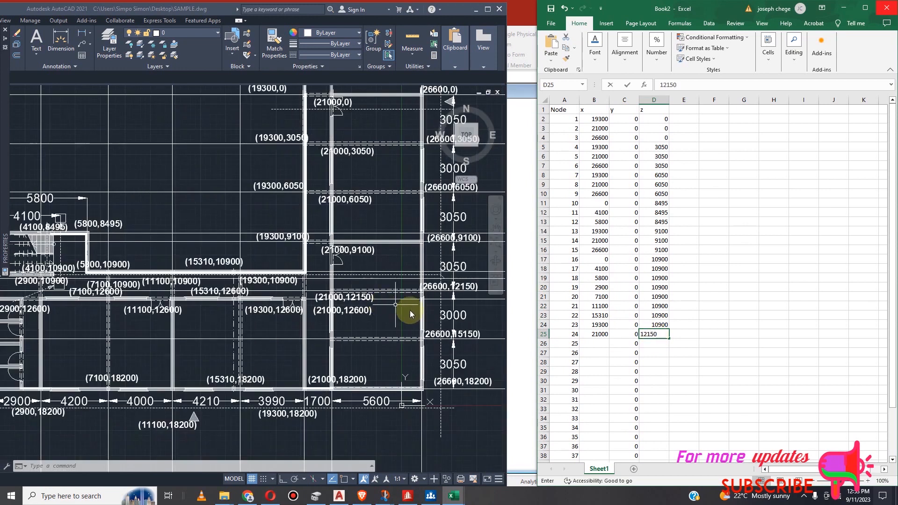
pyautogui.click(595, 347)
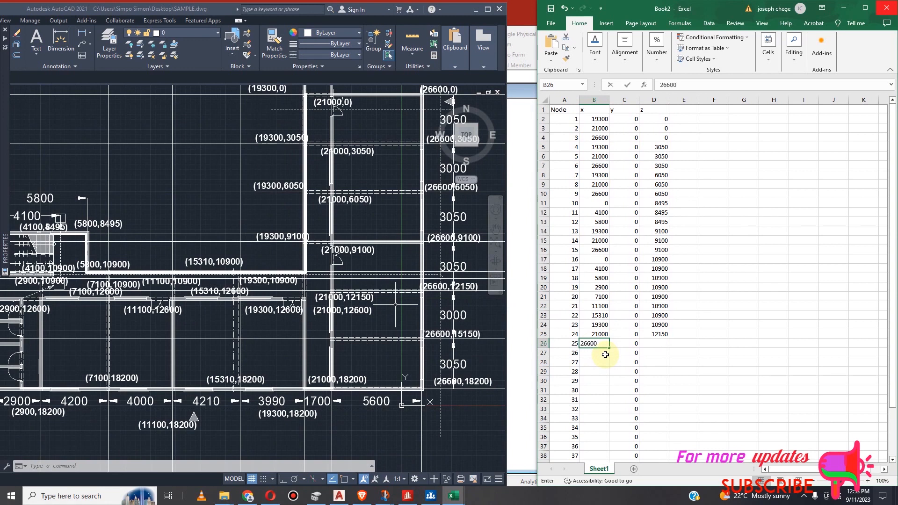
pyautogui.click(659, 336)
pyautogui.moveTo(669, 340); pyautogui.dragTo(670, 350)
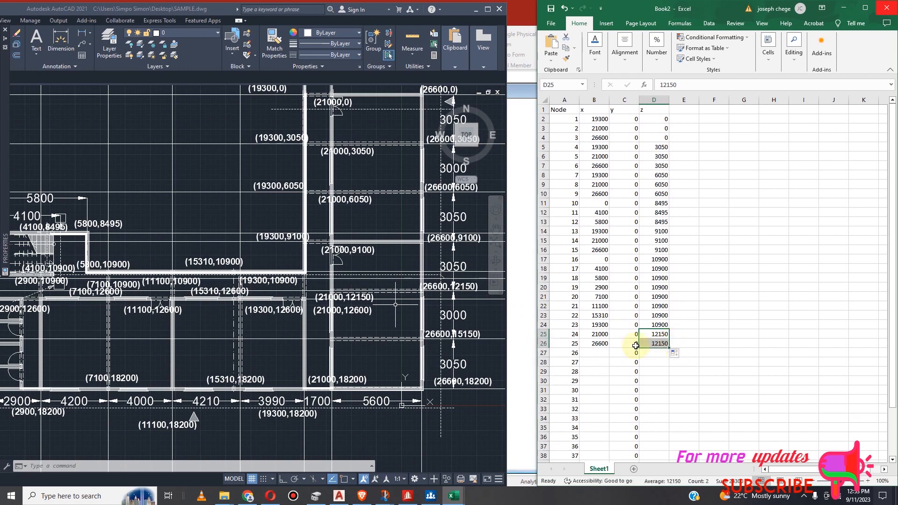
# Enter node 26's coordinates from the start of the plan's next labelled row: x 0 and z 12600.
pyautogui.scroll(-2, 405, 321)
pyautogui.scroll(2, 394, 305)
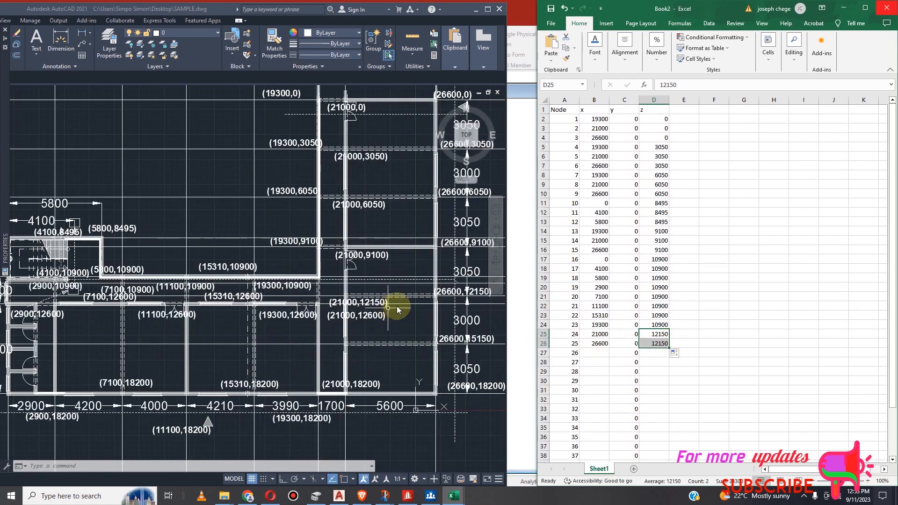
pyautogui.scroll(-2, 421, 297)
pyautogui.scroll(4, 143, 307)
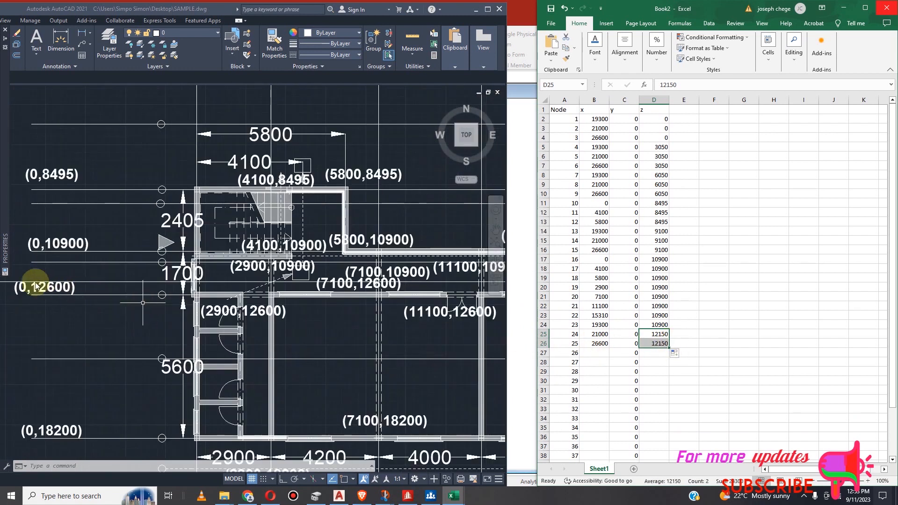
pyautogui.scroll(-2, 220, 323)
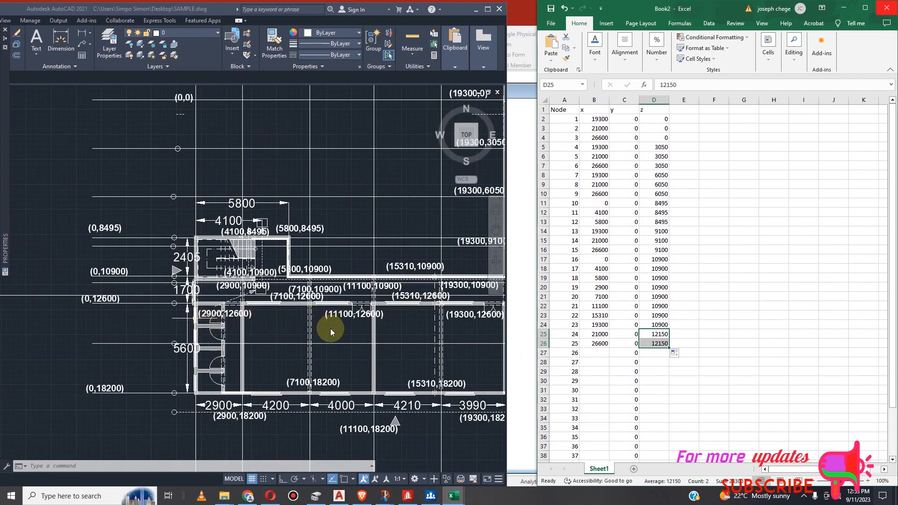
pyautogui.click(600, 353)
pyautogui.write('0')
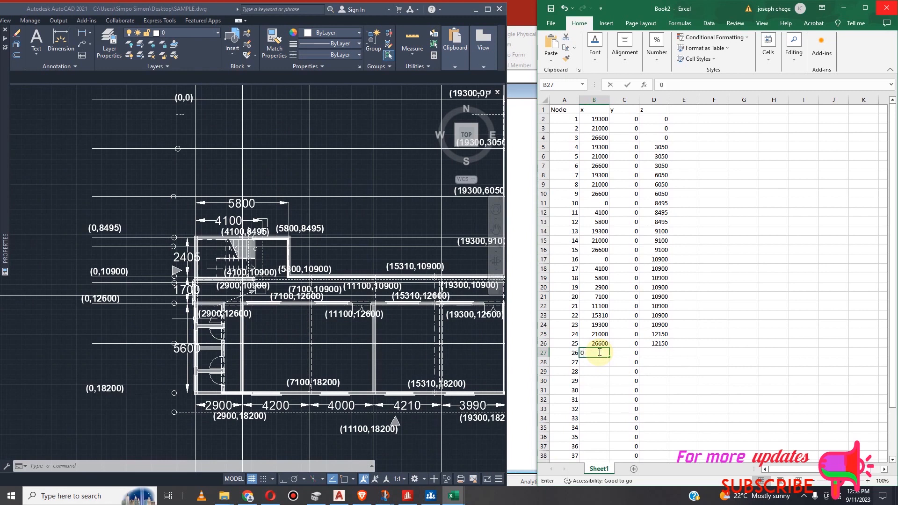
pyautogui.click(657, 353)
pyautogui.write('12600')
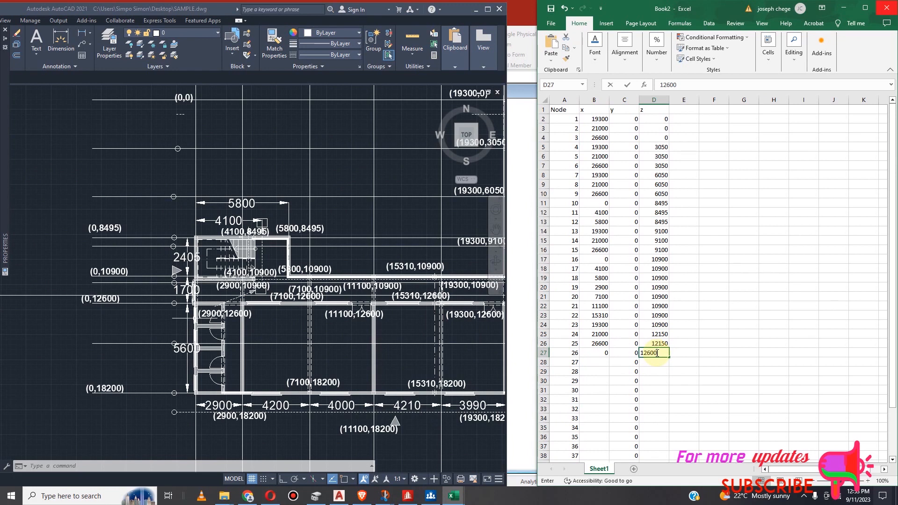
# Enter the x coordinates of nodes 27 to 31 for the plan's 12600 row: 2900, 7100, 11100, 15300 and 19300.
pyautogui.click(603, 364)
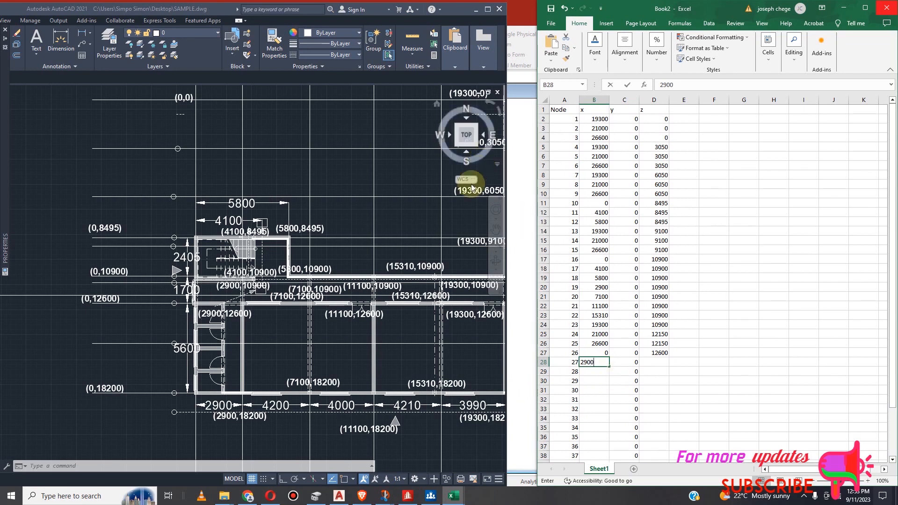
pyautogui.press('Return')
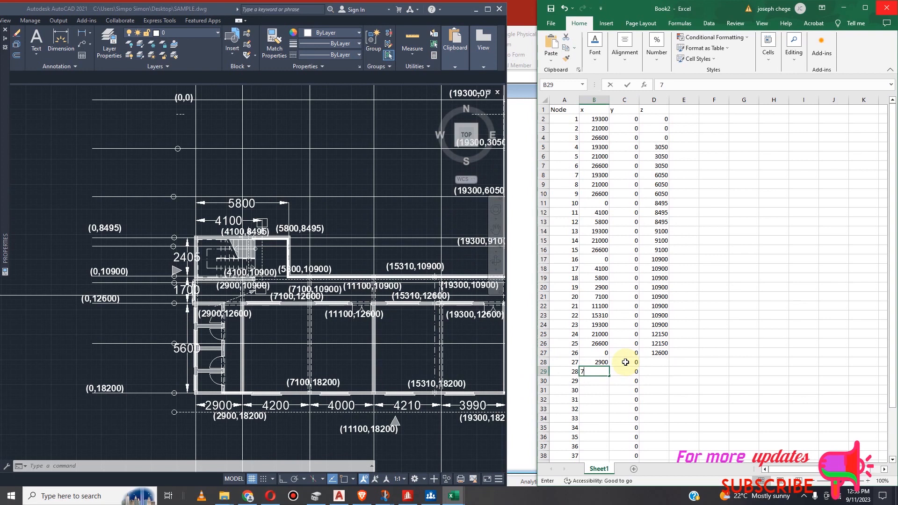
pyautogui.write('7100')
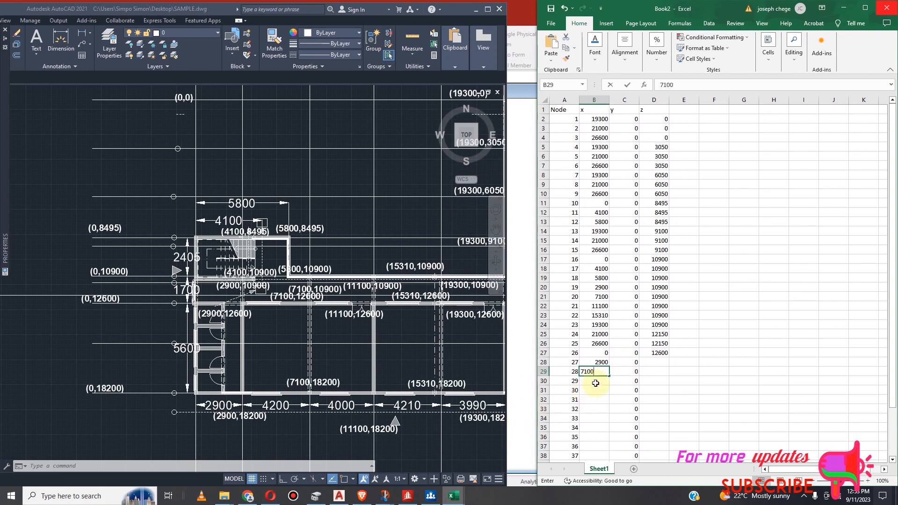
pyautogui.press('Return')
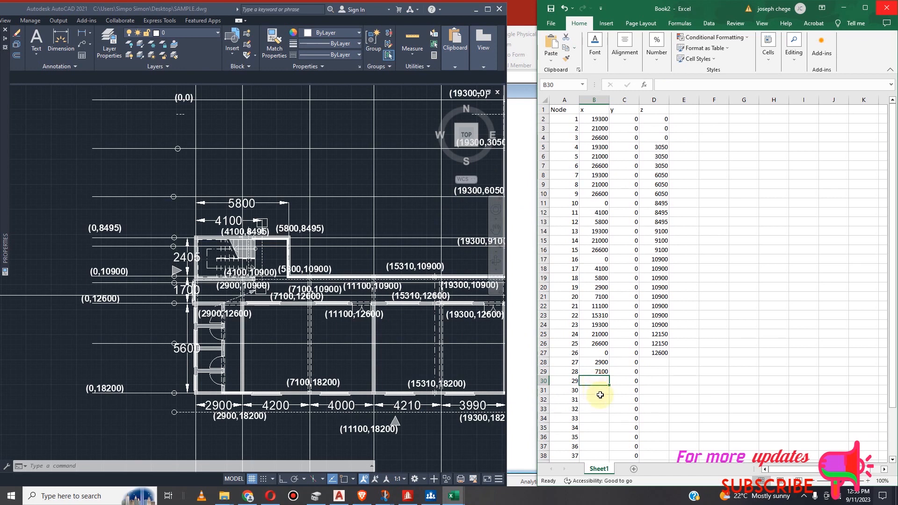
pyautogui.write('11100')
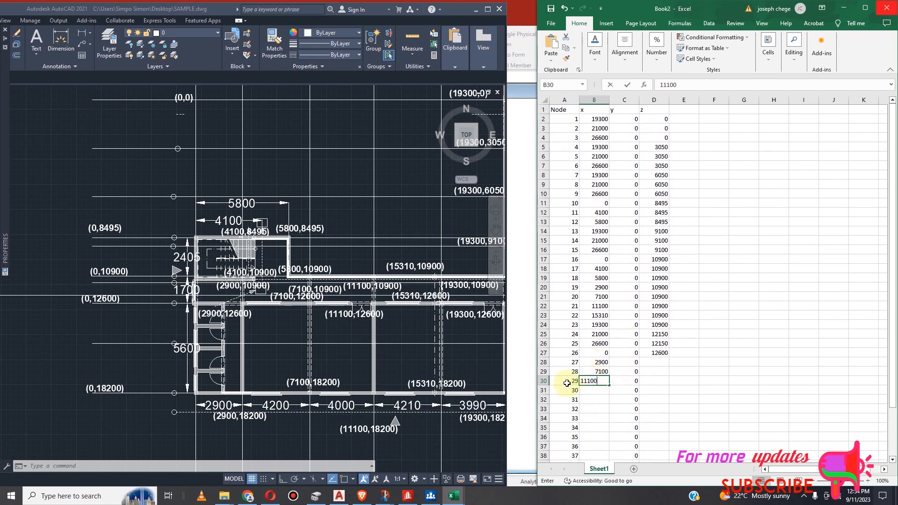
pyautogui.press('Return')
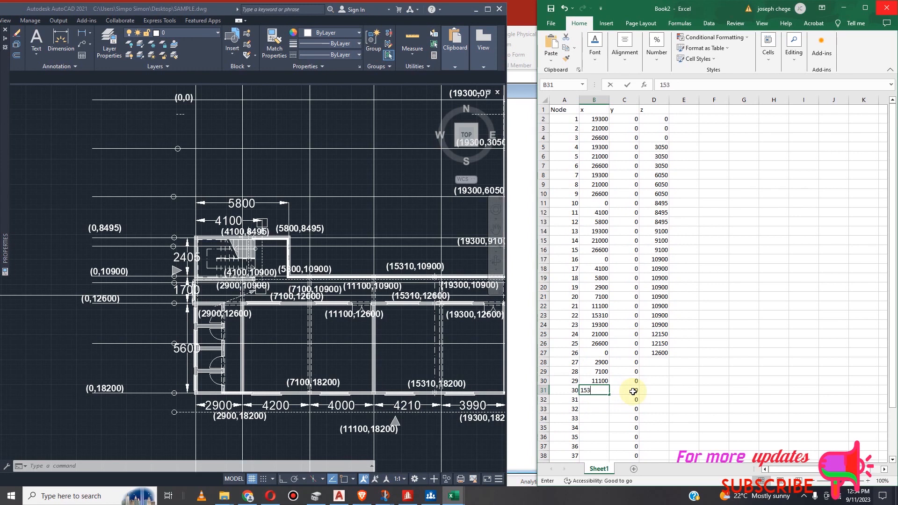
pyautogui.press('Return')
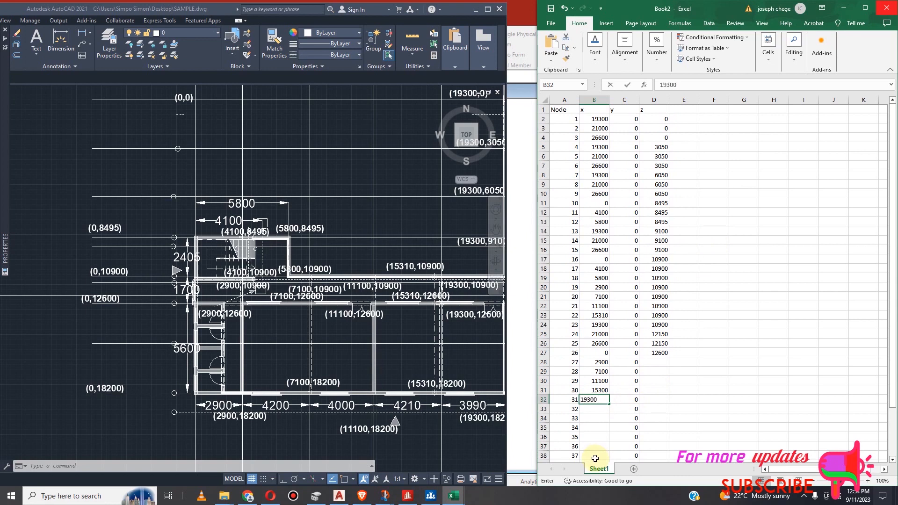
# Enter x 21000 for node 32 and fill the z of 12600 down from node 26 to node 32.
pyautogui.scroll(-2, 146, 318)
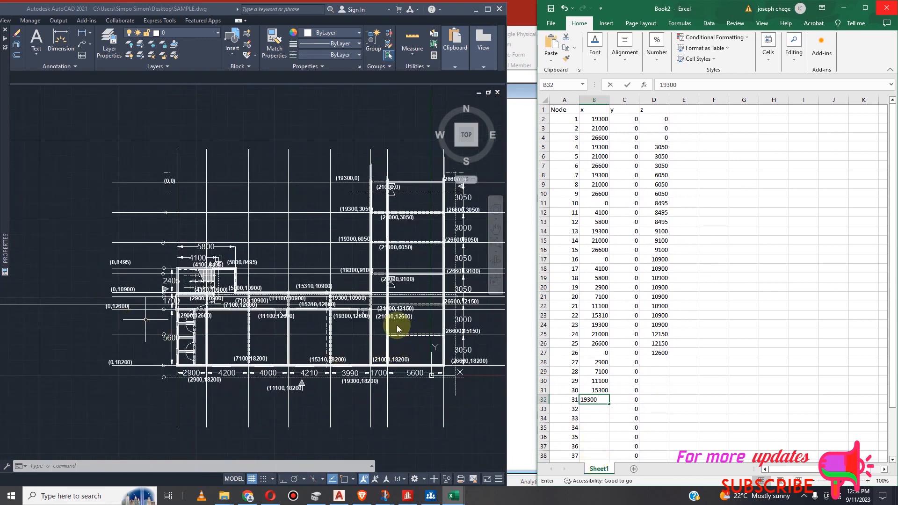
pyautogui.scroll(2, 381, 320)
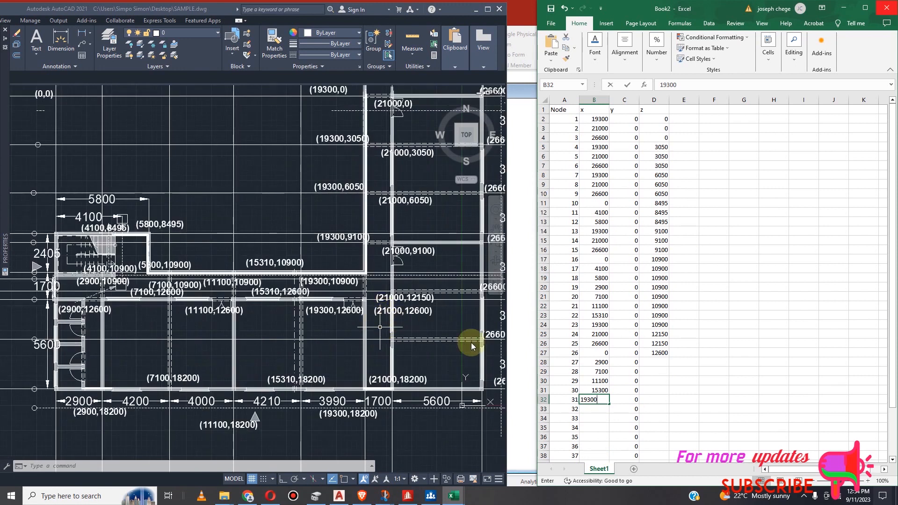
pyautogui.press('Return')
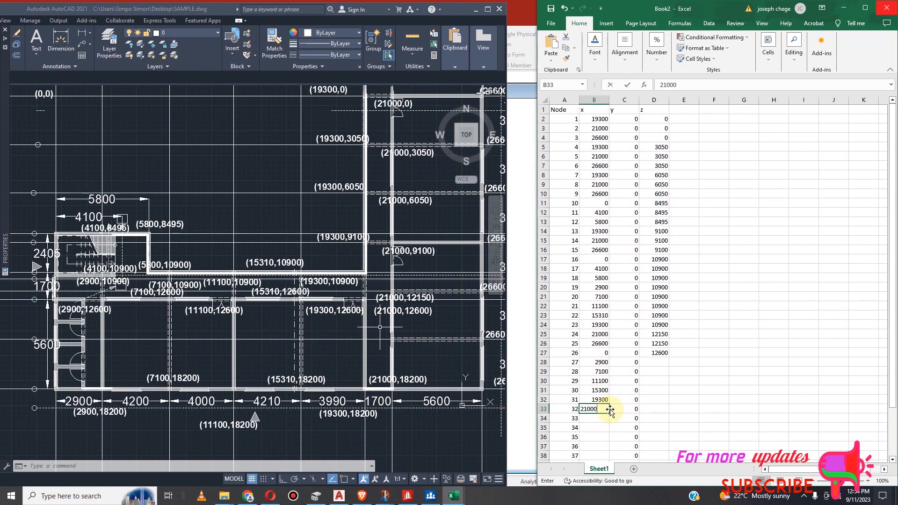
pyautogui.scroll(-2, 432, 313)
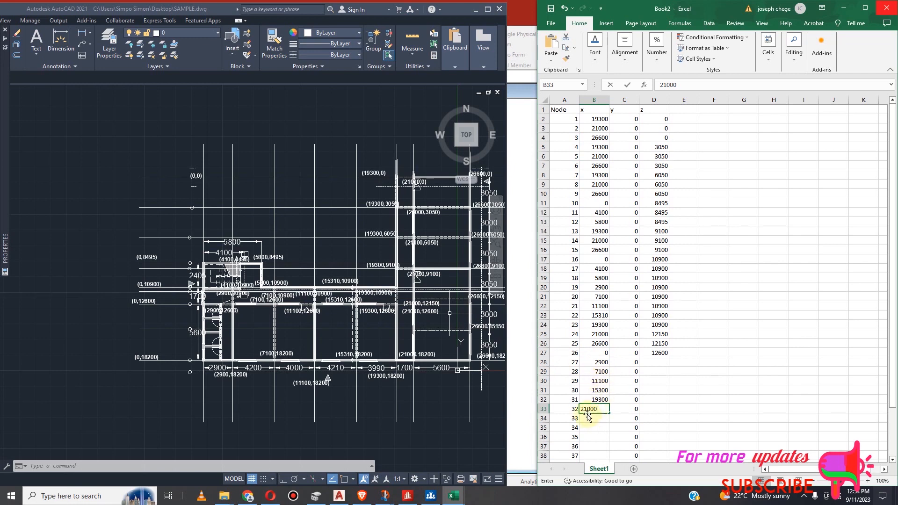
pyautogui.click(661, 356)
pyautogui.moveTo(669, 357); pyautogui.dragTo(672, 416)
# Examine the floor plan's coordinate labels below the 12600 row to find the location of node 33.
pyautogui.click(594, 418)
pyautogui.scroll(-2, 592, 328)
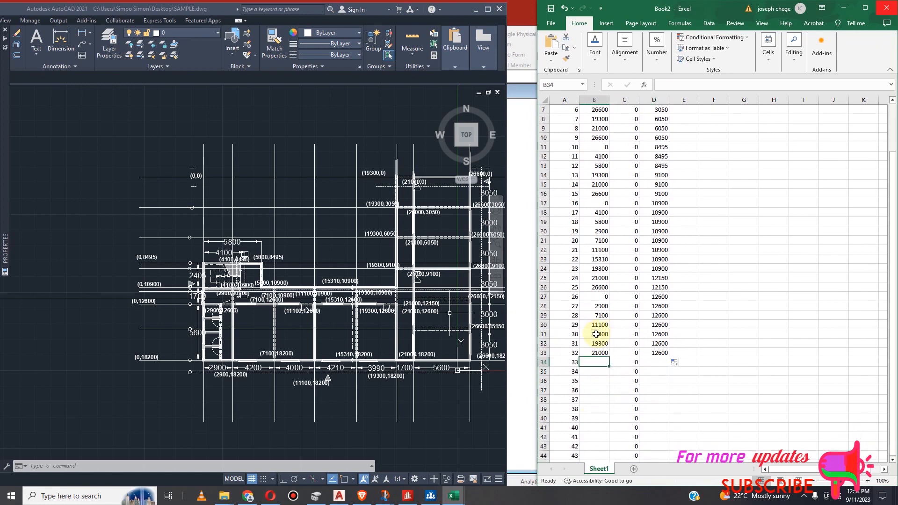
pyautogui.scroll(-2, 220, 311)
pyautogui.scroll(1, 576, 381)
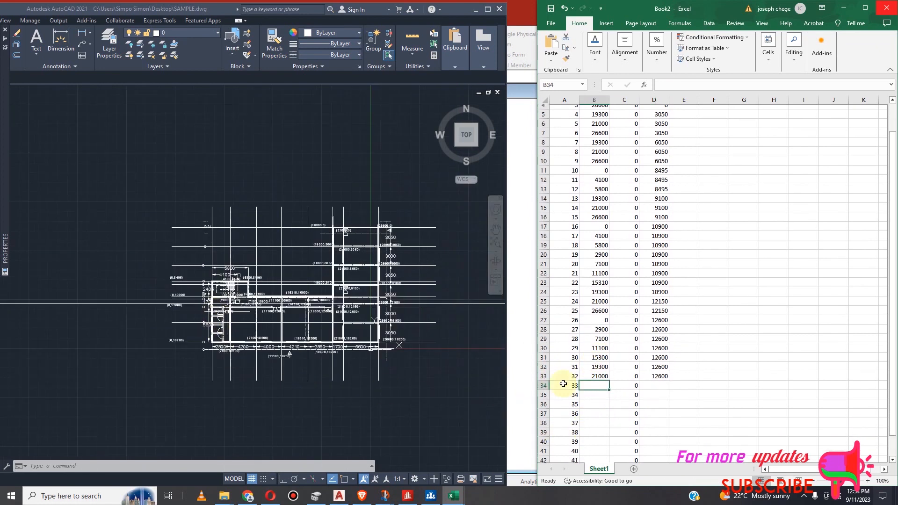
pyautogui.scroll(2, 234, 352)
pyautogui.scroll(-2, 242, 339)
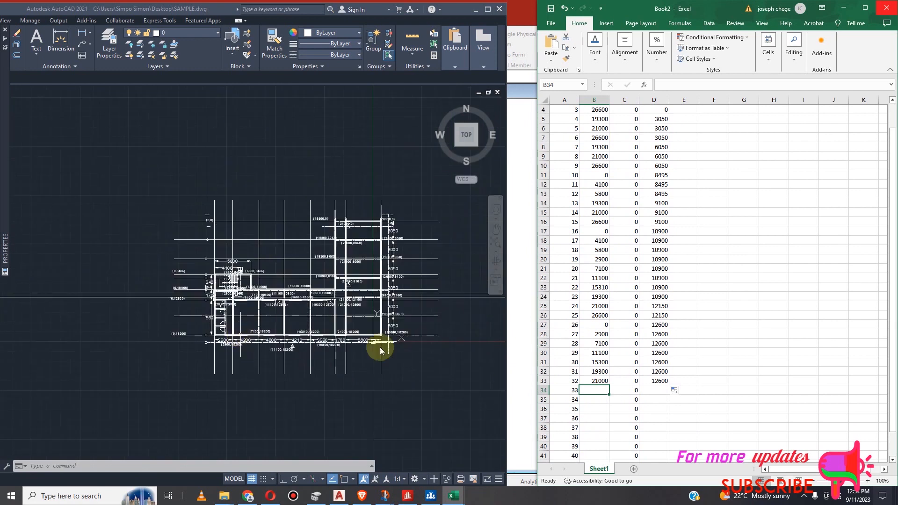
pyautogui.scroll(3, 365, 317)
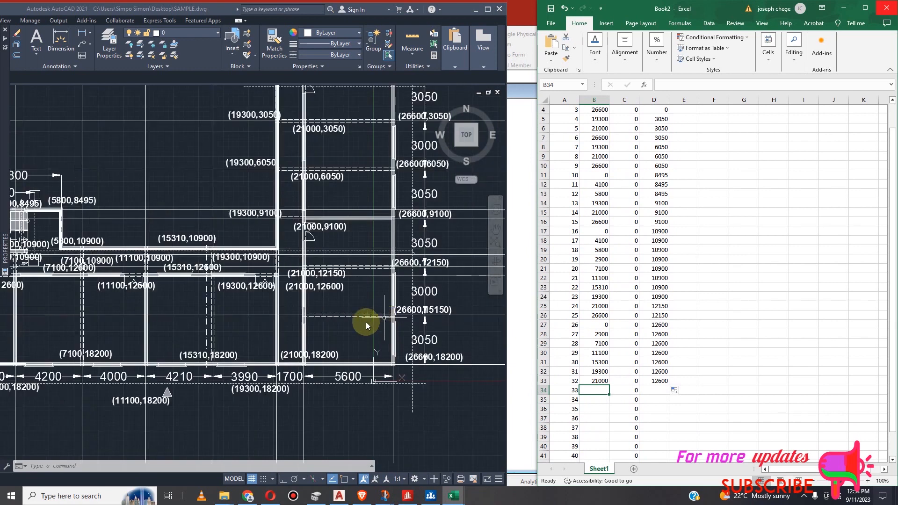
pyautogui.scroll(-2, 335, 321)
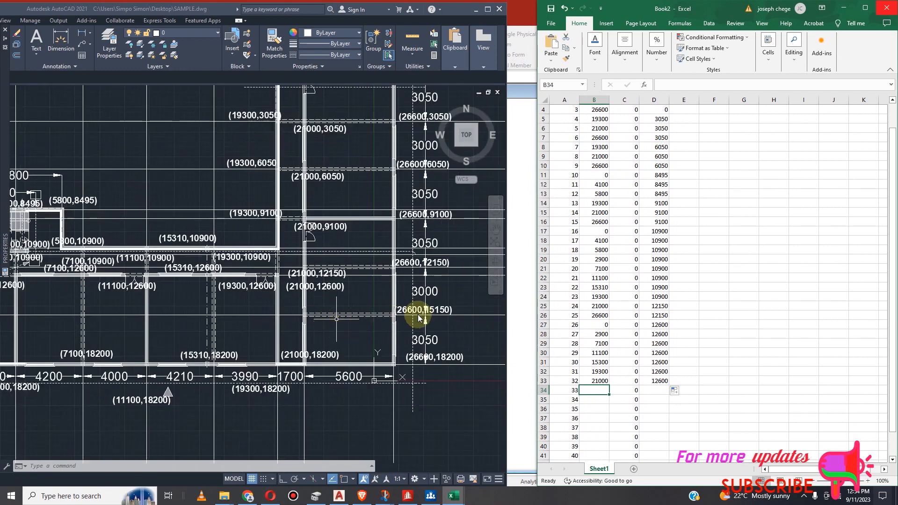
pyautogui.scroll(-1, 393, 322)
pyautogui.scroll(3, 415, 309)
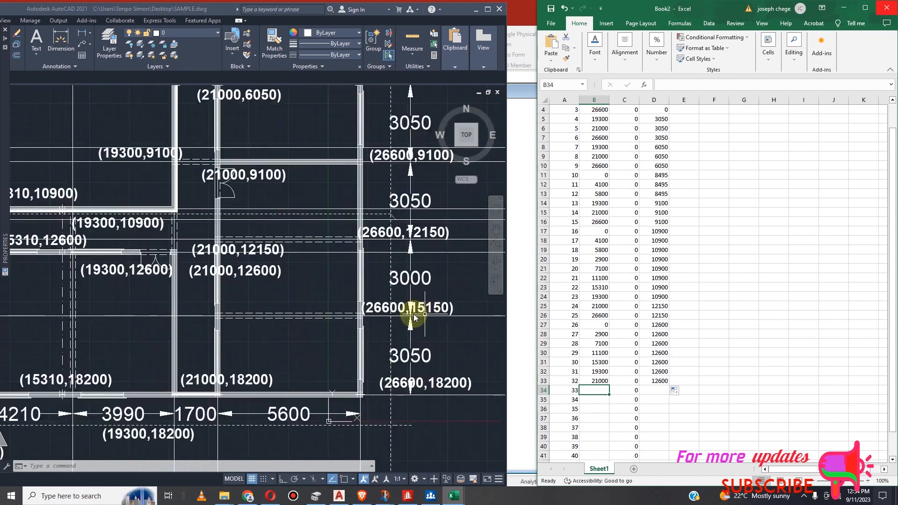
pyautogui.scroll(2, 428, 315)
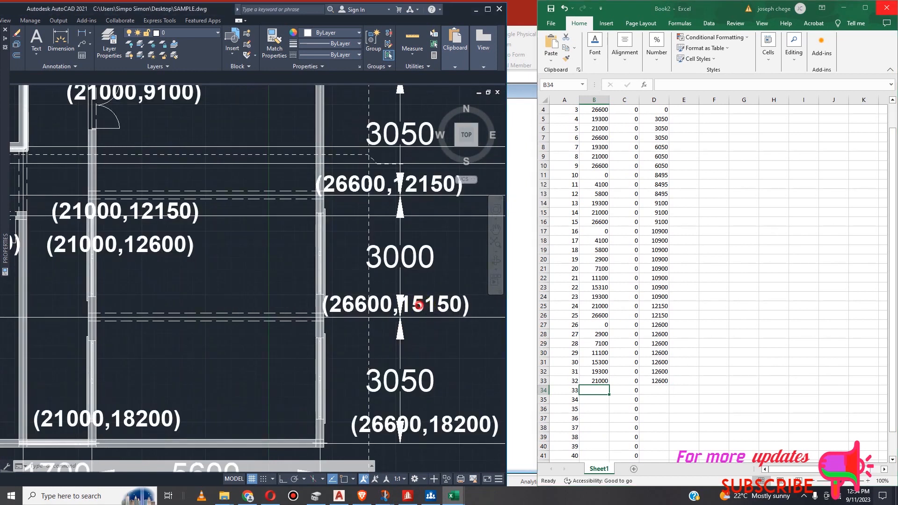
pyautogui.scroll(-4, 426, 314)
pyautogui.scroll(4, 429, 321)
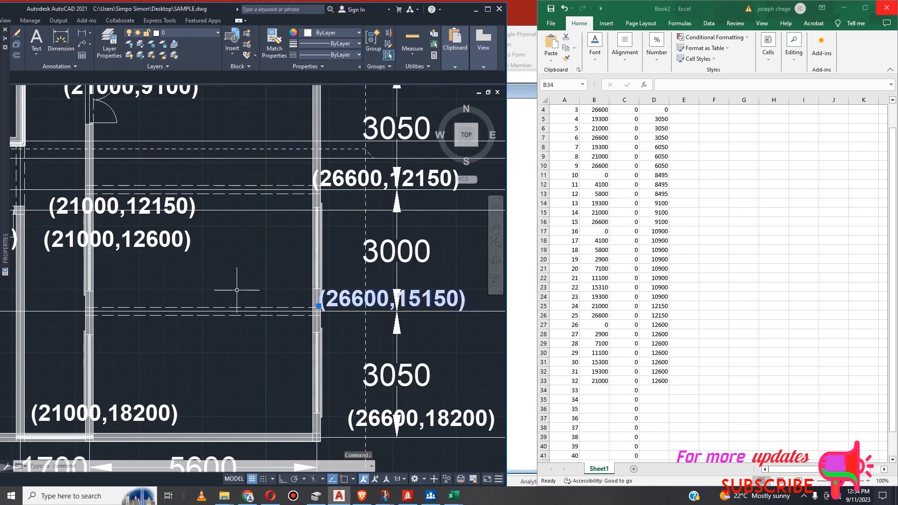
# Copy the (26600,15150) coordinate label across to the 21000 grid line on the same row of the floor plan.
pyautogui.write('co')
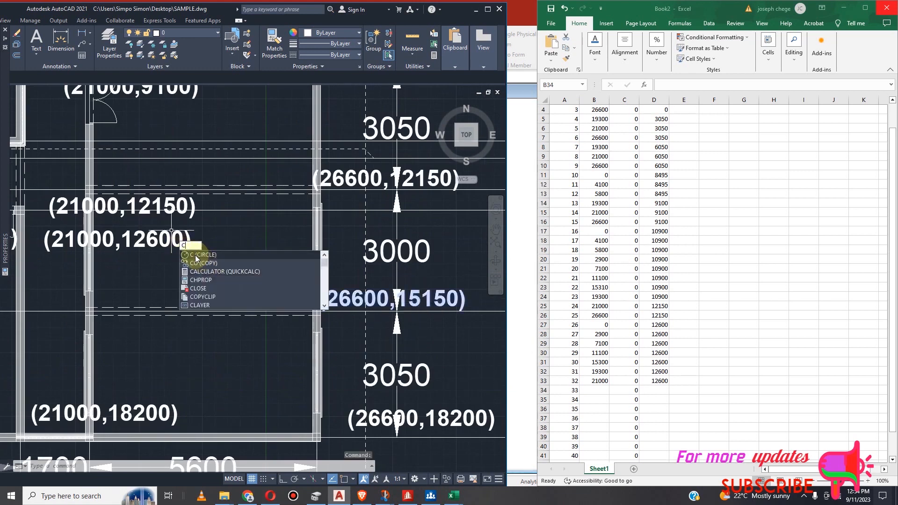
pyautogui.press('Return')
pyautogui.click(424, 293)
pyautogui.scroll(-2, 408, 306)
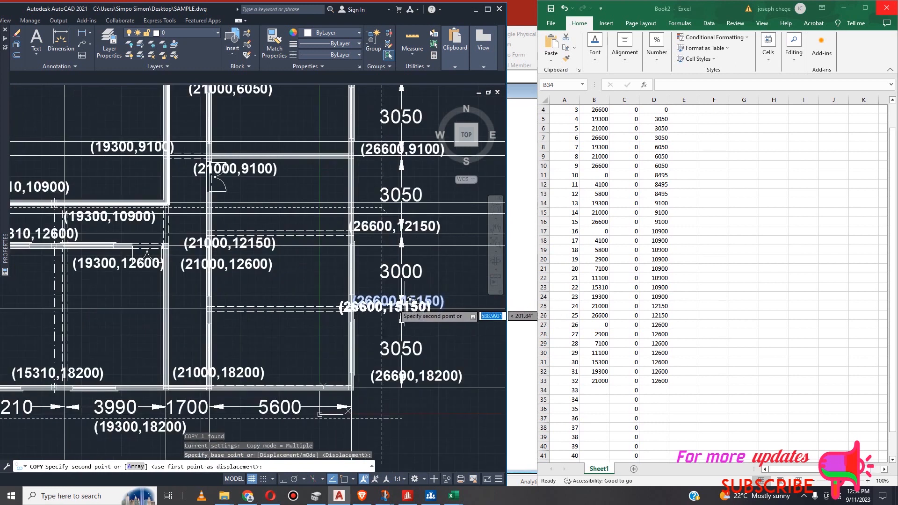
pyautogui.click(241, 295)
pyautogui.press('Escape')
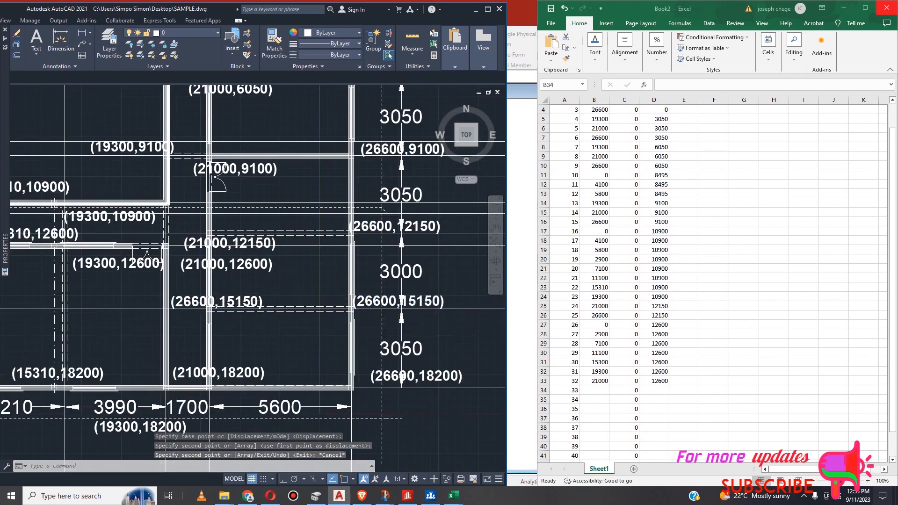
# Edit the copied coordinate label on the 21000 grid line to read (21000,15150).
pyautogui.scroll(2, 238, 294)
pyautogui.scroll(-2, 298, 293)
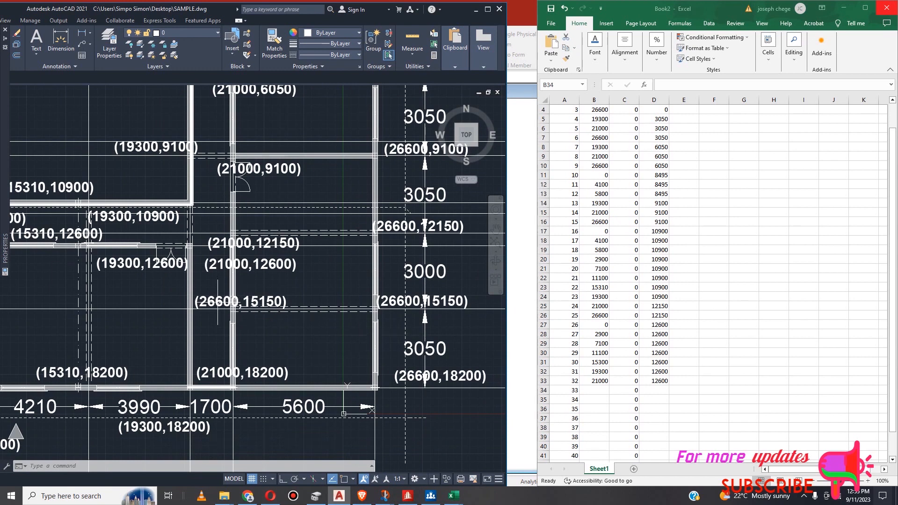
pyautogui.doubleClick(219, 304)
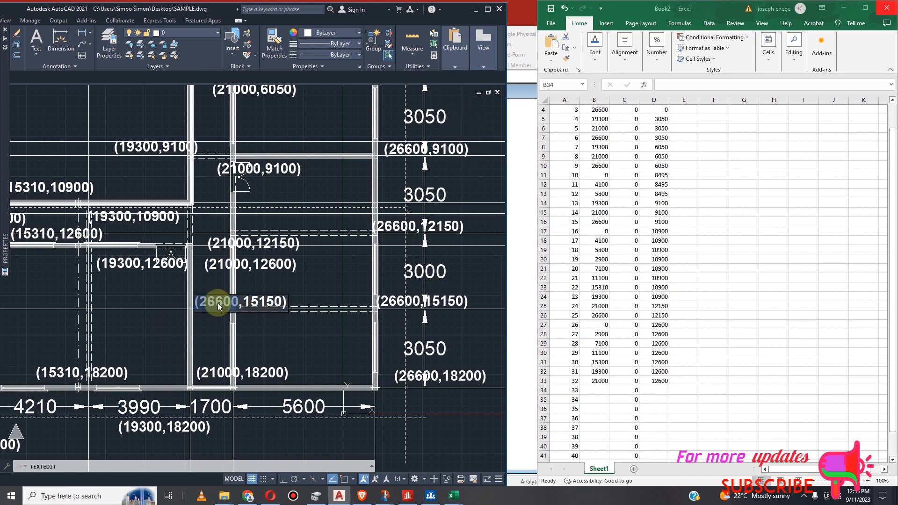
pyautogui.doubleClick(218, 307)
pyautogui.write('21000')
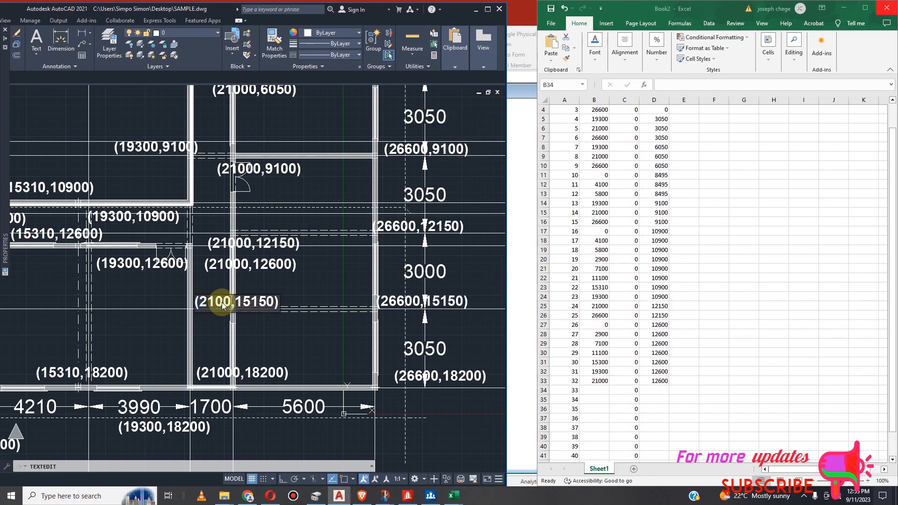
pyautogui.click(293, 297)
# Enter node 33's coordinates in the Excel table: x 21000 and z 15150.
pyautogui.scroll(-4, 312, 328)
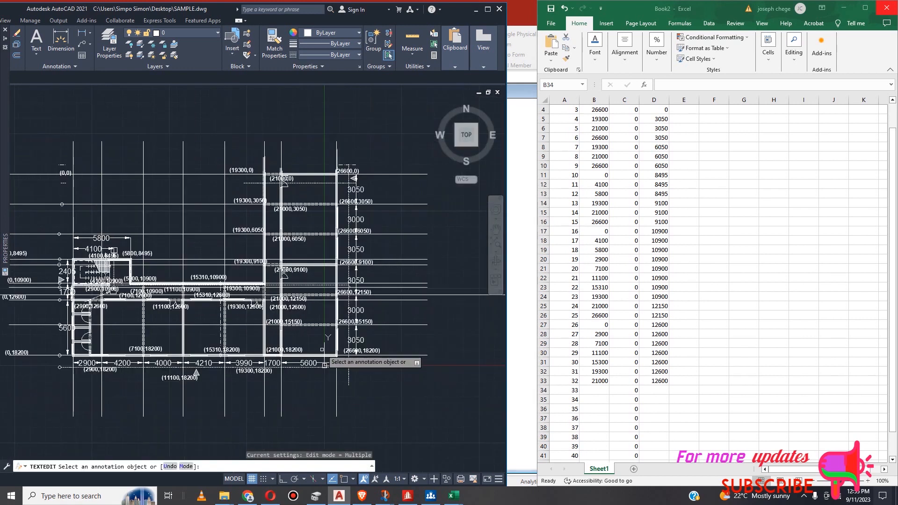
pyautogui.scroll(2, 279, 322)
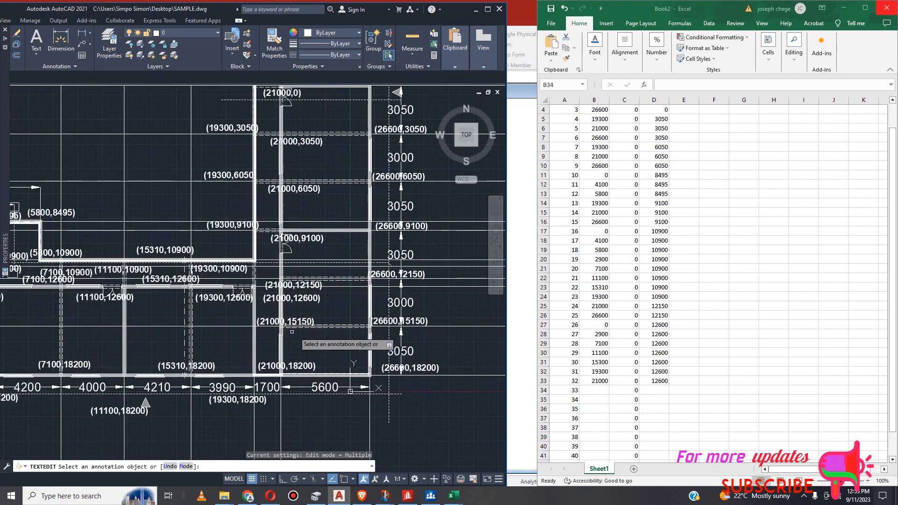
pyautogui.click(594, 391)
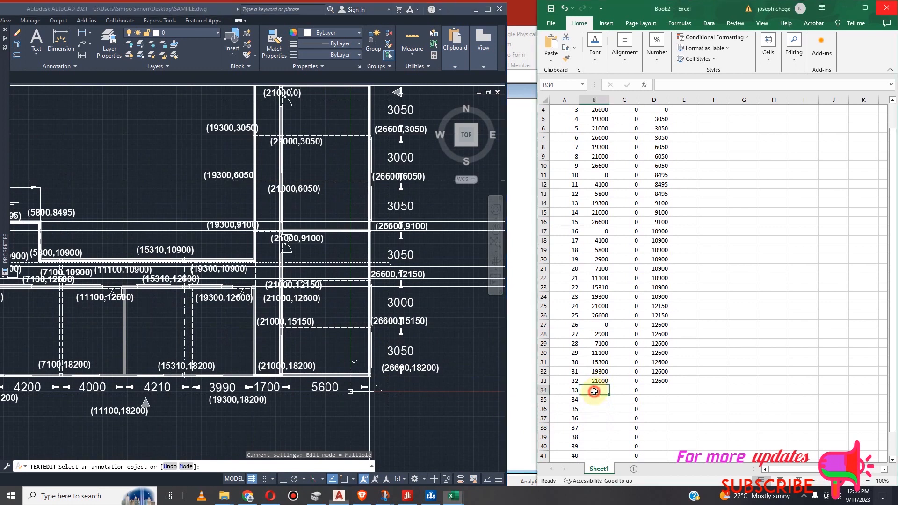
pyautogui.doubleClick(595, 391)
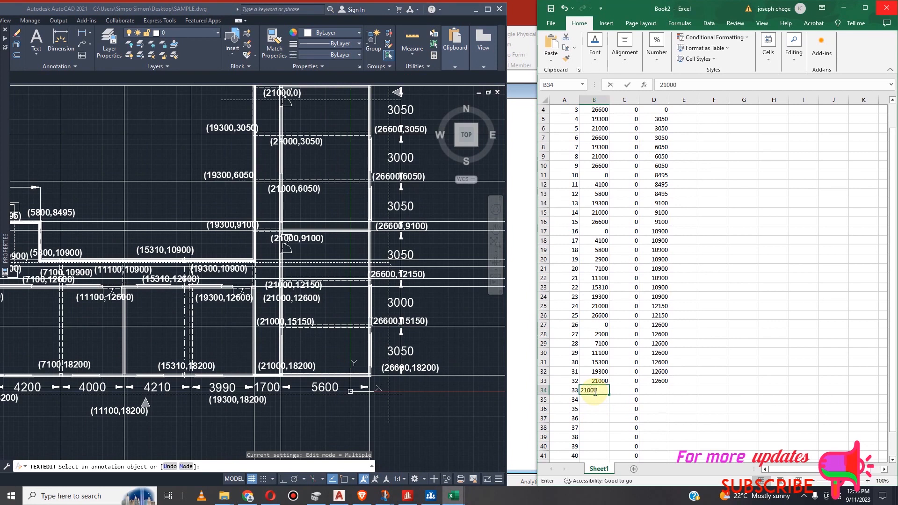
pyautogui.click(657, 395)
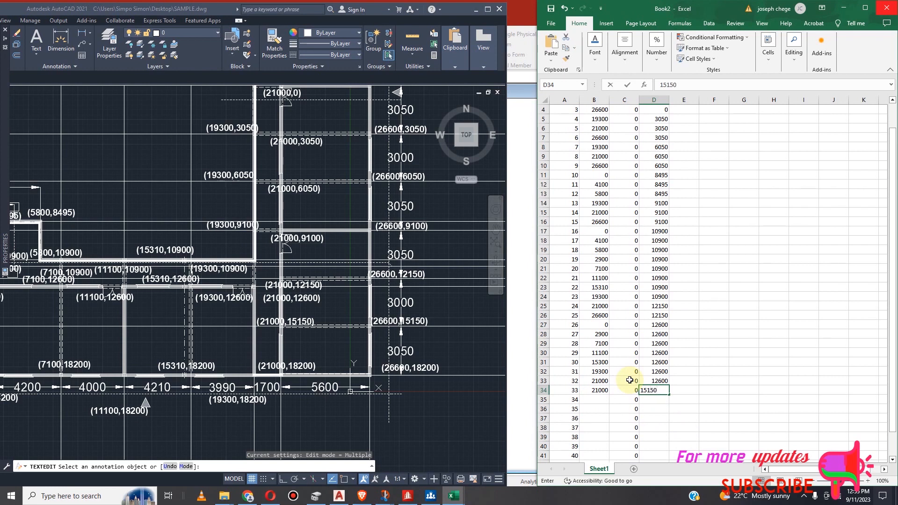
# Enter x 26600 for node 34 and fill node 33's z of 15150 down to it.
pyautogui.click(599, 399)
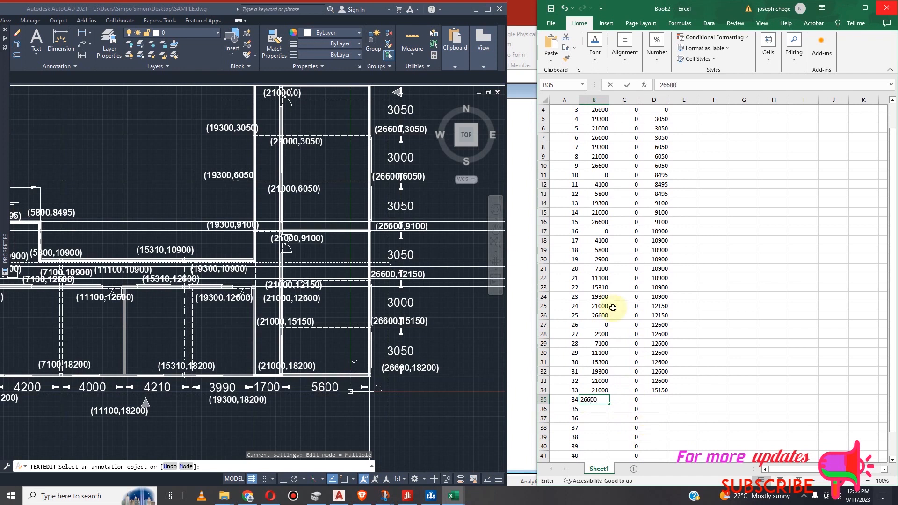
pyautogui.click(660, 390)
pyautogui.moveTo(670, 396); pyautogui.dragTo(674, 404)
# Enter node 35's coordinates from the start of the plan's lowest labelled row: x 0 and z 18200.
pyautogui.scroll(-2, 702, 334)
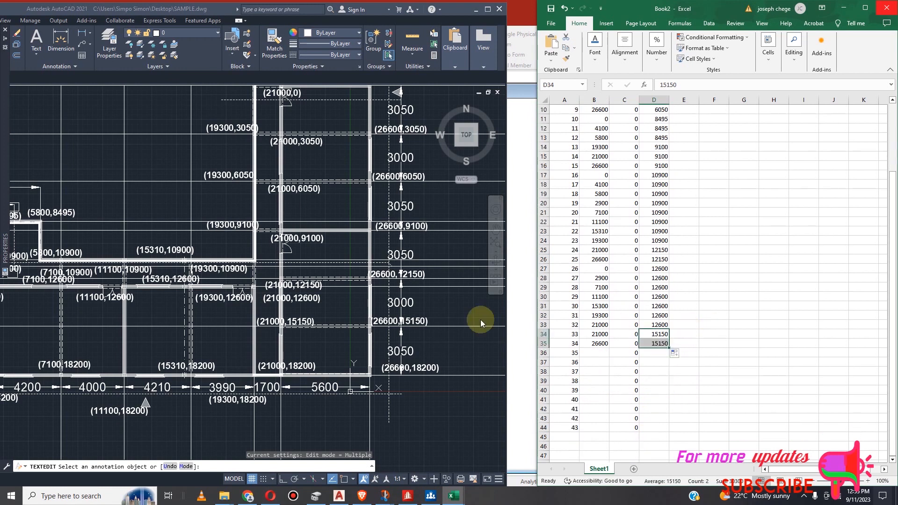
pyautogui.scroll(-3, 407, 321)
pyautogui.scroll(3, 209, 352)
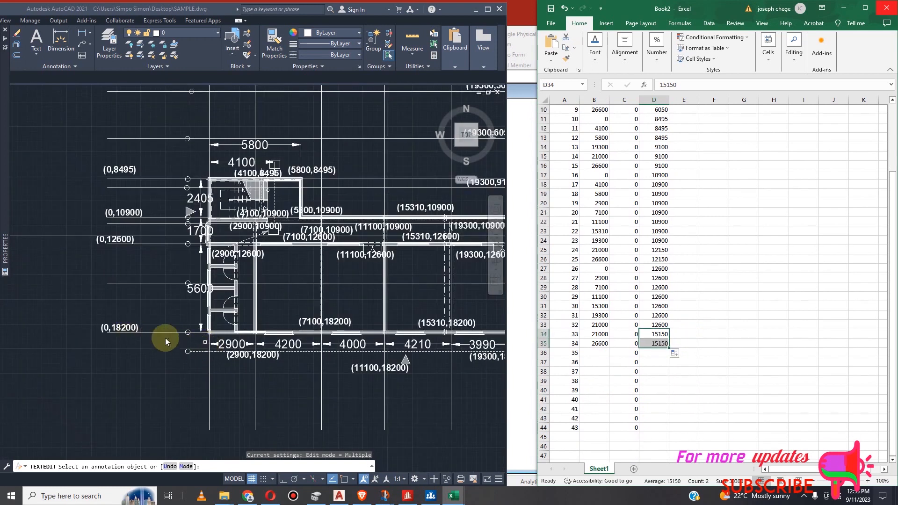
pyautogui.click(601, 354)
pyautogui.write('0')
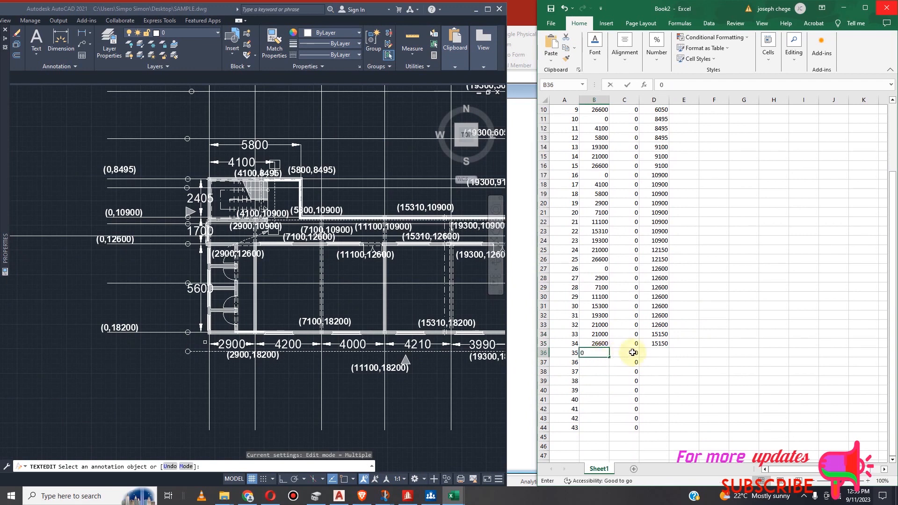
pyautogui.click(652, 352)
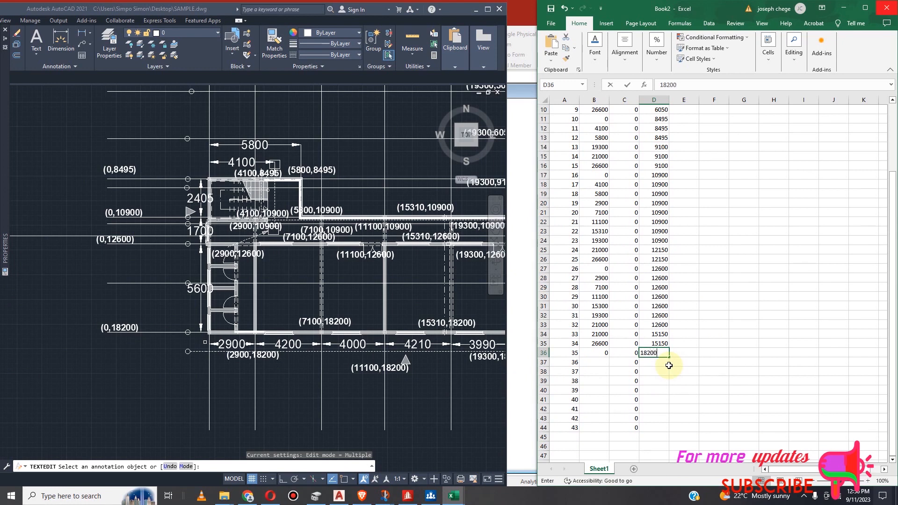
# Enter the x coordinates of nodes 36 to 39 for the plan's 18200 row: 2900, 7100, 11100 and 15300.
pyautogui.click(607, 363)
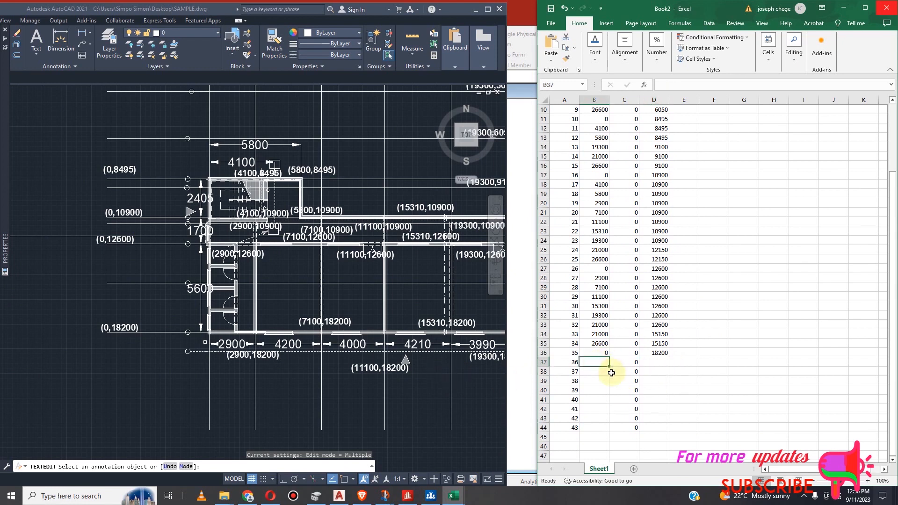
pyautogui.write('2900')
pyautogui.press('Return')
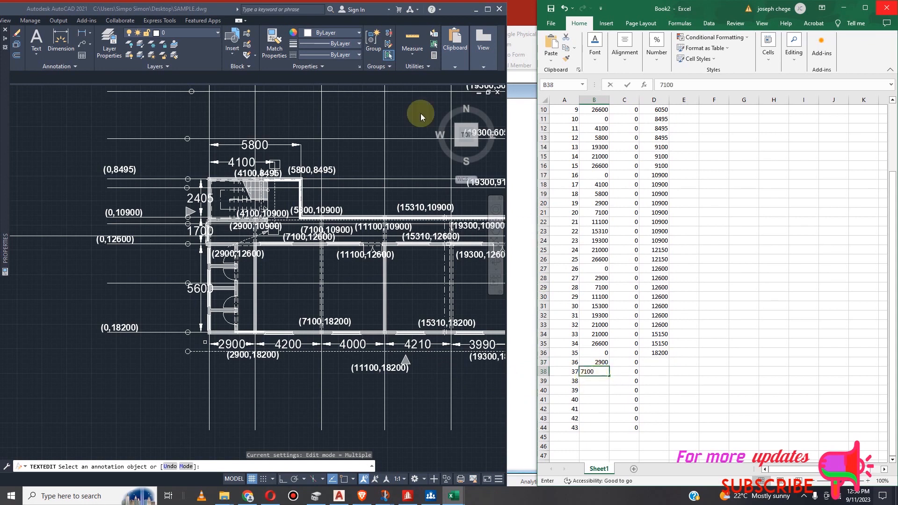
pyautogui.write('7100')
pyautogui.press('Return')
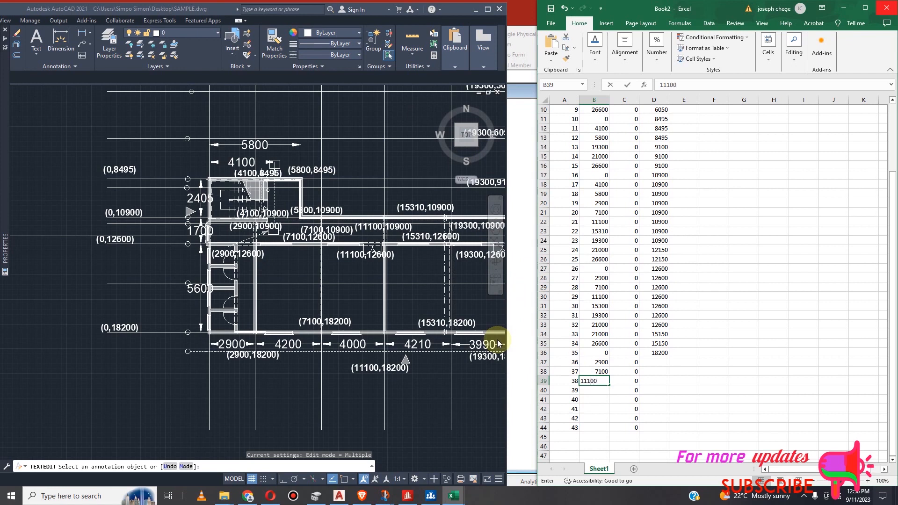
pyautogui.press('Return')
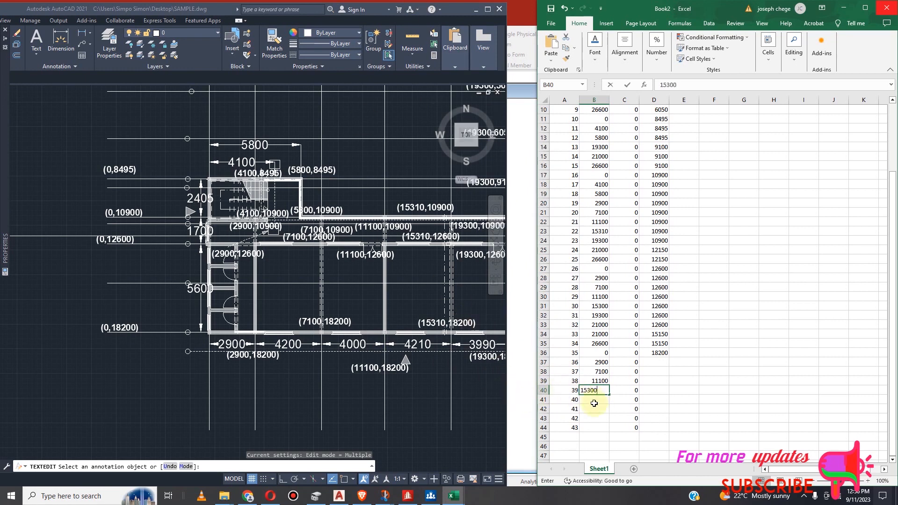
pyautogui.press('Return')
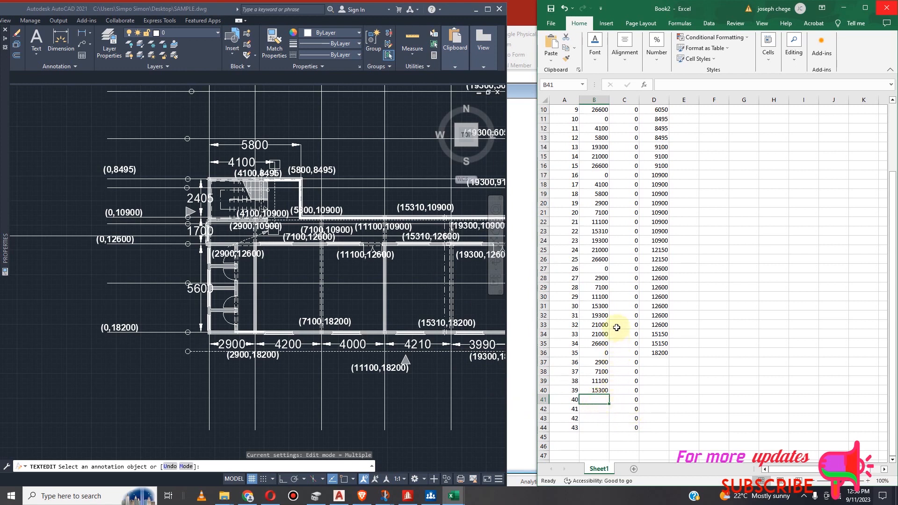
# Correct the x coordinates of nodes 30 and 39 to 15310.
pyautogui.scroll(3, 626, 279)
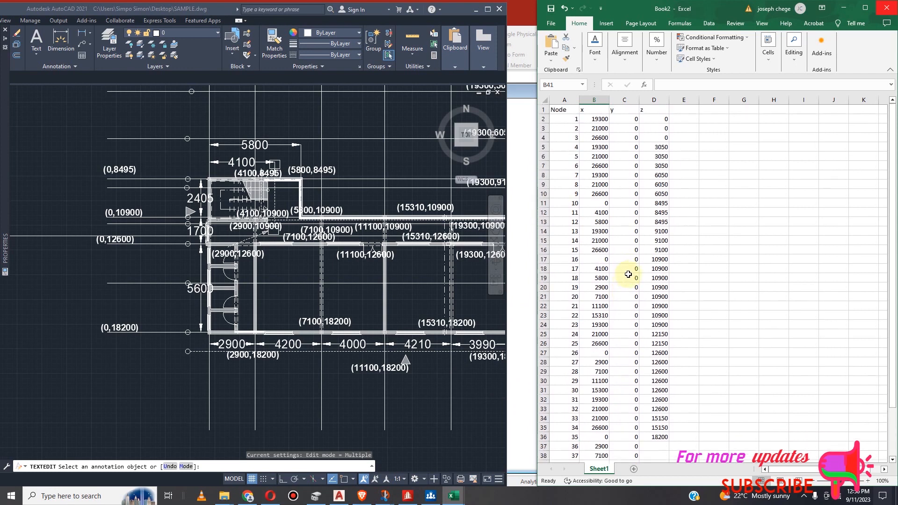
pyautogui.scroll(-1, 611, 286)
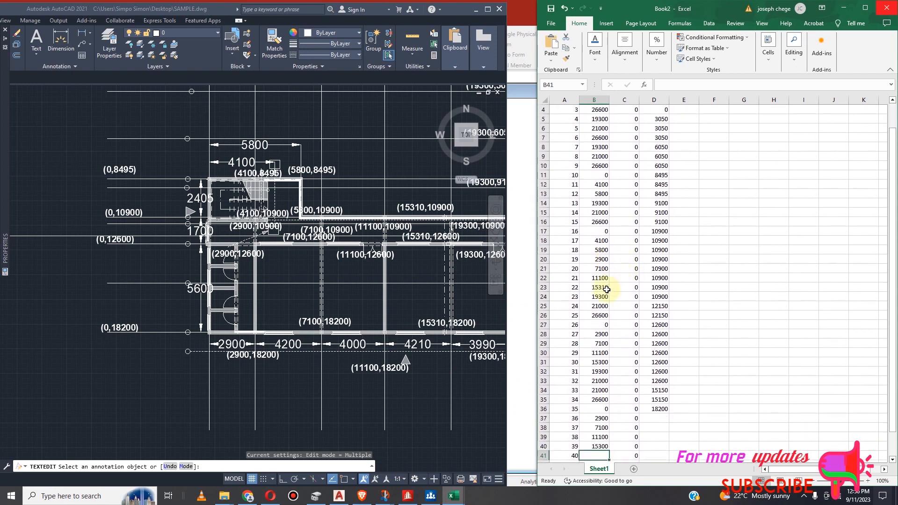
pyautogui.click(604, 361)
pyautogui.doubleClick(604, 360)
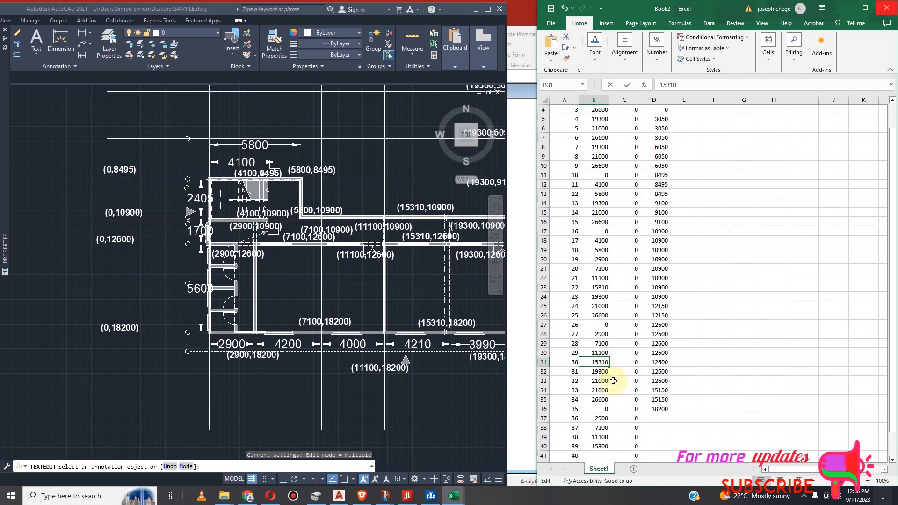
pyautogui.scroll(-1, 599, 345)
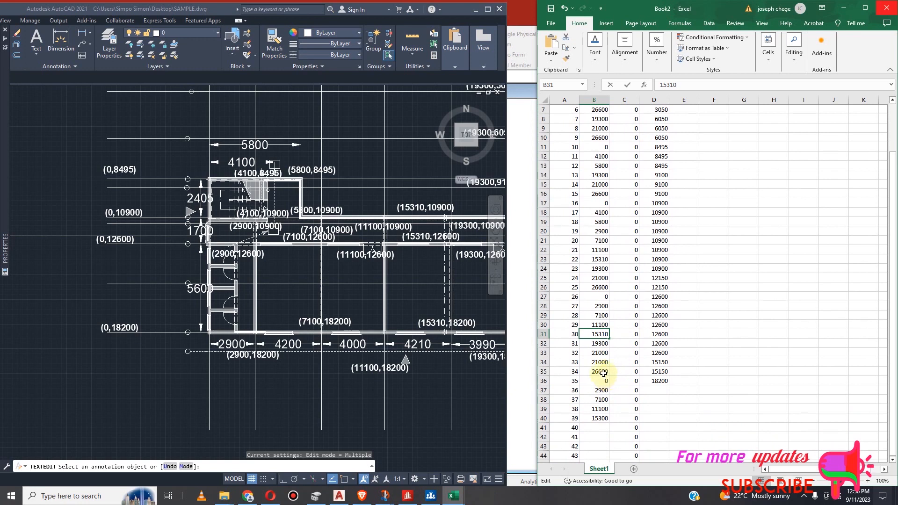
pyautogui.doubleClick(603, 419)
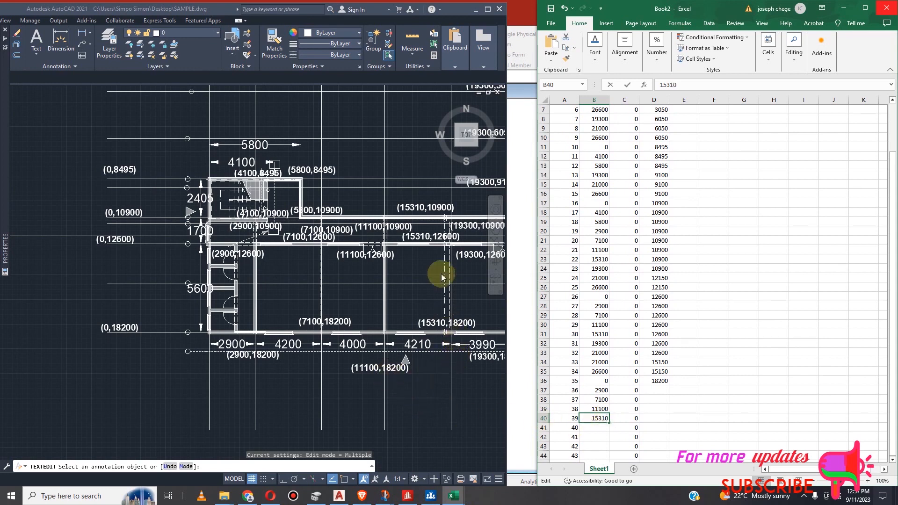
# Enter the x coordinates of nodes 40 to 42 for the plan's 18200 row: 19300, 21000 and 26600.
pyautogui.scroll(-2, 292, 239)
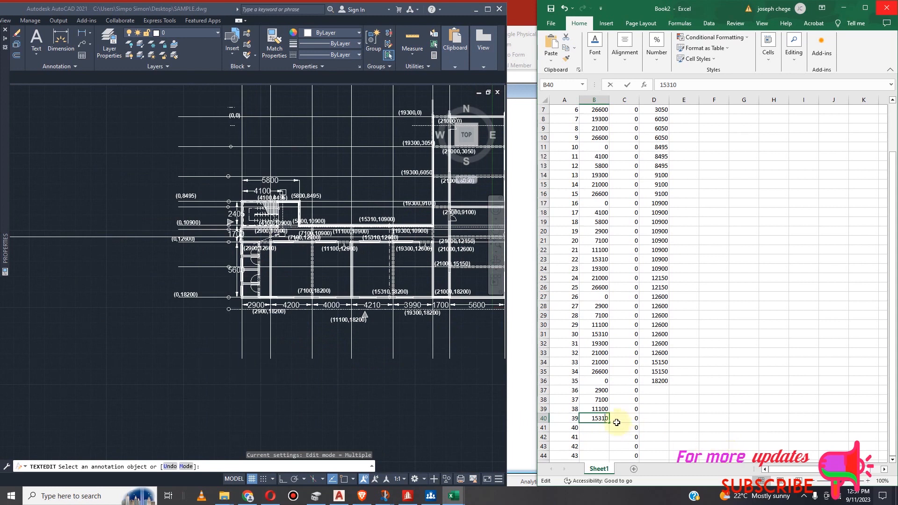
pyautogui.scroll(3, 402, 309)
pyautogui.scroll(-1, 346, 298)
pyautogui.press('Return')
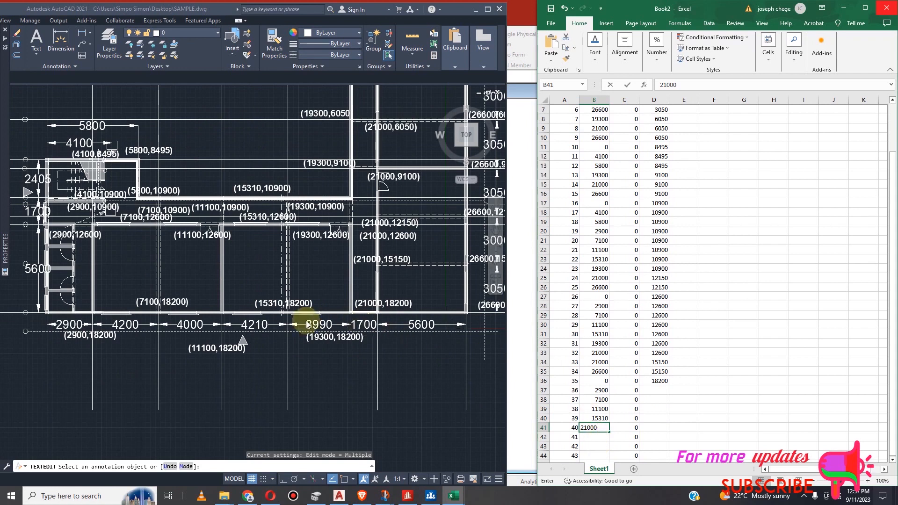
pyautogui.scroll(-2, 328, 323)
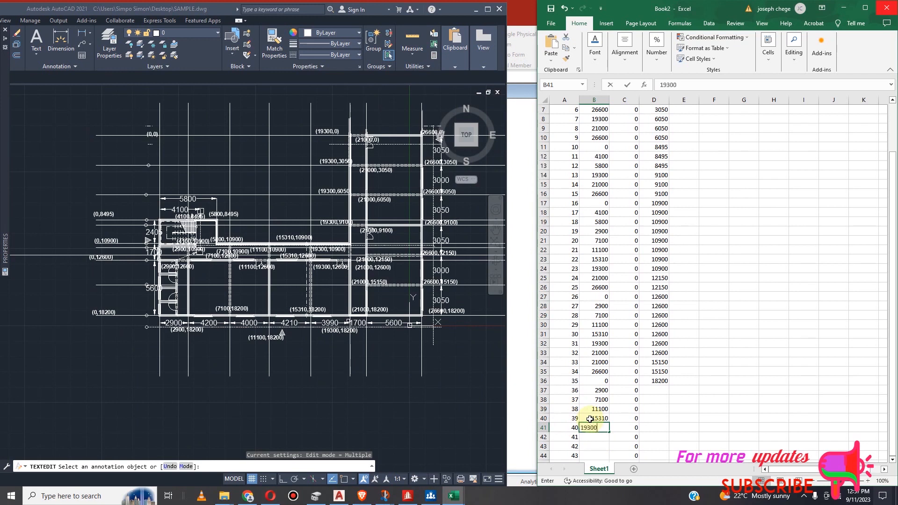
pyautogui.press('Return')
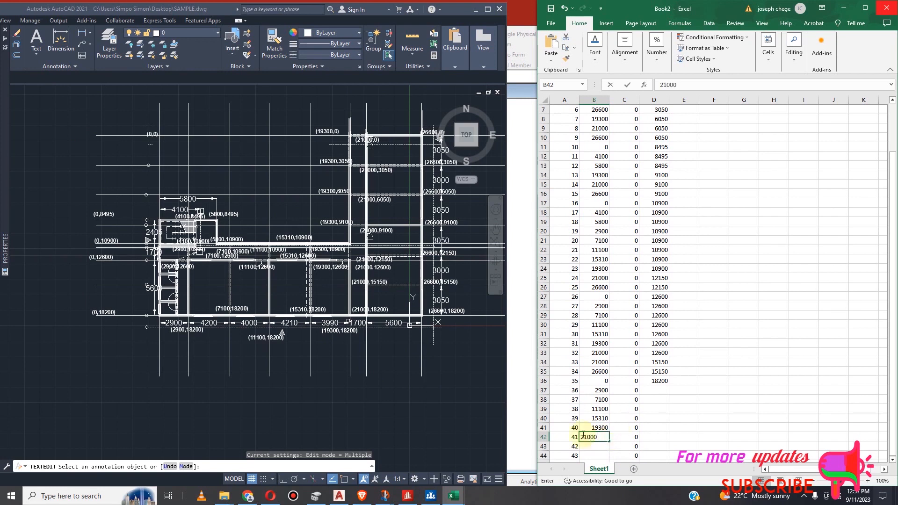
pyautogui.click(595, 446)
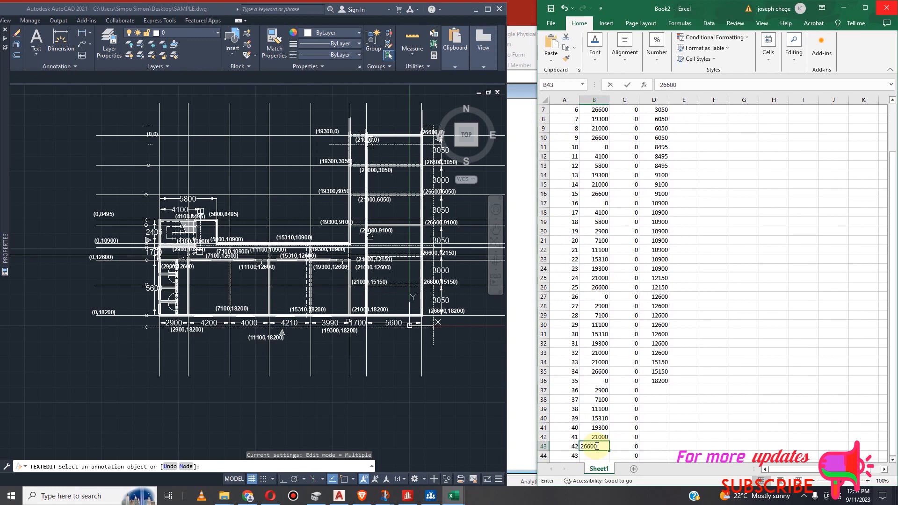
# Fill the z of 18200 down from node 35 to node 42.
pyautogui.click(649, 409)
pyautogui.click(663, 381)
pyautogui.moveTo(669, 385); pyautogui.dragTo(670, 449)
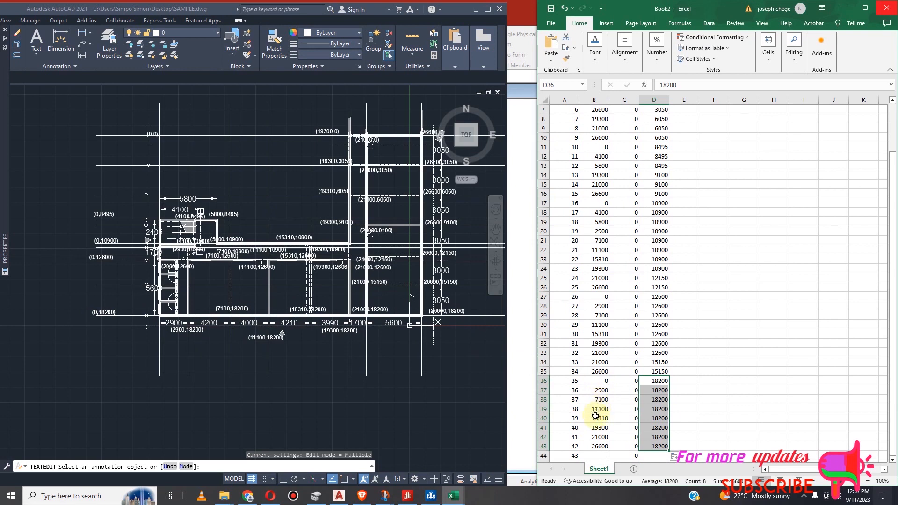
# Delete the entire surplus row for node 43 at the end of the node table.
pyautogui.scroll(-1, 583, 364)
pyautogui.scroll(-1, 583, 363)
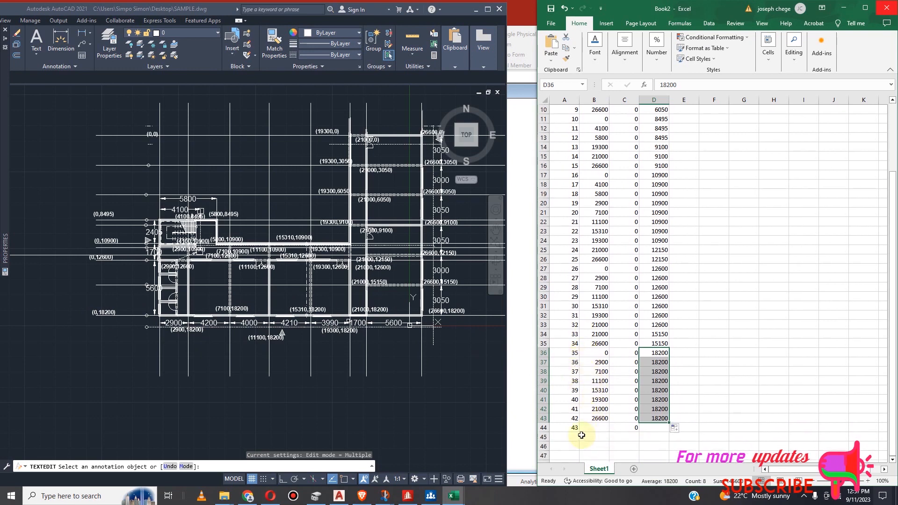
pyautogui.click(572, 428)
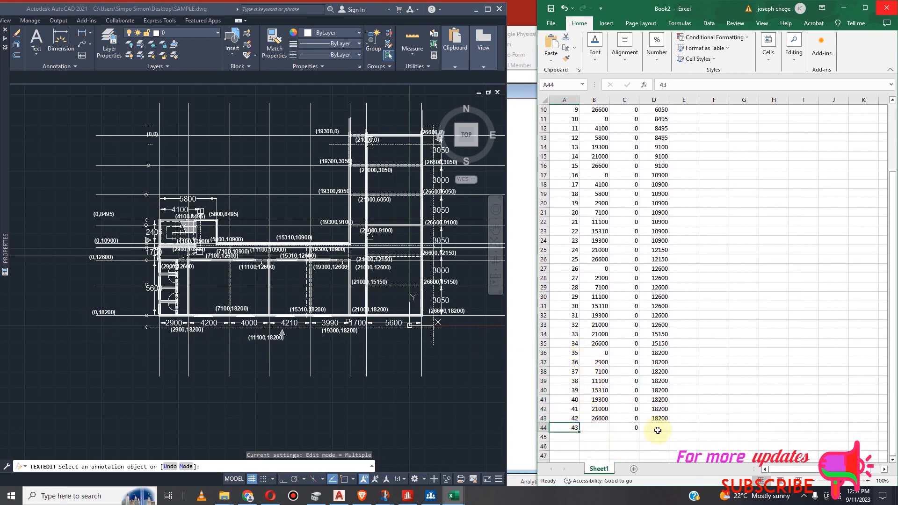
pyautogui.rightClick(573, 429)
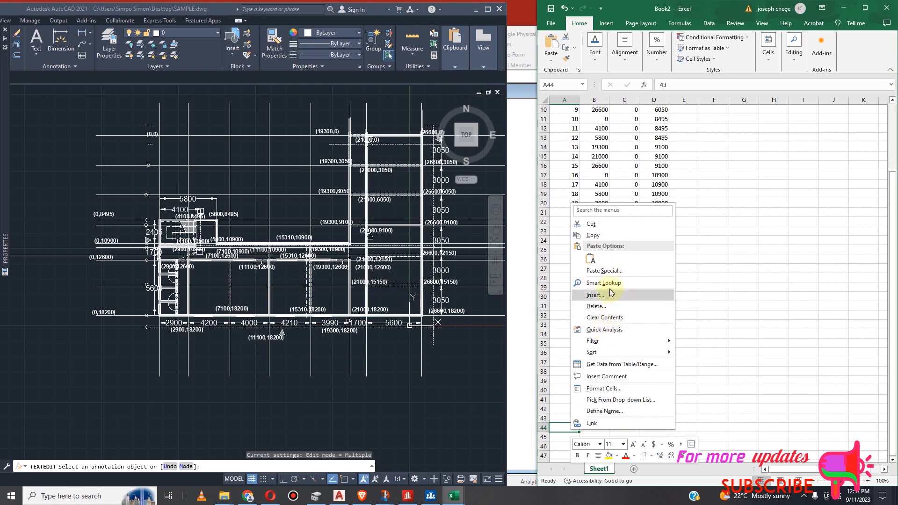
pyautogui.click(598, 307)
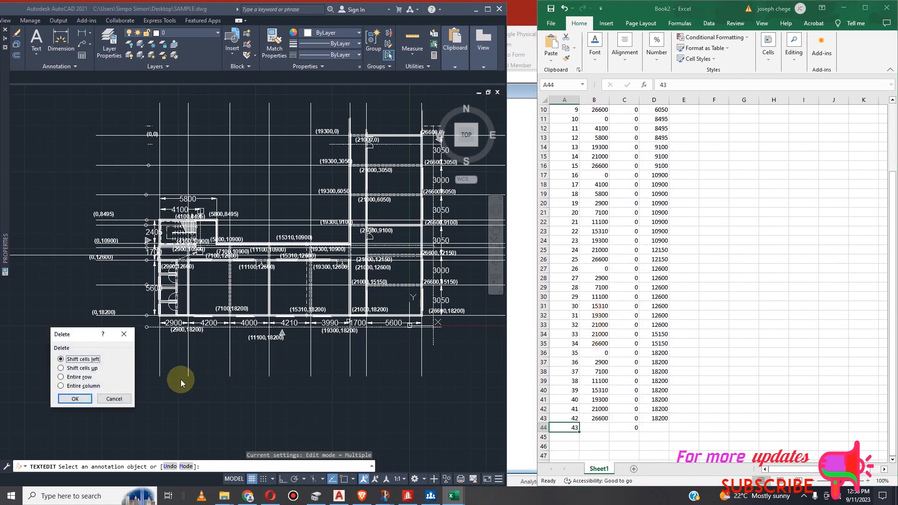
pyautogui.click(79, 377)
pyautogui.click(75, 399)
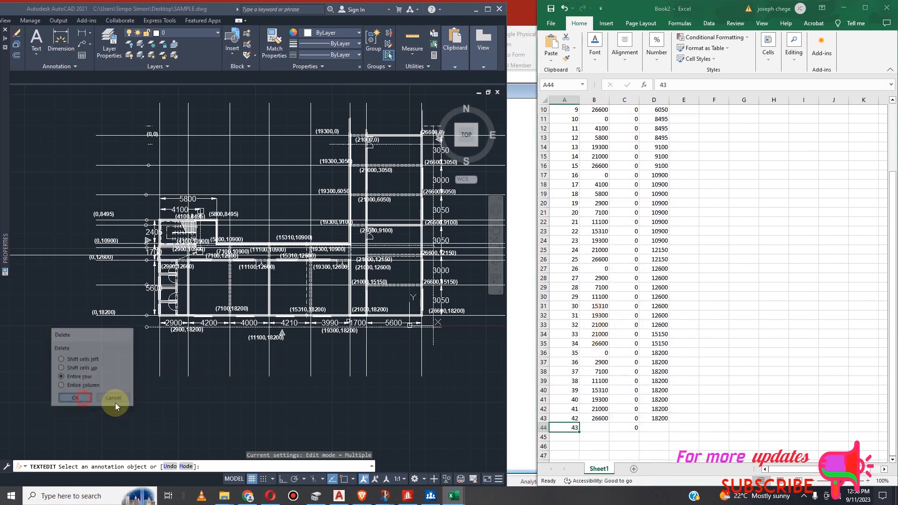
pyautogui.scroll(-3, 262, 393)
pyautogui.scroll(3, 717, 295)
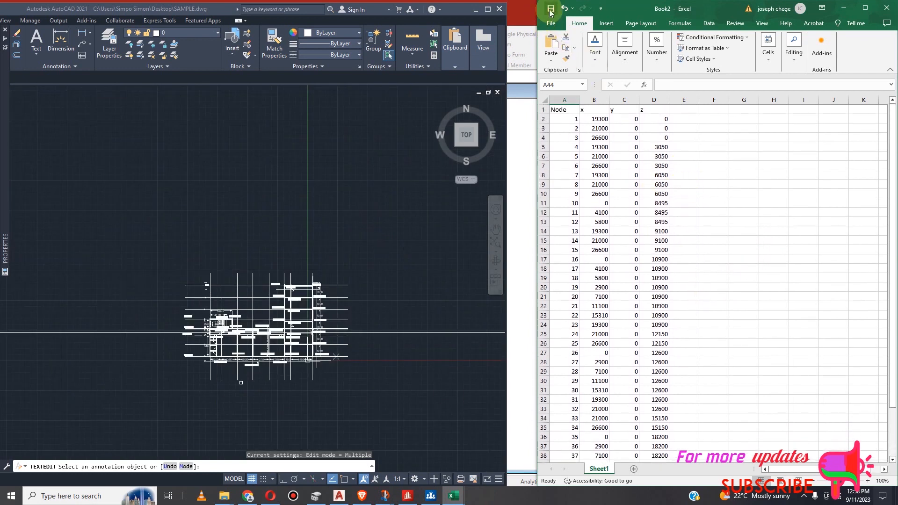
# Try to save the workbook as Book2 in the OneDrive Documents folder.
pyautogui.hotkey('ctrl', 's')
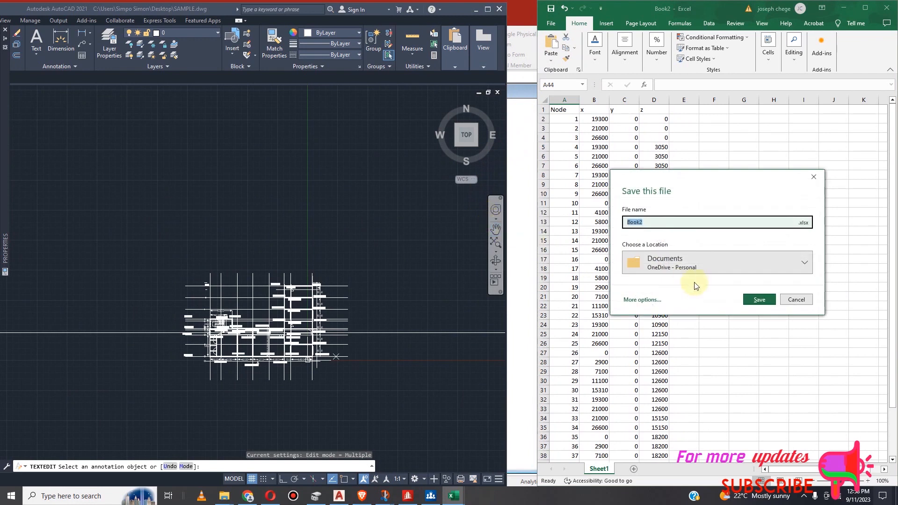
pyautogui.click(760, 301)
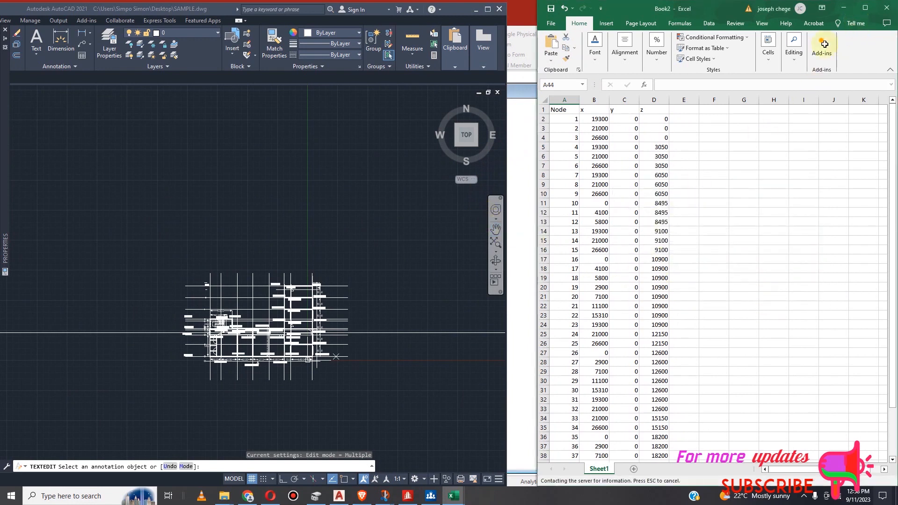
pyautogui.click(429, 496)
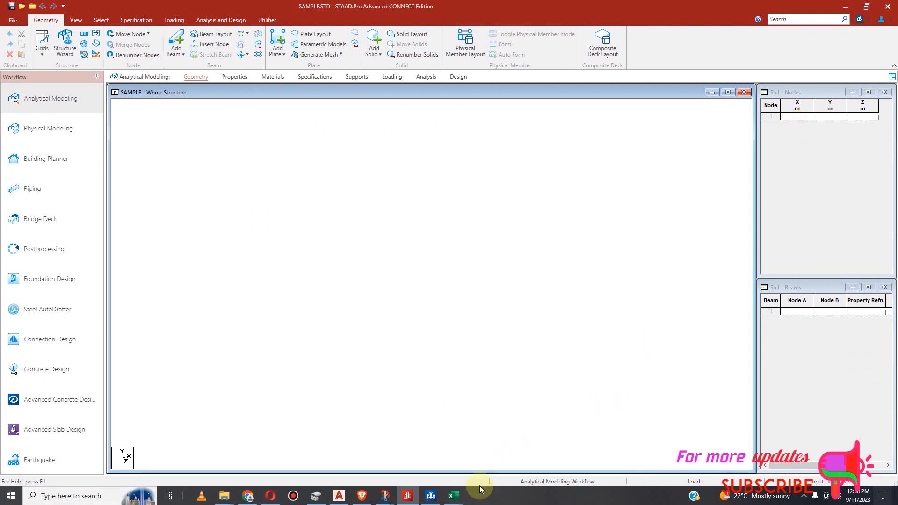
pyautogui.moveTo(456, 500)
pyautogui.click(509, 463)
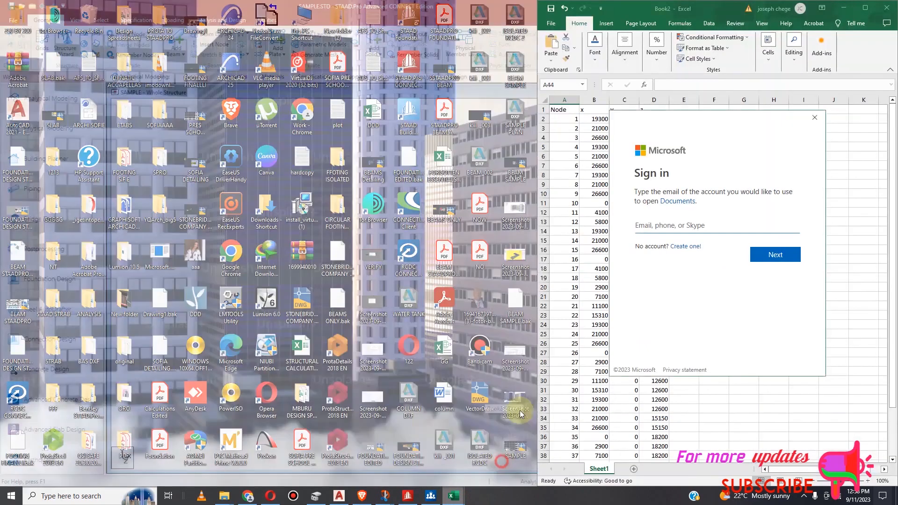
pyautogui.click(815, 120)
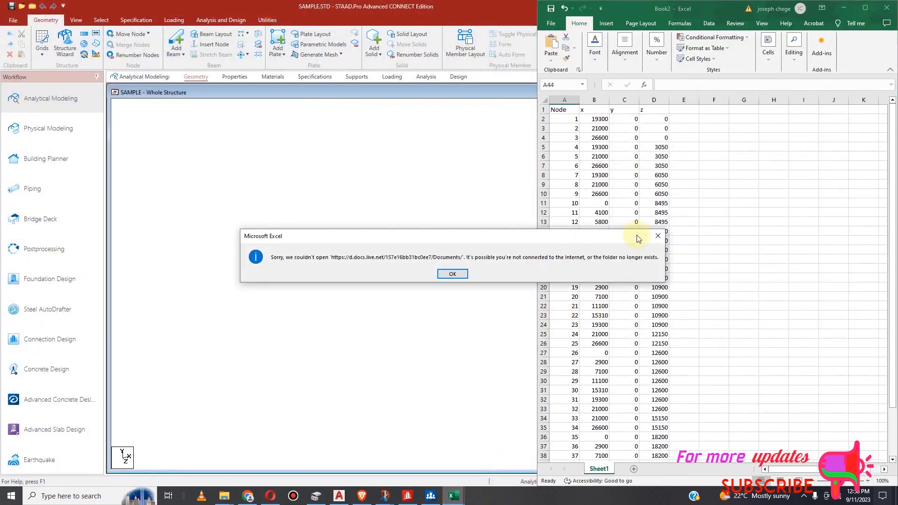
pyautogui.click(658, 235)
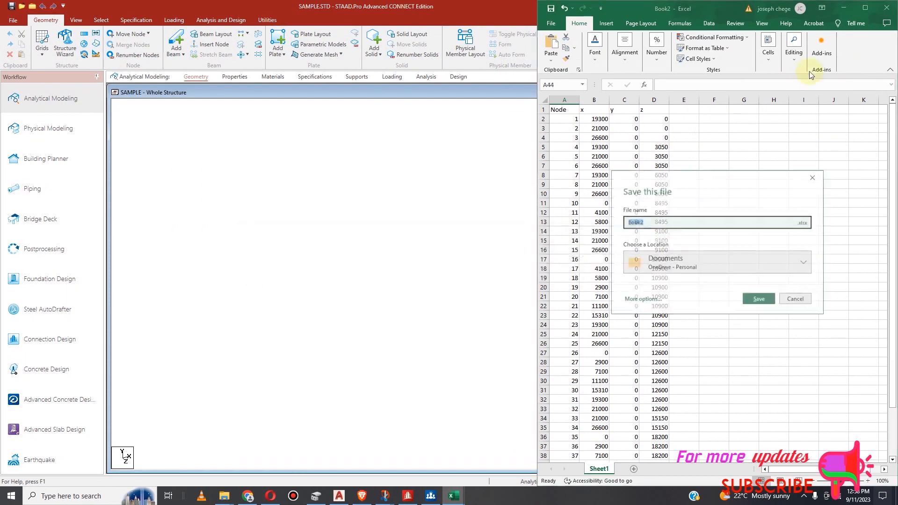
pyautogui.click(784, 301)
# Maximize the workbook and copy the headings Node, x, y and z from A1:D1 to H1:K1.
pyautogui.click(865, 8)
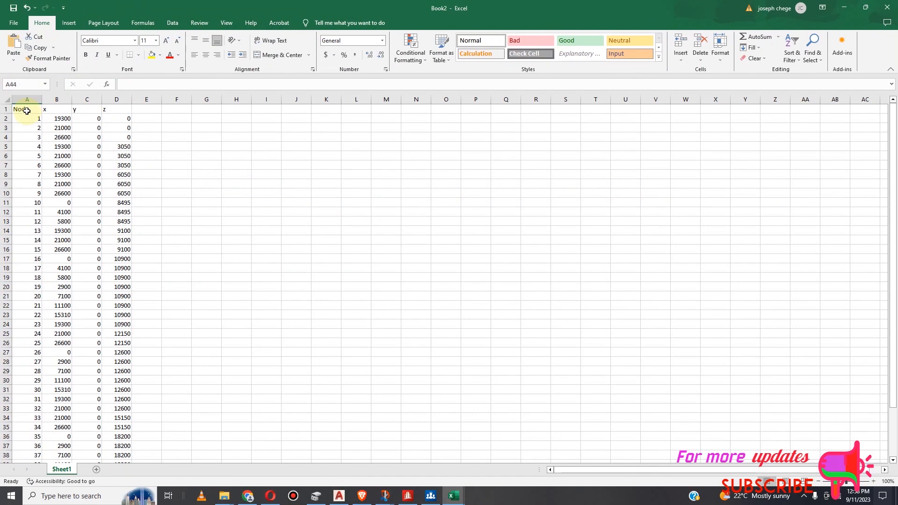
pyautogui.moveTo(27, 110); pyautogui.dragTo(115, 106)
pyautogui.rightClick(115, 107)
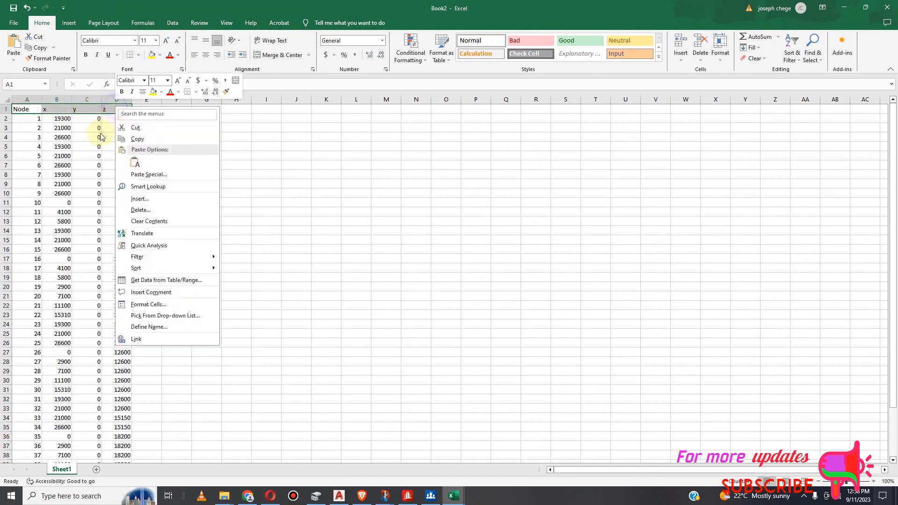
pyautogui.click(140, 139)
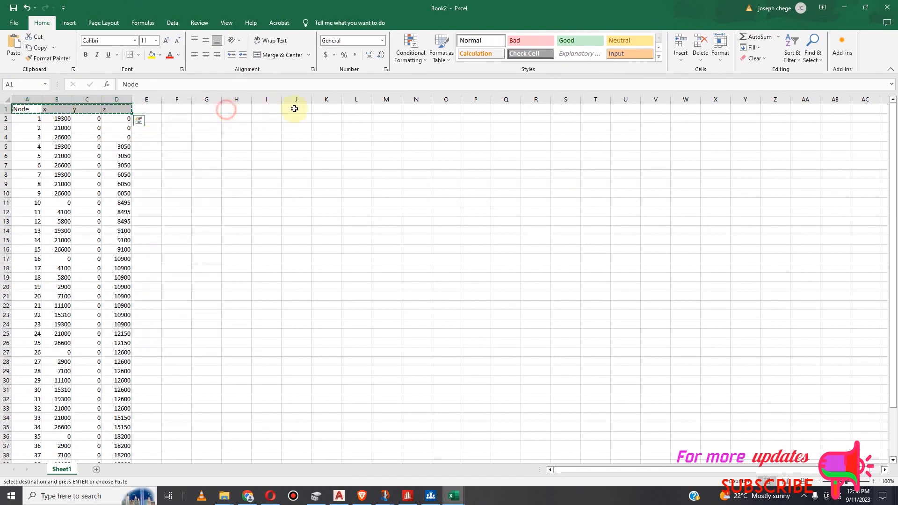
pyautogui.moveTo(226, 109); pyautogui.dragTo(318, 109)
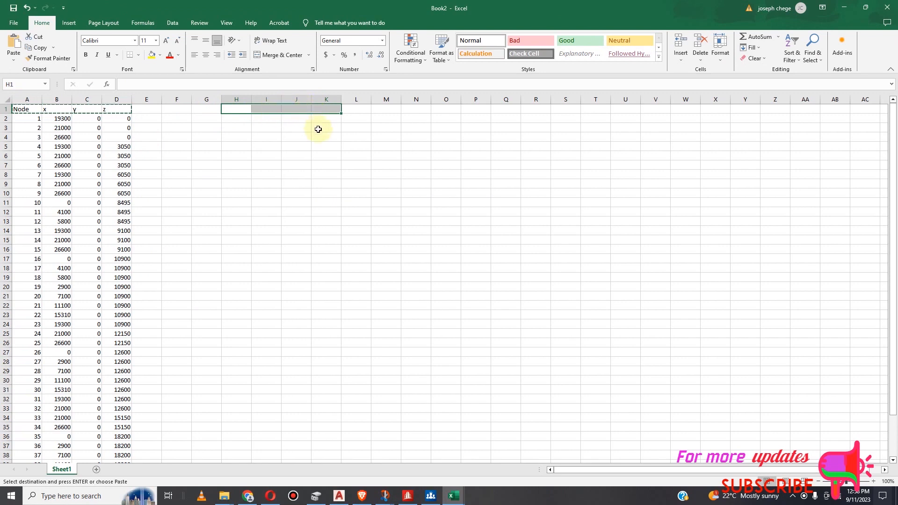
pyautogui.hotkey('ctrl', 'v')
pyautogui.click(299, 126)
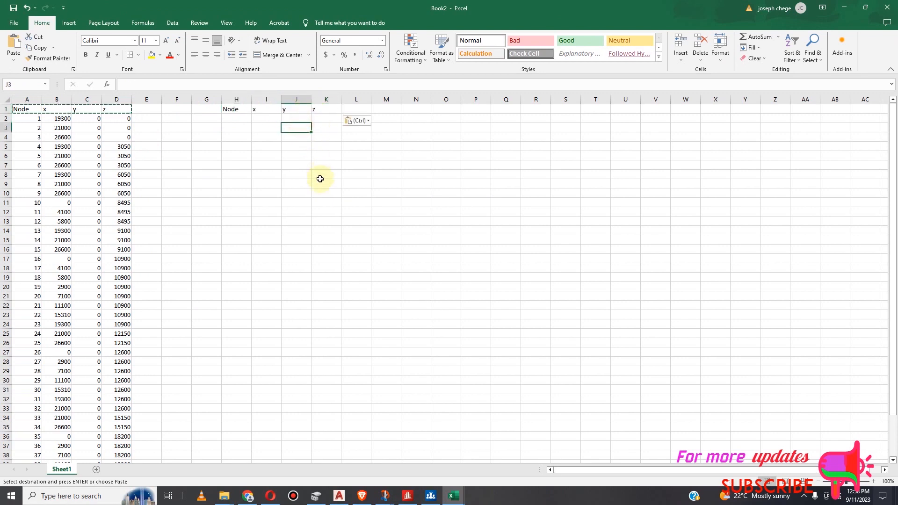
# Number the nodes in the second table by entering 1, 2 and 3 from H2 and filling the series down to 42.
pyautogui.click(230, 119)
pyautogui.write('1')
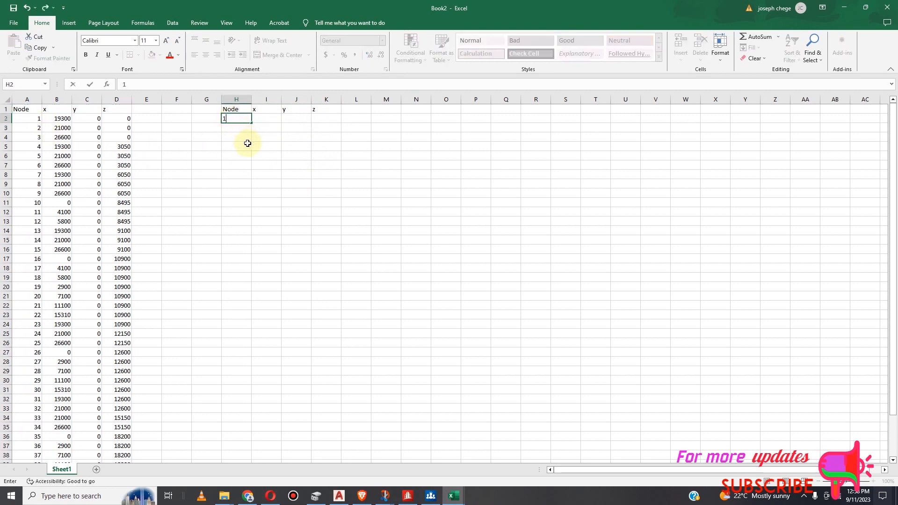
pyautogui.click(232, 127)
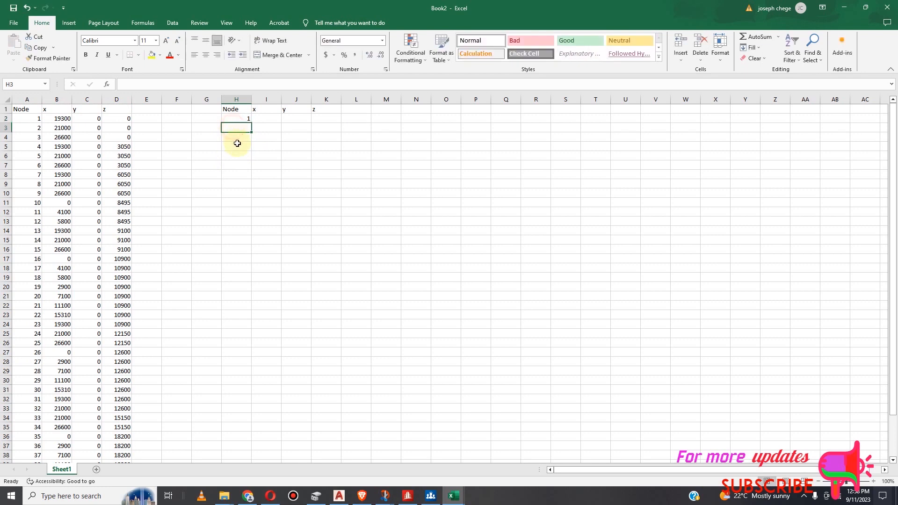
pyautogui.write('2')
pyautogui.click(239, 137)
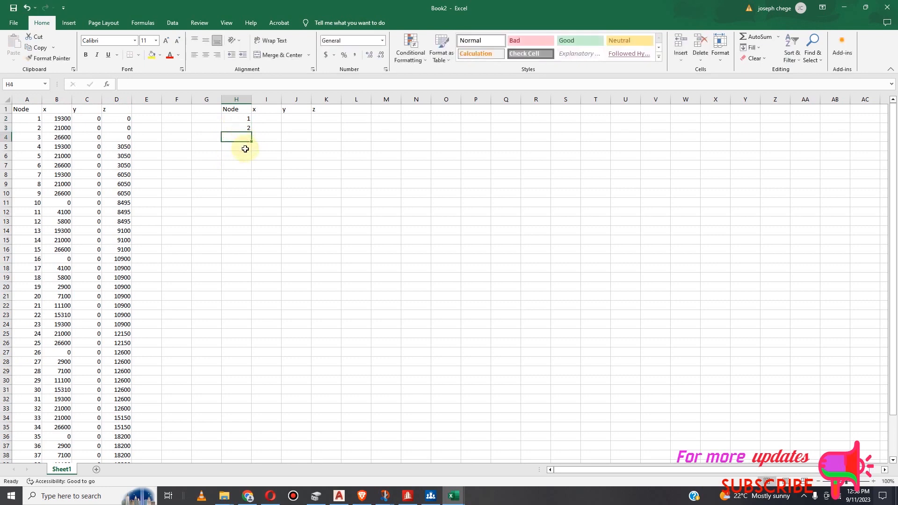
pyautogui.write('3')
pyautogui.click(249, 120)
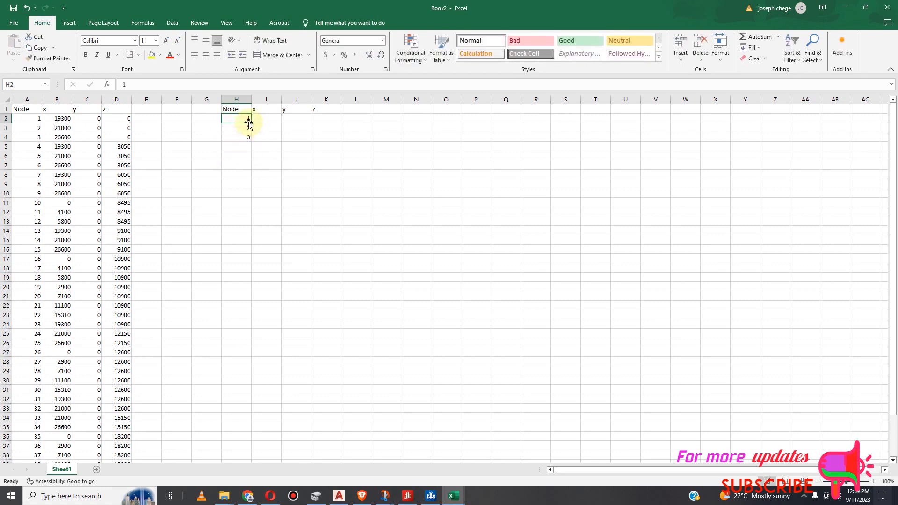
pyautogui.moveTo(239, 123); pyautogui.dragTo(248, 204)
pyautogui.moveTo(251, 415)
pyautogui.mouseDown()
pyautogui.moveTo(260, 445)
pyautogui.moveTo(255, 404)
pyautogui.mouseUp()
pyautogui.scroll(-1, 332, 391)
pyautogui.scroll(5, 355, 317)
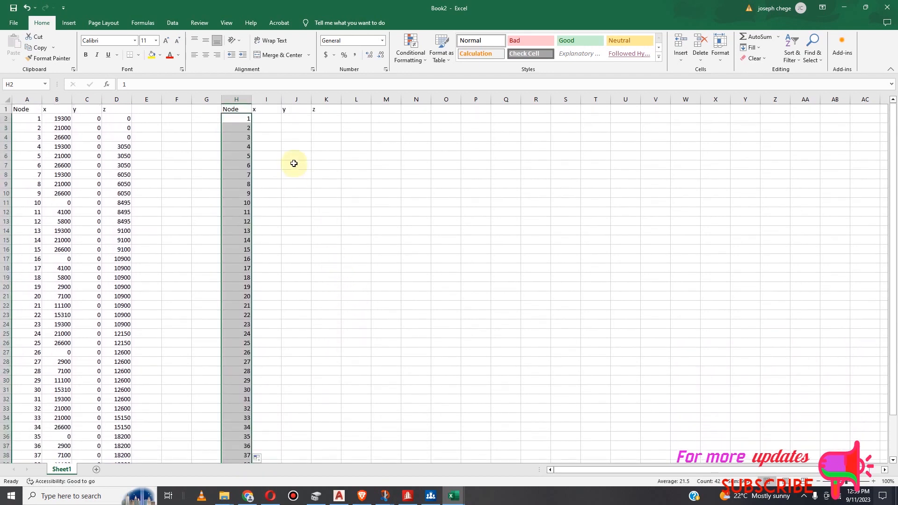
# Convert the x coordinates to metres with =B2/1000 in I2 and fill the formula down to node 42.
pyautogui.click(269, 119)
pyautogui.click(61, 118)
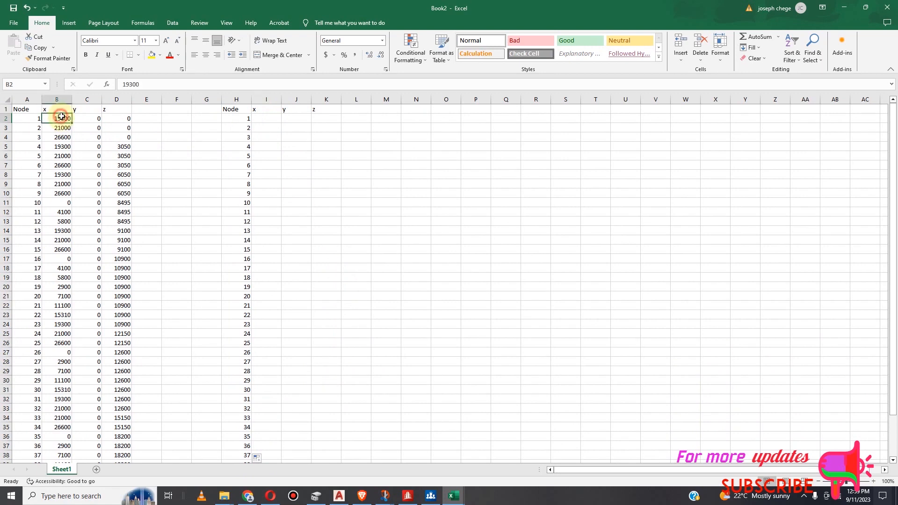
pyautogui.click(264, 119)
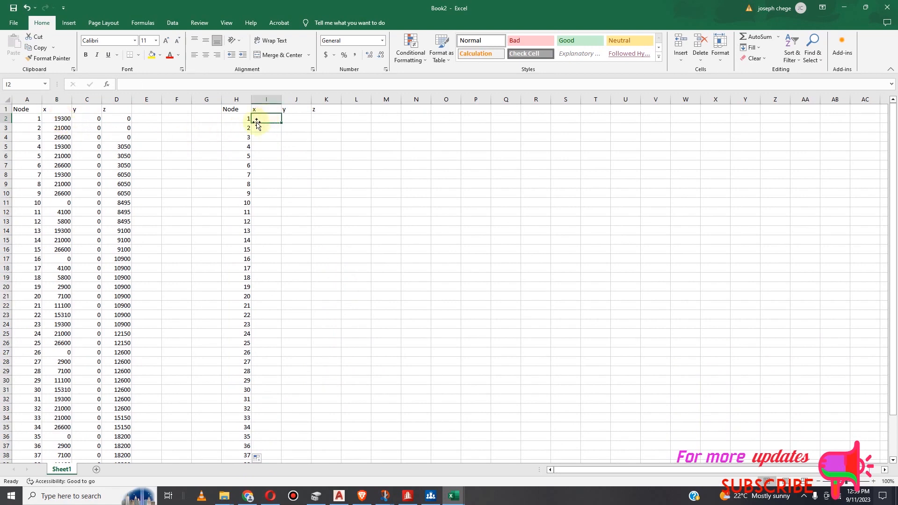
pyautogui.write('=')
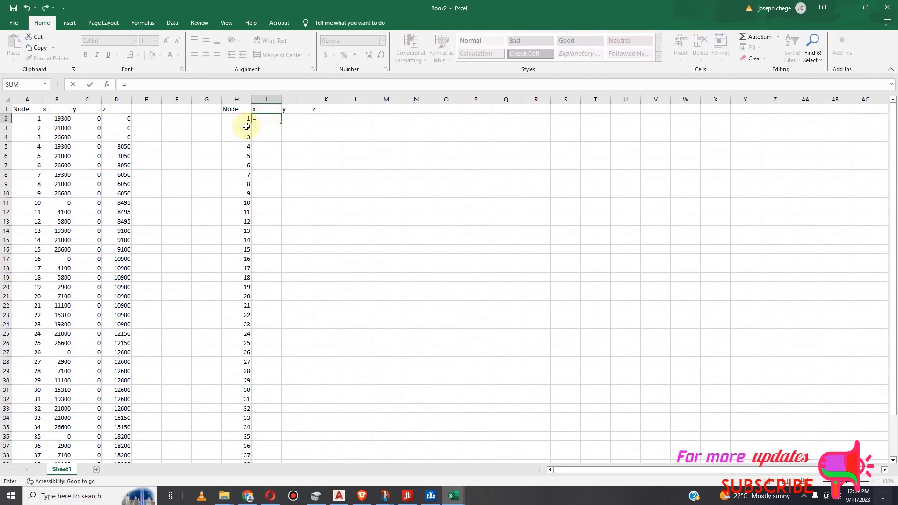
pyautogui.click(61, 120)
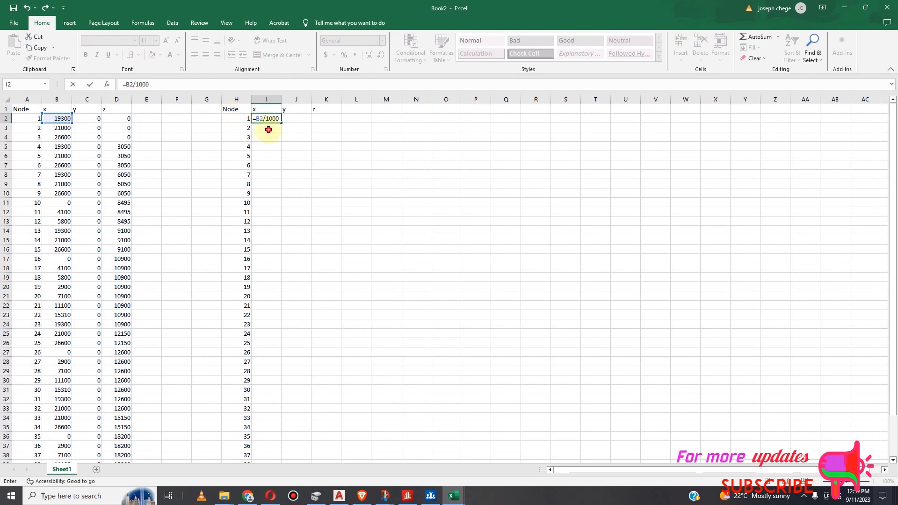
pyautogui.write('/1000')
pyautogui.press('Return')
pyautogui.click(274, 117)
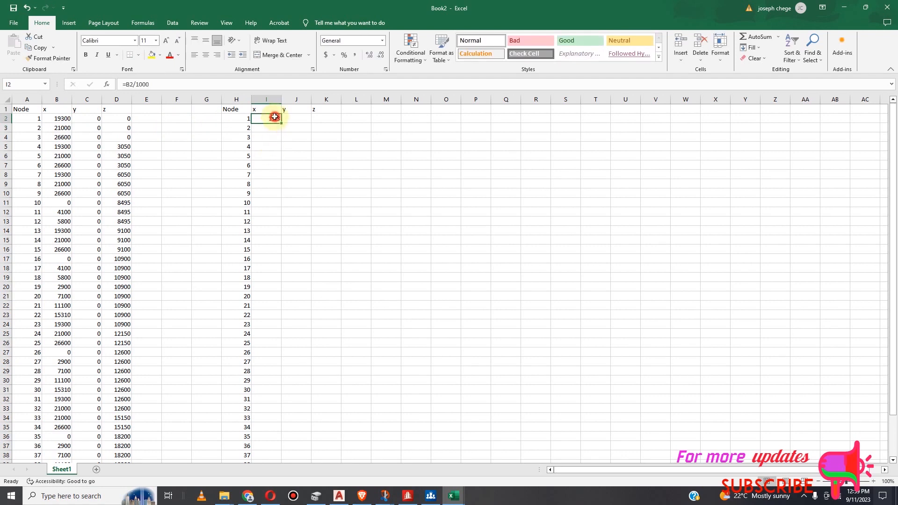
pyautogui.moveTo(282, 123); pyautogui.dragTo(283, 455)
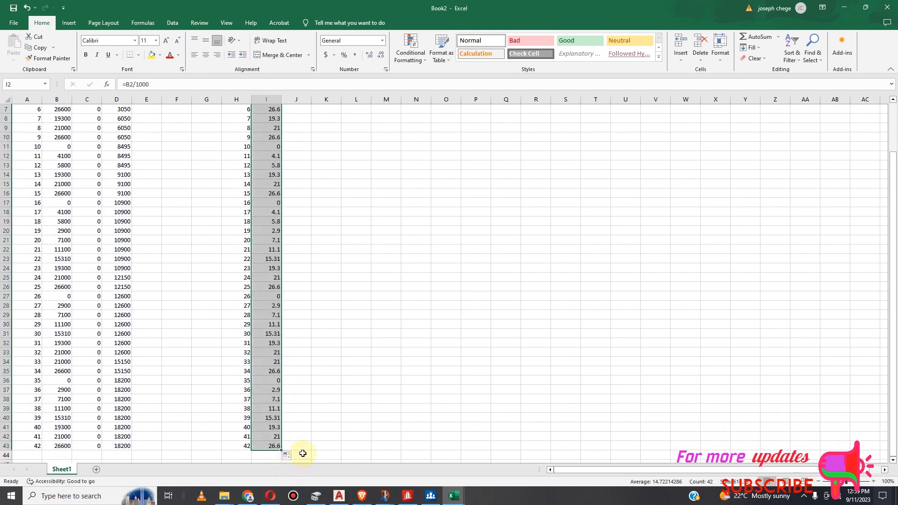
pyautogui.scroll(2, 275, 371)
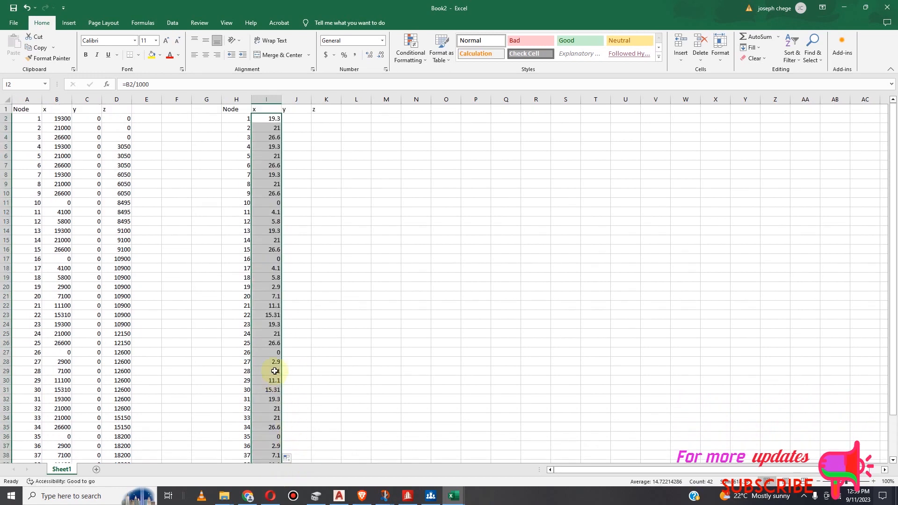
# Link the second table's y coordinates with =C2 in J2 and fill the formula down to node 42.
pyautogui.click(299, 119)
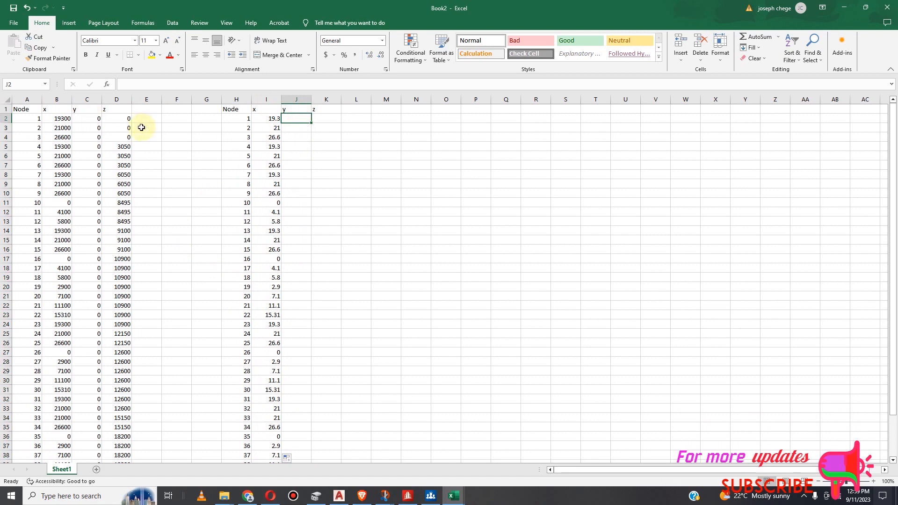
pyautogui.write('=')
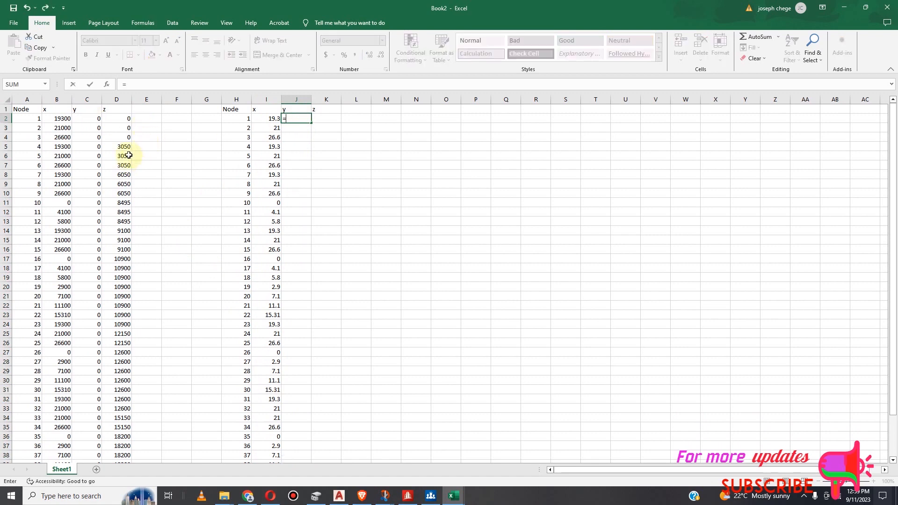
pyautogui.click(92, 121)
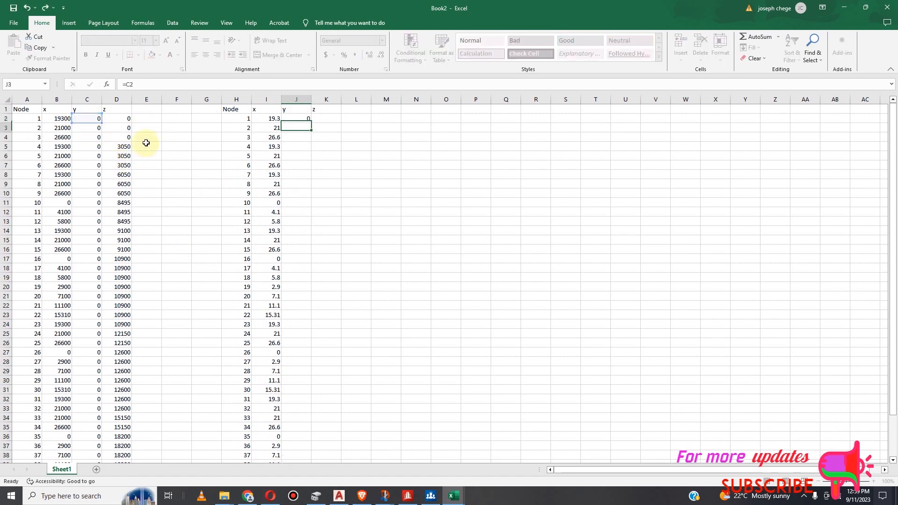
pyautogui.press('Return')
pyautogui.click(304, 117)
pyautogui.moveTo(309, 127); pyautogui.dragTo(315, 442)
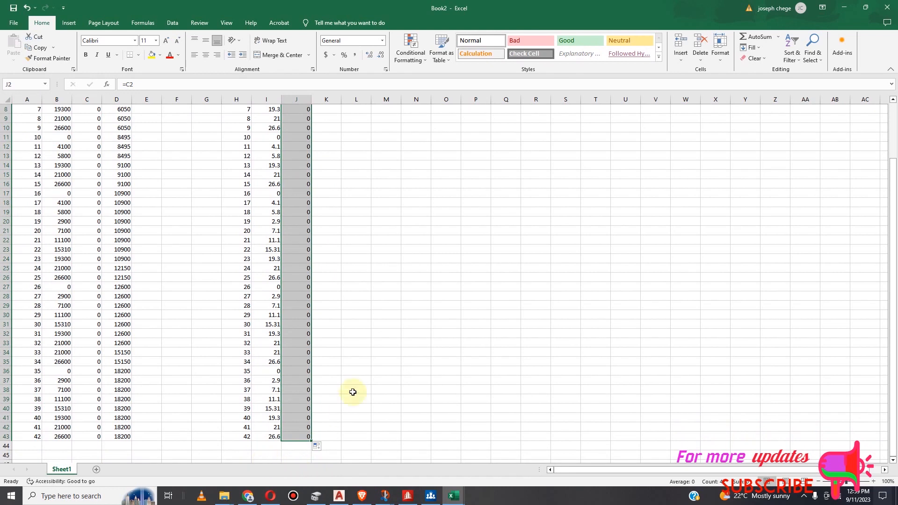
pyautogui.scroll(3, 349, 290)
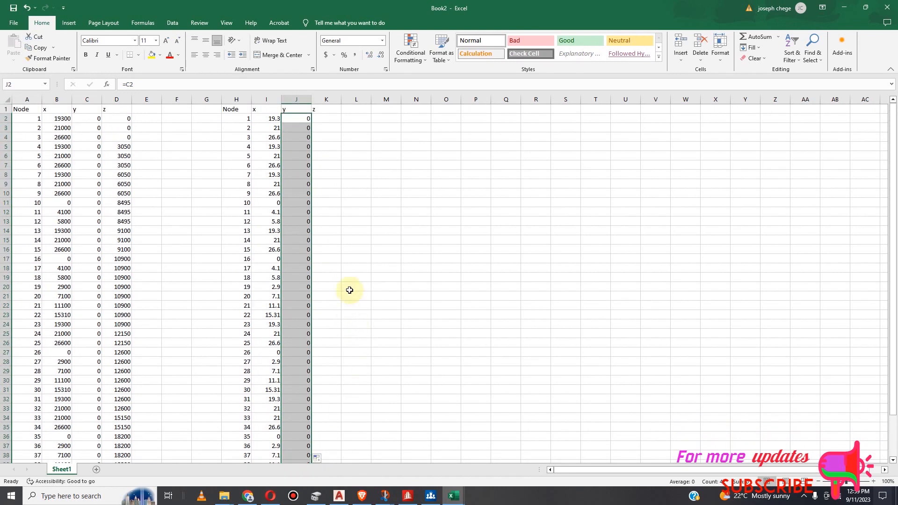
# Convert the z coordinates to metres with =D2/1000 in K2 and fill the formula down to node 42.
pyautogui.click(126, 120)
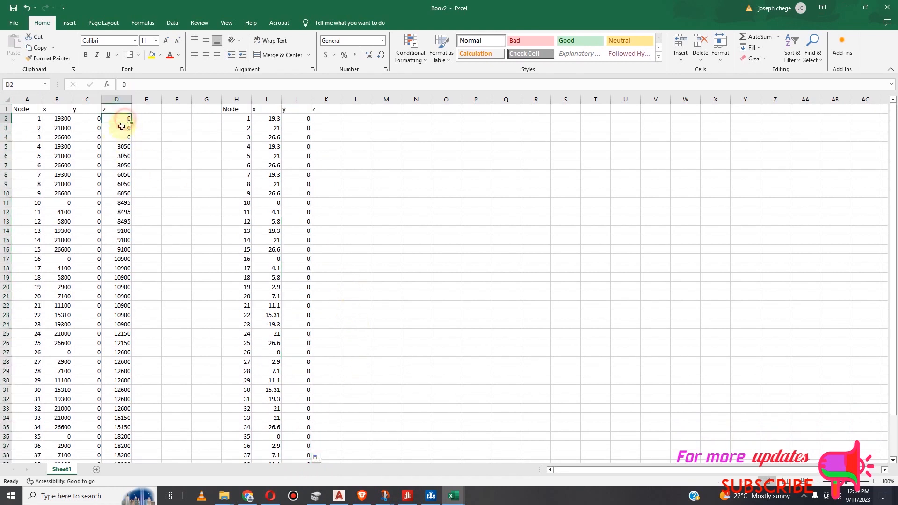
pyautogui.click(327, 119)
pyautogui.write('=')
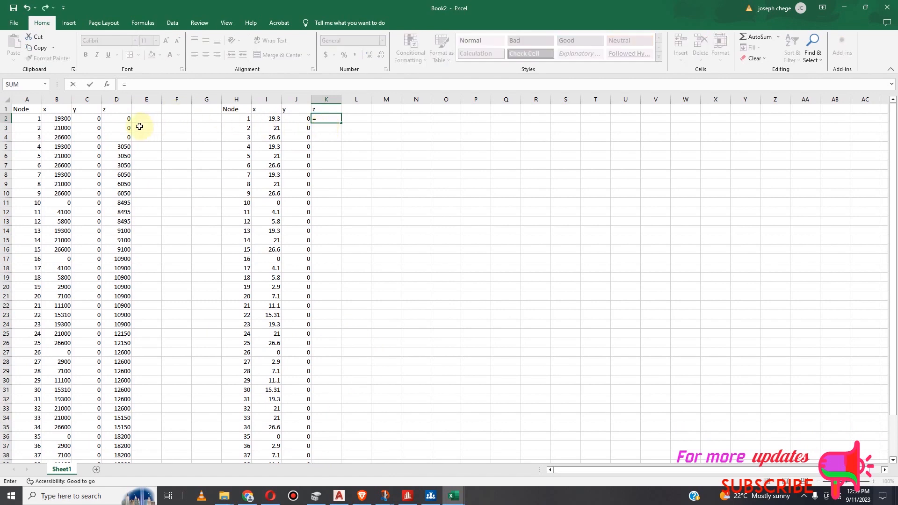
pyautogui.click(123, 118)
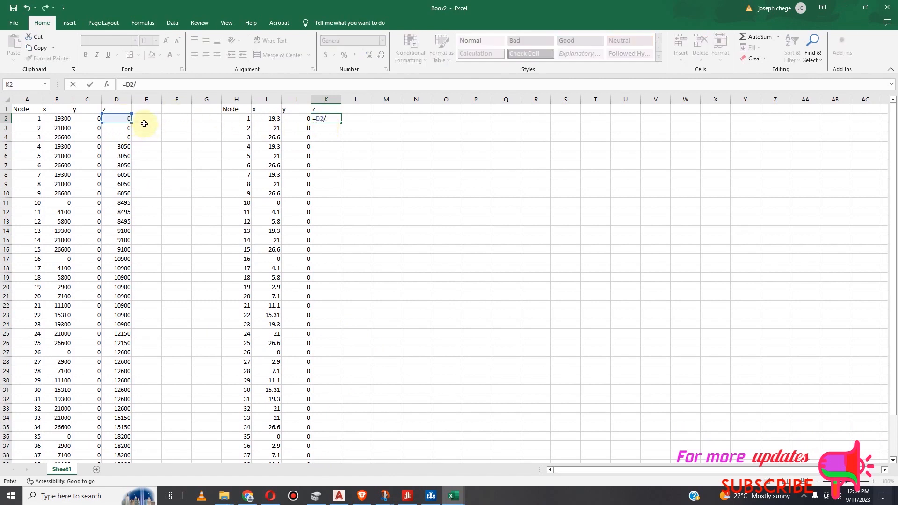
pyautogui.write('/1000')
pyautogui.press('Return')
pyautogui.click(331, 118)
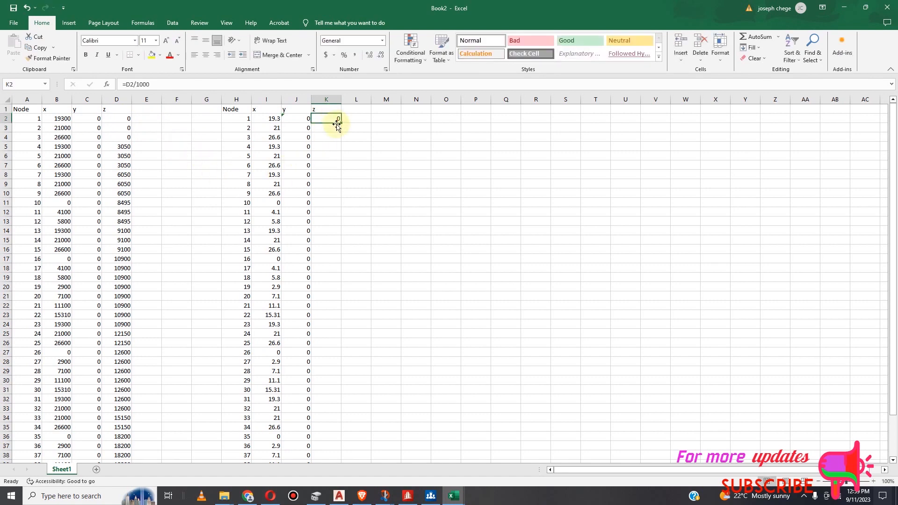
pyautogui.moveTo(342, 128); pyautogui.dragTo(348, 450)
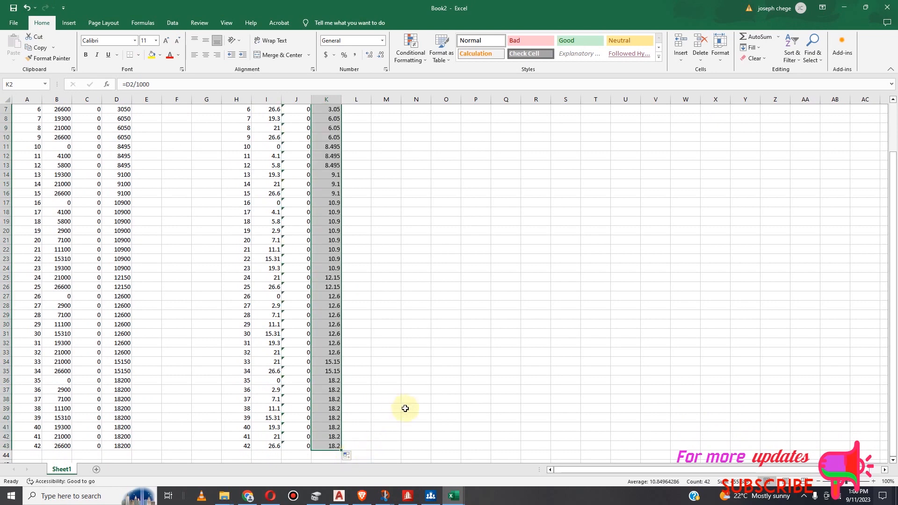
pyautogui.scroll(2, 407, 405)
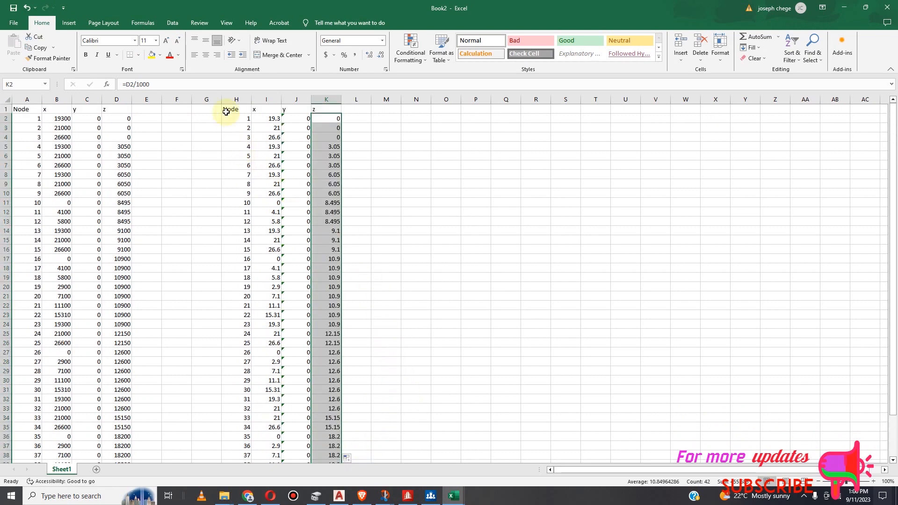
# Copy the metre-based node numbers and coordinates in H2:K43, without the headings.
pyautogui.moveTo(230, 117); pyautogui.dragTo(337, 440)
pyautogui.scroll(2, 421, 357)
pyautogui.click(416, 233)
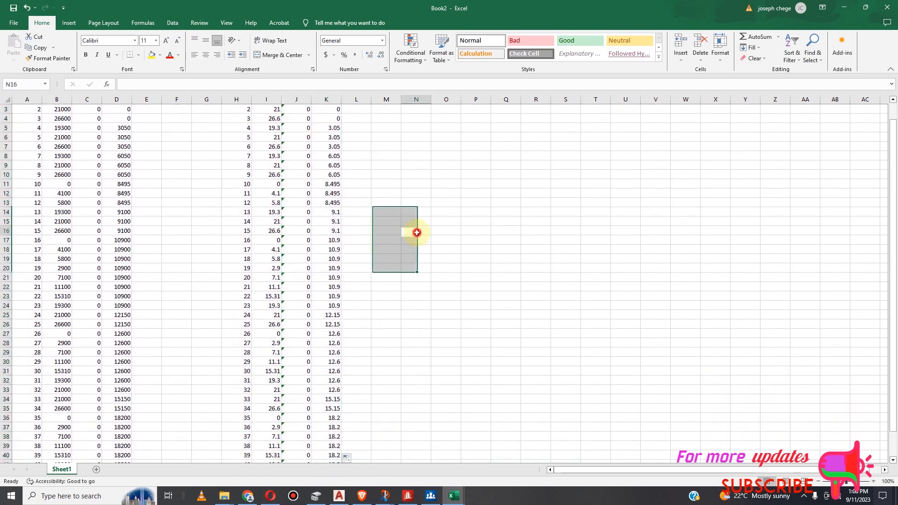
pyautogui.scroll(1, 244, 132)
pyautogui.moveTo(241, 120); pyautogui.dragTo(321, 445)
pyautogui.rightClick(325, 354)
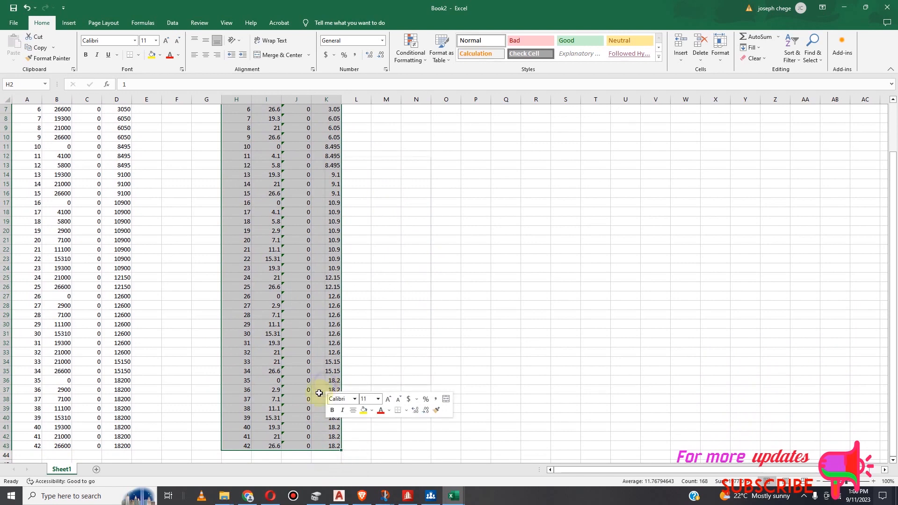
pyautogui.click(347, 190)
pyautogui.scroll(2, 371, 251)
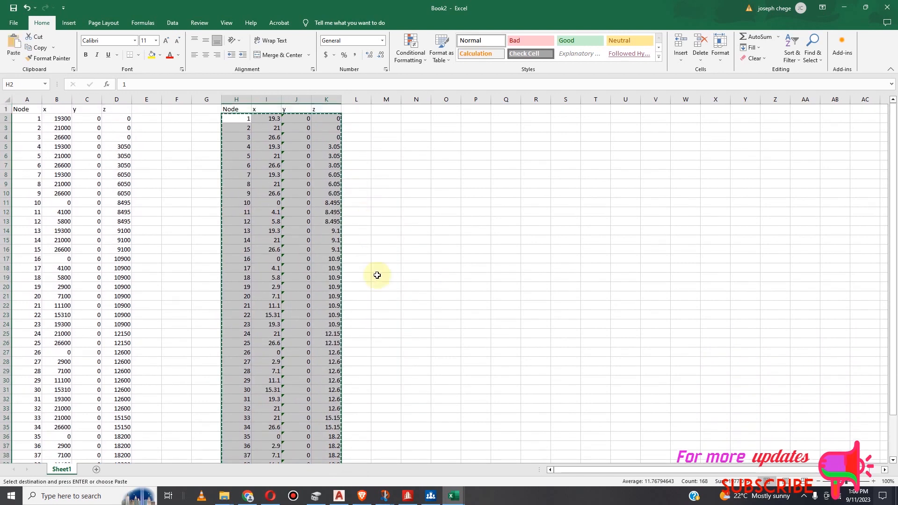
# Switch to STAAD.Pro and paste the copied coordinates into the Nodes table from node 1, accepting the default column mapping.
pyautogui.click(408, 496)
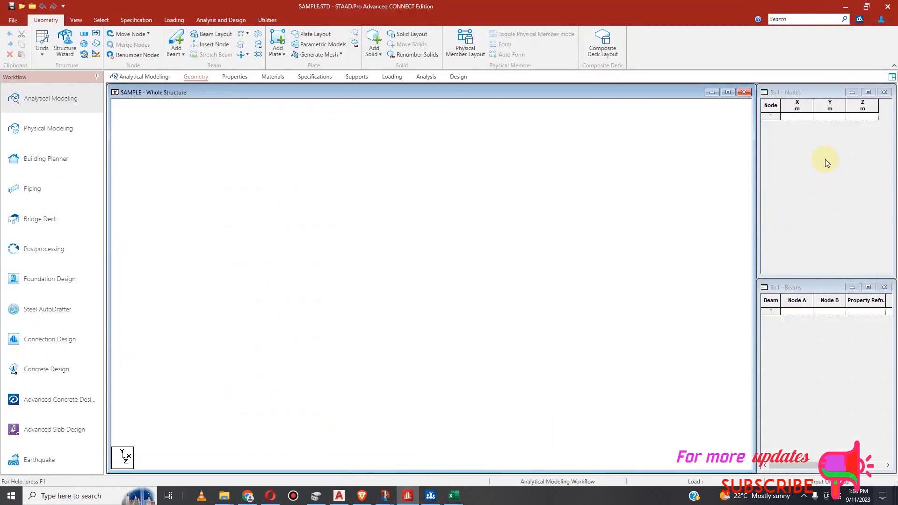
pyautogui.click(772, 117)
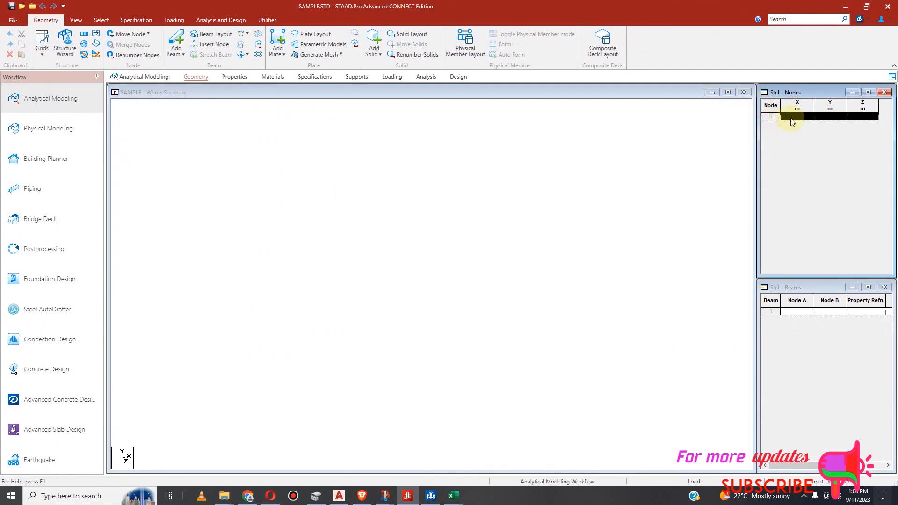
pyautogui.rightClick(792, 122)
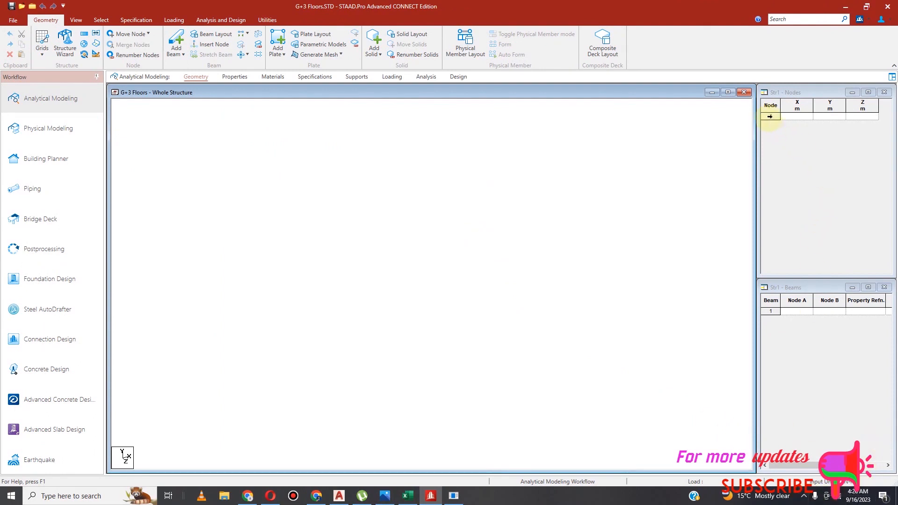
pyautogui.click(770, 117)
pyautogui.click(771, 117)
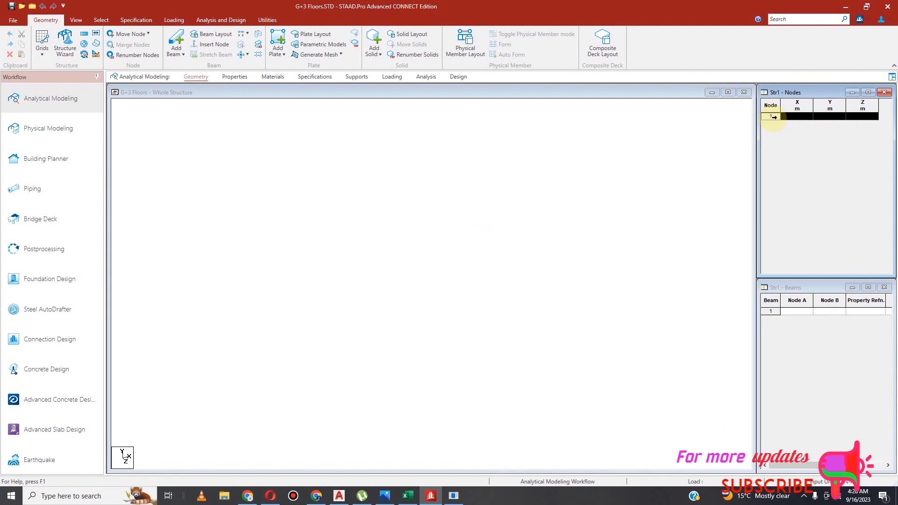
pyautogui.rightClick(773, 120)
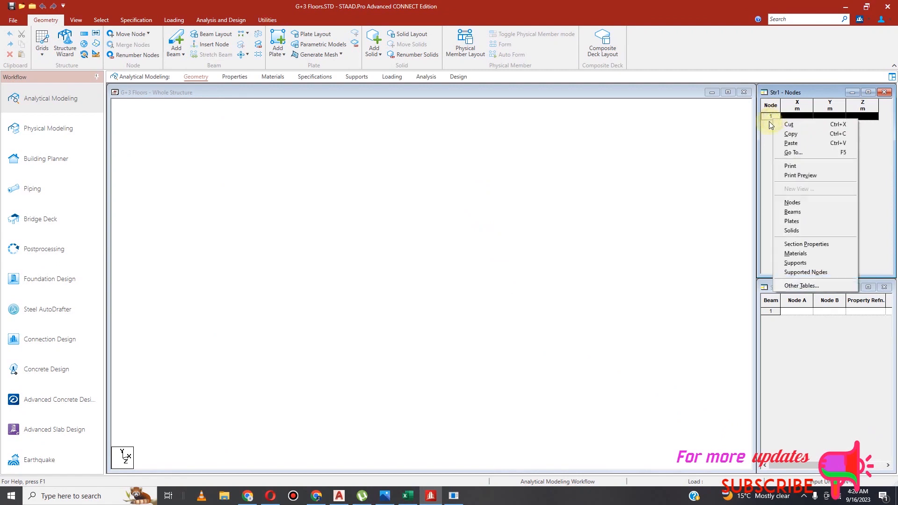
pyautogui.click(801, 144)
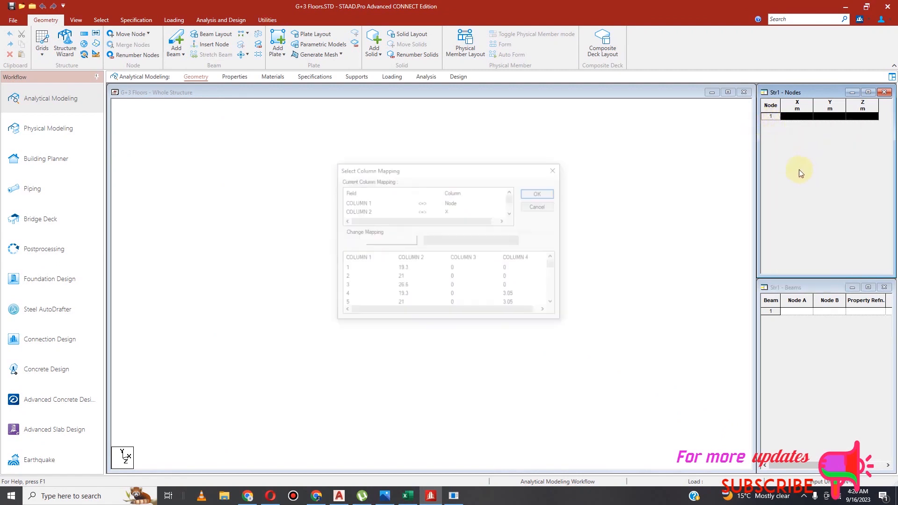
pyautogui.click(541, 193)
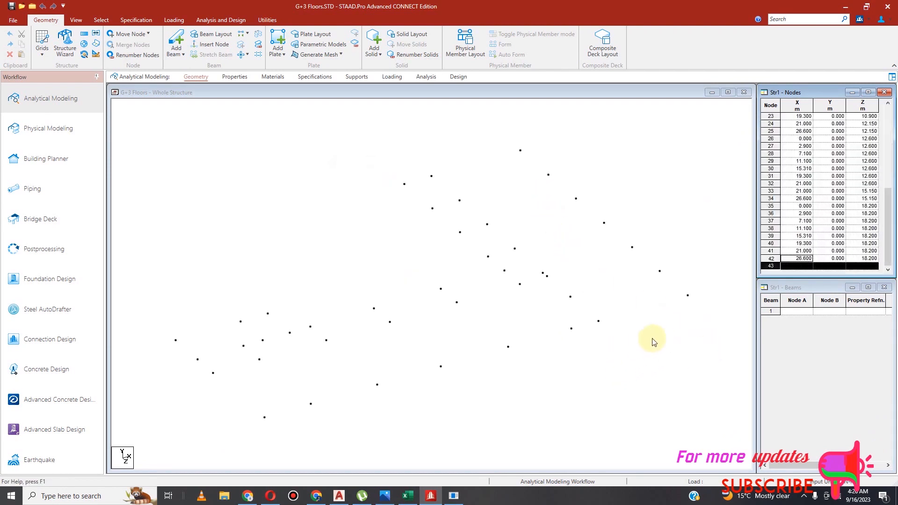
# Show the imported nodes in plan, looking down the Y axis.
pyautogui.scroll(-1, 461, 397)
pyautogui.scroll(-1, 496, 337)
pyautogui.click(265, 20)
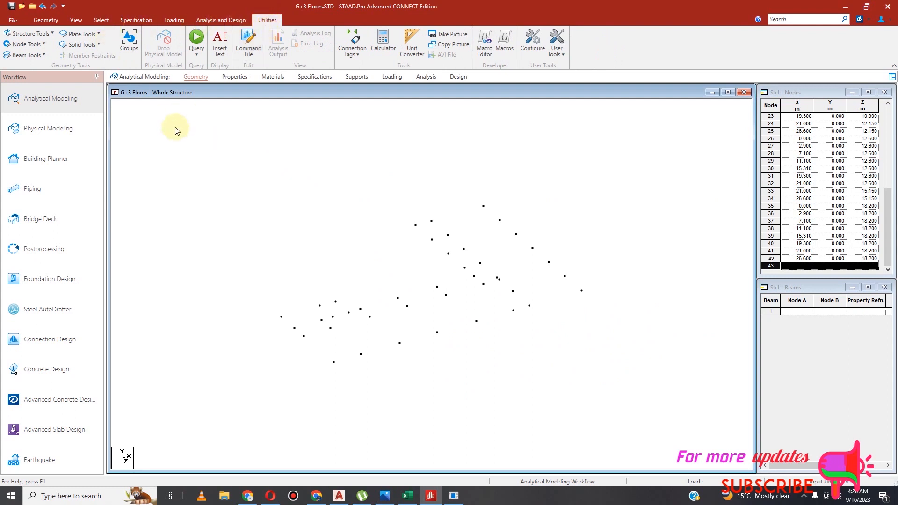
pyautogui.click(47, 20)
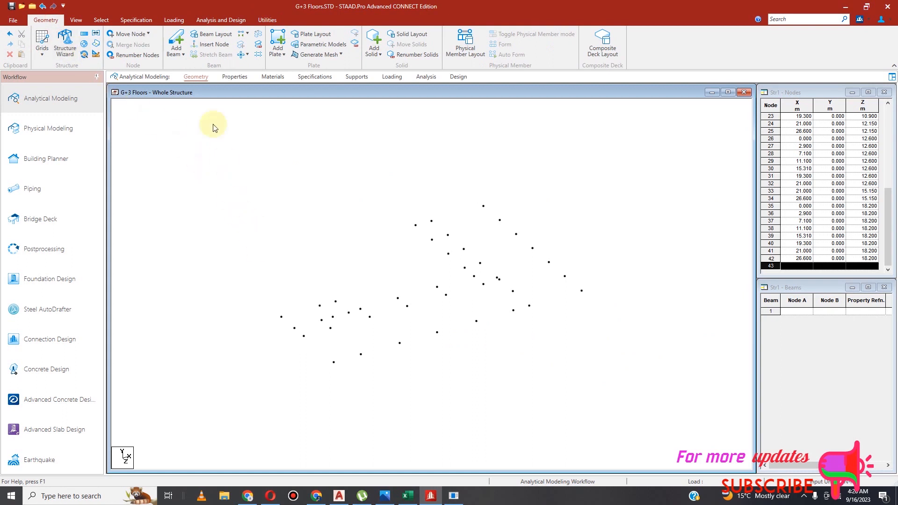
pyautogui.click(76, 20)
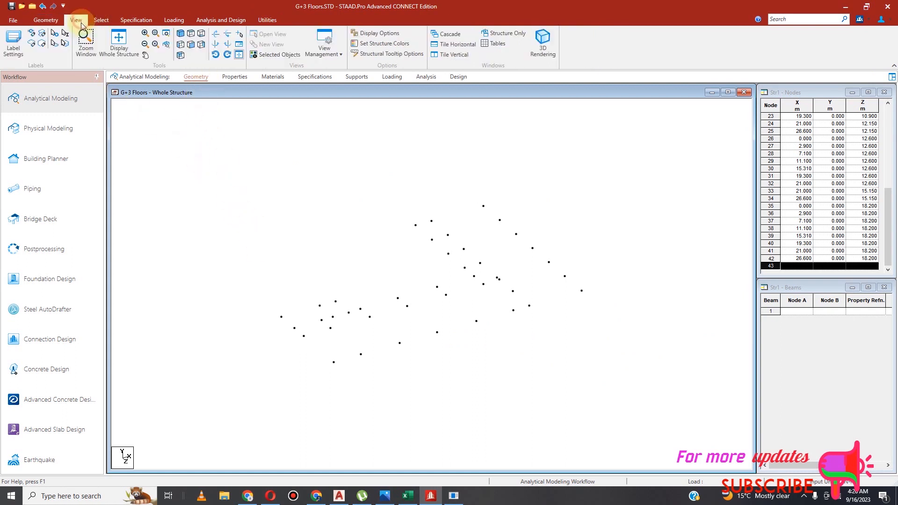
pyautogui.click(191, 34)
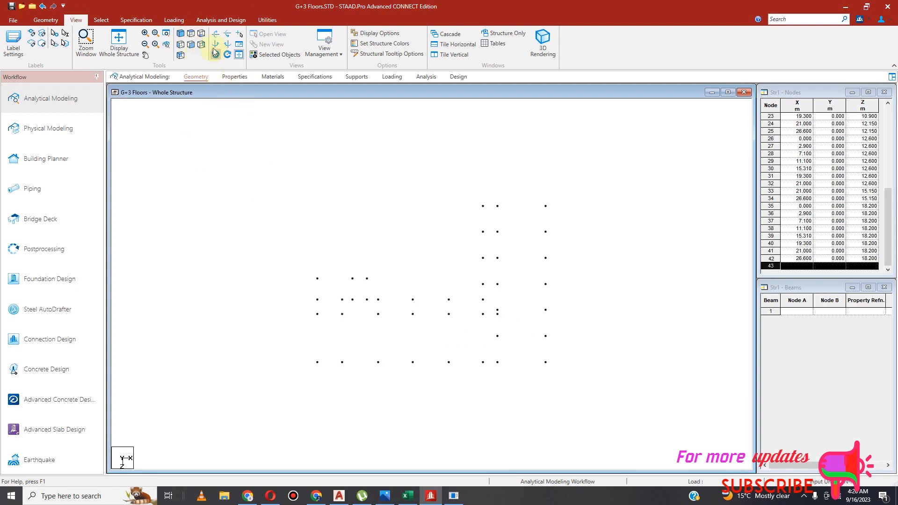
# Start adding beams and connect nodes 1, 2 and 3 along the z = 0 edge of the plan.
pyautogui.click(56, 21)
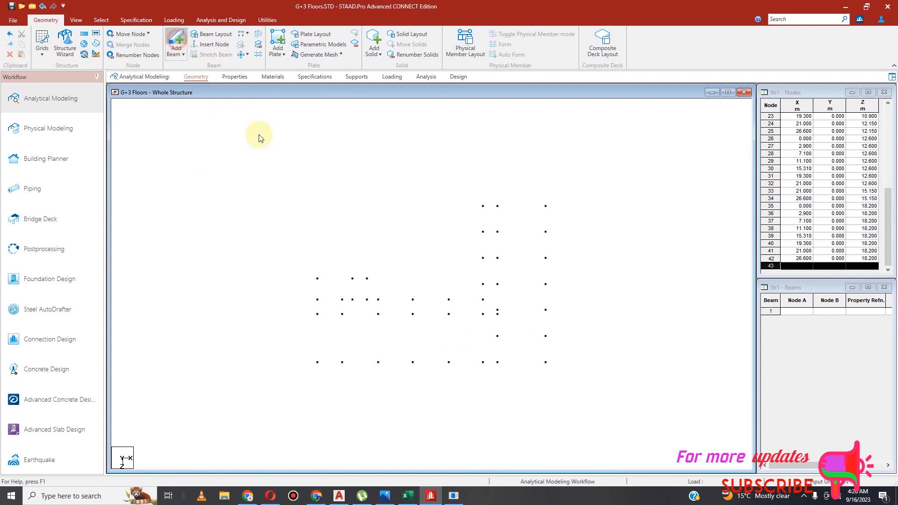
pyautogui.scroll(5, 474, 236)
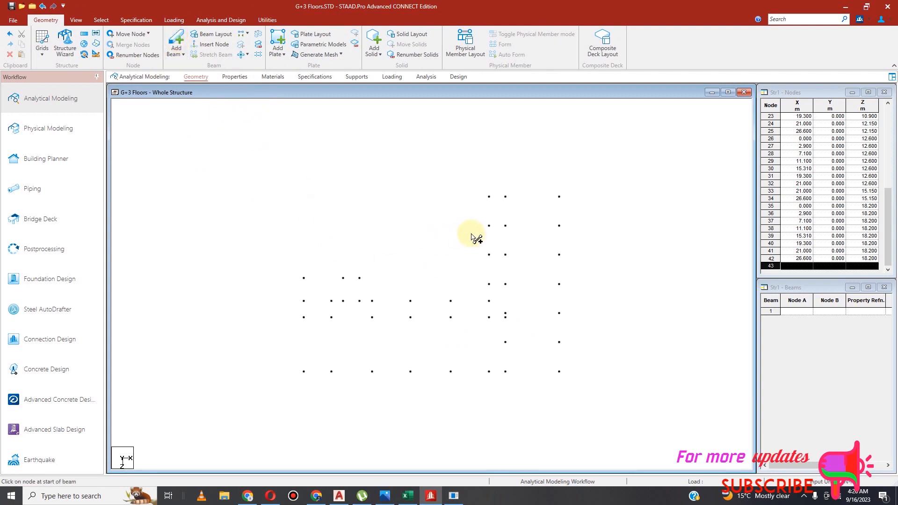
pyautogui.click(498, 183)
pyautogui.click(517, 182)
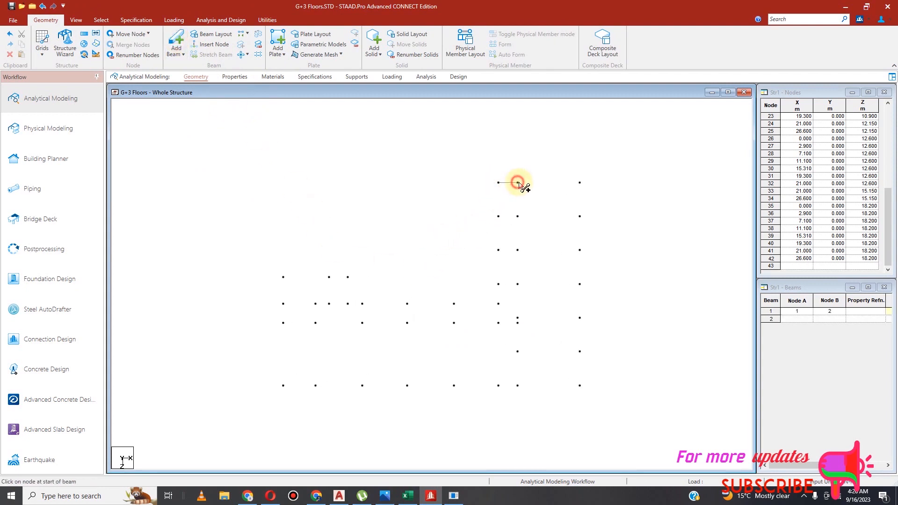
pyautogui.click(581, 183)
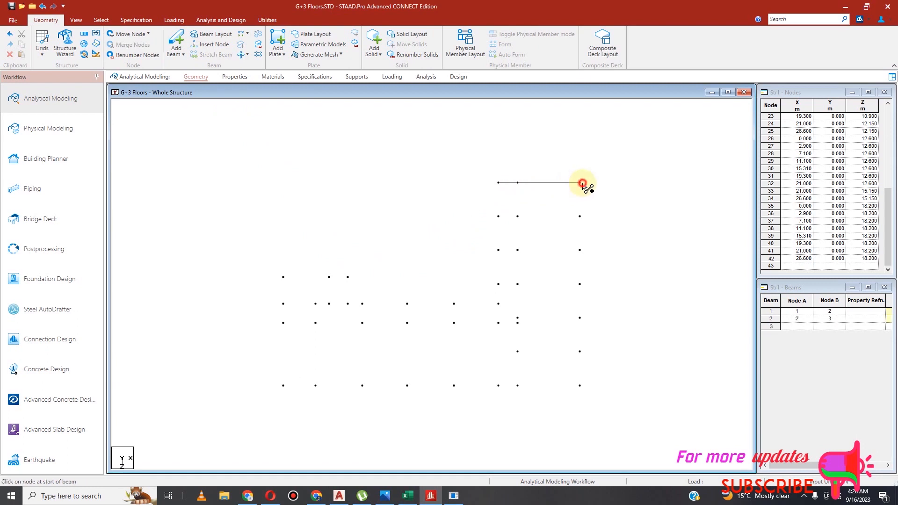
# Add beams along the x = 26.6 m edge, connecting nodes 3, 6, 9, 15, 25, 34 and 42 in sequence.
pyautogui.click(580, 217)
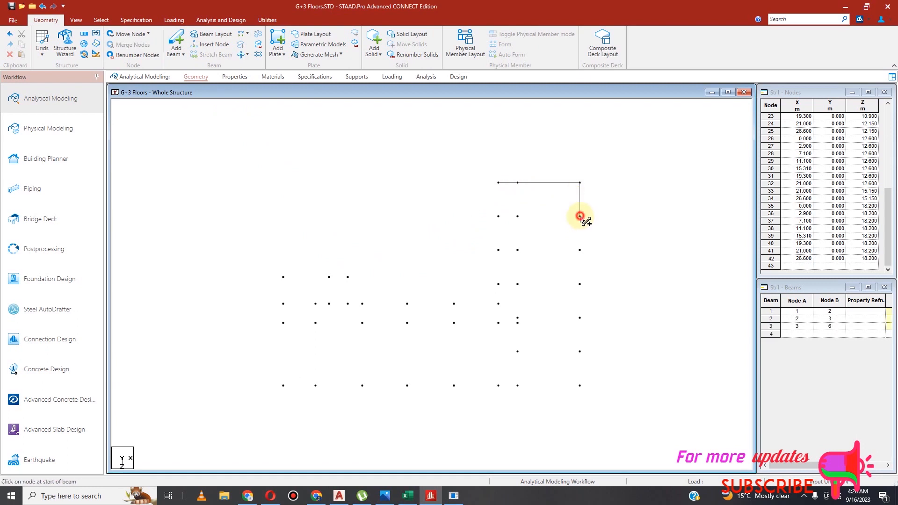
pyautogui.click(580, 217)
pyautogui.click(580, 250)
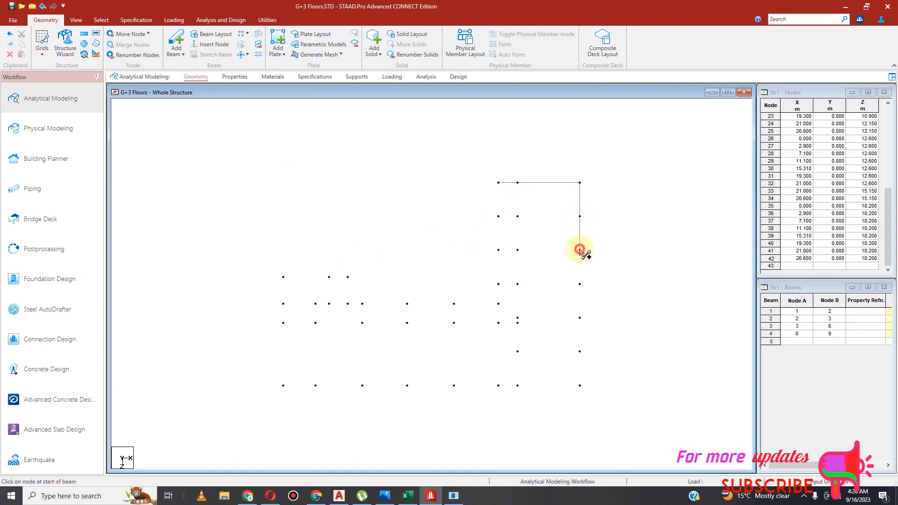
pyautogui.click(579, 284)
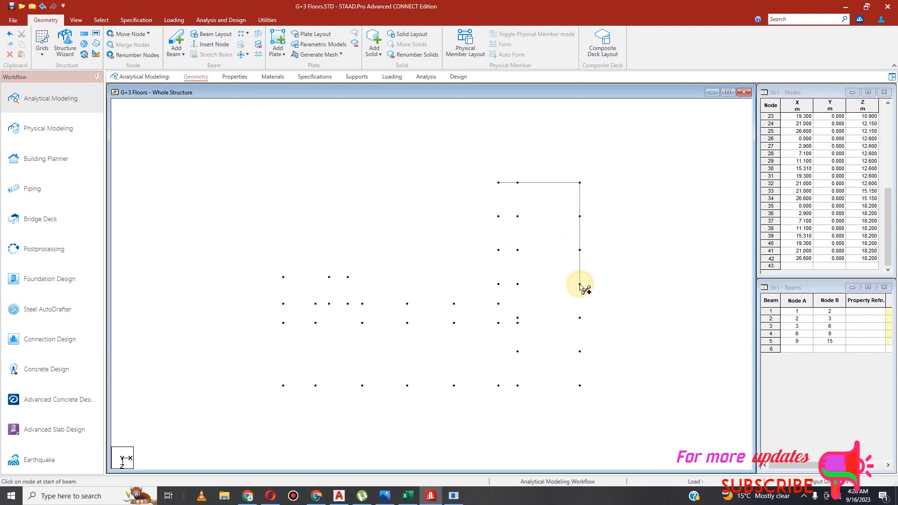
pyautogui.click(580, 318)
pyautogui.moveTo(580, 319); pyautogui.dragTo(580, 386)
# Add a beam between nodes 41 and 42 and a chain along x = 21 m through nodes 41, 33, 24, 14, 8, 5 and 2.
pyautogui.moveTo(518, 386); pyautogui.dragTo(580, 386)
pyautogui.moveTo(517, 386); pyautogui.dragTo(517, 352)
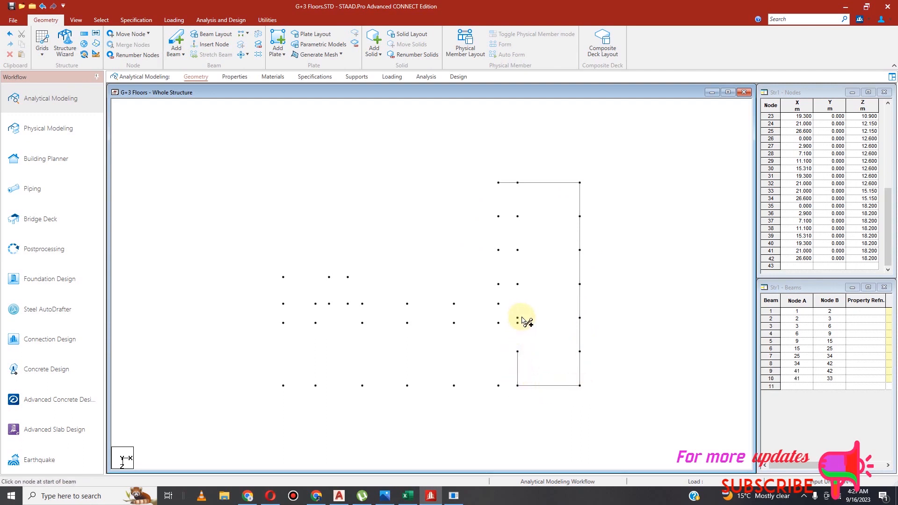
pyautogui.moveTo(517, 322); pyautogui.dragTo(518, 351)
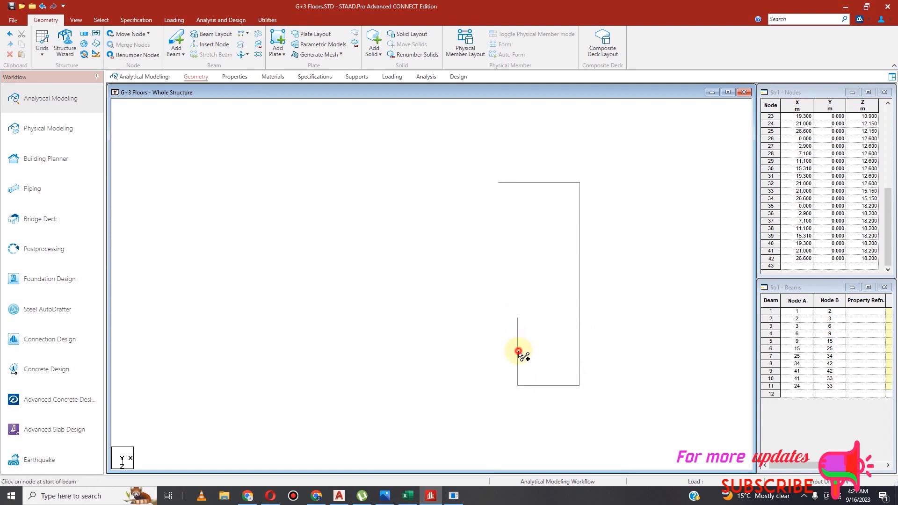
pyautogui.moveTo(519, 321); pyautogui.dragTo(519, 284)
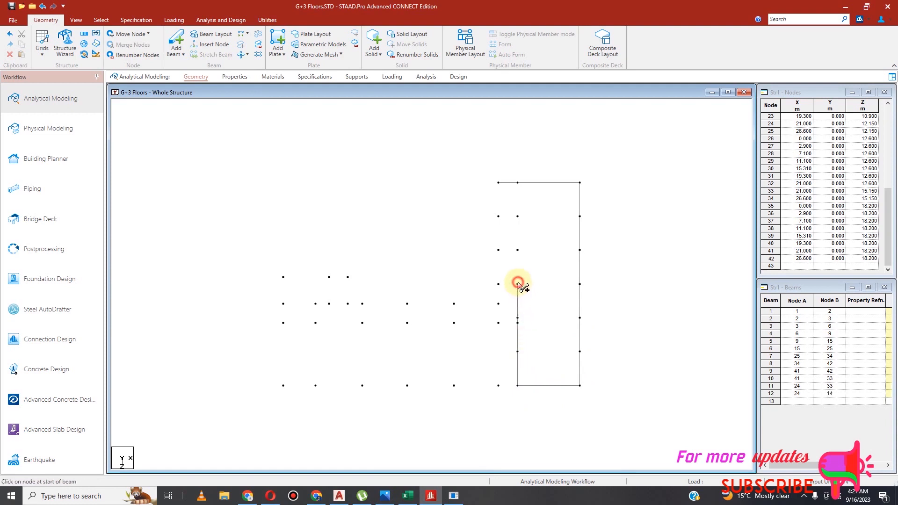
pyautogui.moveTo(518, 251); pyautogui.dragTo(517, 284)
pyautogui.click(518, 251)
pyautogui.click(518, 216)
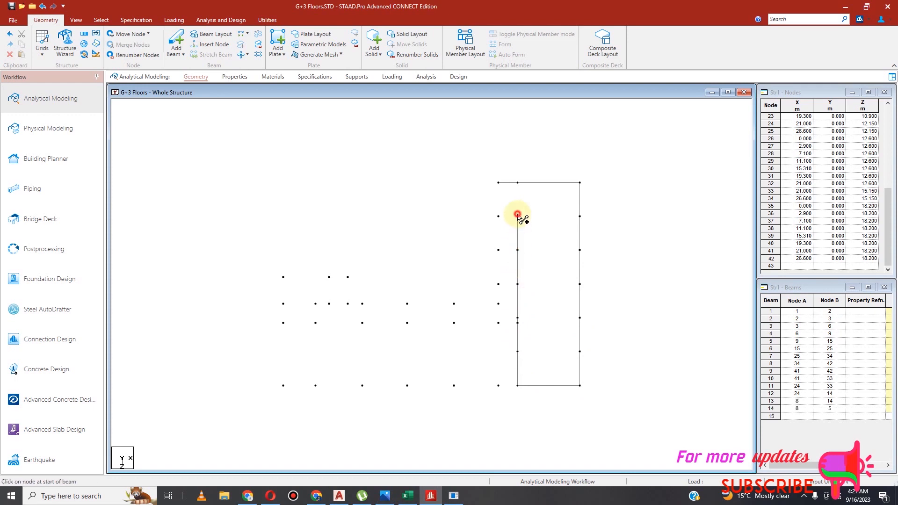
pyautogui.click(517, 182)
pyautogui.click(517, 216)
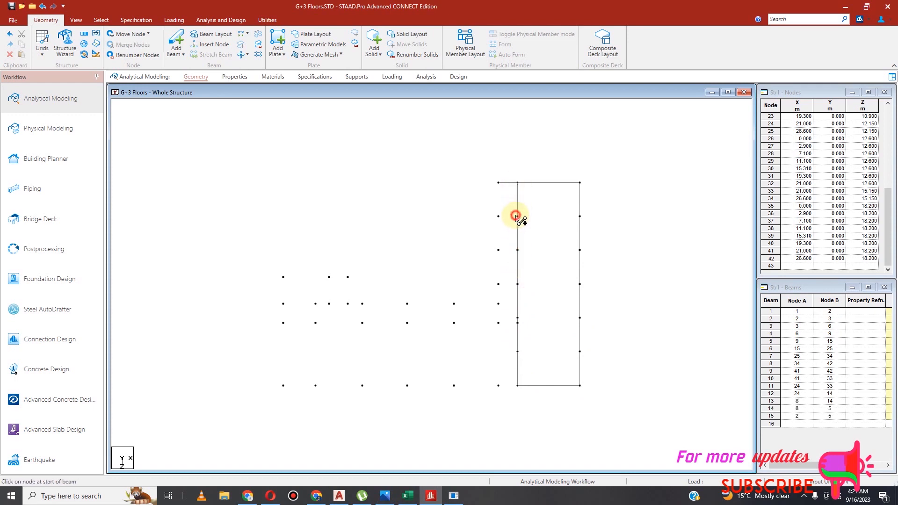
# Add cross beams between x = 21 m and x = 26.6 m, connecting node pairs 5-6, 8-9, 14-15, 24-25 and 33-34.
pyautogui.click(517, 216)
pyautogui.click(580, 216)
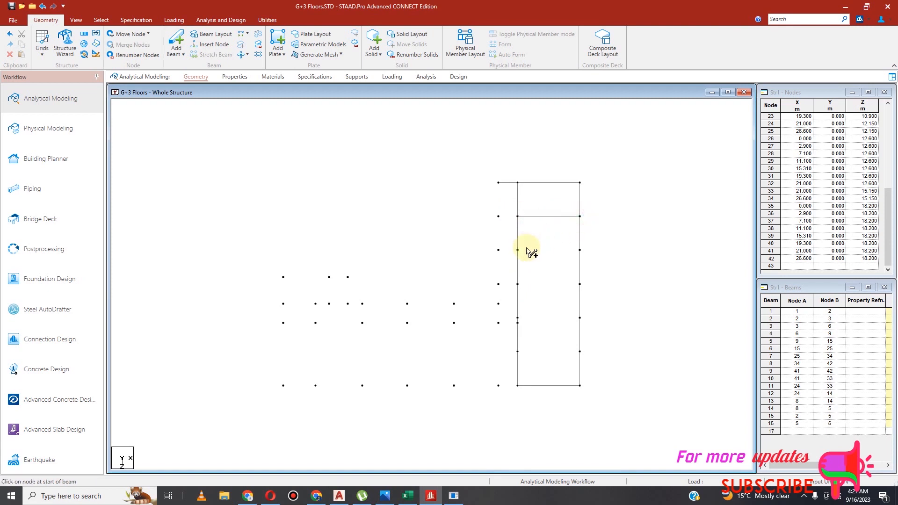
pyautogui.moveTo(518, 250); pyautogui.dragTo(579, 251)
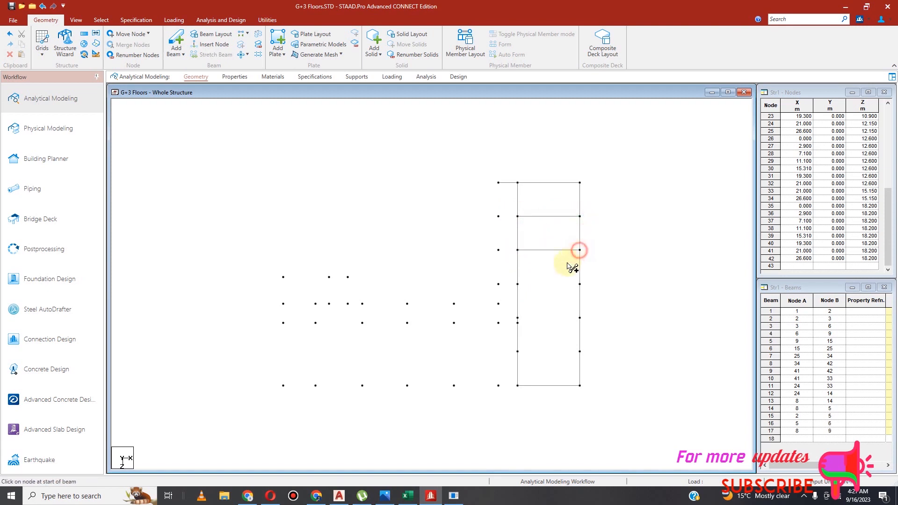
pyautogui.moveTo(518, 284); pyautogui.dragTo(580, 286)
pyautogui.moveTo(520, 319); pyautogui.dragTo(579, 318)
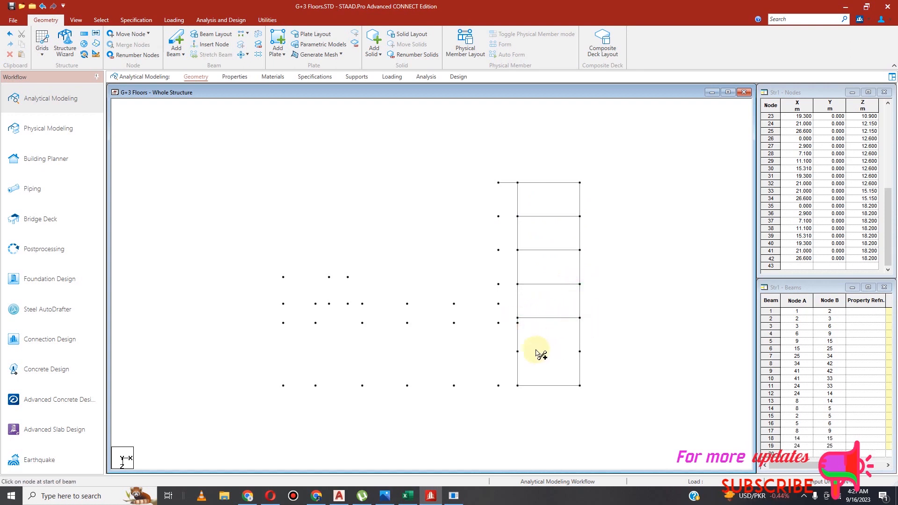
pyautogui.moveTo(518, 352); pyautogui.dragTo(580, 352)
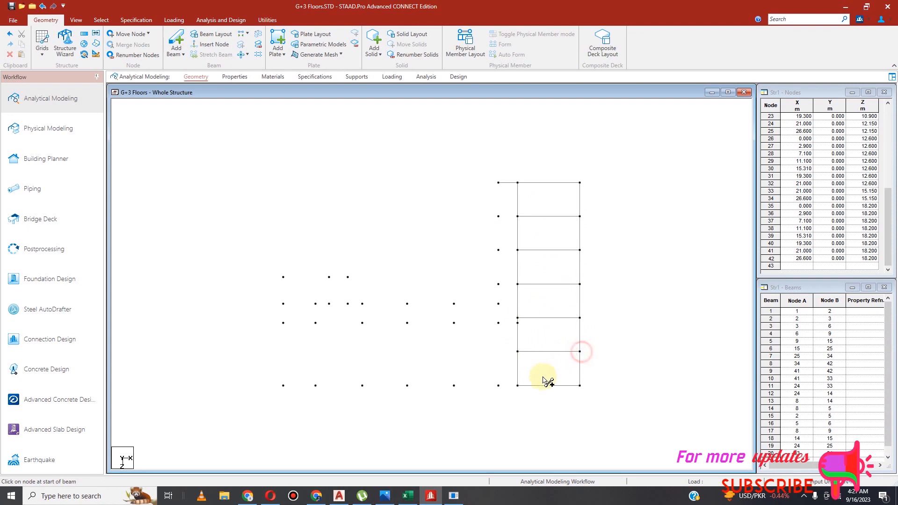
# Frame the strip between z = 12.6 m and z = 18.2 m back to x = 0, with cross beams at x = 2.9, 7.1, 11.1, 15.31 and 19.3 m.
pyautogui.moveTo(519, 386); pyautogui.dragTo(518, 324)
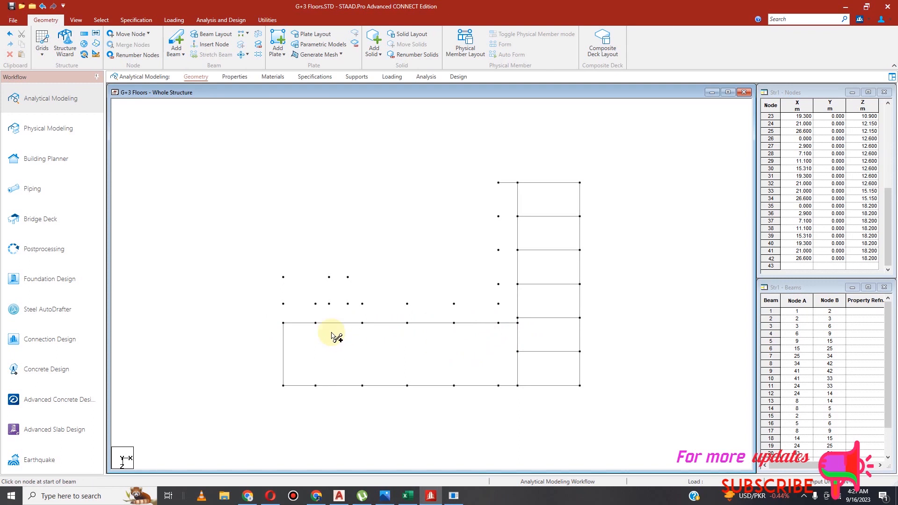
pyautogui.moveTo(315, 323); pyautogui.dragTo(315, 386)
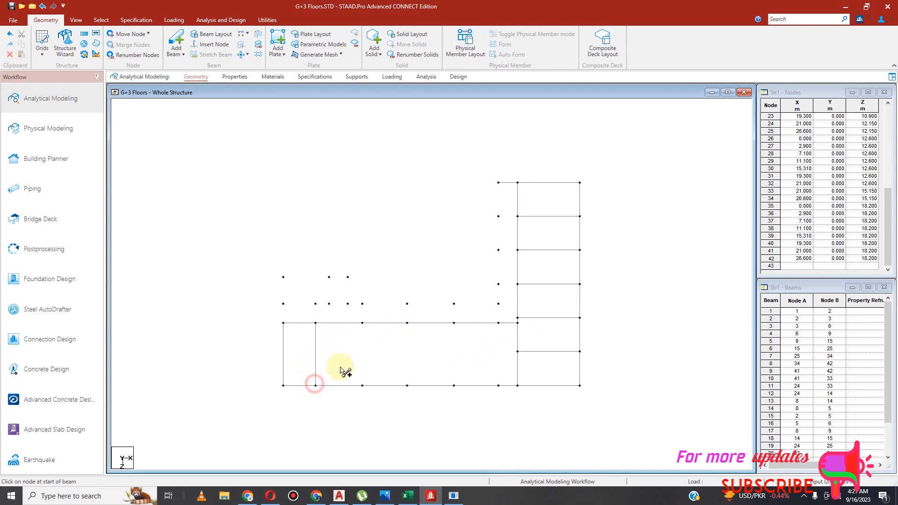
pyautogui.moveTo(362, 324); pyautogui.dragTo(362, 386)
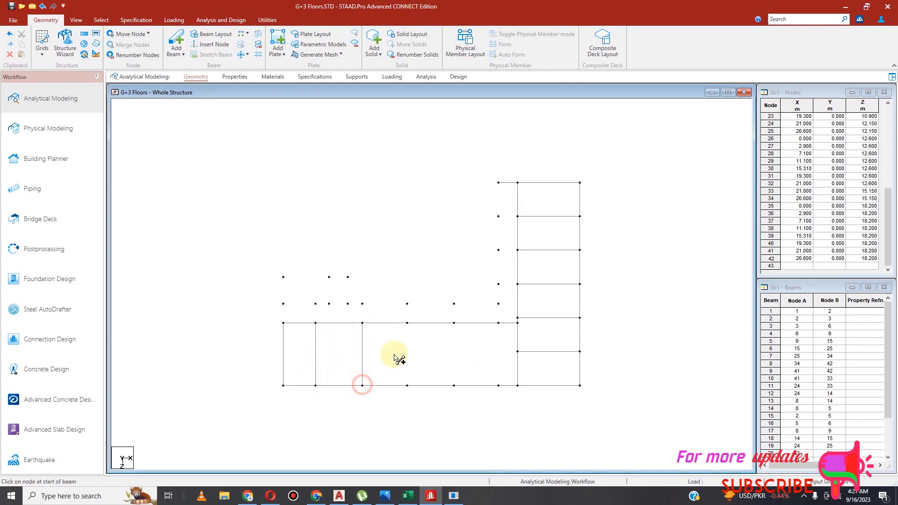
pyautogui.moveTo(407, 323); pyautogui.dragTo(407, 386)
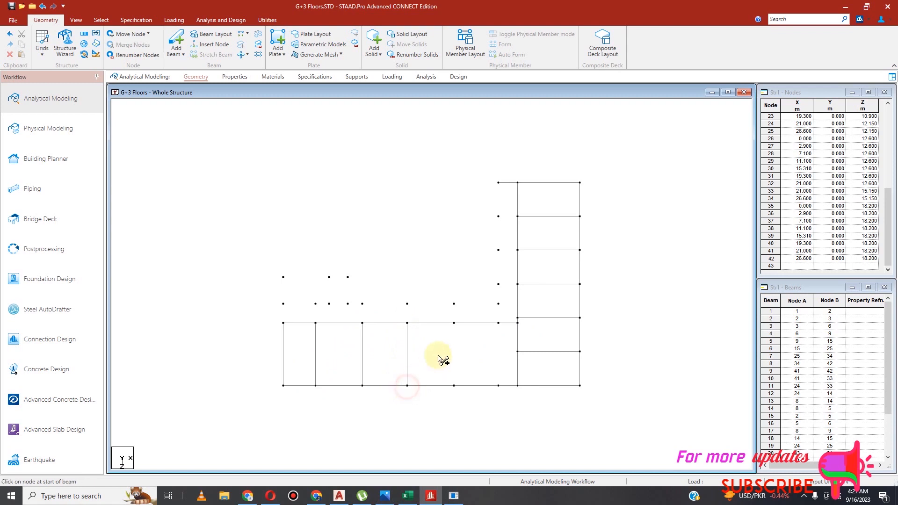
pyautogui.moveTo(454, 324); pyautogui.dragTo(454, 386)
pyautogui.moveTo(499, 323); pyautogui.dragTo(499, 386)
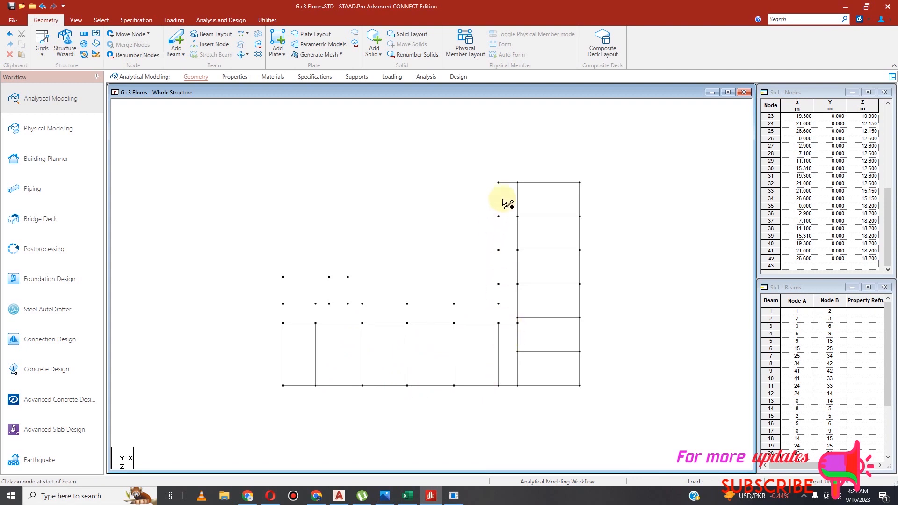
# Add a beam along x = 19.3 m from node 1 to node 31, and break the beams at the nodes on x = 19.3, z = 12.6 and z = 18.2 m.
pyautogui.moveTo(498, 183); pyautogui.dragTo(498, 323)
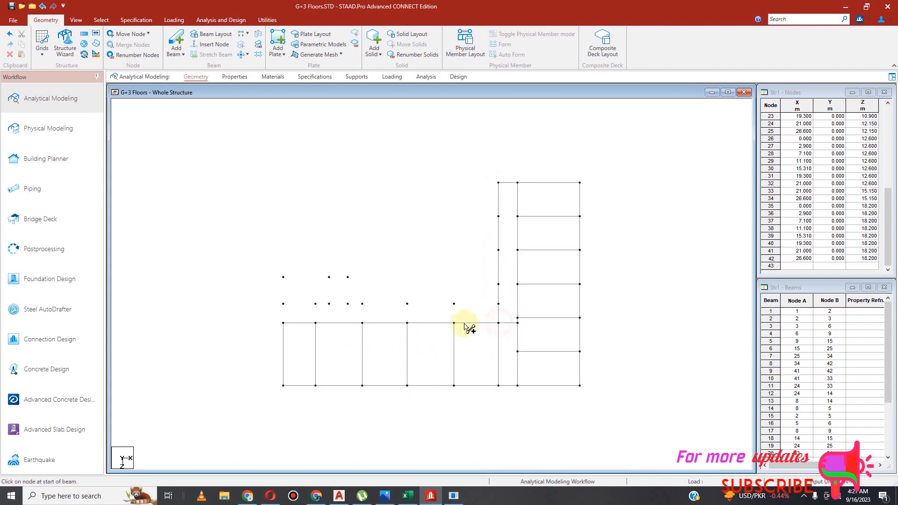
pyautogui.click(101, 20)
pyautogui.click(11, 45)
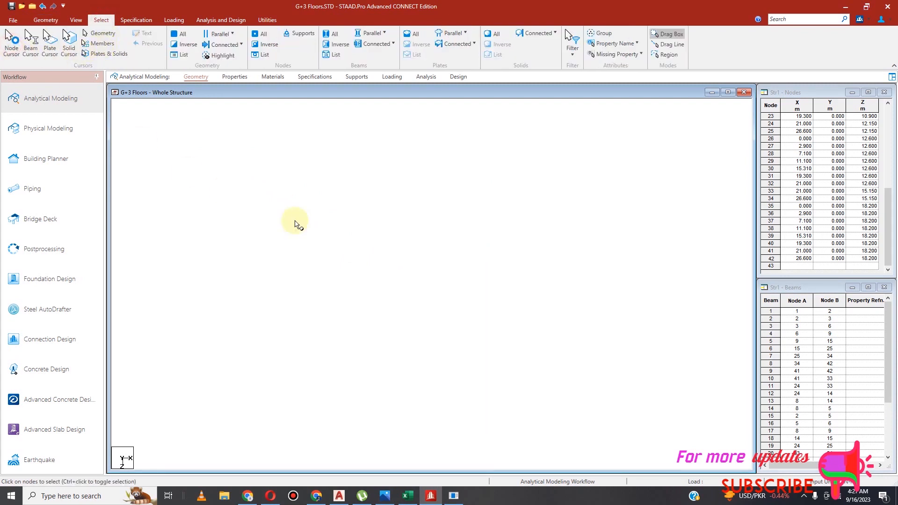
pyautogui.moveTo(483, 169); pyautogui.dragTo(517, 328)
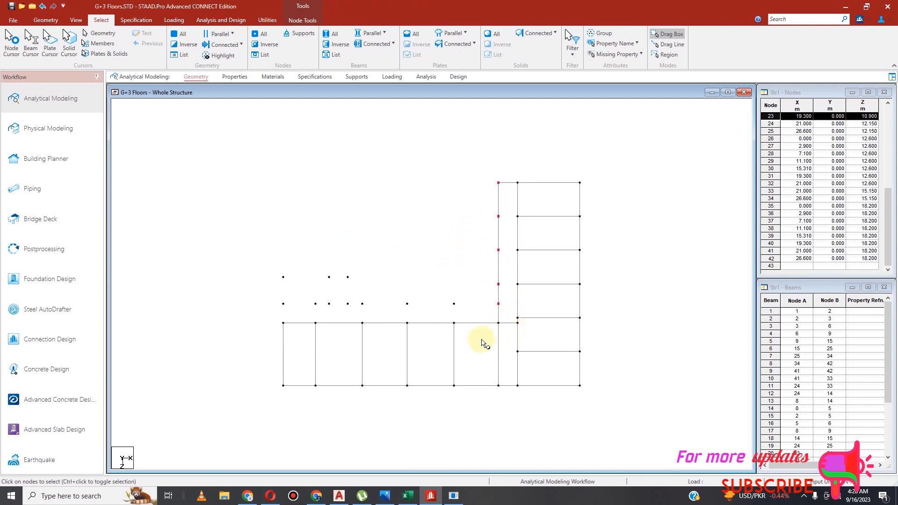
pyautogui.moveTo(276, 319); pyautogui.dragTo(503, 415)
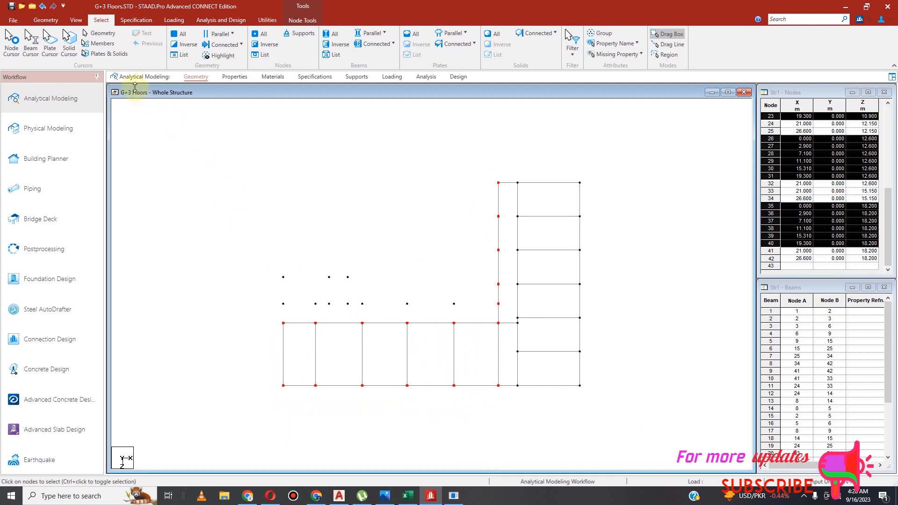
pyautogui.click(50, 21)
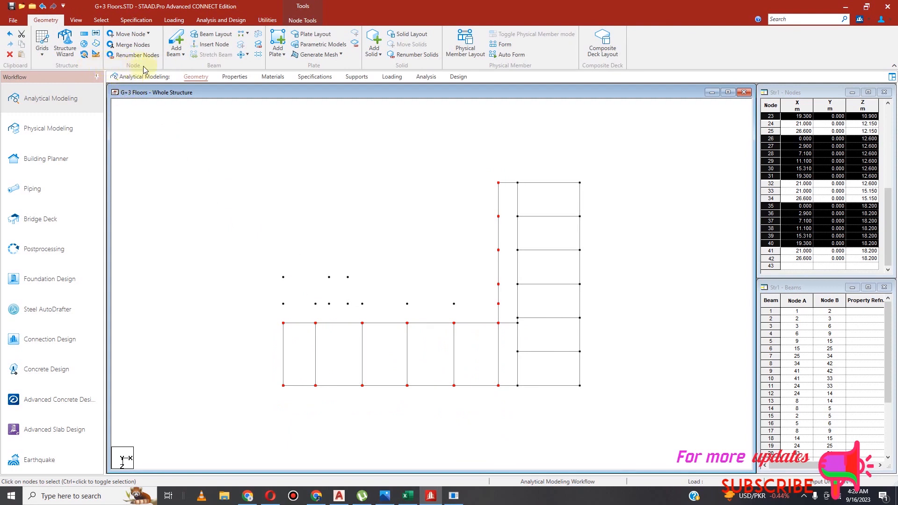
pyautogui.click(259, 55)
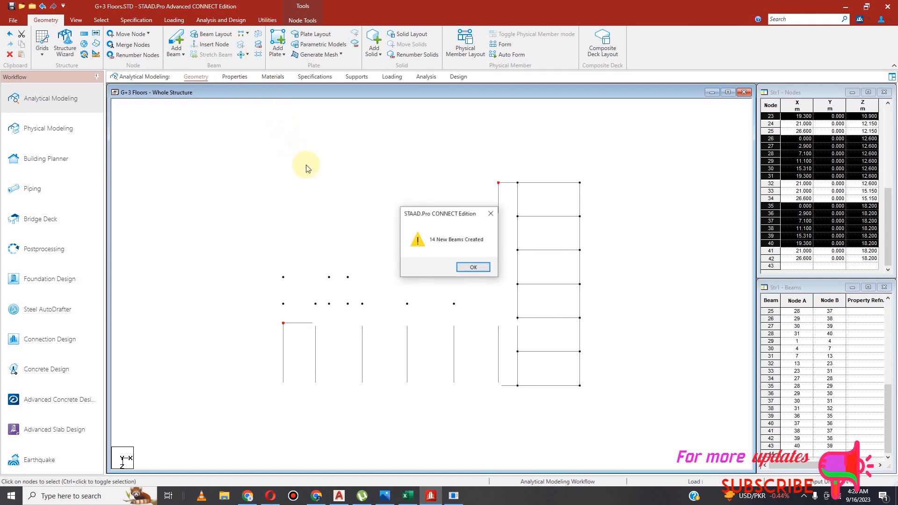
pyautogui.click(475, 269)
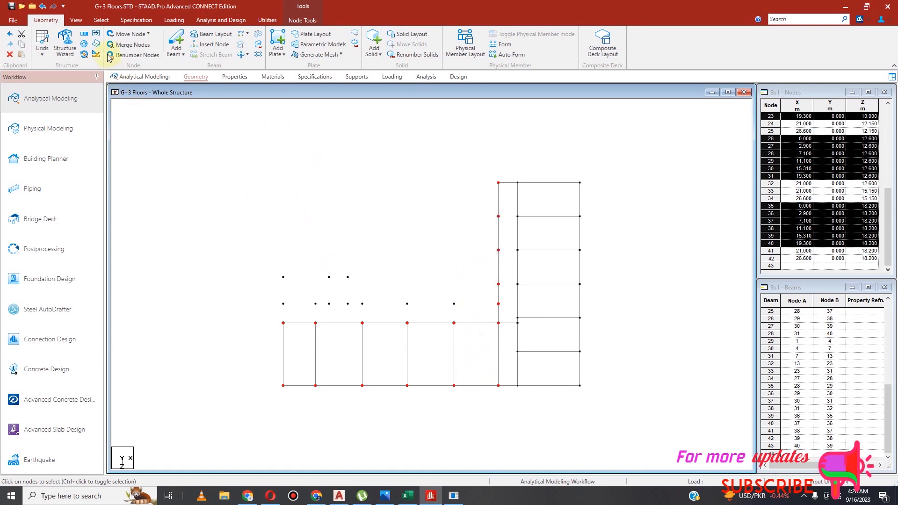
# Check the individual beam segments along the z = 18.2 m edge and the x = 19.3 m line.
pyautogui.click(100, 20)
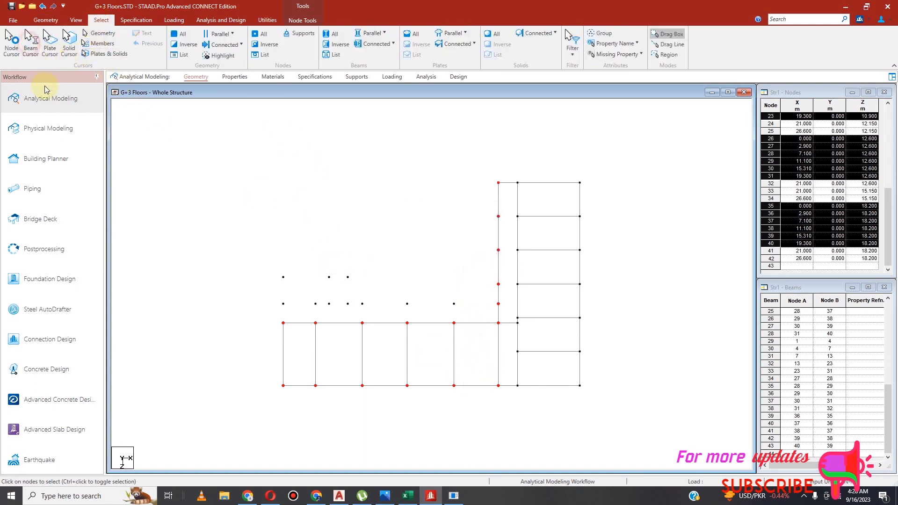
pyautogui.click(431, 386)
pyautogui.click(481, 386)
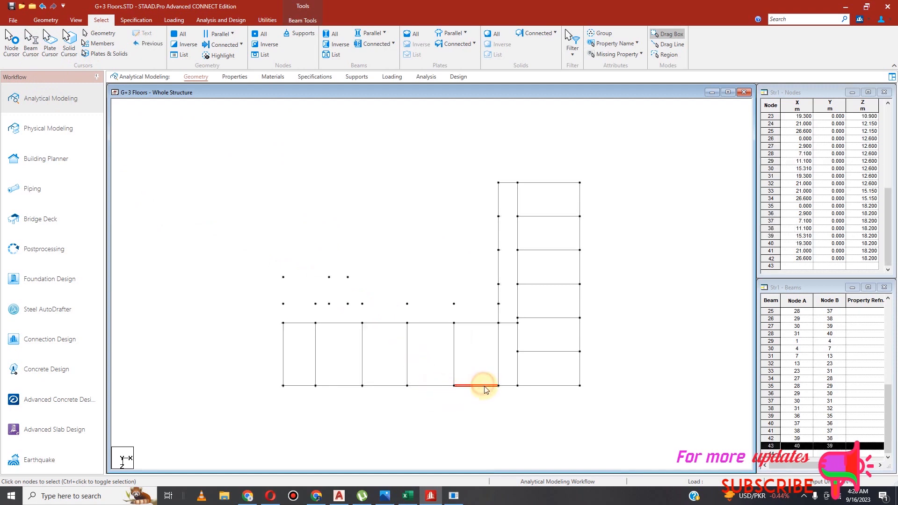
pyautogui.click(498, 351)
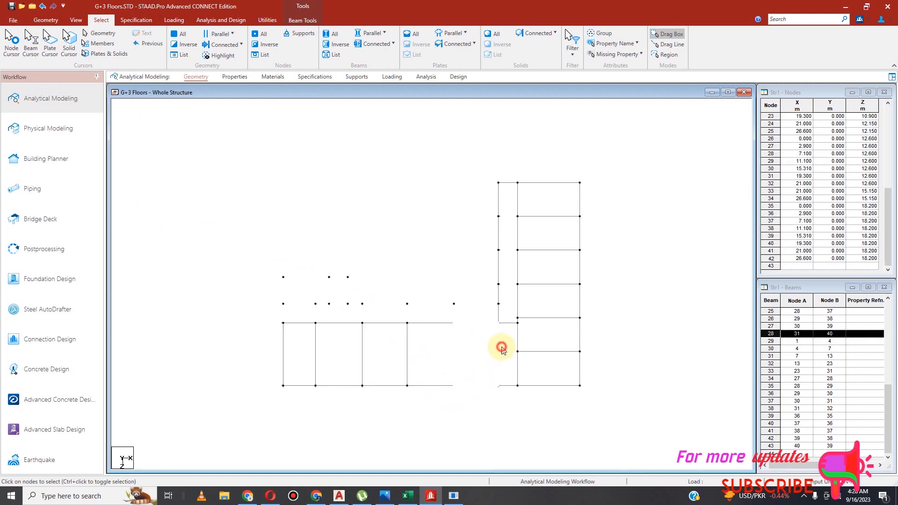
pyautogui.click(499, 315)
pyautogui.click(454, 283)
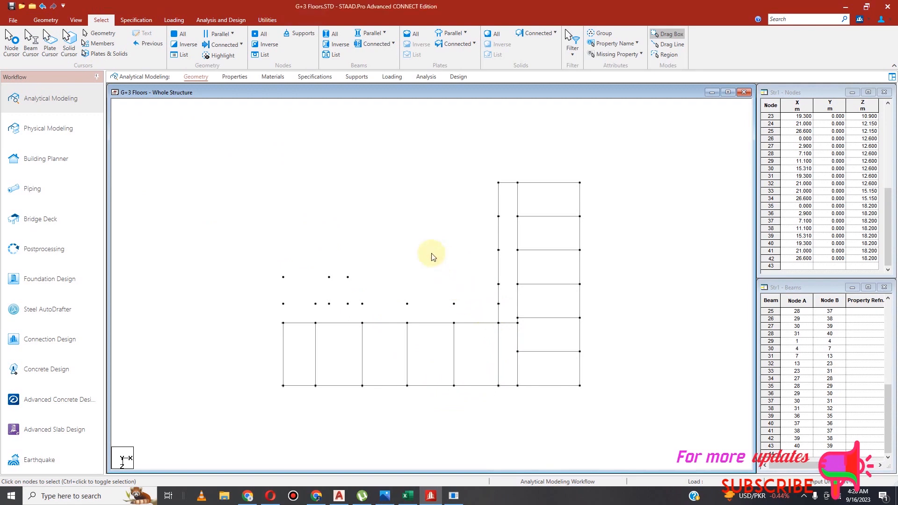
# Add beams along the z = 10.9 m row through nodes 16, 19, 20 and 23, and connect nodes 16, 19, 20, 21 and 22 to the z = 12.6 m row.
pyautogui.click(45, 20)
pyautogui.click(181, 56)
pyautogui.moveTo(362, 305); pyautogui.dragTo(361, 323)
pyautogui.moveTo(407, 304); pyautogui.dragTo(407, 323)
pyautogui.moveTo(453, 306); pyautogui.dragTo(454, 322)
pyautogui.moveTo(317, 305); pyautogui.dragTo(362, 304)
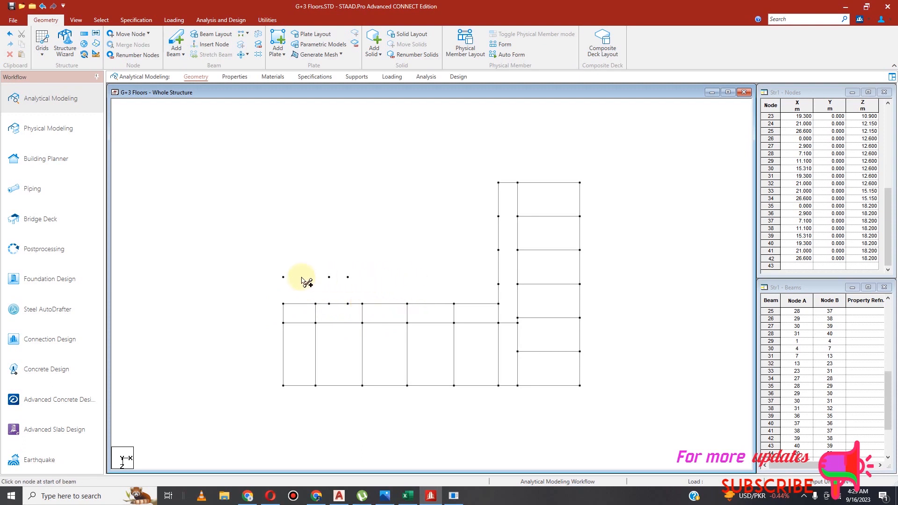
# Add beams connecting nodes 10, 11 and 12 in a row, and join them to nodes 16, 17 and 18 respectively.
pyautogui.moveTo(284, 277); pyautogui.dragTo(283, 304)
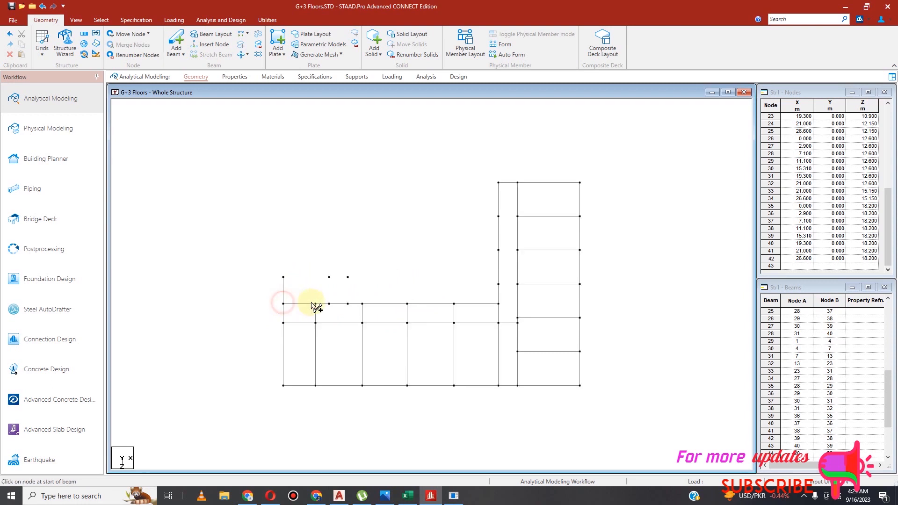
pyautogui.moveTo(329, 277); pyautogui.dragTo(329, 304)
pyautogui.moveTo(284, 278); pyautogui.dragTo(348, 304)
pyautogui.click(348, 277)
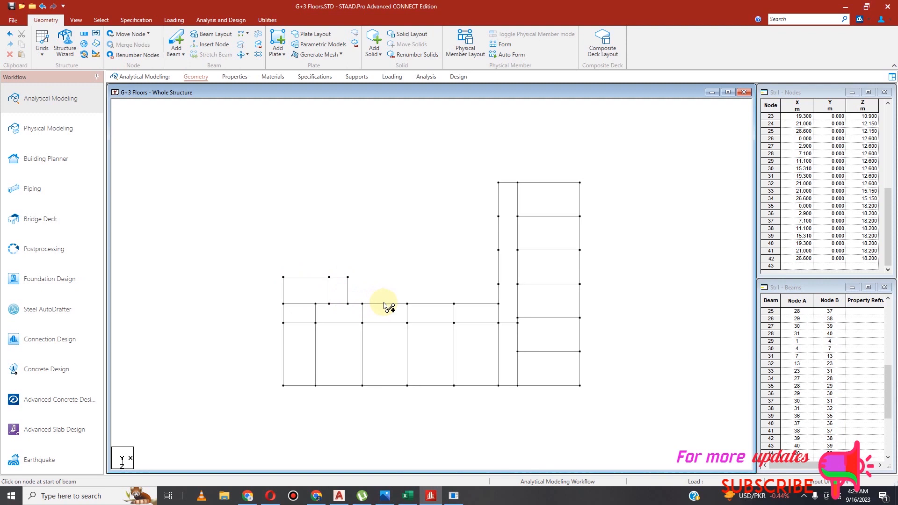
# Delete the beams between nodes 19 and 20 and between nodes 16 and 19 on the z = 10.9 m row.
pyautogui.click(101, 20)
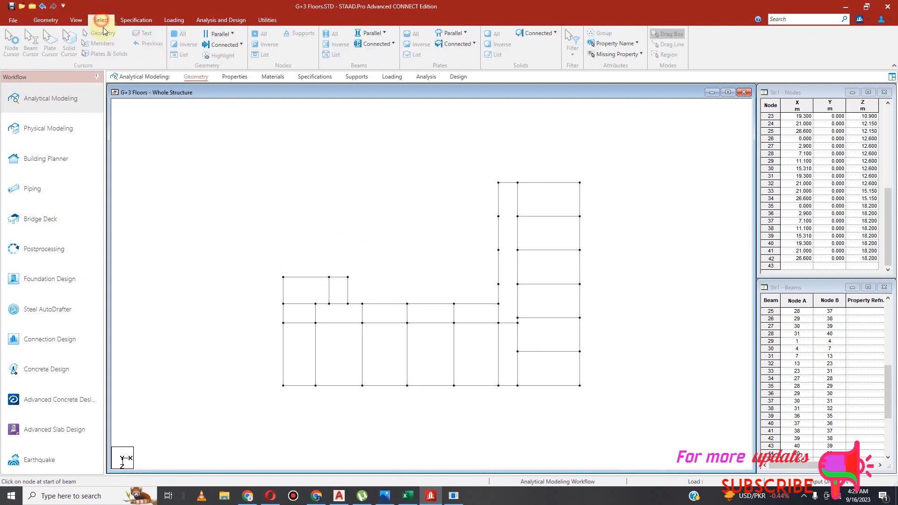
pyautogui.click(34, 54)
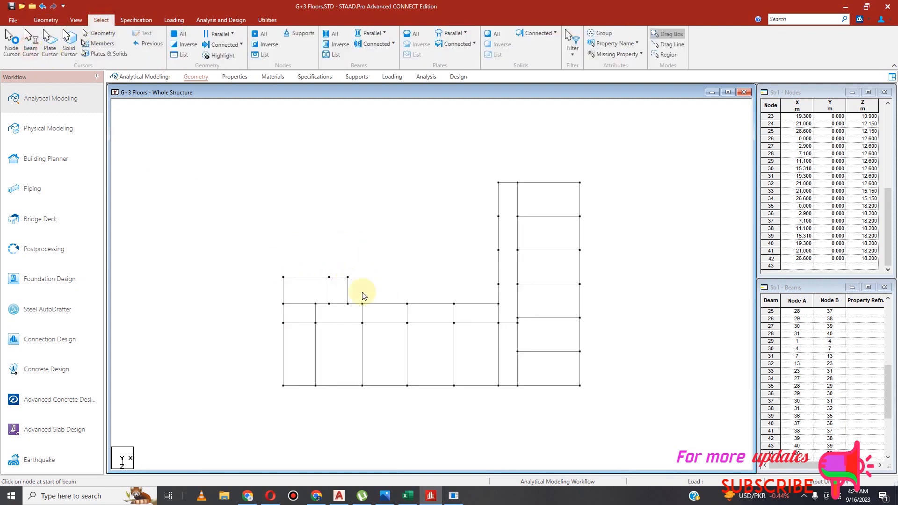
pyautogui.click(375, 305)
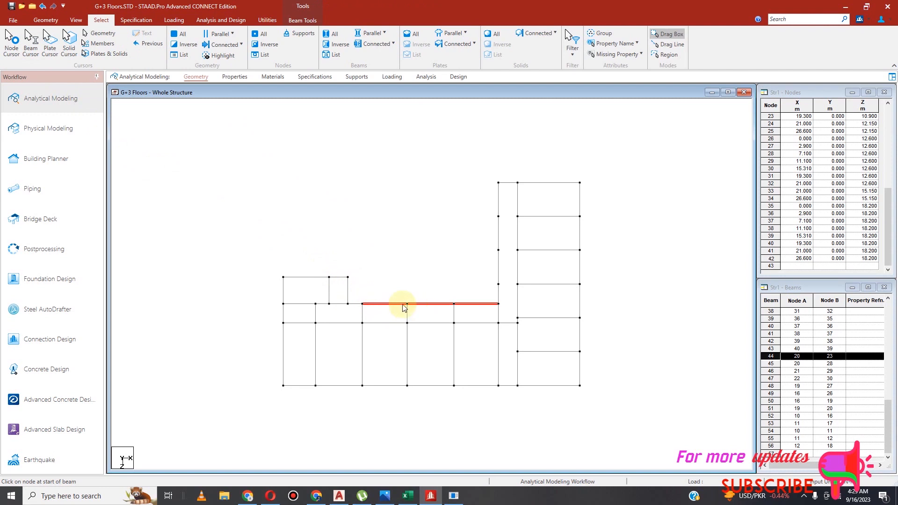
pyautogui.click(406, 282)
pyautogui.click(304, 304)
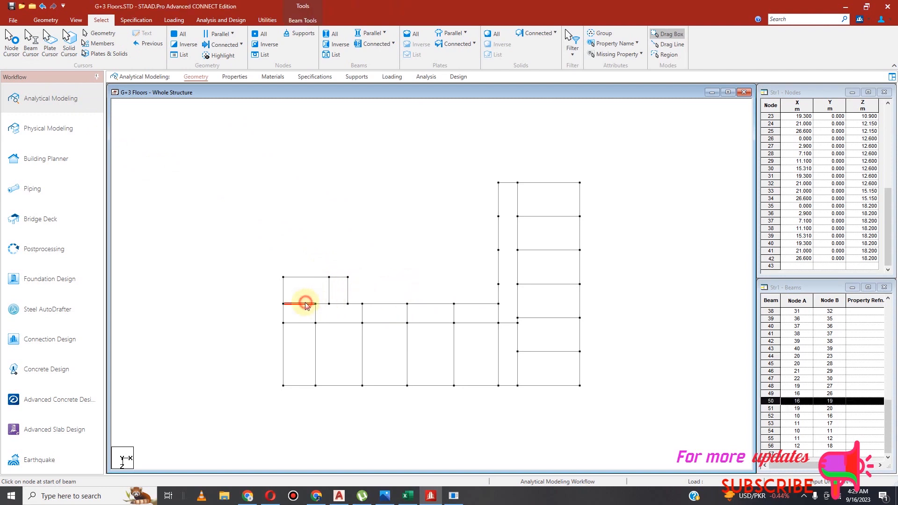
pyautogui.click(330, 305)
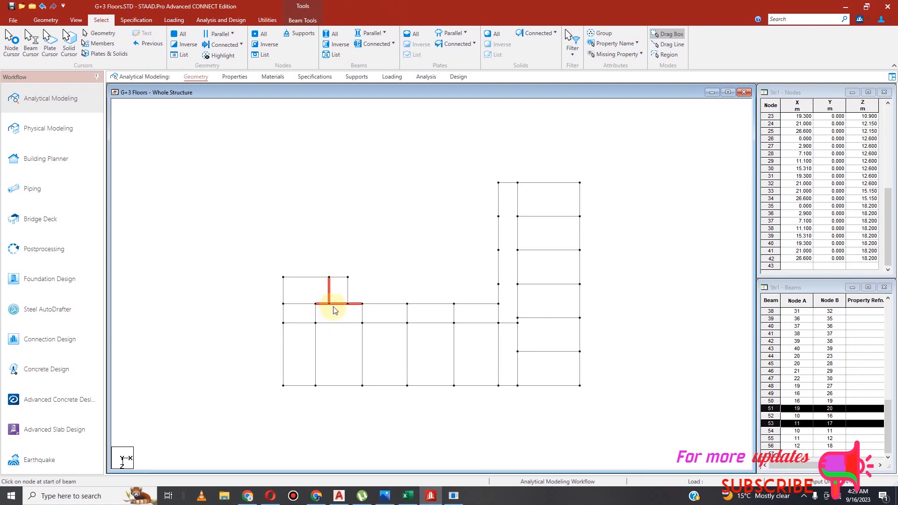
pyautogui.click(338, 305)
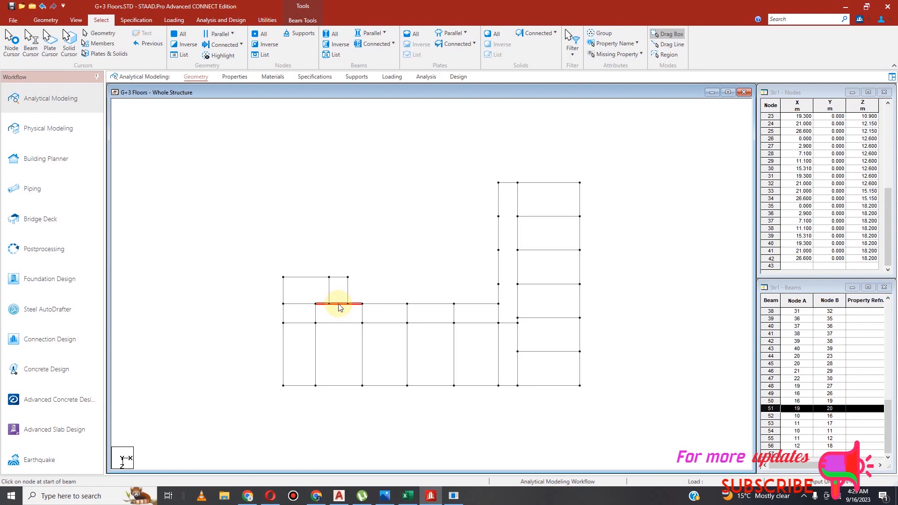
pyautogui.press('Delete')
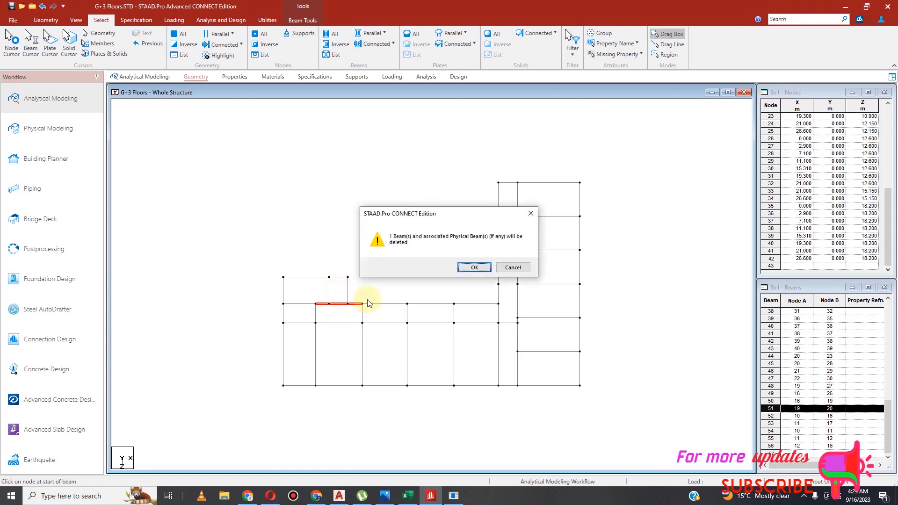
pyautogui.click(473, 269)
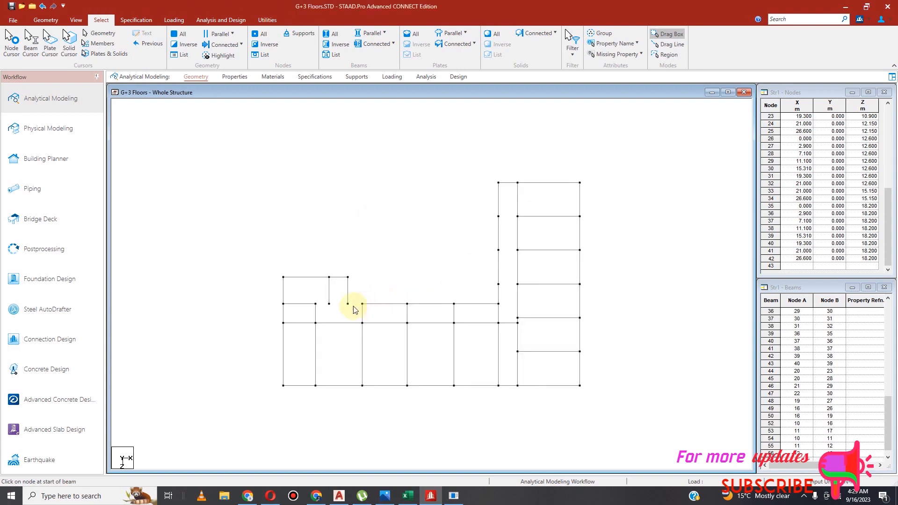
pyautogui.click(311, 305)
pyautogui.press('Delete')
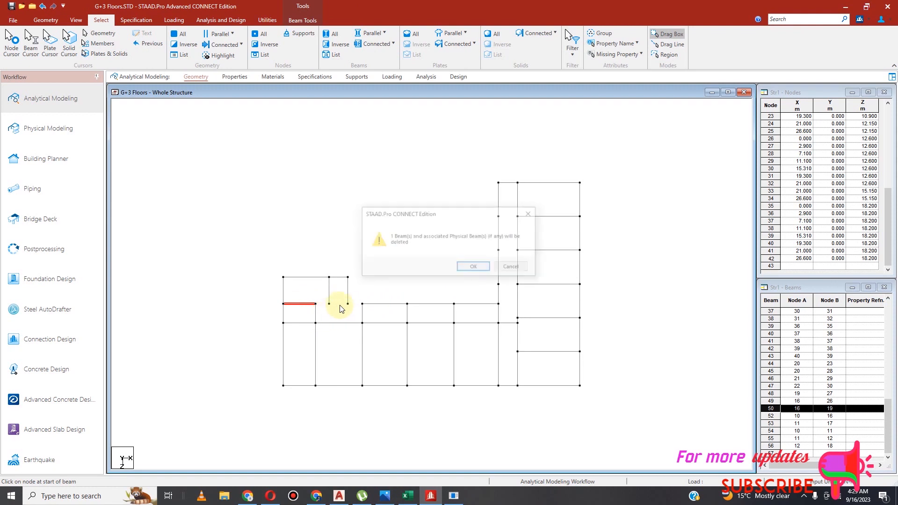
pyautogui.click(483, 270)
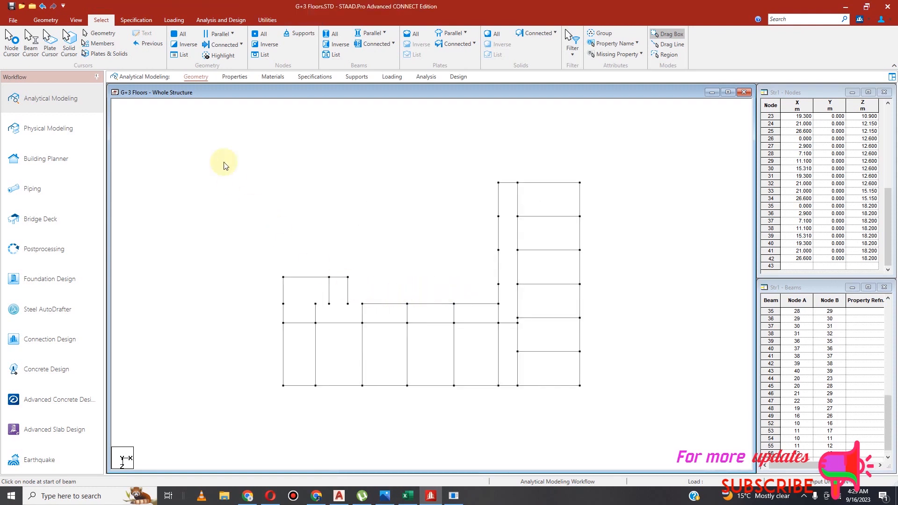
# Add beams along the z = 10.9 m row from node 16 to node 17 and from node 17 to node 20.
pyautogui.click(56, 20)
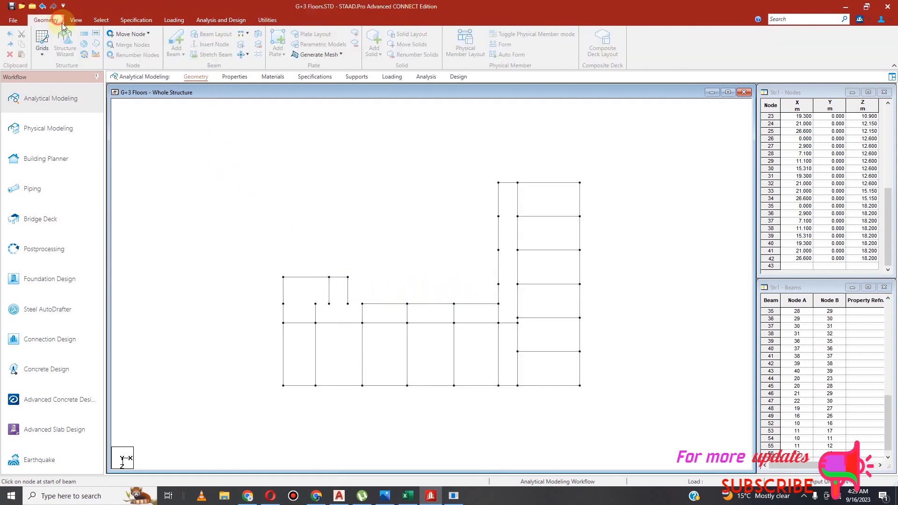
pyautogui.click(176, 43)
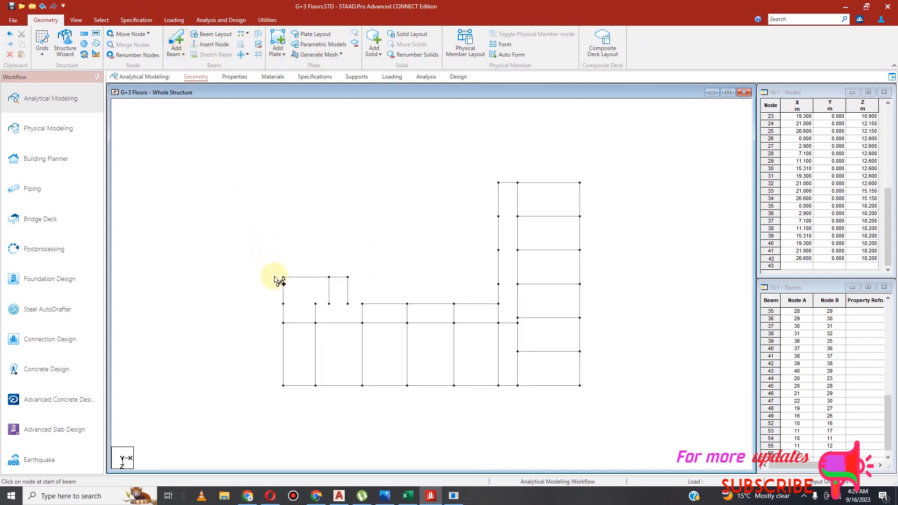
pyautogui.click(283, 304)
pyautogui.click(328, 304)
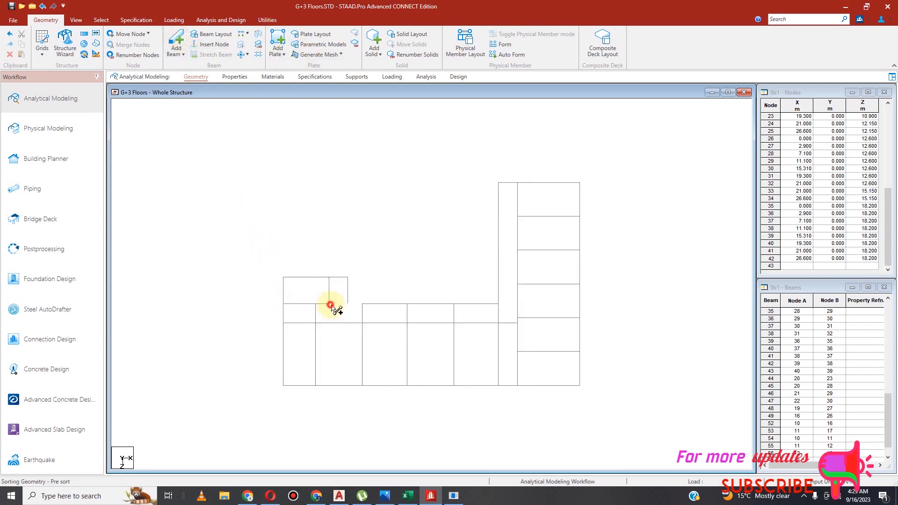
pyautogui.moveTo(329, 304); pyautogui.dragTo(363, 305)
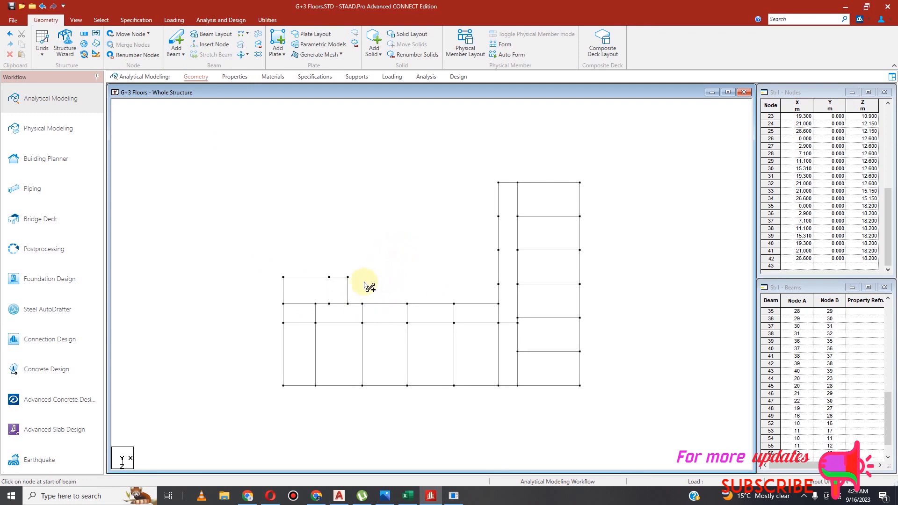
# Split the beam between nodes 20 and 23 on the z = 10.9 m row at the selected intermediate nodes 21 and 22.
pyautogui.click(101, 21)
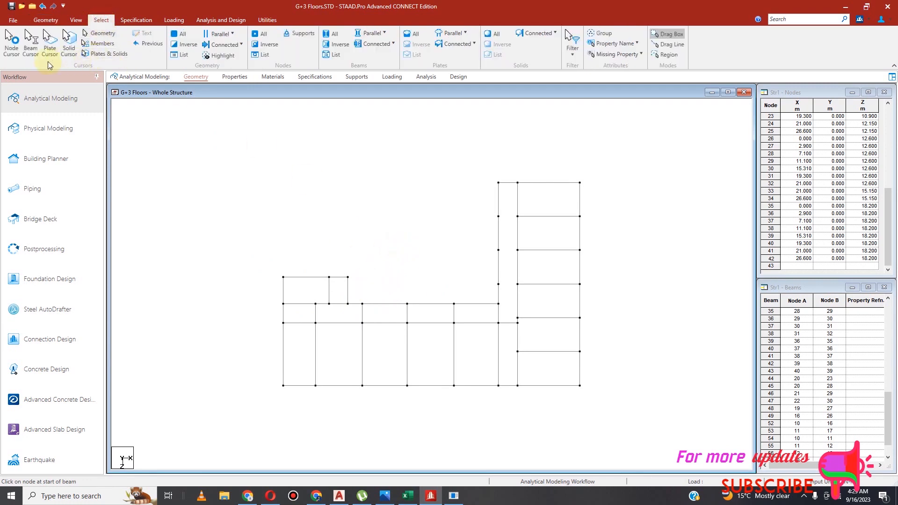
pyautogui.click(8, 53)
pyautogui.moveTo(357, 295); pyautogui.dragTo(470, 316)
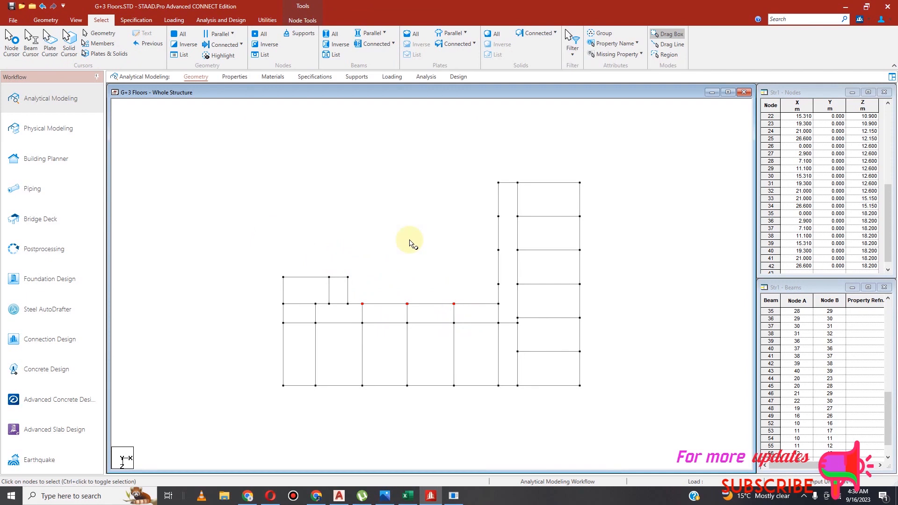
pyautogui.click(45, 20)
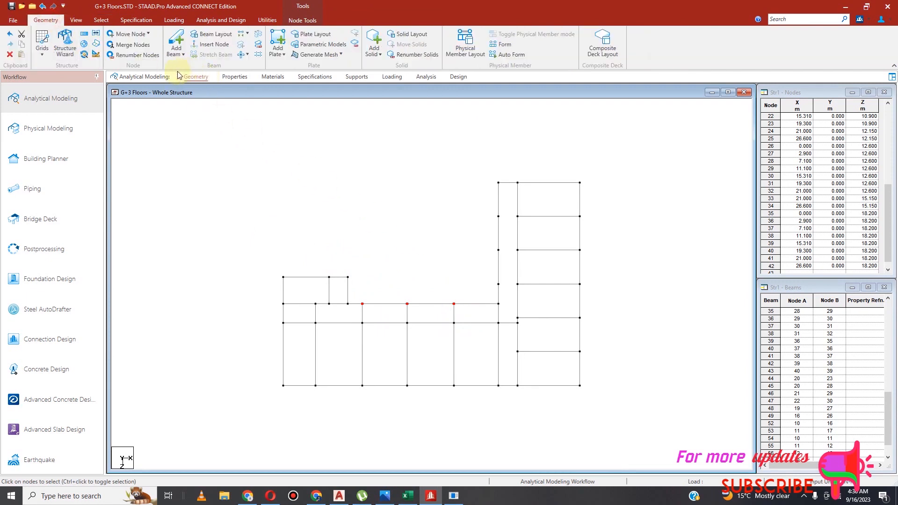
pyautogui.click(258, 54)
pyautogui.click(480, 267)
pyautogui.click(437, 304)
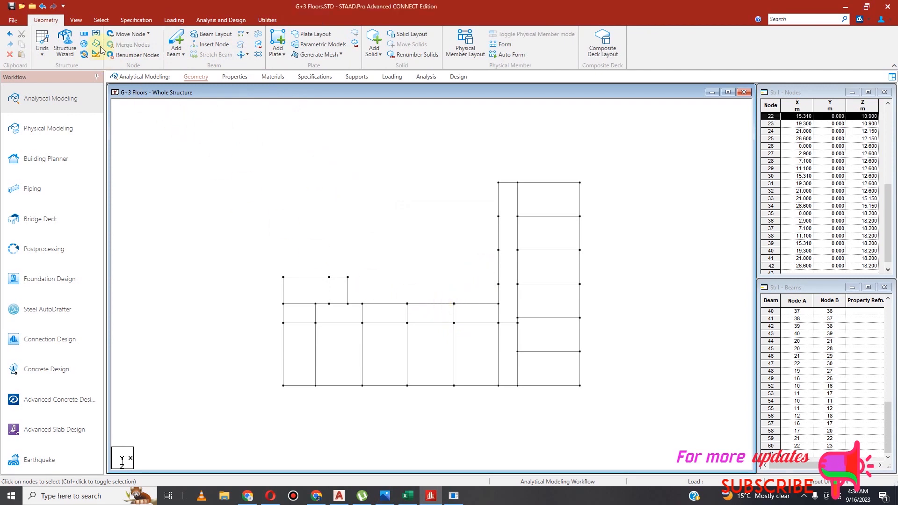
# Check the individual beam segments along the z = 10.9 m row and the beam joining nodes 11 and 17.
pyautogui.click(103, 20)
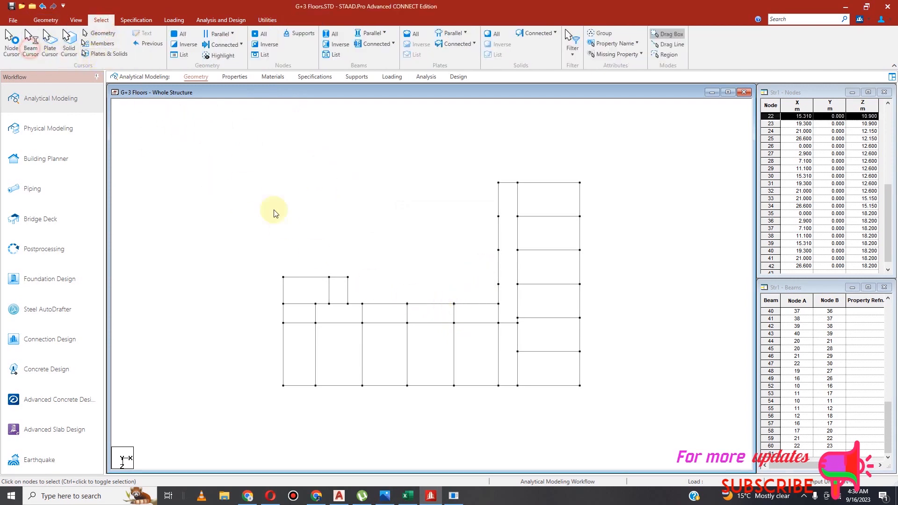
pyautogui.click(428, 305)
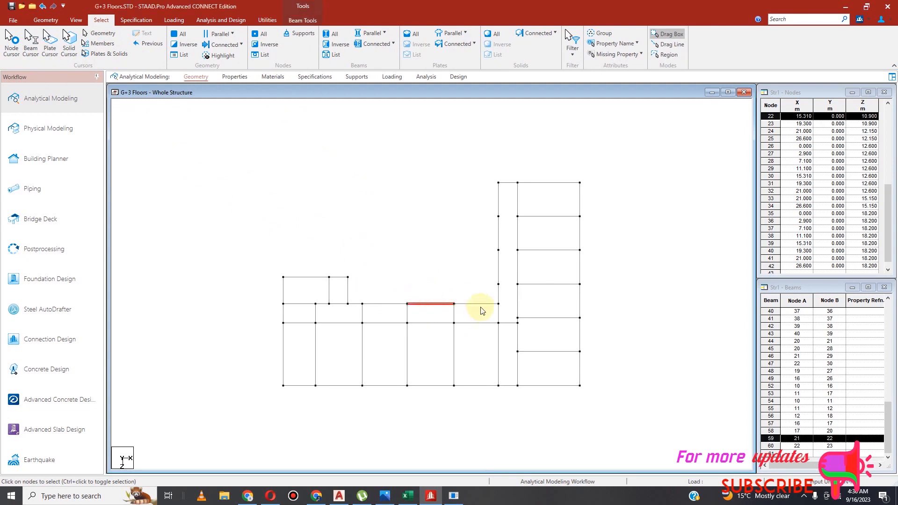
pyautogui.click(475, 304)
pyautogui.click(388, 305)
pyautogui.click(349, 304)
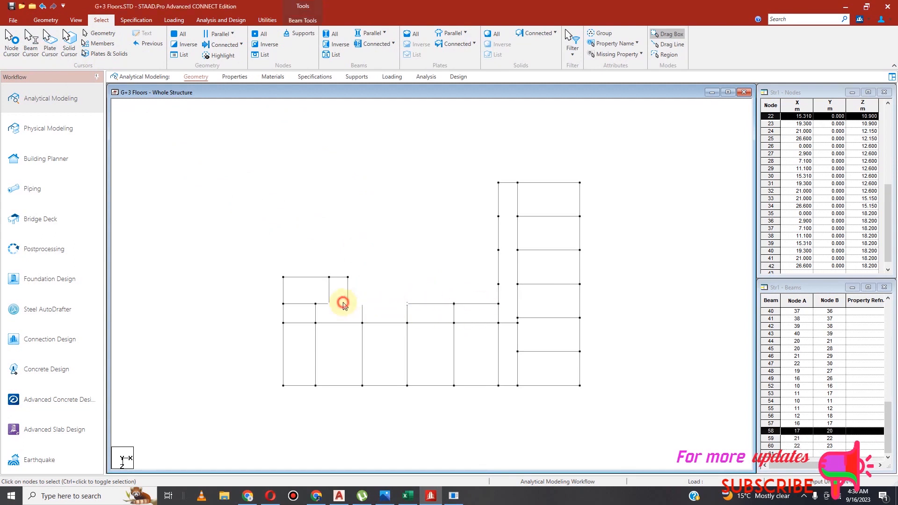
pyautogui.click(323, 304)
pyautogui.click(312, 304)
pyautogui.click(330, 288)
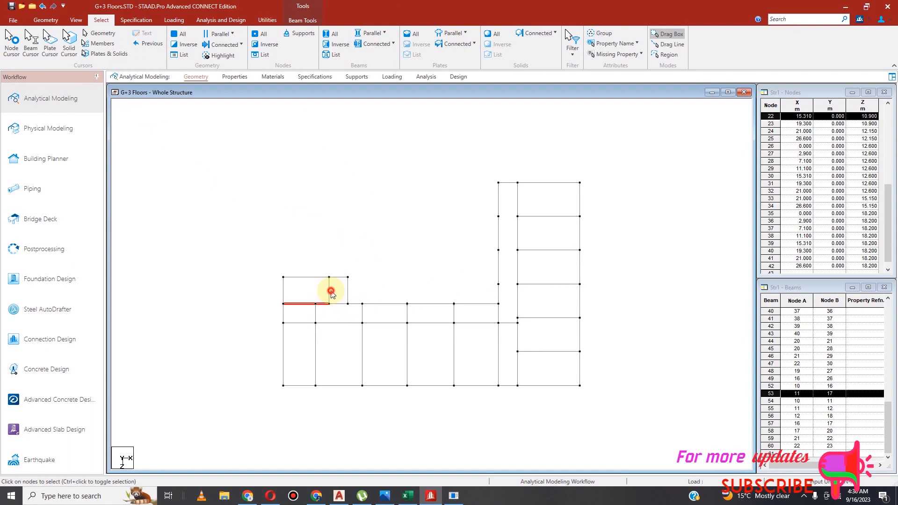
# Check the beam segments on the z = 12.6 m row and on the x = 19.3 m, 21.0 m and 26.6 m lines.
pyautogui.click(417, 323)
pyautogui.click(375, 324)
pyautogui.click(341, 324)
pyautogui.click(302, 323)
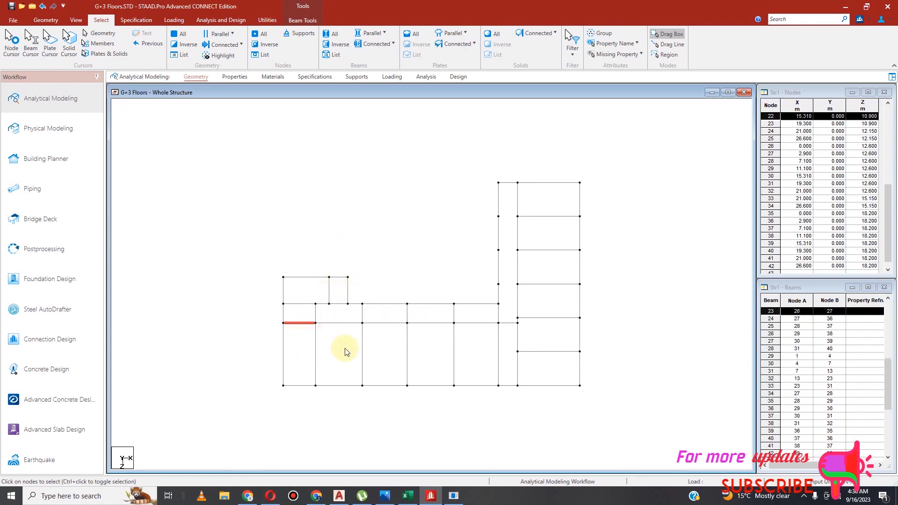
pyautogui.click(499, 273)
pyautogui.click(499, 232)
pyautogui.click(517, 231)
pyautogui.click(581, 240)
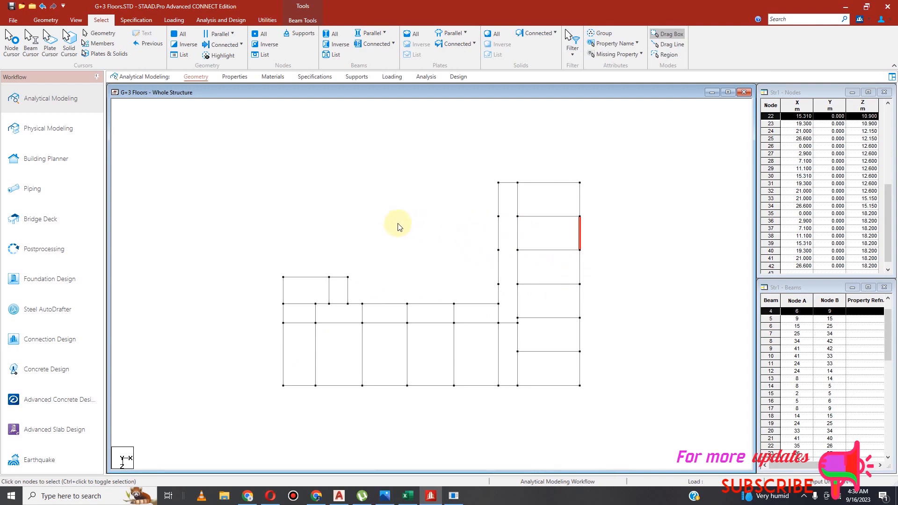
# Switch to the AutoCAD drawing and compare the overall layouts of the ground floor plan and the plan with the open-to-sky court.
pyautogui.click(339, 496)
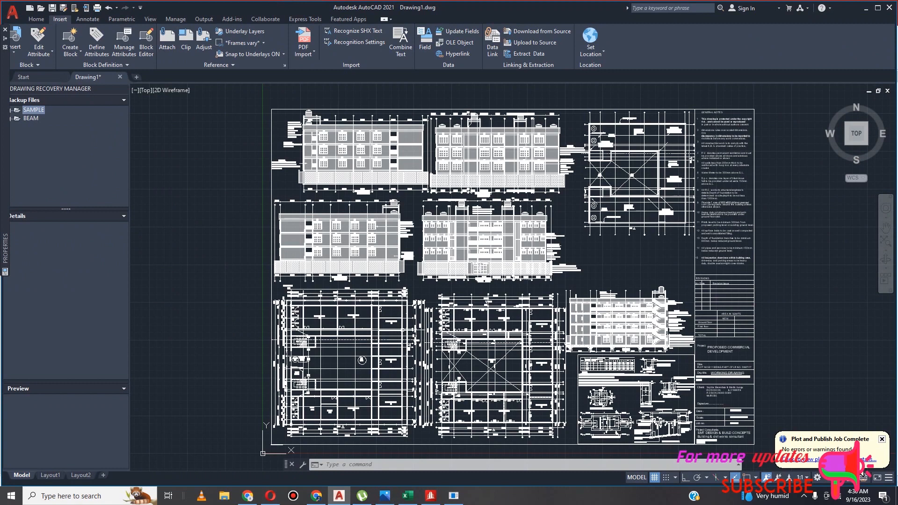
pyautogui.scroll(4, 550, 388)
pyautogui.scroll(-4, 454, 241)
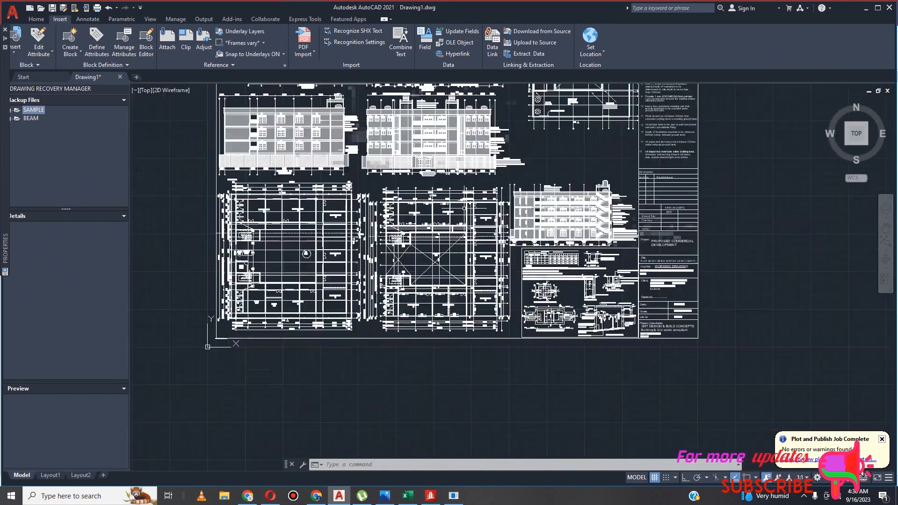
pyautogui.scroll(5, 389, 222)
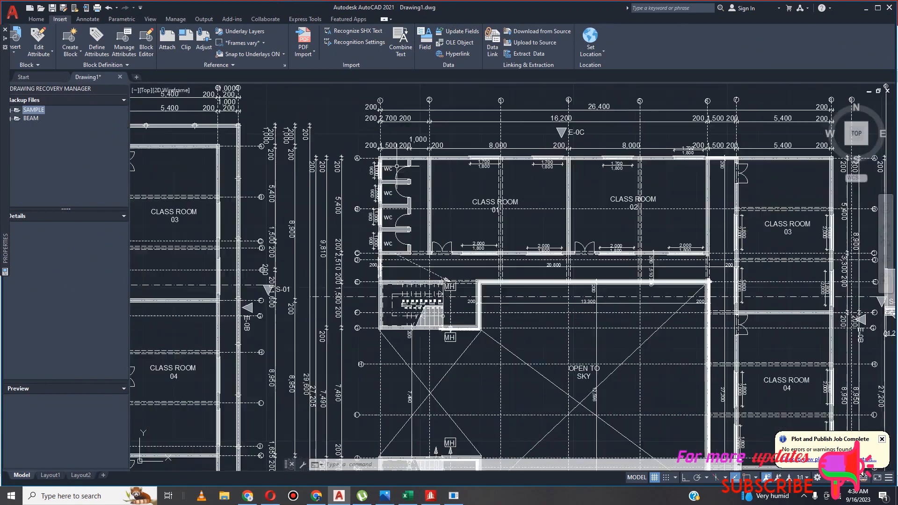
pyautogui.scroll(-5, 389, 222)
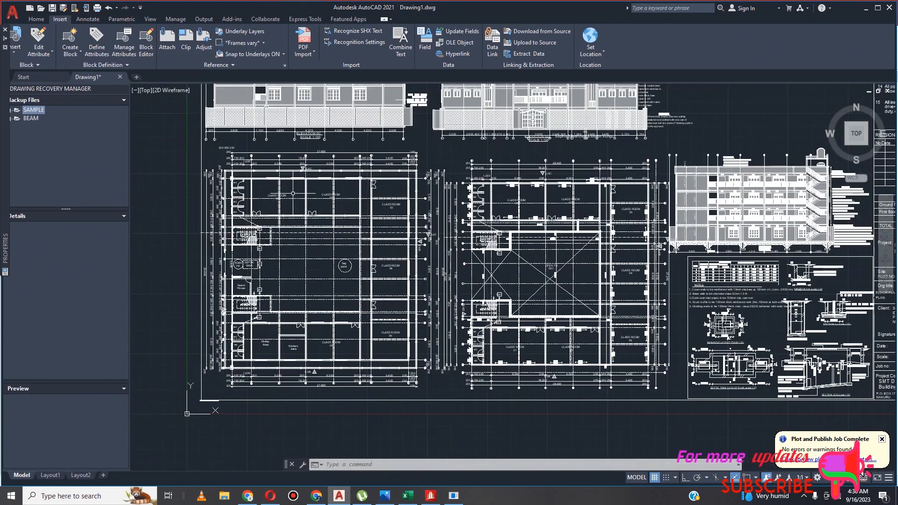
pyautogui.scroll(7, 239, 175)
pyautogui.scroll(-5, 239, 175)
pyautogui.scroll(4, 236, 173)
pyautogui.scroll(-4, 258, 169)
pyautogui.scroll(-4, 255, 169)
pyautogui.scroll(7, 384, 216)
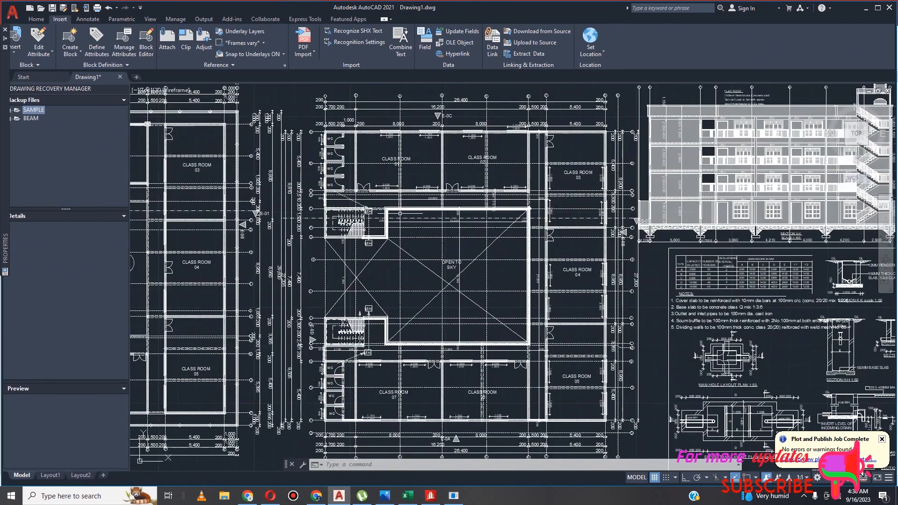
pyautogui.scroll(-6, 386, 232)
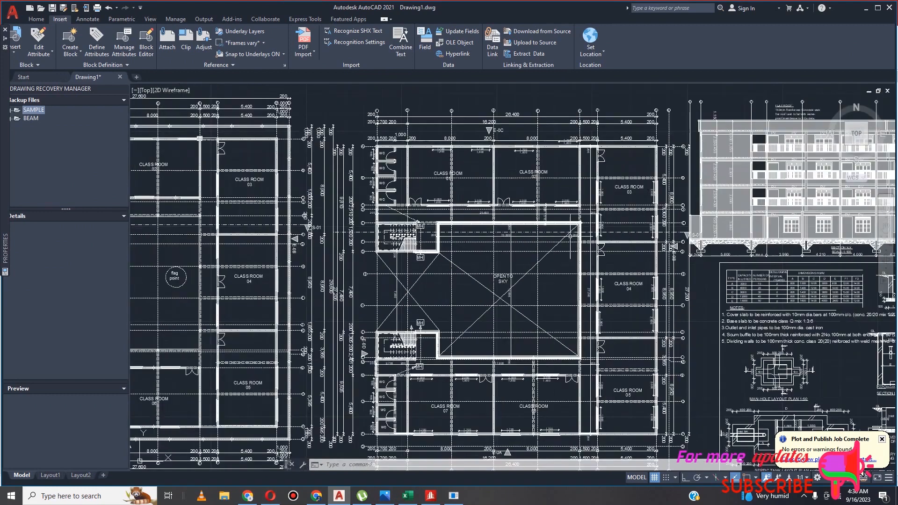
pyautogui.scroll(-3, 439, 310)
# Examine the wall and beam lines around the Guard House staircase, WCs and Dining Area on the ground floor plan.
pyautogui.scroll(7, 440, 310)
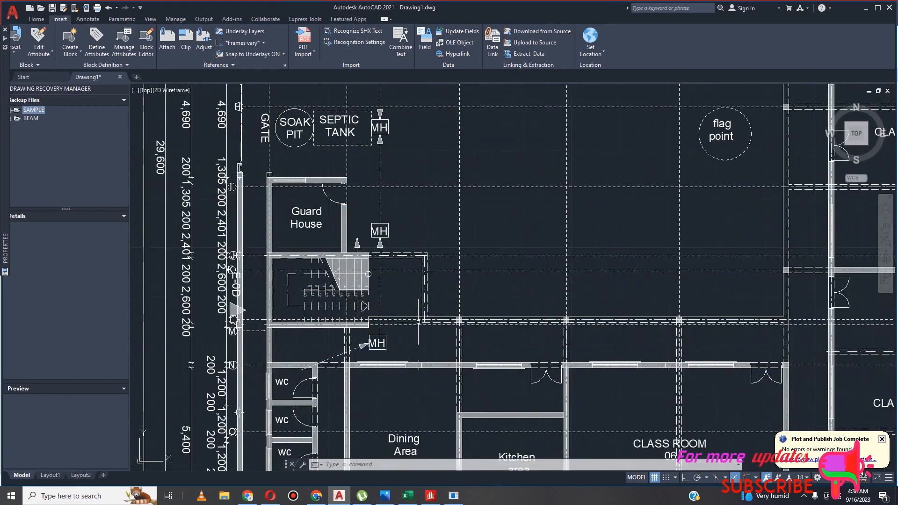
pyautogui.scroll(-3, 440, 310)
pyautogui.scroll(5, 368, 346)
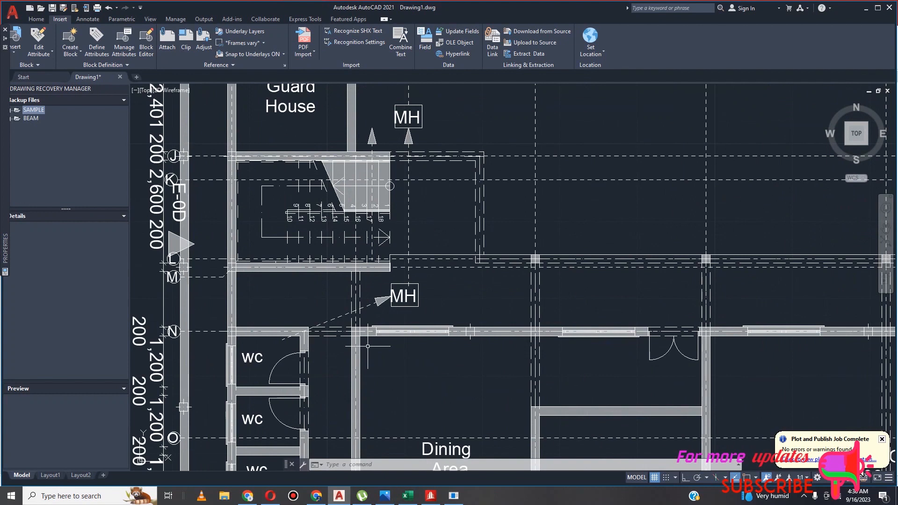
pyautogui.scroll(-4, 362, 306)
pyautogui.scroll(5, 370, 395)
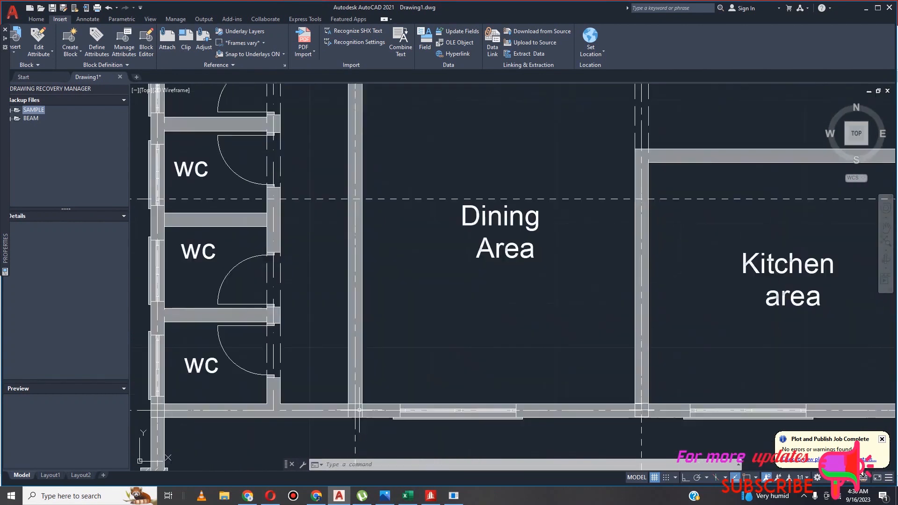
pyautogui.scroll(-5, 351, 407)
pyautogui.scroll(5, 425, 337)
pyautogui.scroll(-7, 425, 356)
pyautogui.scroll(5, 421, 375)
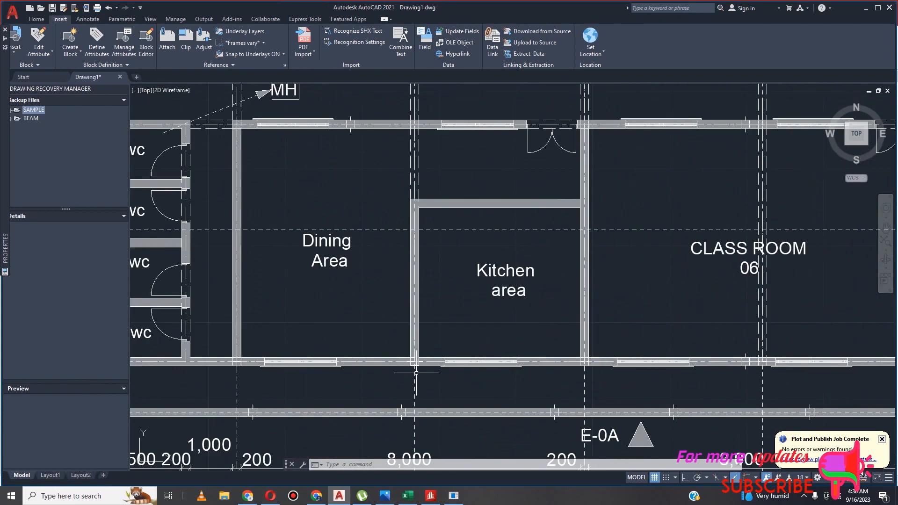
# Examine the columns and dashed beam lines along the corridor beside the Kitchen area and Class Room 06.
pyautogui.scroll(-3, 416, 363)
pyautogui.scroll(5, 472, 403)
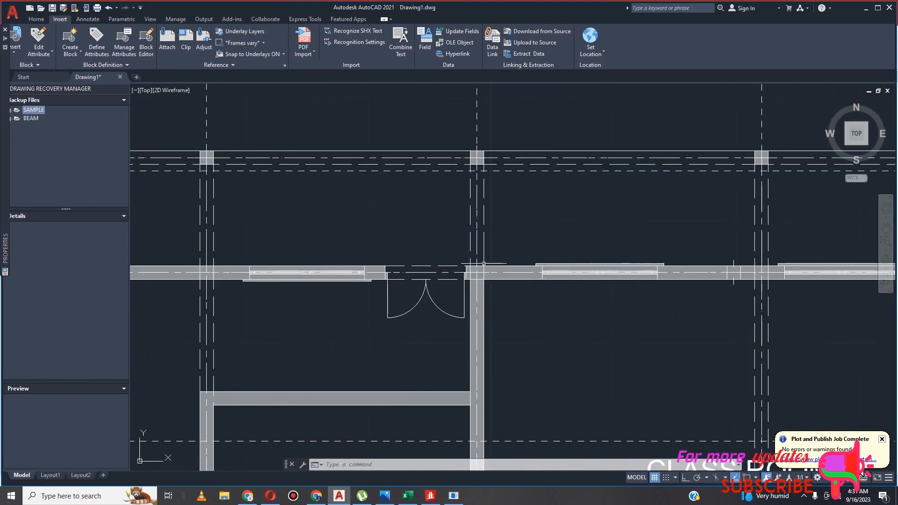
pyautogui.scroll(-4, 472, 407)
pyautogui.scroll(4, 469, 411)
pyautogui.scroll(-6, 470, 411)
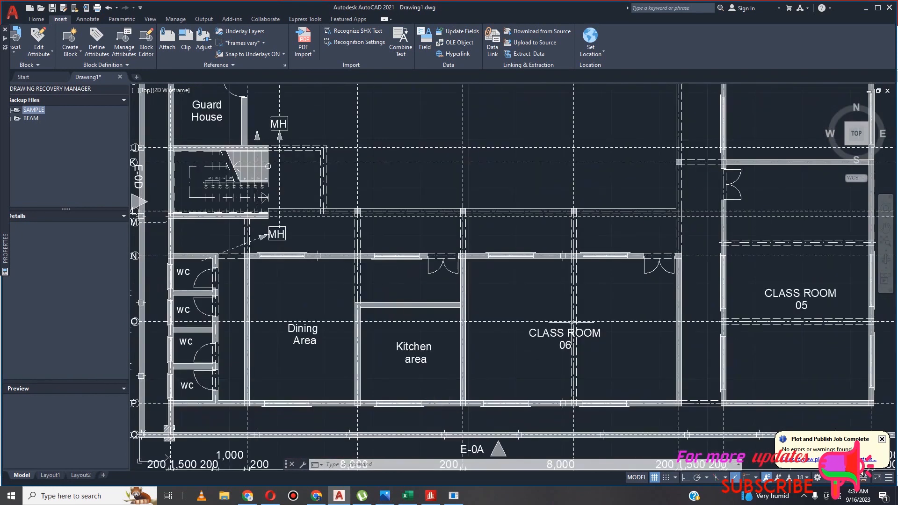
pyautogui.scroll(4, 538, 233)
pyautogui.scroll(-4, 538, 233)
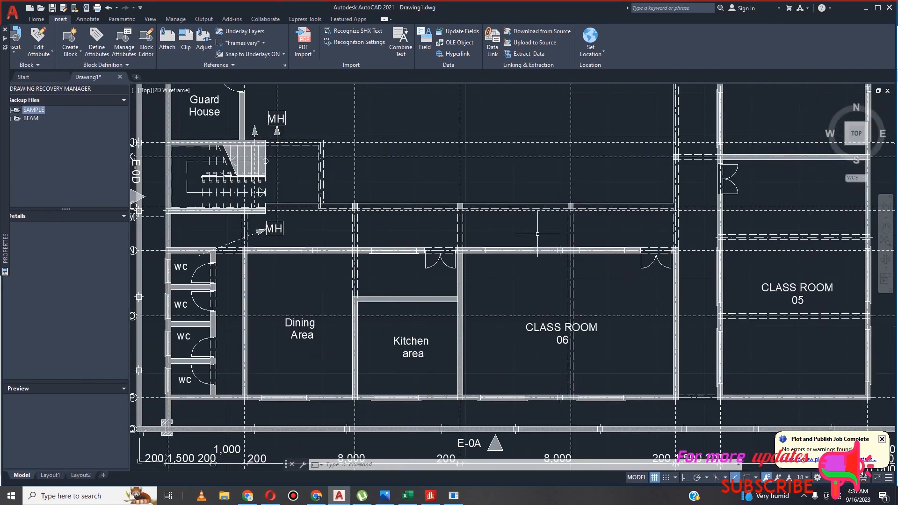
pyautogui.scroll(-3, 554, 382)
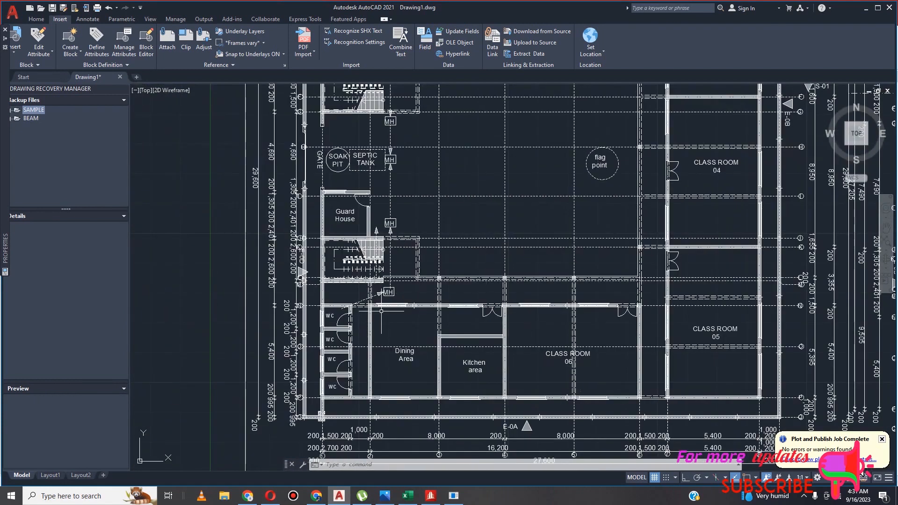
# Inspect the wall lines running from the WCs through the Dining Area and Kitchen area to Class Room 06, including the outer wall.
pyautogui.scroll(5, 372, 334)
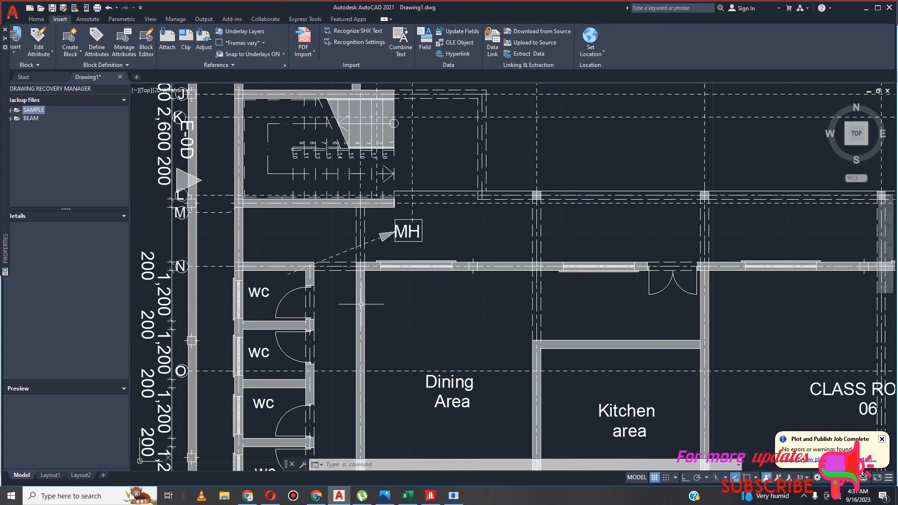
pyautogui.scroll(-3, 361, 304)
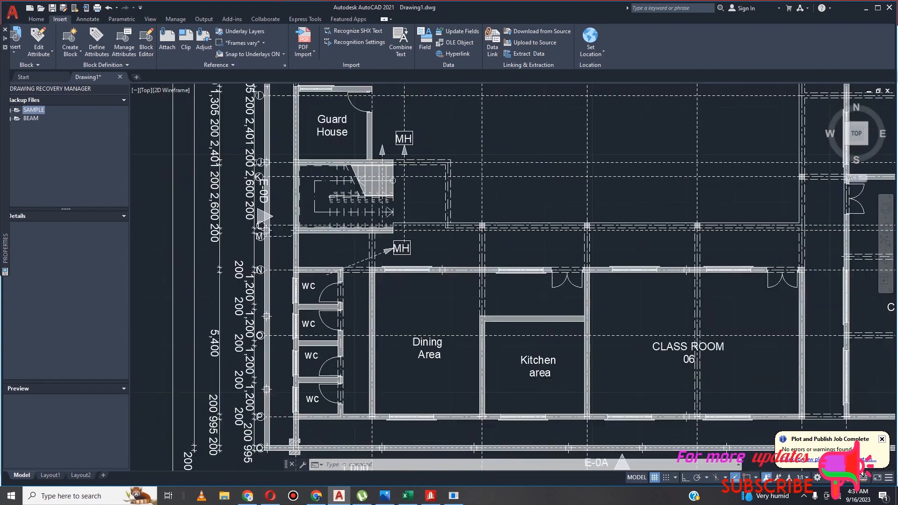
pyautogui.scroll(-2, 543, 276)
pyautogui.scroll(3, 457, 339)
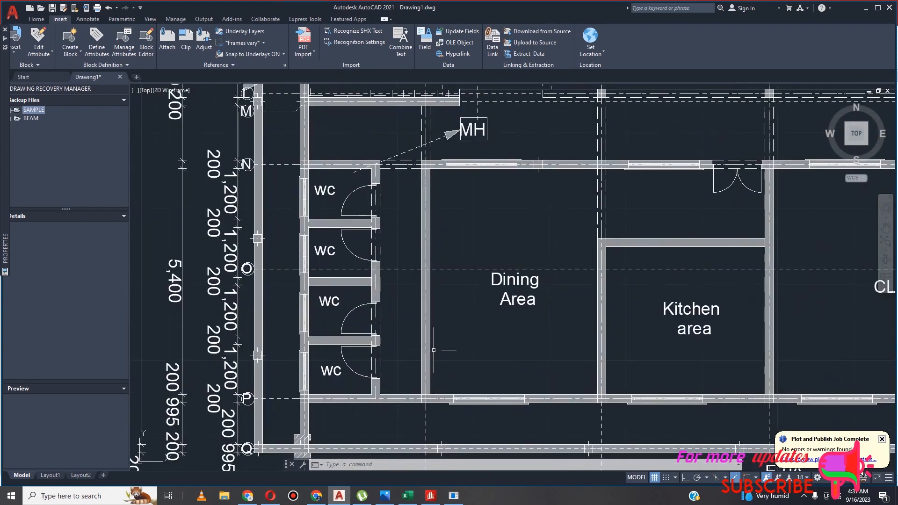
pyautogui.scroll(4, 427, 405)
pyautogui.scroll(-6, 552, 411)
pyautogui.scroll(-4, 435, 378)
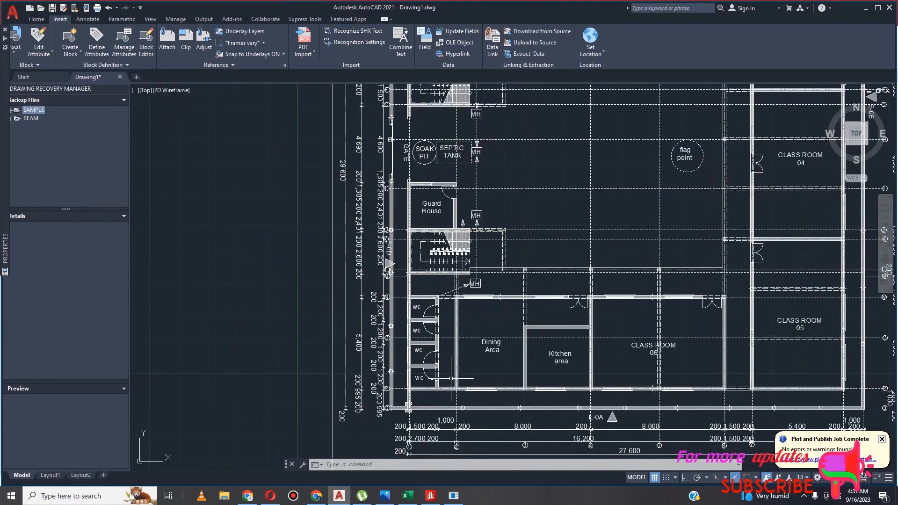
pyautogui.scroll(4, 564, 339)
pyautogui.scroll(-4, 561, 351)
pyautogui.scroll(5, 559, 362)
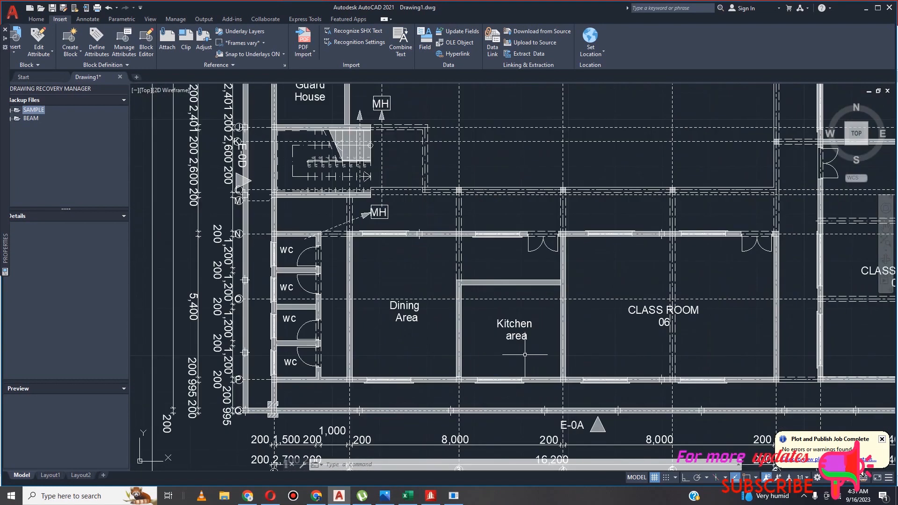
pyautogui.scroll(3, 674, 363)
pyautogui.scroll(-4, 674, 362)
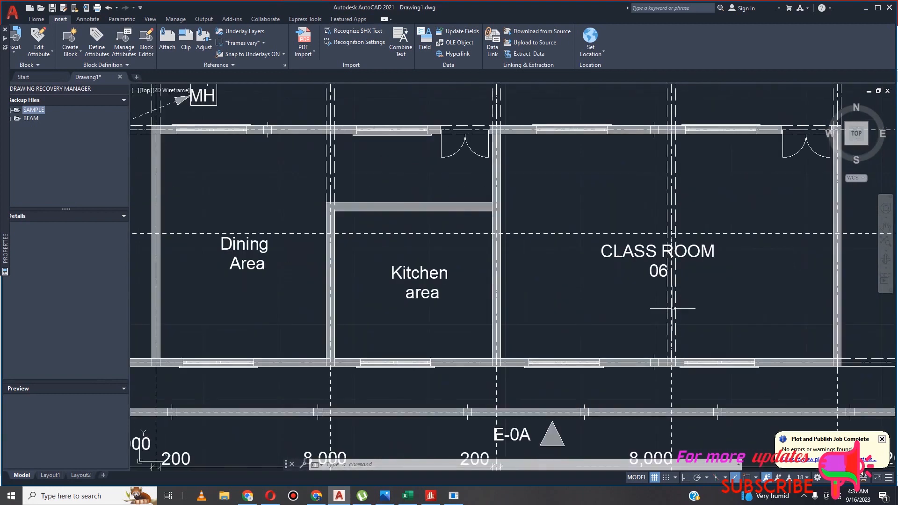
pyautogui.scroll(3, 653, 356)
pyautogui.scroll(-6, 684, 248)
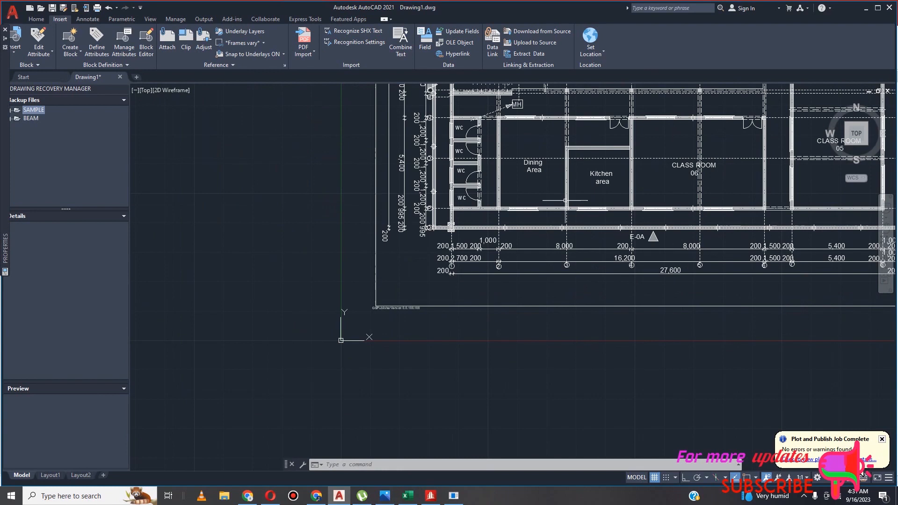
# Examine the columns and dashed beam lines along the corridor from the Guard House staircase to the corner near Class Room 05.
pyautogui.scroll(-5, 489, 233)
pyautogui.scroll(5, 601, 189)
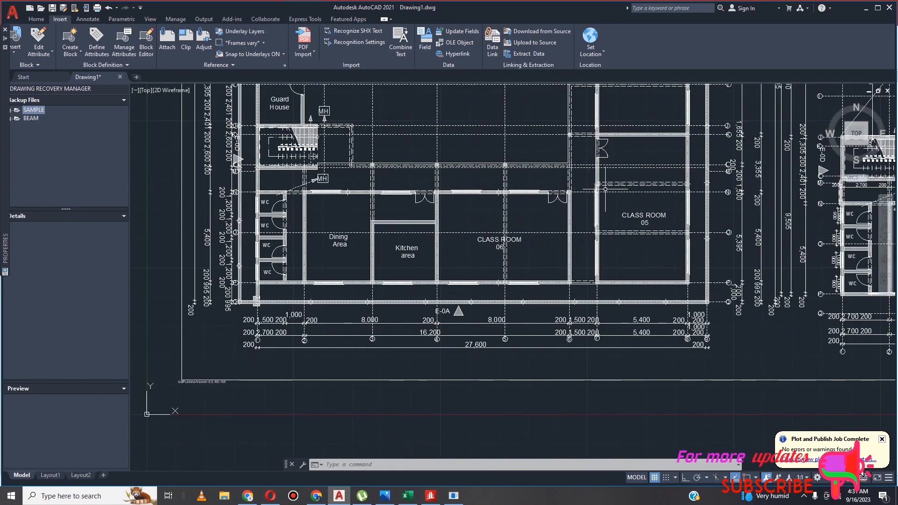
pyautogui.scroll(-2, 650, 370)
pyautogui.scroll(6, 551, 239)
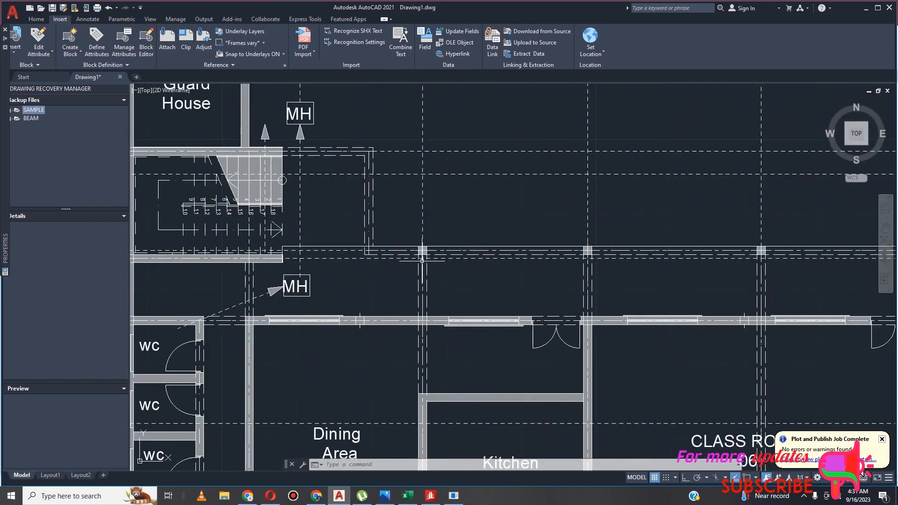
pyautogui.scroll(-2, 435, 266)
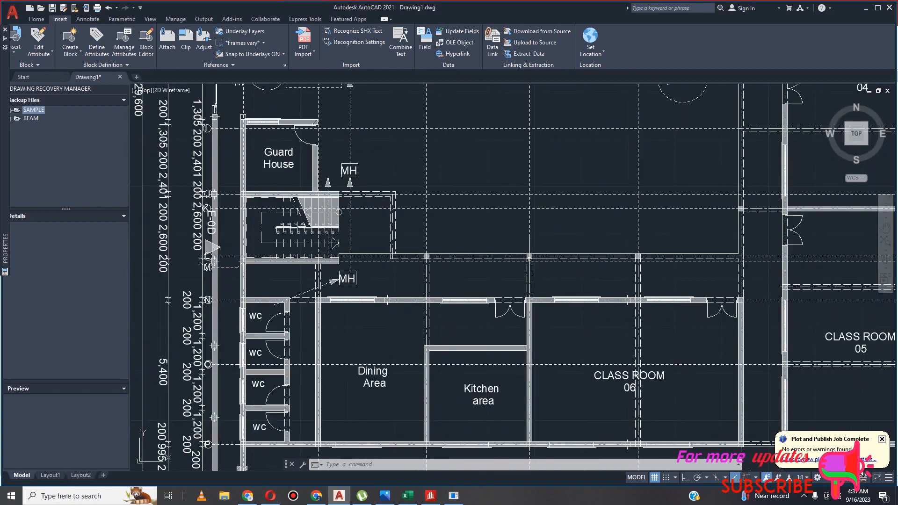
pyautogui.scroll(-2, 549, 264)
pyautogui.scroll(2, 537, 277)
pyautogui.scroll(-2, 540, 281)
pyautogui.scroll(4, 629, 270)
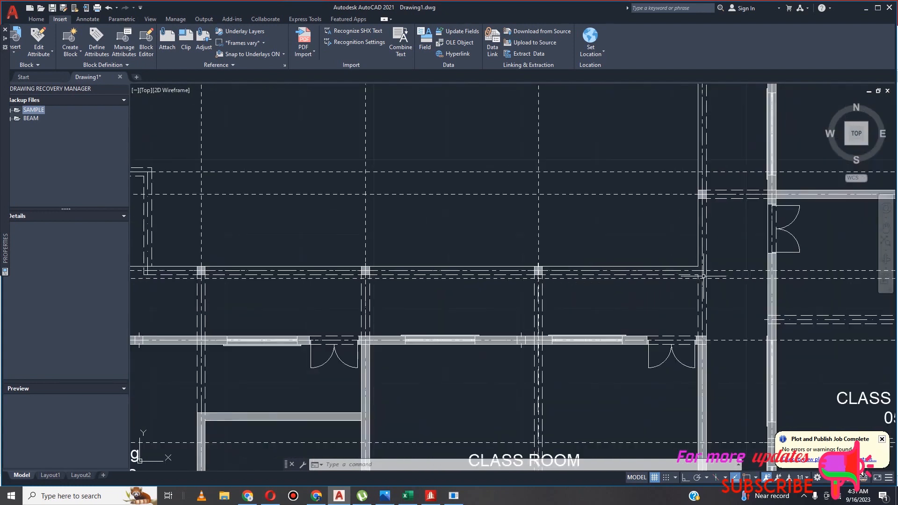
pyautogui.scroll(-3, 704, 214)
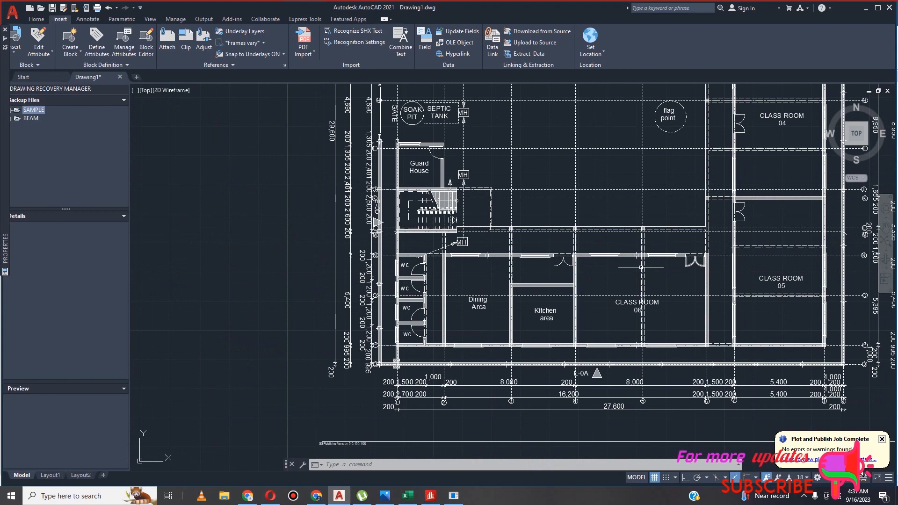
# Inspect the dashed beam outline and walls around the staircase below the Guard House on the ground floor plan.
pyautogui.scroll(3, 481, 190)
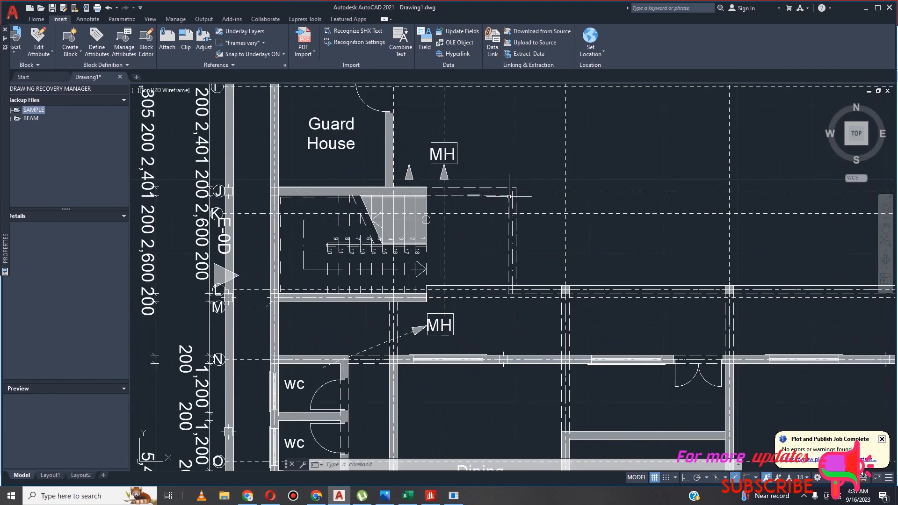
pyautogui.scroll(4, 523, 192)
pyautogui.scroll(-6, 505, 183)
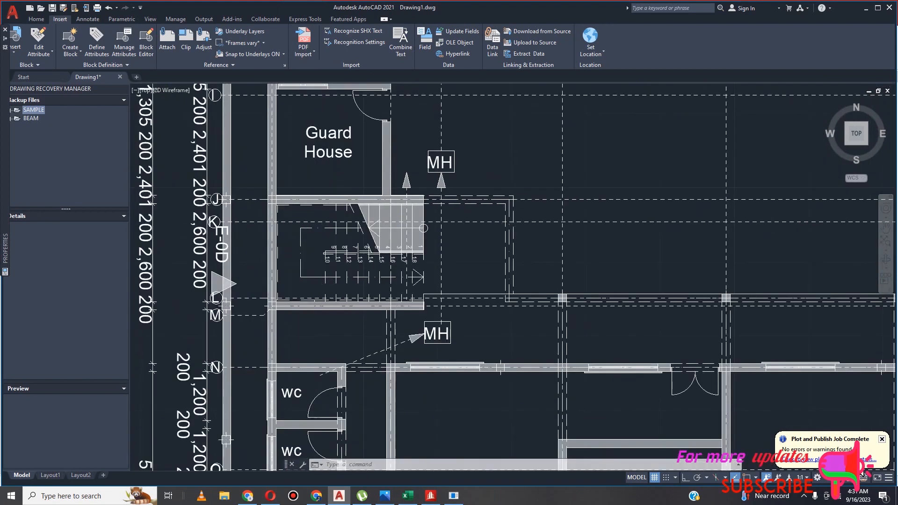
pyautogui.scroll(6, 702, 248)
pyautogui.scroll(-3, 608, 240)
pyautogui.scroll(-8, 590, 238)
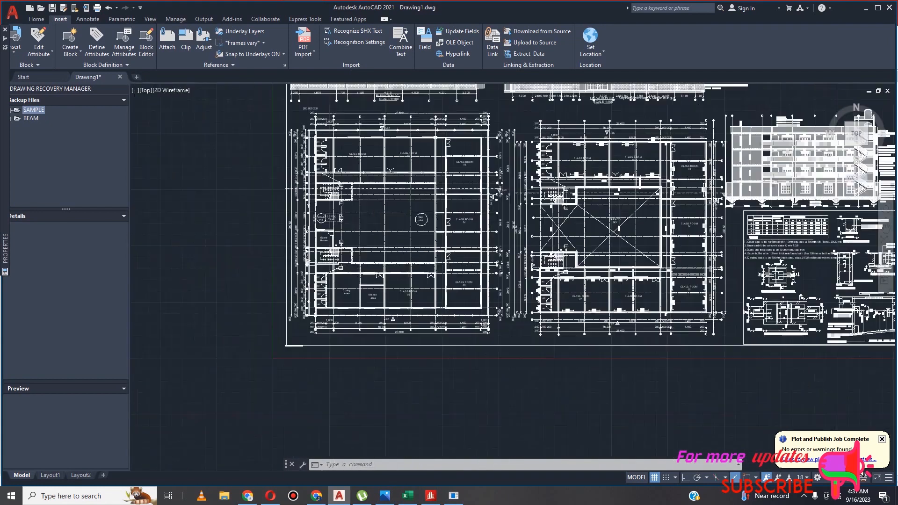
pyautogui.scroll(5, 401, 264)
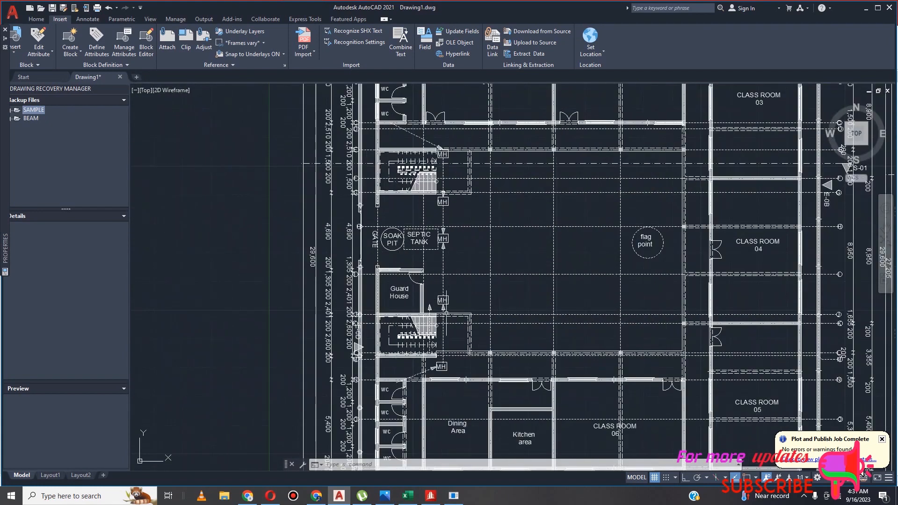
pyautogui.scroll(4, 442, 322)
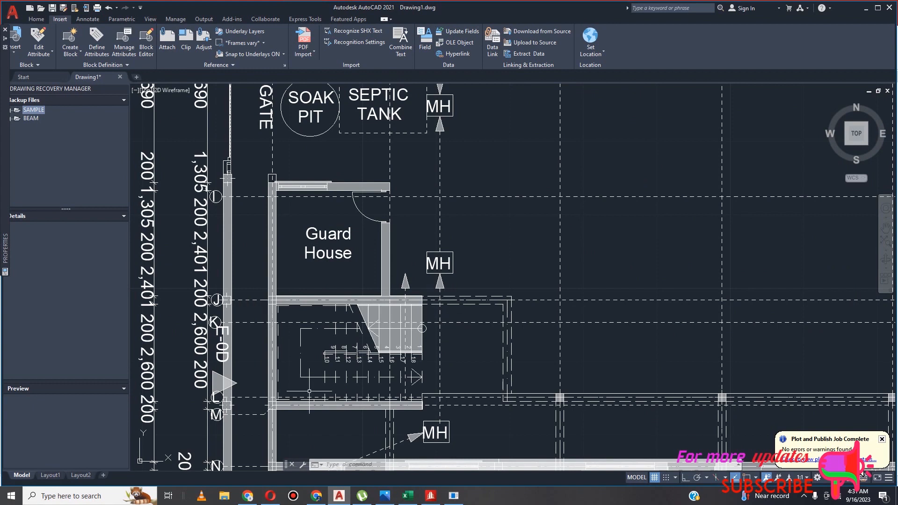
# Review the ground floor plan around Class Rooms 01 to 03 and the courtyard against the adjacent open-to-sky plan.
pyautogui.scroll(-4, 372, 463)
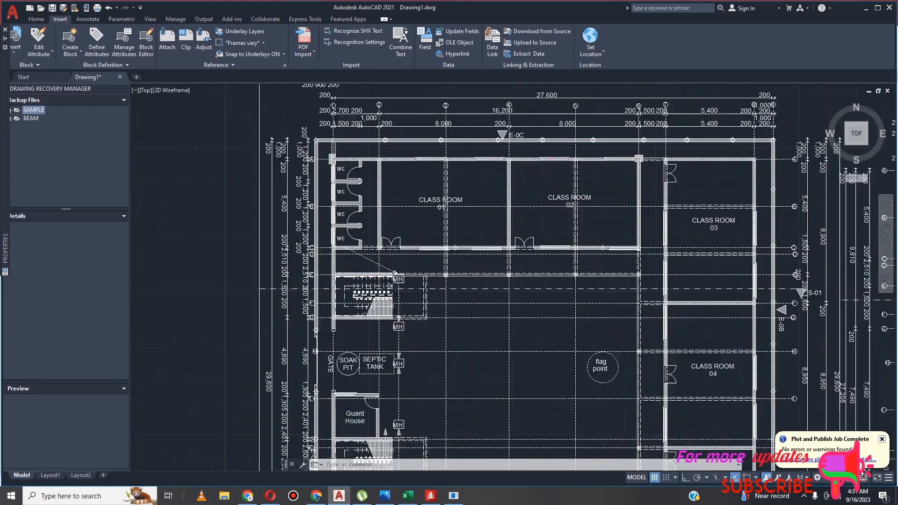
pyautogui.scroll(3, 482, 295)
pyautogui.scroll(-5, 509, 283)
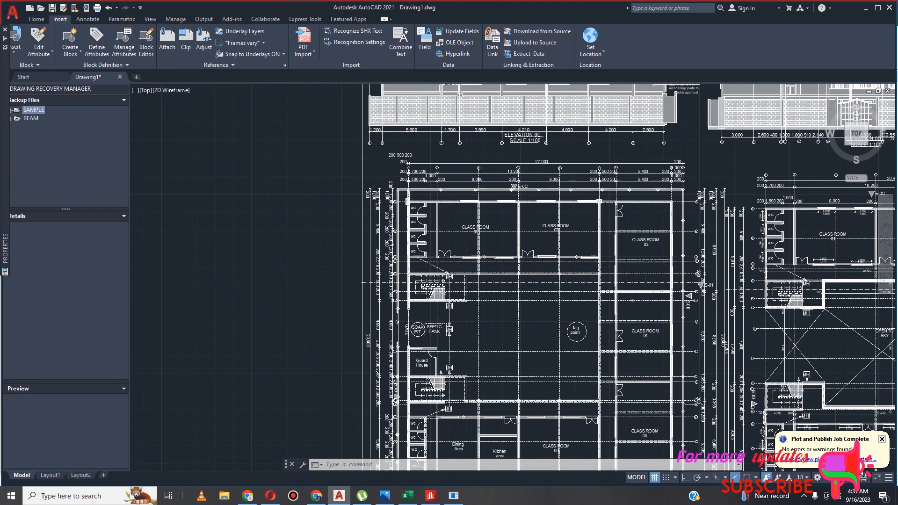
pyautogui.scroll(4, 632, 301)
pyautogui.scroll(-2, 555, 284)
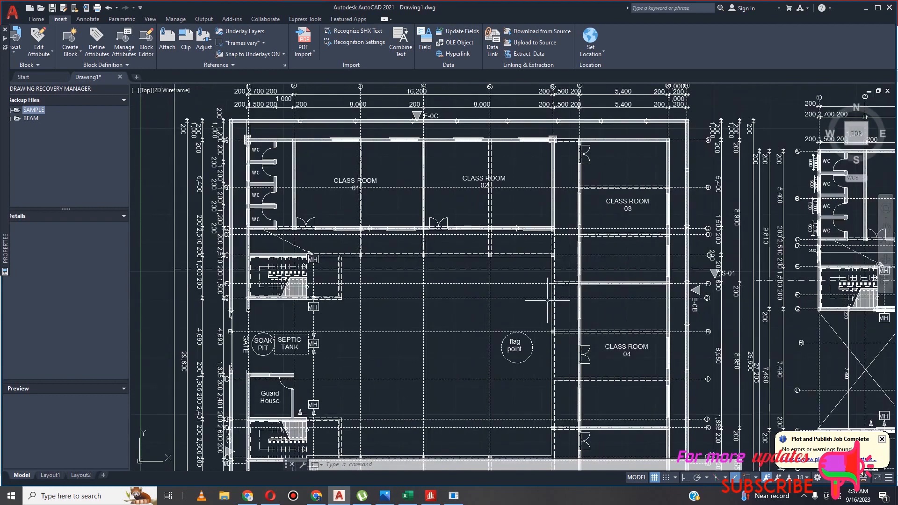
pyautogui.scroll(5, 562, 307)
pyautogui.scroll(-10, 556, 290)
pyautogui.scroll(6, 569, 323)
pyautogui.scroll(5, 539, 292)
pyautogui.scroll(3, 544, 253)
pyautogui.scroll(-8, 544, 252)
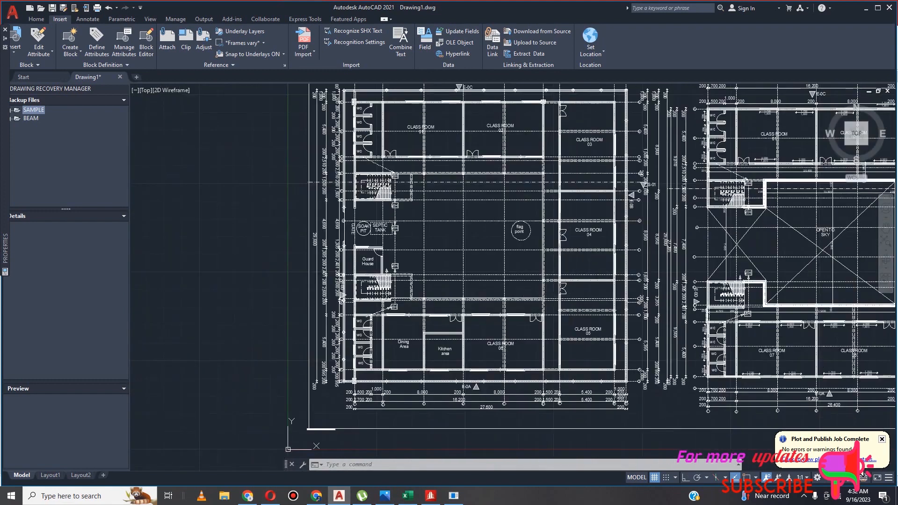
# Examine the beam lines crossing the corridor between the flag point courtyard and Class Room 04.
pyautogui.scroll(4, 549, 253)
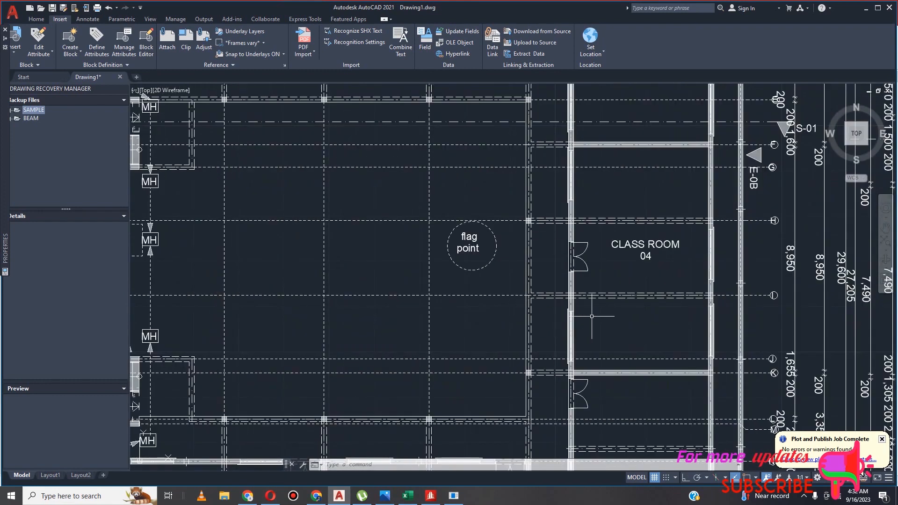
pyautogui.scroll(4, 526, 294)
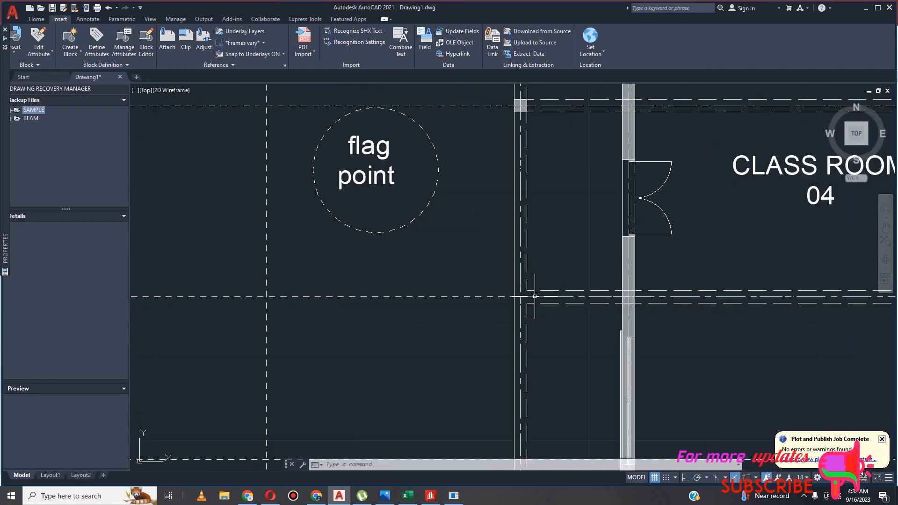
pyautogui.scroll(-4, 526, 307)
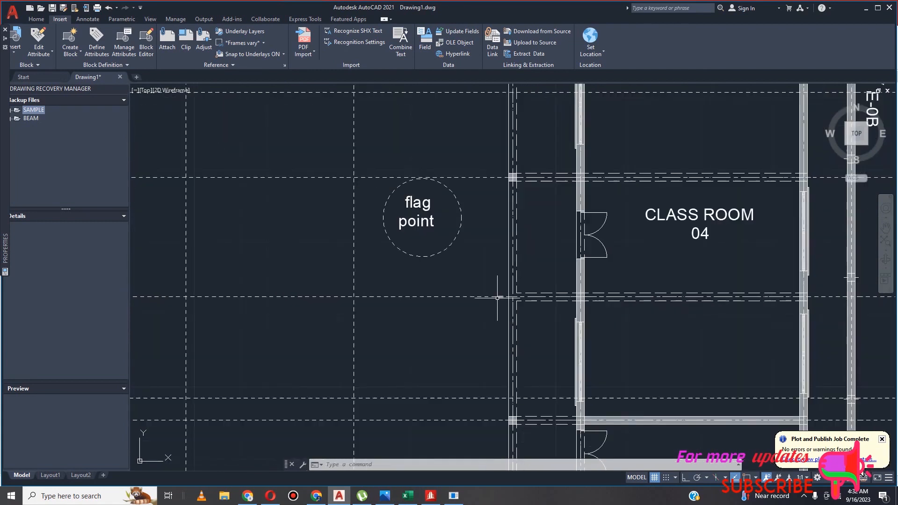
pyautogui.scroll(8, 526, 290)
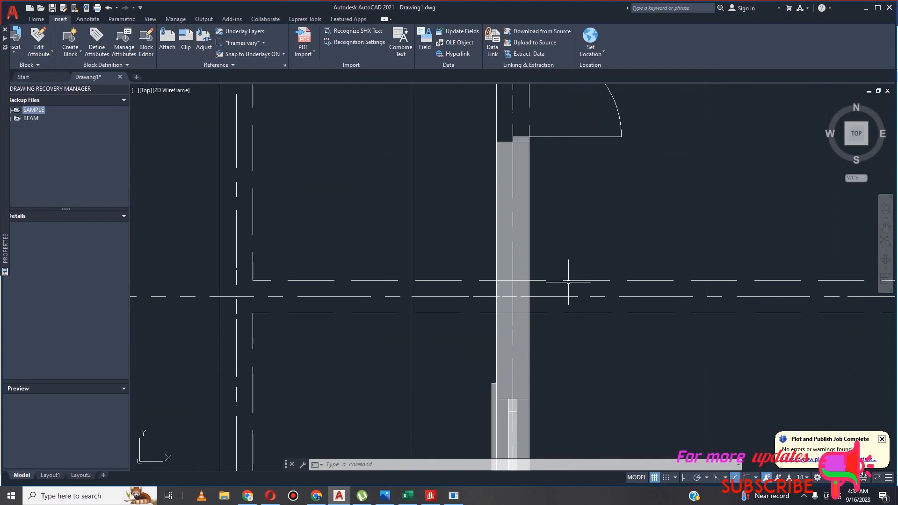
pyautogui.scroll(-5, 572, 275)
pyautogui.scroll(-1, 485, 318)
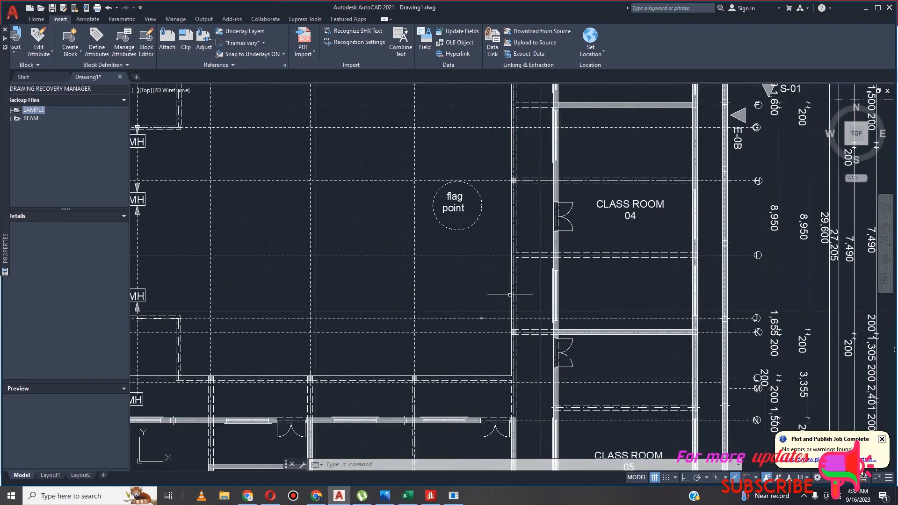
pyautogui.scroll(-2, 515, 313)
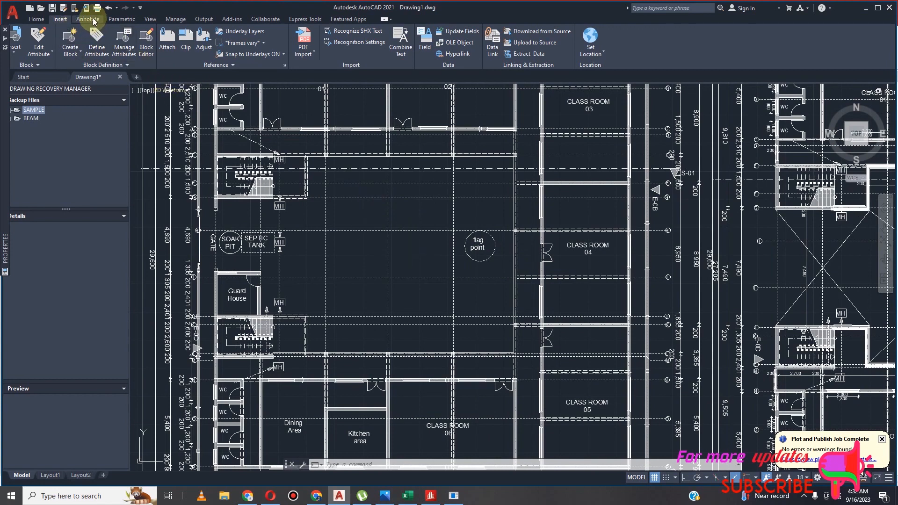
# Try to dimension the corridor width between the courtyard edge beam and the Class Room 04 wall.
pyautogui.click(88, 19)
pyautogui.click(160, 40)
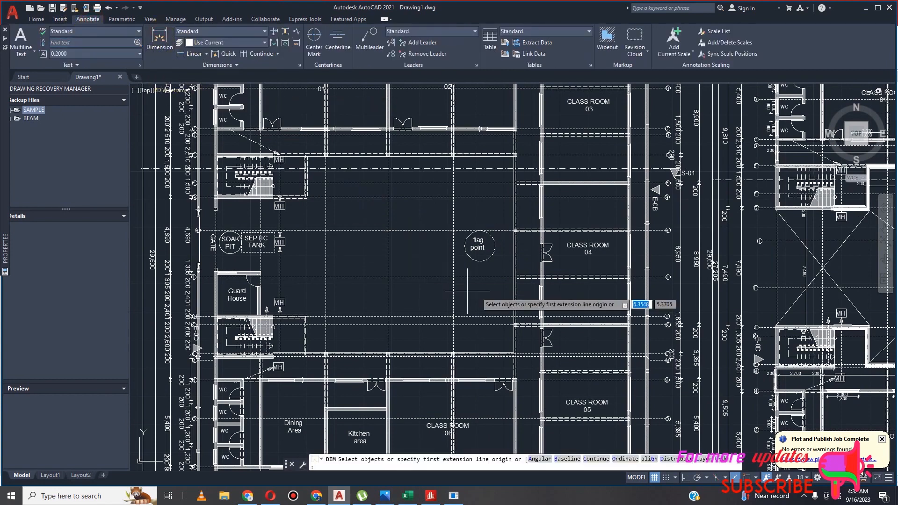
pyautogui.scroll(5, 540, 263)
pyautogui.press('Return')
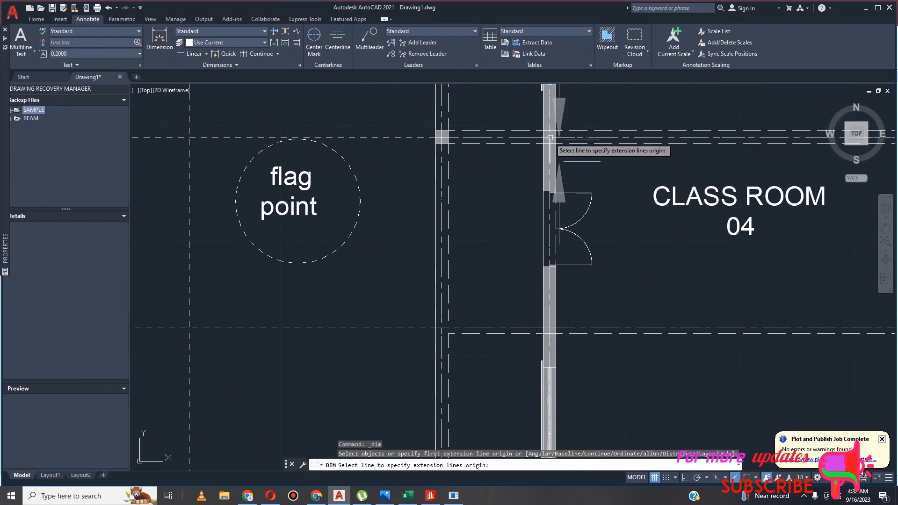
pyautogui.click(550, 137)
pyautogui.scroll(-4, 553, 256)
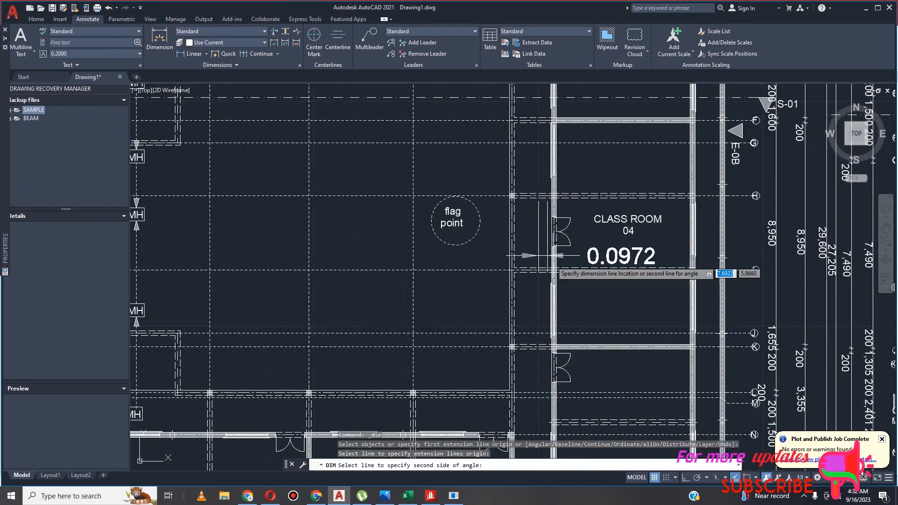
pyautogui.scroll(4, 553, 344)
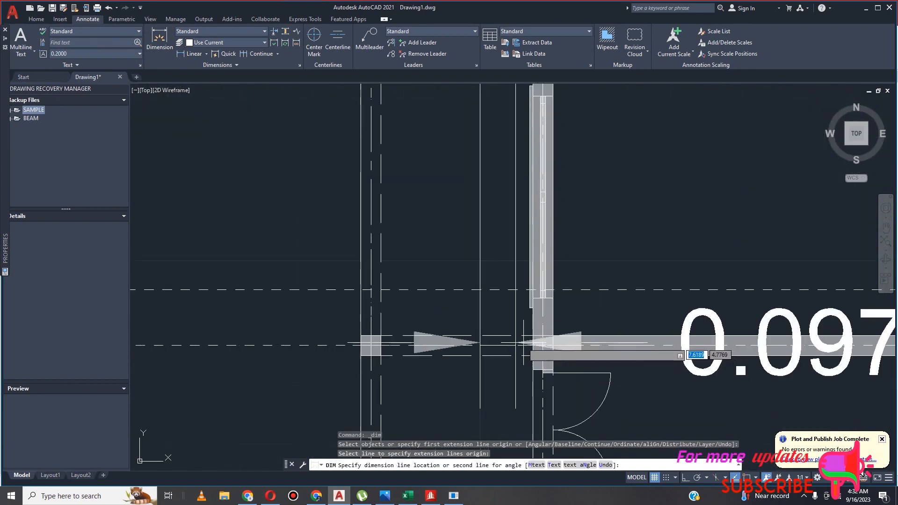
pyautogui.click(506, 346)
pyautogui.click(506, 346)
pyautogui.scroll(-5, 507, 347)
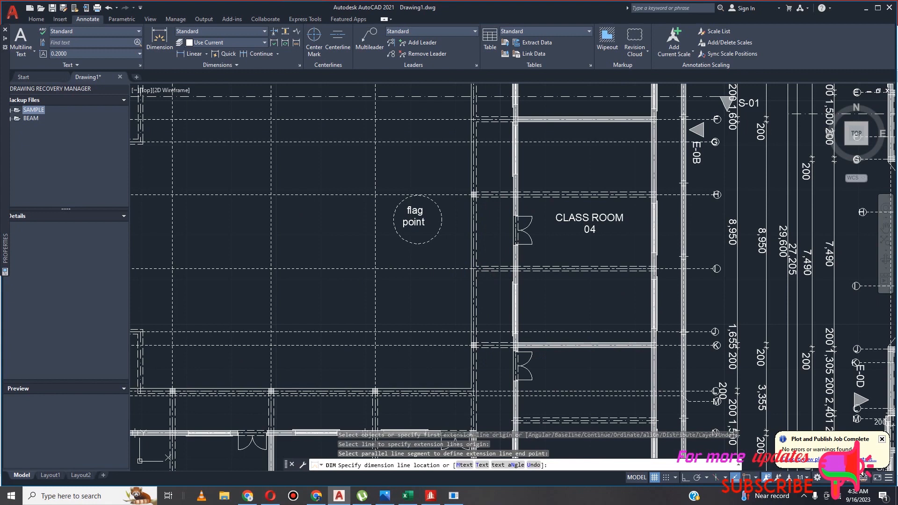
pyautogui.scroll(4, 523, 285)
pyautogui.scroll(-4, 520, 287)
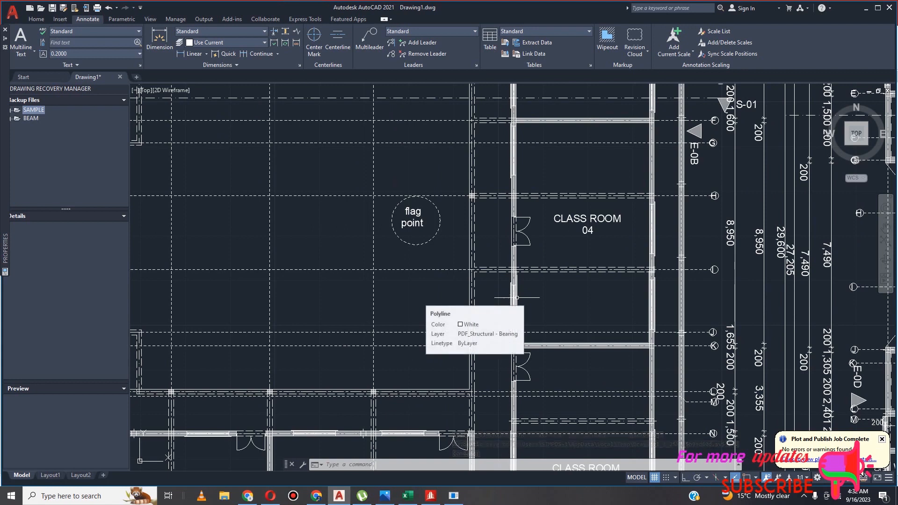
# Inspect the beam on grid line I through Class Room 04 from the courtyard edge to the outer wall.
pyautogui.scroll(2, 509, 268)
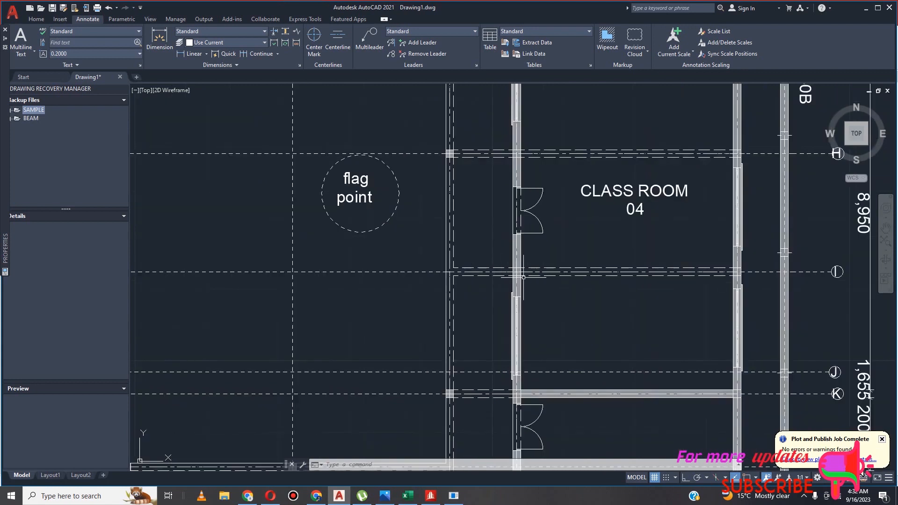
pyautogui.scroll(3, 517, 278)
pyautogui.scroll(-3, 510, 271)
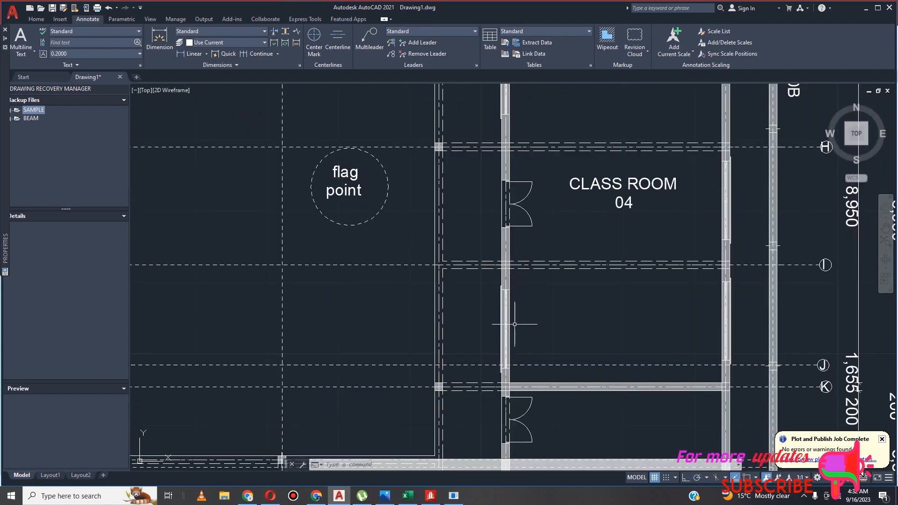
pyautogui.scroll(-3, 499, 267)
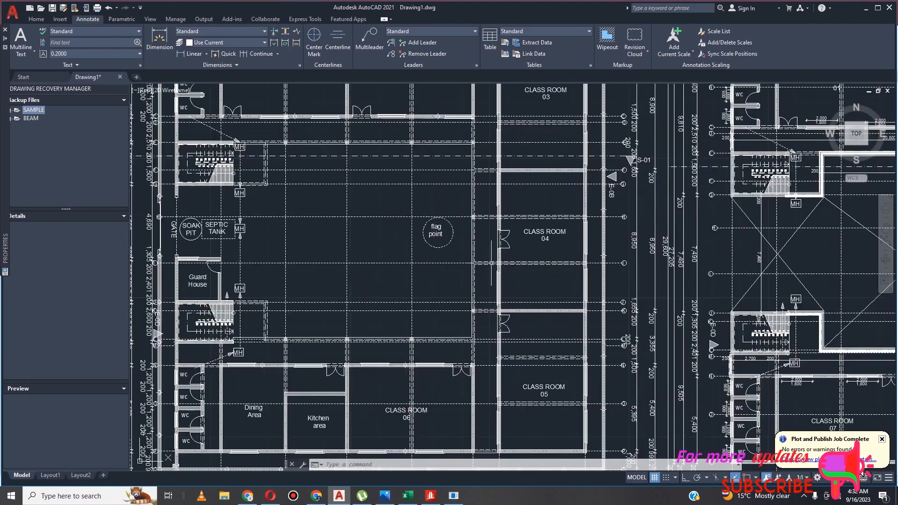
pyautogui.scroll(3, 510, 270)
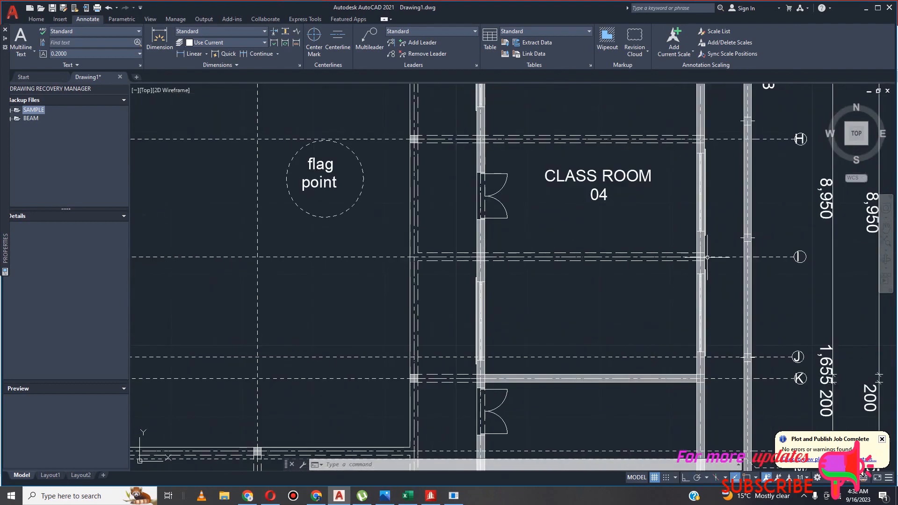
pyautogui.scroll(-5, 537, 260)
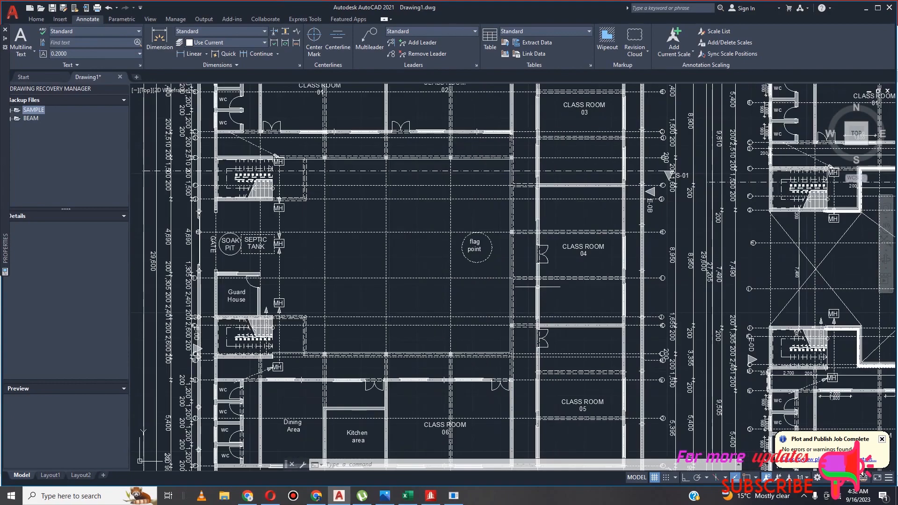
# Switch to STAAD.Pro and select the column nodes of the small projecting block, leaving out the nodes without columns.
pyautogui.click(440, 489)
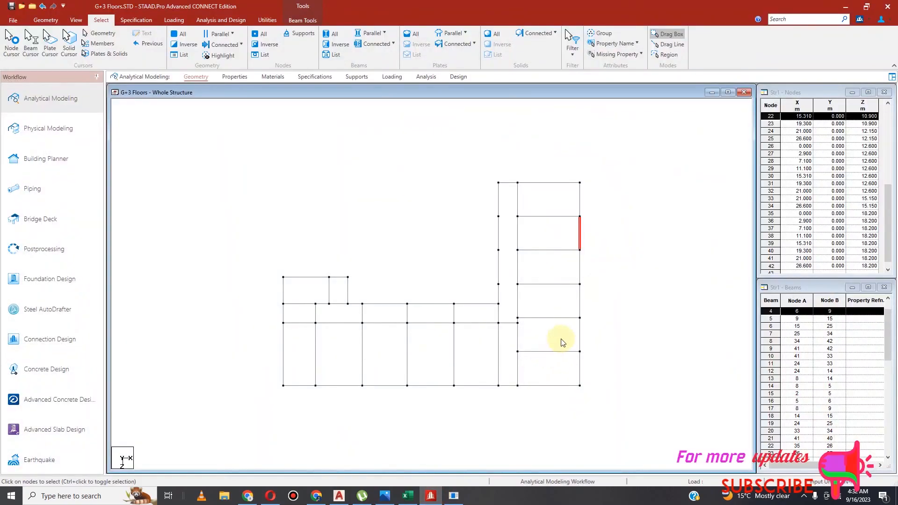
pyautogui.scroll(1, 413, 306)
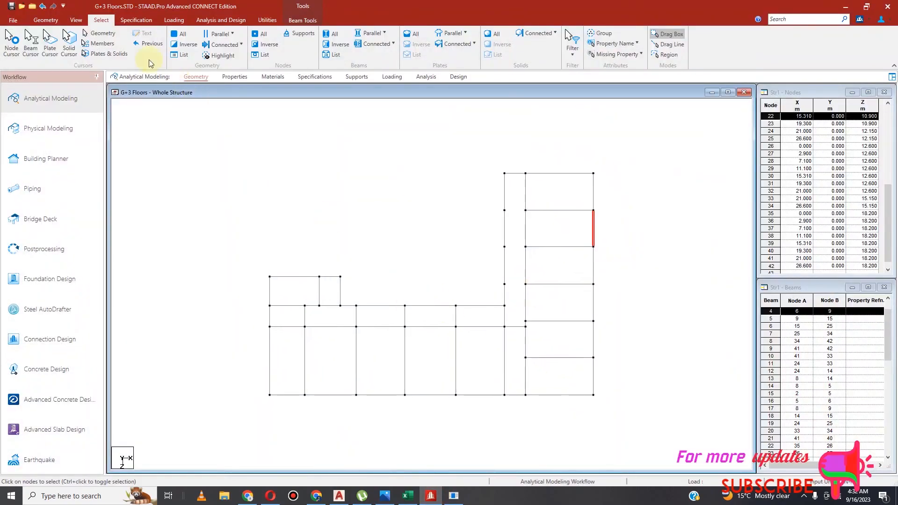
pyautogui.click(444, 282)
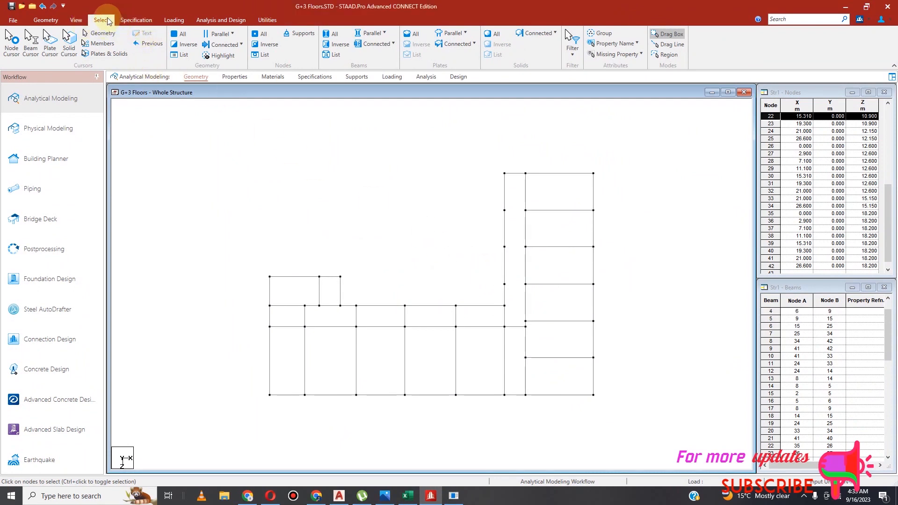
pyautogui.click(17, 50)
pyautogui.moveTo(258, 271); pyautogui.dragTo(330, 299)
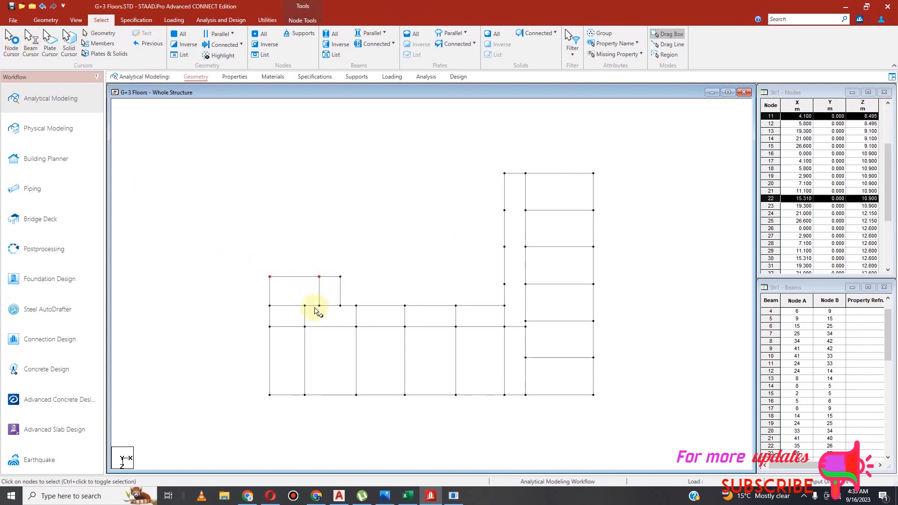
pyautogui.moveTo(340, 265); pyautogui.dragTo(354, 283)
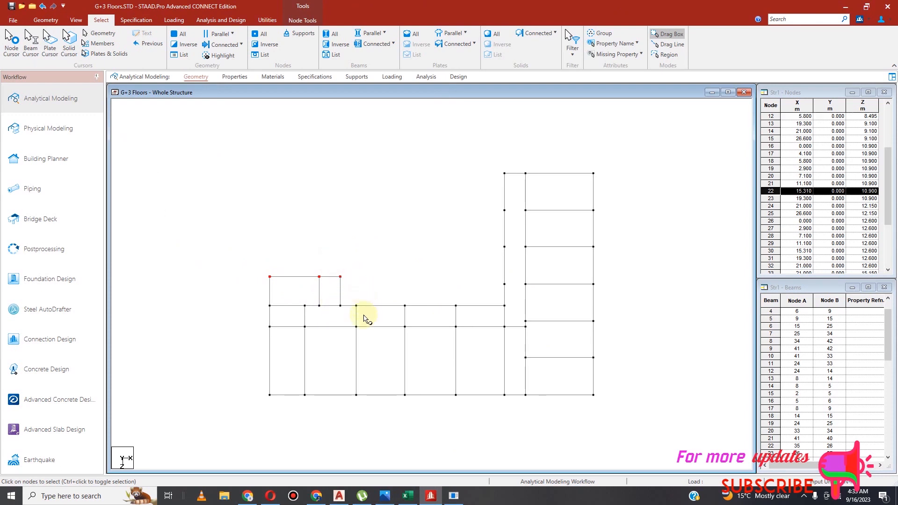
pyautogui.keyDown('ctrl'); pyautogui.moveTo(260, 296); pyautogui.dragTo(329, 313); pyautogui.keyUp('ctrl')
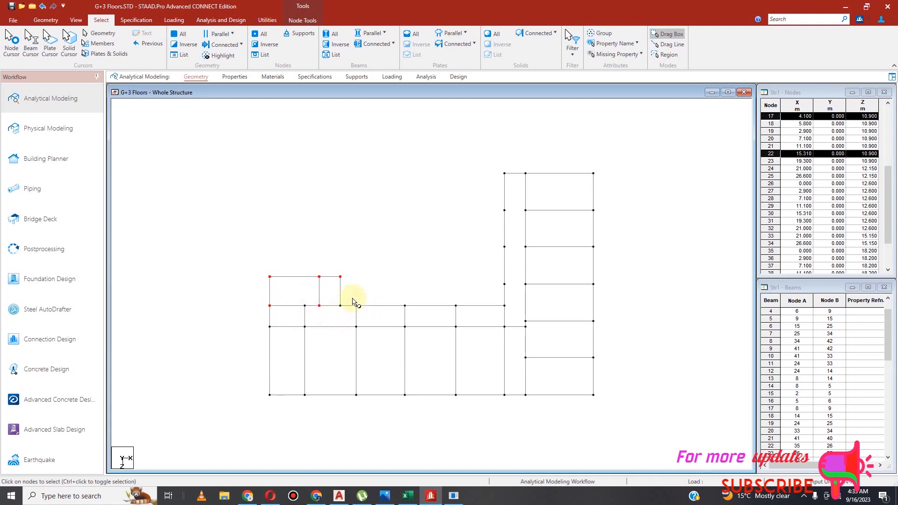
# Add the remaining column nodes of the corridor, the long wing and the classroom wing to the selection, skipping beam-only intersections.
pyautogui.keyDown('ctrl'); pyautogui.moveTo(352, 298); pyautogui.dragTo(366, 311); pyautogui.keyUp('ctrl')
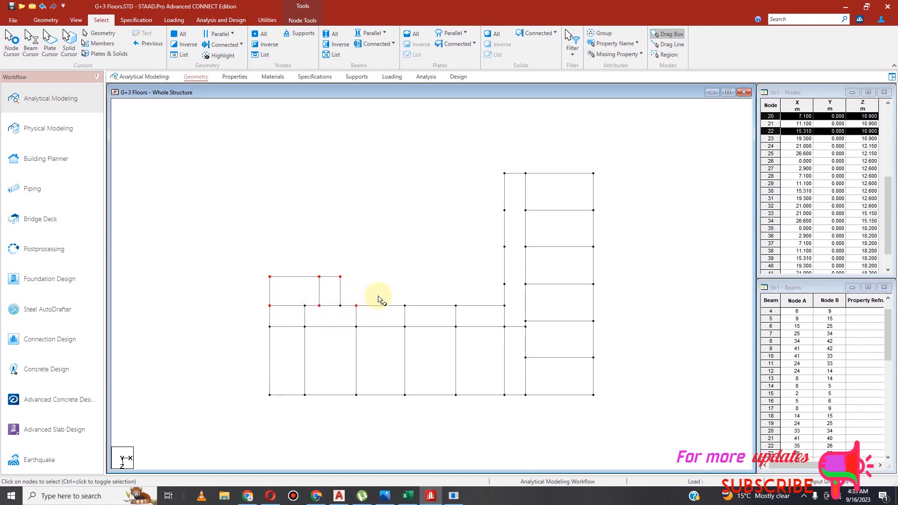
pyautogui.keyDown('ctrl'); pyautogui.moveTo(461, 316); pyautogui.dragTo(466, 317); pyautogui.keyUp('ctrl')
pyautogui.keyDown('ctrl'); pyautogui.moveTo(497, 166); pyautogui.dragTo(510, 288); pyautogui.keyUp('ctrl')
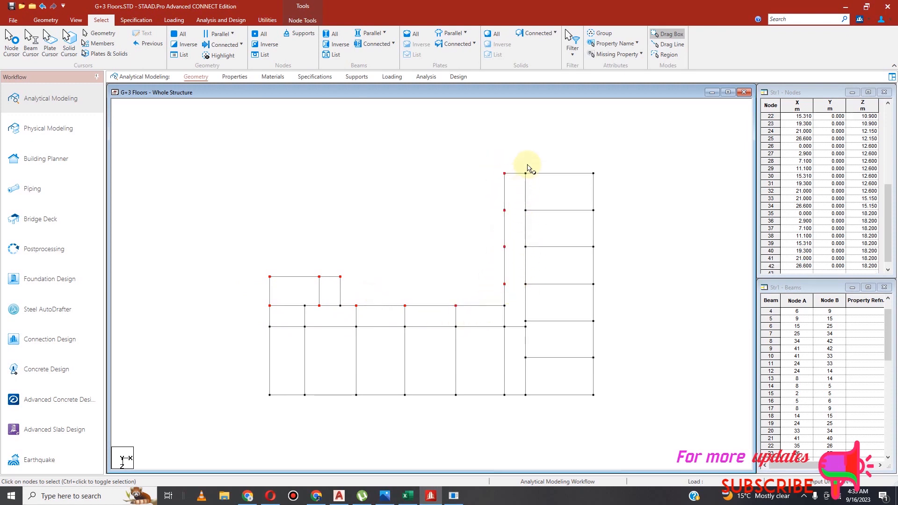
pyautogui.keyDown('ctrl'); pyautogui.moveTo(518, 163); pyautogui.dragTo(601, 324); pyautogui.keyUp('ctrl')
pyautogui.keyDown('ctrl'); pyautogui.moveTo(522, 349); pyautogui.dragTo(601, 415); pyautogui.keyUp('ctrl')
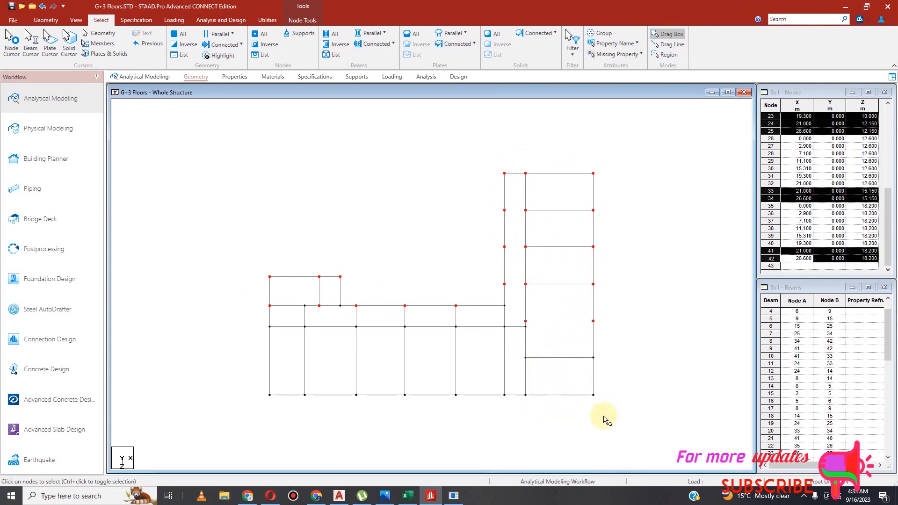
pyautogui.keyDown('ctrl'); pyautogui.moveTo(248, 316); pyautogui.dragTo(511, 426); pyautogui.keyUp('ctrl')
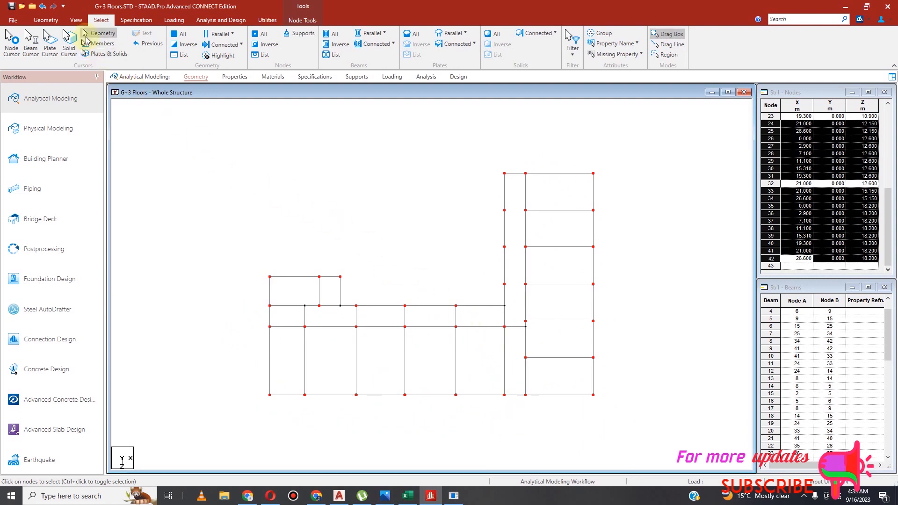
# Generate the foundation columns from the selected nodes with Translational Repeat, using one linked step of -1.2 m along Y.
pyautogui.click(45, 19)
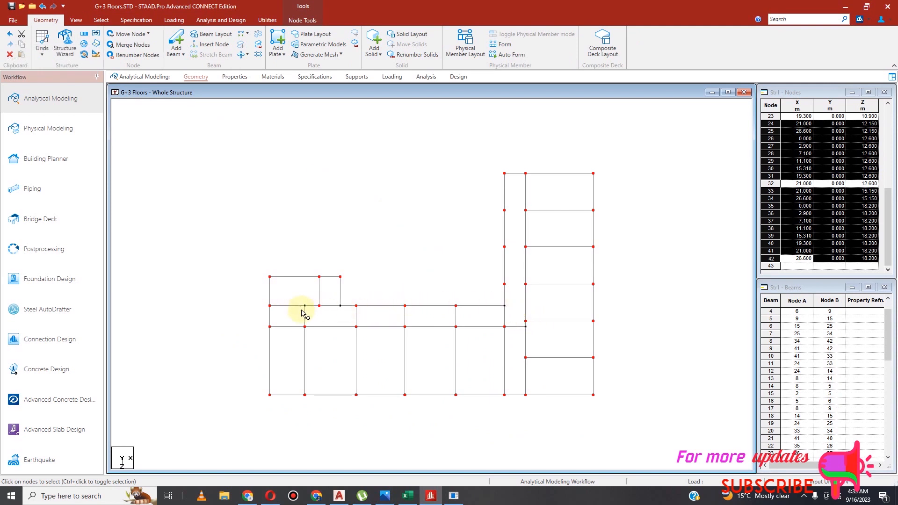
pyautogui.click(84, 34)
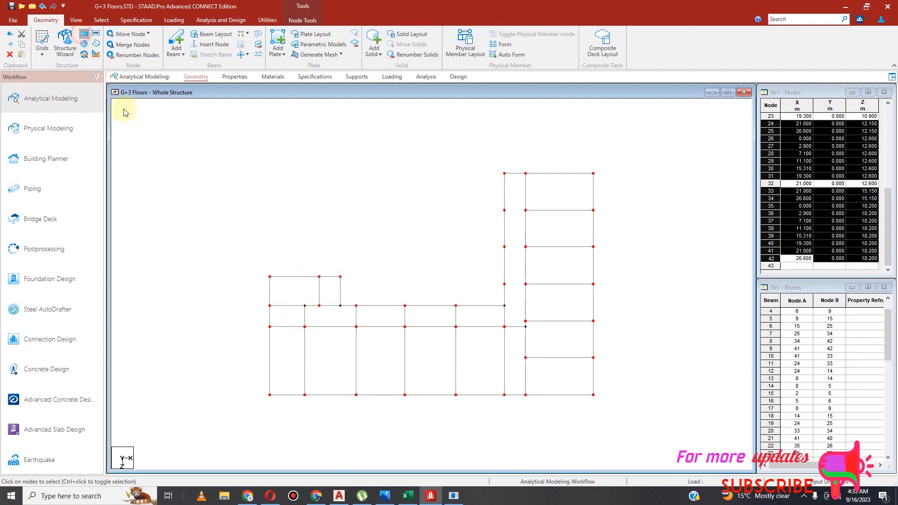
pyautogui.click(406, 326)
pyautogui.doubleClick(511, 328)
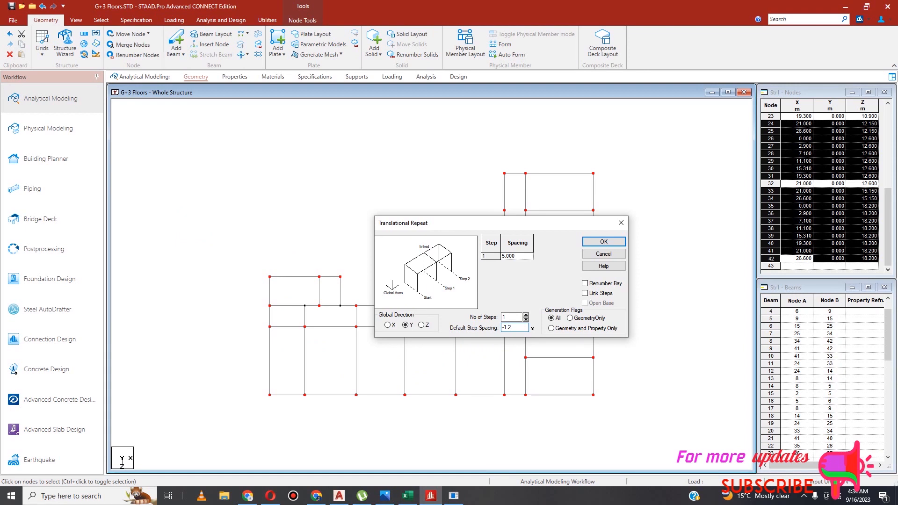
pyautogui.click(526, 256)
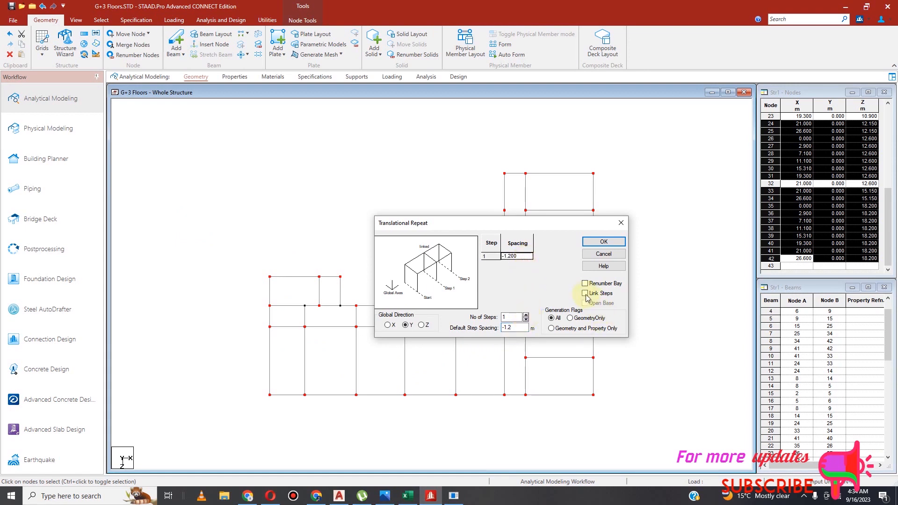
pyautogui.click(605, 242)
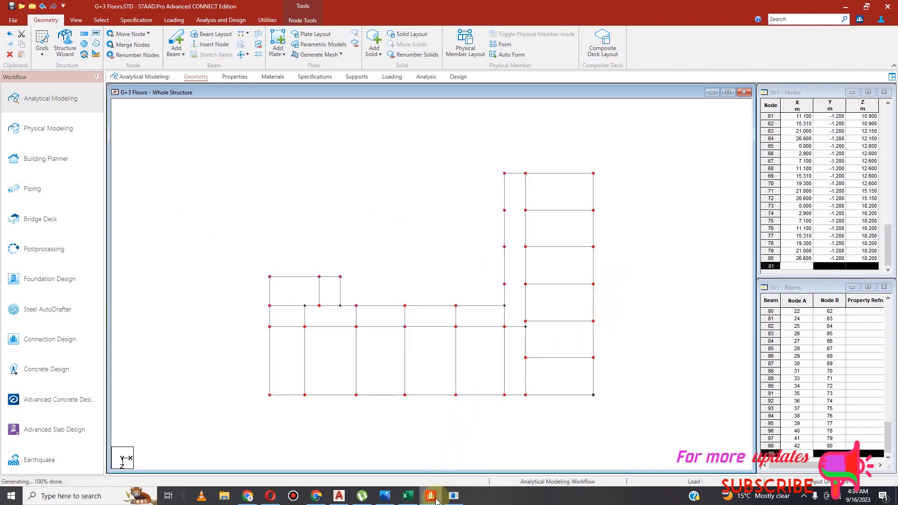
# Generate the upper-storey columns from the same nodes with Translational Repeat, using four linked steps of 2.85 m along Y.
pyautogui.moveTo(437, 501)
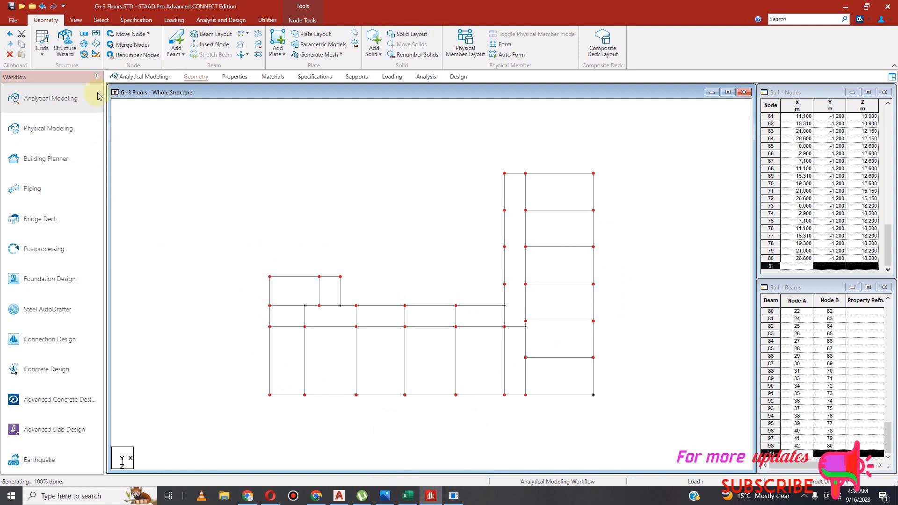
pyautogui.click(94, 35)
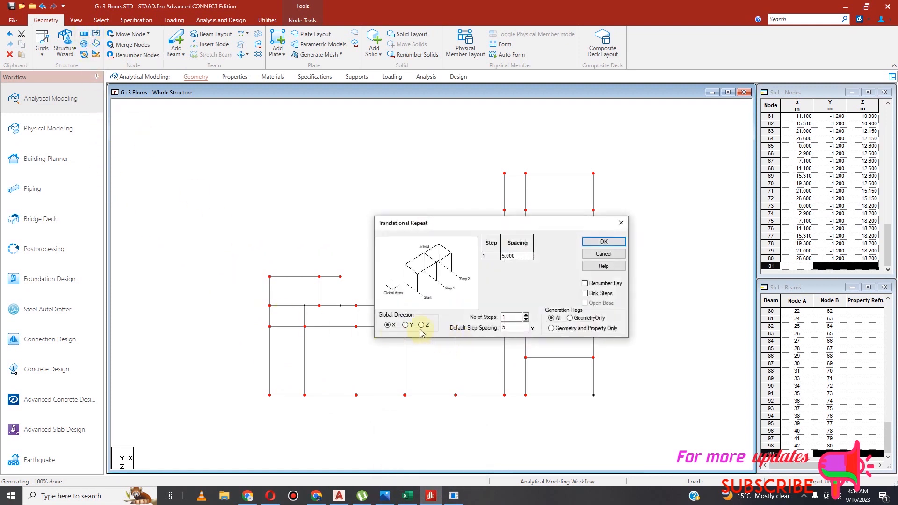
pyautogui.click(406, 325)
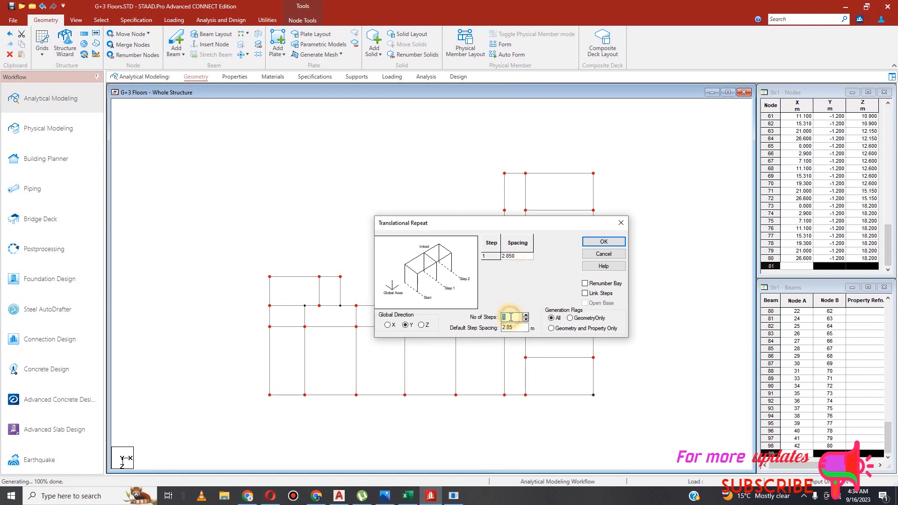
pyautogui.write('4')
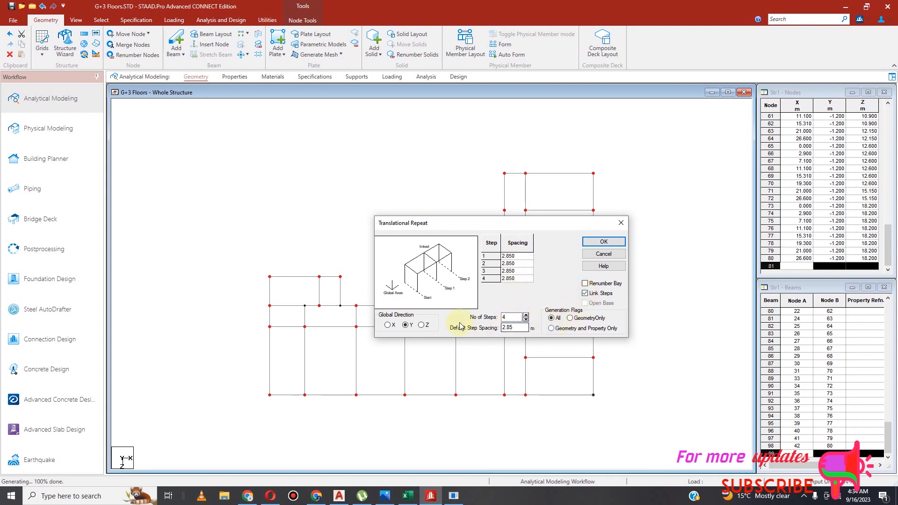
pyautogui.click(605, 242)
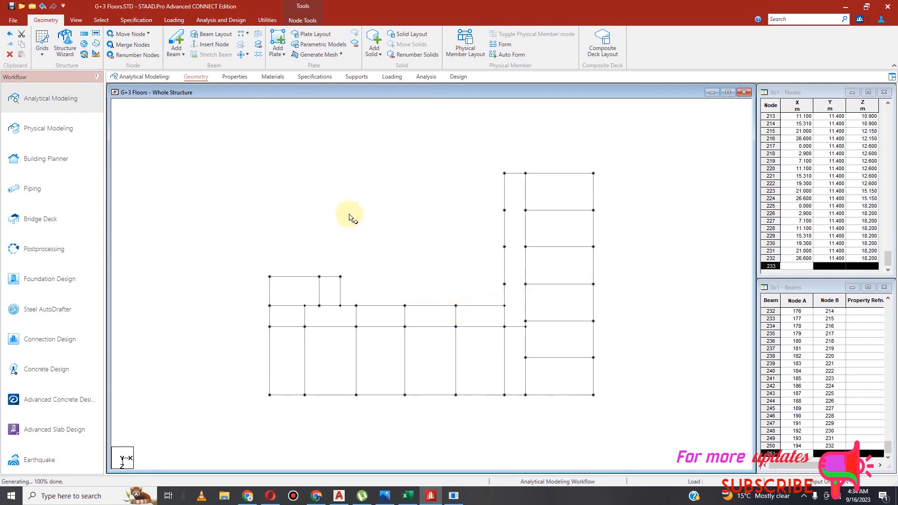
# Show the isometric view, clear the node selection and select all beams parallel to X and to Z.
pyautogui.click(76, 19)
pyautogui.click(181, 35)
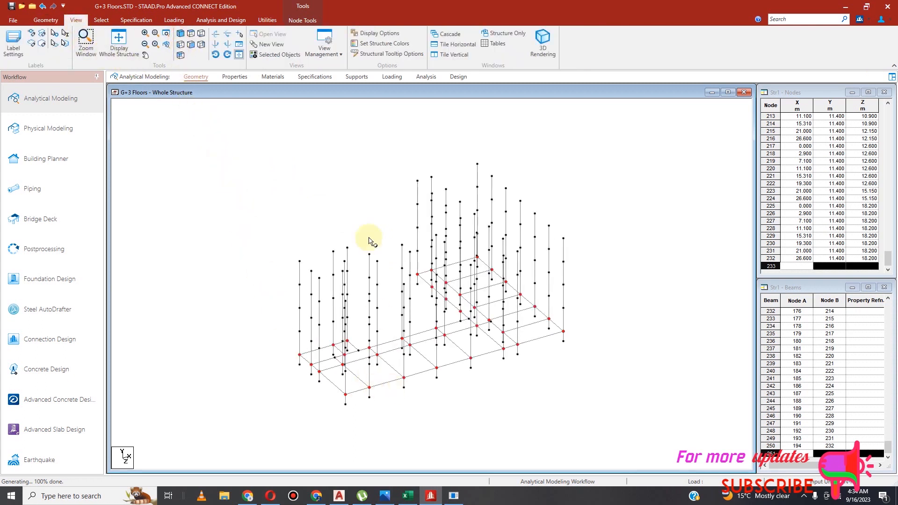
pyautogui.click(284, 146)
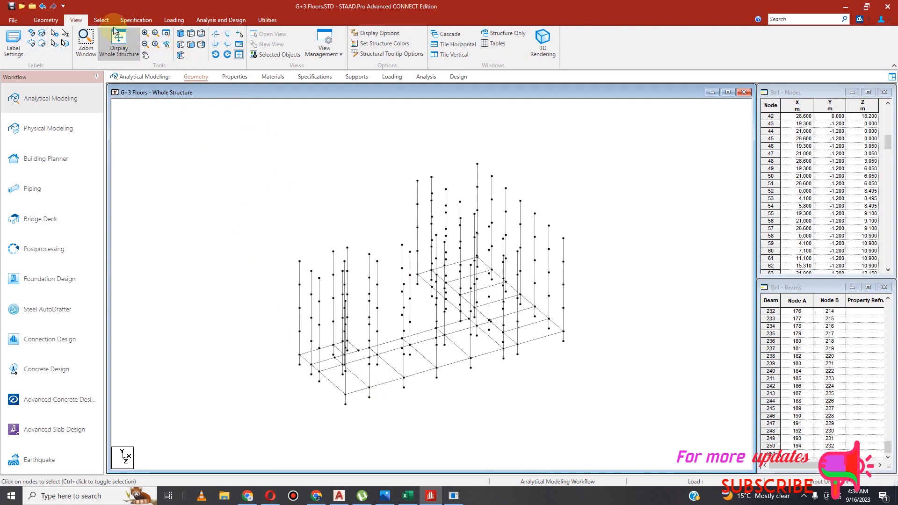
pyautogui.click(100, 20)
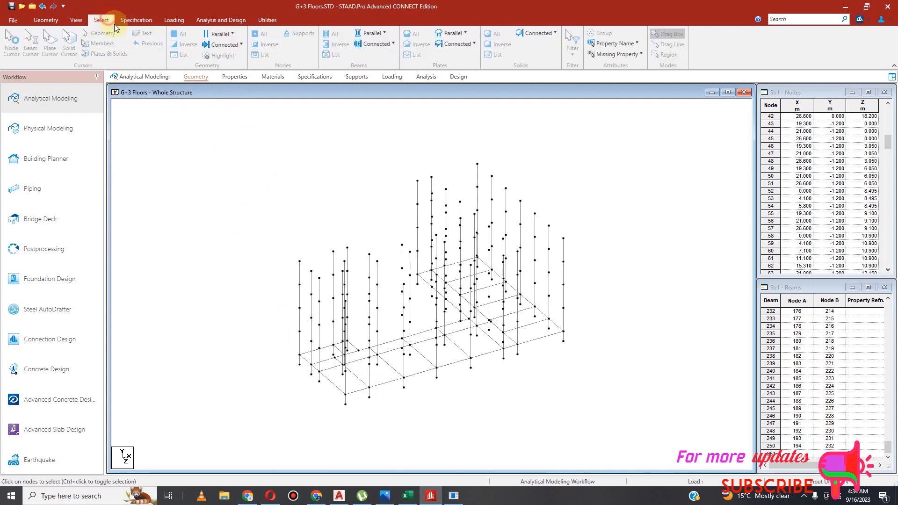
pyautogui.click(385, 34)
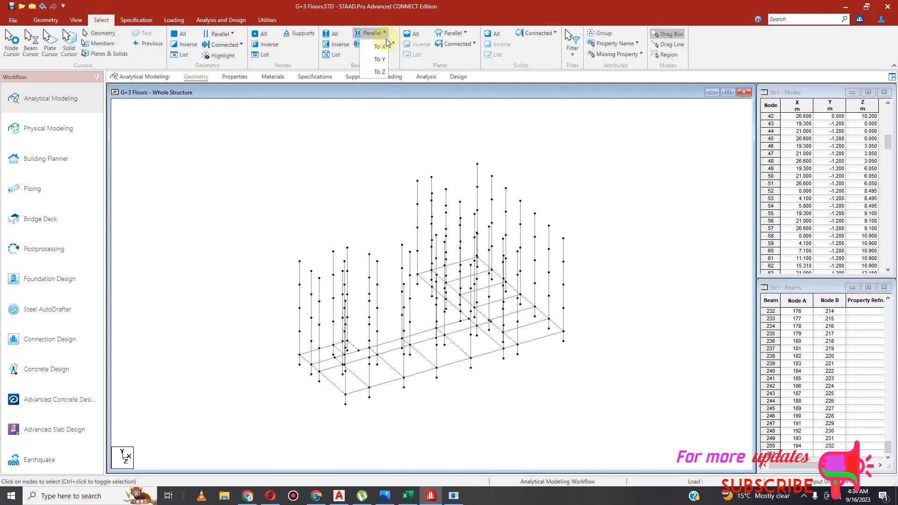
pyautogui.click(379, 46)
pyautogui.click(384, 33)
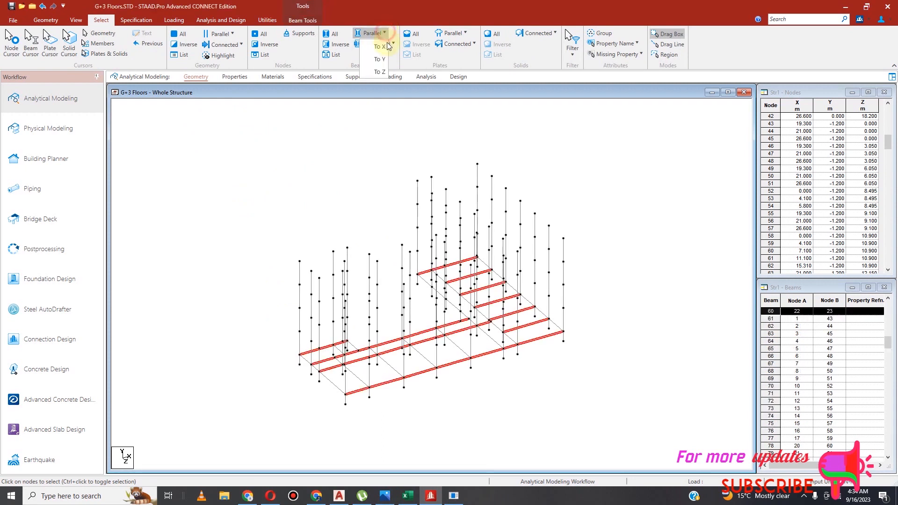
pyautogui.click(380, 72)
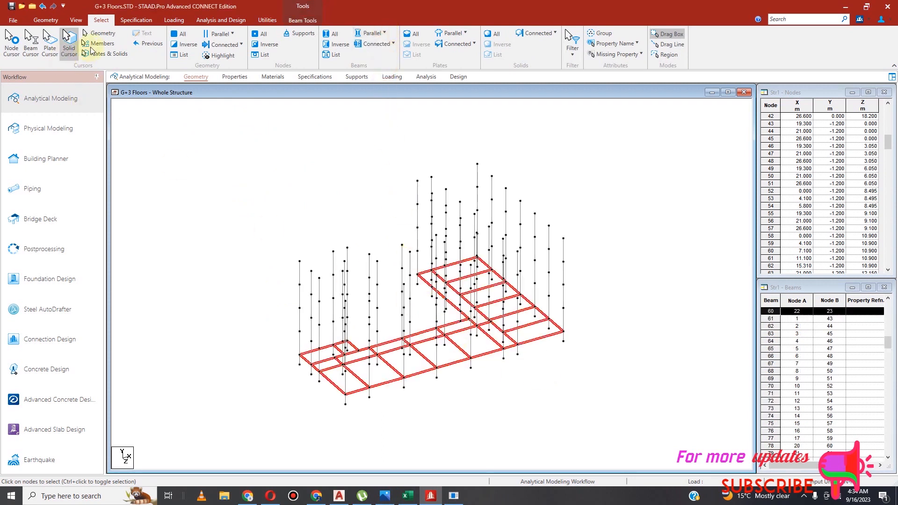
# Copy the selected floor beams upward with Translational Repeat, using four steps of 2.85 m along Y.
pyautogui.click(45, 19)
pyautogui.click(85, 35)
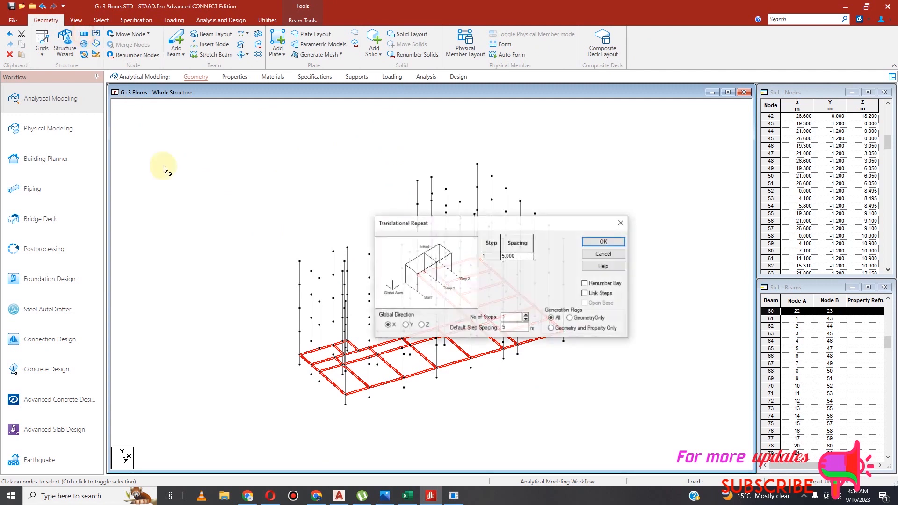
pyautogui.click(410, 327)
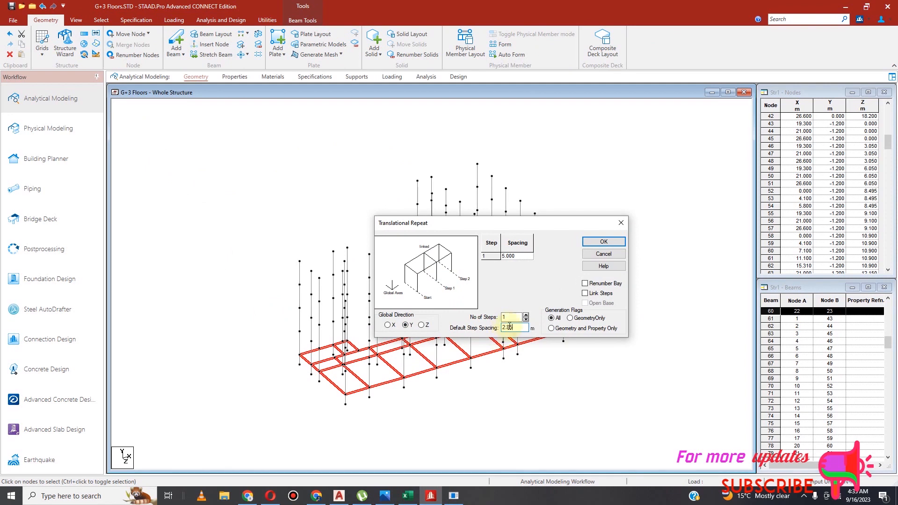
pyautogui.write('4')
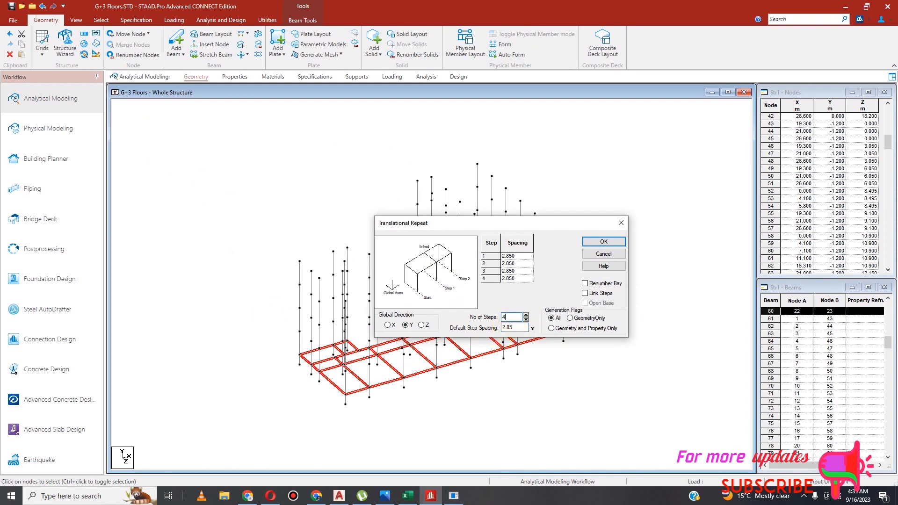
pyautogui.click(611, 241)
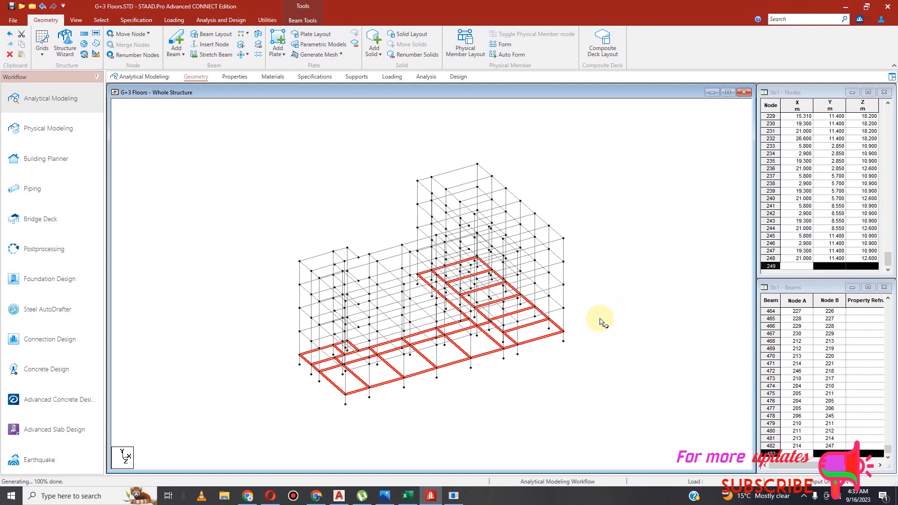
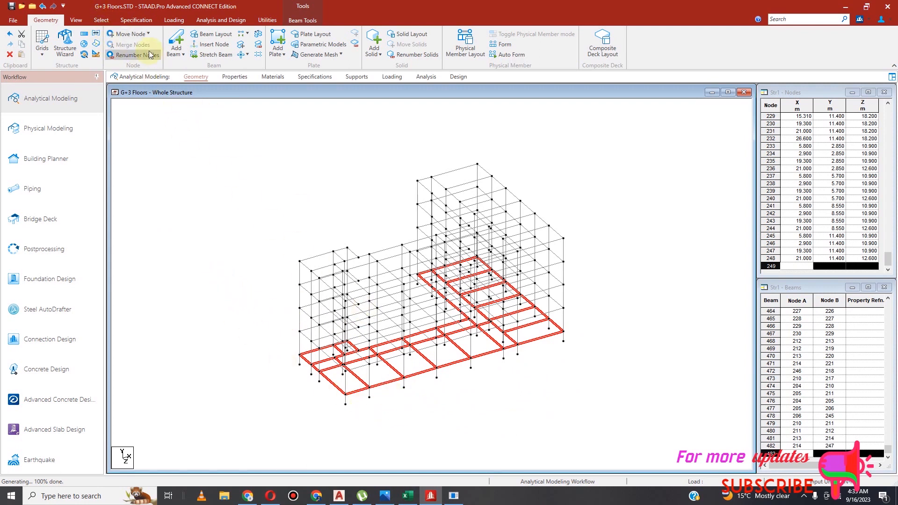
# Select all beams at the base floor level in elevation, isolate them on screen and show them in plan view.
pyautogui.click(75, 19)
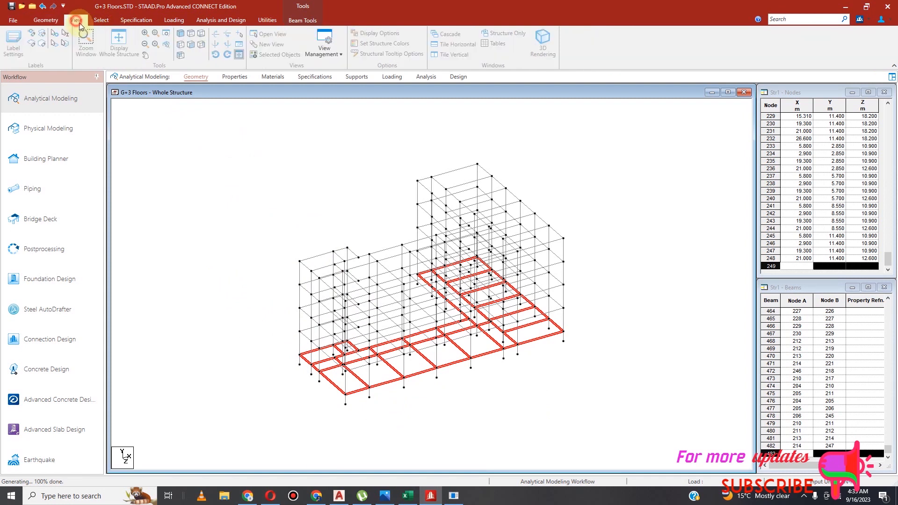
pyautogui.click(193, 46)
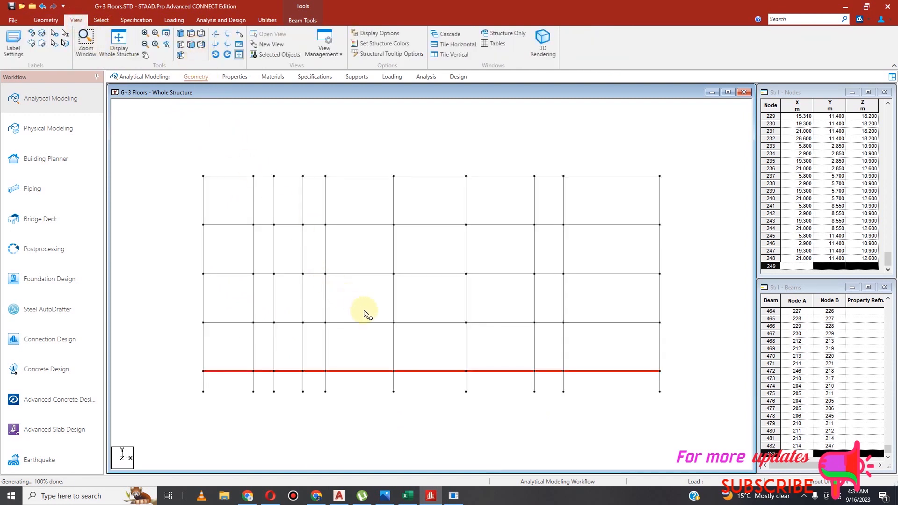
pyautogui.moveTo(181, 364); pyautogui.dragTo(686, 383)
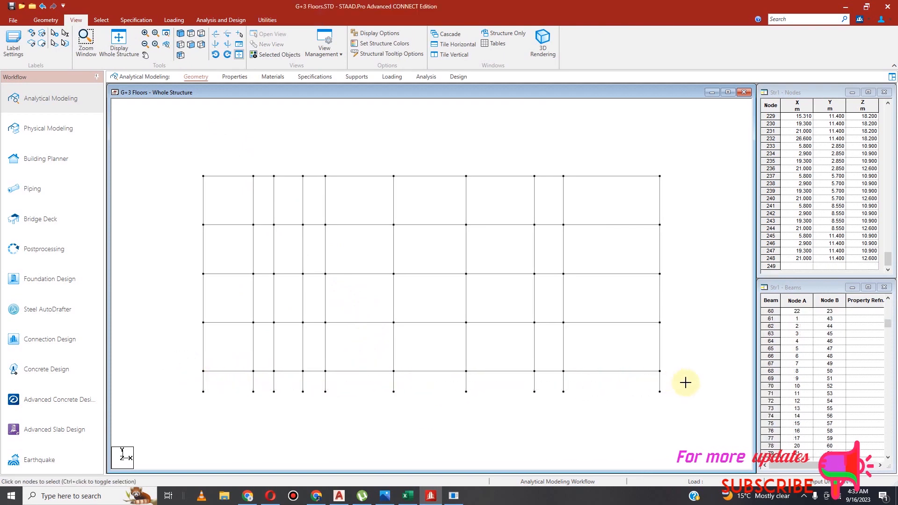
pyautogui.click(102, 20)
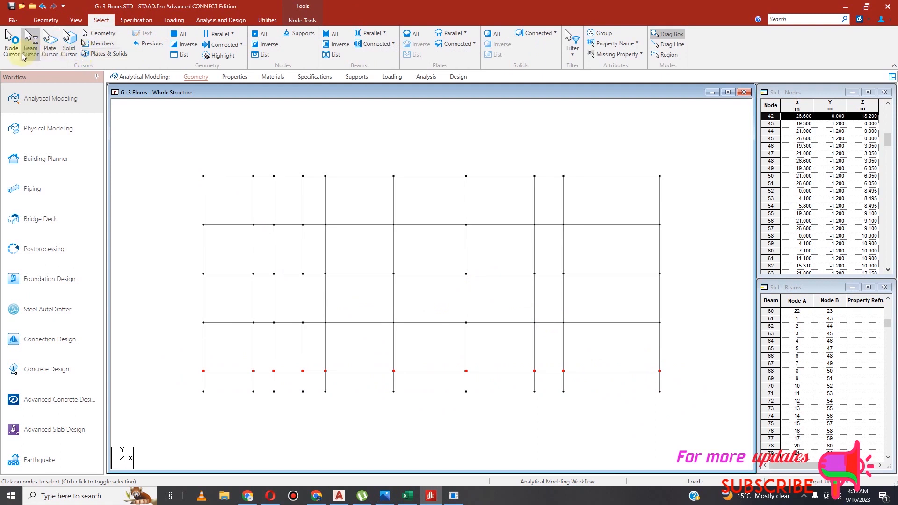
pyautogui.click(379, 385)
pyautogui.moveTo(181, 360); pyautogui.dragTo(676, 380)
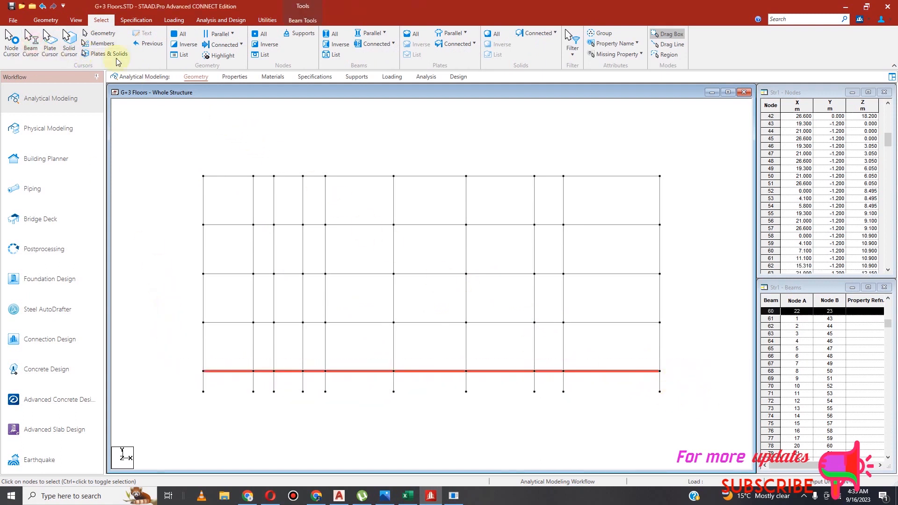
pyautogui.click(76, 20)
pyautogui.click(268, 60)
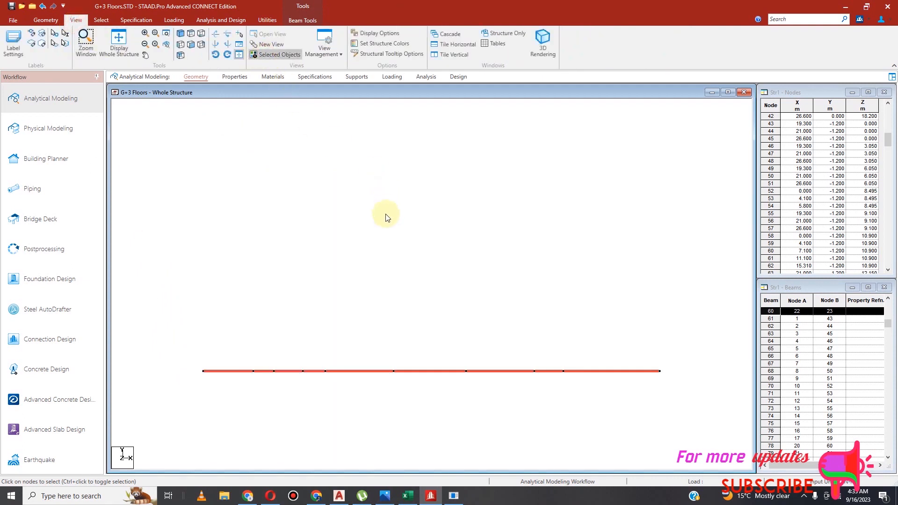
pyautogui.click(191, 36)
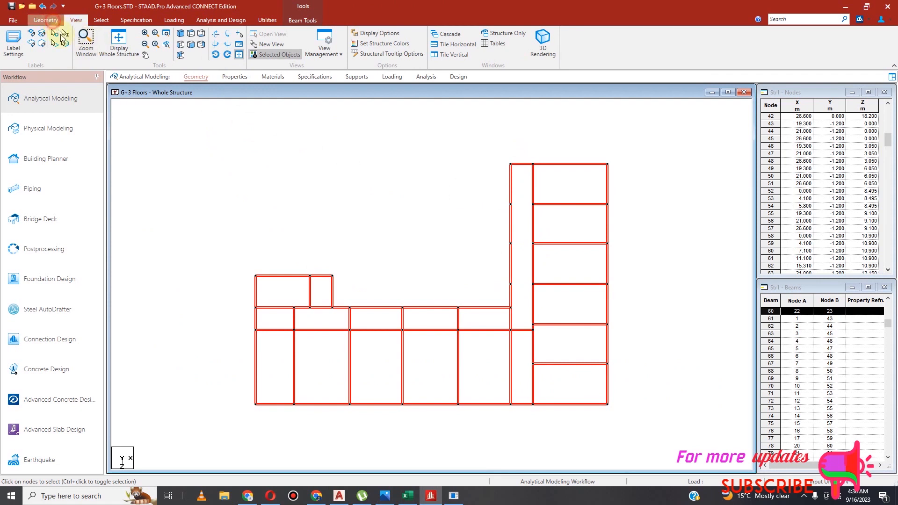
# Add three short cross beams between the facing nodes of the long narrow bay, continuing the adjoining wing's beam lines.
pyautogui.click(46, 20)
pyautogui.click(178, 47)
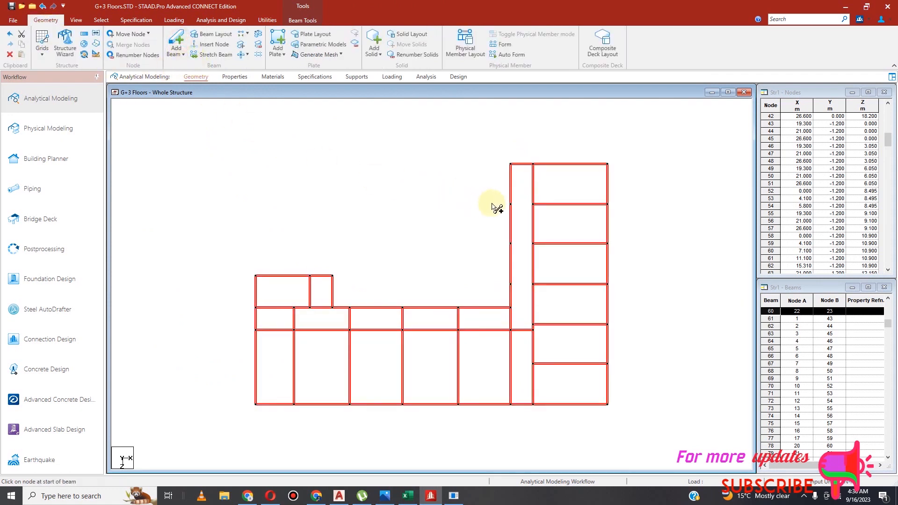
pyautogui.moveTo(510, 205); pyautogui.dragTo(533, 205)
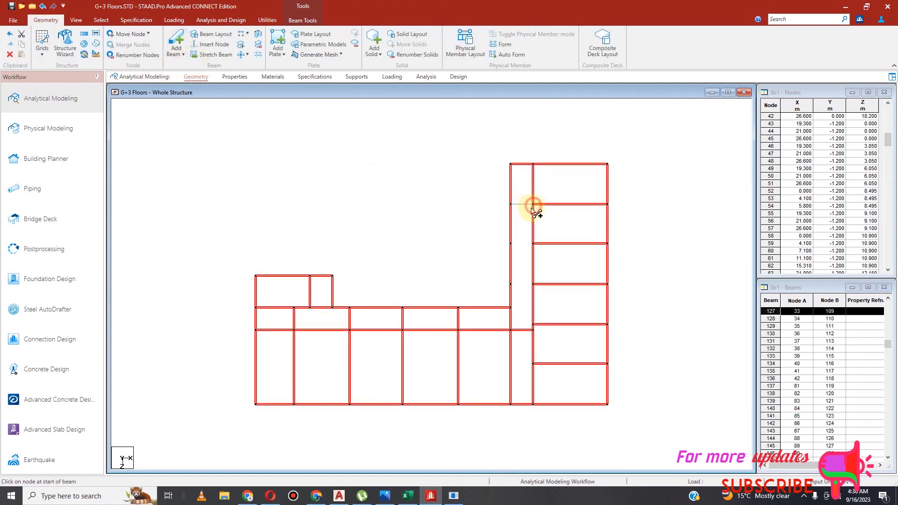
pyautogui.moveTo(512, 244); pyautogui.dragTo(533, 244)
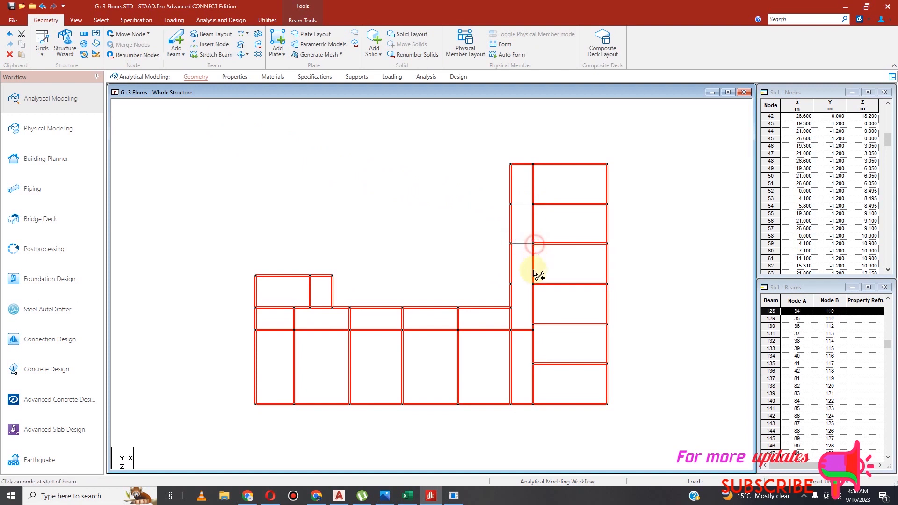
pyautogui.moveTo(511, 284); pyautogui.dragTo(533, 284)
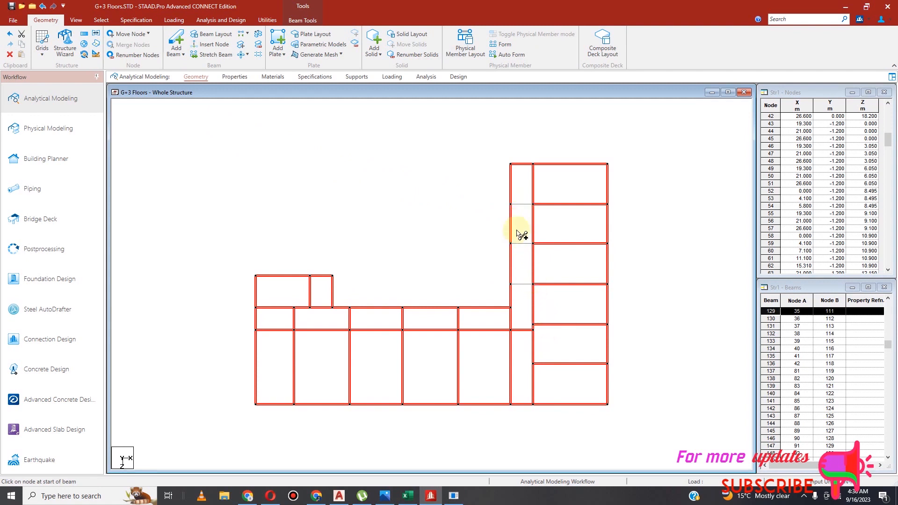
# Delete the selected base-level floor beams together with the nodes left without any attached element.
pyautogui.click(10, 55)
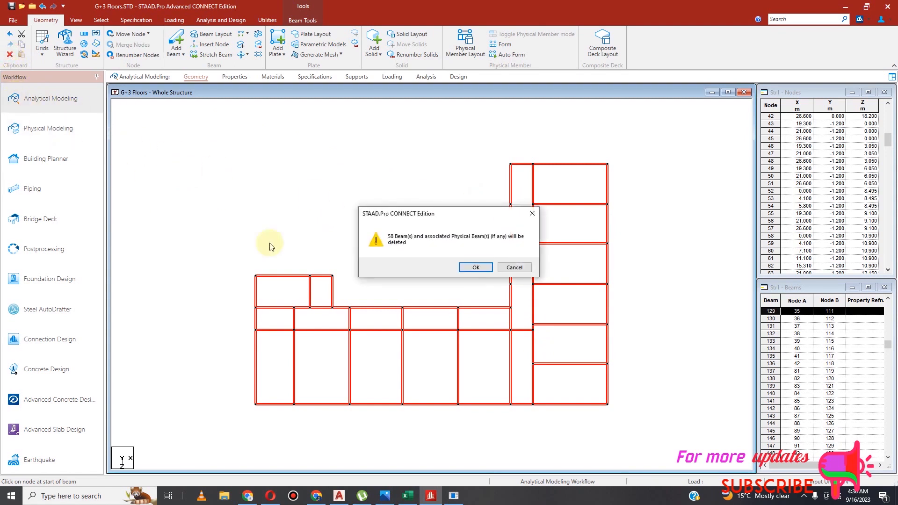
pyautogui.click(476, 268)
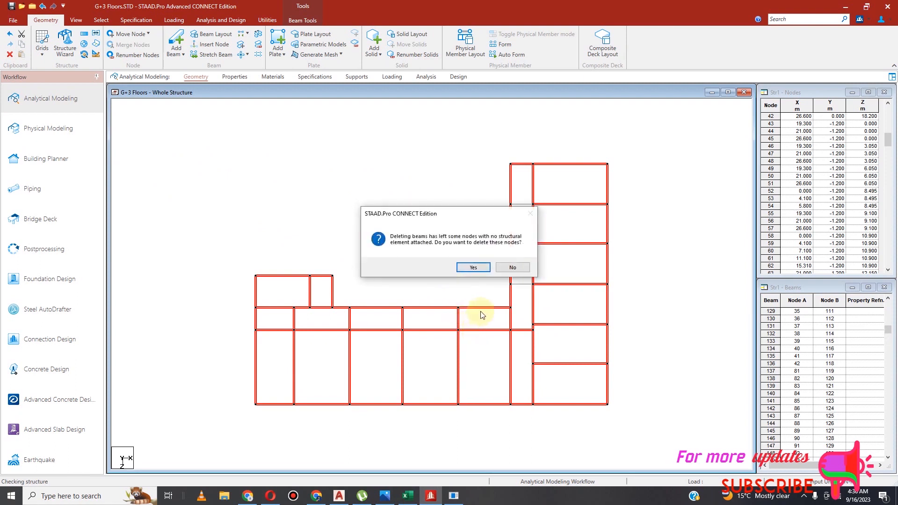
pyautogui.click(473, 268)
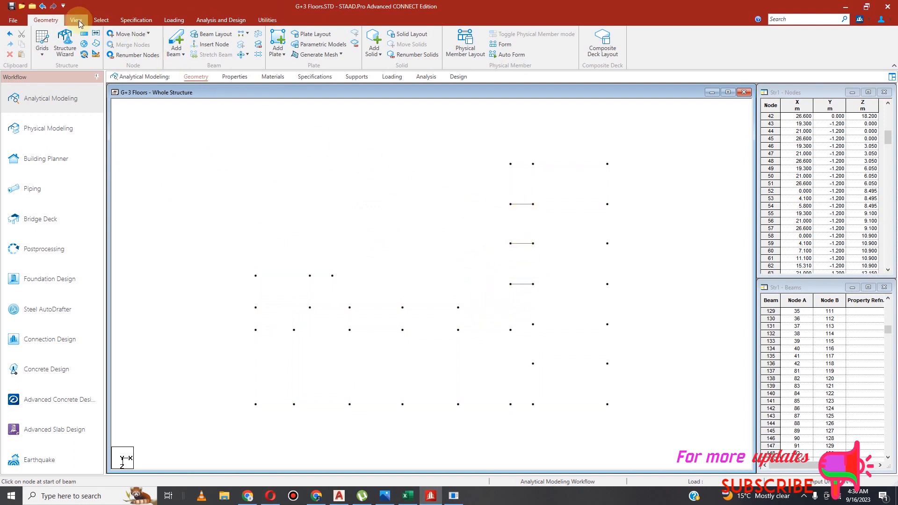
# Select the three new cross beams of the narrow bay with the Beam Cursor.
pyautogui.click(100, 19)
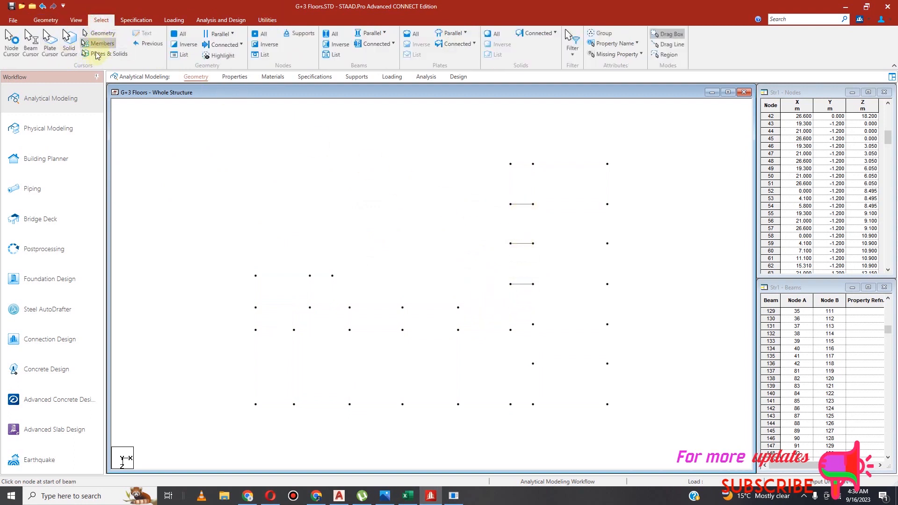
pyautogui.click(32, 44)
pyautogui.moveTo(516, 193); pyautogui.dragTo(524, 300)
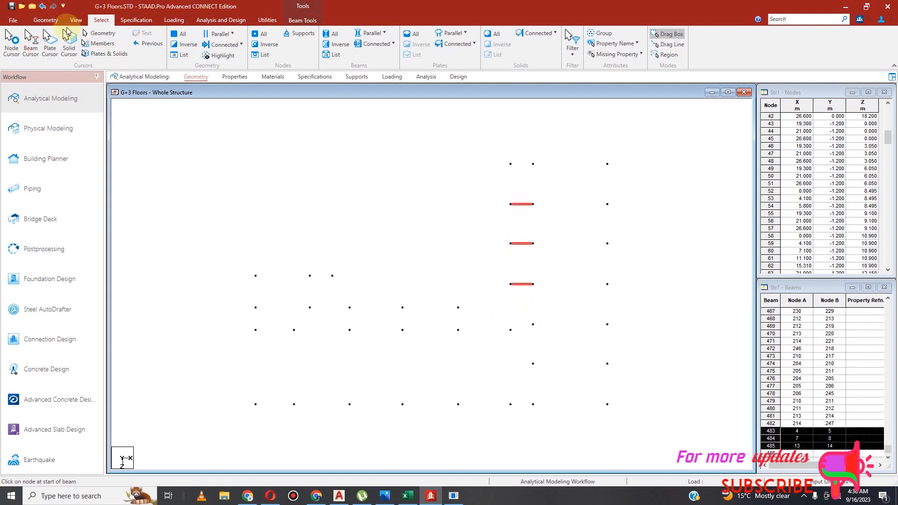
pyautogui.click(45, 19)
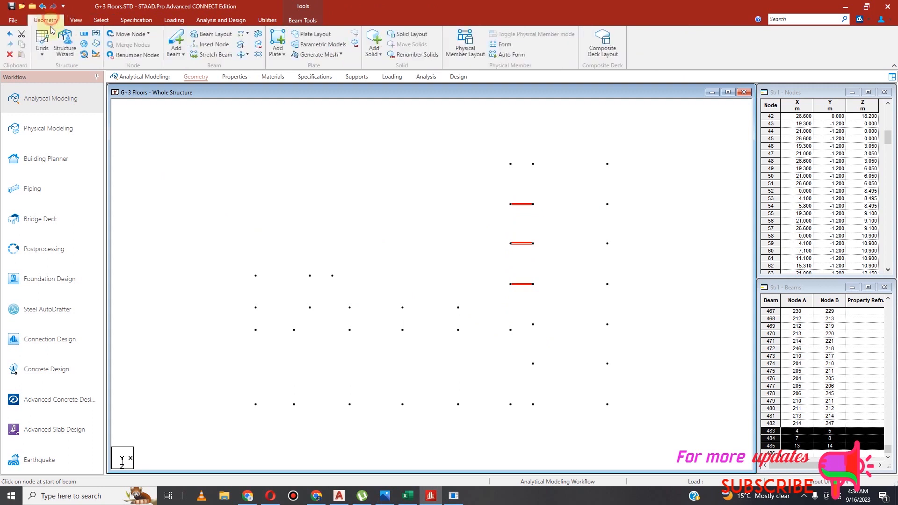
pyautogui.click(86, 37)
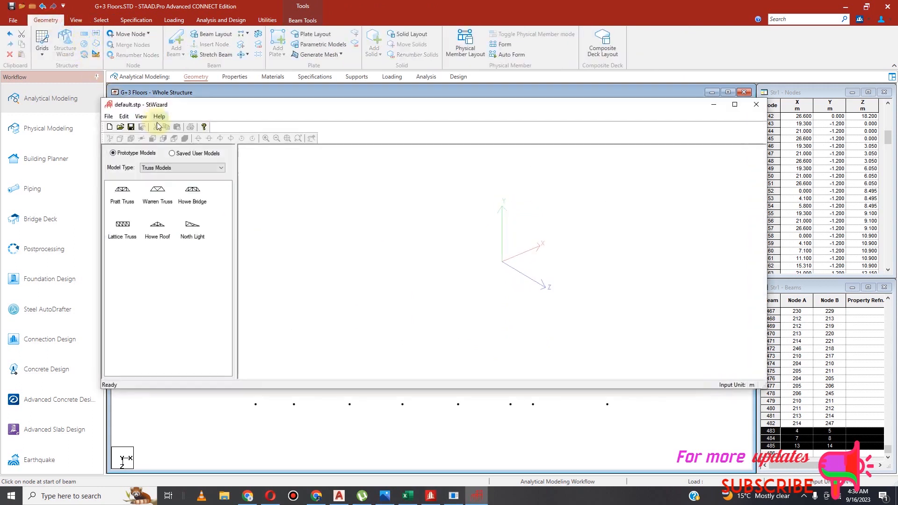
pyautogui.click(751, 104)
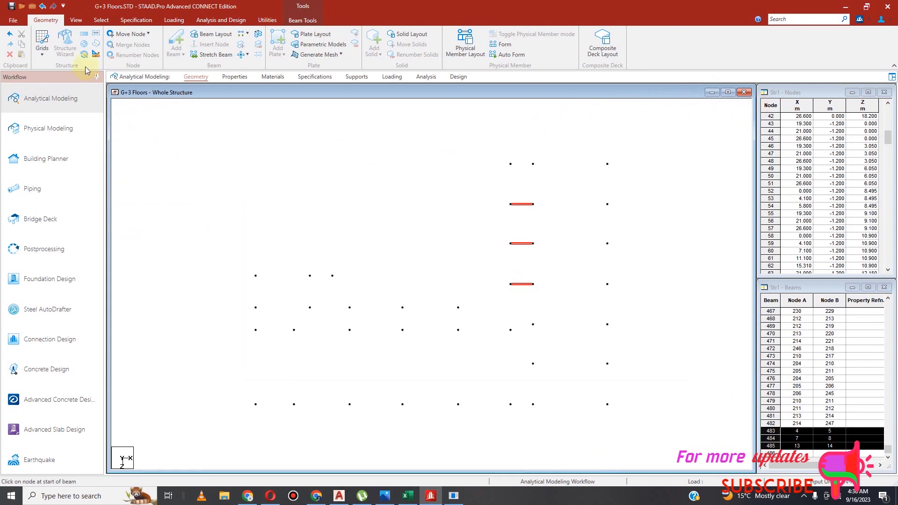
pyautogui.click(359, 176)
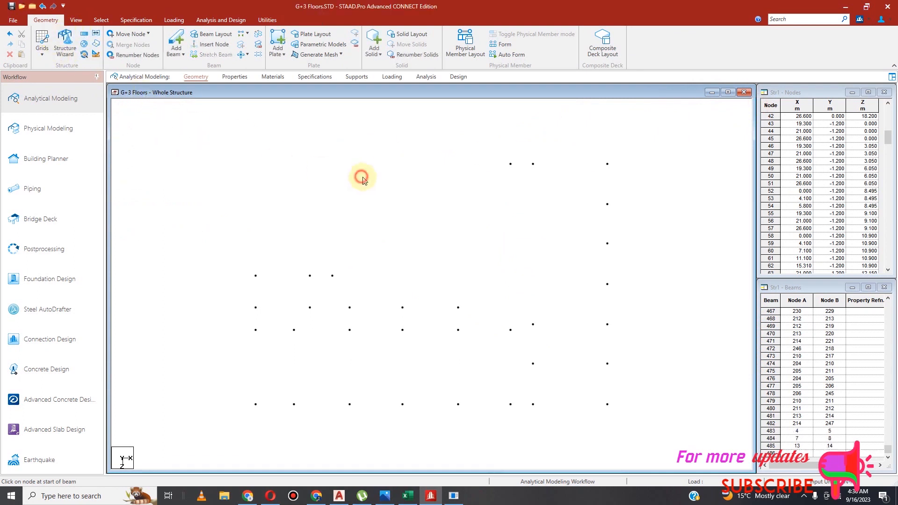
# Copy the three cross beams upward with Translational Repeat, using four unlinked steps of 2.85 m along Y, and delete the base-level originals.
pyautogui.click(520, 197)
pyautogui.moveTo(520, 229); pyautogui.dragTo(523, 300)
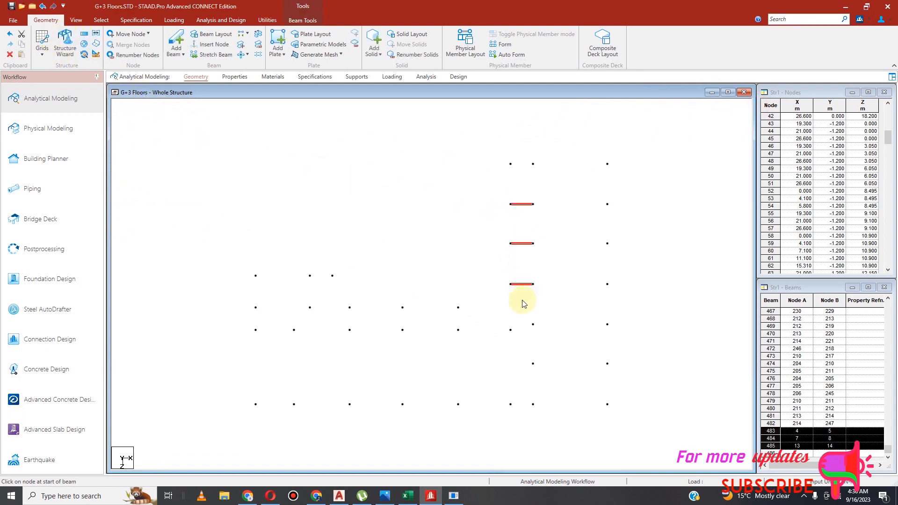
pyautogui.click(84, 38)
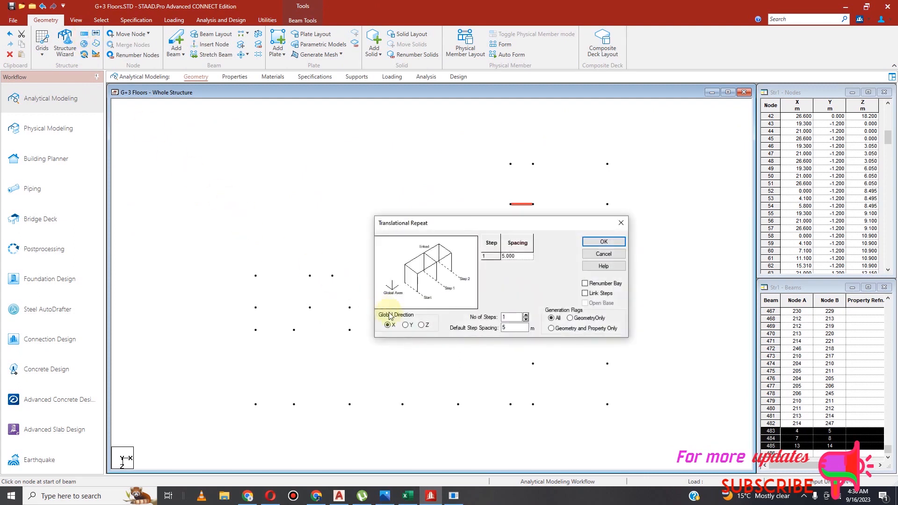
pyautogui.click(406, 325)
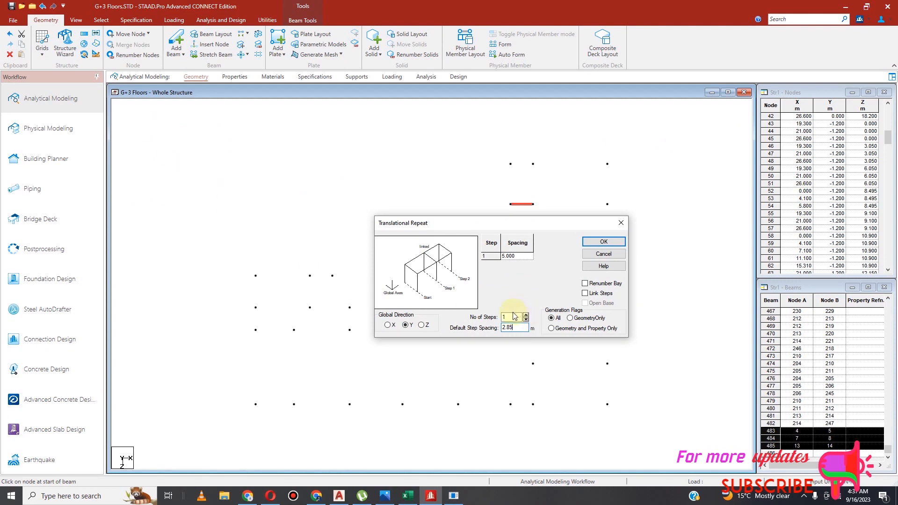
pyautogui.write('4')
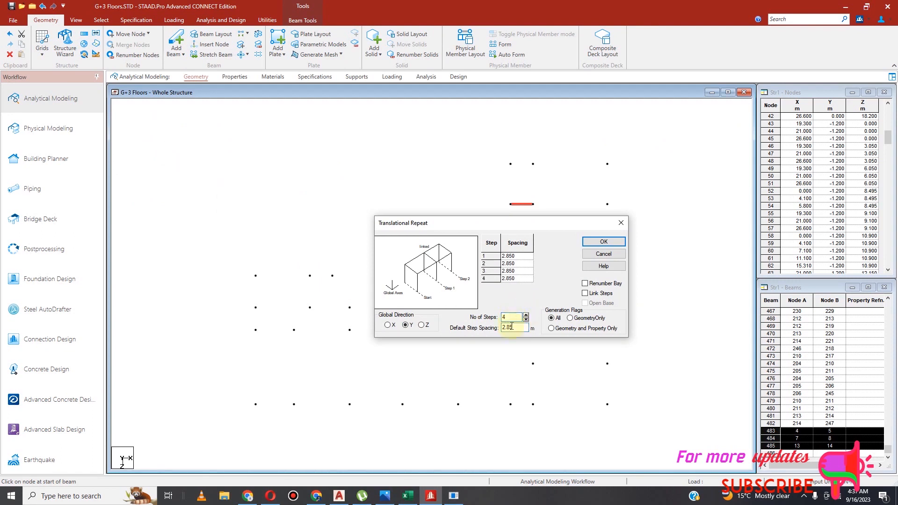
pyautogui.click(613, 243)
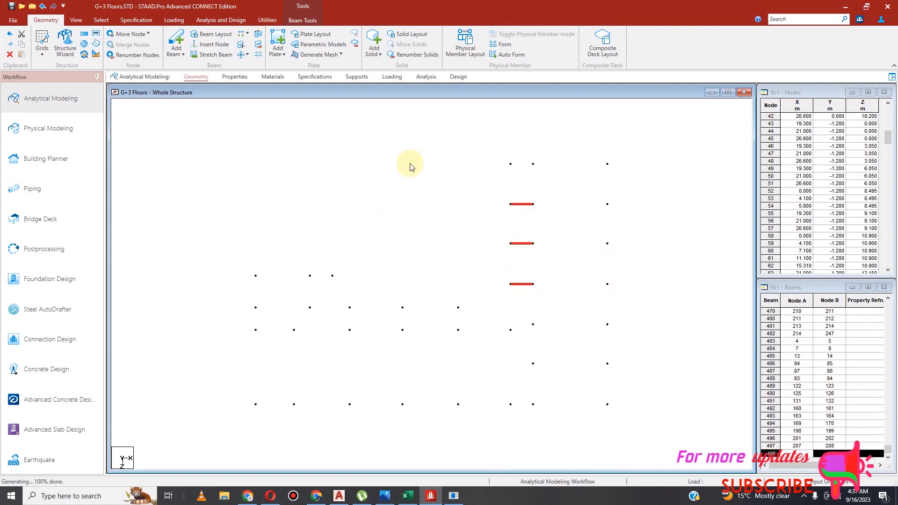
pyautogui.click(11, 54)
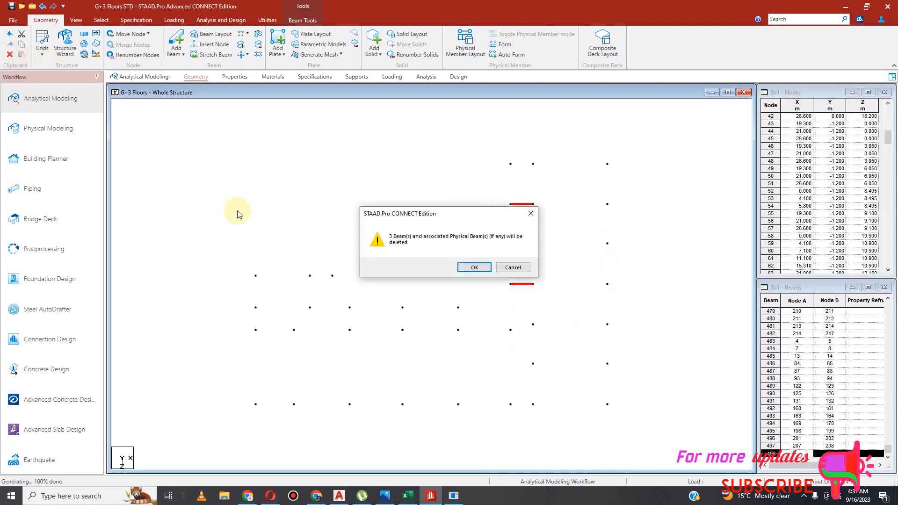
pyautogui.click(475, 268)
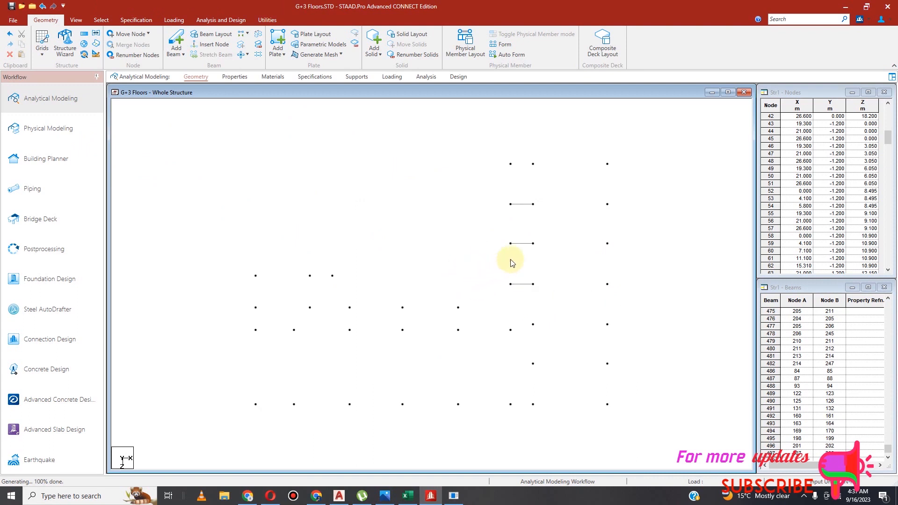
# Check the copied cross beams in the isometric view, clear the selection and display the whole structure.
pyautogui.click(523, 204)
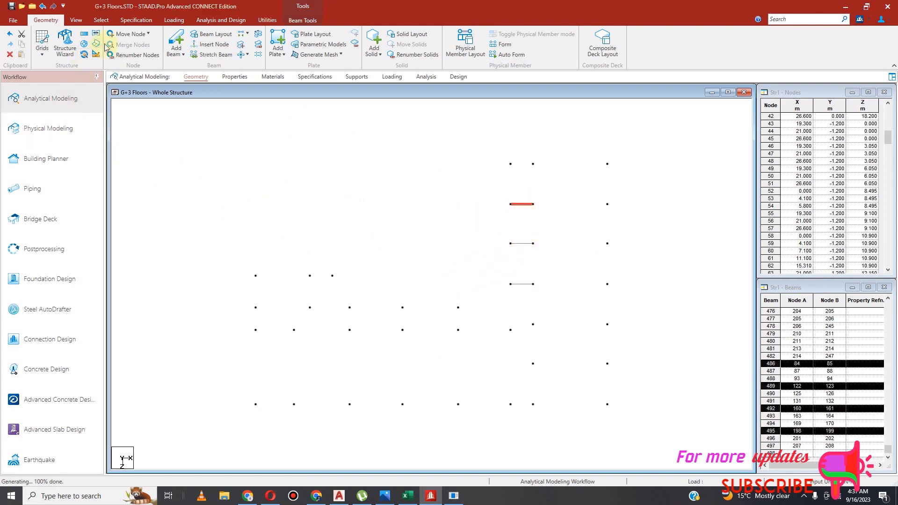
pyautogui.click(76, 19)
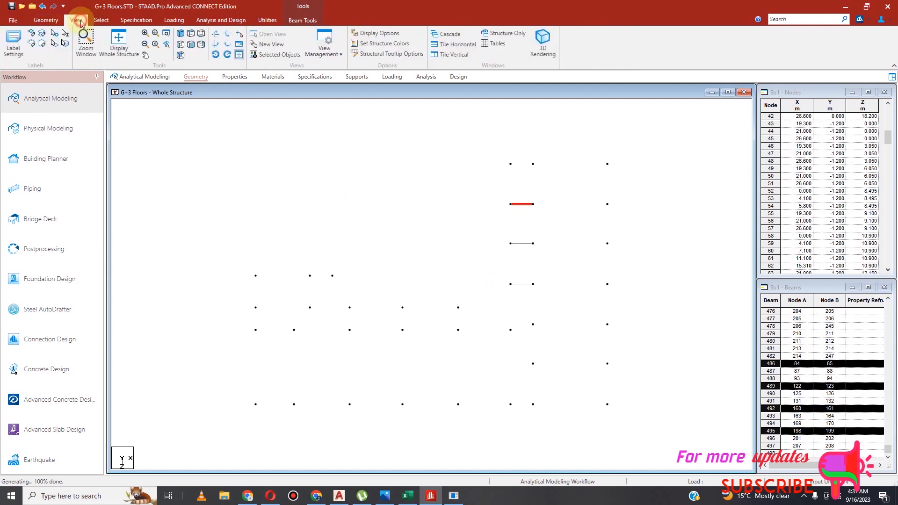
pyautogui.click(168, 44)
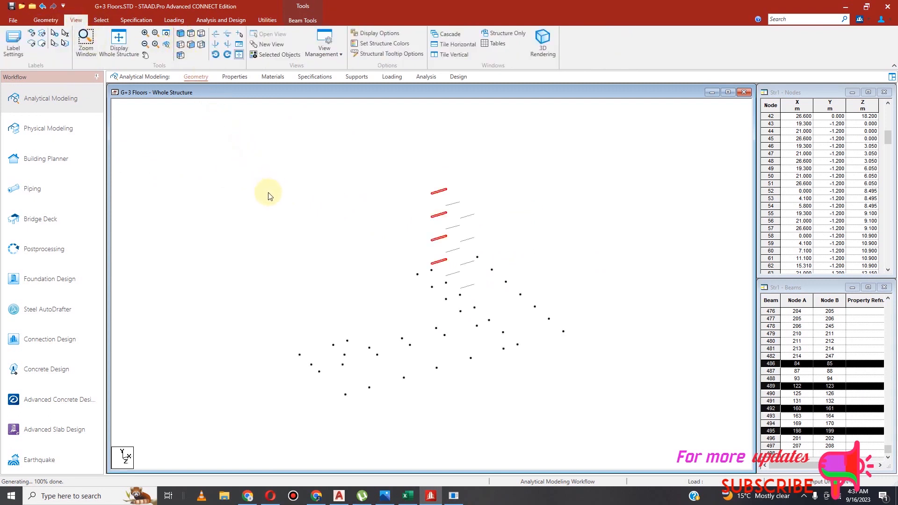
pyautogui.click(299, 210)
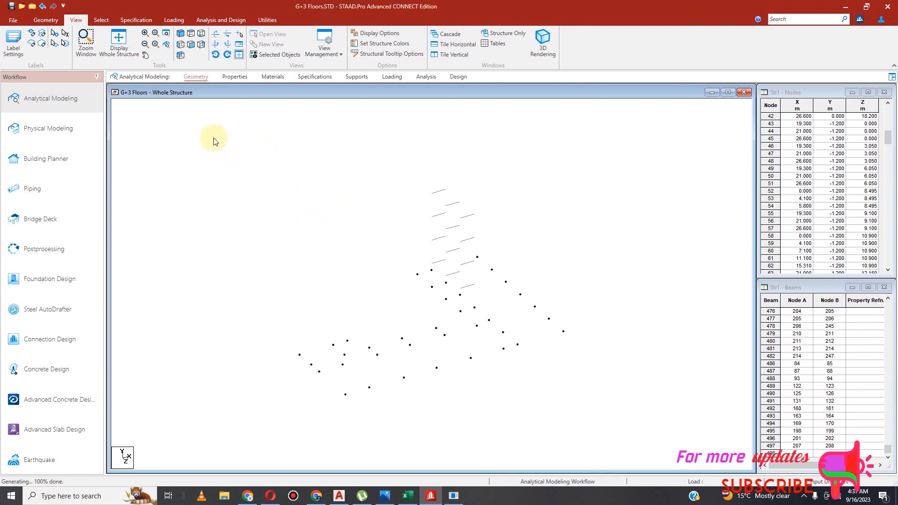
pyautogui.click(119, 41)
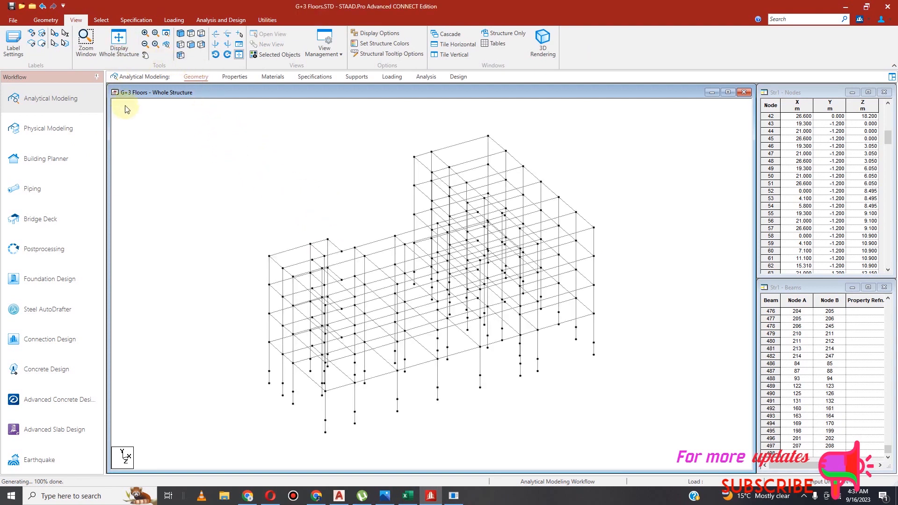
pyautogui.scroll(2, 492, 215)
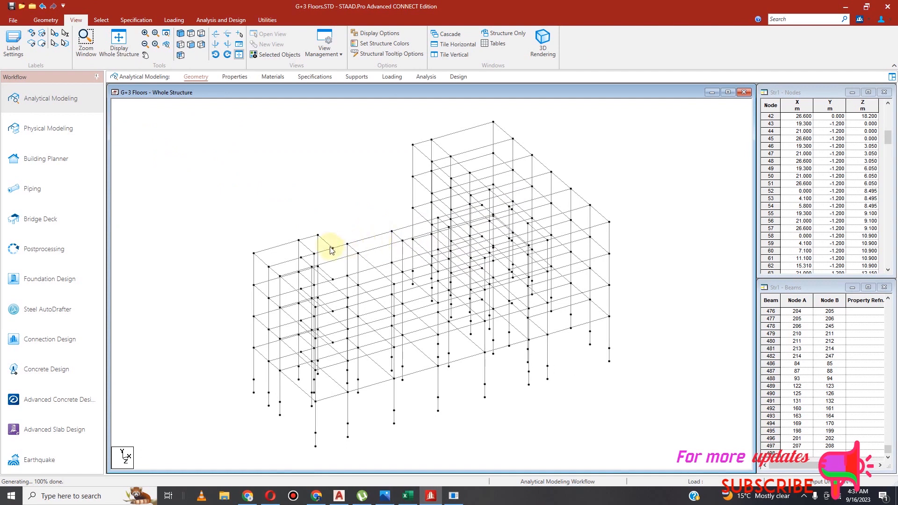
# Raise the four top-level beams around the lower wing's corner bay with Translational Repeat, using one linked step of 2.85 m along Y.
pyautogui.click(260, 260)
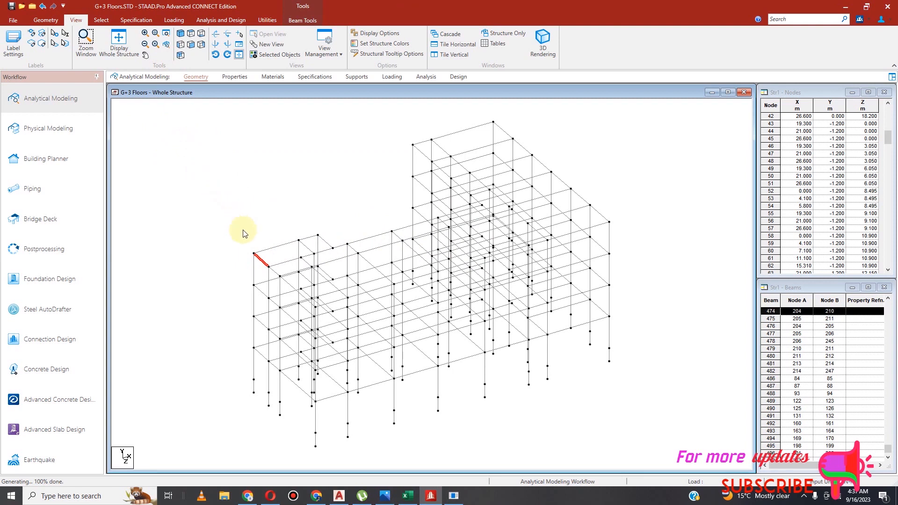
pyautogui.keyDown('ctrl'); pyautogui.click(277, 245); pyautogui.keyUp('ctrl')
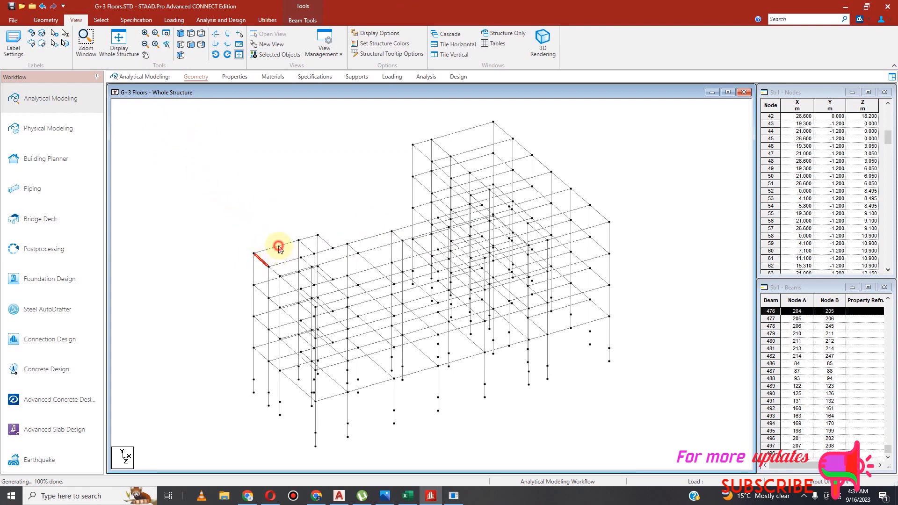
pyautogui.keyDown('ctrl'); pyautogui.click(291, 262); pyautogui.keyUp('ctrl')
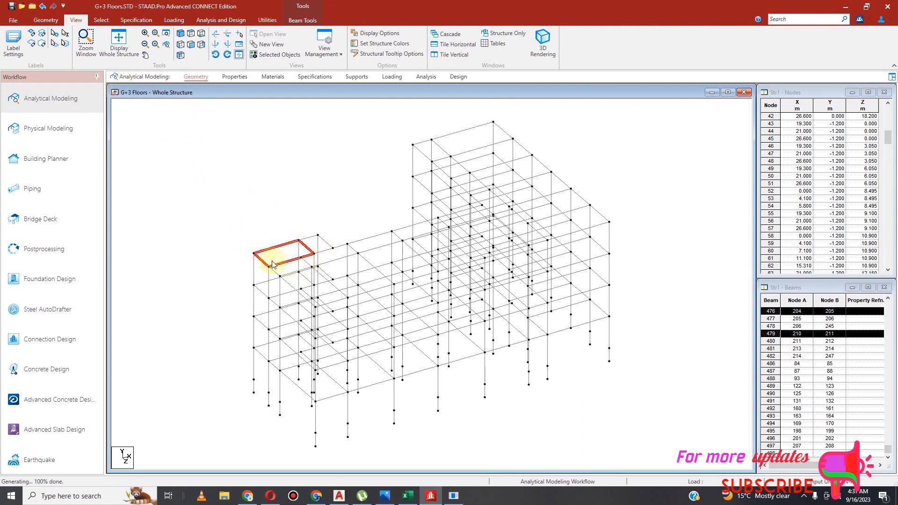
pyautogui.click(45, 20)
pyautogui.click(84, 34)
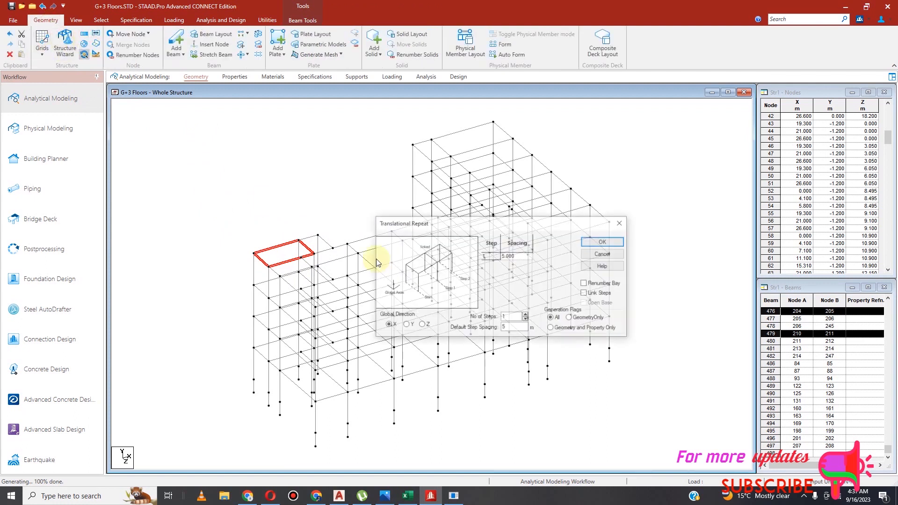
pyautogui.click(405, 325)
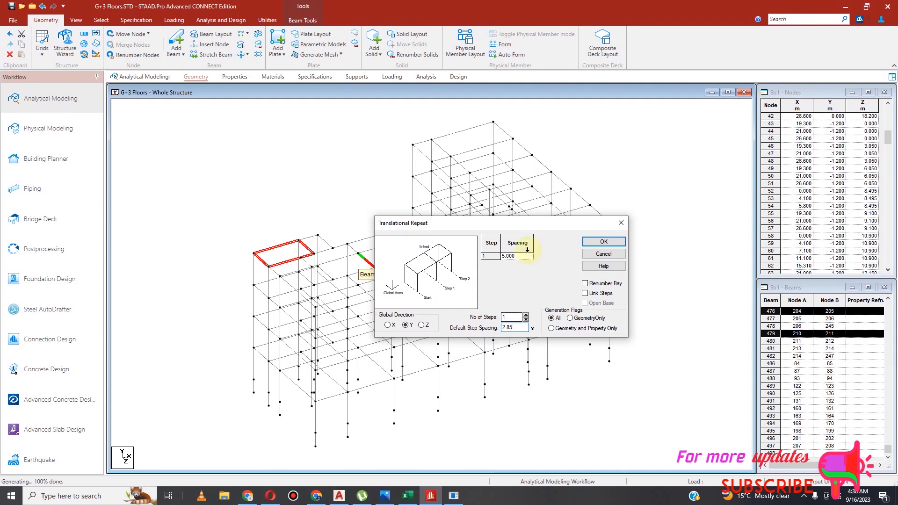
pyautogui.click(585, 293)
pyautogui.click(604, 242)
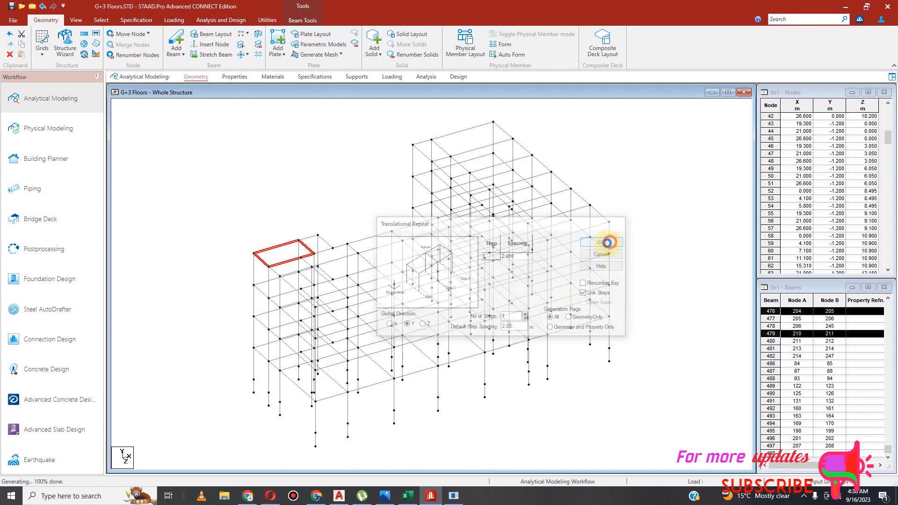
# Clear the selection of the repeated roof beams and open the section properties page for the whole structure.
pyautogui.scroll(-3, 309, 257)
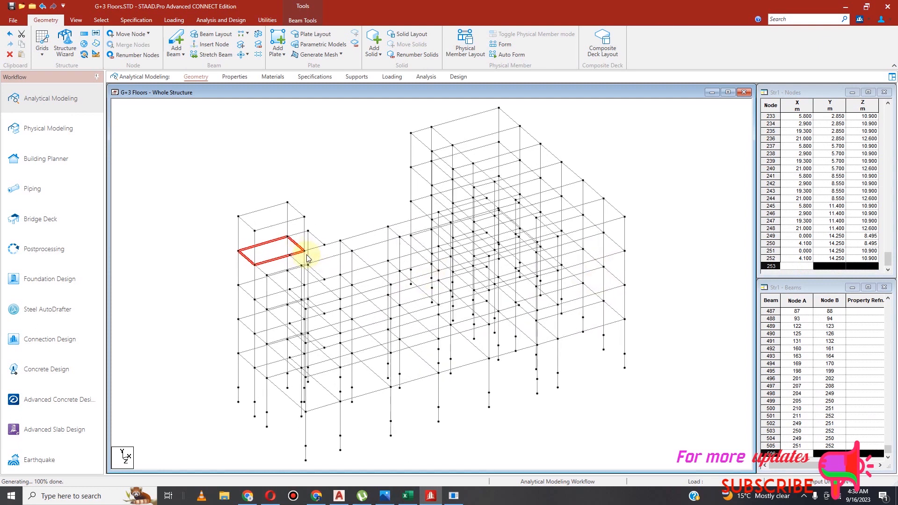
pyautogui.scroll(-2, 340, 261)
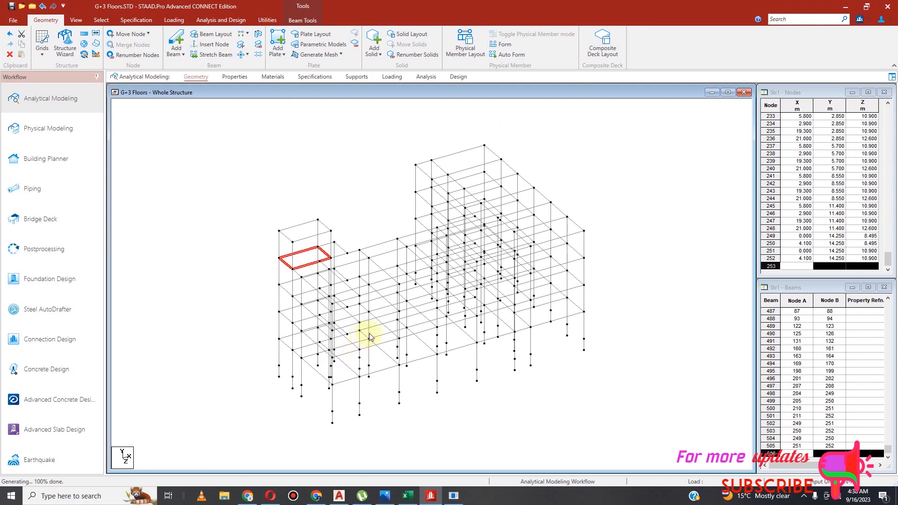
pyautogui.scroll(1, 403, 306)
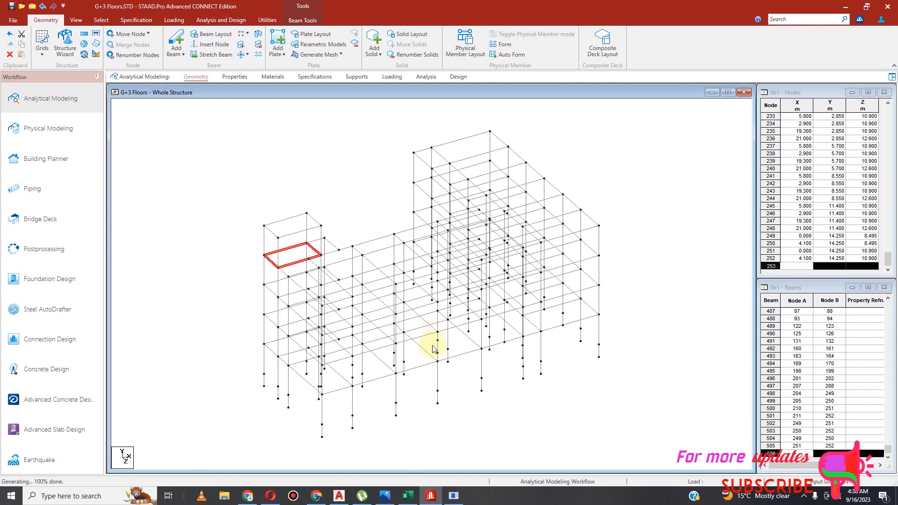
pyautogui.click(450, 418)
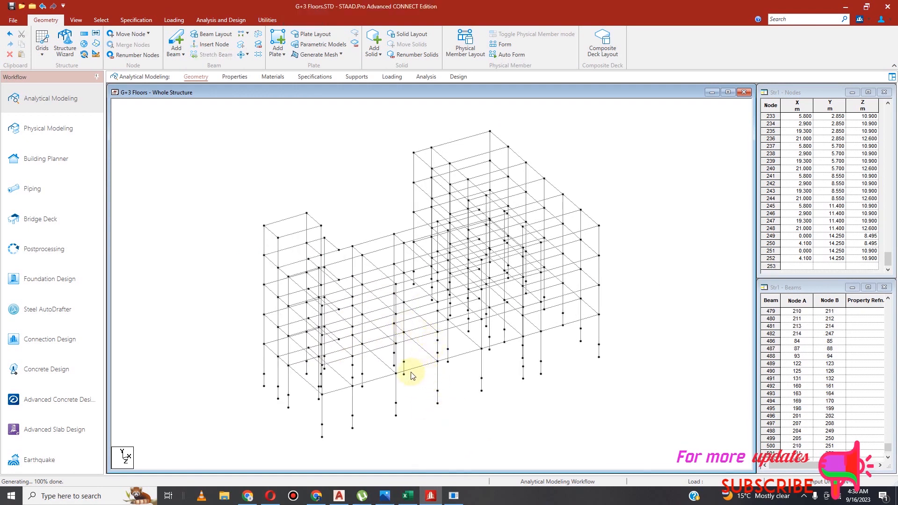
pyautogui.scroll(-1, 416, 323)
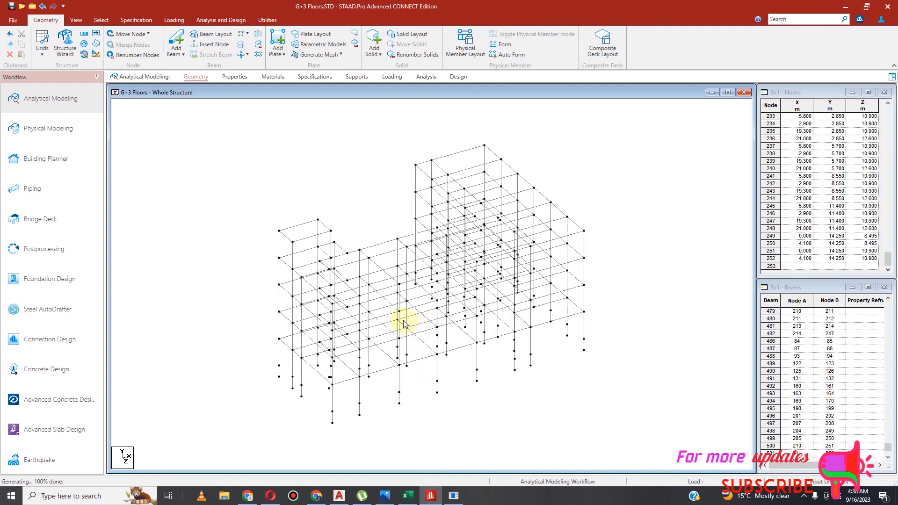
pyautogui.click(236, 76)
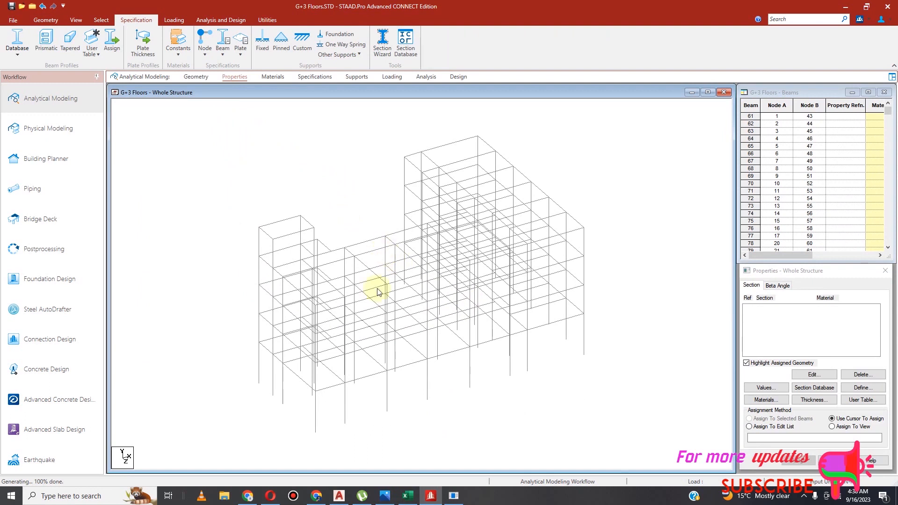
# Switch to the AutoCAD floor plan and examine the column and beam layout around the stairs and courtyard.
pyautogui.click(340, 497)
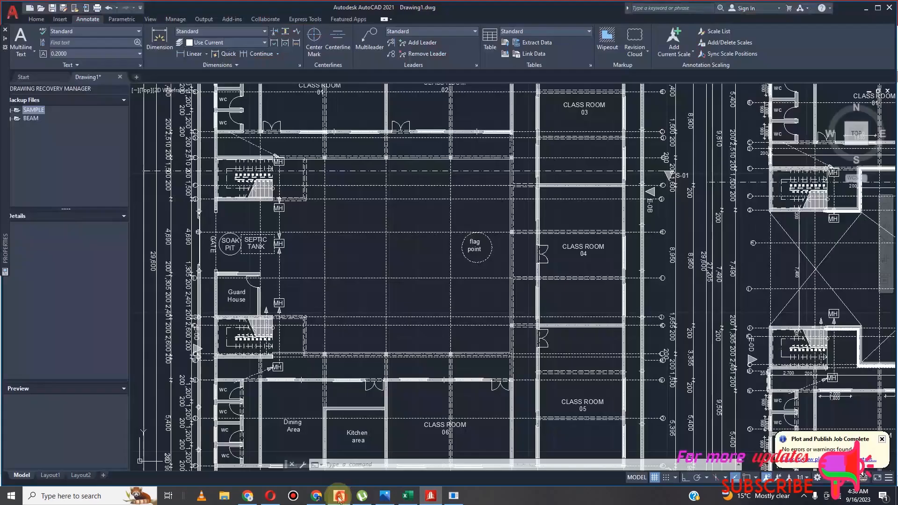
pyautogui.scroll(-6, 373, 309)
pyautogui.scroll(8, 327, 262)
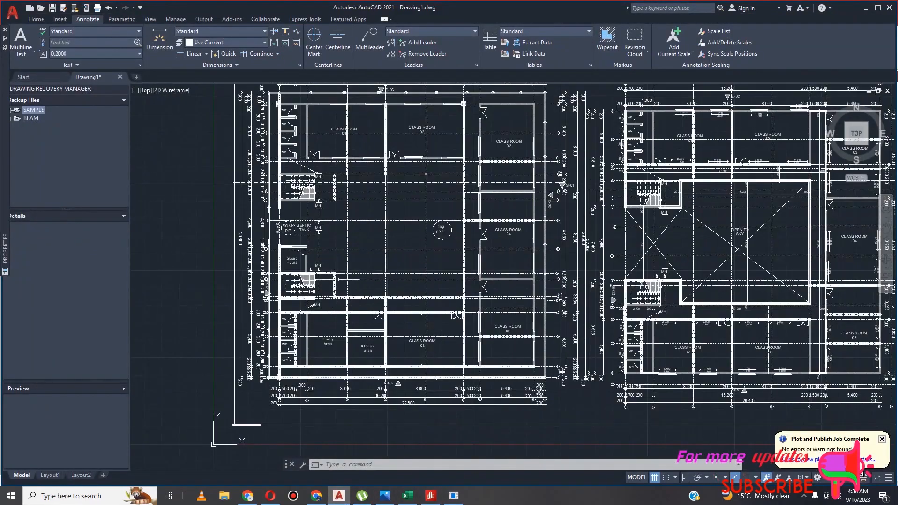
pyautogui.scroll(-2, 327, 262)
pyautogui.scroll(2, 323, 262)
pyautogui.scroll(2, 320, 253)
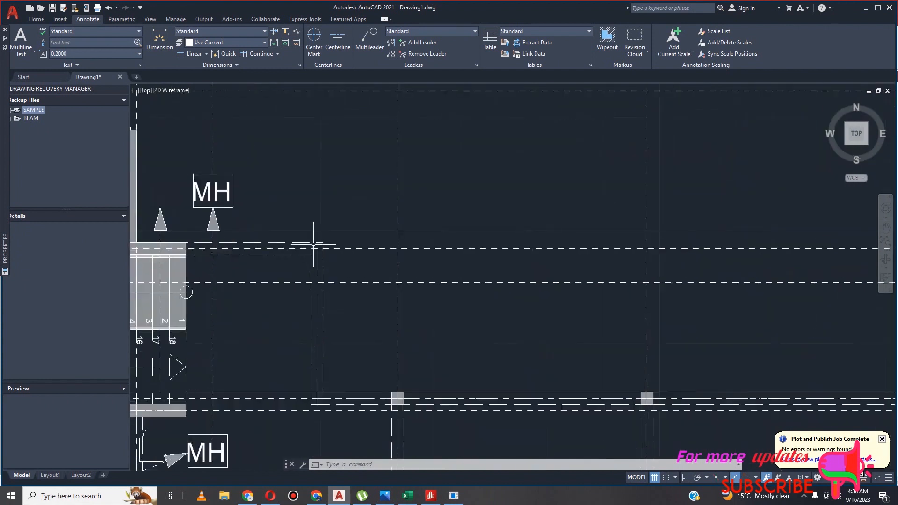
pyautogui.scroll(-5, 321, 248)
pyautogui.scroll(4, 320, 244)
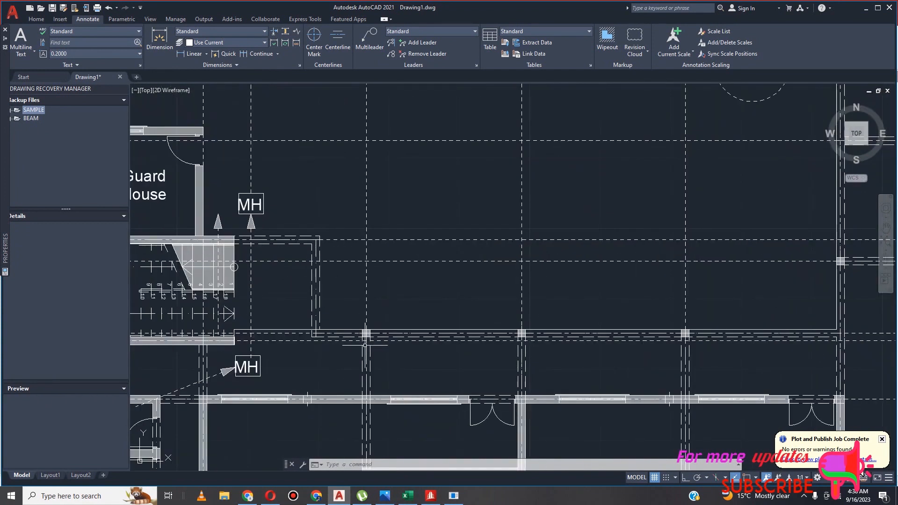
pyautogui.scroll(-4, 379, 350)
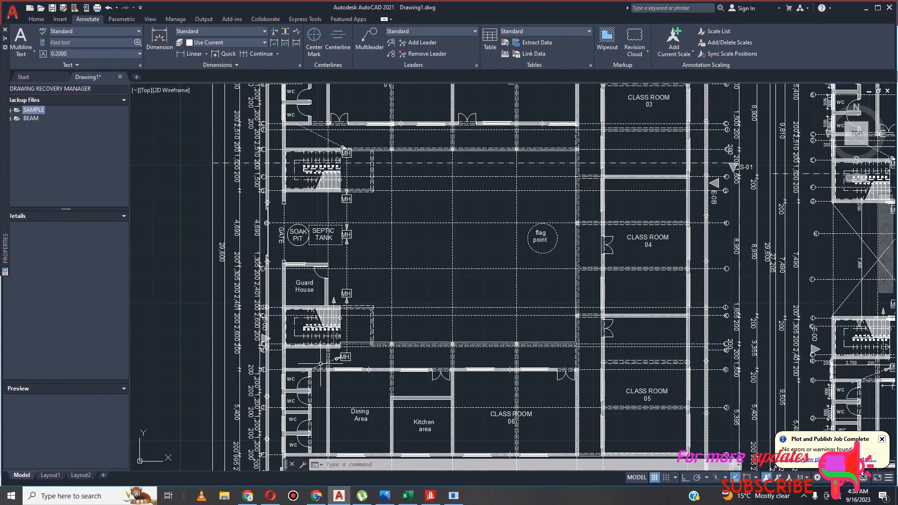
# Switch back to STAAD.Pro and add a circular concrete section with a YD of 0.3 m.
pyautogui.click(431, 494)
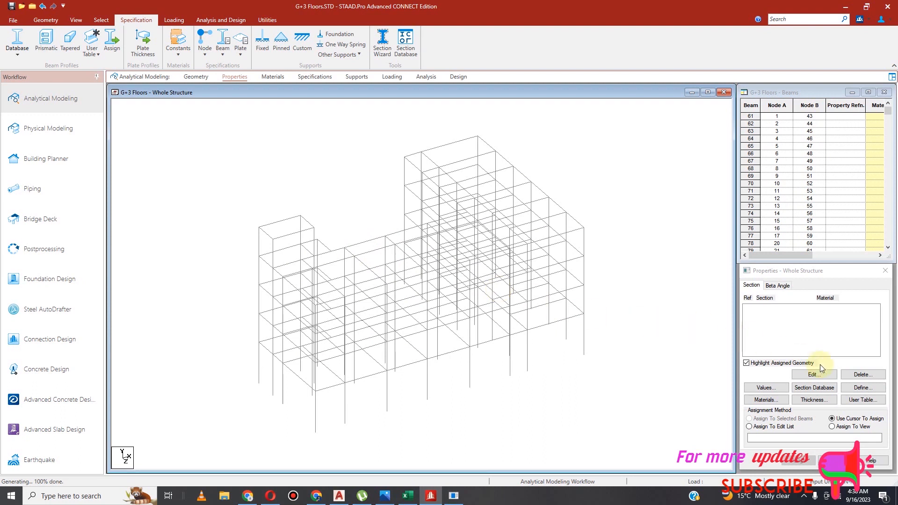
pyautogui.click(867, 389)
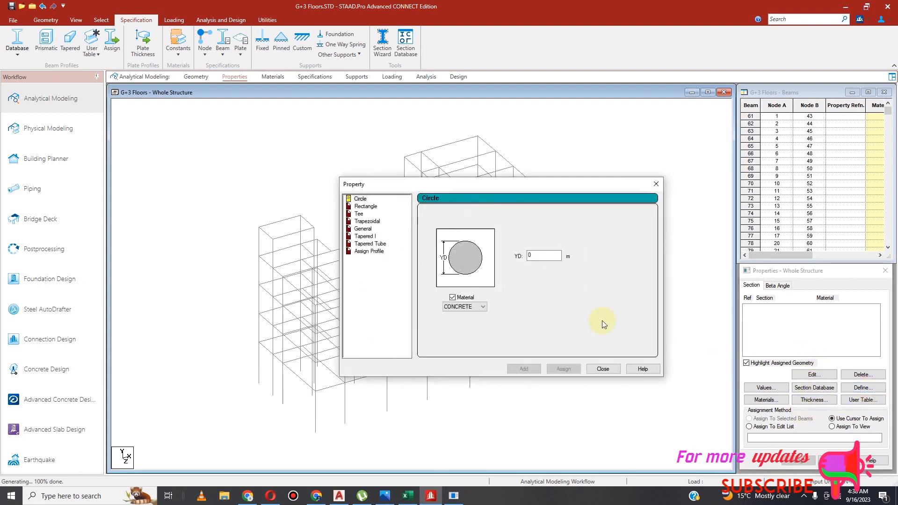
pyautogui.click(536, 256)
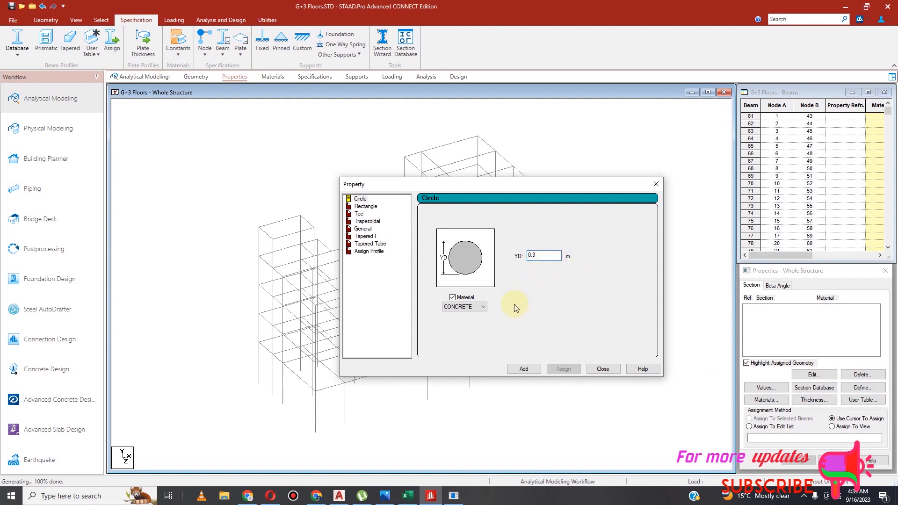
pyautogui.click(524, 369)
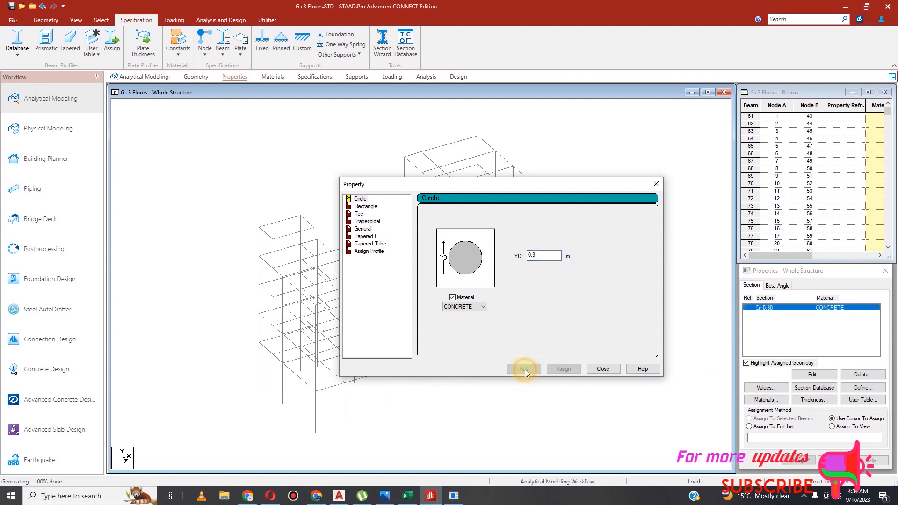
pyautogui.click(603, 369)
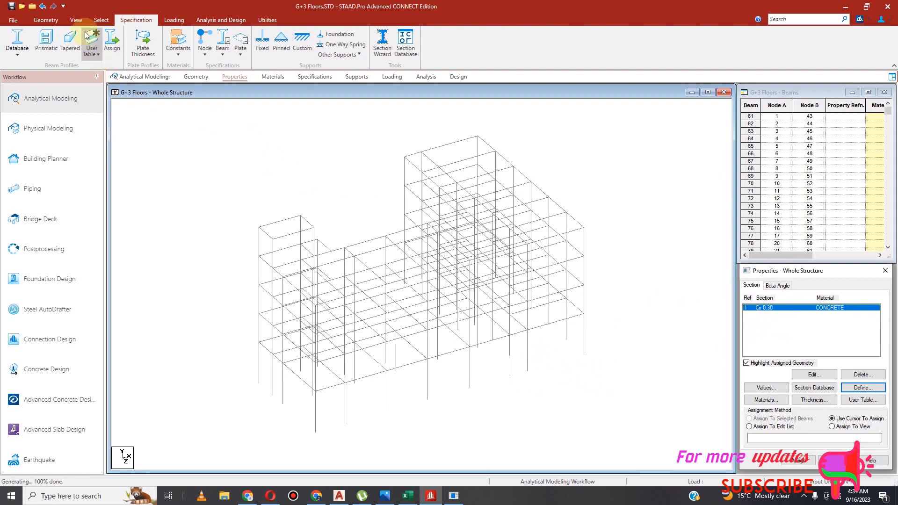
# In plan view, select the members along the inner courtyard edge and display only those selected objects.
pyautogui.scroll(2, 85, 42)
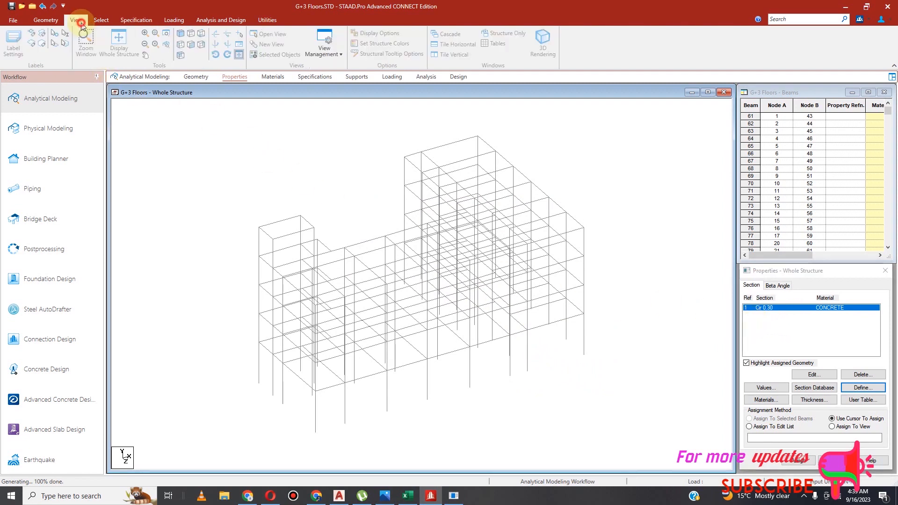
pyautogui.click(196, 44)
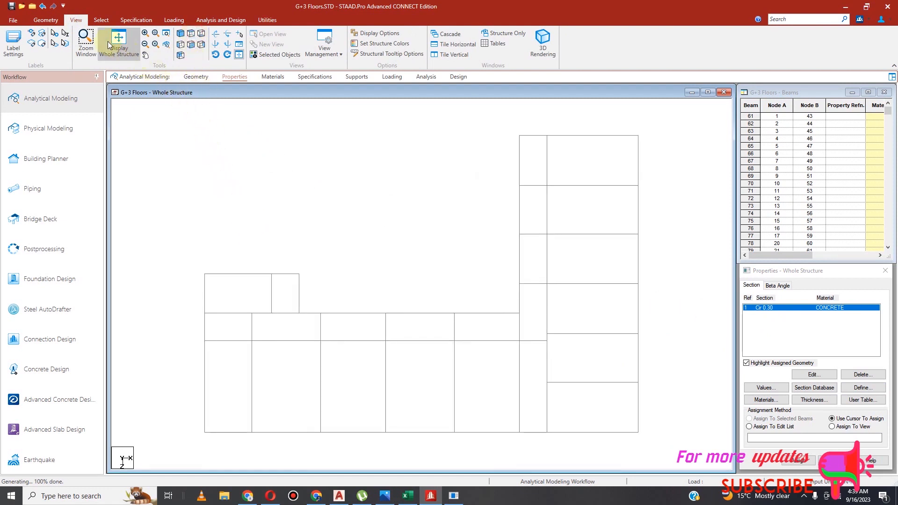
pyautogui.click(101, 21)
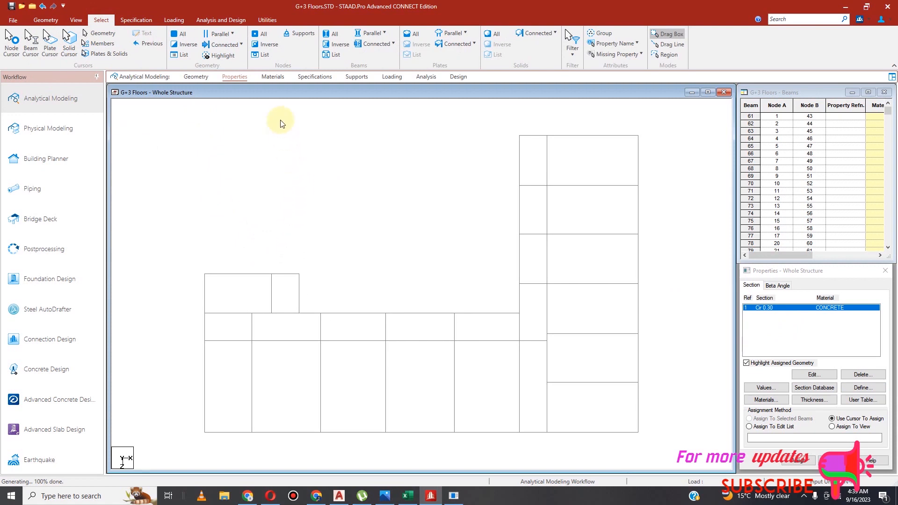
pyautogui.moveTo(282, 105); pyautogui.dragTo(533, 322)
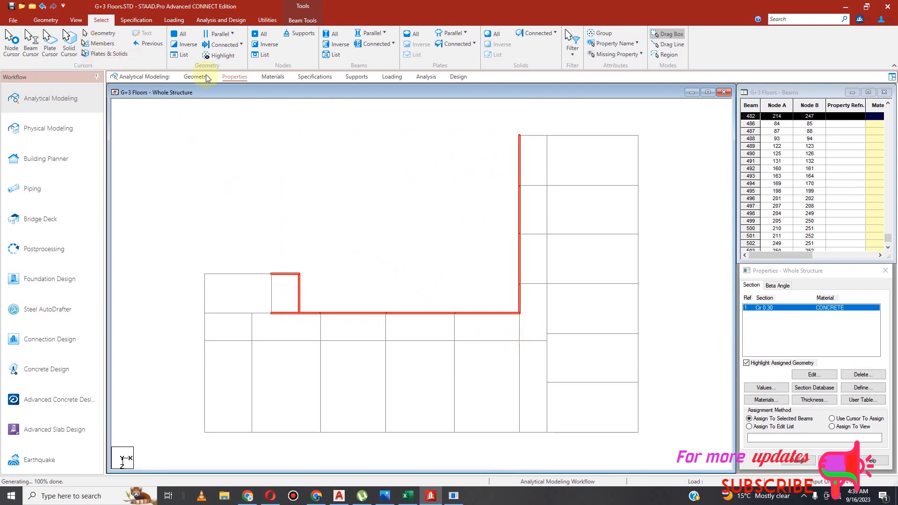
pyautogui.click(76, 20)
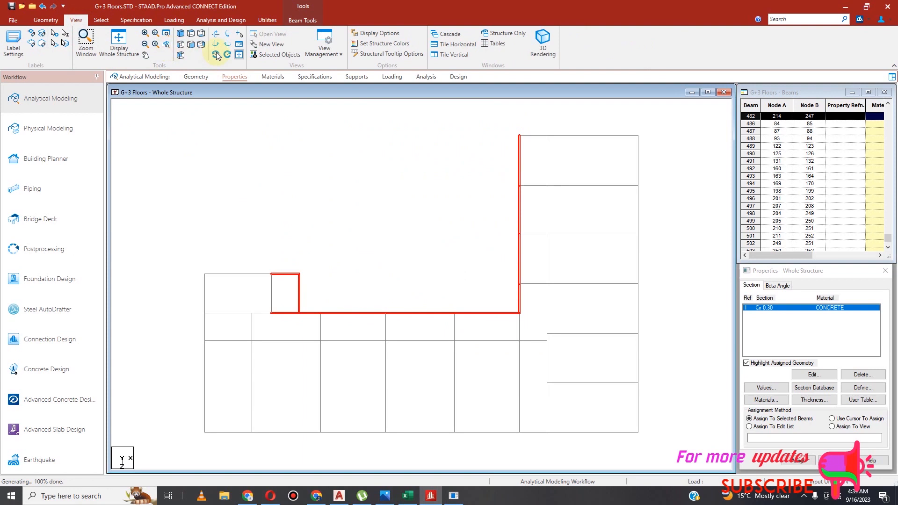
pyautogui.click(271, 55)
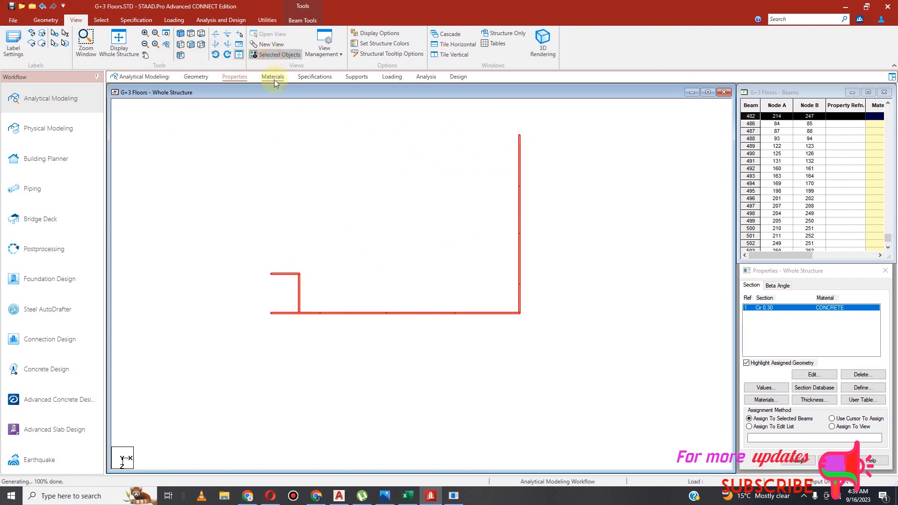
# In isometric view, select the displayed columns parallel to Y and assign the Cir 0.30 concrete section to them.
pyautogui.click(180, 33)
pyautogui.click(300, 157)
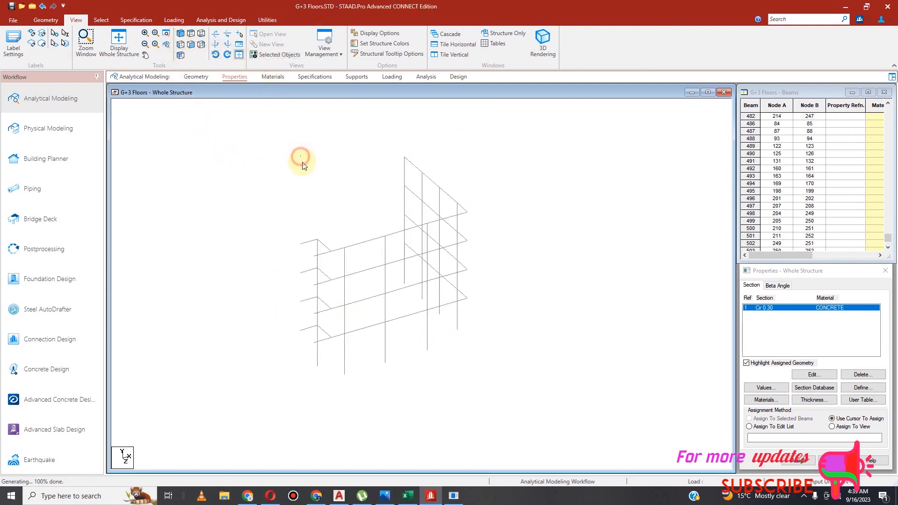
pyautogui.click(102, 20)
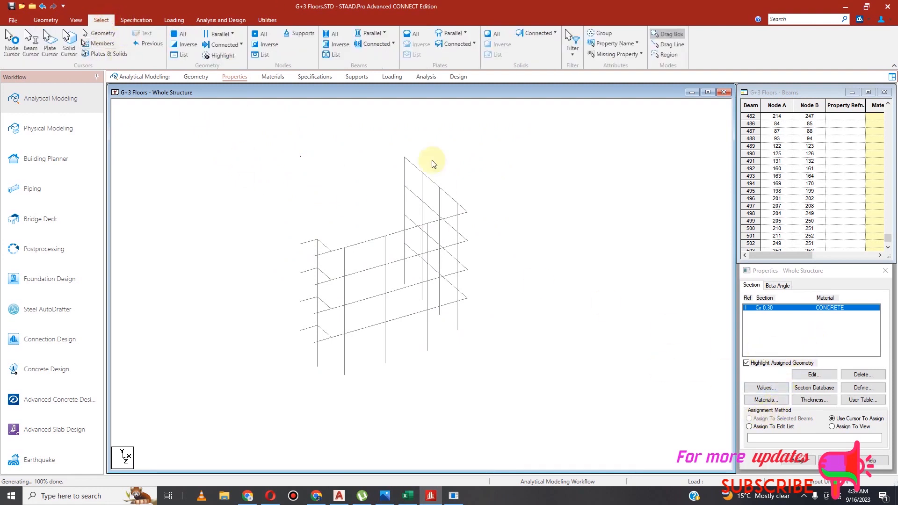
pyautogui.click(373, 33)
pyautogui.click(379, 60)
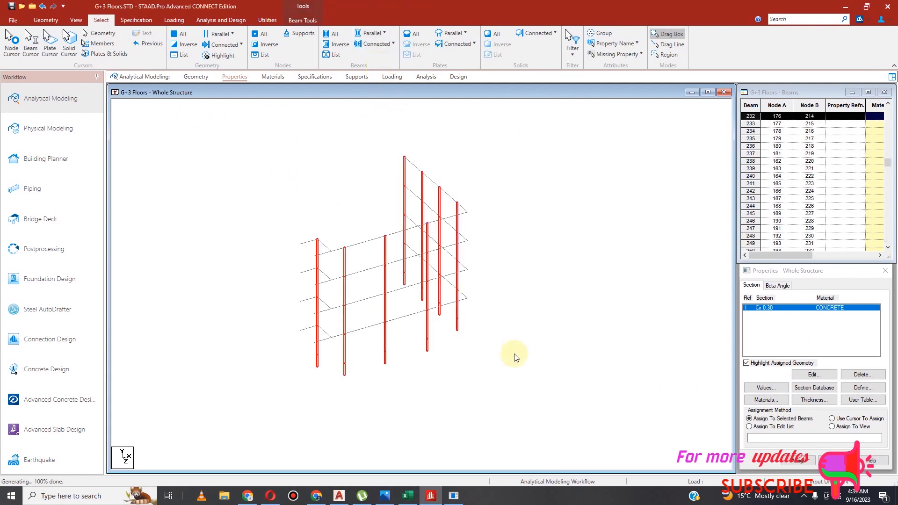
pyautogui.click(800, 461)
pyautogui.click(836, 394)
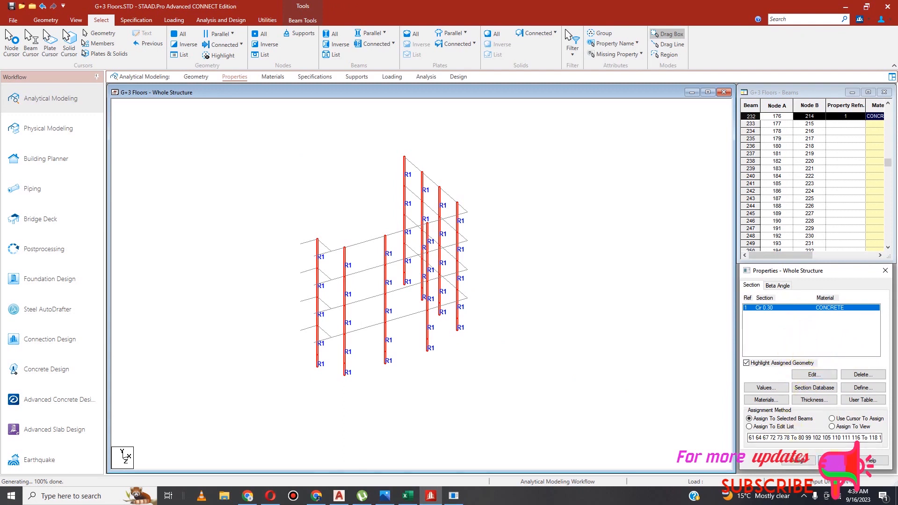
pyautogui.click(836, 461)
# Display the whole structure again and show it in plan view.
pyautogui.click(79, 20)
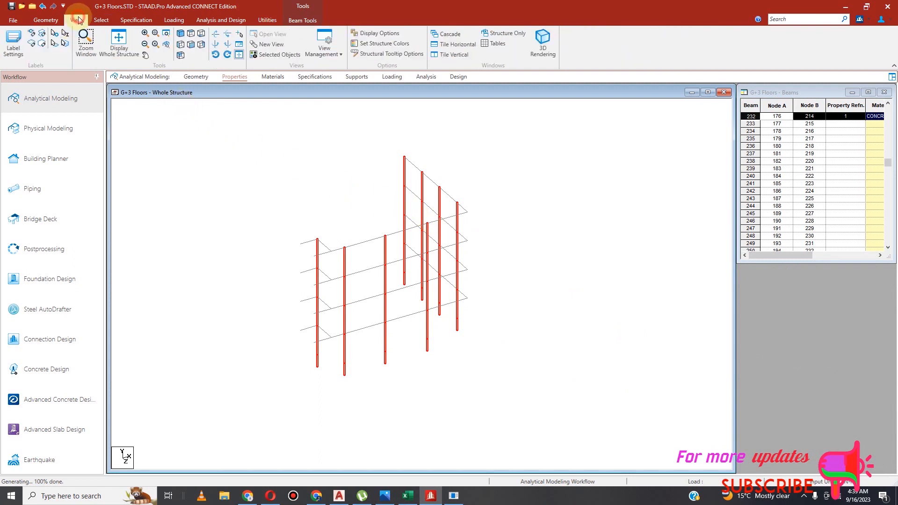
pyautogui.click(261, 57)
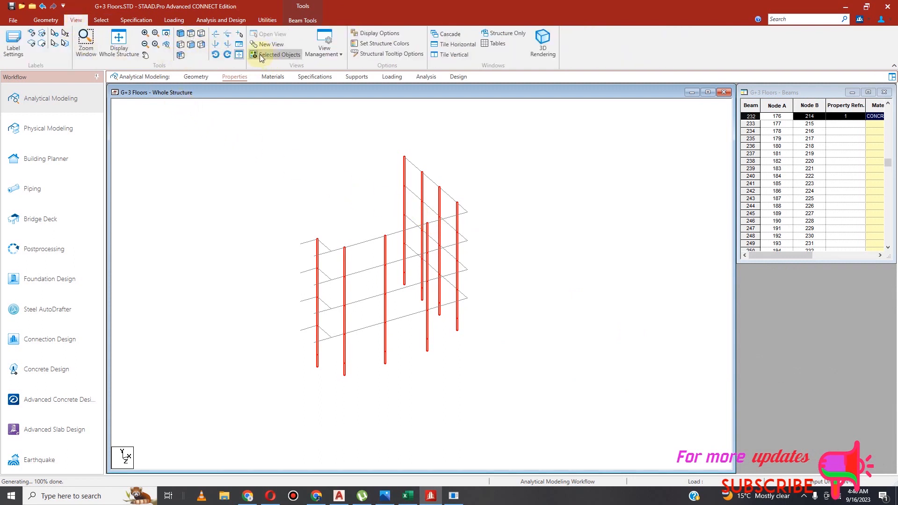
pyautogui.click(119, 43)
pyautogui.click(192, 41)
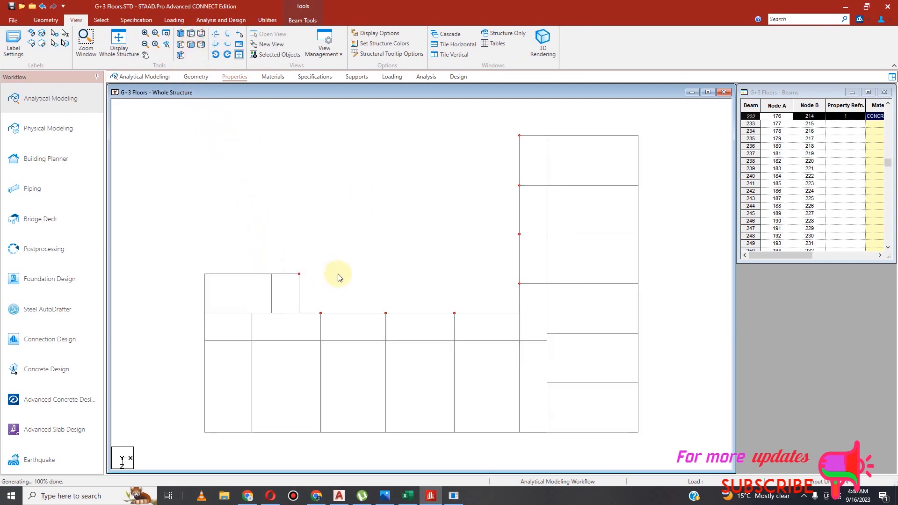
# Add a rectangular concrete section with a YD of 0.25 m and a ZD of 0.35 m.
pyautogui.click(233, 77)
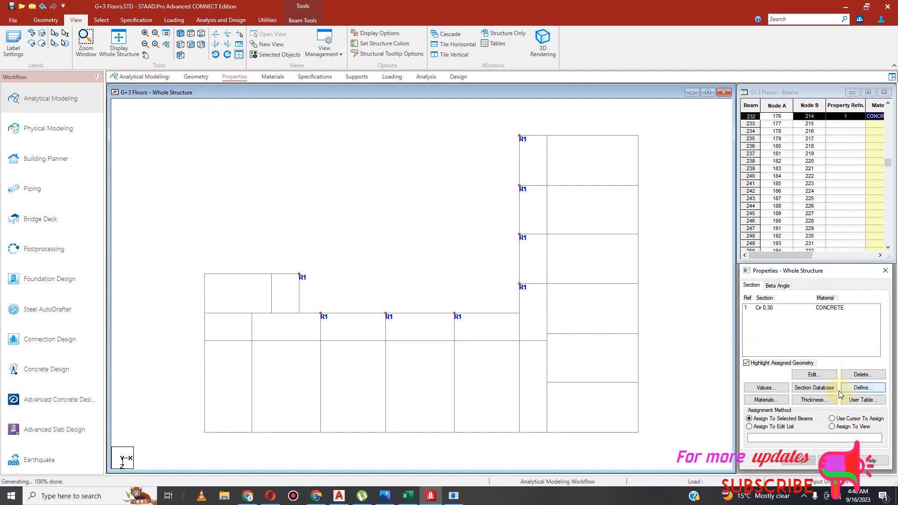
pyautogui.click(853, 388)
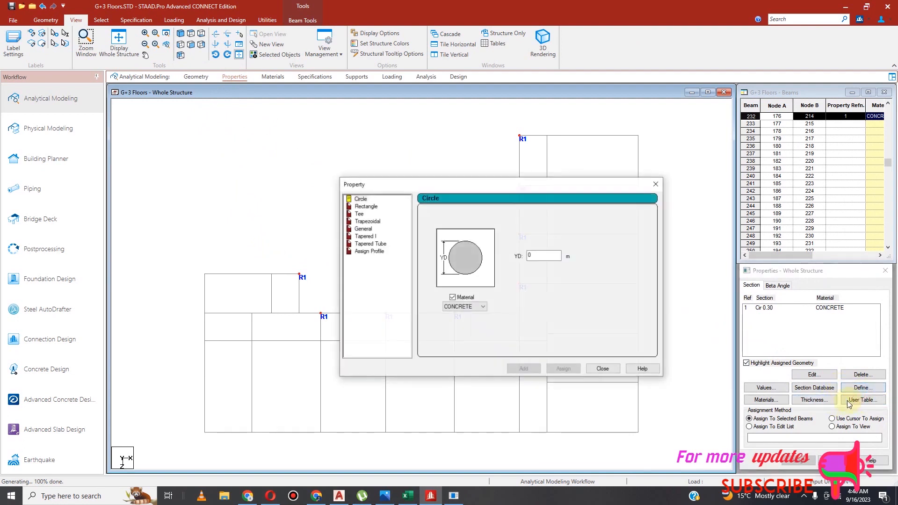
pyautogui.doubleClick(543, 257)
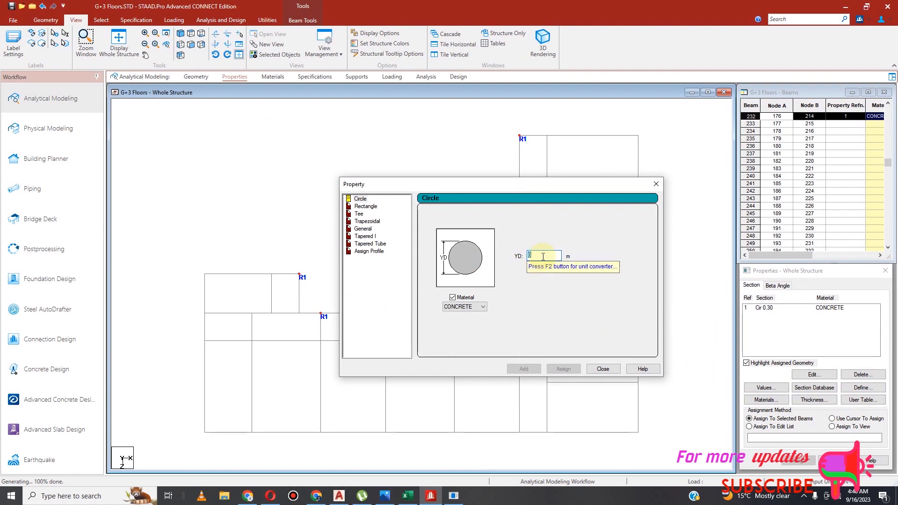
pyautogui.write('0')
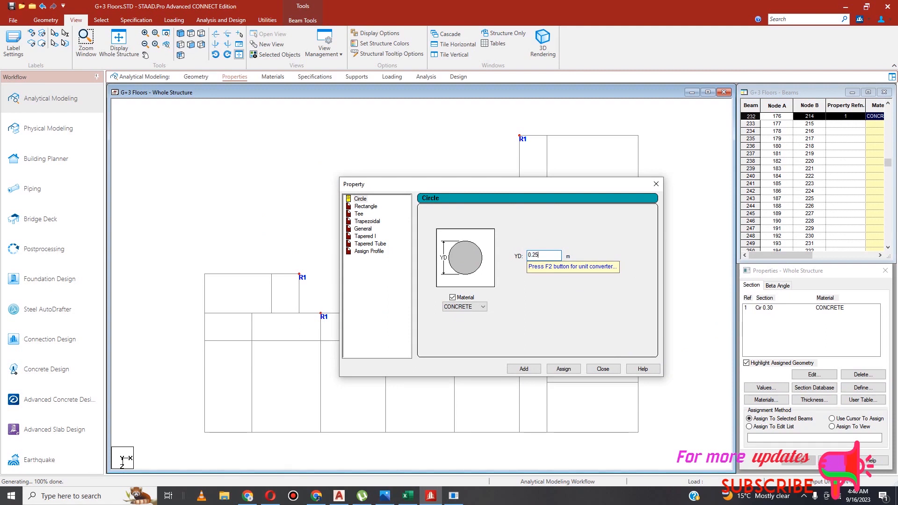
pyautogui.click(365, 206)
pyautogui.click(546, 254)
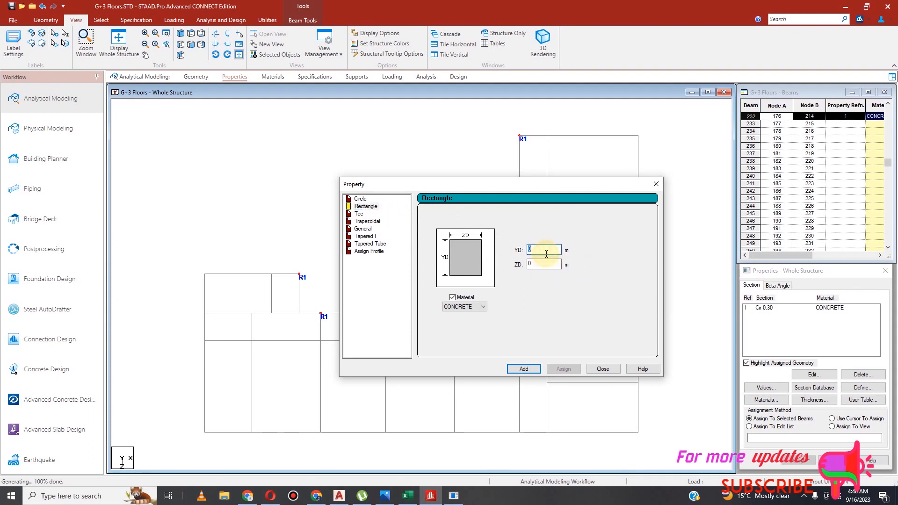
pyautogui.write('0')
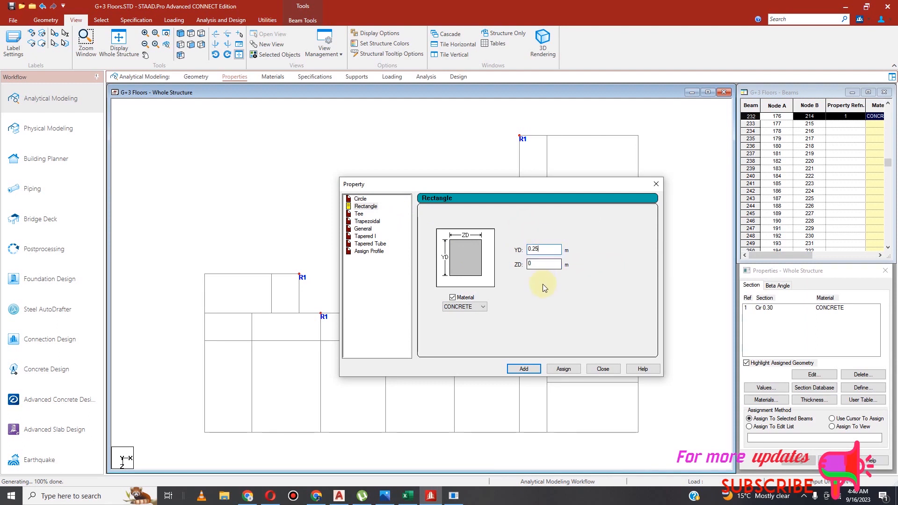
pyautogui.click(536, 265)
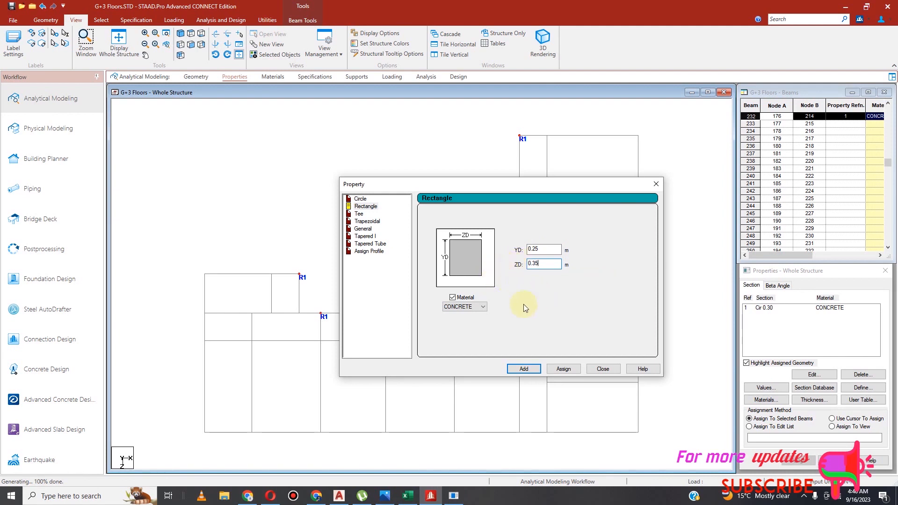
pyautogui.click(525, 369)
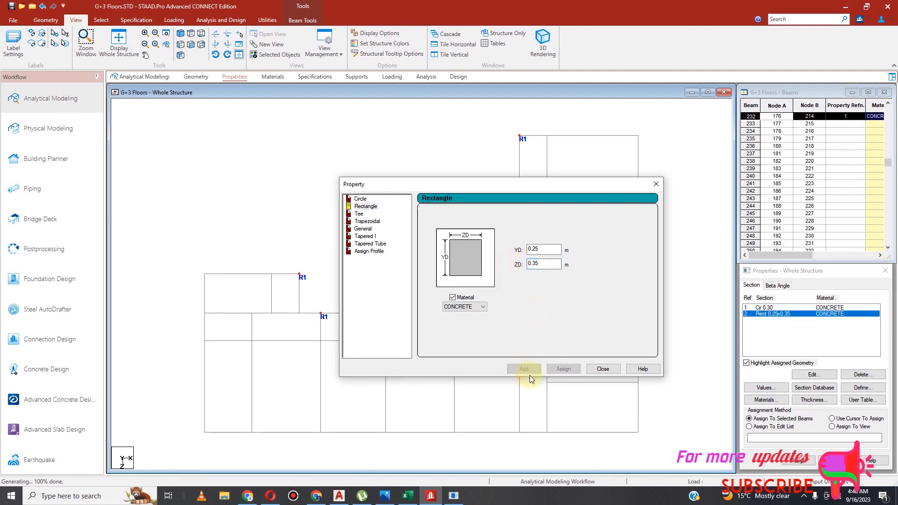
pyautogui.click(603, 369)
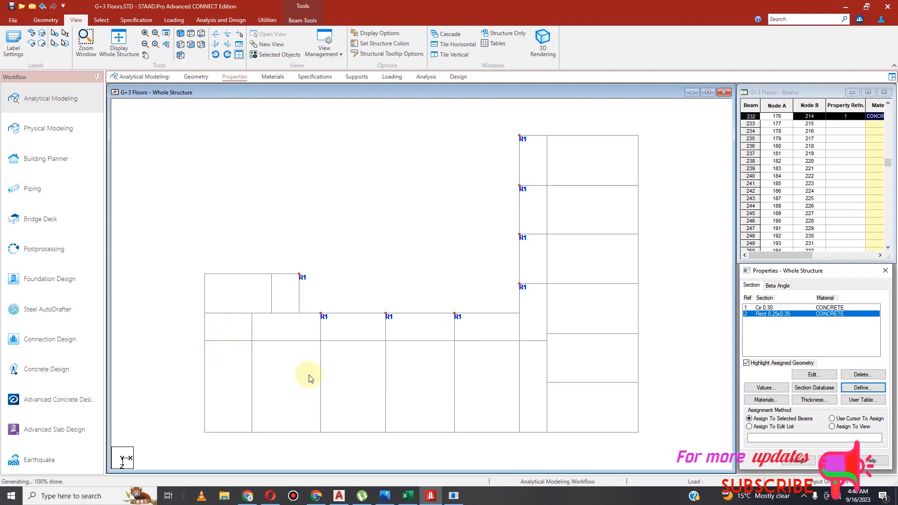
# Select the main bays of the wing running along X, without the corridor strip, and show only them in isometric view.
pyautogui.click(330, 329)
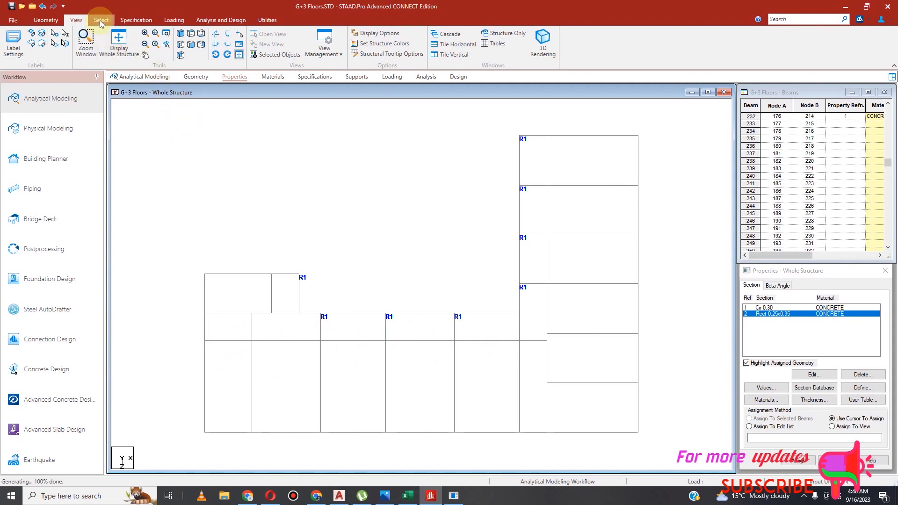
pyautogui.moveTo(185, 334); pyautogui.dragTo(536, 462)
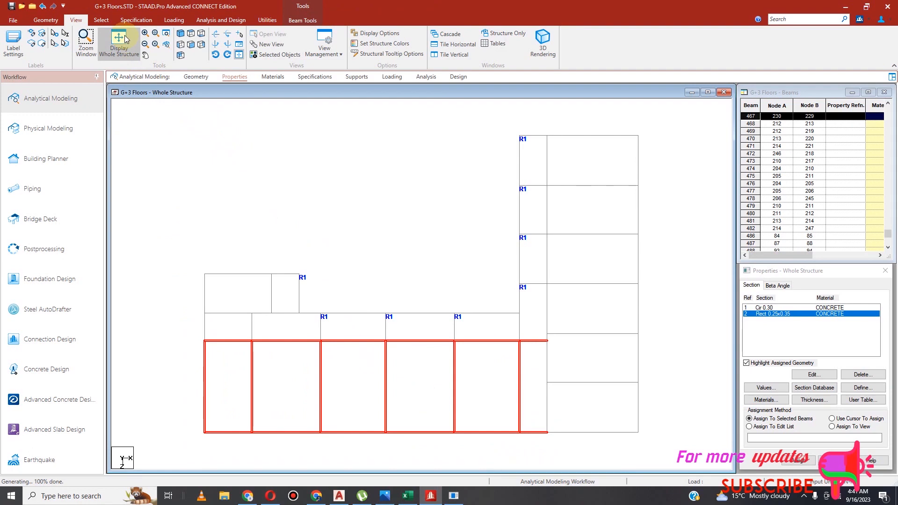
pyautogui.click(276, 55)
pyautogui.click(180, 34)
pyautogui.click(350, 159)
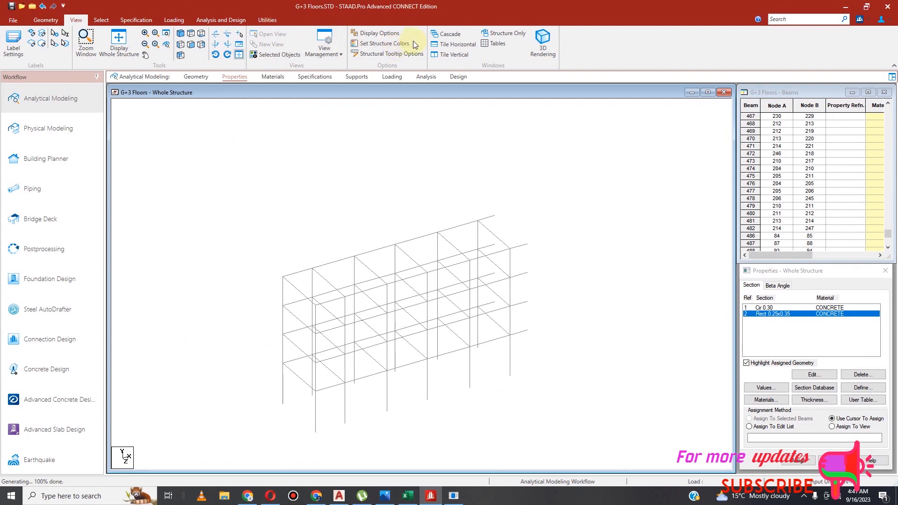
# Select the displayed columns parallel to Y and assign the Rect 0.25x0.35 concrete section to them.
pyautogui.click(102, 20)
pyautogui.click(378, 36)
pyautogui.click(373, 59)
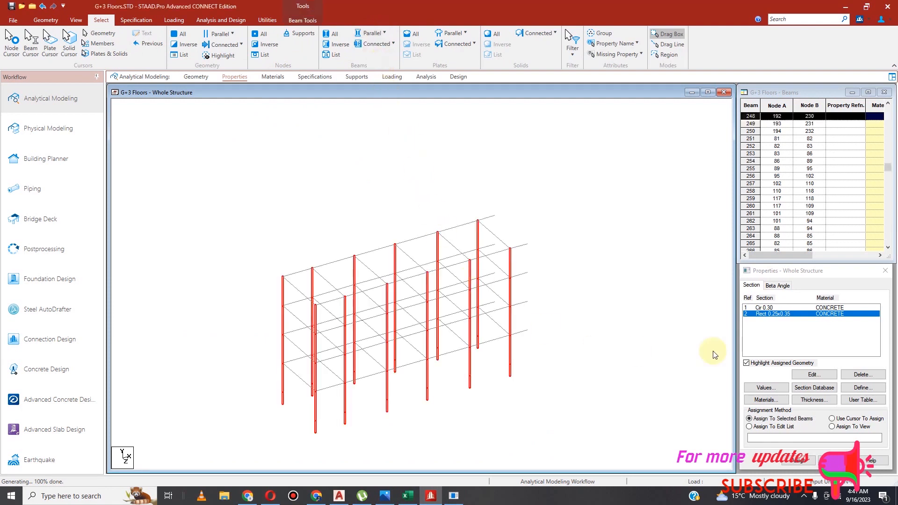
pyautogui.click(801, 461)
pyautogui.click(829, 393)
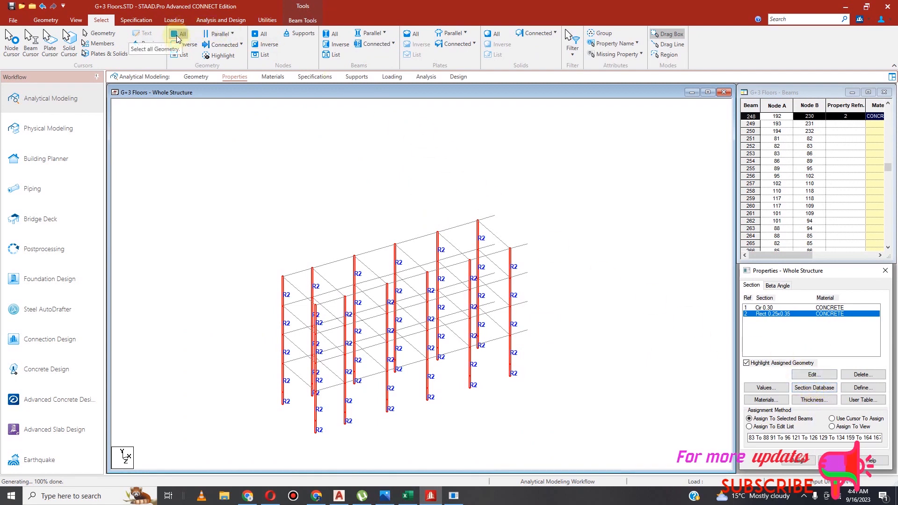
# Open a 3D rendering of the displayed columns, rotate it to check their orientation, and close it.
pyautogui.click(71, 18)
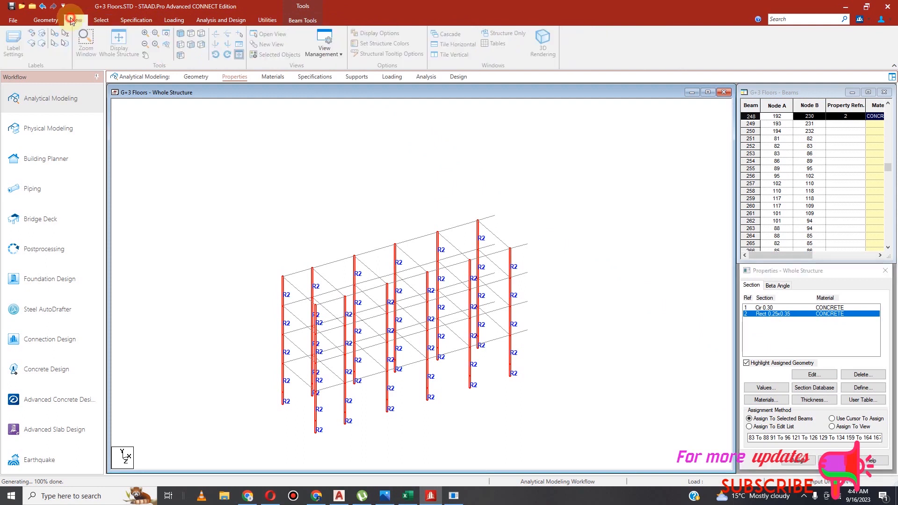
pyautogui.click(542, 41)
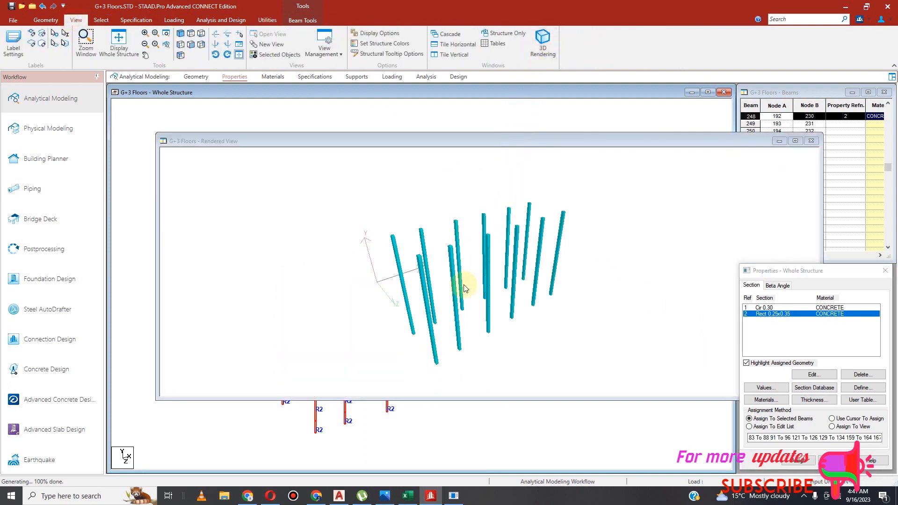
pyautogui.rightClick(529, 234)
pyautogui.click(501, 236)
pyautogui.moveTo(500, 264); pyautogui.dragTo(429, 330)
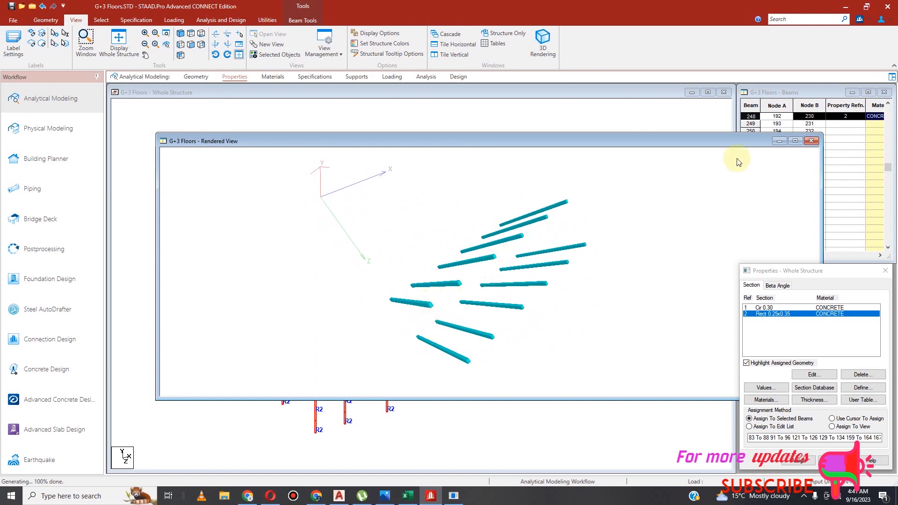
pyautogui.click(811, 140)
# Bring back the whole structure and return to the plan view.
pyautogui.scroll(-2, 380, 237)
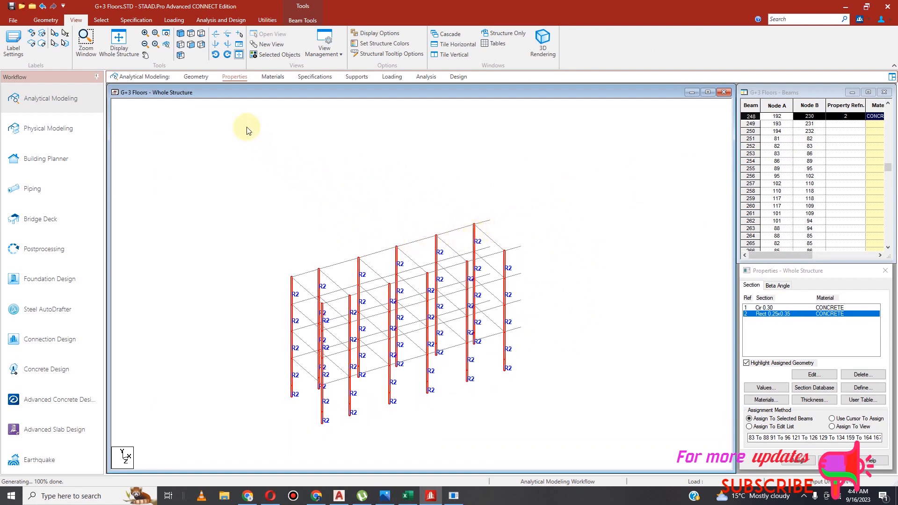
pyautogui.click(118, 53)
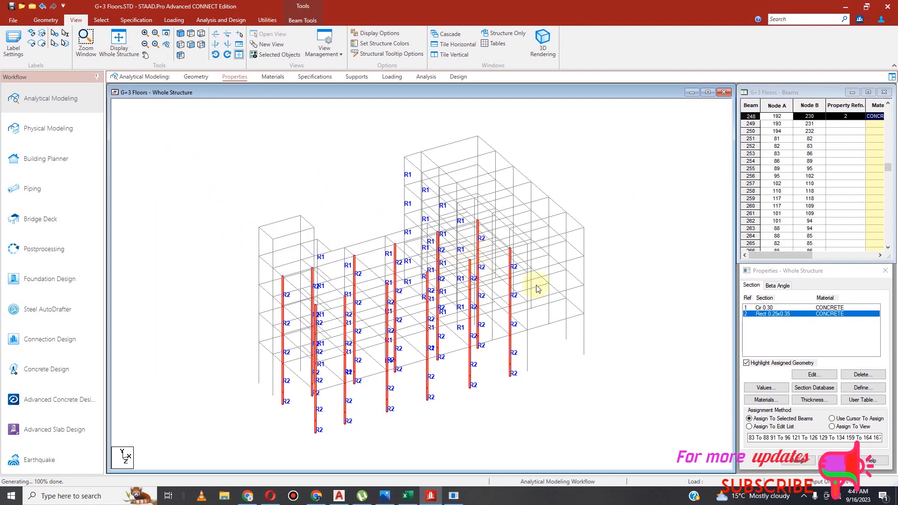
pyautogui.click(180, 33)
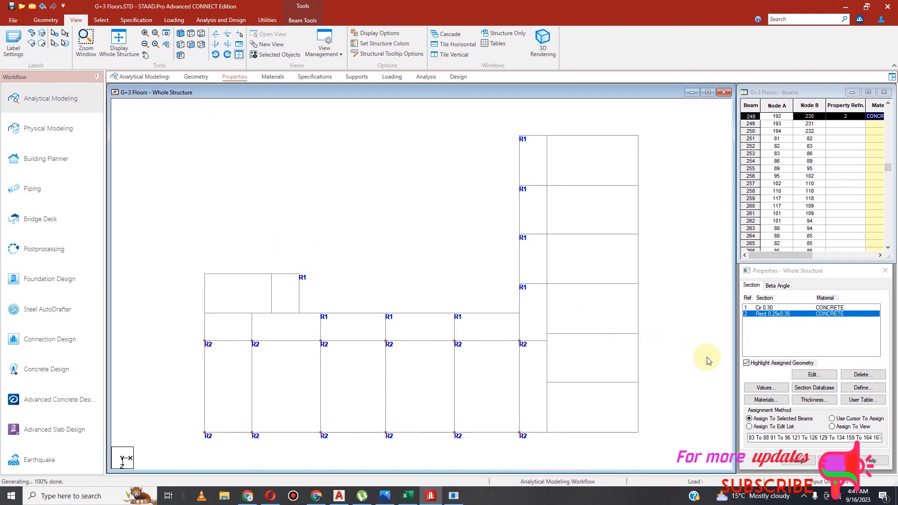
# Add a rectangular concrete section with a YD of 0.35 m and a ZD of 0.25 m.
pyautogui.click(864, 388)
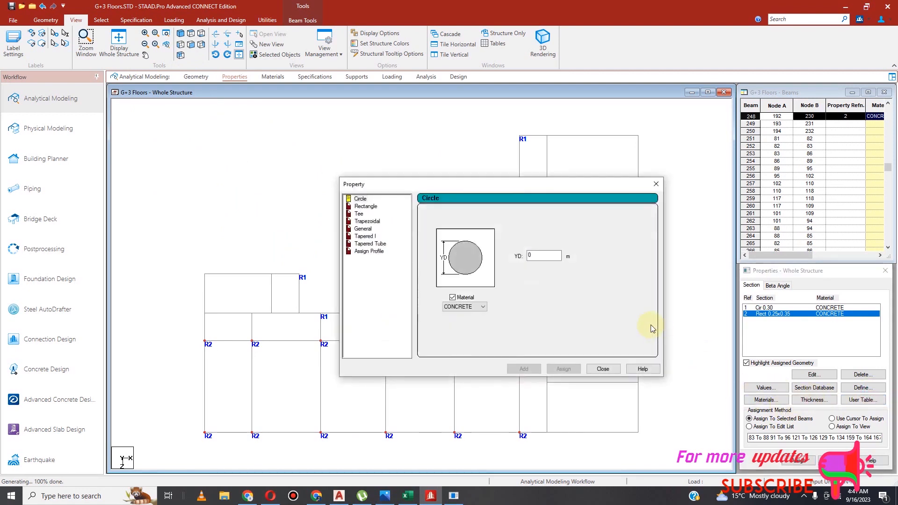
pyautogui.click(366, 206)
pyautogui.doubleClick(542, 250)
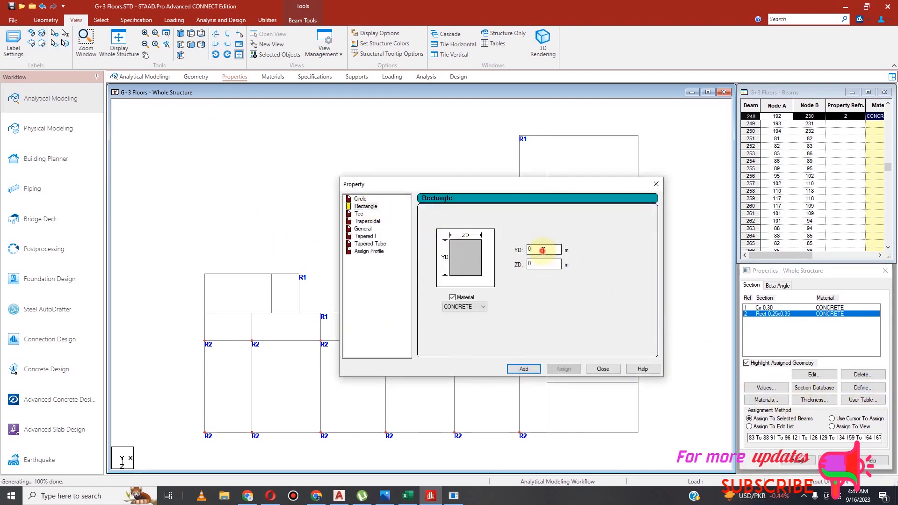
pyautogui.write('0')
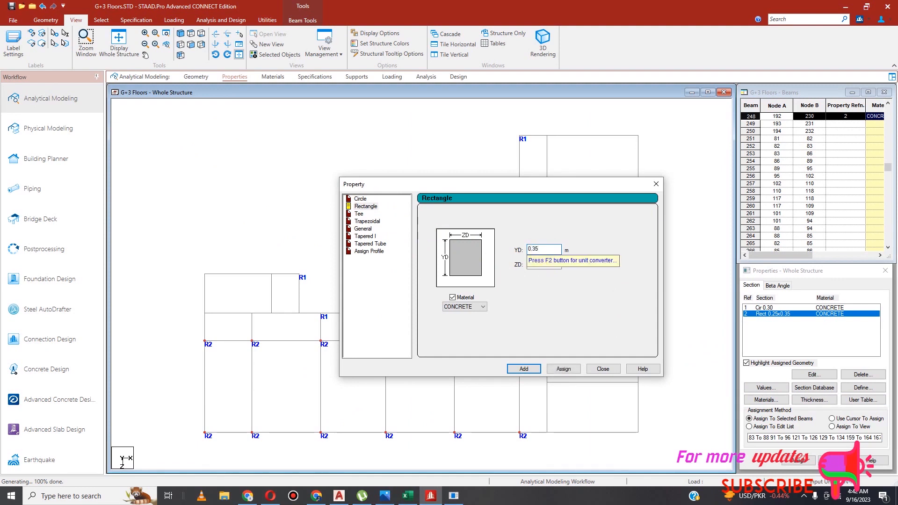
pyautogui.click(539, 264)
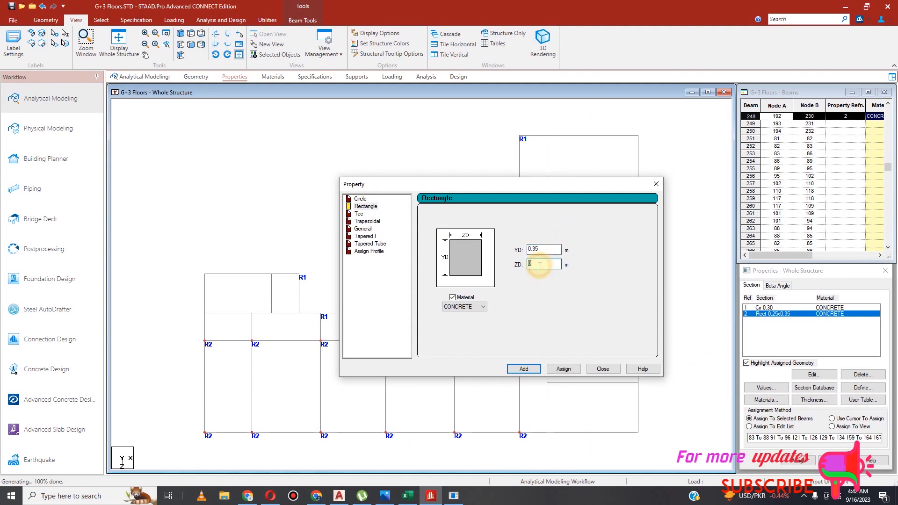
pyautogui.write('0')
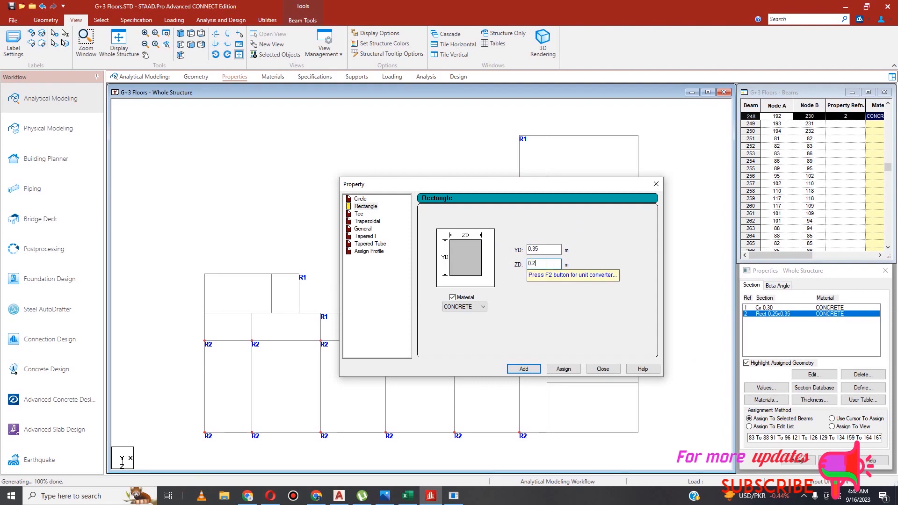
pyautogui.click(525, 369)
pyautogui.click(604, 369)
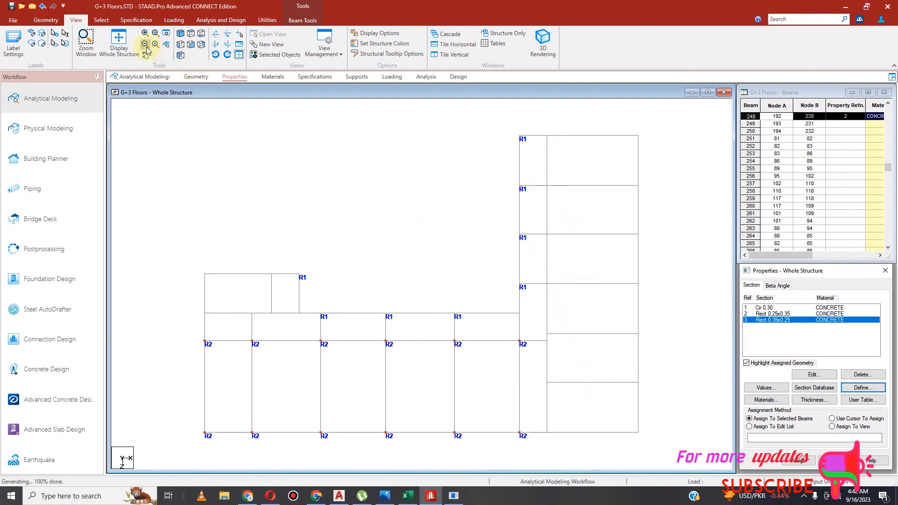
# Select the six main bays of the wing running along Z and show only them in isometric view.
pyautogui.moveTo(540, 122); pyautogui.dragTo(653, 444)
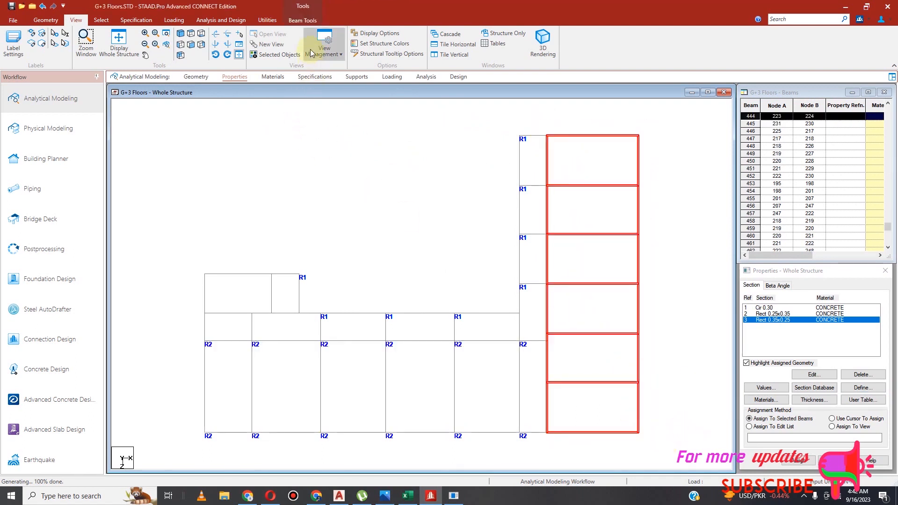
pyautogui.click(279, 55)
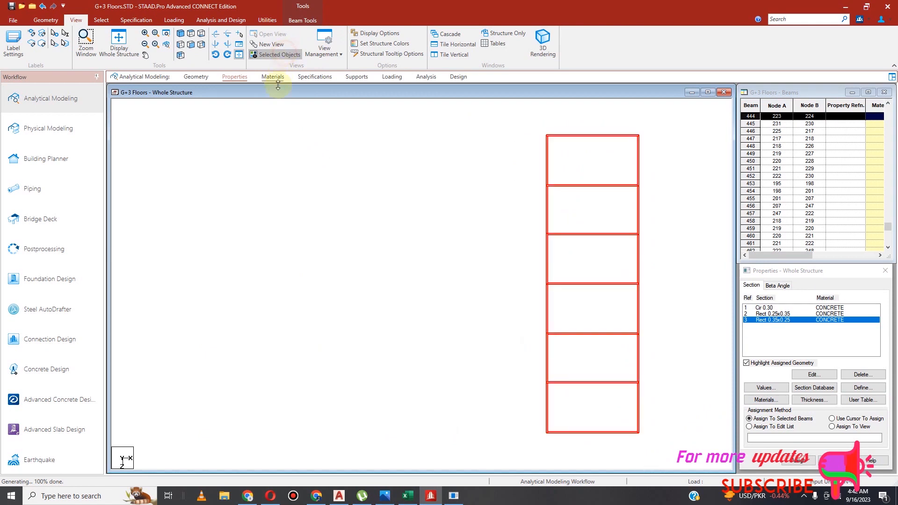
pyautogui.click(182, 38)
pyautogui.click(304, 221)
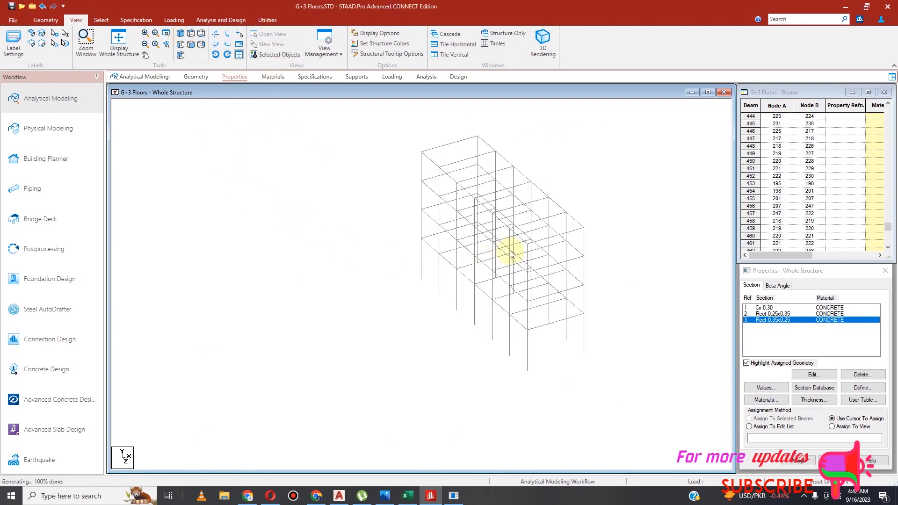
# Select the displayed columns parallel to Y and assign the Rect 0.35x0.25 concrete section to them.
pyautogui.click(108, 21)
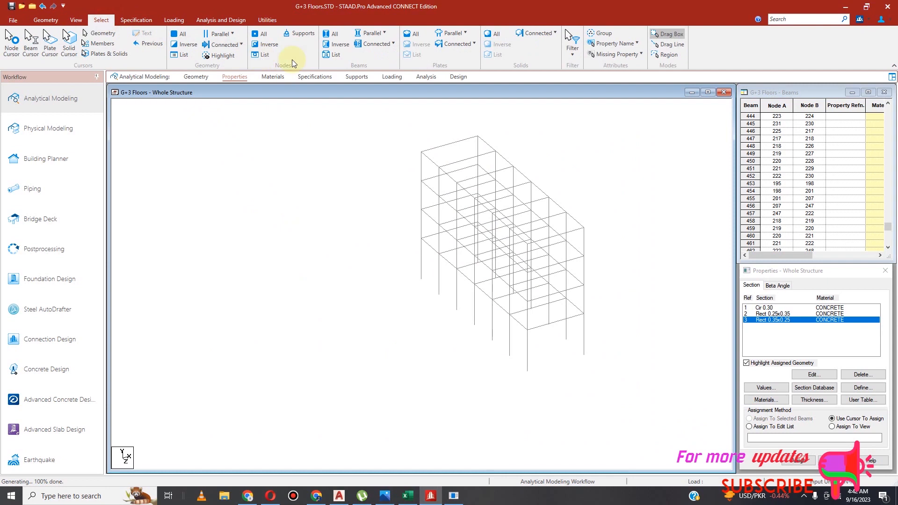
pyautogui.click(385, 35)
pyautogui.click(367, 60)
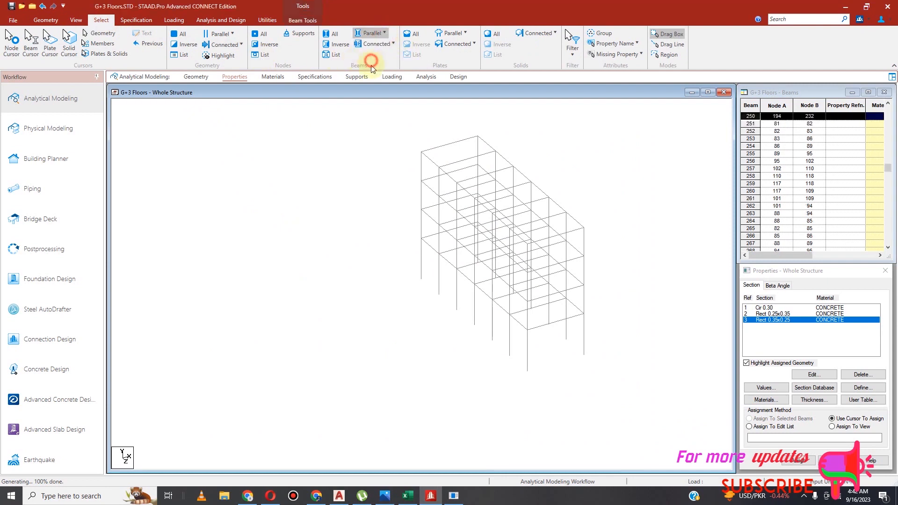
pyautogui.click(799, 461)
pyautogui.click(828, 394)
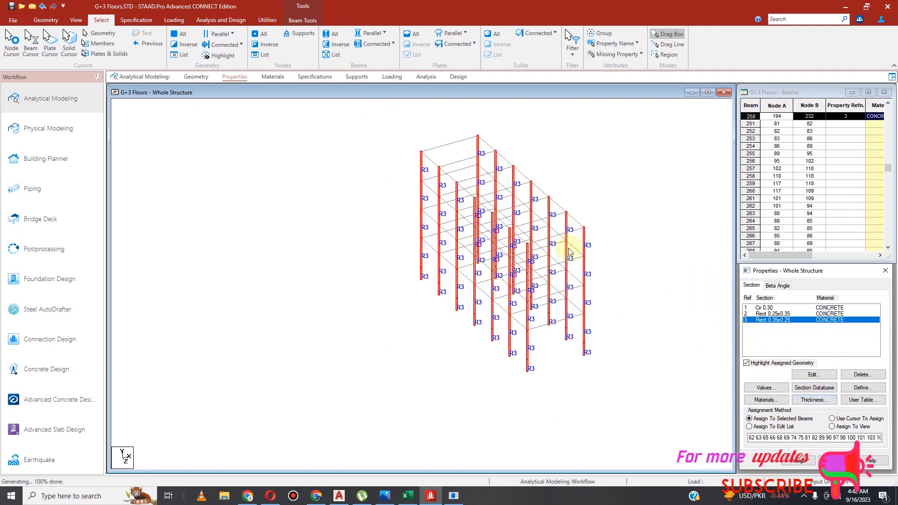
# Examine the assigned column sections and their orientation in a rotated 3D rendering, and clear the column selection.
pyautogui.click(76, 20)
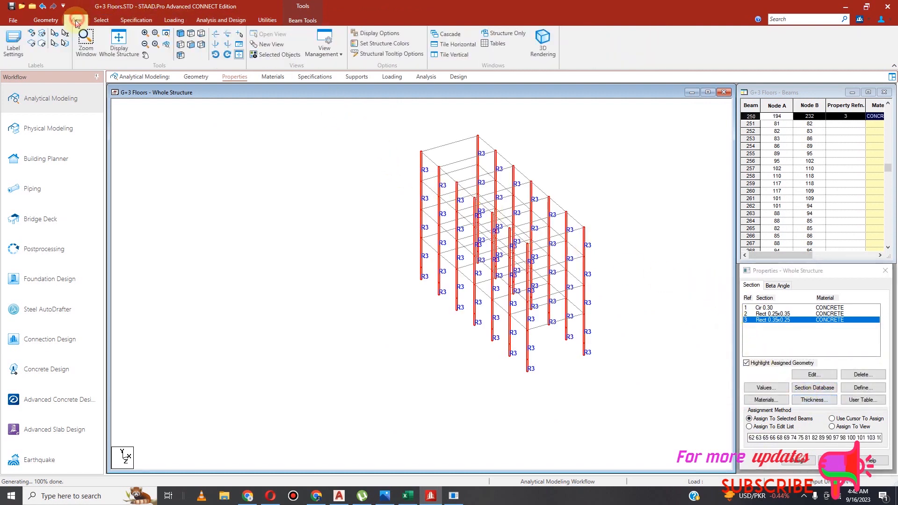
pyautogui.click(542, 44)
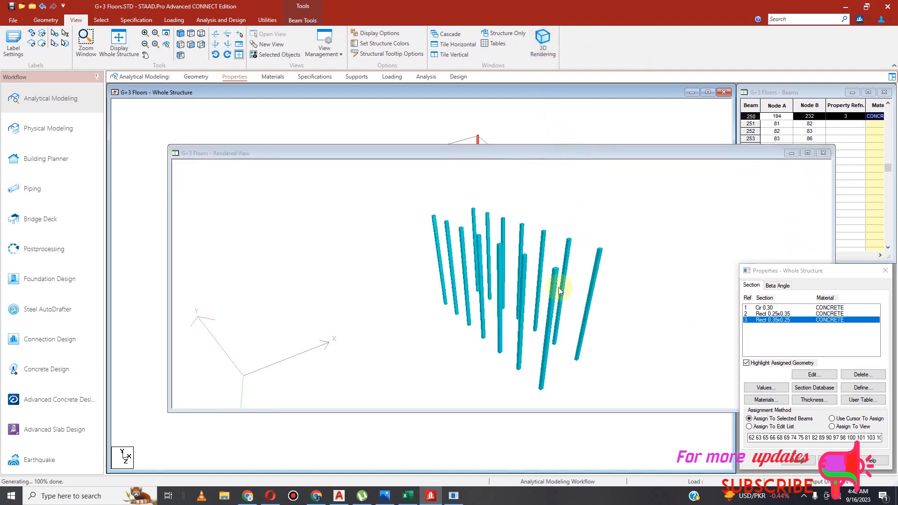
pyautogui.moveTo(598, 260); pyautogui.dragTo(505, 340)
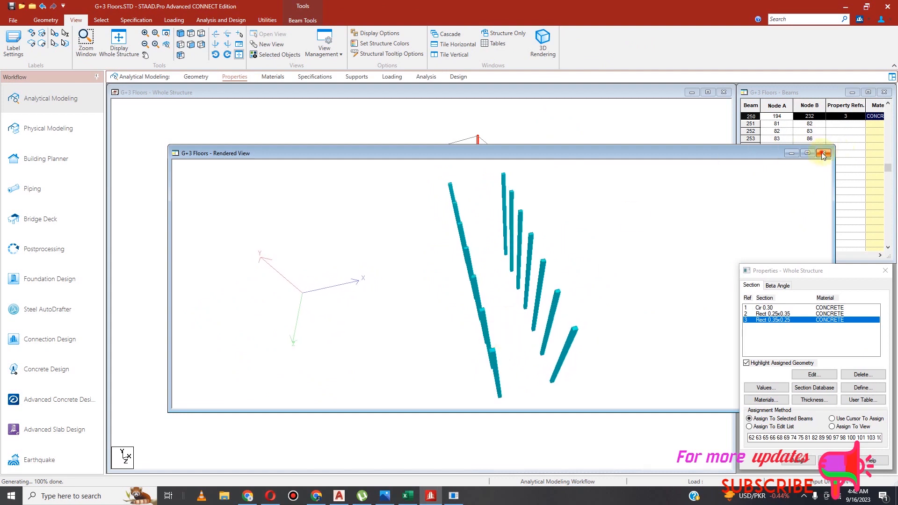
pyautogui.click(824, 153)
pyautogui.click(294, 132)
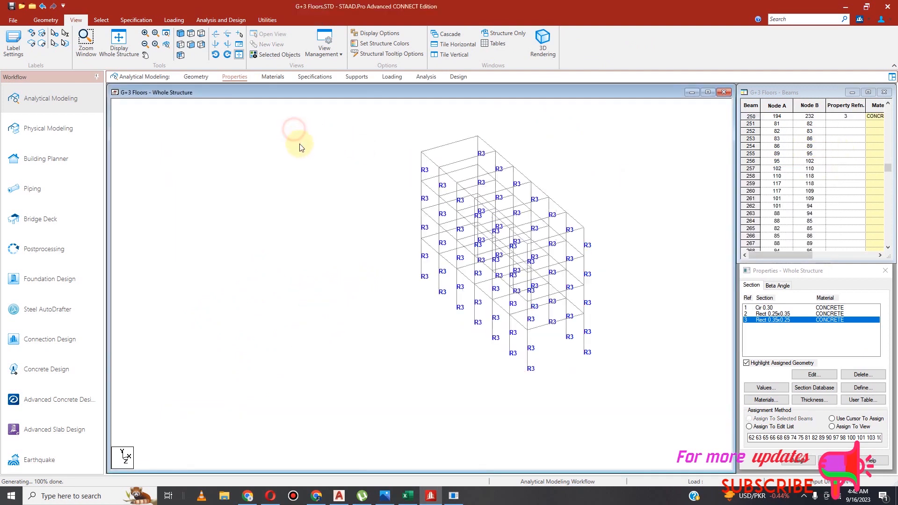
# From the whole structure's plan view, select the wide projecting bay at the low-X end and show only it in isometric view.
pyautogui.click(119, 41)
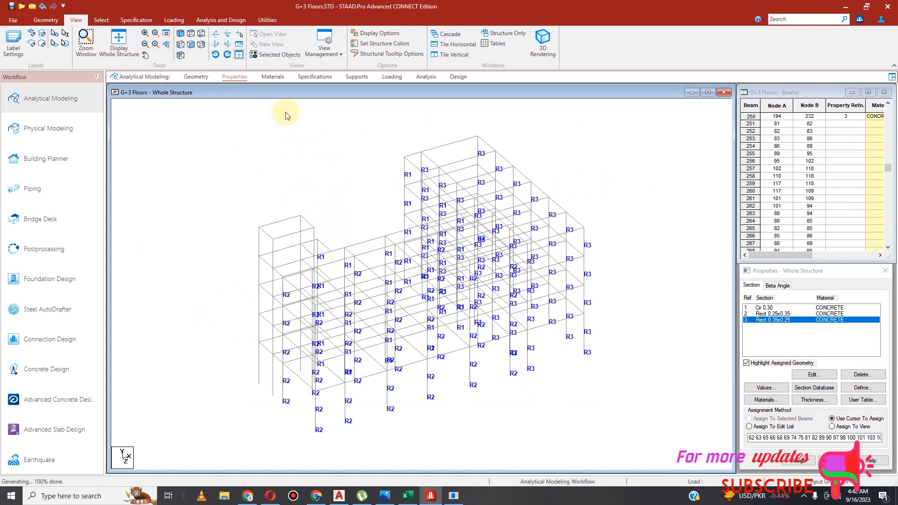
pyautogui.click(191, 34)
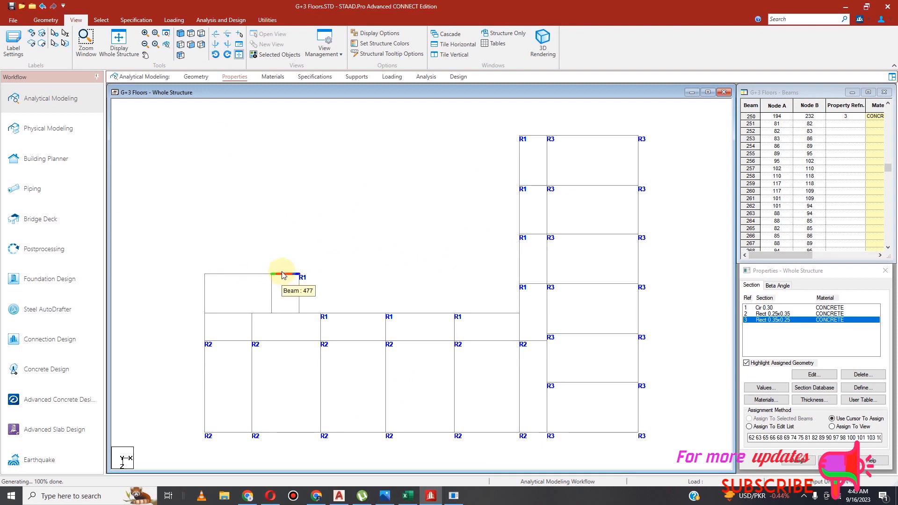
pyautogui.moveTo(191, 257); pyautogui.dragTo(275, 322)
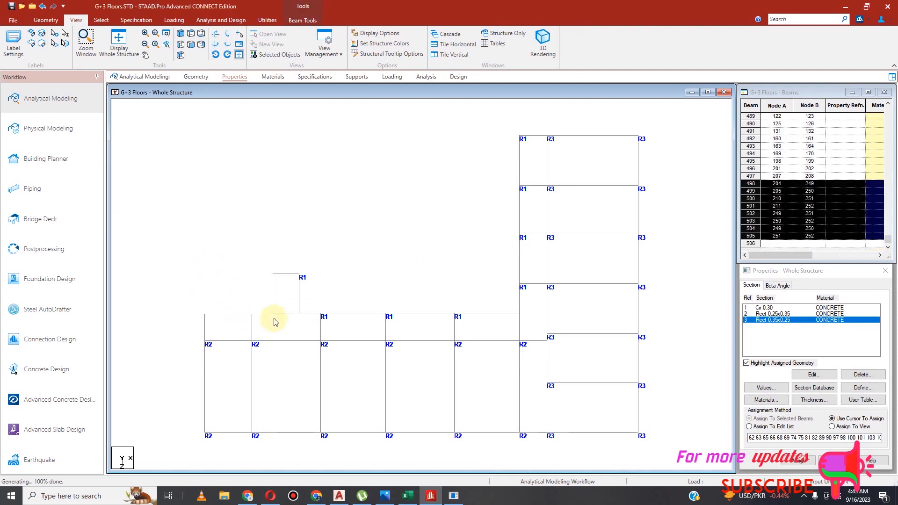
pyautogui.click(274, 55)
pyautogui.click(335, 187)
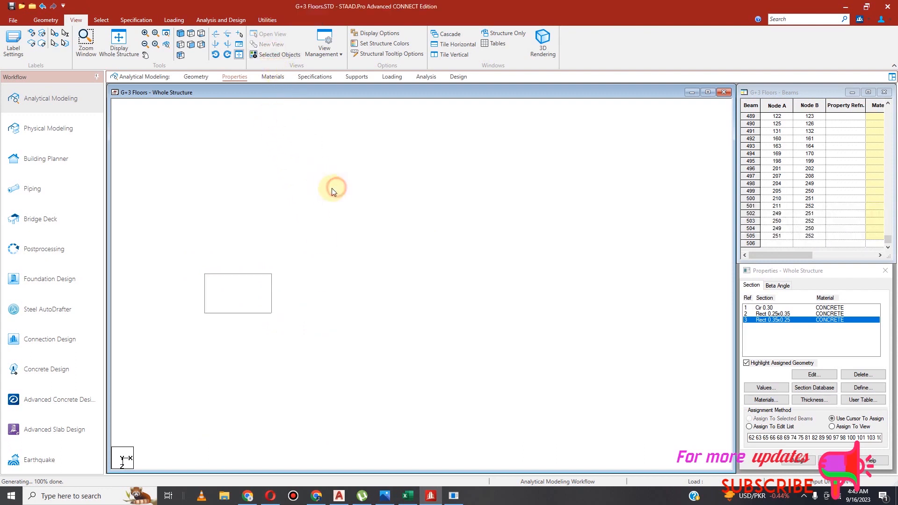
pyautogui.click(180, 33)
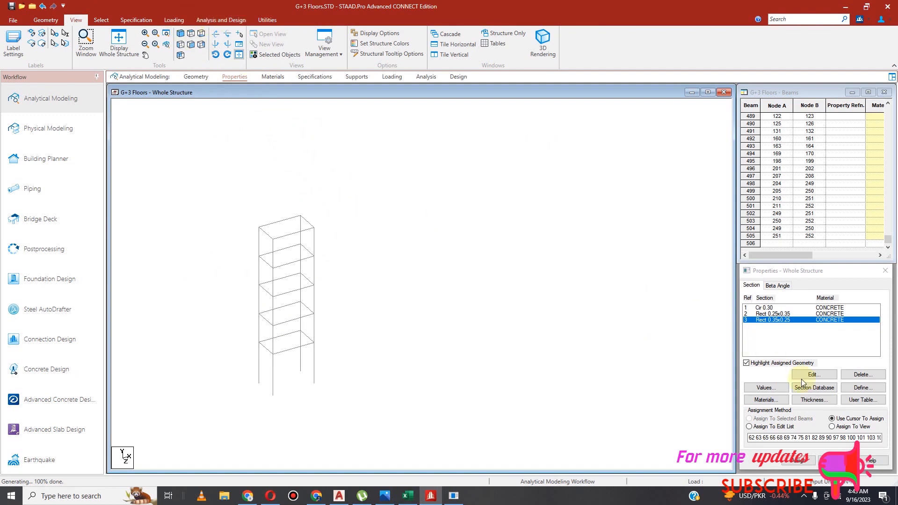
# Add a rectangular concrete section with a YD of 0.4 m and a ZD of 0.225 m.
pyautogui.click(862, 388)
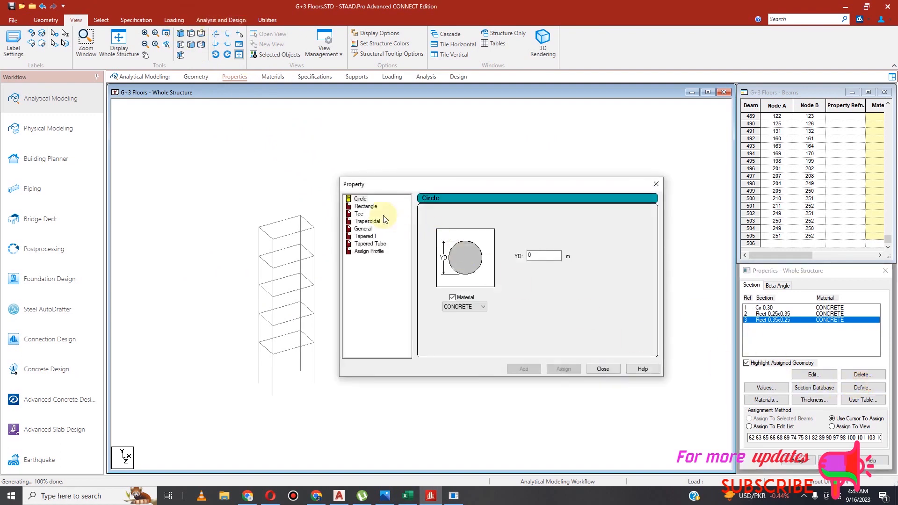
pyautogui.click(374, 206)
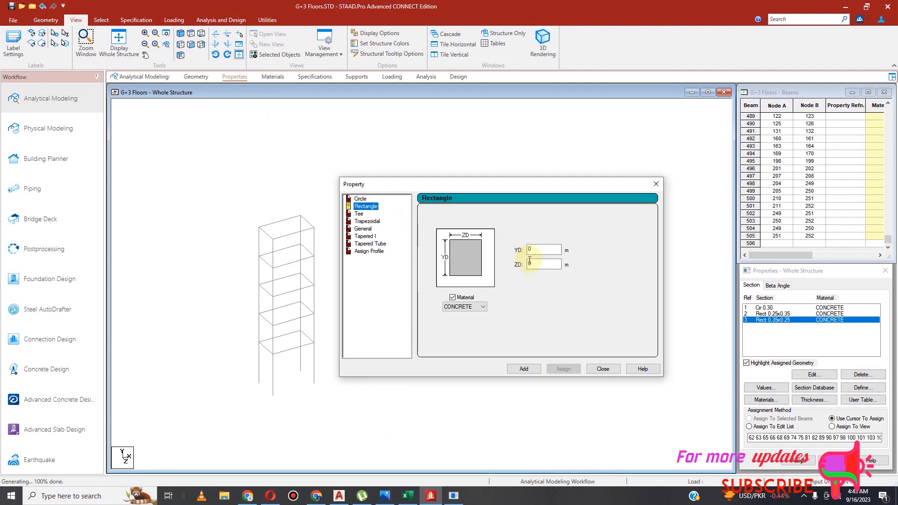
pyautogui.click(538, 251)
pyautogui.write('.4')
pyautogui.click(541, 264)
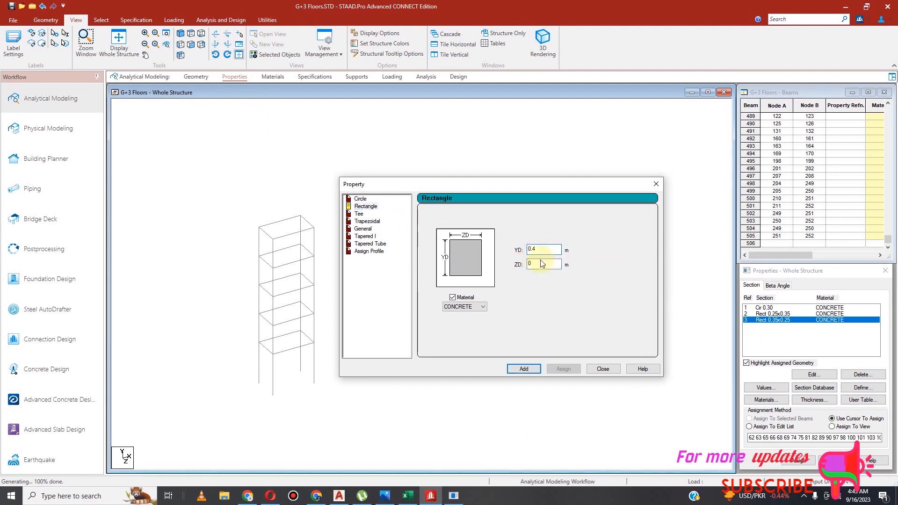
pyautogui.write('.225')
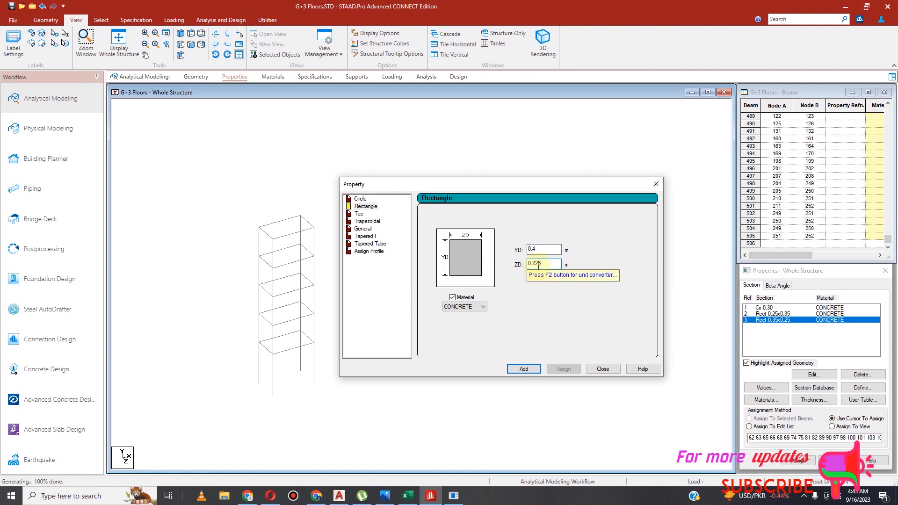
pyautogui.click(539, 266)
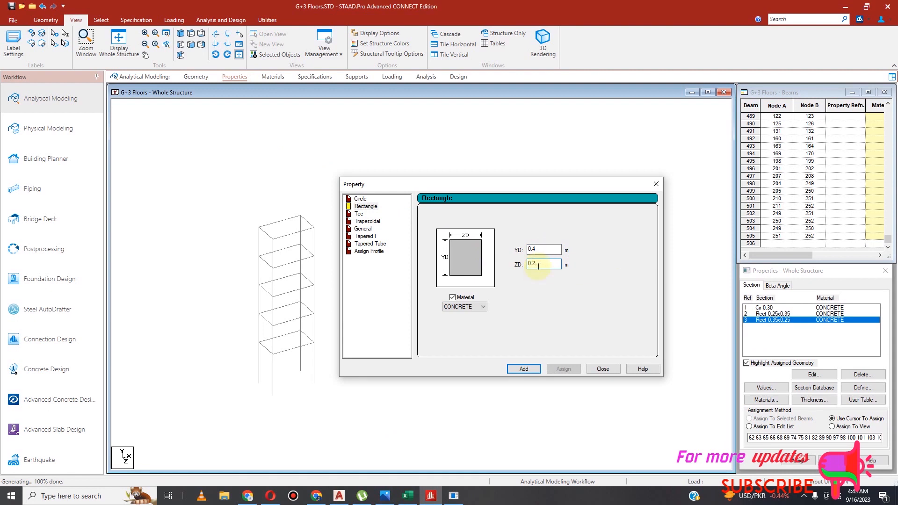
pyautogui.write('25')
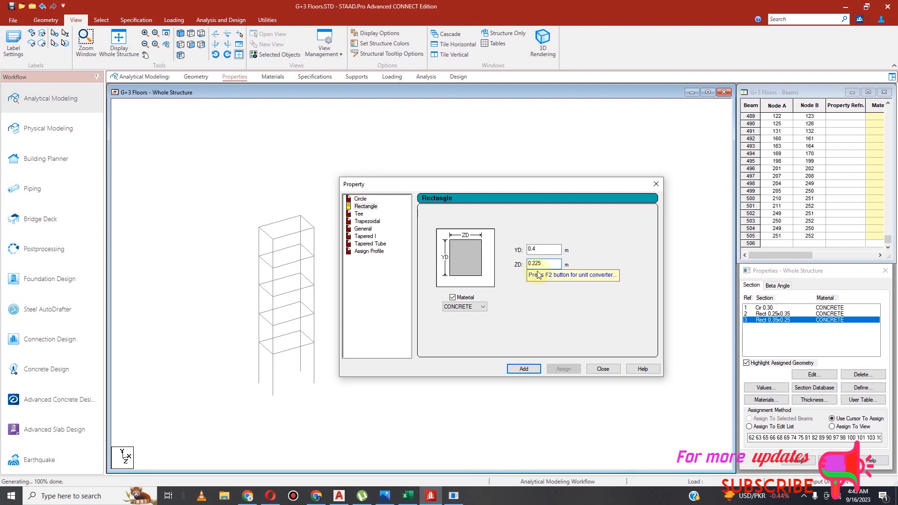
pyautogui.click(525, 369)
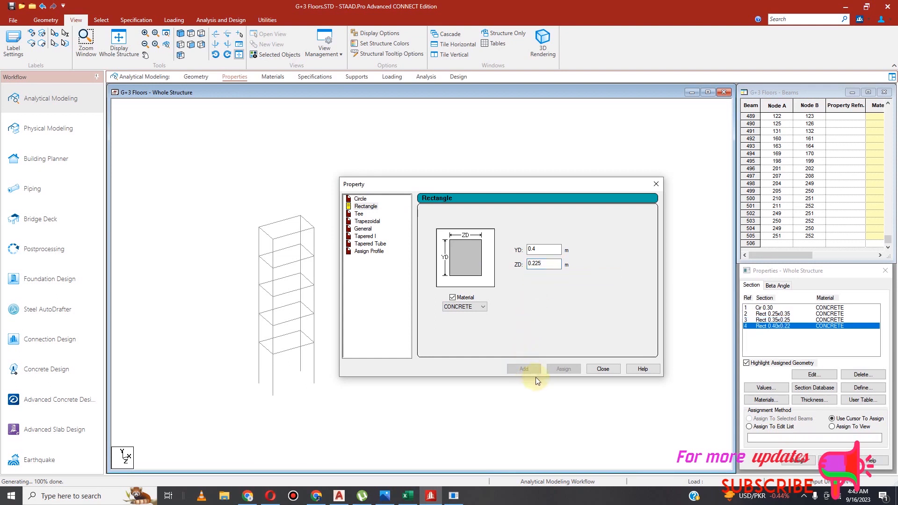
pyautogui.click(603, 369)
# Select the isolated bay's columns parallel to Y and assign the Rect 0.40x0.22 concrete section to them.
pyautogui.click(101, 19)
pyautogui.click(386, 34)
pyautogui.click(381, 59)
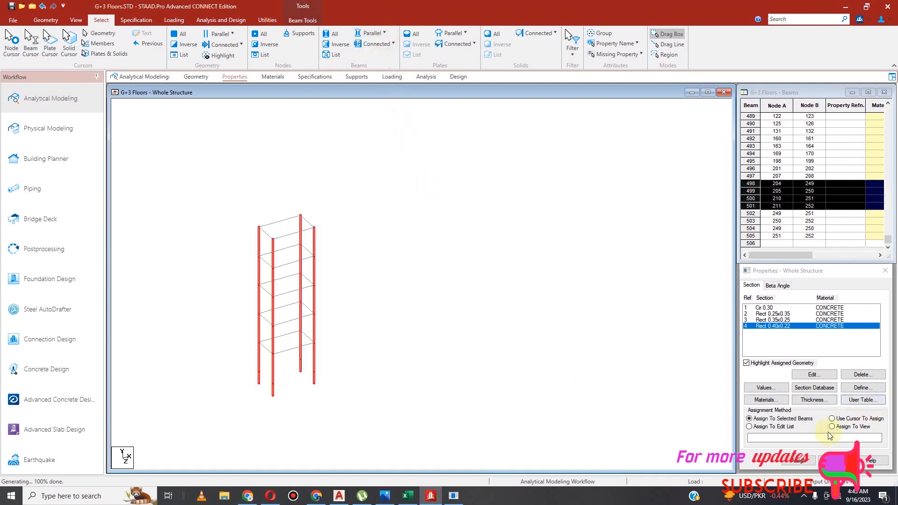
pyautogui.click(797, 461)
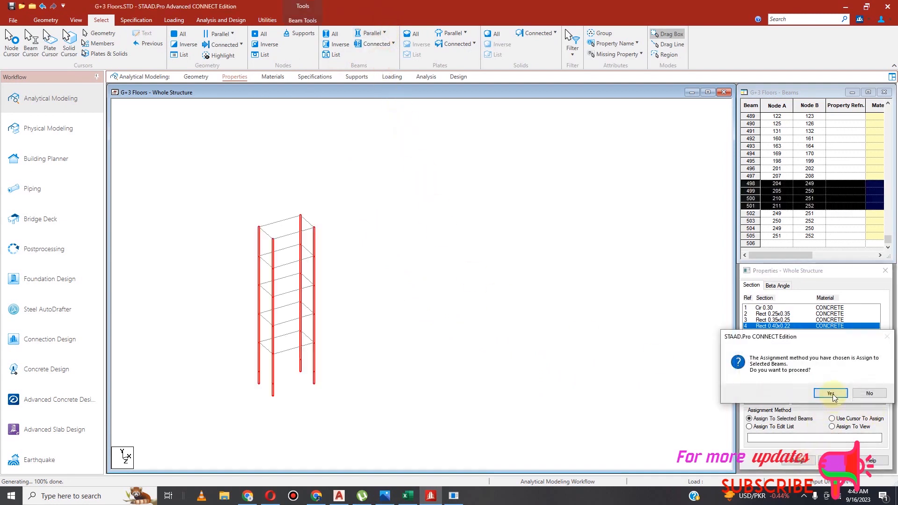
pyautogui.click(831, 394)
# Add a rectangular concrete section with a YD of 0.2 m and a ZD of 0.45 m.
pyautogui.click(868, 389)
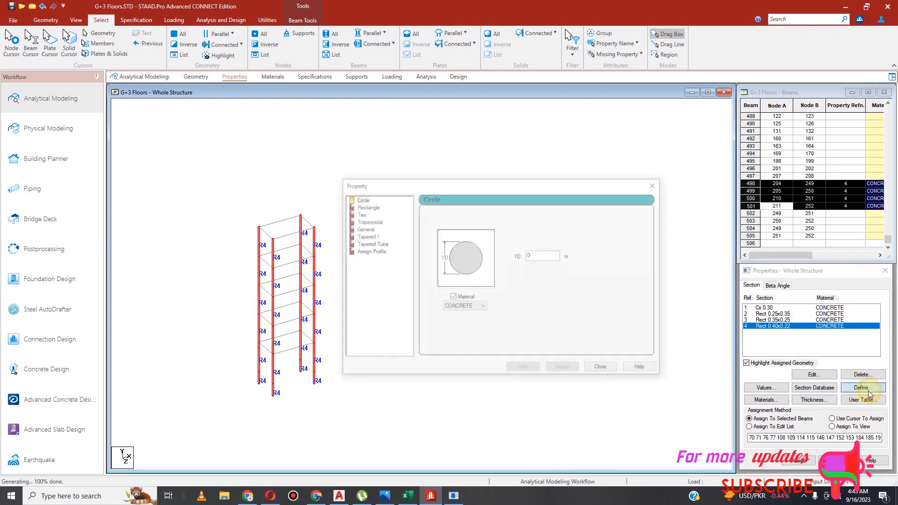
pyautogui.click(369, 208)
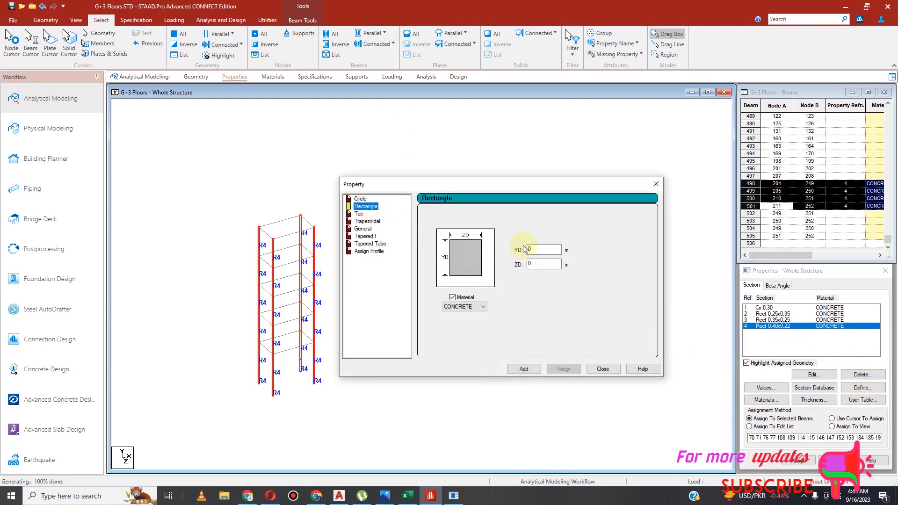
pyautogui.click(539, 248)
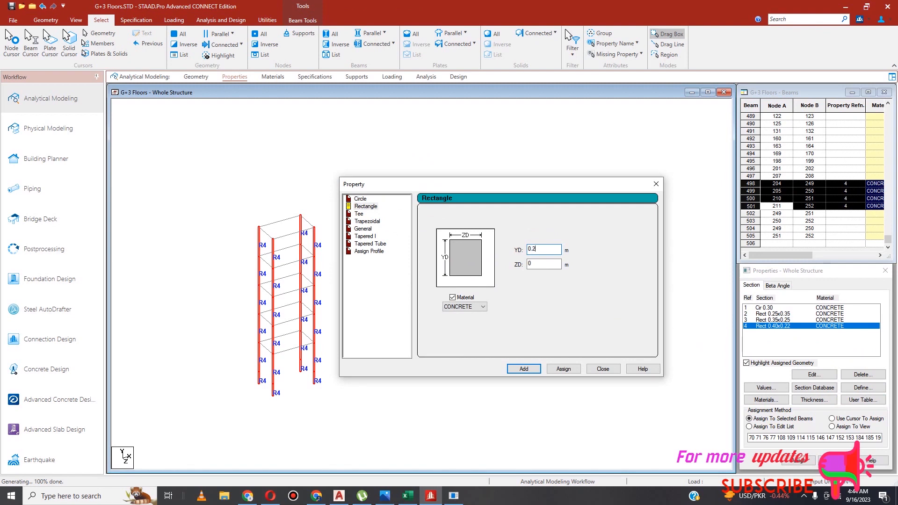
pyautogui.click(538, 266)
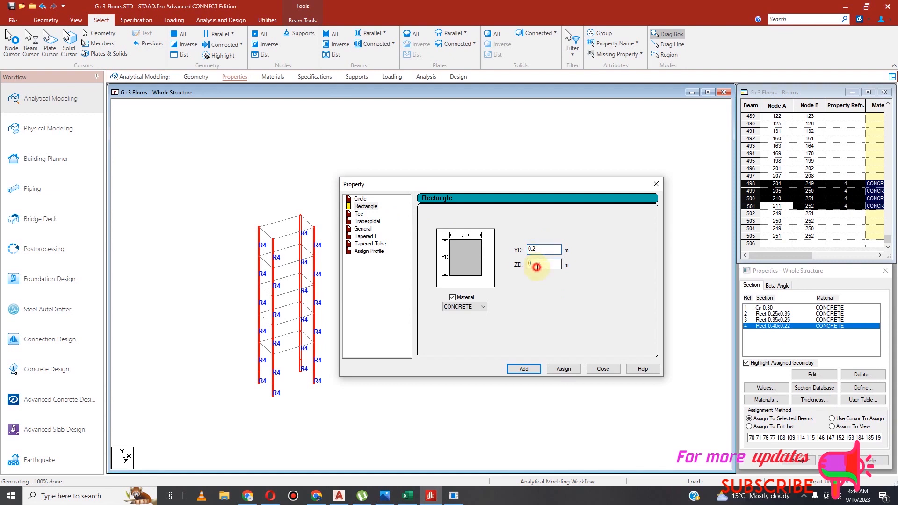
pyautogui.write('.45')
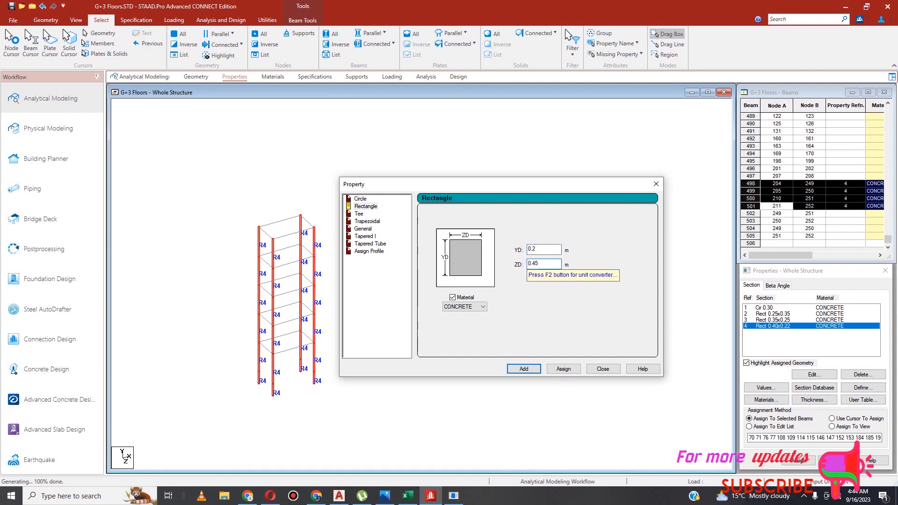
pyautogui.click(526, 370)
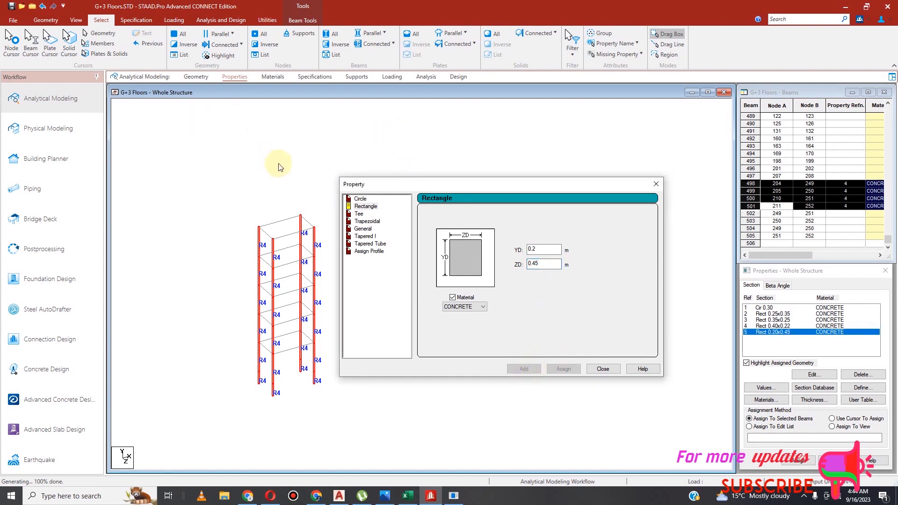
pyautogui.click(610, 370)
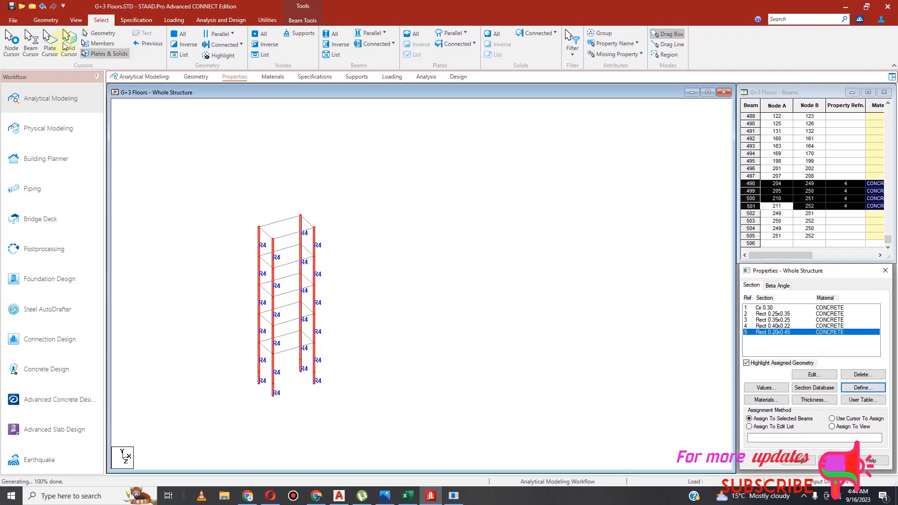
# Display the whole structure again and clear the column selection.
pyautogui.click(45, 21)
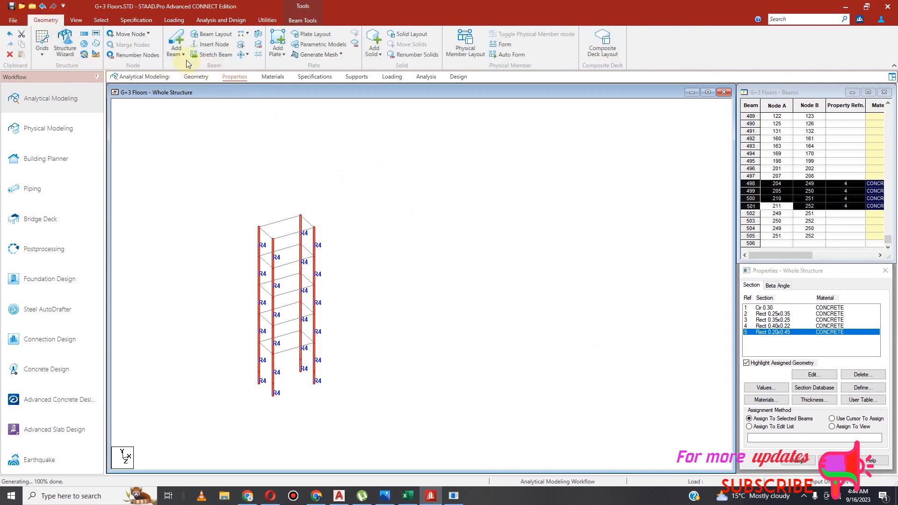
pyautogui.click(76, 21)
pyautogui.click(119, 42)
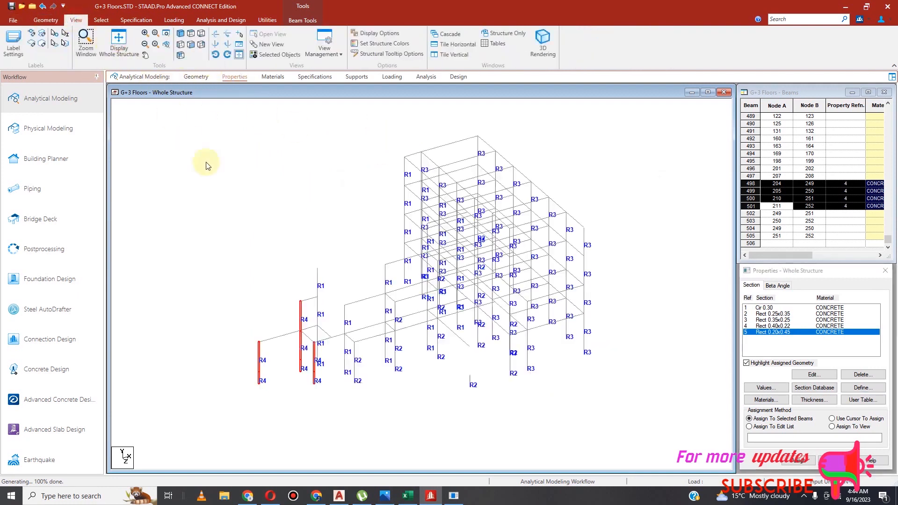
pyautogui.click(317, 182)
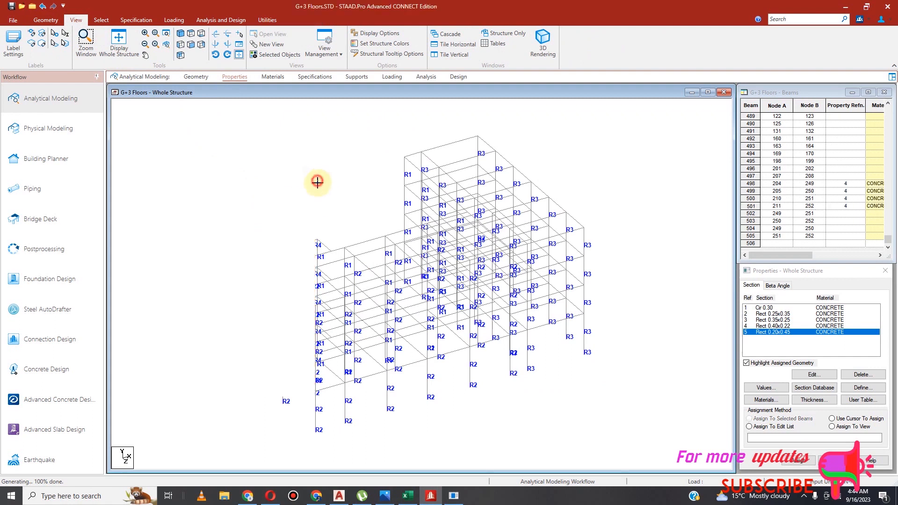
# Select all beams parallel to X and Z throughout the structure.
pyautogui.click(106, 22)
pyautogui.click(384, 32)
pyautogui.click(377, 47)
pyautogui.click(384, 33)
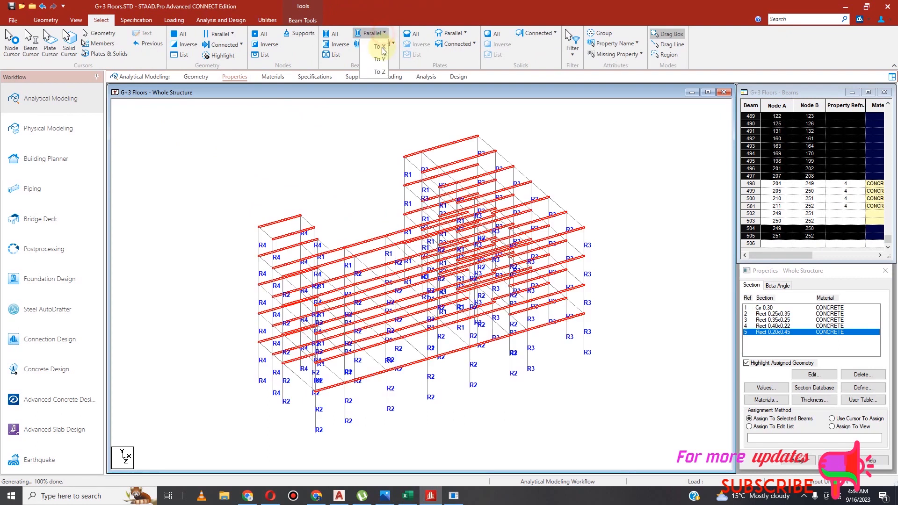
pyautogui.click(379, 71)
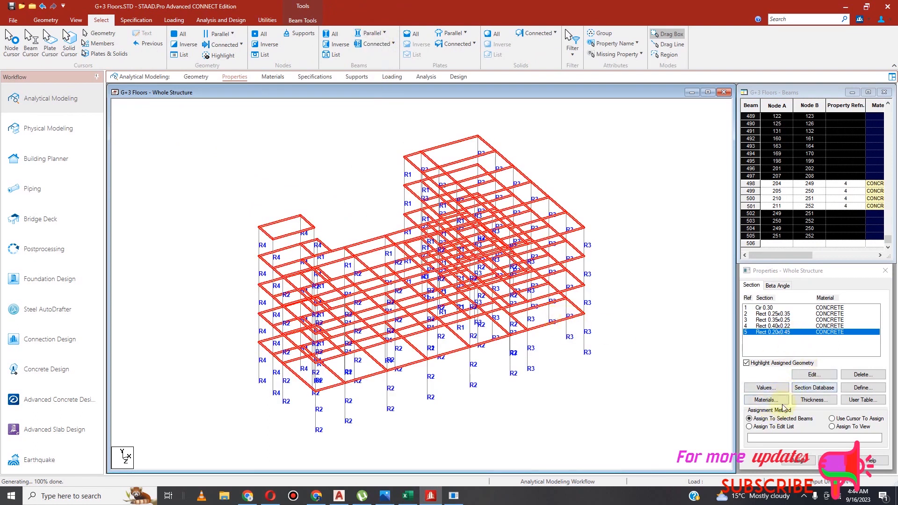
# Assign the Rect 0.20x0.45 concrete section to the selected beams parallel to X and Z, checking the selection from the front.
pyautogui.click(799, 461)
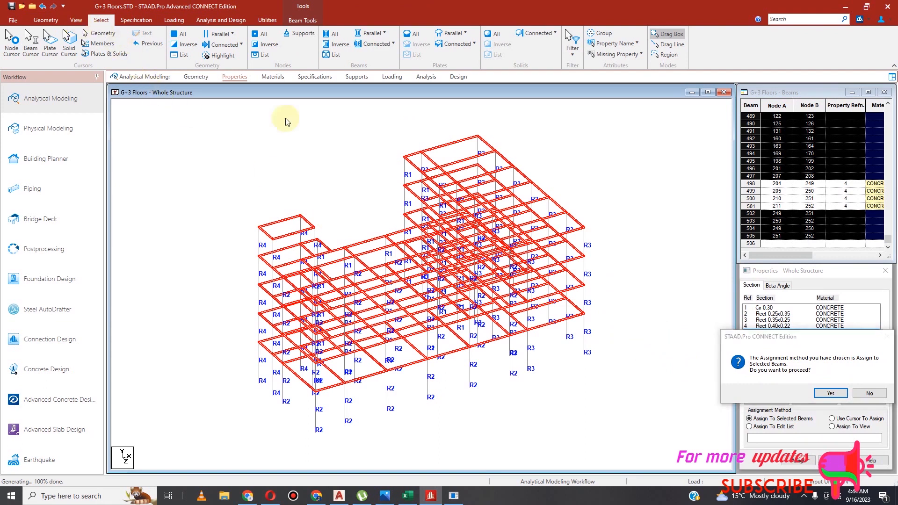
pyautogui.click(866, 392)
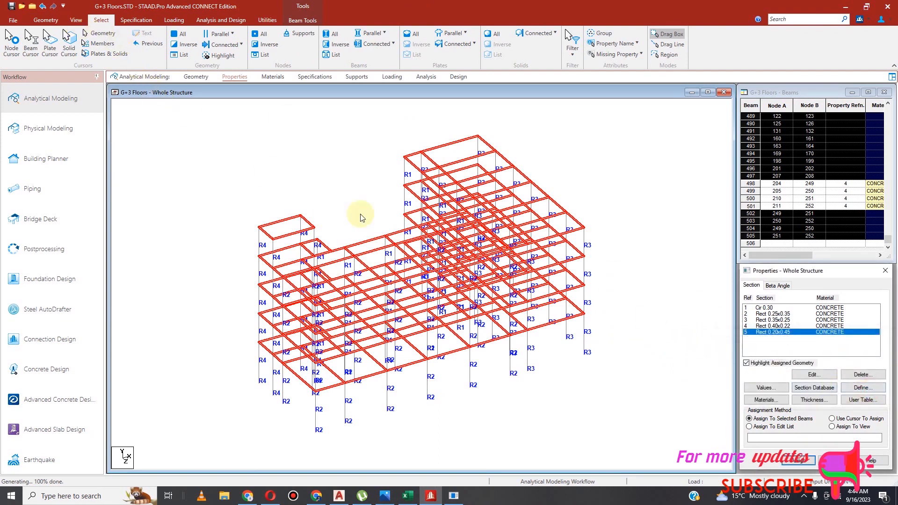
pyautogui.click(75, 22)
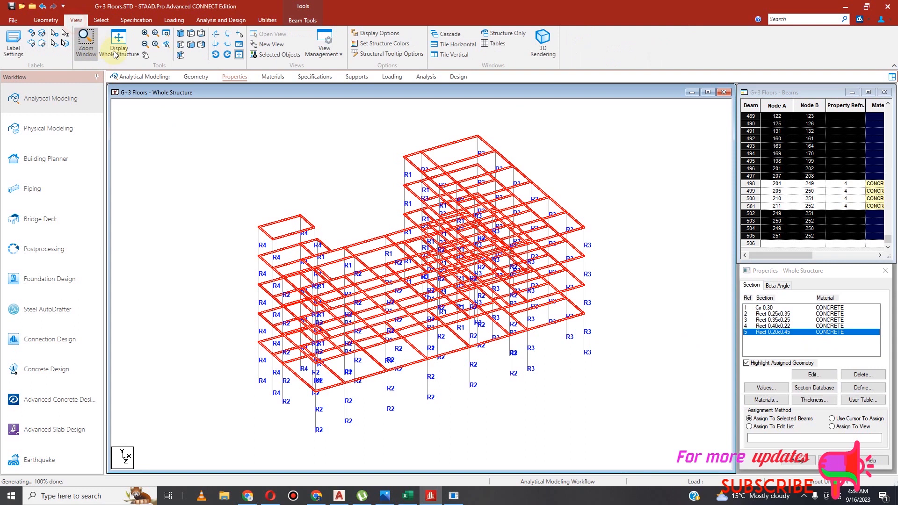
pyautogui.click(191, 45)
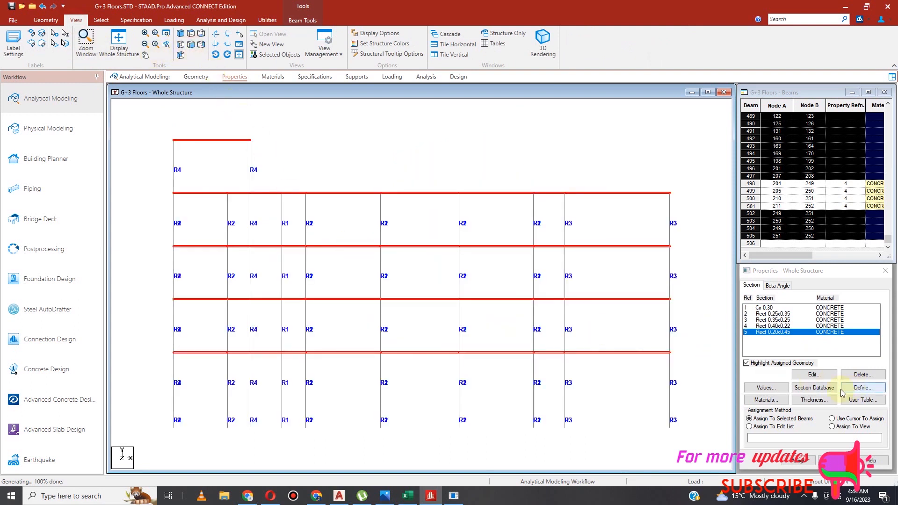
pyautogui.click(799, 461)
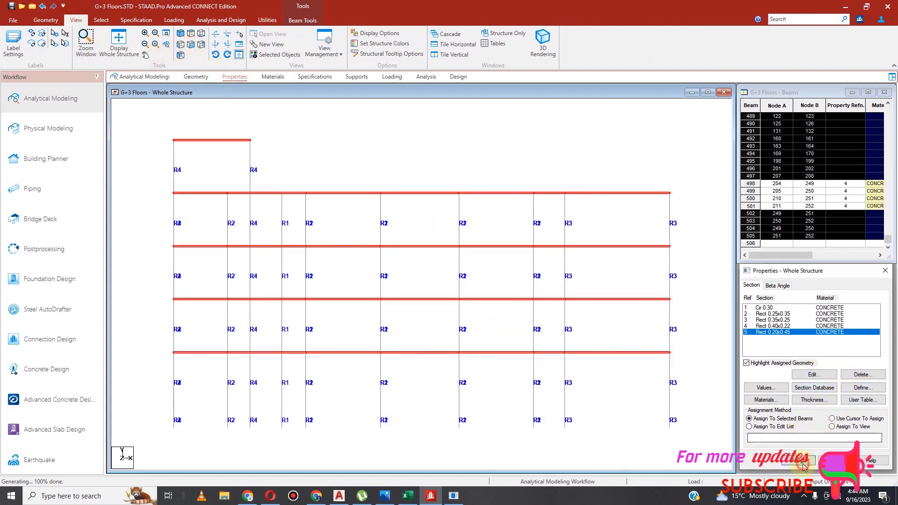
pyautogui.click(841, 392)
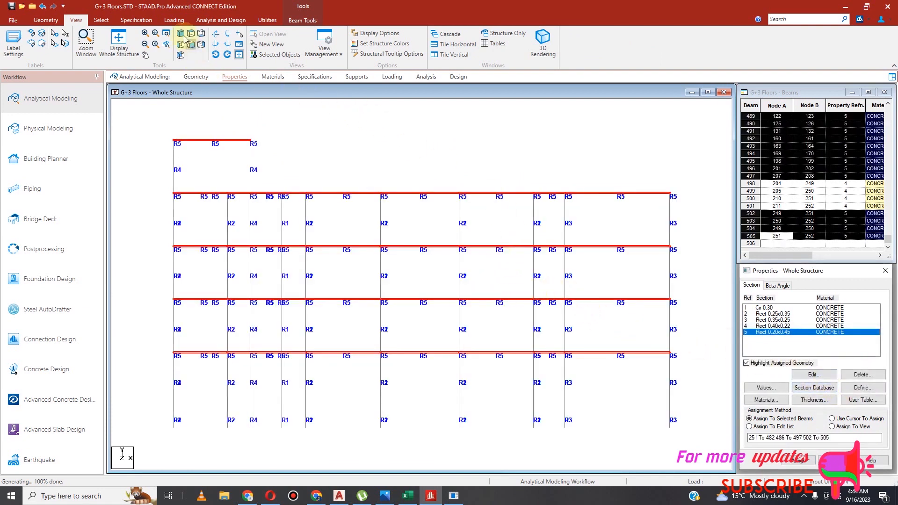
# Check the beams' orientation in a 3D rendering and change the Rect 0.20x0.45 section to a YD of 0.45 m and a ZD of 0.2 m.
pyautogui.click(543, 42)
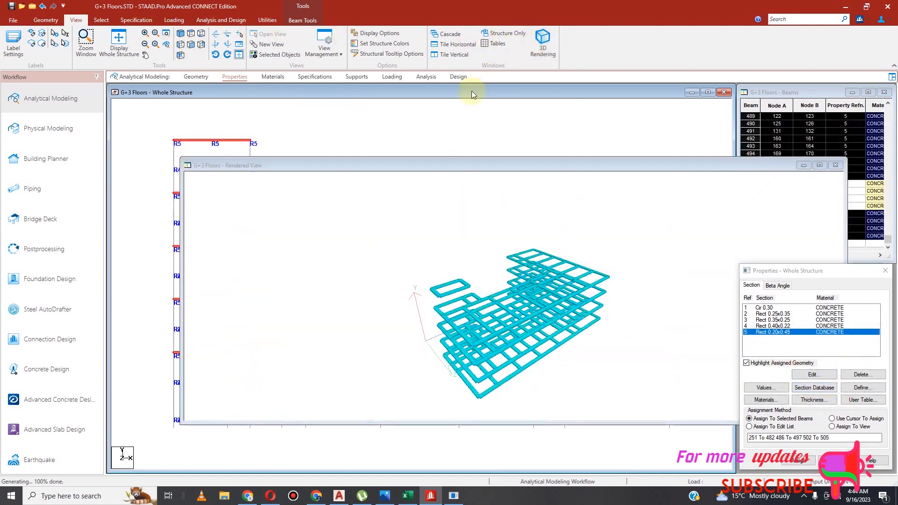
pyautogui.moveTo(444, 341); pyautogui.dragTo(592, 345)
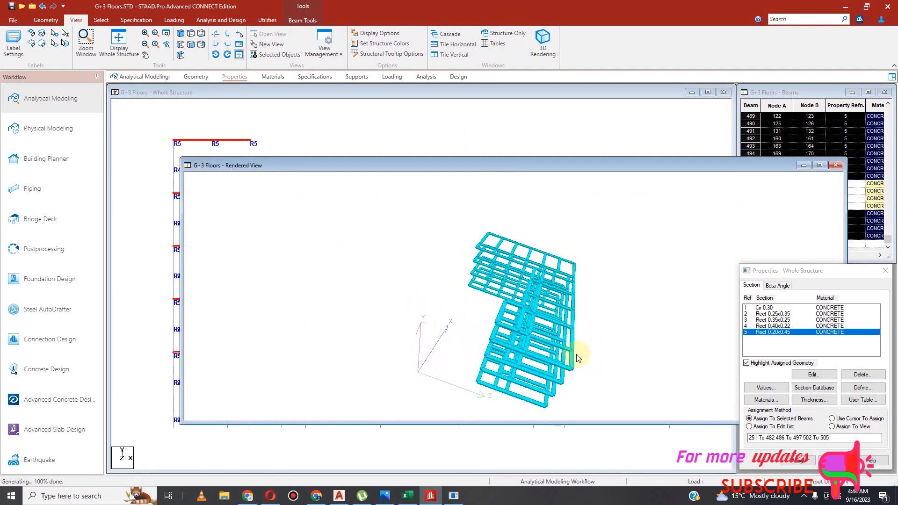
pyautogui.moveTo(500, 332); pyautogui.dragTo(488, 286)
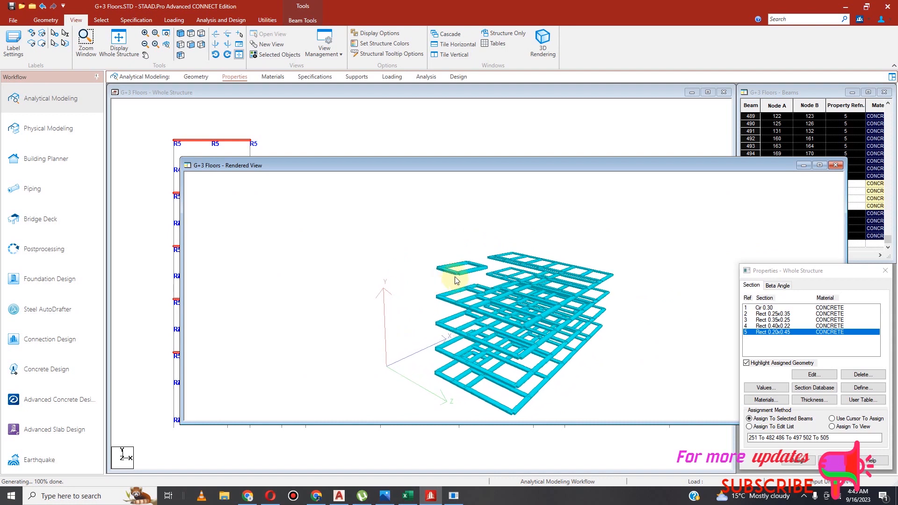
pyautogui.moveTo(453, 279); pyautogui.dragTo(741, 352)
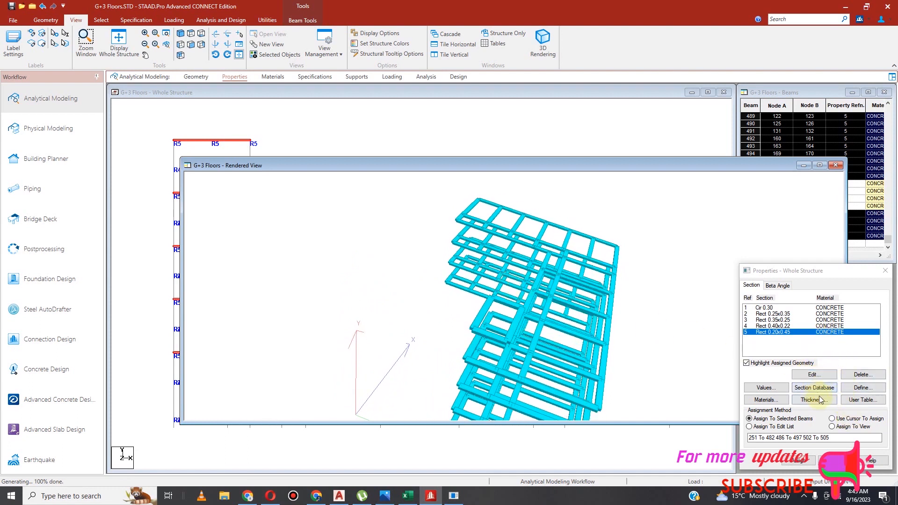
pyautogui.click(791, 332)
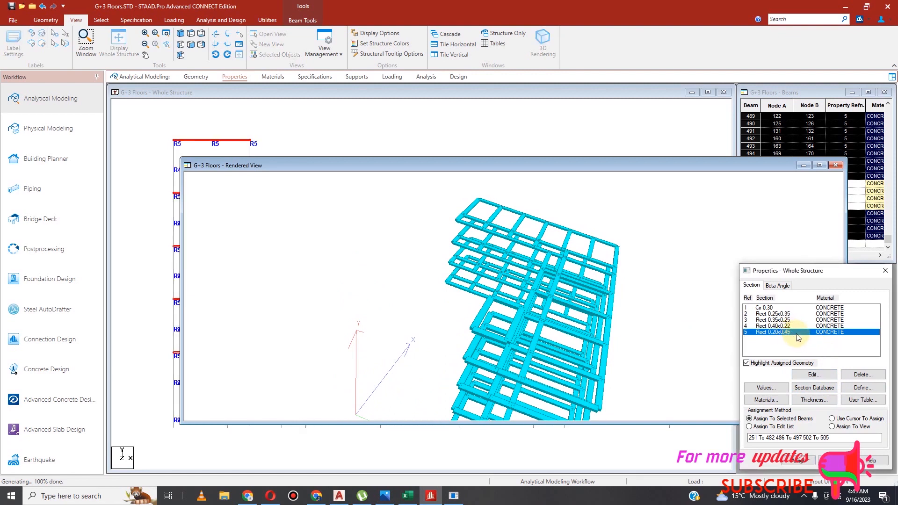
pyautogui.click(815, 375)
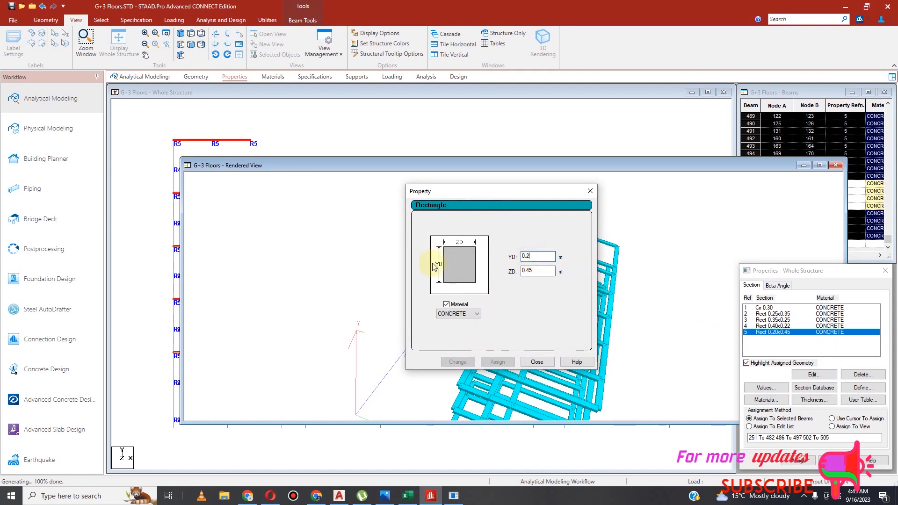
pyautogui.press('BackSpace')
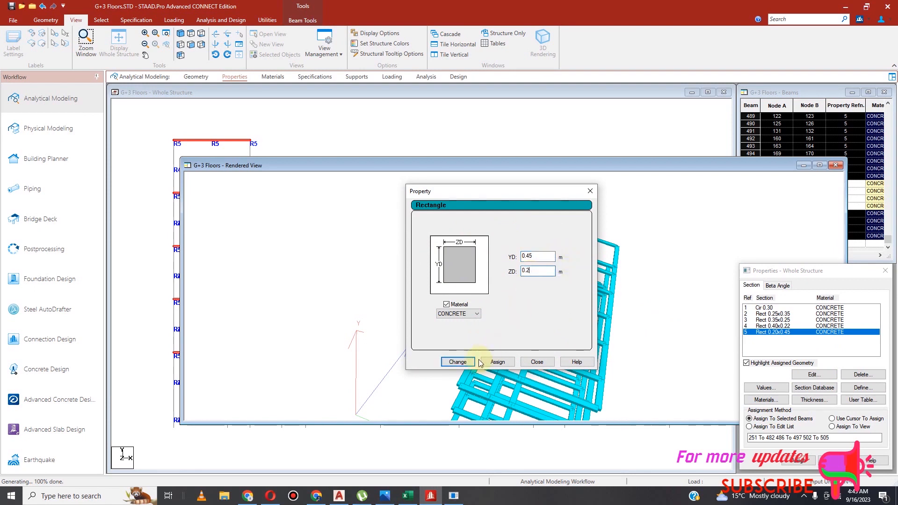
pyautogui.click(459, 362)
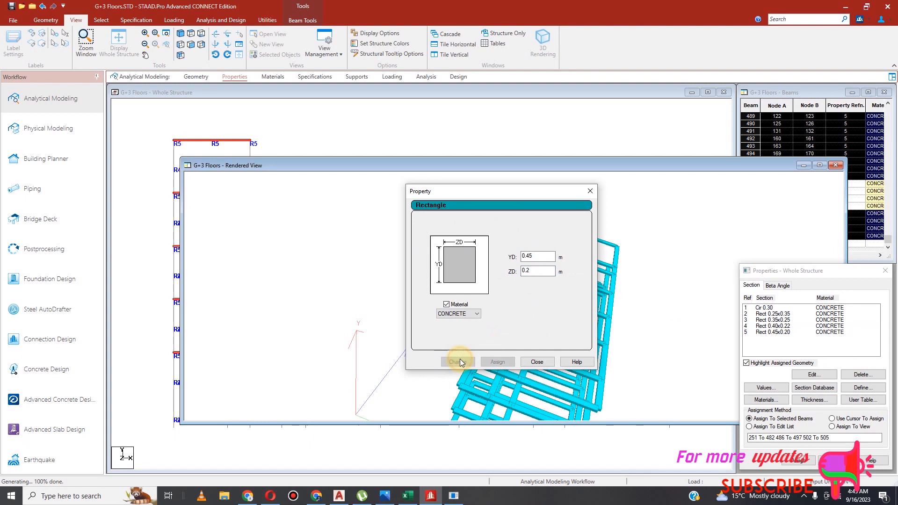
pyautogui.click(538, 362)
pyautogui.click(836, 165)
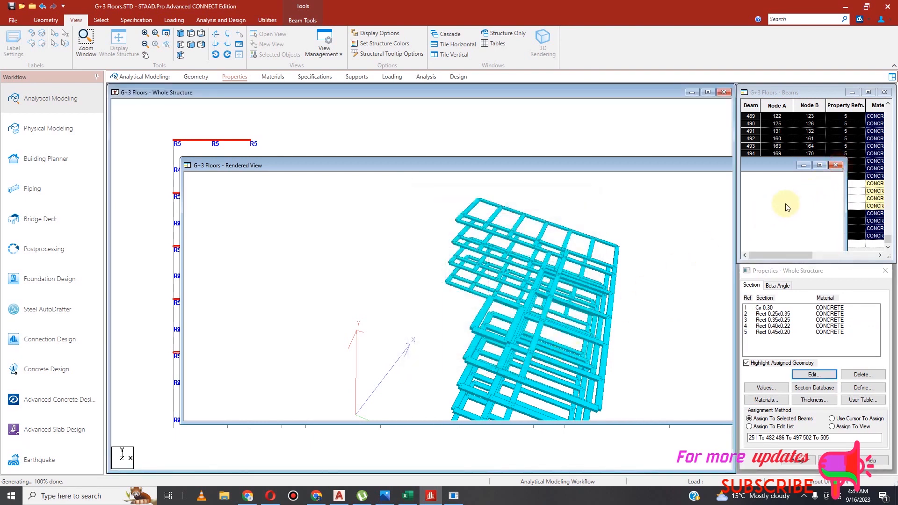
# Inspect the re-oriented beams and the complete frame in 3D renderings, then close the rendering and the section properties.
pyautogui.click(542, 43)
pyautogui.moveTo(536, 242); pyautogui.dragTo(375, 302)
pyautogui.moveTo(511, 271); pyautogui.dragTo(616, 324)
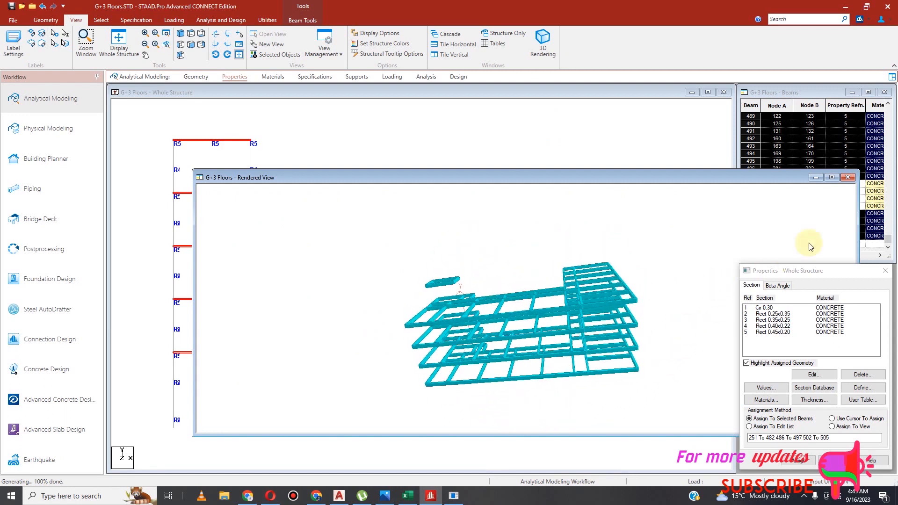
pyautogui.click(848, 177)
pyautogui.click(391, 174)
pyautogui.click(541, 43)
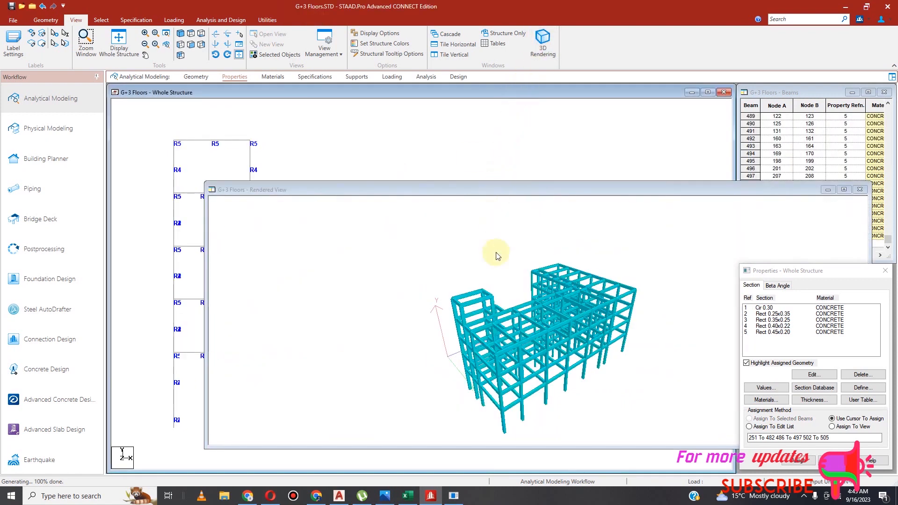
pyautogui.moveTo(431, 237); pyautogui.dragTo(526, 351)
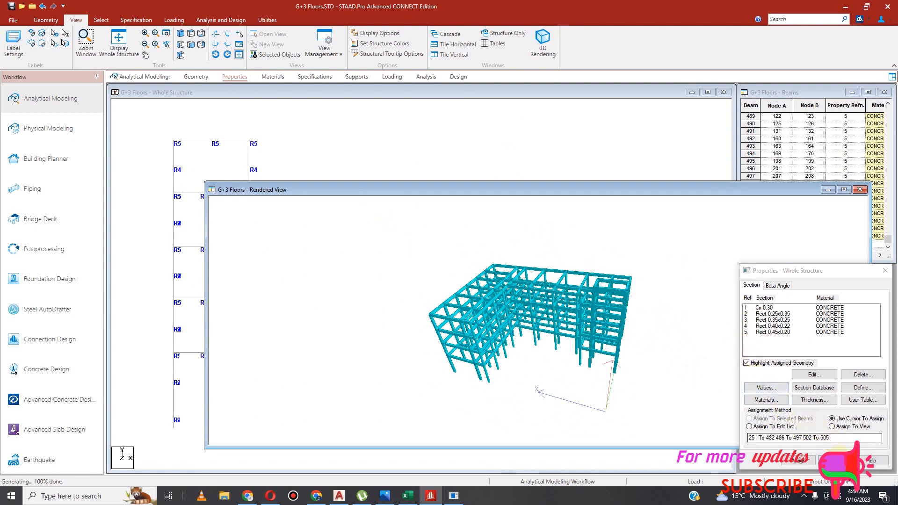
pyautogui.click(841, 460)
pyautogui.click(860, 190)
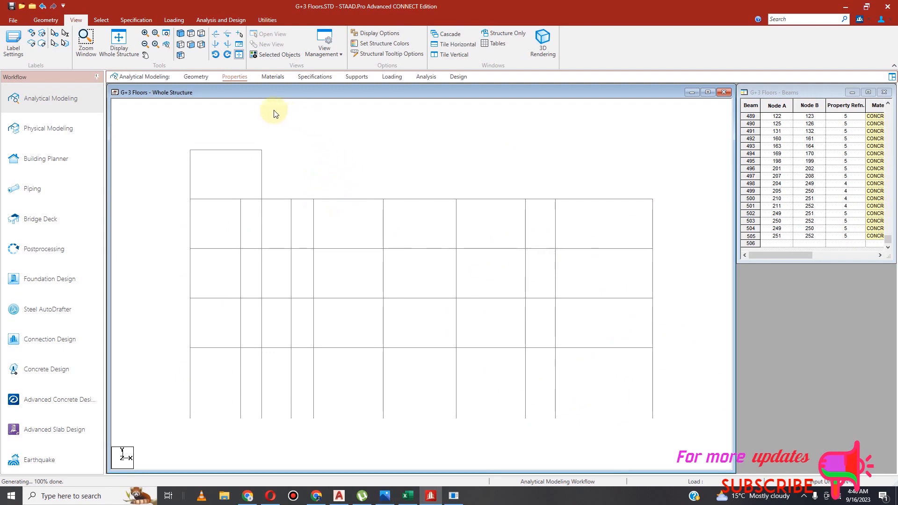
# Isolate the lowest level of floor beams and show it in plan view.
pyautogui.click(200, 77)
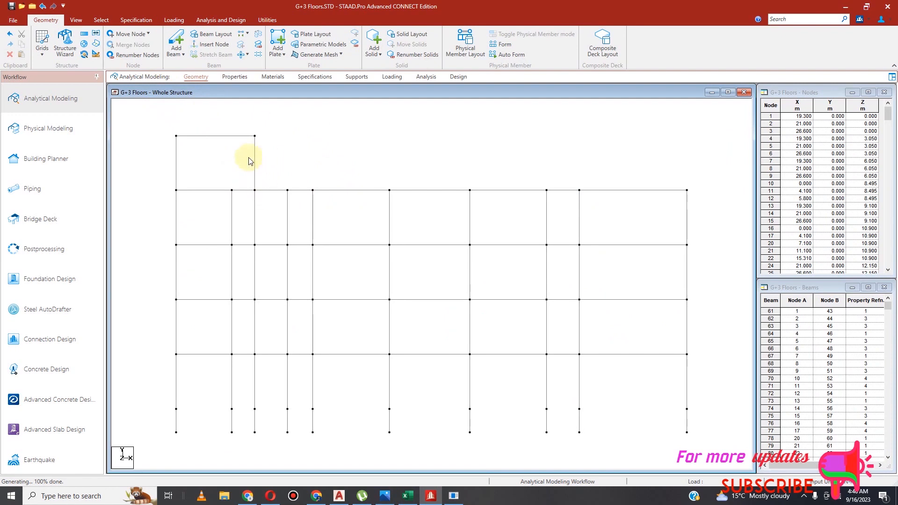
pyautogui.moveTo(159, 349); pyautogui.dragTo(702, 364)
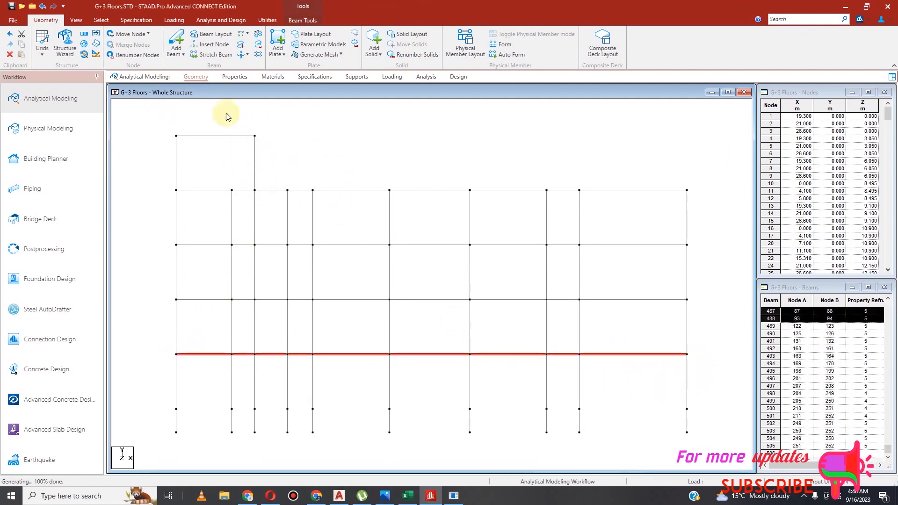
pyautogui.click(75, 19)
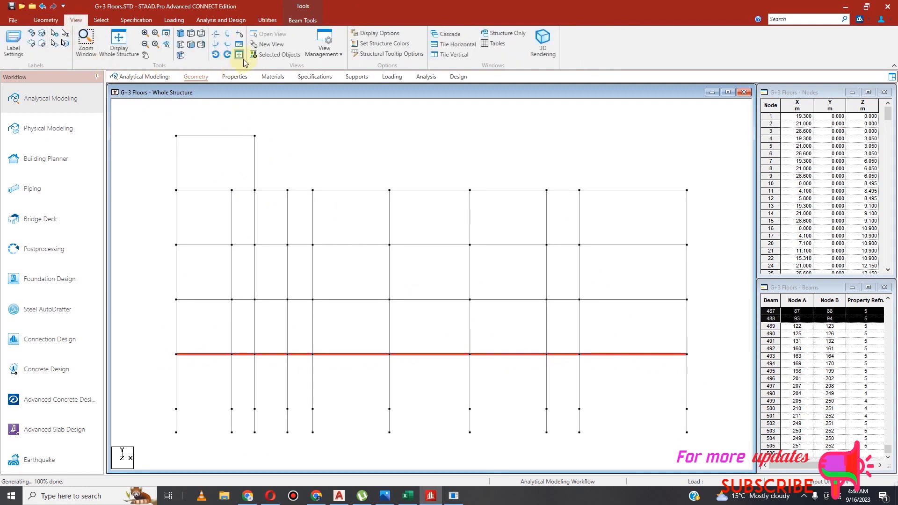
pyautogui.click(272, 54)
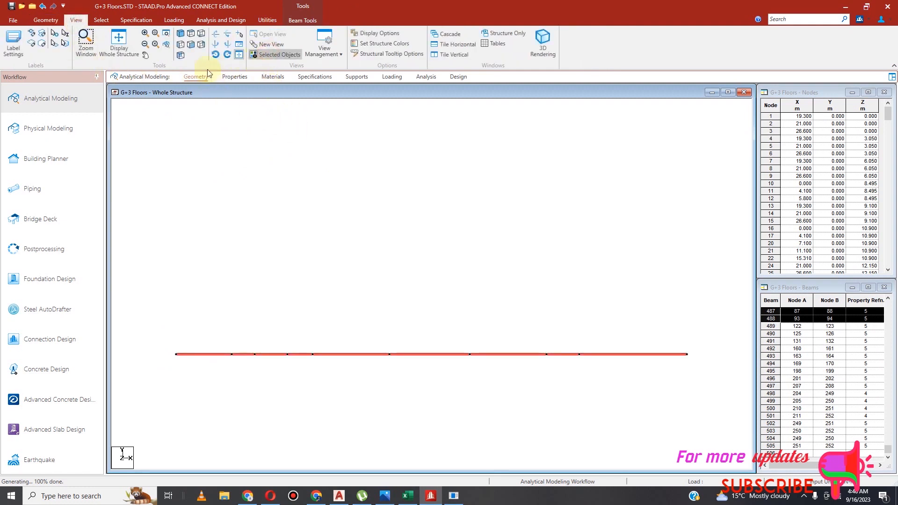
pyautogui.click(192, 36)
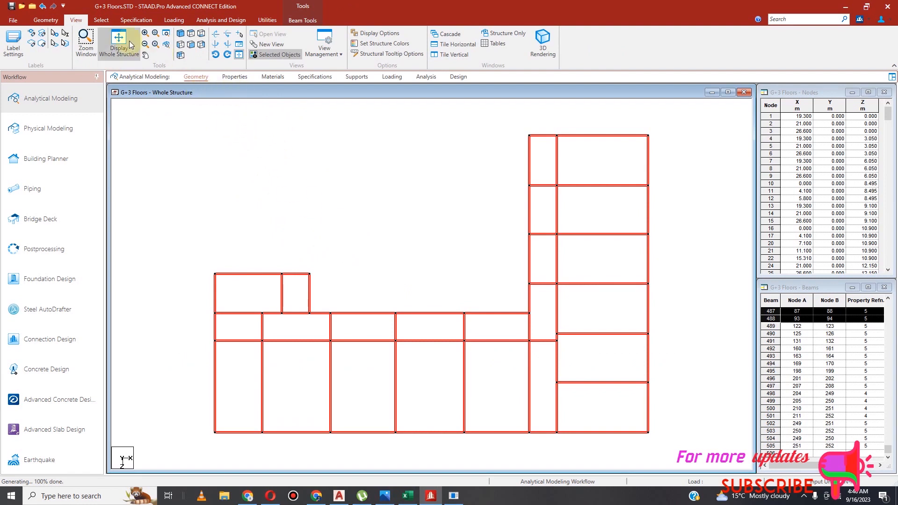
# Add a four-node plate over the narrow bay at the end of the small projecting block.
pyautogui.click(46, 21)
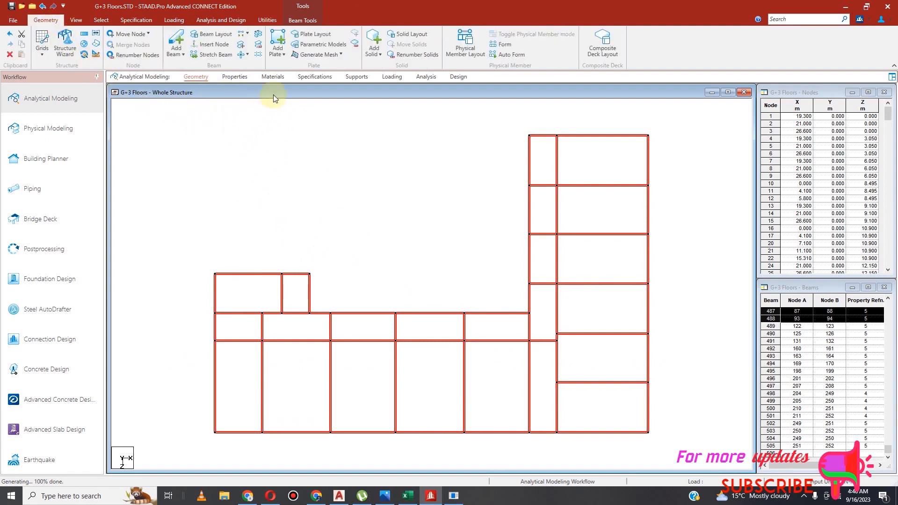
pyautogui.click(282, 43)
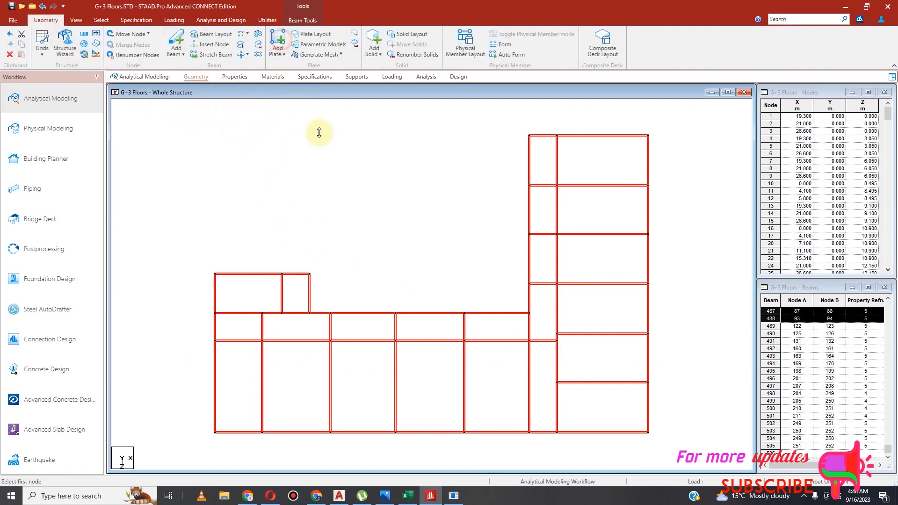
pyautogui.click(282, 274)
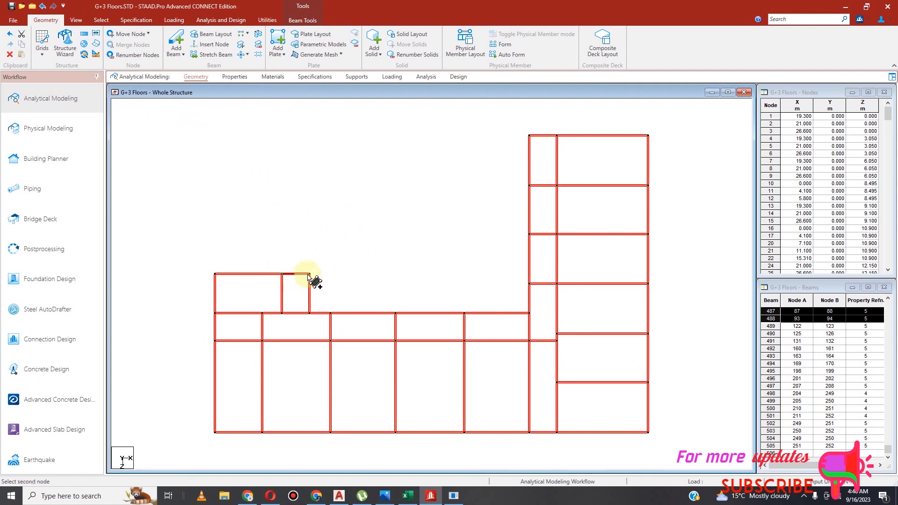
pyautogui.click(309, 274)
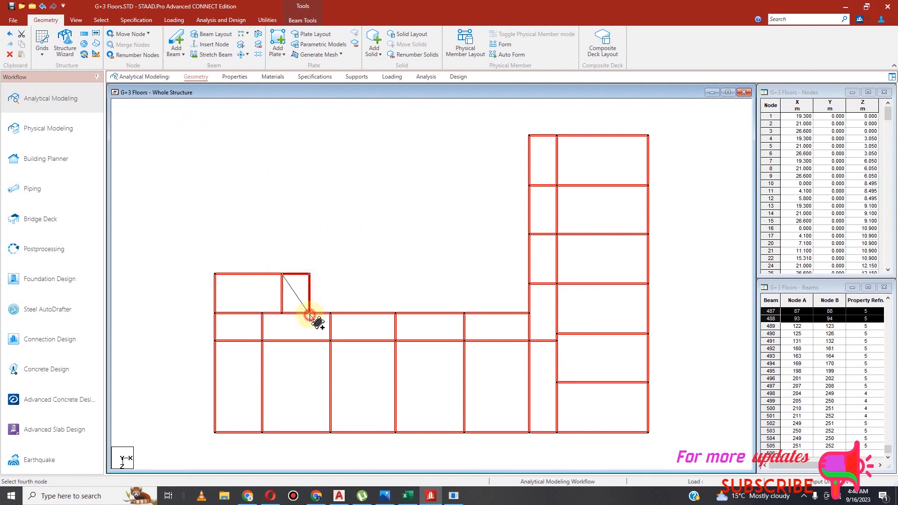
pyautogui.click(282, 313)
# Add one four-node plate over the long wing along X and another over the wing along Z.
pyautogui.click(215, 314)
pyautogui.click(215, 432)
pyautogui.click(529, 432)
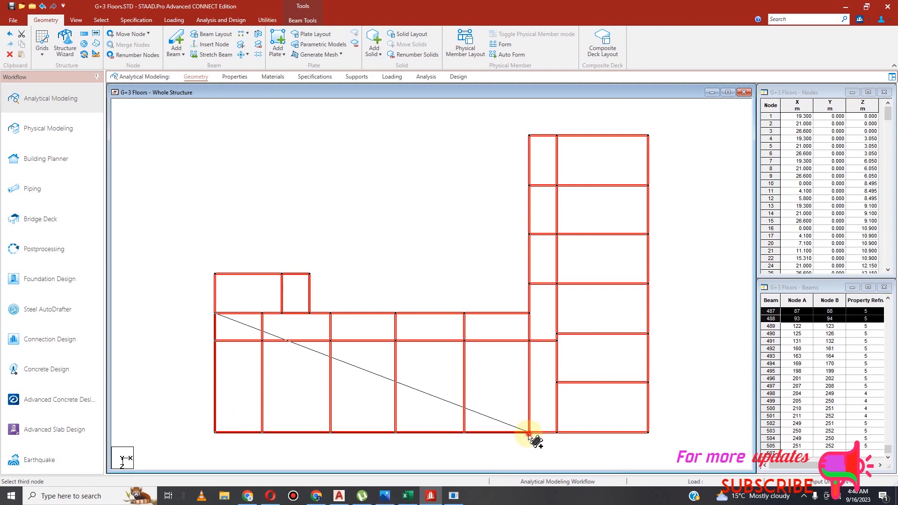
pyautogui.click(530, 314)
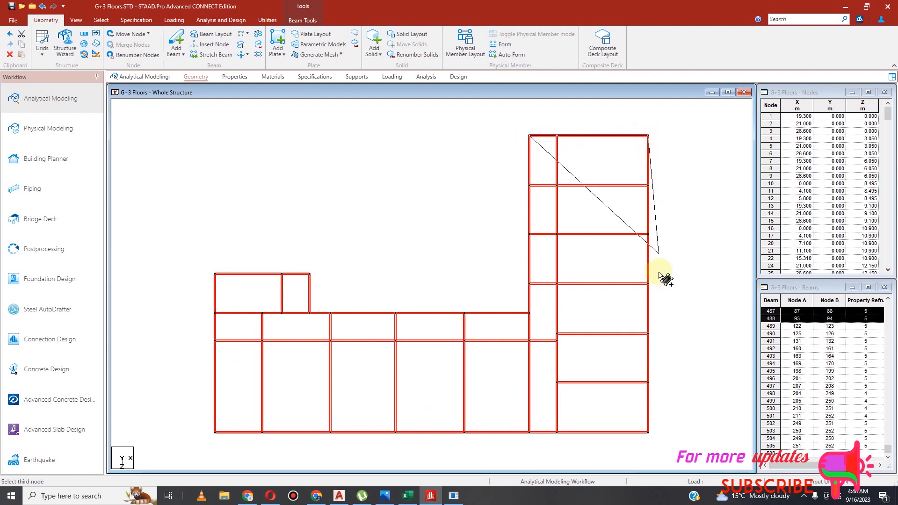
pyautogui.click(649, 432)
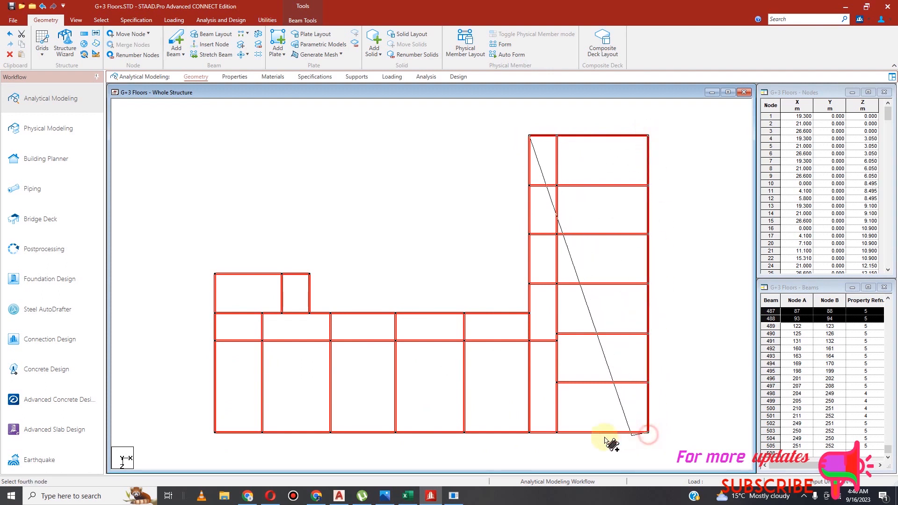
pyautogui.click(530, 433)
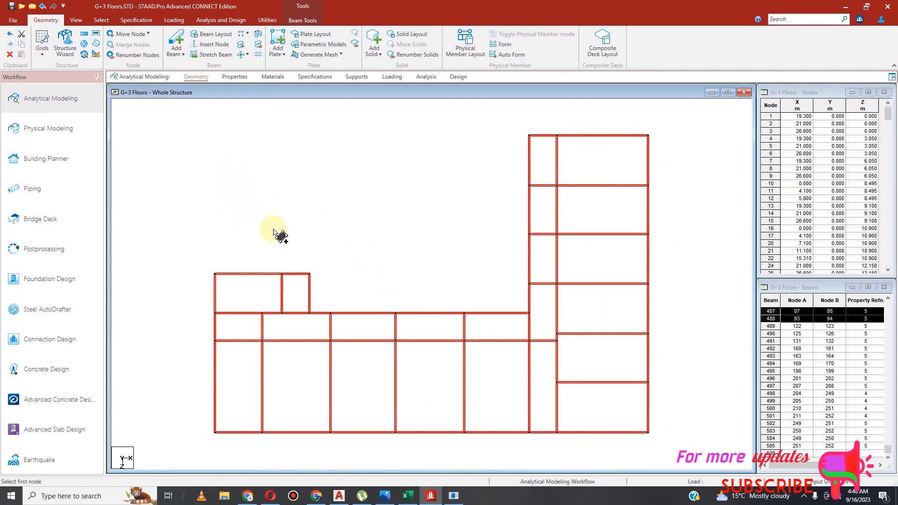
# Review the isolated floor level in a 3D rendering and return to the plan view.
pyautogui.click(10, 39)
pyautogui.click(442, 296)
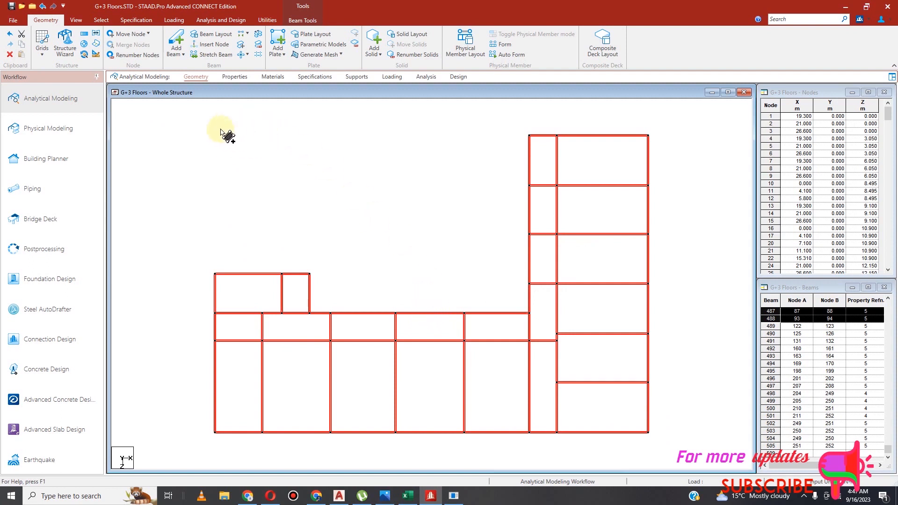
pyautogui.click(76, 19)
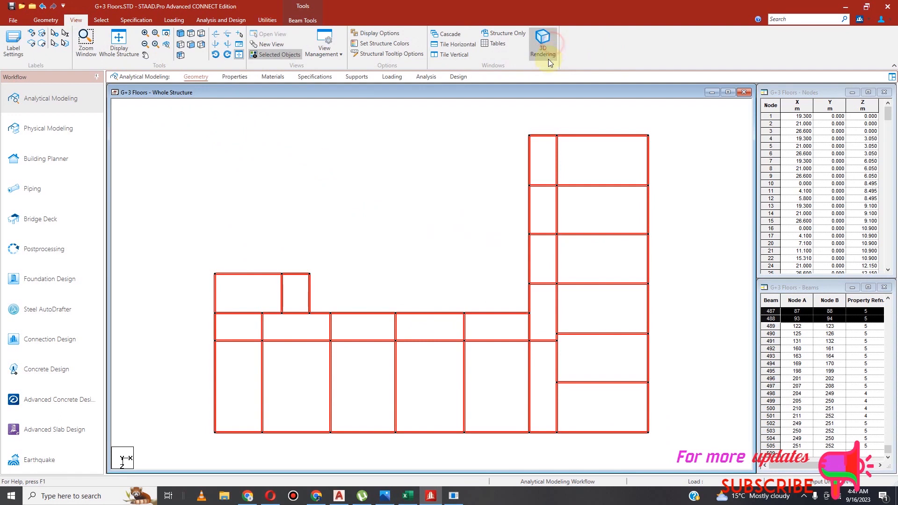
pyautogui.click(549, 61)
pyautogui.click(763, 93)
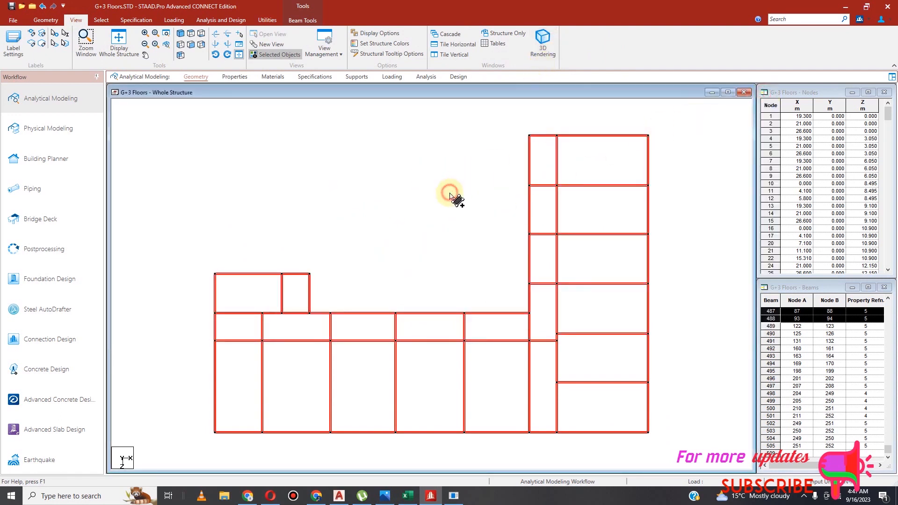
# Deselect the beams and inspect the lowest floor's plates in an enlarged, rotated 3D rendering, closing it when done.
pyautogui.click(413, 243)
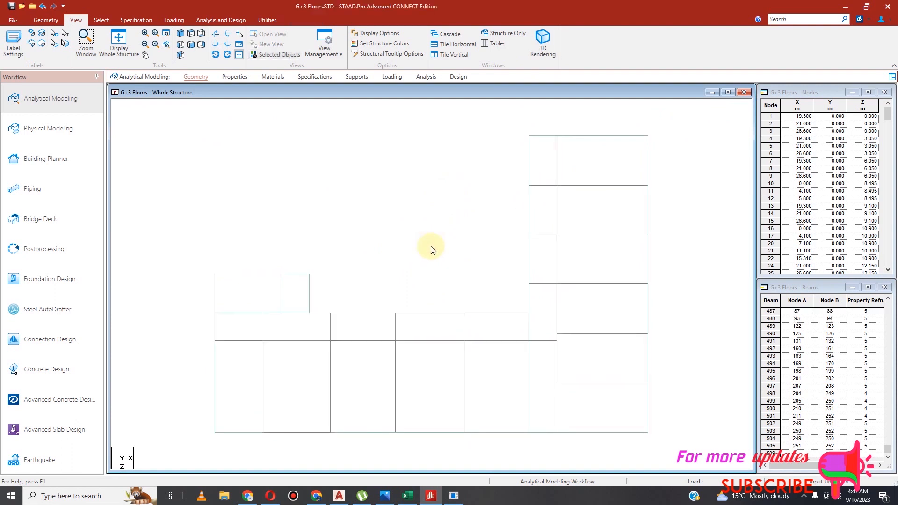
pyautogui.click(543, 43)
pyautogui.scroll(2, 464, 312)
pyautogui.moveTo(477, 333); pyautogui.dragTo(393, 292)
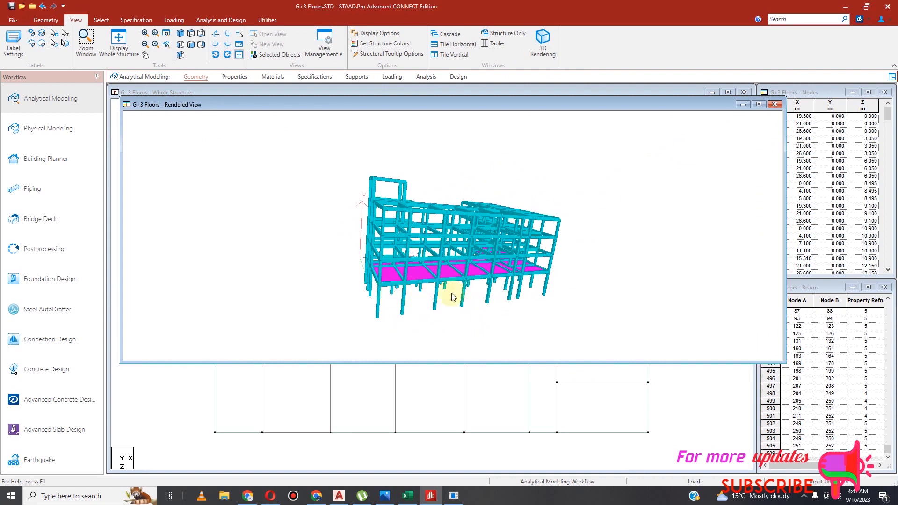
pyautogui.click(780, 105)
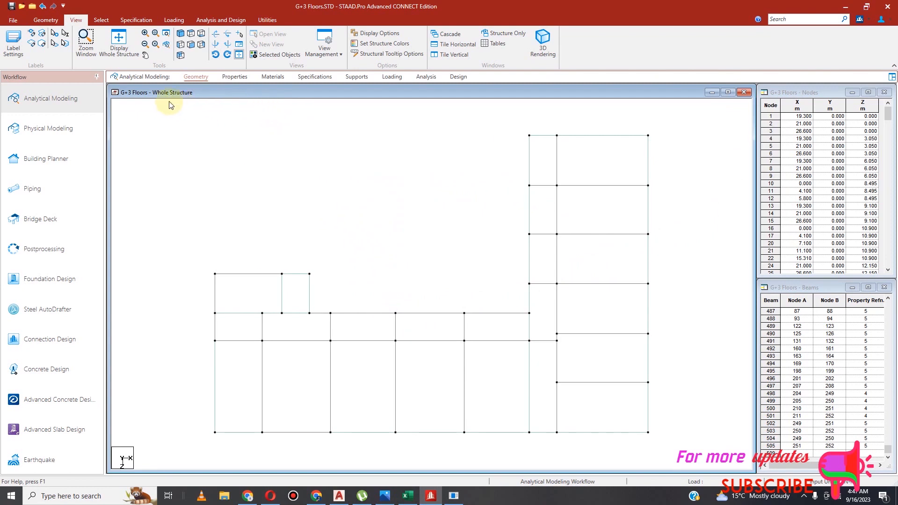
# Copy all plates of the isolated floor along Y with a Translational Repeat of 3 steps at 2.85 m spacing in the whole structure.
pyautogui.click(101, 20)
pyautogui.click(50, 43)
pyautogui.moveTo(177, 104); pyautogui.dragTo(687, 448)
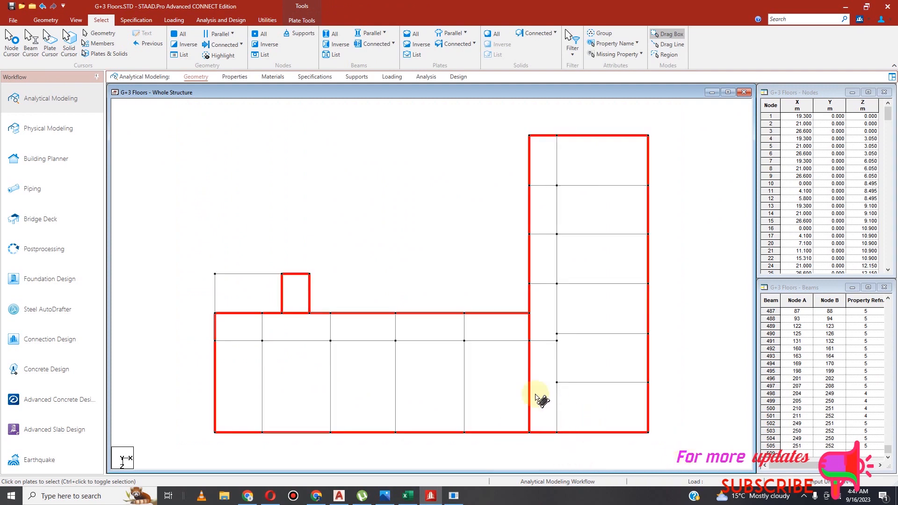
pyautogui.click(45, 20)
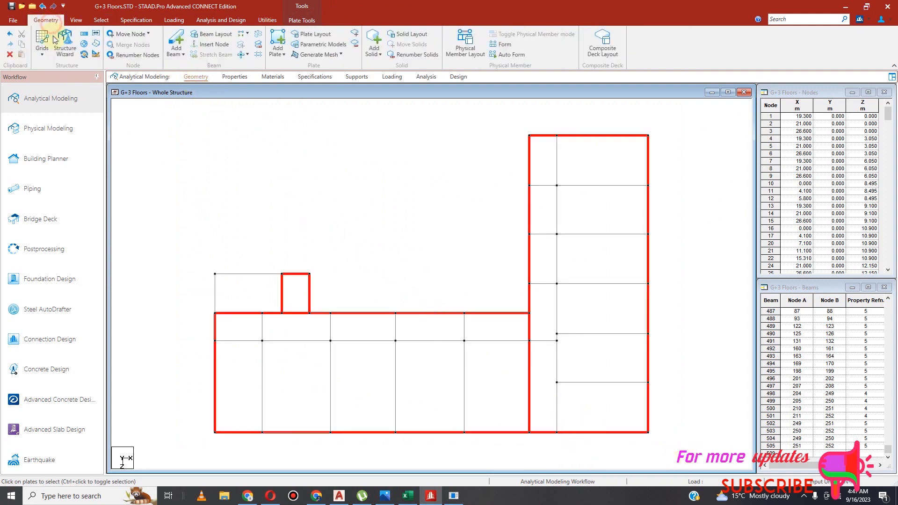
pyautogui.click(75, 20)
pyautogui.click(123, 49)
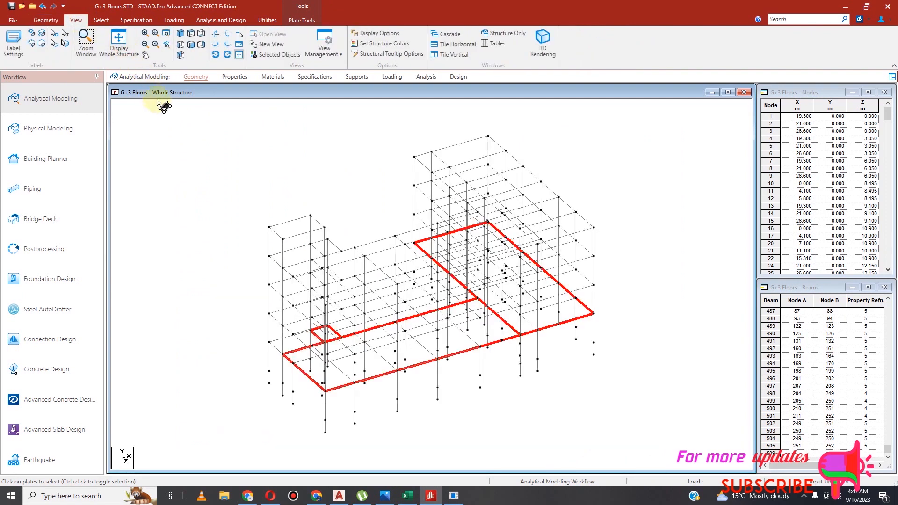
pyautogui.click(46, 20)
pyautogui.click(84, 34)
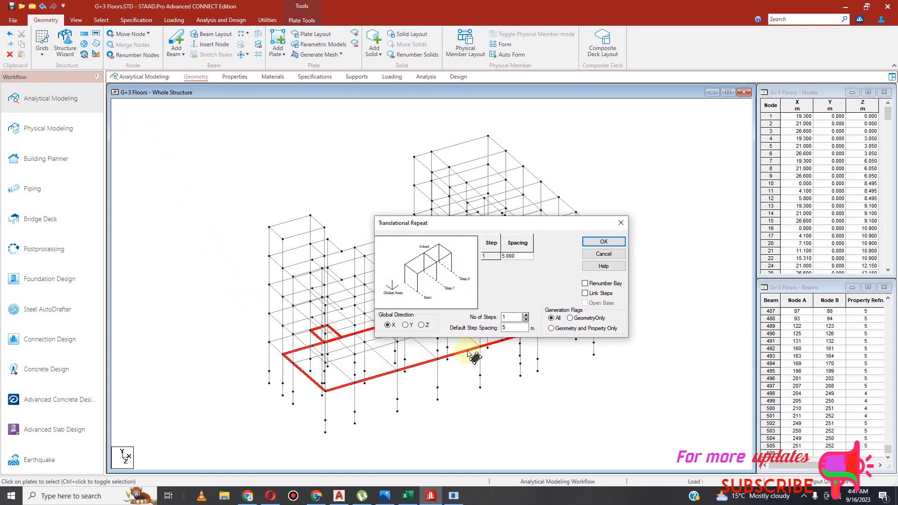
pyautogui.click(406, 325)
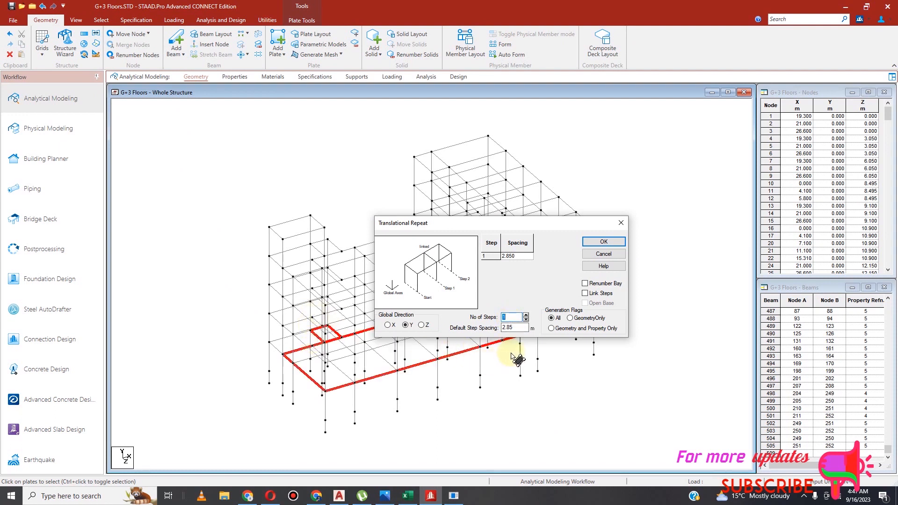
pyautogui.write('3')
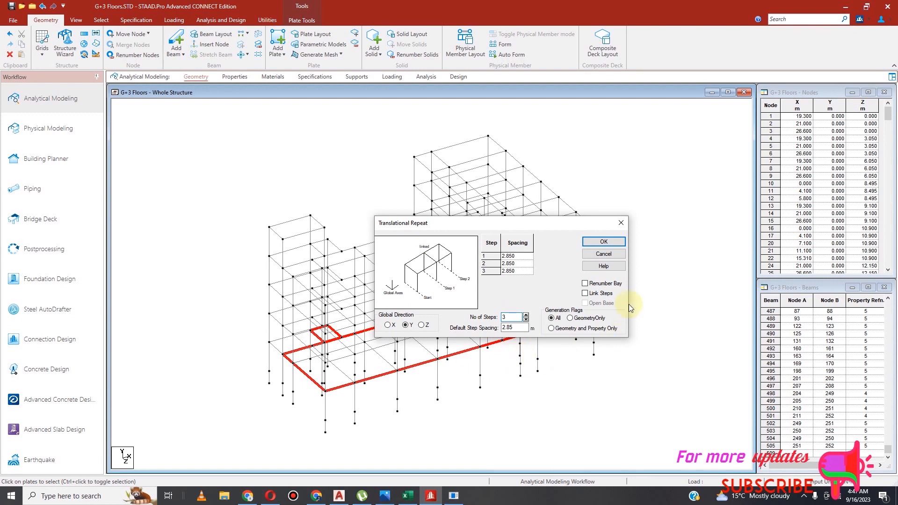
pyautogui.click(614, 242)
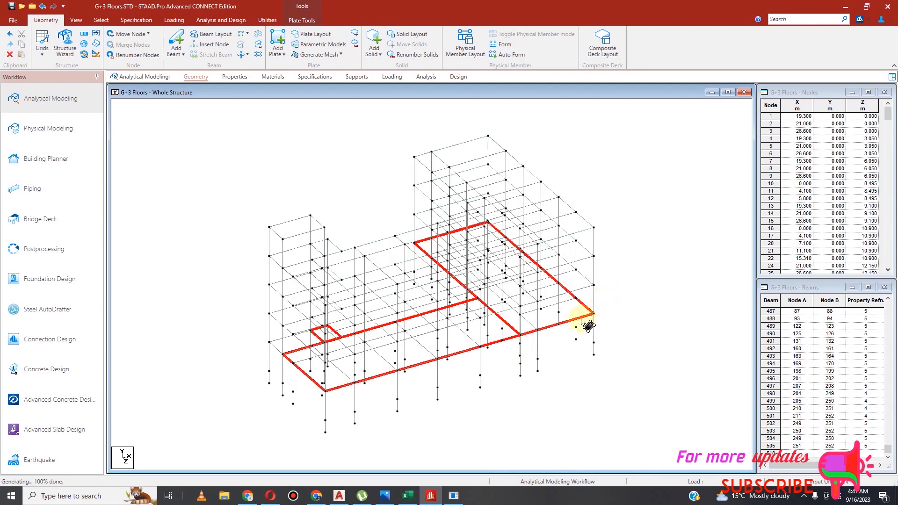
pyautogui.click(359, 149)
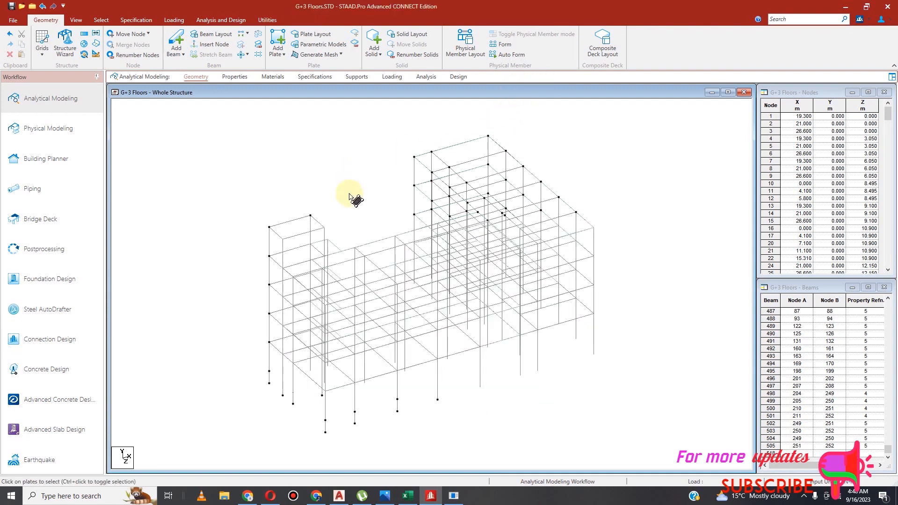
# Add a four-node plate over the top of the small raised tower block and save the model.
pyautogui.click(278, 41)
pyautogui.click(269, 228)
pyautogui.click(310, 216)
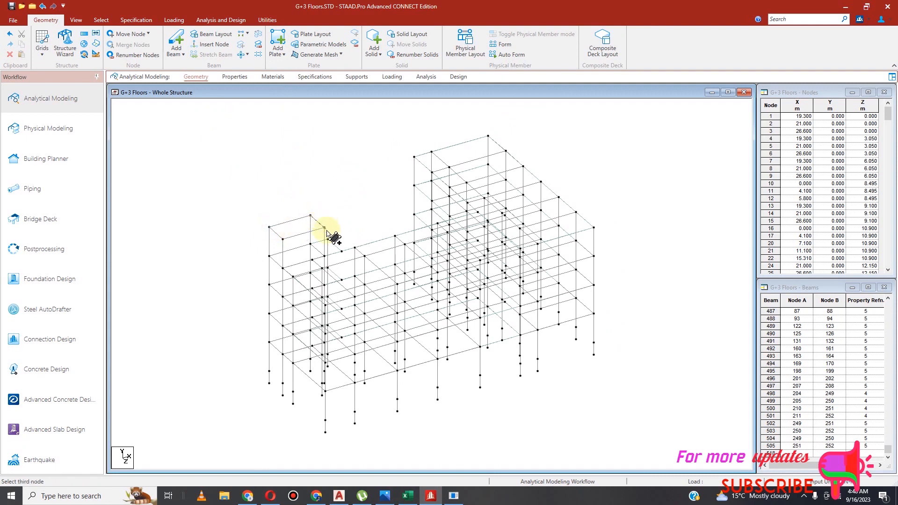
pyautogui.click(324, 228)
pyautogui.click(283, 240)
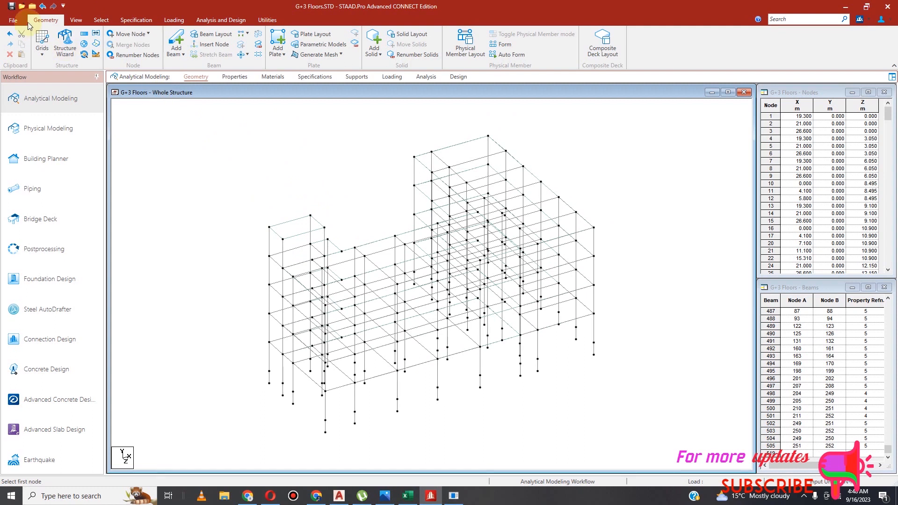
pyautogui.click(11, 6)
pyautogui.click(443, 296)
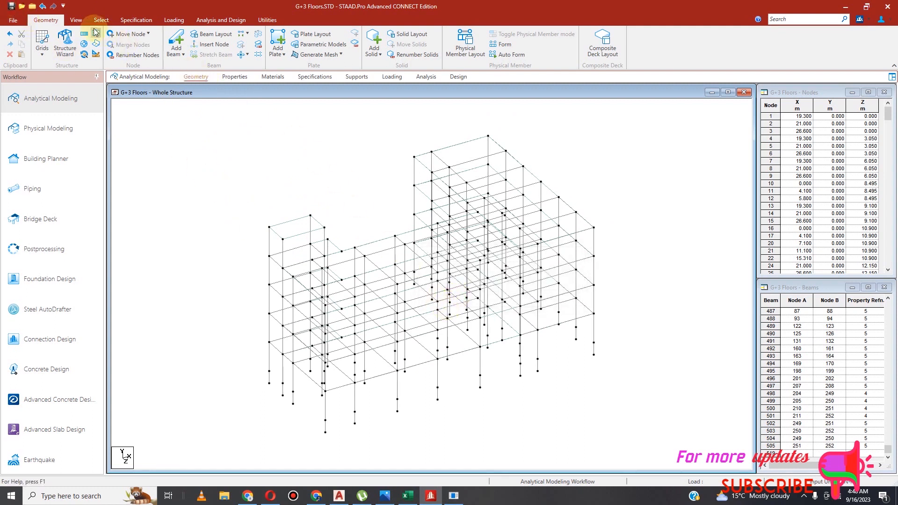
# Inspect the slabs of all floors in a rotated 3D rendering and return to the whole structure view.
pyautogui.click(76, 20)
pyautogui.click(539, 51)
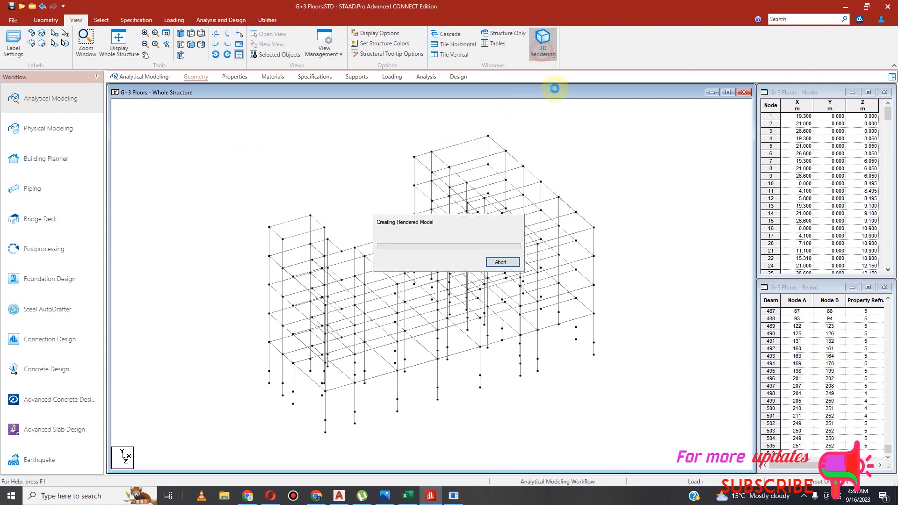
pyautogui.moveTo(492, 275); pyautogui.dragTo(613, 206)
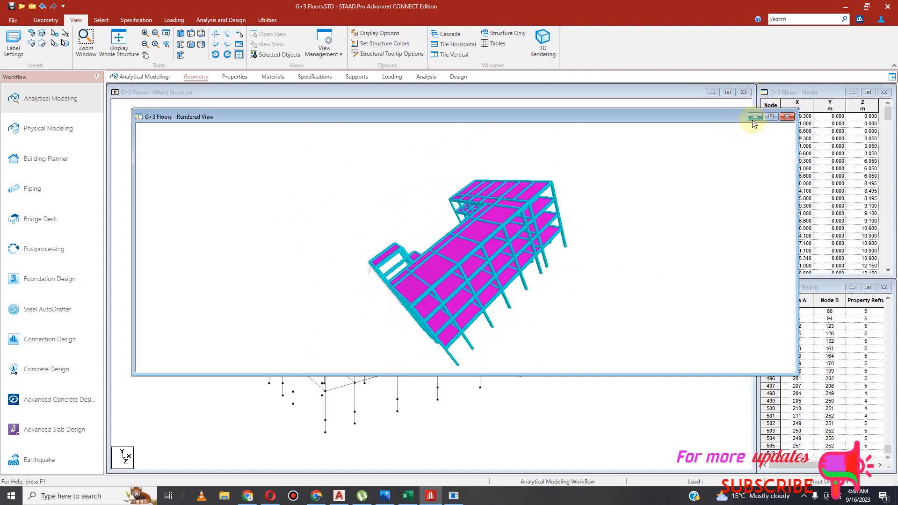
pyautogui.click(772, 117)
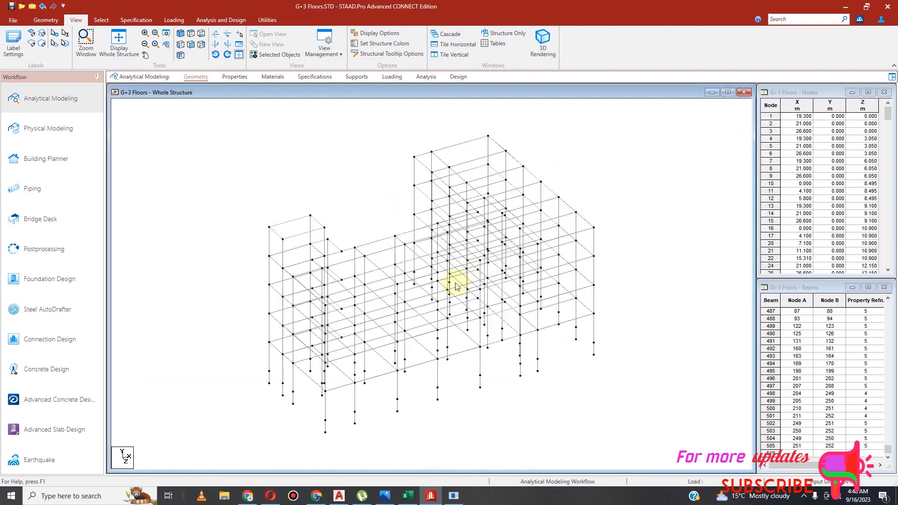
# Define a concrete plate thickness property of 0.15 m at all four nodes.
pyautogui.click(235, 77)
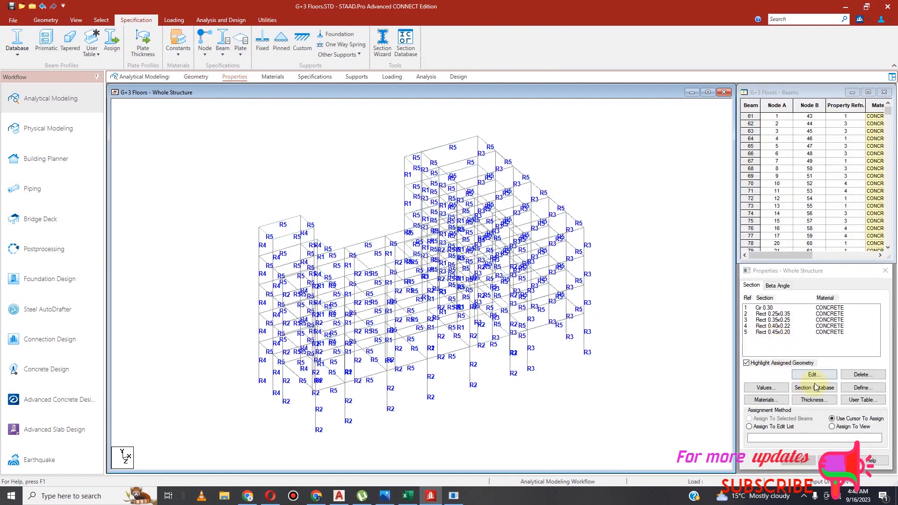
pyautogui.click(863, 388)
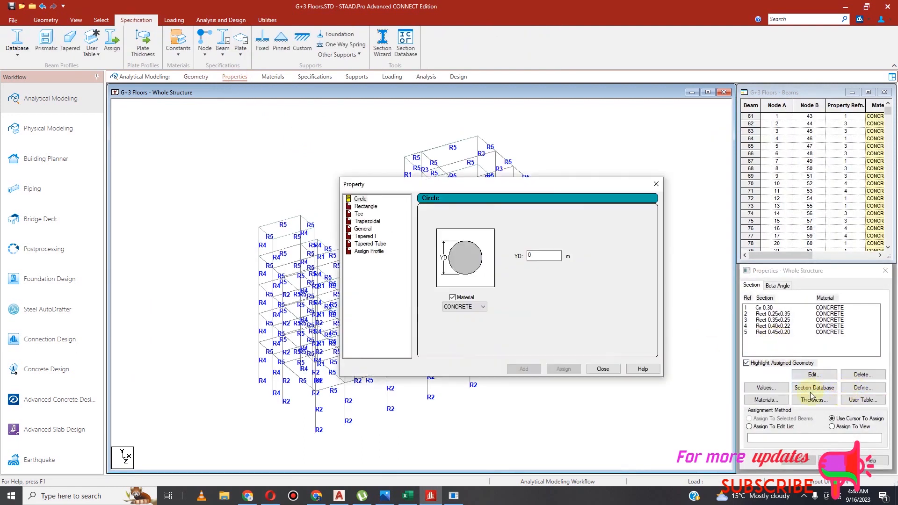
pyautogui.click(602, 370)
pyautogui.click(817, 400)
pyautogui.click(535, 244)
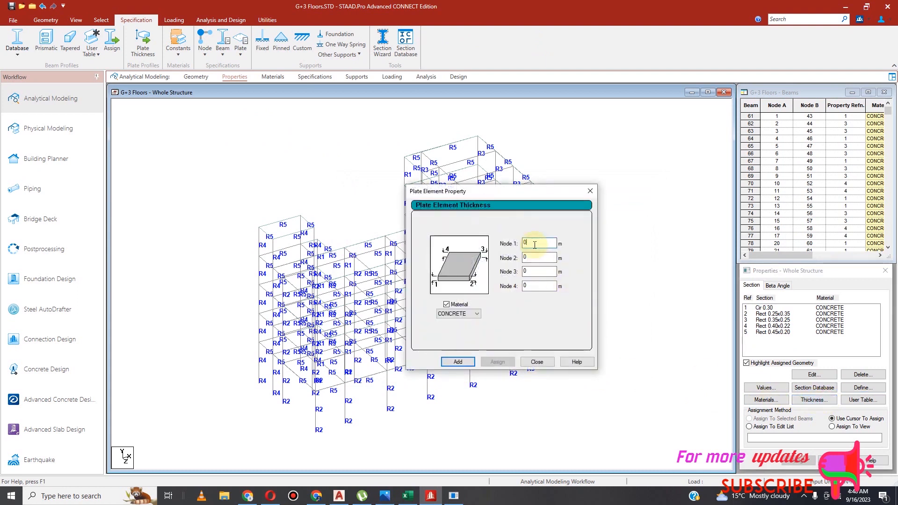
pyautogui.write('.15')
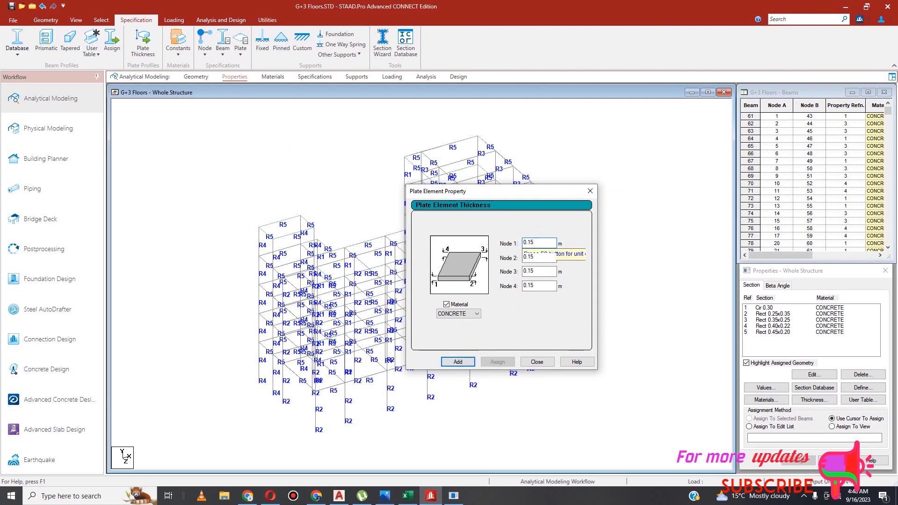
pyautogui.click(458, 362)
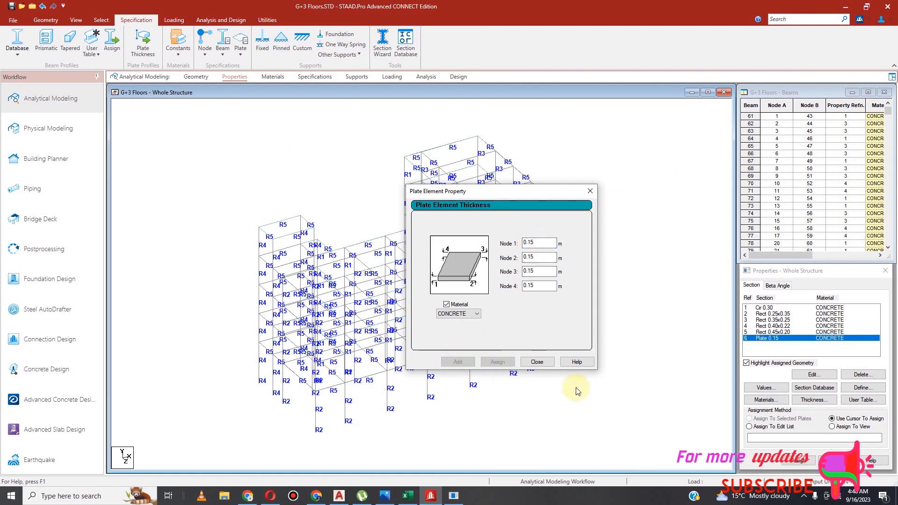
pyautogui.click(537, 361)
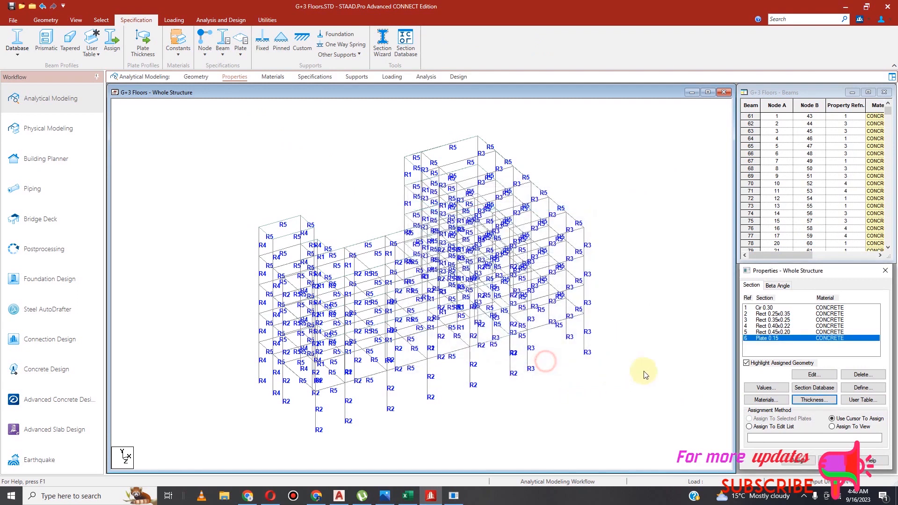
# Assign the Plate 0.15 property to all floor plates in the structure and close the section properties.
pyautogui.click(101, 19)
pyautogui.click(50, 56)
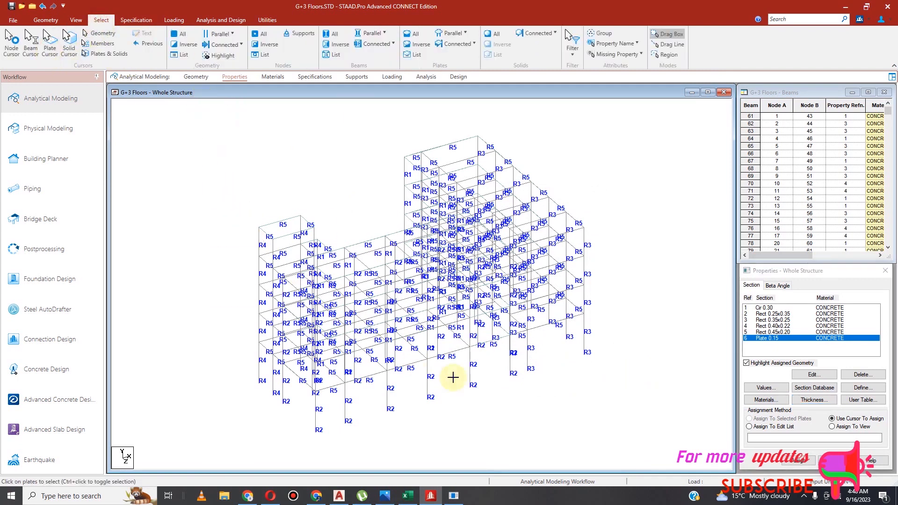
pyautogui.moveTo(548, 421); pyautogui.dragTo(632, 470)
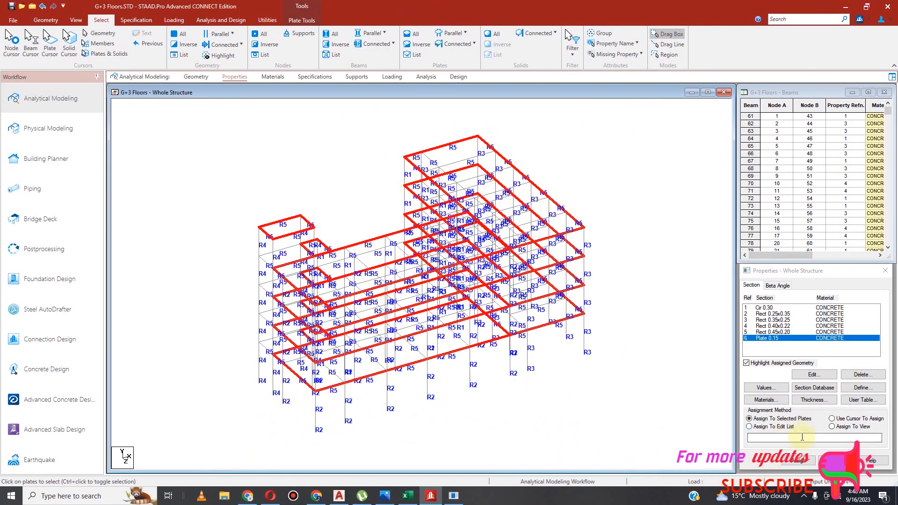
pyautogui.click(800, 461)
pyautogui.click(832, 393)
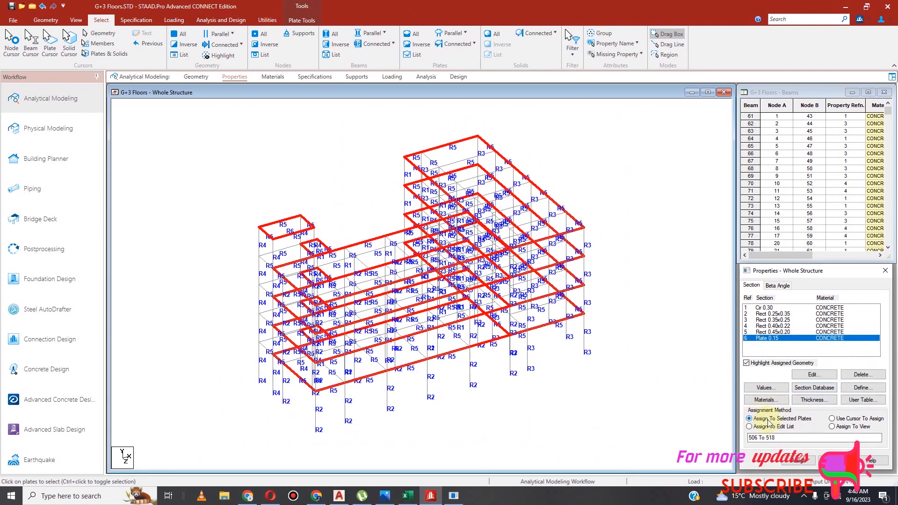
pyautogui.click(840, 461)
pyautogui.click(612, 372)
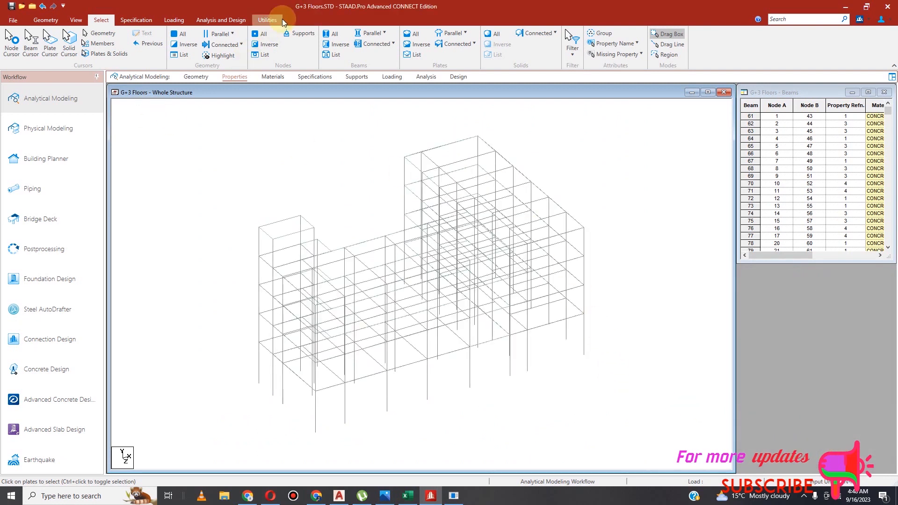
# Check the structure for elements with a missing property and review the material assignments.
pyautogui.click(268, 20)
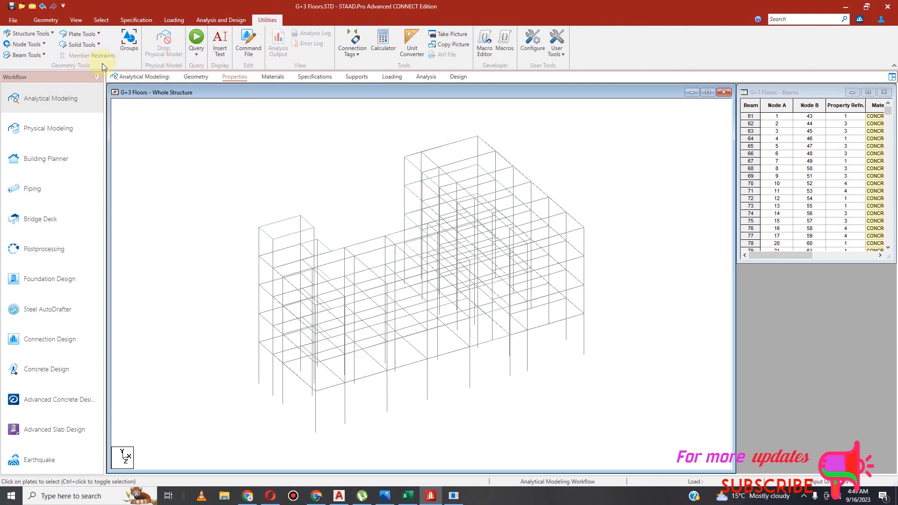
pyautogui.click(101, 21)
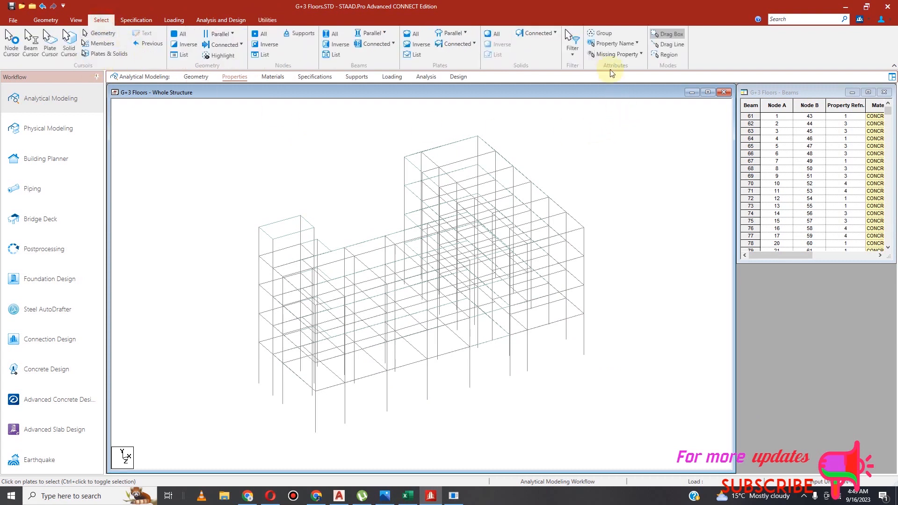
pyautogui.click(615, 55)
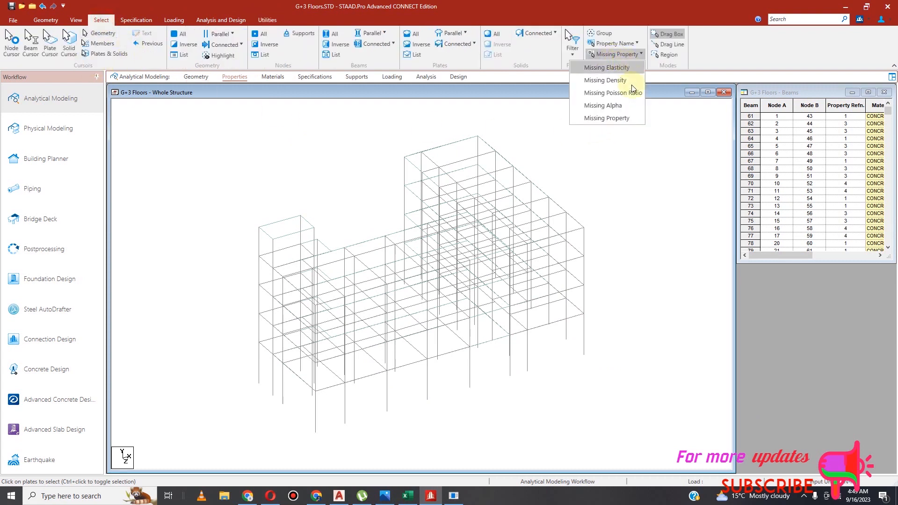
pyautogui.click(627, 121)
pyautogui.click(500, 267)
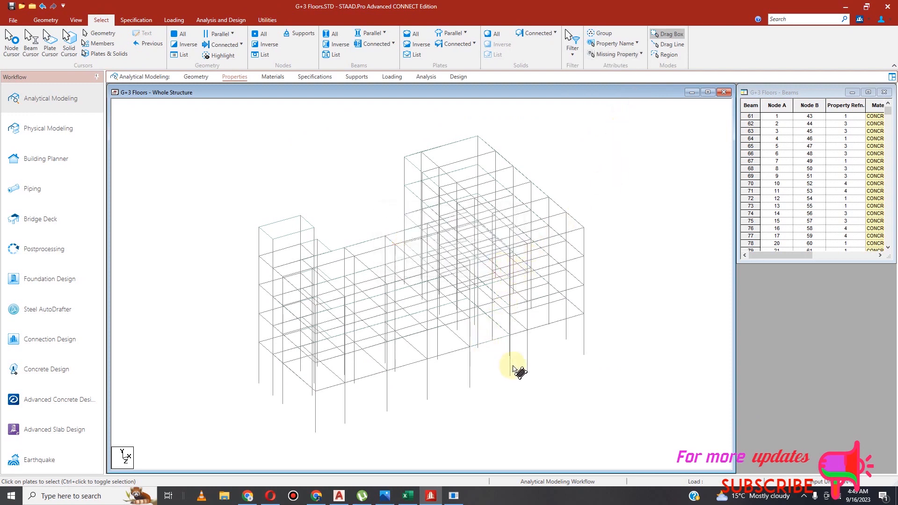
pyautogui.click(276, 76)
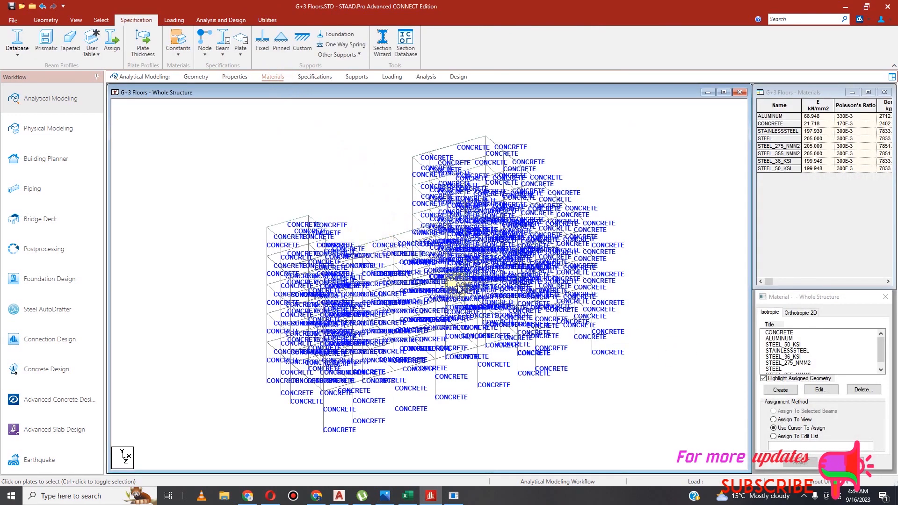
pyautogui.scroll(-1, 412, 282)
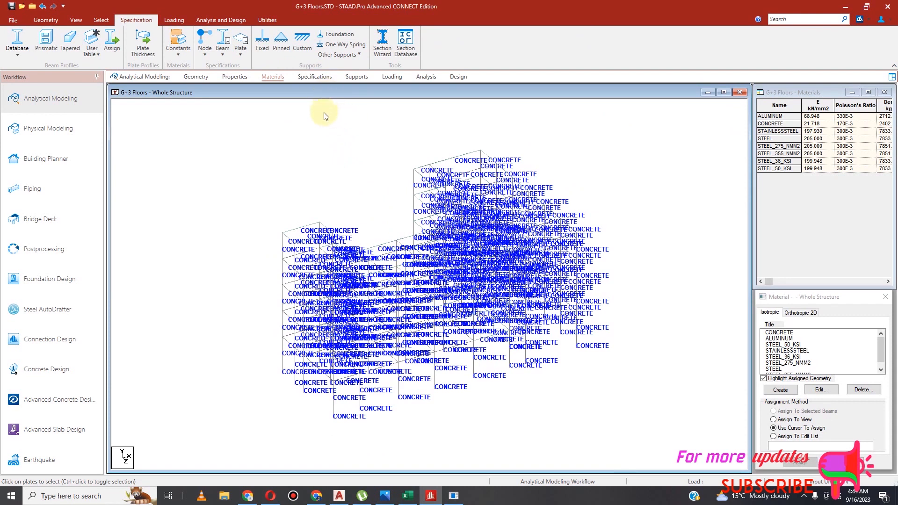
# Open the Specifications page and review the coordinates of nodes 287 to 289 in the Book2 Excel workbook before returning to STAAD.Pro.
pyautogui.click(314, 78)
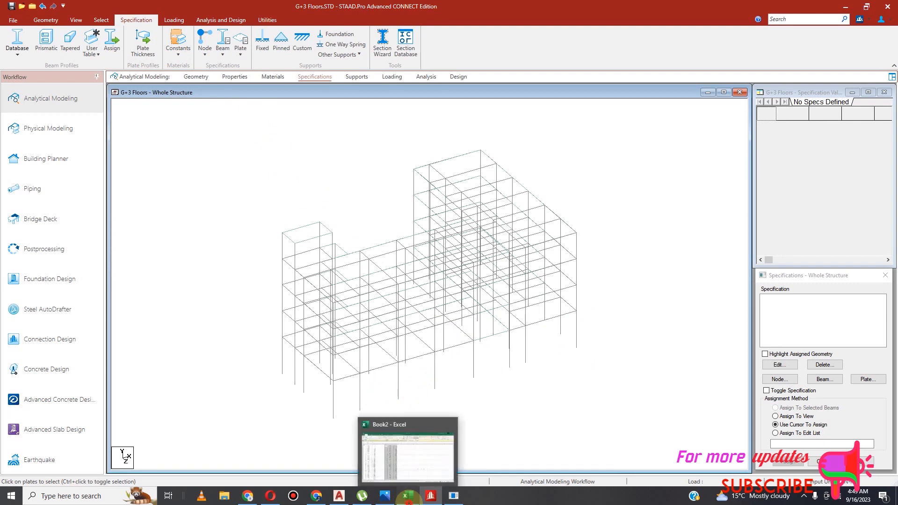
pyautogui.click(408, 497)
pyautogui.scroll(-3, 387, 330)
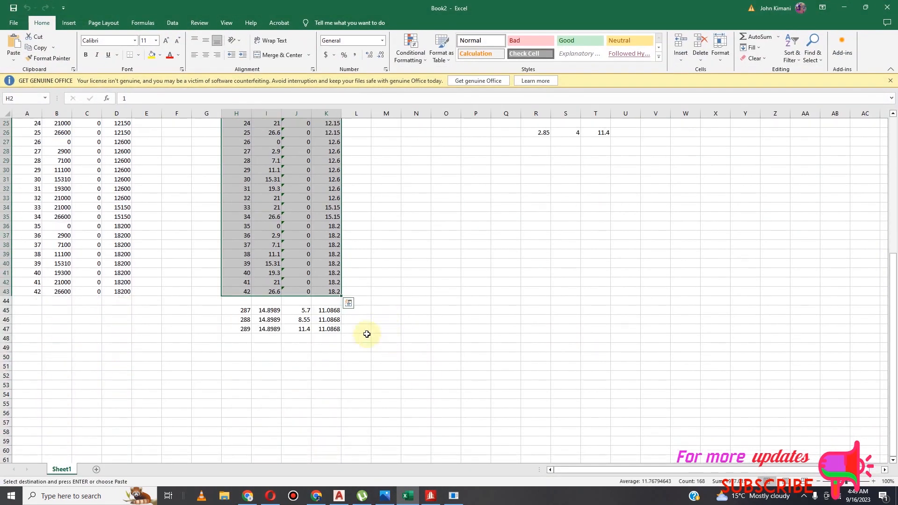
pyautogui.scroll(3, 293, 340)
pyautogui.scroll(-3, 291, 346)
pyautogui.scroll(1, 360, 345)
pyautogui.scroll(-1, 360, 345)
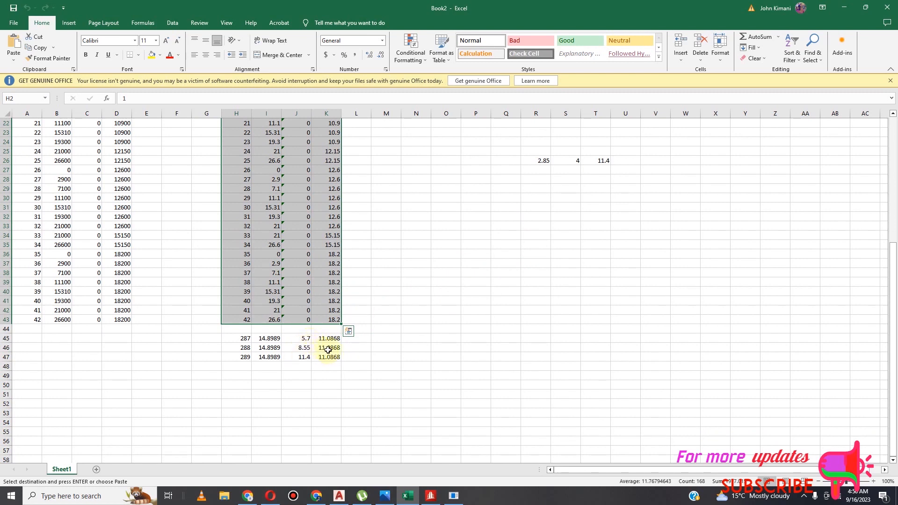
pyautogui.click(432, 495)
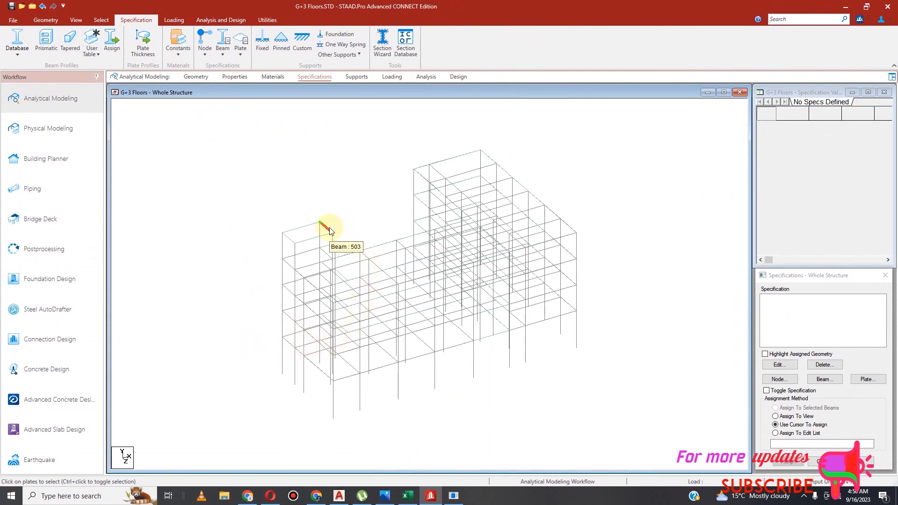
# Rotate the whole structure to its opposite side with node numbers shown and examine the central nodes on each floor.
pyautogui.hotkey('shift', 'n')
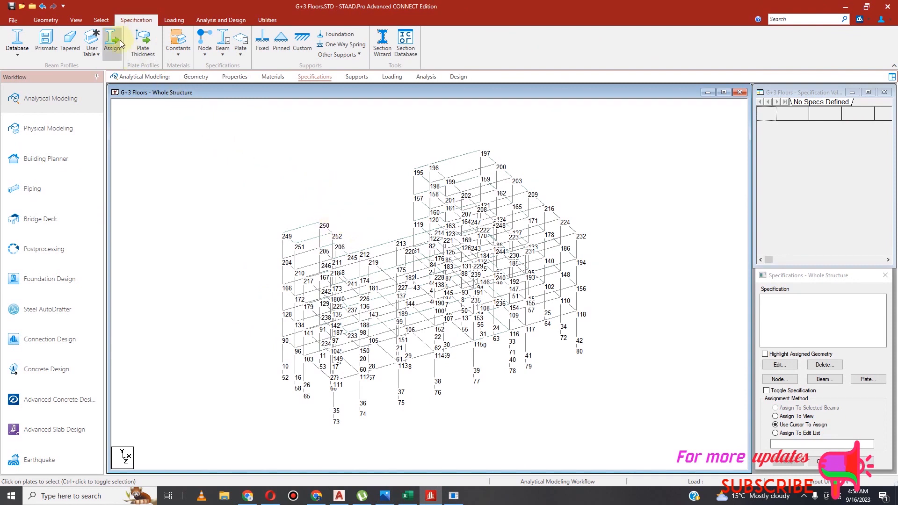
pyautogui.click(75, 19)
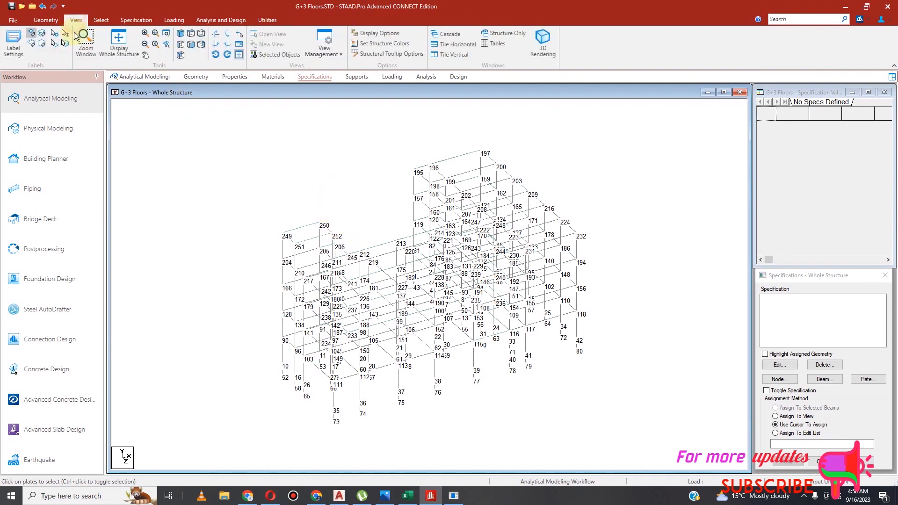
pyautogui.click(218, 44)
pyautogui.click(218, 44)
pyautogui.click(218, 44)
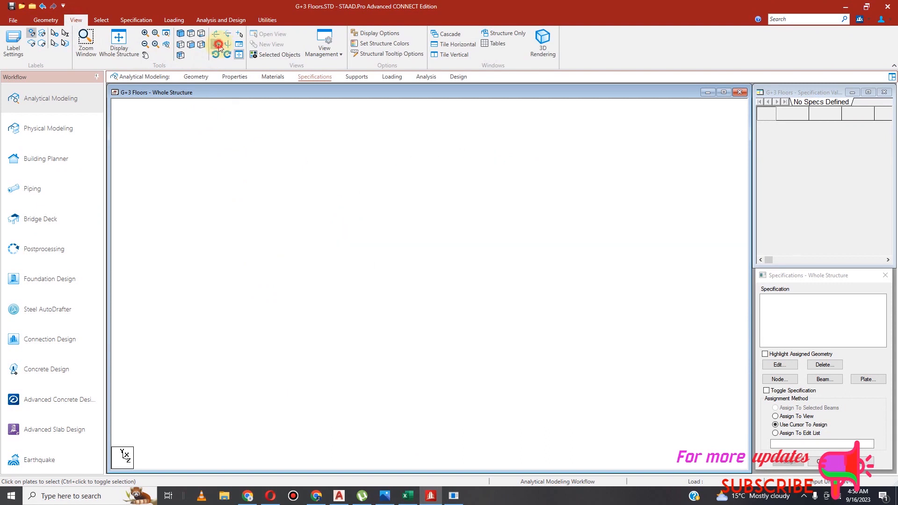
pyautogui.click(218, 44)
pyautogui.click(218, 44)
pyautogui.click(219, 44)
pyautogui.click(219, 44)
pyautogui.click(219, 44)
pyautogui.click(218, 44)
pyautogui.click(219, 44)
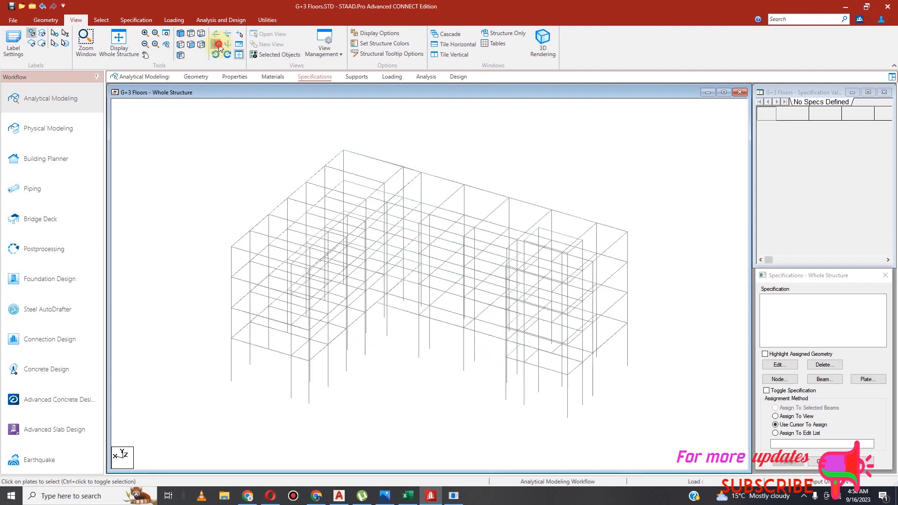
pyautogui.hotkey('shift', 'n')
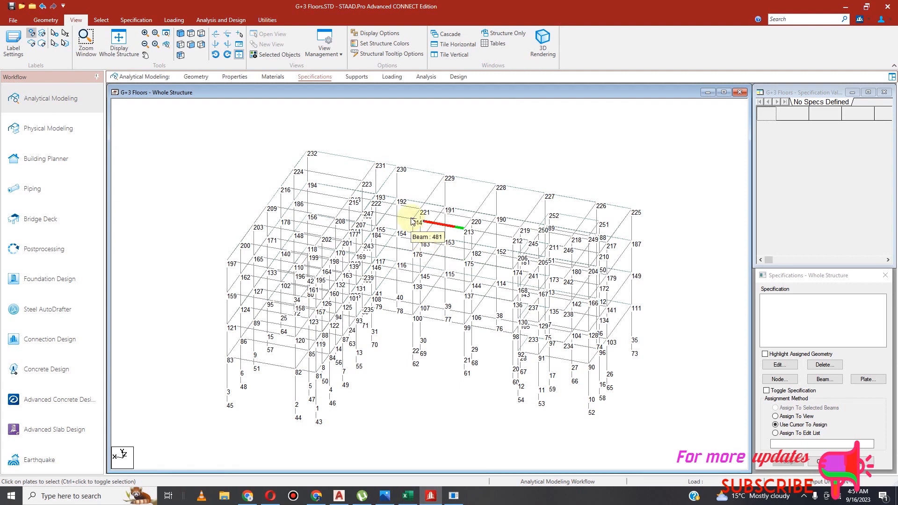
pyautogui.scroll(3, 418, 298)
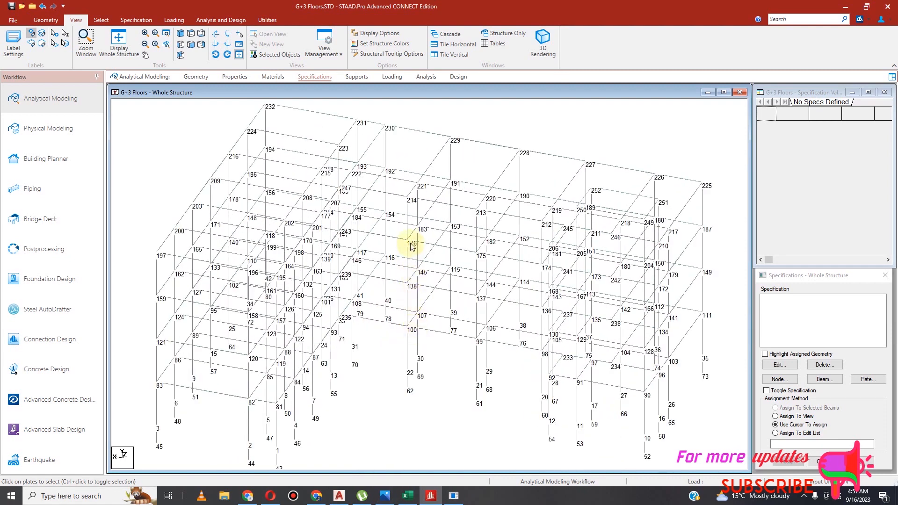
pyautogui.scroll(-1, 470, 290)
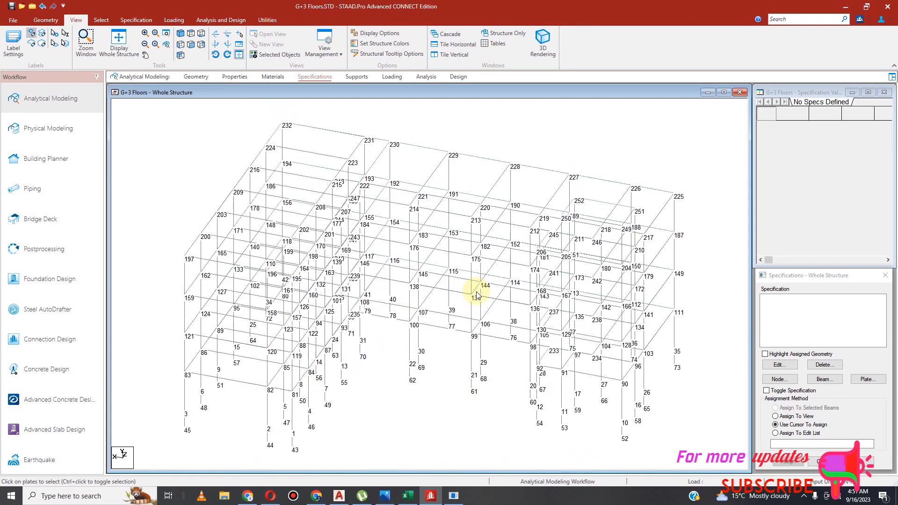
# Add a Master/Slave node specification with master node 100 and only the ZX slaved direction.
pyautogui.click(136, 21)
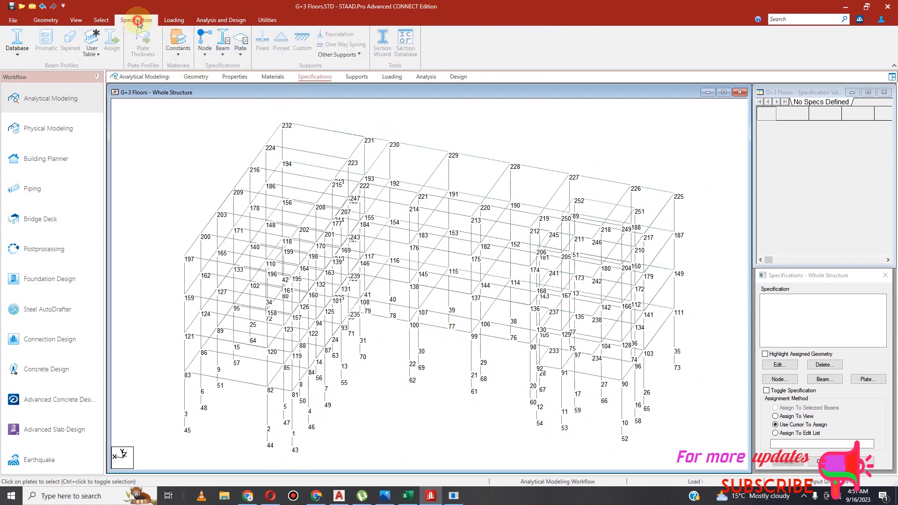
pyautogui.click(206, 51)
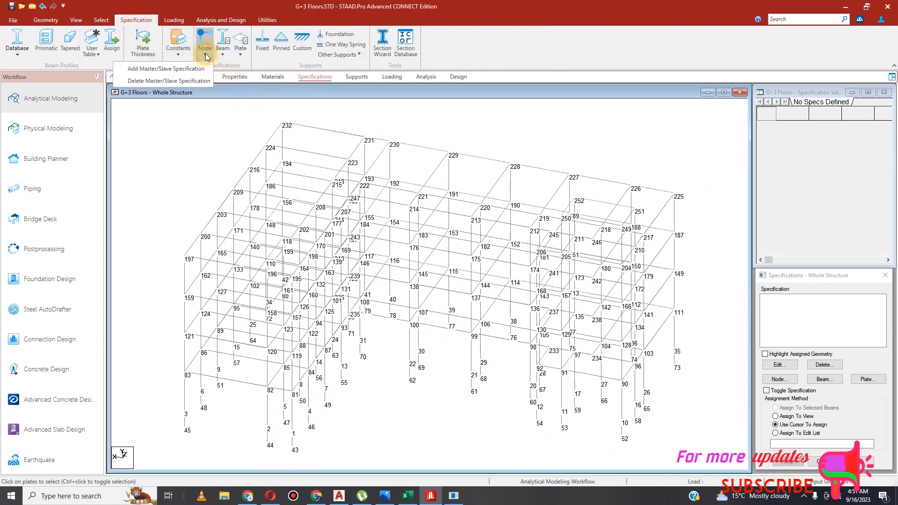
pyautogui.click(187, 70)
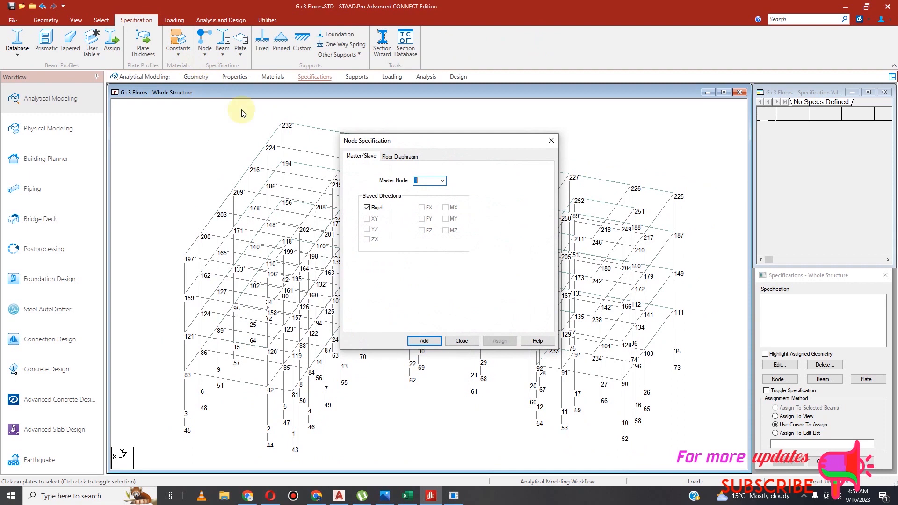
pyautogui.click(442, 181)
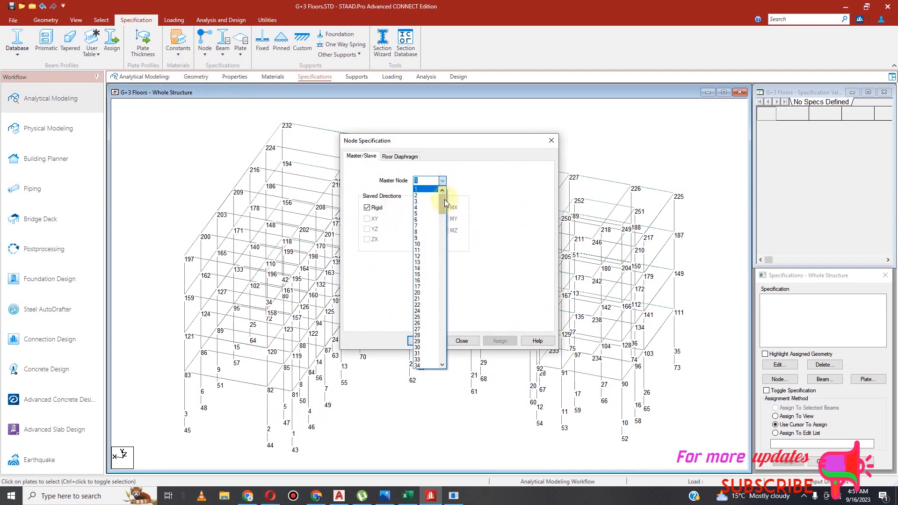
pyautogui.moveTo(445, 200); pyautogui.dragTo(456, 260)
pyautogui.click(426, 257)
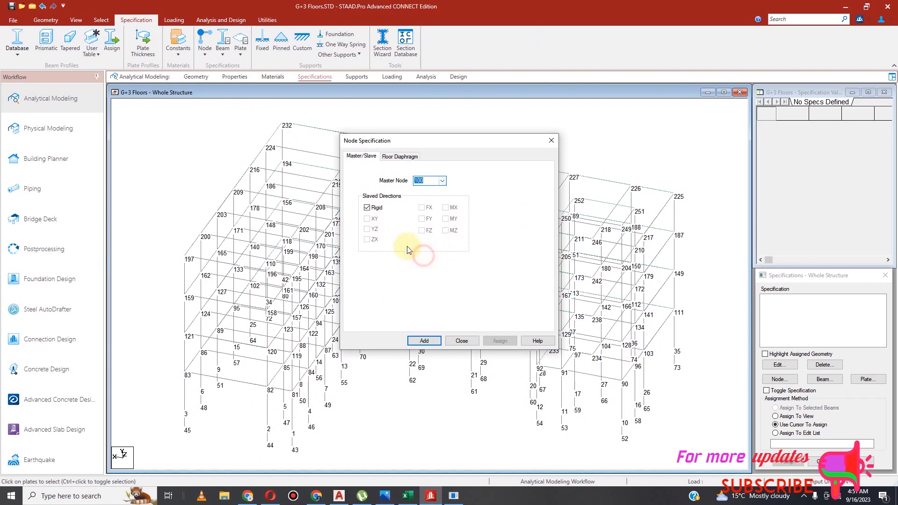
pyautogui.click(367, 208)
pyautogui.click(372, 240)
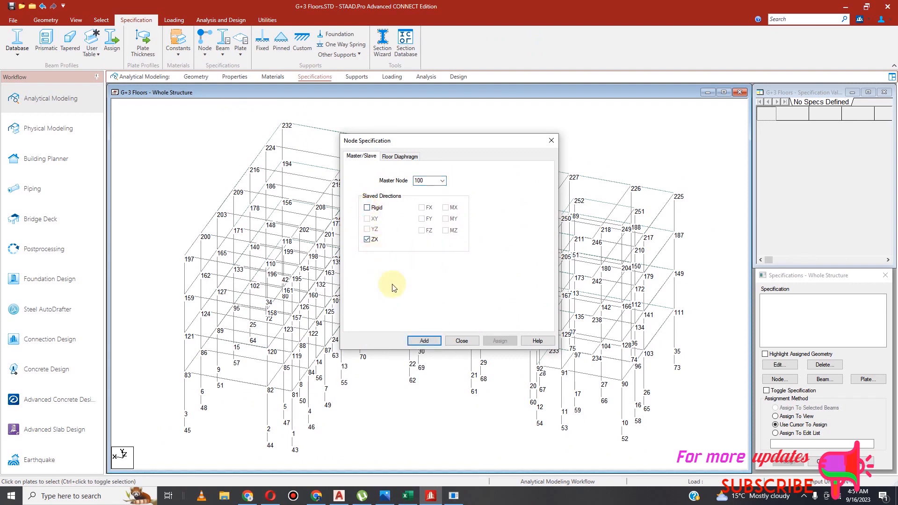
pyautogui.click(427, 345)
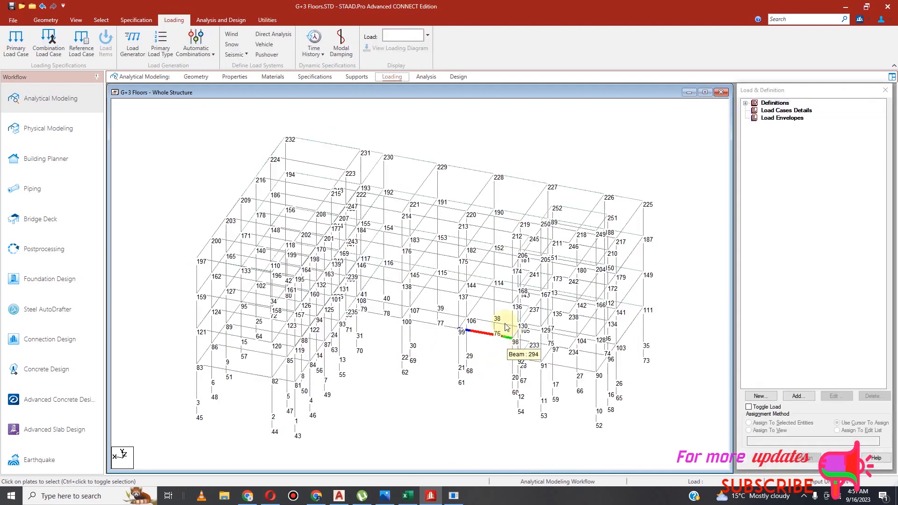
# Select all nodes on the lowest floor level, along the row from node 111 to node 118, in an elevation view.
pyautogui.click(485, 384)
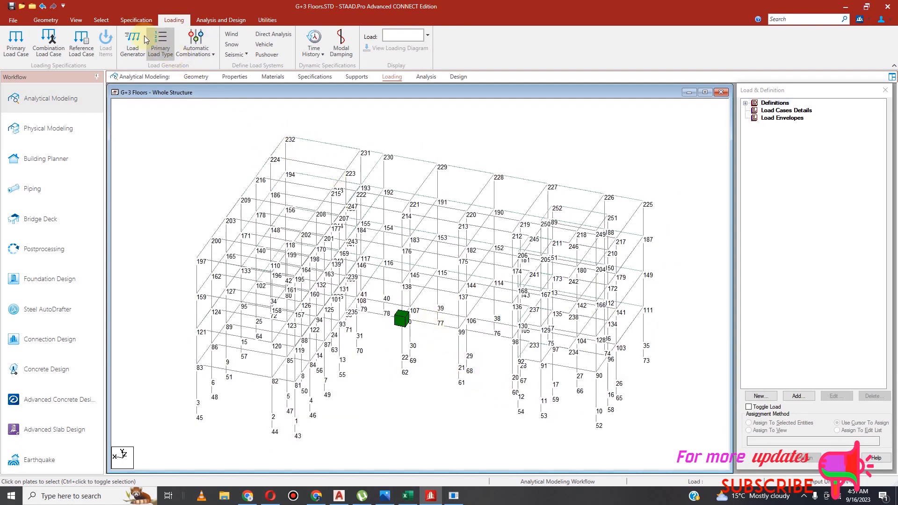
pyautogui.click(137, 20)
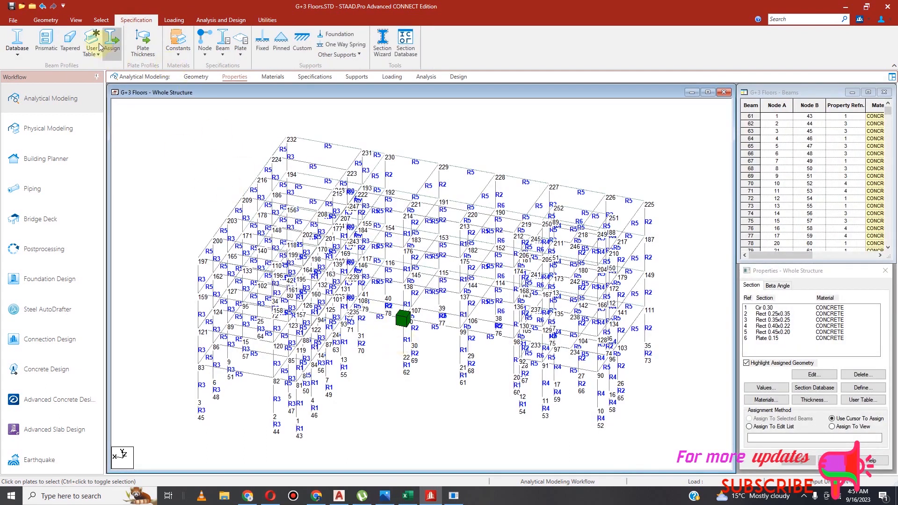
pyautogui.click(76, 20)
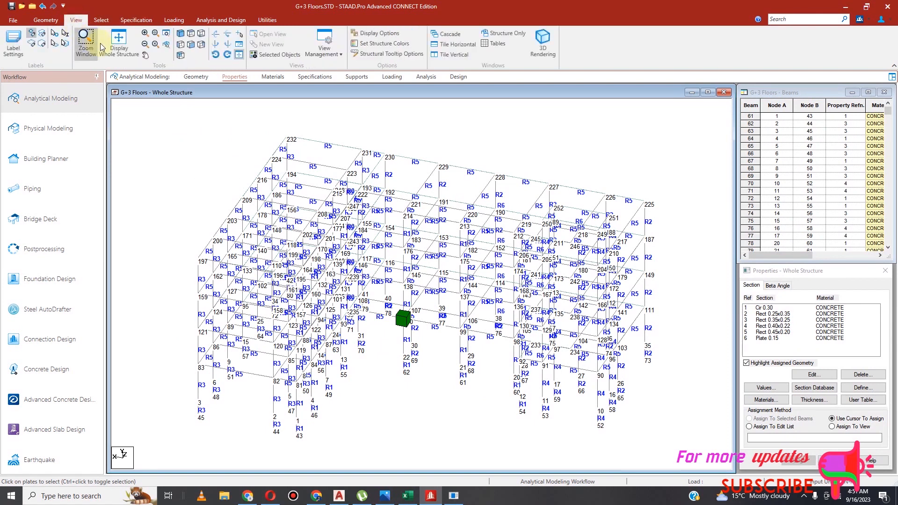
pyautogui.click(192, 45)
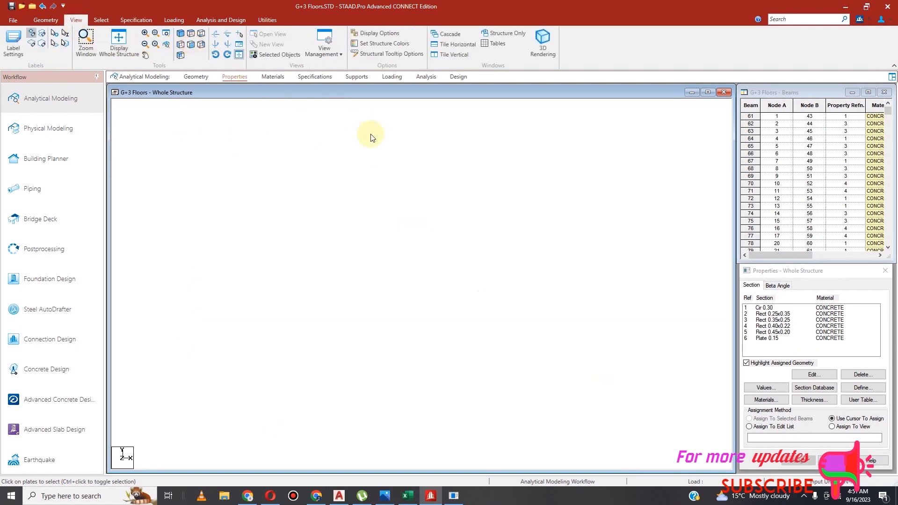
pyautogui.click(101, 20)
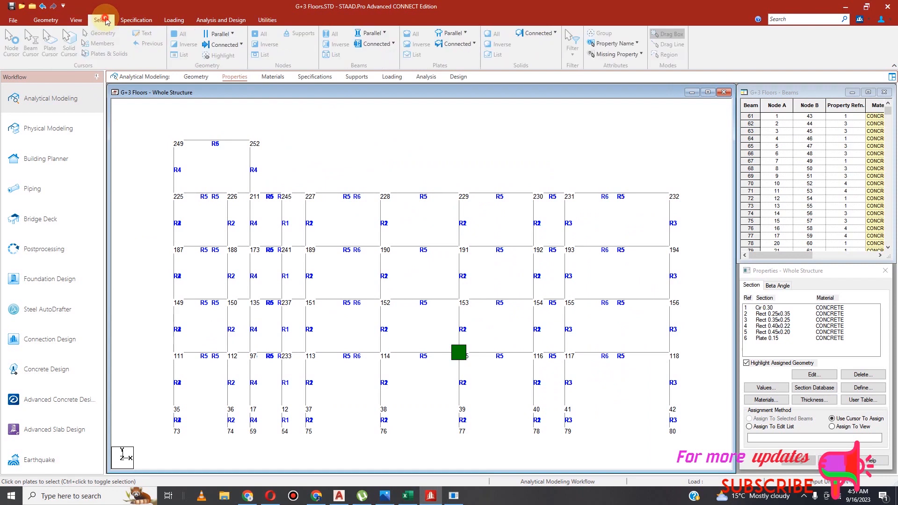
pyautogui.click(11, 45)
pyautogui.moveTo(158, 353); pyautogui.dragTo(692, 361)
pyautogui.moveTo(153, 339); pyautogui.dragTo(691, 369)
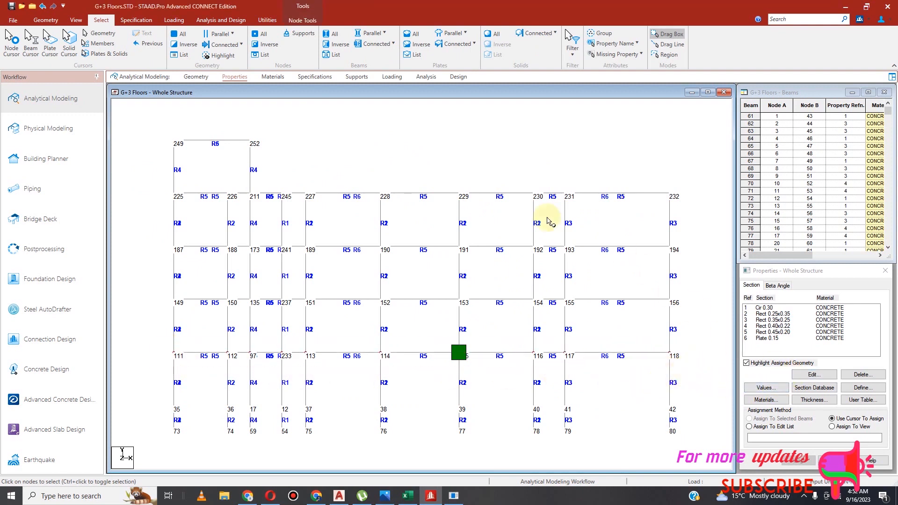
# Assign the SLAVE ZX MASTER 100 JOINT specification to the selected floor nodes.
pyautogui.click(313, 77)
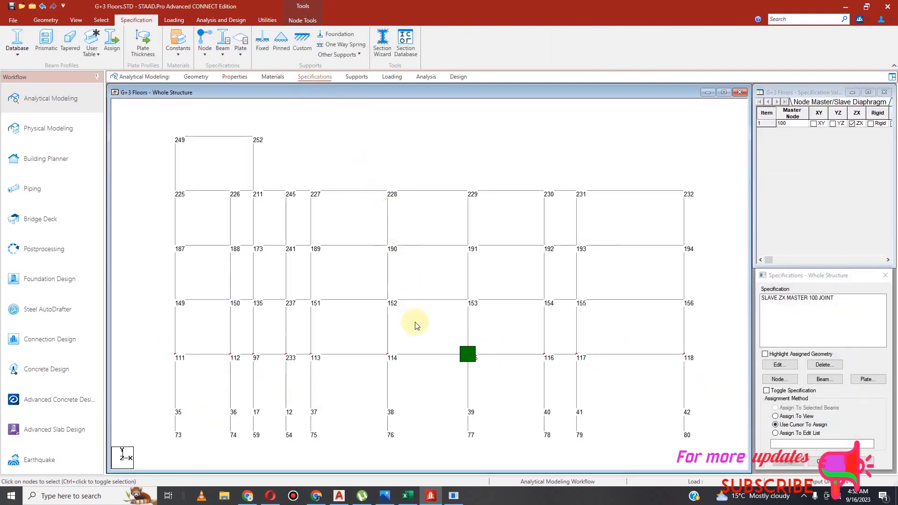
pyautogui.click(784, 300)
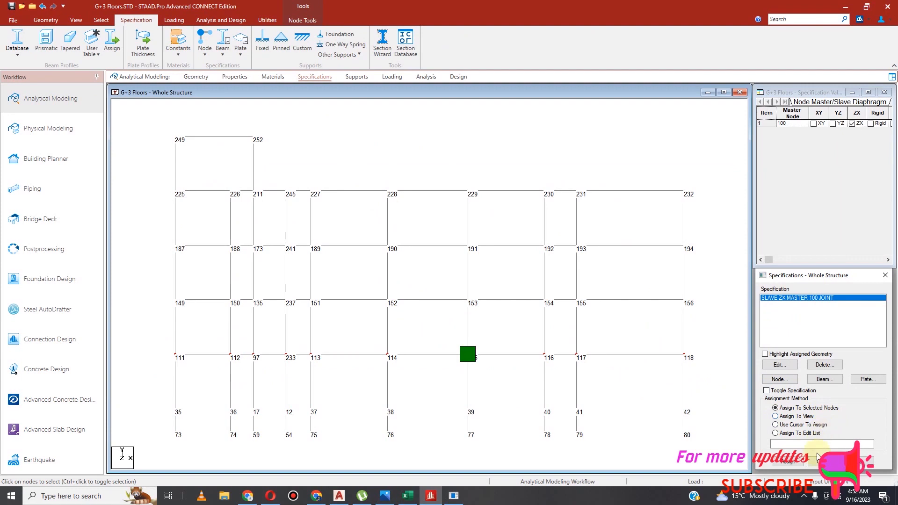
pyautogui.click(789, 462)
pyautogui.click(819, 398)
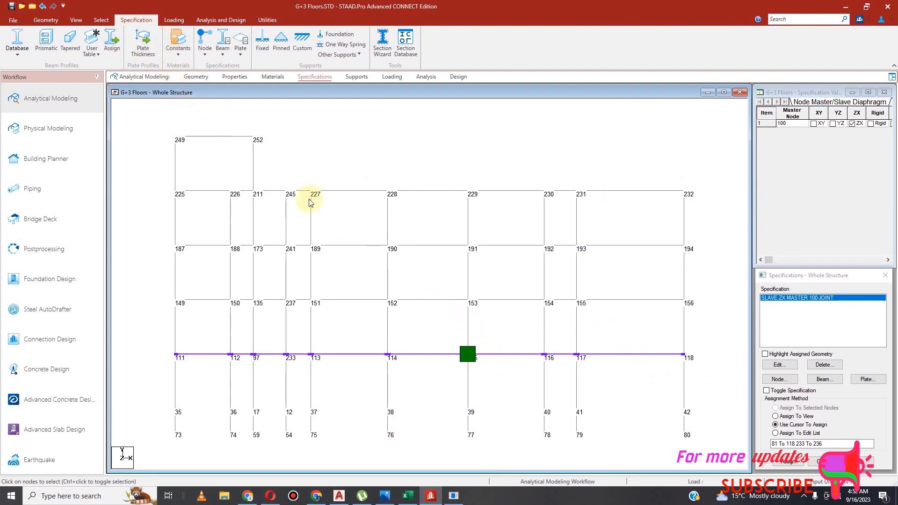
# Add a Master/Slave node specification with master node 176 and only the ZX slaved direction.
pyautogui.click(202, 52)
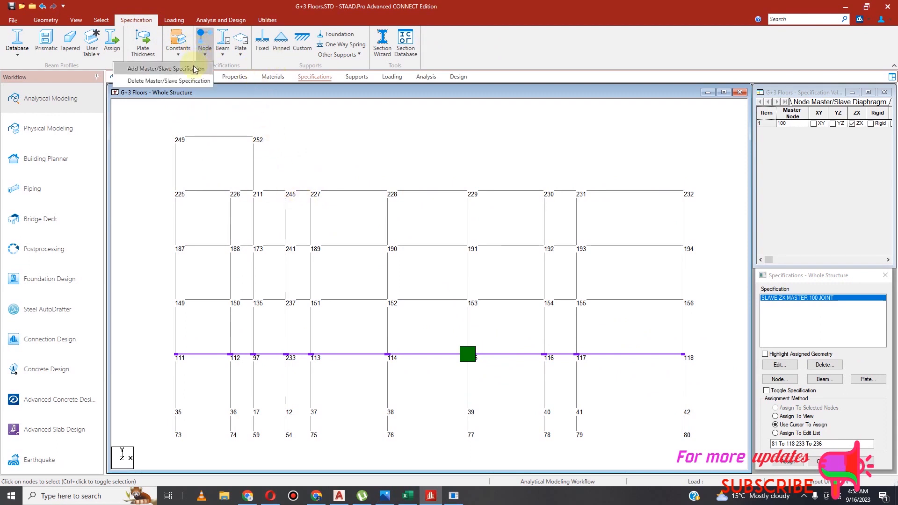
pyautogui.click(196, 69)
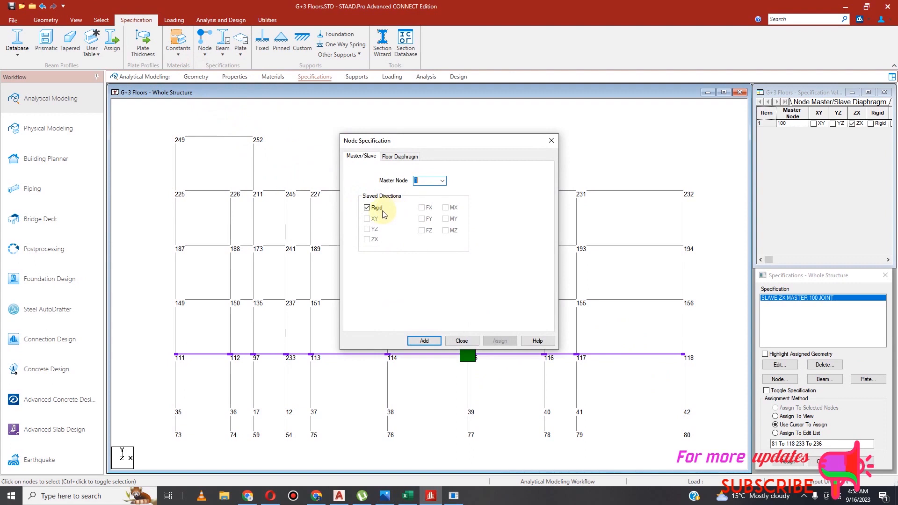
pyautogui.click(367, 208)
pyautogui.click(442, 180)
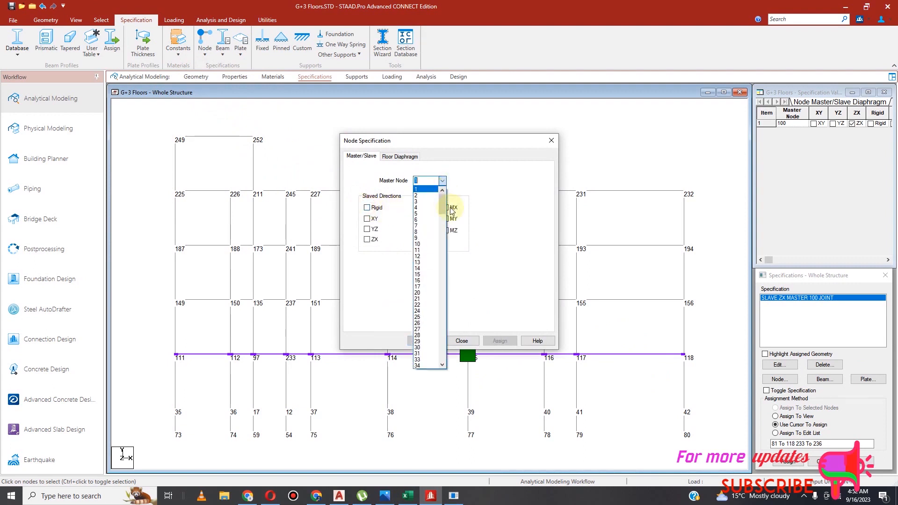
pyautogui.moveTo(442, 205); pyautogui.dragTo(448, 308)
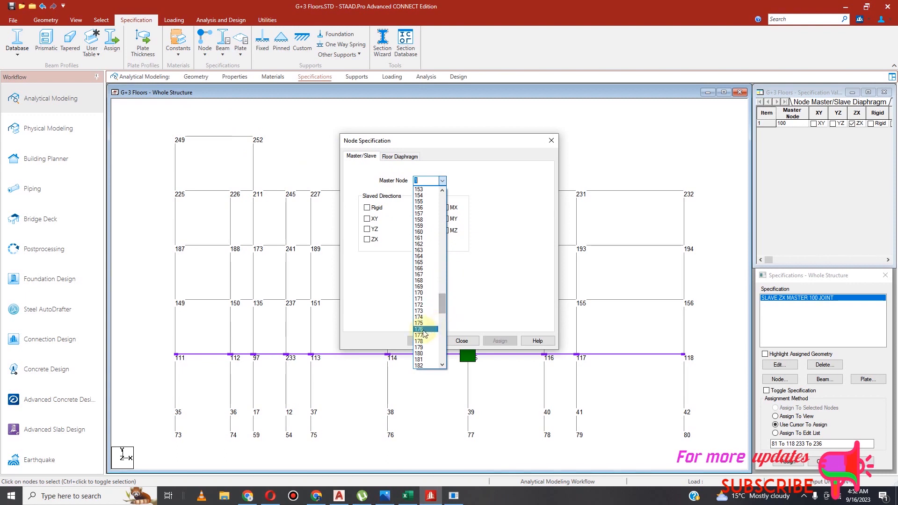
pyautogui.click(423, 353)
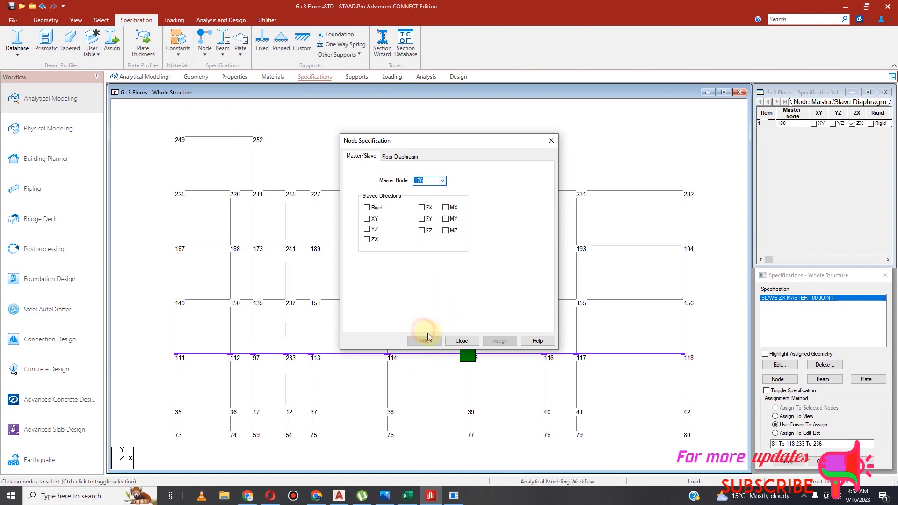
pyautogui.click(366, 240)
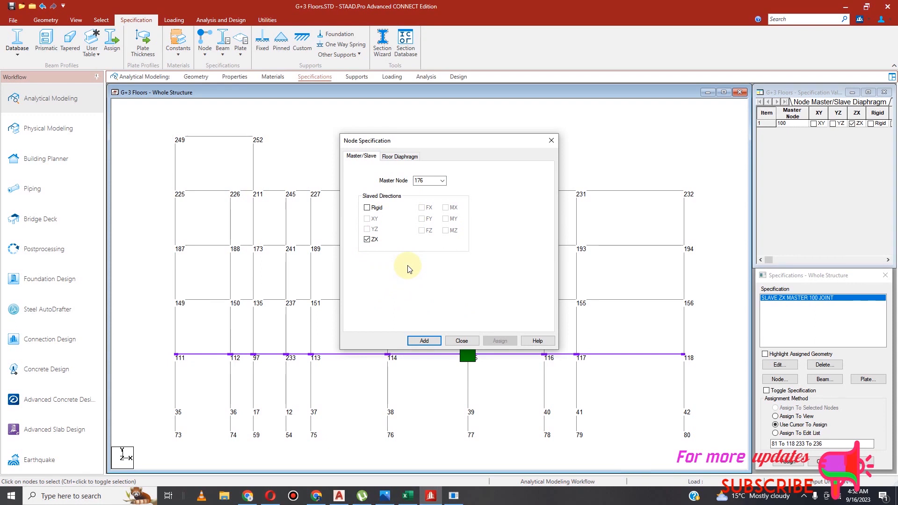
pyautogui.click(407, 497)
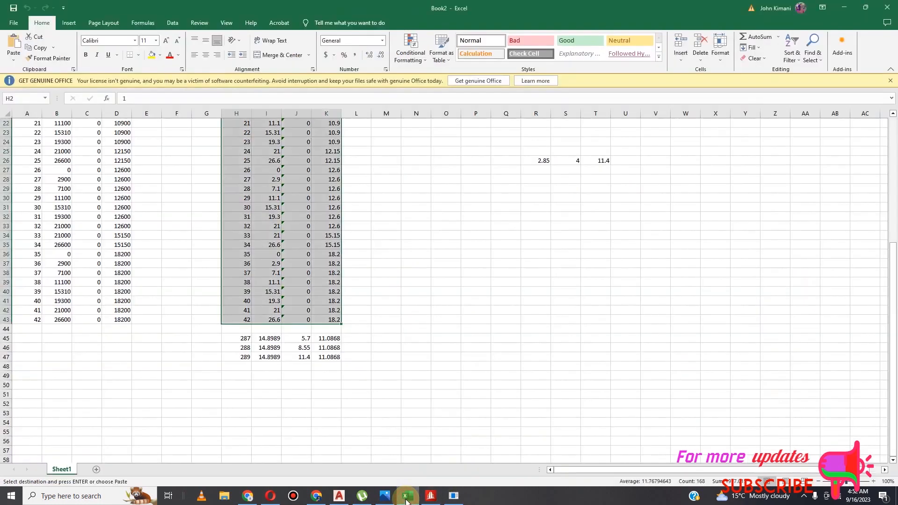
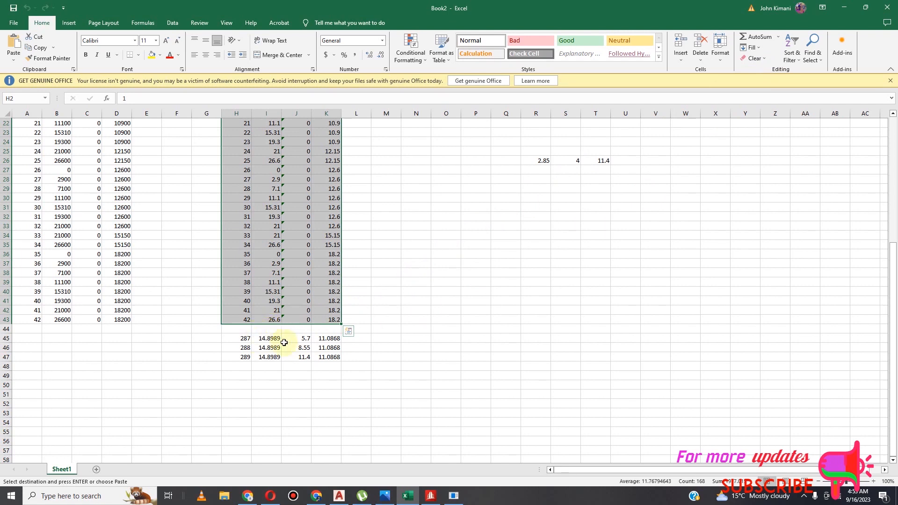
pyautogui.click(845, 7)
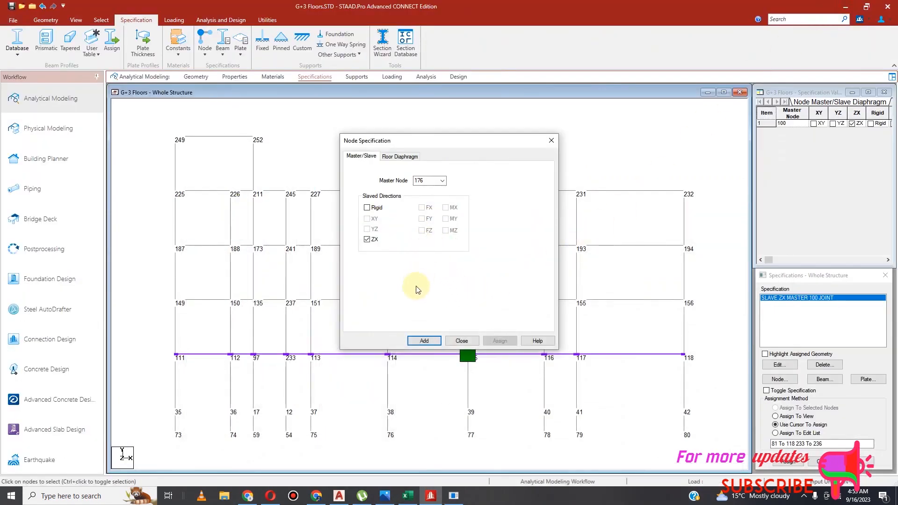
pyautogui.click(425, 340)
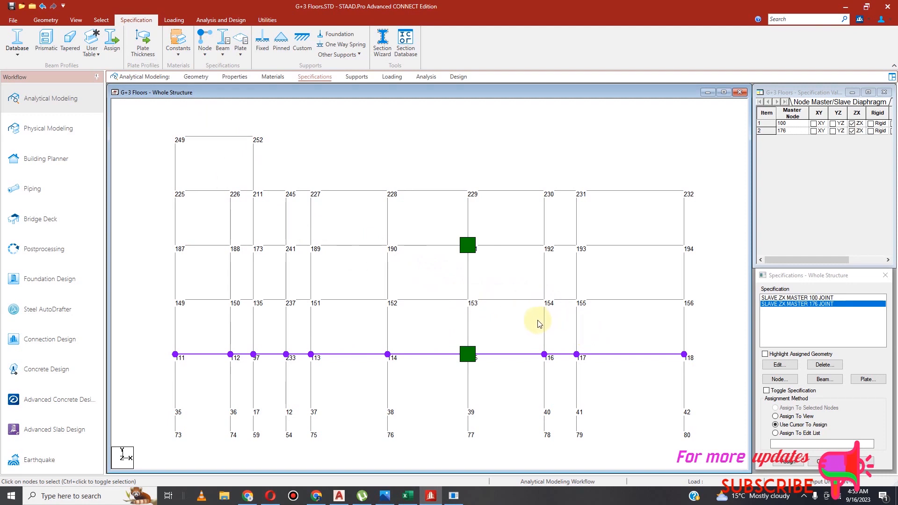
# Rotate the whole structure in an isometric view to examine the slave links and both master nodes.
pyautogui.click(76, 20)
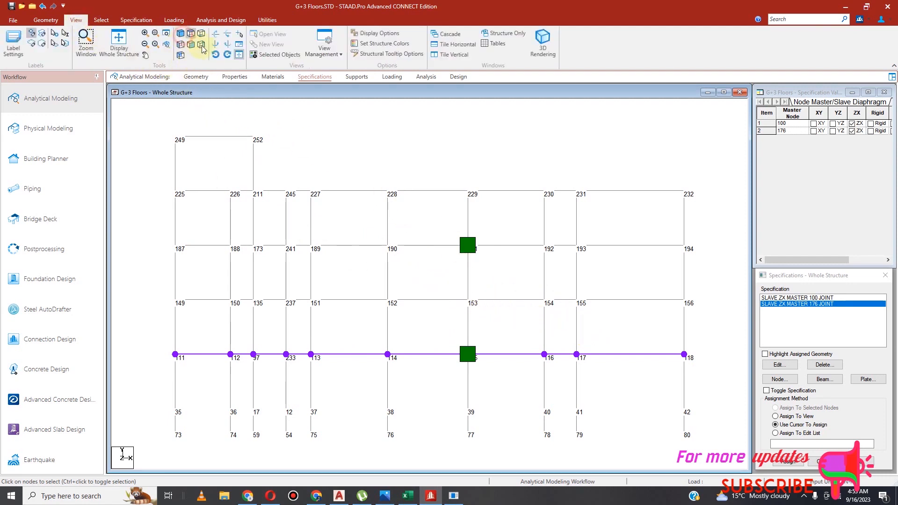
pyautogui.click(182, 44)
pyautogui.click(216, 46)
pyautogui.click(216, 46)
pyautogui.click(217, 45)
pyautogui.click(217, 45)
pyautogui.click(217, 46)
pyautogui.click(217, 46)
pyautogui.click(216, 45)
pyautogui.click(217, 45)
pyautogui.click(217, 46)
pyautogui.click(217, 46)
pyautogui.click(217, 46)
pyautogui.click(217, 45)
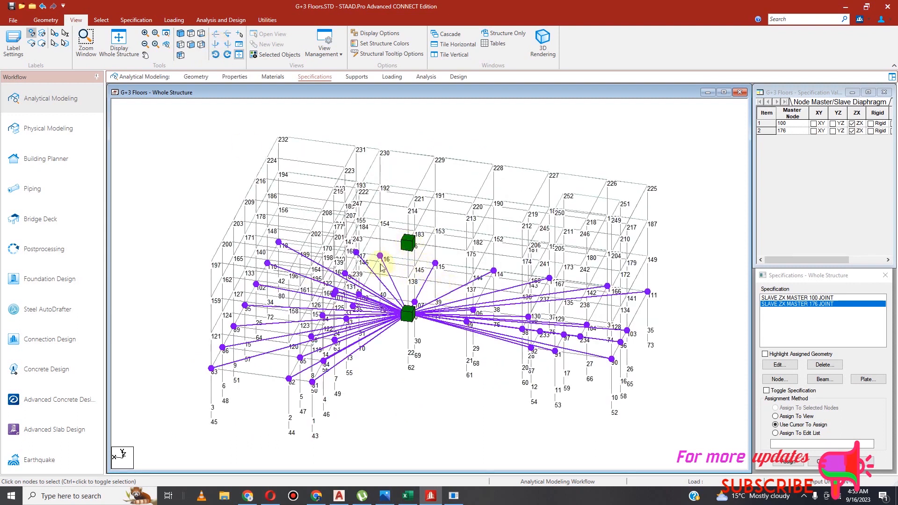
# Select the floor nodes along the row from 187 to 194 in elevation and assign them the SLAVE ZX MASTER 176 JOINT specification.
pyautogui.click(193, 46)
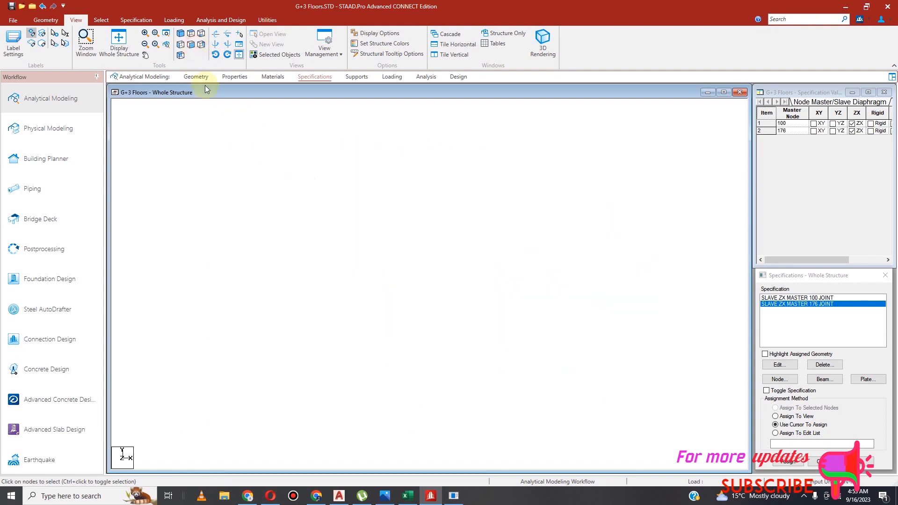
pyautogui.click(101, 19)
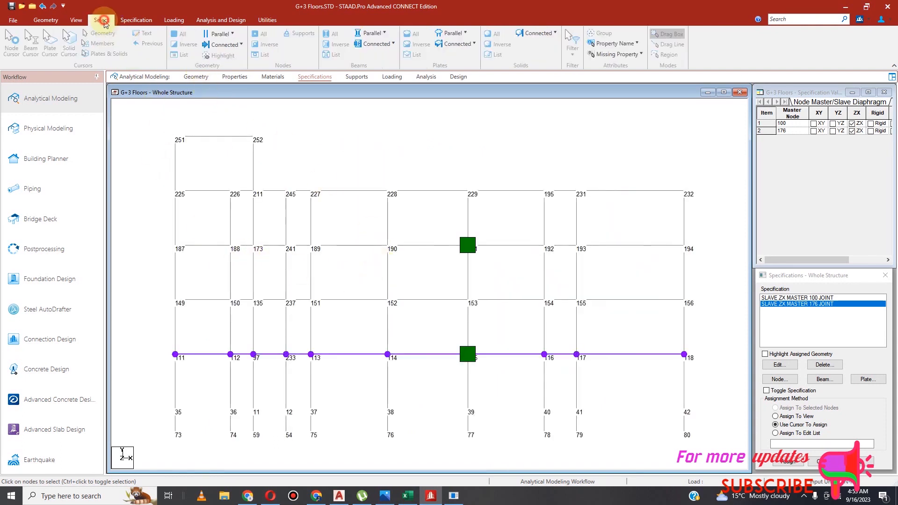
pyautogui.moveTo(136, 231); pyautogui.dragTo(711, 282)
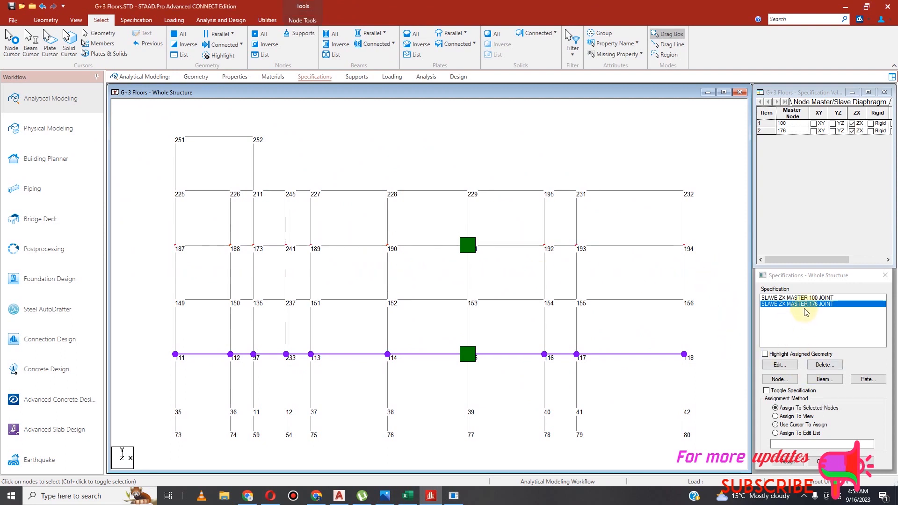
pyautogui.click(789, 462)
pyautogui.click(836, 396)
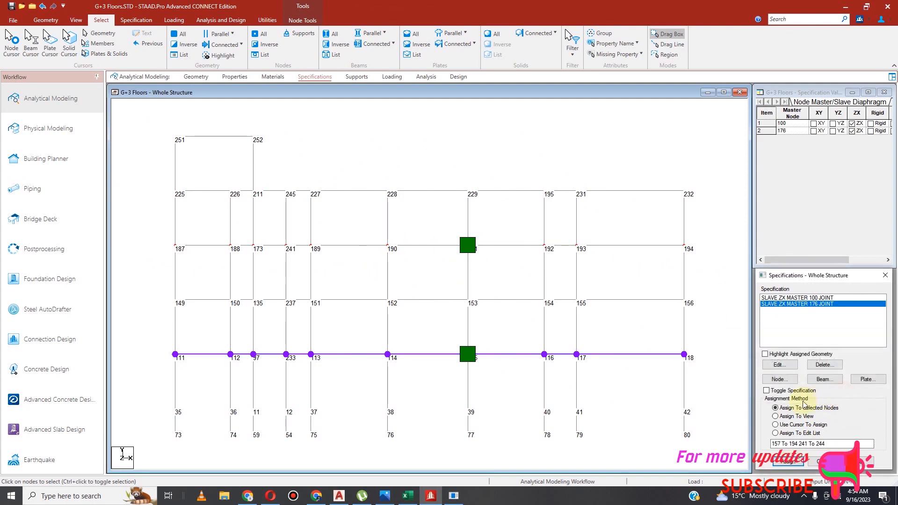
pyautogui.click(417, 232)
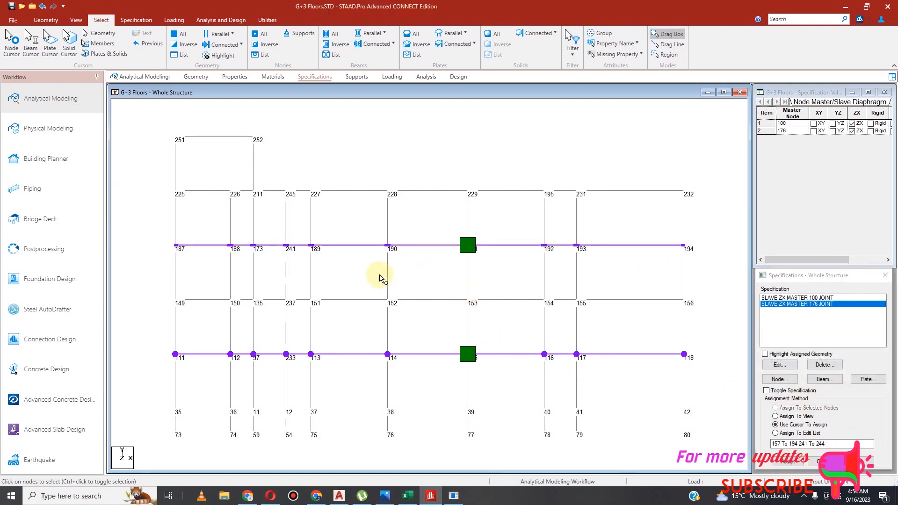
pyautogui.click(136, 20)
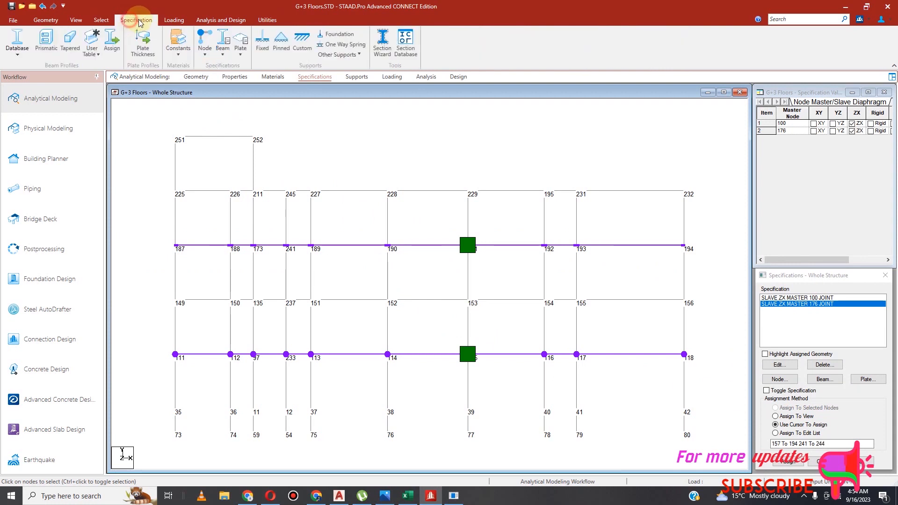
pyautogui.click(204, 49)
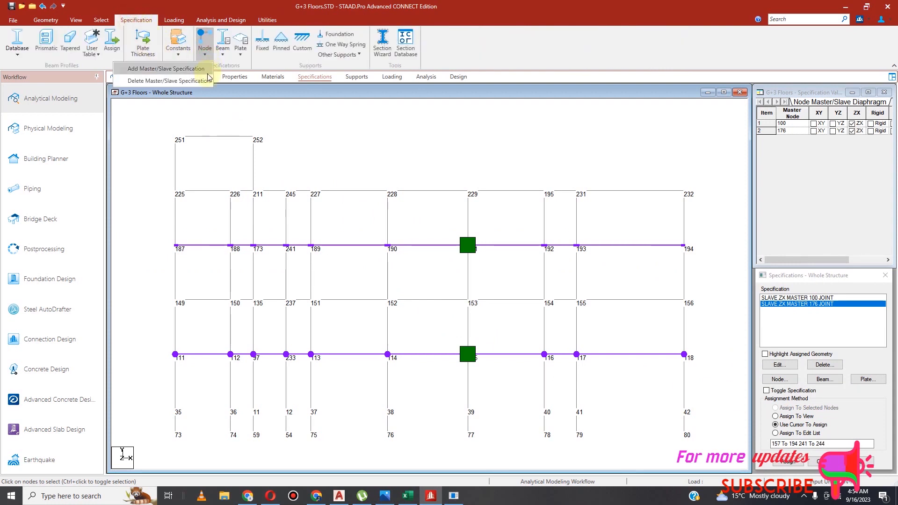
pyautogui.click(195, 70)
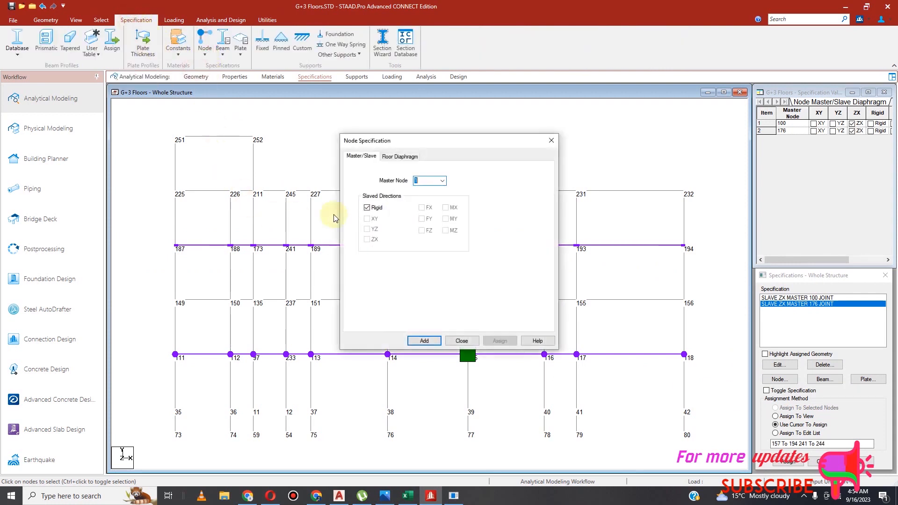
pyautogui.click(443, 181)
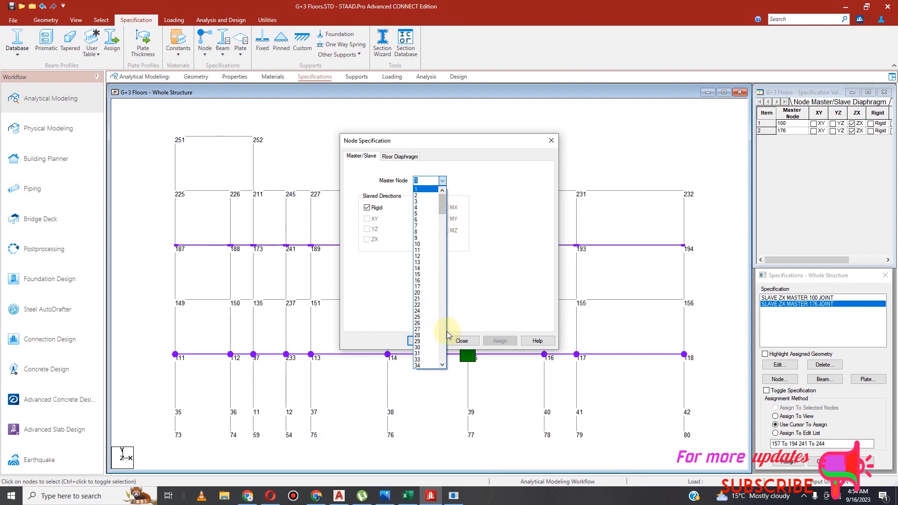
pyautogui.click(551, 140)
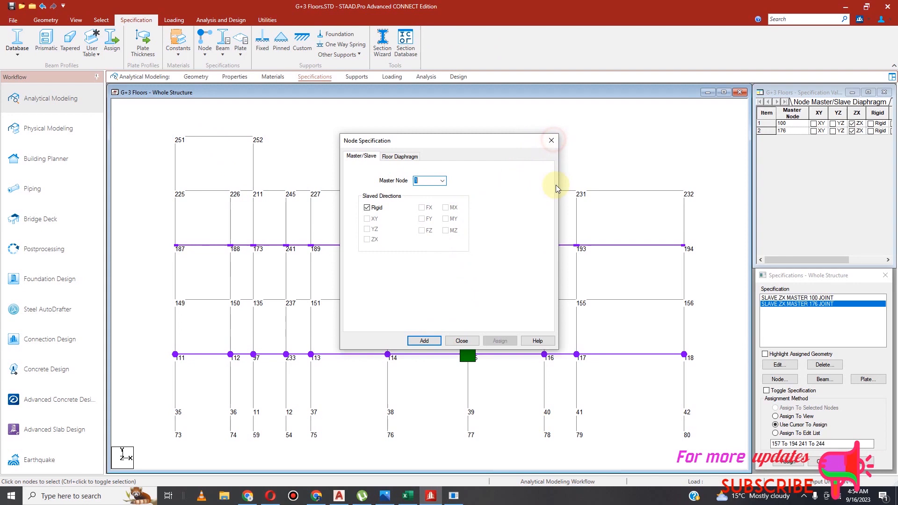
pyautogui.click(551, 140)
pyautogui.click(779, 365)
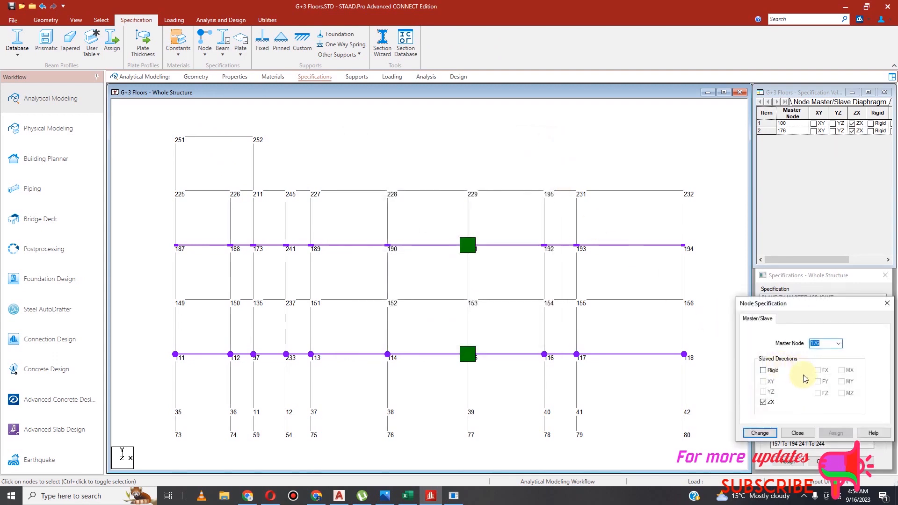
pyautogui.click(798, 433)
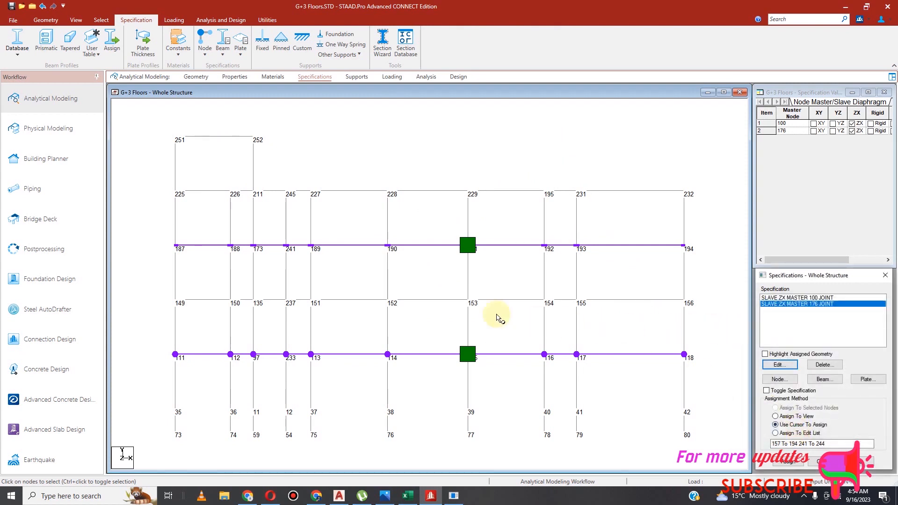
# Add a Master/Slave node specification with master node 138 and only the ZX slaved direction.
pyautogui.click(209, 56)
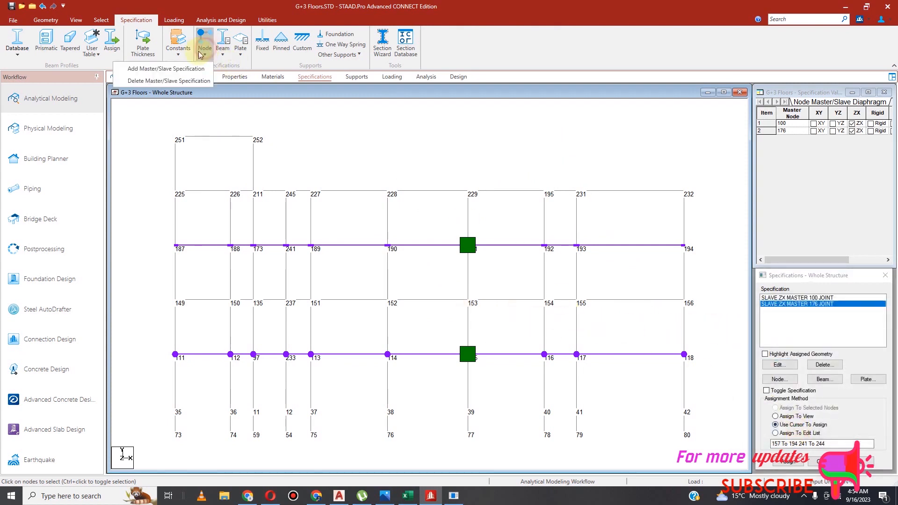
pyautogui.click(190, 71)
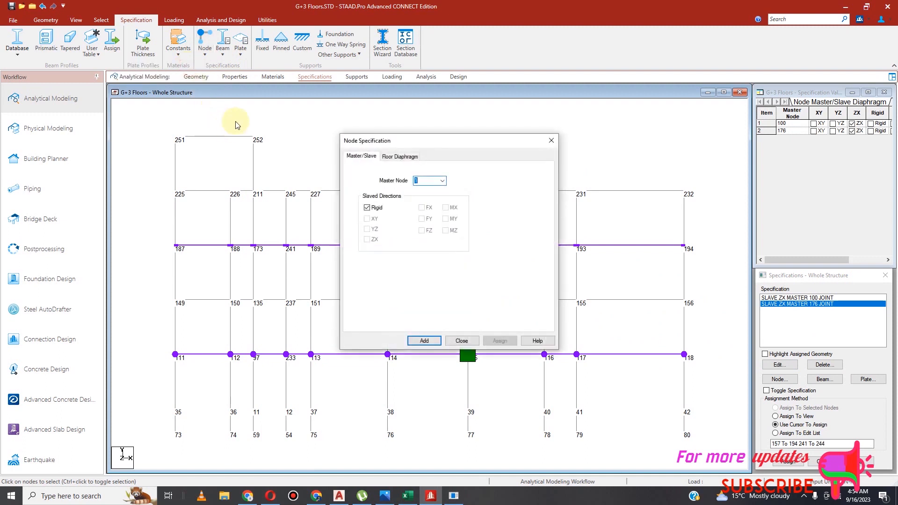
pyautogui.click(443, 182)
pyautogui.moveTo(443, 213); pyautogui.dragTo(451, 294)
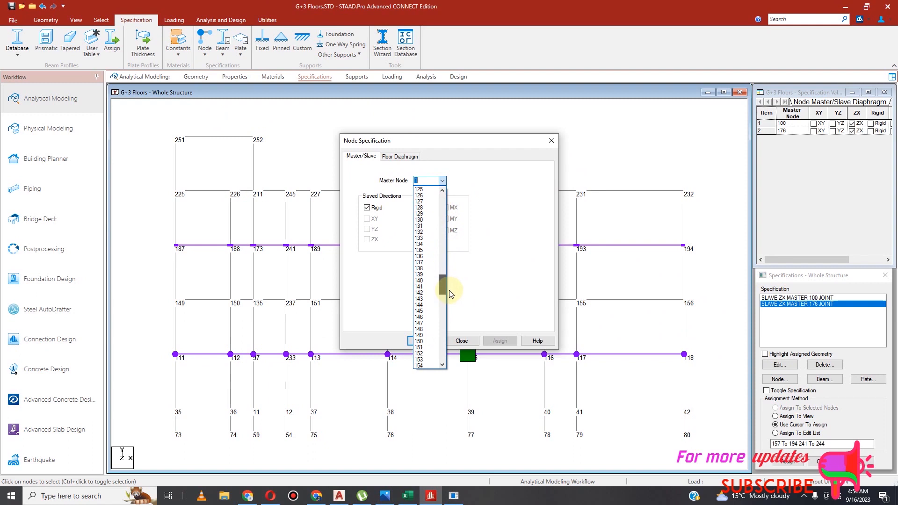
pyautogui.click(421, 268)
pyautogui.click(372, 239)
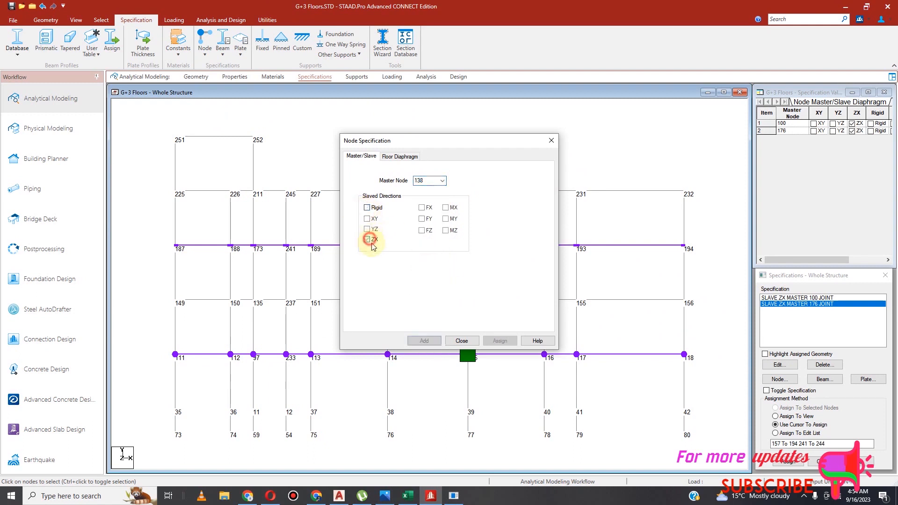
pyautogui.click(426, 341)
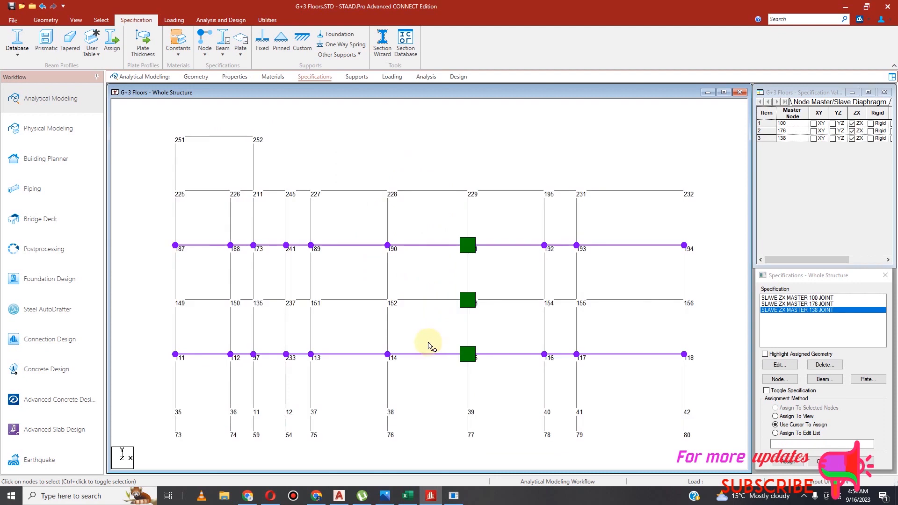
# Select the floor nodes along the row from 149 to 156 and assign them the SLAVE ZX MASTER 138 JOINT specification.
pyautogui.click(100, 20)
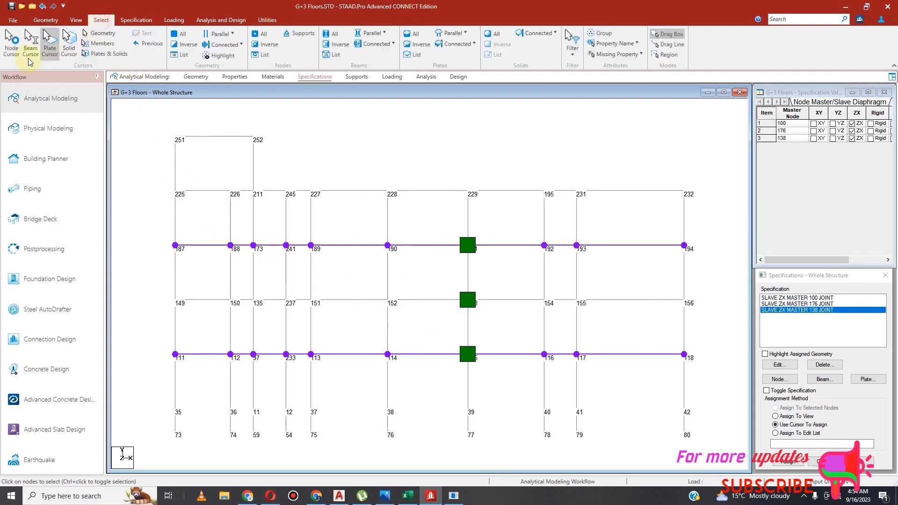
pyautogui.click(145, 289)
pyautogui.moveTo(209, 311); pyautogui.dragTo(698, 321)
pyautogui.click(789, 461)
pyautogui.click(824, 395)
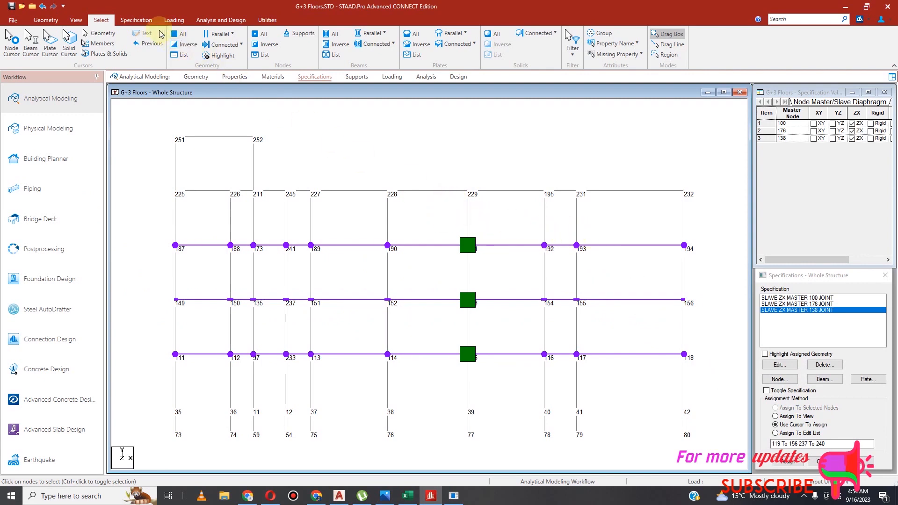
# Add a Master/Slave node specification with master node 214 and only the ZX slaved direction.
pyautogui.click(136, 19)
pyautogui.click(205, 46)
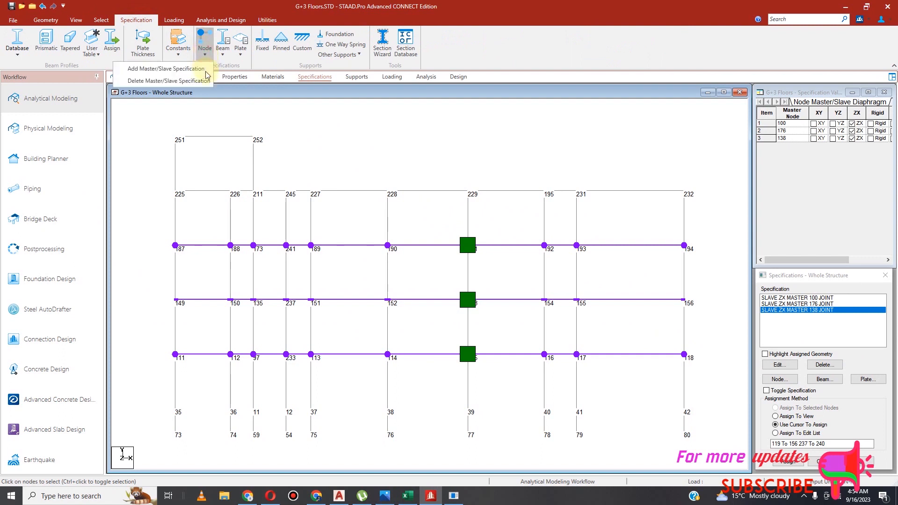
pyautogui.click(205, 69)
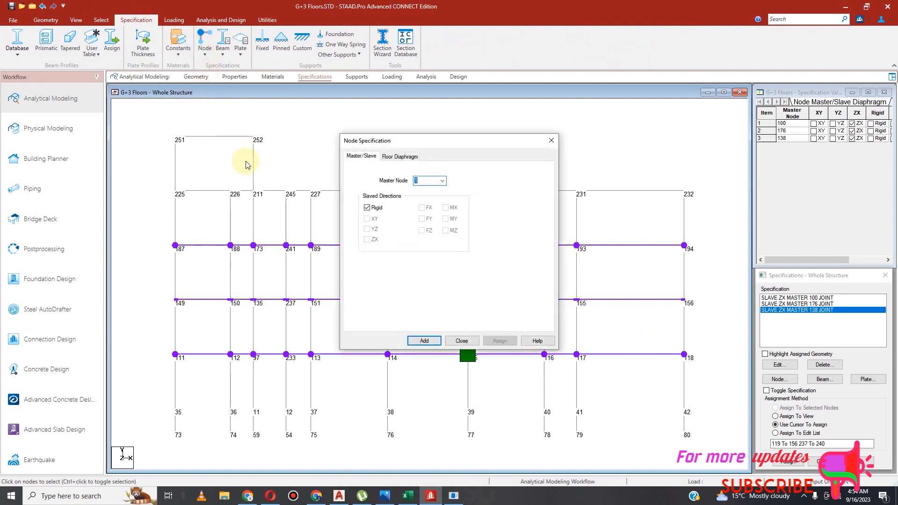
pyautogui.click(443, 181)
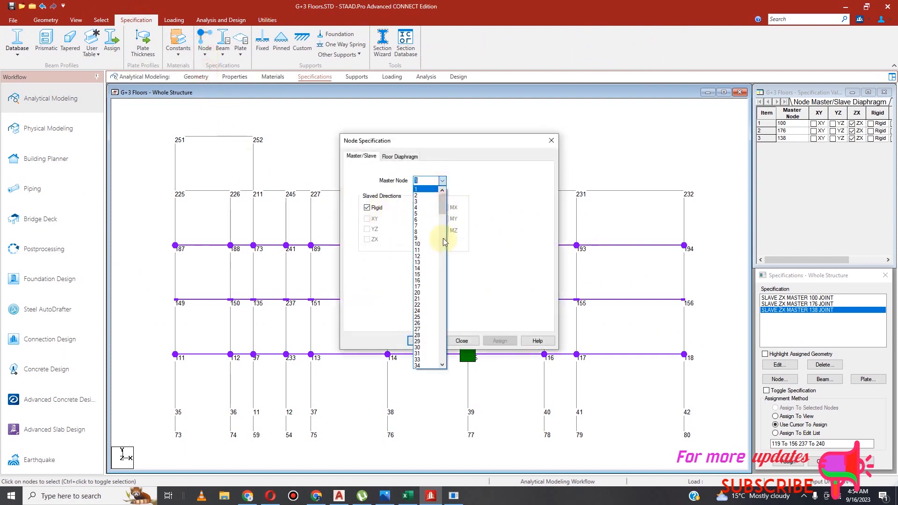
pyautogui.moveTo(444, 228); pyautogui.dragTo(448, 335)
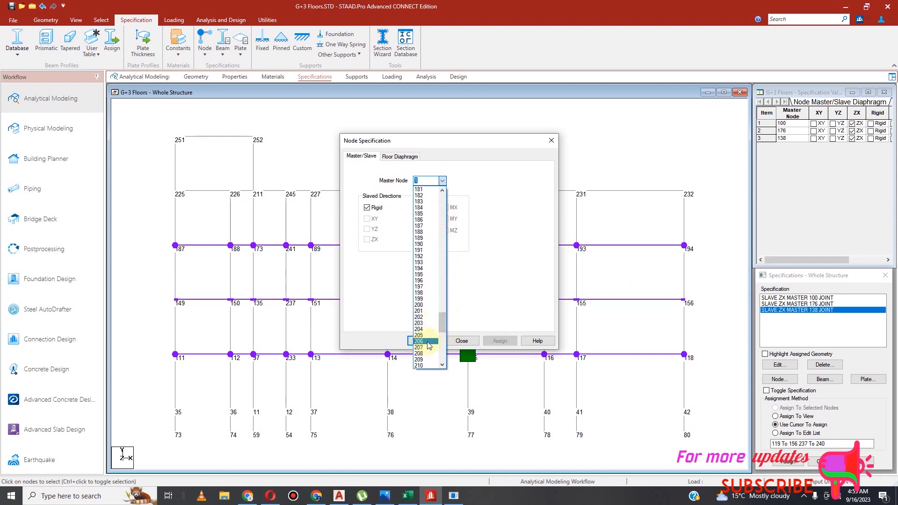
pyautogui.scroll(-2, 430, 343)
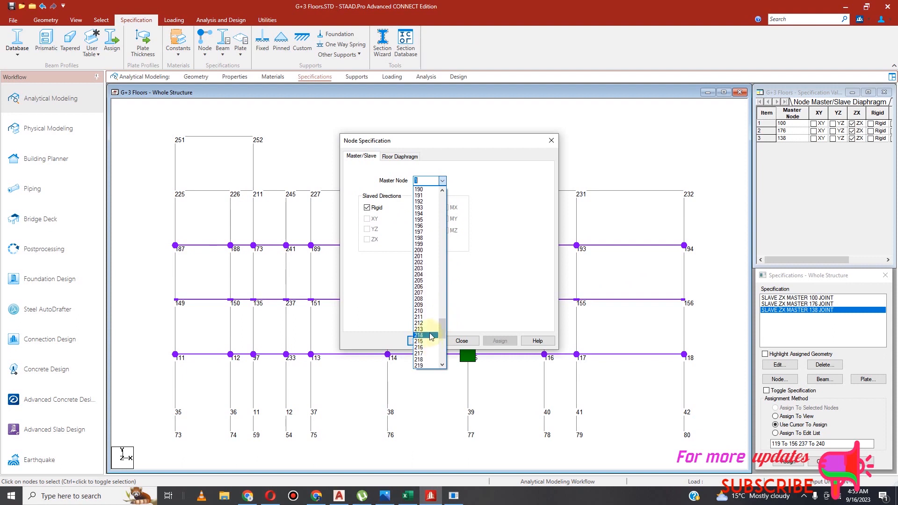
pyautogui.click(429, 341)
pyautogui.click(371, 209)
pyautogui.click(371, 244)
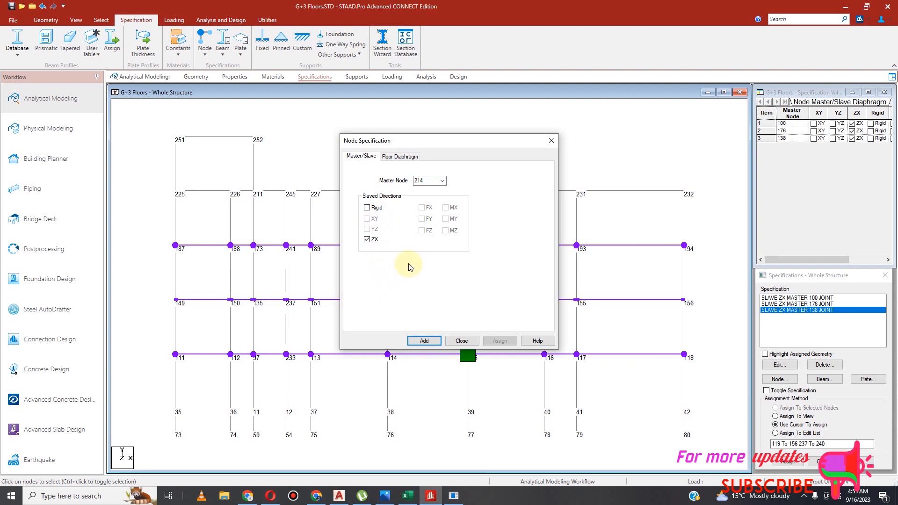
pyautogui.click(434, 341)
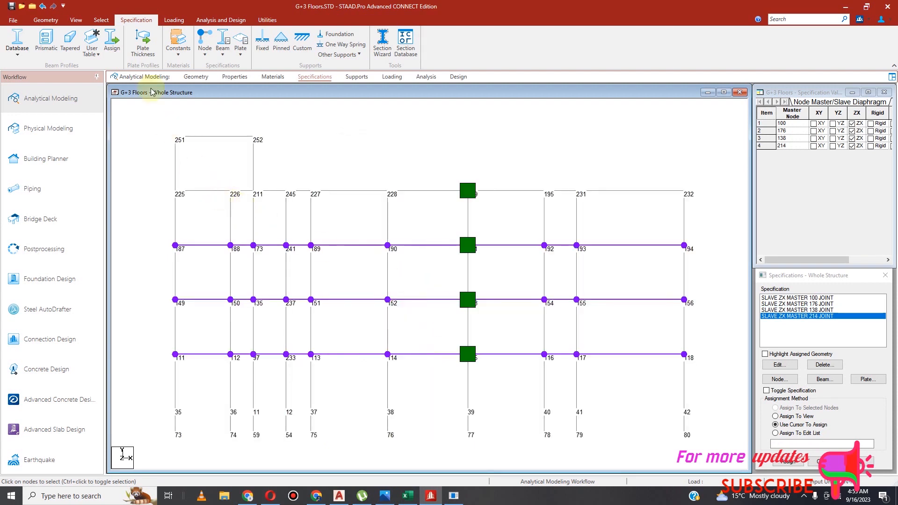
# Select the floor nodes along the row from 225 to 232 and assign them the SLAVE ZX MASTER 214 JOINT specification.
pyautogui.click(106, 22)
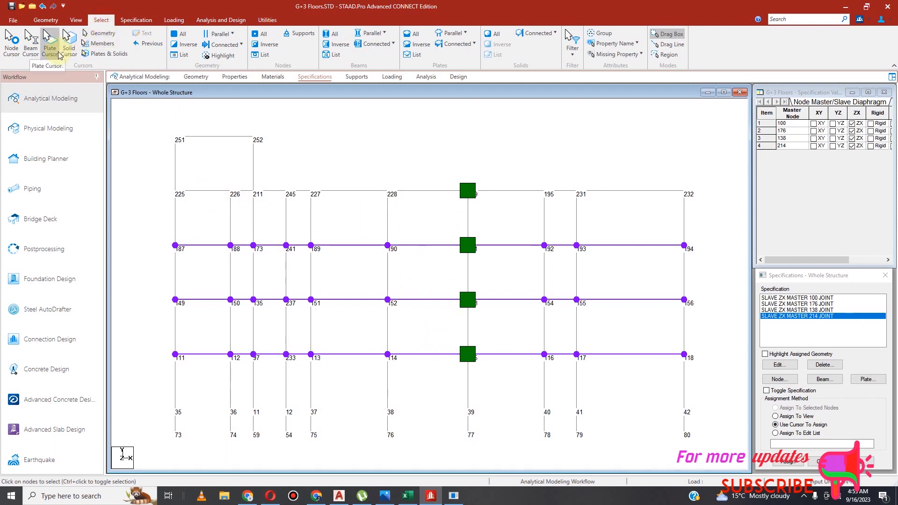
pyautogui.moveTo(152, 180); pyautogui.dragTo(721, 237)
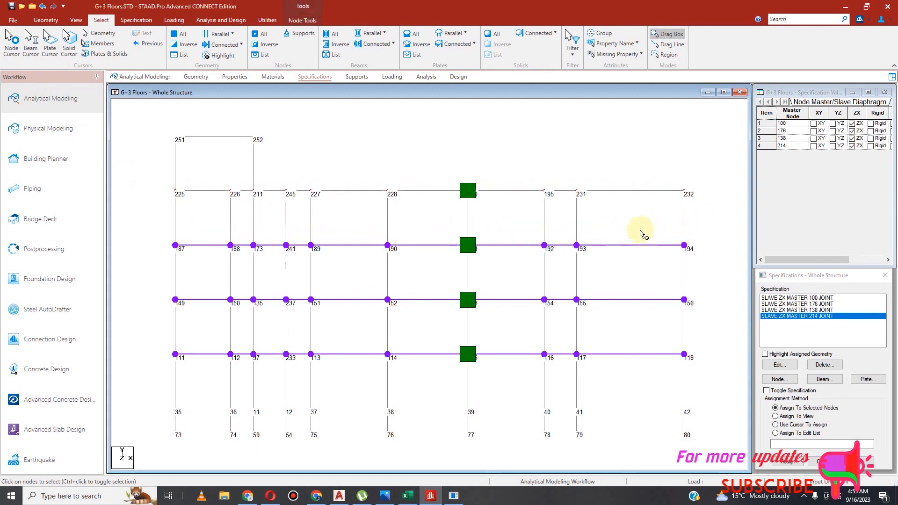
pyautogui.click(795, 463)
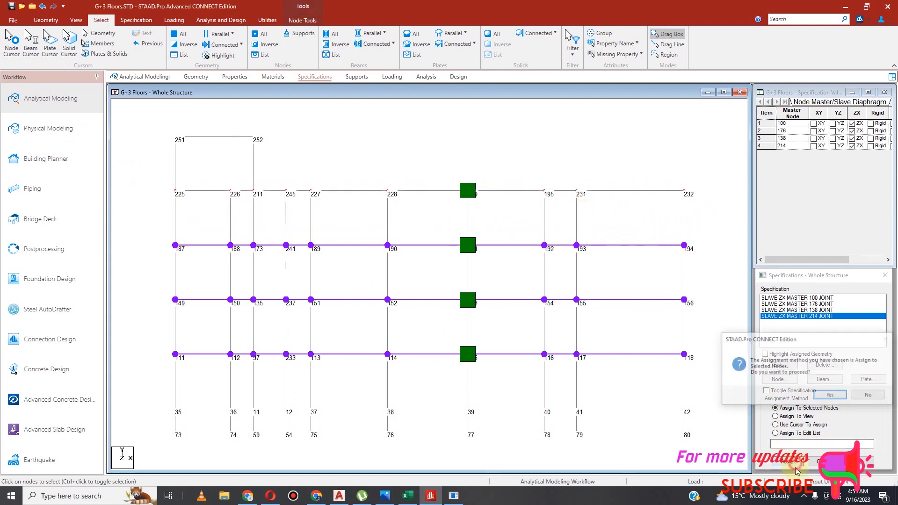
pyautogui.click(831, 395)
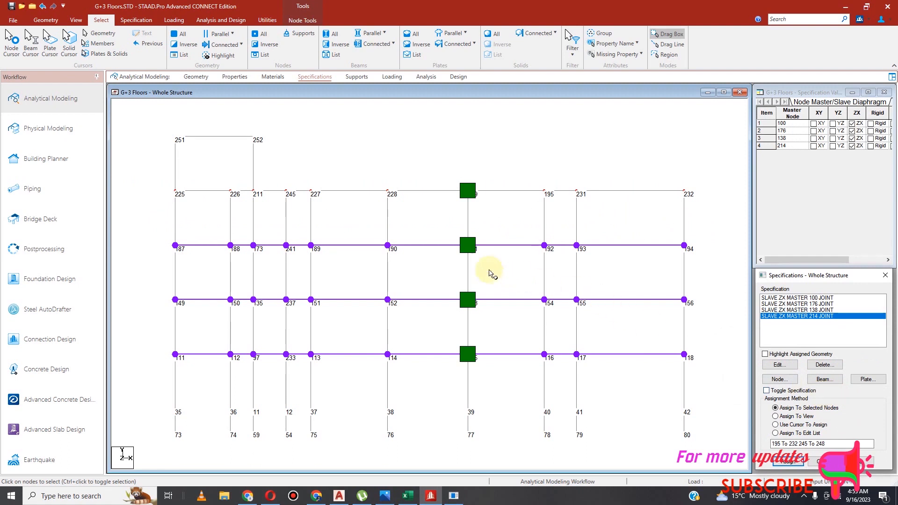
# Review the master node and slaved directions of the master 138 and master 214 specifications without changing them.
pyautogui.click(789, 310)
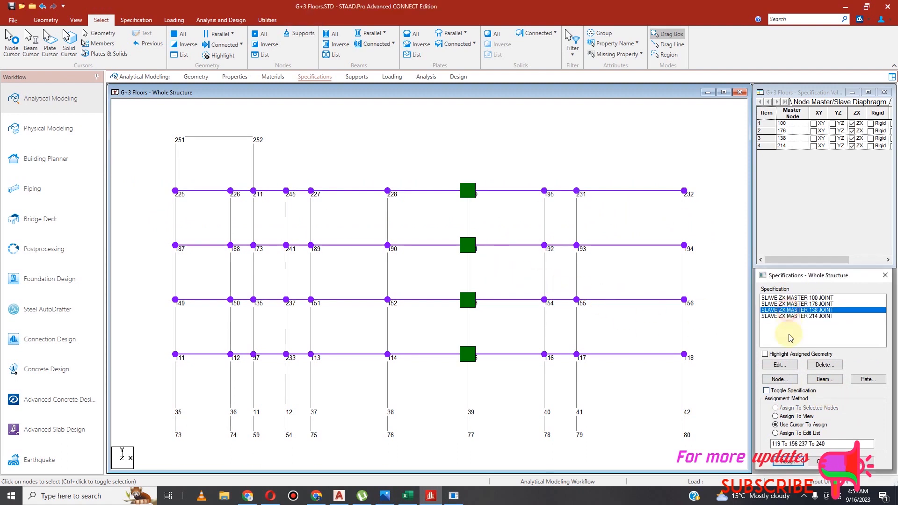
pyautogui.click(780, 365)
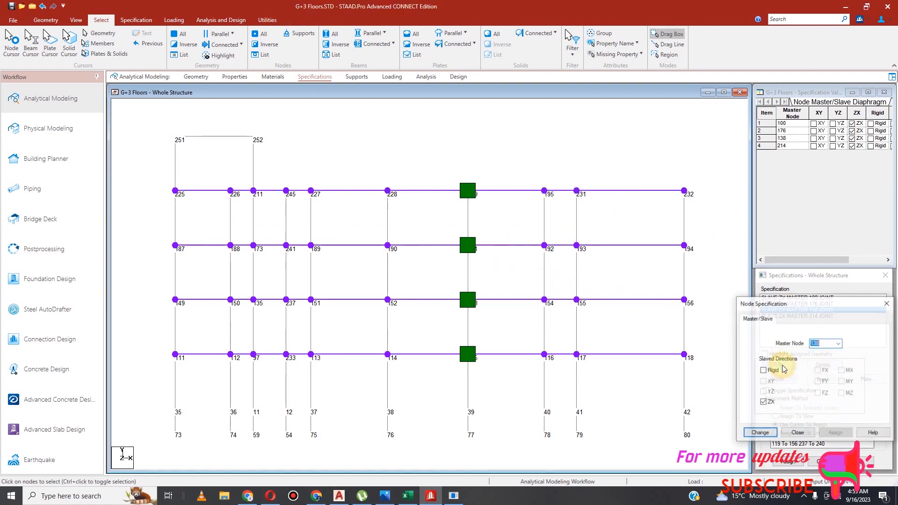
pyautogui.click(802, 433)
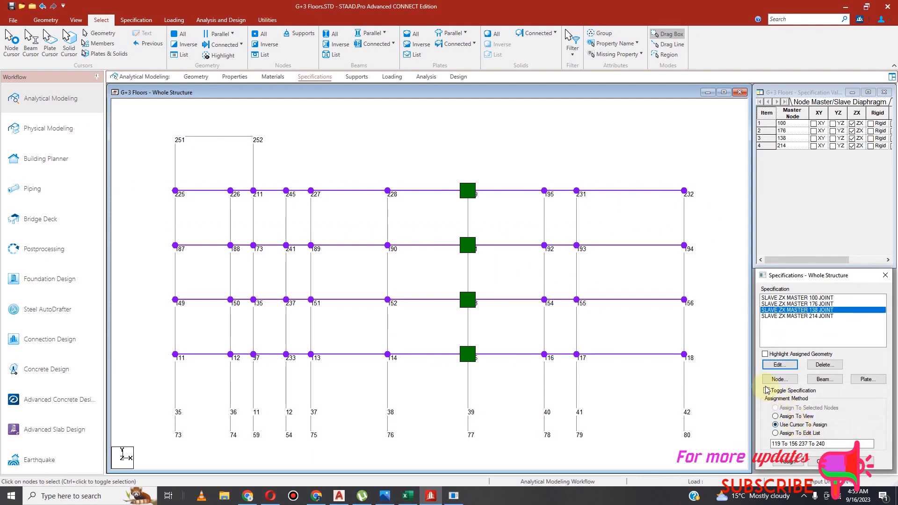
pyautogui.click(794, 317)
pyautogui.click(781, 366)
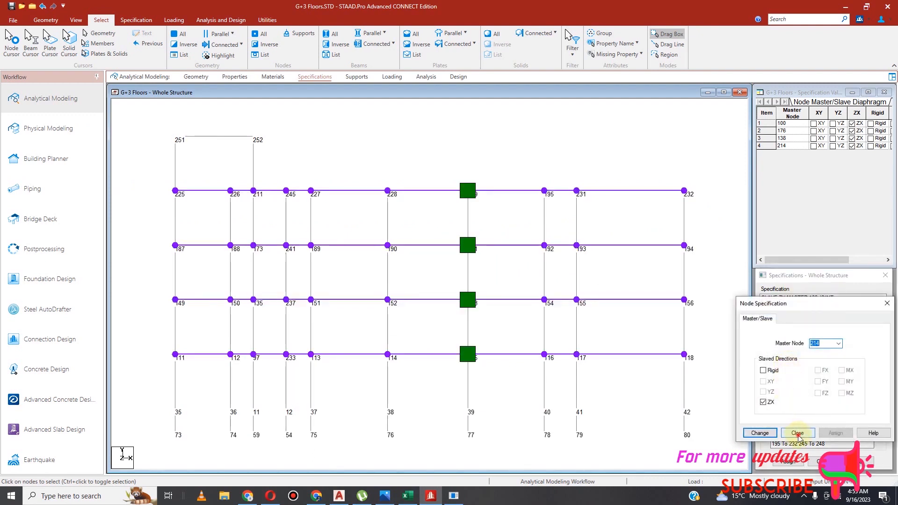
pyautogui.click(798, 433)
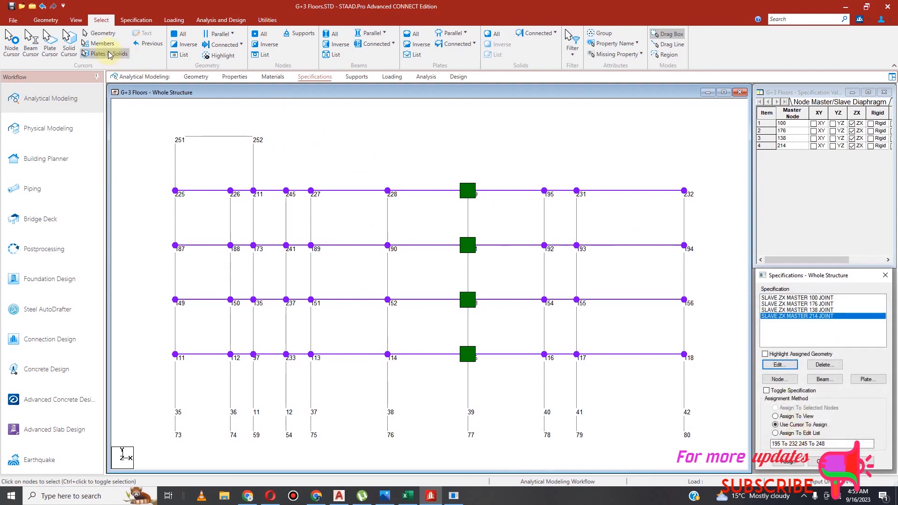
# Add a Master/Slave node specification for the small roof level with master node 252 and only the ZX slaved direction.
pyautogui.click(76, 19)
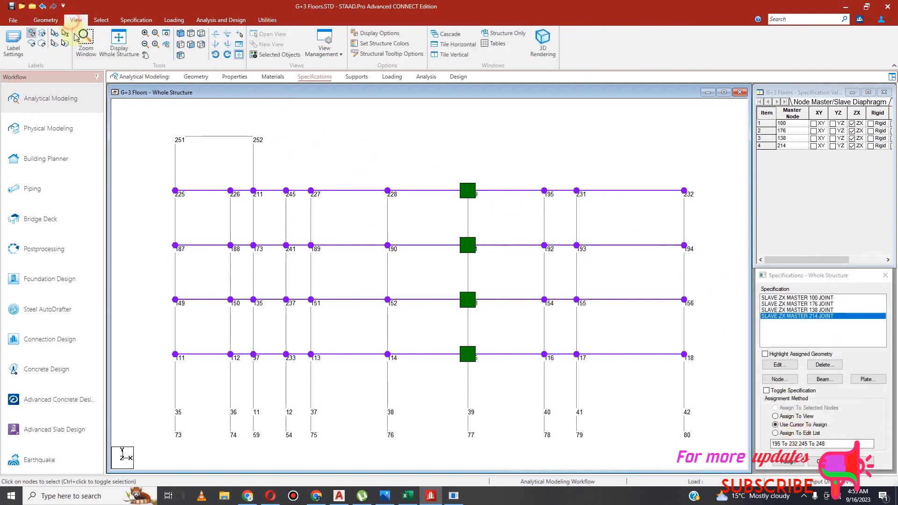
pyautogui.click(181, 34)
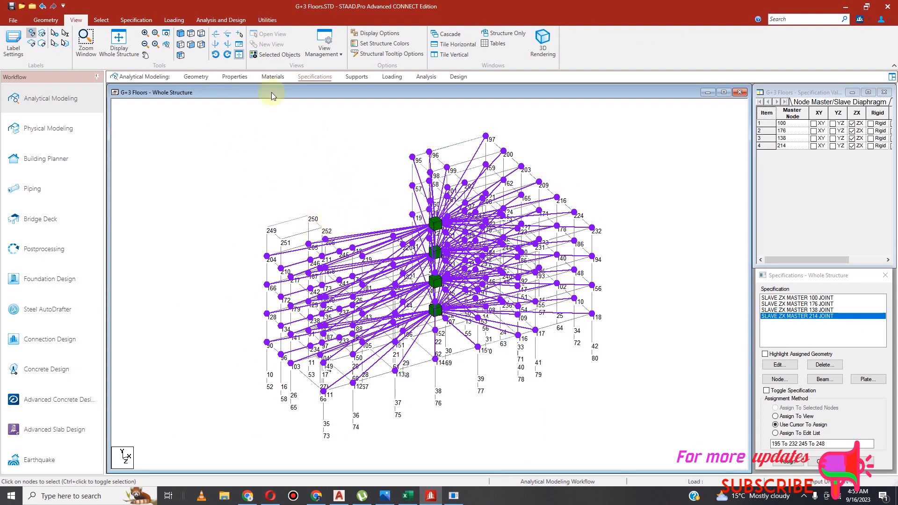
pyautogui.click(136, 20)
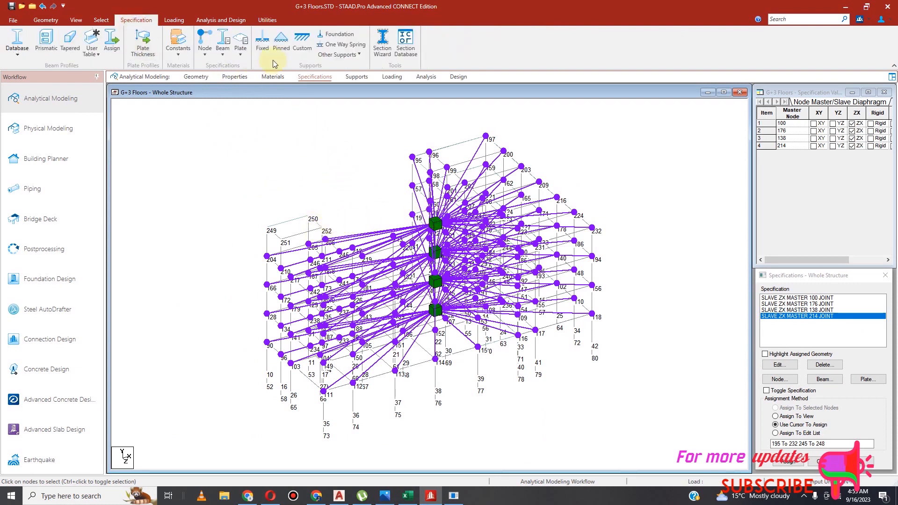
pyautogui.click(205, 49)
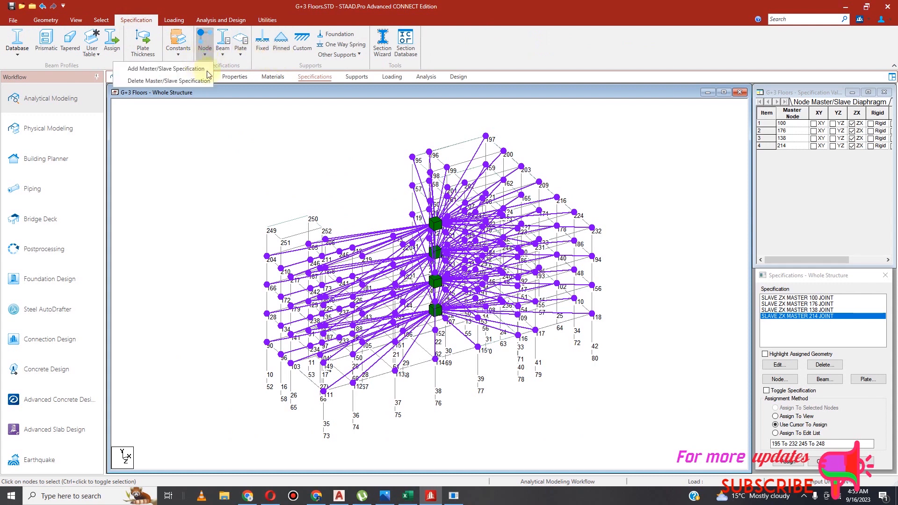
pyautogui.click(164, 69)
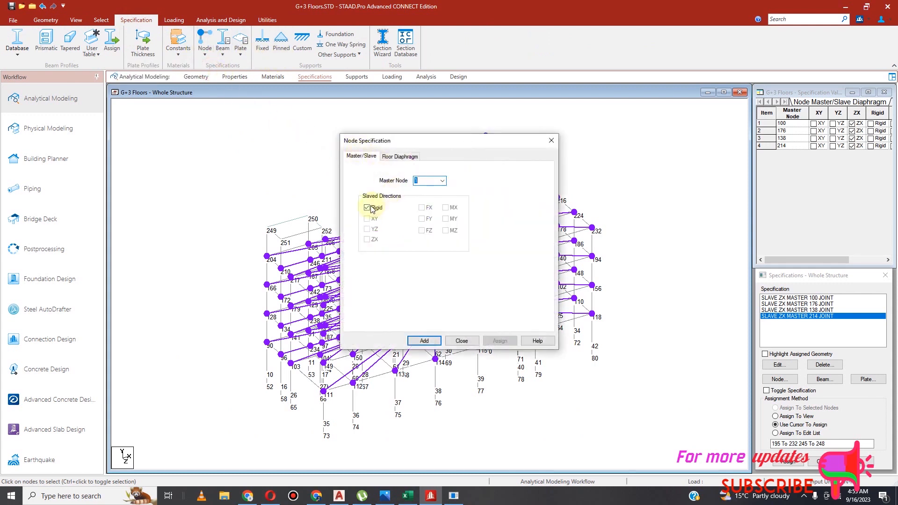
pyautogui.click(443, 181)
pyautogui.moveTo(442, 194); pyautogui.dragTo(446, 368)
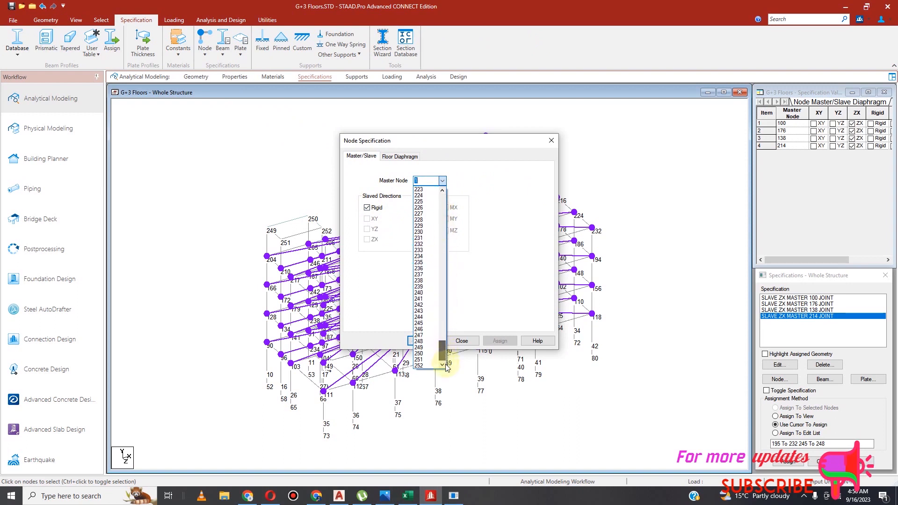
pyautogui.click(433, 366)
pyautogui.click(367, 208)
pyautogui.click(367, 239)
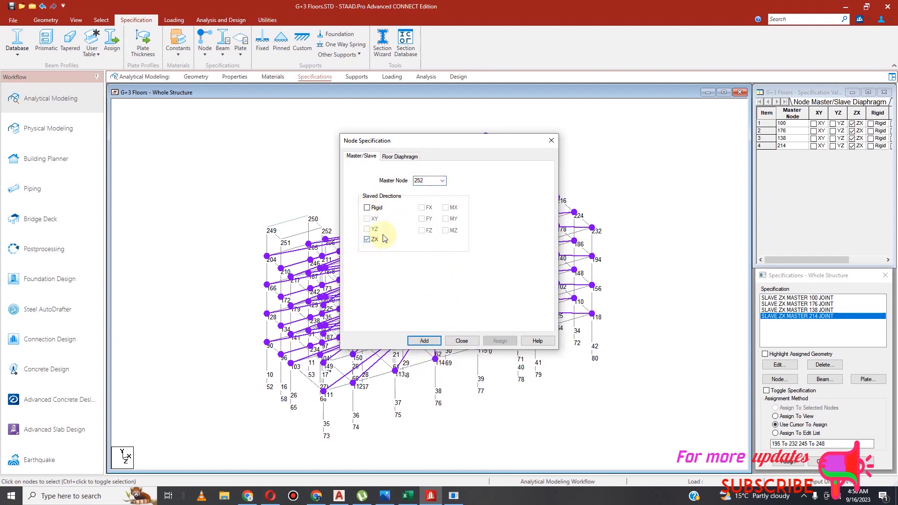
pyautogui.click(424, 341)
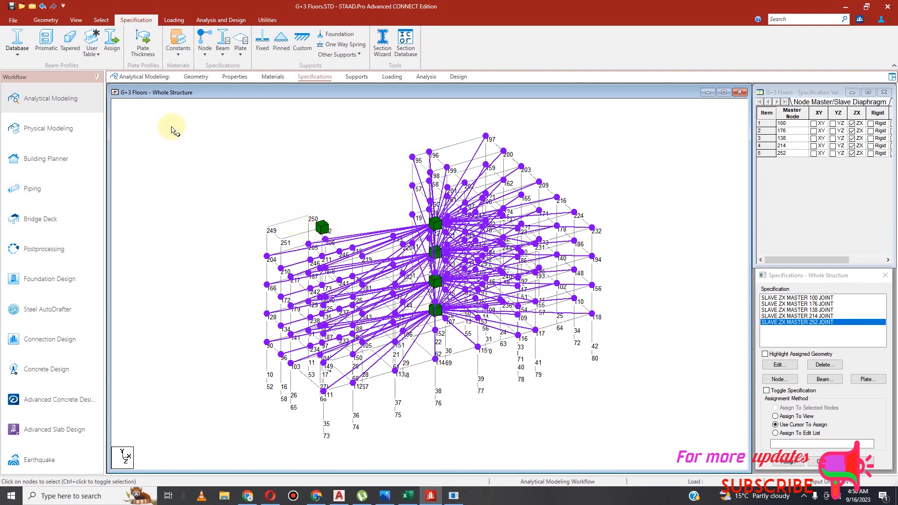
# Select the topmost roof-level nodes 249 to 252 in elevation and assign them the SLAVE ZX MASTER 252 JOINT specification.
pyautogui.click(76, 20)
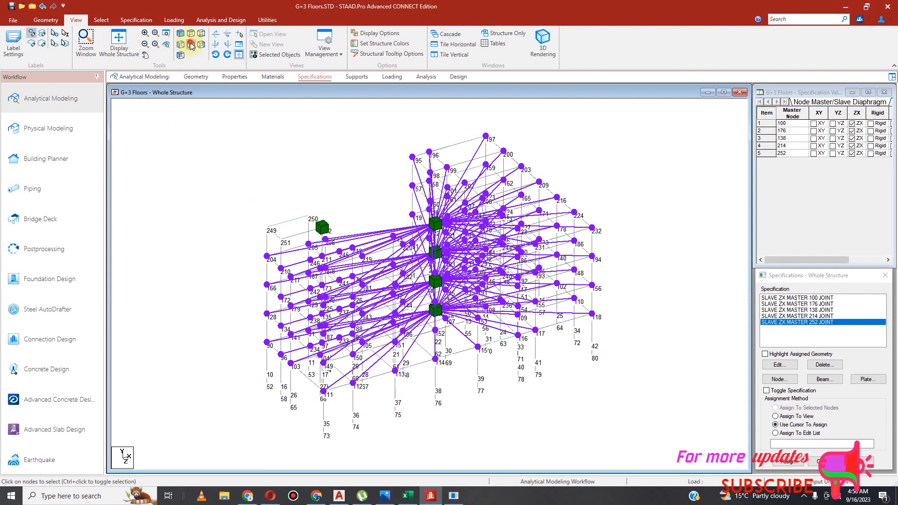
pyautogui.click(191, 45)
pyautogui.click(103, 20)
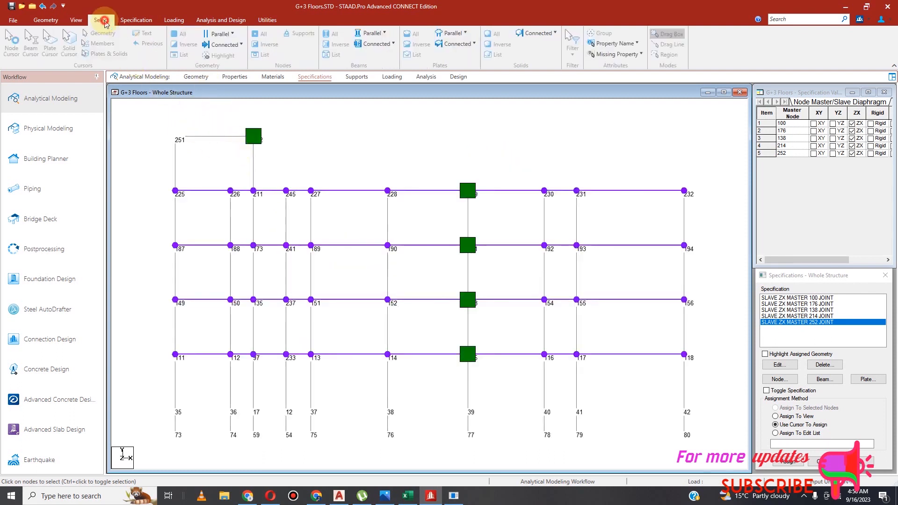
pyautogui.click(11, 44)
pyautogui.moveTo(157, 118); pyautogui.dragTo(335, 158)
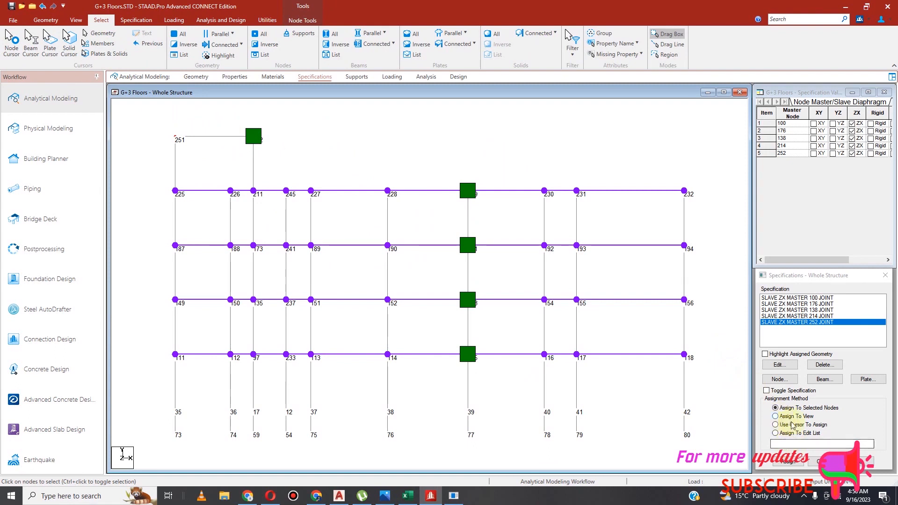
pyautogui.click(789, 461)
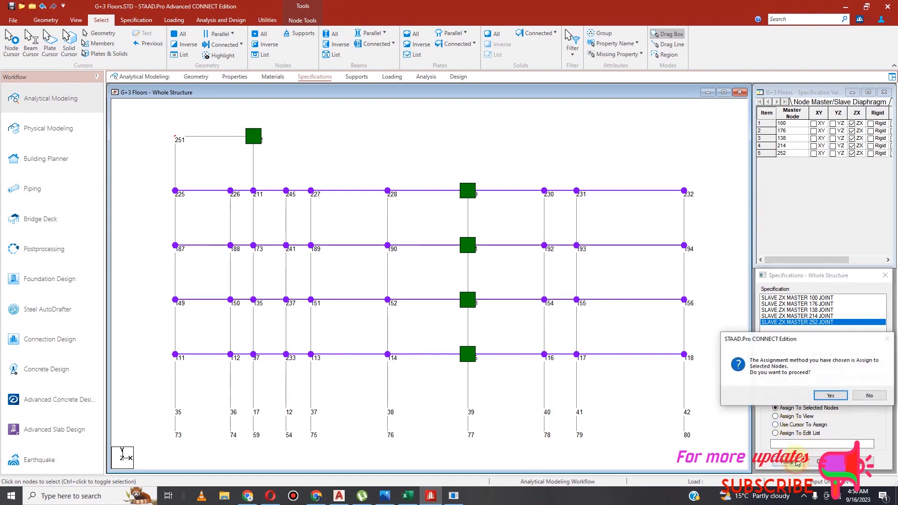
pyautogui.click(830, 396)
pyautogui.click(465, 142)
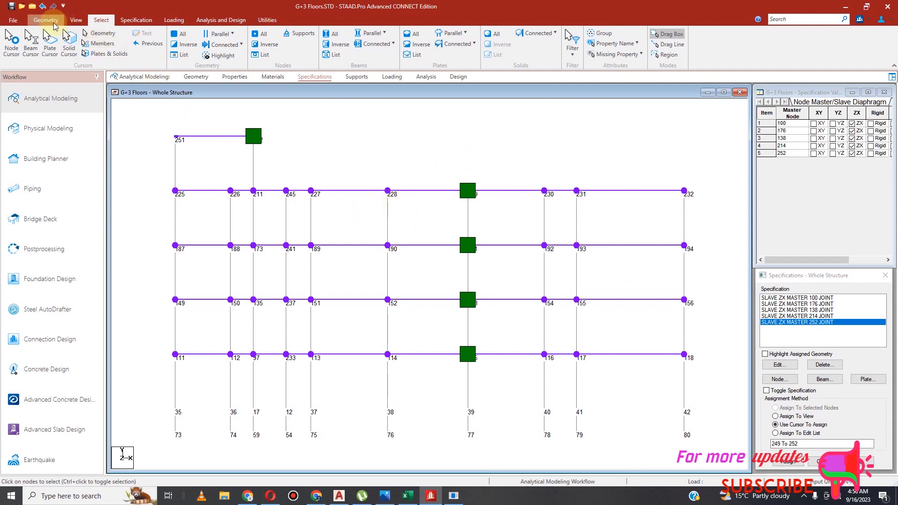
# Show the whole structure in an isometric view and hide the node numbers.
pyautogui.click(76, 19)
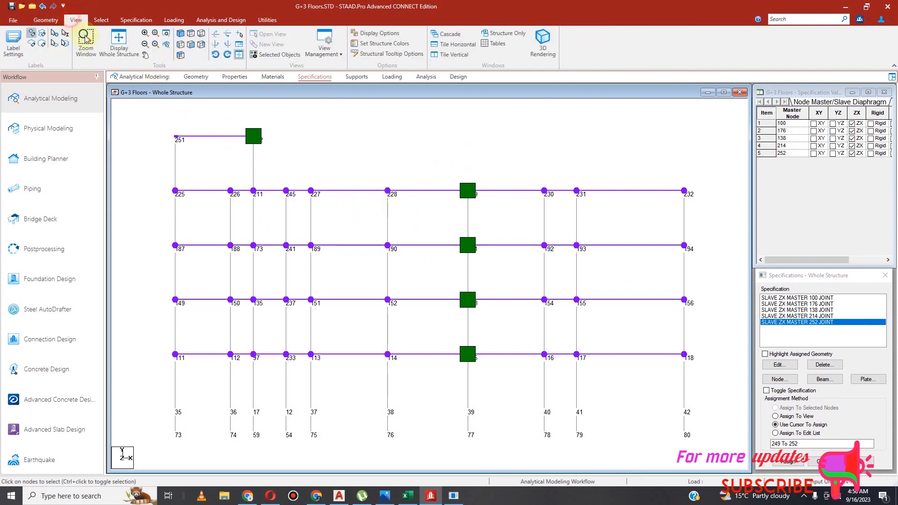
pyautogui.click(182, 43)
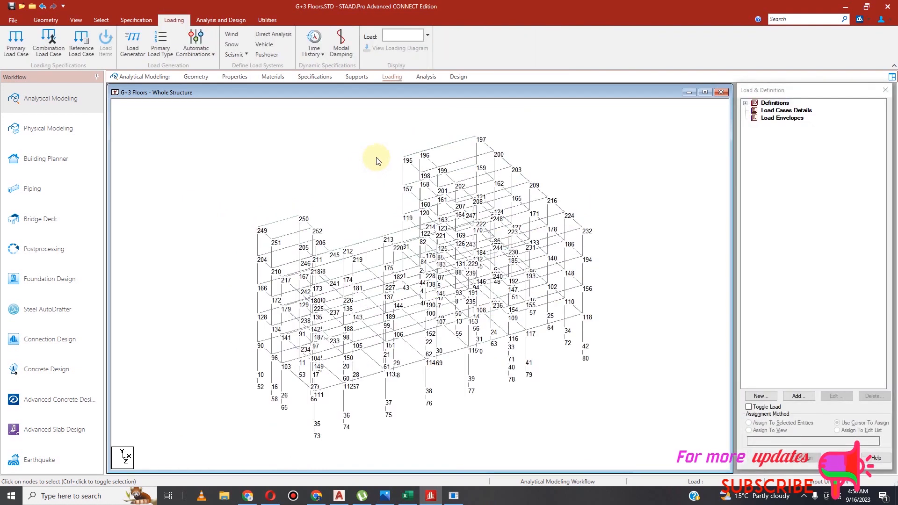
pyautogui.hotkey('shift', 'n')
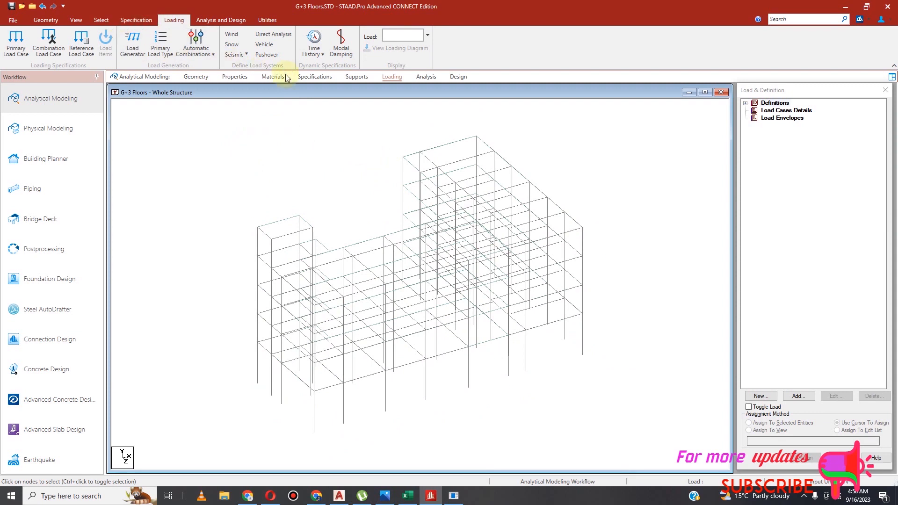
# Create a fixed support definition for the structure with all six restraints.
pyautogui.click(358, 79)
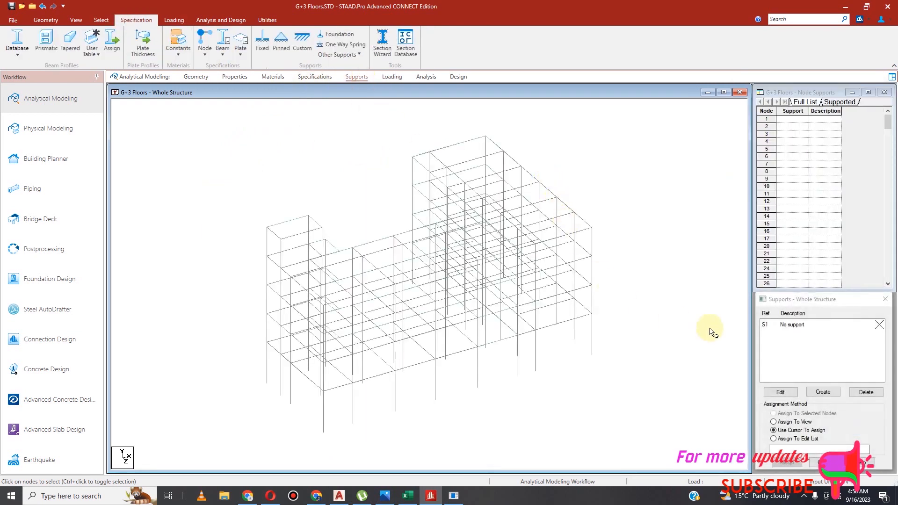
pyautogui.click(823, 393)
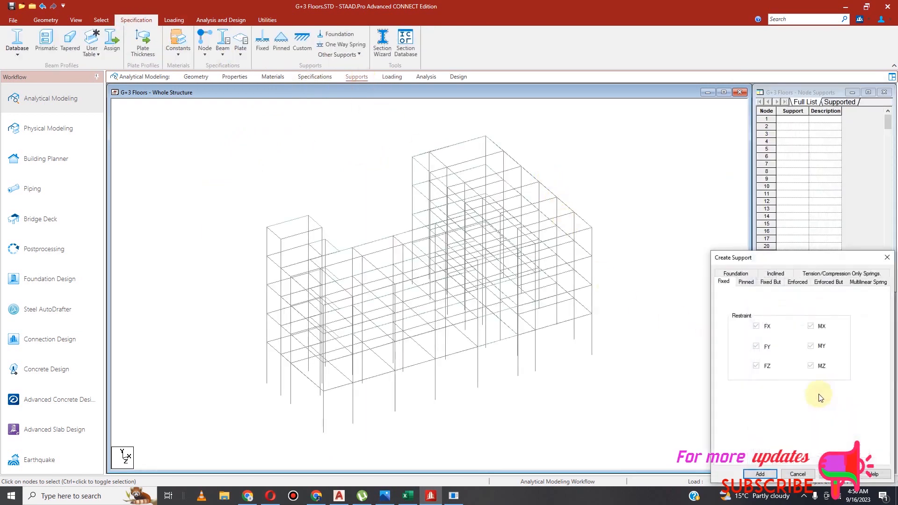
pyautogui.click(760, 474)
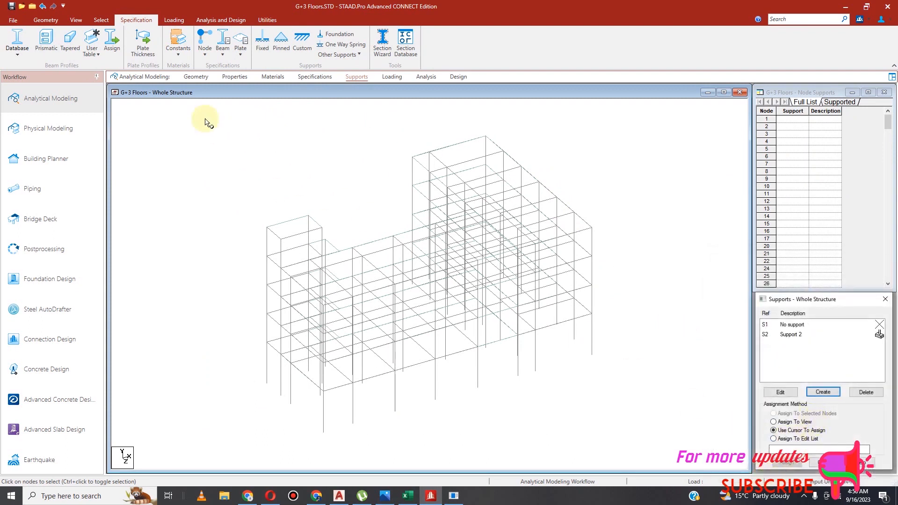
# Assign the fixed support definition to all the column base nodes, selecting them along the ground line in elevation.
pyautogui.click(791, 335)
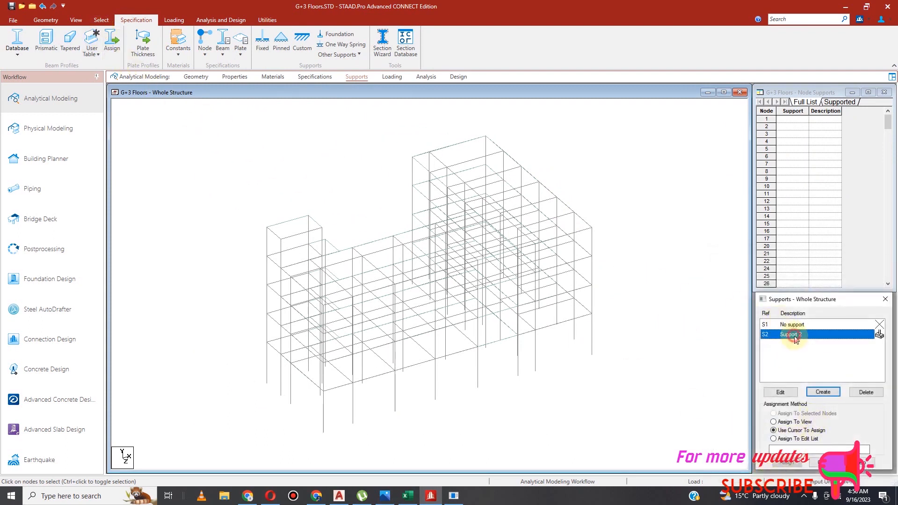
pyautogui.click(76, 20)
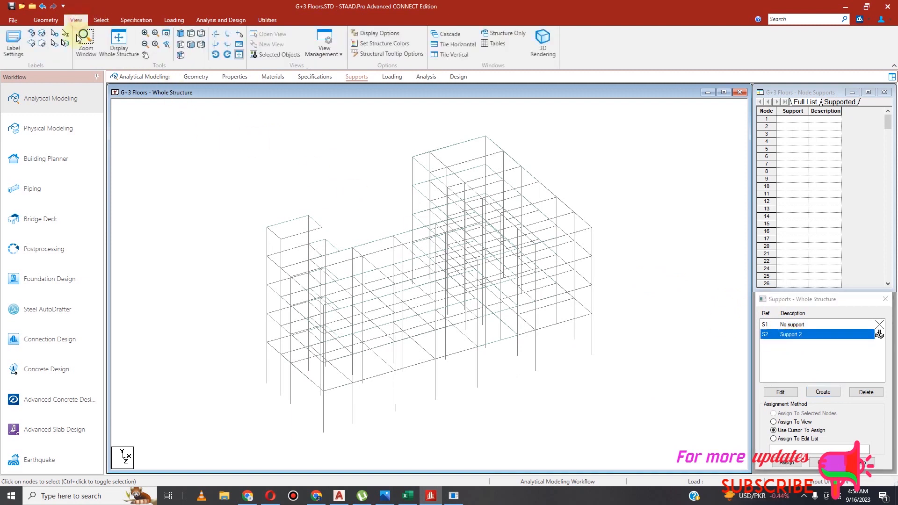
pyautogui.click(190, 45)
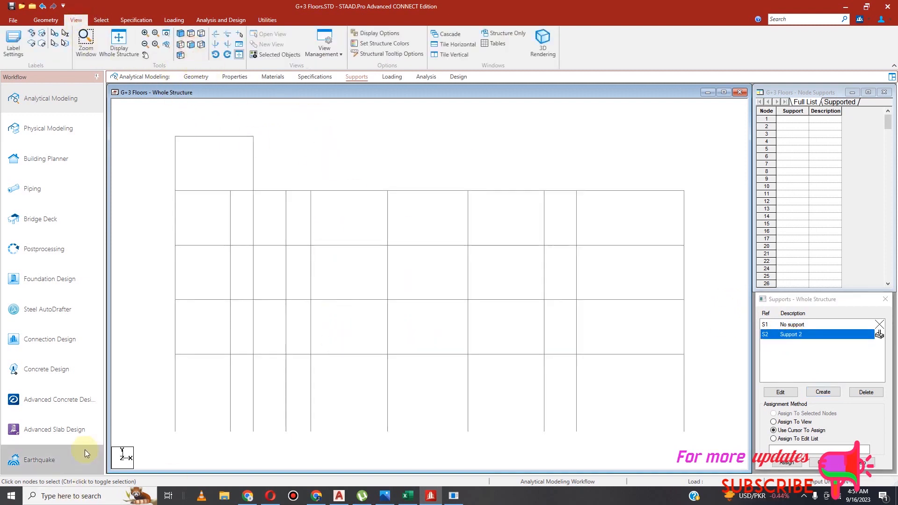
pyautogui.moveTo(229, 447); pyautogui.dragTo(708, 442)
pyautogui.click(787, 463)
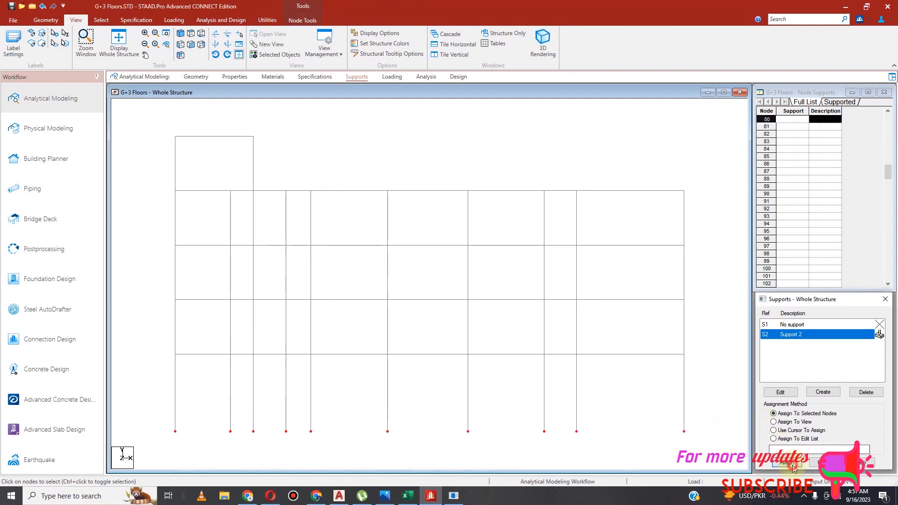
pyautogui.click(831, 408)
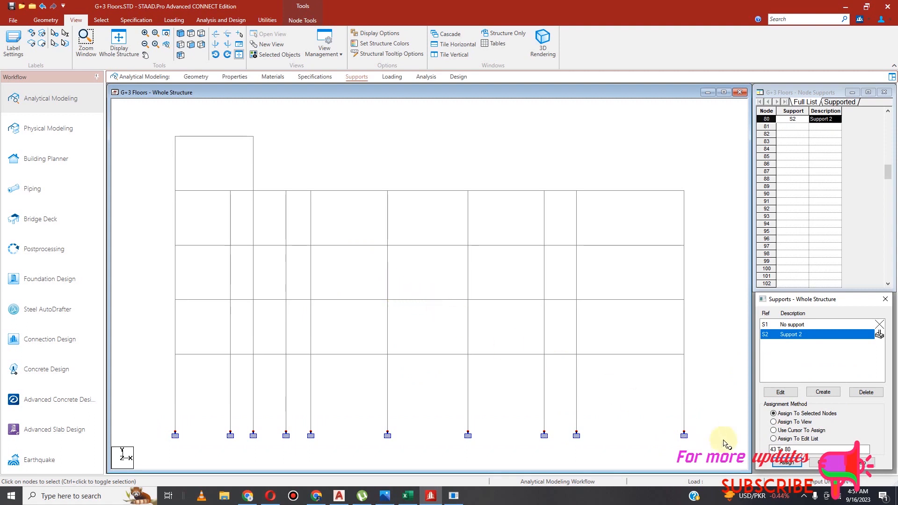
pyautogui.click(824, 462)
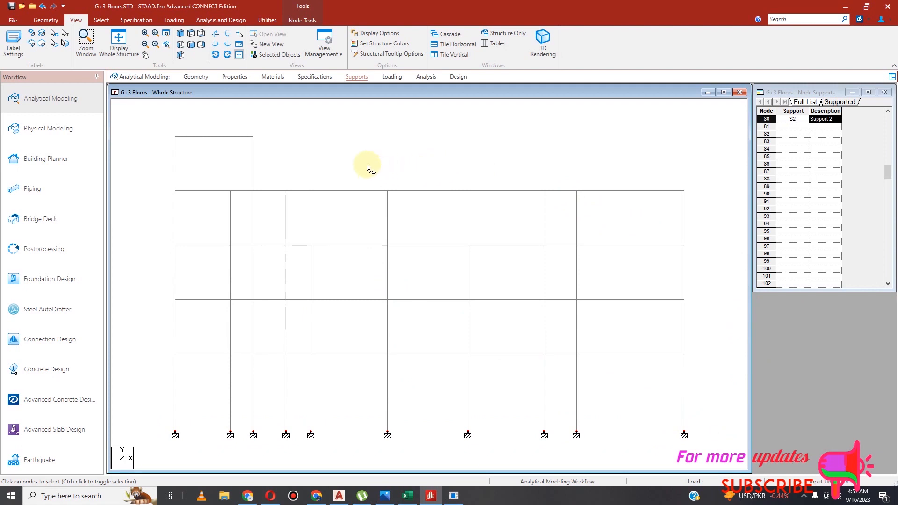
# Add a wind type definition with type number 1 and the comment WIND 1.
pyautogui.click(392, 77)
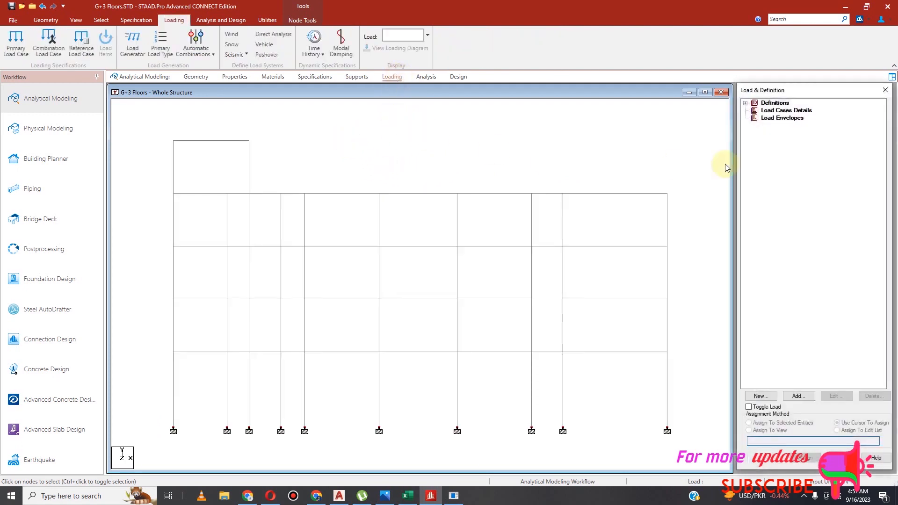
pyautogui.click(747, 104)
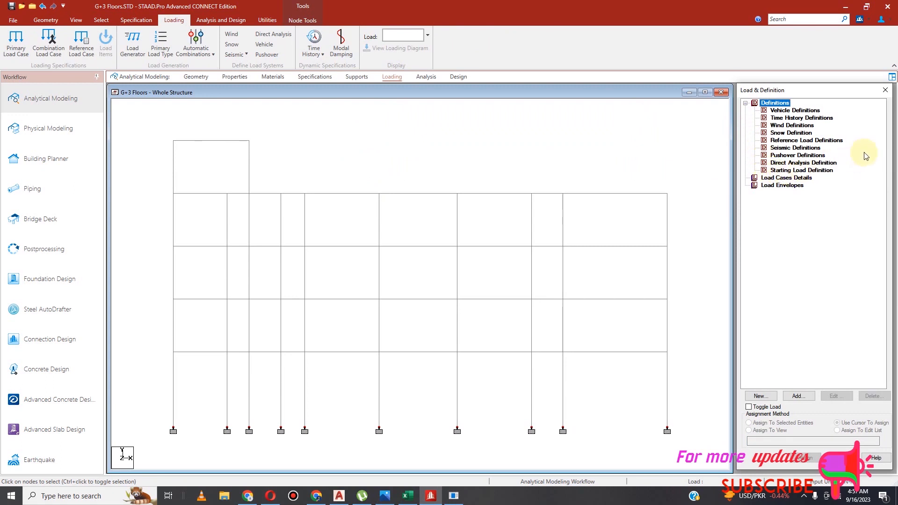
pyautogui.click(781, 126)
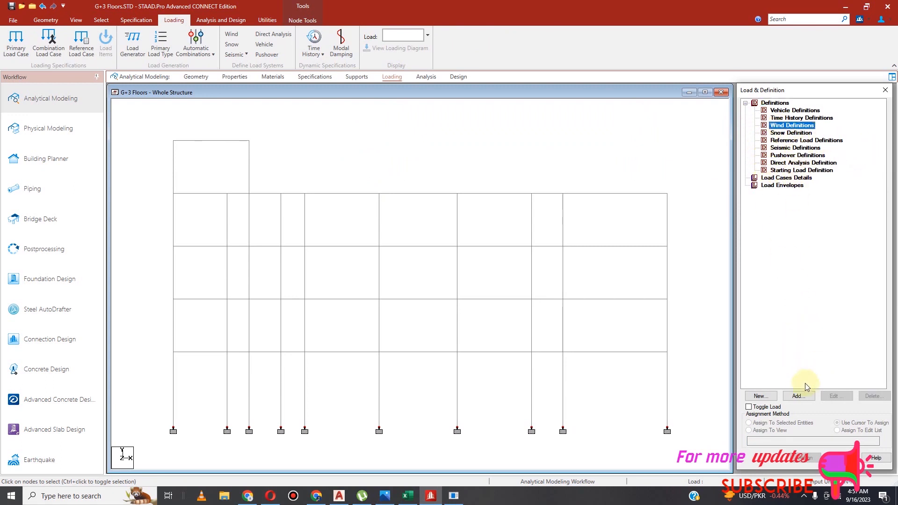
pyautogui.click(799, 397)
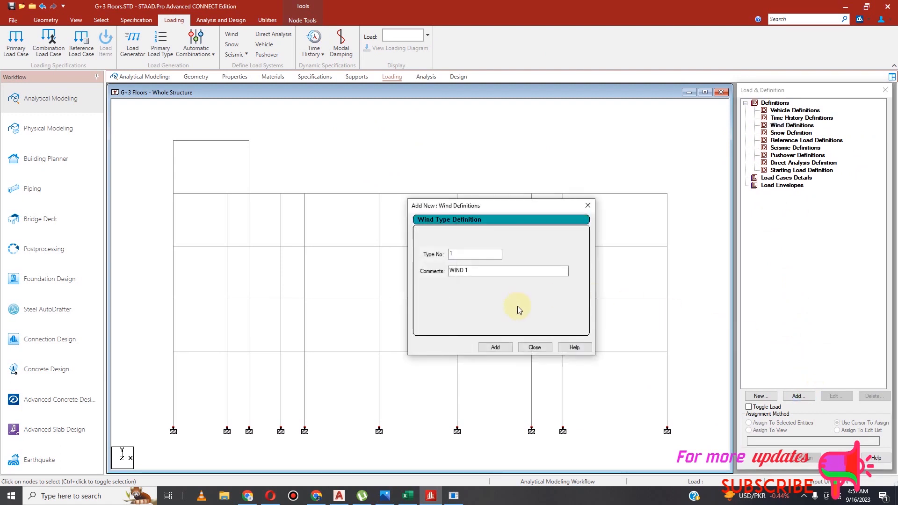
pyautogui.click(512, 349)
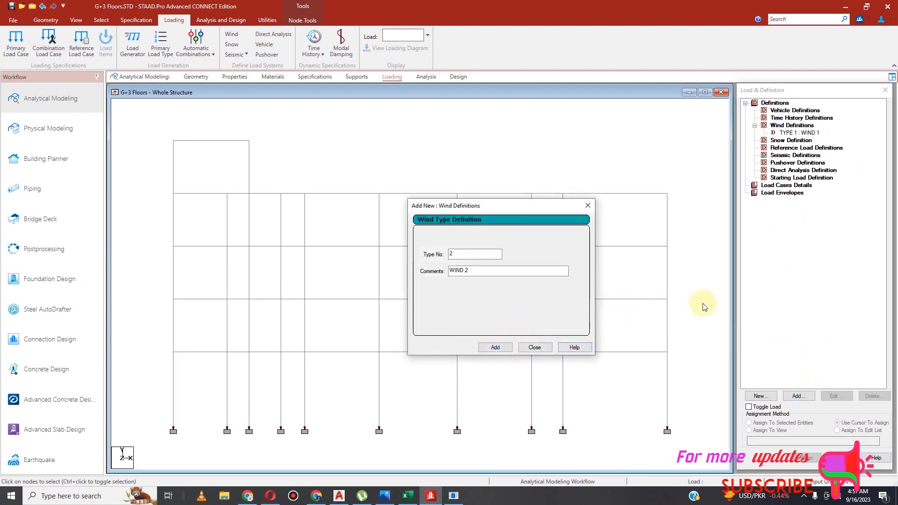
pyautogui.click(536, 348)
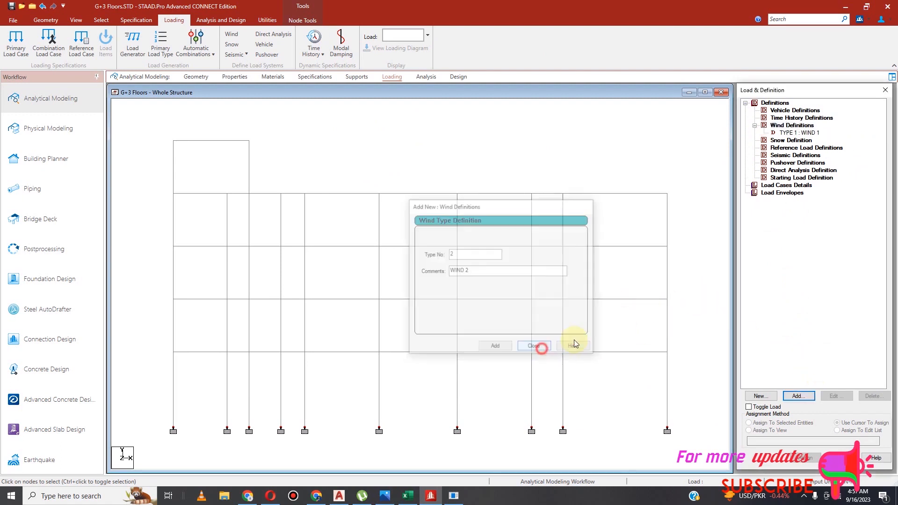
# Start an ASCE-7 2010 intensity calculation for wind type 1 and apply common data with Category IV, Exposure B and Building structures.
pyautogui.click(791, 133)
pyautogui.click(798, 396)
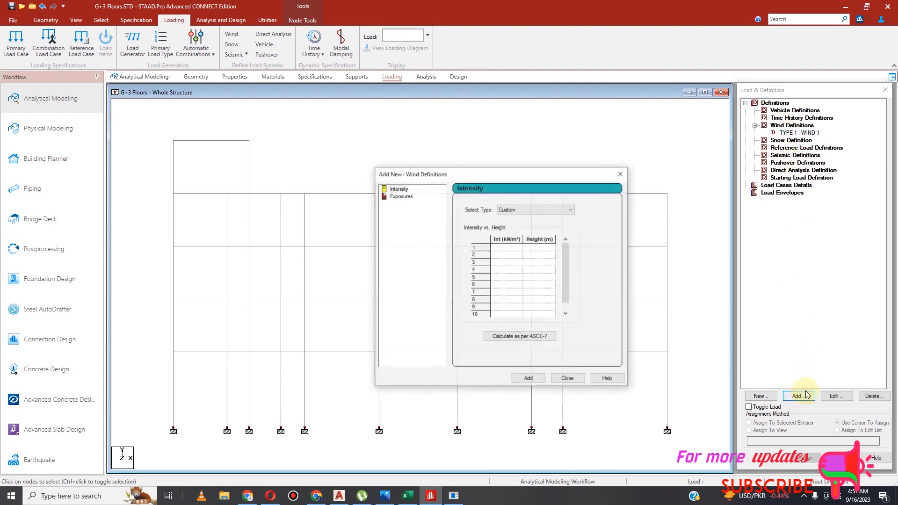
pyautogui.click(532, 338)
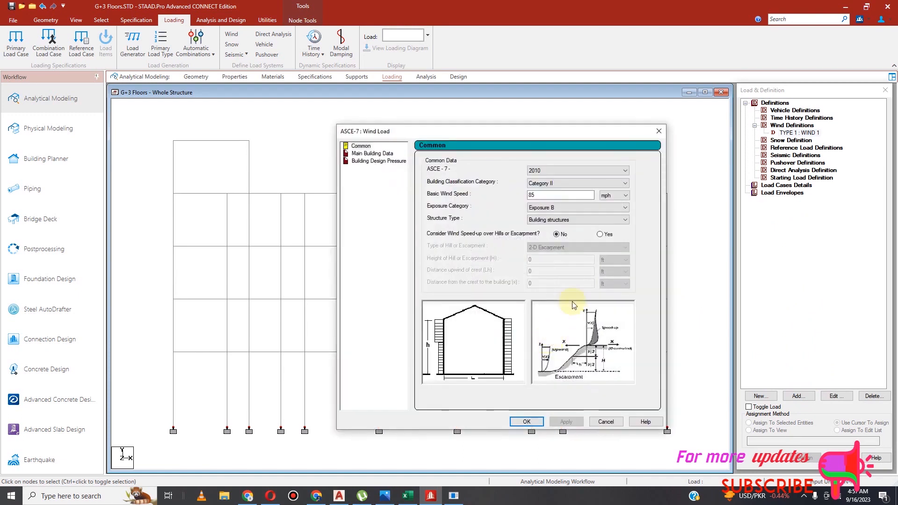
pyautogui.click(615, 209)
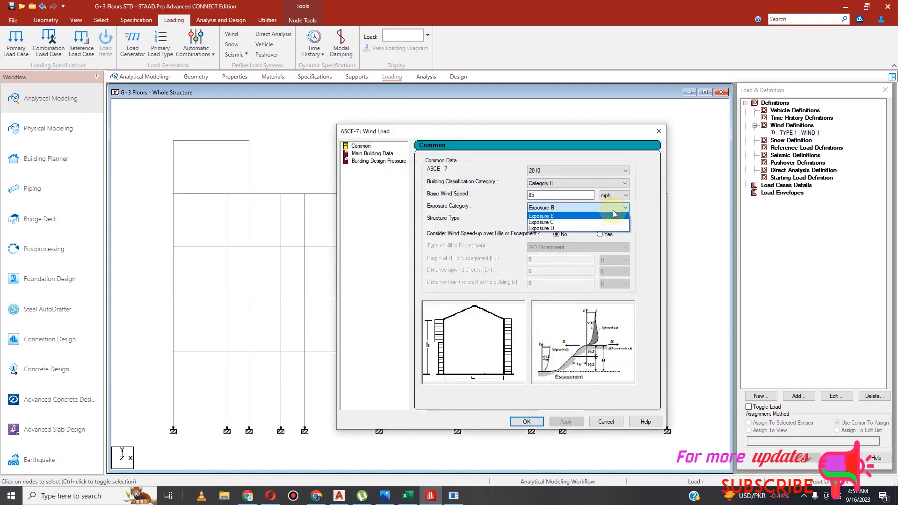
pyautogui.click(614, 213)
pyautogui.click(626, 220)
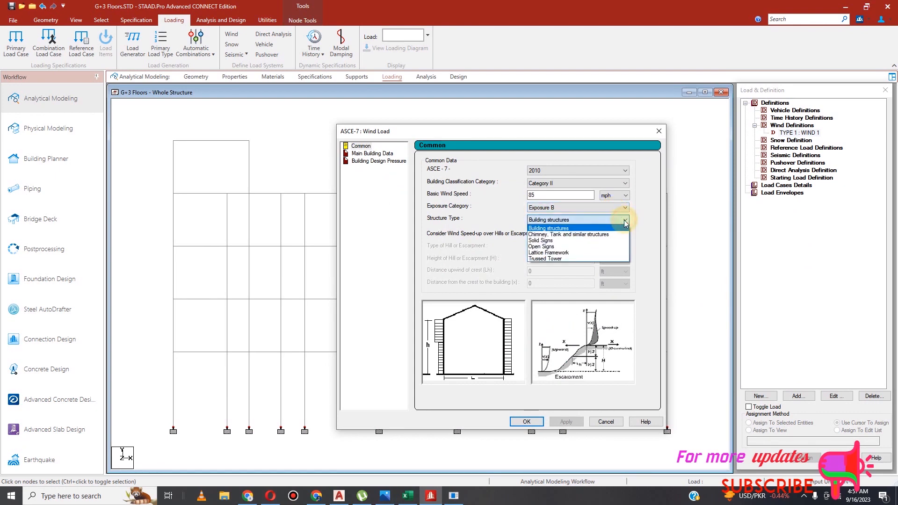
pyautogui.click(625, 223)
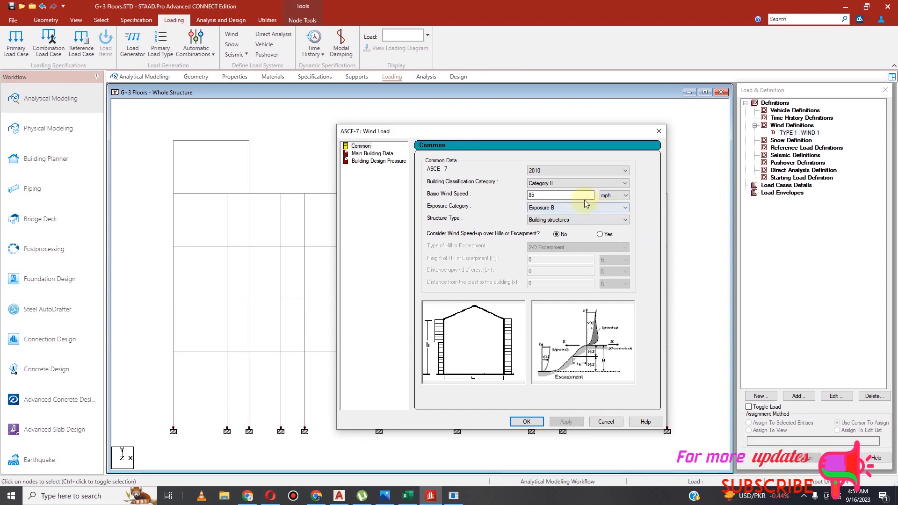
pyautogui.click(627, 186)
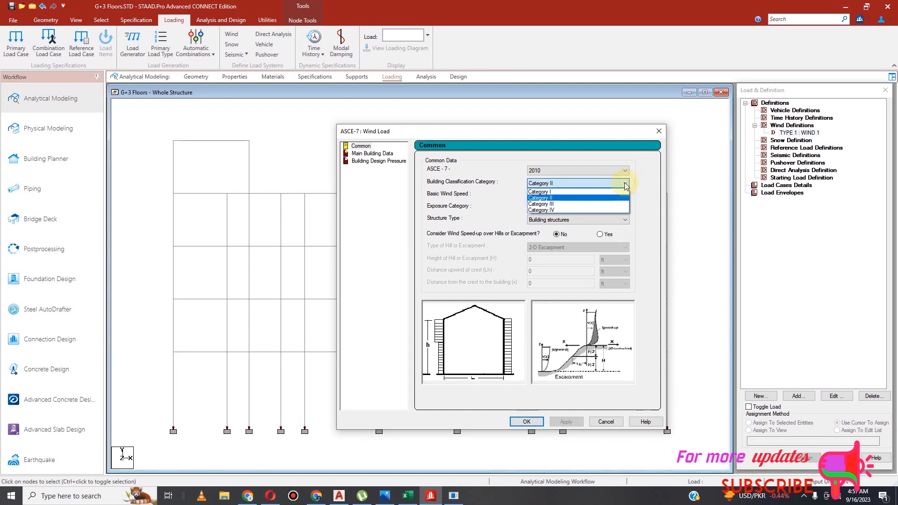
pyautogui.click(613, 210)
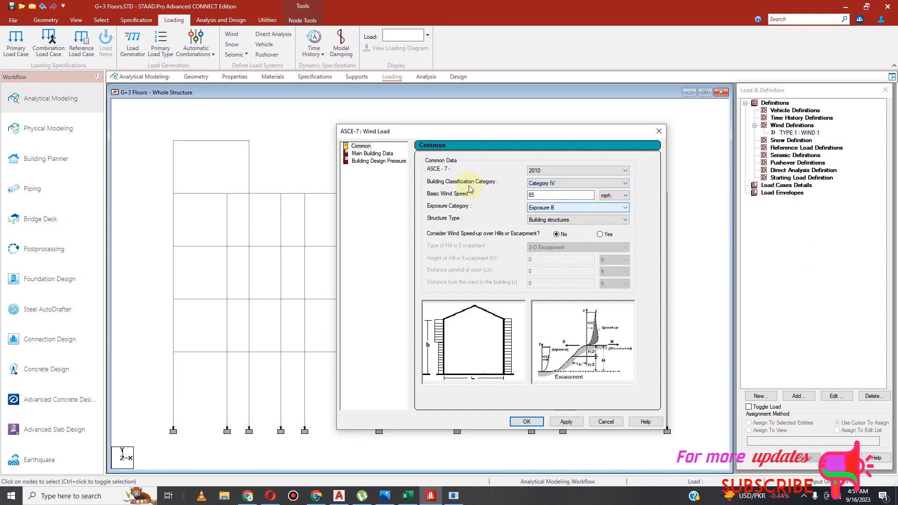
pyautogui.click(372, 154)
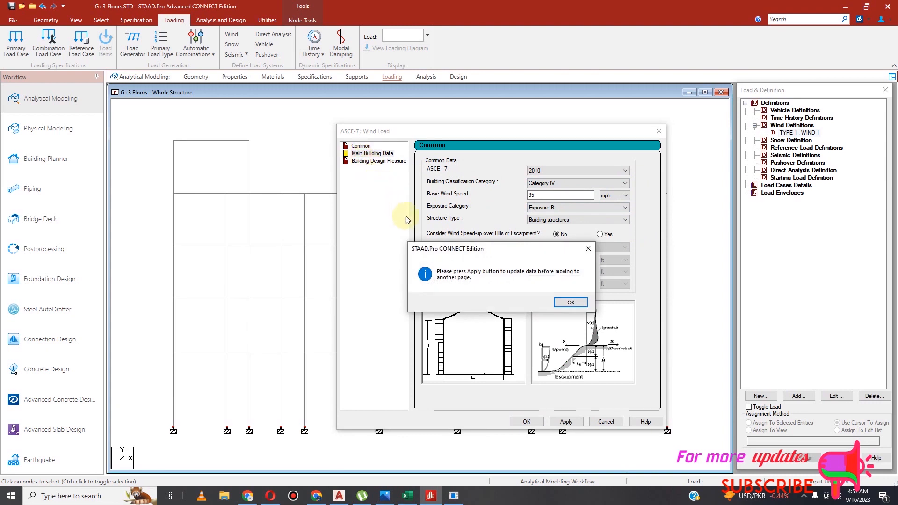
pyautogui.click(588, 248)
pyautogui.click(566, 422)
# Switch the units of the building height and both building lengths to metres in the main building data.
pyautogui.click(382, 154)
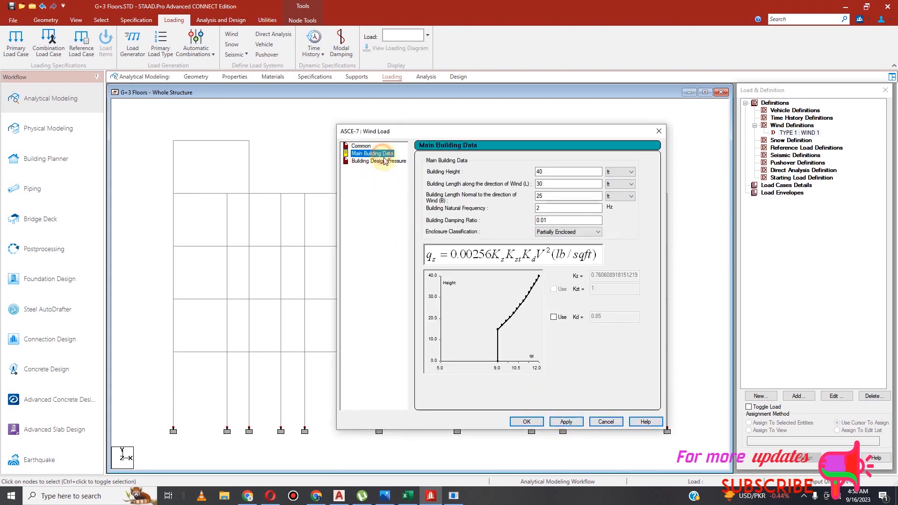
pyautogui.doubleClick(553, 173)
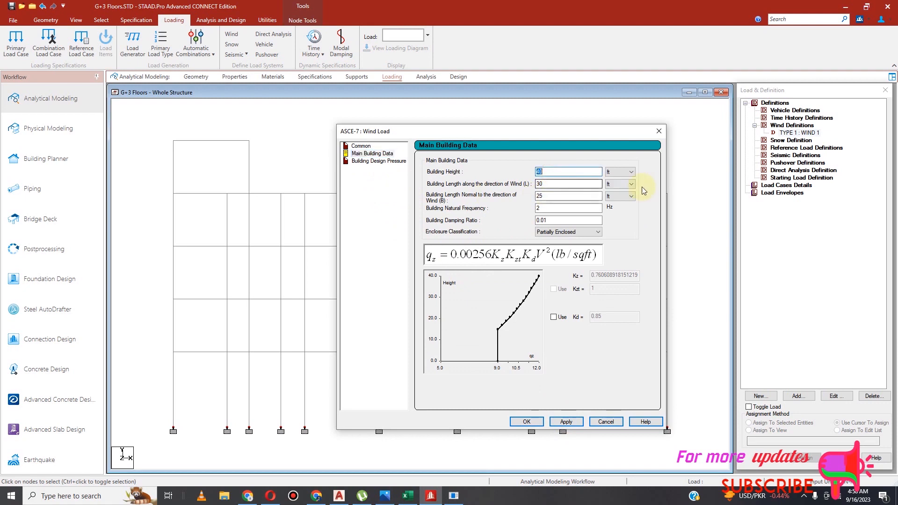
pyautogui.click(627, 173)
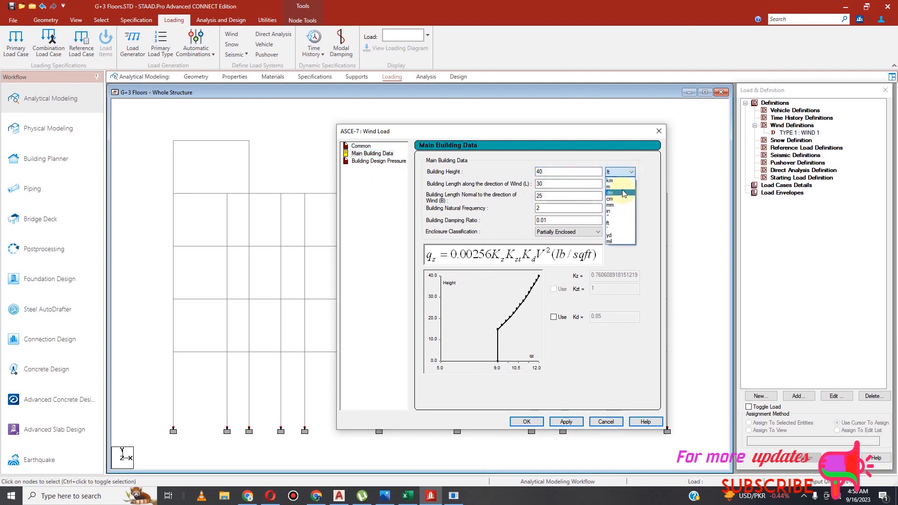
pyautogui.click(627, 188)
pyautogui.click(626, 185)
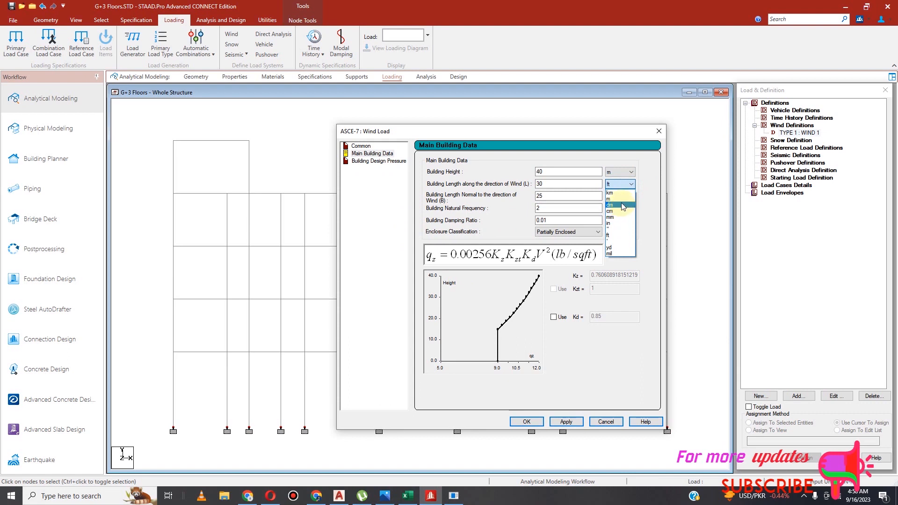
pyautogui.click(623, 200)
pyautogui.click(627, 196)
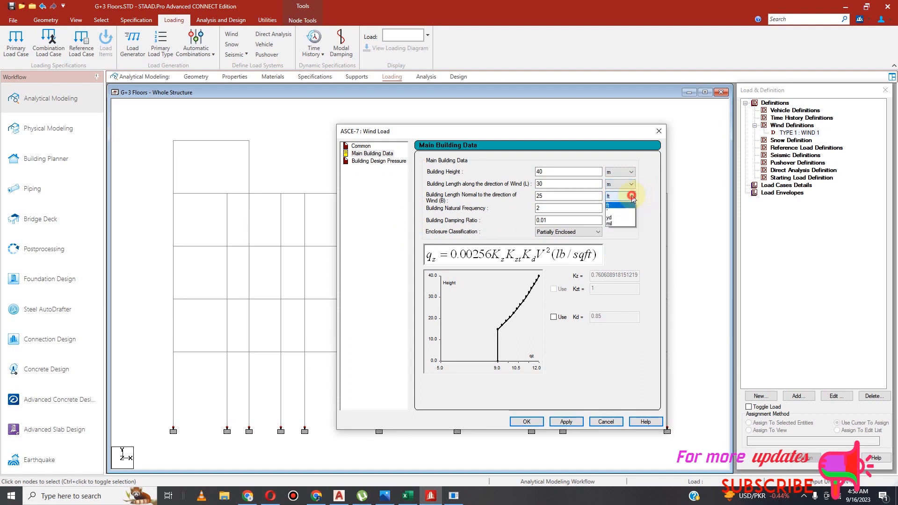
pyautogui.click(630, 211)
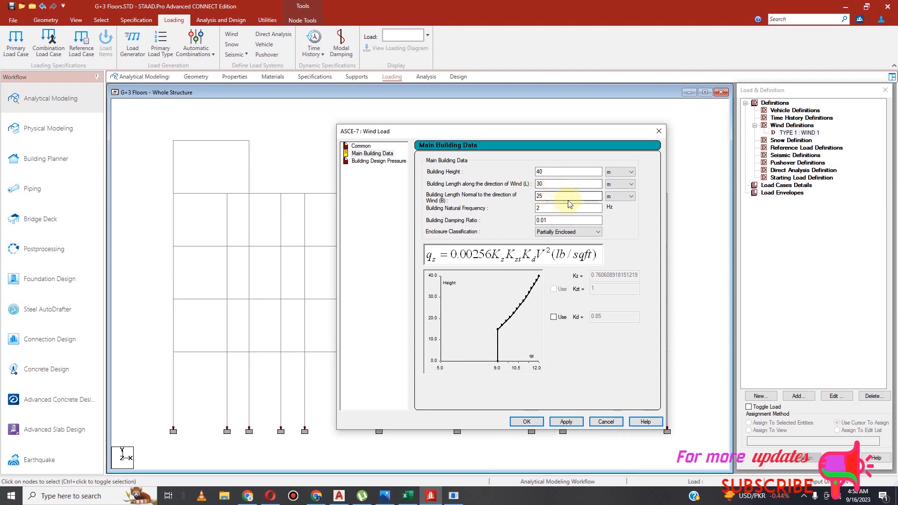
# Apply a building height of 14.25 m with the Partially Enclosed classification, and accept the windward design pressures as the wind intensities.
pyautogui.doubleClick(546, 172)
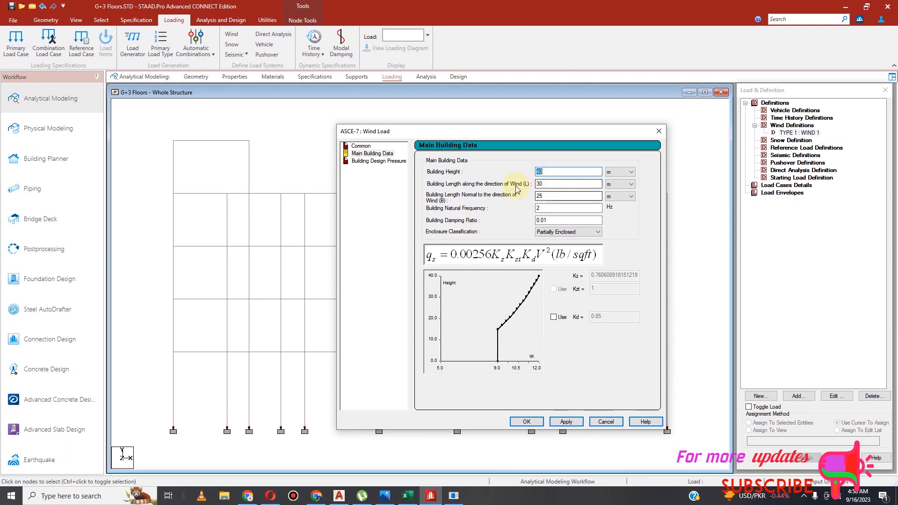
pyautogui.write('14.25')
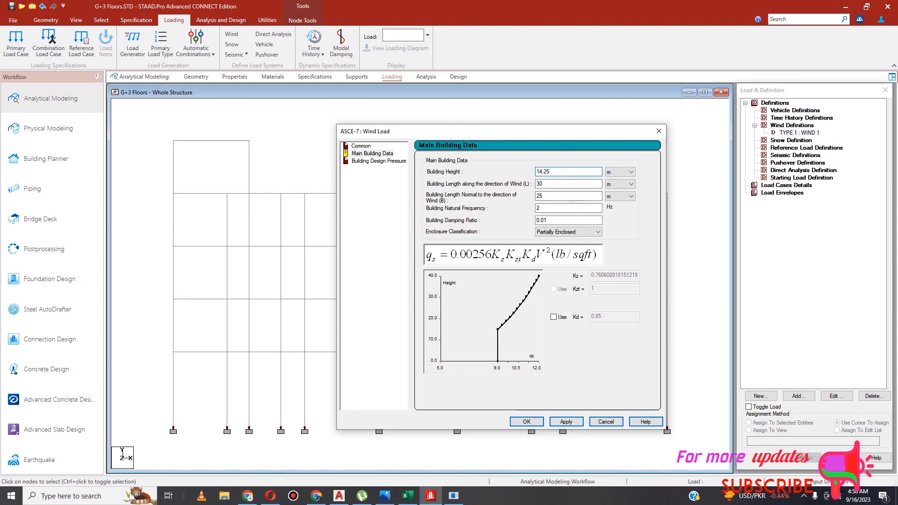
pyautogui.click(596, 233)
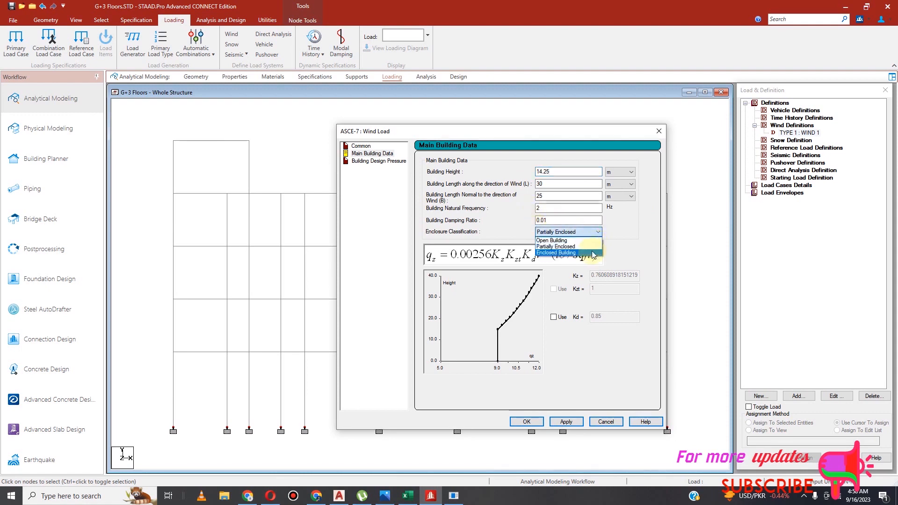
pyautogui.click(588, 246)
pyautogui.click(567, 422)
pyautogui.click(384, 162)
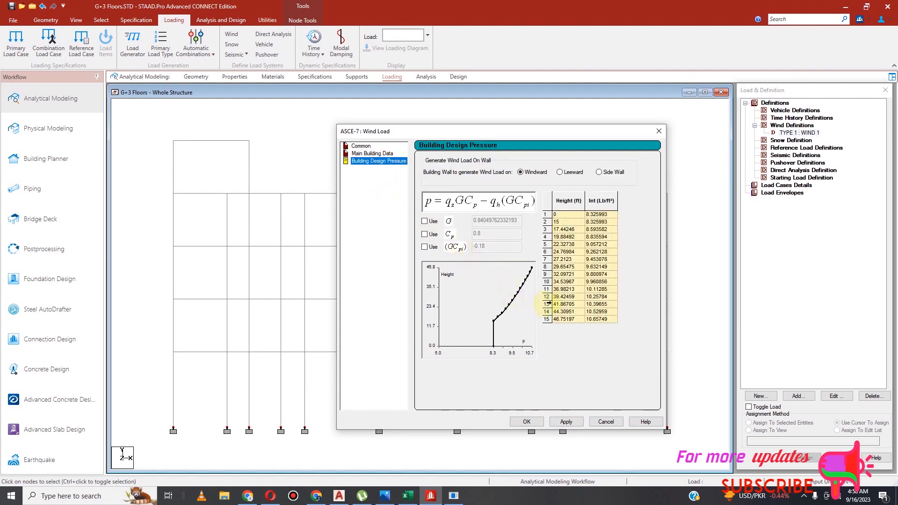
pyautogui.click(528, 422)
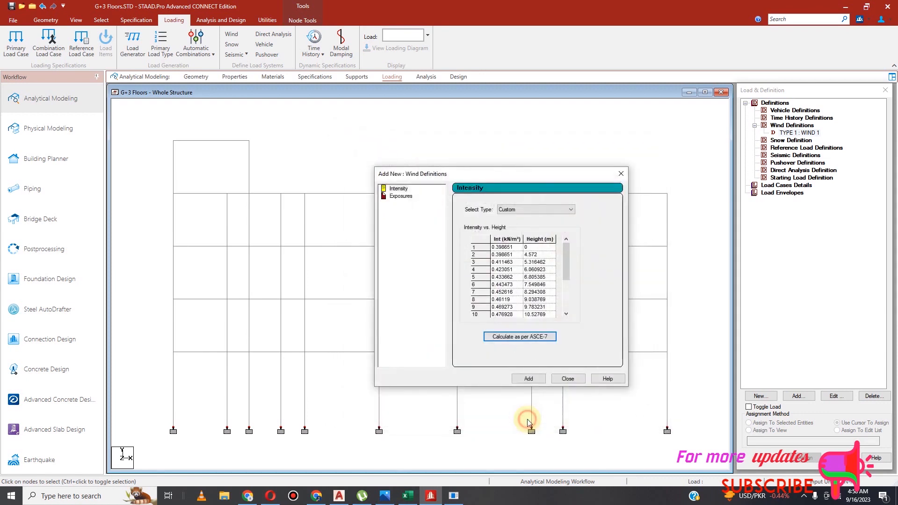
# Add an exposure with factor 1 to the WIND 1 definition.
pyautogui.click(403, 196)
pyautogui.doubleClick(535, 240)
pyautogui.write('1')
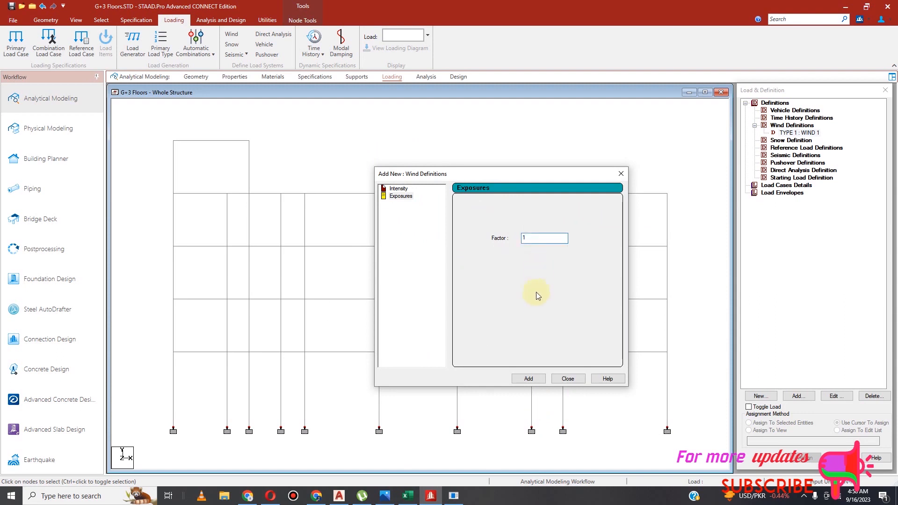
pyautogui.click(534, 379)
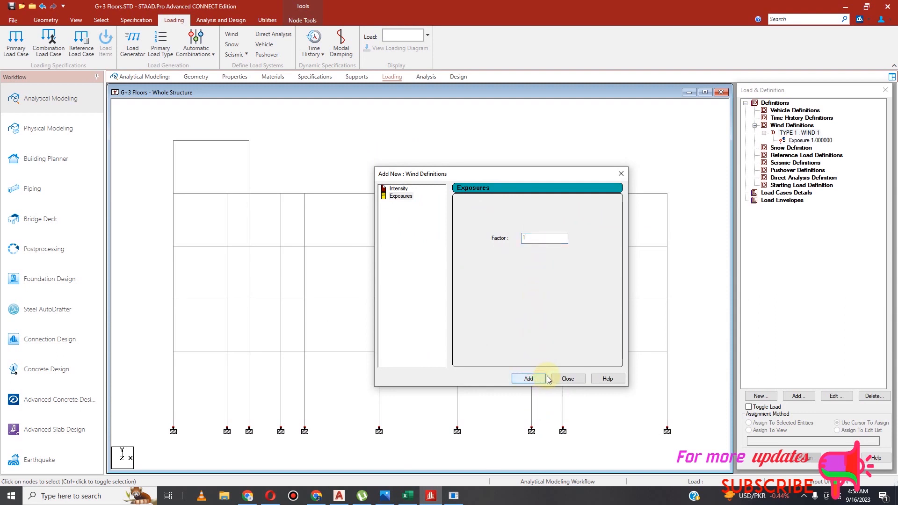
pyautogui.click(567, 379)
# Assign the wind exposure with factor 1 to the whole view and show the structure in isometric view.
pyautogui.click(805, 140)
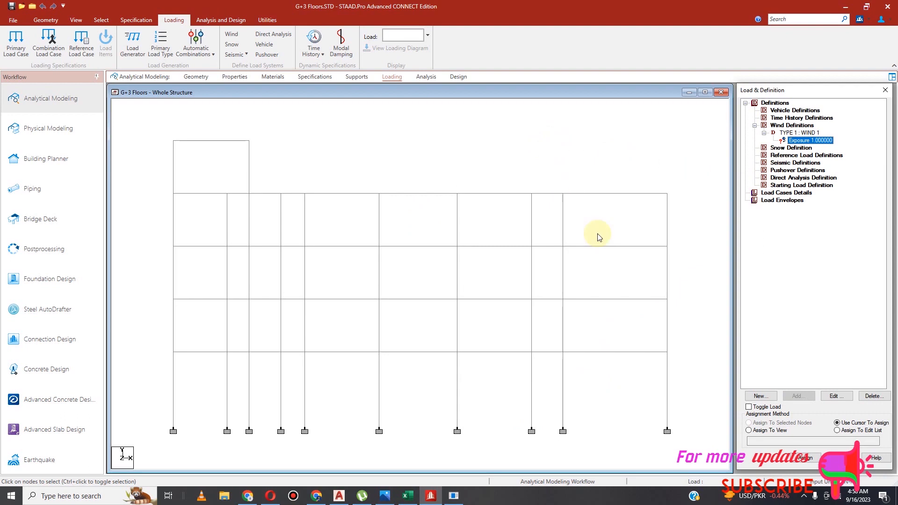
pyautogui.click(749, 430)
pyautogui.click(808, 464)
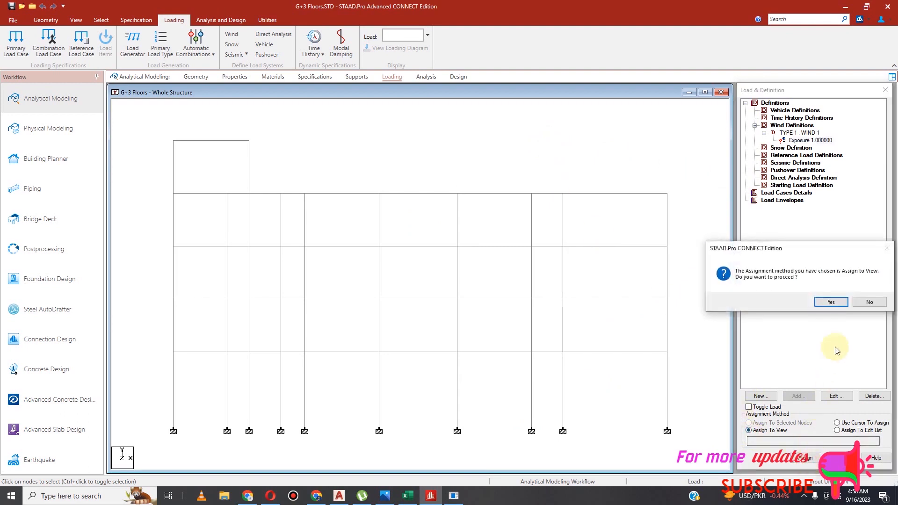
pyautogui.click(834, 302)
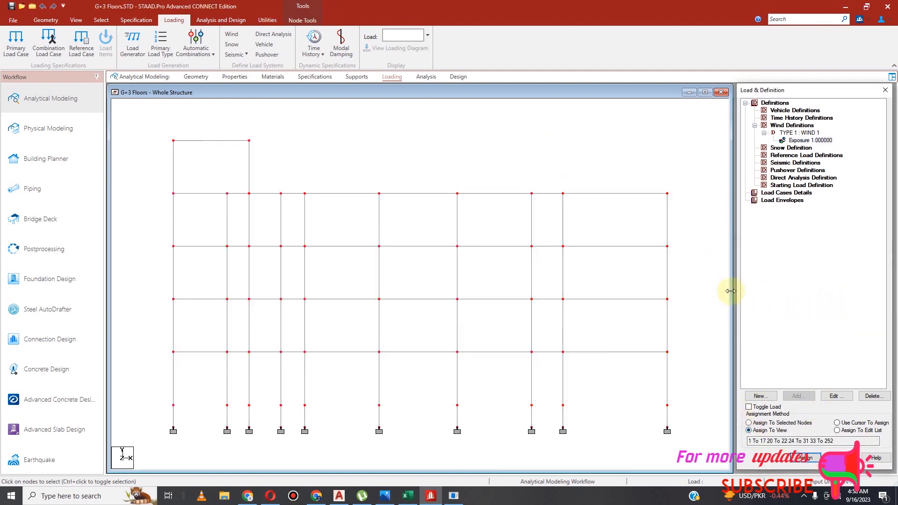
pyautogui.click(76, 20)
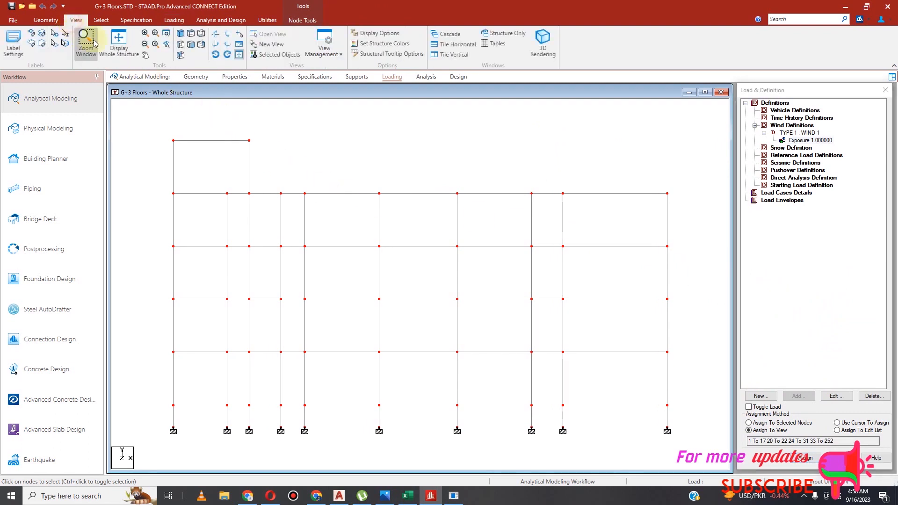
pyautogui.click(181, 45)
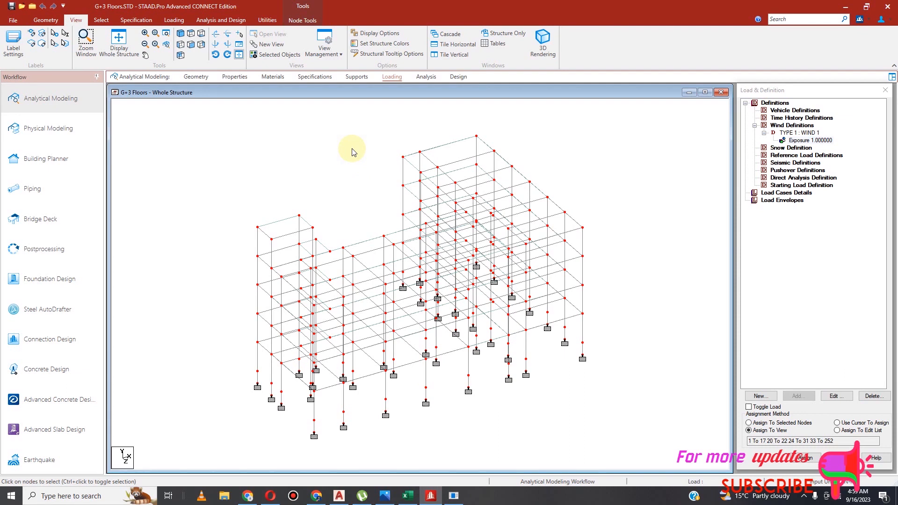
# Start a new seismic definition of type Indian: IS 1893-2002/2005.
pyautogui.click(790, 164)
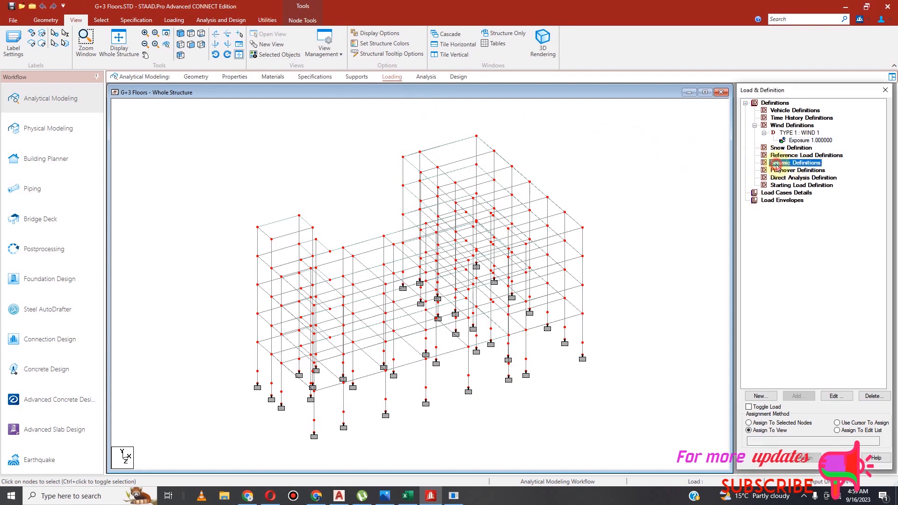
pyautogui.click(798, 396)
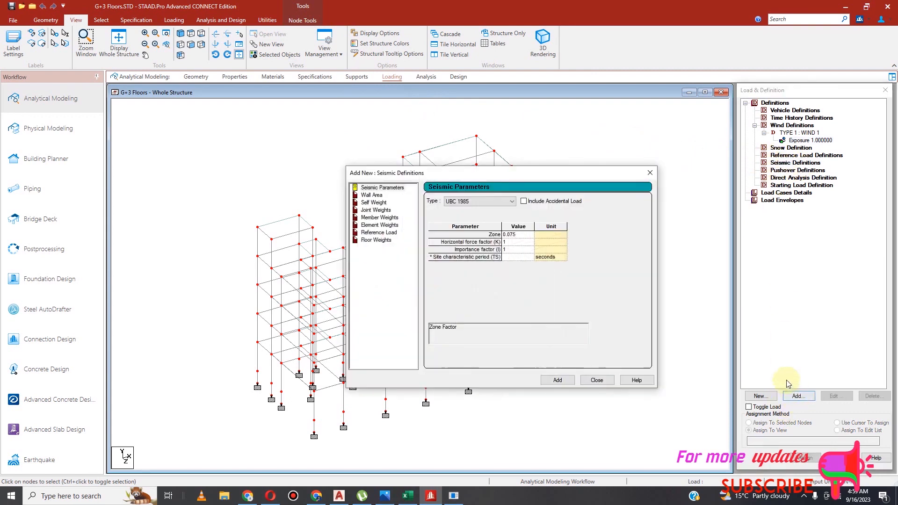
pyautogui.click(512, 202)
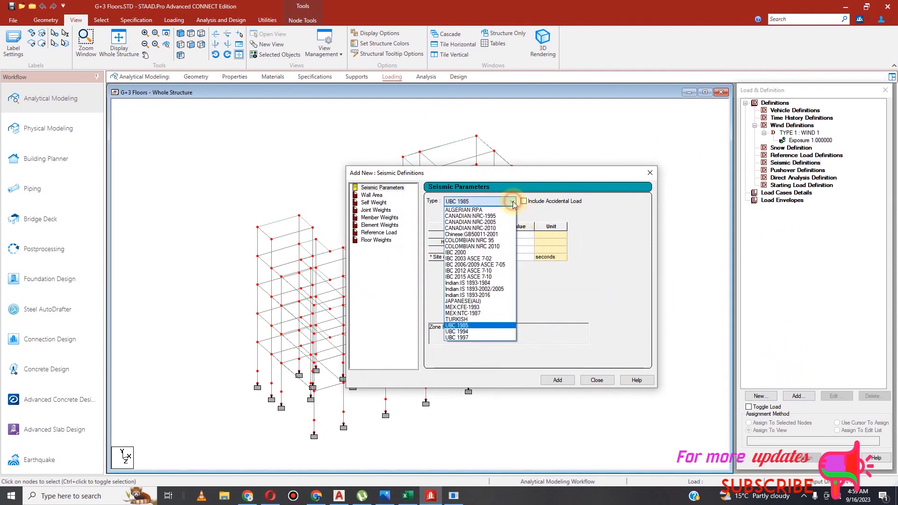
pyautogui.click(499, 289)
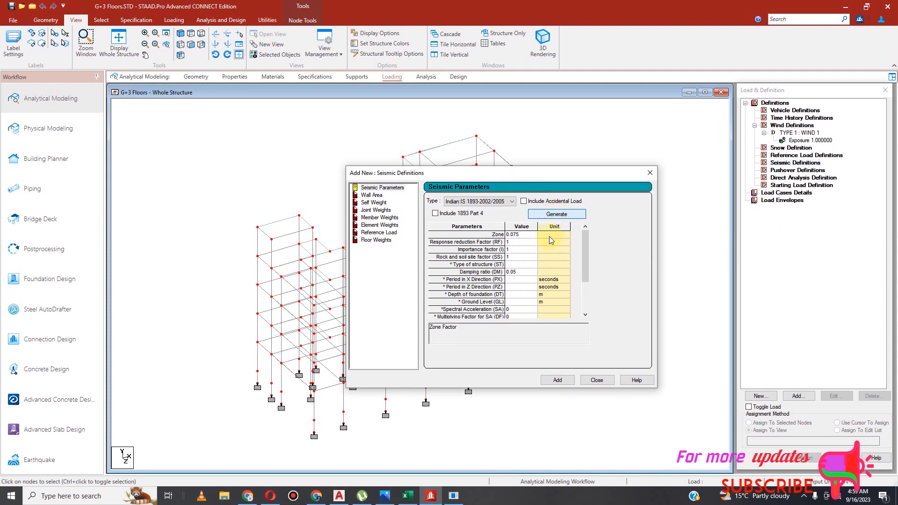
# In the IS:1893 parameter generator, base the zone factor on Zone and select zone II.
pyautogui.click(557, 214)
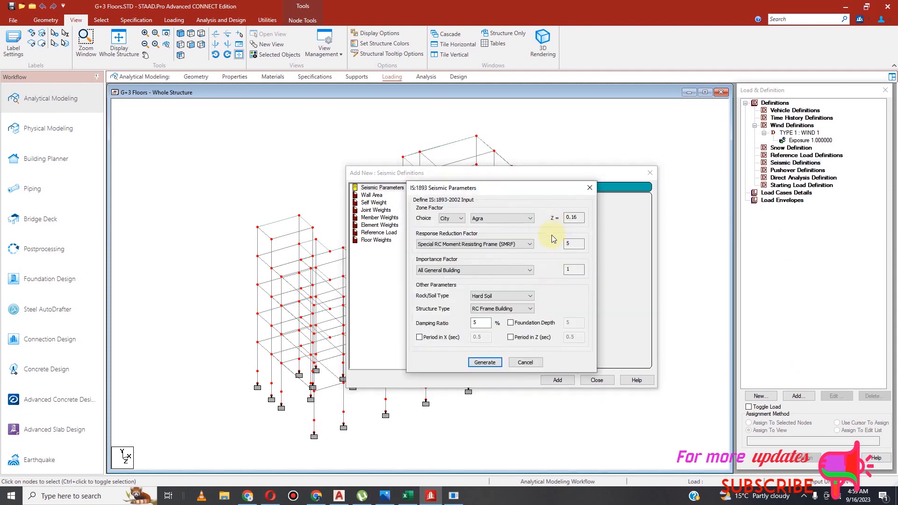
pyautogui.click(461, 219)
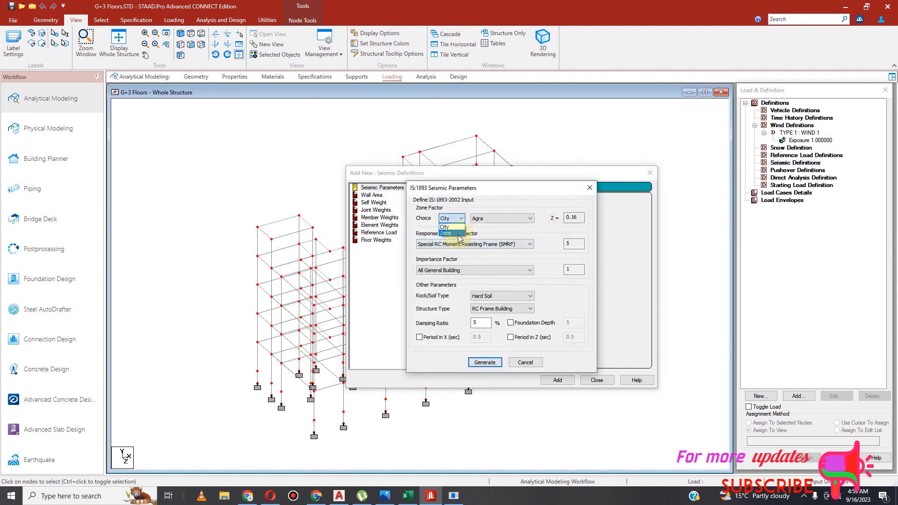
pyautogui.click(453, 233)
pyautogui.click(534, 221)
pyautogui.click(515, 243)
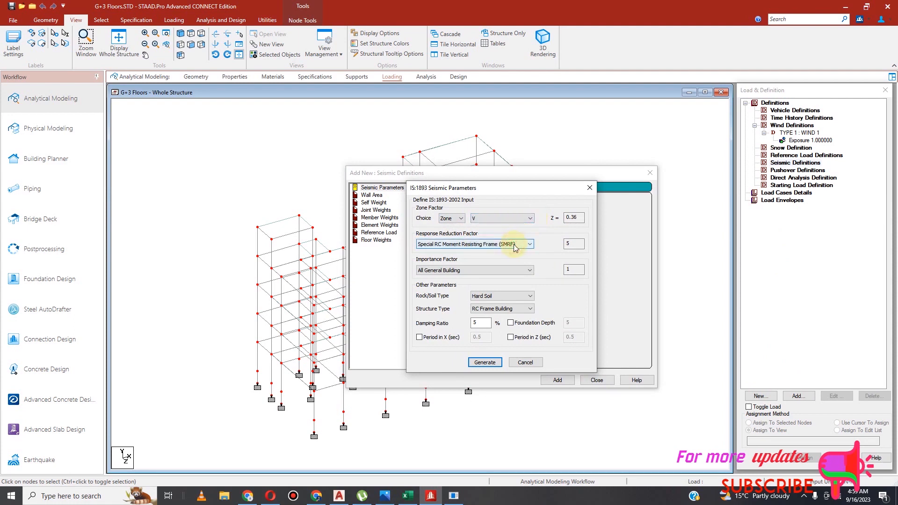
pyautogui.click(528, 218)
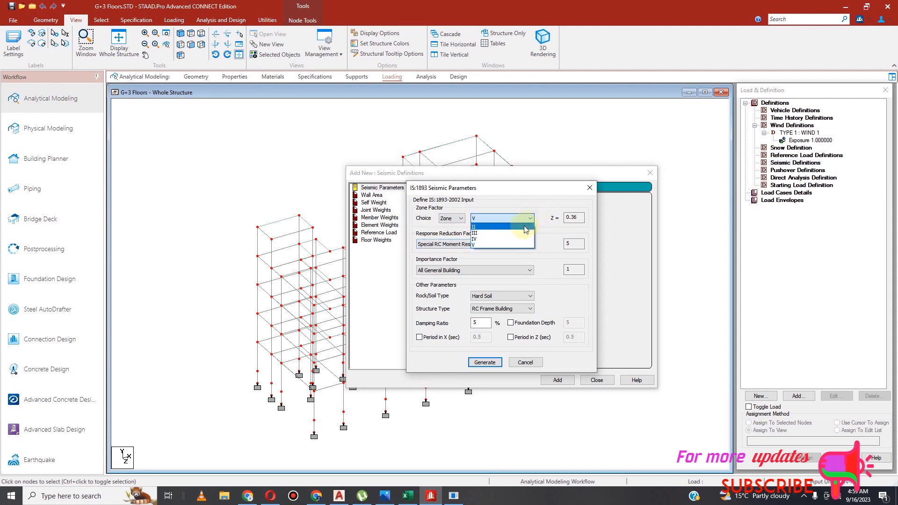
pyautogui.click(525, 228)
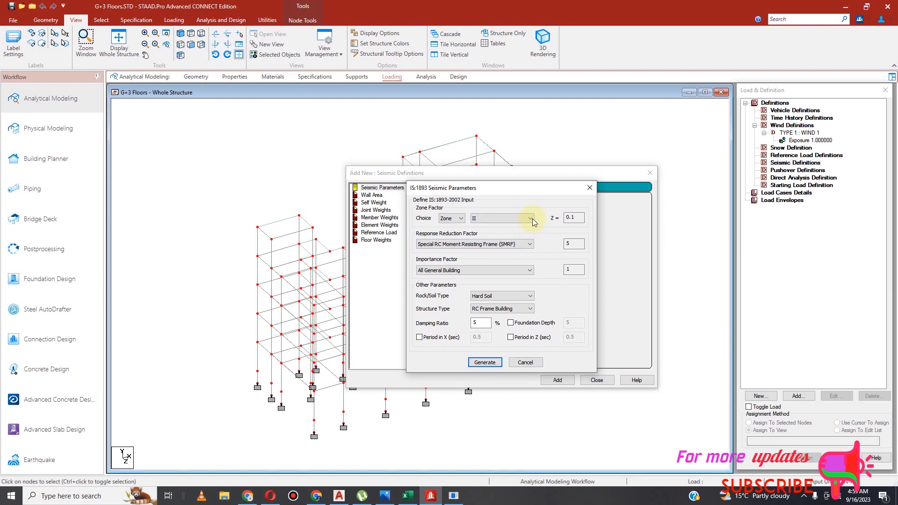
pyautogui.click(528, 219)
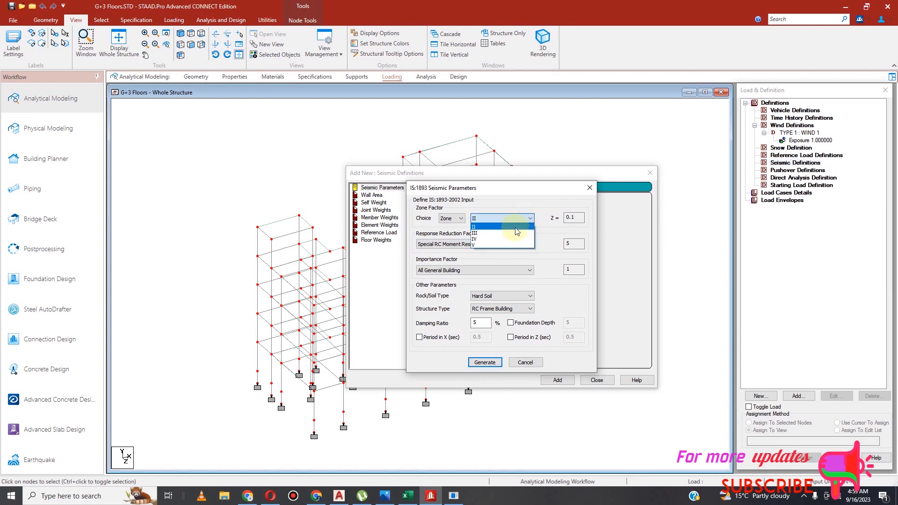
pyautogui.click(517, 232)
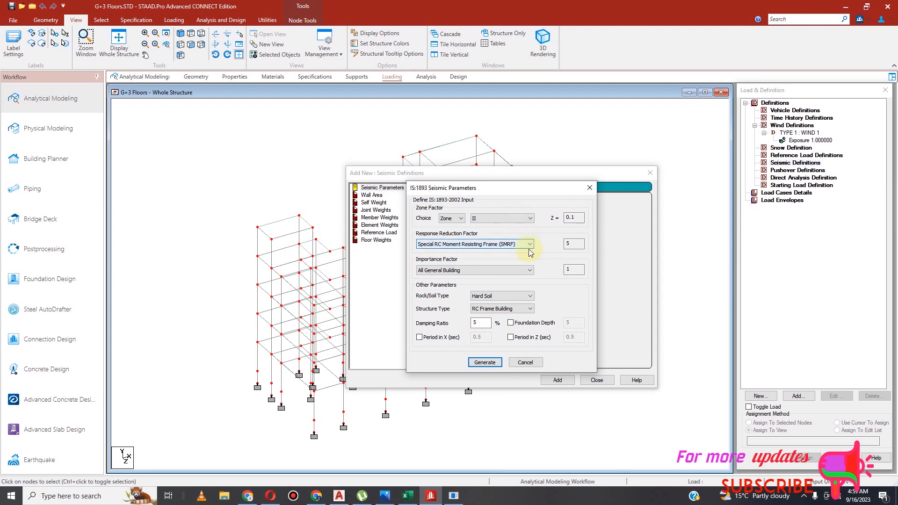
# Generate the seismic parameters with All General Building importance and a 5% damping ratio, and add them to the model.
pyautogui.click(531, 273)
pyautogui.click(533, 277)
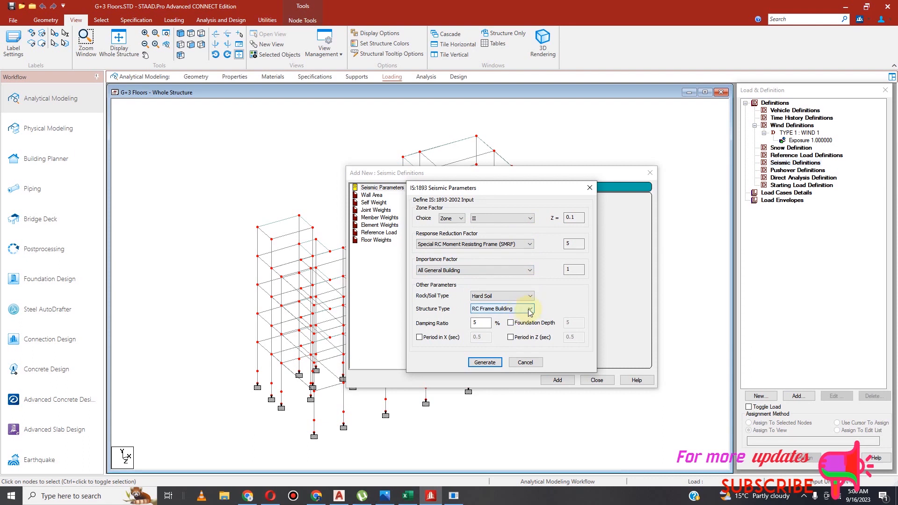
pyautogui.doubleClick(485, 323)
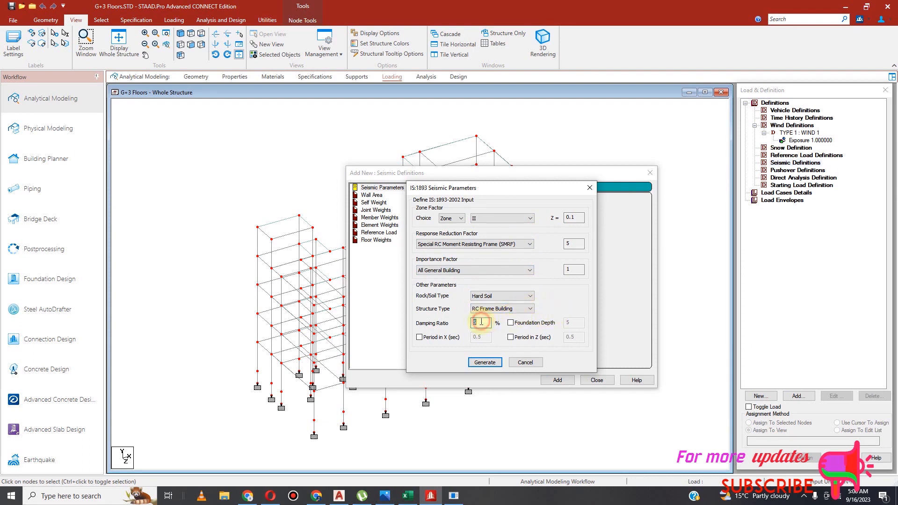
pyautogui.click(486, 323)
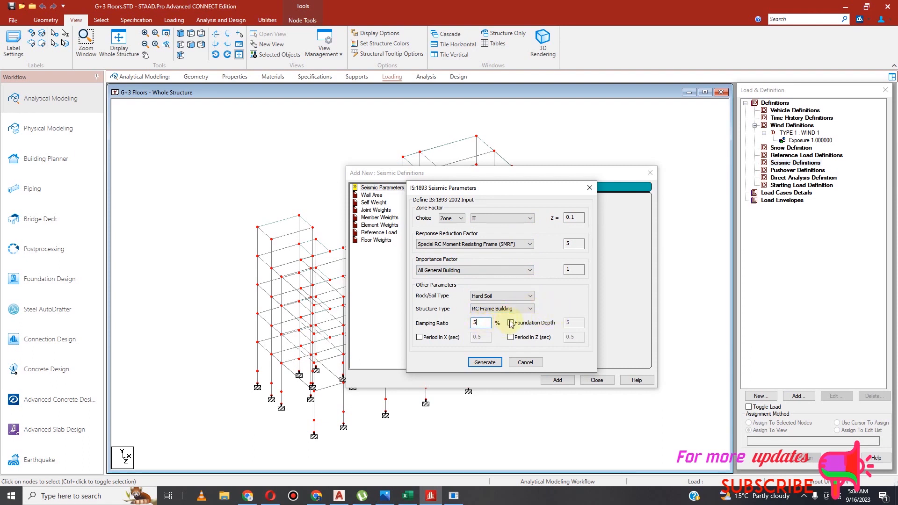
pyautogui.click(491, 366)
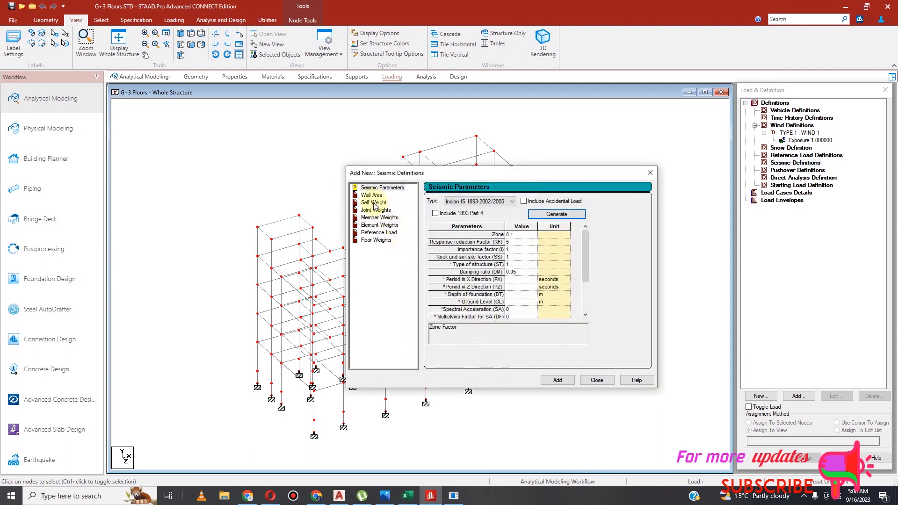
pyautogui.click(558, 380)
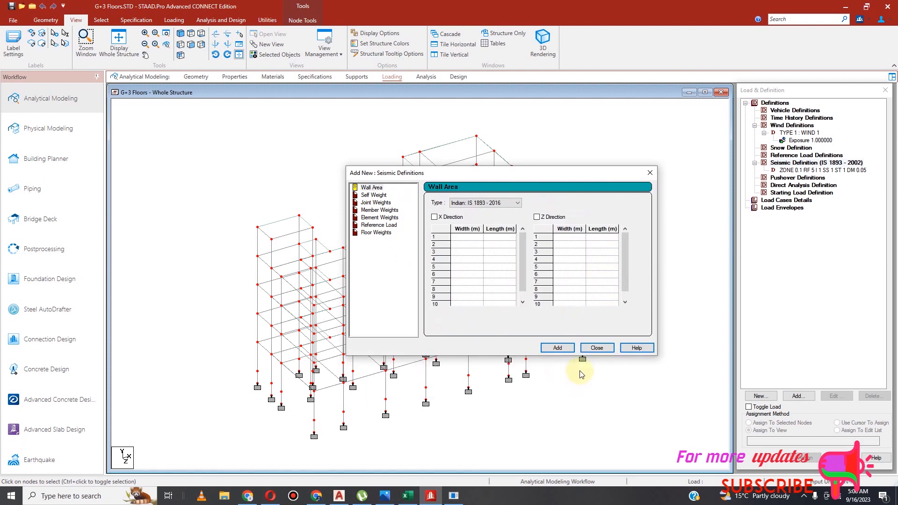
pyautogui.click(596, 346)
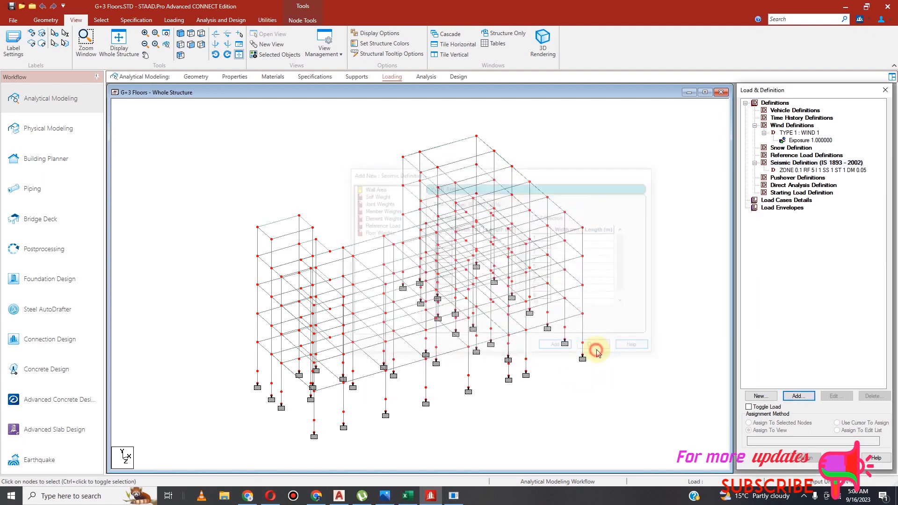
# Add a self weight with factor 1 to the IS 1893 seismic definition and open its member weight settings.
pyautogui.click(802, 171)
pyautogui.click(799, 396)
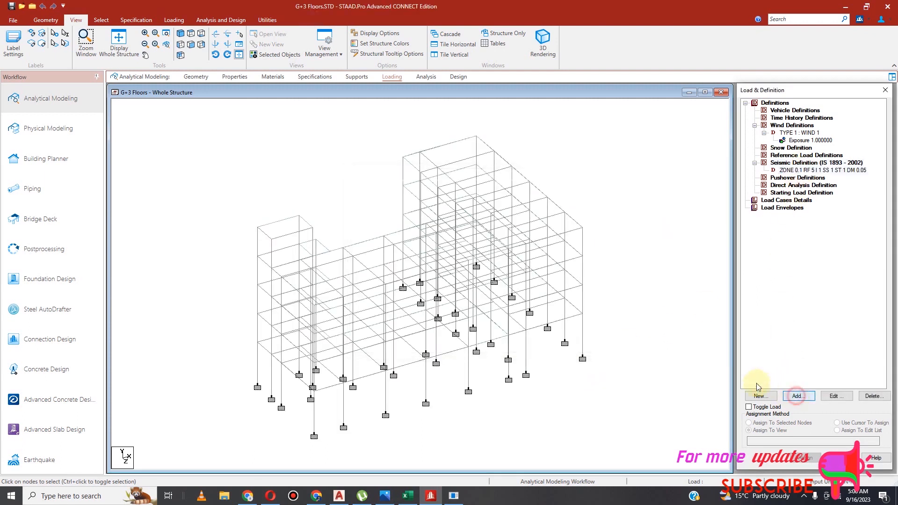
pyautogui.click(374, 211)
pyautogui.click(558, 365)
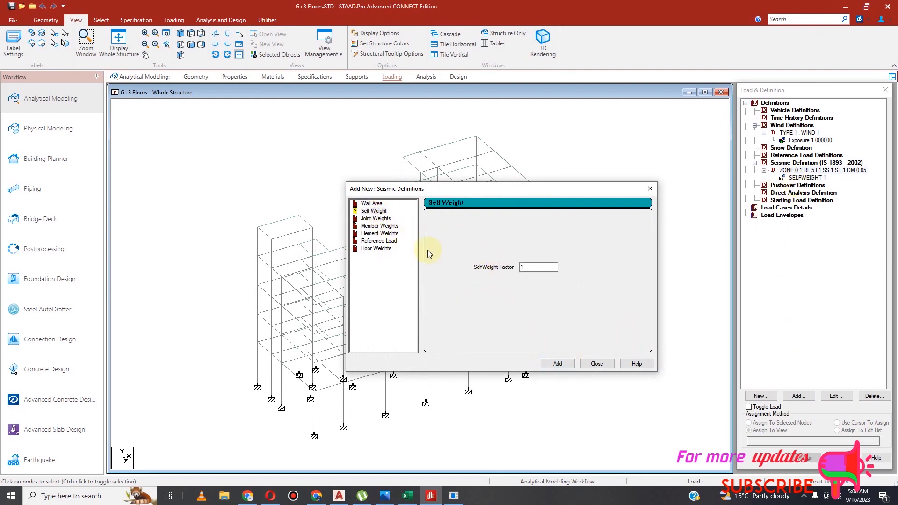
pyautogui.click(380, 227)
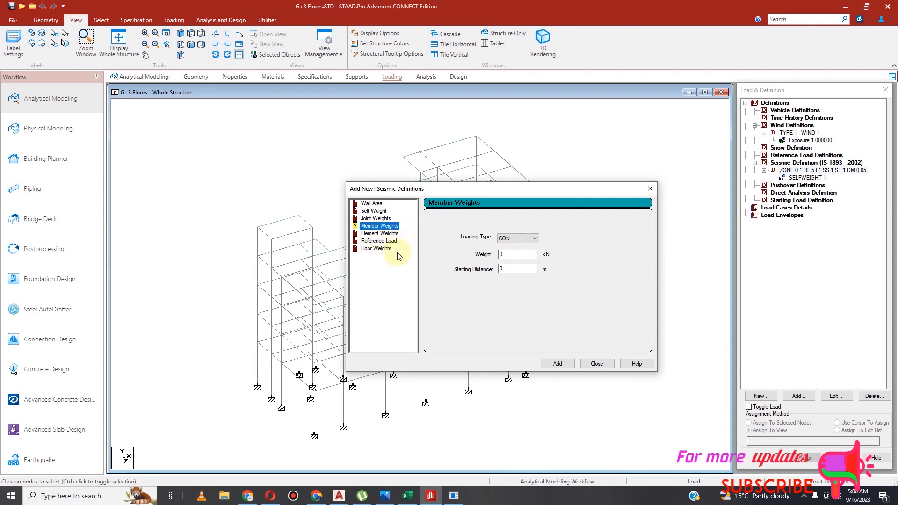
# Calculate the full-height wall load as 0.2 × 2.4 × 20 with the built-in scientific calculator.
pyautogui.click(266, 20)
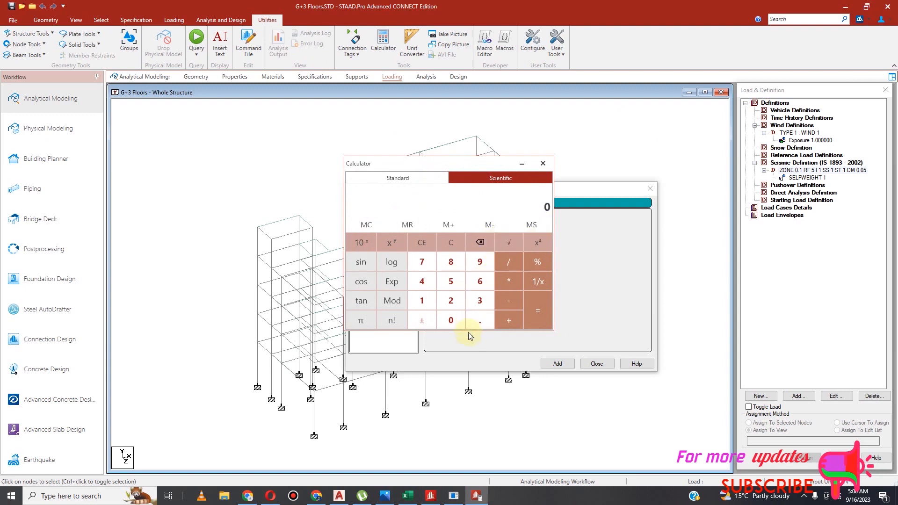
pyautogui.click(478, 323)
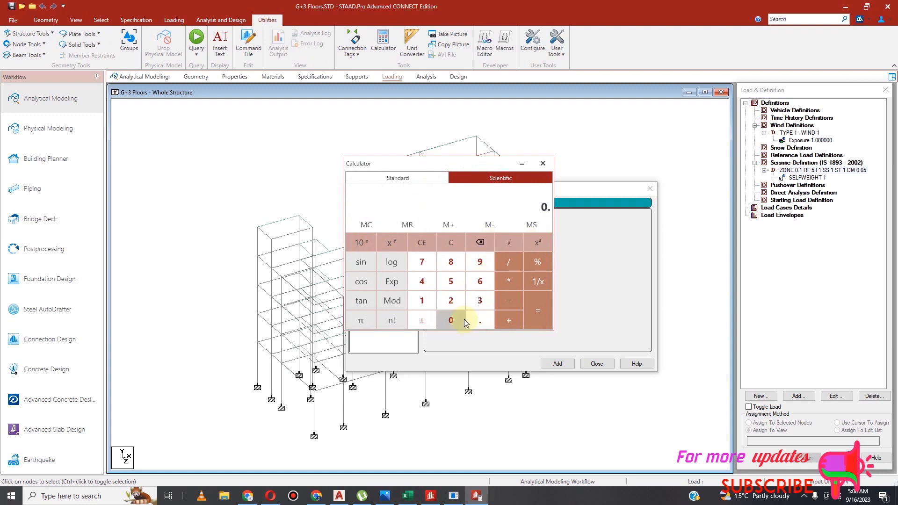
pyautogui.click(459, 305)
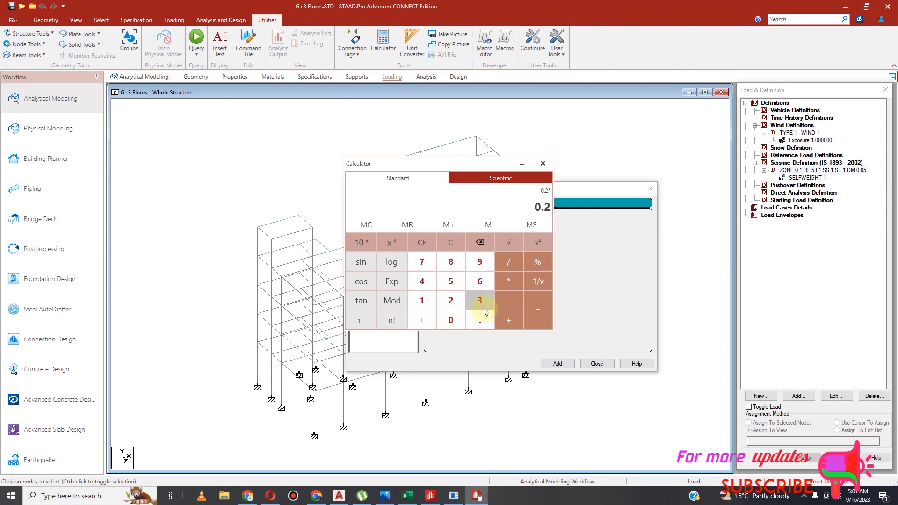
pyautogui.click(480, 320)
pyautogui.click(422, 281)
pyautogui.click(509, 284)
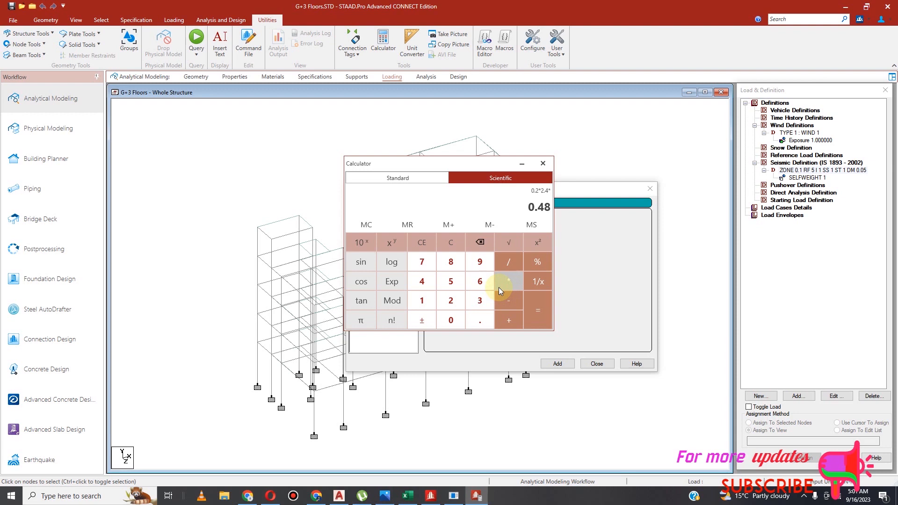
pyautogui.click(451, 301)
pyautogui.click(451, 321)
pyautogui.click(531, 312)
# Calculate the 1 m high wall load as 1 × 0.2 × 20 in the standard calculator and close it.
pyautogui.click(430, 179)
pyautogui.click(367, 302)
pyautogui.click(488, 283)
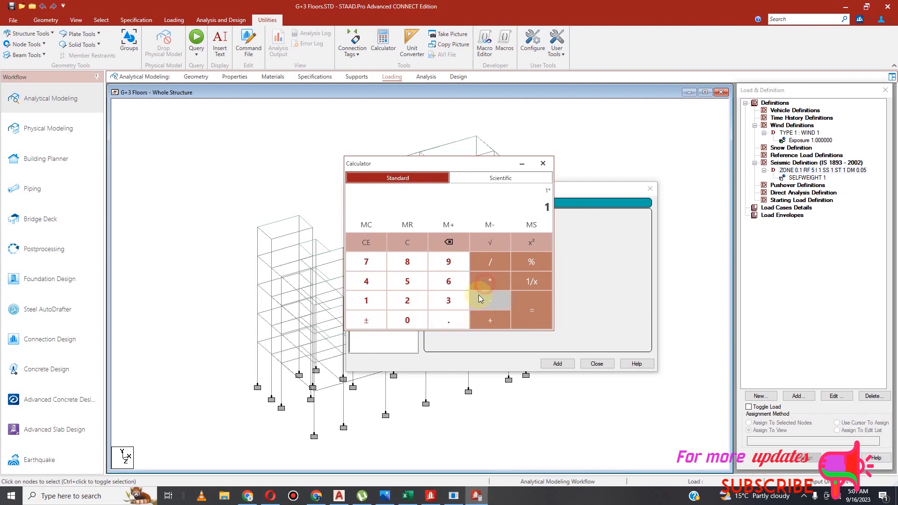
pyautogui.click(456, 322)
pyautogui.click(407, 301)
pyautogui.click(486, 282)
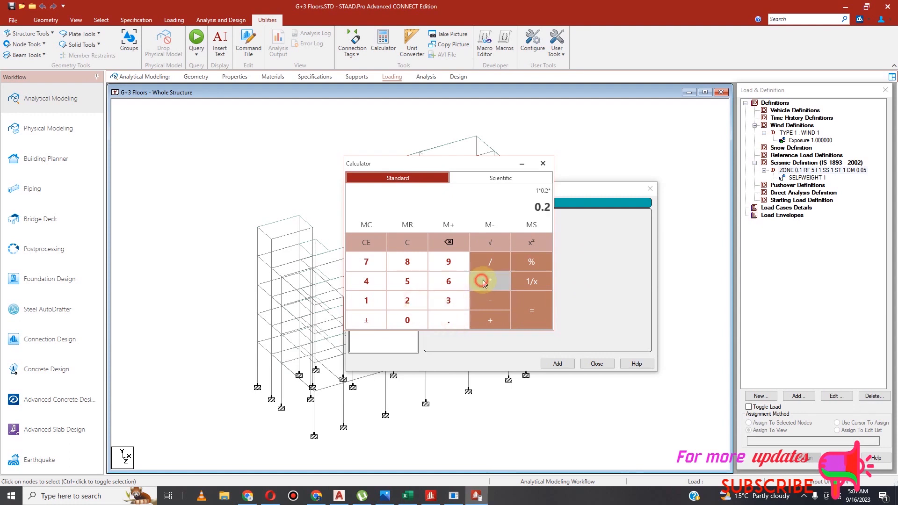
pyautogui.click(412, 302)
pyautogui.click(418, 323)
pyautogui.click(532, 311)
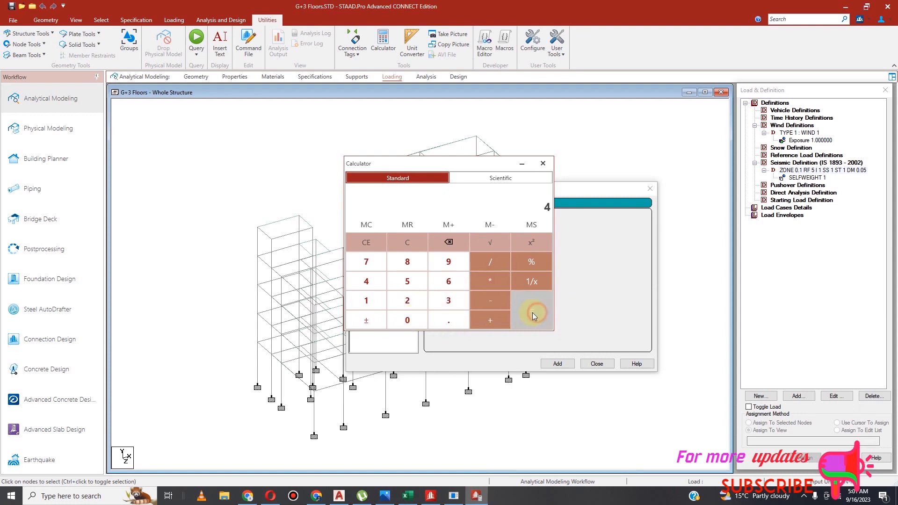
pyautogui.click(542, 164)
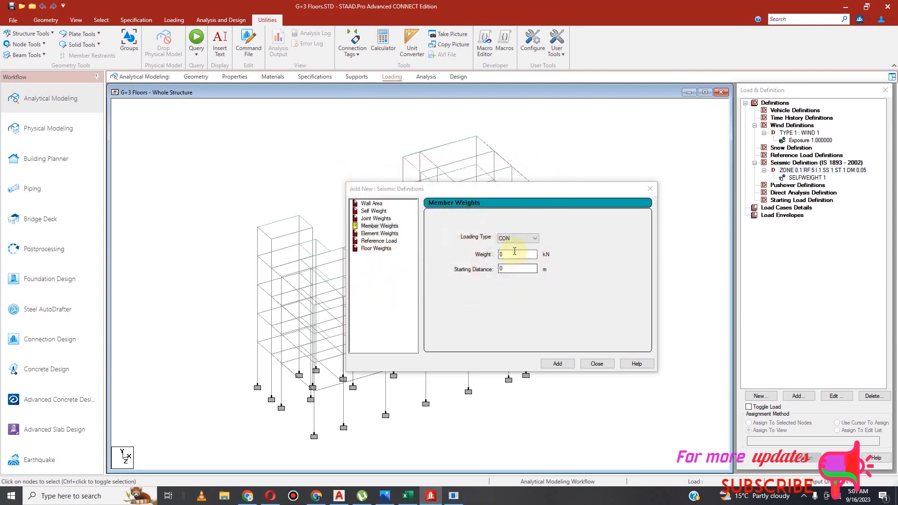
# Add two uniform member weights, 9.6 kN/m and 4 kN/m, with zero start and end distances to the seismic definition.
pyautogui.click(535, 238)
pyautogui.click(533, 253)
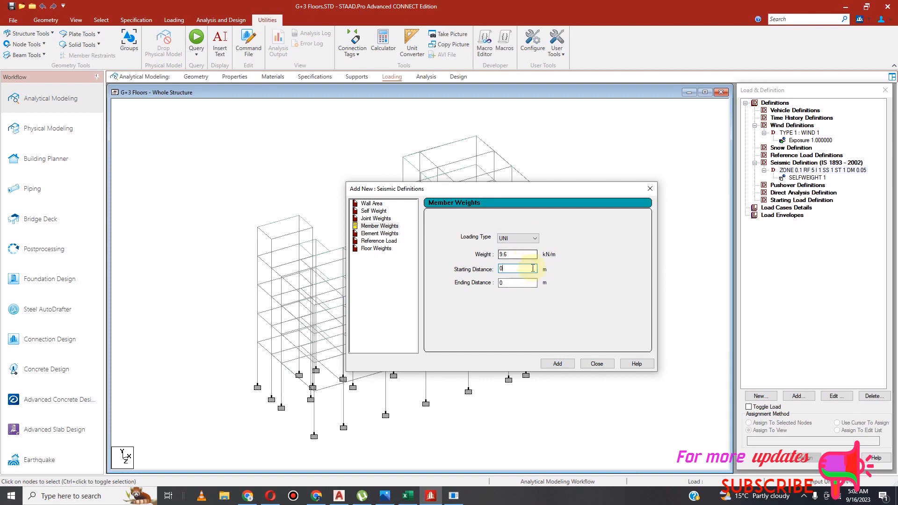
pyautogui.click(558, 364)
pyautogui.doubleClick(516, 254)
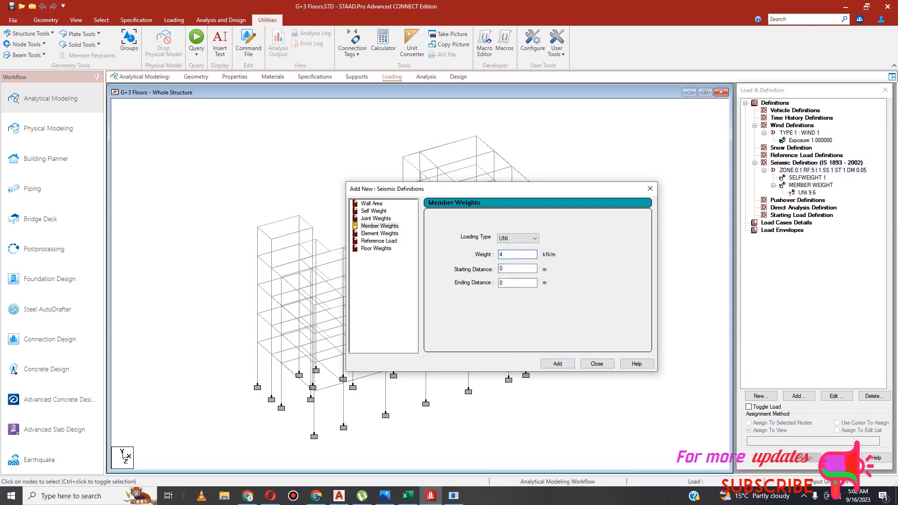
pyautogui.click(558, 364)
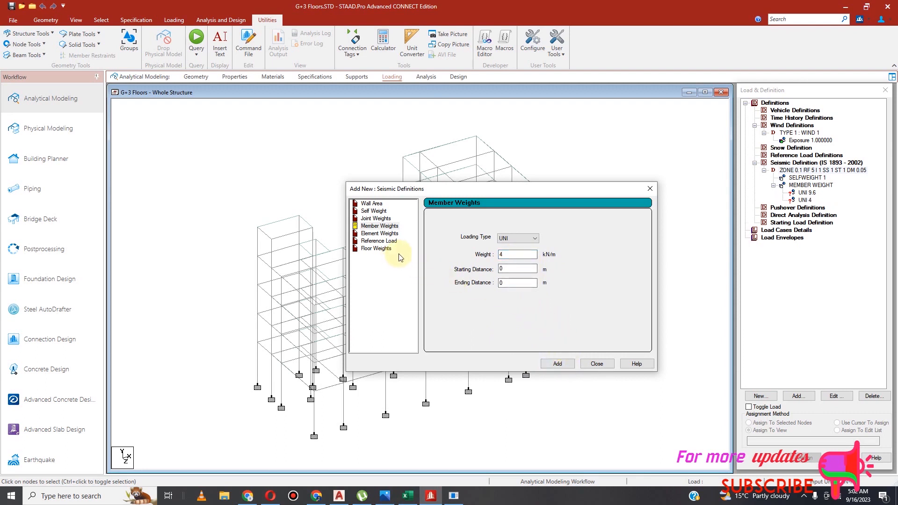
# Add an element weight with a pressure of 4 kN/m2 to the seismic definition and finish adding weights.
pyautogui.click(383, 234)
pyautogui.click(497, 262)
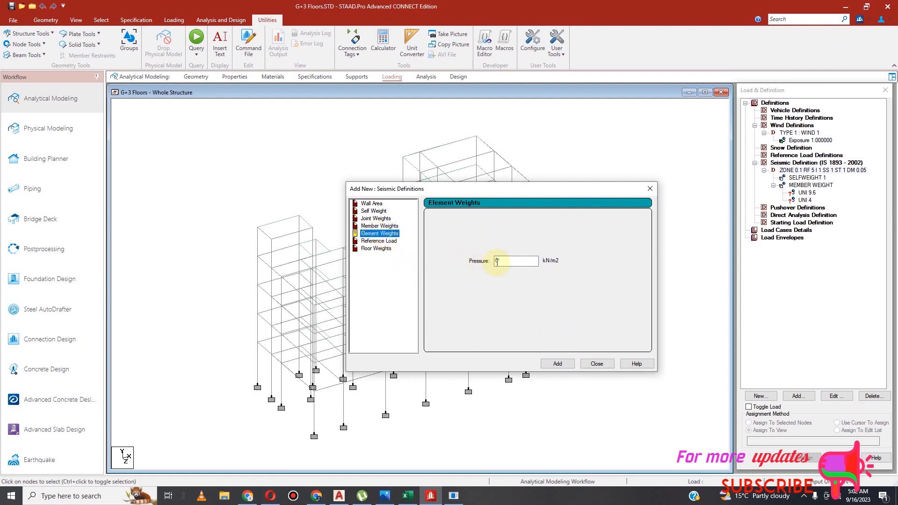
pyautogui.doubleClick(507, 260)
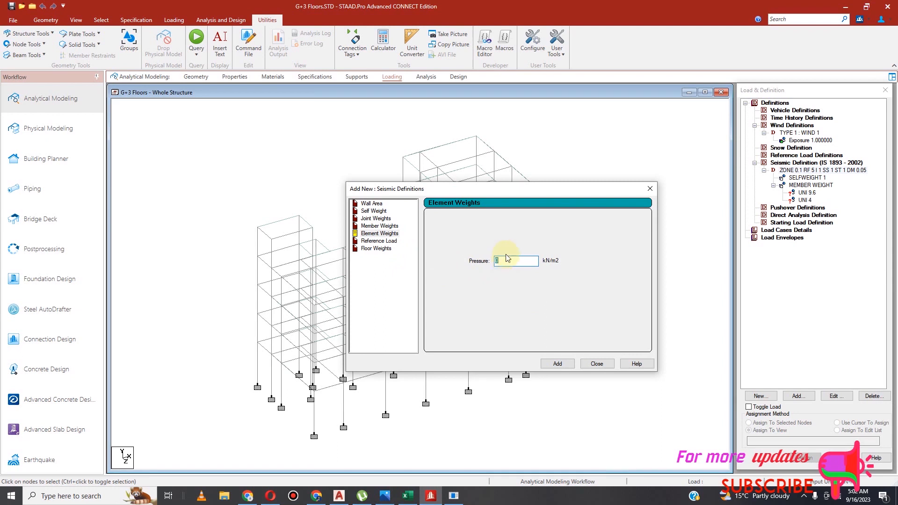
pyautogui.write('4')
pyautogui.click(560, 364)
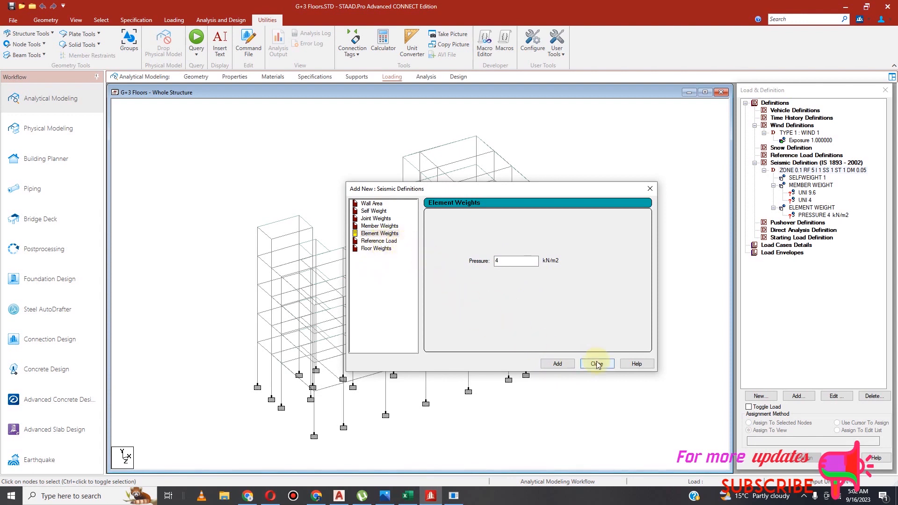
pyautogui.click(377, 250)
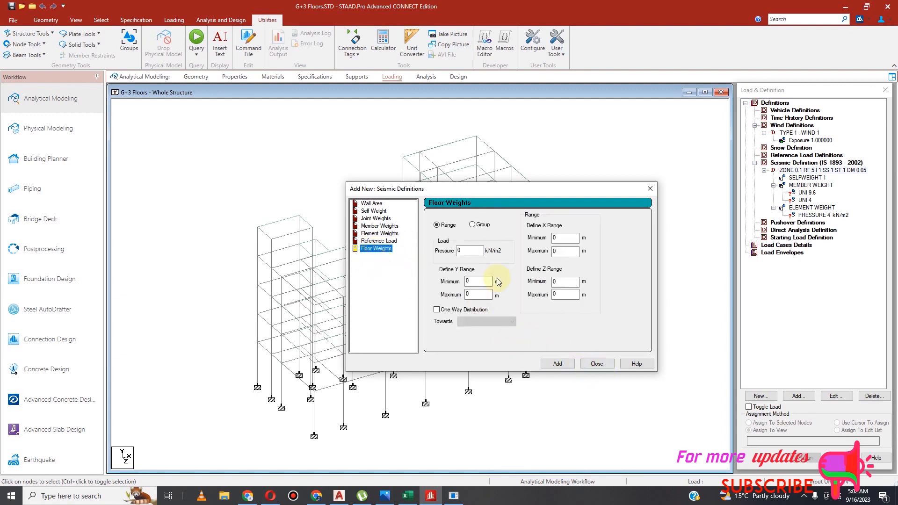
pyautogui.click(597, 364)
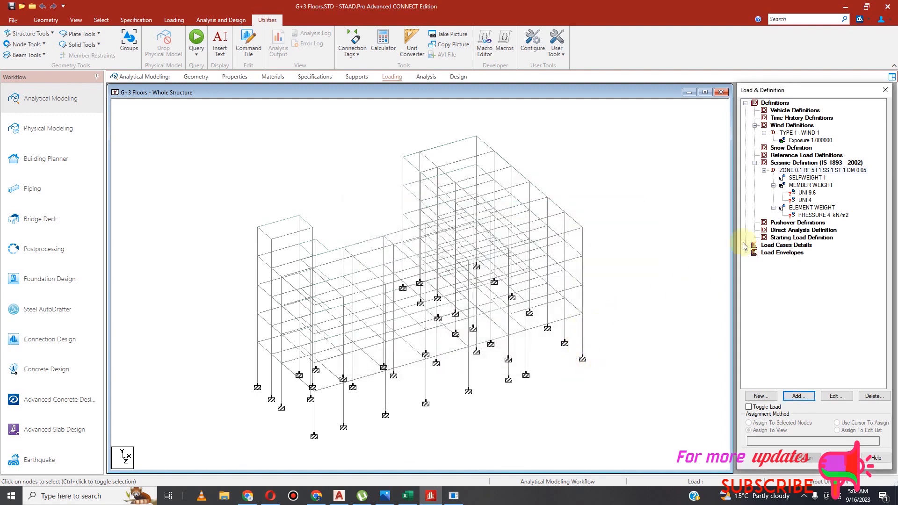
# Isolate the members of the lower three floor levels in a plan view and select the outer side and far-end beams of the long classroom wing.
pyautogui.click(807, 193)
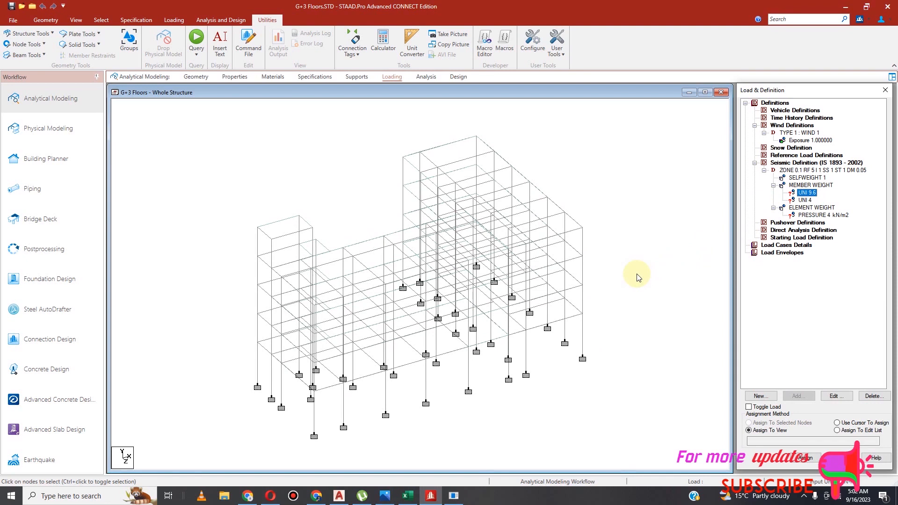
pyautogui.click(671, 204)
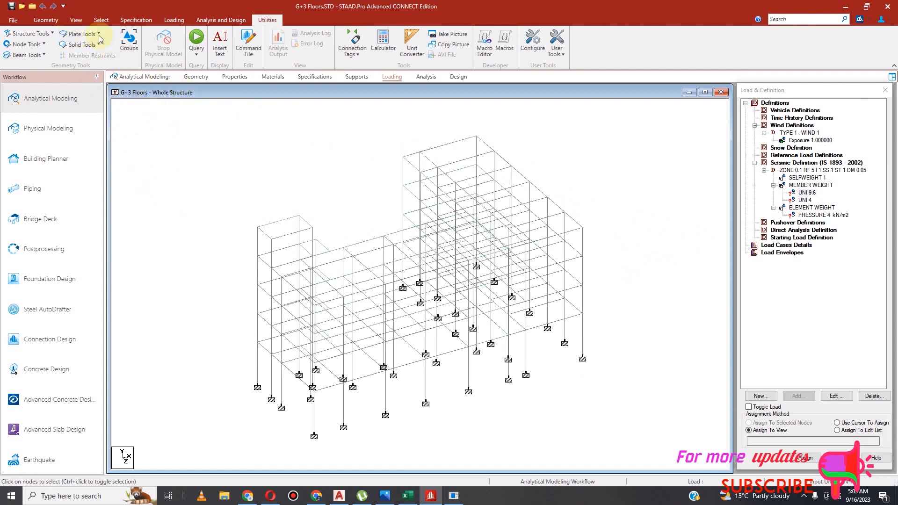
pyautogui.click(76, 20)
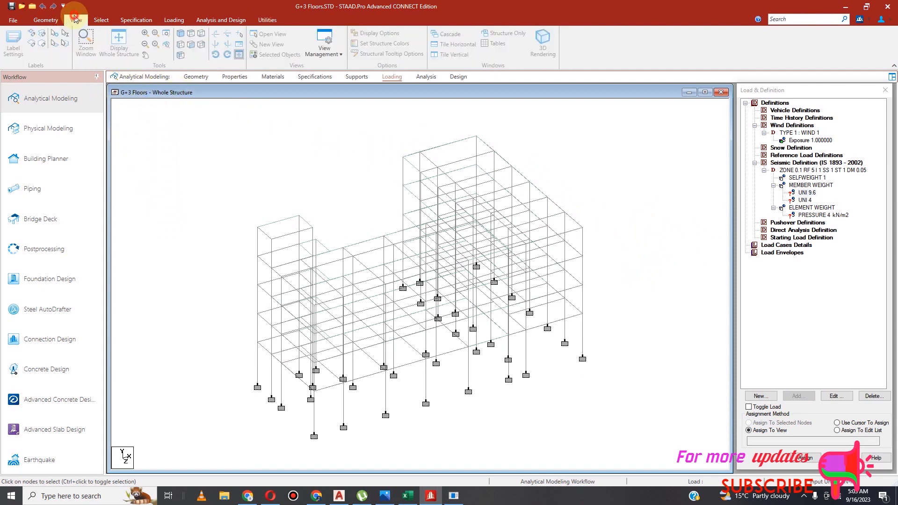
pyautogui.click(191, 45)
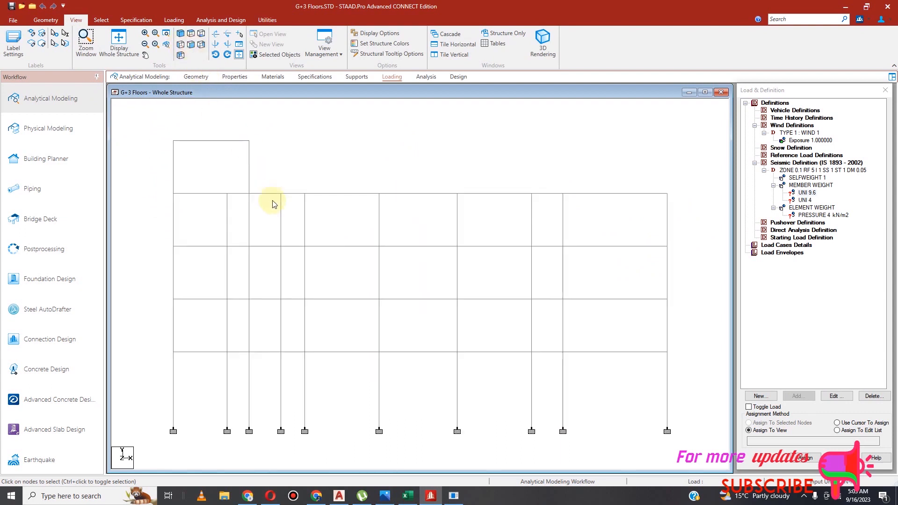
pyautogui.moveTo(160, 238); pyautogui.dragTo(692, 398)
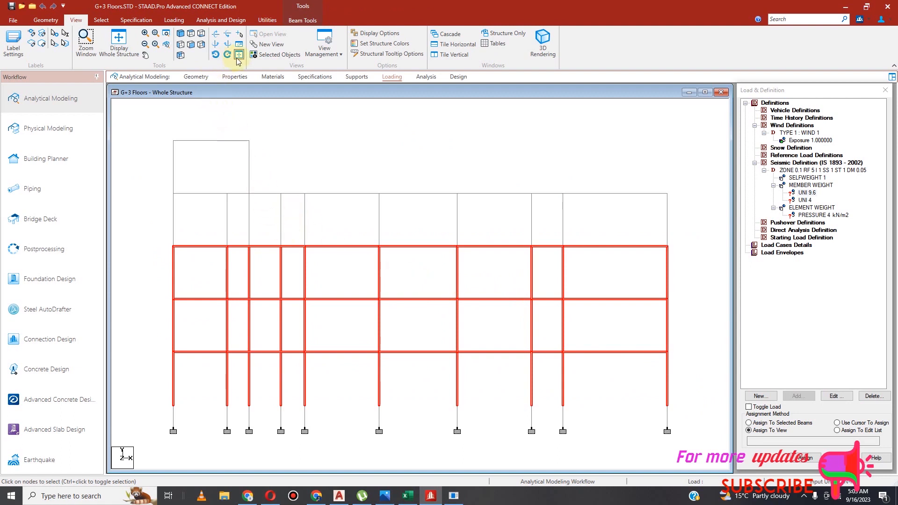
pyautogui.click(276, 55)
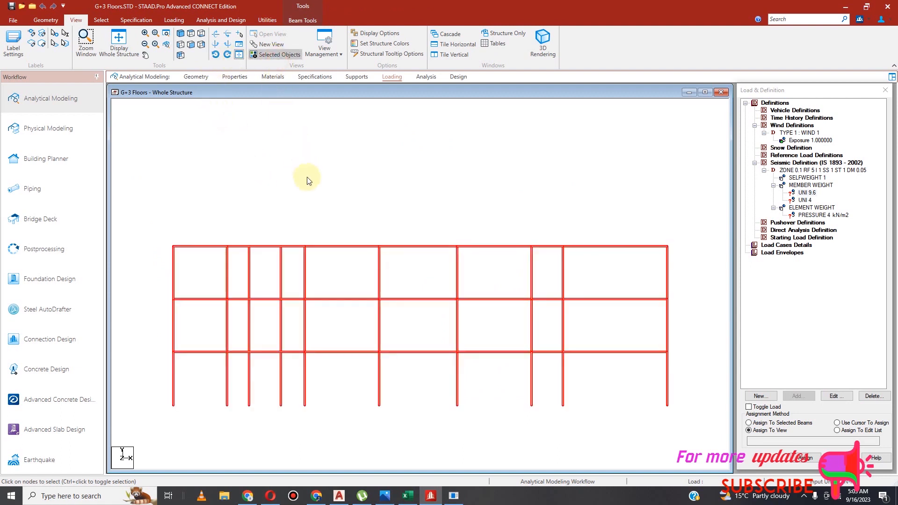
pyautogui.click(190, 44)
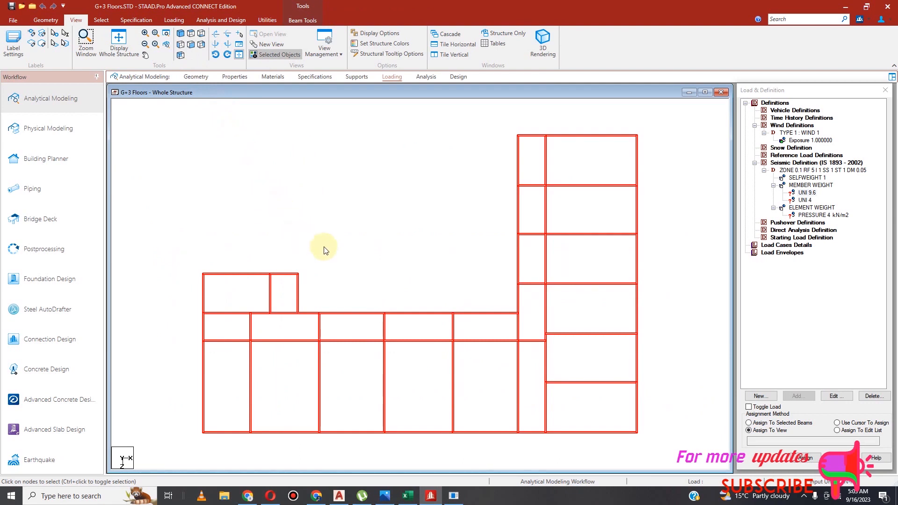
pyautogui.click(414, 239)
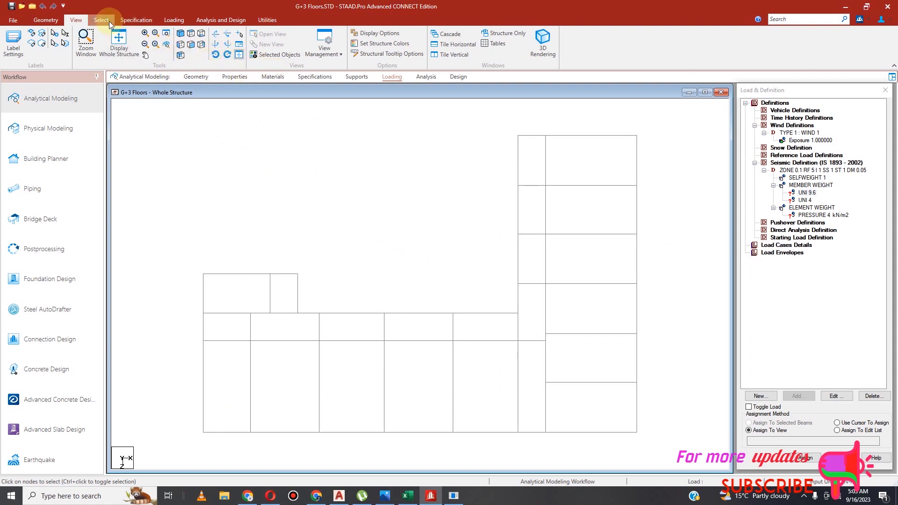
pyautogui.click(119, 42)
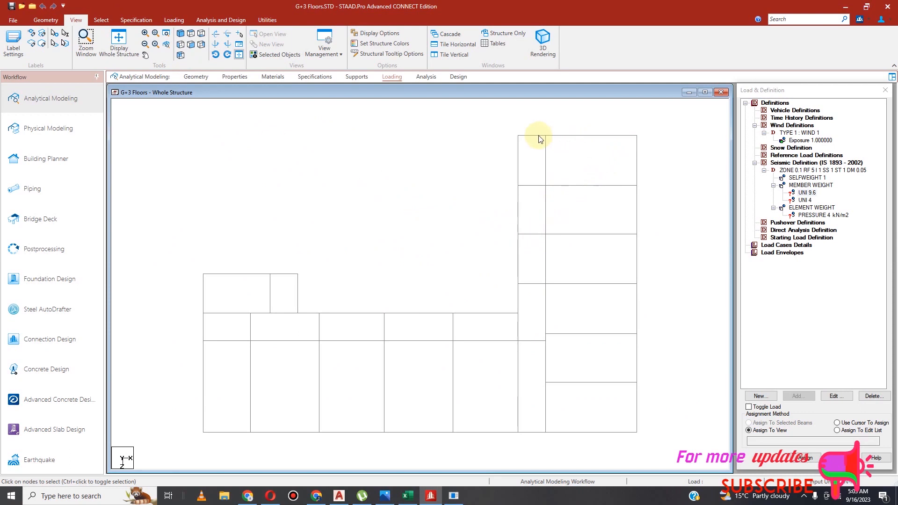
pyautogui.moveTo(543, 130); pyautogui.dragTo(636, 451)
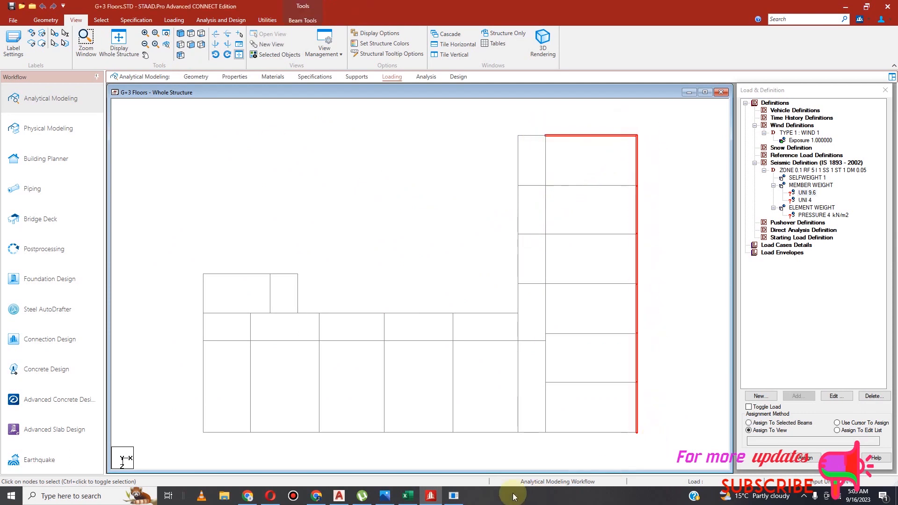
# Switch to AutoCAD and examine where walls run on the ground and upper floor plans, then return to STAAD.Pro.
pyautogui.click(339, 496)
pyautogui.scroll(-2, 364, 291)
pyautogui.scroll(3, 420, 350)
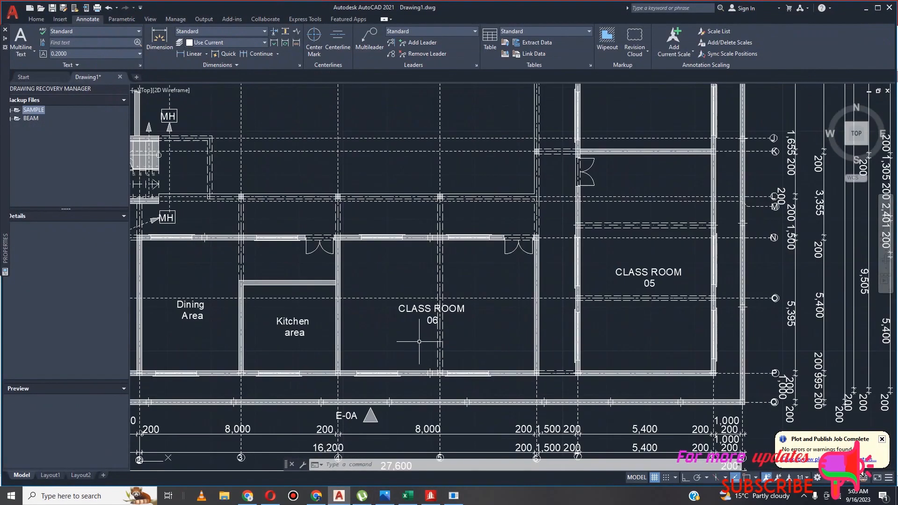
pyautogui.scroll(-1, 461, 335)
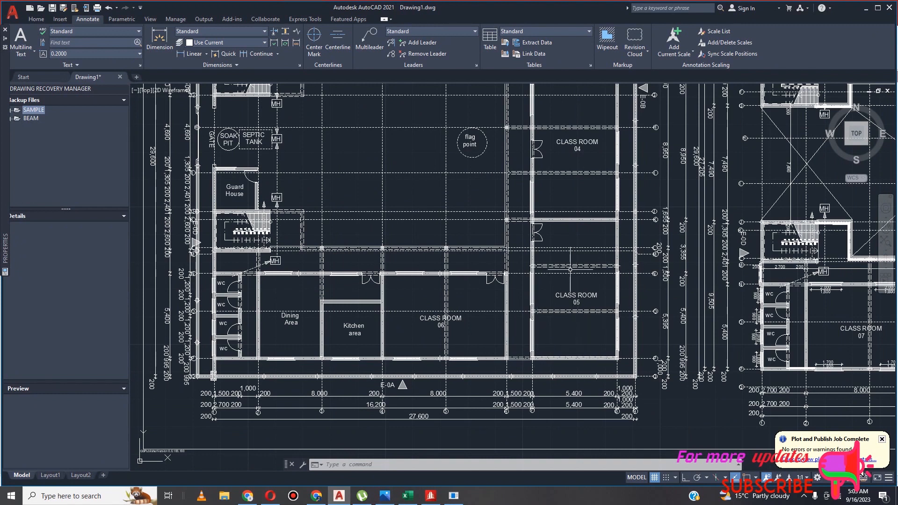
pyautogui.scroll(-2, 578, 230)
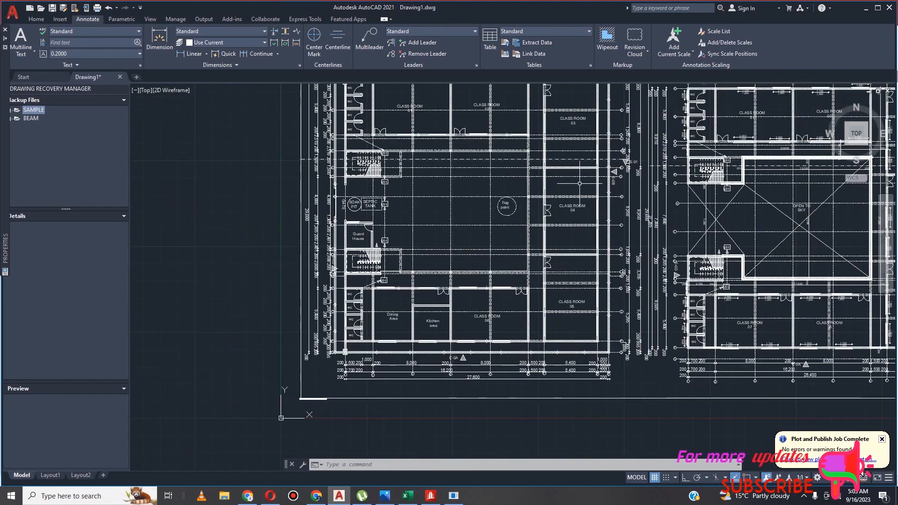
pyautogui.scroll(-2, 418, 323)
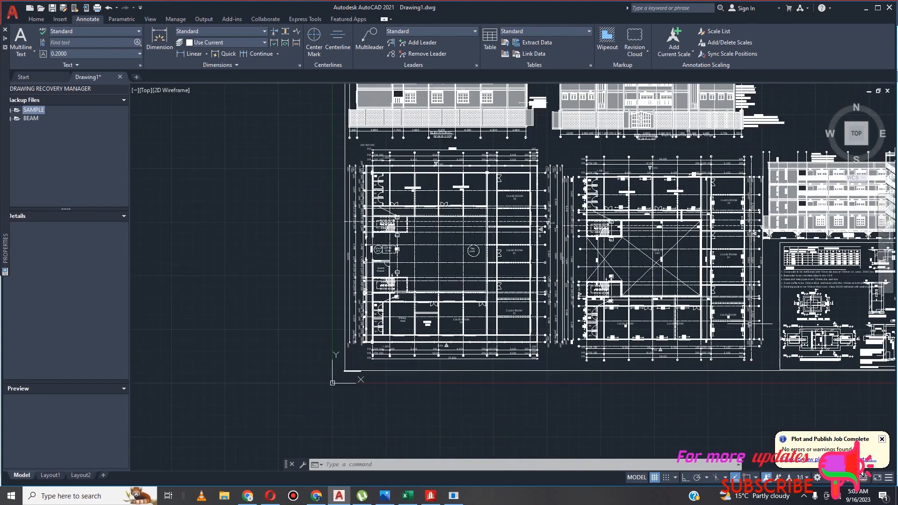
pyautogui.scroll(5, 718, 271)
pyautogui.scroll(-4, 674, 185)
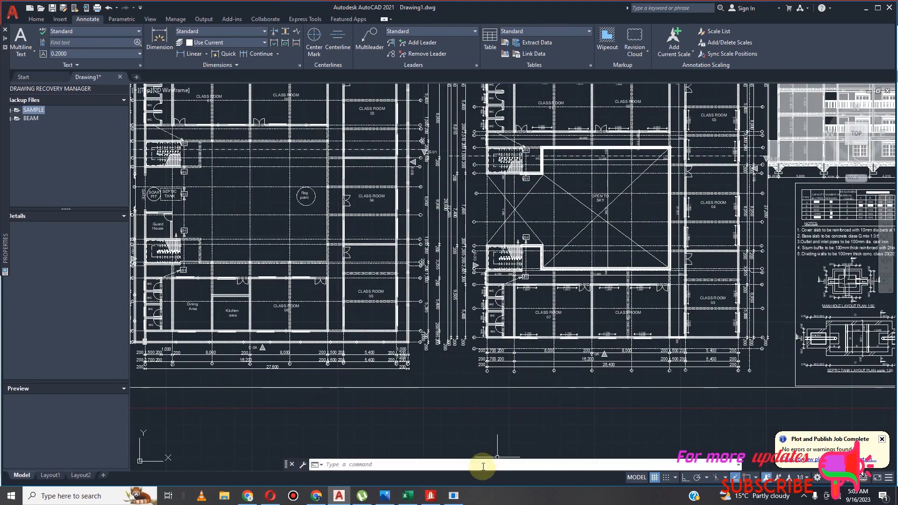
pyautogui.click(431, 496)
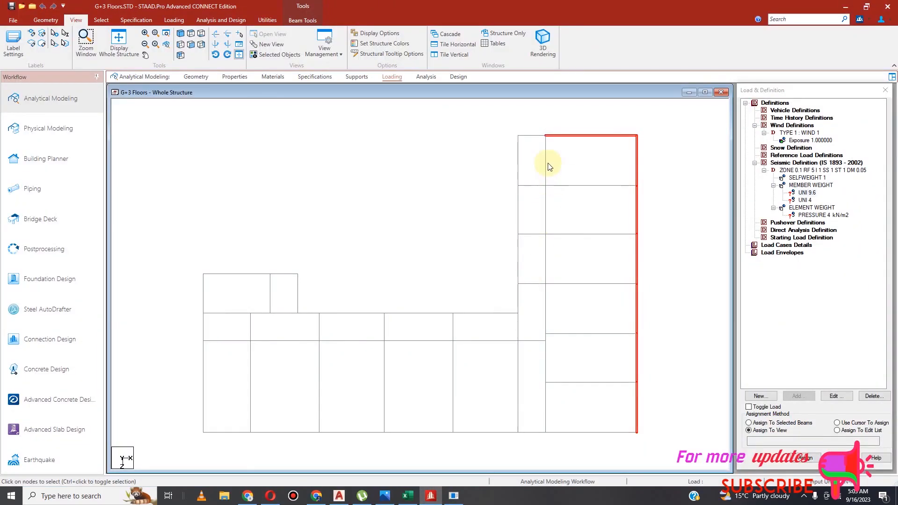
# Add the inner long beam line and the remaining end beam of the long classroom wing to the selection.
pyautogui.moveTo(536, 125); pyautogui.dragTo(557, 465)
pyautogui.doubleClick(542, 424)
pyautogui.click(550, 353)
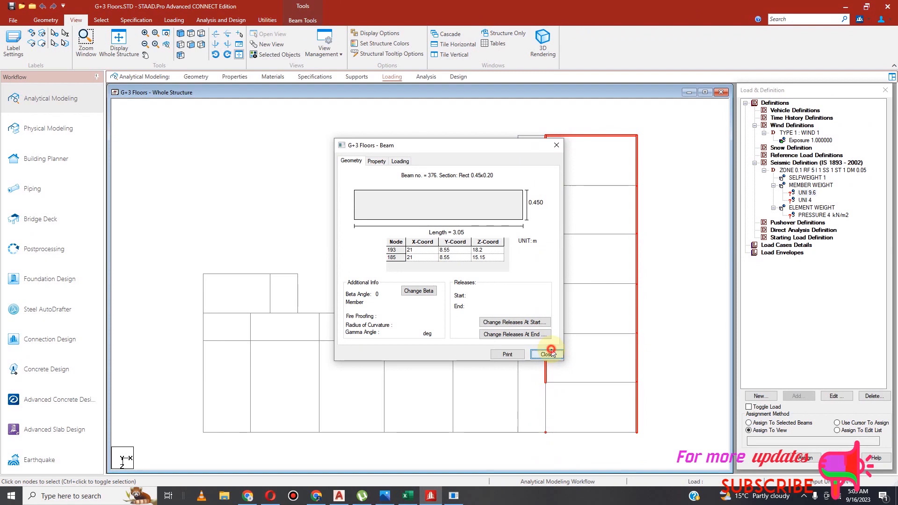
pyautogui.keyDown('ctrl'); pyautogui.click(548, 402); pyautogui.keyUp('ctrl')
pyautogui.keyDown('ctrl'); pyautogui.moveTo(535, 415); pyautogui.dragTo(638, 454); pyautogui.keyUp('ctrl')
# Add the end-wall beams of the adjoining classroom block to the selection and exclude the two beams crossing the corridor.
pyautogui.keyDown('ctrl'); pyautogui.moveTo(509, 334); pyautogui.dragTo(529, 451); pyautogui.keyUp('ctrl')
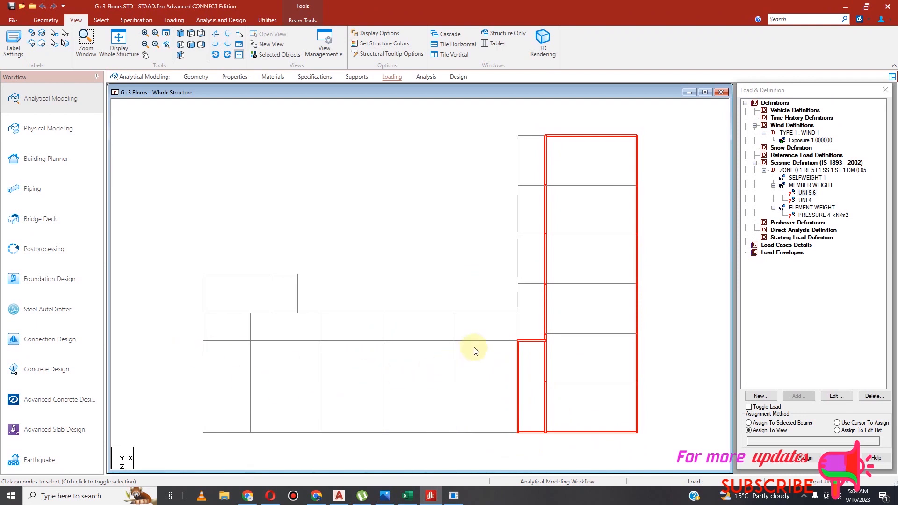
pyautogui.keyDown('ctrl'); pyautogui.click(538, 341); pyautogui.keyUp('ctrl')
pyautogui.keyDown('ctrl'); pyautogui.click(536, 432); pyautogui.keyUp('ctrl')
pyautogui.keyDown('ctrl'); pyautogui.click(536, 433); pyautogui.keyUp('ctrl')
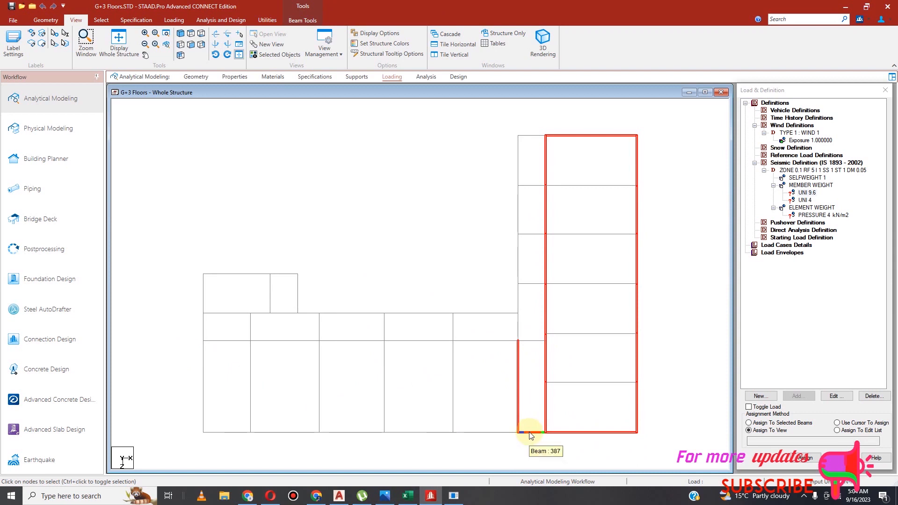
# Add the adjoining block's remaining perimeter beams and its two cross-wall beam lines to the selection.
pyautogui.keyDown('ctrl'); pyautogui.moveTo(185, 421); pyautogui.dragTo(535, 466); pyautogui.keyUp('ctrl')
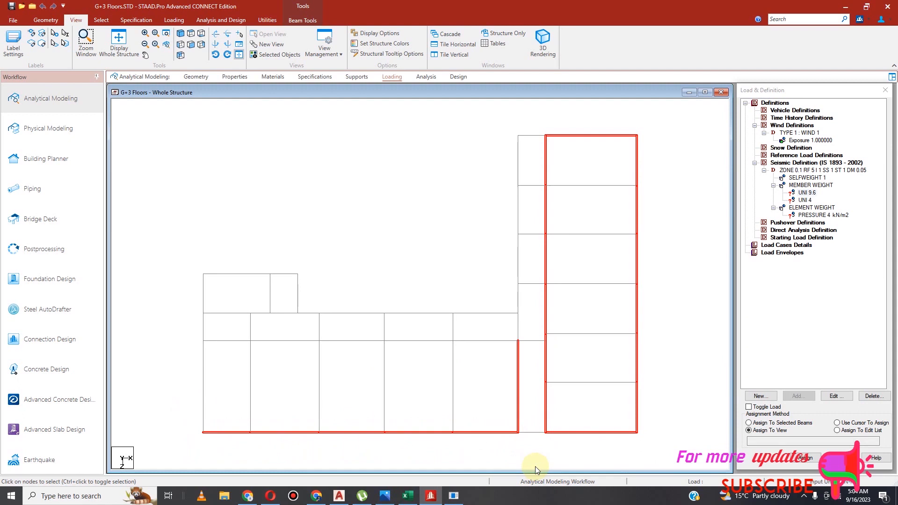
pyautogui.keyDown('ctrl'); pyautogui.moveTo(197, 340); pyautogui.dragTo(215, 437); pyautogui.keyUp('ctrl')
pyautogui.keyDown('ctrl'); pyautogui.moveTo(185, 334); pyautogui.dragTo(524, 358); pyautogui.keyUp('ctrl')
pyautogui.keyDown('ctrl'); pyautogui.moveTo(240, 335); pyautogui.dragTo(259, 450); pyautogui.keyUp('ctrl')
pyautogui.keyDown('ctrl'); pyautogui.moveTo(376, 331); pyautogui.dragTo(396, 453); pyautogui.keyUp('ctrl')
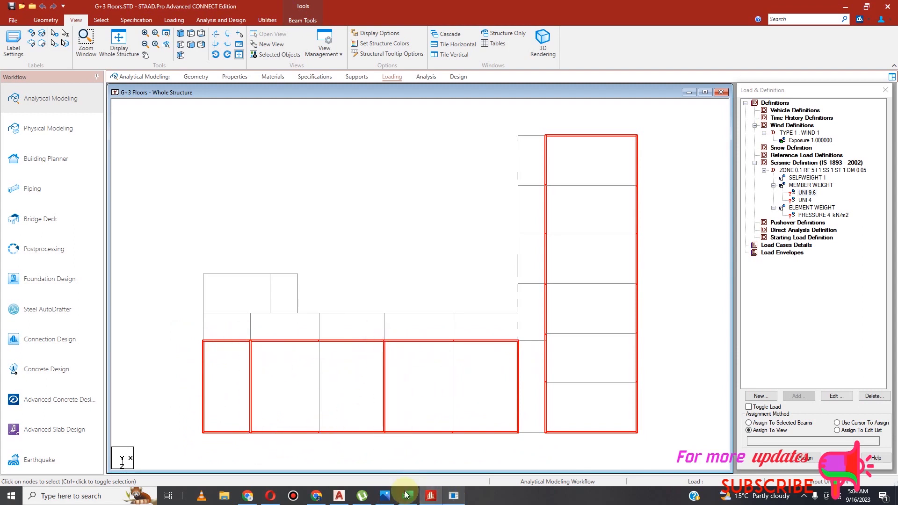
# Switch to AutoCAD and compare the walls around the ground-floor dining area, kitchen and Class Room 06 with those of upper-floor Class Rooms 06 and 07.
pyautogui.click(340, 495)
pyautogui.scroll(-2, 345, 338)
pyautogui.scroll(6, 252, 315)
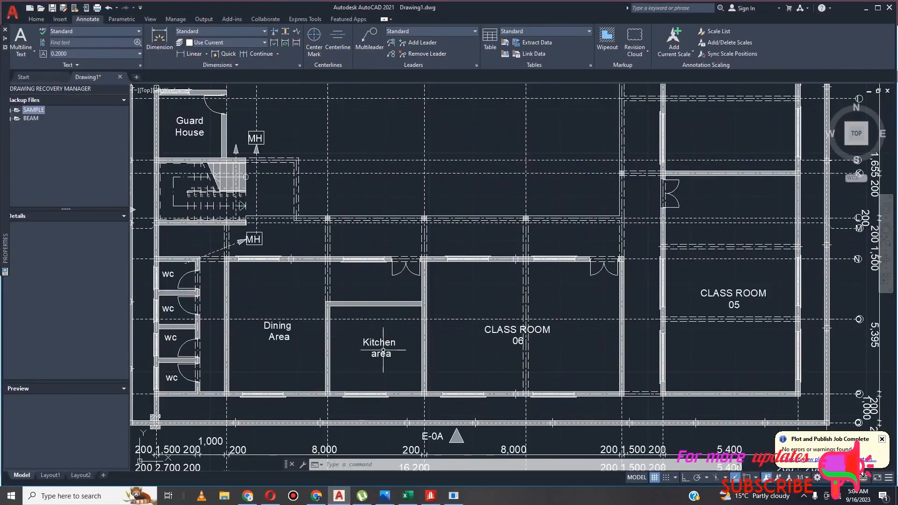
pyautogui.scroll(-4, 355, 325)
pyautogui.scroll(2, 387, 329)
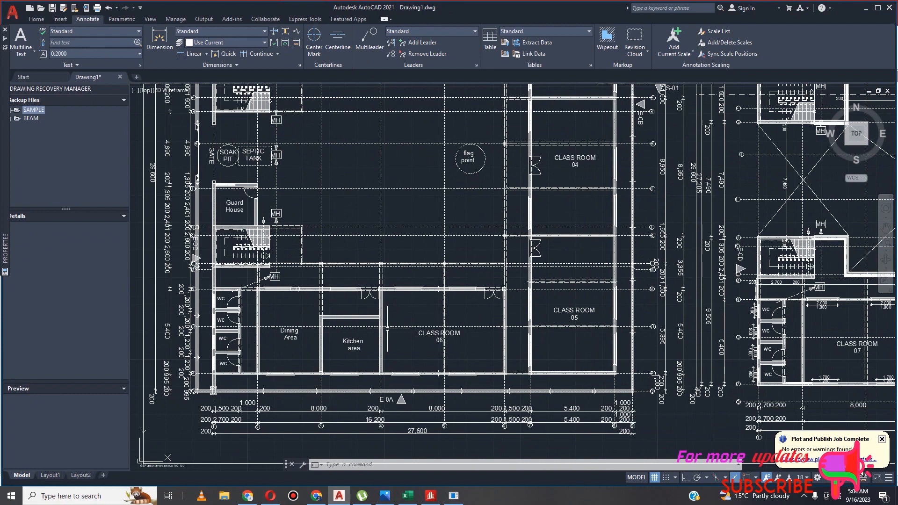
pyautogui.scroll(-4, 382, 330)
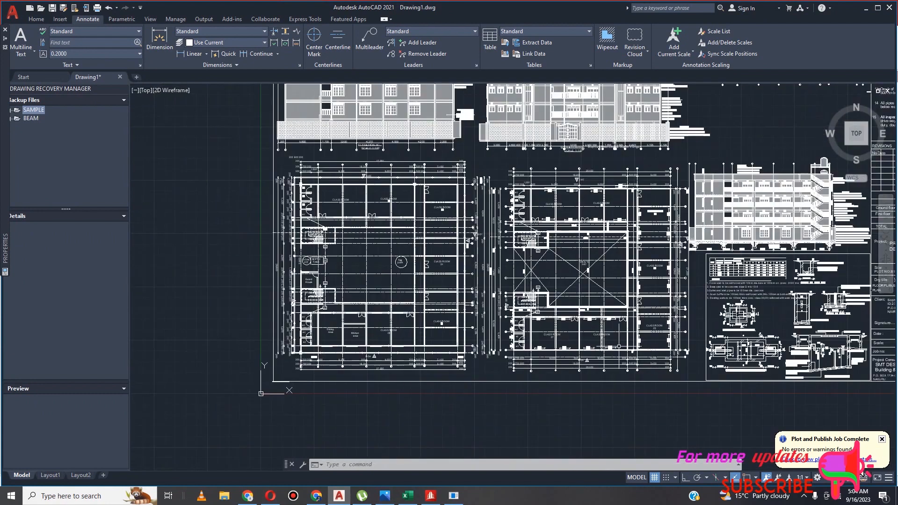
pyautogui.scroll(3, 617, 337)
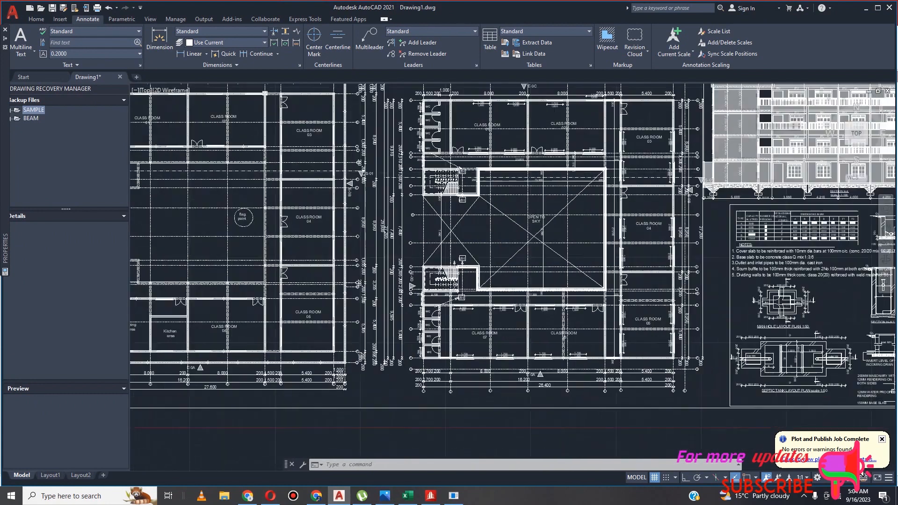
pyautogui.scroll(-2, 487, 336)
pyautogui.scroll(4, 487, 337)
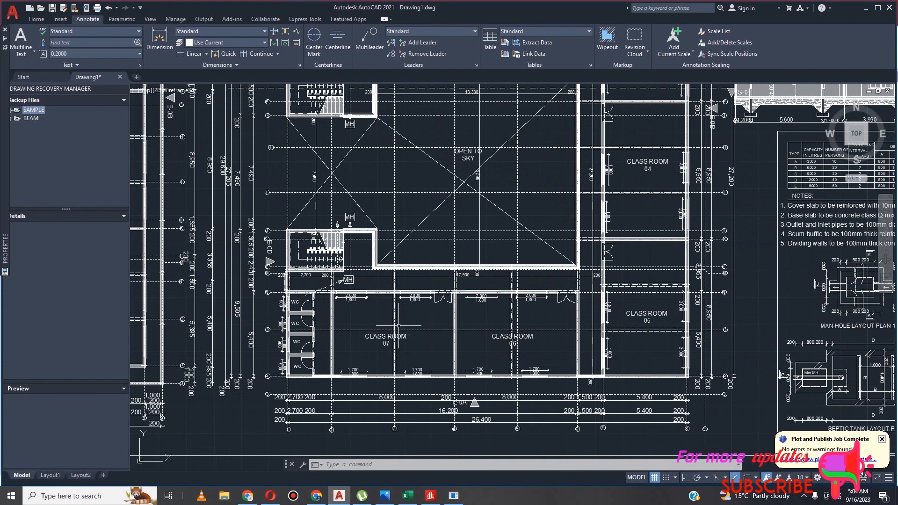
pyautogui.scroll(-3, 411, 333)
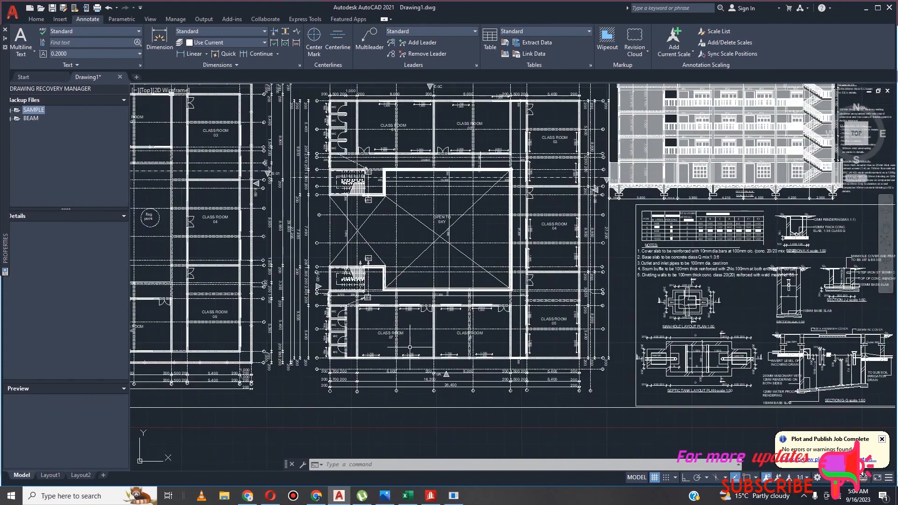
pyautogui.scroll(-3, 440, 330)
pyautogui.scroll(3, 323, 287)
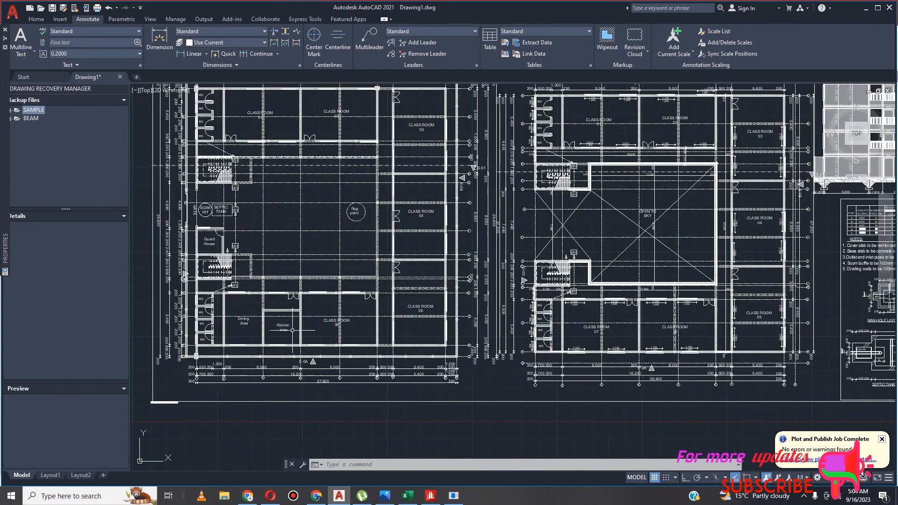
pyautogui.scroll(3, 270, 322)
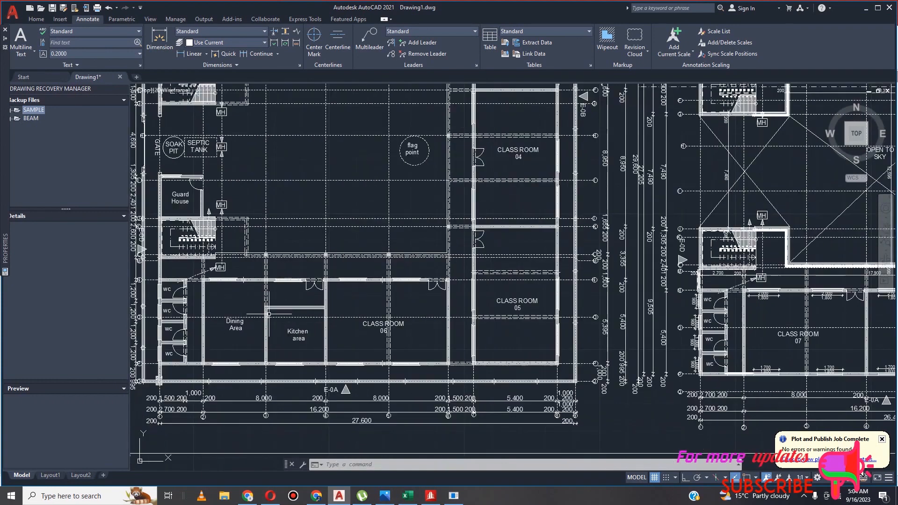
pyautogui.scroll(-2, 272, 323)
pyautogui.scroll(3, 277, 323)
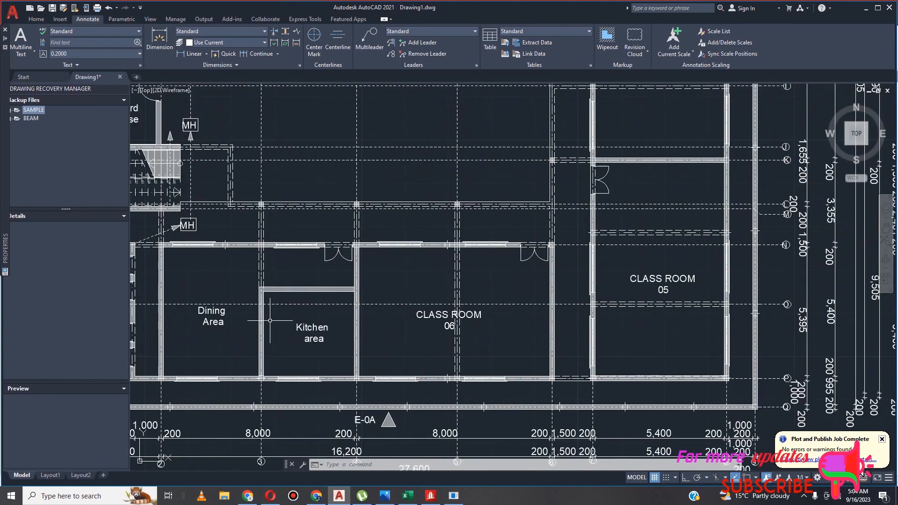
pyautogui.scroll(-3, 271, 325)
pyautogui.scroll(3, 675, 333)
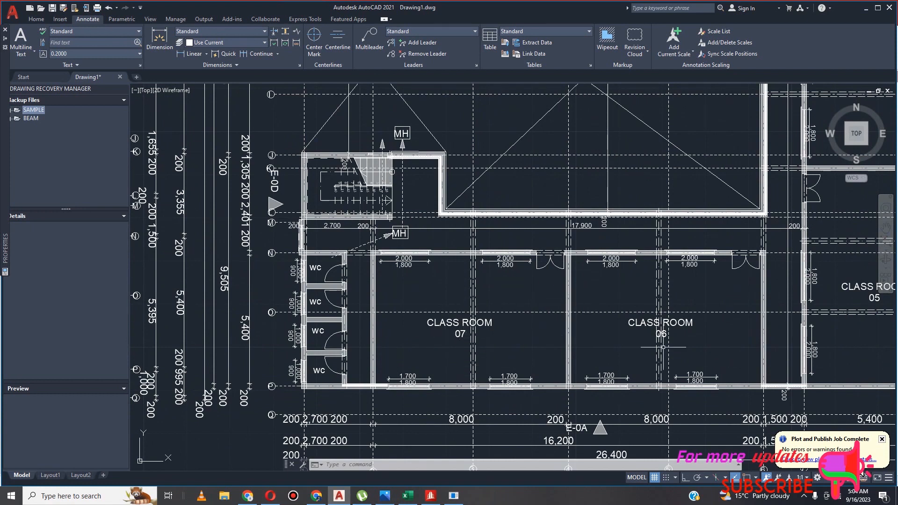
pyautogui.scroll(-3, 374, 325)
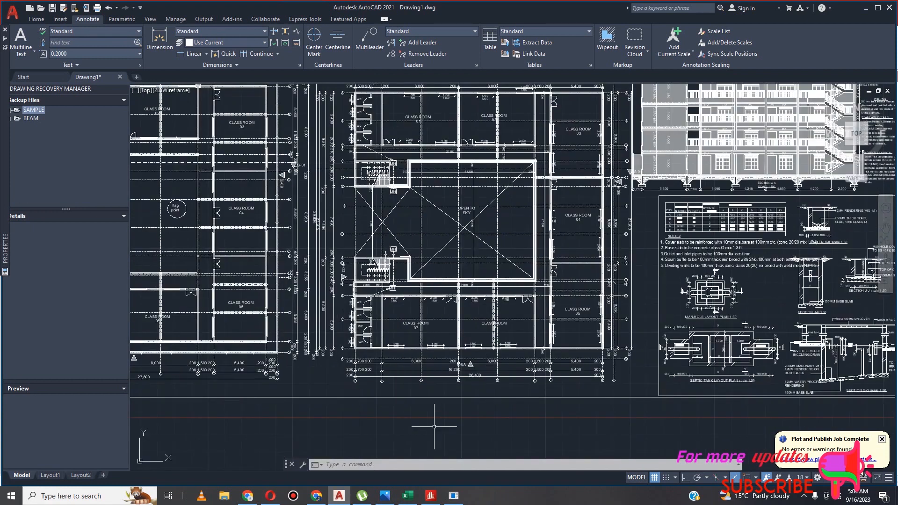
# Return to STAAD.Pro and display only the selected wall-line members in an isometric view, with the selection cleared.
pyautogui.click(430, 497)
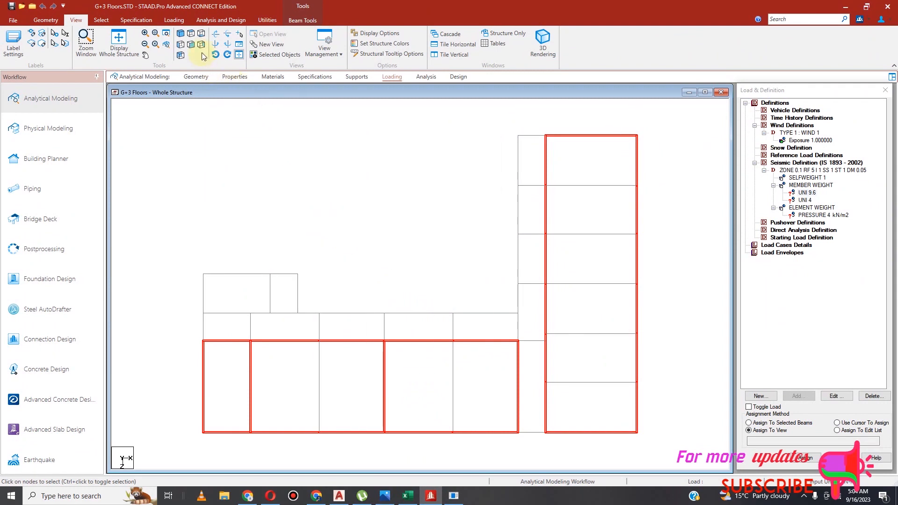
pyautogui.click(263, 56)
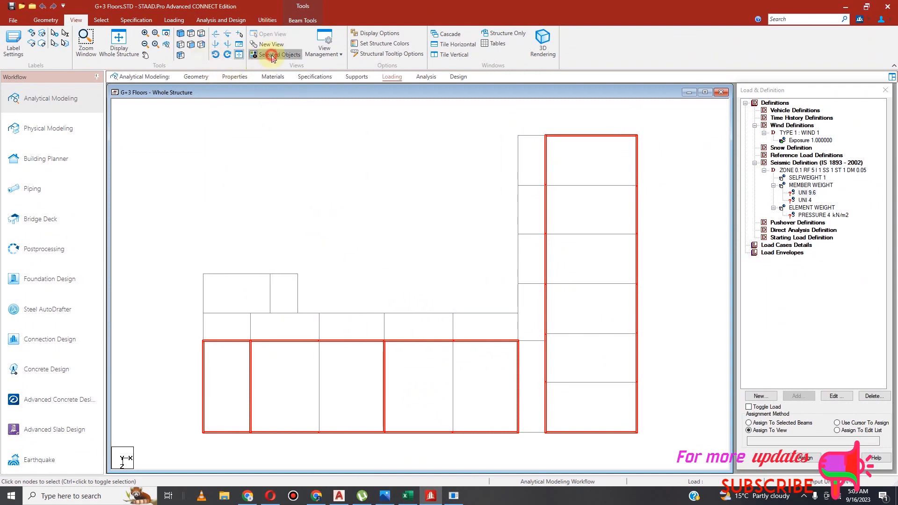
pyautogui.click(181, 34)
pyautogui.click(262, 183)
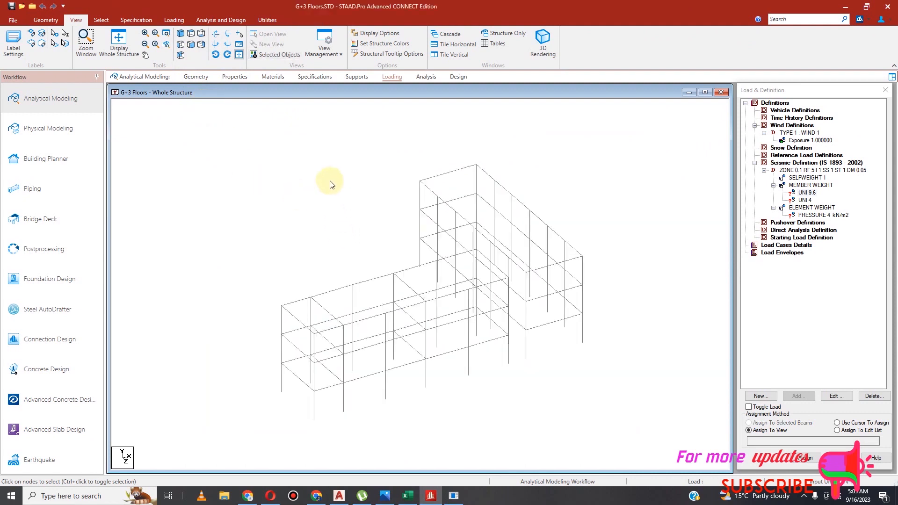
# Select all displayed beams parallel to the X and Z axes, leaving out the columns.
pyautogui.click(101, 20)
pyautogui.click(383, 35)
pyautogui.click(377, 47)
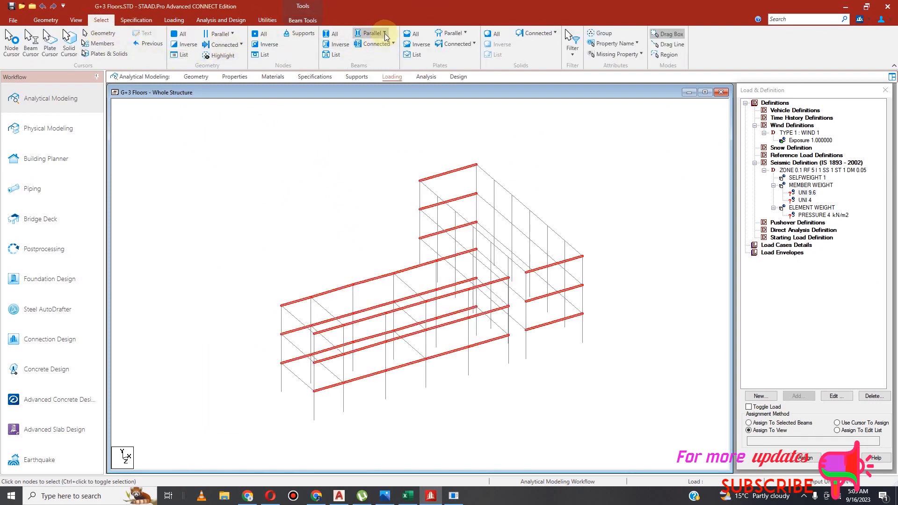
pyautogui.click(385, 34)
pyautogui.click(381, 66)
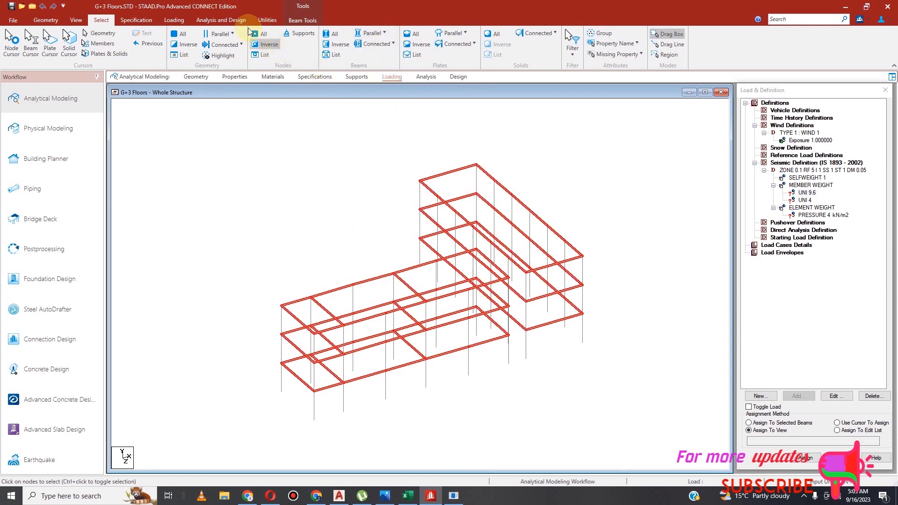
# Create a beam group named EXTERNALWALL and associate it with the selected beams.
pyautogui.click(265, 20)
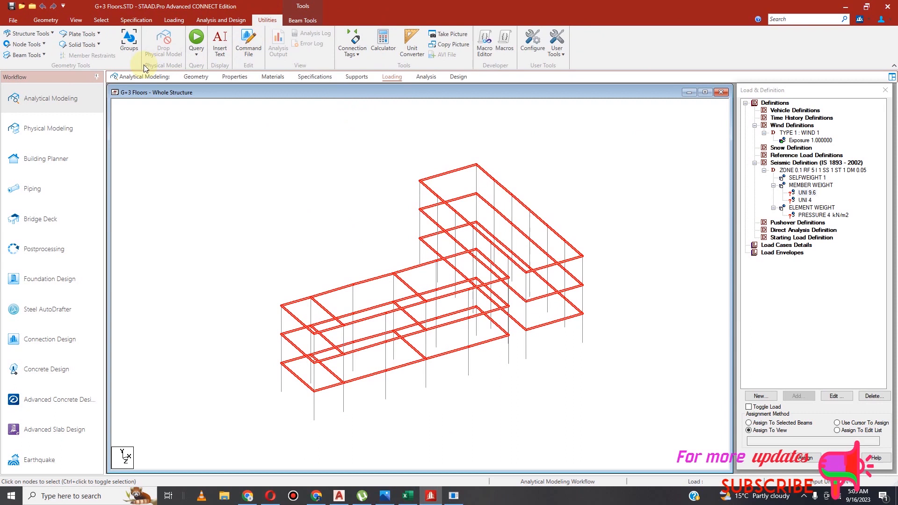
pyautogui.click(135, 45)
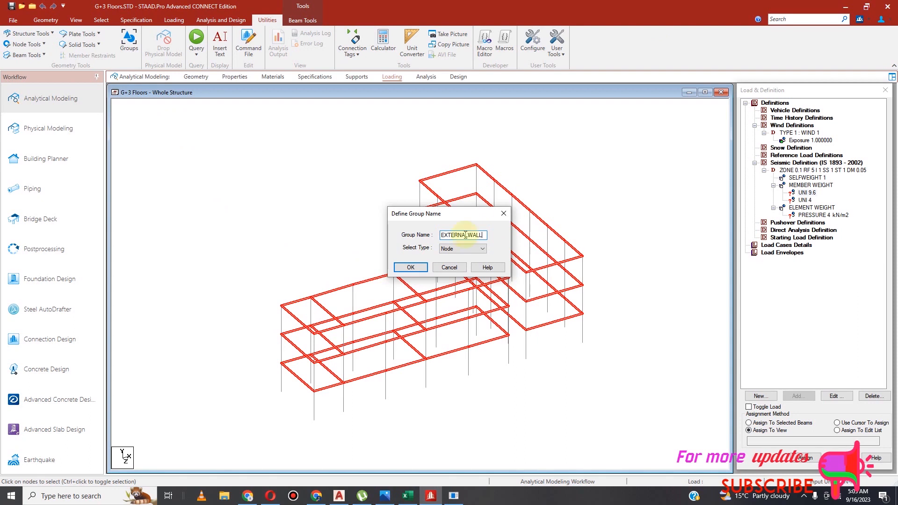
pyautogui.click(475, 249)
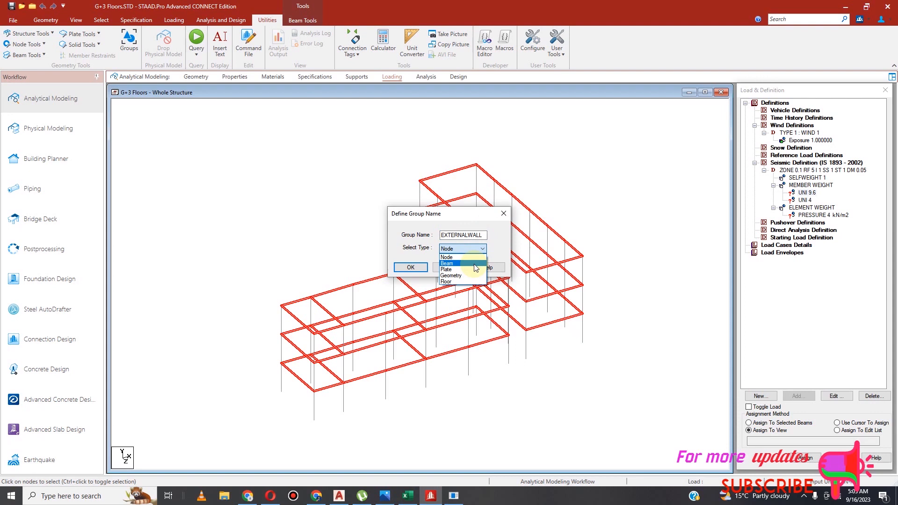
pyautogui.click(476, 263)
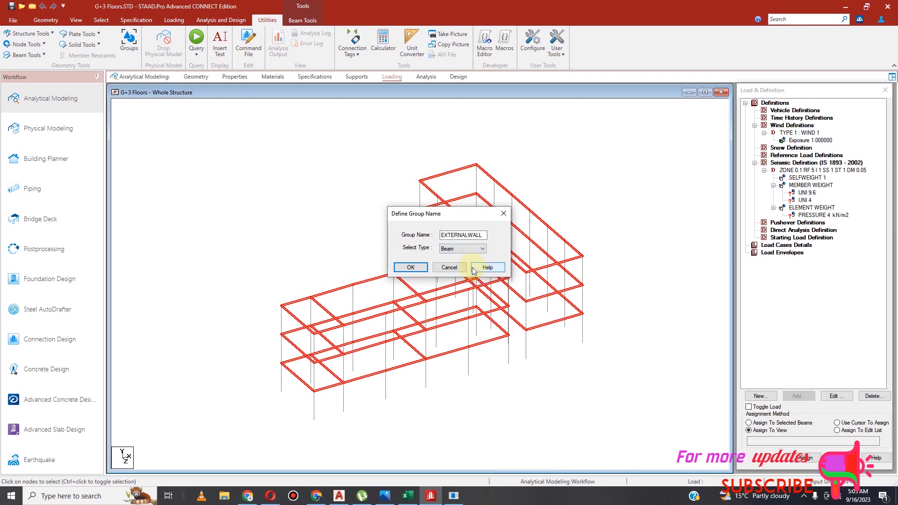
pyautogui.click(411, 268)
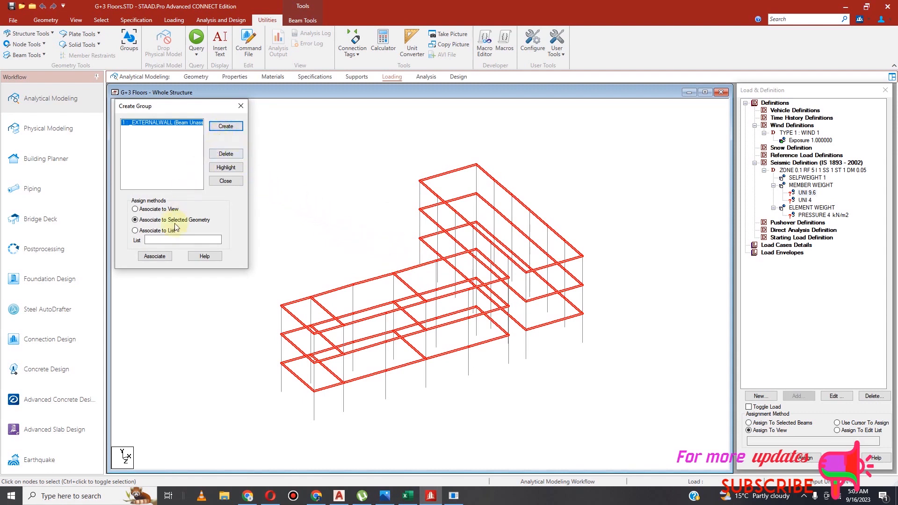
pyautogui.click(154, 257)
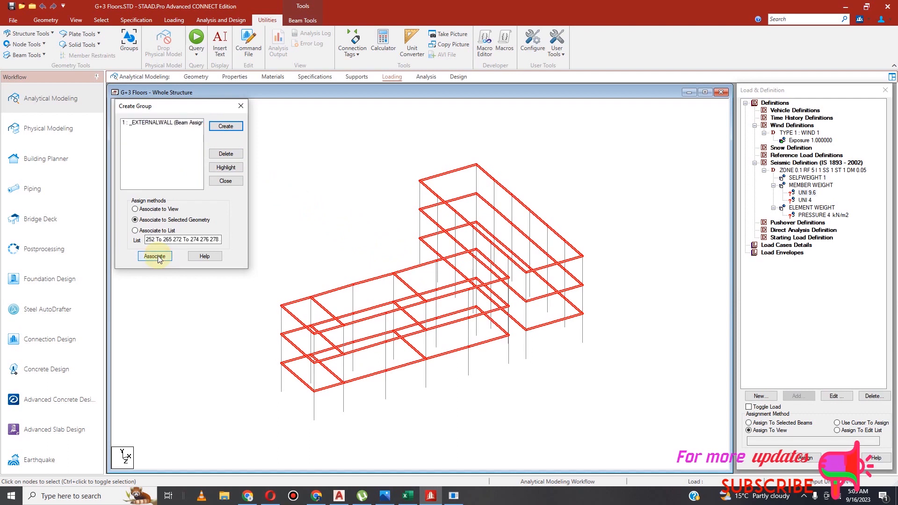
# Display the whole structure again and clear the external wall beam selection.
pyautogui.scroll(-2, 482, 272)
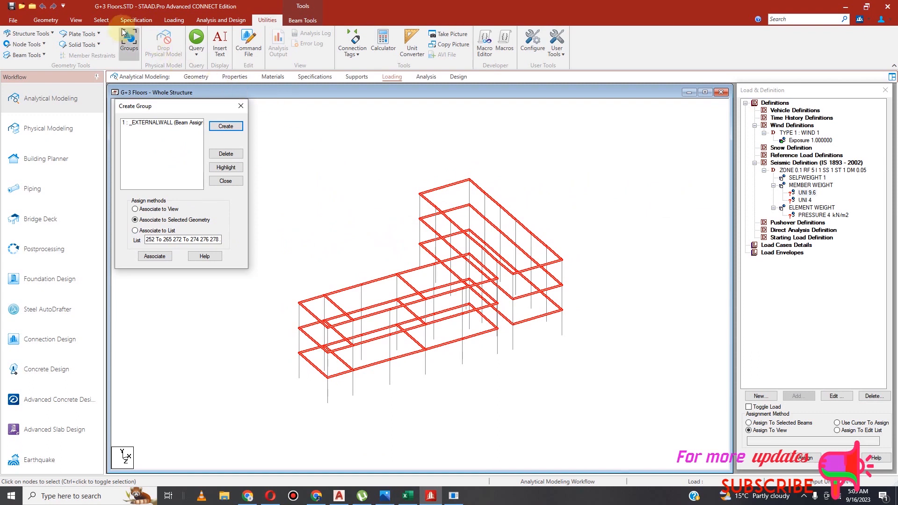
pyautogui.click(76, 20)
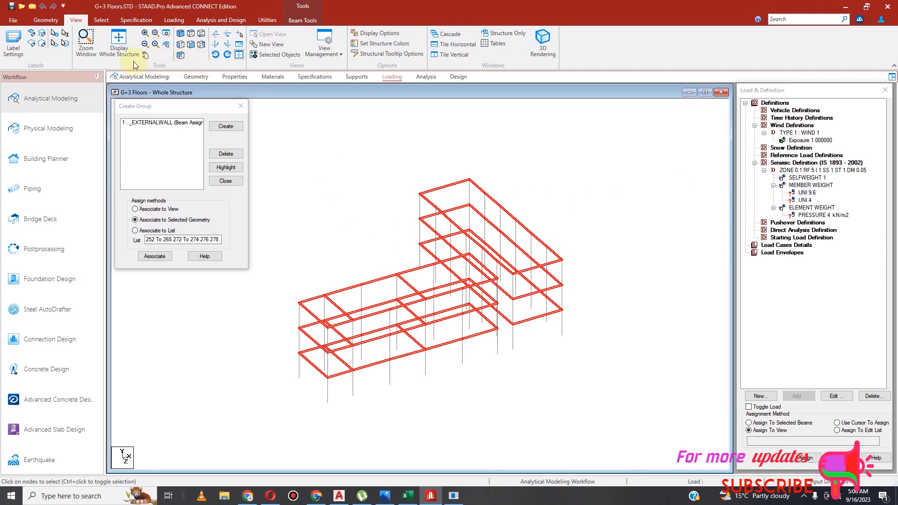
pyautogui.click(122, 50)
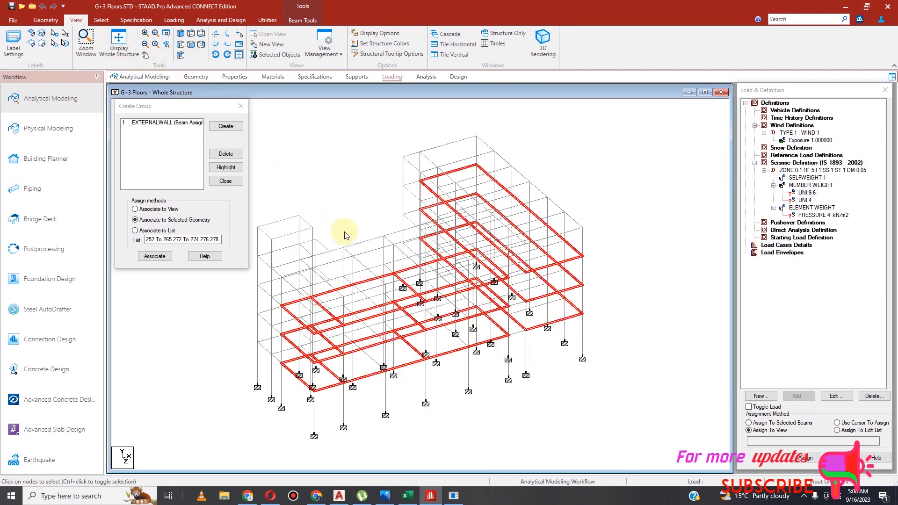
pyautogui.click(592, 212)
pyautogui.scroll(-2, 590, 251)
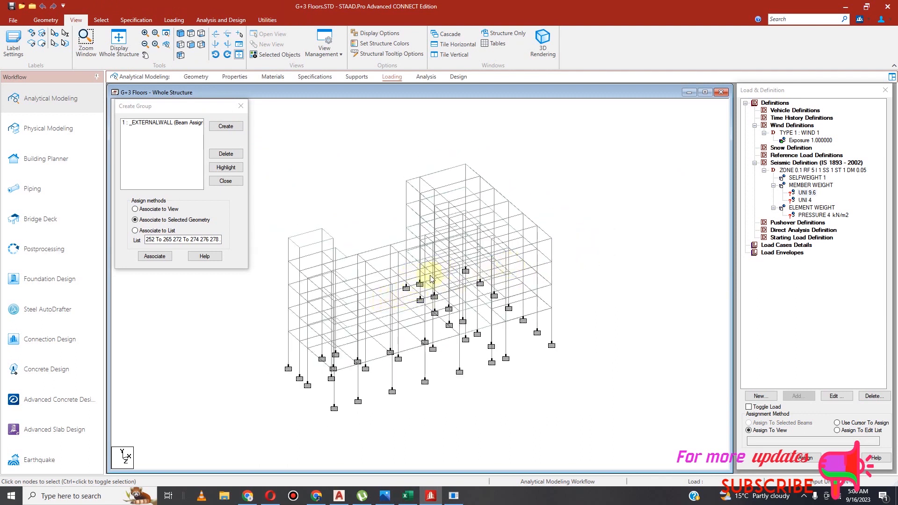
# In front view, isolate the three floor levels below the roof with their columns and show them unselected in plan view.
pyautogui.click(191, 44)
pyautogui.scroll(-3, 641, 293)
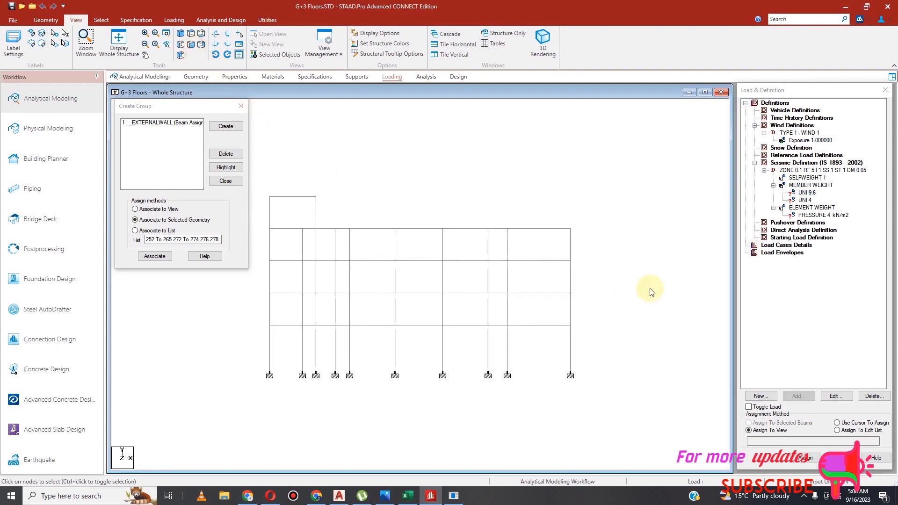
pyautogui.moveTo(260, 261); pyautogui.dragTo(579, 345)
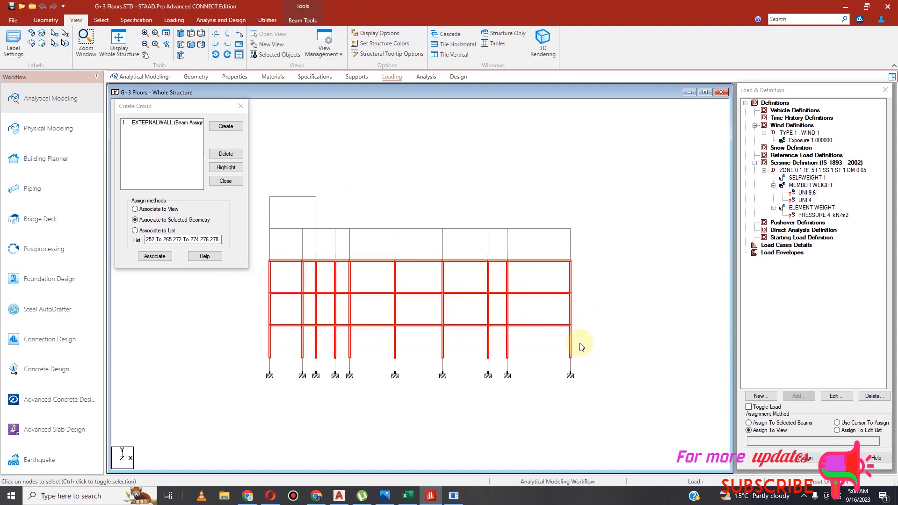
pyautogui.click(275, 55)
pyautogui.click(190, 37)
pyautogui.click(437, 230)
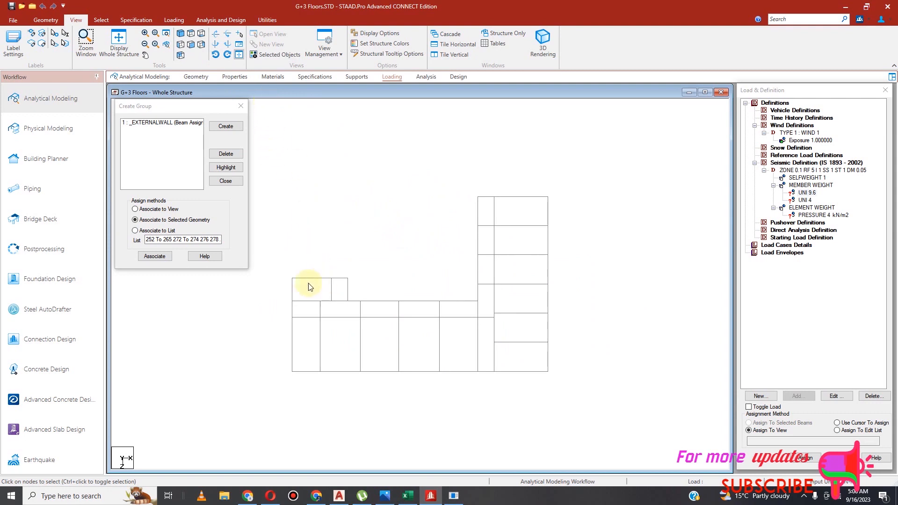
# Select the members around the small projecting bay and along the long wing's inner edge, excluding the cross beams between them.
pyautogui.click(293, 292)
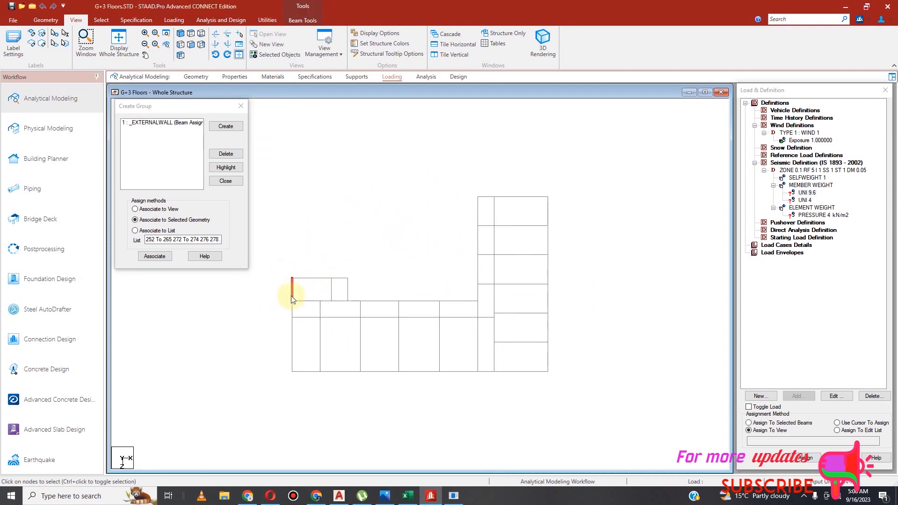
pyautogui.moveTo(309, 290); pyautogui.dragTo(334, 308)
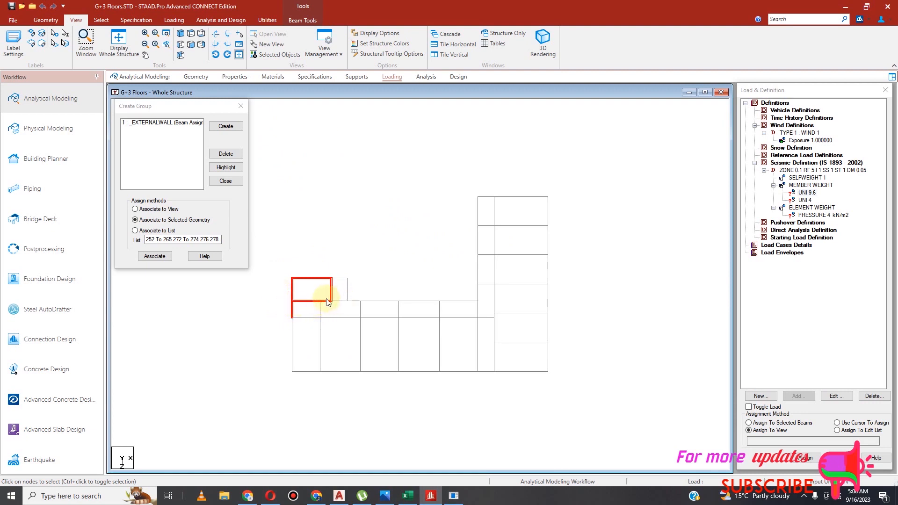
pyautogui.moveTo(322, 293); pyautogui.dragTo(482, 311)
pyautogui.keyDown('ctrl'); pyautogui.click(440, 312); pyautogui.keyUp('ctrl')
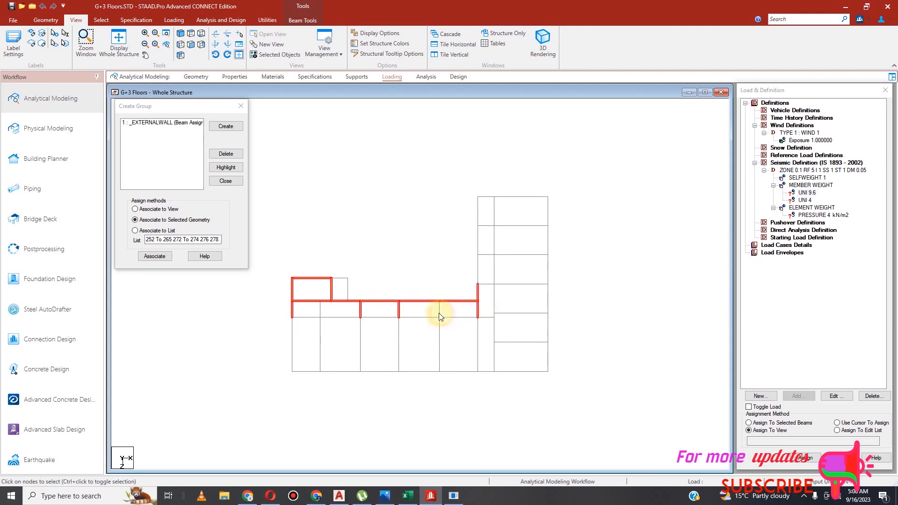
pyautogui.keyDown('ctrl'); pyautogui.click(476, 311); pyautogui.keyUp('ctrl')
pyautogui.keyDown('ctrl'); pyautogui.click(399, 312); pyautogui.keyUp('ctrl')
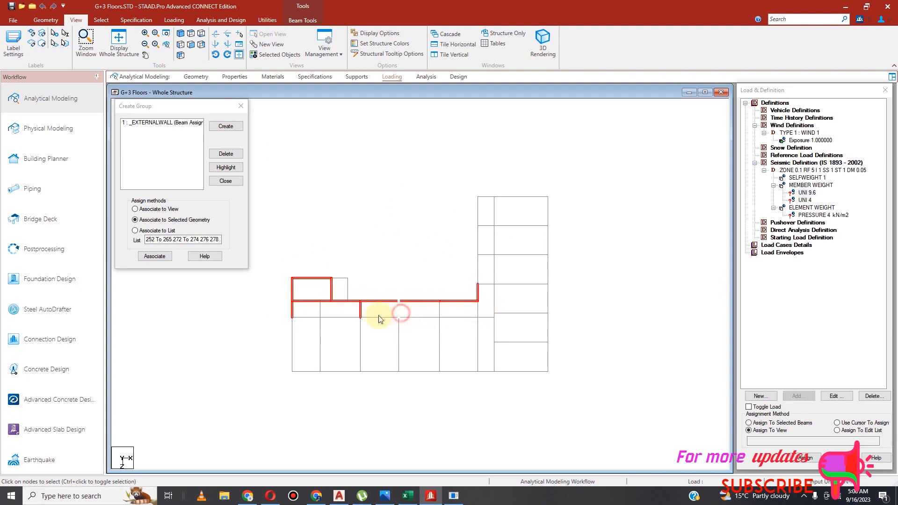
pyautogui.keyDown('ctrl'); pyautogui.click(361, 311); pyautogui.keyUp('ctrl')
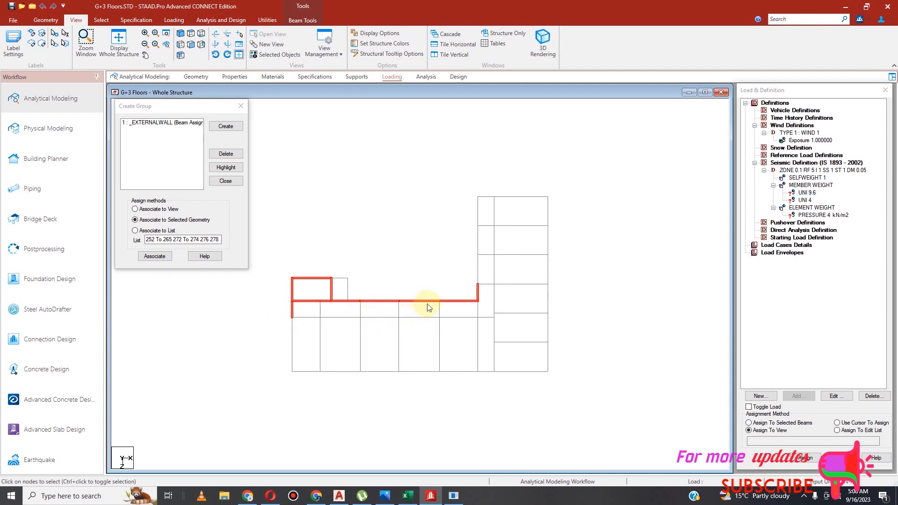
# Add the other wing's inner-edge members and the short front-edge beam between the two wings to the selection.
pyautogui.keyDown('ctrl'); pyautogui.moveTo(480, 268); pyautogui.dragTo(482, 288); pyautogui.keyUp('ctrl')
pyautogui.keyDown('ctrl'); pyautogui.click(477, 368); pyautogui.keyUp('ctrl')
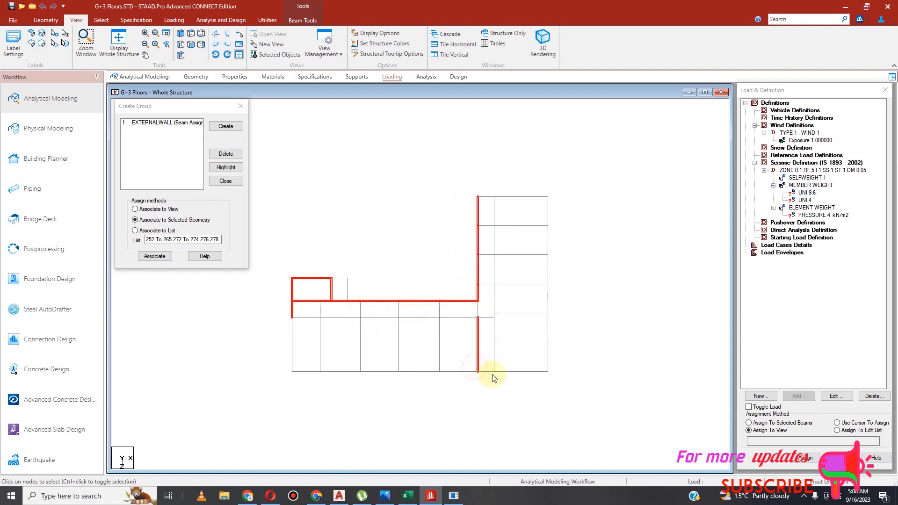
pyautogui.keyDown('ctrl'); pyautogui.click(484, 373); pyautogui.keyUp('ctrl')
pyautogui.keyDown('ctrl'); pyautogui.click(478, 362); pyautogui.keyUp('ctrl')
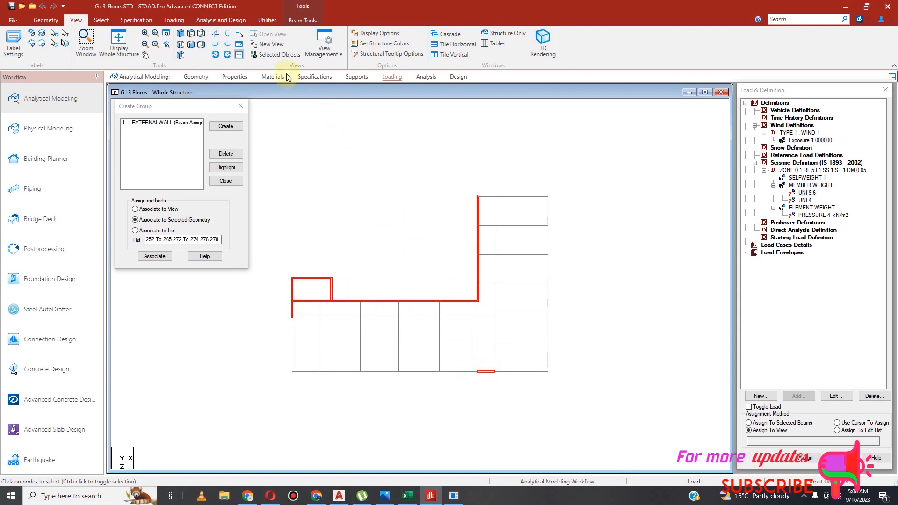
# Isolate the selected members, show them in isometric view and clear the selection.
pyautogui.click(283, 58)
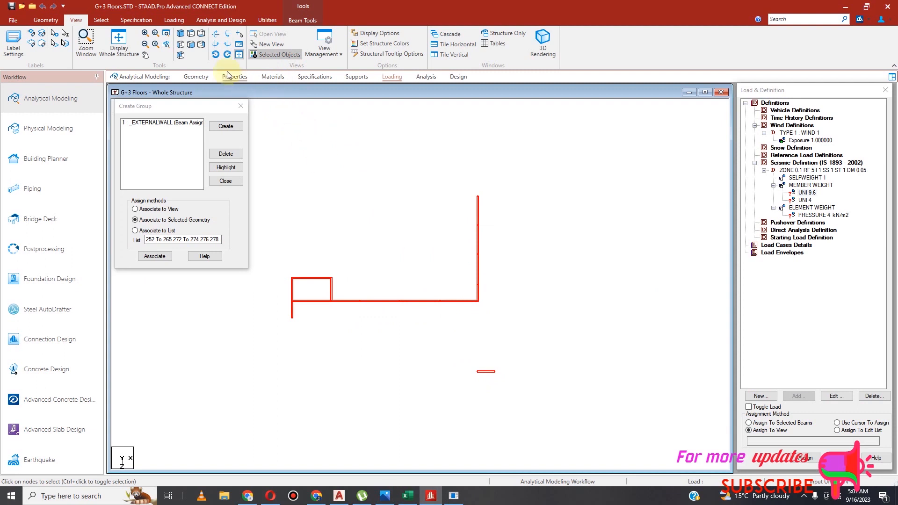
pyautogui.click(189, 41)
pyautogui.click(394, 218)
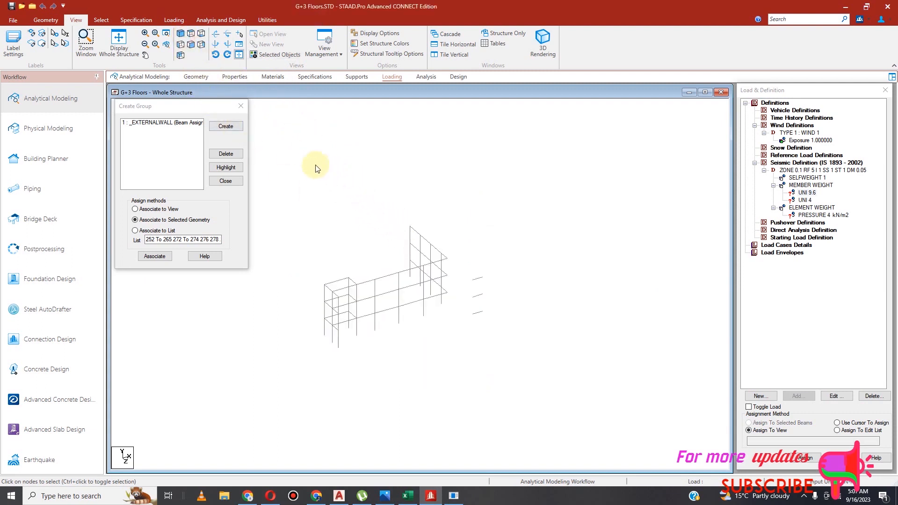
# Select the isolated beams parallel to X and to Z, leaving out the columns.
pyautogui.click(102, 20)
pyautogui.click(374, 32)
pyautogui.click(380, 47)
pyautogui.click(372, 33)
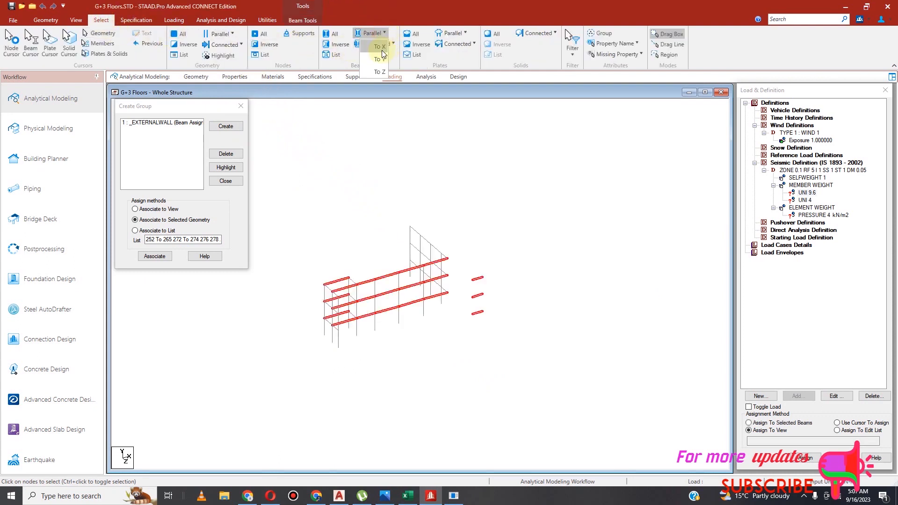
pyautogui.click(380, 72)
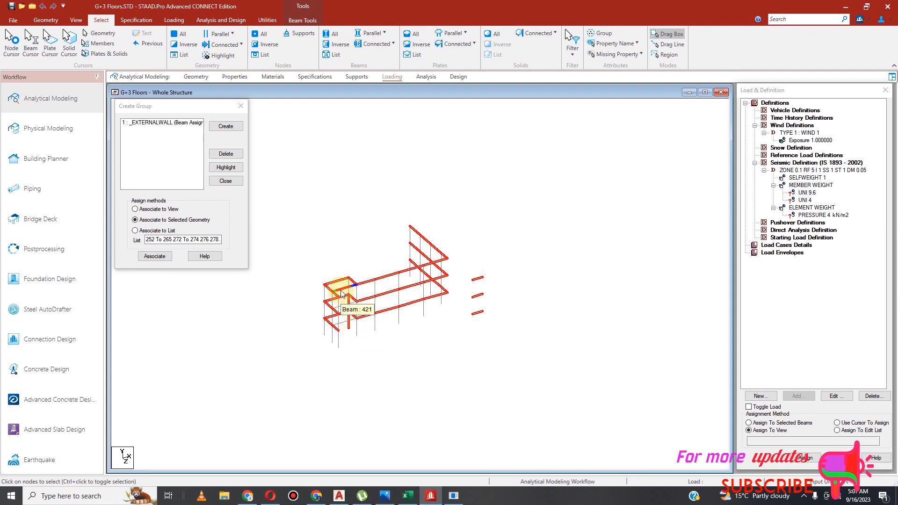
pyautogui.click(346, 304)
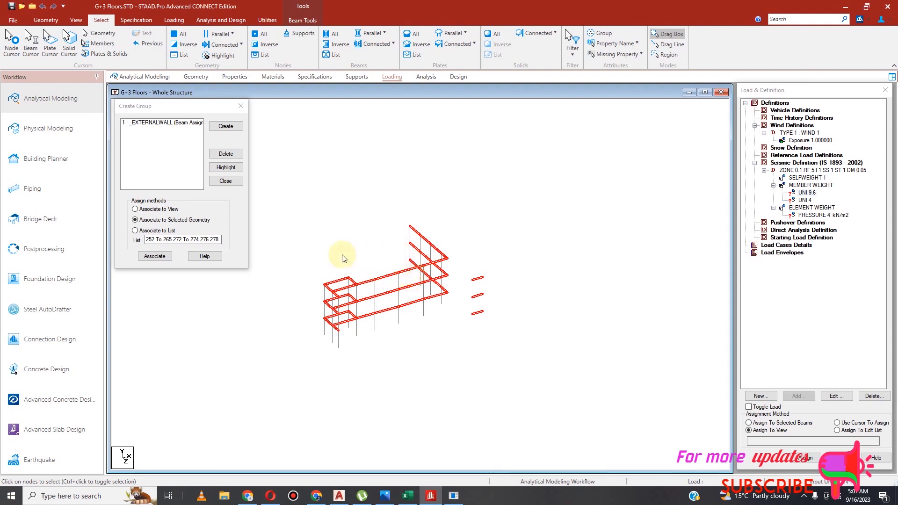
# Create a beam group named PARAPETTE and associate it with the selected geometry.
pyautogui.click(226, 127)
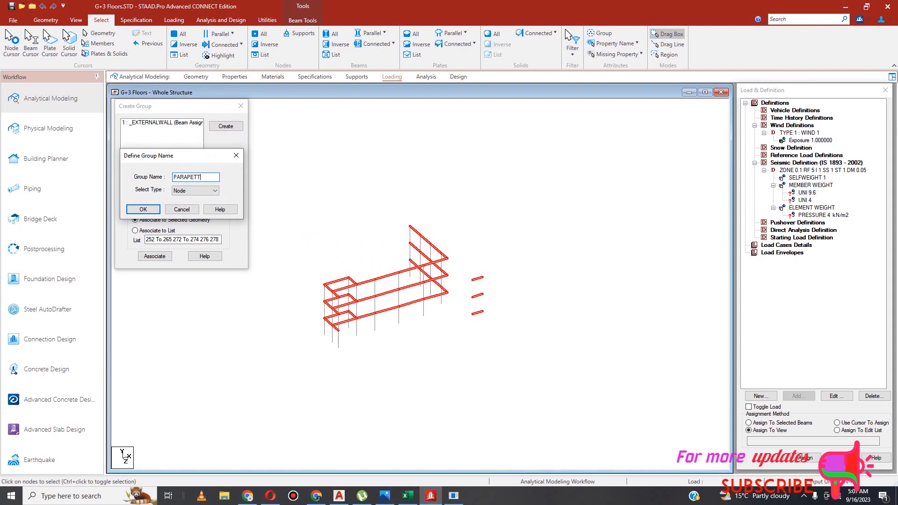
pyautogui.click(206, 191)
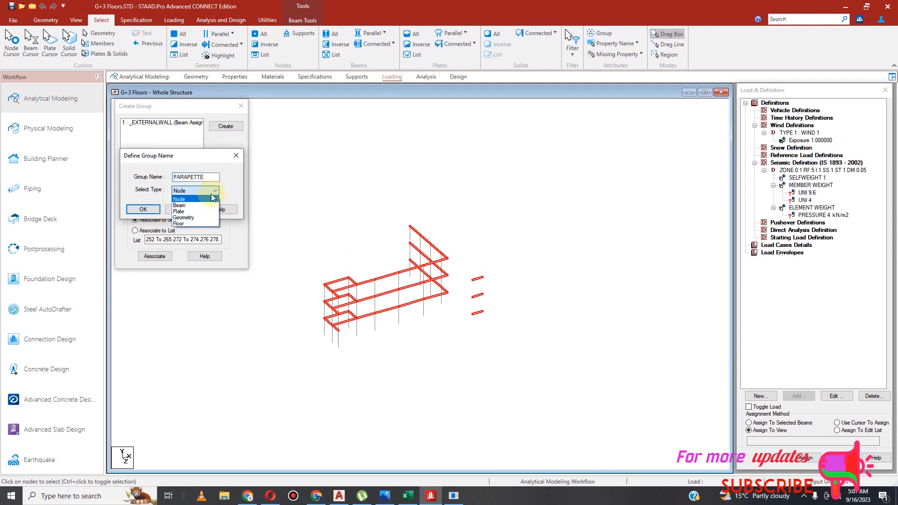
pyautogui.click(200, 205)
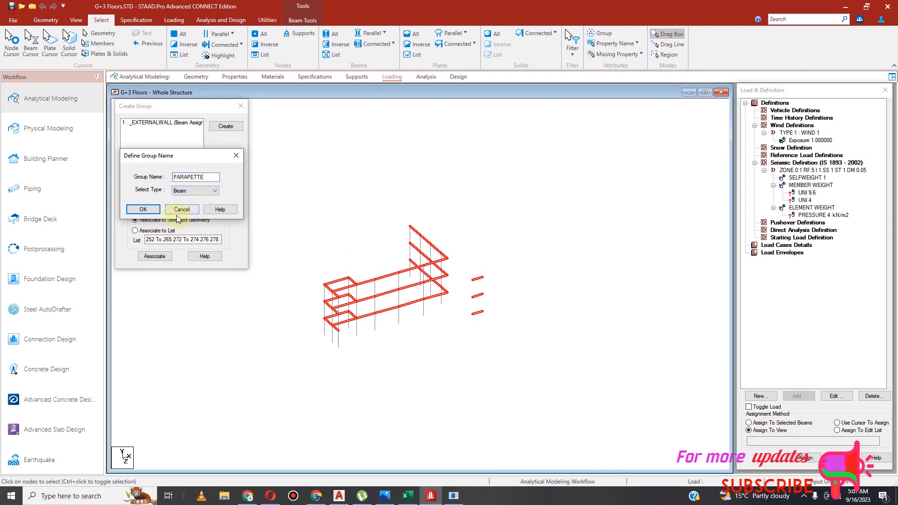
pyautogui.click(144, 209)
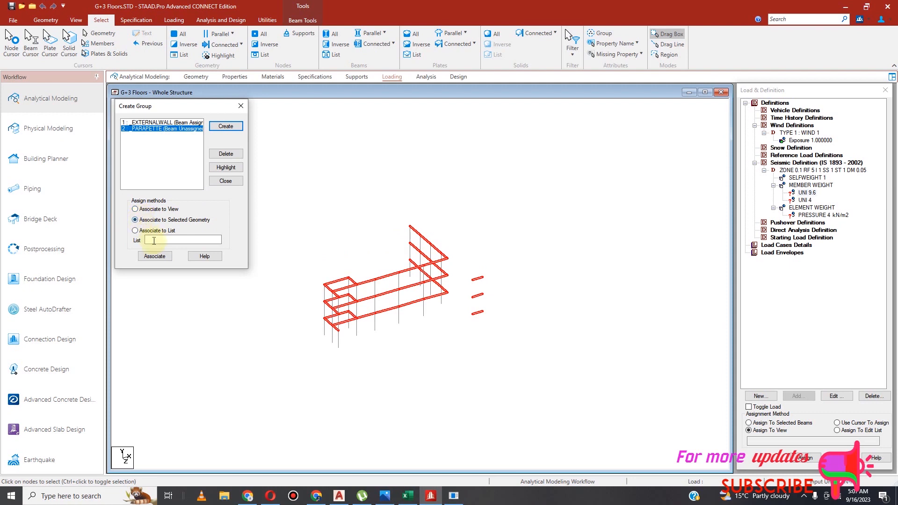
pyautogui.click(158, 260)
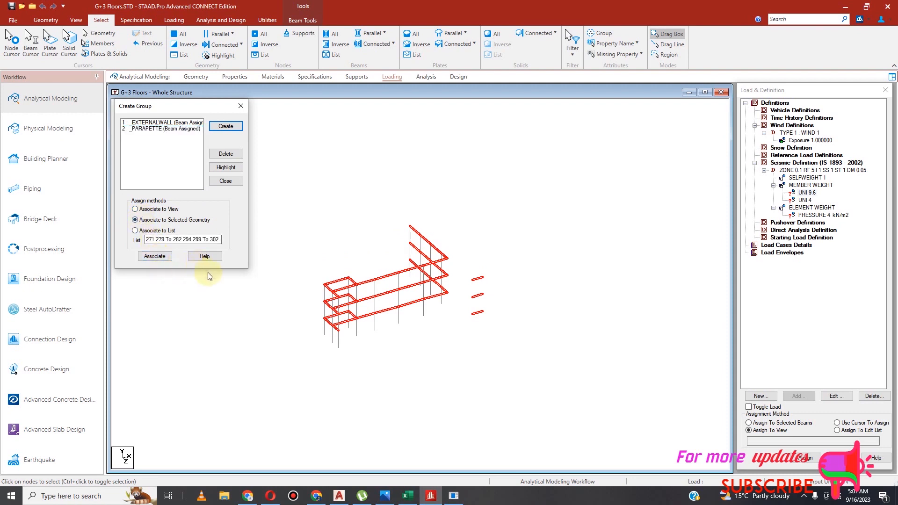
pyautogui.click(241, 106)
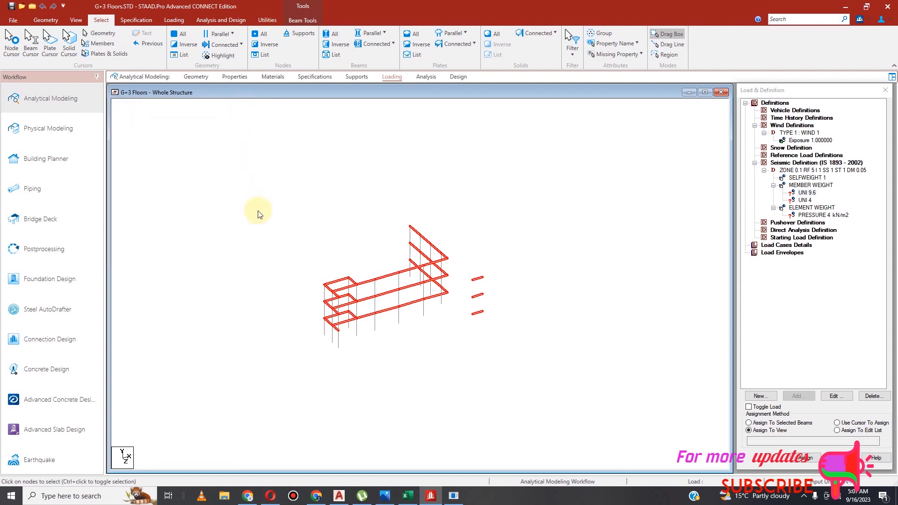
# Display the whole structure and select the four roof beams of the small raised tower.
pyautogui.click(77, 20)
pyautogui.click(119, 42)
pyautogui.click(236, 182)
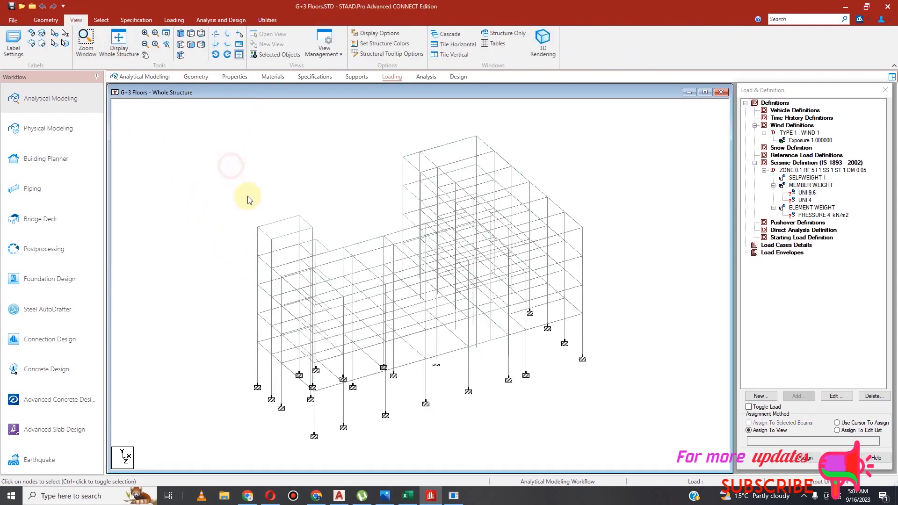
pyautogui.click(275, 227)
pyautogui.keyDown('ctrl'); pyautogui.click(286, 235); pyautogui.keyUp('ctrl')
pyautogui.keyDown('ctrl'); pyautogui.click(267, 235); pyautogui.keyUp('ctrl')
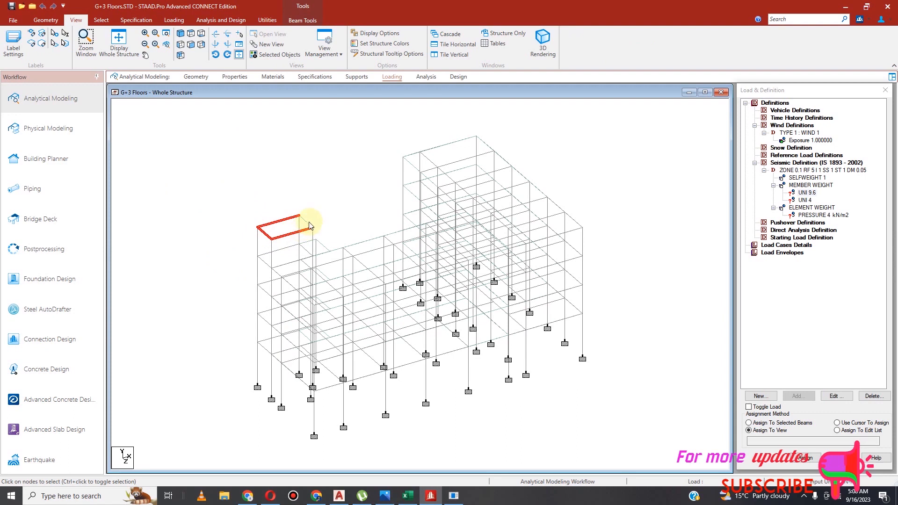
pyautogui.keyDown('ctrl'); pyautogui.click(309, 224); pyautogui.keyUp('ctrl')
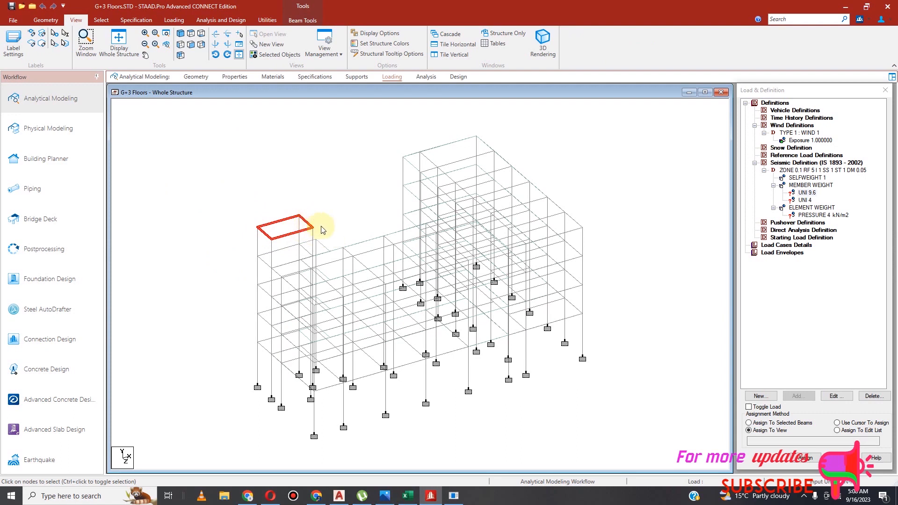
# Add the main roof level beams in front view, isolate both roof levels, and show them unselected in plan view.
pyautogui.click(192, 45)
pyautogui.moveTo(162, 183); pyautogui.dragTo(695, 208)
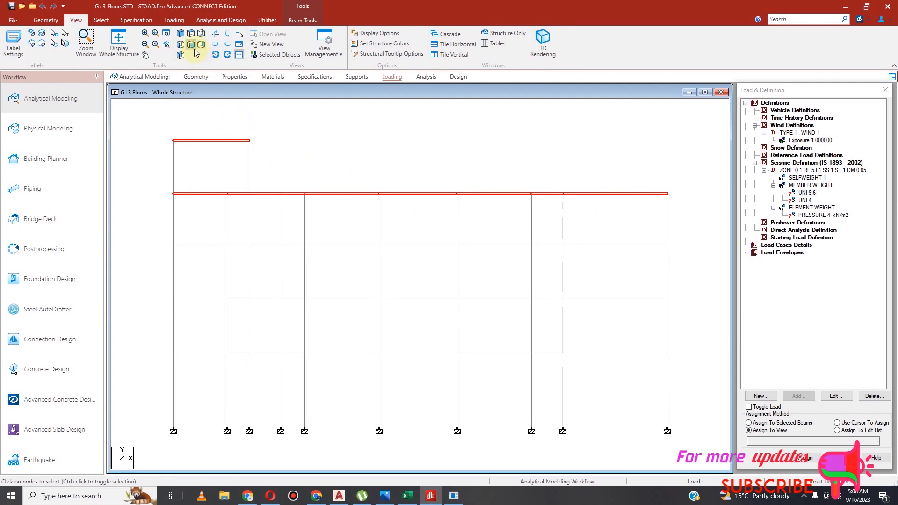
pyautogui.click(276, 55)
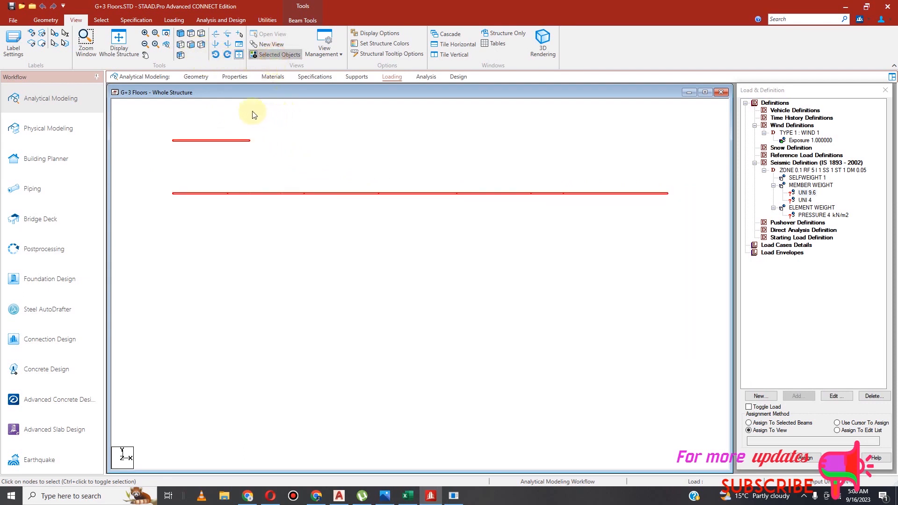
pyautogui.click(191, 34)
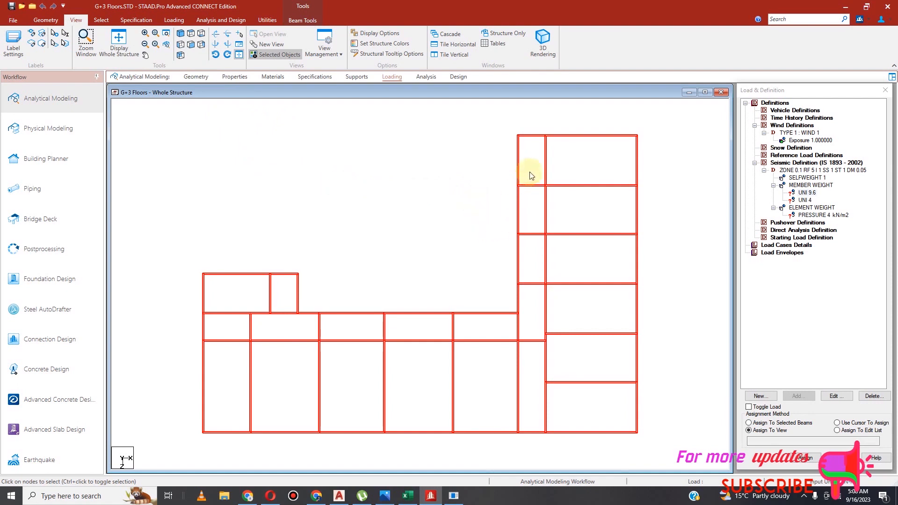
pyautogui.click(479, 191)
# Select the beams along the outer perimeter of the isolated roof levels and show them in isometric view.
pyautogui.moveTo(487, 128); pyautogui.dragTo(678, 442)
pyautogui.keyDown('ctrl'); pyautogui.moveTo(509, 131); pyautogui.dragTo(535, 335); pyautogui.keyUp('ctrl')
pyautogui.keyDown('ctrl'); pyautogui.moveTo(292, 266); pyautogui.dragTo(529, 315); pyautogui.keyUp('ctrl')
pyautogui.moveTo(195, 267)
pyautogui.keyDown('ctrl'); pyautogui.mouseDown()
pyautogui.moveTo(311, 281)
pyautogui.moveTo(248, 286)
pyautogui.moveTo(198, 265)
pyautogui.mouseUp(); pyautogui.keyUp('ctrl')
pyautogui.keyDown('ctrl'); pyautogui.moveTo(212, 314); pyautogui.dragTo(214, 318); pyautogui.keyUp('ctrl')
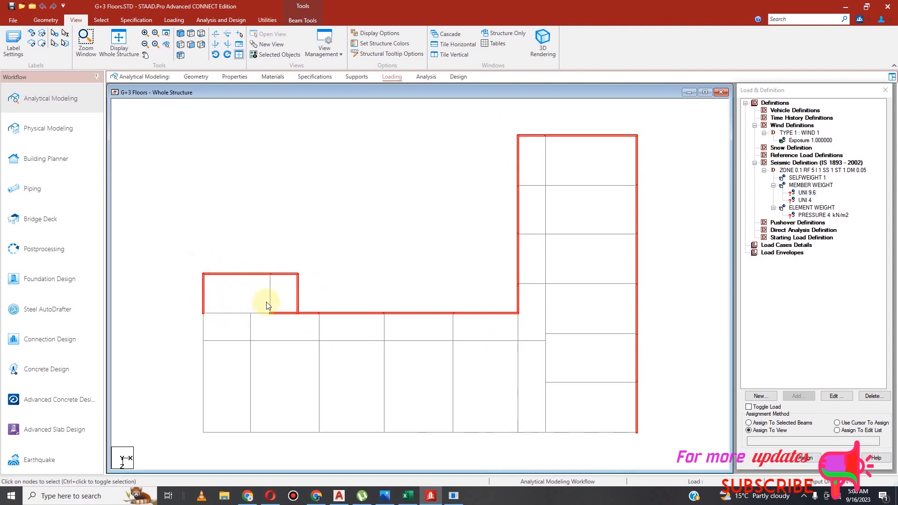
pyautogui.keyDown('ctrl'); pyautogui.moveTo(183, 310); pyautogui.dragTo(285, 322); pyautogui.keyUp('ctrl')
pyautogui.keyDown('ctrl'); pyautogui.moveTo(190, 330); pyautogui.dragTo(212, 448); pyautogui.keyUp('ctrl')
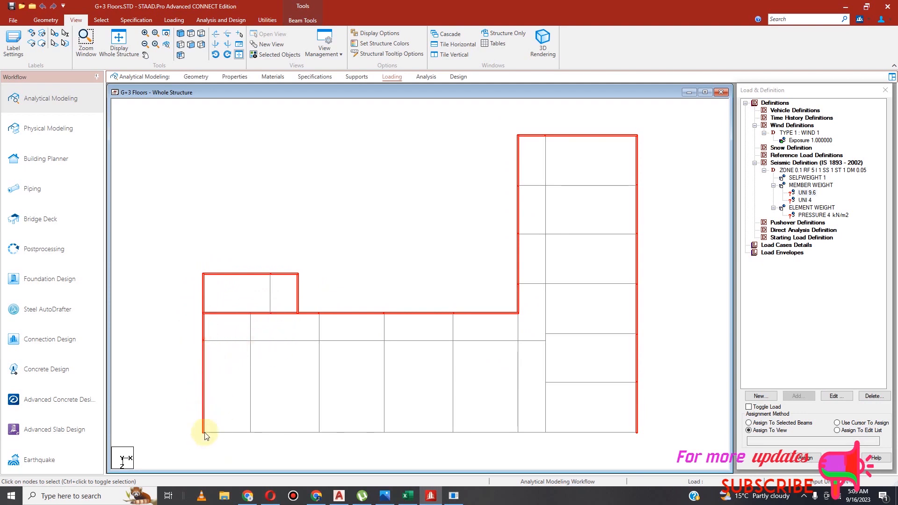
pyautogui.keyDown('ctrl'); pyautogui.moveTo(192, 427); pyautogui.dragTo(645, 446); pyautogui.keyUp('ctrl')
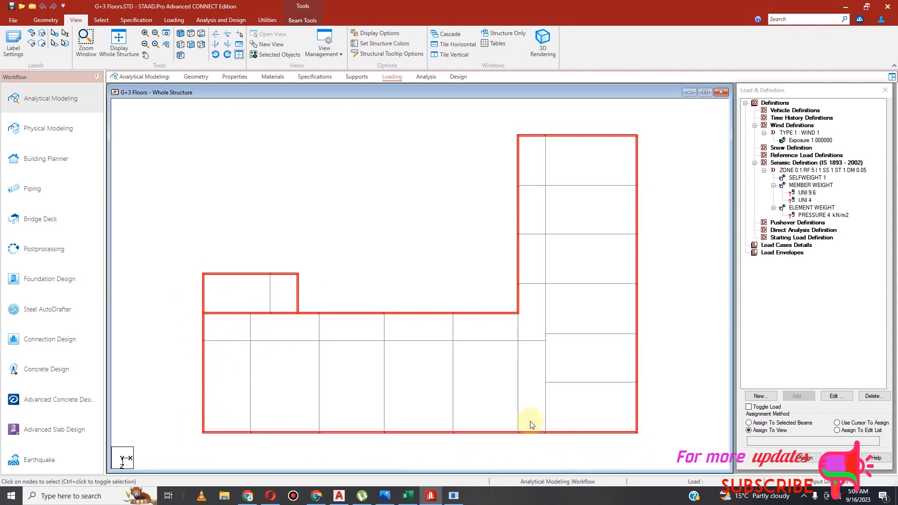
pyautogui.click(180, 33)
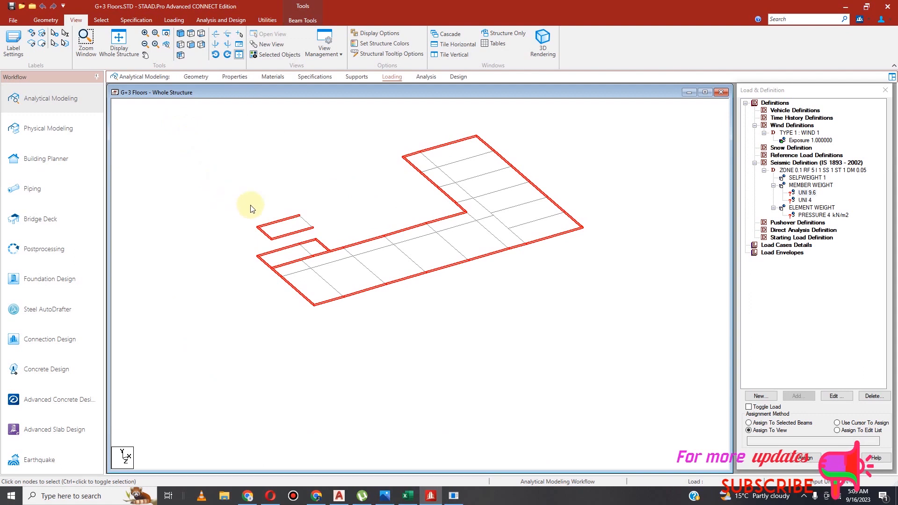
# Add the remaining tower roof beam to the selection, create a beam group named ROOF, and associate it with the selected geometry.
pyautogui.keyDown('ctrl'); pyautogui.click(307, 222); pyautogui.keyUp('ctrl')
pyautogui.click(270, 22)
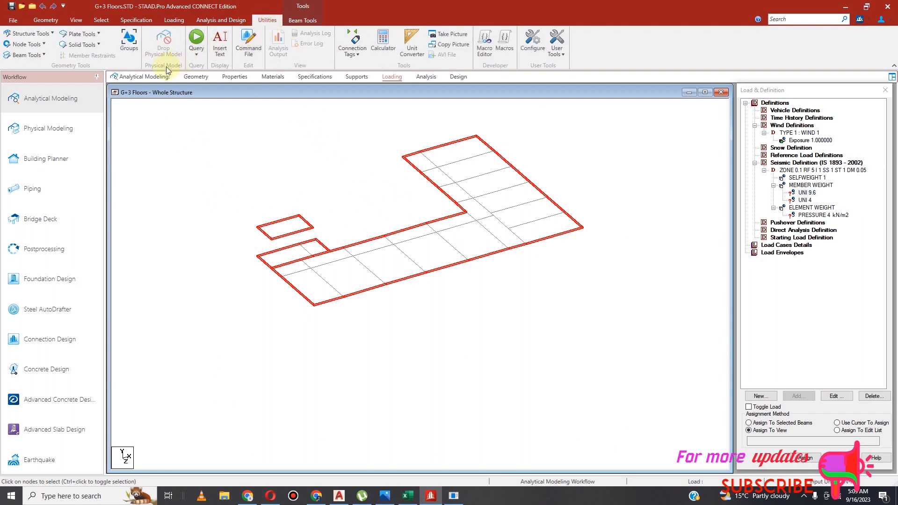
pyautogui.click(132, 46)
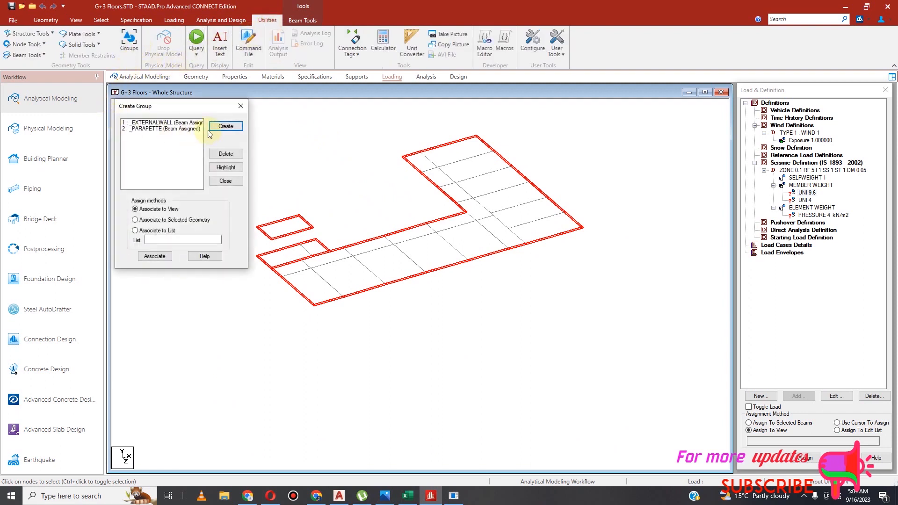
pyautogui.click(226, 127)
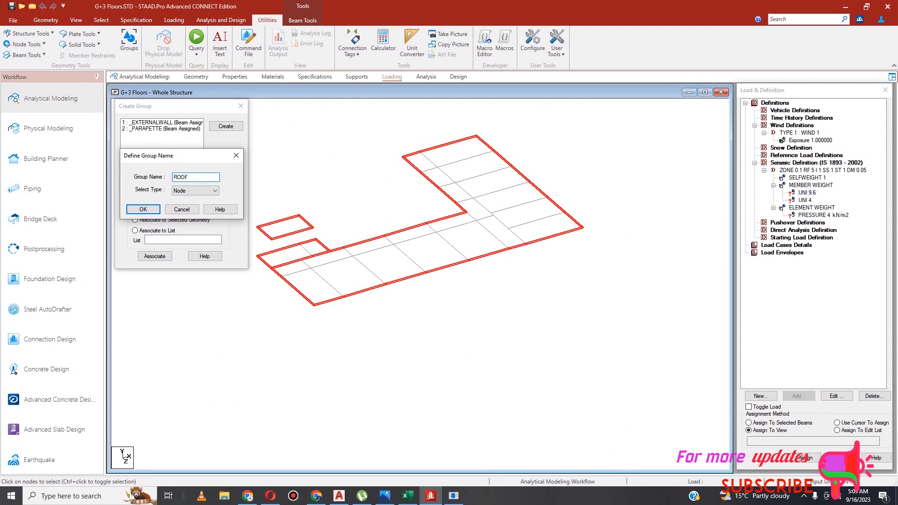
pyautogui.click(202, 191)
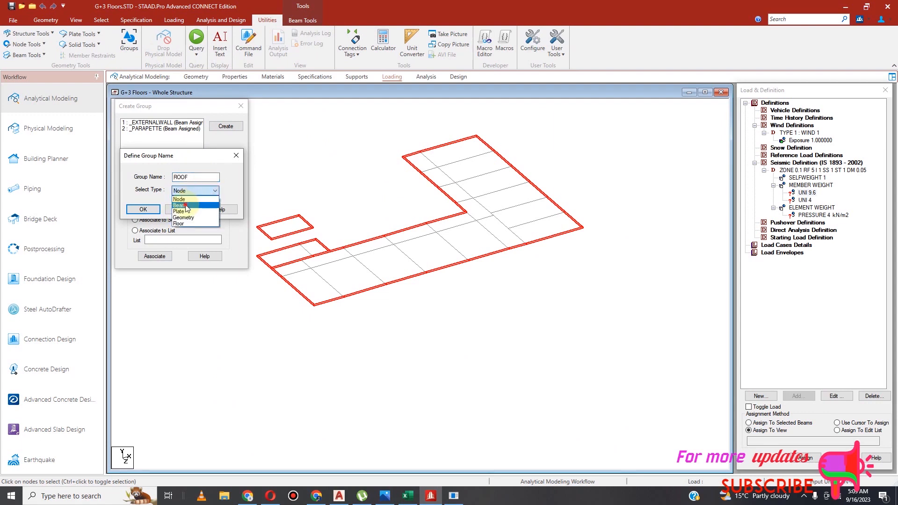
pyautogui.click(185, 204)
pyautogui.click(143, 209)
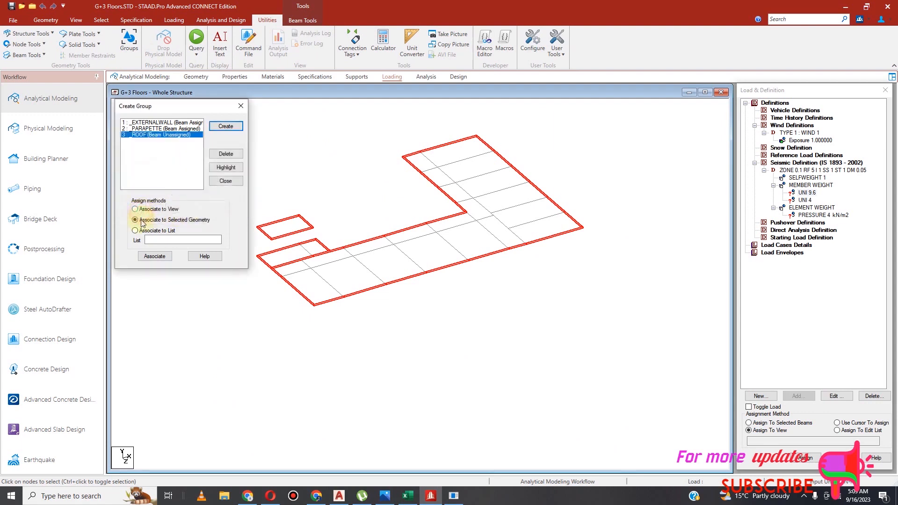
pyautogui.click(155, 257)
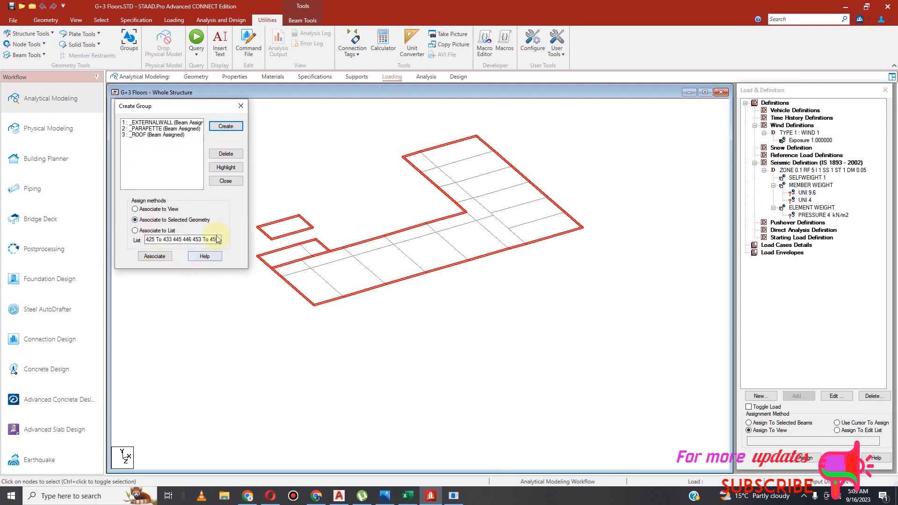
pyautogui.click(241, 106)
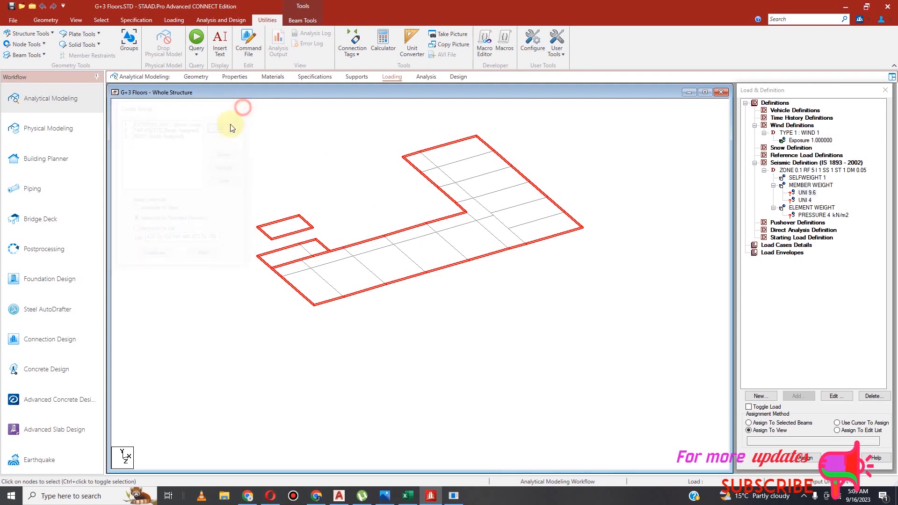
# Clear the beam selection and display the whole structure again.
pyautogui.click(387, 296)
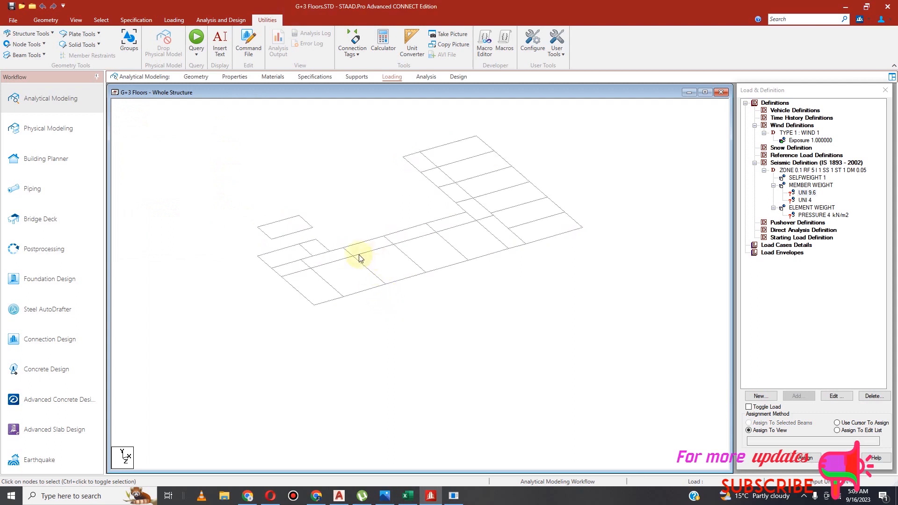
pyautogui.click(87, 18)
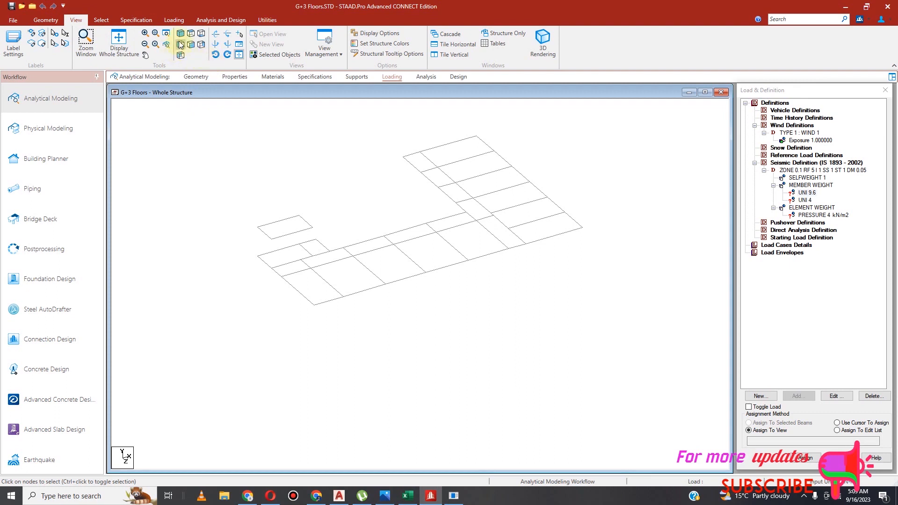
pyautogui.click(118, 41)
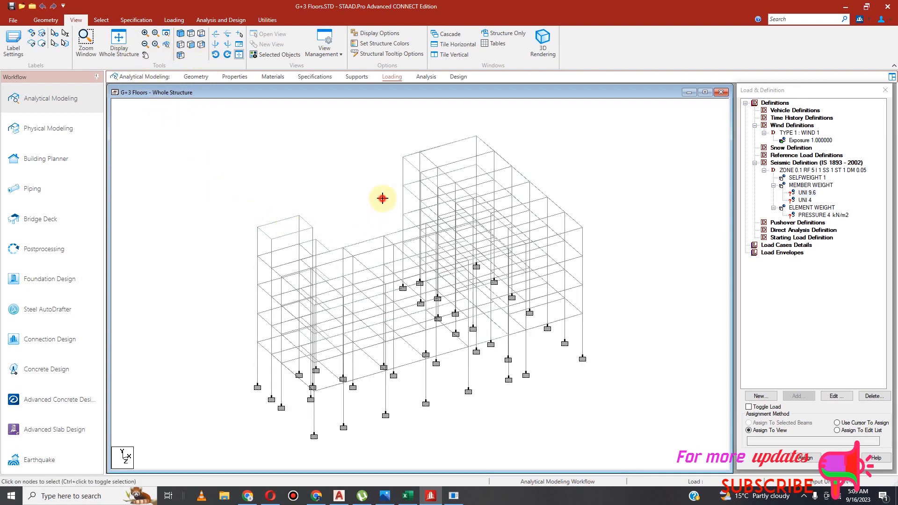
# Assign the UNI 9.6 seismic member weight to the selected beams of the EXTERNALWALL group.
pyautogui.click(806, 192)
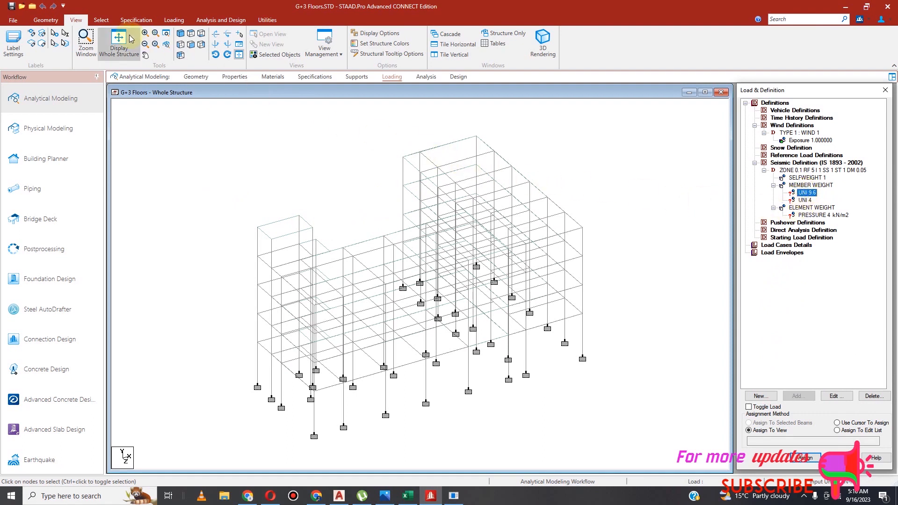
pyautogui.click(101, 20)
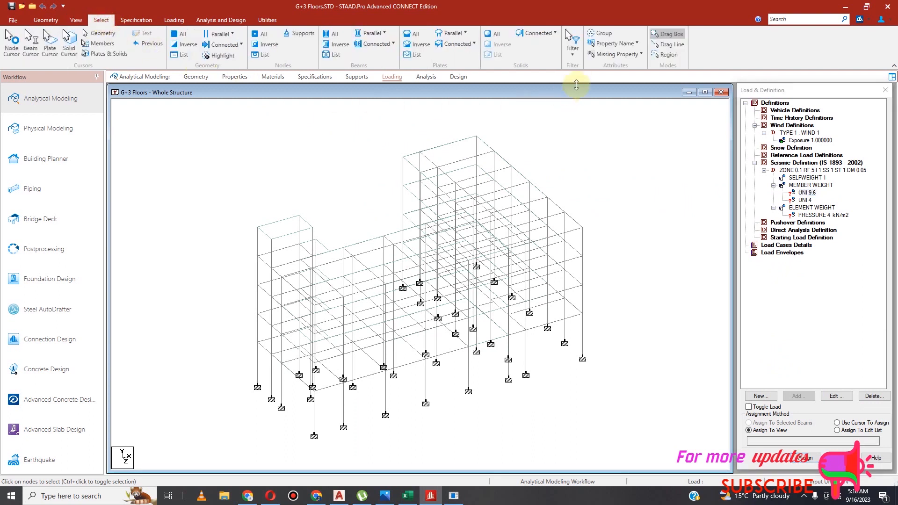
pyautogui.click(601, 33)
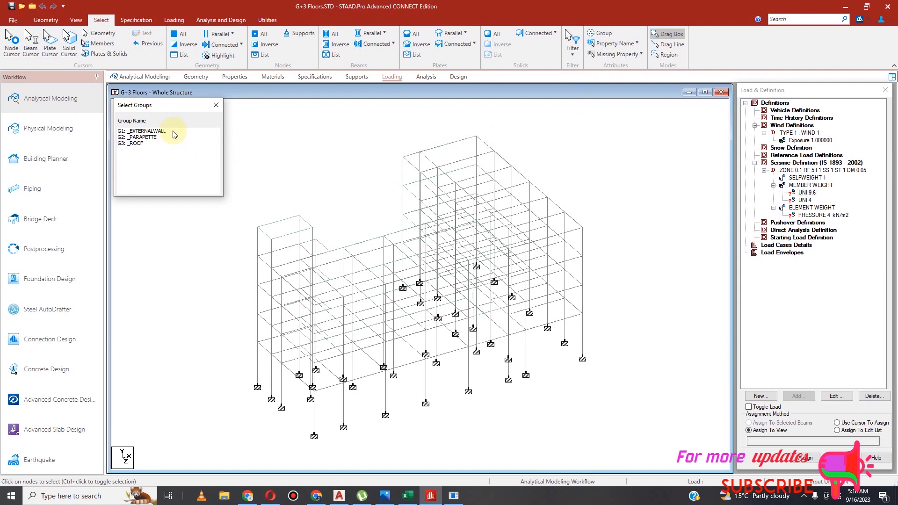
pyautogui.click(159, 132)
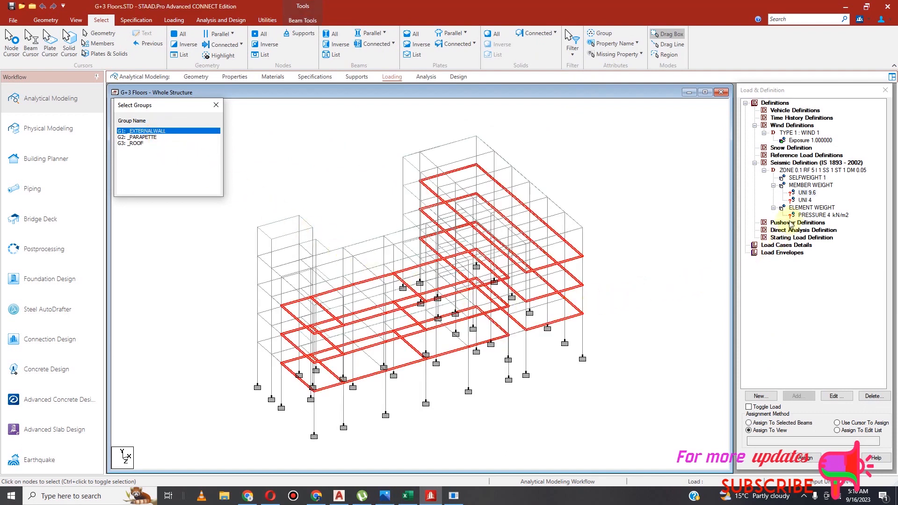
pyautogui.click(749, 423)
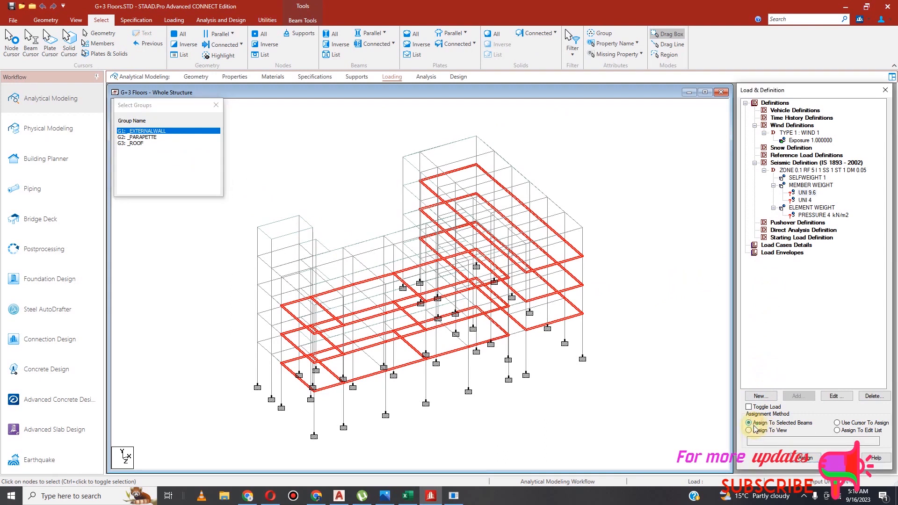
pyautogui.click(812, 461)
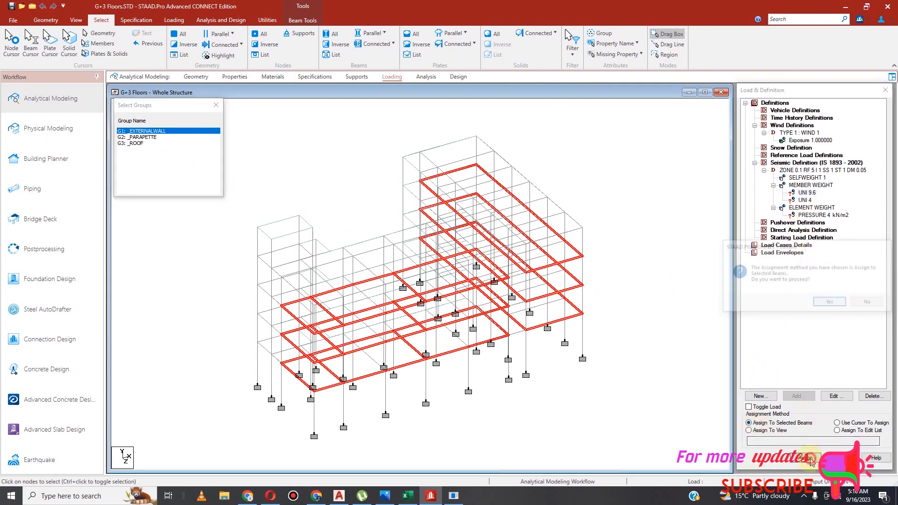
pyautogui.click(827, 309)
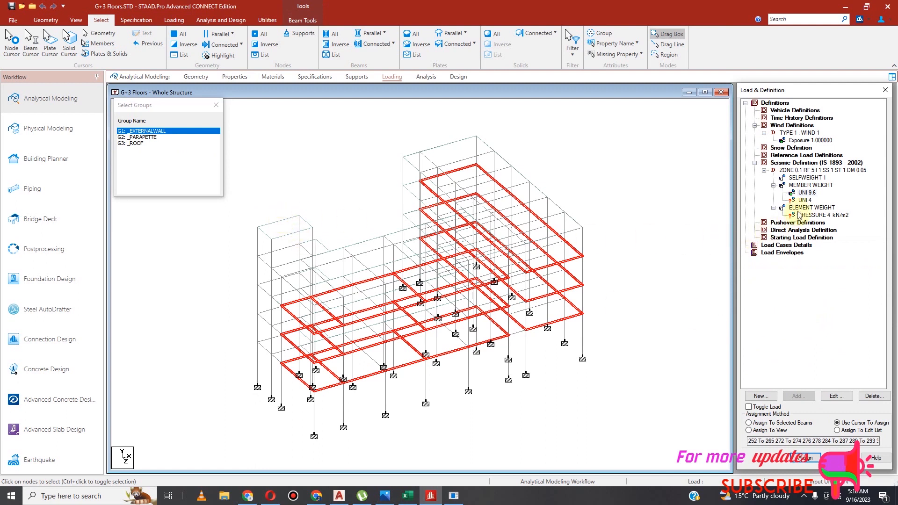
# Assign the UNI 4 seismic member weight to the selected beams of the PARAPETTE and ROOF groups.
pyautogui.click(805, 202)
pyautogui.click(183, 160)
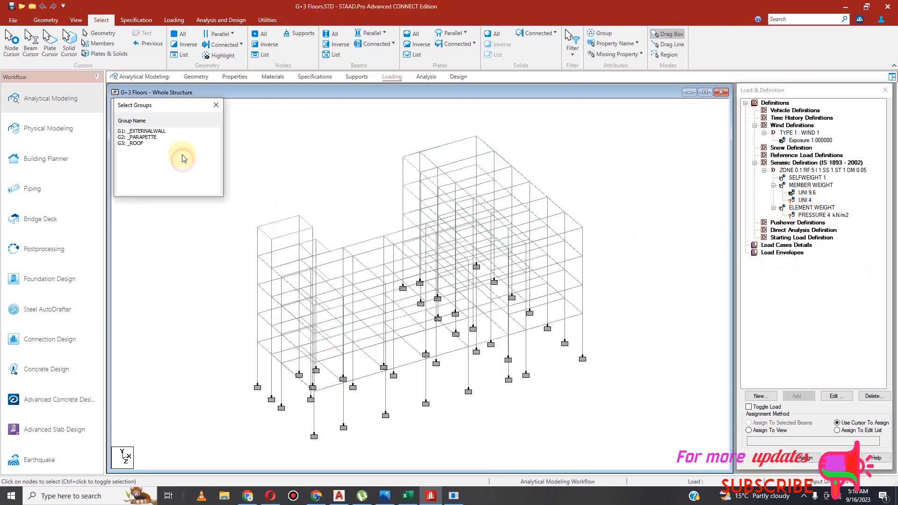
pyautogui.click(166, 137)
pyautogui.keyDown('ctrl'); pyautogui.click(174, 143); pyautogui.keyUp('ctrl')
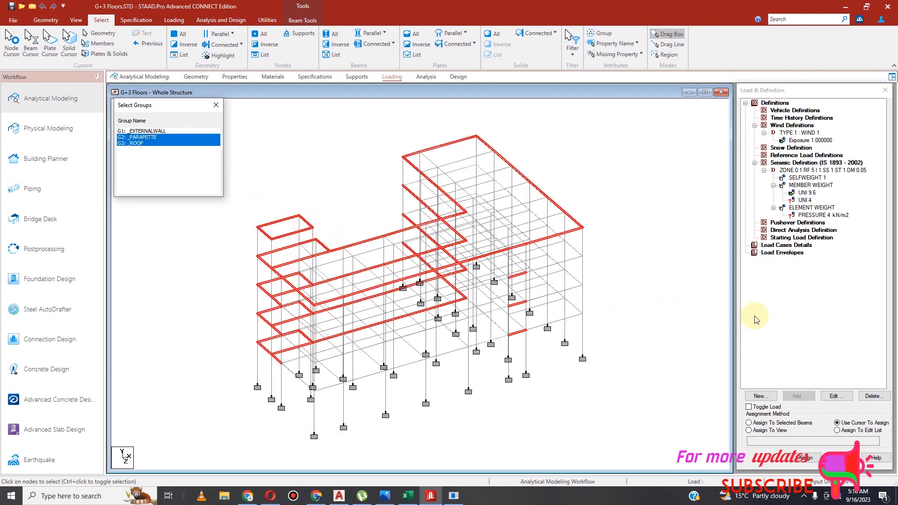
pyautogui.click(749, 422)
pyautogui.click(805, 458)
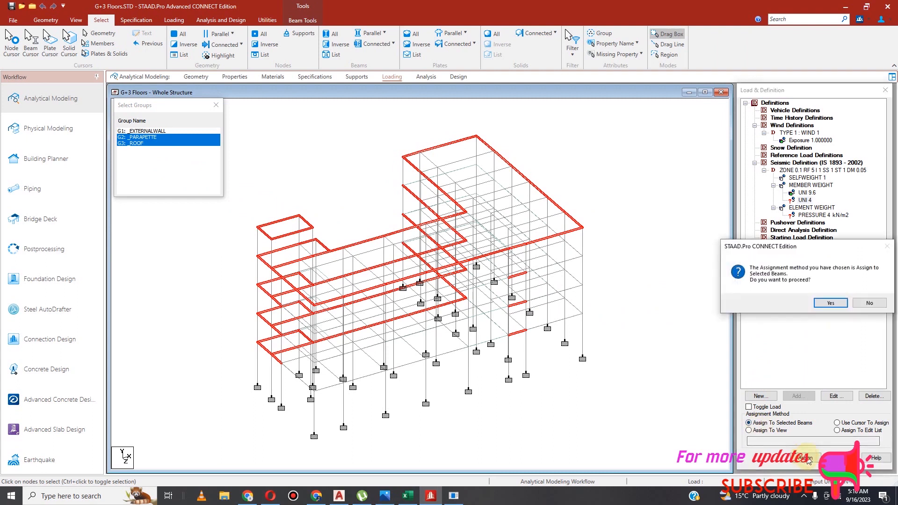
pyautogui.click(831, 303)
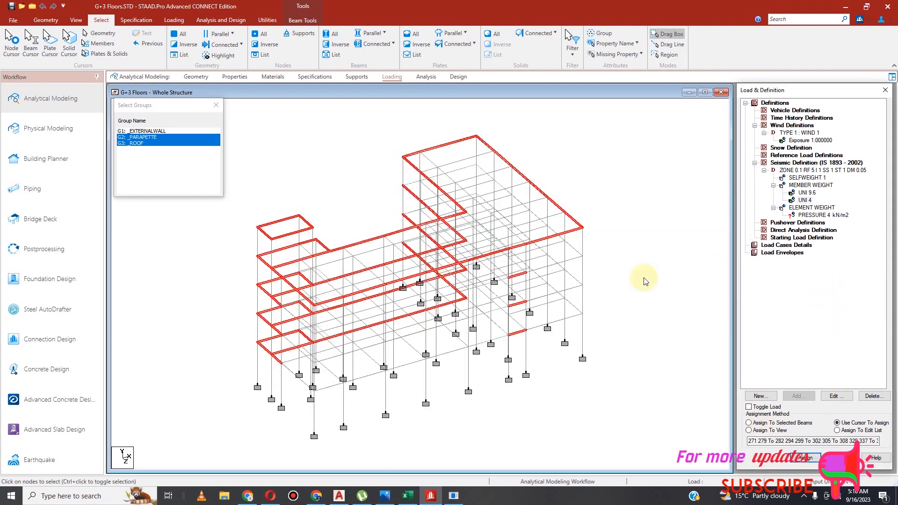
# Close the group selection, assign the 4 kN/m2 pressure element weight to the whole view, and clear the selection.
pyautogui.click(817, 215)
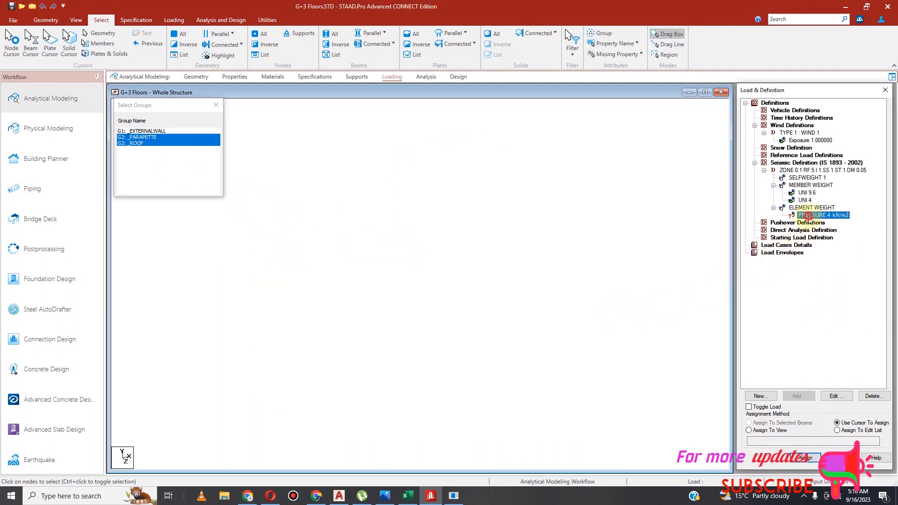
pyautogui.click(216, 105)
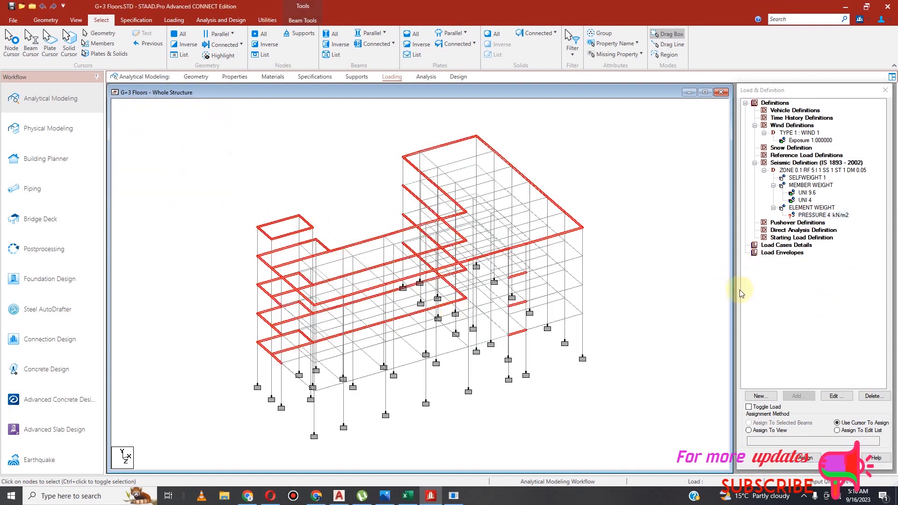
pyautogui.click(637, 311)
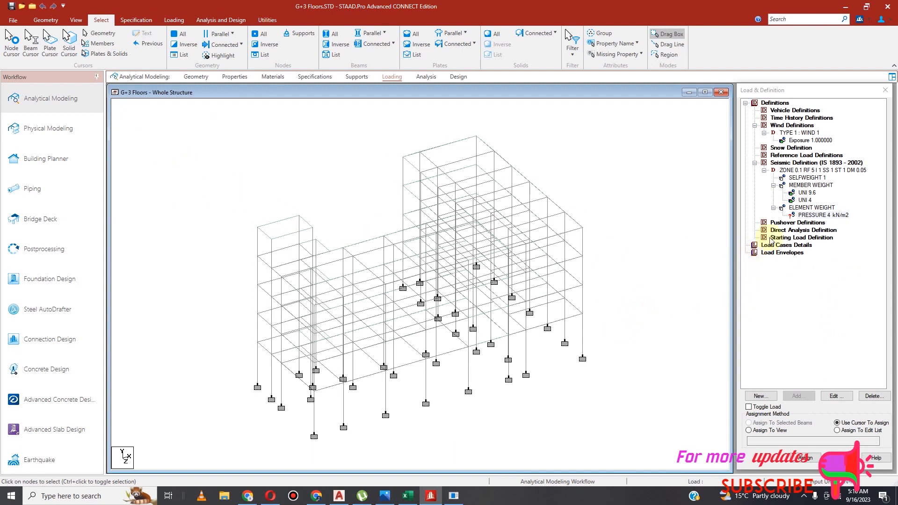
pyautogui.click(749, 430)
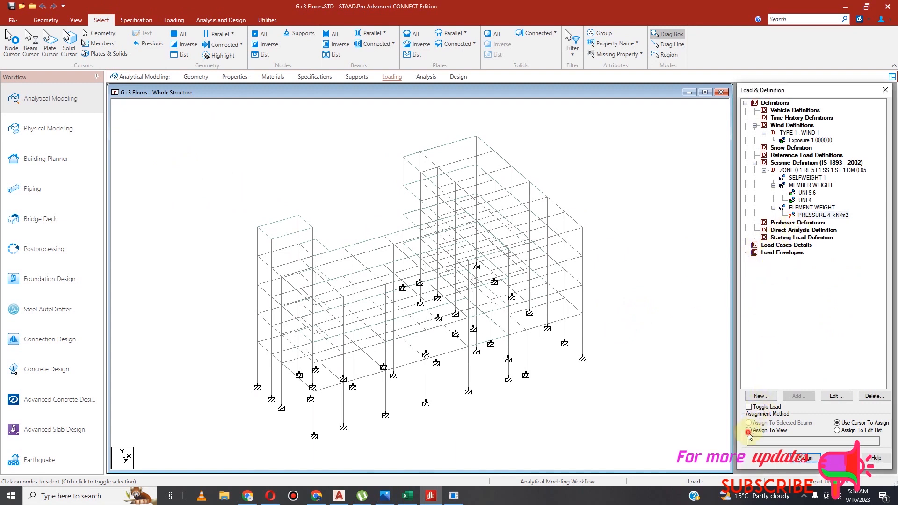
pyautogui.click(791, 459)
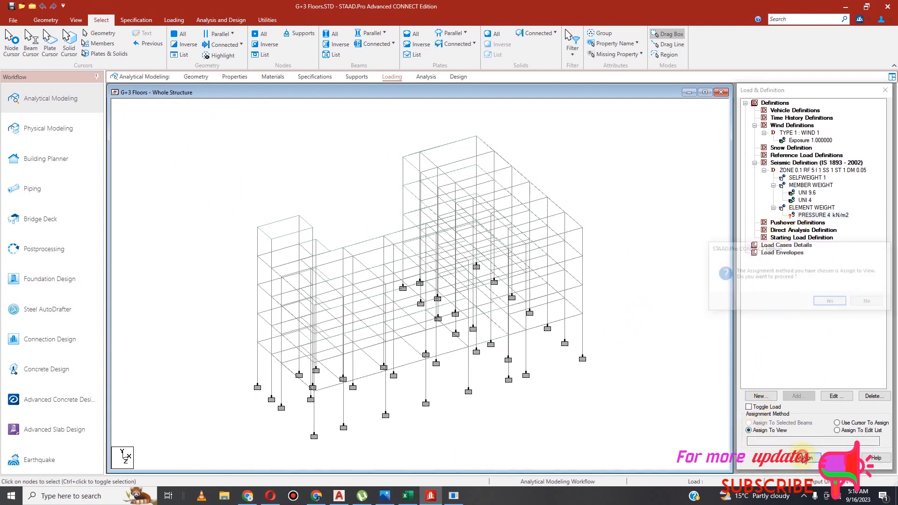
pyautogui.click(826, 304)
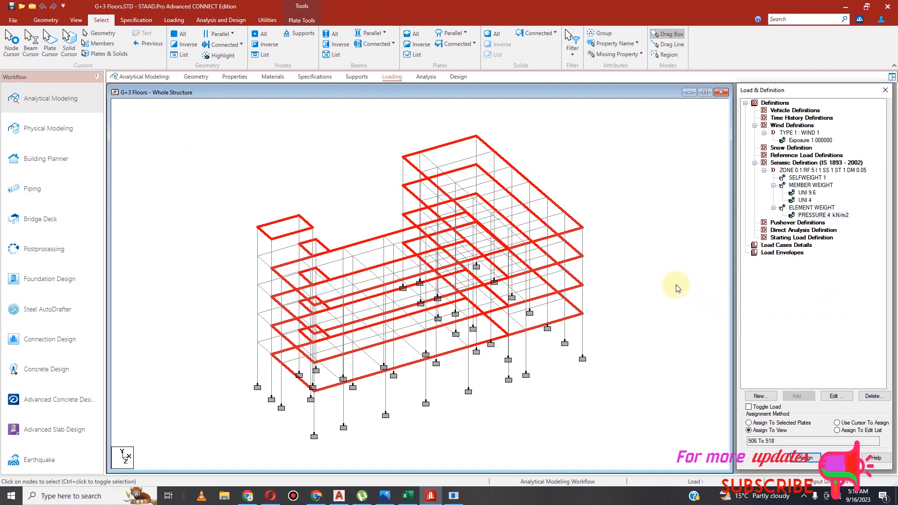
pyautogui.click(663, 277)
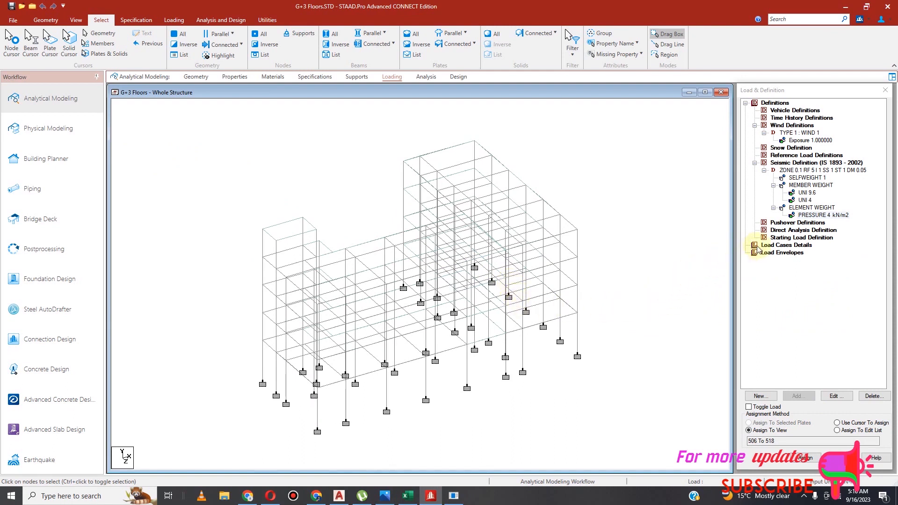
# Add primary load case 1 with loading type Dead and title DL.
pyautogui.click(776, 246)
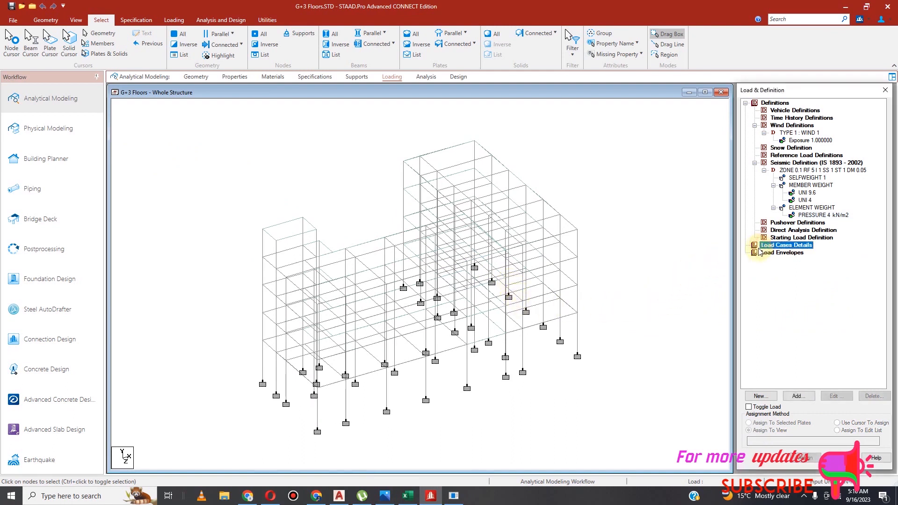
pyautogui.click(798, 396)
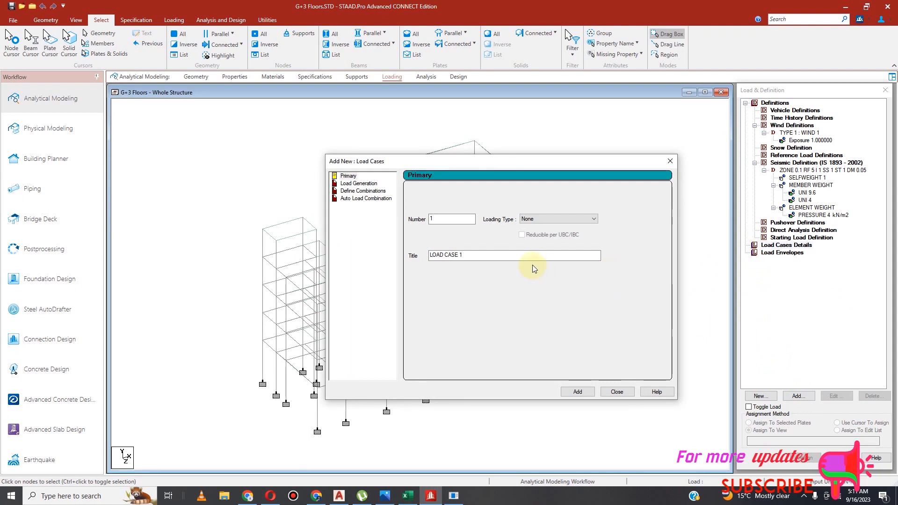
pyautogui.click(593, 220)
pyautogui.scroll(1, 581, 227)
pyautogui.click(581, 226)
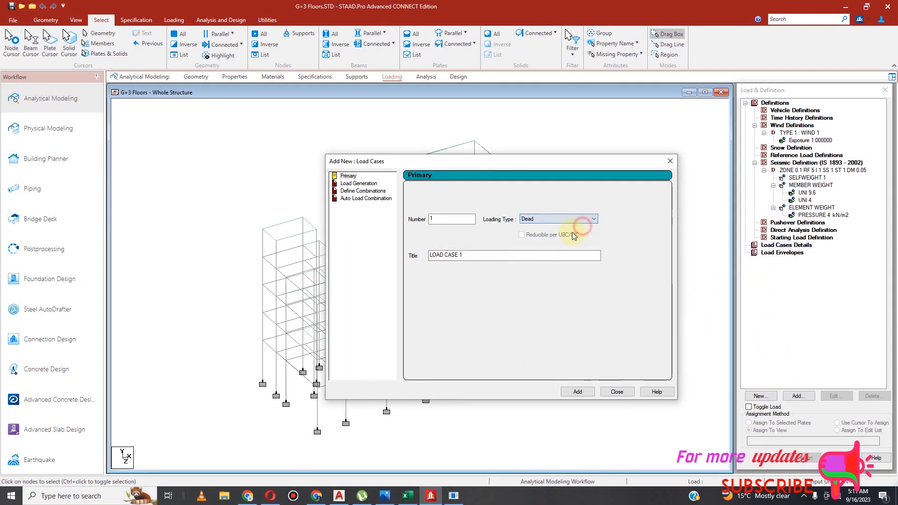
pyautogui.moveTo(479, 254); pyautogui.dragTo(422, 261)
pyautogui.write('DL')
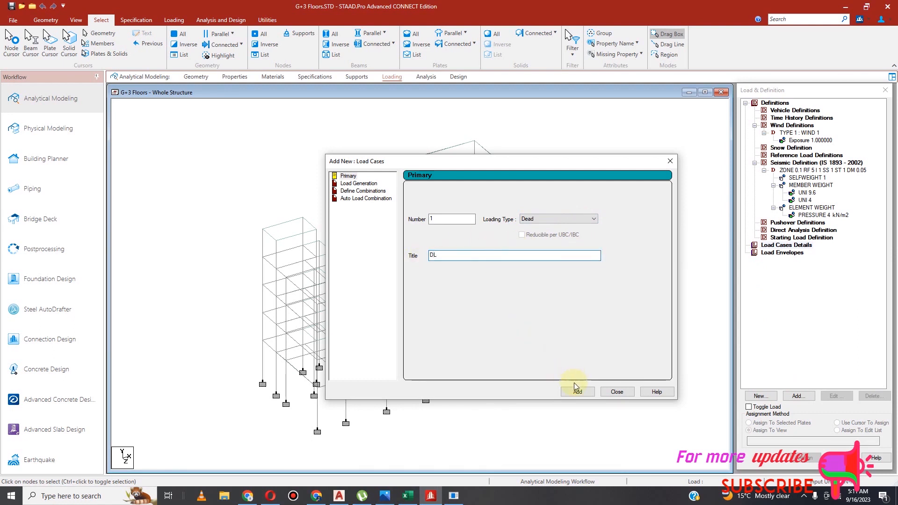
pyautogui.click(579, 393)
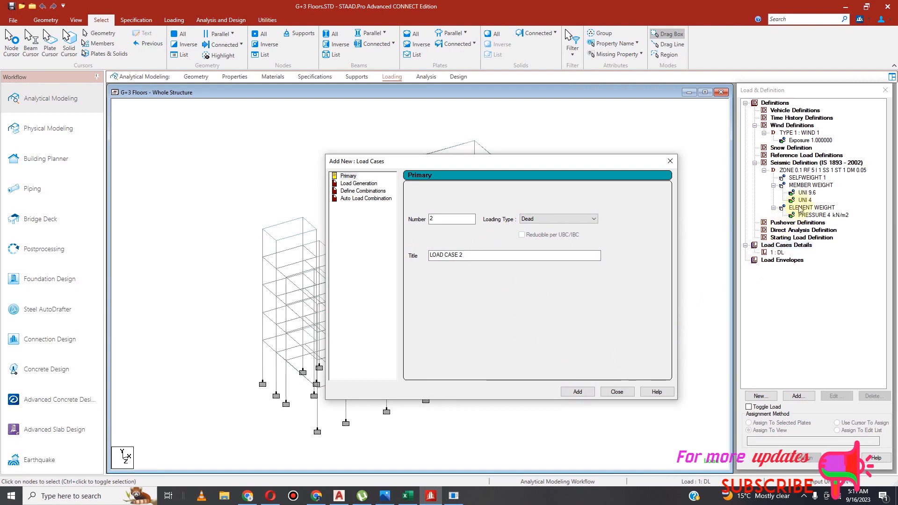
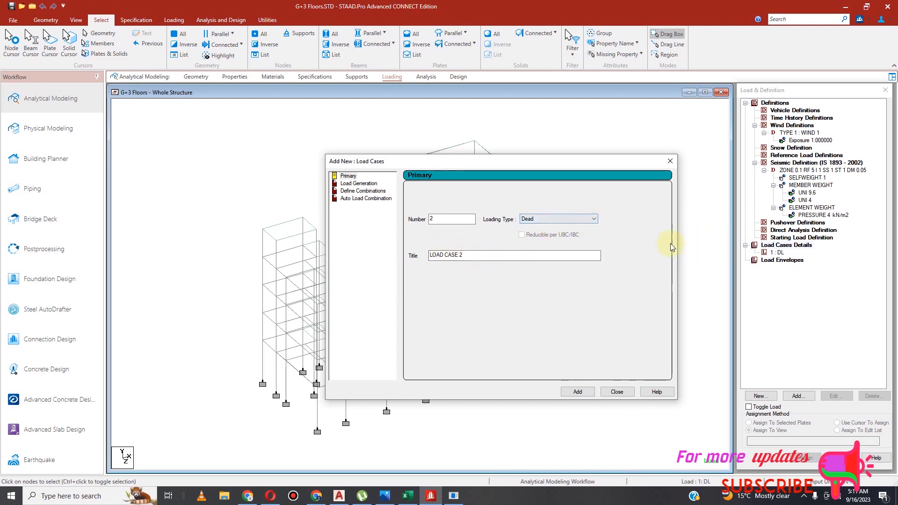
pyautogui.click(618, 392)
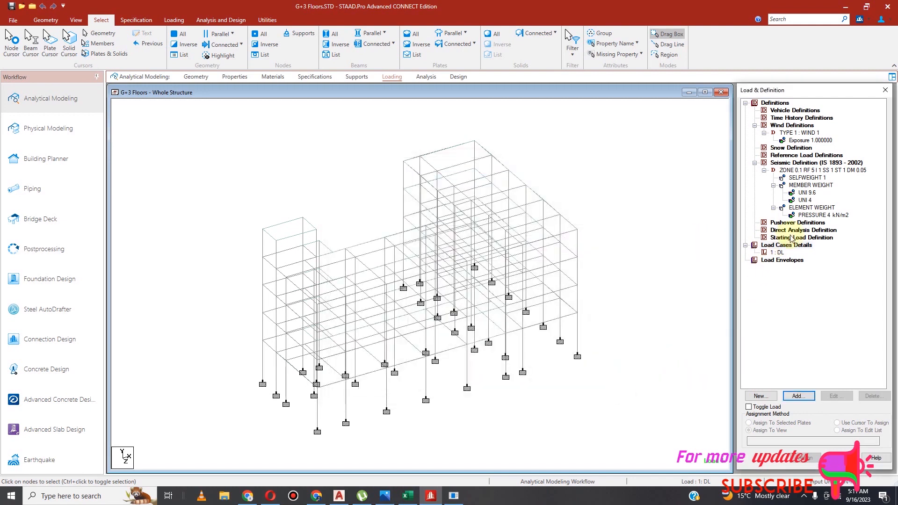
# Delete the DL load case from the load case details.
pyautogui.click(779, 254)
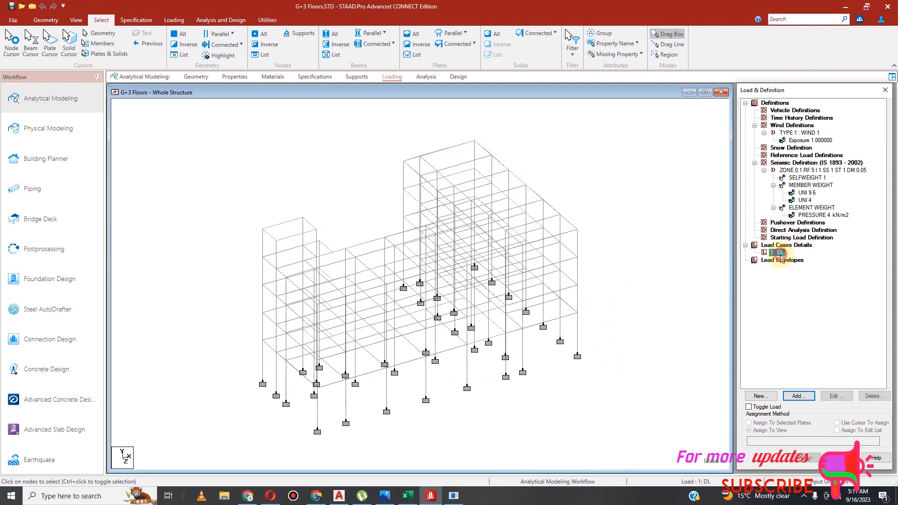
pyautogui.click(872, 396)
pyautogui.click(829, 303)
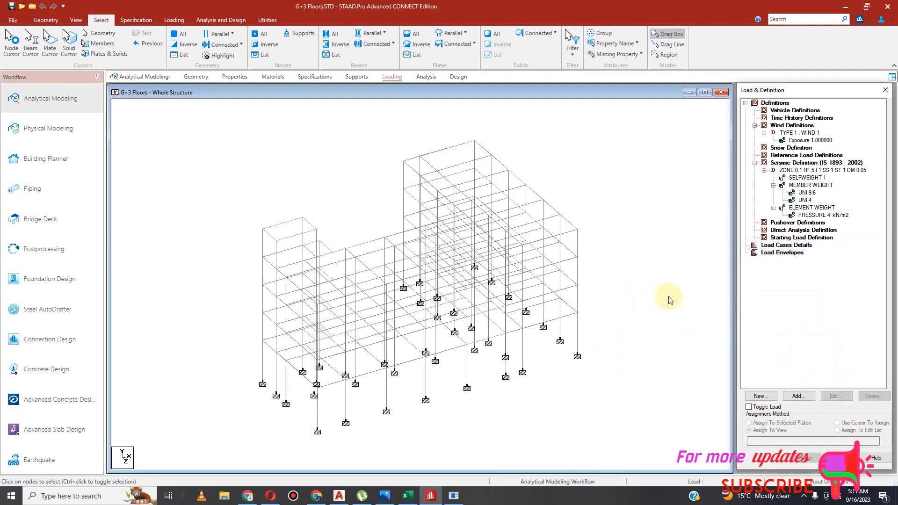
pyautogui.click(799, 396)
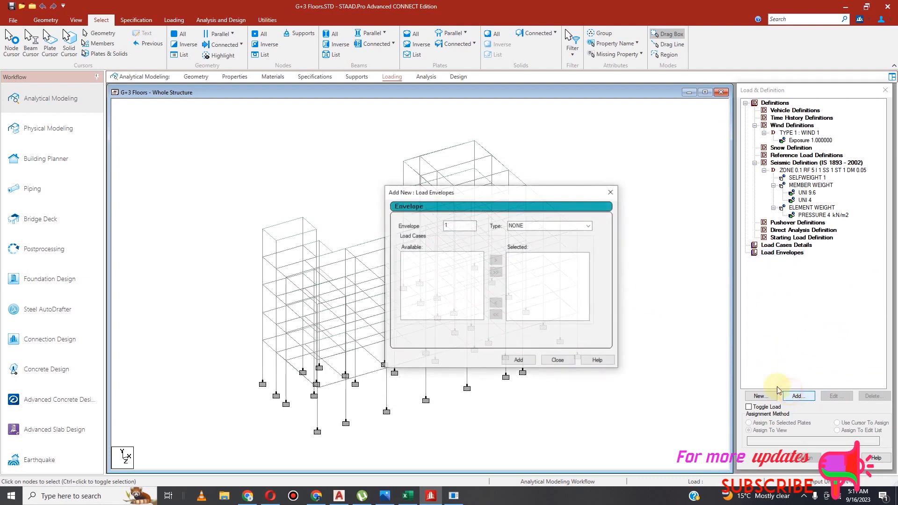
pyautogui.click(576, 226)
pyautogui.click(577, 226)
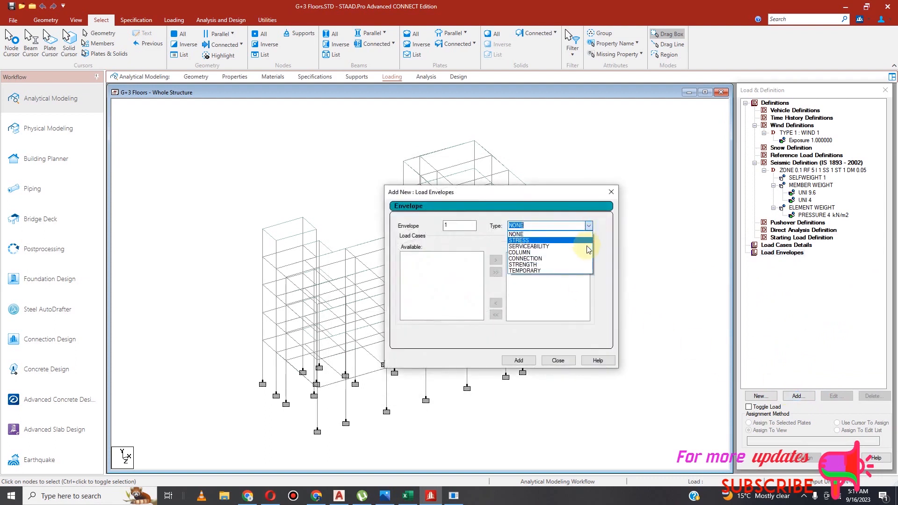
pyautogui.click(553, 223)
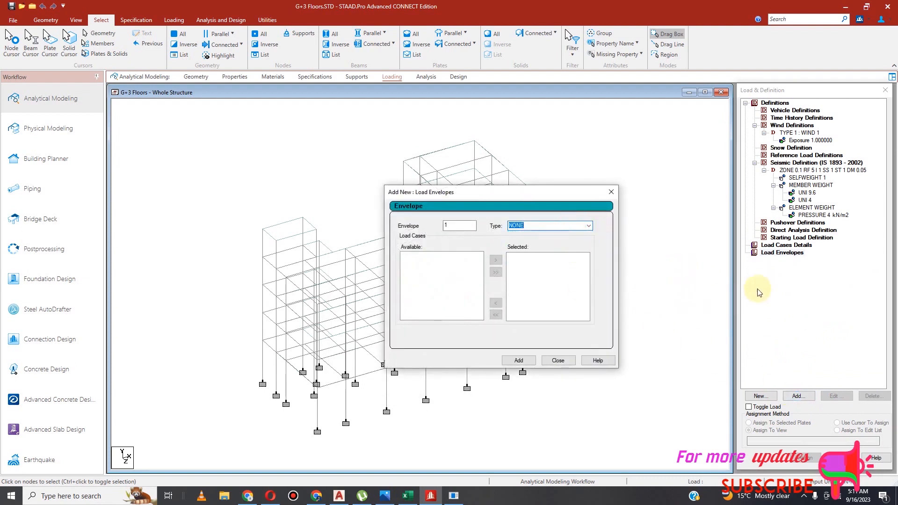
pyautogui.click(561, 361)
# Add primary load case 1 with loading type Seismic and title EQ X.
pyautogui.click(786, 245)
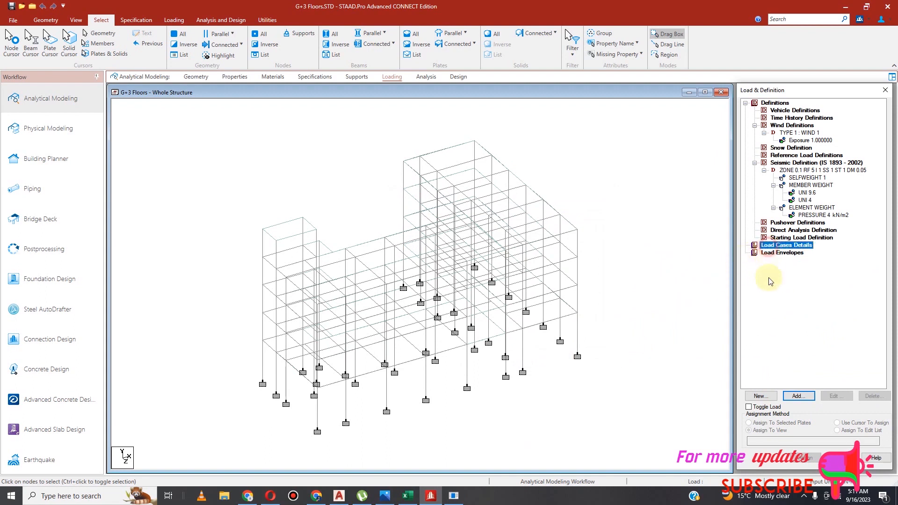
pyautogui.click(803, 396)
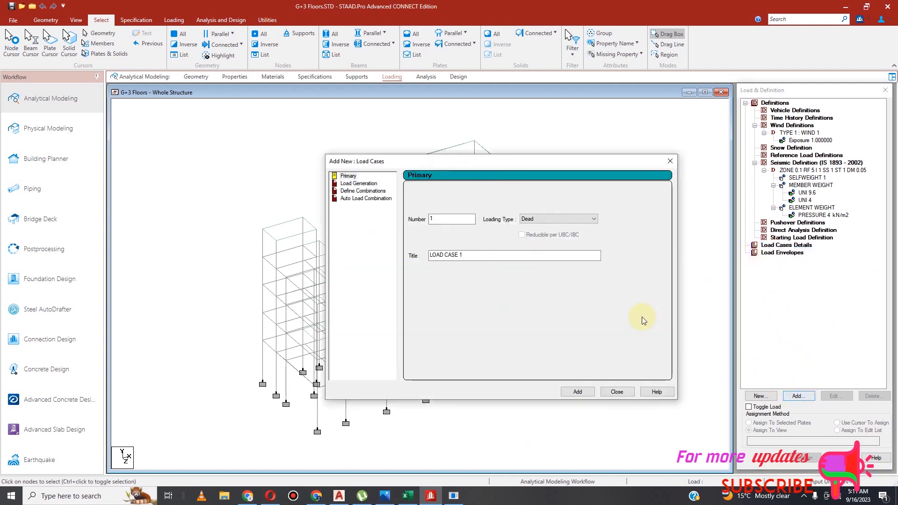
pyautogui.click(593, 219)
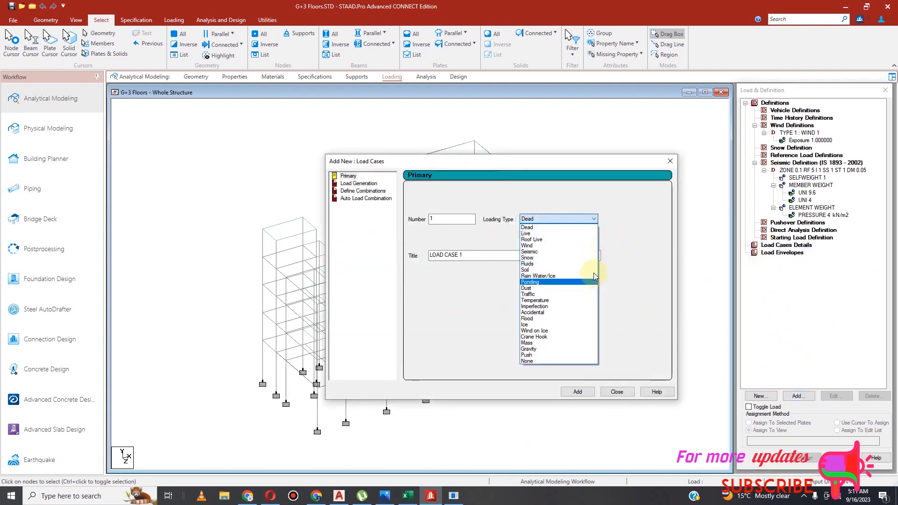
pyautogui.click(575, 257)
pyautogui.moveTo(510, 256); pyautogui.dragTo(412, 255)
pyautogui.write('EQ X')
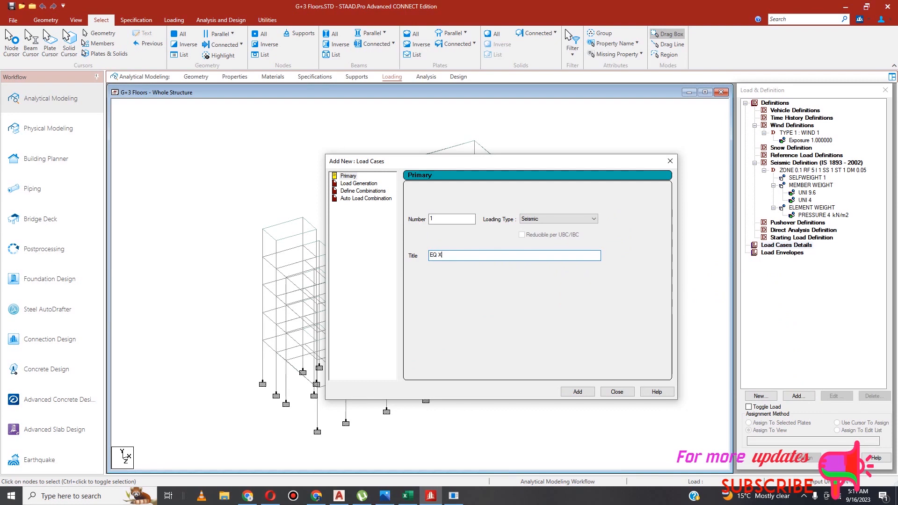
pyautogui.click(578, 392)
# Add primary load case 2 with loading type Seismic and title EQ Z.
pyautogui.click(466, 255)
pyautogui.moveTo(466, 255); pyautogui.dragTo(426, 256)
pyautogui.write('E')
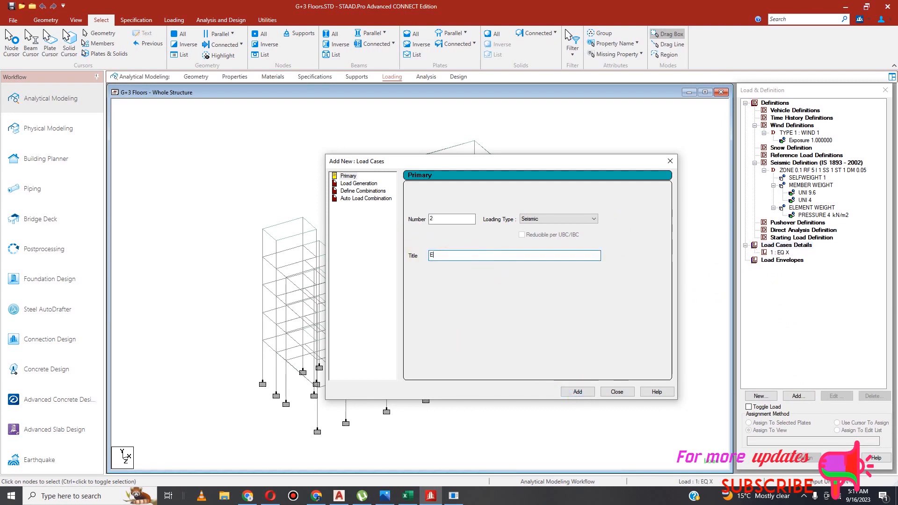
pyautogui.write('Q Z')
pyautogui.click(577, 392)
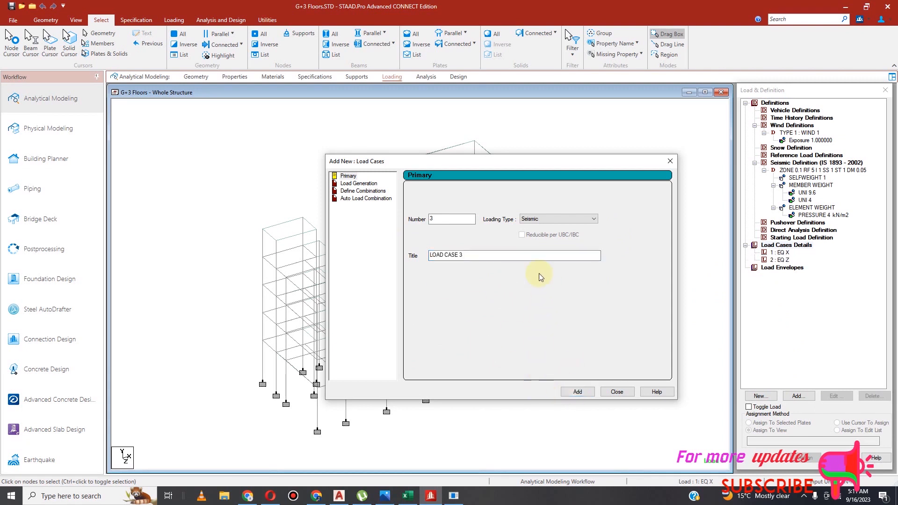
# Add primary load case 3 with loading type Dead and title DL.
pyautogui.click(594, 220)
pyautogui.click(579, 233)
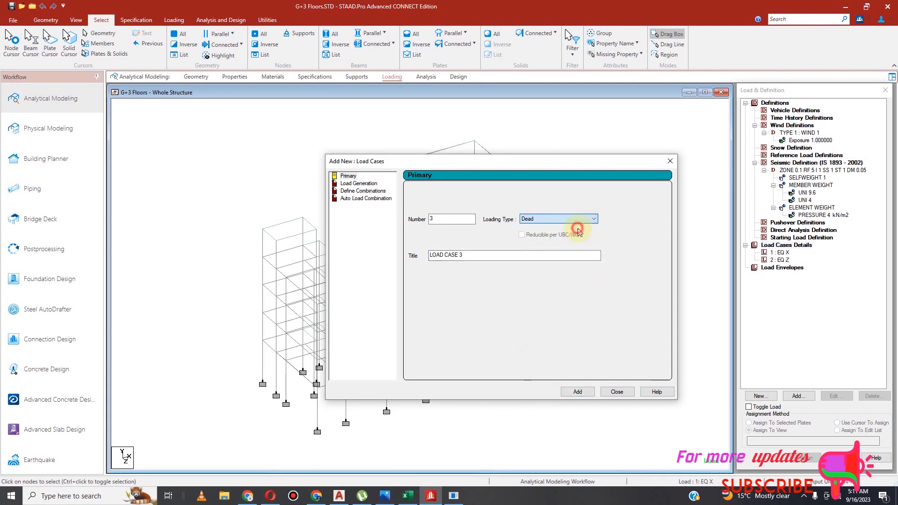
pyautogui.moveTo(482, 255); pyautogui.dragTo(381, 255)
pyautogui.write('DL')
pyautogui.click(579, 392)
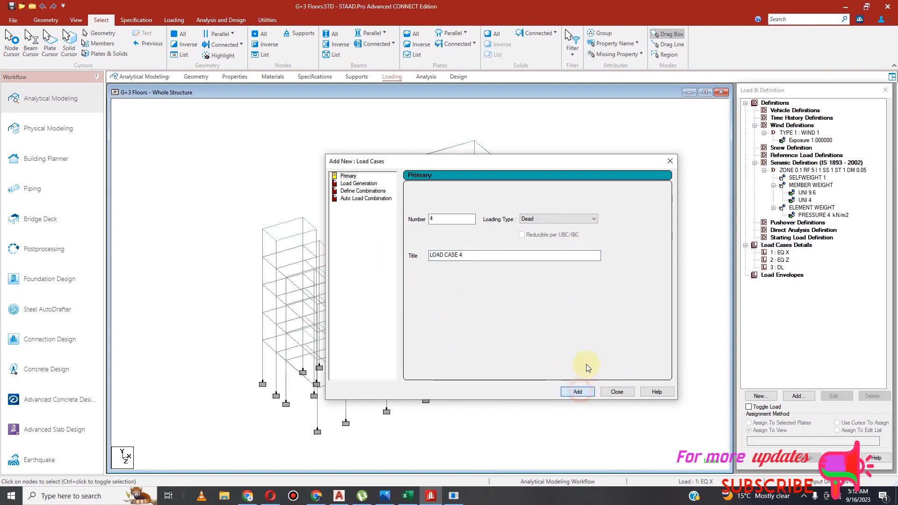
# Add primary load case 4 with loading type Live and title LL.
pyautogui.click(593, 220)
pyautogui.scroll(5, 593, 224)
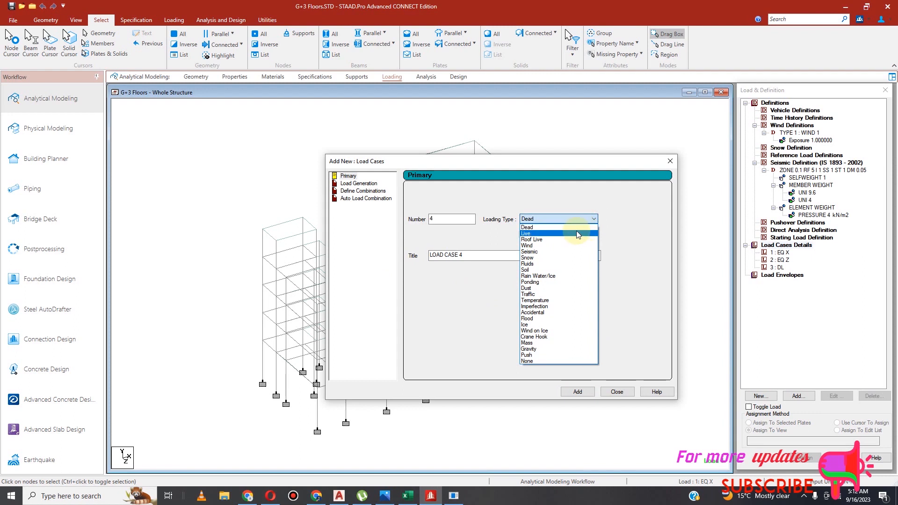
pyautogui.click(577, 232)
pyautogui.moveTo(501, 255); pyautogui.dragTo(401, 260)
pyautogui.write('LL')
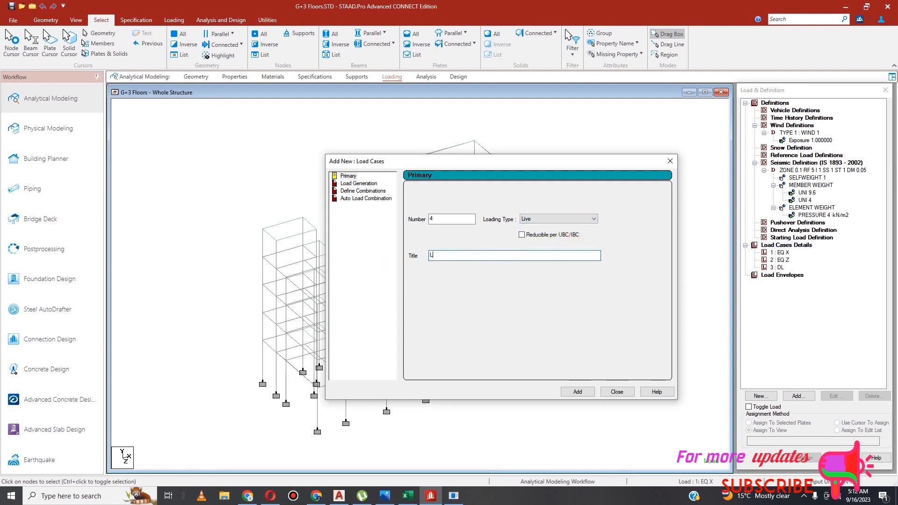
pyautogui.click(577, 392)
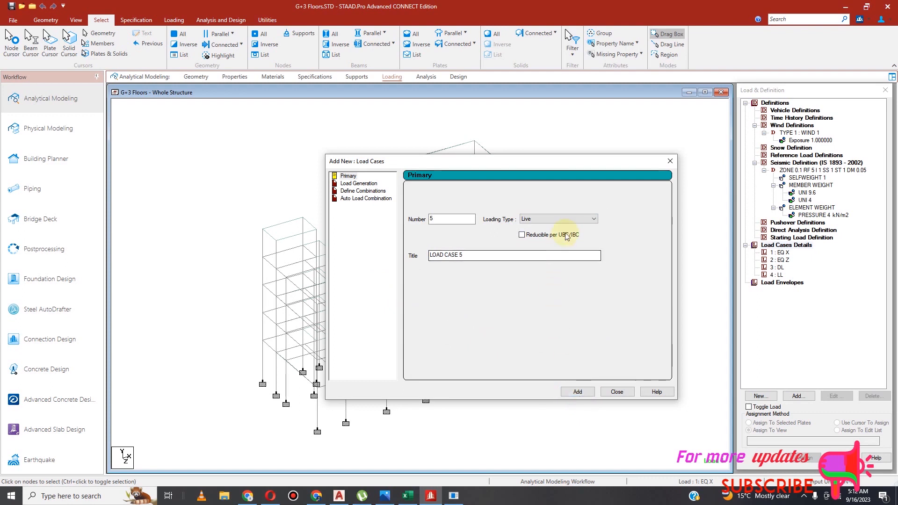
# Add primary load case 5 with loading type Wind and title WL X.
pyautogui.click(580, 220)
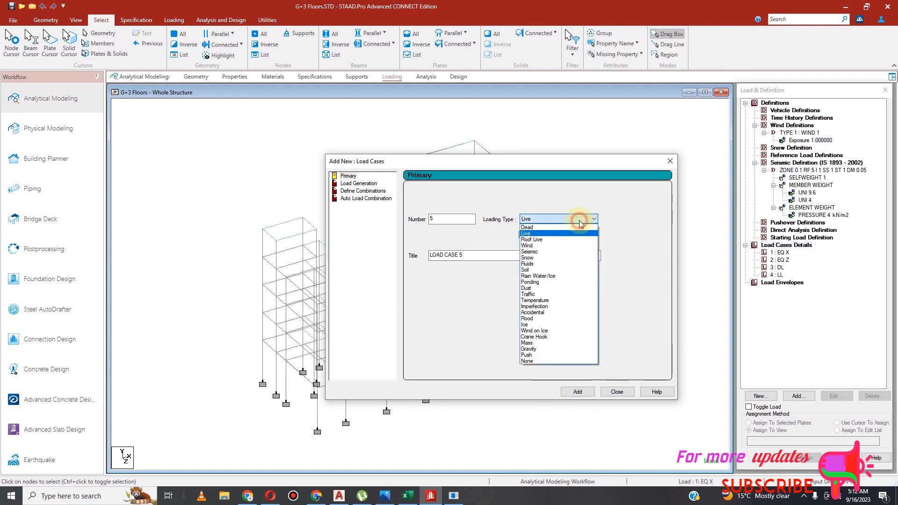
pyautogui.click(574, 245)
pyautogui.moveTo(471, 255); pyautogui.dragTo(389, 256)
pyautogui.write('WL X')
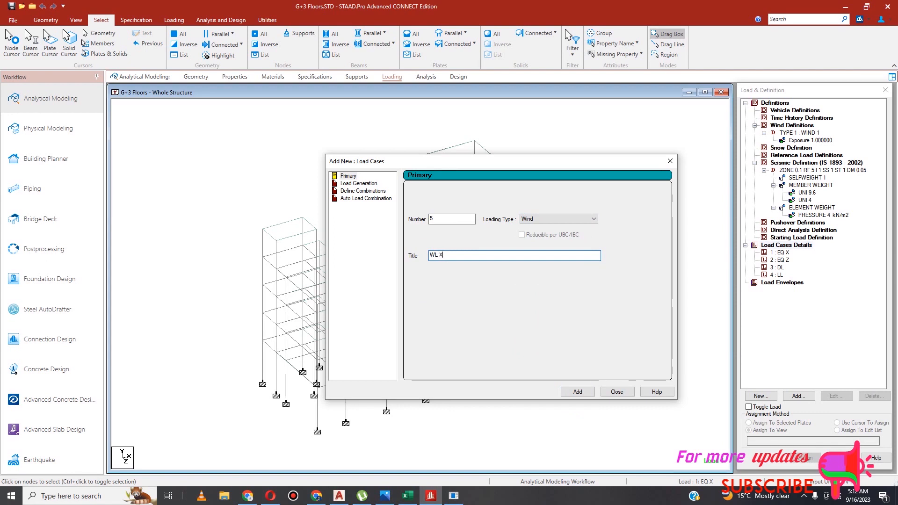
pyautogui.click(576, 391)
# Add primary load case 6 with loading type Wind and title WL Z, and finish adding load cases.
pyautogui.press('BackSpace')
pyautogui.moveTo(431, 256)
pyautogui.mouseDown()
pyautogui.moveTo(471, 257)
pyautogui.moveTo(419, 257)
pyautogui.mouseUp()
pyautogui.write('W')
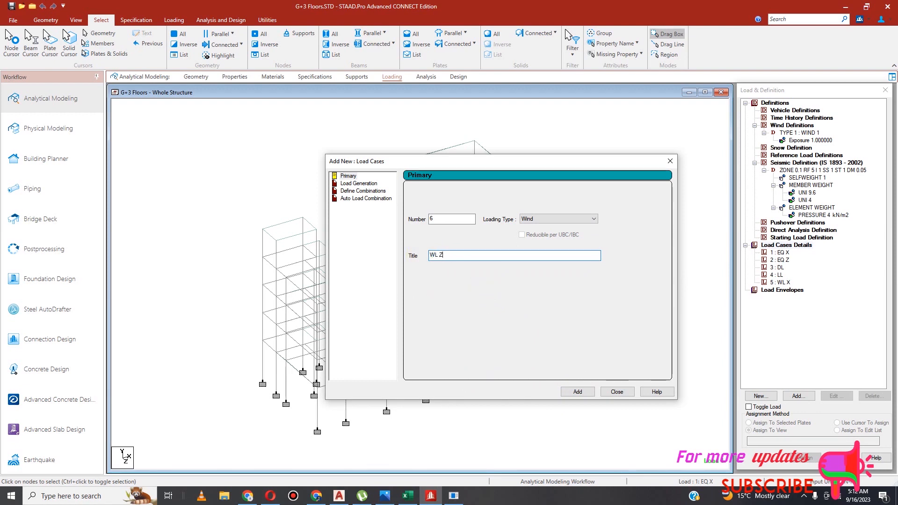
pyautogui.click(585, 392)
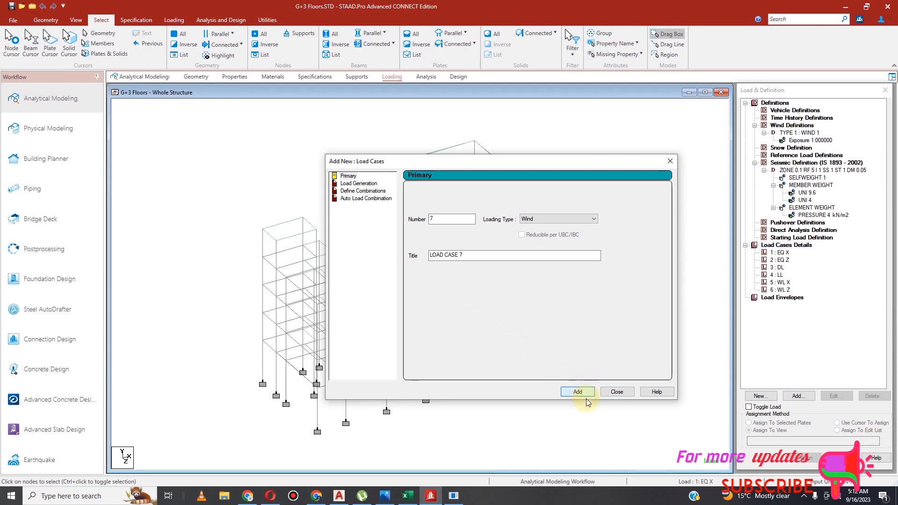
pyautogui.click(618, 392)
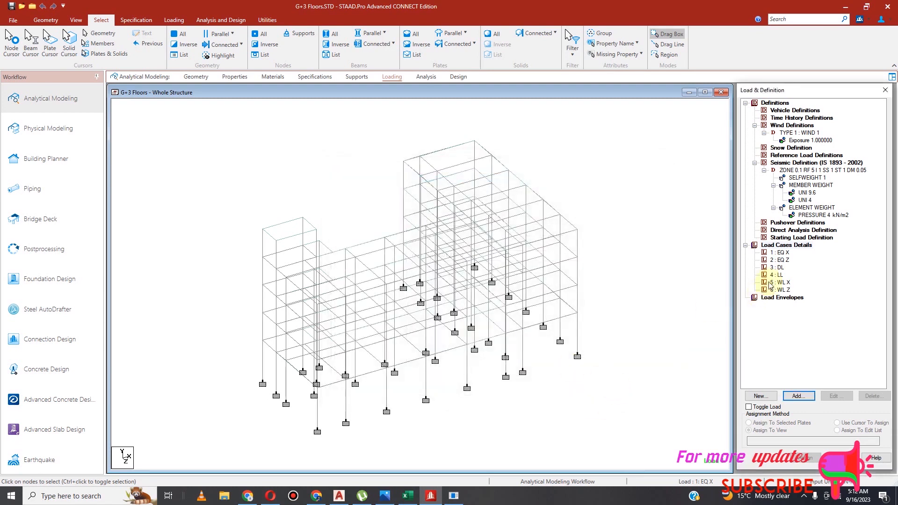
# Add a seismic load in the X direction with factor 1 to the EQ X load case.
pyautogui.click(790, 253)
pyautogui.click(798, 397)
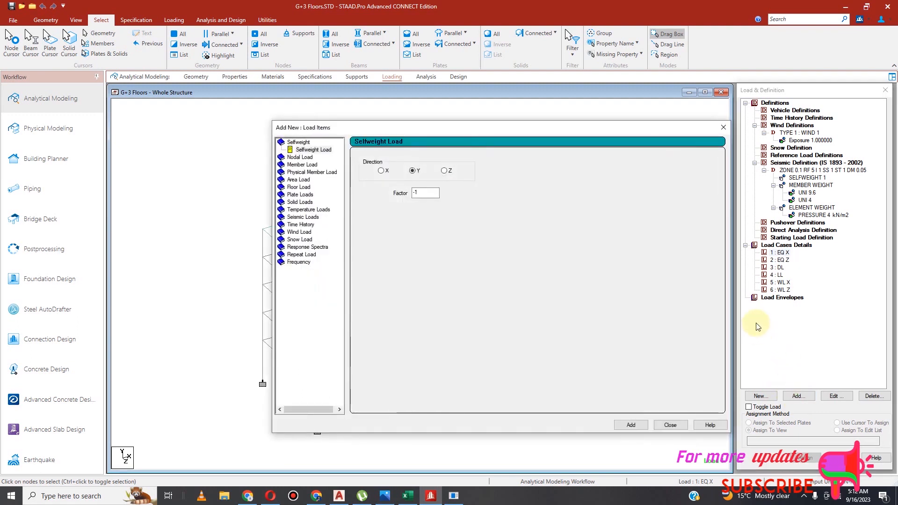
pyautogui.click(303, 217)
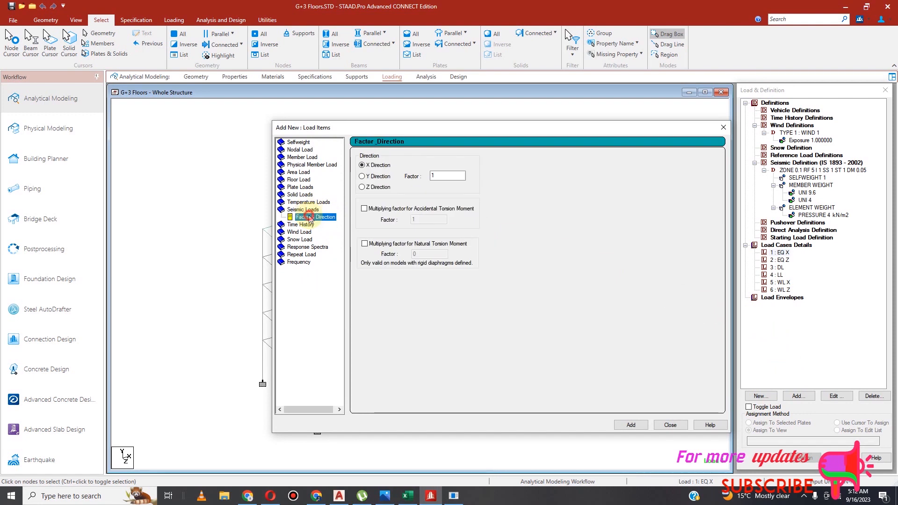
pyautogui.click(632, 422)
pyautogui.click(673, 424)
# Add a seismic load in the Z direction with factor 1 to the EQ Z load case.
pyautogui.click(788, 268)
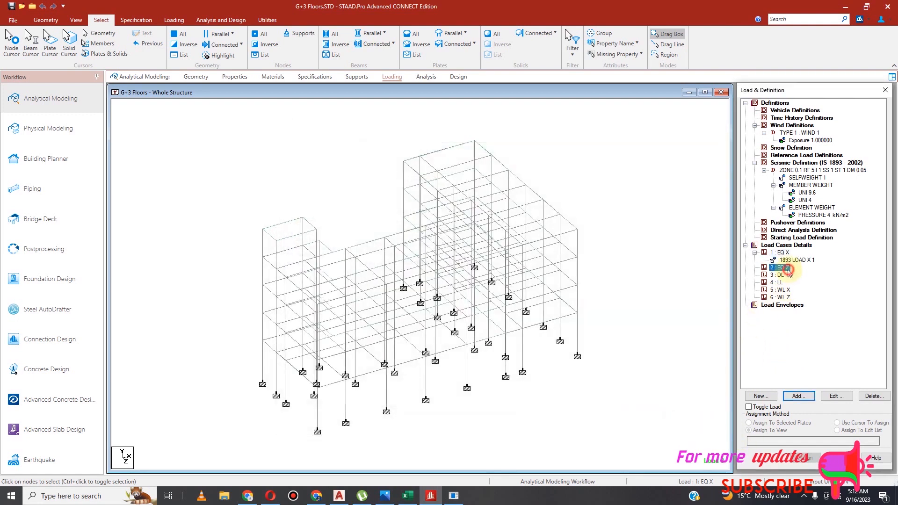
pyautogui.click(795, 396)
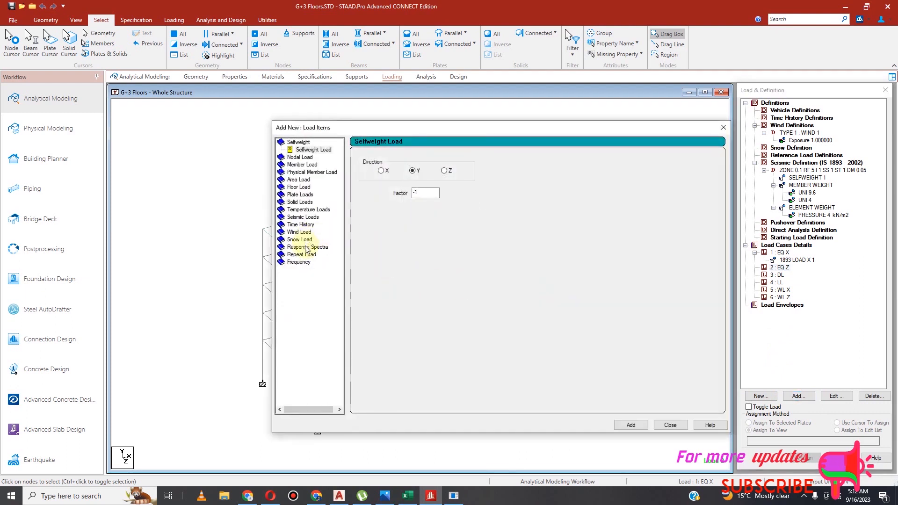
pyautogui.click(303, 217)
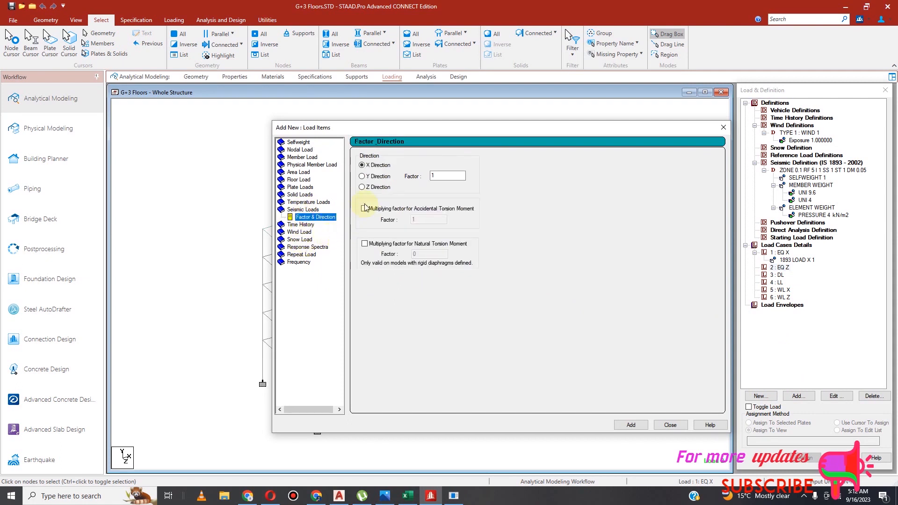
pyautogui.click(363, 187)
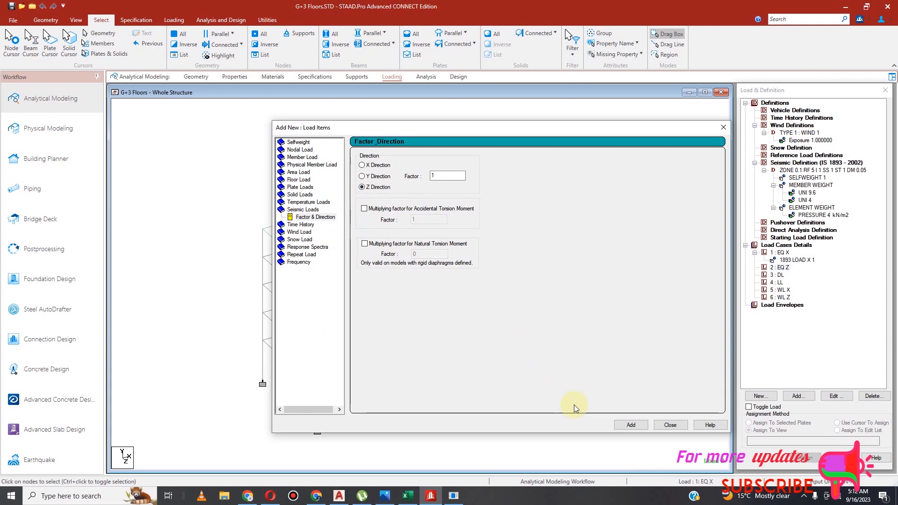
pyautogui.click(632, 425)
pyautogui.click(672, 426)
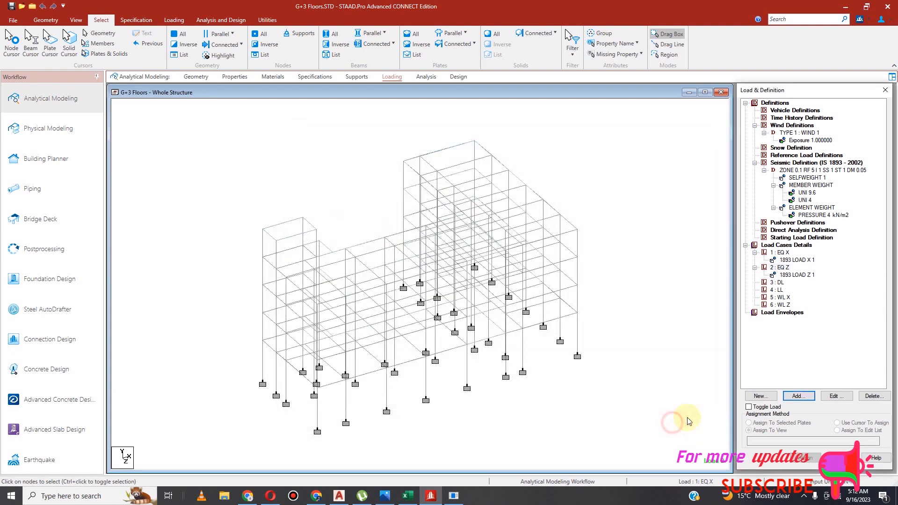
# Add a selfweight load in the Y direction with factor -1 to the DL load case.
pyautogui.click(778, 283)
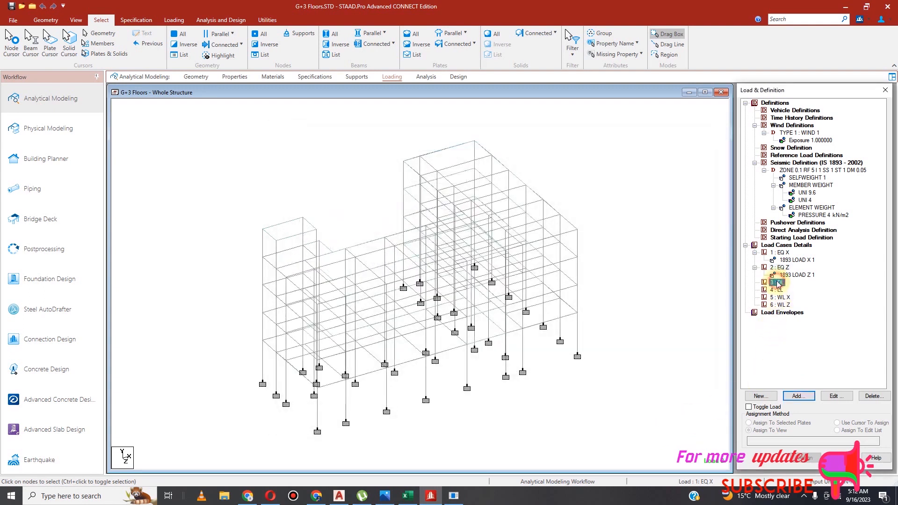
pyautogui.click(798, 396)
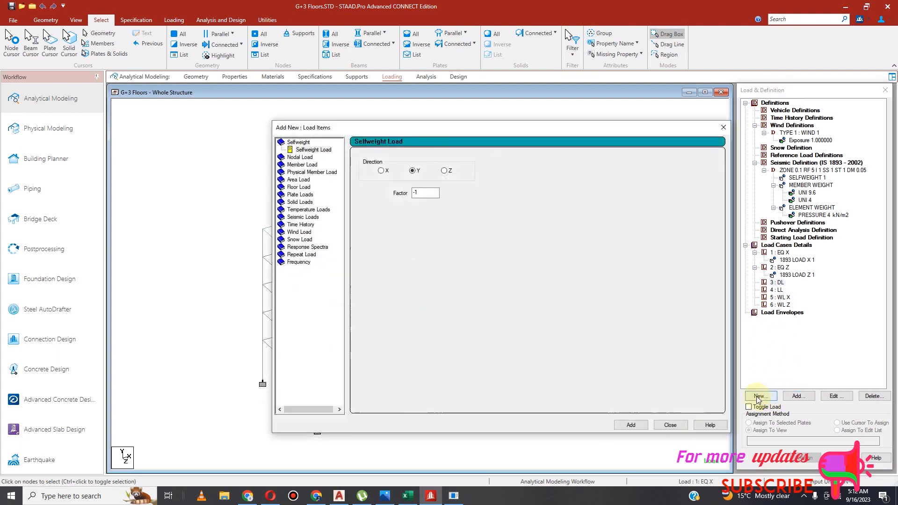
pyautogui.click(632, 426)
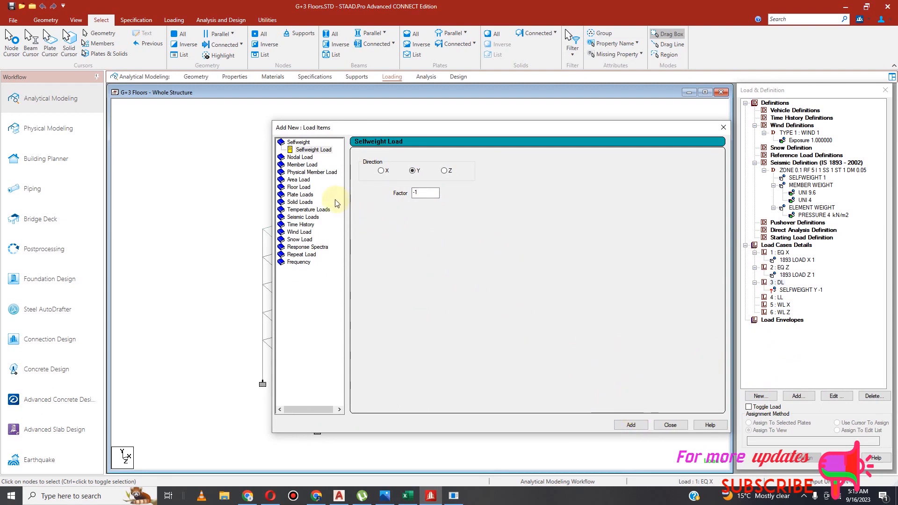
# Add uniform member forces of -9.6 kN/m and -4 kN/m in the GY direction to the DL load case.
pyautogui.click(303, 164)
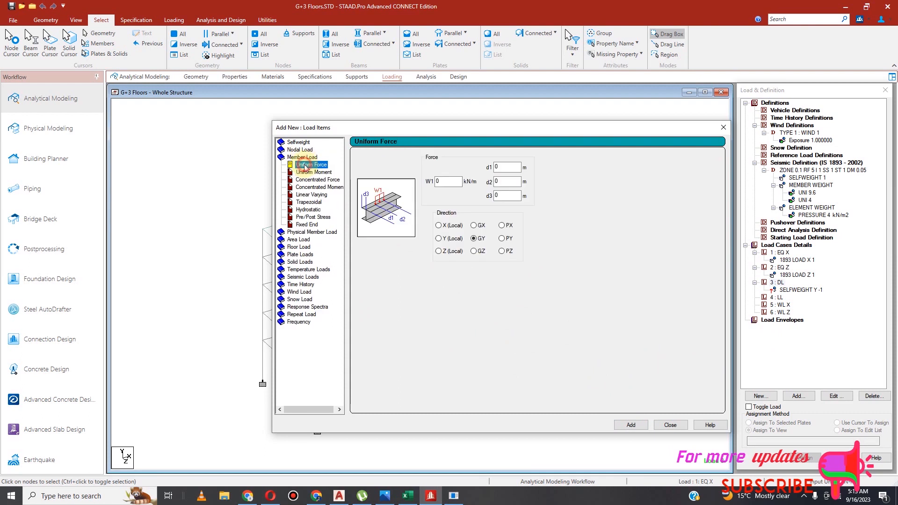
pyautogui.doubleClick(445, 182)
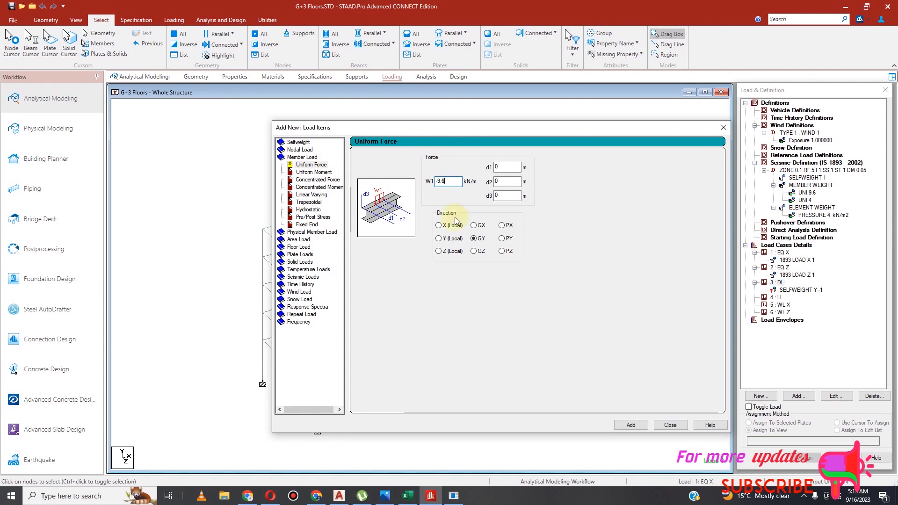
pyautogui.click(639, 426)
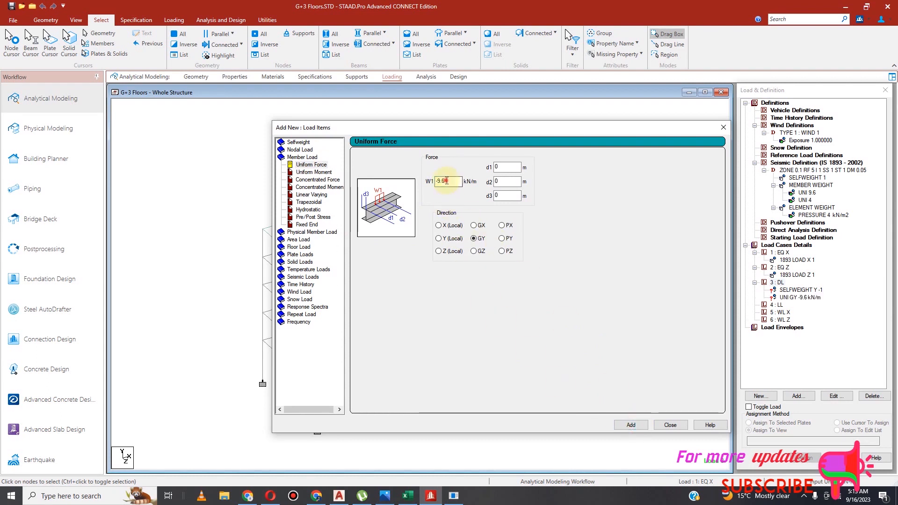
pyautogui.write('-4')
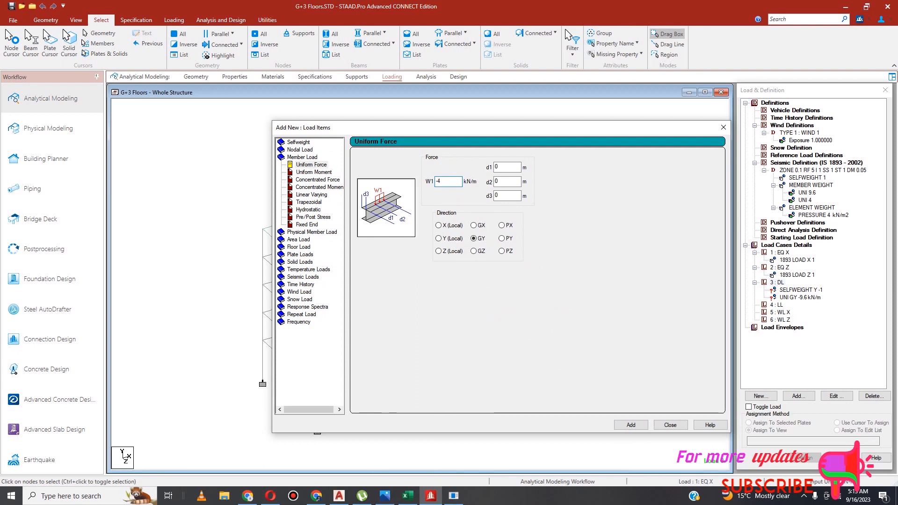
pyautogui.click(626, 426)
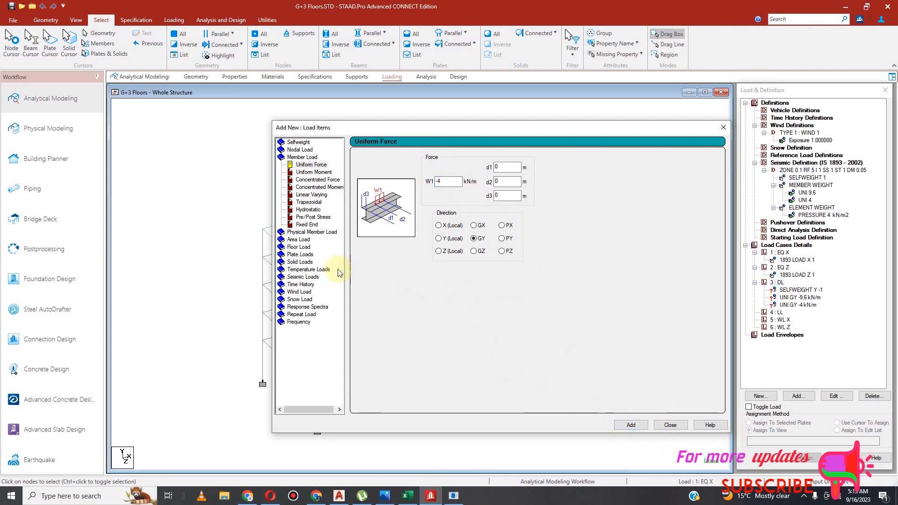
# Add a full-plate pressure load of 1 kN/m2 in the local Z direction to the DL load case.
pyautogui.click(300, 255)
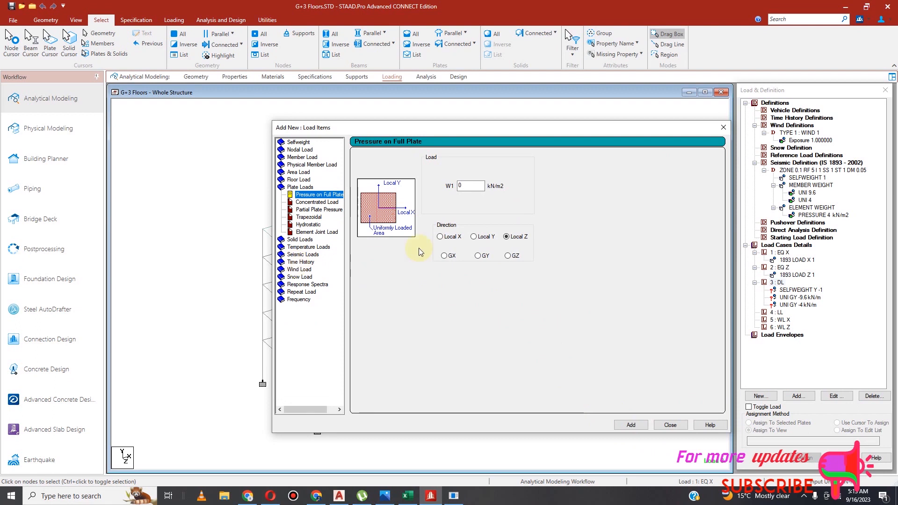
pyautogui.doubleClick(471, 187)
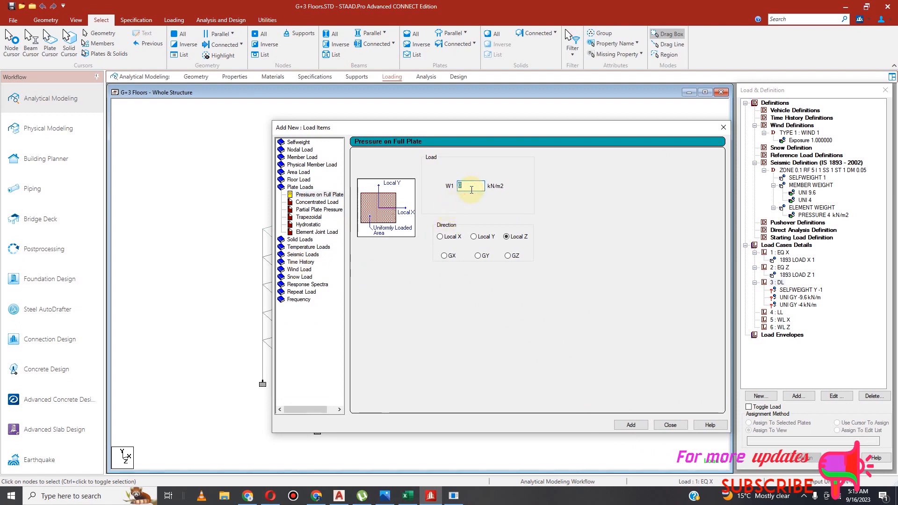
pyautogui.write('1')
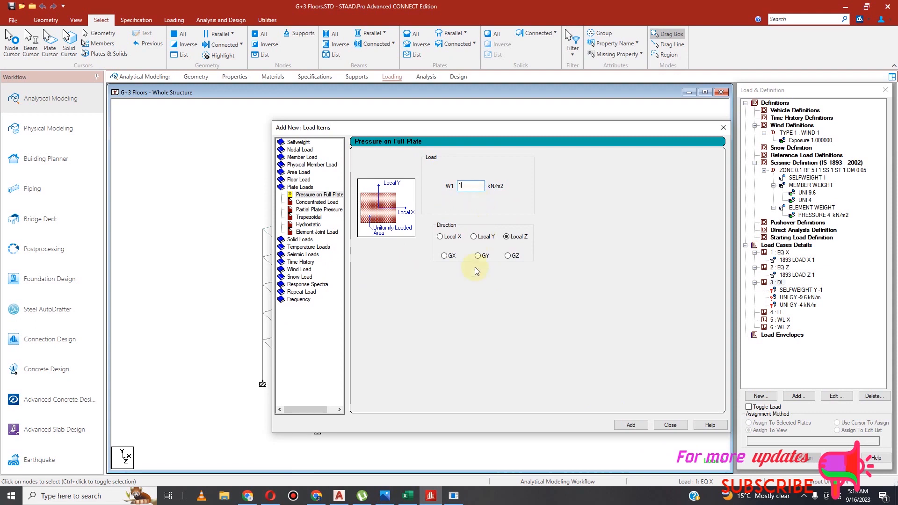
pyautogui.click(632, 420)
pyautogui.click(677, 426)
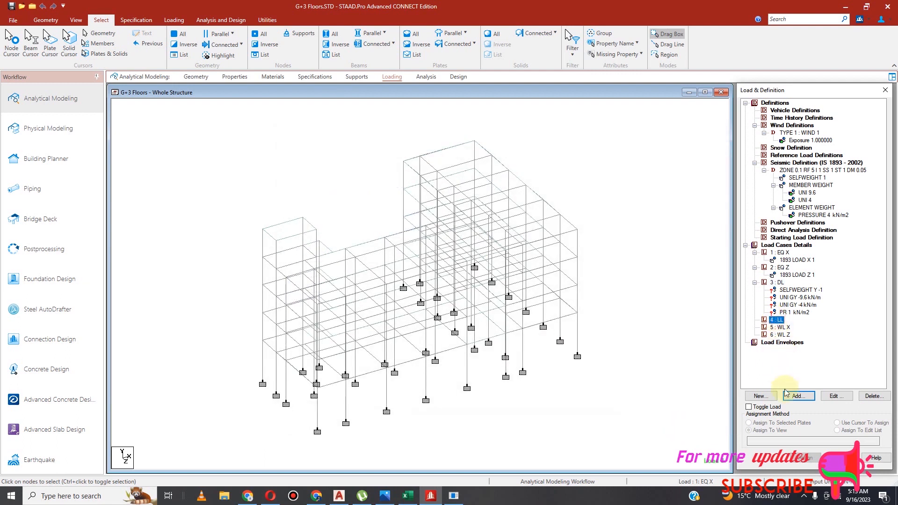
# Add a full-plate pressure load of -4 kN/m2 in the GY direction to the LL load case.
pyautogui.click(795, 395)
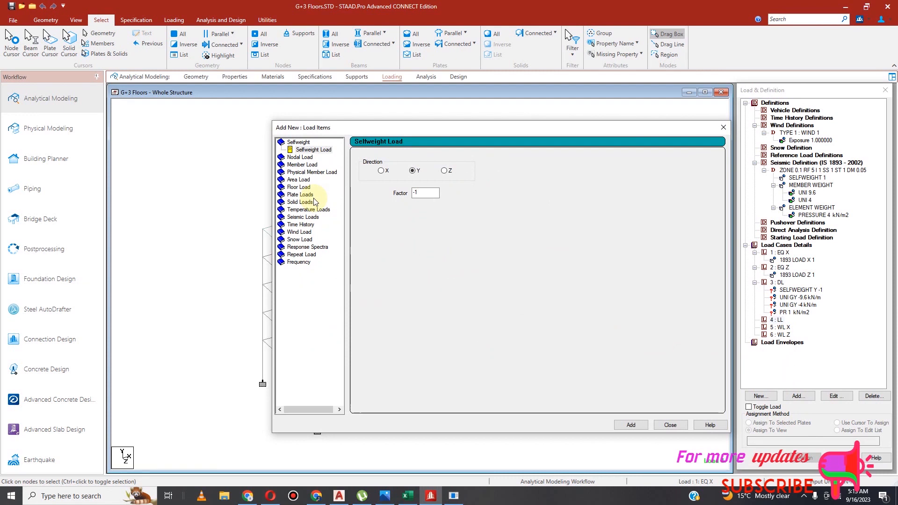
pyautogui.click(301, 197)
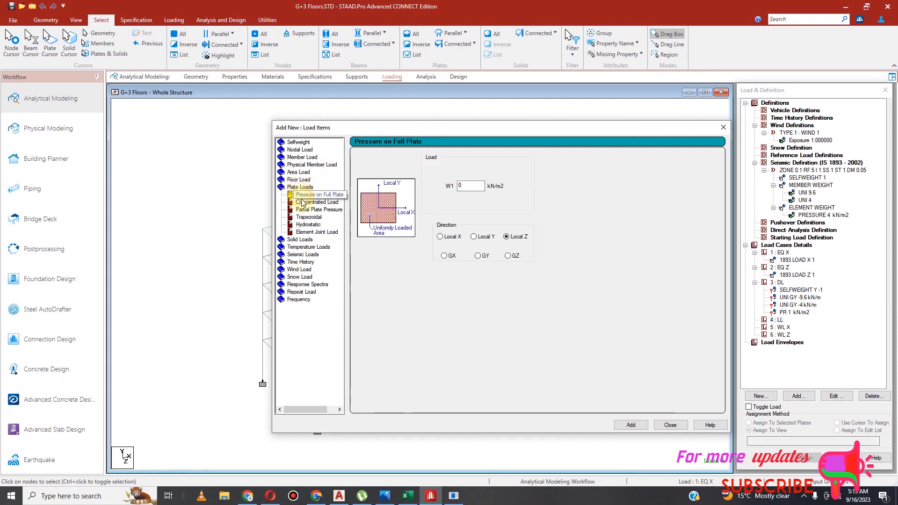
pyautogui.click(465, 187)
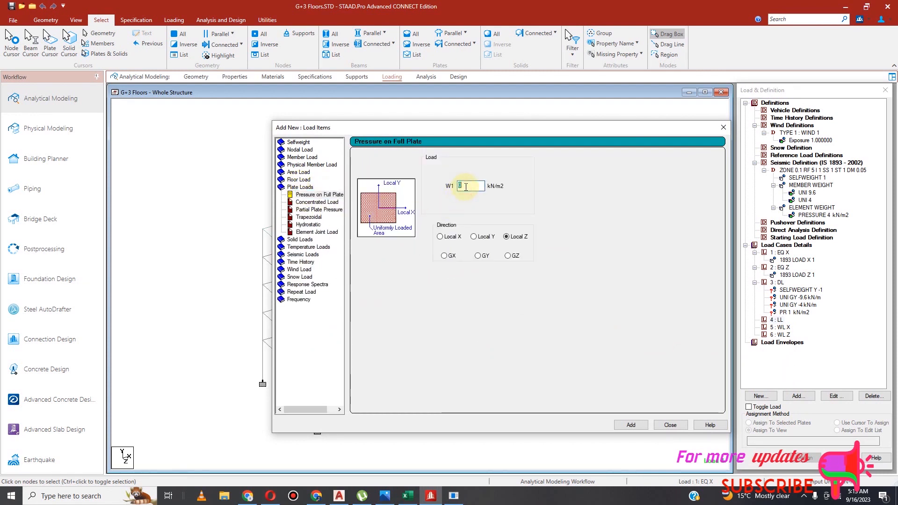
pyautogui.write('-4')
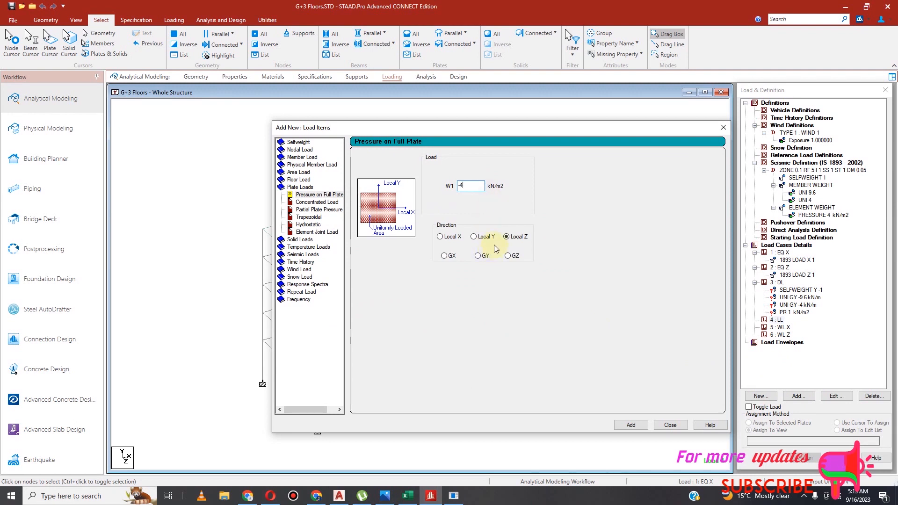
pyautogui.click(480, 239)
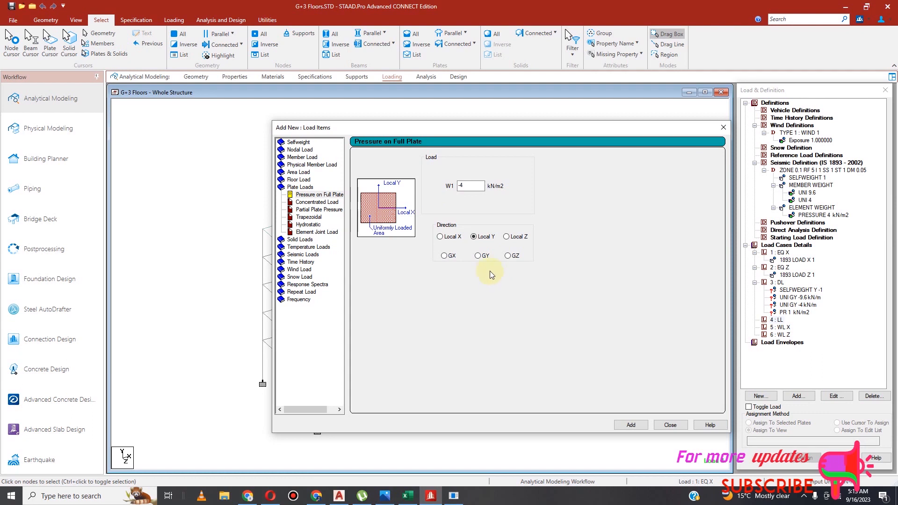
pyautogui.click(477, 257)
pyautogui.click(636, 425)
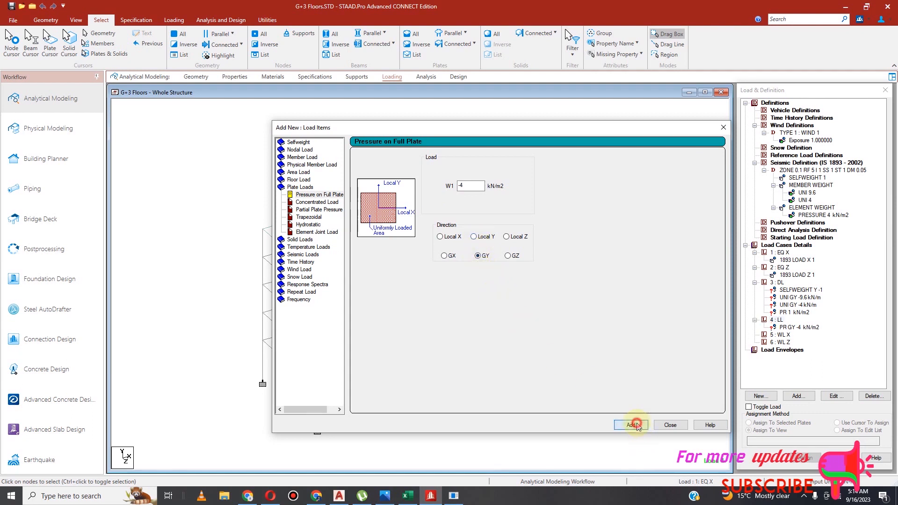
pyautogui.click(679, 425)
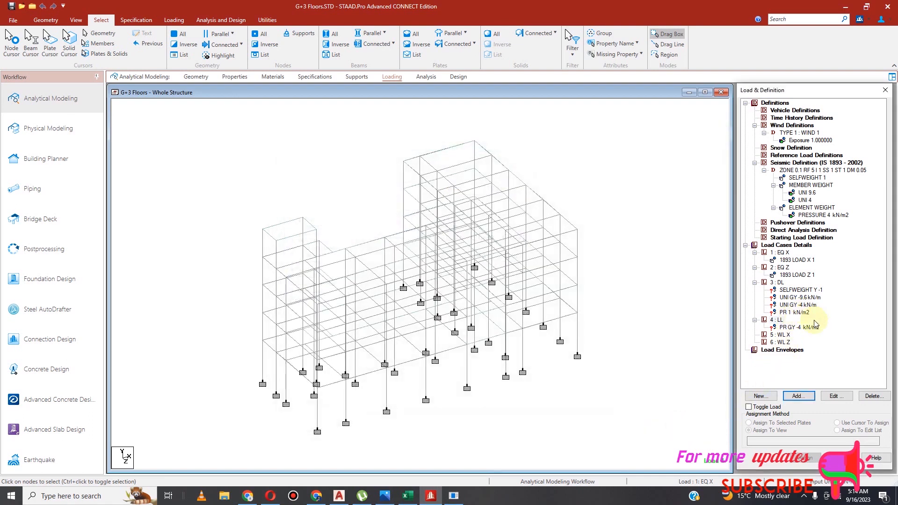
# Change the DL load case's plate pressure to -1 kN/m2 in the GY direction.
pyautogui.click(794, 313)
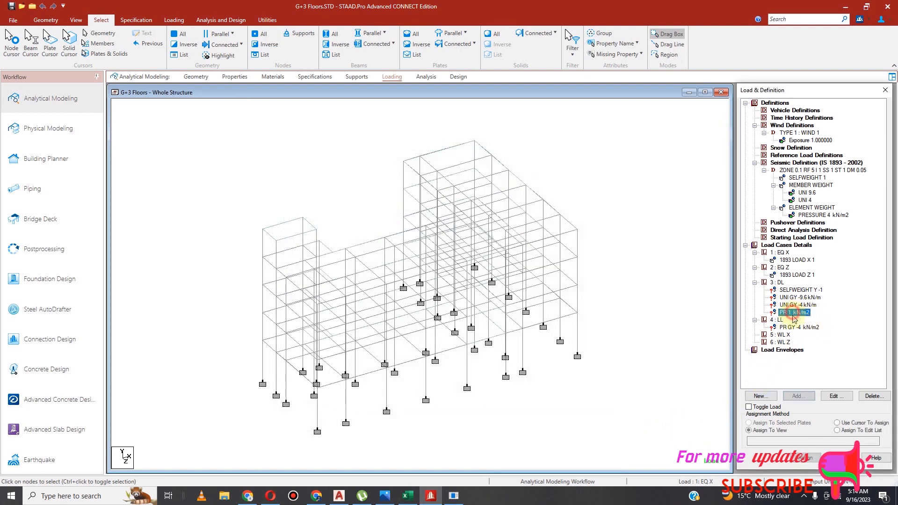
pyautogui.click(842, 398)
pyautogui.click(483, 249)
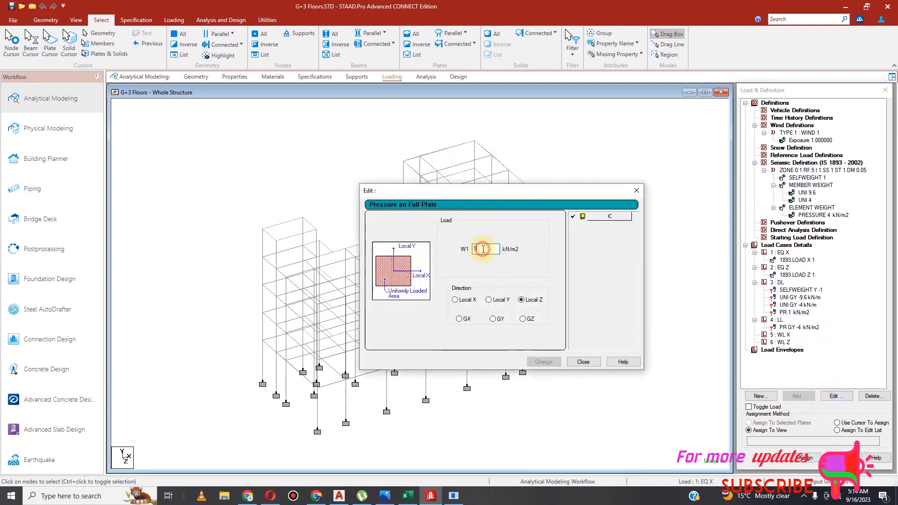
pyautogui.write('-')
pyautogui.click(499, 322)
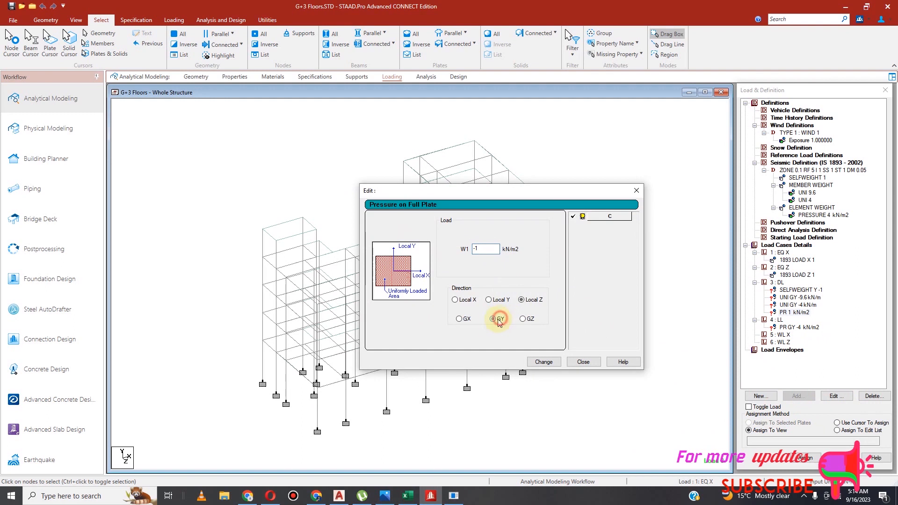
pyautogui.click(543, 360)
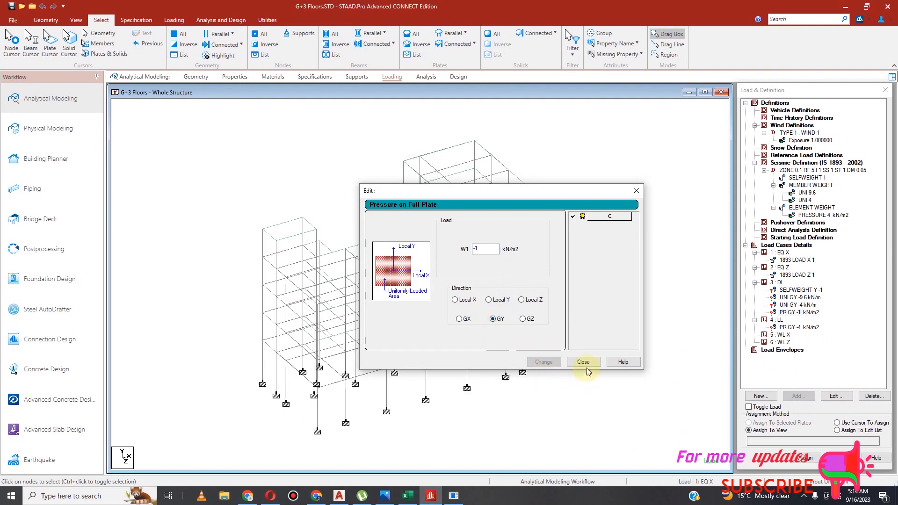
pyautogui.click(584, 363)
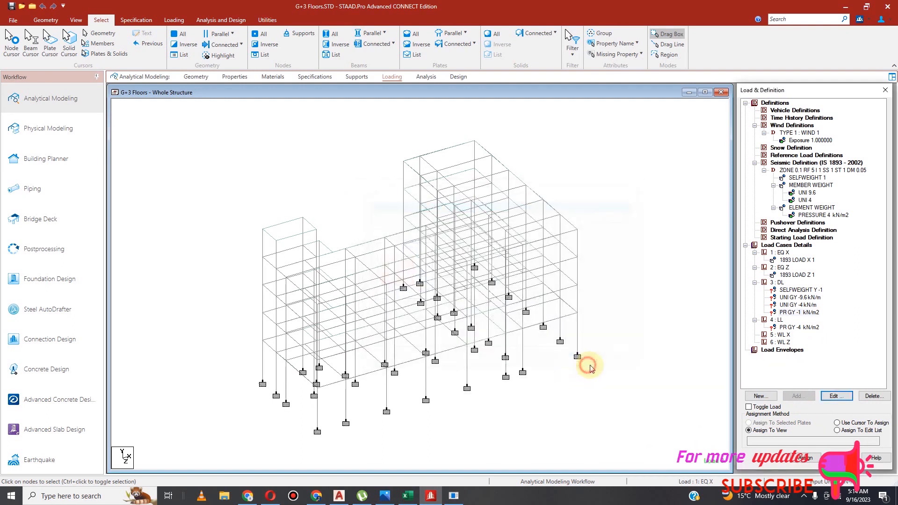
# Try to add a wind load item to the WL X load case.
pyautogui.click(780, 335)
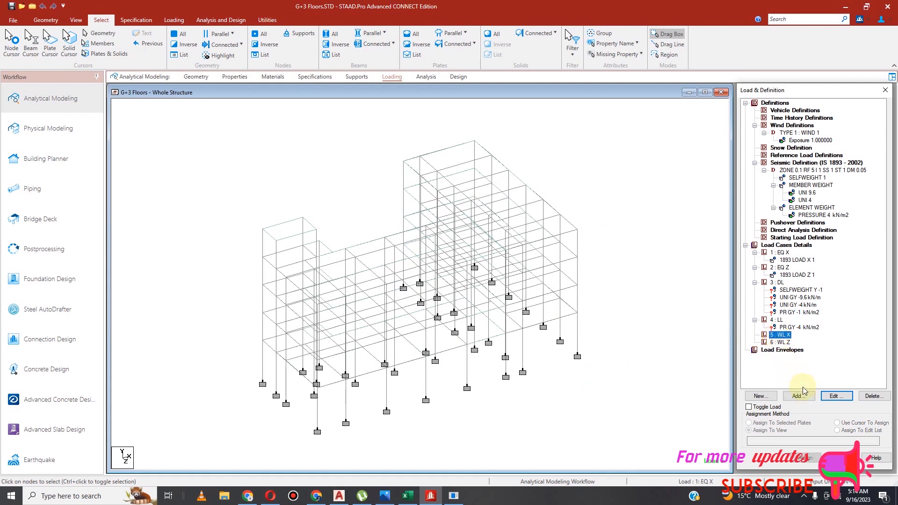
pyautogui.click(804, 396)
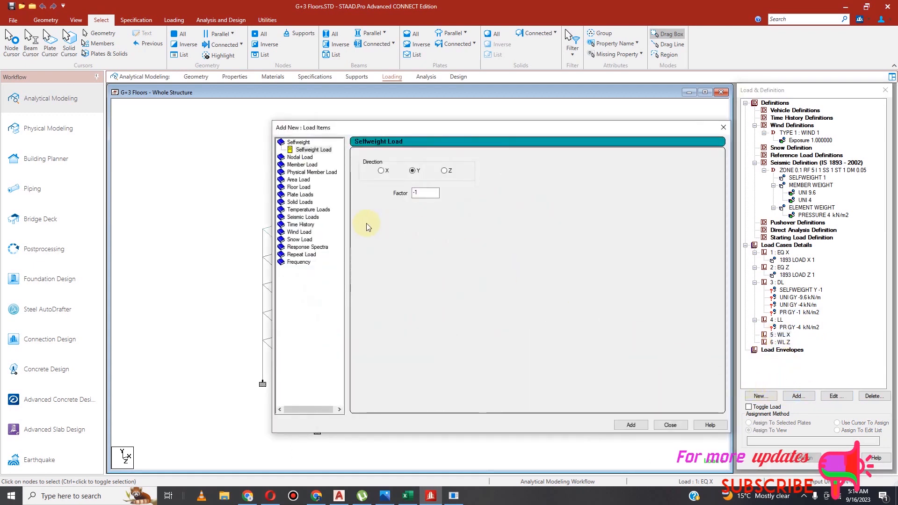
pyautogui.click(303, 233)
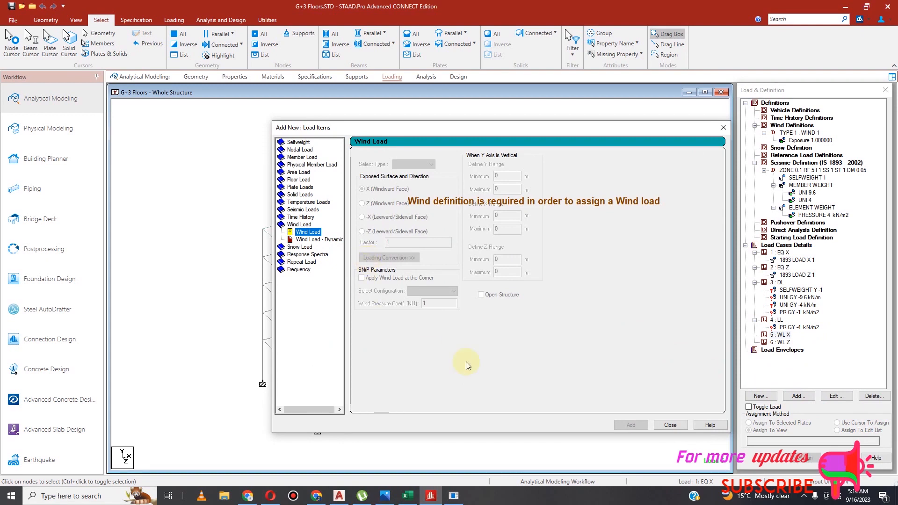
pyautogui.click(671, 426)
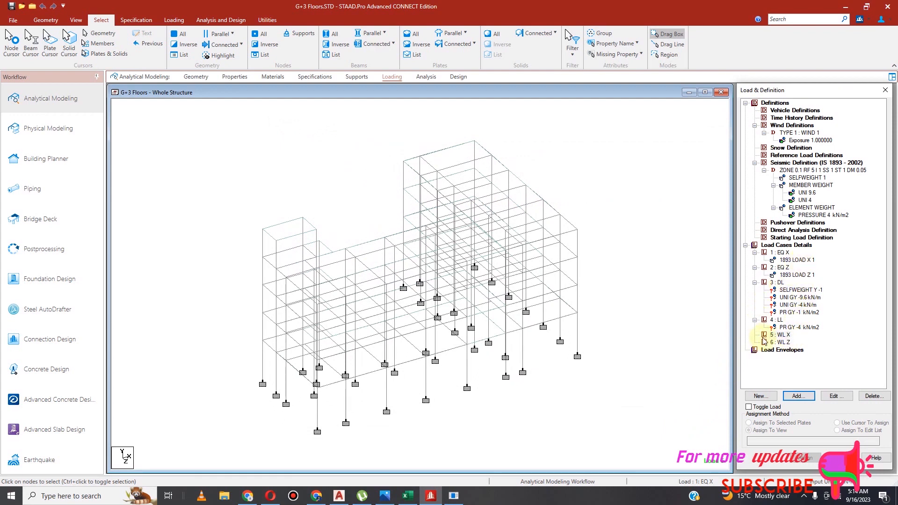
pyautogui.click(780, 335)
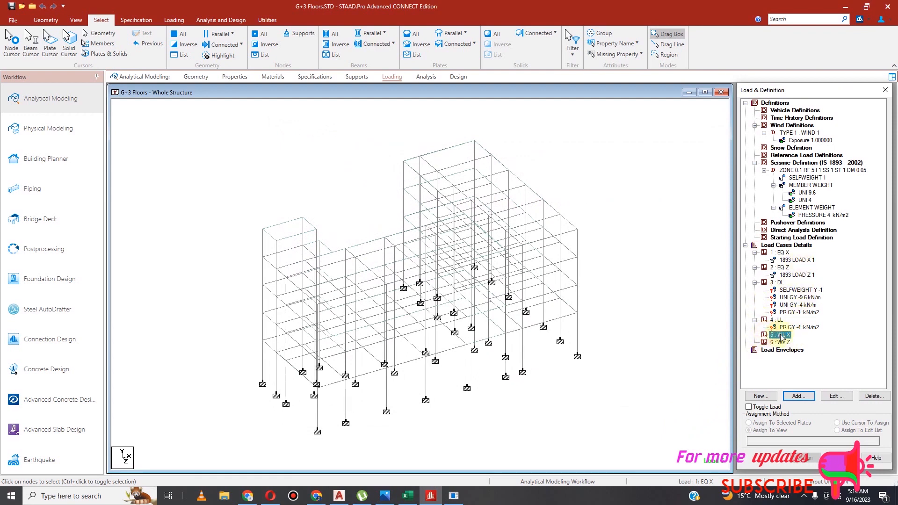
pyautogui.click(797, 396)
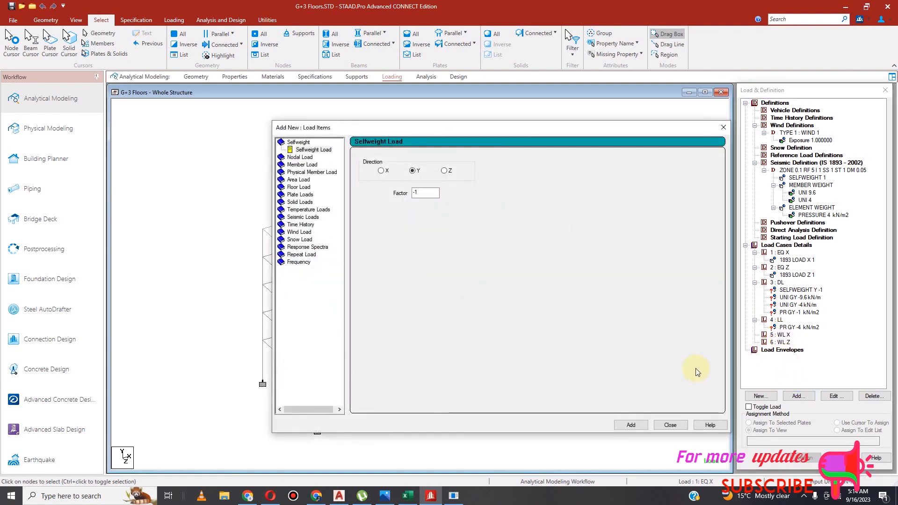
pyautogui.click(300, 232)
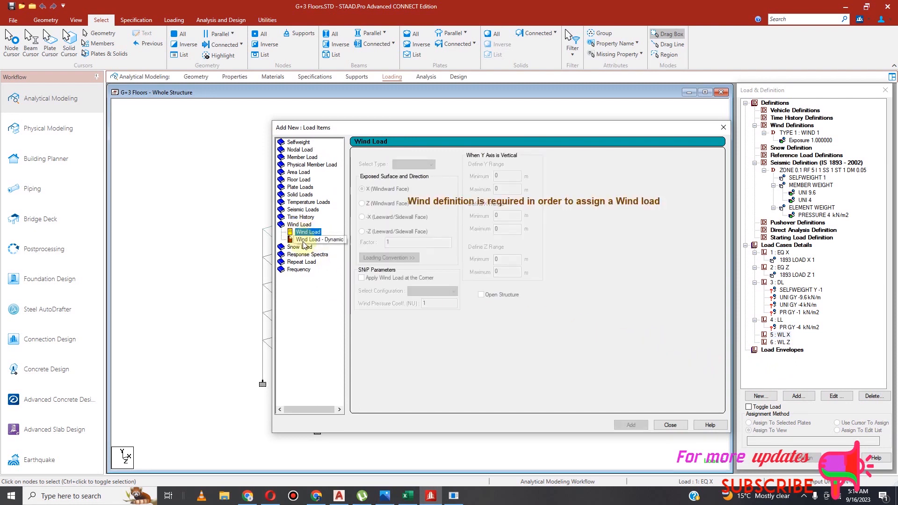
pyautogui.click(304, 241)
pyautogui.click(307, 233)
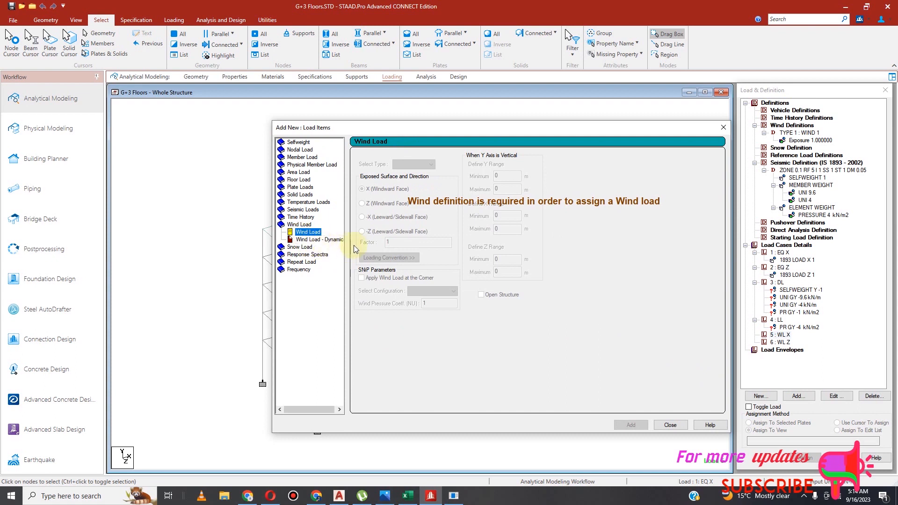
pyautogui.click(671, 424)
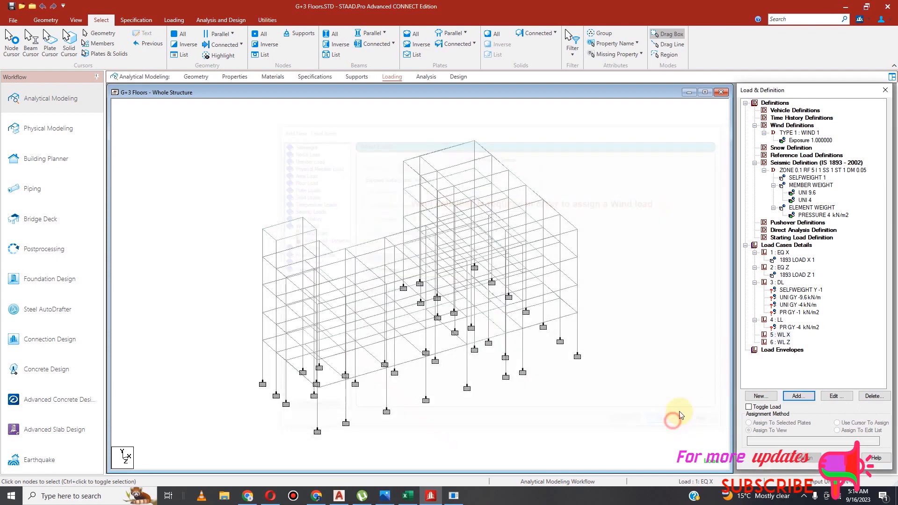
# Check which nodes are assigned to the exposure factor of the TYPE 1 wind definition.
pyautogui.click(801, 141)
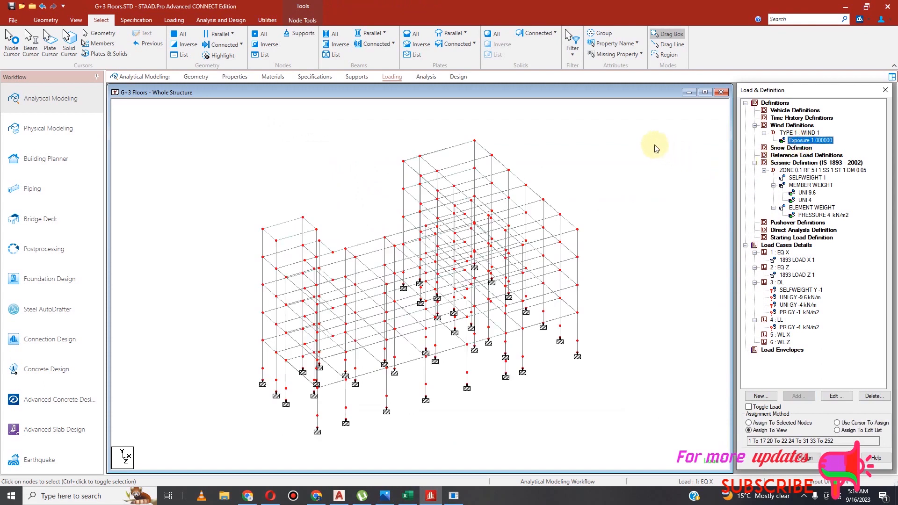
pyautogui.click(634, 115)
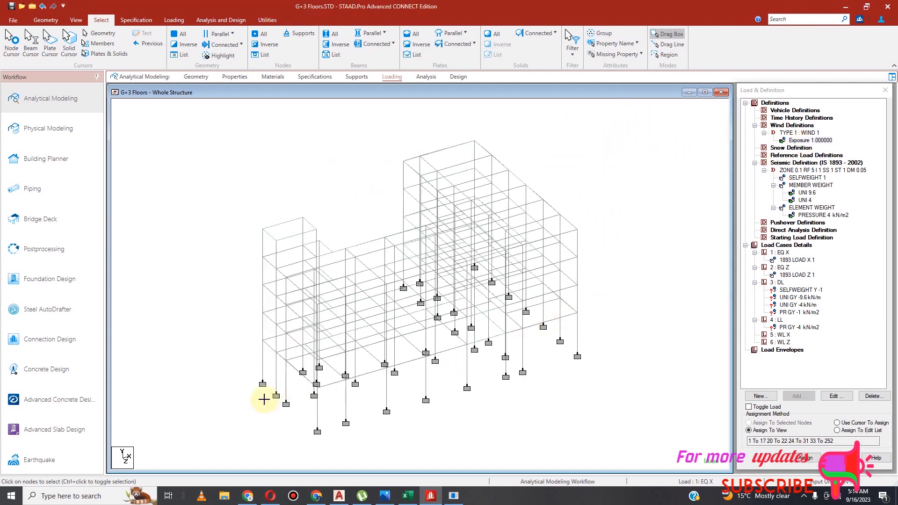
pyautogui.moveTo(237, 436); pyautogui.dragTo(234, 449)
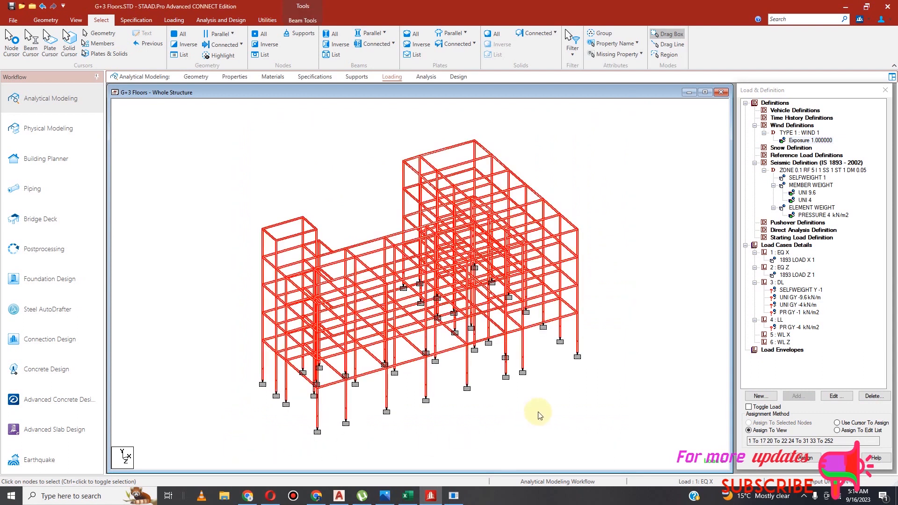
pyautogui.click(559, 405)
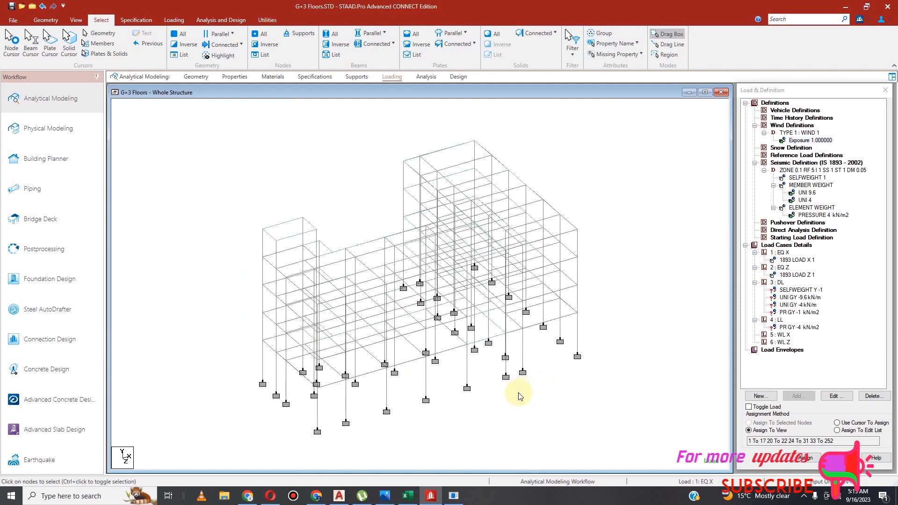
pyautogui.click(811, 141)
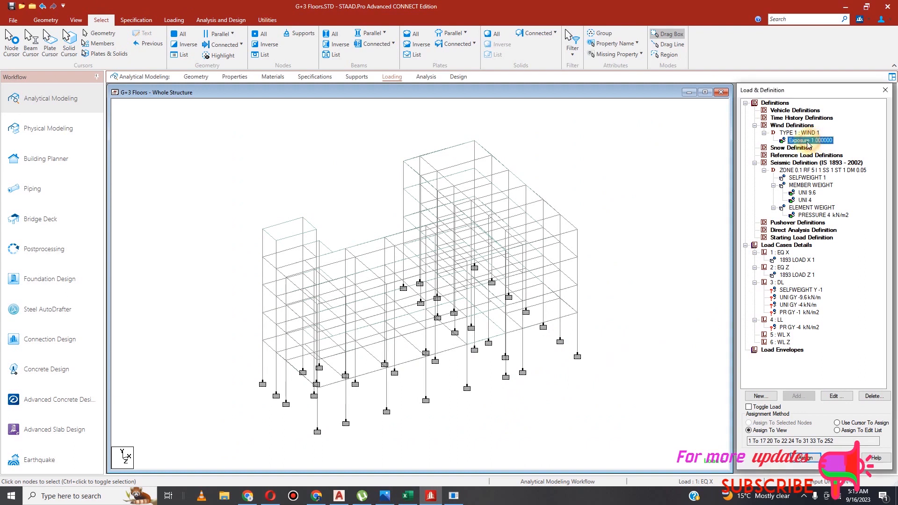
# Delete the exposure factor from the TYPE 1 wind definition.
pyautogui.click(879, 399)
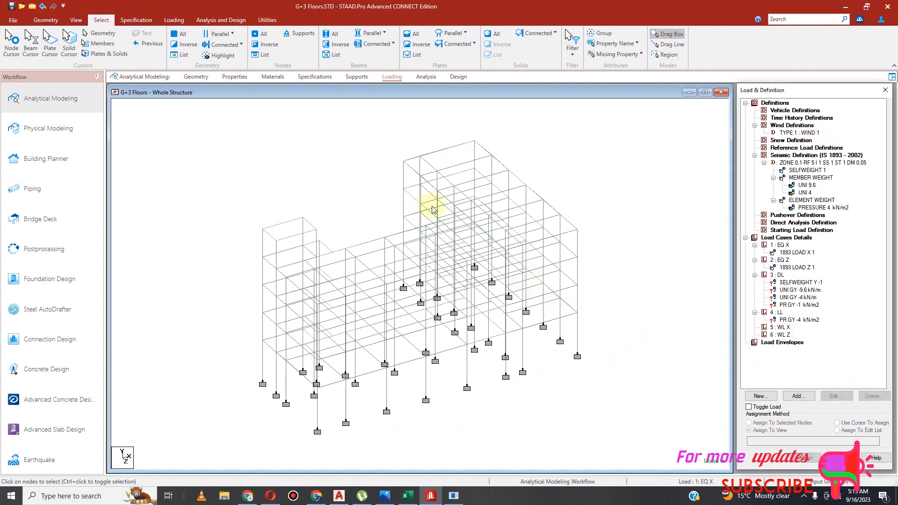
# Delete the ZX master/slave specification of master node 100.
pyautogui.click(136, 20)
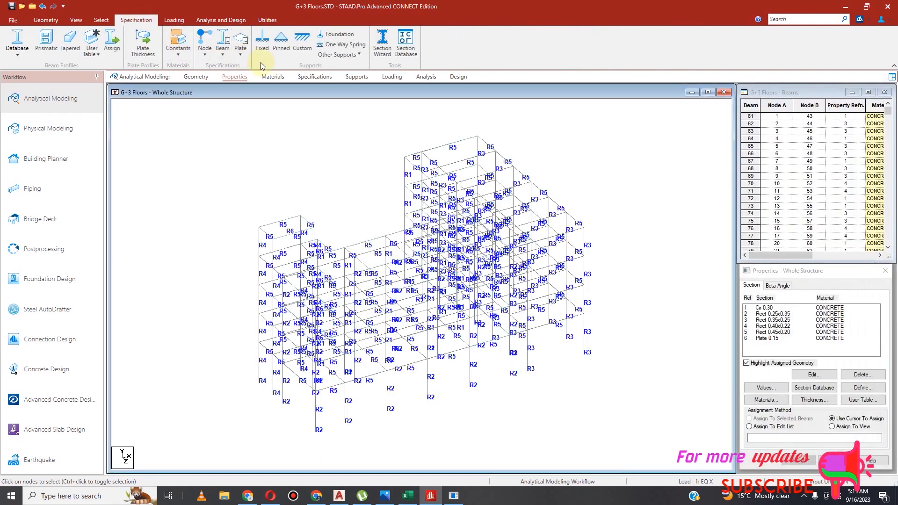
pyautogui.click(313, 77)
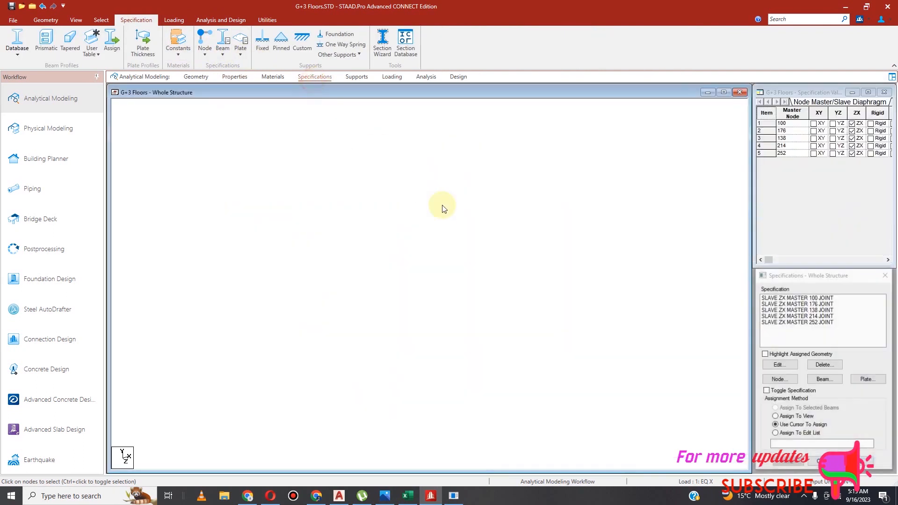
pyautogui.click(815, 298)
pyautogui.click(848, 310)
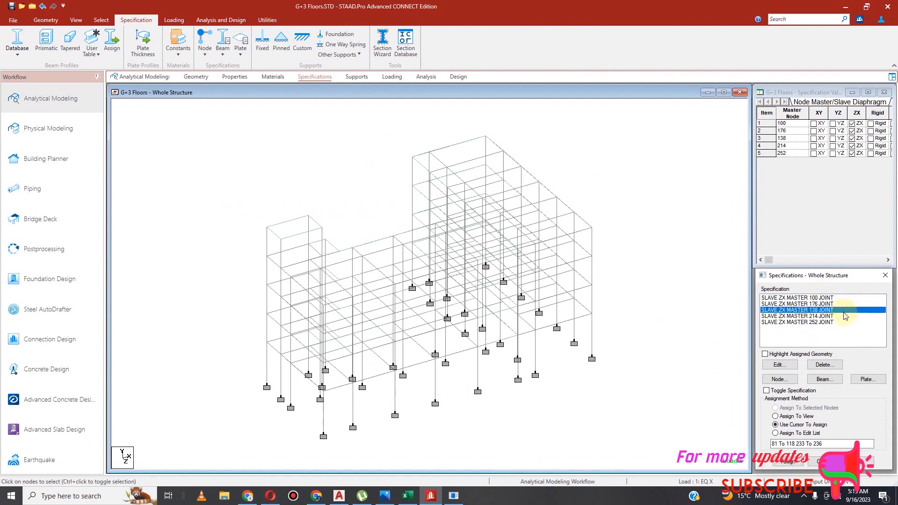
pyautogui.click(795, 298)
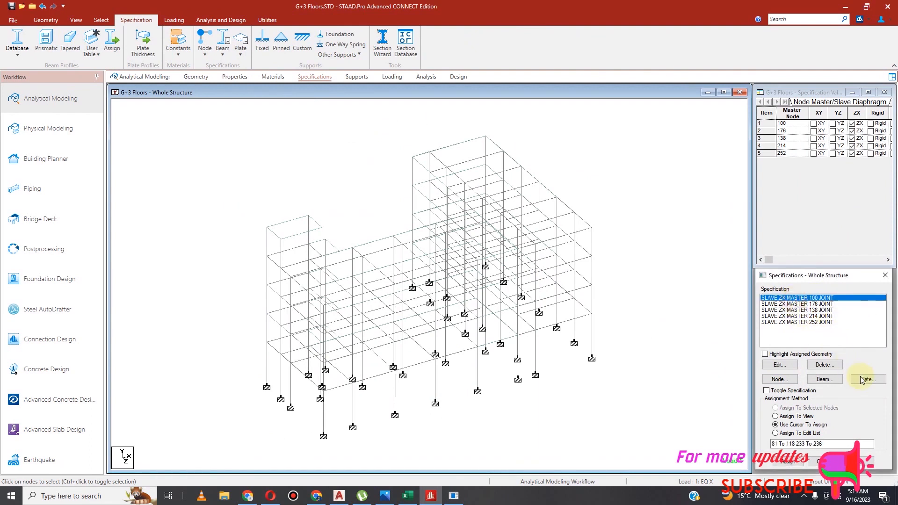
pyautogui.click(825, 365)
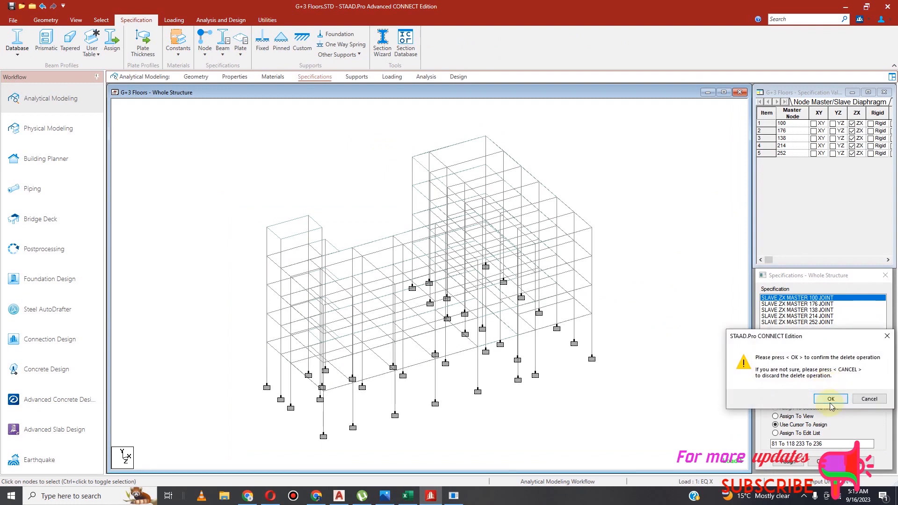
pyautogui.click(831, 400)
# Delete the remaining ZX master/slave specifications of master nodes 176, 138, 214 and 252.
pyautogui.click(801, 298)
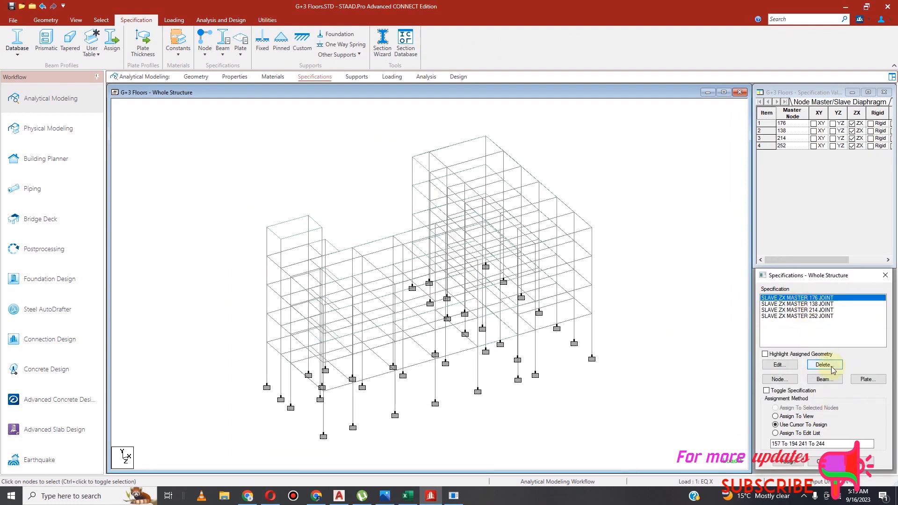
pyautogui.click(825, 365)
pyautogui.click(836, 398)
pyautogui.click(815, 298)
pyautogui.click(822, 366)
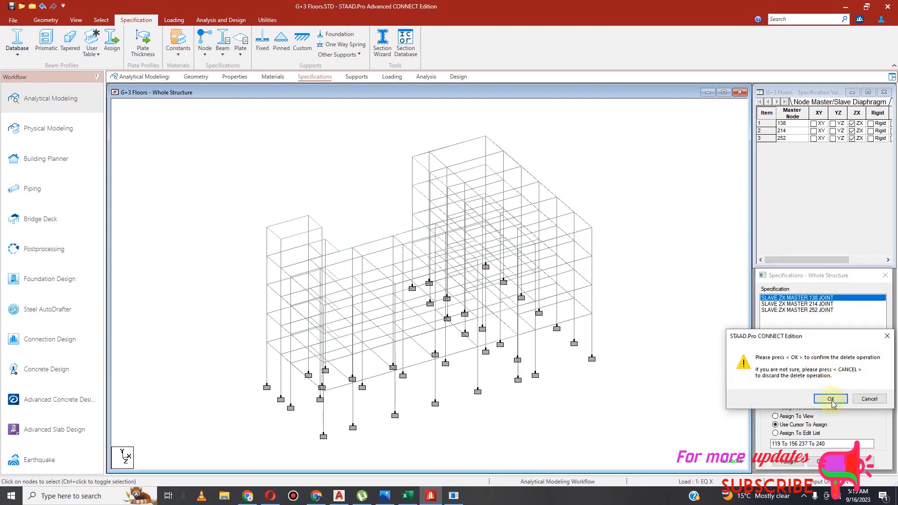
pyautogui.click(831, 398)
pyautogui.click(818, 299)
pyautogui.click(824, 366)
pyautogui.click(831, 398)
pyautogui.click(815, 299)
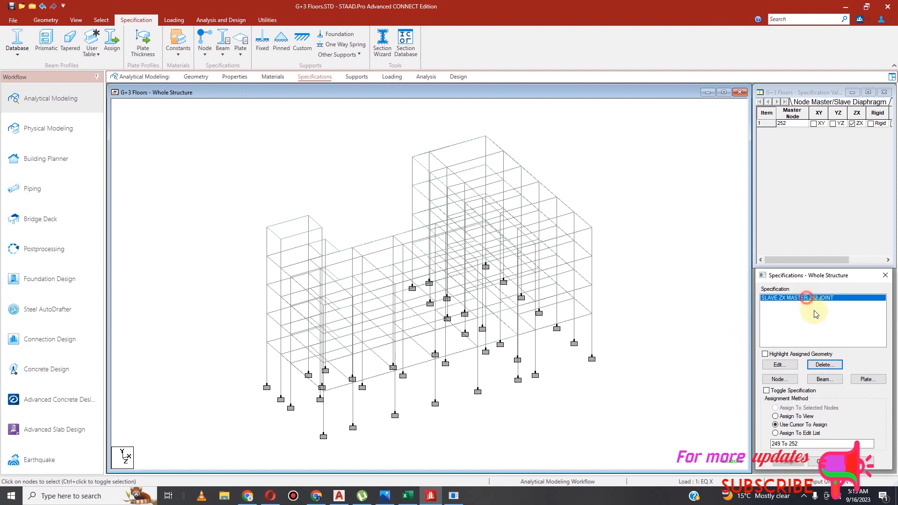
pyautogui.click(824, 365)
pyautogui.click(834, 398)
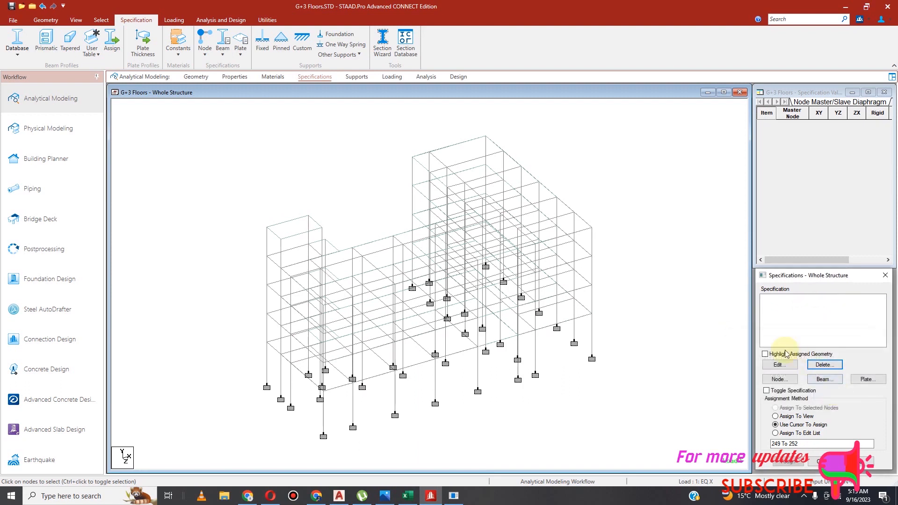
# Add a non-rigid master/slave node specification with master node 100, slaved in the ZX direction.
pyautogui.click(76, 21)
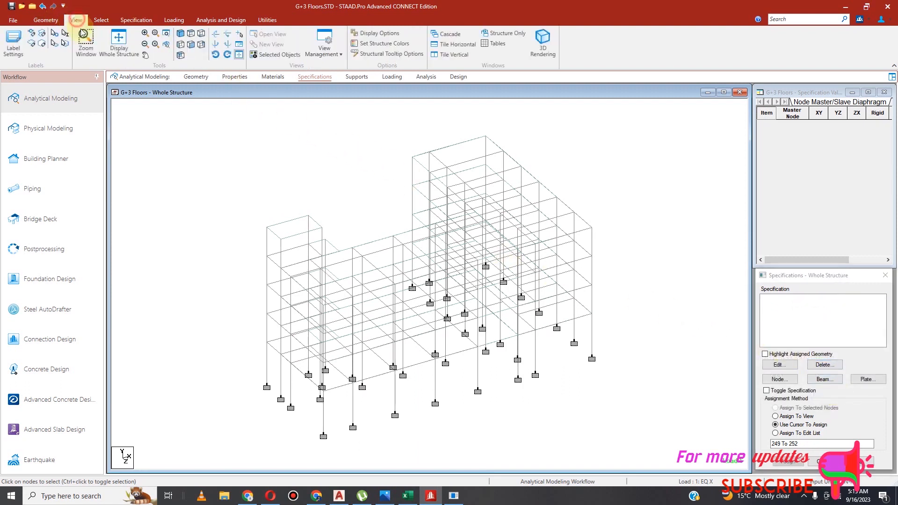
pyautogui.click(193, 49)
pyautogui.click(136, 20)
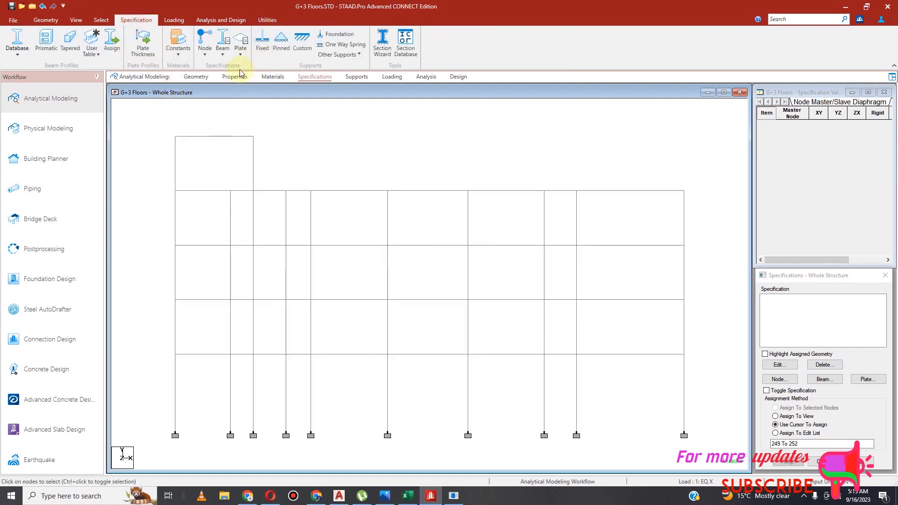
pyautogui.click(205, 45)
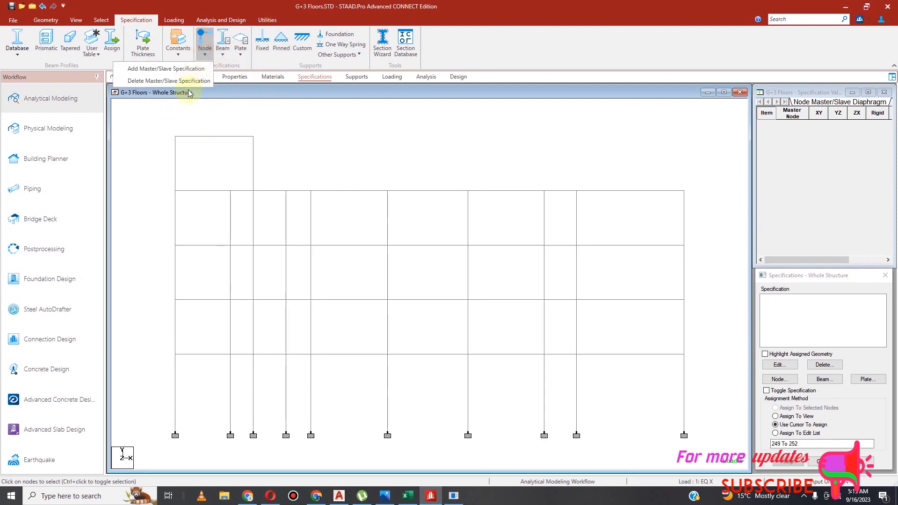
pyautogui.click(181, 74)
pyautogui.click(442, 180)
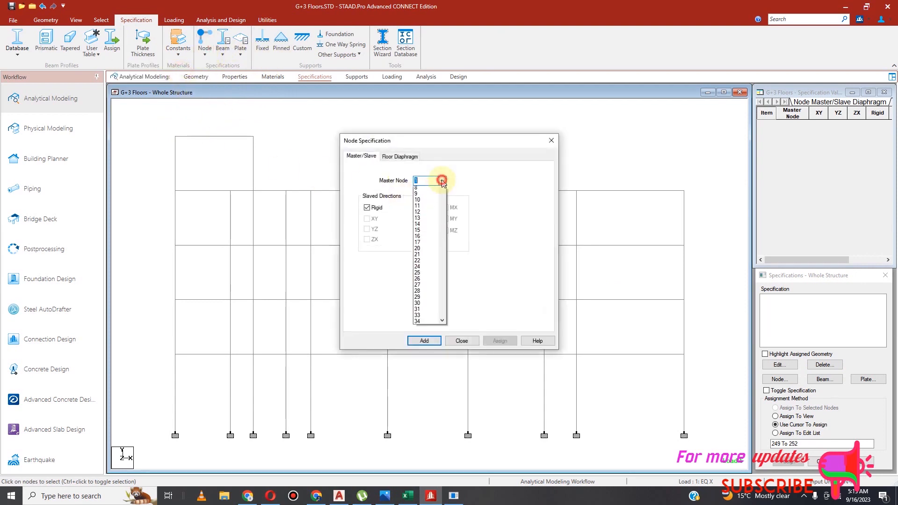
pyautogui.moveTo(442, 249); pyautogui.dragTo(442, 285)
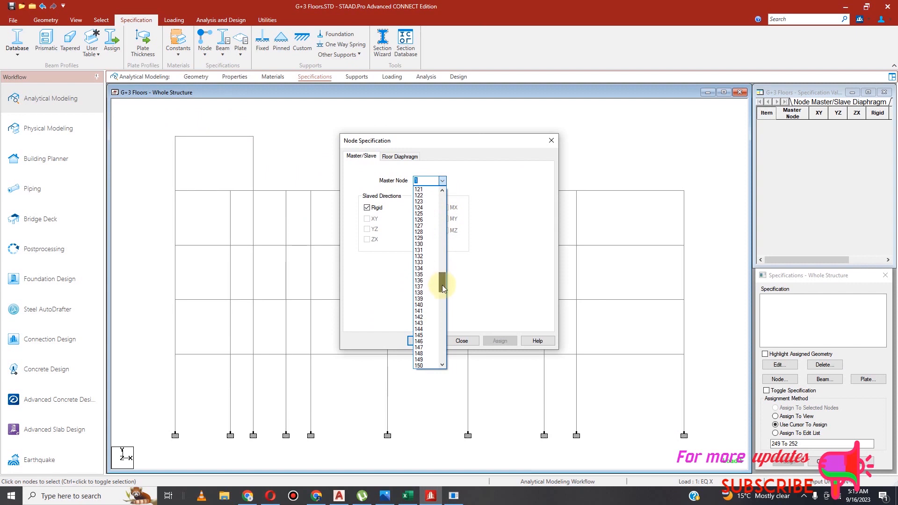
pyautogui.click(434, 182)
pyautogui.write('00')
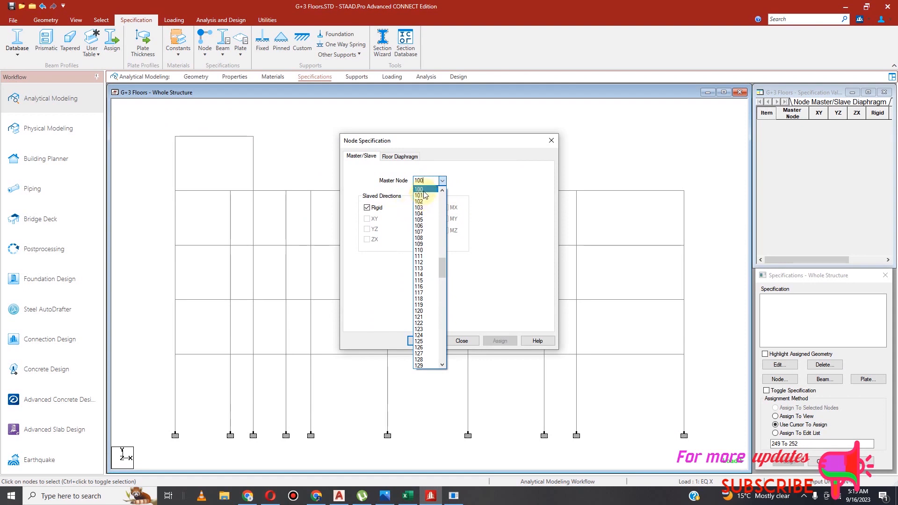
pyautogui.click(421, 189)
pyautogui.click(370, 209)
pyautogui.click(367, 240)
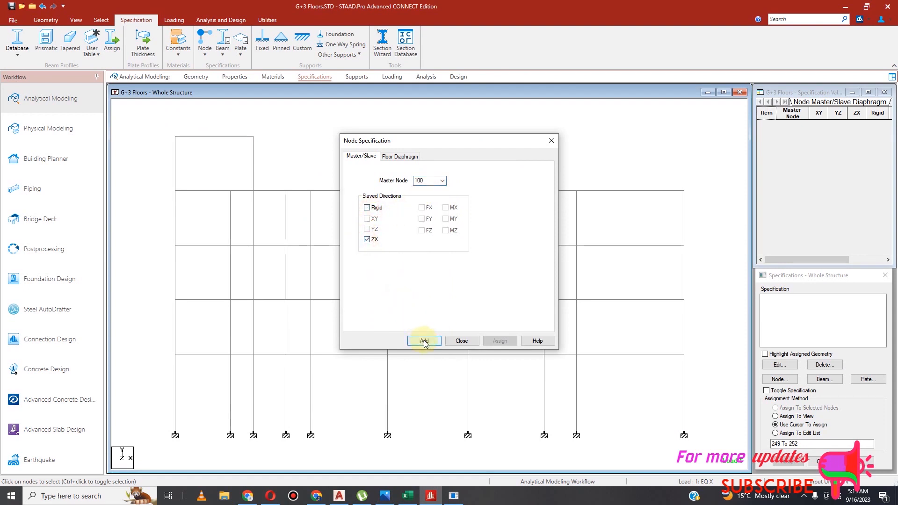
pyautogui.click(424, 341)
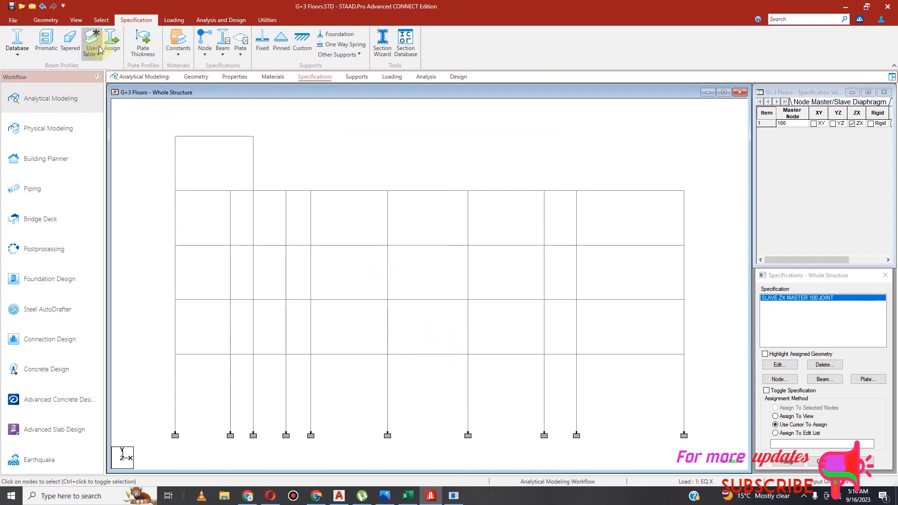
# Assign the master node 100 specification to all nodes of the first floor level above the supports.
pyautogui.click(101, 19)
pyautogui.moveTo(147, 324); pyautogui.dragTo(683, 396)
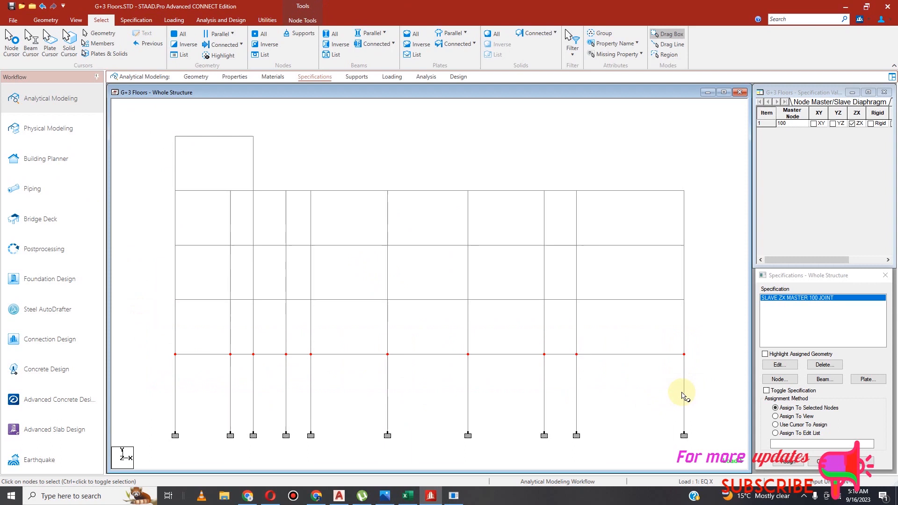
pyautogui.click(789, 462)
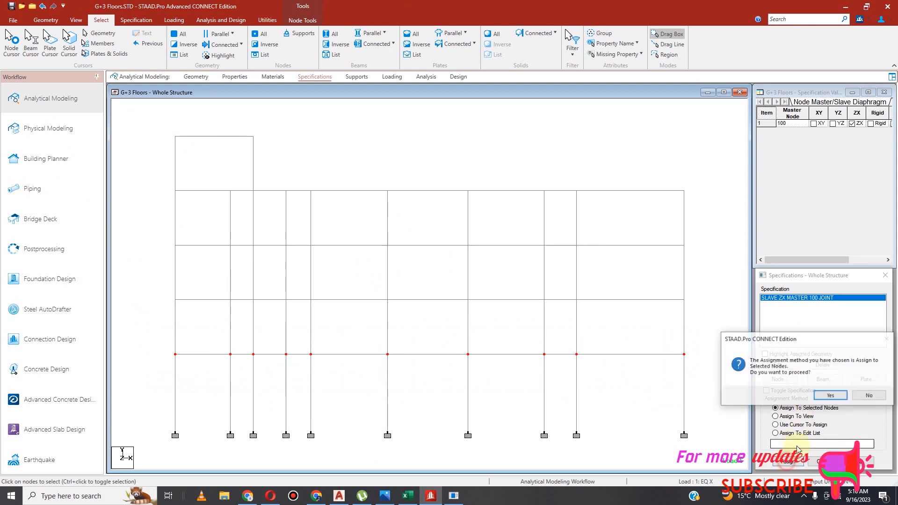
pyautogui.click(828, 395)
pyautogui.click(661, 345)
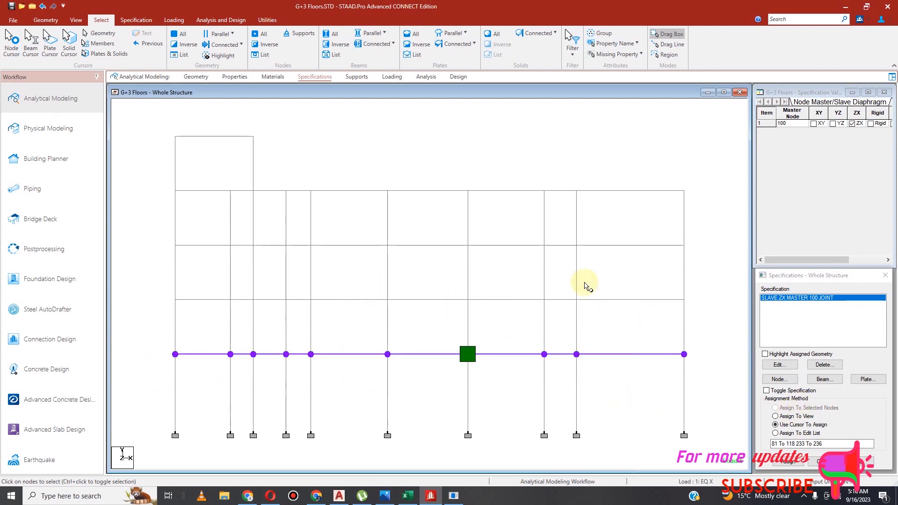
# Add a non-rigid master/slave node specification with master node 138, slaved in the ZX direction.
pyautogui.click(136, 20)
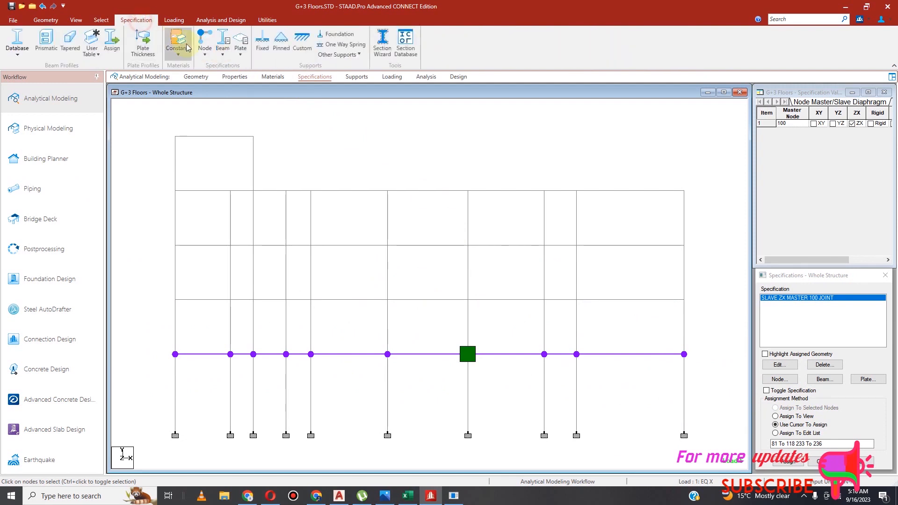
pyautogui.click(205, 56)
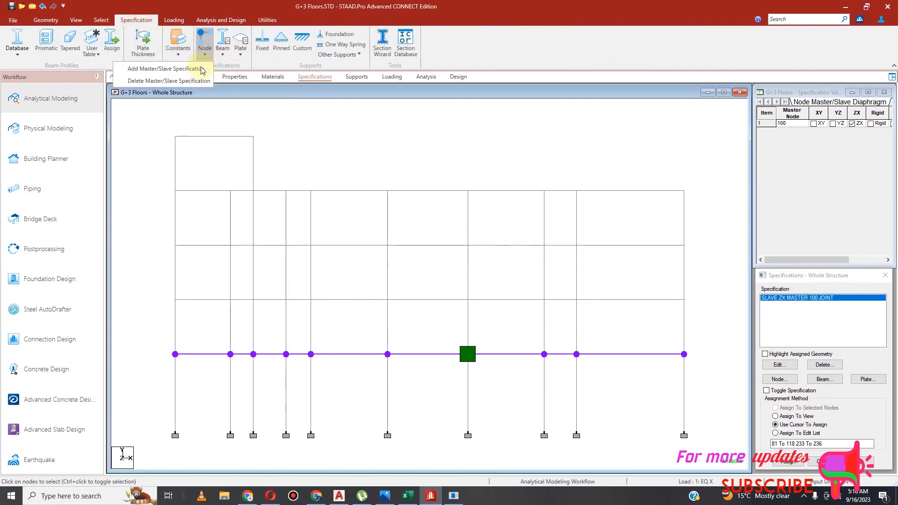
pyautogui.click(163, 69)
pyautogui.click(443, 180)
pyautogui.moveTo(442, 193); pyautogui.dragTo(444, 291)
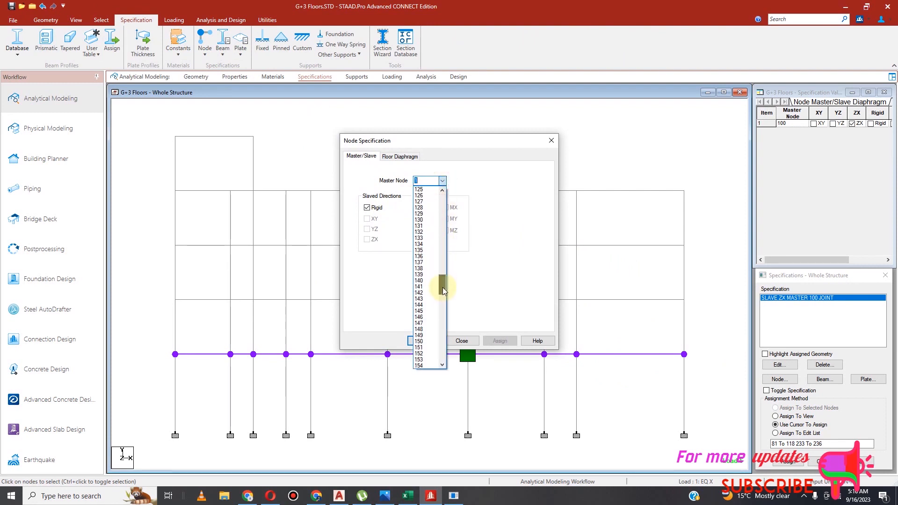
pyautogui.write('138')
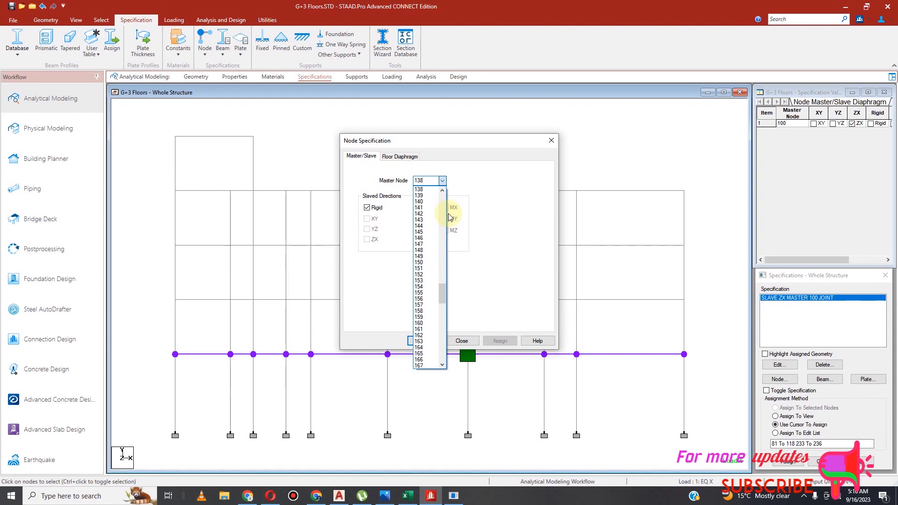
pyautogui.press('Return')
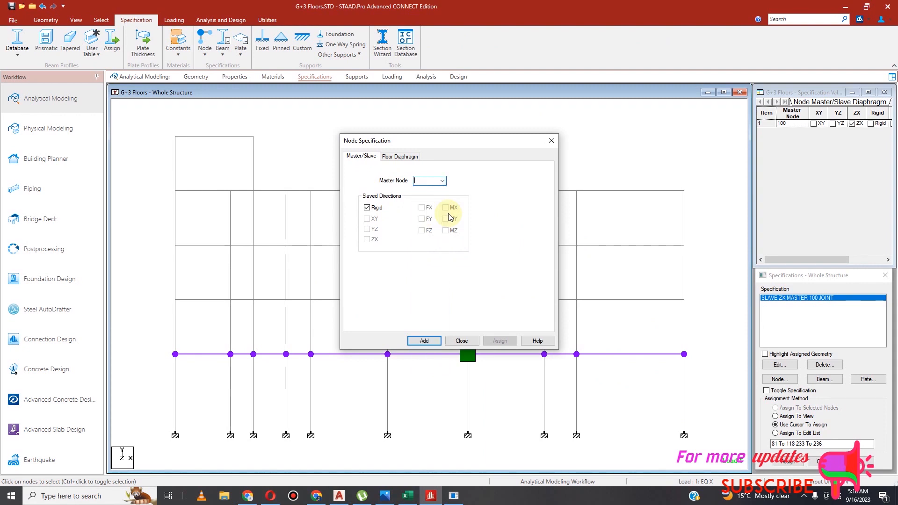
pyautogui.click(442, 181)
pyautogui.click(431, 190)
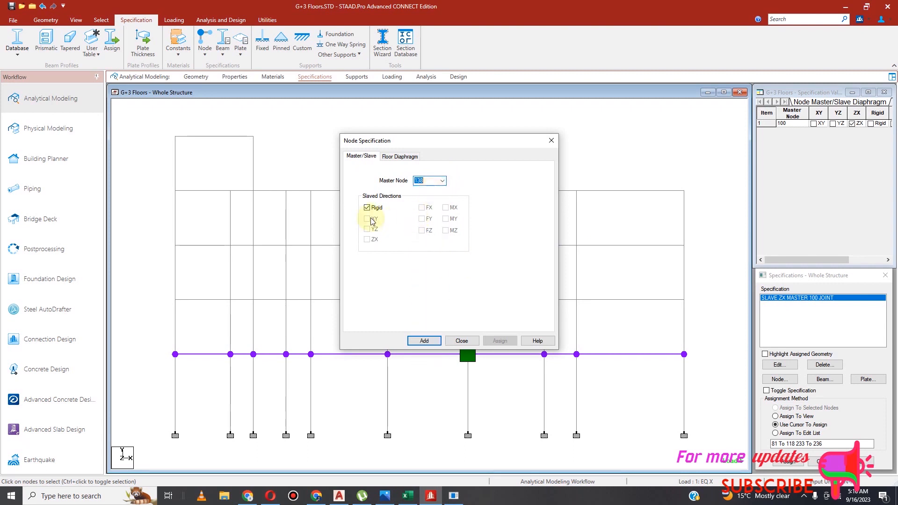
pyautogui.click(367, 208)
pyautogui.click(367, 240)
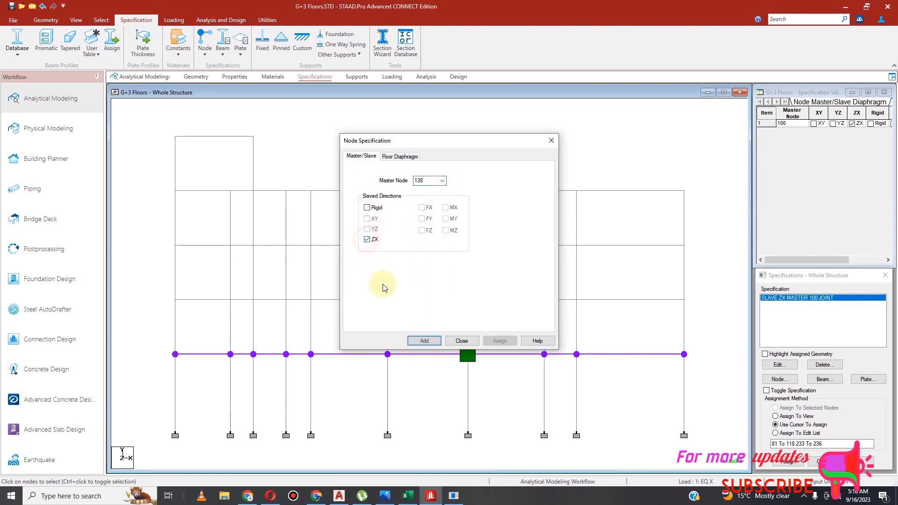
pyautogui.click(434, 343)
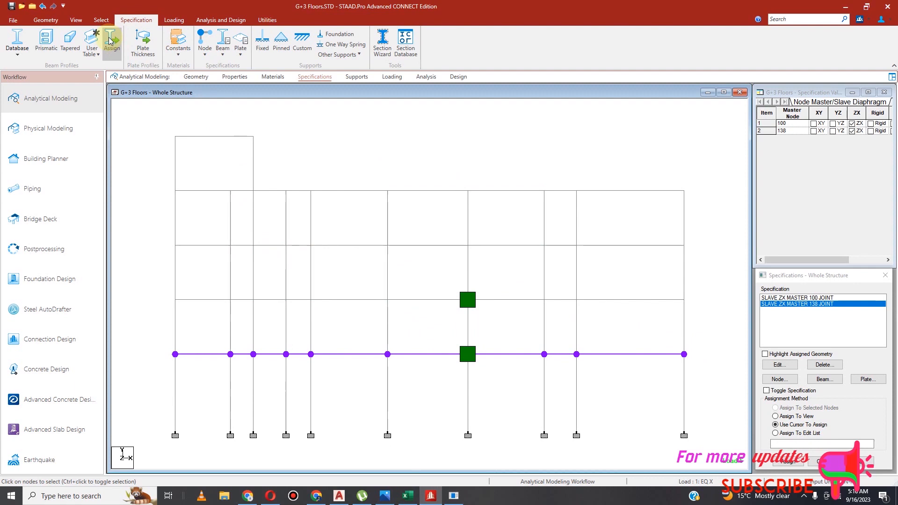
# Assign the master node 138 specification to all nodes of the second floor level above the supports.
pyautogui.click(101, 20)
pyautogui.click(10, 44)
pyautogui.moveTo(168, 279); pyautogui.dragTo(697, 323)
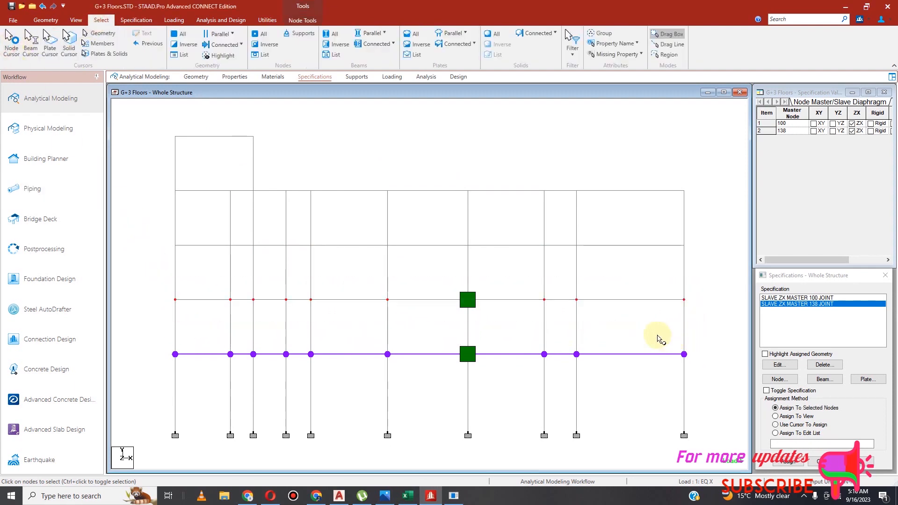
pyautogui.click(789, 463)
pyautogui.click(828, 395)
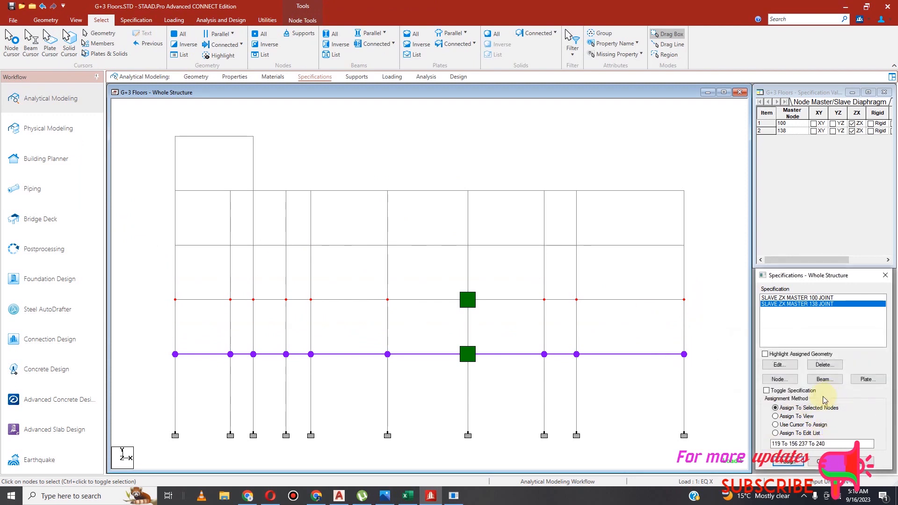
pyautogui.click(569, 262)
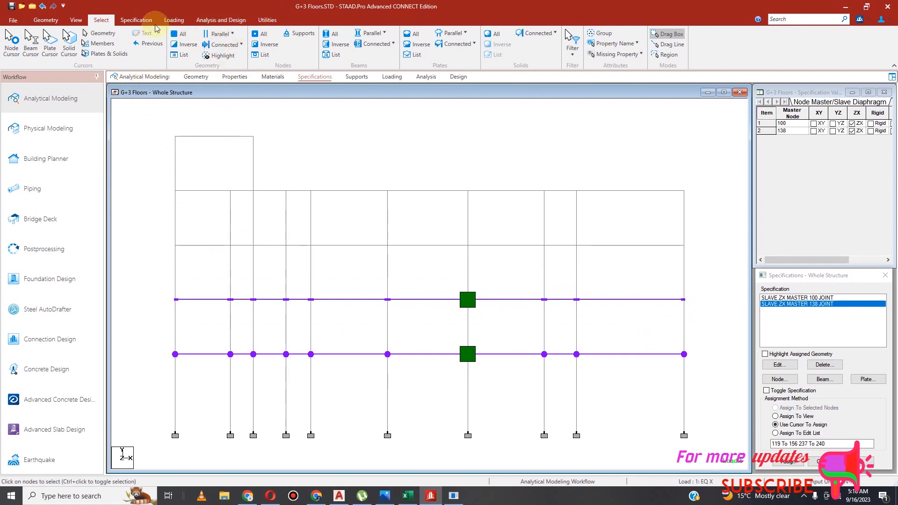
# Add a non-rigid master/slave node specification with master node 176, slaved in the ZX direction.
pyautogui.click(136, 19)
pyautogui.click(205, 47)
pyautogui.click(187, 70)
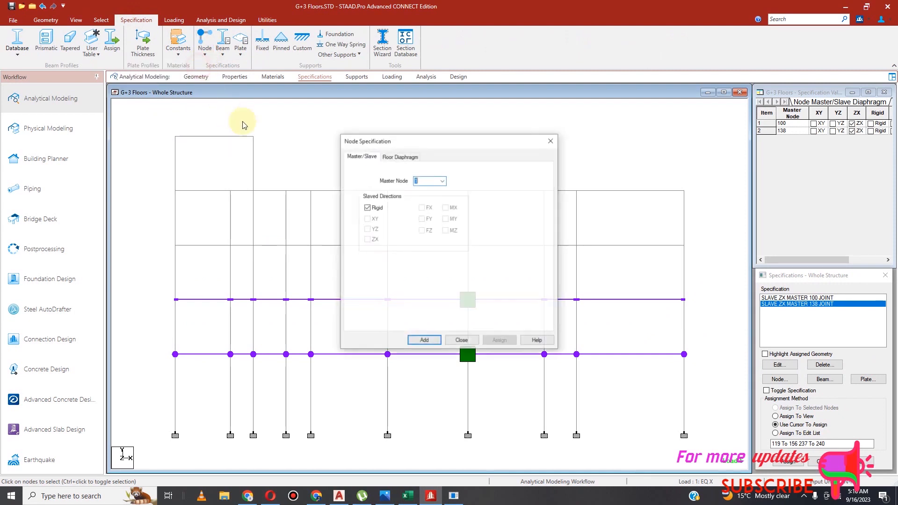
pyautogui.click(442, 182)
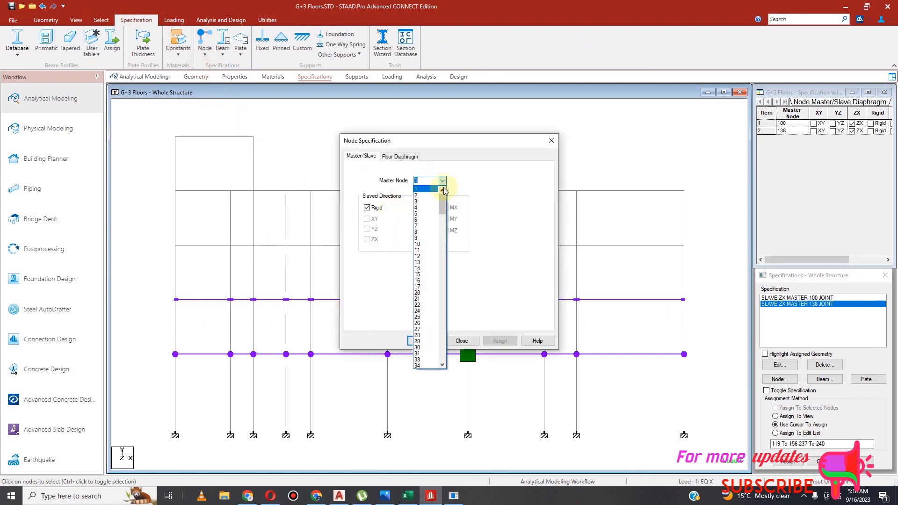
pyautogui.write('176')
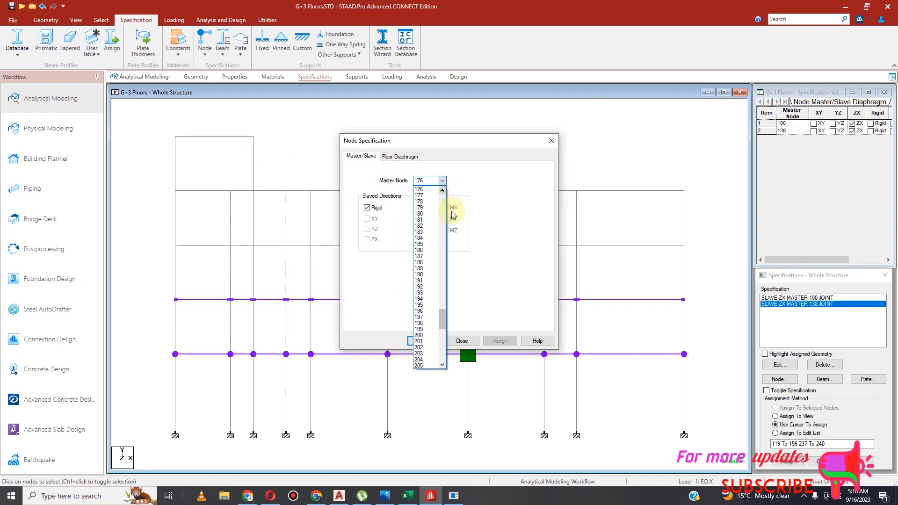
pyautogui.click(421, 189)
pyautogui.click(367, 208)
pyautogui.click(367, 239)
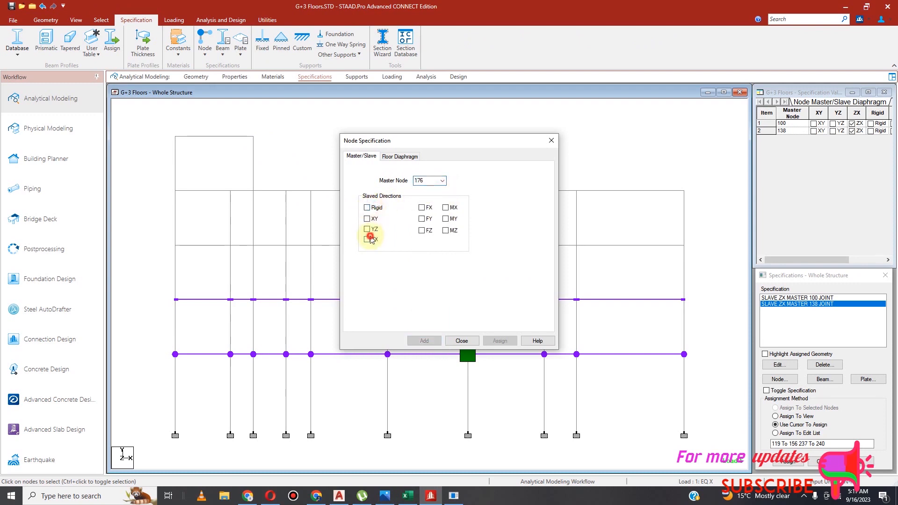
pyautogui.click(424, 340)
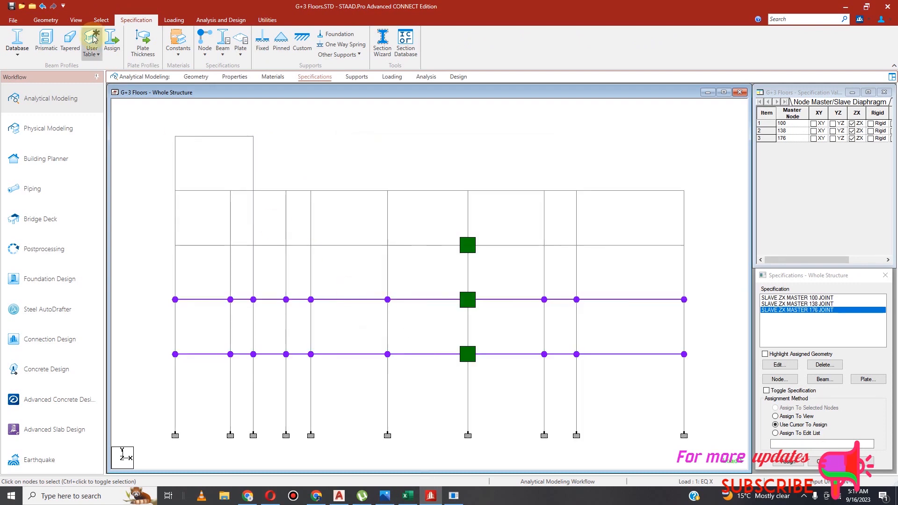
# Assign the master node 176 specification to all nodes of the third floor level above the supports.
pyautogui.click(111, 20)
pyautogui.click(16, 45)
pyautogui.moveTo(147, 207); pyautogui.dragTo(681, 260)
pyautogui.click(788, 462)
pyautogui.click(830, 395)
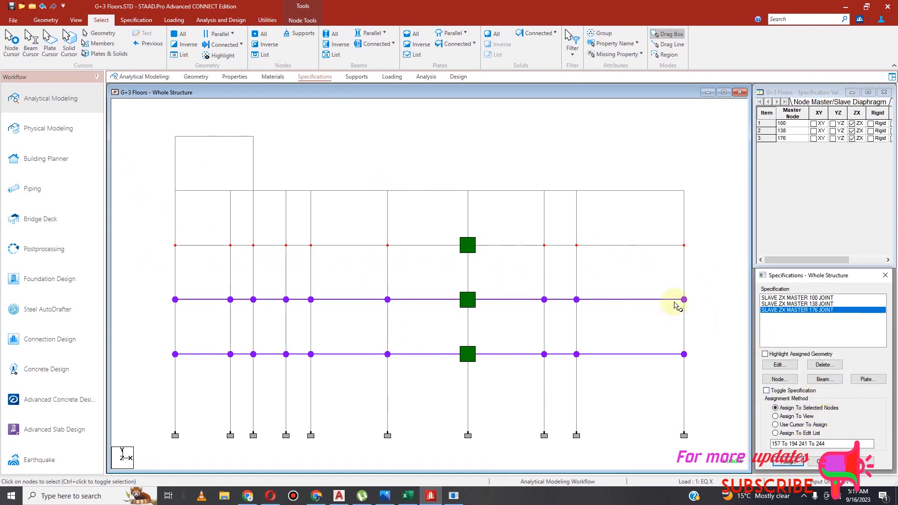
# Add a non-rigid master/slave node specification with master node 214, slaved in the ZX direction.
pyautogui.click(136, 20)
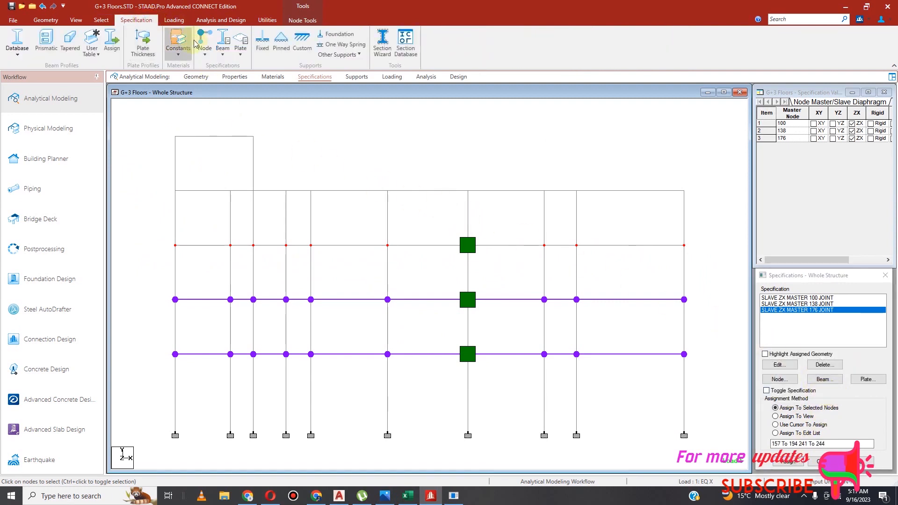
pyautogui.click(205, 44)
pyautogui.click(201, 68)
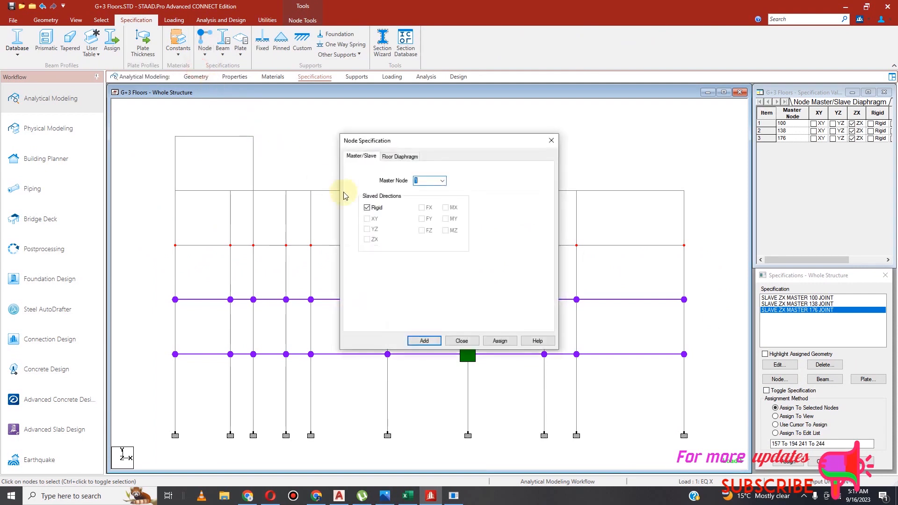
pyautogui.click(442, 180)
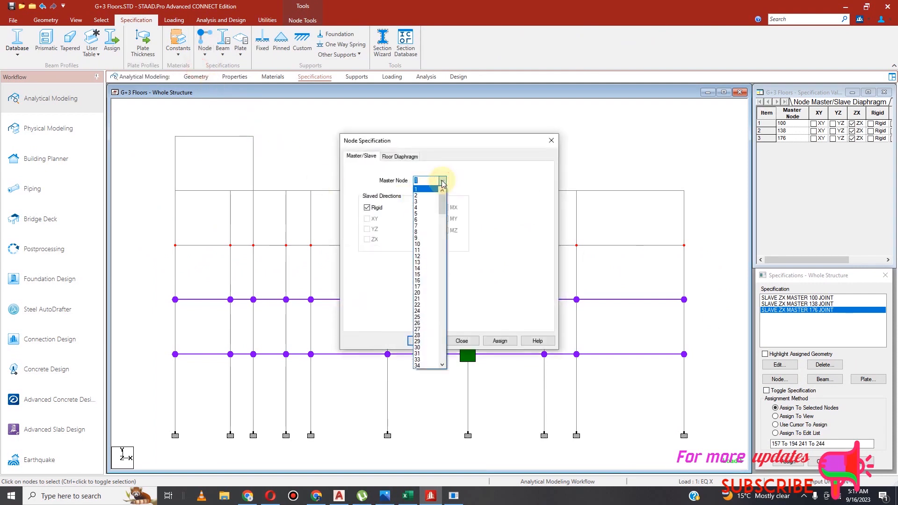
pyautogui.write('214')
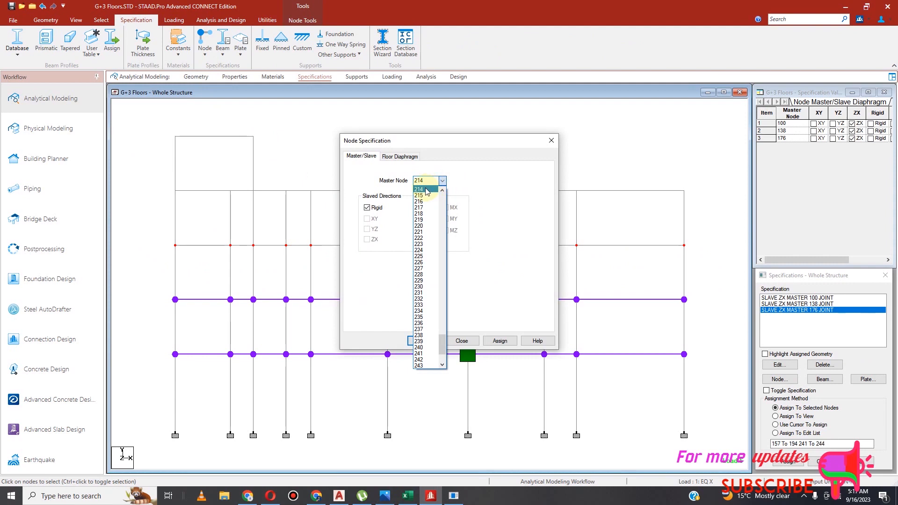
pyautogui.click(426, 190)
pyautogui.click(377, 209)
pyautogui.click(367, 240)
pyautogui.click(435, 343)
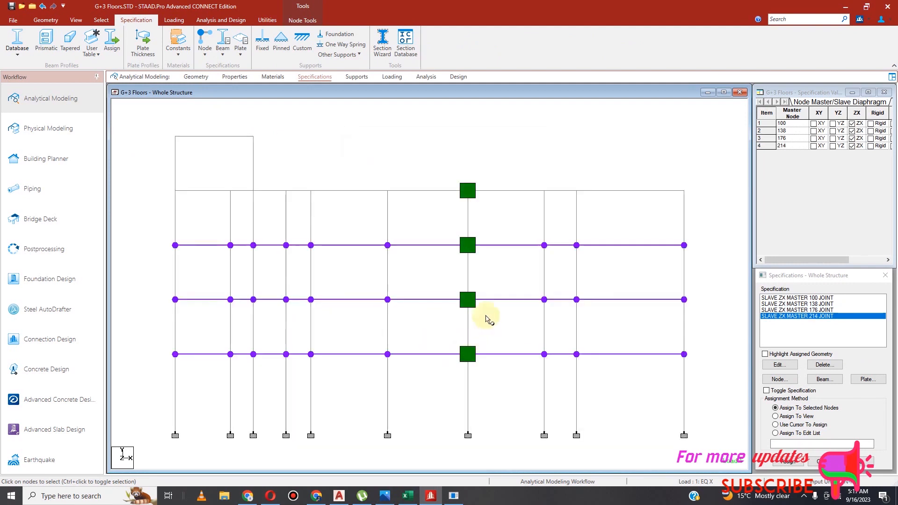
# Assign the master node 214 specification to all nodes of the fourth floor level above the supports.
pyautogui.click(101, 20)
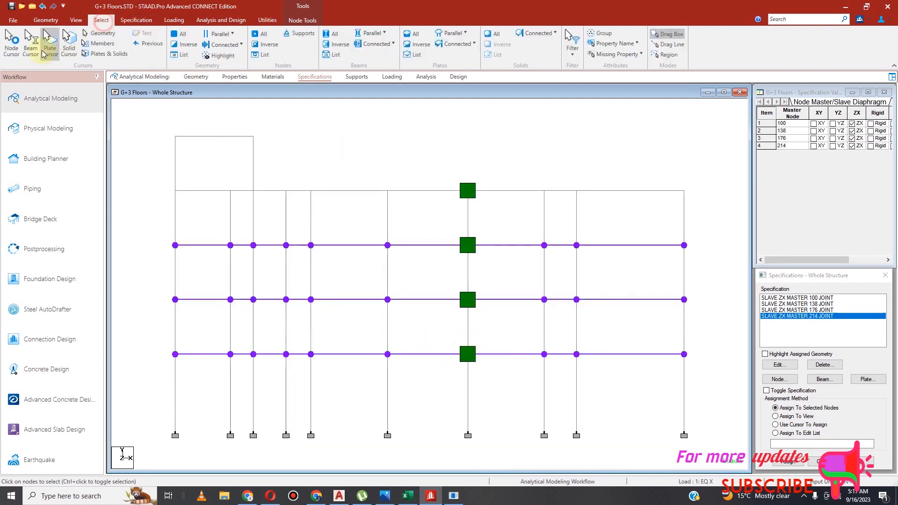
pyautogui.moveTo(153, 183); pyautogui.dragTo(692, 201)
pyautogui.click(788, 461)
pyautogui.click(831, 396)
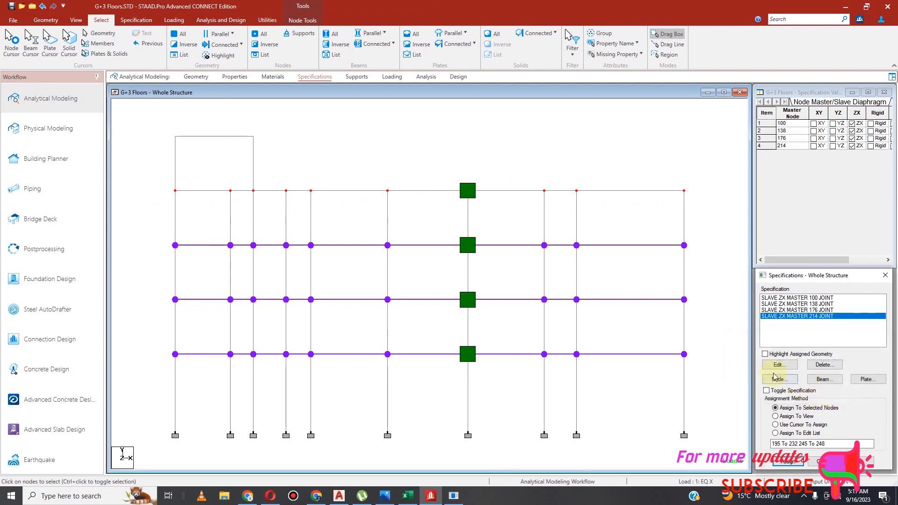
# Add a non-rigid master/slave node specification with master node 252, slaved in the ZX direction.
pyautogui.moveTo(167, 126); pyautogui.dragTo(234, 147)
pyautogui.click(136, 20)
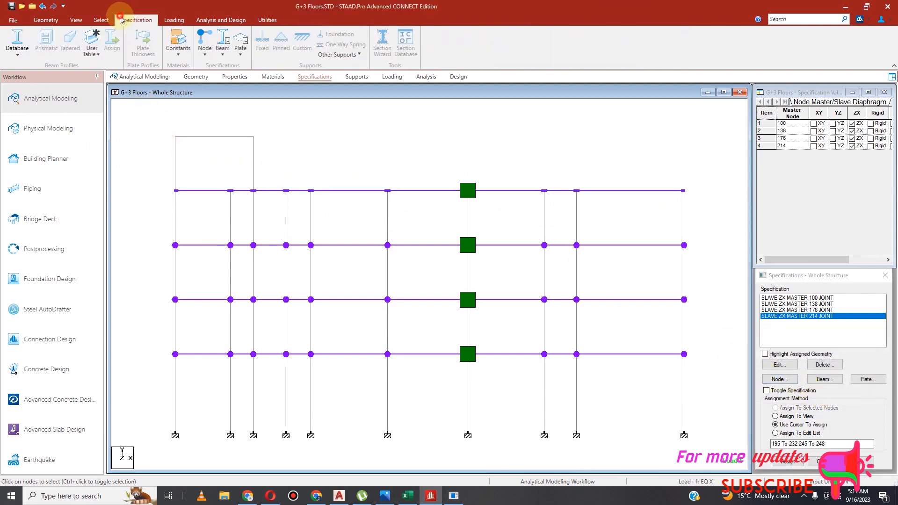
pyautogui.click(205, 42)
pyautogui.click(202, 71)
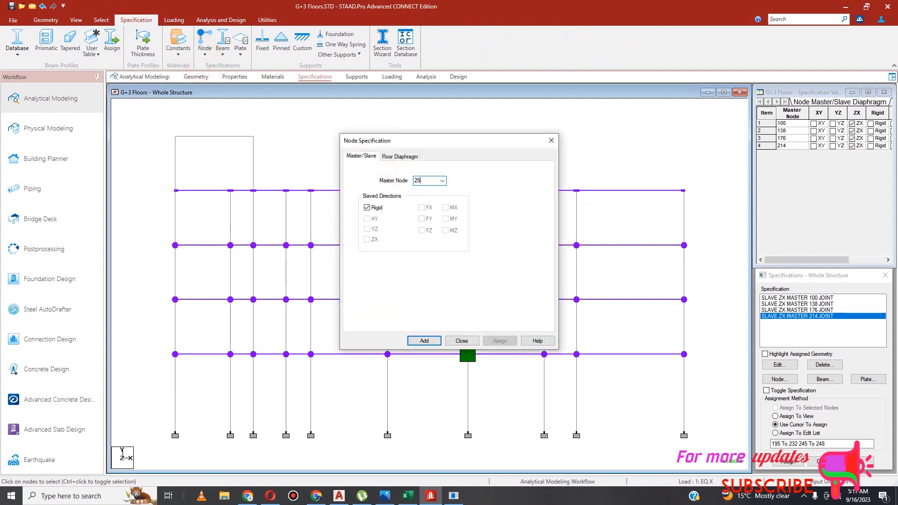
pyautogui.click(442, 181)
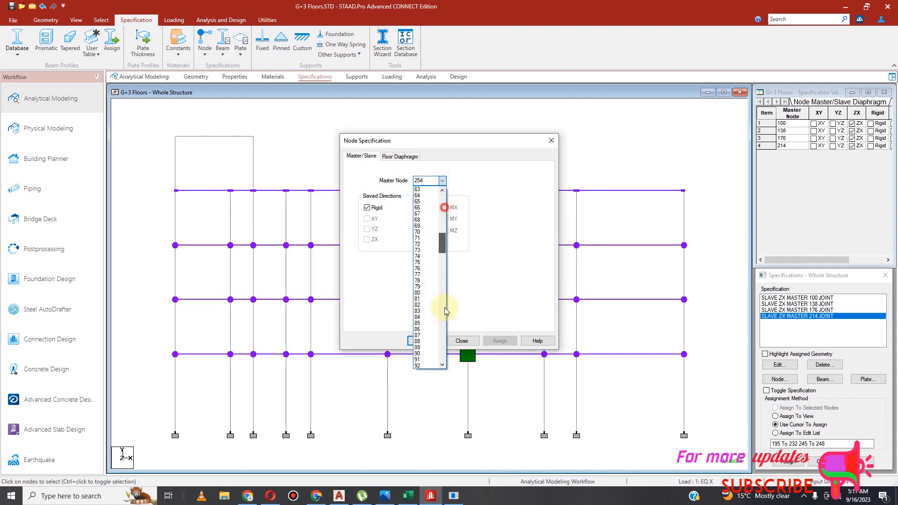
pyautogui.scroll(-10, 440, 226)
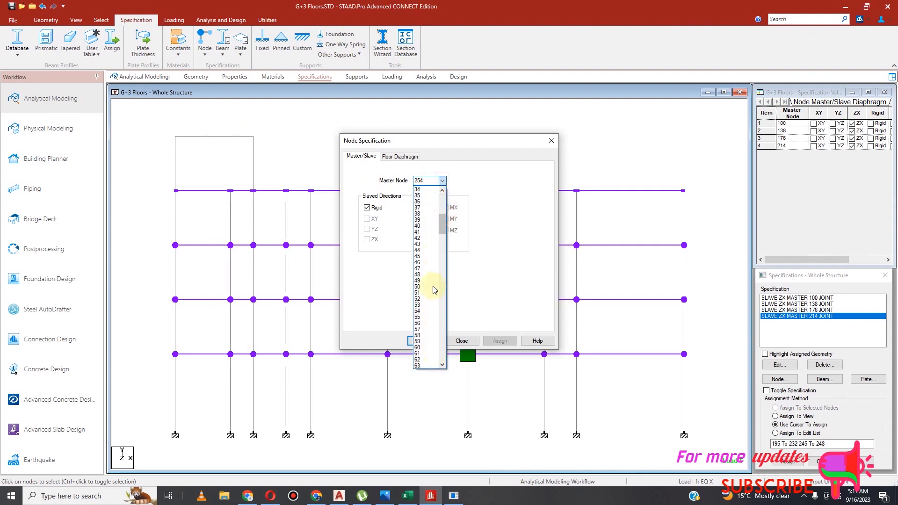
pyautogui.moveTo(447, 229); pyautogui.dragTo(443, 371)
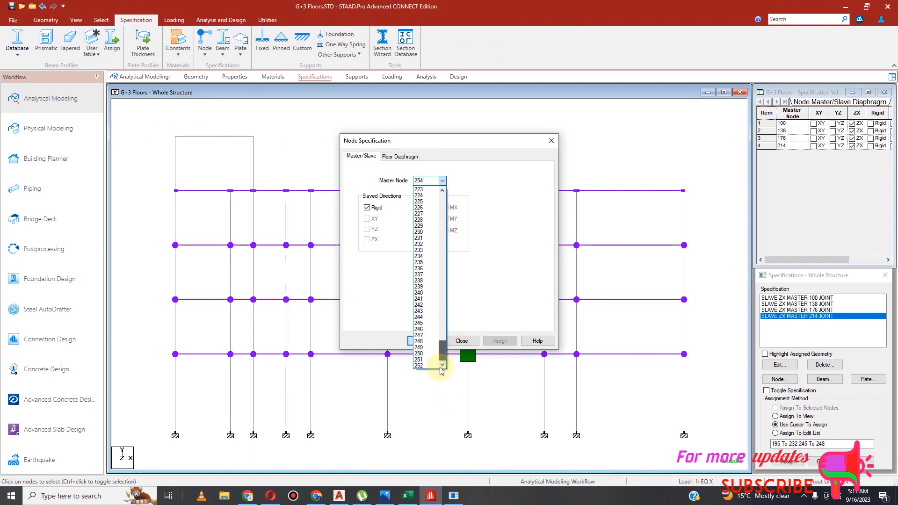
pyautogui.click(427, 368)
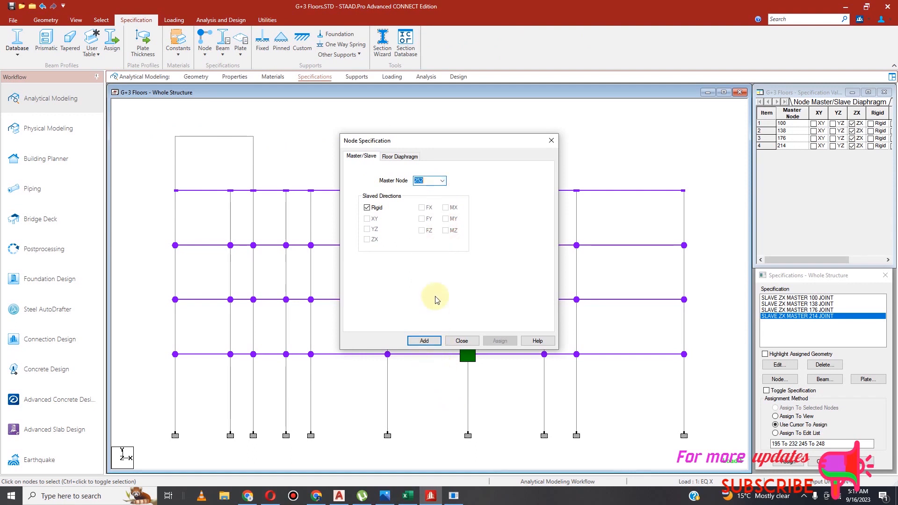
pyautogui.click(367, 208)
pyautogui.click(370, 242)
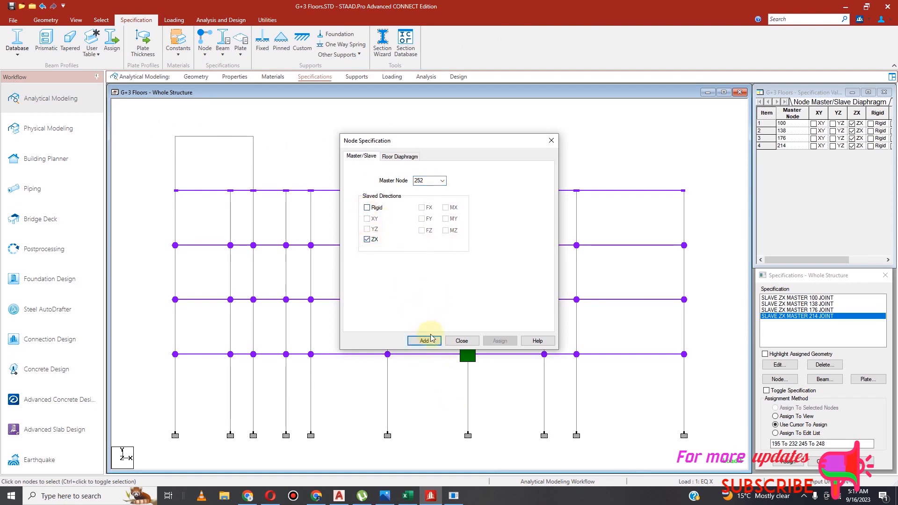
pyautogui.click(424, 341)
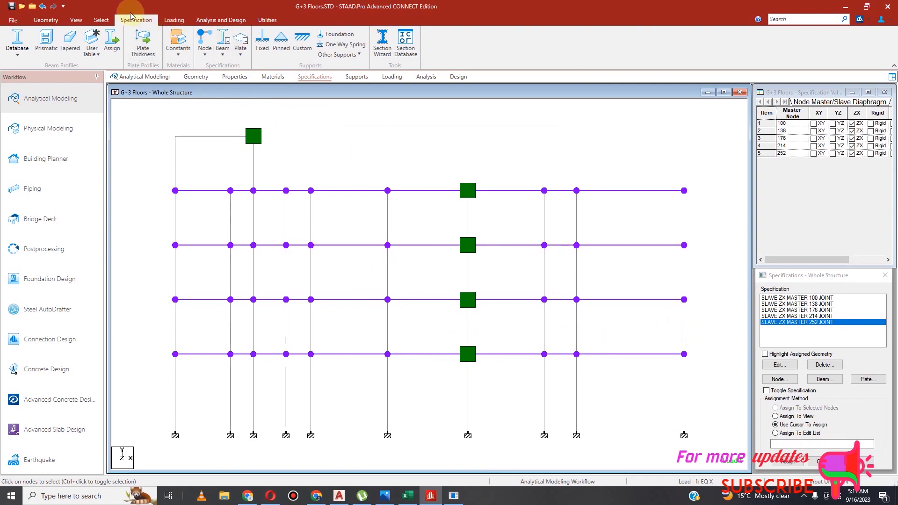
# Assign the master node 252 specification to the remaining nodes at the top of the small raised roof frame.
pyautogui.click(102, 20)
pyautogui.click(12, 47)
pyautogui.click(175, 136)
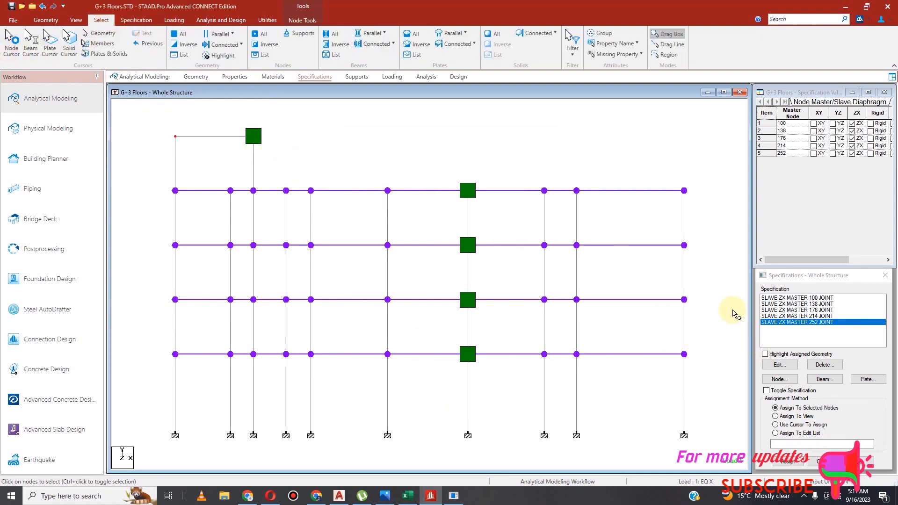
pyautogui.click(791, 463)
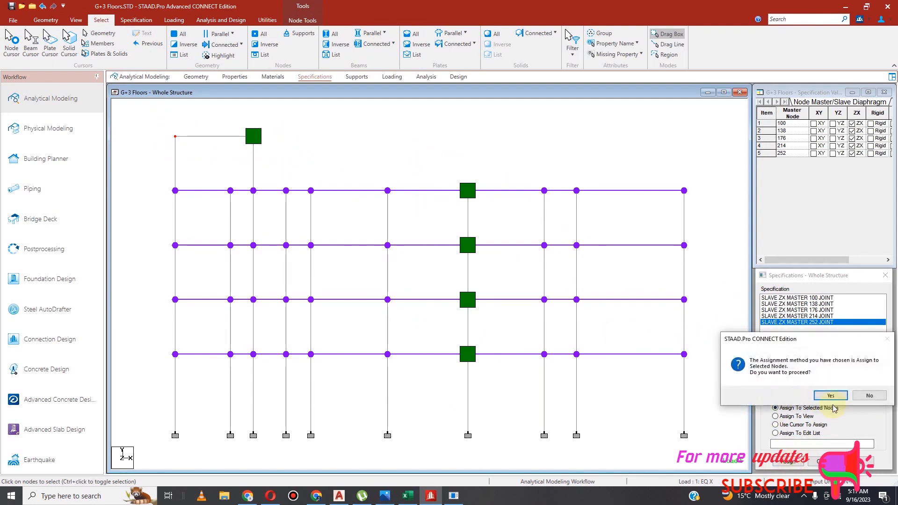
pyautogui.click(832, 395)
pyautogui.click(345, 158)
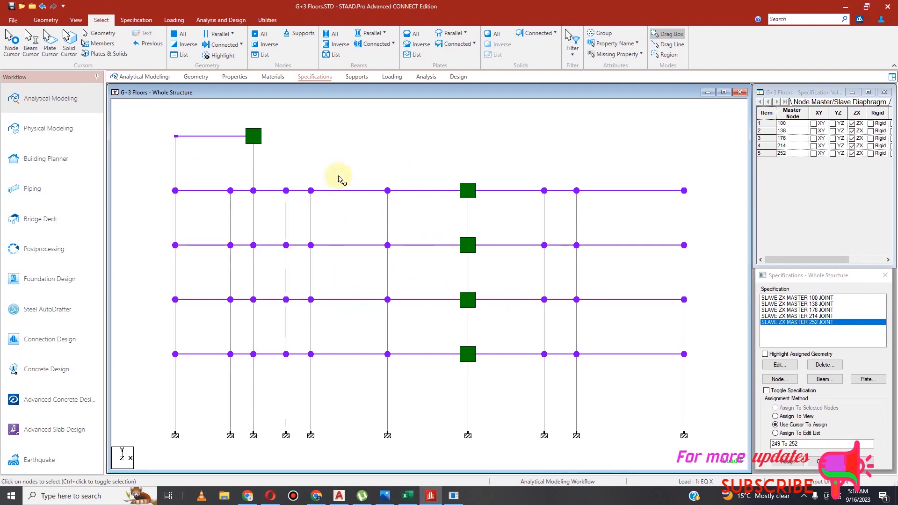
# Start an ASCE-7 intensity calculation for the WIND 1 definition, keeping building classification Category II.
pyautogui.click(392, 77)
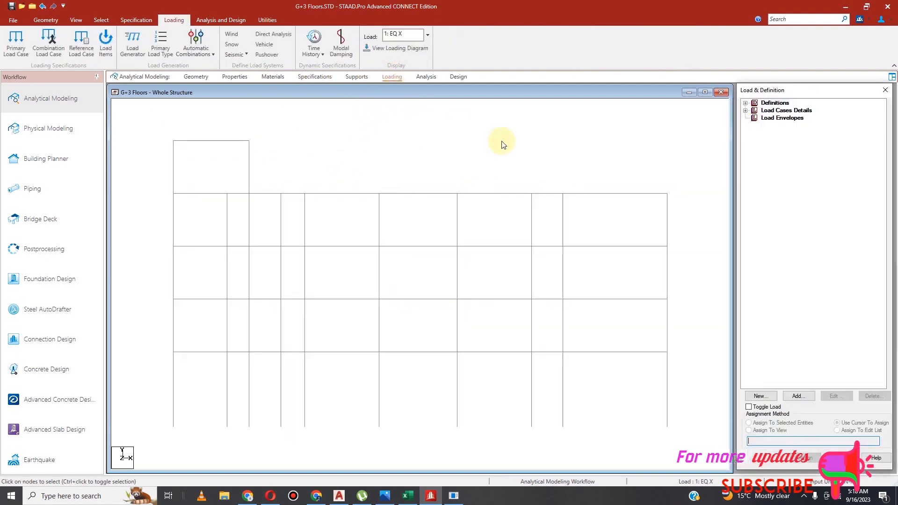
pyautogui.click(746, 103)
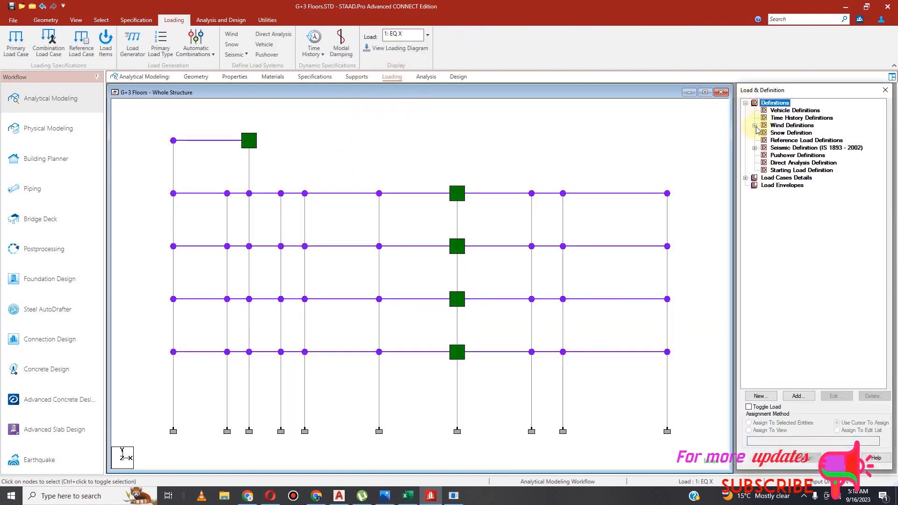
pyautogui.click(755, 125)
pyautogui.click(800, 133)
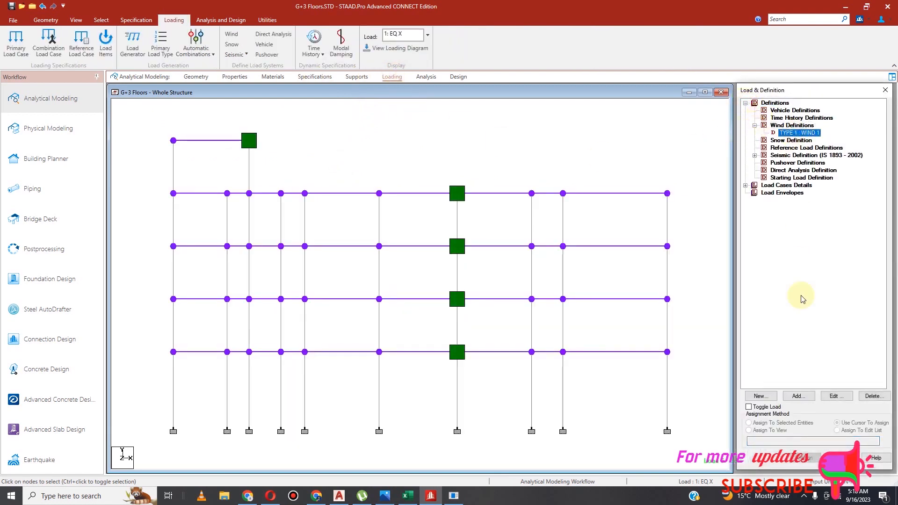
pyautogui.click(799, 397)
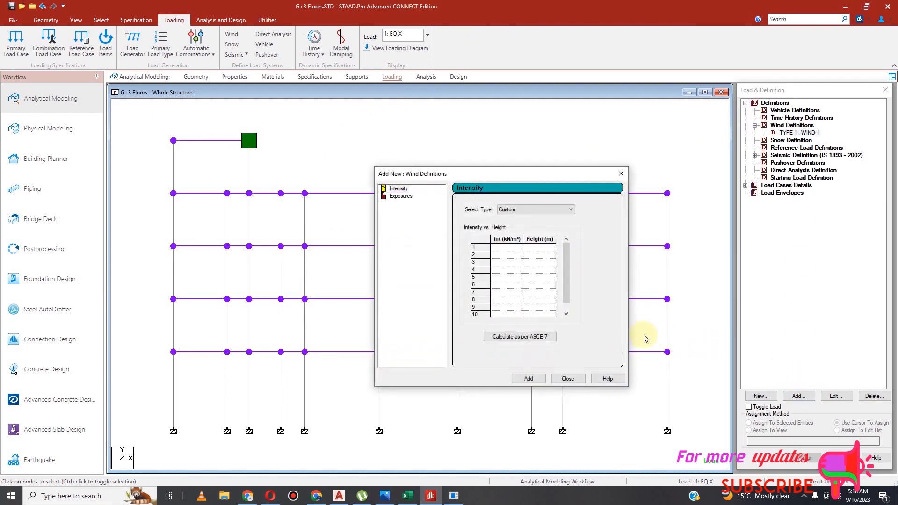
pyautogui.click(524, 337)
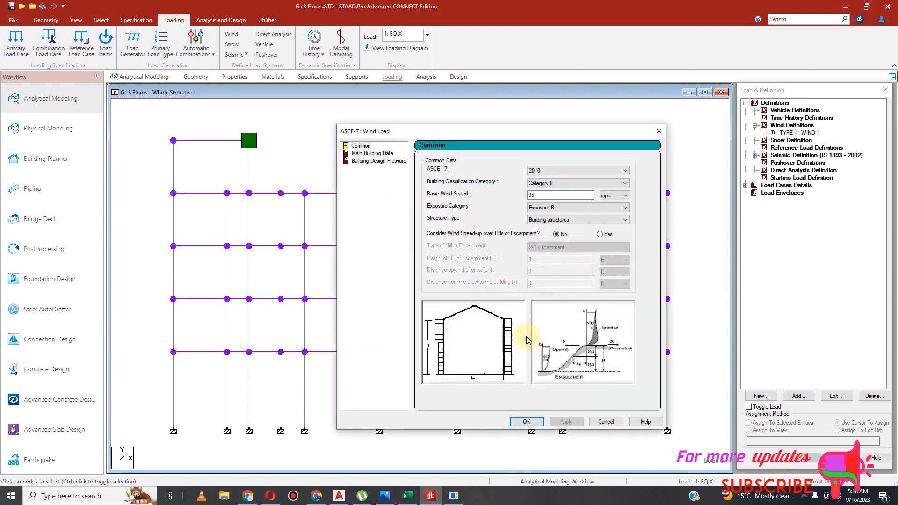
pyautogui.click(613, 183)
pyautogui.click(613, 183)
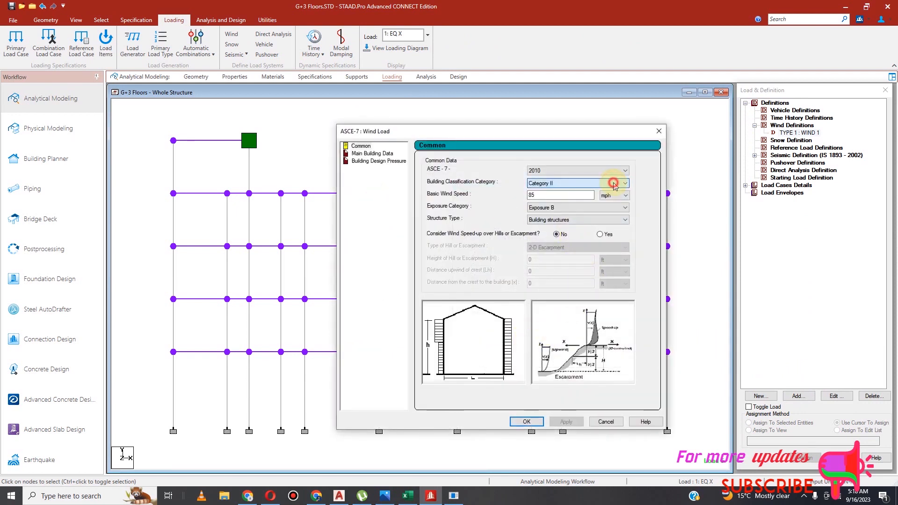
# In the main building data, set the units of the building height and both building lengths to metres.
pyautogui.click(374, 153)
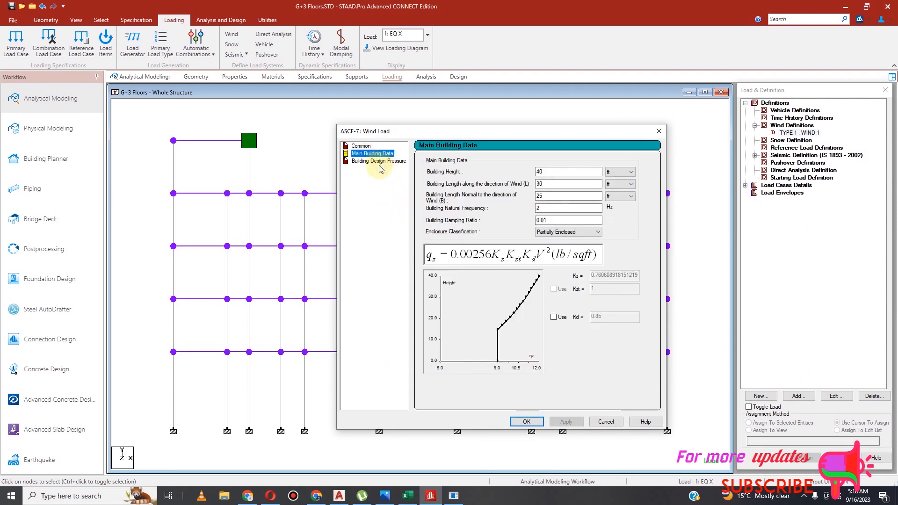
pyautogui.click(634, 173)
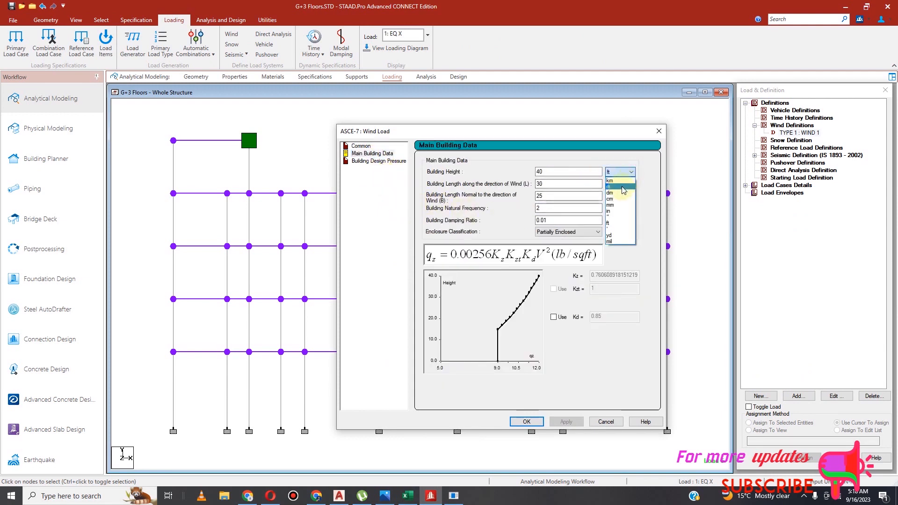
pyautogui.click(623, 187)
pyautogui.click(631, 185)
pyautogui.click(625, 199)
pyautogui.click(633, 202)
pyautogui.click(627, 209)
# Set the building height to 14.25 m with Enclosed Building classification, and accept the ASCE-7 intensity calculation.
pyautogui.doubleClick(573, 172)
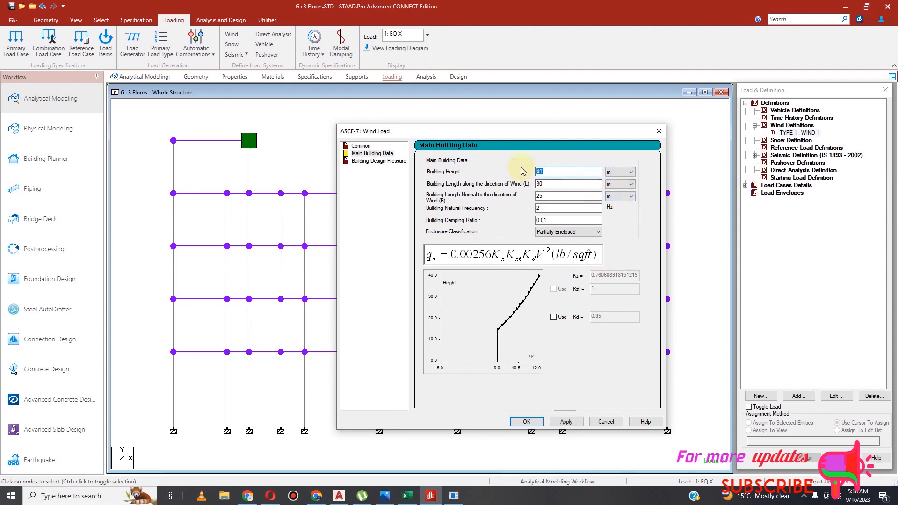
pyautogui.write('14.25')
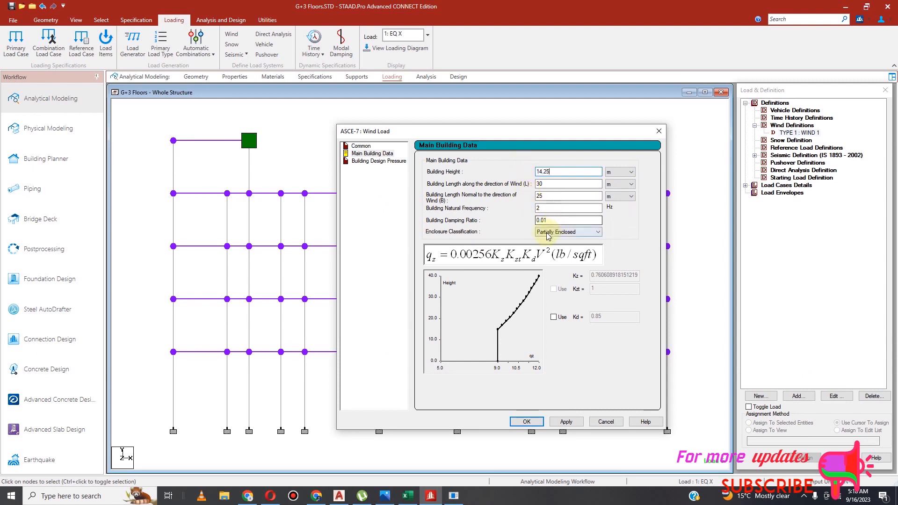
pyautogui.click(585, 232)
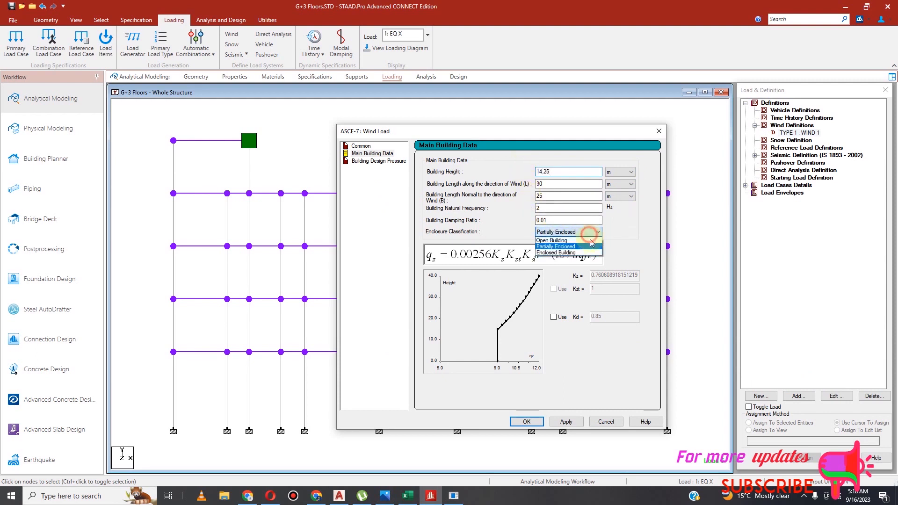
pyautogui.click(585, 249)
pyautogui.click(578, 421)
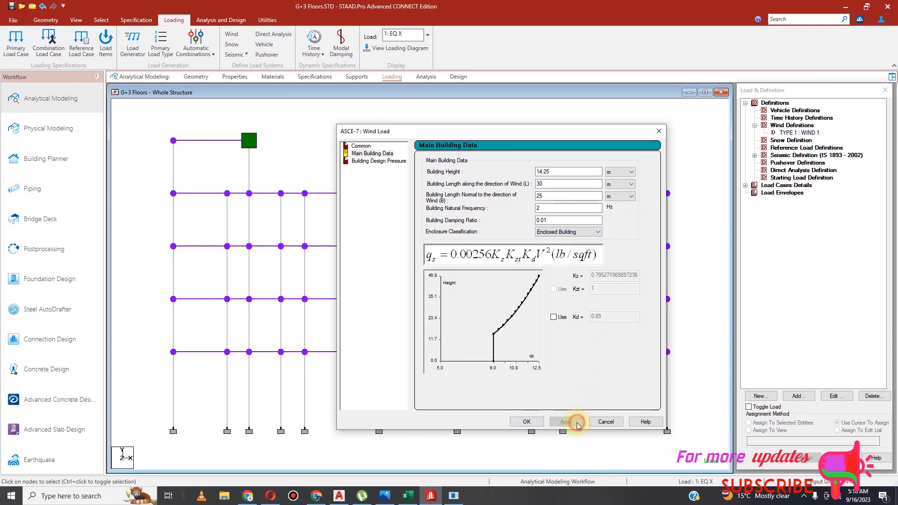
pyautogui.click(389, 162)
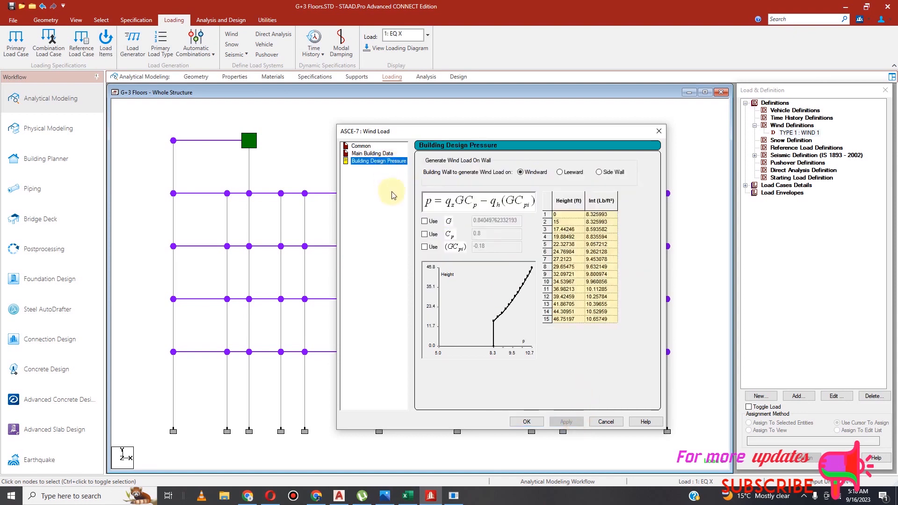
pyautogui.click(527, 420)
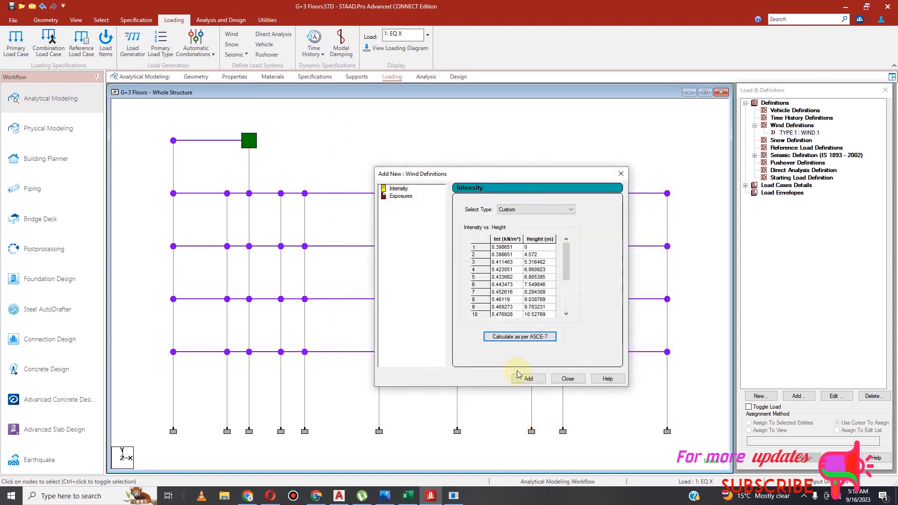
# Add an exposure with factor 1 to the WIND 1 definition.
pyautogui.click(401, 197)
pyautogui.click(535, 238)
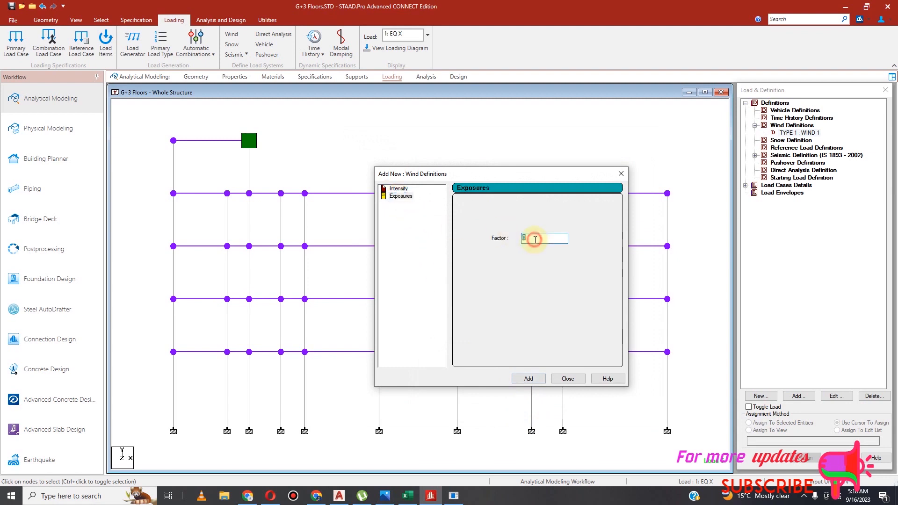
pyautogui.click(529, 380)
pyautogui.click(534, 380)
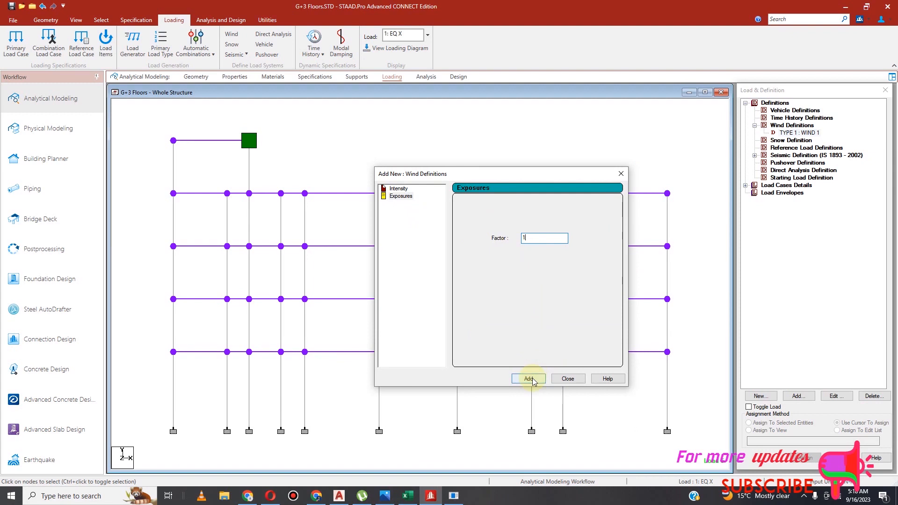
pyautogui.click(534, 380)
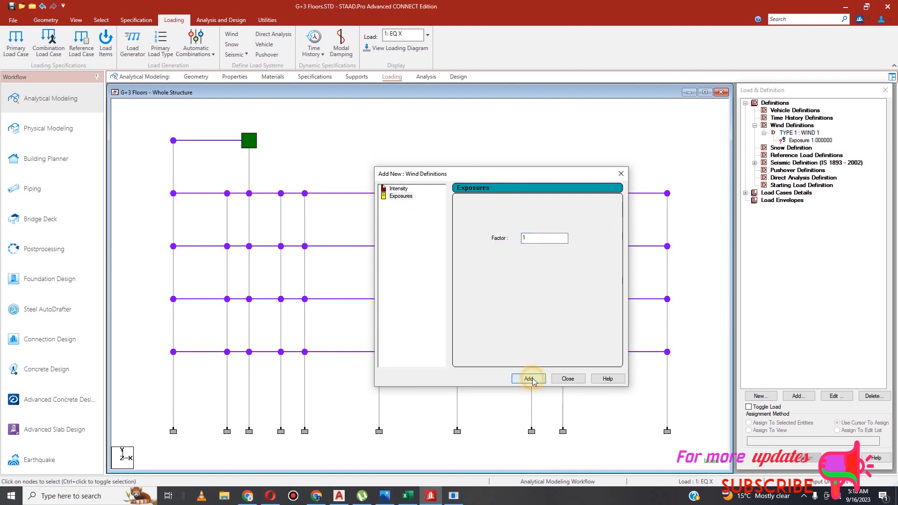
# Recalculate the custom wind intensities as per ASCE-7 2010 and add them to the WIND 1 definition.
pyautogui.click(399, 189)
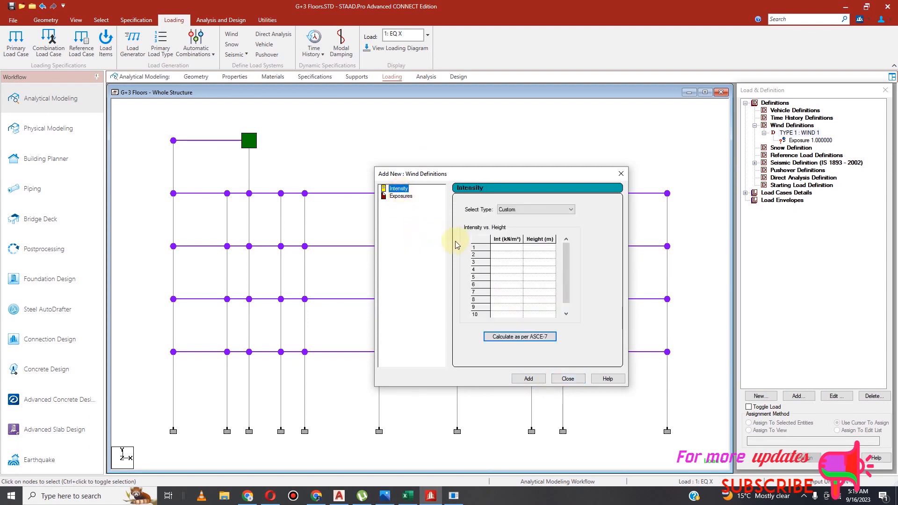
pyautogui.click(517, 337)
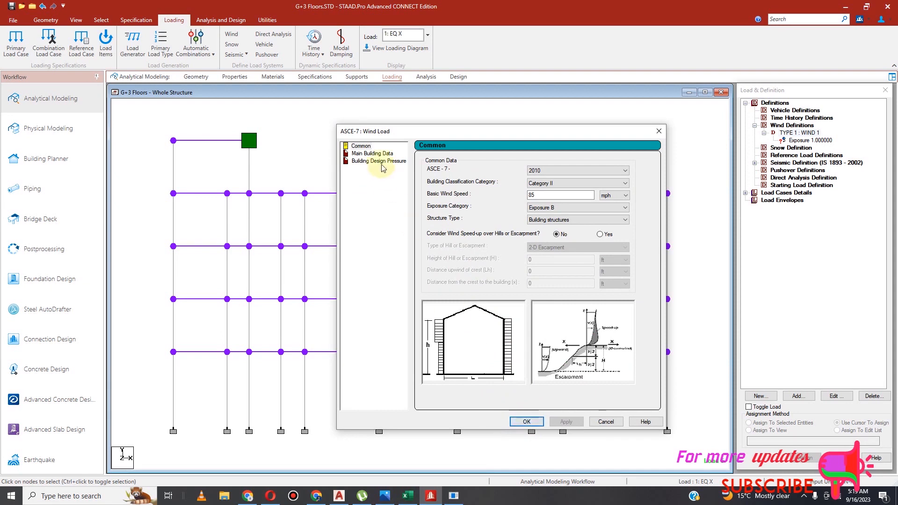
pyautogui.click(524, 422)
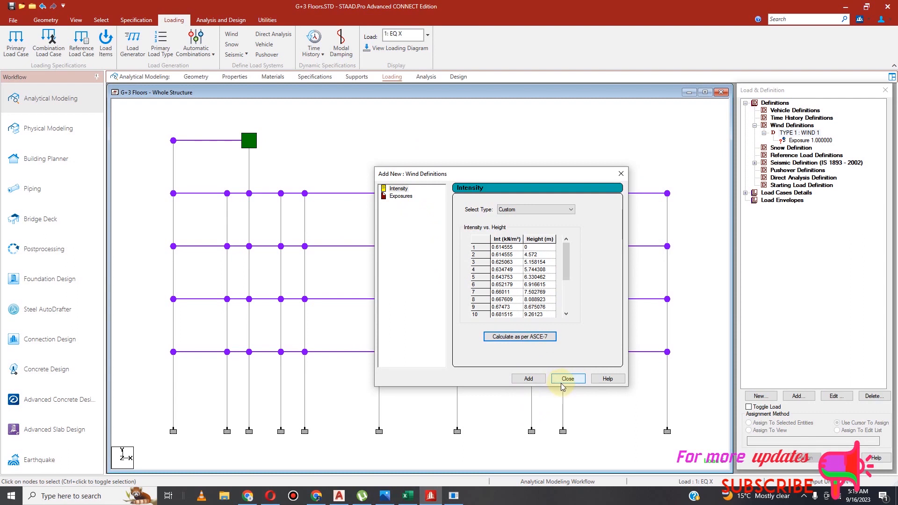
pyautogui.click(540, 380)
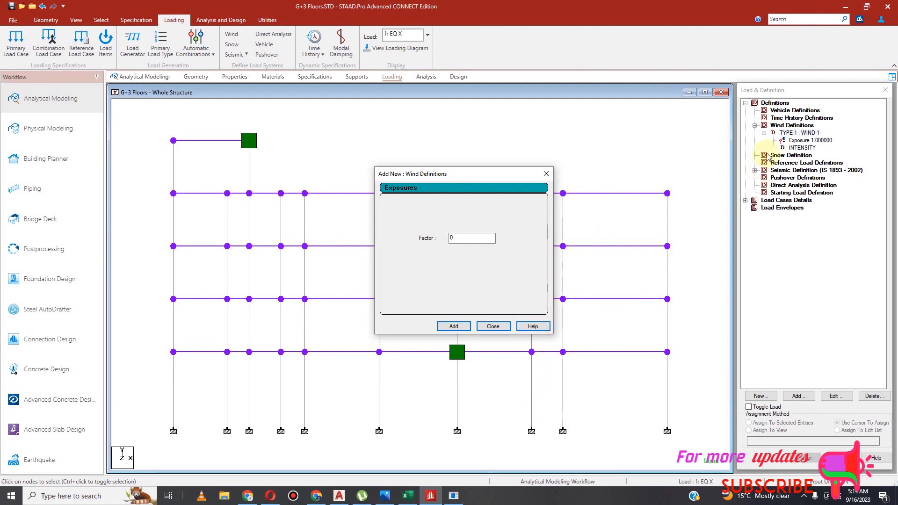
# Add another exposure with factor 1 after the intensity entry of WIND 1.
pyautogui.doubleClick(470, 240)
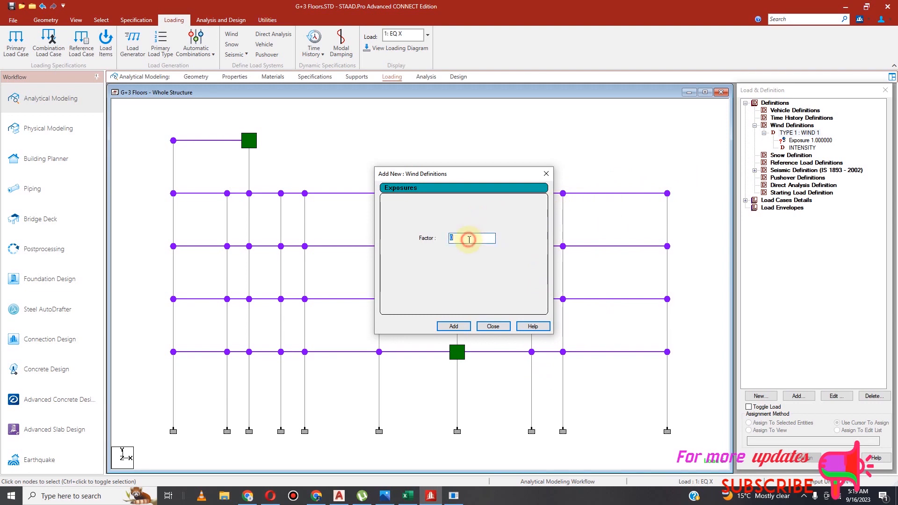
pyautogui.click(455, 327)
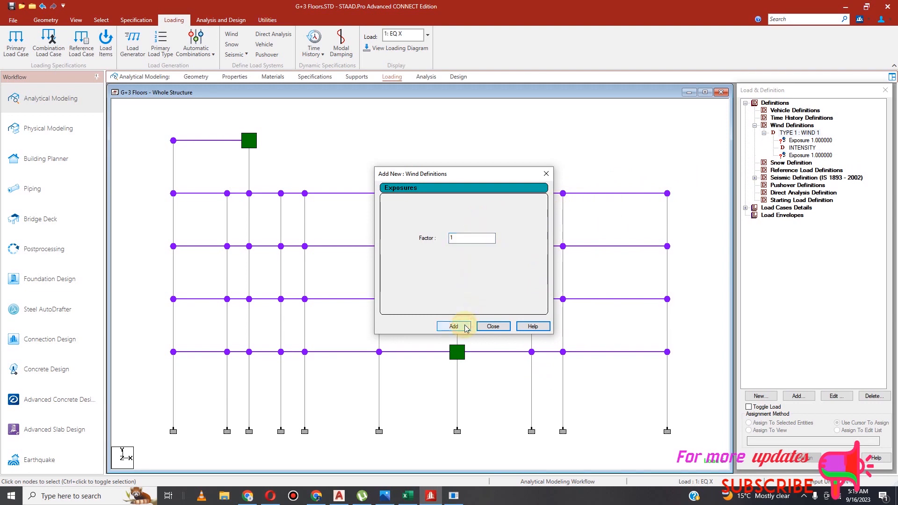
pyautogui.click(497, 326)
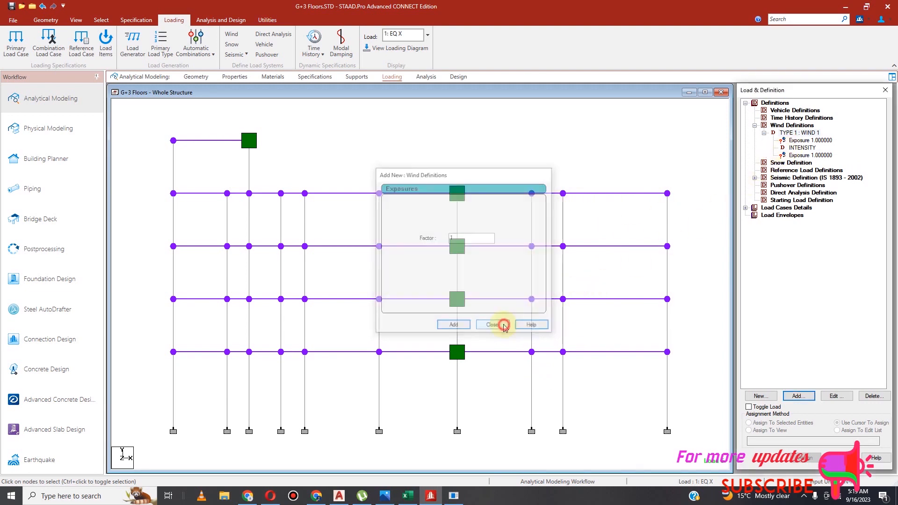
# Delete the duplicate exposure listed before the intensity entry of WIND 1.
pyautogui.click(800, 141)
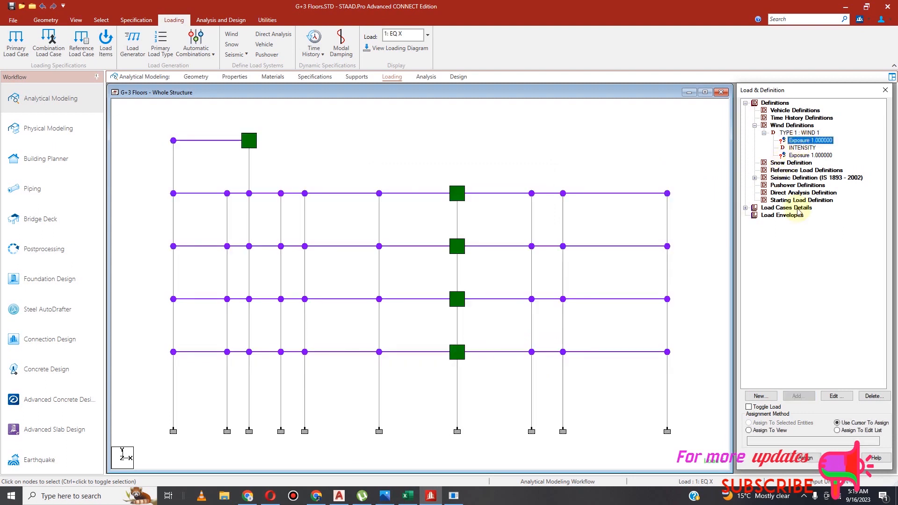
pyautogui.click(872, 396)
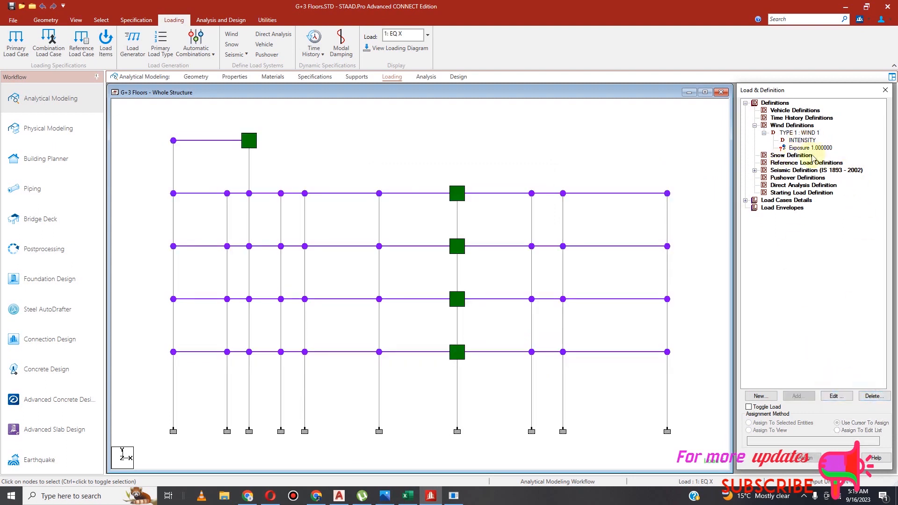
pyautogui.click(804, 141)
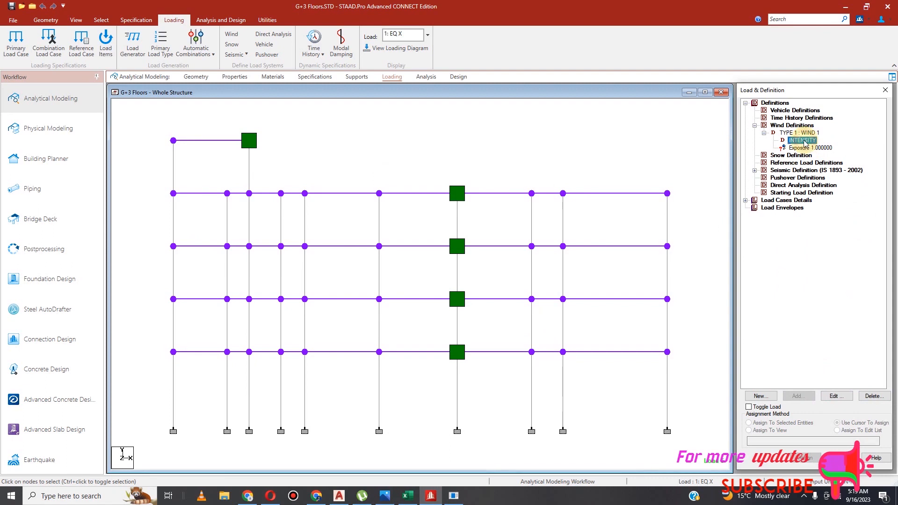
# Assign the remaining factor 1 exposure to the whole structure in view.
pyautogui.click(804, 148)
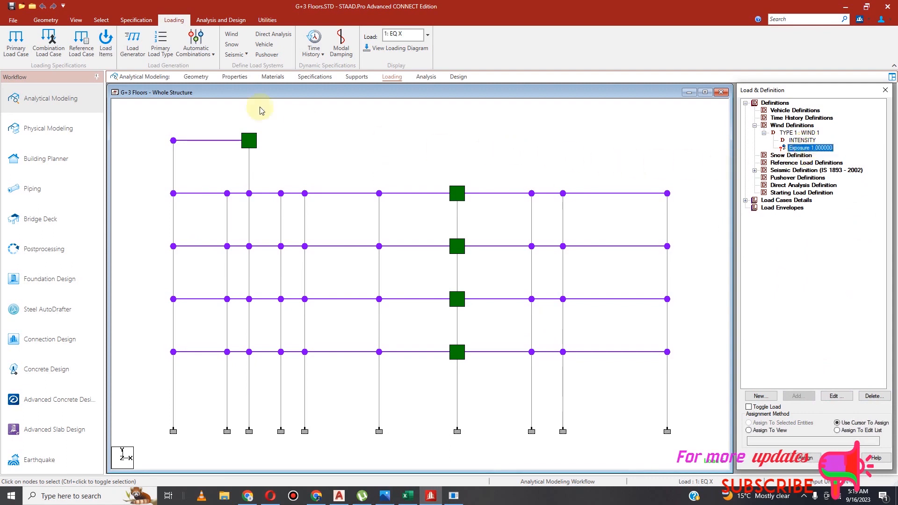
pyautogui.click(749, 431)
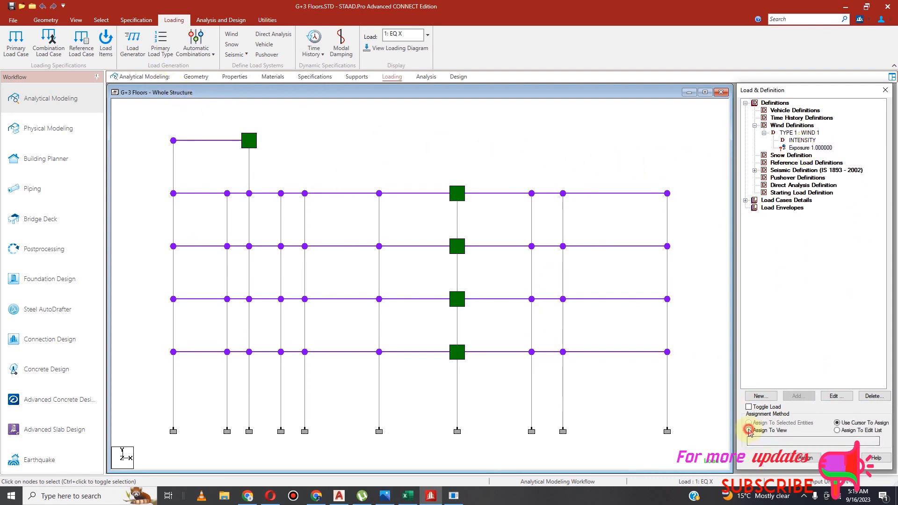
pyautogui.click(806, 458)
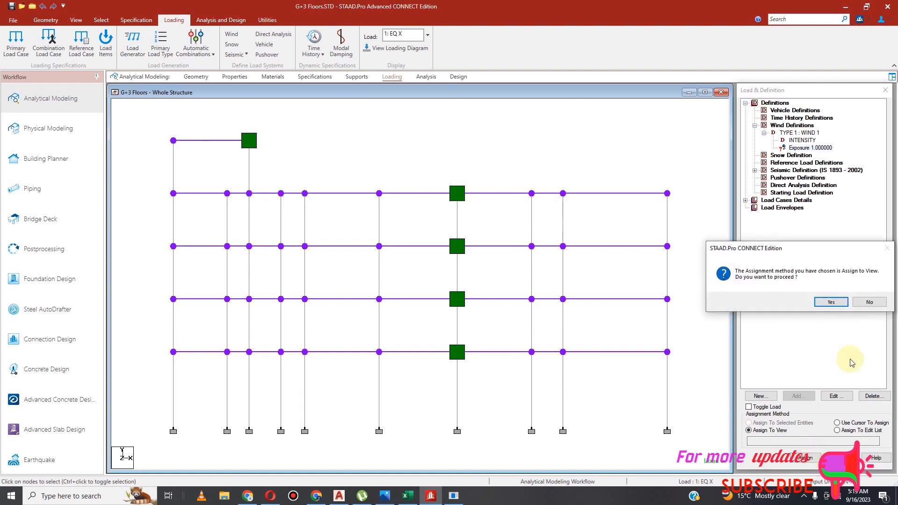
pyautogui.click(832, 305)
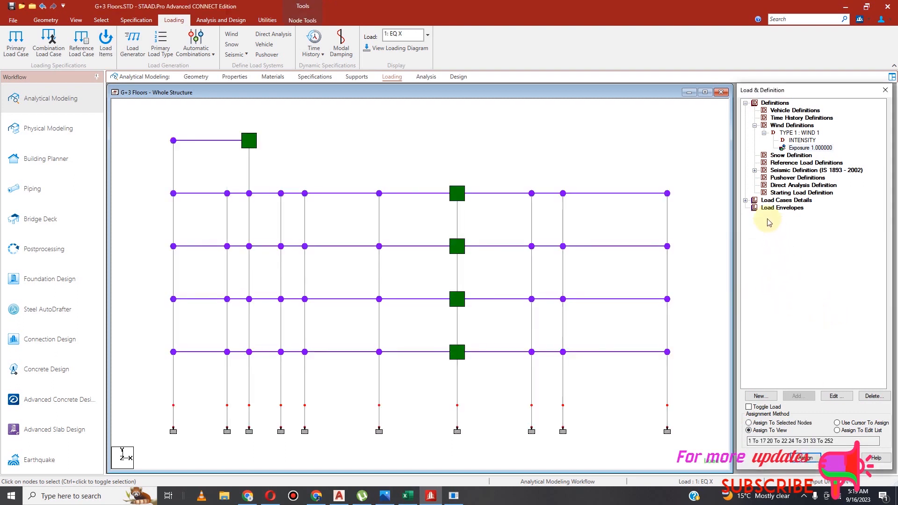
# Add a type 1 wind load on the X windward face with factor 1 to load case WL X.
pyautogui.click(745, 200)
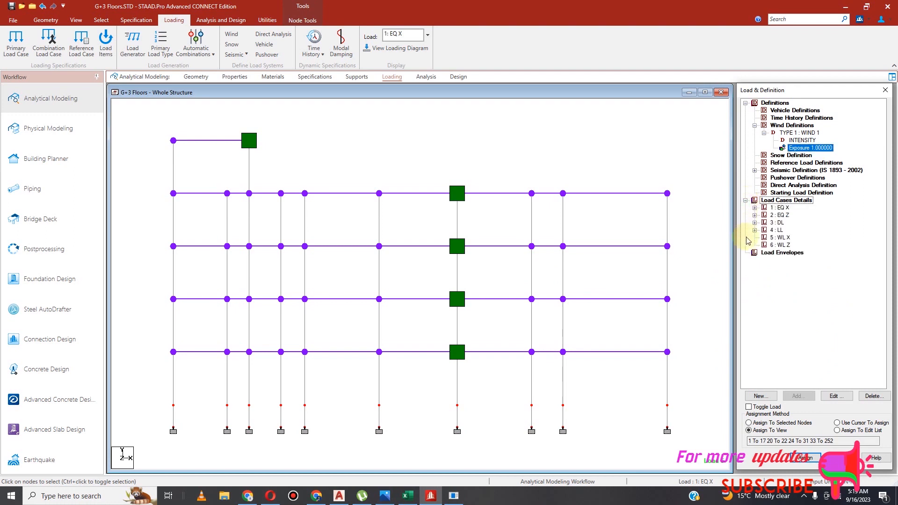
pyautogui.click(440, 163)
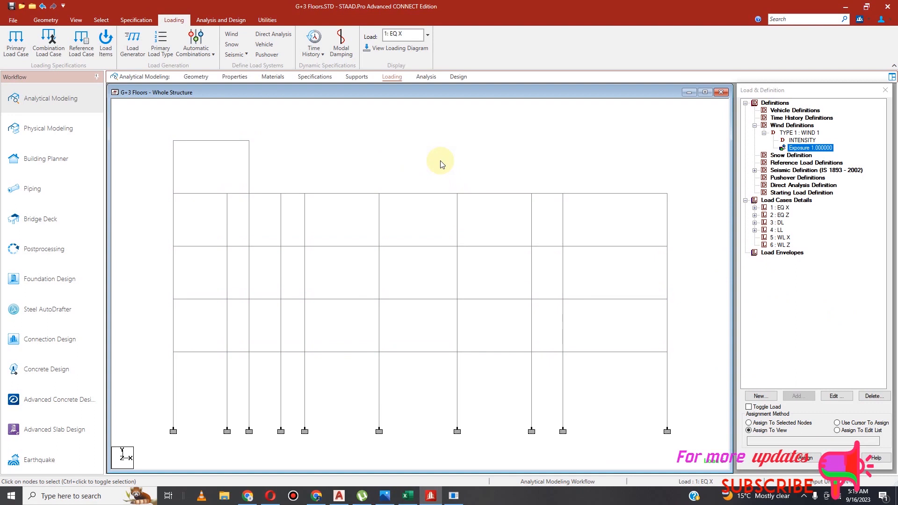
pyautogui.click(780, 238)
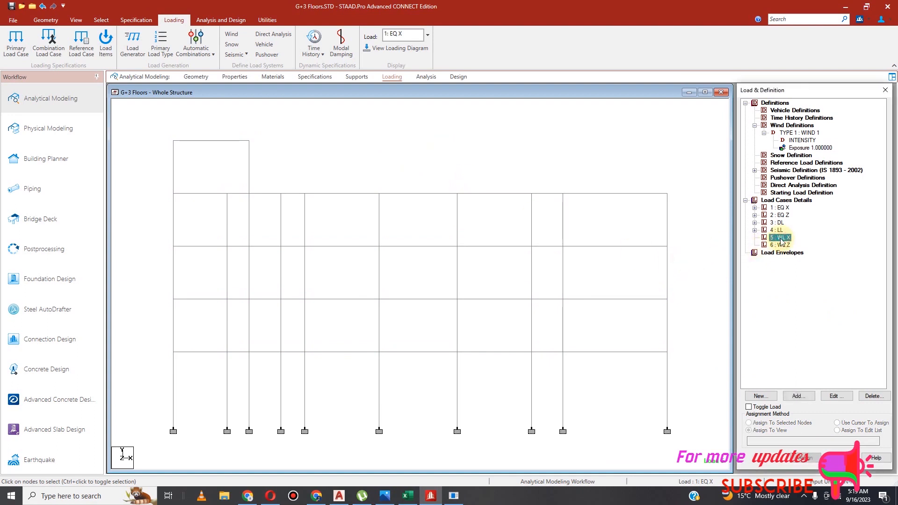
pyautogui.click(798, 396)
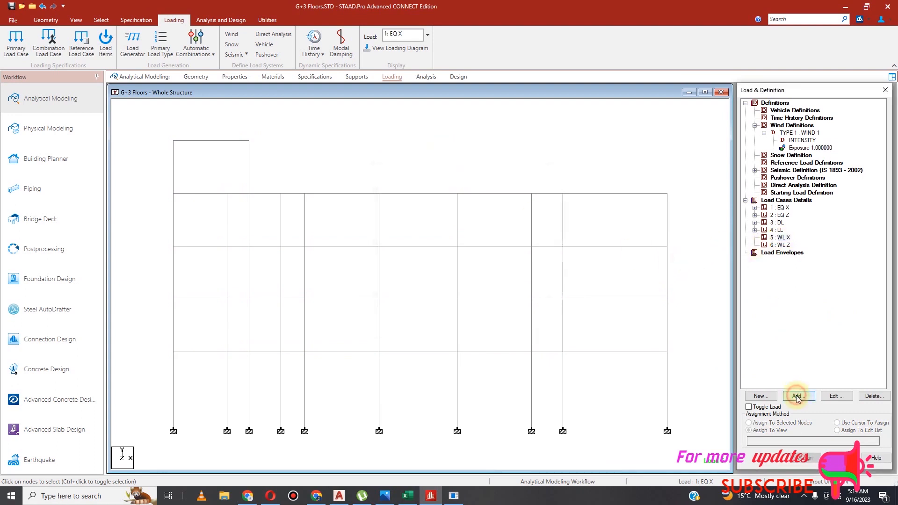
pyautogui.click(299, 232)
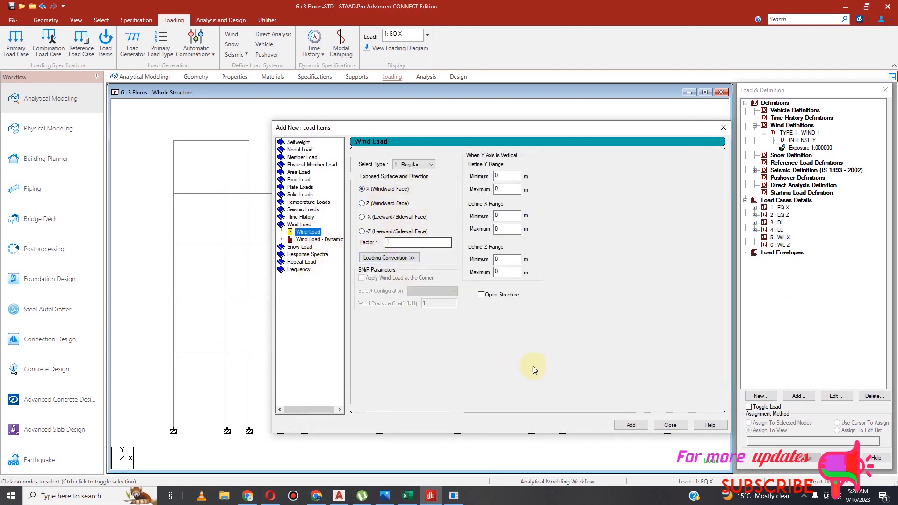
pyautogui.click(632, 425)
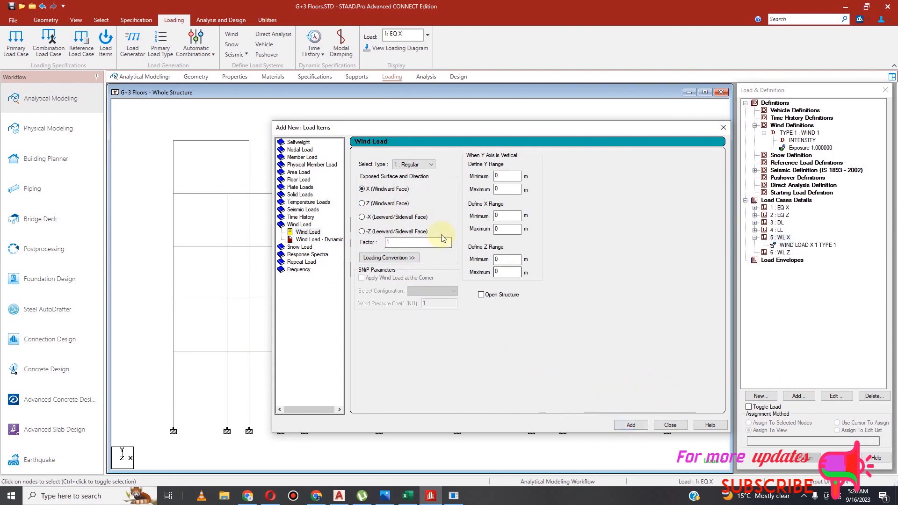
# Add a second type 1 wind load on the X windward face to WL X with factor -1.
pyautogui.click(387, 242)
pyautogui.write('-')
pyautogui.click(631, 425)
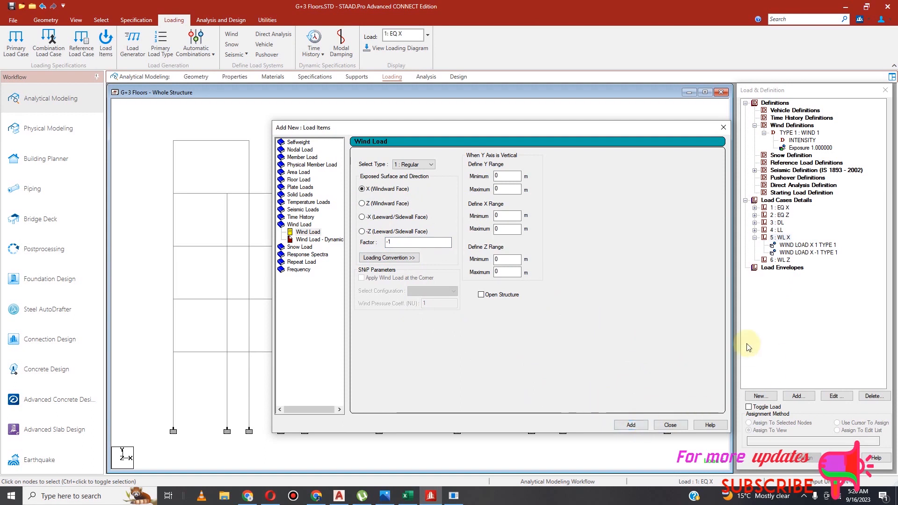
pyautogui.click(671, 425)
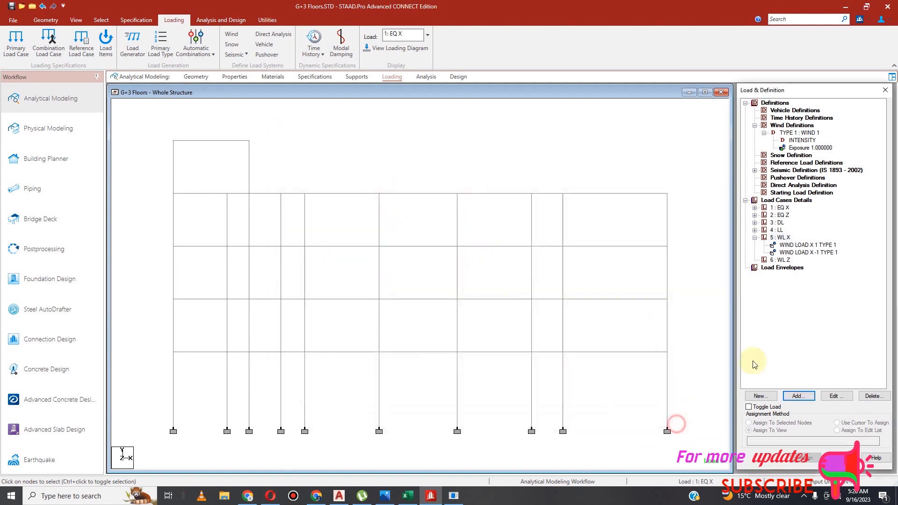
# Add a type 1 wind load on the Z windward face with factor 1 to load case WL Z.
pyautogui.click(795, 253)
pyautogui.click(787, 261)
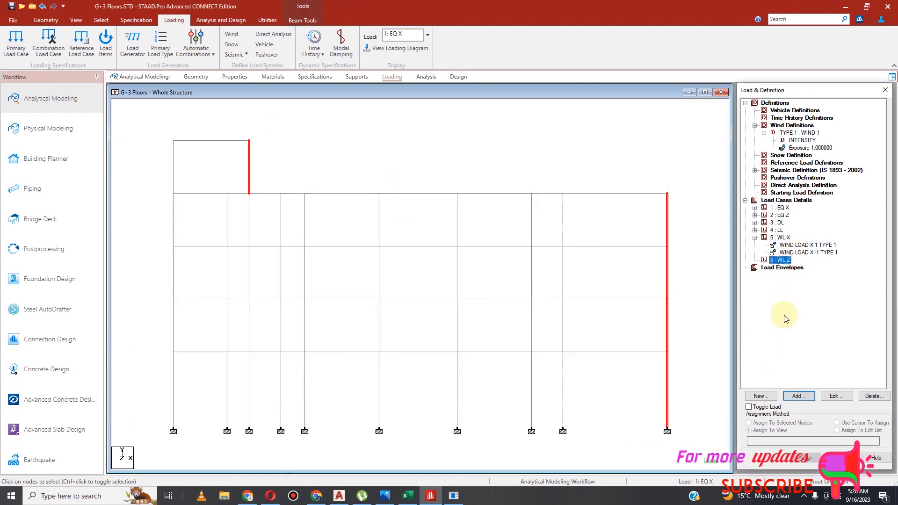
pyautogui.click(799, 396)
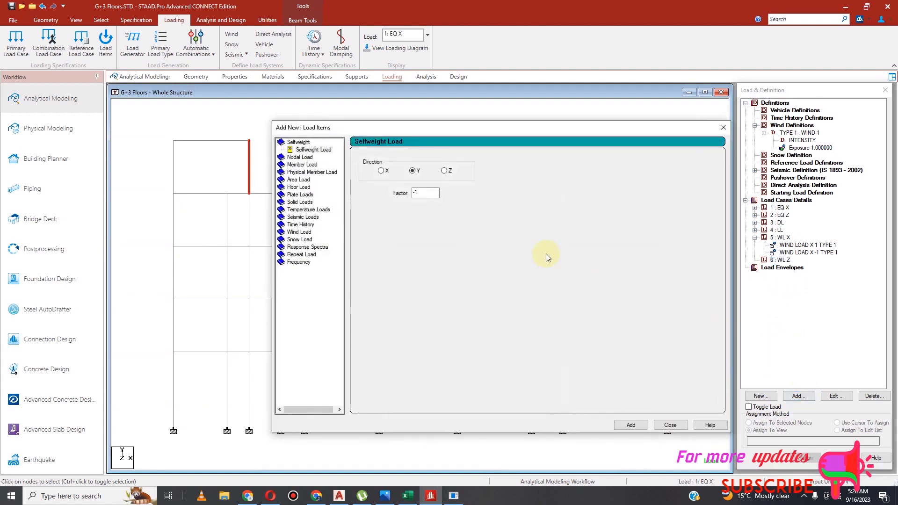
pyautogui.click(299, 232)
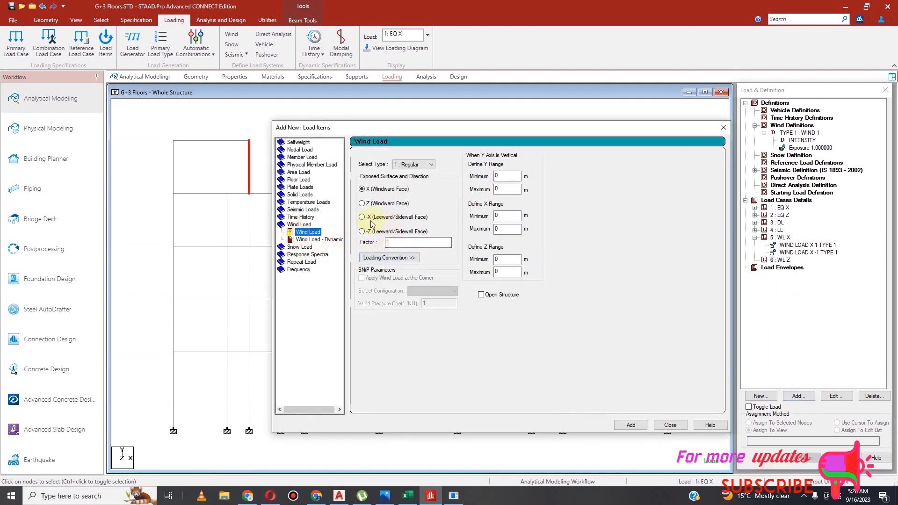
pyautogui.click(365, 206)
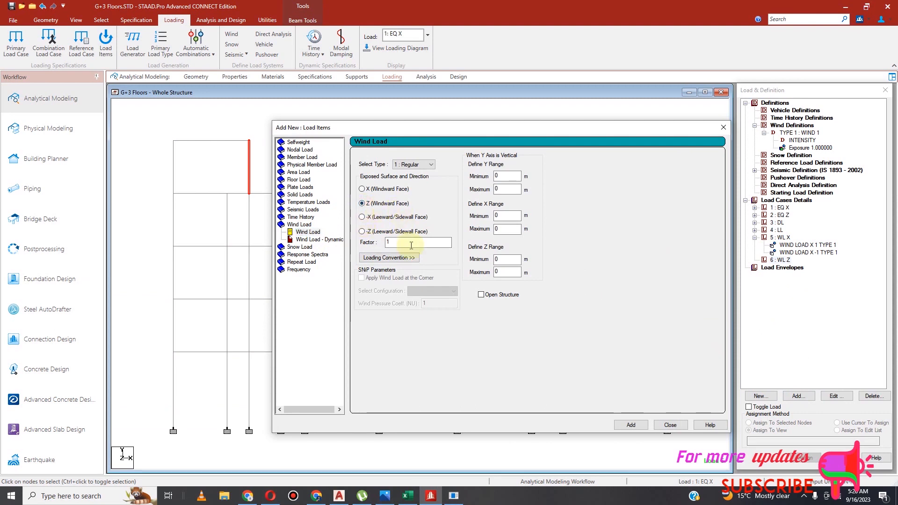
pyautogui.click(639, 427)
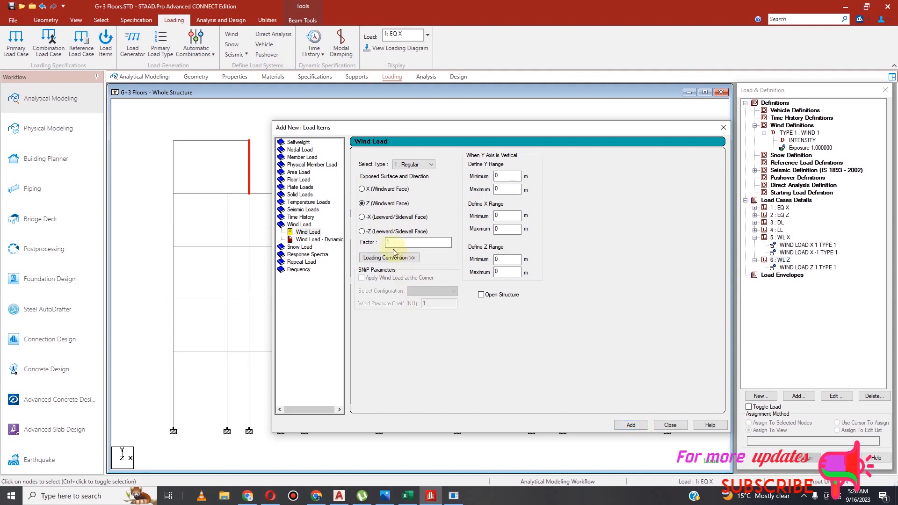
# Add a second type 1 wind load on the Z windward face to WL Z with factor -1.
pyautogui.write('-')
pyautogui.click(630, 425)
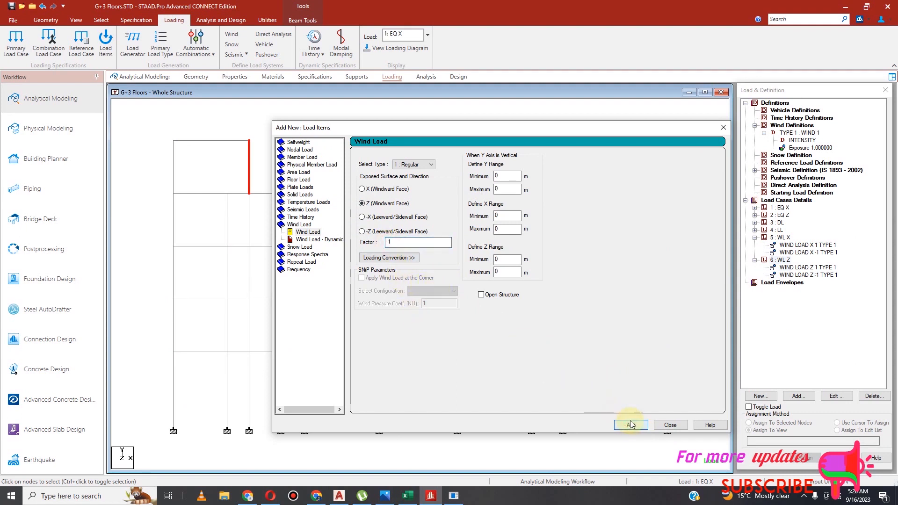
pyautogui.click(669, 425)
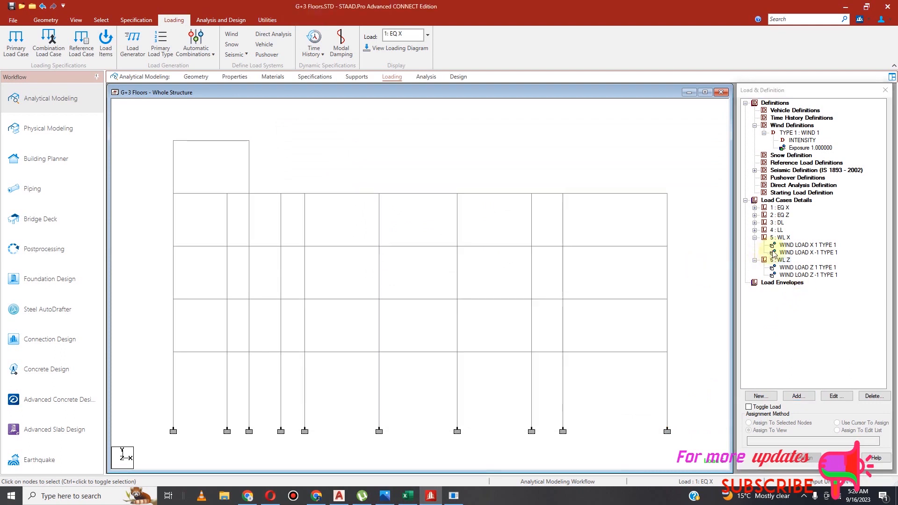
# Limit the factor 1 X wind load in WL X to a Y range from 10 to 14.25 m.
pyautogui.click(791, 244)
pyautogui.scroll(-2, 588, 198)
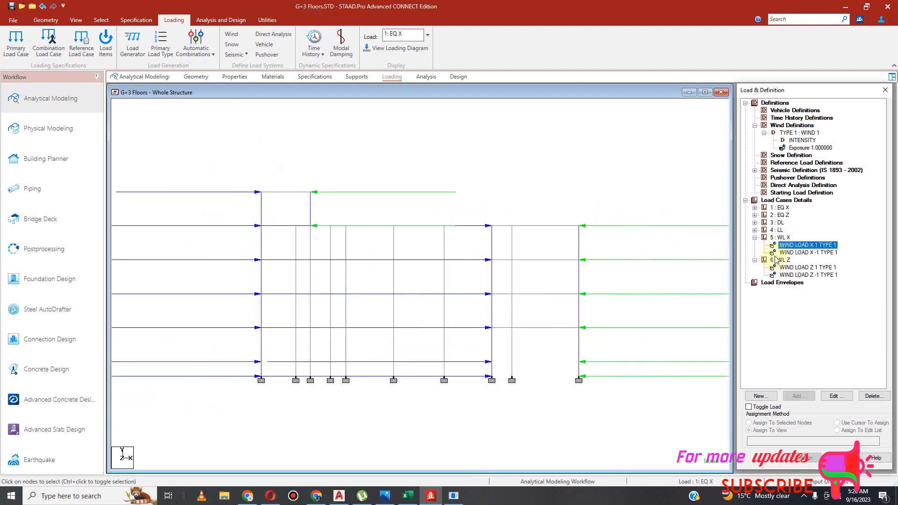
pyautogui.click(834, 396)
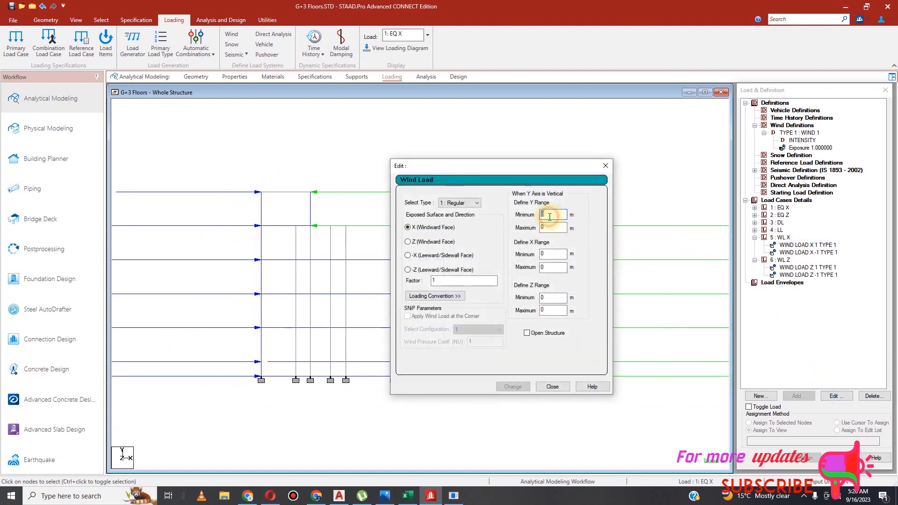
pyautogui.write('0')
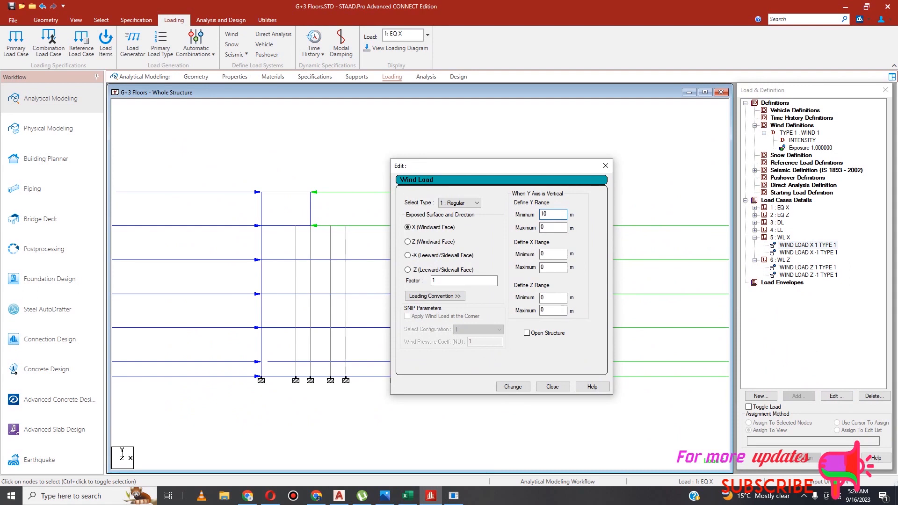
pyautogui.press('Tab')
pyautogui.click(513, 387)
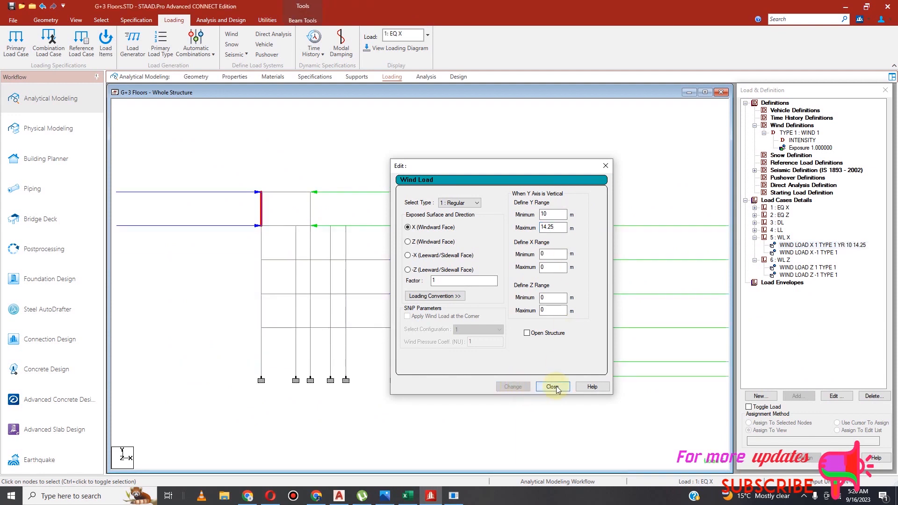
pyautogui.click(557, 389)
# Limit the factor -1 X wind load in WL X to a Y range from 10 to 14.25 m.
pyautogui.click(810, 253)
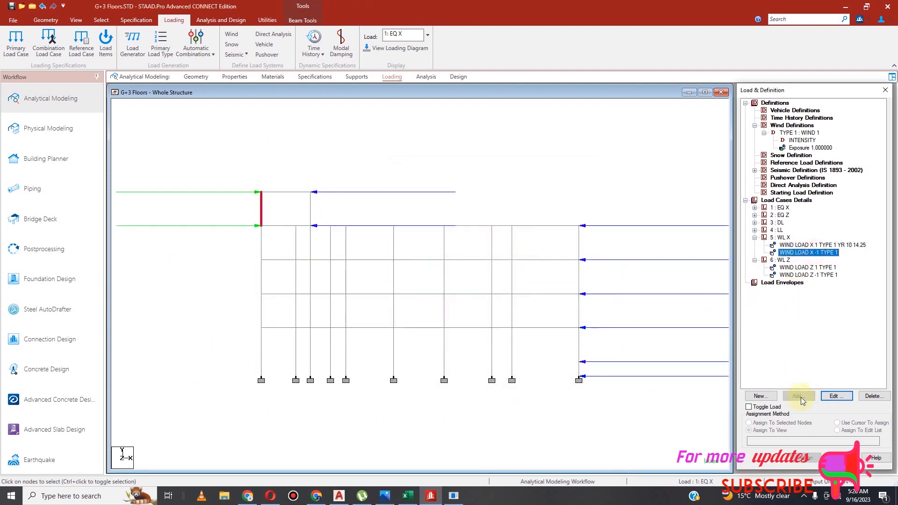
pyautogui.click(837, 396)
pyautogui.click(553, 216)
pyautogui.doubleClick(553, 215)
pyautogui.write('10')
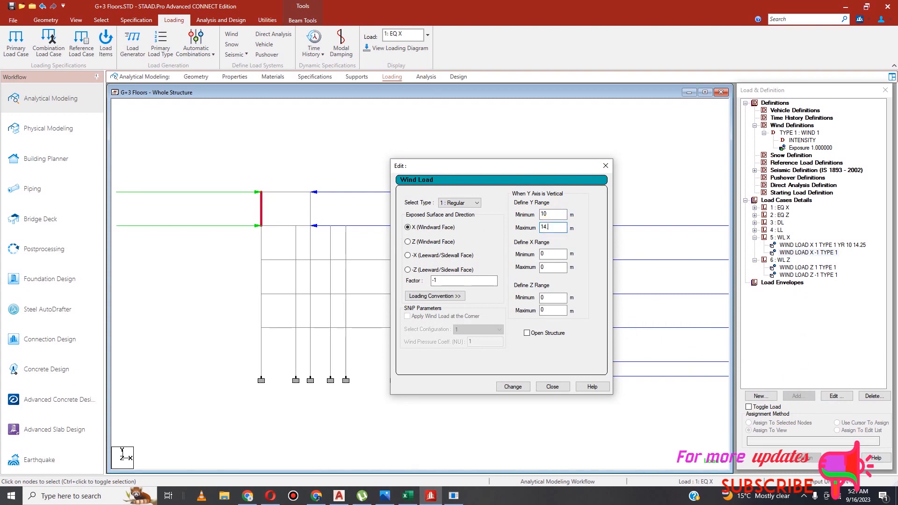
pyautogui.click(513, 387)
pyautogui.click(554, 387)
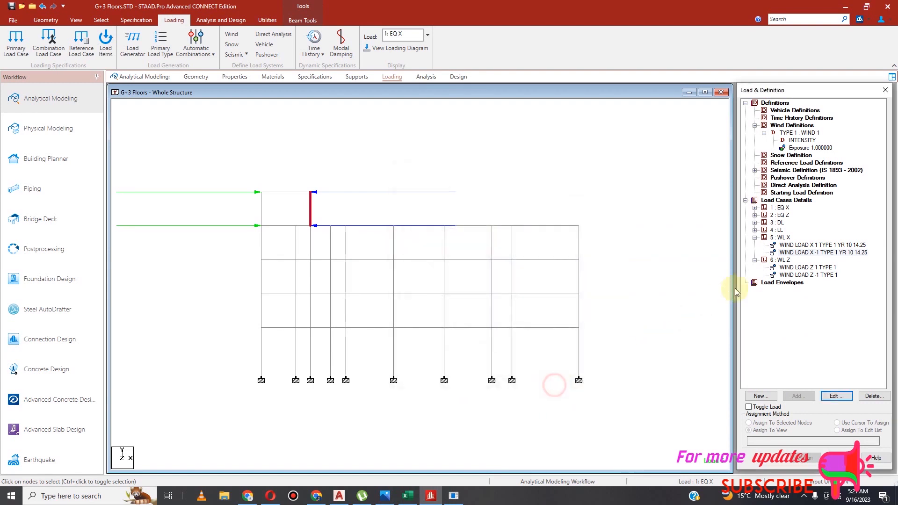
# Limit the factor 1 Z wind load in WL Z to a Y range from 10 to 14.25 m.
pyautogui.click(799, 267)
pyautogui.click(837, 396)
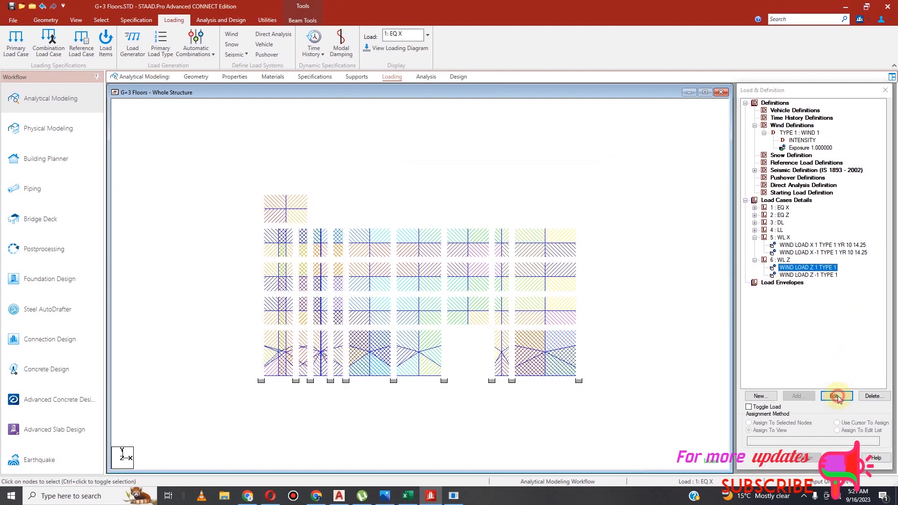
pyautogui.doubleClick(548, 214)
pyautogui.write('10')
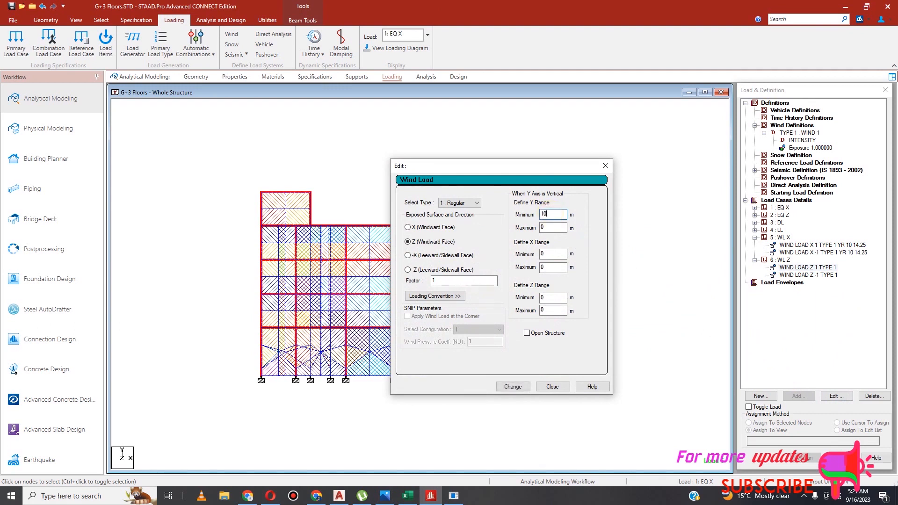
pyautogui.doubleClick(551, 226)
pyautogui.click(511, 387)
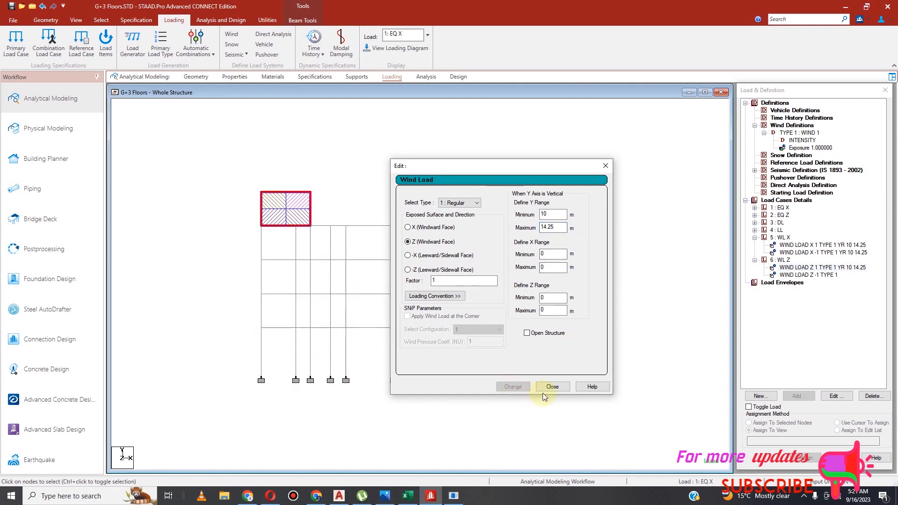
pyautogui.click(563, 384)
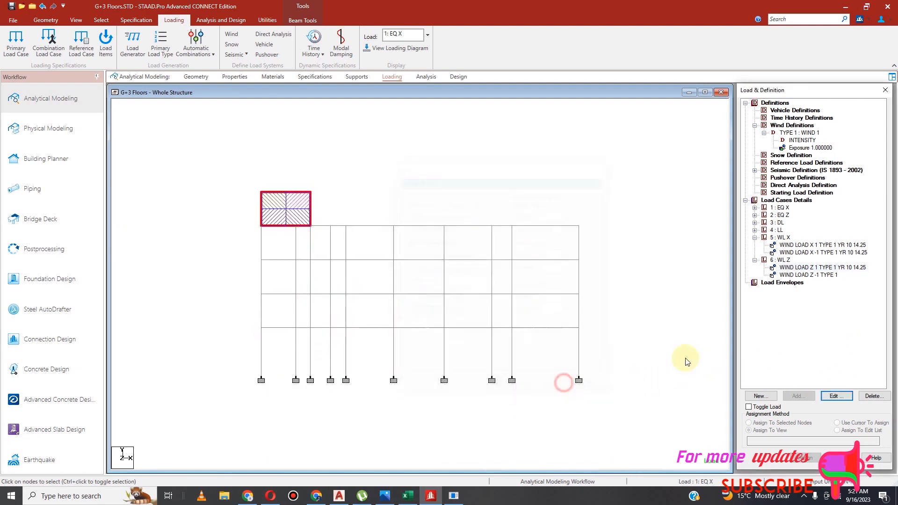
# Limit the factor -1 Z wind load in WL Z to a Y range from 10 to 14.25 m.
pyautogui.click(800, 276)
pyautogui.click(828, 396)
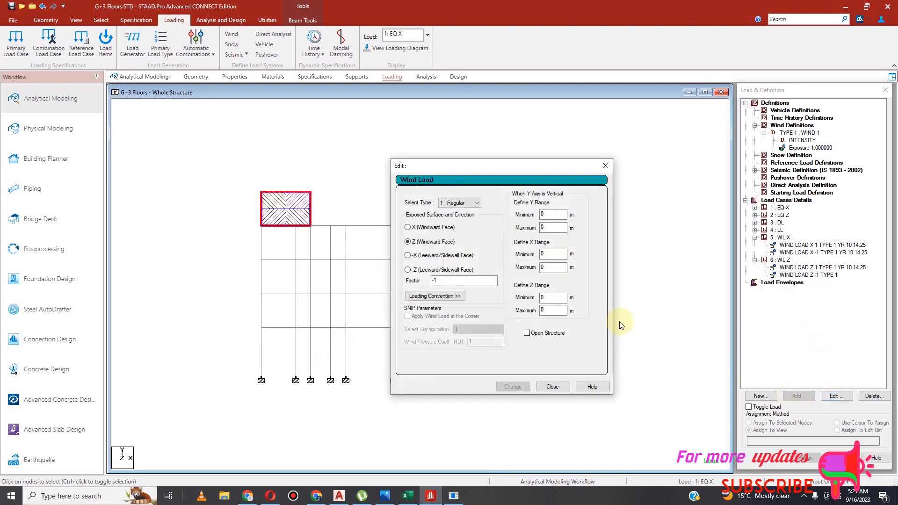
pyautogui.click(554, 218)
pyautogui.write('14.25')
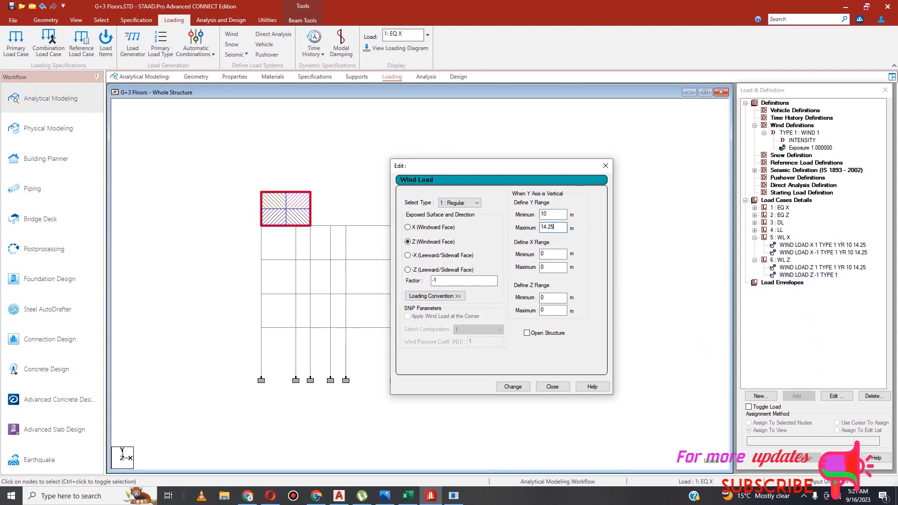
pyautogui.click(520, 387)
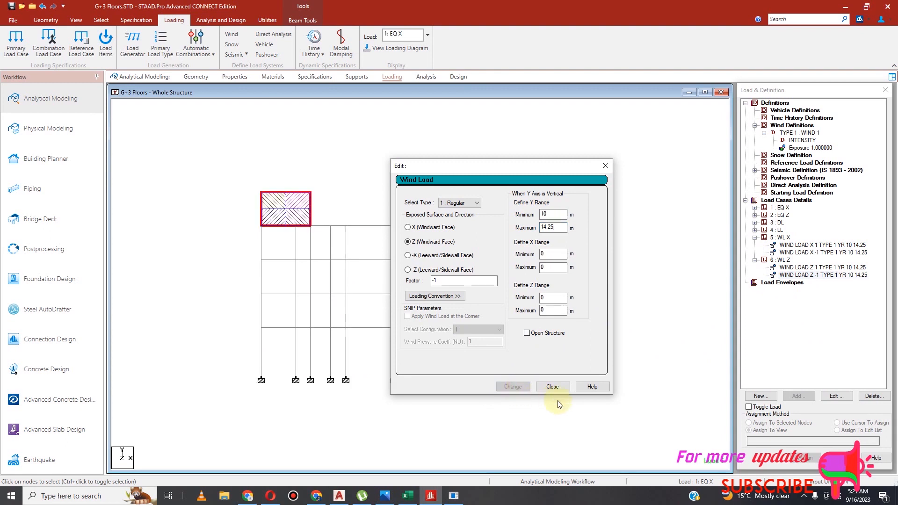
pyautogui.click(553, 386)
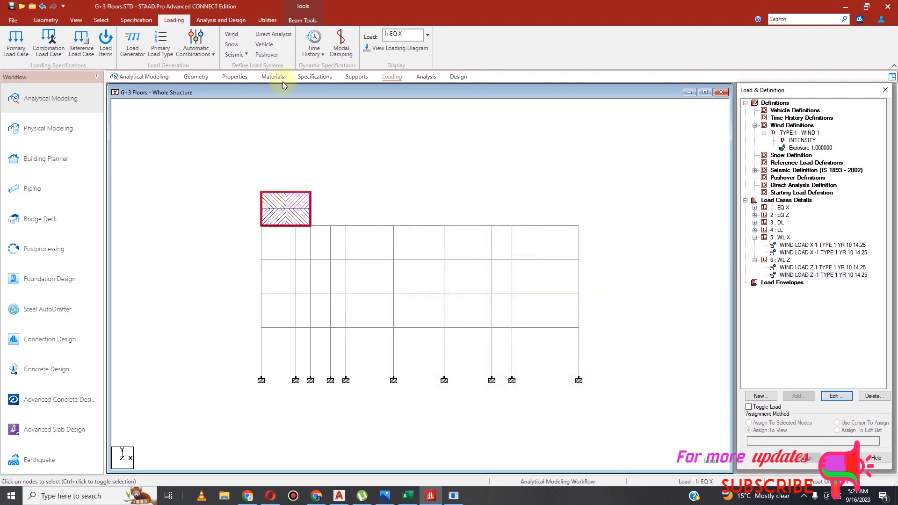
# Show the structure in isometric view and examine the direction and extent of each wind load item in WL X and WL Z.
pyautogui.click(75, 20)
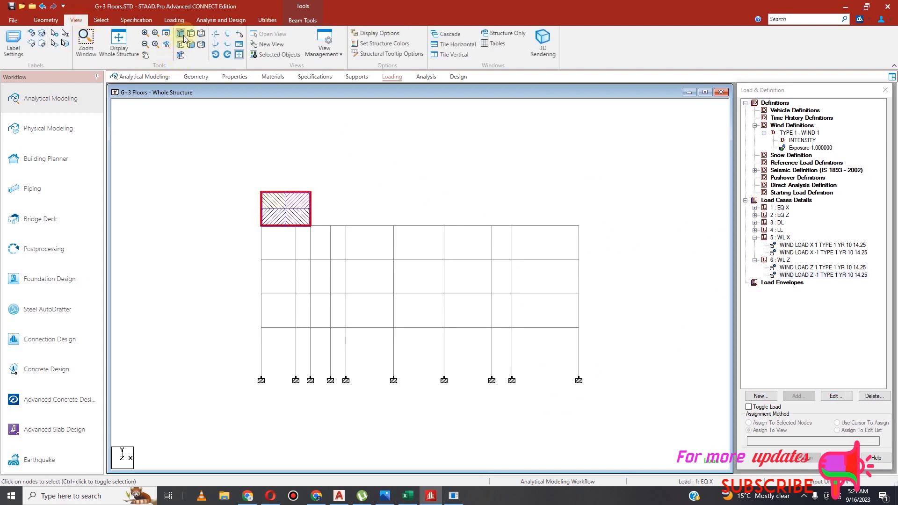
pyautogui.press('F8')
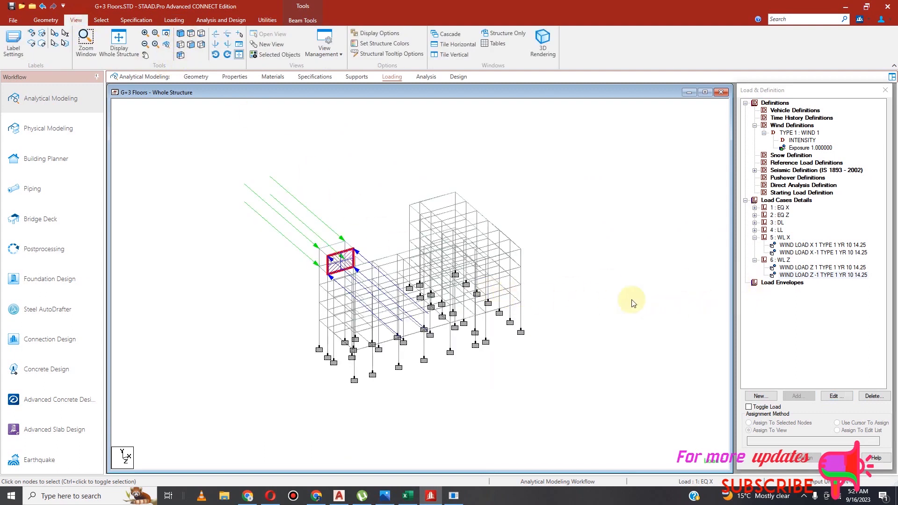
pyautogui.click(797, 268)
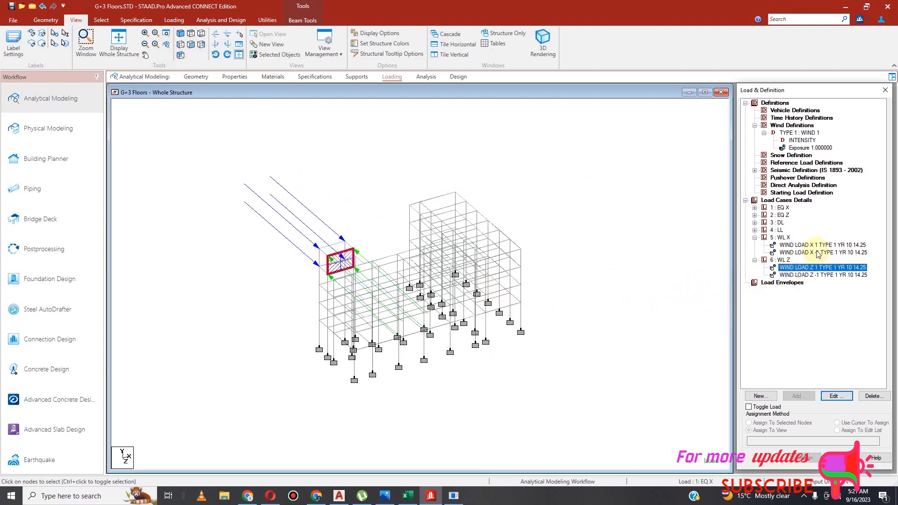
pyautogui.click(809, 246)
pyautogui.click(806, 254)
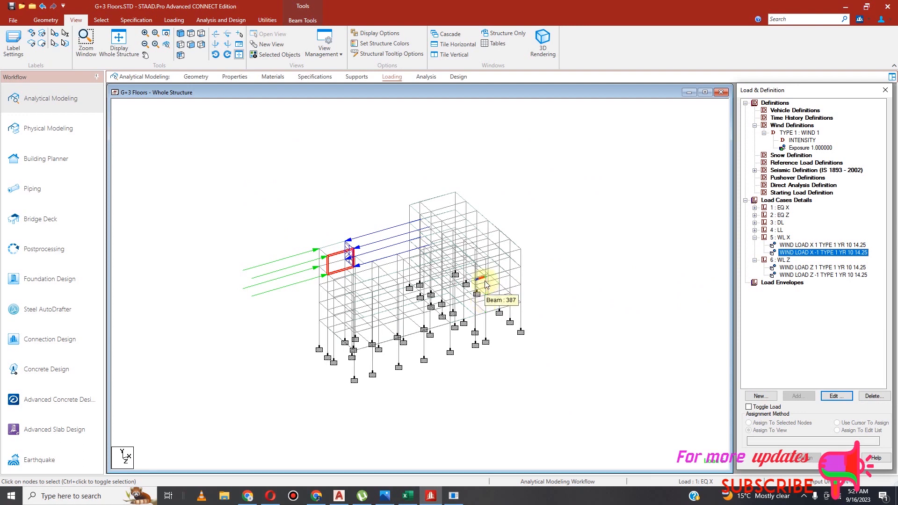
pyautogui.press('w')
pyautogui.press('w')
pyautogui.press('w')
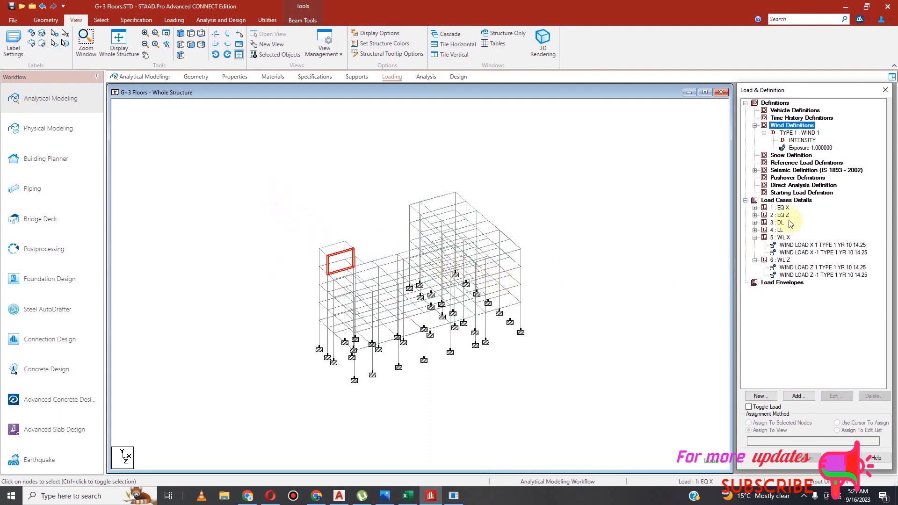
pyautogui.click(796, 246)
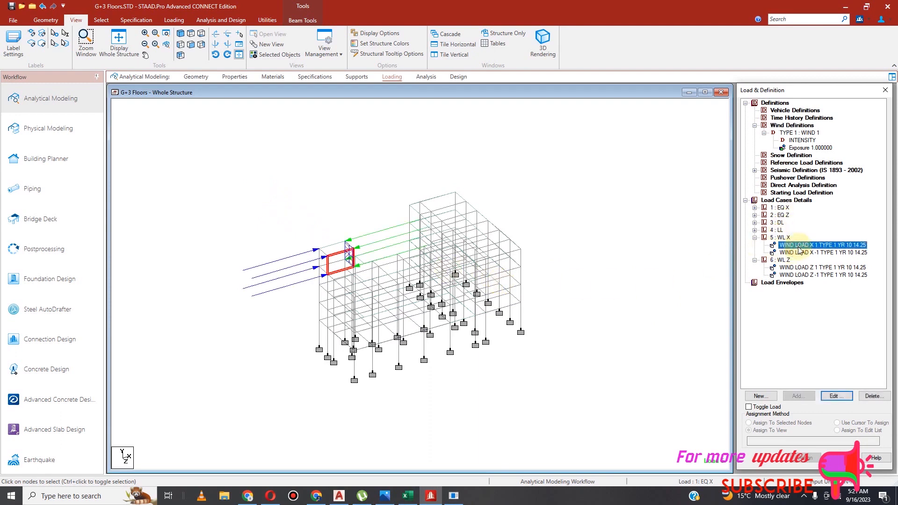
pyautogui.click(798, 252)
pyautogui.press('w')
pyautogui.press('w')
pyautogui.press('w')
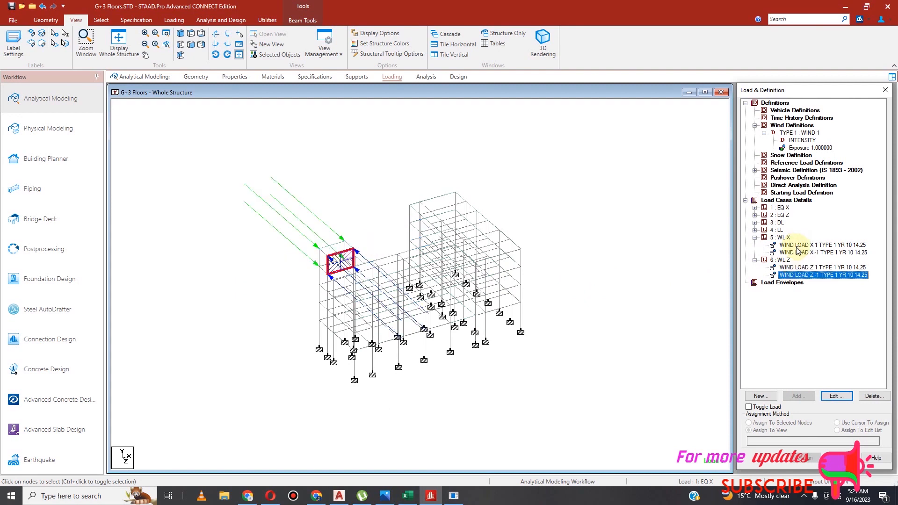
pyautogui.press('w')
pyautogui.press('w')
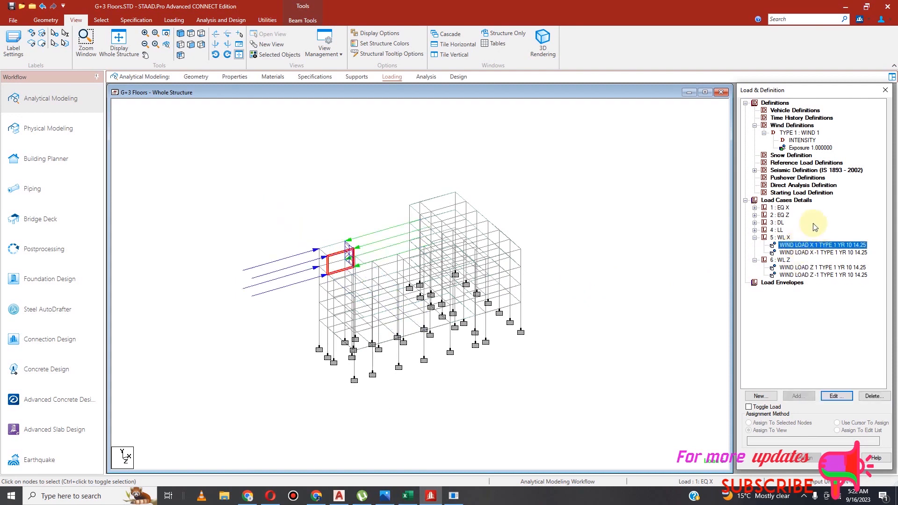
pyautogui.click(806, 267)
pyautogui.click(838, 275)
pyautogui.press('w')
pyautogui.press('w')
pyautogui.press('w')
pyautogui.press('w')
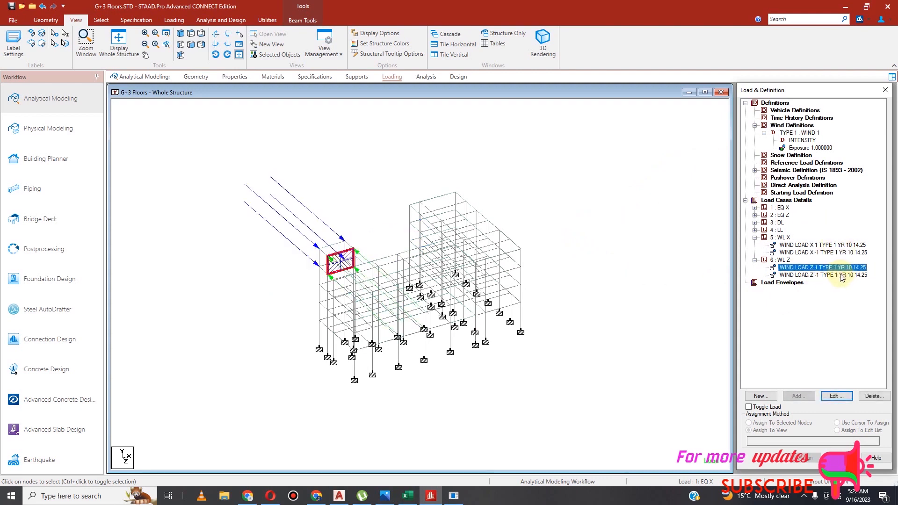
pyautogui.click(812, 246)
pyautogui.click(811, 253)
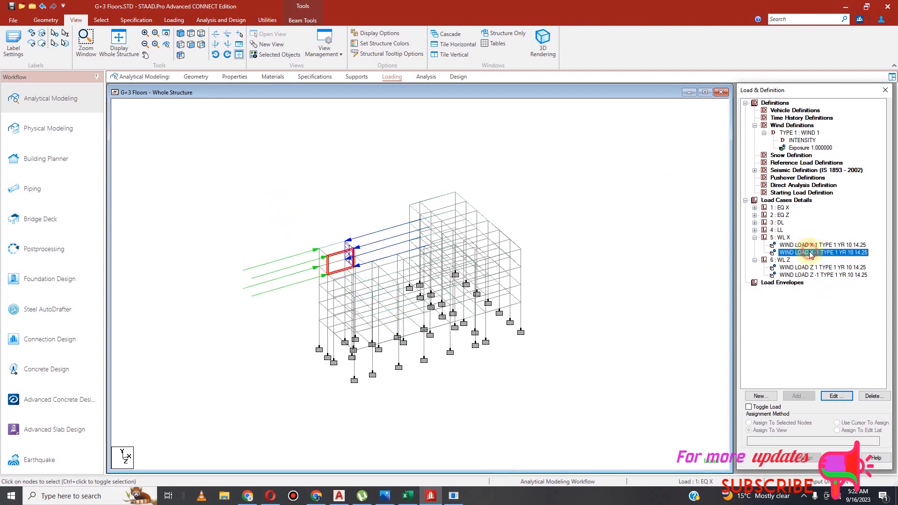
pyautogui.click(808, 268)
pyautogui.click(804, 275)
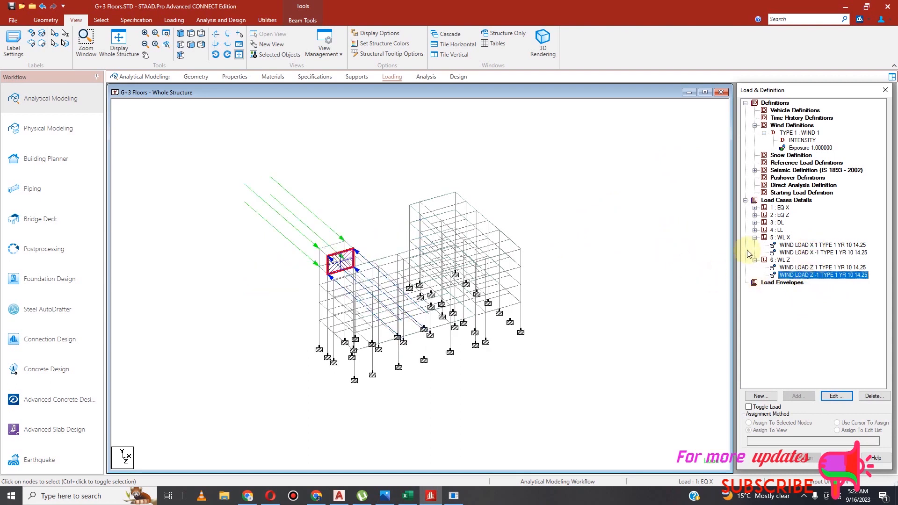
# Assign the PR GY -4 kN/m2 pressure load of load case LL to the entire view, then clear the selection.
pyautogui.click(755, 231)
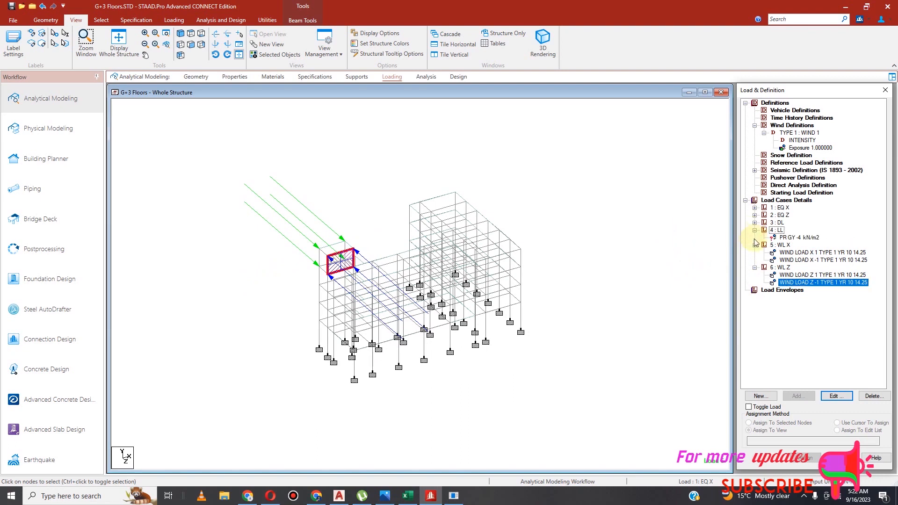
pyautogui.click(798, 238)
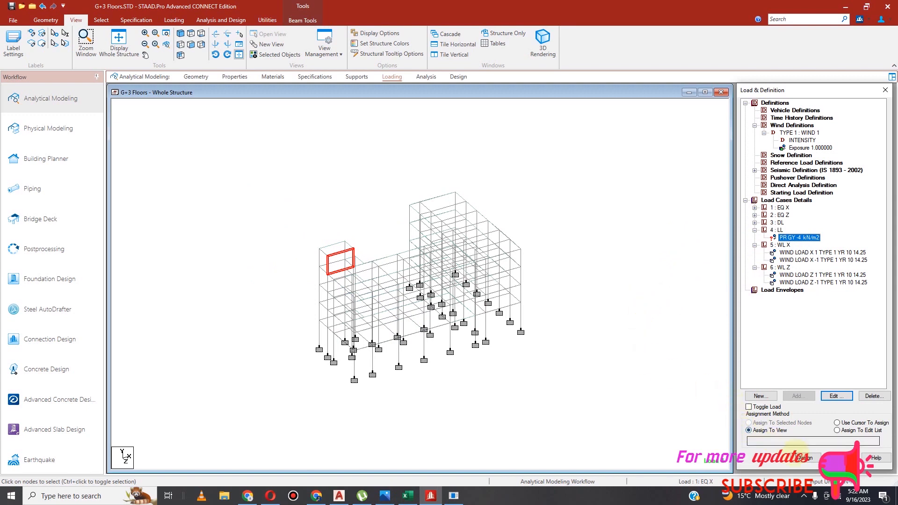
pyautogui.click(804, 458)
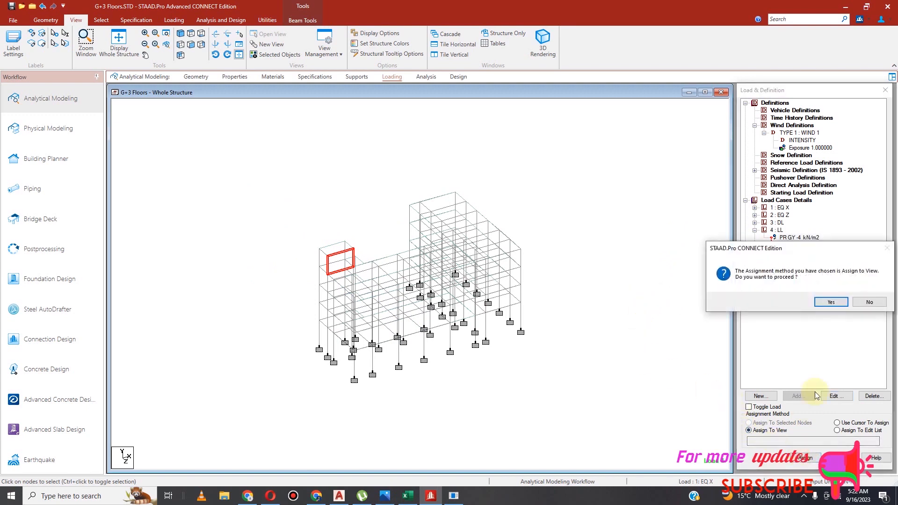
pyautogui.click(833, 302)
pyautogui.click(607, 251)
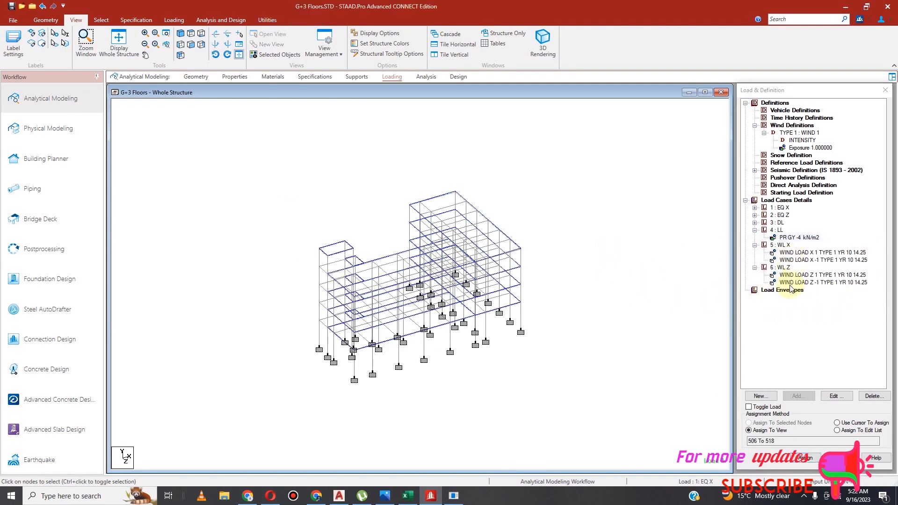
# Assign the SELFWEIGHT Y -1 item of load case DL to the entire view.
pyautogui.click(755, 223)
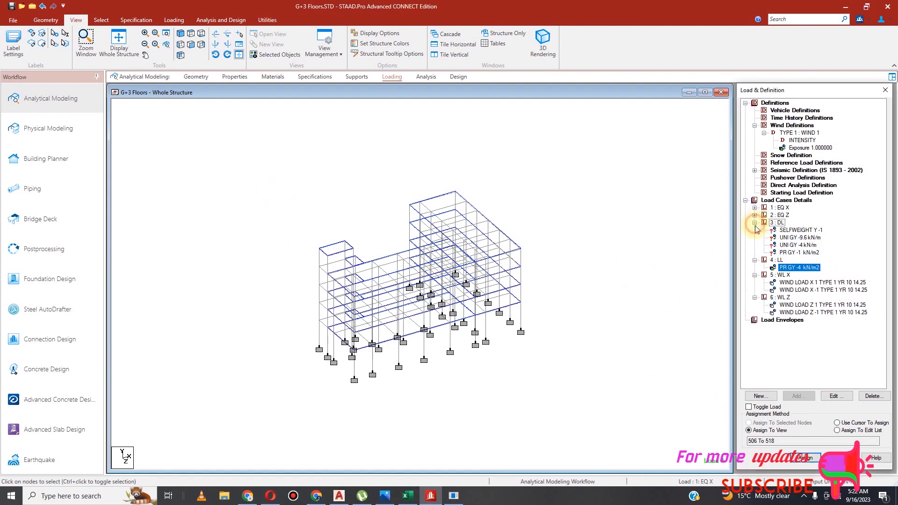
pyautogui.click(792, 237)
pyautogui.click(805, 459)
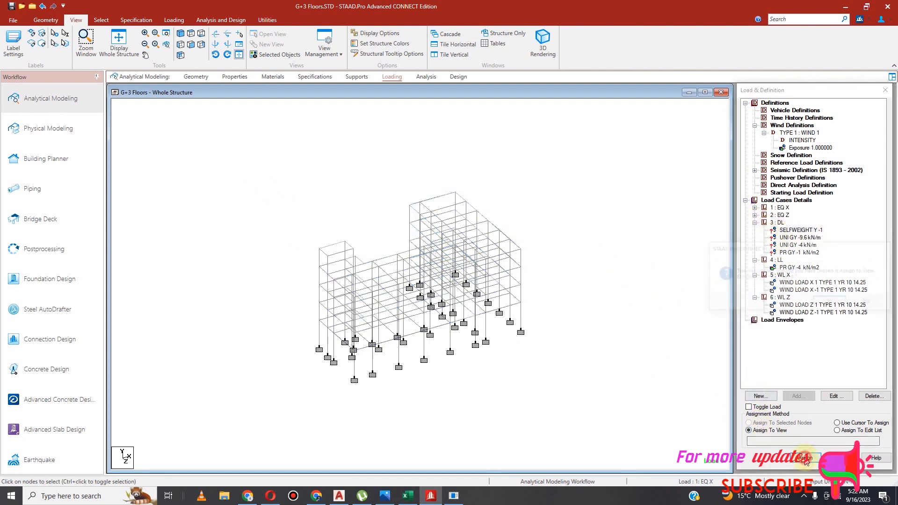
pyautogui.click(829, 303)
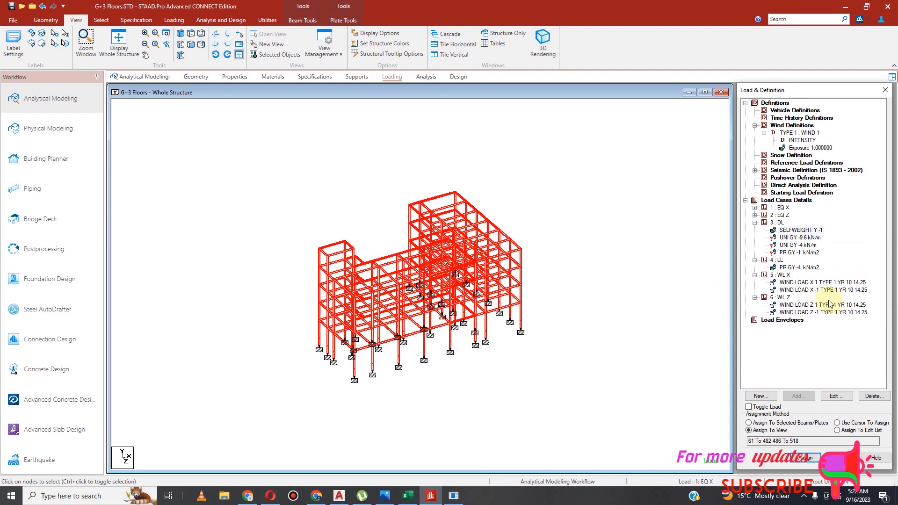
pyautogui.click(797, 239)
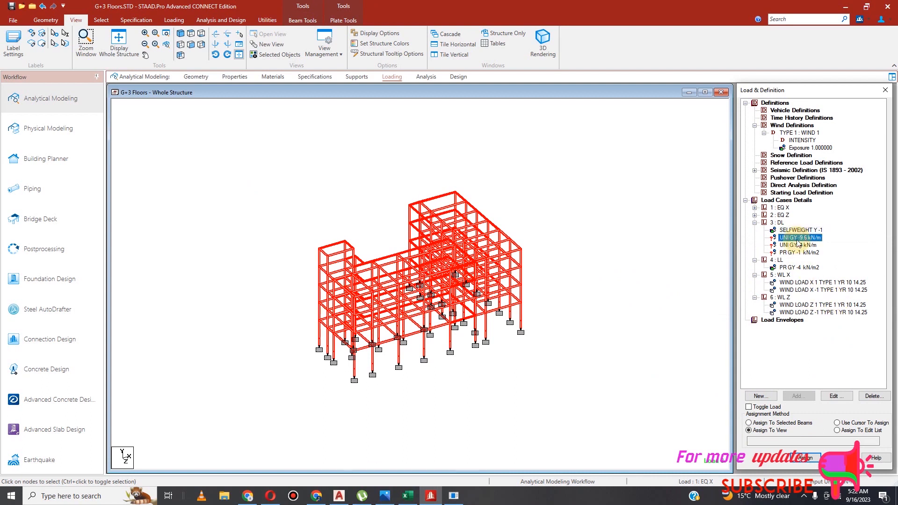
pyautogui.click(510, 185)
pyautogui.click(94, 18)
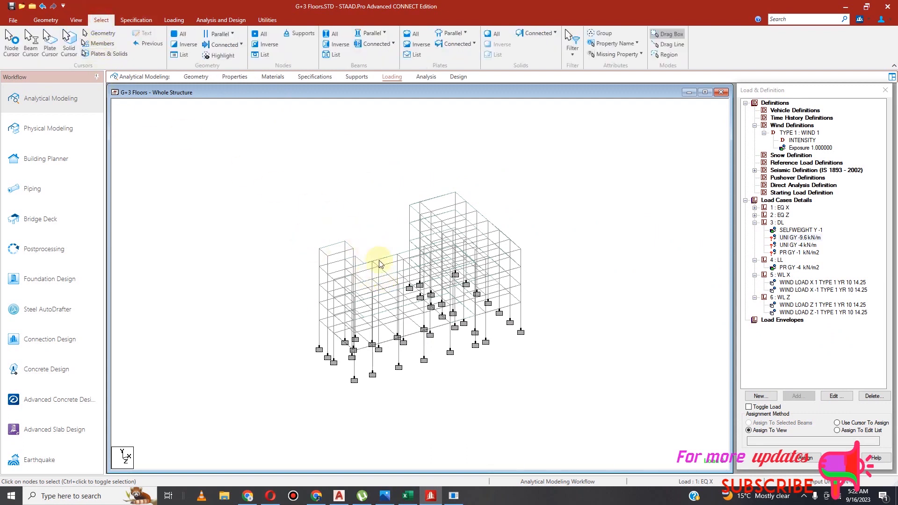
pyautogui.click(50, 45)
pyautogui.moveTo(237, 133); pyautogui.dragTo(510, 373)
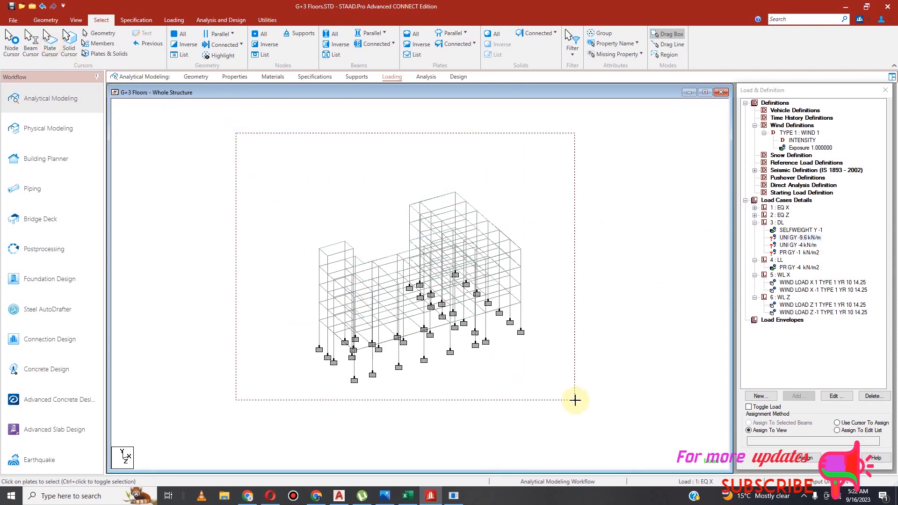
pyautogui.click(748, 424)
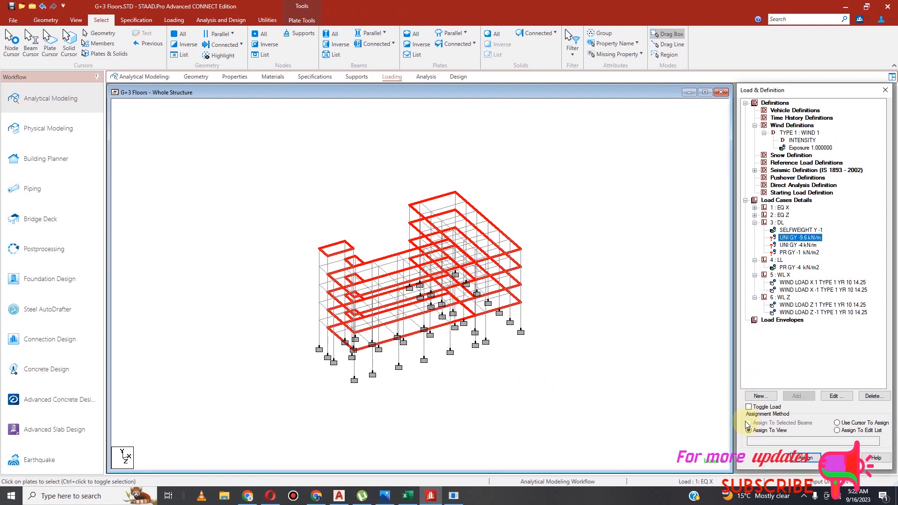
pyautogui.click(597, 319)
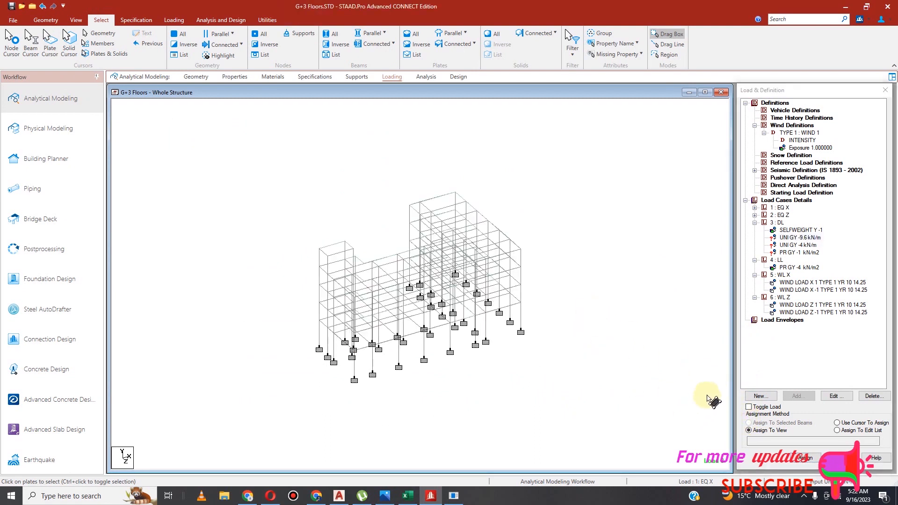
pyautogui.click(797, 239)
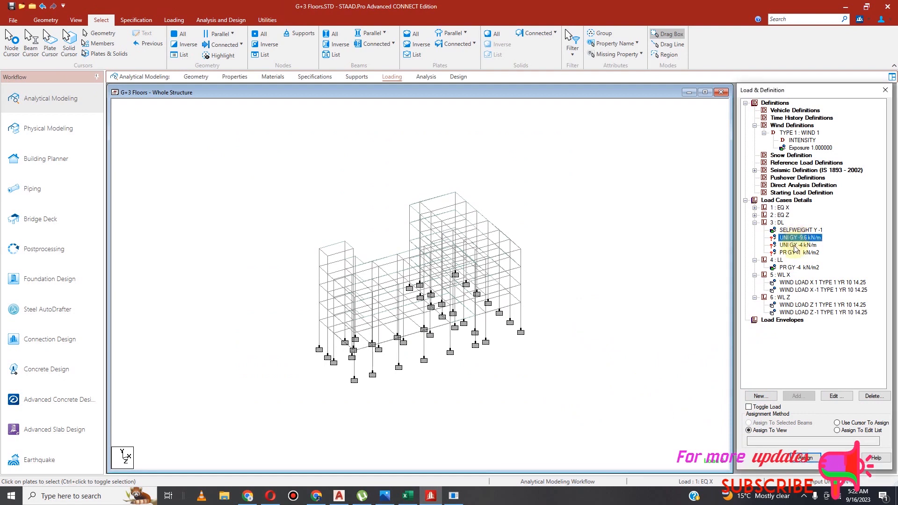
pyautogui.click(795, 245)
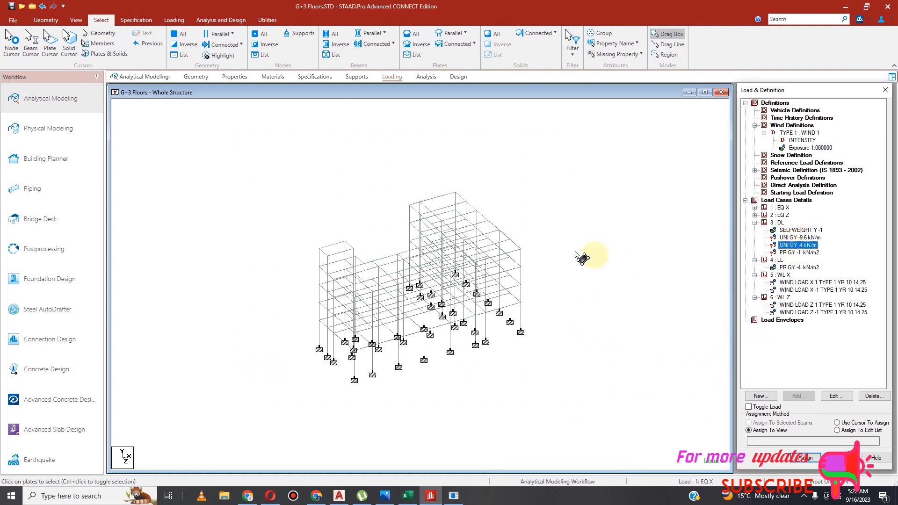
# Select all plates of the structure and assign the DL pressure load PR GY -1 kN/m2 to the selected plates.
pyautogui.click(55, 57)
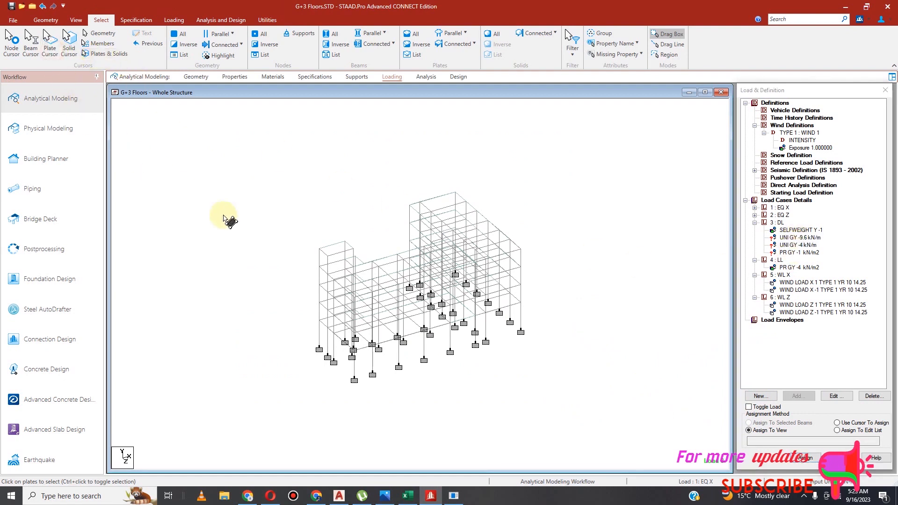
pyautogui.click(790, 254)
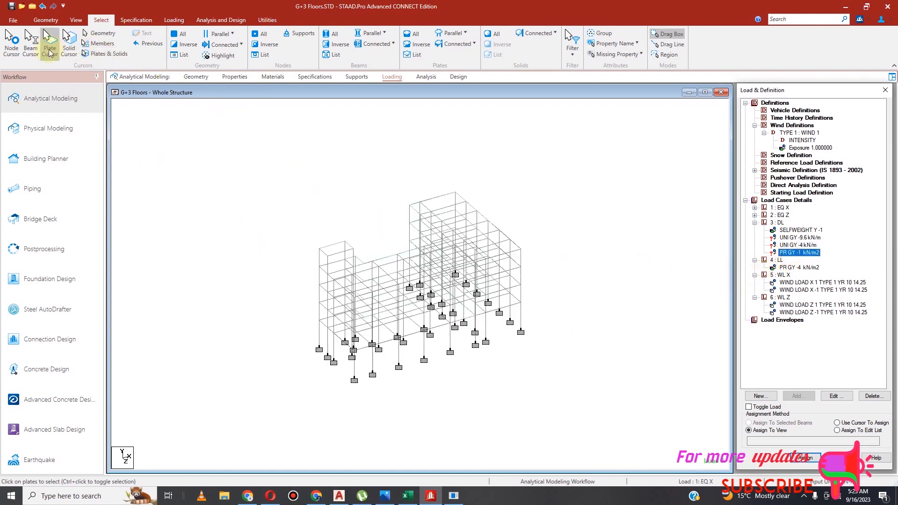
pyautogui.moveTo(250, 156); pyautogui.dragTo(558, 425)
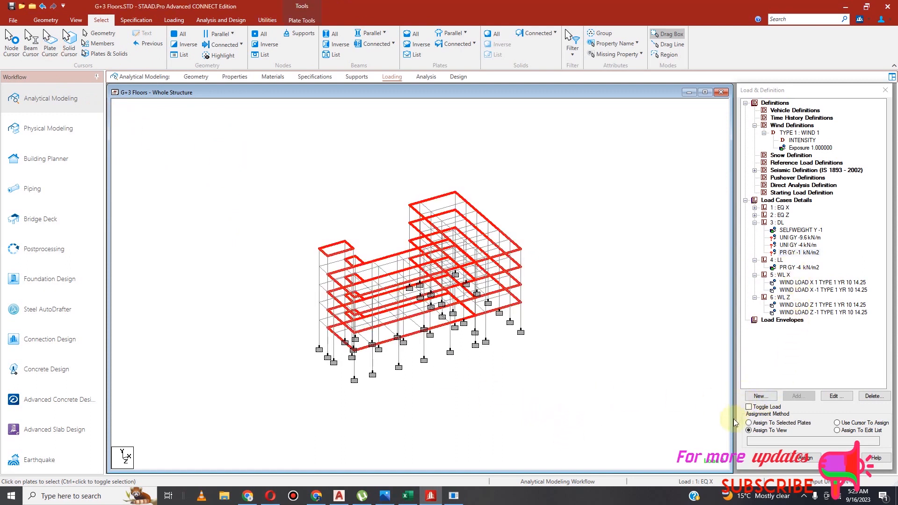
pyautogui.click(749, 423)
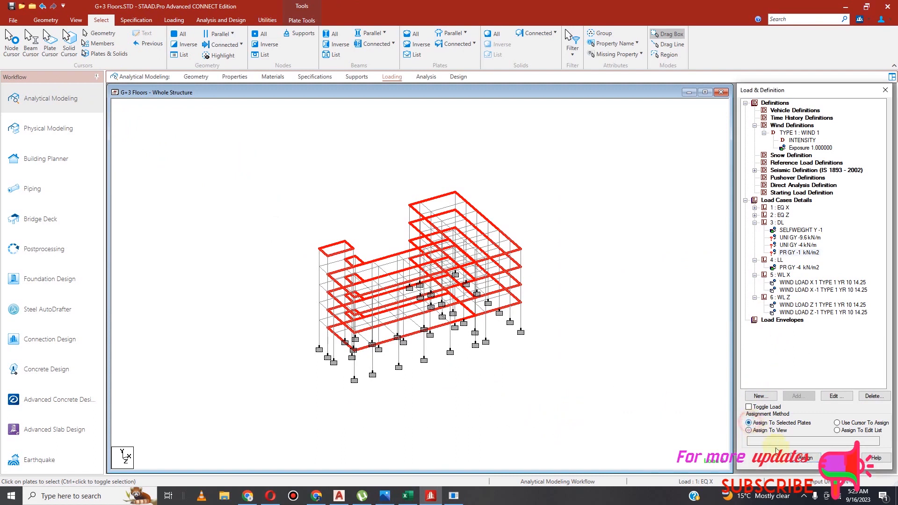
pyautogui.click(803, 458)
pyautogui.click(830, 304)
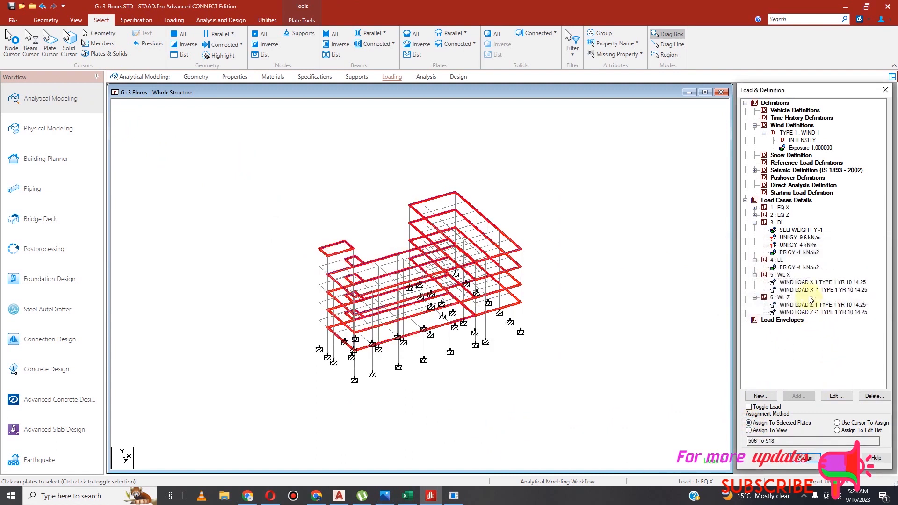
pyautogui.click(579, 261)
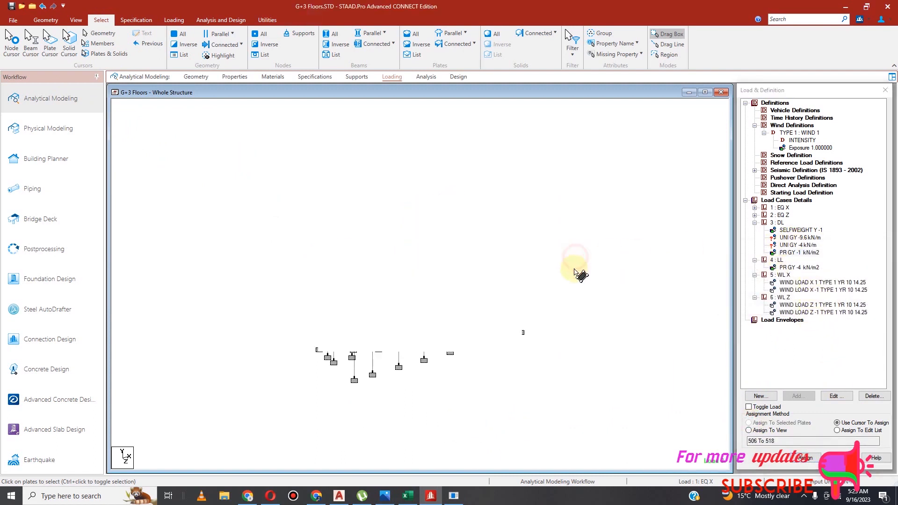
# Select the _EXTERNALWALL group and assign the DL uniform load UNI GY -9.6 kN/m to its beams.
pyautogui.click(795, 239)
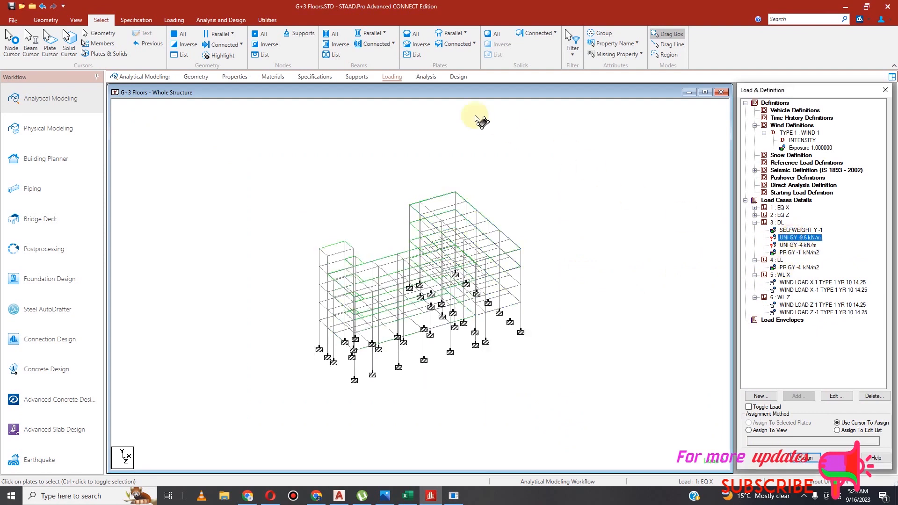
pyautogui.click(602, 34)
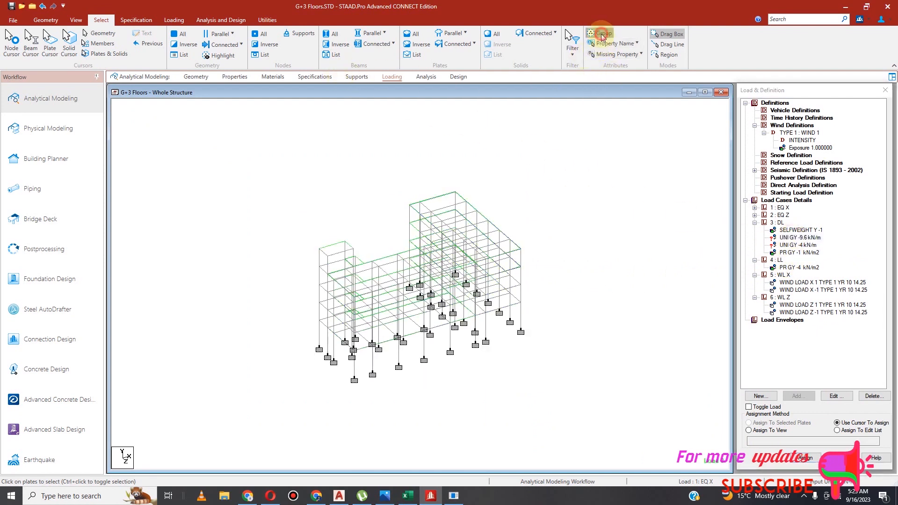
pyautogui.click(162, 132)
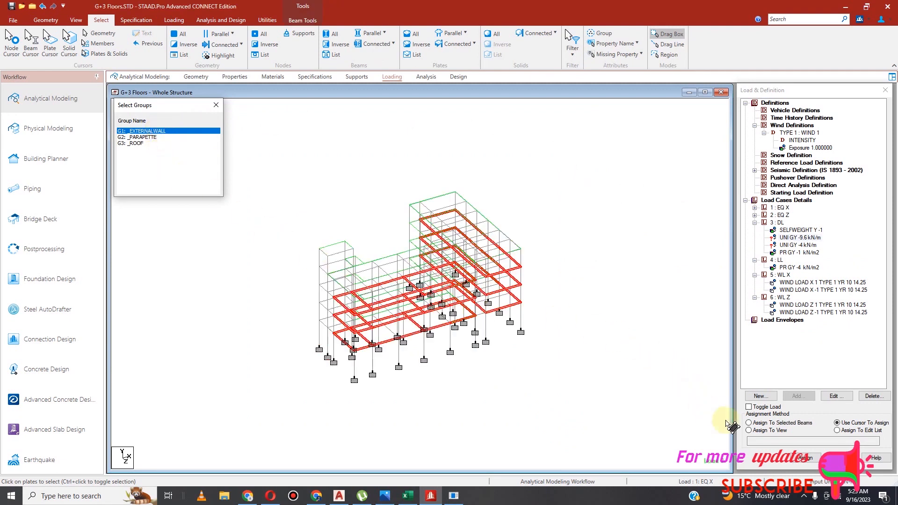
pyautogui.click(750, 424)
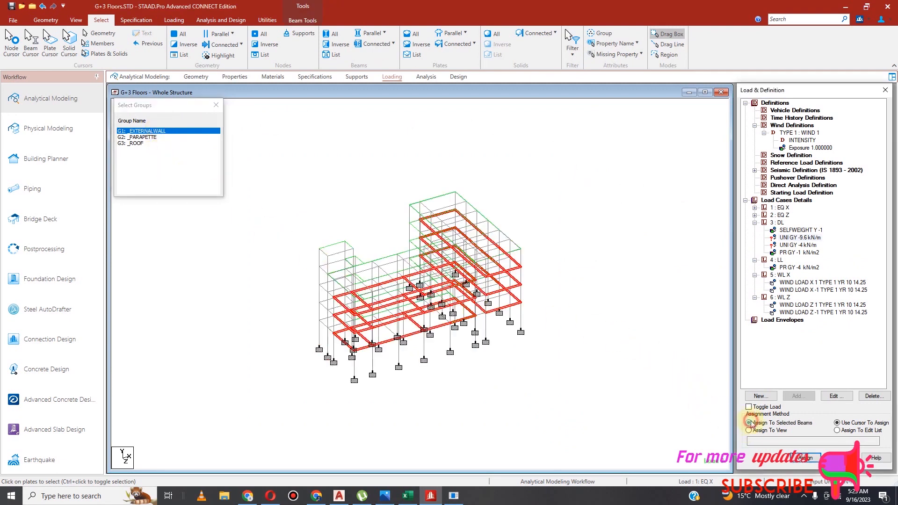
pyautogui.click(805, 458)
pyautogui.click(832, 304)
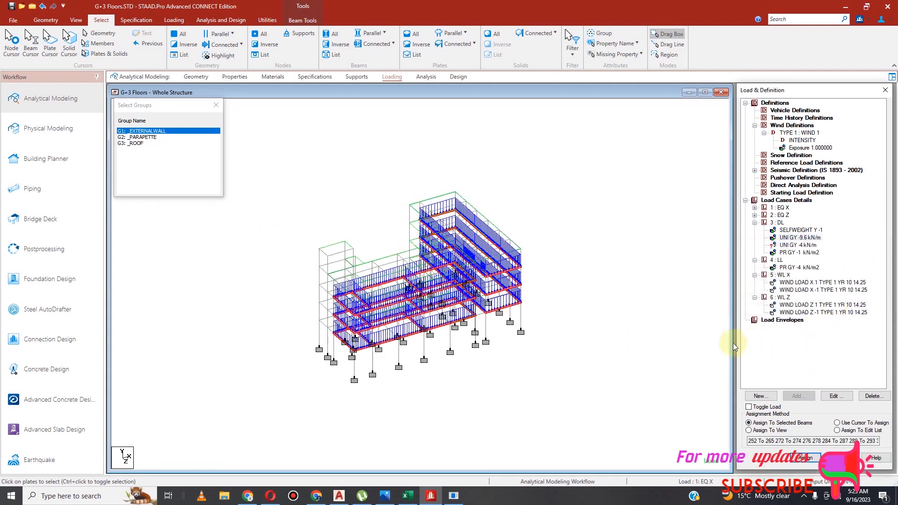
# Select the _PARAPETTE and _ROOF groups and assign the DL uniform load UNI GY -4 kN/m to their beams.
pyautogui.click(798, 245)
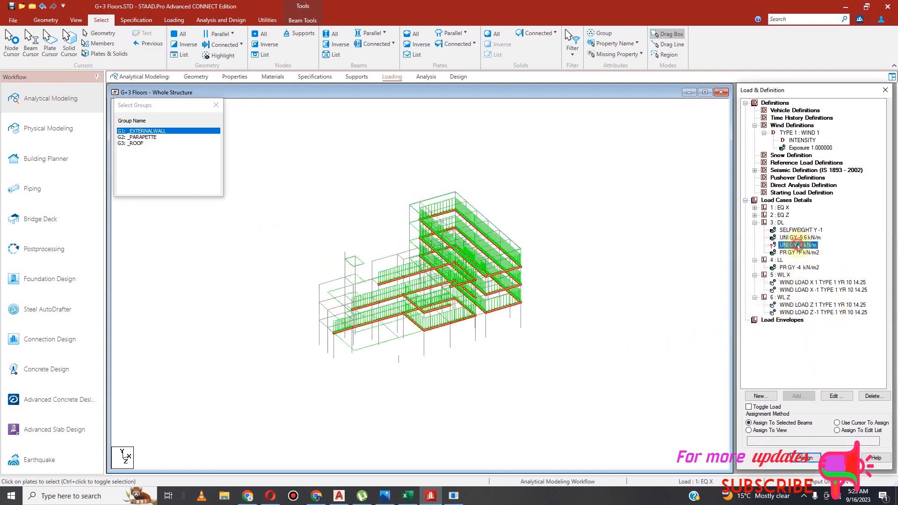
pyautogui.click(167, 144)
pyautogui.click(167, 139)
pyautogui.click(182, 133)
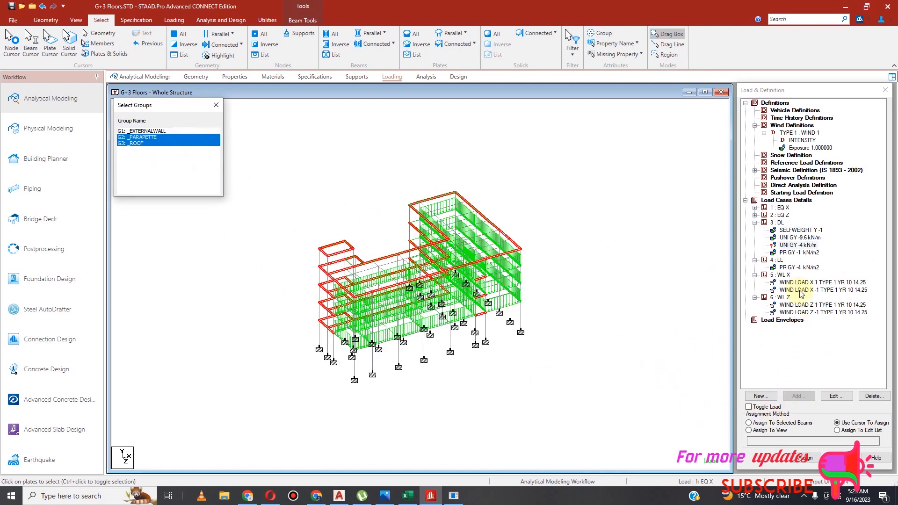
pyautogui.click(749, 423)
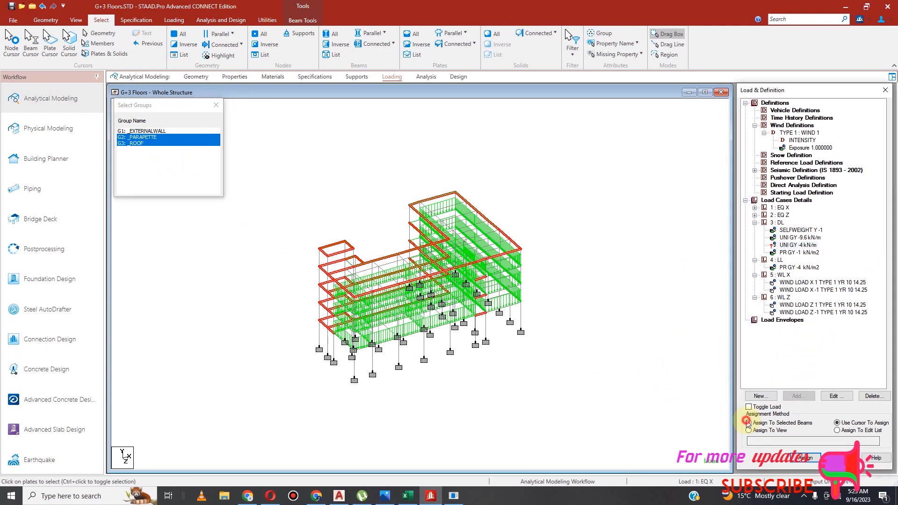
pyautogui.click(803, 461)
pyautogui.click(830, 303)
pyautogui.scroll(-2, 489, 276)
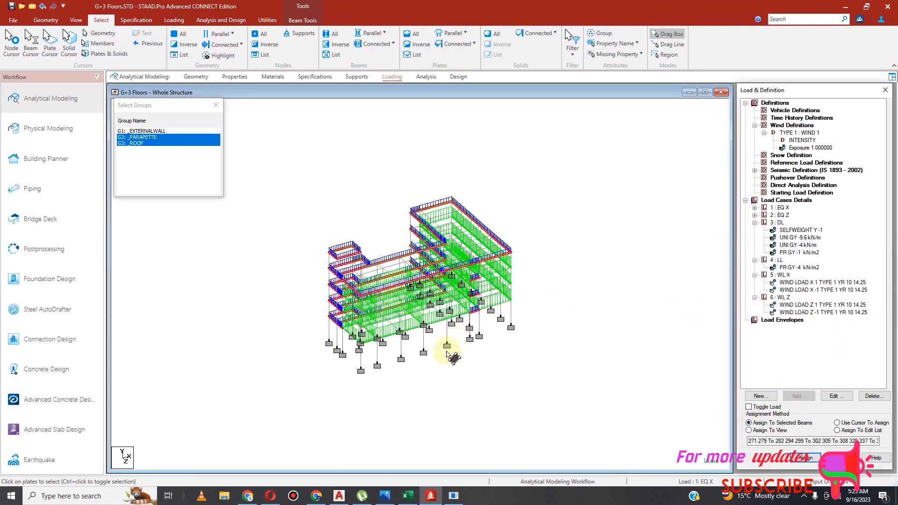
pyautogui.scroll(3, 443, 352)
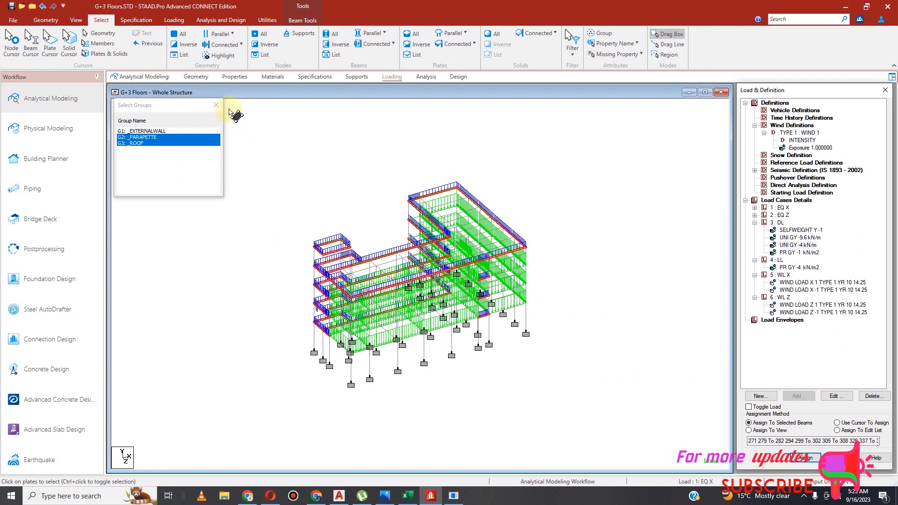
# Save the G+3 Floors model and close the group selection window.
pyautogui.click(12, 6)
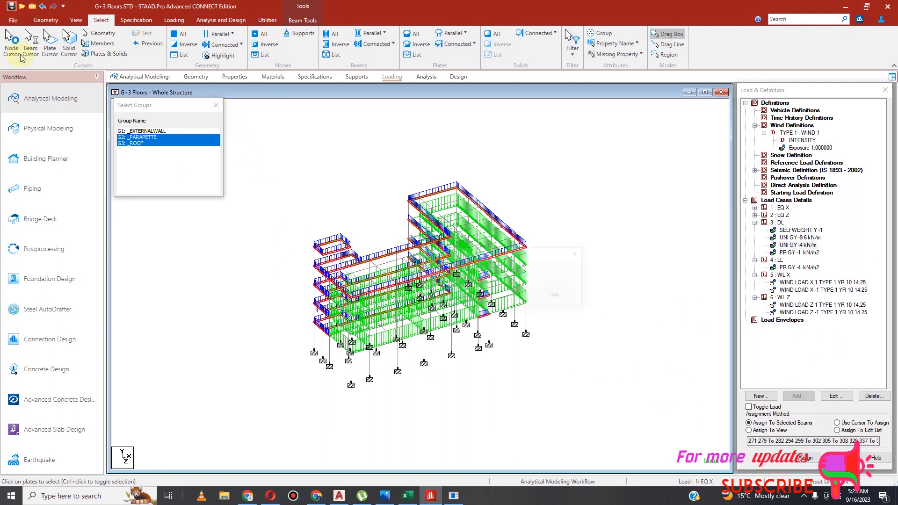
pyautogui.click(443, 296)
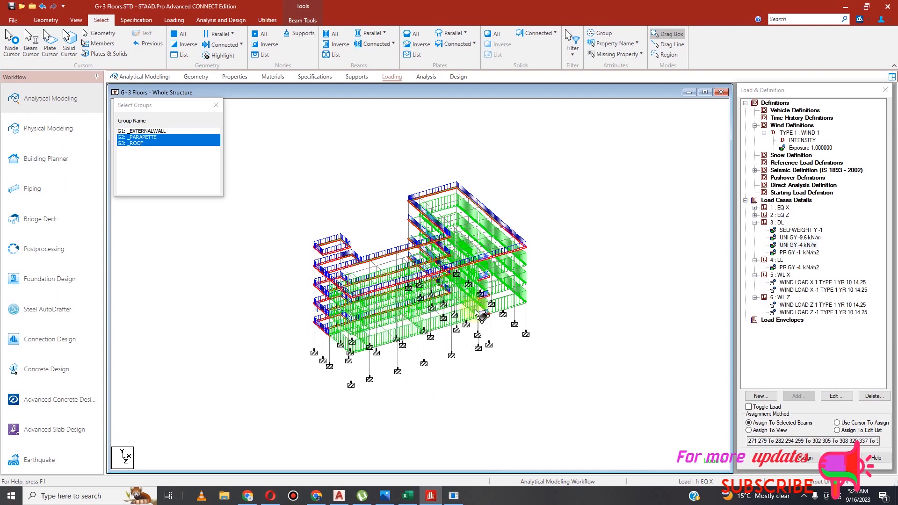
pyautogui.click(217, 105)
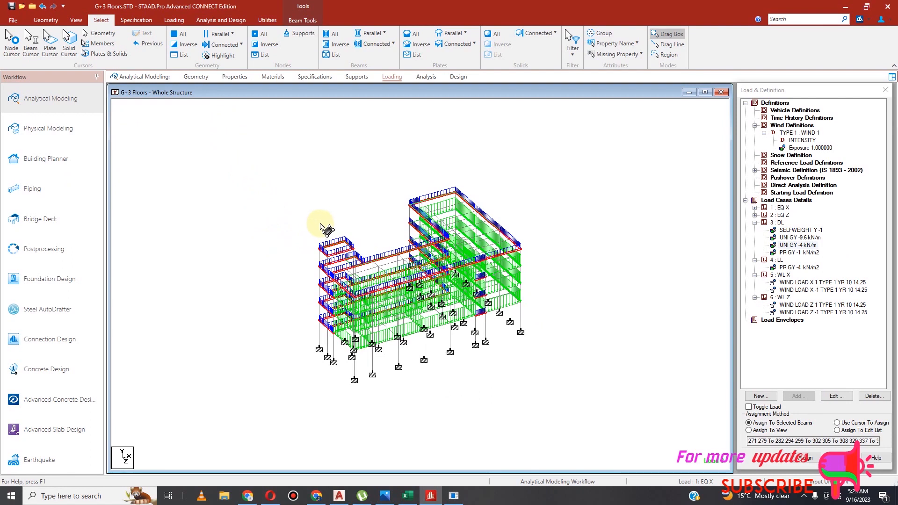
# Generate automatic load combinations for code BS:8110, category 2.4.3, starting at combination number 7, and add them to the load cases.
pyautogui.click(174, 19)
pyautogui.click(196, 49)
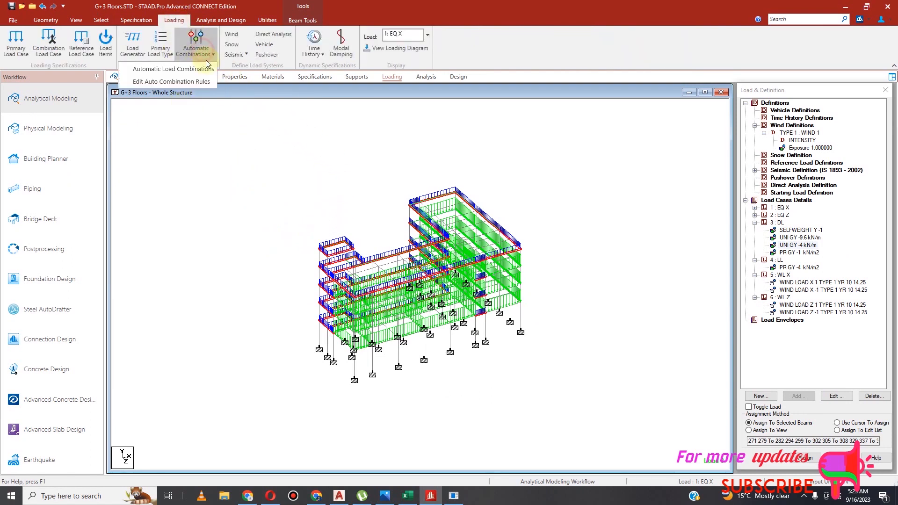
pyautogui.click(208, 70)
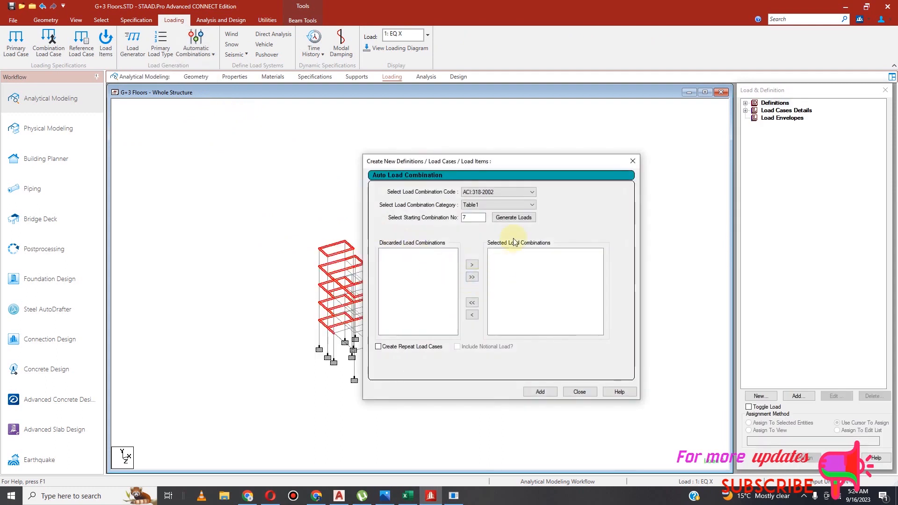
pyautogui.click(518, 193)
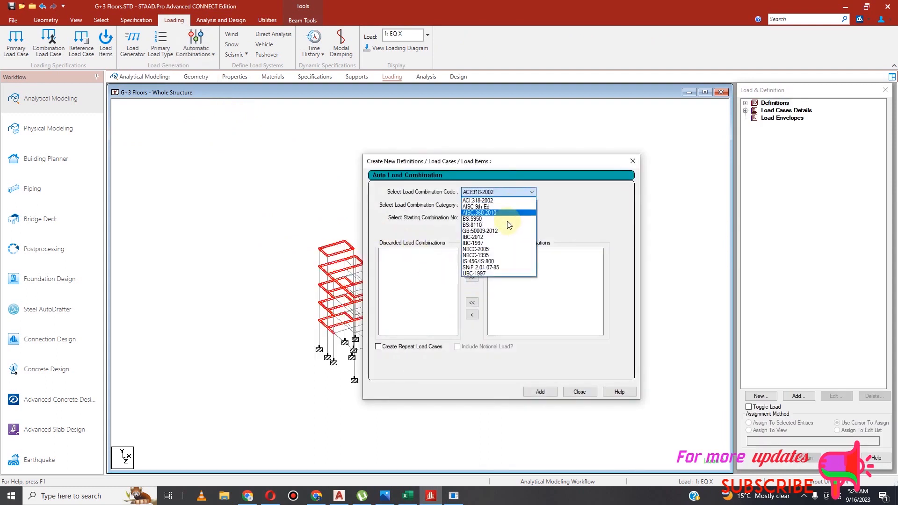
pyautogui.click(507, 225)
pyautogui.click(528, 204)
pyautogui.click(528, 204)
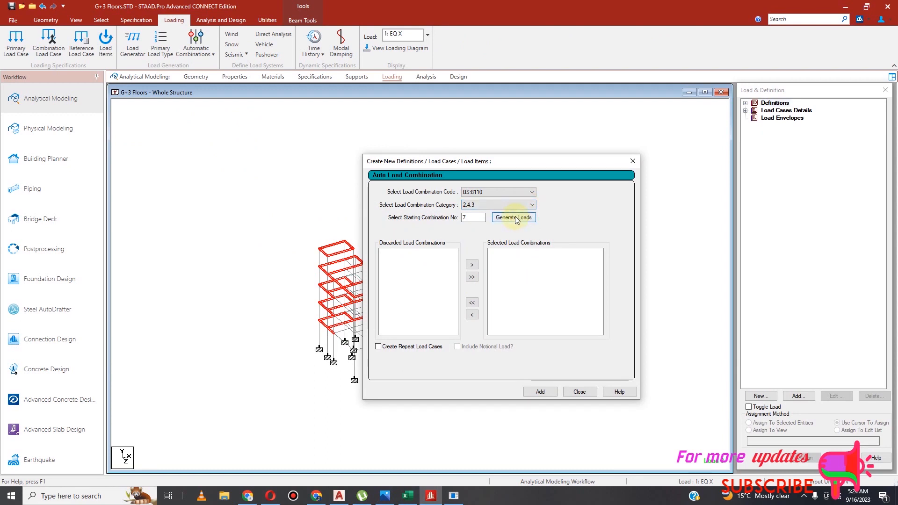
pyautogui.click(516, 219)
pyautogui.click(543, 392)
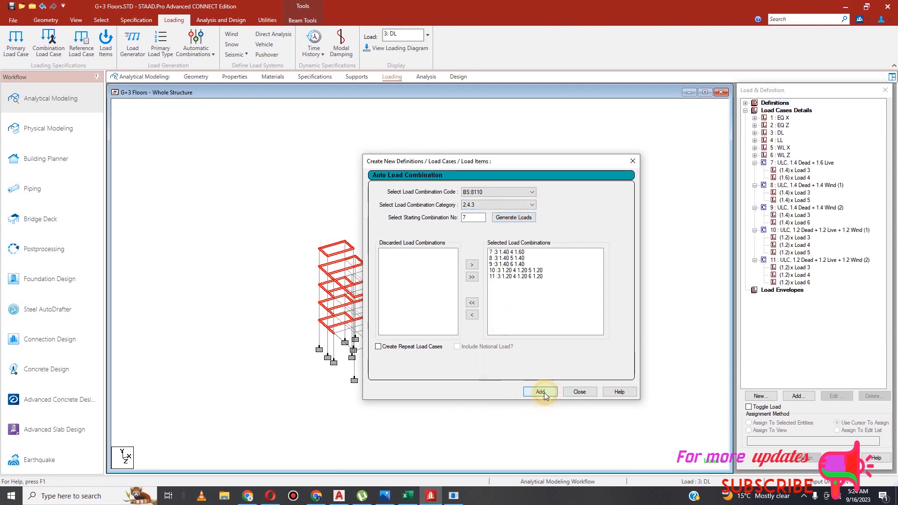
pyautogui.click(582, 393)
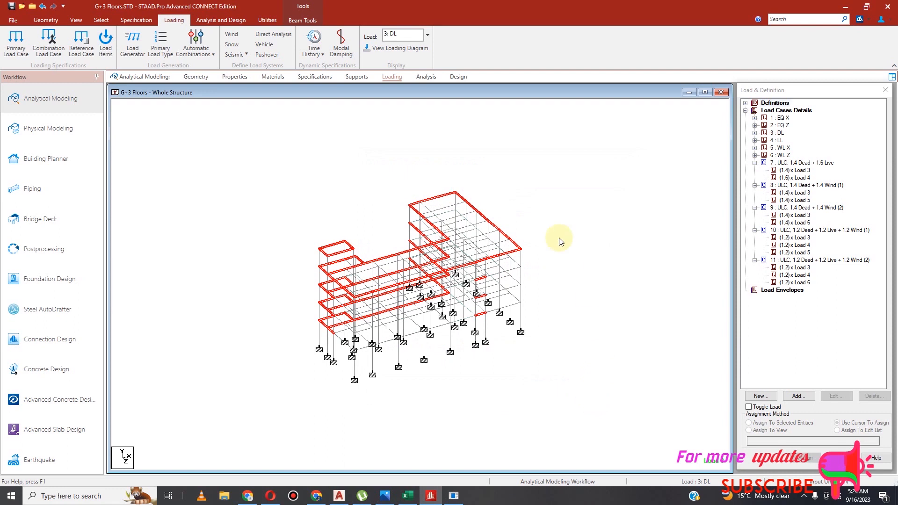
# Clear the beam selection, then save the modified structure and run the analysis.
pyautogui.click(426, 77)
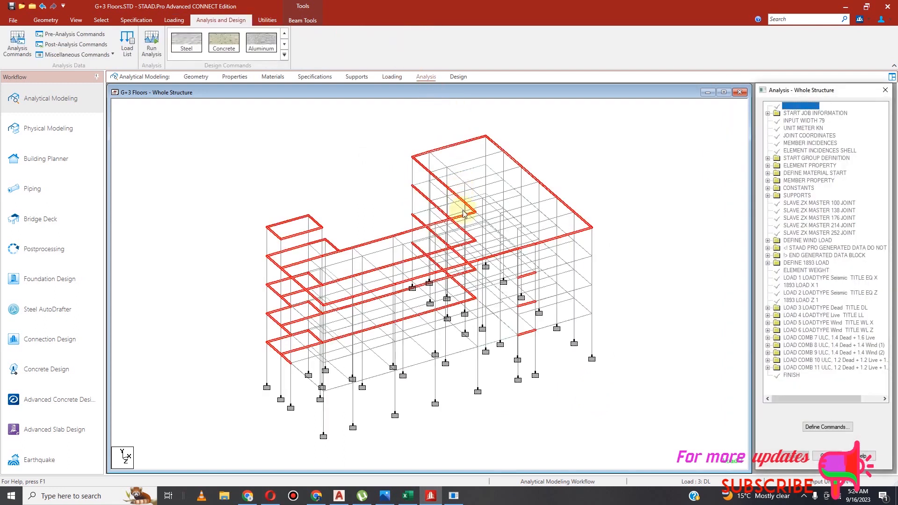
pyautogui.click(595, 154)
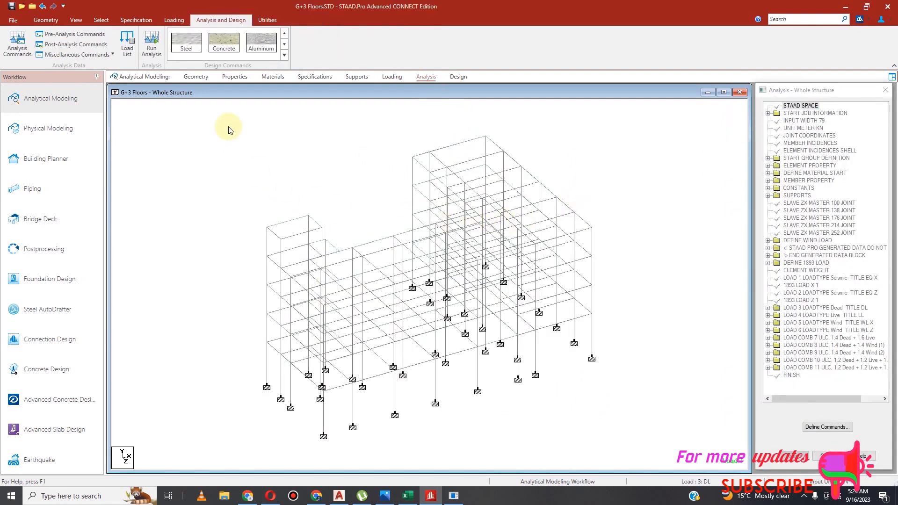
pyautogui.click(151, 49)
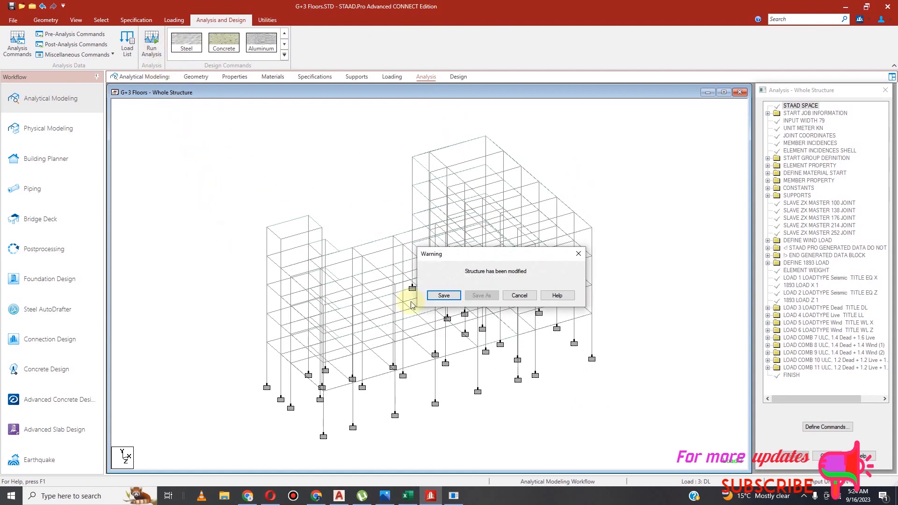
pyautogui.click(446, 296)
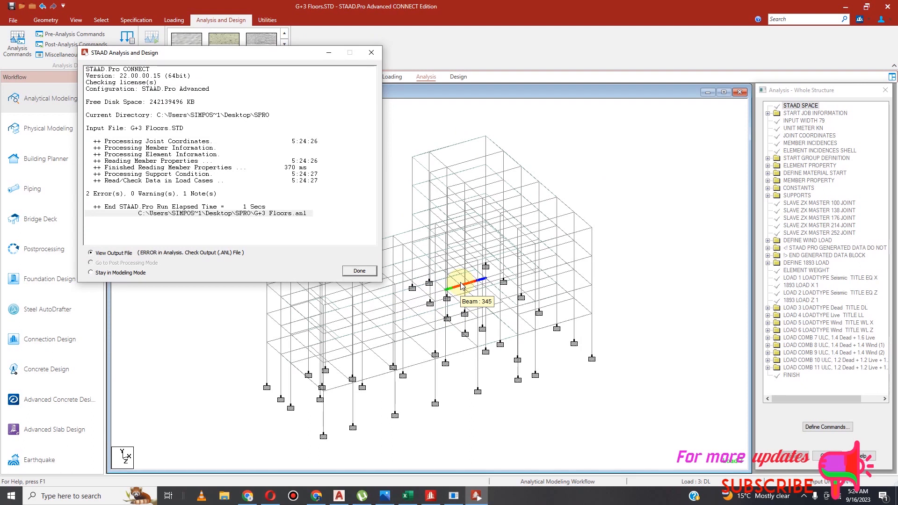
# Open the analysis output file and examine its error list and the input lines flagged with notes and errors.
pyautogui.click(368, 269)
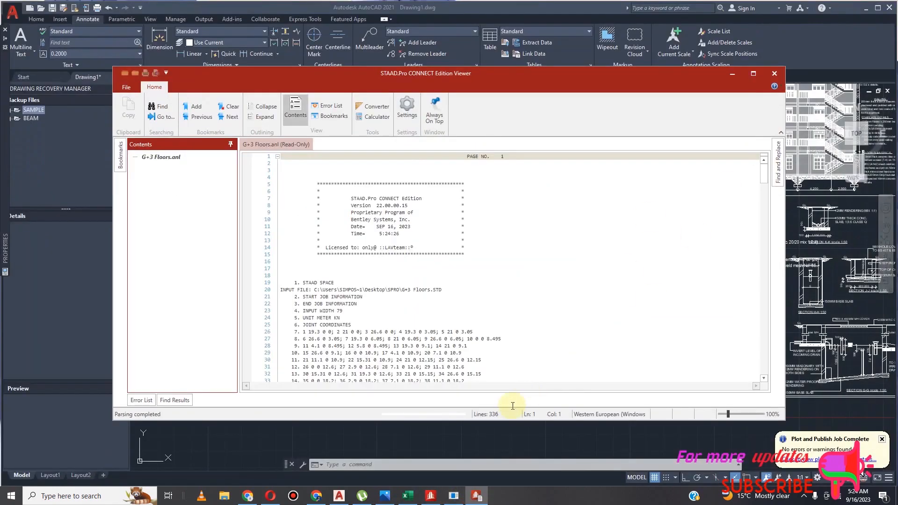
pyautogui.scroll(-2, 345, 267)
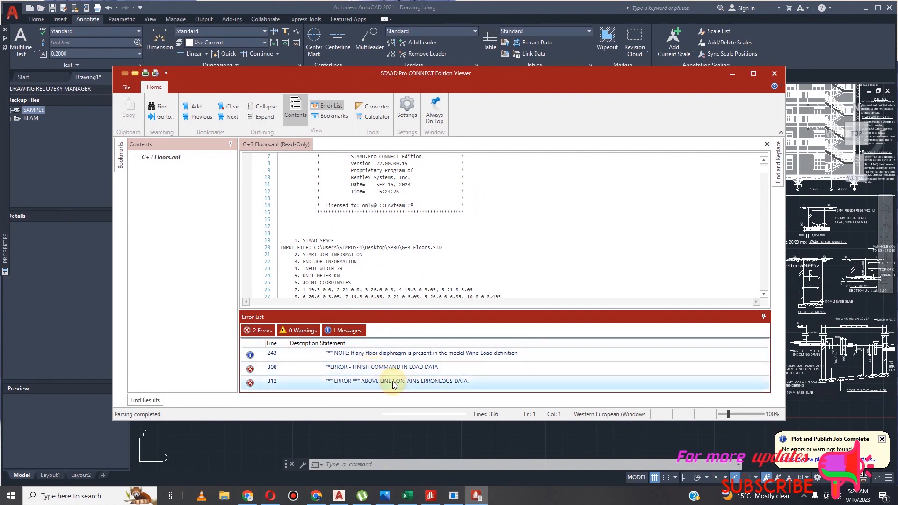
pyautogui.scroll(-18, 399, 230)
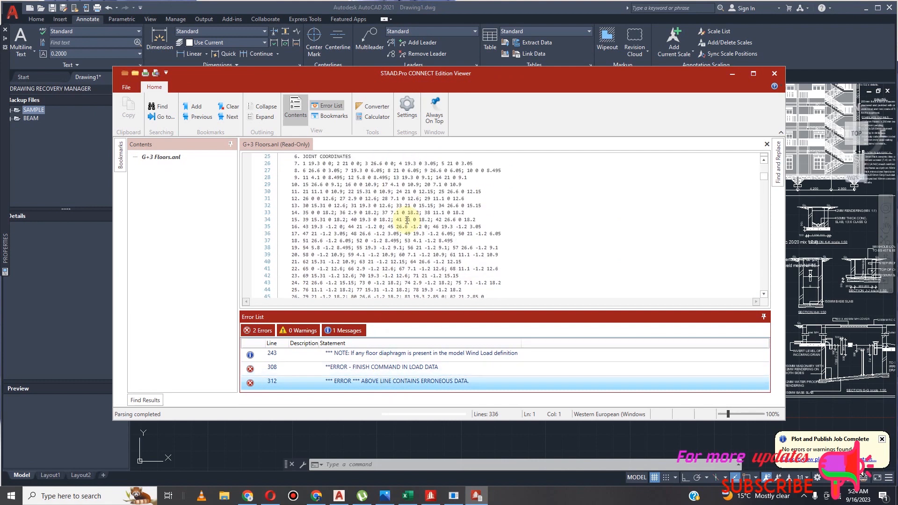
pyautogui.scroll(-20, 399, 231)
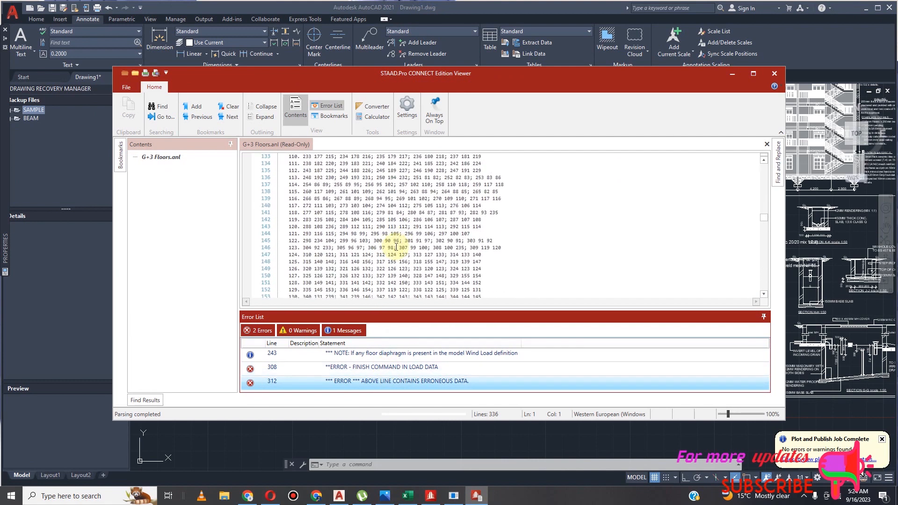
pyautogui.scroll(-20, 407, 210)
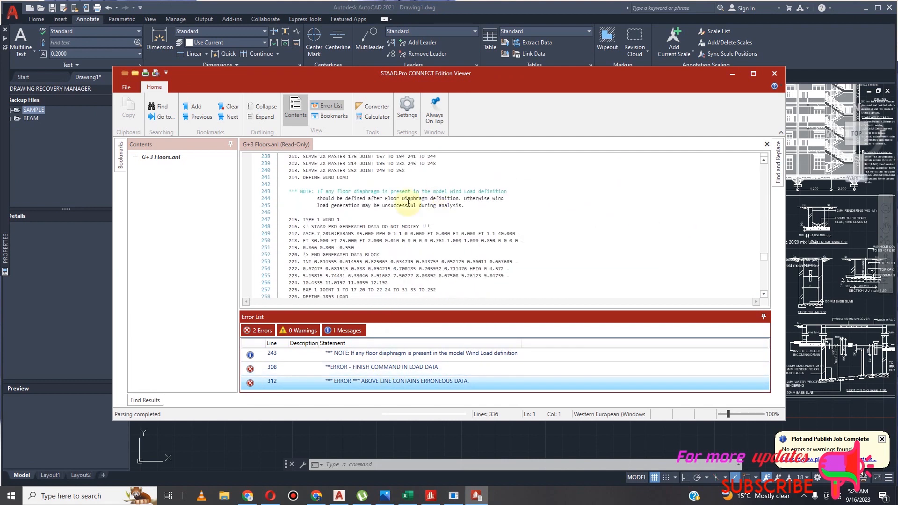
pyautogui.scroll(5, 405, 210)
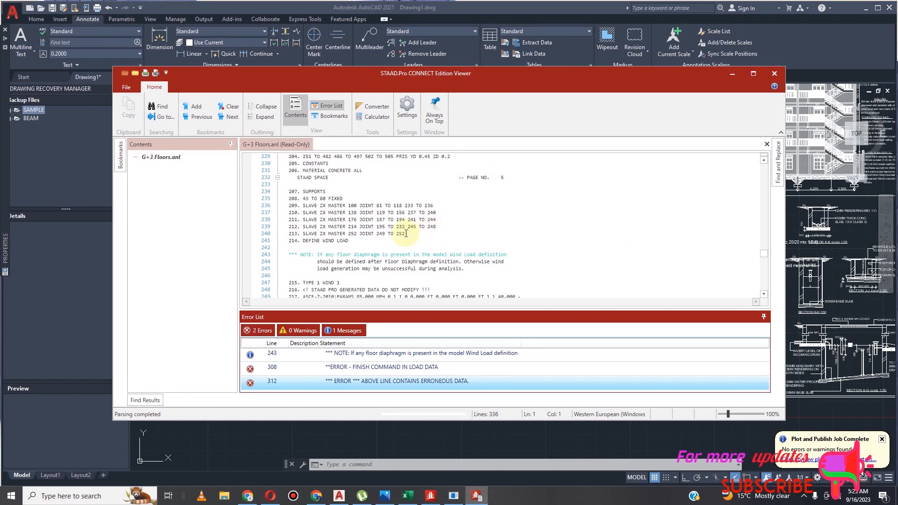
pyautogui.scroll(-4, 403, 232)
pyautogui.scroll(-18, 295, 184)
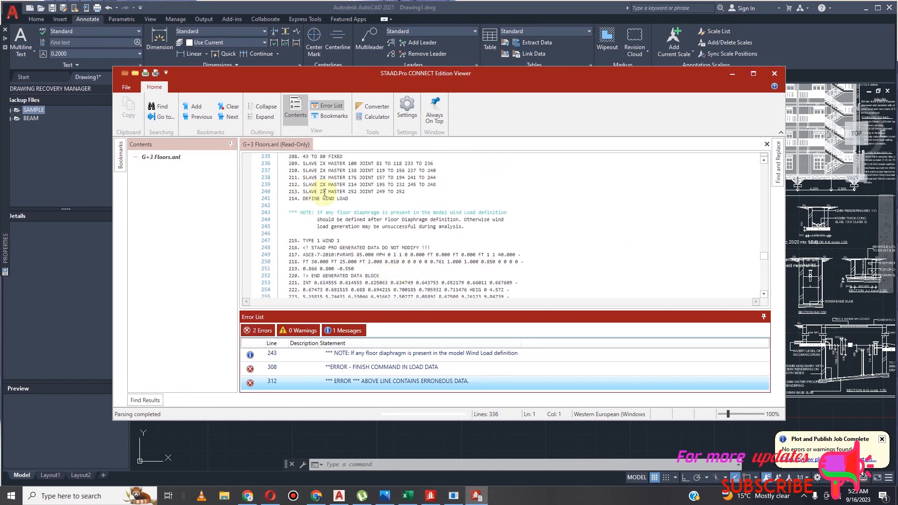
pyautogui.scroll(-3, 382, 214)
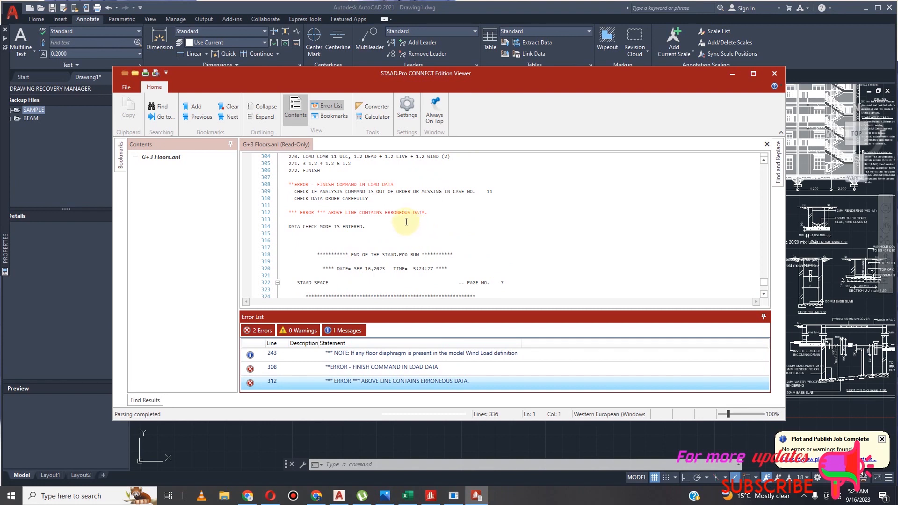
pyautogui.scroll(14, 407, 223)
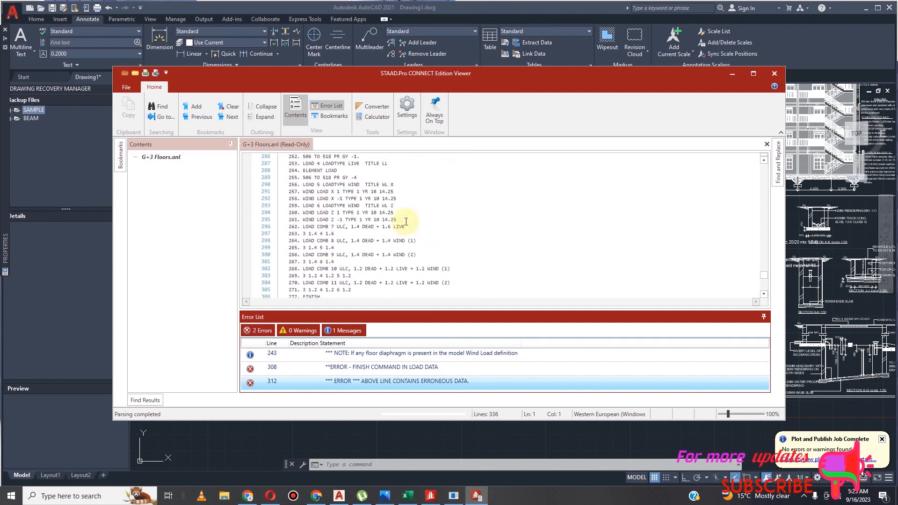
pyautogui.scroll(9, 405, 220)
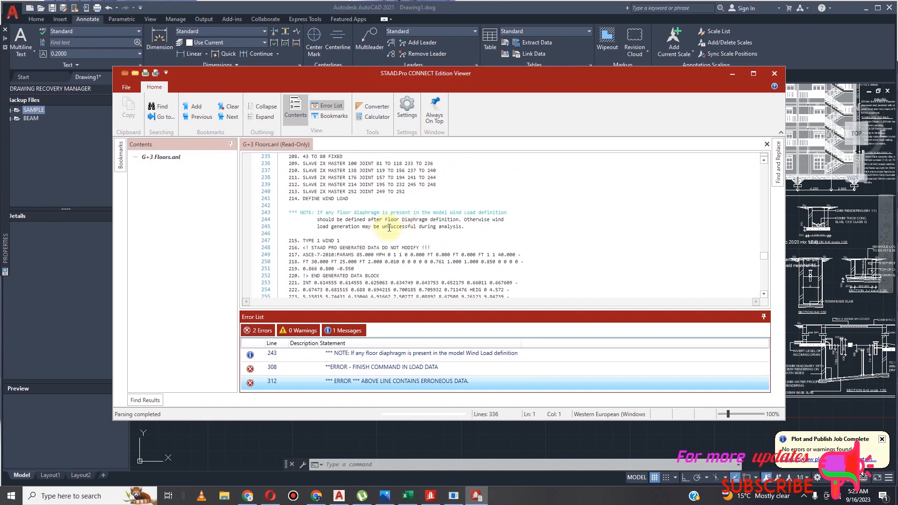
pyautogui.scroll(5, 392, 224)
pyautogui.scroll(-6, 391, 223)
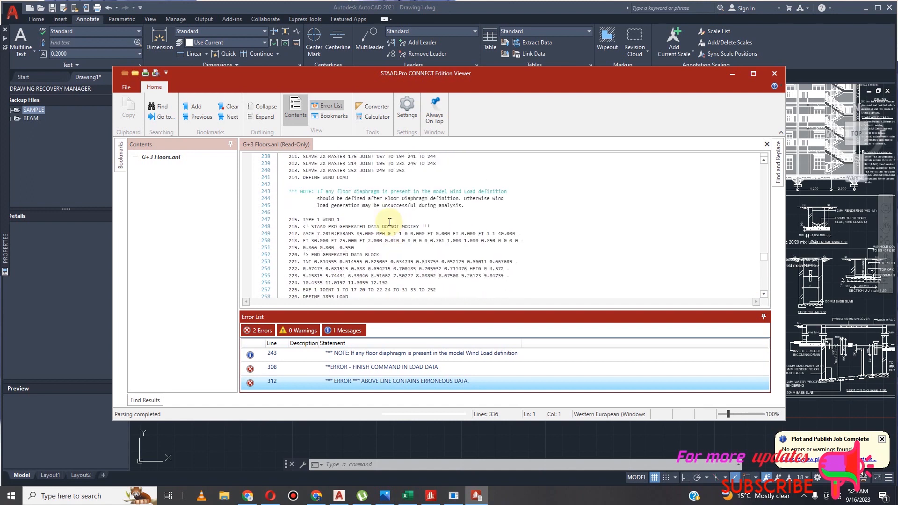
pyautogui.scroll(-20, 390, 222)
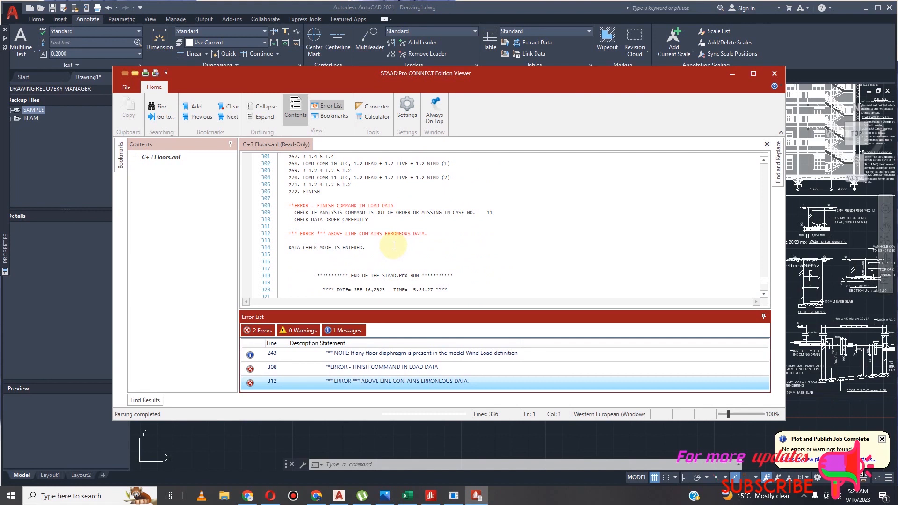
pyautogui.click(773, 74)
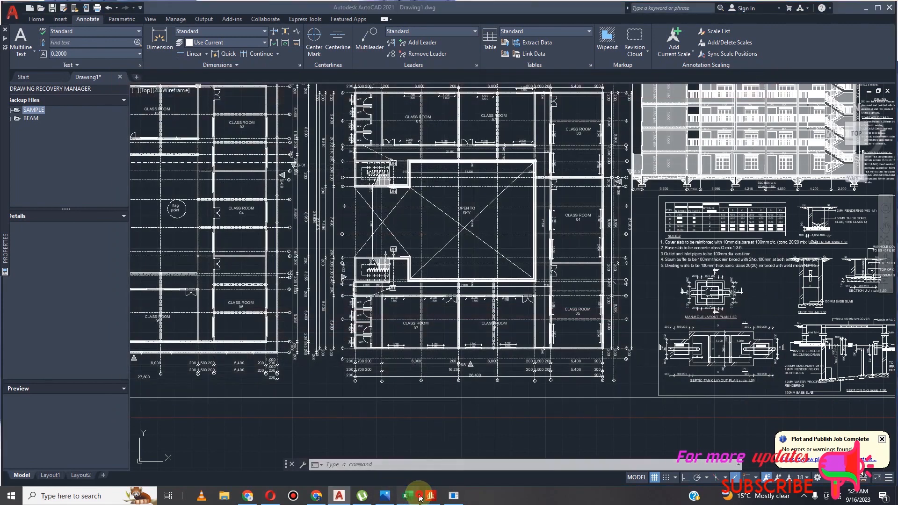
# Switch back to STAAD.Pro and check the G+3 Floors model for multiple structures.
pyautogui.click(407, 496)
pyautogui.click(431, 496)
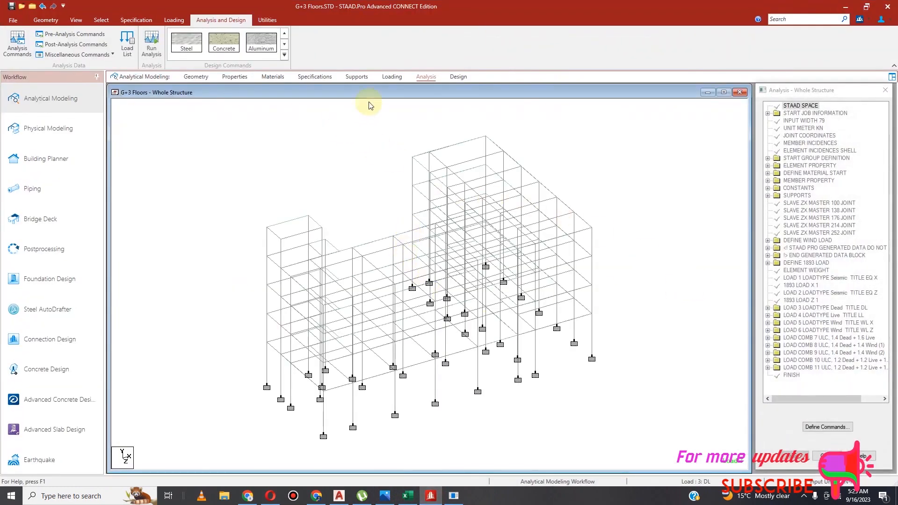
pyautogui.click(392, 77)
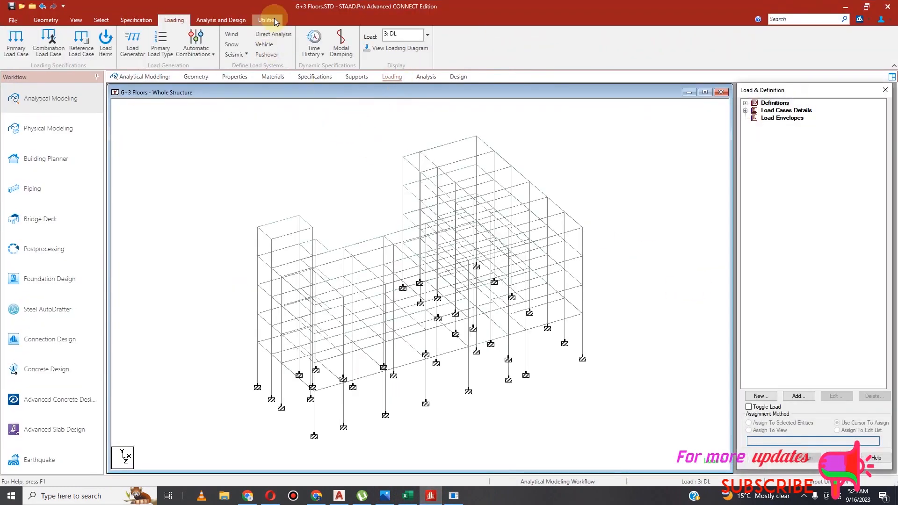
pyautogui.click(267, 20)
pyautogui.click(28, 33)
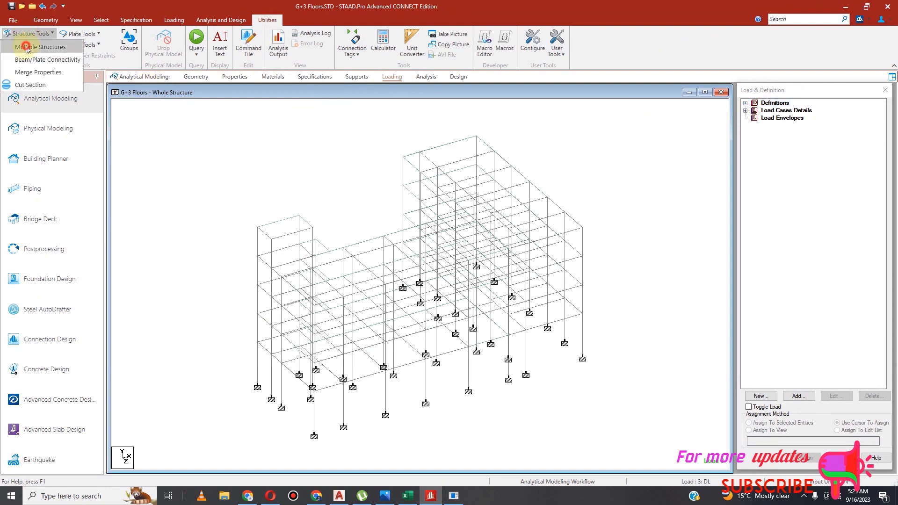
pyautogui.click(26, 47)
pyautogui.click(175, 193)
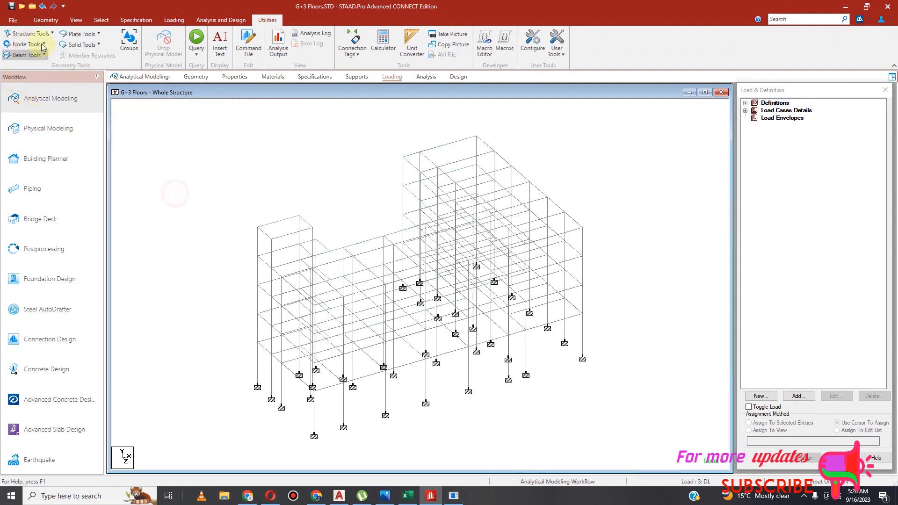
pyautogui.click(42, 45)
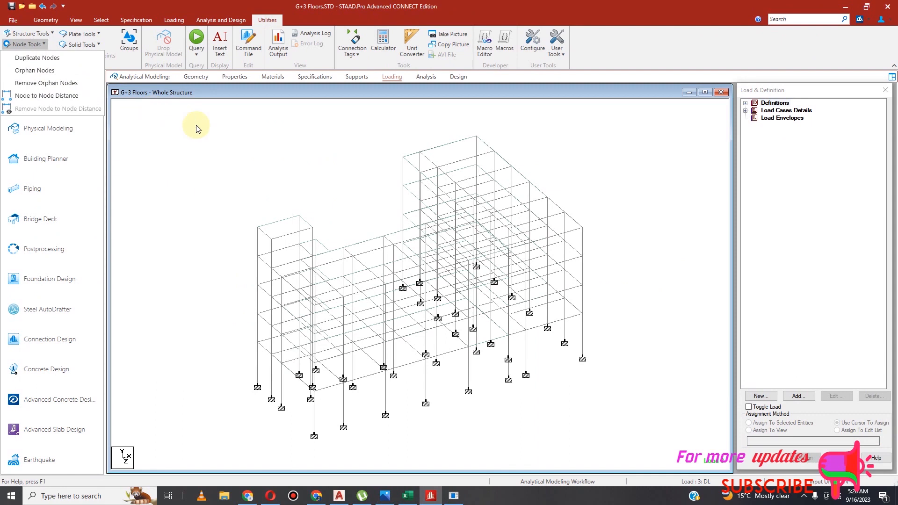
pyautogui.click(196, 127)
pyautogui.click(27, 54)
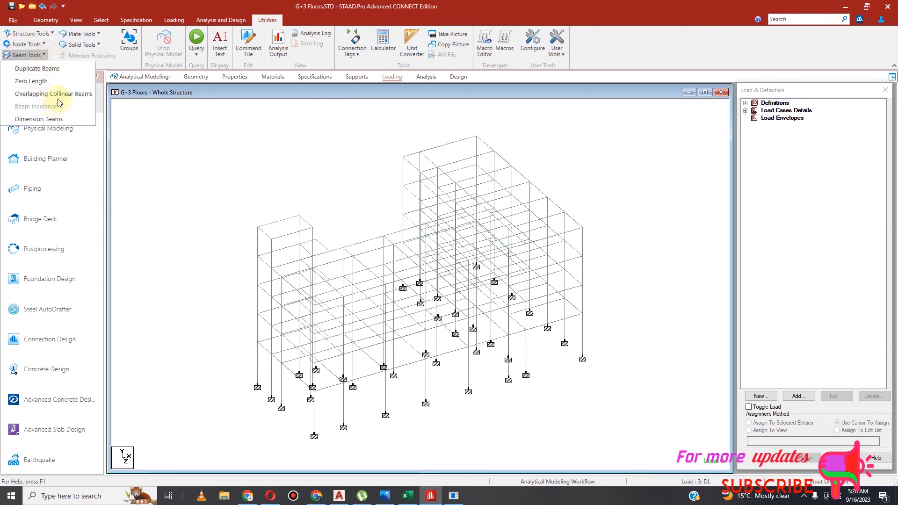
# Check the beam/plate connectivity and highlight overlapped pairs 507 116, 507 118, 507 121, 507 123 and 507 124 in the model.
pyautogui.click(42, 34)
pyautogui.click(49, 60)
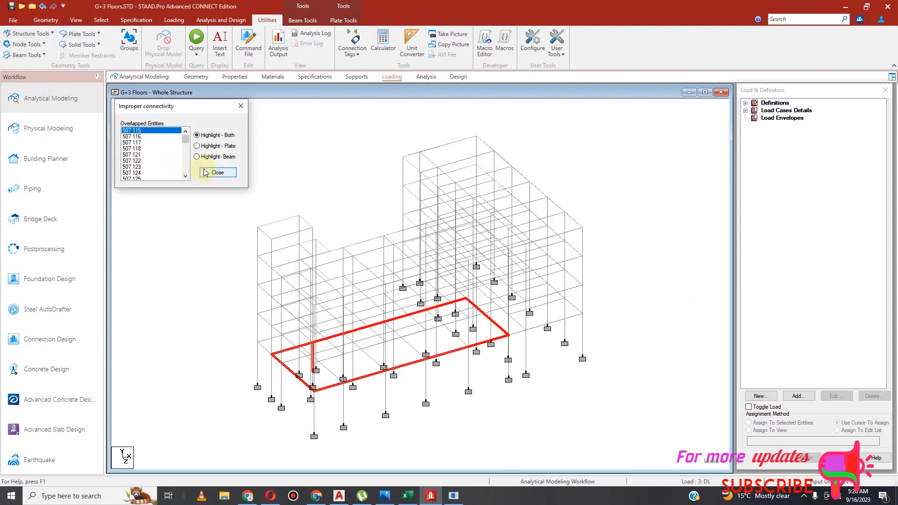
pyautogui.click(136, 137)
pyautogui.click(134, 149)
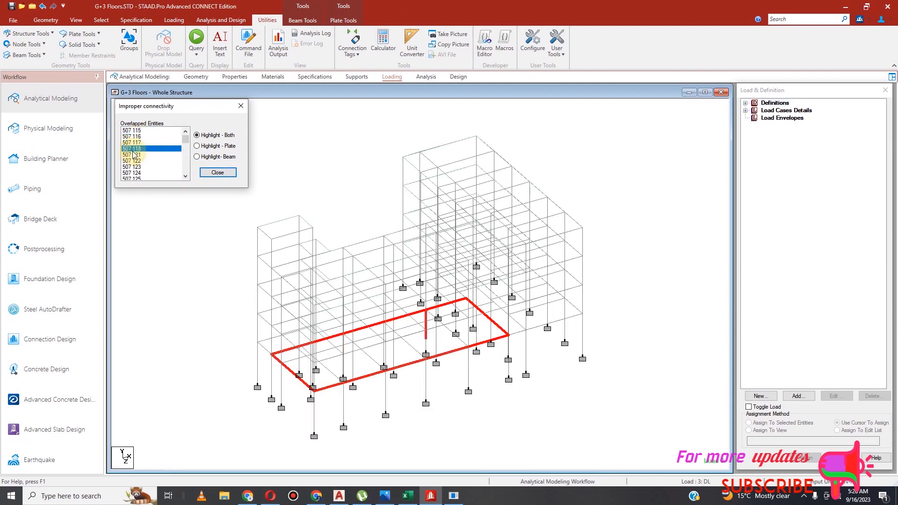
pyautogui.click(134, 155)
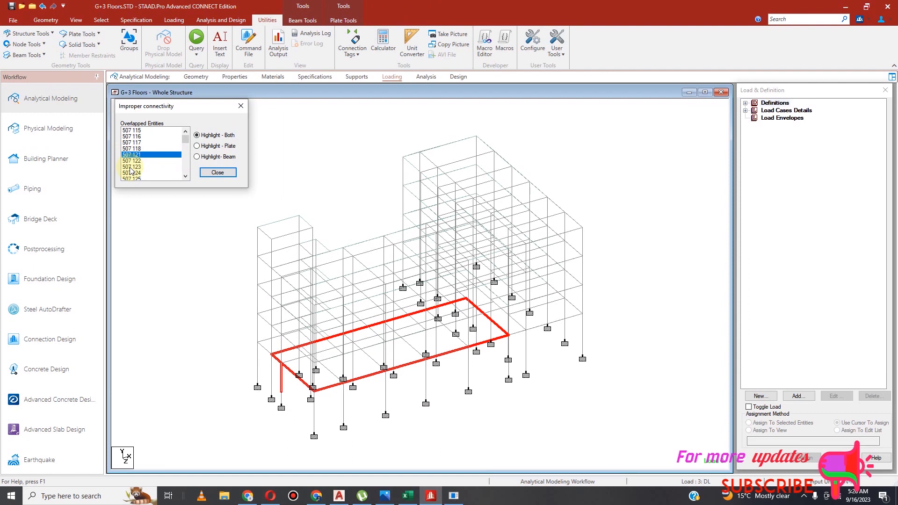
pyautogui.click(131, 167)
pyautogui.click(131, 173)
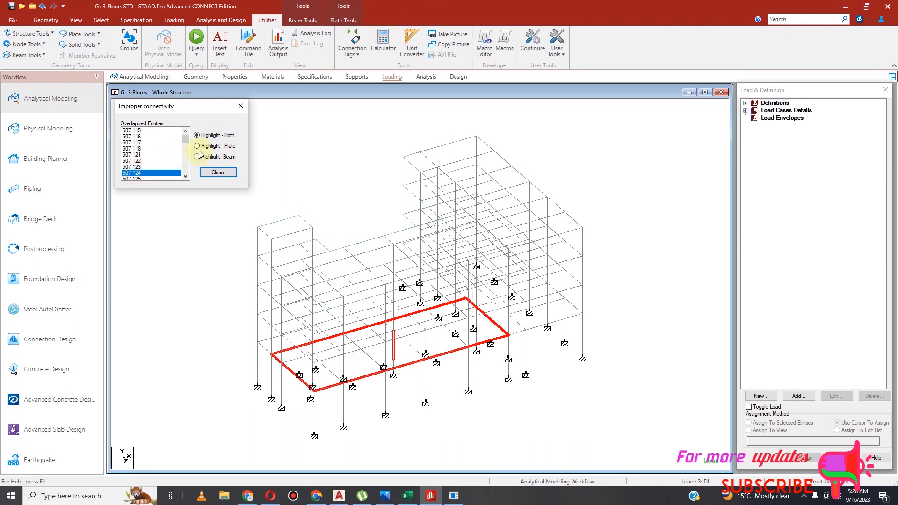
pyautogui.scroll(1, 418, 363)
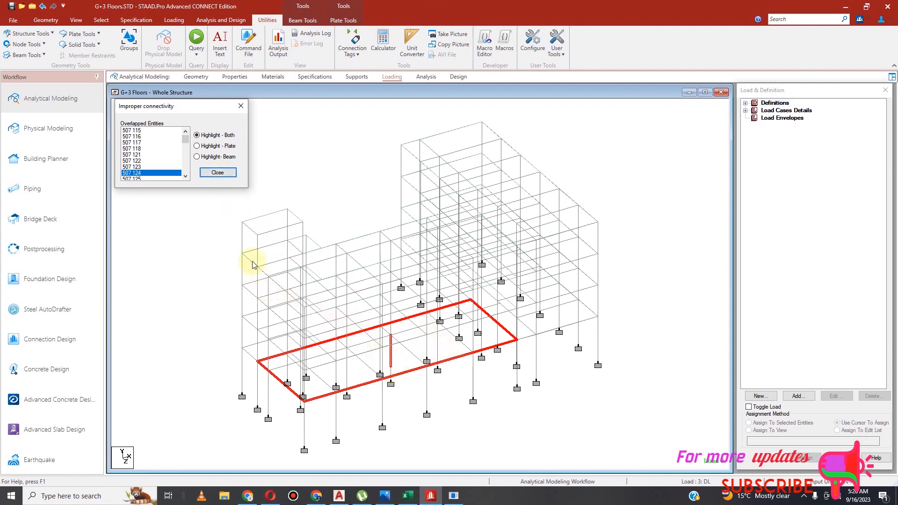
pyautogui.click(218, 172)
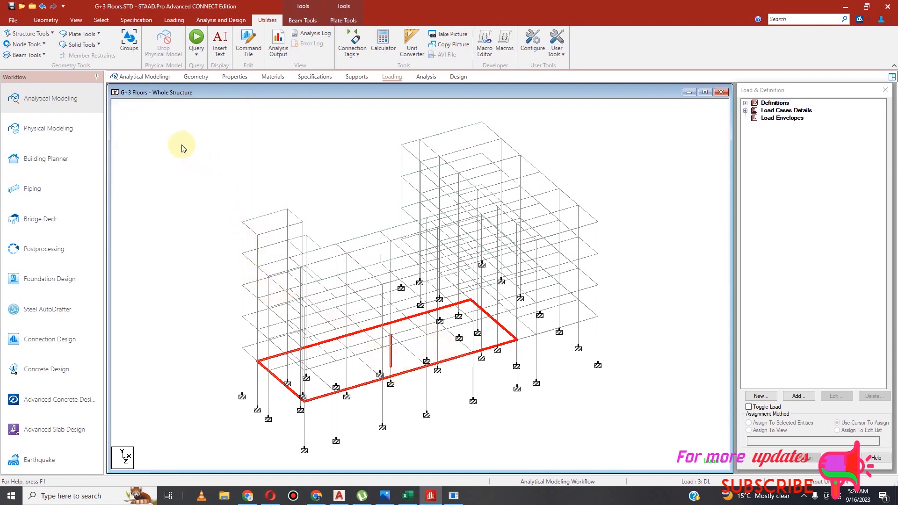
# Check the G+3 Floors model for duplicate plates.
pyautogui.click(86, 33)
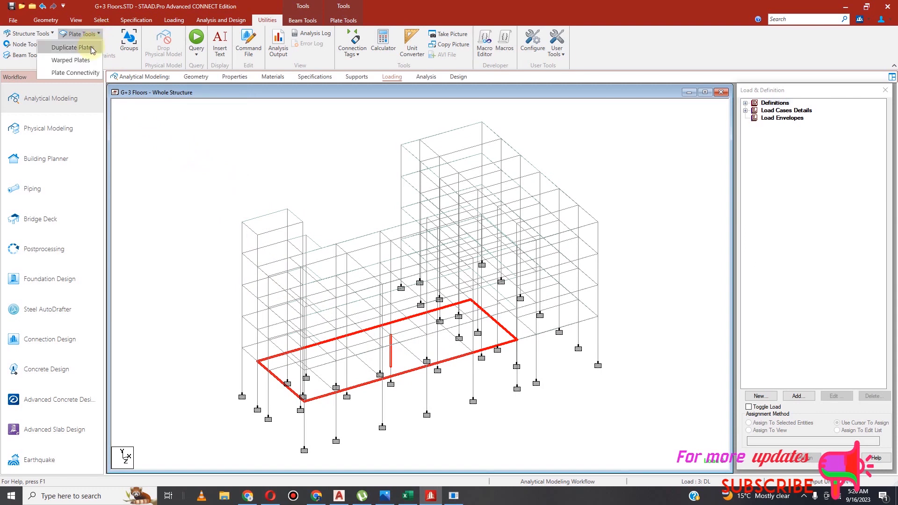
pyautogui.click(71, 47)
pyautogui.click(462, 265)
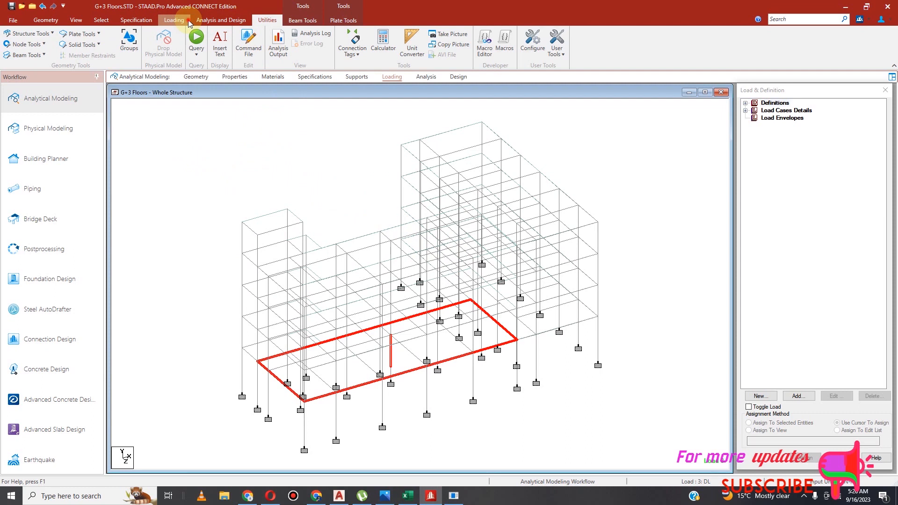
# Examine the wind load items in load cases WL X and WL Z, comparing the X 1 and X -1 loads on the model.
pyautogui.click(174, 20)
pyautogui.click(745, 111)
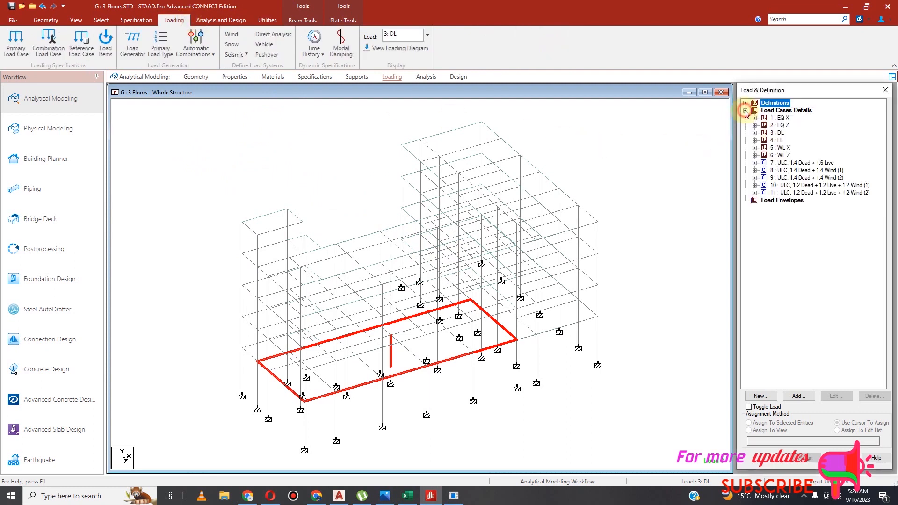
pyautogui.click(755, 148)
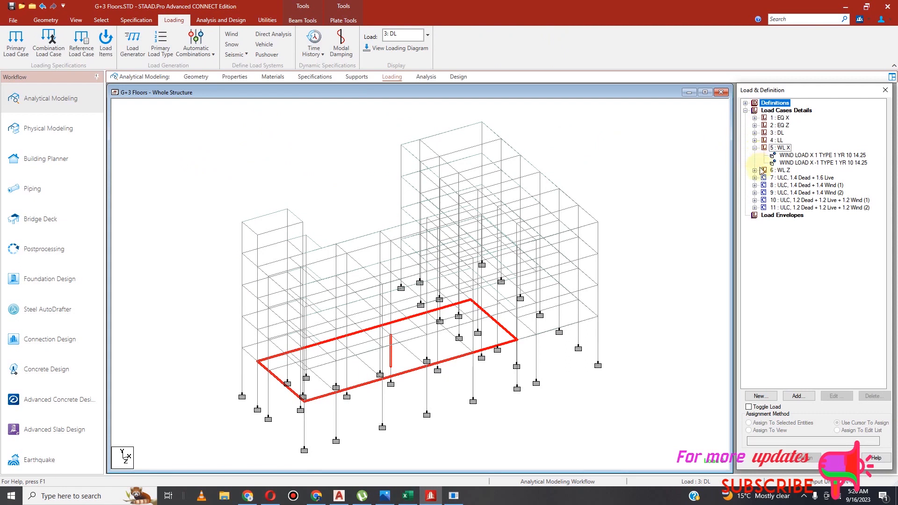
pyautogui.click(756, 171)
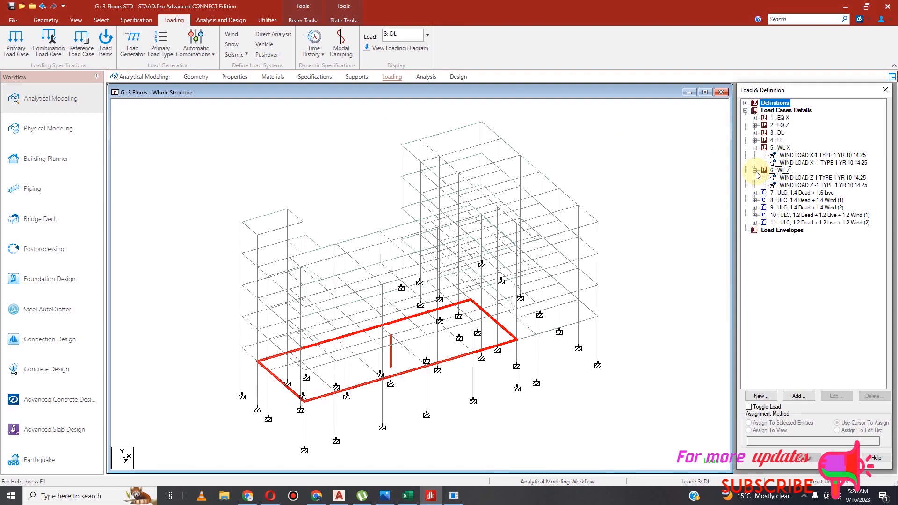
pyautogui.click(684, 251)
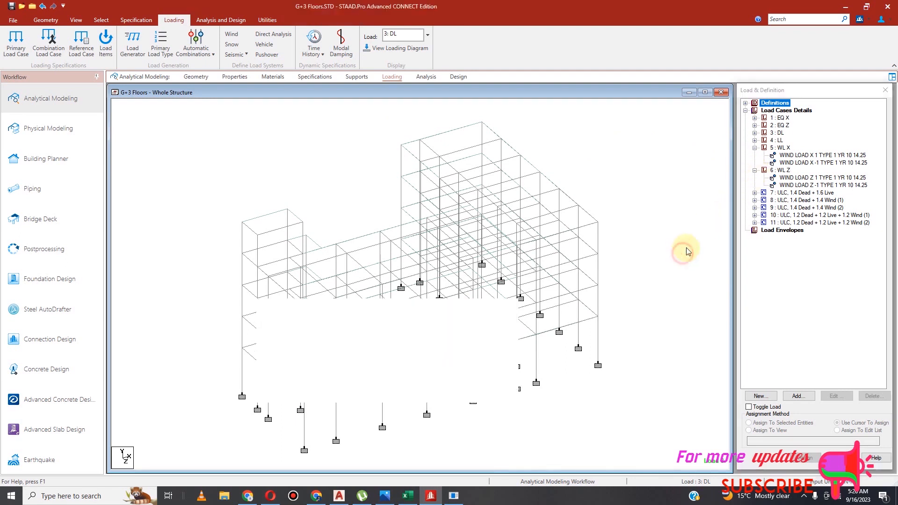
pyautogui.click(789, 158)
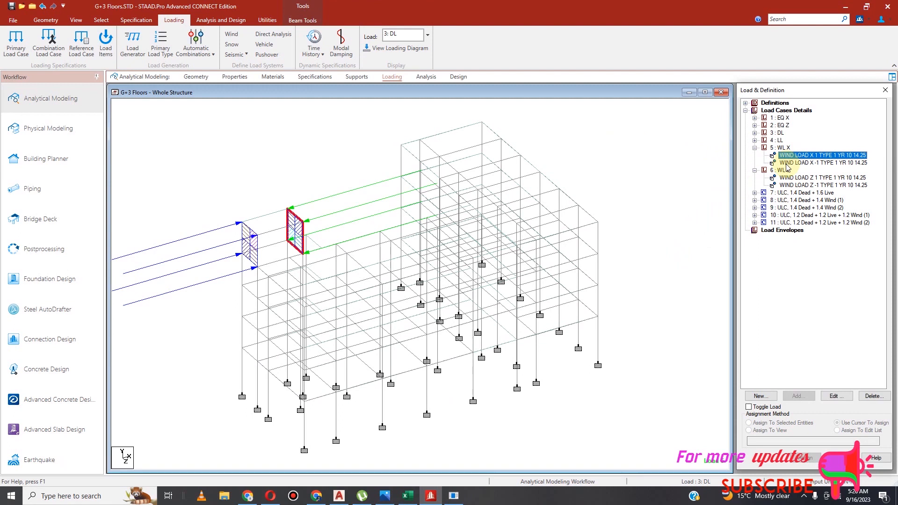
pyautogui.click(789, 164)
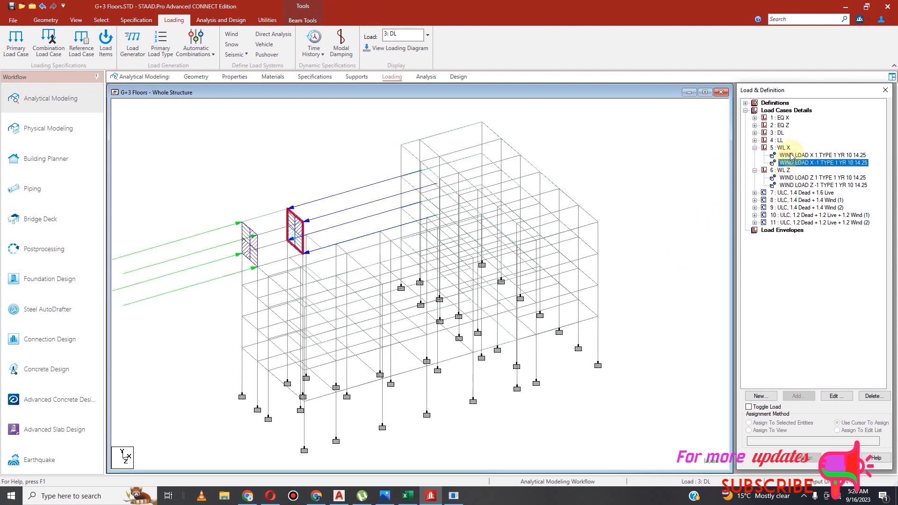
pyautogui.click(791, 156)
pyautogui.click(791, 162)
pyautogui.click(790, 157)
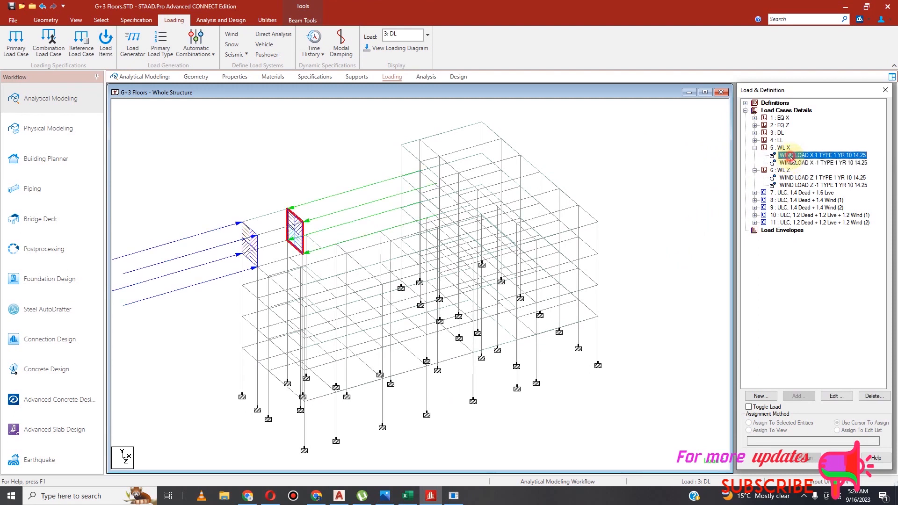
pyautogui.click(789, 163)
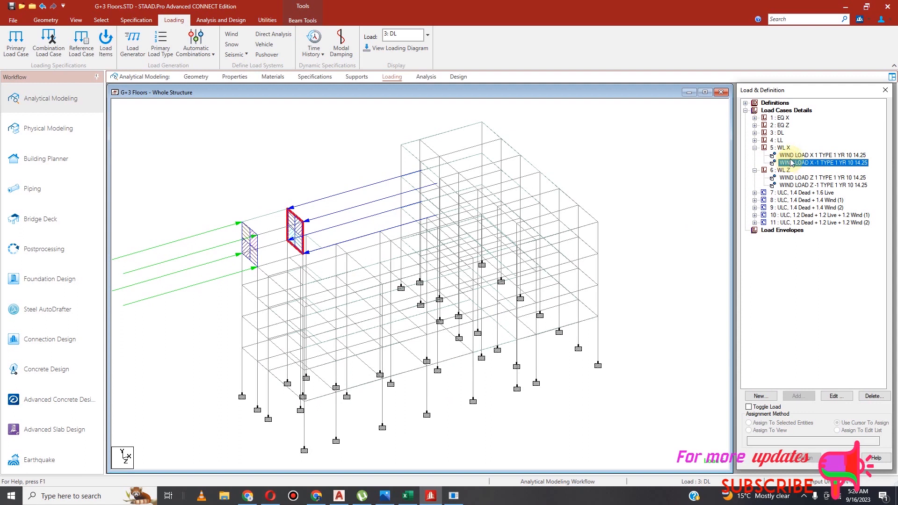
pyautogui.click(790, 157)
pyautogui.click(790, 163)
pyautogui.click(790, 156)
pyautogui.click(793, 164)
# Delete the wind load cases WL X and WL Z.
pyautogui.click(789, 148)
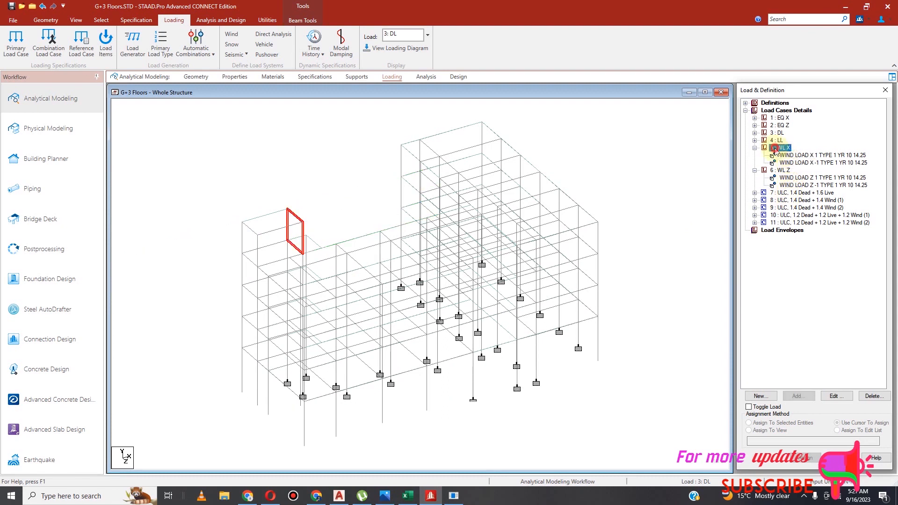
pyautogui.click(873, 396)
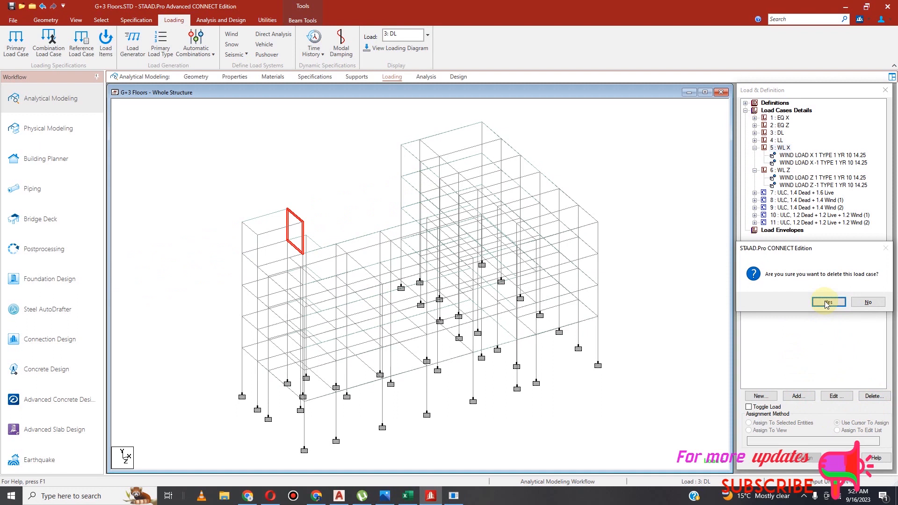
pyautogui.click(824, 303)
pyautogui.click(873, 396)
pyautogui.click(826, 303)
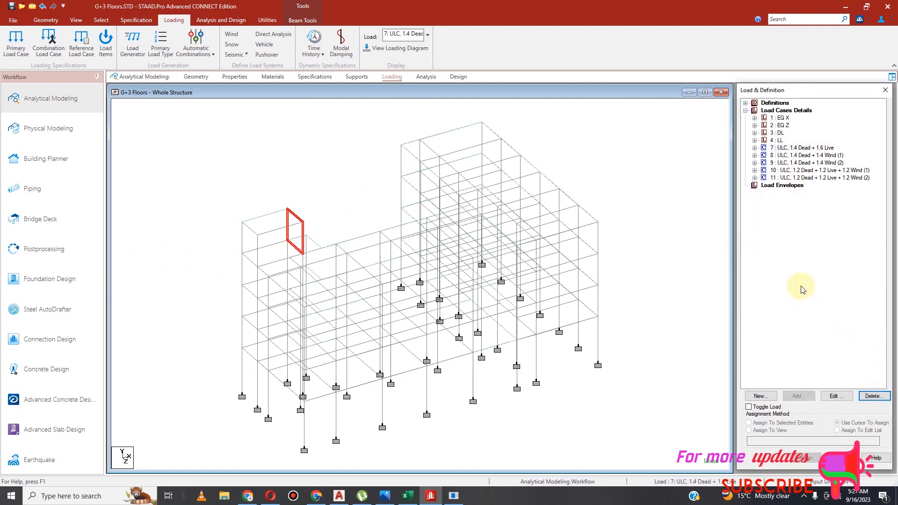
# Delete the wind definition TYPE 1 : WIND 1 with its intensity and exposure.
pyautogui.click(746, 103)
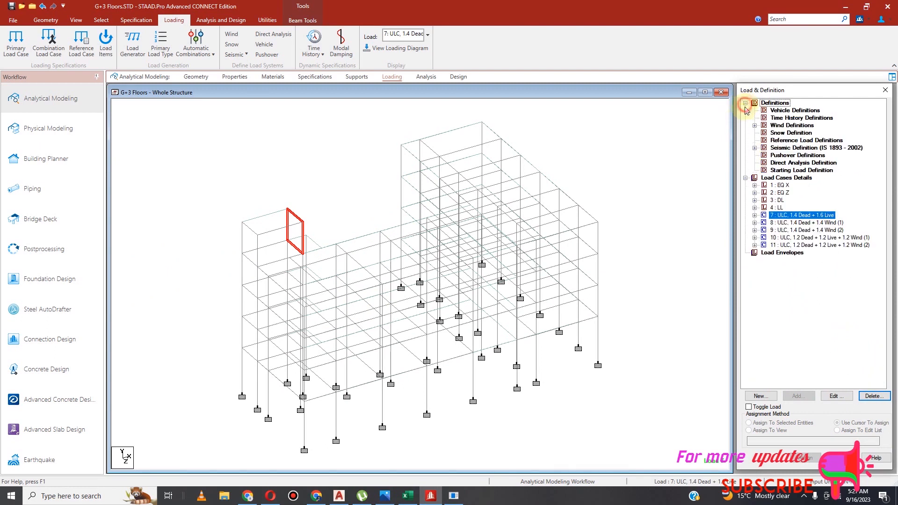
pyautogui.click(755, 126)
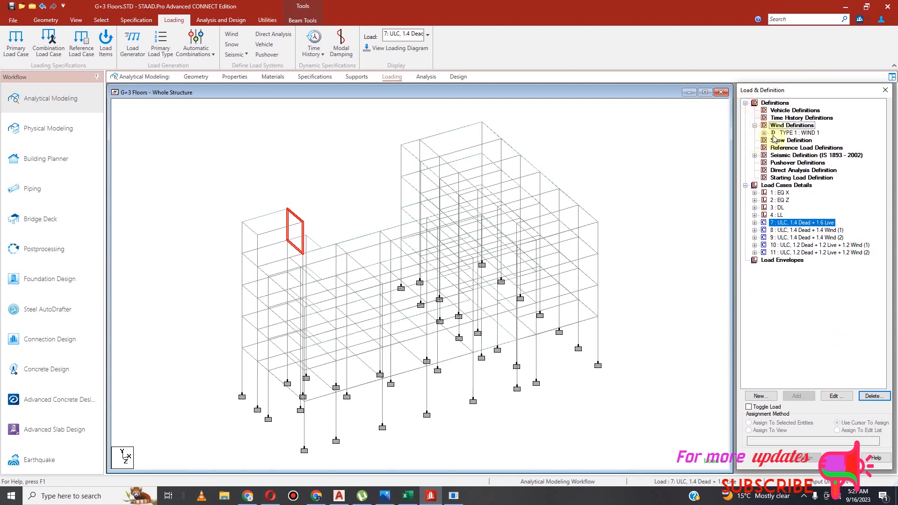
pyautogui.click(765, 133)
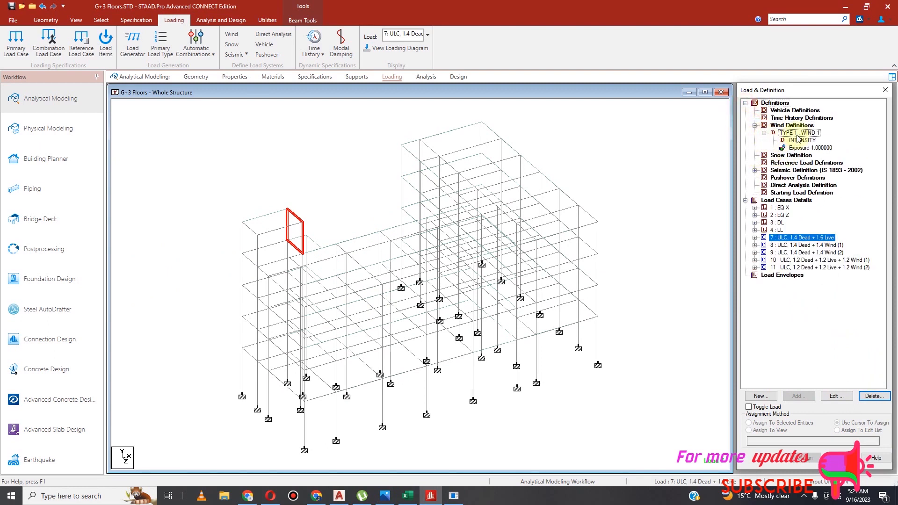
pyautogui.click(874, 397)
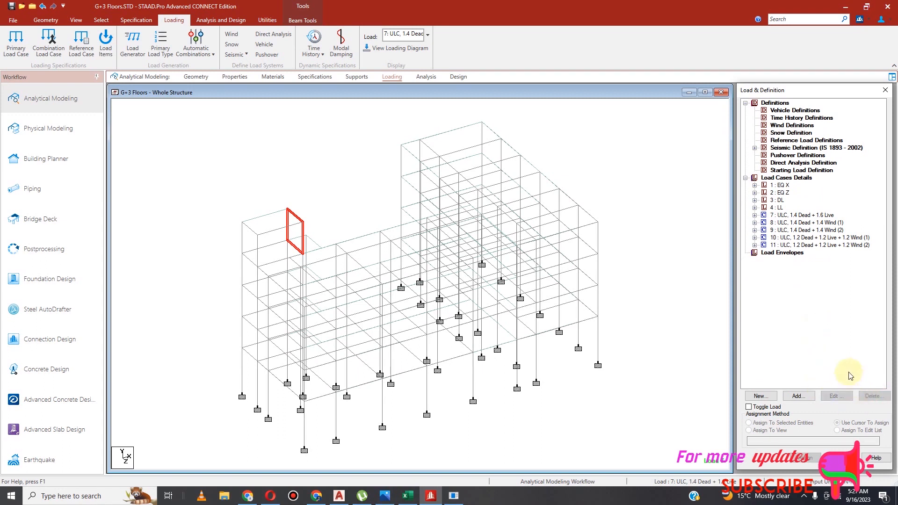
# Add a new wind definition with type number 1 and the comment WIND 1.
pyautogui.click(791, 125)
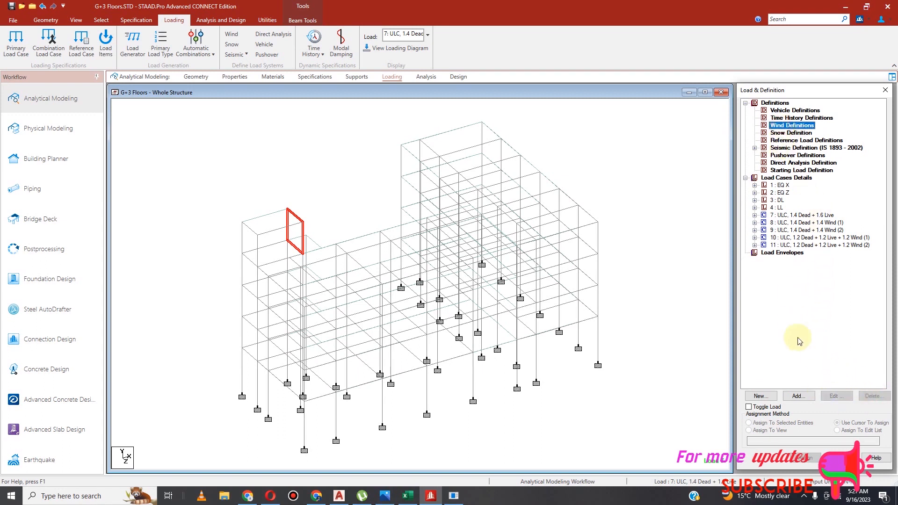
pyautogui.click(800, 396)
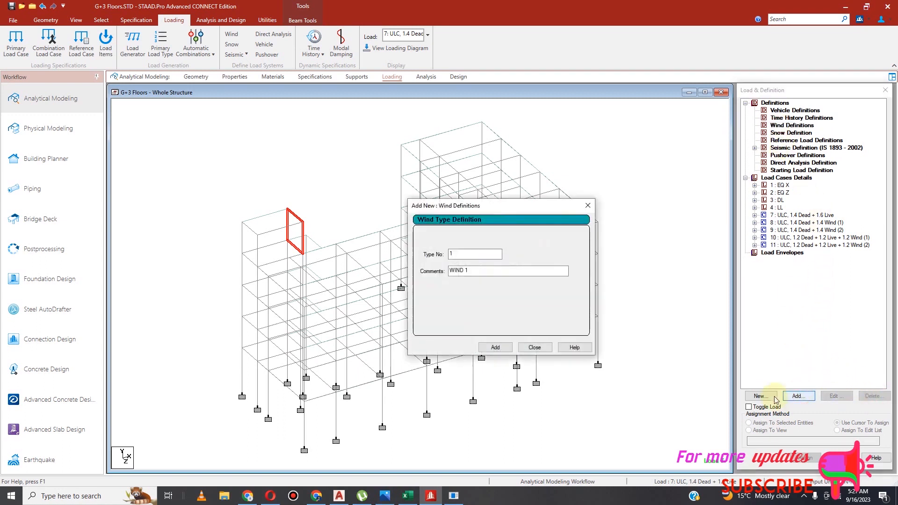
pyautogui.click(496, 347)
pyautogui.click(535, 347)
# Start an ASCE-7 intensity calculation for wind type 1 and set the units of the building height and both lengths to metres.
pyautogui.click(808, 133)
pyautogui.click(799, 397)
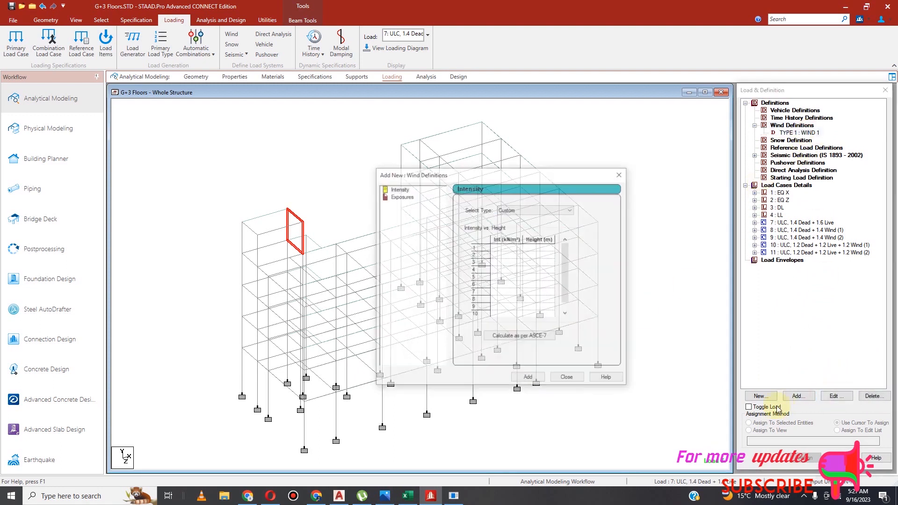
pyautogui.click(534, 337)
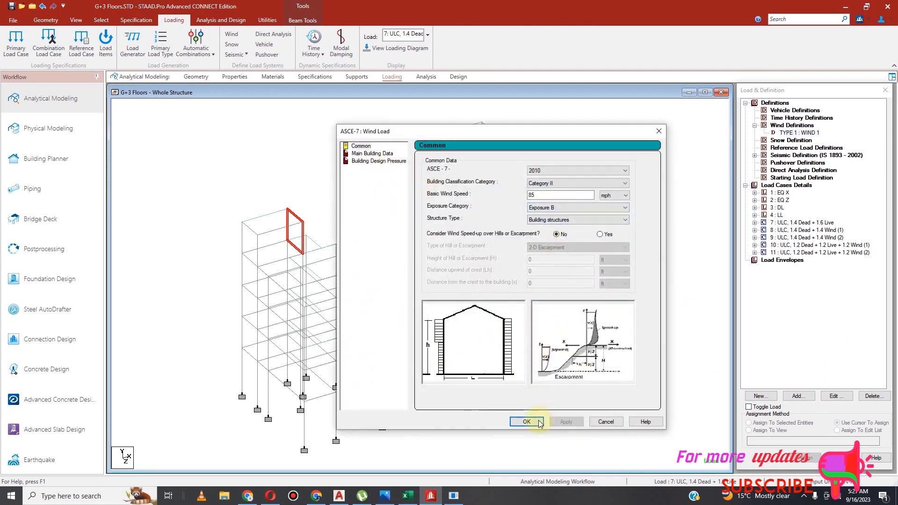
pyautogui.click(372, 154)
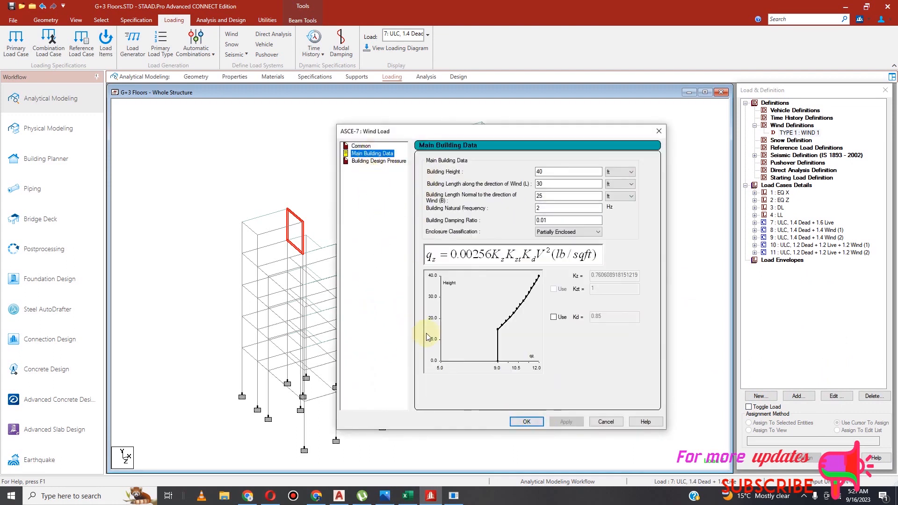
pyautogui.click(631, 172)
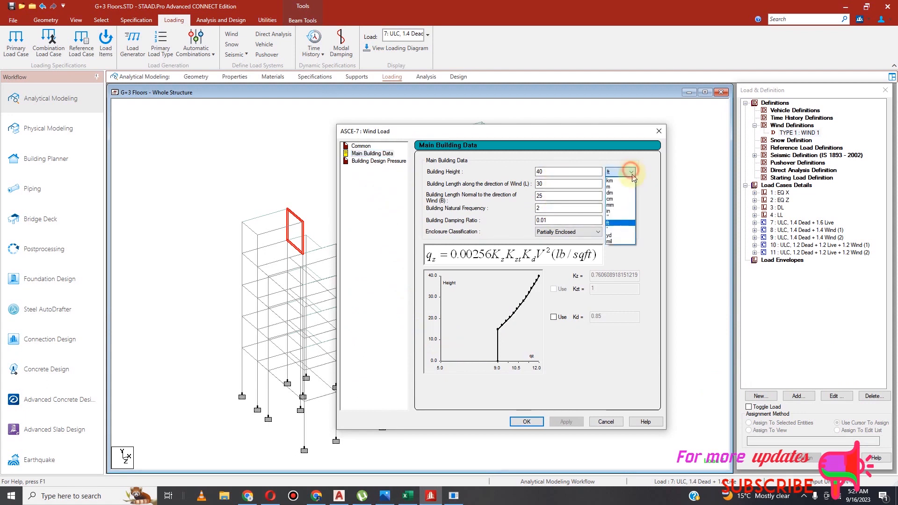
pyautogui.click(620, 187)
pyautogui.click(631, 184)
pyautogui.click(628, 199)
pyautogui.click(630, 196)
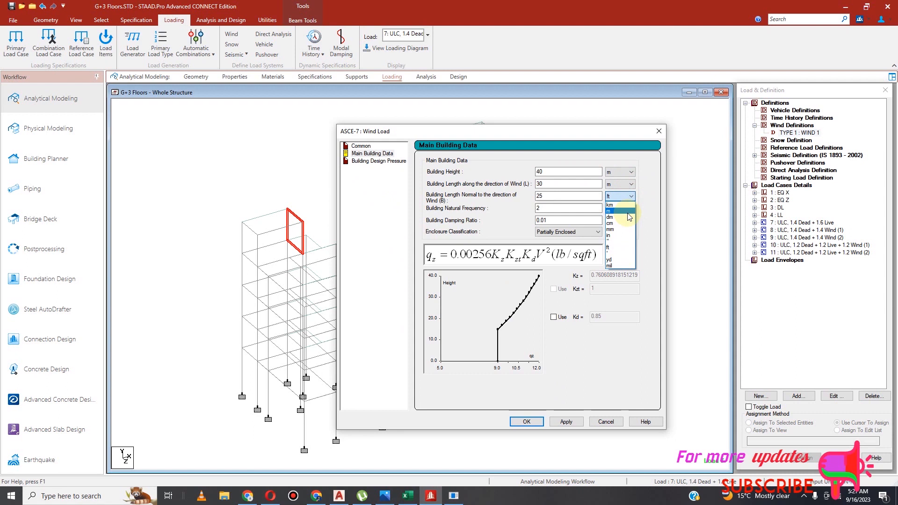
pyautogui.click(620, 212)
# Set the building height to 14.25 m and the enclosure classification to Enclosed Building, and apply the main building data.
pyautogui.doubleClick(572, 172)
pyautogui.write('14.25')
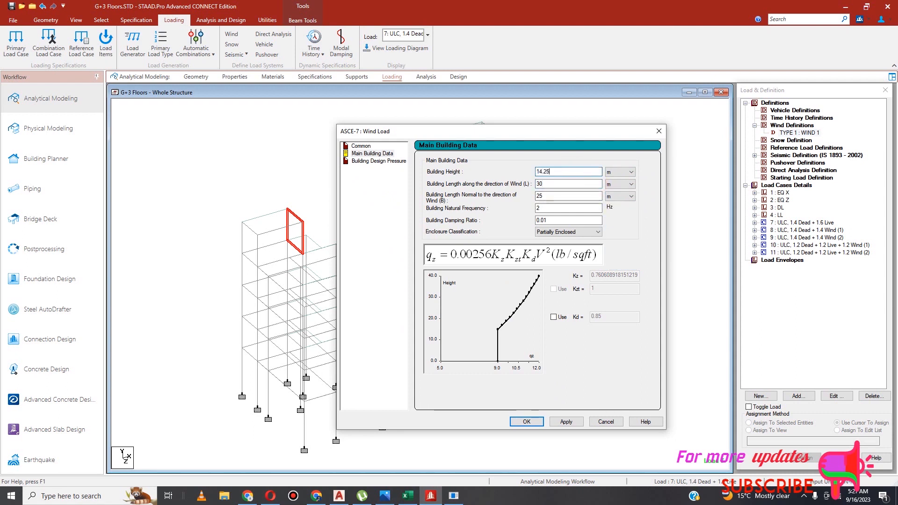
pyautogui.click(598, 232)
pyautogui.click(590, 253)
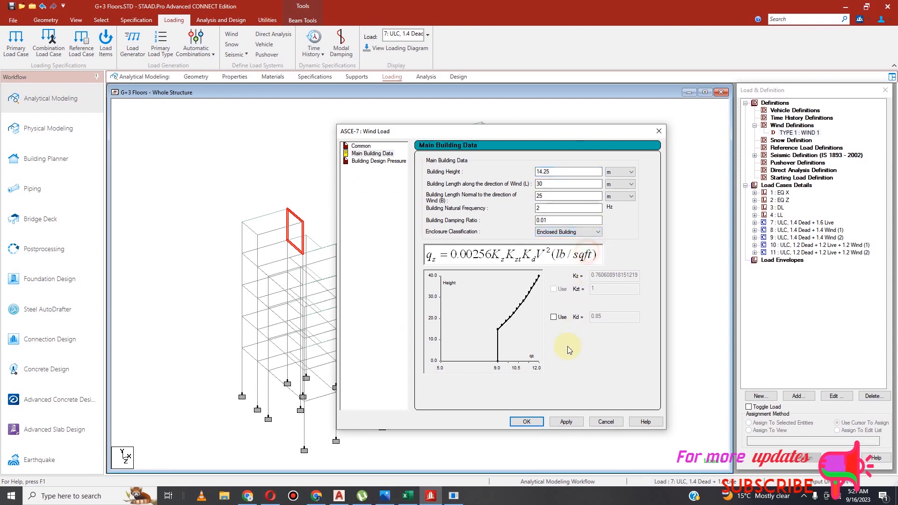
pyautogui.click(566, 422)
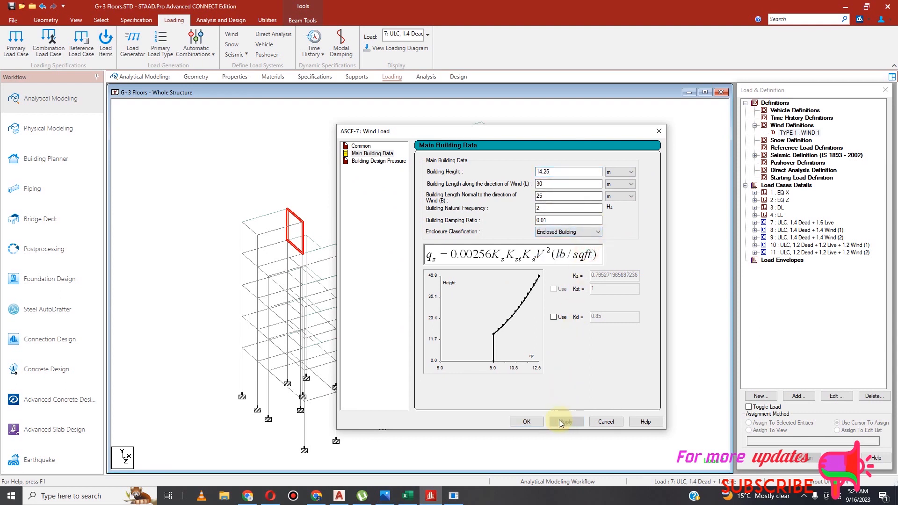
# Review the ASCE-7 wind data pages, accept them and add the calculated intensities to wind type 1.
pyautogui.click(366, 146)
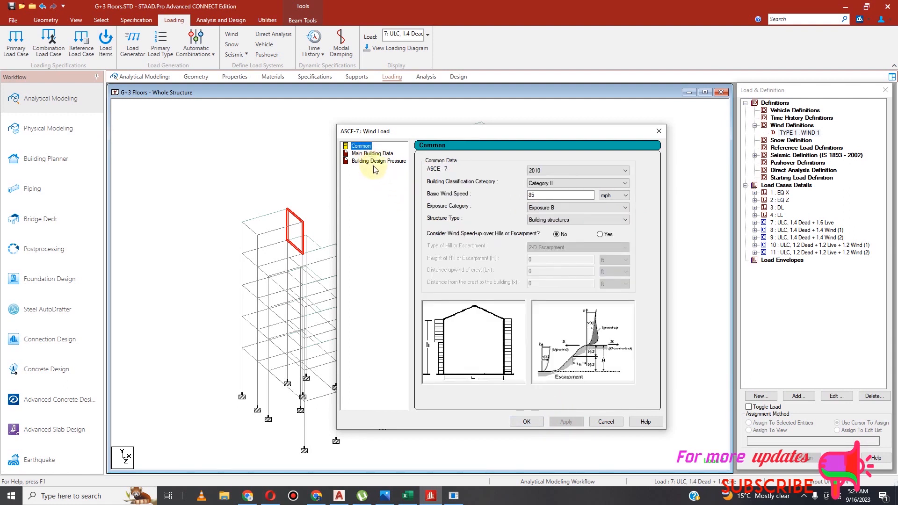
pyautogui.click(374, 161)
pyautogui.click(373, 154)
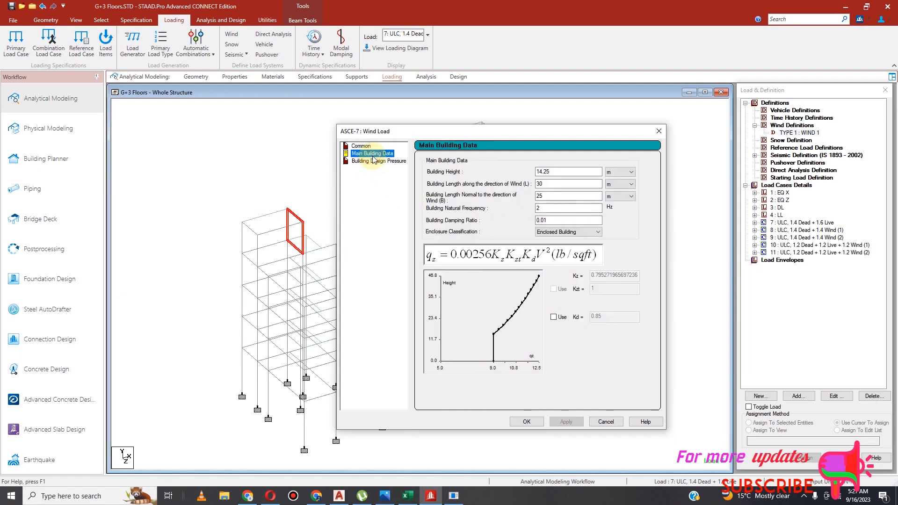
pyautogui.click(361, 147)
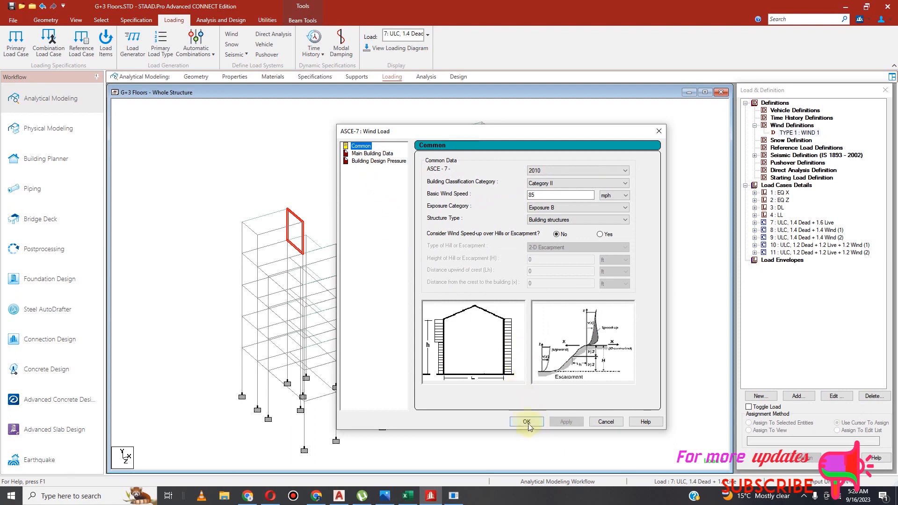
pyautogui.click(527, 423)
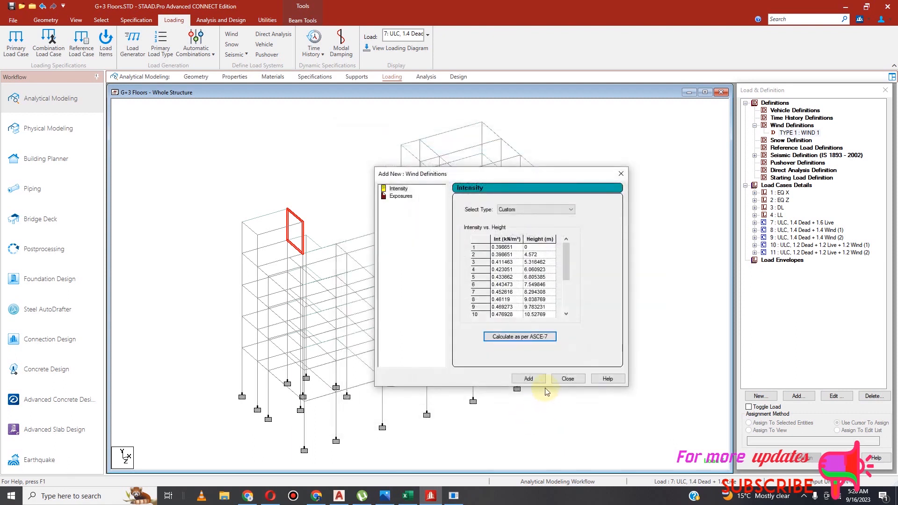
pyautogui.click(531, 379)
# Check the exposure and intensity data, then reopen the ASCE-7 calculation and set the building height and both length units to metres.
pyautogui.doubleClick(529, 238)
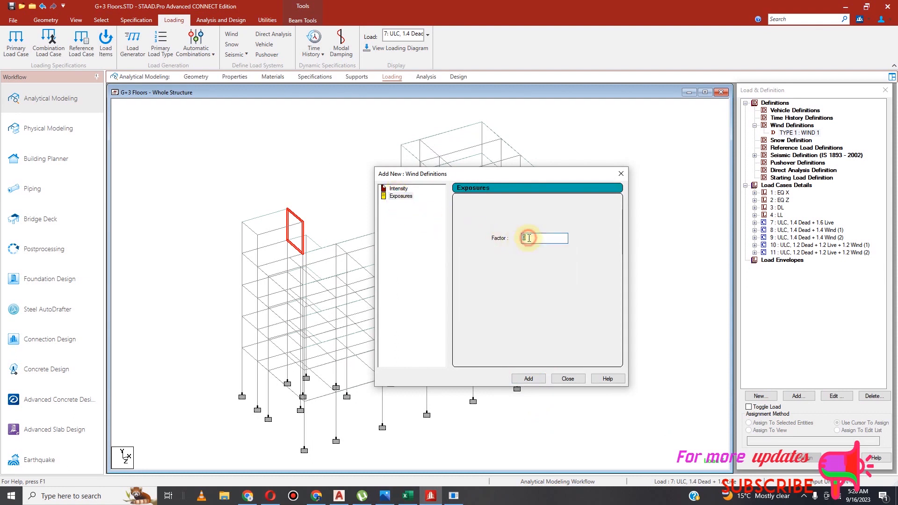
pyautogui.click(398, 189)
pyautogui.click(402, 196)
pyautogui.click(399, 189)
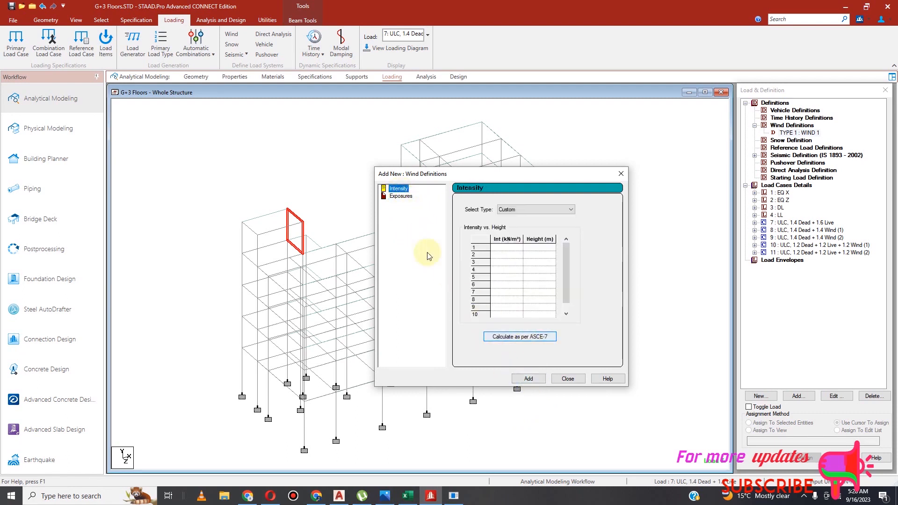
pyautogui.click(520, 337)
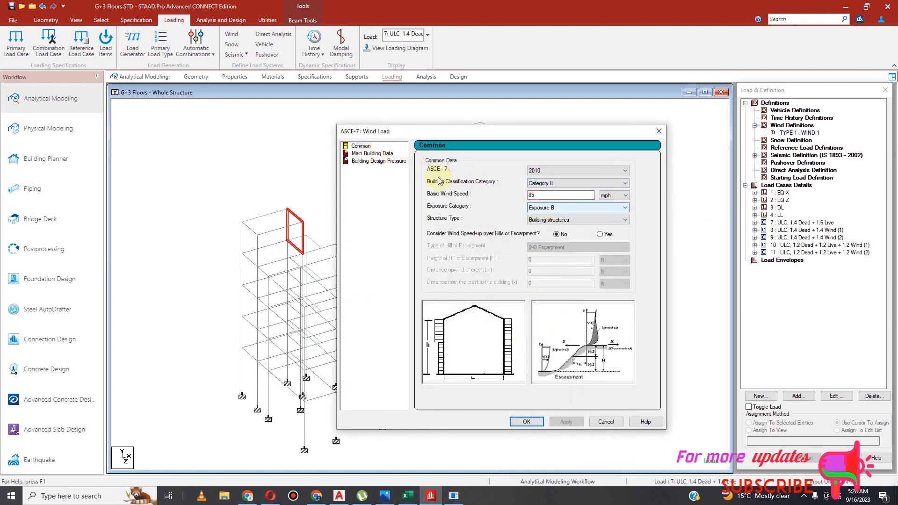
pyautogui.click(373, 153)
pyautogui.click(620, 172)
pyautogui.click(613, 187)
pyautogui.click(631, 184)
pyautogui.click(628, 199)
pyautogui.click(631, 196)
pyautogui.click(627, 211)
# Enter a building height of 14.25 m, choose Enclosed Building as the enclosure classification, and apply the ASCE-7 main building data.
pyautogui.doubleClick(555, 170)
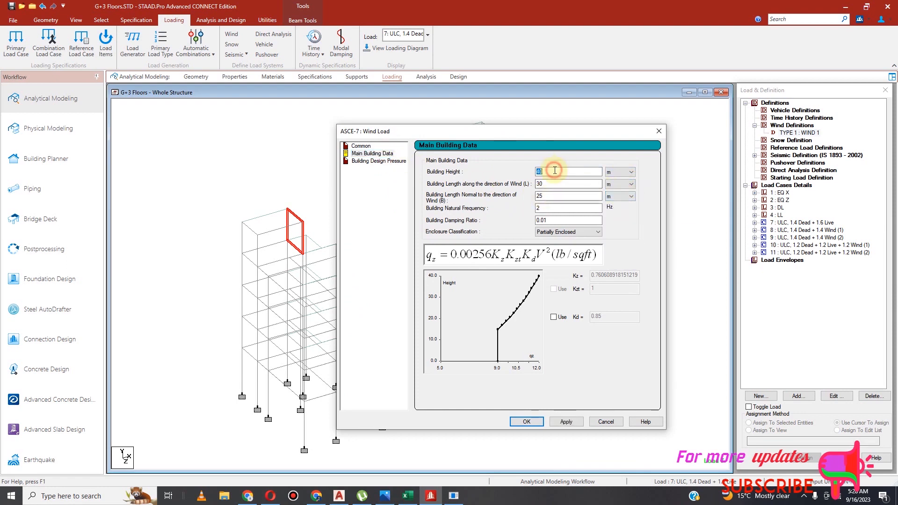
pyautogui.write('14.25')
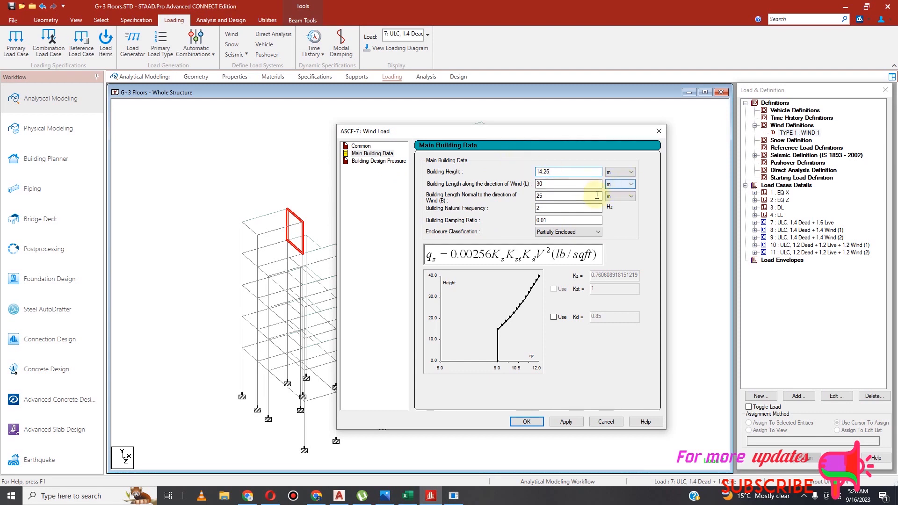
pyautogui.click(561, 422)
pyautogui.click(372, 153)
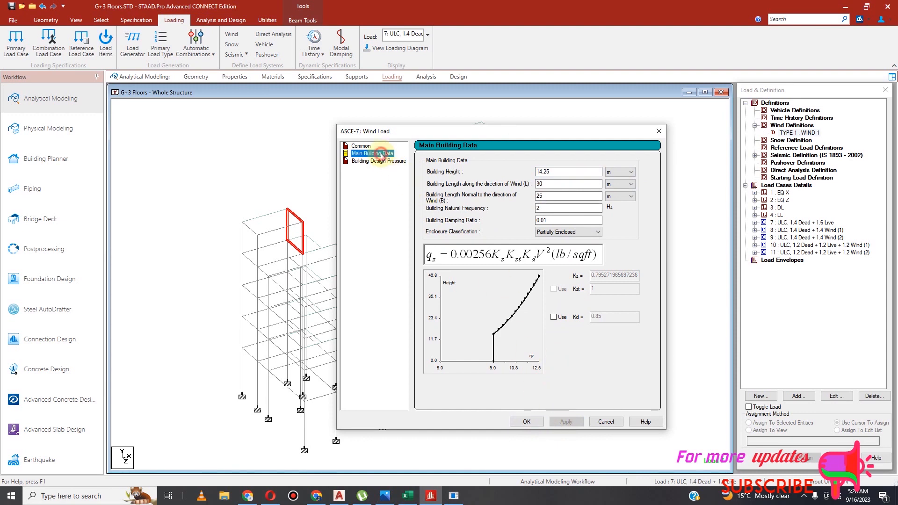
# Accept the ASCE-7 wind parameters and add the calculated intensity-versus-height table to wind definition TYPE 1.
pyautogui.click(361, 146)
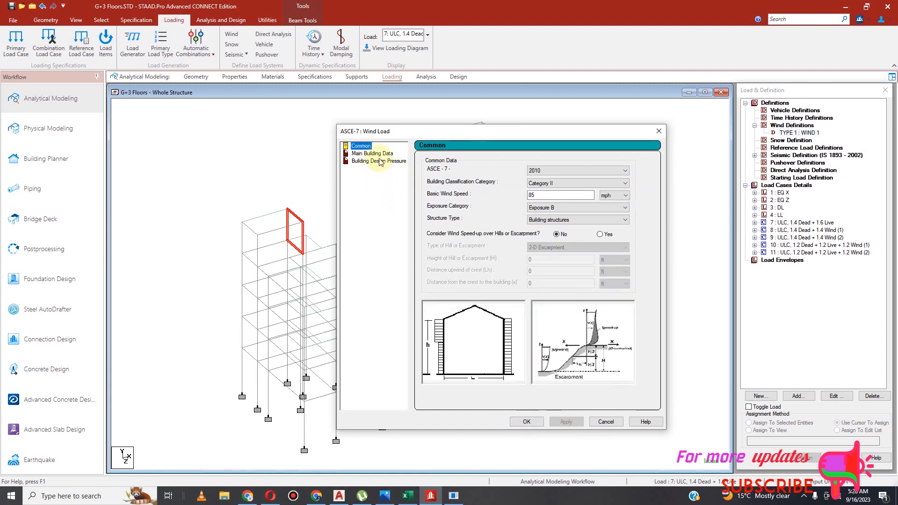
pyautogui.click(379, 161)
pyautogui.click(528, 421)
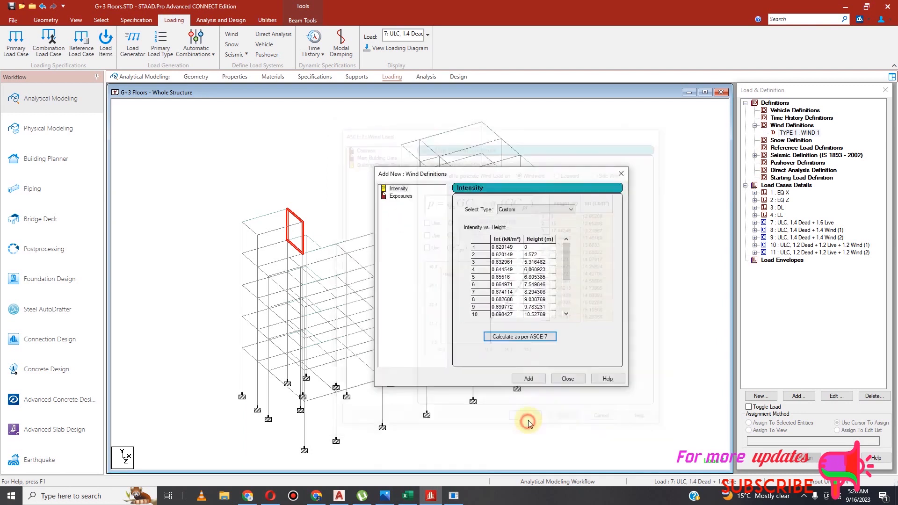
pyautogui.click(532, 379)
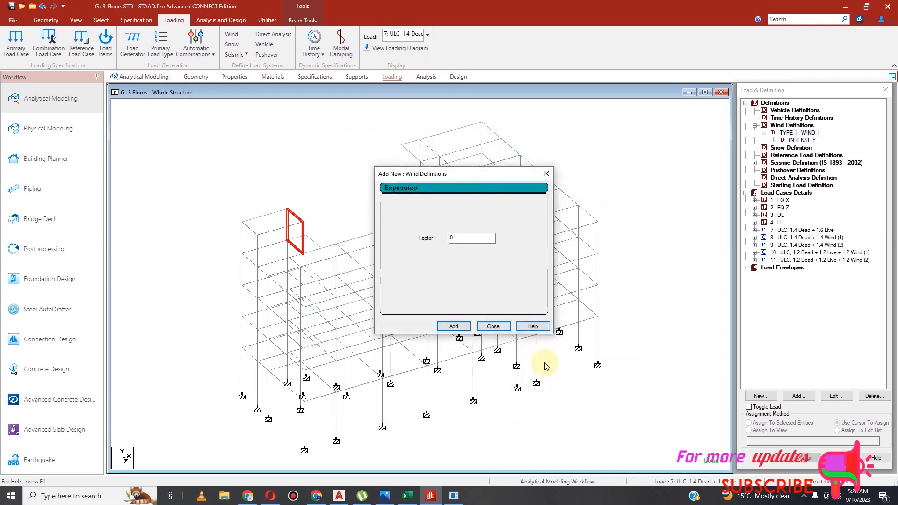
# Add an exposure with factor 1 to the wind definition and finish defining it.
pyautogui.doubleClick(469, 239)
pyautogui.write('1')
pyautogui.click(454, 326)
pyautogui.click(497, 328)
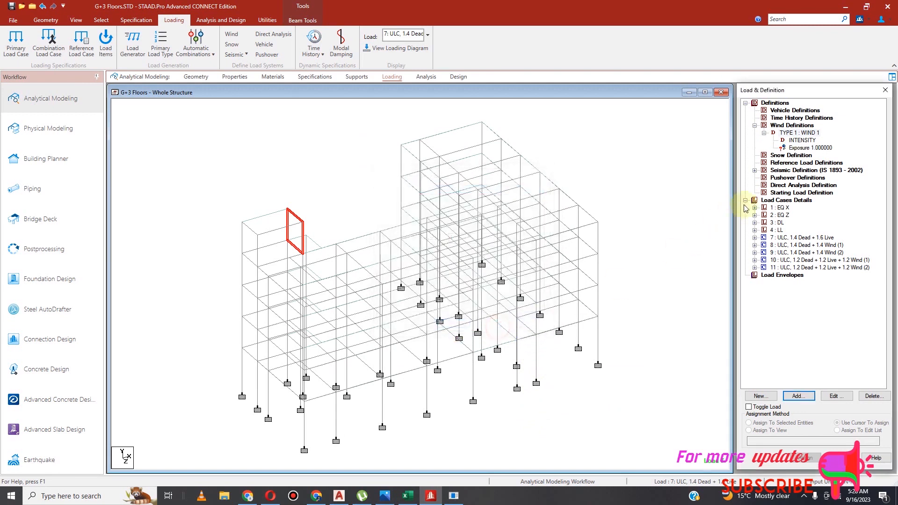
# Assign the wind exposure with factor 1 to the entire view.
pyautogui.click(805, 148)
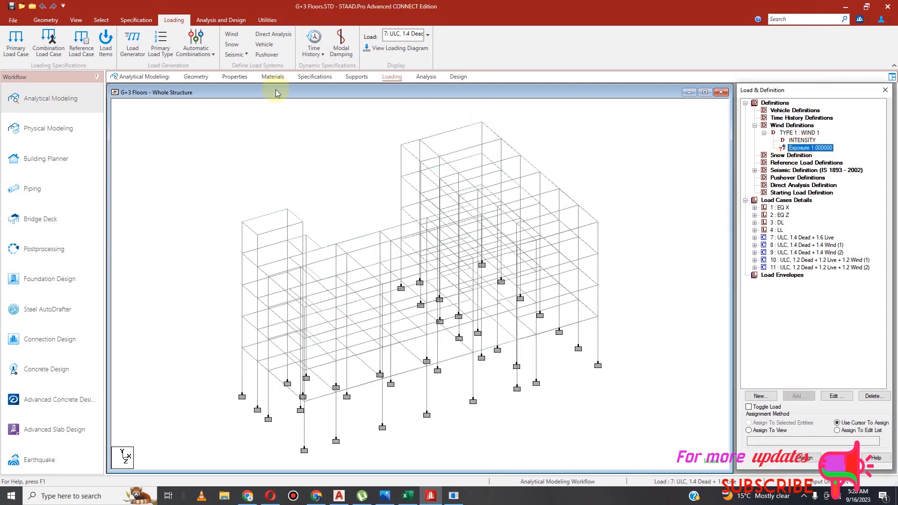
pyautogui.click(762, 431)
pyautogui.click(805, 458)
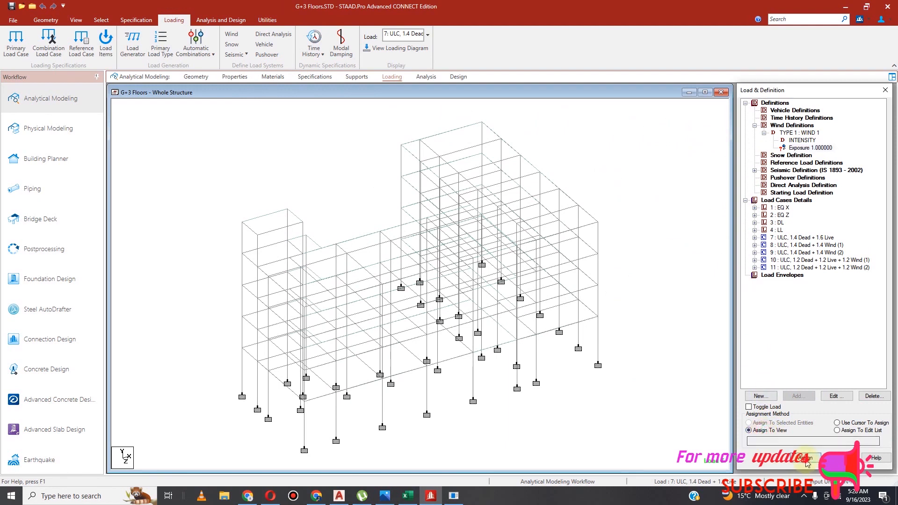
pyautogui.click(834, 299)
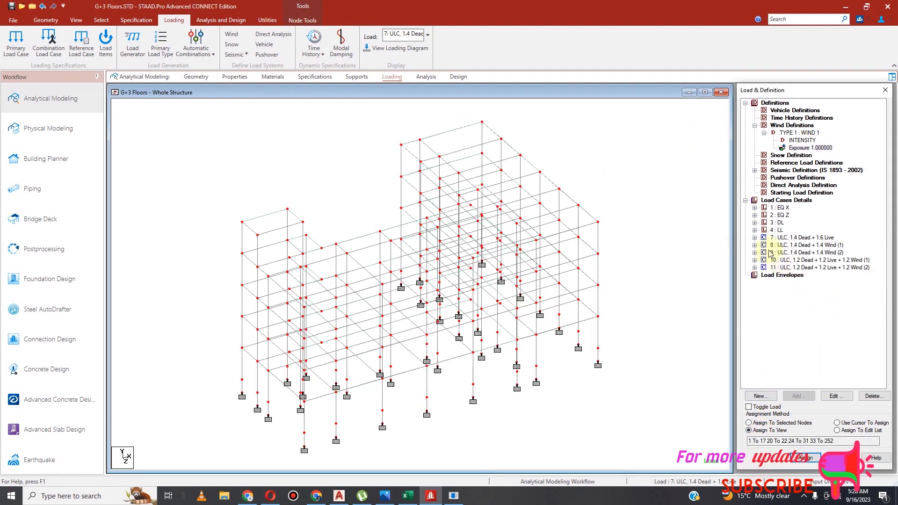
# Add primary load case 5 with loading type Wind, keeping the title LOAD CASE 5.
pyautogui.click(772, 201)
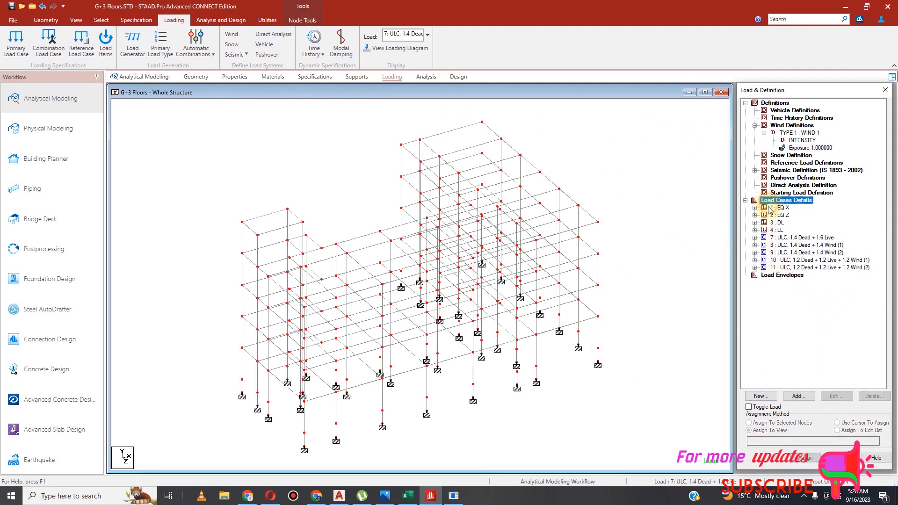
pyautogui.click(796, 396)
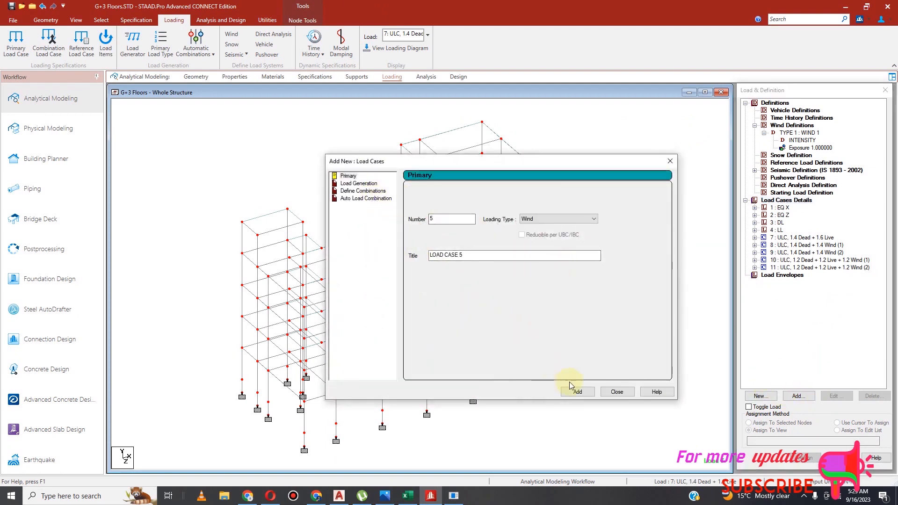
pyautogui.click(581, 393)
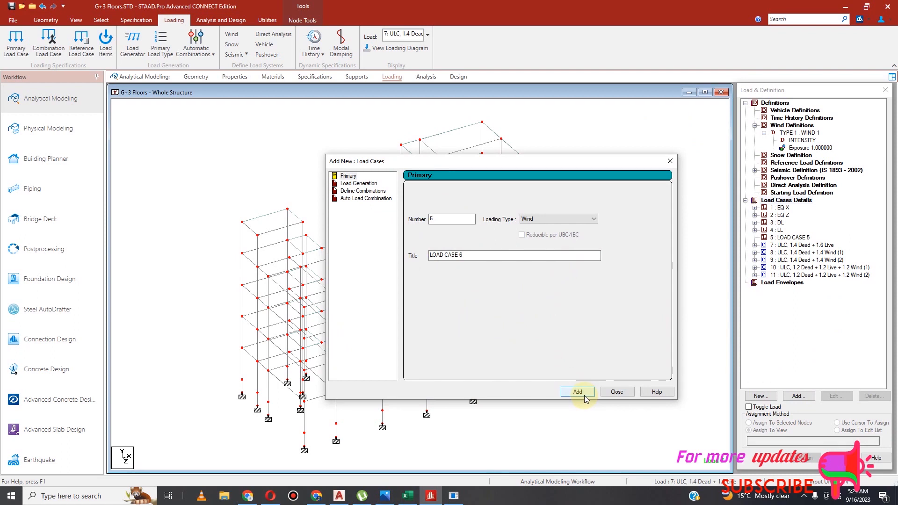
# Add primary load case 6 with loading type Wind and the title WL Z.
pyautogui.moveTo(477, 255); pyautogui.dragTo(411, 255)
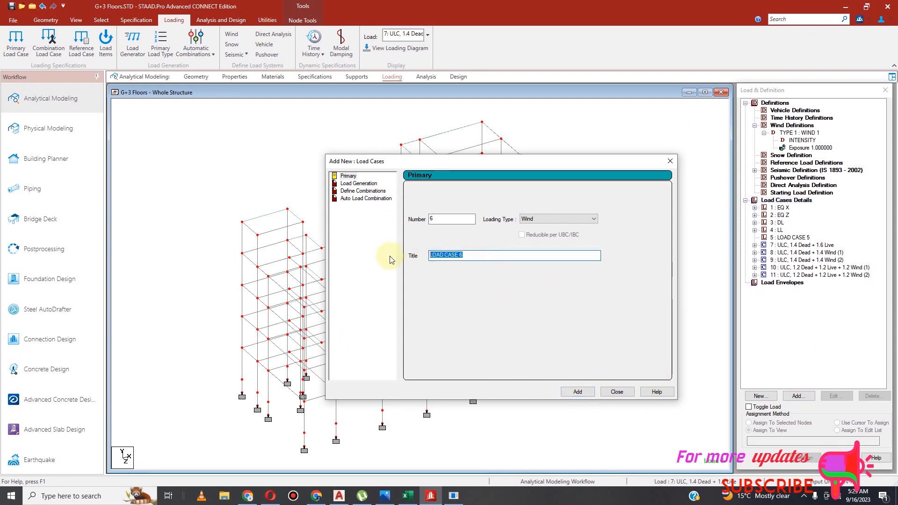
pyautogui.write('WL Z')
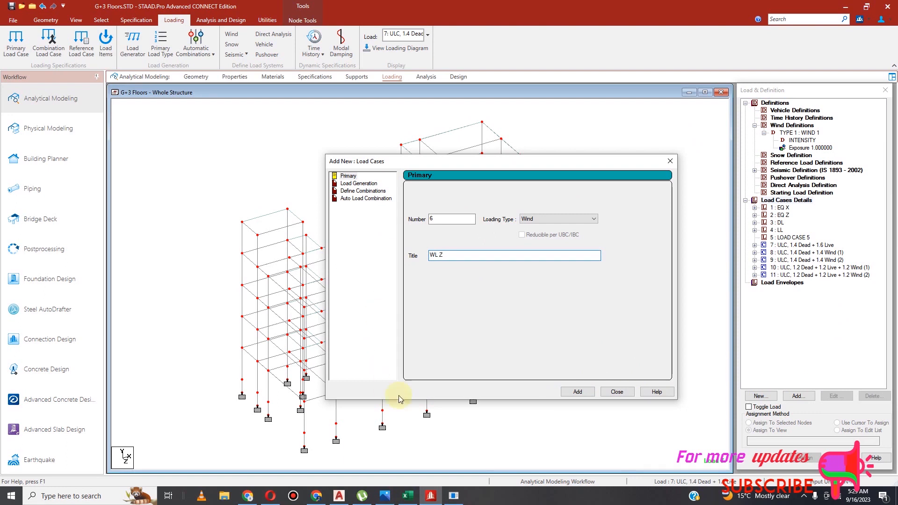
pyautogui.click(577, 391)
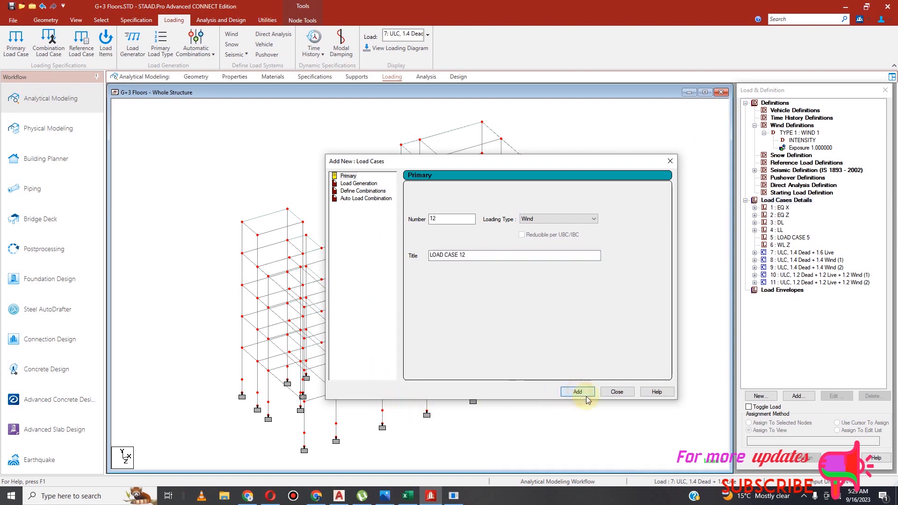
pyautogui.click(617, 391)
# Rename load case 5 as WL X.
pyautogui.click(794, 238)
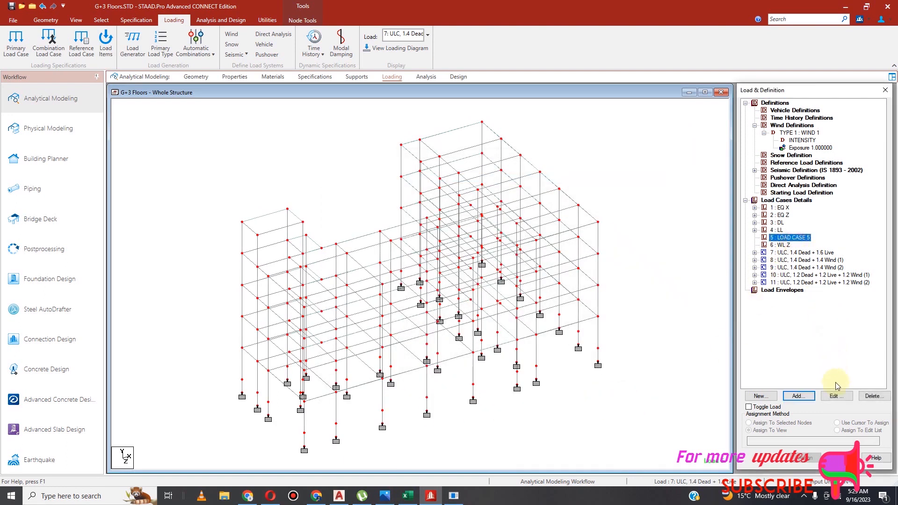
pyautogui.click(834, 396)
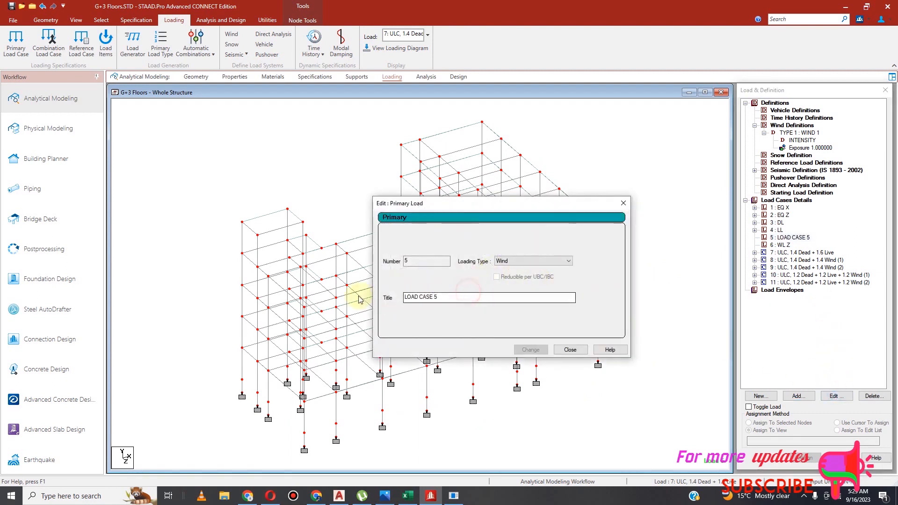
pyautogui.moveTo(471, 302); pyautogui.dragTo(403, 296)
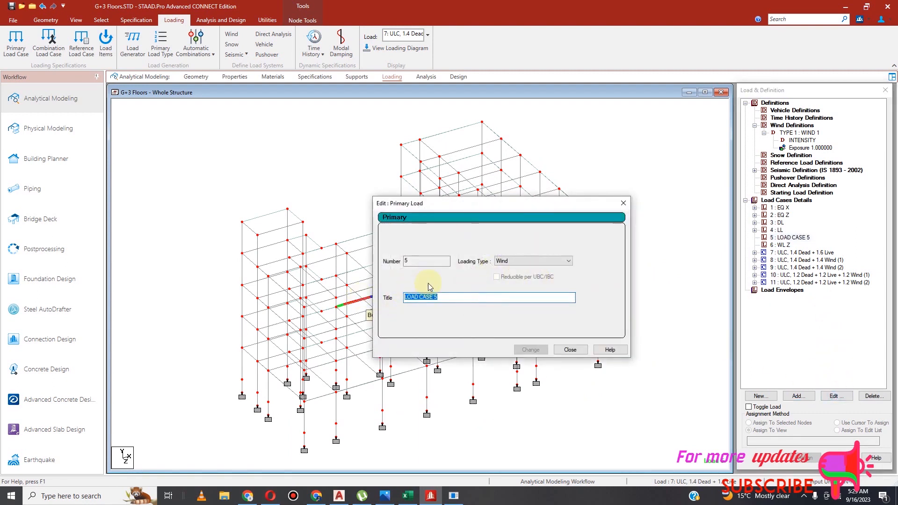
pyautogui.write('WL X')
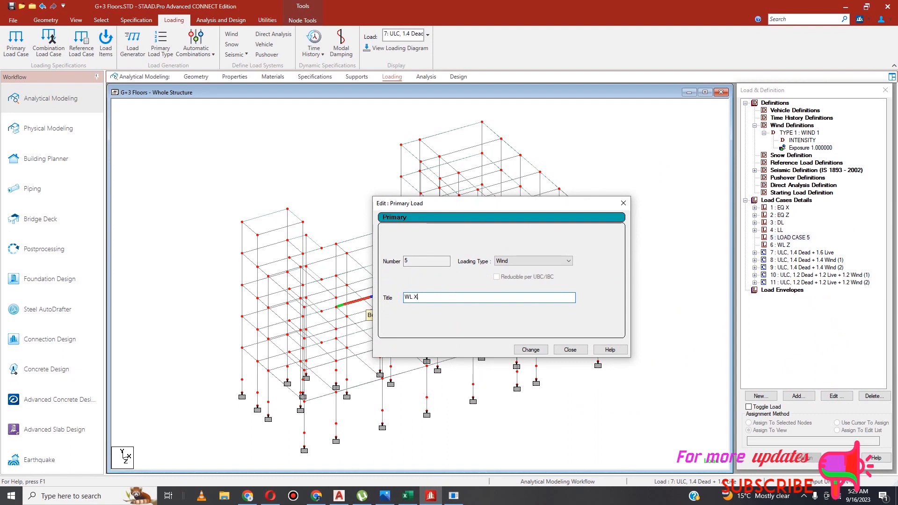
pyautogui.click(531, 349)
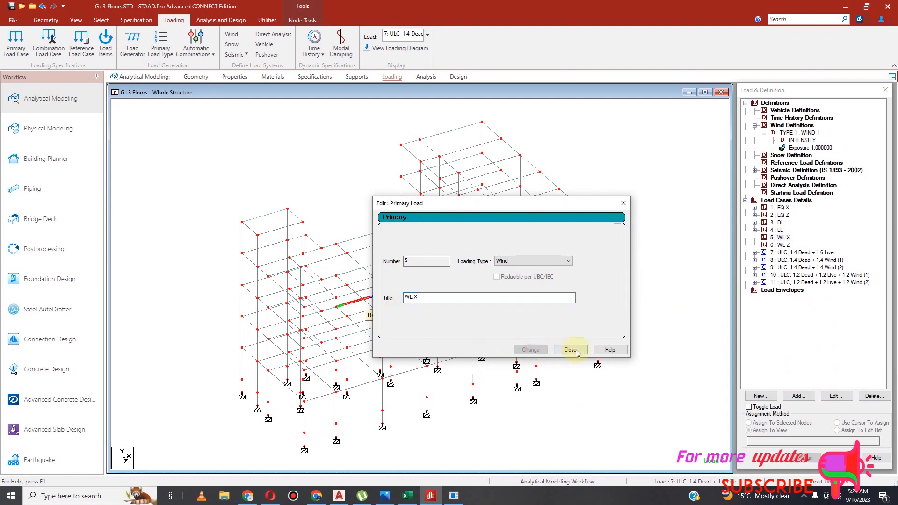
pyautogui.click(570, 350)
# Add a windward X wind load with factor 1 and a Y range of 10 to 14.25 m to load case WL X.
pyautogui.click(780, 238)
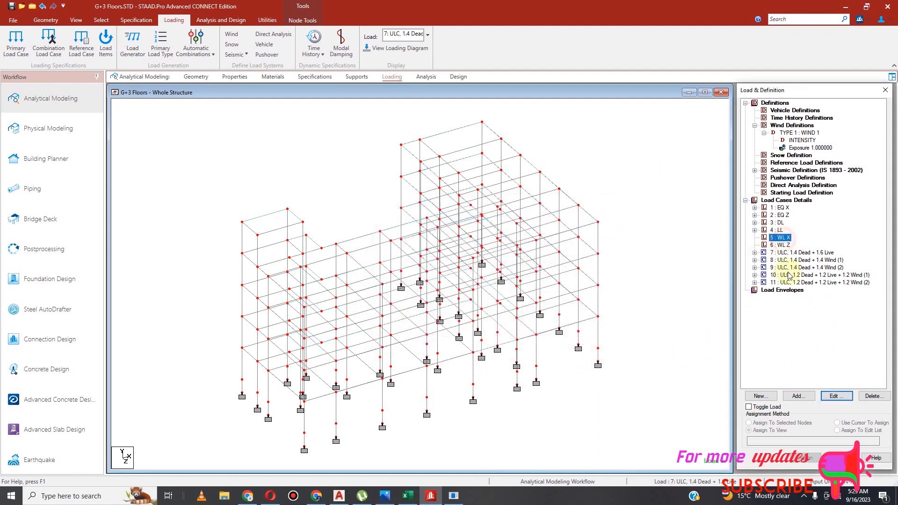
pyautogui.click(803, 397)
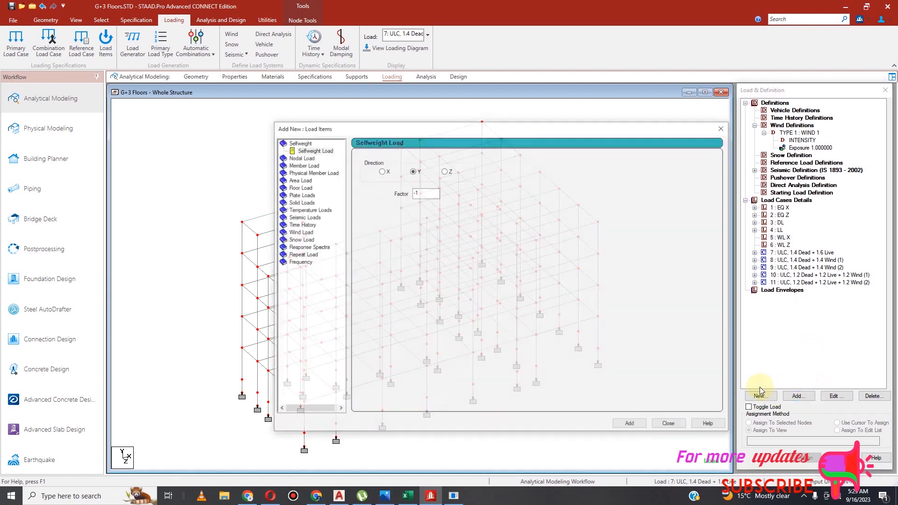
pyautogui.click(302, 232)
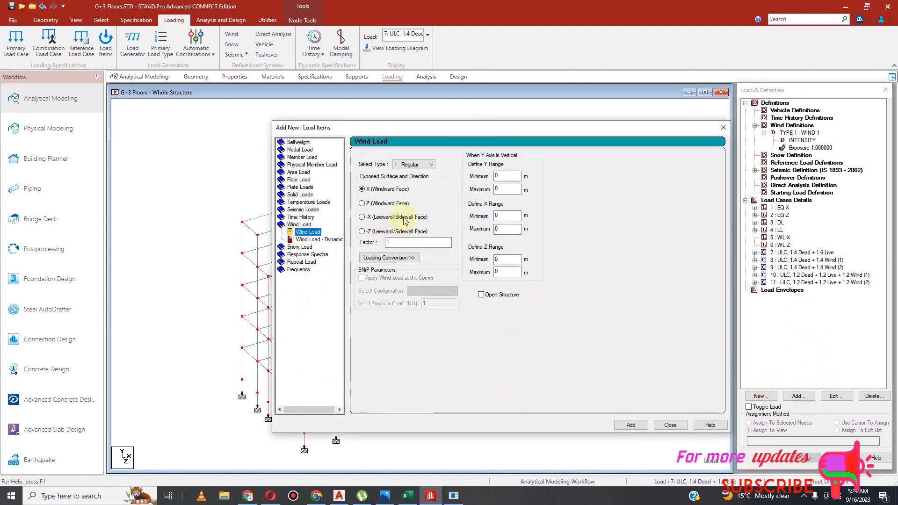
pyautogui.click(500, 177)
pyautogui.write('1')
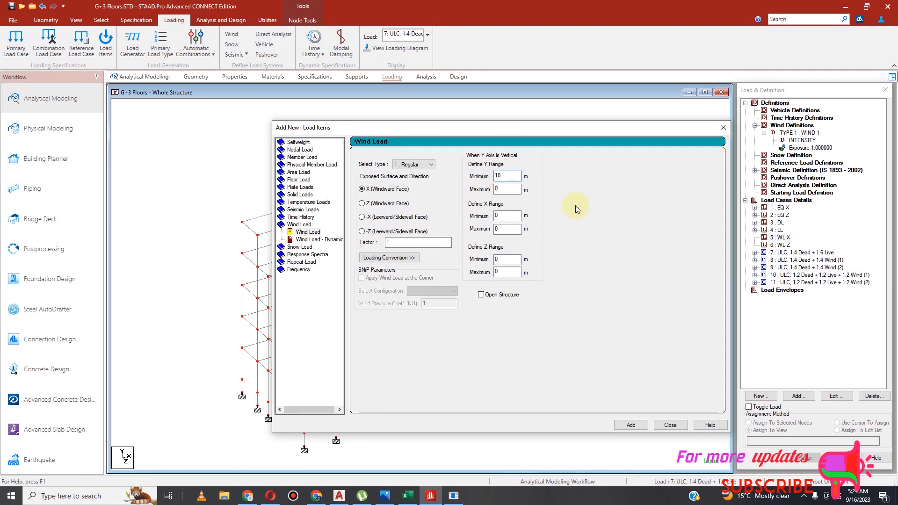
pyautogui.write('14.25')
pyautogui.click(646, 426)
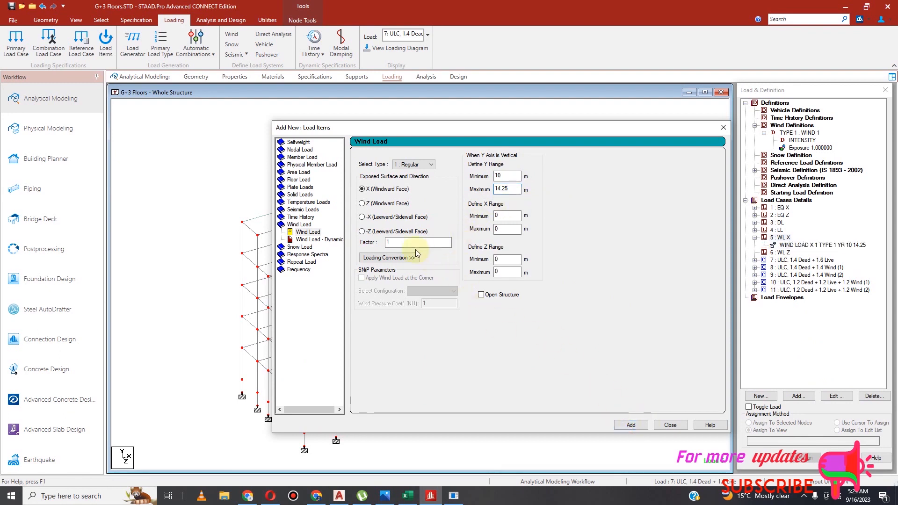
# Add a second X wind load with factor -1 and the same Y range to load case WL X.
pyautogui.click(385, 242)
pyautogui.write('1')
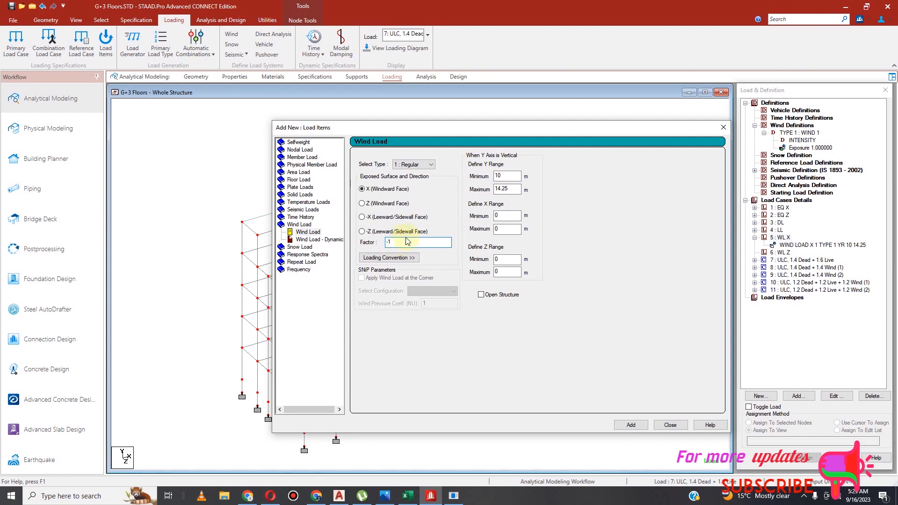
pyautogui.click(630, 424)
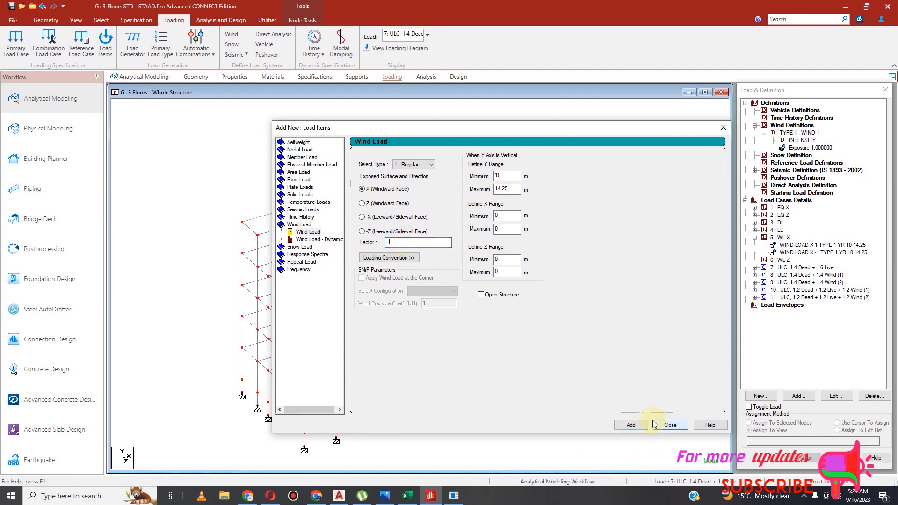
pyautogui.click(671, 425)
# Add a windward Z wind load with factor 1 and a Y range of 10 to 14.25 m to load case WL Z.
pyautogui.click(787, 262)
pyautogui.click(801, 396)
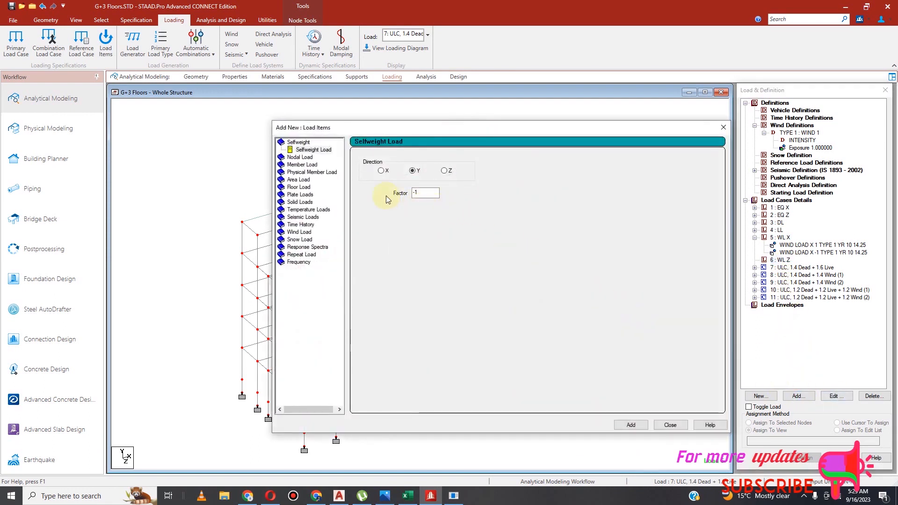
pyautogui.doubleClick(299, 232)
pyautogui.click(390, 242)
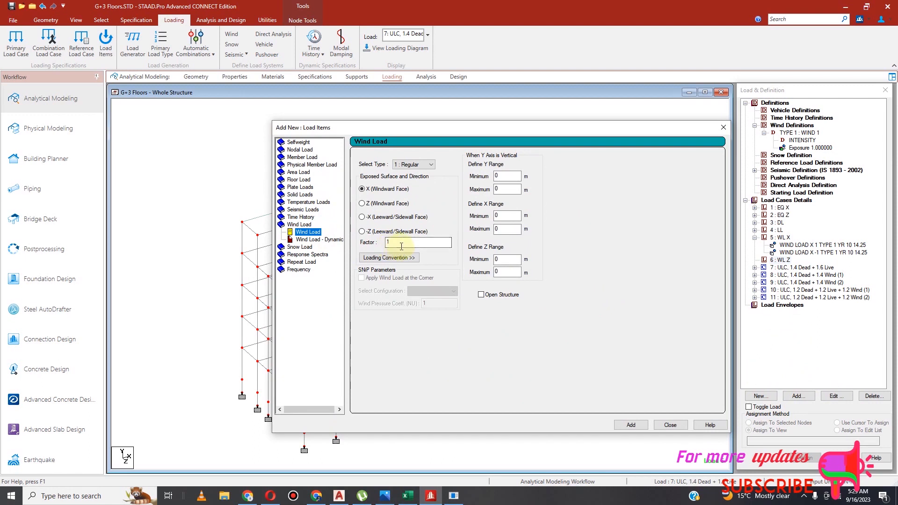
pyautogui.click(362, 204)
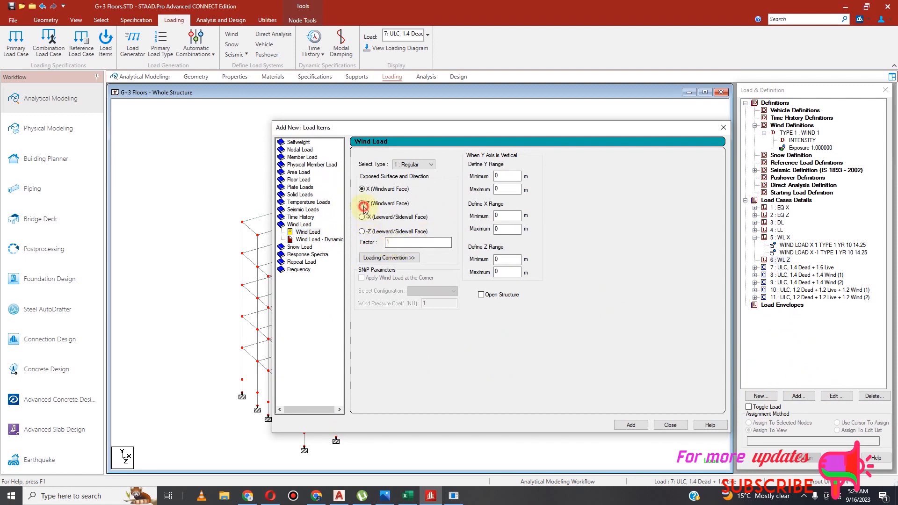
pyautogui.doubleClick(506, 177)
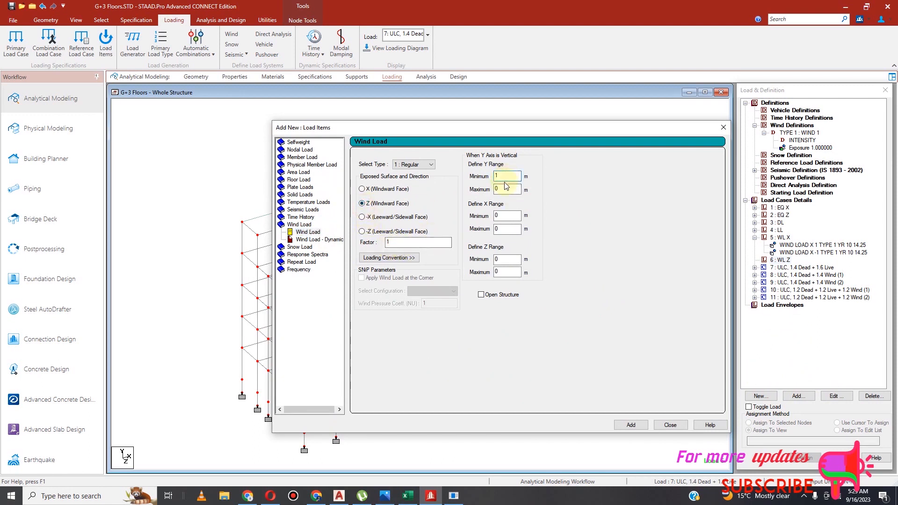
pyautogui.doubleClick(505, 190)
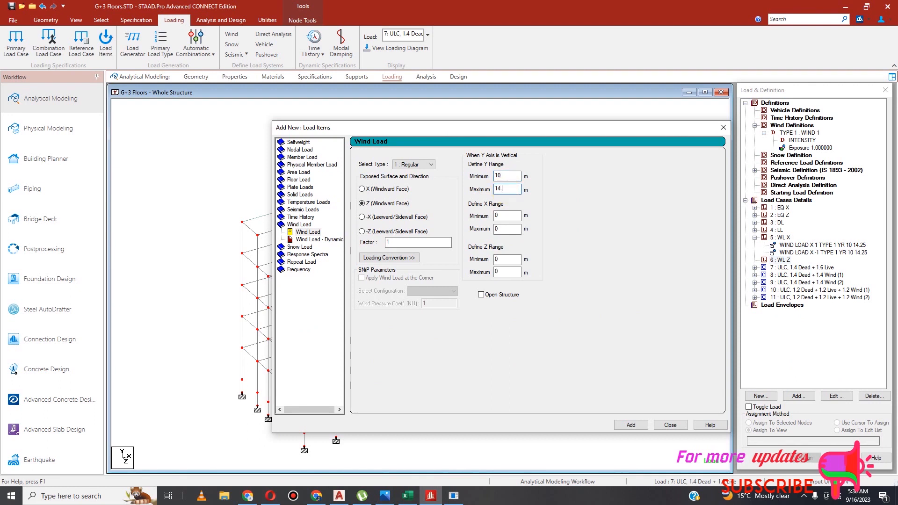
pyautogui.click(632, 426)
# Add a second Z wind load with factor -1 and the same Y range to load case WL Z.
pyautogui.click(399, 242)
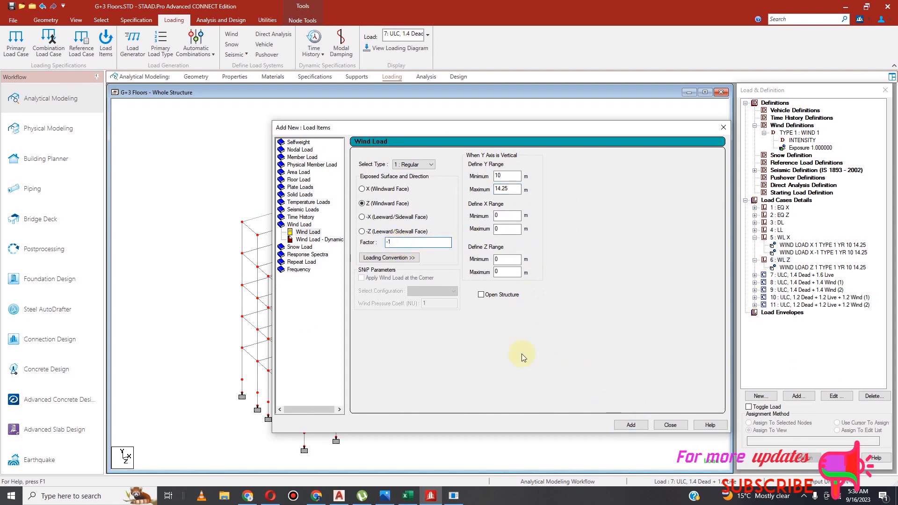
pyautogui.click(631, 425)
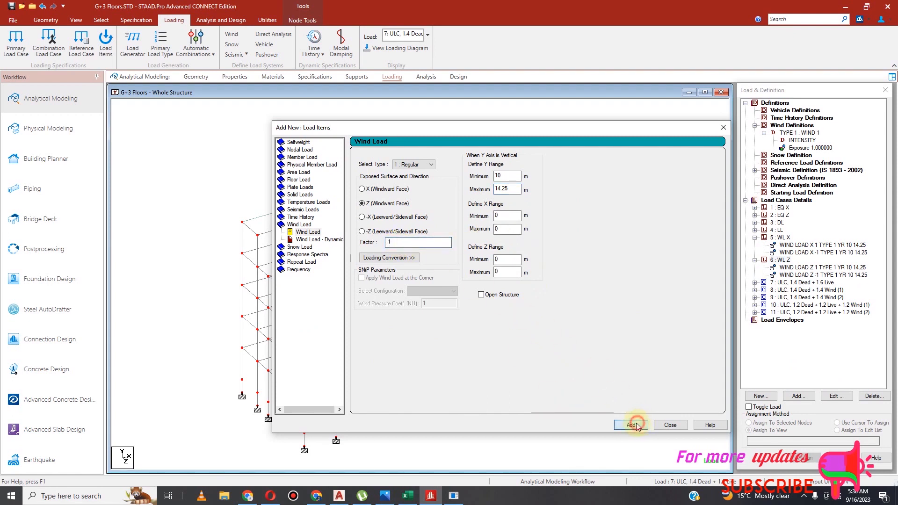
pyautogui.click(671, 425)
# Inspect the X and Z wind loads on the structure and show the load item under EQ X.
pyautogui.click(798, 245)
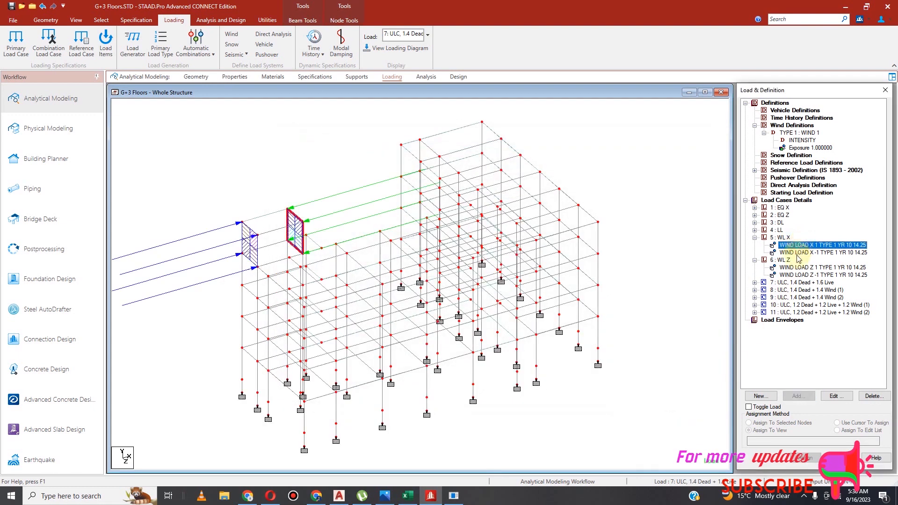
pyautogui.click(799, 253)
pyautogui.click(797, 275)
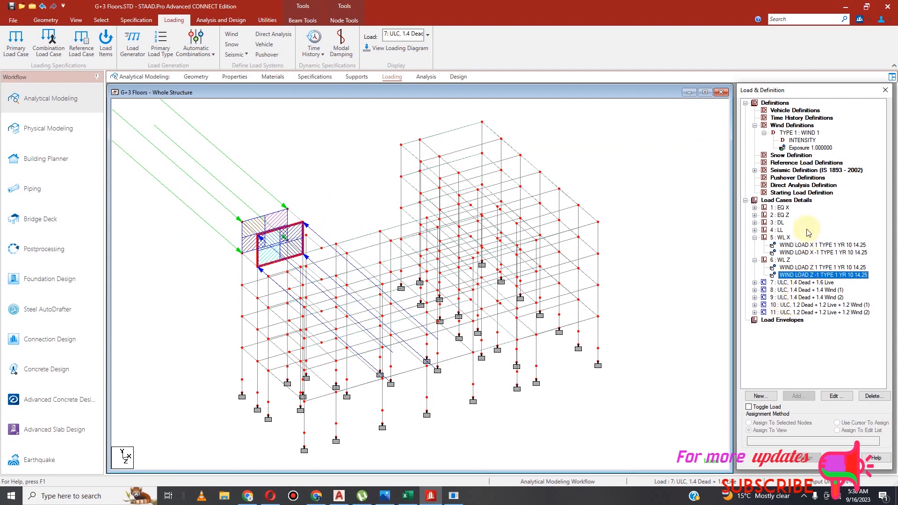
pyautogui.click(756, 208)
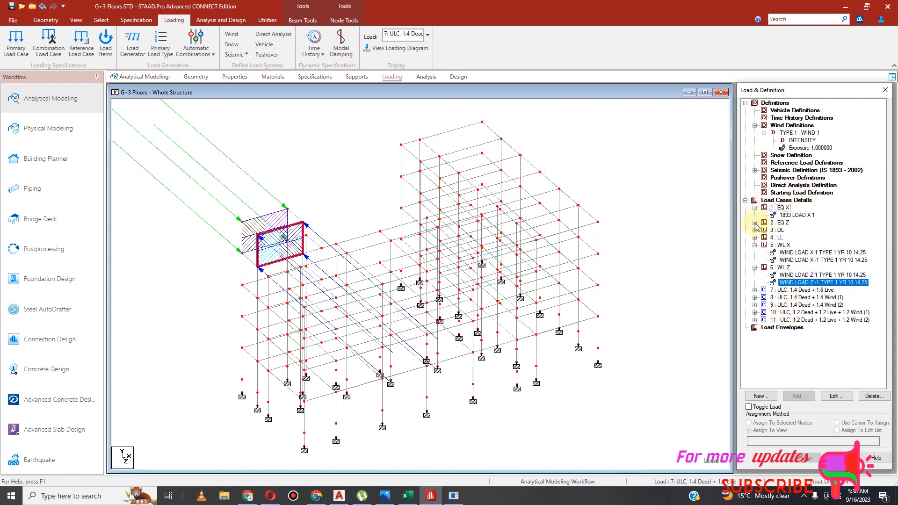
# Show the load items assigned under the EQ Z, DL and LL load cases.
pyautogui.click(755, 223)
pyautogui.click(755, 238)
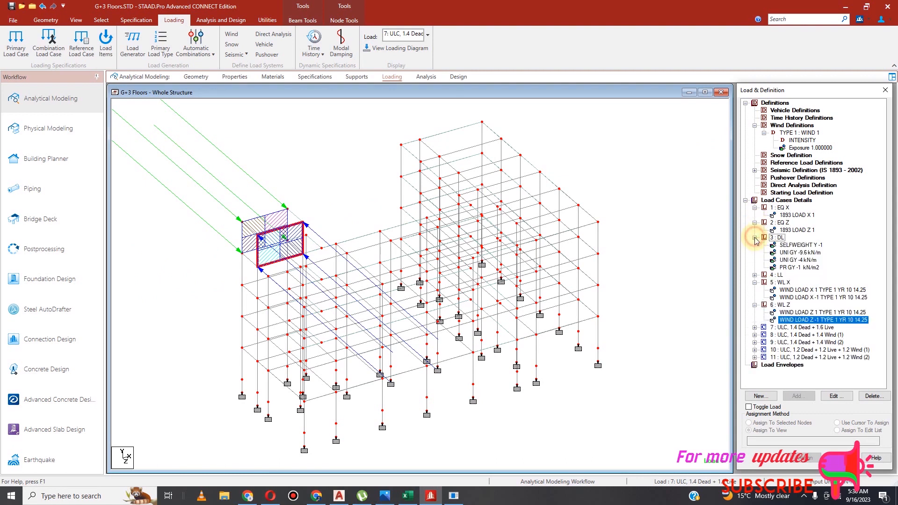
pyautogui.click(755, 275)
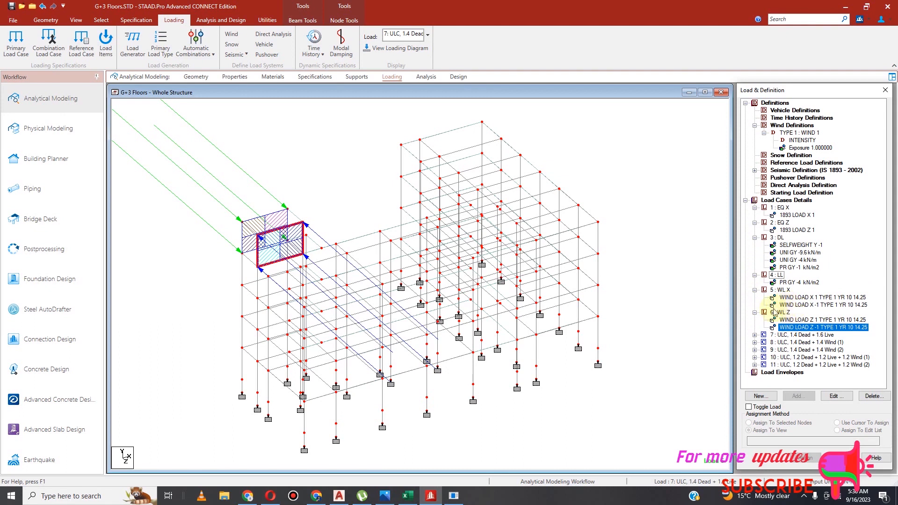
# Try to run the structural analysis, saving the model, and open the output file.
pyautogui.click(229, 20)
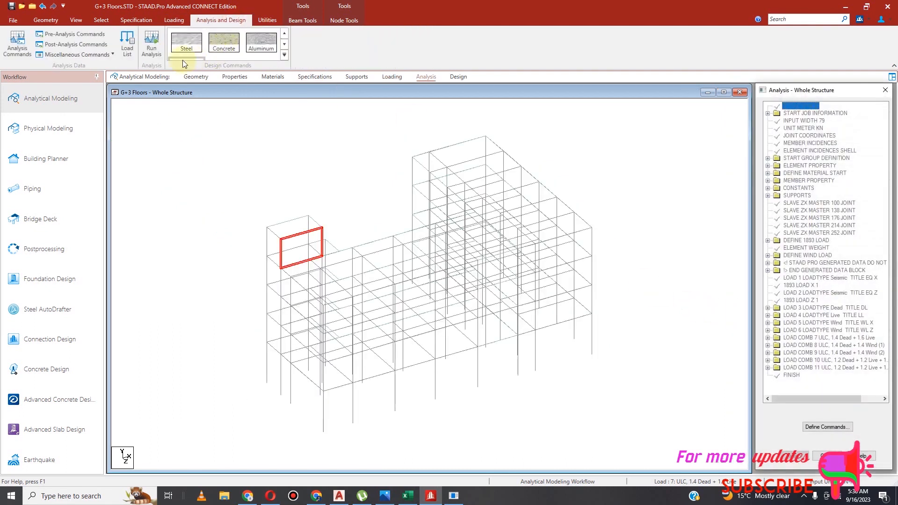
pyautogui.click(152, 44)
pyautogui.click(436, 298)
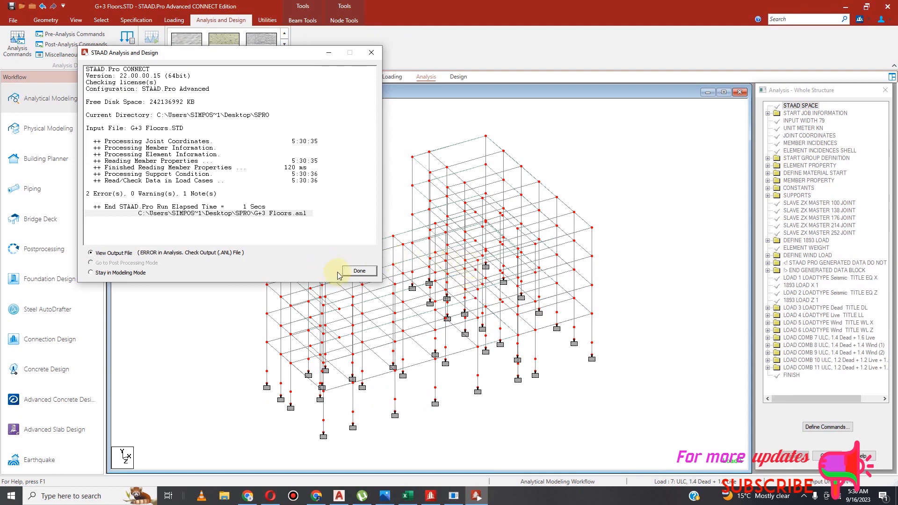
pyautogui.click(359, 272)
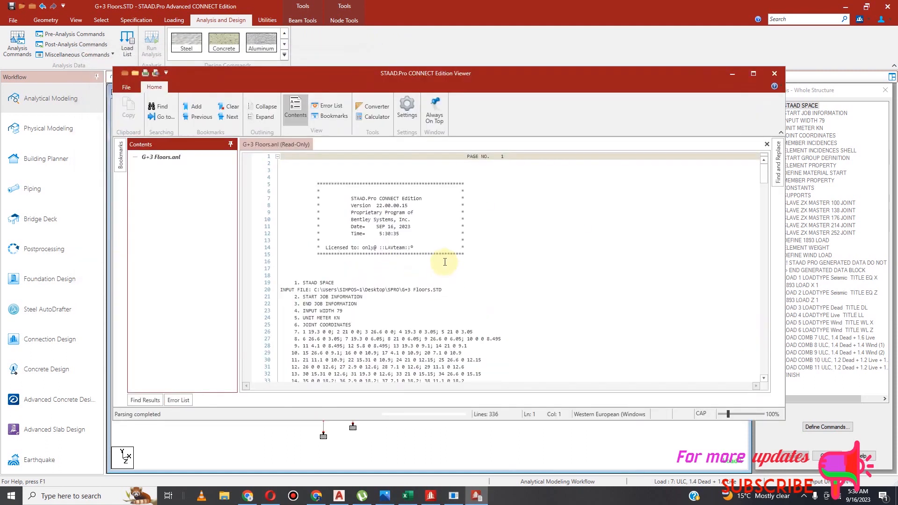
# Examine the analysis output and its error list for the cause of the errors, and close the viewer.
pyautogui.scroll(-13, 434, 271)
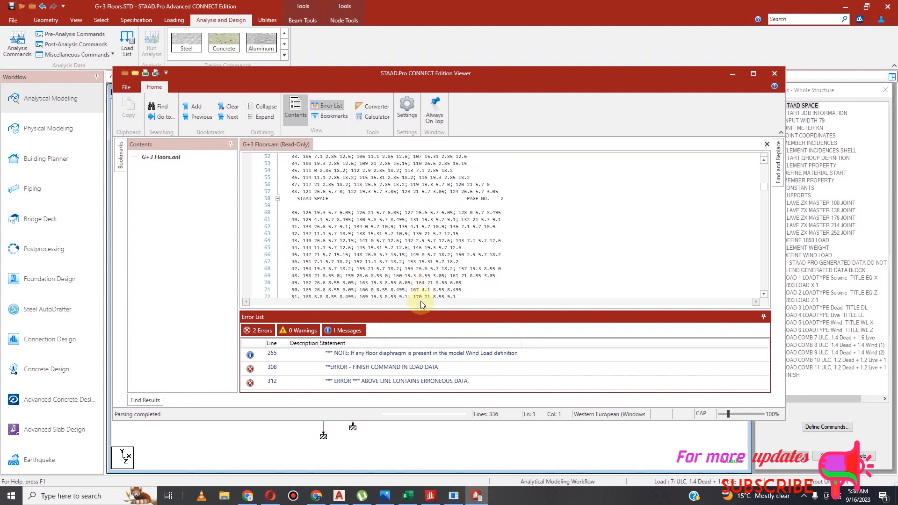
pyautogui.click(412, 359)
pyautogui.scroll(-7, 435, 266)
pyautogui.scroll(-11, 435, 266)
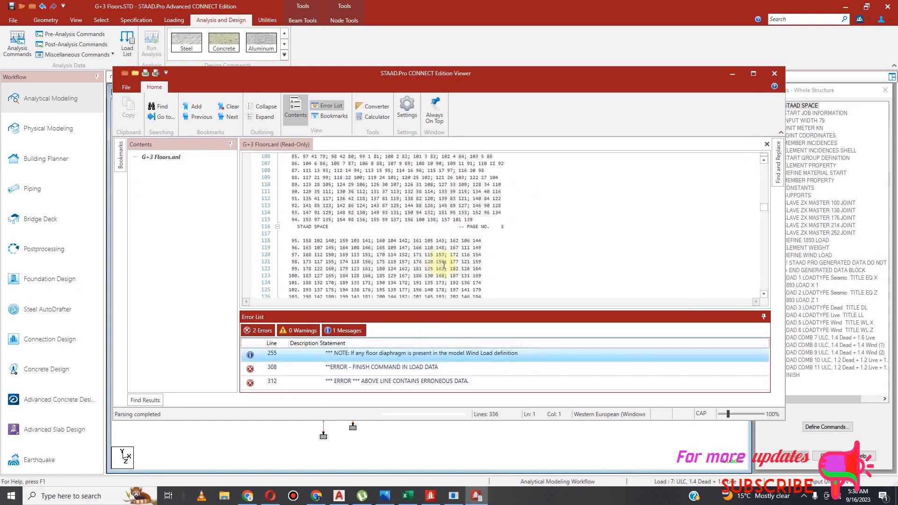
pyautogui.scroll(-17, 444, 265)
pyautogui.scroll(-8, 446, 259)
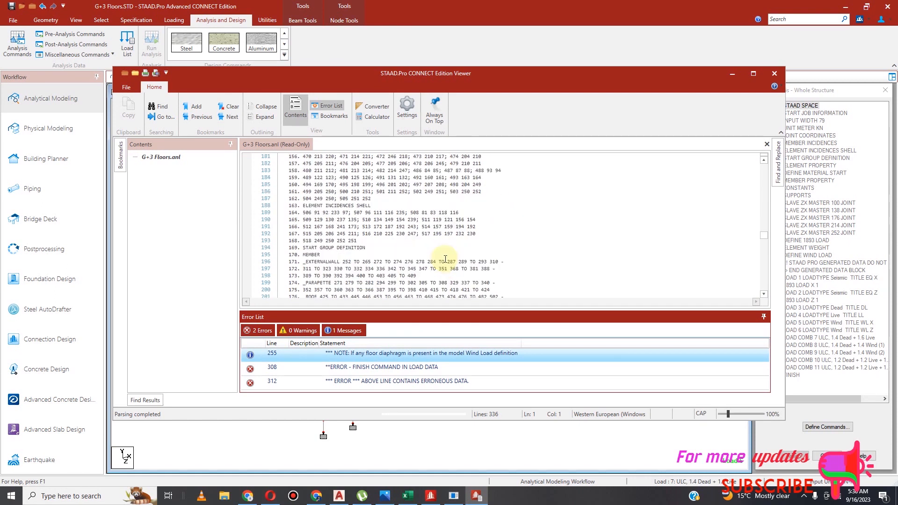
pyautogui.scroll(-20, 445, 260)
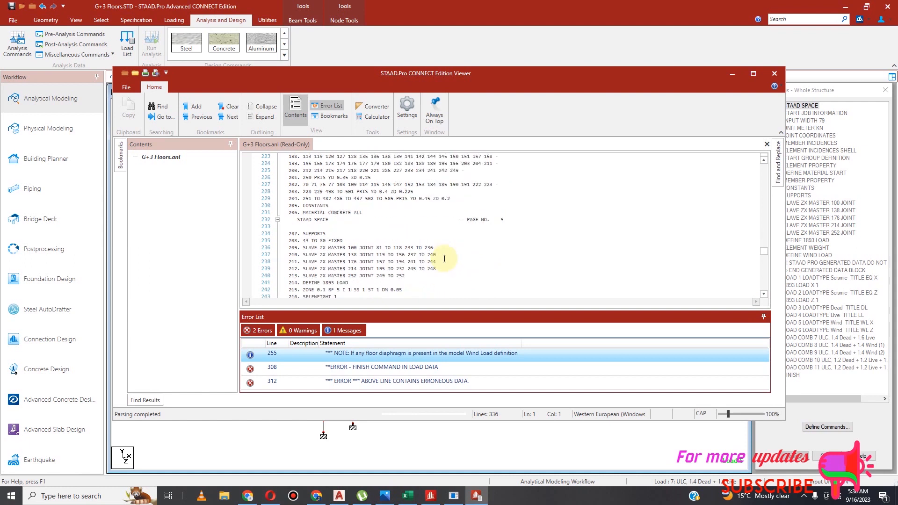
pyautogui.scroll(-12, 444, 262)
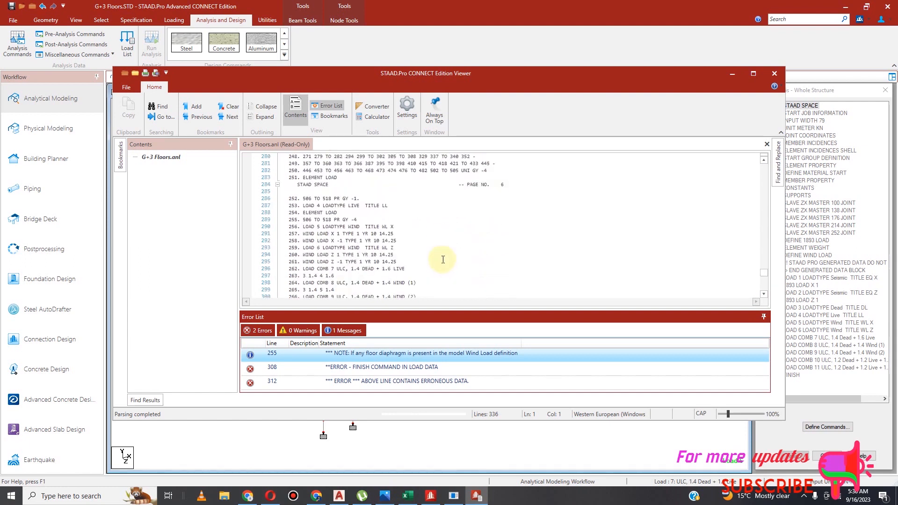
pyautogui.scroll(-12, 443, 259)
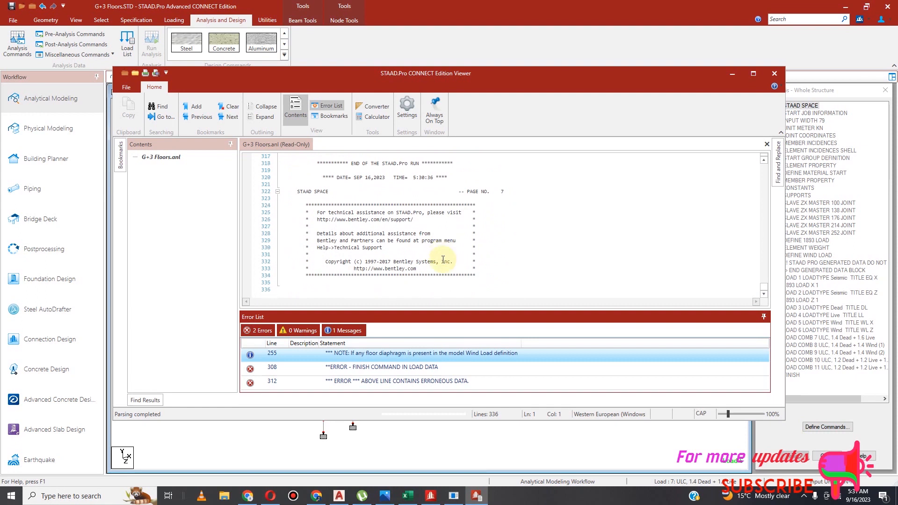
pyautogui.scroll(4, 443, 261)
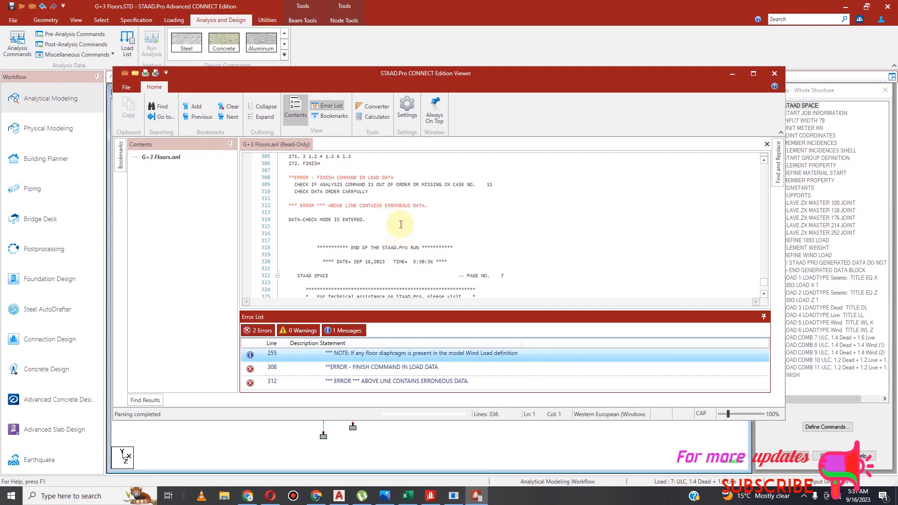
pyautogui.click(775, 74)
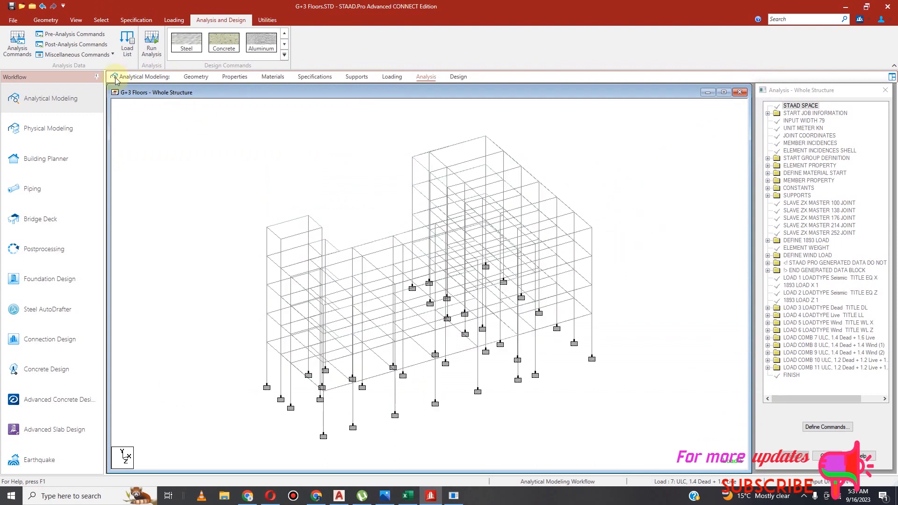
# Add a Perform Analysis command with the No Print option to the model.
pyautogui.click(17, 43)
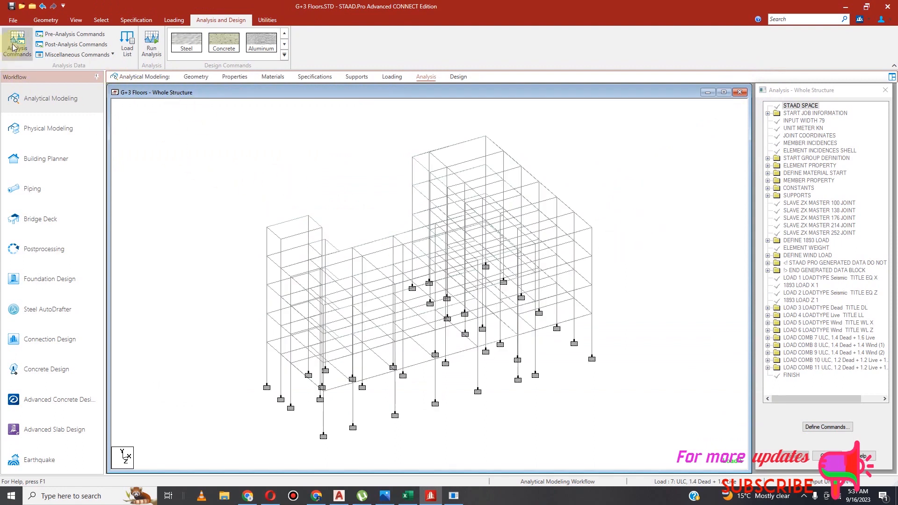
pyautogui.click(475, 381)
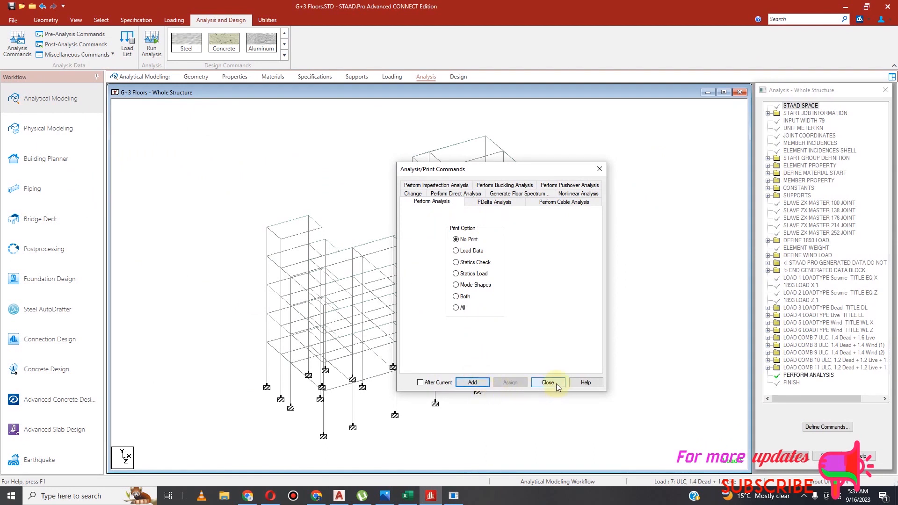
pyautogui.click(558, 386)
# Save the model, rerun the structural analysis and open the resulting output file.
pyautogui.click(154, 46)
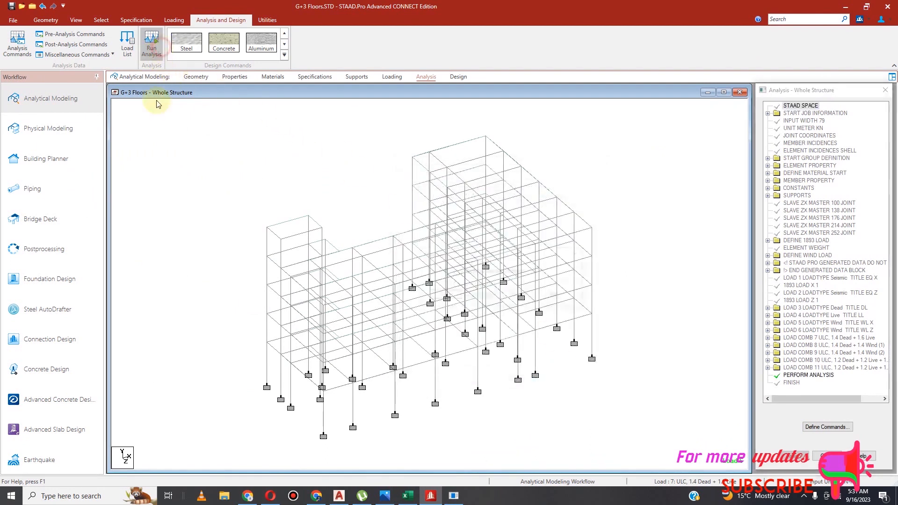
pyautogui.click(436, 300)
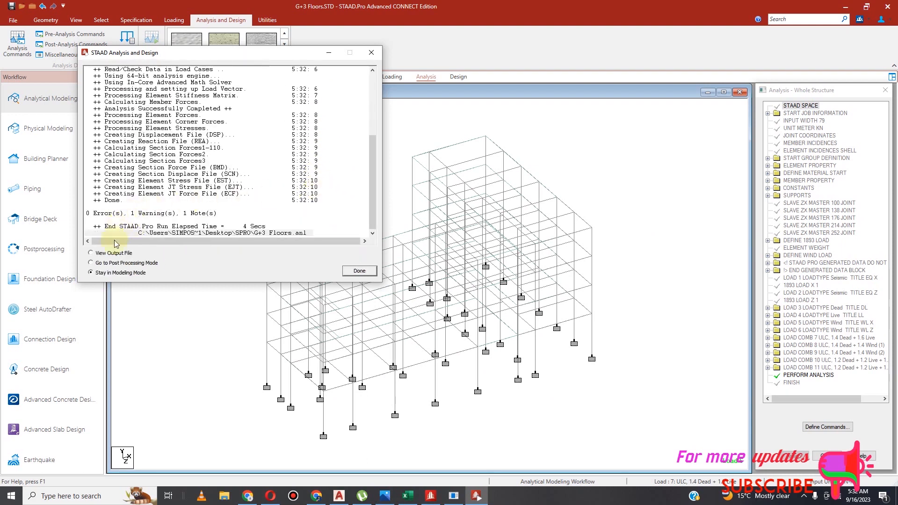
pyautogui.click(92, 260)
pyautogui.click(357, 272)
# Examine the output file's warning and the floor diaphragm note on the wind load definition, and close the viewer.
pyautogui.scroll(-15, 395, 262)
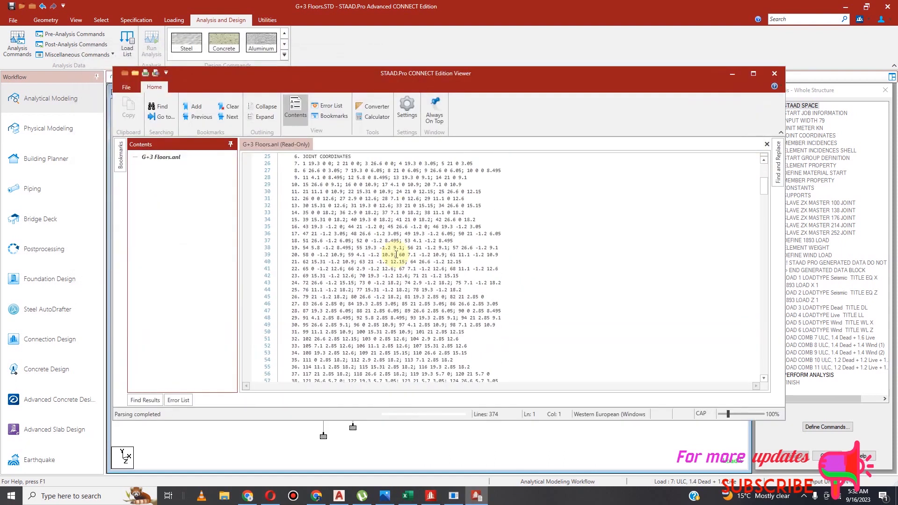
pyautogui.scroll(-20, 410, 270)
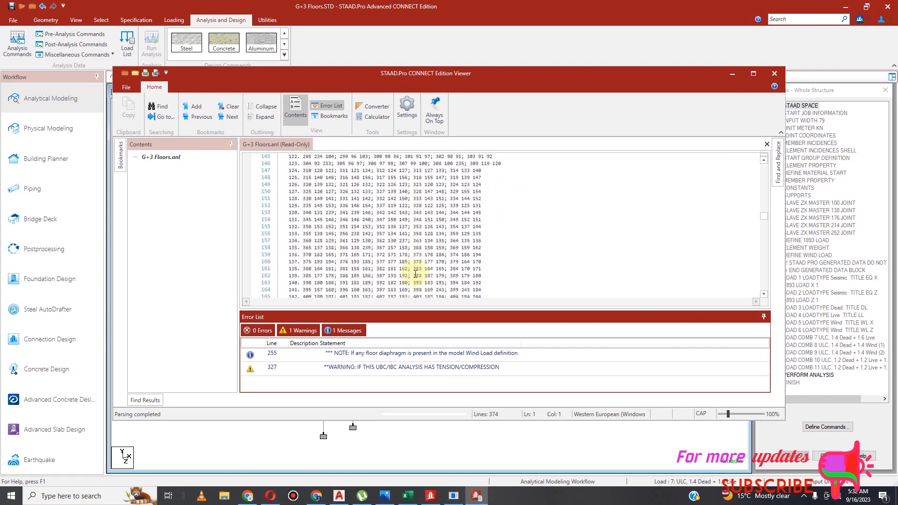
pyautogui.scroll(-18, 416, 268)
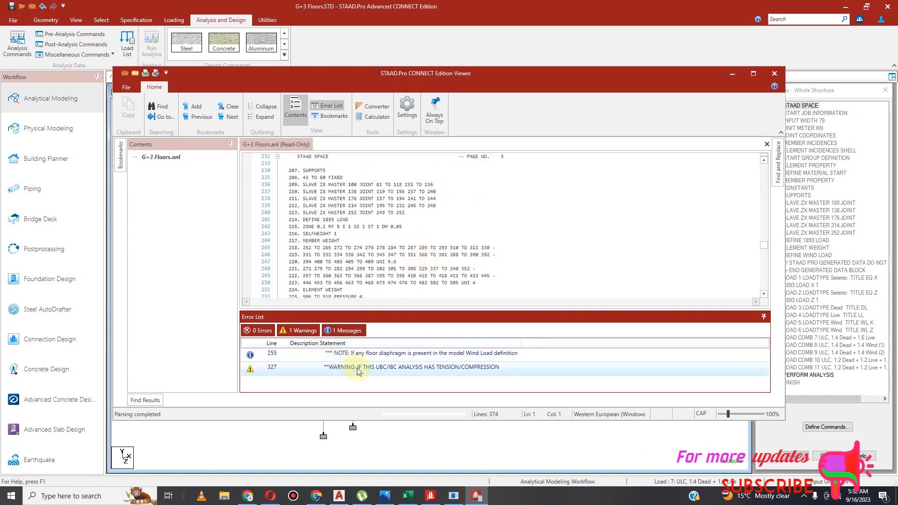
pyautogui.click(411, 355)
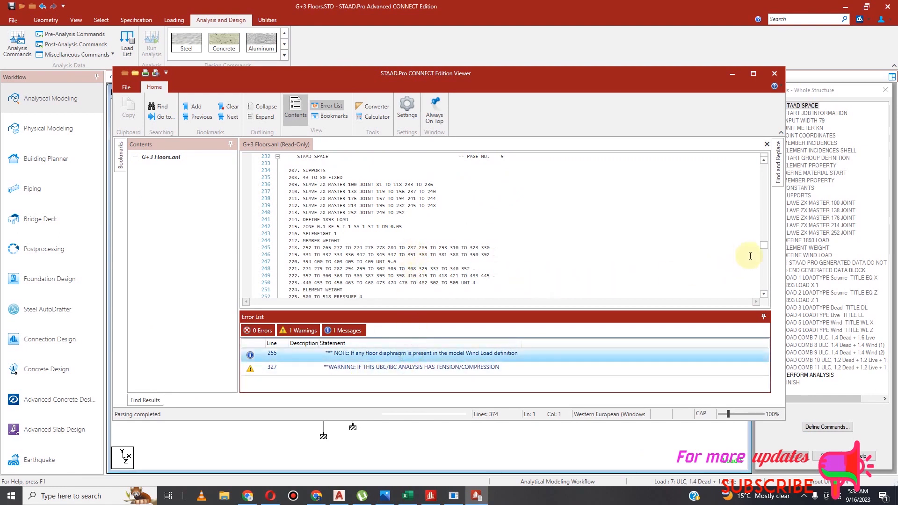
pyautogui.moveTo(764, 251)
pyautogui.mouseDown()
pyautogui.moveTo(767, 169)
pyautogui.moveTo(748, 299)
pyautogui.moveTo(760, 251)
pyautogui.mouseUp()
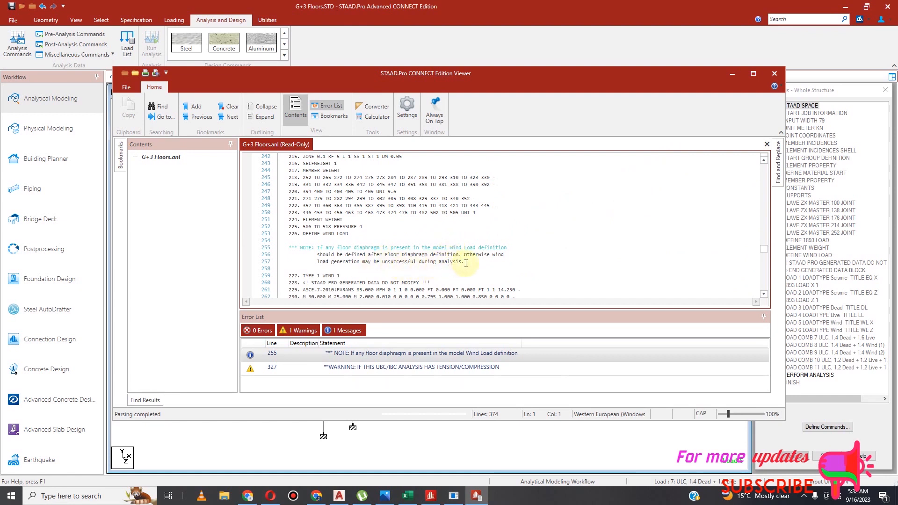
pyautogui.click(775, 74)
pyautogui.scroll(-3, 402, 236)
pyautogui.scroll(3, 430, 301)
pyautogui.scroll(2, 448, 294)
pyautogui.scroll(-3, 428, 238)
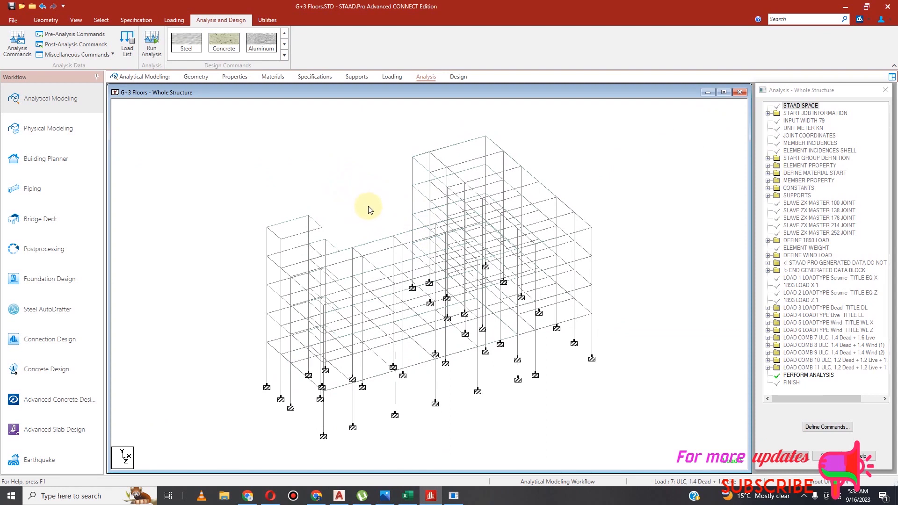
# Select the Clear, Fc and Fymain parameters for the concrete design with code BS 8007.
pyautogui.click(224, 44)
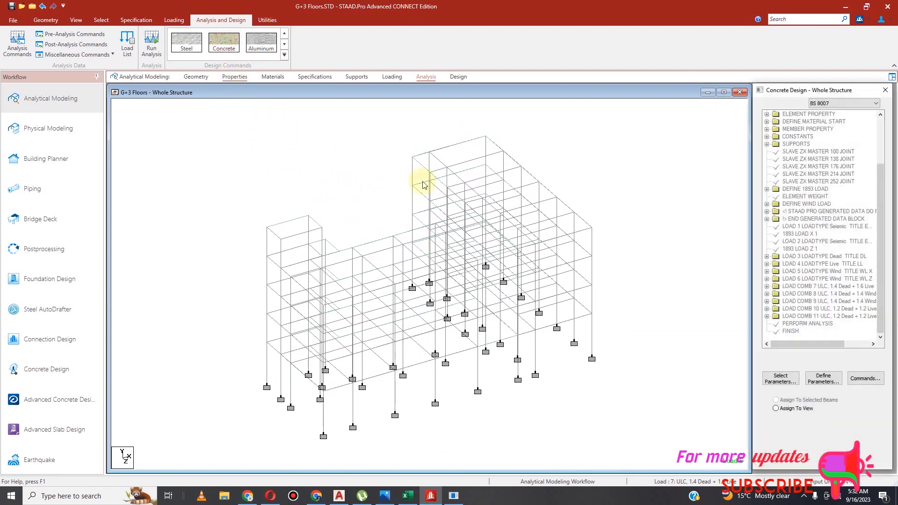
pyautogui.click(791, 385)
pyautogui.click(768, 297)
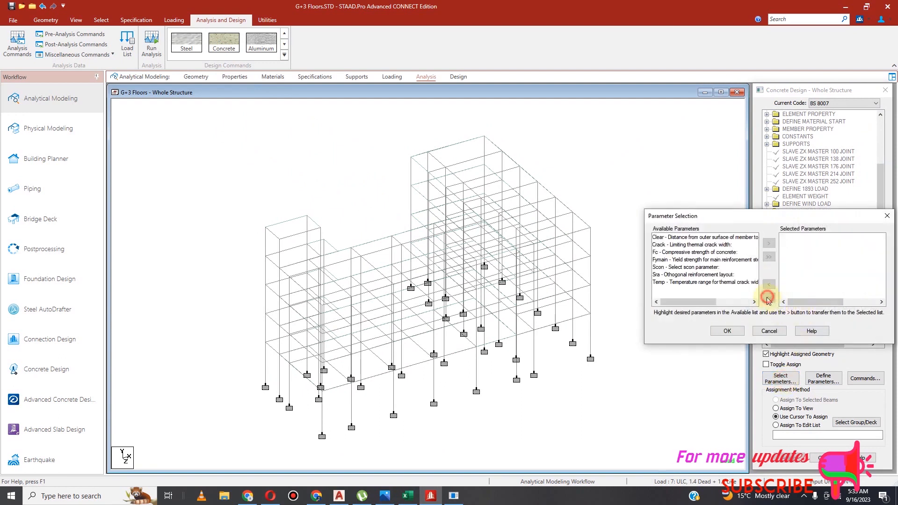
pyautogui.click(696, 238)
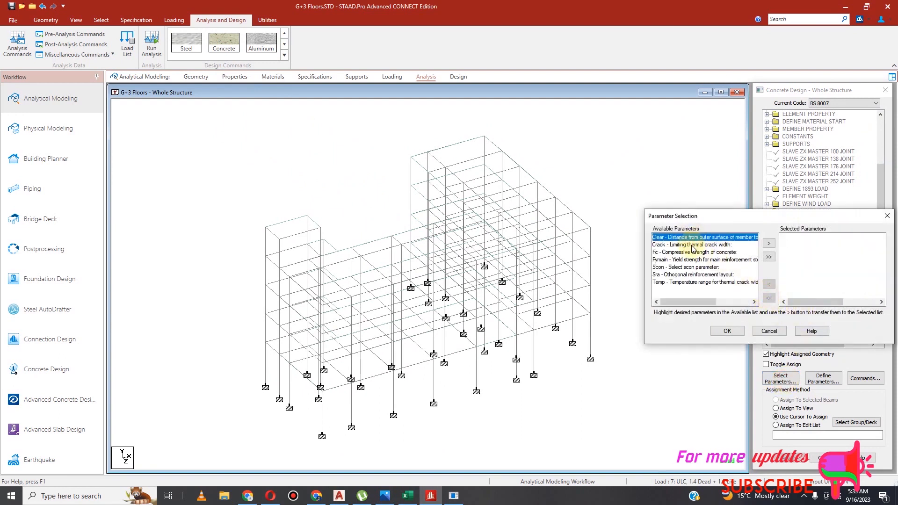
pyautogui.keyDown('ctrl'); pyautogui.click(693, 253); pyautogui.keyUp('ctrl')
pyautogui.keyDown('ctrl'); pyautogui.click(693, 260); pyautogui.keyUp('ctrl')
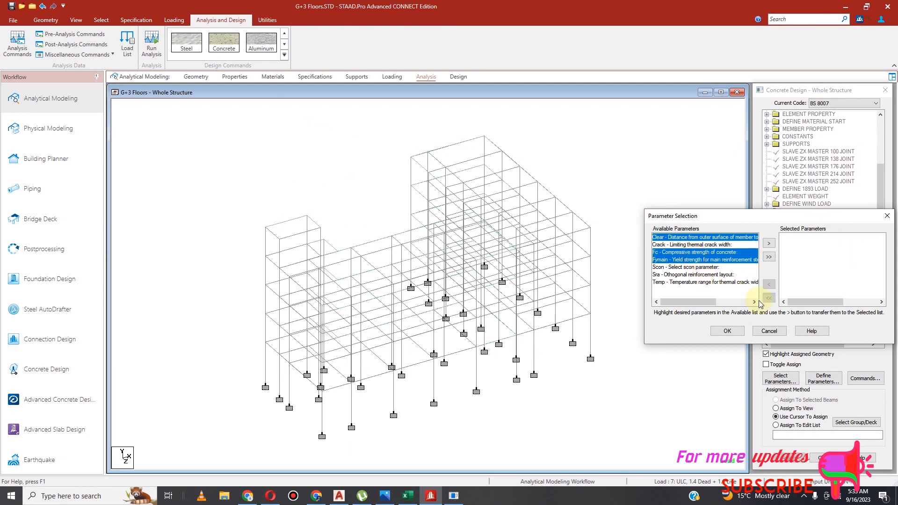
pyautogui.click(769, 244)
pyautogui.click(727, 331)
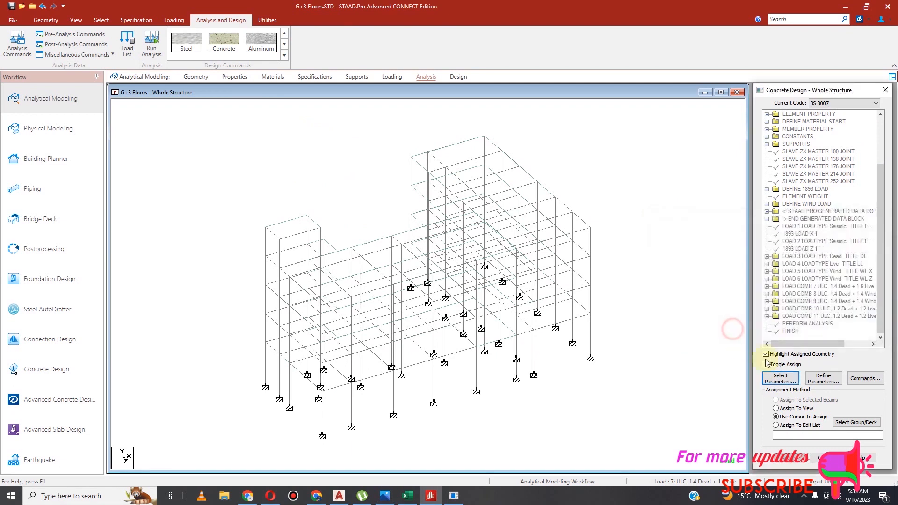
# Add CLEAR concrete design parameters of 0.025, 0.02 and 0.035 m.
pyautogui.click(824, 379)
pyautogui.click(541, 251)
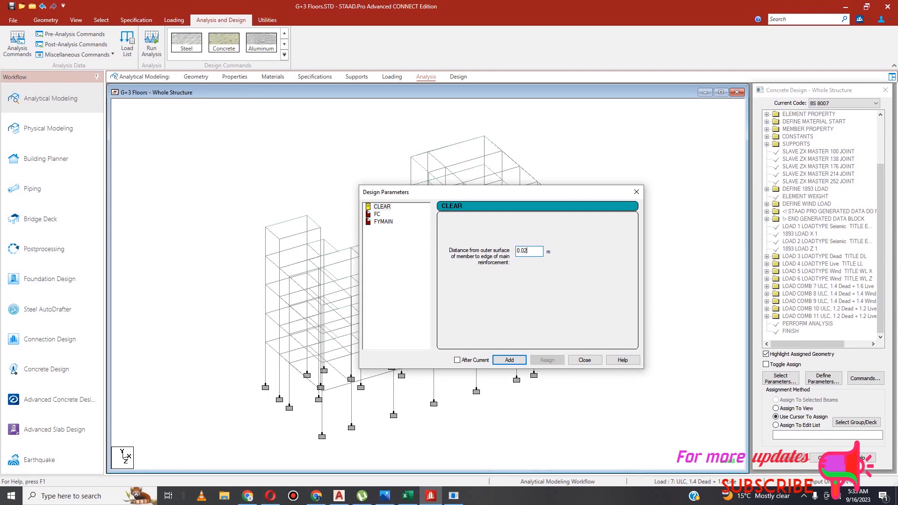
pyautogui.click(509, 360)
pyautogui.click(534, 251)
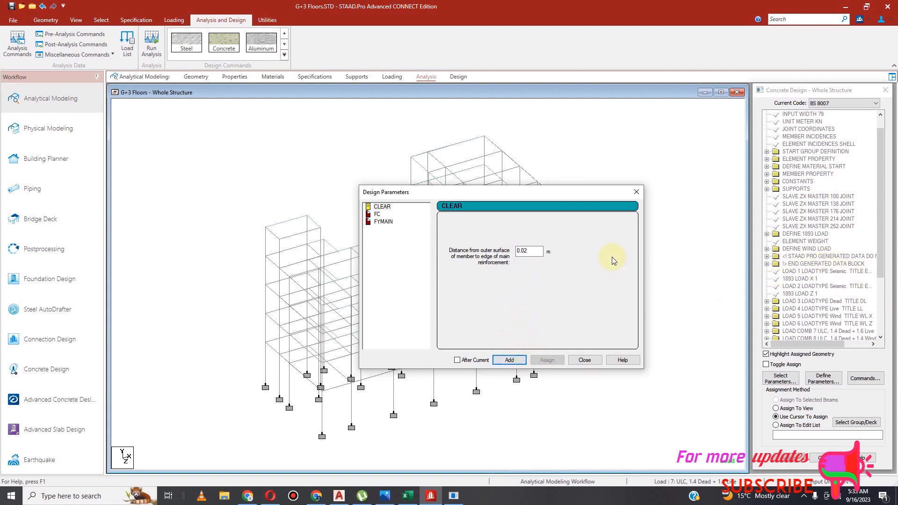
pyautogui.write('35')
# Add FC parameters with concrete compressive strengths of 25000 and 30000 kN/m2.
pyautogui.click(376, 215)
pyautogui.click(533, 252)
pyautogui.moveTo(538, 251); pyautogui.dragTo(503, 255)
pyautogui.write('25000')
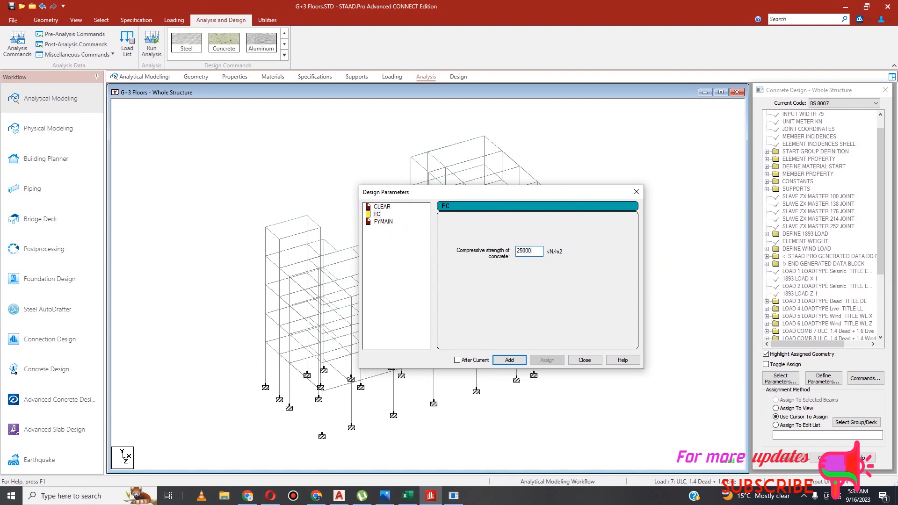
pyautogui.click(510, 360)
pyautogui.click(535, 250)
pyautogui.click(509, 360)
# Add an FYMAIN parameter with a main reinforcement yield strength of 500000 kN/m2 and finish defining parameters.
pyautogui.click(383, 223)
pyautogui.doubleClick(526, 252)
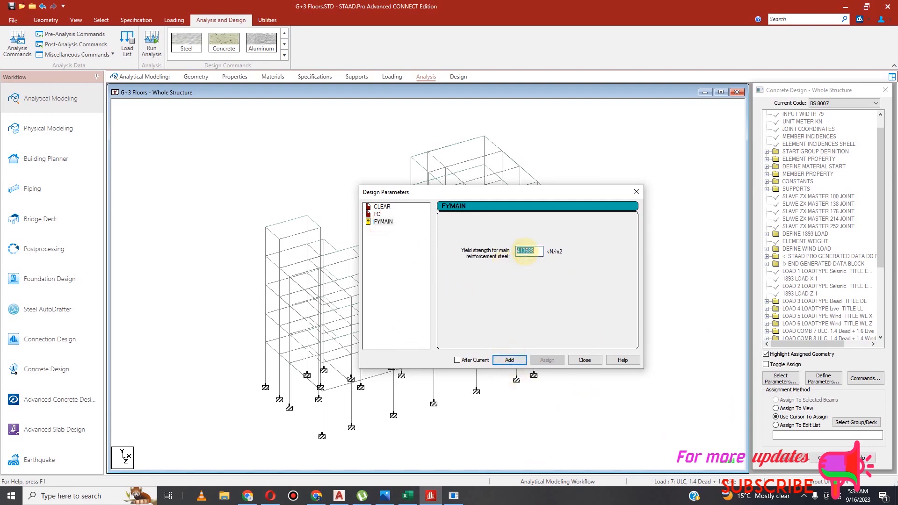
pyautogui.write('500000')
pyautogui.click(525, 250)
pyautogui.click(510, 360)
pyautogui.click(585, 360)
# Add the Design Beam and Design Column commands to the BS 8007 concrete design.
pyautogui.scroll(-3, 804, 286)
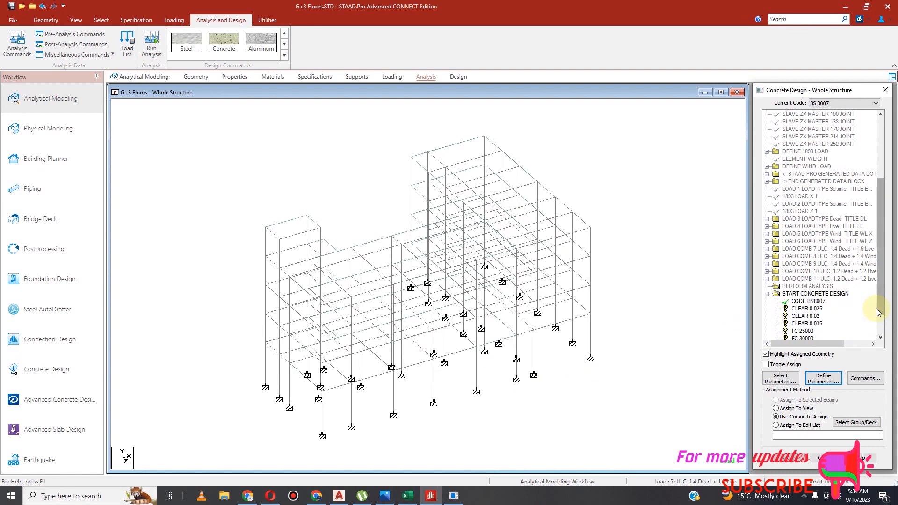
pyautogui.moveTo(881, 302); pyautogui.dragTo(882, 333)
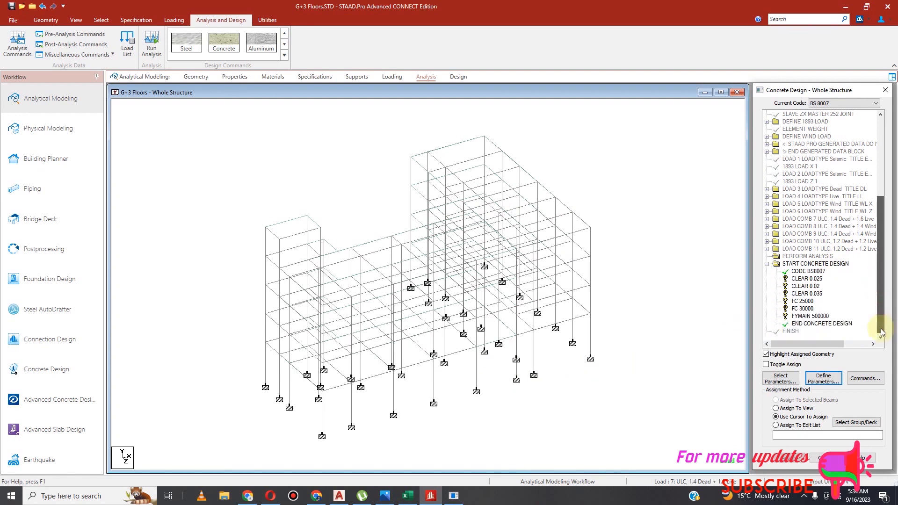
pyautogui.click(867, 379)
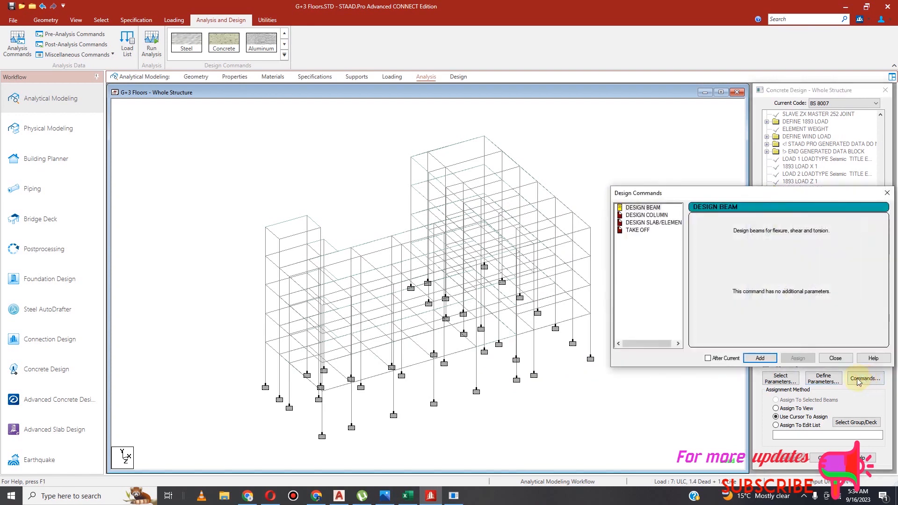
pyautogui.click(645, 209)
pyautogui.click(760, 357)
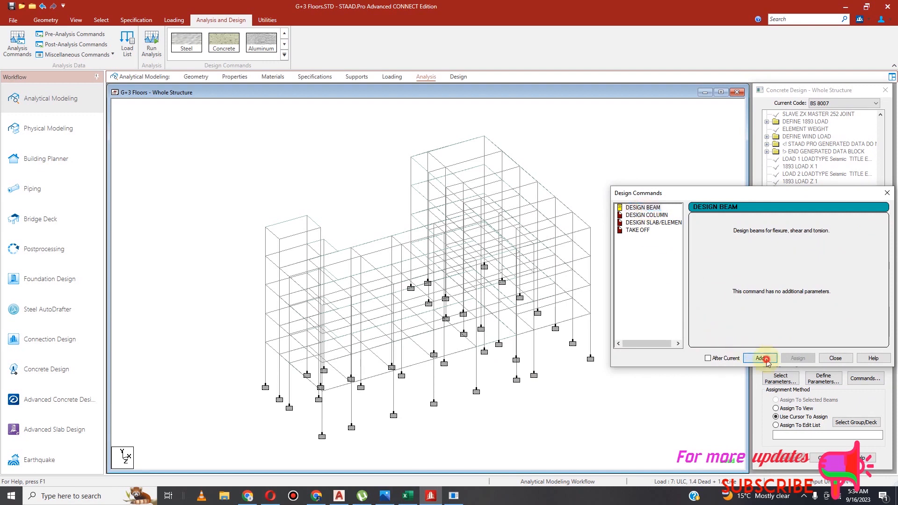
pyautogui.click(649, 216)
pyautogui.click(759, 357)
# Add the Design Slab/Element and Take Off commands to the concrete design and finish adding commands.
pyautogui.click(643, 223)
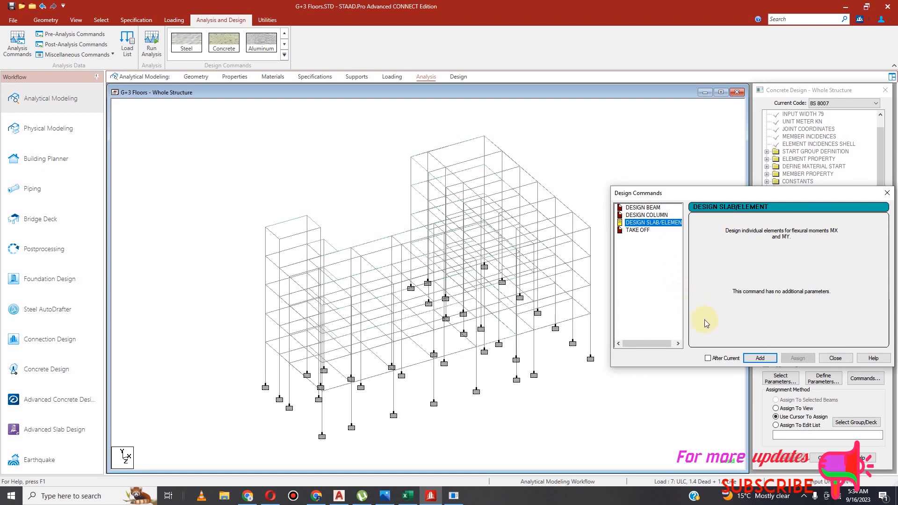
pyautogui.click(759, 358)
pyautogui.click(638, 230)
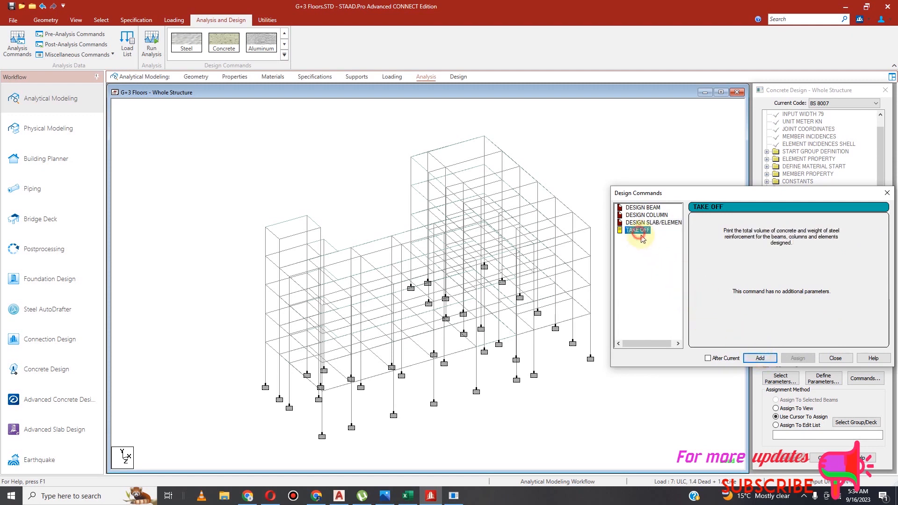
pyautogui.click(760, 358)
pyautogui.click(834, 358)
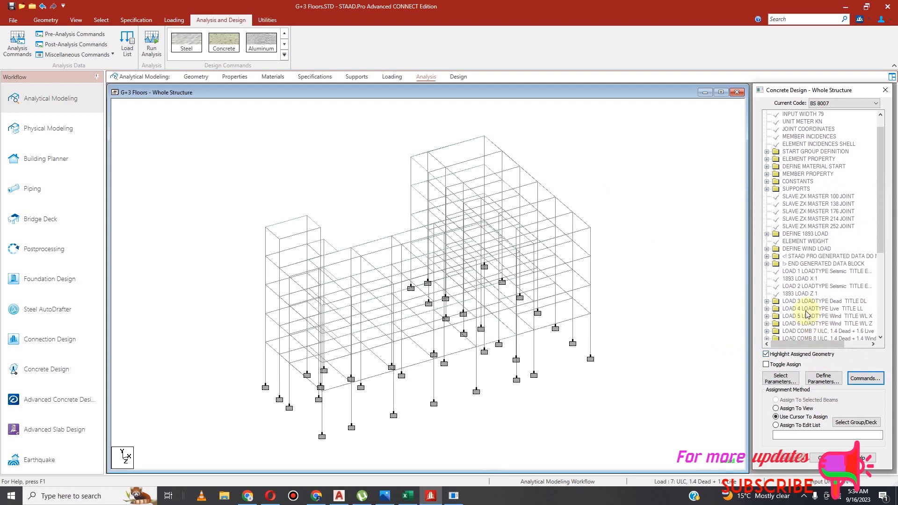
# Assign the CLEAR 0.025 parameter to all beams parallel to X and Z.
pyautogui.scroll(-5, 877, 258)
pyautogui.scroll(-1, 880, 317)
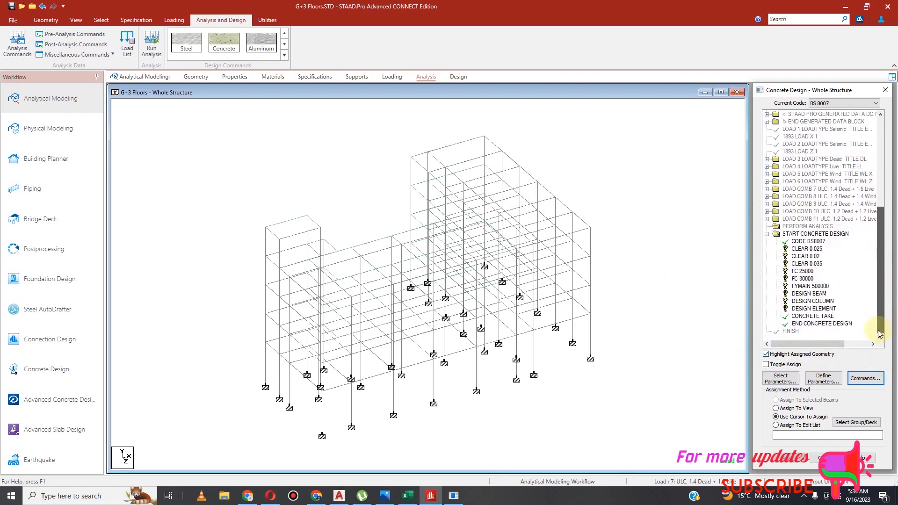
pyautogui.click(808, 249)
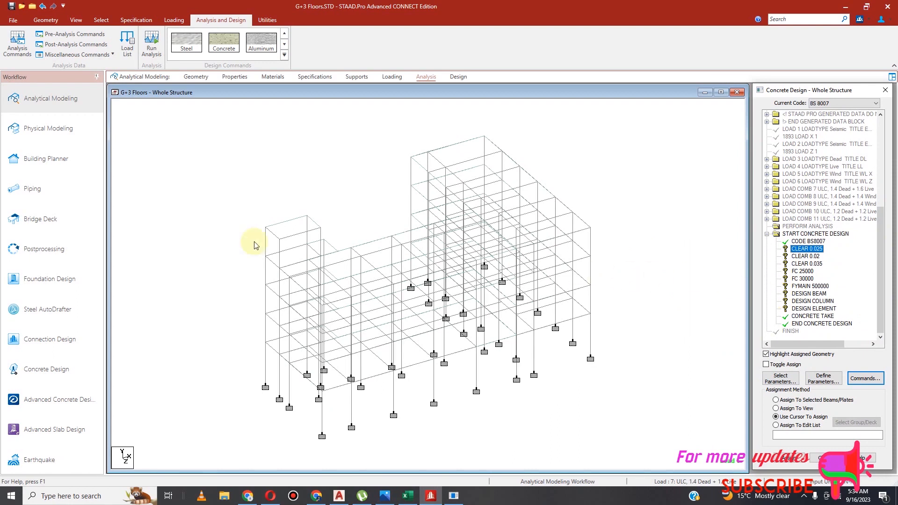
pyautogui.click(101, 19)
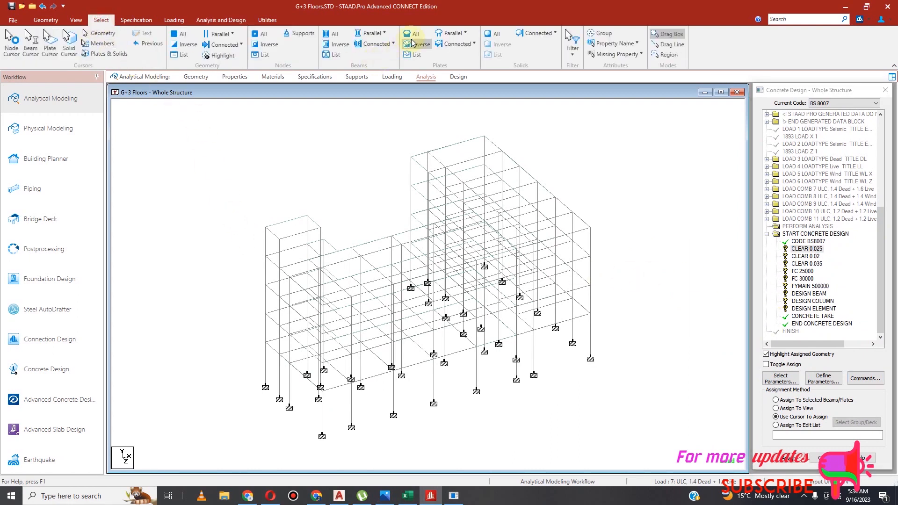
pyautogui.click(377, 33)
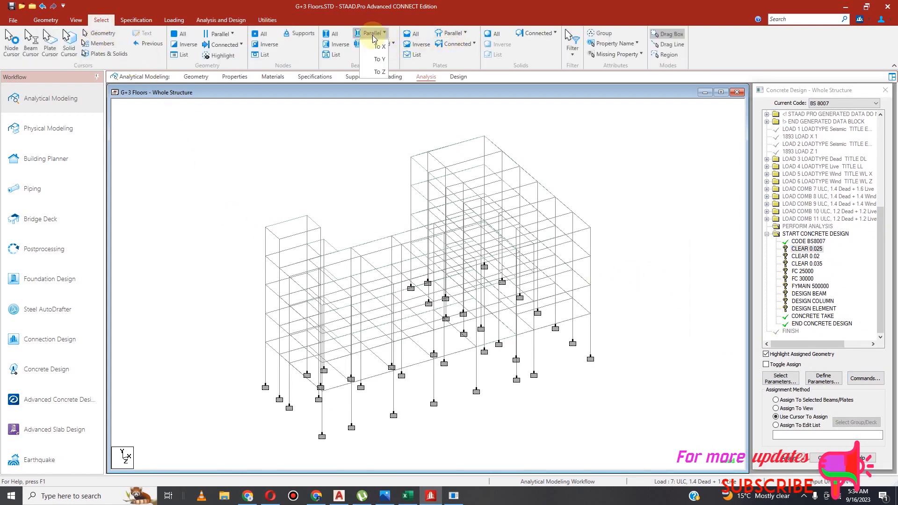
pyautogui.click(381, 41)
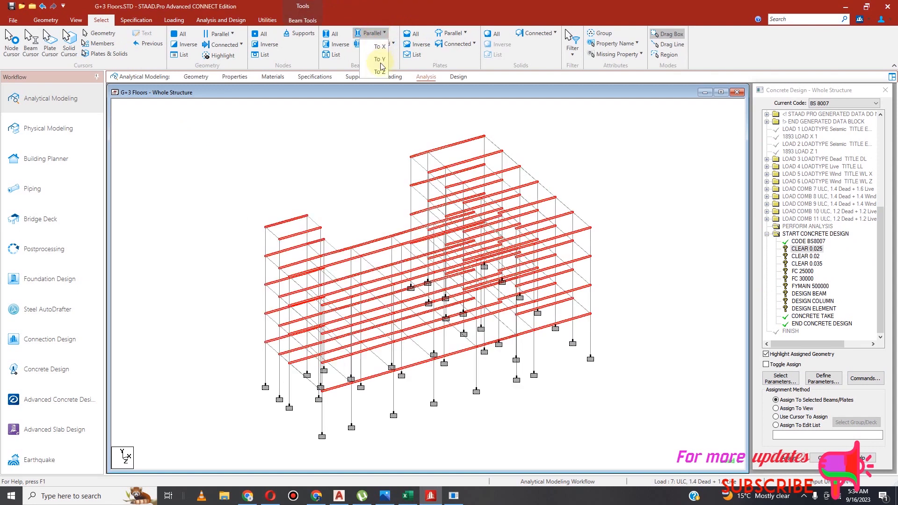
pyautogui.click(383, 69)
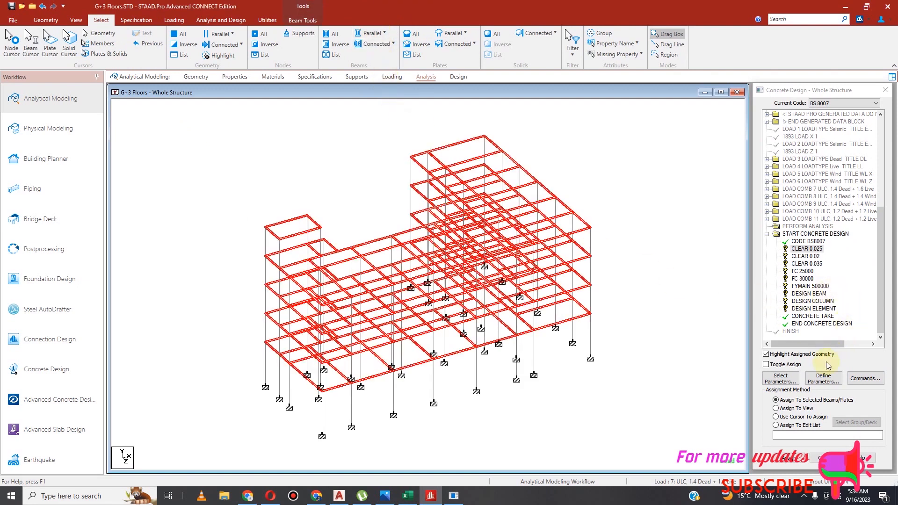
pyautogui.click(805, 454)
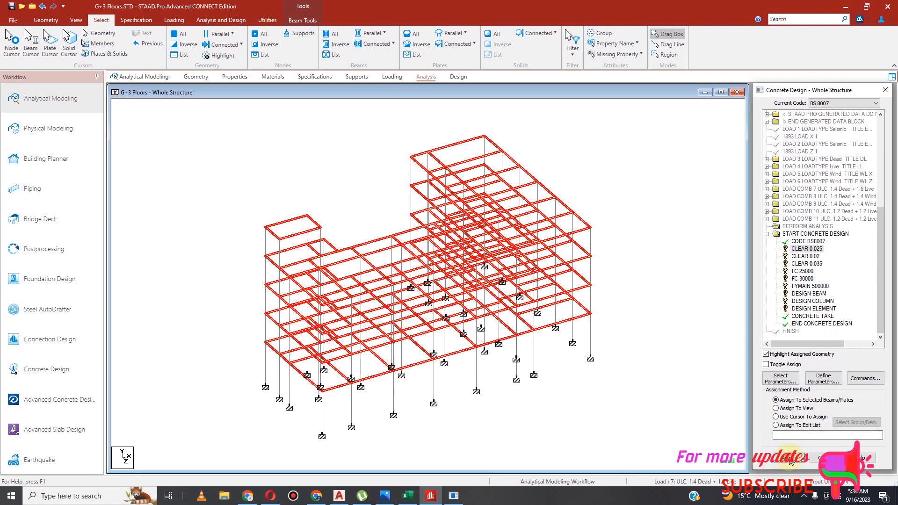
pyautogui.click(829, 304)
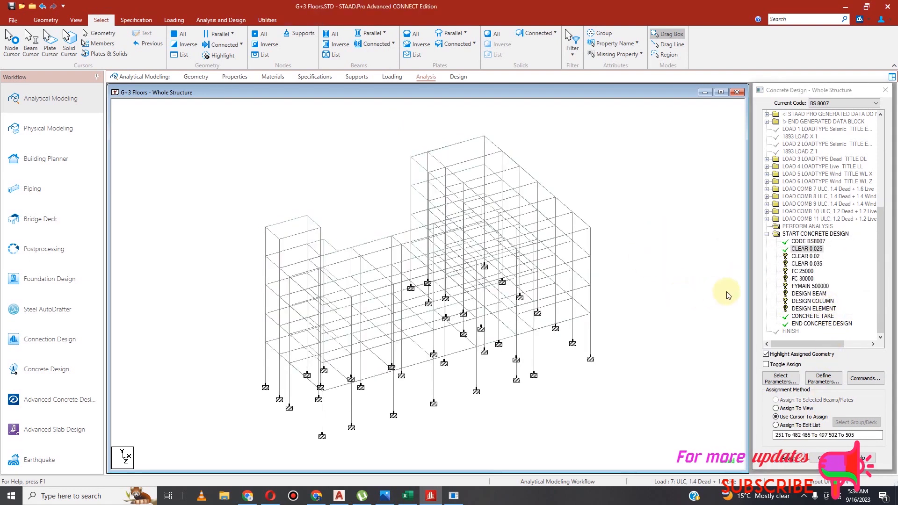
# Assign the CLEAR 0.02 parameter to all horizontal floor plates of the structure.
pyautogui.click(801, 257)
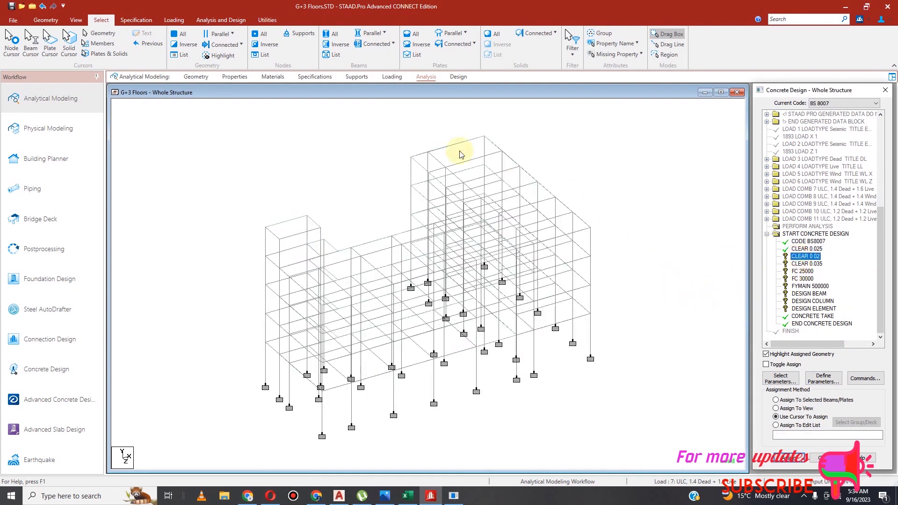
pyautogui.click(465, 34)
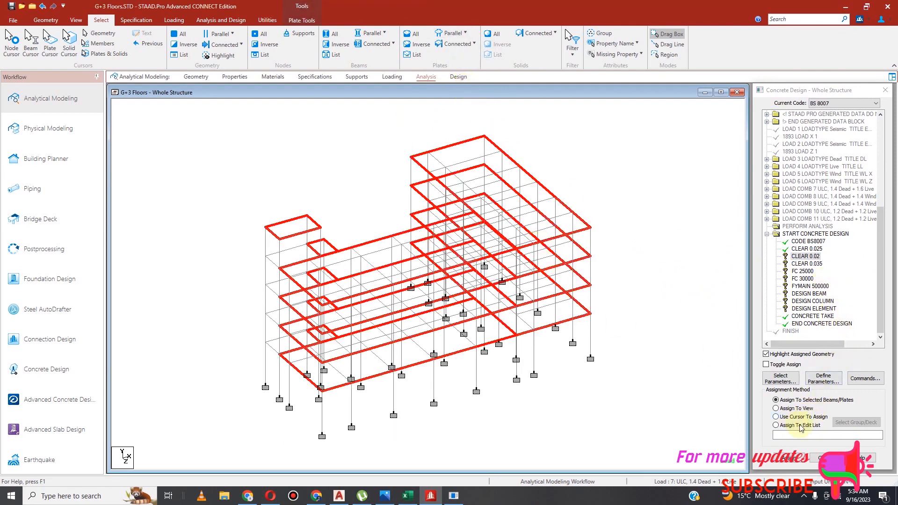
pyautogui.click(792, 457)
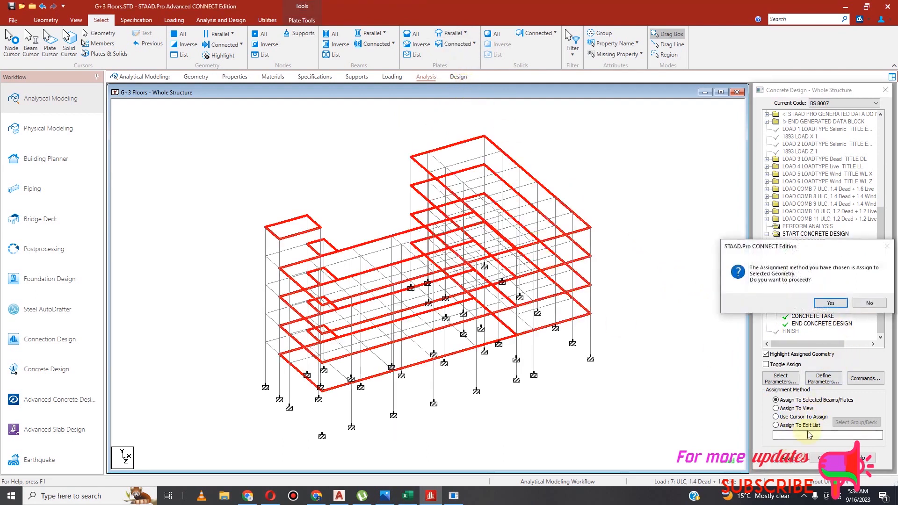
pyautogui.click(830, 303)
# Assign the CLEAR 0.035 parameter to all columns, the members parallel to Y.
pyautogui.click(806, 263)
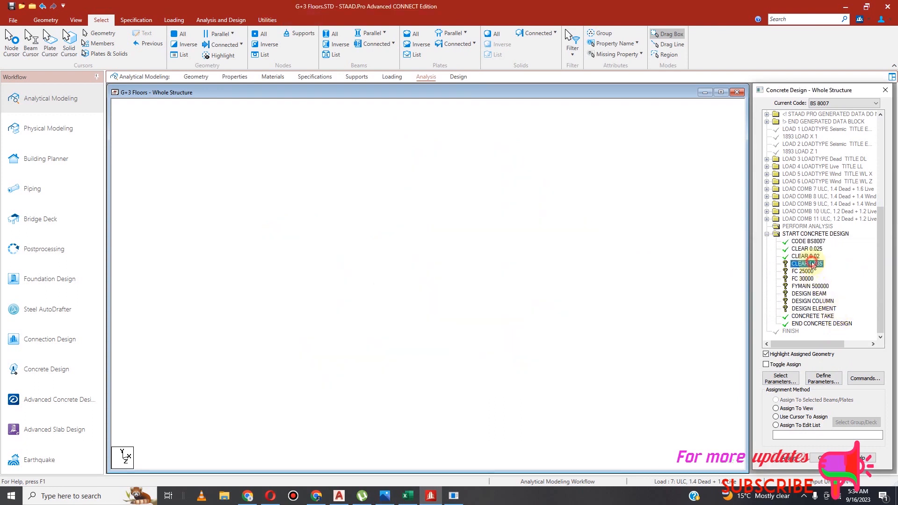
pyautogui.click(384, 33)
pyautogui.click(375, 54)
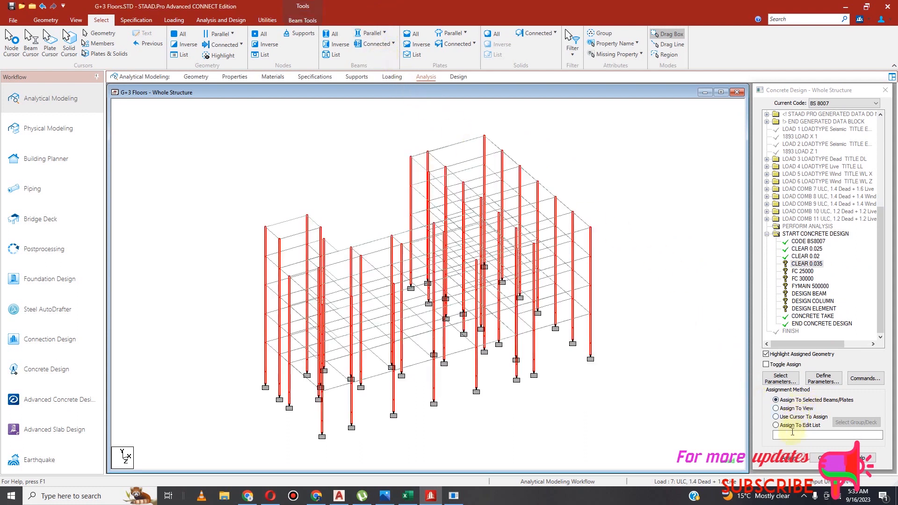
pyautogui.click(818, 401)
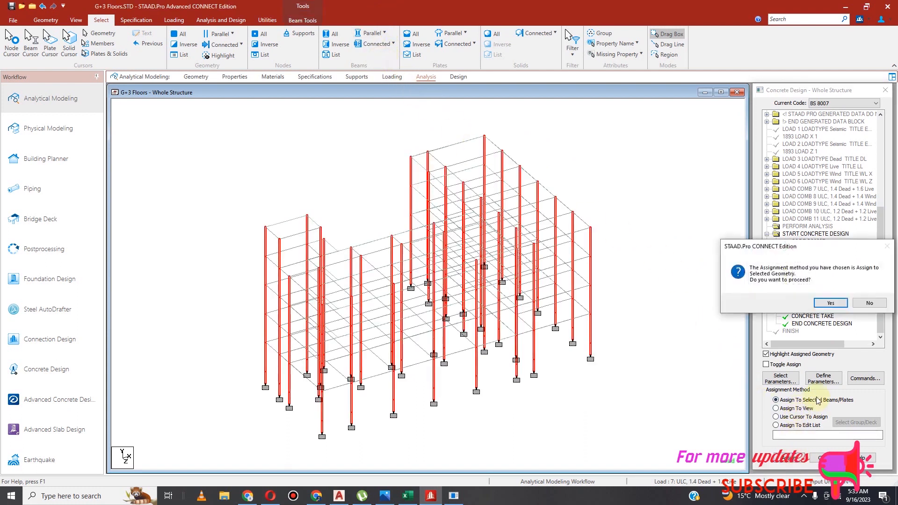
pyautogui.click(831, 304)
# Assign the FC 25000 parameter to all beams parallel to X and Z and clear the selection.
pyautogui.click(803, 271)
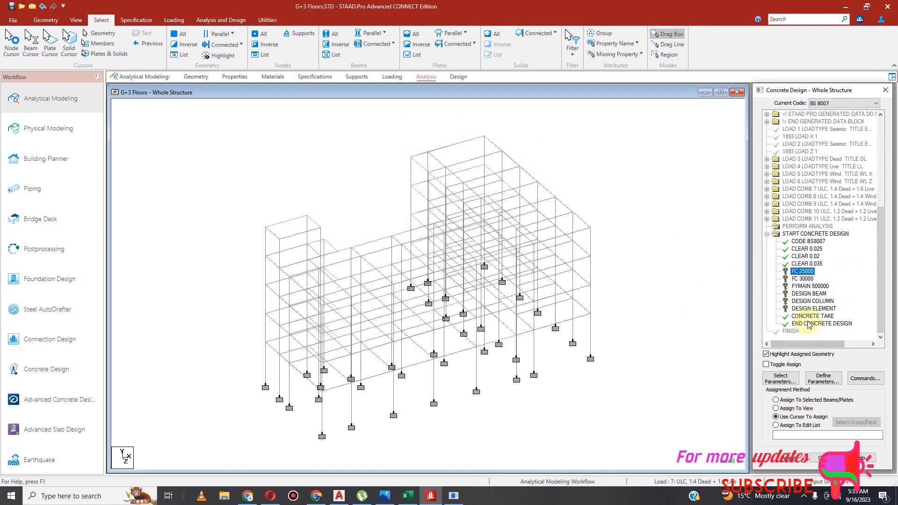
pyautogui.click(383, 34)
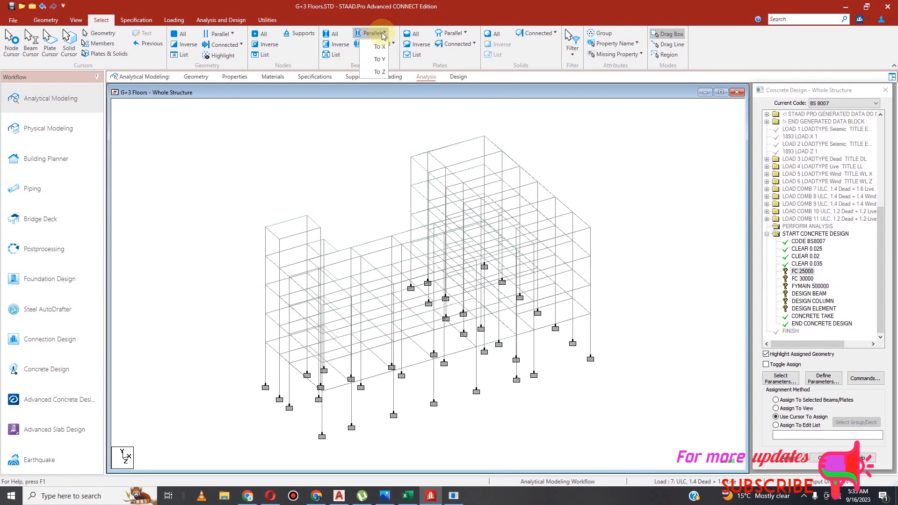
pyautogui.click(380, 46)
pyautogui.click(382, 33)
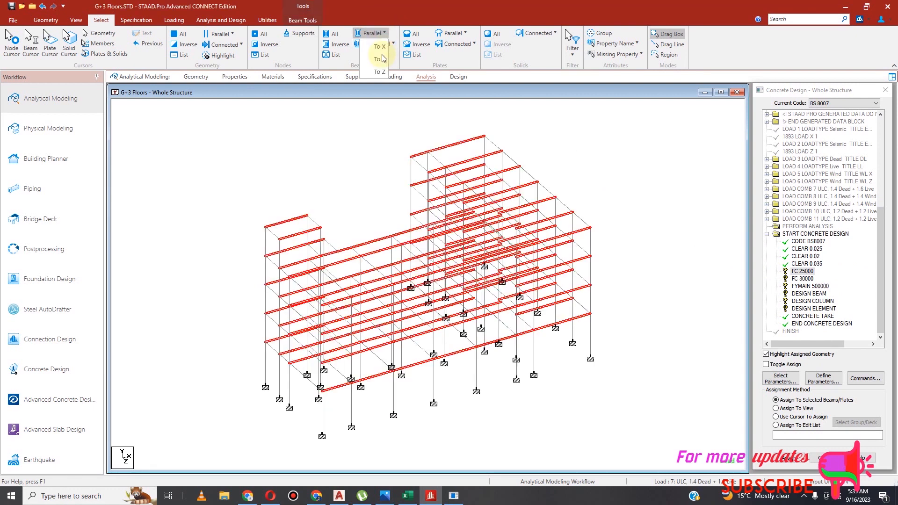
pyautogui.click(379, 72)
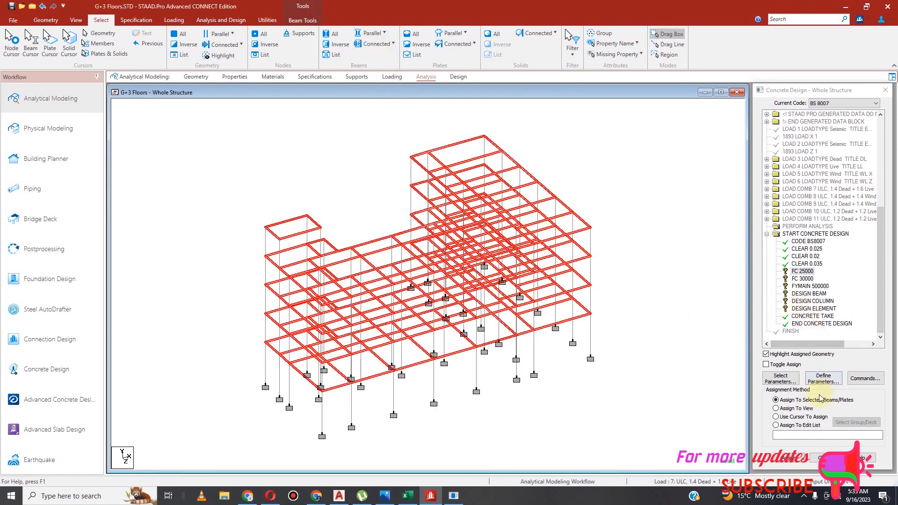
pyautogui.click(794, 461)
pyautogui.click(836, 303)
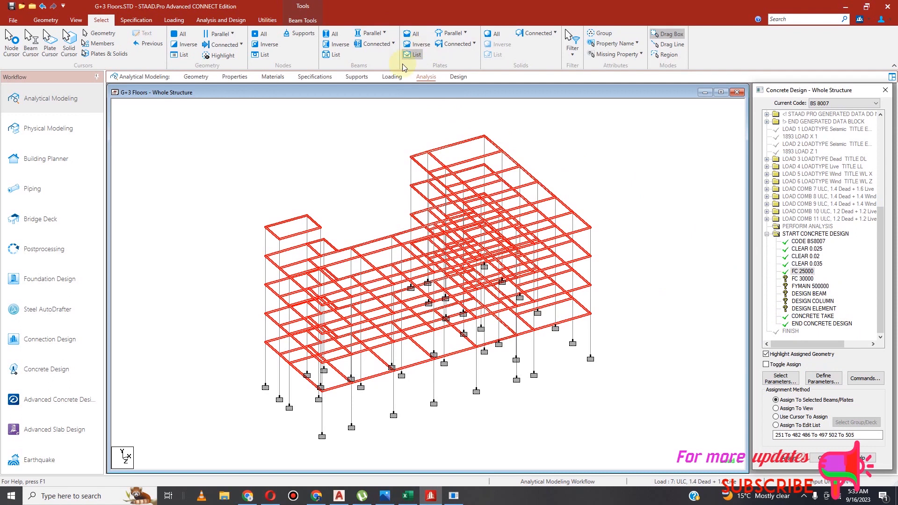
pyautogui.click(391, 140)
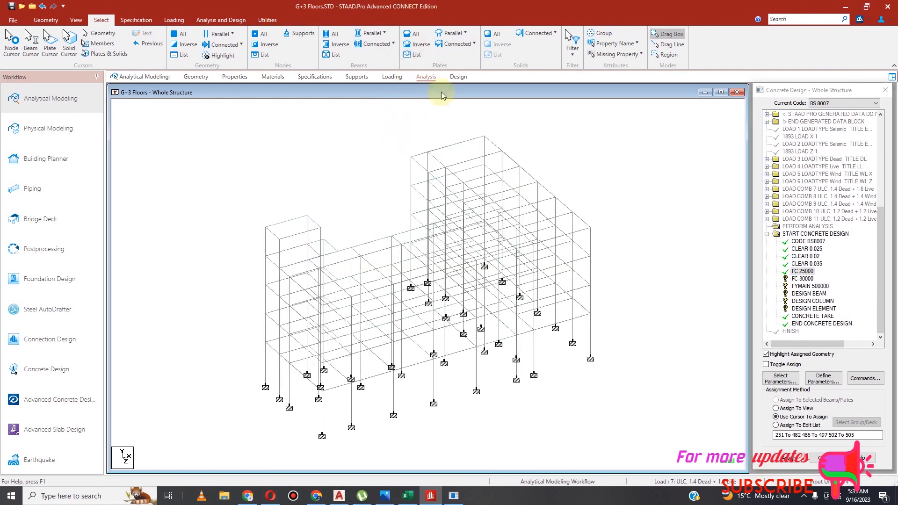
# Assign the FC 25000 parameter to all horizontal floor plates as well.
pyautogui.click(464, 33)
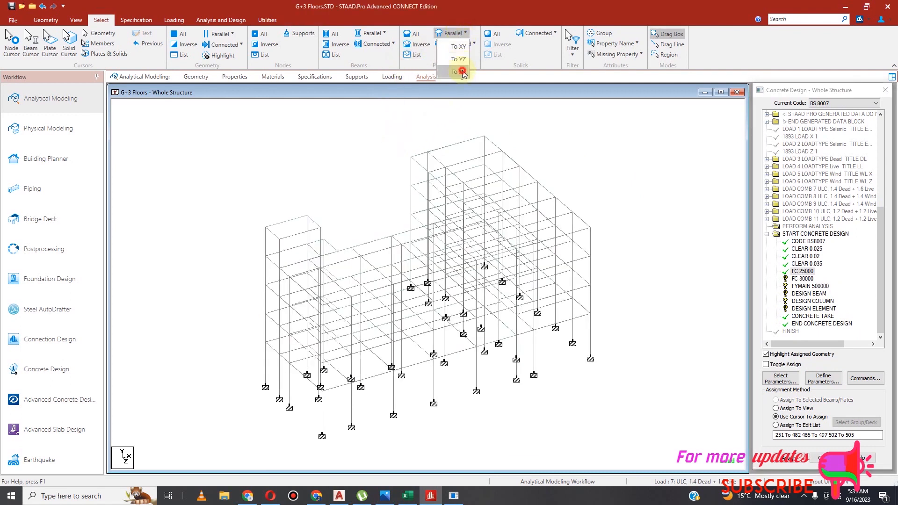
pyautogui.click(463, 72)
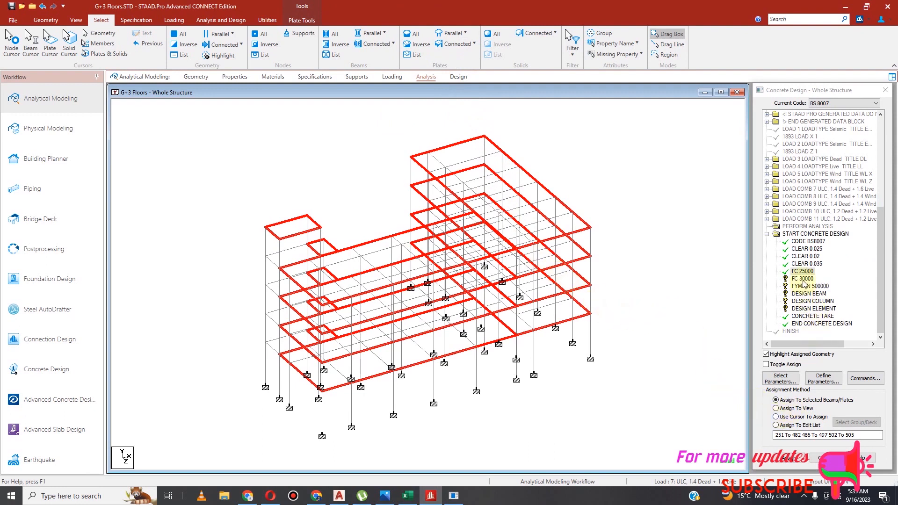
pyautogui.click(791, 458)
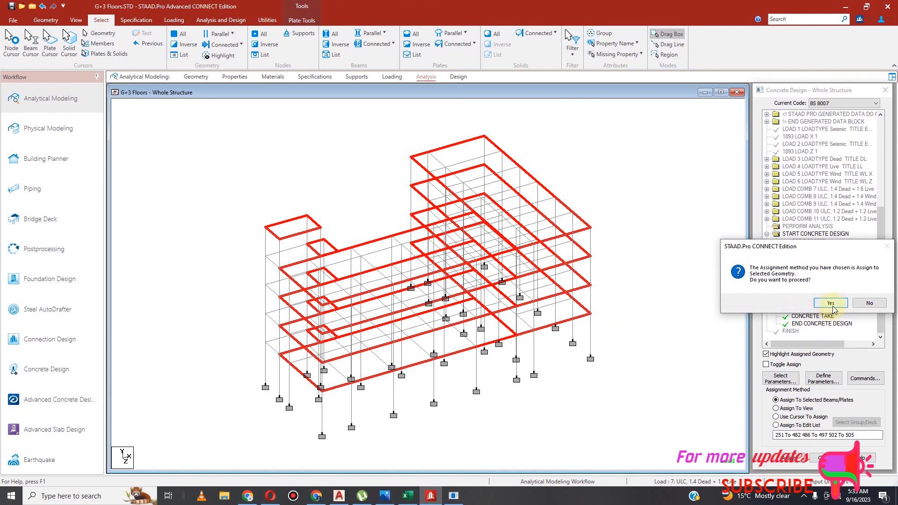
pyautogui.click(831, 303)
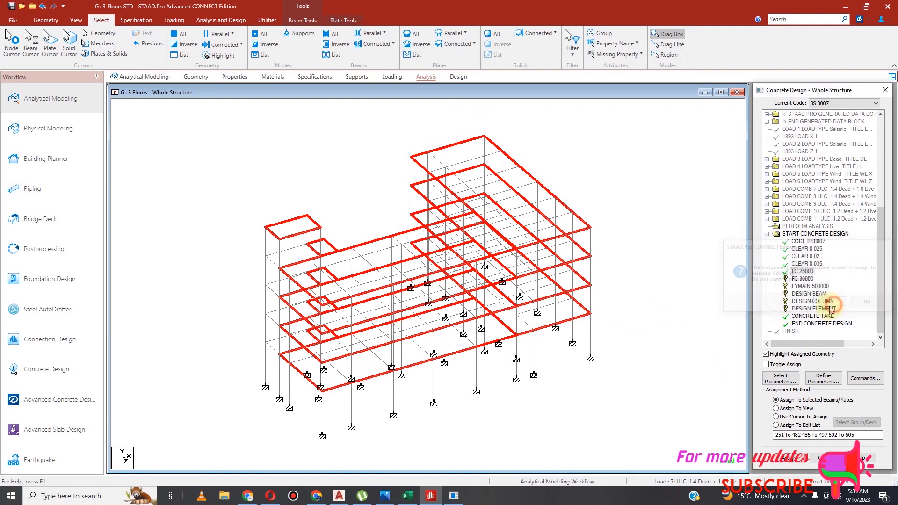
# Assign the FC 30000 parameter to all columns, the members parallel to Y.
pyautogui.click(803, 279)
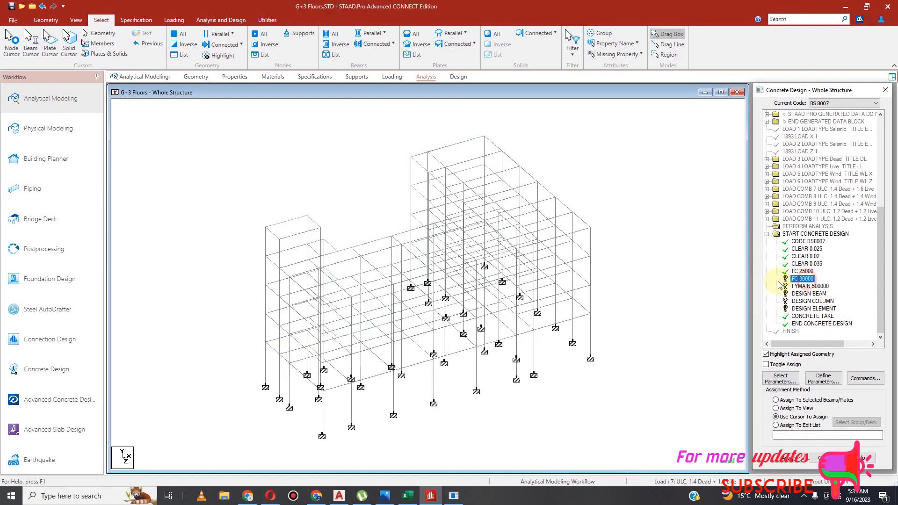
pyautogui.click(384, 33)
pyautogui.click(381, 64)
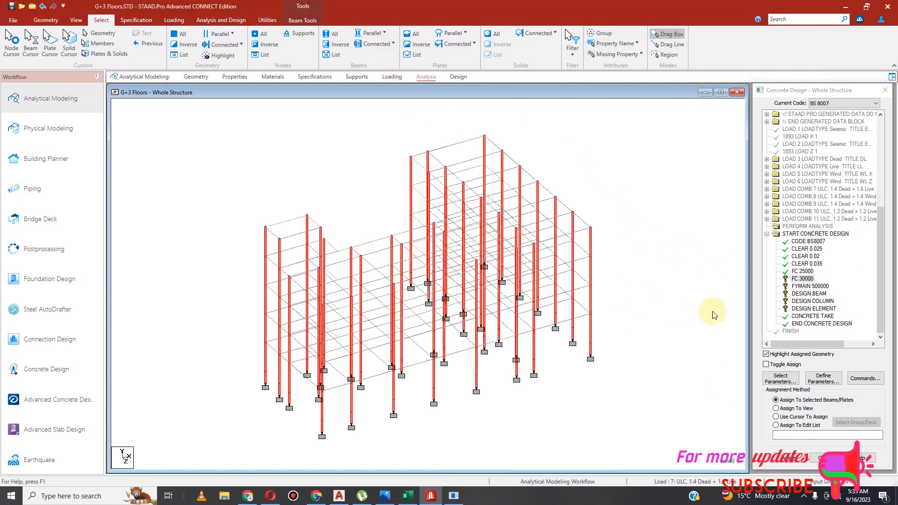
pyautogui.click(801, 456)
pyautogui.click(833, 304)
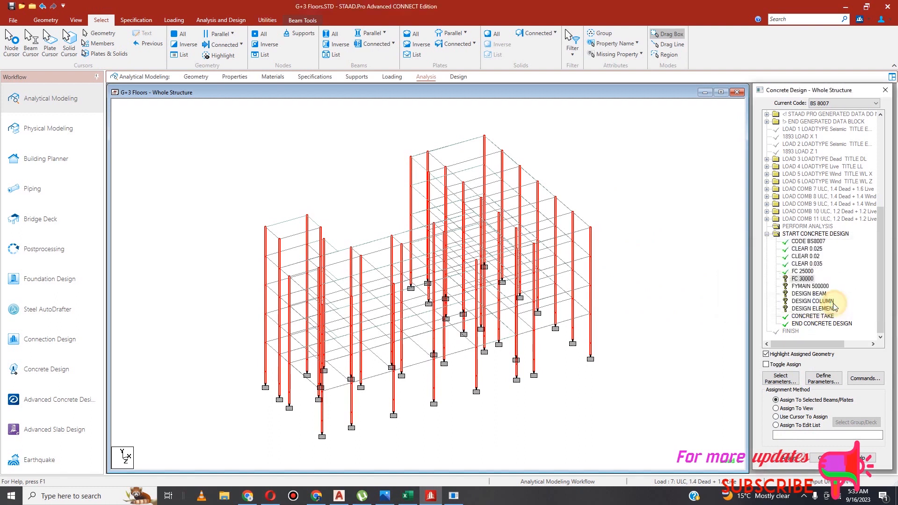
# Assign the FYMAIN 500000 parameter to the whole structure using the assign-to-view method.
pyautogui.click(816, 287)
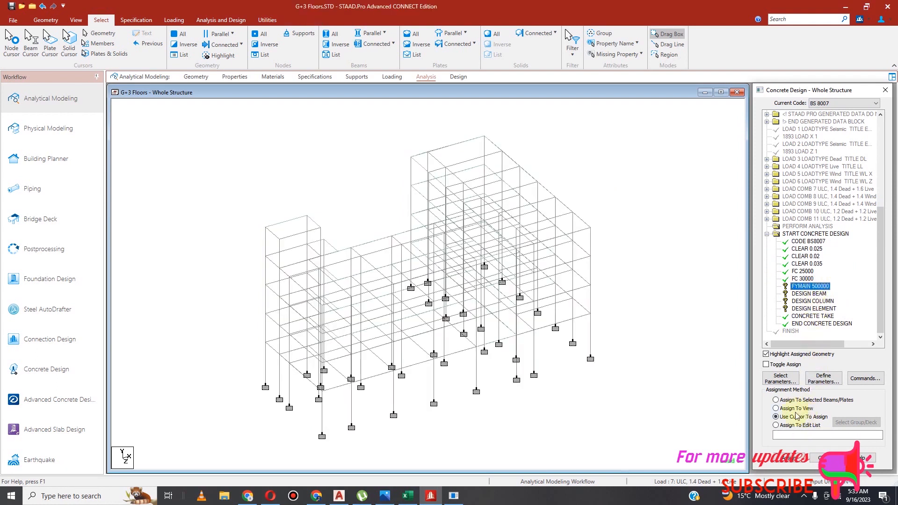
pyautogui.click(776, 409)
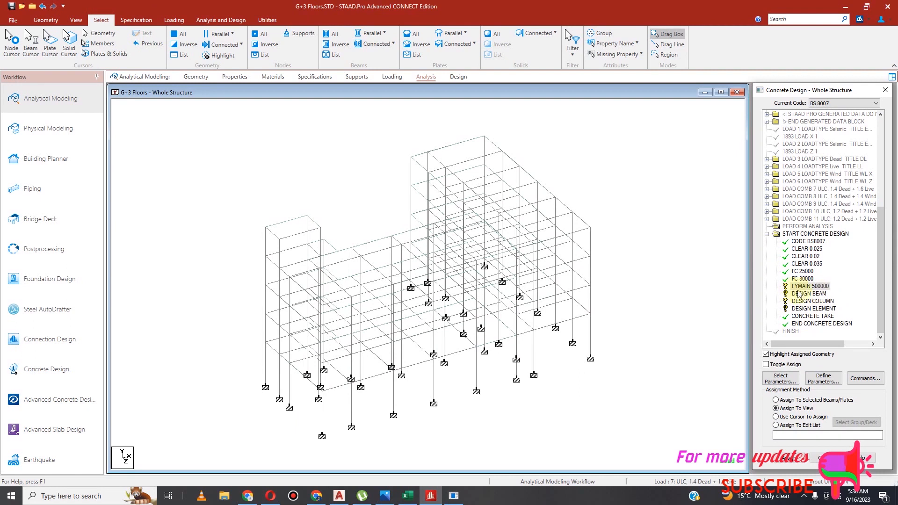
pyautogui.click(789, 458)
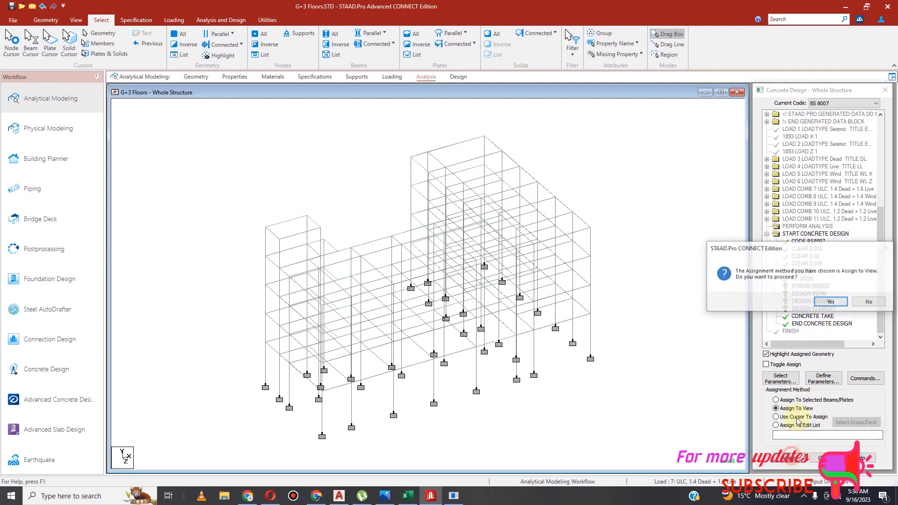
pyautogui.click(831, 302)
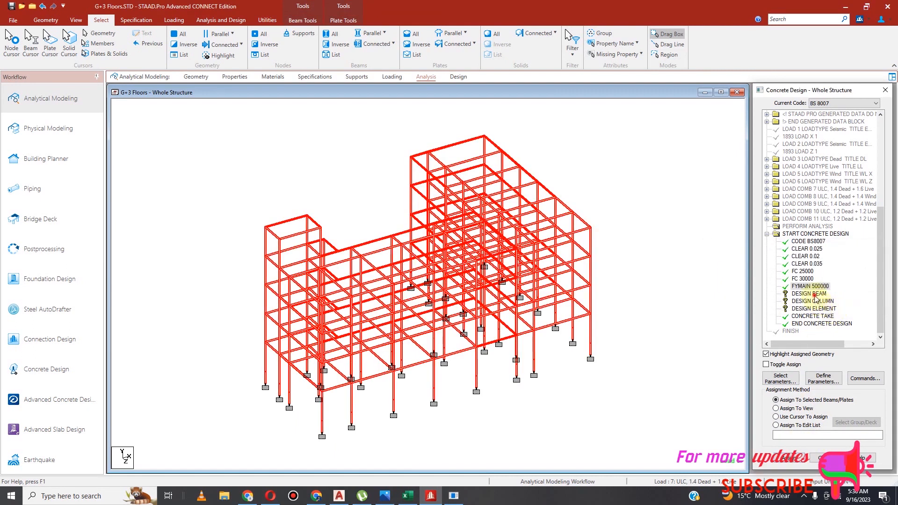
# Assign the DESIGN BEAM command to all beams parallel to X and Z.
pyautogui.click(813, 294)
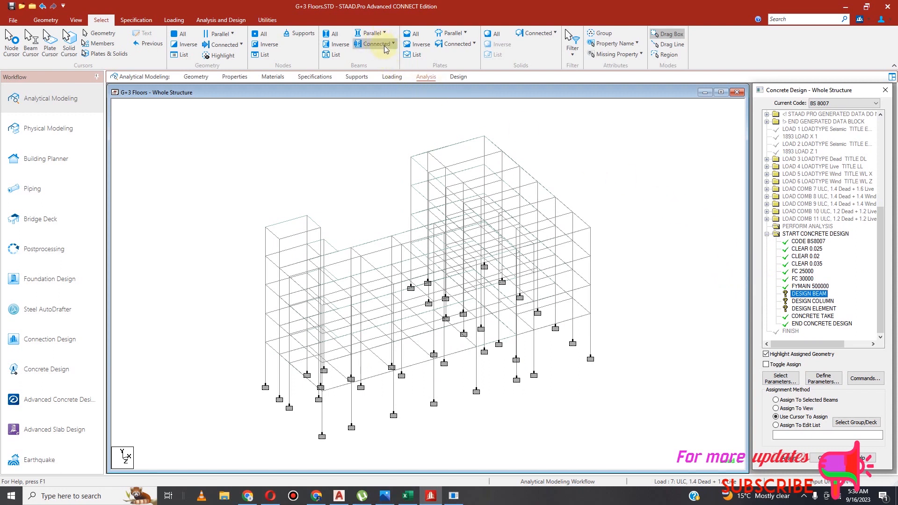
pyautogui.click(383, 34)
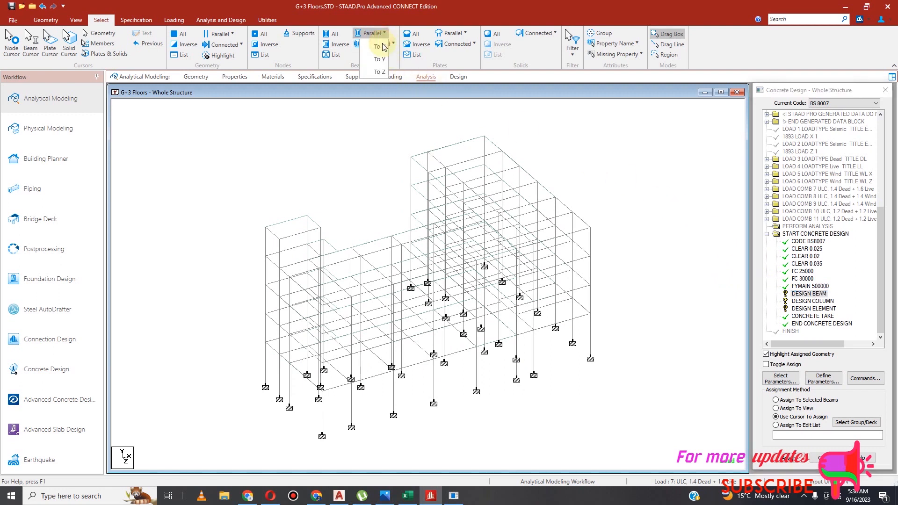
pyautogui.click(383, 47)
pyautogui.click(384, 34)
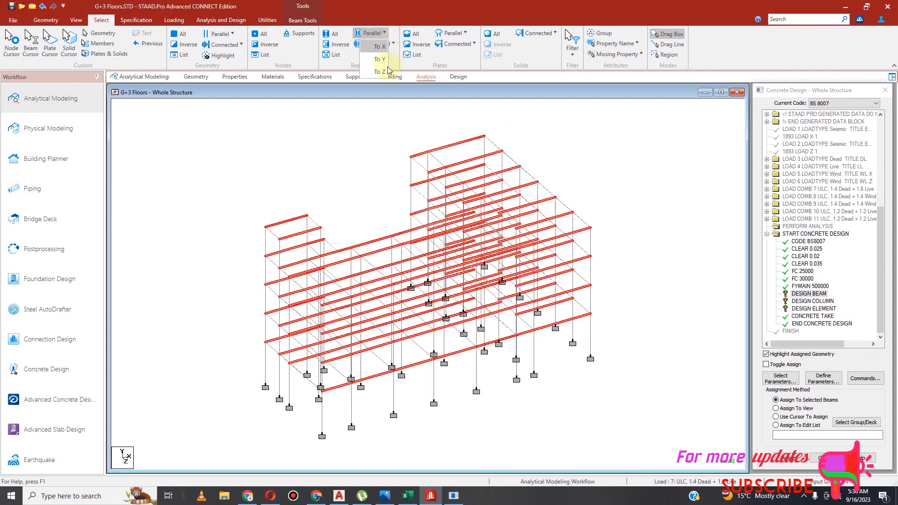
pyautogui.click(389, 71)
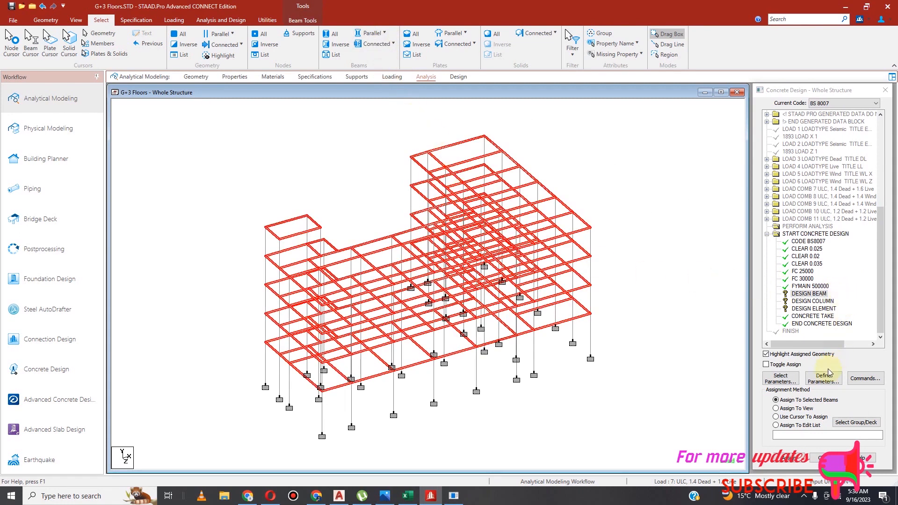
pyautogui.click(794, 457)
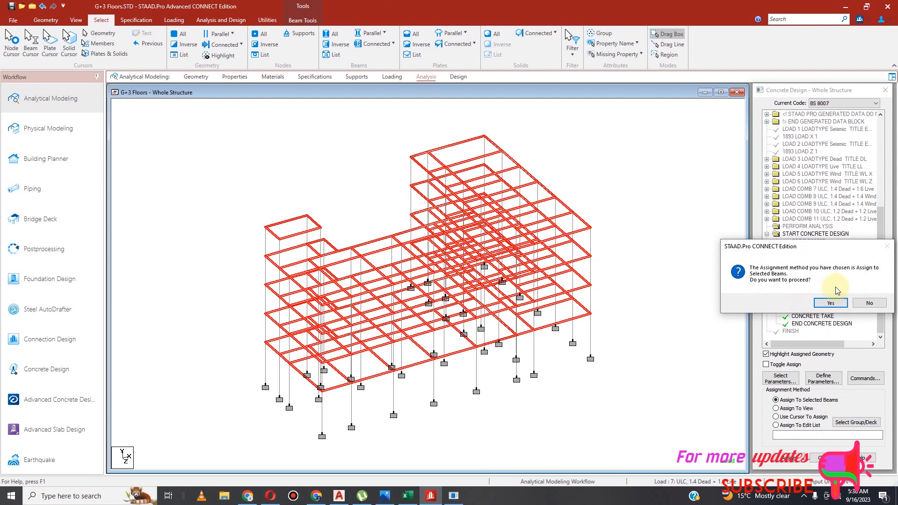
pyautogui.click(830, 303)
# Assign the DESIGN COLUMN command to all columns, the members parallel to Y.
pyautogui.click(813, 301)
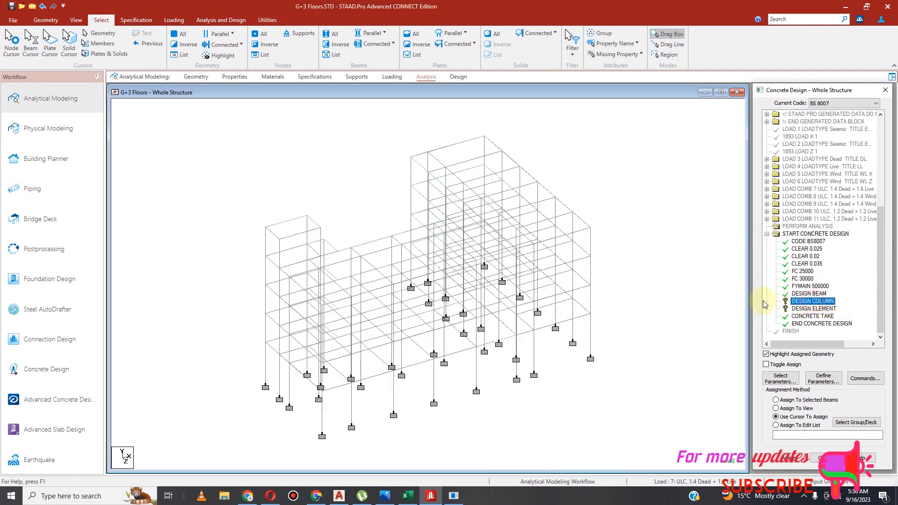
pyautogui.click(378, 34)
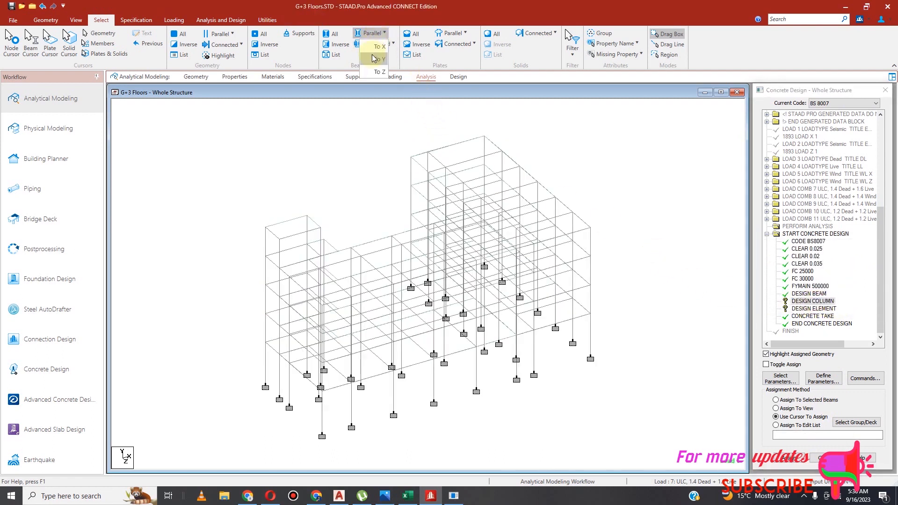
pyautogui.click(374, 59)
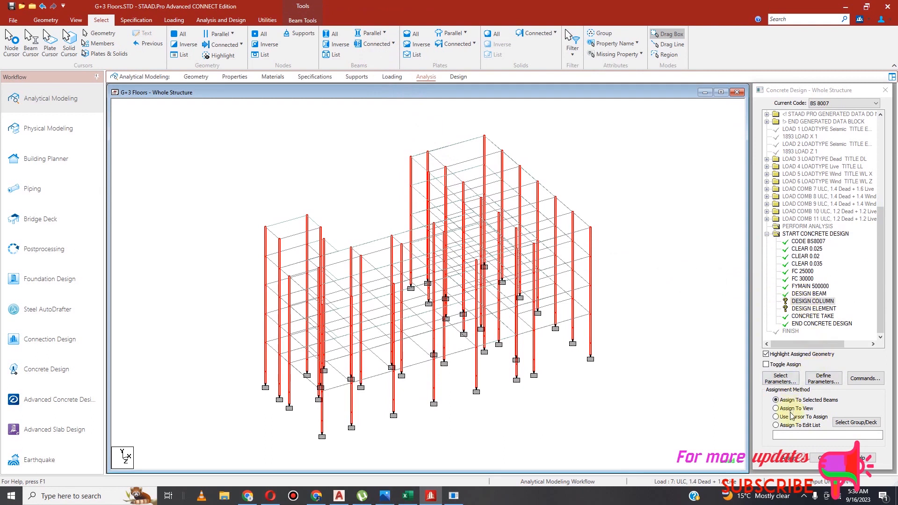
pyautogui.click(790, 459)
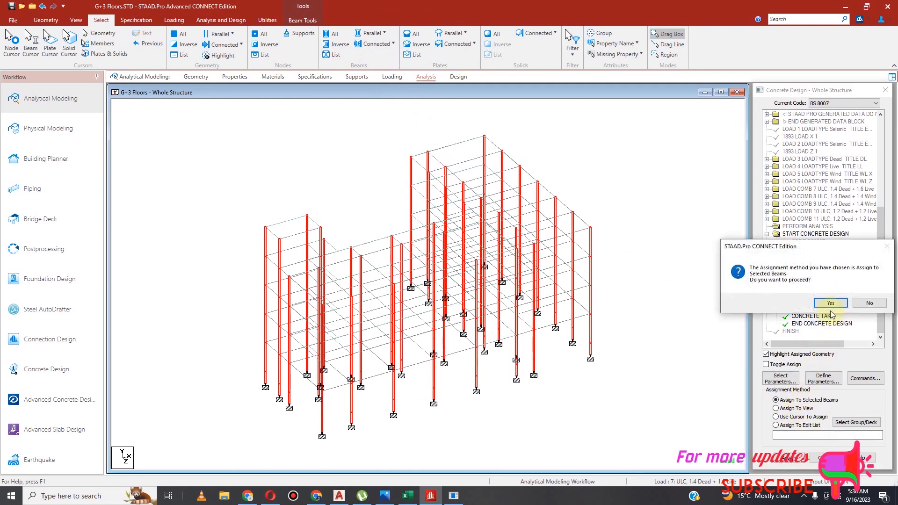
pyautogui.click(831, 303)
# Assign the DESIGN ELEMENT command to all horizontal floor plates.
pyautogui.click(815, 309)
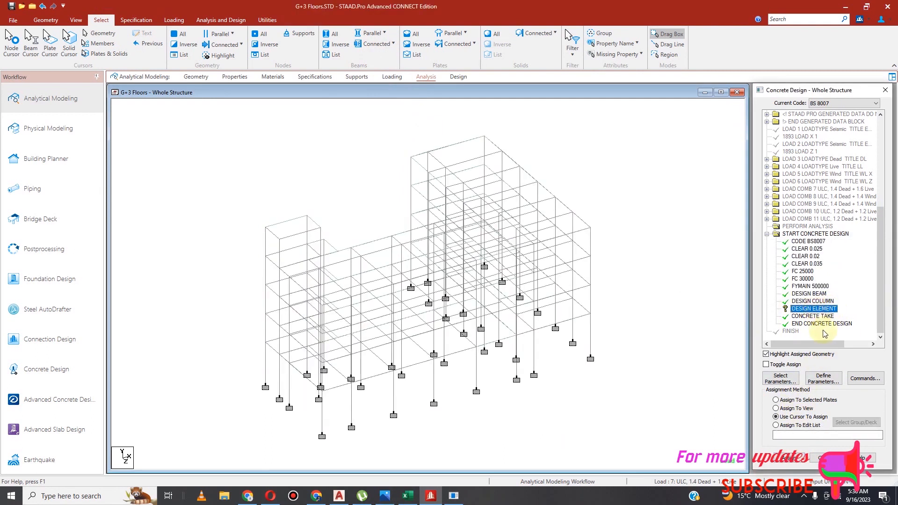
pyautogui.click(453, 32)
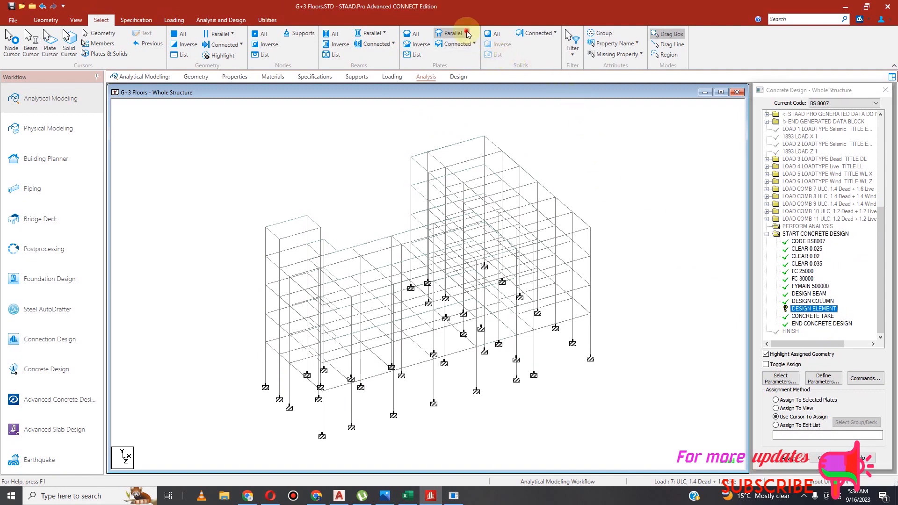
pyautogui.click(458, 72)
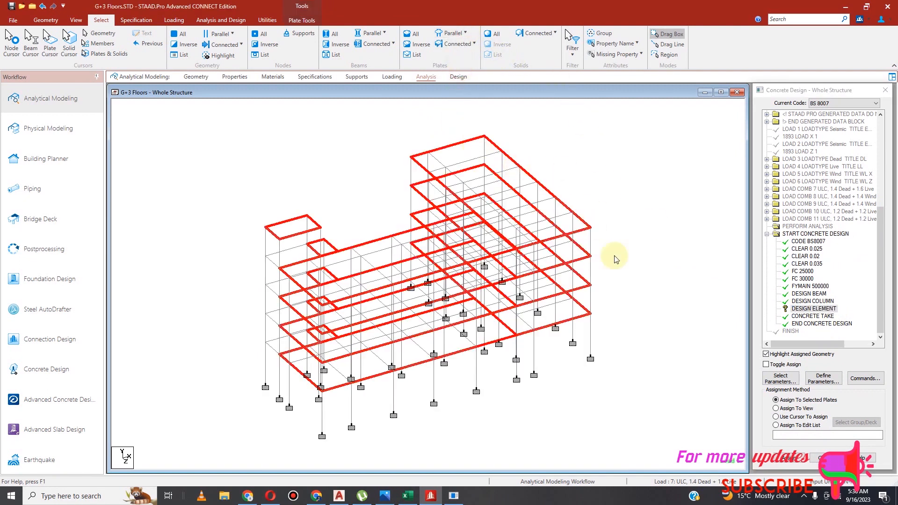
pyautogui.click(789, 458)
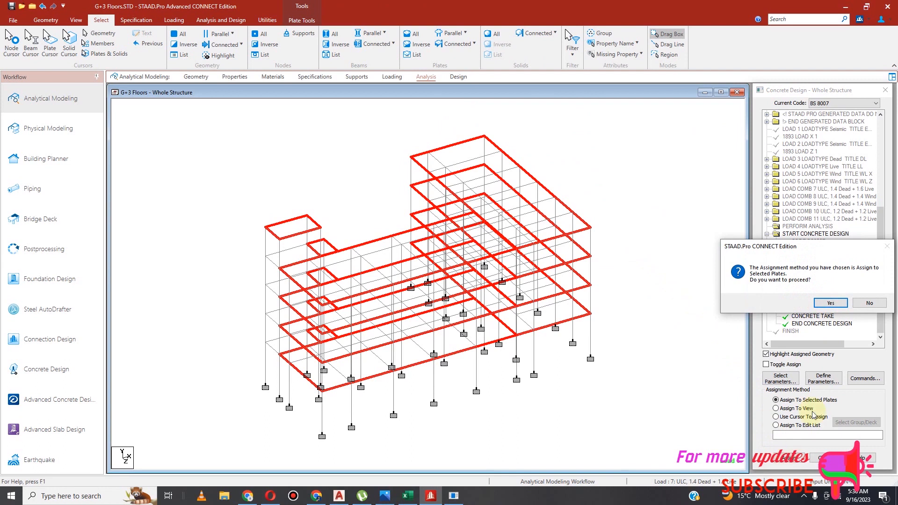
pyautogui.click(832, 303)
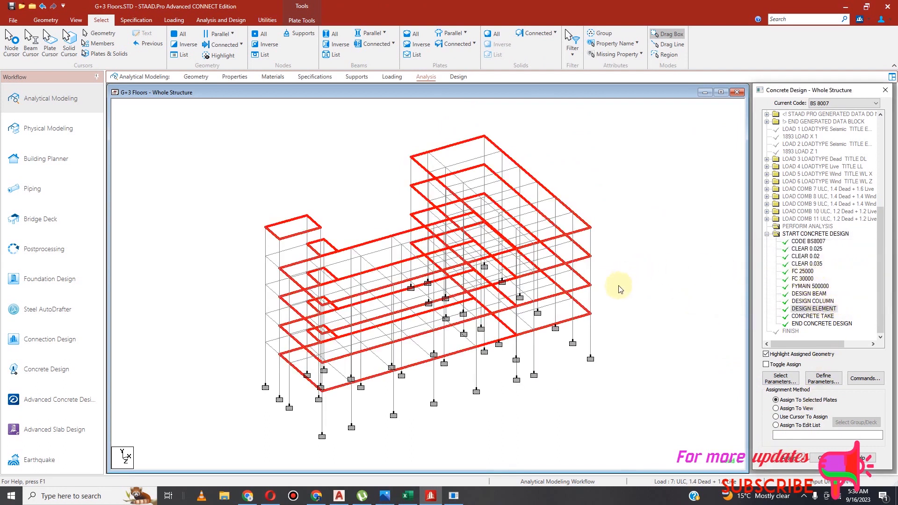
# Save the G+3 Floors model and run the analysis with the concrete design.
pyautogui.scroll(-1, 608, 300)
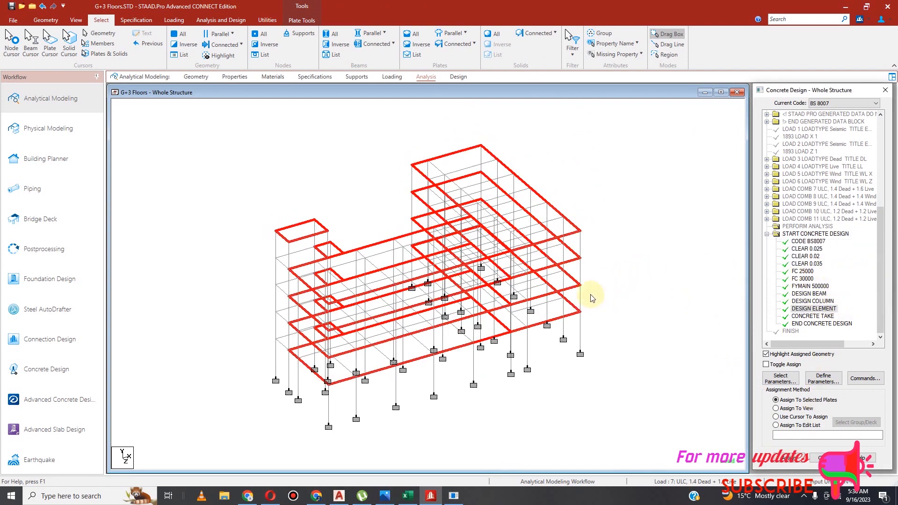
pyautogui.click(10, 6)
pyautogui.click(443, 305)
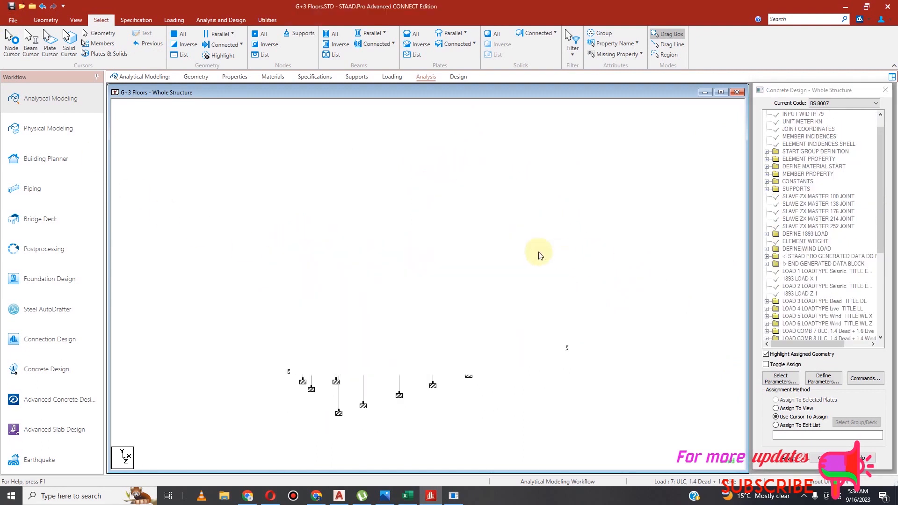
pyautogui.click(220, 20)
pyautogui.click(152, 44)
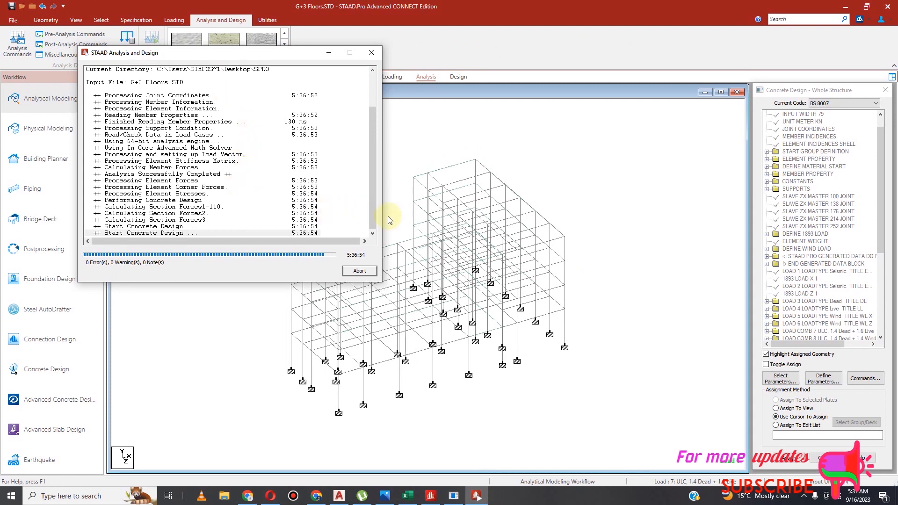
# Switch to Task Manager, end the SProStaad for Windows task that runs the analysis, and close Task Manager.
pyautogui.moveTo(372, 209)
pyautogui.mouseDown()
pyautogui.moveTo(372, 128)
pyautogui.moveTo(367, 210)
pyautogui.mouseUp()
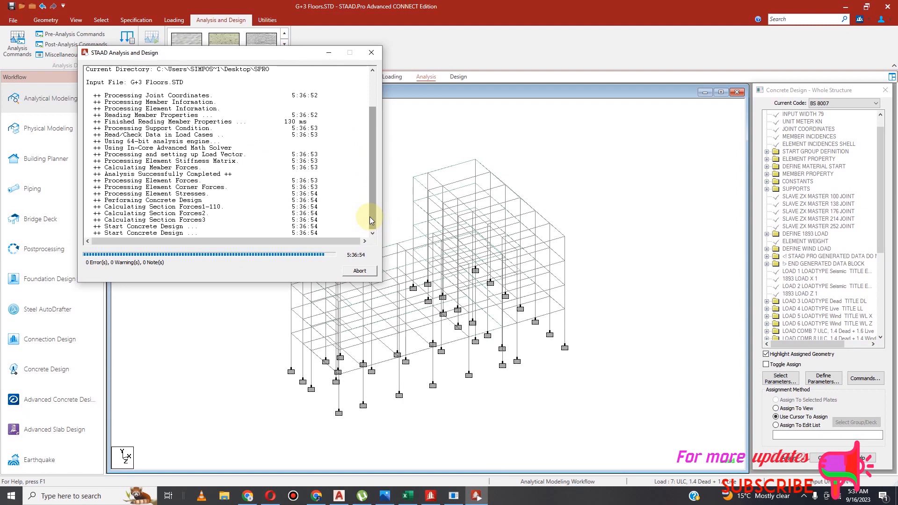
pyautogui.click(19, 499)
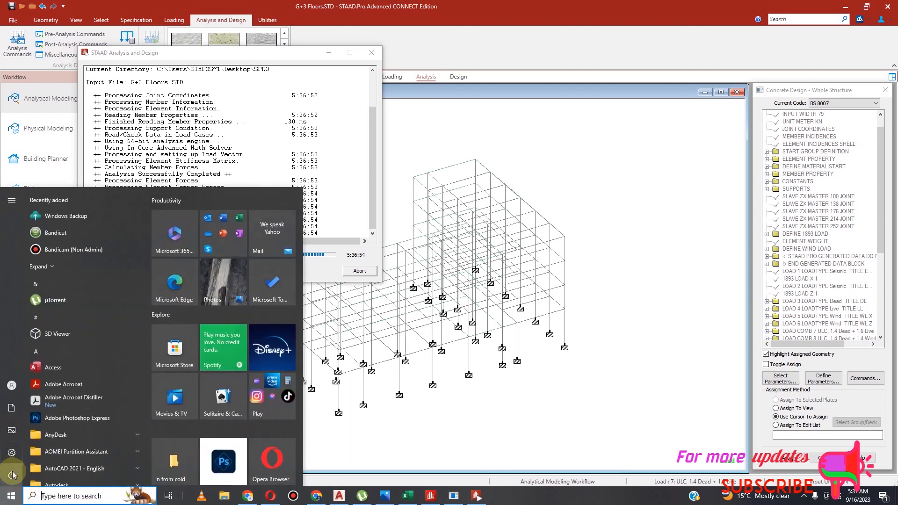
pyautogui.rightClick(11, 496)
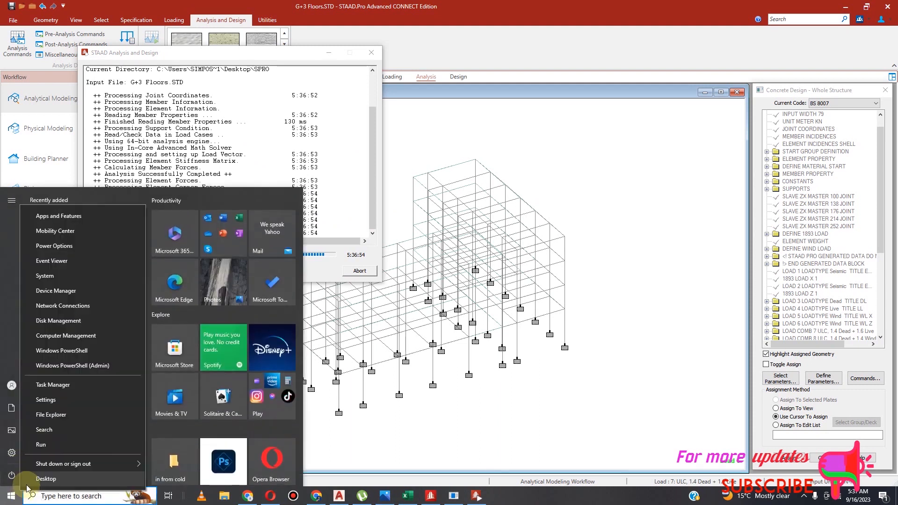
pyautogui.click(59, 391)
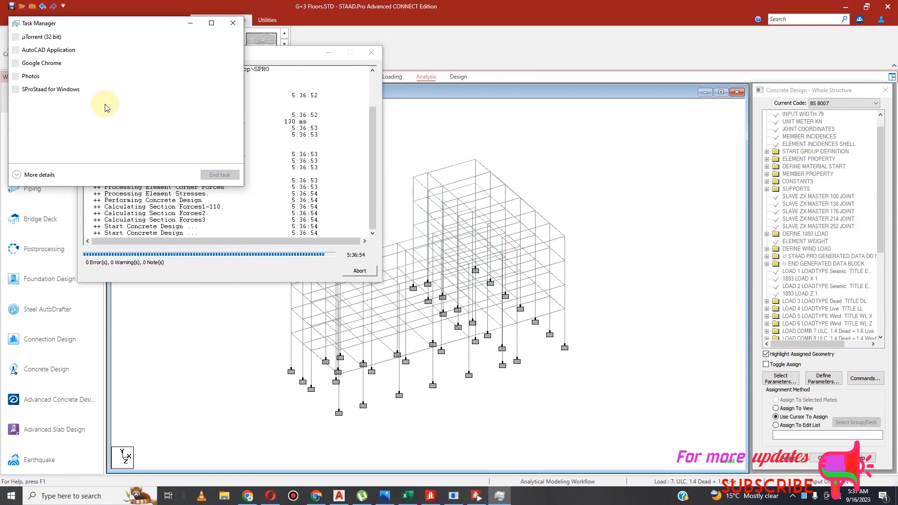
pyautogui.click(73, 129)
pyautogui.click(220, 175)
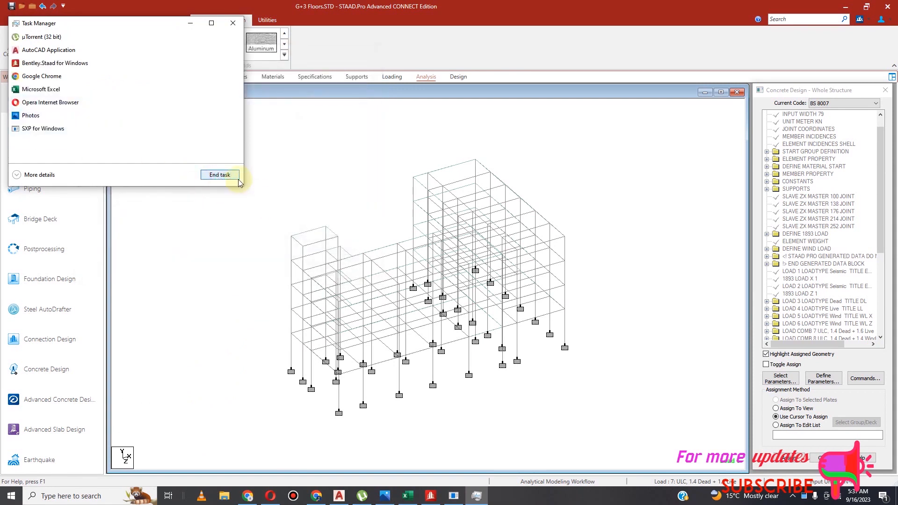
pyautogui.click(233, 23)
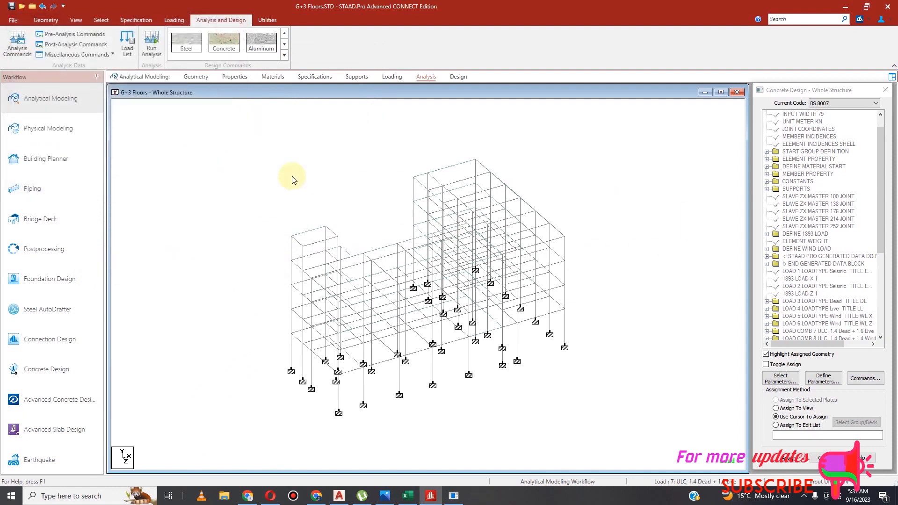
# Delete load combinations 7 (1.4 Dead + 1.6 Live) and 8 (1.4 Dead + 1.4 Wind (1)) from the load cases.
pyautogui.click(391, 77)
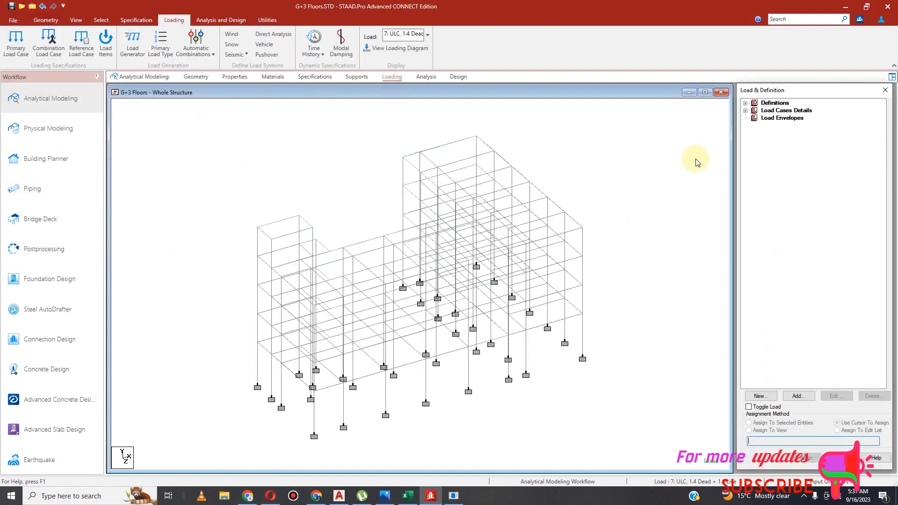
pyautogui.click(746, 111)
pyautogui.click(776, 162)
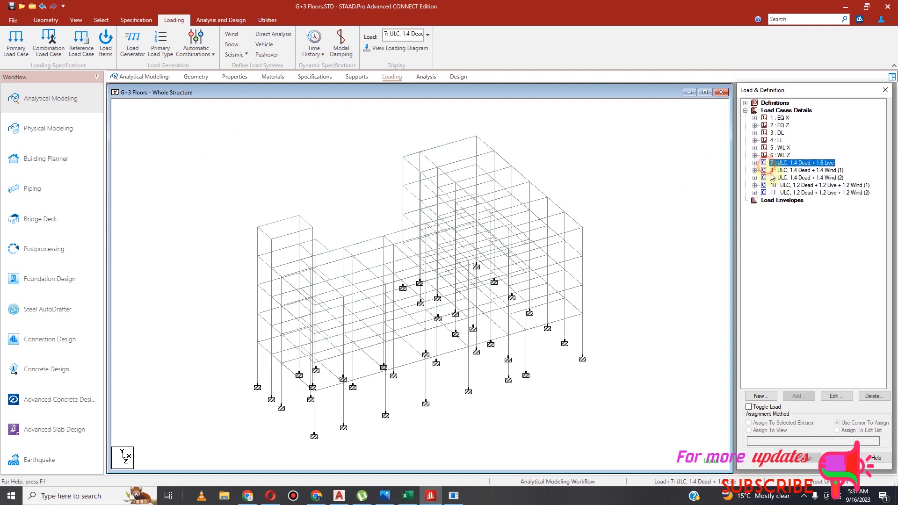
pyautogui.click(873, 396)
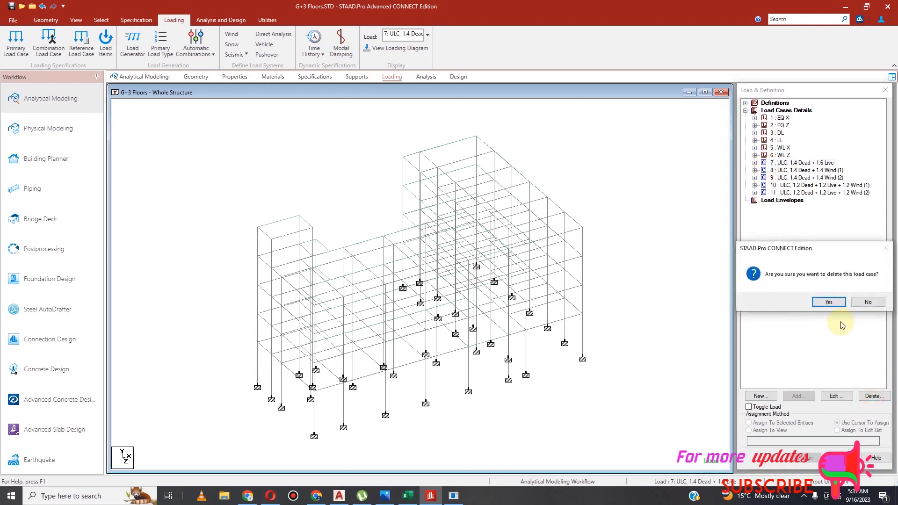
pyautogui.click(828, 301)
pyautogui.click(870, 396)
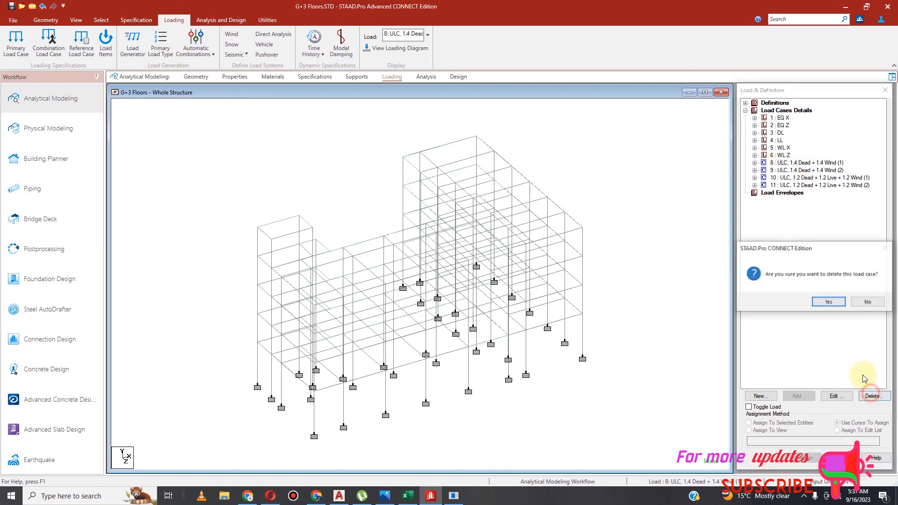
pyautogui.click(829, 303)
# Delete load combinations 9 (1.4 Dead + 1.4 Wind (2)) and 10 (1.2 Dead + 1.2 Live + 1.2 Wind (1)).
pyautogui.click(812, 162)
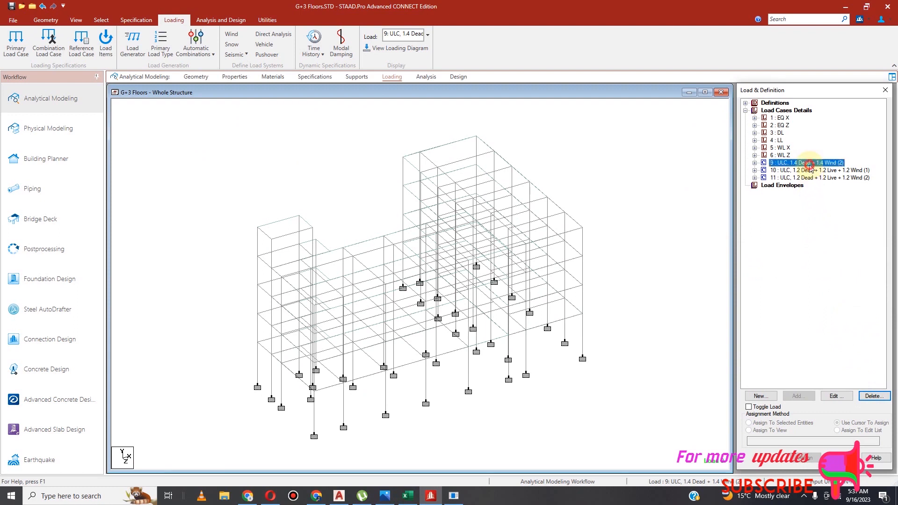
pyautogui.click(873, 396)
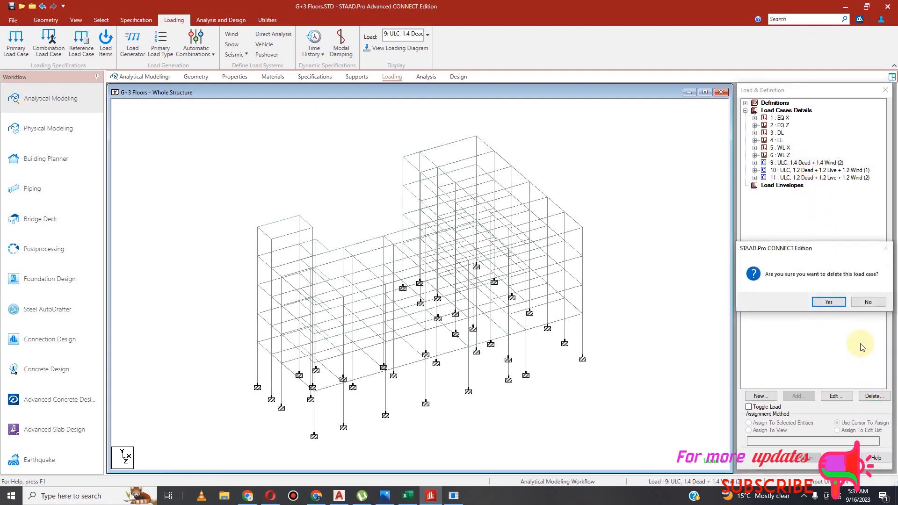
pyautogui.click(828, 302)
pyautogui.click(814, 164)
pyautogui.click(873, 396)
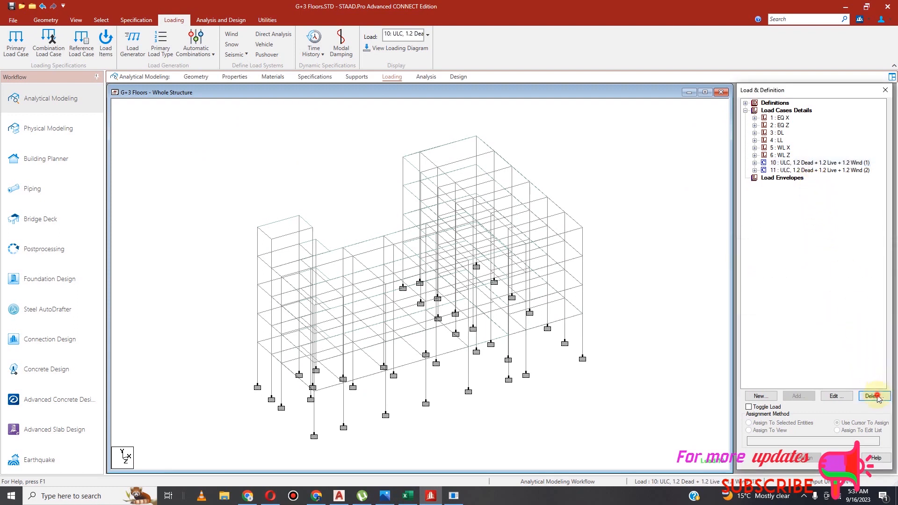
pyautogui.click(830, 302)
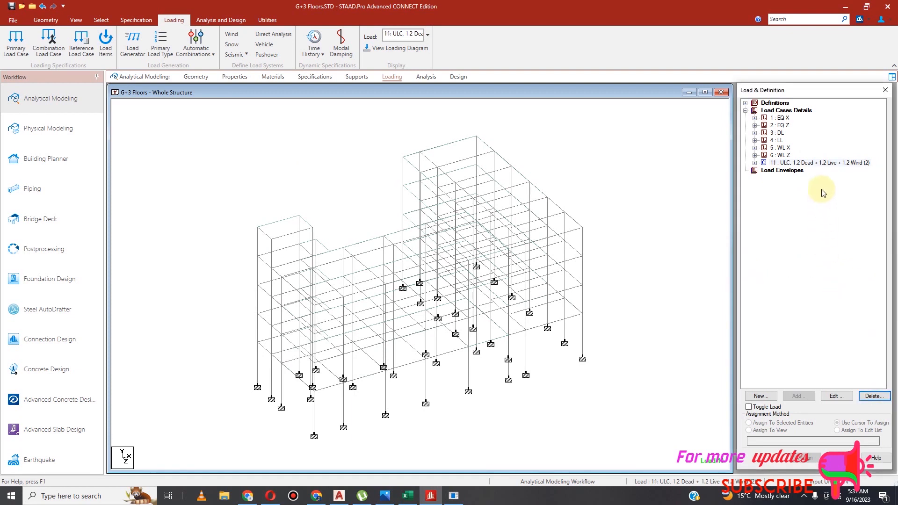
# Delete load combination 11 (1.2 Dead + 1.2 Live + 1.2 Wind (2)) from the load cases.
pyautogui.click(819, 164)
pyautogui.click(873, 397)
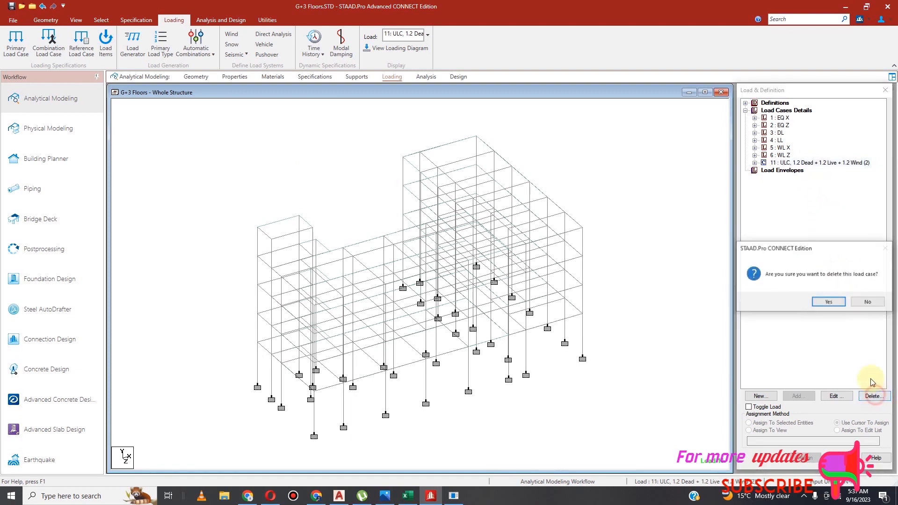
pyautogui.click(827, 302)
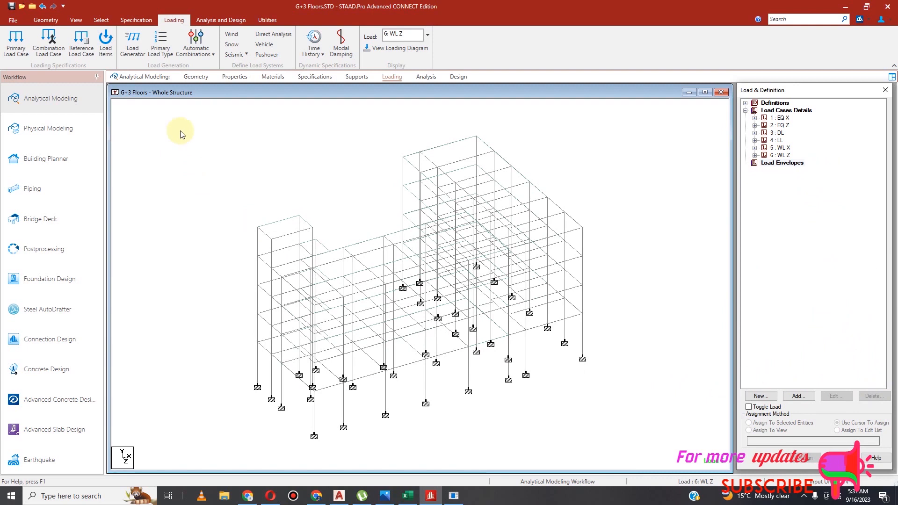
# Save the modified structure and run the analysis with concrete design on the primary load cases only.
pyautogui.click(221, 20)
pyautogui.click(159, 43)
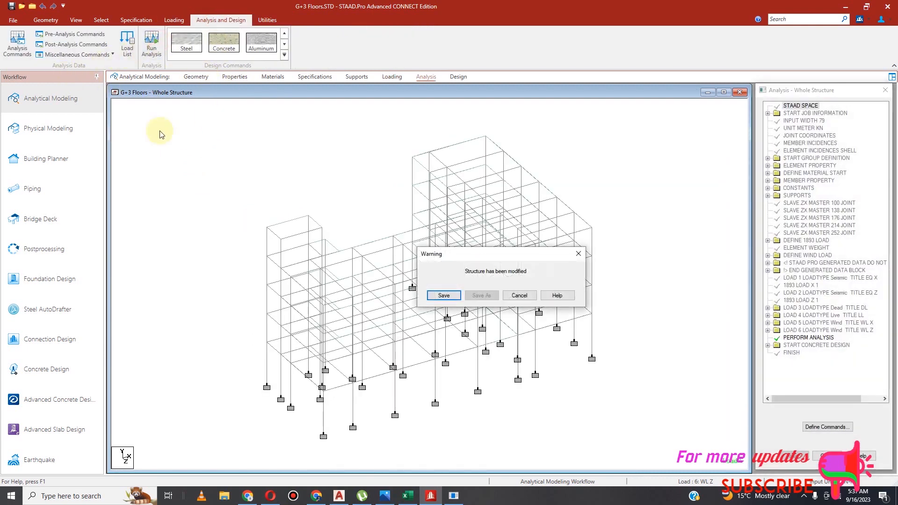
pyautogui.click(437, 295)
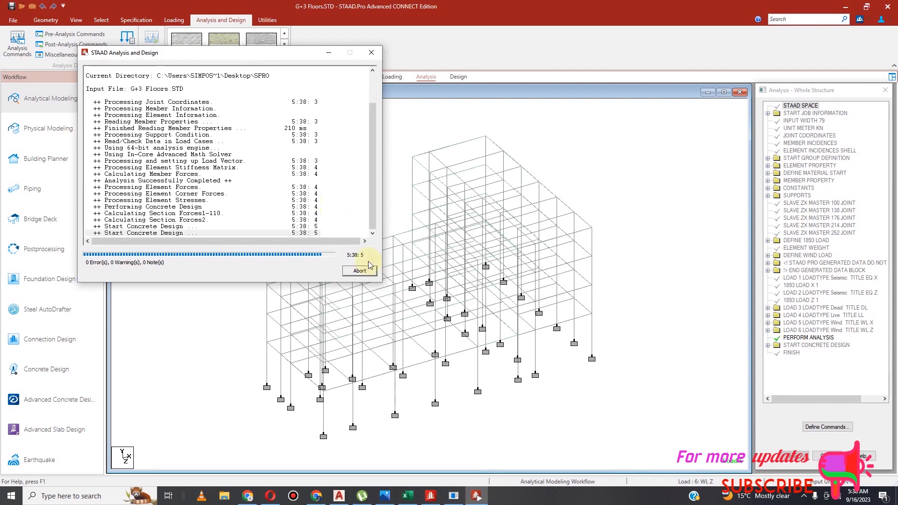
# Abort the running analysis by ending the SProStaad for Windows task in Task Manager, and close Task Manager.
pyautogui.click(371, 53)
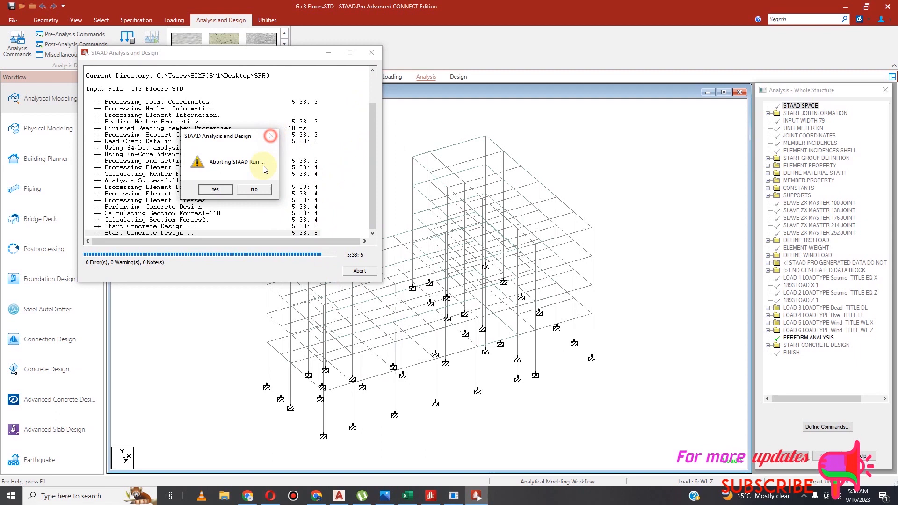
pyautogui.click(13, 497)
pyautogui.rightClick(13, 497)
pyautogui.click(454, 497)
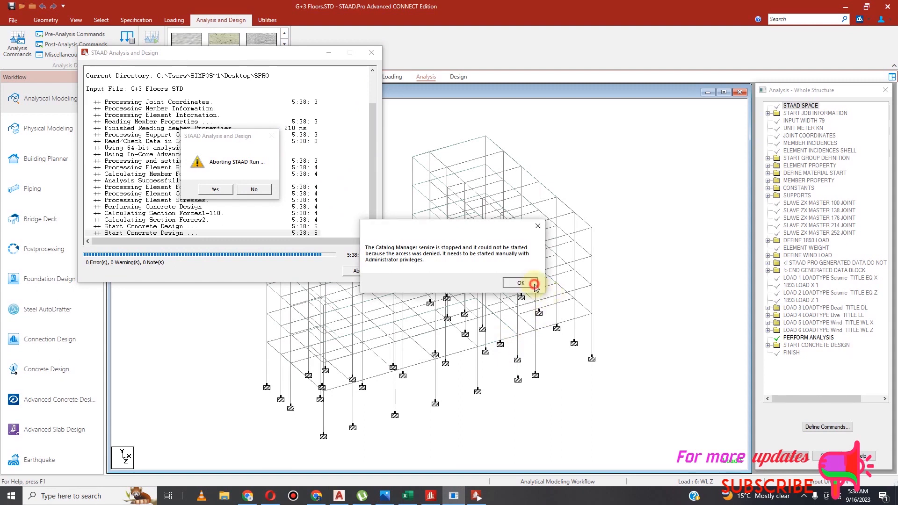
pyautogui.click(520, 282)
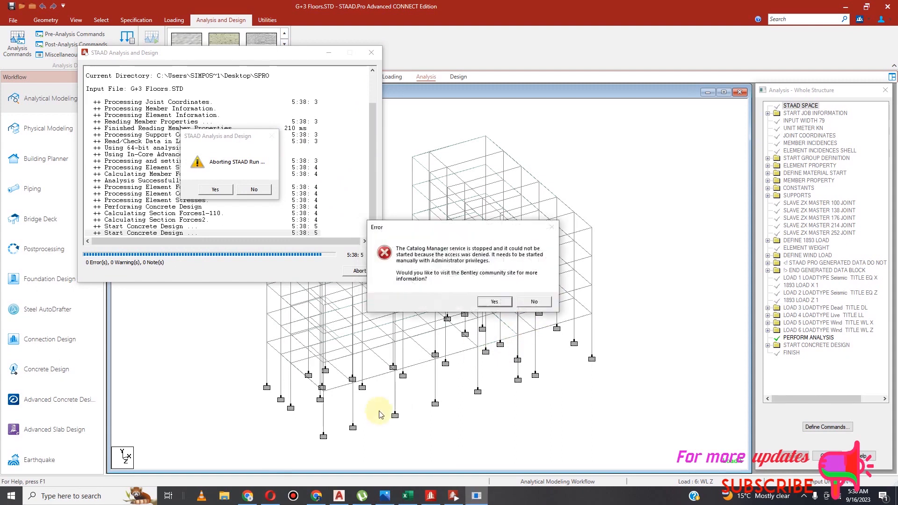
pyautogui.click(535, 302)
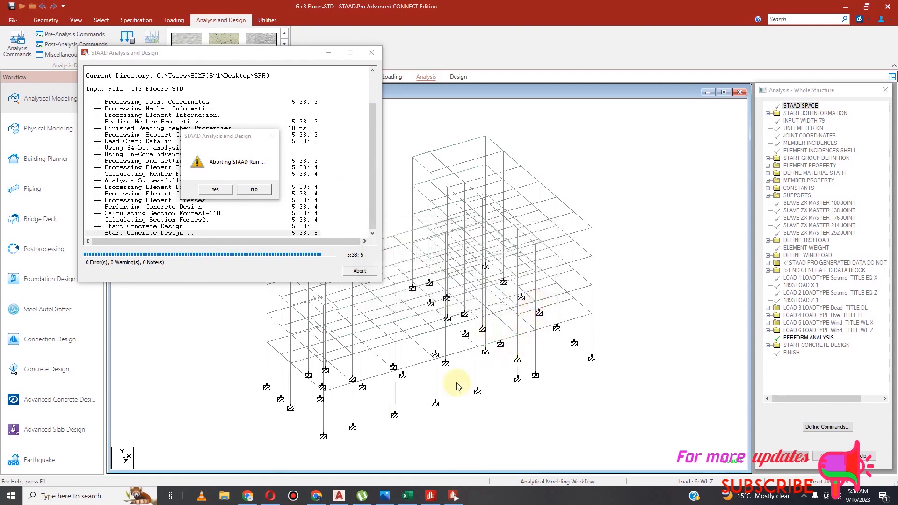
pyautogui.click(22, 497)
pyautogui.rightClick(22, 497)
pyautogui.click(74, 391)
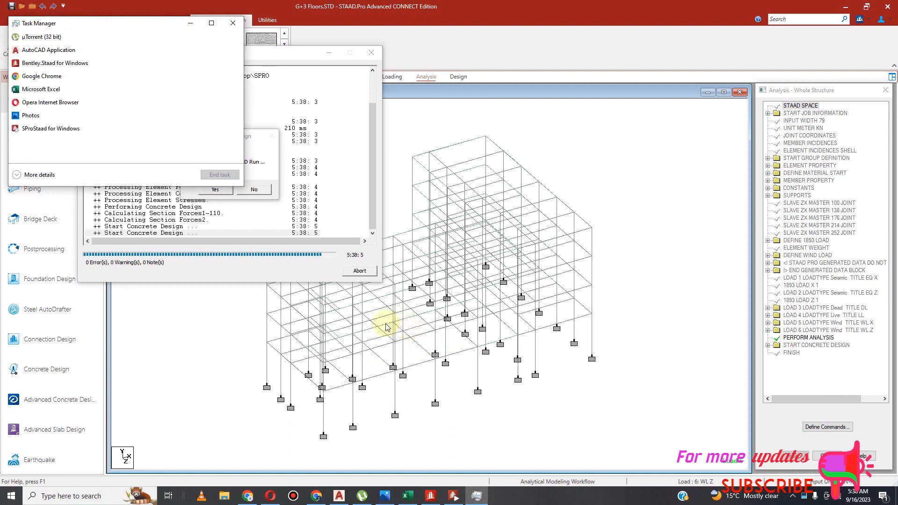
pyautogui.click(75, 130)
pyautogui.click(220, 175)
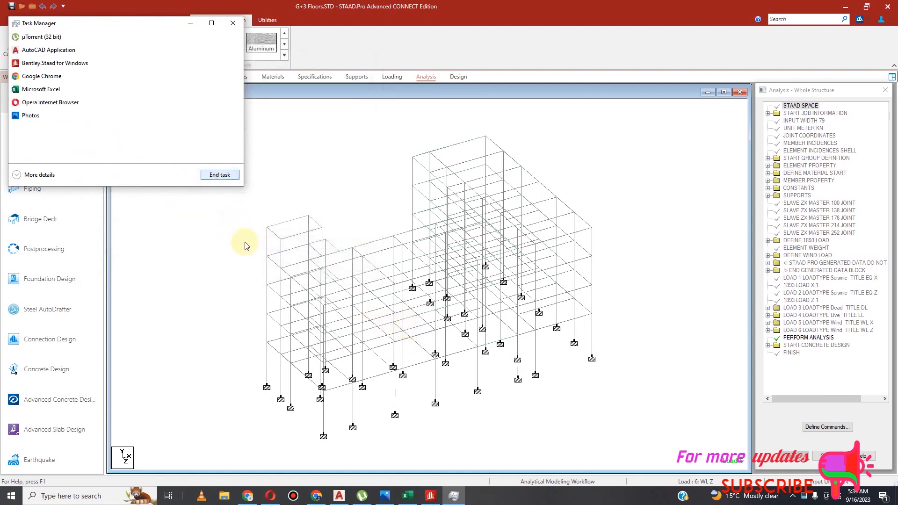
pyautogui.click(233, 23)
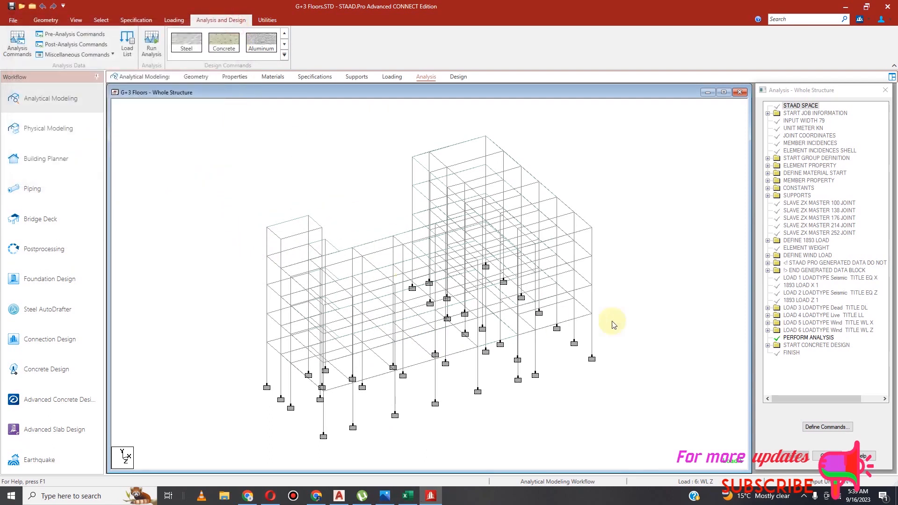
# Review the START CONCRETE DESIGN command block in the analysis commands and delete it from the model.
pyautogui.click(767, 345)
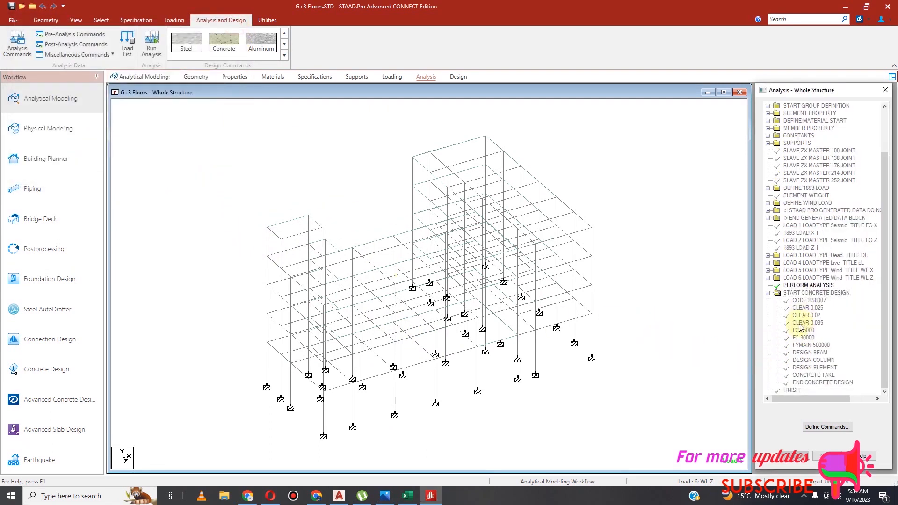
pyautogui.click(814, 294)
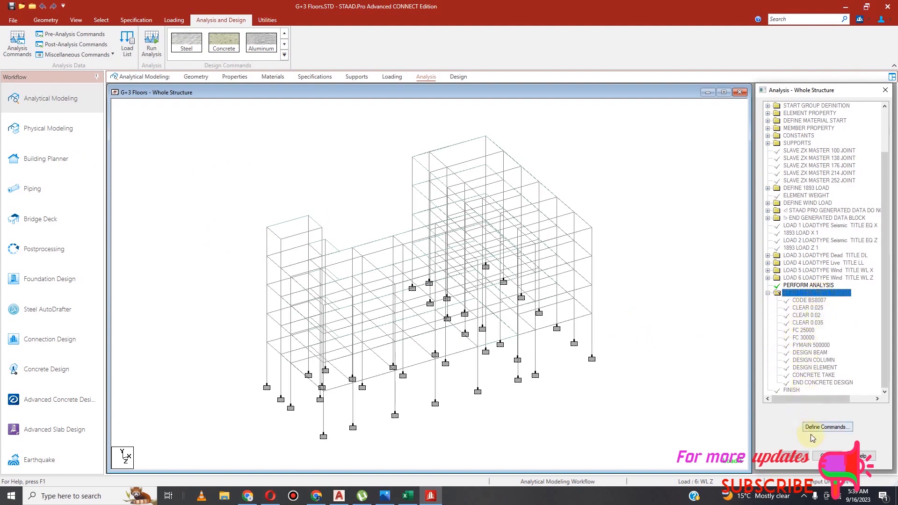
pyautogui.click(768, 293)
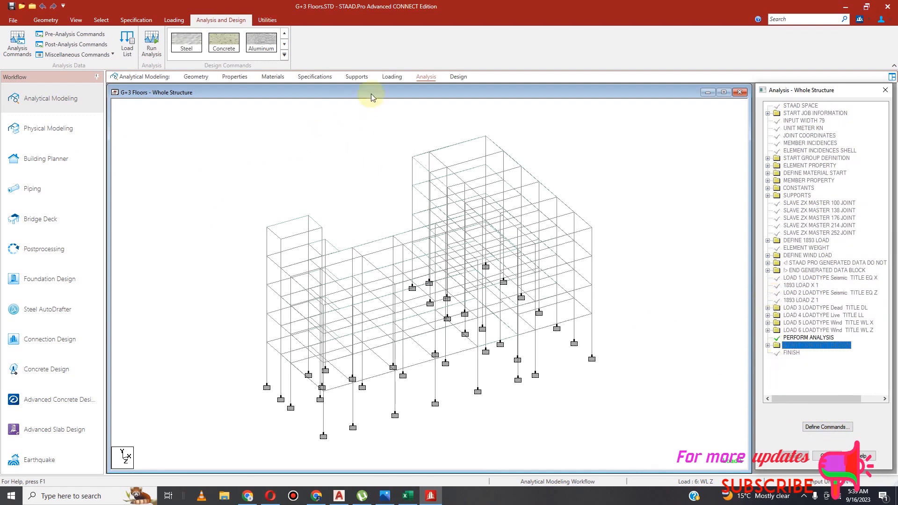
pyautogui.click(340, 141)
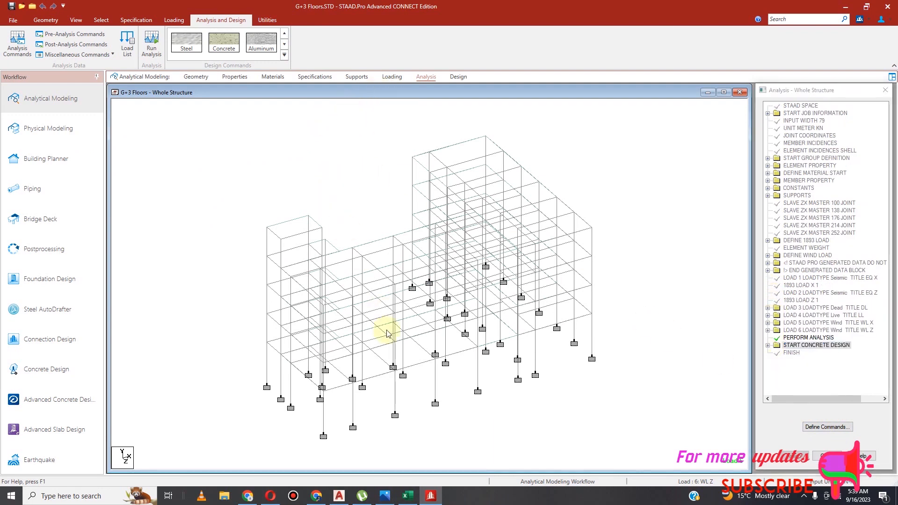
pyautogui.click(785, 346)
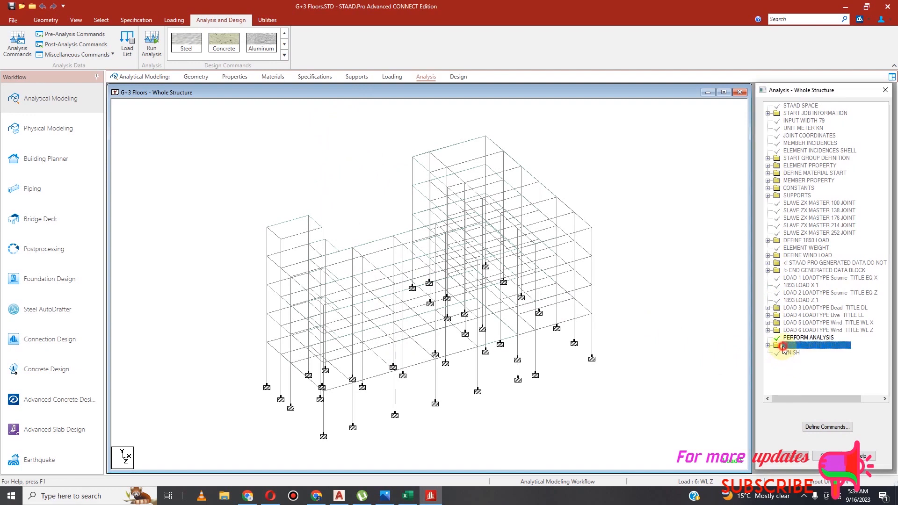
pyautogui.rightClick(793, 346)
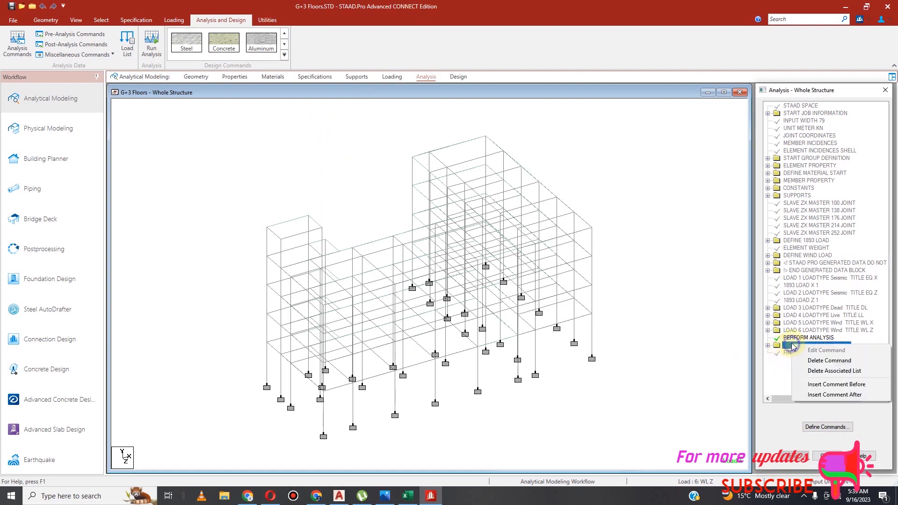
pyautogui.click(813, 360)
pyautogui.click(836, 304)
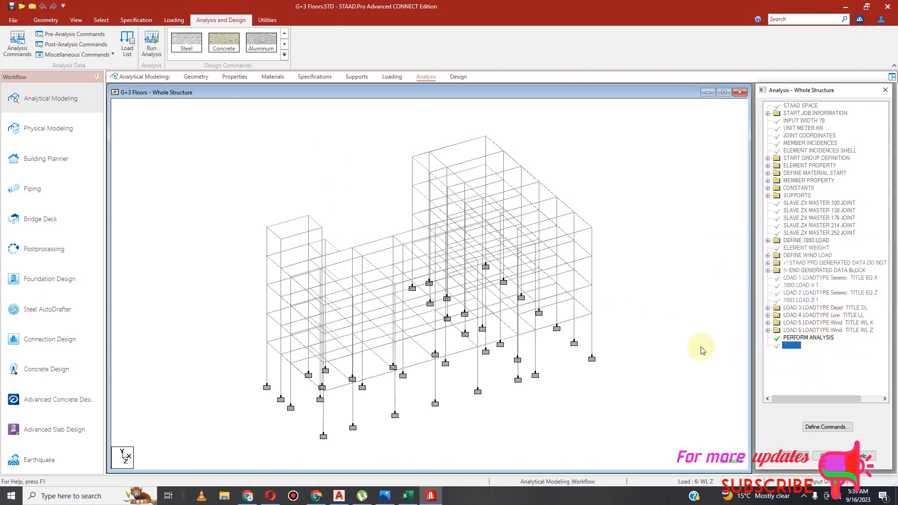
# Generate automatic load combinations with code BS:8110, category 2.4.3, starting at number 7, and add them to the load cases.
pyautogui.click(174, 20)
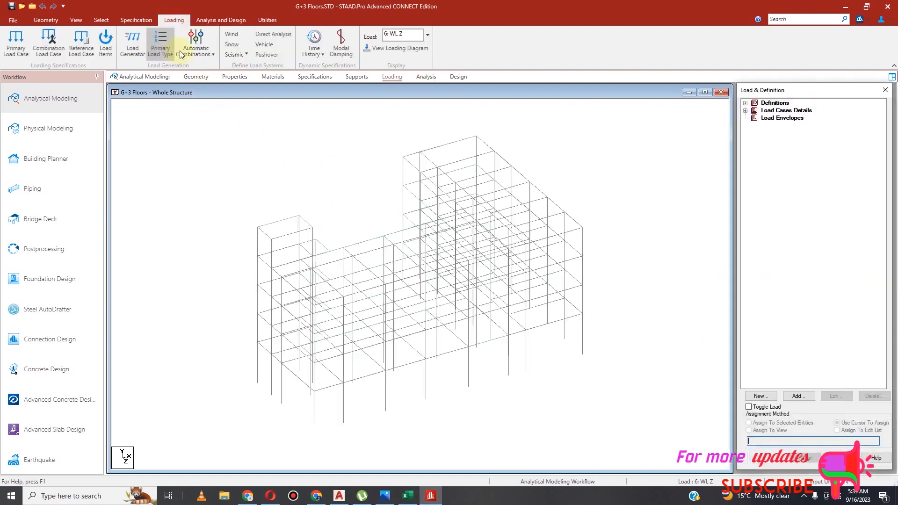
pyautogui.click(197, 49)
pyautogui.click(189, 70)
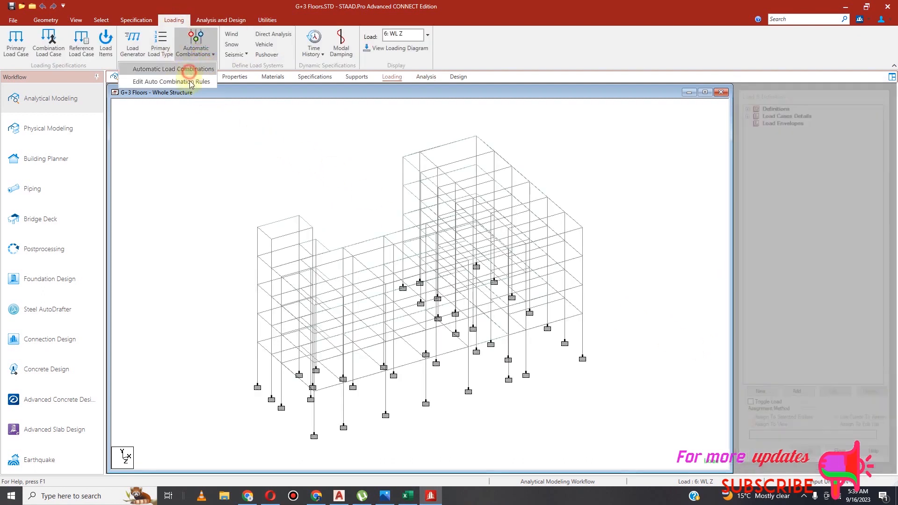
pyautogui.click(519, 196)
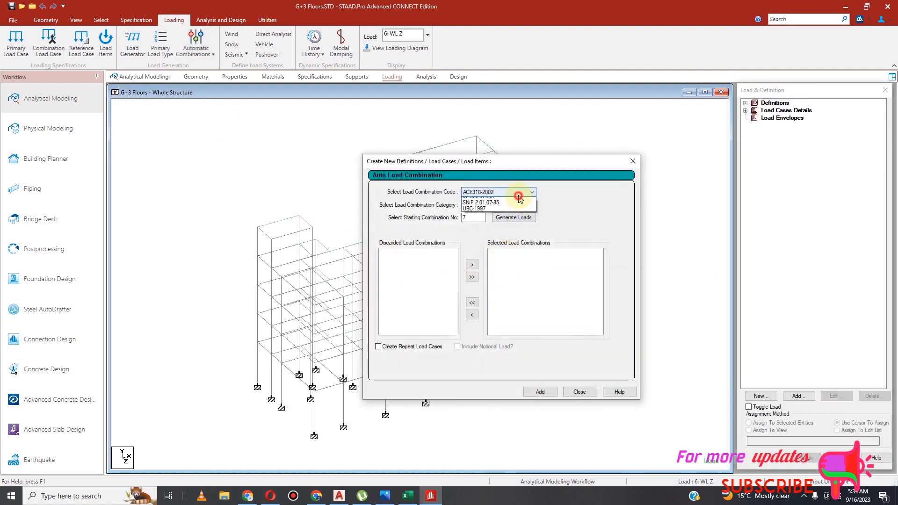
pyautogui.click(514, 222)
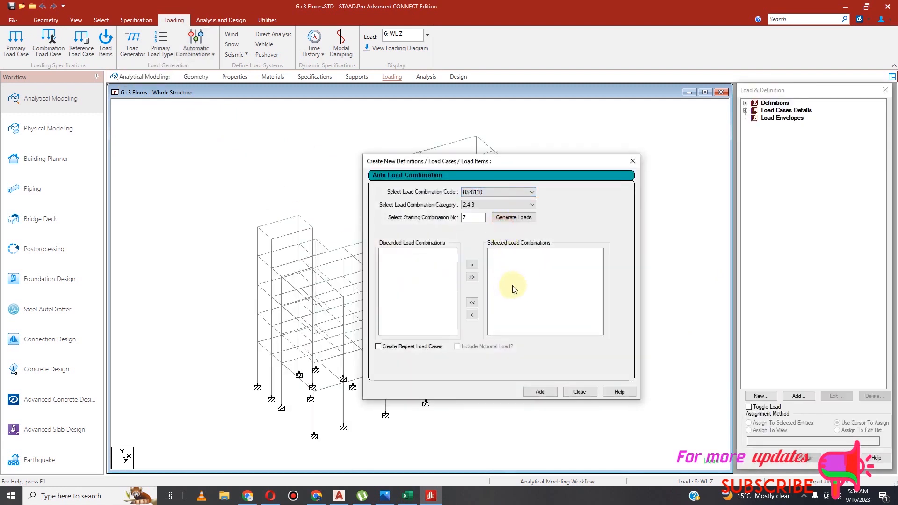
pyautogui.click(514, 218)
pyautogui.click(545, 392)
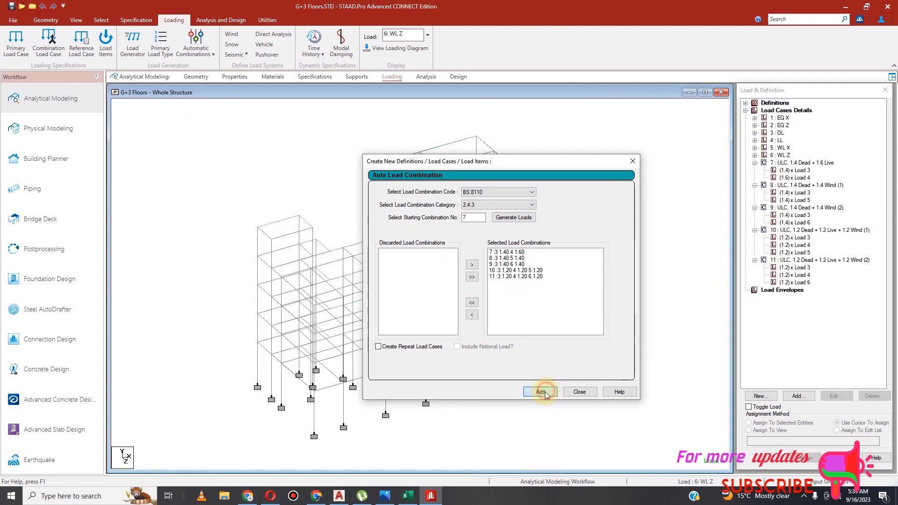
pyautogui.click(580, 392)
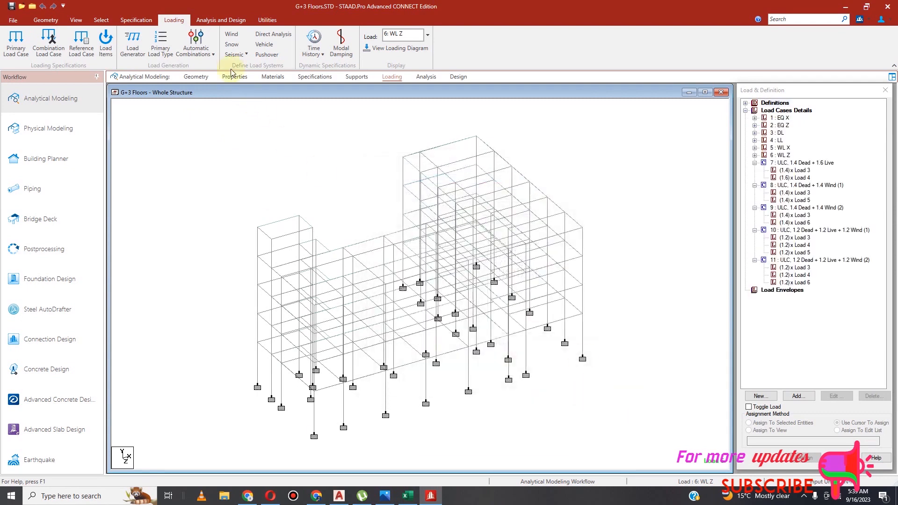
# Save the model, run the analysis without the concrete design commands, and finish the run staying in modeling mode.
pyautogui.click(223, 21)
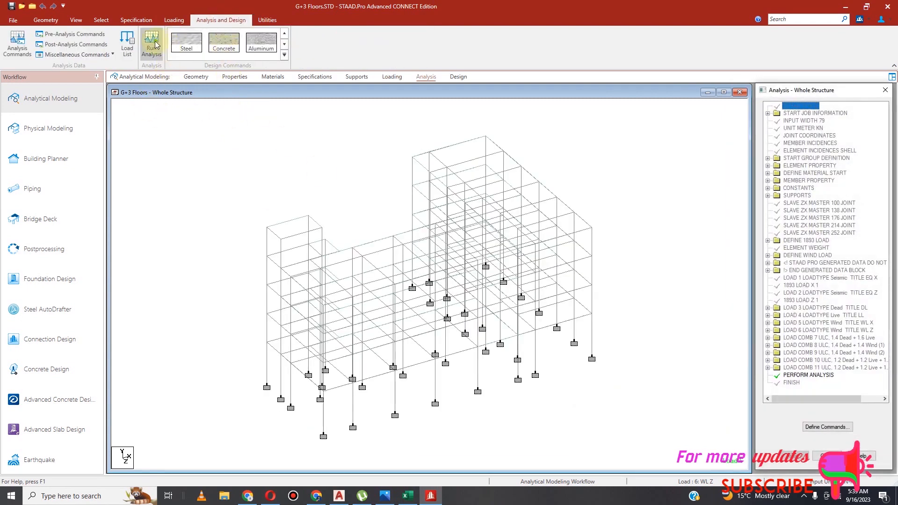
pyautogui.click(151, 43)
pyautogui.click(432, 296)
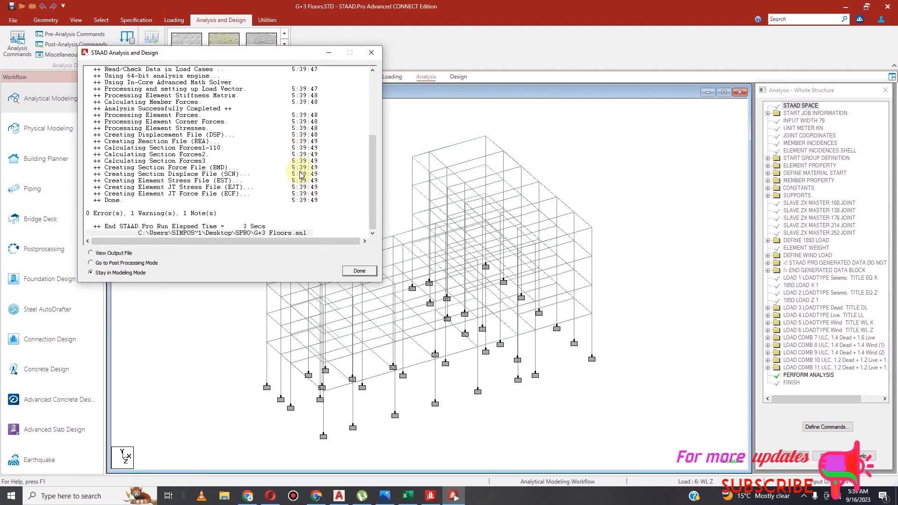
pyautogui.click(363, 271)
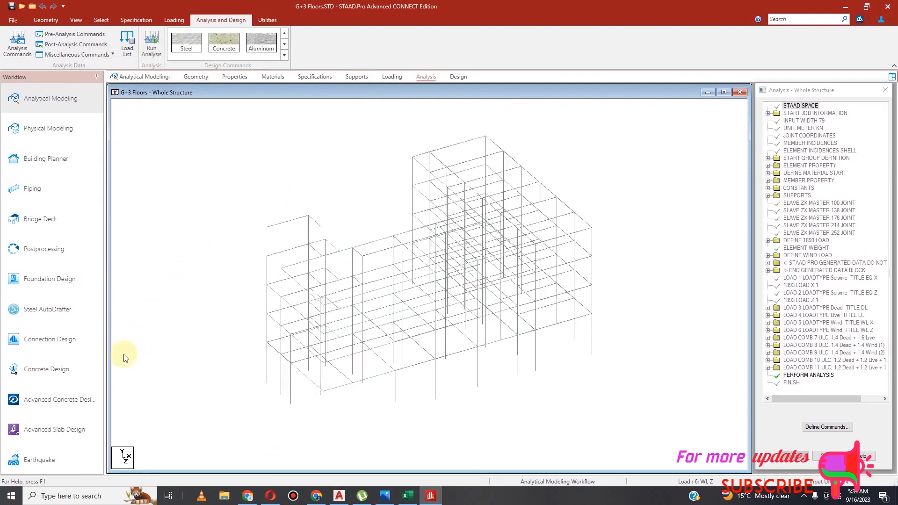
# Open the structure in the Concrete Design workflow's RC Designer, look over the whole frame, and close RC Designer.
pyautogui.click(51, 372)
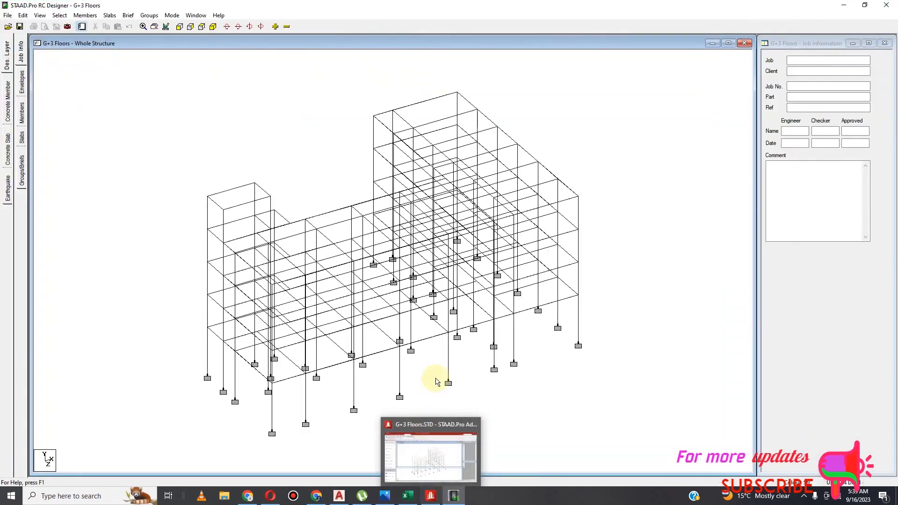
pyautogui.scroll(5, 385, 378)
pyautogui.scroll(-3, 429, 306)
pyautogui.scroll(-2, 419, 312)
pyautogui.scroll(2, 323, 352)
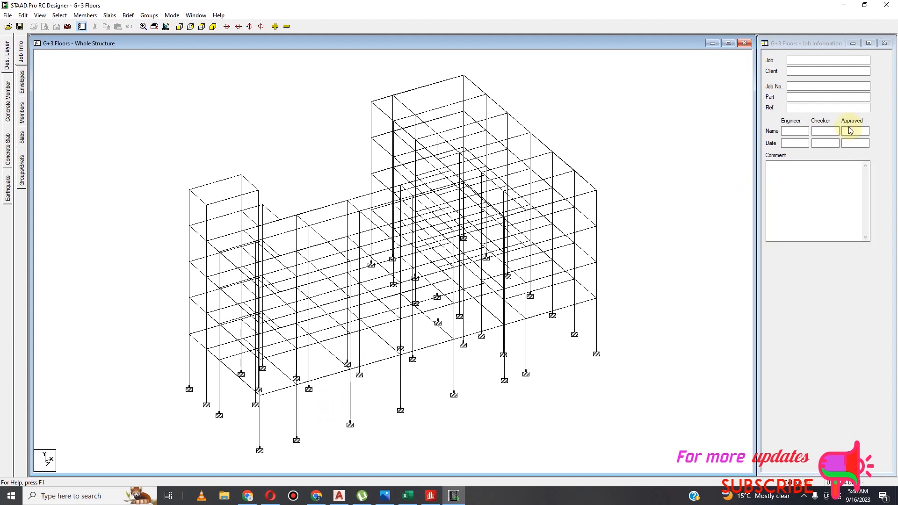
pyautogui.click(887, 5)
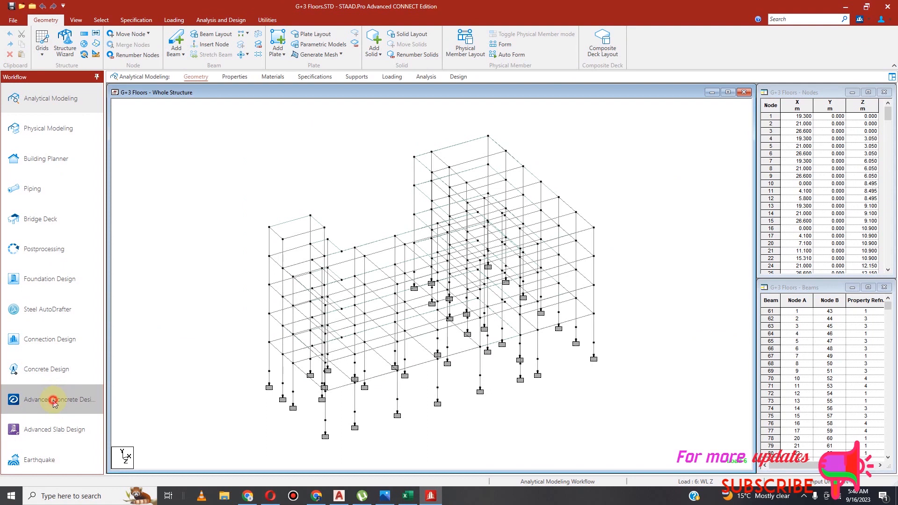
# Open the Advanced Concrete Design workflow and enter COLUMNS as the new project's name and VIEWERS as its client.
pyautogui.click(53, 400)
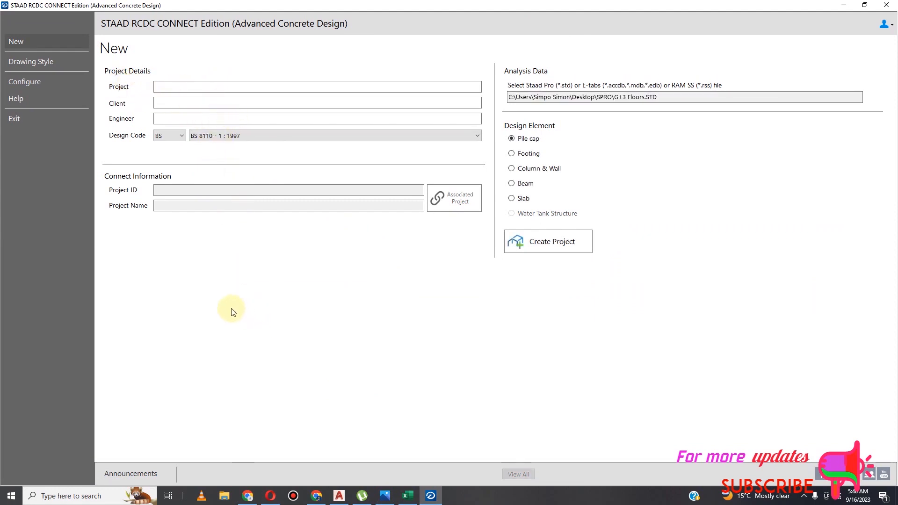
pyautogui.click(197, 89)
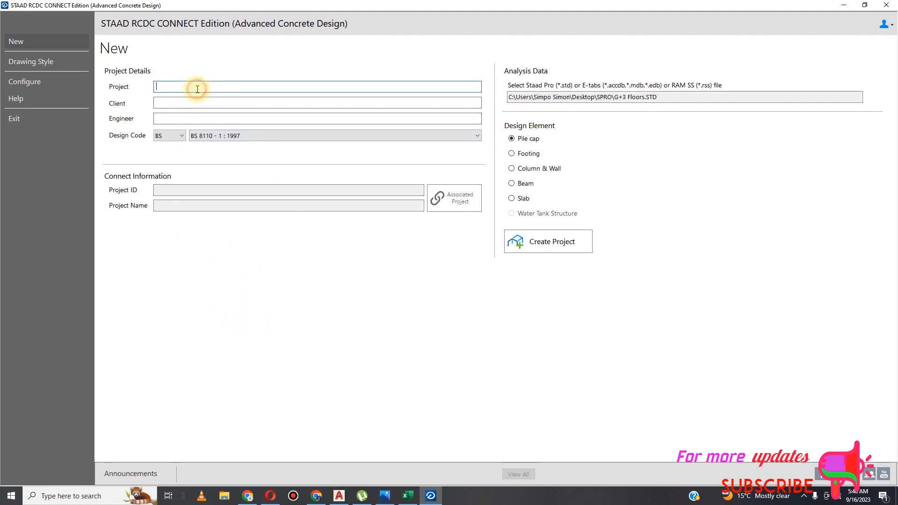
pyautogui.write('CO')
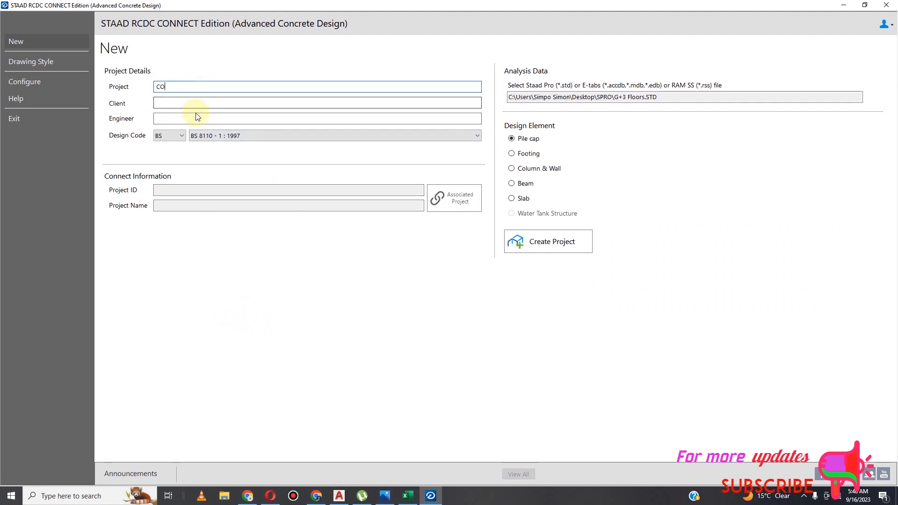
pyautogui.write('LUMNS')
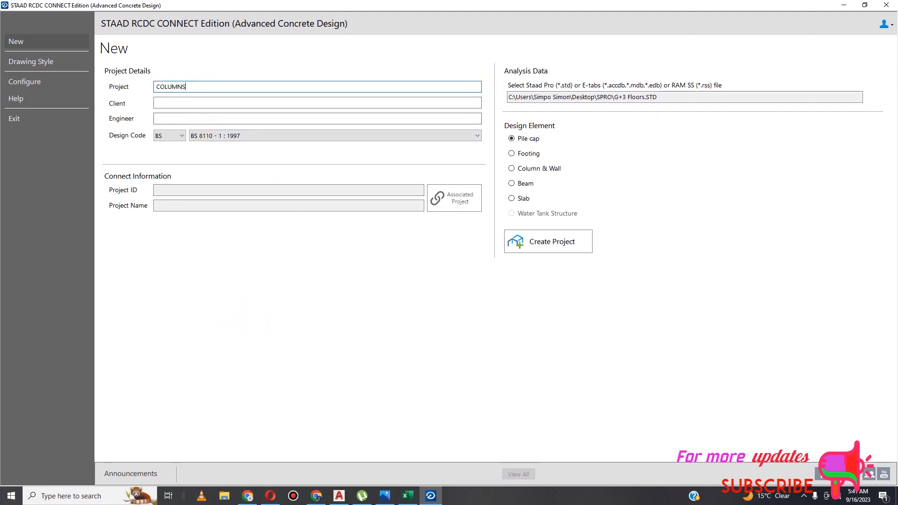
pyautogui.click(176, 106)
pyautogui.write('VIEWERS')
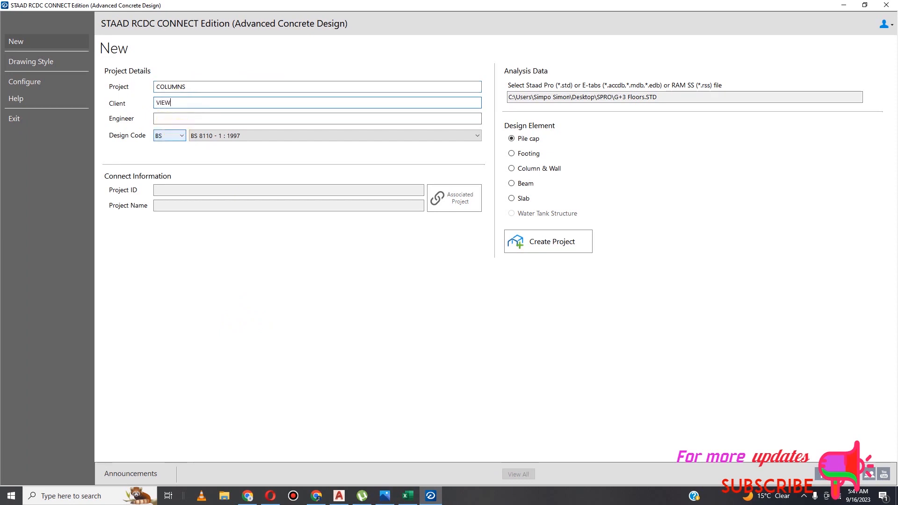
# Enter the engineer's name, select Column & Wall as the design element, and create the project from the G+3 Floors analysis file.
pyautogui.click(184, 119)
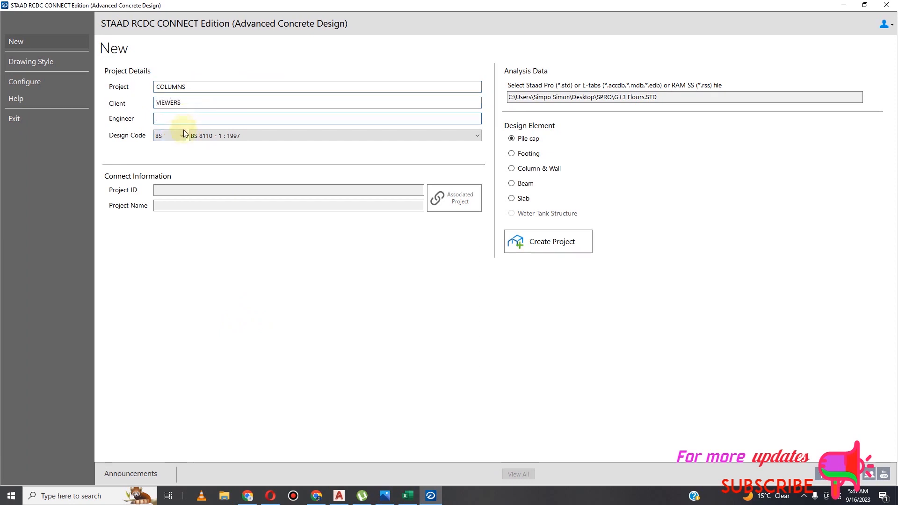
pyautogui.write('GEO')
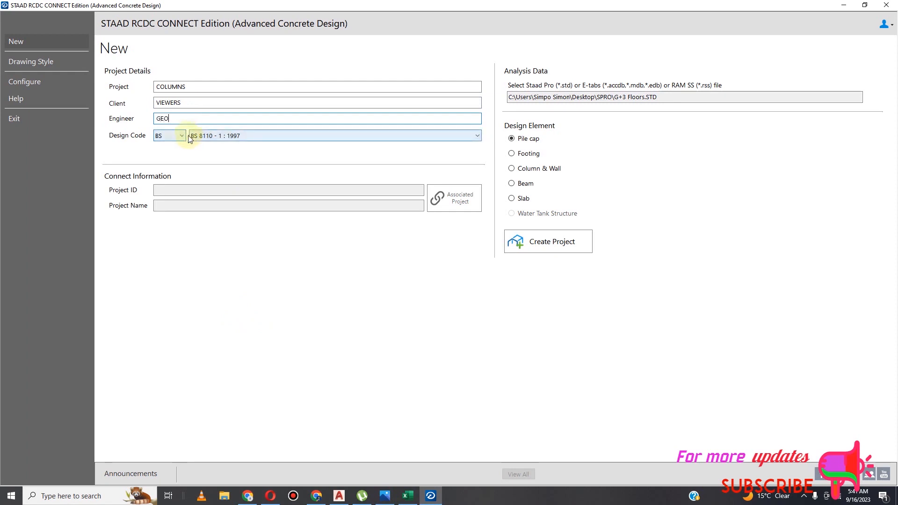
pyautogui.write('FFREY')
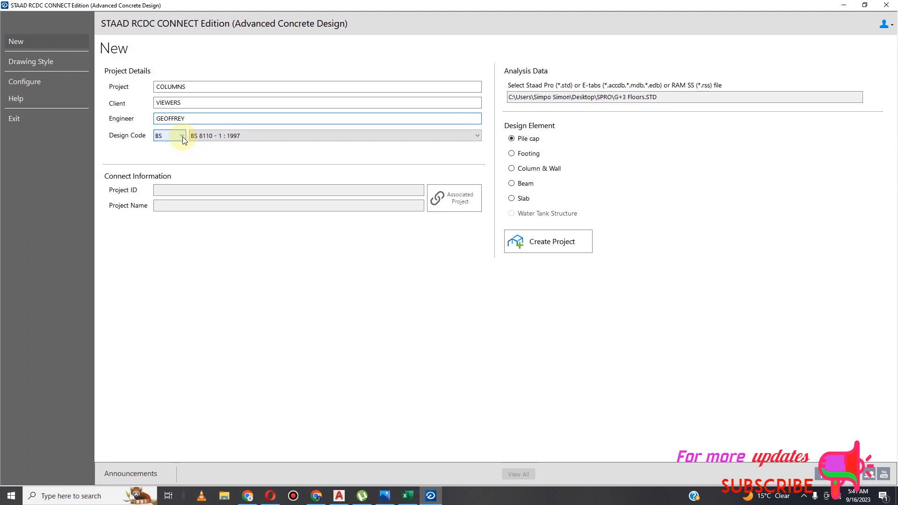
pyautogui.click(512, 169)
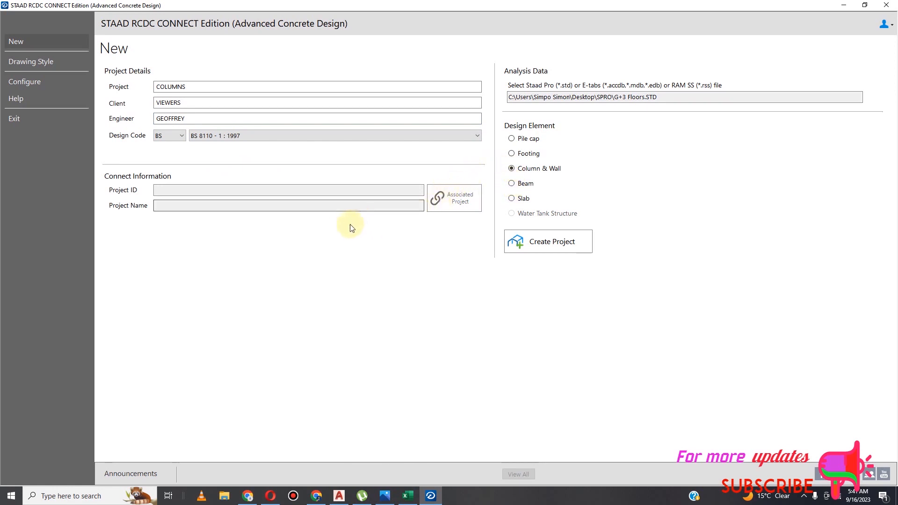
pyautogui.click(530, 245)
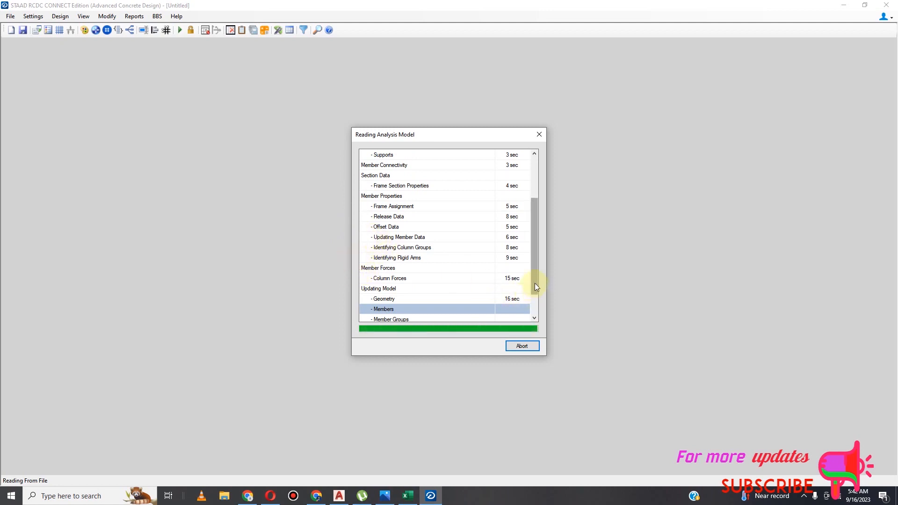
pyautogui.moveTo(535, 283); pyautogui.dragTo(536, 310)
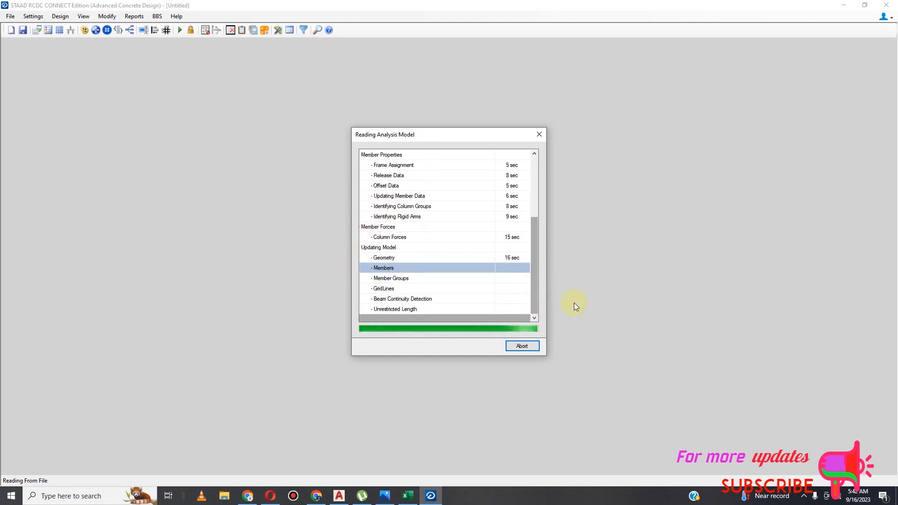
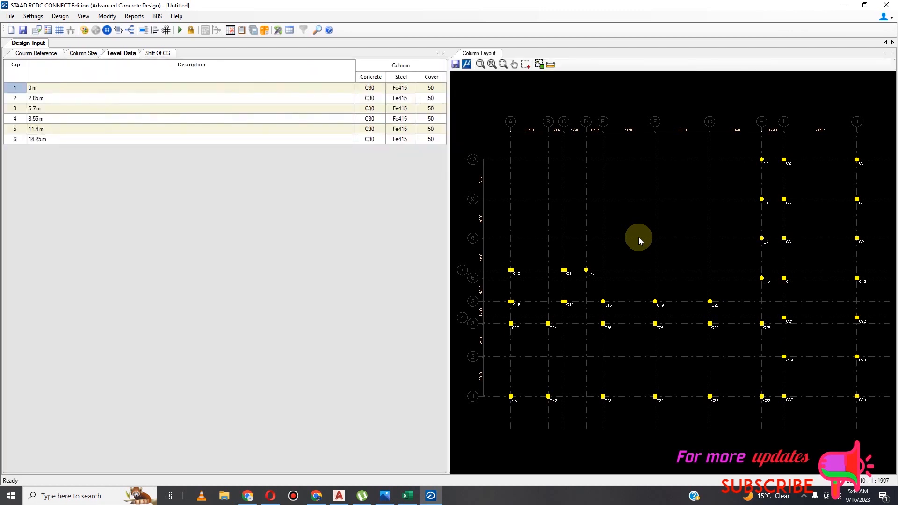
# Set the column steel grade to Fe500 for the 0 m, 2.85 m, 5.7 m and 8.55 m levels.
pyautogui.click(409, 92)
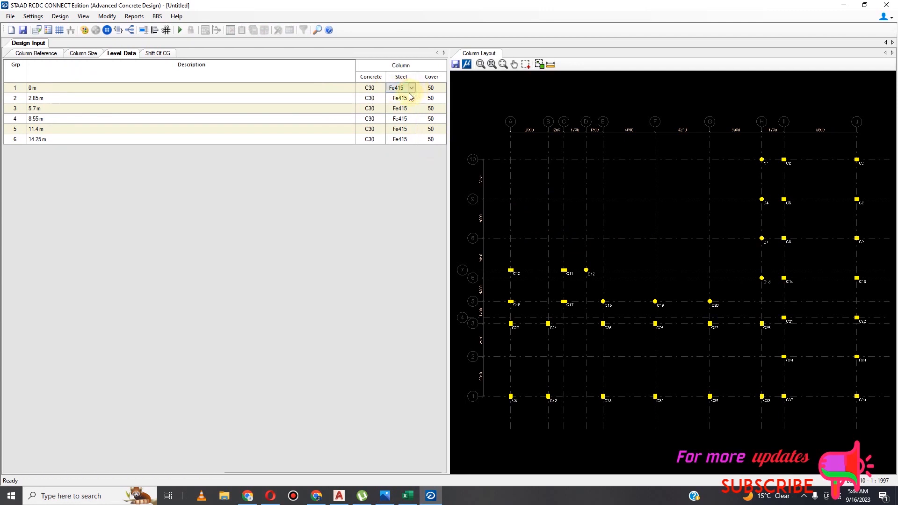
pyautogui.click(412, 88)
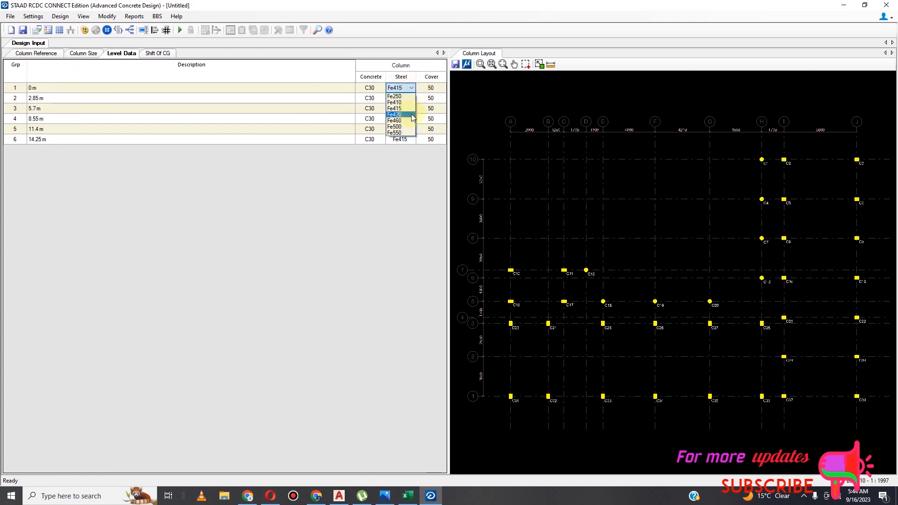
pyautogui.click(410, 127)
pyautogui.click(412, 98)
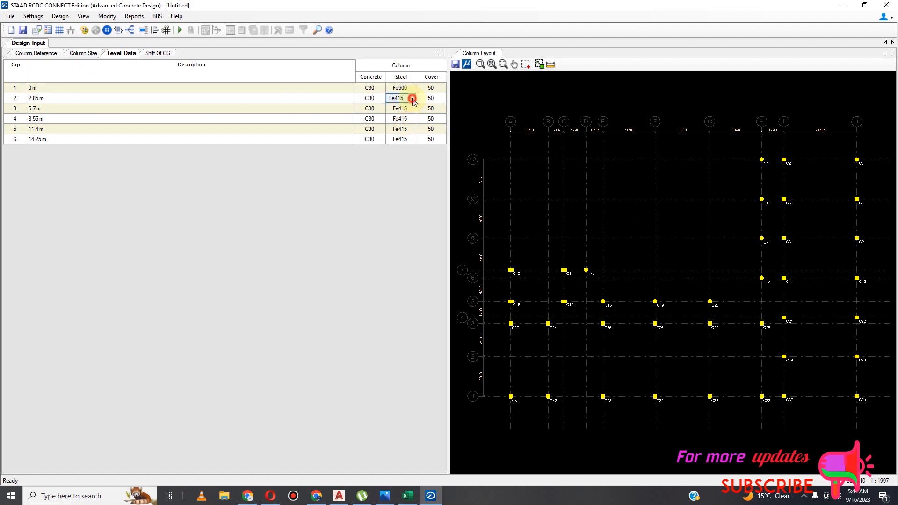
pyautogui.click(411, 99)
pyautogui.click(412, 110)
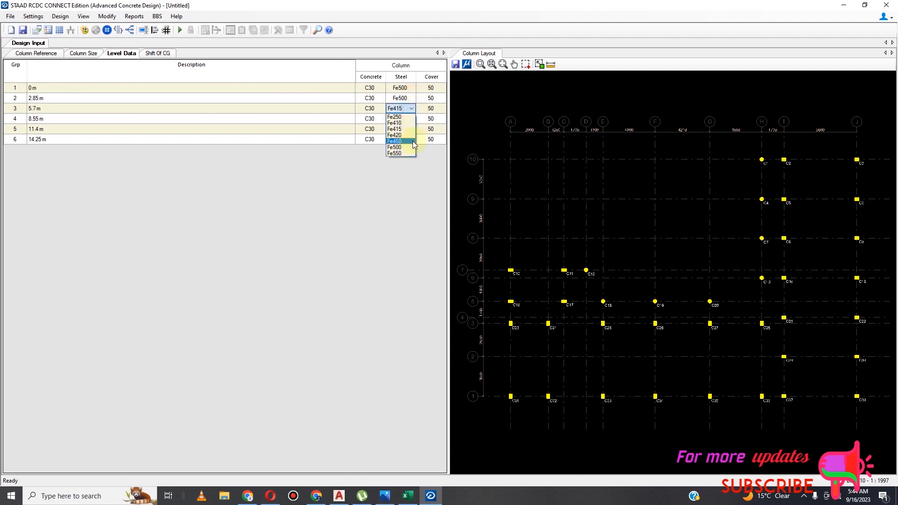
pyautogui.click(413, 146)
pyautogui.click(413, 119)
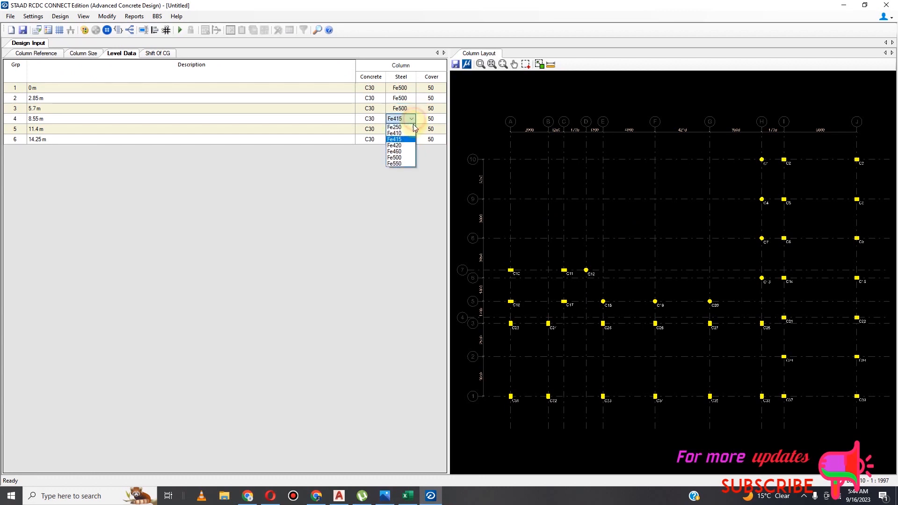
# Set the column steel grade to Fe550 for the 11.4 m and 14.25 m levels.
pyautogui.click(412, 129)
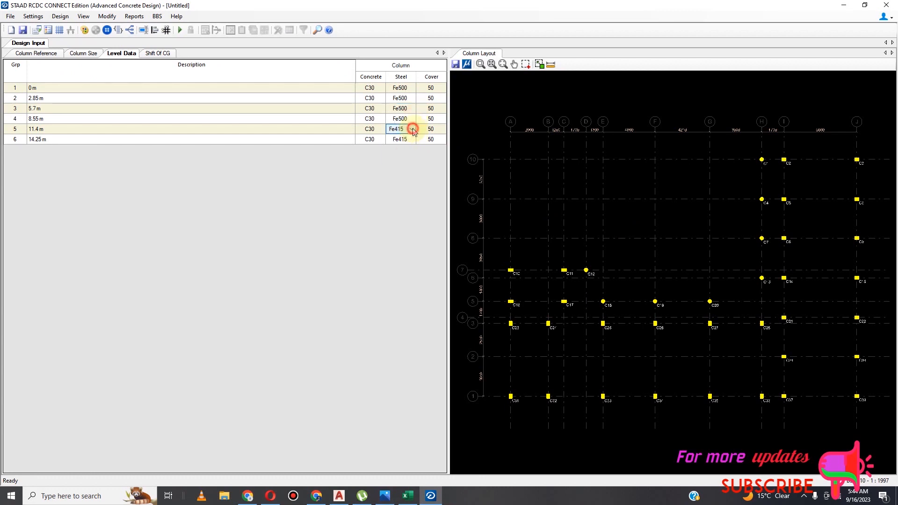
pyautogui.click(411, 129)
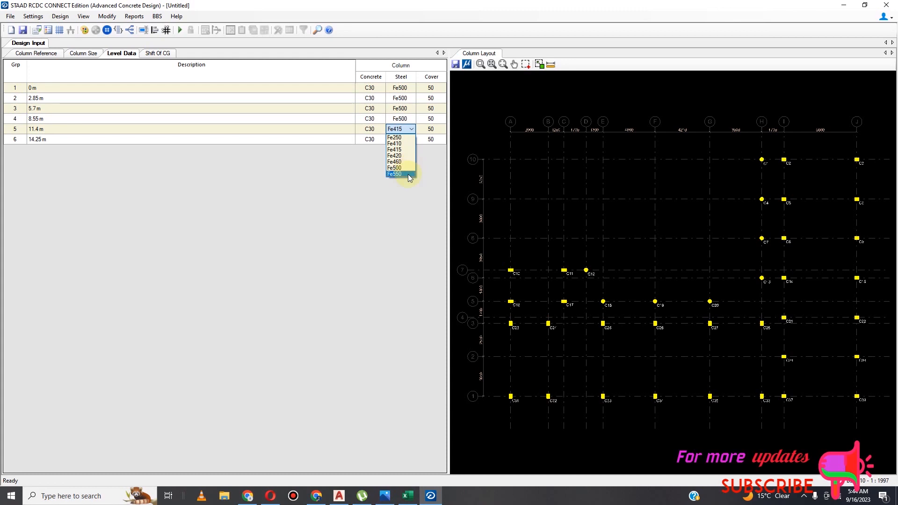
pyautogui.click(405, 174)
pyautogui.click(414, 139)
pyautogui.click(413, 139)
pyautogui.click(405, 184)
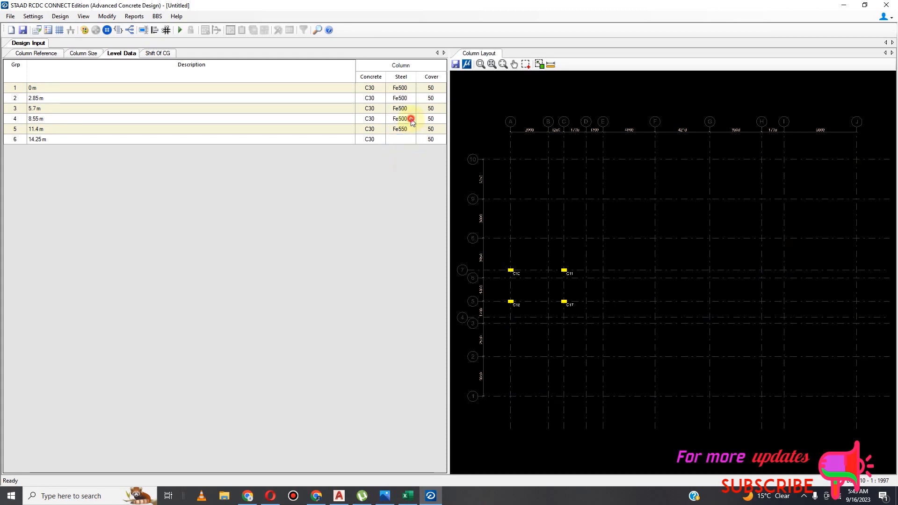
# Change the column steel grade to Fe550 for the 8.55 m, 5.7 m, 2.85 m and 0 m levels.
pyautogui.click(411, 119)
pyautogui.click(412, 119)
pyautogui.click(401, 163)
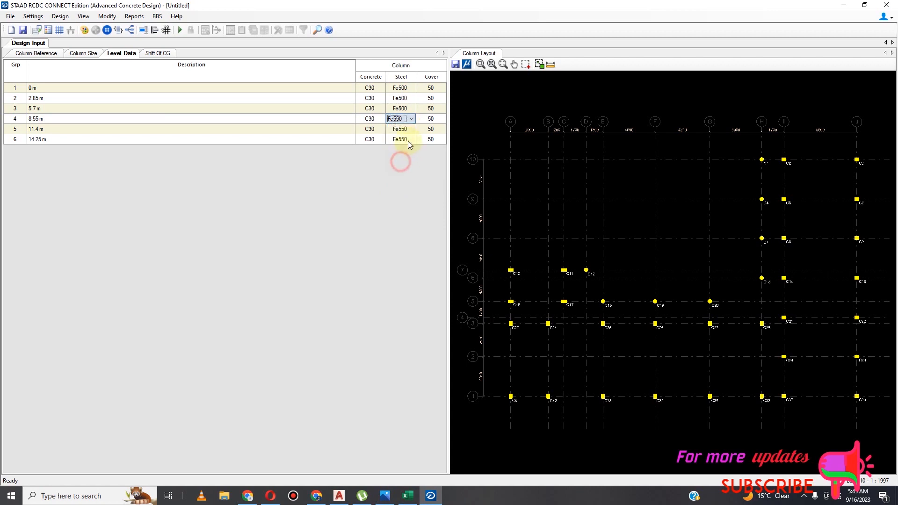
pyautogui.click(412, 109)
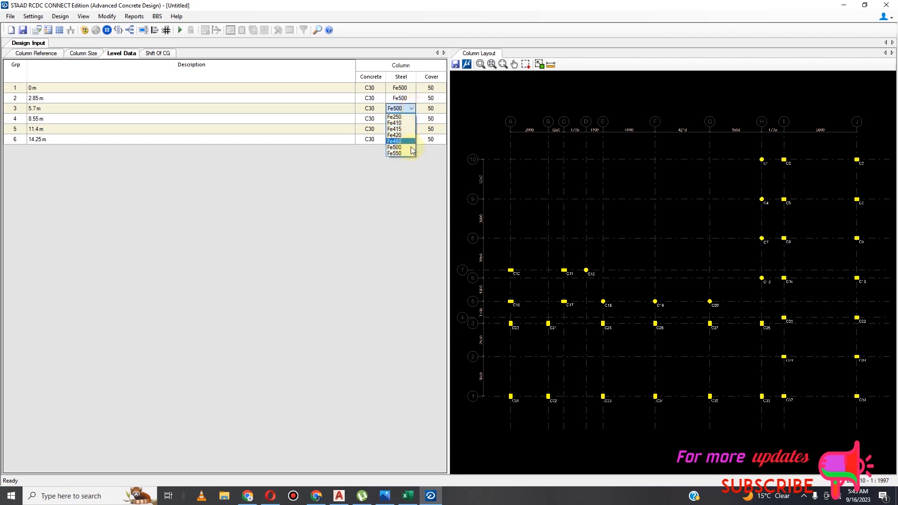
pyautogui.click(408, 151)
pyautogui.click(412, 99)
pyautogui.click(412, 99)
pyautogui.click(403, 144)
pyautogui.click(412, 89)
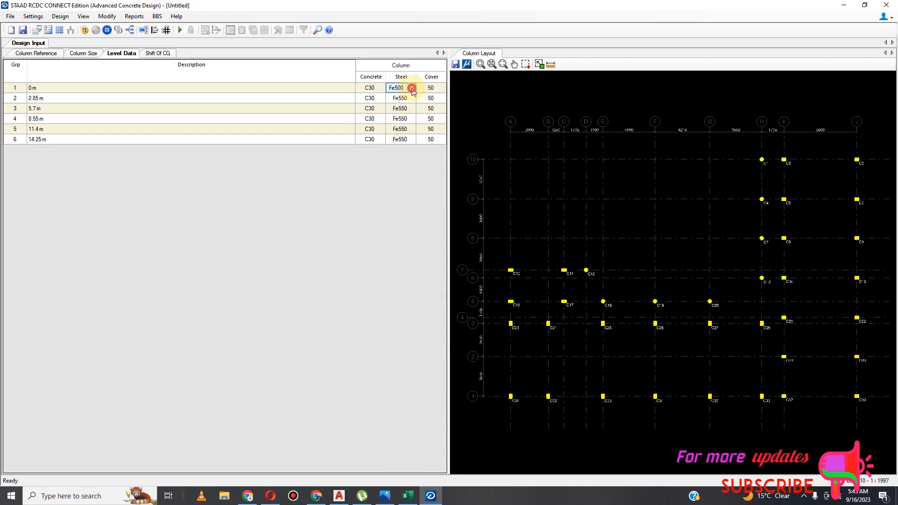
pyautogui.click(412, 88)
pyautogui.click(403, 134)
# Set the column concrete cover to 35 for all six levels from 0 m to 14.25 m.
pyautogui.click(428, 88)
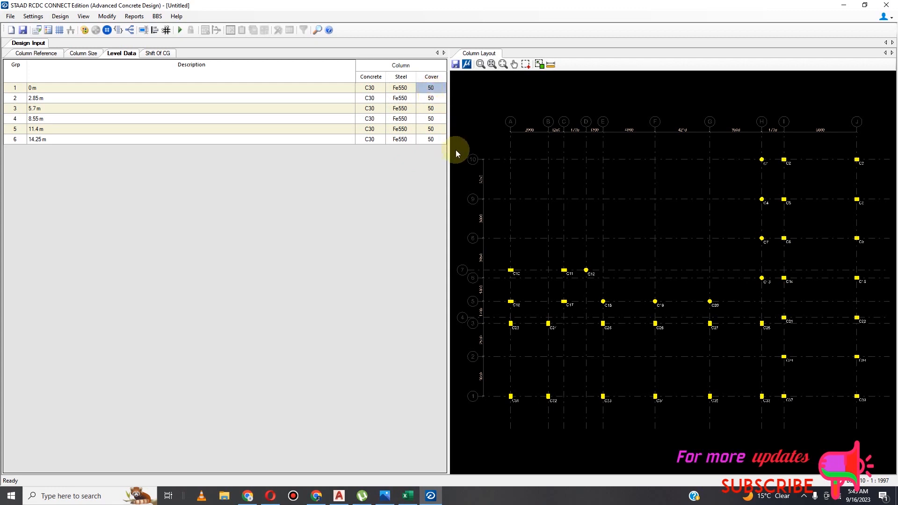
pyautogui.write('35')
pyautogui.click(440, 99)
pyautogui.click(432, 111)
pyautogui.write('35')
pyautogui.click(431, 121)
pyautogui.write('35')
pyautogui.click(438, 129)
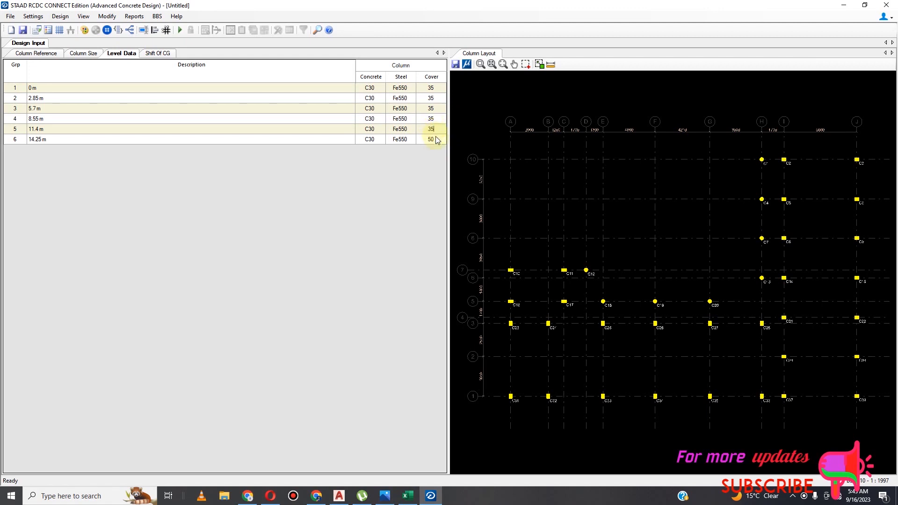
pyautogui.click(436, 139)
pyautogui.write('35')
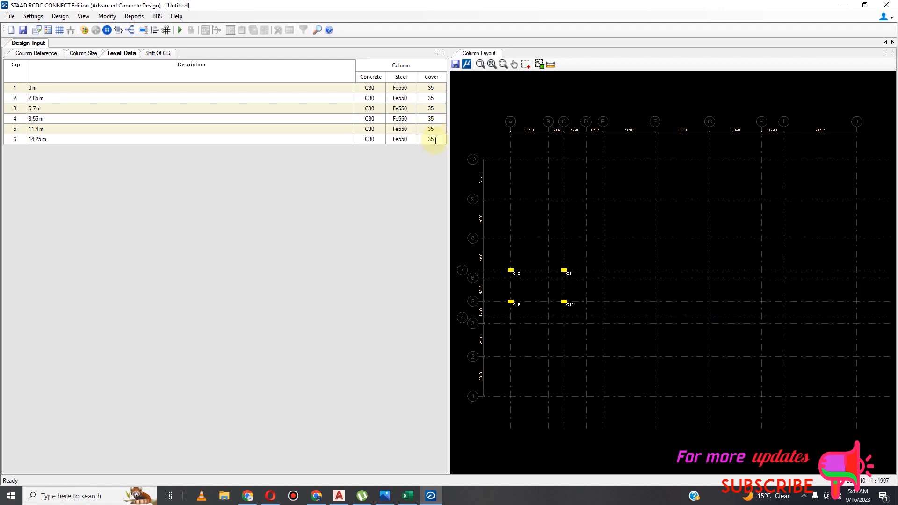
pyautogui.click(431, 128)
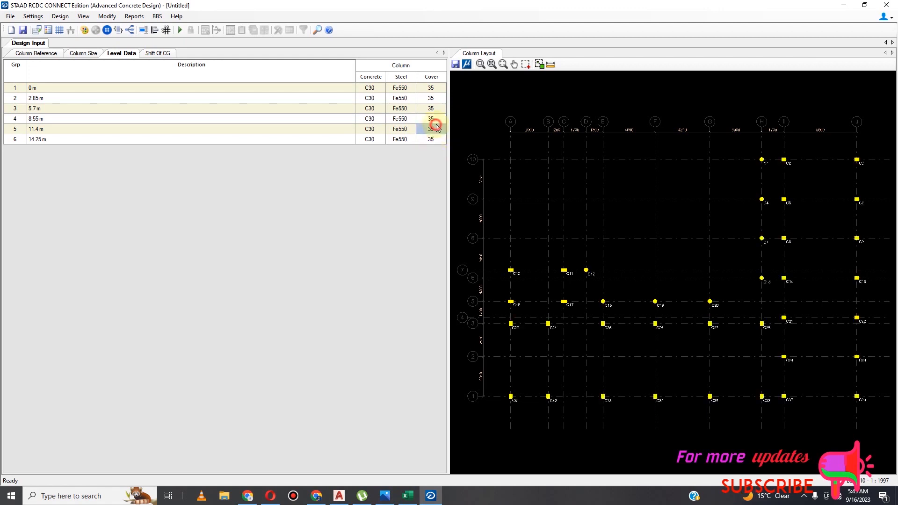
# Enable Columns Braced in the column design settings.
pyautogui.click(33, 16)
pyautogui.click(56, 27)
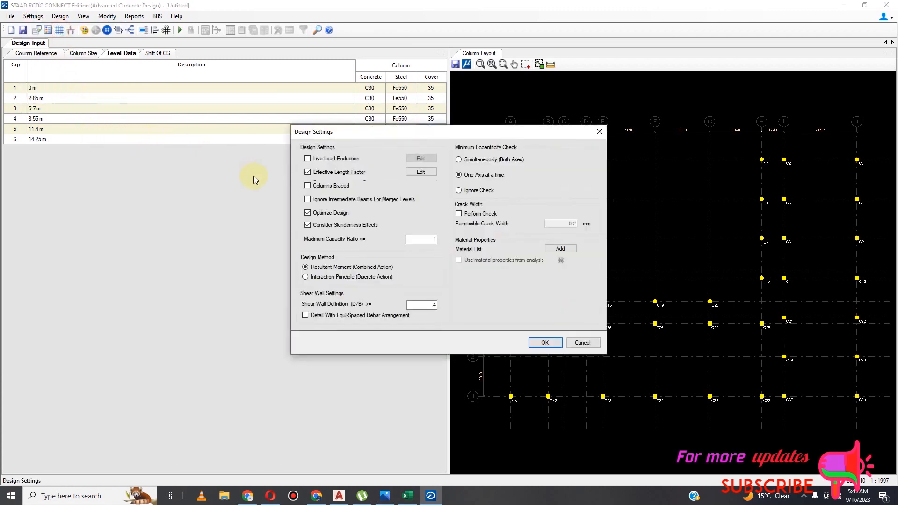
pyautogui.click(309, 186)
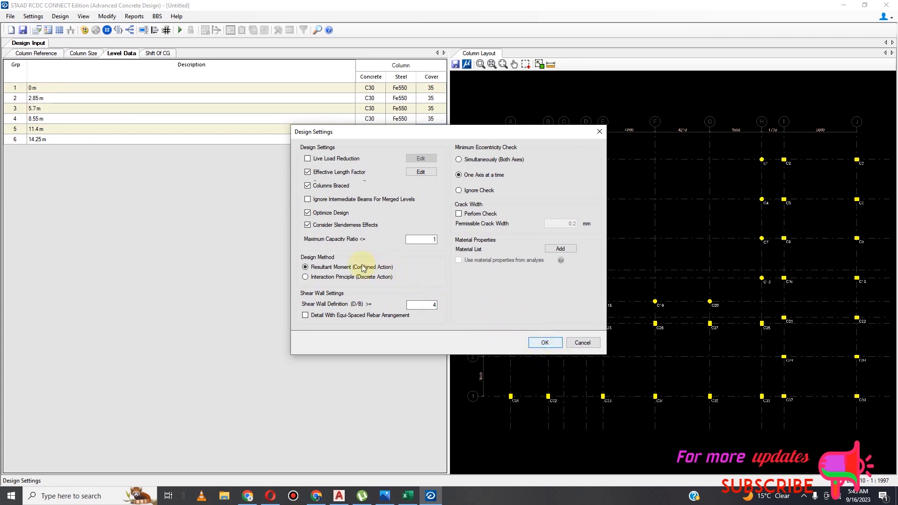
# Set the minimum column rebar diameter to 16 in the reinforcement settings and accept them.
pyautogui.click(32, 17)
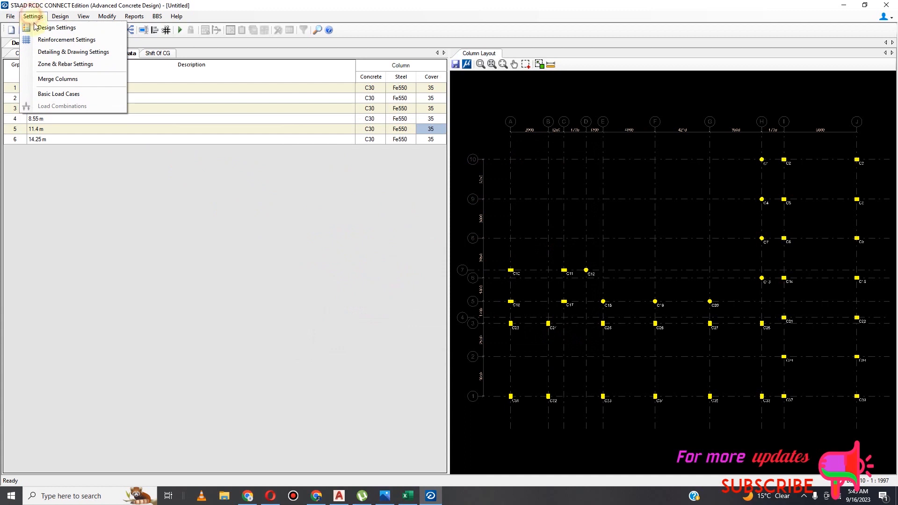
pyautogui.click(61, 38)
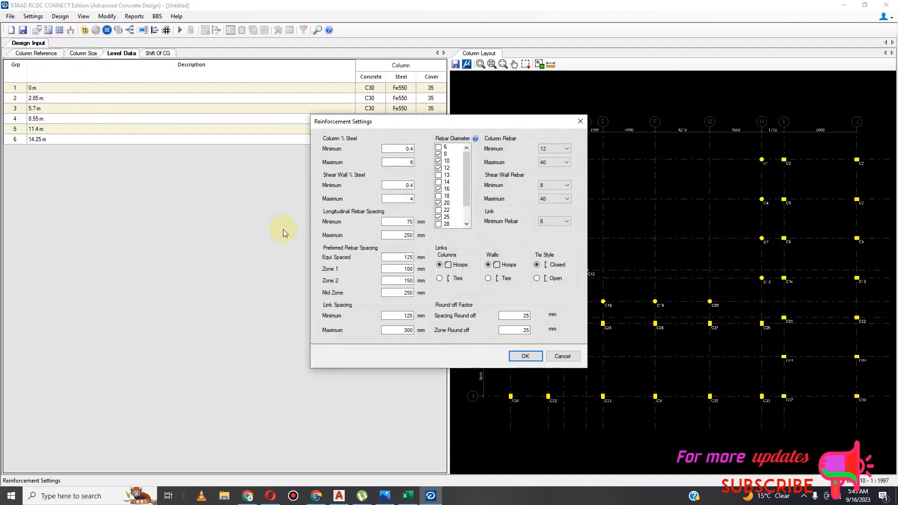
pyautogui.click(566, 148)
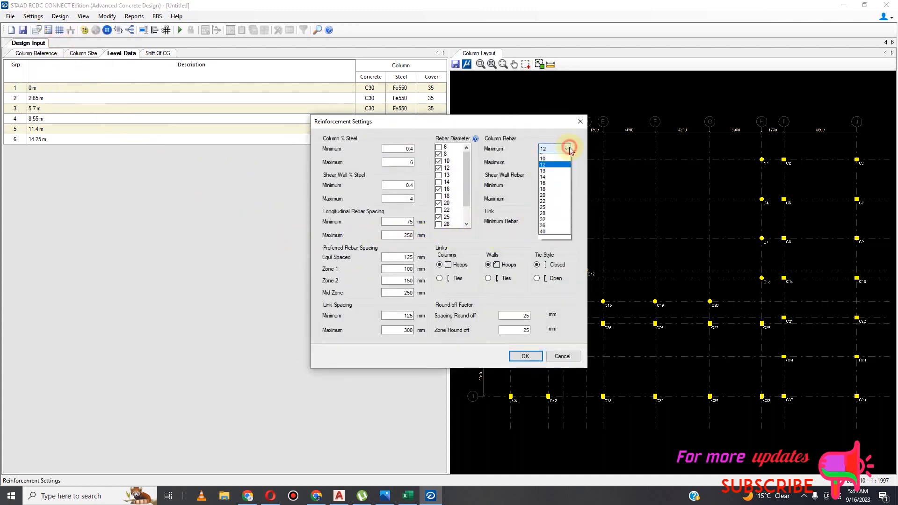
pyautogui.click(559, 187)
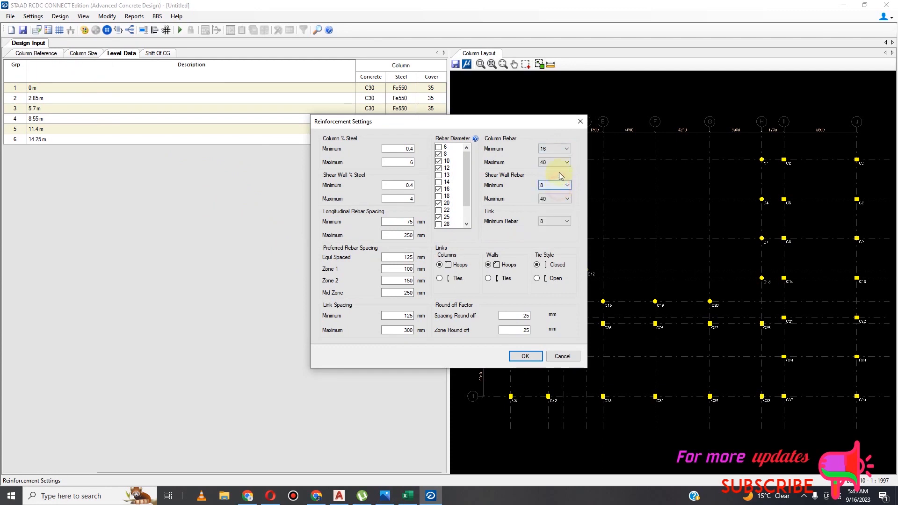
pyautogui.click(566, 163)
pyautogui.click(567, 163)
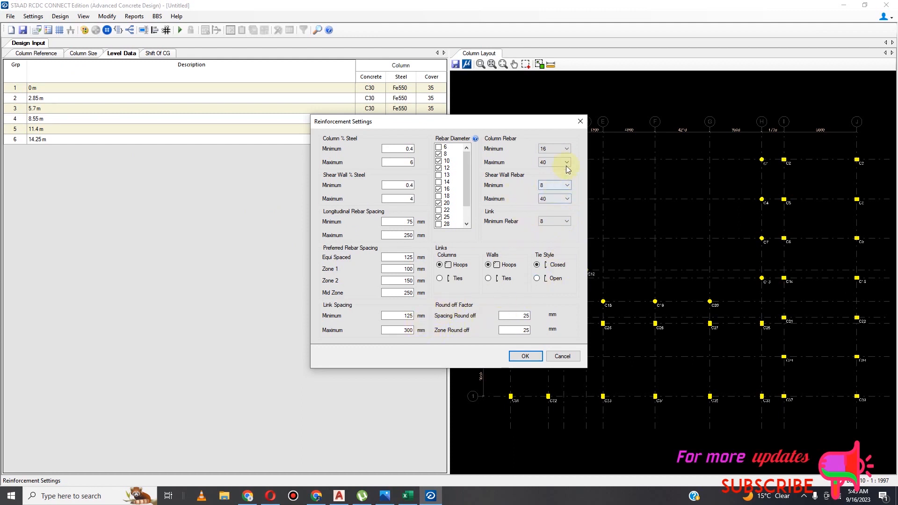
pyautogui.click(567, 199)
pyautogui.click(528, 359)
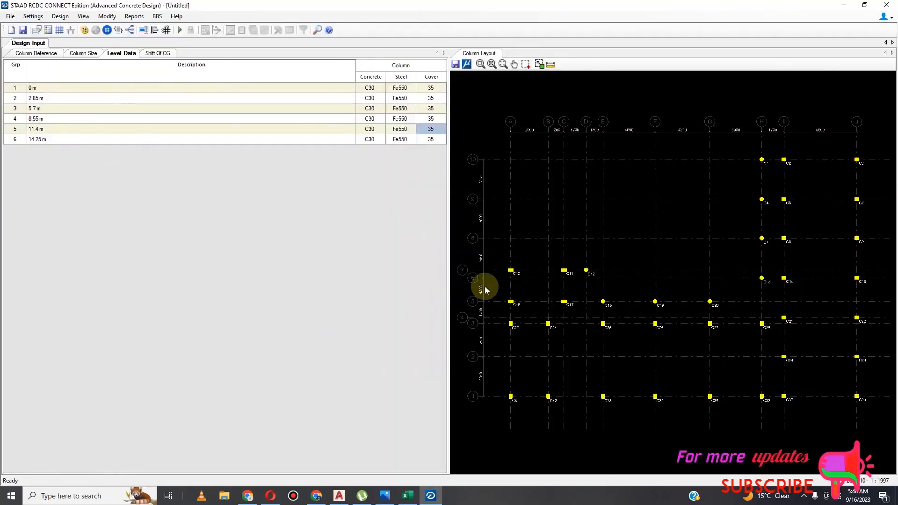
# In the basic load cases, assign Earthquake X to LOAD 1: EQ X and Earthquake Z to LOAD 2: EQ Z.
pyautogui.click(33, 16)
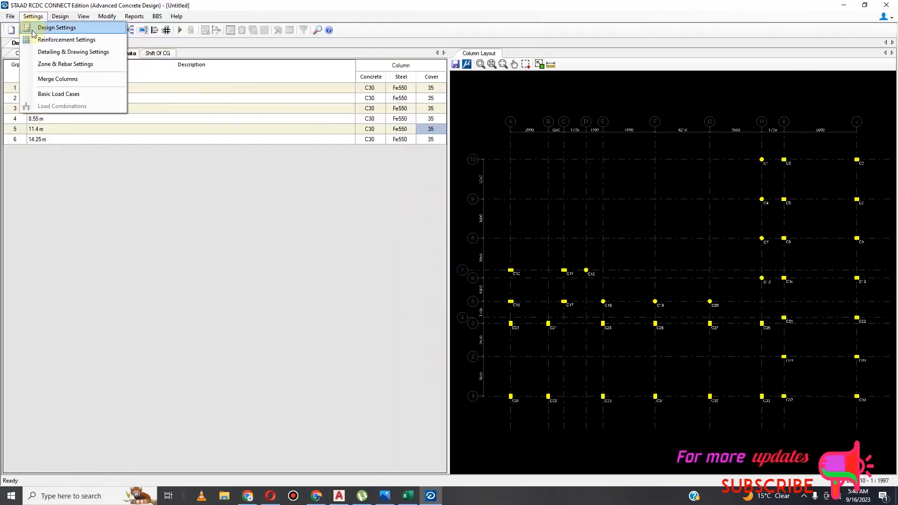
pyautogui.click(79, 98)
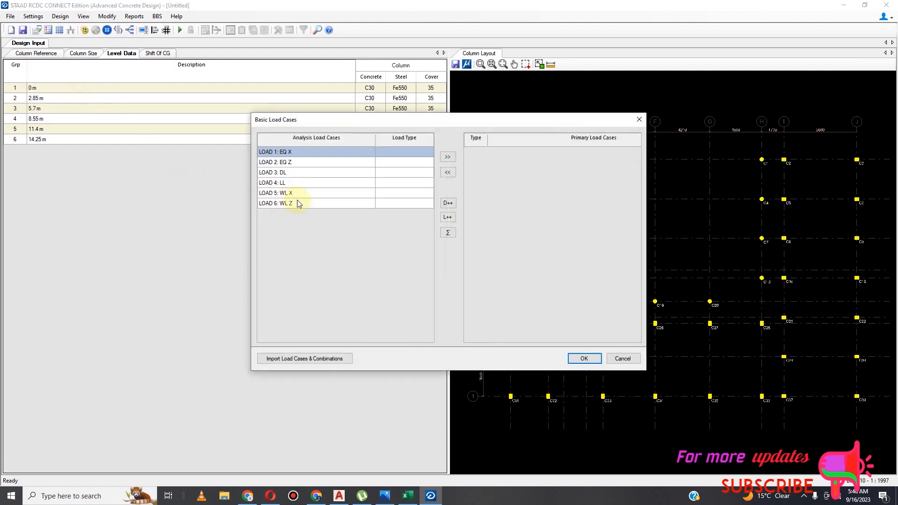
pyautogui.click(416, 154)
pyautogui.click(417, 154)
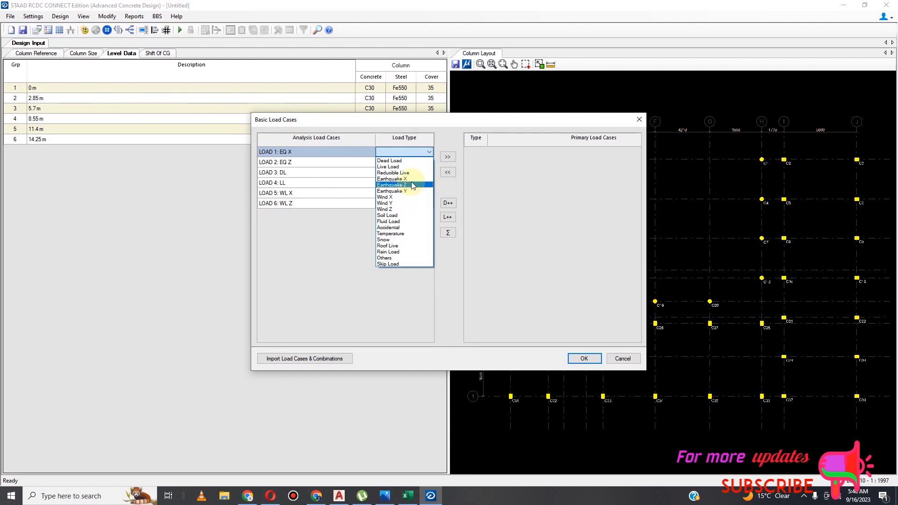
pyautogui.click(406, 178)
pyautogui.click(428, 152)
pyautogui.click(429, 152)
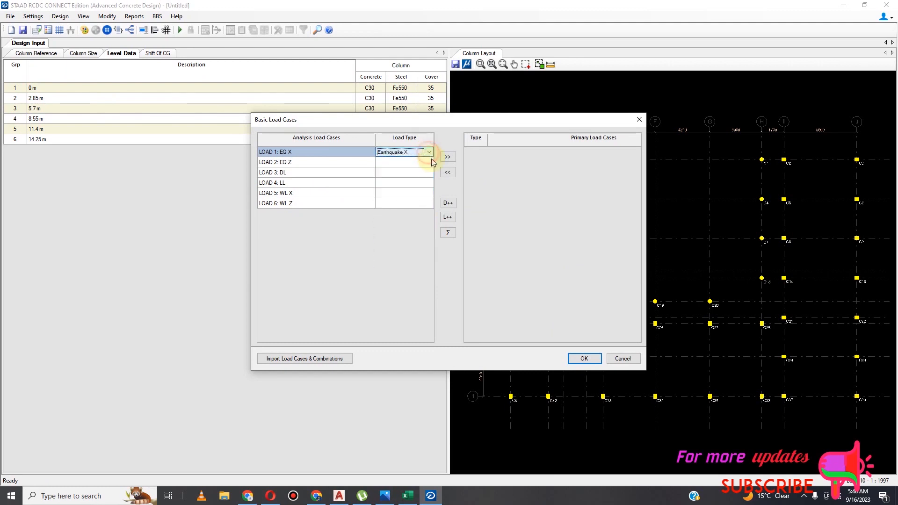
pyautogui.click(428, 162)
pyautogui.click(429, 163)
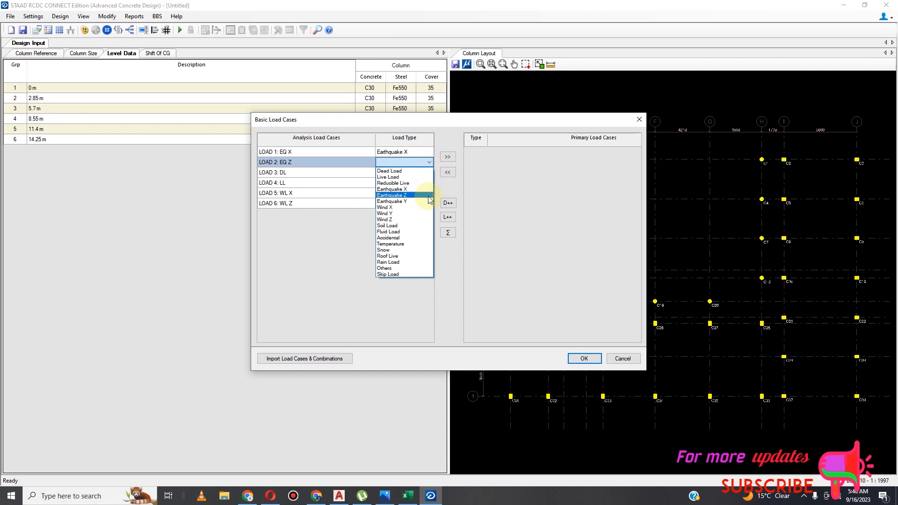
pyautogui.click(428, 195)
# Assign the Dead Load type to LOAD 3: DL and the Live Load type to LOAD 4: LL.
pyautogui.click(426, 173)
pyautogui.click(429, 173)
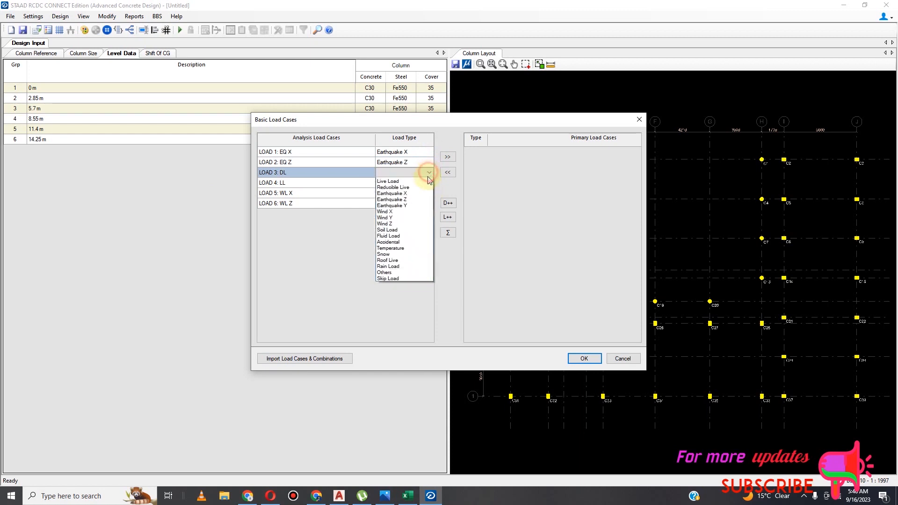
pyautogui.click(424, 182)
pyautogui.click(429, 183)
pyautogui.click(431, 193)
# Assign Wind X to LOAD 5: WL X and Wind Z to LOAD 6: WL Z.
pyautogui.click(432, 192)
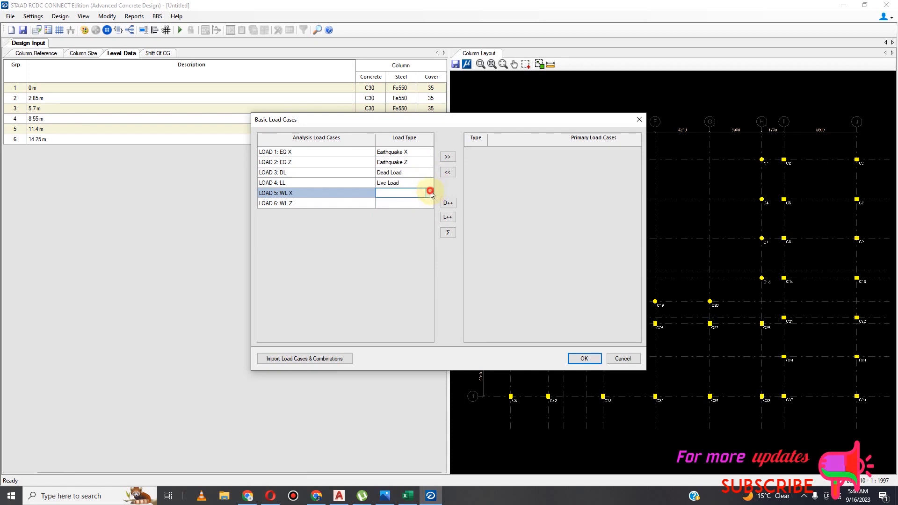
pyautogui.click(431, 193)
pyautogui.click(420, 240)
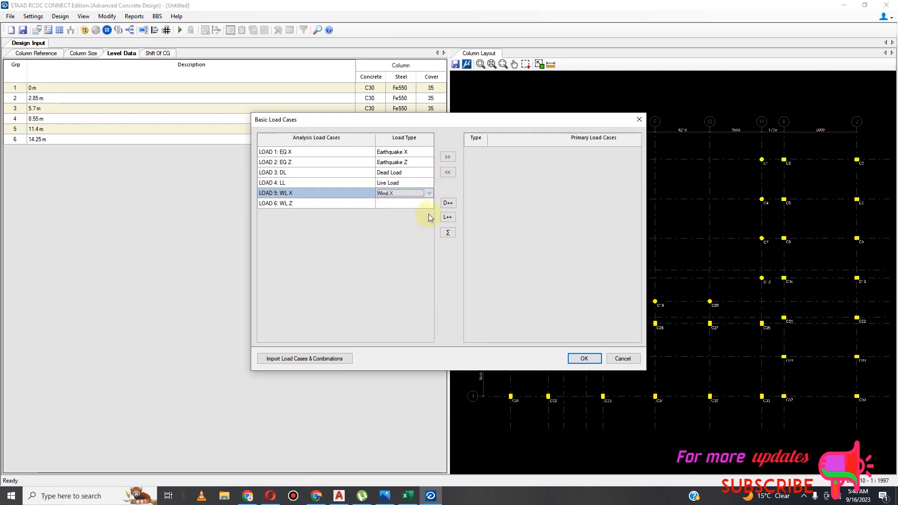
pyautogui.click(428, 203)
pyautogui.click(429, 203)
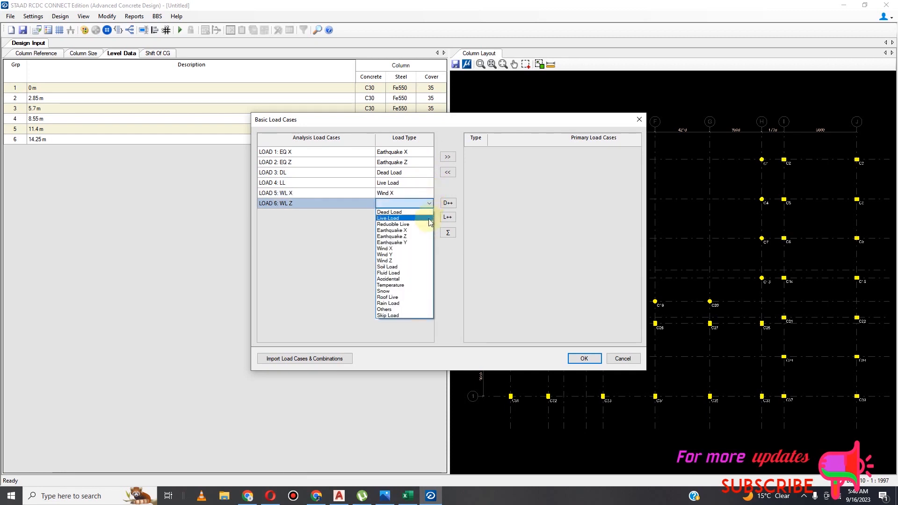
pyautogui.click(419, 261)
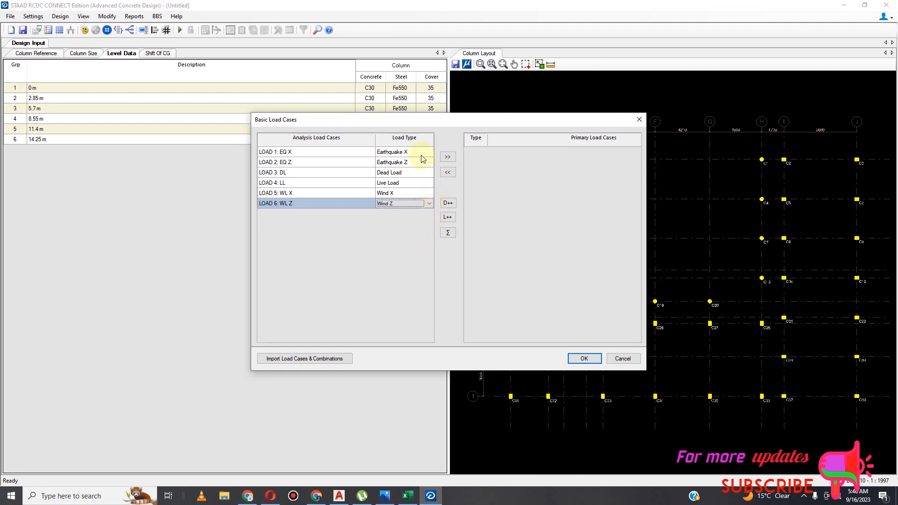
# Add all six typed analysis load cases to the primary load cases and accept them.
pyautogui.moveTo(421, 154); pyautogui.dragTo(400, 209)
pyautogui.click(446, 157)
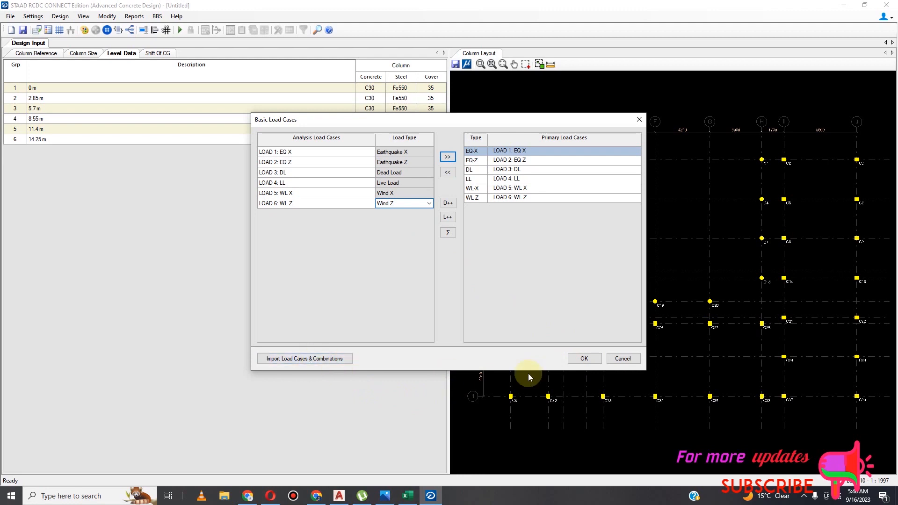
pyautogui.click(584, 358)
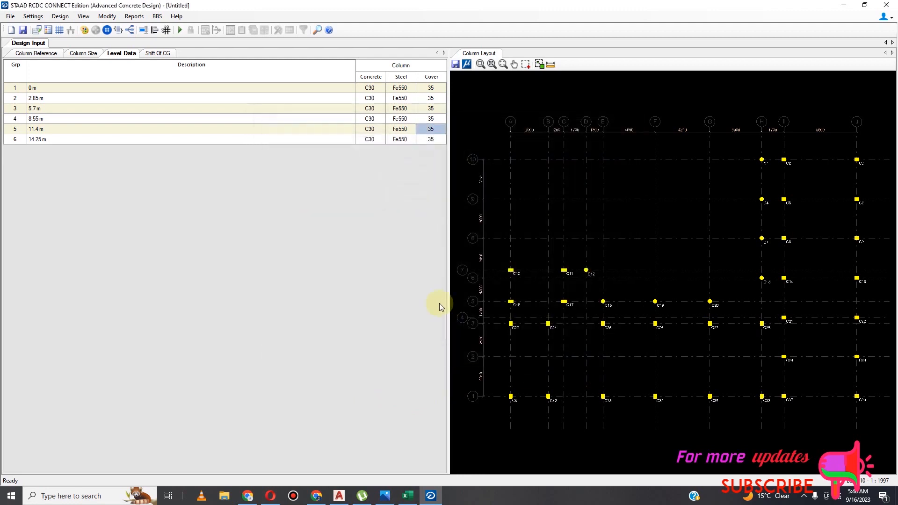
# Add the design load combinations from the analysis and accept them.
pyautogui.click(617, 342)
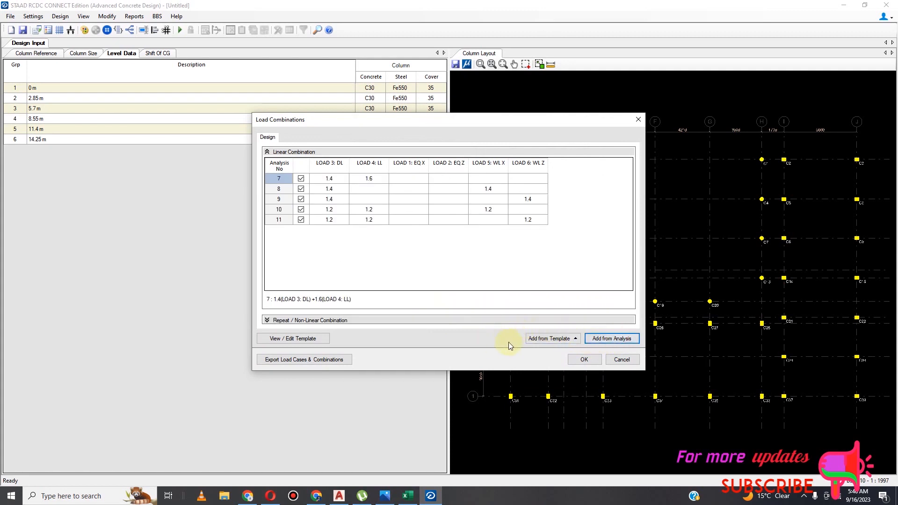
pyautogui.click(565, 339)
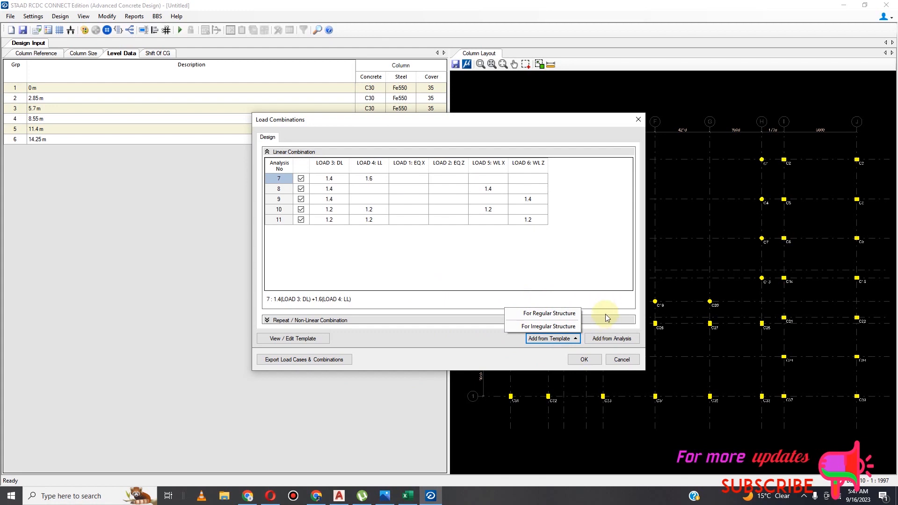
pyautogui.click(603, 315)
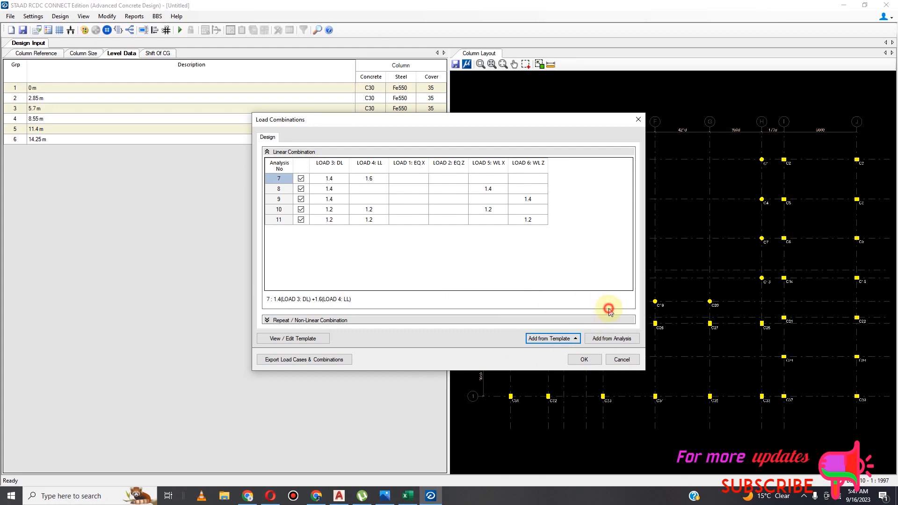
pyautogui.click(583, 359)
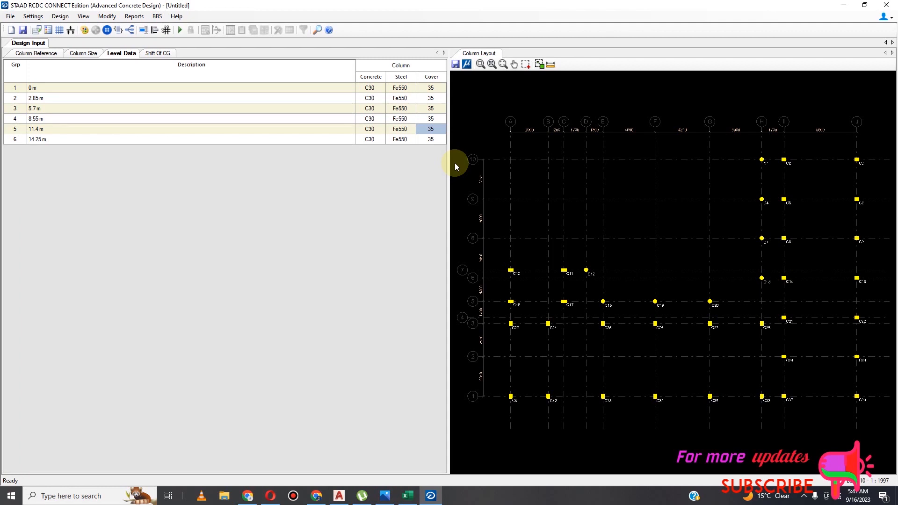
# Run the design of all columns and dismiss the column failure list.
pyautogui.click(57, 17)
pyautogui.click(70, 28)
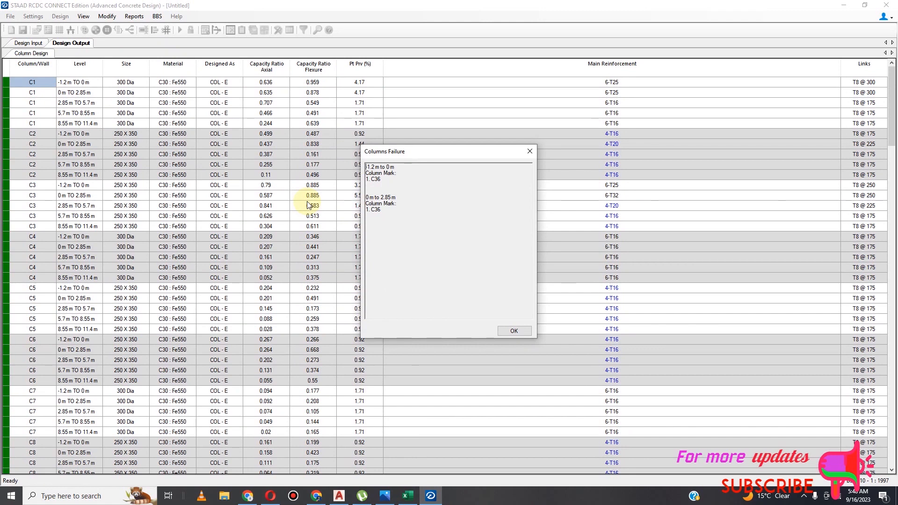
pyautogui.click(531, 152)
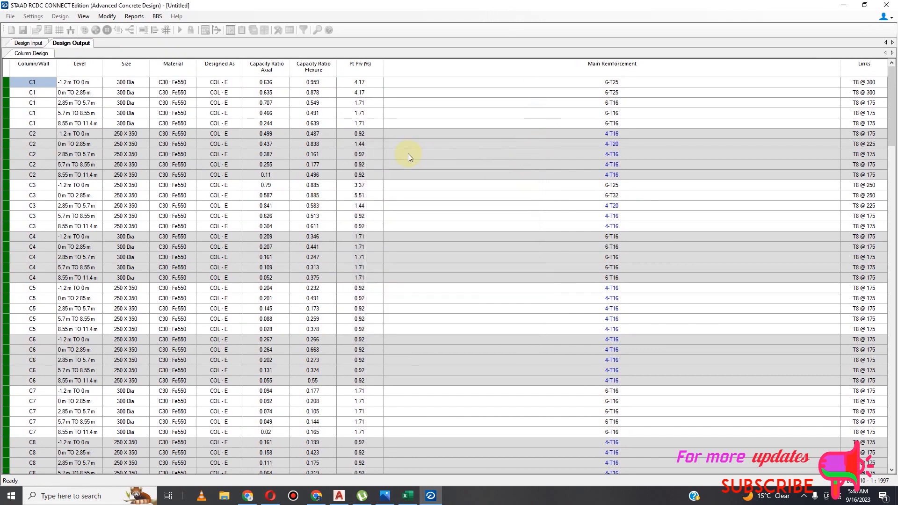
# Find column C36 in the design results and open its -1.2 m to 0 m segment for redesign.
pyautogui.scroll(-20, 409, 209)
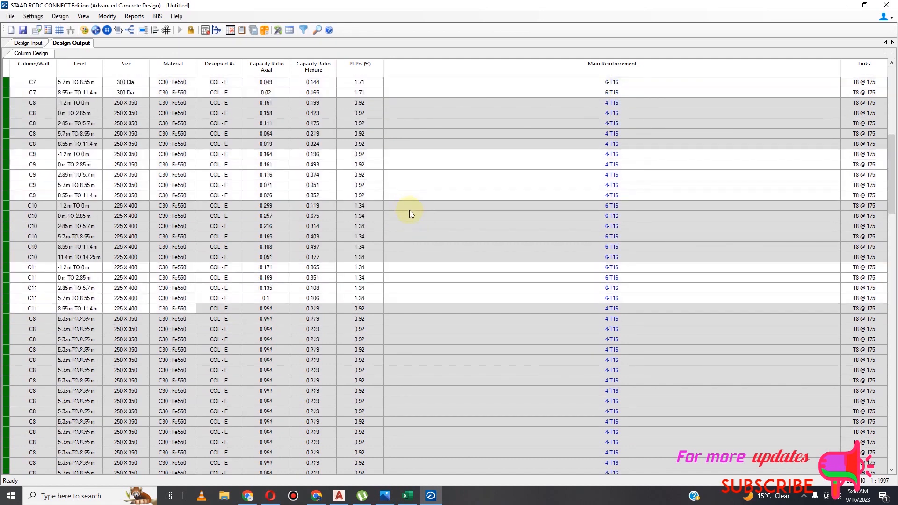
pyautogui.scroll(-19, 405, 214)
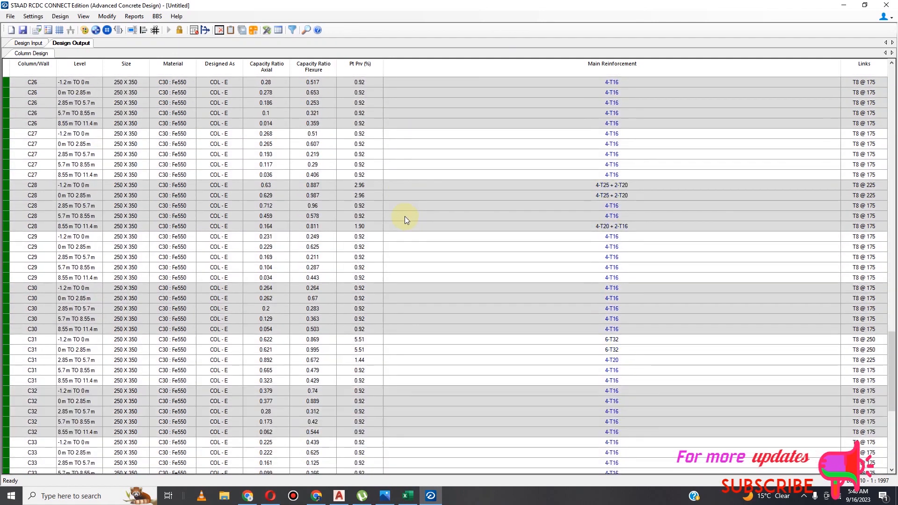
pyautogui.scroll(-9, 413, 210)
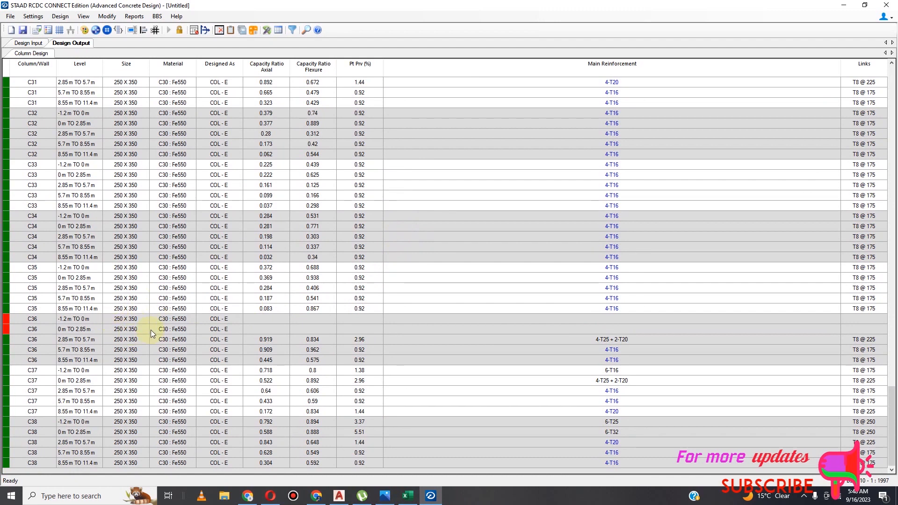
pyautogui.click(122, 317)
pyautogui.rightClick(122, 318)
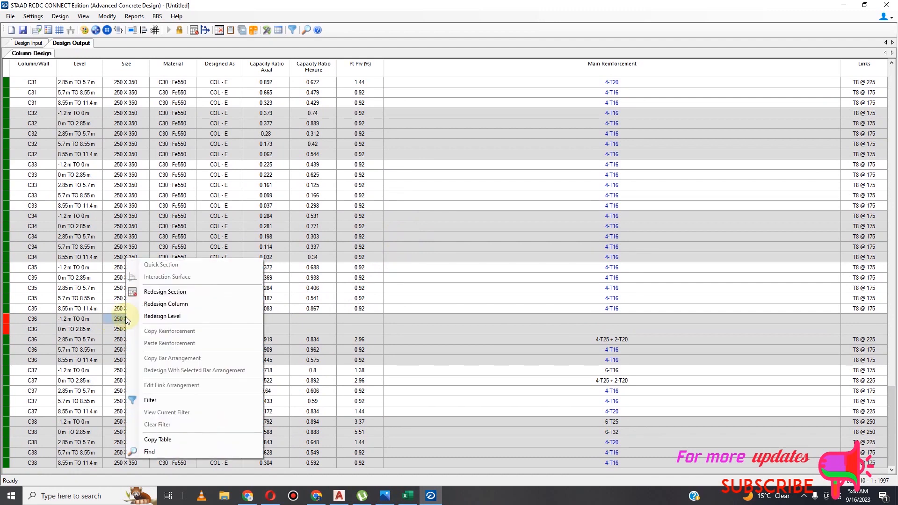
pyautogui.click(174, 304)
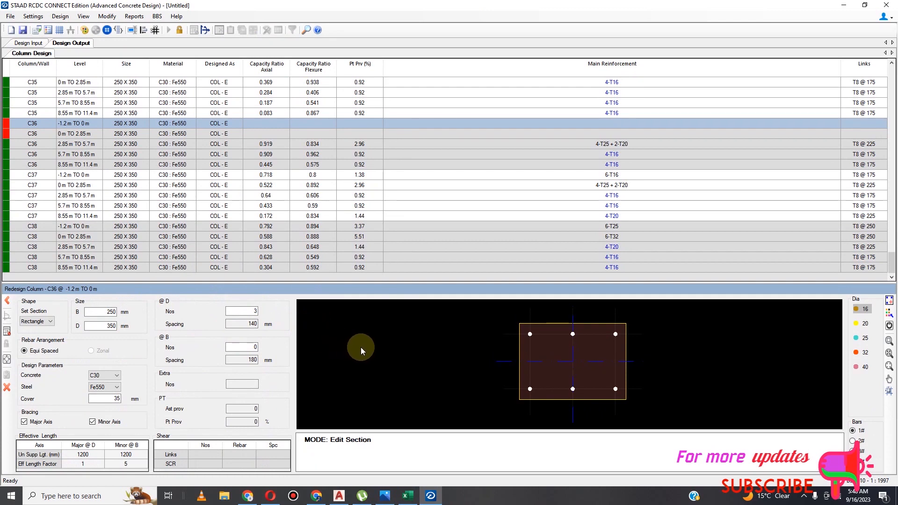
# Set the width B of C36 at -1.2 m to 0 m to 300 mm and rerun its design.
pyautogui.click(113, 325)
pyautogui.click(113, 313)
pyautogui.doubleClick(112, 314)
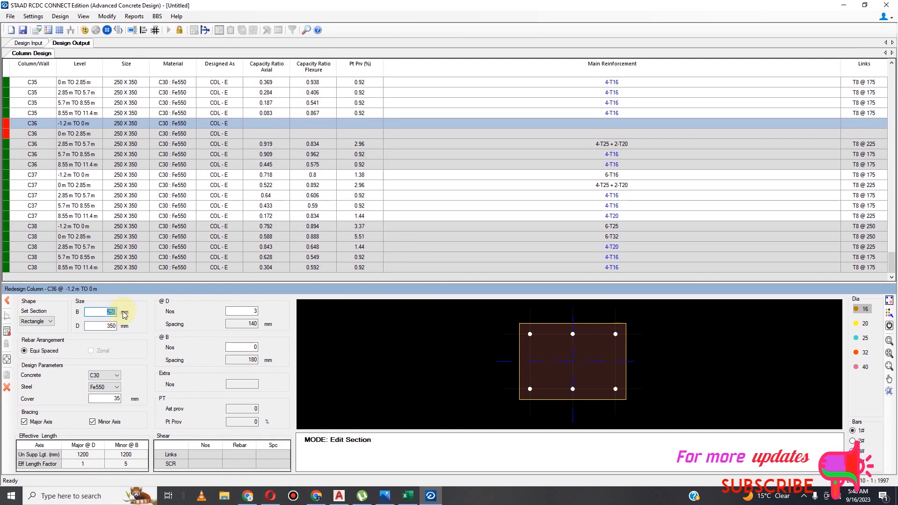
pyautogui.write('300')
pyautogui.click(112, 326)
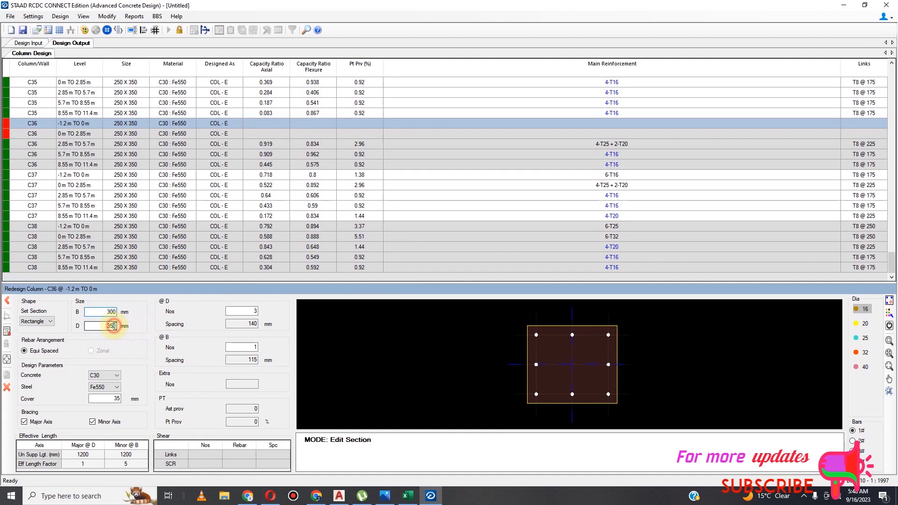
pyautogui.click(6, 331)
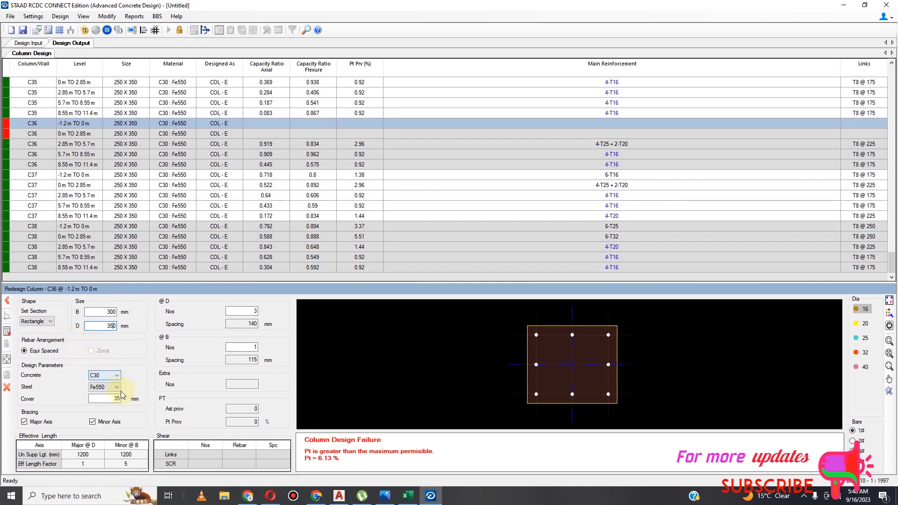
# Try to apply a 20 mm bar diameter within the C36 section at -1.2 m to 0 m.
pyautogui.click(608, 364)
pyautogui.click(857, 325)
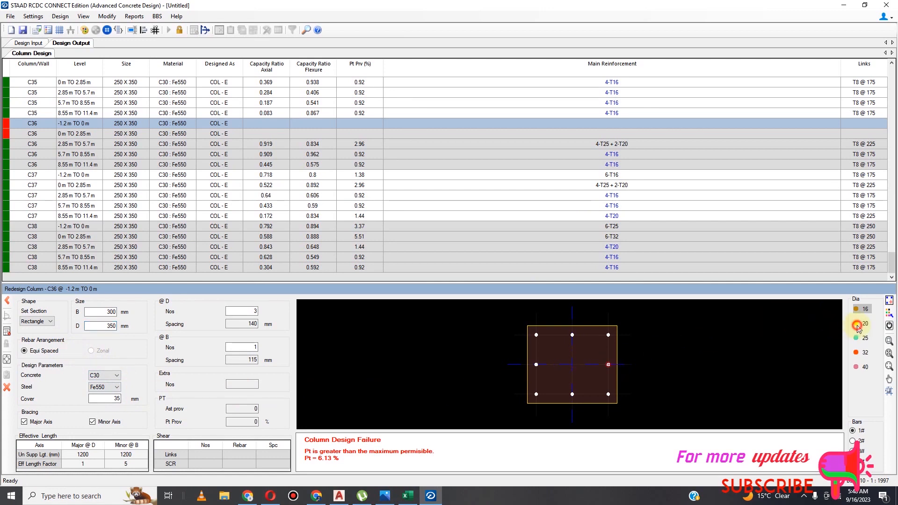
pyautogui.click(574, 359)
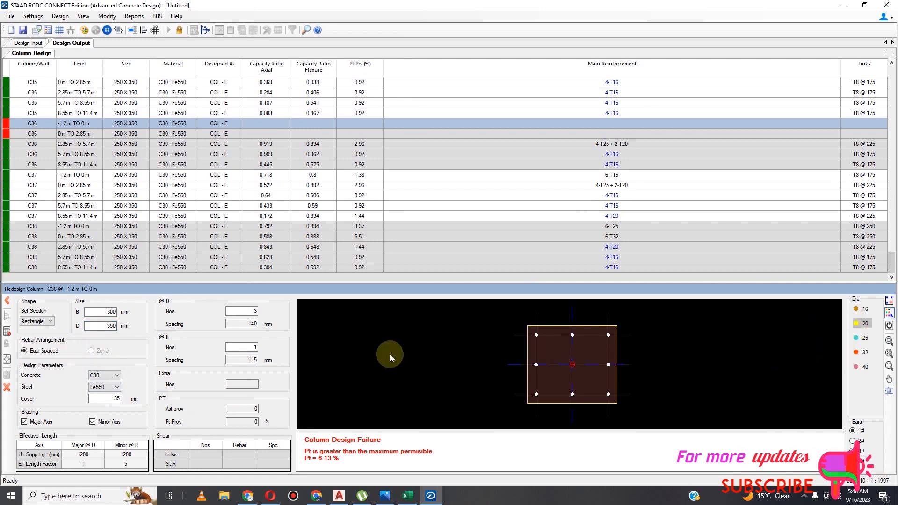
# Set the depth D of C36 at -1.2 m to 0 m to 400 mm, redesign it and accept the new section.
pyautogui.doubleClick(109, 326)
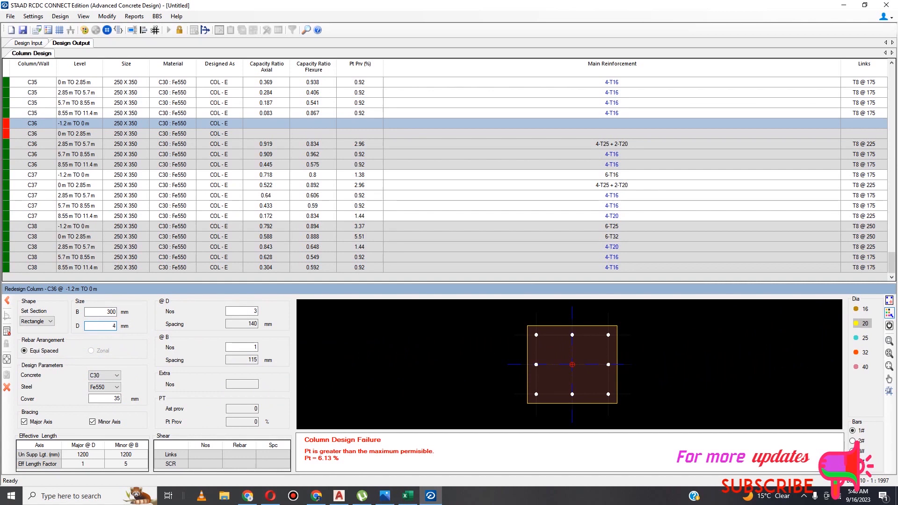
pyautogui.write('400')
pyautogui.click(9, 333)
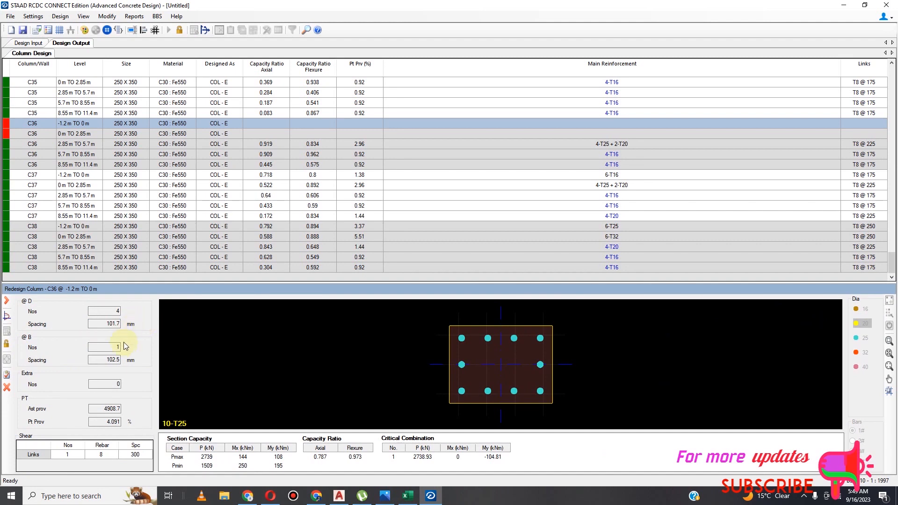
pyautogui.click(7, 376)
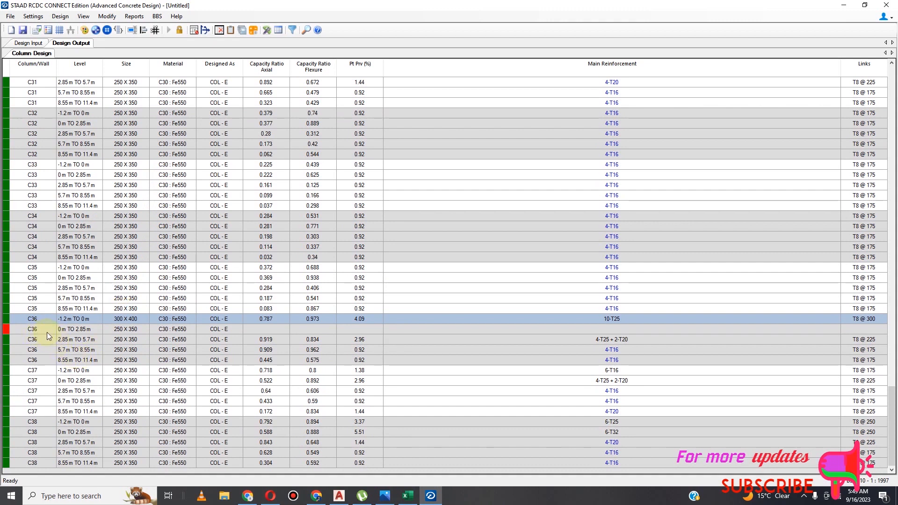
# Set C36 at 0 m to 2.85 m to B 300 mm and D 400 mm, redesign it and accept the new section.
pyautogui.rightClick(44, 333)
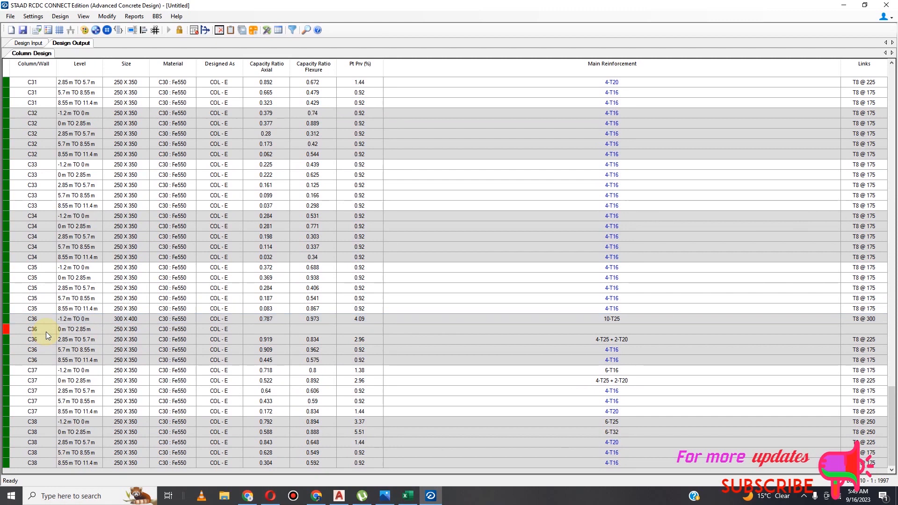
pyautogui.click(47, 331)
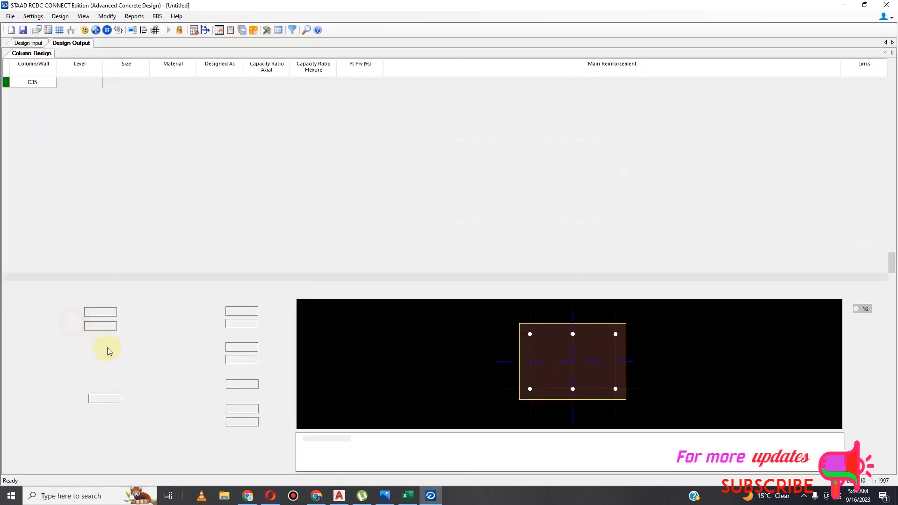
pyautogui.doubleClick(115, 312)
pyautogui.write('300')
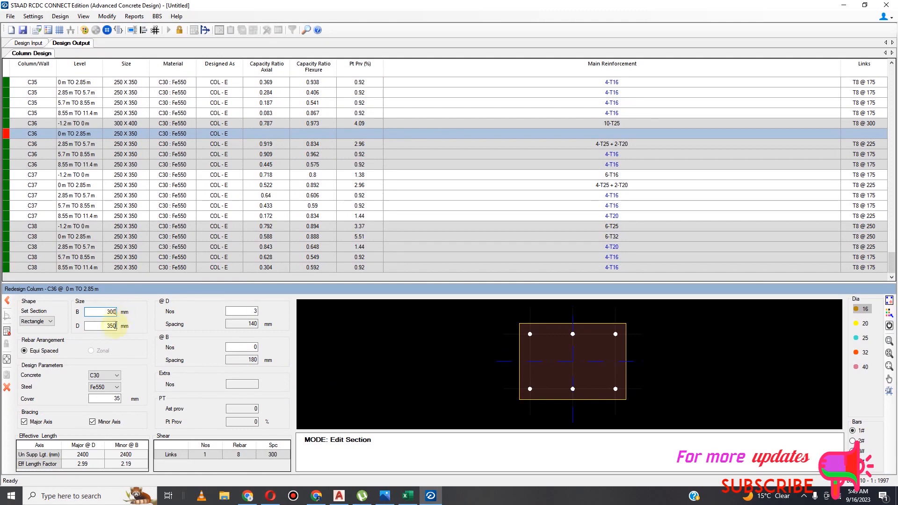
pyautogui.doubleClick(111, 326)
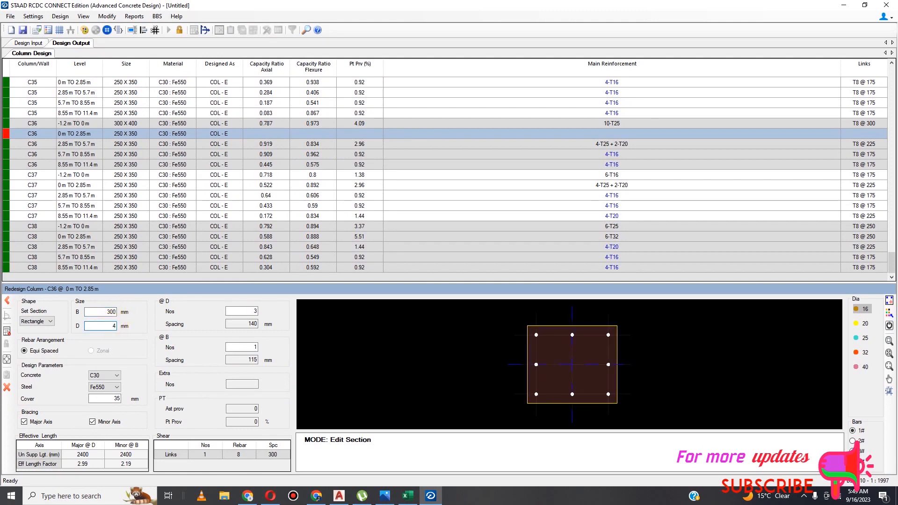
pyautogui.click(7, 332)
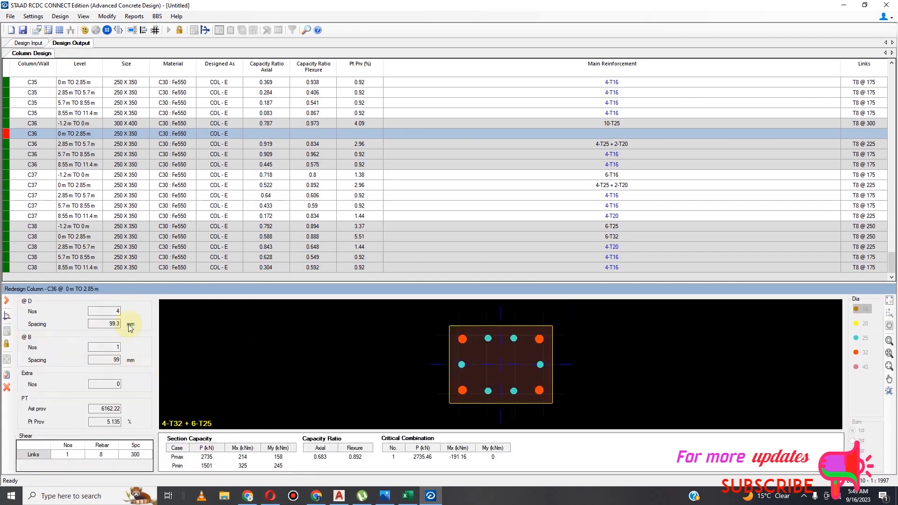
pyautogui.click(9, 374)
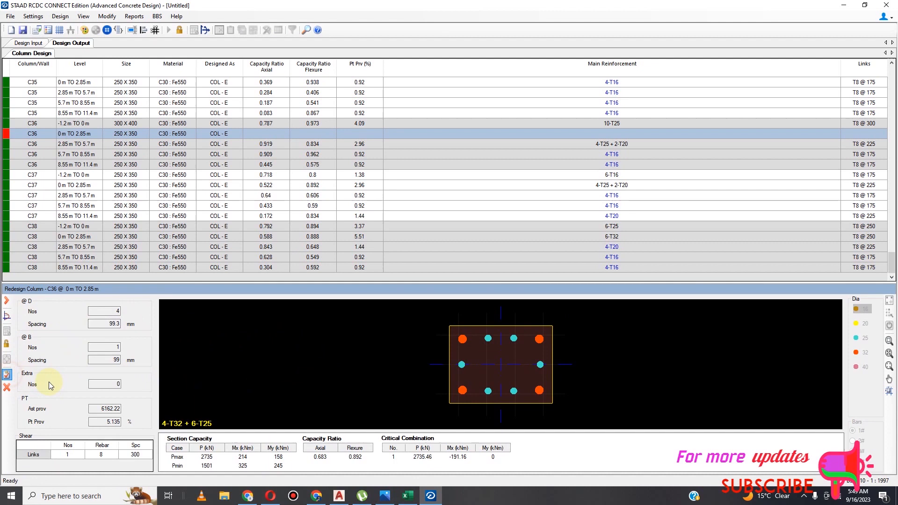
# Look through the design results of all columns for any remaining failing segment.
pyautogui.scroll(9, 212, 237)
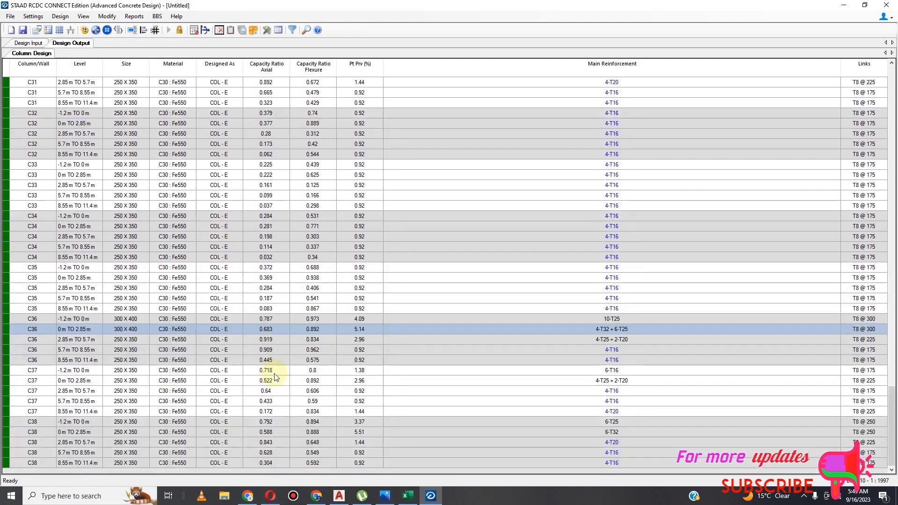
pyautogui.scroll(15, 267, 321)
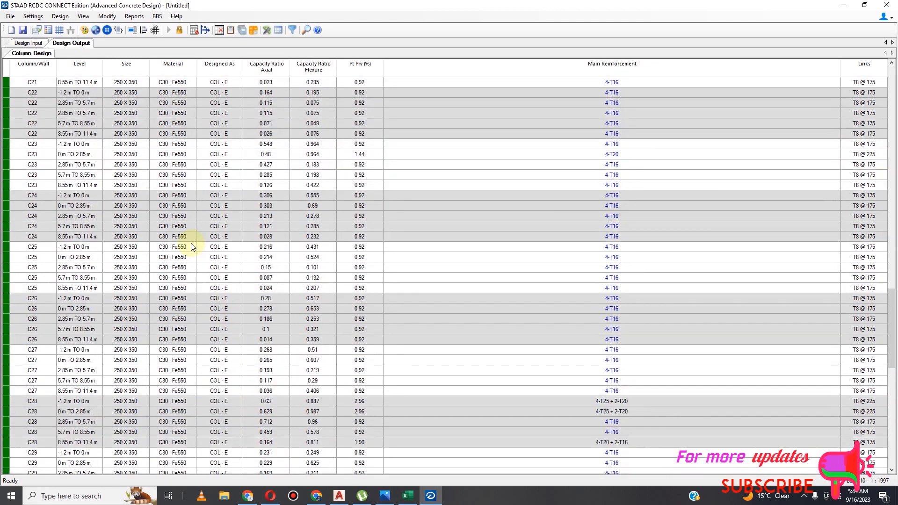
pyautogui.scroll(15, 193, 238)
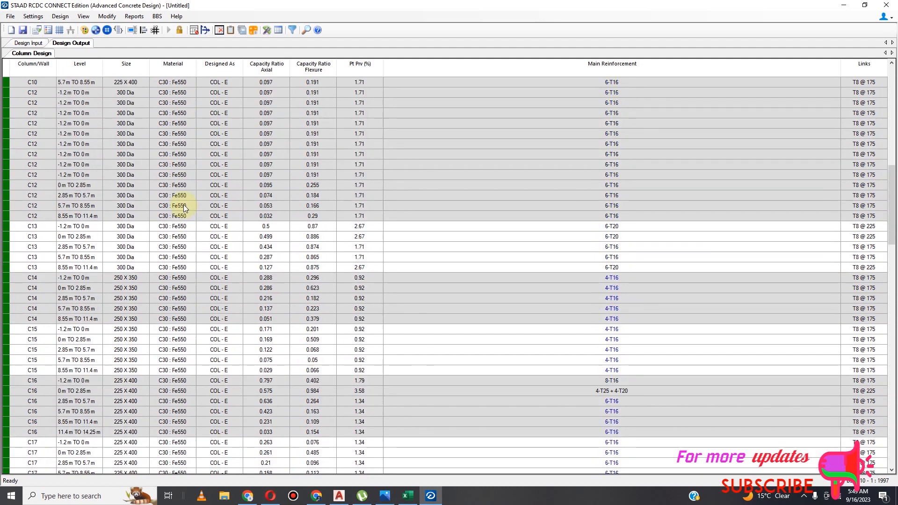
pyautogui.scroll(10, 184, 217)
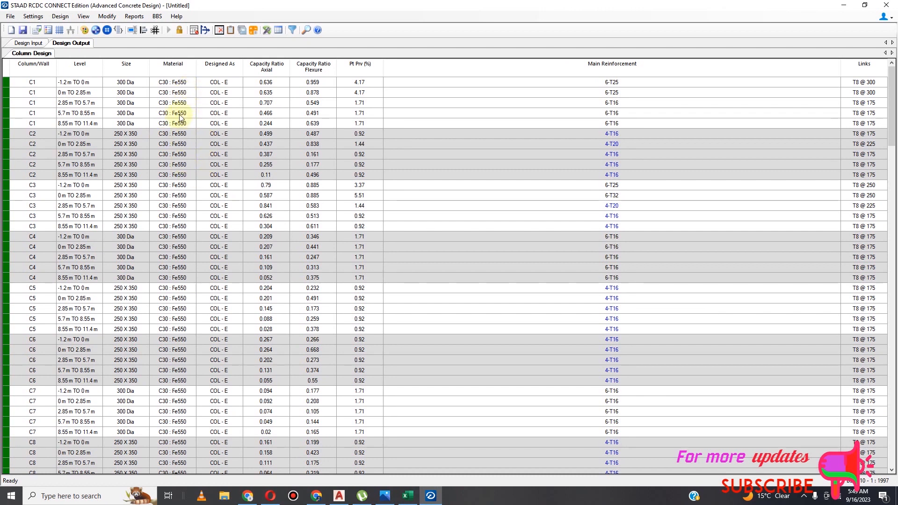
pyautogui.scroll(-20, 155, 187)
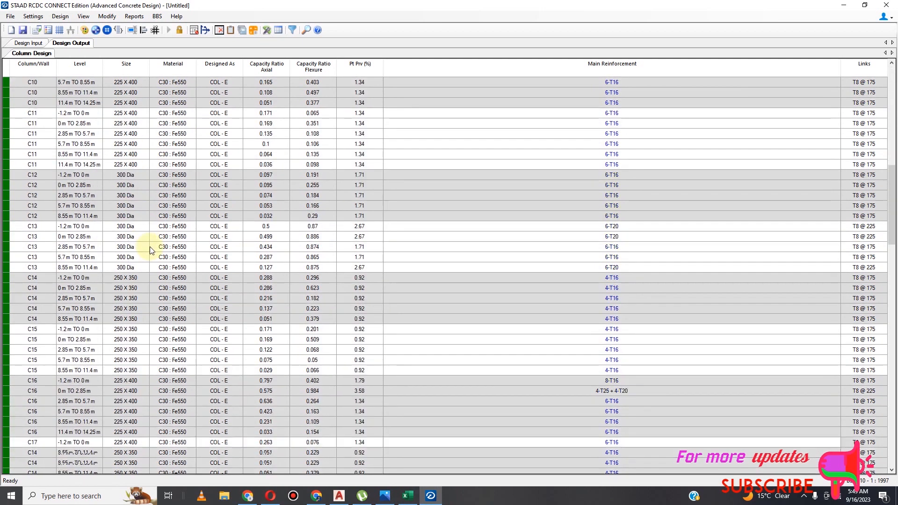
pyautogui.scroll(-20, 141, 240)
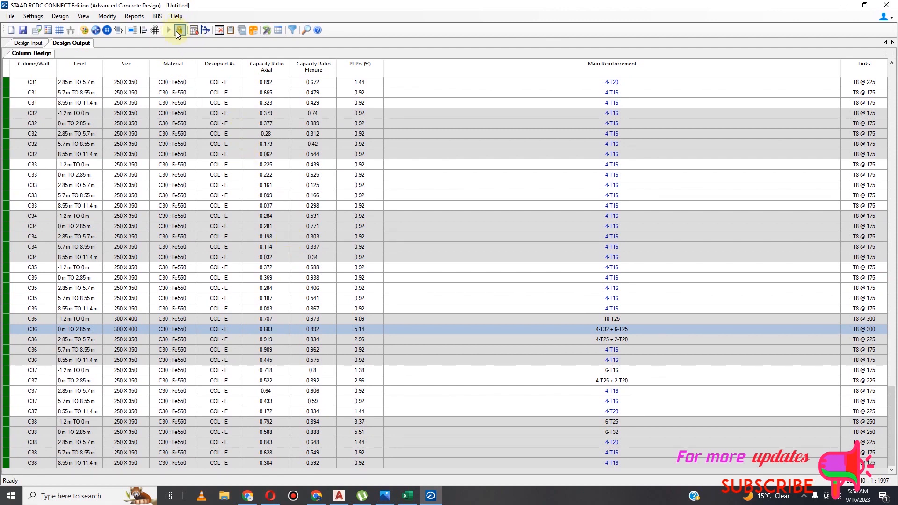
# Generate the design calculations report for all columns and look through it.
pyautogui.click(133, 17)
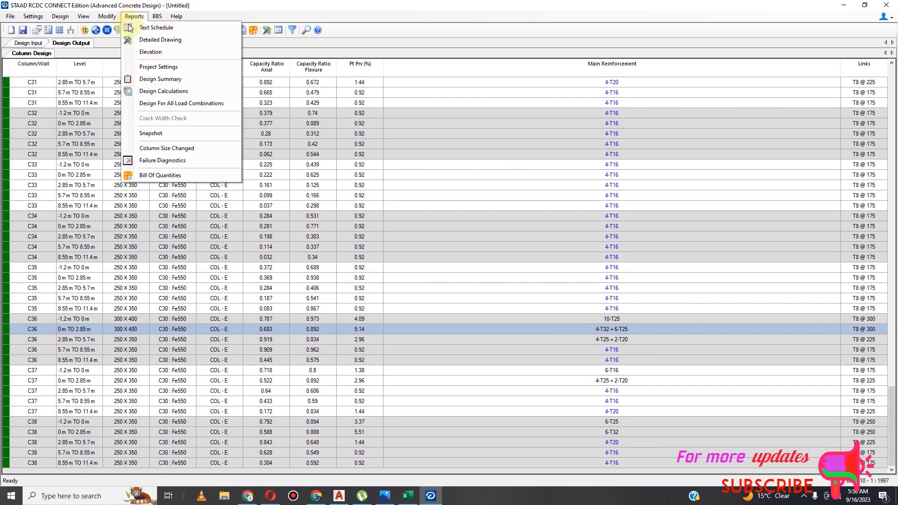
pyautogui.click(162, 91)
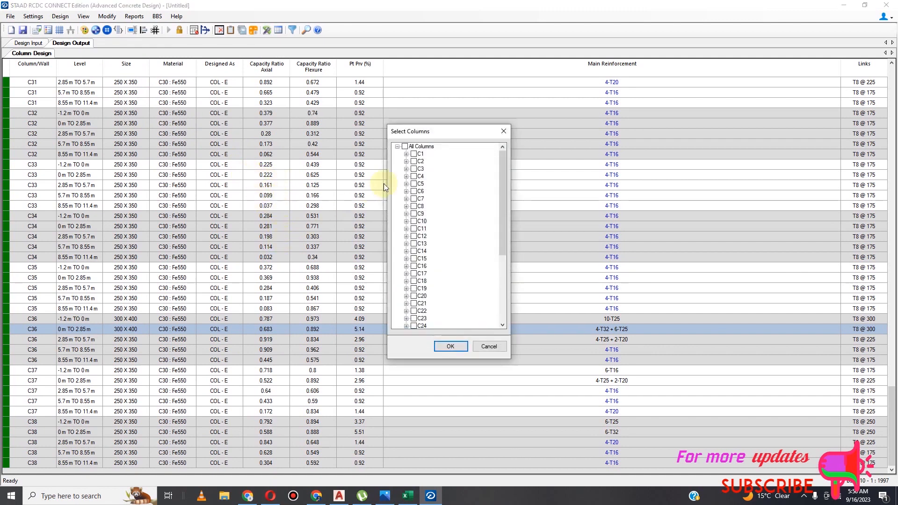
pyautogui.click(405, 146)
pyautogui.click(447, 347)
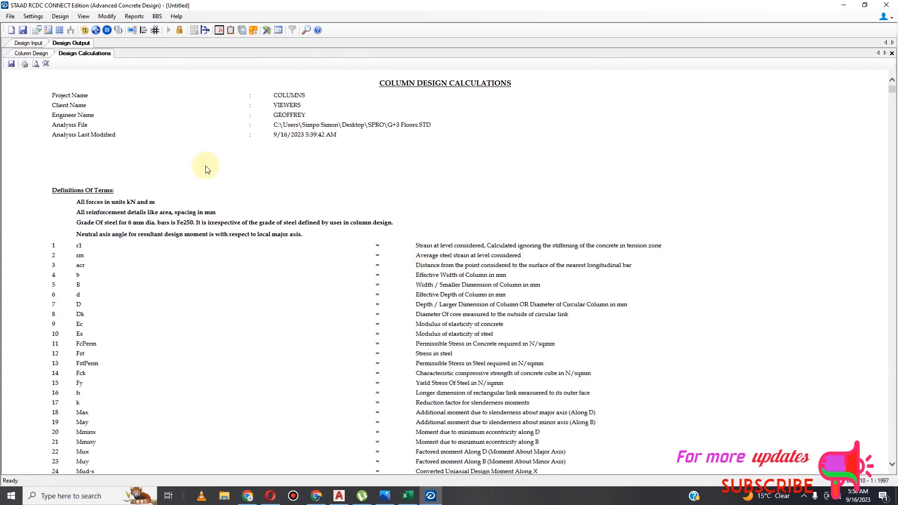
pyautogui.scroll(-20, 225, 196)
pyautogui.scroll(-20, 248, 260)
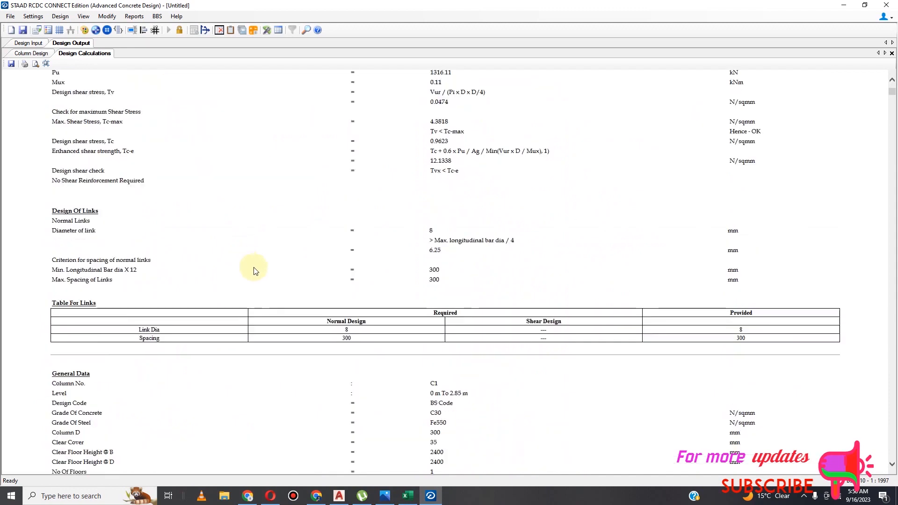
pyautogui.moveTo(892, 100); pyautogui.dragTo(838, 84)
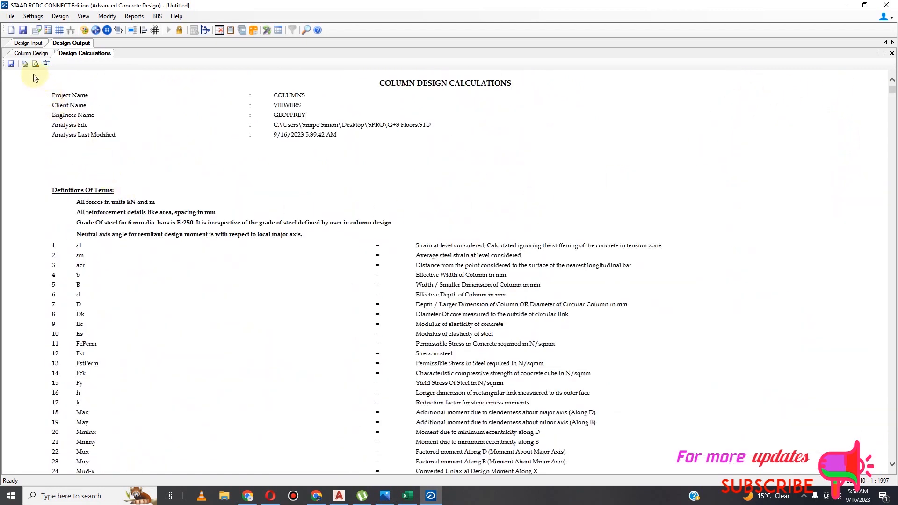
# Save the project and send the full design calculations report to Microsoft Print to PDF.
pyautogui.click(22, 30)
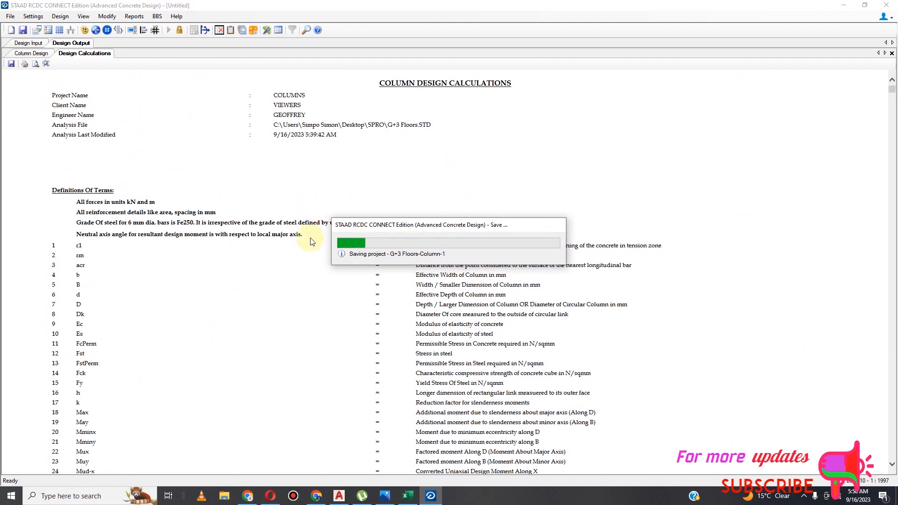
pyautogui.click(25, 64)
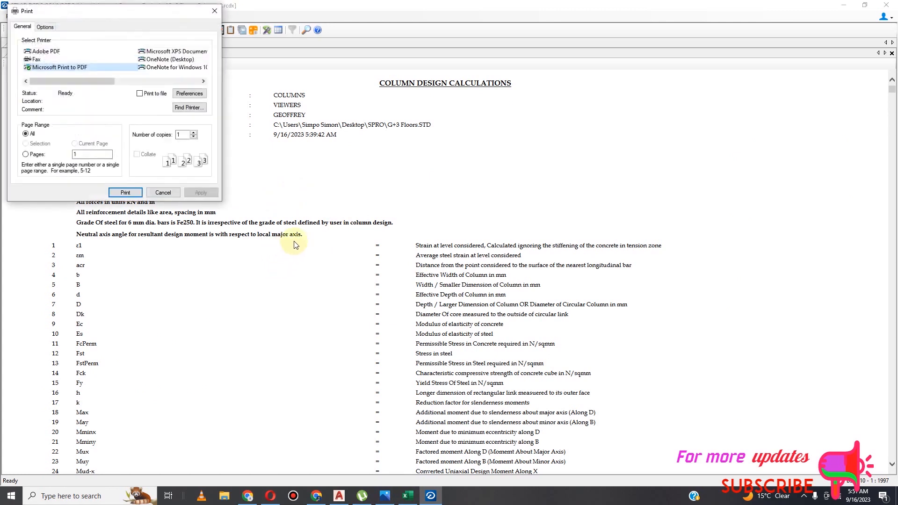
pyautogui.click(125, 193)
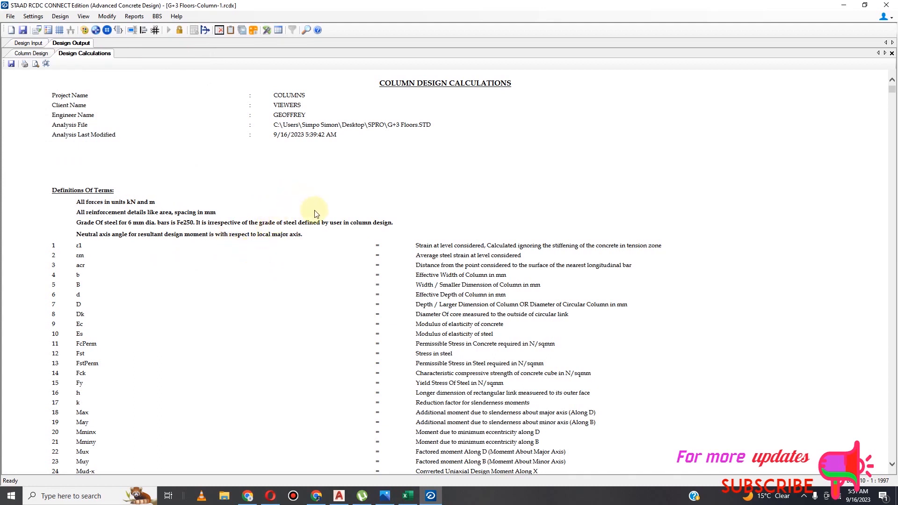
# Start the elevation report for all columns and open its detailing and drawing settings.
pyautogui.click(134, 16)
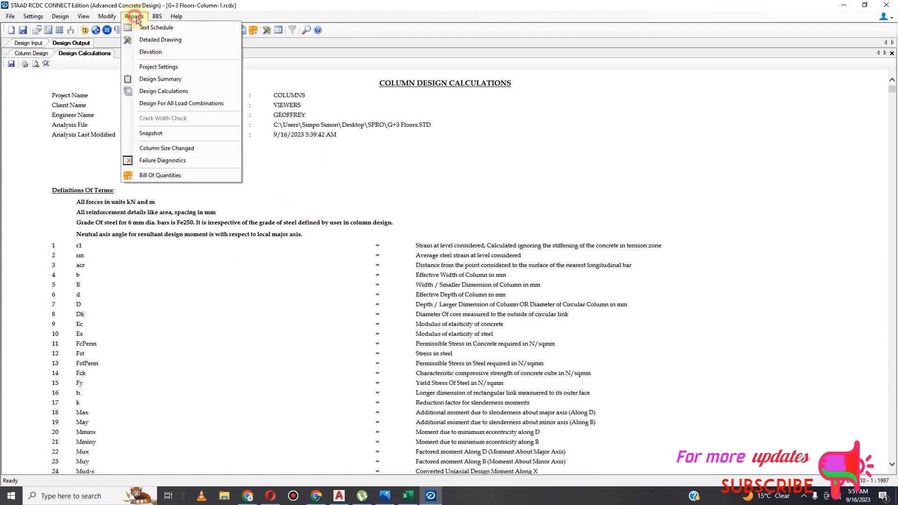
pyautogui.click(165, 51)
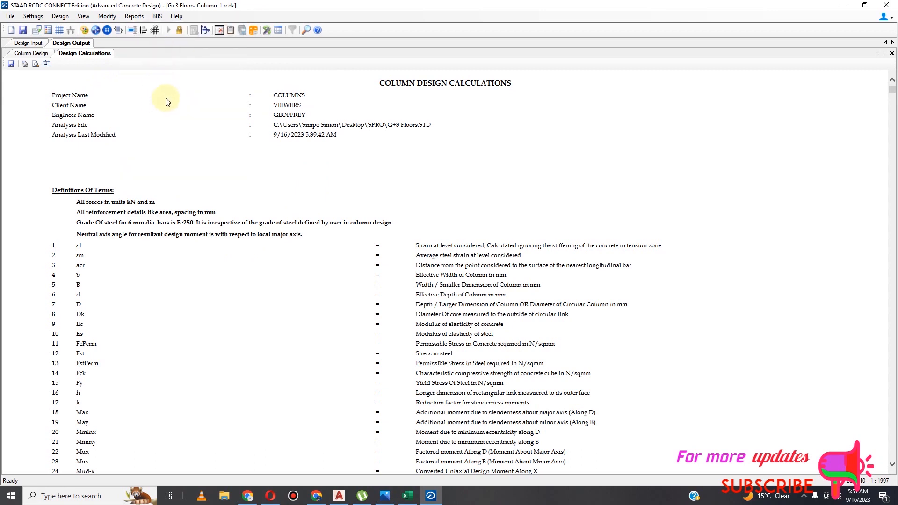
pyautogui.click(385, 140)
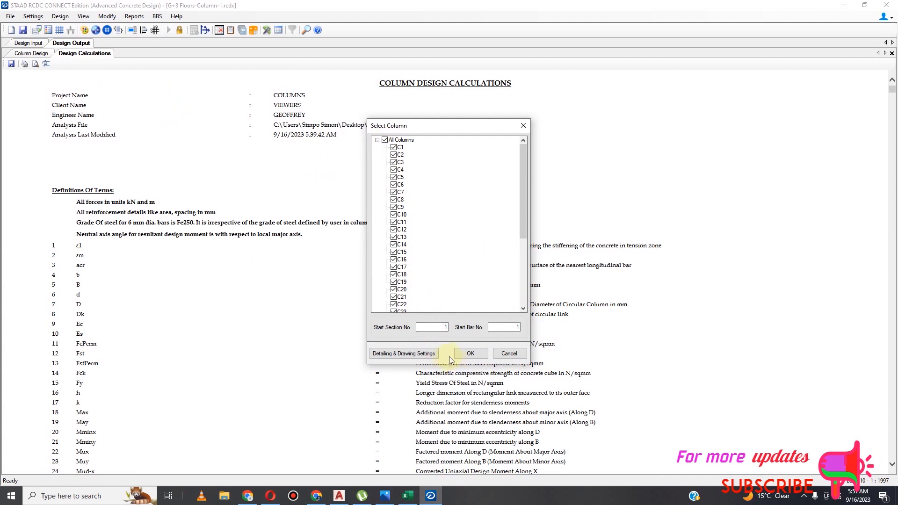
pyautogui.click(425, 356)
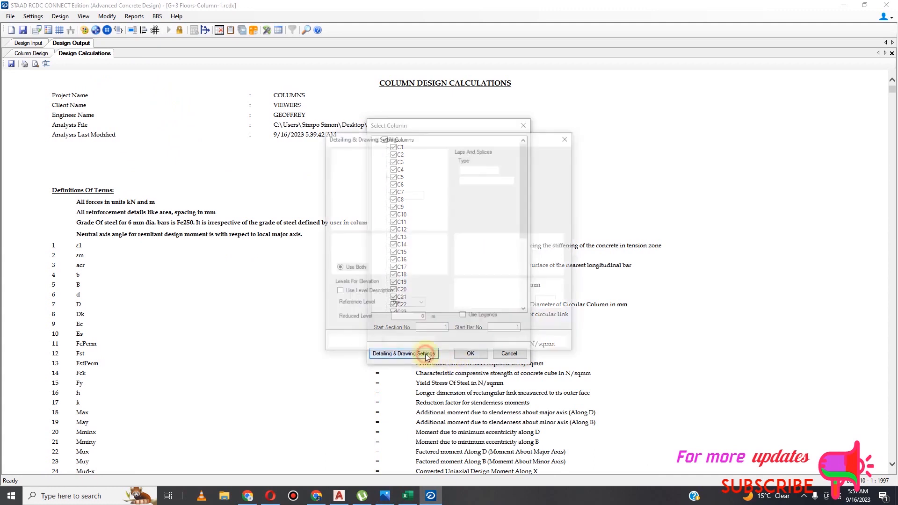
# Set the rebar mark prefix to Y for main and shear bars and the shear spacing prefix to a hyphen.
pyautogui.click(368, 347)
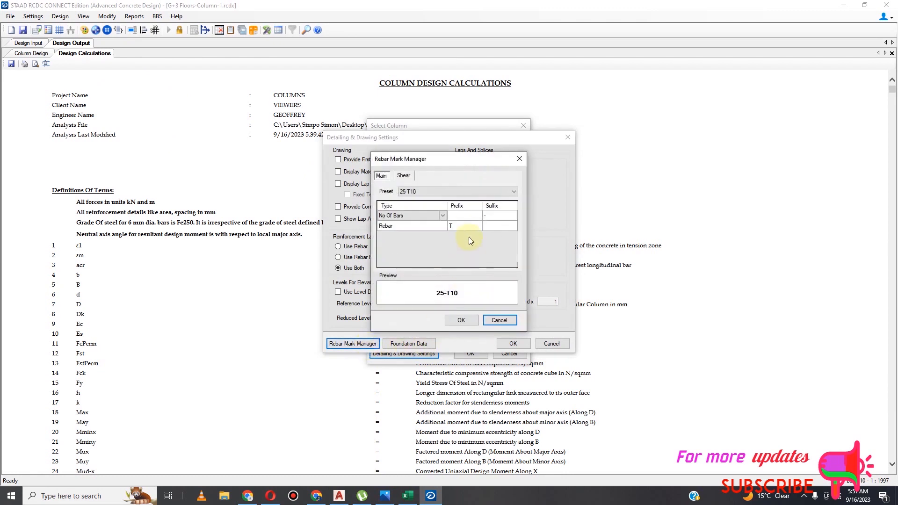
pyautogui.click(464, 229)
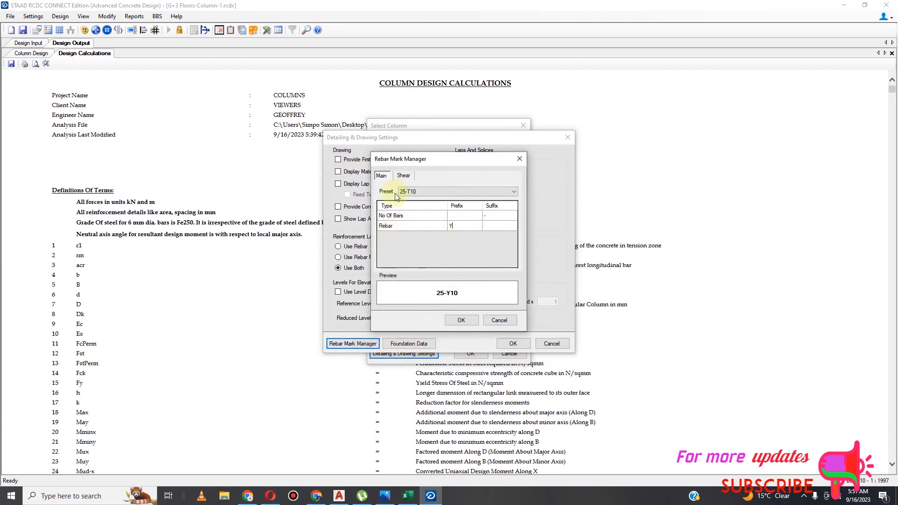
pyautogui.click(405, 177)
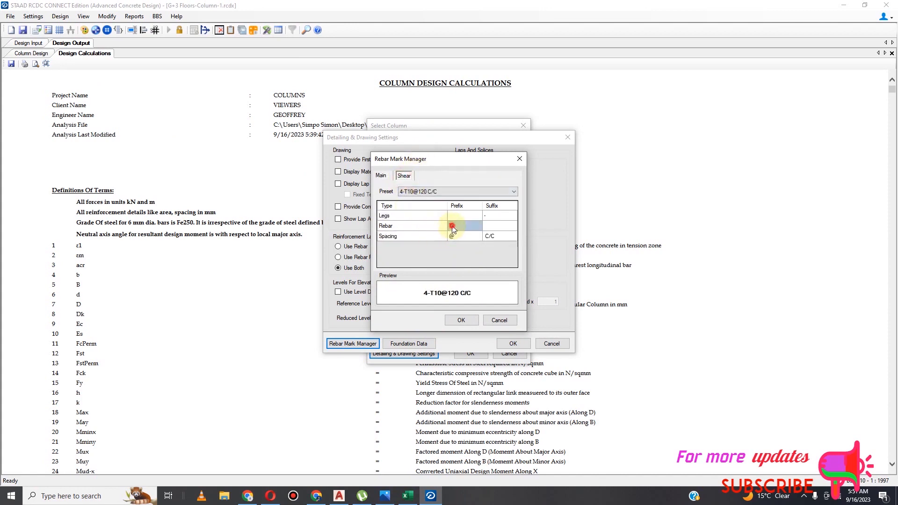
pyautogui.write('Y')
pyautogui.click(456, 237)
pyautogui.write('-')
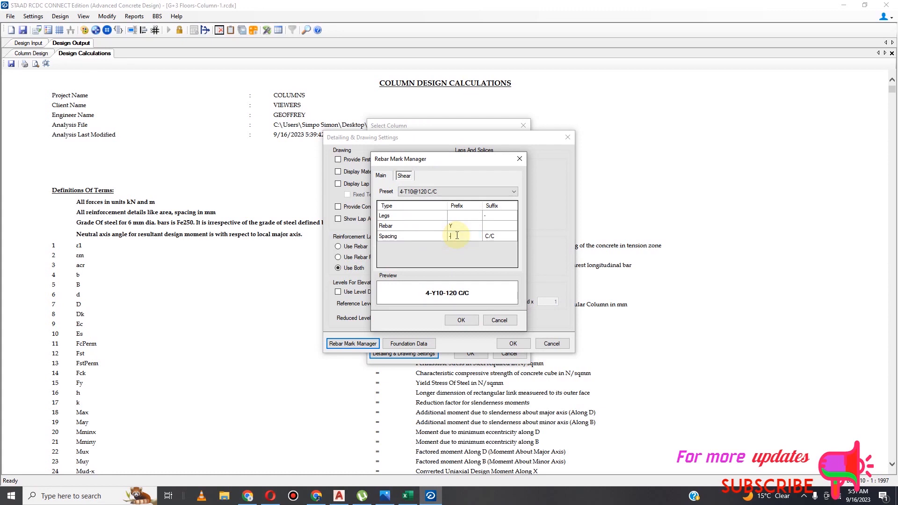
pyautogui.click(470, 322)
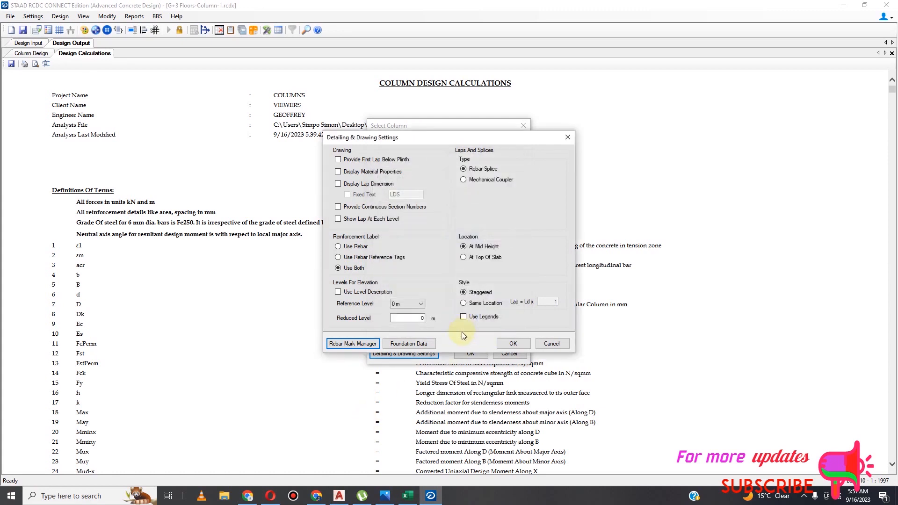
# Review and accept the foundation data and the detailing and drawing settings, cancelling the pending PDF save.
pyautogui.click(423, 347)
pyautogui.scroll(-8, 471, 246)
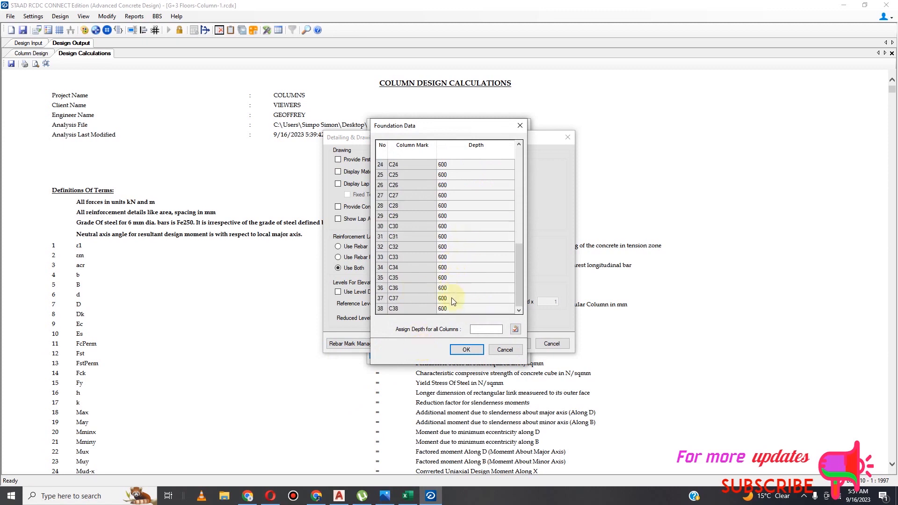
pyautogui.scroll(8, 471, 262)
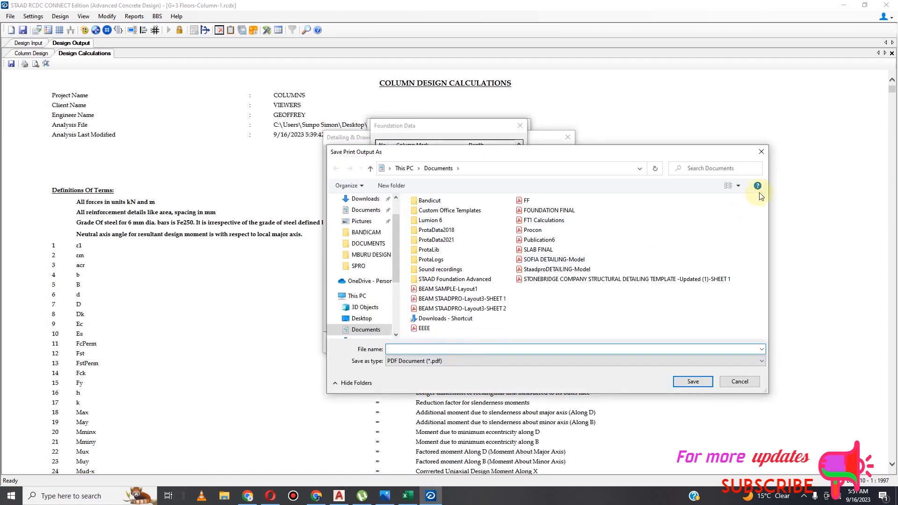
pyautogui.click(761, 152)
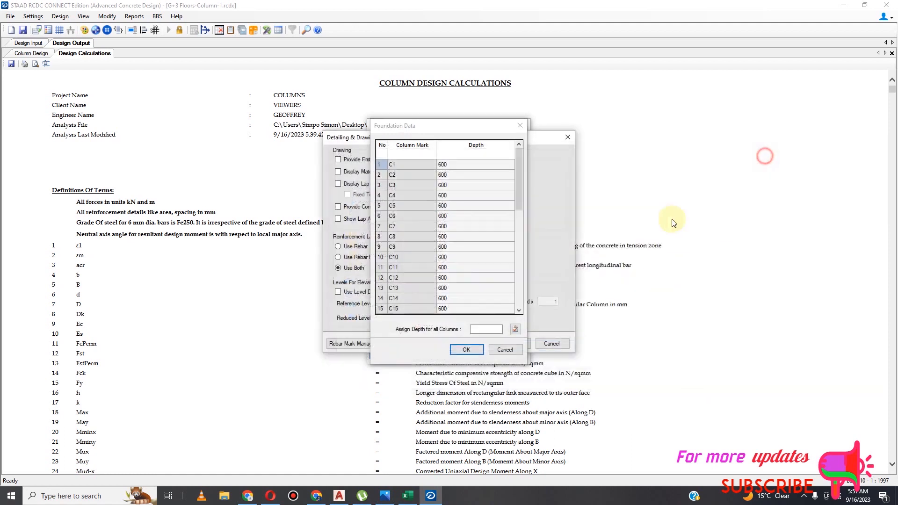
pyautogui.click(480, 352)
pyautogui.click(512, 346)
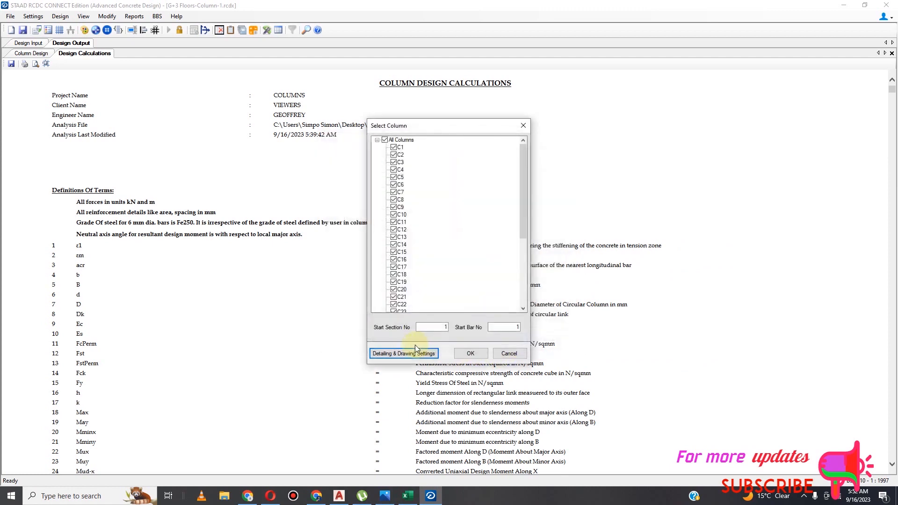
# Generate the column elevation drawing for all columns and inspect it from the first column.
pyautogui.click(470, 354)
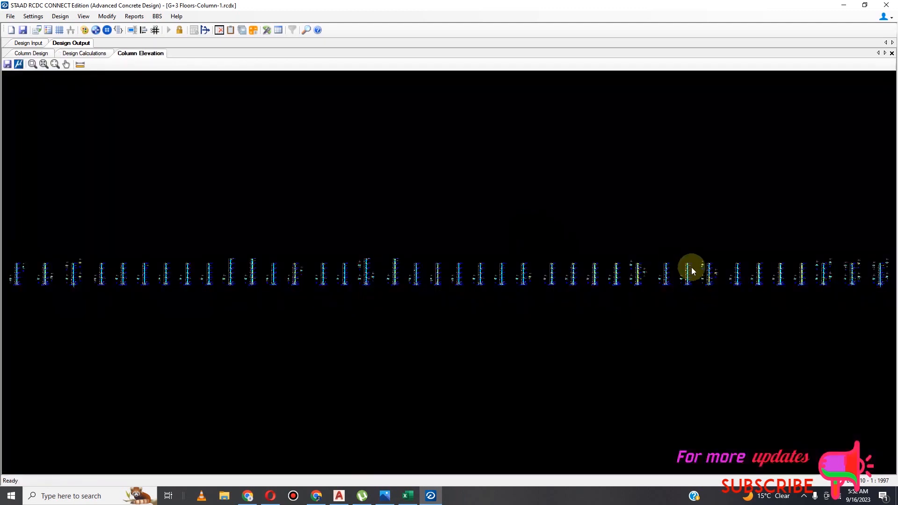
pyautogui.scroll(1, 691, 269)
pyautogui.scroll(-4, 694, 291)
pyautogui.scroll(2, 247, 296)
pyautogui.scroll(5, 143, 283)
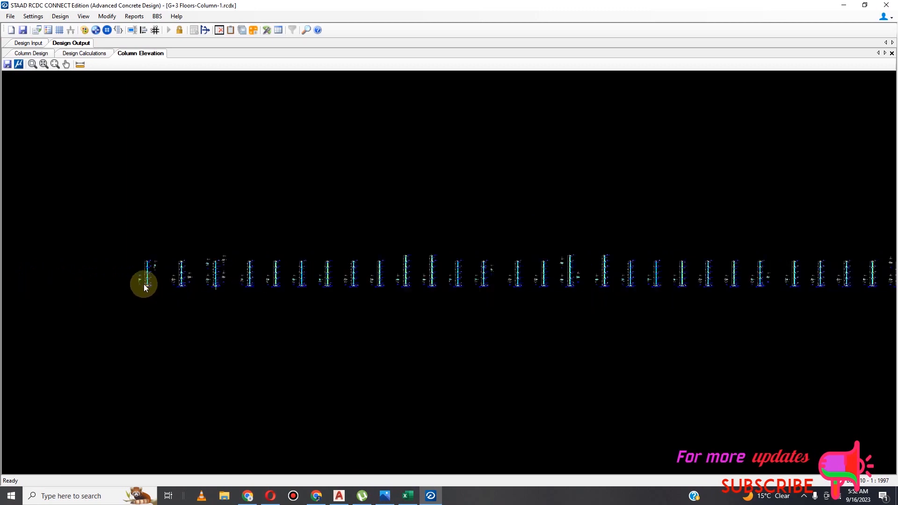
# Examine the generated elevations and cross-sections of columns C1 to C4 in the column elevation drawing.
pyautogui.scroll(6, 141, 285)
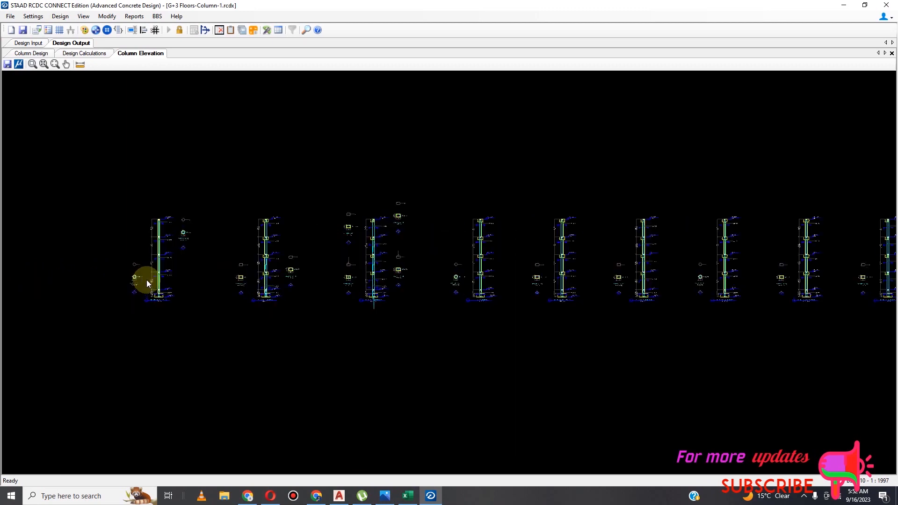
pyautogui.scroll(8, 166, 256)
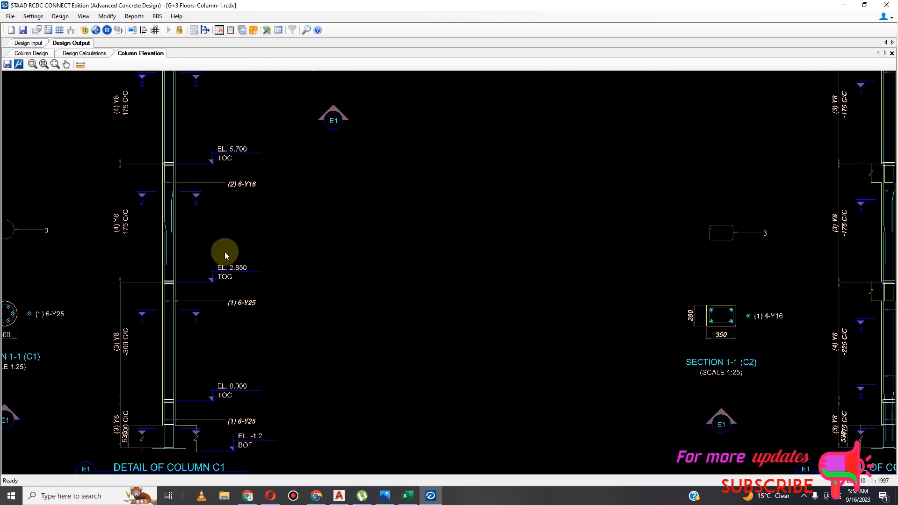
pyautogui.scroll(-2, 225, 255)
pyautogui.scroll(-4, 177, 288)
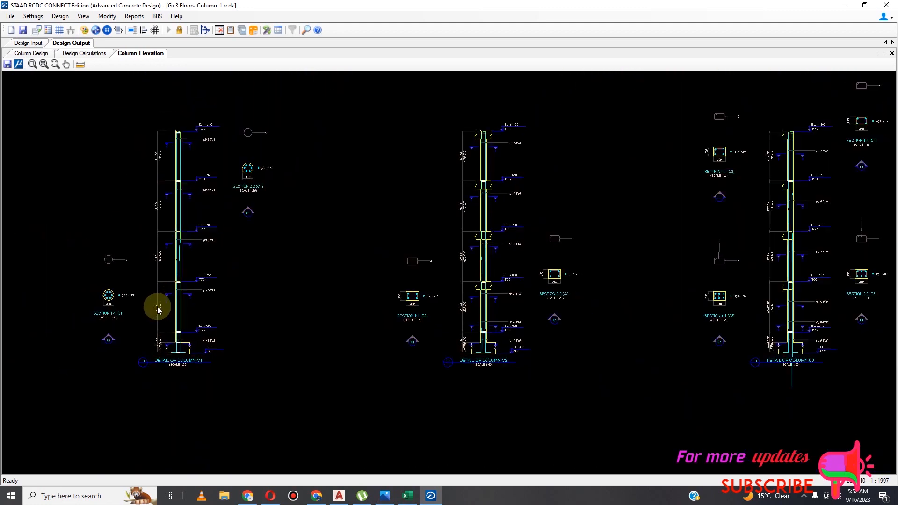
pyautogui.scroll(1, 478, 274)
pyautogui.scroll(5, 478, 274)
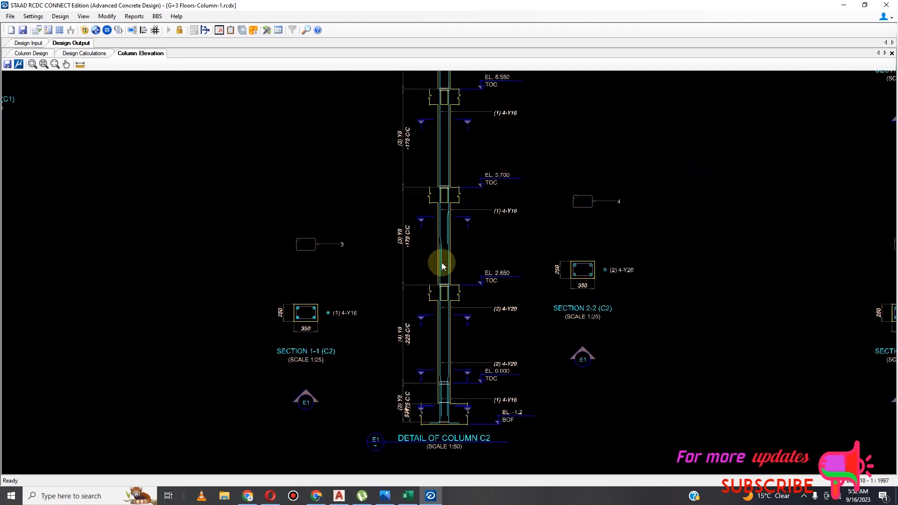
pyautogui.scroll(-5, 323, 255)
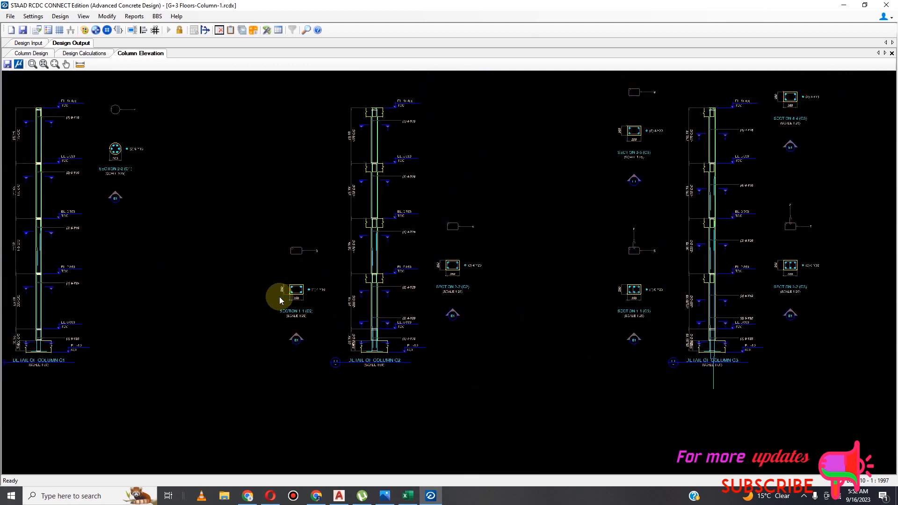
pyautogui.scroll(1, 682, 255)
pyautogui.scroll(-2, 253, 244)
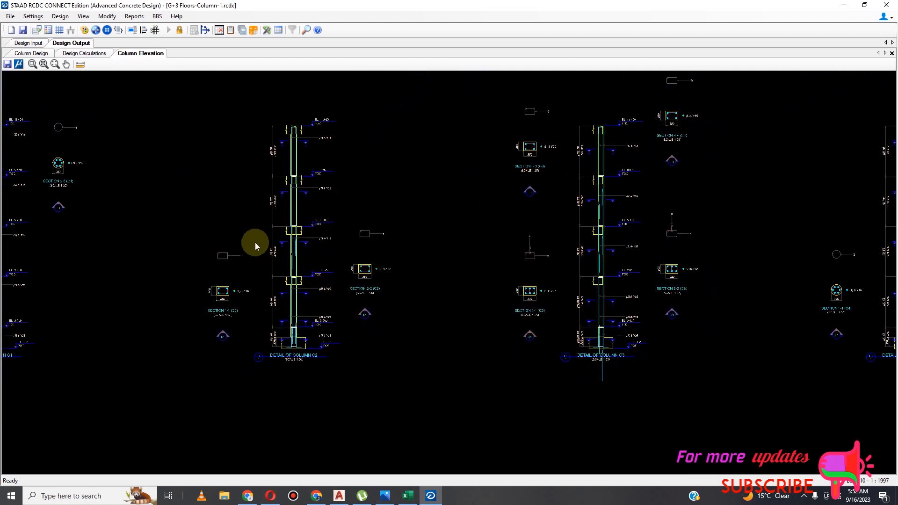
pyautogui.scroll(4, 814, 268)
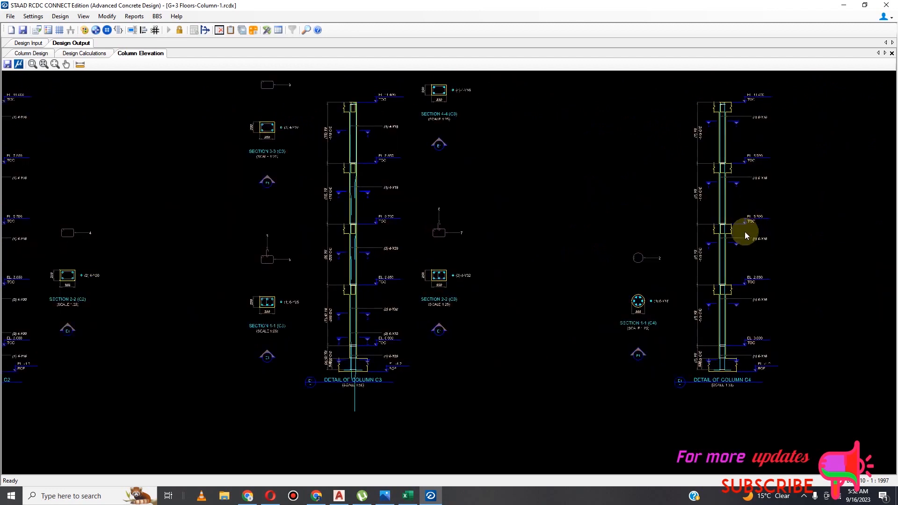
pyautogui.scroll(-4, 595, 341)
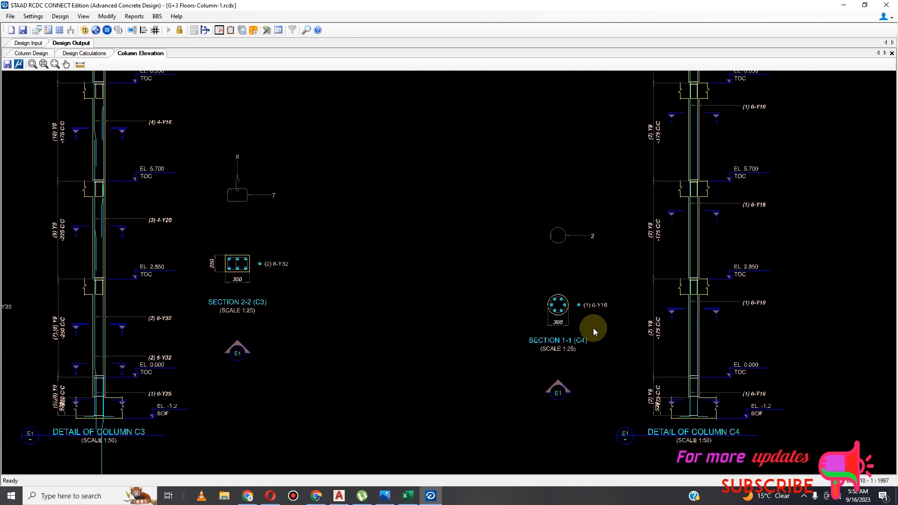
# Save the project and export the column elevation drawing to the Desktop as a DXF file named COLUMNS ELEVATION.
pyautogui.click(23, 30)
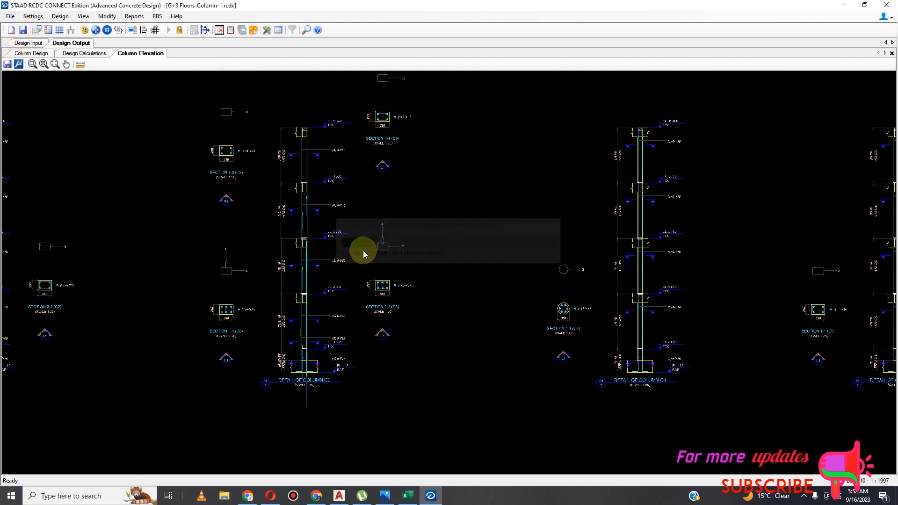
pyautogui.click(8, 66)
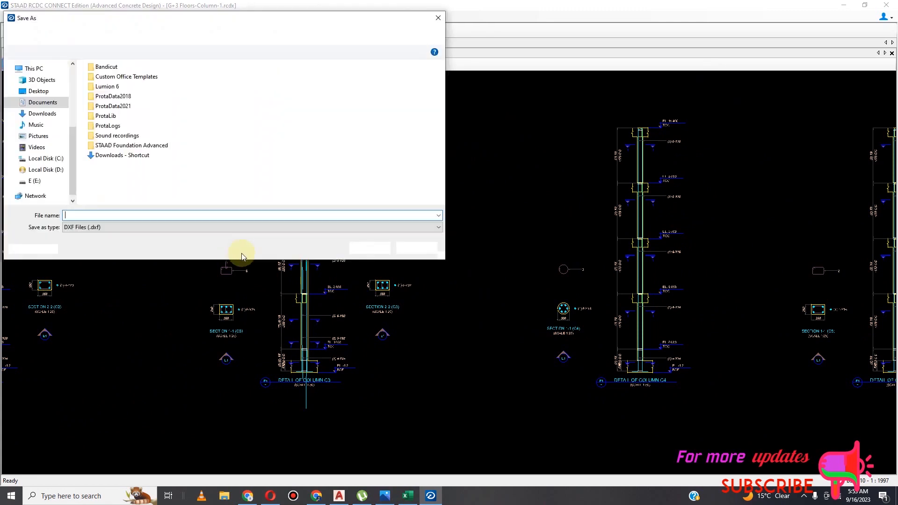
pyautogui.click(39, 91)
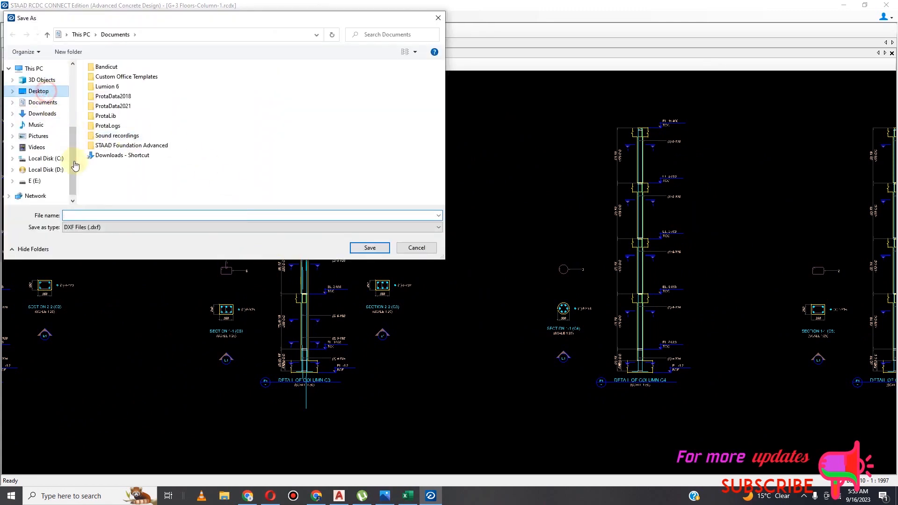
pyautogui.write('C')
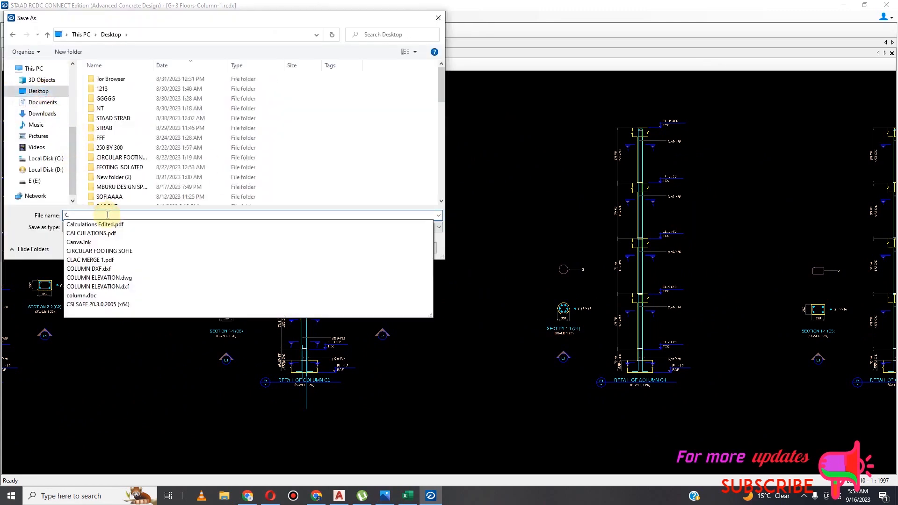
pyautogui.write('OLUMN')
pyautogui.click(107, 215)
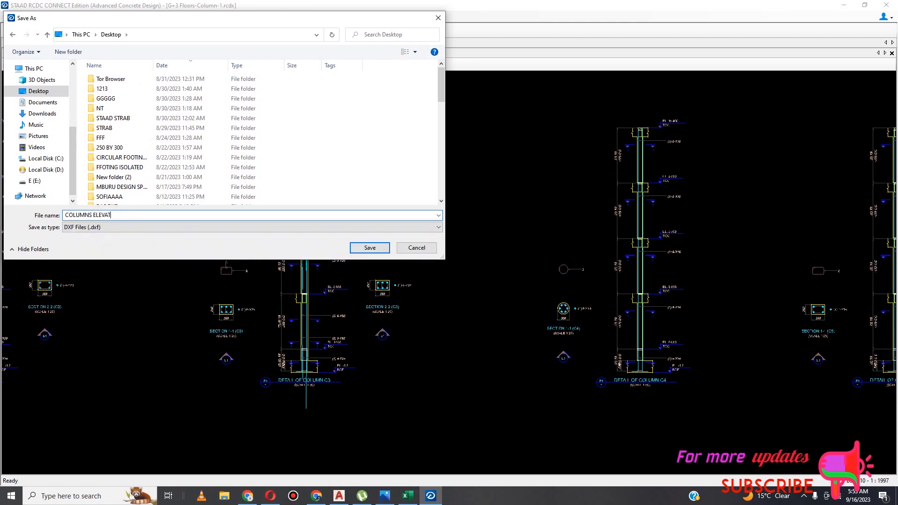
pyautogui.click(370, 248)
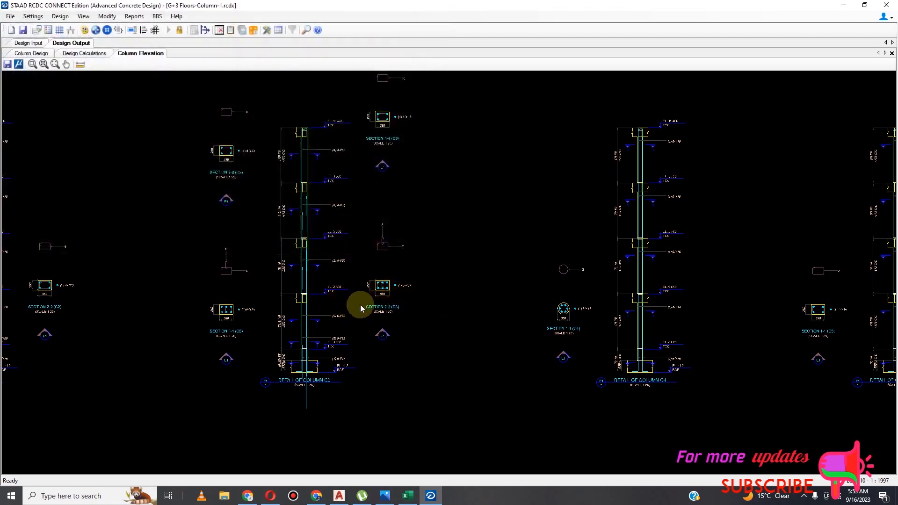
# Survey the full row of column elevations, comparing column heights and reinforcement sections along the drawing.
pyautogui.scroll(-1, 360, 304)
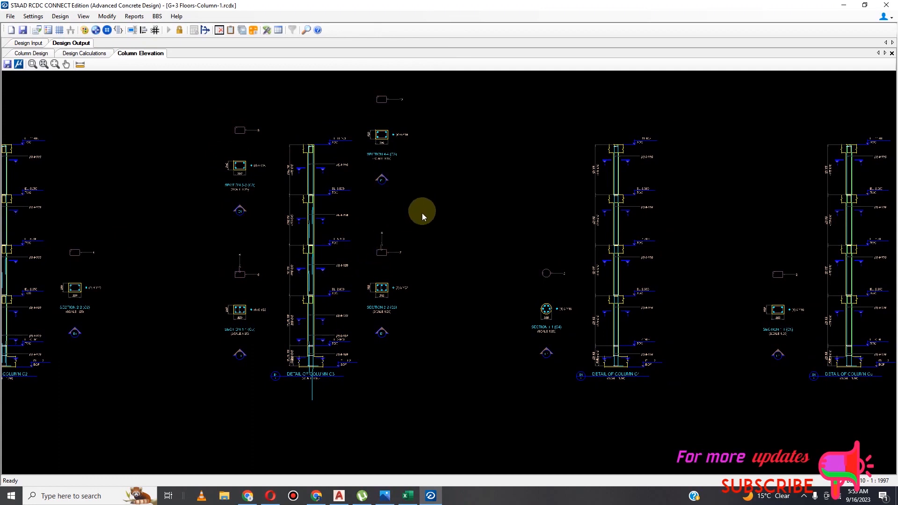
pyautogui.scroll(-5, 366, 267)
pyautogui.scroll(-4, 345, 284)
pyautogui.scroll(3, 655, 275)
pyautogui.scroll(-7, 473, 262)
pyautogui.scroll(5, 602, 285)
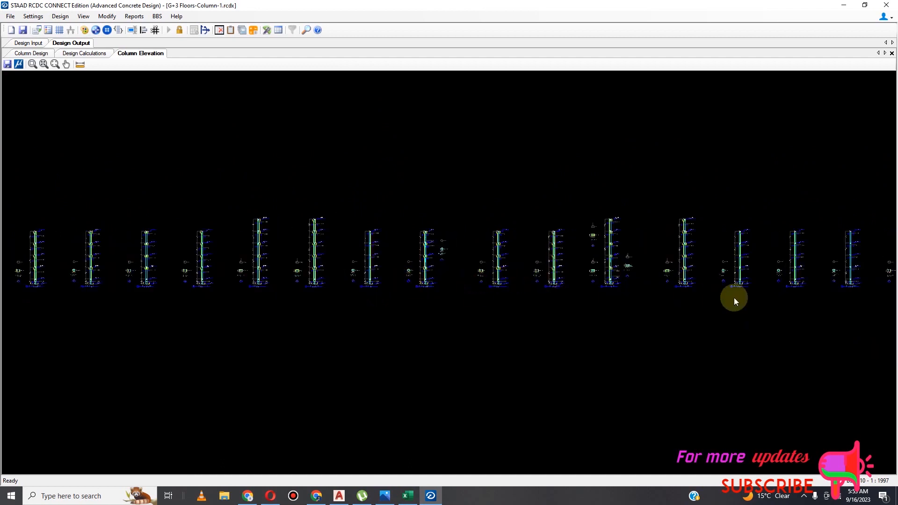
pyautogui.scroll(2, 681, 285)
pyautogui.scroll(-2, 559, 276)
pyautogui.scroll(3, 356, 278)
pyautogui.scroll(-2, 263, 270)
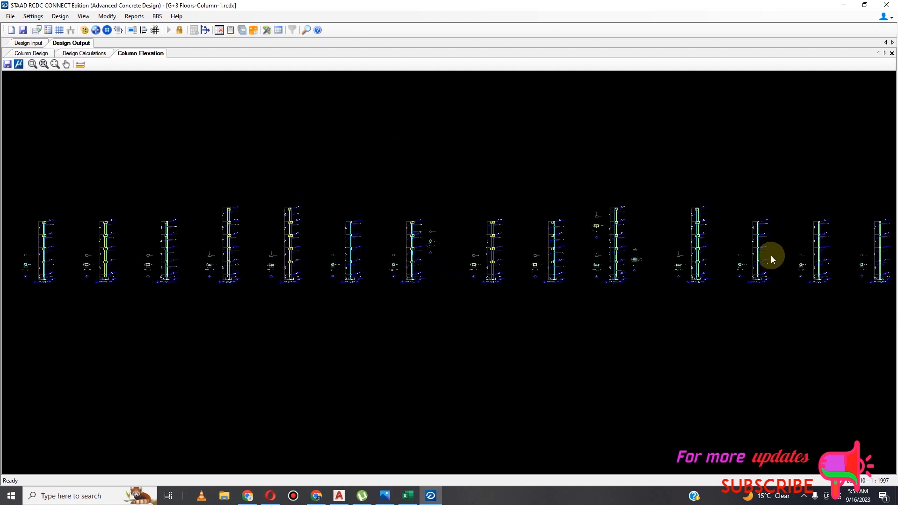
pyautogui.scroll(2, 594, 262)
pyautogui.scroll(-1, 476, 294)
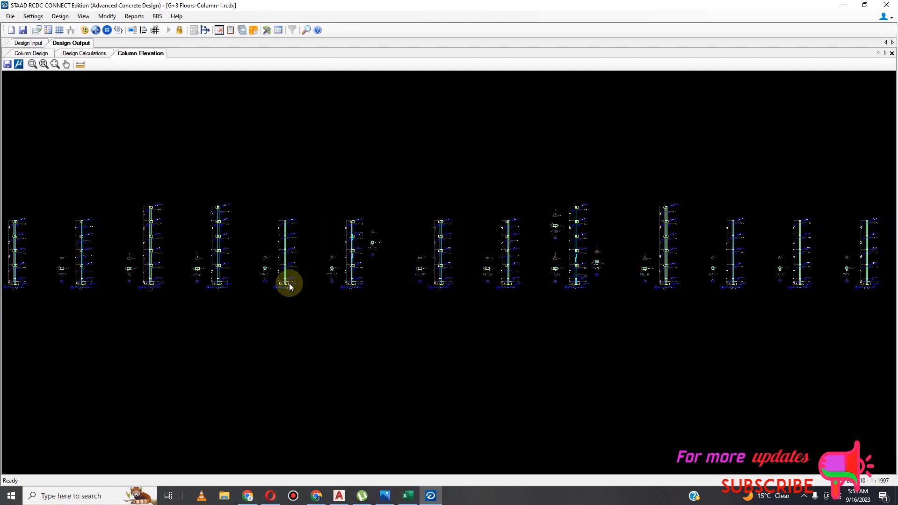
pyautogui.scroll(1, 262, 277)
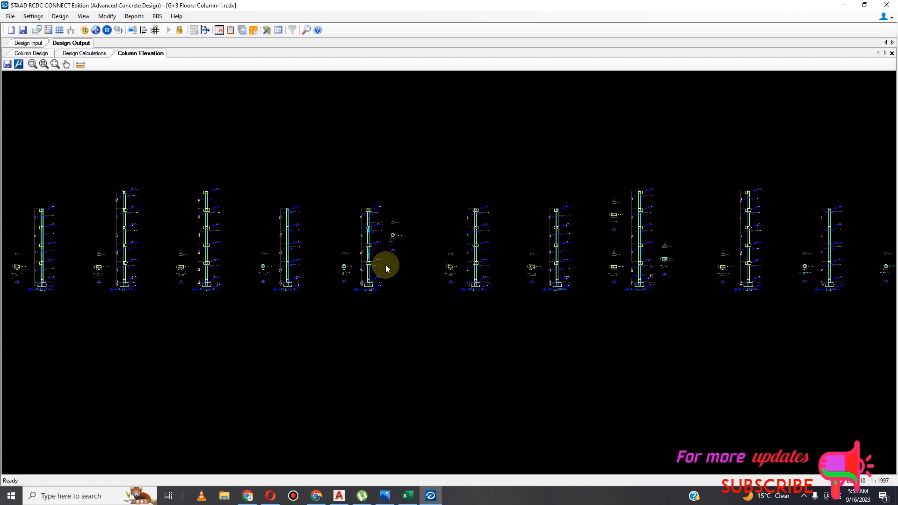
pyautogui.scroll(4, 188, 253)
pyautogui.scroll(1, 96, 286)
pyautogui.scroll(-1, 98, 281)
pyautogui.scroll(2, 248, 223)
pyautogui.scroll(-2, 209, 257)
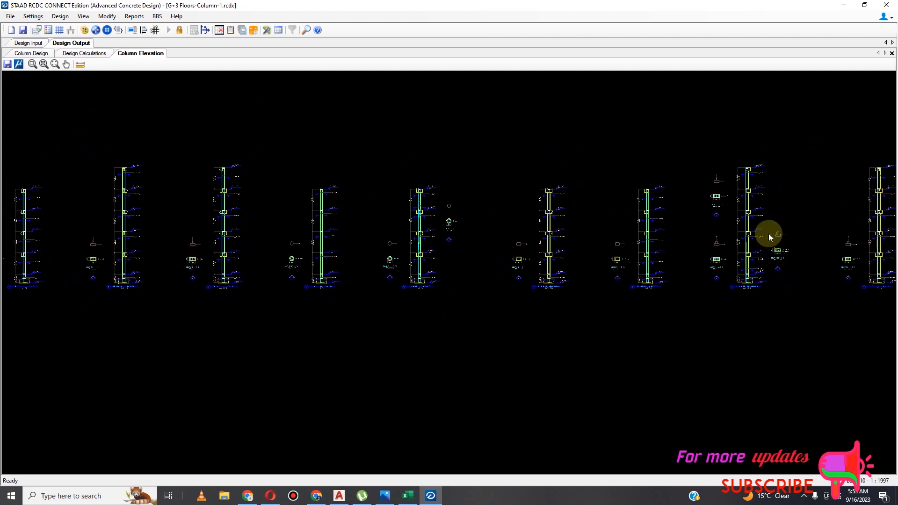
pyautogui.scroll(-1, 763, 234)
pyautogui.scroll(-2, 559, 237)
pyautogui.scroll(1, 854, 241)
pyautogui.scroll(1, 775, 235)
pyautogui.scroll(-1, 627, 227)
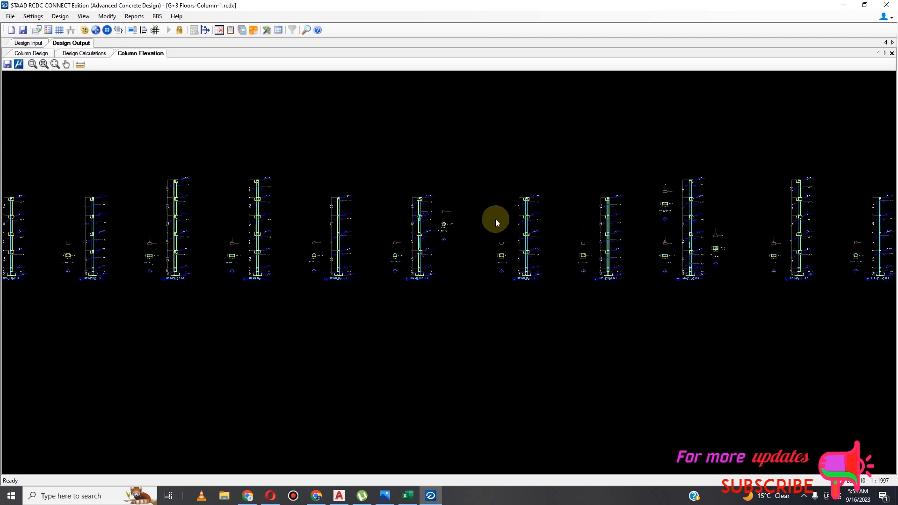
pyautogui.scroll(-2, 496, 219)
pyautogui.moveTo(660, 232); pyautogui.dragTo(625, 231, button='middle')
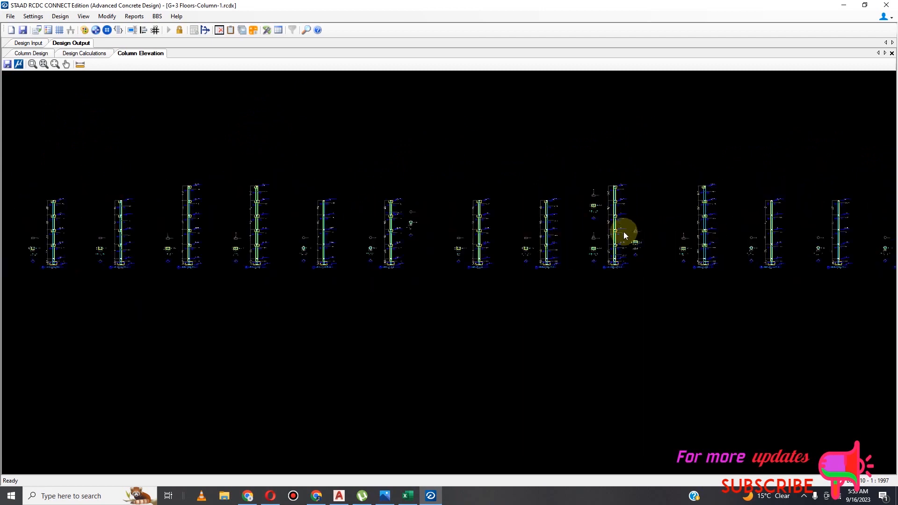
pyautogui.scroll(1, 786, 249)
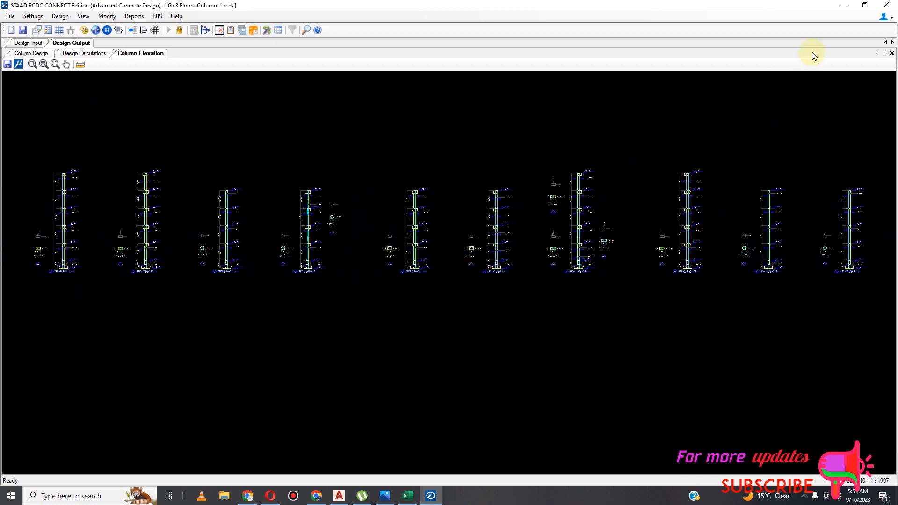
# Minimize the open program windows to reach the desktop and open COLUMNS ELEVATION.dxf in AutoCAD.
pyautogui.click(844, 5)
pyautogui.click(843, 5)
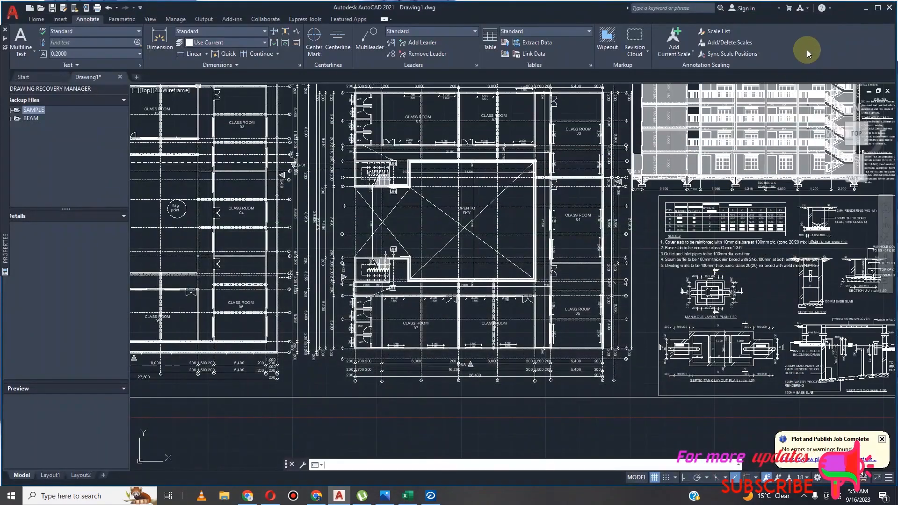
pyautogui.click(866, 9)
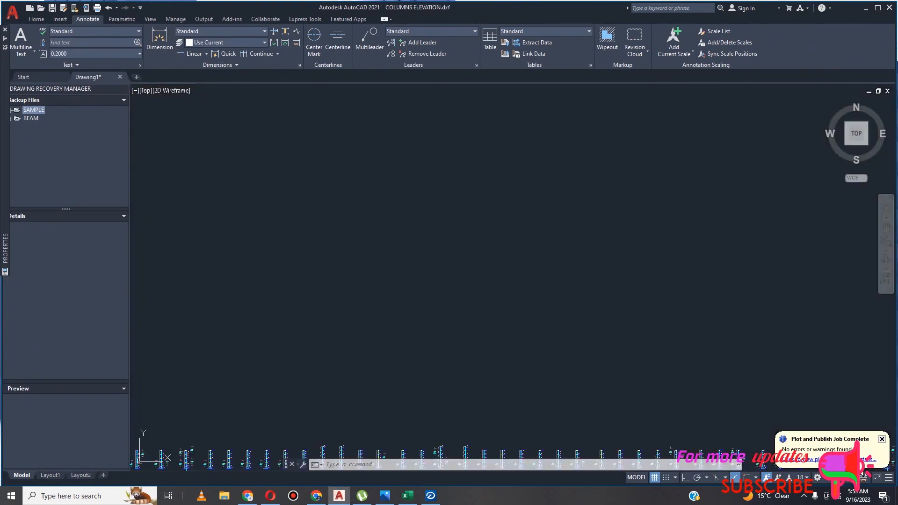
# Examine the base detail of column C16 in the DXF, including its starter bars, links and foundation level.
pyautogui.scroll(-2, 591, 313)
pyautogui.scroll(6, 613, 359)
pyautogui.scroll(10, 475, 307)
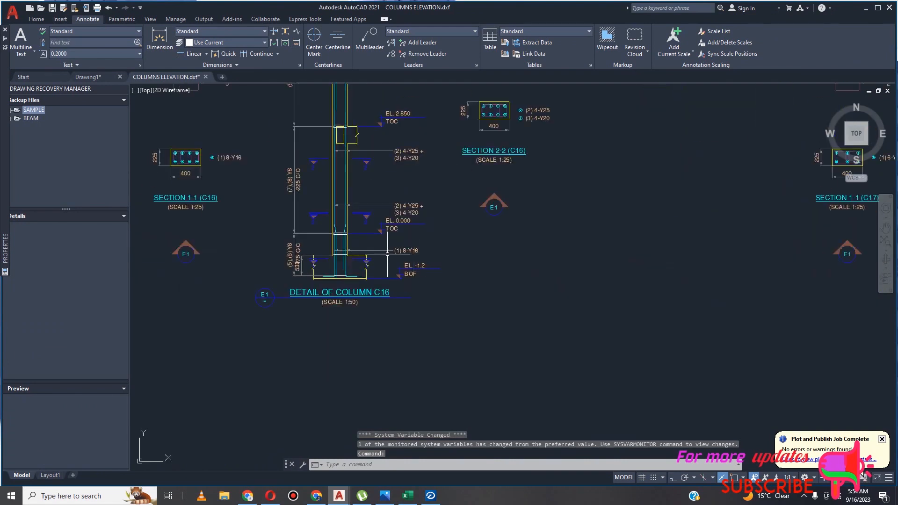
pyautogui.scroll(-8, 500, 319)
pyautogui.scroll(7, 500, 318)
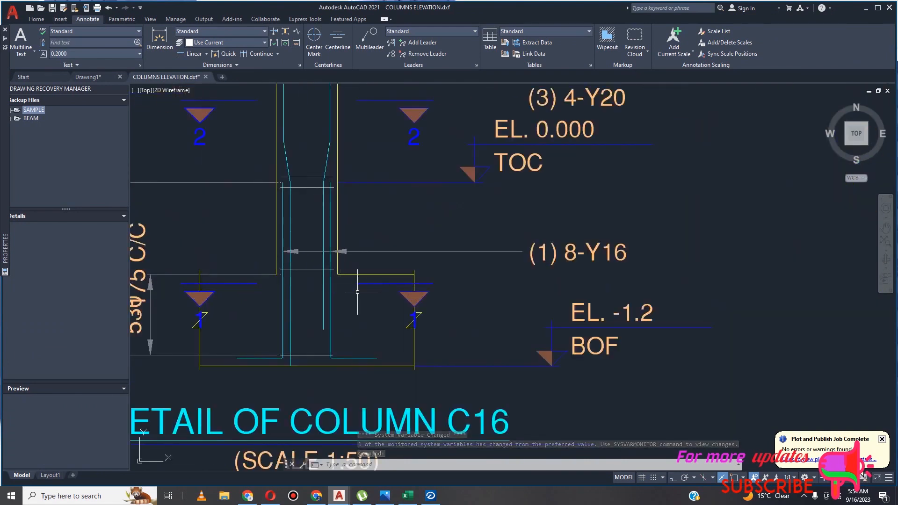
pyautogui.scroll(-1, 500, 318)
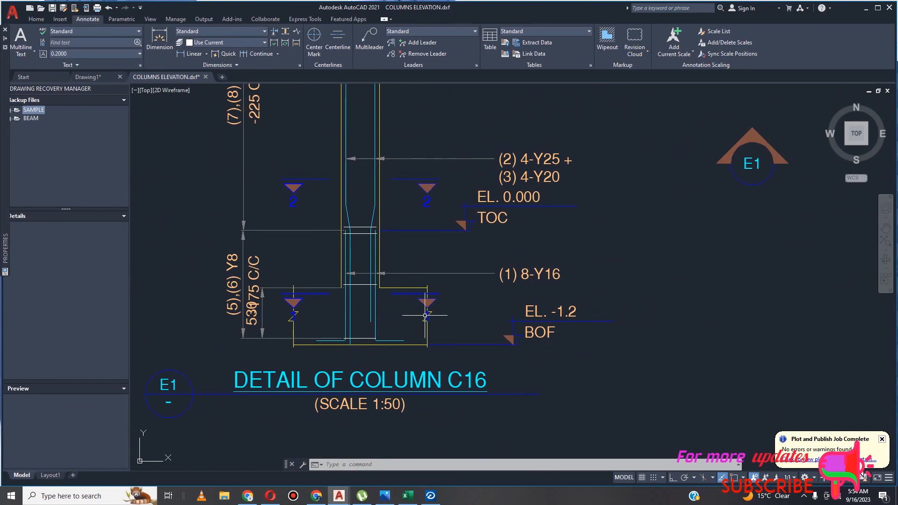
pyautogui.scroll(-2, 538, 326)
pyautogui.scroll(4, 450, 318)
pyautogui.scroll(-7, 440, 336)
pyautogui.scroll(6, 440, 337)
pyautogui.scroll(2, 429, 346)
pyautogui.scroll(-6, 429, 346)
pyautogui.scroll(5, 669, 356)
pyautogui.scroll(-6, 719, 344)
pyautogui.scroll(5, 477, 301)
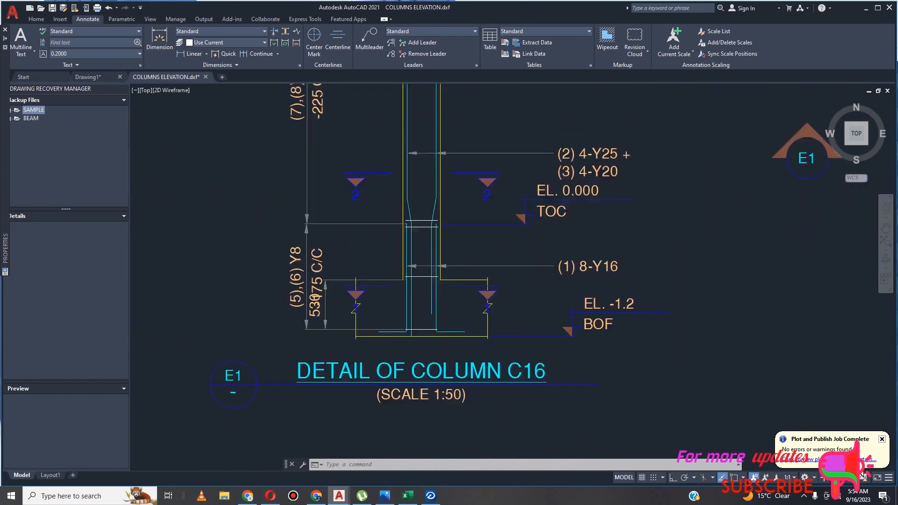
pyautogui.scroll(3, 430, 313)
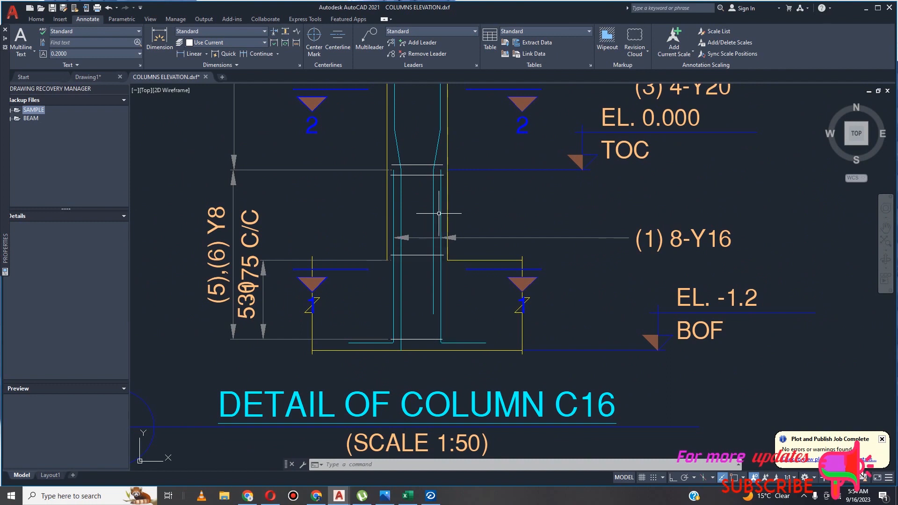
pyautogui.scroll(-4, 447, 243)
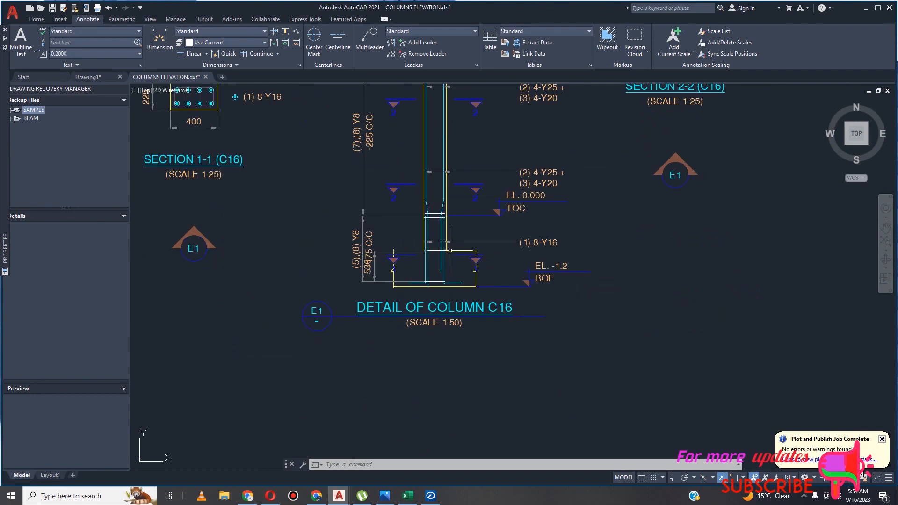
pyautogui.scroll(6, 442, 248)
pyautogui.scroll(-6, 441, 249)
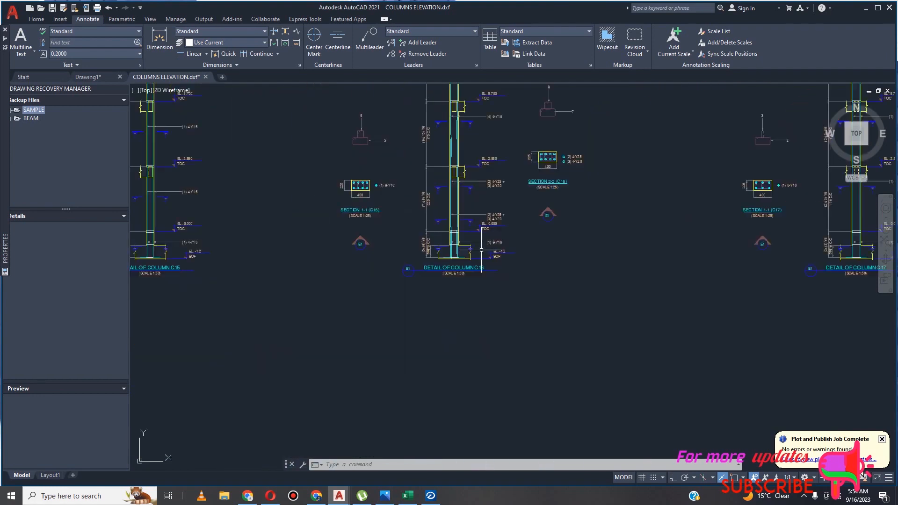
# Review the neighbouring column elevations in the DXF and inspect the base detail of column C2.
pyautogui.scroll(2, 525, 254)
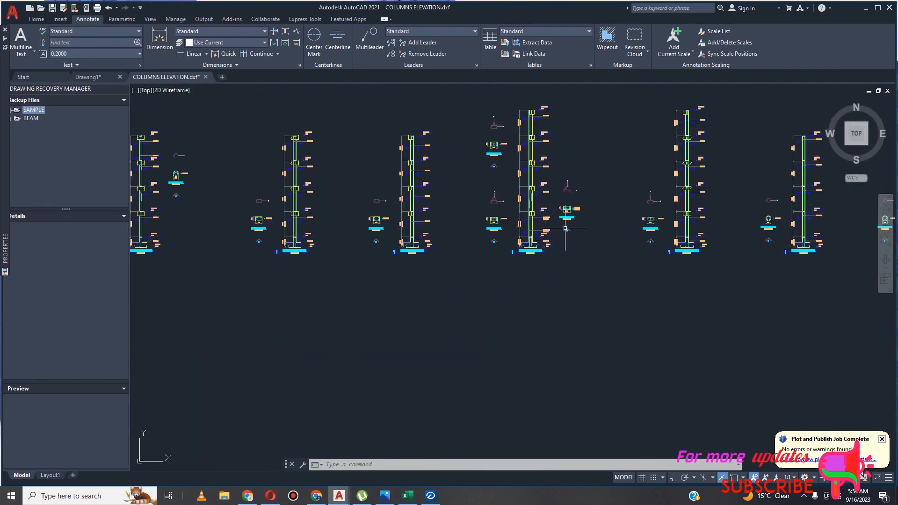
pyautogui.scroll(-3, 622, 238)
pyautogui.scroll(6, 651, 236)
pyautogui.scroll(-5, 625, 239)
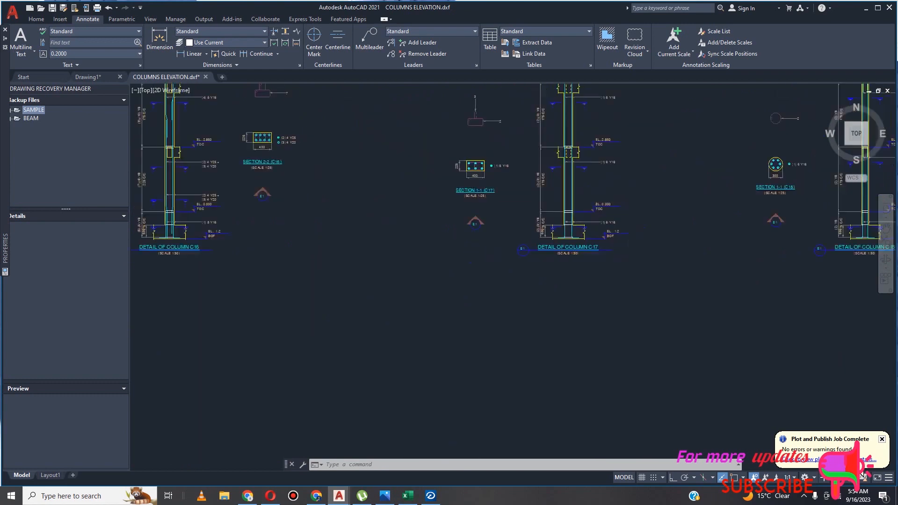
pyautogui.scroll(3, 262, 230)
pyautogui.scroll(5, 262, 230)
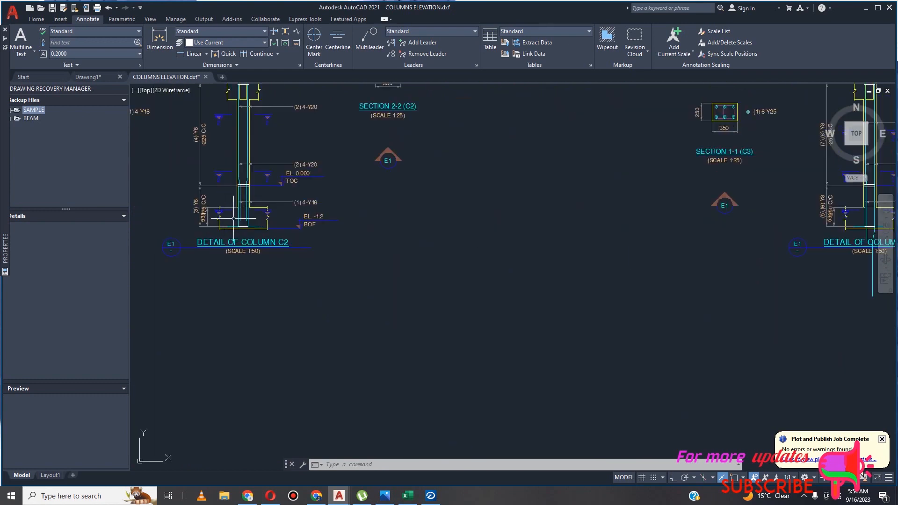
# Compare the base details and sections of columns C1 and C2, and survey the full row of column elevations in the DXF.
pyautogui.scroll(-5, 415, 235)
pyautogui.scroll(5, 217, 230)
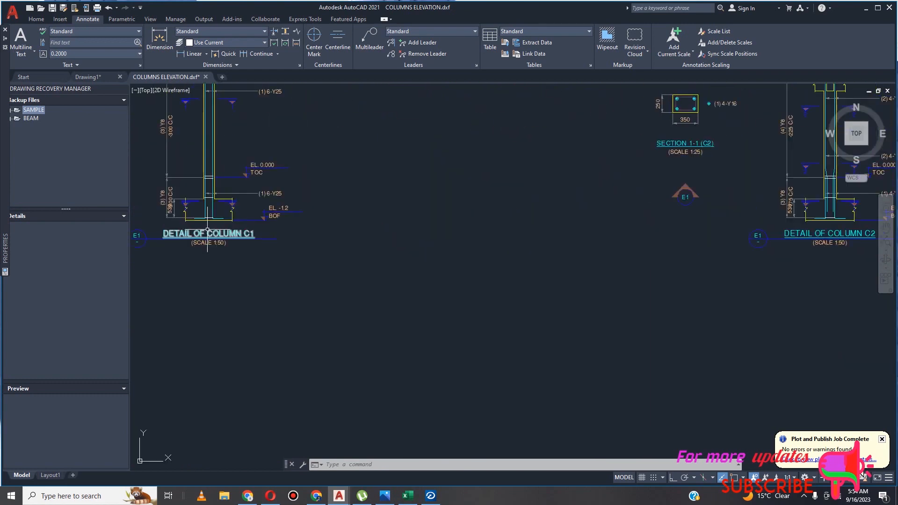
pyautogui.scroll(-3, 252, 228)
pyautogui.scroll(6, 467, 239)
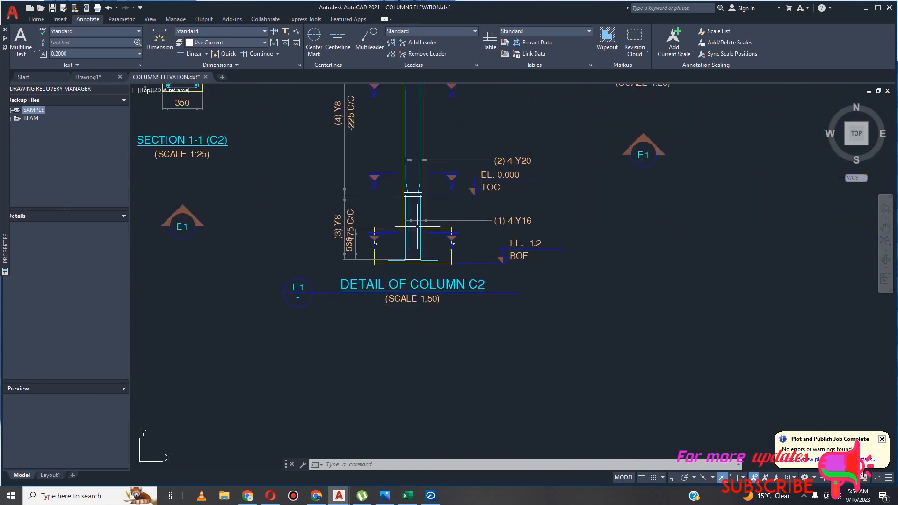
pyautogui.scroll(-2, 467, 239)
pyautogui.scroll(-5, 467, 239)
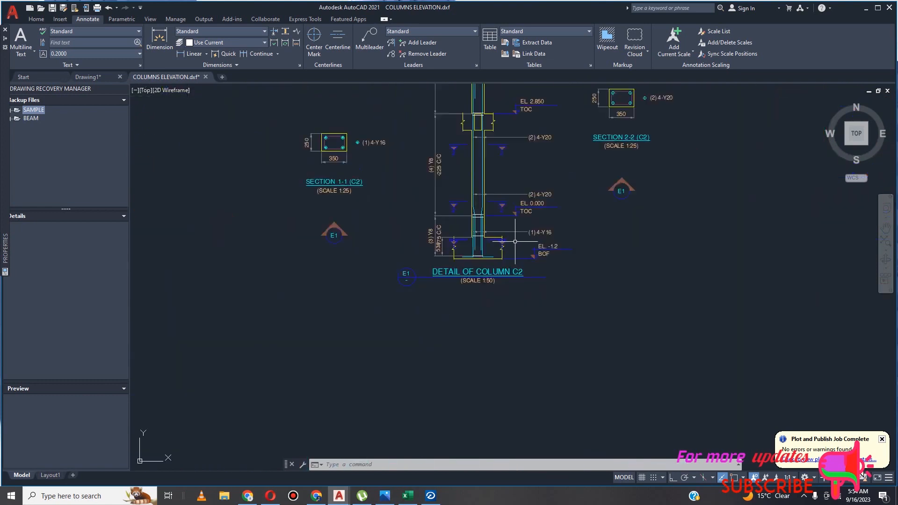
pyautogui.scroll(5, 504, 242)
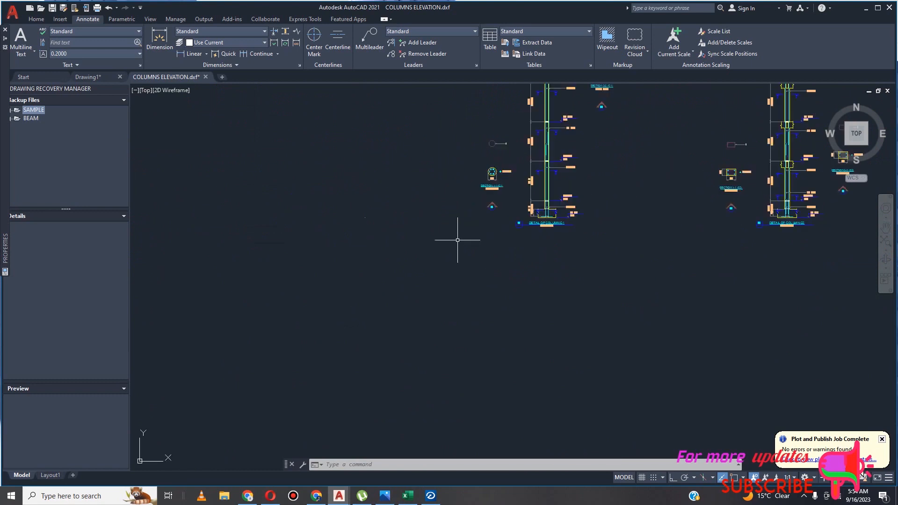
pyautogui.scroll(-10, 357, 240)
pyautogui.scroll(10, 628, 237)
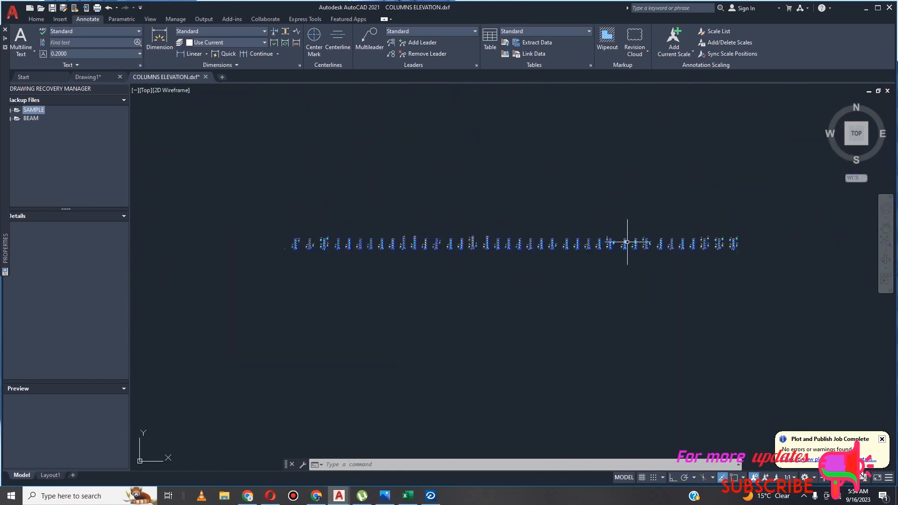
pyautogui.scroll(-10, 475, 288)
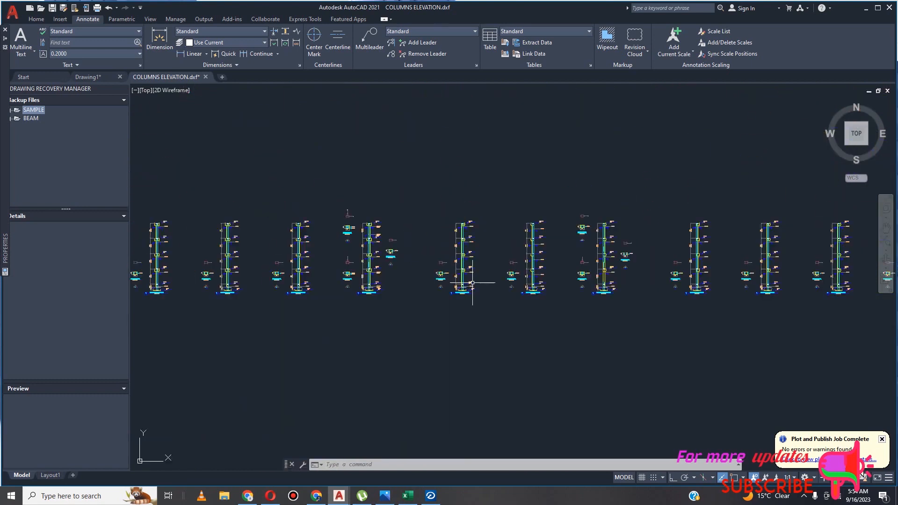
pyautogui.scroll(-3, 473, 275)
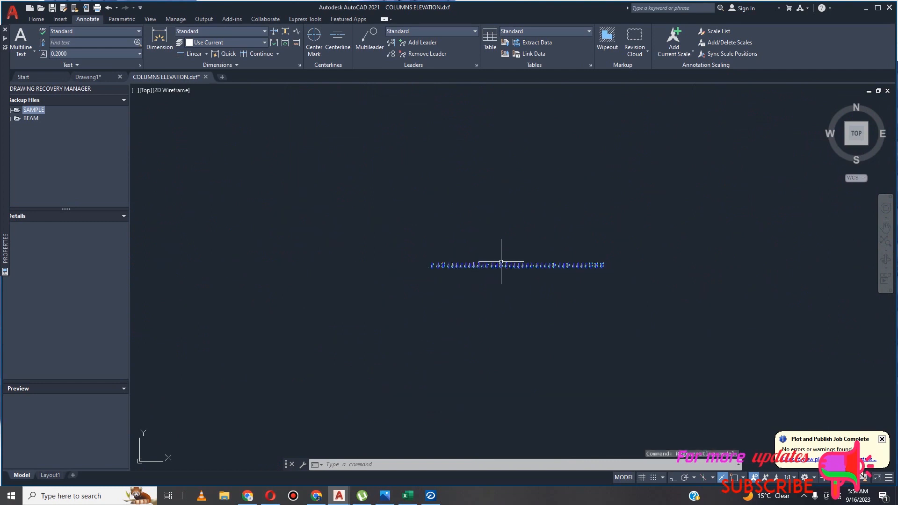
# Switch to STAAD RCDC, save the G+3 Floors-Column-1 project and close it.
pyautogui.click(433, 494)
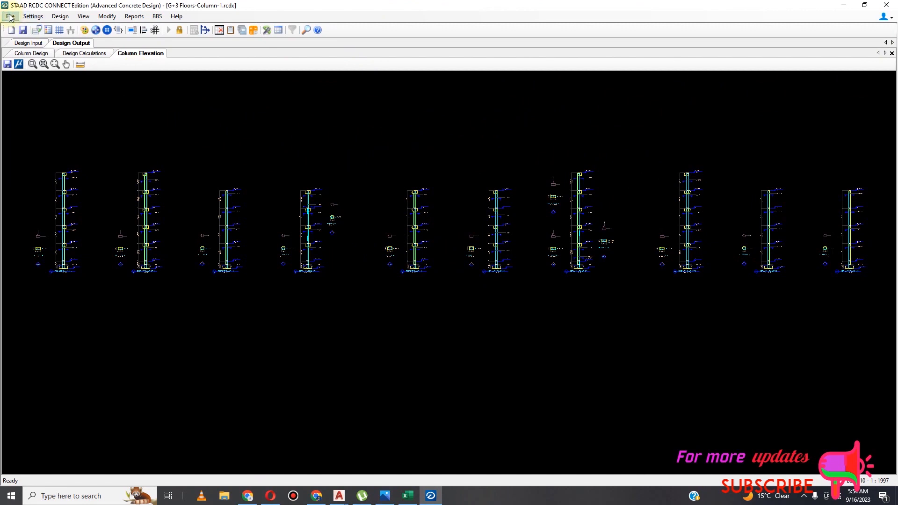
pyautogui.click(22, 30)
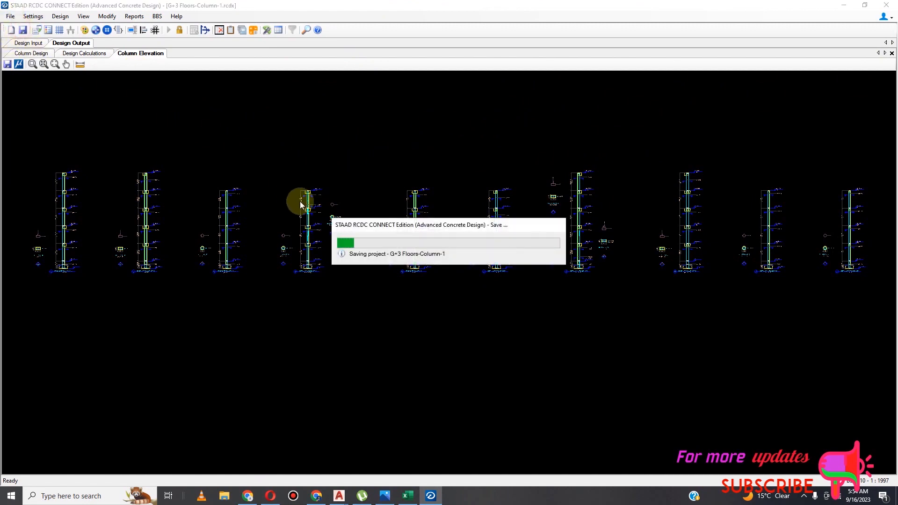
pyautogui.click(885, 5)
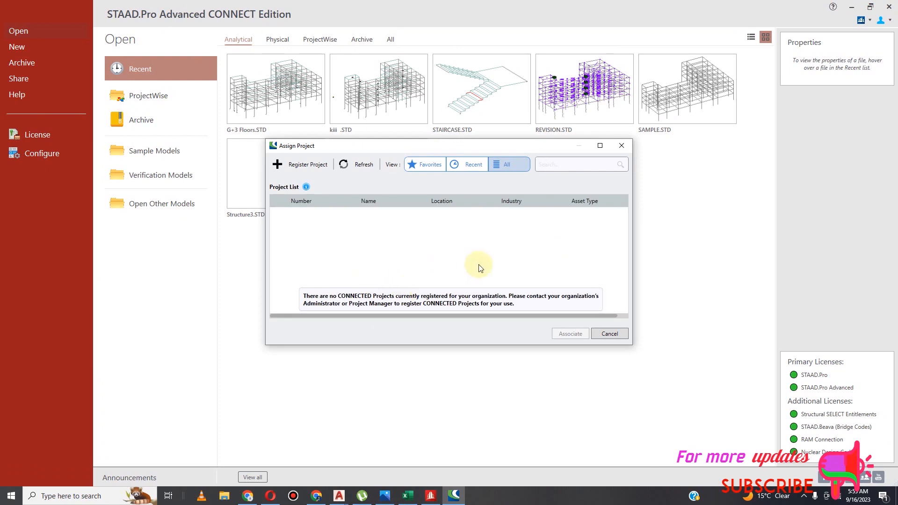
# Open the G+3 Floors model without a CONNECT project, decline future assignment prompts, and launch Advanced Concrete Design.
pyautogui.click(611, 335)
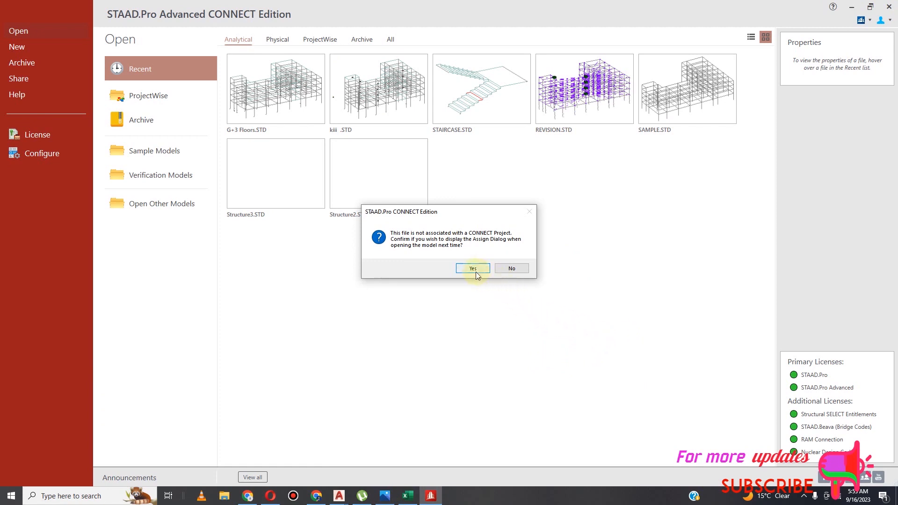
pyautogui.click(510, 269)
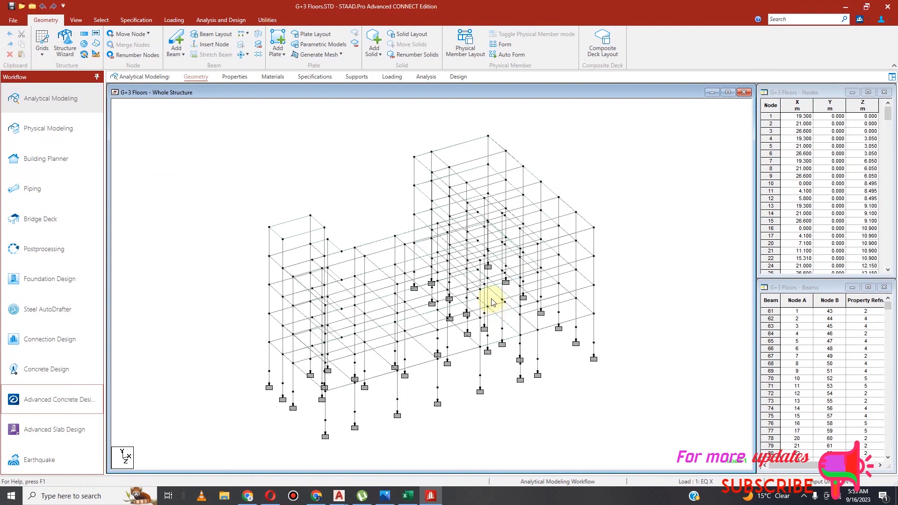
pyautogui.click(60, 399)
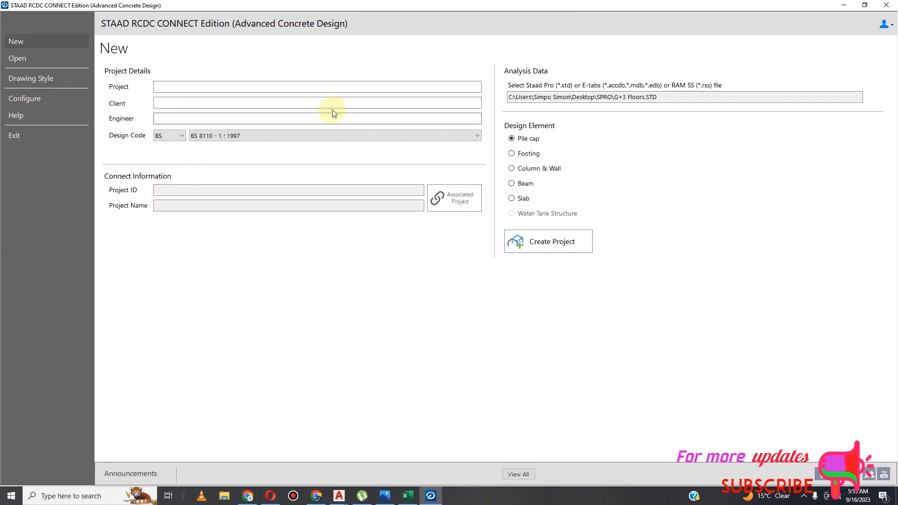
# Fill in the new project details with BEAM as the project and DDD as both client and engineer.
pyautogui.click(214, 86)
pyautogui.write('DDD')
pyautogui.click(203, 104)
pyautogui.write('DDD')
pyautogui.click(192, 118)
pyautogui.write('DDD')
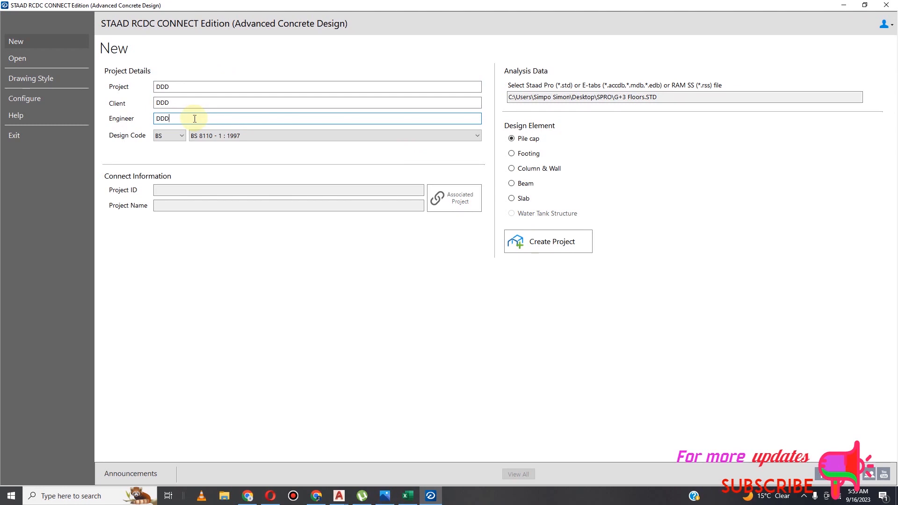
pyautogui.doubleClick(184, 88)
pyautogui.write('BEAM')
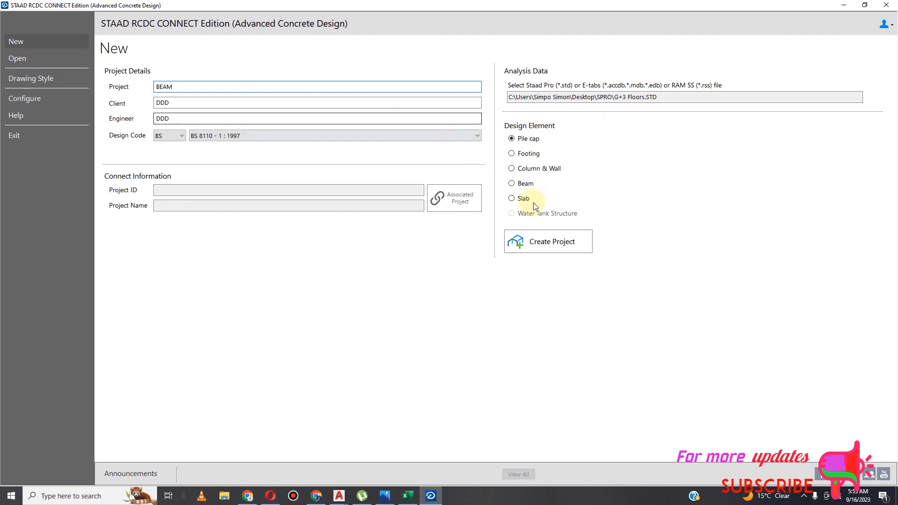
# Create a Beam design project covering the 2.85 m, 5.7 m, 8.55 m and 11.4 m levels.
pyautogui.click(511, 183)
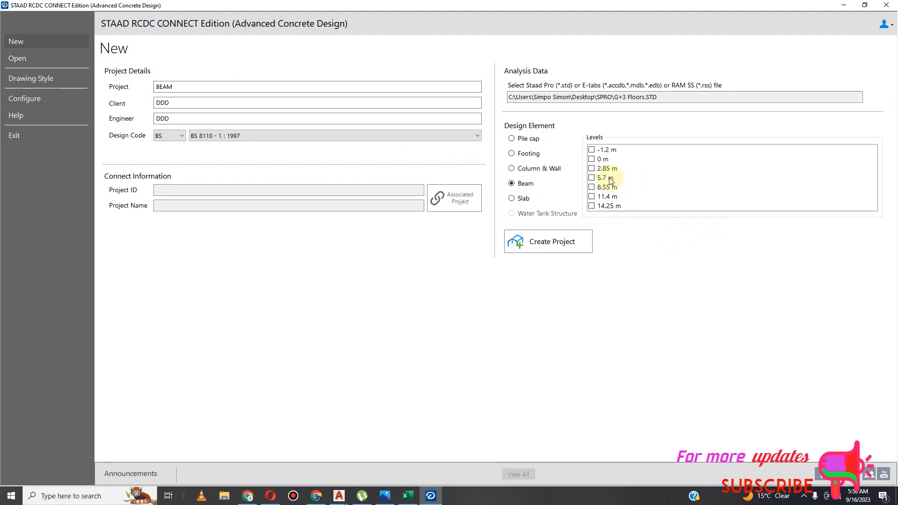
pyautogui.click(592, 169)
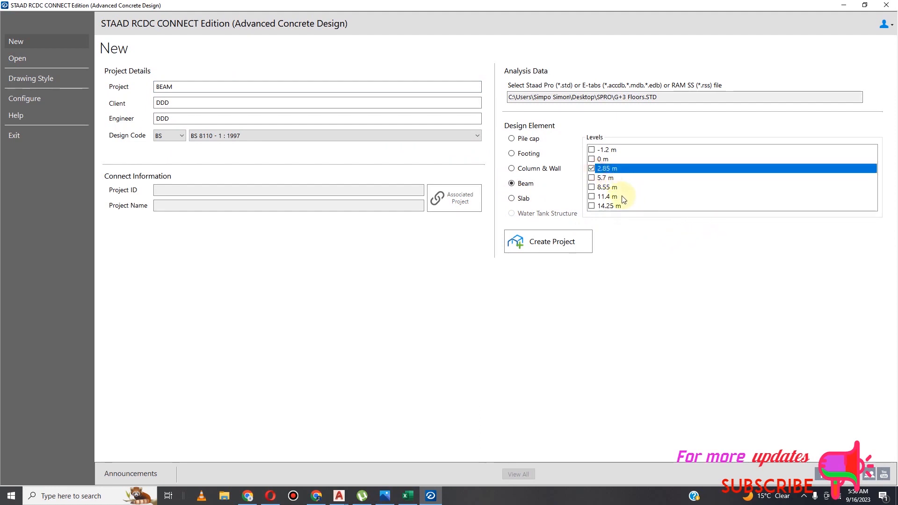
pyautogui.click(592, 188)
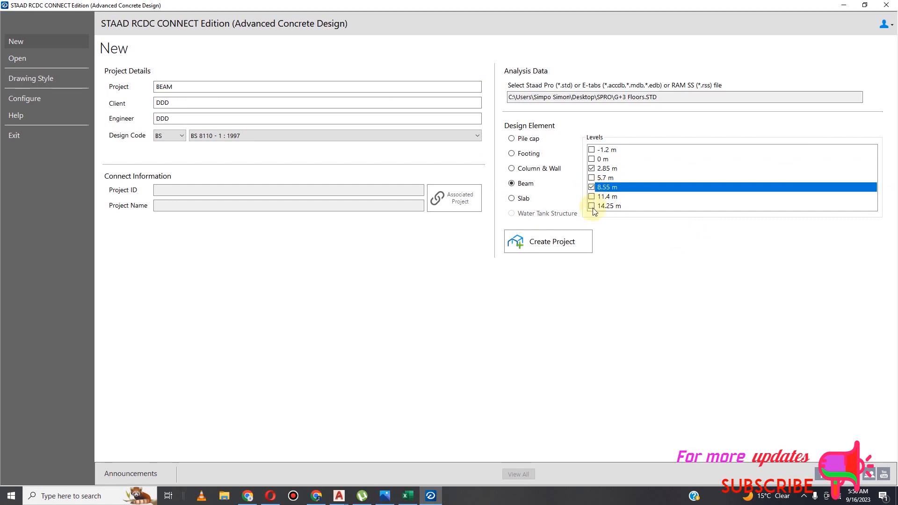
pyautogui.click(592, 187)
pyautogui.click(592, 179)
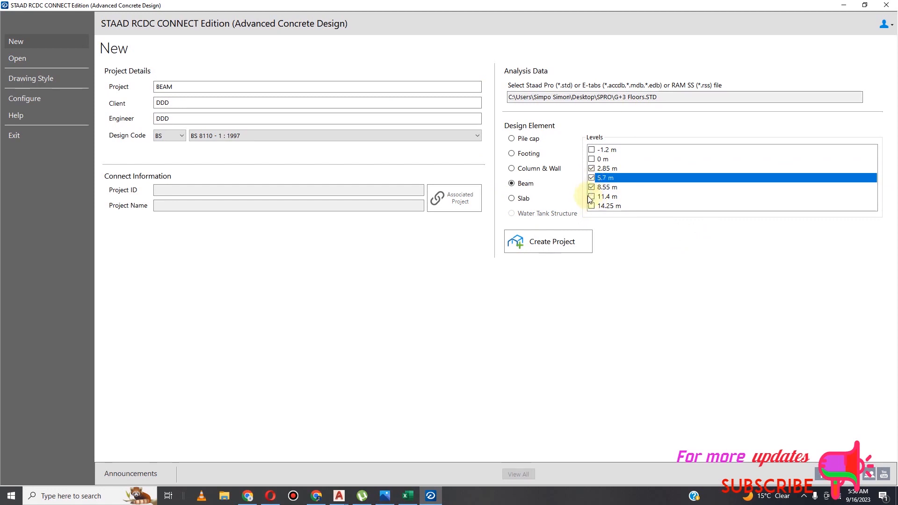
pyautogui.click(592, 197)
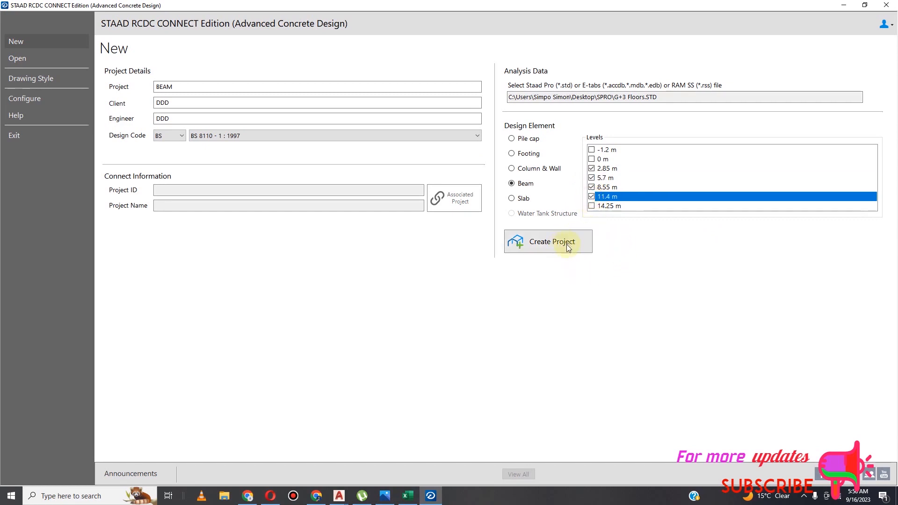
pyautogui.click(533, 245)
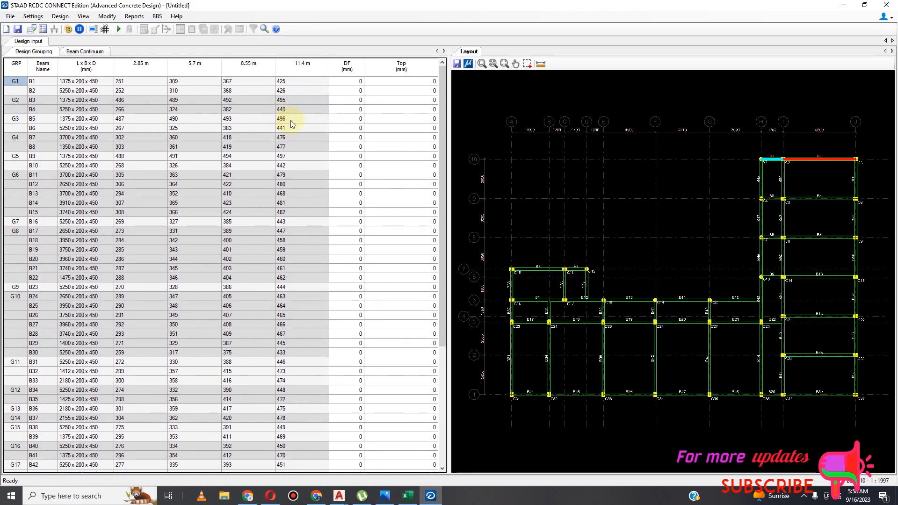
# Inspect the DF entries of beams B1 and B2 in the design grouping table.
pyautogui.rightClick(356, 82)
pyautogui.click(346, 83)
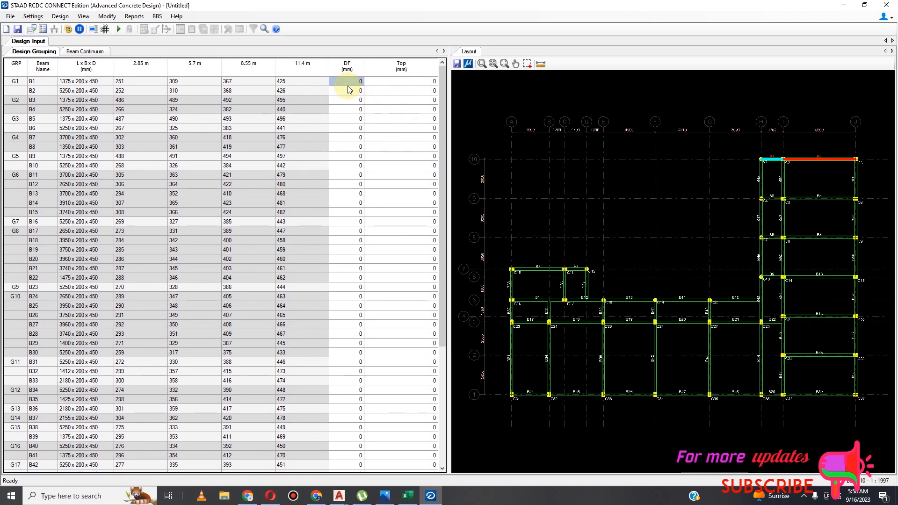
pyautogui.rightClick(349, 88)
pyautogui.click(350, 79)
pyautogui.click(360, 91)
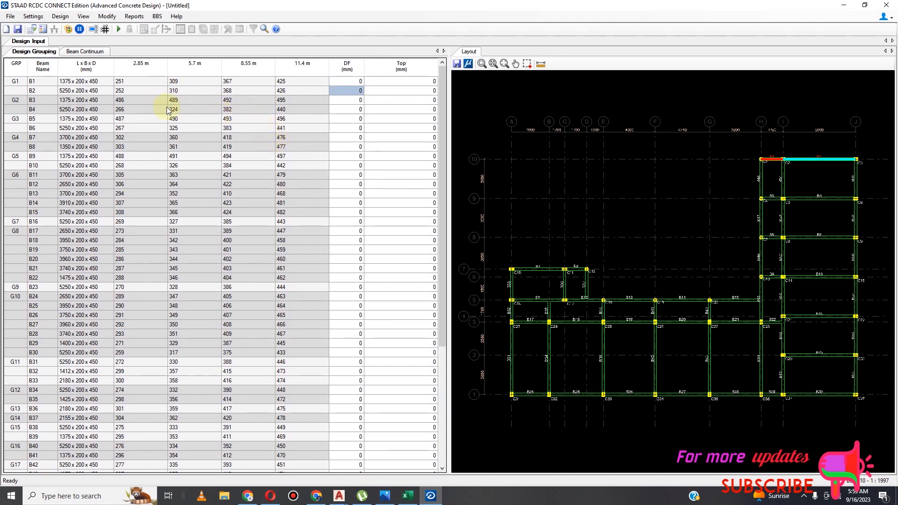
# Close the beam project saving its changes, and relaunch Advanced Concrete Design from the STAAD.Pro model.
pyautogui.click(885, 8)
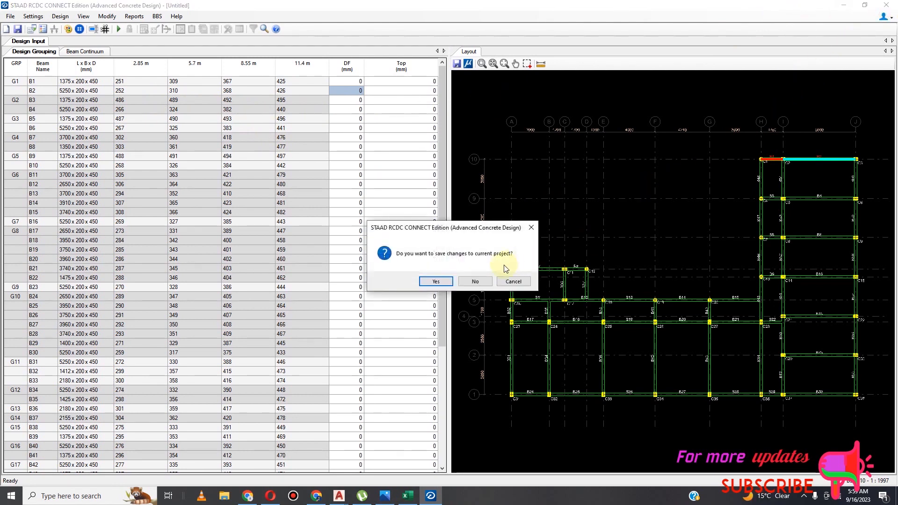
pyautogui.click(435, 281)
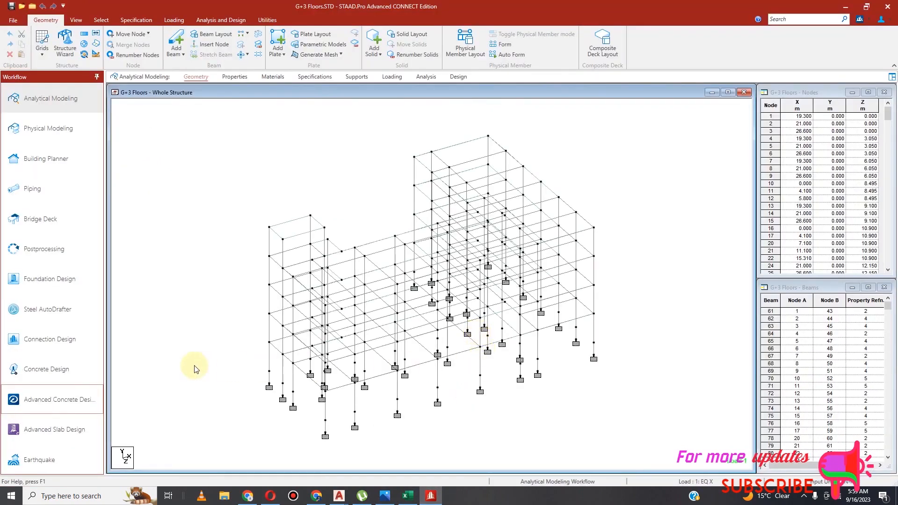
pyautogui.click(46, 398)
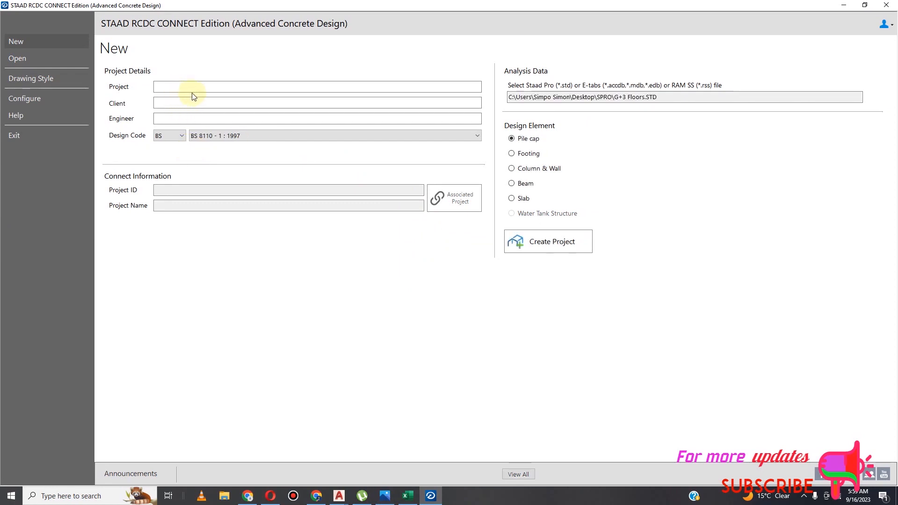
# Fill in the new project details with project BEAMS, client RRT and engineer STRRR.
pyautogui.click(206, 87)
pyautogui.write('B')
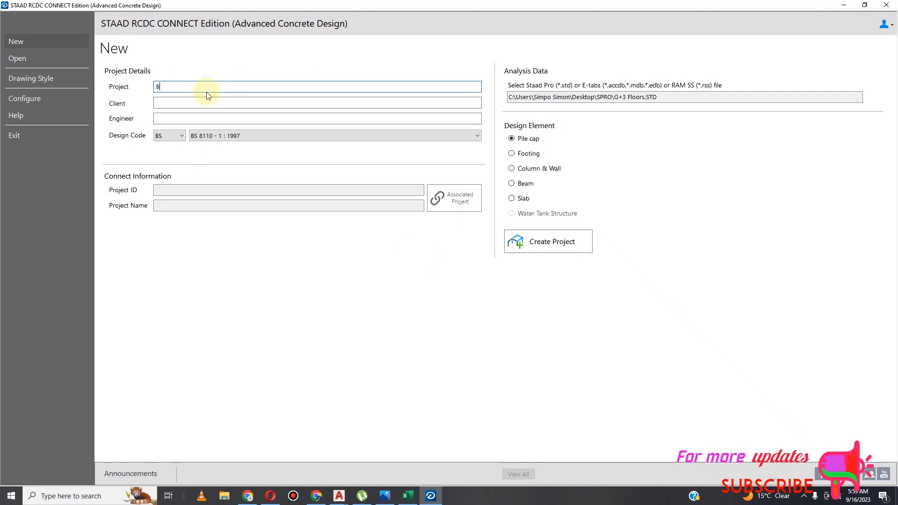
pyautogui.write('EAMS')
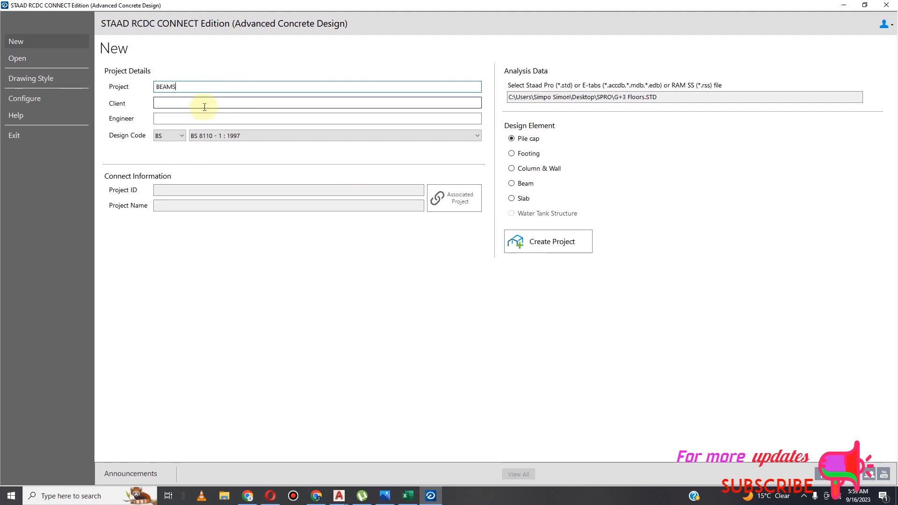
pyautogui.click(196, 100)
pyautogui.write('RRT')
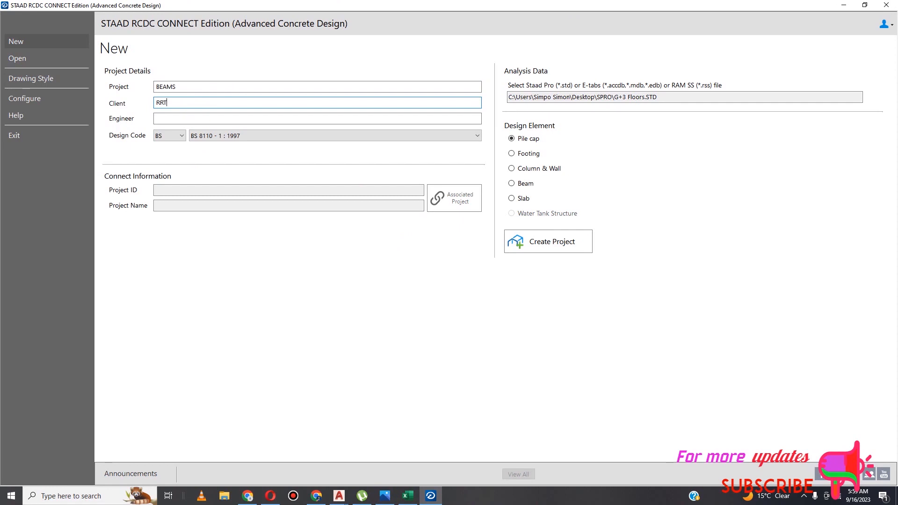
pyautogui.click(198, 121)
pyautogui.write('STRRR')
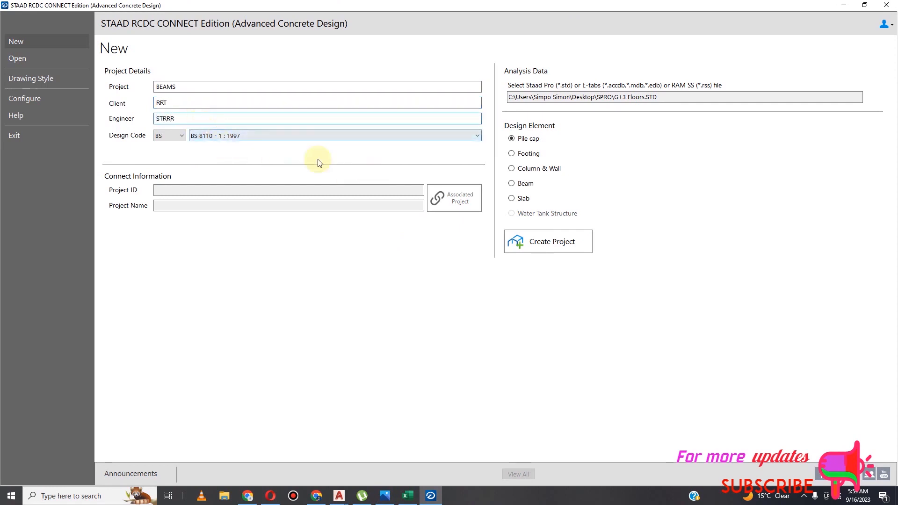
pyautogui.click(182, 135)
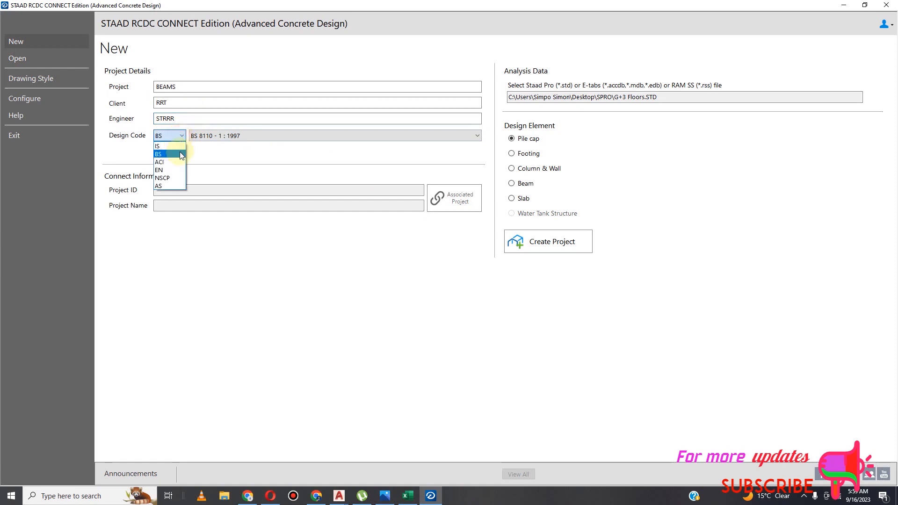
pyautogui.click(177, 169)
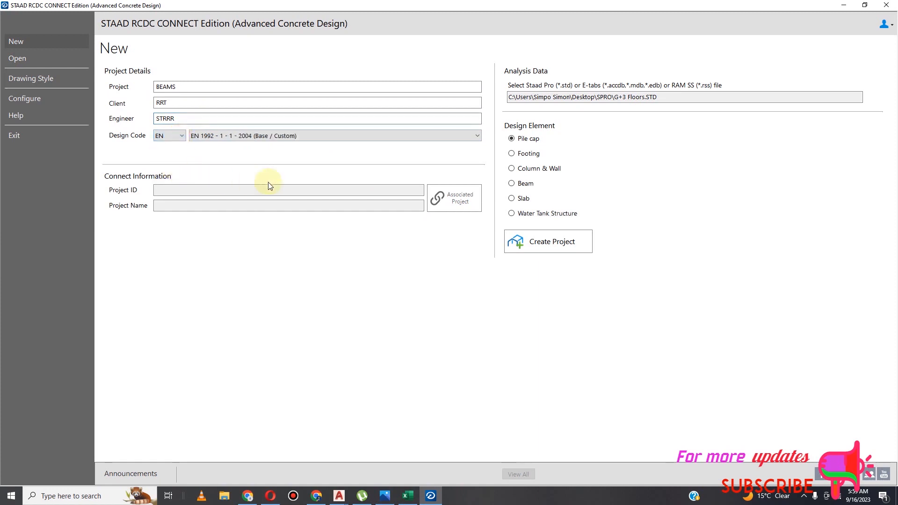
pyautogui.click(510, 185)
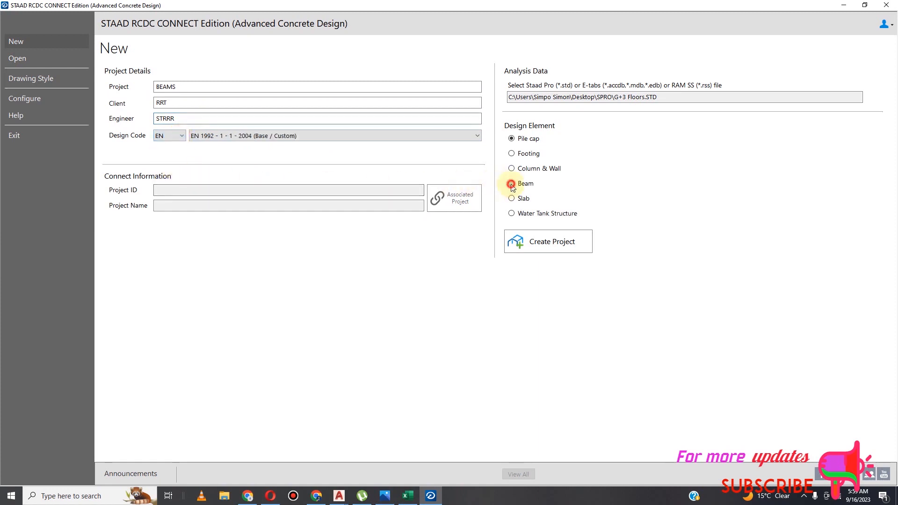
pyautogui.click(592, 169)
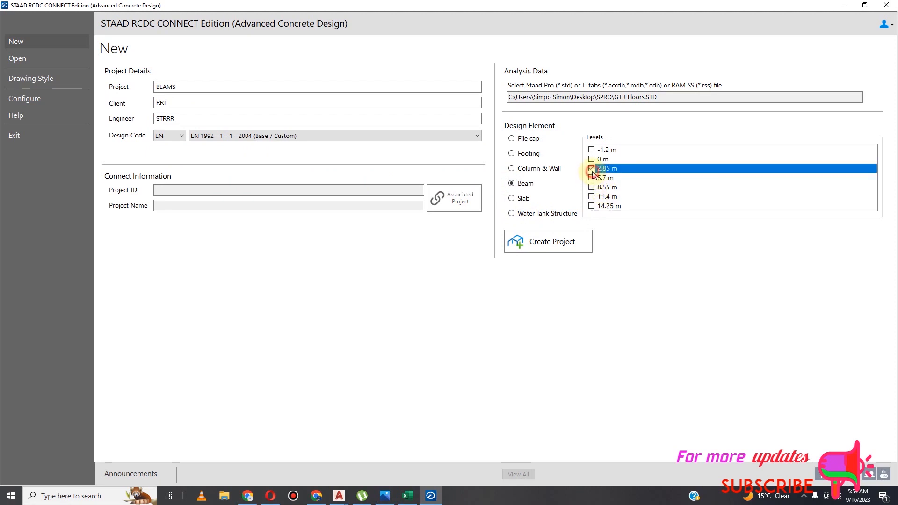
pyautogui.click(551, 246)
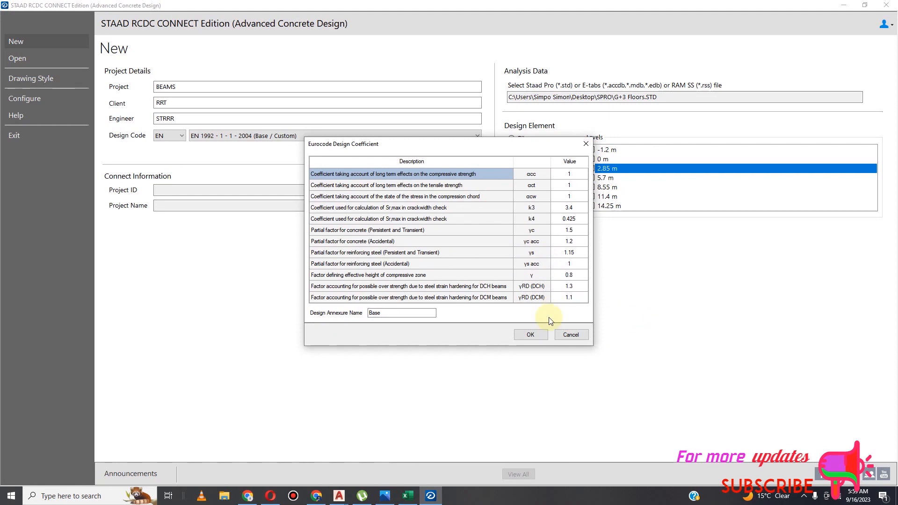
pyautogui.click(530, 334)
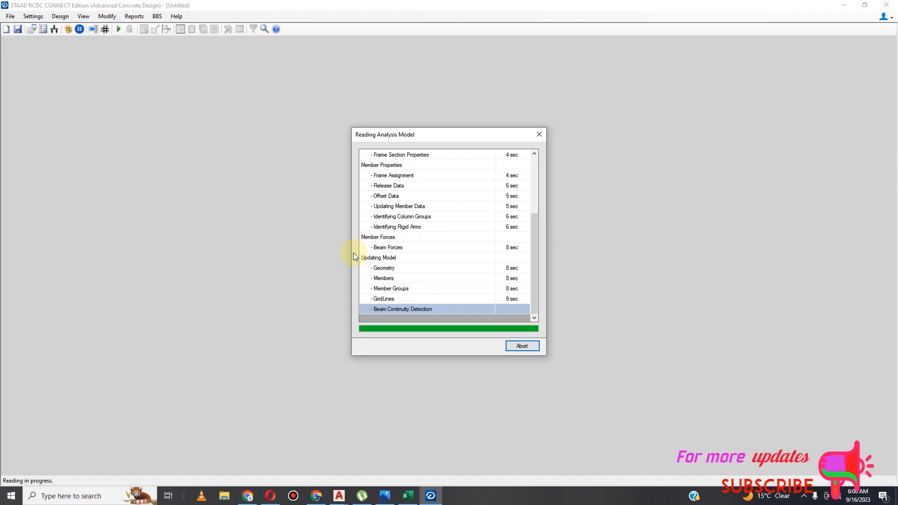
pyautogui.moveTo(539, 265); pyautogui.dragTo(538, 308)
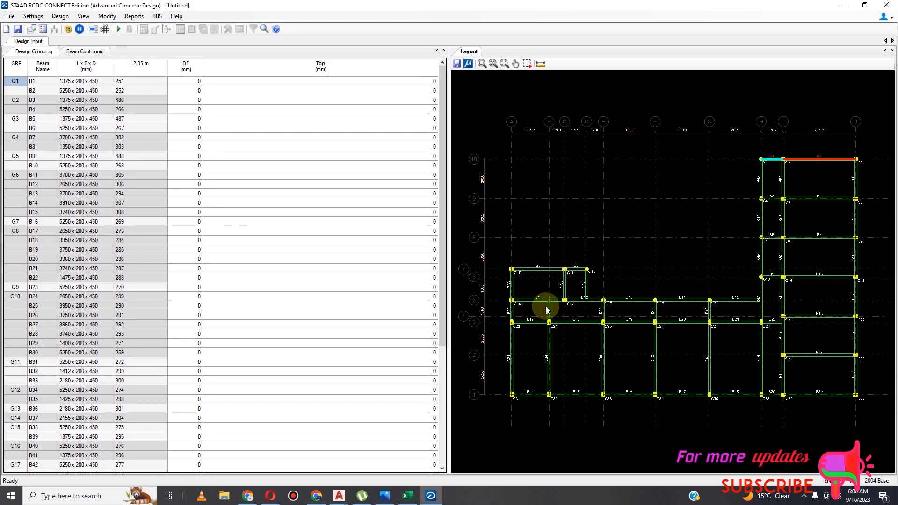
# Set the DF value of beam B1 to 150 mm in the design grouping table.
pyautogui.rightClick(190, 82)
pyautogui.click(177, 85)
pyautogui.rightClick(182, 82)
pyautogui.click(178, 85)
pyautogui.click(178, 84)
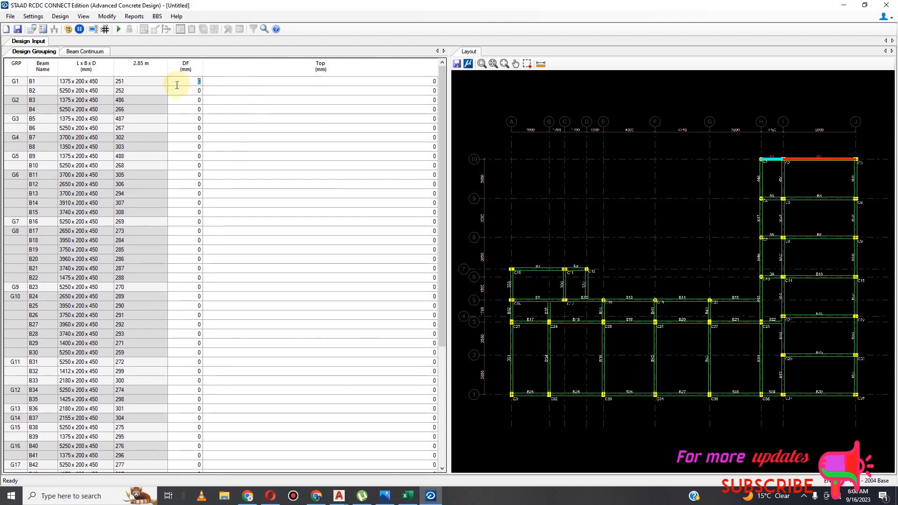
pyautogui.write('500')
pyautogui.press('Return')
pyautogui.press('BackSpace')
pyautogui.press('BackSpace')
pyautogui.press('BackSpace')
pyautogui.write('150')
pyautogui.click(188, 79)
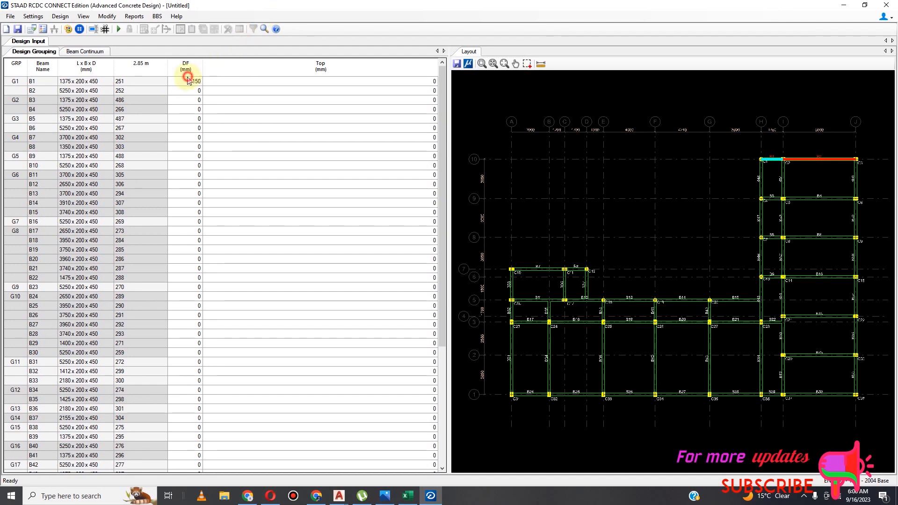
# Copy beam B1's DF value of 150 mm to all the other beams, B2 through B60.
pyautogui.doubleClick(194, 81)
pyautogui.rightClick(196, 82)
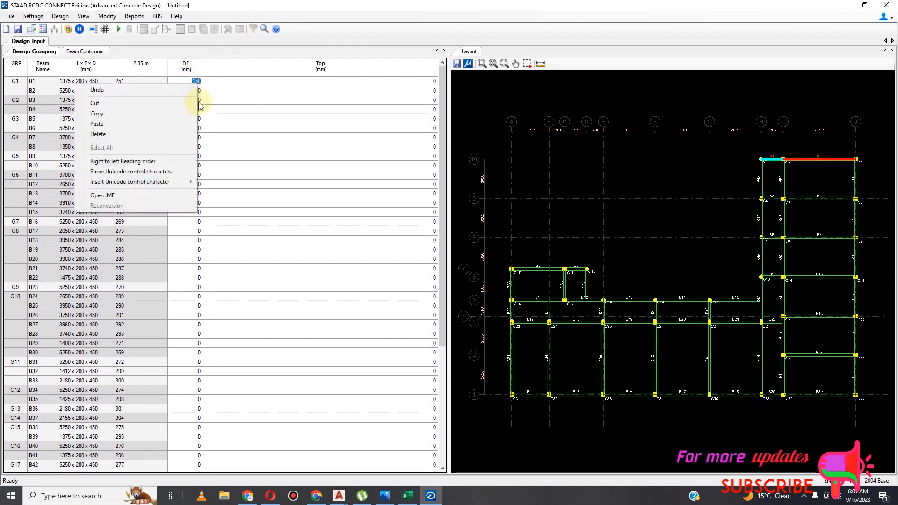
pyautogui.click(133, 113)
pyautogui.moveTo(185, 90); pyautogui.dragTo(196, 476)
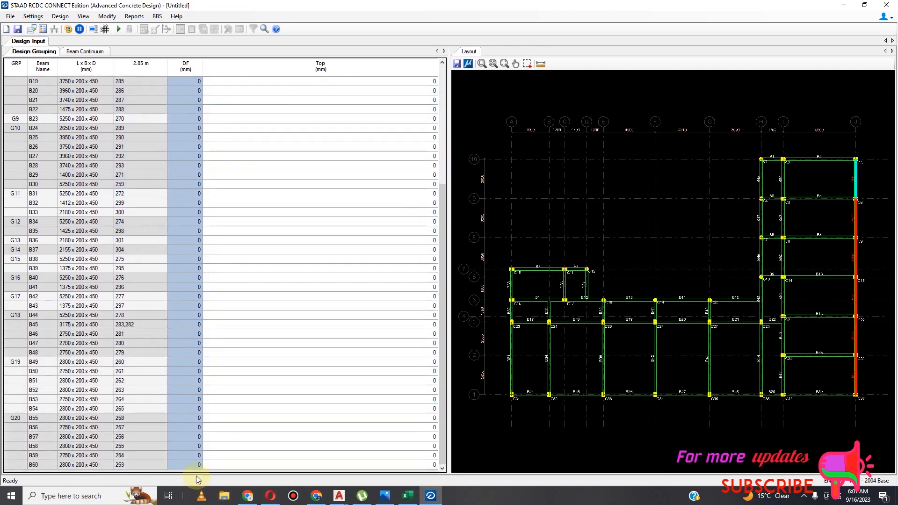
pyautogui.rightClick(175, 431)
pyautogui.click(206, 442)
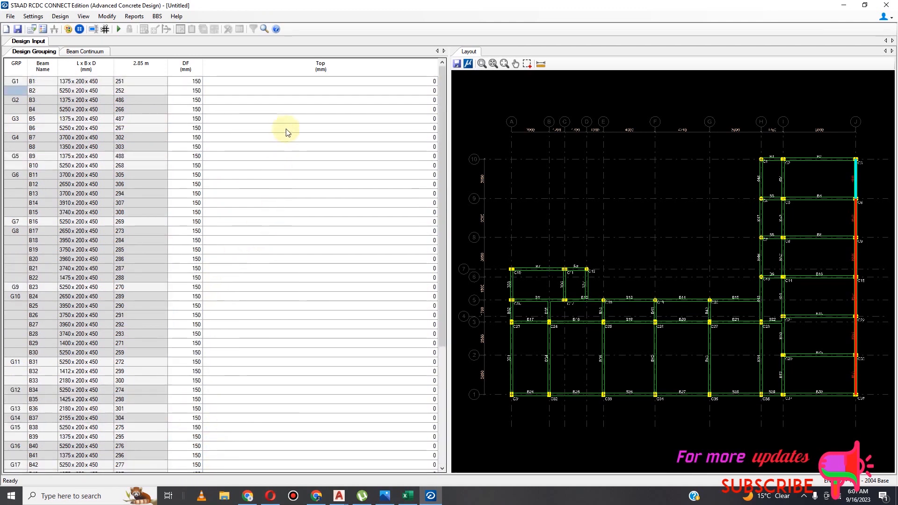
pyautogui.scroll(-1, 201, 173)
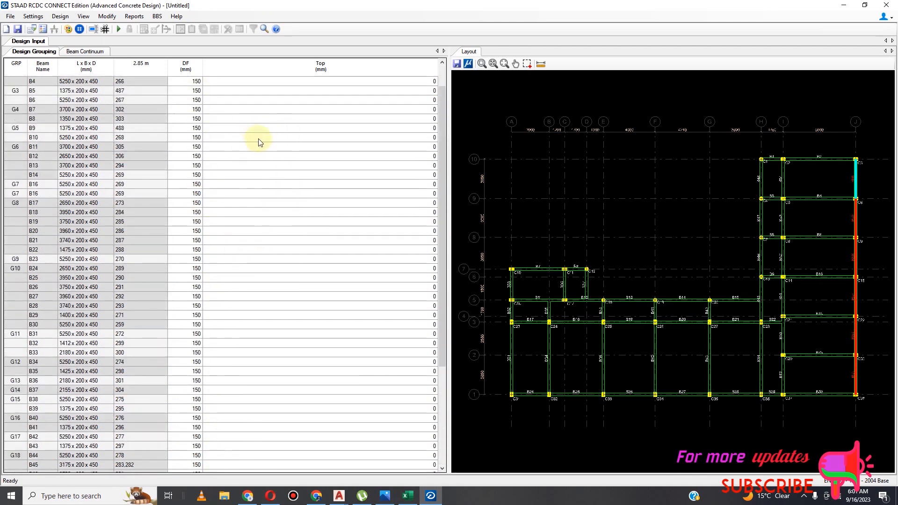
pyautogui.scroll(1, 260, 142)
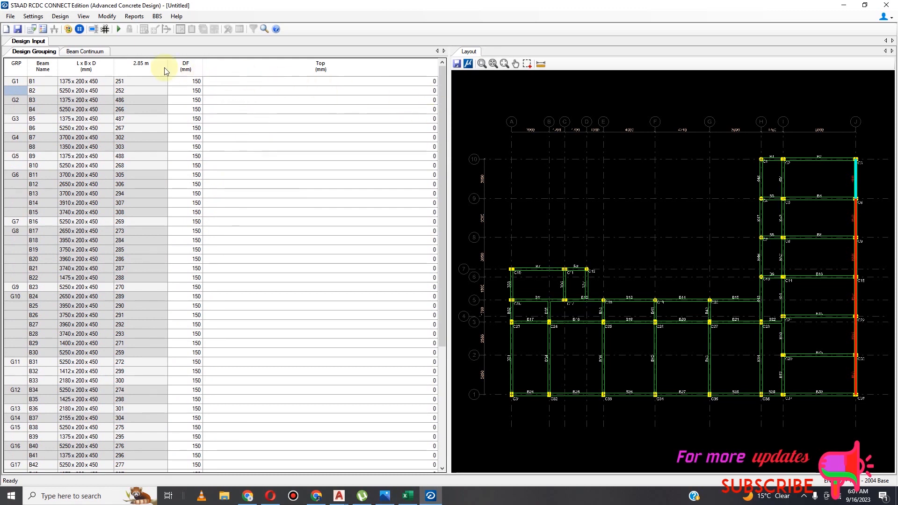
# In the general and reinforcement settings, ignore torsion below 0.1 kNm, enable DCM ductile design and treat all beams as flanged.
pyautogui.click(33, 16)
pyautogui.click(55, 27)
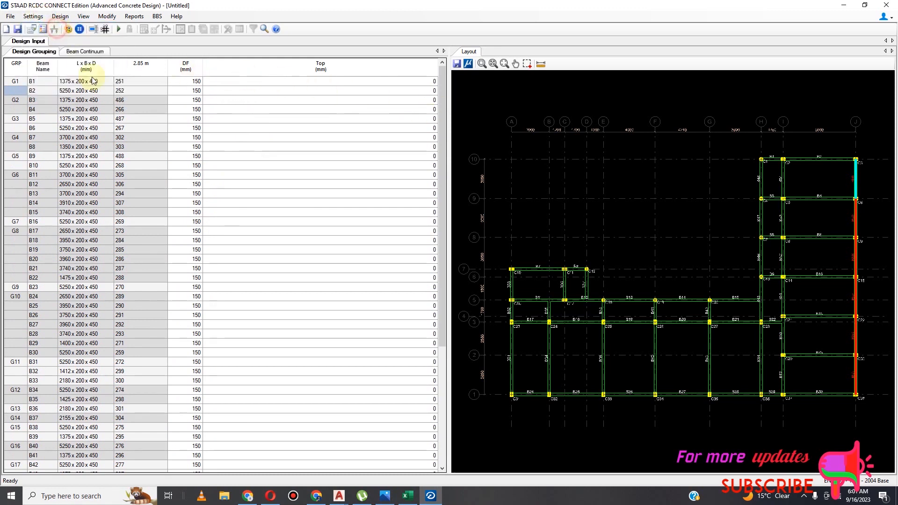
pyautogui.click(330, 116)
pyautogui.click(415, 127)
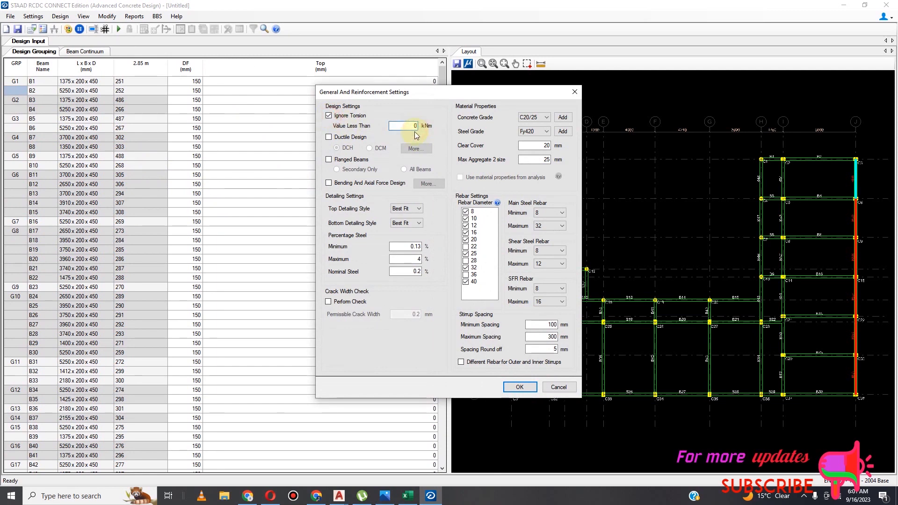
pyautogui.click(329, 137)
pyautogui.click(370, 149)
pyautogui.click(329, 160)
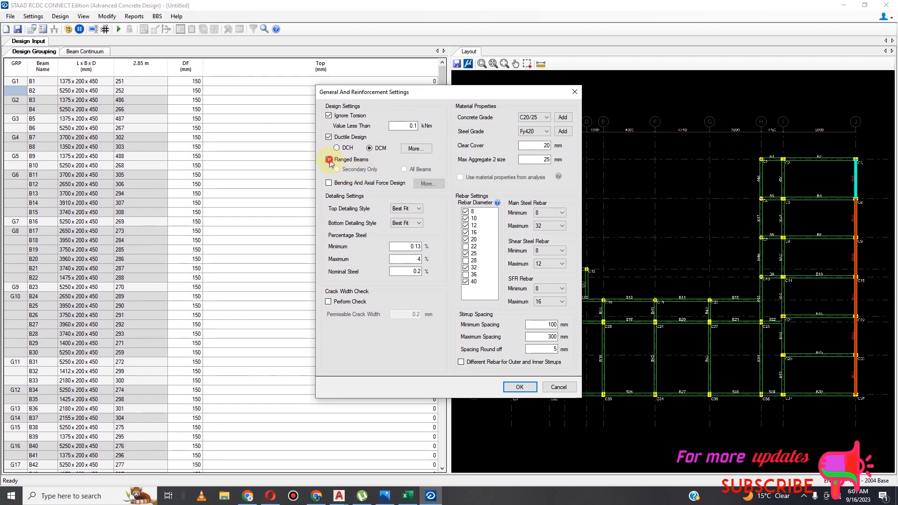
pyautogui.click(406, 170)
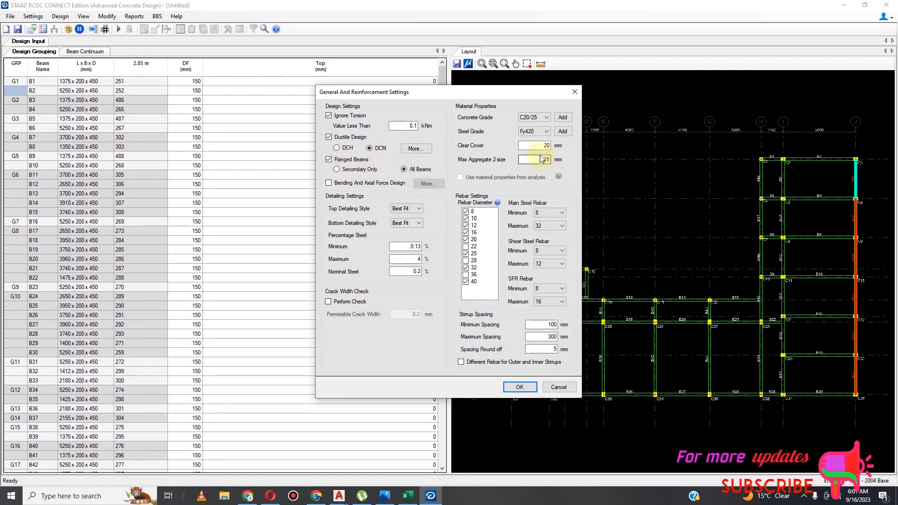
# Set the beam materials to concrete grade C25/30 and steel grade Fy460, with 25 mm clear cover.
pyautogui.click(545, 118)
pyautogui.click(538, 144)
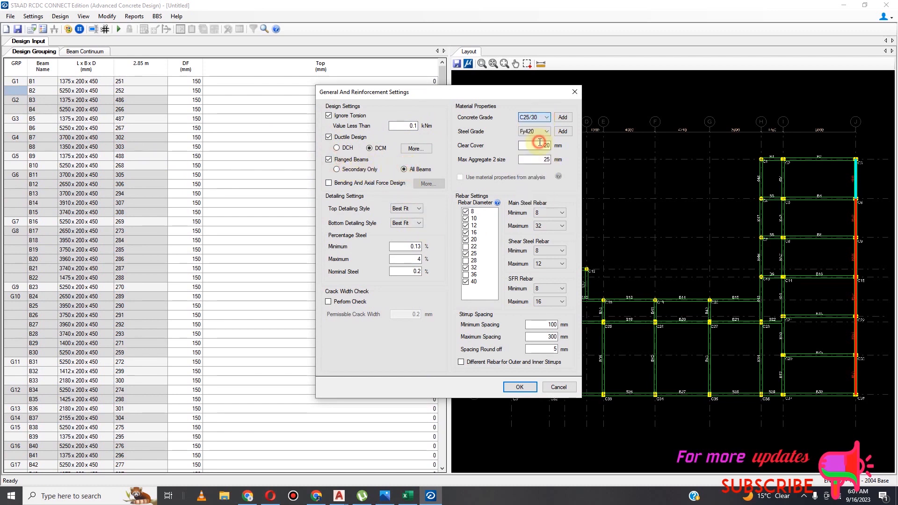
pyautogui.click(546, 131)
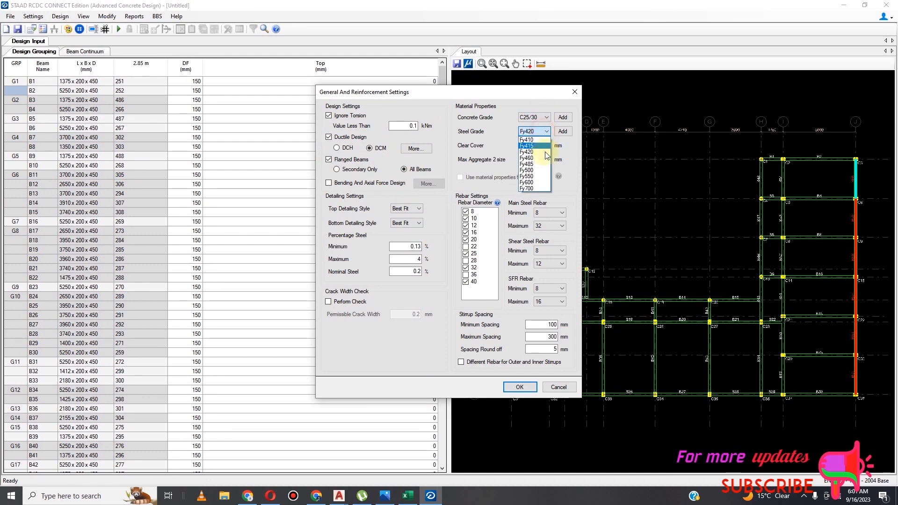
pyautogui.click(538, 176)
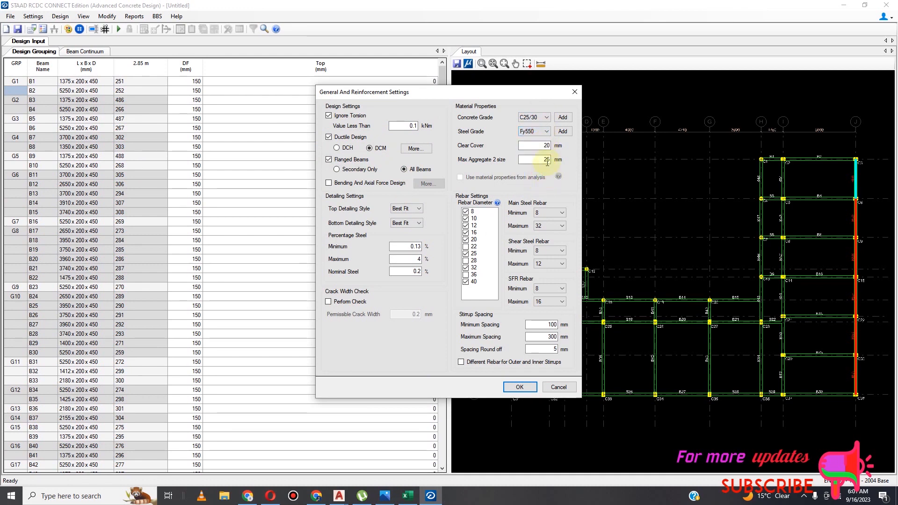
pyautogui.click(542, 145)
pyautogui.doubleClick(542, 145)
pyautogui.write('25')
pyautogui.click(546, 132)
pyautogui.click(545, 159)
# Set the minimum main steel rebar to 16 and the minimum stirrup spacing to 200 mm, and apply the settings.
pyautogui.click(548, 213)
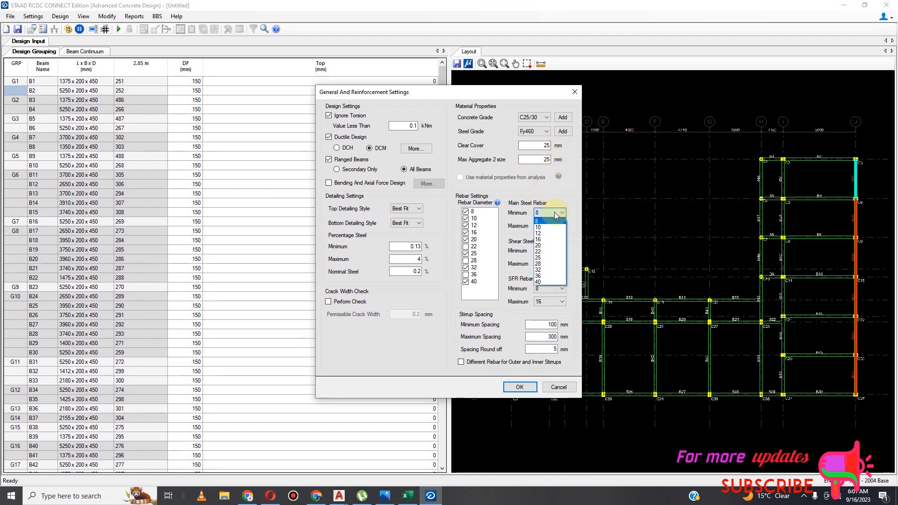
pyautogui.click(546, 240)
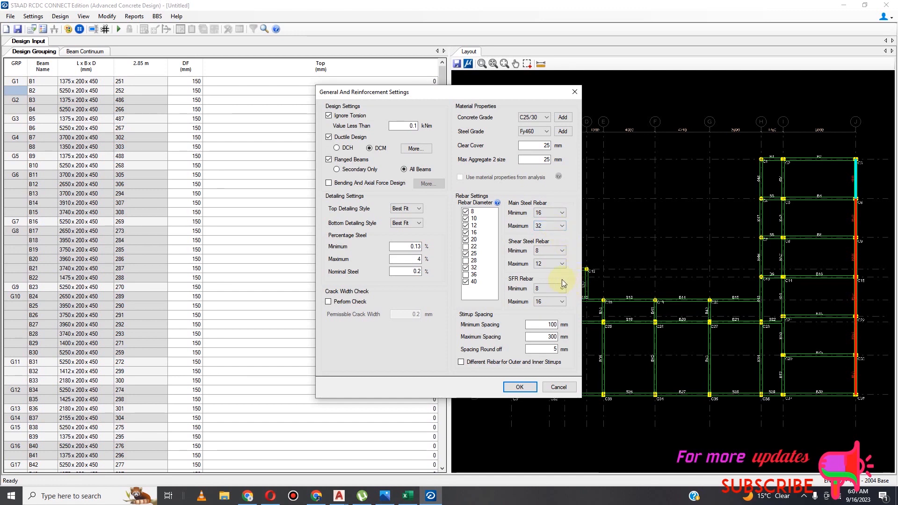
pyautogui.doubleClick(550, 326)
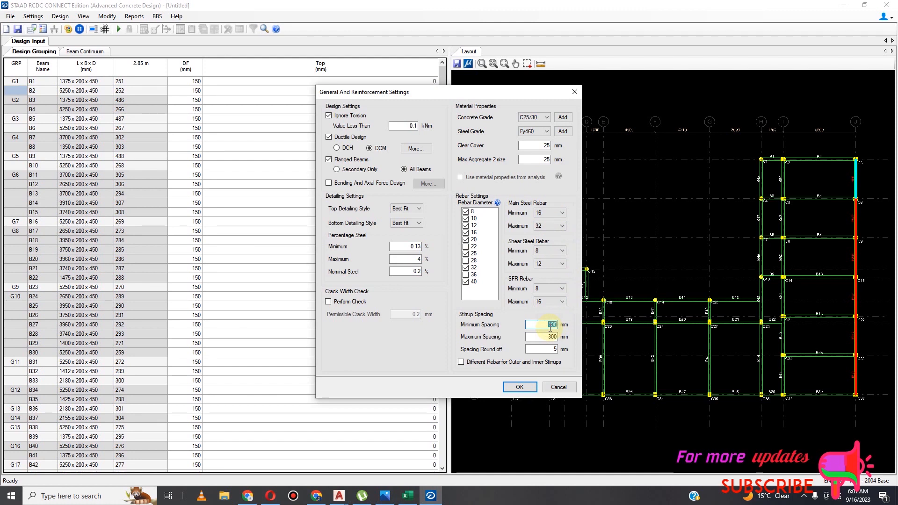
pyautogui.write('200')
pyautogui.click(548, 336)
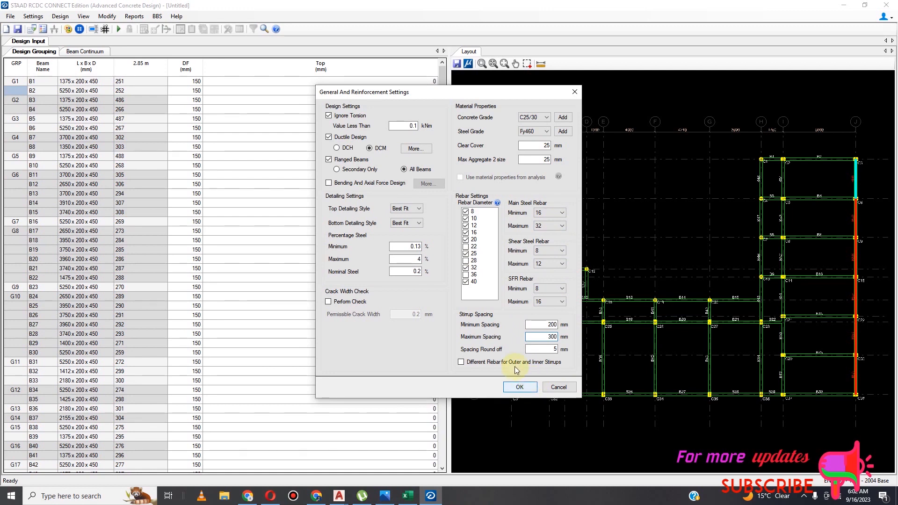
pyautogui.press('Return')
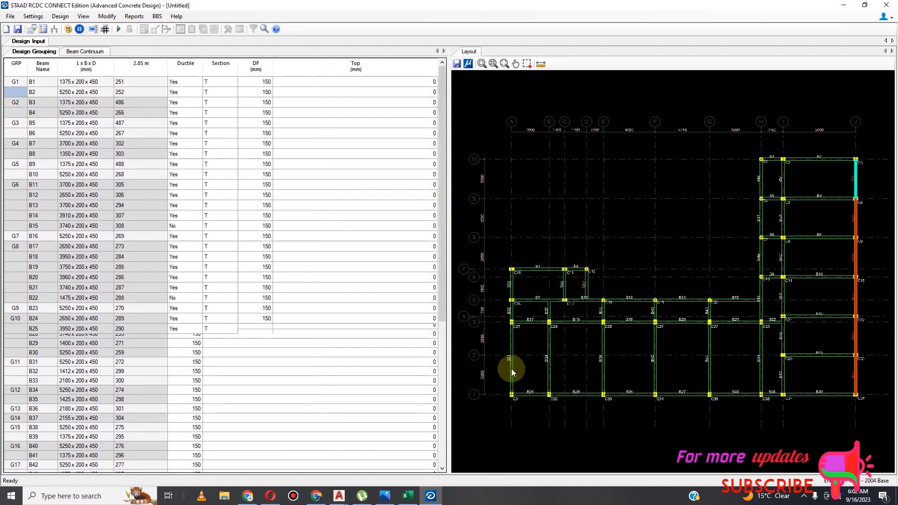
# In the basic load cases, assign load type Earthquake X to LOAD 1: EQ X and Earthquake Z to LOAD 2: EQ Z.
pyautogui.click(33, 16)
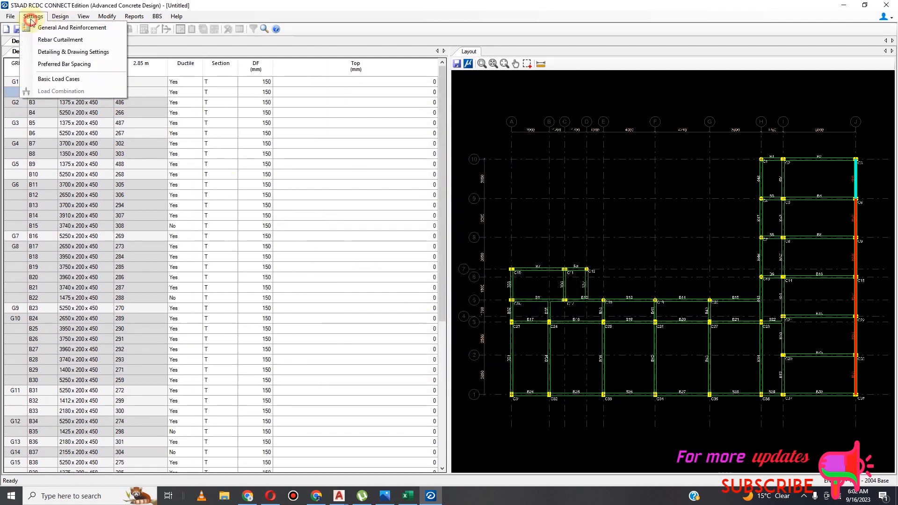
pyautogui.click(80, 83)
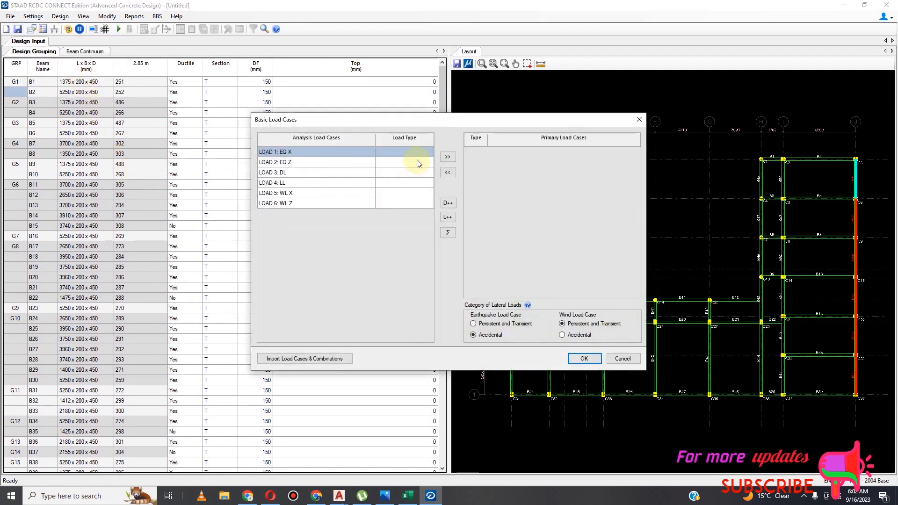
pyautogui.click(428, 153)
pyautogui.click(428, 153)
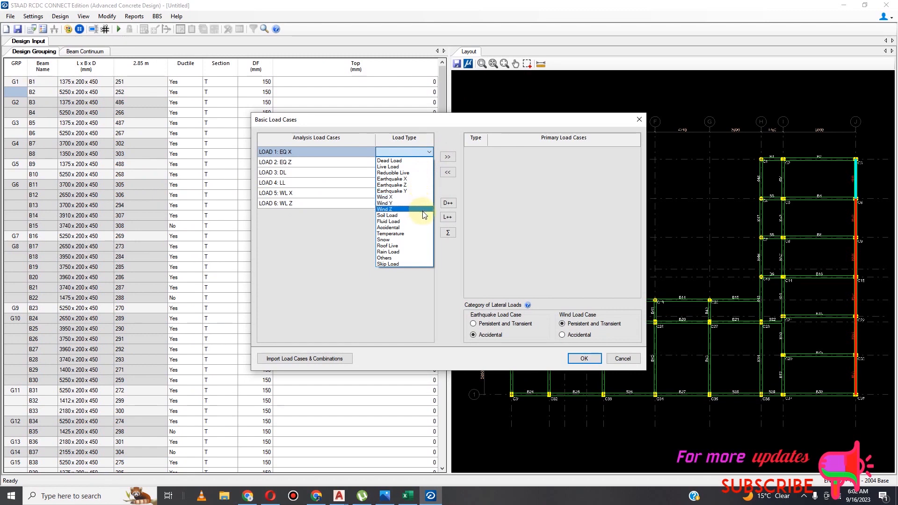
pyautogui.click(412, 179)
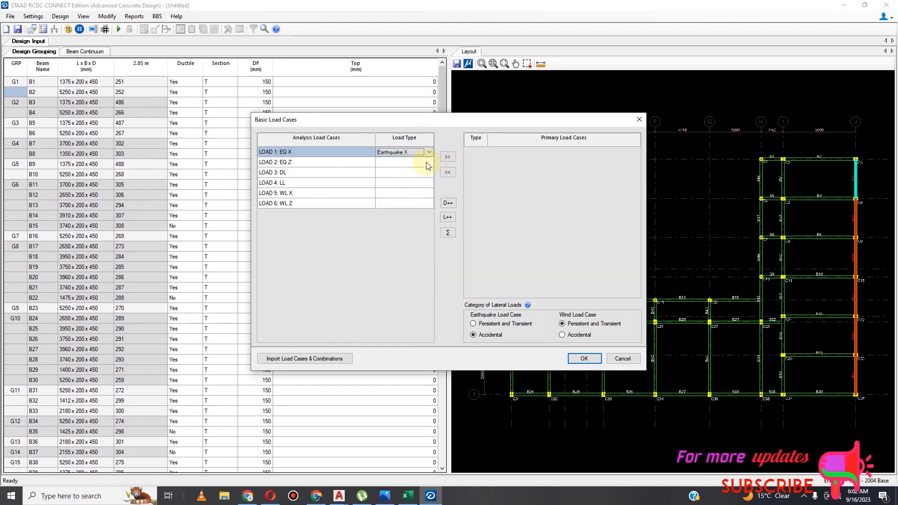
pyautogui.click(427, 164)
pyautogui.click(428, 163)
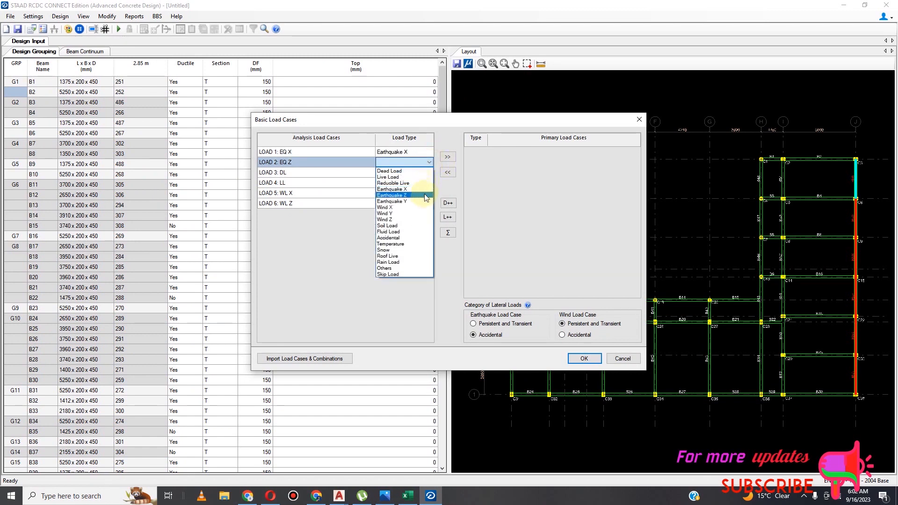
pyautogui.click(426, 196)
# Assign load type Dead Load to LOAD 3: DL and Live Load to LOAD 4: LL.
pyautogui.click(427, 173)
pyautogui.click(429, 173)
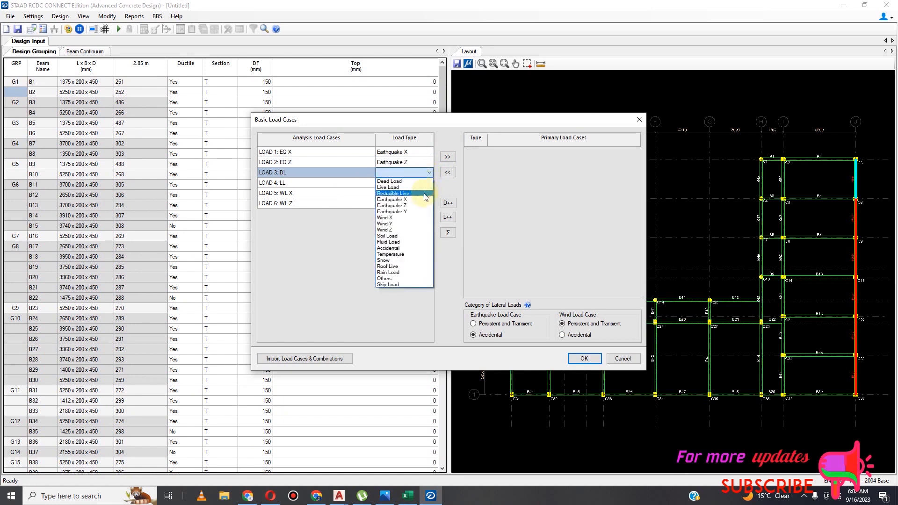
pyautogui.click(423, 182)
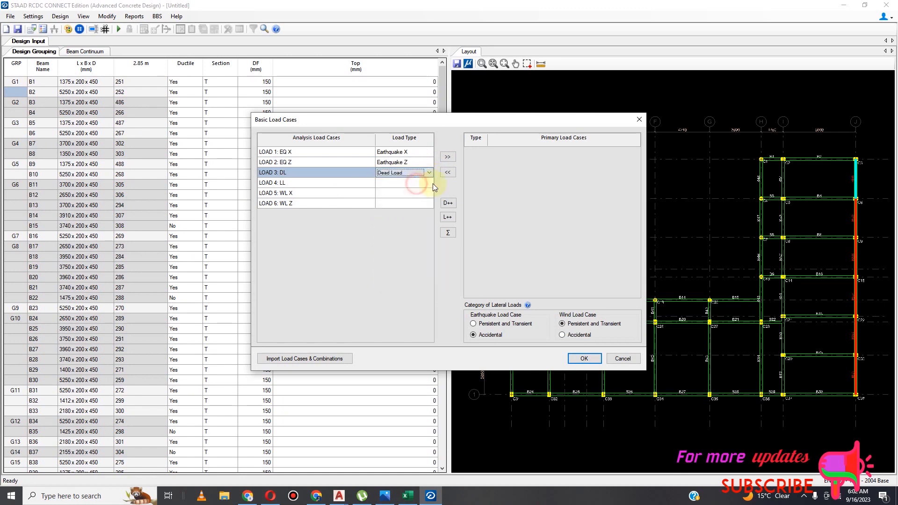
pyautogui.click(429, 183)
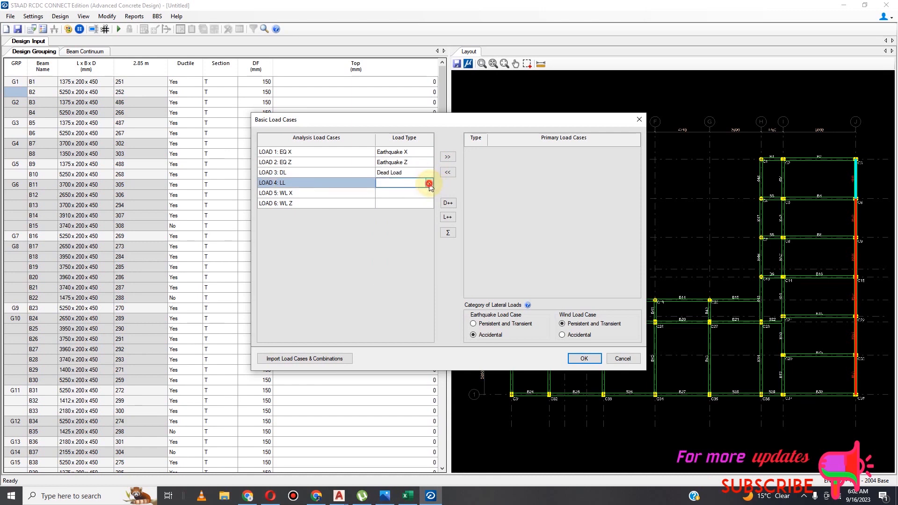
pyautogui.click(429, 183)
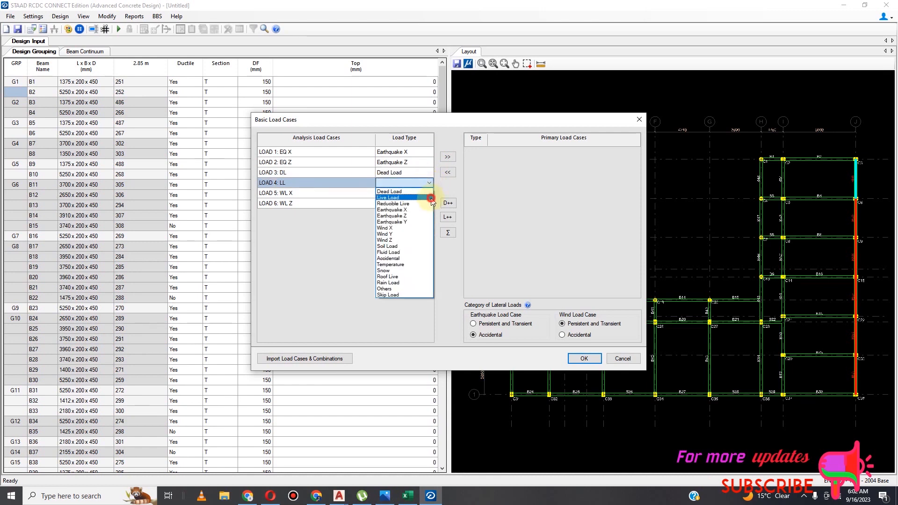
pyautogui.click(431, 198)
# Assign load type Wind X to LOAD 5: WL X.
pyautogui.click(430, 193)
pyautogui.click(430, 193)
pyautogui.click(429, 195)
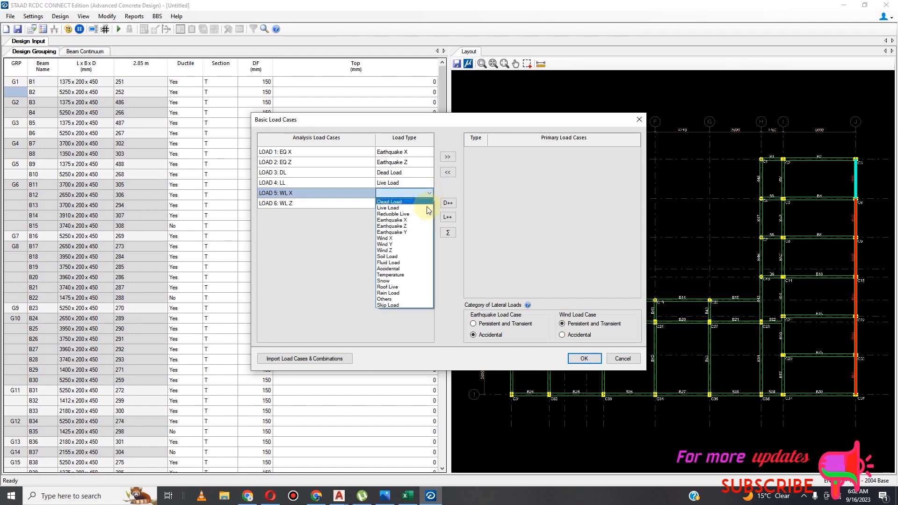
pyautogui.click(414, 240)
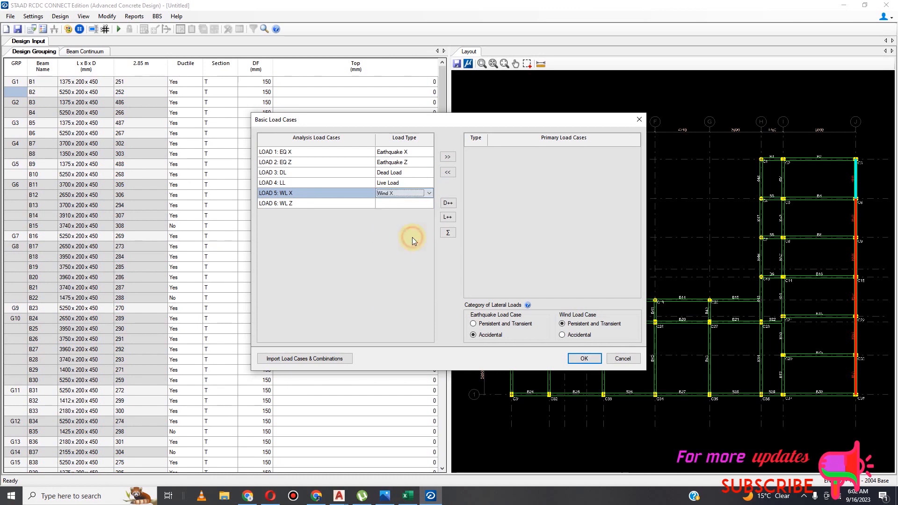
# Set the load type of LOAD 6: WL Z to Wind Z and add all six analysis load cases to the primary load cases.
pyautogui.click(428, 204)
pyautogui.click(429, 205)
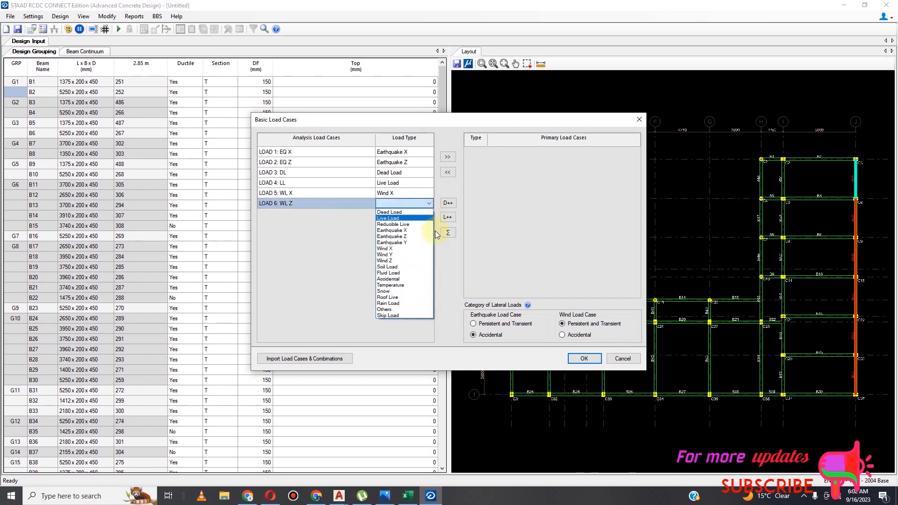
pyautogui.click(416, 261)
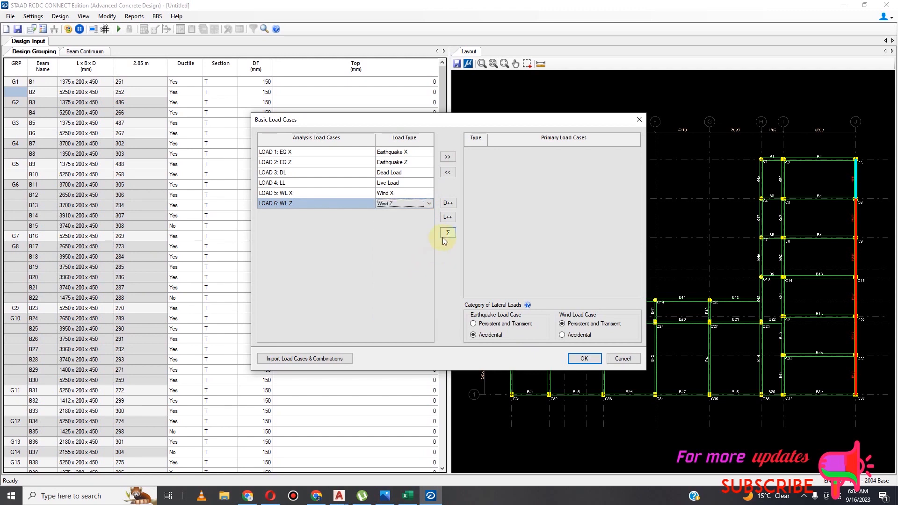
pyautogui.moveTo(412, 151); pyautogui.dragTo(384, 220)
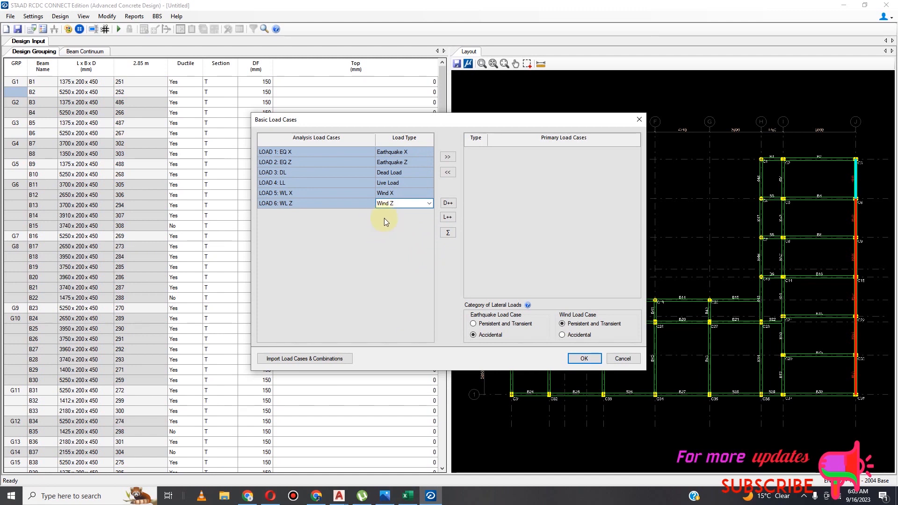
pyautogui.click(447, 157)
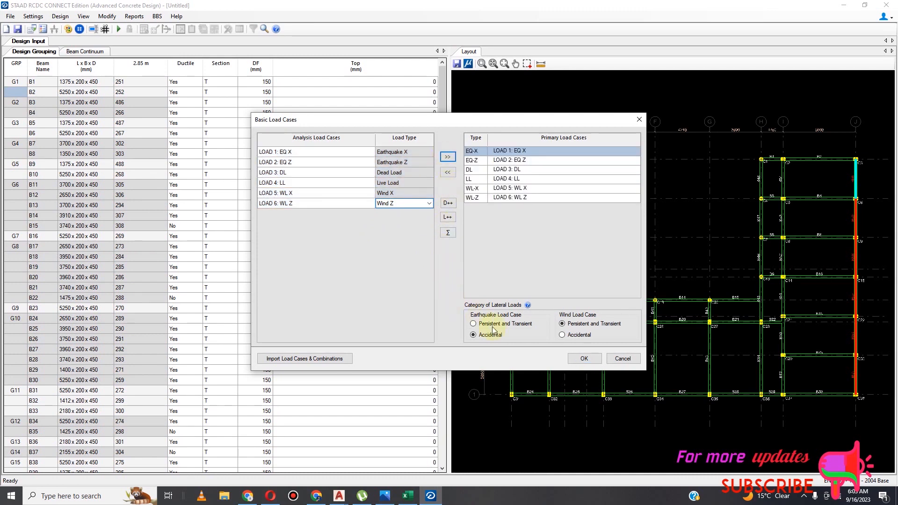
pyautogui.click(585, 360)
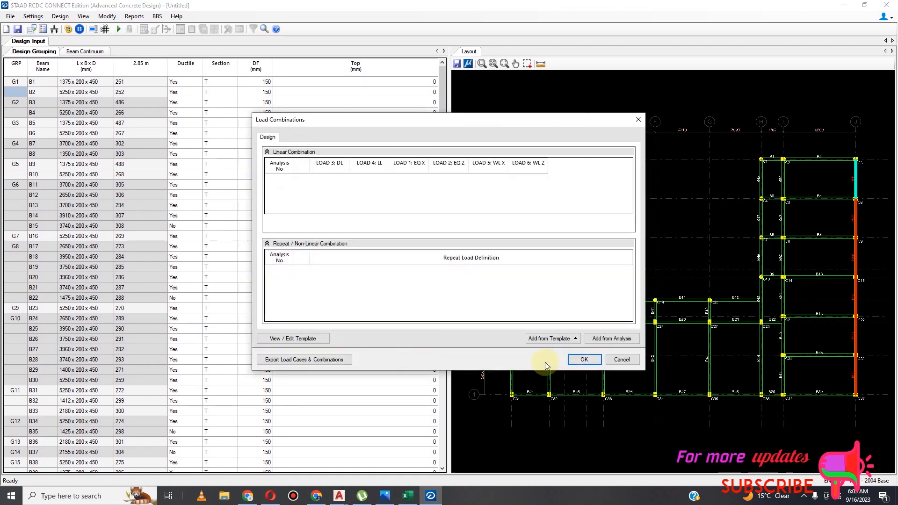
# Add the load combinations from the analysis and run the automatic design of the beams.
pyautogui.click(603, 339)
pyautogui.click(582, 360)
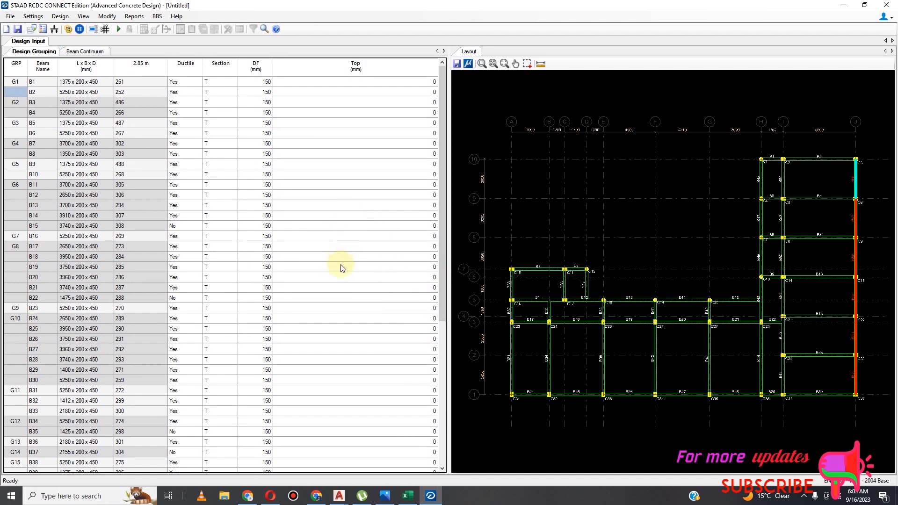
pyautogui.click(63, 18)
pyautogui.click(81, 28)
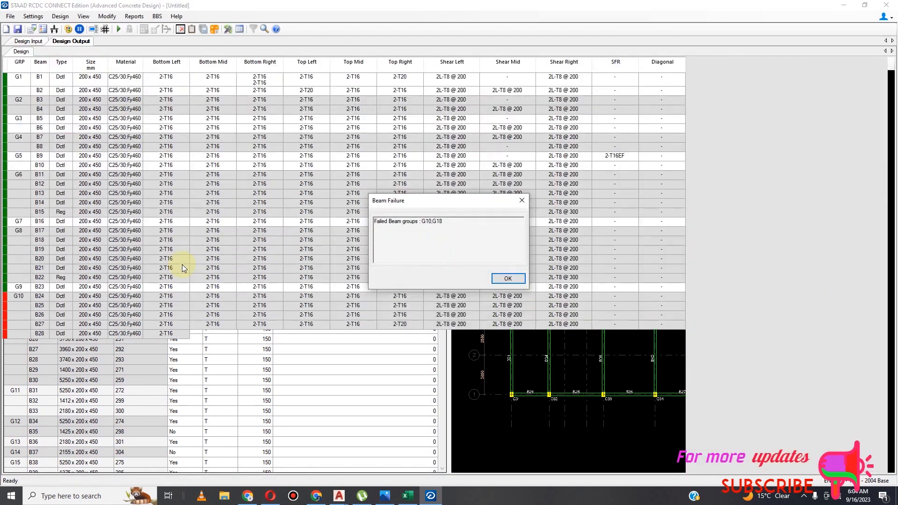
pyautogui.click(504, 279)
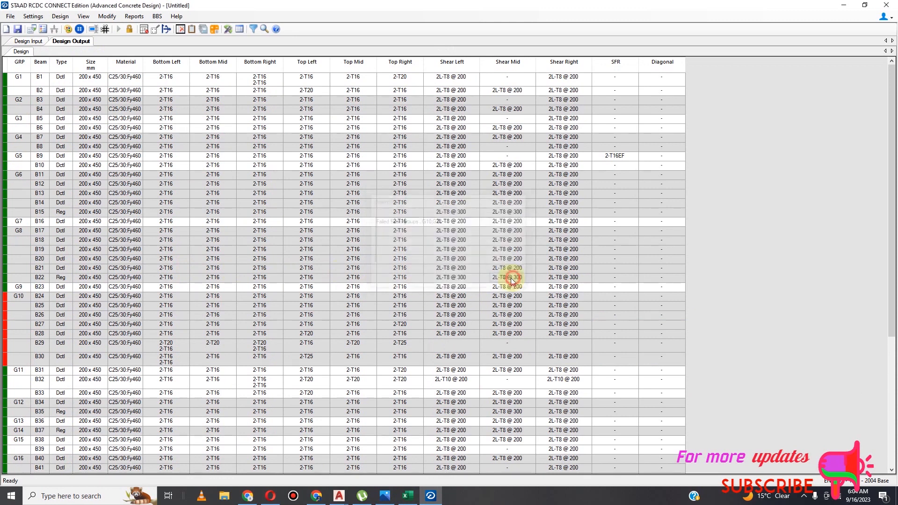
# Open beam group G10 for redesign and run its design to check why it fails.
pyautogui.rightClick(45, 299)
pyautogui.click(75, 320)
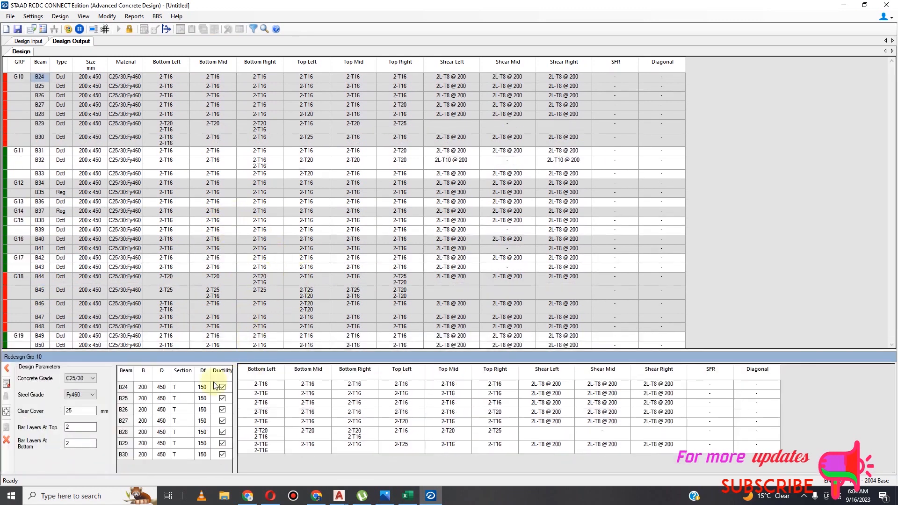
pyautogui.click(7, 385)
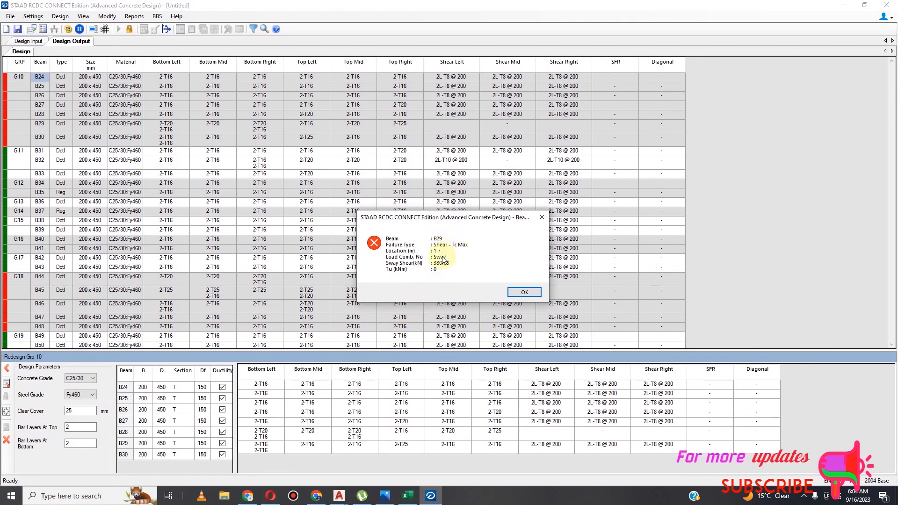
pyautogui.click(510, 294)
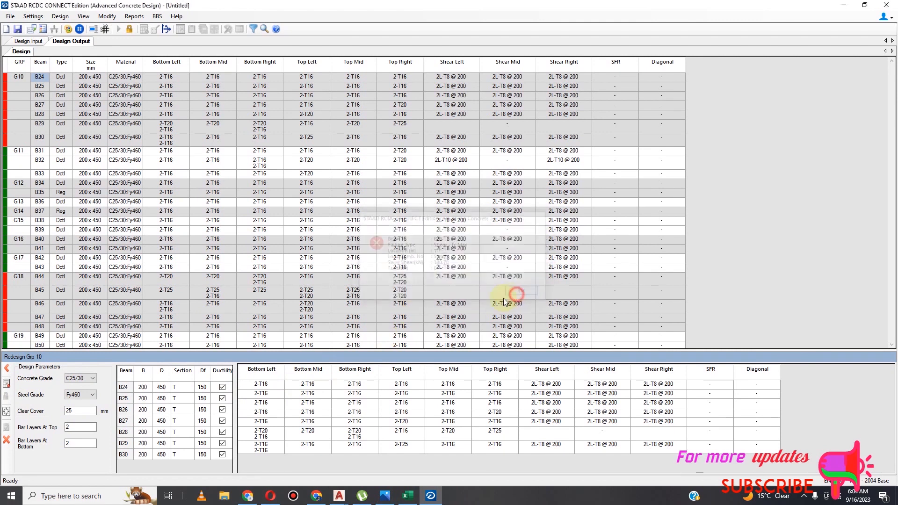
# Set the depth of beam B29 to 600 mm and redesign group G10.
pyautogui.click(160, 443)
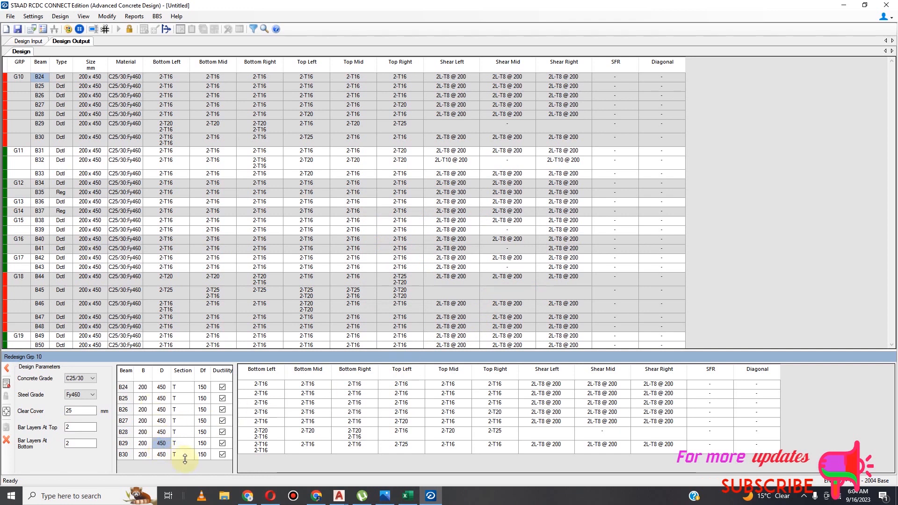
pyautogui.write('600')
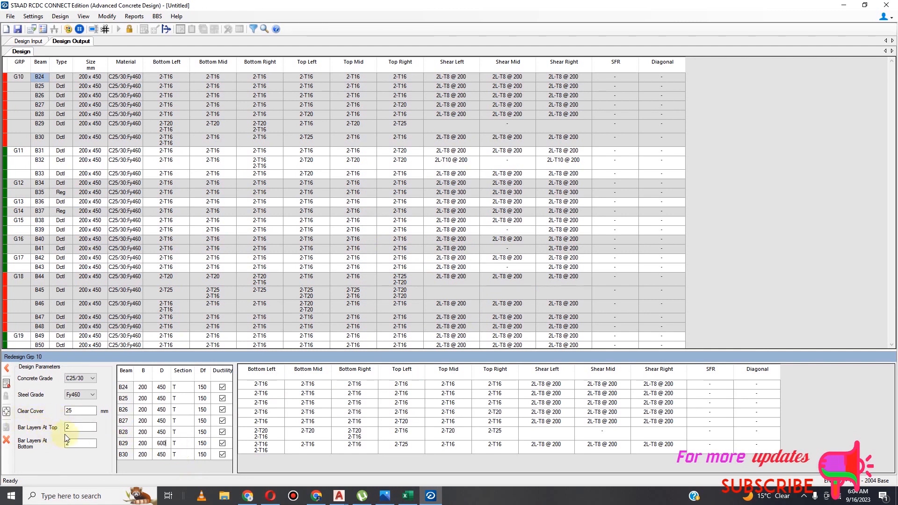
pyautogui.click(11, 393)
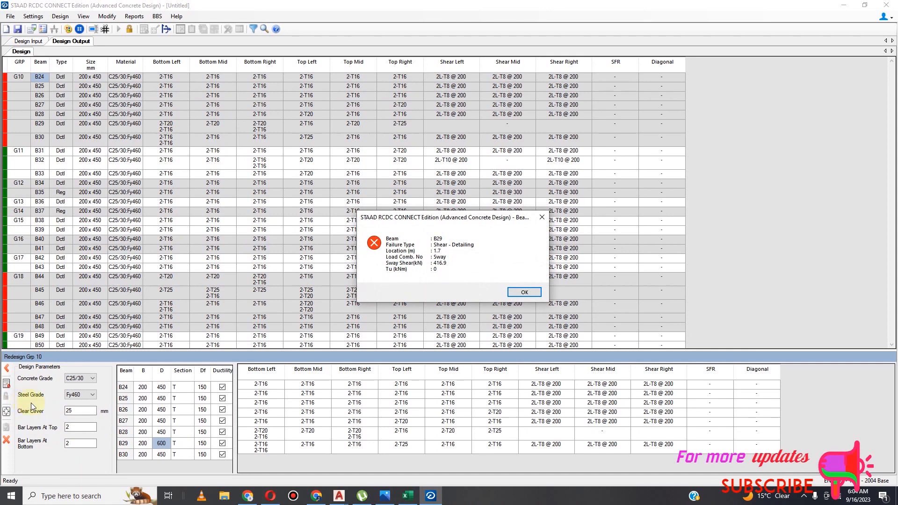
pyautogui.click(526, 293)
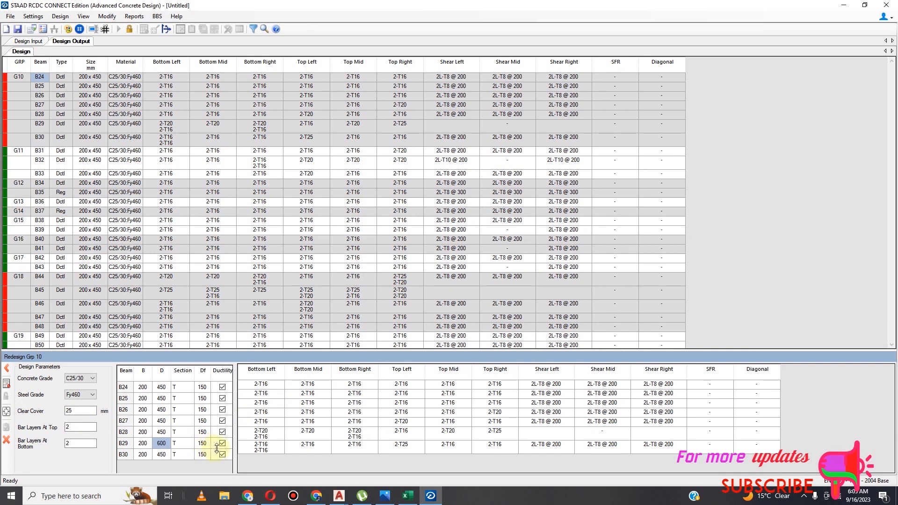
pyautogui.click(163, 443)
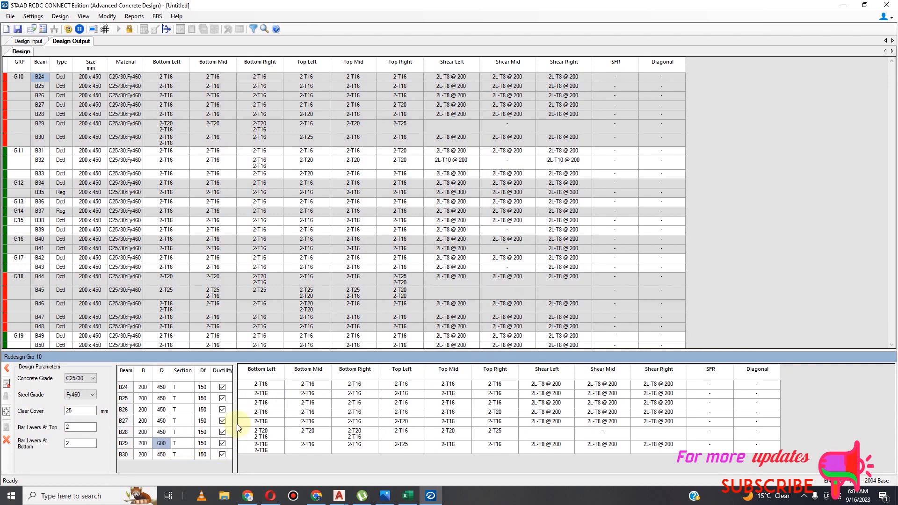
# Unlock the beam design and discard the current design results.
pyautogui.click(131, 35)
pyautogui.click(131, 29)
pyautogui.click(476, 281)
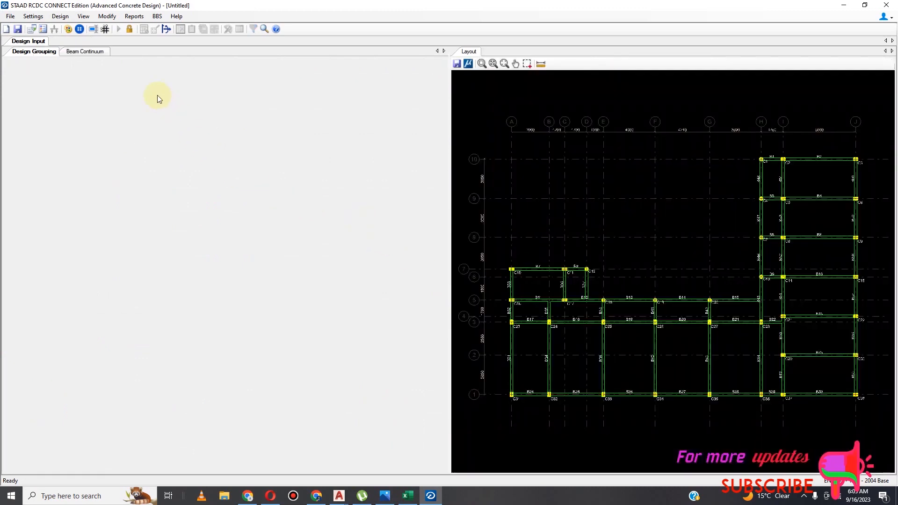
# Set the minimum stirrup spacing to 150 mm in the general and reinforcement settings and rerun the automatic beam design.
pyautogui.click(33, 16)
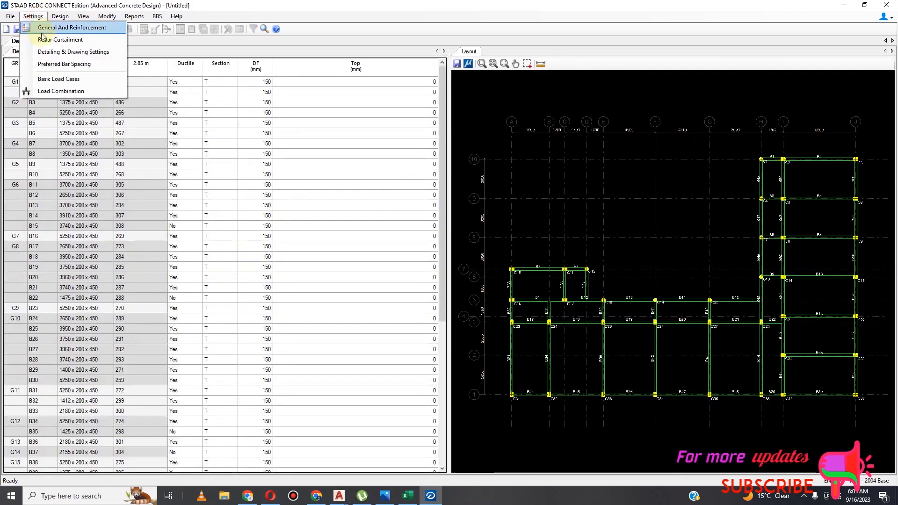
pyautogui.click(73, 28)
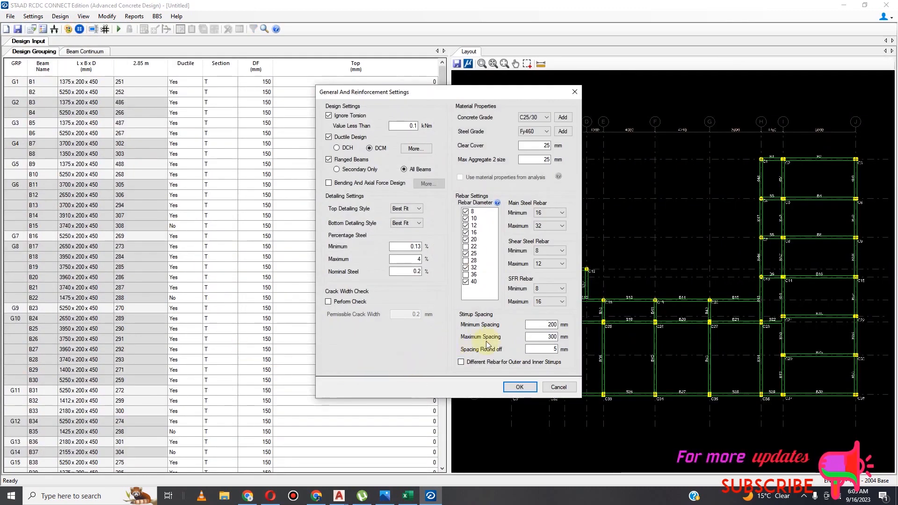
pyautogui.doubleClick(553, 324)
pyautogui.write('1')
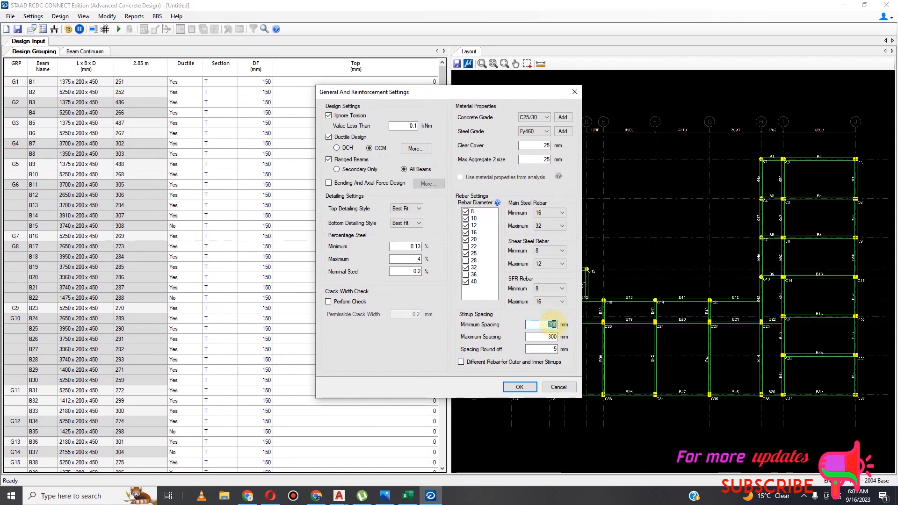
pyautogui.write('00')
pyautogui.press('BackSpace')
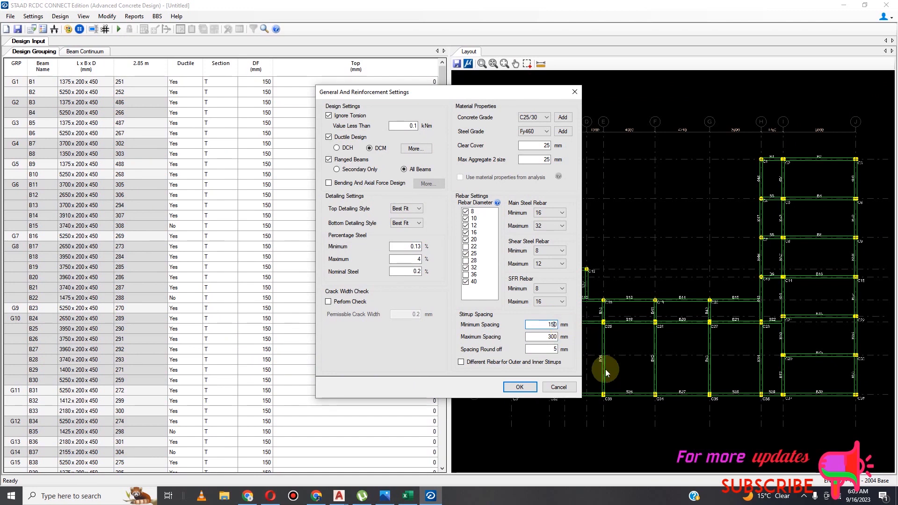
pyautogui.click(520, 387)
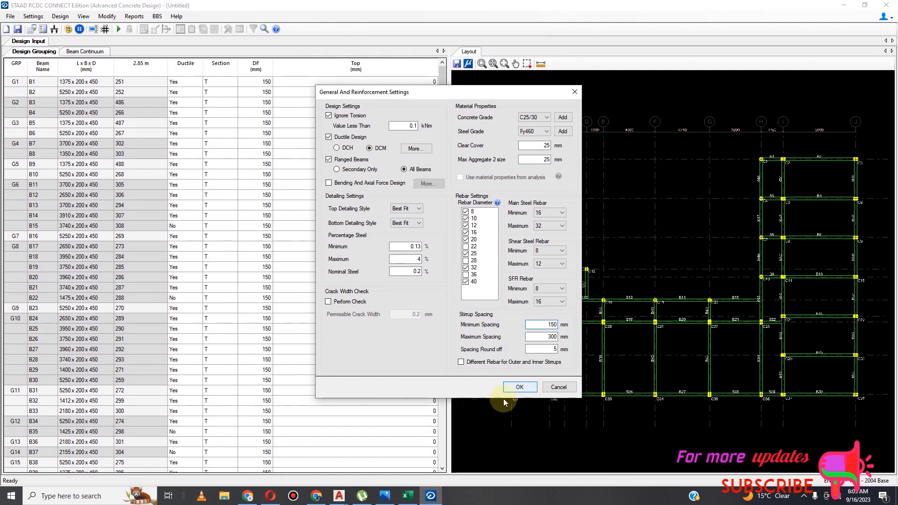
pyautogui.click(518, 388)
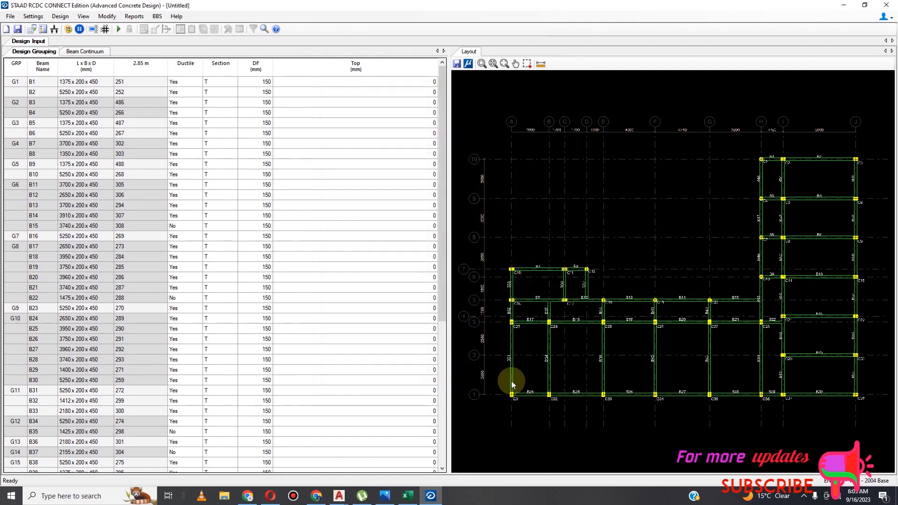
pyautogui.click(118, 29)
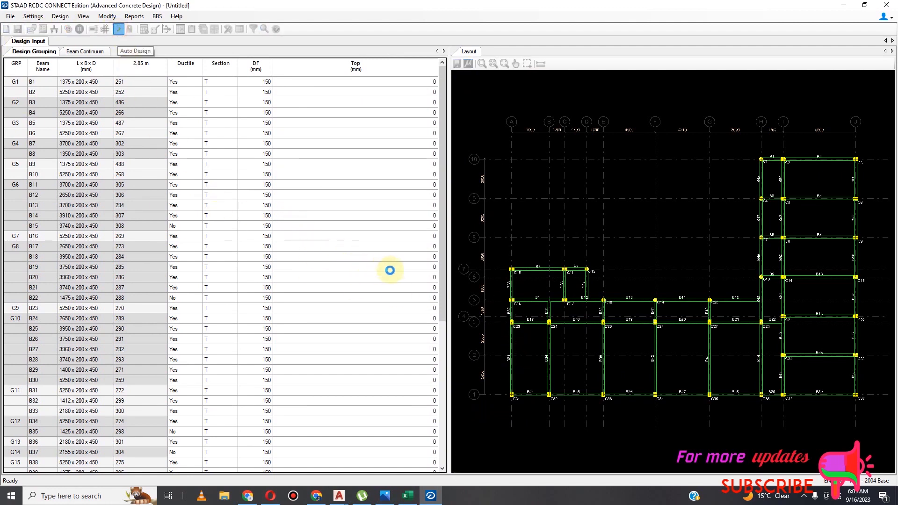
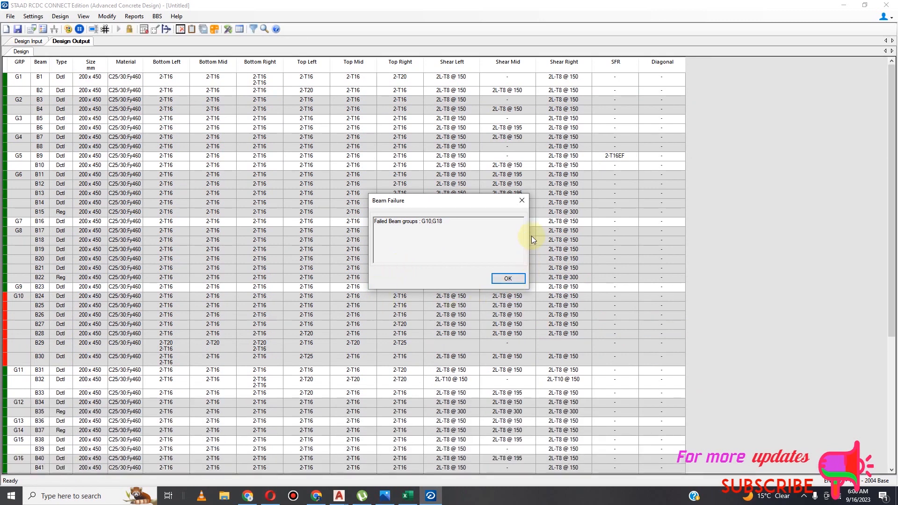
pyautogui.click(523, 201)
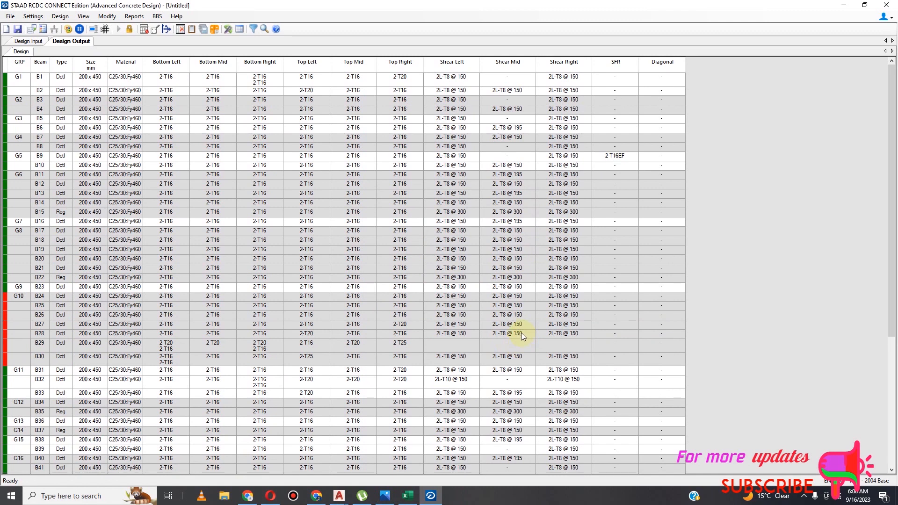
# Reopen failed beam group G10 for redesign and check its failure details with the new stirrup spacing.
pyautogui.scroll(-1, 534, 299)
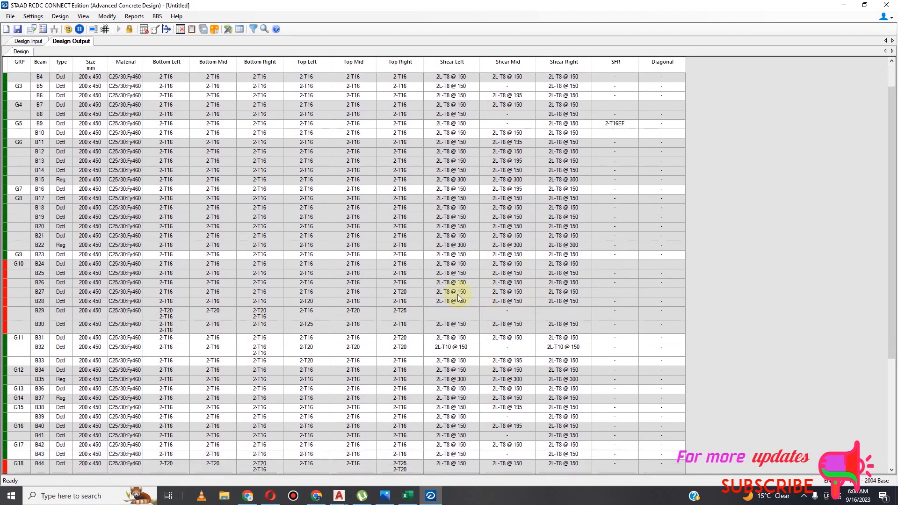
pyautogui.rightClick(25, 270)
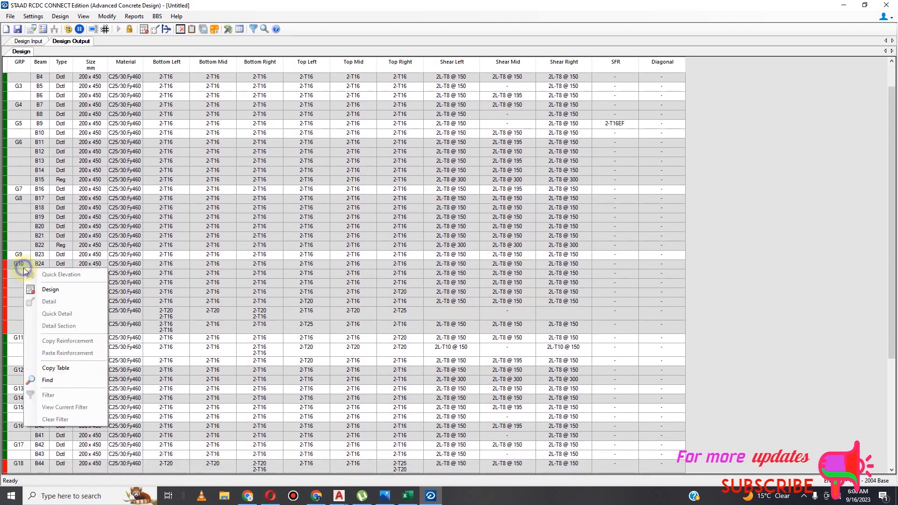
pyautogui.scroll(-2, 172, 276)
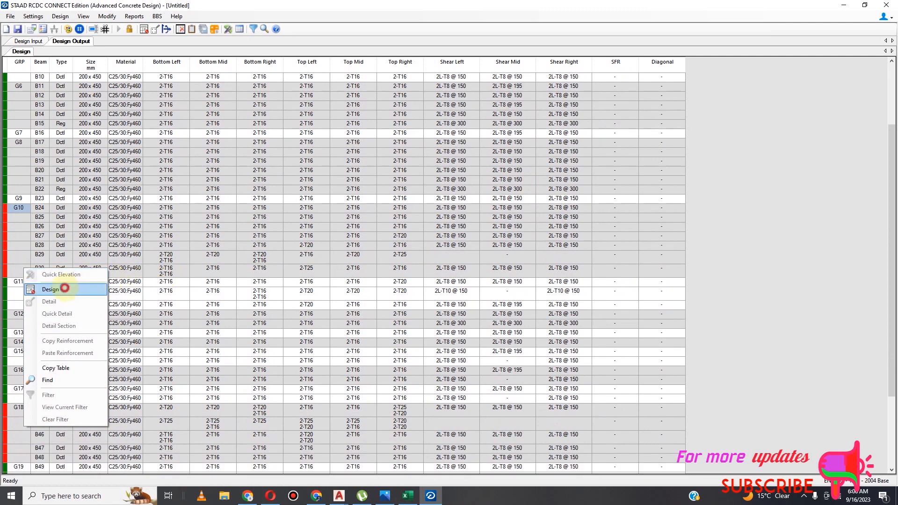
pyautogui.click(55, 289)
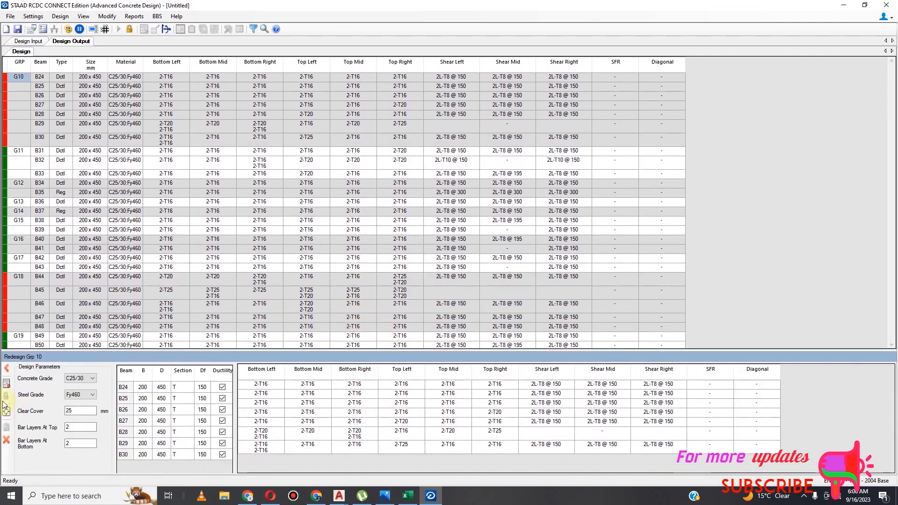
pyautogui.click(7, 382)
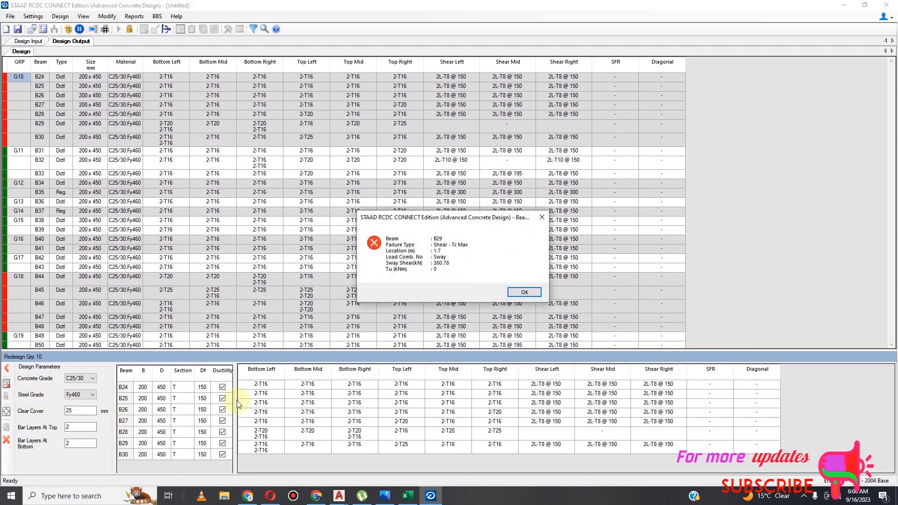
pyautogui.click(522, 293)
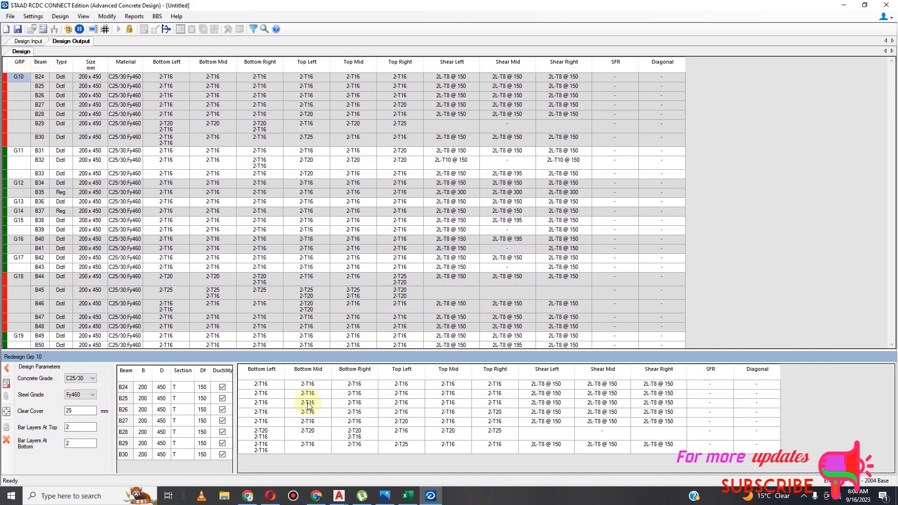
pyautogui.click(202, 387)
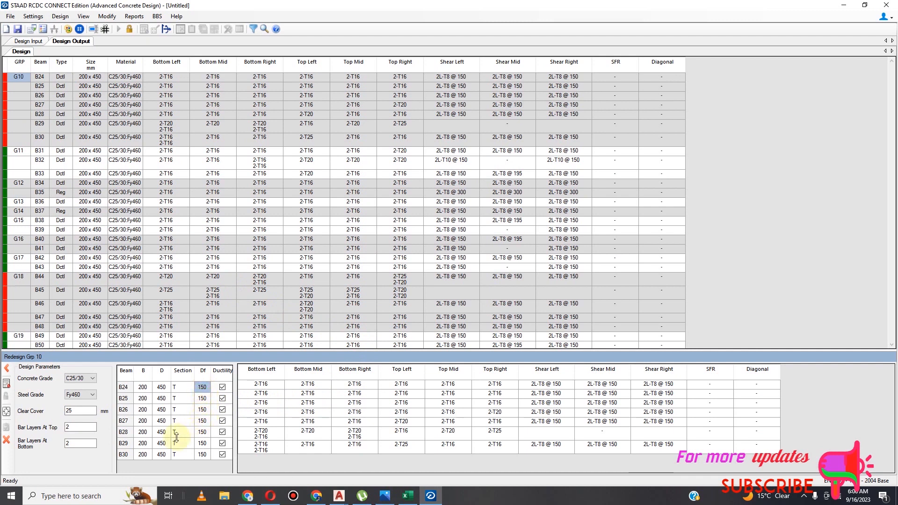
pyautogui.click(92, 396)
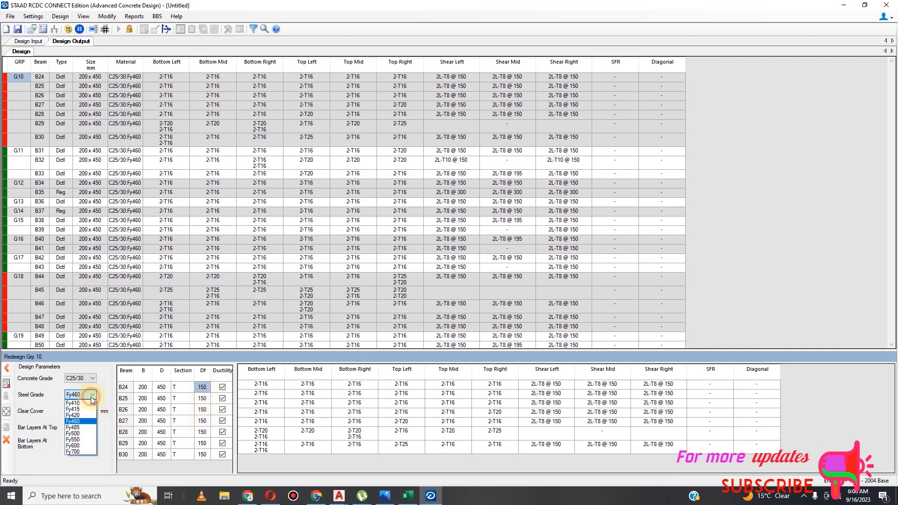
pyautogui.click(93, 395)
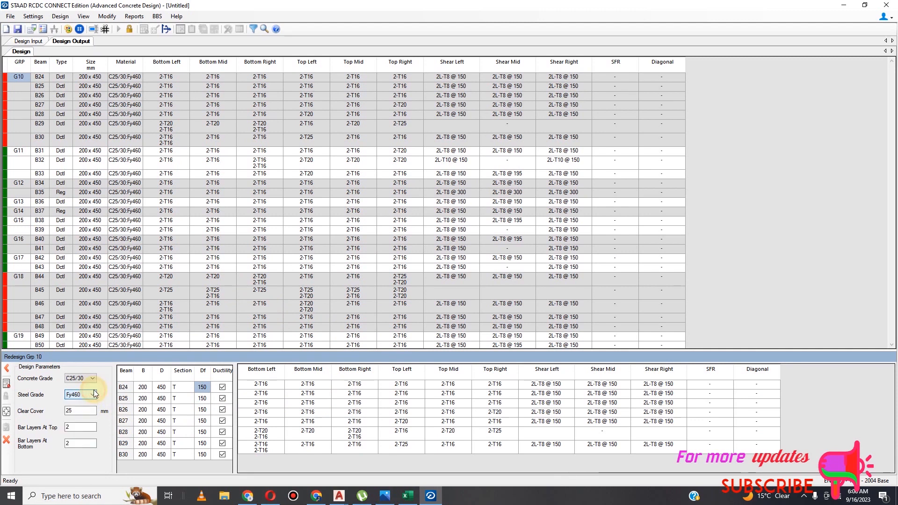
# Set the depth of beam B29 to 600 mm, redesign group G10 and accept the revised design.
pyautogui.click(161, 445)
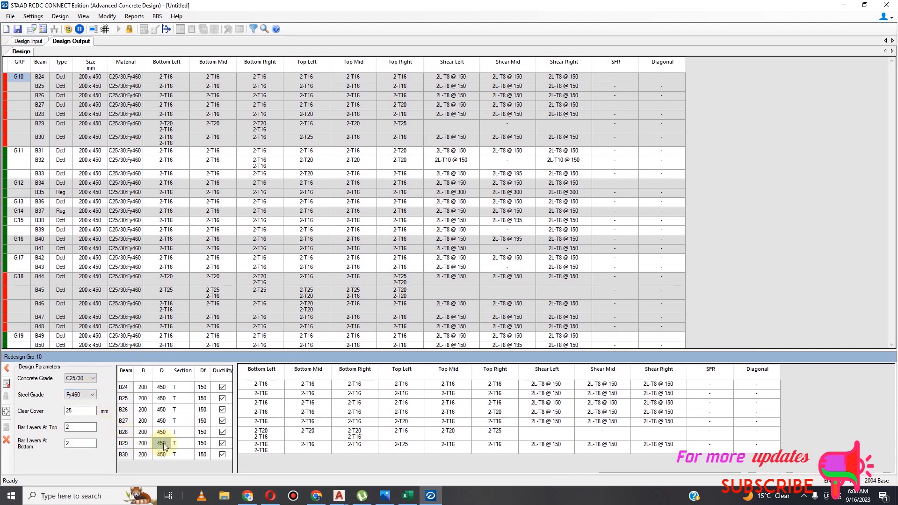
pyautogui.write('600')
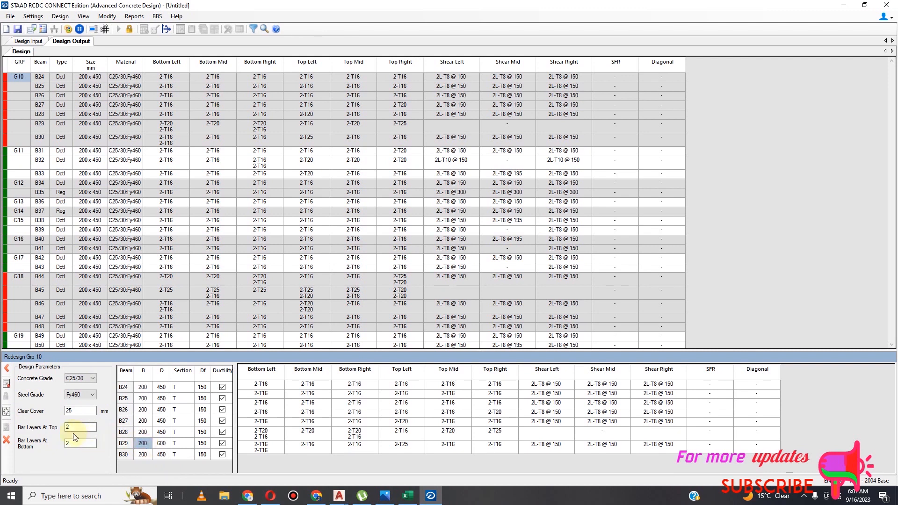
pyautogui.click(7, 385)
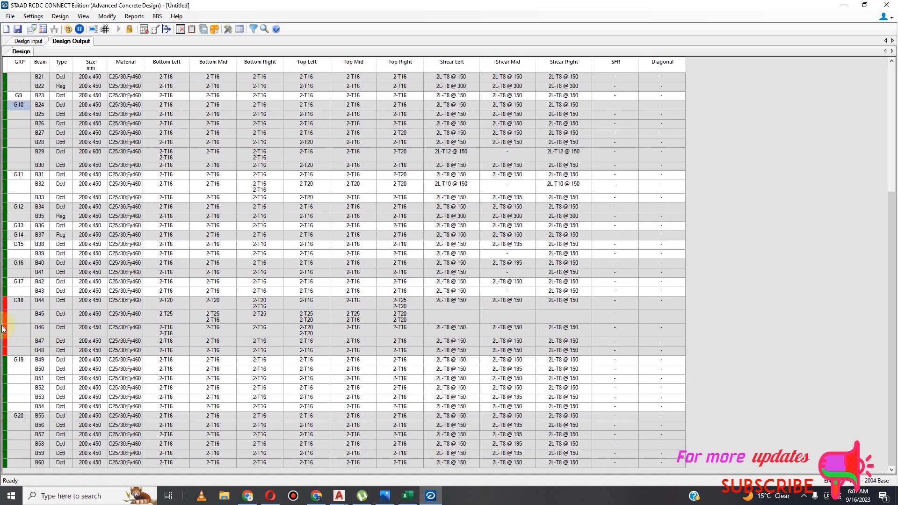
# Open failed beam group G18 for redesign and run its design to check the failure details.
pyautogui.click(12, 307)
pyautogui.rightClick(19, 307)
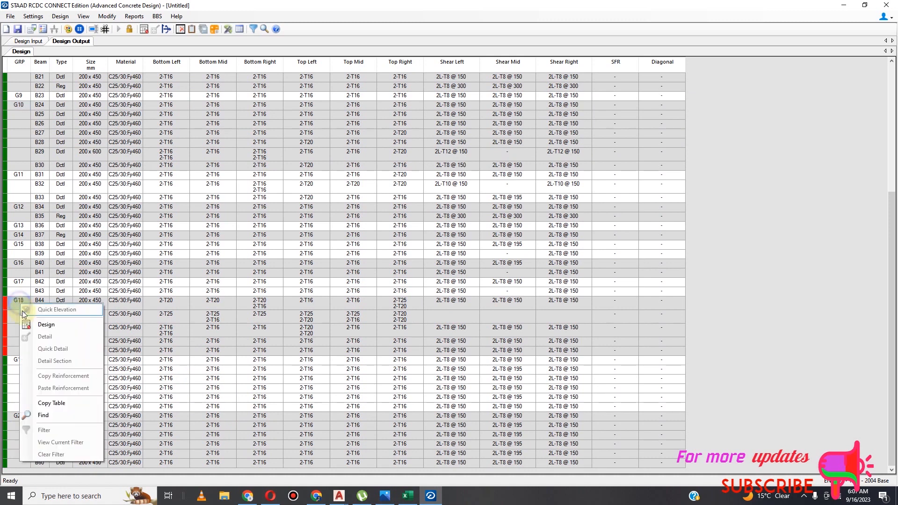
pyautogui.click(84, 367)
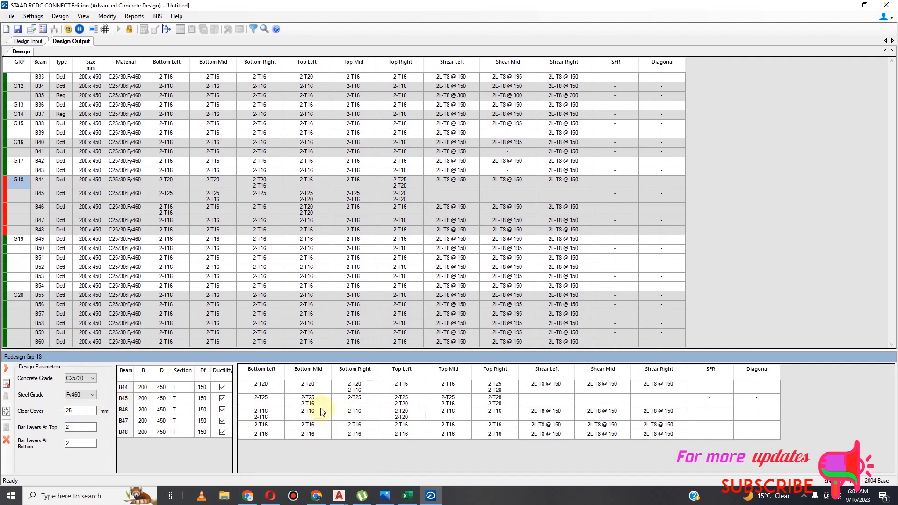
pyautogui.click(6, 384)
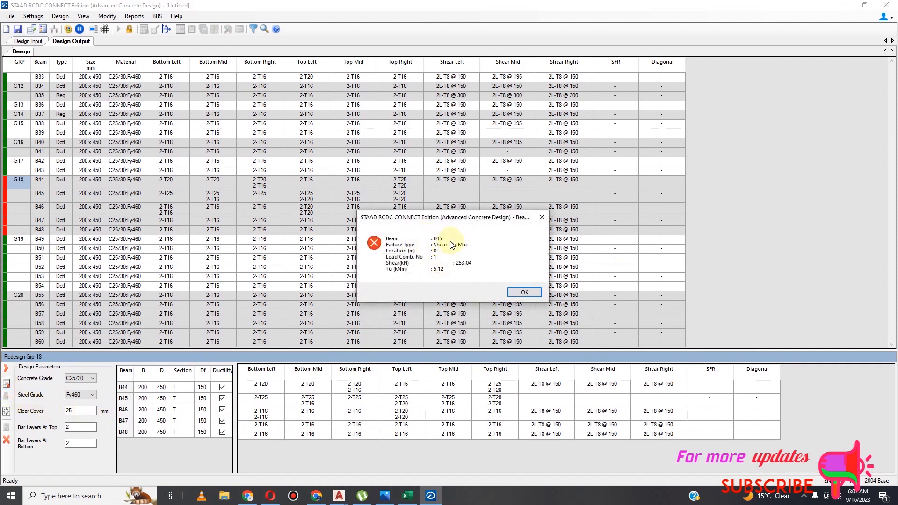
pyautogui.click(531, 295)
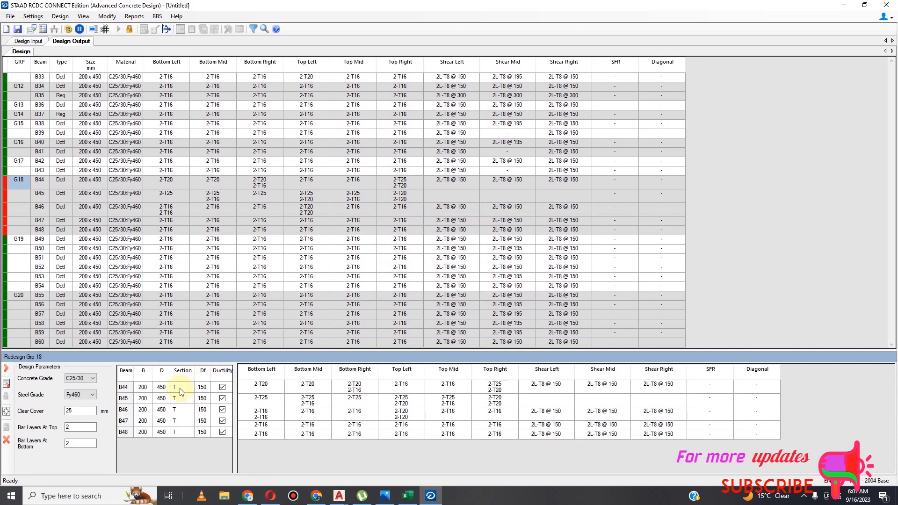
# Try redesigning group G18 with the depth of beam B45 set to 550 mm.
pyautogui.doubleClick(162, 399)
pyautogui.write('550')
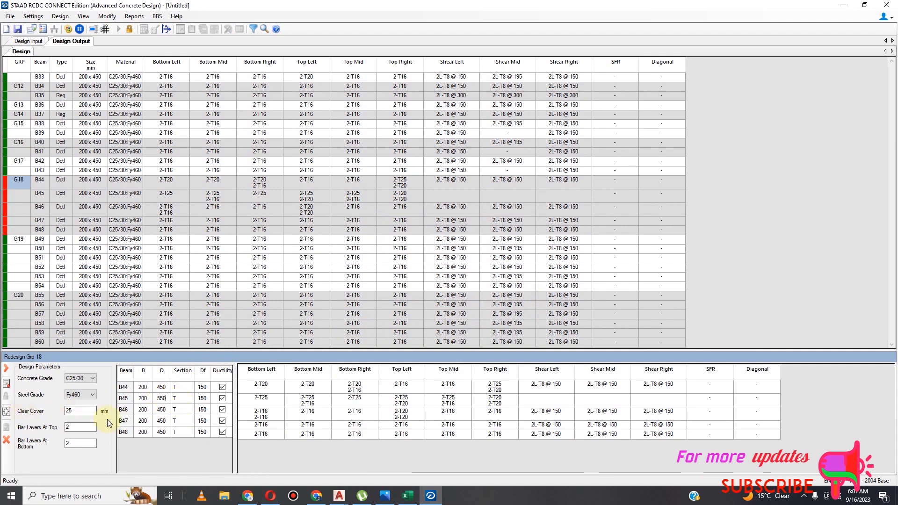
pyautogui.click(7, 384)
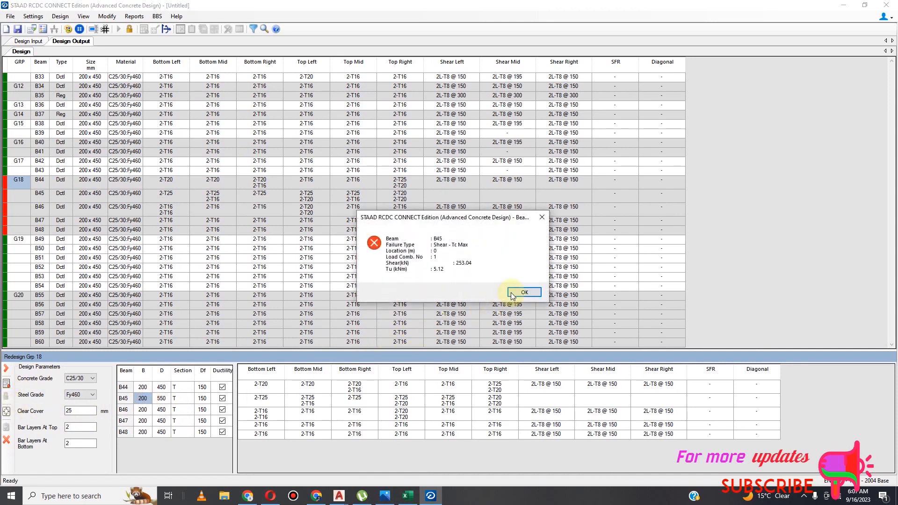
pyautogui.click(523, 293)
# Try redesigning group G18 with the depth of beam B45 set to 600 mm.
pyautogui.click(162, 401)
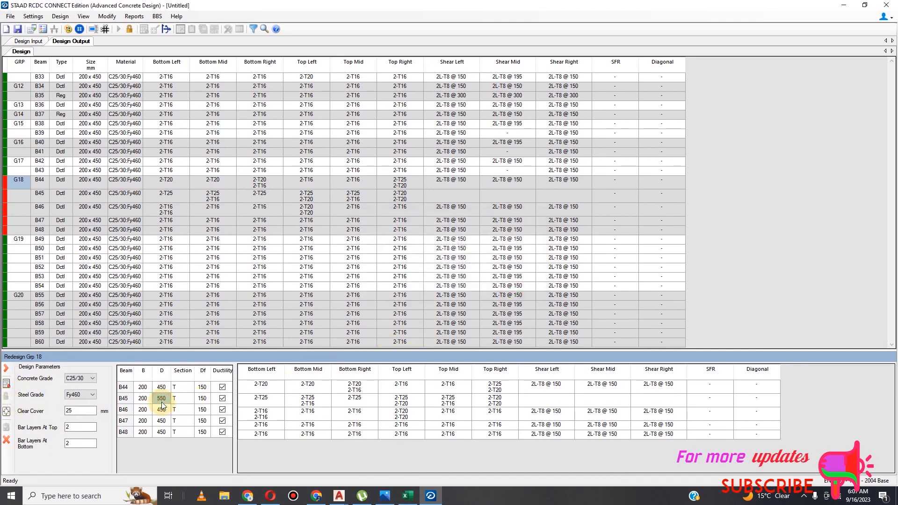
pyautogui.write('600')
pyautogui.click(143, 398)
pyautogui.click(6, 384)
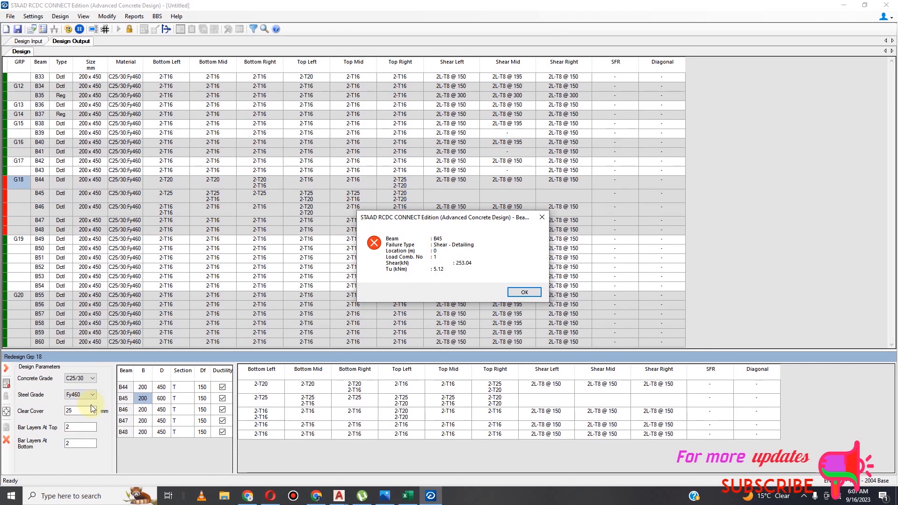
pyautogui.click(521, 294)
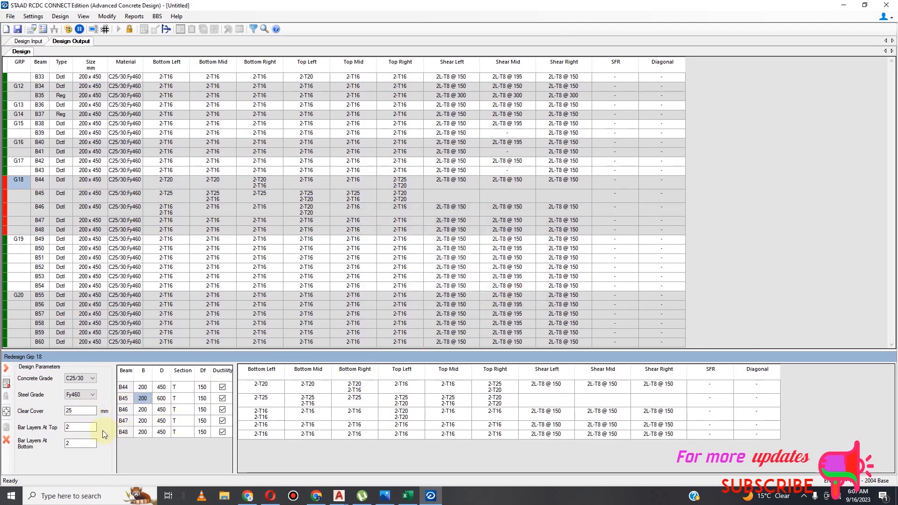
# Try redesigning group G18 with its steel grade changed to Fy500.
pyautogui.click(93, 396)
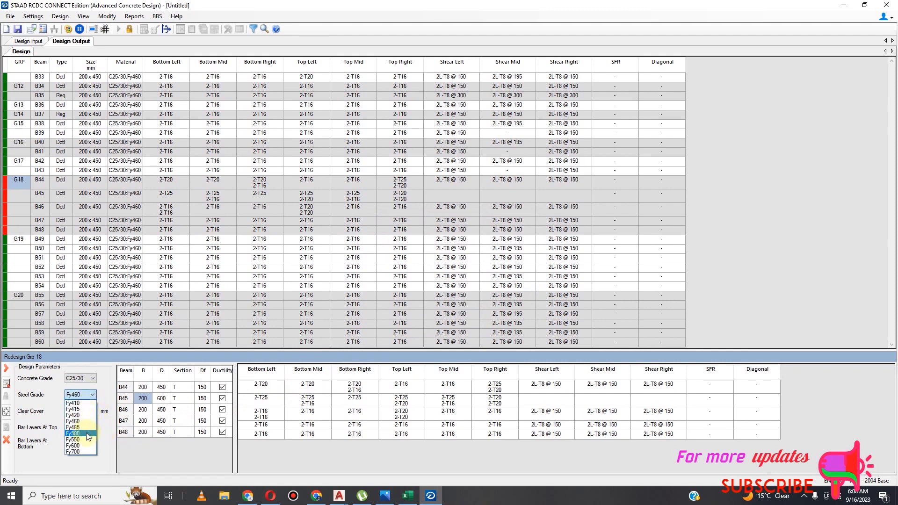
pyautogui.click(73, 434)
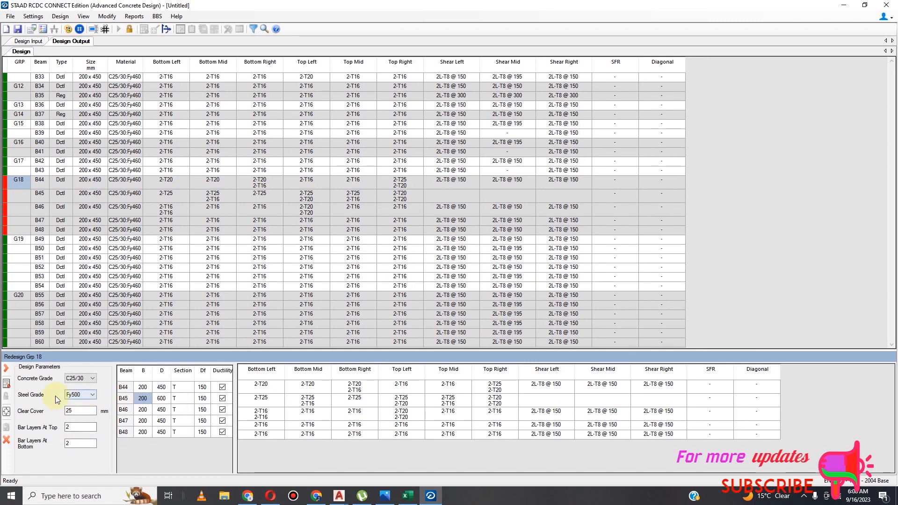
pyautogui.click(6, 384)
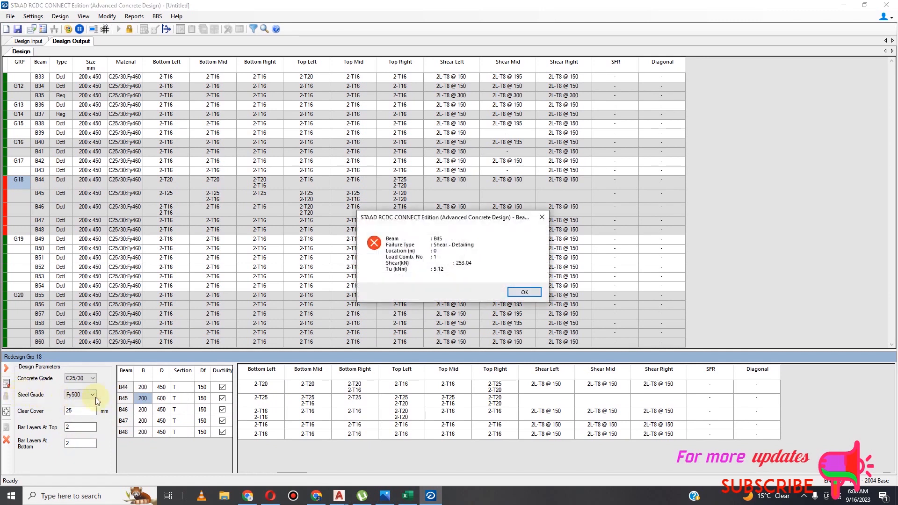
pyautogui.click(515, 293)
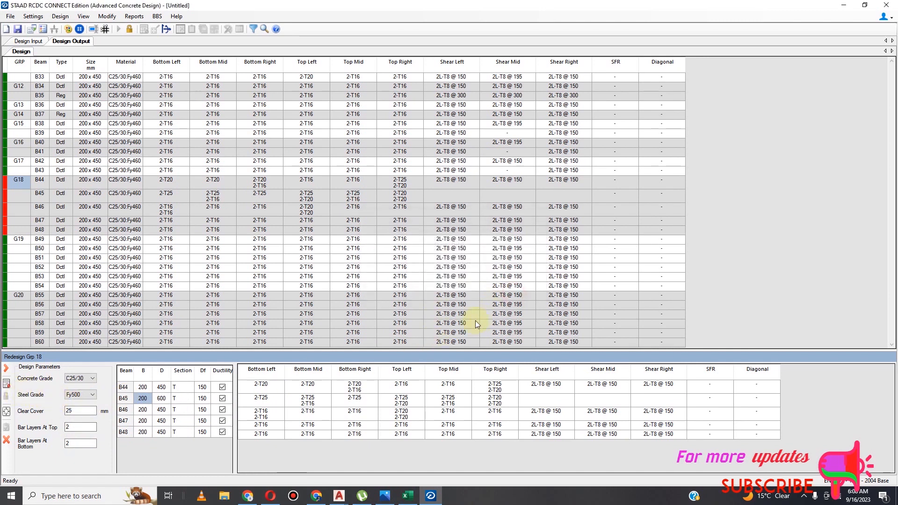
# Unlock the beam design, discarding its results, and set the minimum stirrup spacing to 100 mm in the general and reinforcement settings.
pyautogui.click(131, 31)
pyautogui.click(482, 289)
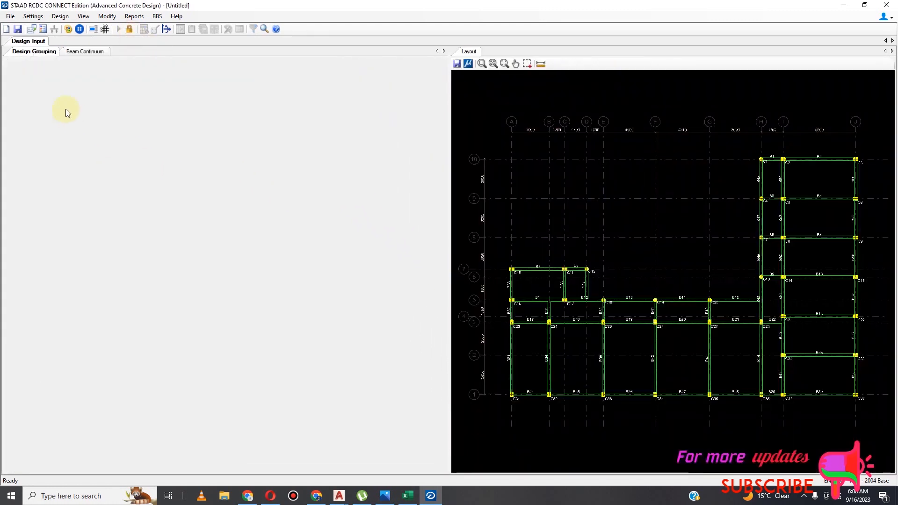
pyautogui.click(33, 16)
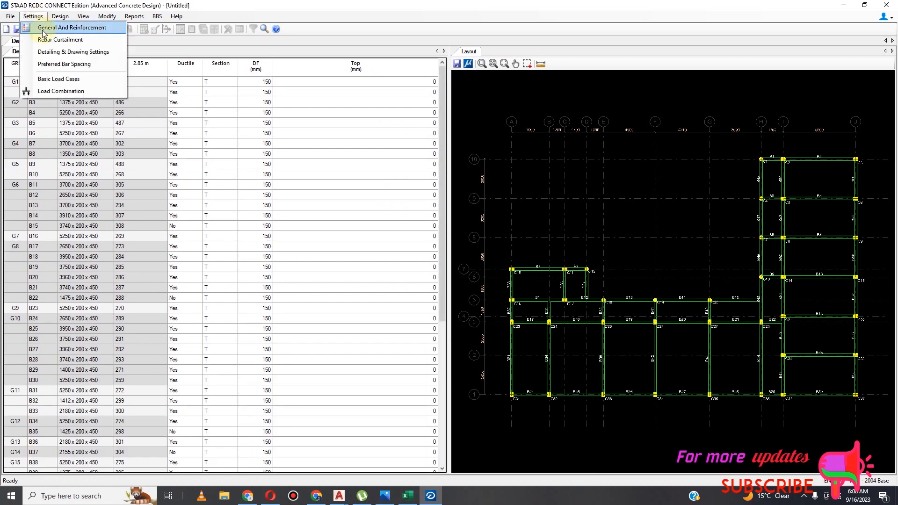
pyautogui.click(72, 29)
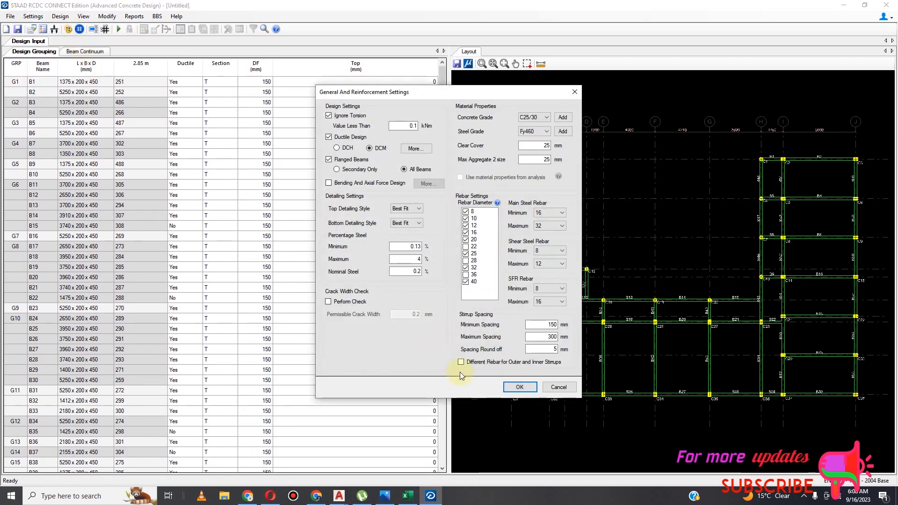
pyautogui.doubleClick(551, 325)
pyautogui.write('1')
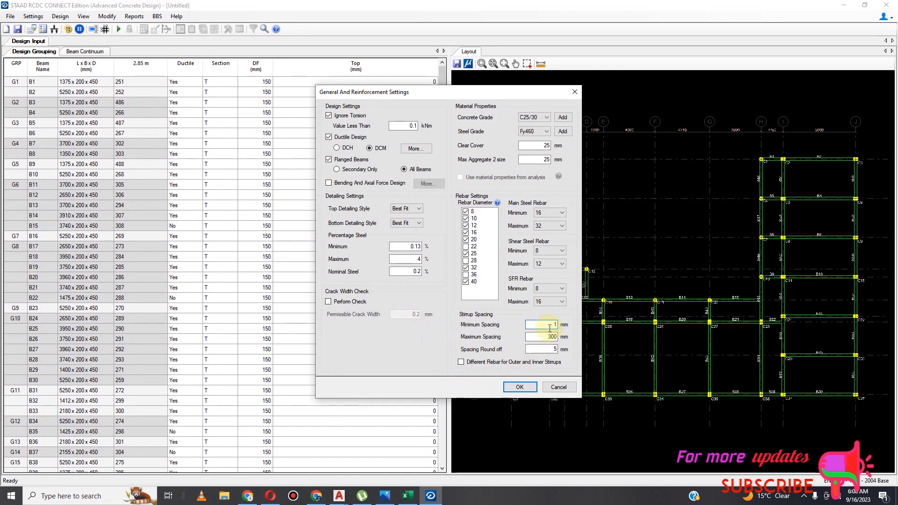
pyautogui.write('00')
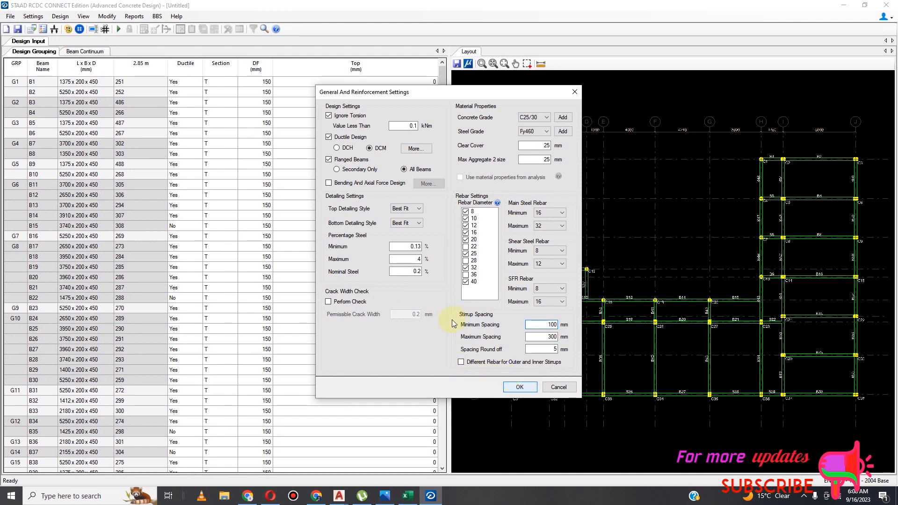
pyautogui.click(520, 387)
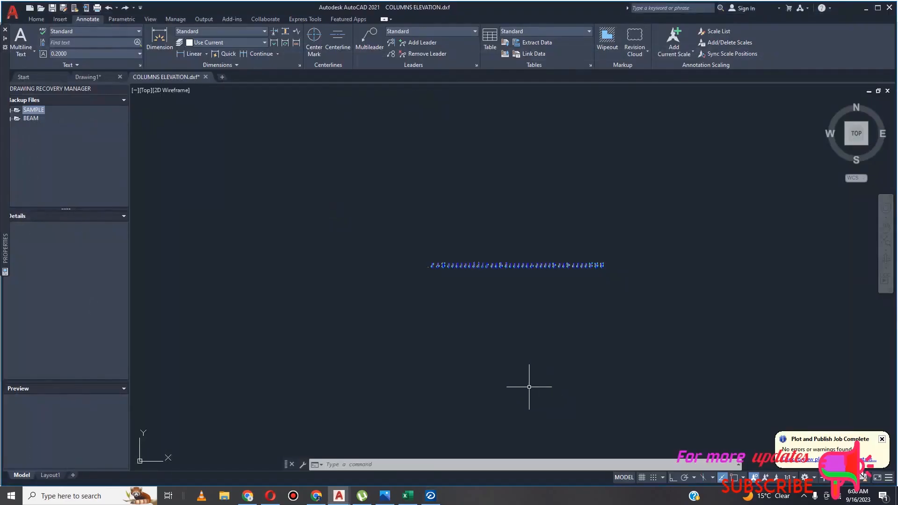
# Return to STAAD RCDC, rerun the automatic beam design and dismiss the beam failure summary.
pyautogui.click(430, 496)
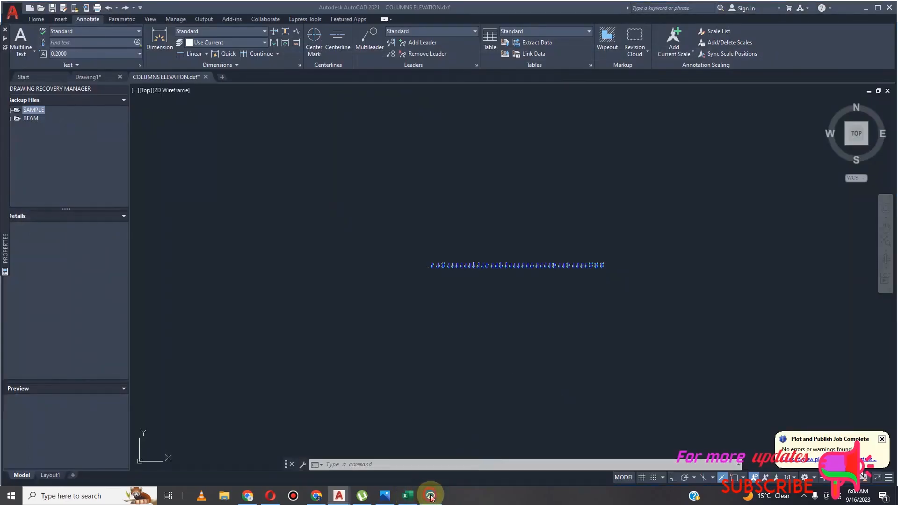
pyautogui.click(118, 29)
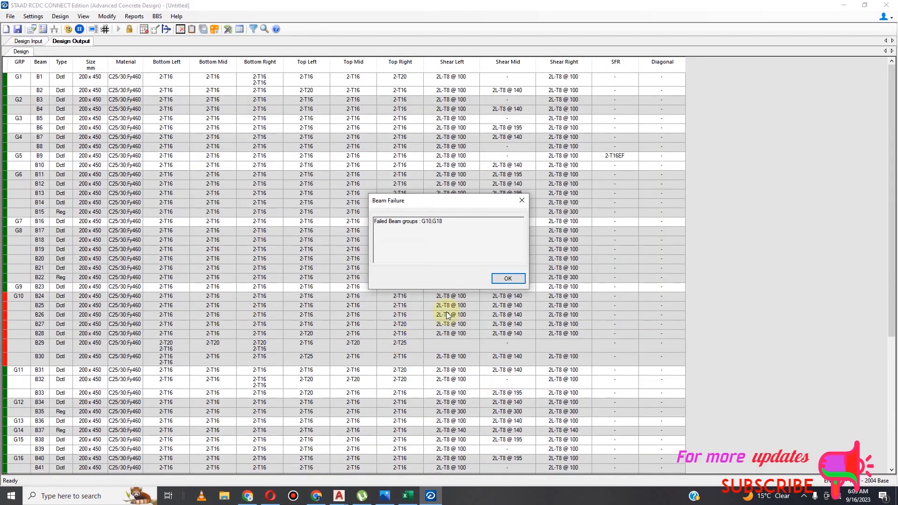
pyautogui.click(508, 279)
# Open failed beam group G10 for redesign and check its failure details with the 100 mm stirrup spacing.
pyautogui.click(17, 299)
pyautogui.rightClick(15, 300)
pyautogui.click(46, 320)
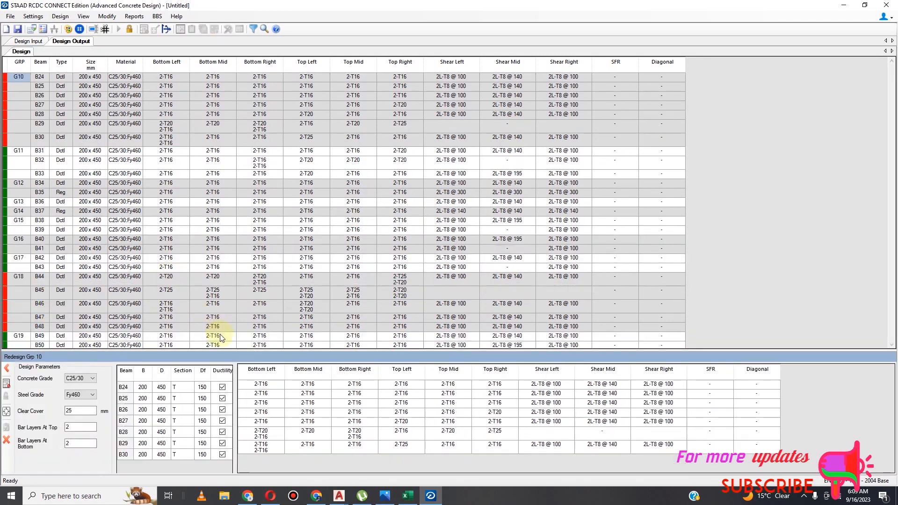
pyautogui.click(8, 387)
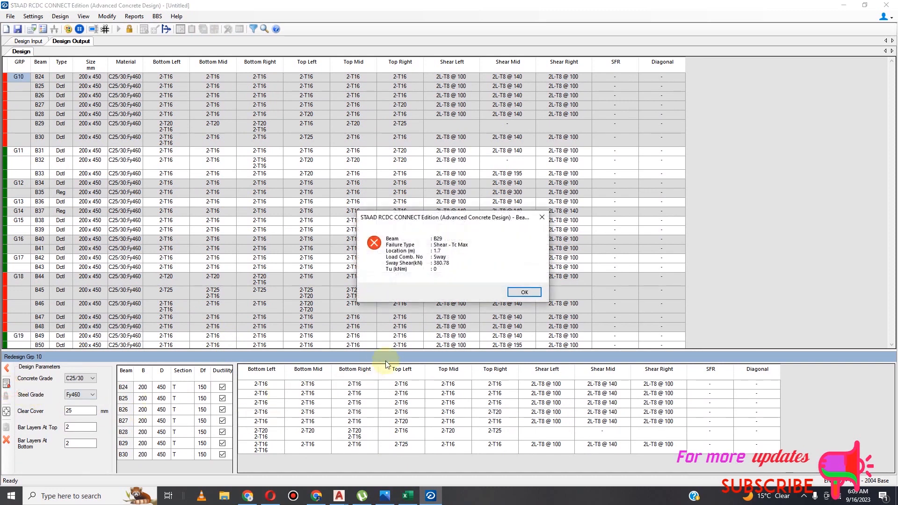
pyautogui.click(524, 293)
# Set the depth of beam B29 to 600 mm, redesign group G10 and apply the new design to the output table.
pyautogui.click(166, 444)
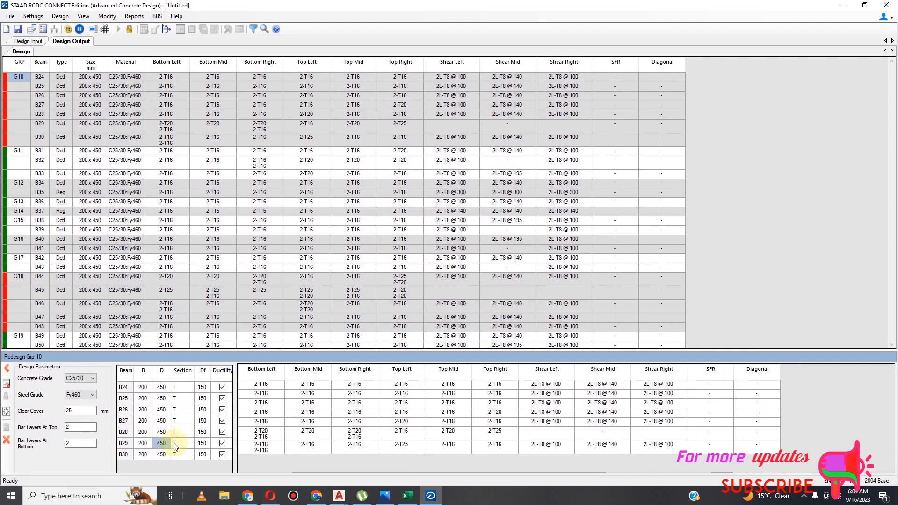
pyautogui.write('600')
pyautogui.press('Up')
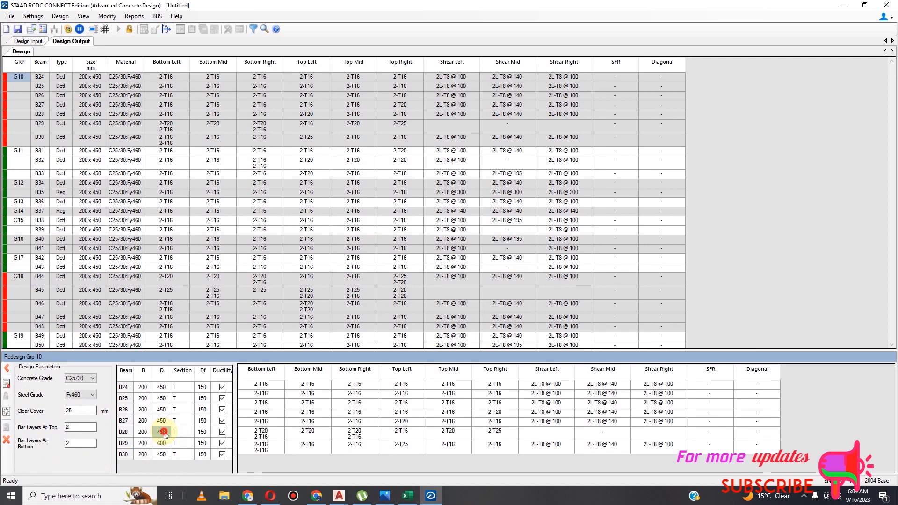
pyautogui.click(6, 384)
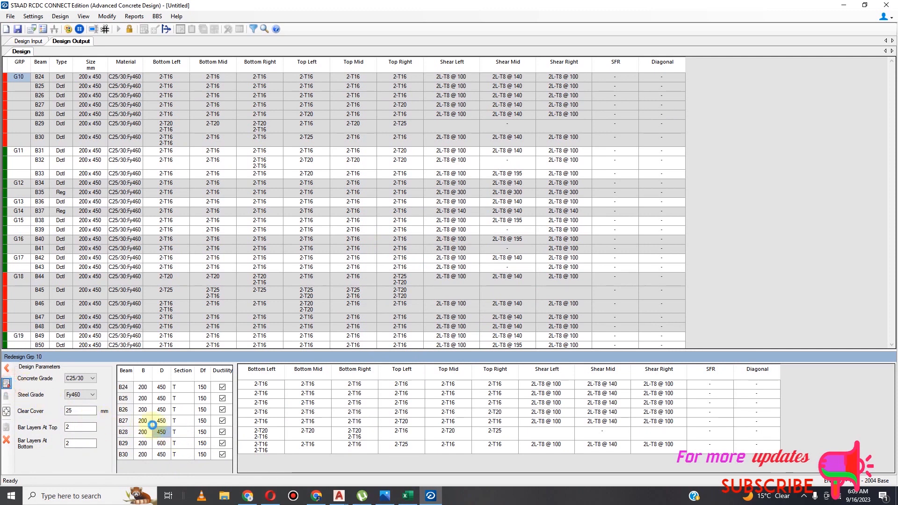
pyautogui.click(6, 428)
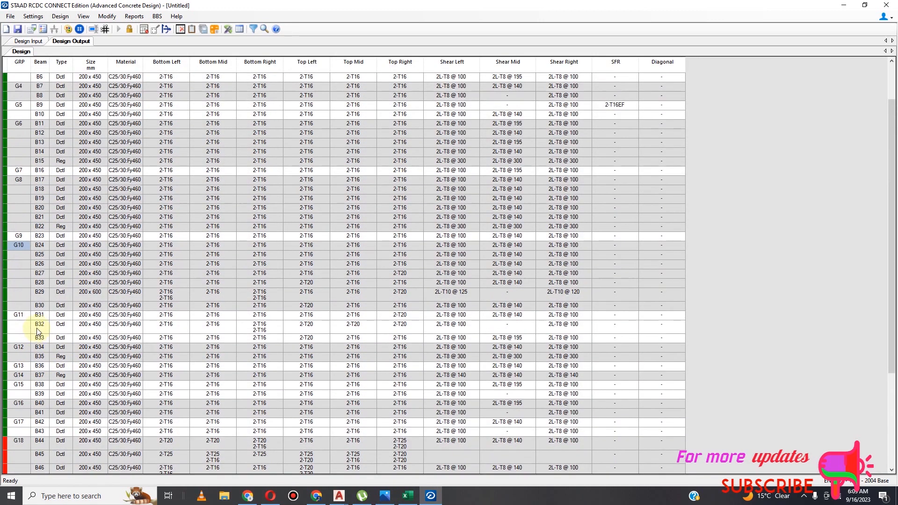
# Review the beam design table, open failed group G18 for redesign and check its failure details.
pyautogui.scroll(-5, 38, 330)
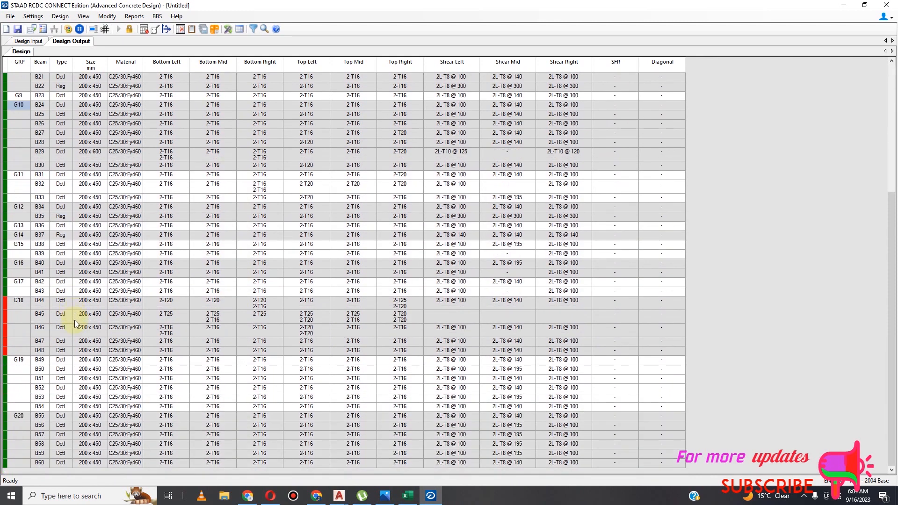
pyautogui.scroll(6, 75, 323)
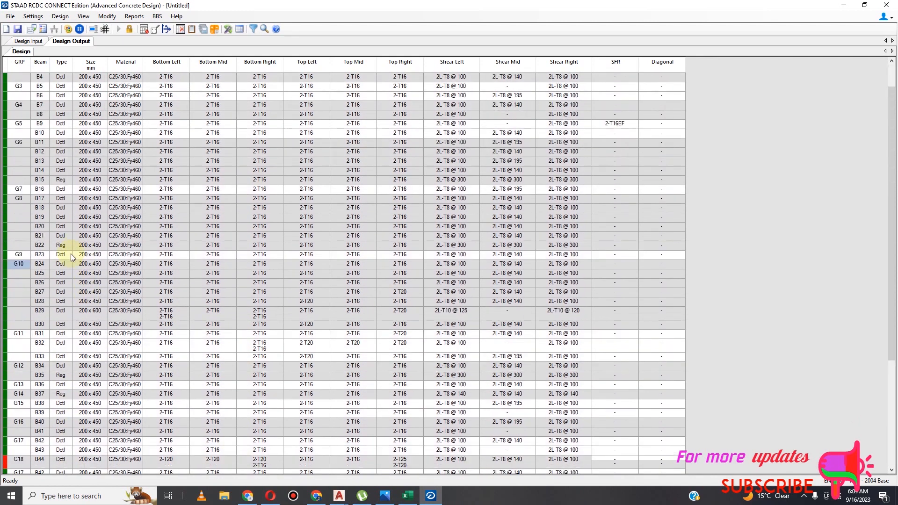
pyautogui.scroll(-6, 71, 253)
pyautogui.click(24, 301)
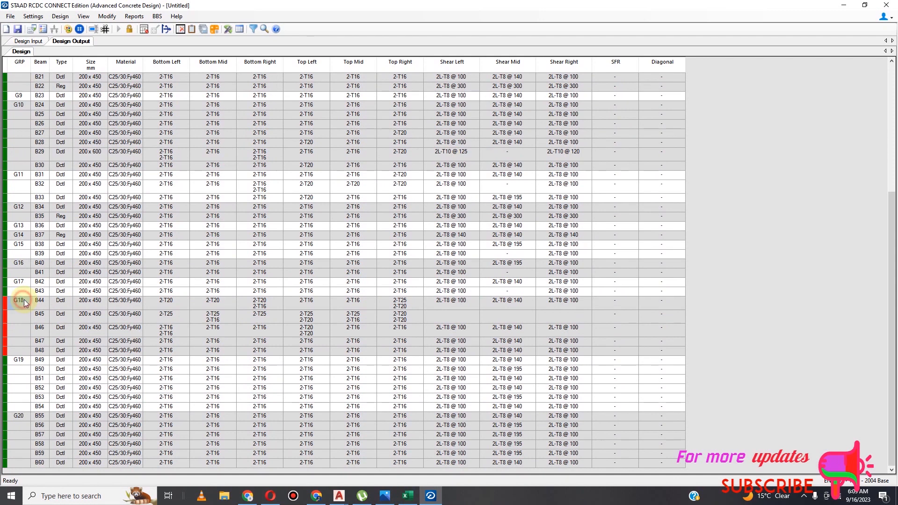
pyautogui.rightClick(24, 301)
pyautogui.click(50, 318)
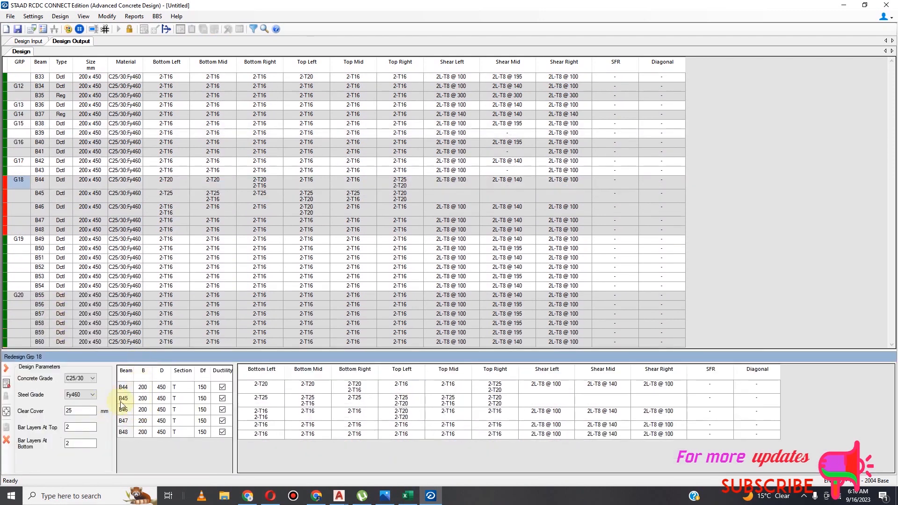
pyautogui.click(6, 384)
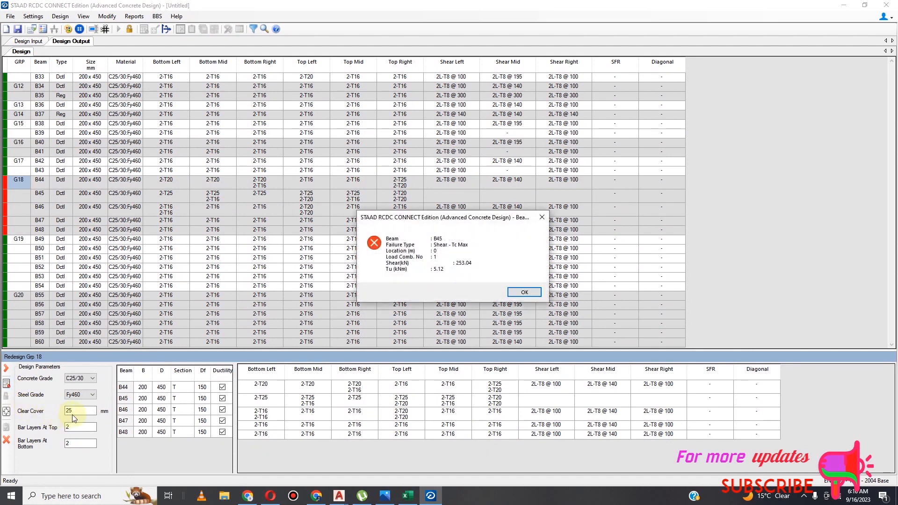
# Try a depth of 600 mm for beam B47, redesign group G18 and dismiss its failure details.
pyautogui.click(518, 292)
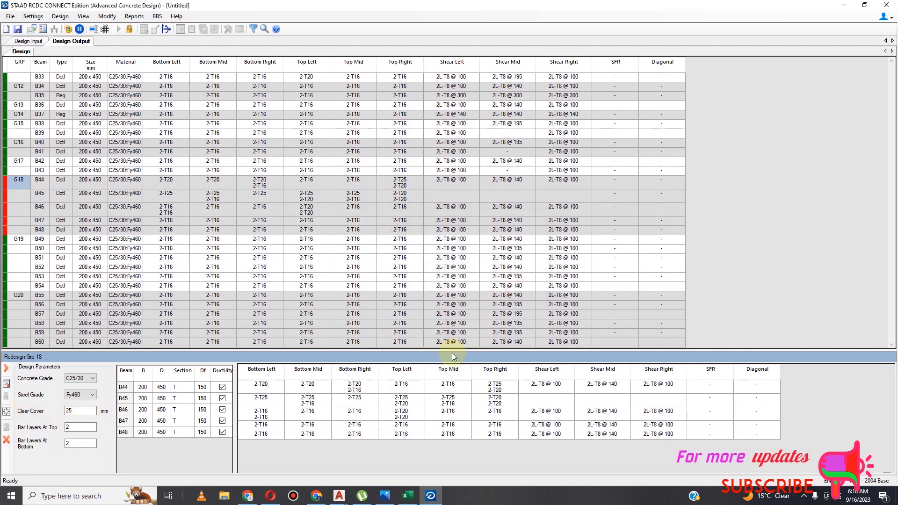
pyautogui.click(159, 424)
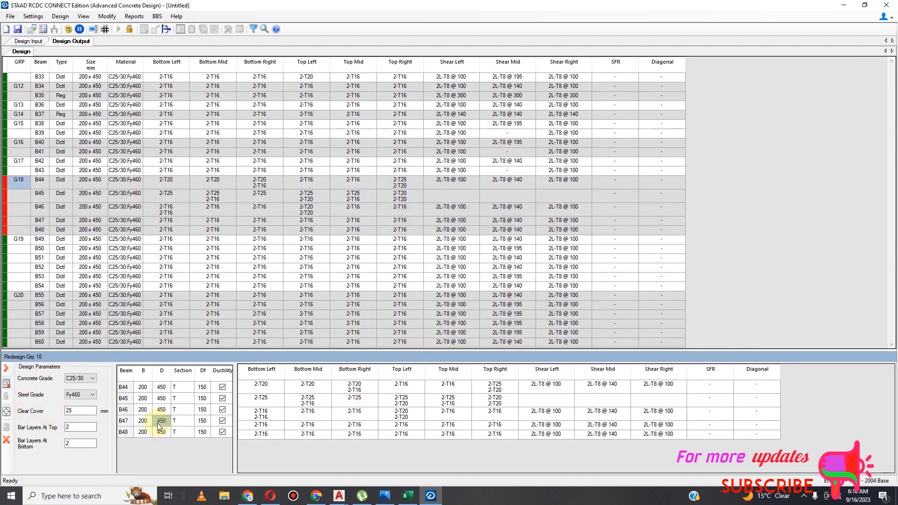
pyautogui.write('600')
pyautogui.click(7, 385)
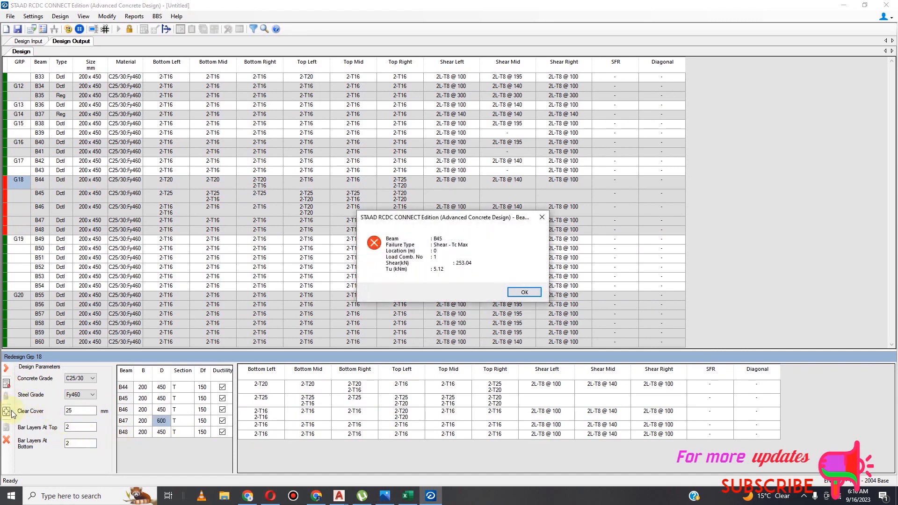
pyautogui.click(524, 292)
# Try a width of 250 mm for beam B47, redesign group G18 and dismiss its failure details.
pyautogui.click(143, 422)
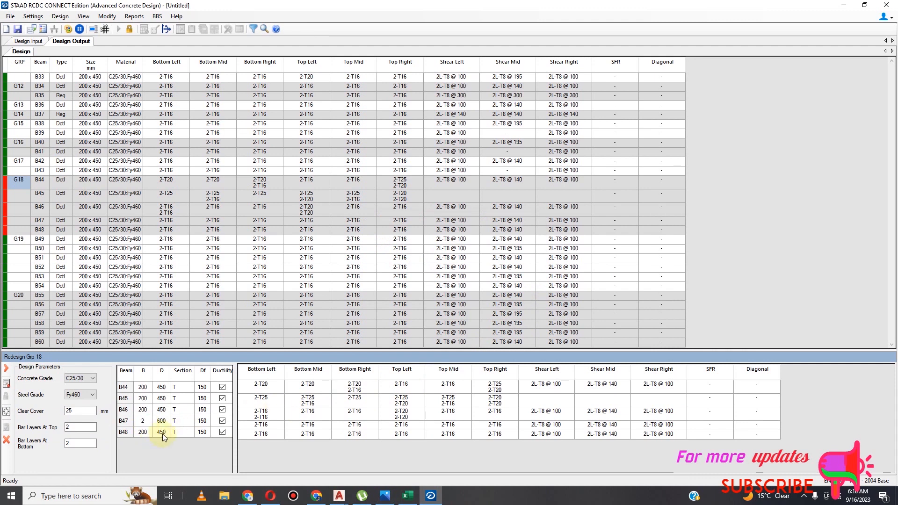
pyautogui.write('250')
pyautogui.click(161, 421)
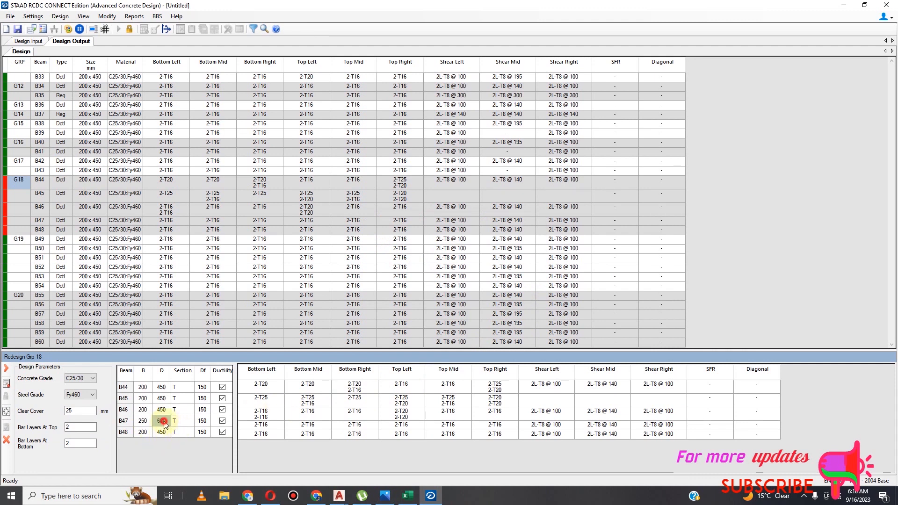
pyautogui.click(6, 386)
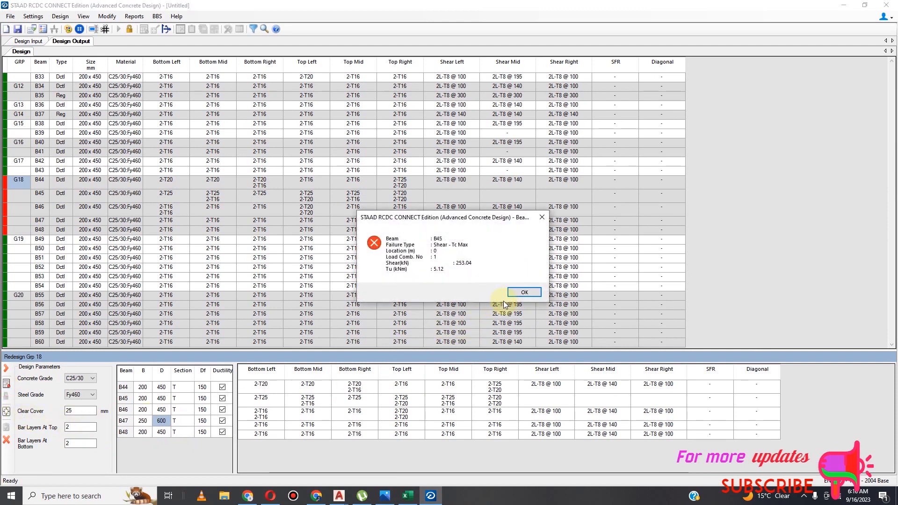
pyautogui.click(513, 293)
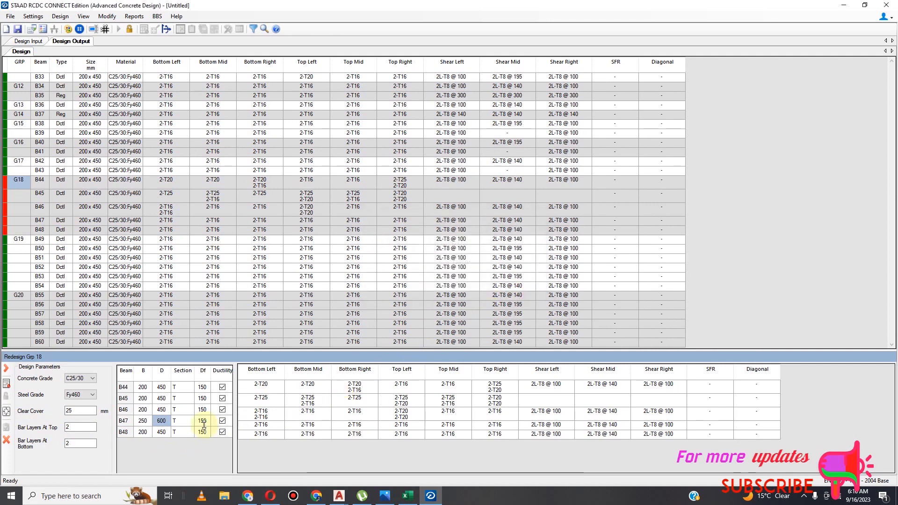
# Reduce the trial width of beam B47 to 225 mm and redesign group G18.
pyautogui.doubleClick(161, 423)
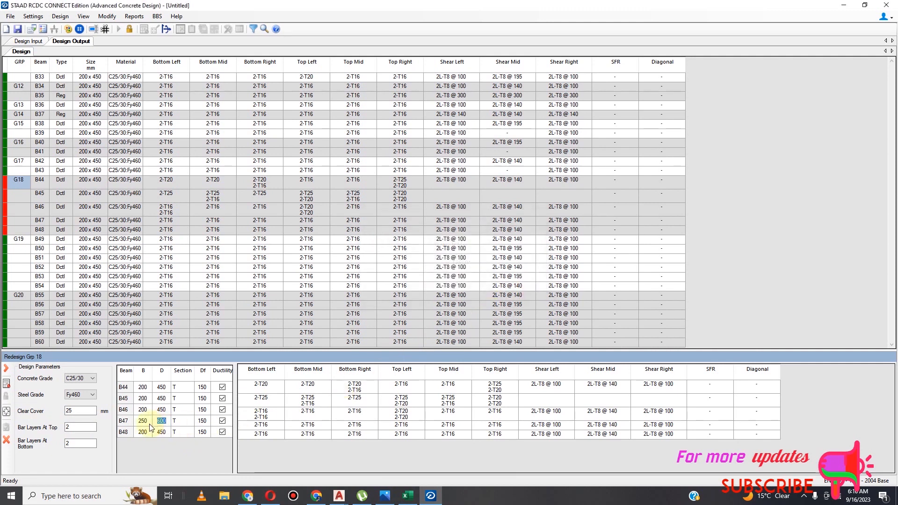
pyautogui.doubleClick(143, 422)
pyautogui.write('2')
pyautogui.click(7, 385)
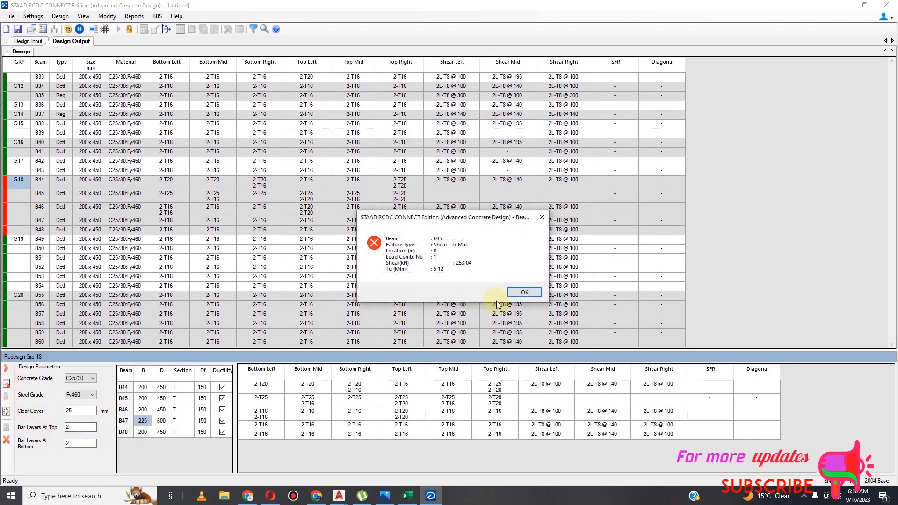
pyautogui.click(520, 293)
# Try concrete grade C30/37 and steel grade Fy500 for group G18 and run the redesign.
pyautogui.doubleClick(143, 422)
pyautogui.click(160, 421)
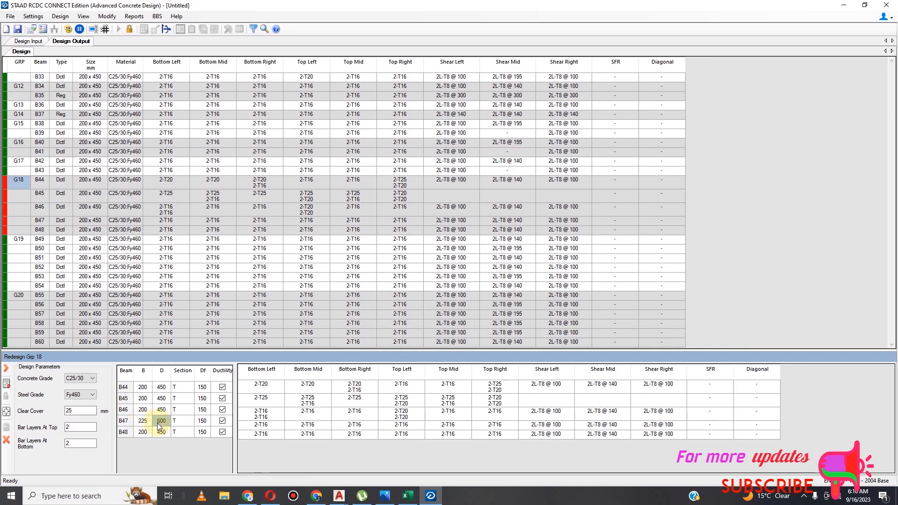
pyautogui.click(95, 378)
pyautogui.click(90, 411)
pyautogui.click(92, 395)
pyautogui.click(92, 434)
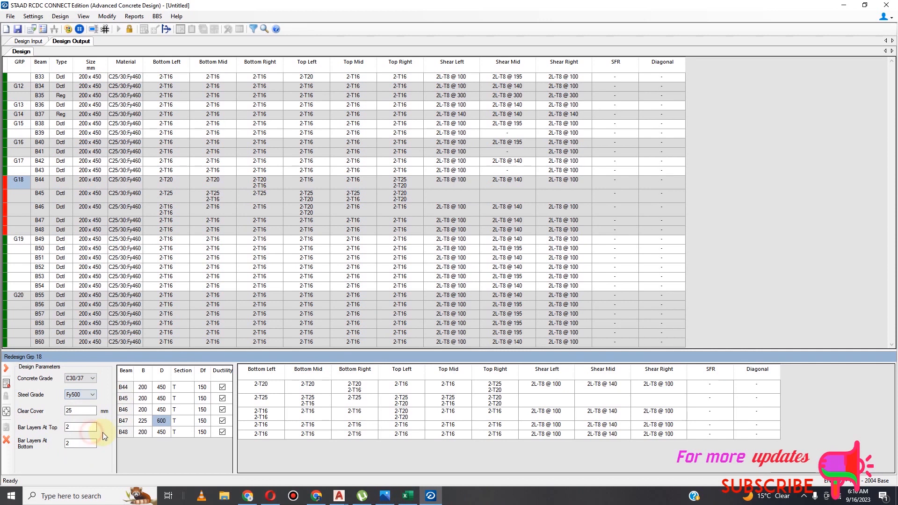
pyautogui.click(7, 384)
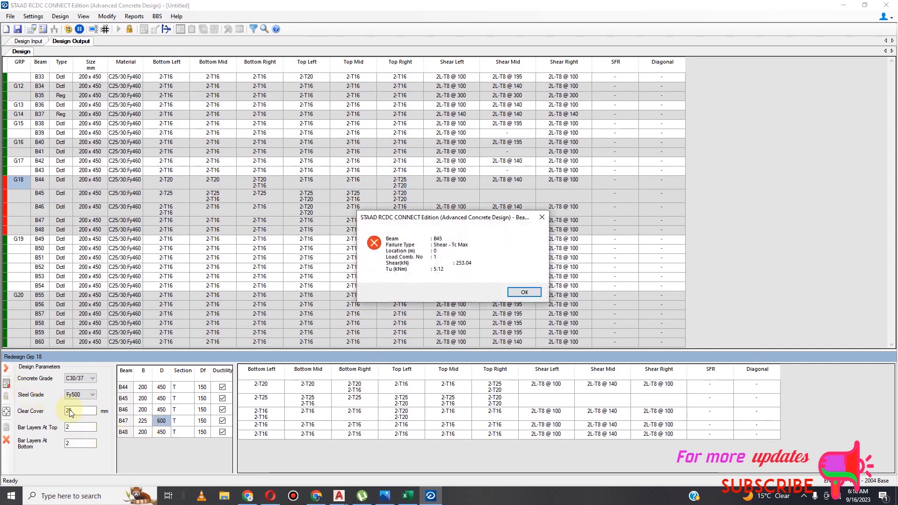
pyautogui.click(523, 293)
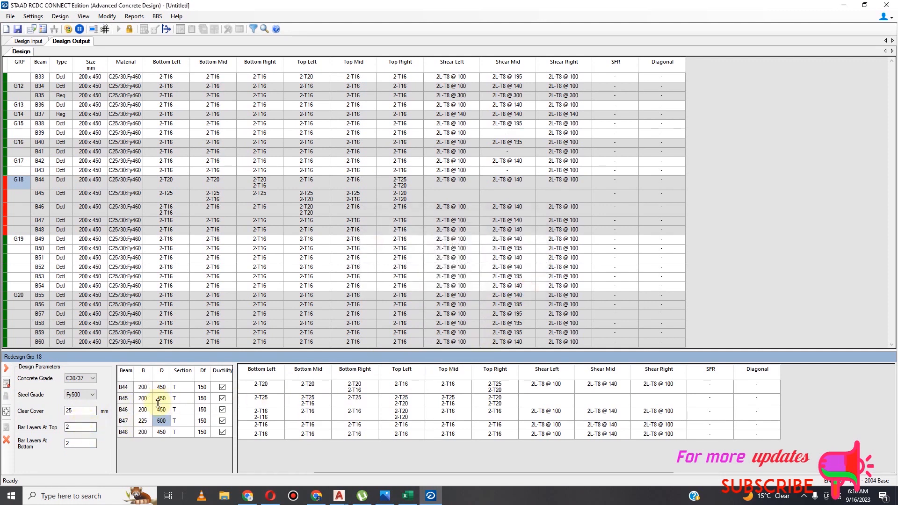
# Raise the trial steel grade of group G18 to Fy550 and redesign the group.
pyautogui.click(92, 395)
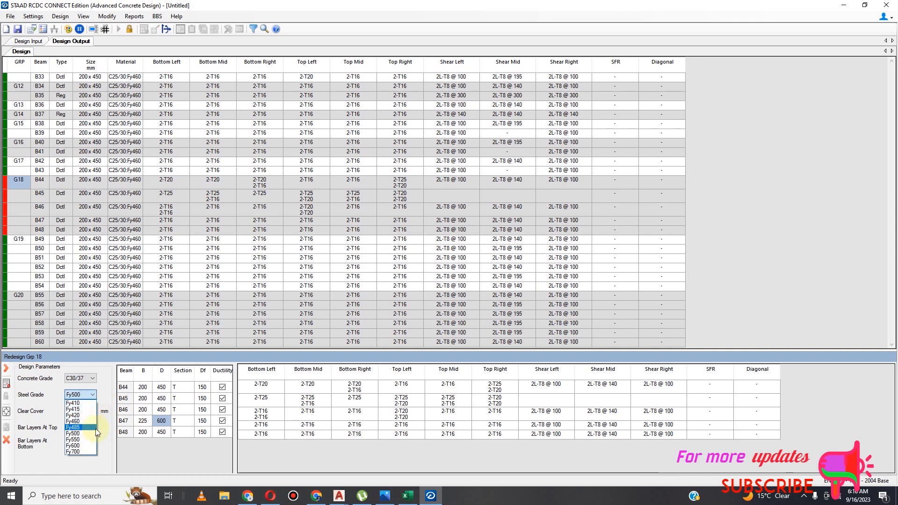
pyautogui.click(91, 438)
pyautogui.click(160, 410)
pyautogui.click(90, 396)
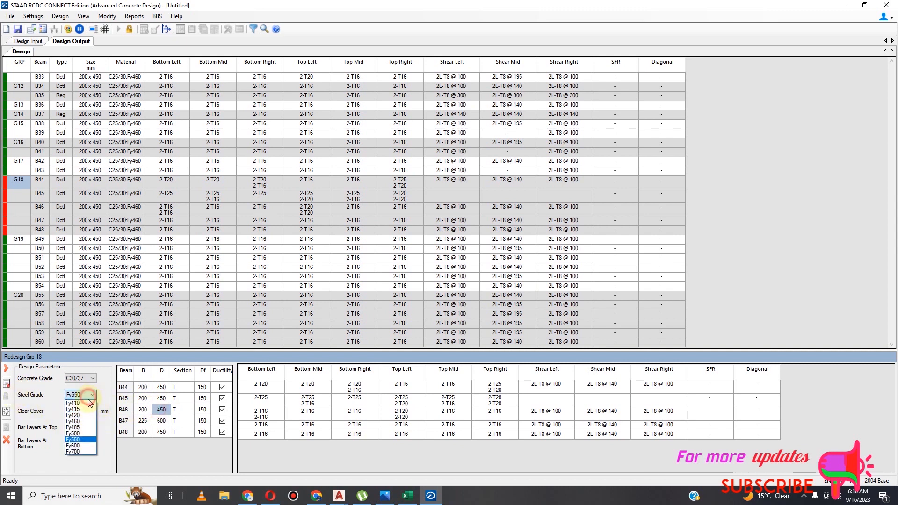
pyautogui.click(143, 400)
pyautogui.click(7, 387)
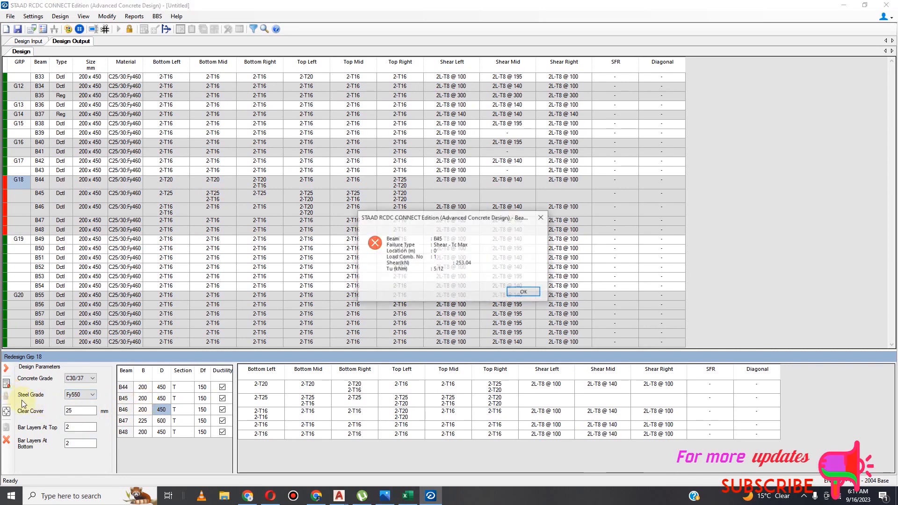
pyautogui.click(519, 294)
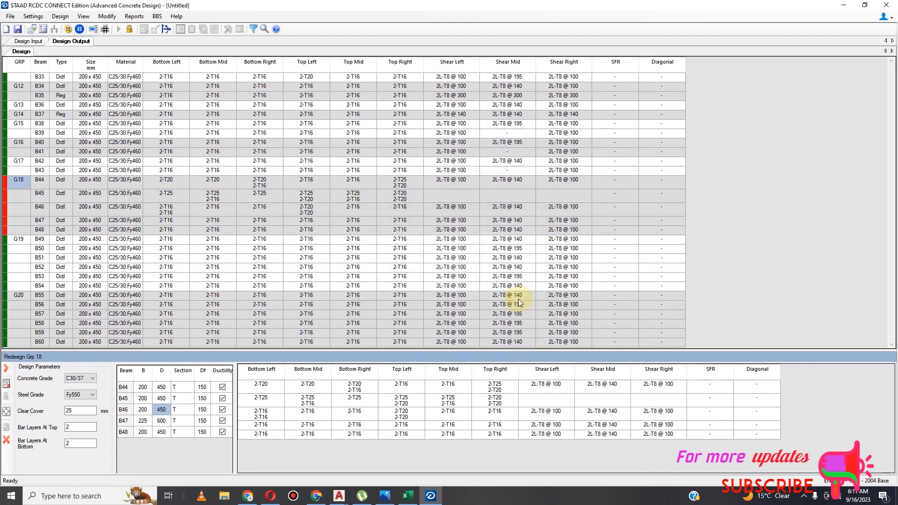
# Recheck the failure details of group G18 and inspect the shear and SFR results of its beams.
pyautogui.click(665, 425)
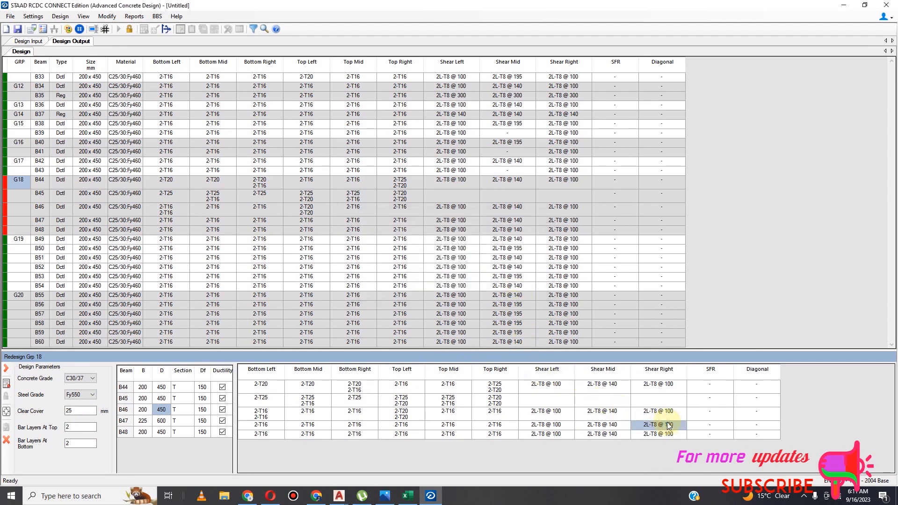
pyautogui.click(7, 384)
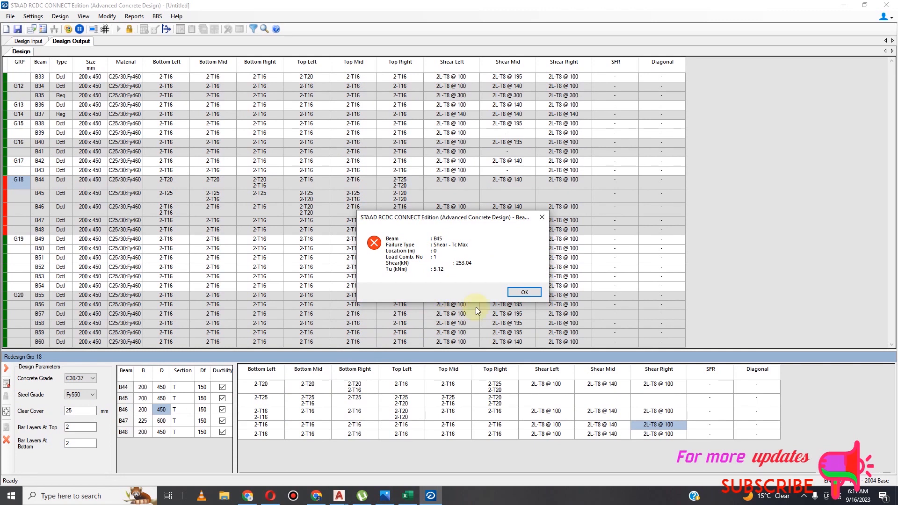
pyautogui.click(526, 292)
pyautogui.click(706, 424)
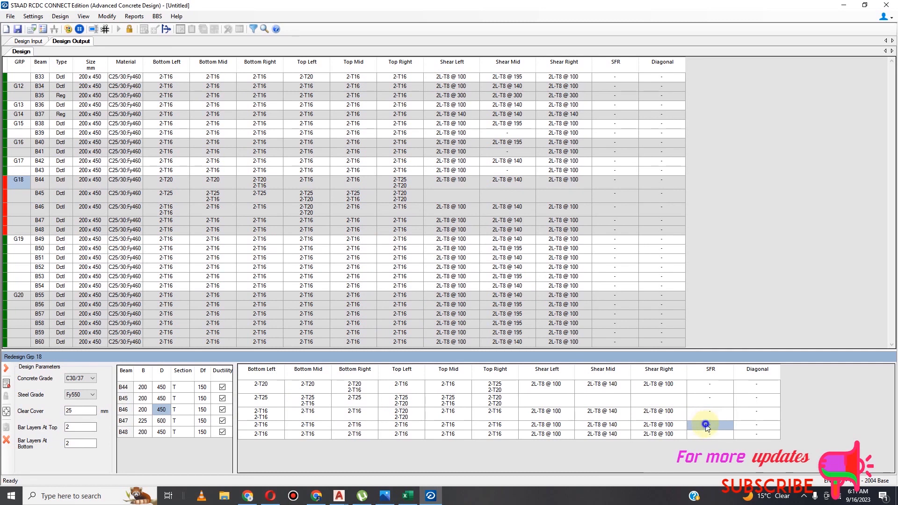
pyautogui.click(703, 410)
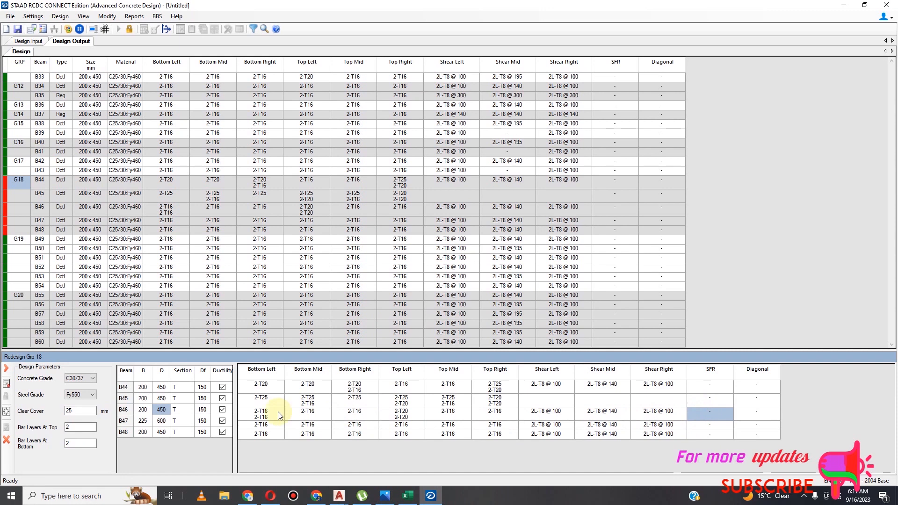
# Try a width of 300 mm for beam B47, redesign group G18 and check its failure details.
pyautogui.click(174, 410)
pyautogui.click(161, 423)
pyautogui.click(140, 422)
pyautogui.click(145, 423)
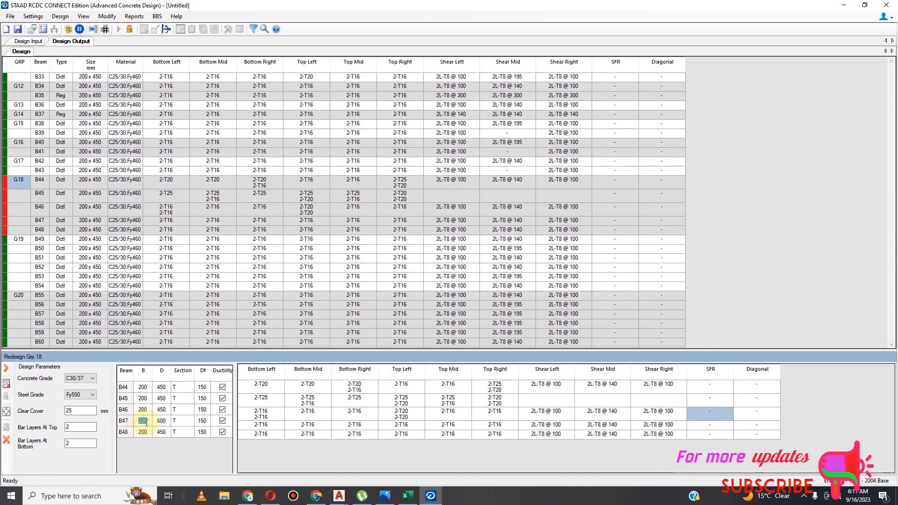
pyautogui.write('300')
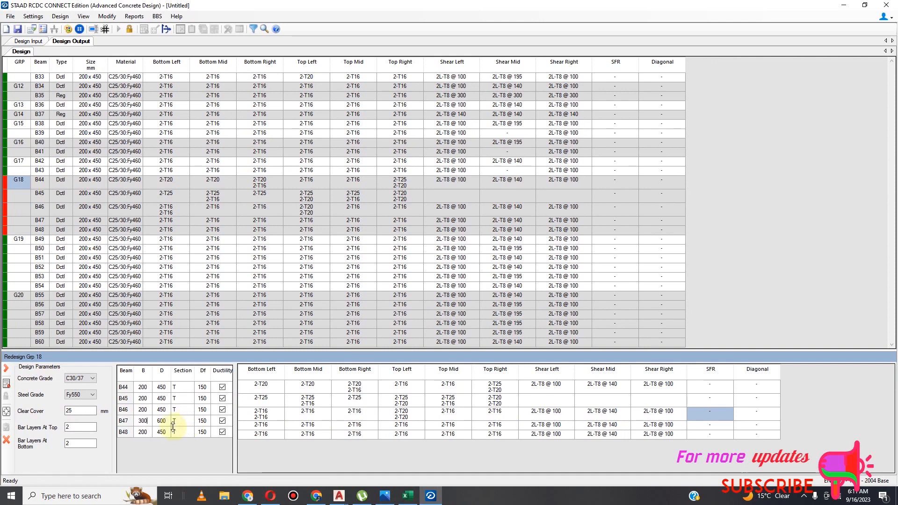
pyautogui.click(160, 421)
pyautogui.click(6, 384)
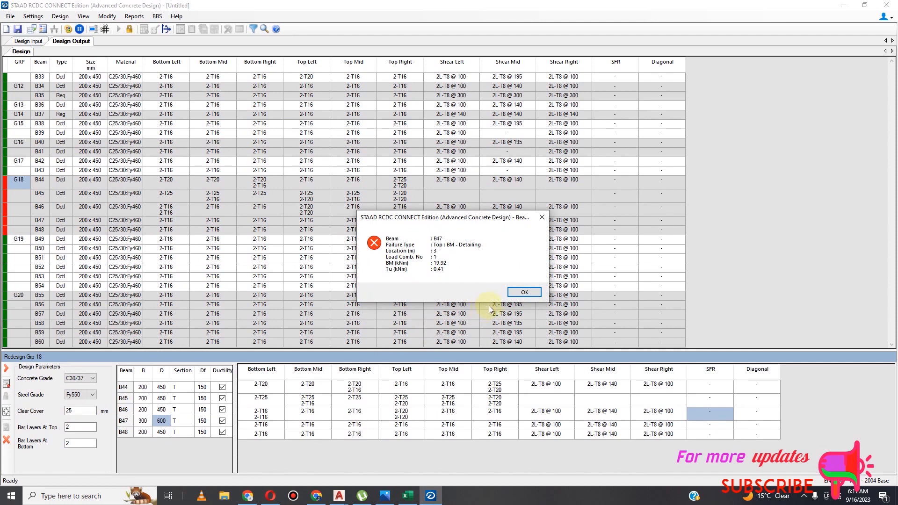
pyautogui.click(524, 292)
# Restore beam B47 to 200 mm wide and 450 mm deep, and redesign group G18 to identify the failing beam.
pyautogui.click(145, 422)
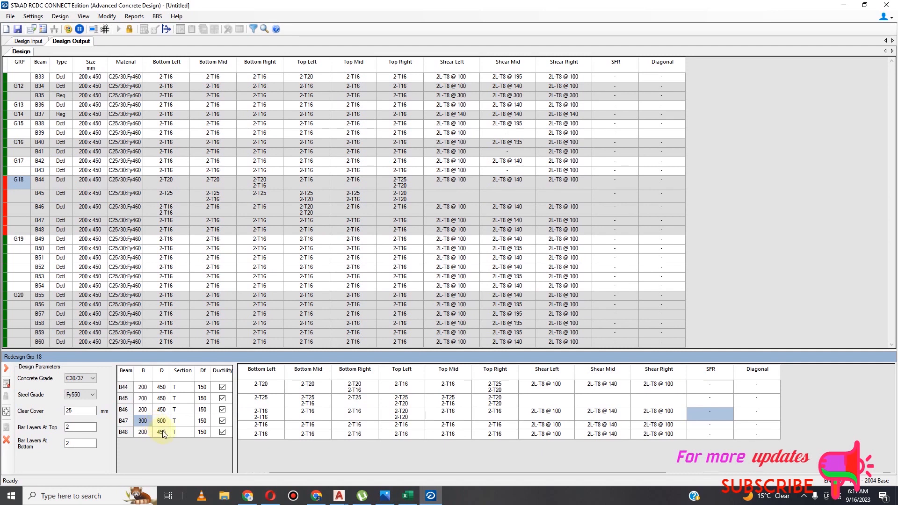
pyautogui.write('200')
pyautogui.click(169, 423)
pyautogui.write('450')
pyautogui.click(6, 383)
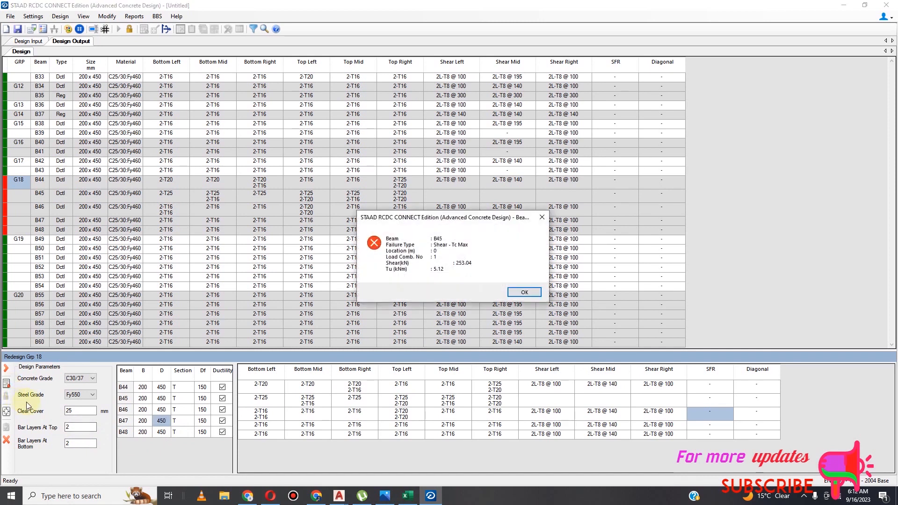
pyautogui.click(525, 293)
# Set the depth of beam B45 in group G18 to 600 mm.
pyautogui.click(162, 398)
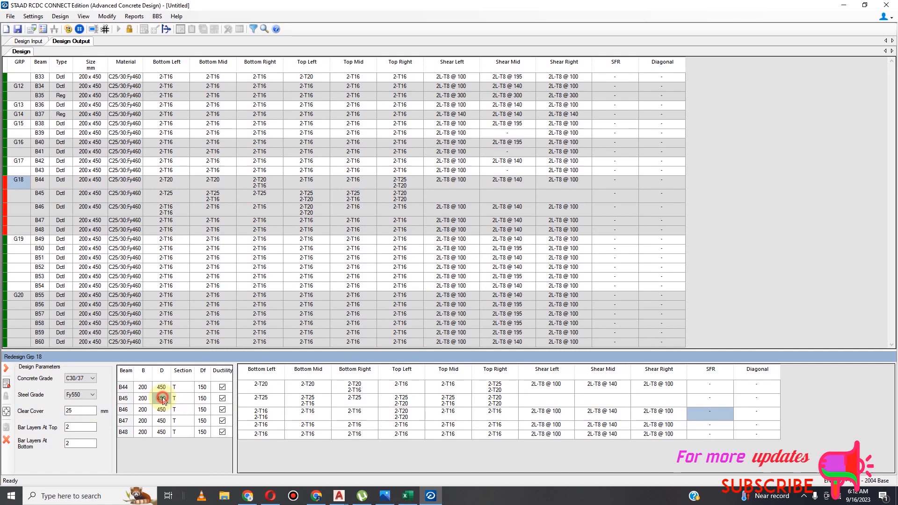
pyautogui.write('600')
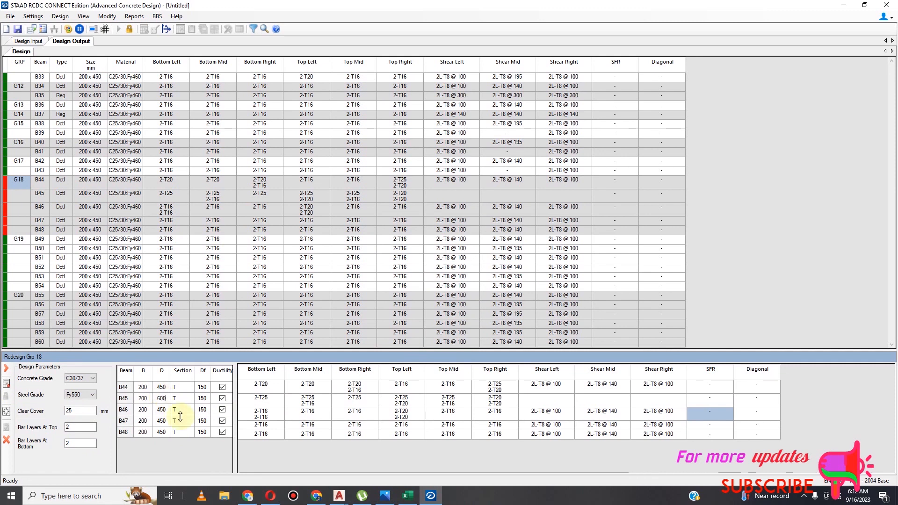
pyautogui.click(161, 410)
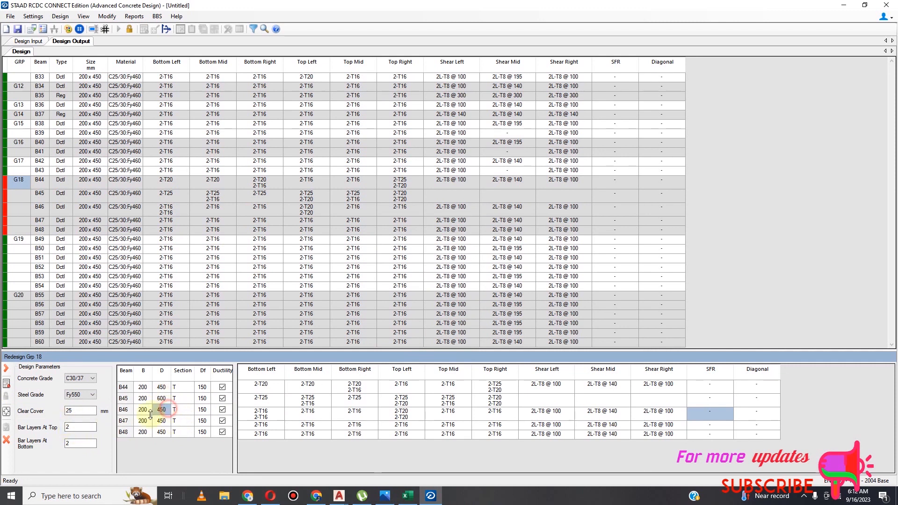
# Return group G18 to steel grade Fy460 and concrete grade C25/30, redesign it and check the failure details.
pyautogui.click(93, 395)
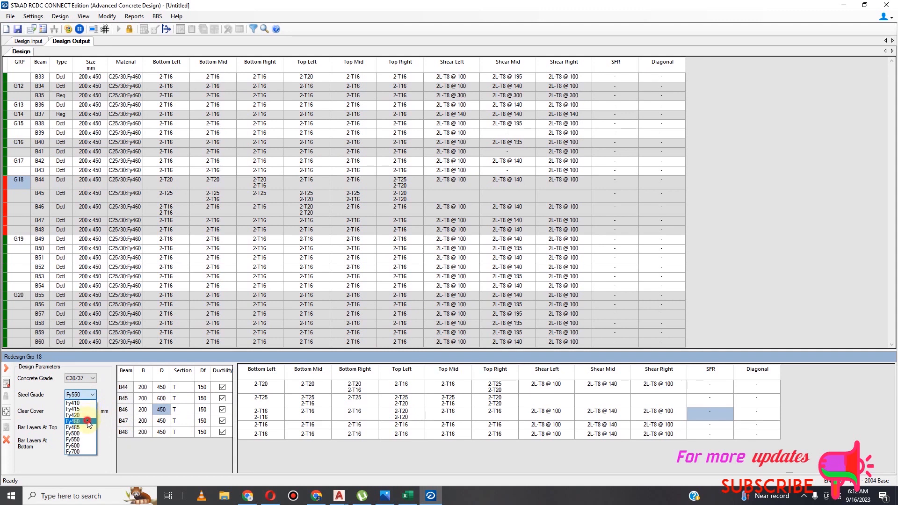
pyautogui.click(87, 422)
pyautogui.click(93, 379)
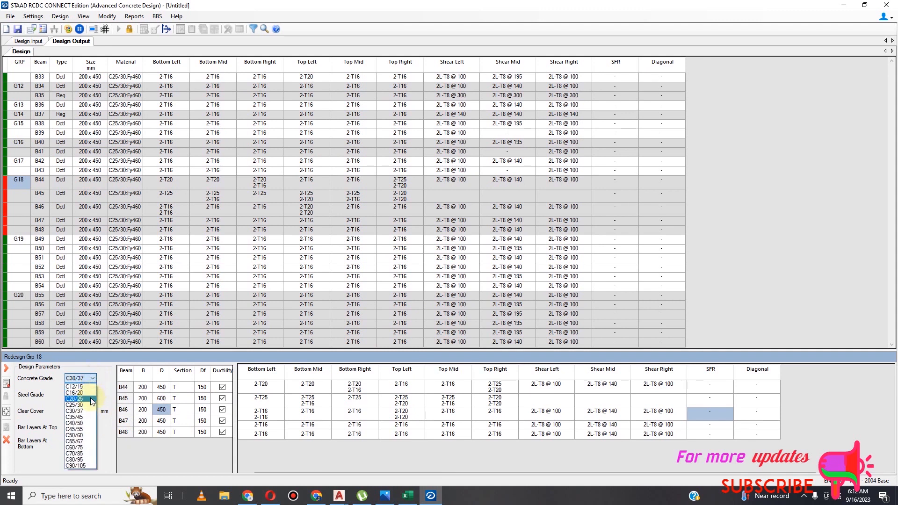
pyautogui.click(84, 405)
pyautogui.click(160, 411)
pyautogui.click(143, 412)
pyautogui.click(8, 385)
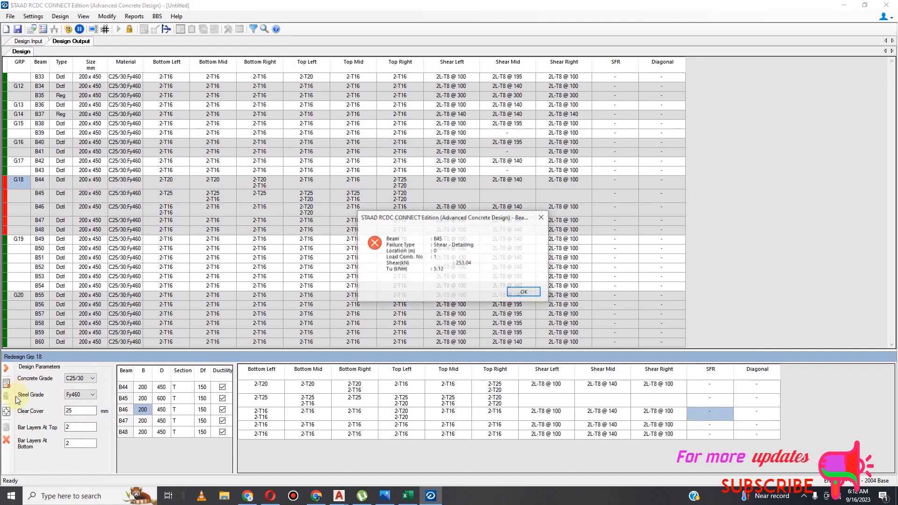
pyautogui.click(525, 292)
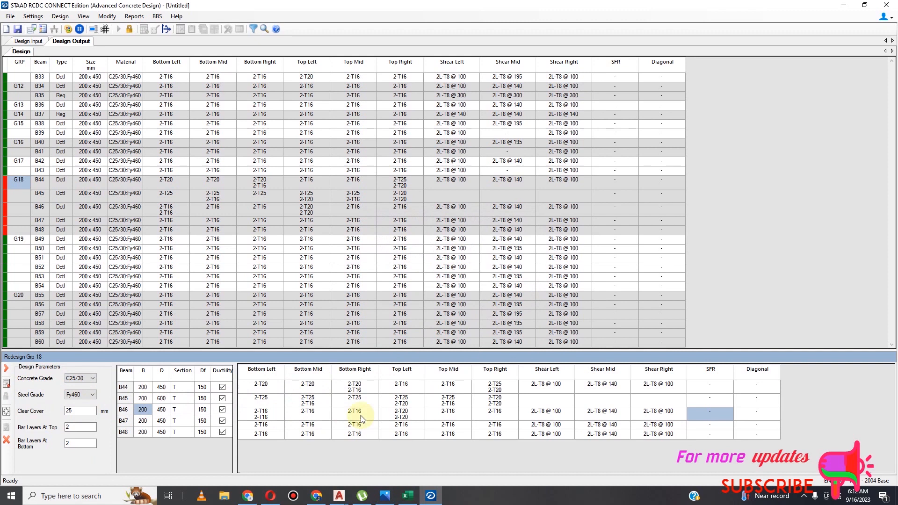
# Set the width of beam B45 in group G18 to 250 mm and redesign the group.
pyautogui.click(162, 400)
pyautogui.click(143, 401)
pyautogui.click(674, 398)
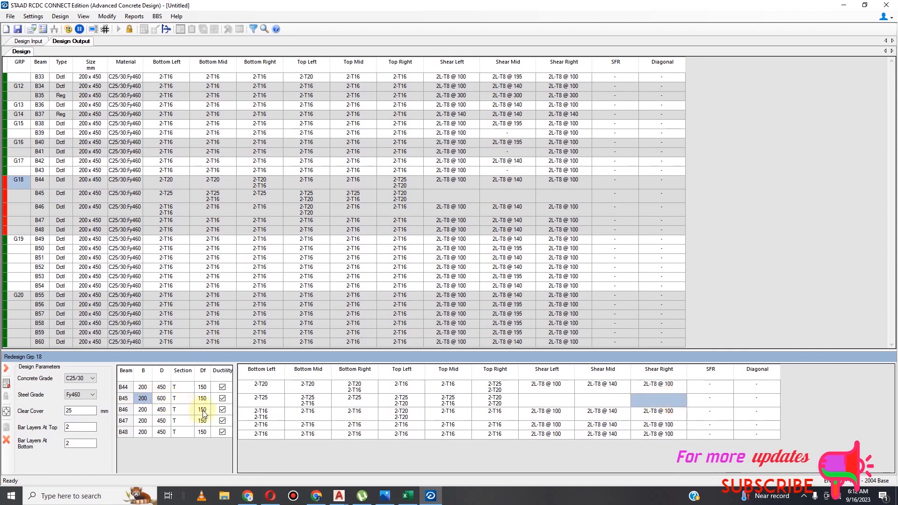
pyautogui.click(147, 399)
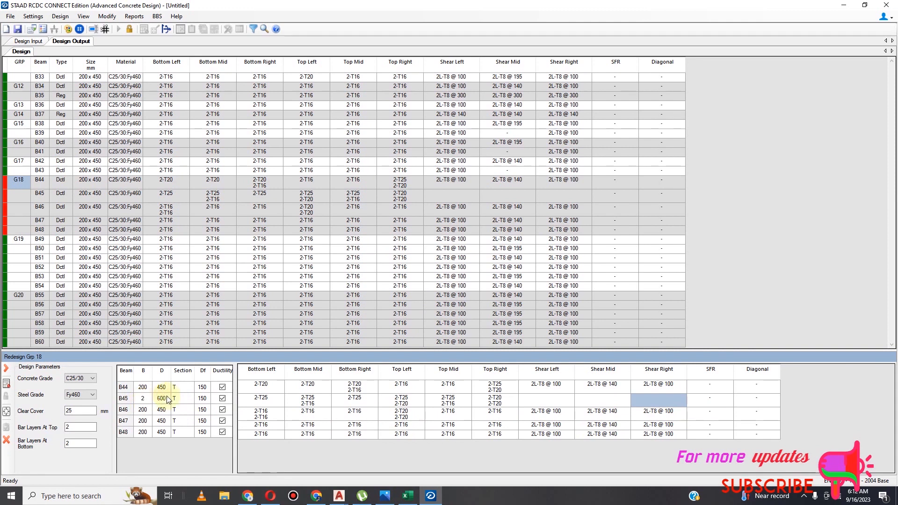
pyautogui.write('50')
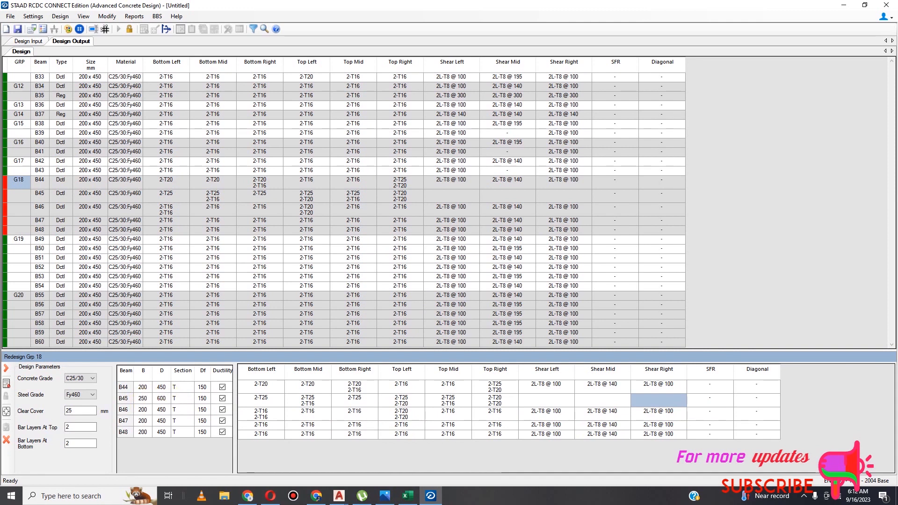
pyautogui.click(159, 399)
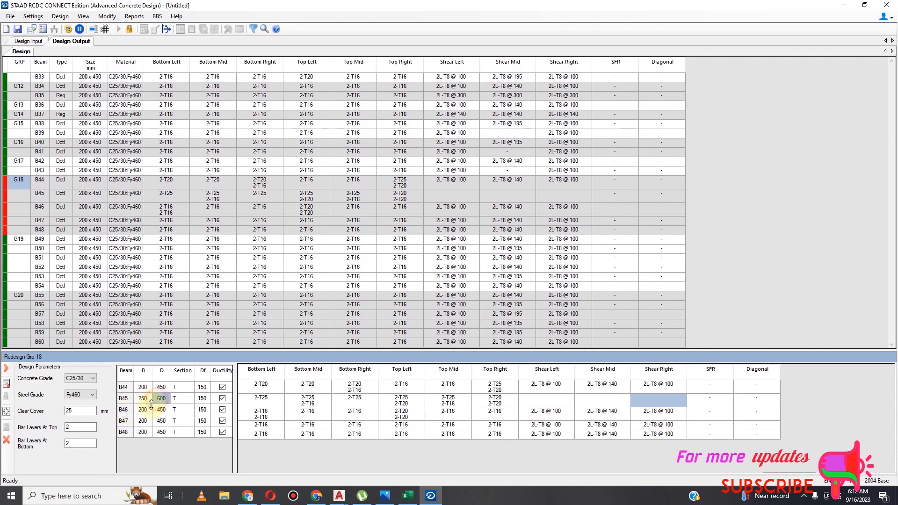
pyautogui.click(7, 384)
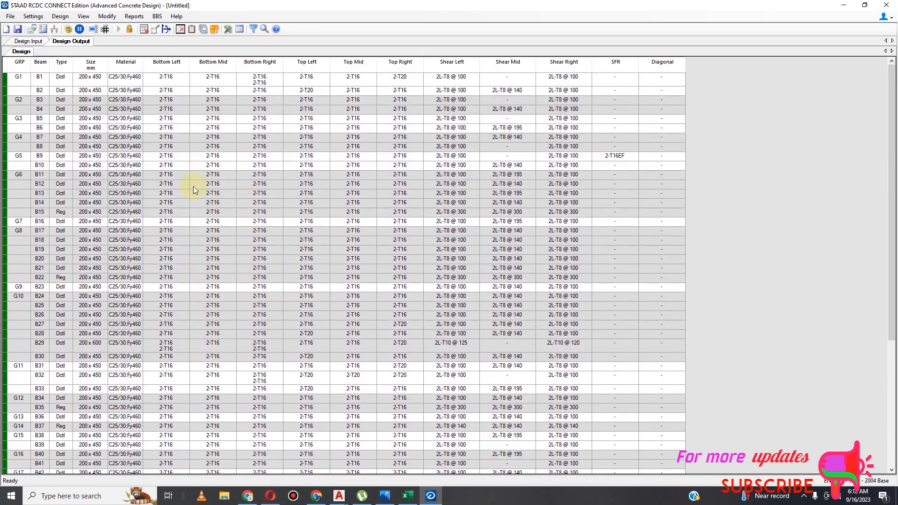
# Generate the Beam Size Changed report and save it to the Desktop as a PDF named CHANG3.
pyautogui.click(134, 16)
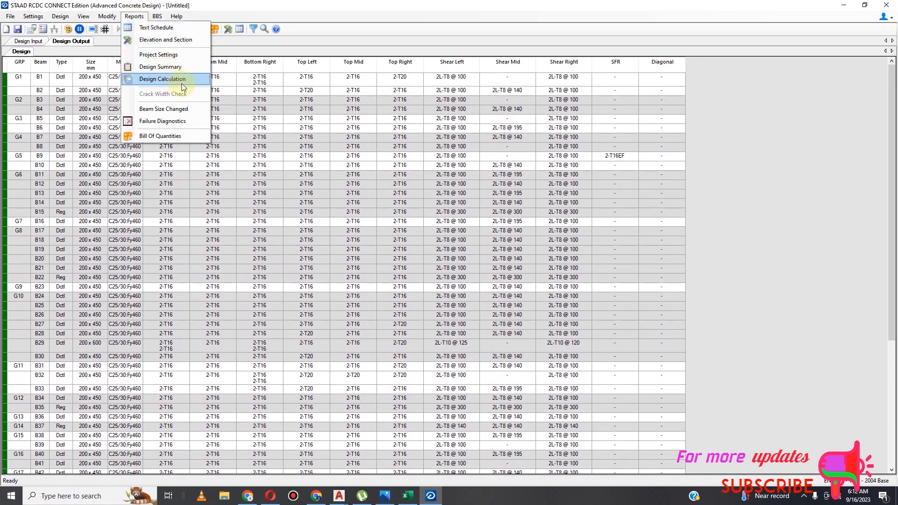
pyautogui.click(179, 108)
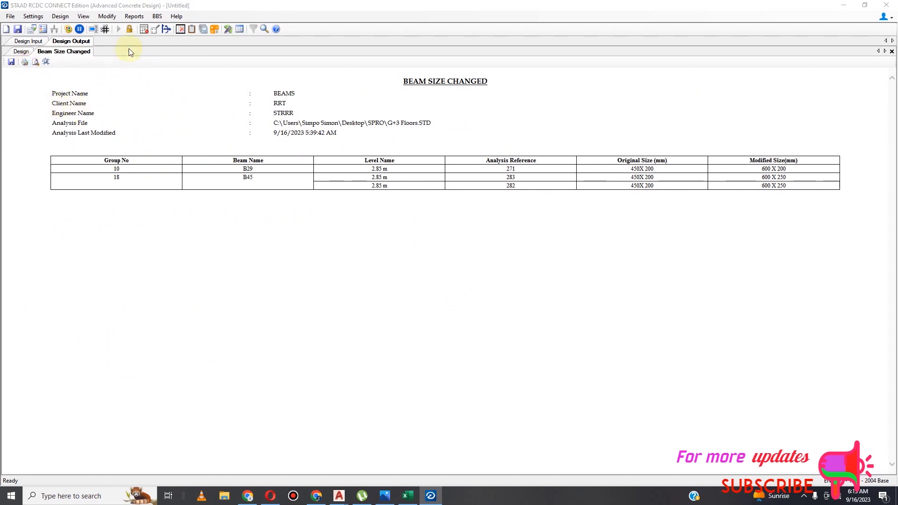
pyautogui.click(138, 192)
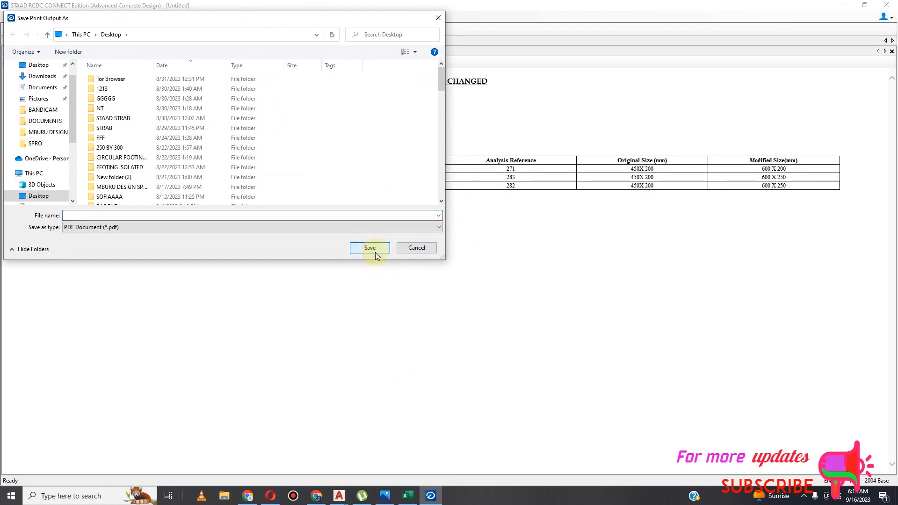
pyautogui.click(132, 216)
pyautogui.write('FF')
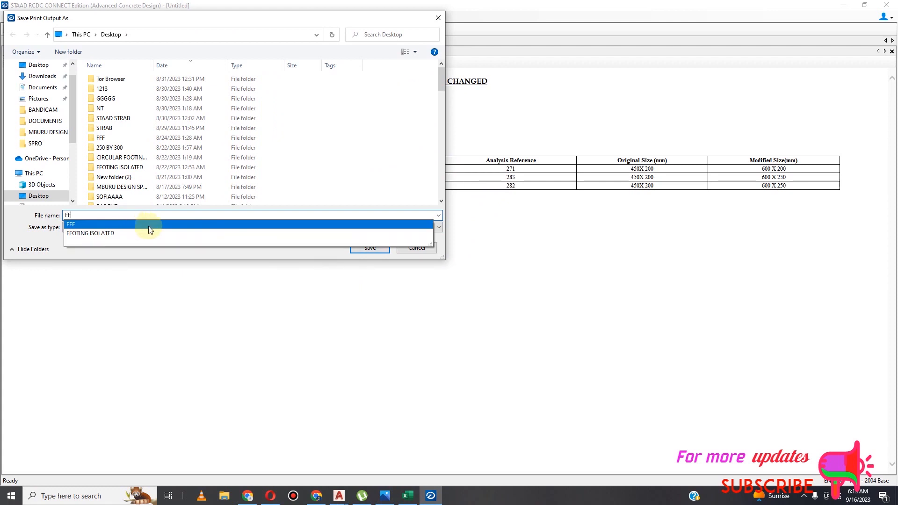
pyautogui.write('CHANG3')
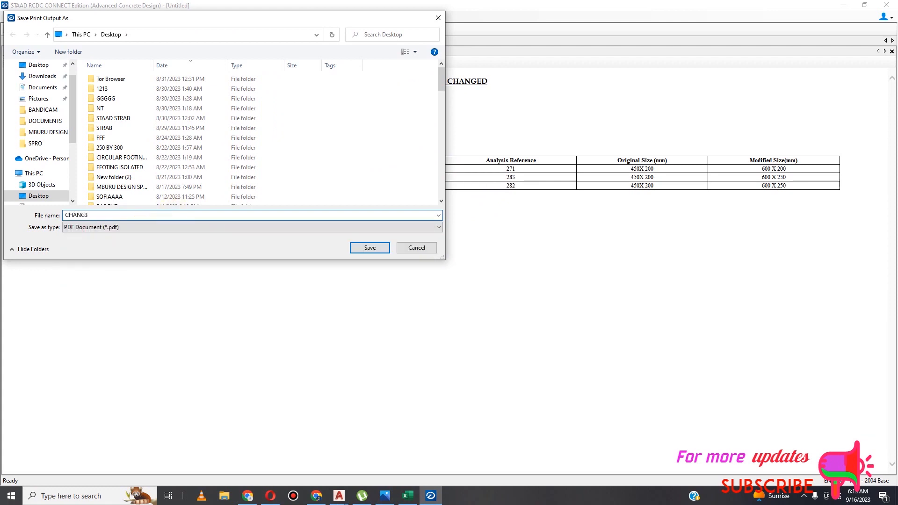
pyautogui.click(384, 248)
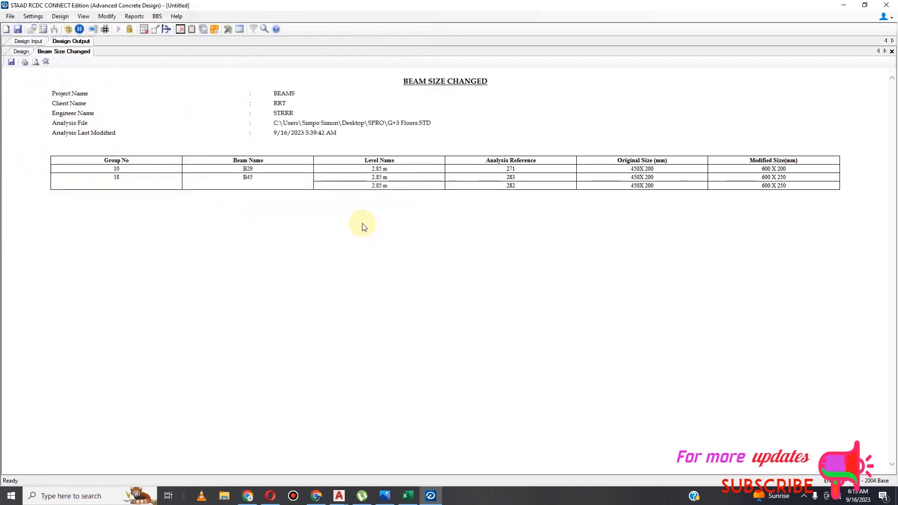
# Start an elevation and section drawing for all beams, with cross sections included.
pyautogui.click(134, 16)
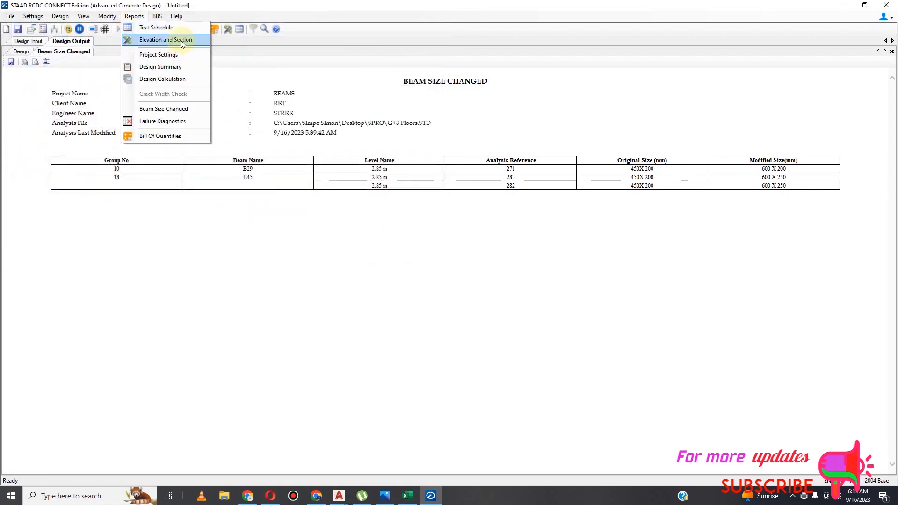
pyautogui.click(196, 42)
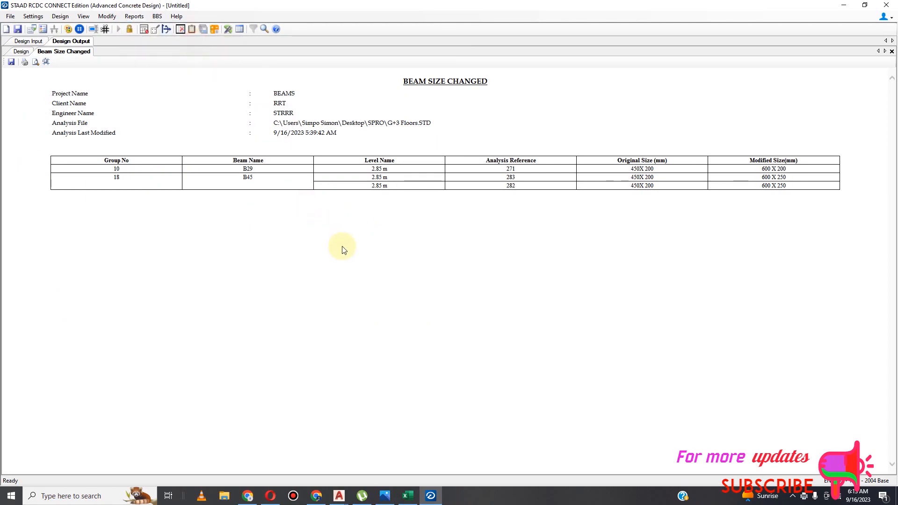
pyautogui.click(387, 140)
pyautogui.click(381, 317)
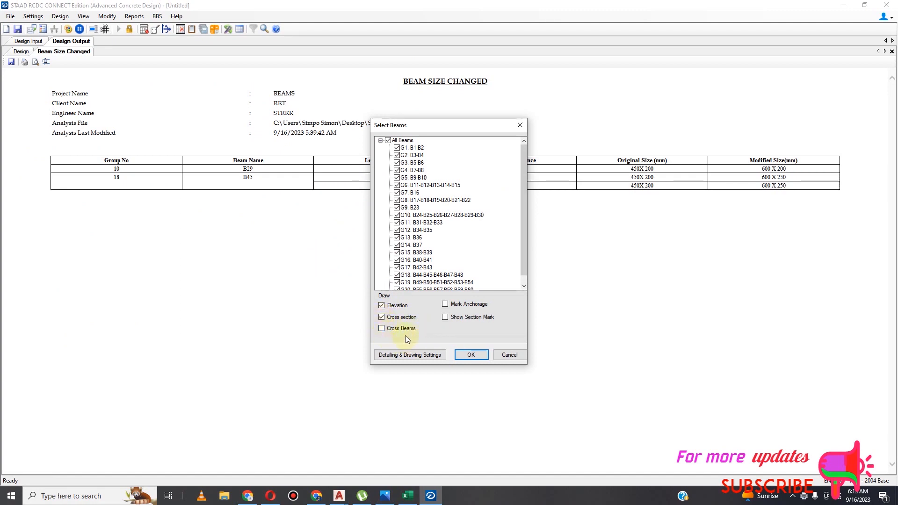
# Set the main rebar mark prefix to Y in the detailing and drawing settings, and decline closing the reports.
pyautogui.click(430, 356)
pyautogui.click(360, 373)
pyautogui.click(464, 228)
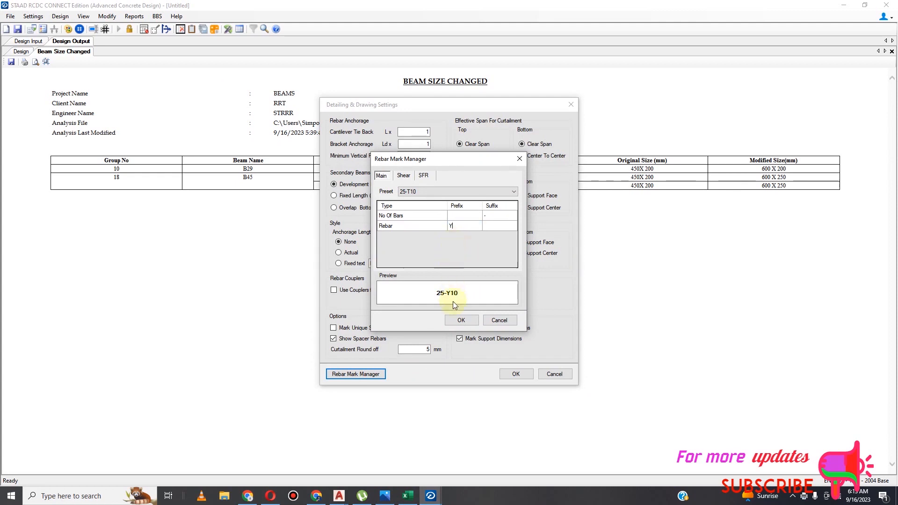
pyautogui.click(404, 175)
pyautogui.click(454, 237)
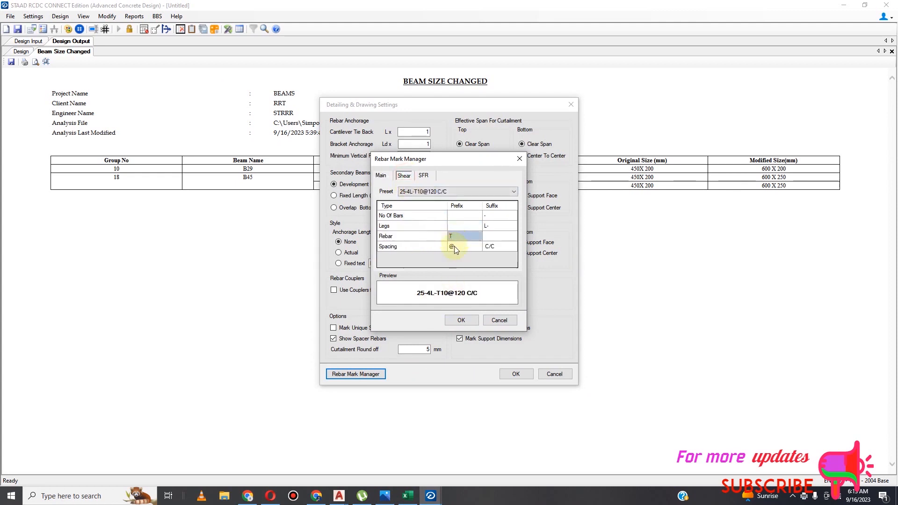
pyautogui.click(381, 176)
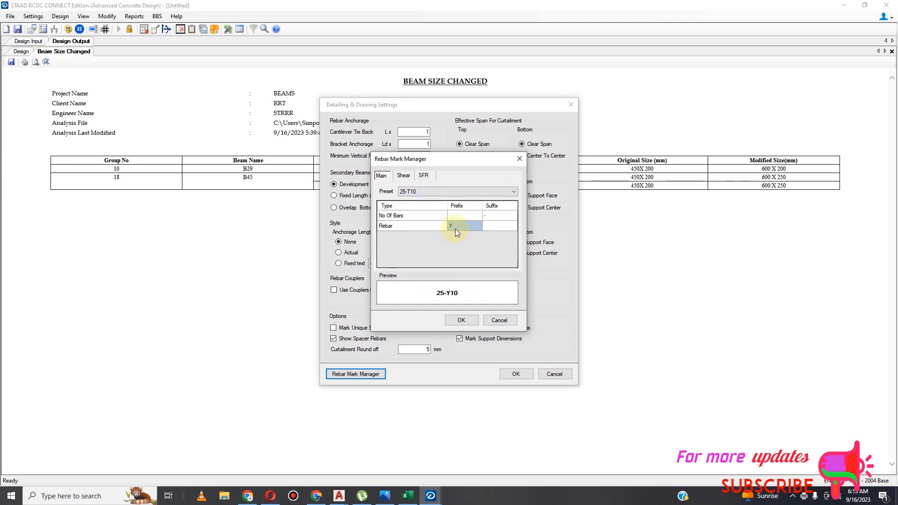
pyautogui.click(461, 320)
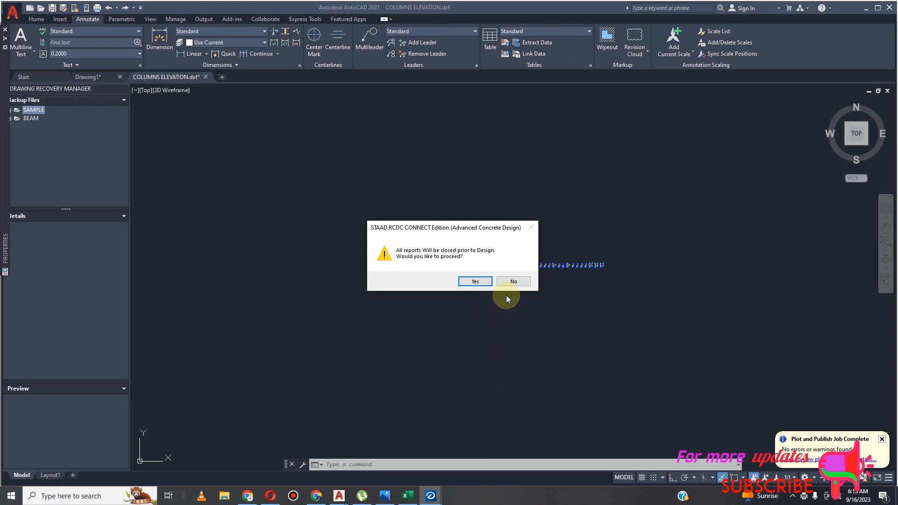
pyautogui.click(514, 282)
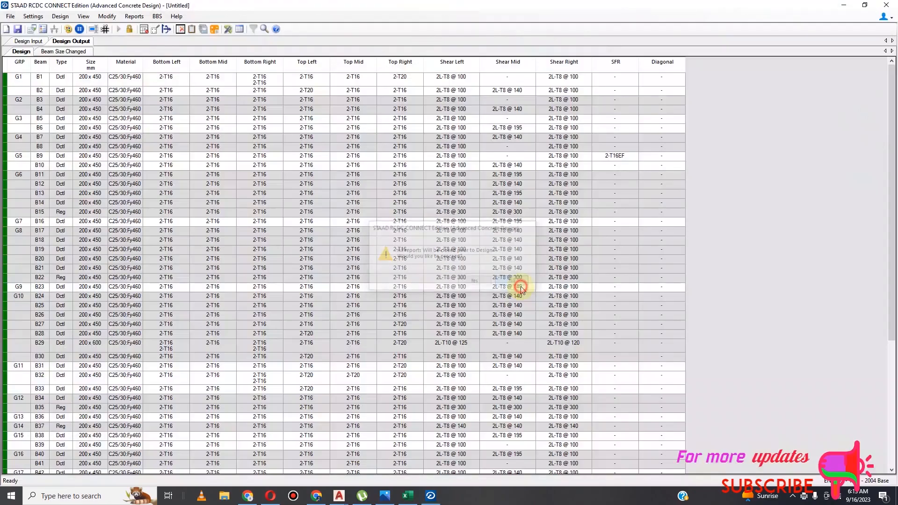
# Generate the drawing of all beam groups with both elevations and cross sections.
pyautogui.click(135, 16)
pyautogui.click(165, 40)
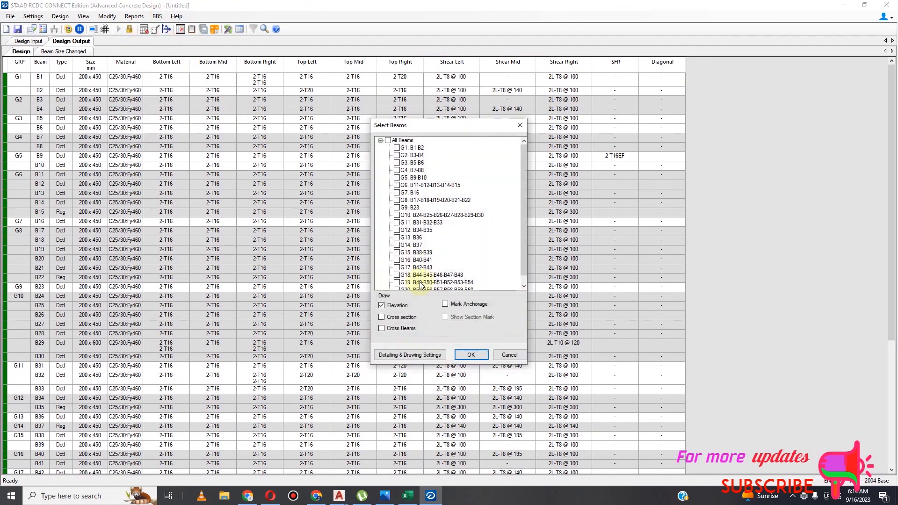
pyautogui.click(387, 141)
pyautogui.click(387, 141)
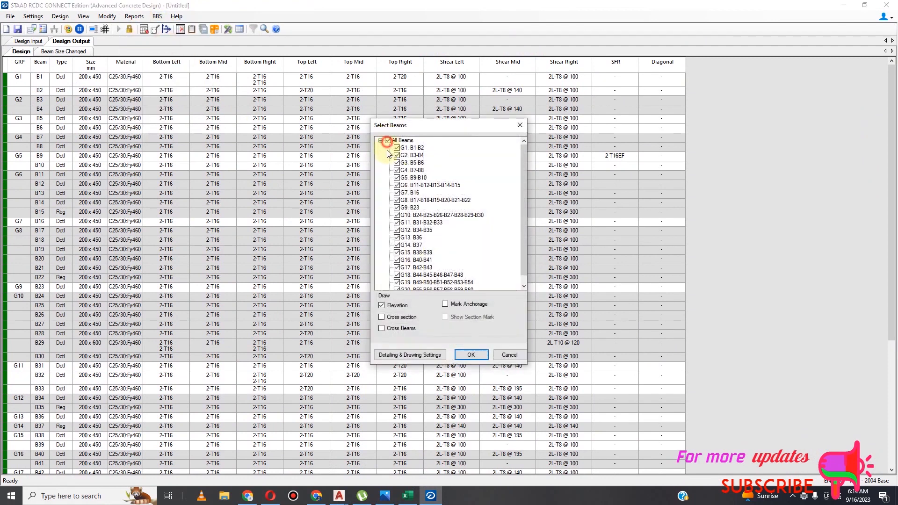
pyautogui.click(387, 317)
pyautogui.click(471, 355)
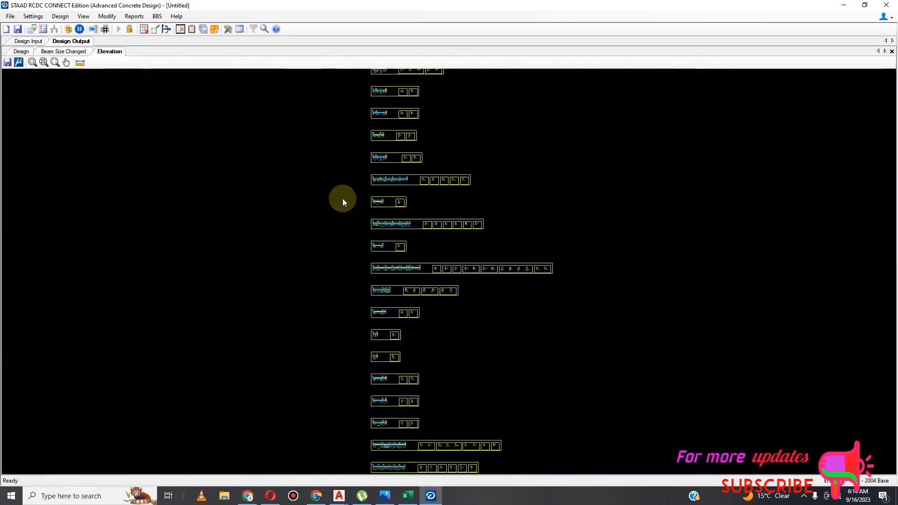
# Examine the reinforcement detailing in the elevation and cross sections of beams B24 to B30.
pyautogui.scroll(5, 396, 243)
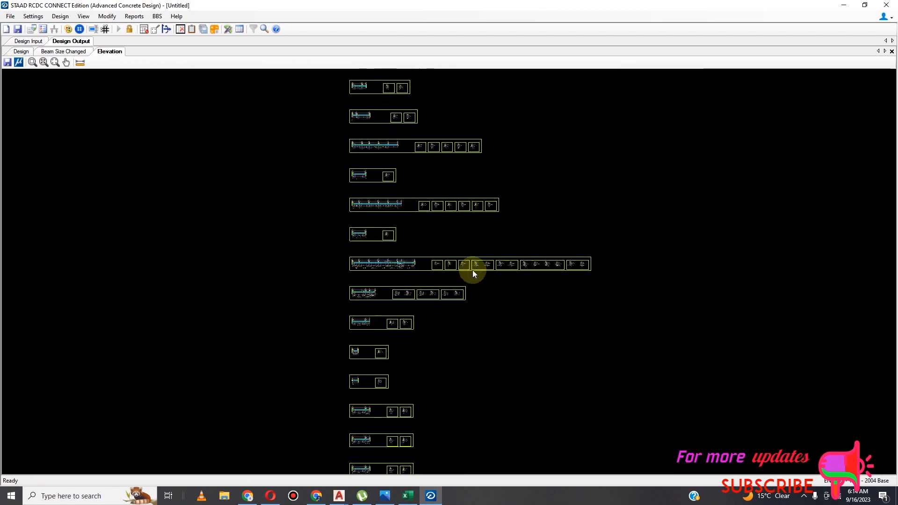
pyautogui.scroll(6, 450, 265)
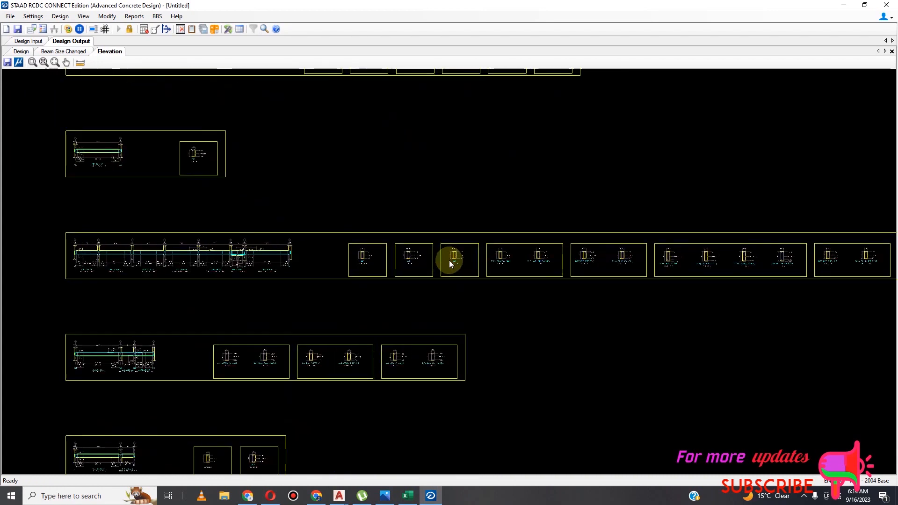
pyautogui.scroll(6, 383, 259)
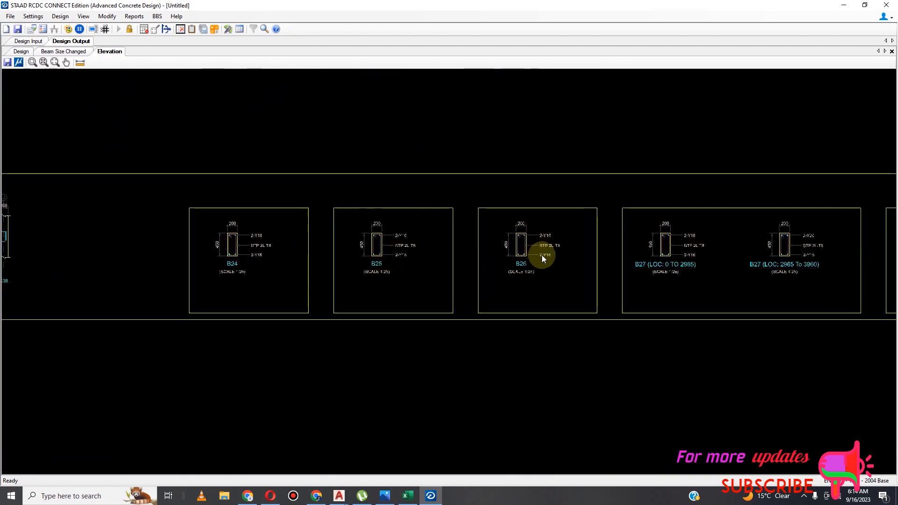
pyautogui.scroll(-7, 529, 264)
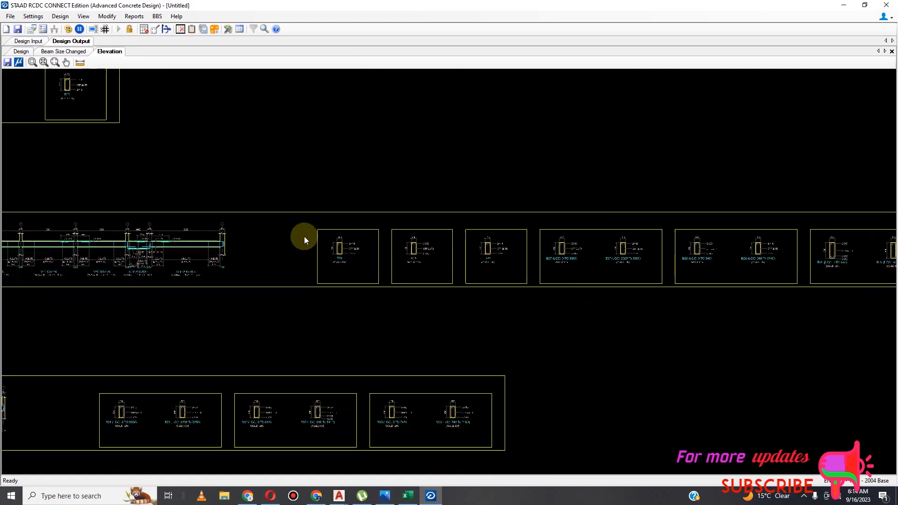
pyautogui.scroll(4, 140, 244)
pyautogui.scroll(8, 141, 245)
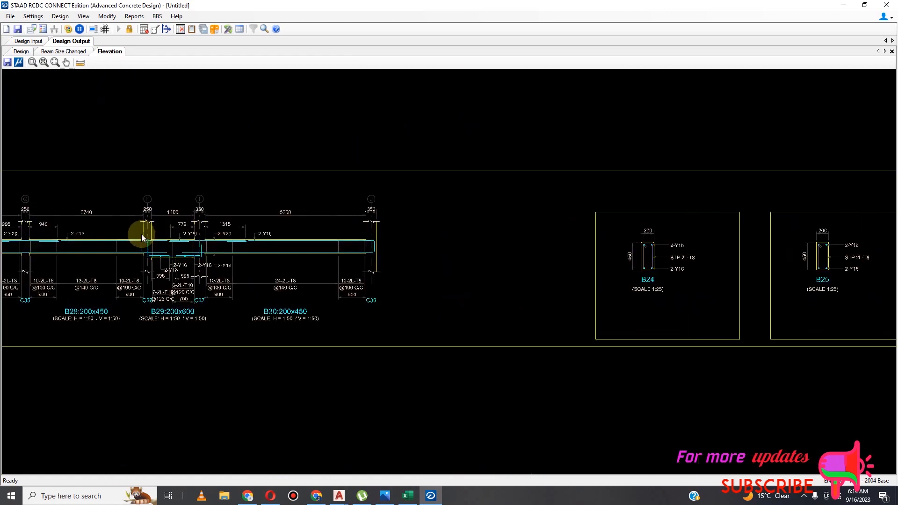
pyautogui.scroll(3, 168, 258)
pyautogui.scroll(-2, 343, 268)
pyautogui.scroll(-2, 234, 276)
pyautogui.scroll(-5, 239, 276)
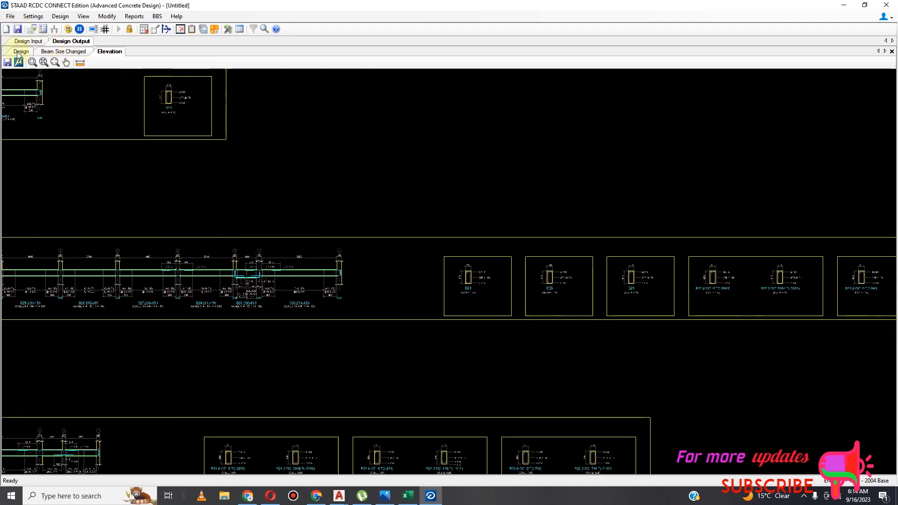
# Save the project, and export the beam elevation drawing to the Desktop as a DXF file named BEAM DRAWING.
pyautogui.click(18, 29)
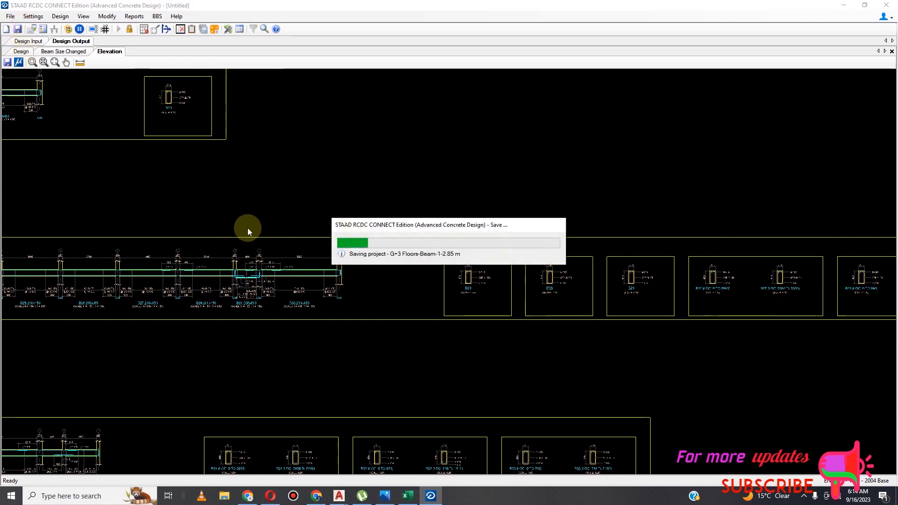
pyautogui.click(7, 63)
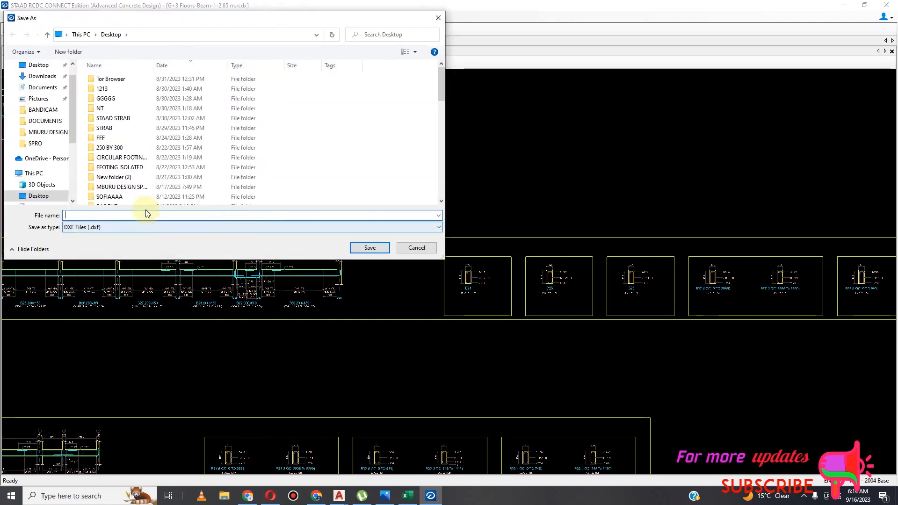
pyautogui.scroll(-6, 141, 132)
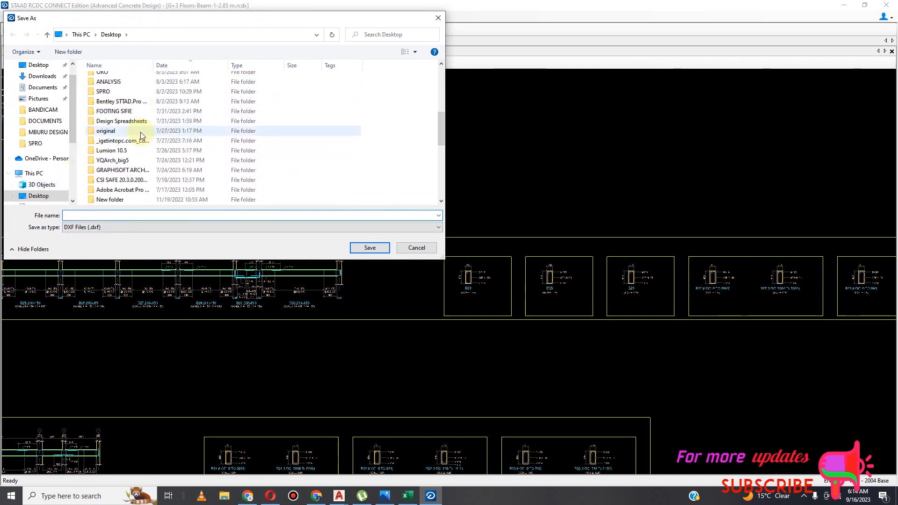
pyautogui.click(95, 216)
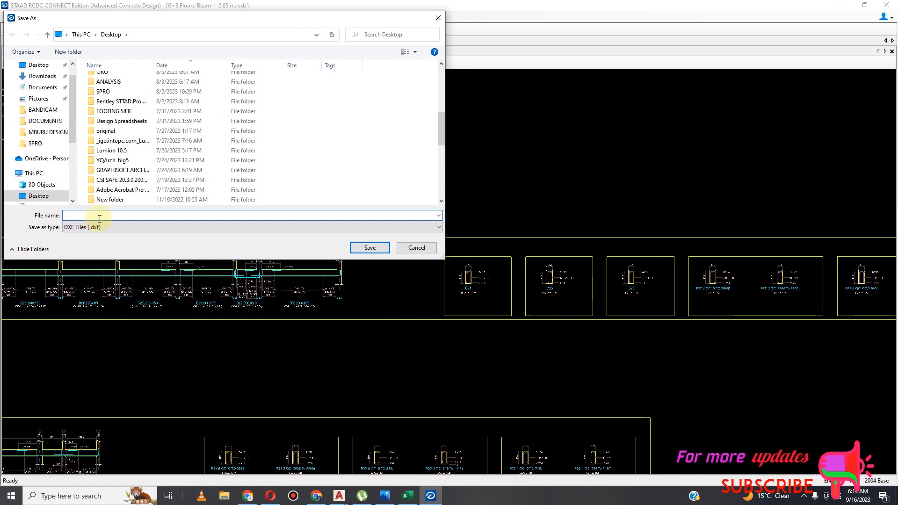
pyautogui.write('BEAM')
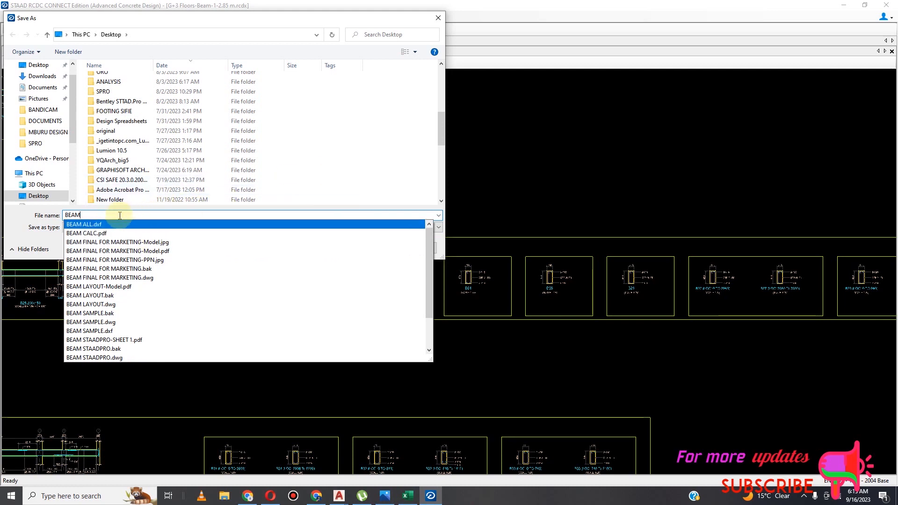
pyautogui.write(' DRAW')
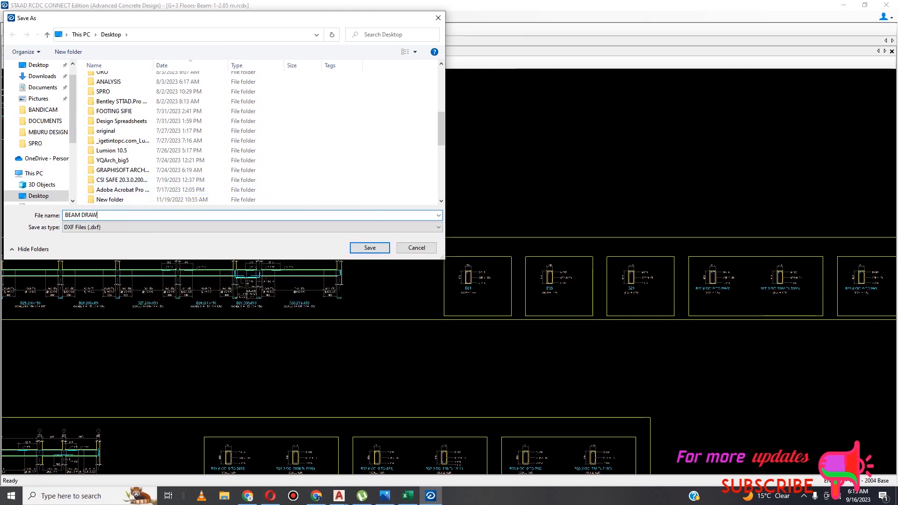
pyautogui.write('ING')
pyautogui.click(372, 247)
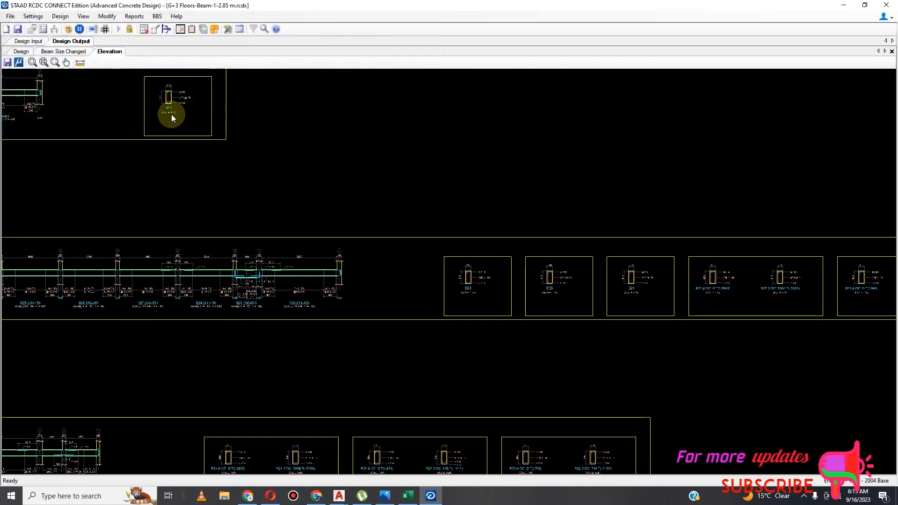
# Open the exported BEAM DRAWIN DXF file from the Desktop in AutoCAD.
pyautogui.click(844, 5)
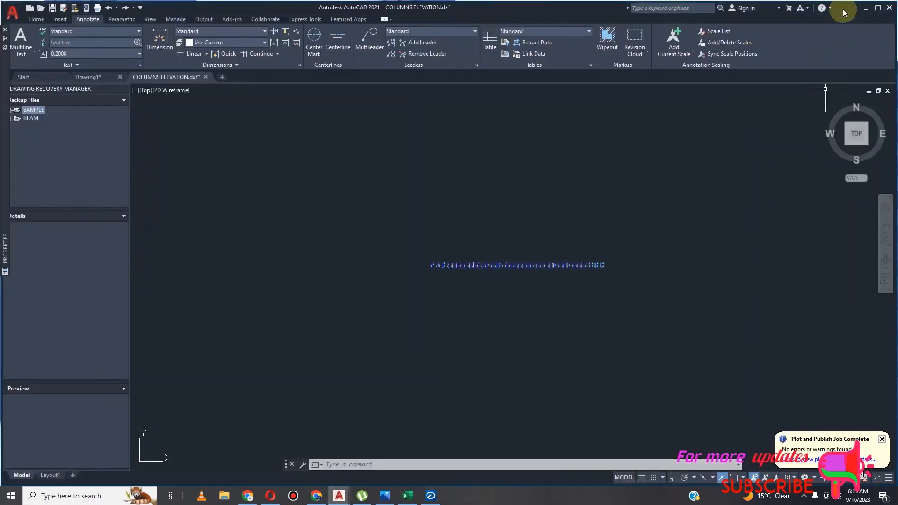
pyautogui.click(866, 8)
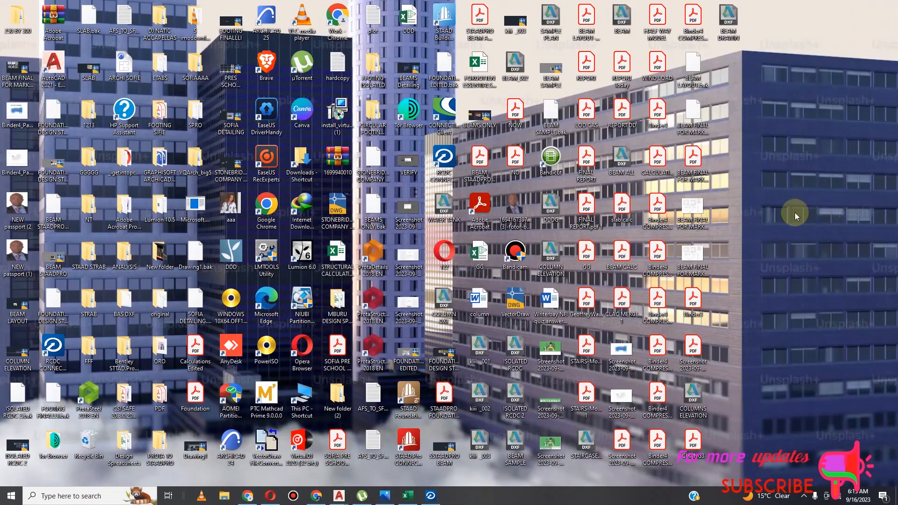
pyautogui.doubleClick(739, 23)
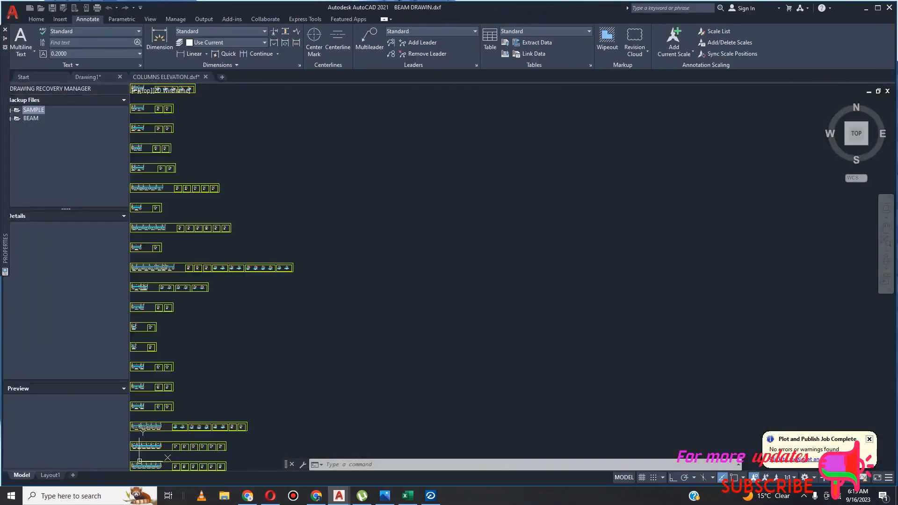
# Examine the reinforcement callouts in the cross sections of beams B27 to B30.
pyautogui.scroll(10, 329, 265)
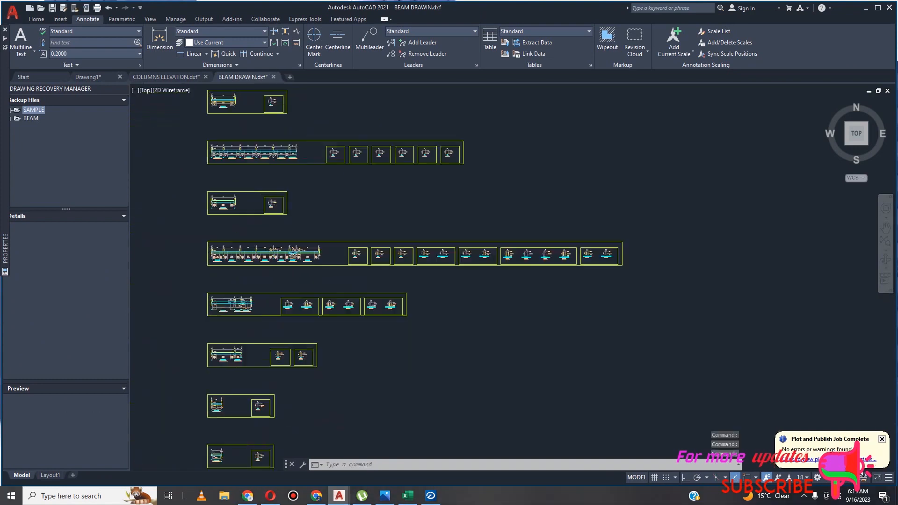
pyautogui.scroll(4, 271, 241)
pyautogui.scroll(-10, 327, 281)
pyautogui.scroll(8, 359, 296)
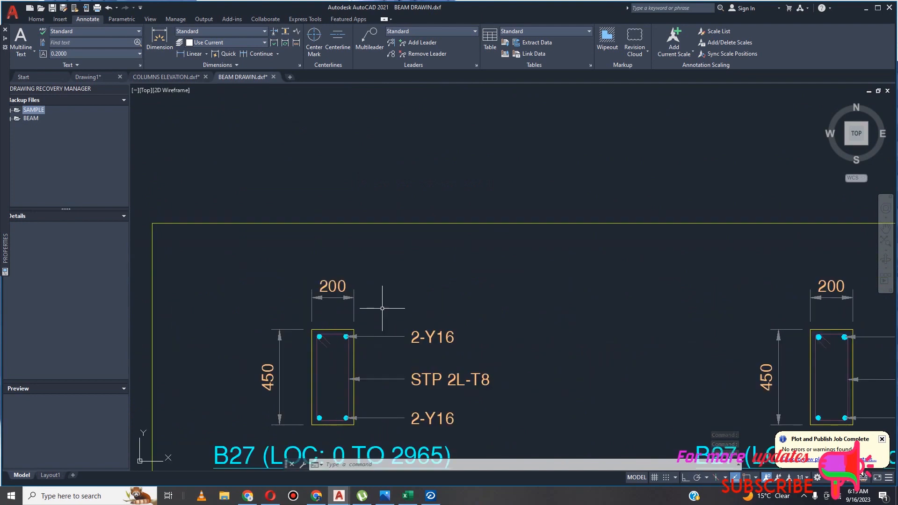
pyautogui.scroll(-9, 377, 304)
pyautogui.scroll(4, 411, 300)
pyautogui.scroll(4, 525, 300)
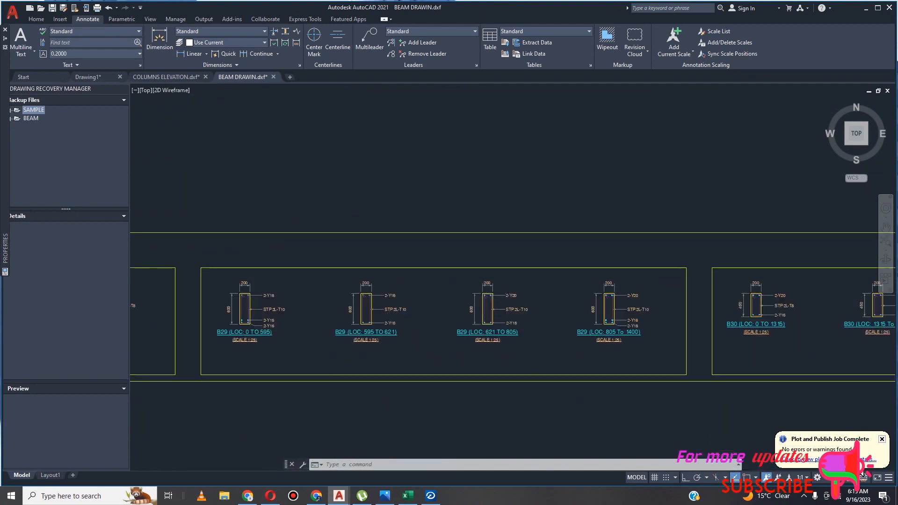
pyautogui.scroll(-3, 468, 311)
pyautogui.scroll(4, 468, 311)
# Examine the remaining beam groups and the reinforcement in the elevation and cross sections of beams B1 and B2.
pyautogui.scroll(-9, 458, 317)
pyautogui.scroll(-5, 458, 318)
pyautogui.scroll(12, 451, 296)
pyautogui.scroll(-5, 531, 191)
pyautogui.scroll(5, 535, 194)
pyautogui.scroll(-5, 517, 225)
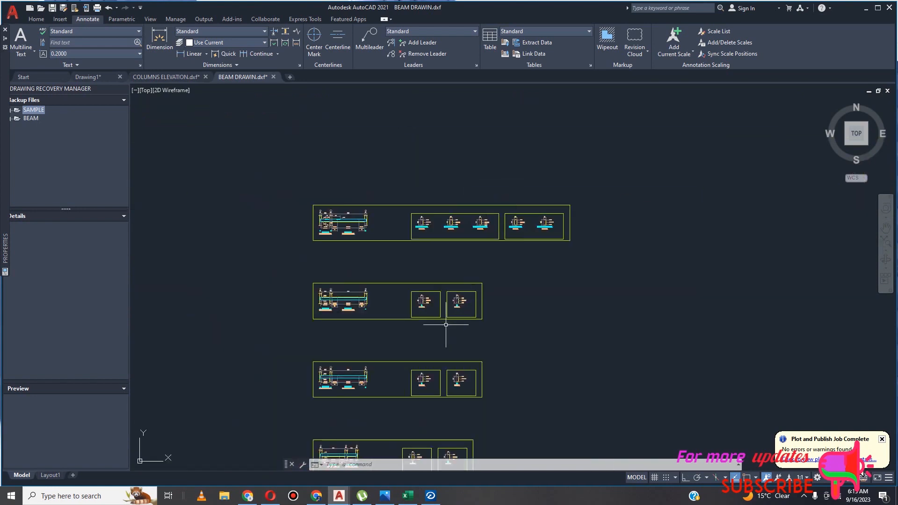
pyautogui.scroll(5, 446, 324)
pyautogui.scroll(-5, 423, 255)
pyautogui.scroll(7, 356, 215)
pyautogui.scroll(-3, 333, 206)
pyautogui.scroll(6, 311, 252)
pyautogui.scroll(-5, 355, 254)
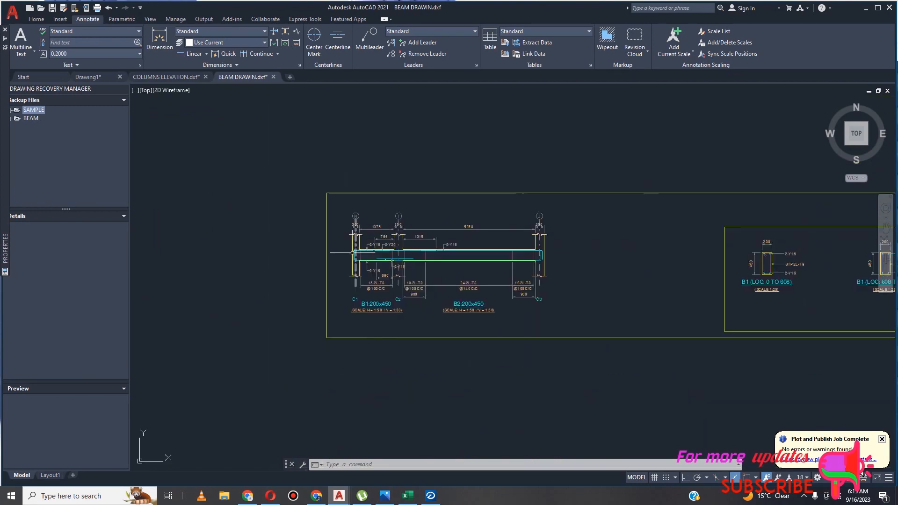
pyautogui.scroll(7, 361, 254)
pyautogui.scroll(-10, 363, 248)
pyautogui.scroll(5, 358, 244)
pyautogui.scroll(-4, 319, 229)
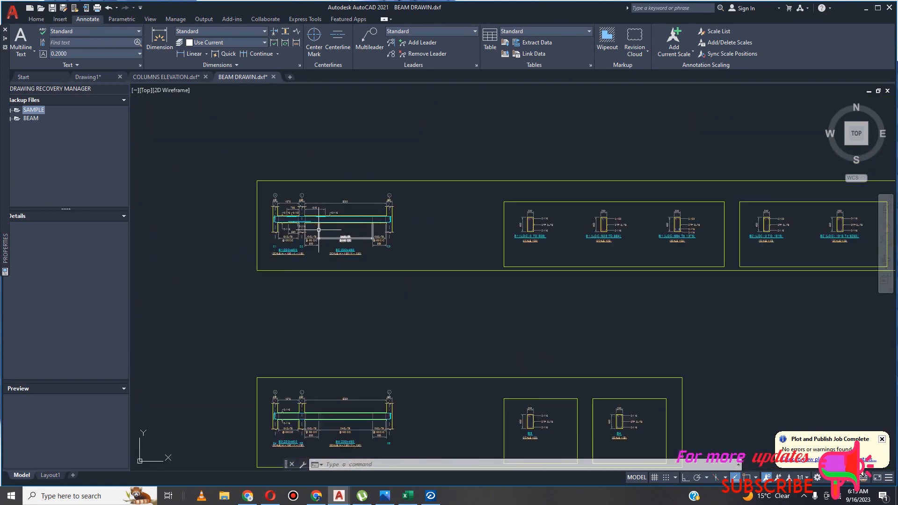
# Switch back to STAAD RCDC and close the beam design project to return to the STAAD.Pro model.
pyautogui.click(431, 493)
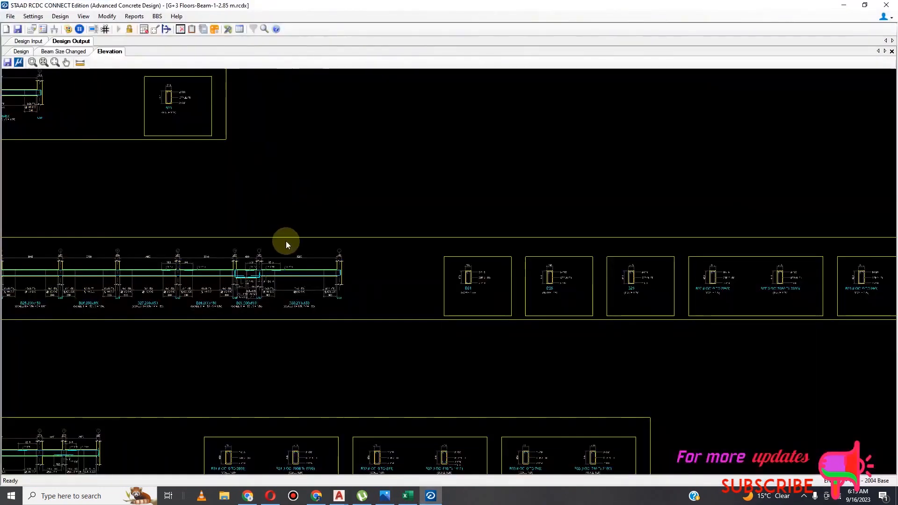
pyautogui.scroll(-2, 313, 253)
pyautogui.click(888, 5)
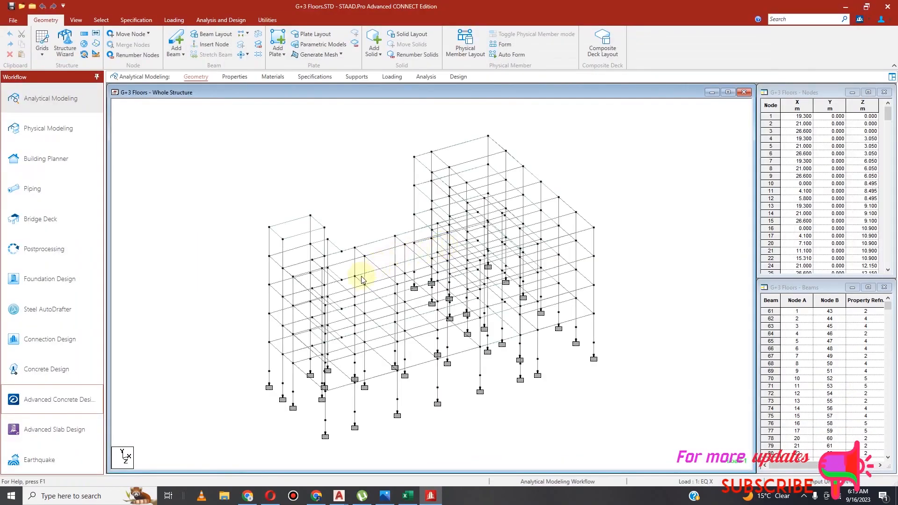
# Inspect the matching edge beams at successive floor levels and the adjoining top corner column in the structure.
pyautogui.scroll(1, 273, 338)
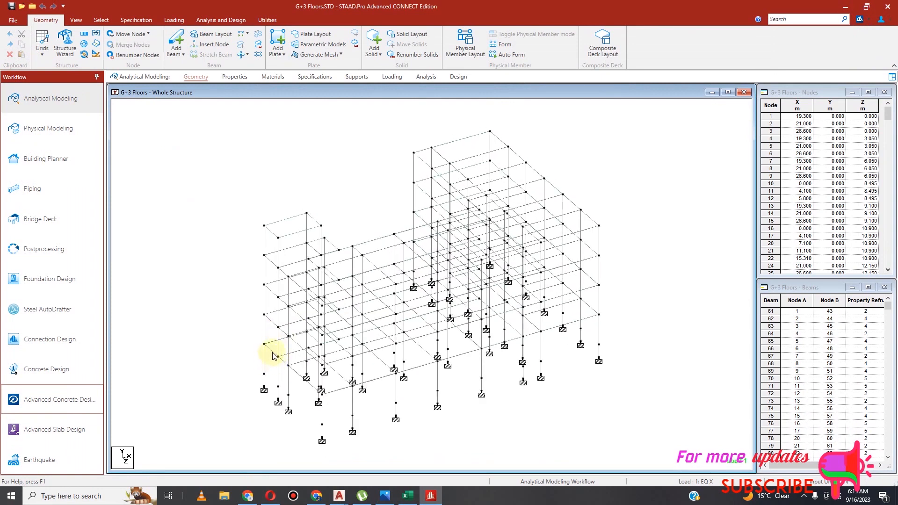
pyautogui.click(271, 321)
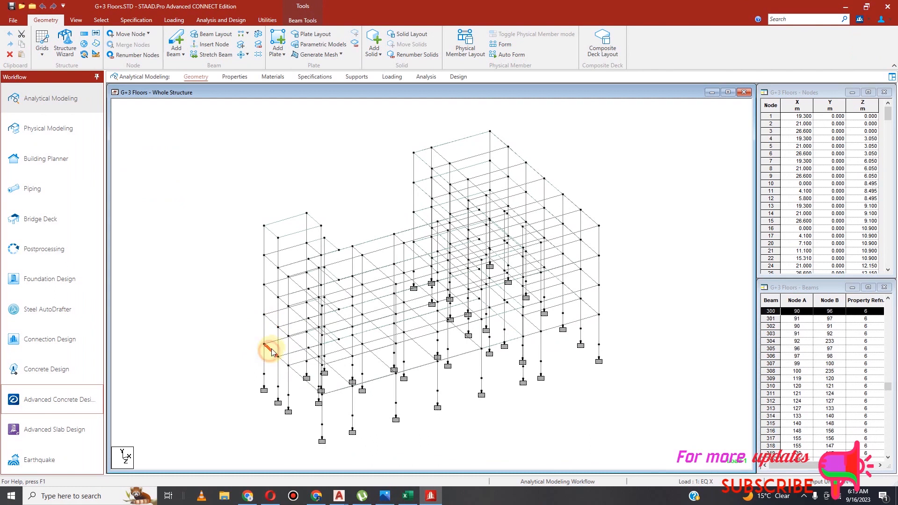
pyautogui.click(274, 295)
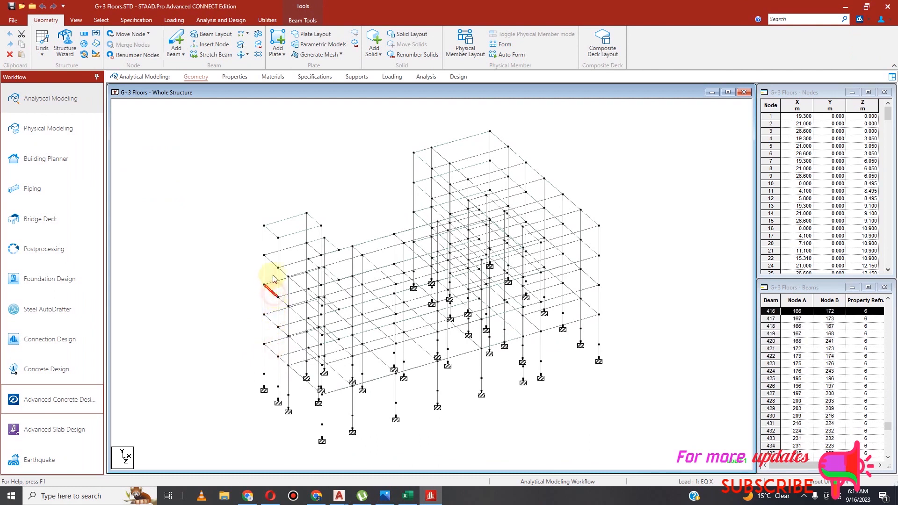
pyautogui.click(269, 261)
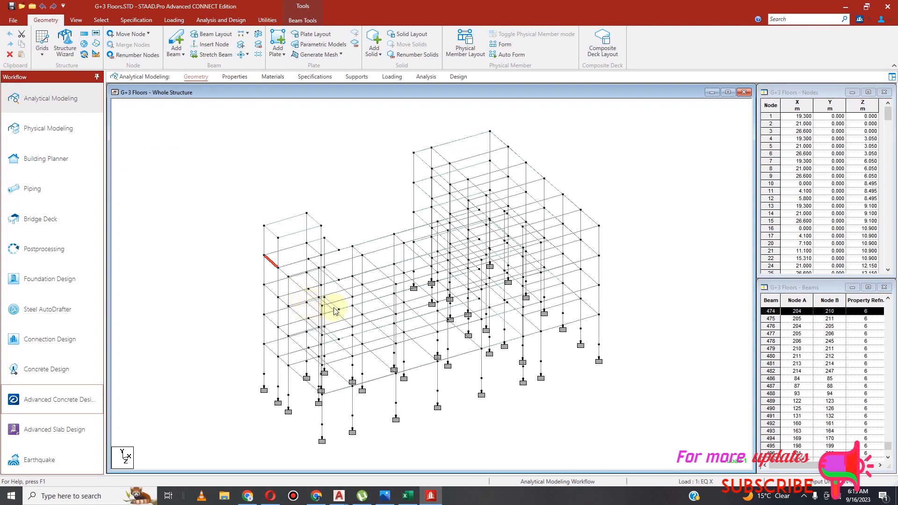
pyautogui.scroll(2, 276, 278)
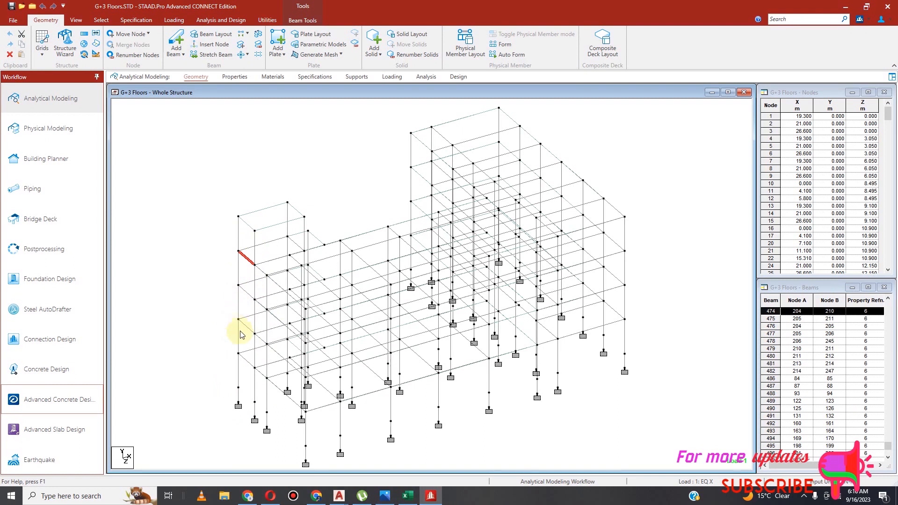
pyautogui.scroll(-1, 248, 293)
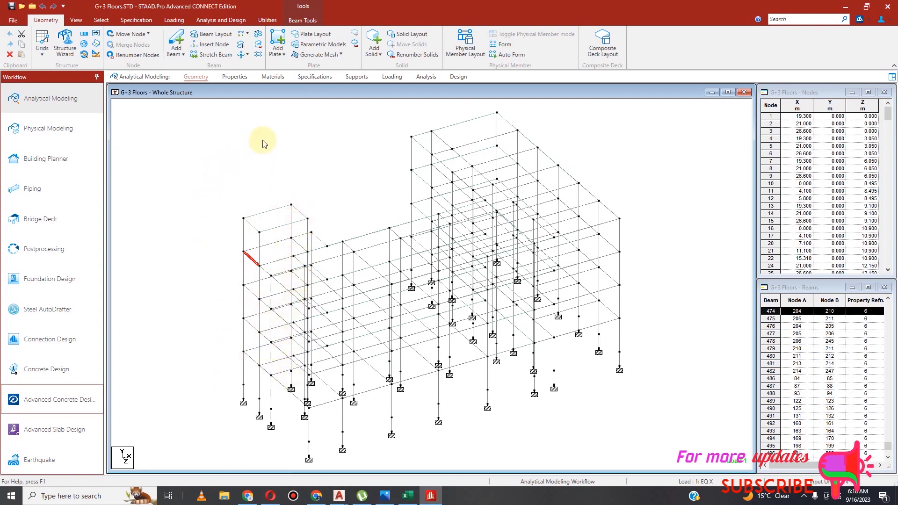
pyautogui.click(244, 278)
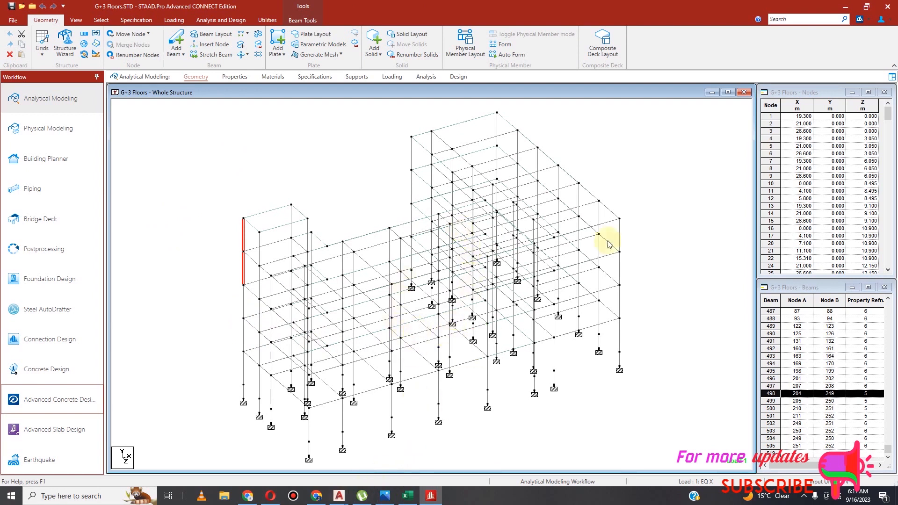
pyautogui.click(845, 7)
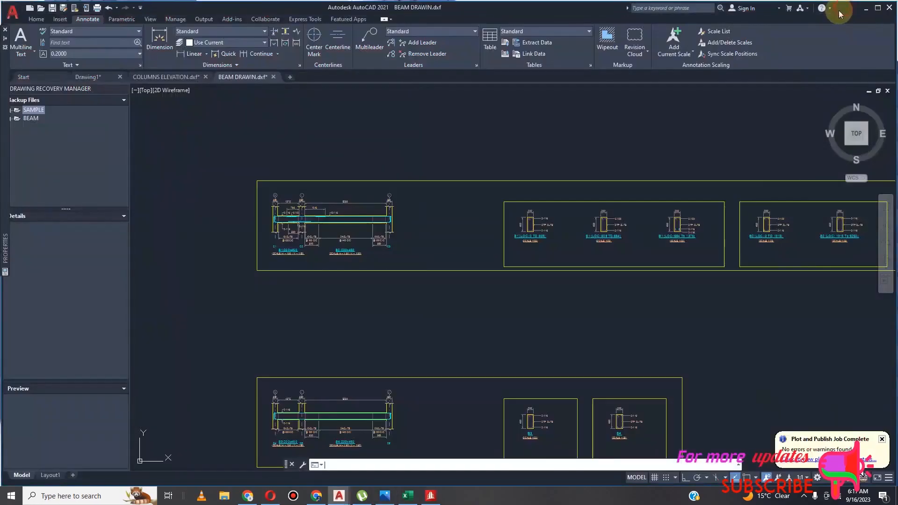
pyautogui.click(865, 7)
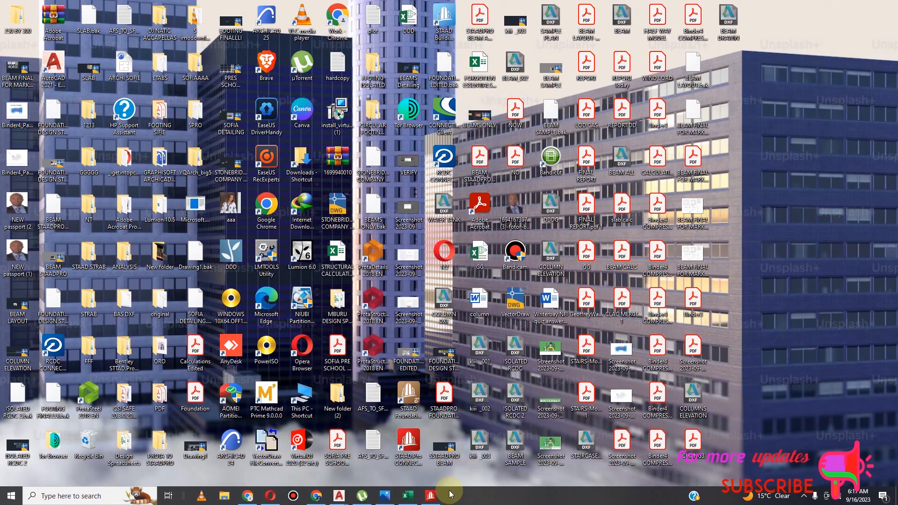
pyautogui.click(430, 495)
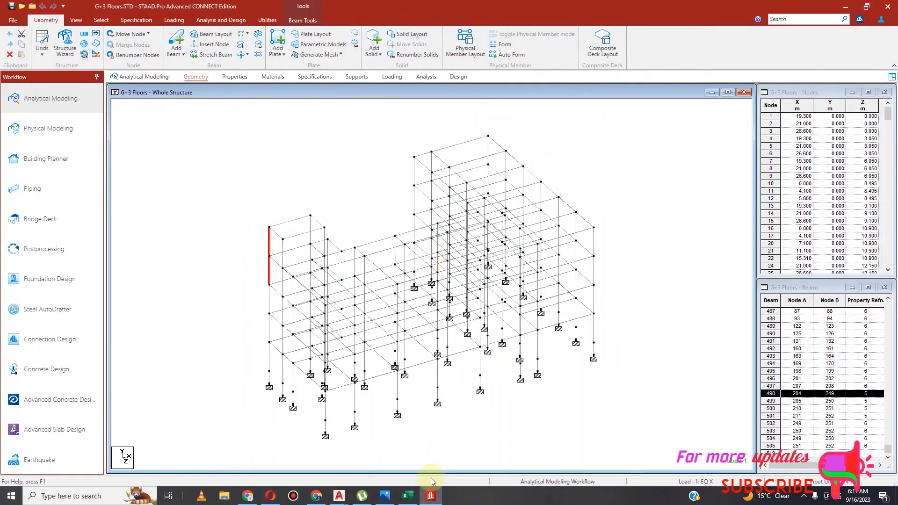
pyautogui.scroll(-1, 371, 257)
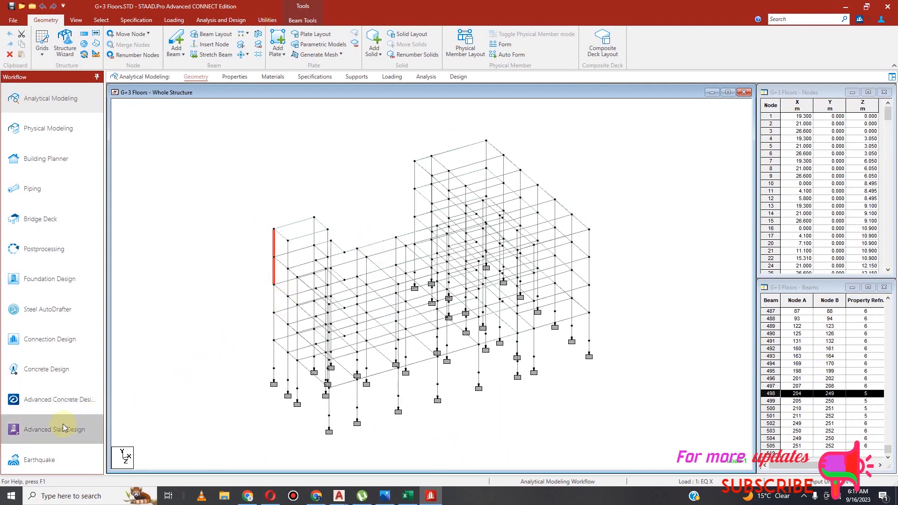
# Start a new Advanced Concrete Design project named SLAB with client VIEWER, the engineer's name and design code BS 8110 - 1 : 1997.
pyautogui.click(65, 403)
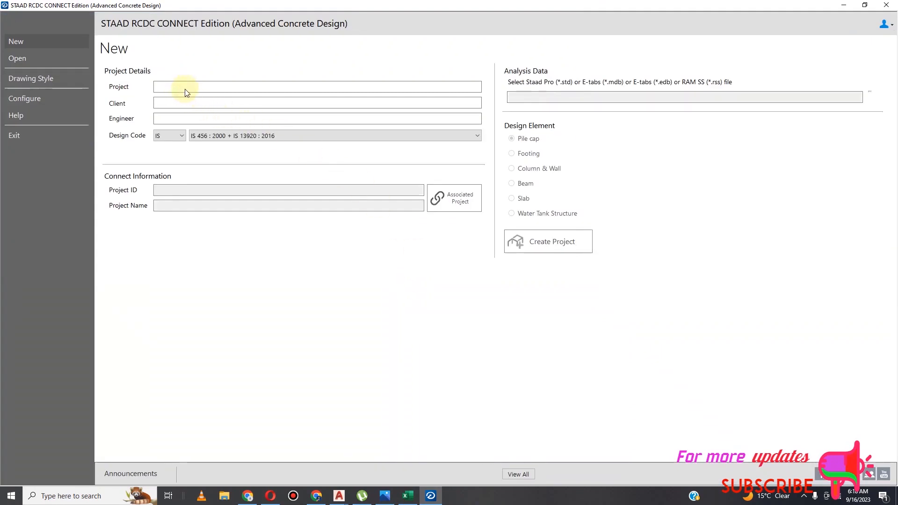
pyautogui.click(189, 90)
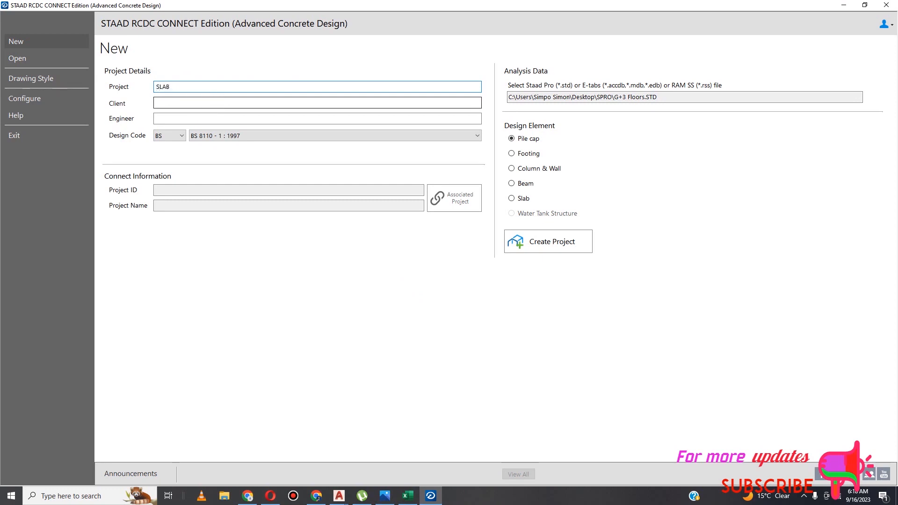
pyautogui.click(191, 105)
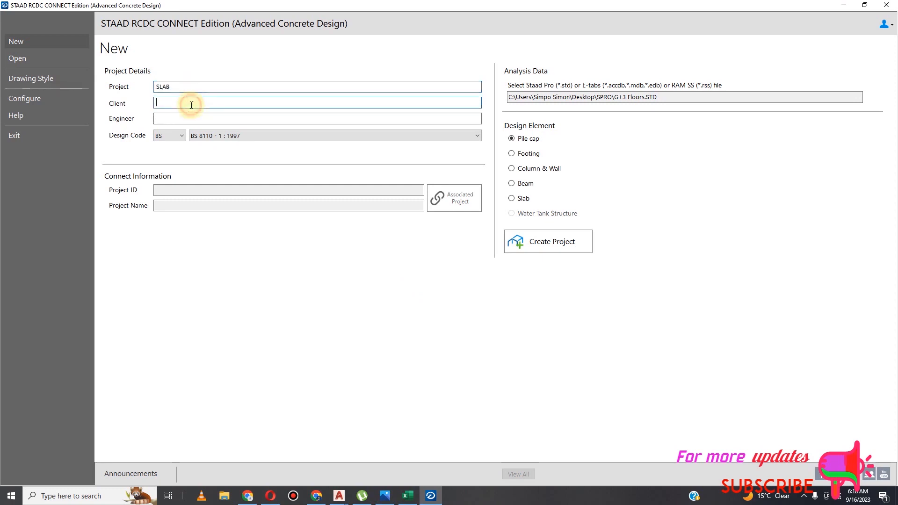
pyautogui.write('VI')
pyautogui.click(183, 119)
pyautogui.write('GEOFFREY')
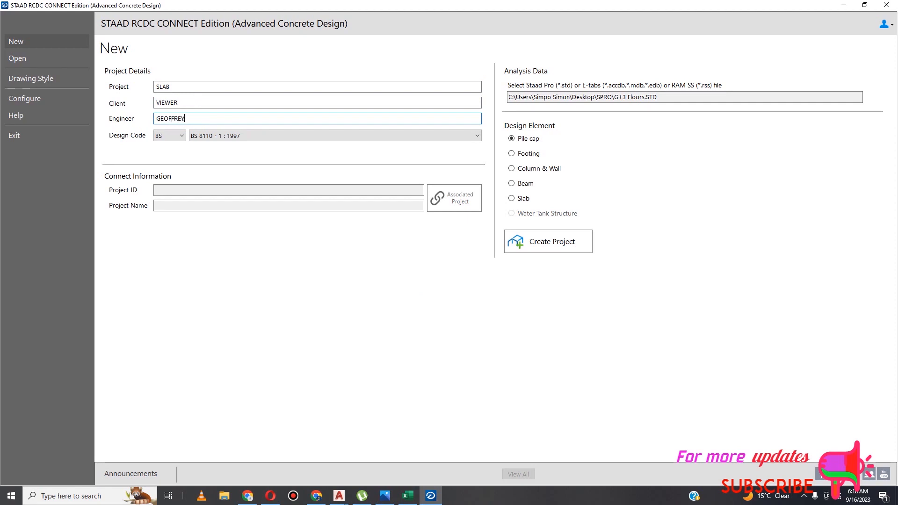
pyautogui.click(183, 136)
pyautogui.click(181, 137)
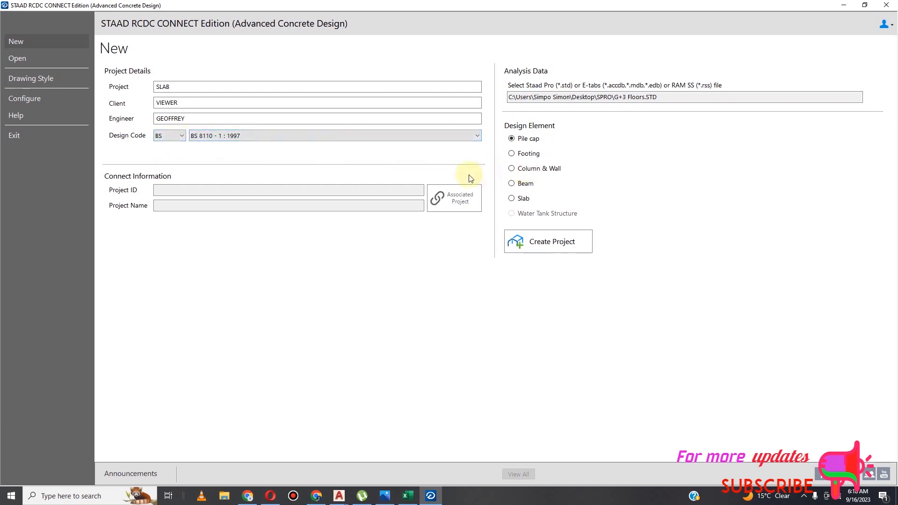
# Create the project with Slab as the design element at the 2.85 m level.
pyautogui.click(512, 199)
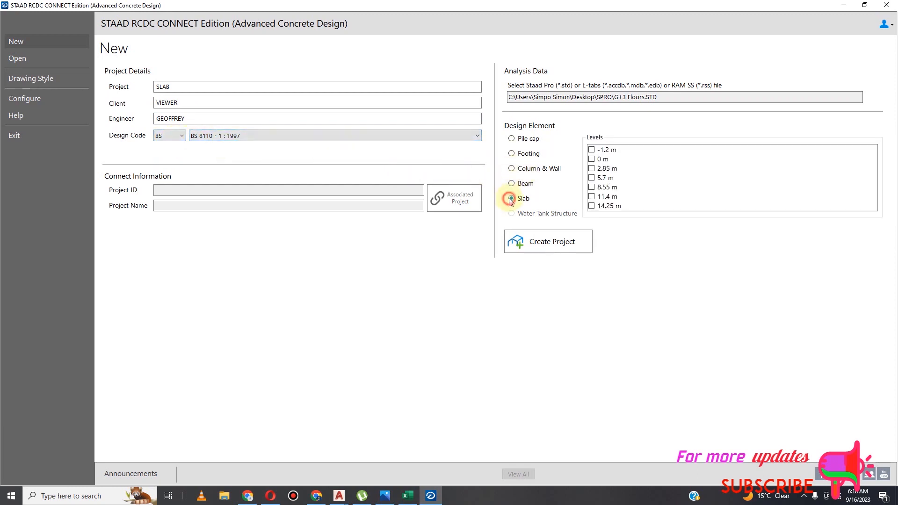
pyautogui.click(592, 169)
pyautogui.click(527, 249)
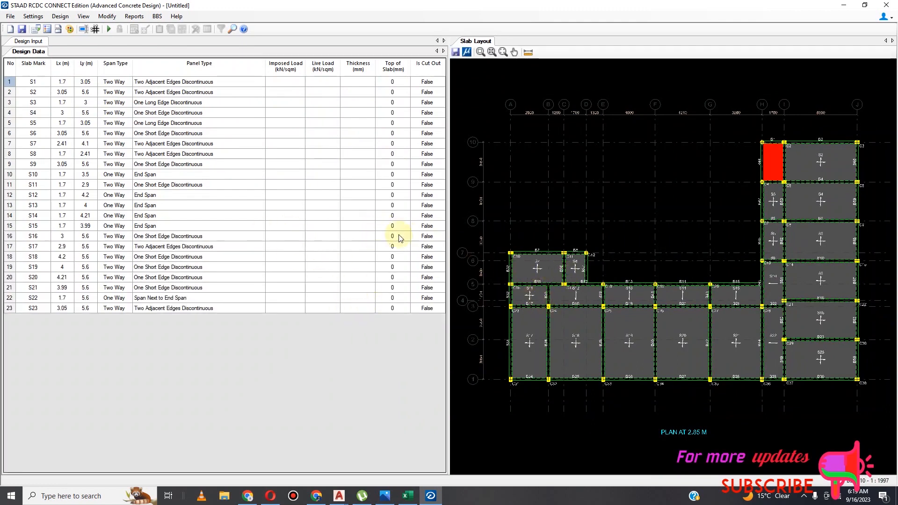
# Switch to the COLUMNS ELEVATION drawing in AutoCAD and calculate 0.15*25 with the QuickCalc calculator.
pyautogui.click(296, 84)
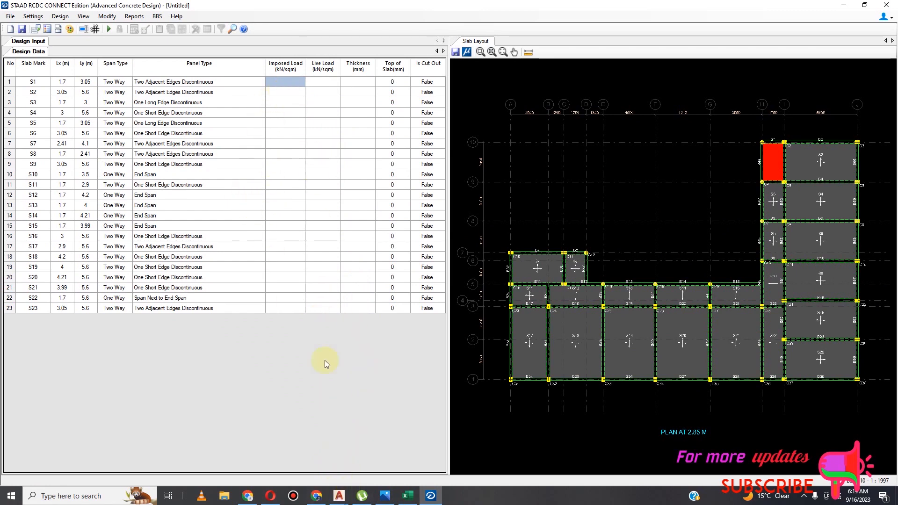
pyautogui.moveTo(339, 495)
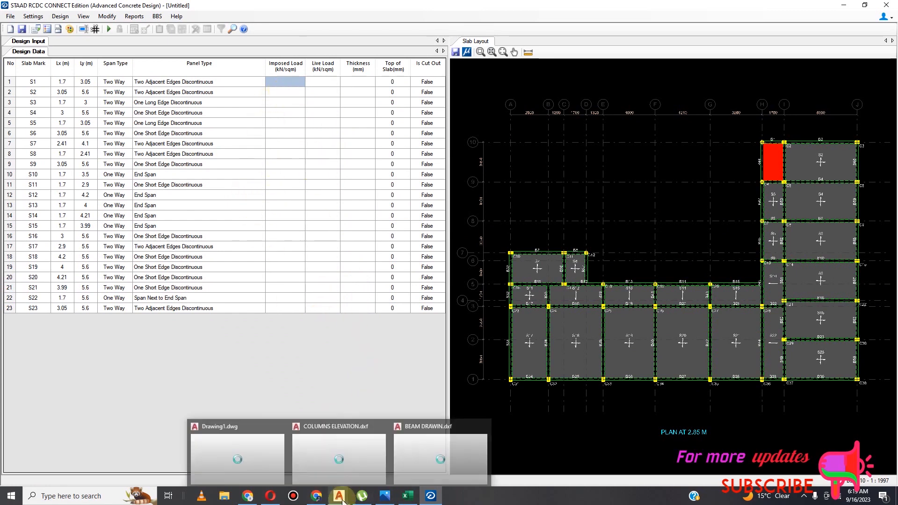
pyautogui.click(349, 470)
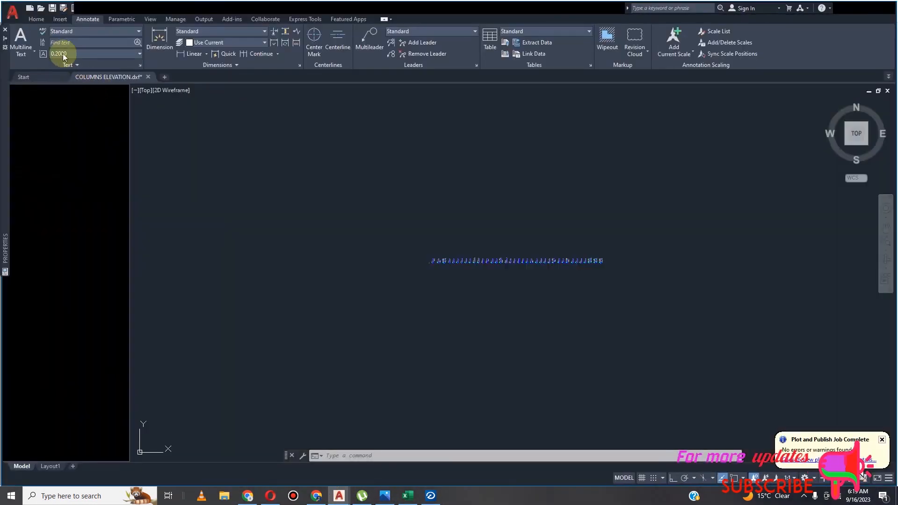
pyautogui.click(233, 167)
pyautogui.click(274, 207)
pyautogui.write('c')
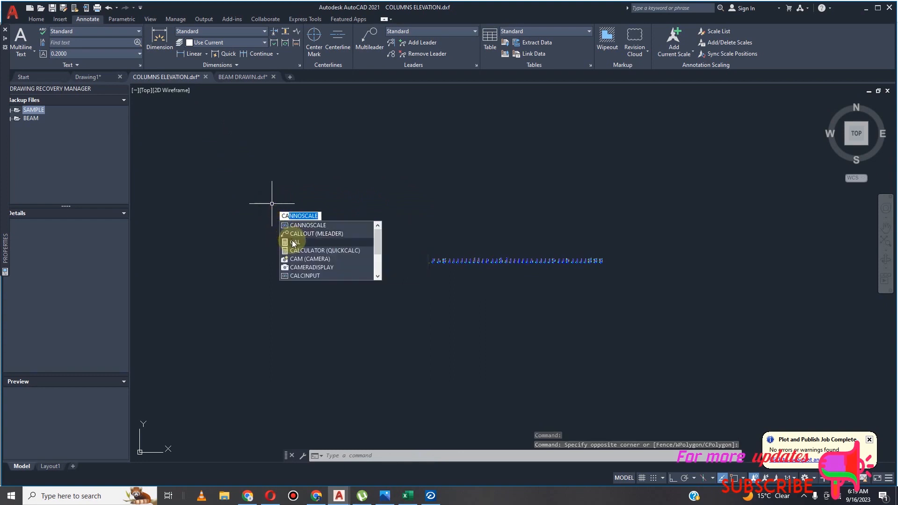
pyautogui.click(318, 251)
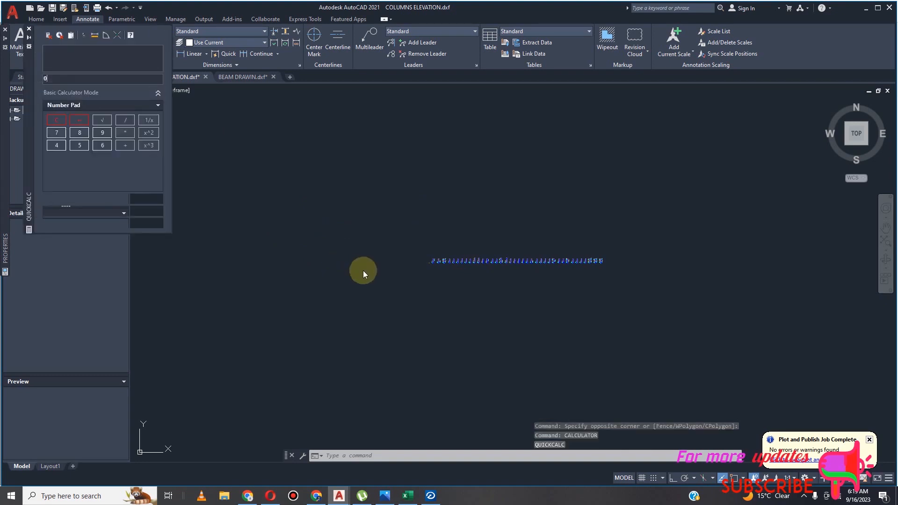
pyautogui.click(62, 81)
pyautogui.write('.')
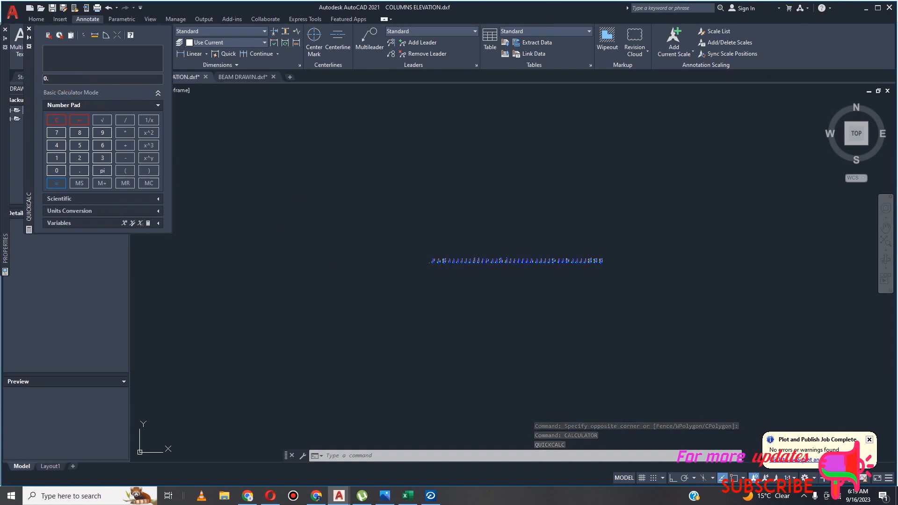
pyautogui.write('15*')
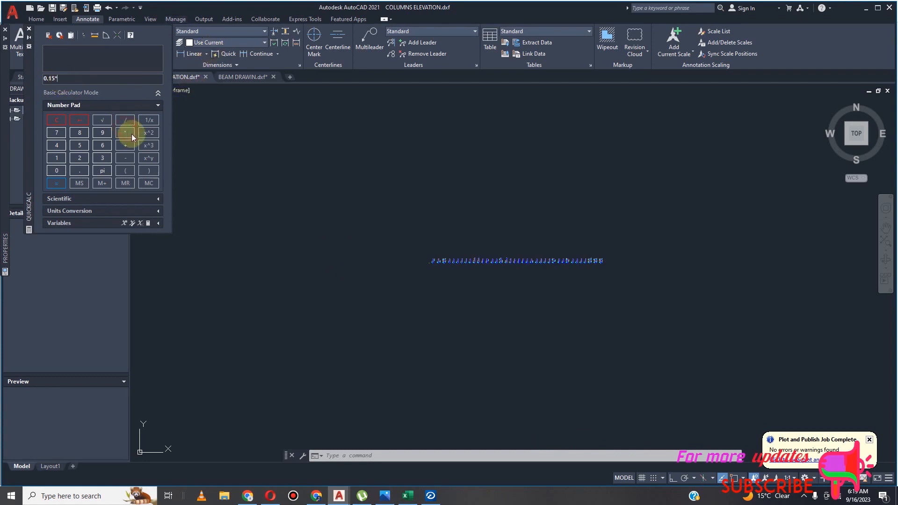
pyautogui.write('25')
pyautogui.click(56, 183)
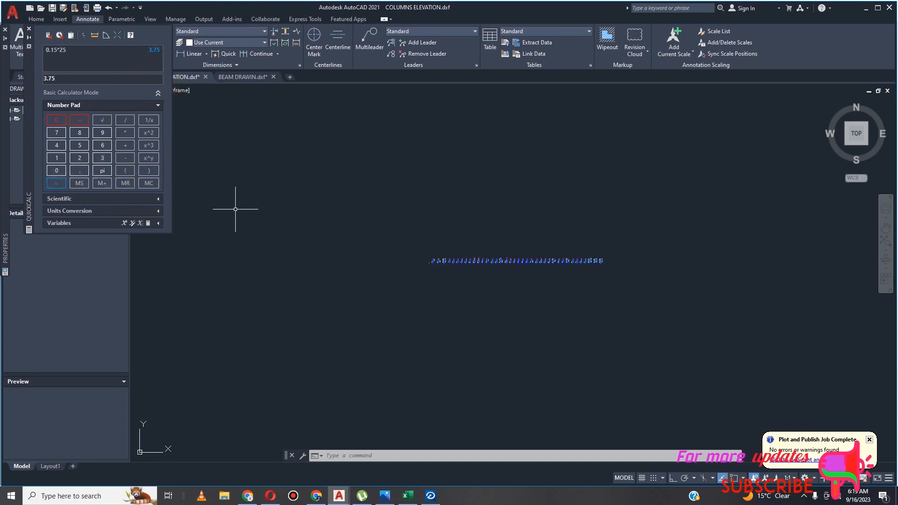
# Return to STAAD RCDC and give slab S1 an imposed load of 5.75 kN/sqm, live load of 4 kN/sqm and thickness of 150 mm.
pyautogui.click(430, 495)
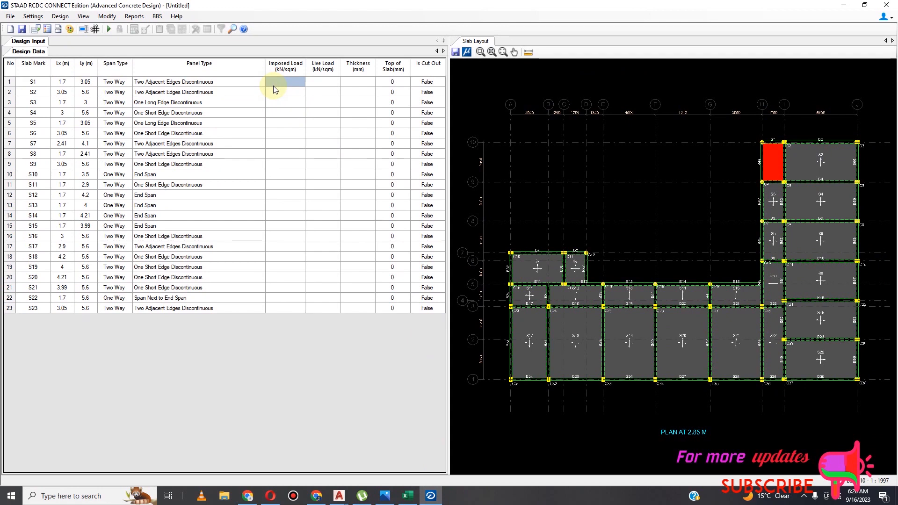
pyautogui.write('5.75')
pyautogui.click(323, 82)
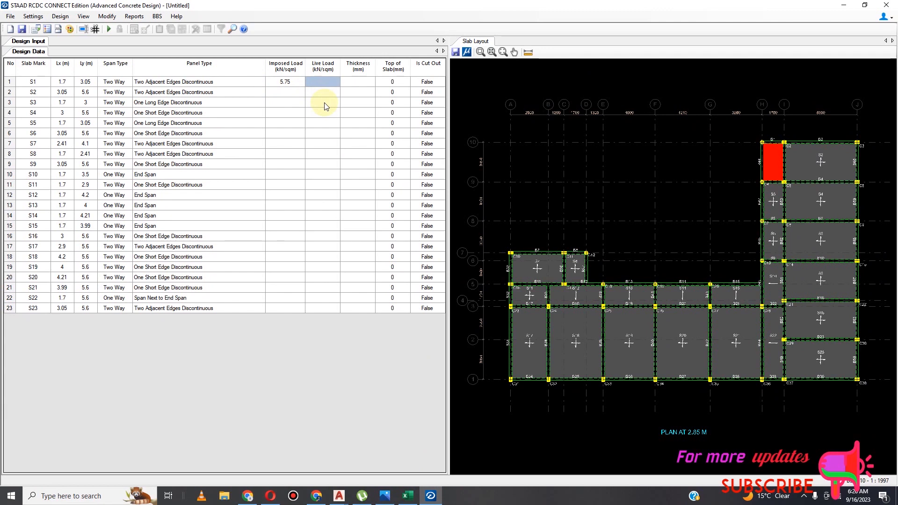
pyautogui.write('4')
pyautogui.click(357, 85)
pyautogui.write('150')
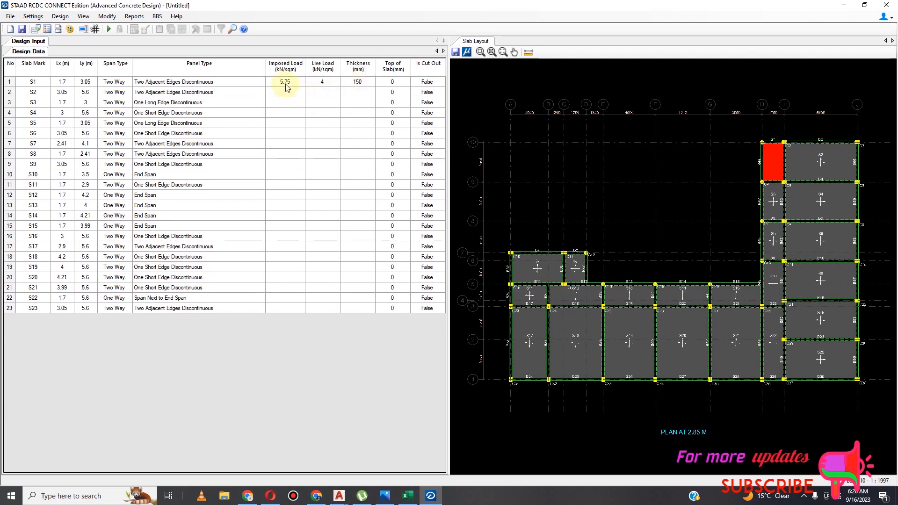
# Copy slab S1's imposed load, live load and thickness values to slabs S2 through S23.
pyautogui.moveTo(281, 84); pyautogui.dragTo(372, 88)
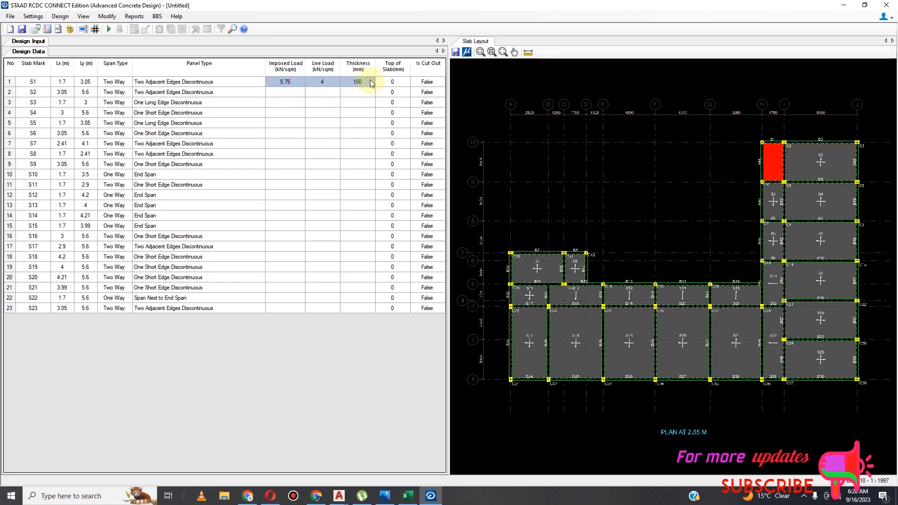
pyautogui.rightClick(370, 82)
pyautogui.click(413, 92)
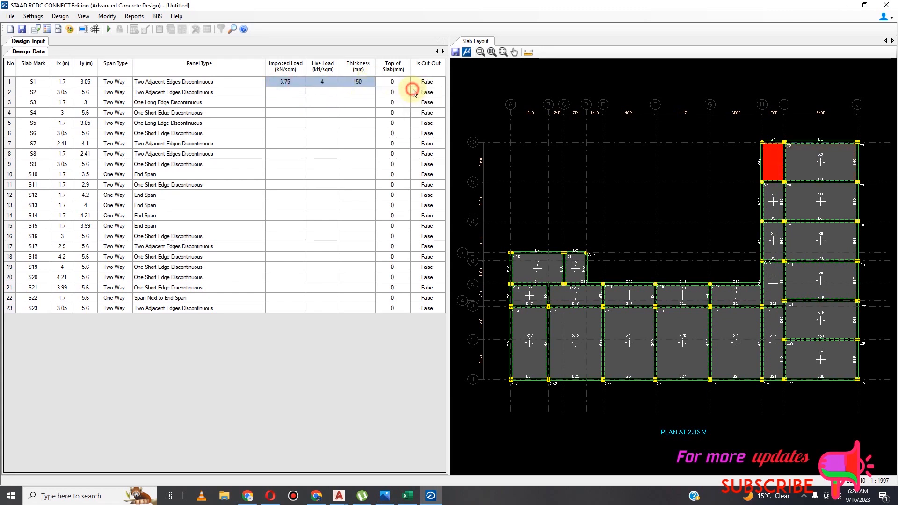
pyautogui.moveTo(286, 92); pyautogui.dragTo(363, 308)
pyautogui.rightClick(346, 220)
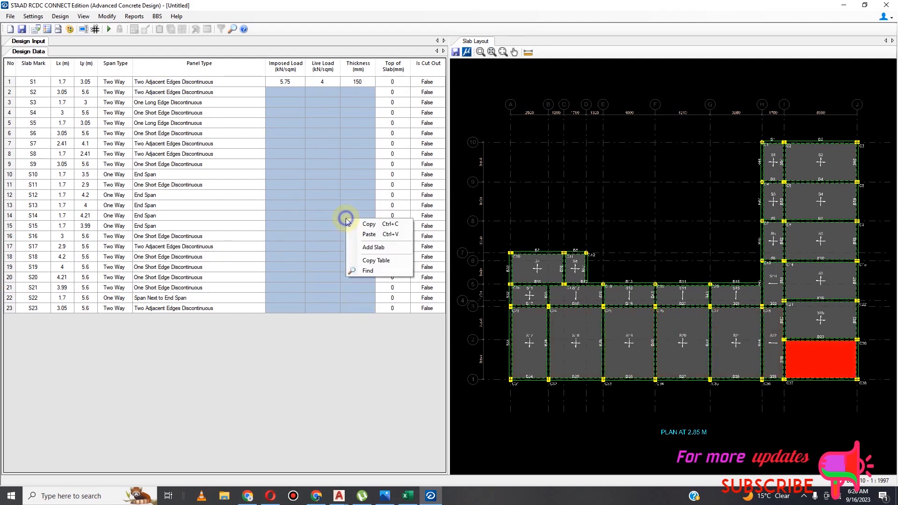
pyautogui.click(388, 236)
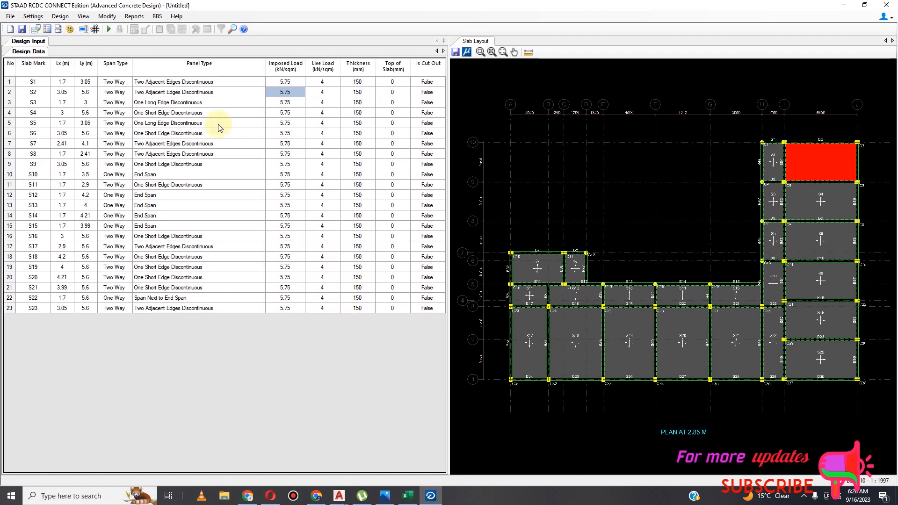
# In the slab design parameters, set the concrete grade to C25 and the steel grade to Fe500.
pyautogui.click(33, 16)
pyautogui.click(56, 26)
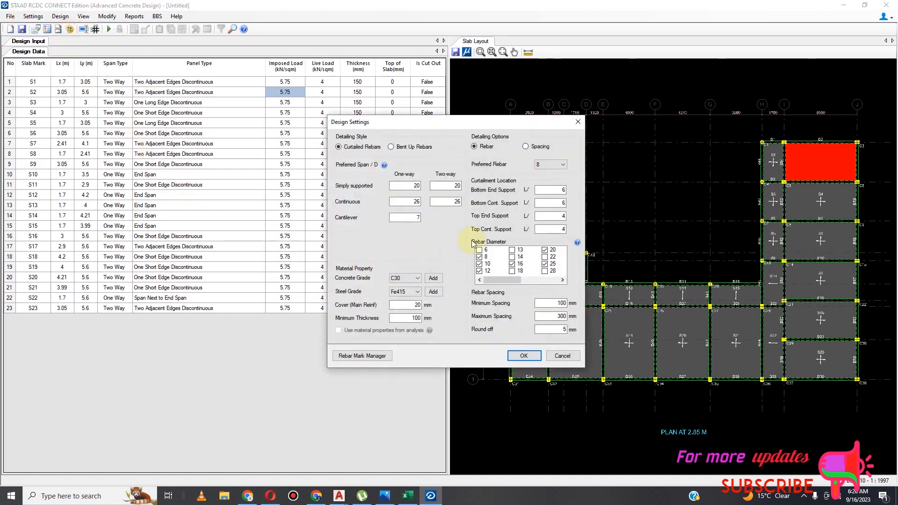
pyautogui.click(413, 291)
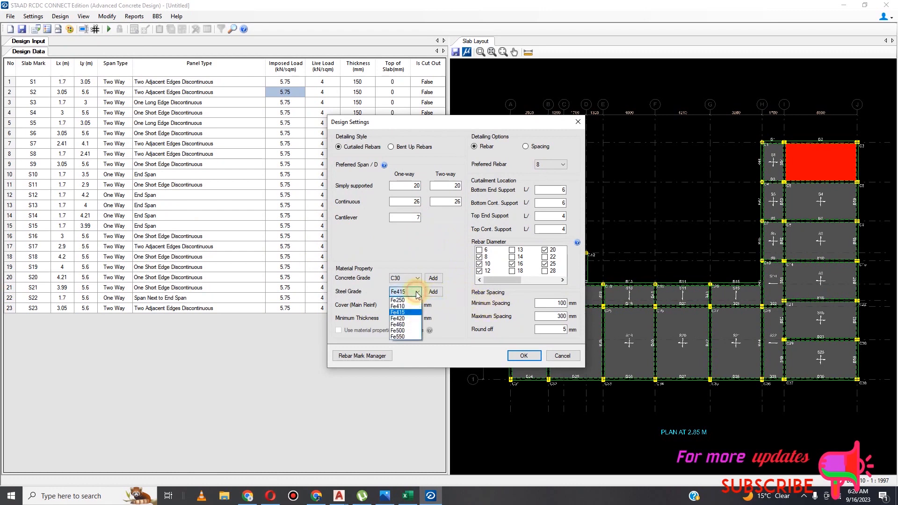
pyautogui.click(412, 286)
pyautogui.click(413, 278)
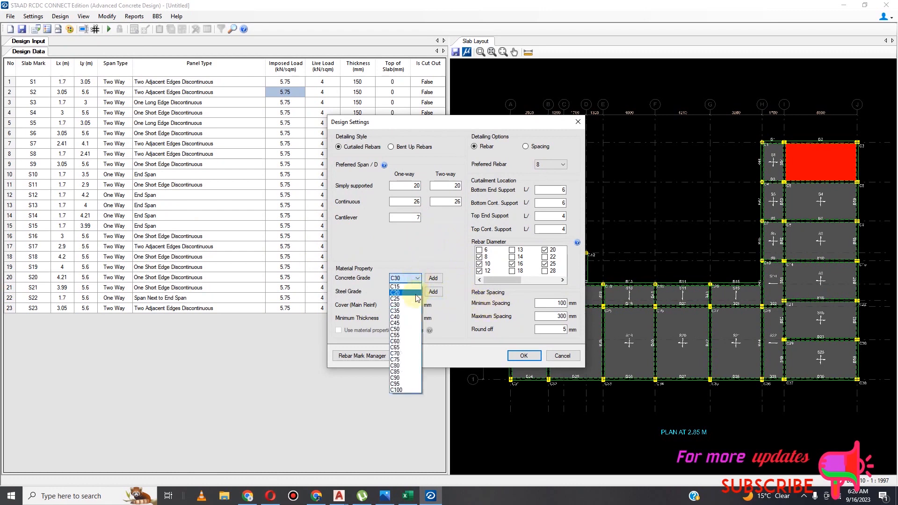
pyautogui.click(414, 299)
pyautogui.click(414, 291)
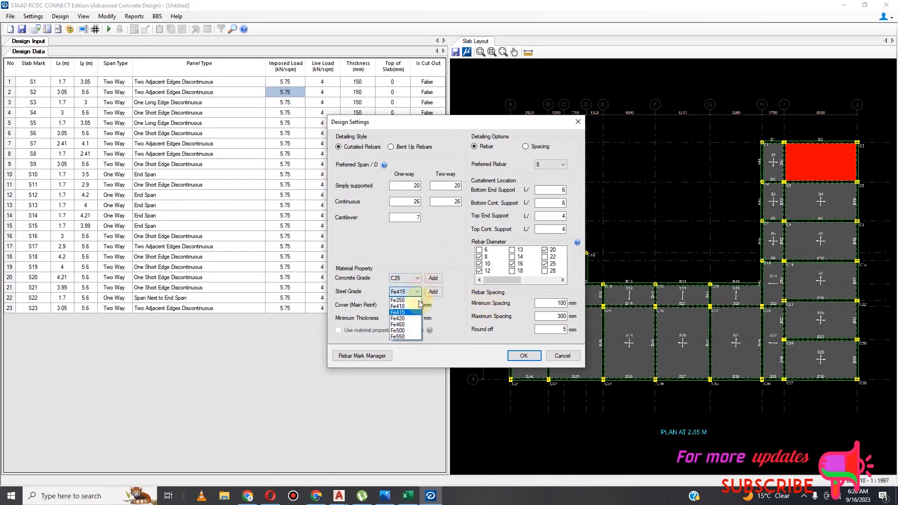
pyautogui.click(416, 331)
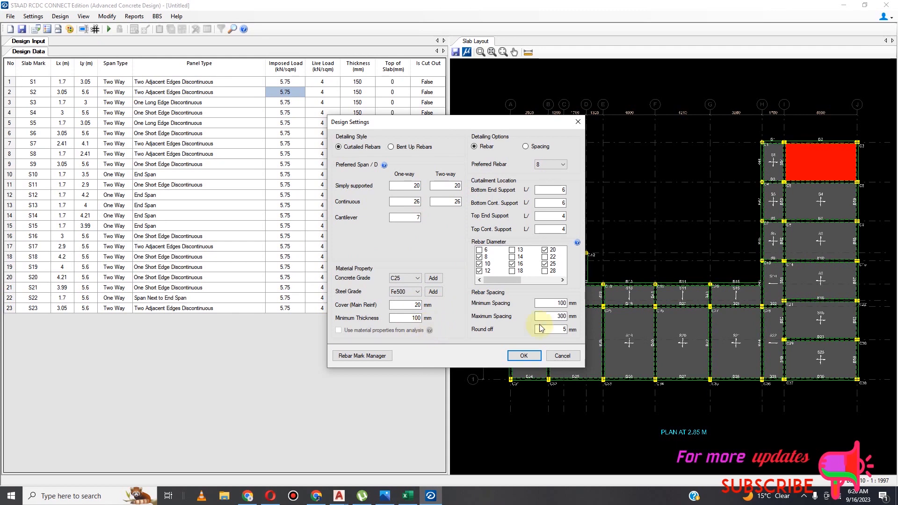
# Set the minimum rebar spacing to 200 mm and apply the design settings.
pyautogui.click(564, 305)
pyautogui.doubleClick(564, 303)
pyautogui.write('200')
pyautogui.click(524, 356)
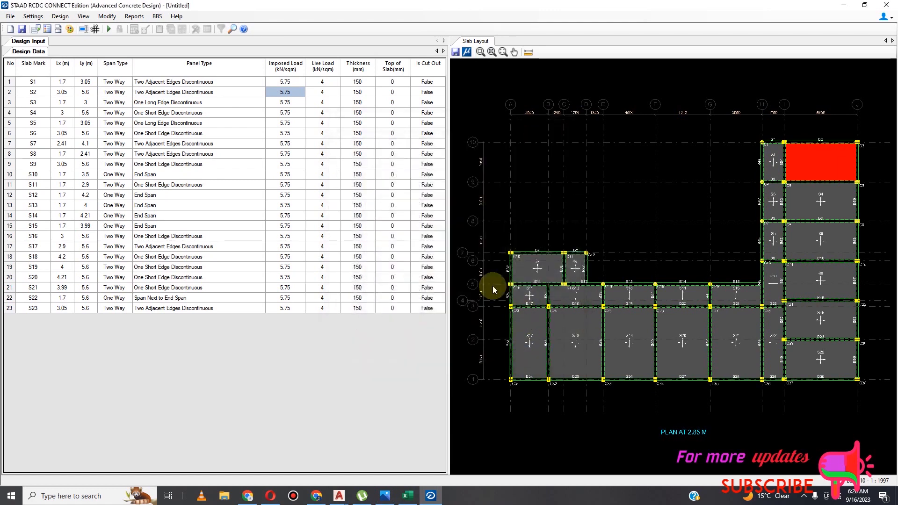
# Run the automatic design for all slabs at the 2.85 m level.
pyautogui.click(33, 17)
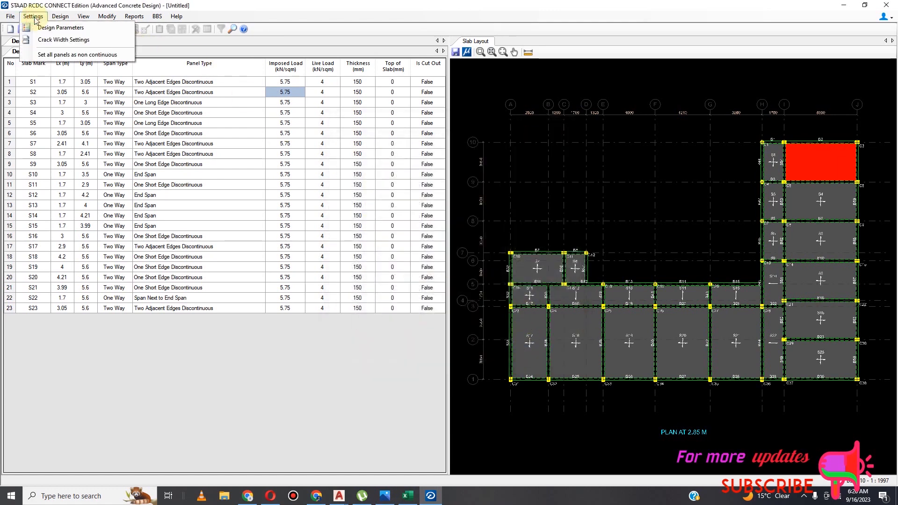
pyautogui.moveTo(60, 16)
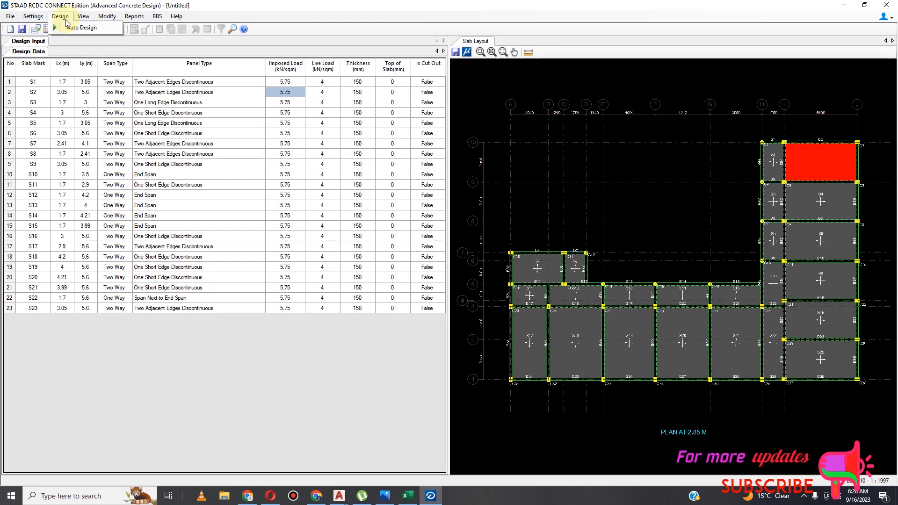
pyautogui.click(70, 28)
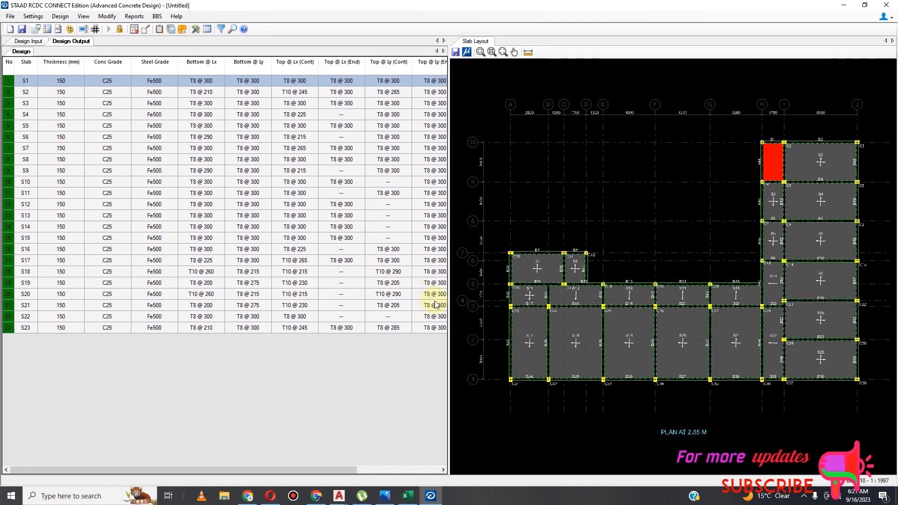
# Check the locked design settings without changing them, and unlock the slab design, discarding its design values.
pyautogui.click(36, 19)
pyautogui.click(49, 28)
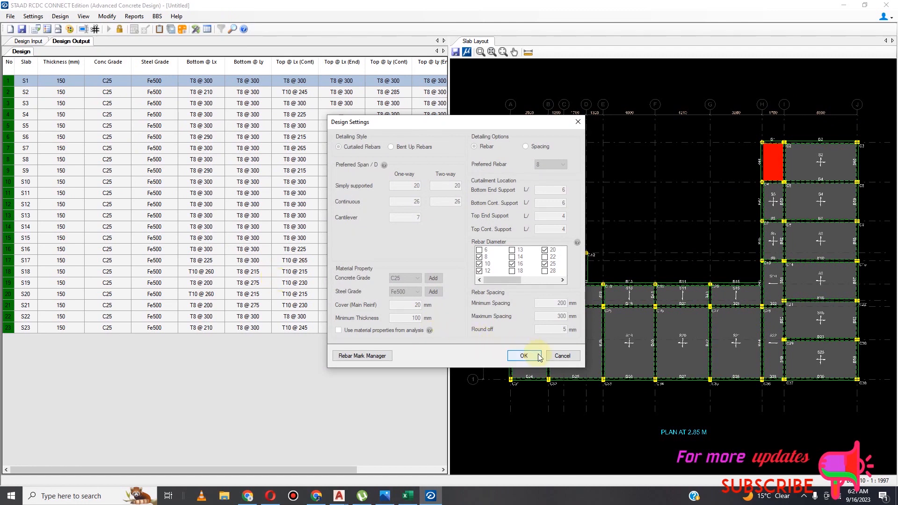
pyautogui.click(562, 356)
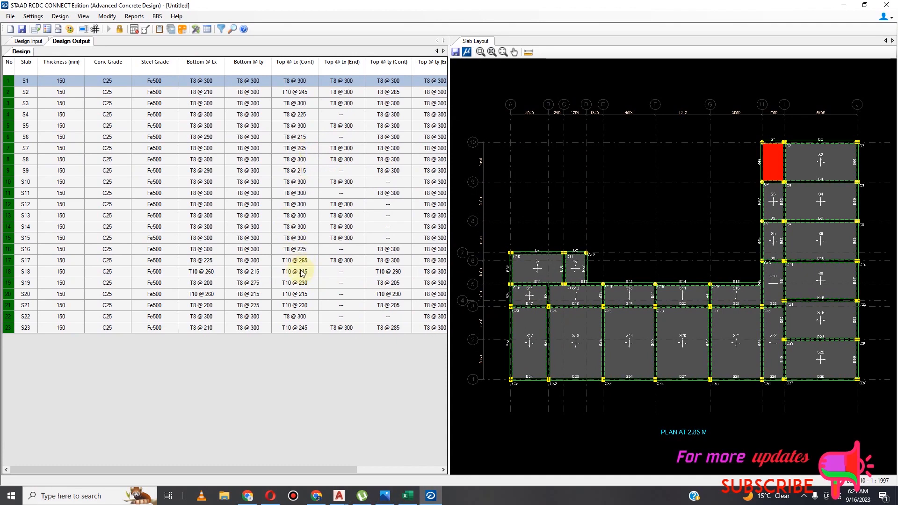
pyautogui.click(119, 29)
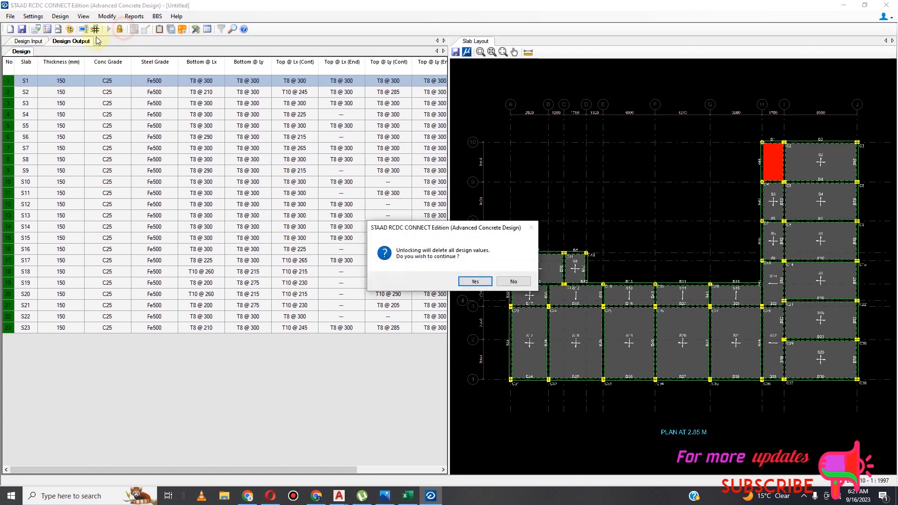
pyautogui.click(474, 281)
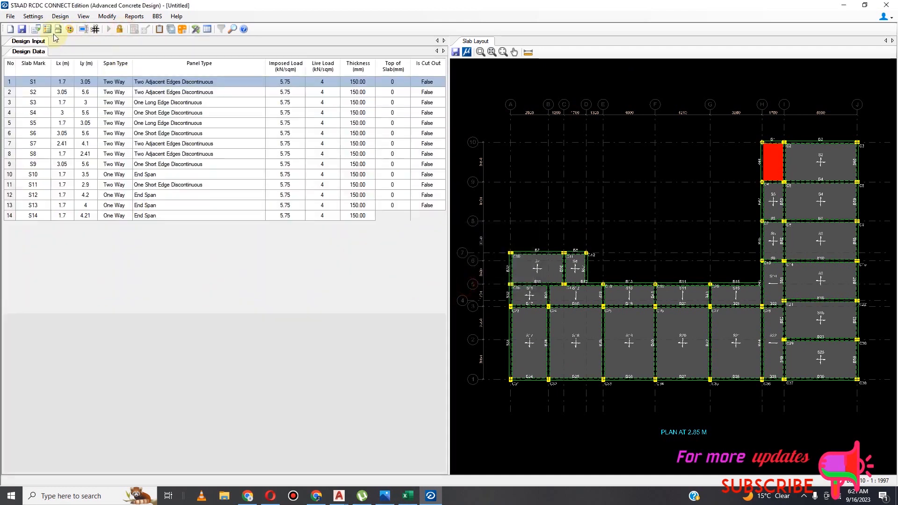
# Change the preferred rebar diameter to 10 in the slab design parameters and apply the settings.
pyautogui.click(32, 16)
pyautogui.click(51, 27)
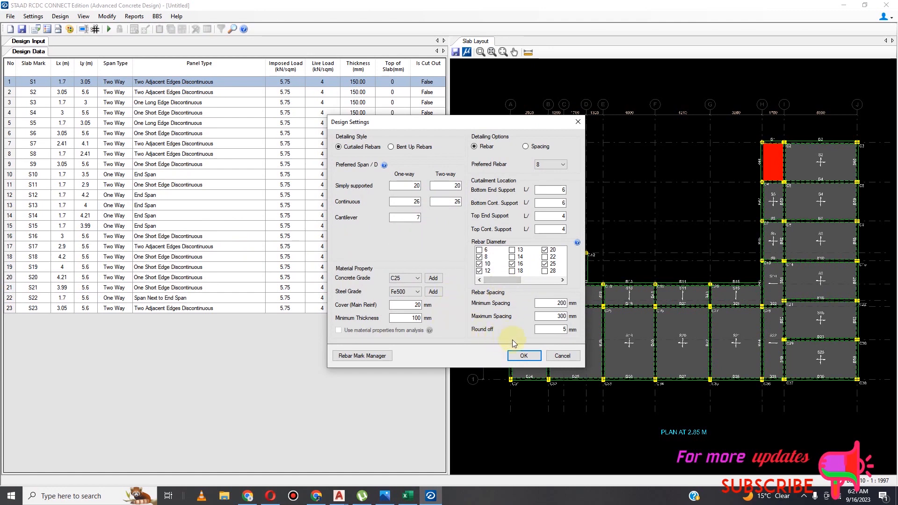
pyautogui.click(566, 167)
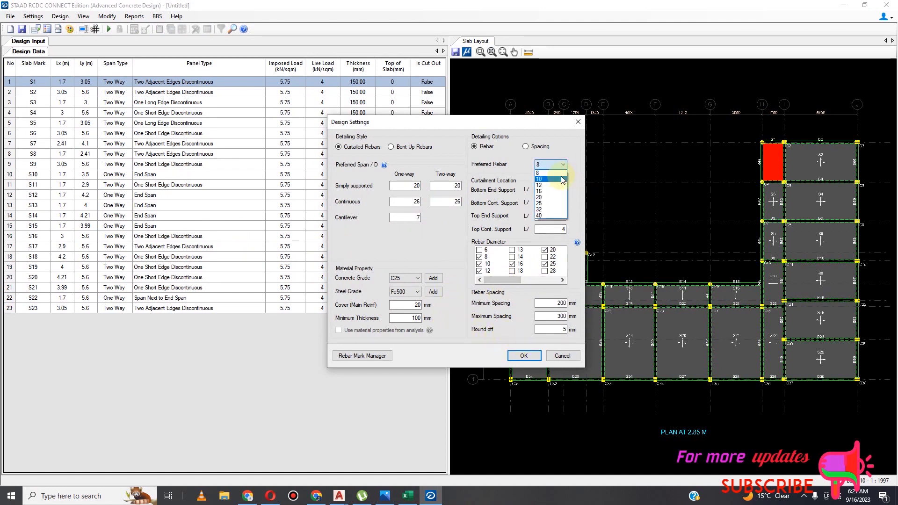
pyautogui.click(560, 176)
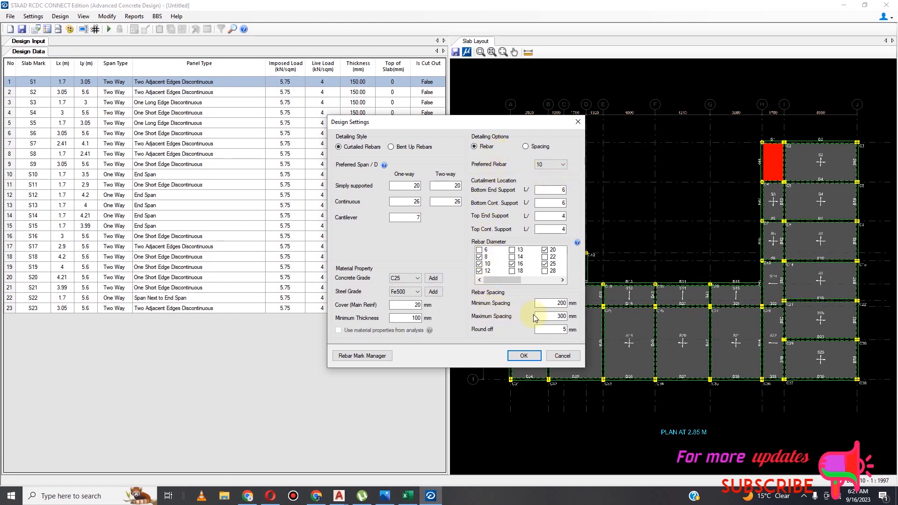
pyautogui.click(523, 358)
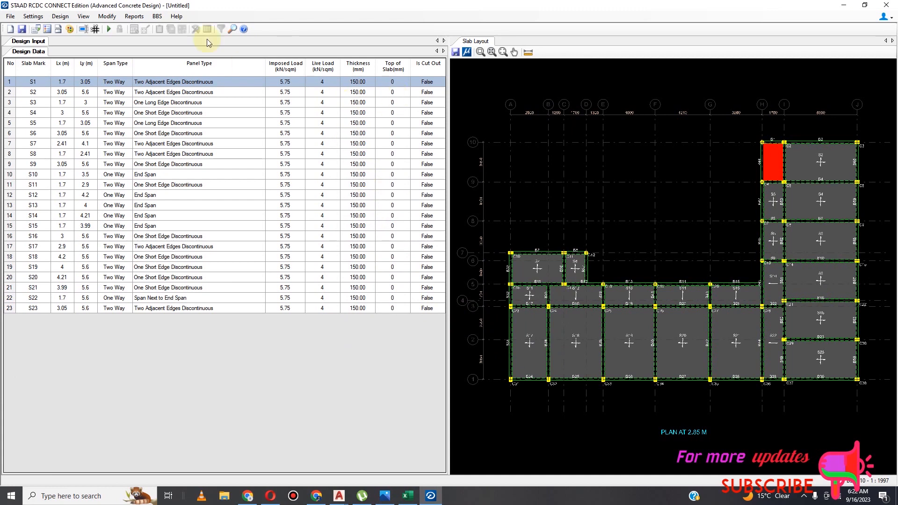
# Rerun the automatic slab design and locate slab S18 in the layout from its output row.
pyautogui.click(109, 29)
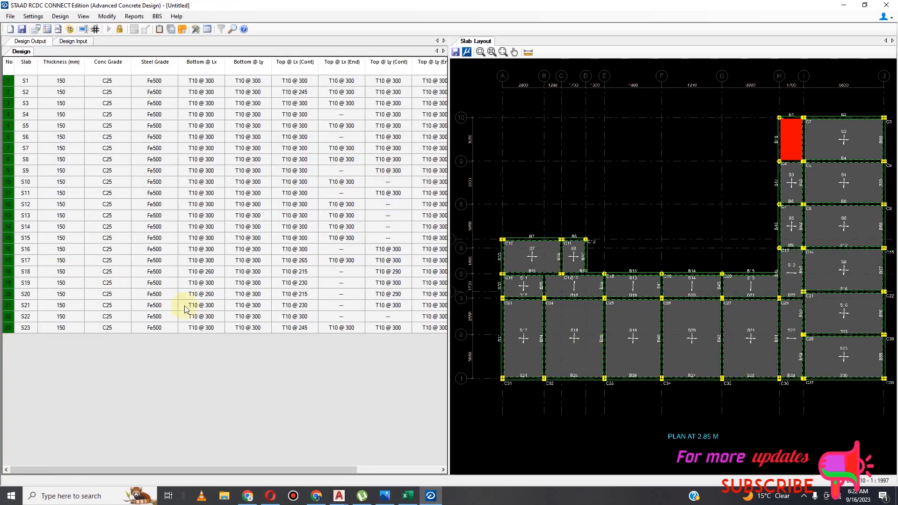
pyautogui.click(32, 274)
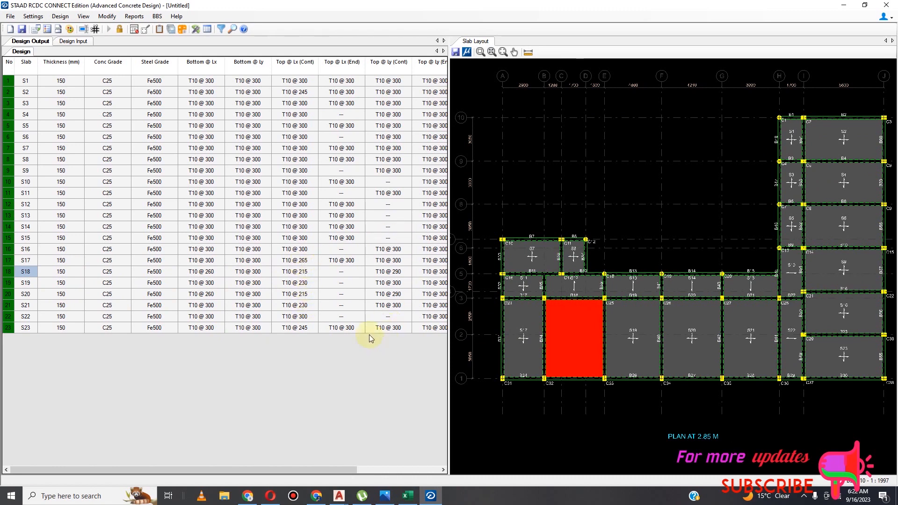
# Unlock the slab design, discarding its design values, and set both the minimum and maximum rebar spacing to 200 mm.
pyautogui.click(119, 29)
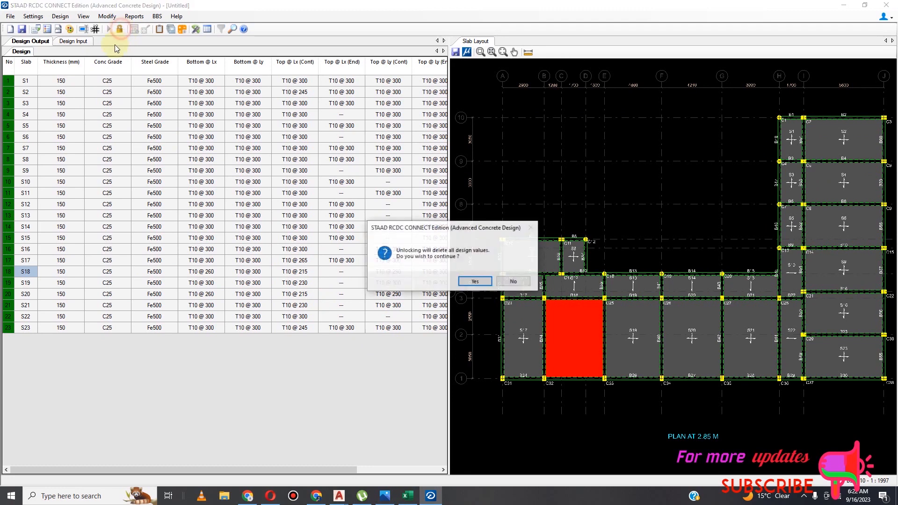
pyautogui.click(475, 281)
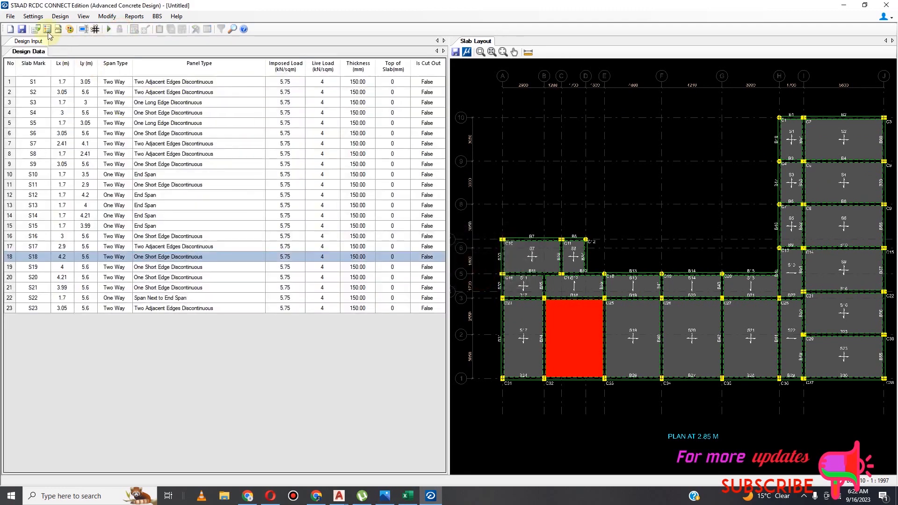
pyautogui.click(33, 16)
pyautogui.click(53, 25)
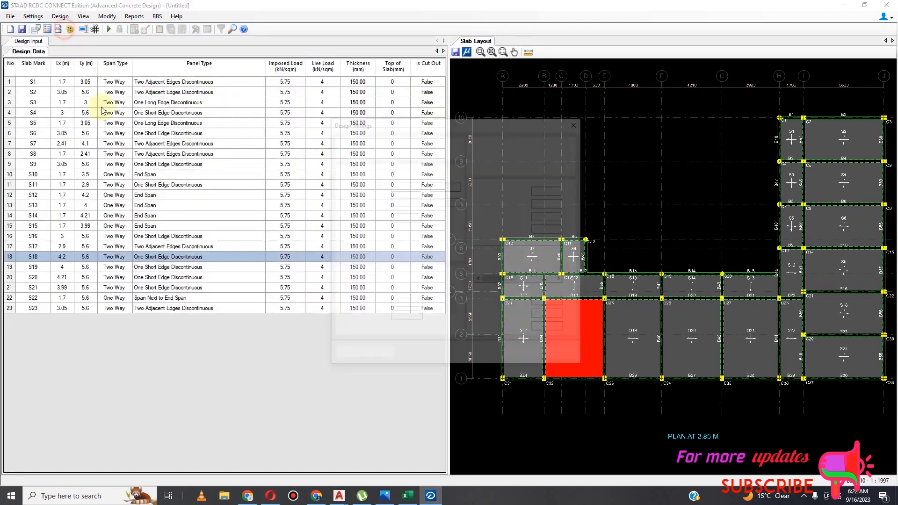
pyautogui.doubleClick(557, 303)
pyautogui.write('21')
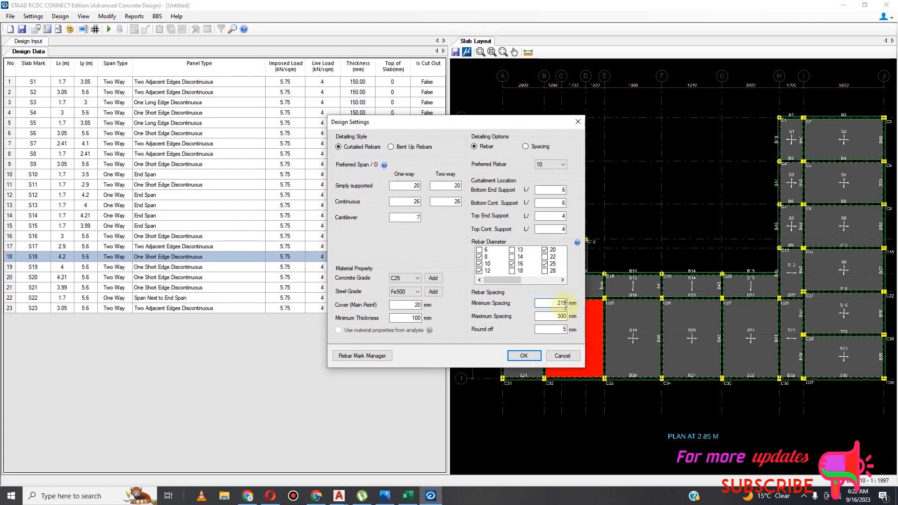
pyautogui.write('5')
pyautogui.doubleClick(561, 303)
pyautogui.write('200')
pyautogui.doubleClick(562, 316)
pyautogui.write('2')
pyautogui.click(523, 356)
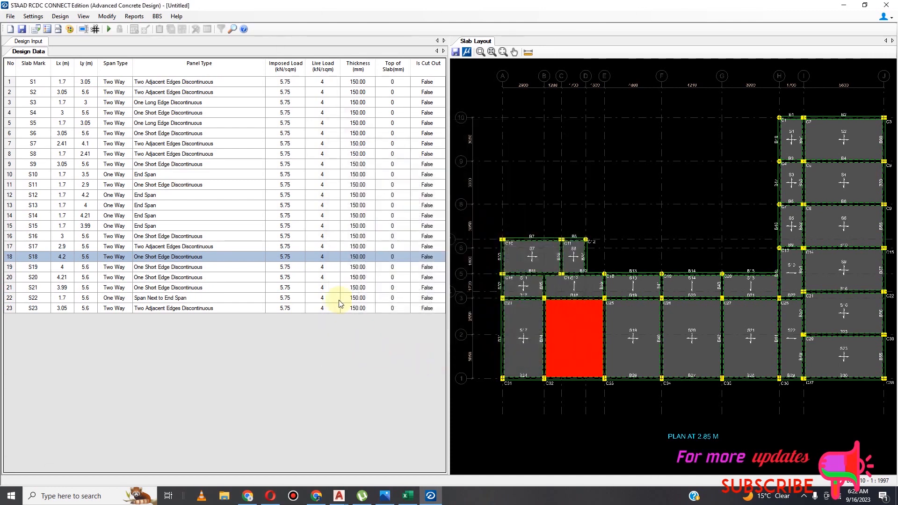
# Rerun the automatic slab design and draw the staircase section for slab S1 with the default dimensions.
pyautogui.click(108, 29)
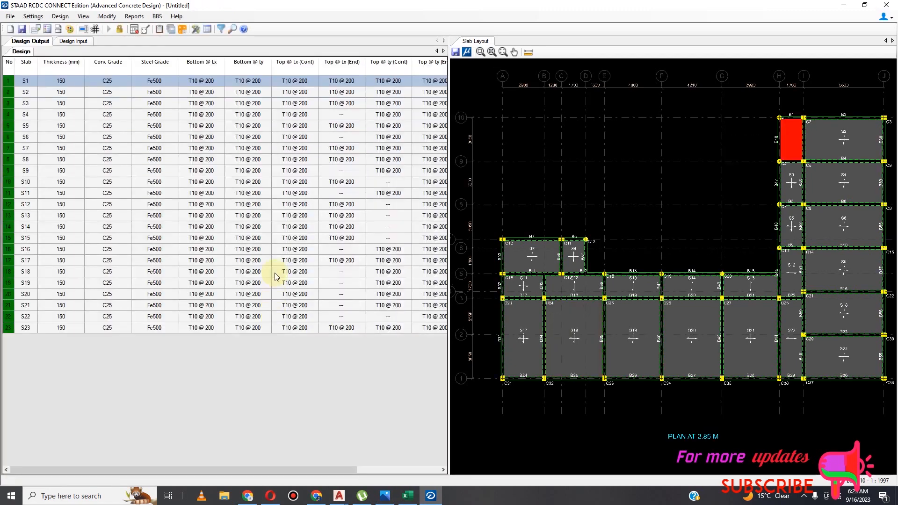
pyautogui.click(134, 17)
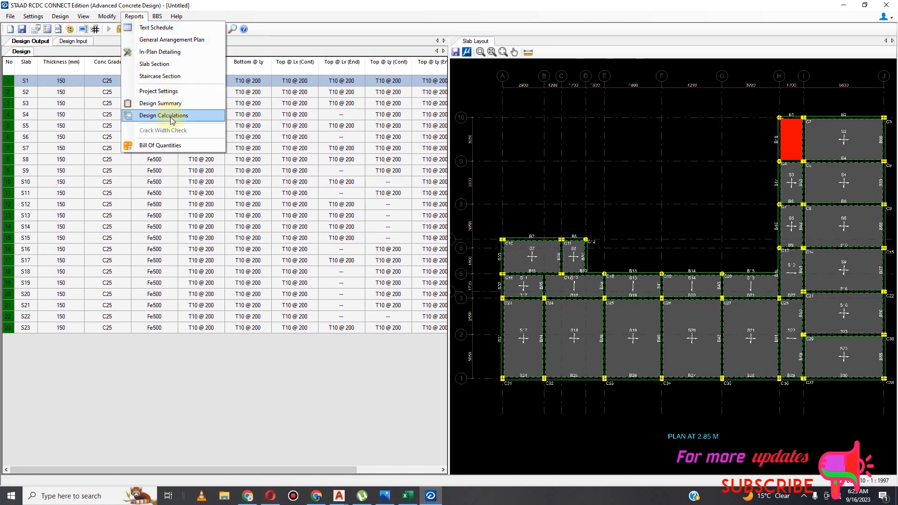
pyautogui.click(169, 77)
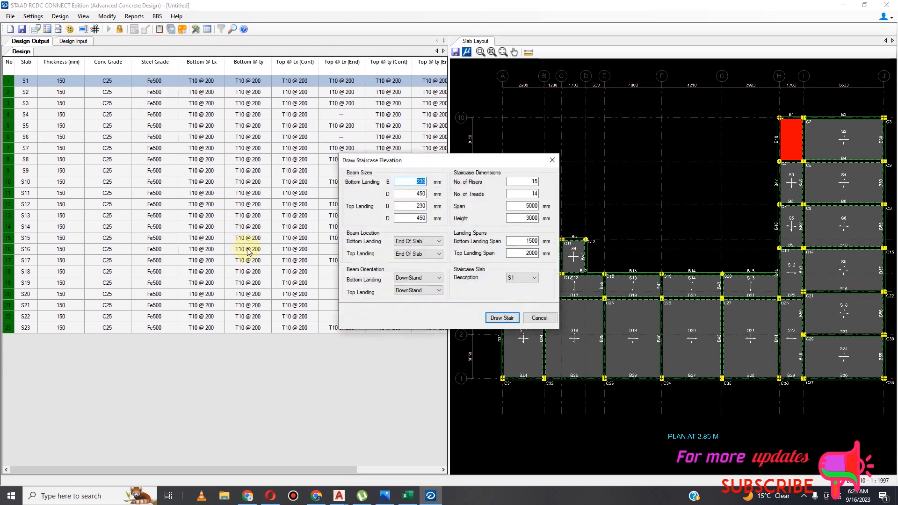
pyautogui.click(497, 318)
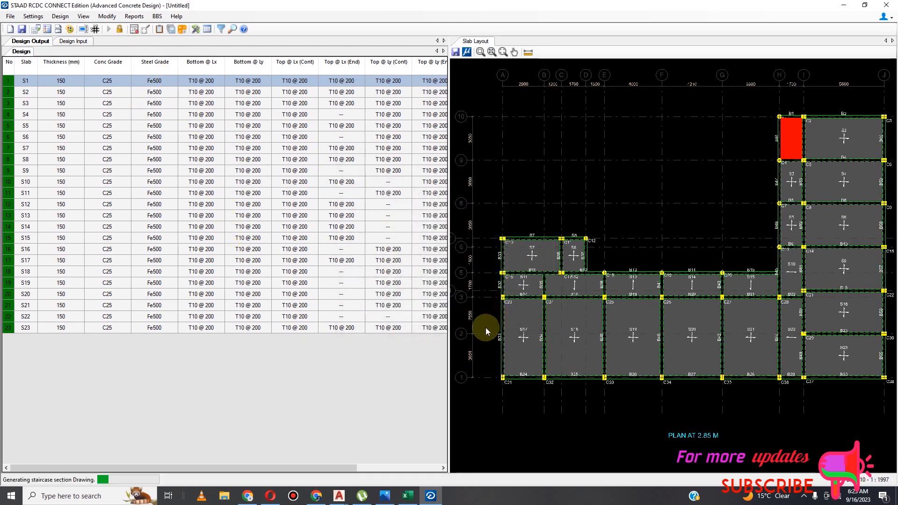
pyautogui.scroll(3, 157, 304)
pyautogui.scroll(-4, 143, 310)
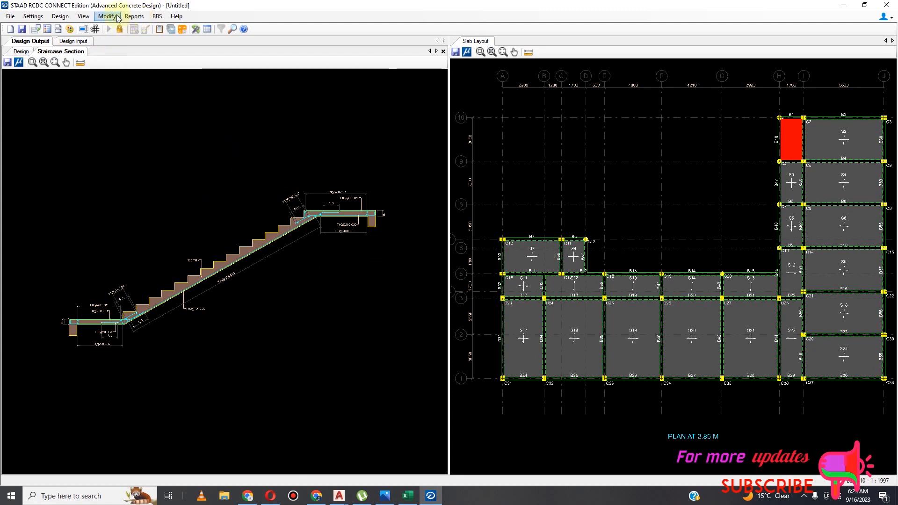
# Generate the in-plan detailing drawings and view the bottom reinforcement layout at the 2.85 m level.
pyautogui.click(135, 17)
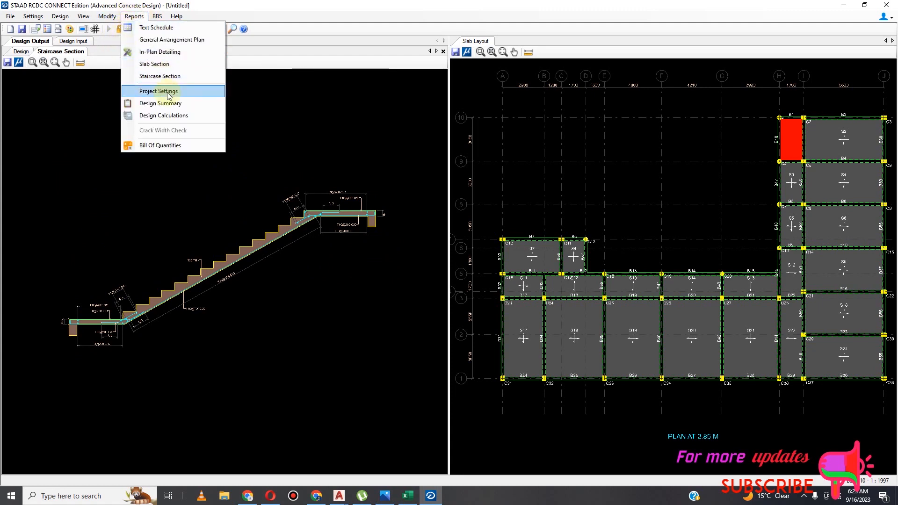
pyautogui.click(169, 52)
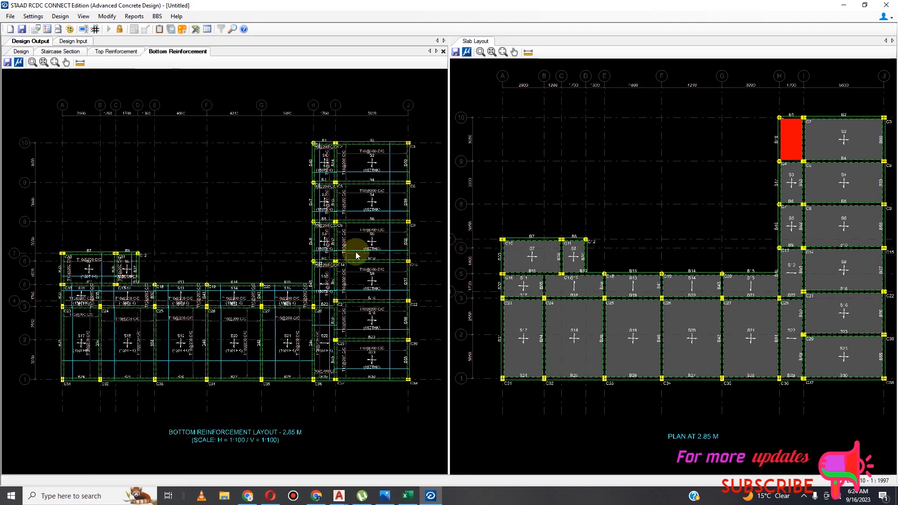
pyautogui.scroll(1, 327, 303)
pyautogui.scroll(-1, 348, 284)
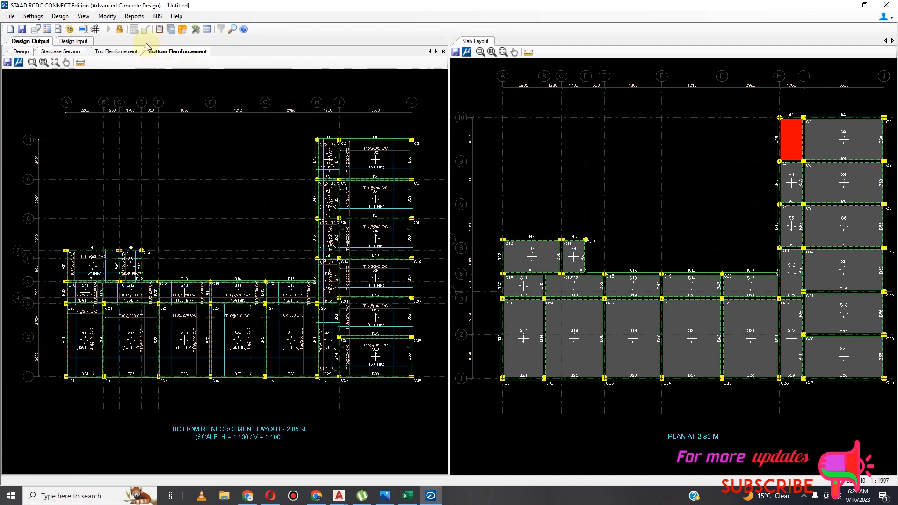
# Unlock the slab design, discarding its design values, and mark slab S7 as a cut-out.
pyautogui.click(119, 29)
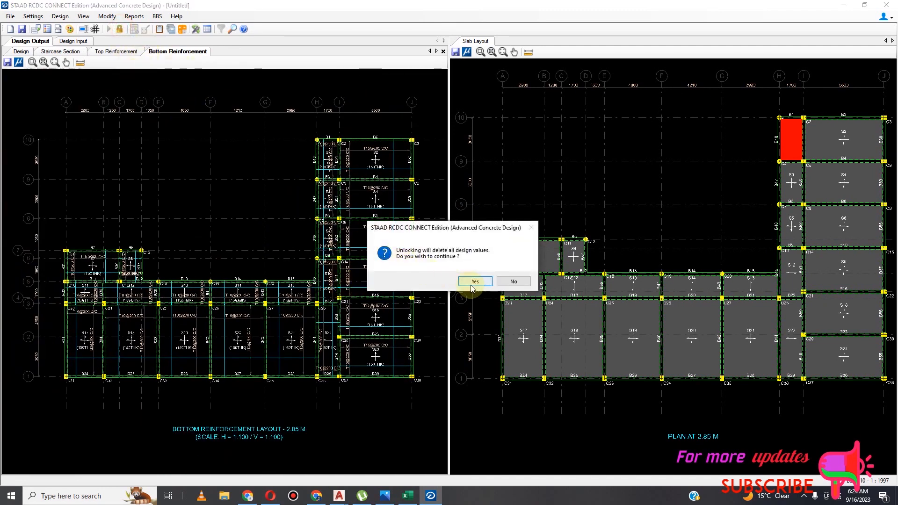
pyautogui.click(474, 283)
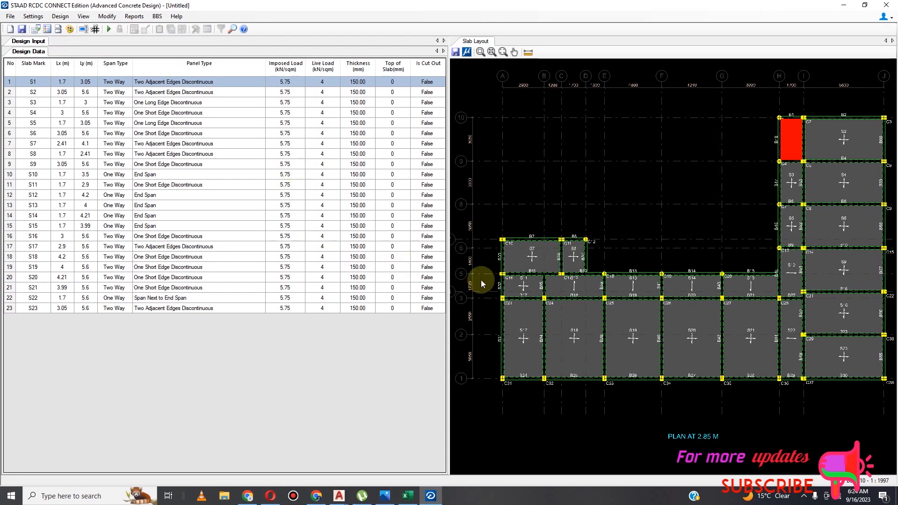
pyautogui.click(533, 262)
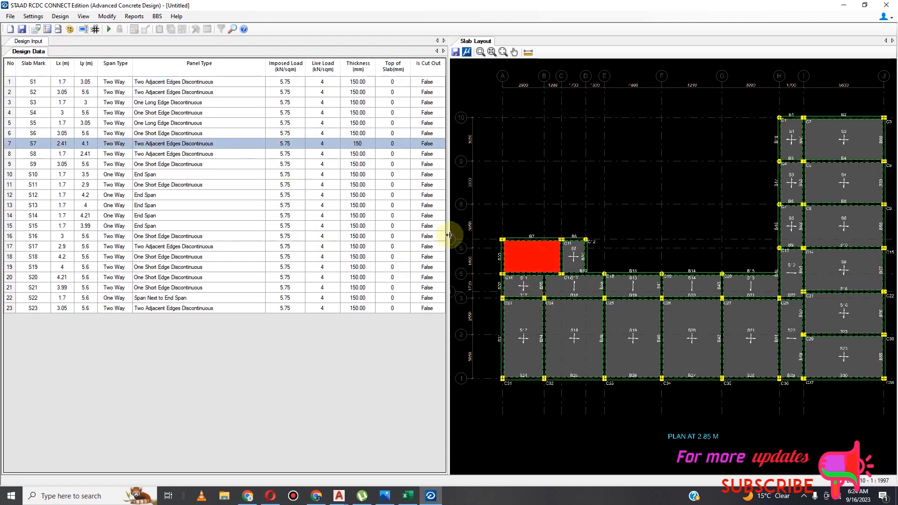
pyautogui.click(444, 148)
pyautogui.click(441, 143)
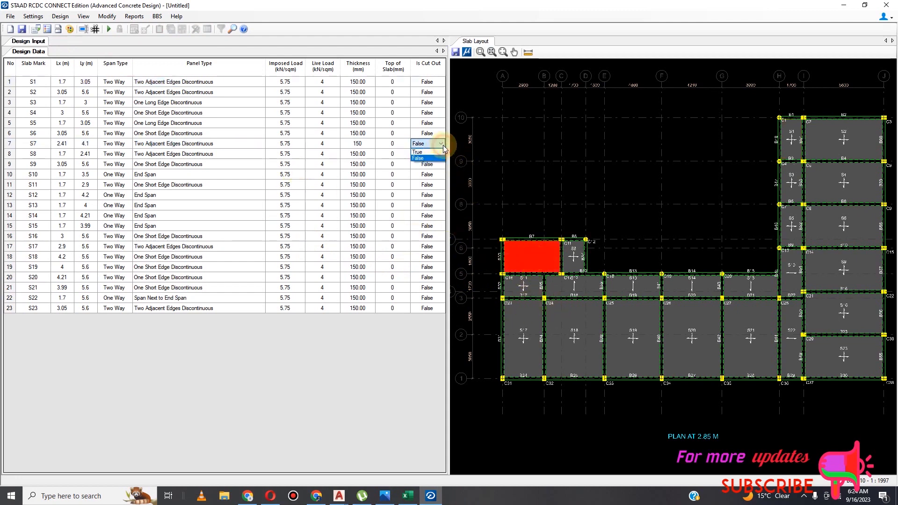
pyautogui.click(442, 154)
pyautogui.click(394, 145)
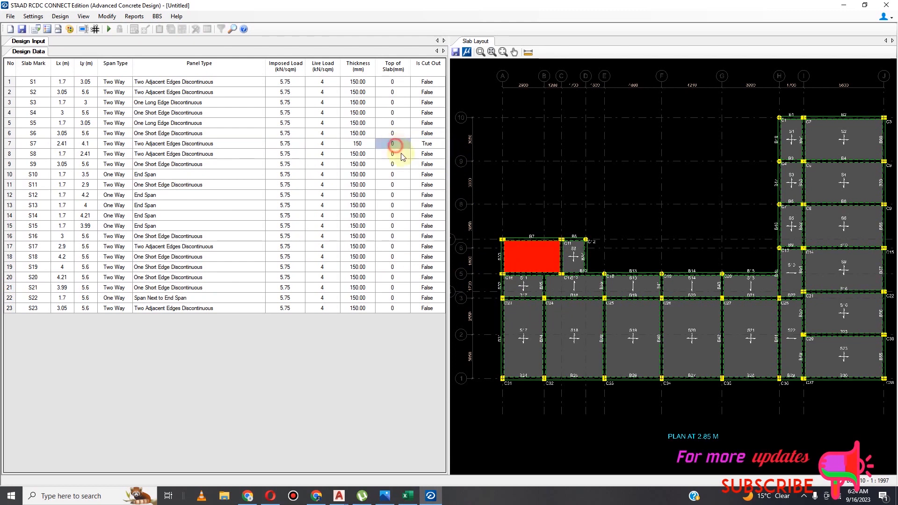
pyautogui.click(533, 253)
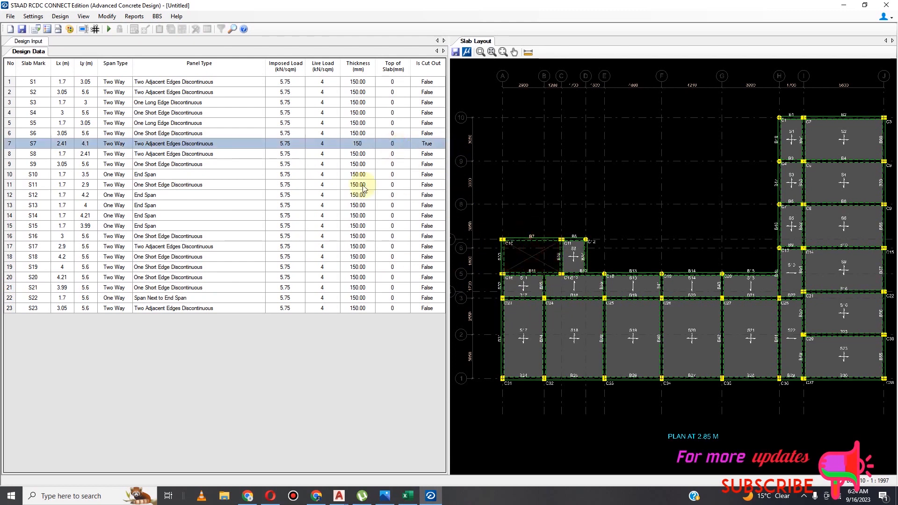
# Redesign the slabs with their continuity re-evaluated, and generate the in-plan detailing drawings.
pyautogui.click(111, 30)
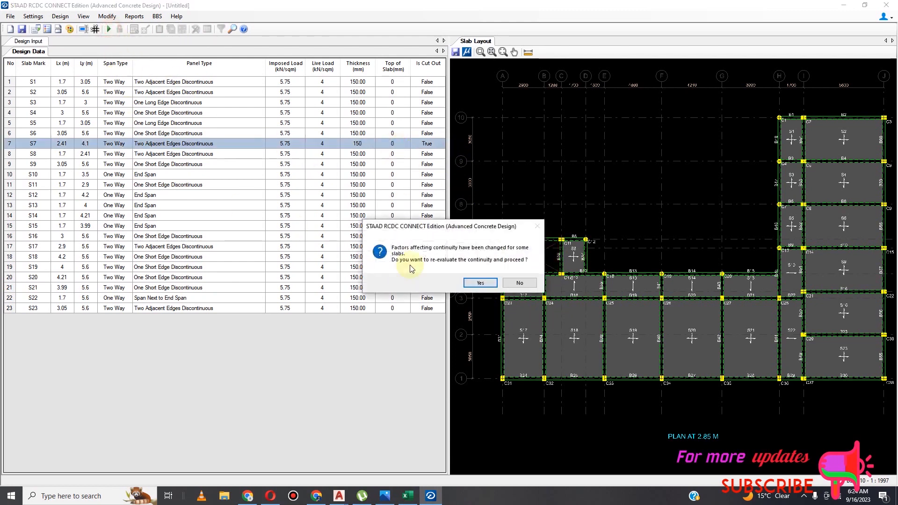
pyautogui.click(483, 280)
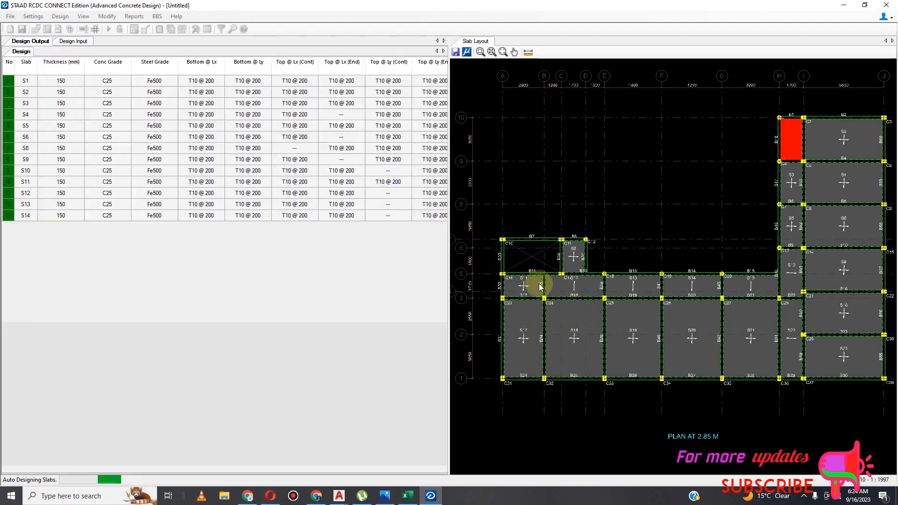
pyautogui.click(134, 16)
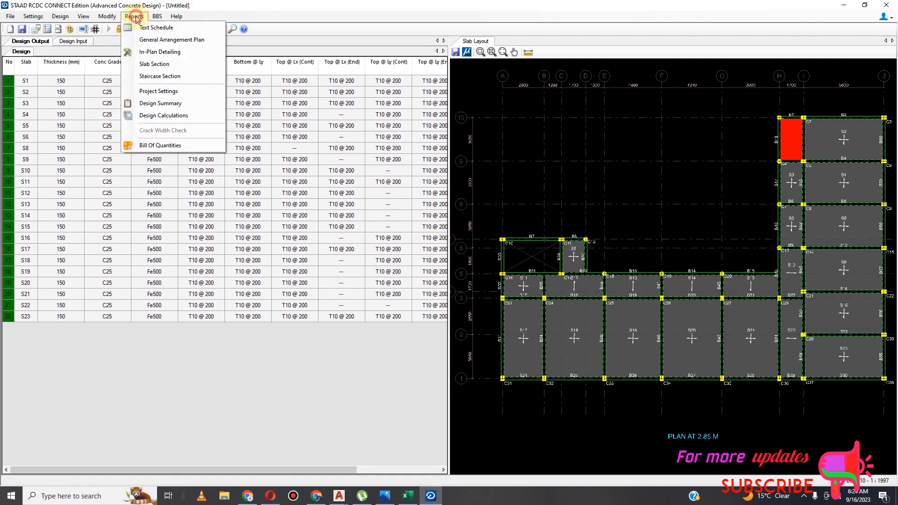
pyautogui.click(166, 52)
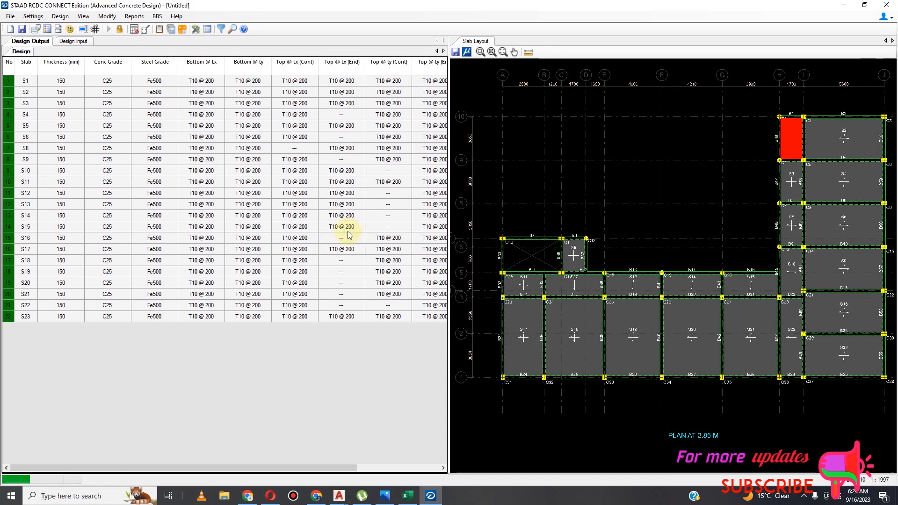
# Examine the bar size and spacing labels across the slabs in the bottom reinforcement layout.
pyautogui.scroll(4, 187, 350)
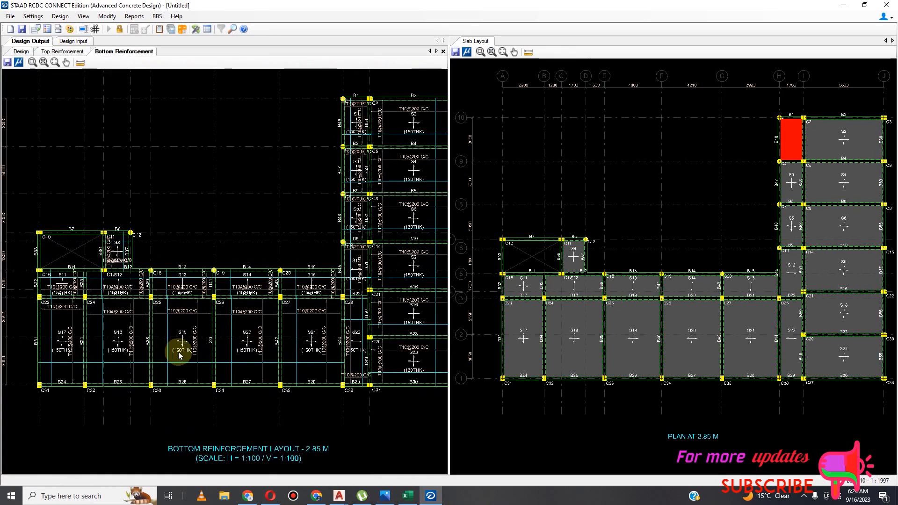
pyautogui.scroll(4, 196, 349)
pyautogui.scroll(-3, 231, 309)
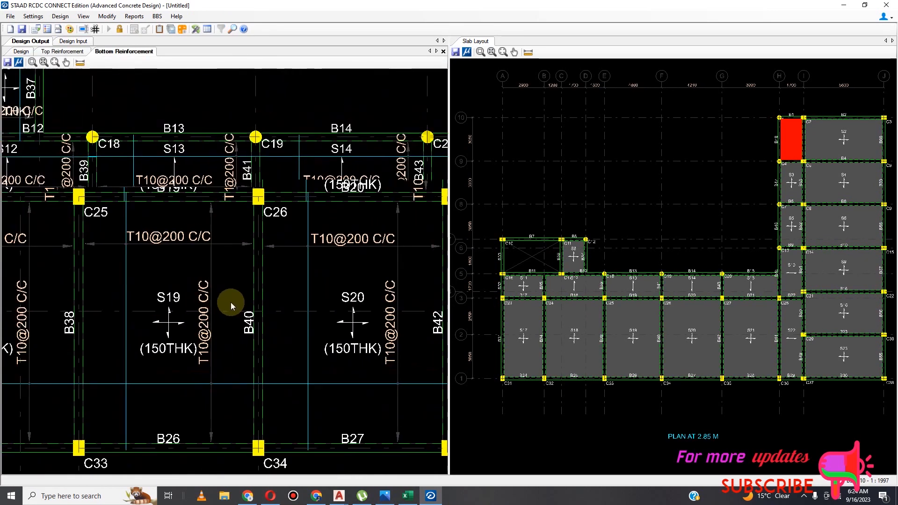
pyautogui.scroll(-6, 230, 315)
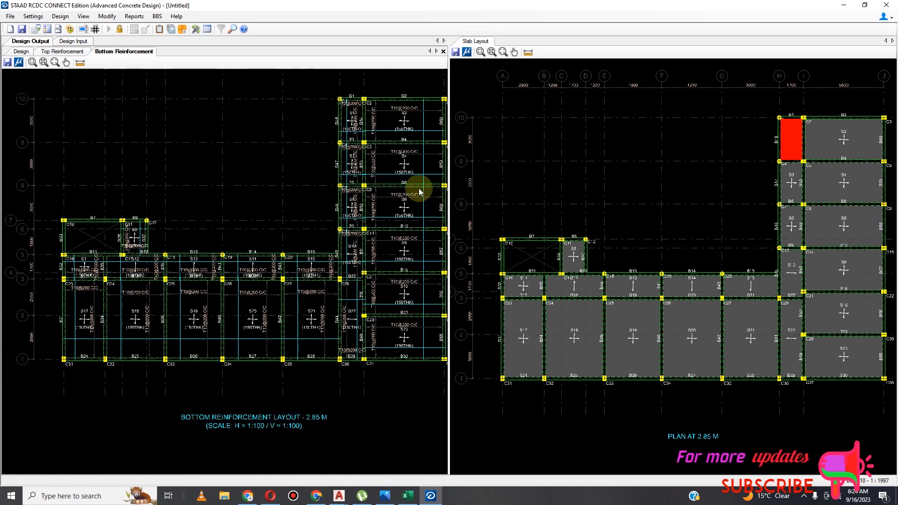
pyautogui.scroll(5, 419, 191)
pyautogui.scroll(-3, 254, 245)
pyautogui.scroll(6, 349, 194)
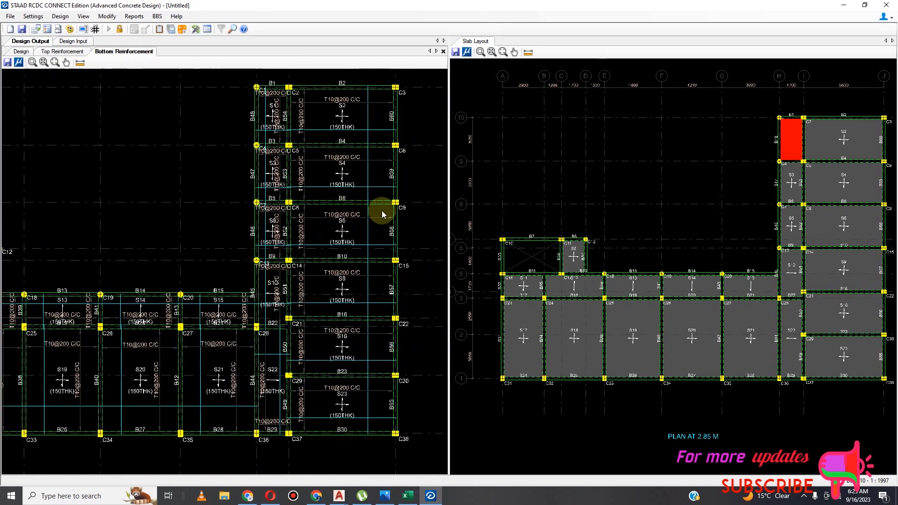
pyautogui.scroll(-4, 370, 215)
pyautogui.scroll(2, 353, 276)
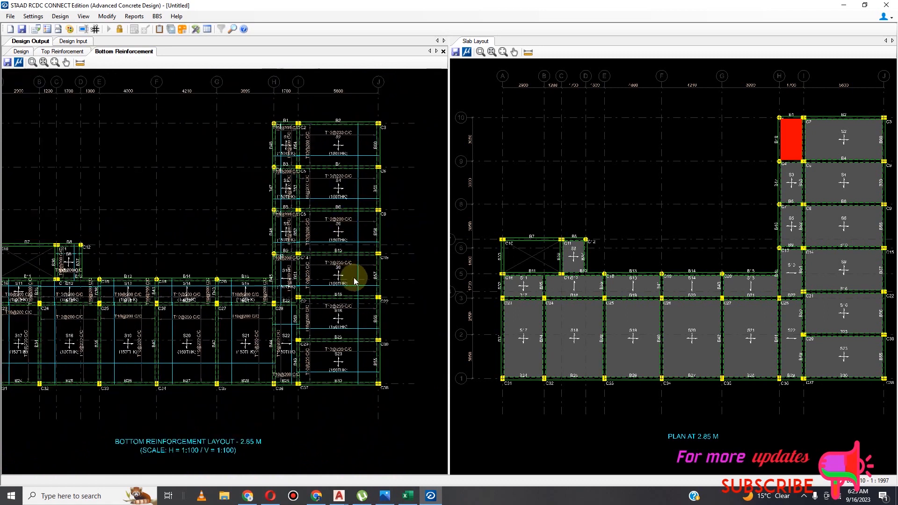
pyautogui.scroll(-2, 355, 281)
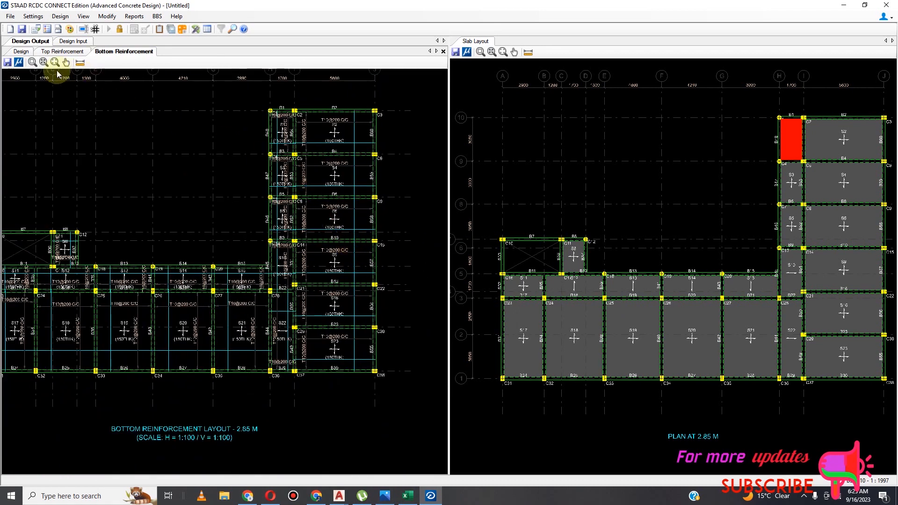
# Save the slab project and export the bottom reinforcement layout to the Desktop as a DXF file named SLAB VEW.
pyautogui.click(22, 30)
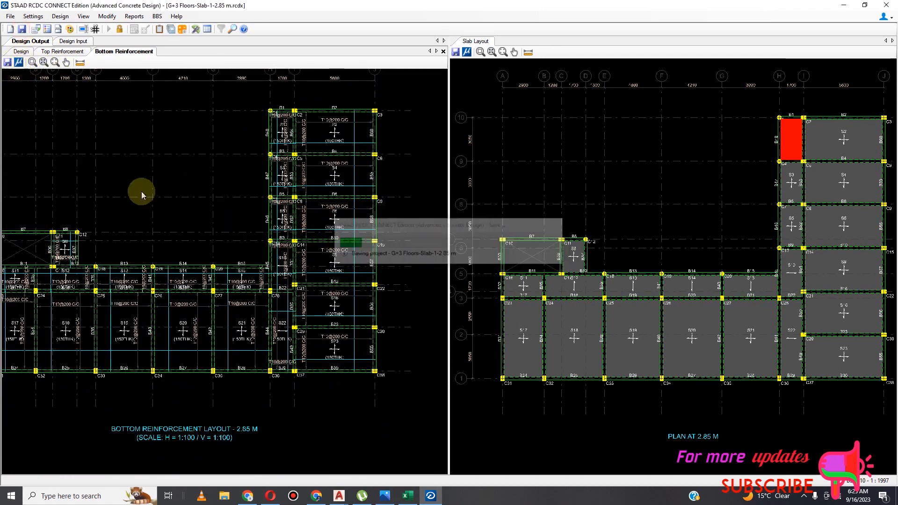
pyautogui.click(10, 63)
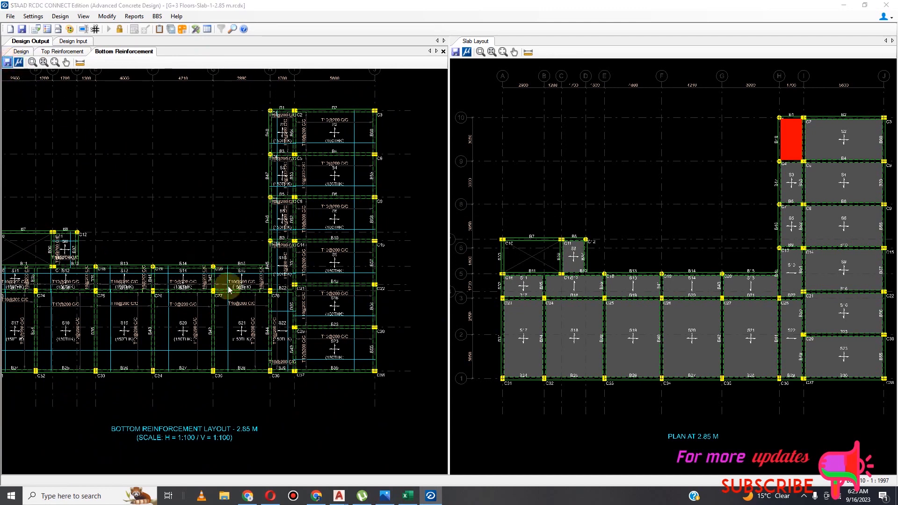
pyautogui.scroll(-1, 61, 155)
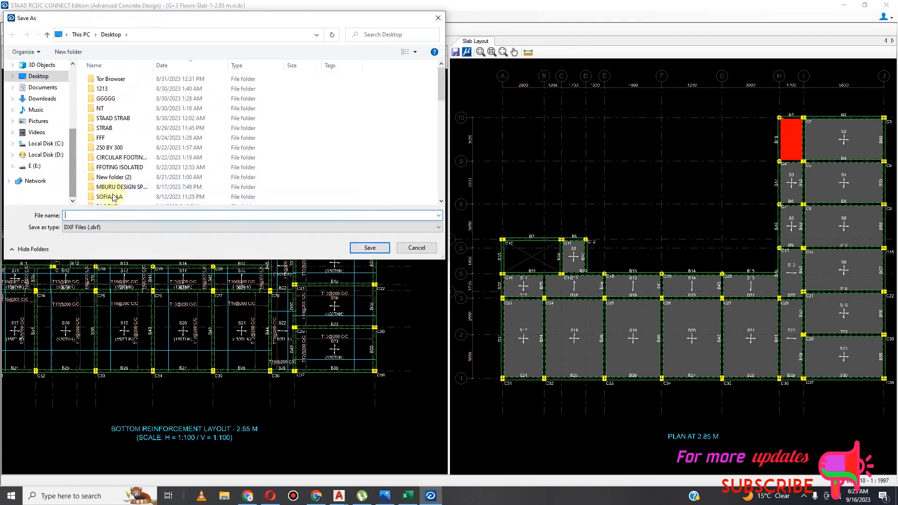
pyautogui.scroll(-3, 140, 155)
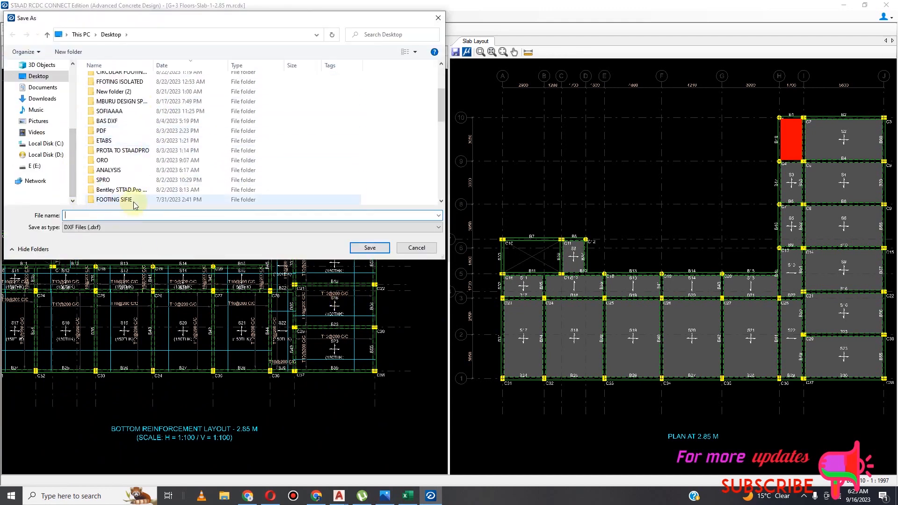
pyautogui.write('SLAB')
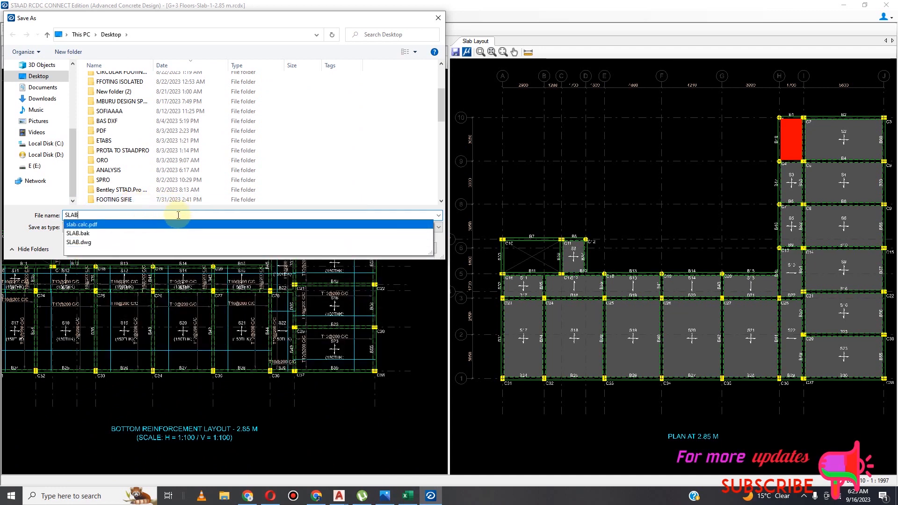
pyautogui.write(' VEW')
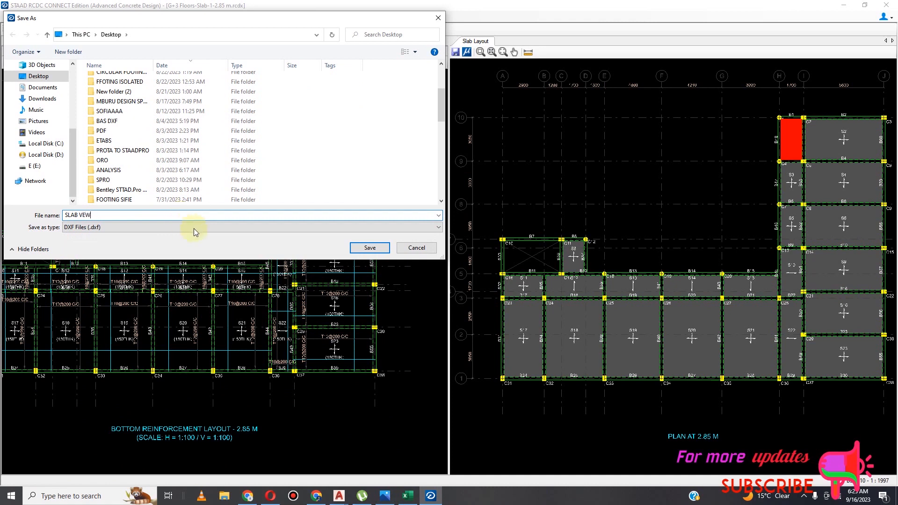
pyautogui.click(370, 248)
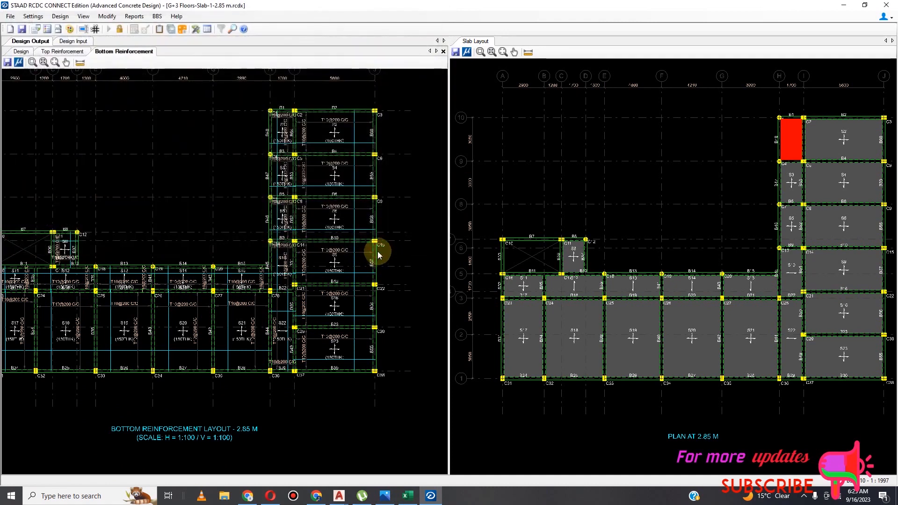
pyautogui.scroll(-2, 353, 280)
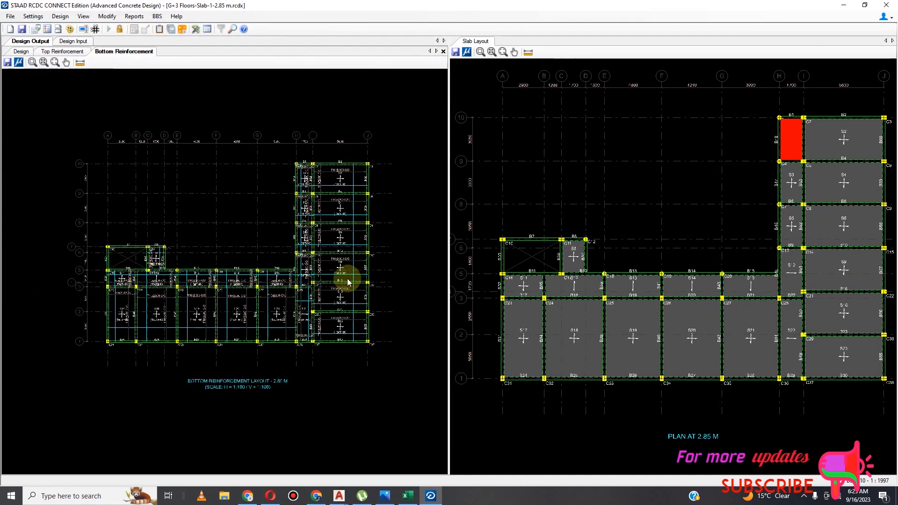
# Close RCDC to return to STAAD.Pro and select end beams 300, 358 and 416 on the three lowest beam levels.
pyautogui.click(888, 5)
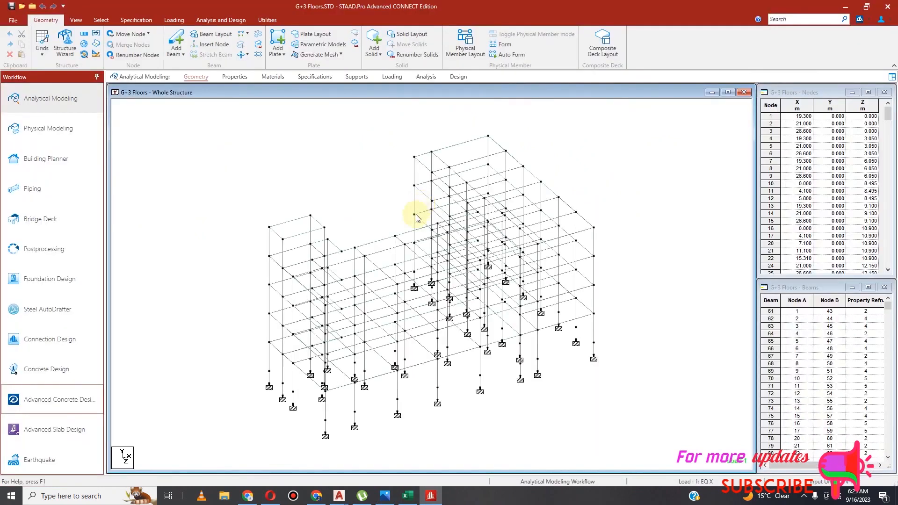
pyautogui.scroll(1, 281, 376)
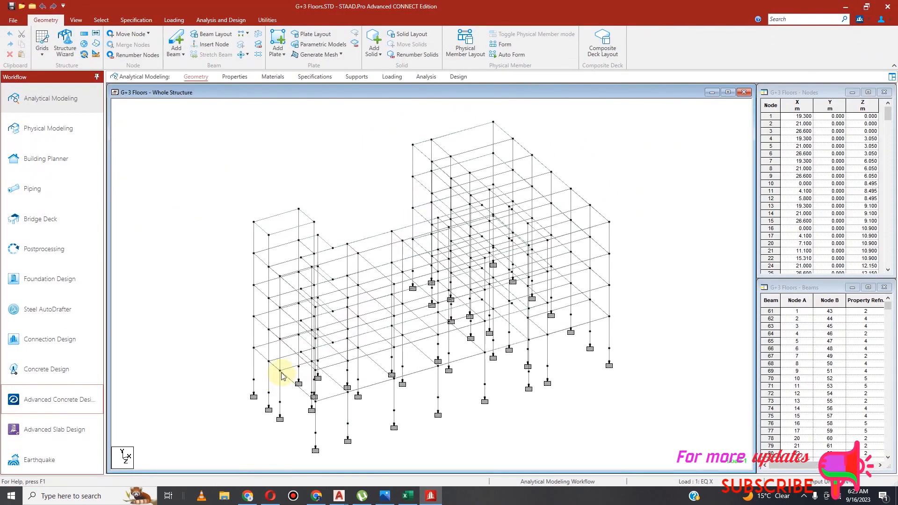
pyautogui.click(261, 358)
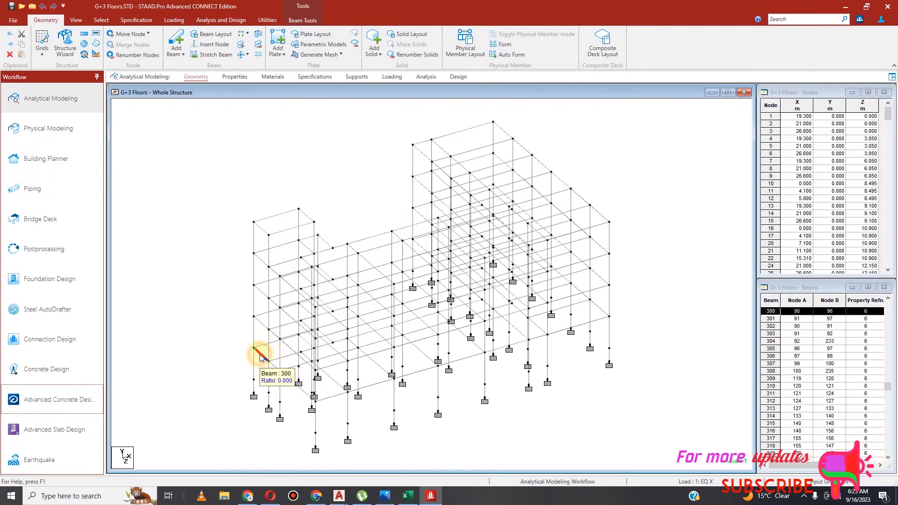
pyautogui.keyDown('ctrl'); pyautogui.click(261, 323); pyautogui.keyUp('ctrl')
pyautogui.keyDown('ctrl'); pyautogui.click(261, 291); pyautogui.keyUp('ctrl')
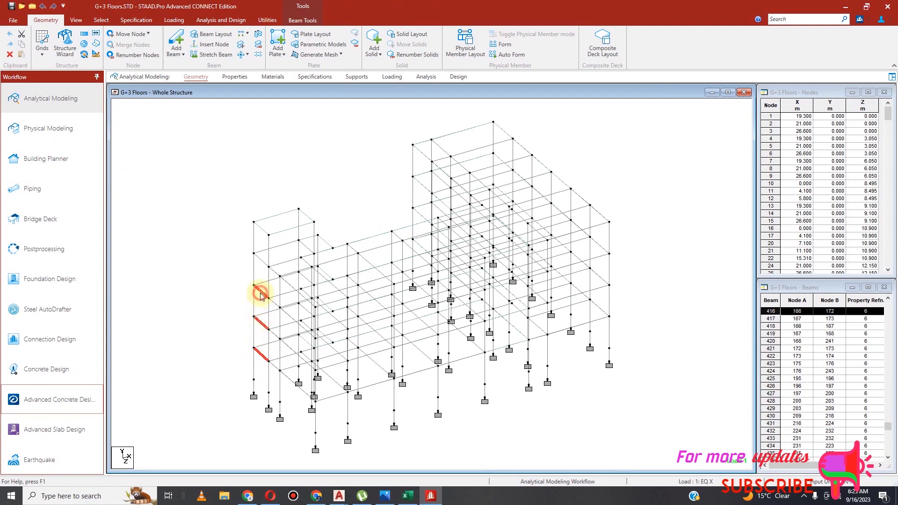
pyautogui.keyDown('ctrl'); pyautogui.click(262, 261); pyautogui.keyUp('ctrl')
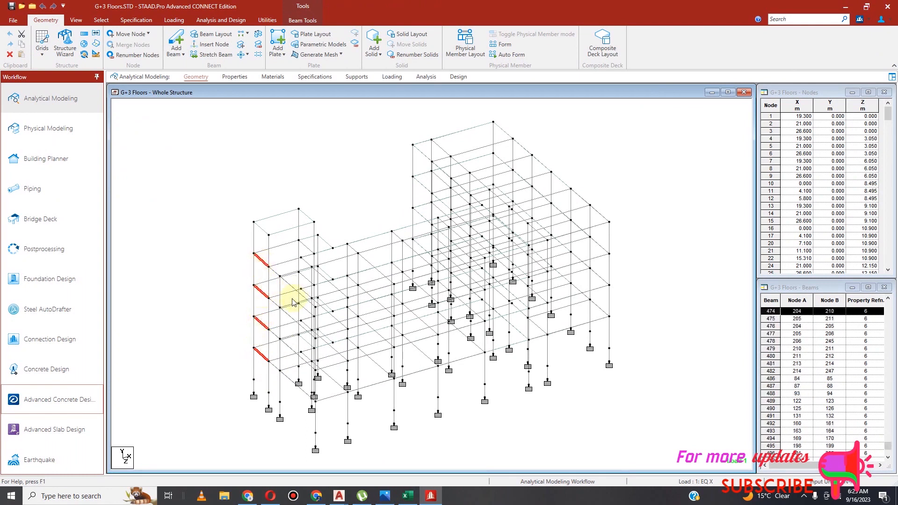
pyautogui.keyDown('ctrl'); pyautogui.click(260, 262); pyautogui.keyUp('ctrl')
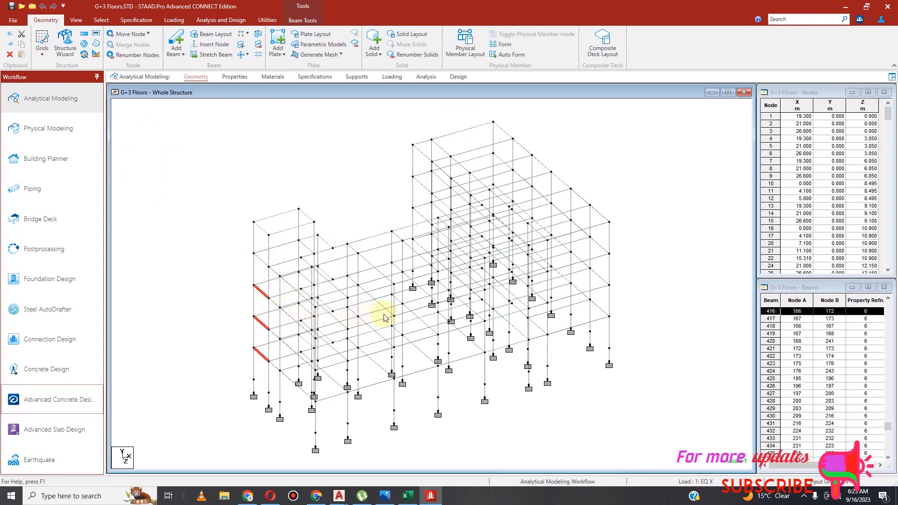
# Add a uniform member force of -22 kN/m in the GY direction to load case 3: DL.
pyautogui.click(393, 77)
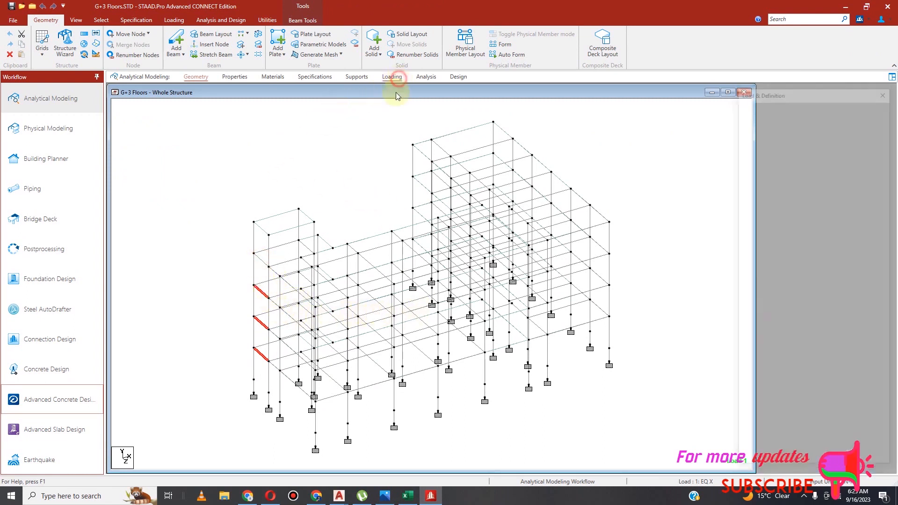
pyautogui.click(745, 110)
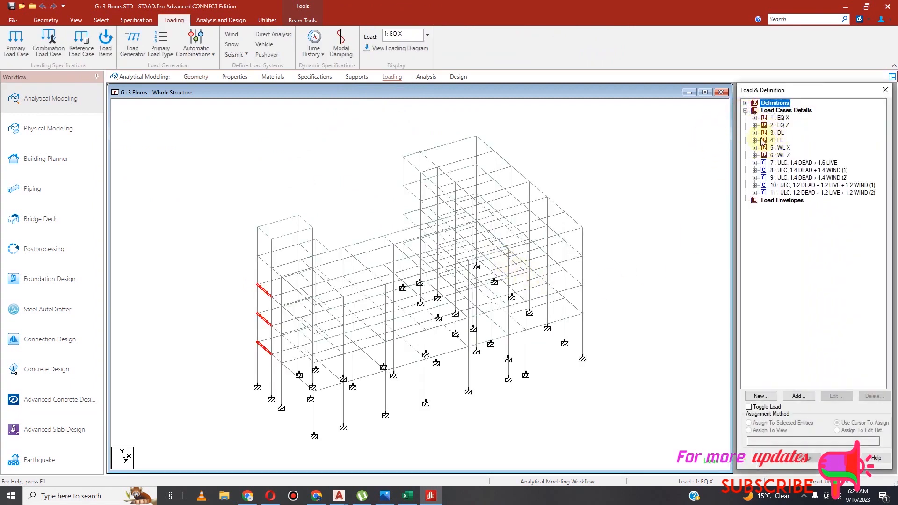
pyautogui.click(755, 133)
pyautogui.click(777, 133)
pyautogui.click(803, 399)
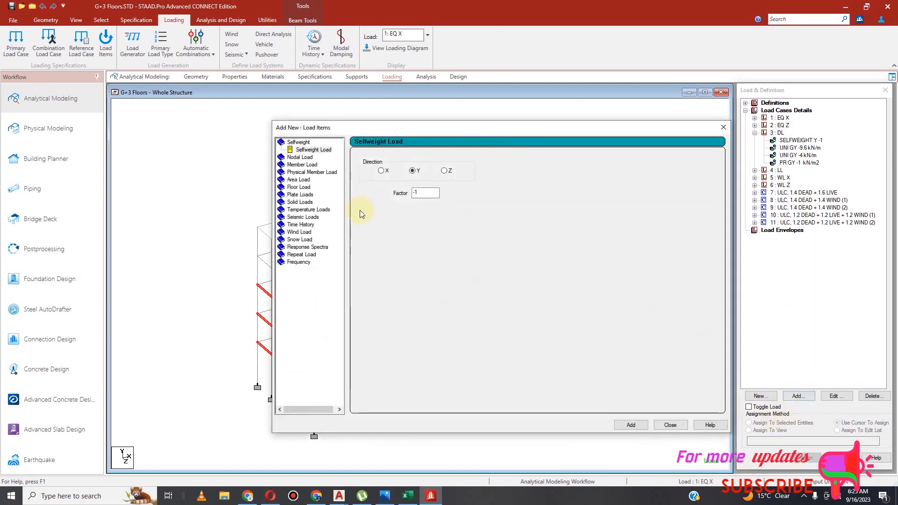
pyautogui.click(305, 167)
pyautogui.doubleClick(449, 183)
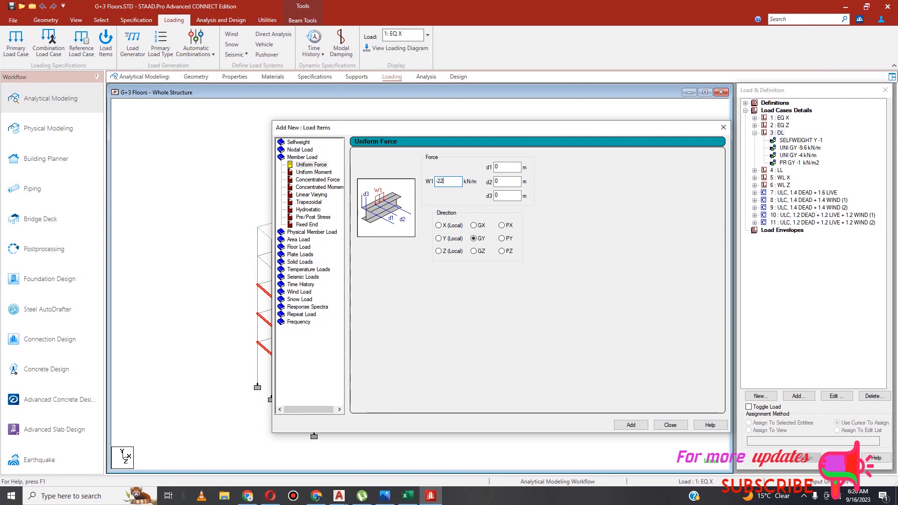
pyautogui.click(631, 426)
pyautogui.click(533, 305)
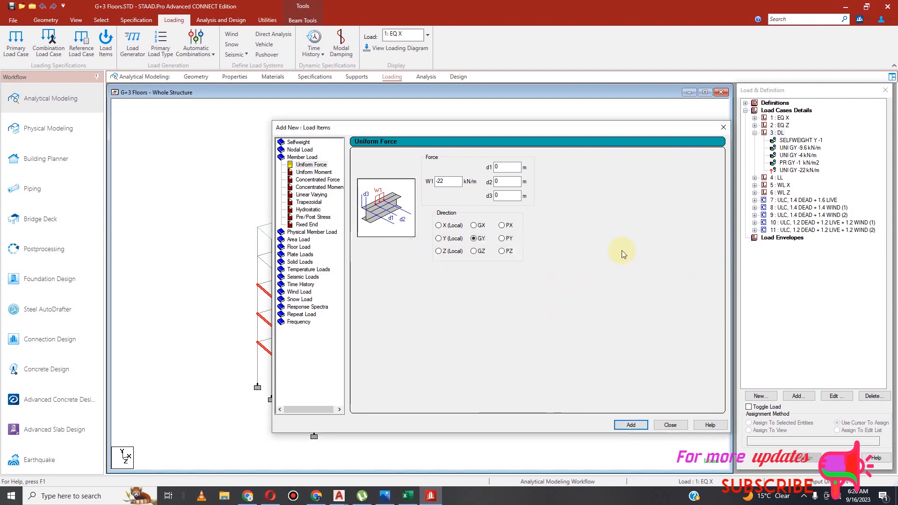
# Add a second uniform member force of -11 kN/m in GY to the DL case and finish adding load items.
pyautogui.click(448, 181)
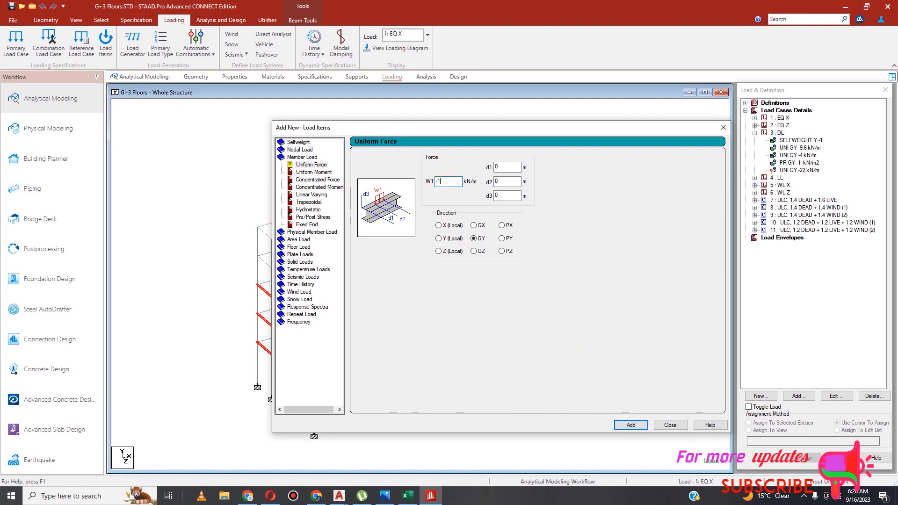
pyautogui.click(637, 426)
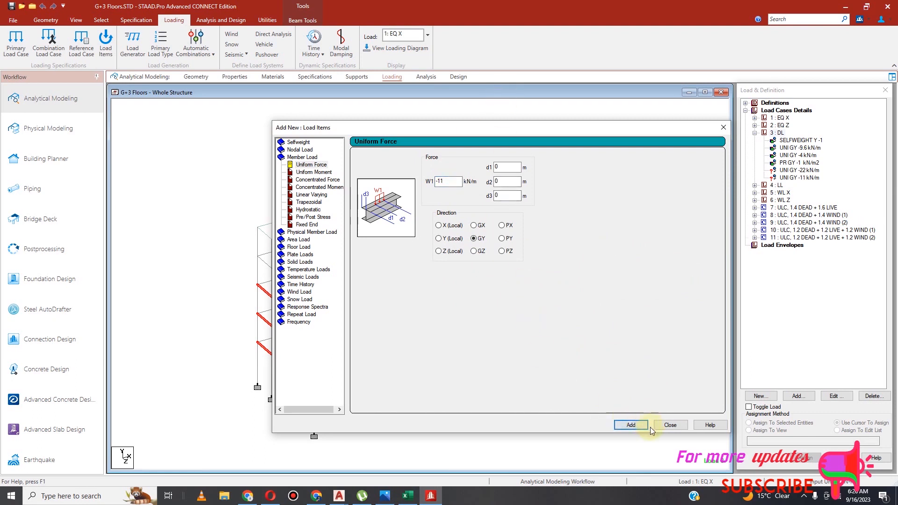
pyautogui.click(672, 425)
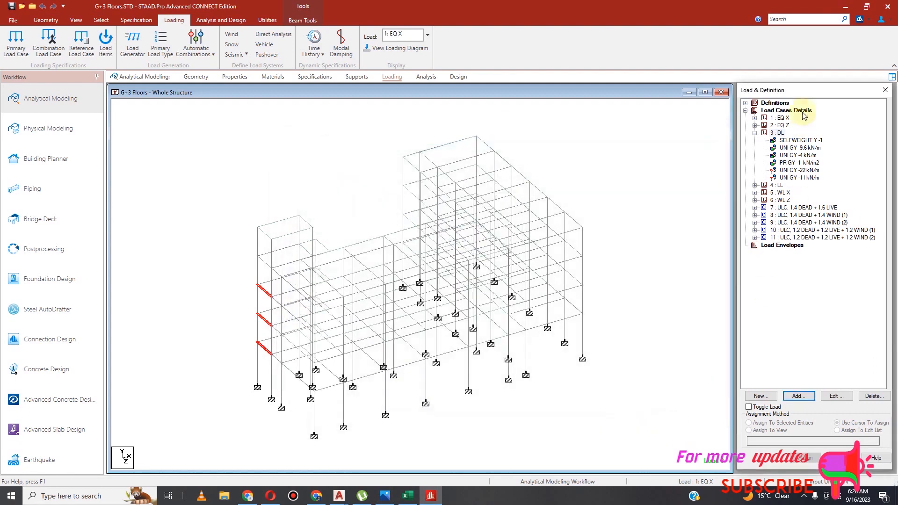
# Add a concentrated (CON) member weight of 22 kN to the IS 1893 - 2002 seismic definition.
pyautogui.click(747, 102)
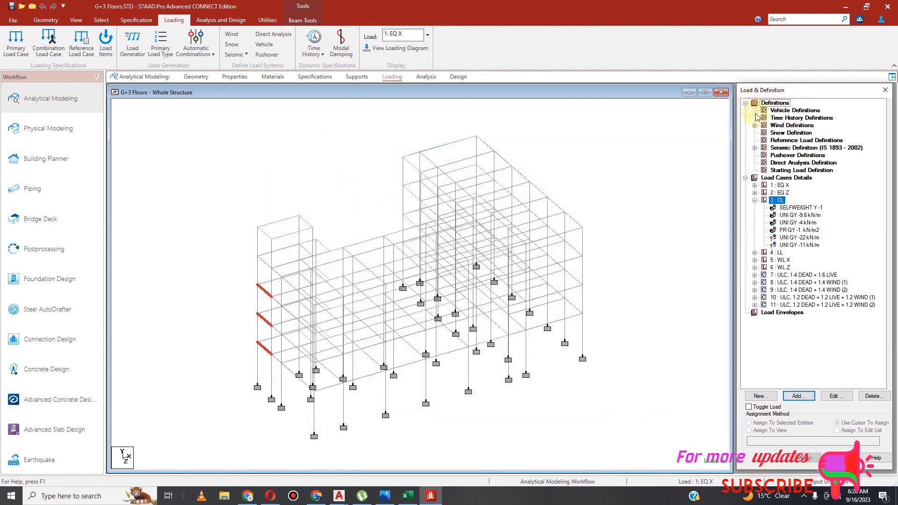
pyautogui.click(756, 149)
pyautogui.click(765, 156)
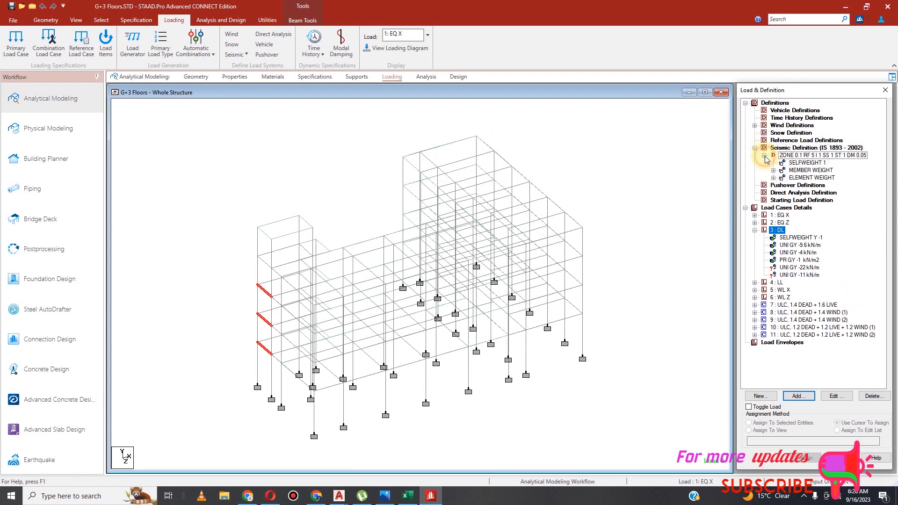
pyautogui.click(799, 396)
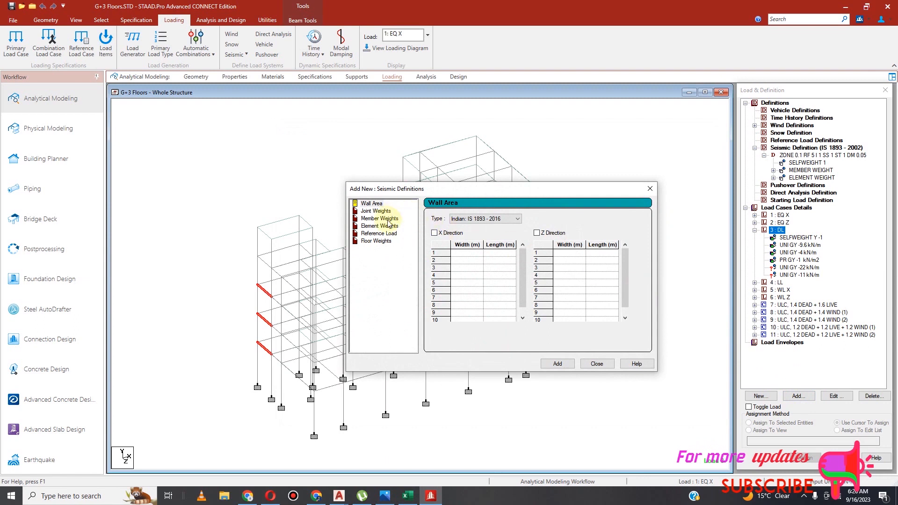
pyautogui.click(388, 220)
pyautogui.click(511, 255)
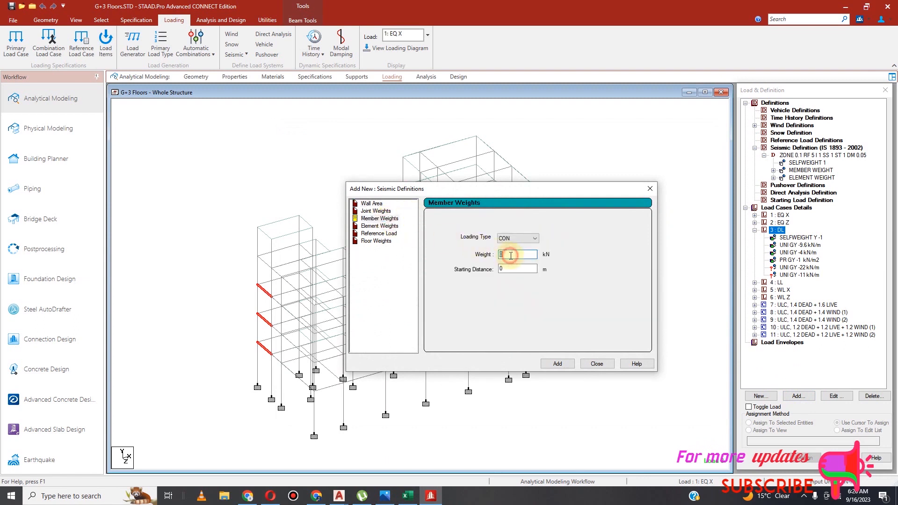
pyautogui.write('22')
pyautogui.click(564, 364)
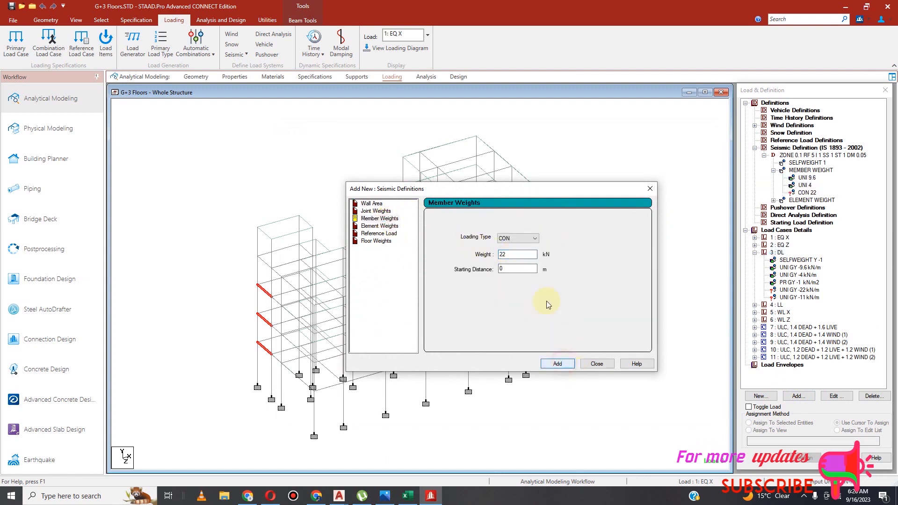
# Add another concentrated member weight of 11 kN to the seismic definition and finish adding weights.
pyautogui.doubleClick(512, 257)
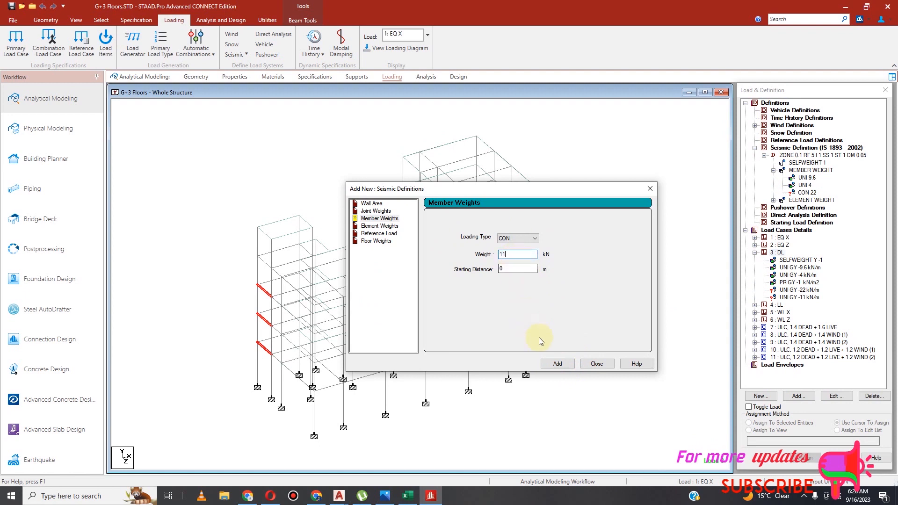
pyautogui.click(557, 363)
pyautogui.click(597, 364)
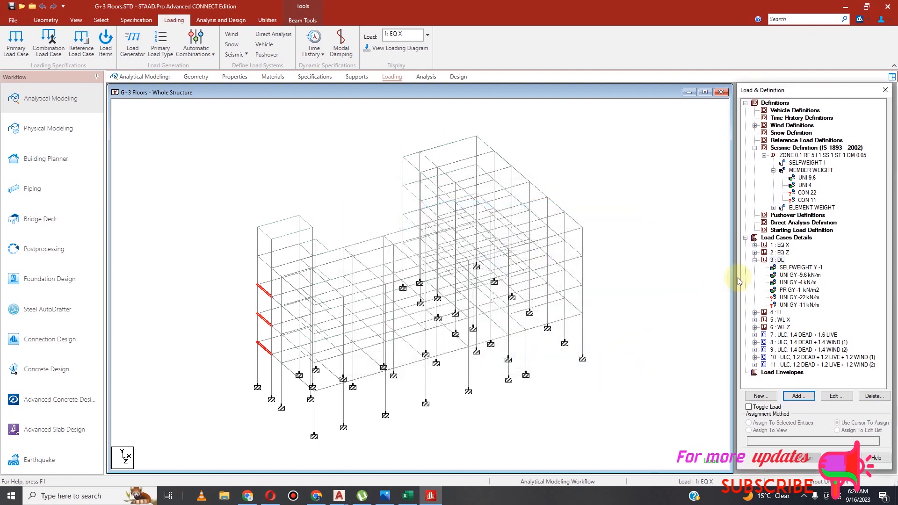
# Assign the CON 22 seismic member weight to end beams 300, 358 and 416.
pyautogui.click(807, 193)
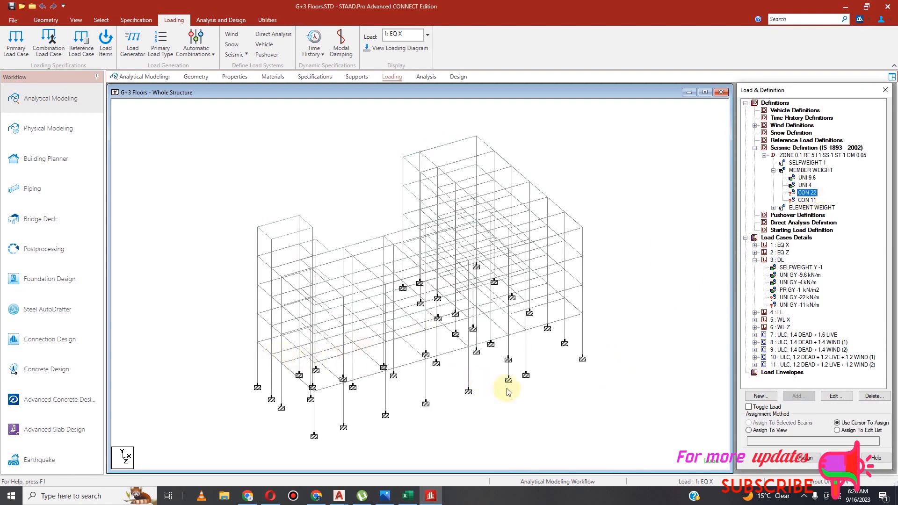
pyautogui.click(265, 349)
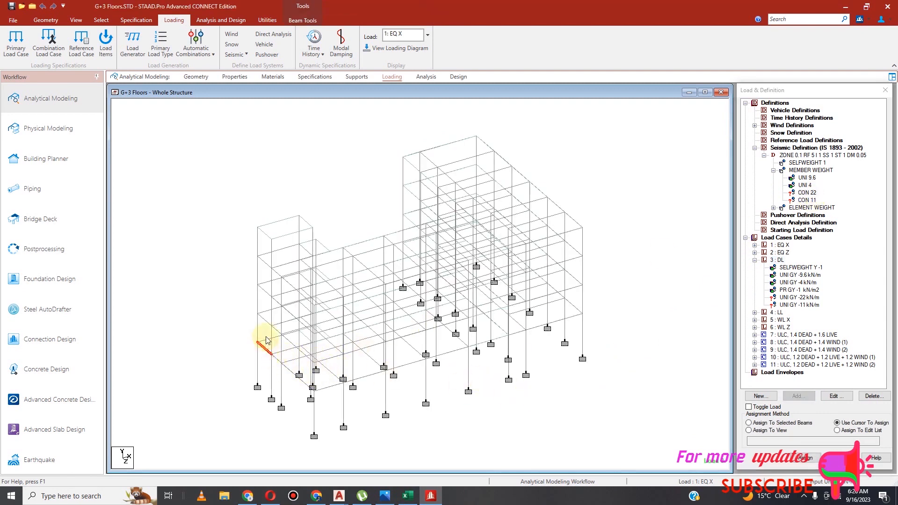
pyautogui.click(265, 320)
pyautogui.click(264, 291)
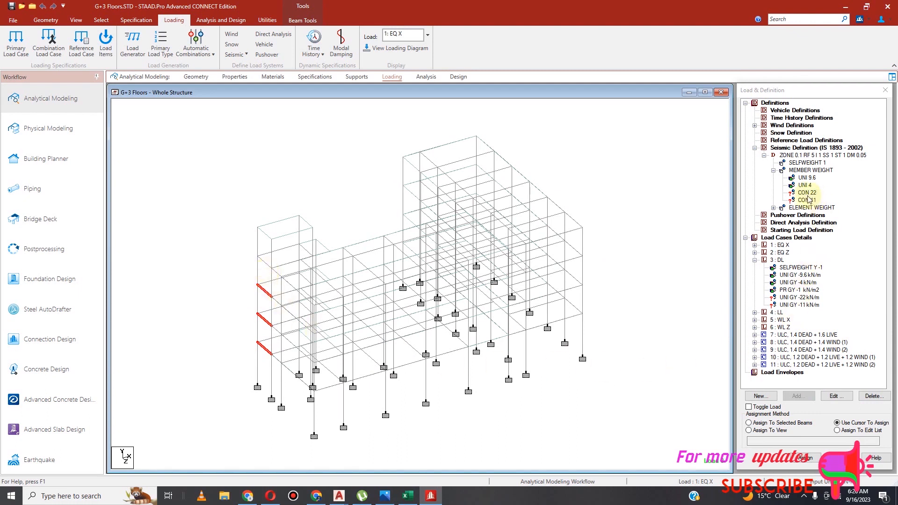
pyautogui.click(749, 423)
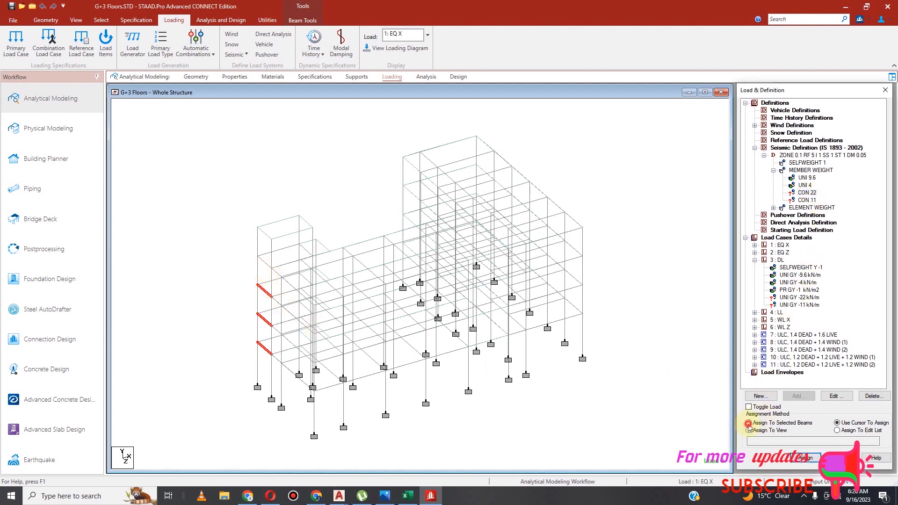
pyautogui.click(803, 458)
pyautogui.click(830, 303)
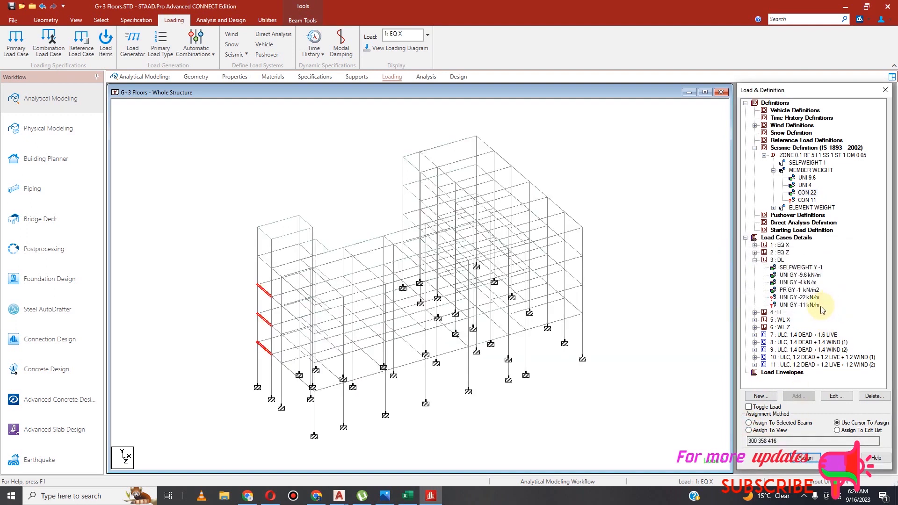
pyautogui.scroll(1, 318, 313)
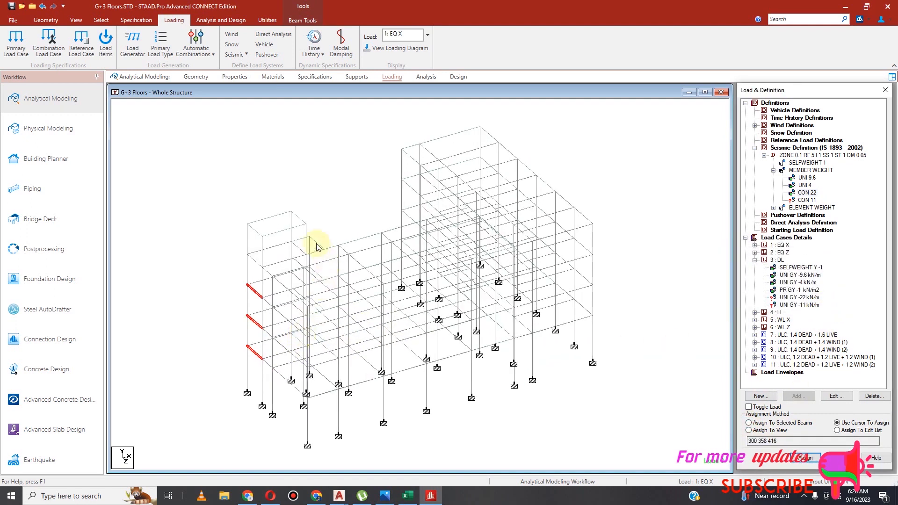
# Isolate the members of the projecting four-column bay and show them in isometric view.
pyautogui.scroll(1, 297, 255)
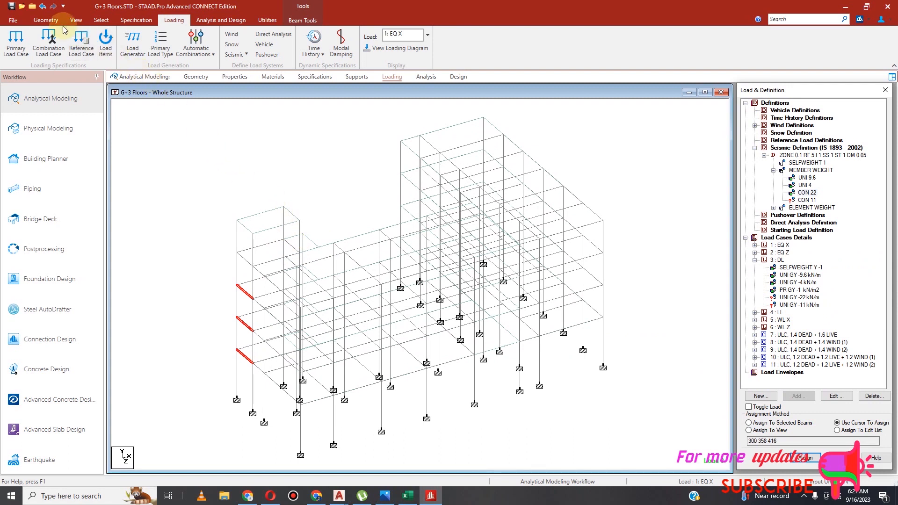
pyautogui.click(76, 21)
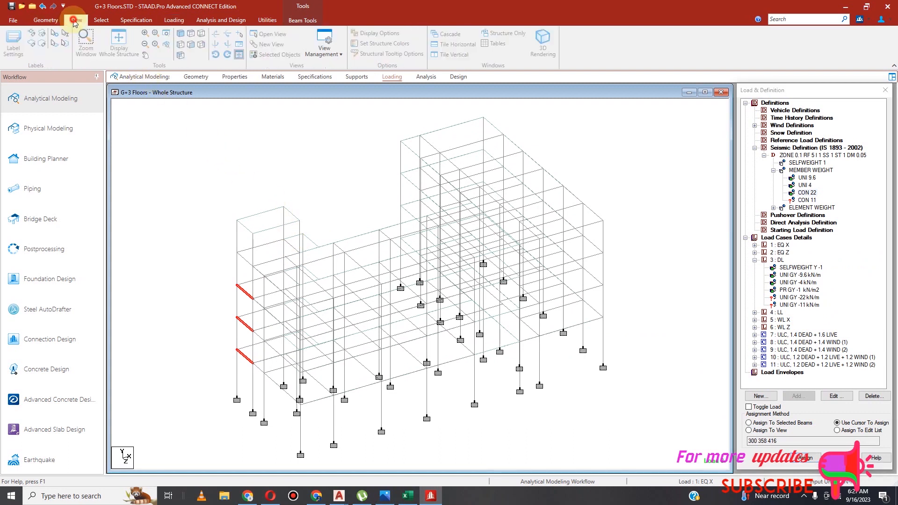
pyautogui.click(191, 32)
pyautogui.moveTo(167, 241); pyautogui.dragTo(274, 335)
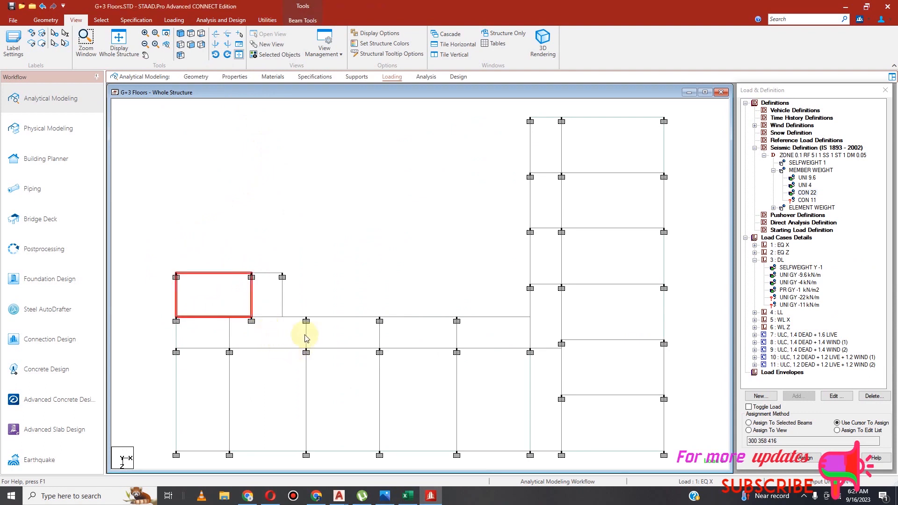
pyautogui.click(275, 54)
pyautogui.click(185, 35)
pyautogui.click(423, 283)
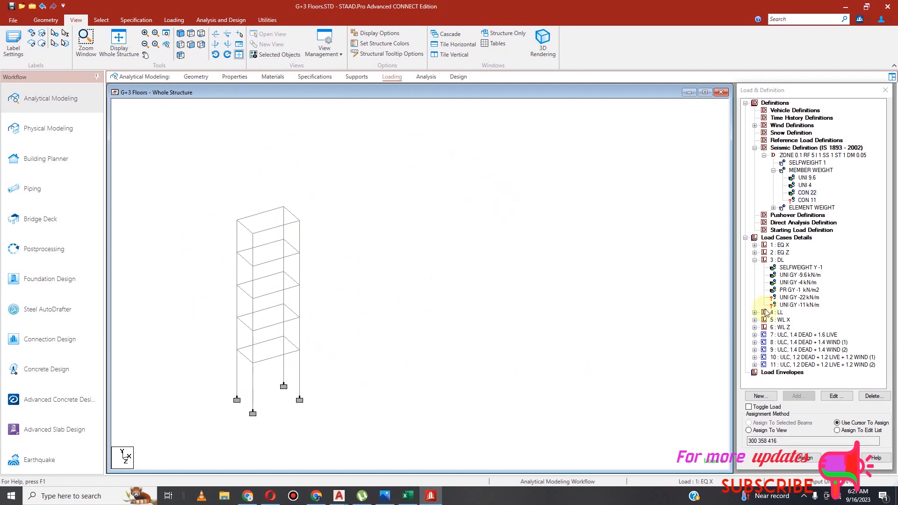
# Assign the CON 11 seismic member weight to beams 301, 359, 417 and 475 of the isolated bay.
pyautogui.click(818, 203)
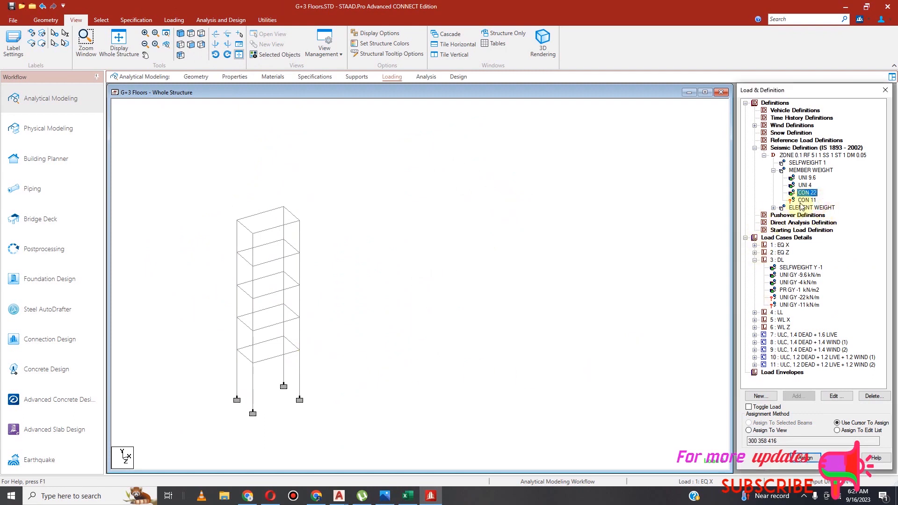
pyautogui.click(291, 344)
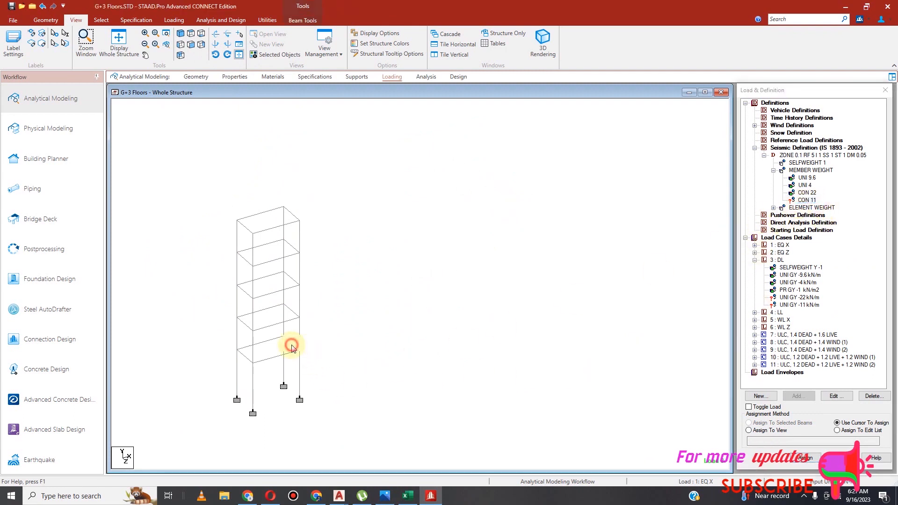
pyautogui.click(293, 312)
pyautogui.click(291, 277)
pyautogui.click(291, 245)
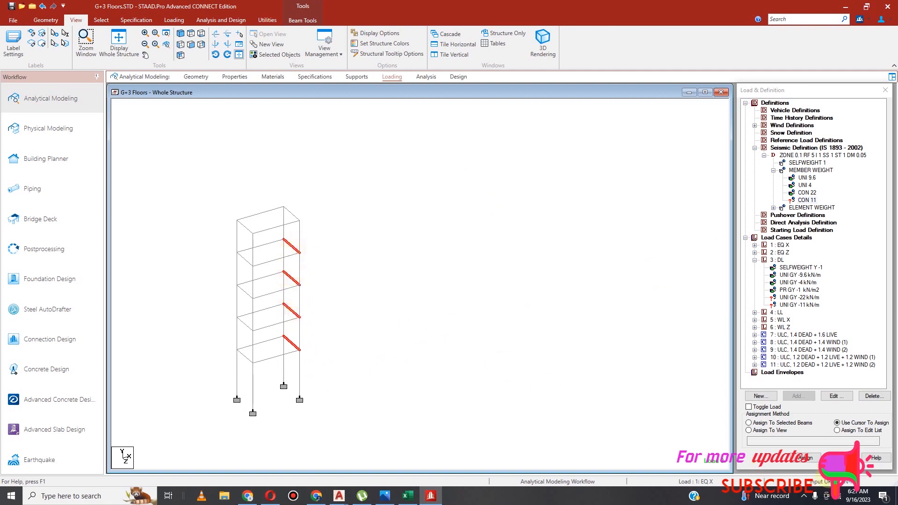
pyautogui.click(803, 458)
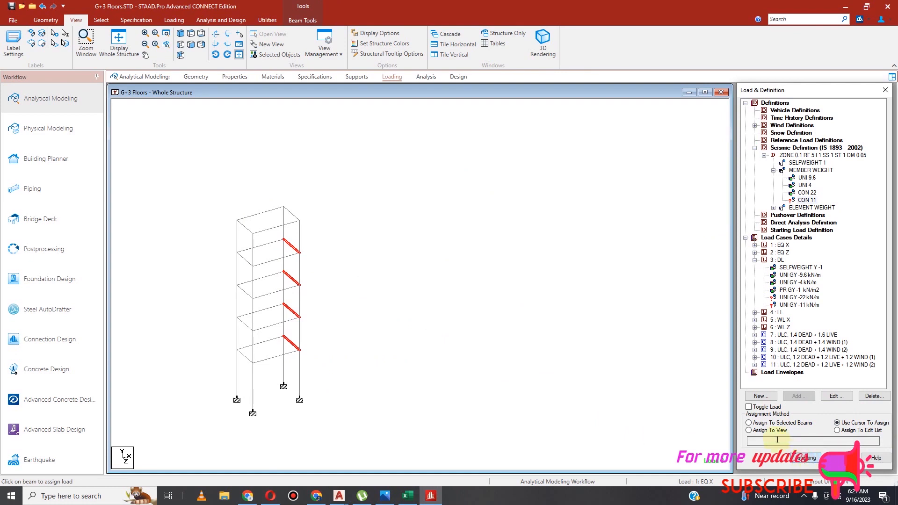
pyautogui.click(749, 423)
pyautogui.click(807, 458)
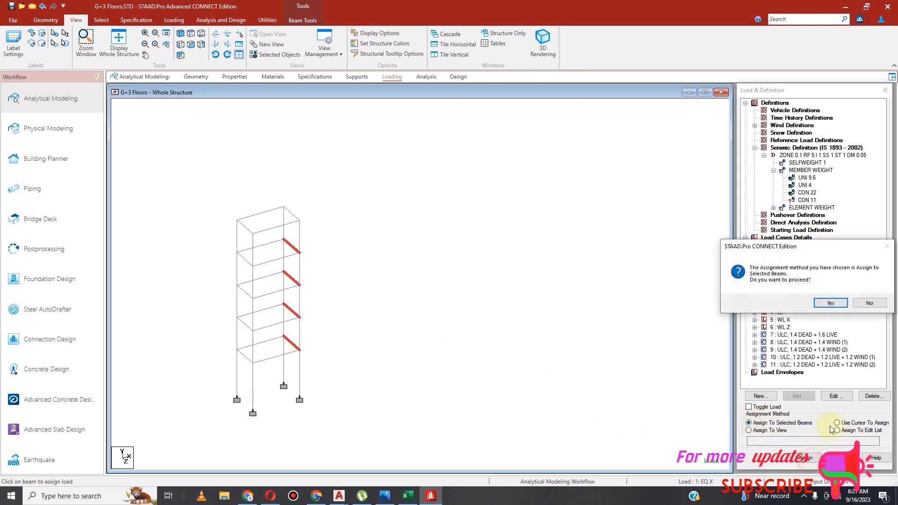
pyautogui.click(836, 307)
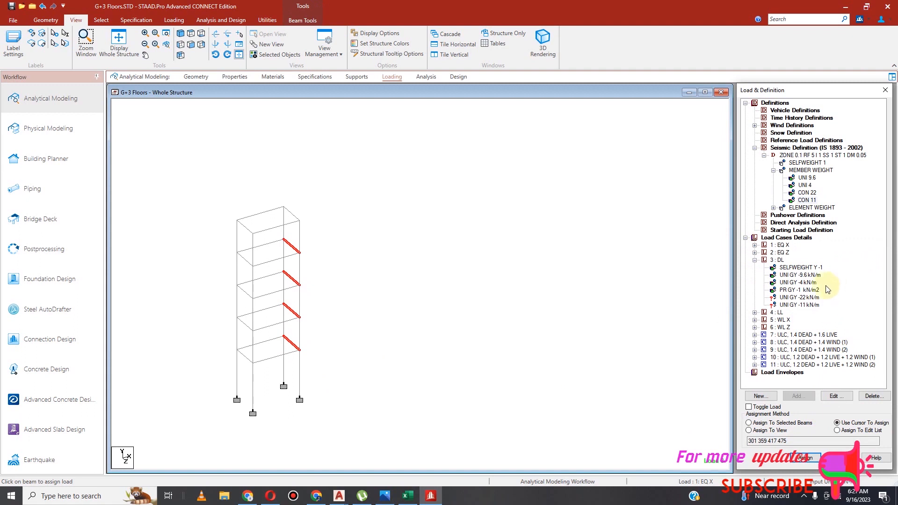
# Assign the UNI GY -22 kN/m dead load to end beams 300, 358 and 416.
pyautogui.click(791, 299)
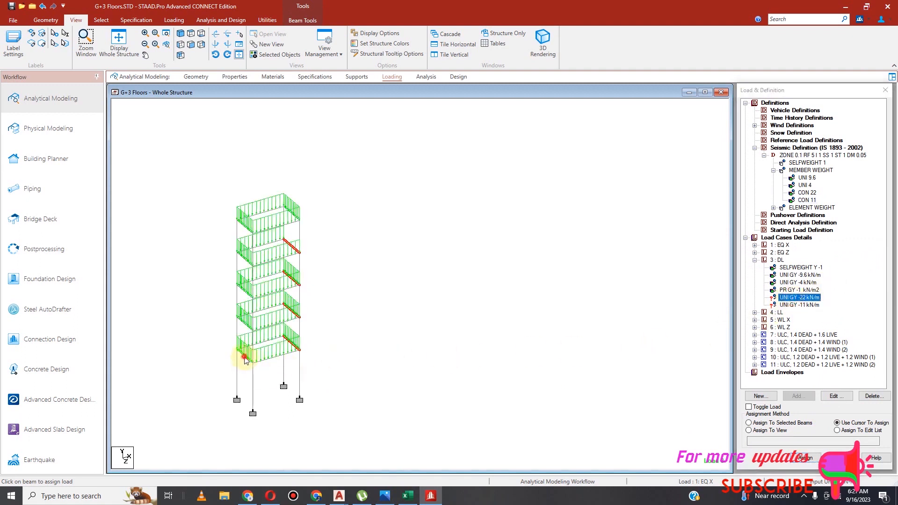
pyautogui.click(355, 384)
pyautogui.click(247, 348)
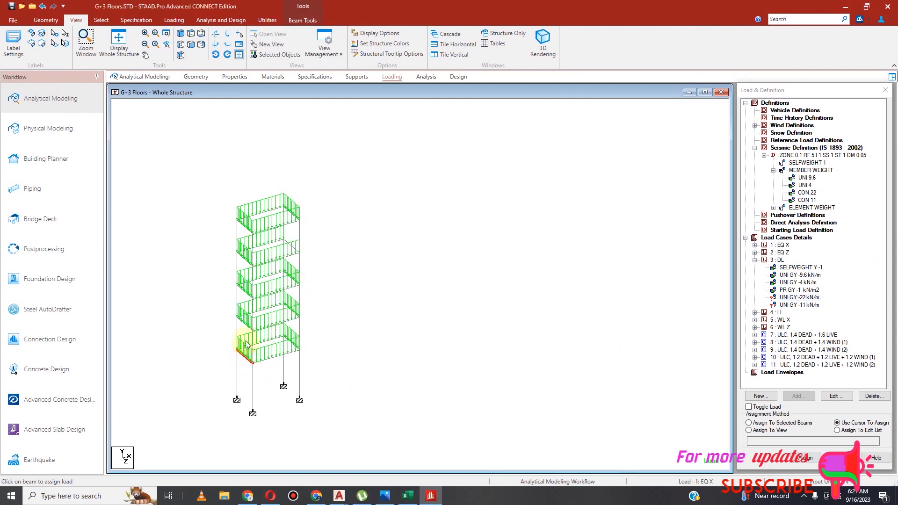
pyautogui.click(243, 294)
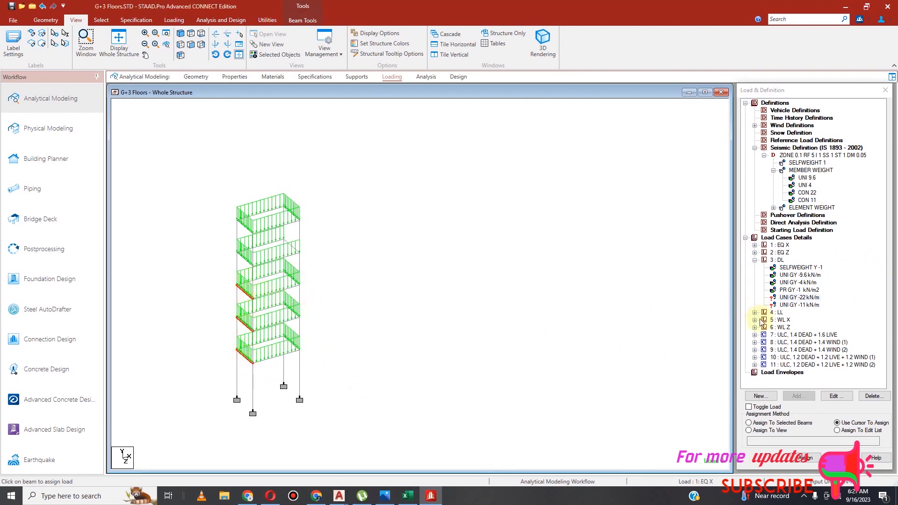
pyautogui.click(761, 422)
pyautogui.click(805, 458)
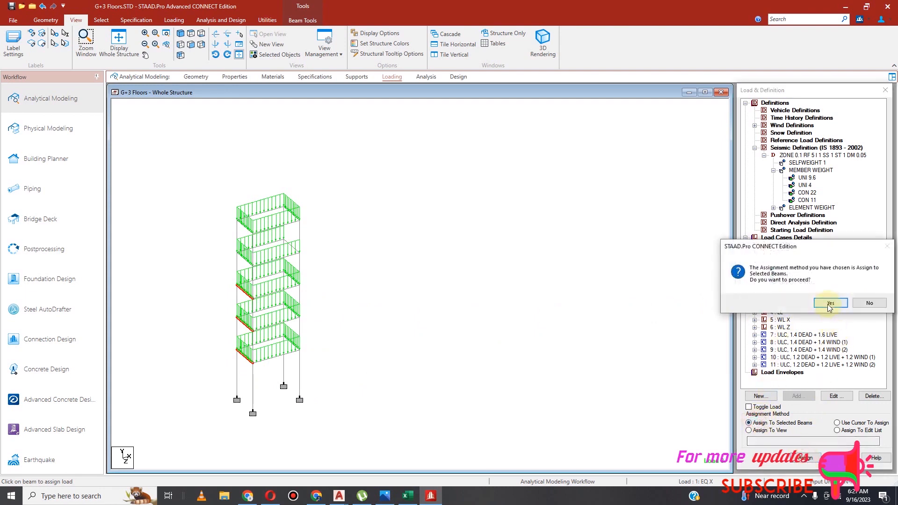
pyautogui.click(830, 304)
# Assign the UNI GY -11 kN/m dead load to beams 301, 359, 417 and 475.
pyautogui.click(290, 358)
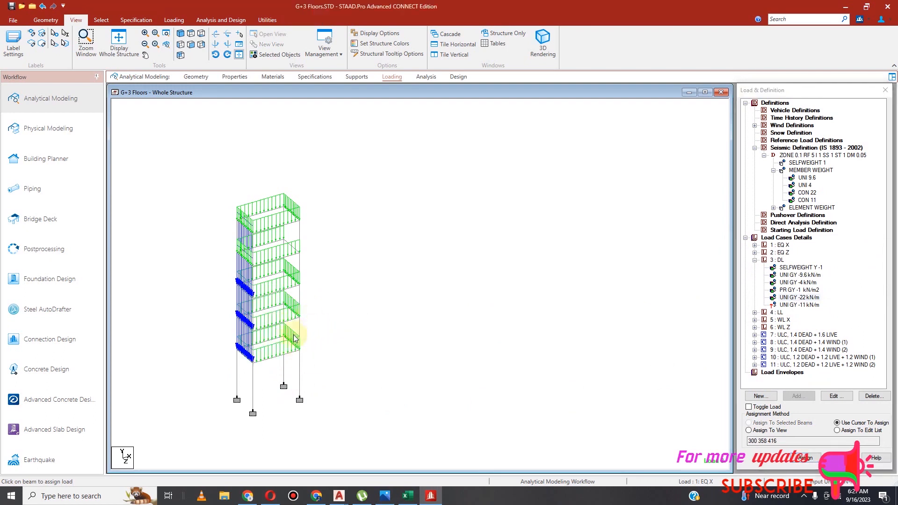
pyautogui.click(290, 344)
pyautogui.click(294, 311)
pyautogui.click(295, 280)
pyautogui.click(295, 251)
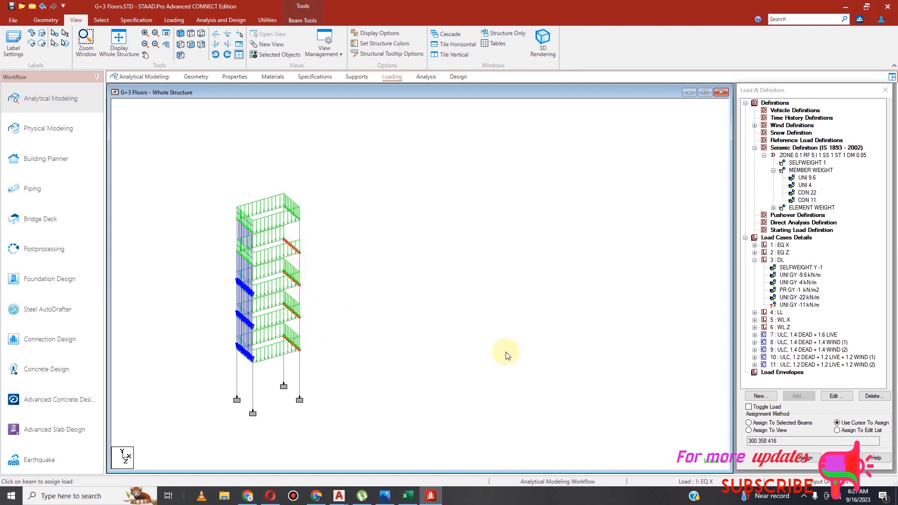
pyautogui.click(790, 306)
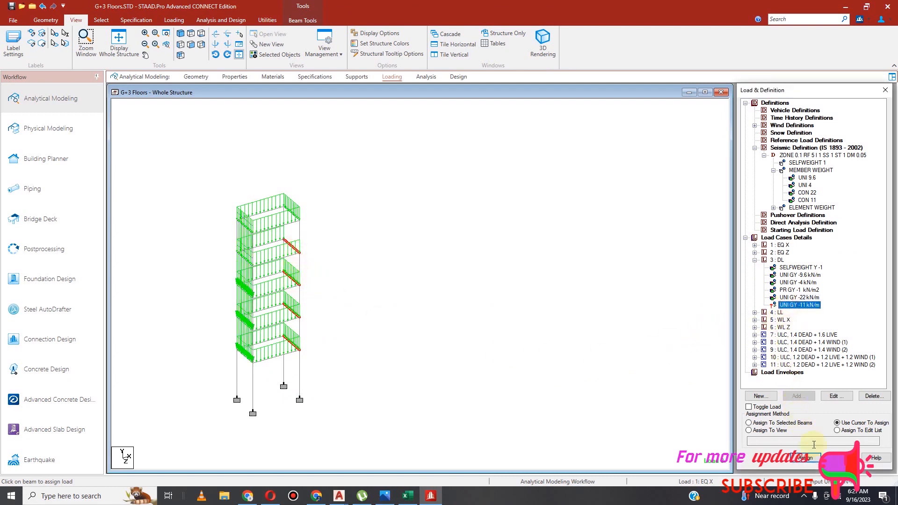
pyautogui.click(750, 423)
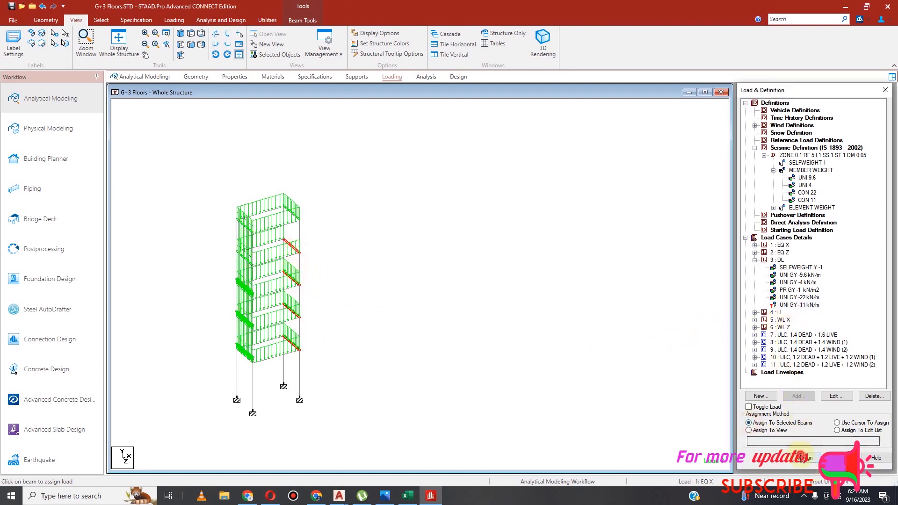
pyautogui.click(803, 457)
pyautogui.click(830, 303)
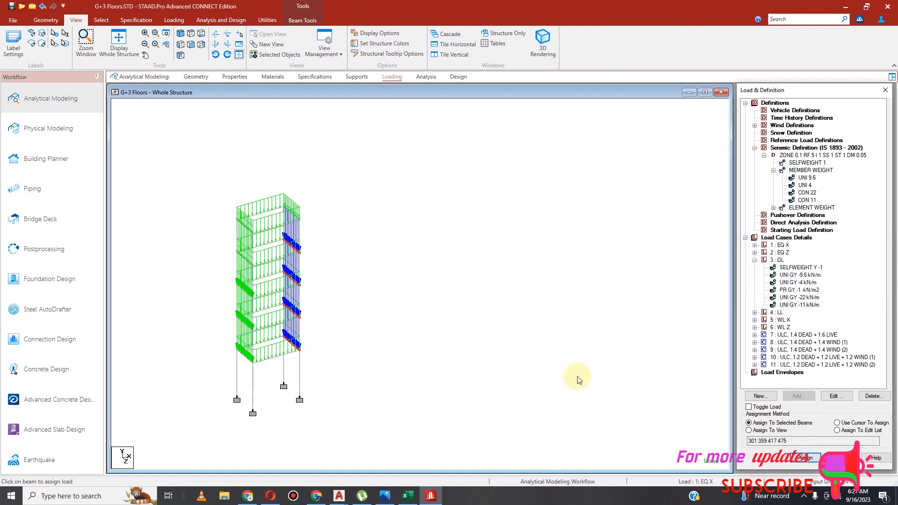
# Display the whole structure again, run the analysis and close its report after checking the error and warning summary.
pyautogui.click(459, 287)
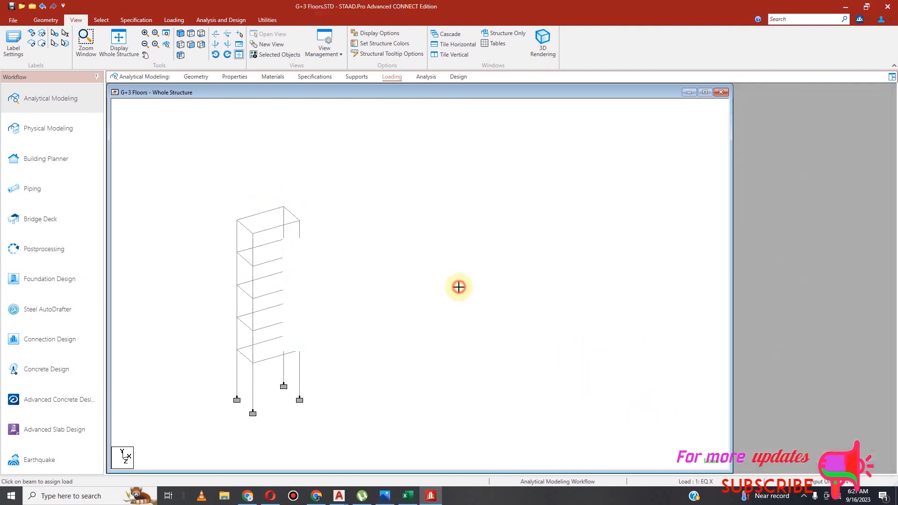
pyautogui.click(125, 49)
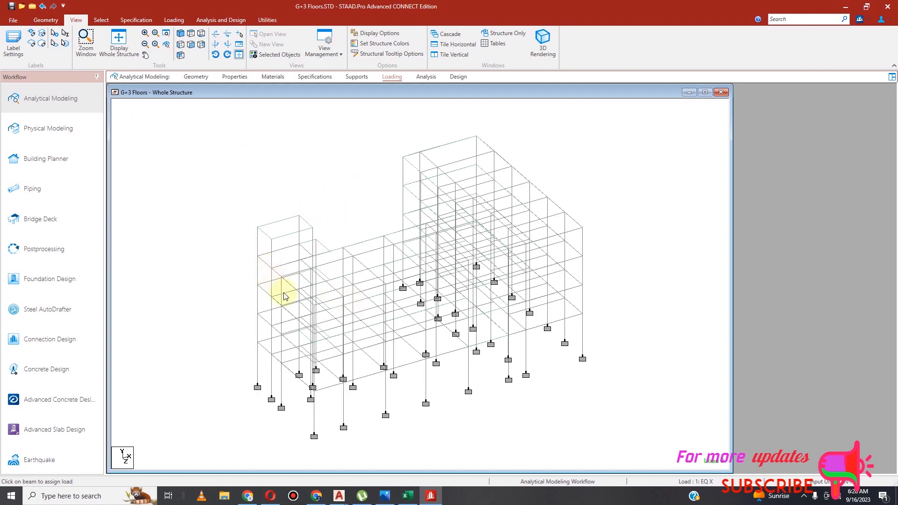
pyautogui.click(221, 20)
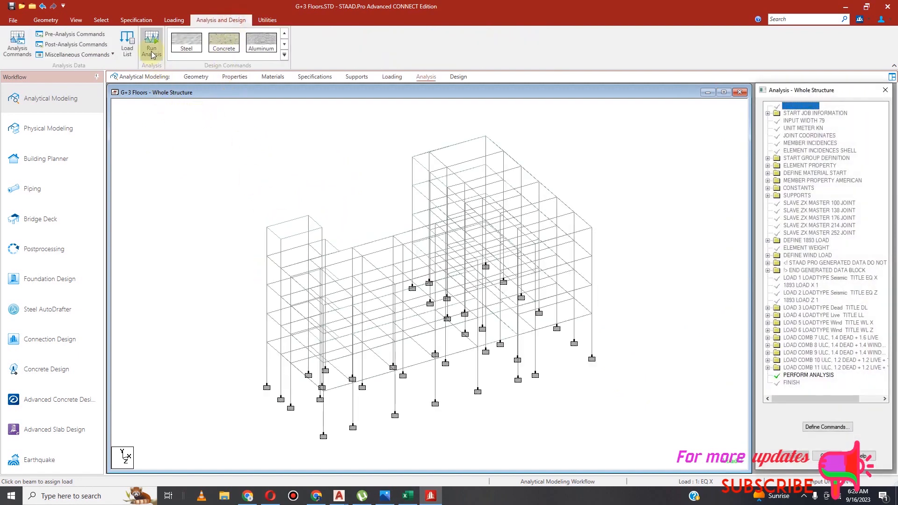
pyautogui.click(152, 52)
pyautogui.click(440, 297)
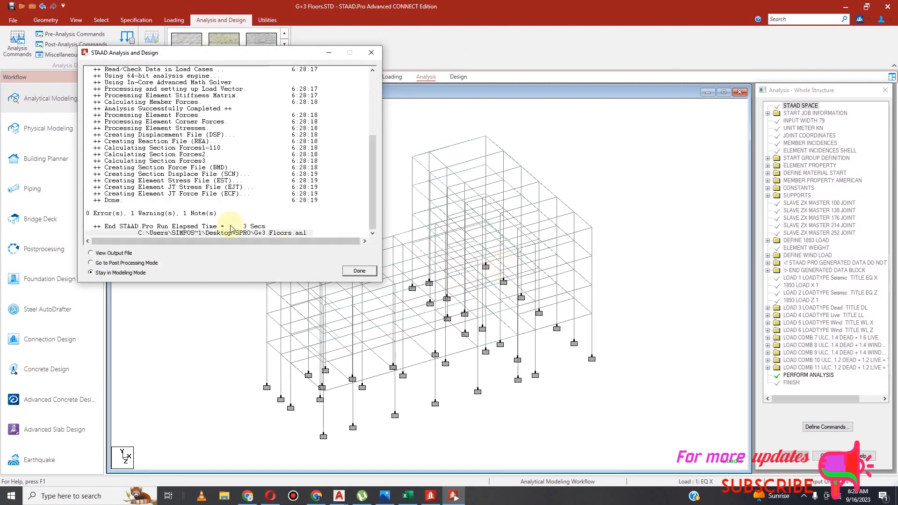
pyautogui.click(168, 214)
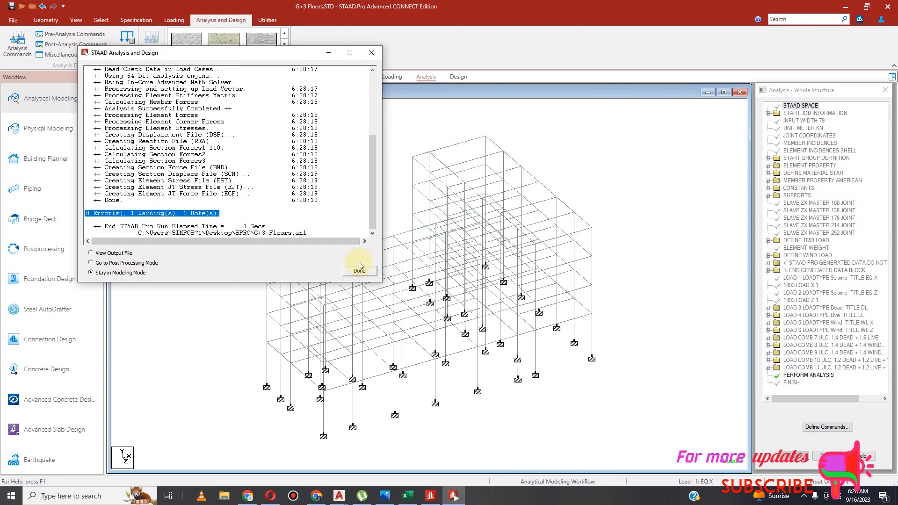
pyautogui.click(372, 53)
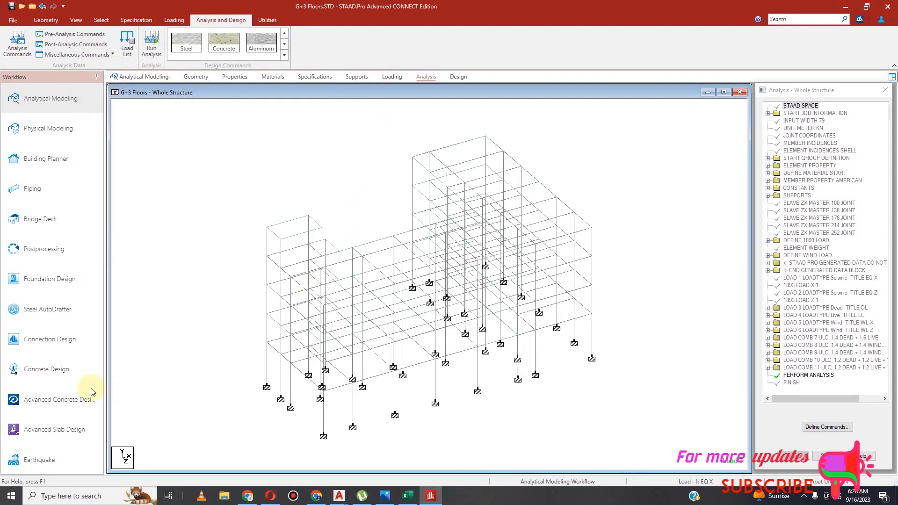
# Create a Footing design project in STAAD RCDC with project name FOOTING, client VIEWER and the engineer's name.
pyautogui.click(61, 405)
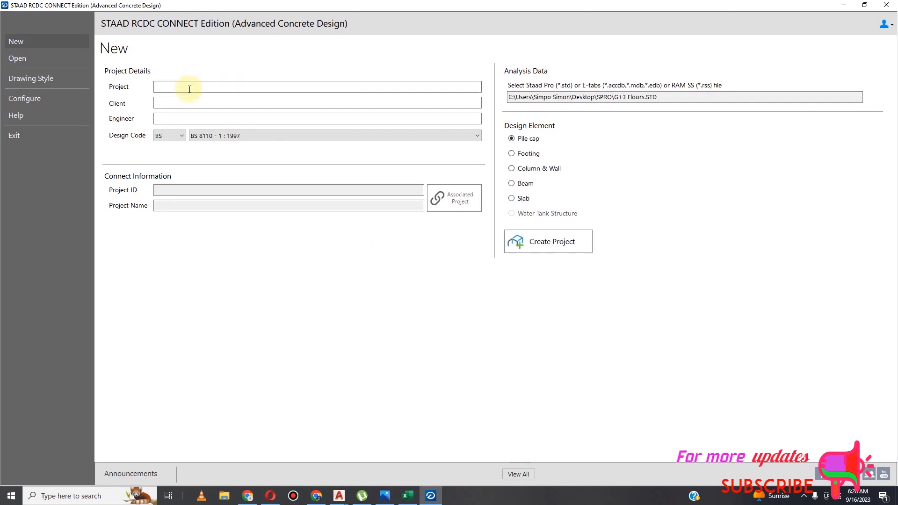
pyautogui.click(189, 89)
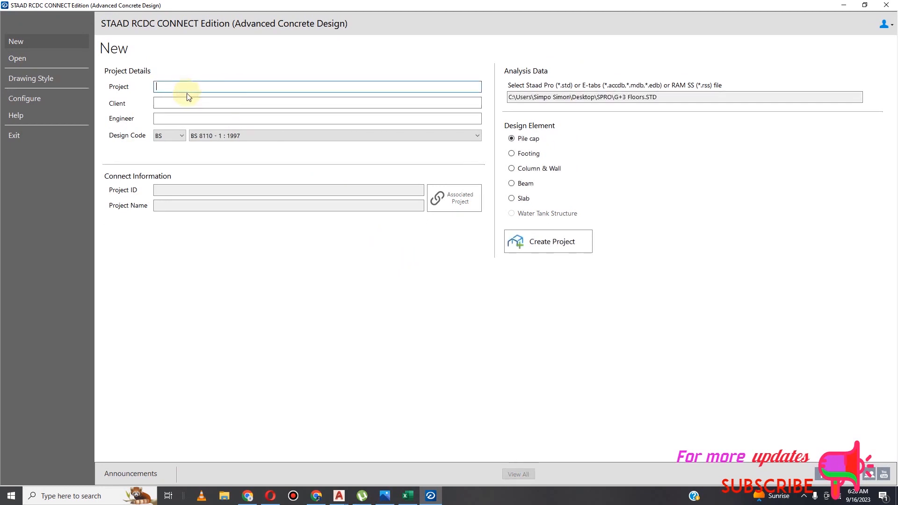
pyautogui.write('FOOTING')
pyautogui.click(191, 102)
pyautogui.write('VIEWER')
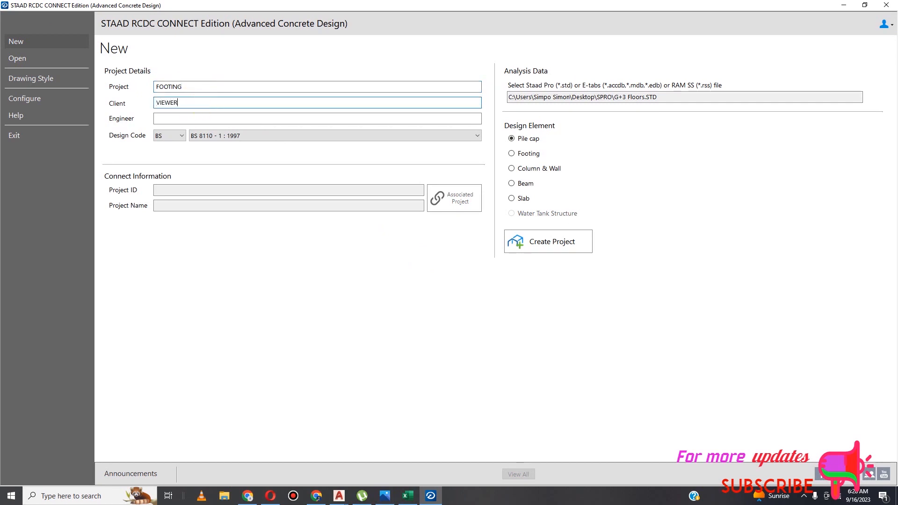
pyautogui.click(204, 117)
pyautogui.write('G')
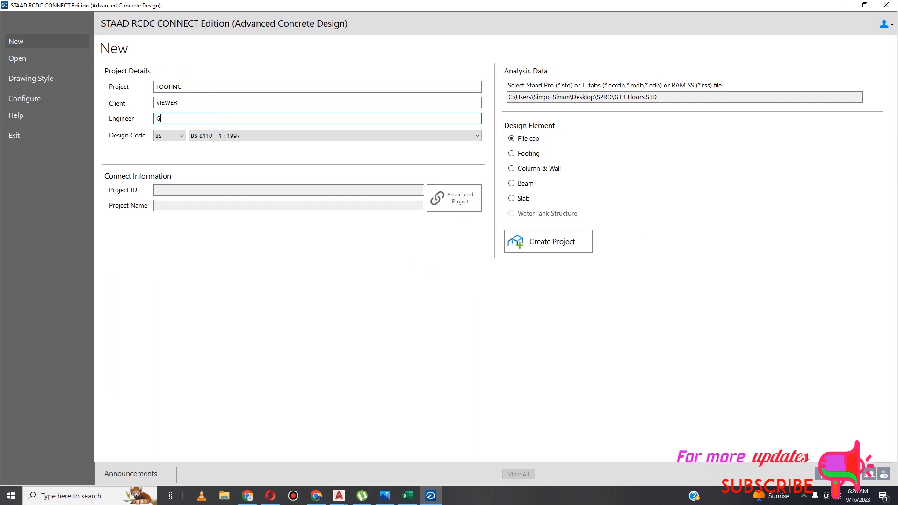
pyautogui.write('EOFFREY')
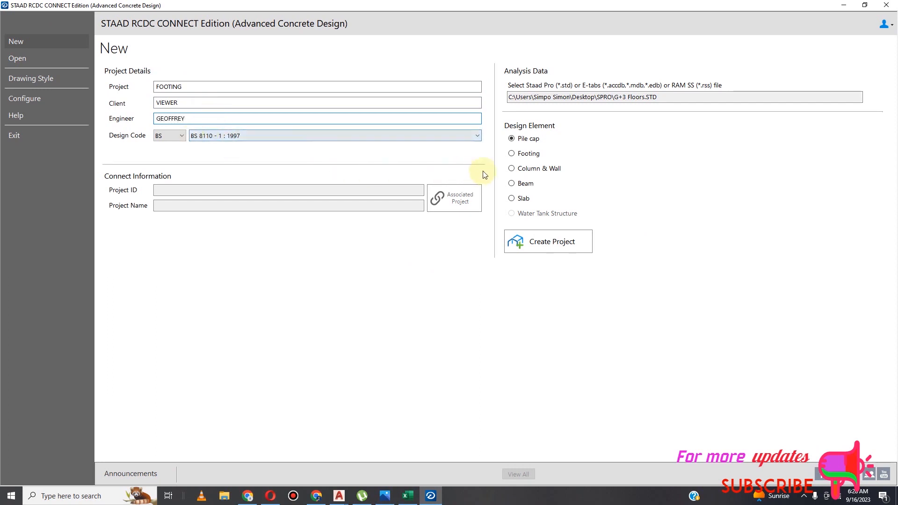
pyautogui.click(511, 155)
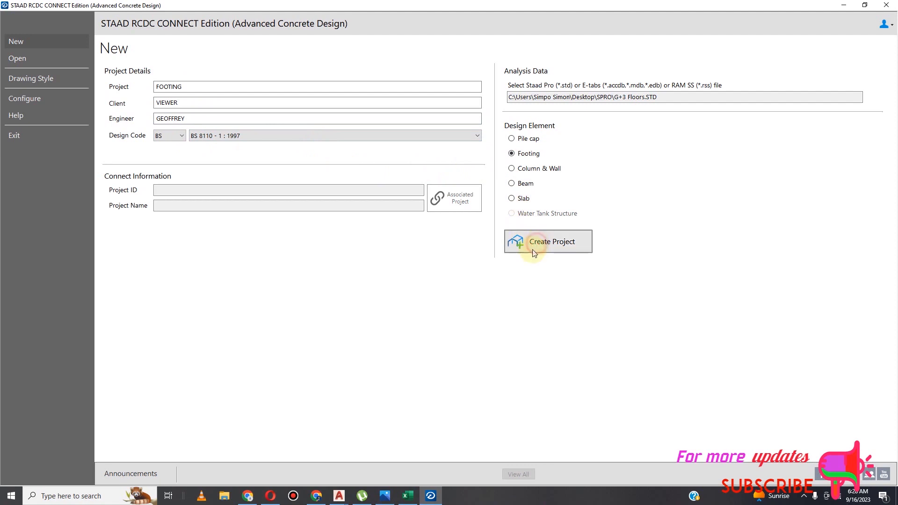
pyautogui.click(517, 249)
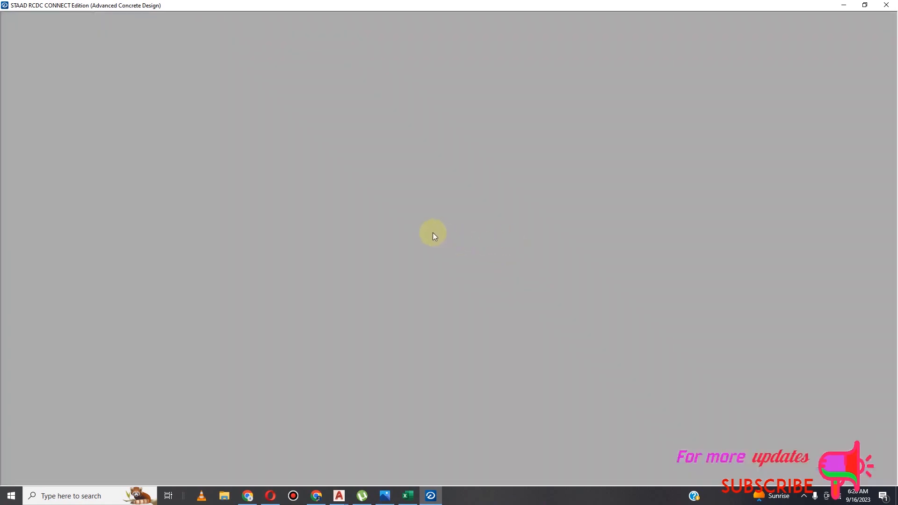
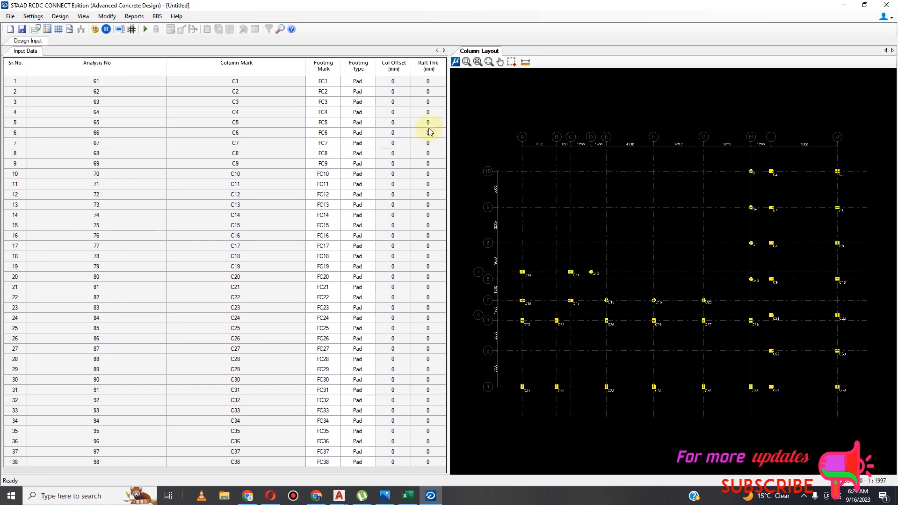
# Open the footing general settings and enable Consider Overburden, Check for Sliding and Check for Overturning, leaving Check for Buoyancy off.
pyautogui.click(33, 16)
pyautogui.click(44, 31)
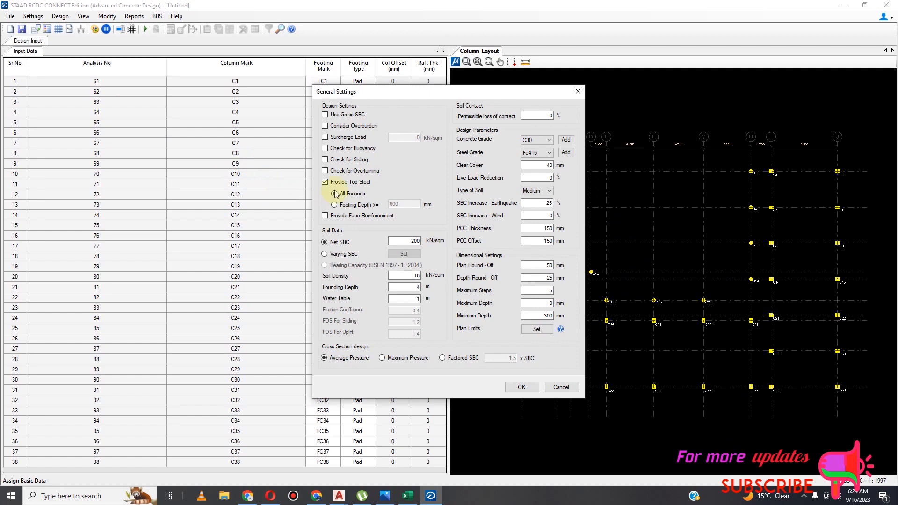
pyautogui.click(325, 149)
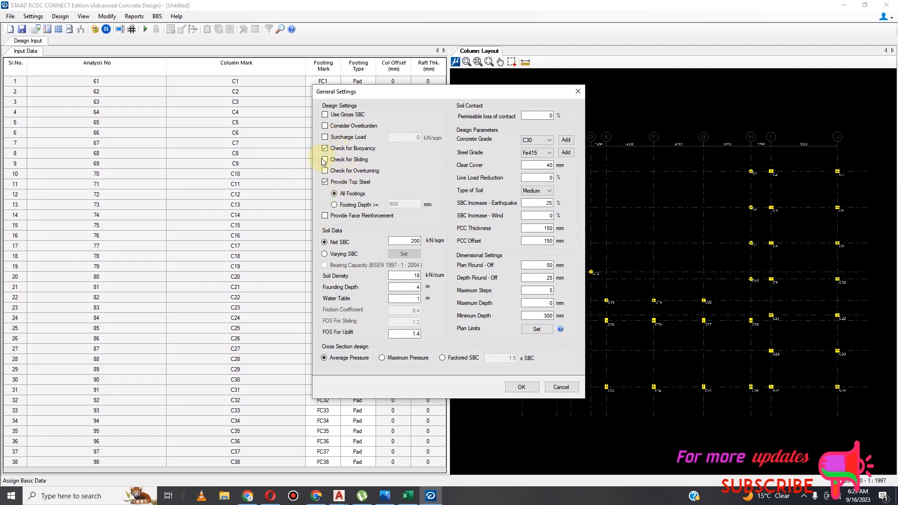
pyautogui.click(326, 149)
pyautogui.click(325, 160)
pyautogui.click(325, 171)
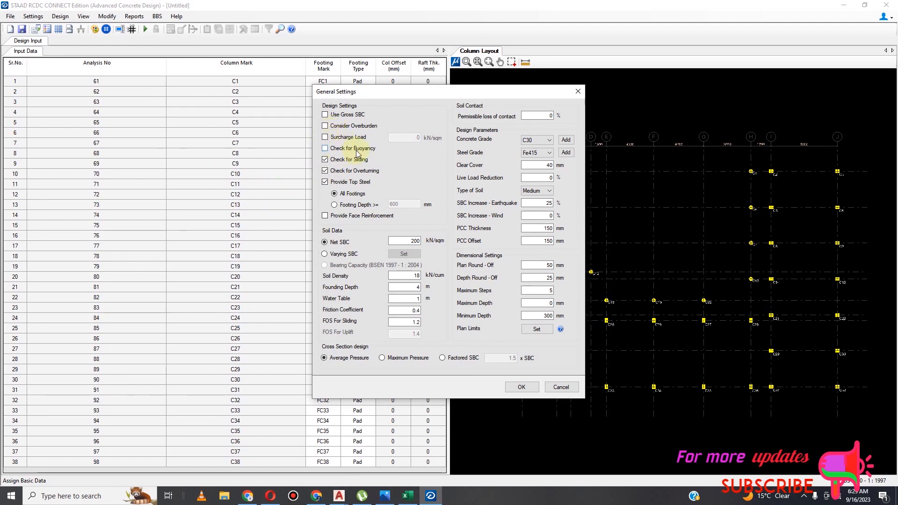
pyautogui.click(330, 126)
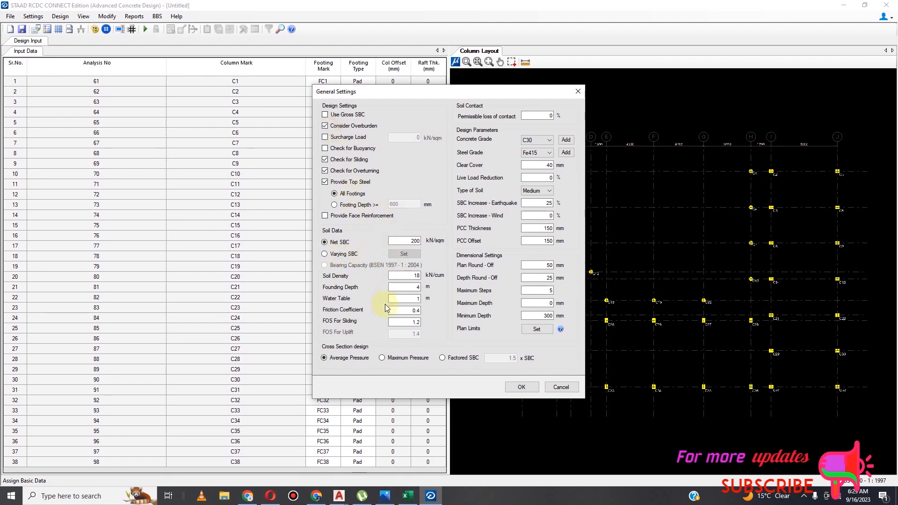
# Set the PCC thickness and PCC offset to 100 mm and the clear cover to 50 mm.
pyautogui.doubleClick(546, 229)
pyautogui.click(547, 243)
pyautogui.doubleClick(548, 242)
pyautogui.press('BackSpace')
pyautogui.write('100')
pyautogui.doubleClick(548, 278)
pyautogui.press('BackSpace')
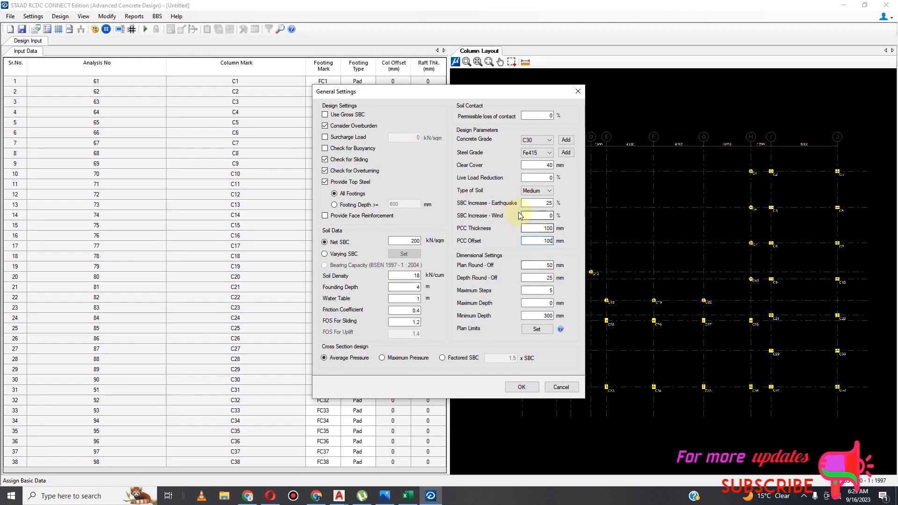
pyautogui.doubleClick(547, 166)
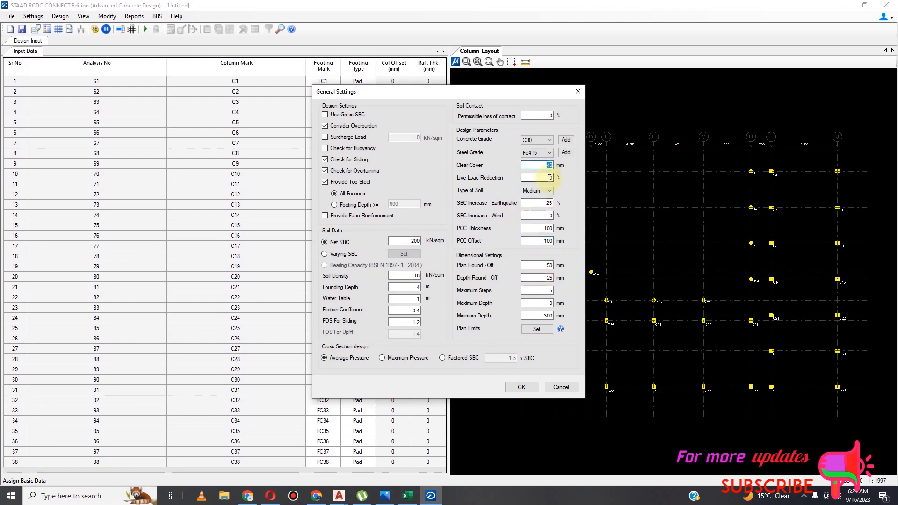
pyautogui.write('50')
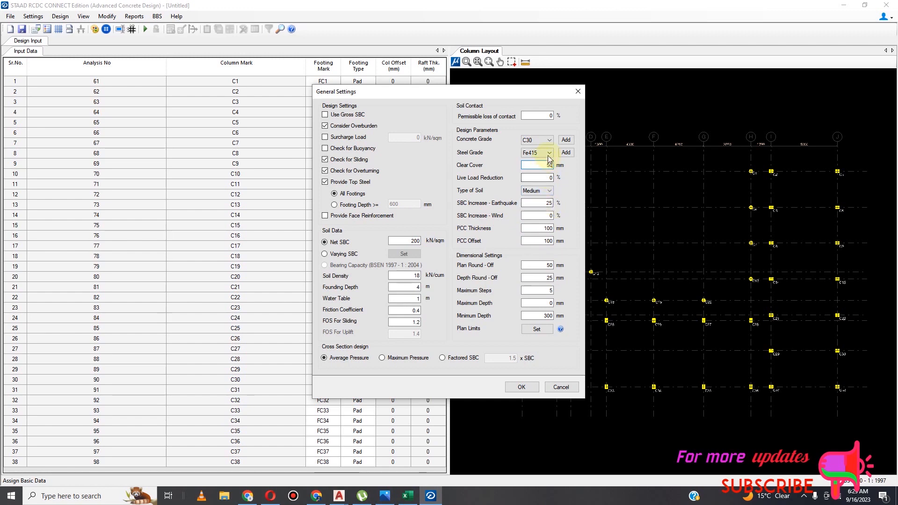
# Set the footing materials to steel grade Fe500 and concrete grade C25.
pyautogui.click(550, 153)
pyautogui.click(544, 190)
pyautogui.click(547, 140)
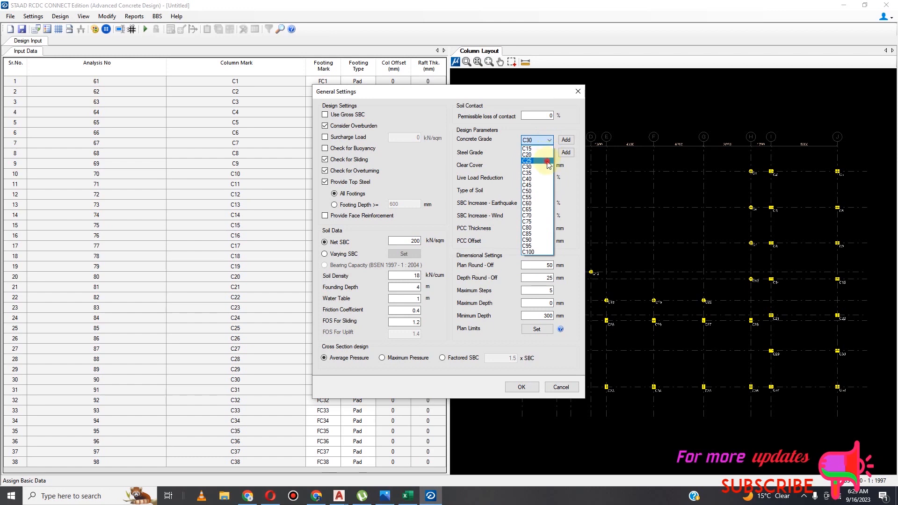
pyautogui.click(547, 161)
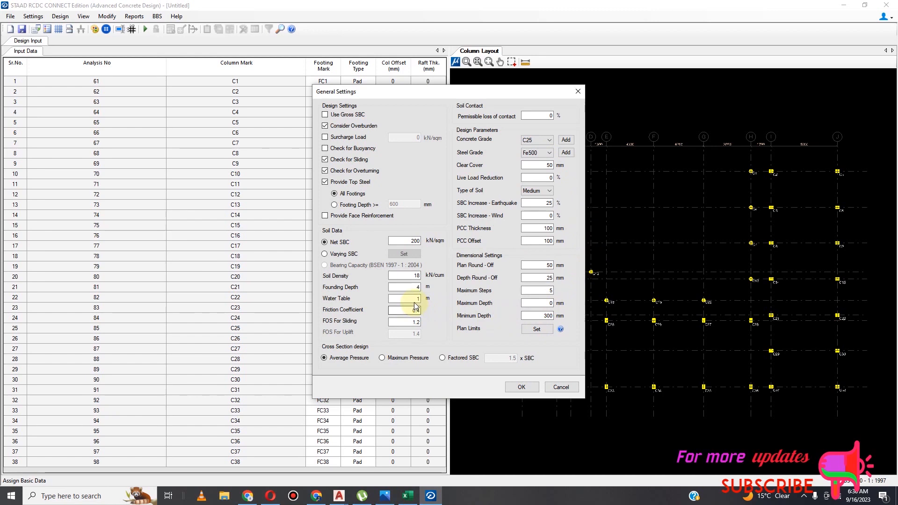
# Set the founding depth to 2 m and water table to 10 m, choose Maximum Pressure for cross-section design, and accept the general settings.
pyautogui.doubleClick(418, 287)
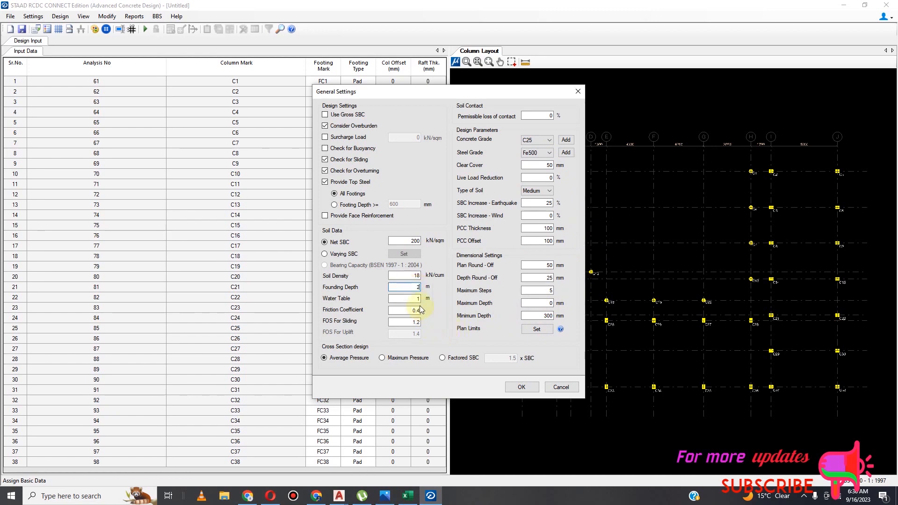
pyautogui.doubleClick(417, 300)
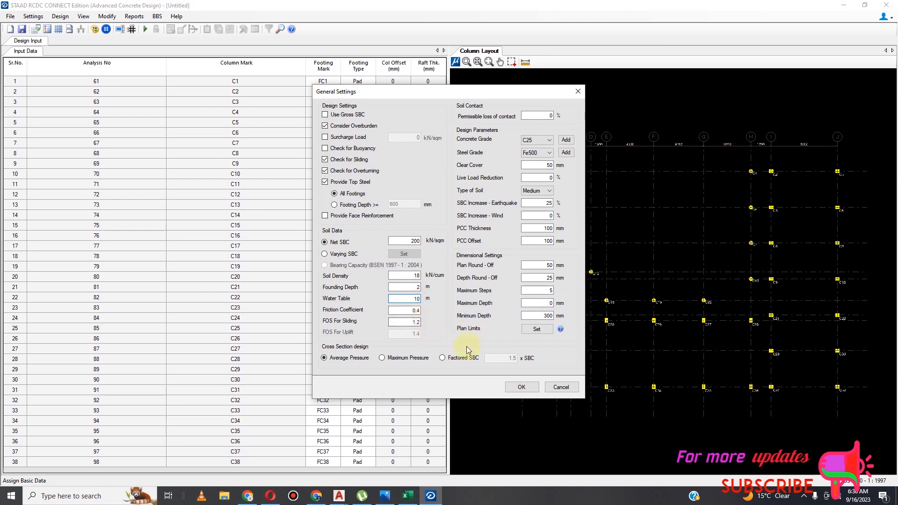
pyautogui.click(383, 358)
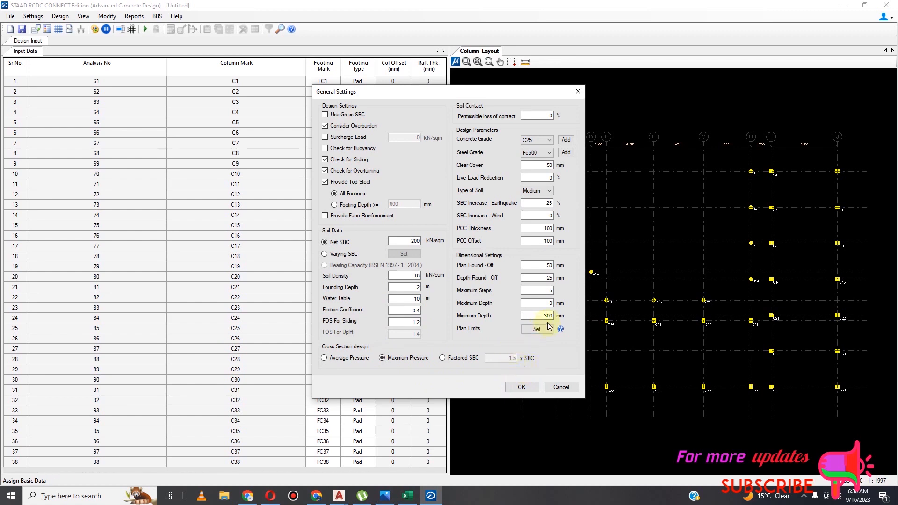
pyautogui.click(519, 387)
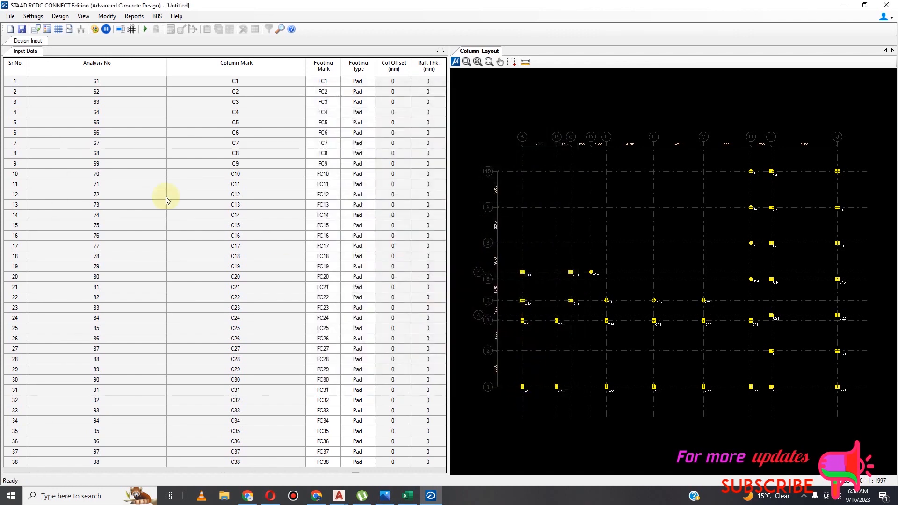
# In the reinforcement settings, set minimum bottom and top steel to 12 and maximum main steel to 16, and accept them.
pyautogui.click(33, 16)
pyautogui.click(47, 36)
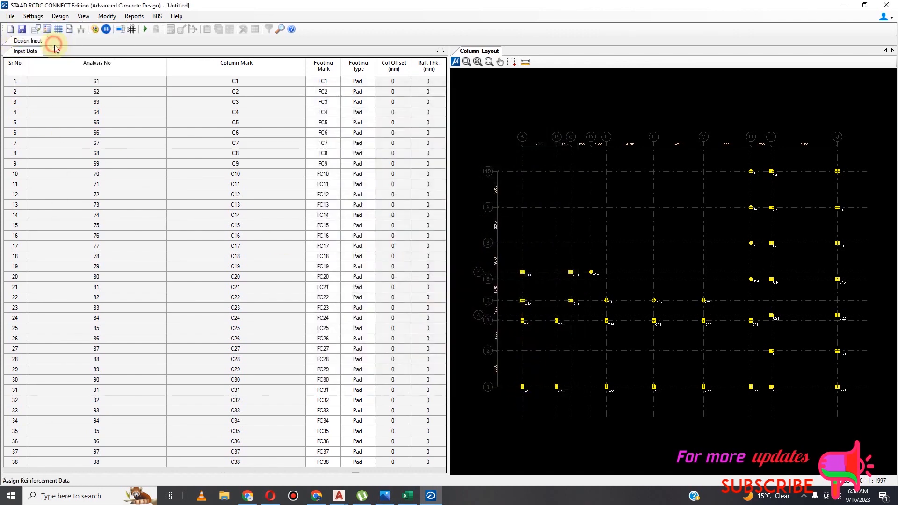
pyautogui.click(558, 164)
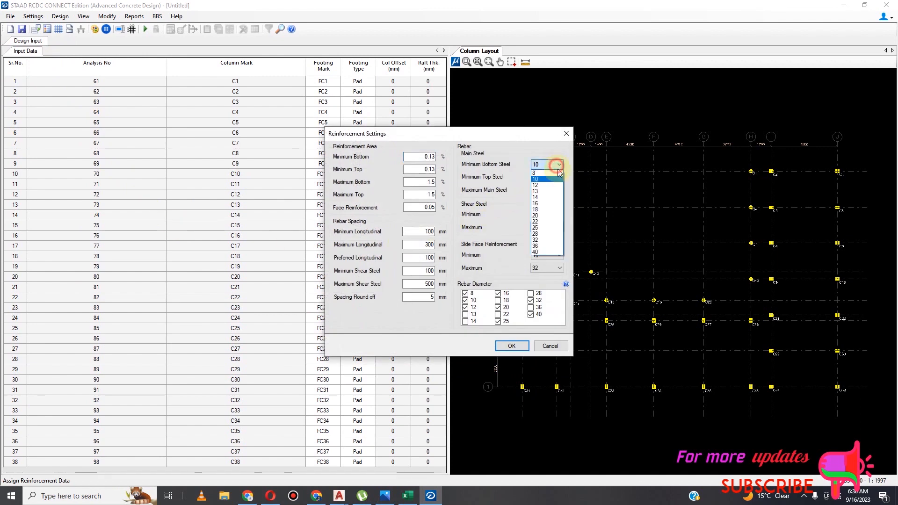
pyautogui.click(554, 172)
pyautogui.click(559, 178)
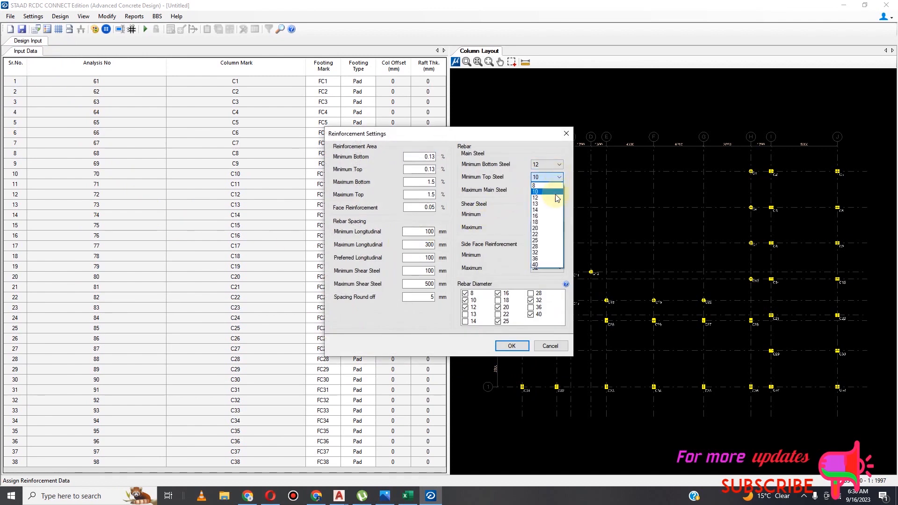
pyautogui.click(548, 185)
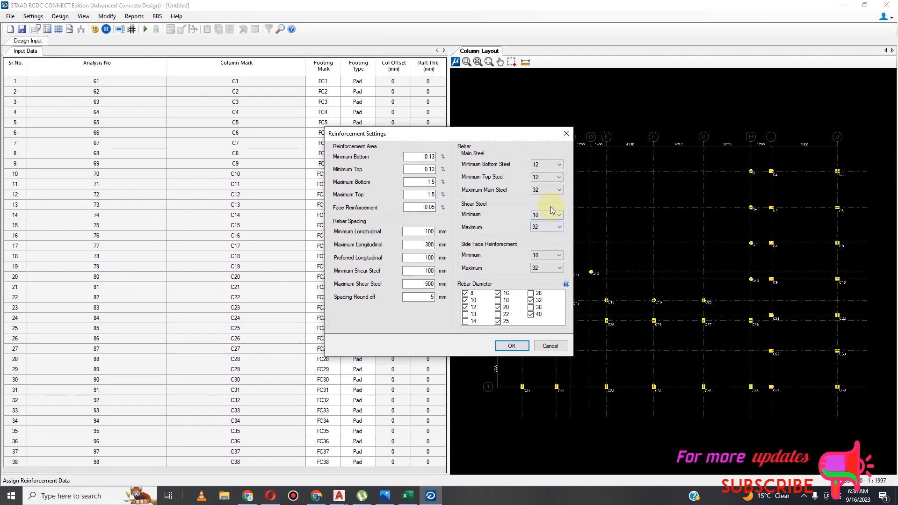
pyautogui.click(558, 190)
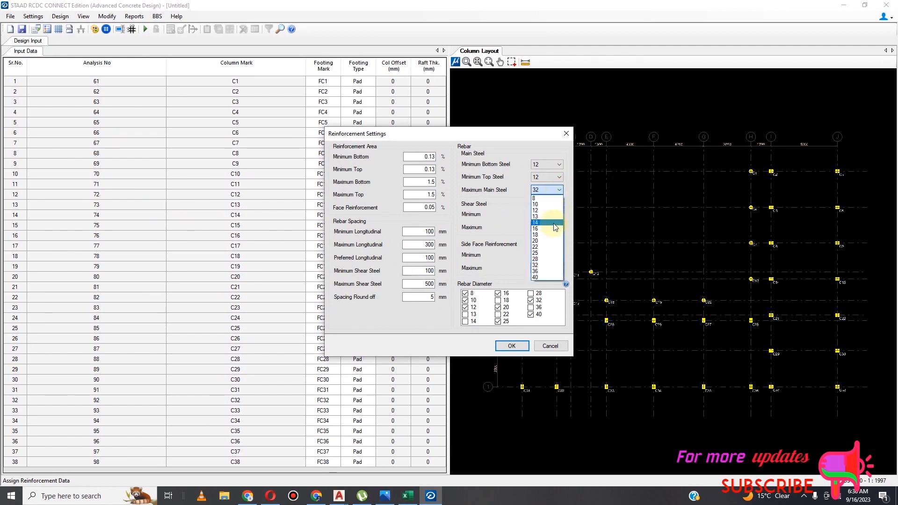
pyautogui.click(554, 228)
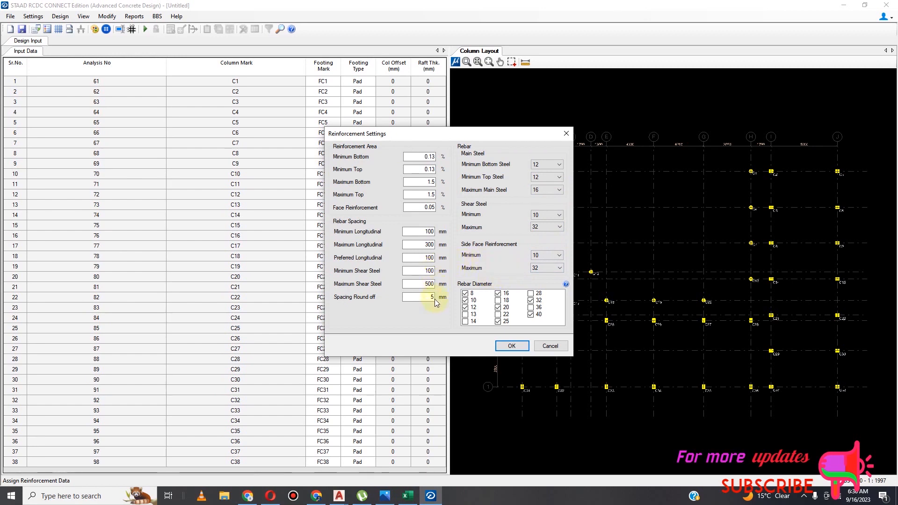
pyautogui.click(466, 301)
pyautogui.click(465, 301)
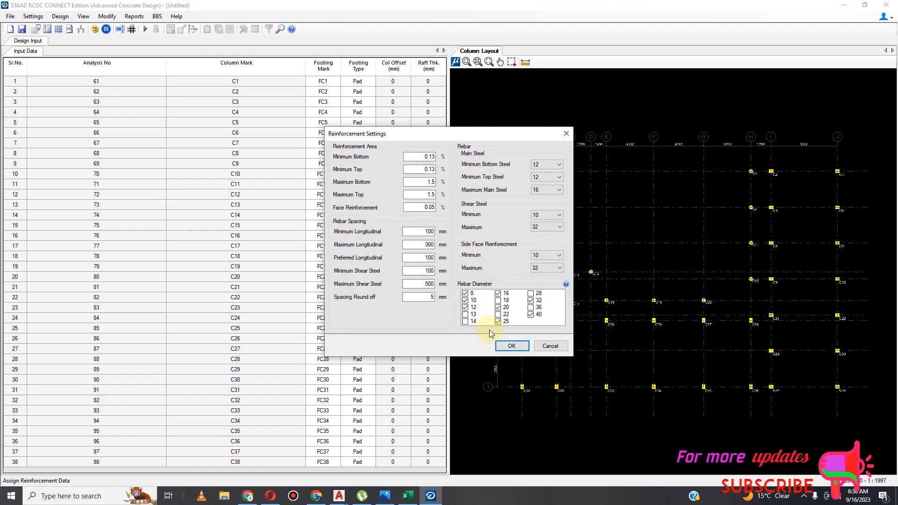
pyautogui.click(512, 347)
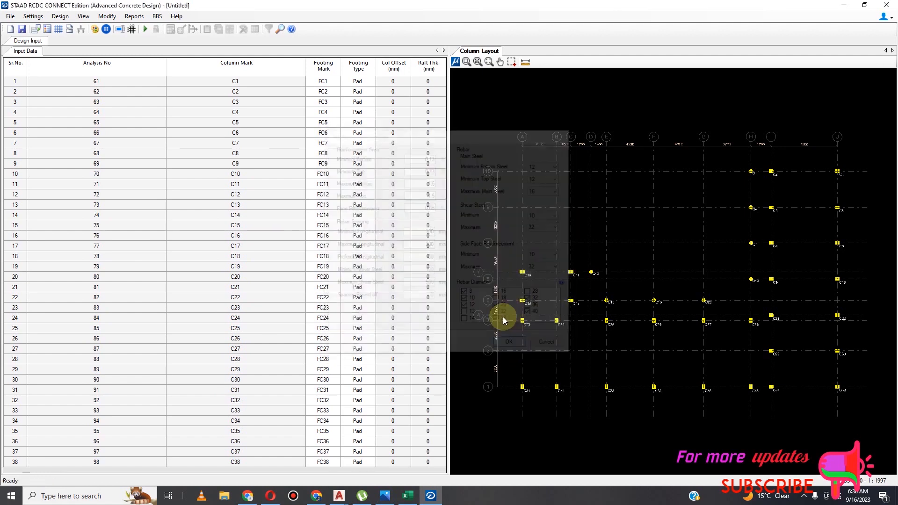
# Open the basic load cases and assign type Earthquake X to EQ X and Earthquake Z to EQ Z.
pyautogui.click(33, 16)
pyautogui.click(56, 76)
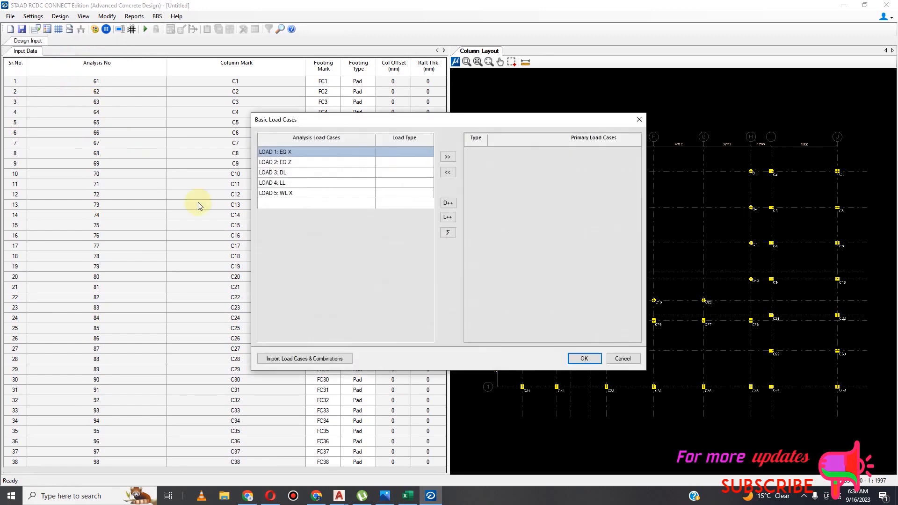
pyautogui.click(421, 154)
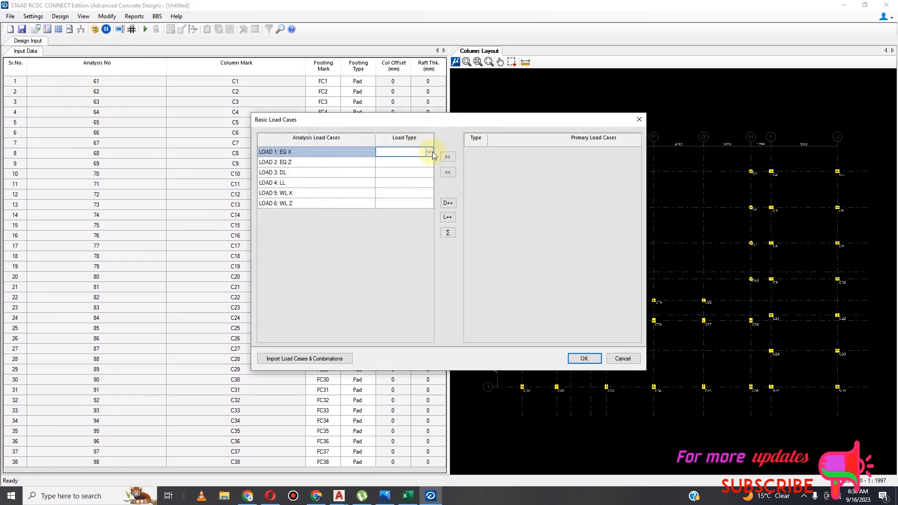
pyautogui.click(430, 152)
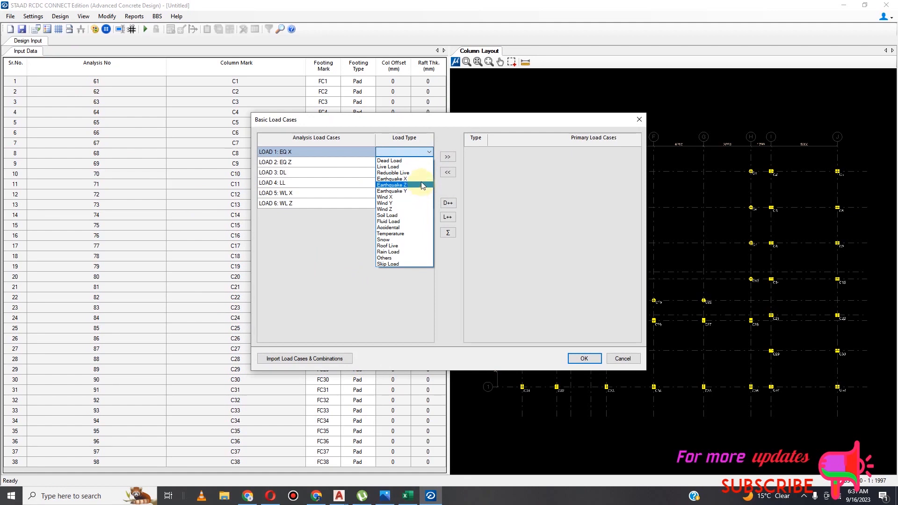
pyautogui.click(420, 178)
pyautogui.click(428, 163)
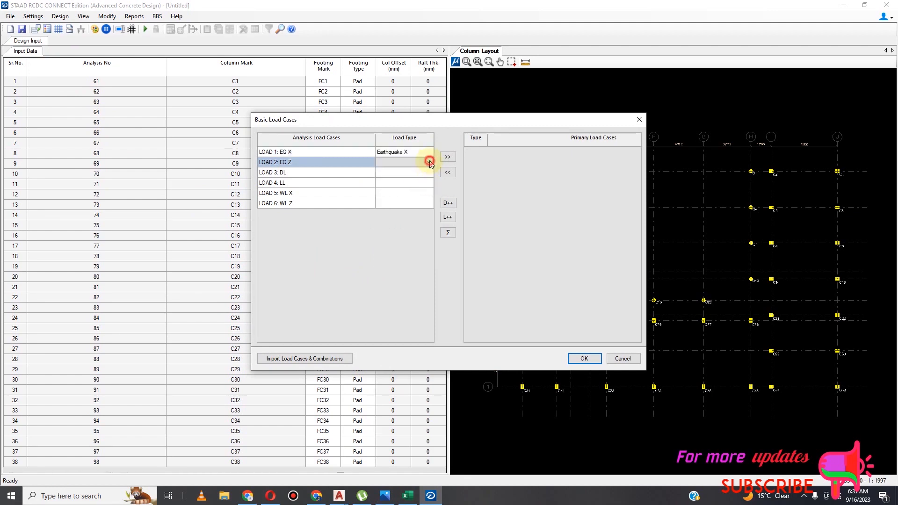
pyautogui.click(427, 195)
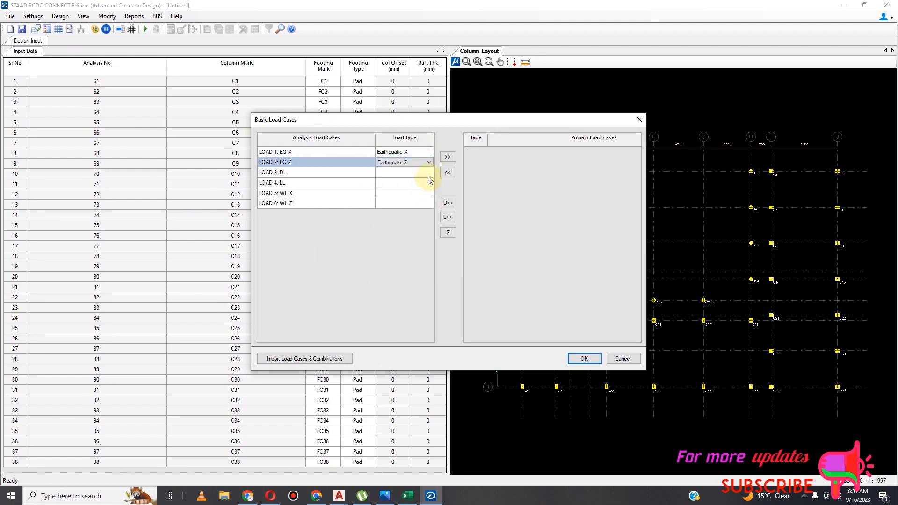
# Assign type Dead Load to load case DL and Live Load to load case LL.
pyautogui.click(427, 172)
pyautogui.click(429, 173)
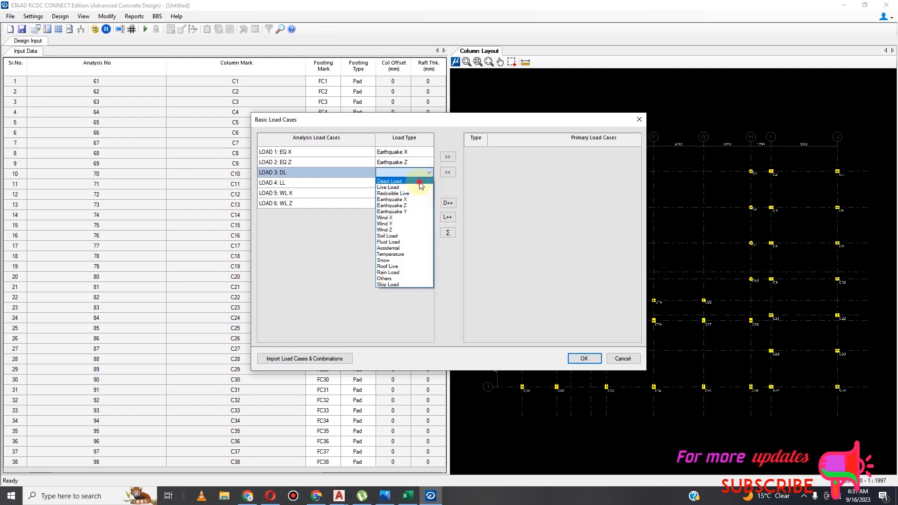
pyautogui.click(420, 181)
pyautogui.click(421, 183)
pyautogui.click(421, 183)
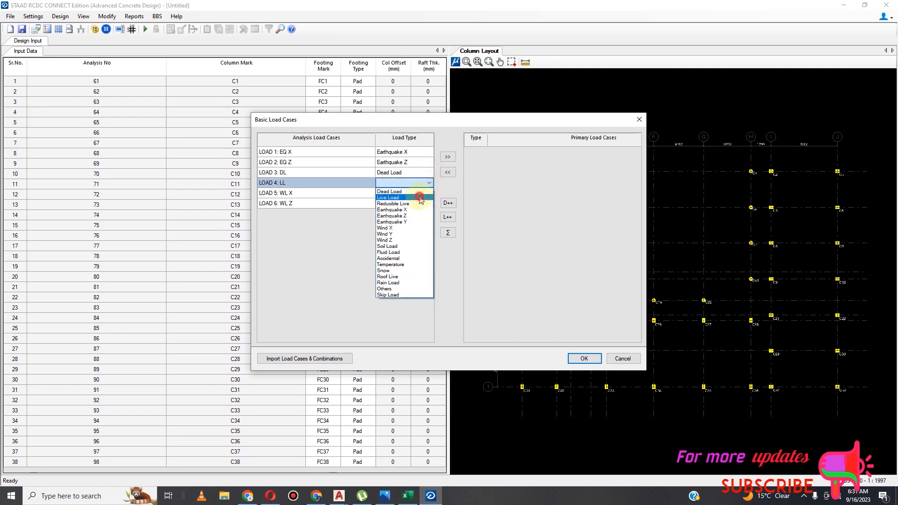
pyautogui.click(420, 199)
# Assign type Wind X to load case WL X and Wind Z to load case WL Z.
pyautogui.click(427, 193)
pyautogui.click(427, 193)
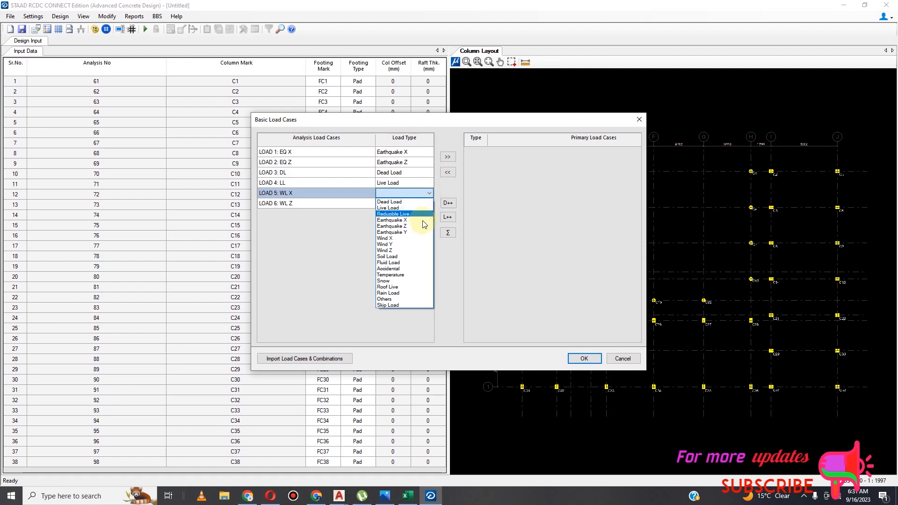
pyautogui.click(421, 238)
pyautogui.click(431, 203)
pyautogui.click(430, 203)
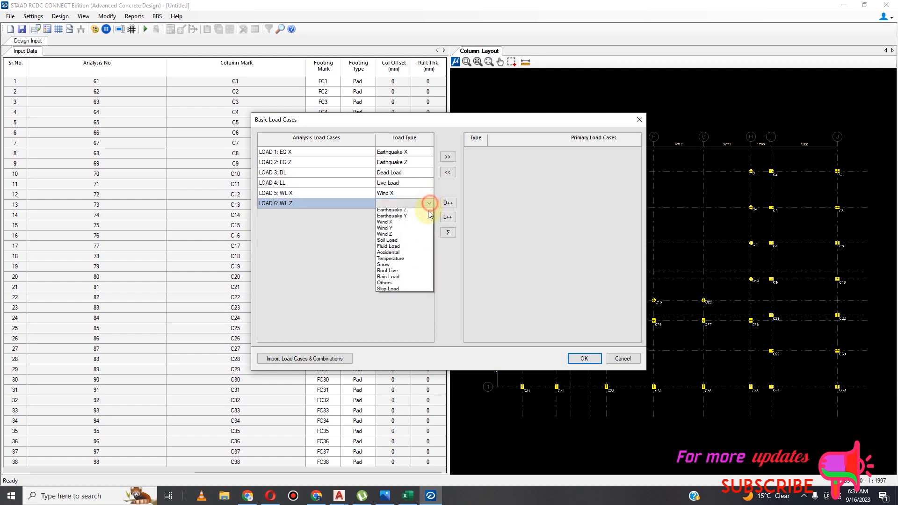
pyautogui.click(418, 259)
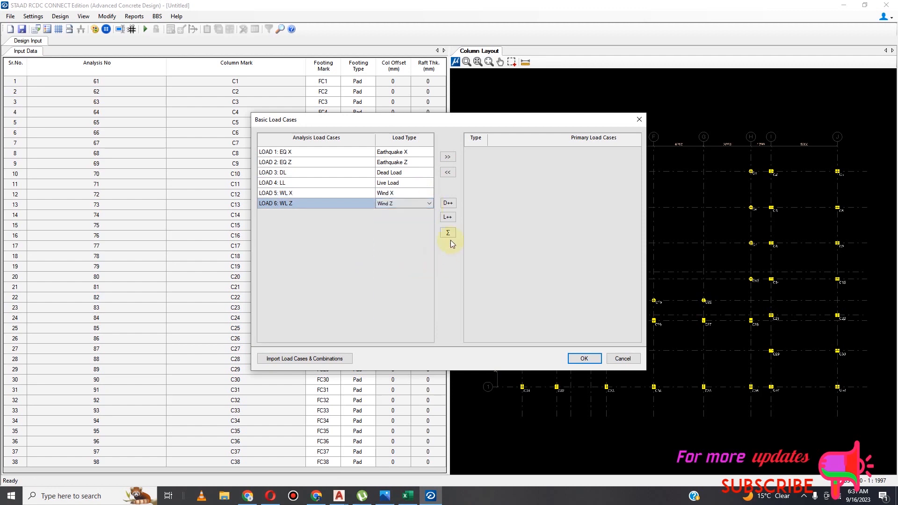
# Add all six typed load cases as primary load cases and import the design load combinations from the analysis.
pyautogui.keyDown('shift'); pyautogui.click(408, 203); pyautogui.keyUp('shift')
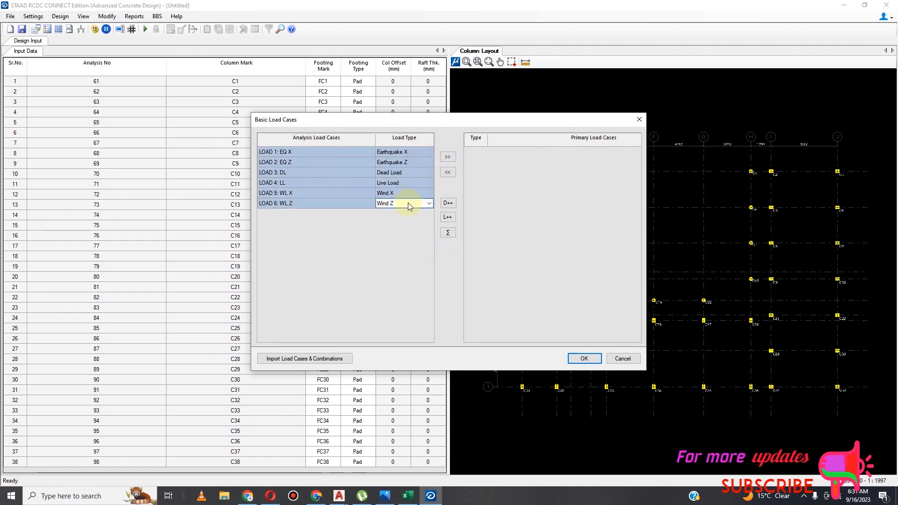
pyautogui.click(447, 156)
pyautogui.click(586, 359)
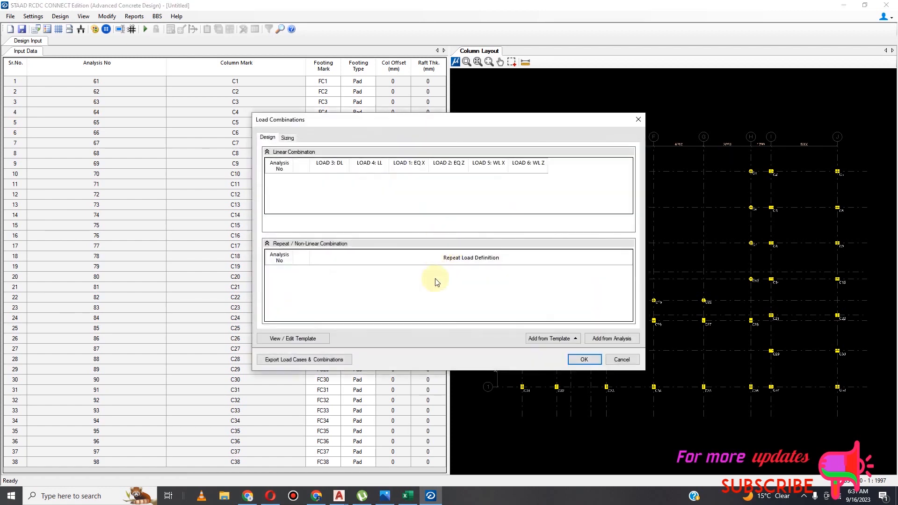
pyautogui.click(611, 339)
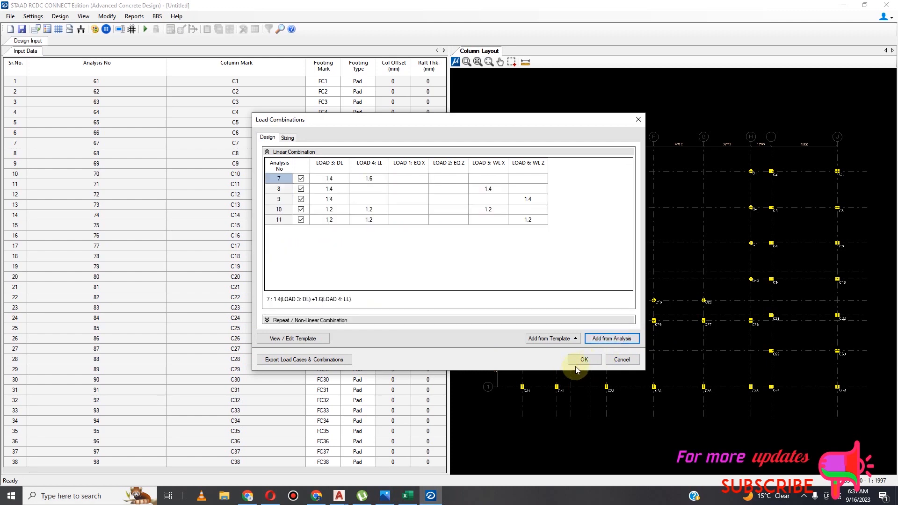
pyautogui.click(579, 358)
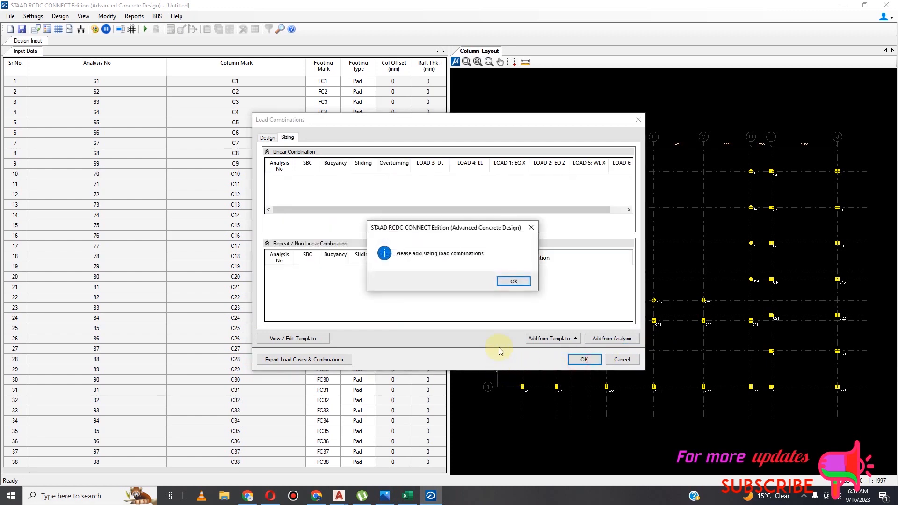
# Add the sizing load combinations from the template, accept the load combinations and run the footing design.
pyautogui.click(513, 281)
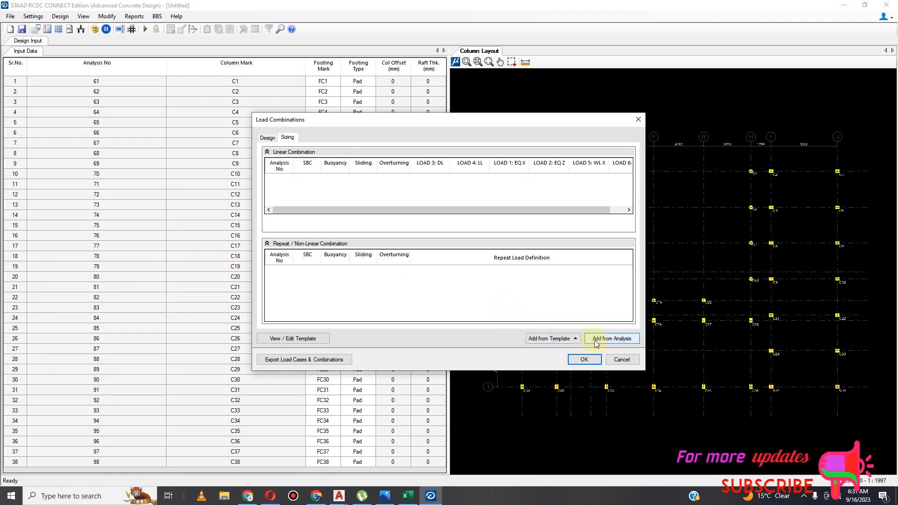
pyautogui.click(554, 337)
pyautogui.click(556, 316)
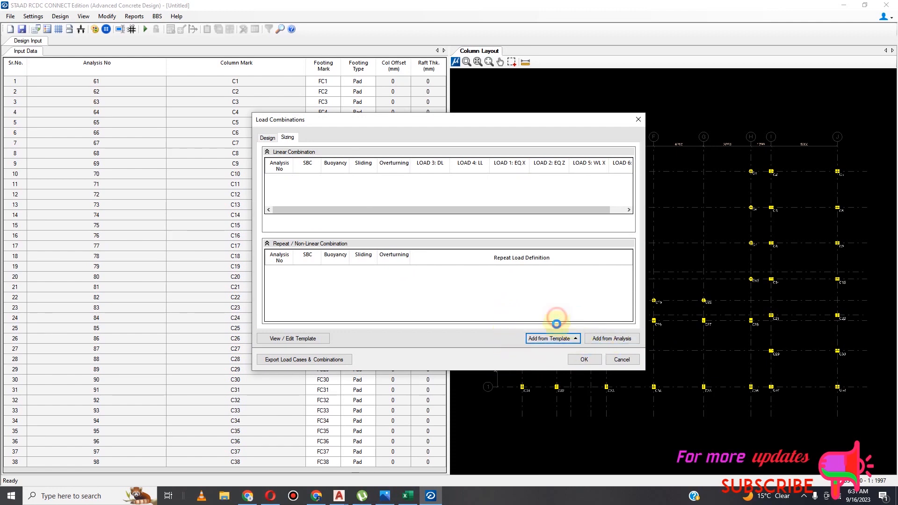
pyautogui.click(579, 359)
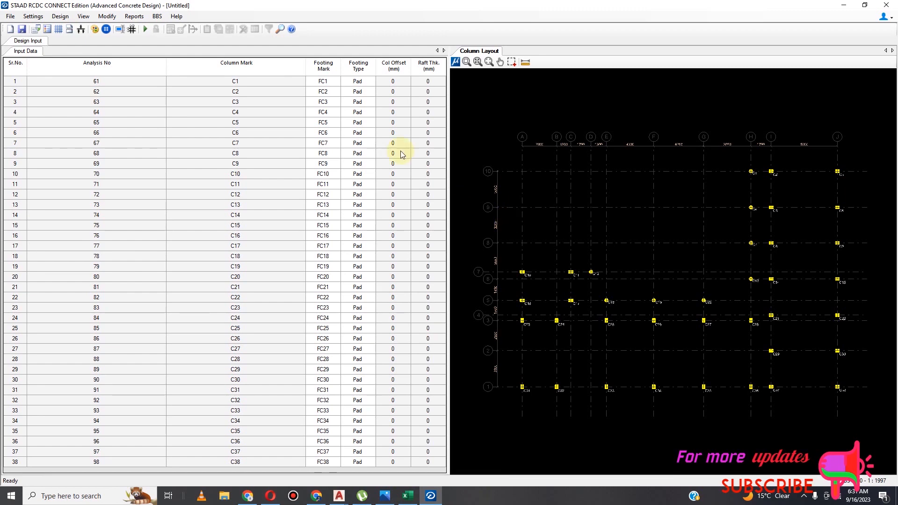
pyautogui.click(145, 29)
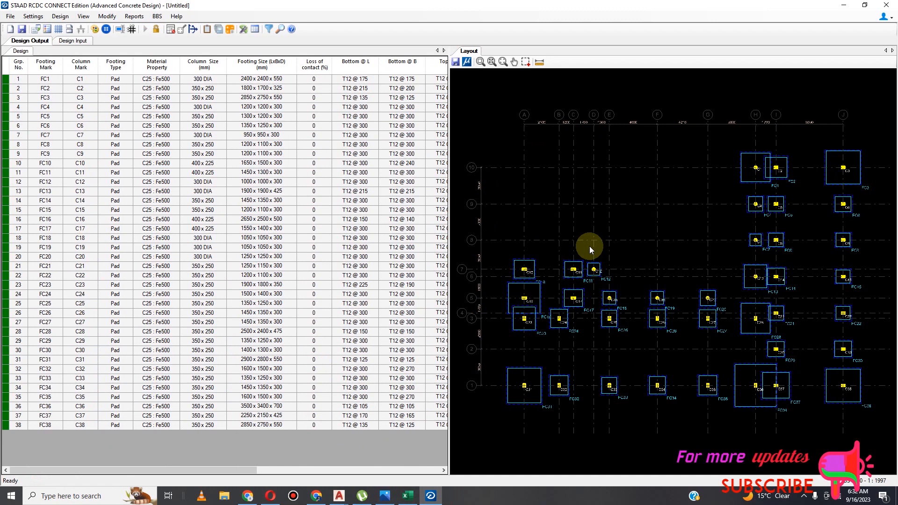
# Examine the designed footing layout, checking the spacing and overlap of neighbouring footings such as FC36 and FC37 against the size table.
pyautogui.scroll(-2, 607, 275)
pyautogui.scroll(3, 759, 282)
pyautogui.scroll(-1, 722, 363)
pyautogui.scroll(3, 724, 394)
pyautogui.scroll(-1, 730, 384)
pyautogui.scroll(1, 716, 231)
pyautogui.scroll(2, 726, 242)
pyautogui.scroll(-3, 727, 242)
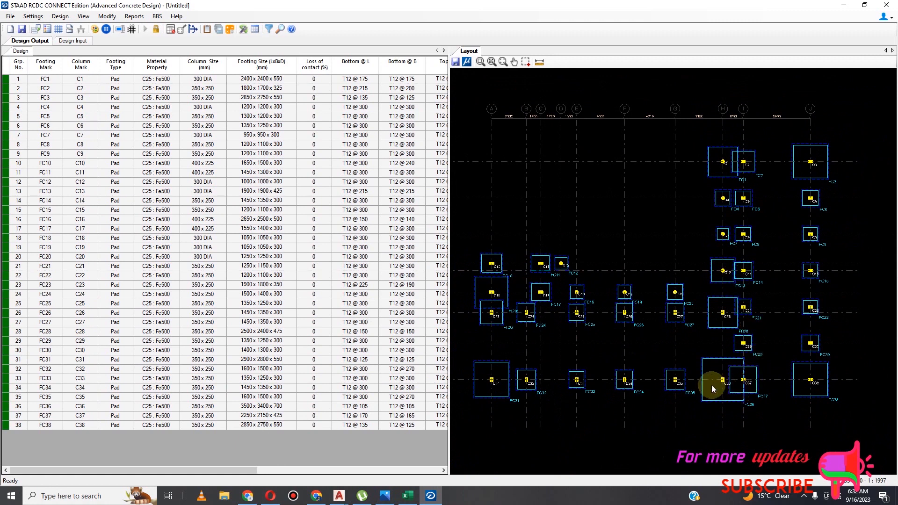
pyautogui.scroll(1, 716, 381)
pyautogui.scroll(-2, 700, 360)
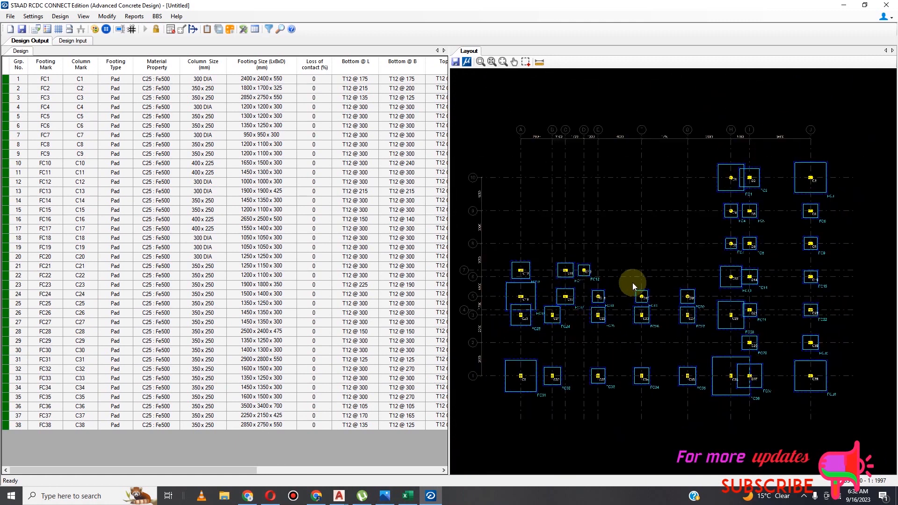
pyautogui.scroll(1, 692, 176)
pyautogui.scroll(1, 713, 380)
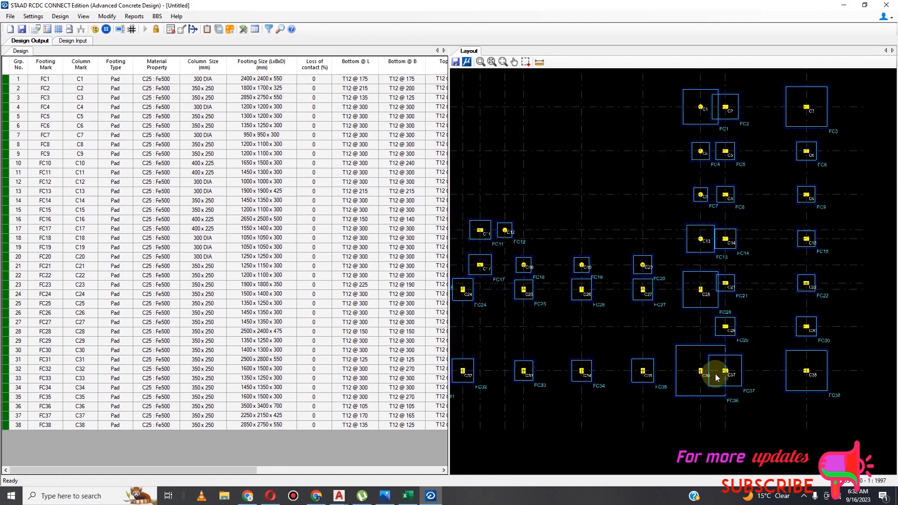
pyautogui.scroll(-1, 721, 370)
pyautogui.scroll(1, 778, 360)
pyautogui.scroll(1, 790, 344)
pyautogui.scroll(-1, 790, 344)
pyautogui.scroll(-1, 633, 306)
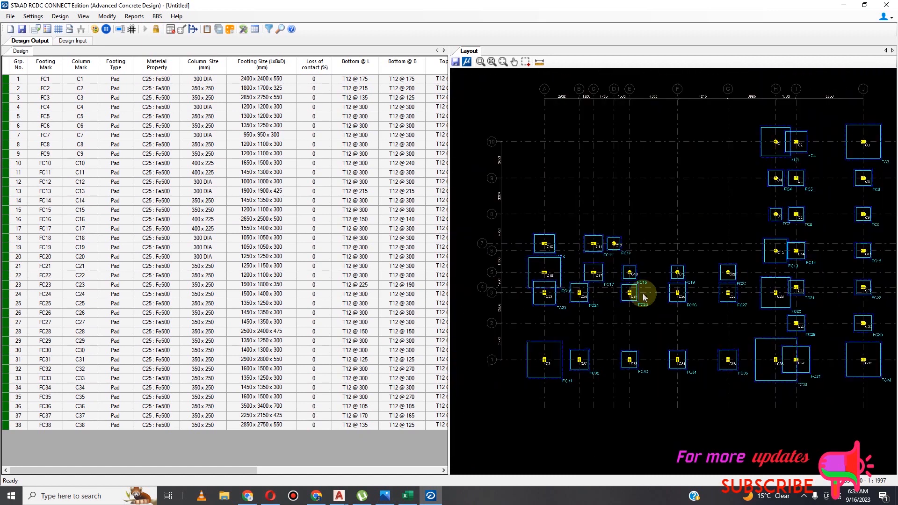
pyautogui.scroll(-1, 617, 275)
pyautogui.scroll(1, 761, 172)
pyautogui.scroll(1, 755, 175)
pyautogui.scroll(-1, 741, 194)
pyautogui.scroll(-1, 739, 278)
pyautogui.scroll(1, 775, 326)
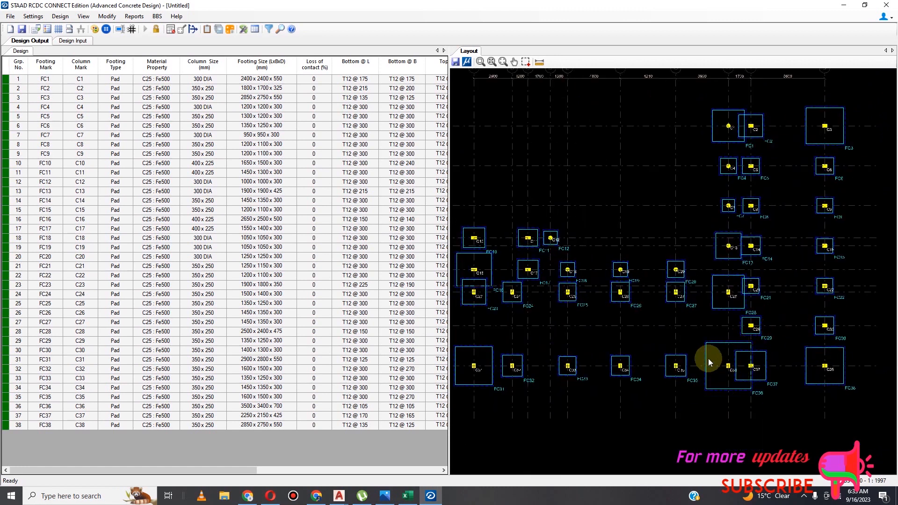
pyautogui.scroll(-1, 647, 332)
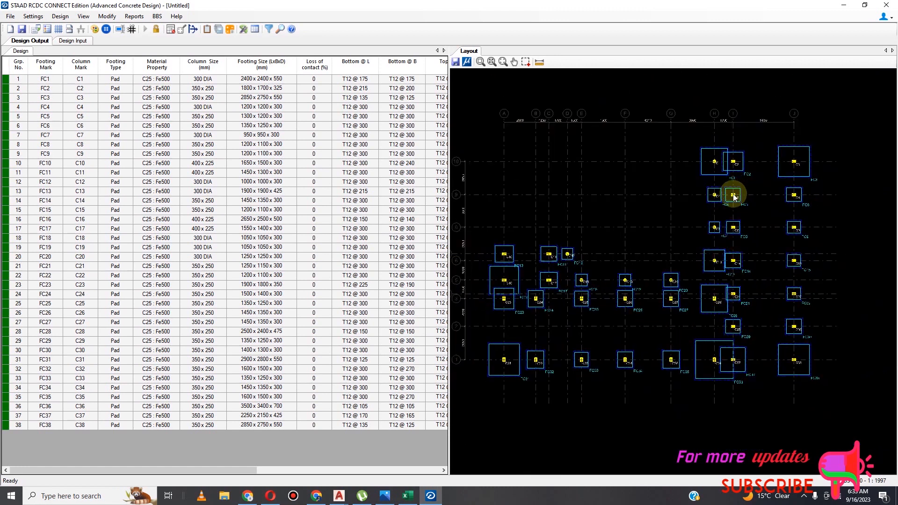
pyautogui.scroll(1, 722, 373)
pyautogui.scroll(1, 733, 359)
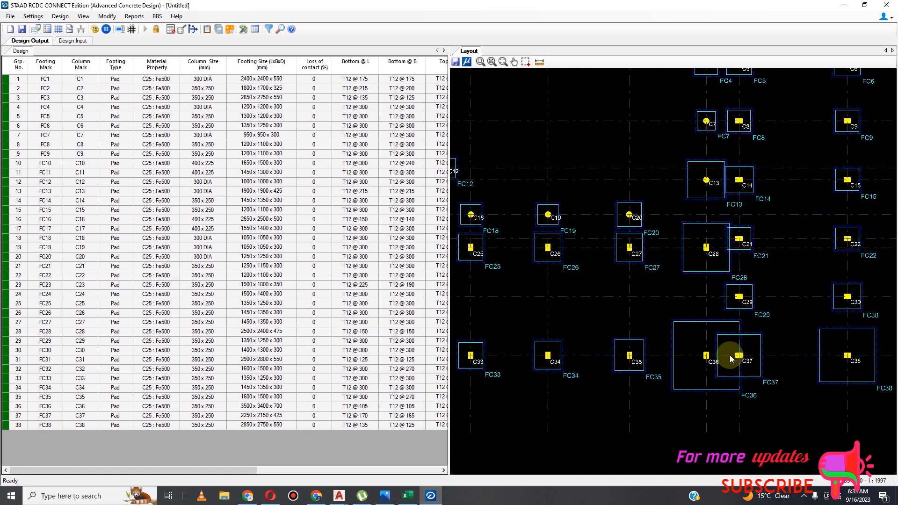
pyautogui.scroll(-3, 732, 359)
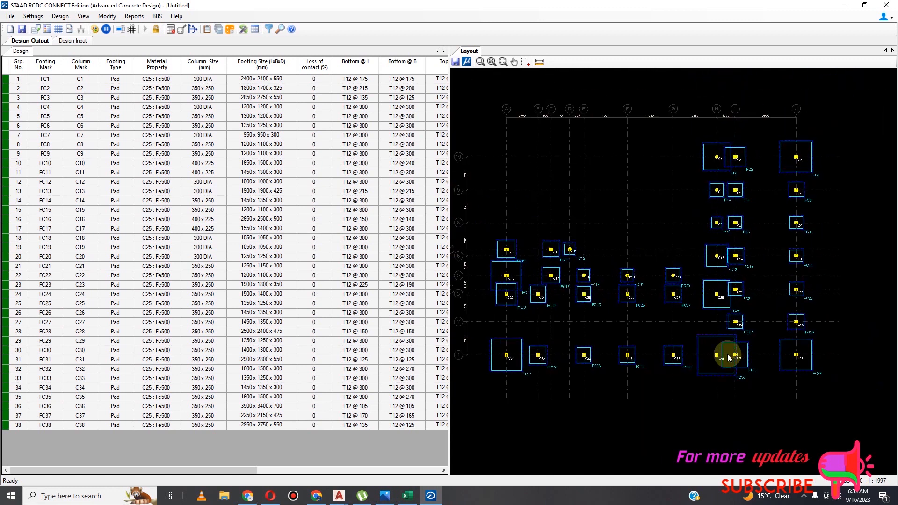
pyautogui.scroll(5, 611, 364)
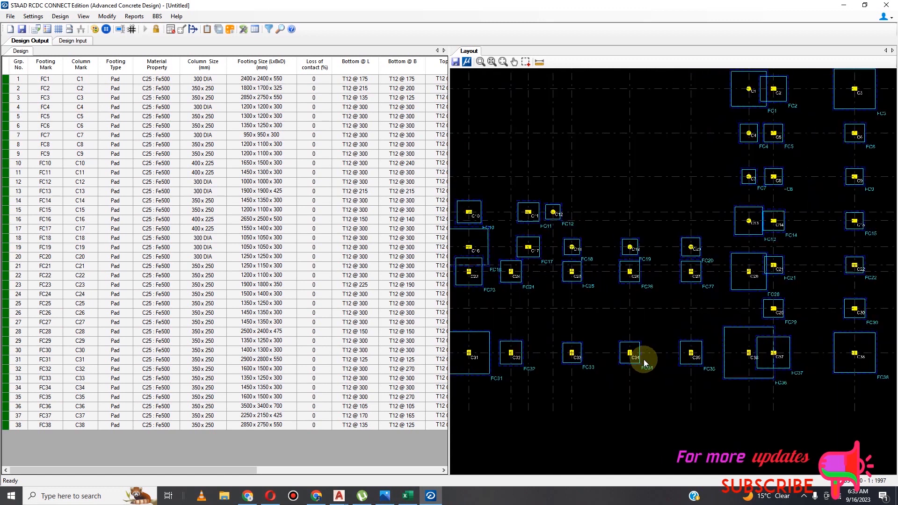
pyautogui.scroll(-2, 675, 372)
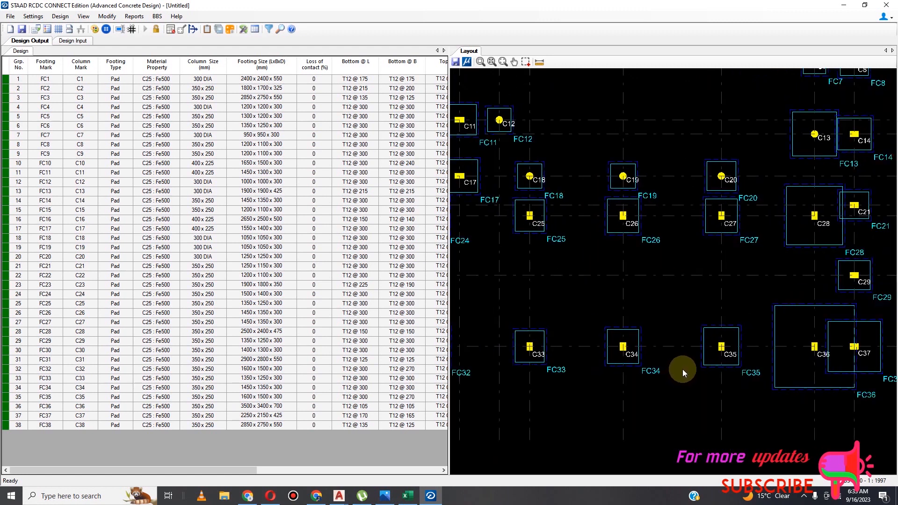
pyautogui.scroll(-3, 605, 330)
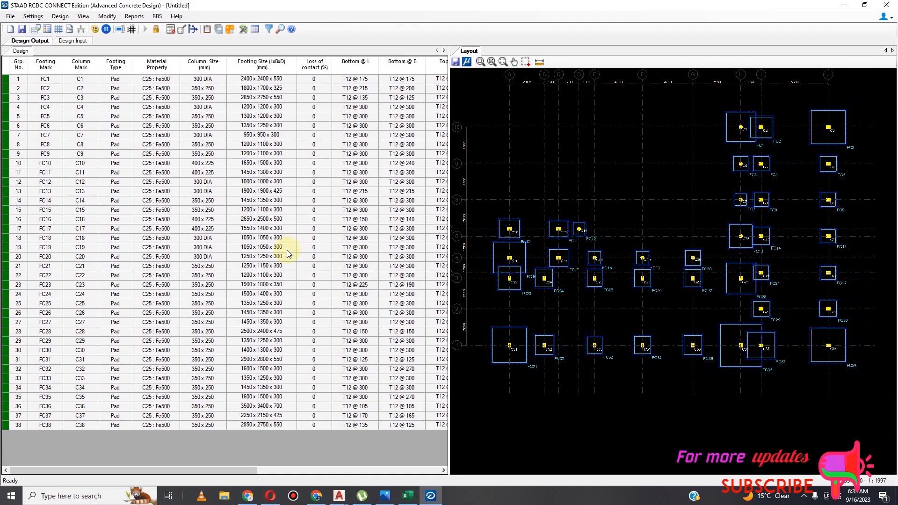
pyautogui.scroll(2, 721, 243)
pyautogui.scroll(-3, 692, 239)
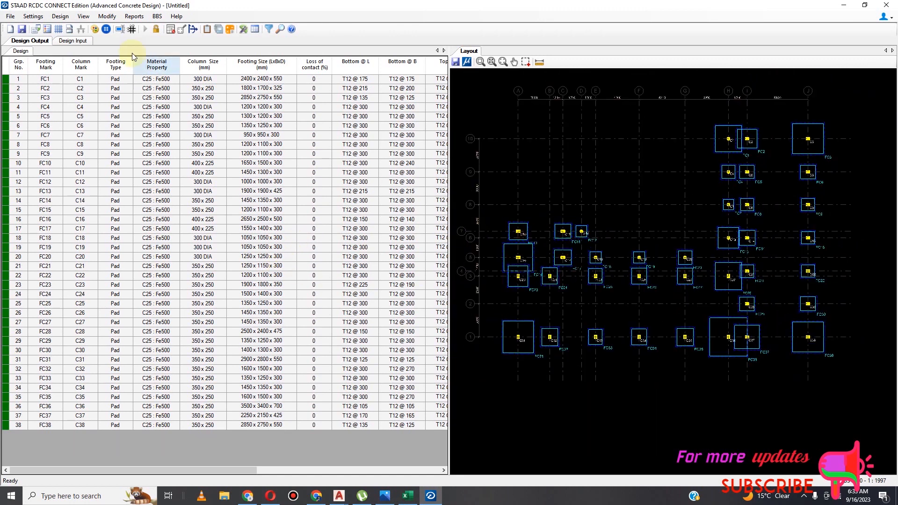
# Generate detailed drawings for all footings with Plan, Section @ L and Section @ B included.
pyautogui.click(134, 16)
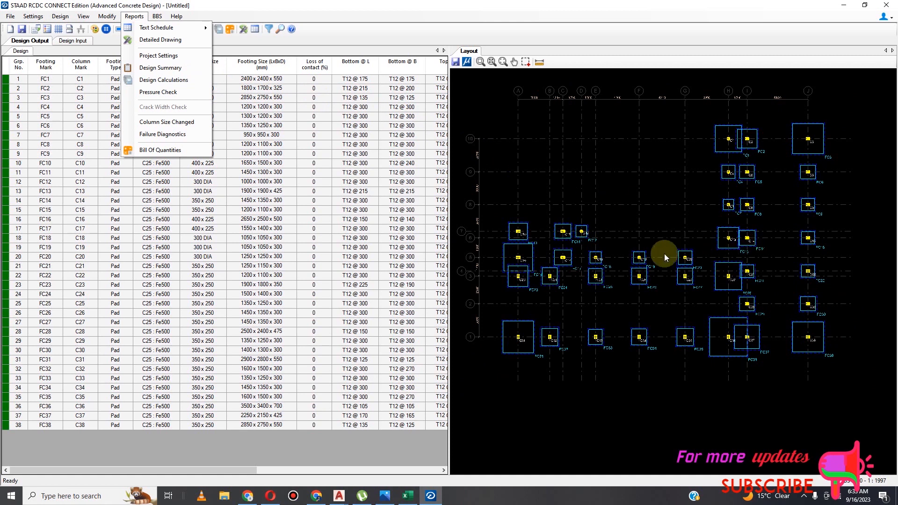
pyautogui.scroll(3, 633, 285)
pyautogui.scroll(-5, 661, 288)
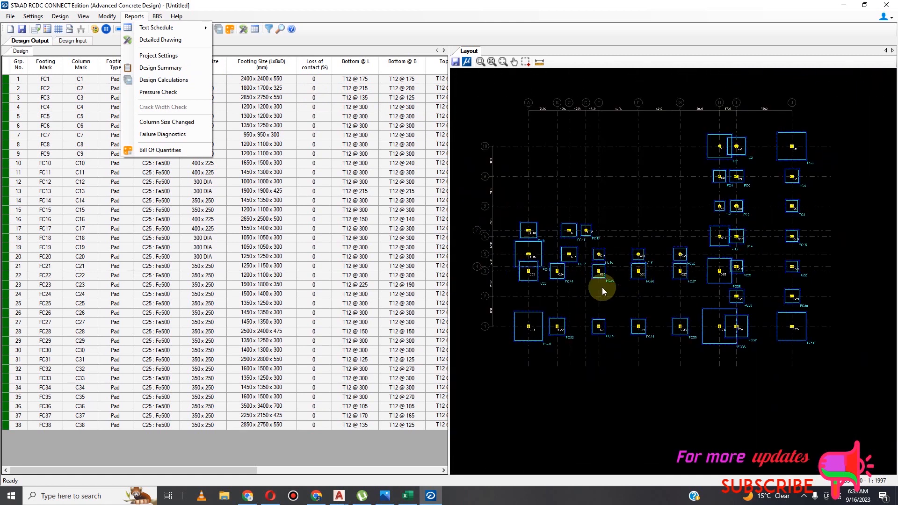
pyautogui.scroll(1, 542, 282)
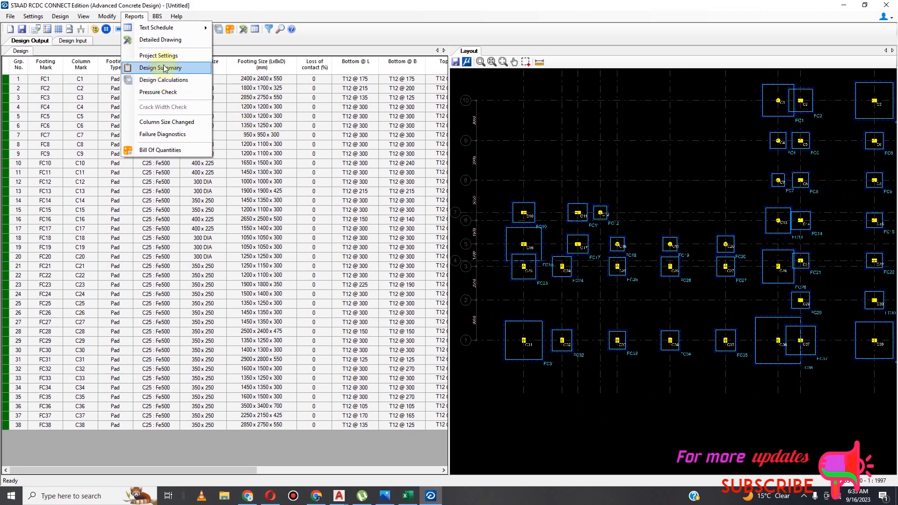
pyautogui.click(161, 39)
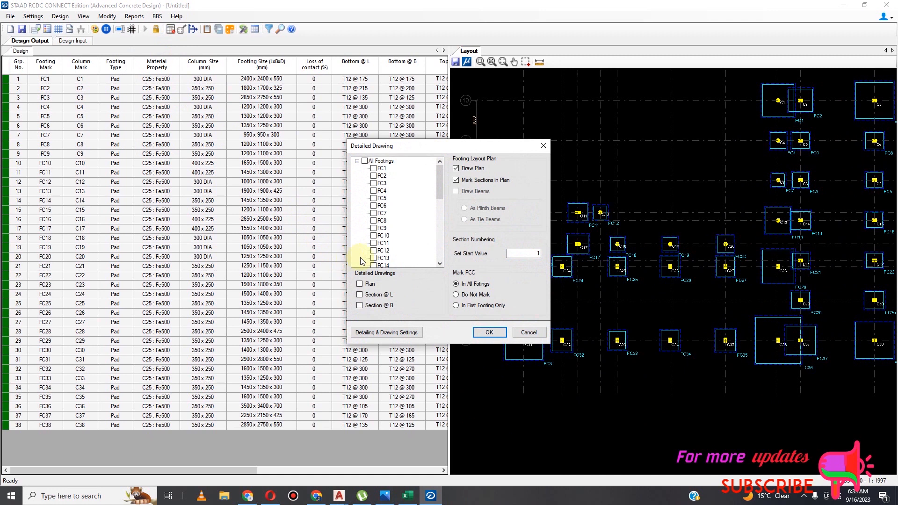
pyautogui.click(364, 162)
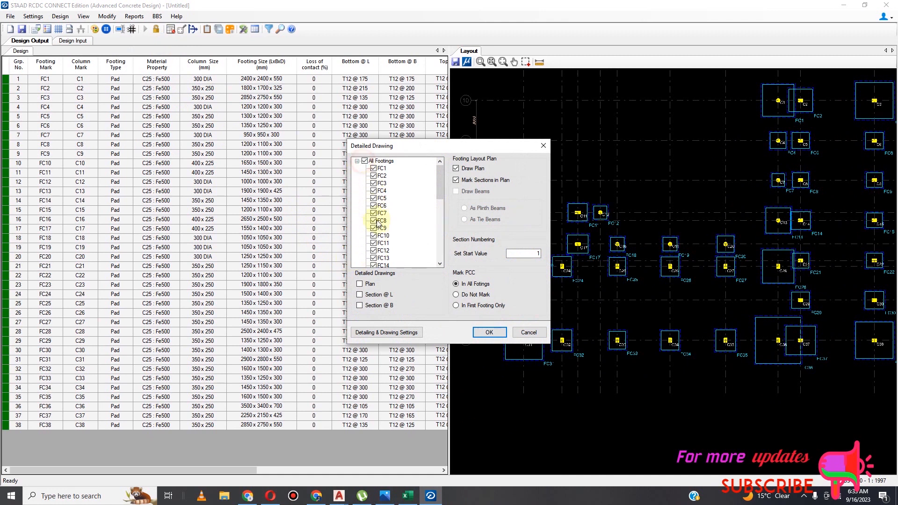
pyautogui.click(360, 284)
pyautogui.click(359, 294)
pyautogui.click(359, 306)
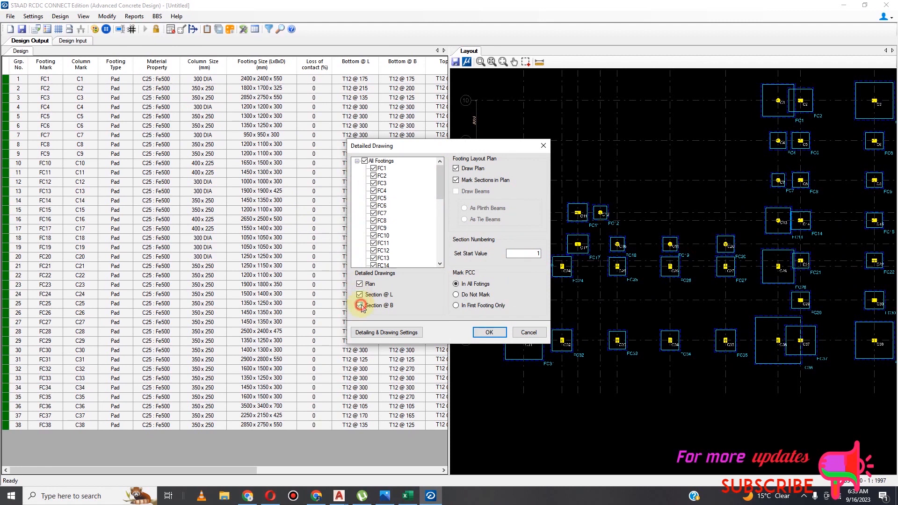
pyautogui.click(501, 335)
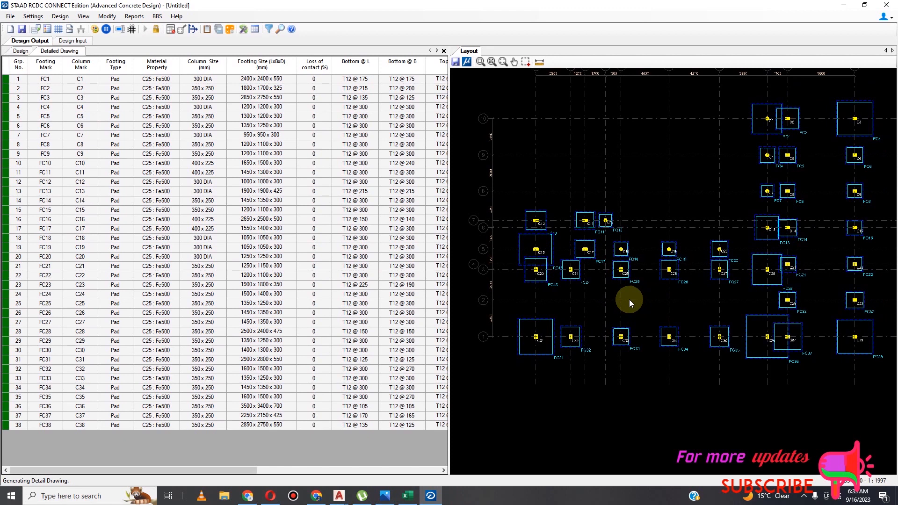
# Examine the detailed footing drawings, including the reinforcement in the sections and plan of footing FC28.
pyautogui.scroll(-2, 369, 269)
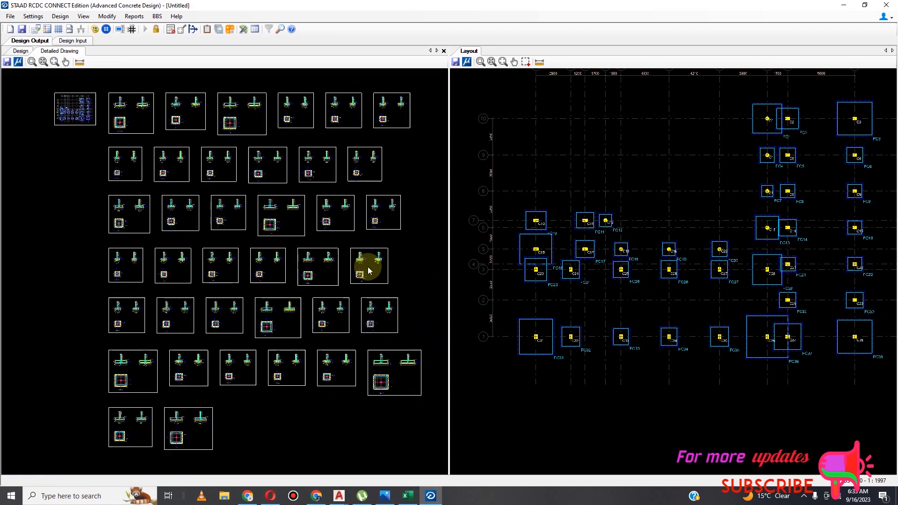
pyautogui.scroll(4, 327, 268)
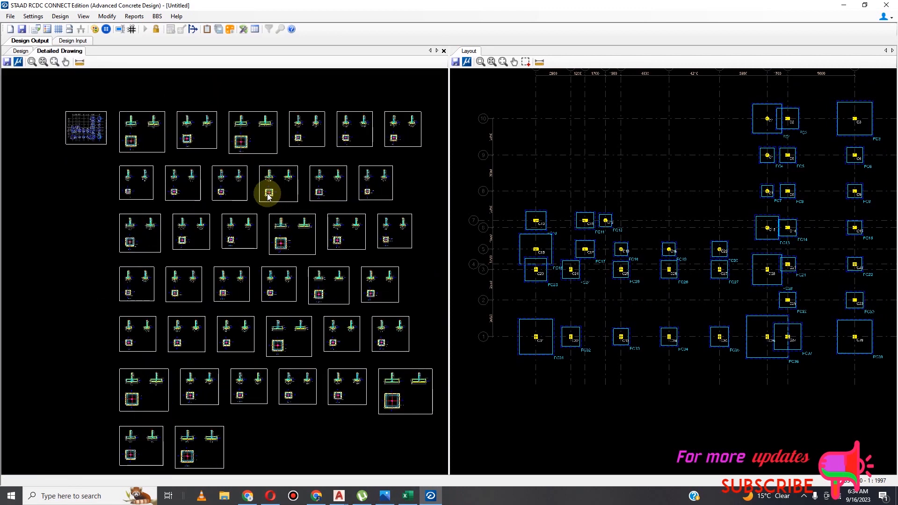
pyautogui.scroll(-3, 297, 234)
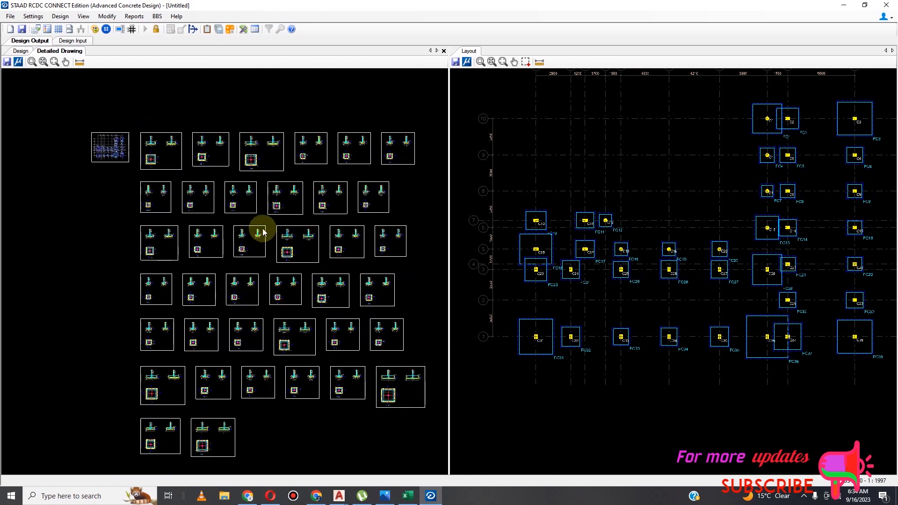
pyautogui.scroll(-1, 261, 232)
pyautogui.scroll(1, 281, 365)
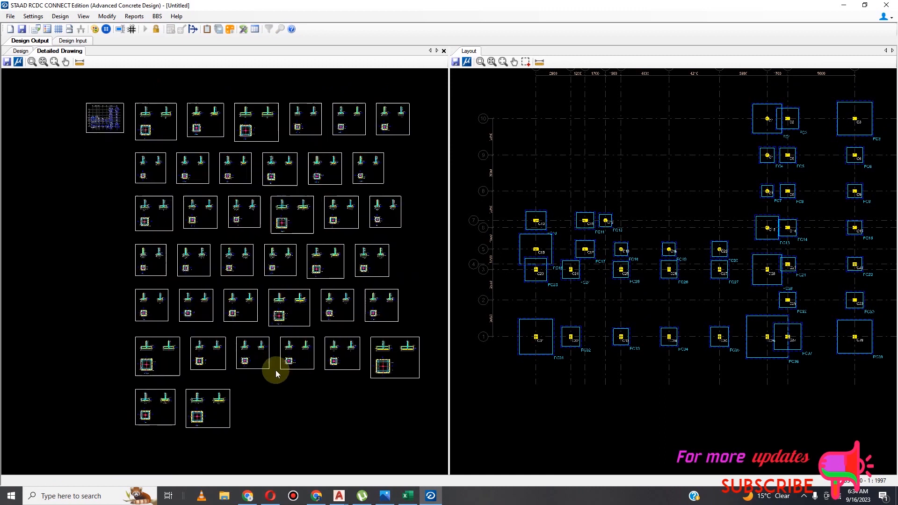
pyautogui.scroll(-1, 309, 299)
pyautogui.scroll(5, 326, 322)
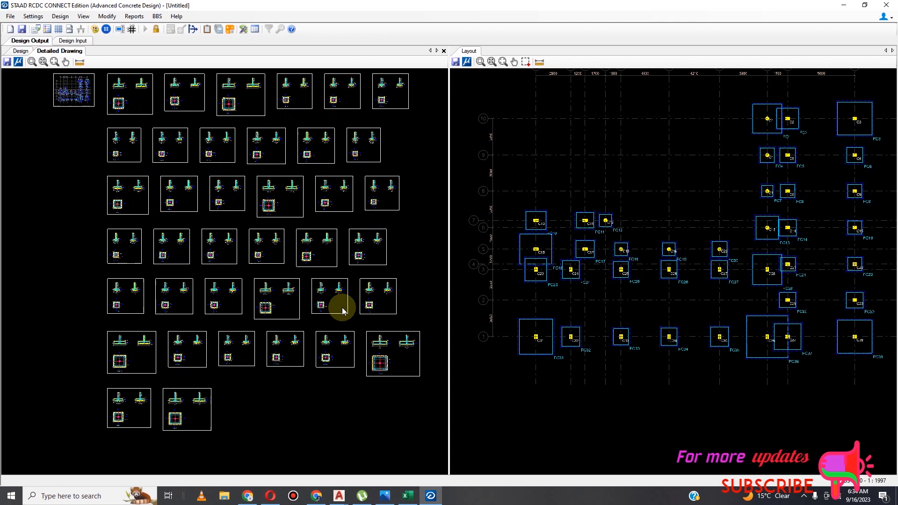
pyautogui.scroll(5, 299, 293)
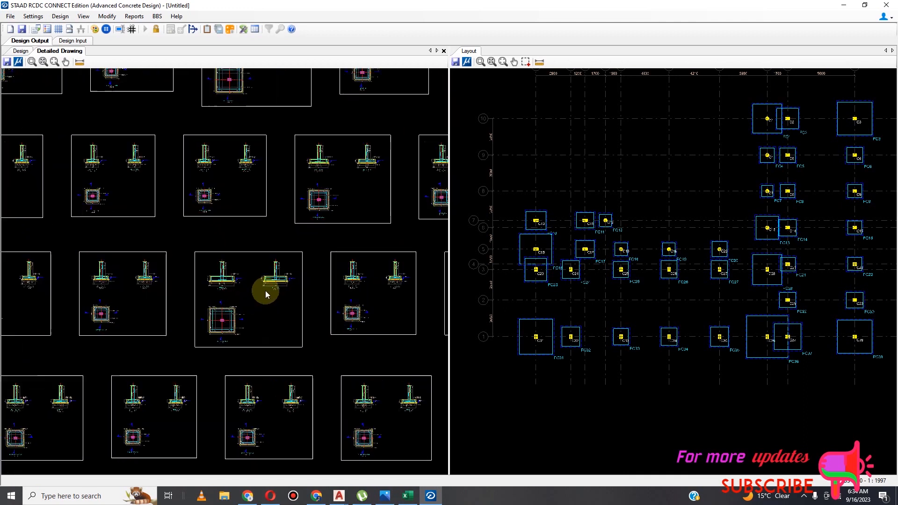
pyautogui.scroll(5, 262, 281)
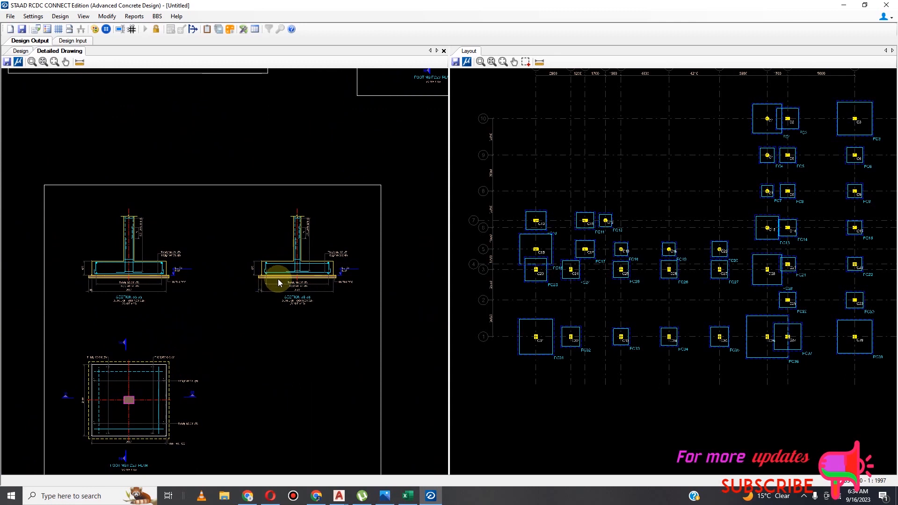
pyautogui.scroll(1, 296, 254)
pyautogui.scroll(2, 296, 251)
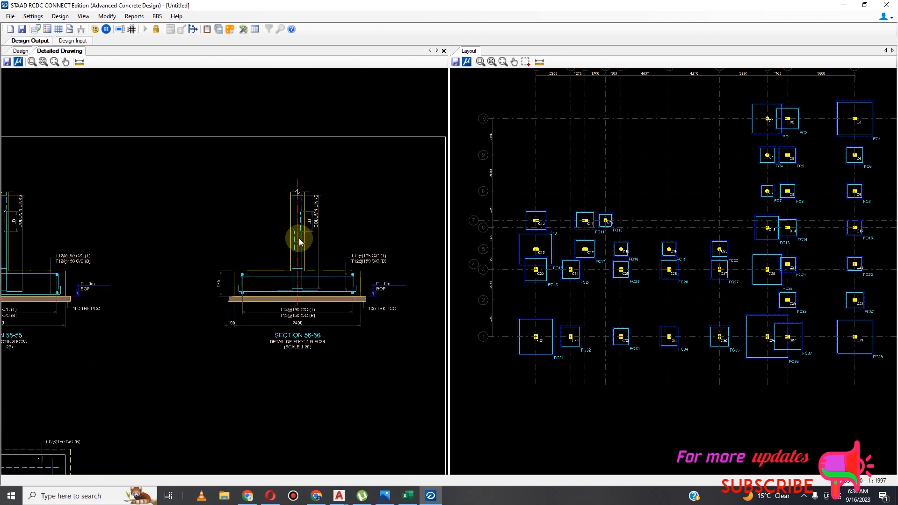
pyautogui.scroll(-5, 337, 249)
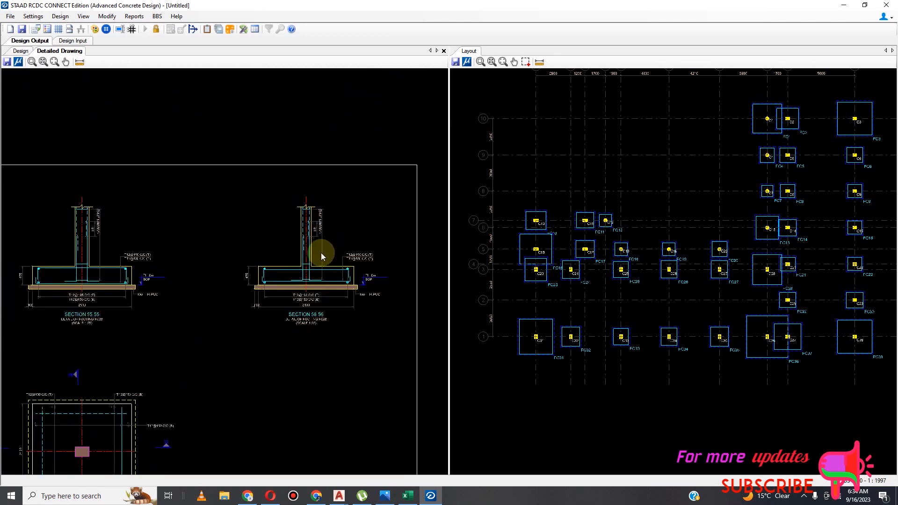
pyautogui.scroll(-5, 269, 288)
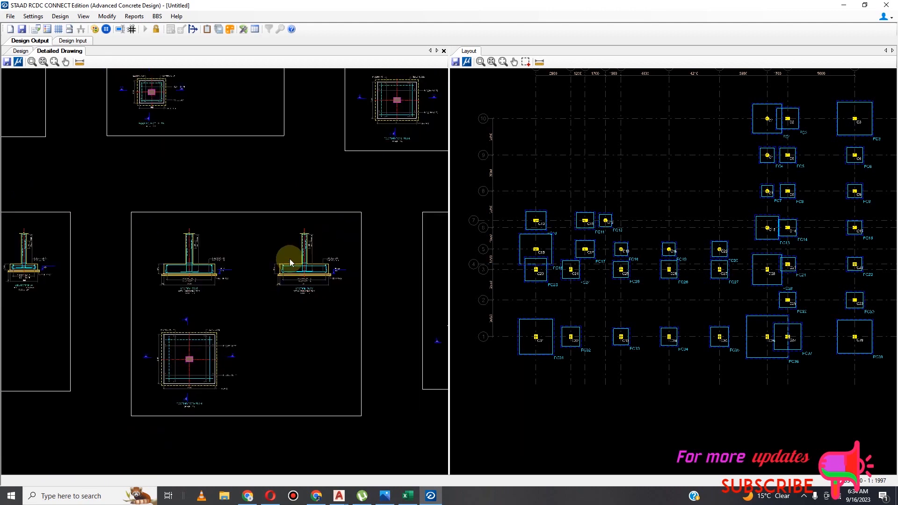
pyautogui.scroll(-3, 292, 270)
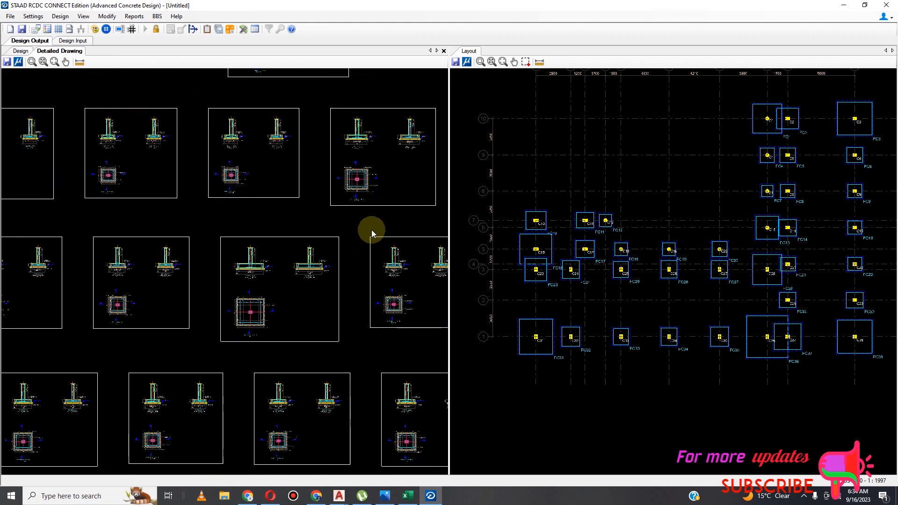
pyautogui.click(804, 496)
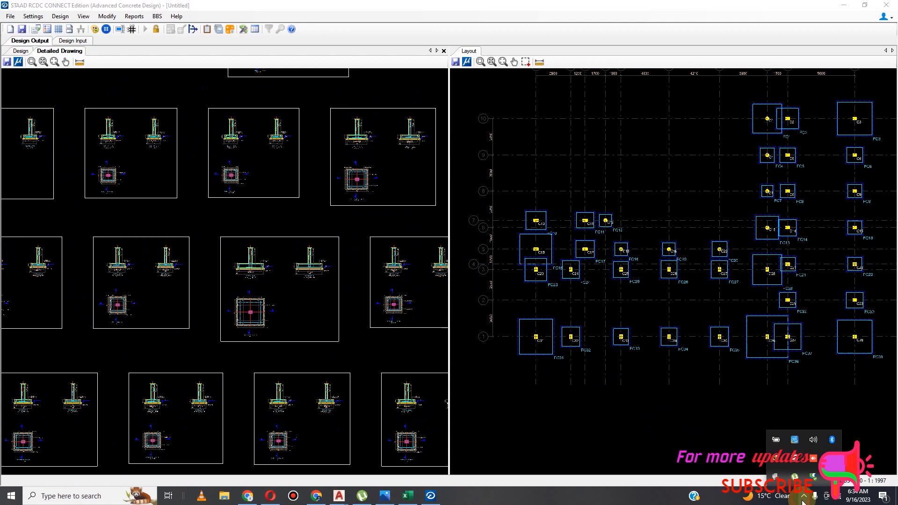
pyautogui.click(829, 482)
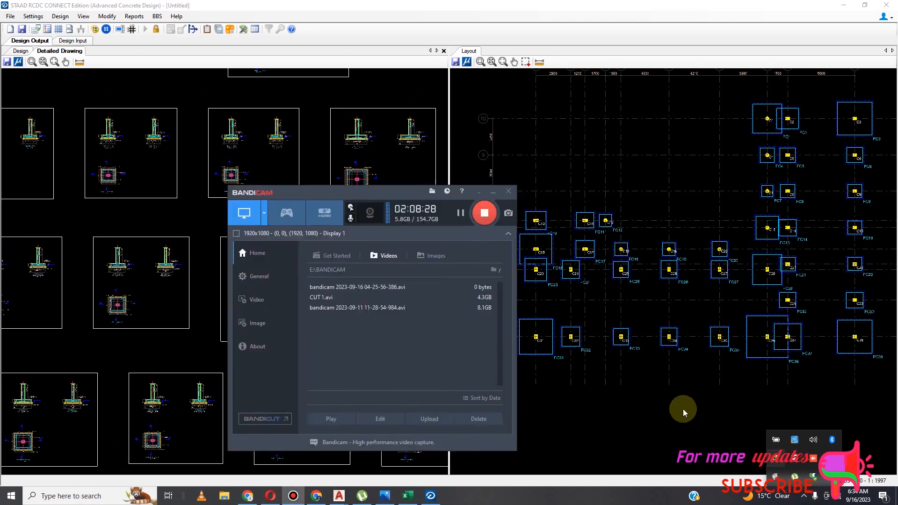